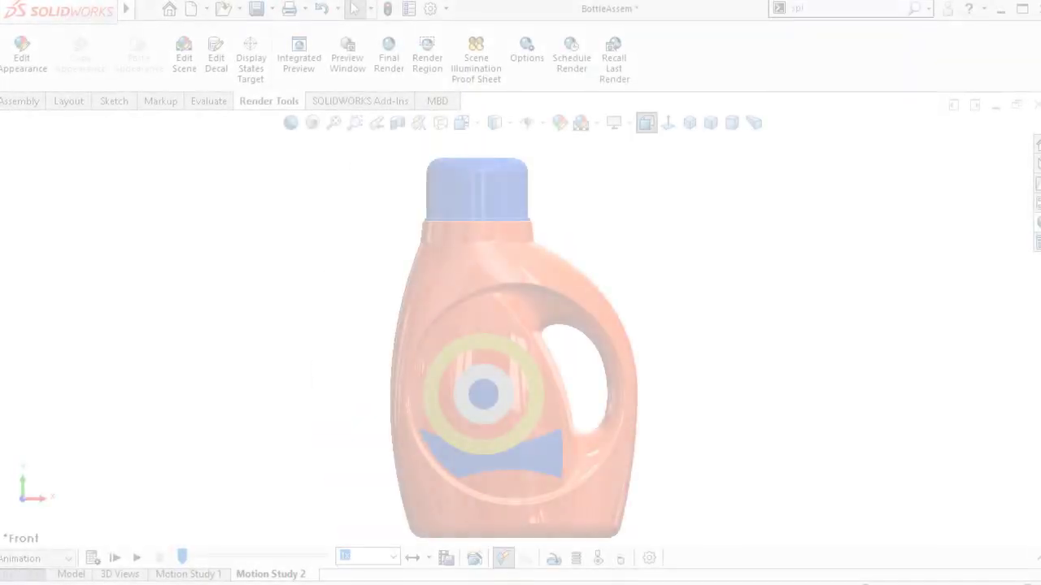
- Play and replay the rotating bottle animation in BottleAssem's Motion Study 2
{"action": "left_click", "coordinate": [126, 561]}
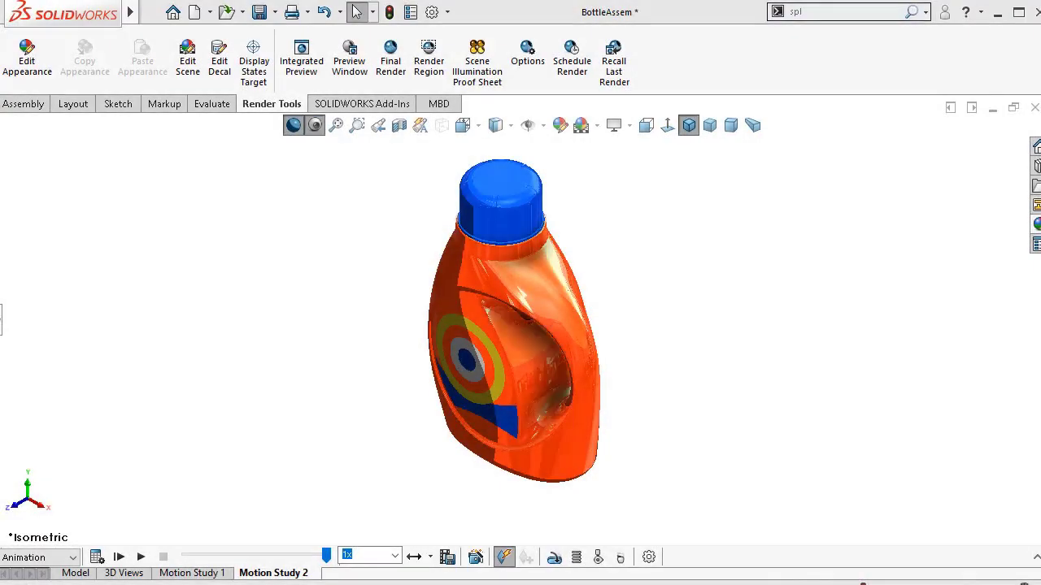
{"action": "left_click", "coordinate": [141, 557]}
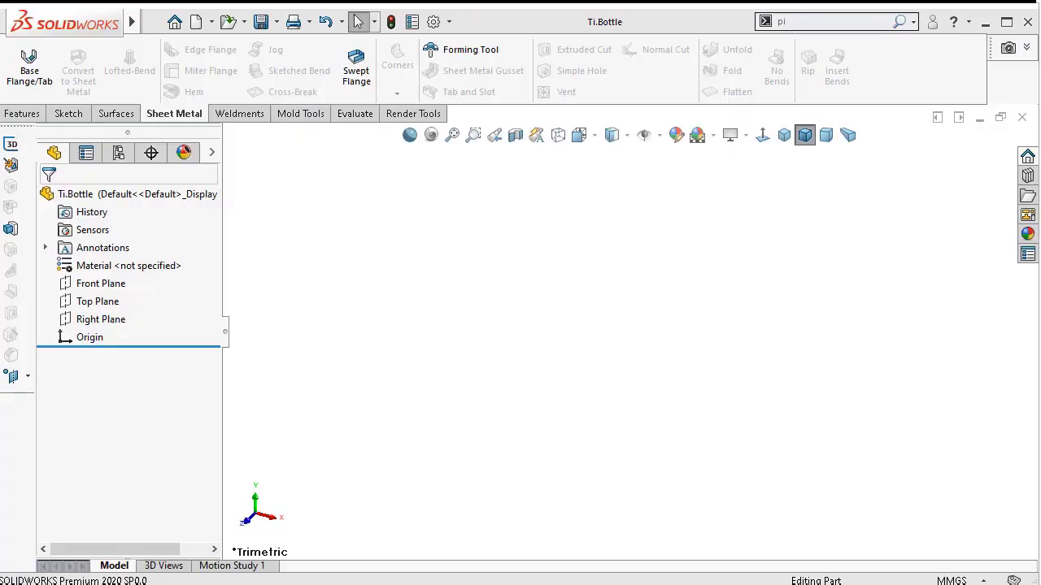
- Start Sketch1 on the Front Plane
{"action": "left_click", "coordinate": [106, 283]}
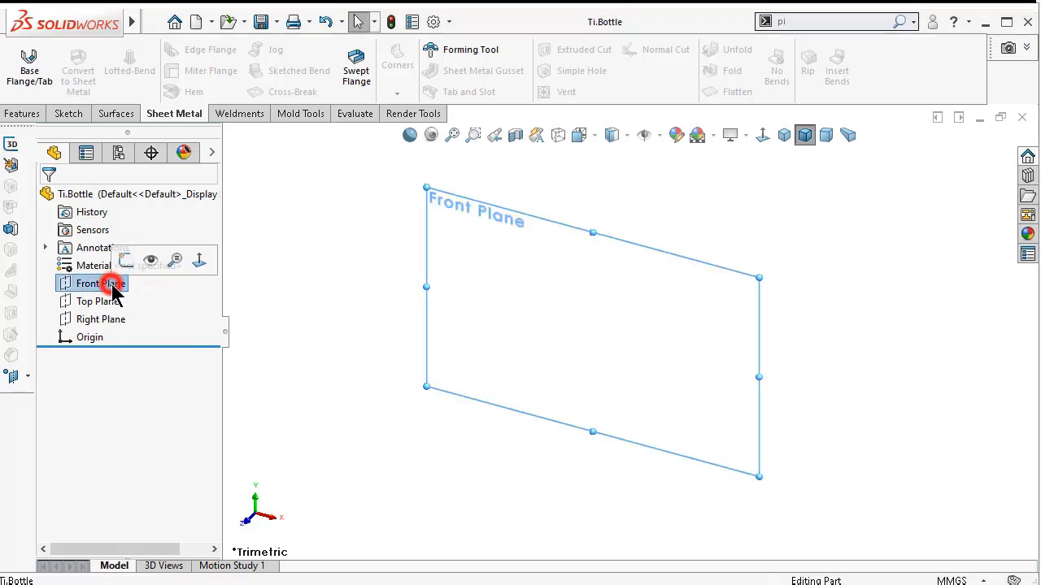
{"action": "left_click", "coordinate": [126, 254]}
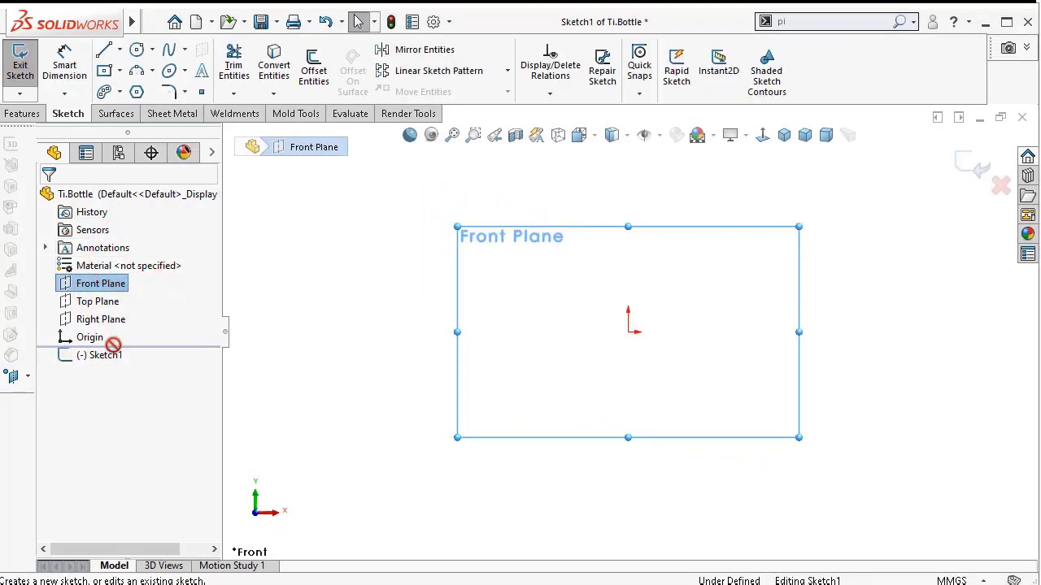
{"action": "left_click", "coordinate": [109, 359]}
{"action": "right_click", "coordinate": [112, 362]}
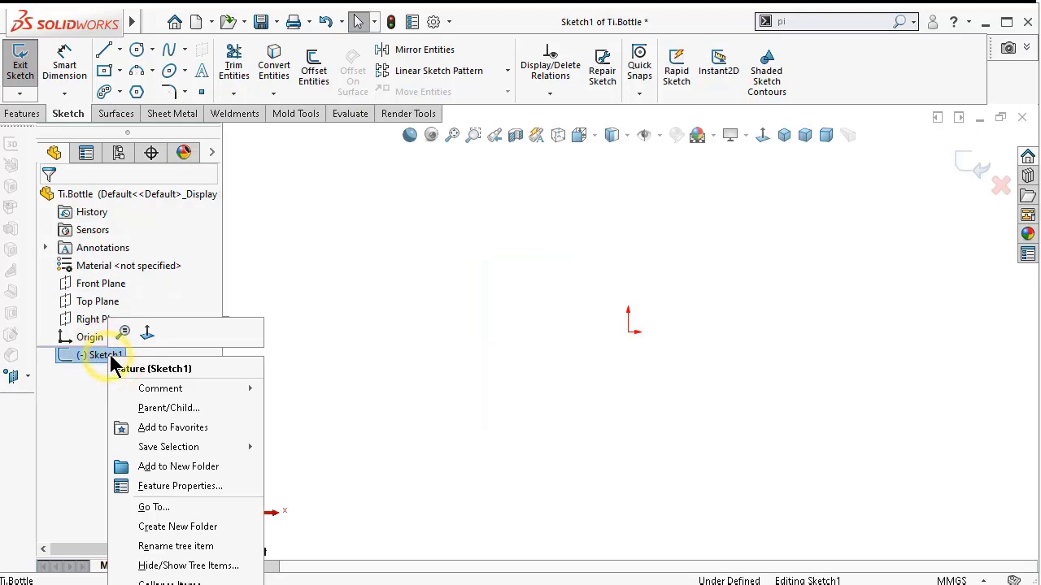
{"action": "left_click", "coordinate": [419, 283]}
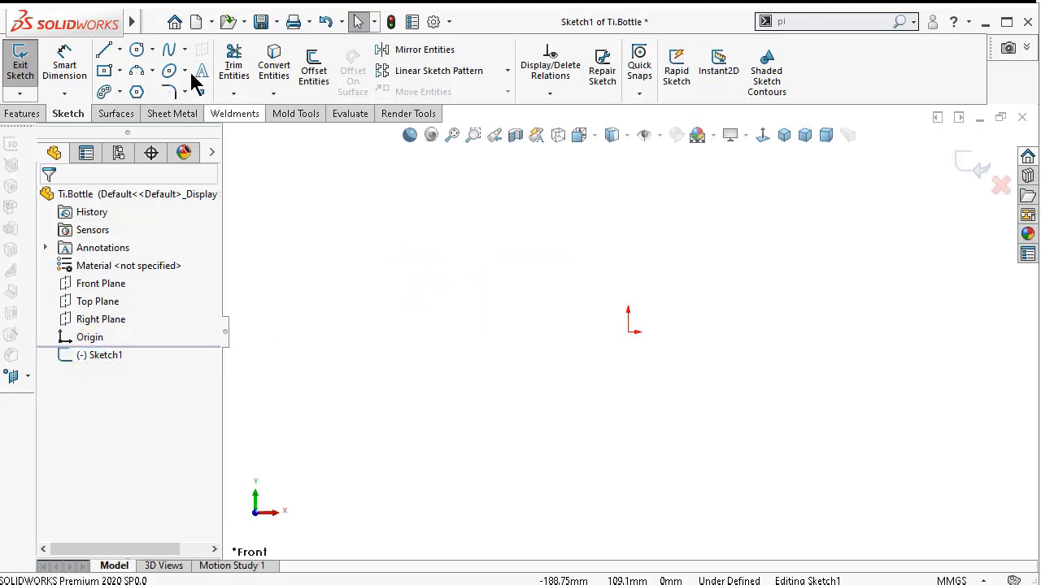
- Draw horizontal and vertical centerlines through the origin
{"action": "left_click", "coordinate": [119, 49]}
{"action": "left_click", "coordinate": [126, 90]}
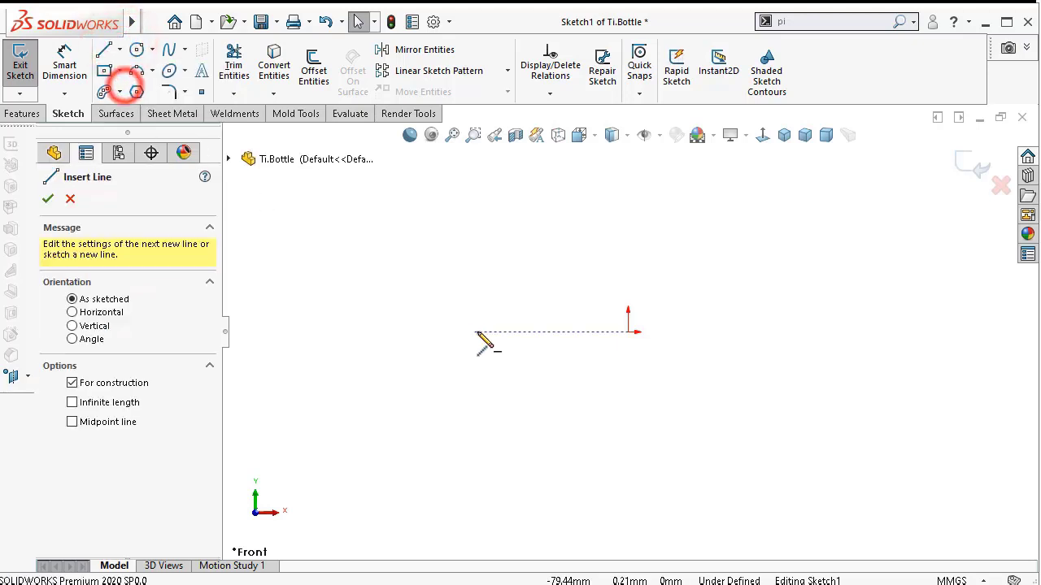
{"action": "left_click", "coordinate": [477, 330]}
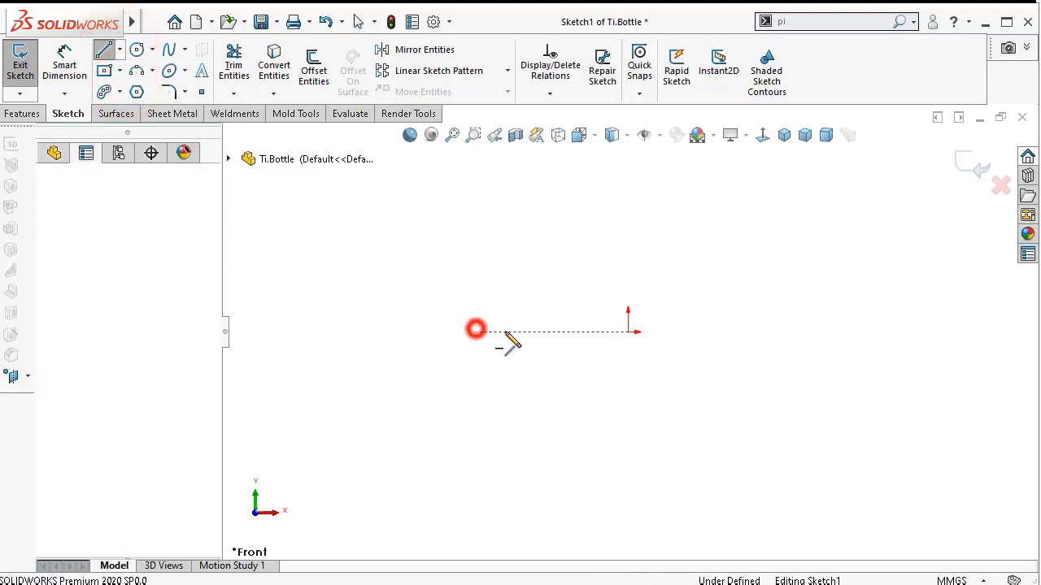
{"action": "left_click", "coordinate": [768, 332]}
{"action": "double_click", "coordinate": [818, 362]}
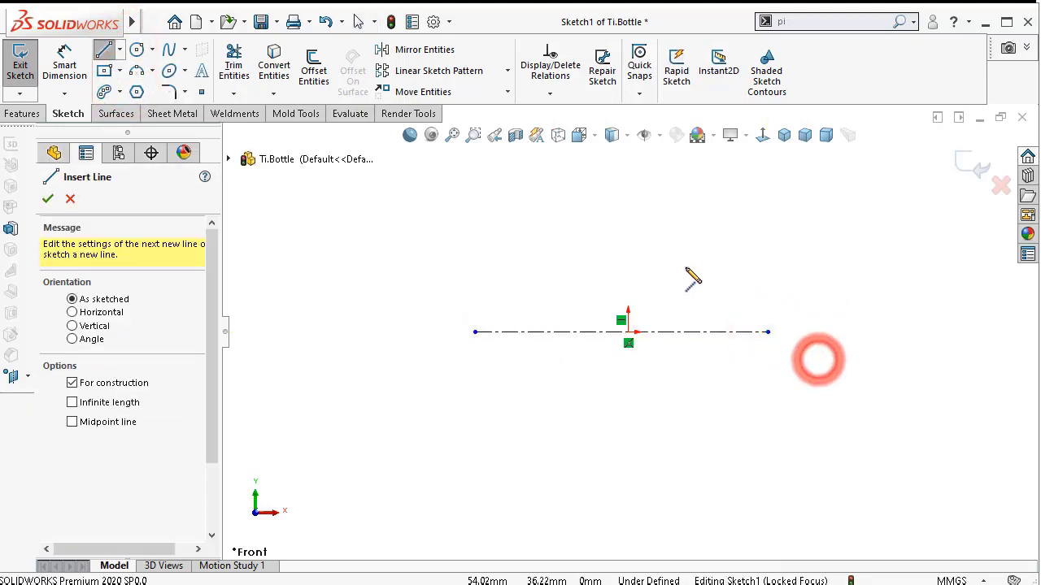
{"action": "left_click", "coordinate": [628, 332]}
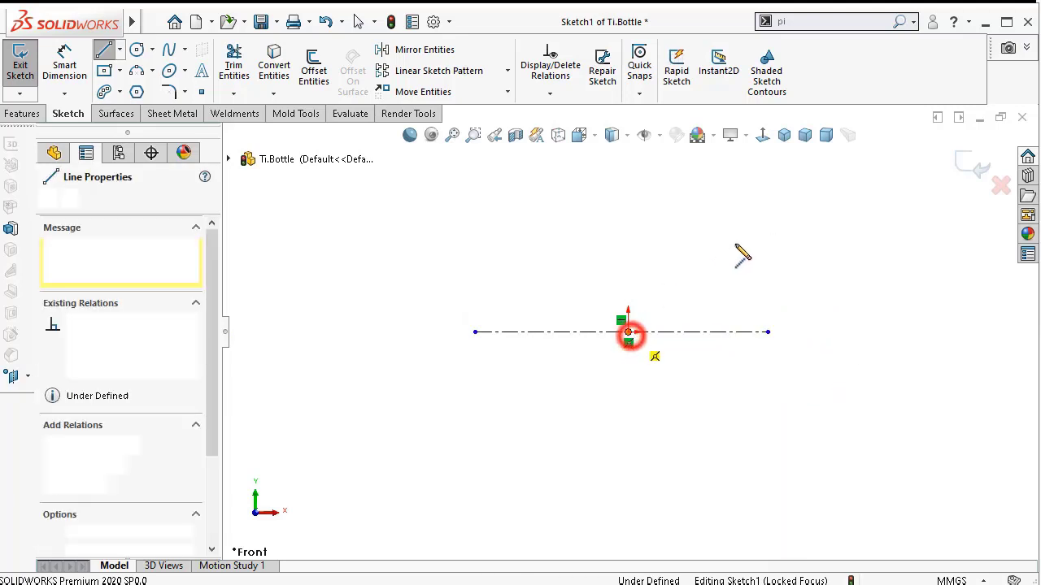
{"action": "scroll", "coordinate": [739, 248], "scroll_direction": "up", "scroll_amount": 3}
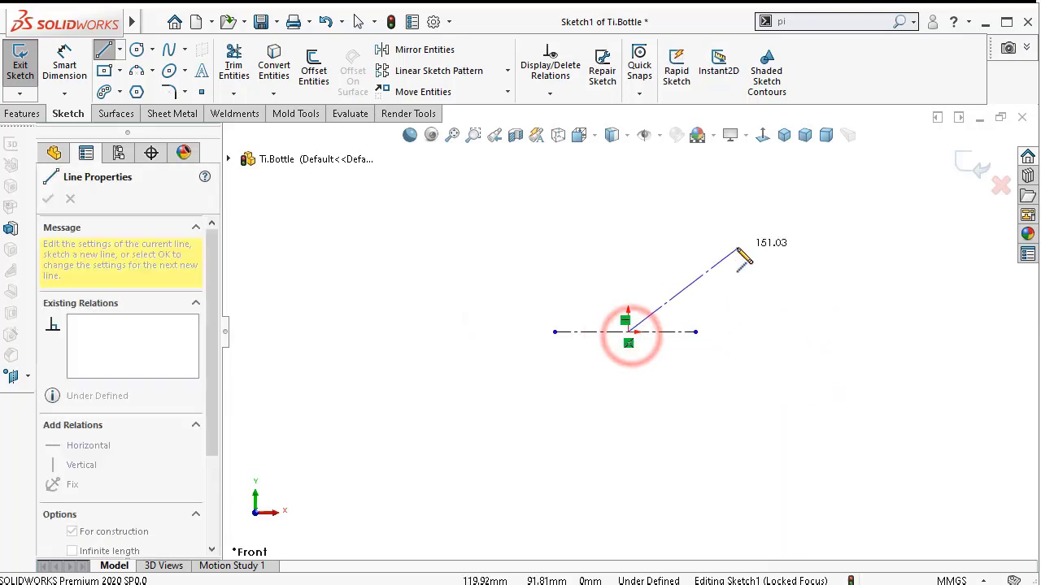
{"action": "left_click", "coordinate": [627, 187]}
{"action": "double_click", "coordinate": [697, 217]}
{"action": "scroll", "coordinate": [609, 211], "scroll_direction": "down", "scroll_amount": 2}
{"action": "scroll", "coordinate": [602, 200], "scroll_direction": "down", "scroll_amount": 1}
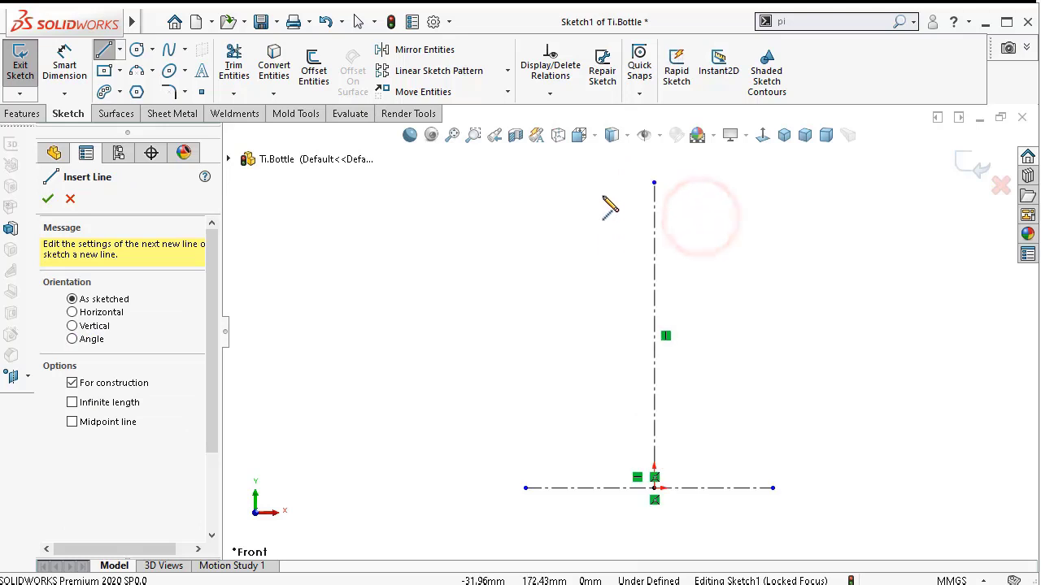
- Draw a short vertical construction line left of the vertical axis
{"action": "left_click", "coordinate": [592, 182]}
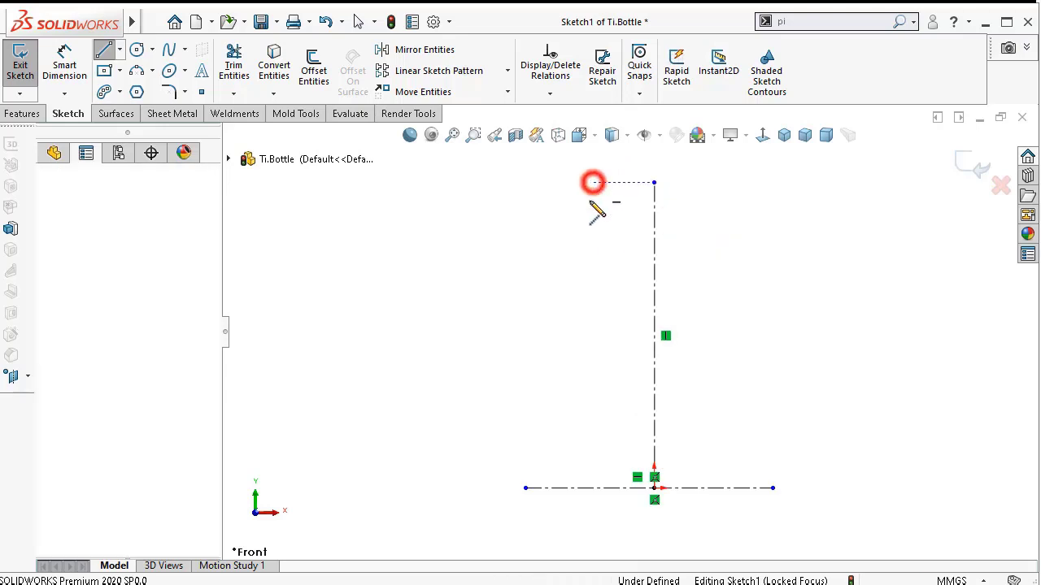
{"action": "left_click", "coordinate": [593, 312]}
{"action": "double_click", "coordinate": [548, 317]}
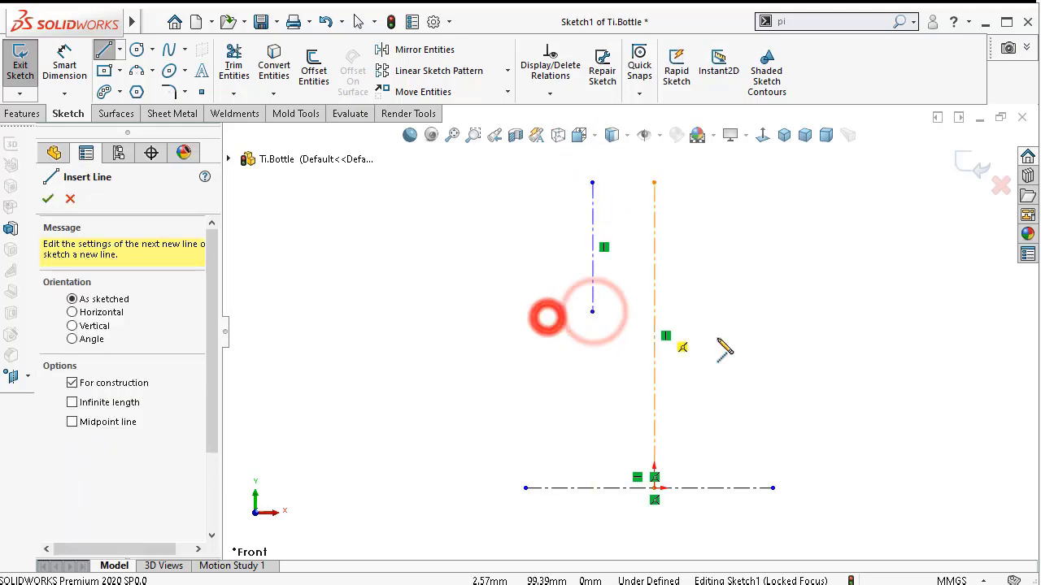
{"action": "right_click_drag", "start_coordinate": [896, 487], "coordinate": [871, 365]}
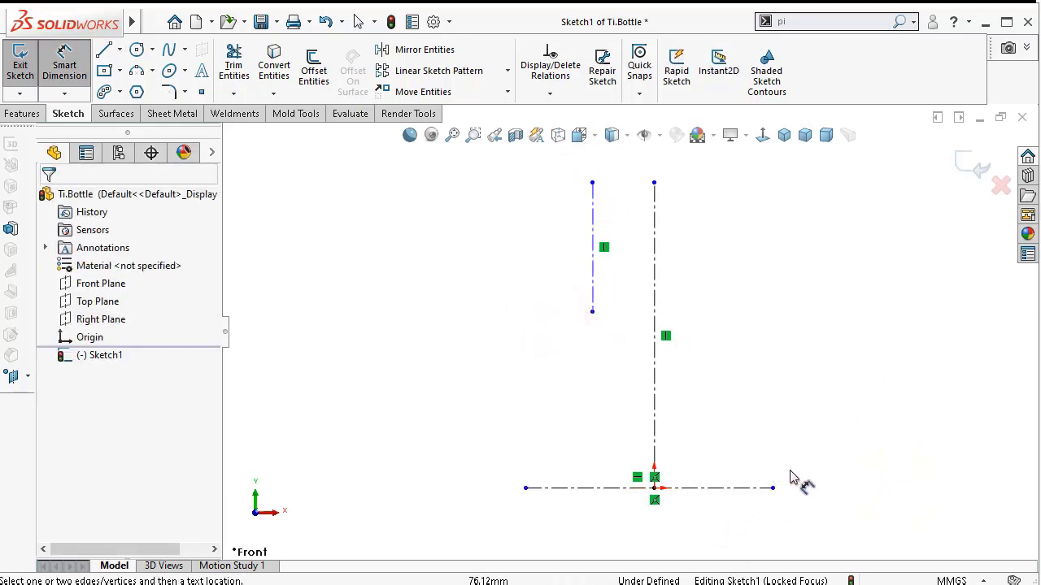
- Dimension the horizontal centerline to a length of 135
{"action": "mouse_move", "coordinate": [797, 480]}
{"action": "middle_mouse_down", "text": "ctrl"}
{"action": "mouse_move", "coordinate": [767, 470]}
{"action": "mouse_move", "coordinate": [739, 478]}
{"action": "middle_mouse_up", "text": "ctrl"}
{"action": "left_click", "coordinate": [728, 456]}
{"action": "left_click", "coordinate": [728, 455]}
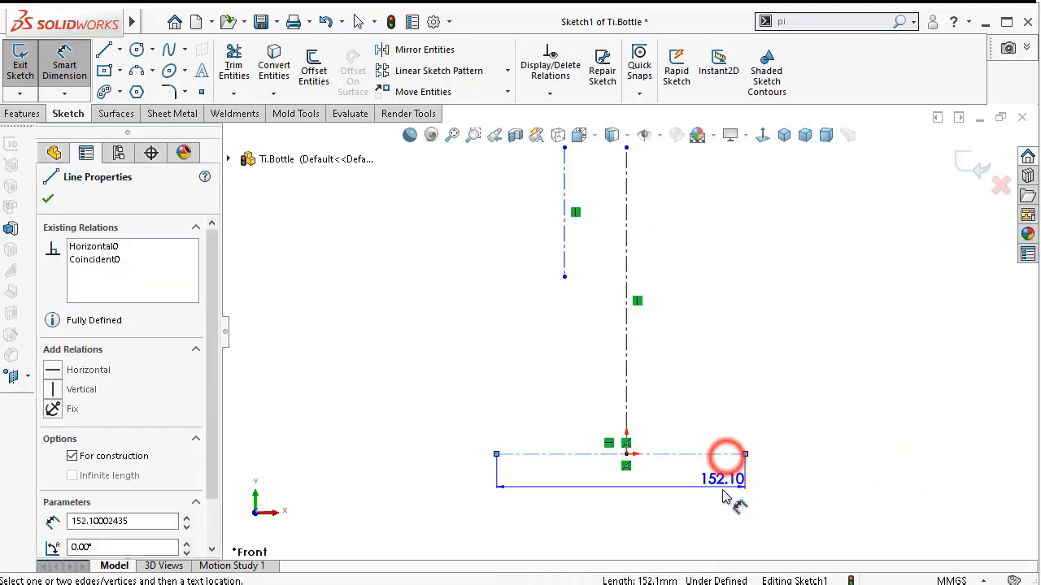
{"action": "left_click", "coordinate": [727, 493]}
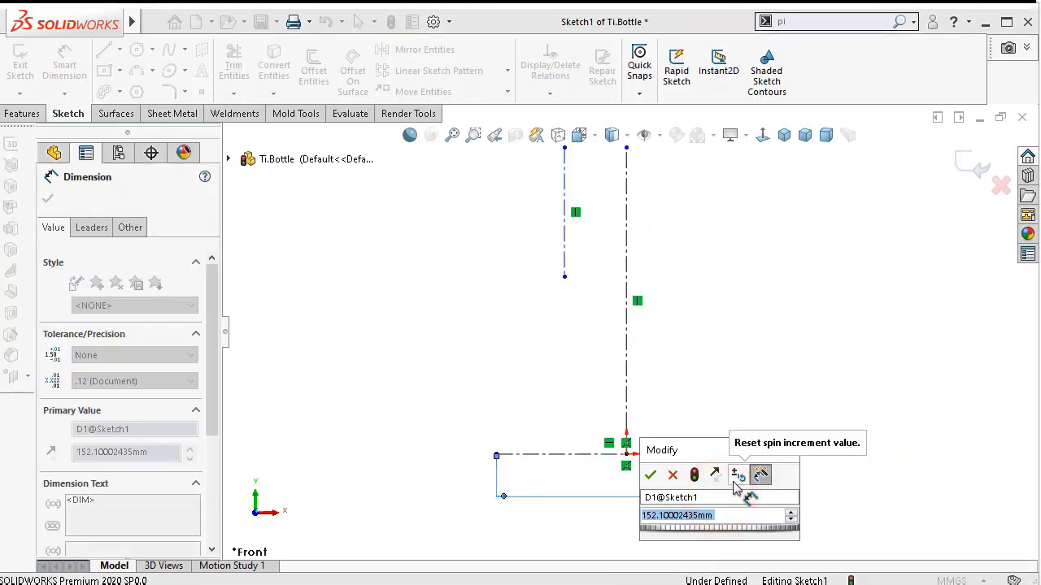
{"action": "type", "text": "13"}
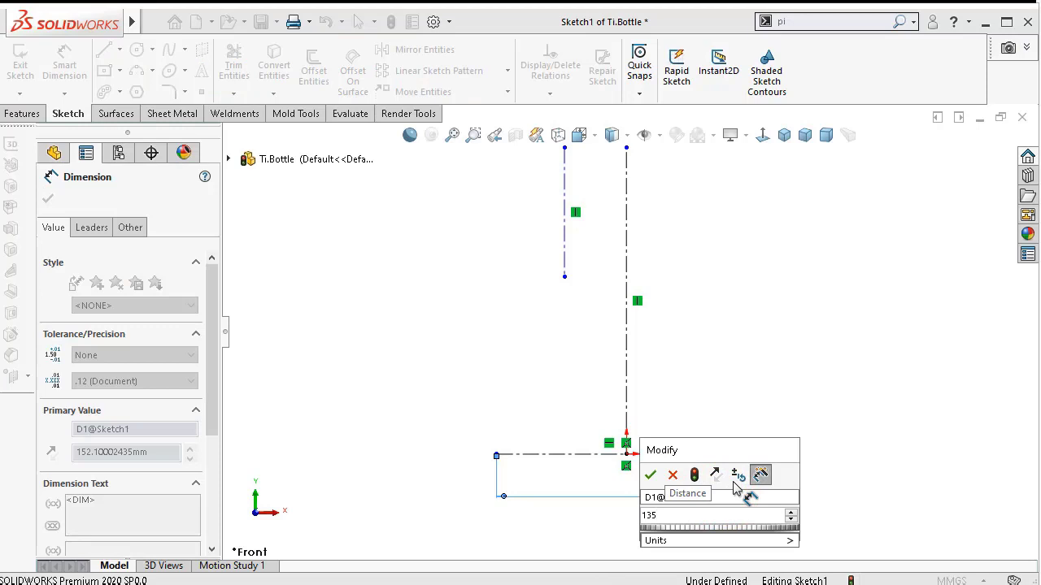
{"action": "type", "text": "5"}
{"action": "key", "text": "Return"}
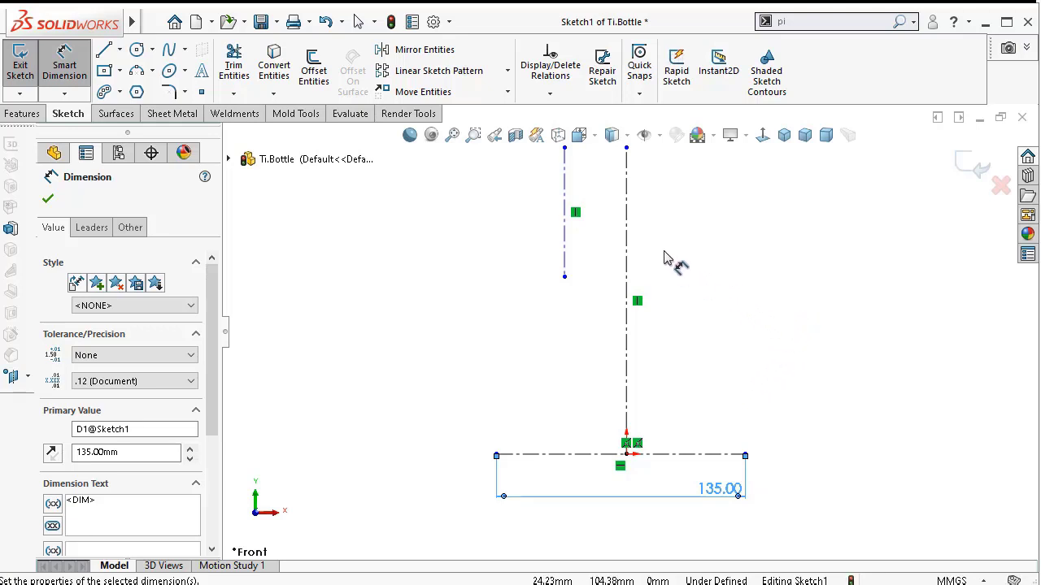
- Dimension the vertical centerline to 209 and move the 135.00 dimension lower
{"action": "left_click", "coordinate": [627, 221]}
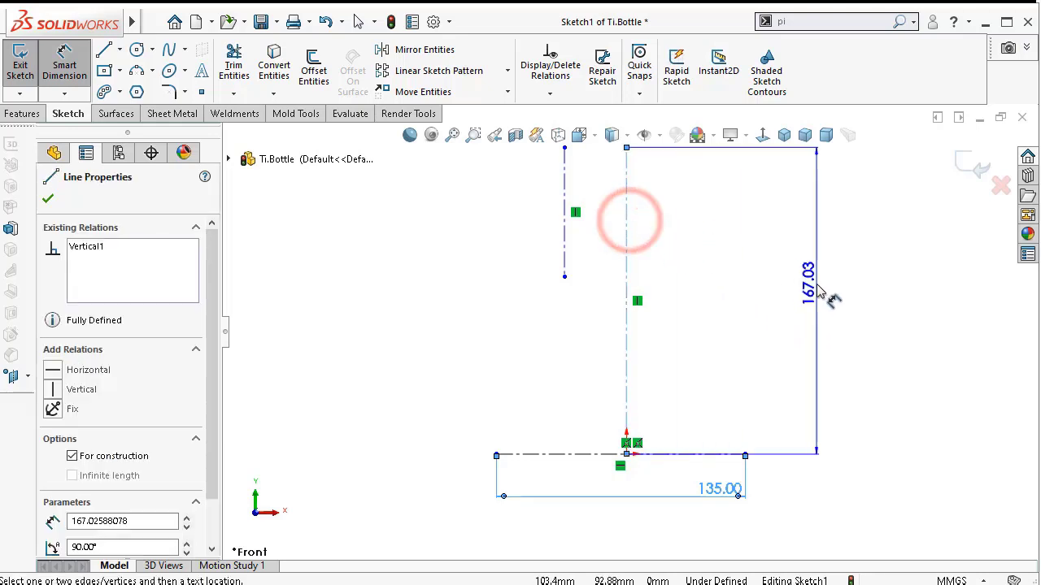
{"action": "left_click", "coordinate": [817, 285]}
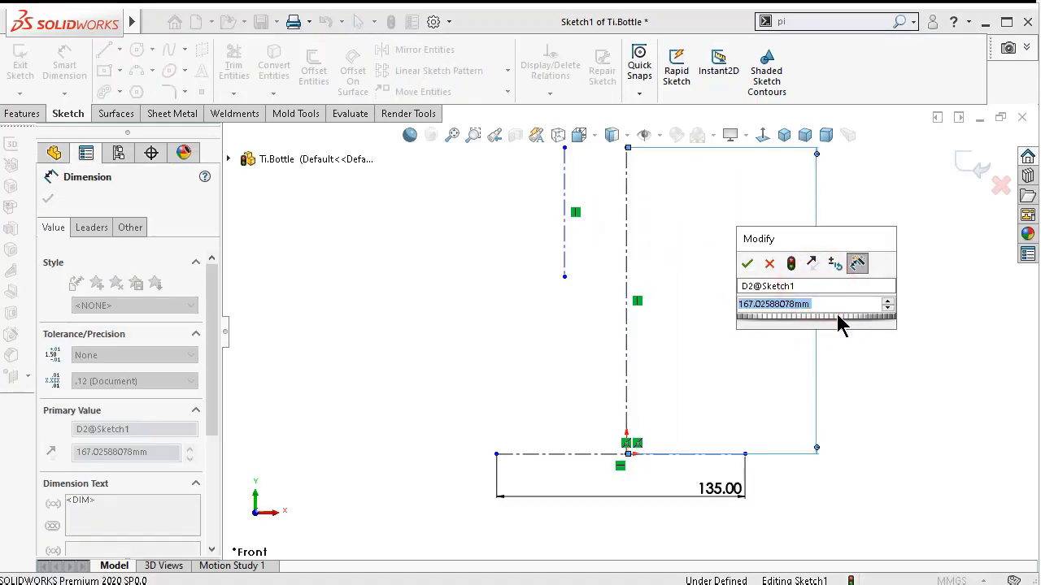
{"action": "type", "text": "209"}
{"action": "key", "text": "Return"}
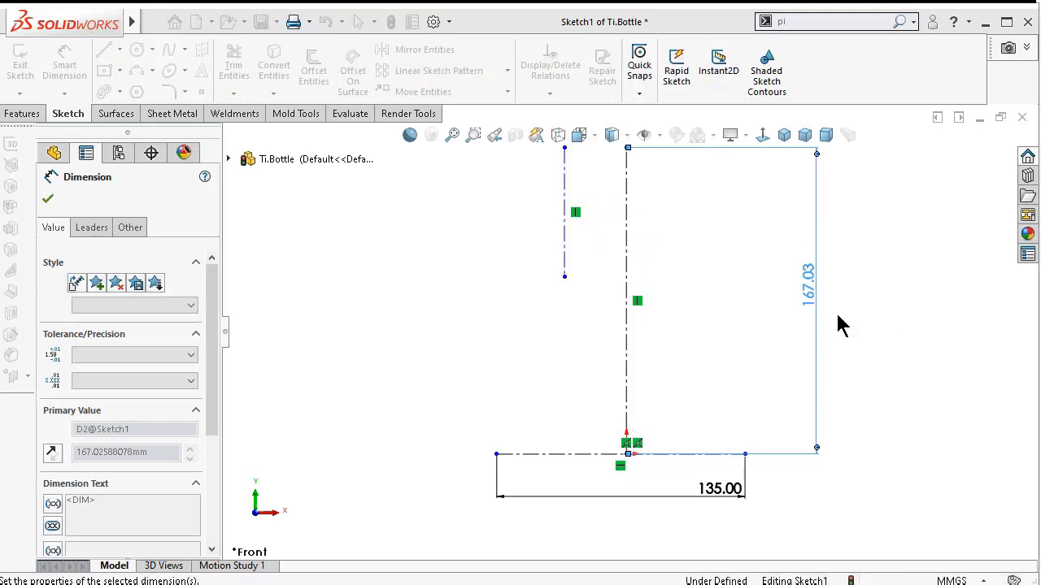
{"action": "left_click", "coordinate": [871, 373]}
{"action": "key", "text": "f"}
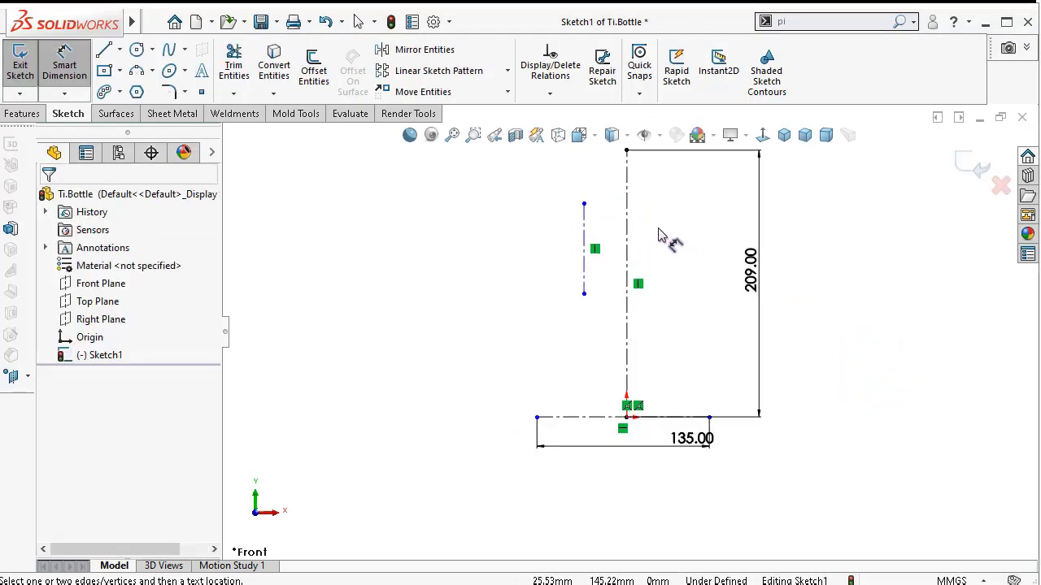
{"action": "left_click_drag", "start_coordinate": [697, 425], "coordinate": [651, 472]}
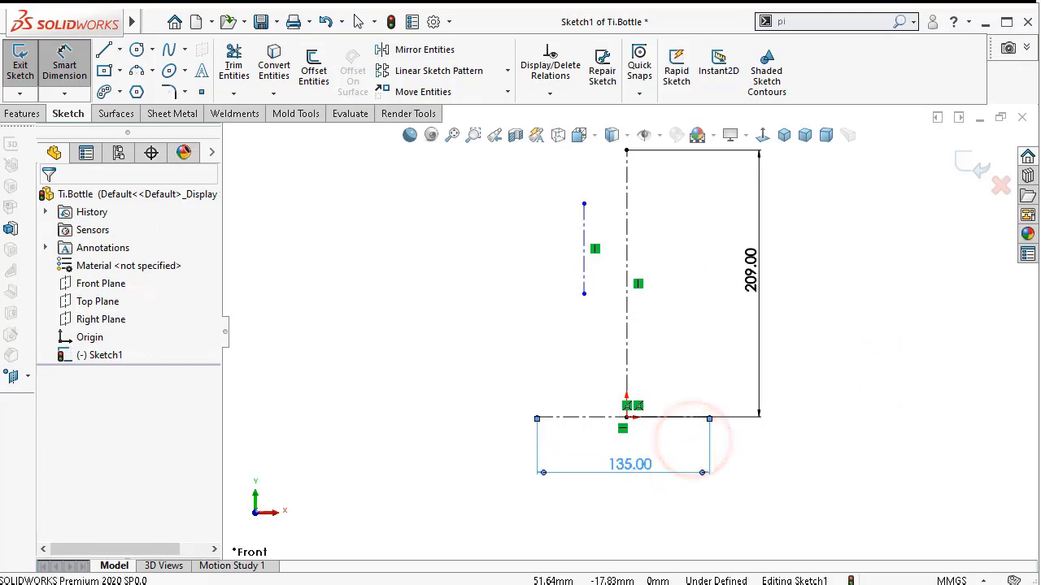
{"action": "scroll", "coordinate": [582, 210], "scroll_direction": "down", "scroll_amount": 2}
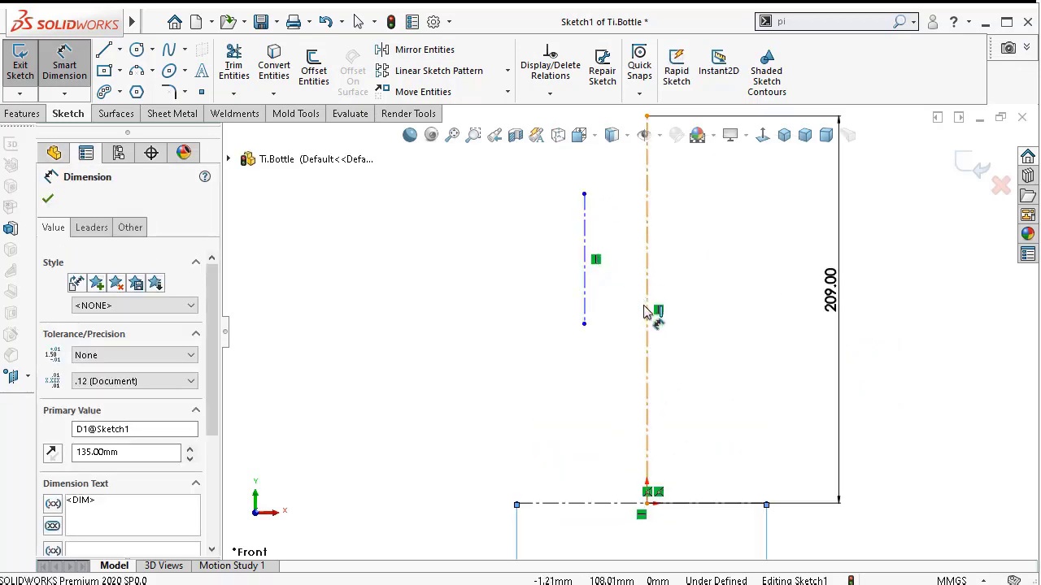
{"action": "key", "text": "Escape"}
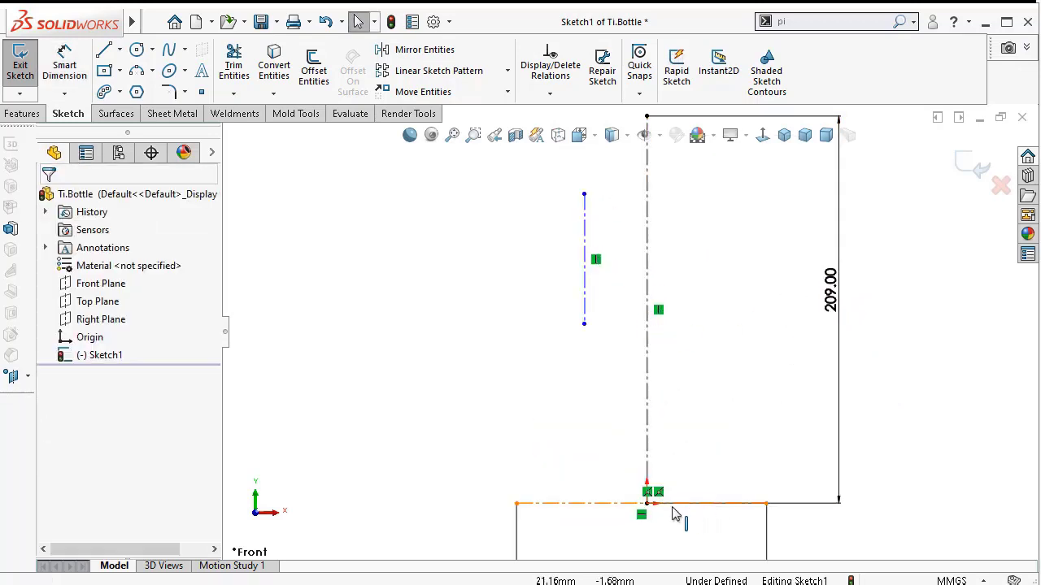
- Make the origin the midpoint of the horizontal centerline
{"action": "left_click", "coordinate": [581, 506]}
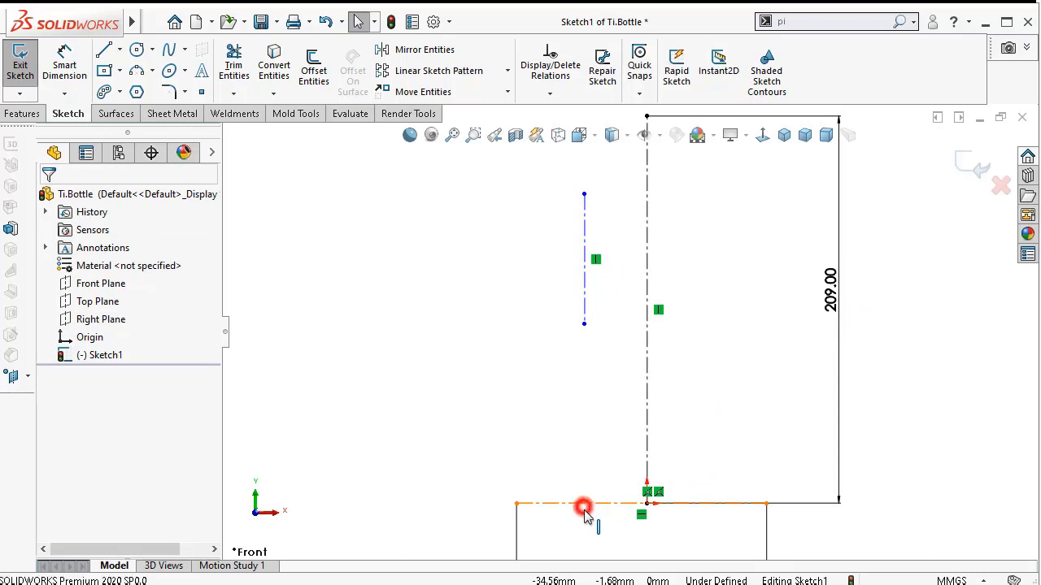
{"action": "left_click", "coordinate": [648, 504]}
{"action": "left_click", "coordinate": [660, 504], "text": "ctrl"}
{"action": "left_click", "coordinate": [694, 428]}
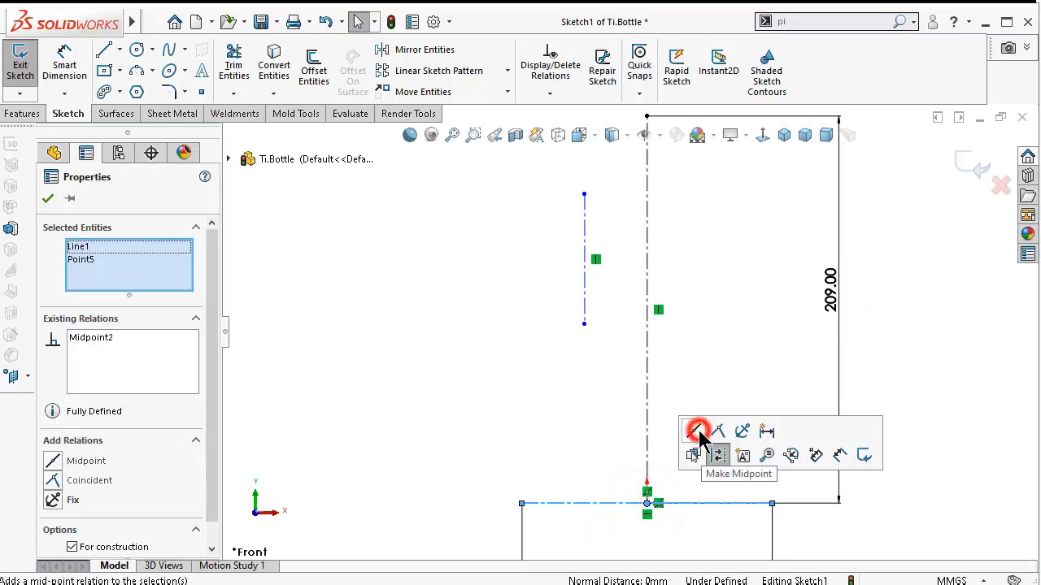
{"action": "left_click", "coordinate": [533, 413]}
{"action": "scroll", "coordinate": [642, 439], "scroll_direction": "up", "scroll_amount": 3}
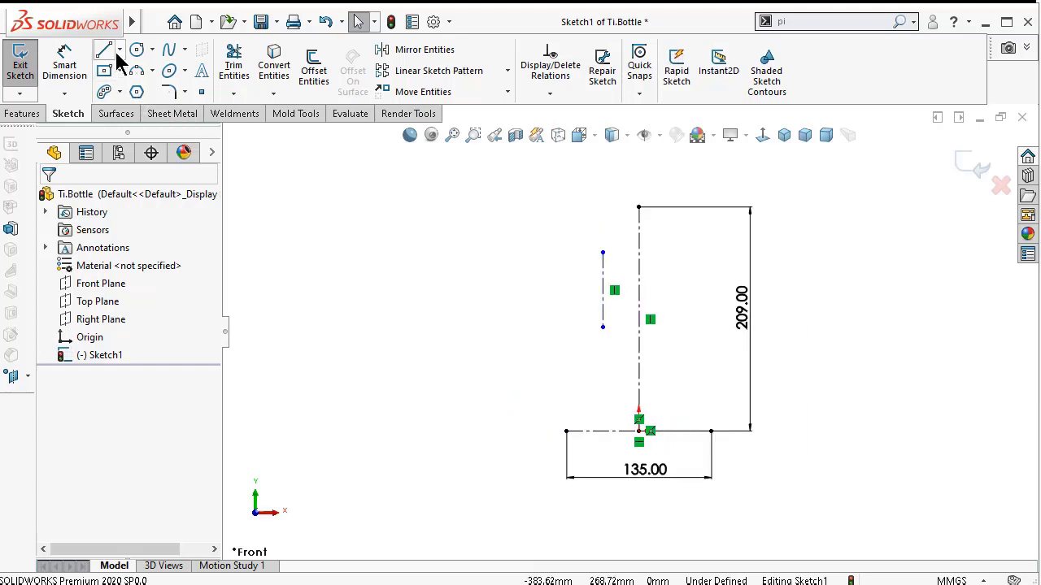
- Pick the Centerline tool, then cancel it without drawing
{"action": "left_click", "coordinate": [118, 50]}
{"action": "left_click", "coordinate": [128, 88]}
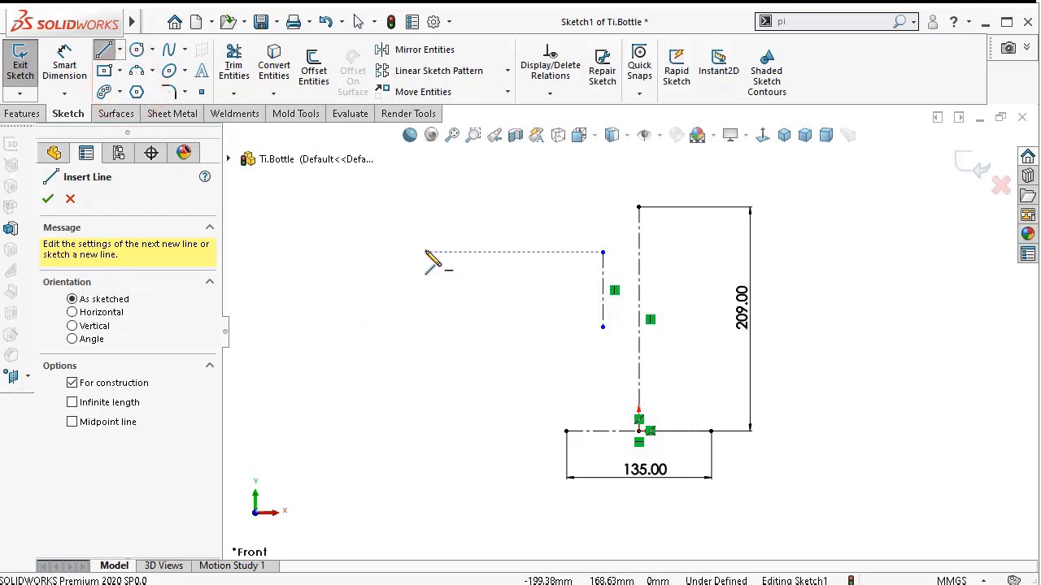
{"action": "key", "text": "Escape"}
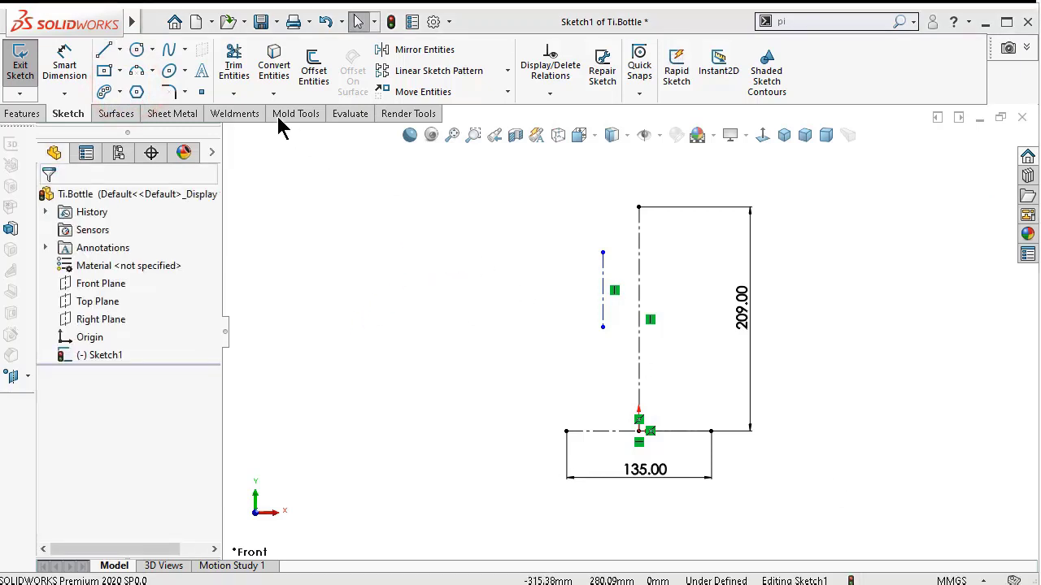
- Draw a circle centred on the vertical axis and dimension it to Ø145
{"action": "left_click", "coordinate": [138, 50]}
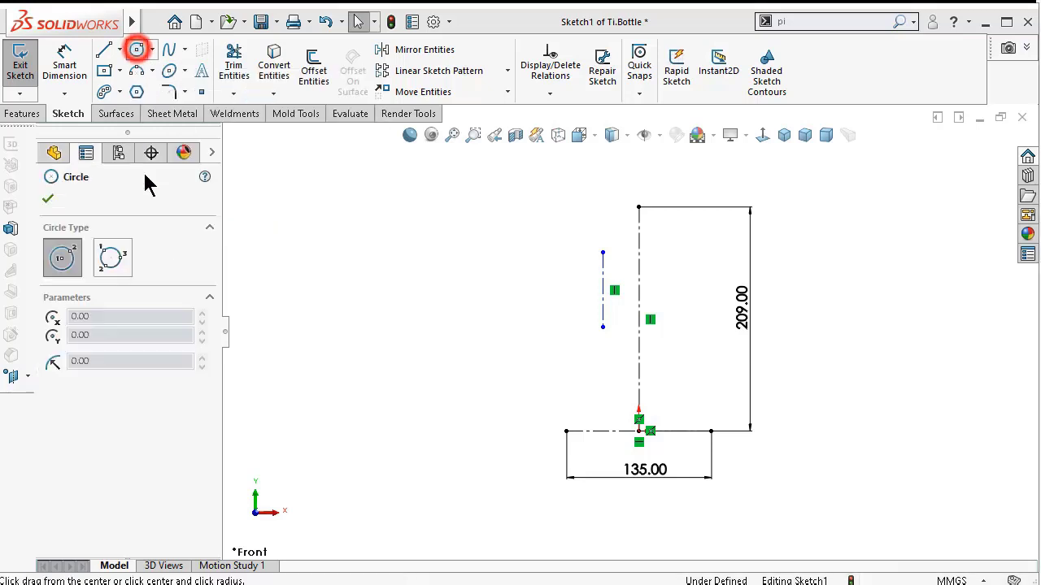
{"action": "left_click", "coordinate": [639, 340]}
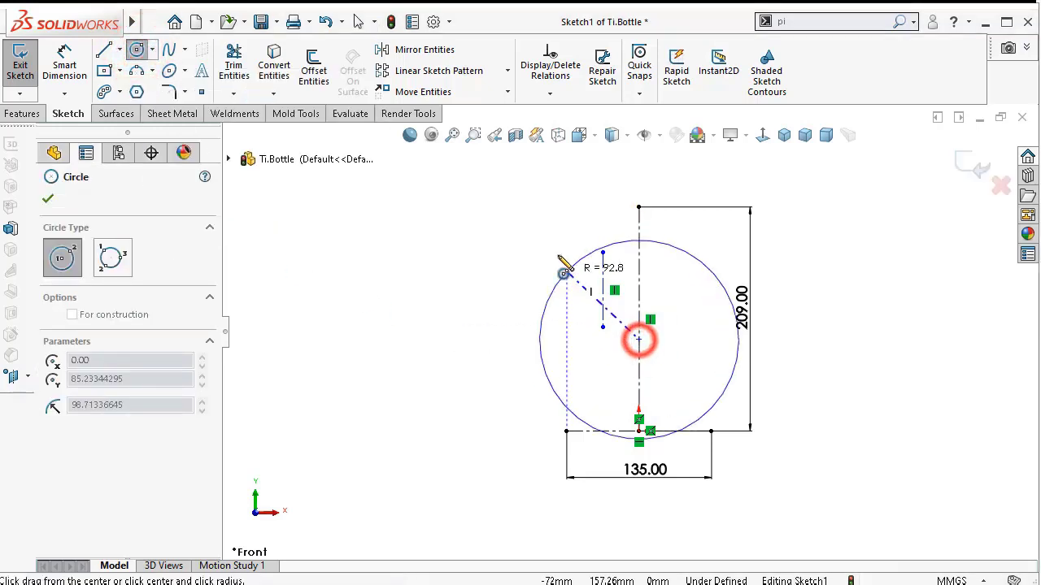
{"action": "left_click", "coordinate": [555, 289]}
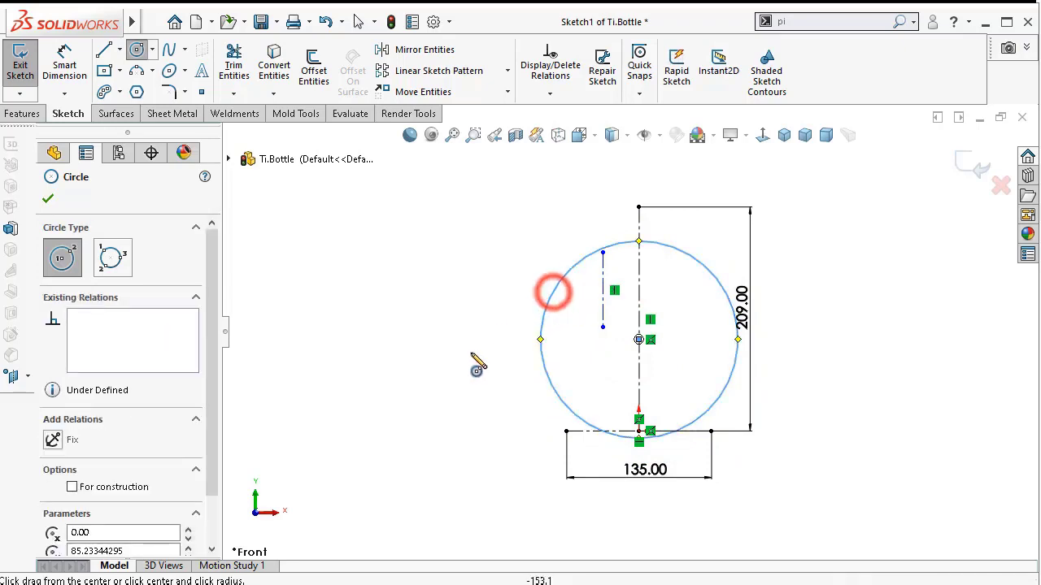
{"action": "right_click_drag", "start_coordinate": [461, 355], "coordinate": [458, 282]}
{"action": "left_click", "coordinate": [554, 290]}
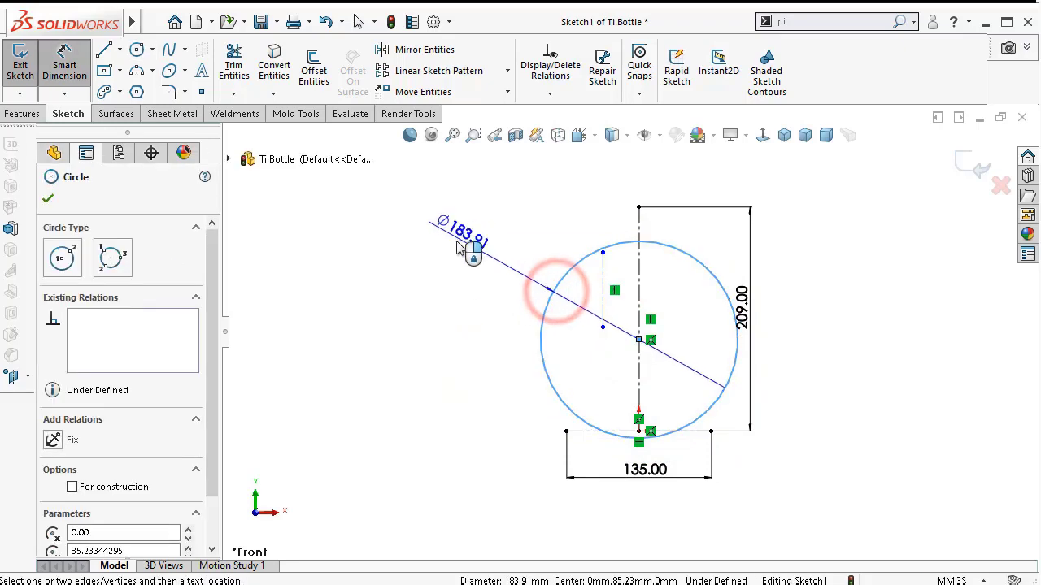
{"action": "left_click", "coordinate": [457, 244]}
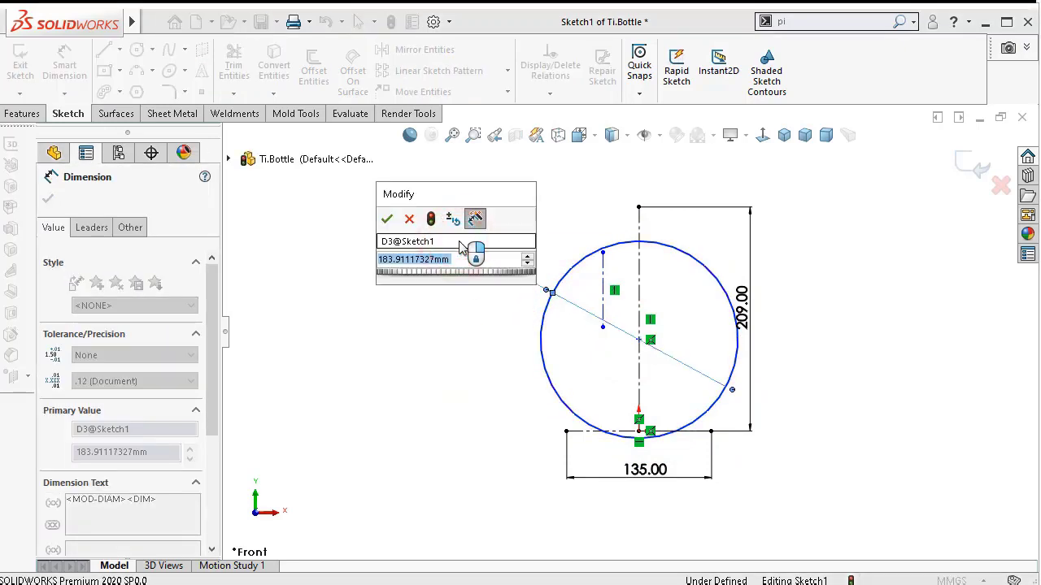
{"action": "type", "text": "1"}
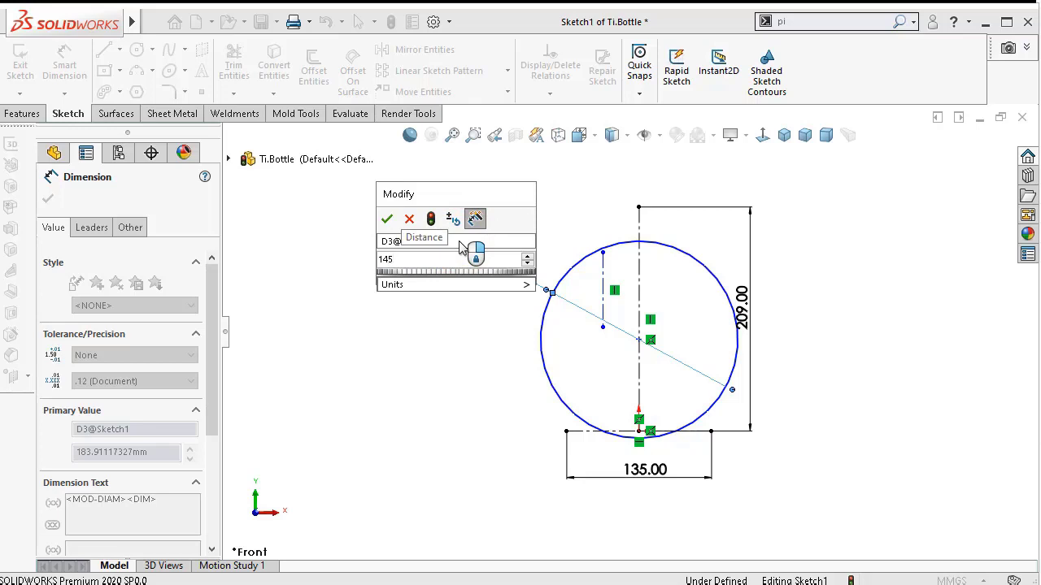
{"action": "type", "text": "45"}
{"action": "key", "text": "Return"}
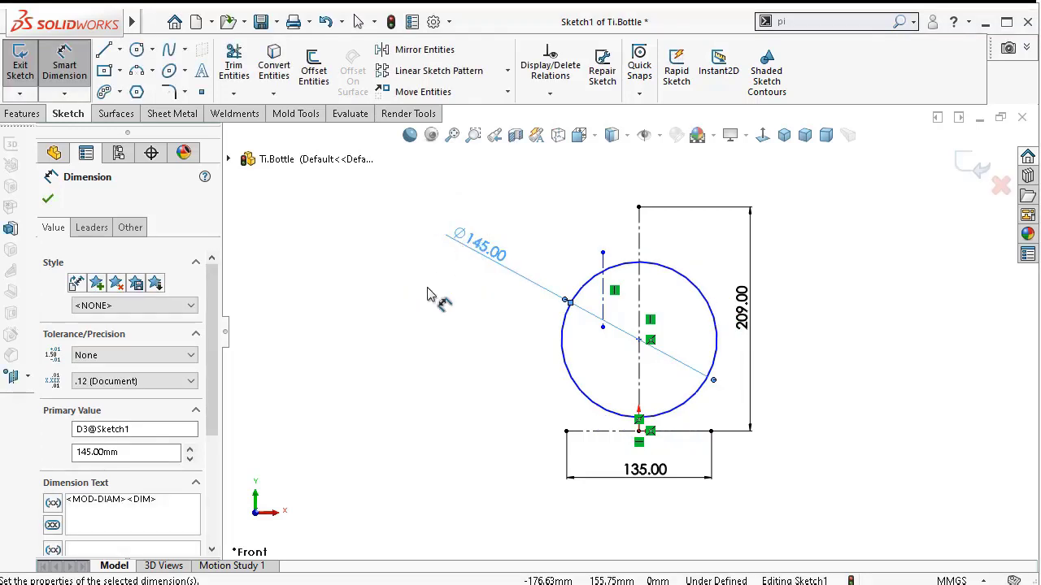
- Dimension the circle's centre 95 above the bottom line and tidy both dimension labels
{"action": "left_click", "coordinate": [638, 340]}
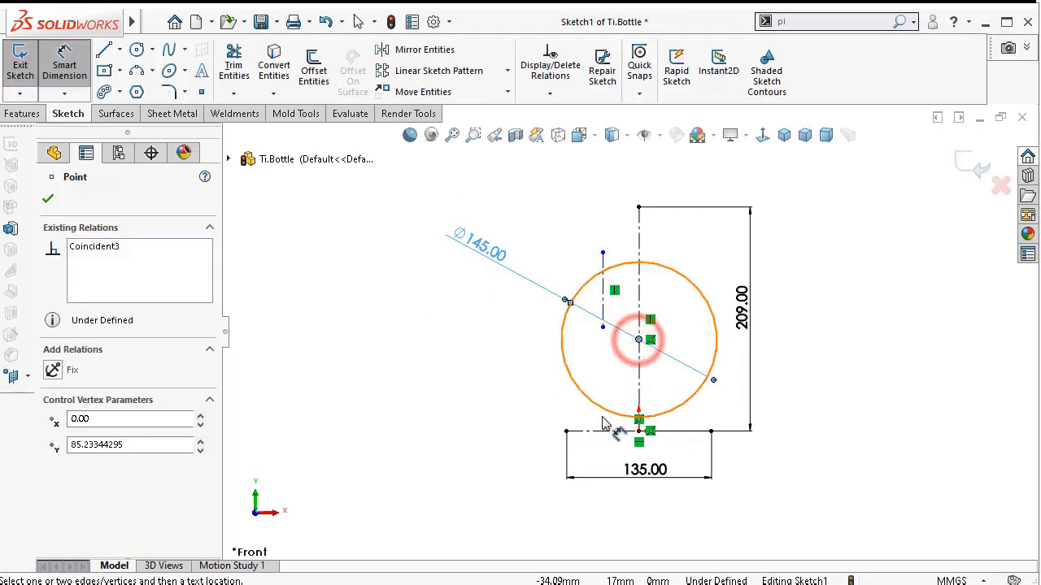
{"action": "left_click", "coordinate": [602, 433]}
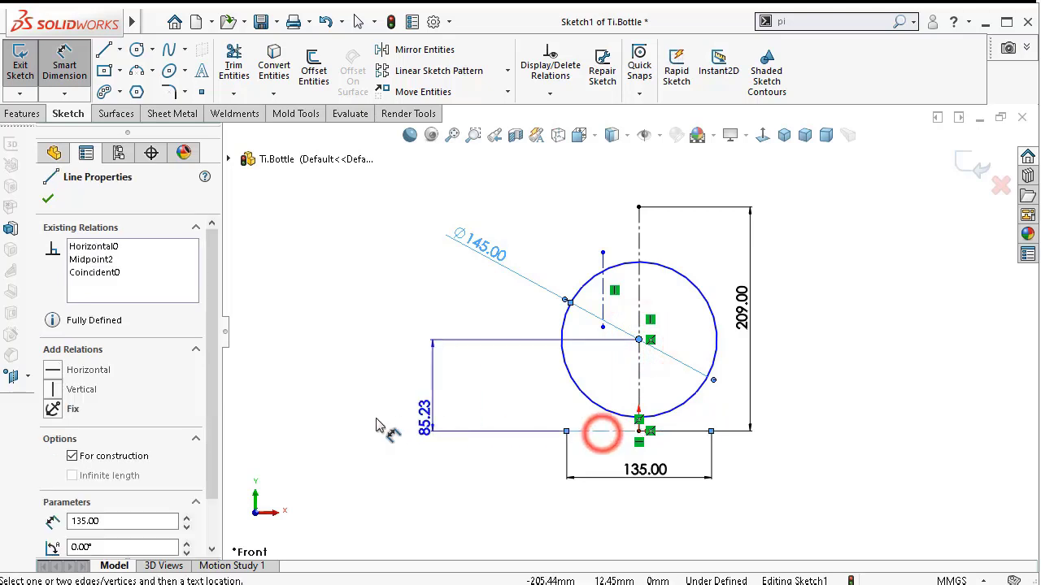
{"action": "left_click", "coordinate": [313, 419]}
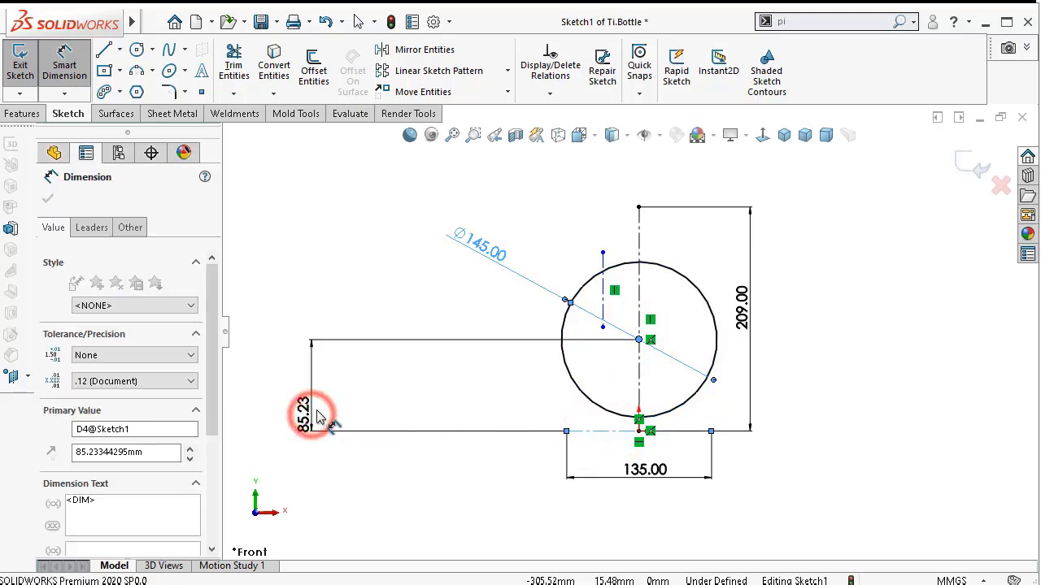
{"action": "type", "text": "95"}
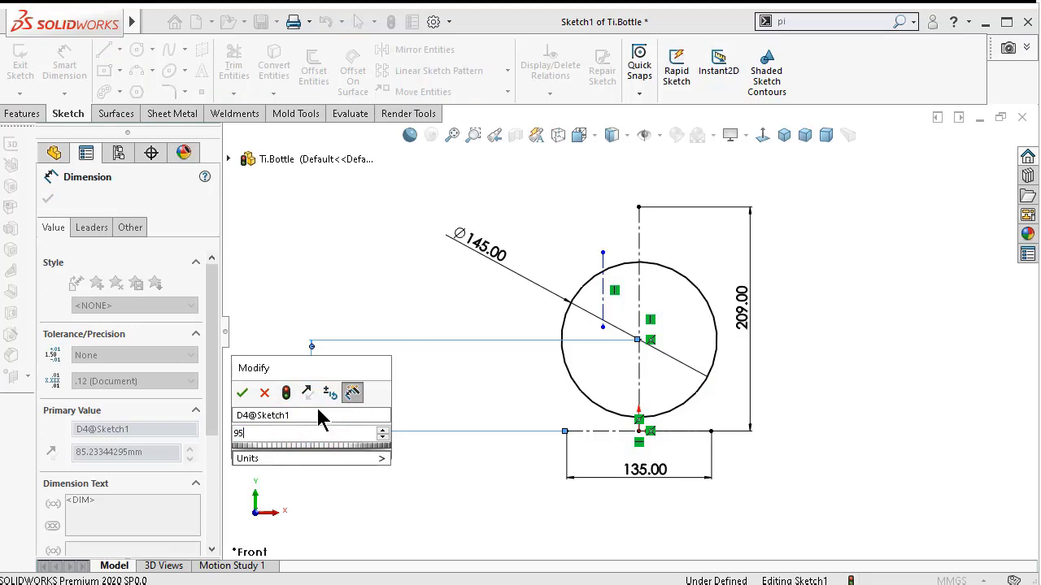
{"action": "key", "text": "Return"}
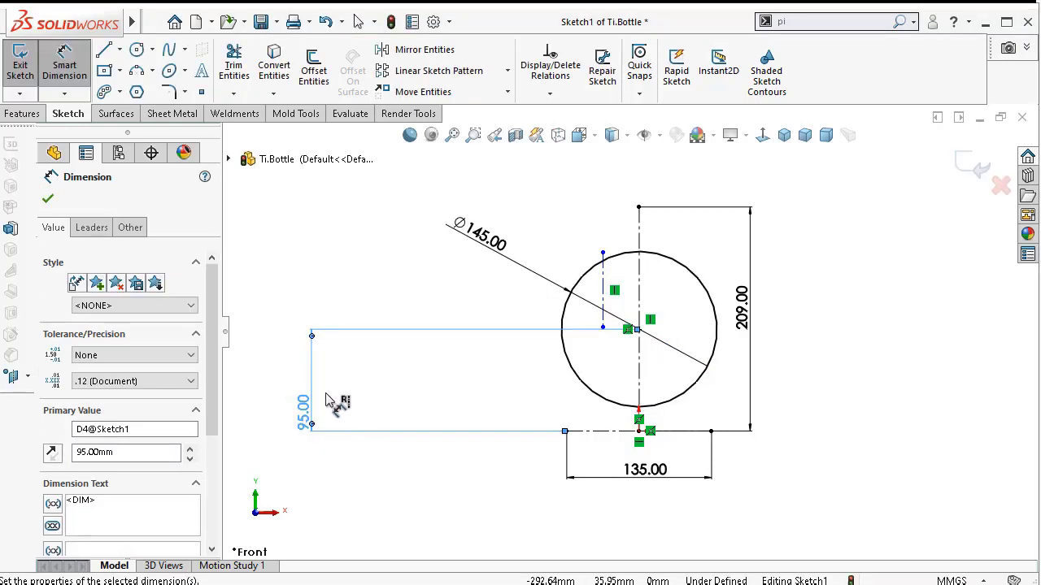
{"action": "left_click_drag", "start_coordinate": [314, 403], "coordinate": [539, 388]}
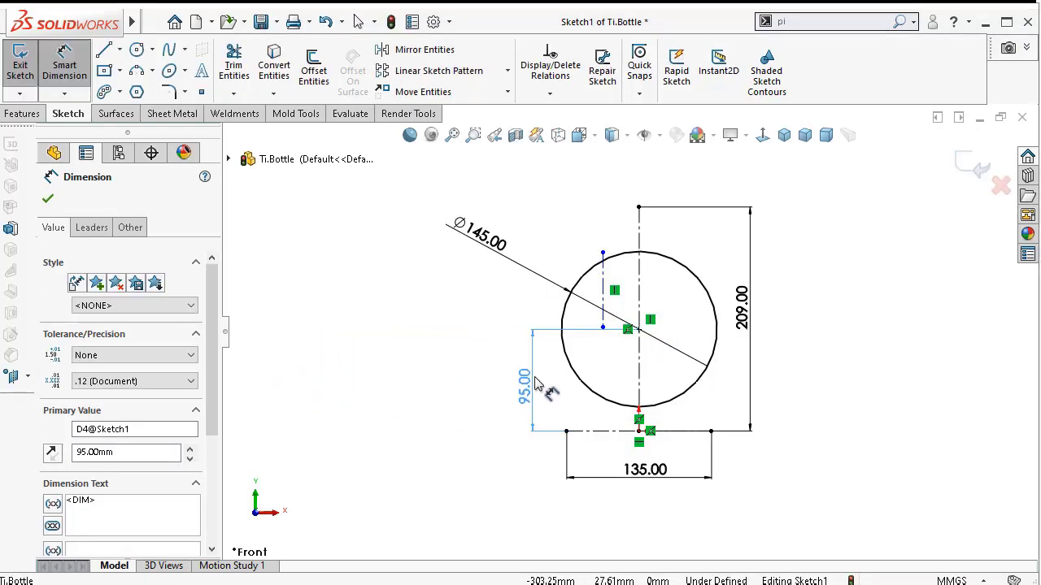
{"action": "left_click_drag", "start_coordinate": [488, 231], "coordinate": [653, 367]}
{"action": "left_click", "coordinate": [626, 305]}
{"action": "scroll", "coordinate": [626, 305], "scroll_direction": "down", "scroll_amount": 4}
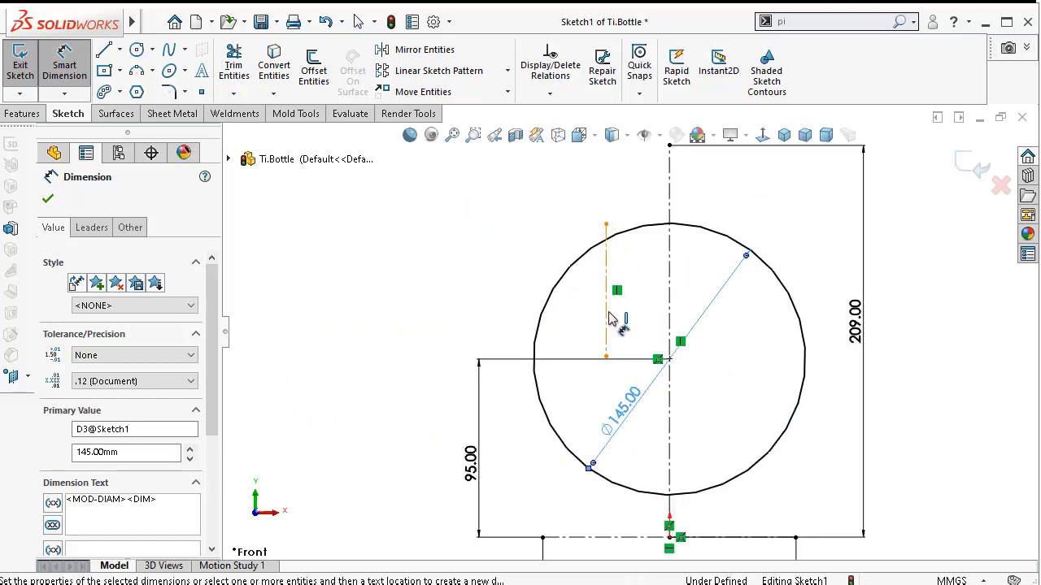
{"action": "scroll", "coordinate": [553, 382], "scroll_direction": "up", "scroll_amount": 1}
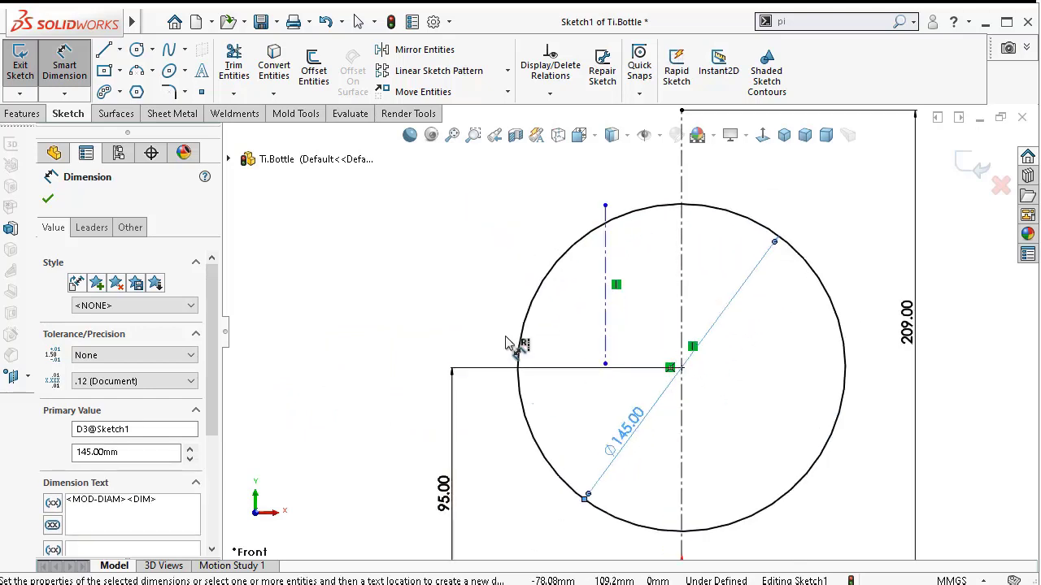
- Draw a horizontal centerline from the circle's centre to the short vertical line
{"action": "left_click", "coordinate": [119, 49]}
{"action": "left_click", "coordinate": [135, 88]}
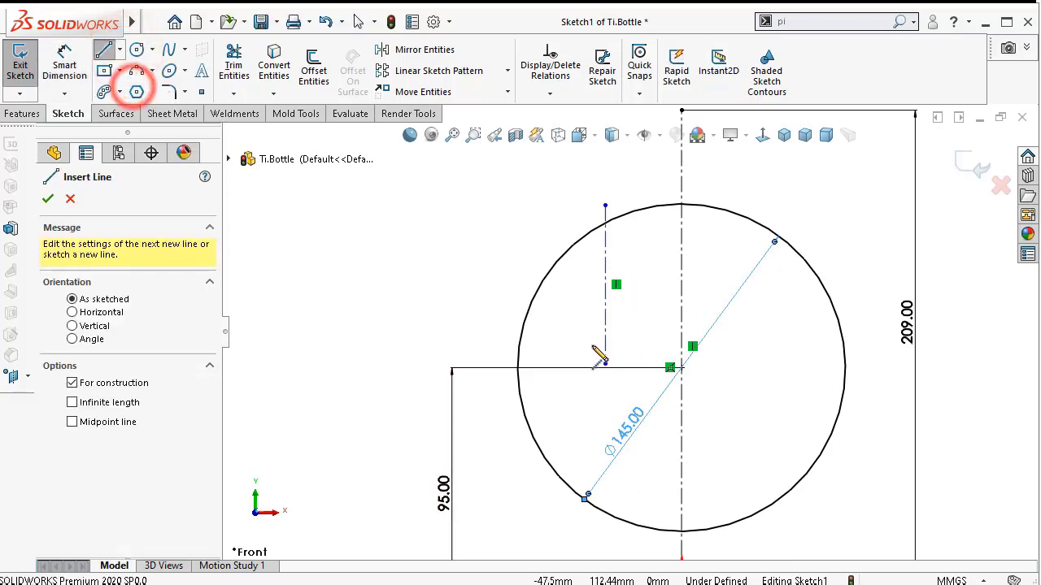
{"action": "left_click", "coordinate": [681, 368]}
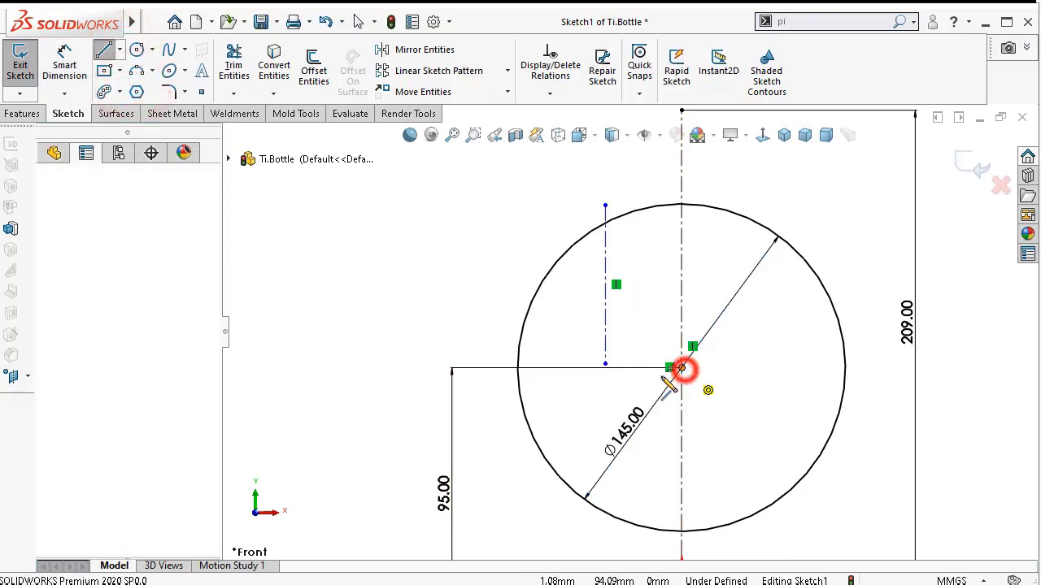
{"action": "left_click", "coordinate": [605, 365]}
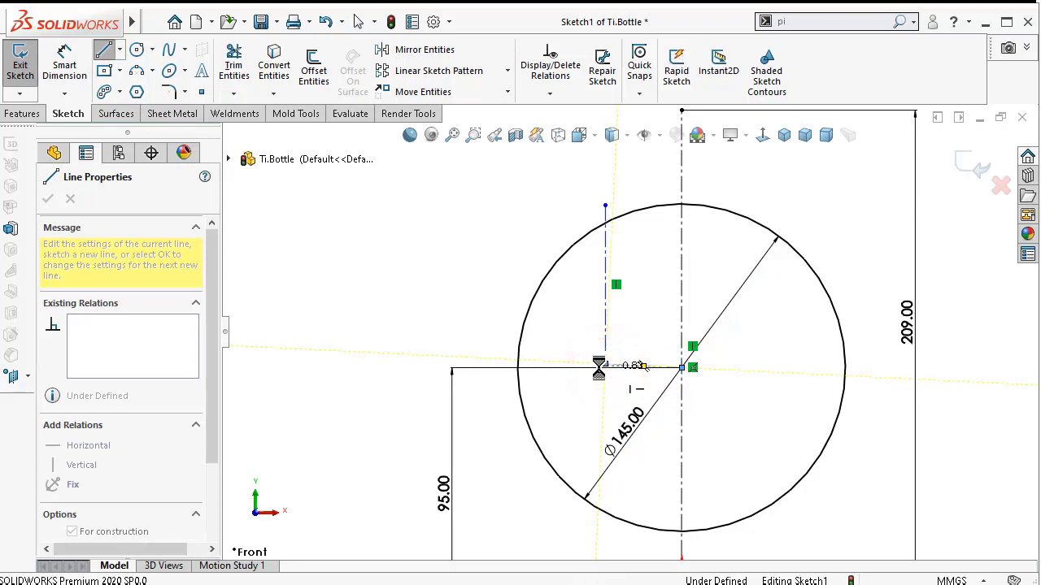
{"action": "key", "text": "Escape"}
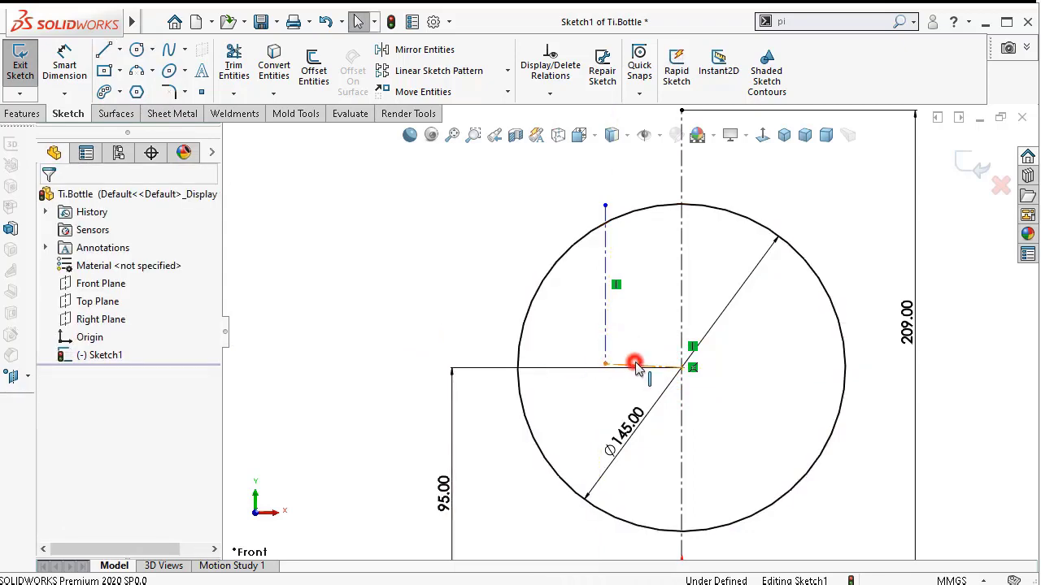
{"action": "left_click", "coordinate": [638, 369]}
{"action": "left_click", "coordinate": [680, 287]}
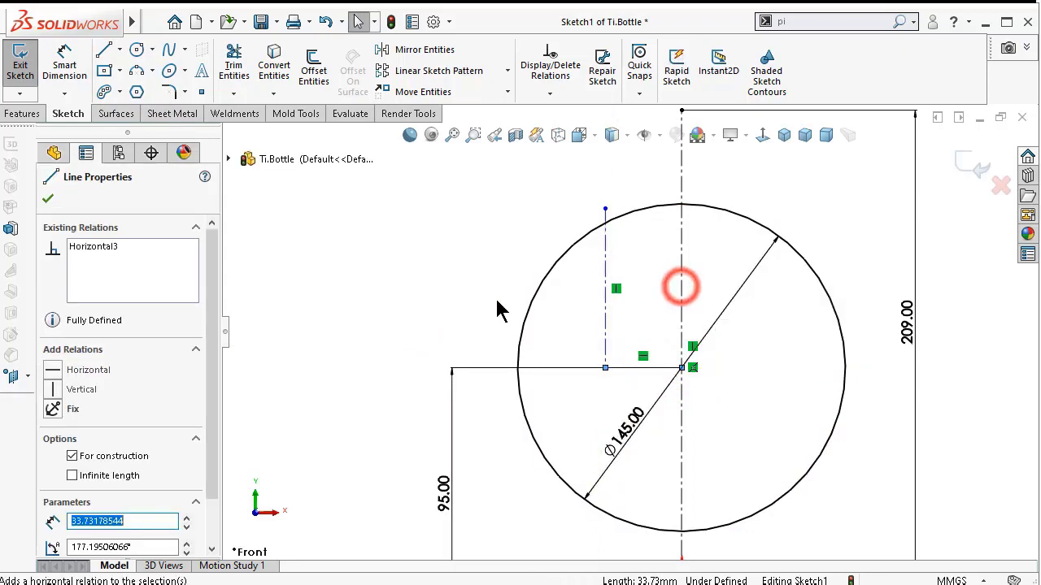
{"action": "left_click", "coordinate": [449, 257]}
- Dimension the short vertical line 25 from the central axis
{"action": "right_click_drag", "start_coordinate": [421, 289], "coordinate": [418, 186]}
{"action": "left_click", "coordinate": [603, 257]}
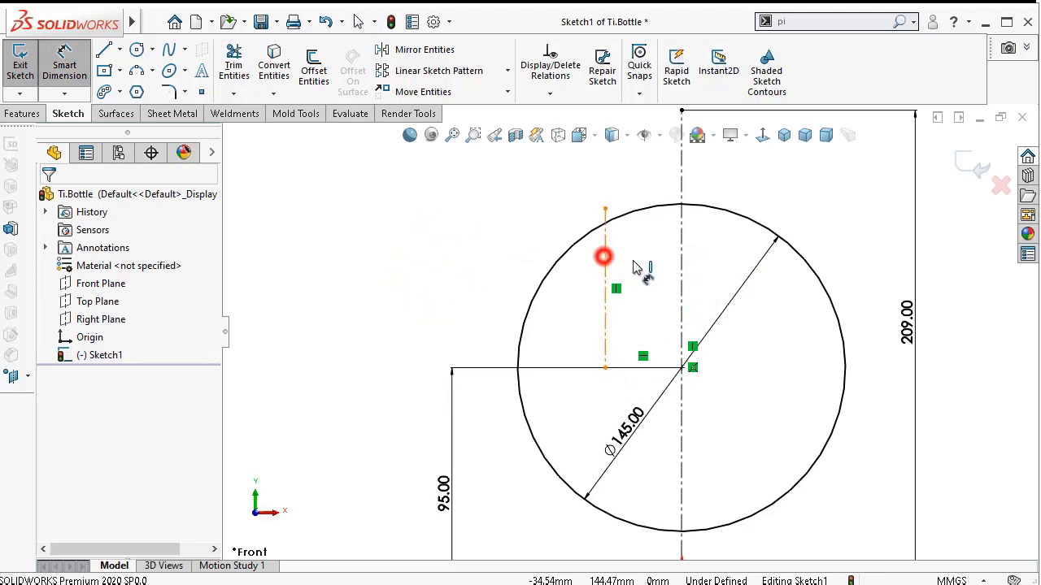
{"action": "left_click", "coordinate": [682, 260]}
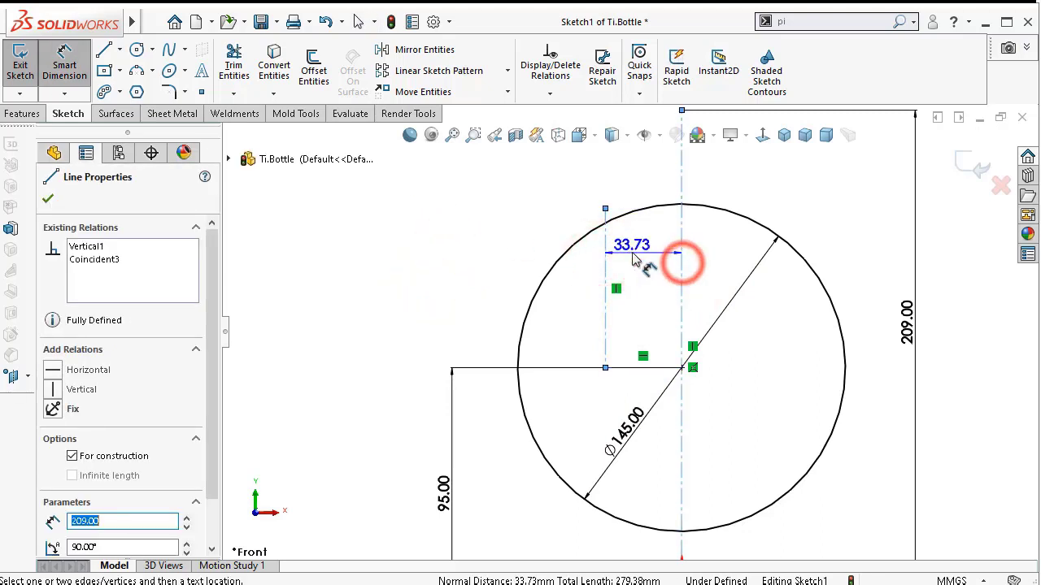
{"action": "left_click", "coordinate": [655, 276]}
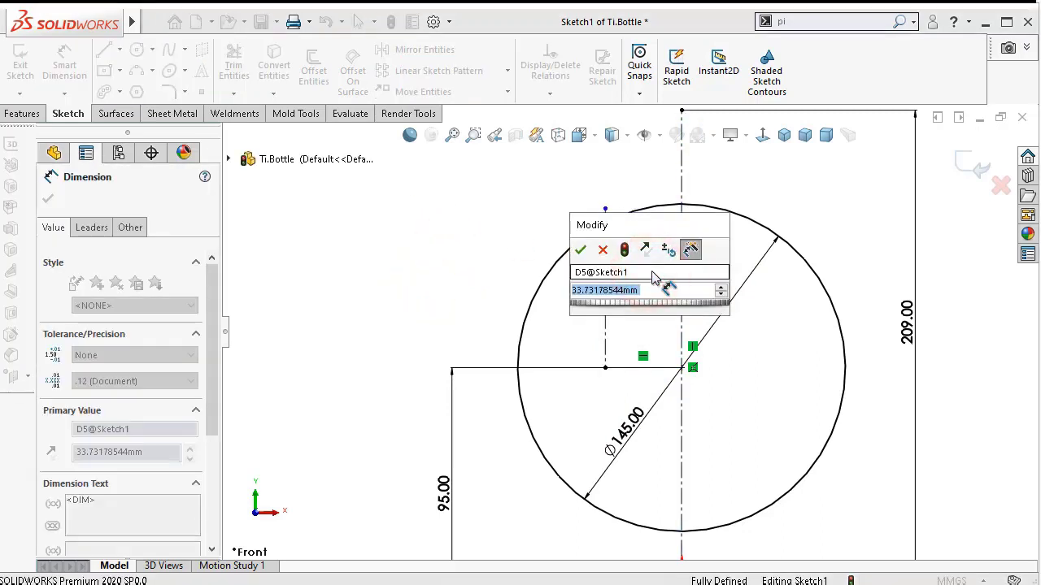
{"action": "type", "text": "25"}
{"action": "key", "text": "Return"}
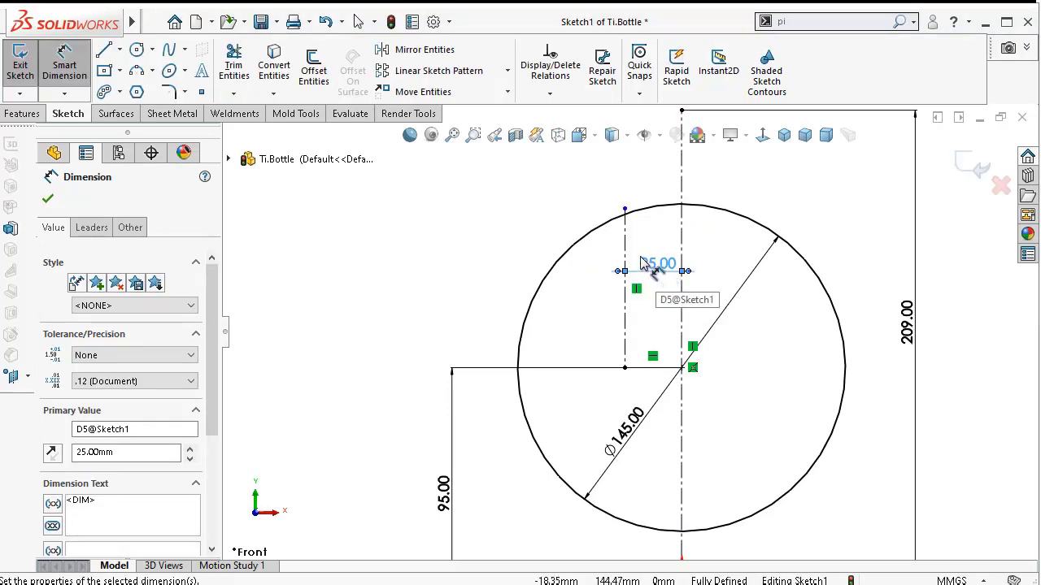
- Set the short vertical line's length to 100
{"action": "left_click", "coordinate": [624, 228]}
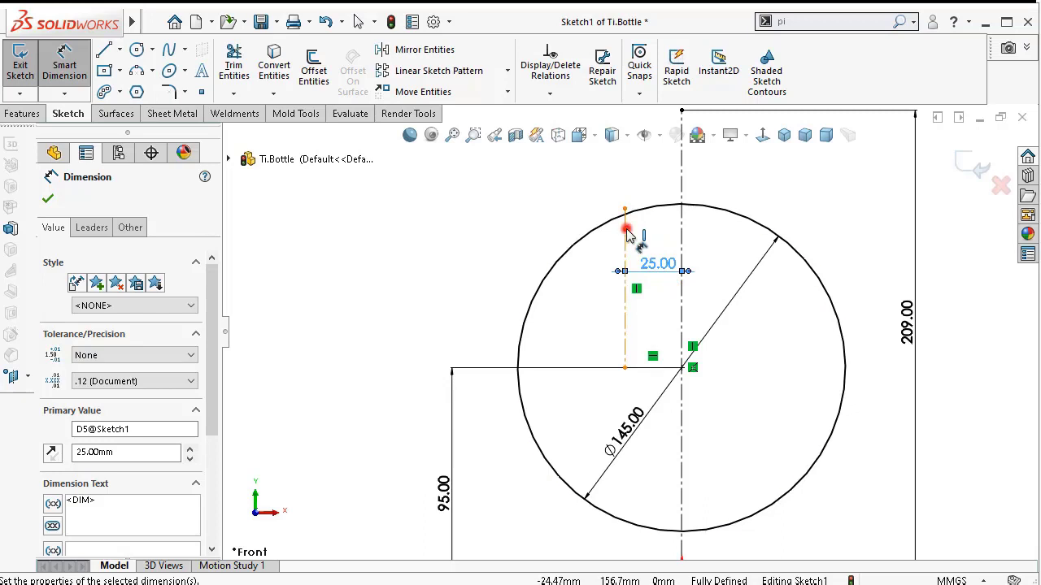
{"action": "left_click", "coordinate": [463, 258]}
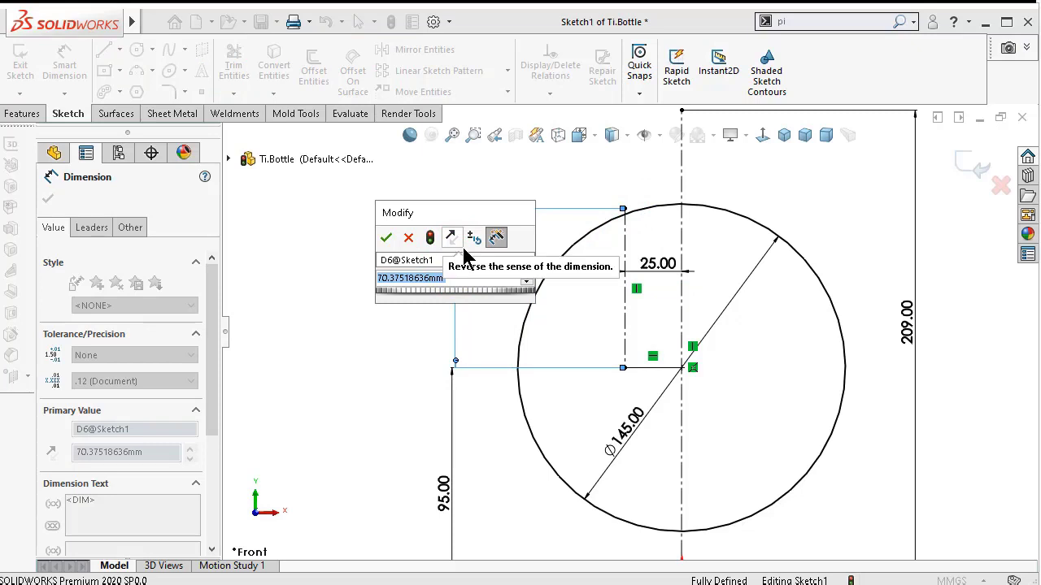
{"action": "type", "text": "100"}
{"action": "key", "text": "Return"}
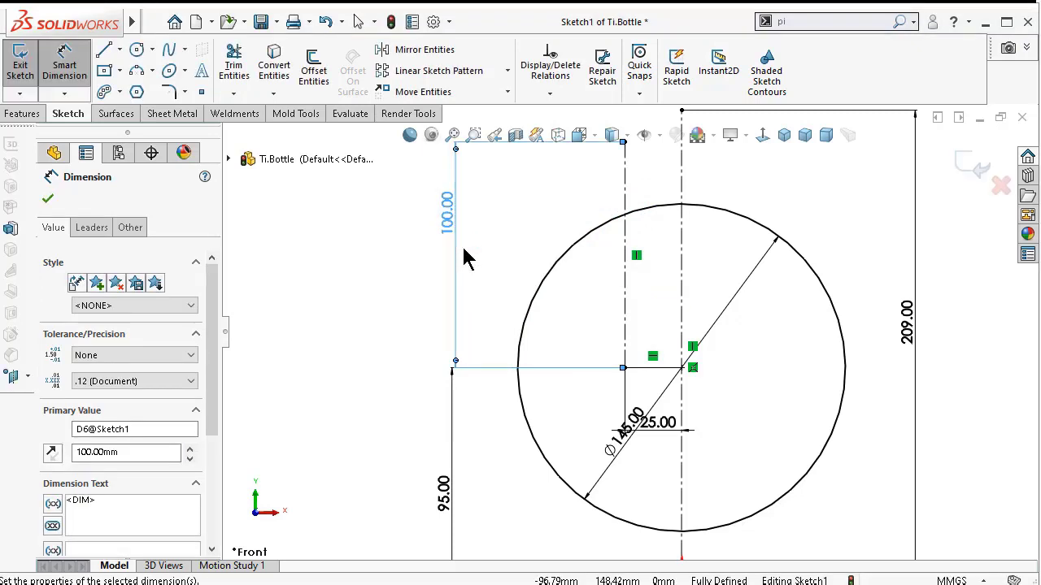
{"action": "left_click", "coordinate": [372, 204]}
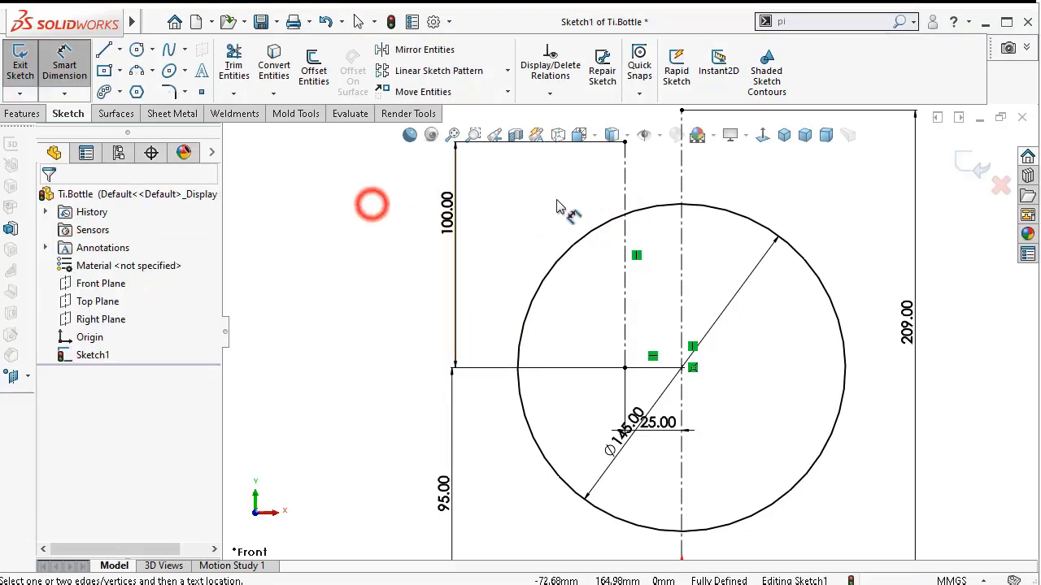
{"action": "scroll", "coordinate": [617, 207], "scroll_direction": "up", "scroll_amount": 2}
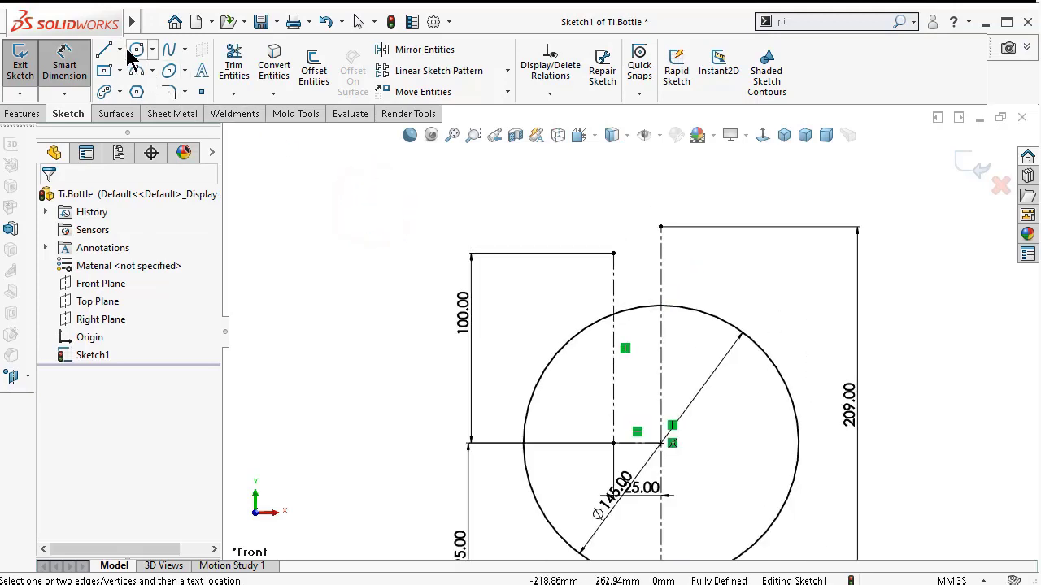
- Draw a horizontal construction centerline across the top of the profile
{"action": "left_click", "coordinate": [121, 51]}
{"action": "left_click", "coordinate": [142, 86]}
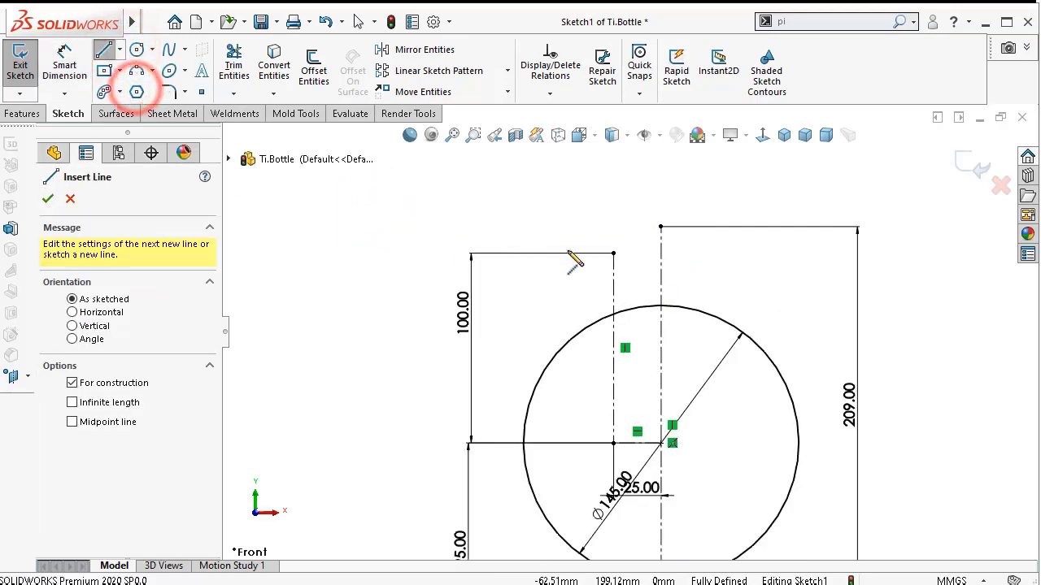
{"action": "left_click", "coordinate": [733, 254]}
{"action": "key", "text": "Escape"}
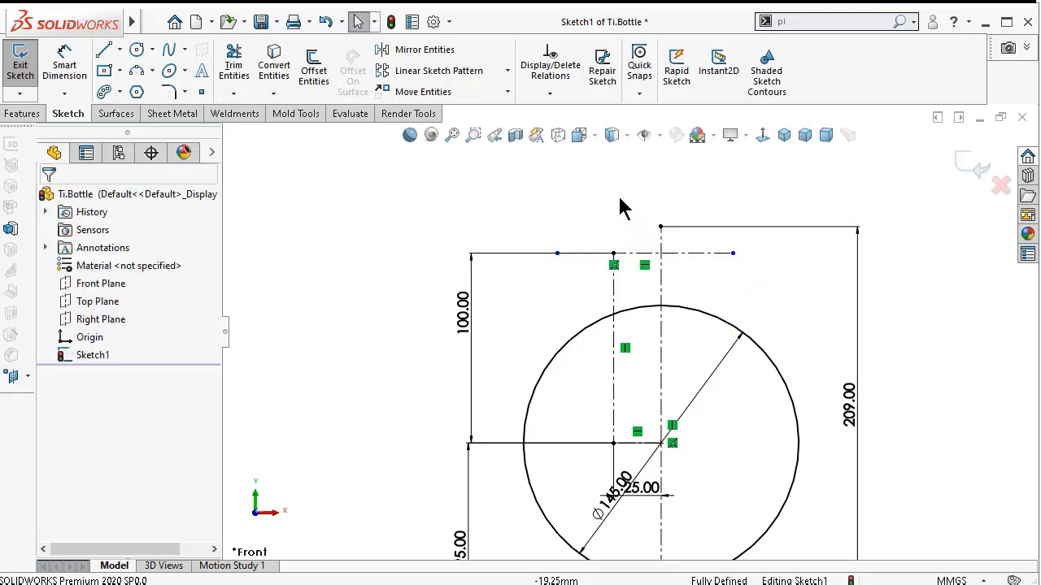
- Dimension the top construction line to 75 mm long
{"action": "right_click_drag", "start_coordinate": [793, 319], "coordinate": [759, 198]}
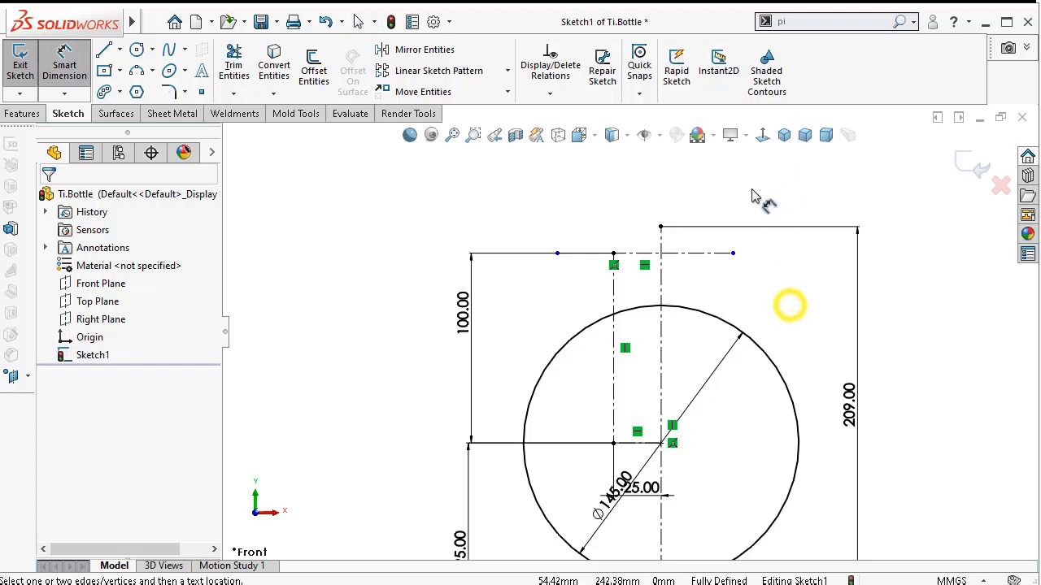
{"action": "left_click", "coordinate": [720, 253]}
{"action": "left_click", "coordinate": [675, 196]}
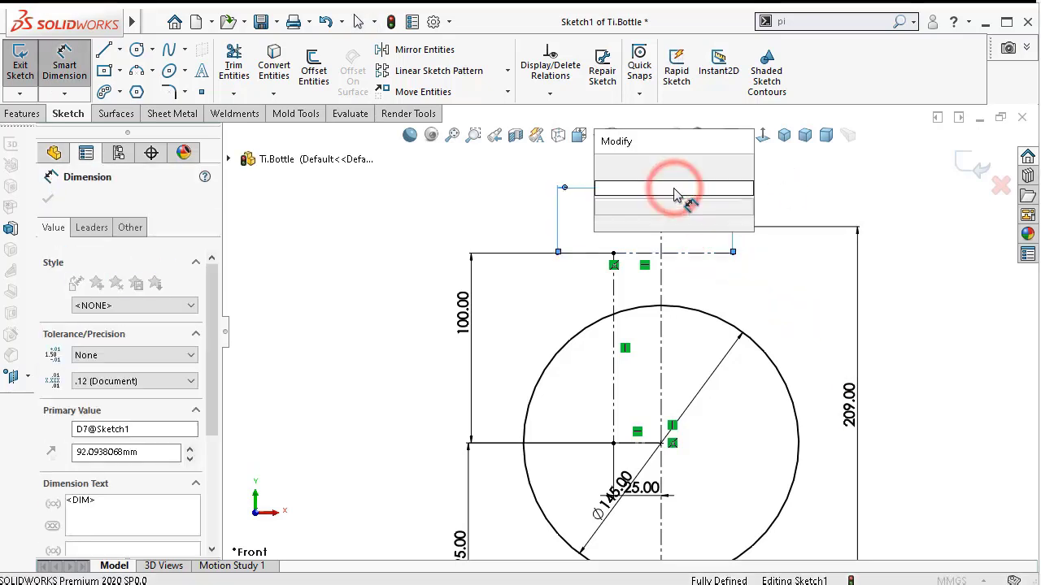
{"action": "type", "text": "75"}
{"action": "key", "text": "Return"}
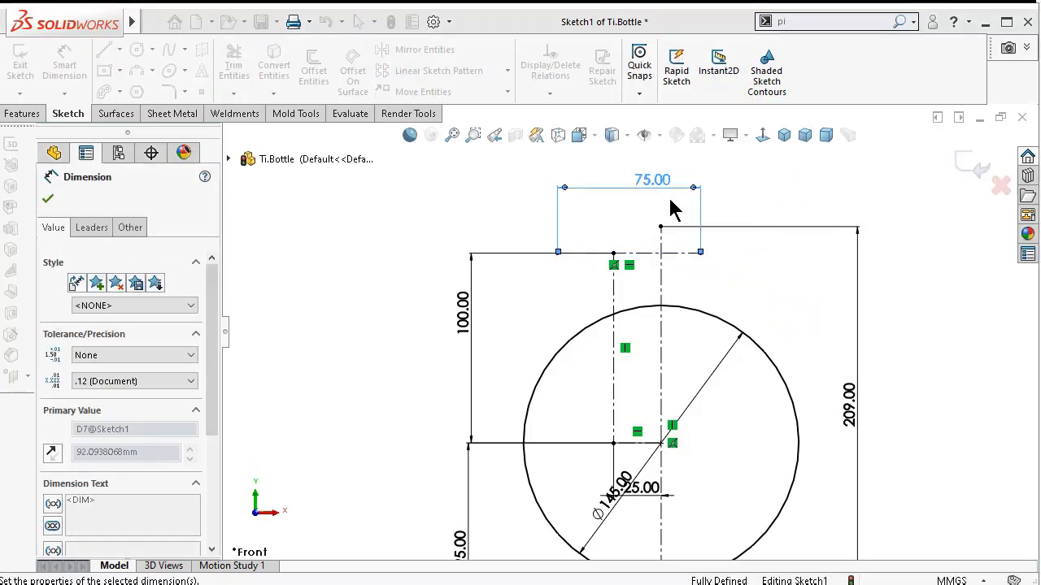
{"action": "key", "text": "Escape"}
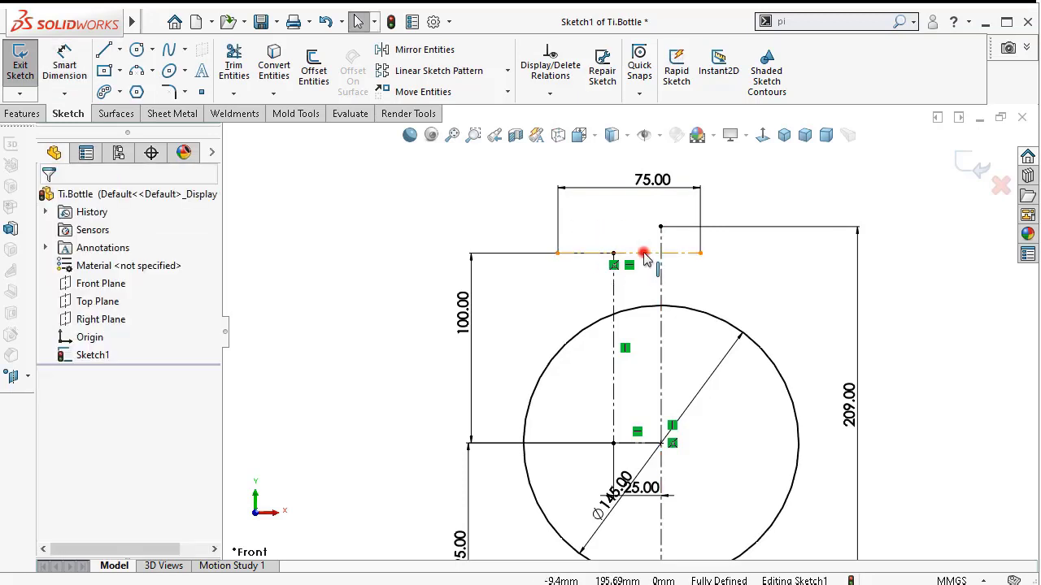
- Centre the top line on the vertical centerline's endpoint and reposition the 75.00 dimension
{"action": "left_click", "coordinate": [643, 255]}
{"action": "left_click", "coordinate": [613, 254], "text": "ctrl"}
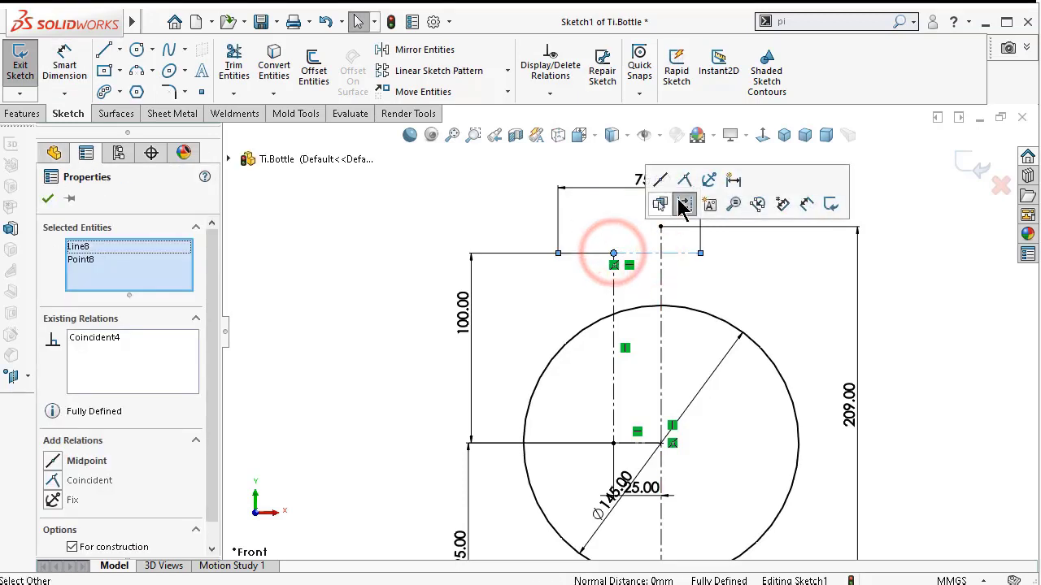
{"action": "left_click", "coordinate": [661, 179]}
{"action": "left_click", "coordinate": [461, 198]}
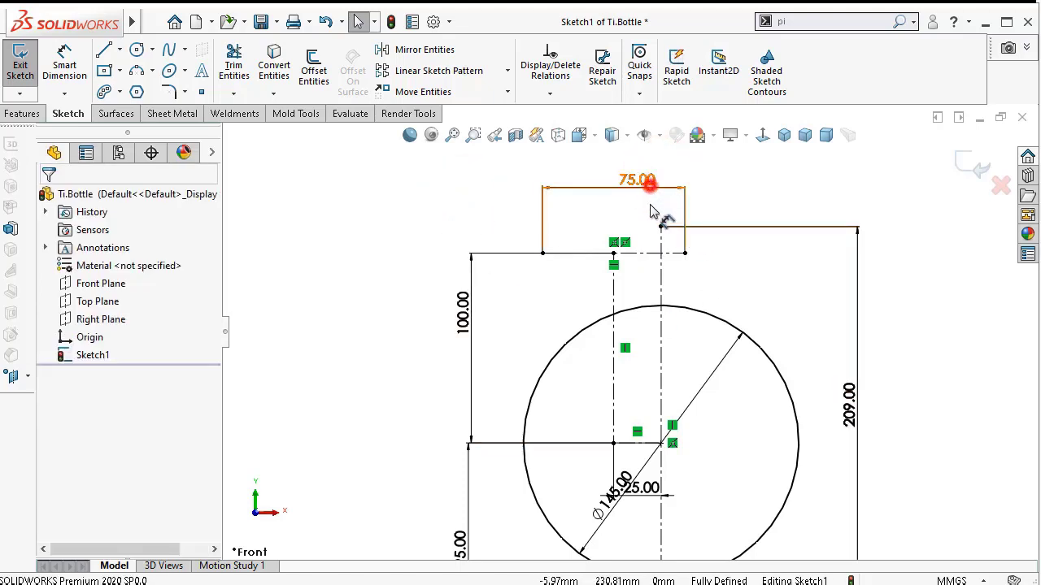
{"action": "left_click_drag", "start_coordinate": [649, 185], "coordinate": [610, 183]}
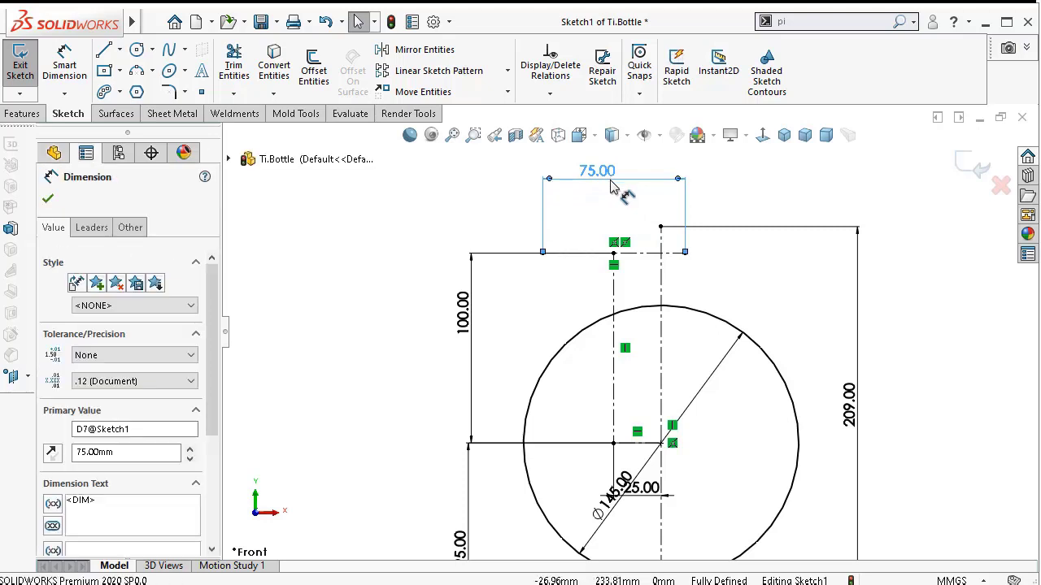
{"action": "scroll", "coordinate": [707, 341], "scroll_direction": "up", "scroll_amount": 1}
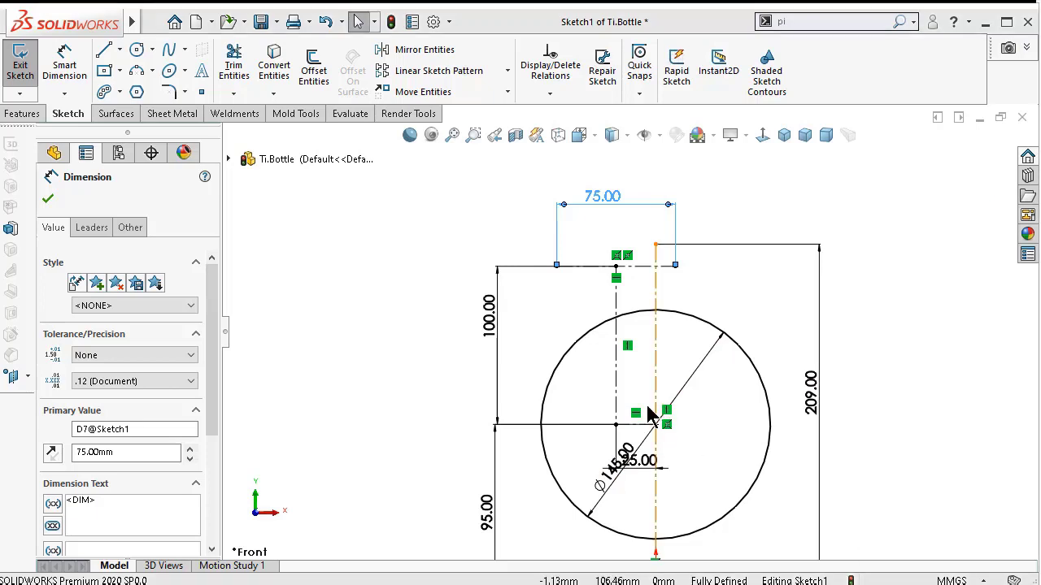
{"action": "scroll", "coordinate": [701, 410], "scroll_direction": "up", "scroll_amount": 2}
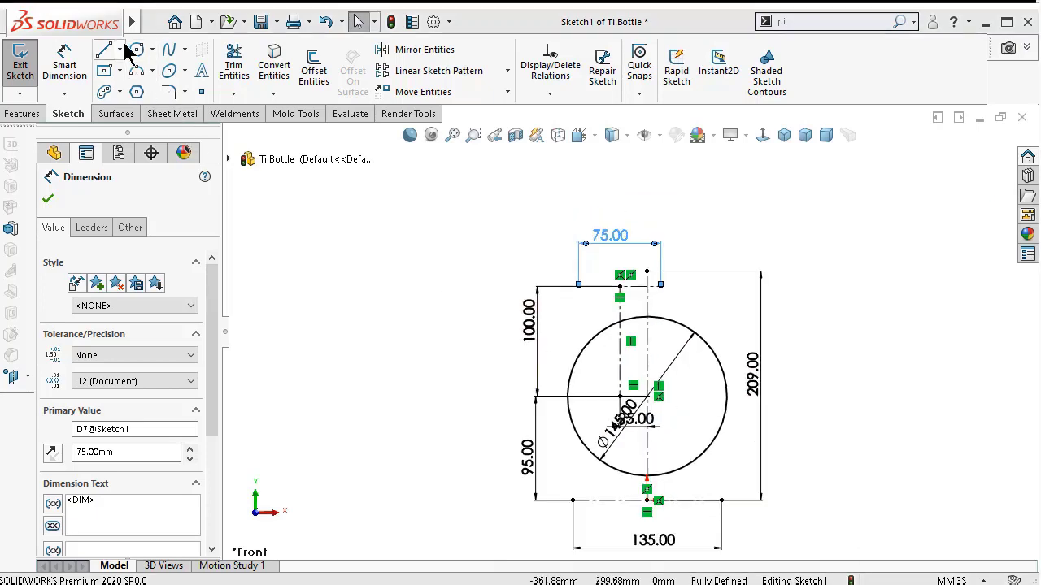
- Draw a horizontal centerline across the circle's centre height
{"action": "left_click", "coordinate": [119, 50]}
{"action": "left_click", "coordinate": [132, 86]}
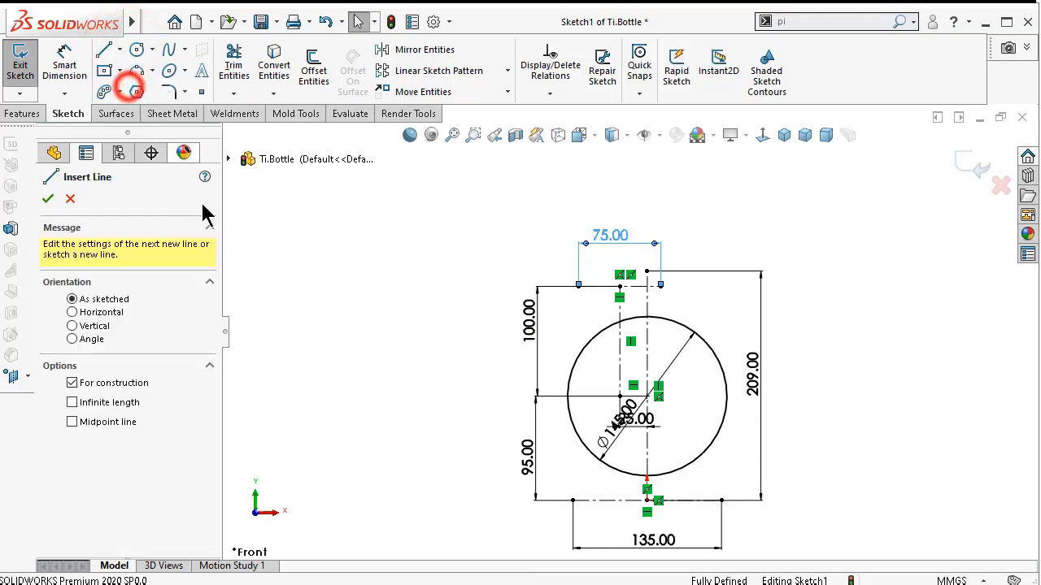
{"action": "scroll", "coordinate": [652, 405], "scroll_direction": "down", "scroll_amount": 3}
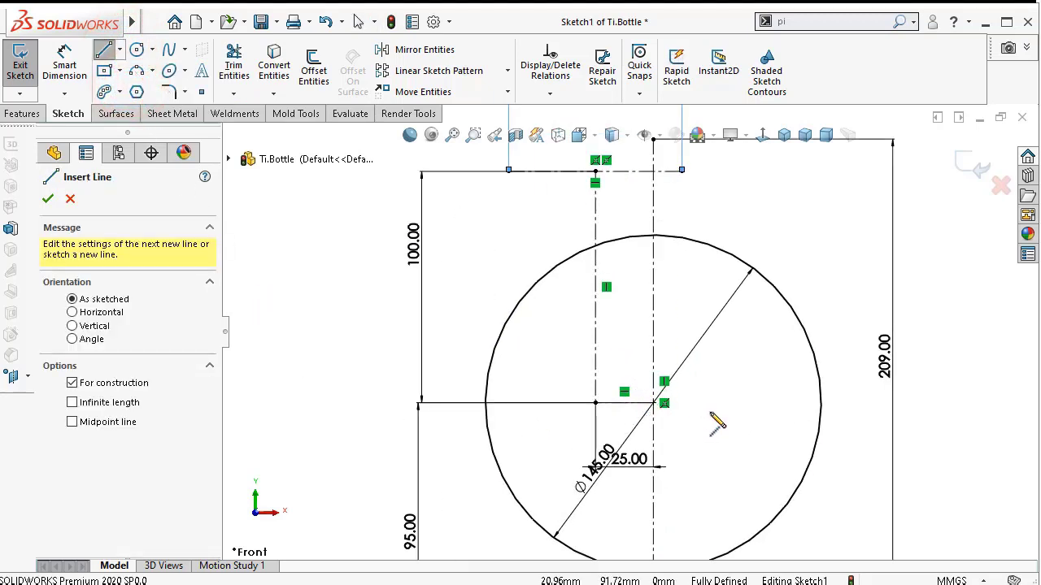
{"action": "scroll", "coordinate": [712, 417], "scroll_direction": "up", "scroll_amount": 2}
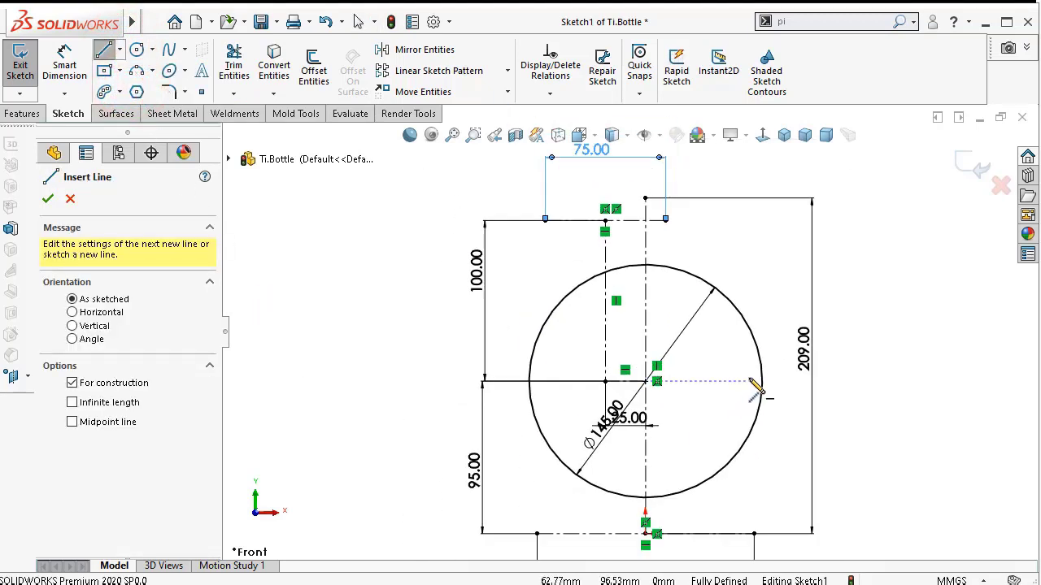
{"action": "left_click", "coordinate": [794, 381]}
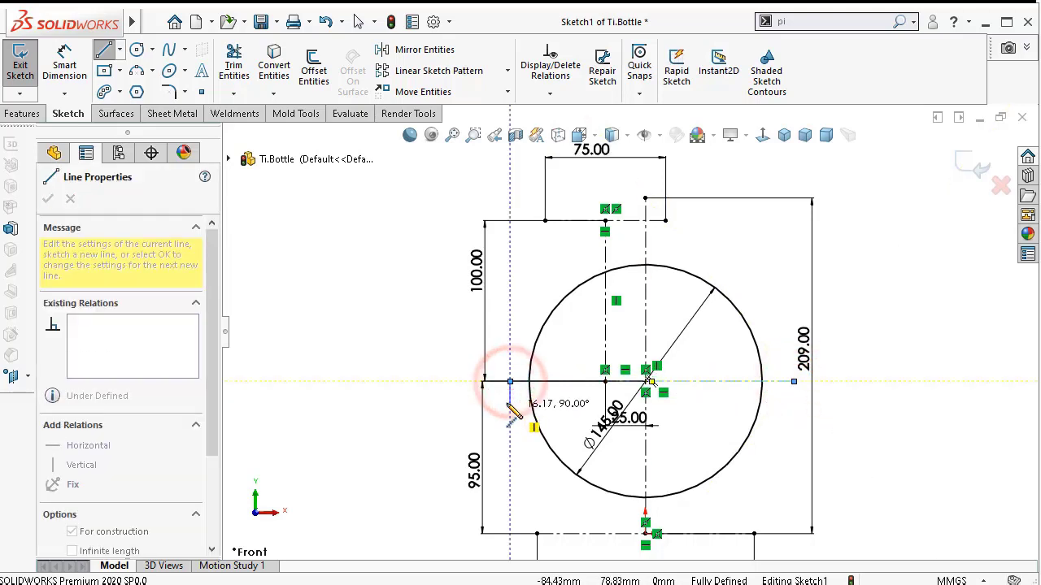
{"action": "double_click", "coordinate": [510, 382]}
{"action": "key", "text": "Escape"}
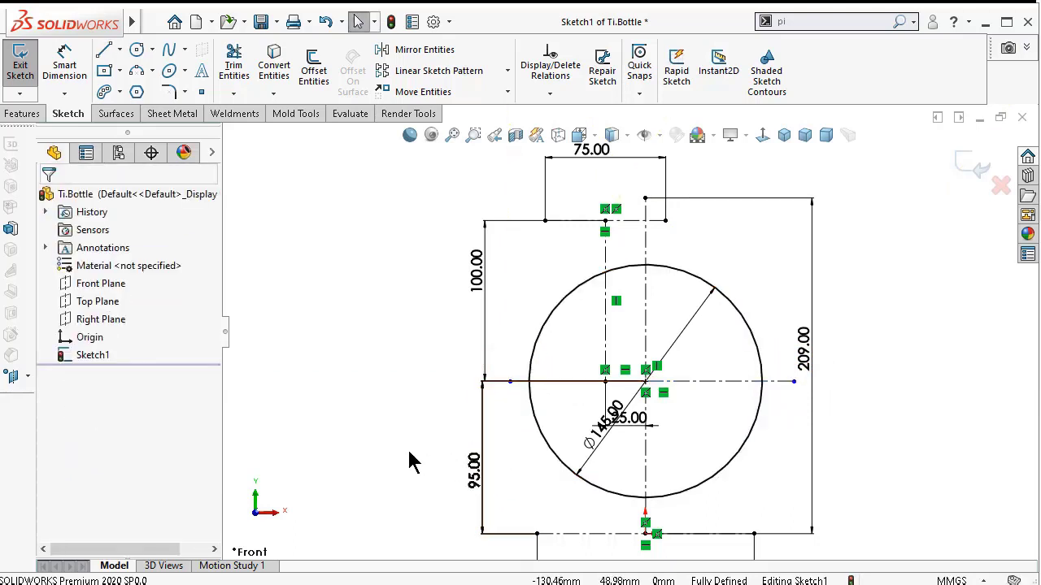
- Dimension the centerline's ends 82.5 and 80.5 mm from the vertical axis
{"action": "right_click_drag", "start_coordinate": [367, 455], "coordinate": [357, 404]}
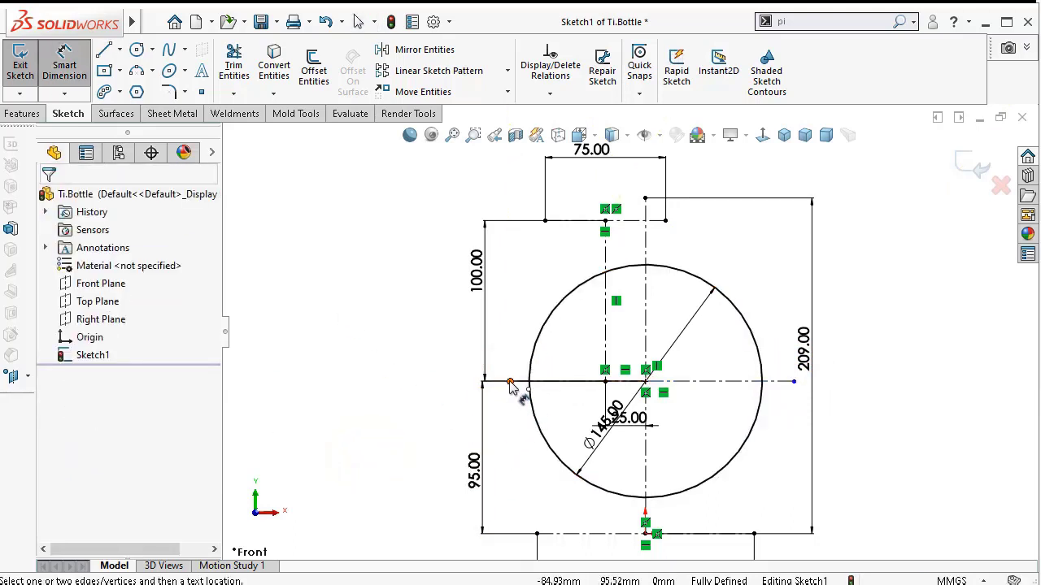
{"action": "left_click", "coordinate": [511, 382]}
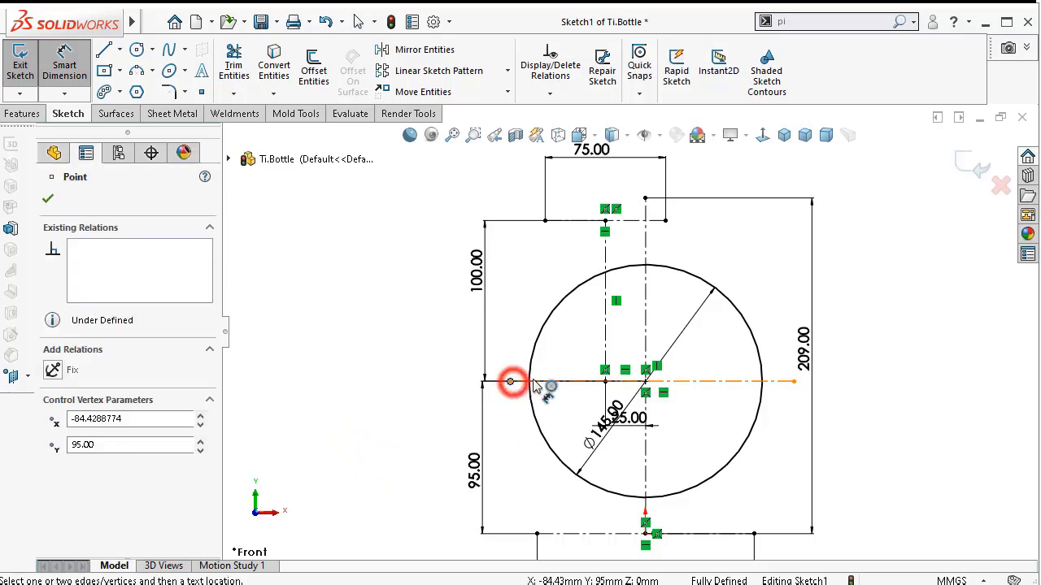
{"action": "left_click", "coordinate": [646, 329]}
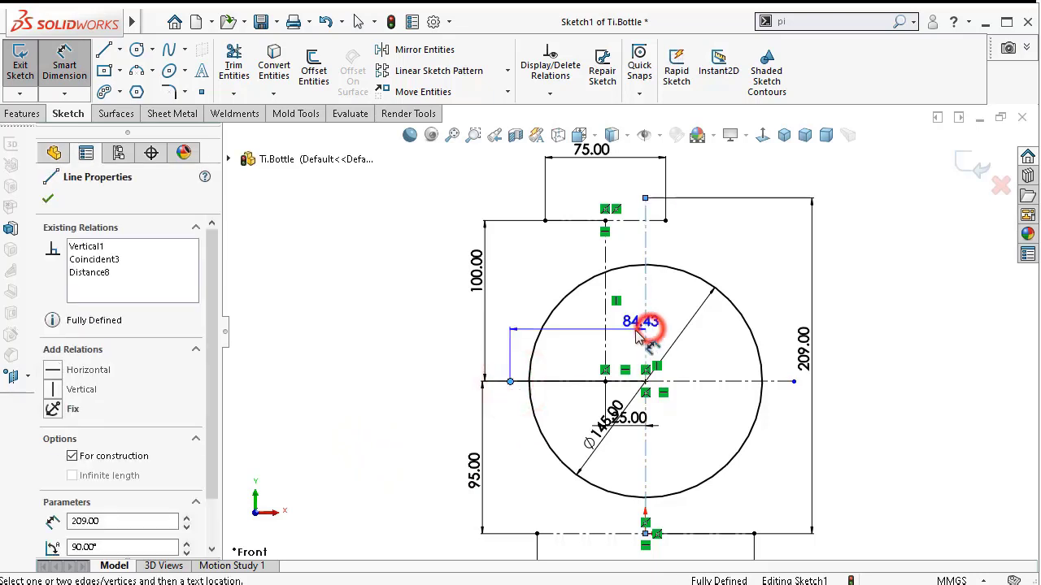
{"action": "left_click", "coordinate": [567, 356]}
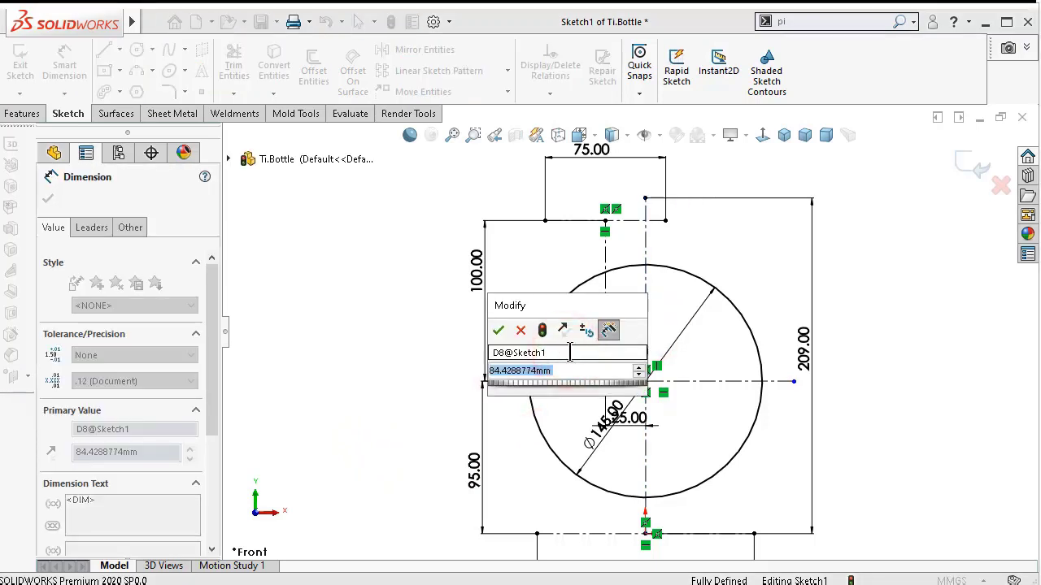
{"action": "type", "text": "82,"}
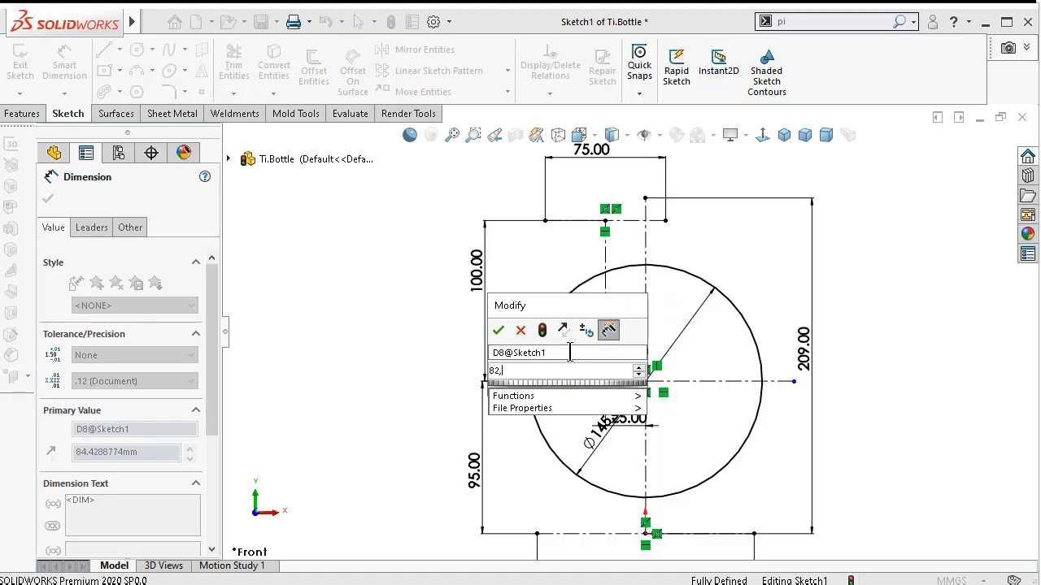
{"action": "type", "text": "5"}
{"action": "key", "text": "Return"}
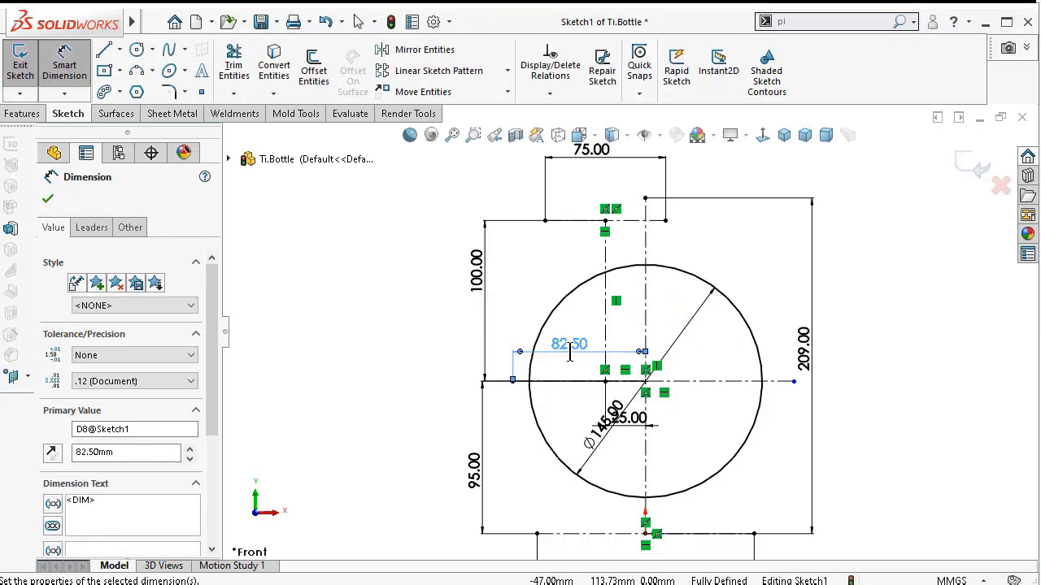
{"action": "left_click", "coordinate": [793, 382]}
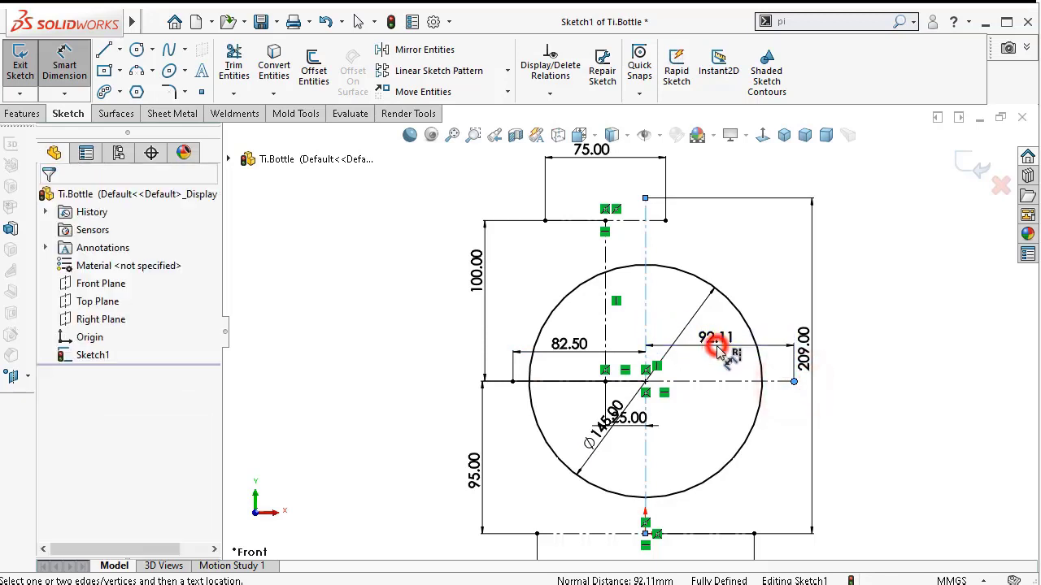
{"action": "left_click", "coordinate": [717, 347]}
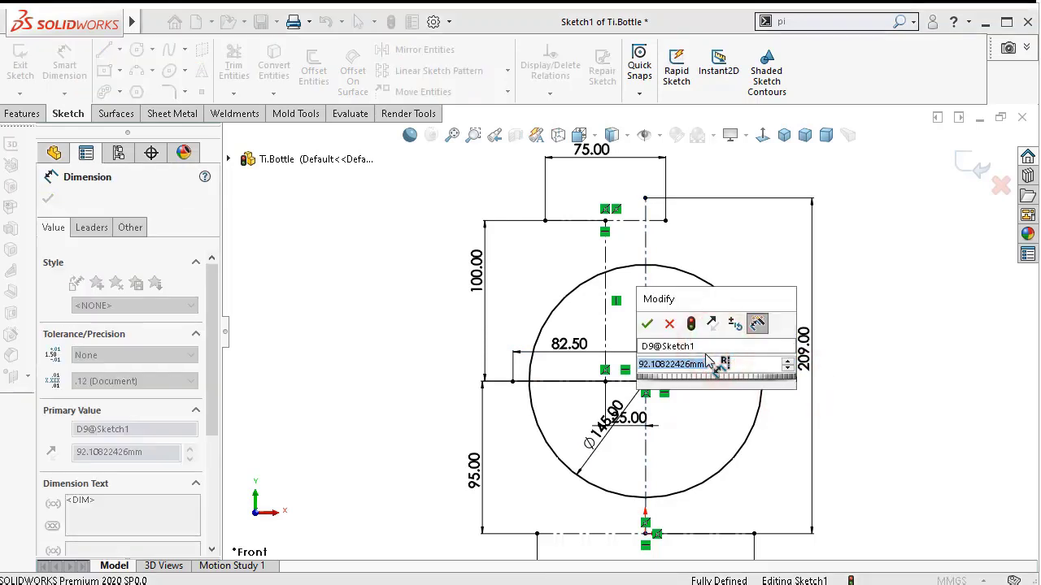
{"action": "type", "text": "80.5"}
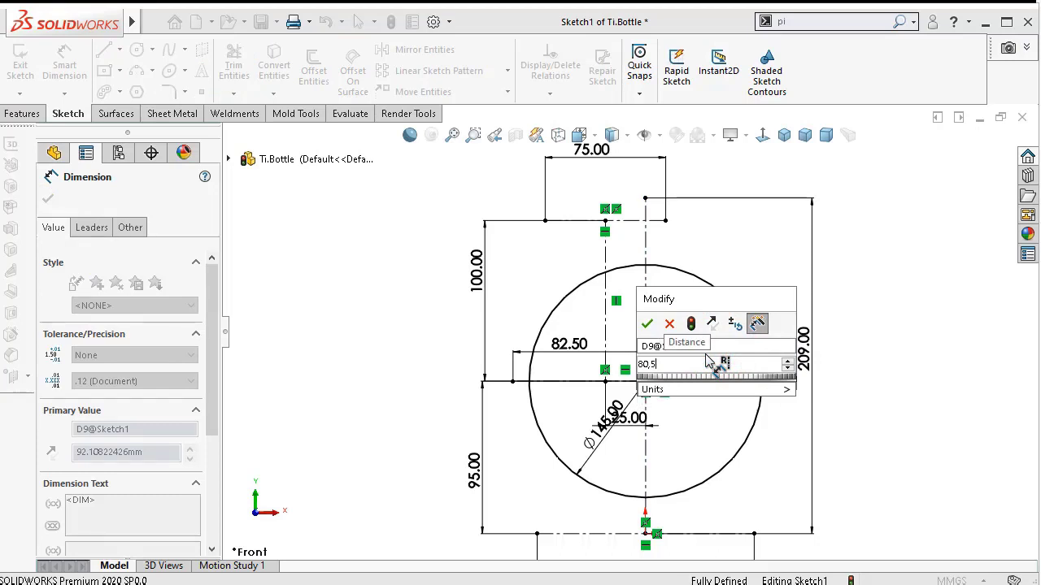
{"action": "key", "text": "Return"}
- Move the 25.00 dimension above the circle and nudge 80.50 and 82.50 lower
{"action": "left_click", "coordinate": [892, 379]}
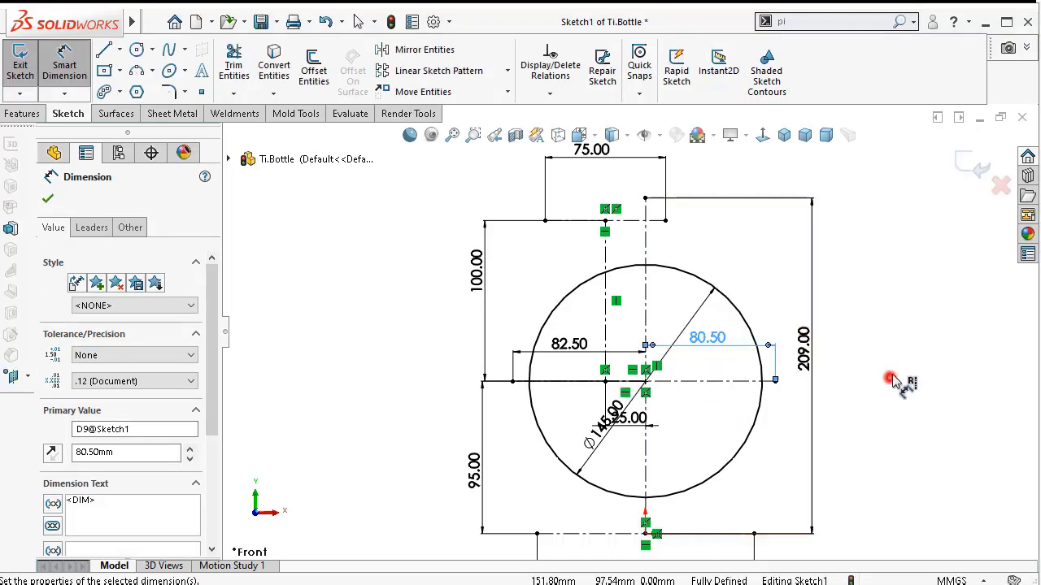
{"action": "left_click", "coordinate": [645, 437]}
{"action": "left_click_drag", "start_coordinate": [645, 437], "coordinate": [626, 256]}
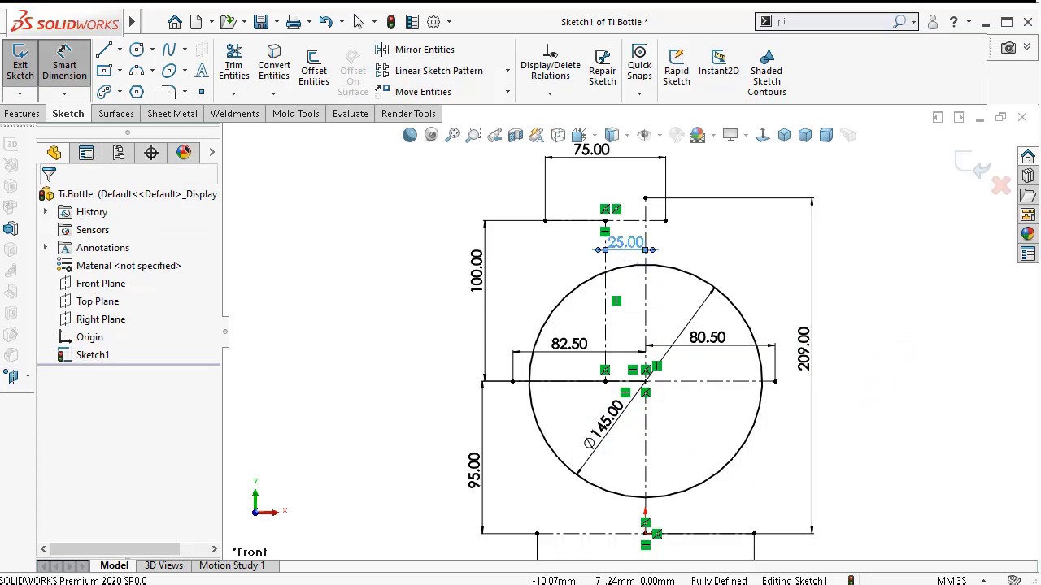
{"action": "left_click_drag", "start_coordinate": [707, 337], "coordinate": [721, 366]}
{"action": "left_click_drag", "start_coordinate": [569, 345], "coordinate": [584, 360]}
- Turn off View Sketch Relations and View Sketch Dimensions
{"action": "left_click", "coordinate": [658, 135]}
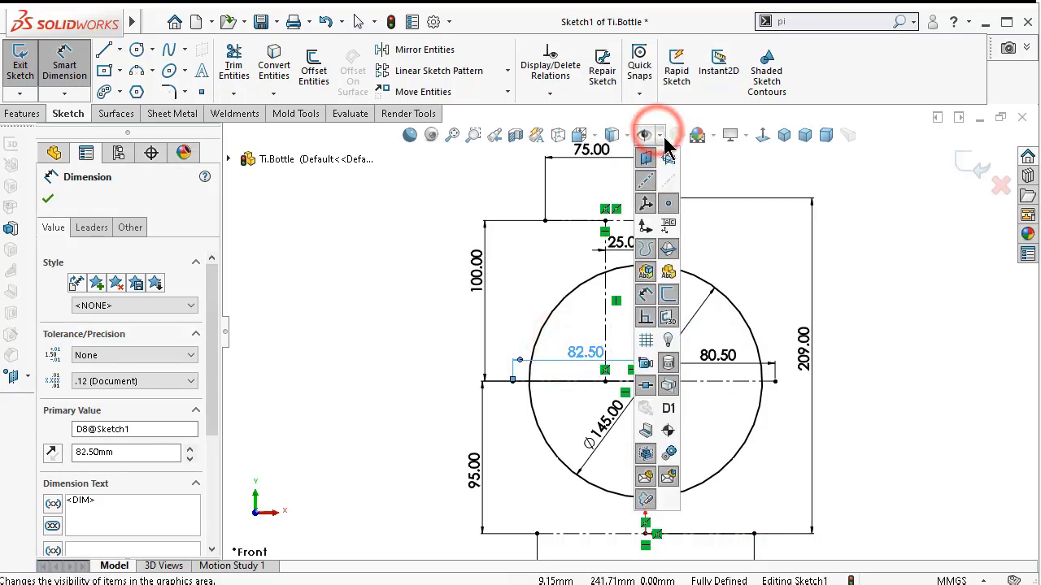
{"action": "left_click", "coordinate": [660, 135]}
{"action": "left_click", "coordinate": [660, 135]}
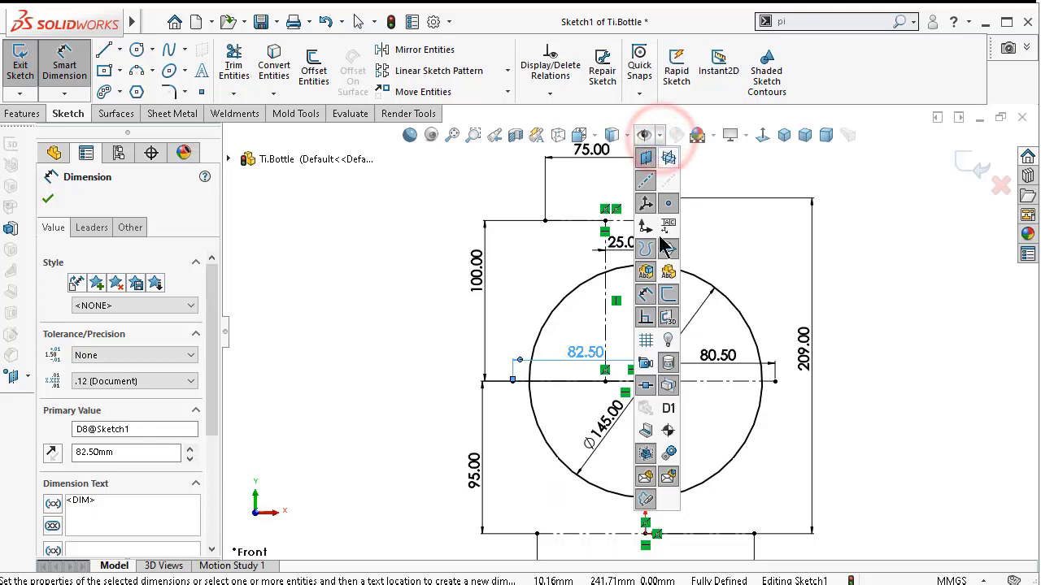
{"action": "left_click", "coordinate": [644, 318]}
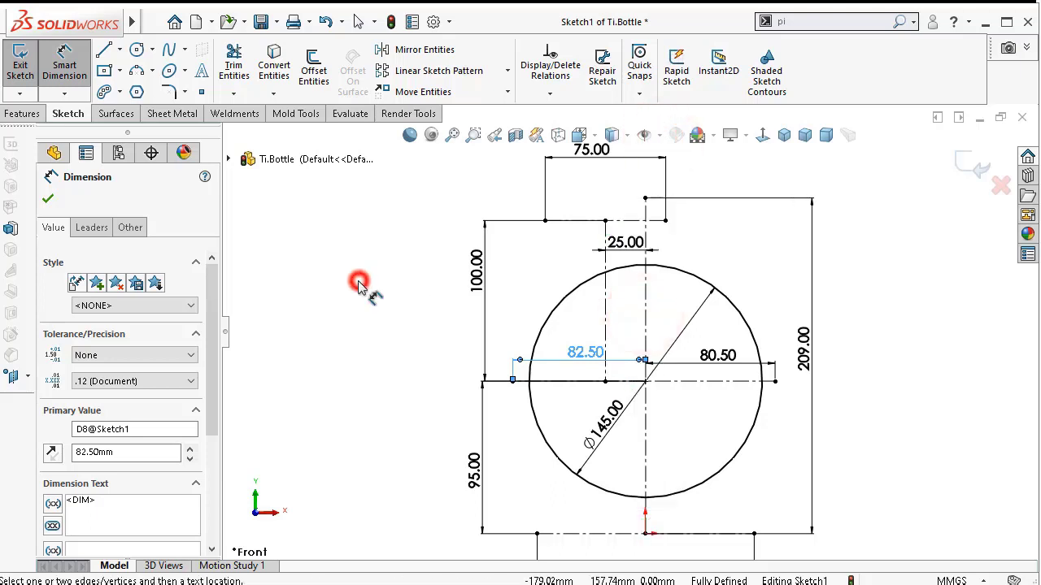
{"action": "left_click", "coordinate": [660, 135]}
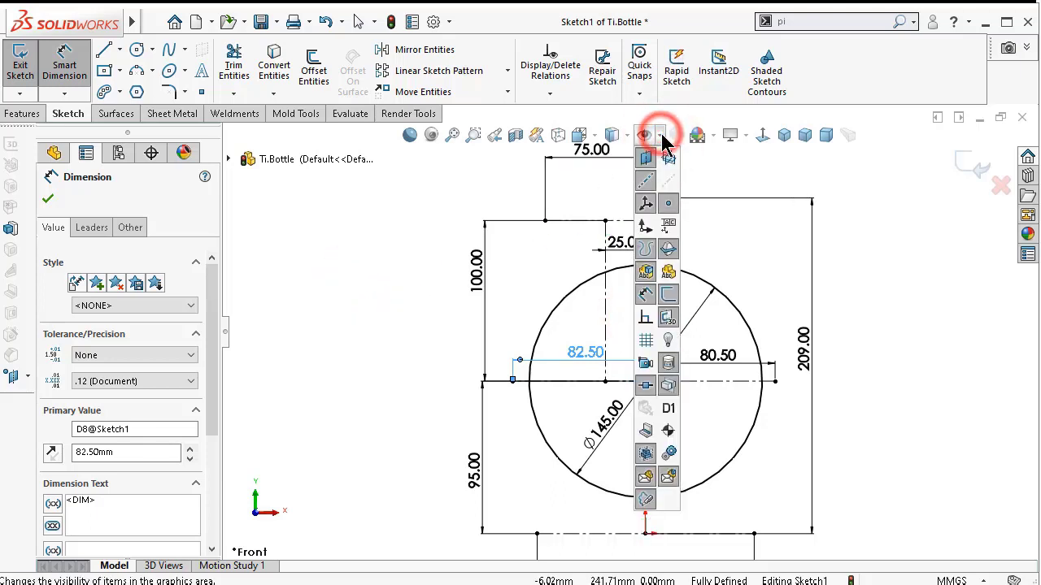
{"action": "left_click", "coordinate": [648, 294]}
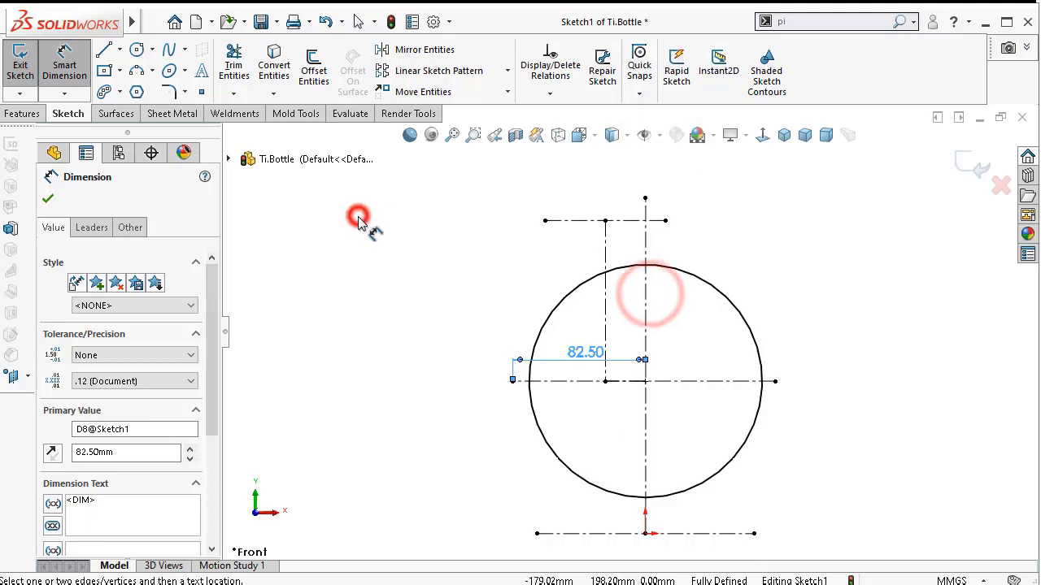
{"action": "left_click", "coordinate": [576, 349]}
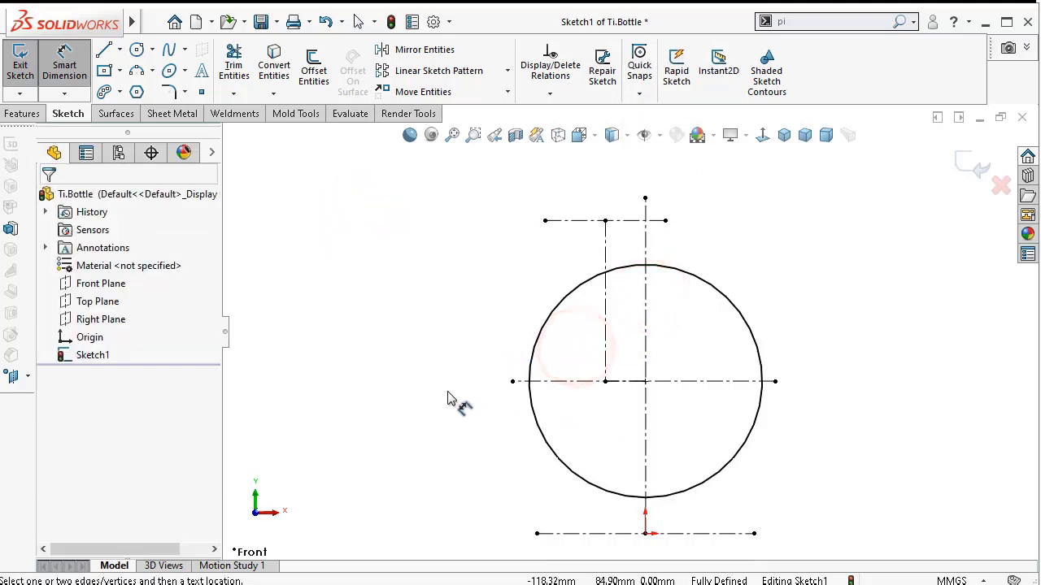
- Show dimensions again, fit the sketch in view, then hide all sketch dimensions
{"action": "left_click", "coordinate": [660, 135]}
{"action": "left_click", "coordinate": [648, 294]}
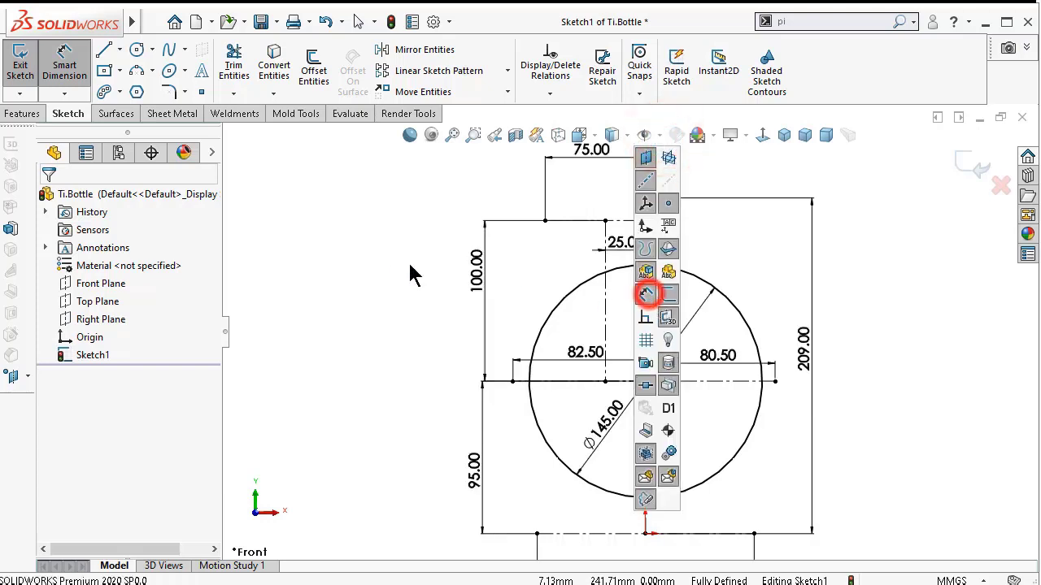
{"action": "left_click", "coordinate": [382, 252]}
{"action": "key", "text": "z"}
{"action": "key", "text": "z"}
{"action": "key", "text": "z"}
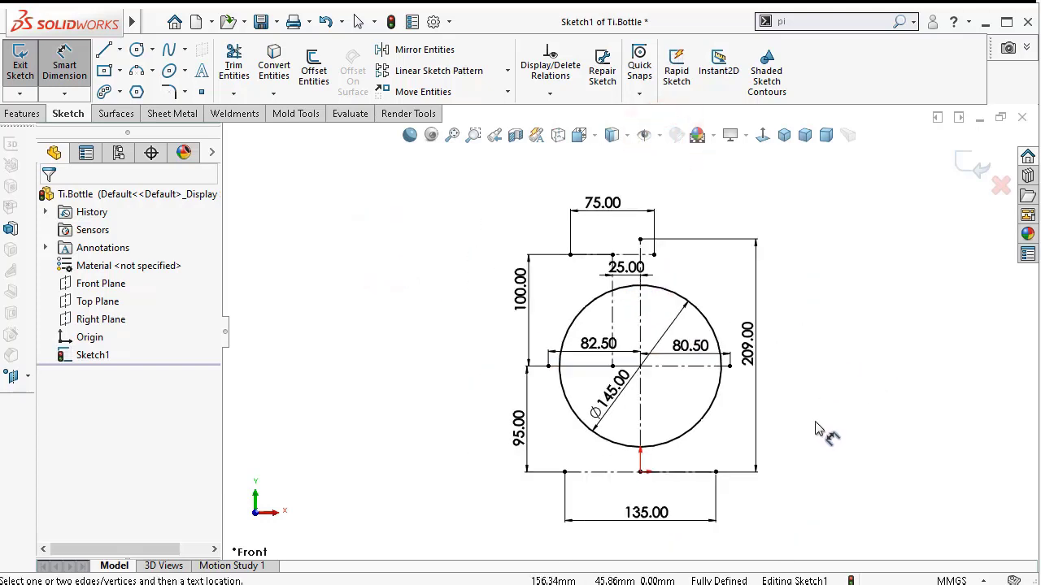
{"action": "scroll", "coordinate": [807, 431], "scroll_direction": "down", "scroll_amount": 1}
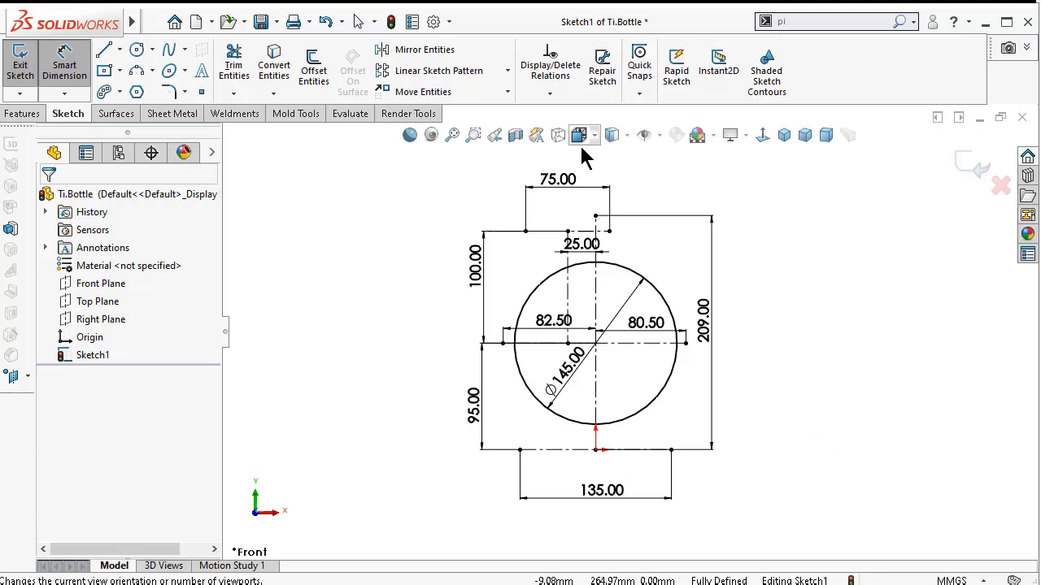
{"action": "left_click", "coordinate": [627, 135]}
{"action": "left_click", "coordinate": [657, 135]}
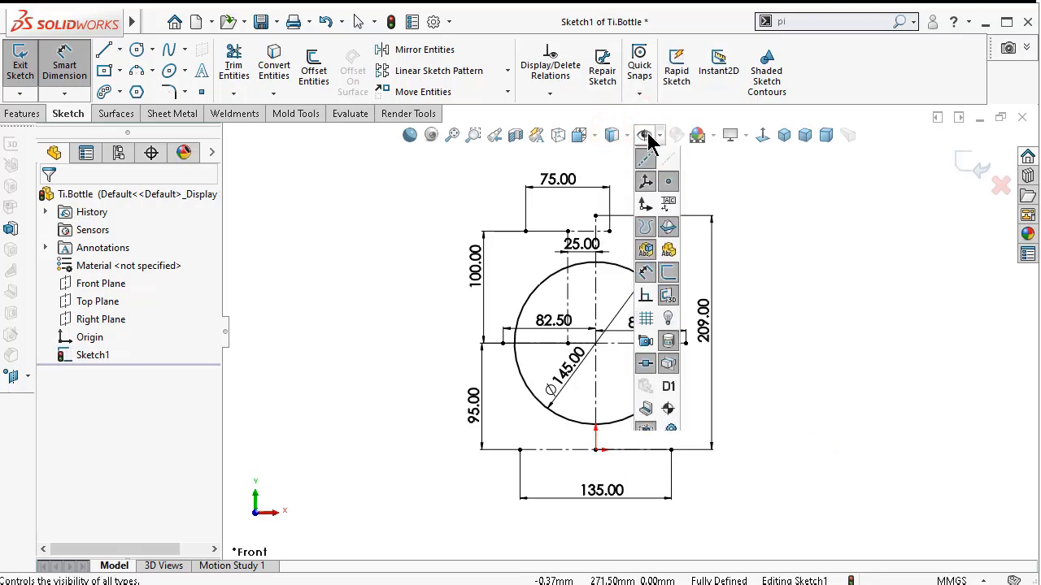
{"action": "left_click", "coordinate": [647, 295]}
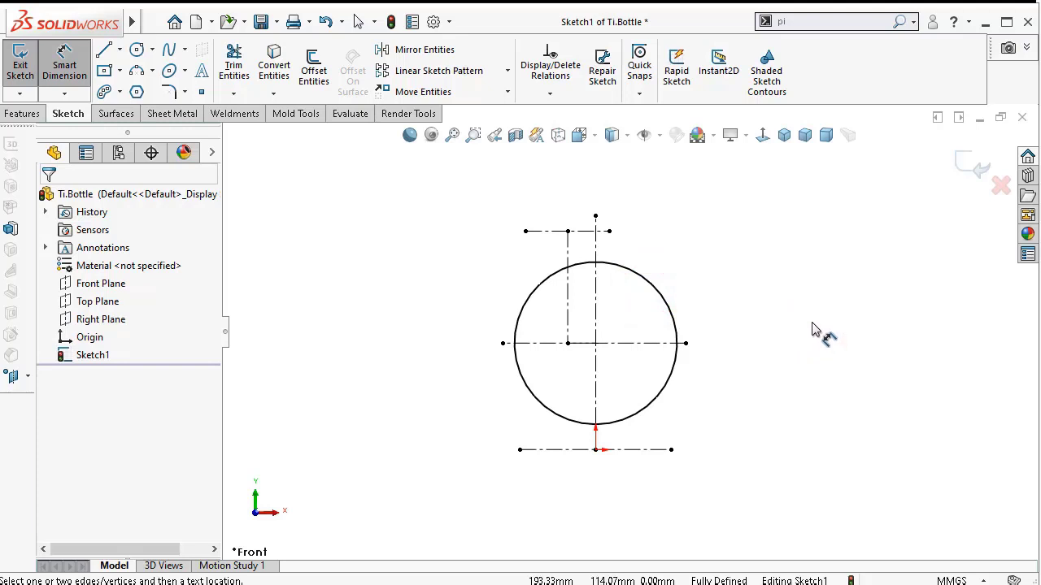
- Draw a spline from the upper-right point through the circle's right quadrant to the bottom line's right end
{"action": "left_click", "coordinate": [169, 50]}
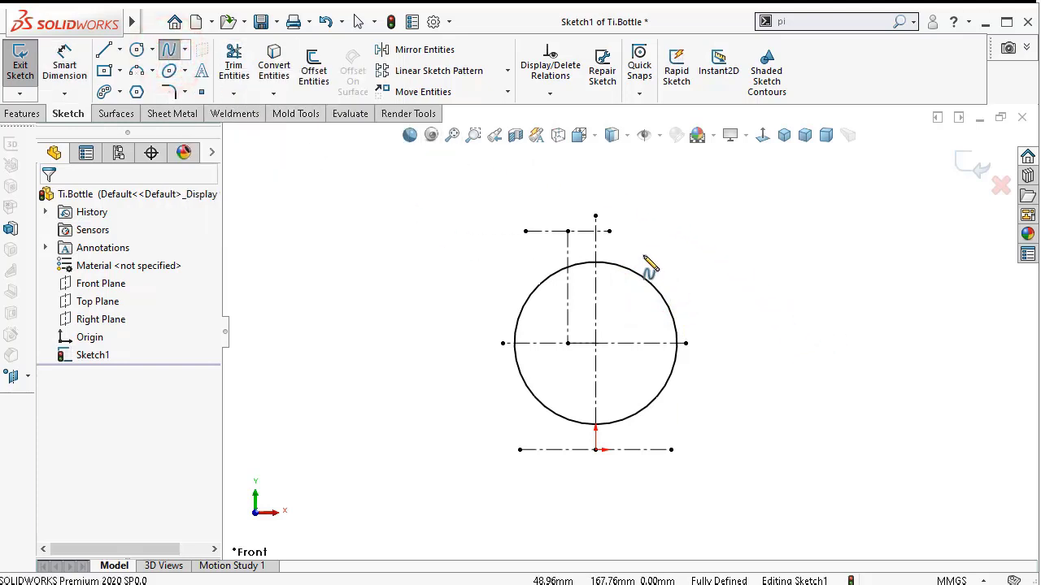
{"action": "left_click", "coordinate": [609, 231]}
{"action": "left_click", "coordinate": [685, 343]}
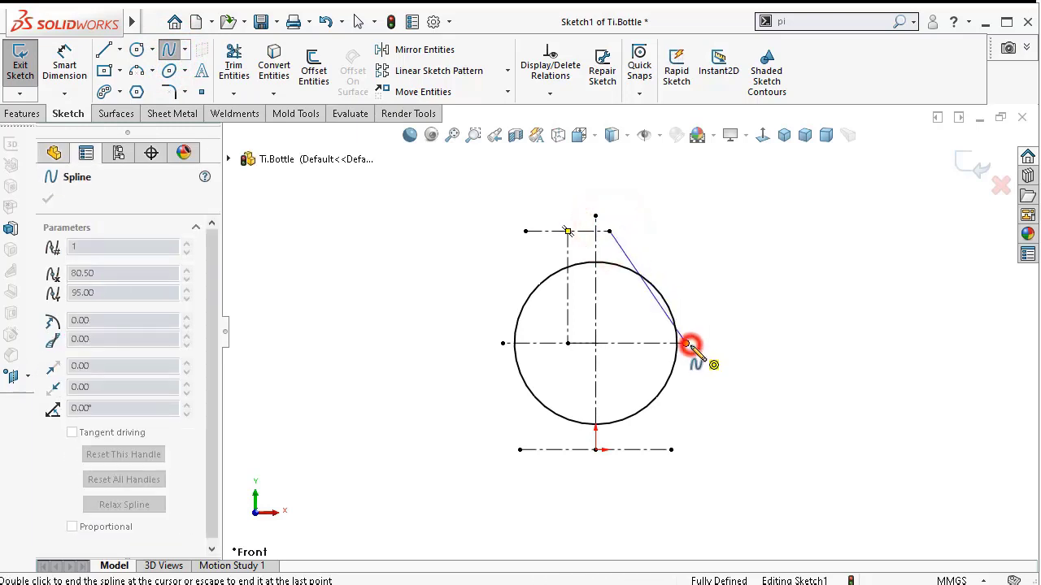
{"action": "left_click", "coordinate": [671, 449]}
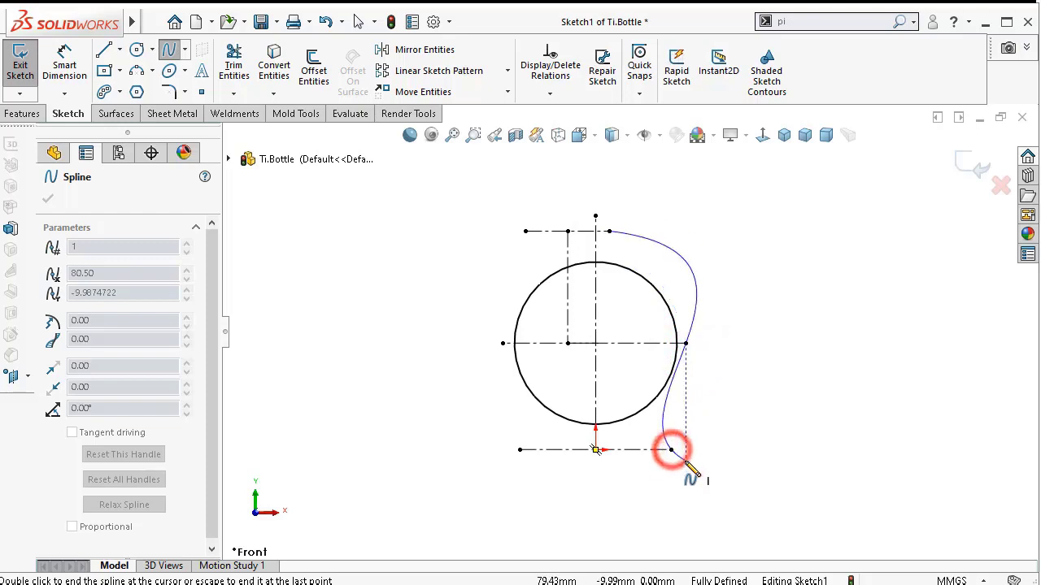
{"action": "right_click", "coordinate": [700, 467]}
{"action": "left_click", "coordinate": [706, 473]}
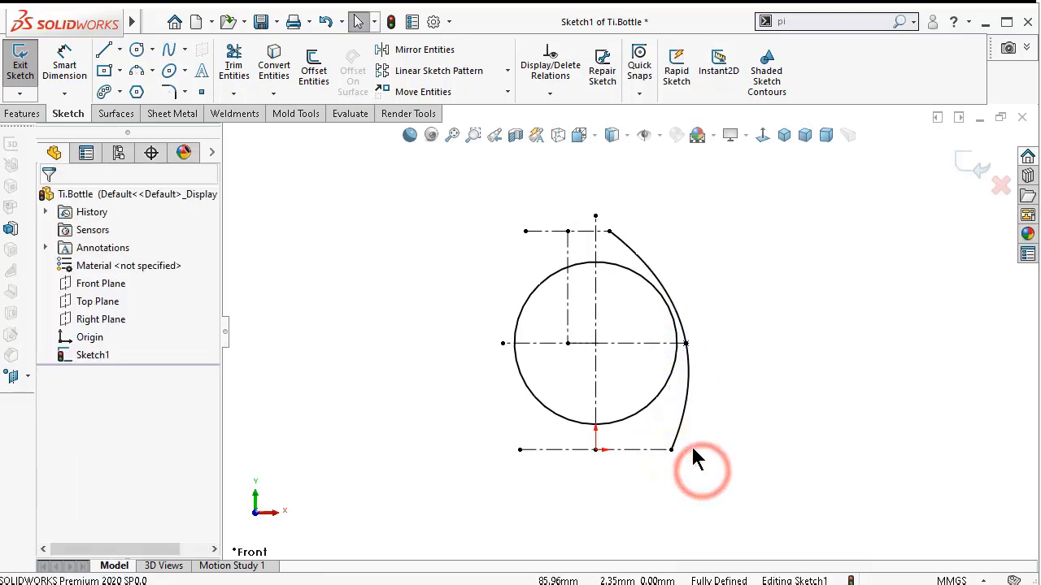
{"action": "scroll", "coordinate": [693, 406], "scroll_direction": "down", "scroll_amount": 2}
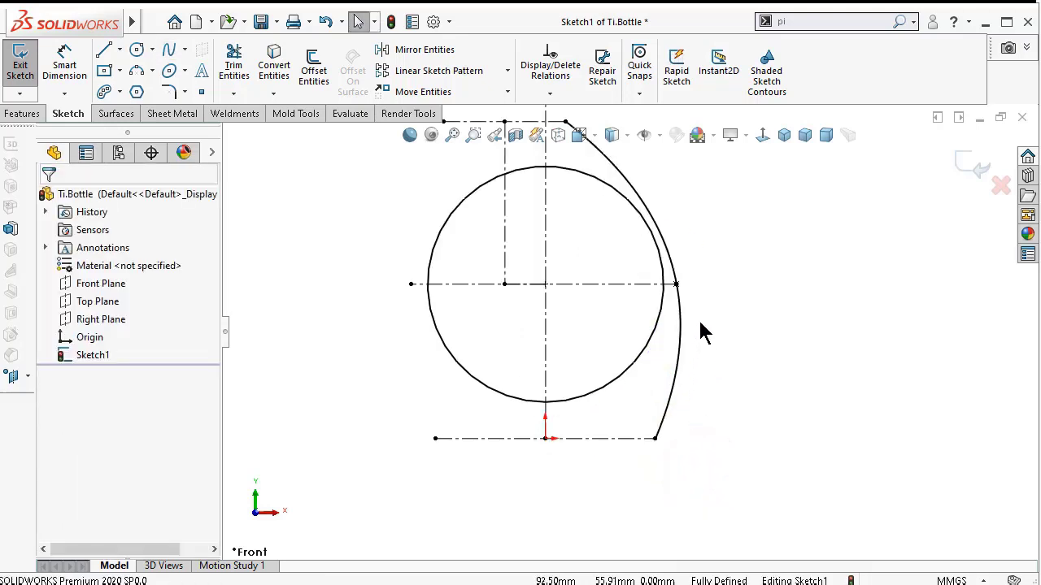
{"action": "left_click", "coordinate": [674, 270]}
- Make the spline's handle at the circle's right side vertical
{"action": "left_click", "coordinate": [665, 262]}
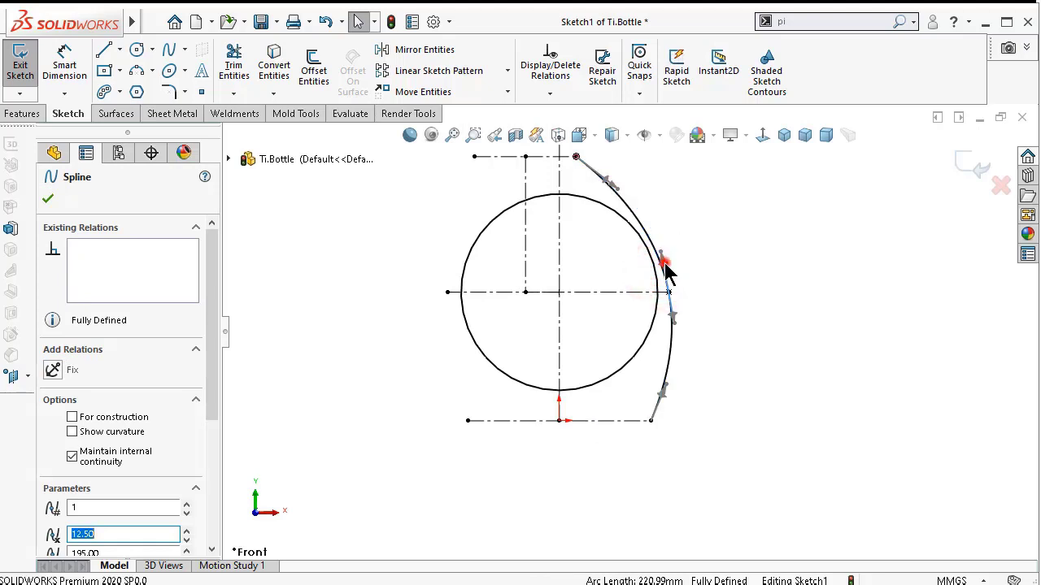
{"action": "left_click", "coordinate": [61, 388]}
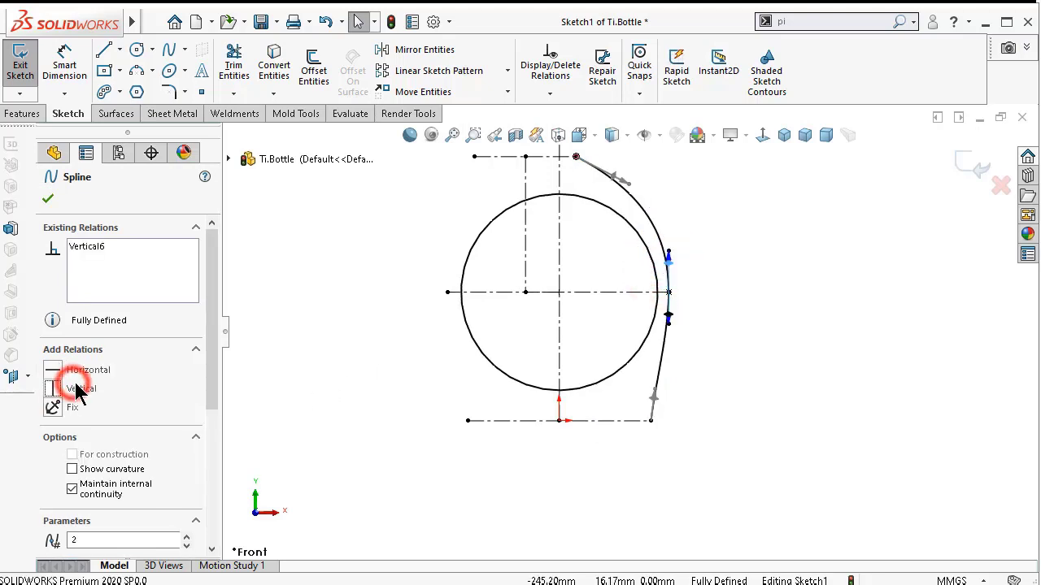
{"action": "left_click", "coordinate": [756, 350]}
{"action": "scroll", "coordinate": [668, 414], "scroll_direction": "down", "scroll_amount": 2}
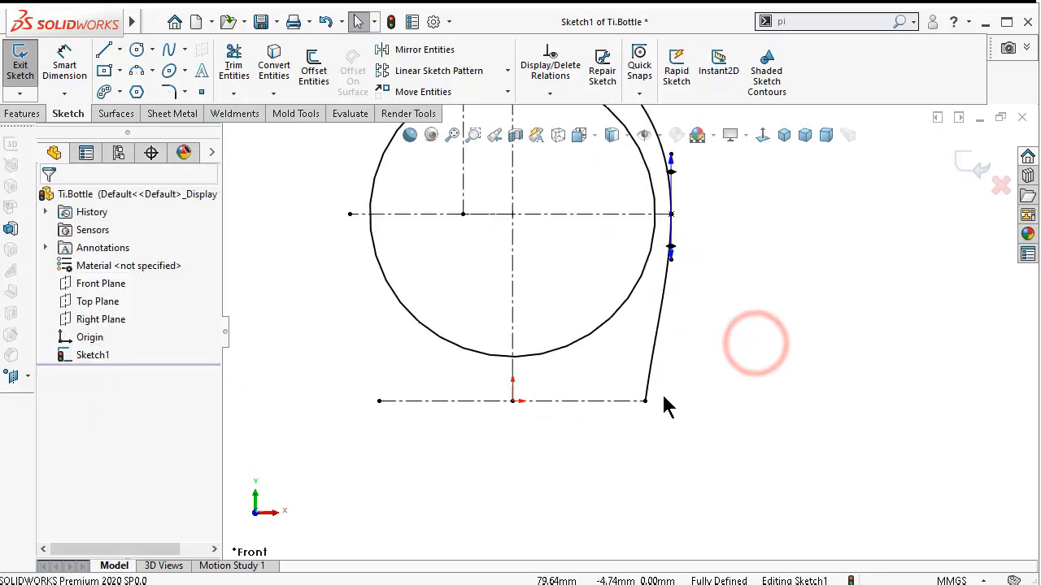
{"action": "left_click", "coordinate": [657, 364]}
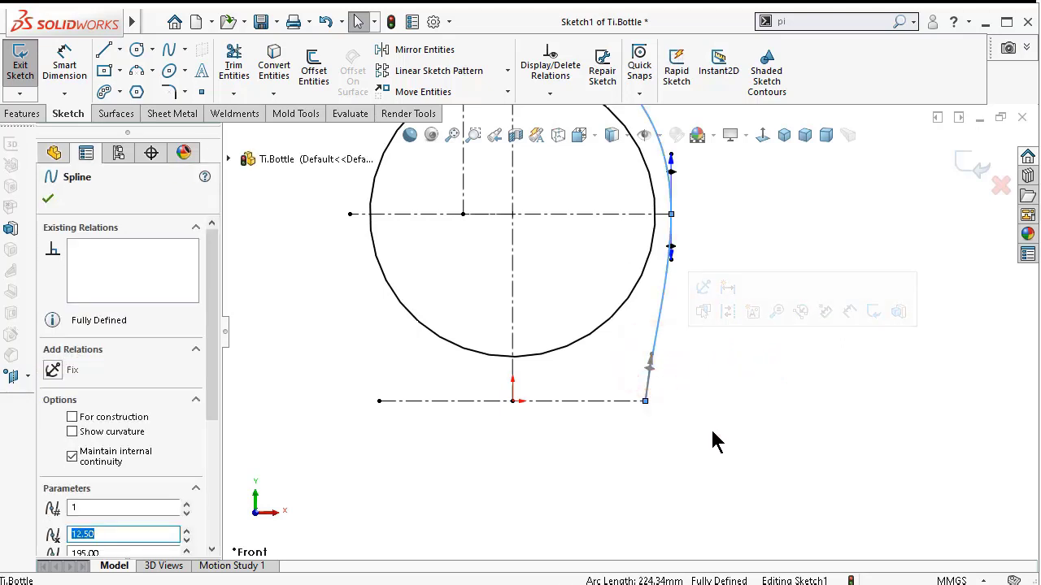
{"action": "left_click", "coordinate": [712, 432]}
- Add a length dimension to the spline's lower tangent handle
{"action": "left_click", "coordinate": [652, 367]}
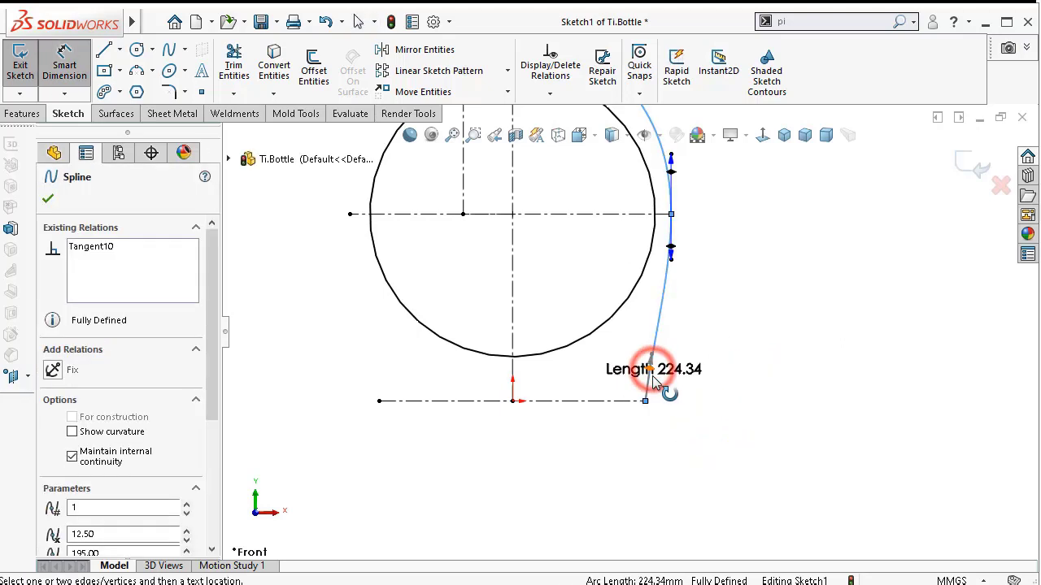
{"action": "left_click", "coordinate": [650, 368]}
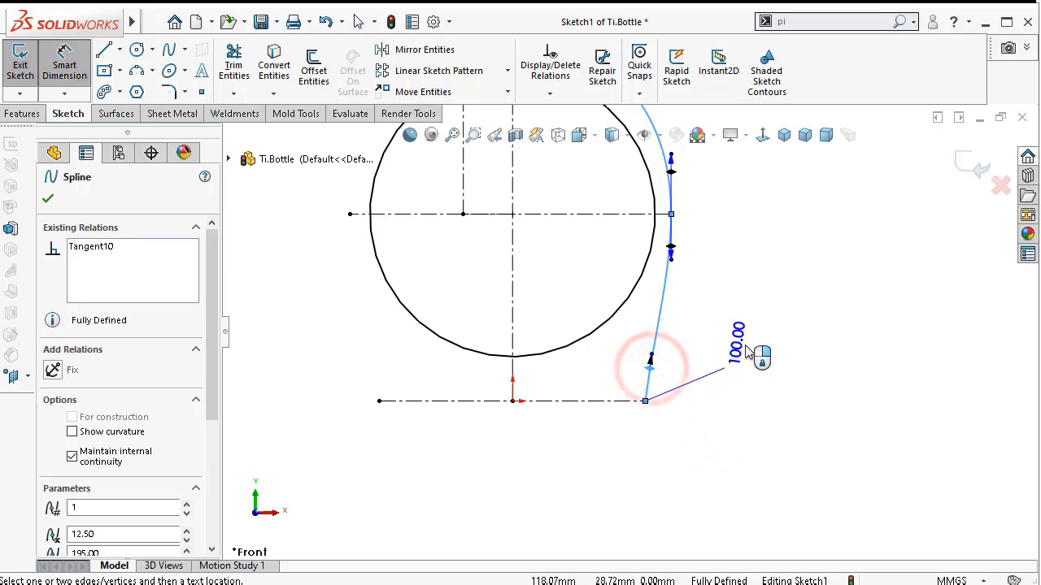
{"action": "left_click", "coordinate": [753, 339]}
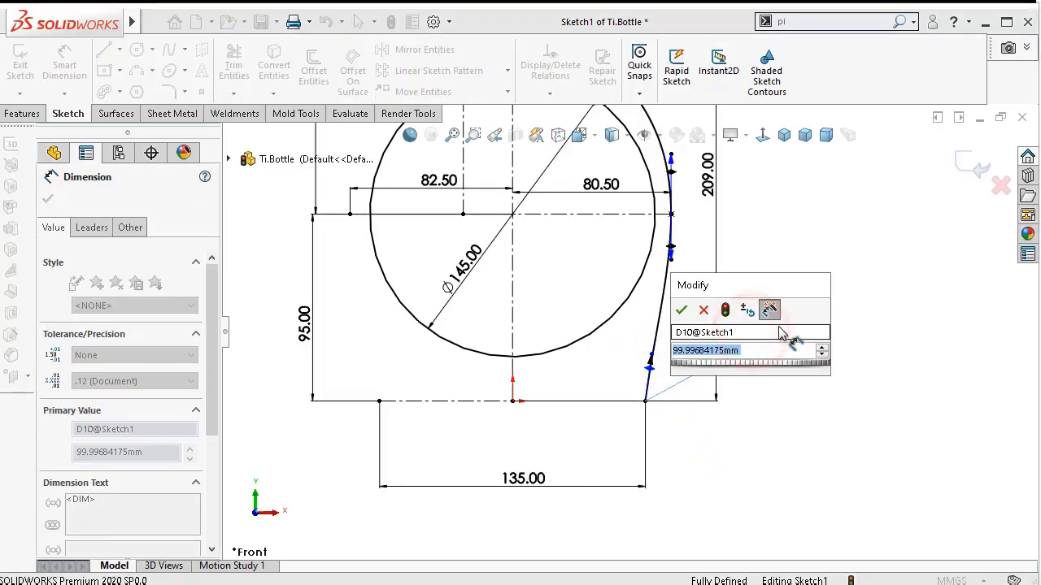
{"action": "type", "text": "105"}
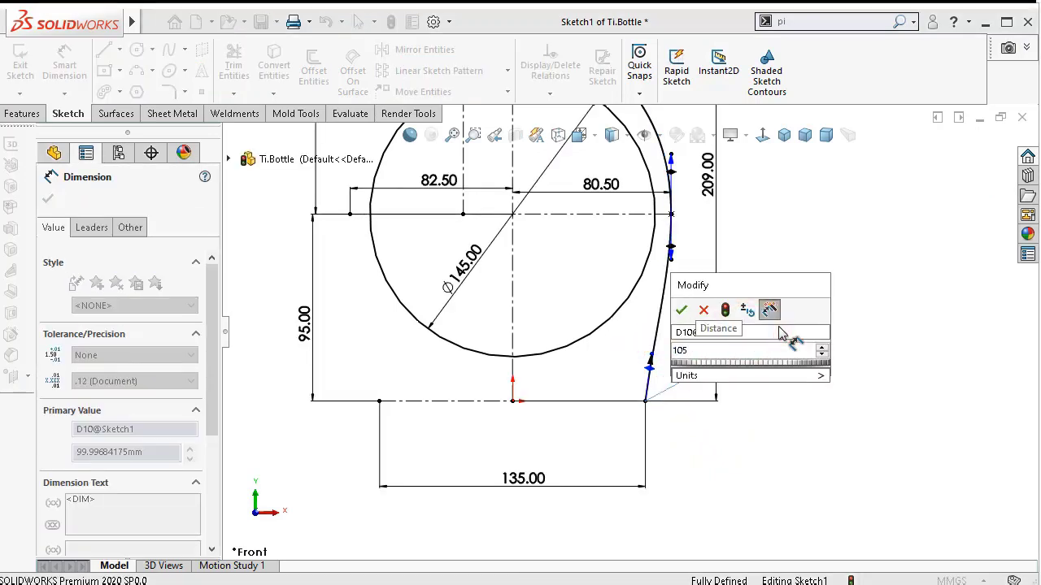
{"action": "key", "text": "Return"}
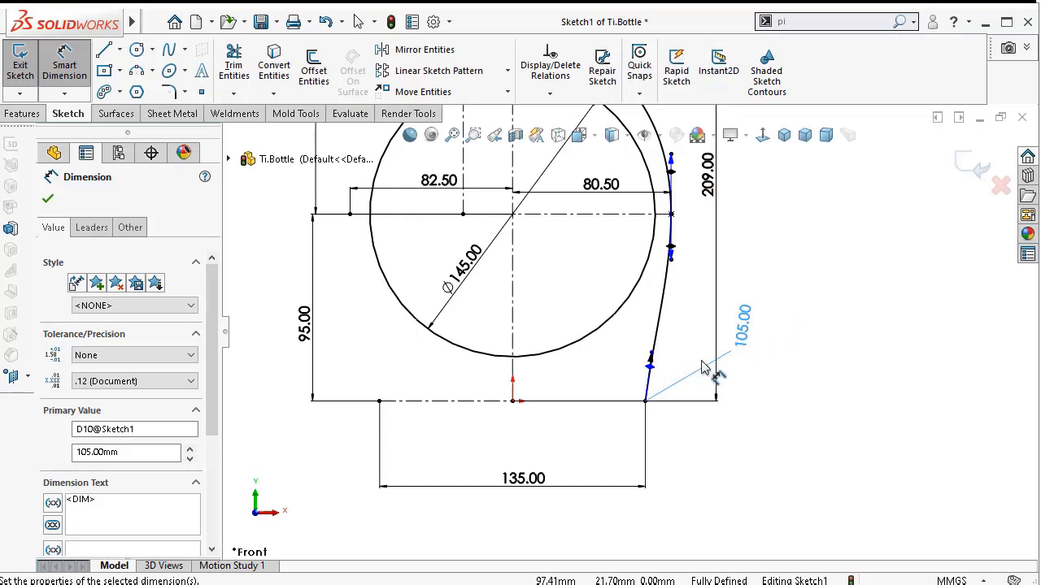
- Set the angle between the spline's lower handle and the bottom line to 105°
{"action": "left_click", "coordinate": [650, 372]}
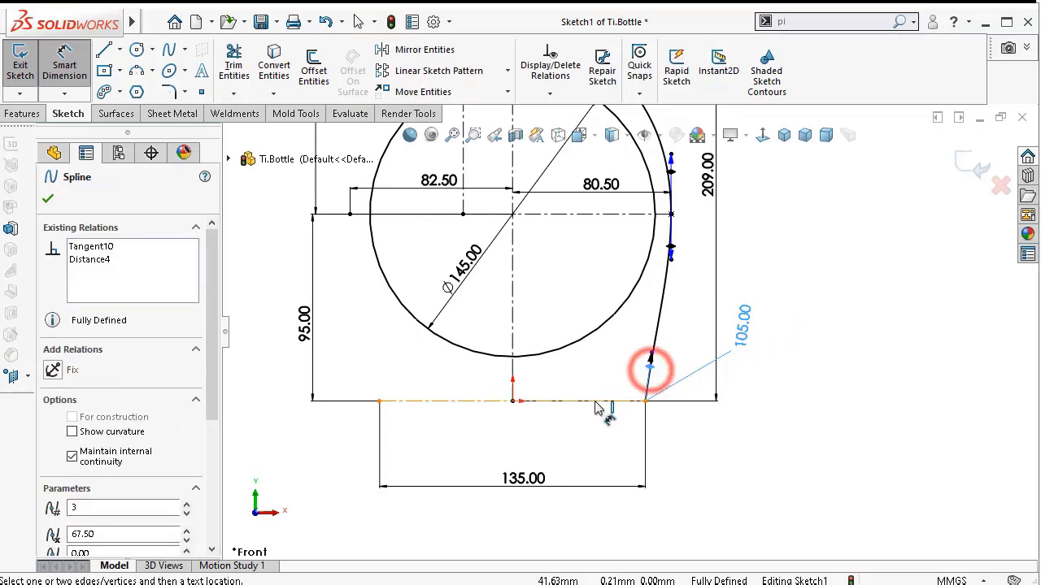
{"action": "left_click", "coordinate": [593, 400]}
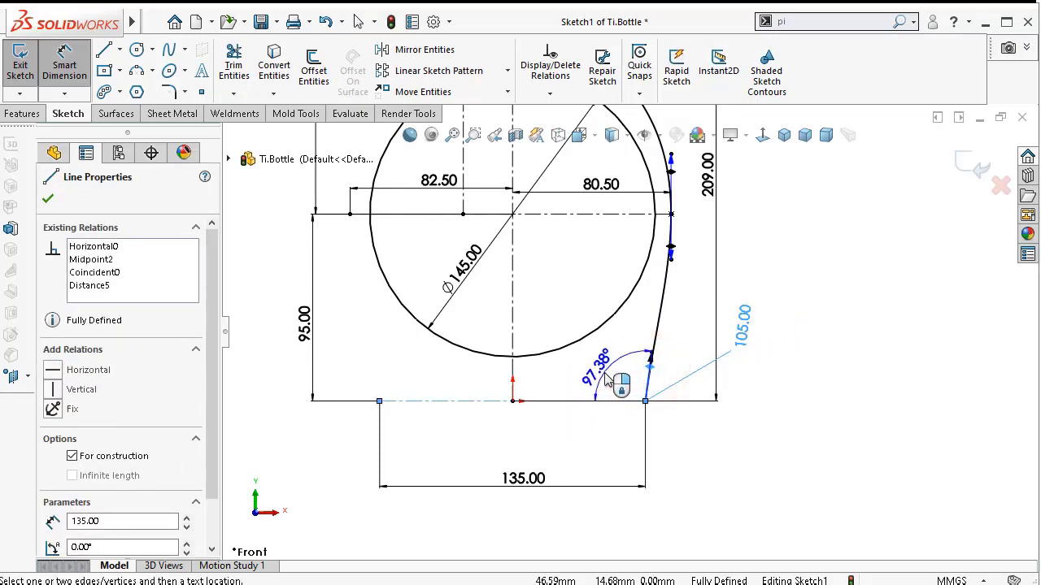
{"action": "left_click", "coordinate": [603, 374]}
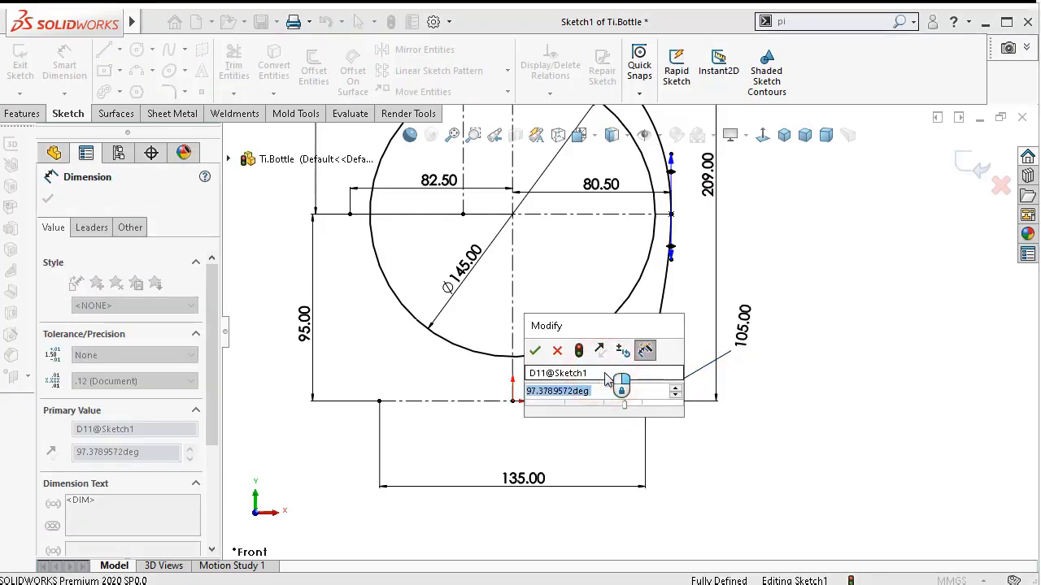
{"action": "type", "text": "105"}
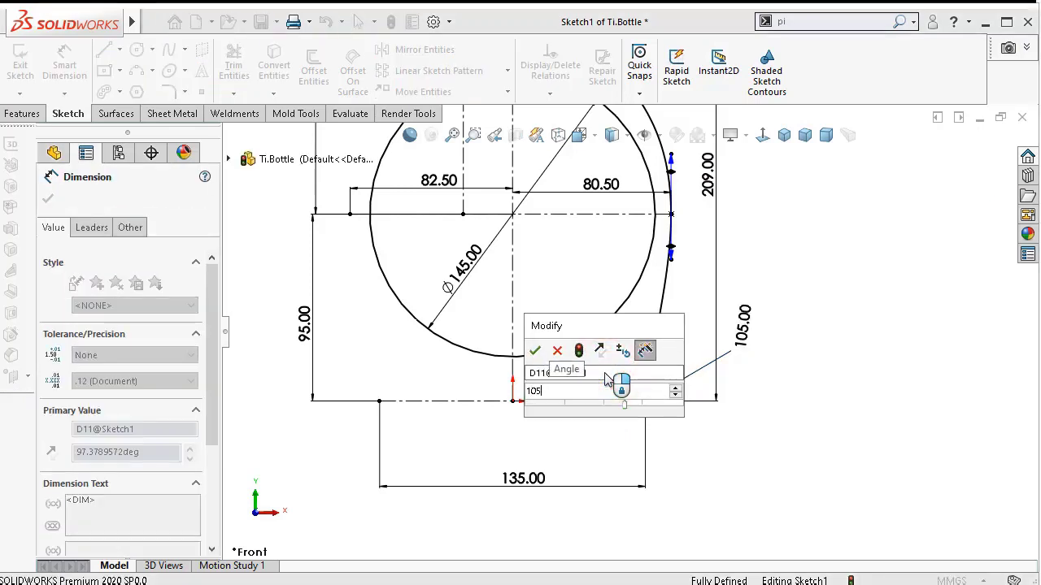
{"action": "key", "text": "Return"}
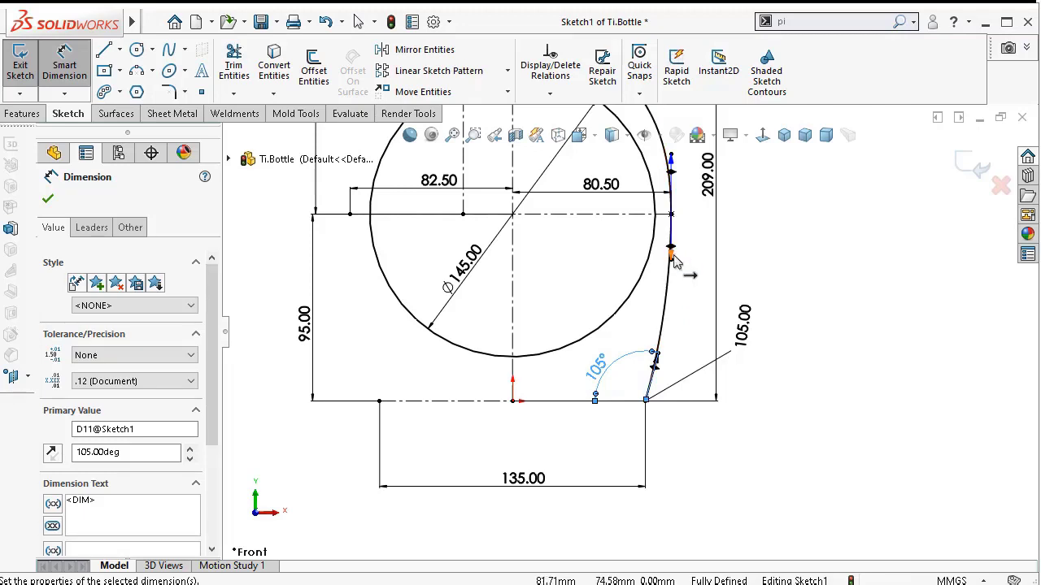
- Dimension the right-side curve's middle tangent handle at 200 mm
{"action": "left_click", "coordinate": [670, 257]}
{"action": "left_click", "coordinate": [789, 269]}
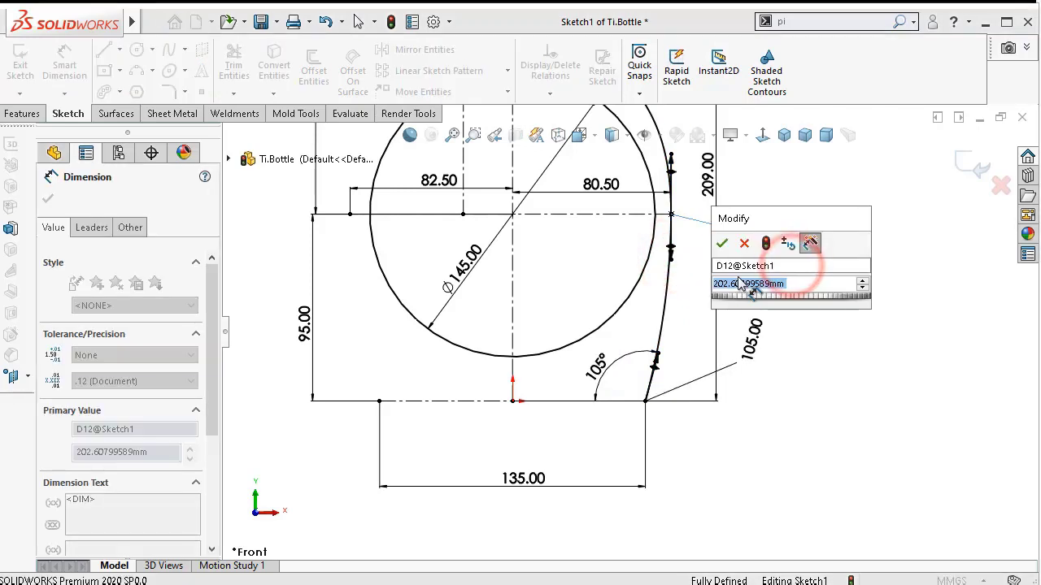
{"action": "type", "text": "200"}
{"action": "key", "text": "Return"}
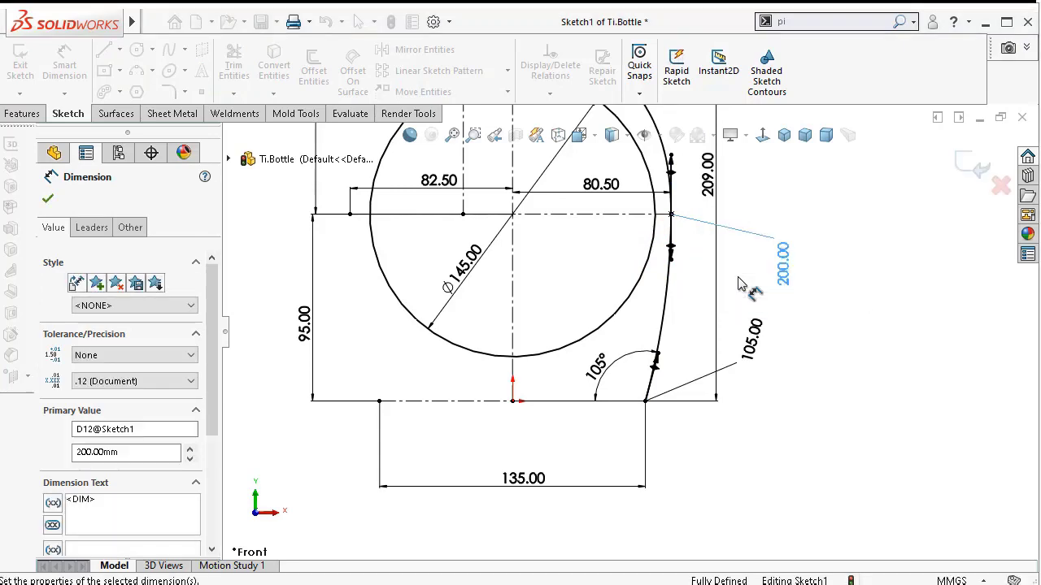
{"action": "left_click", "coordinate": [824, 261]}
- Dimension the spline's top tangent handle length to 170 mm
{"action": "key", "text": "f"}
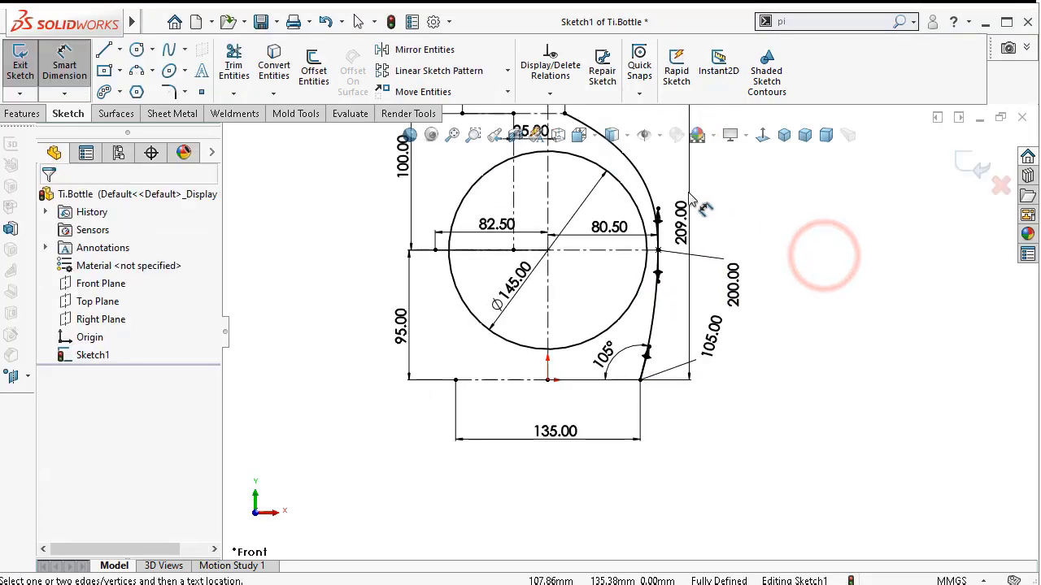
{"action": "scroll", "coordinate": [582, 211], "scroll_direction": "up", "scroll_amount": 5}
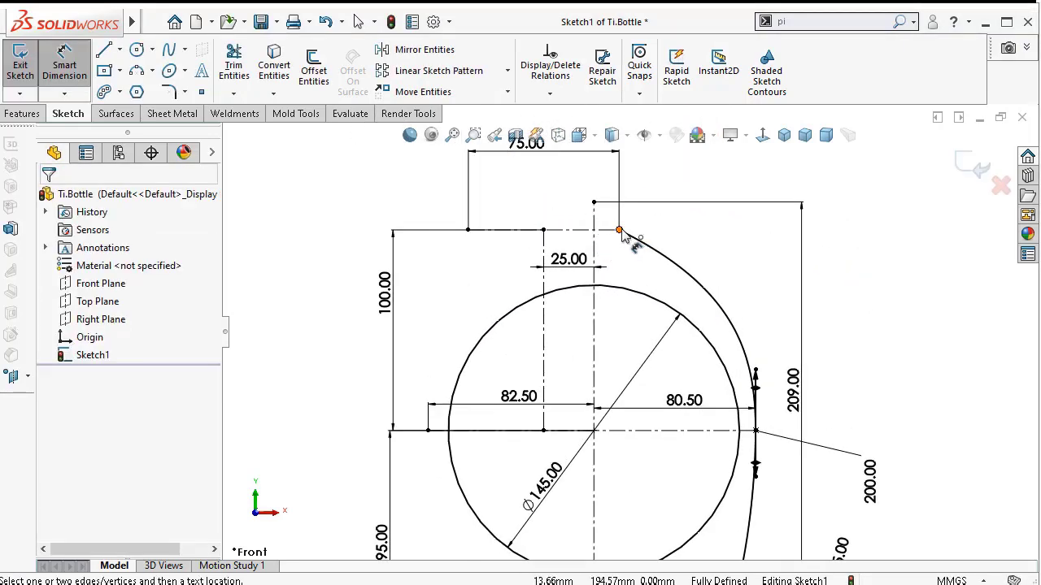
{"action": "left_click", "coordinate": [620, 231]}
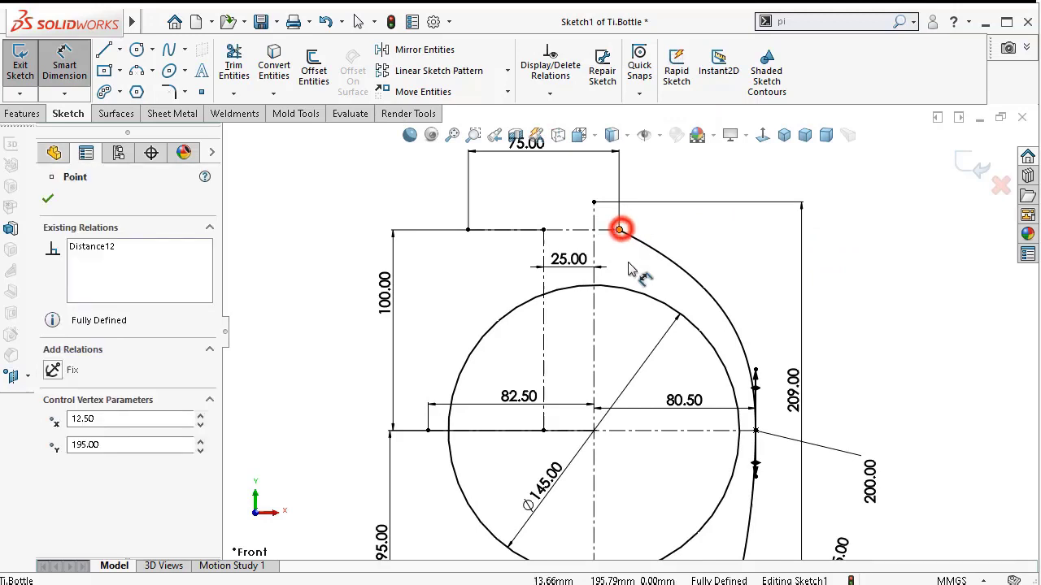
{"action": "left_click", "coordinate": [677, 260]}
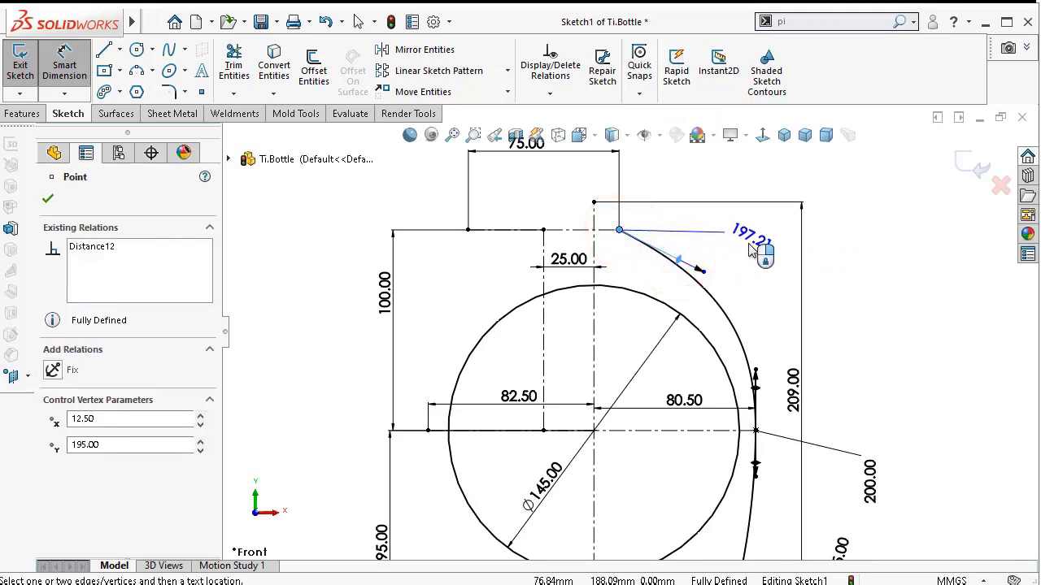
{"action": "left_click", "coordinate": [754, 243]}
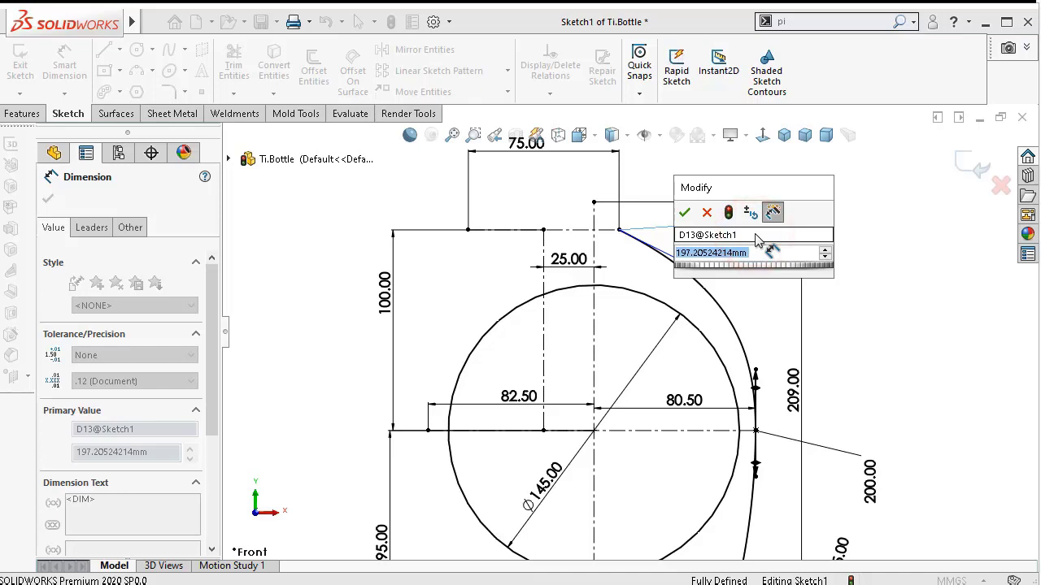
{"action": "type", "text": "17"}
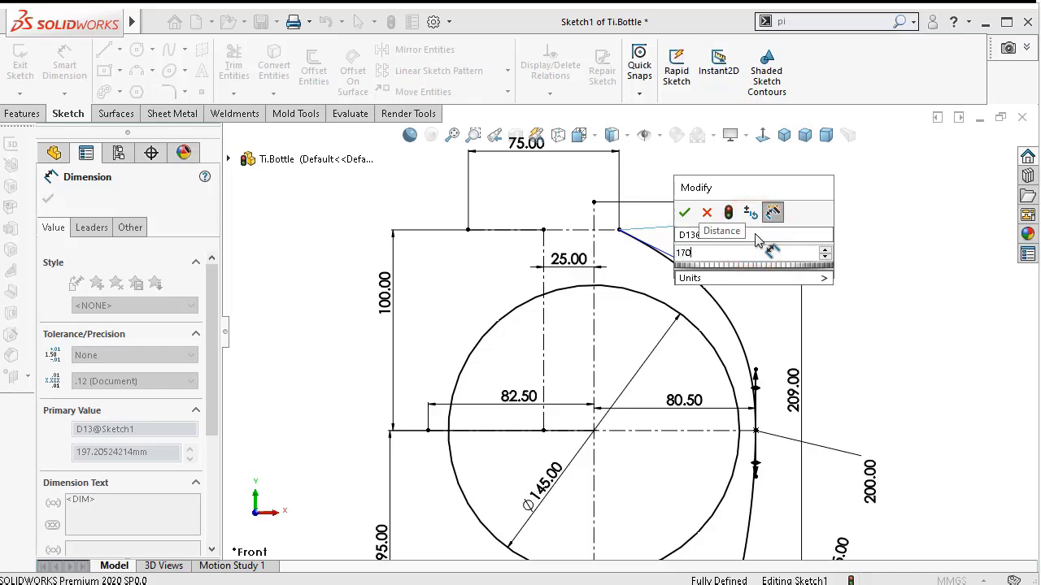
{"action": "type", "text": "0"}
{"action": "key", "text": "Return"}
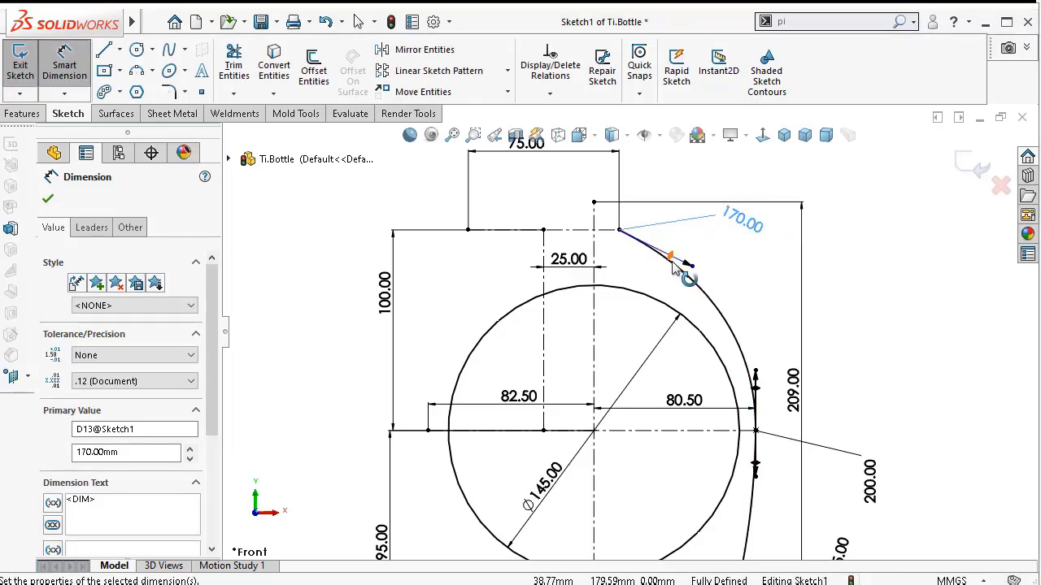
- Set the top tangent's angle to the top horizontal line at 155°
{"action": "left_click", "coordinate": [674, 262]}
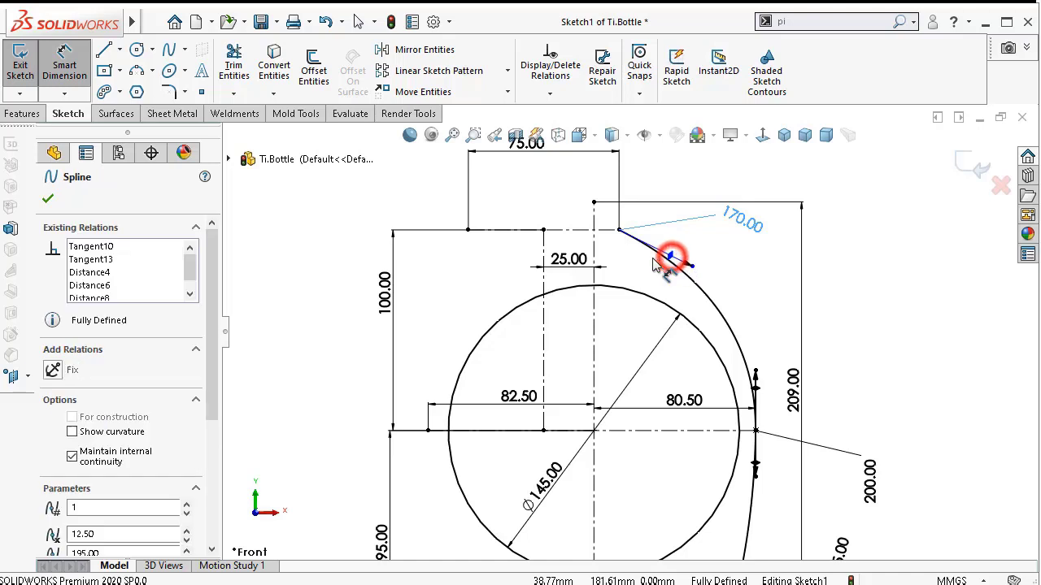
{"action": "left_click", "coordinate": [608, 231]}
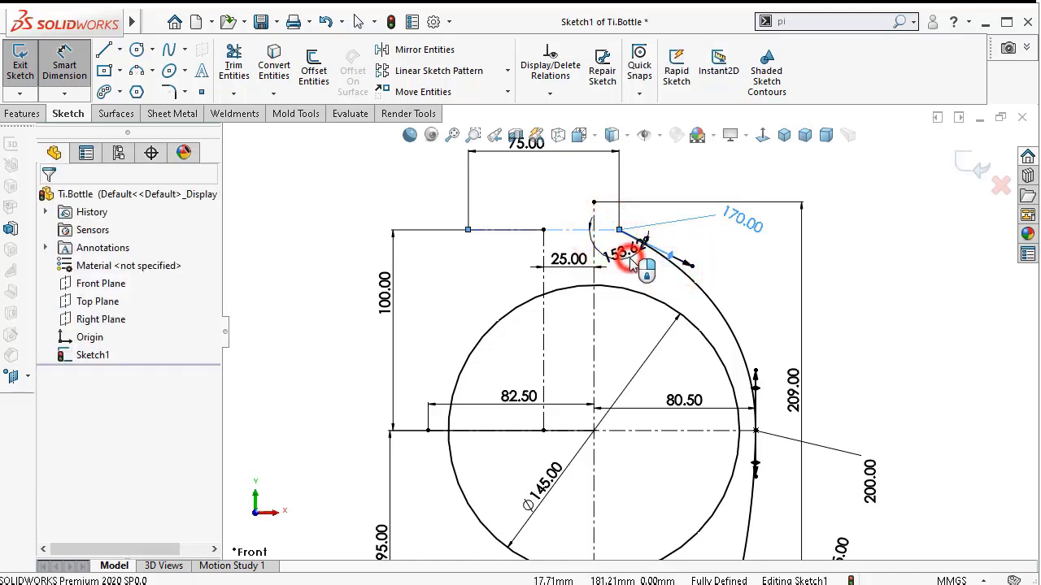
{"action": "left_click", "coordinate": [633, 266]}
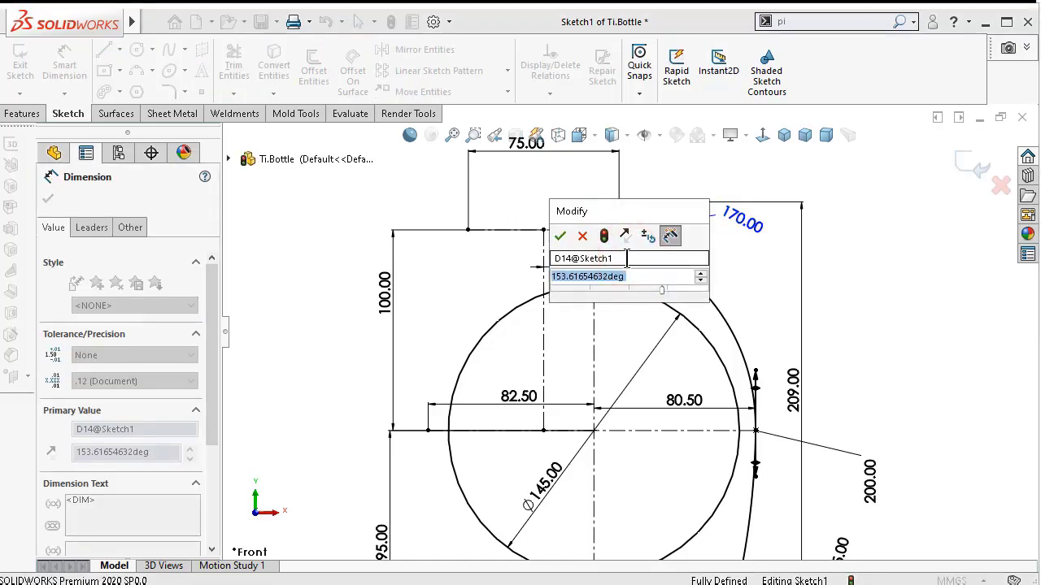
{"action": "type", "text": "155"}
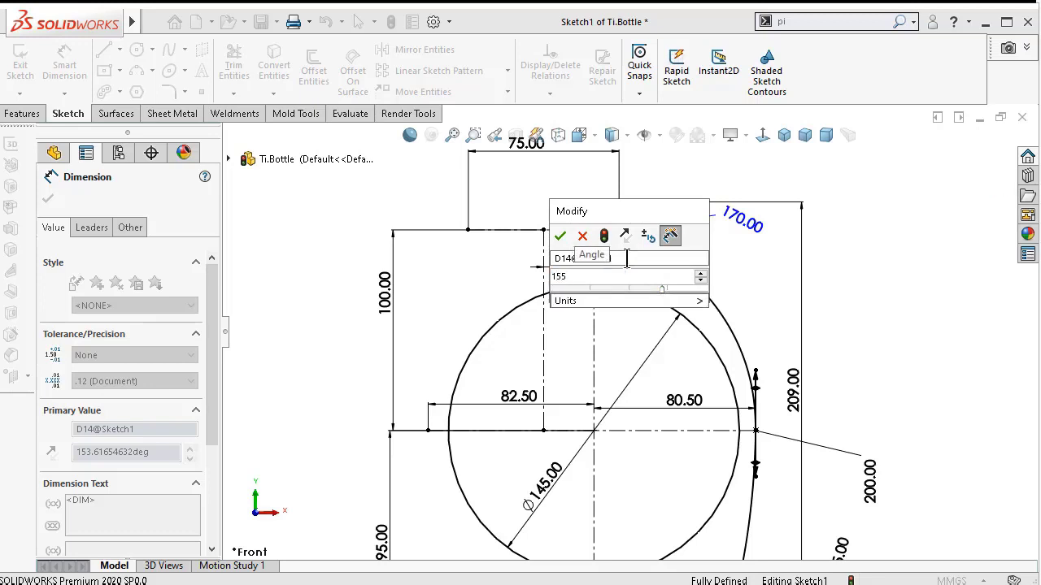
{"action": "key", "text": "Return"}
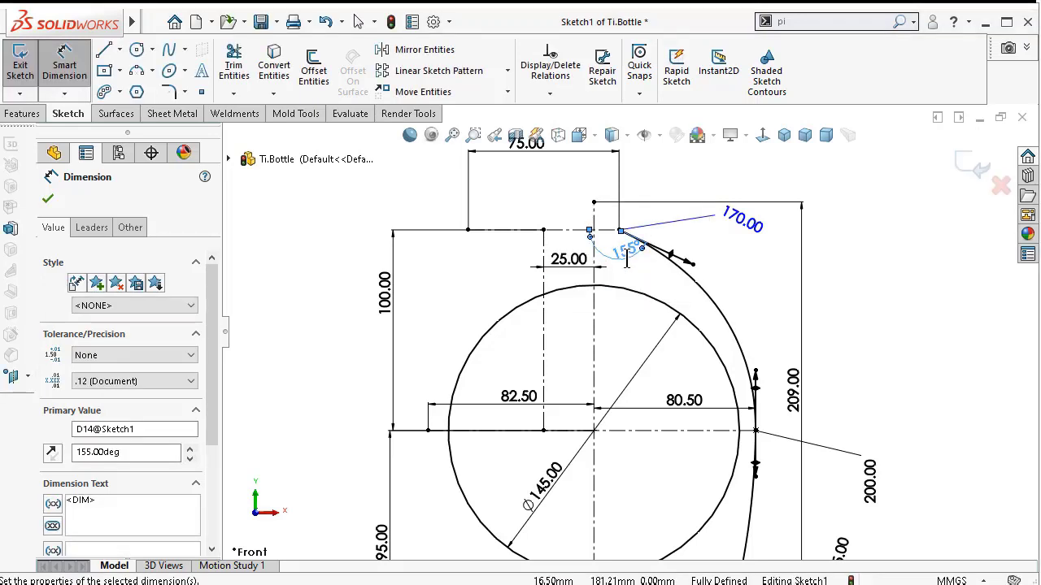
{"action": "left_click", "coordinate": [641, 279]}
{"action": "scroll", "coordinate": [738, 372], "scroll_direction": "up", "scroll_amount": 2}
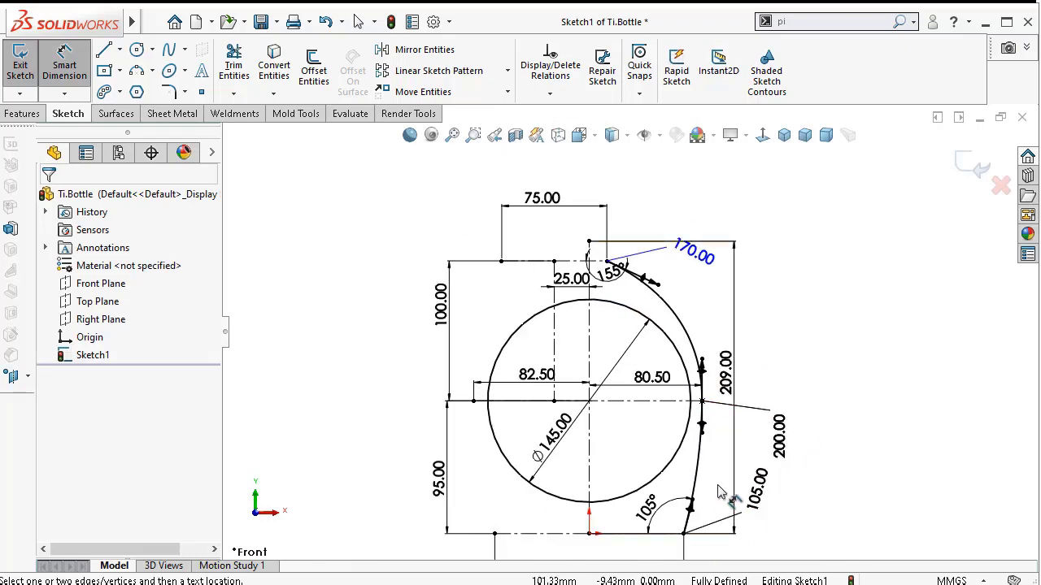
- Draw a 3 Point Arc from the top-left endpoint to the bottom-left endpoint
{"action": "left_click", "coordinate": [136, 70]}
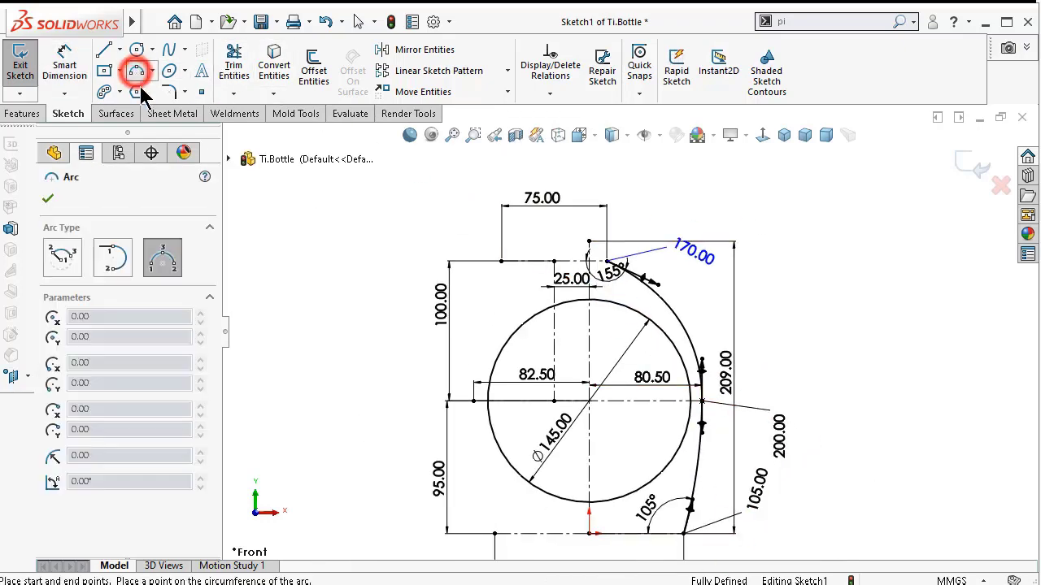
{"action": "left_click", "coordinate": [501, 262]}
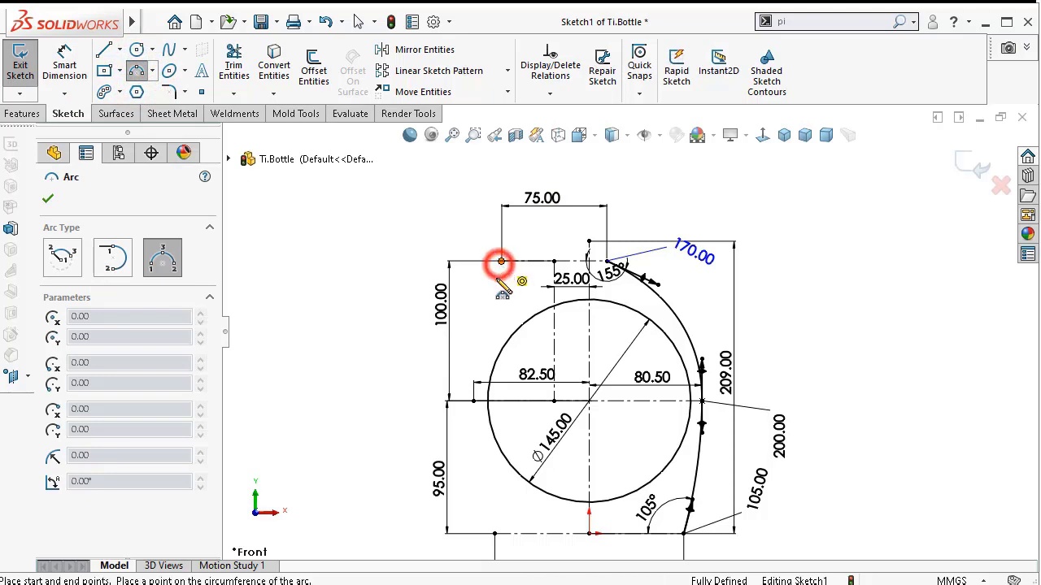
{"action": "left_click", "coordinate": [494, 534]}
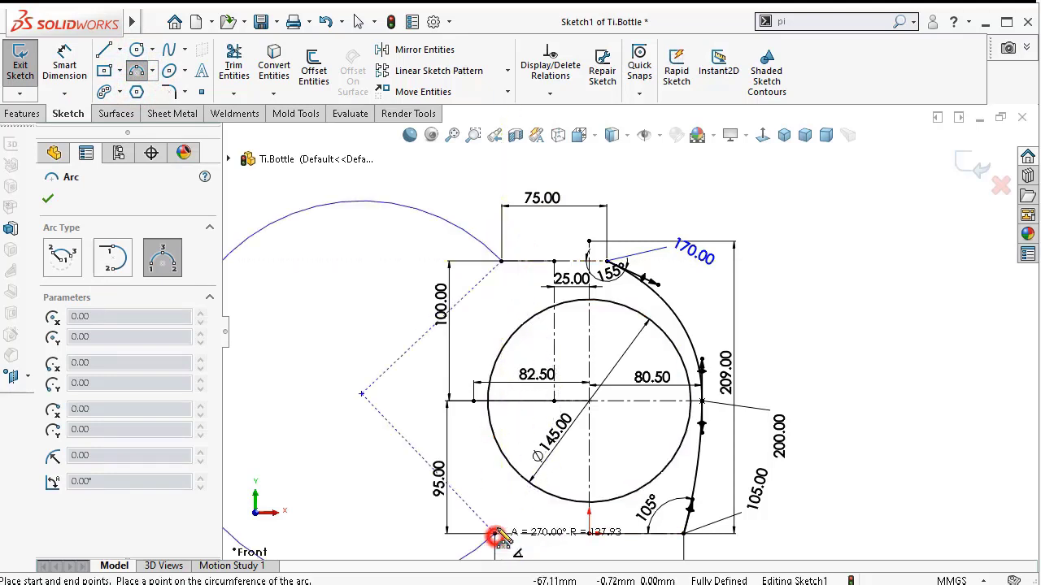
{"action": "left_click", "coordinate": [469, 417]}
{"action": "key", "text": "Escape"}
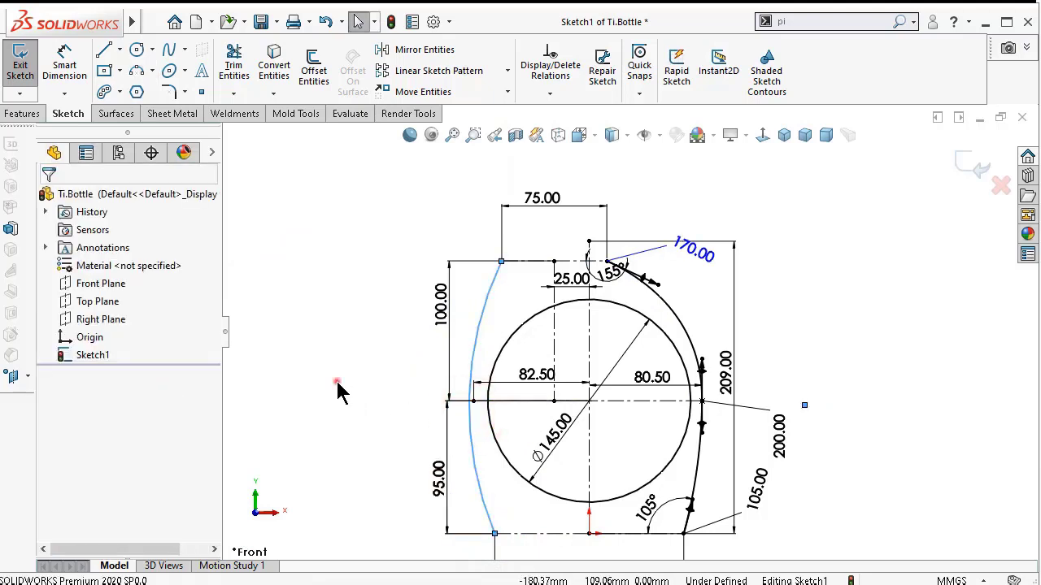
- Make the left arc coincident with the centreline's left endpoint
{"action": "left_click", "coordinate": [336, 382]}
{"action": "left_click", "coordinate": [465, 422]}
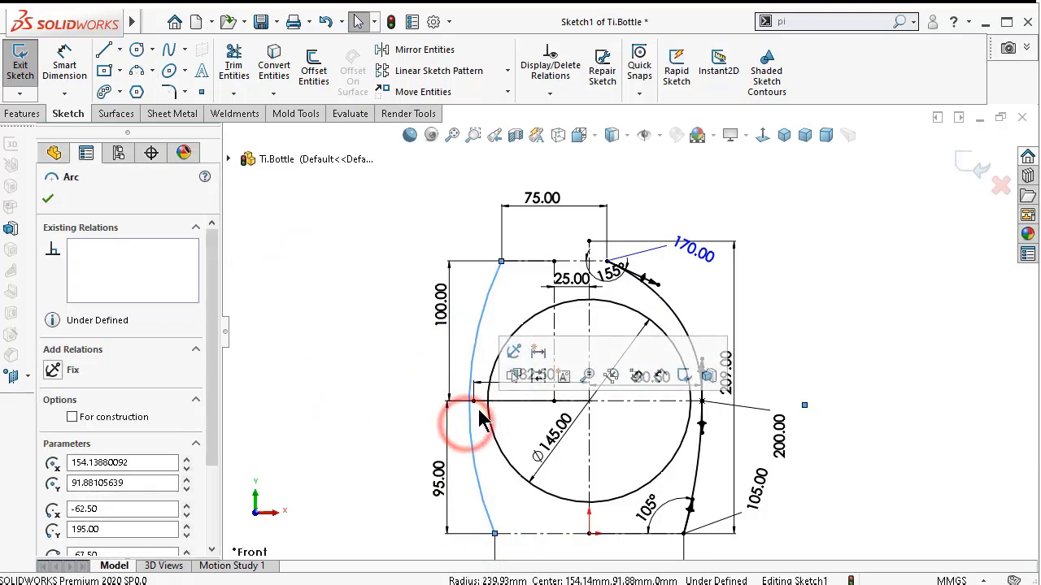
{"action": "left_click", "coordinate": [473, 401], "text": "ctrl"}
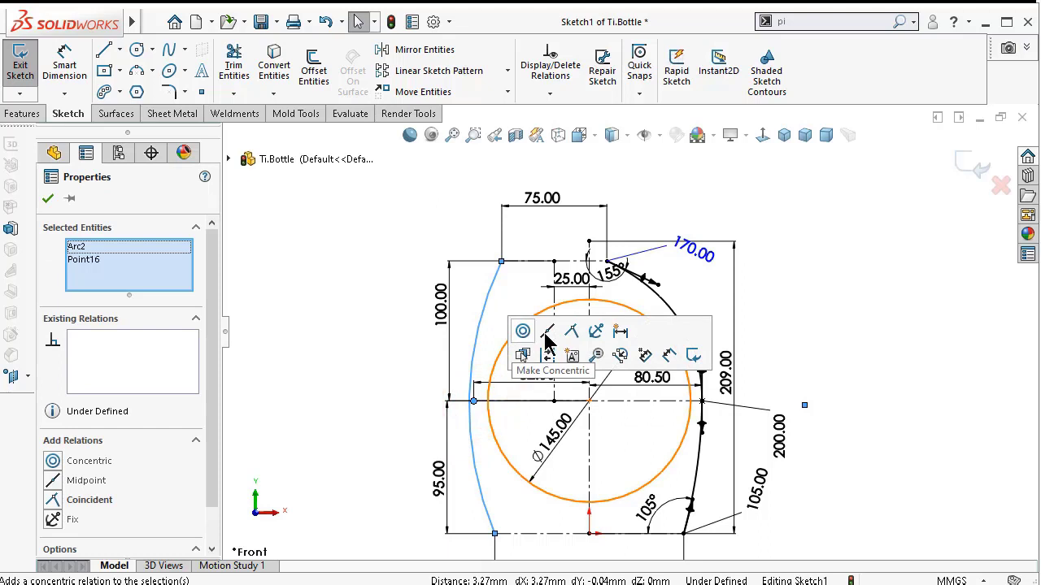
{"action": "left_click", "coordinate": [573, 330]}
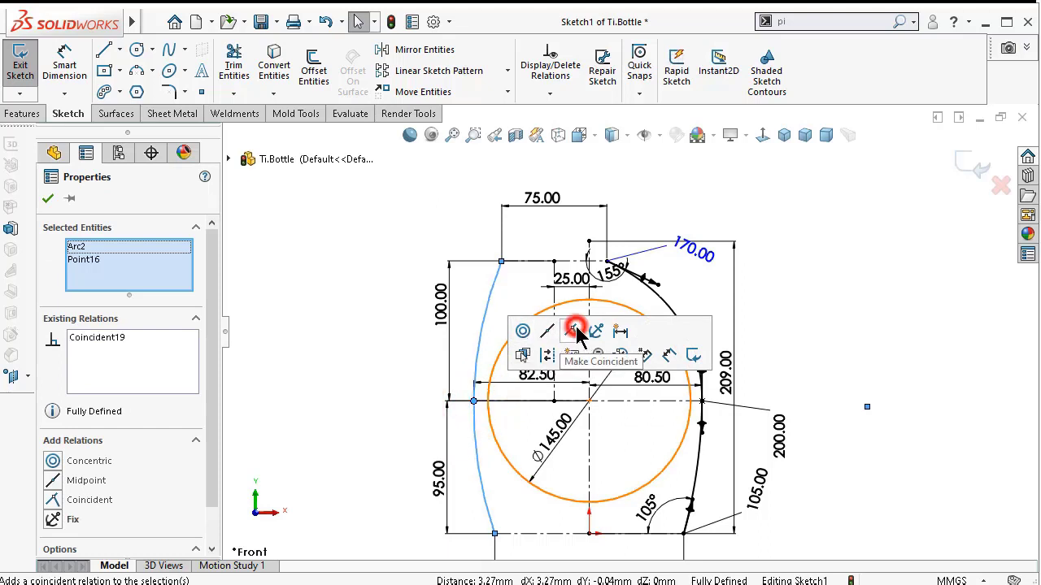
{"action": "left_click", "coordinate": [361, 328]}
- Reposition the 200.00, 209.00, 105.00 and 80.50 dimensions around the profile
{"action": "key", "text": "f"}
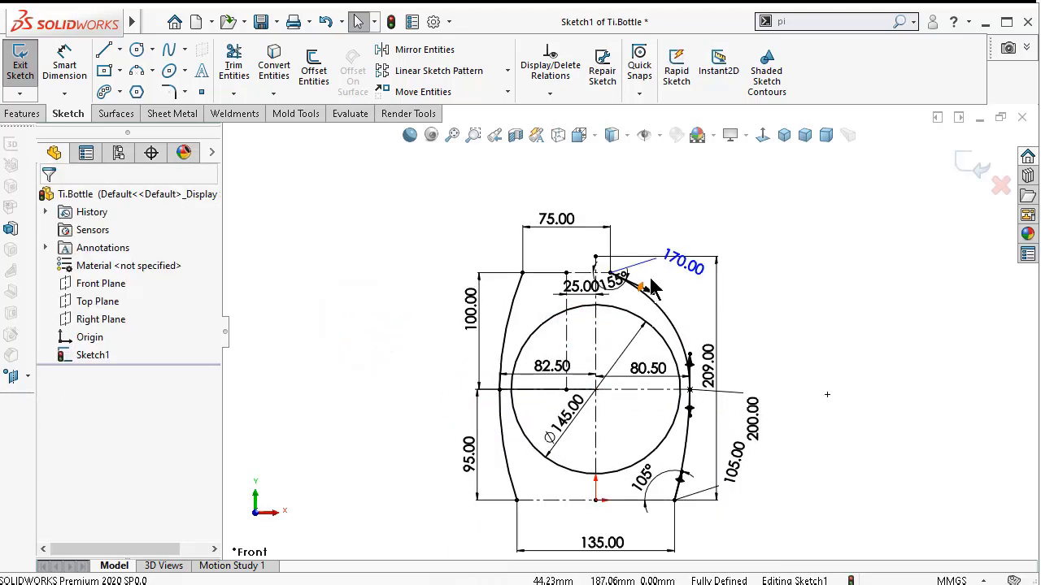
{"action": "left_click_drag", "start_coordinate": [683, 259], "coordinate": [753, 252]}
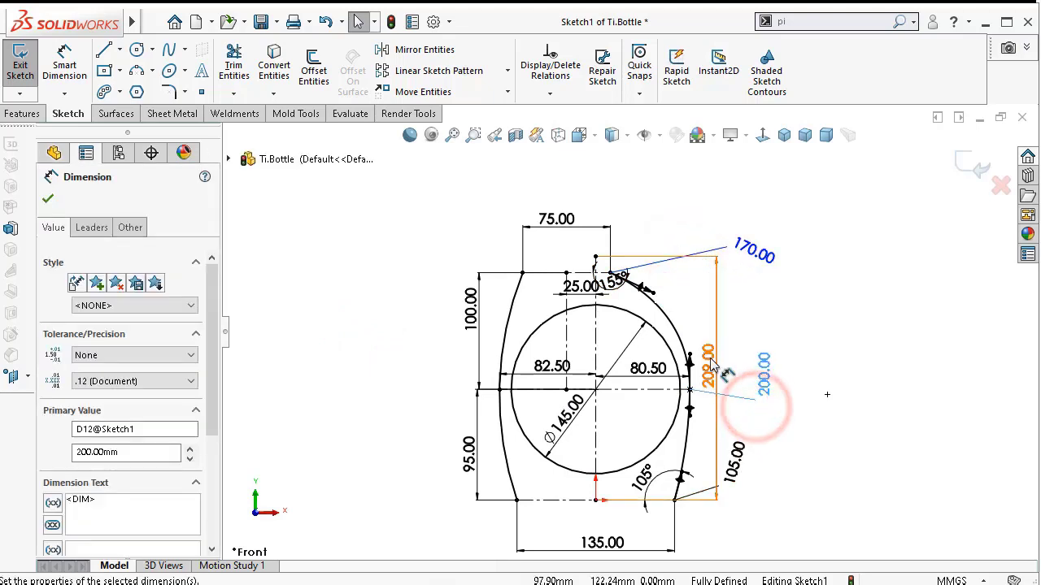
{"action": "mouse_move", "coordinate": [711, 360]}
{"action": "left_mouse_down"}
{"action": "mouse_move", "coordinate": [860, 389]}
{"action": "mouse_move", "coordinate": [865, 378]}
{"action": "left_mouse_up"}
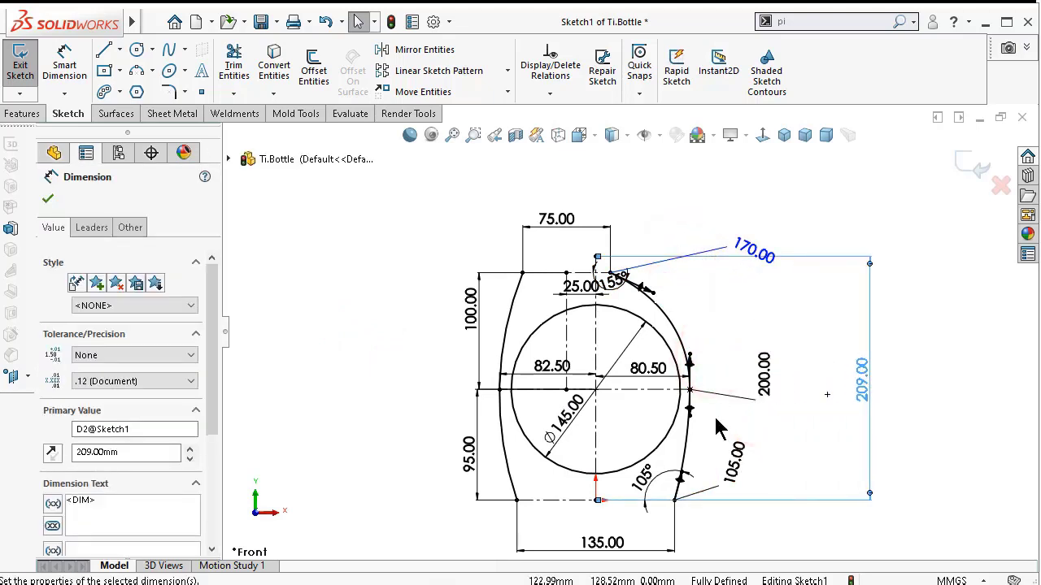
{"action": "scroll", "coordinate": [711, 528], "scroll_direction": "down", "scroll_amount": 2}
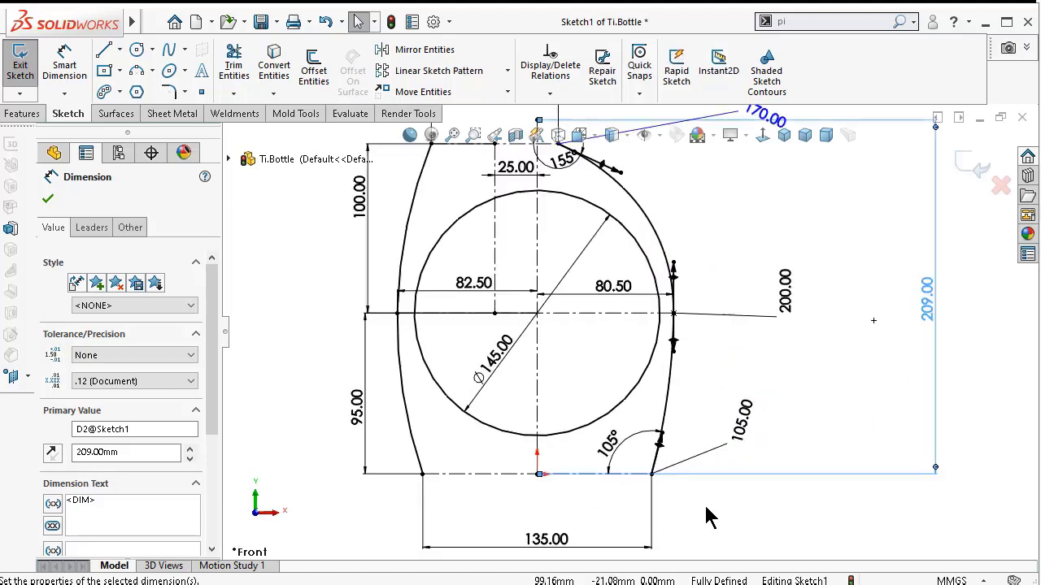
{"action": "left_click", "coordinate": [609, 442]}
{"action": "left_click_drag", "start_coordinate": [731, 439], "coordinate": [721, 426]}
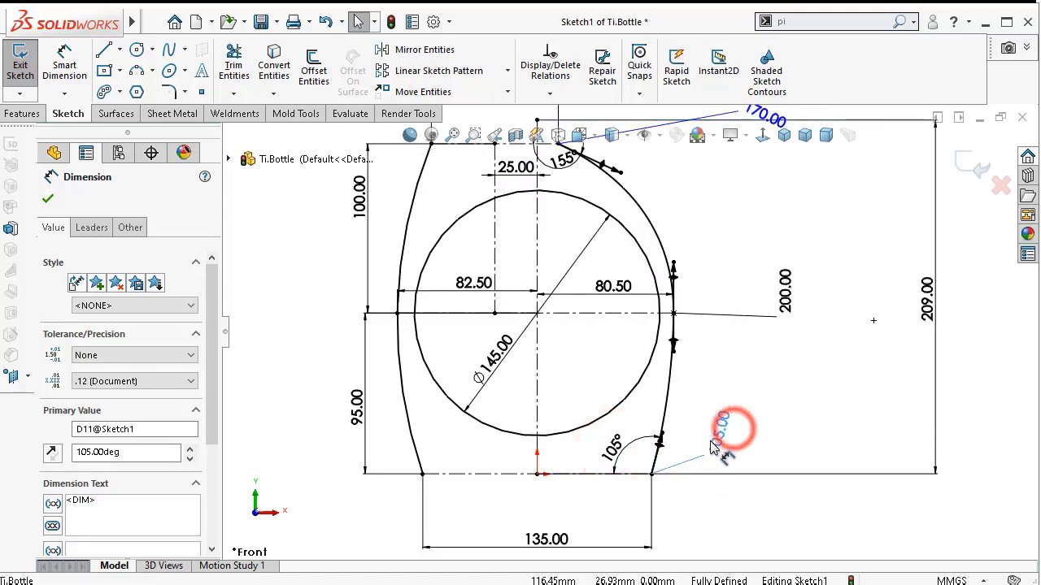
{"action": "left_click_drag", "start_coordinate": [783, 290], "coordinate": [730, 303]}
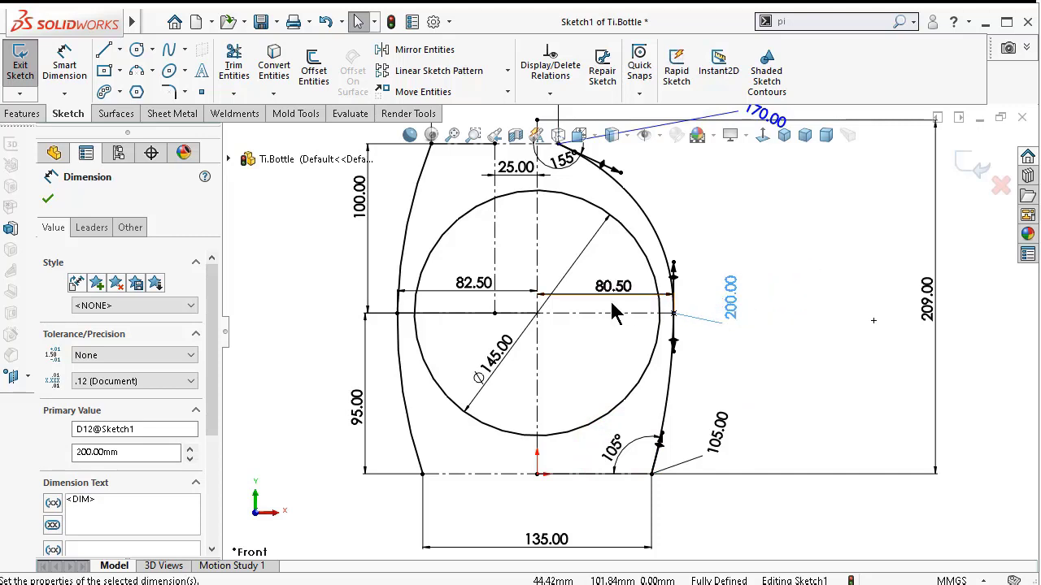
{"action": "left_click_drag", "start_coordinate": [616, 299], "coordinate": [614, 340]}
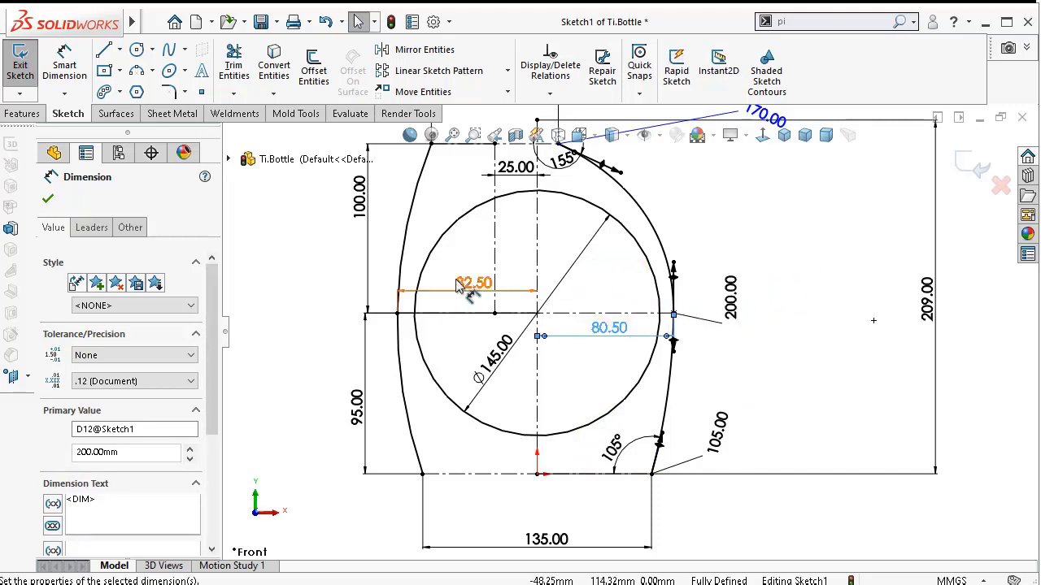
- Turn on View Sketch Relations and turn off View Sketch Dimensions
{"action": "left_click", "coordinate": [626, 137]}
{"action": "left_click", "coordinate": [579, 135]}
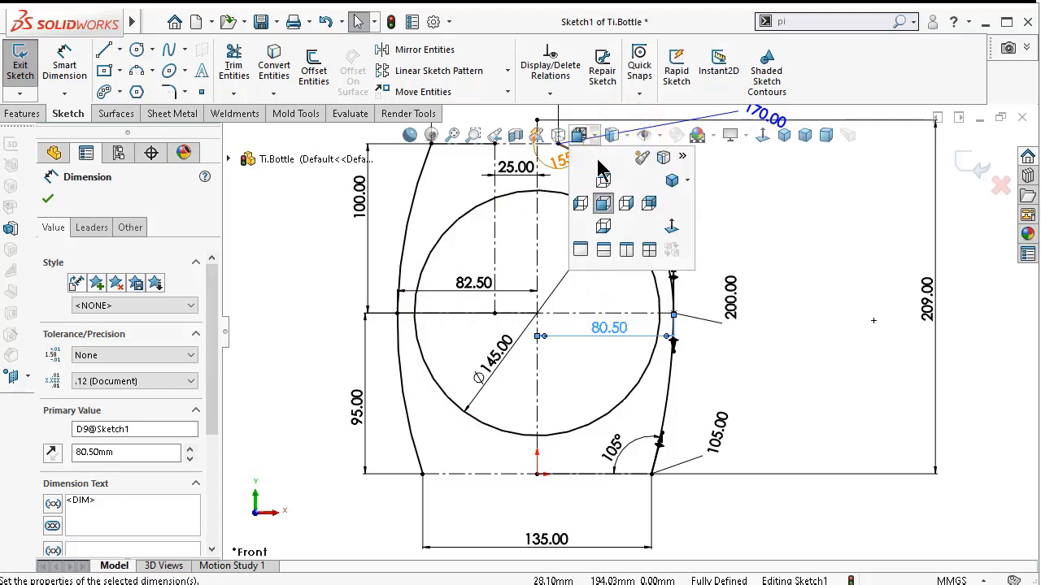
{"action": "left_click", "coordinate": [658, 135]}
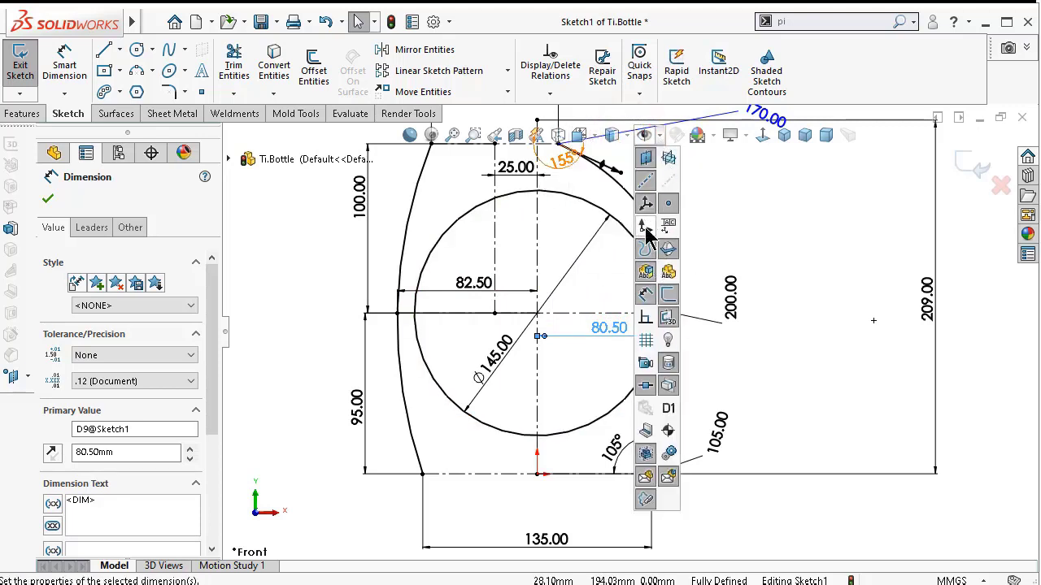
{"action": "left_click", "coordinate": [645, 318]}
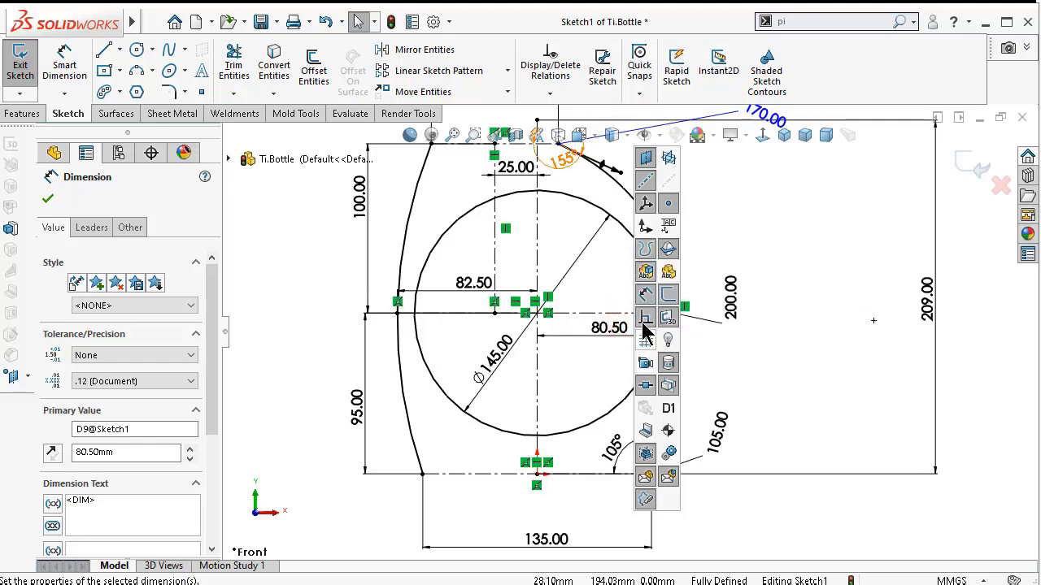
{"action": "left_click", "coordinate": [644, 294]}
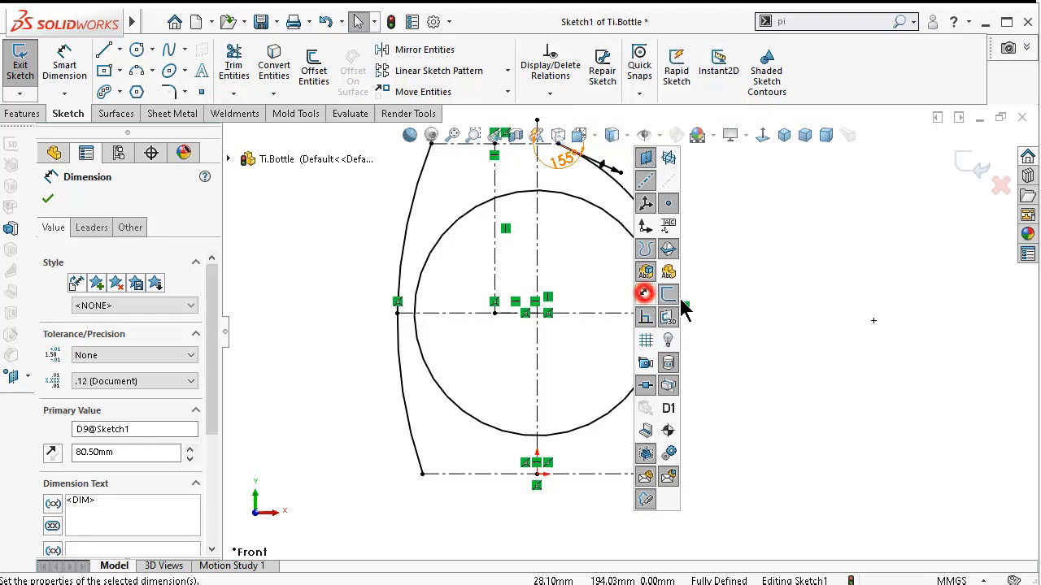
{"action": "left_click", "coordinate": [828, 299]}
{"action": "key", "text": "z"}
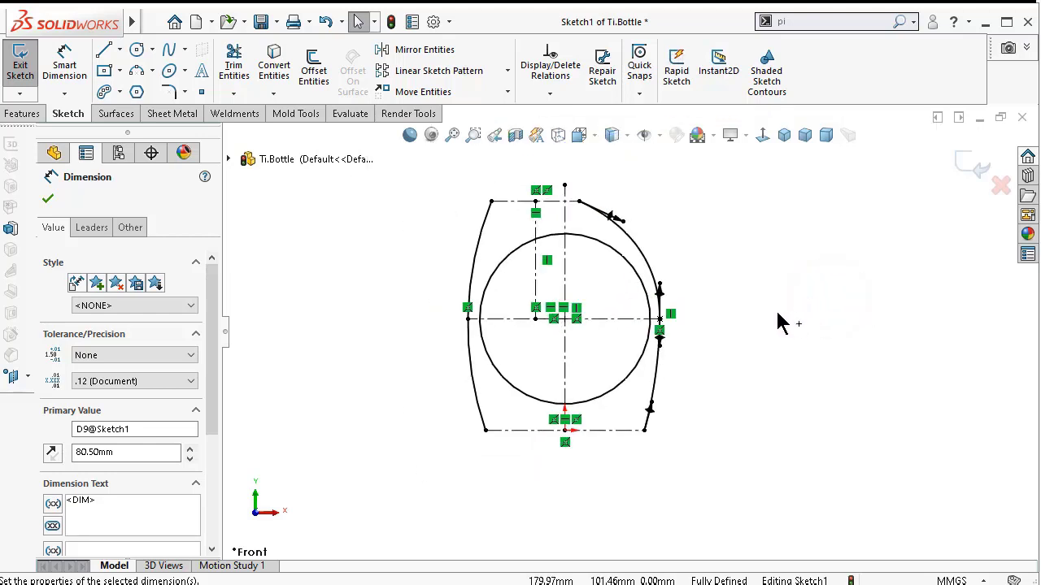
- Toggle Construction Geometry off for the bottom 135 mm and top 75 mm lines
{"action": "left_click", "coordinate": [104, 52]}
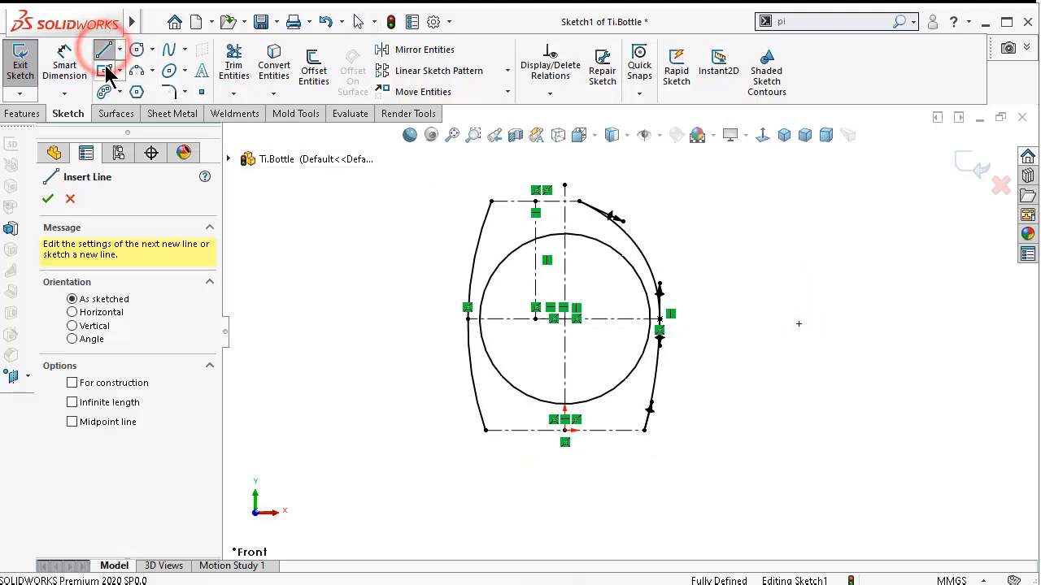
{"action": "left_click", "coordinate": [490, 203]}
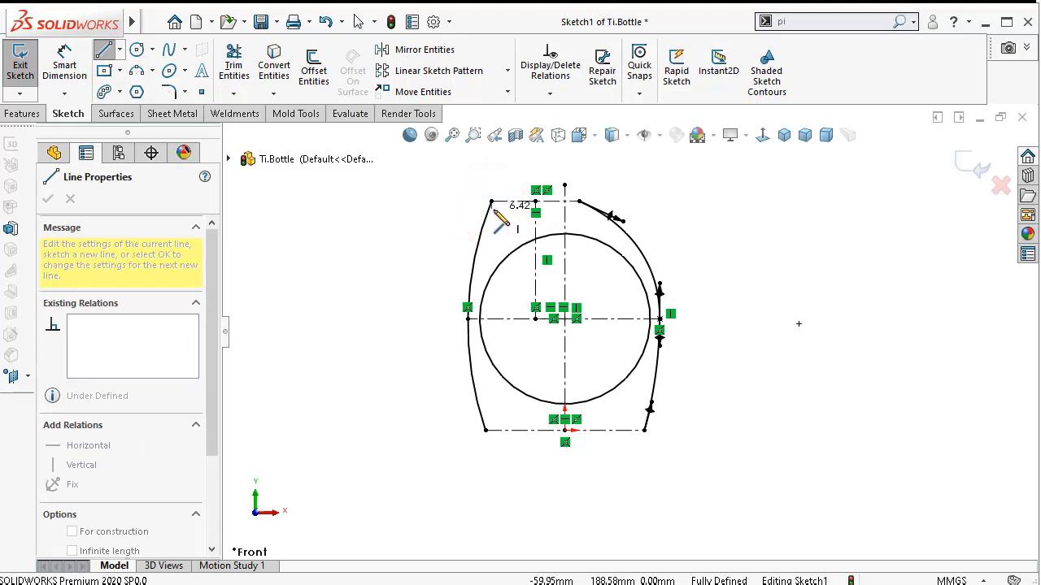
{"action": "key", "text": "Escape"}
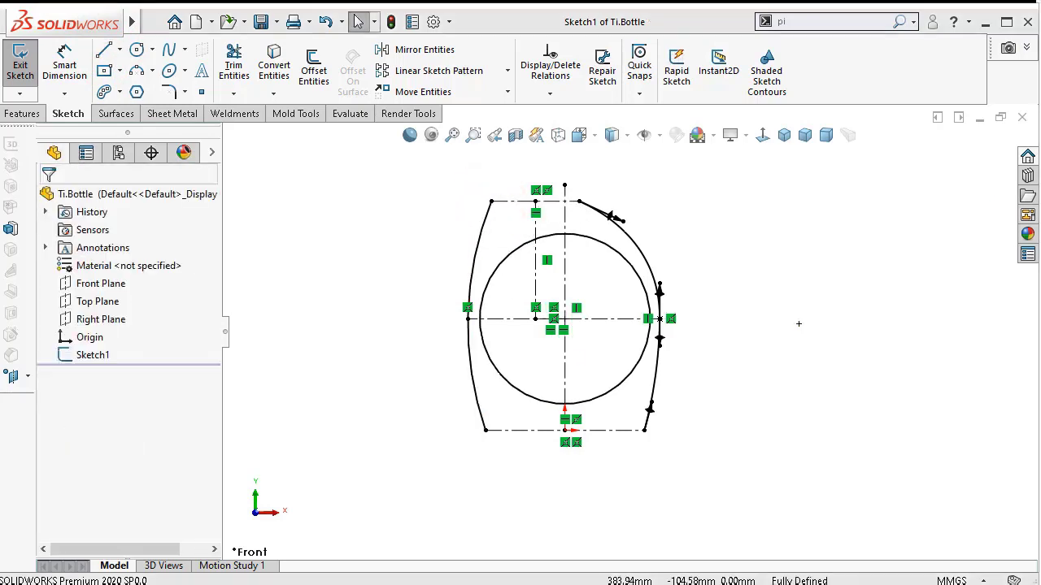
{"action": "left_click", "coordinate": [611, 432]}
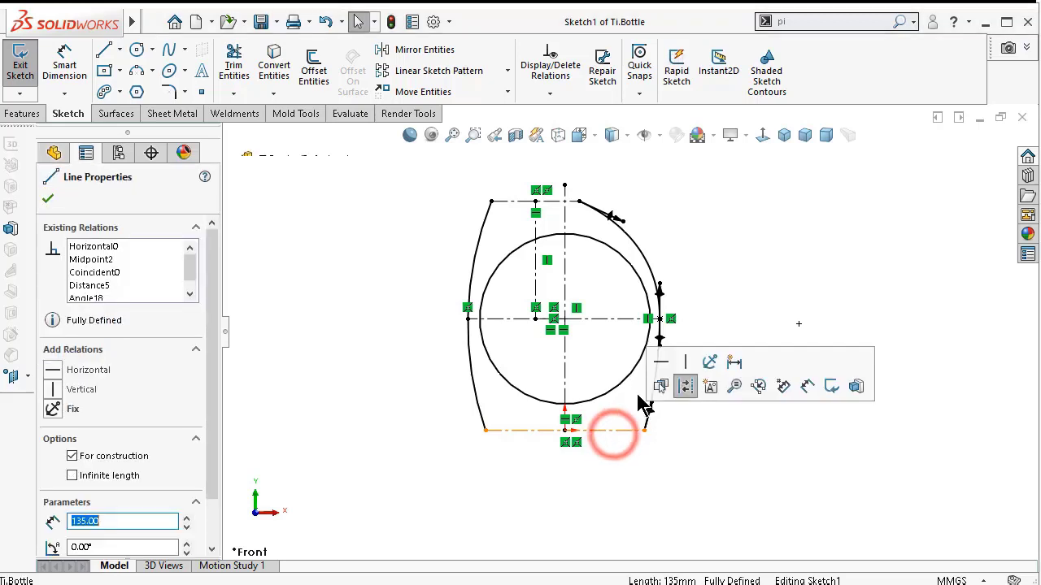
{"action": "left_click", "coordinate": [687, 388]}
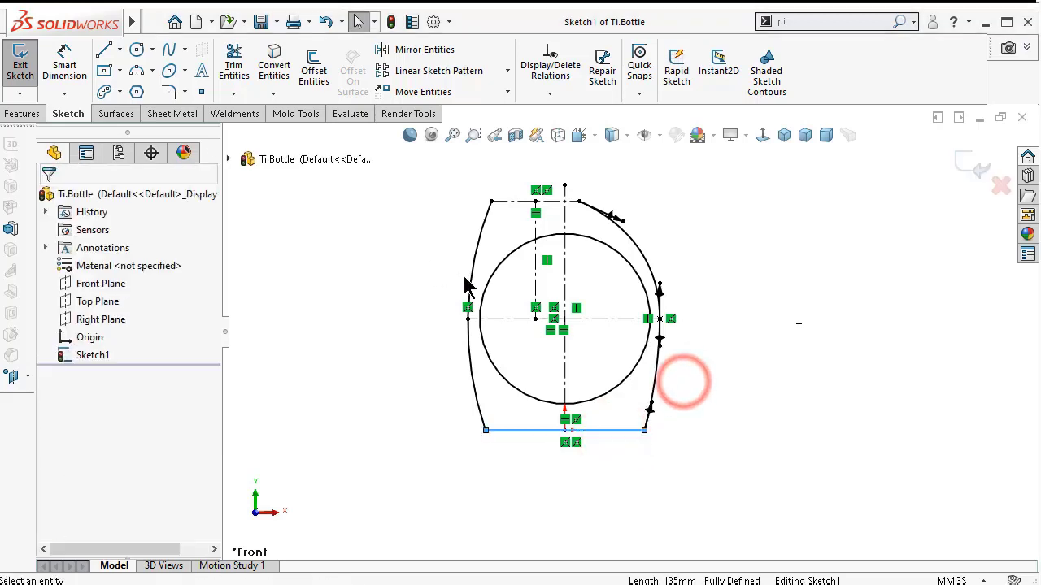
{"action": "left_click", "coordinate": [400, 233]}
{"action": "left_click", "coordinate": [512, 201]}
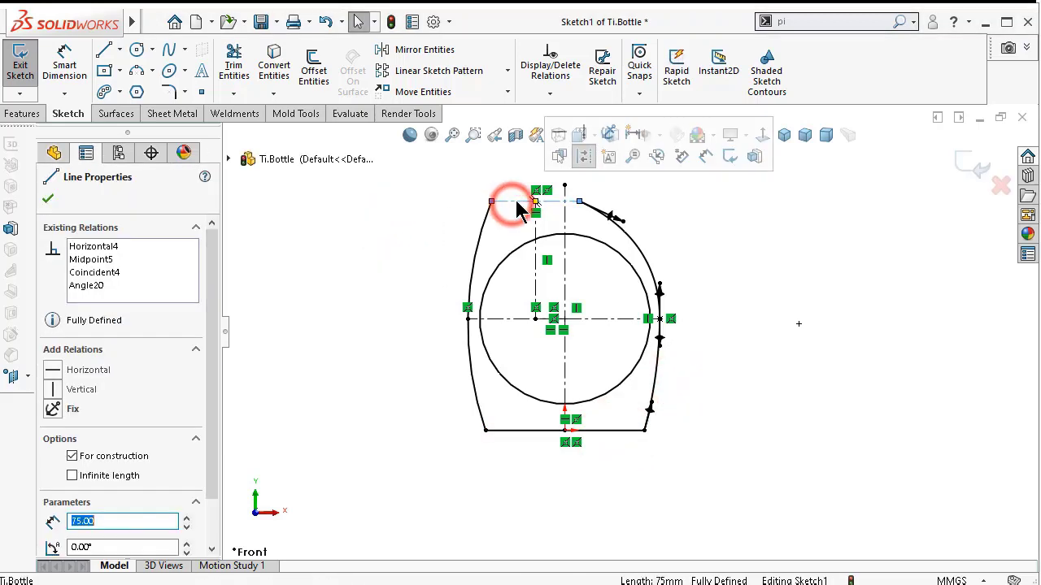
{"action": "left_click", "coordinate": [582, 158]}
{"action": "left_click", "coordinate": [662, 195]}
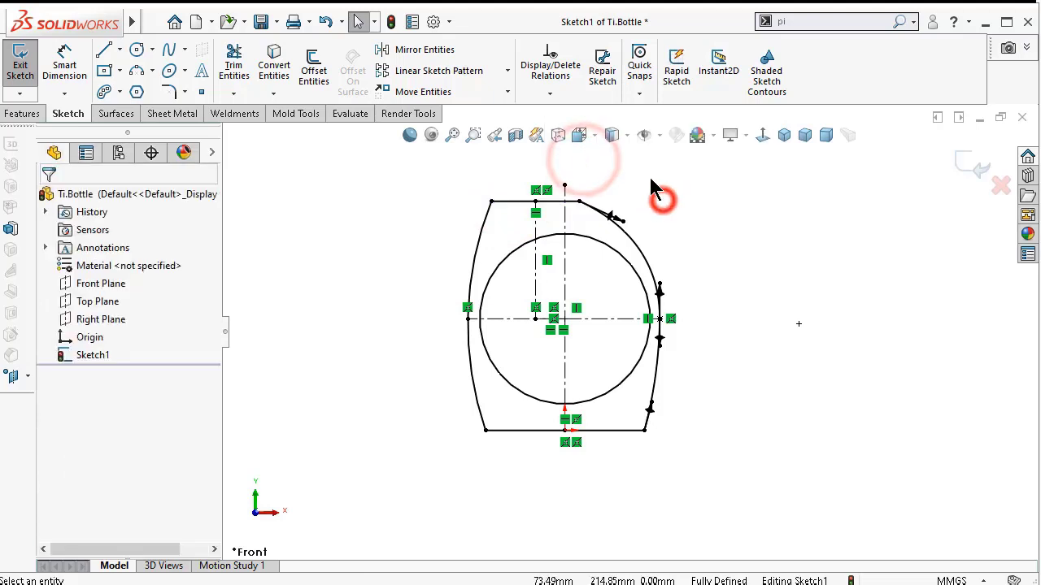
- Sketch the neck's slanted sides and horizontal top above the bottle's top line
{"action": "scroll", "coordinate": [476, 180], "scroll_direction": "down", "scroll_amount": 3}
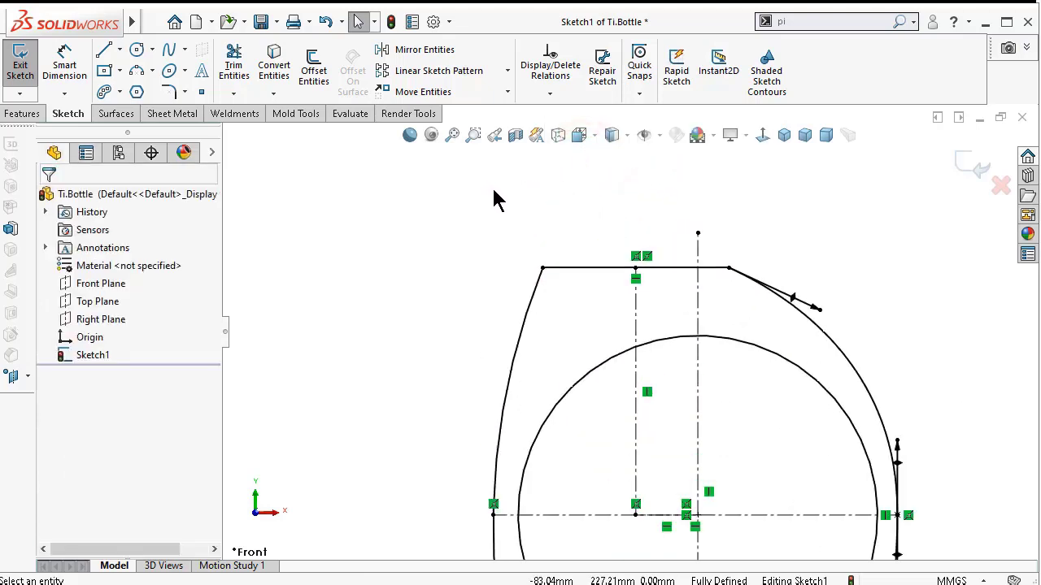
{"action": "left_click", "coordinate": [106, 54]}
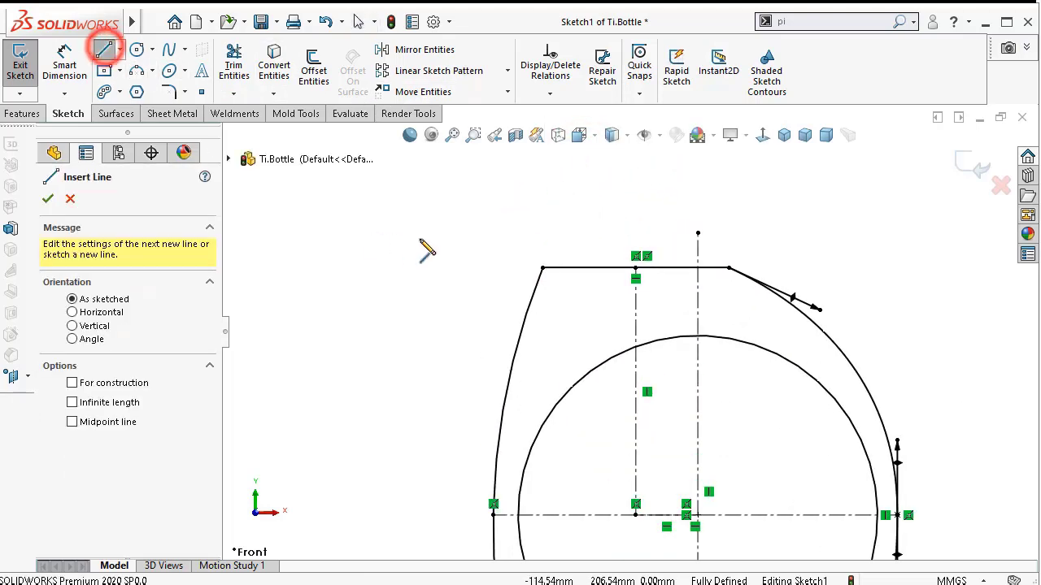
{"action": "left_click", "coordinate": [551, 268]}
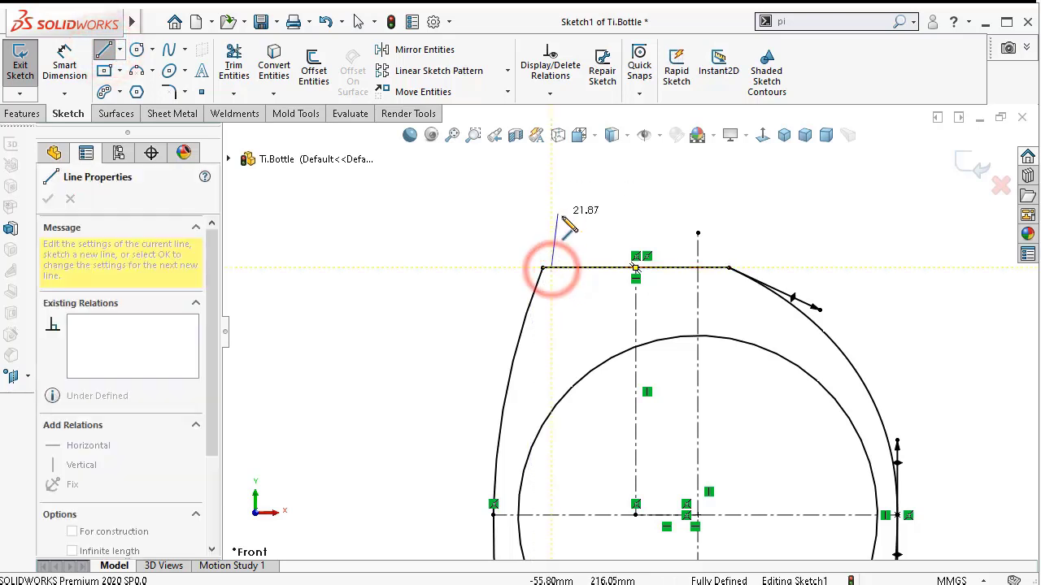
{"action": "left_click", "coordinate": [575, 233]}
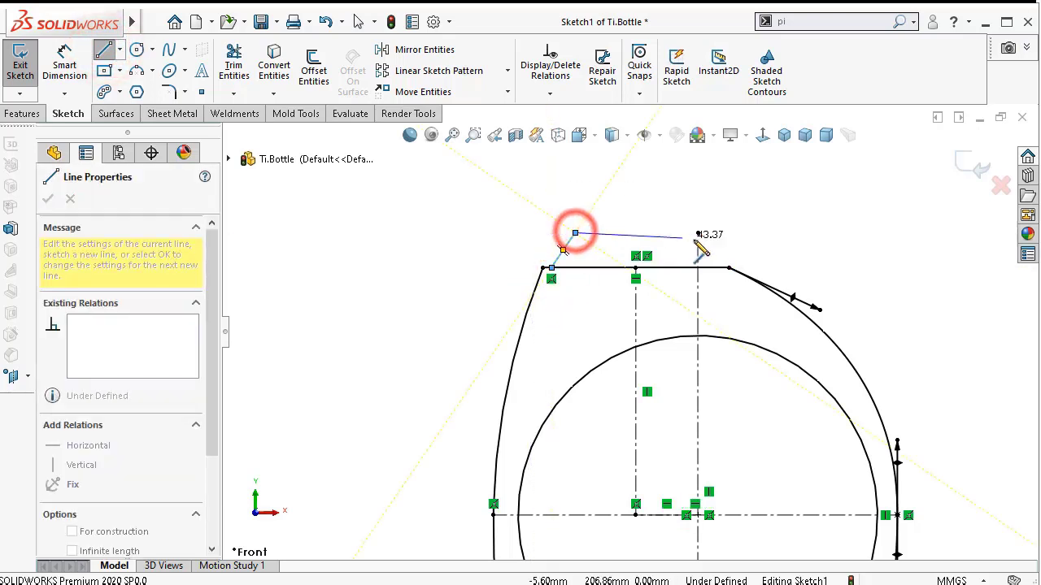
{"action": "left_click", "coordinate": [708, 233]}
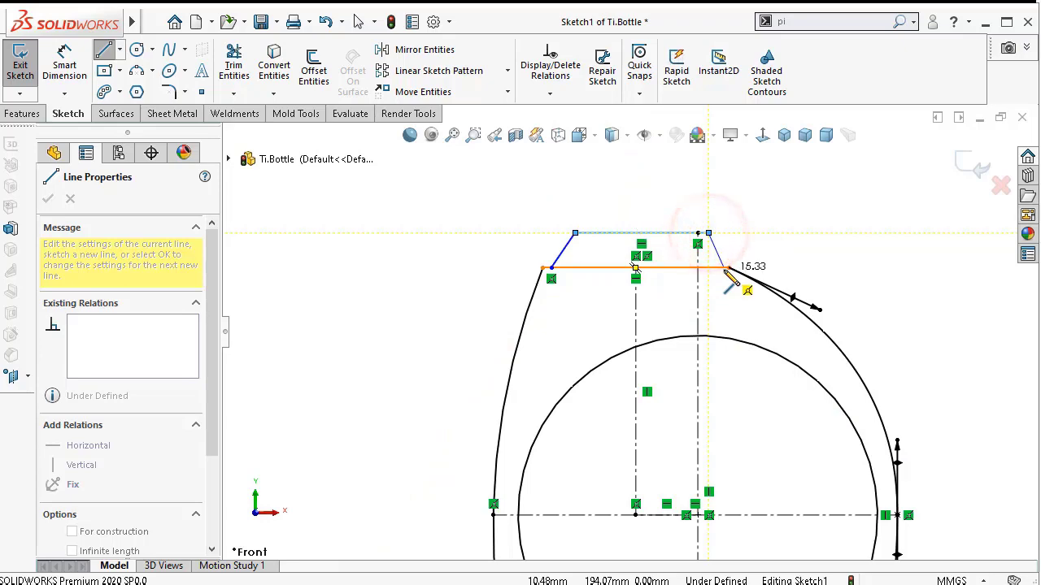
{"action": "right_click", "coordinate": [787, 227]}
{"action": "left_click", "coordinate": [810, 236]}
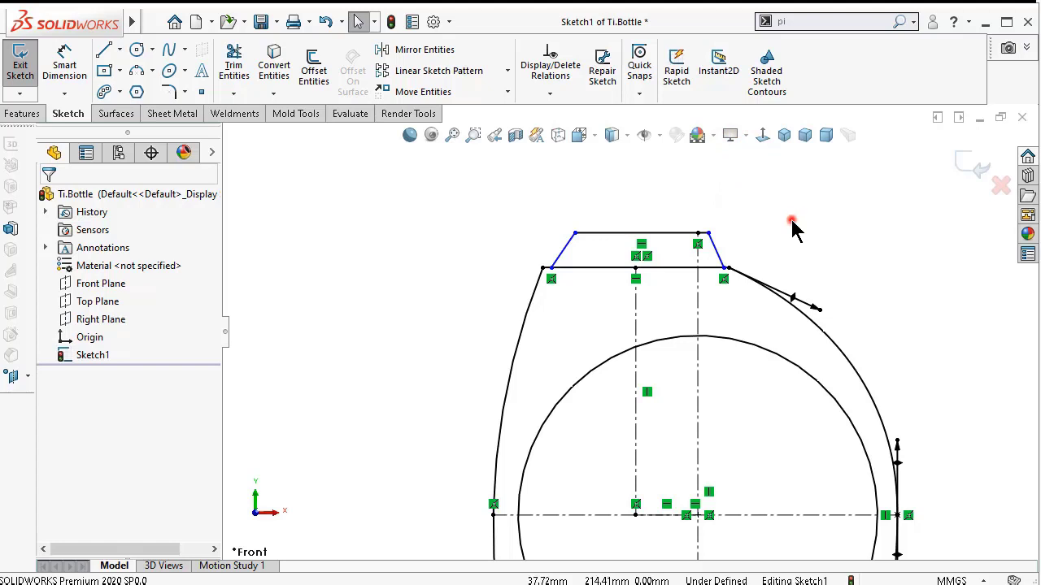
- Make the two slanted neck lines symmetric about the centerline
{"action": "left_click", "coordinate": [792, 223]}
{"action": "left_click", "coordinate": [718, 250]}
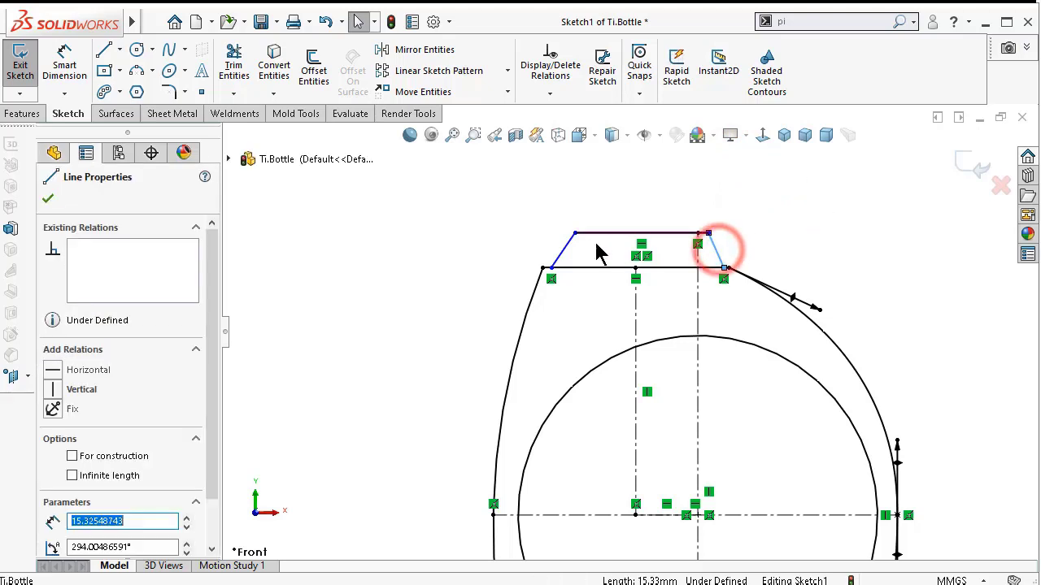
{"action": "left_click", "coordinate": [569, 242], "text": "ctrl"}
{"action": "left_click", "coordinate": [698, 320], "text": "ctrl"}
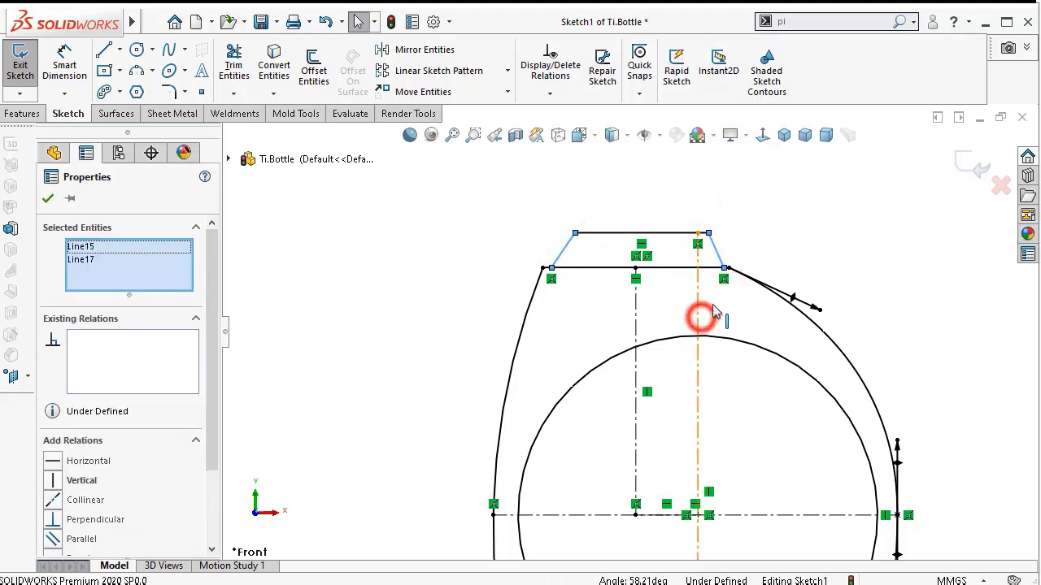
{"action": "left_click", "coordinate": [867, 241]}
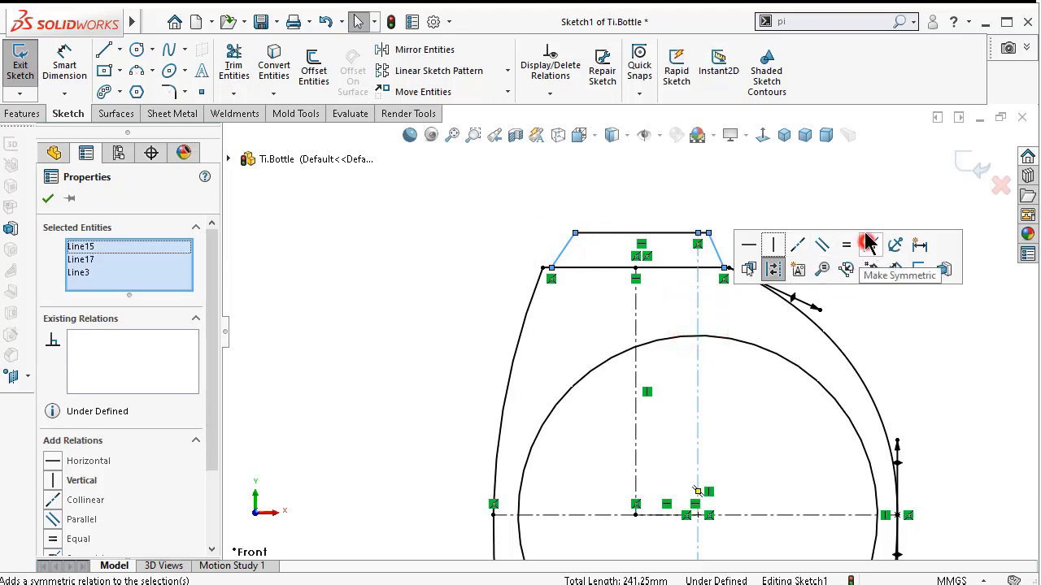
{"action": "left_click", "coordinate": [807, 173]}
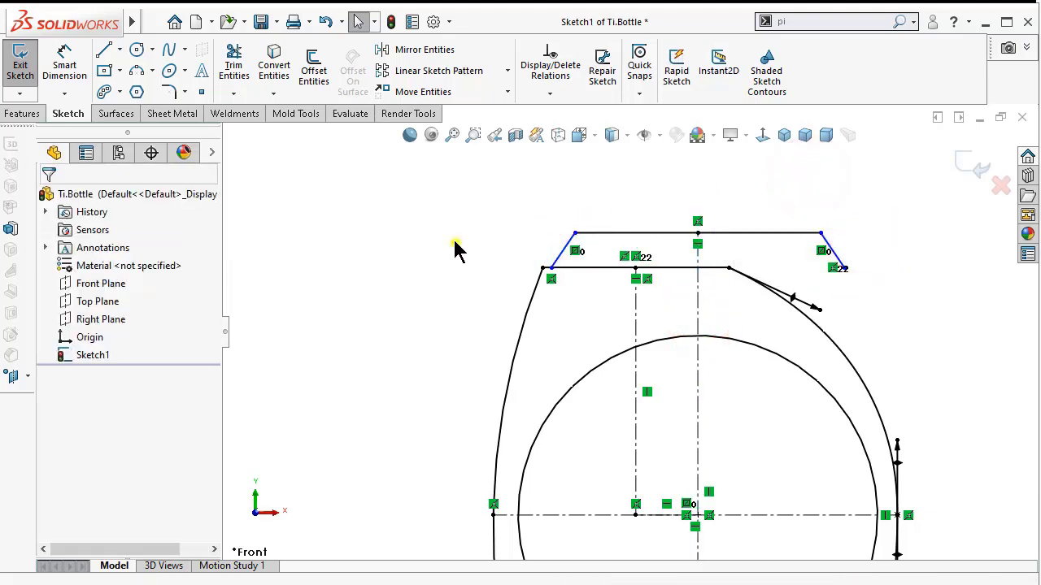
- Dimension the neck's top line to 72 mm
{"action": "right_click_drag", "start_coordinate": [453, 242], "coordinate": [454, 196]}
{"action": "left_click", "coordinate": [624, 233]}
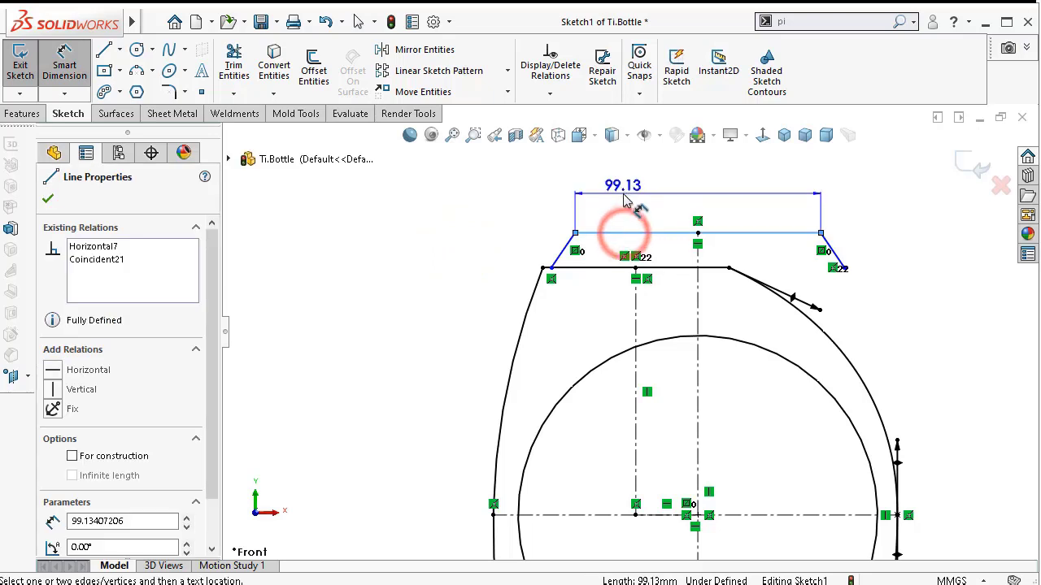
{"action": "left_click", "coordinate": [624, 198]}
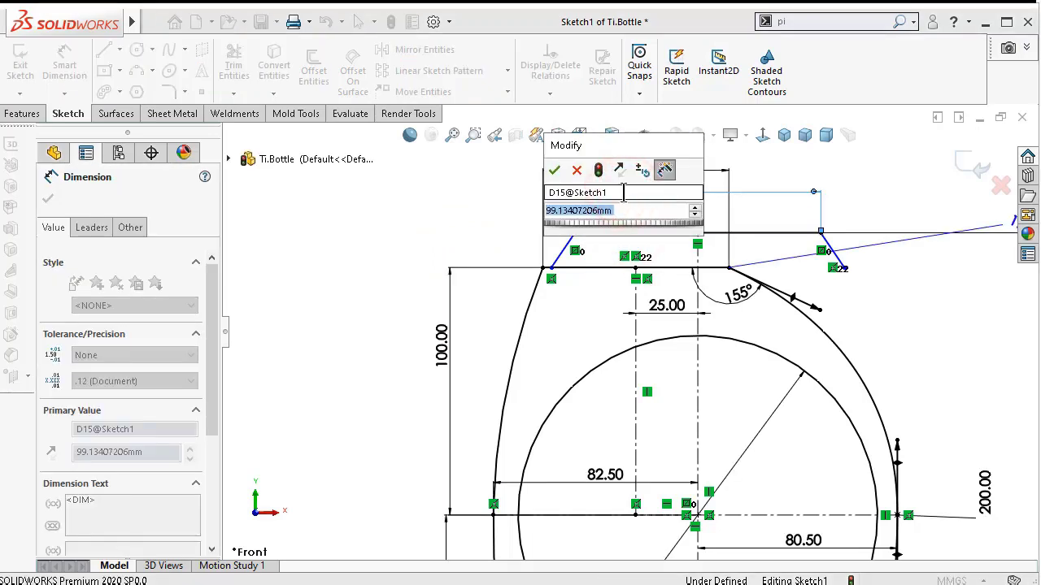
{"action": "type", "text": "72"}
{"action": "key", "text": "Return"}
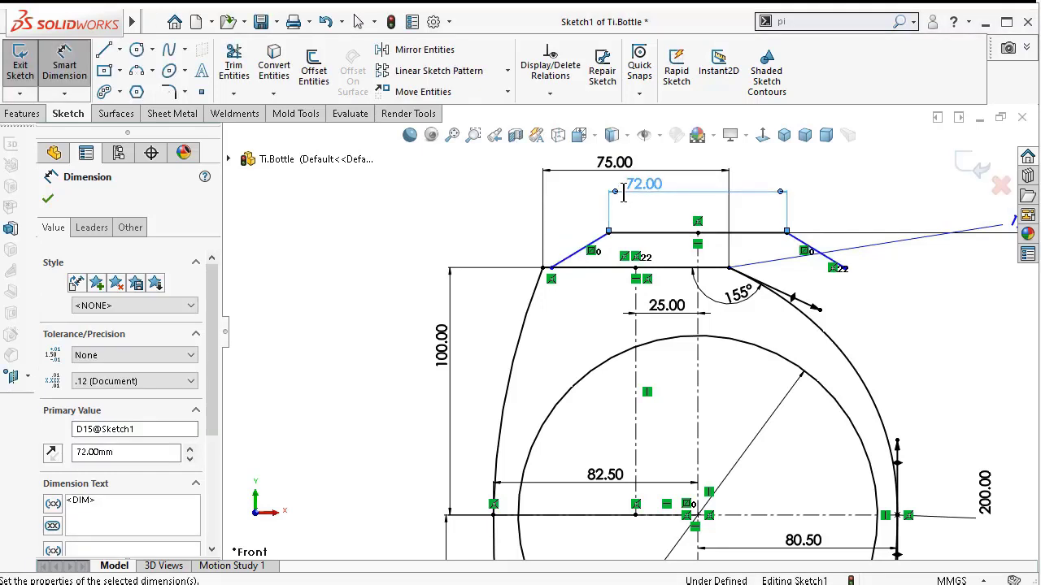
{"action": "key", "text": "Escape"}
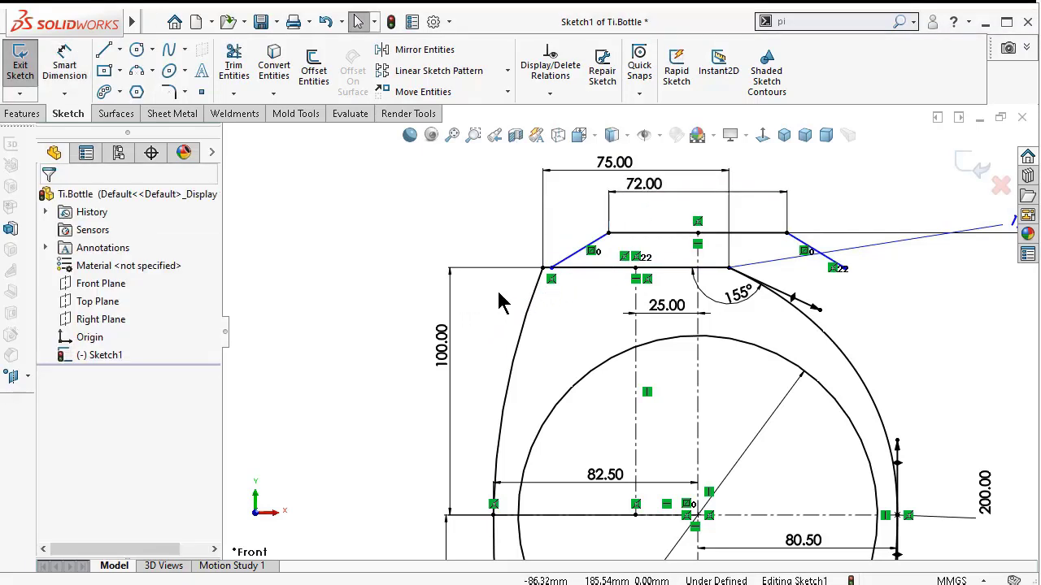
- Try a Midpoint relation between the neck's top line and the centre point, then undo it
{"action": "left_click", "coordinate": [658, 235]}
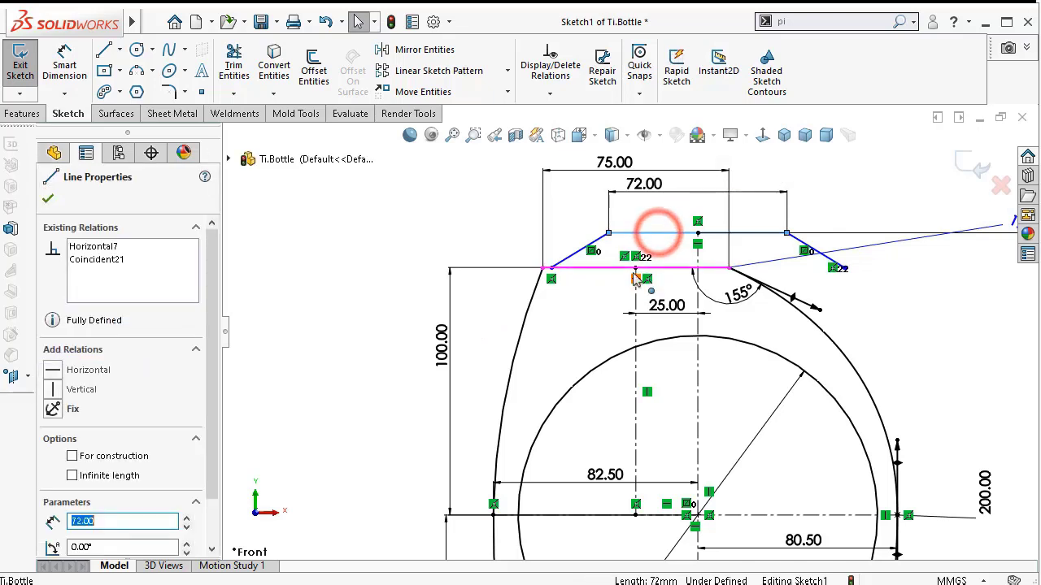
{"action": "left_click", "coordinate": [635, 267], "text": "ctrl"}
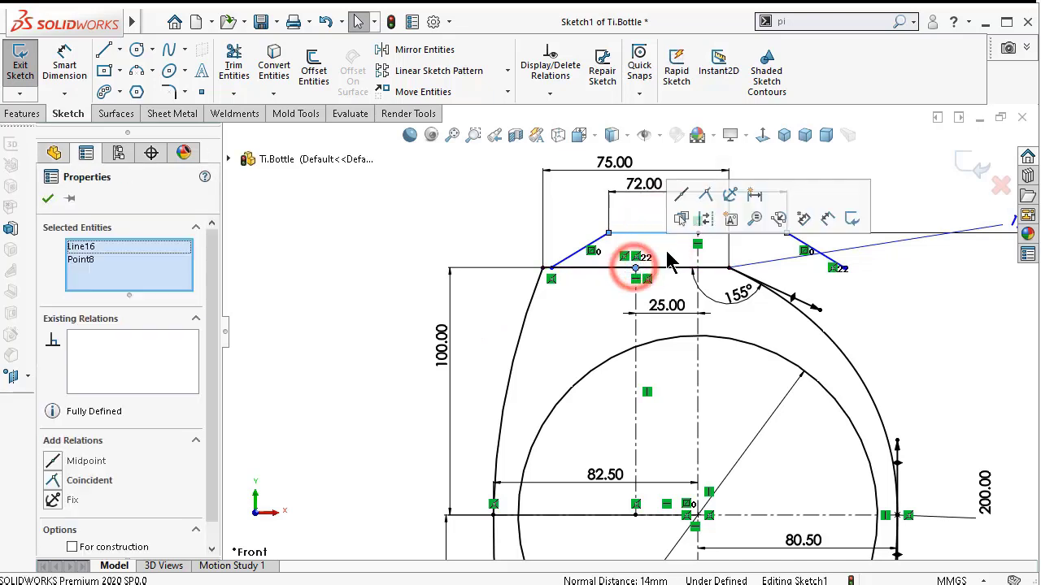
{"action": "left_click", "coordinate": [687, 199]}
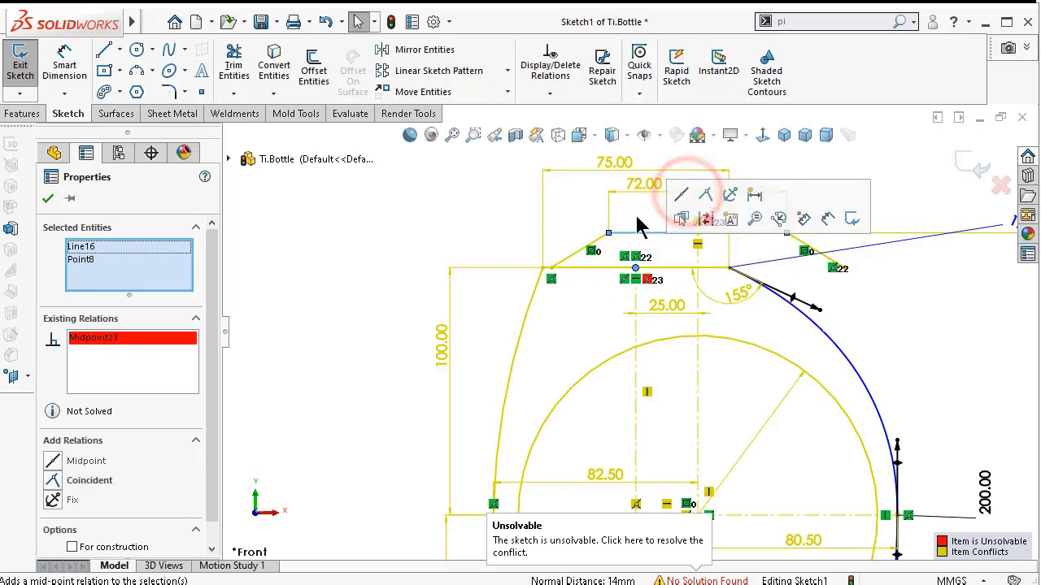
{"action": "key", "text": "ctrl+z"}
{"action": "left_click", "coordinate": [412, 228]}
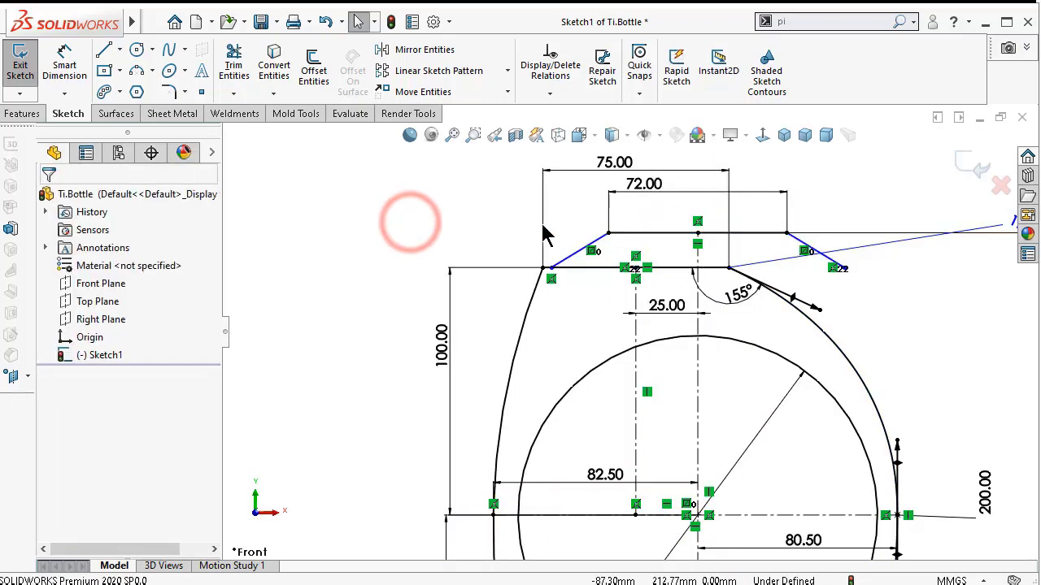
- Attempt a Vertical relation between the top line's midpoint and the lower centre point
{"action": "left_click", "coordinate": [666, 236]}
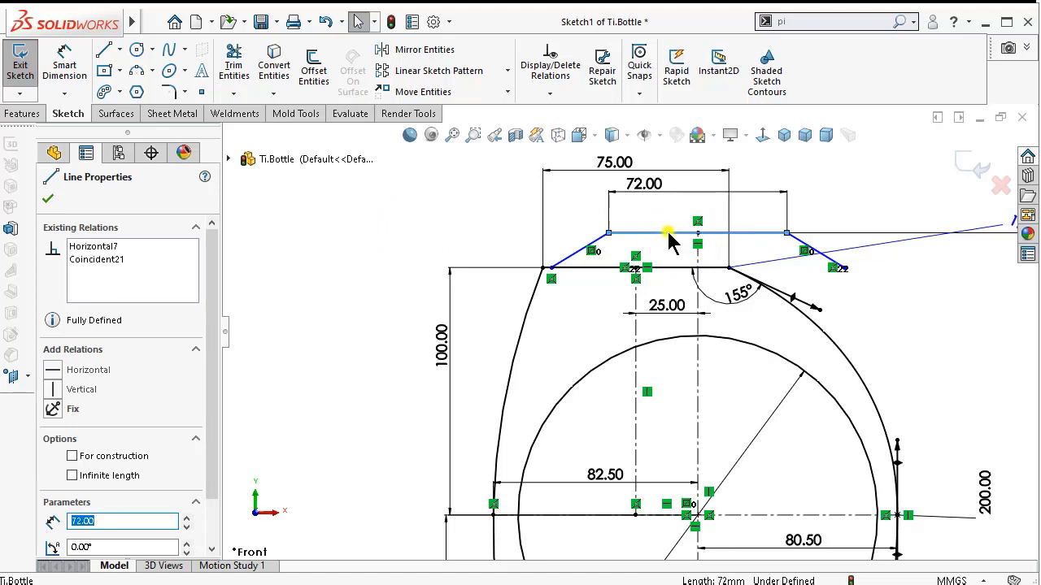
{"action": "right_click", "coordinate": [670, 234]}
{"action": "left_click", "coordinate": [699, 264]}
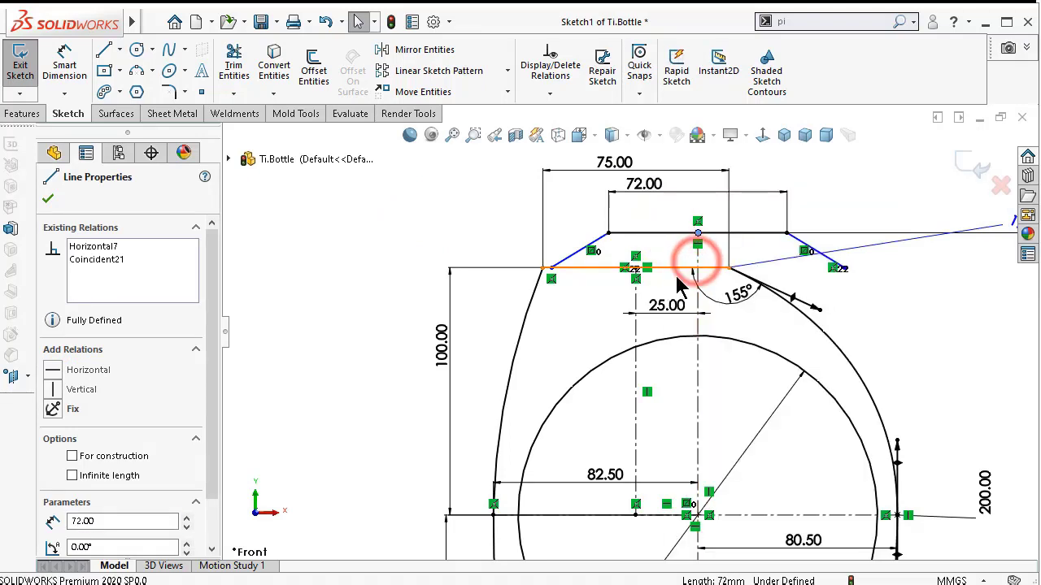
{"action": "left_click", "coordinate": [635, 268], "text": "ctrl"}
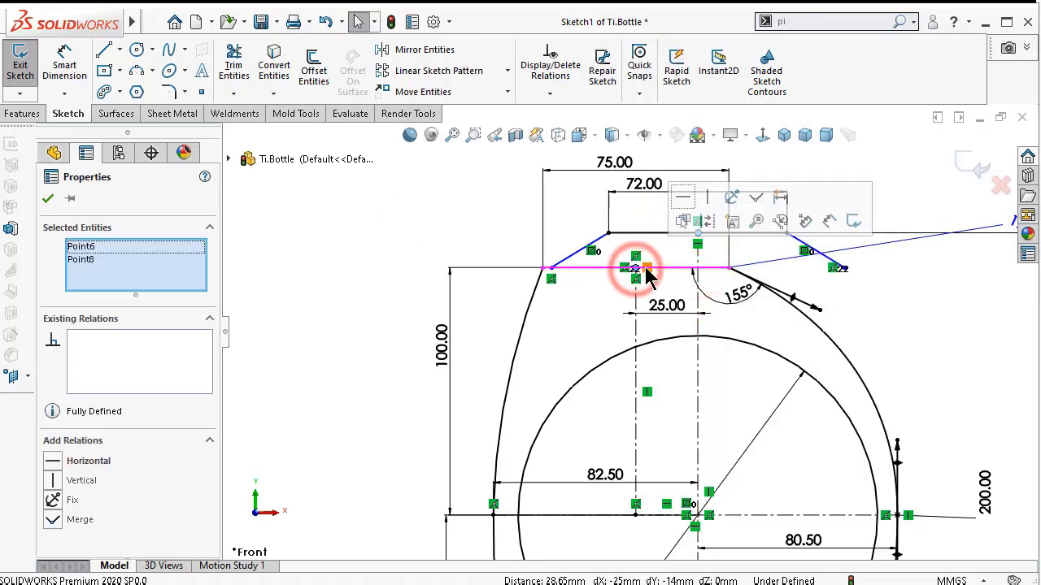
{"action": "left_click", "coordinate": [706, 197]}
{"action": "left_click", "coordinate": [442, 189]}
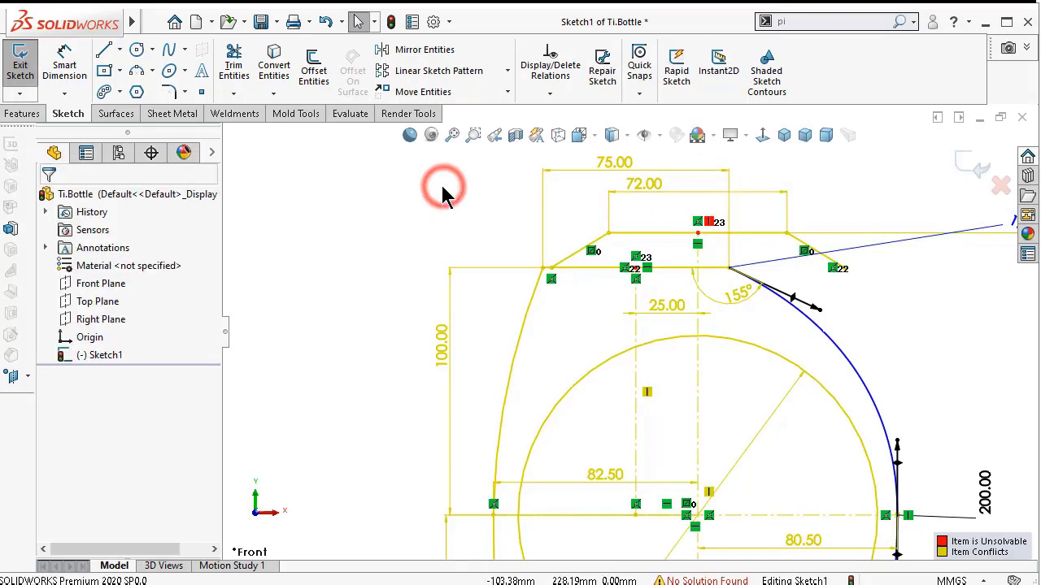
{"action": "left_click", "coordinate": [370, 200]}
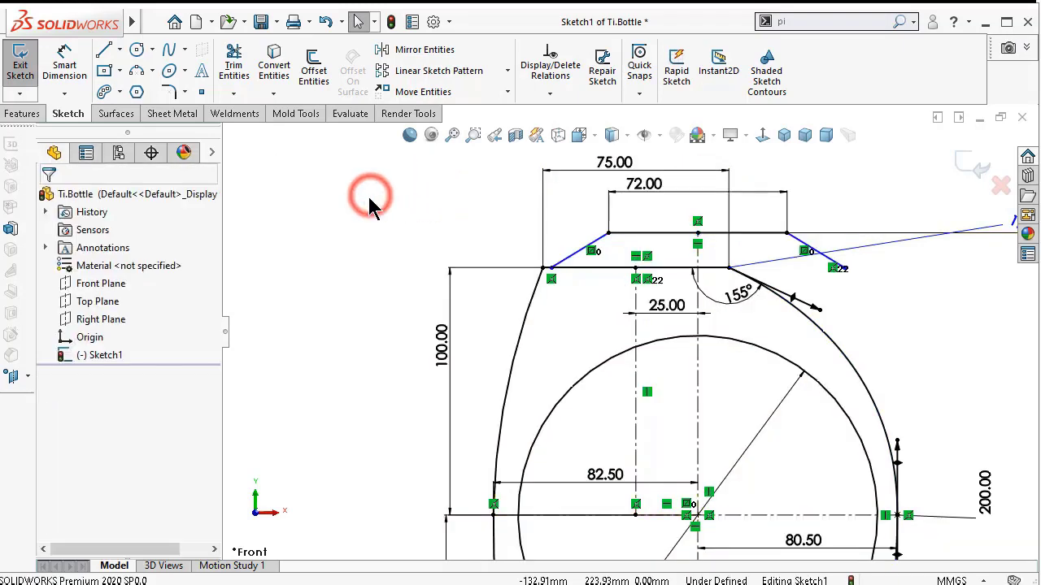
- Remove the 72.00 width dimension and select the top line's midpoint
{"action": "left_click_drag", "start_coordinate": [606, 236], "coordinate": [459, 230]}
{"action": "key", "text": "ctrl+z"}
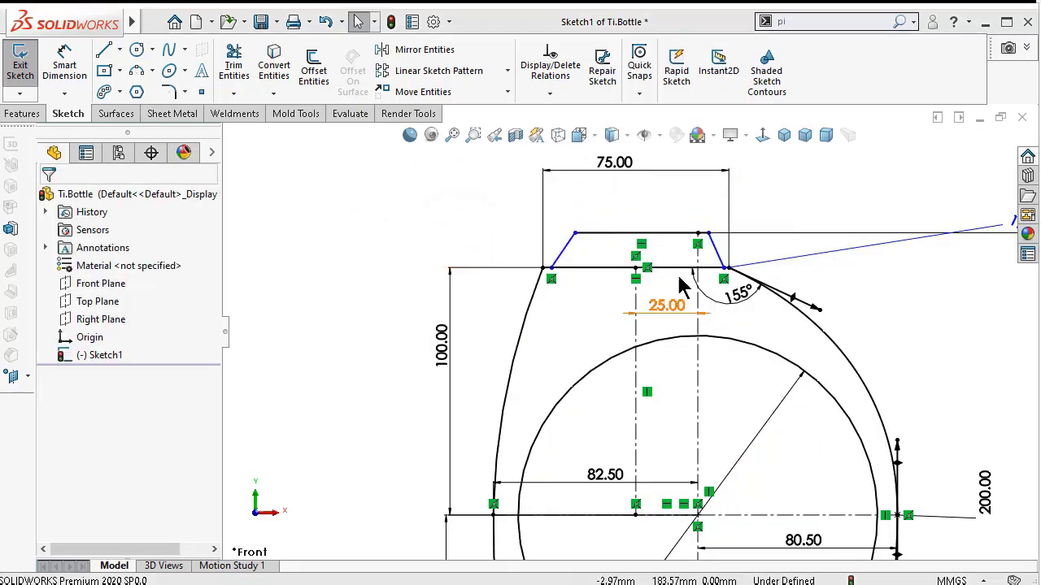
{"action": "right_click", "coordinate": [674, 235]}
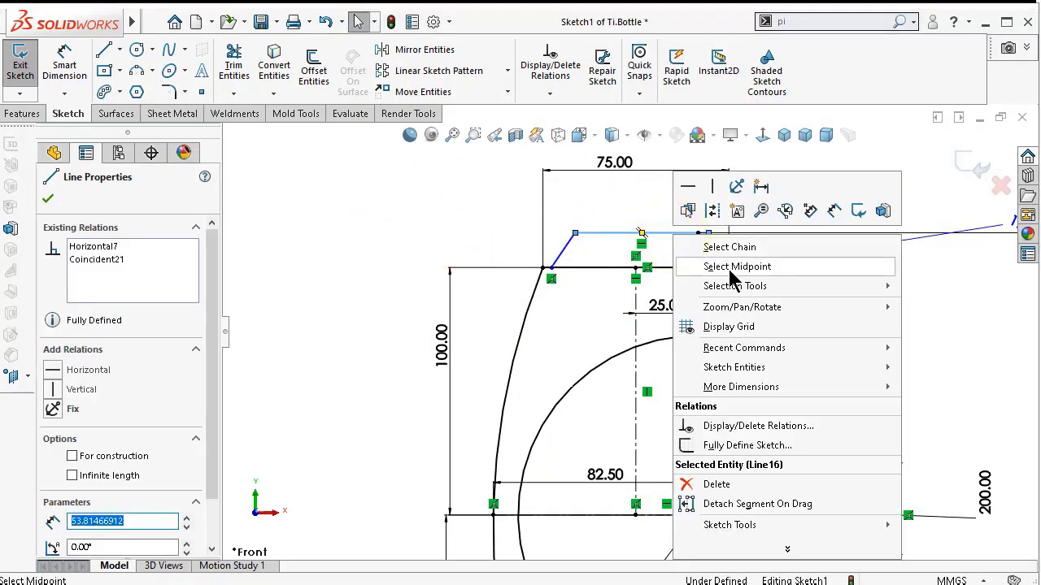
{"action": "left_click", "coordinate": [701, 264]}
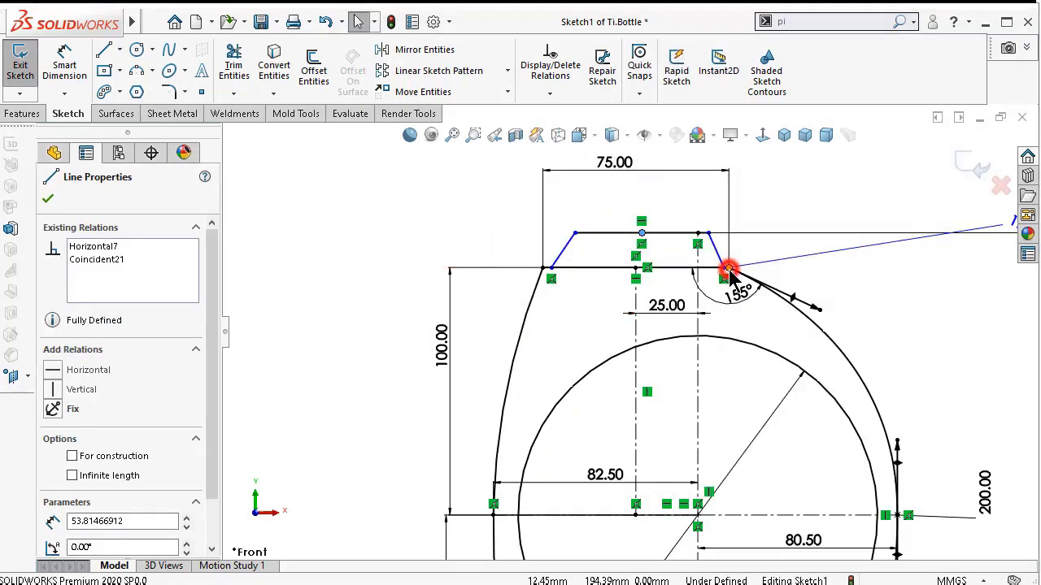
- Make the top line's midpoint vertical with the lower centre point
{"action": "left_click", "coordinate": [637, 270], "text": "ctrl"}
{"action": "left_click", "coordinate": [713, 198]}
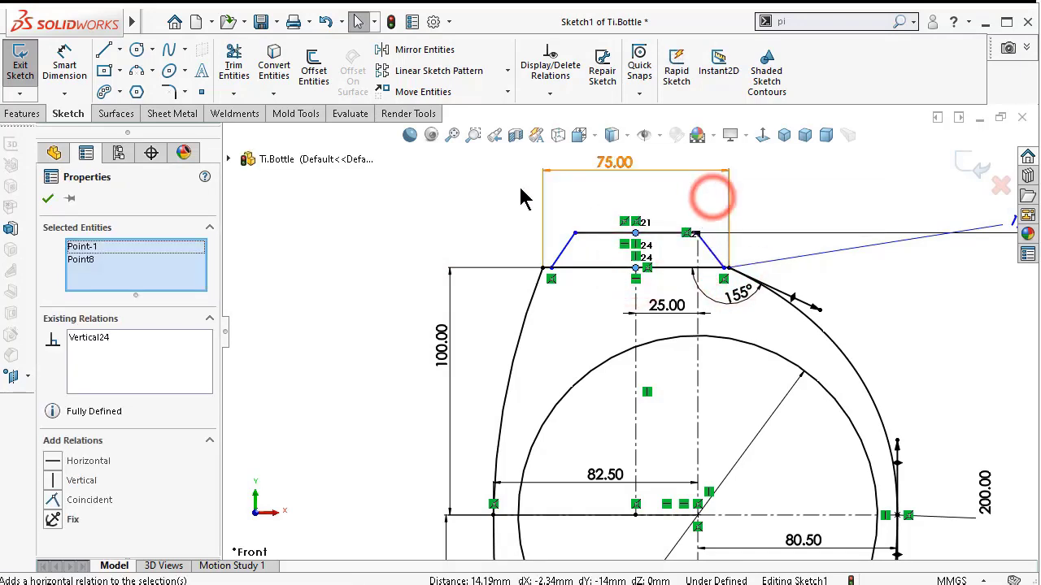
{"action": "left_click", "coordinate": [464, 199]}
{"action": "scroll", "coordinate": [685, 246], "scroll_direction": "down", "scroll_amount": 2}
{"action": "scroll", "coordinate": [685, 246], "scroll_direction": "down", "scroll_amount": 4}
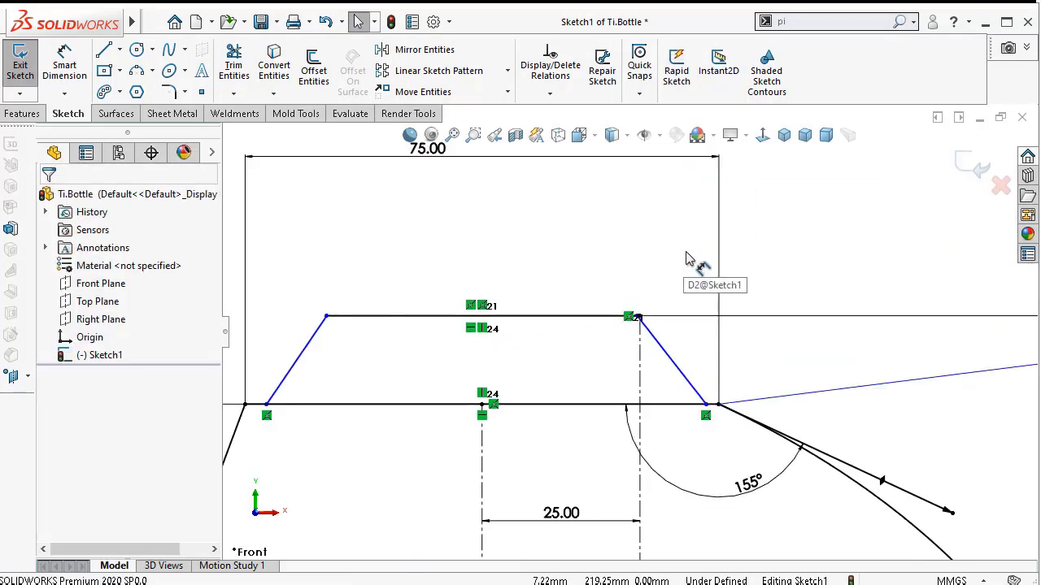
{"action": "scroll", "coordinate": [650, 302], "scroll_direction": "up", "scroll_amount": 3}
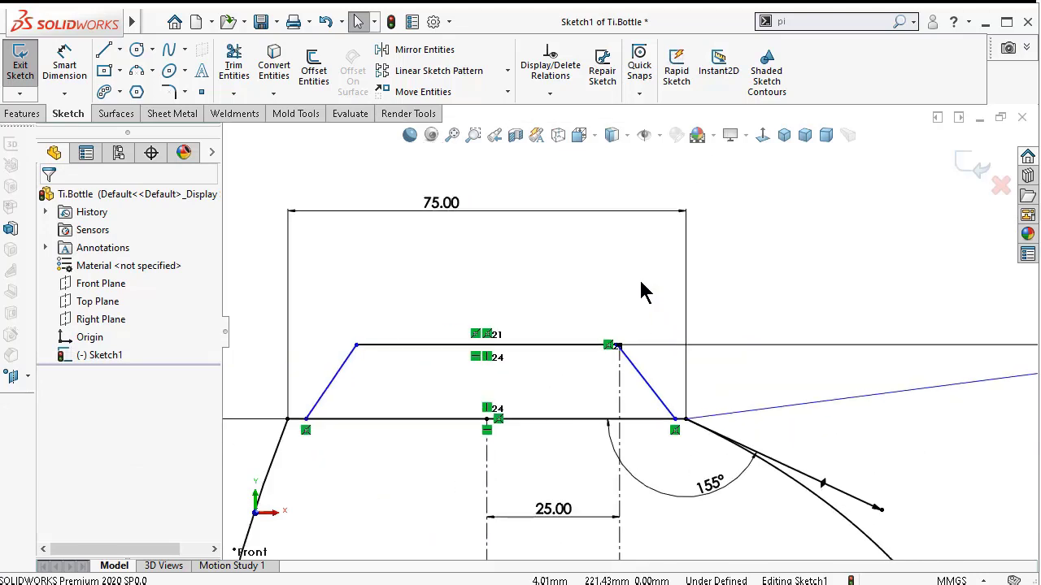
- Dimension the neck's top line back to 72 mm wide
{"action": "right_click_drag", "start_coordinate": [634, 281], "coordinate": [623, 200]}
{"action": "left_click", "coordinate": [584, 346]}
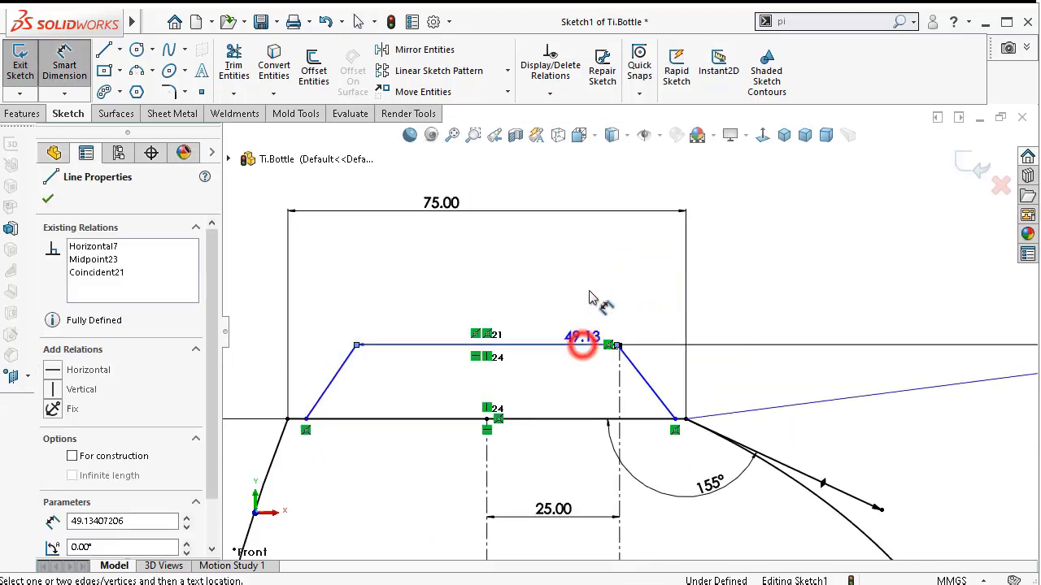
{"action": "left_click", "coordinate": [579, 277]}
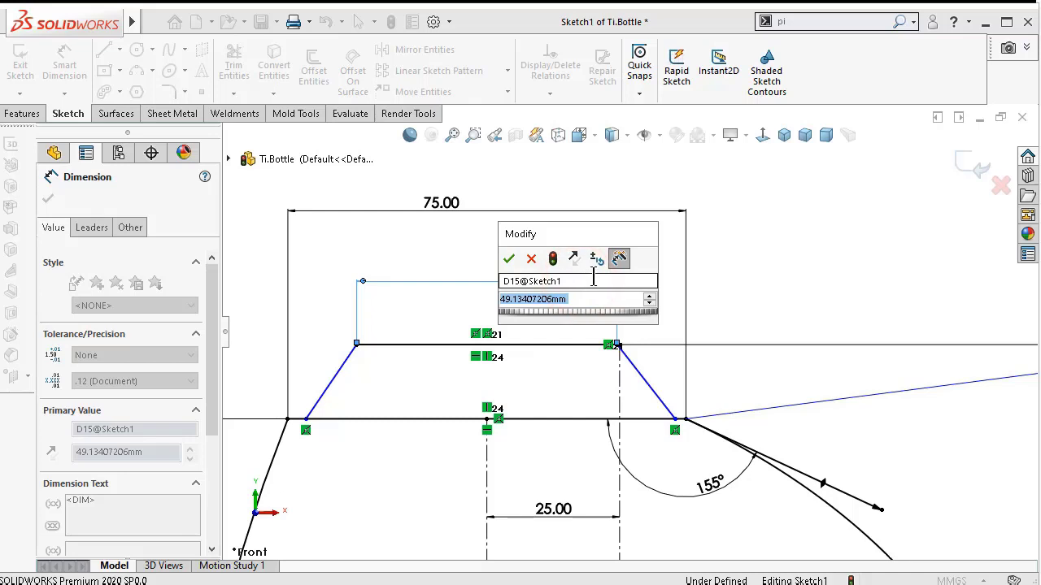
{"action": "type", "text": "72"}
{"action": "key", "text": "Return"}
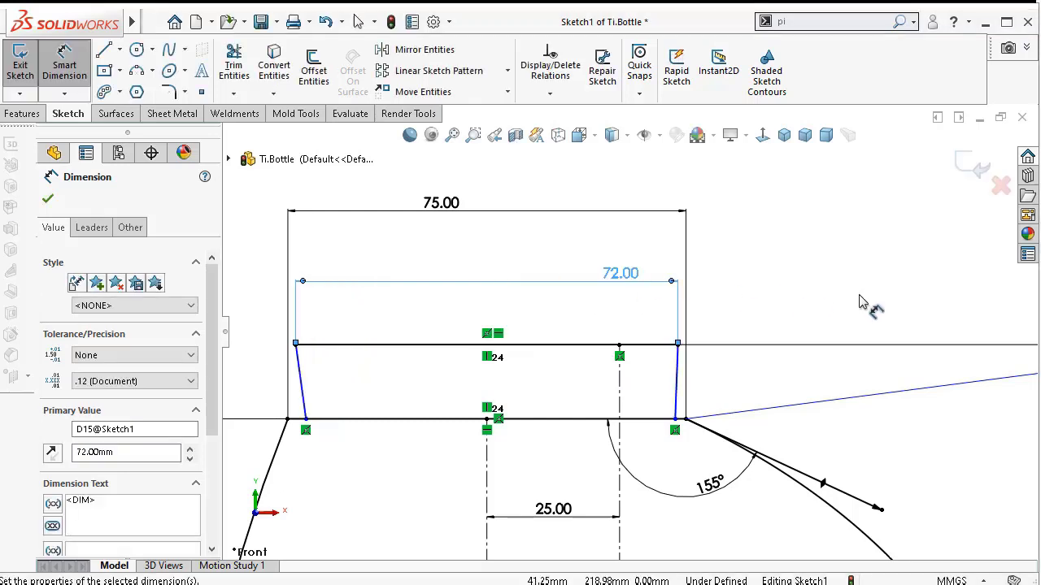
{"action": "left_click", "coordinate": [846, 243]}
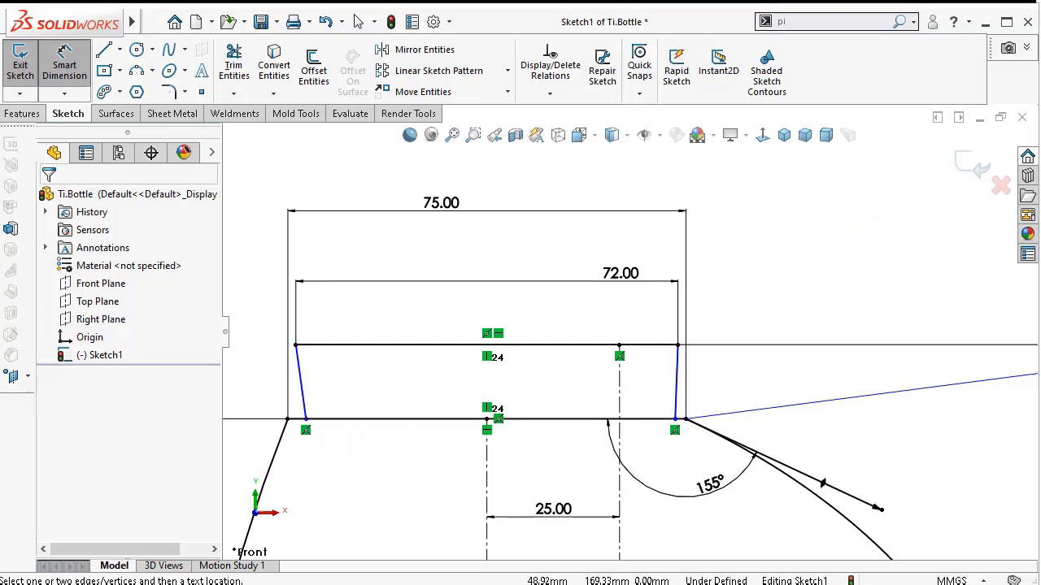
- Merge the neck's two lower-left corner points into one
{"action": "left_click", "coordinate": [306, 420]}
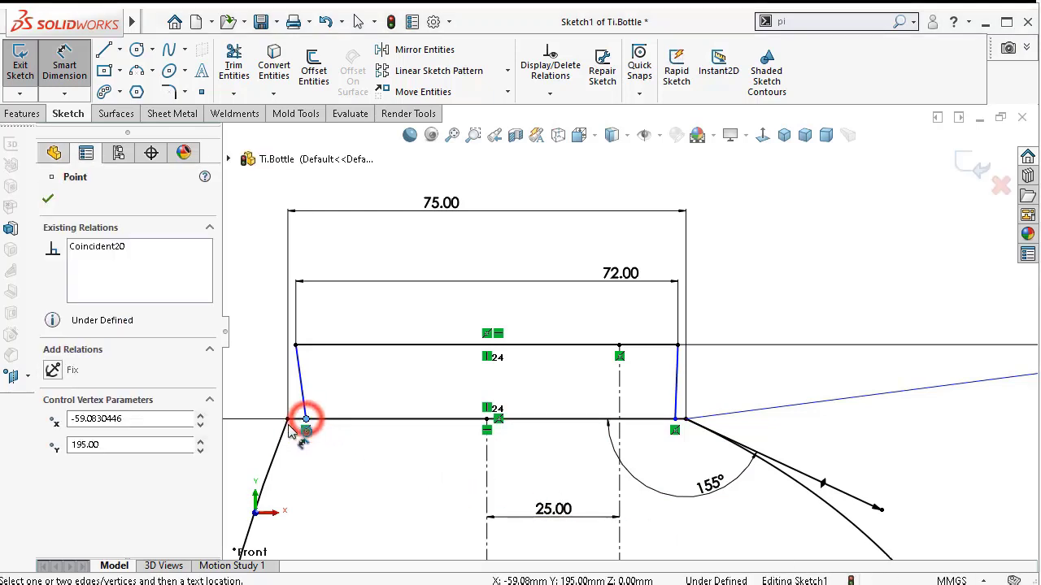
{"action": "left_click", "coordinate": [288, 420]}
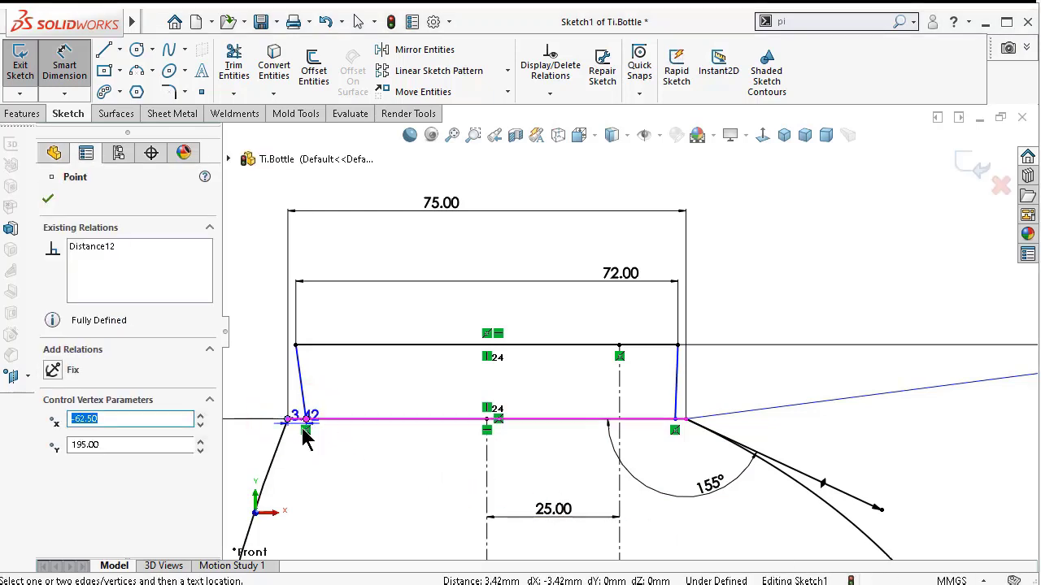
{"action": "key", "text": "Escape"}
{"action": "key", "text": "Escape"}
{"action": "left_click", "coordinate": [302, 423]}
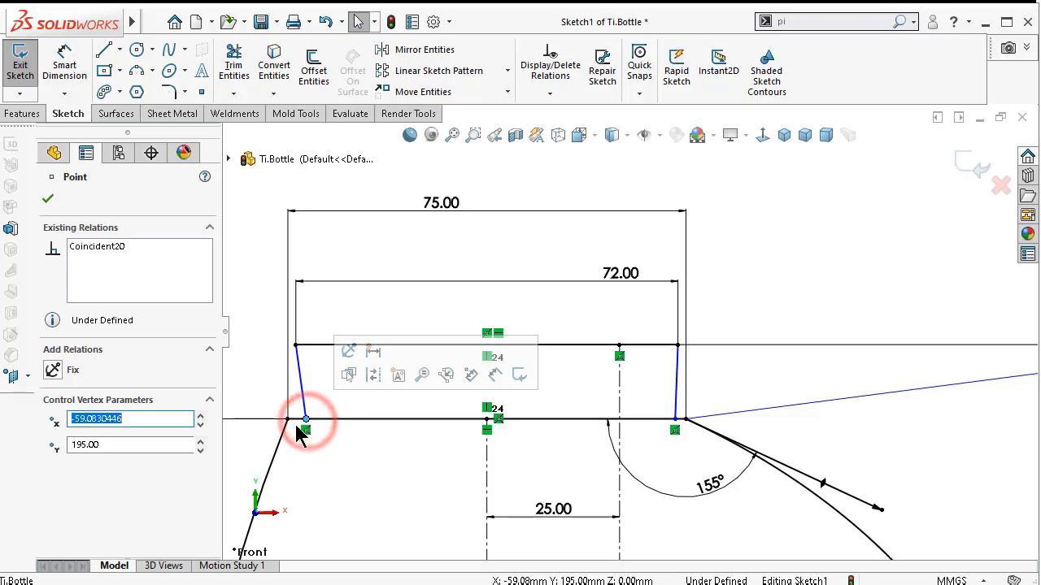
{"action": "left_click", "coordinate": [288, 420], "text": "ctrl"}
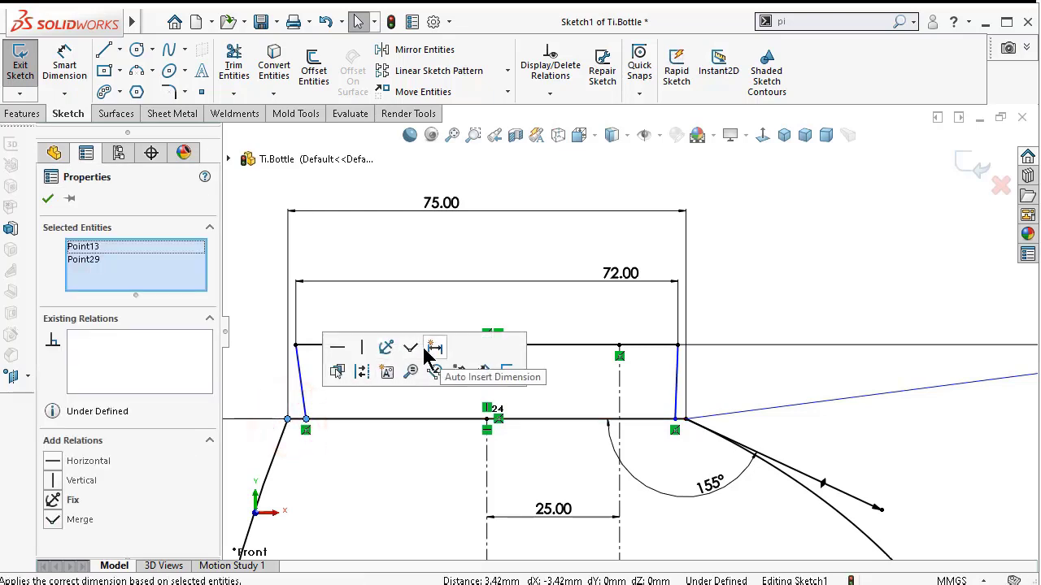
{"action": "left_click", "coordinate": [409, 347]}
{"action": "left_click", "coordinate": [398, 281]}
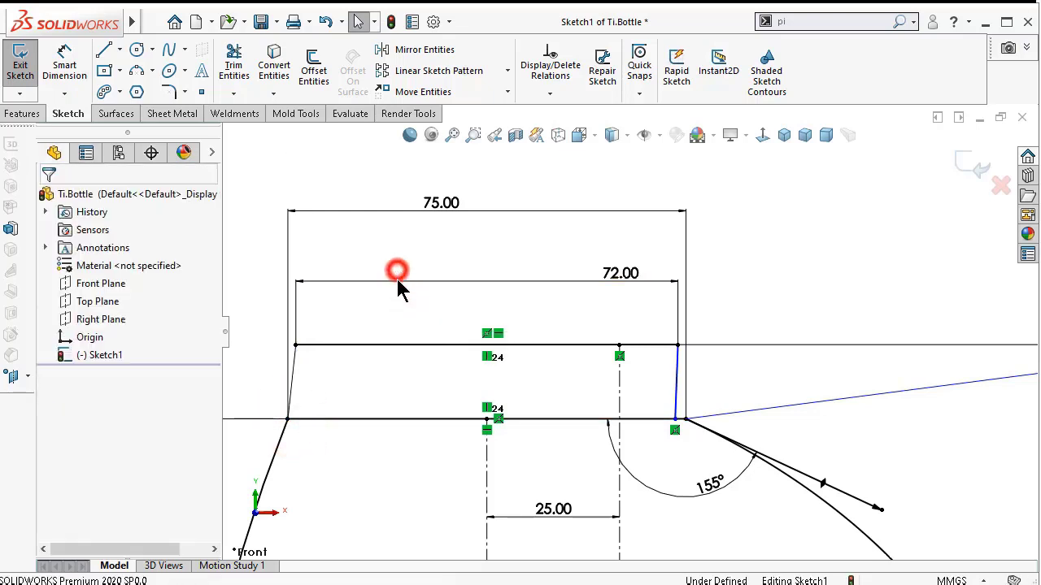
- Make the neck's left and right side lines symmetric about the vertical centerline
{"action": "left_click", "coordinate": [295, 362]}
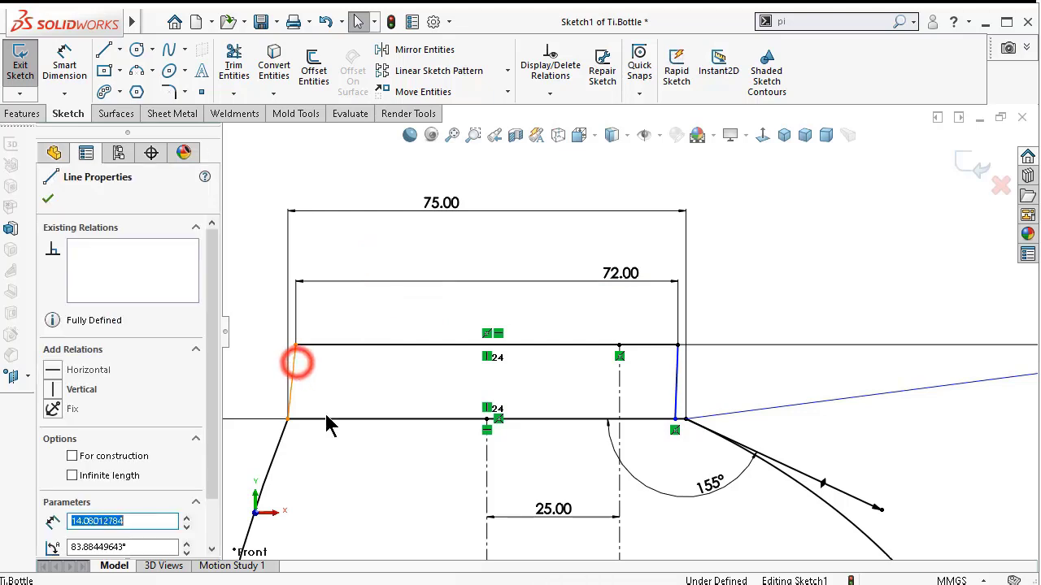
{"action": "left_click", "coordinate": [486, 474], "text": "ctrl"}
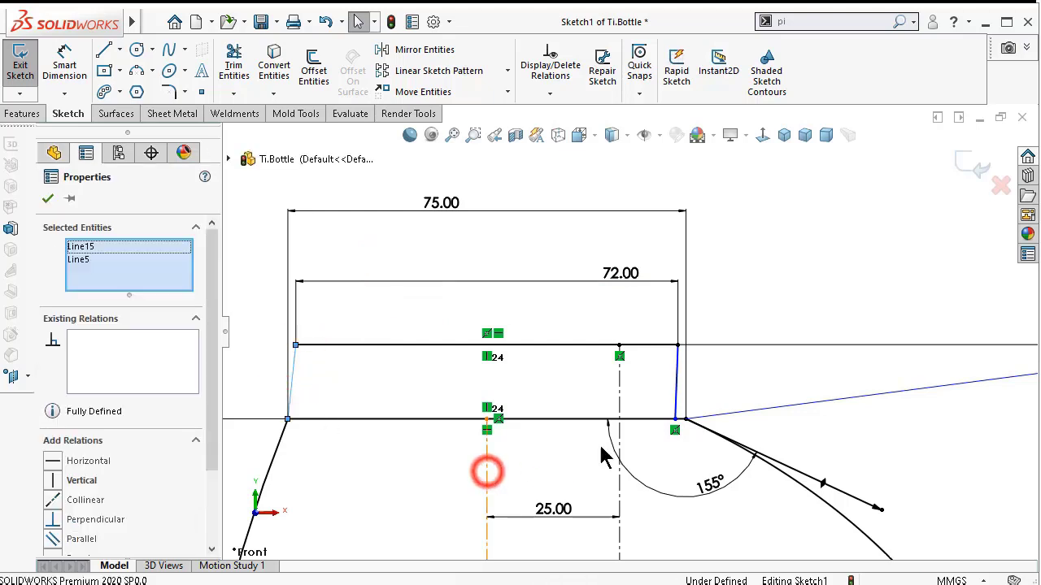
{"action": "left_click", "coordinate": [677, 384], "text": "ctrl"}
{"action": "left_click", "coordinate": [843, 309]}
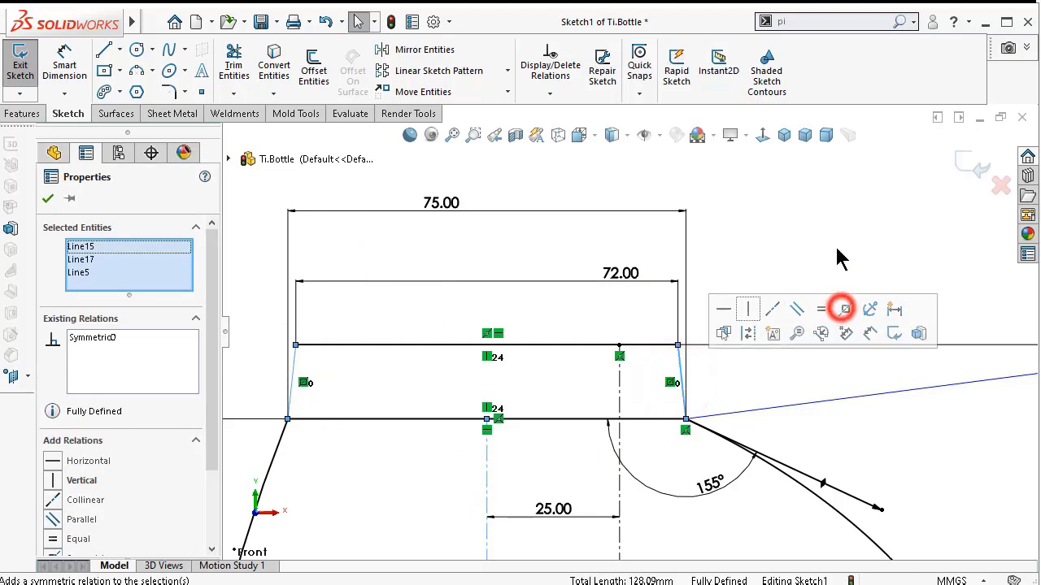
{"action": "left_click", "coordinate": [825, 226]}
{"action": "scroll", "coordinate": [719, 324], "scroll_direction": "up", "scroll_amount": 4}
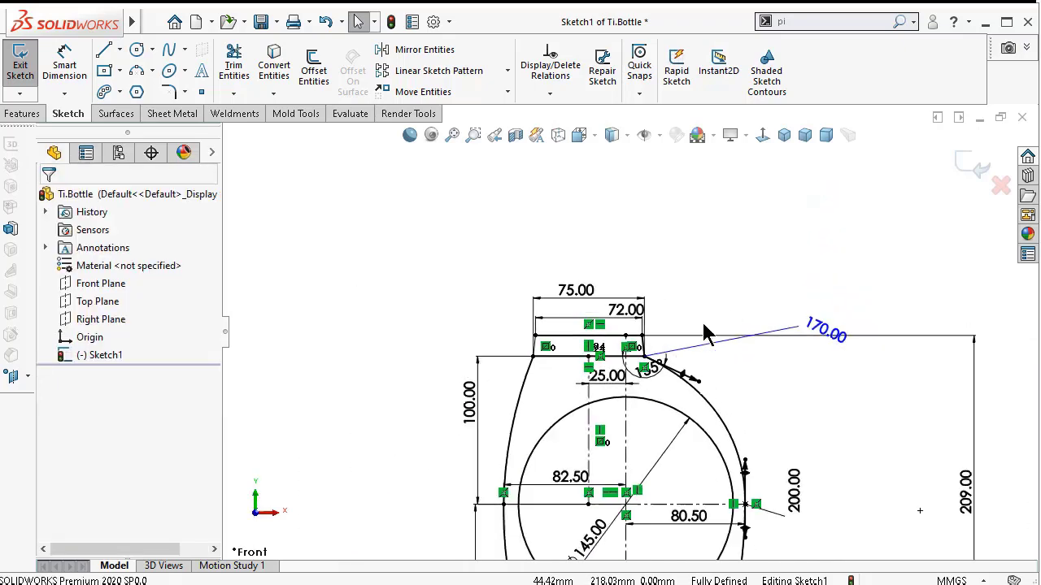
- Nudge the 75.00 dimension up and right, then save the Ti.Bottle part
{"action": "scroll", "coordinate": [704, 333], "scroll_direction": "down", "scroll_amount": 2}
{"action": "scroll", "coordinate": [650, 332], "scroll_direction": "up", "scroll_amount": 2}
{"action": "scroll", "coordinate": [608, 329], "scroll_direction": "down", "scroll_amount": 2}
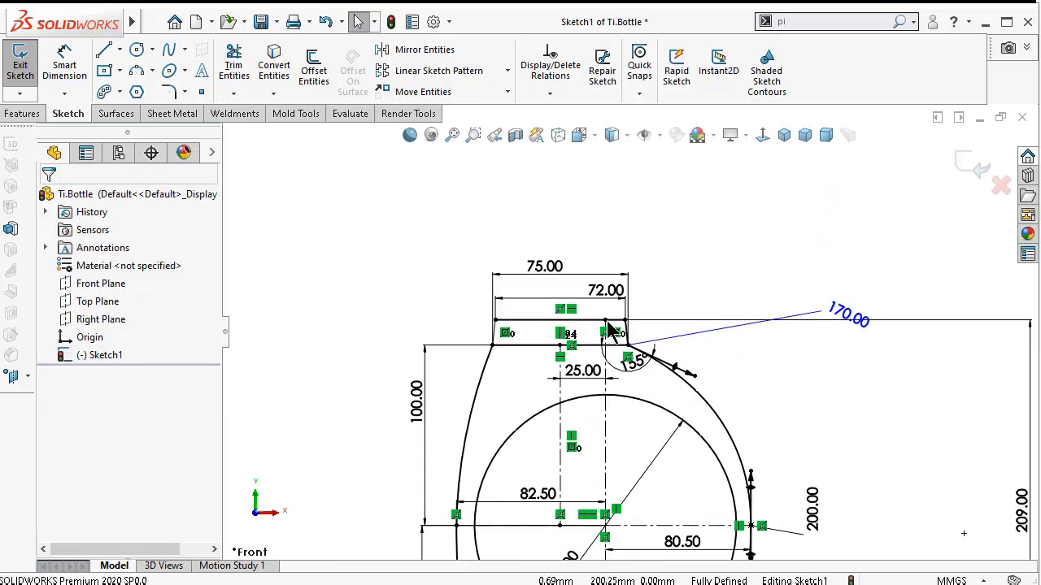
{"action": "scroll", "coordinate": [608, 329], "scroll_direction": "down", "scroll_amount": 2}
{"action": "left_click", "coordinate": [606, 272]}
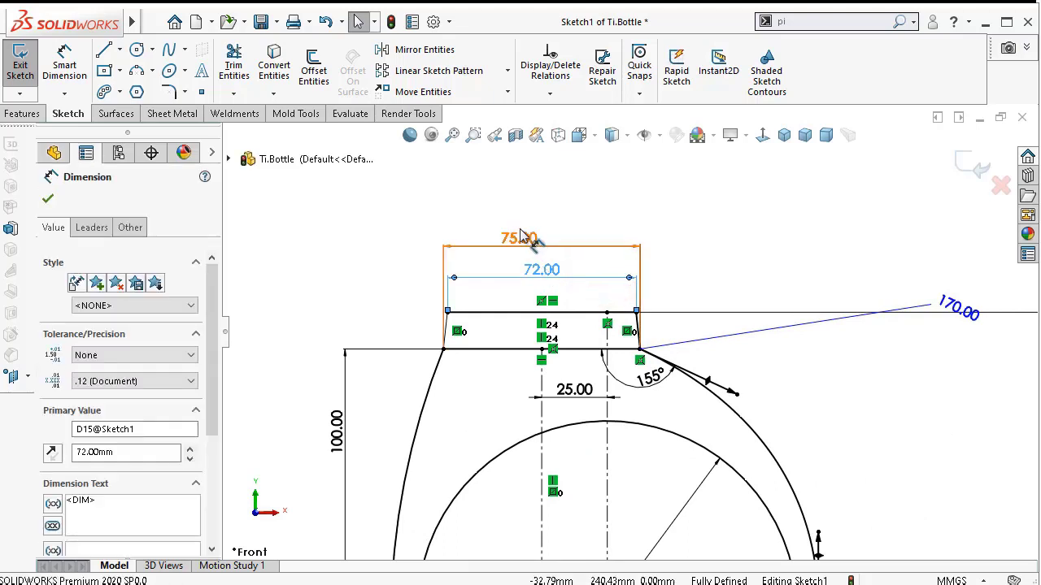
{"action": "left_click_drag", "start_coordinate": [512, 234], "coordinate": [550, 236]}
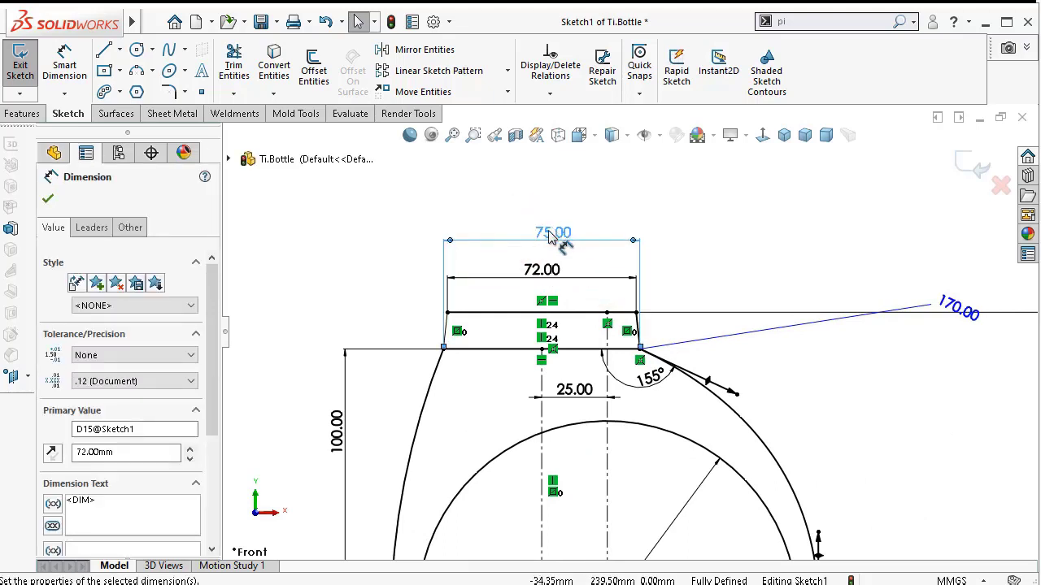
{"action": "left_click", "coordinate": [261, 23]}
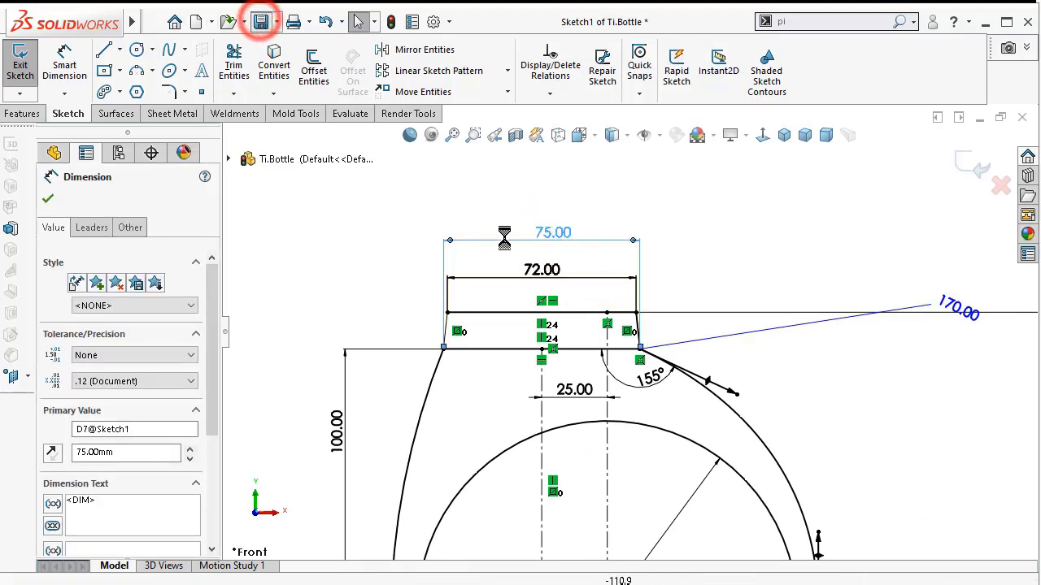
{"action": "key", "text": "Escape"}
- Zoom to fit and hide sketch dimensions and sketch relations
{"action": "scroll", "coordinate": [576, 300], "scroll_direction": "up", "scroll_amount": 4}
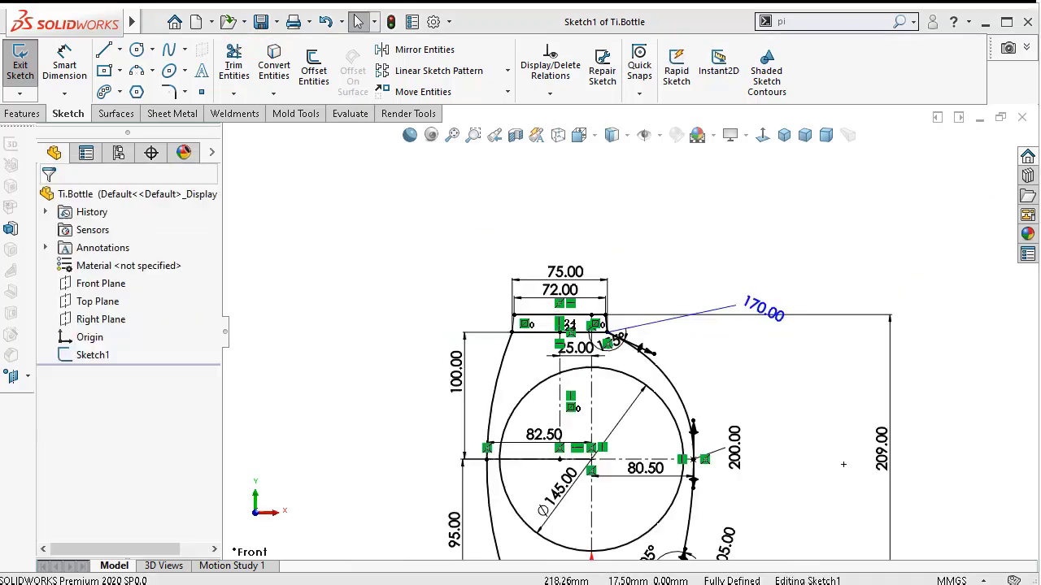
{"action": "scroll", "coordinate": [687, 239], "scroll_direction": "up", "scroll_amount": 2}
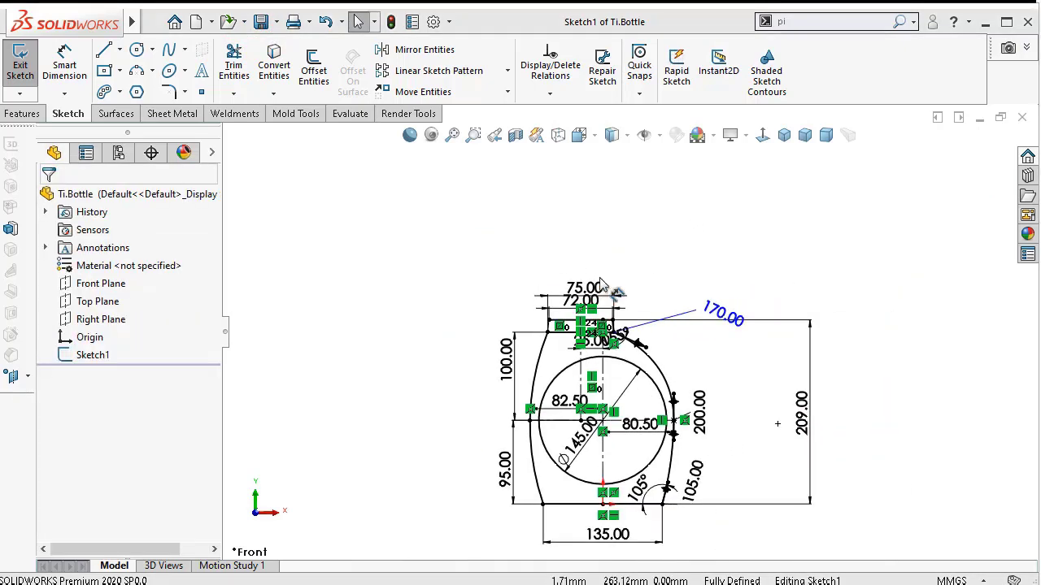
{"action": "left_click", "coordinate": [453, 134]}
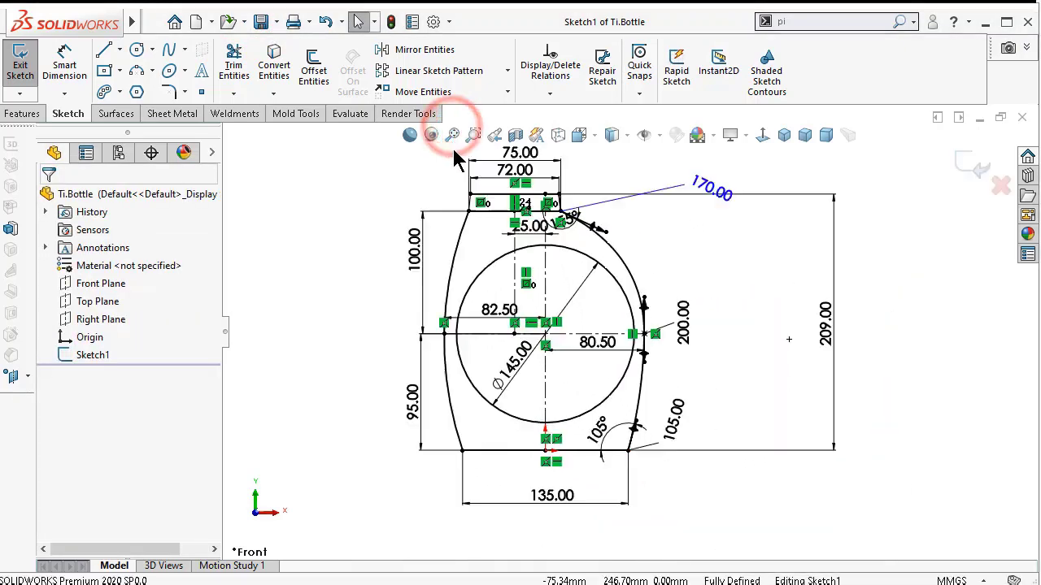
{"action": "left_click", "coordinate": [644, 135]}
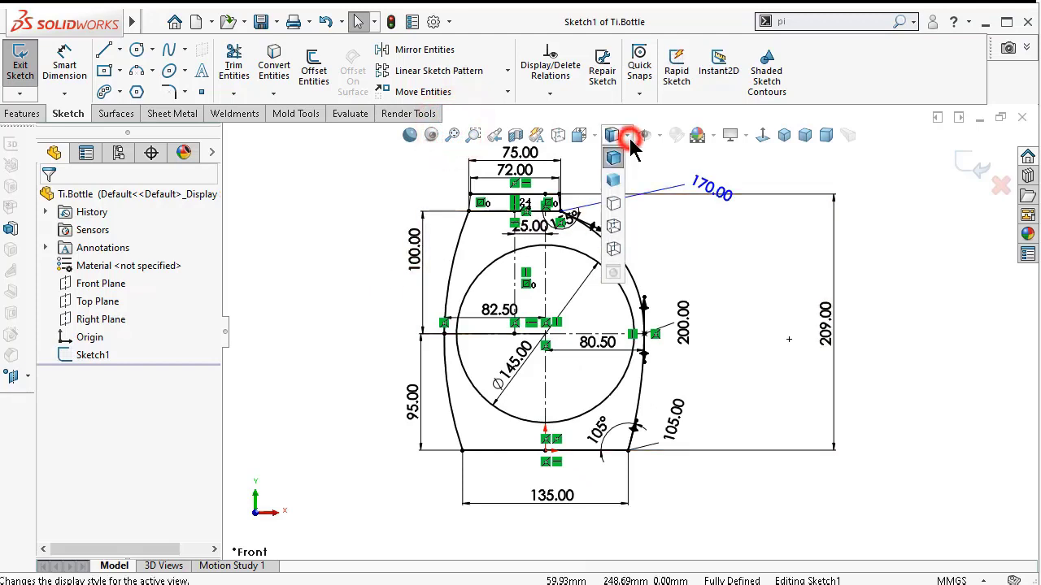
{"action": "left_click", "coordinate": [646, 277]}
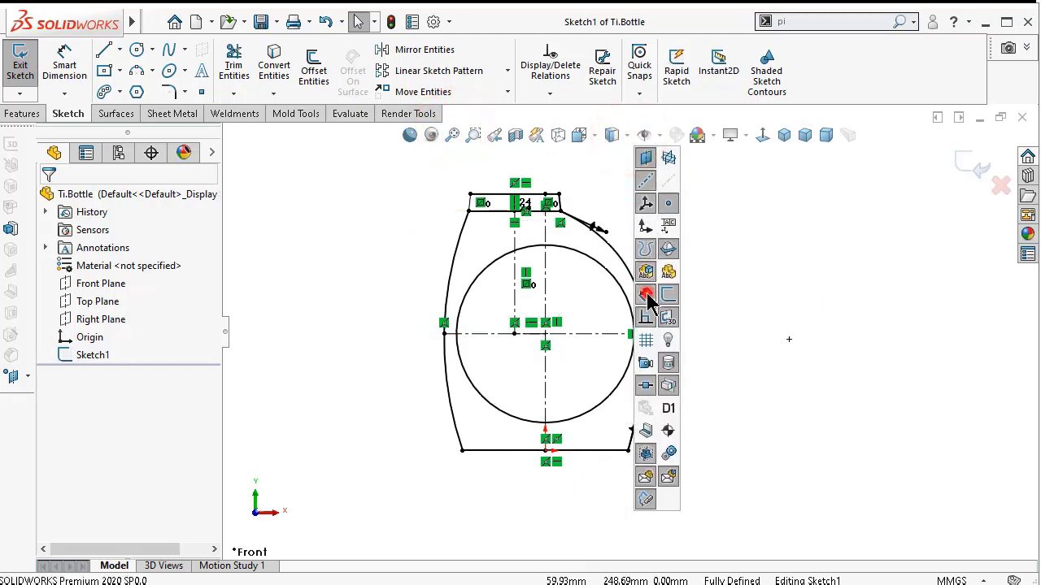
{"action": "left_click", "coordinate": [646, 317]}
{"action": "left_click", "coordinate": [347, 267]}
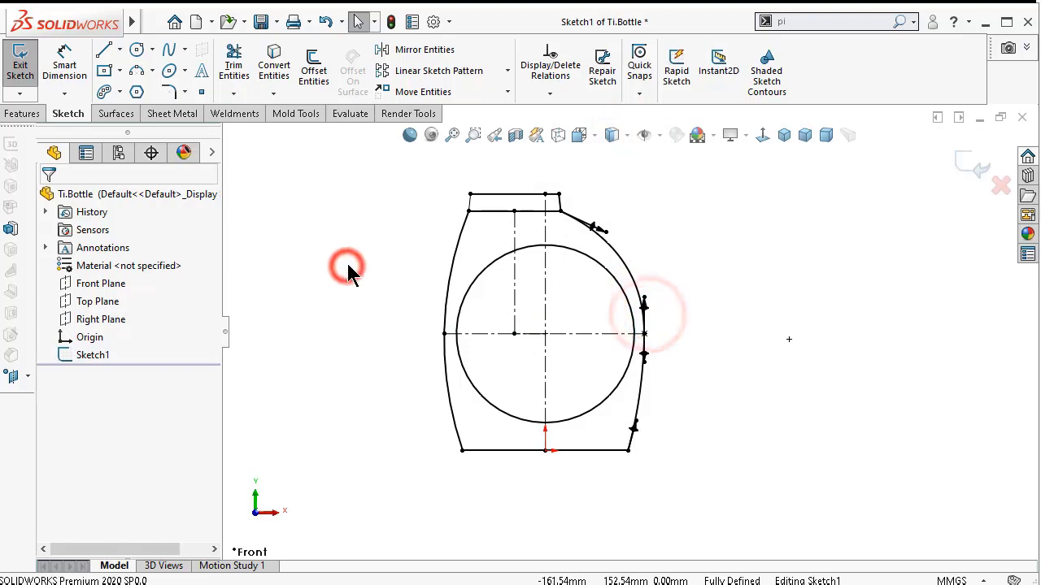
- Exit the profile sketch and rename Sketch1 in the feature tree to Sketch1-FrontLayout
{"action": "left_click", "coordinate": [971, 168]}
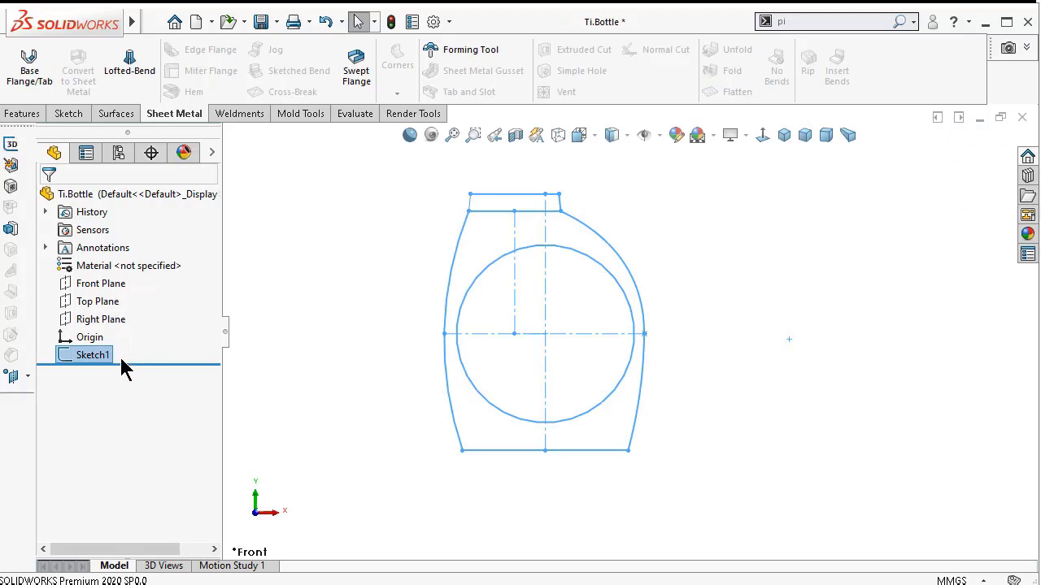
{"action": "left_click", "coordinate": [98, 356]}
{"action": "left_click", "coordinate": [97, 357]}
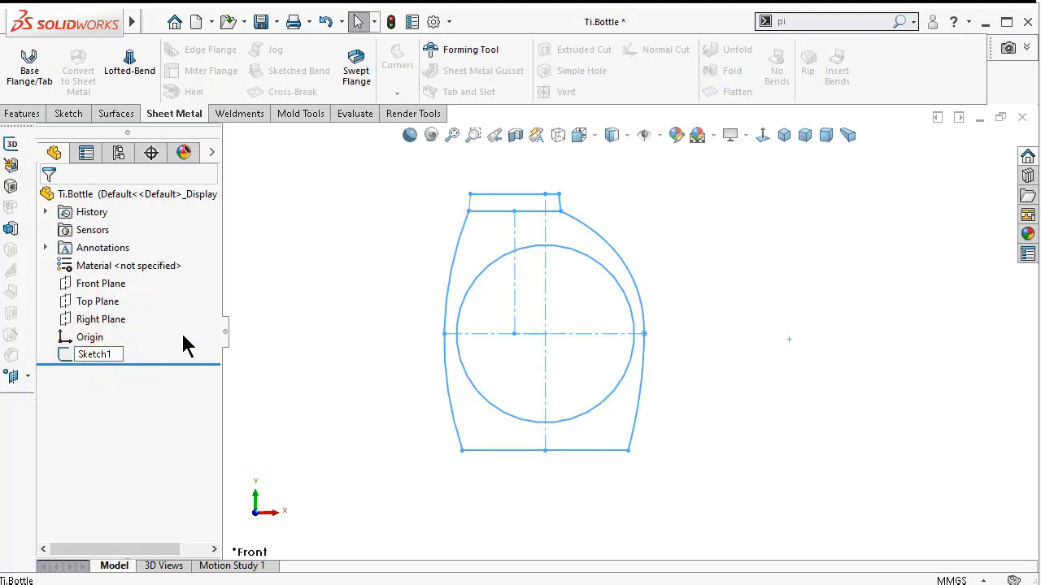
{"action": "type", "text": "-FrontLayout"}
{"action": "key", "text": "Return"}
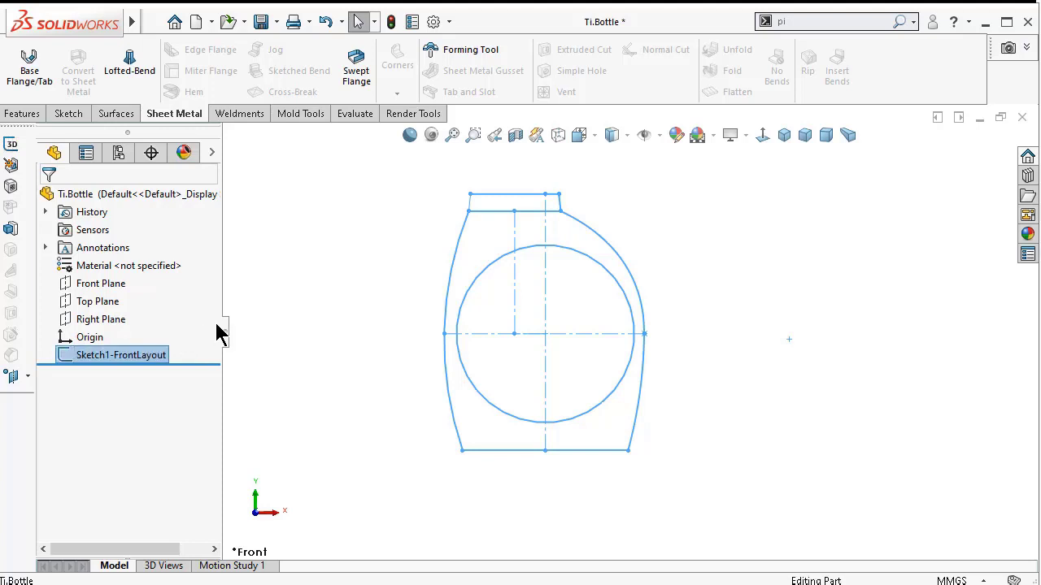
{"action": "left_click", "coordinate": [344, 280]}
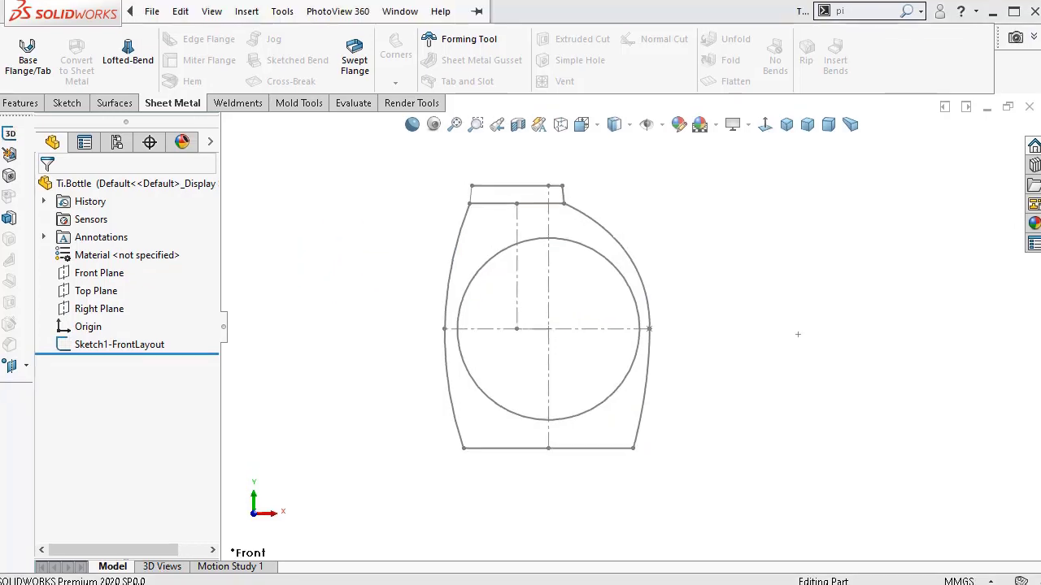
- Start a sketch on the Front Plane and draw a three-point arc across the circle
{"action": "left_click", "coordinate": [101, 274]}
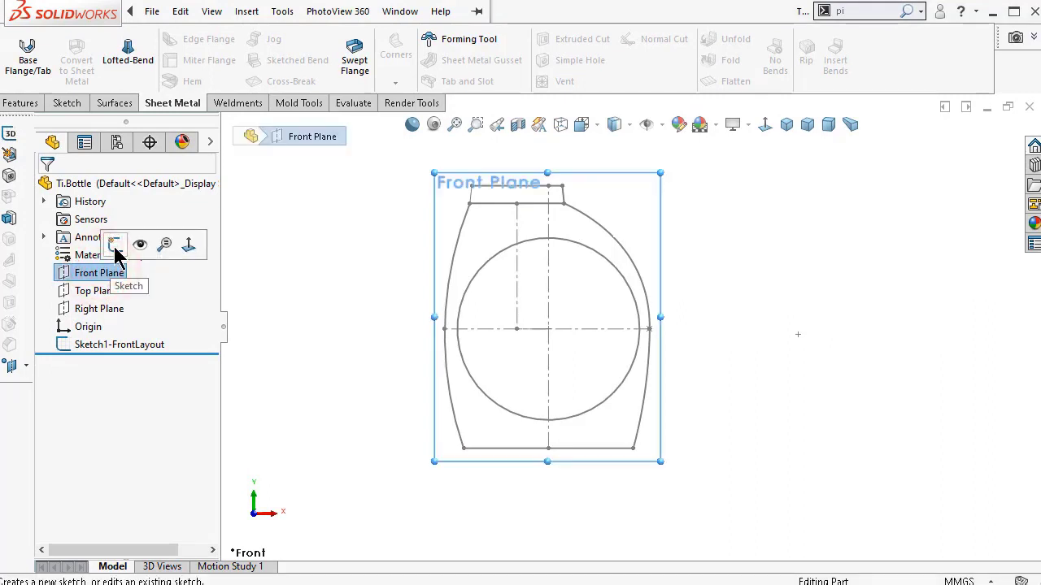
{"action": "left_click", "coordinate": [115, 245]}
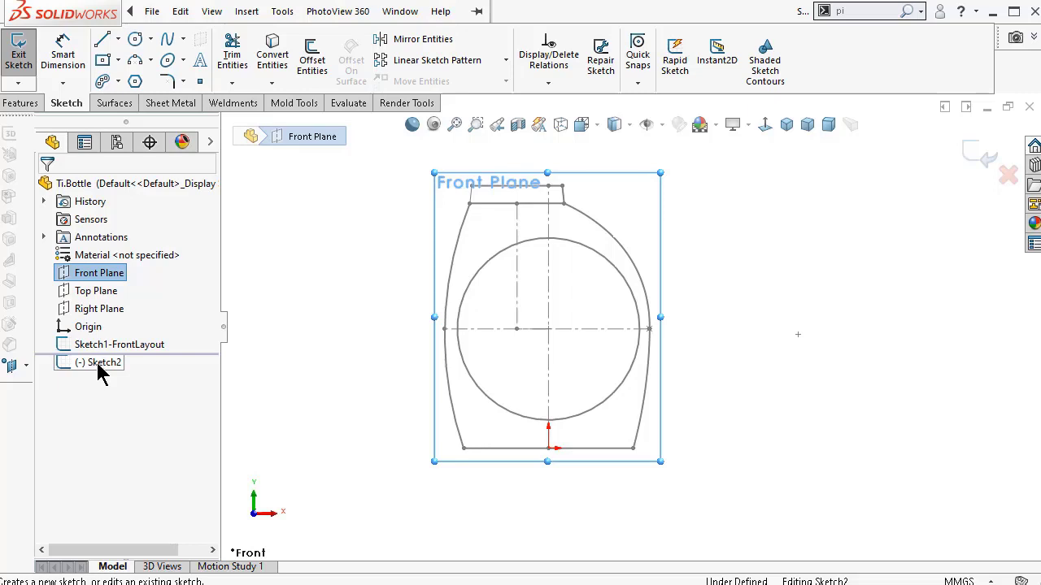
{"action": "scroll", "coordinate": [499, 235], "scroll_direction": "down", "scroll_amount": 2}
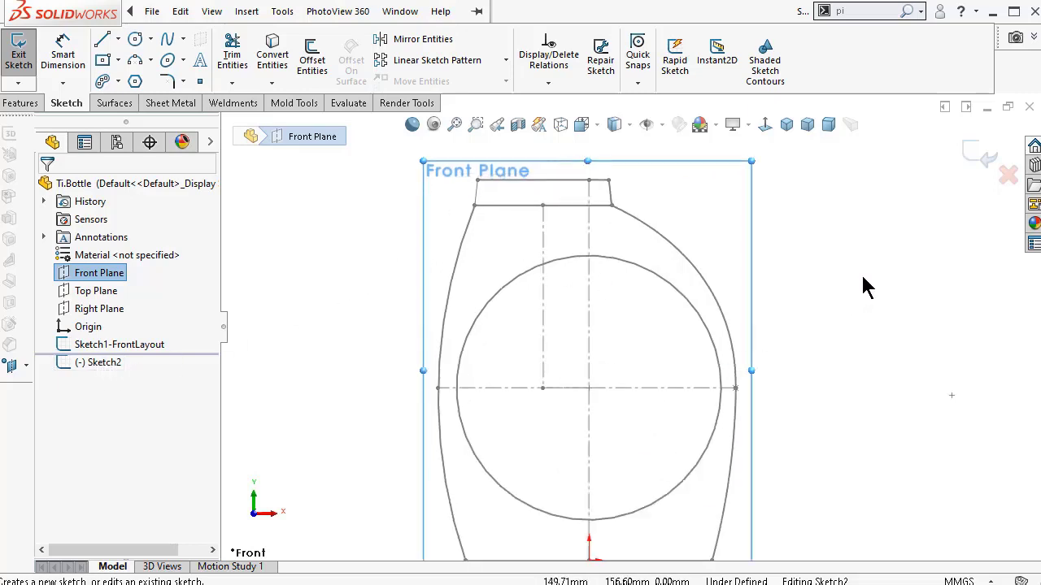
{"action": "left_click", "coordinate": [130, 63]}
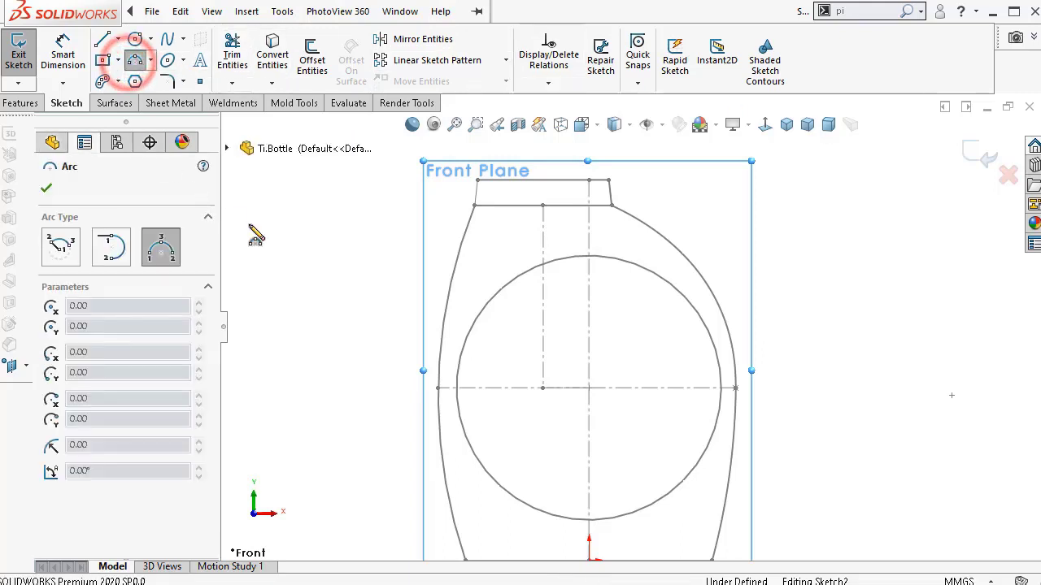
{"action": "left_click", "coordinate": [566, 260]}
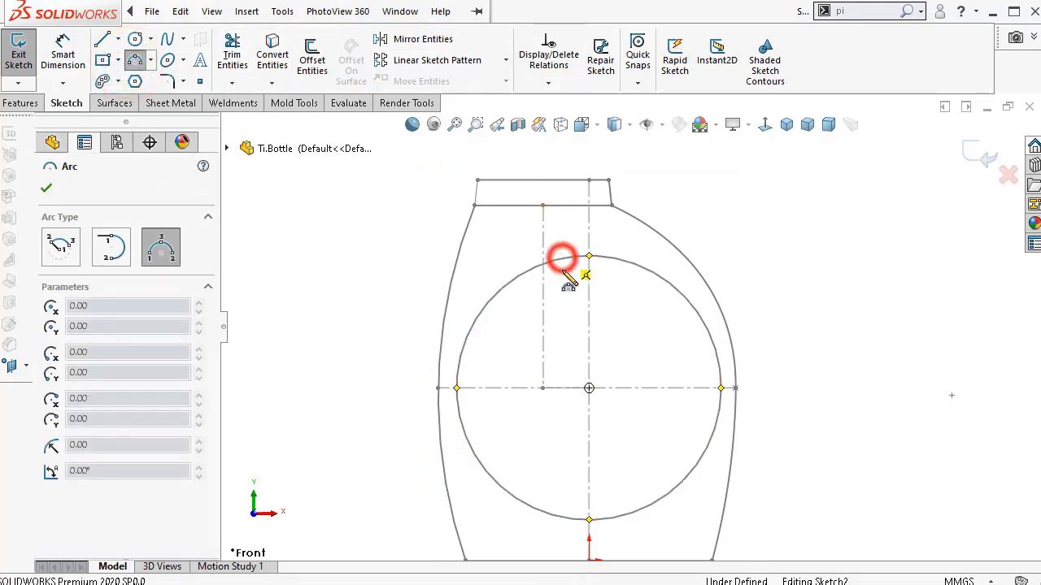
{"action": "left_click", "coordinate": [648, 508]}
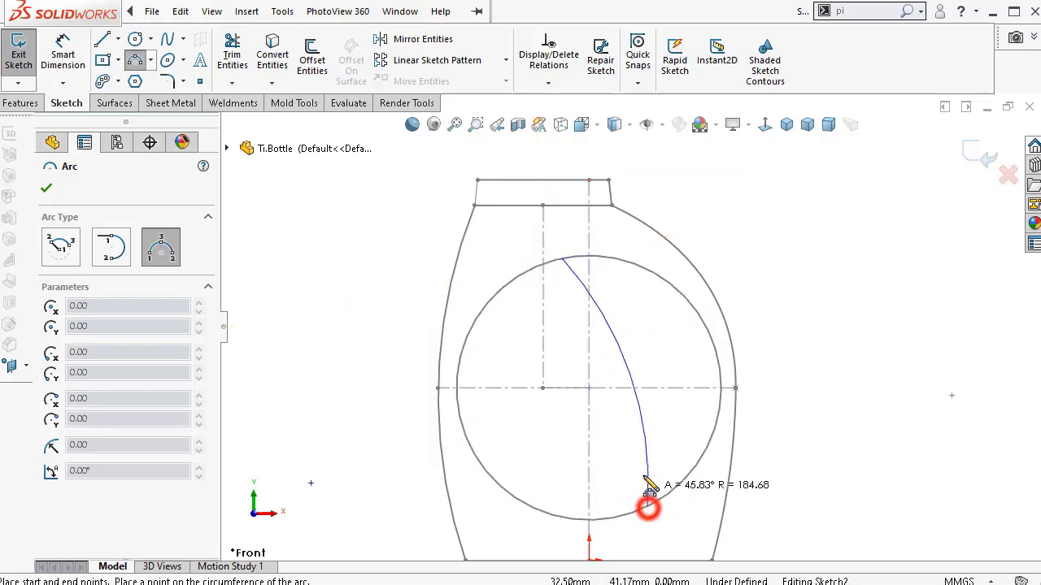
{"action": "left_click", "coordinate": [643, 422]}
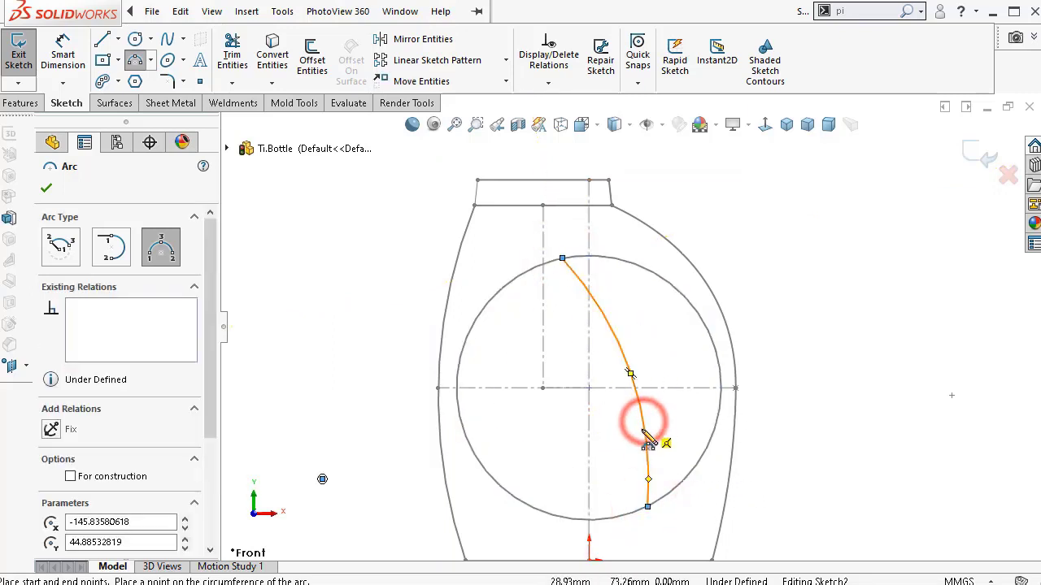
- Dimension the arc's radius to 130 mm
{"action": "right_click_drag", "start_coordinate": [838, 373], "coordinate": [849, 258]}
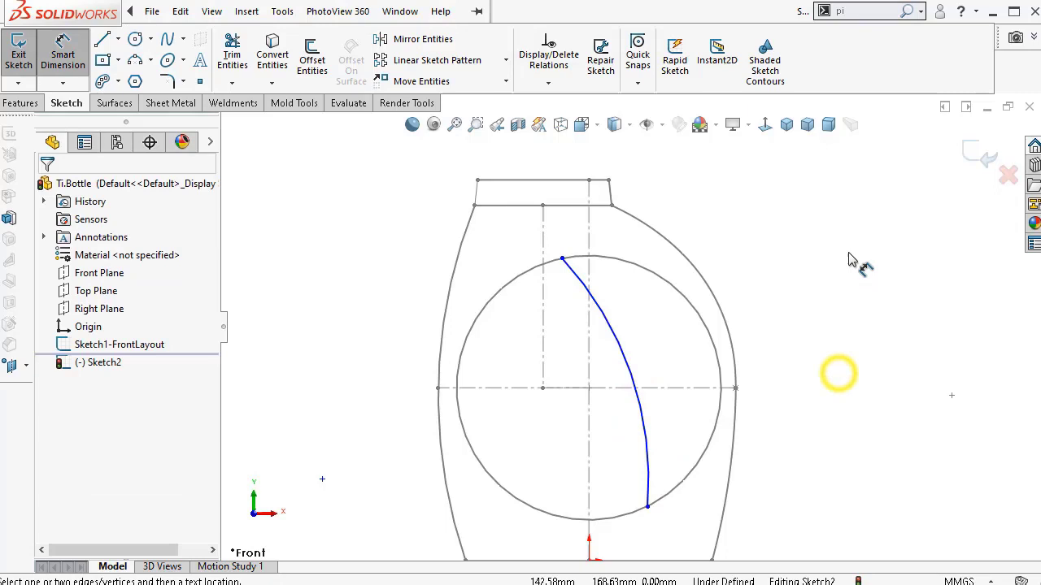
{"action": "left_click", "coordinate": [609, 329]}
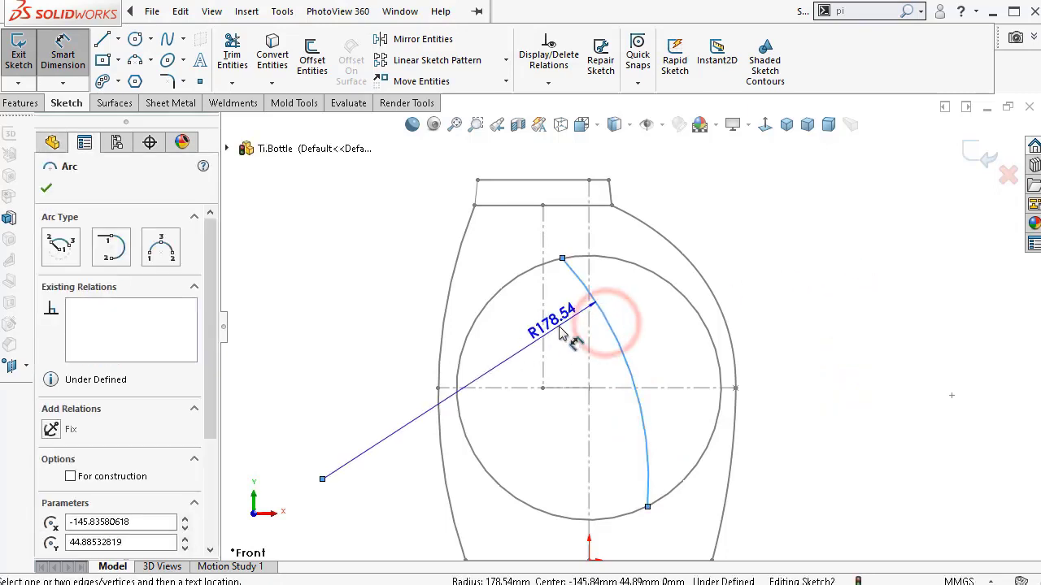
{"action": "left_click", "coordinate": [573, 329]}
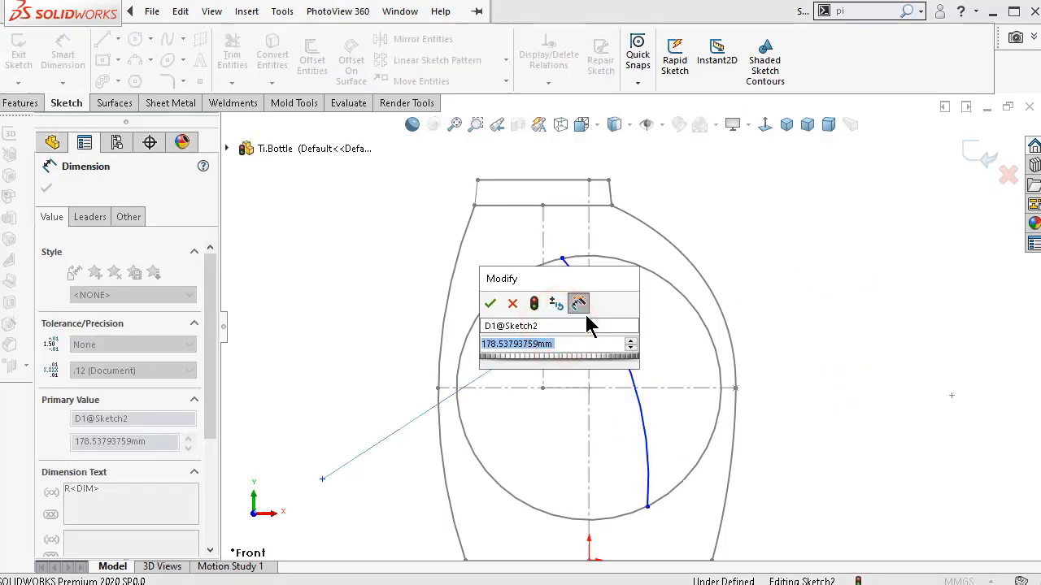
{"action": "type", "text": "130"}
{"action": "key", "text": "Return"}
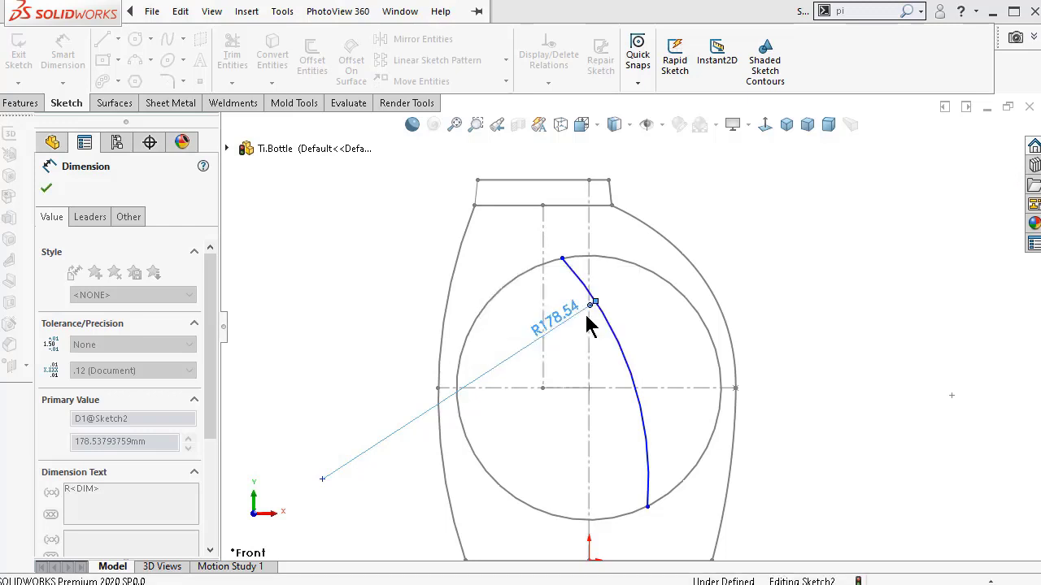
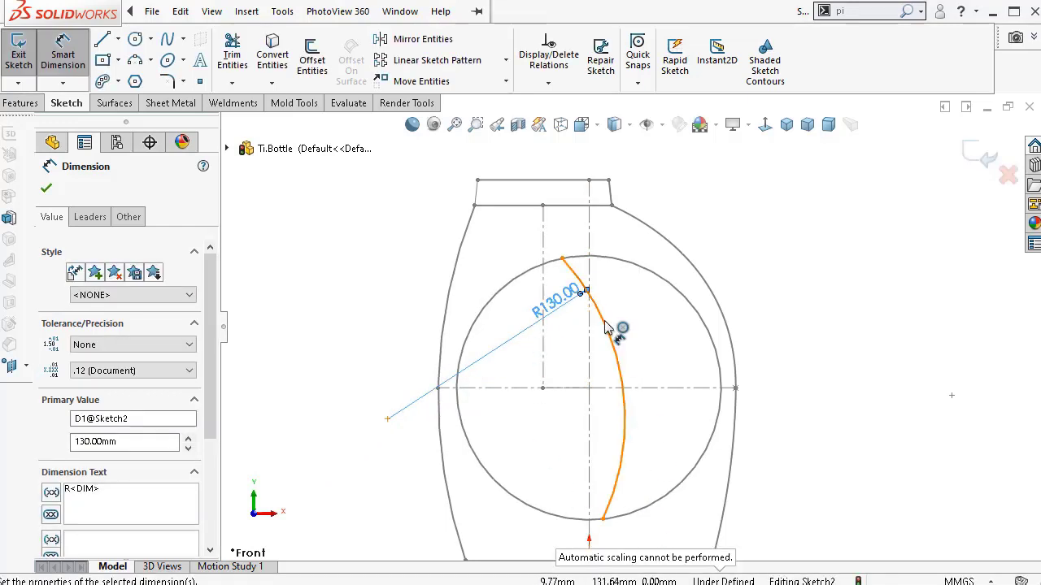
- Dimension the curve's top end 20 mm from the vertical centreline
{"action": "left_click", "coordinate": [562, 260]}
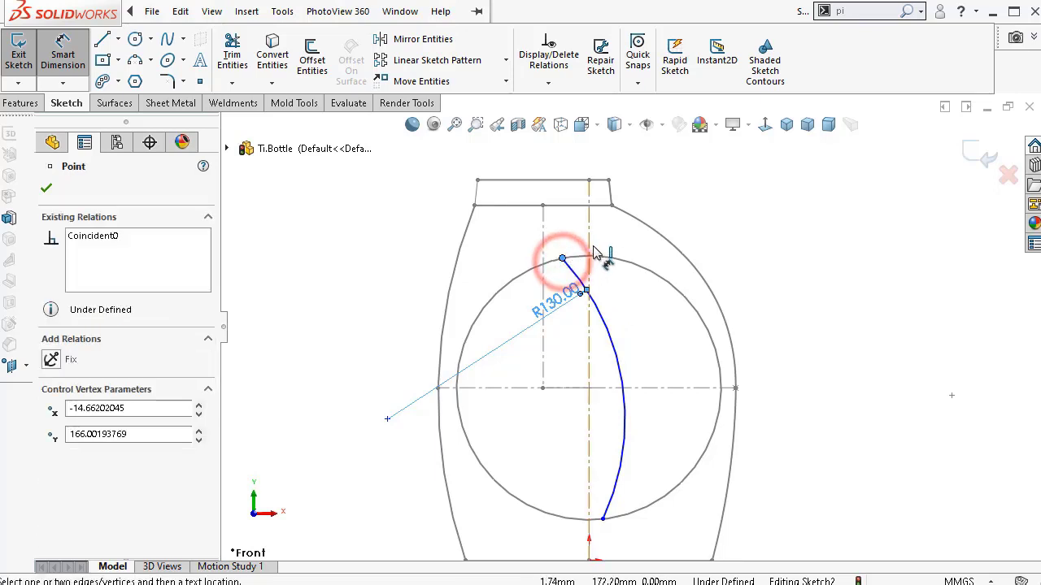
{"action": "left_click", "coordinate": [589, 245]}
{"action": "left_click", "coordinate": [572, 229]}
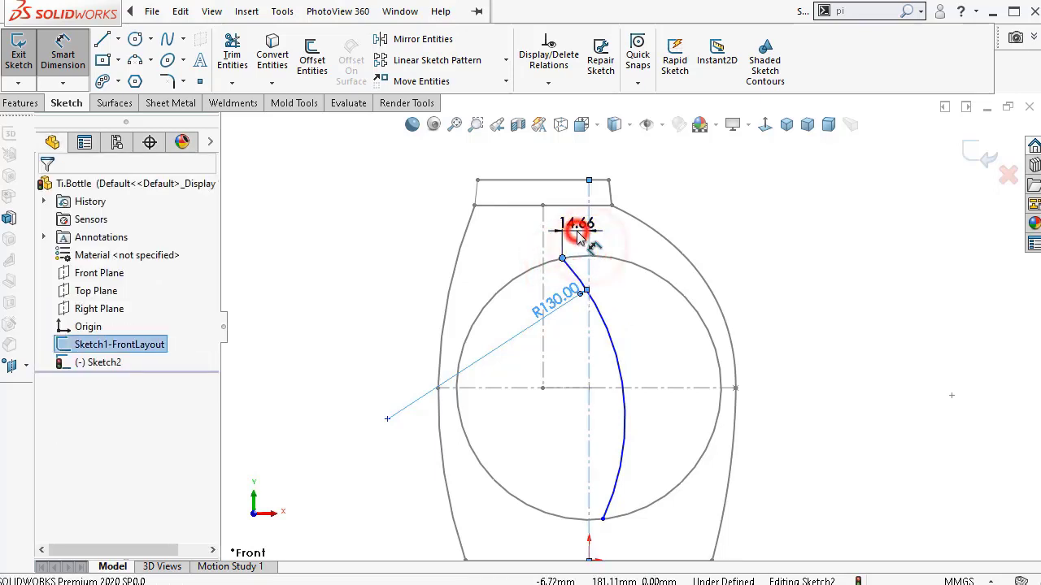
{"action": "type", "text": "20"}
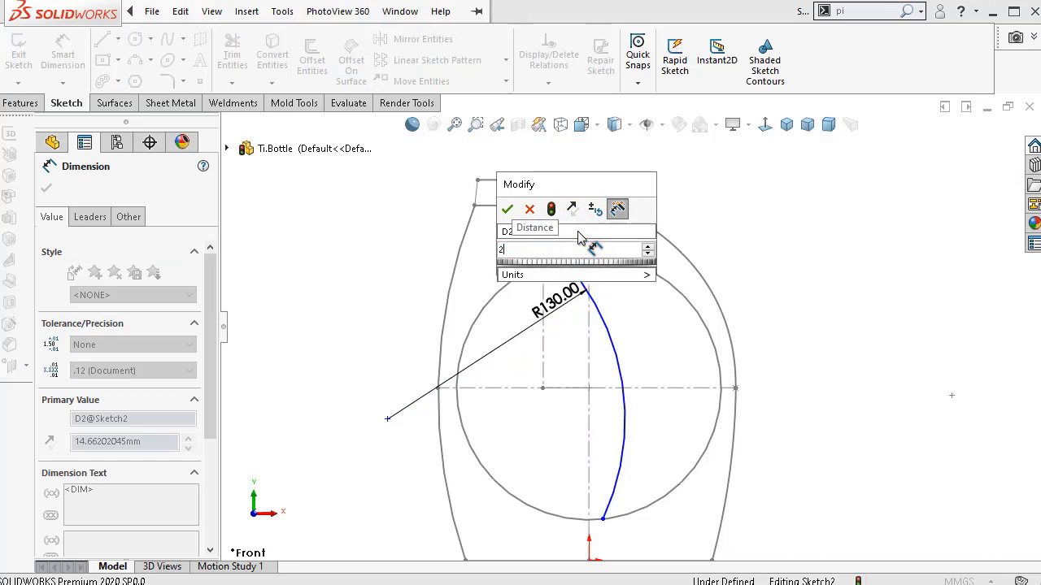
{"action": "key", "text": "Return"}
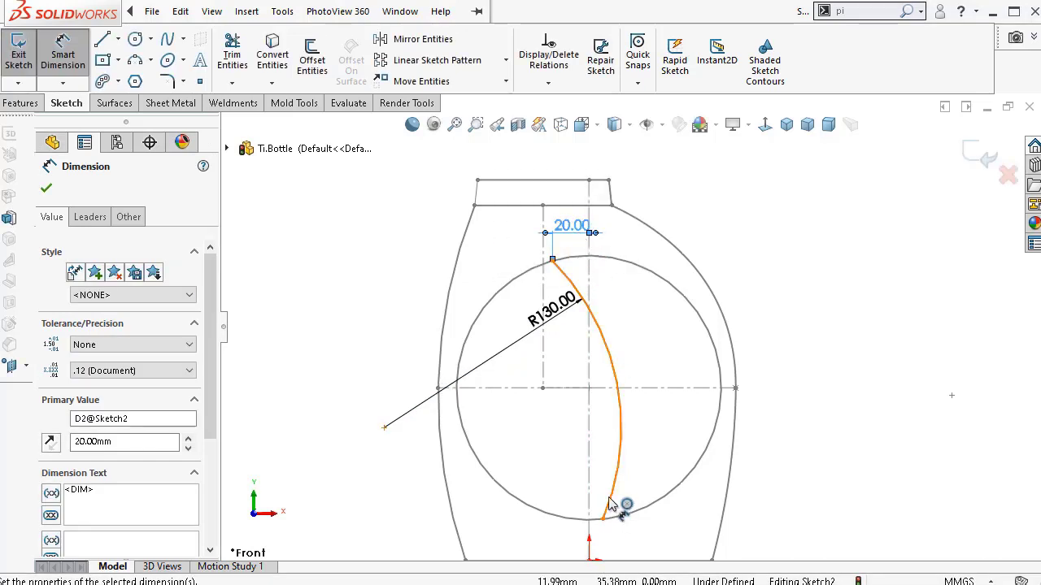
- Dimension the curve's bottom end 30 mm from the vertical centreline
{"action": "key", "text": "z"}
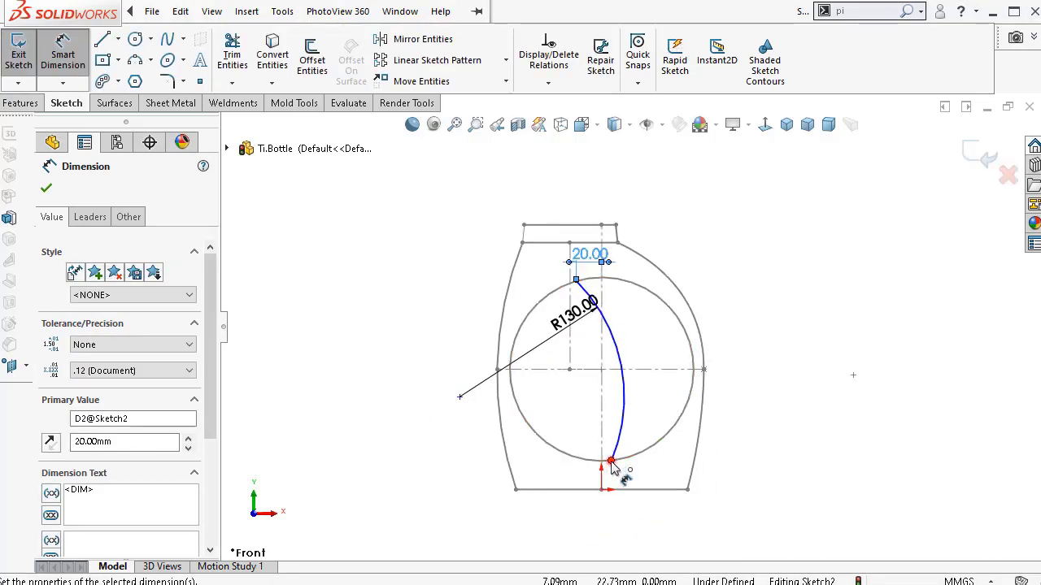
{"action": "left_click", "coordinate": [610, 462]}
{"action": "left_click", "coordinate": [603, 455]}
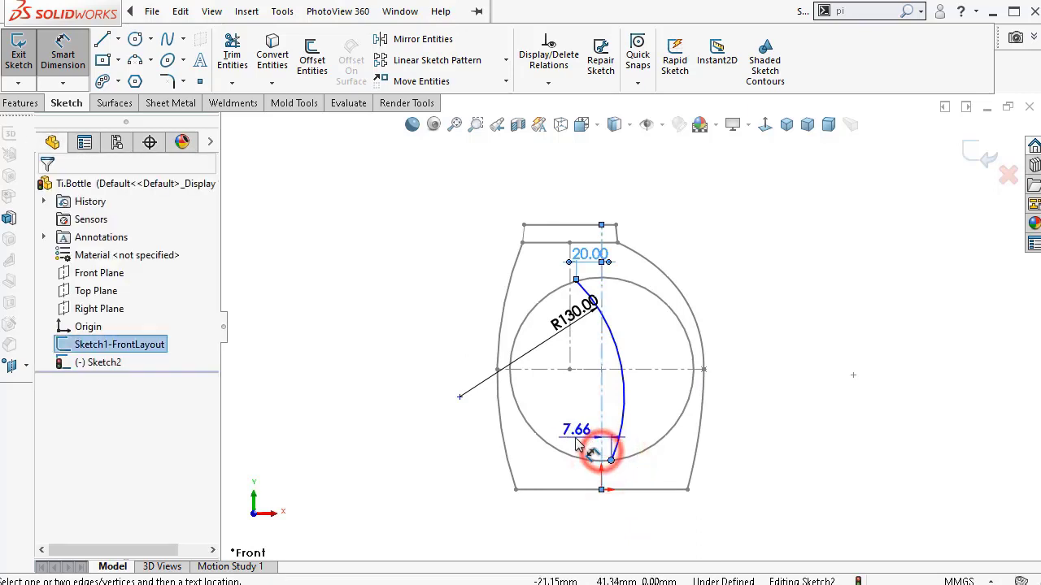
{"action": "left_click", "coordinate": [569, 437]}
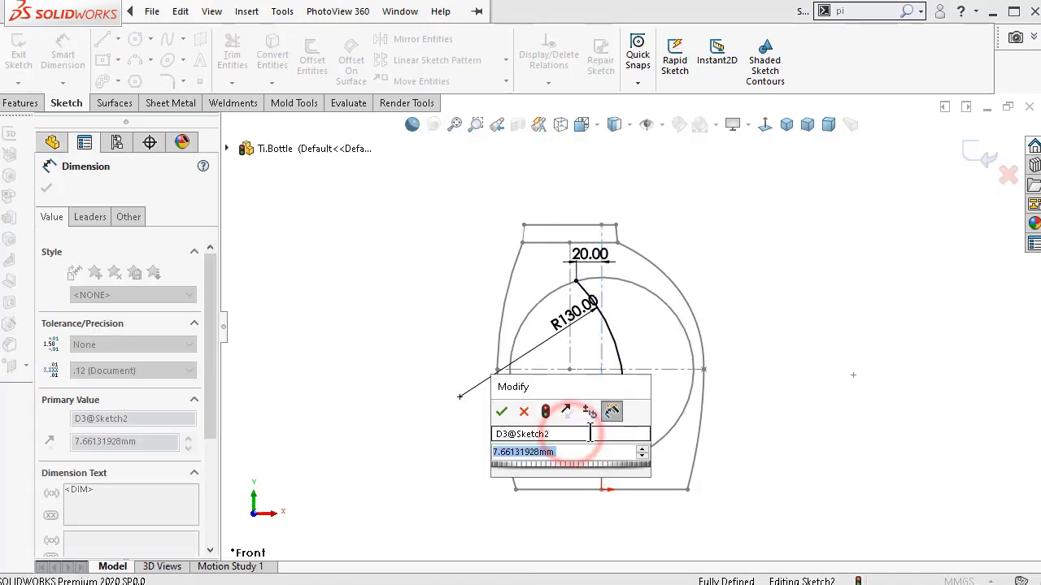
{"action": "type", "text": "30"}
{"action": "key", "text": "Return"}
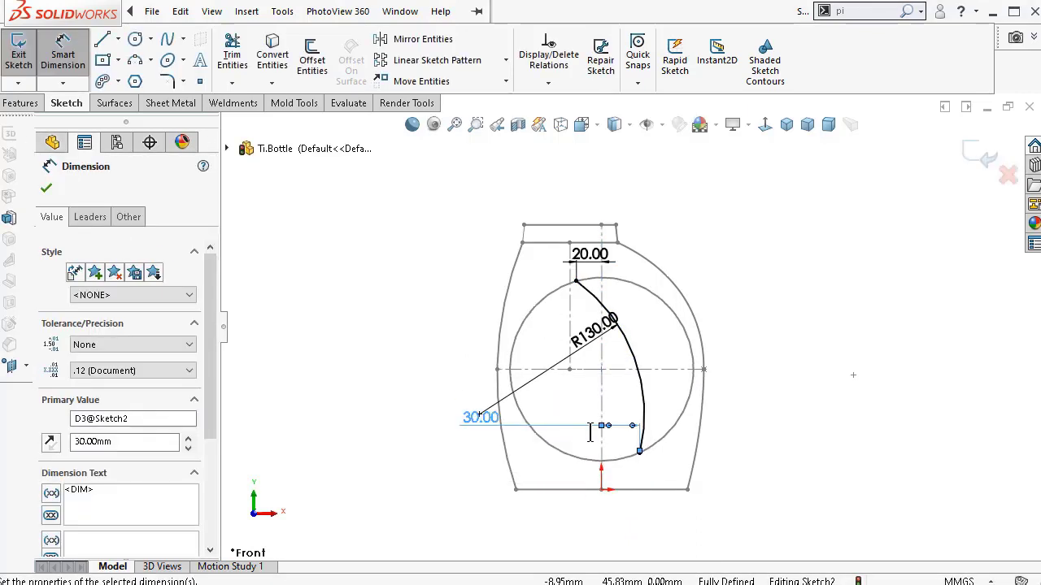
- Reposition the 30.00, 20.00 and R130.00 dimension labels neatly around the curve
{"action": "left_click", "coordinate": [817, 411]}
{"action": "scroll", "coordinate": [608, 360], "scroll_direction": "down", "scroll_amount": 2}
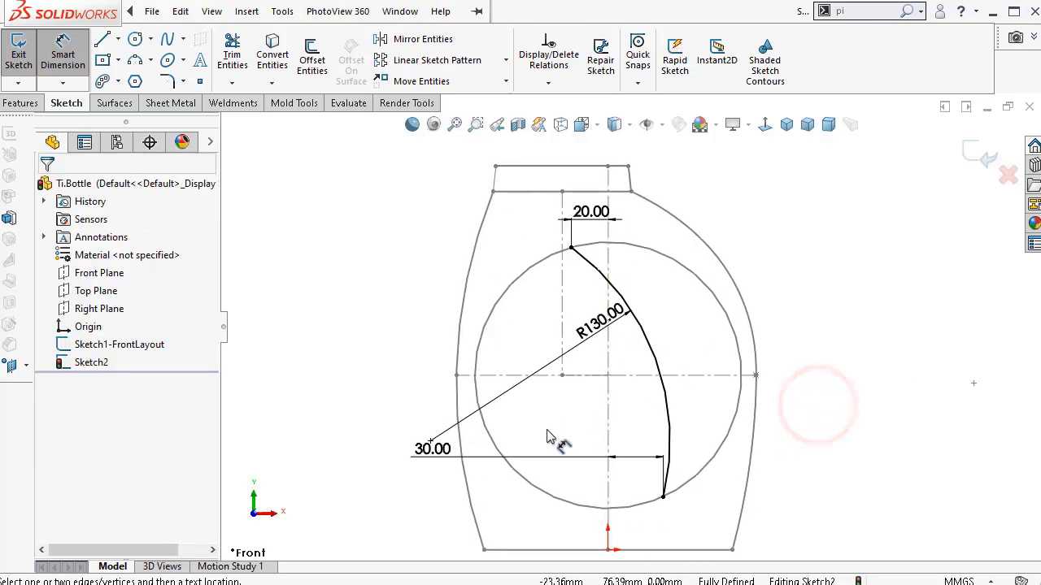
{"action": "left_click_drag", "start_coordinate": [442, 458], "coordinate": [569, 480]}
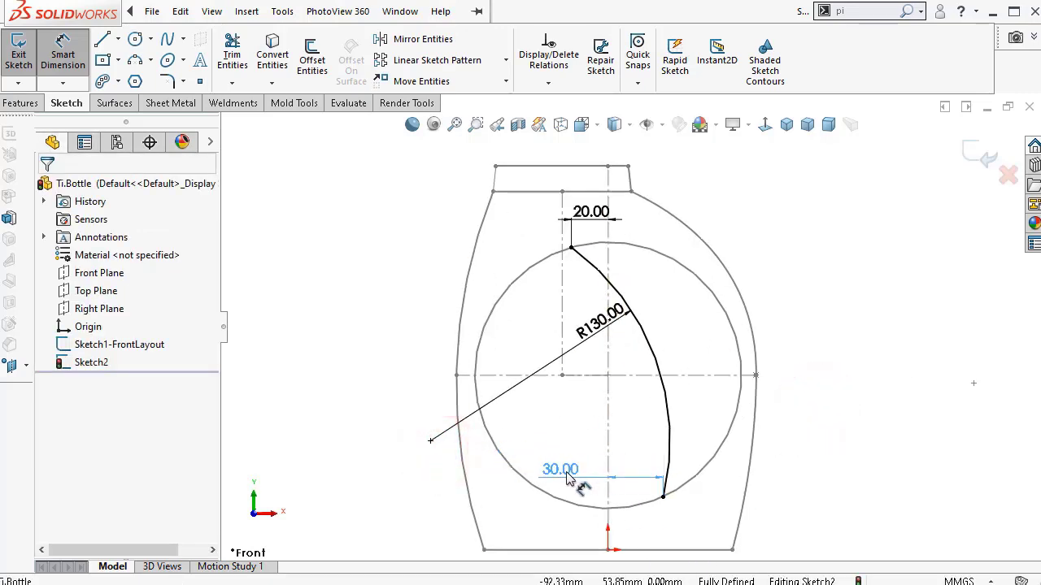
{"action": "left_click_drag", "start_coordinate": [610, 319], "coordinate": [659, 374]}
{"action": "mouse_move", "coordinate": [591, 213]}
{"action": "left_mouse_down"}
{"action": "mouse_move", "coordinate": [488, 226]}
{"action": "mouse_move", "coordinate": [525, 231]}
{"action": "left_mouse_up"}
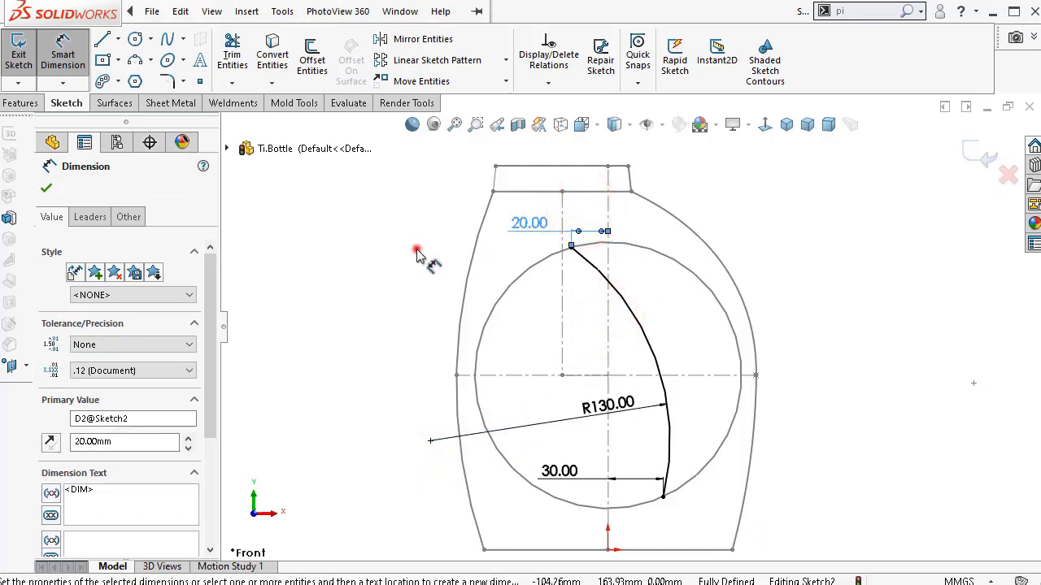
{"action": "left_click", "coordinate": [418, 255]}
{"action": "mouse_move", "coordinate": [599, 405]}
{"action": "left_mouse_down"}
{"action": "mouse_move", "coordinate": [613, 402]}
{"action": "mouse_move", "coordinate": [599, 399]}
{"action": "mouse_move", "coordinate": [610, 390]}
{"action": "left_mouse_up"}
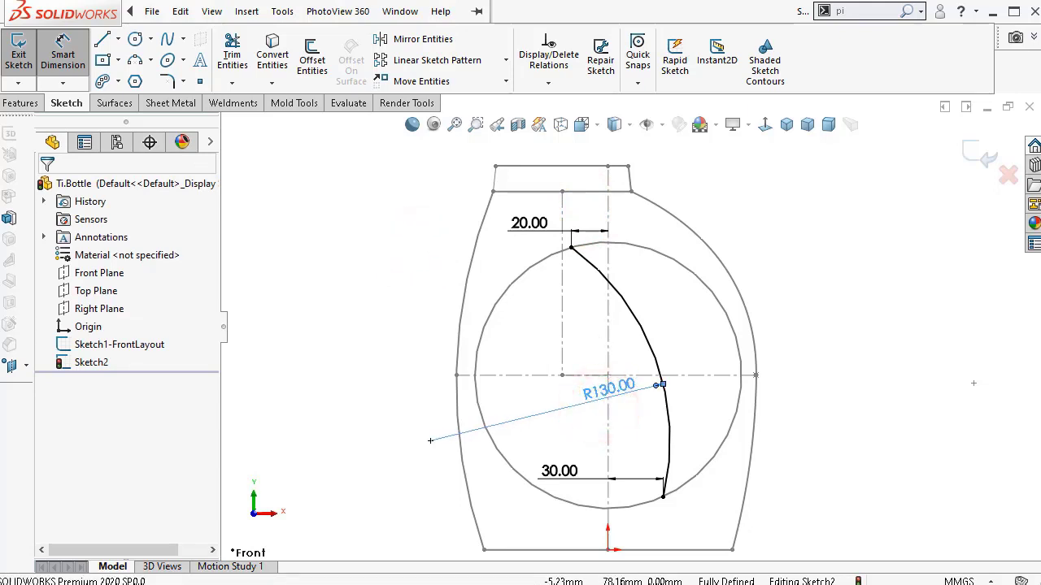
- Offset the R130 curve 5 mm to the outer side with Offset Entities
{"action": "left_click", "coordinate": [311, 58]}
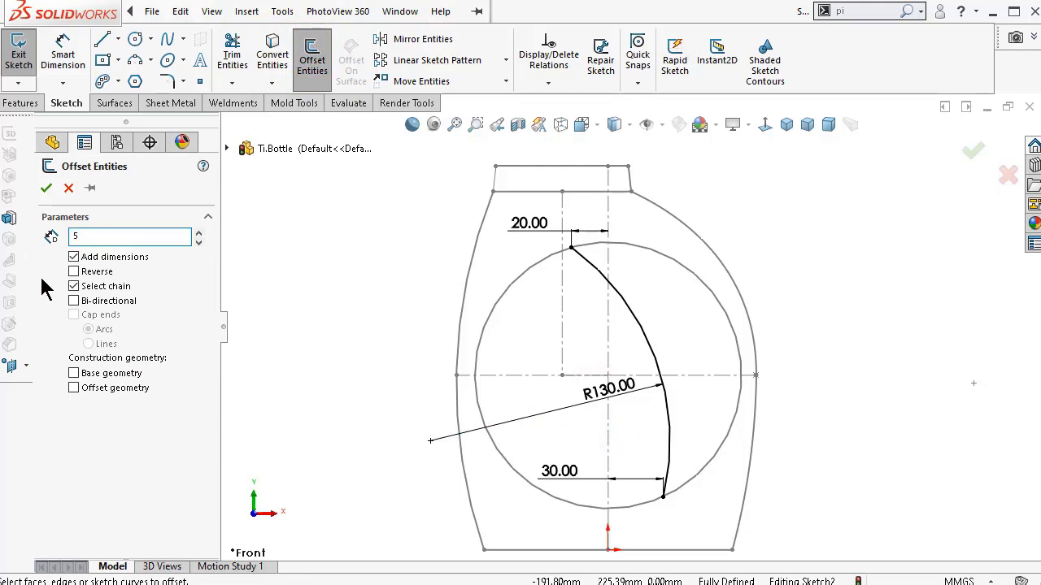
{"action": "left_click", "coordinate": [608, 285]}
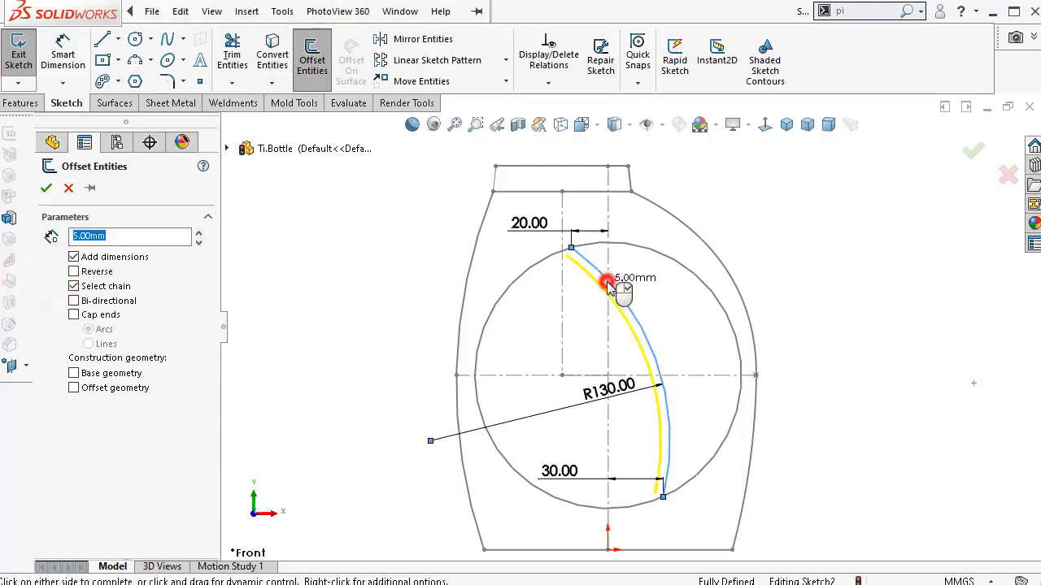
{"action": "left_click", "coordinate": [73, 272]}
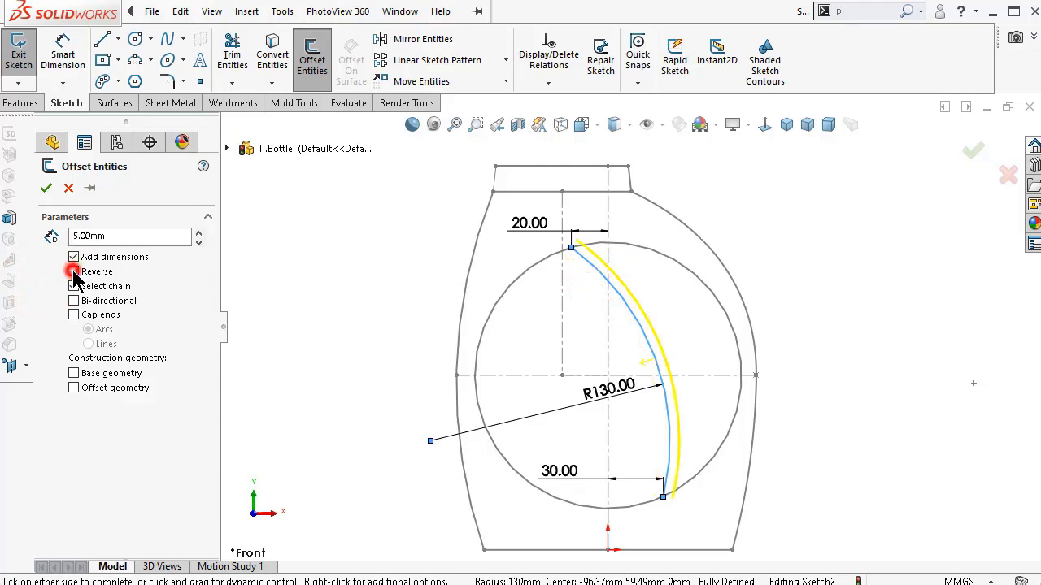
{"action": "left_click", "coordinate": [46, 188]}
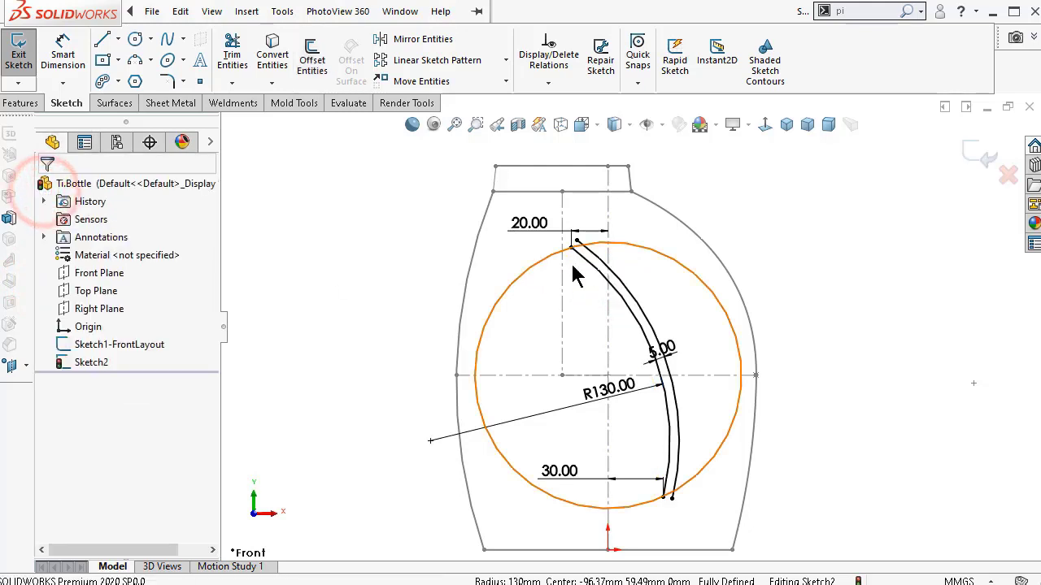
{"action": "left_click_drag", "start_coordinate": [660, 355], "coordinate": [622, 353]}
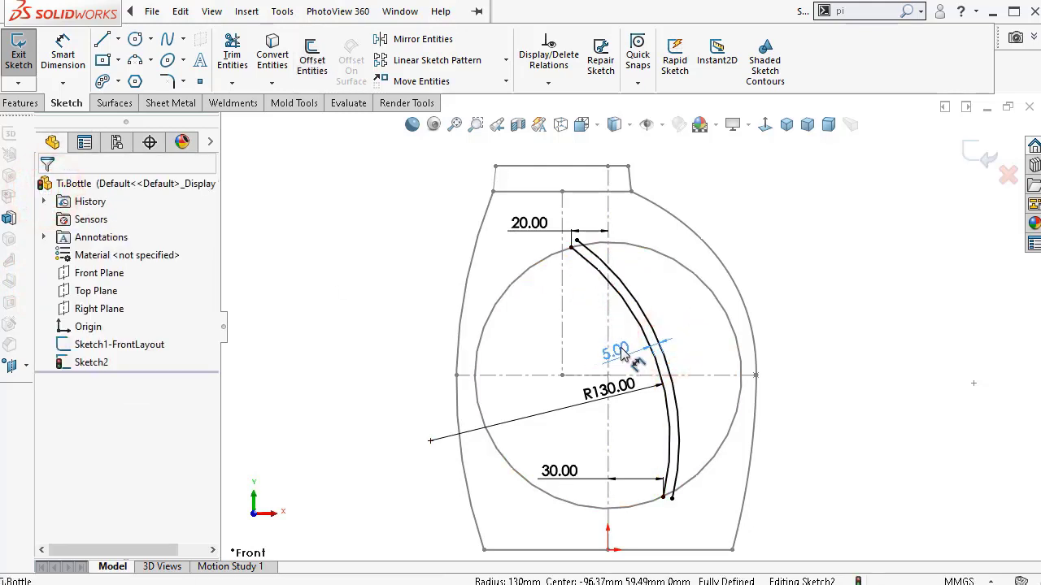
- Make the offset arc construction geometry and move the 5.00 and R130.00 labels clear
{"action": "left_click", "coordinate": [639, 307]}
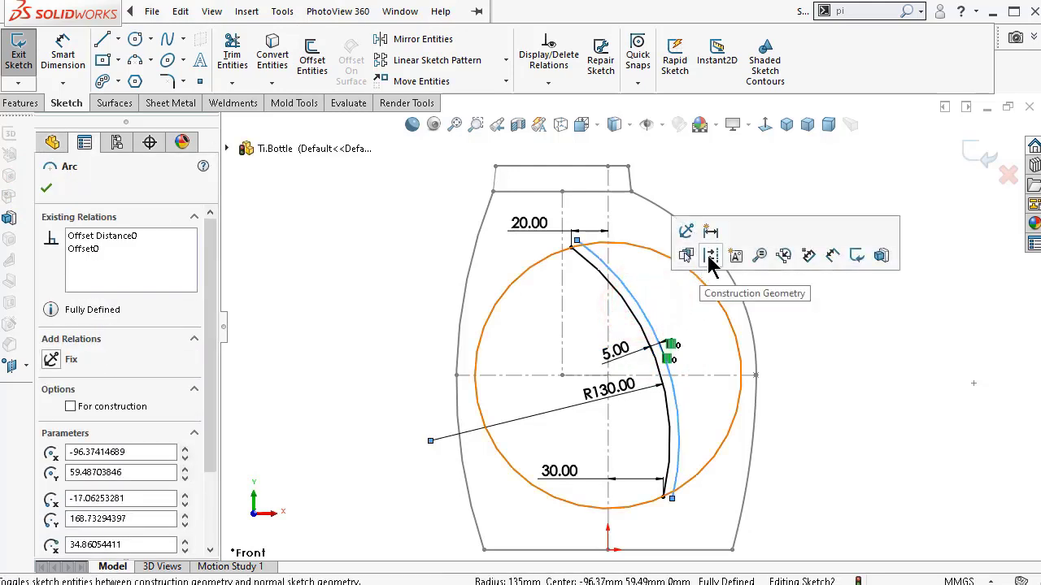
{"action": "left_click", "coordinate": [710, 262]}
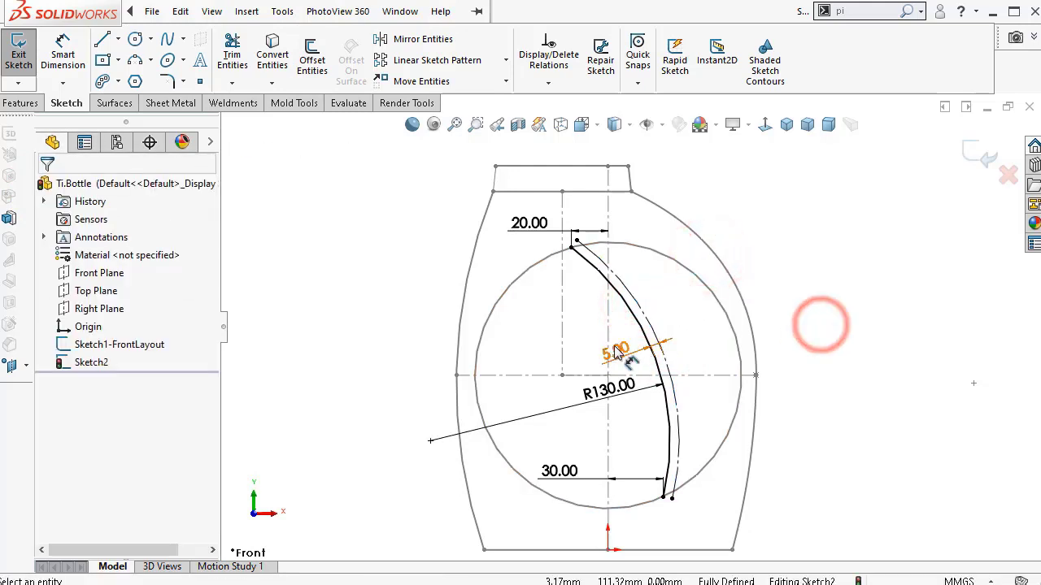
{"action": "left_click_drag", "start_coordinate": [609, 343], "coordinate": [572, 283]}
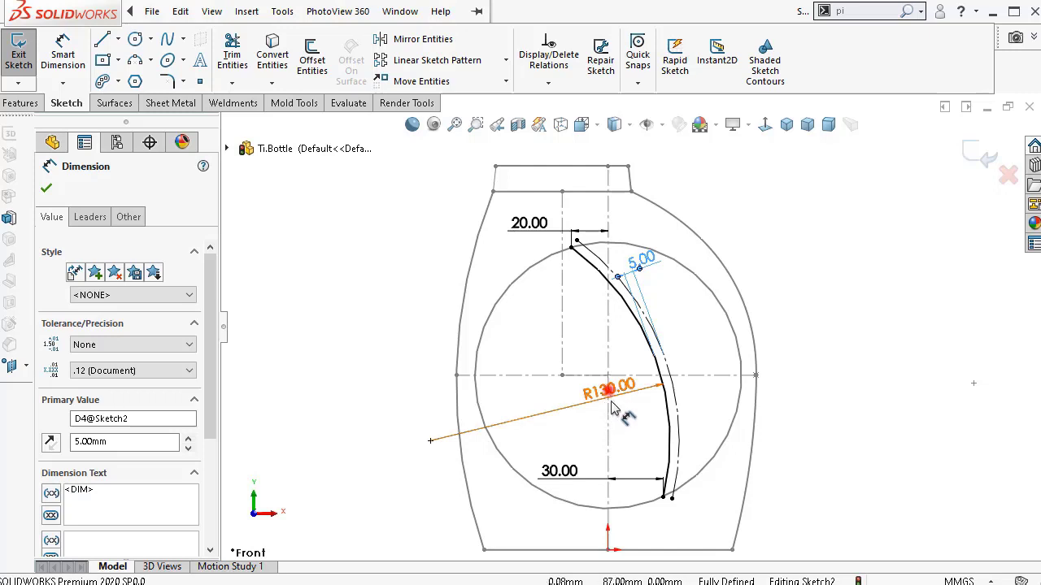
{"action": "mouse_move", "coordinate": [608, 392]}
{"action": "left_mouse_down"}
{"action": "mouse_move", "coordinate": [615, 459]}
{"action": "mouse_move", "coordinate": [587, 523]}
{"action": "mouse_move", "coordinate": [605, 455]}
{"action": "mouse_move", "coordinate": [488, 496]}
{"action": "mouse_move", "coordinate": [500, 508]}
{"action": "mouse_move", "coordinate": [552, 472]}
{"action": "mouse_move", "coordinate": [631, 480]}
{"action": "mouse_move", "coordinate": [679, 521]}
{"action": "mouse_move", "coordinate": [728, 527]}
{"action": "mouse_move", "coordinate": [710, 528]}
{"action": "left_mouse_up"}
- Move the 5.00 offset dimension label further down the curve
{"action": "left_click", "coordinate": [804, 462]}
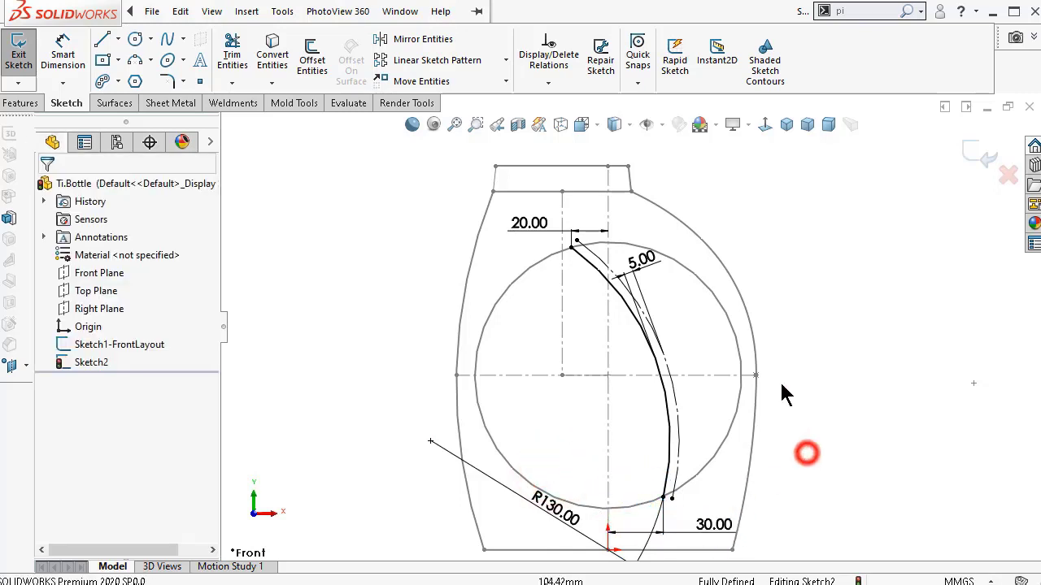
{"action": "scroll", "coordinate": [691, 367], "scroll_direction": "down", "scroll_amount": 2}
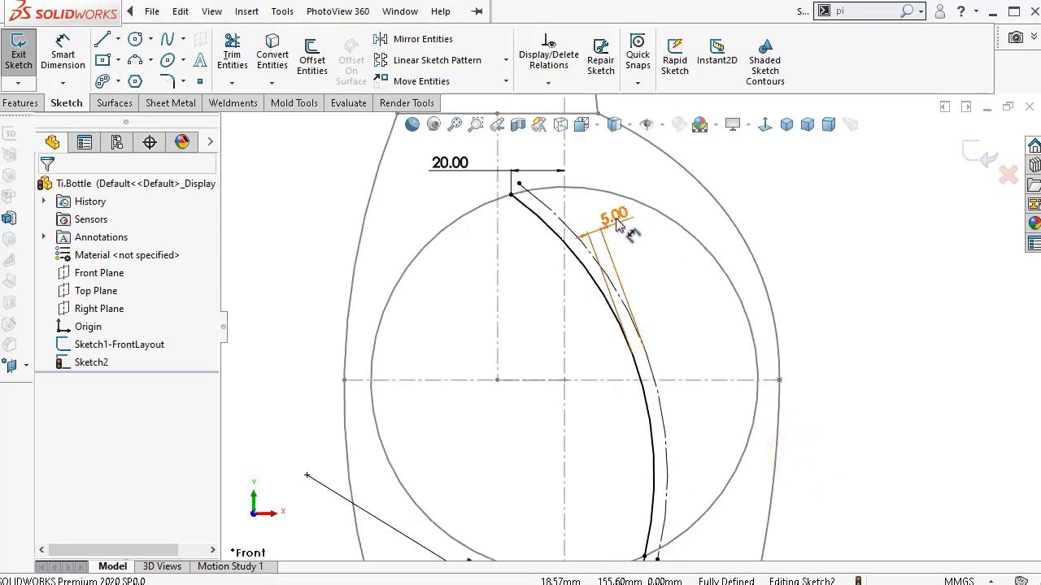
{"action": "left_click_drag", "start_coordinate": [616, 221], "coordinate": [811, 496]}
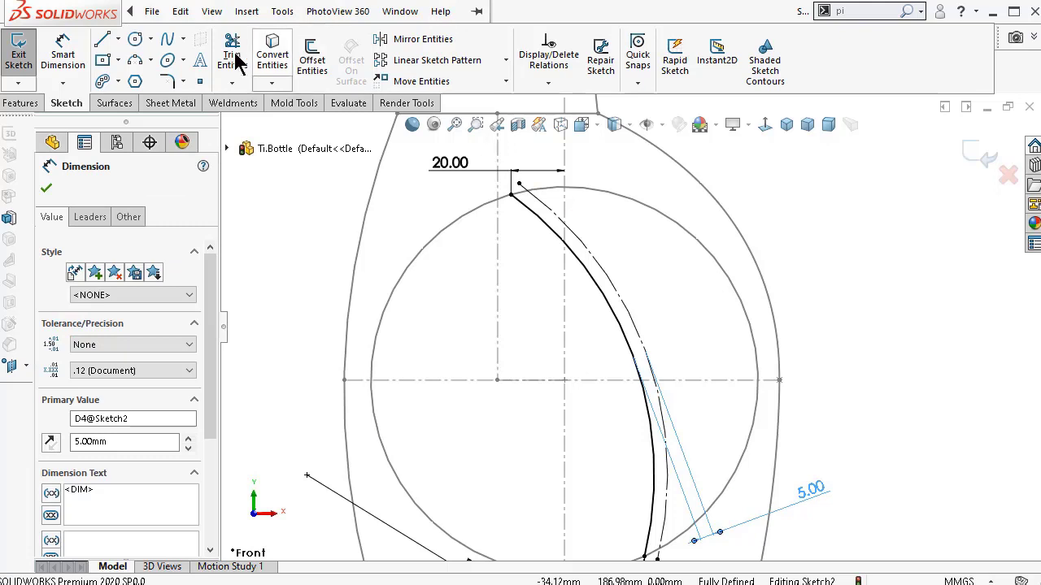
- Draw a three-point arc from a point on the curve to a lower point
{"action": "left_click", "coordinate": [135, 61]}
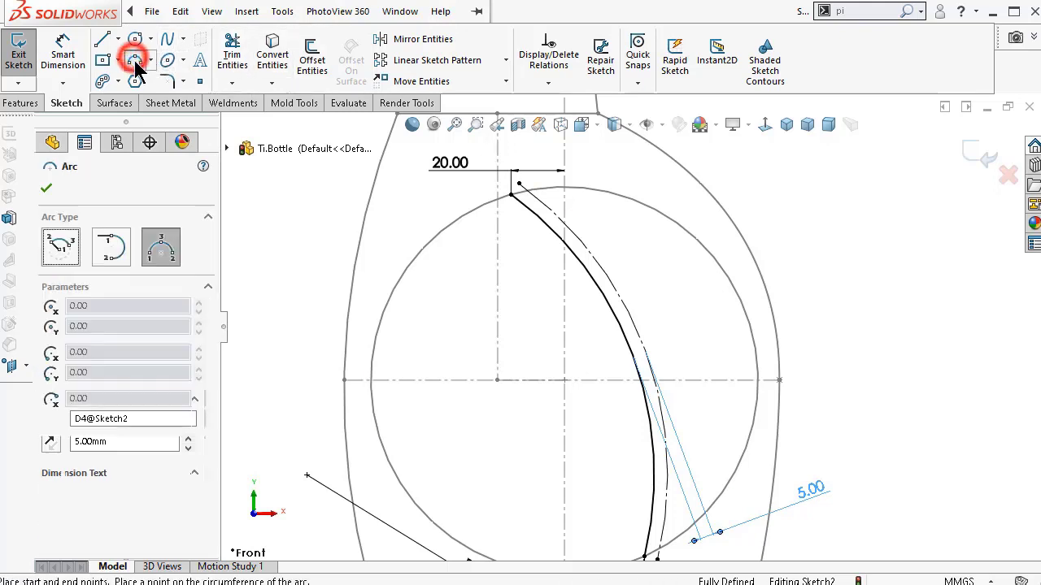
{"action": "left_click", "coordinate": [616, 286]}
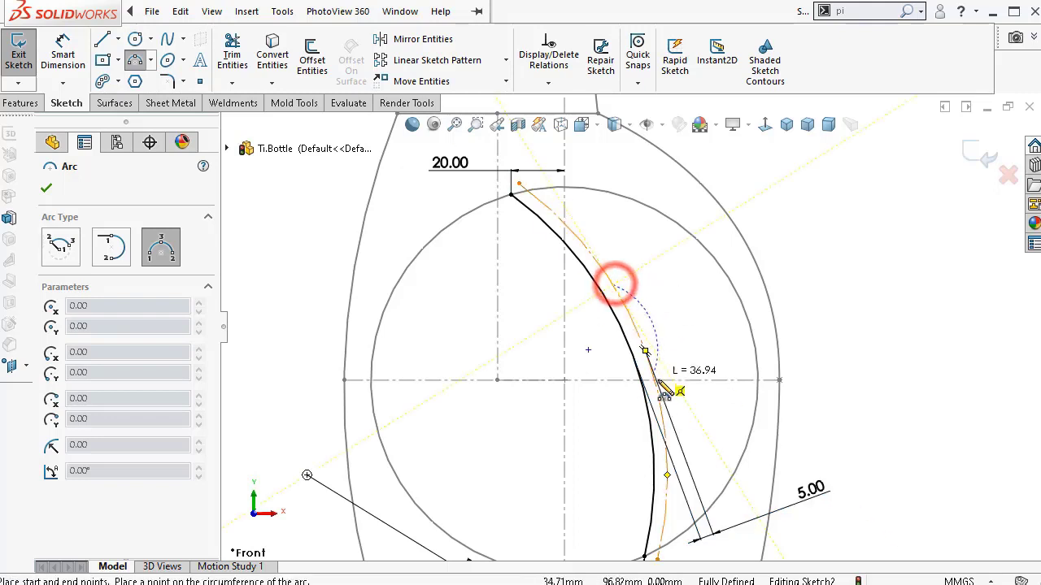
{"action": "left_click", "coordinate": [666, 436]}
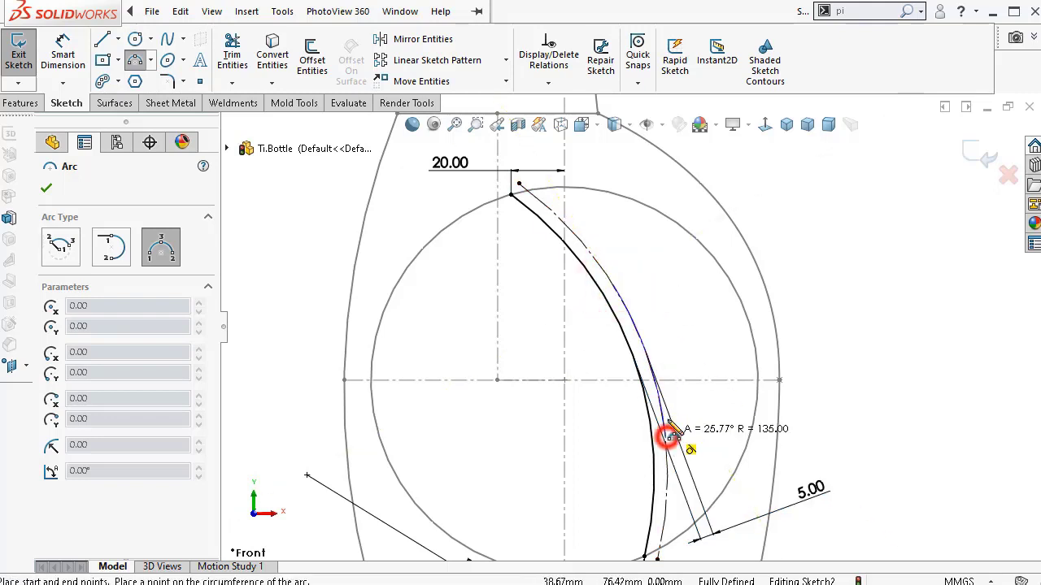
{"action": "left_click", "coordinate": [655, 376]}
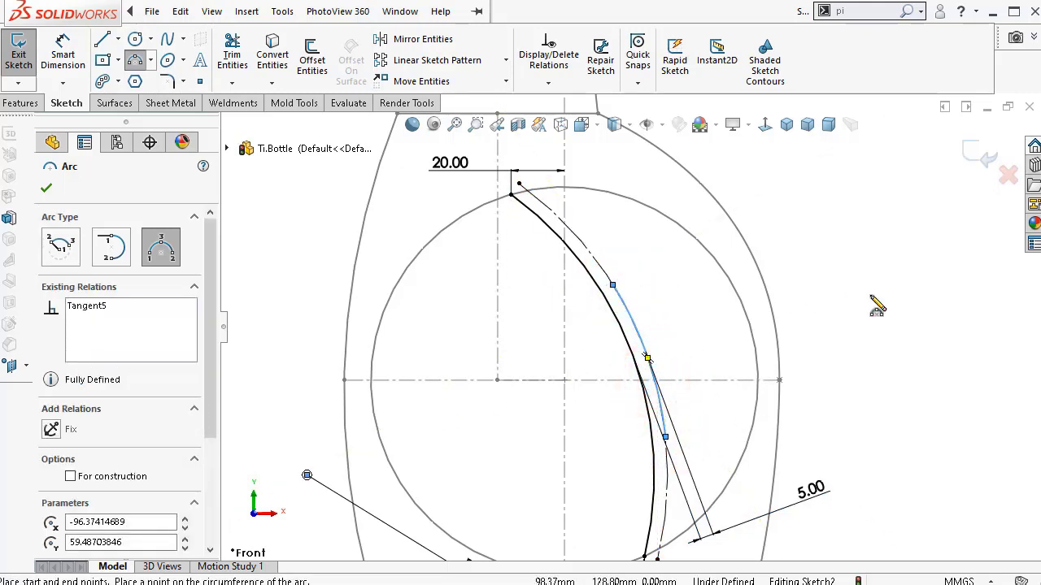
- Dimension the arc's upper point 34 mm above the horizontal centreline
{"action": "right_click_drag", "start_coordinate": [922, 284], "coordinate": [900, 195]}
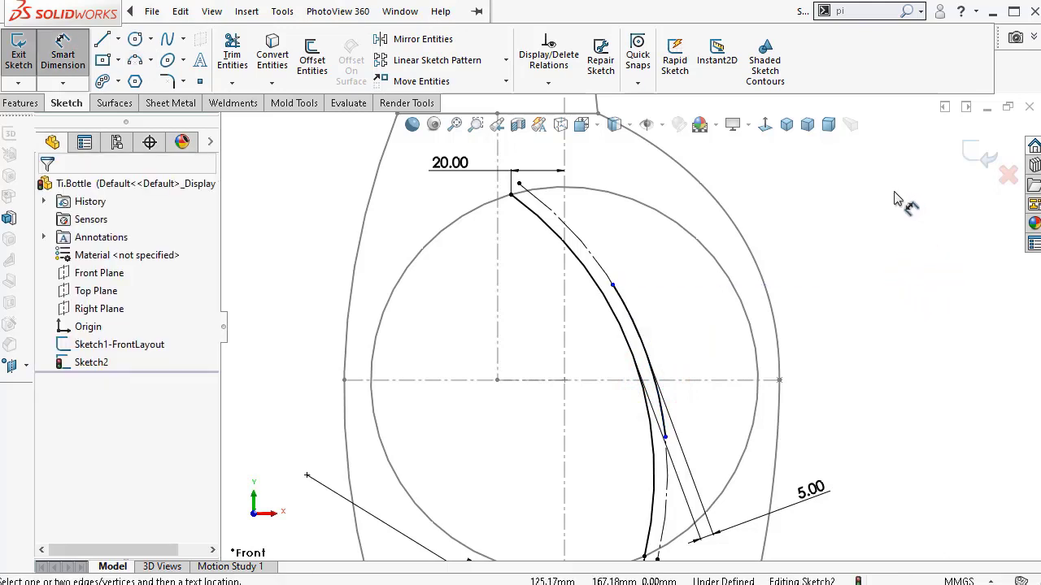
{"action": "left_click", "coordinate": [613, 286]}
{"action": "left_click", "coordinate": [606, 380]}
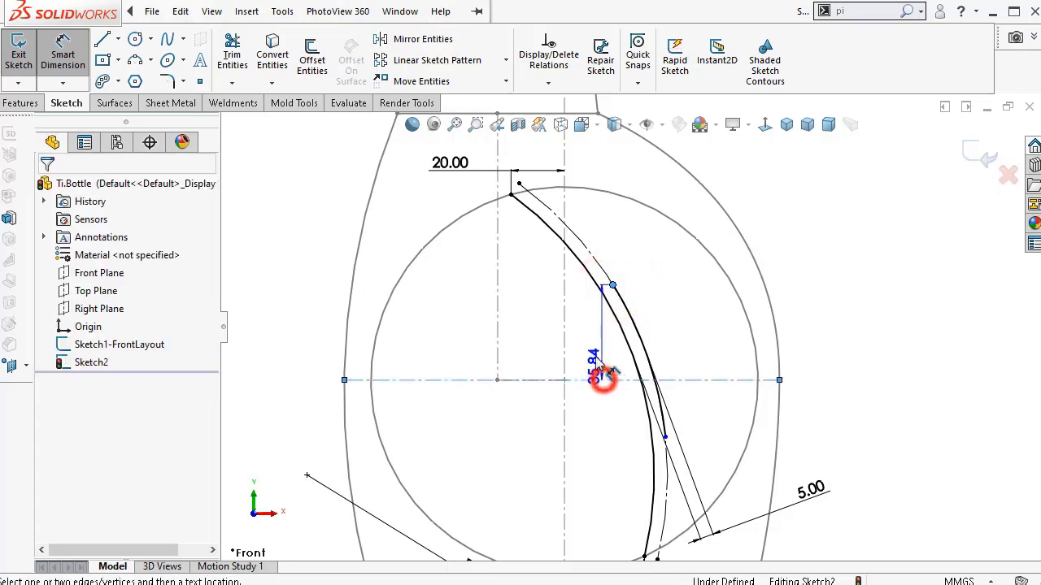
{"action": "left_click", "coordinate": [526, 328]}
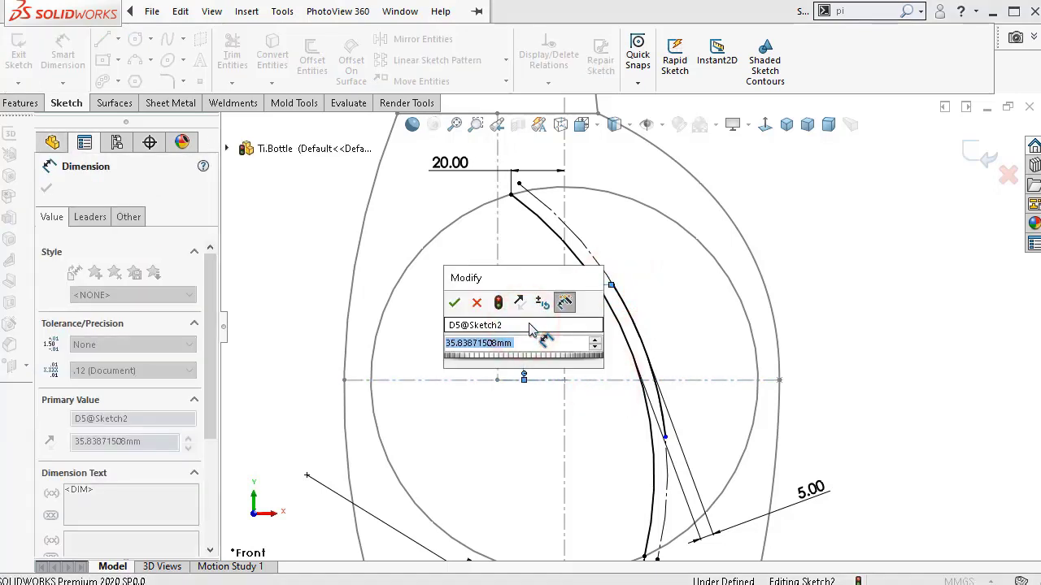
{"action": "type", "text": "34"}
{"action": "key", "text": "Return"}
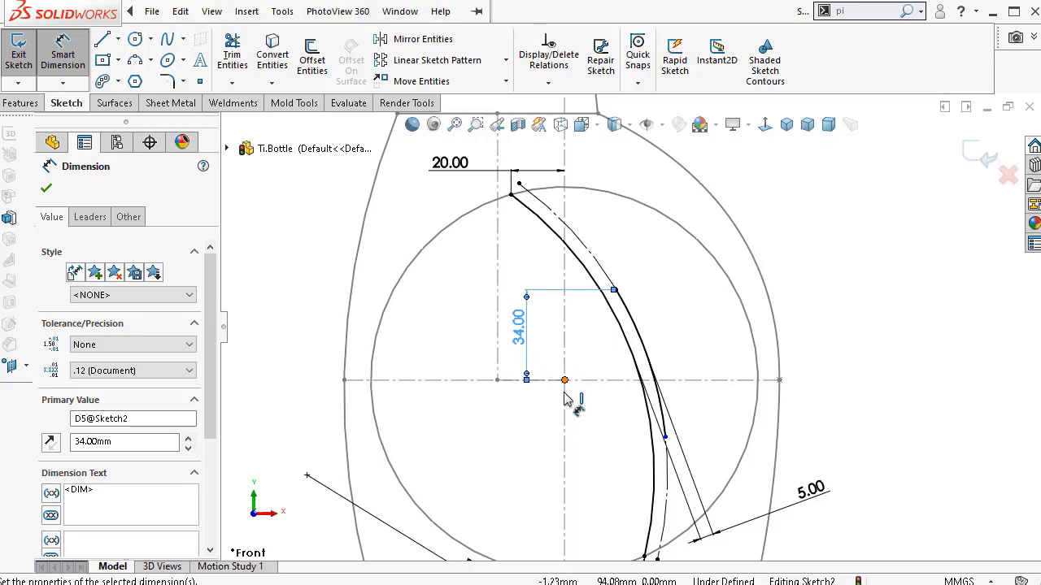
- Dimension the lower curve point 18 mm from the centreline and nudge its label down
{"action": "left_click", "coordinate": [665, 437]}
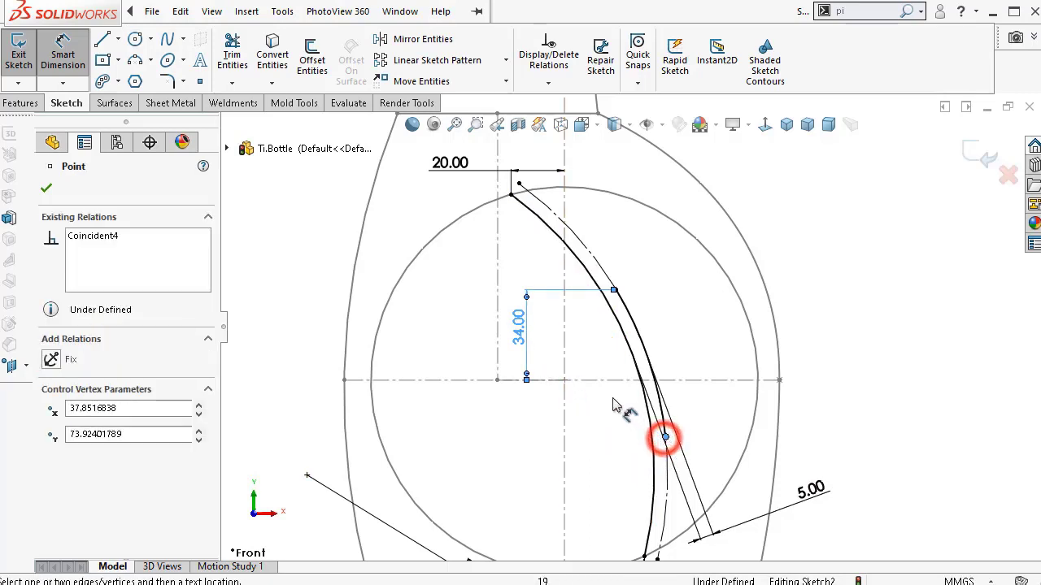
{"action": "left_click", "coordinate": [612, 383]}
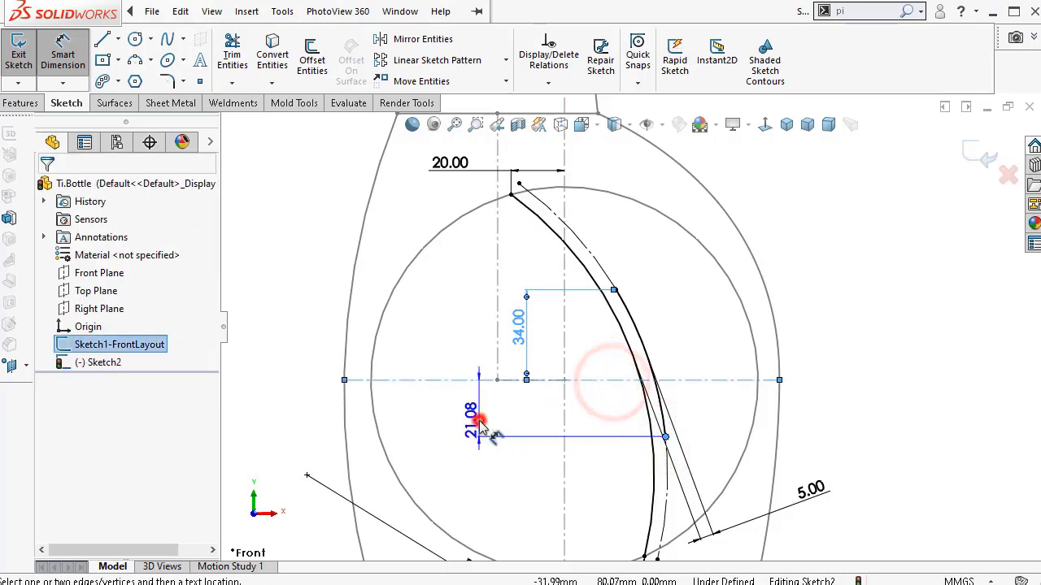
{"action": "left_click", "coordinate": [480, 418]}
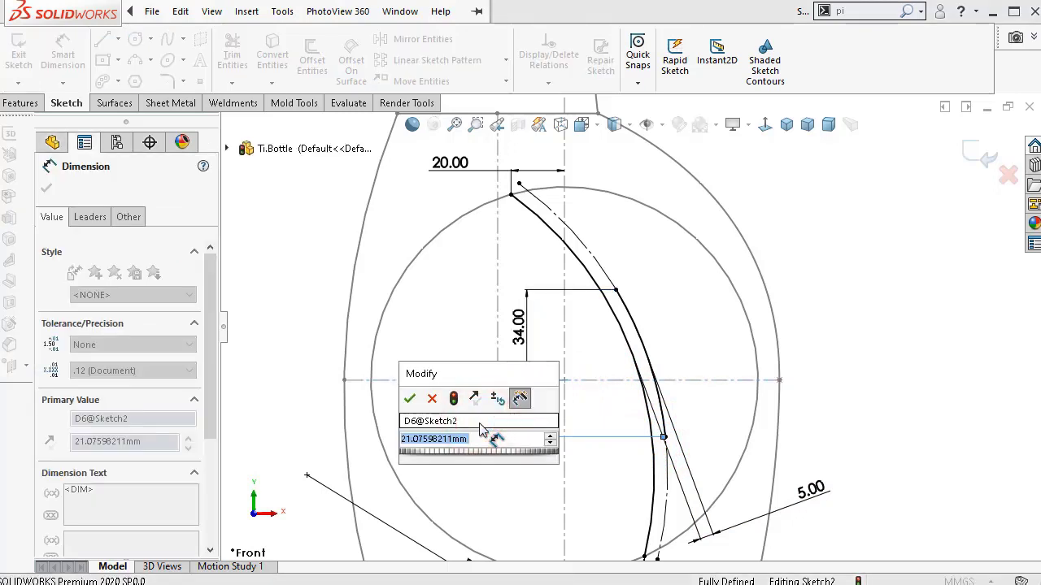
{"action": "type", "text": "18"}
{"action": "key", "text": "Return"}
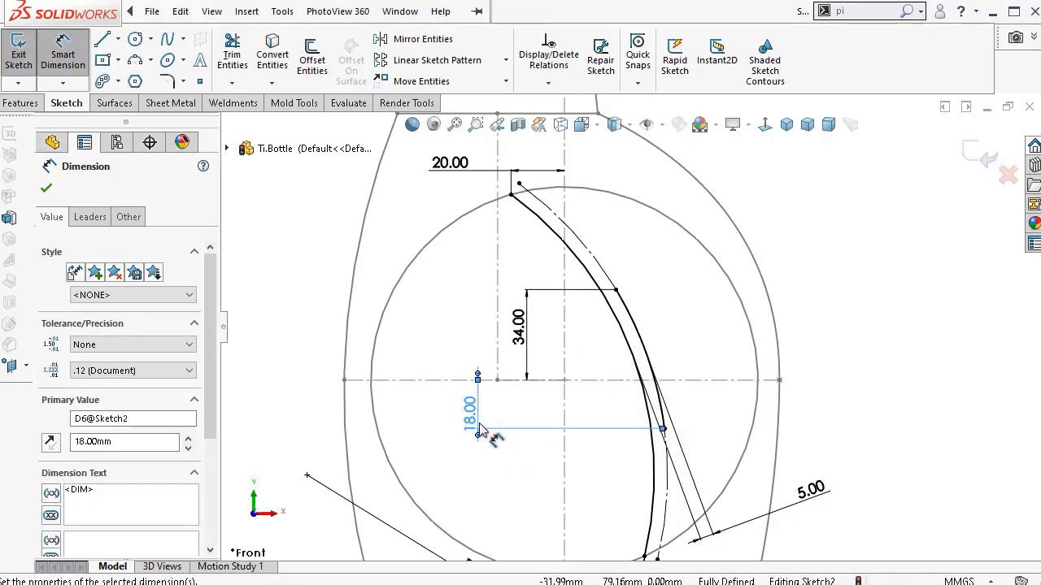
{"action": "left_click_drag", "start_coordinate": [478, 420], "coordinate": [481, 432]}
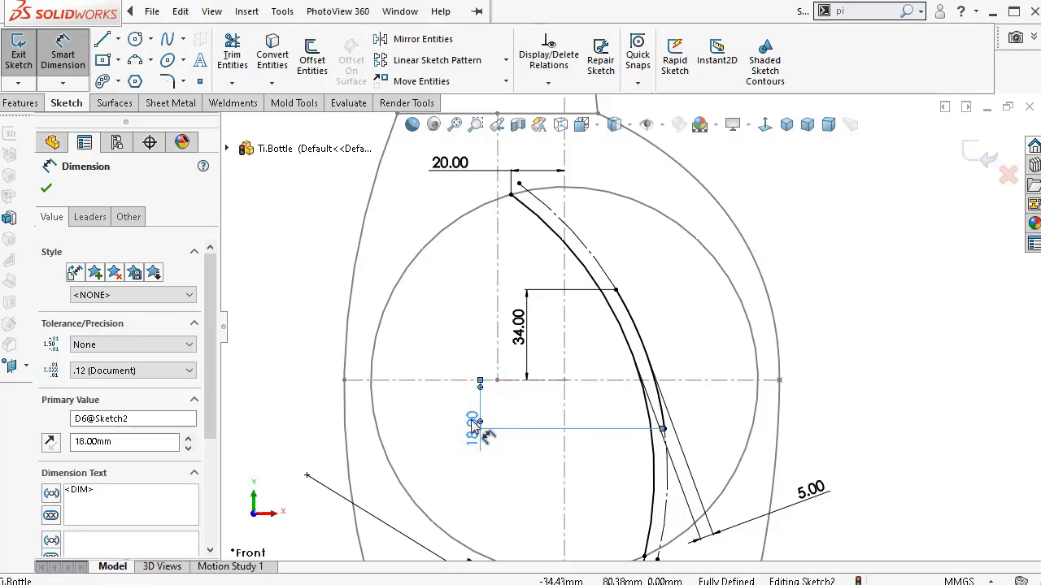
{"action": "left_click", "coordinate": [419, 324]}
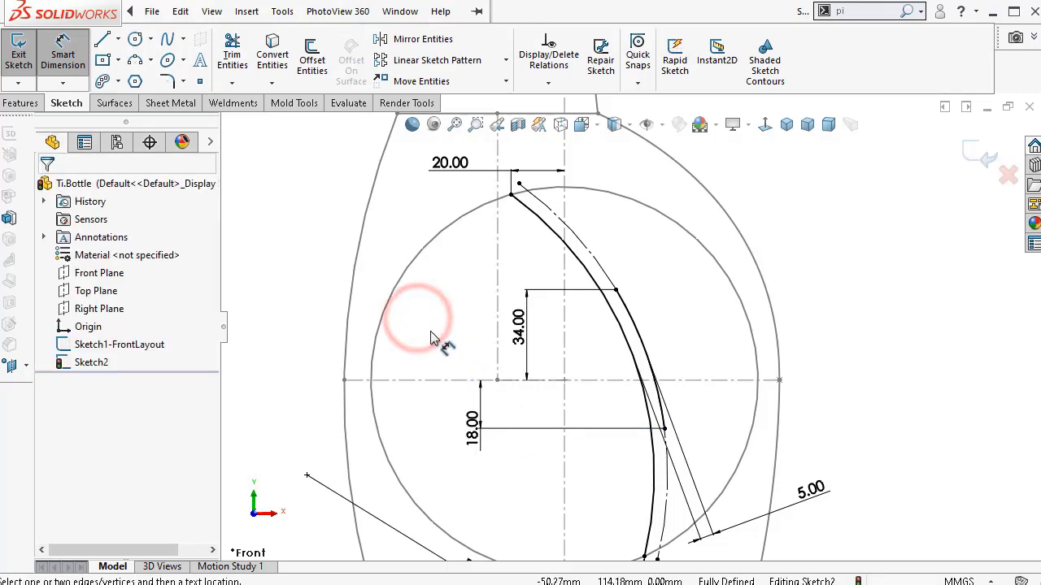
- Place a point on the horizontal centreline 20 mm from its right end
{"action": "left_click", "coordinate": [200, 82]}
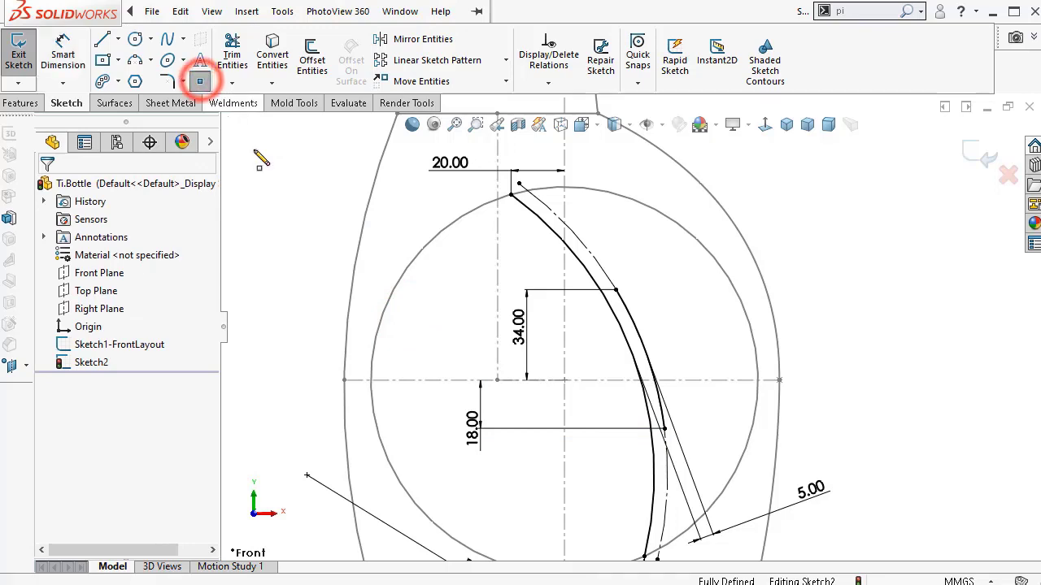
{"action": "left_click", "coordinate": [732, 379]}
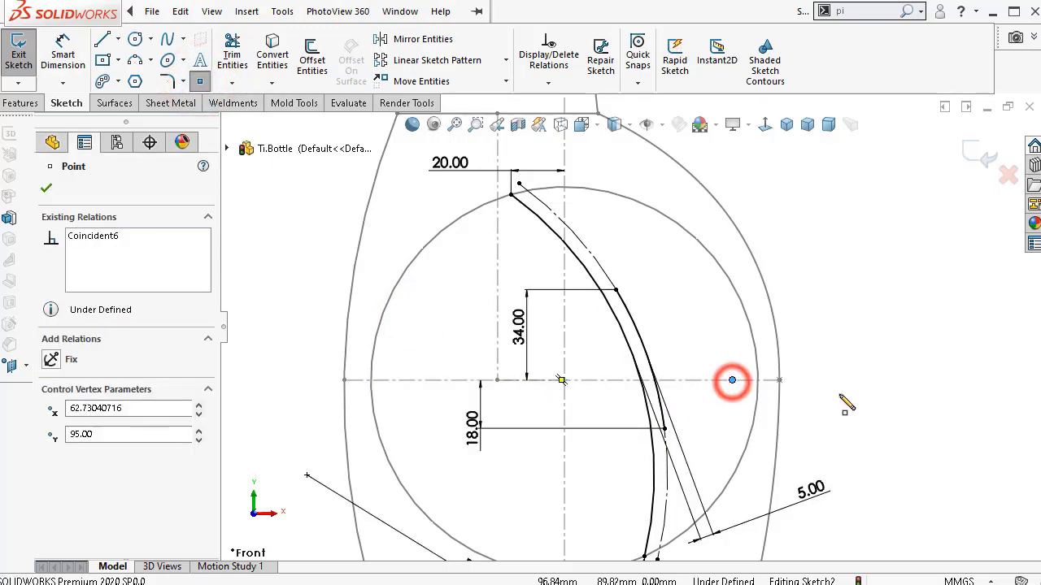
{"action": "right_click_drag", "start_coordinate": [887, 378], "coordinate": [876, 286]}
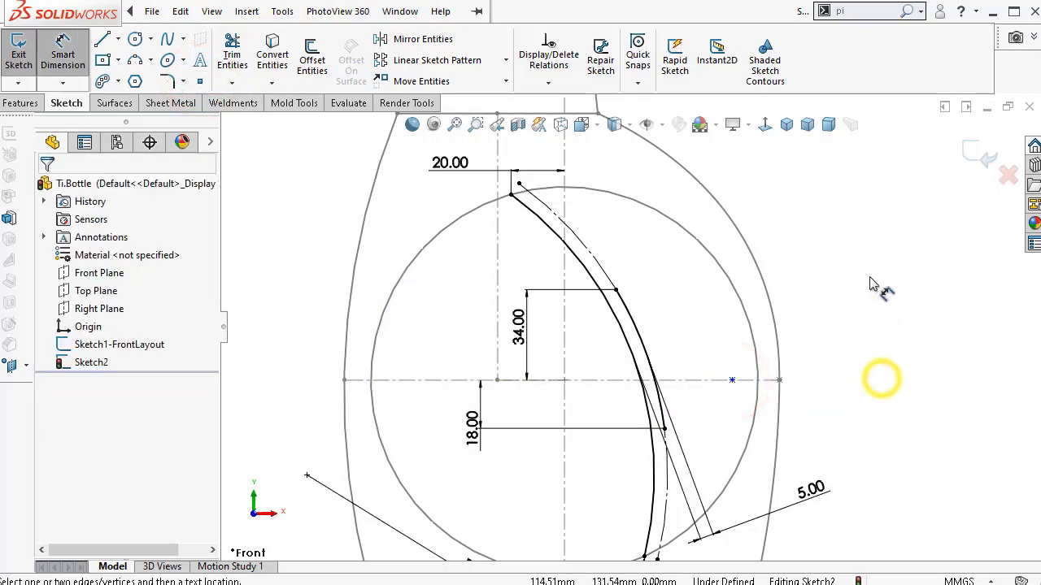
{"action": "left_click", "coordinate": [732, 380]}
{"action": "left_click", "coordinate": [779, 380]}
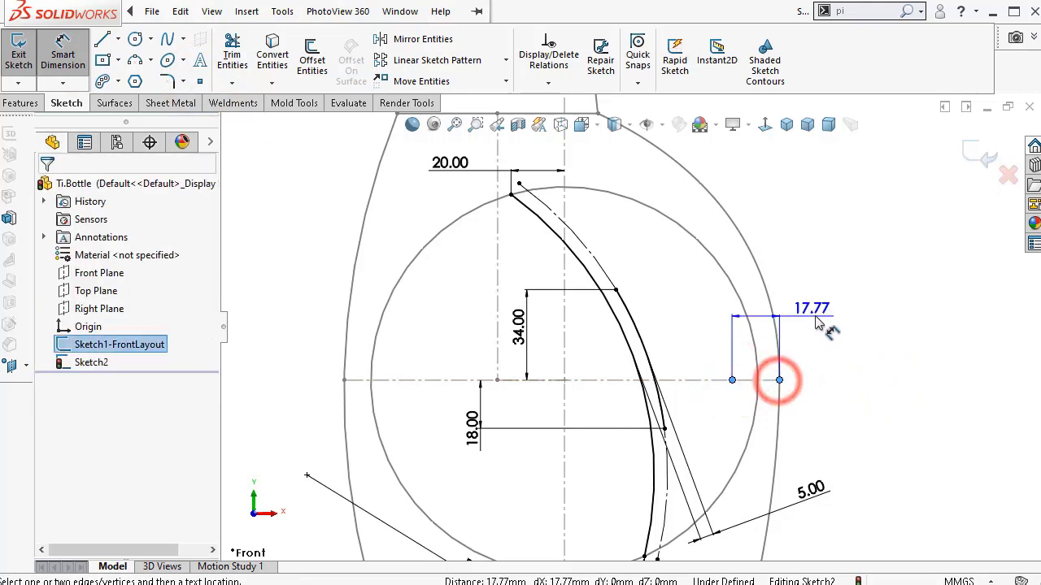
{"action": "left_click", "coordinate": [862, 313]}
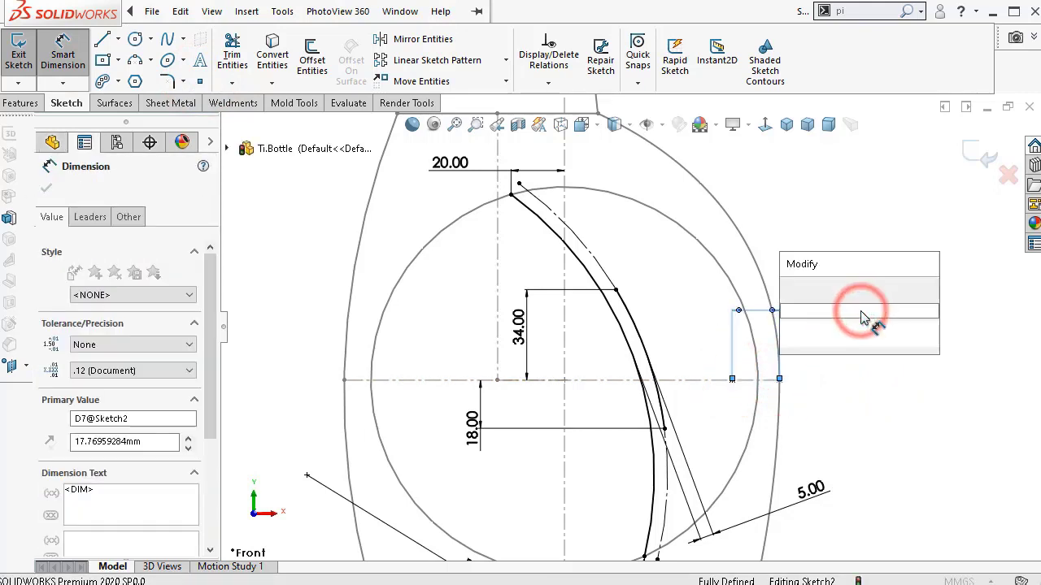
{"action": "type", "text": "20"}
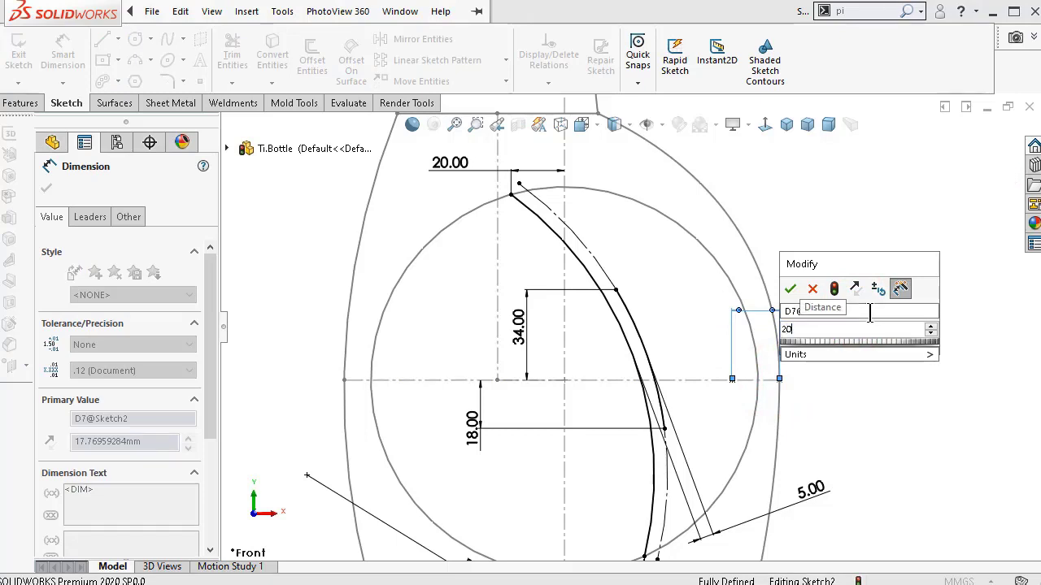
{"action": "key", "text": "Return"}
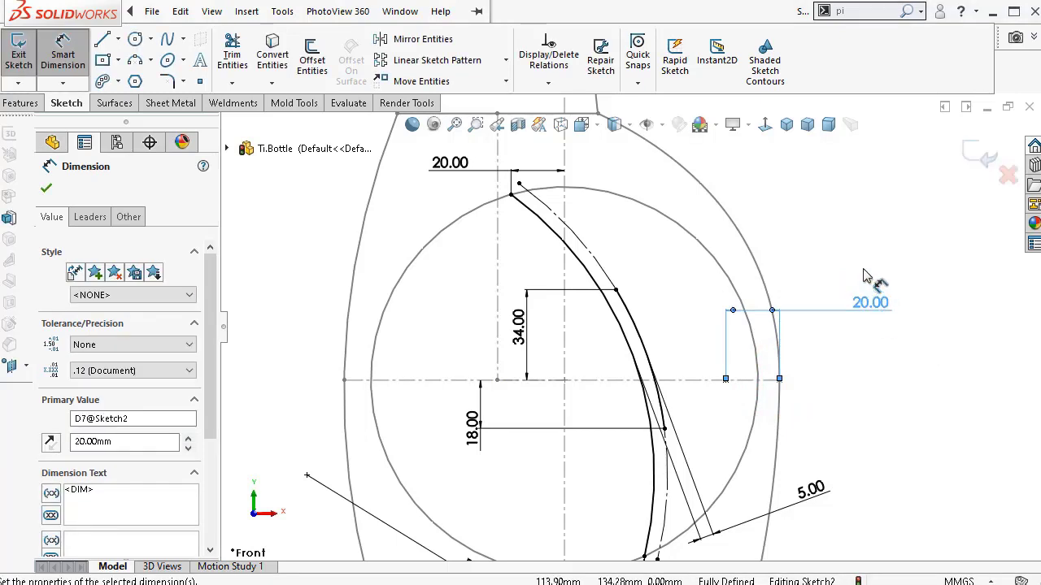
{"action": "left_click", "coordinate": [868, 276]}
{"action": "left_click_drag", "start_coordinate": [864, 312], "coordinate": [870, 333]}
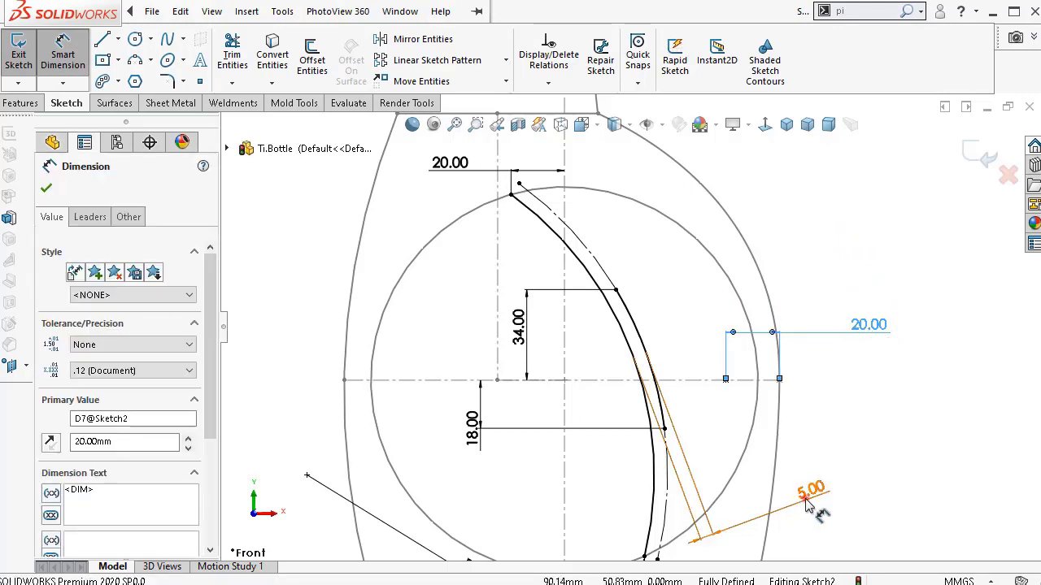
- Move the 5.00 dimension up above the curve's top end
{"action": "mouse_move", "coordinate": [805, 498]}
{"action": "left_mouse_down"}
{"action": "mouse_move", "coordinate": [537, 325]}
{"action": "mouse_move", "coordinate": [490, 247]}
{"action": "left_mouse_up"}
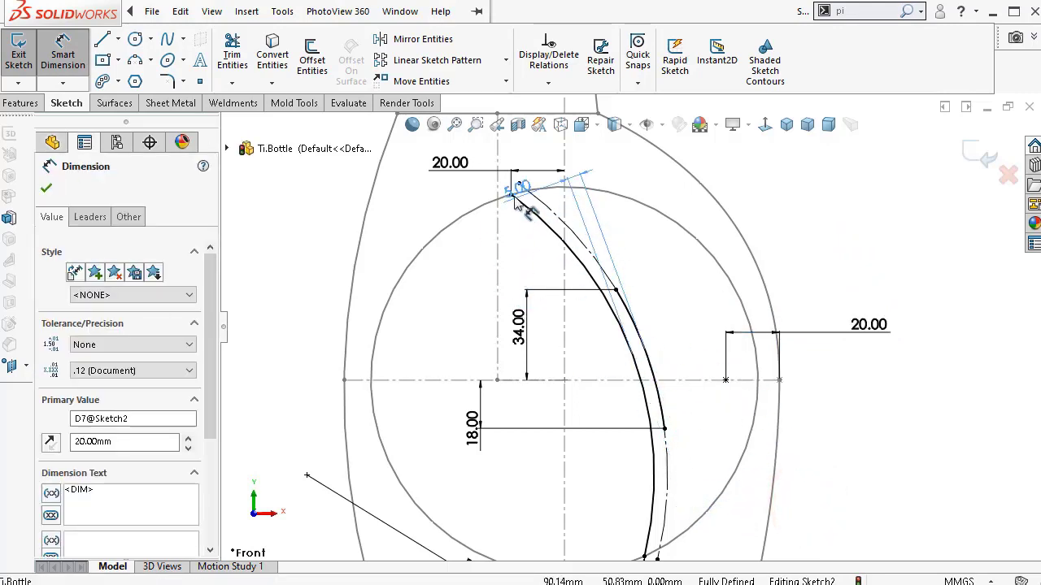
{"action": "left_click_drag", "start_coordinate": [514, 197], "coordinate": [507, 168]}
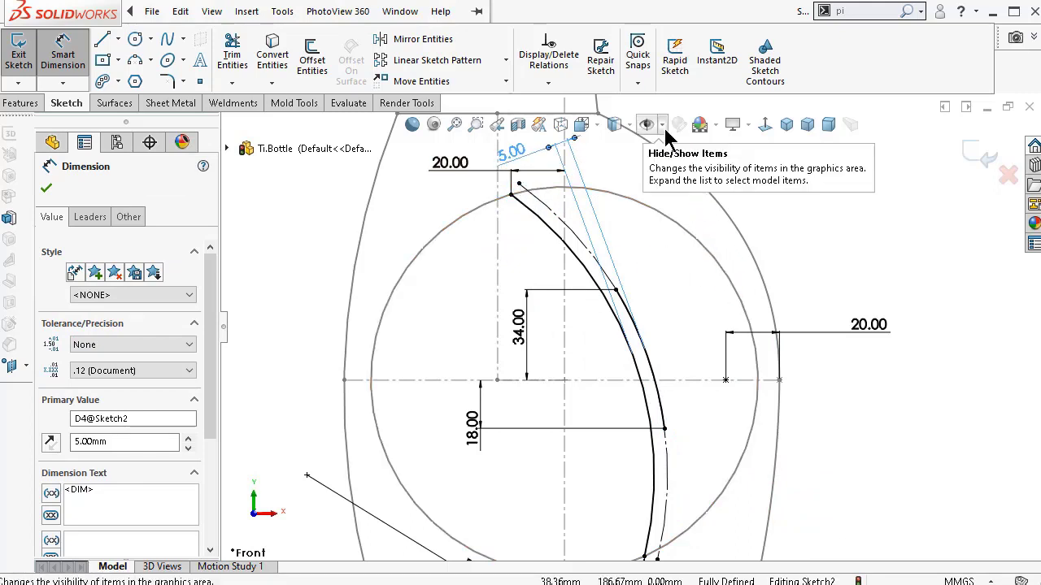
{"action": "left_click", "coordinate": [166, 42]}
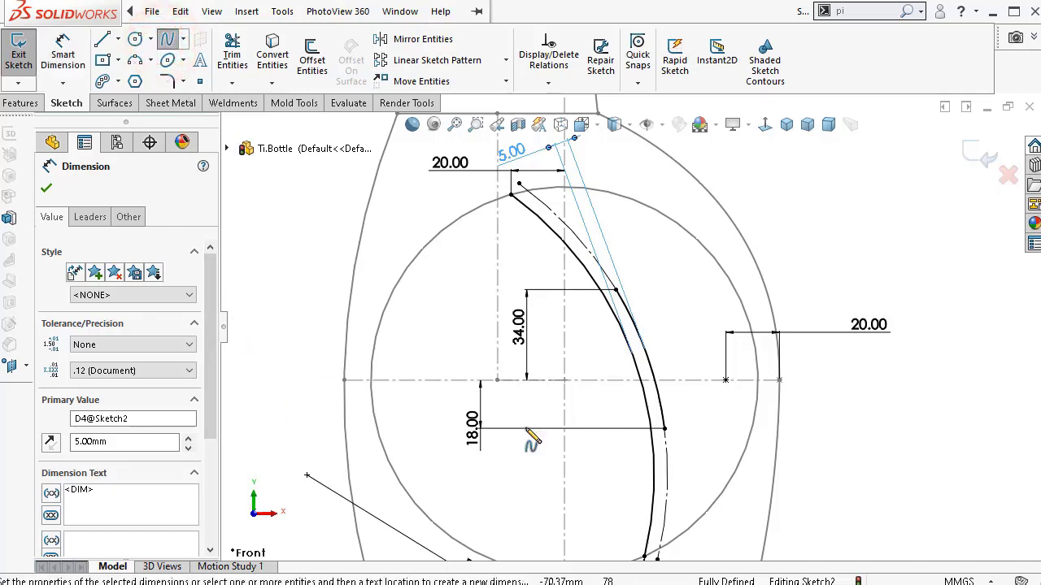
- Draw a spline from the upper curve point through the centreline point to the lower point
{"action": "left_click", "coordinate": [617, 290]}
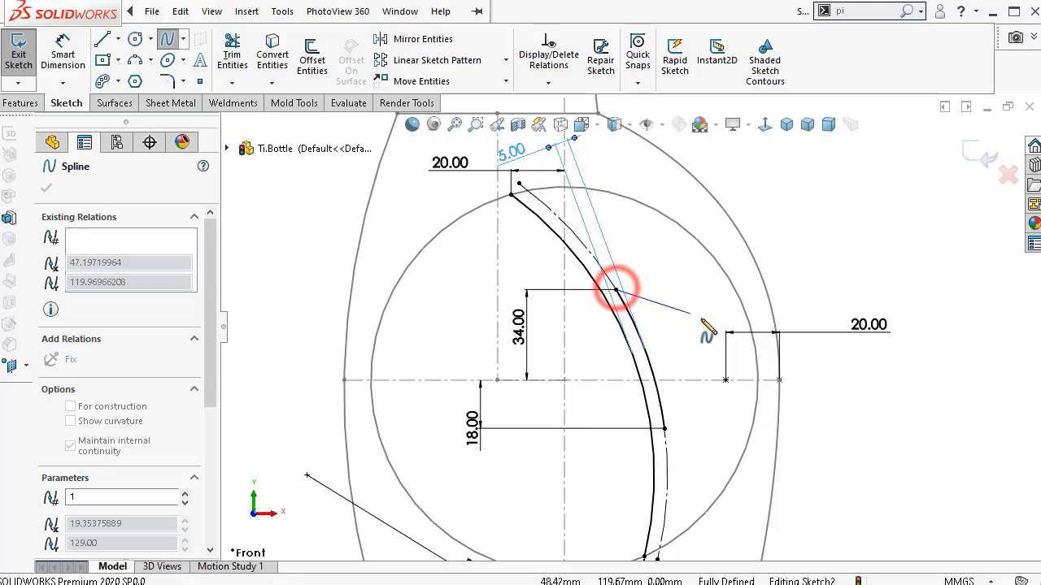
{"action": "left_click", "coordinate": [726, 380]}
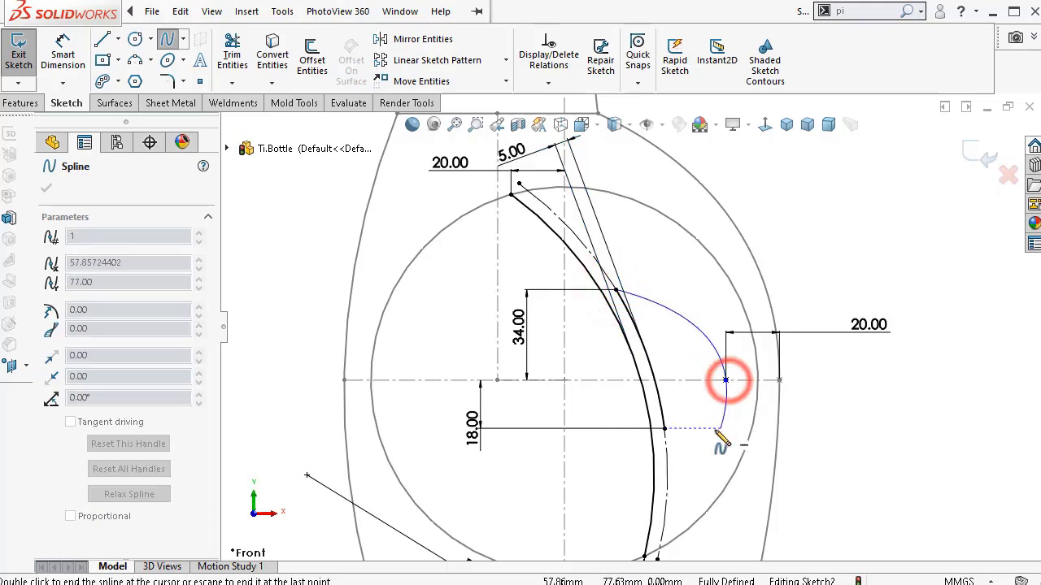
{"action": "left_click", "coordinate": [665, 429]}
{"action": "right_click", "coordinate": [690, 434]}
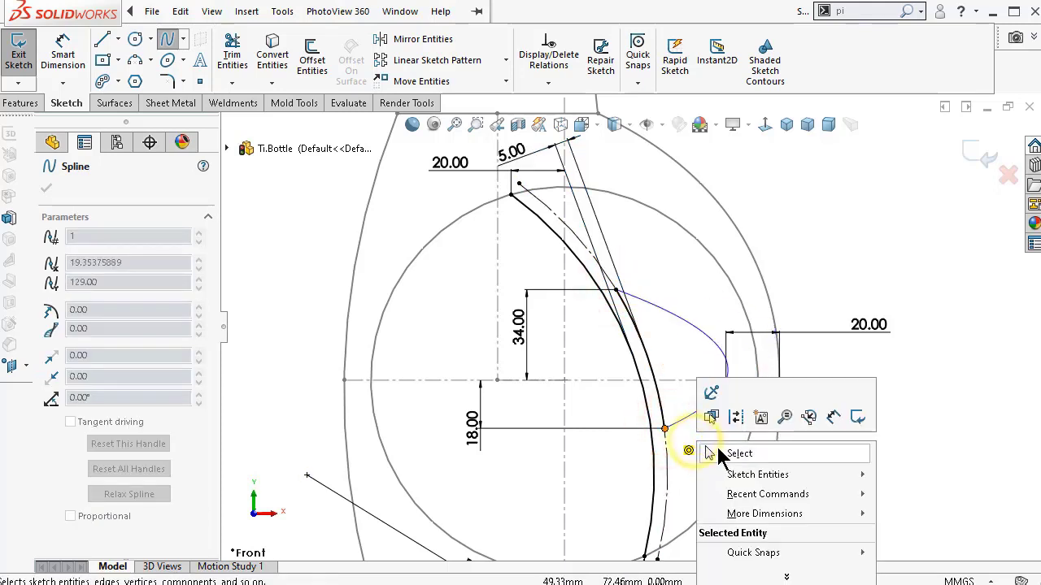
{"action": "left_click", "coordinate": [717, 451]}
{"action": "left_click", "coordinate": [947, 431]}
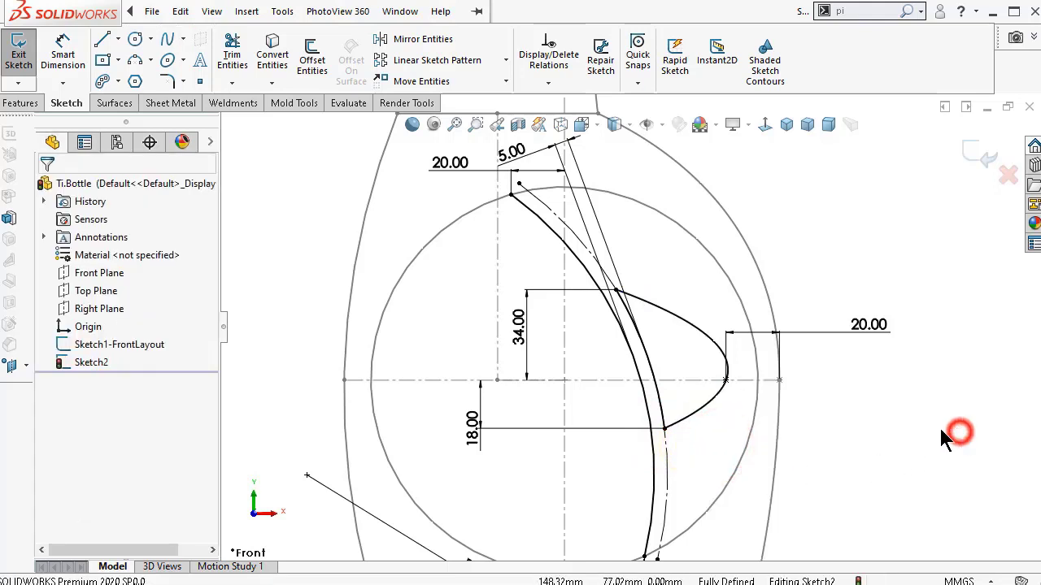
- Make the spline's middle tangent vertical and reshape its start tangent
{"action": "left_click", "coordinate": [727, 380]}
{"action": "scroll", "coordinate": [730, 382], "scroll_direction": "down", "scroll_amount": 3}
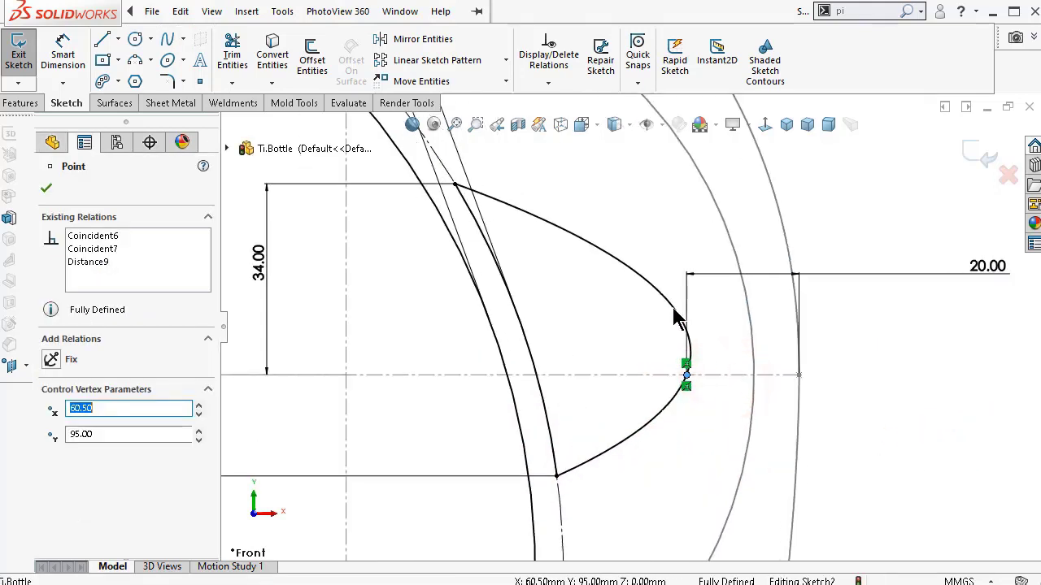
{"action": "left_click", "coordinate": [668, 302]}
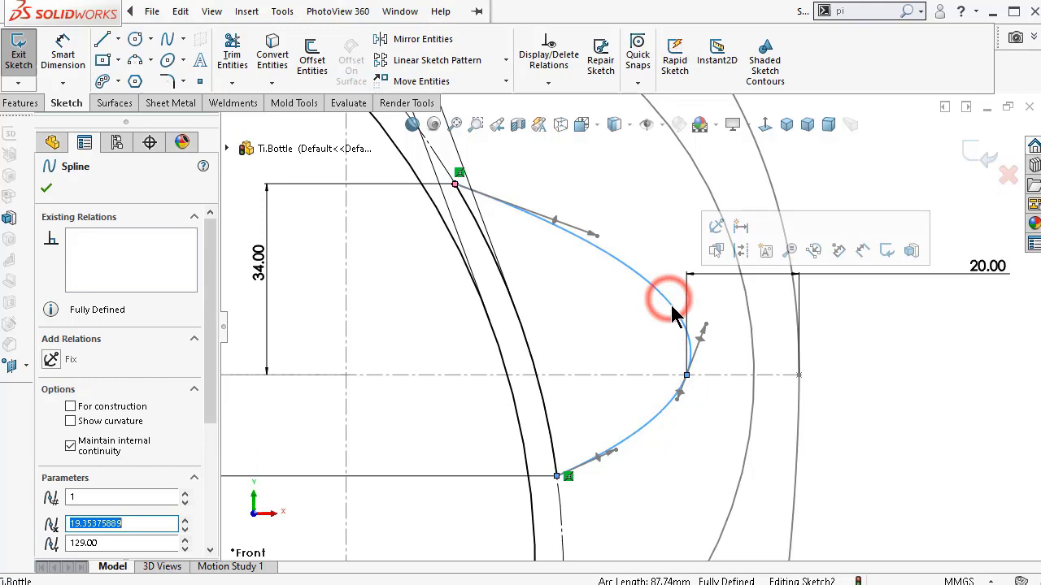
{"action": "left_click", "coordinate": [701, 344]}
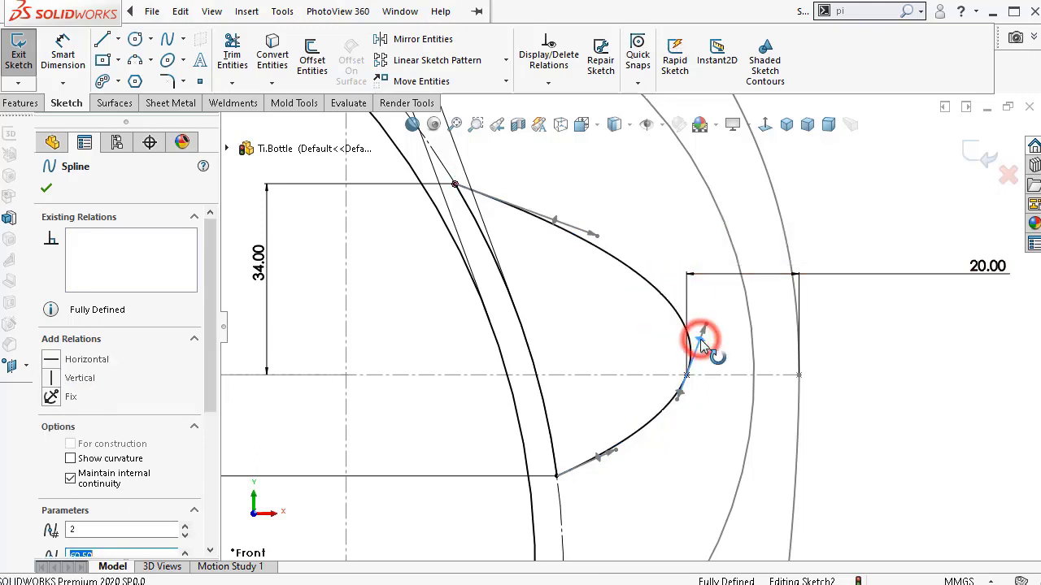
{"action": "left_click", "coordinate": [81, 378]}
{"action": "left_click", "coordinate": [857, 211]}
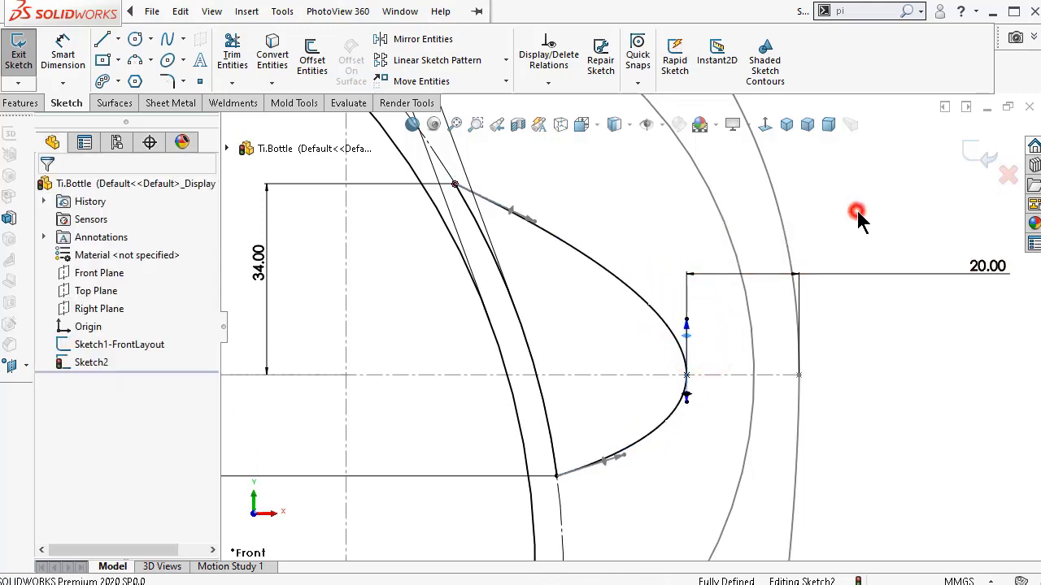
{"action": "left_click", "coordinate": [526, 217]}
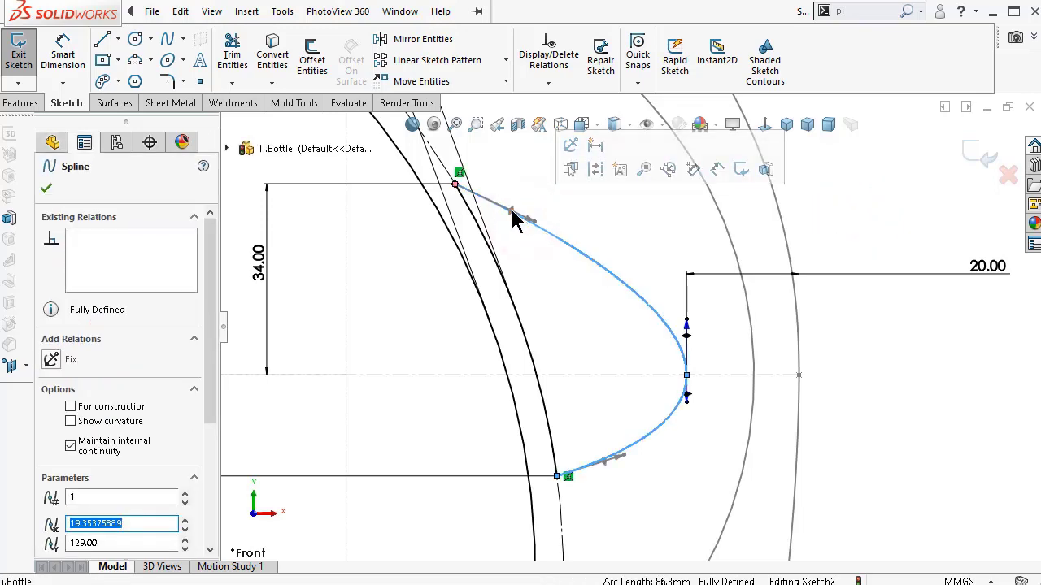
{"action": "left_click_drag", "start_coordinate": [509, 209], "coordinate": [469, 188]}
{"action": "scroll", "coordinate": [429, 147], "scroll_direction": "up", "scroll_amount": 3}
{"action": "left_click", "coordinate": [623, 190]}
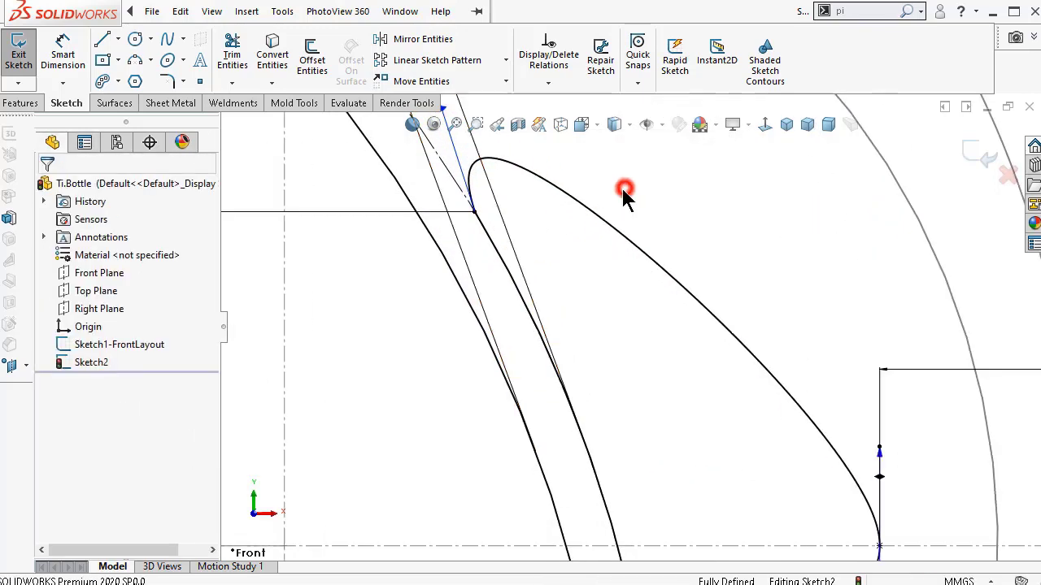
- Make the spline's upper end tangent to the adjoining curve
{"action": "left_click", "coordinate": [475, 214]}
{"action": "scroll", "coordinate": [475, 218], "scroll_direction": "down", "scroll_amount": 3}
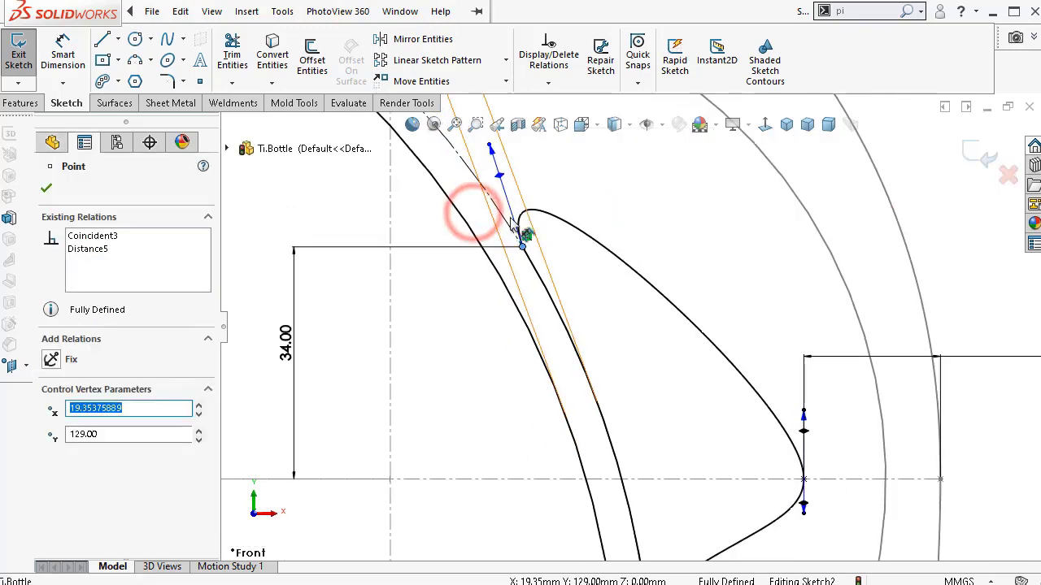
{"action": "left_click", "coordinate": [650, 230]}
{"action": "left_click", "coordinate": [567, 286]}
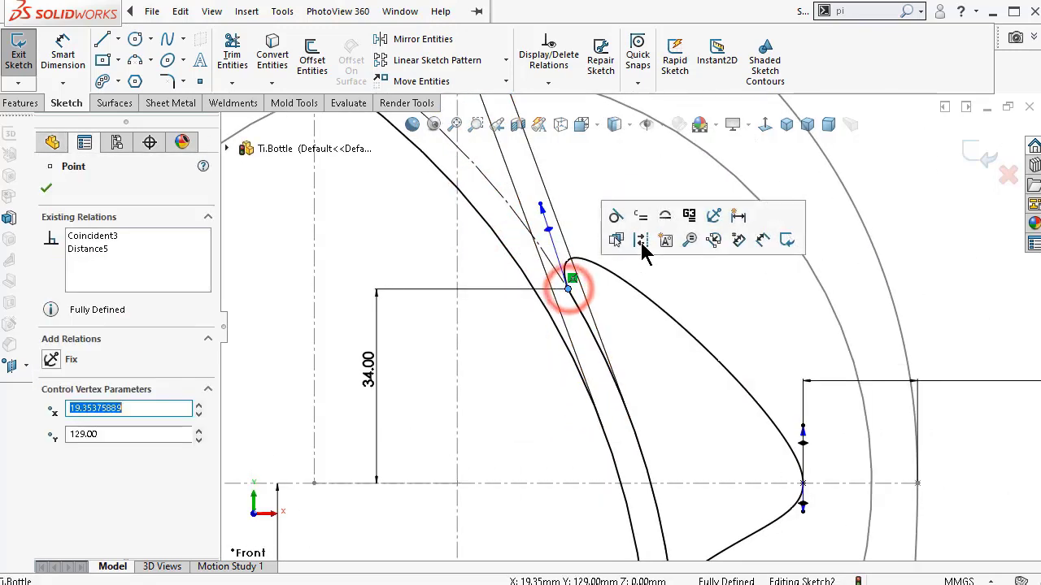
{"action": "left_click", "coordinate": [616, 215]}
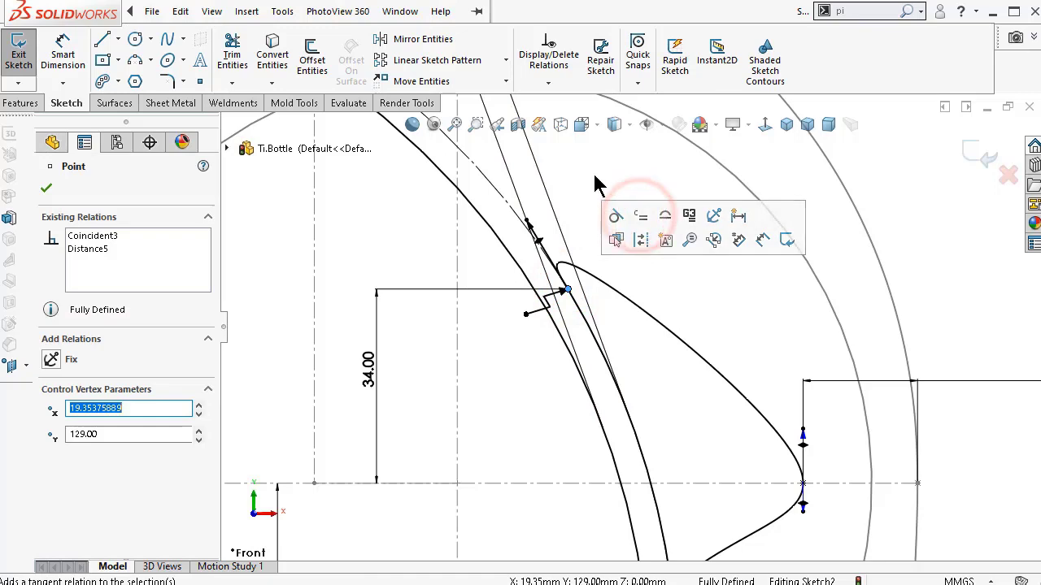
{"action": "left_click", "coordinate": [596, 174]}
{"action": "scroll", "coordinate": [697, 406], "scroll_direction": "down", "scroll_amount": 5}
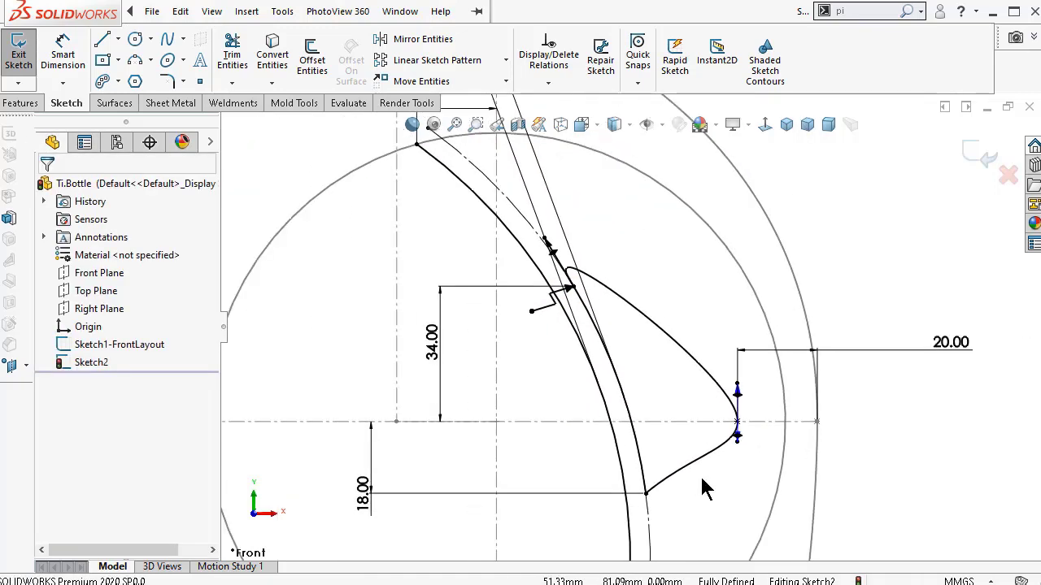
- Swing the spline's lower handle downward and make it tangent to the inner arc
{"action": "left_click", "coordinate": [668, 452]}
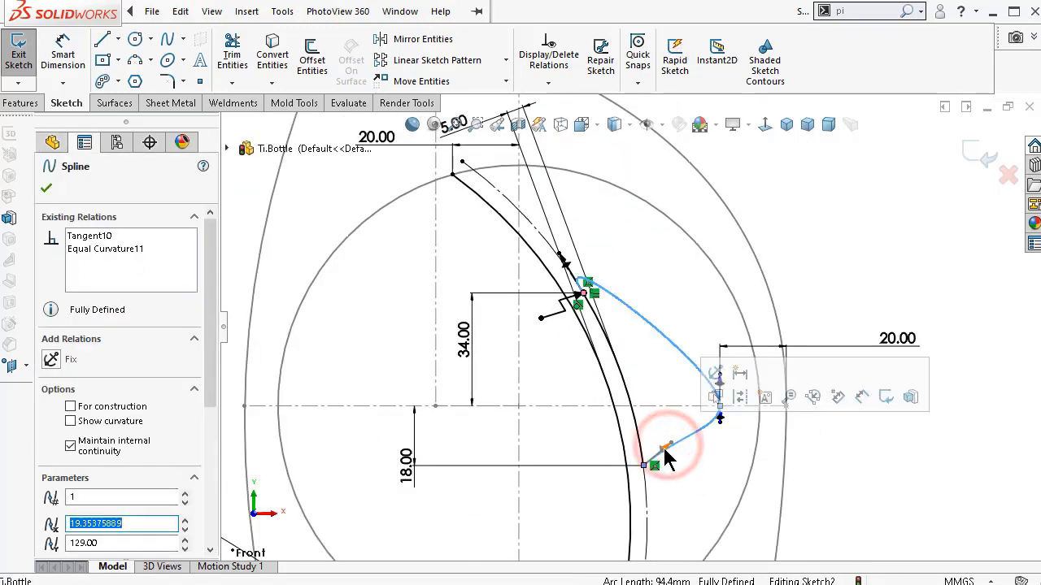
{"action": "scroll", "coordinate": [663, 462], "scroll_direction": "up", "scroll_amount": 4}
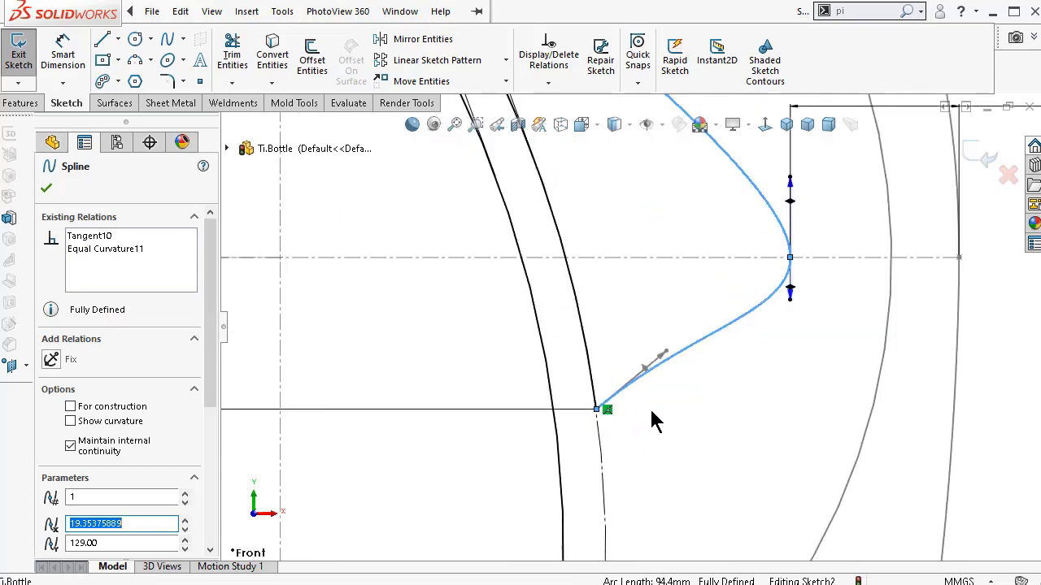
{"action": "left_click_drag", "start_coordinate": [652, 452], "coordinate": [632, 481]}
{"action": "left_click", "coordinate": [735, 448]}
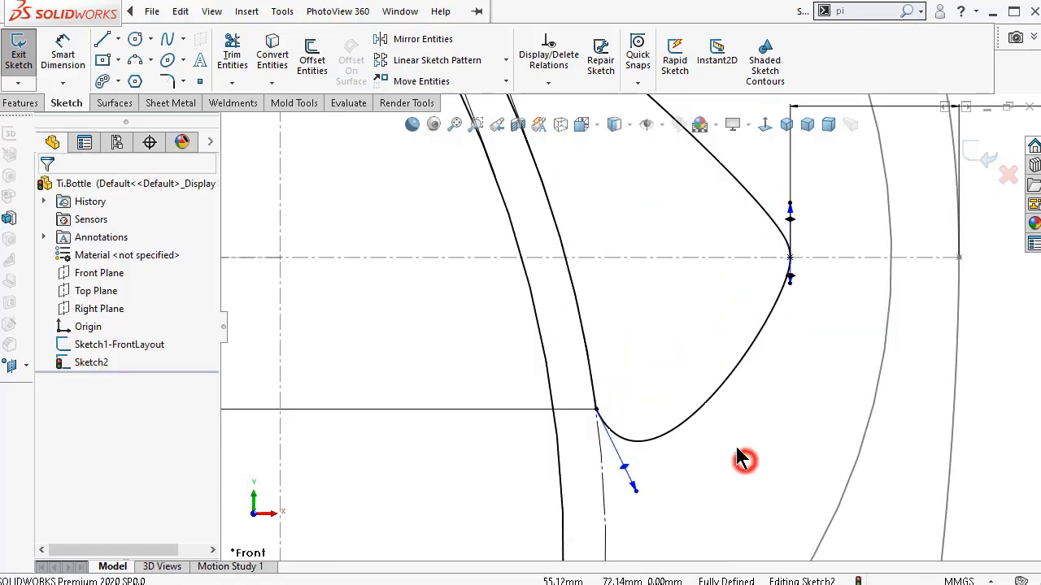
{"action": "left_click", "coordinate": [625, 470]}
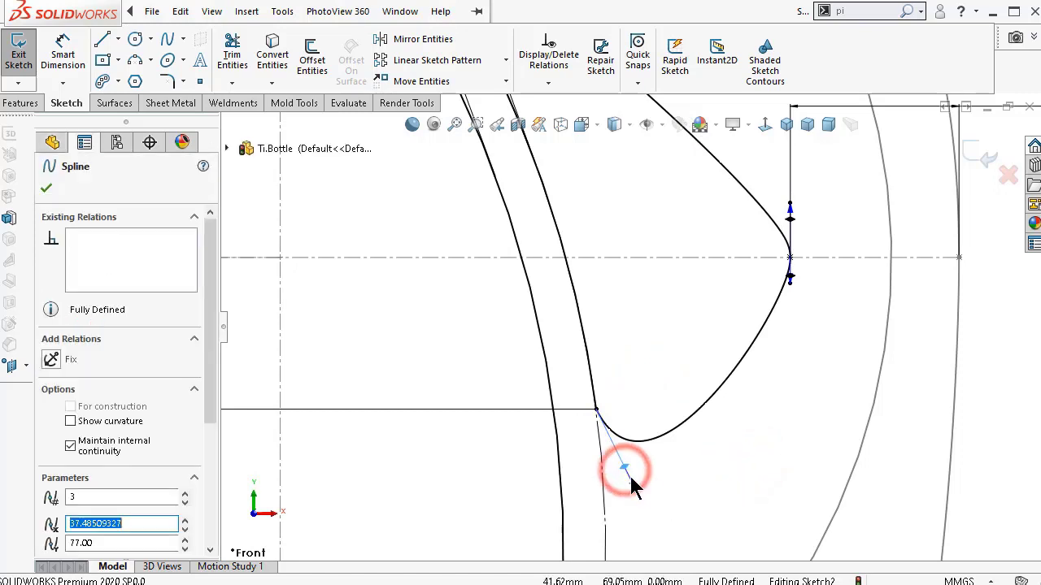
{"action": "left_click", "coordinate": [593, 376], "text": "ctrl"}
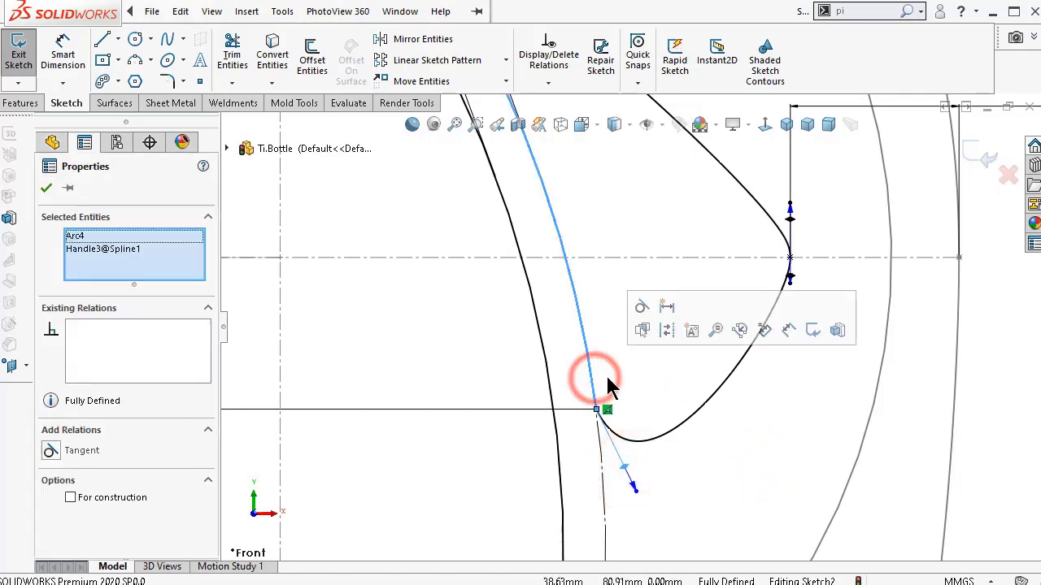
{"action": "left_click", "coordinate": [642, 312]}
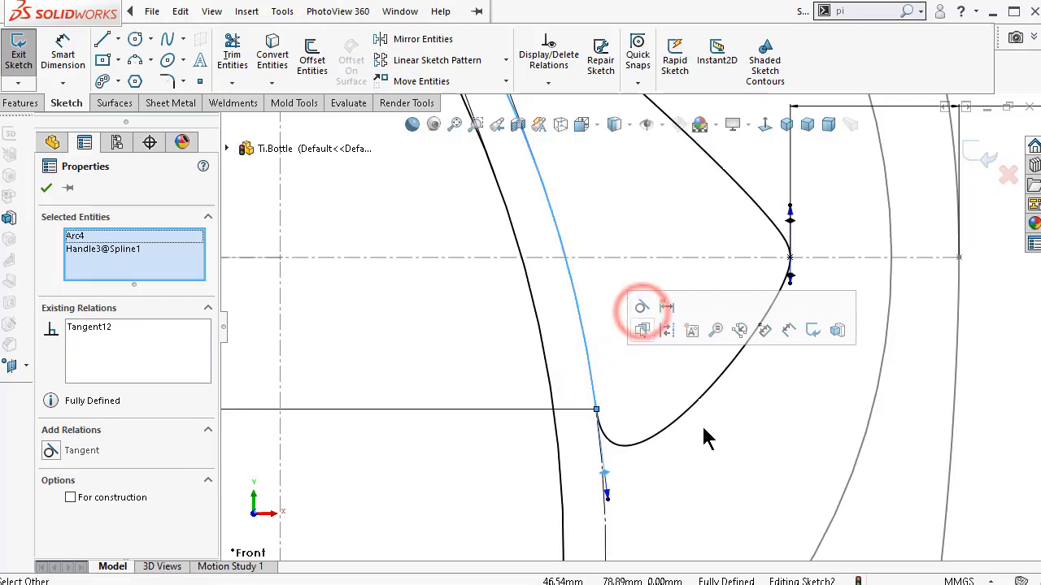
{"action": "left_click", "coordinate": [741, 447]}
{"action": "scroll", "coordinate": [774, 376], "scroll_direction": "up", "scroll_amount": 3}
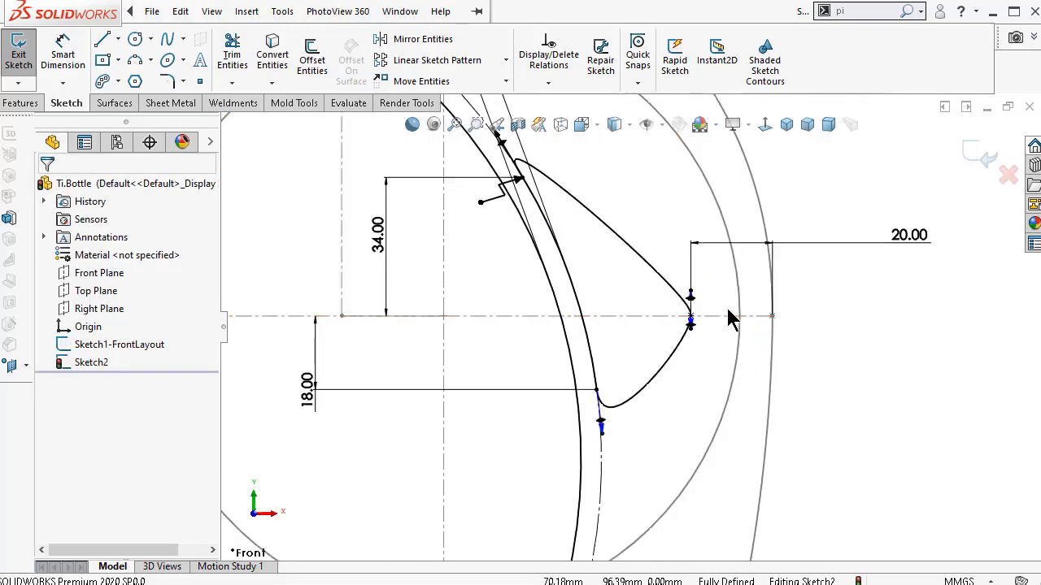
- Set the spline tip's tangent handle length to 230 mm
{"action": "scroll", "coordinate": [728, 311], "scroll_direction": "down", "scroll_amount": 2}
{"action": "right_click_drag", "start_coordinate": [894, 392], "coordinate": [885, 305]}
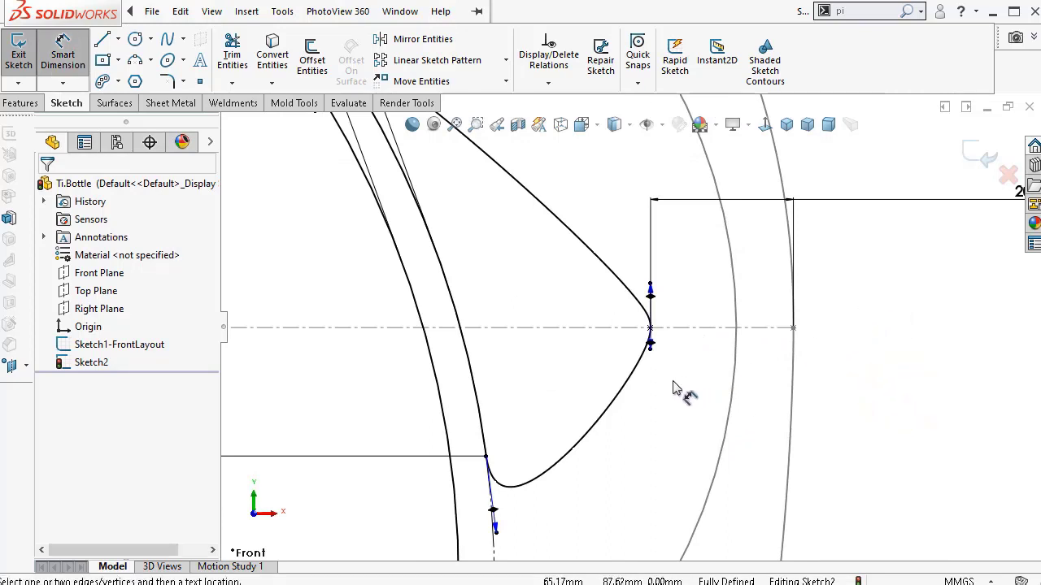
{"action": "left_click", "coordinate": [651, 345]}
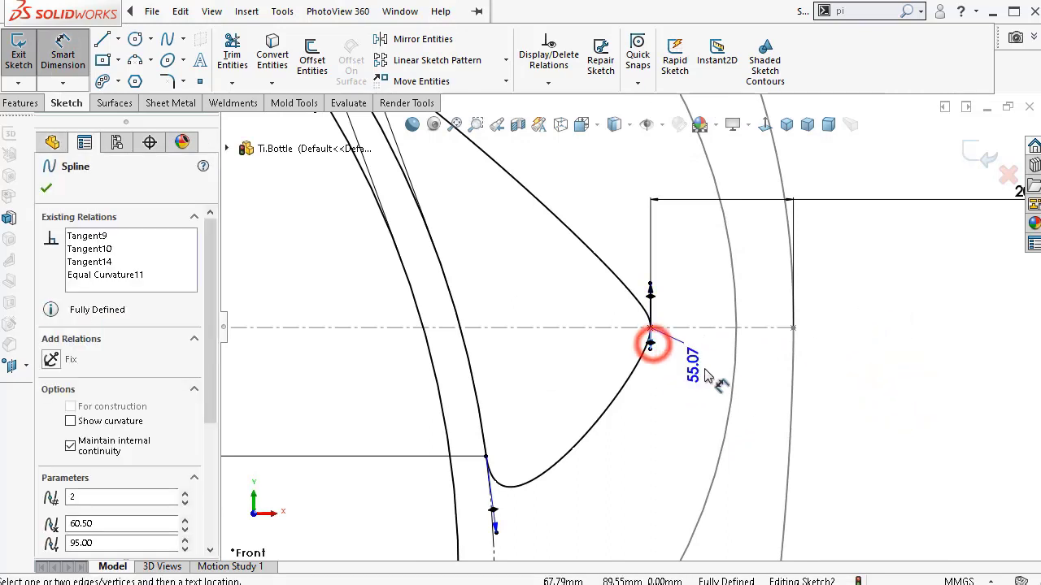
{"action": "scroll", "coordinate": [768, 410], "scroll_direction": "up", "scroll_amount": 3}
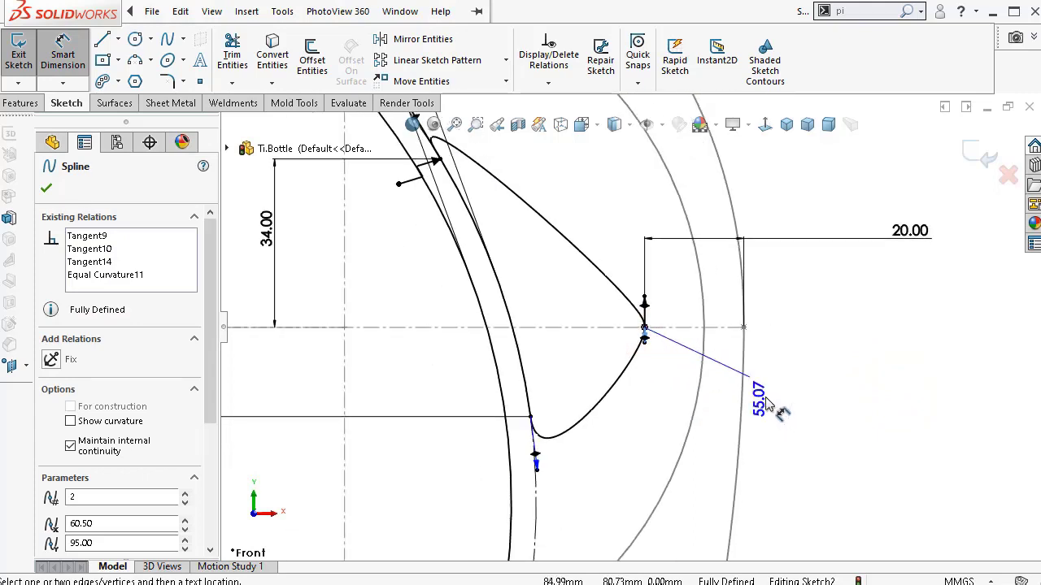
{"action": "left_click", "coordinate": [768, 404]}
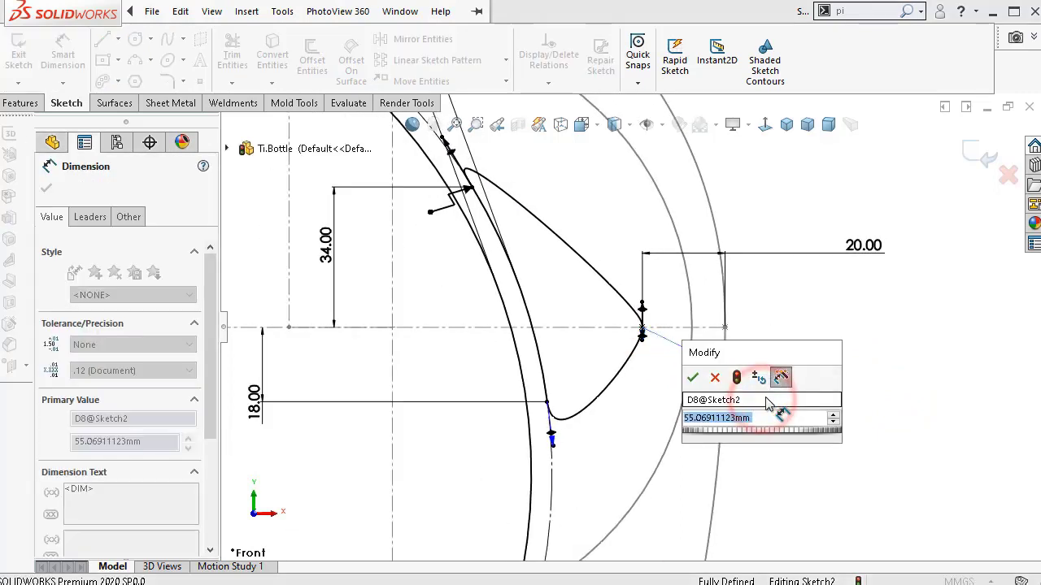
{"action": "type", "text": "2"}
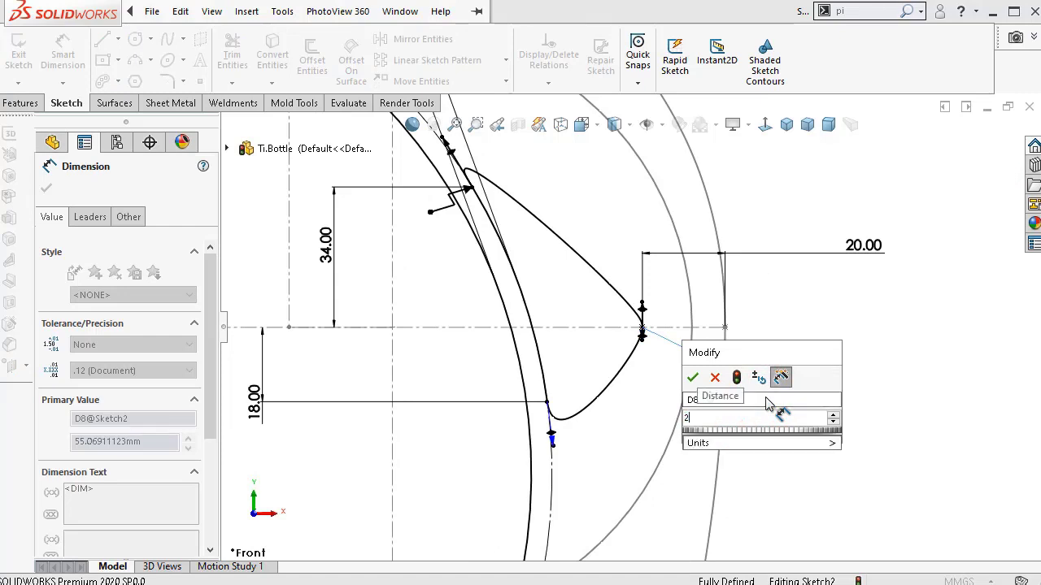
{"action": "type", "text": "30"}
{"action": "key", "text": "Return"}
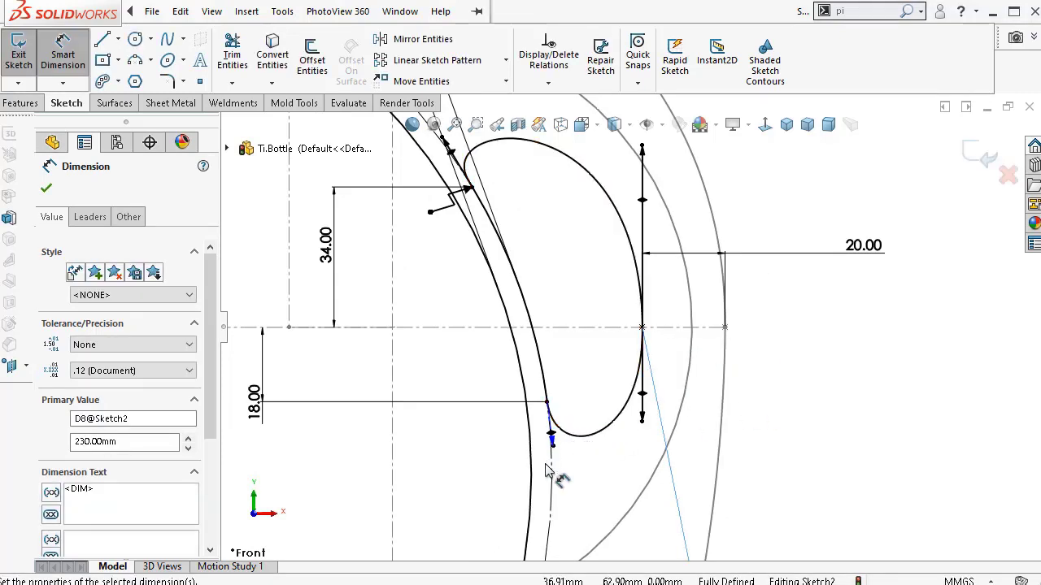
- Set the lower tangent handle length to 40 mm
{"action": "scroll", "coordinate": [548, 468], "scroll_direction": "down", "scroll_amount": 2}
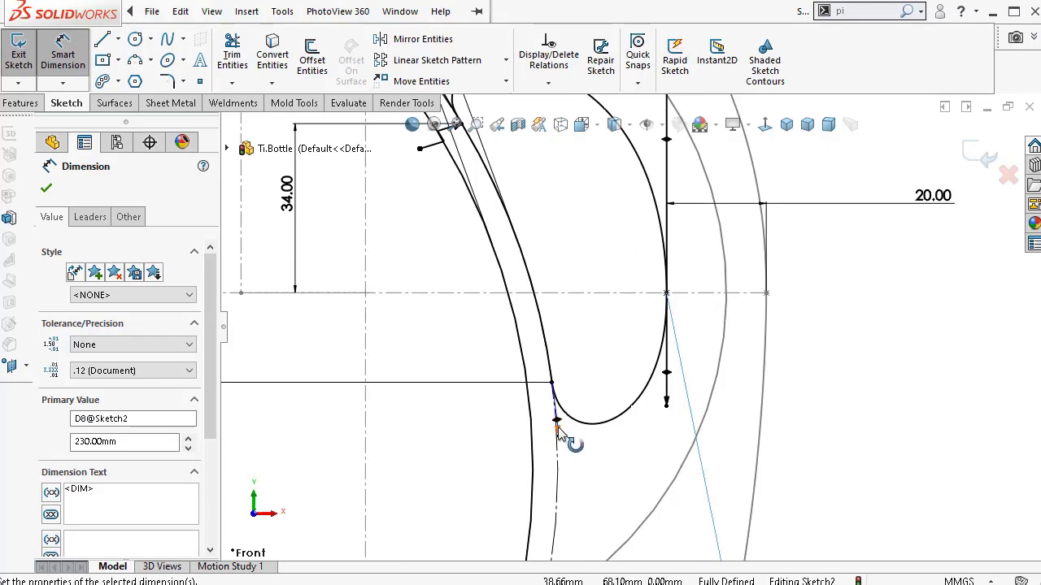
{"action": "left_click", "coordinate": [558, 425]}
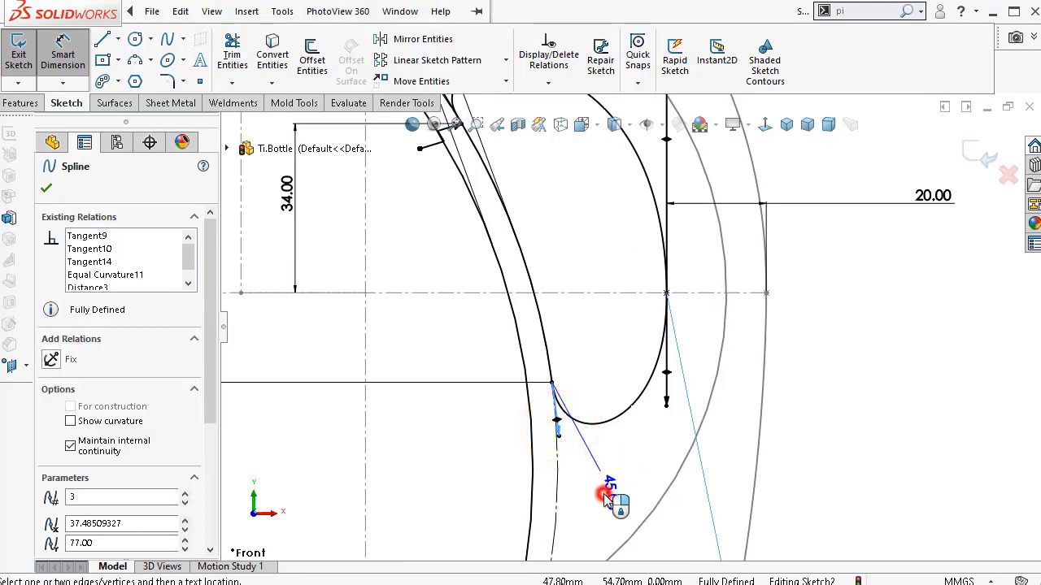
{"action": "left_click_drag", "start_coordinate": [599, 487], "coordinate": [609, 496]}
{"action": "left_click", "coordinate": [609, 496]}
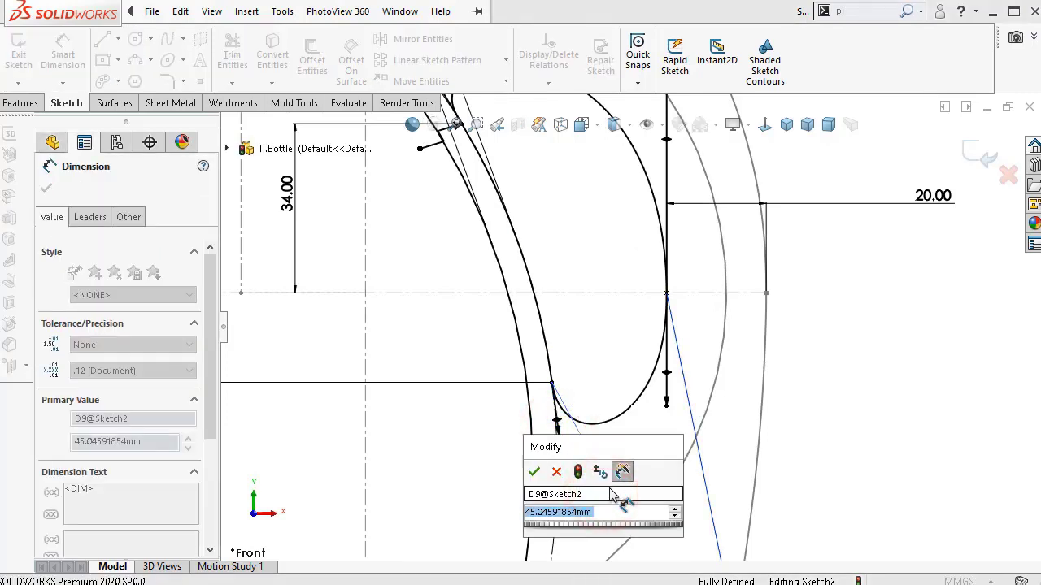
{"action": "type", "text": "40"}
{"action": "key", "text": "Return"}
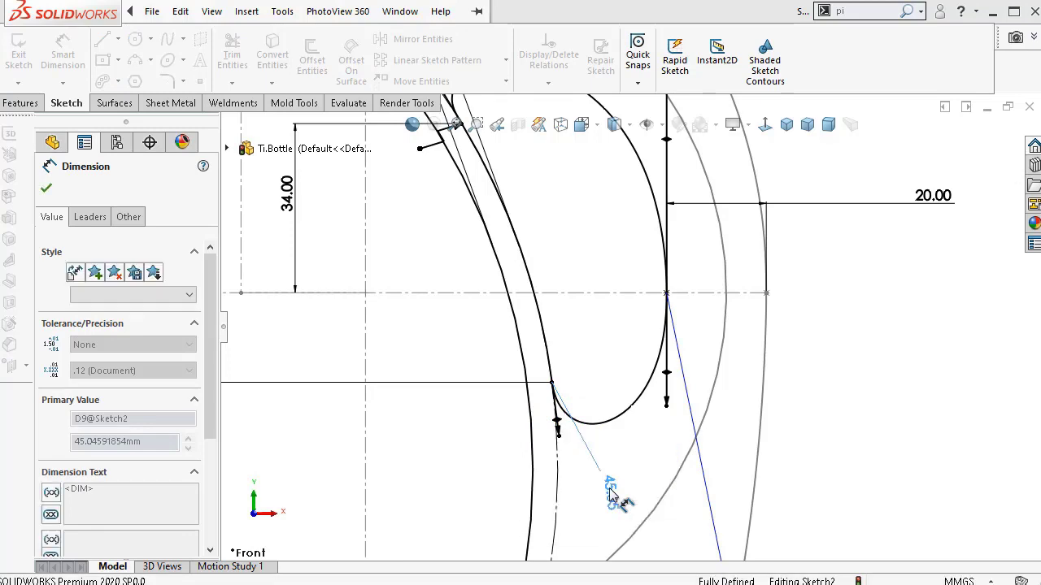
- Set the upper tangent handle length to 70 mm
{"action": "left_click", "coordinate": [631, 469]}
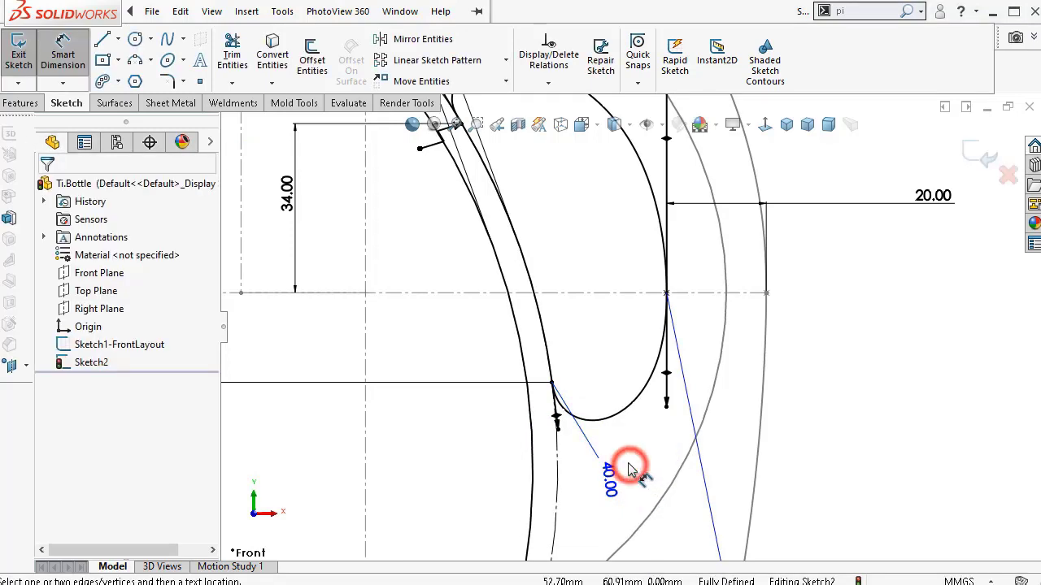
{"action": "scroll", "coordinate": [567, 197], "scroll_direction": "up", "scroll_amount": 3}
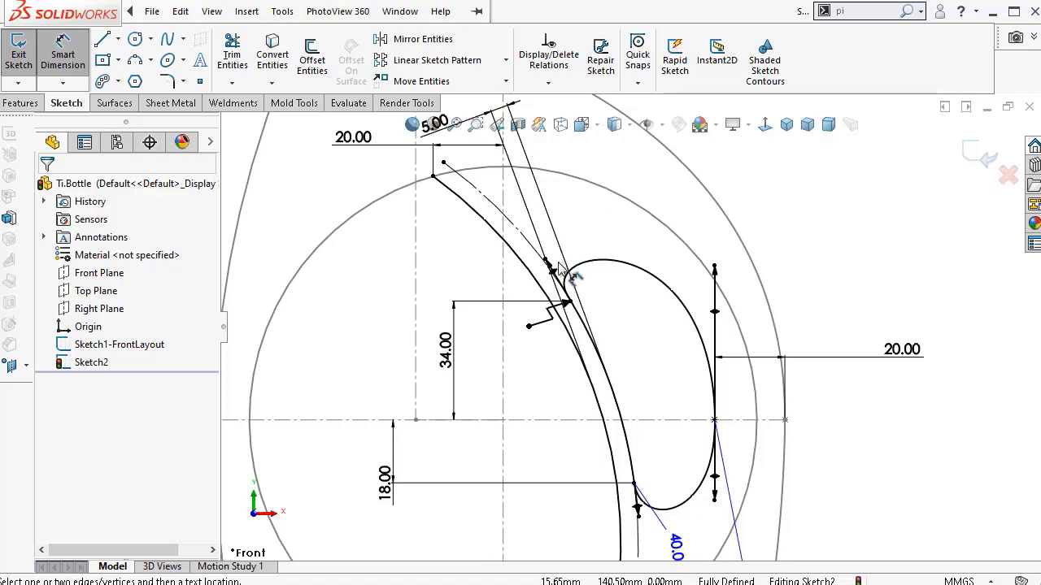
{"action": "scroll", "coordinate": [556, 273], "scroll_direction": "down", "scroll_amount": 4}
{"action": "left_click_drag", "start_coordinate": [545, 278], "coordinate": [630, 188]}
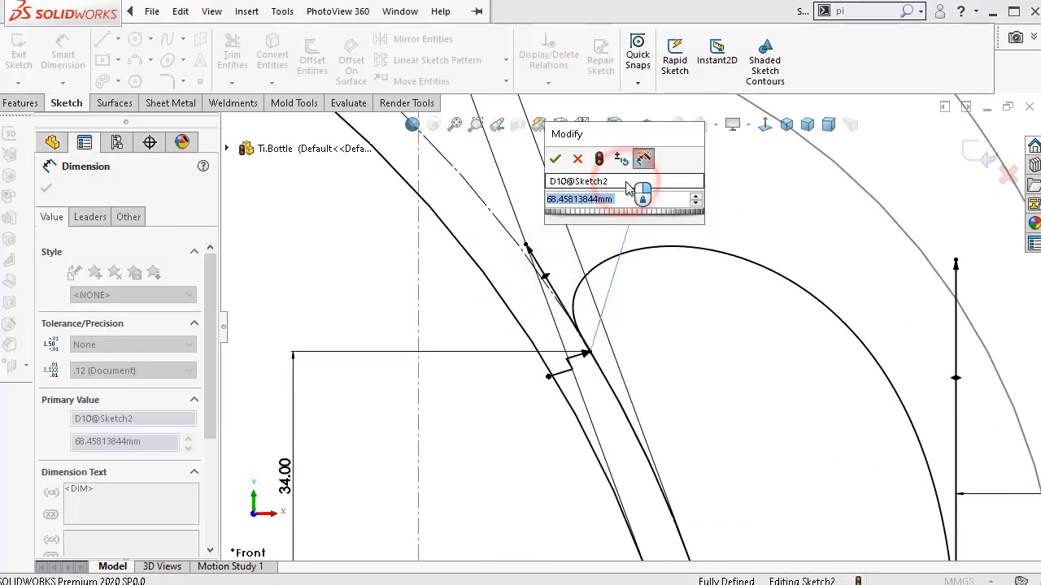
{"action": "type", "text": "70"}
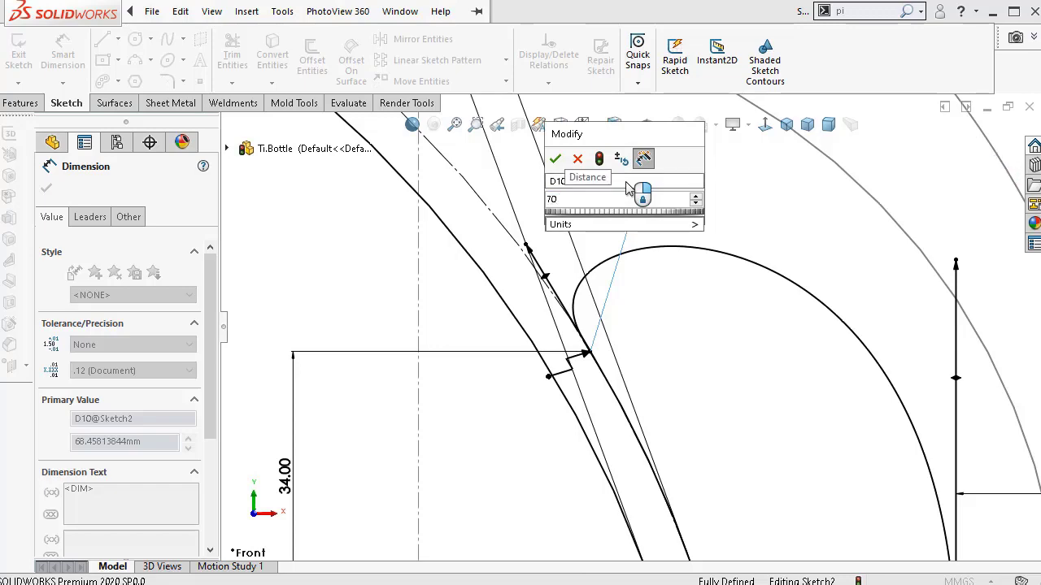
{"action": "key", "text": "Return"}
{"action": "left_click", "coordinate": [715, 188]}
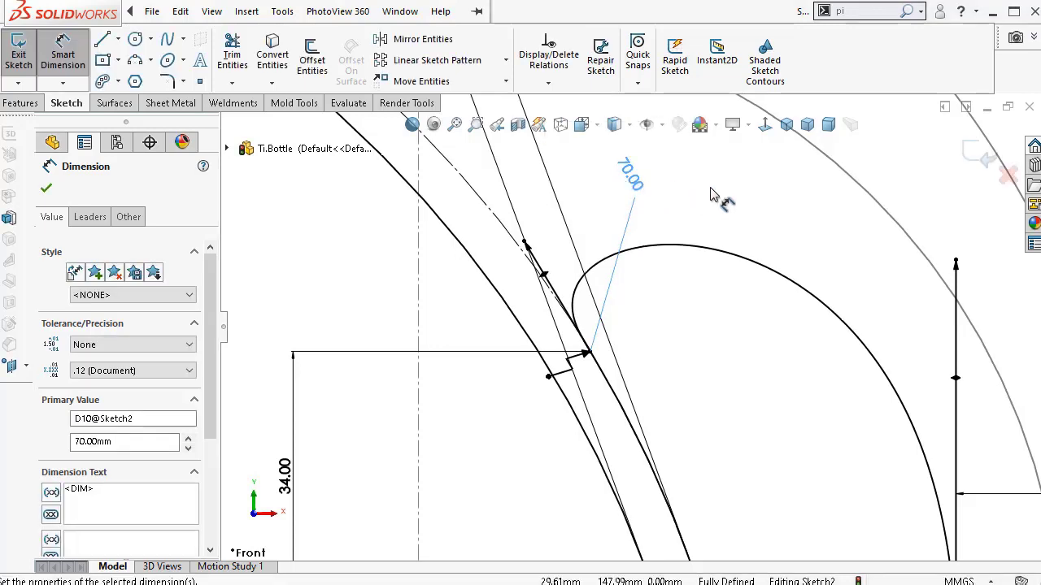
{"action": "scroll", "coordinate": [782, 297], "scroll_direction": "up", "scroll_amount": 5}
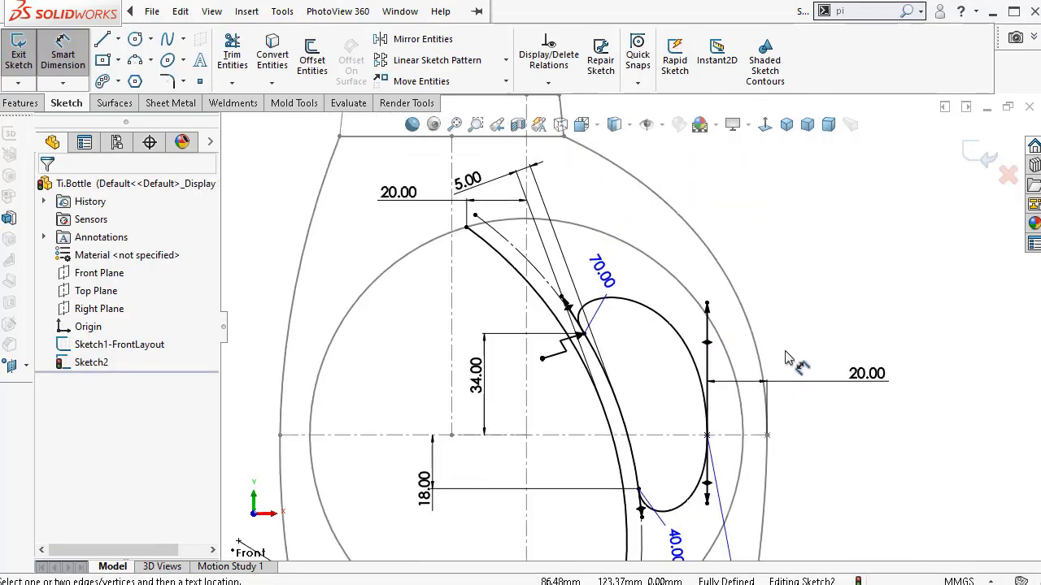
- Reposition the 40.00 and 70.00 handle dimensions, then hide all sketch dimensions
{"action": "left_click", "coordinate": [658, 482]}
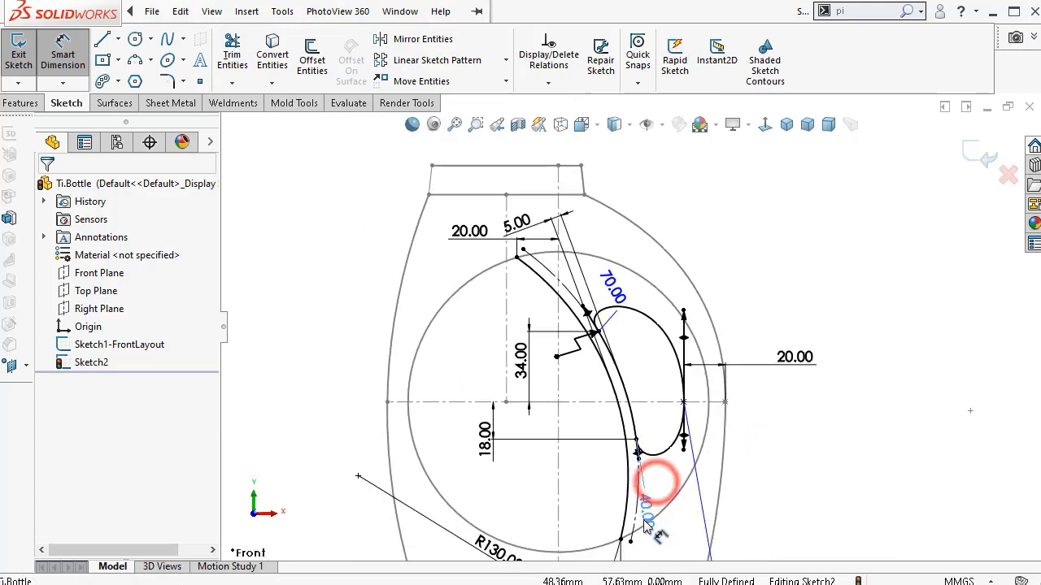
{"action": "left_click_drag", "start_coordinate": [611, 285], "coordinate": [603, 226]}
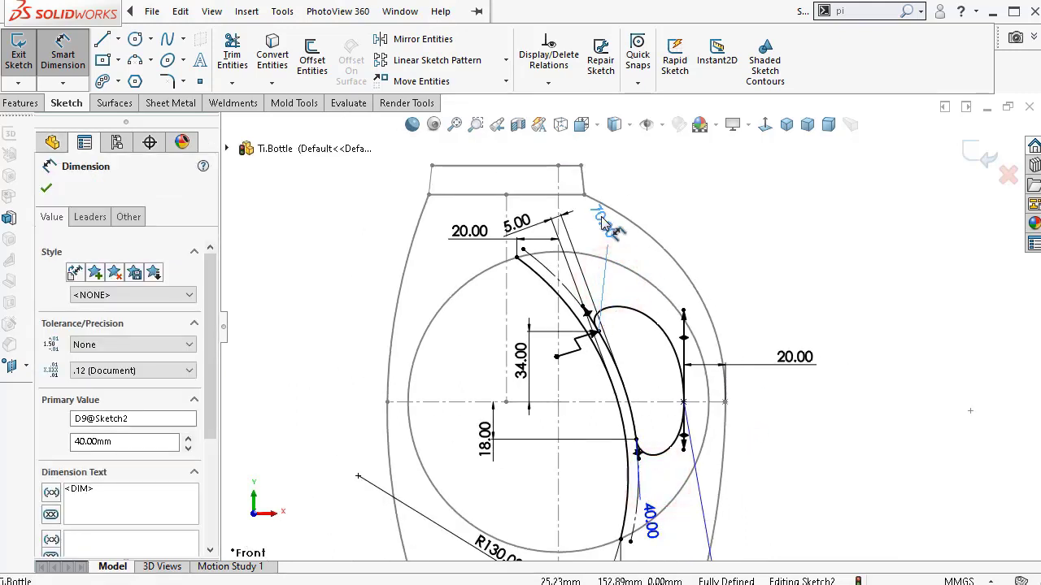
{"action": "left_click", "coordinate": [662, 124]}
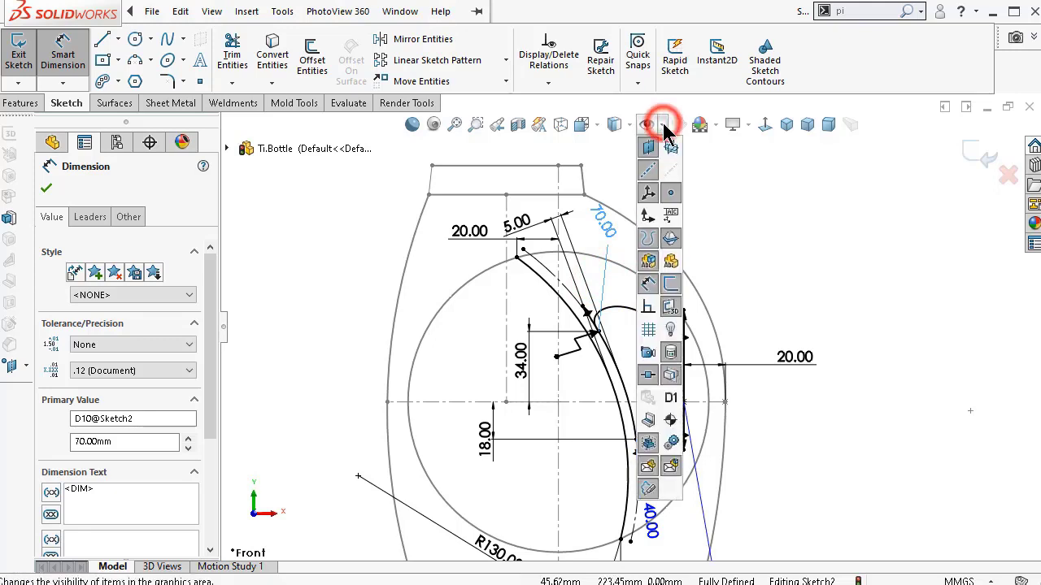
{"action": "left_click", "coordinate": [649, 283]}
{"action": "left_click", "coordinate": [796, 254]}
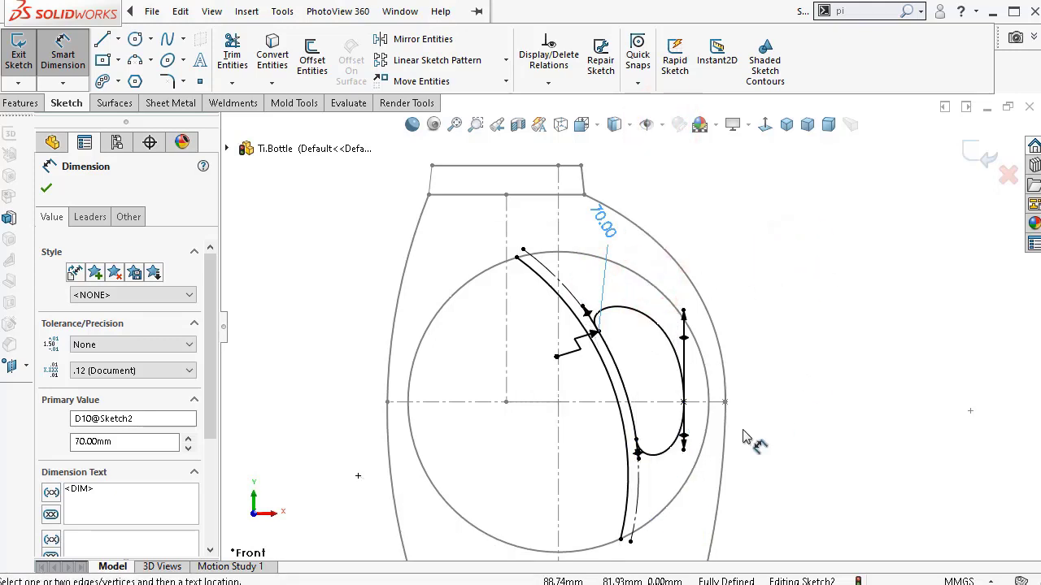
{"action": "scroll", "coordinate": [746, 436], "scroll_direction": "up", "scroll_amount": 2}
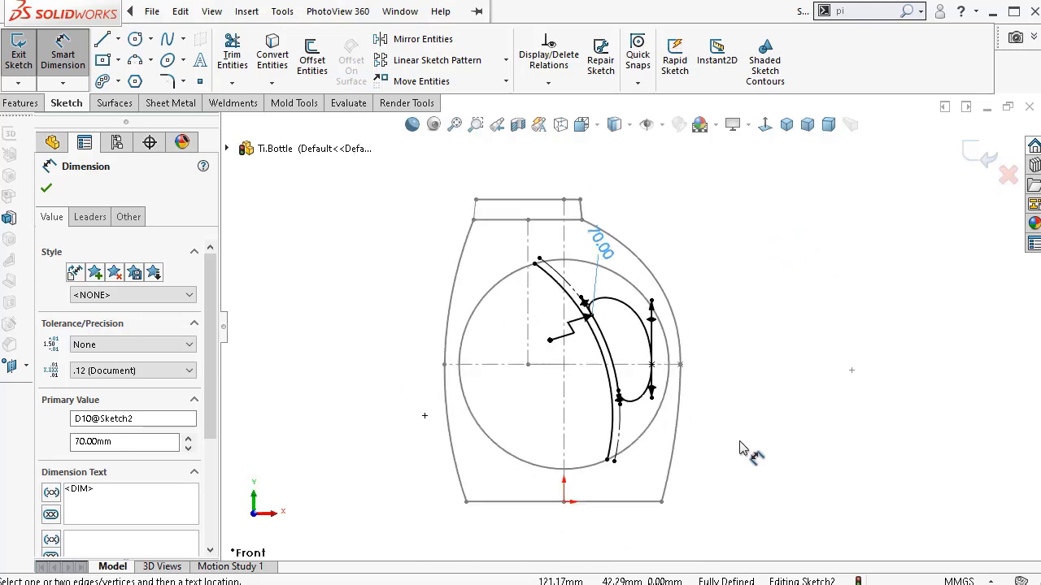
- Exit the sketch and rename Sketch2 to Sketch2-HandleLayout
{"action": "left_click", "coordinate": [973, 156]}
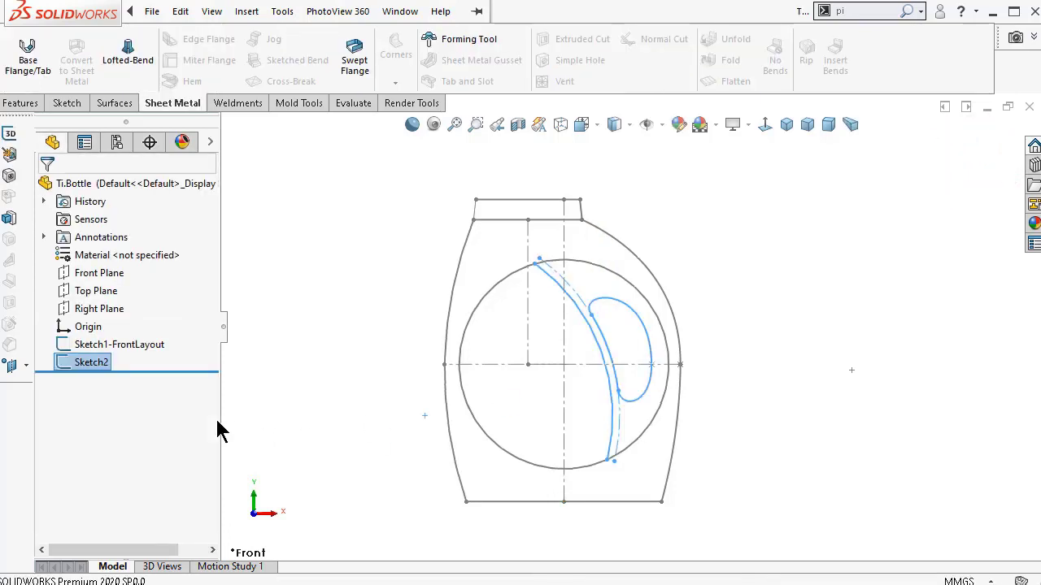
{"action": "left_click", "coordinate": [155, 358]}
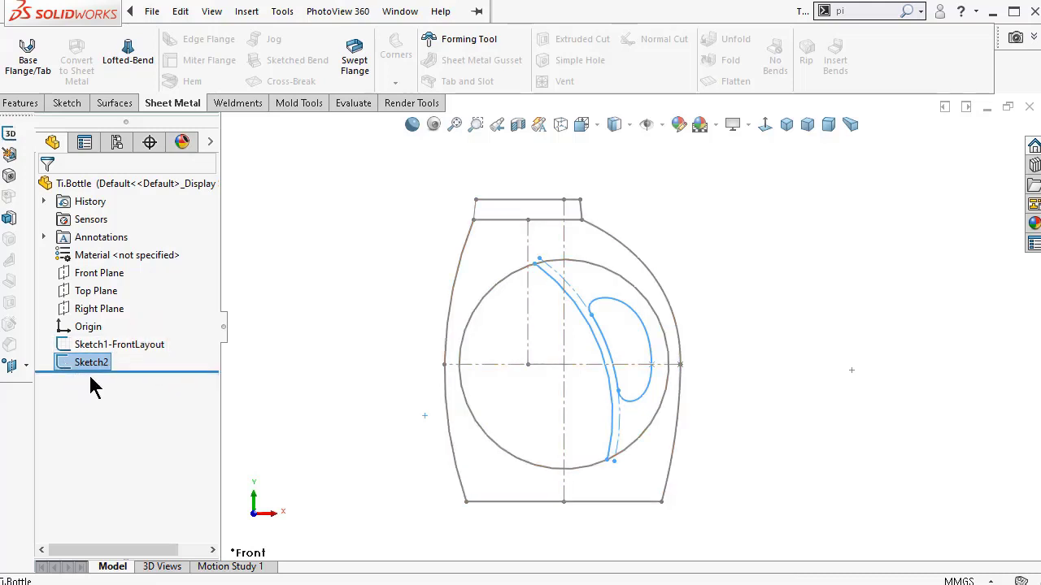
{"action": "left_click", "coordinate": [116, 361]}
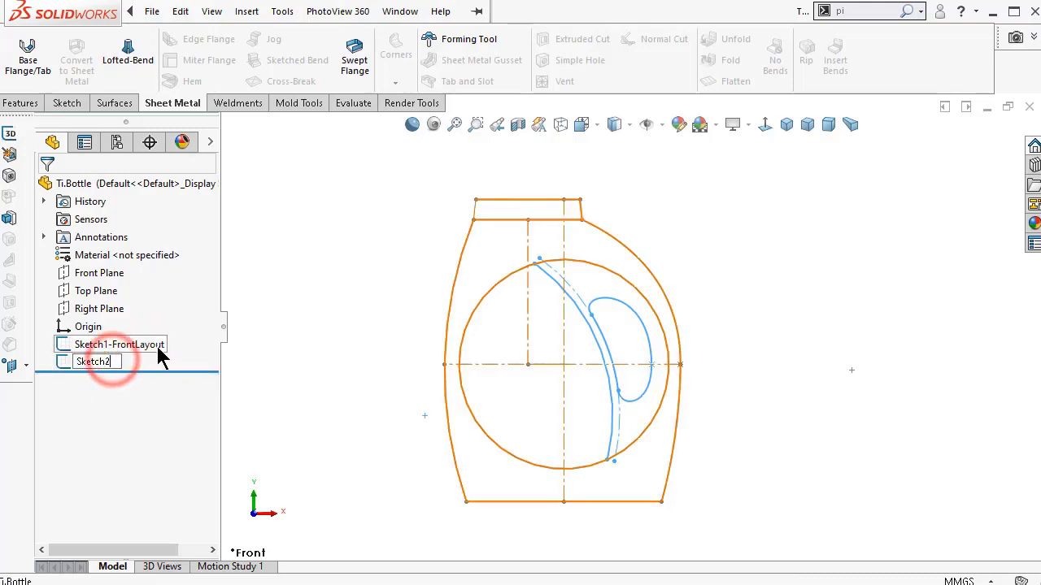
{"action": "type", "text": "-"}
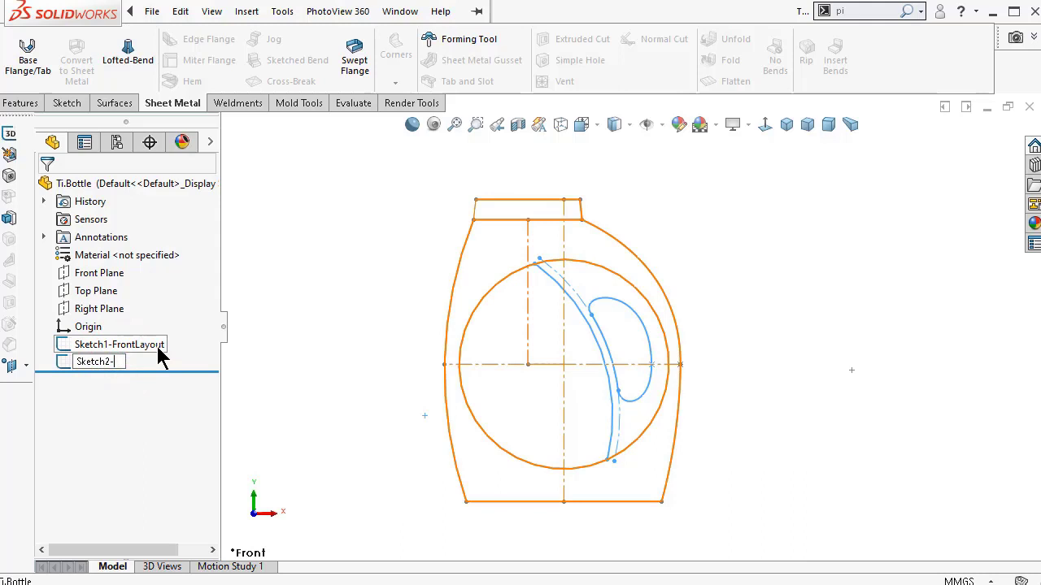
{"action": "type", "text": "HandleLayout"}
{"action": "key", "text": "Return"}
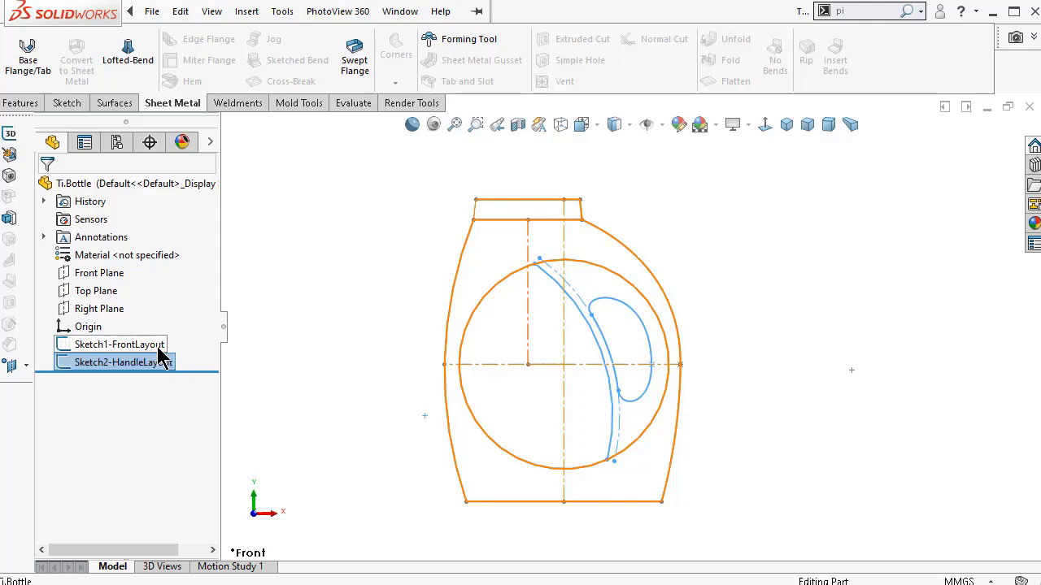
{"action": "left_click", "coordinate": [295, 338]}
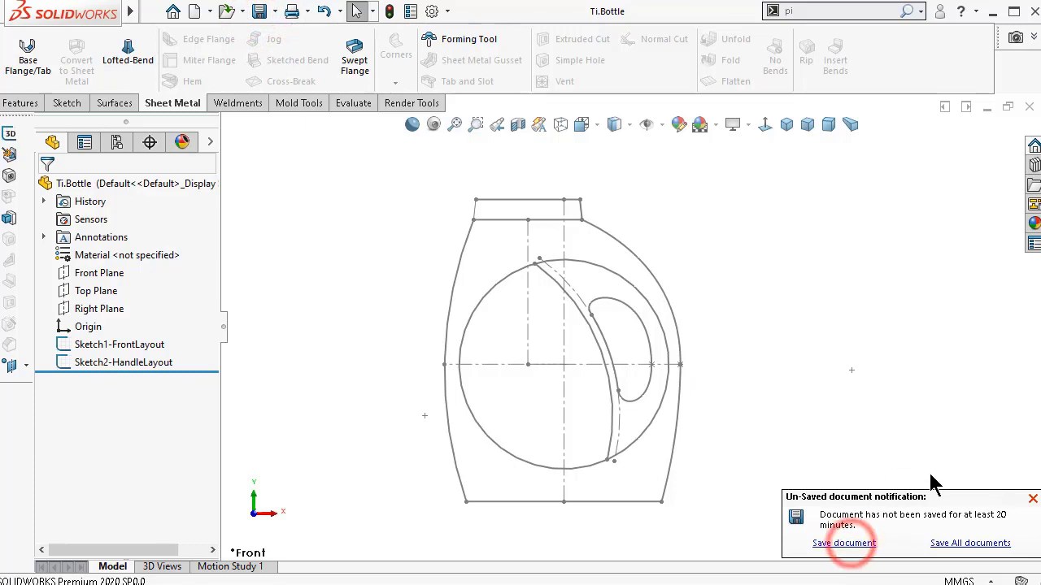
- Close the unsaved-document notification and switch to an isometric view
{"action": "left_click", "coordinate": [1033, 499]}
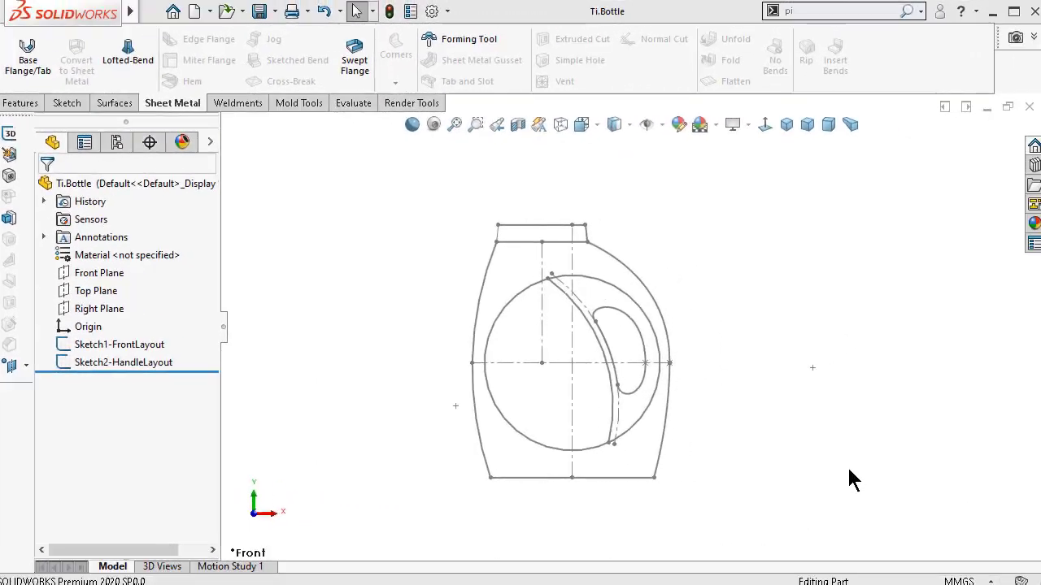
{"action": "left_click", "coordinate": [788, 126]}
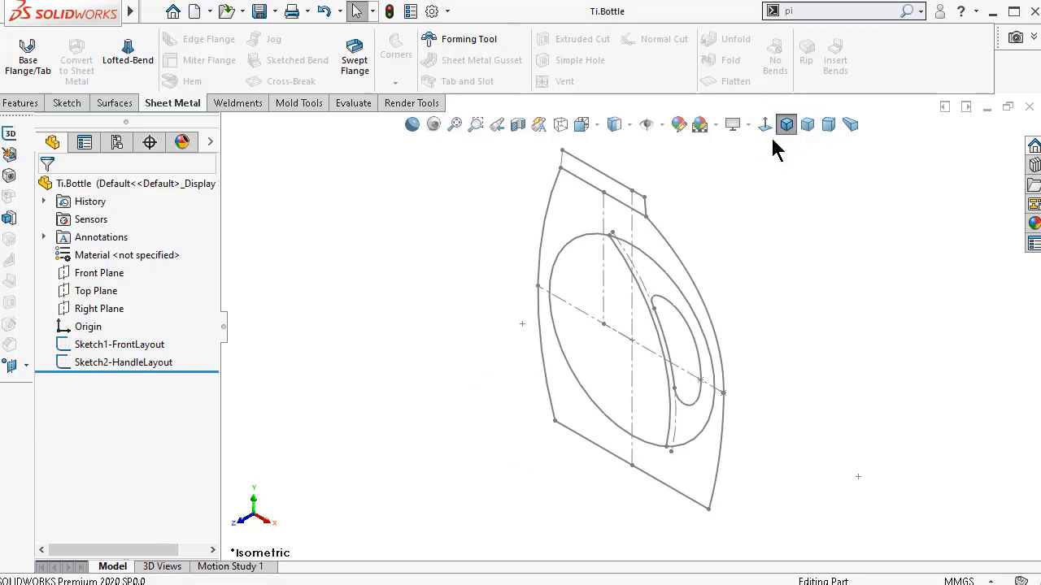
- Start a sketch on the Top Plane and draw a construction centerline from the origin on the front layout's bottom edge
{"action": "left_click", "coordinate": [95, 294]}
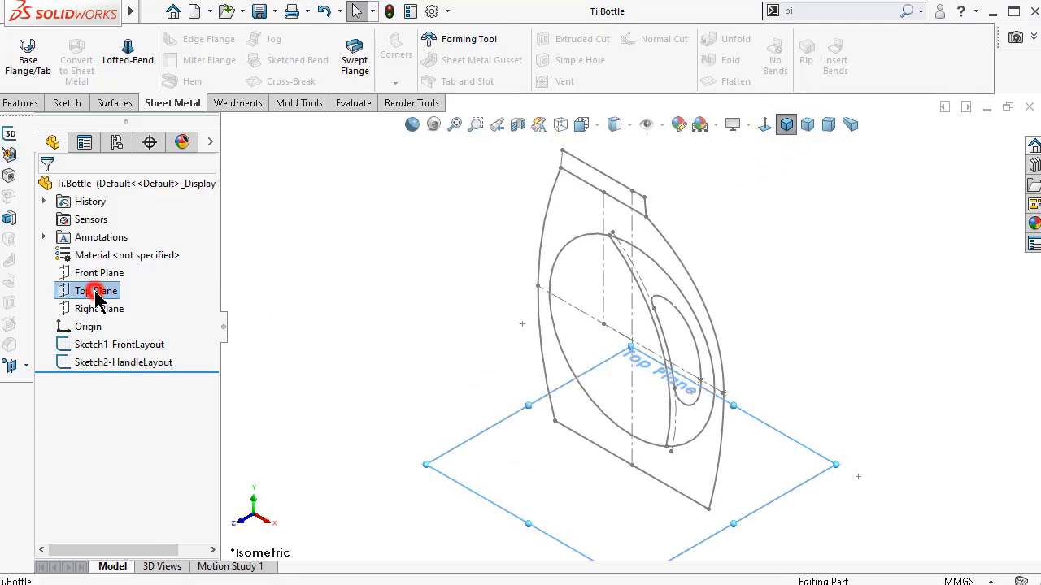
{"action": "left_click", "coordinate": [108, 273]}
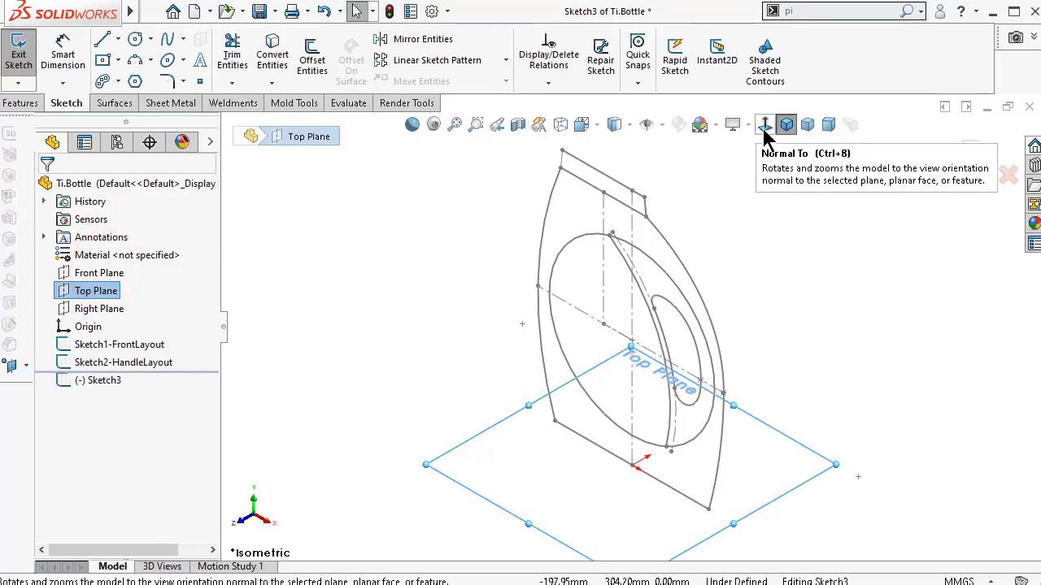
{"action": "left_click", "coordinate": [118, 40]}
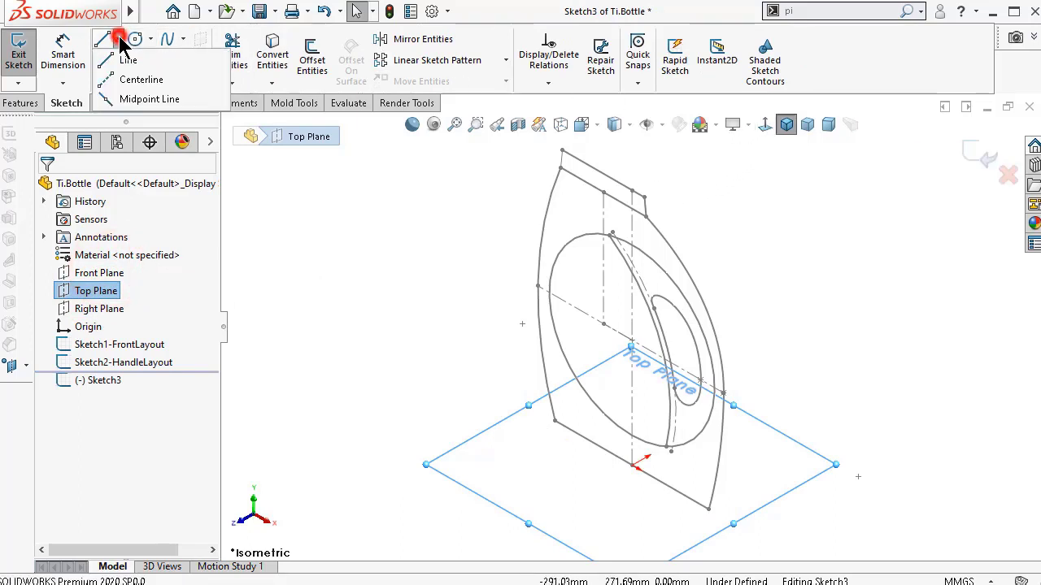
{"action": "left_click", "coordinate": [135, 77]}
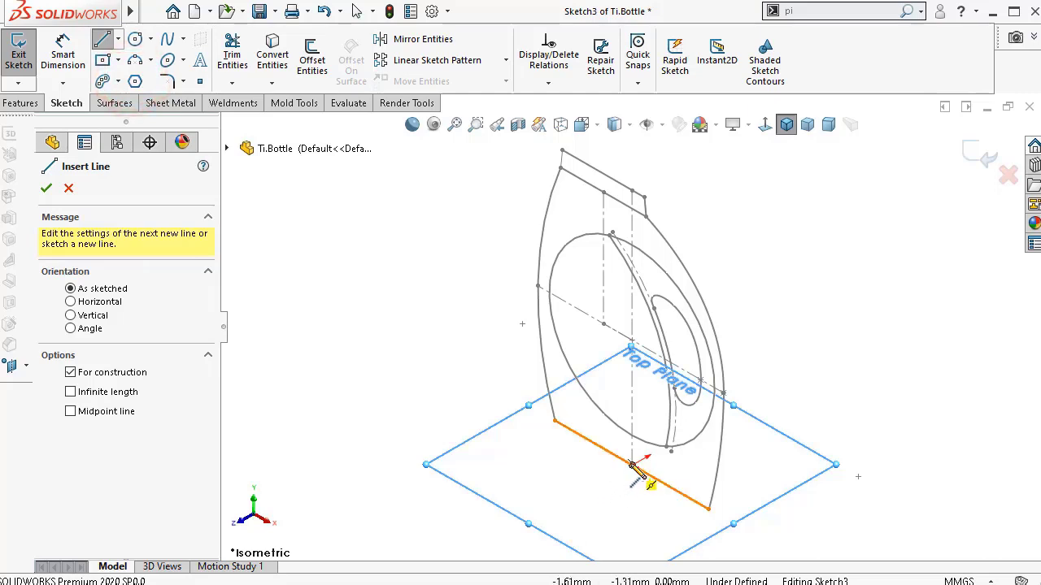
{"action": "scroll", "coordinate": [638, 498], "scroll_direction": "down", "scroll_amount": 3}
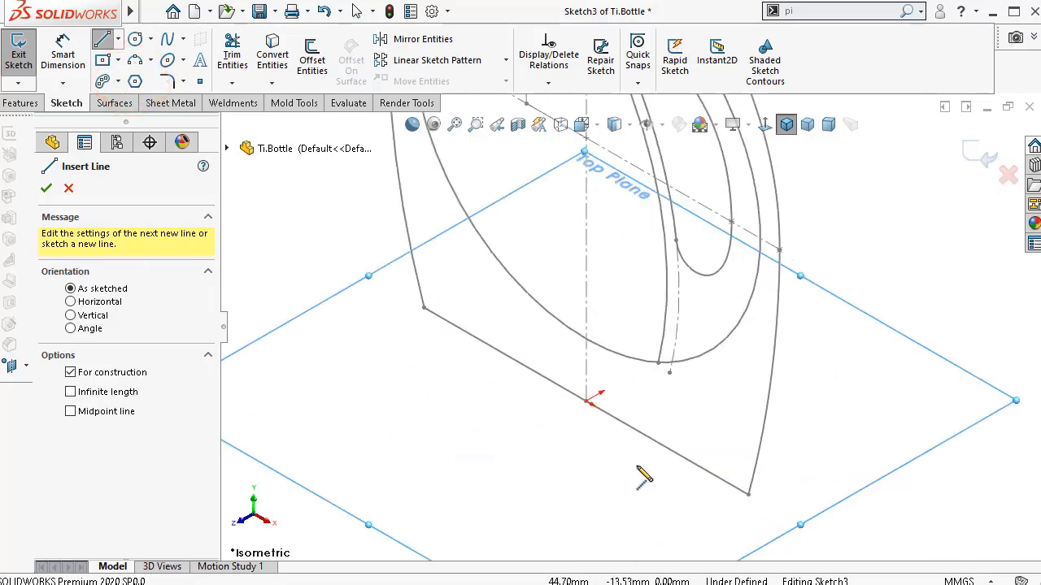
{"action": "left_click", "coordinate": [585, 401]}
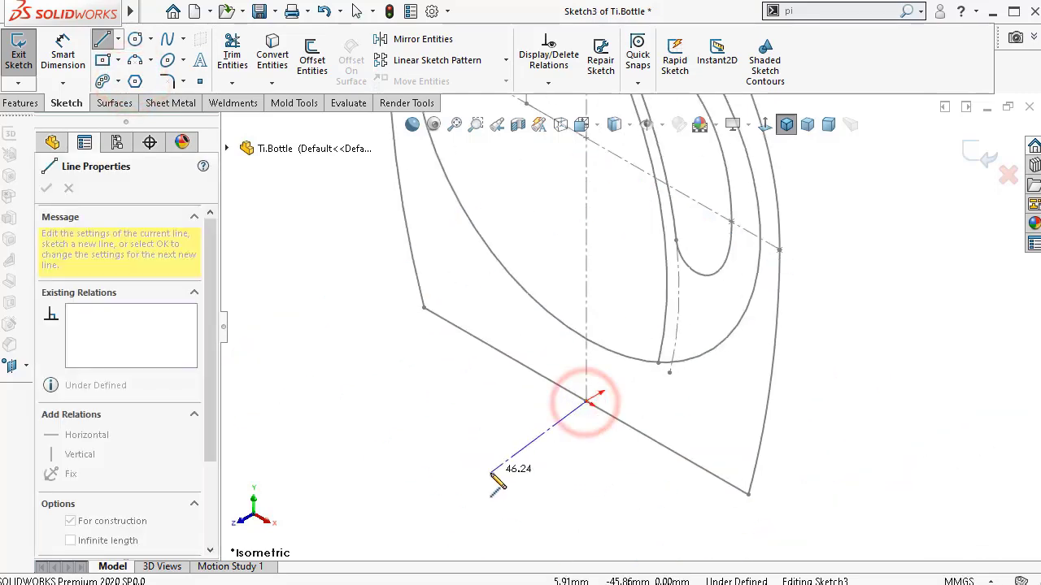
{"action": "left_click", "coordinate": [491, 478]}
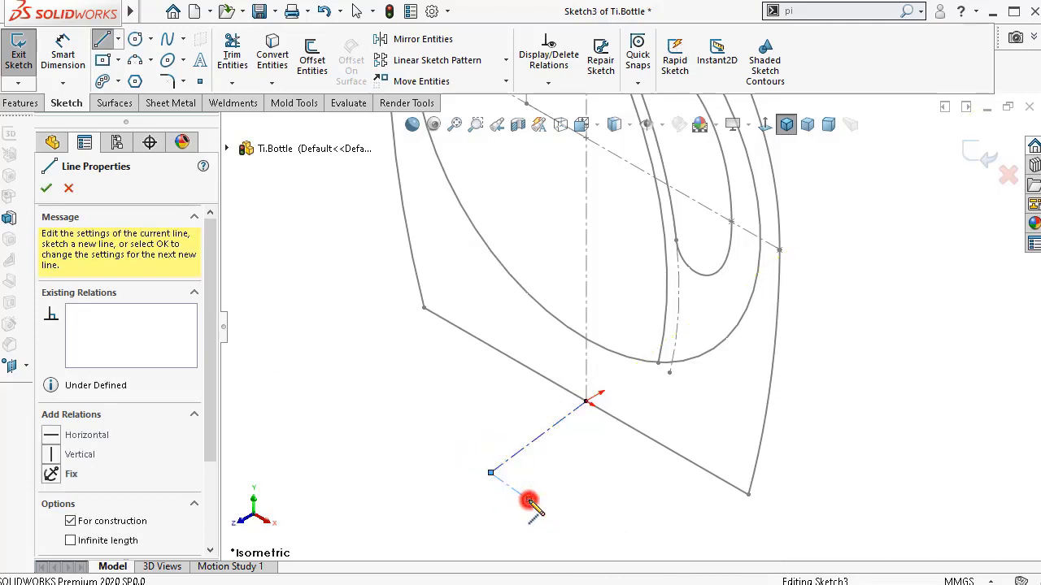
{"action": "right_click_drag", "start_coordinate": [525, 499], "coordinate": [539, 504]}
{"action": "right_click_drag", "start_coordinate": [599, 521], "coordinate": [584, 470]}
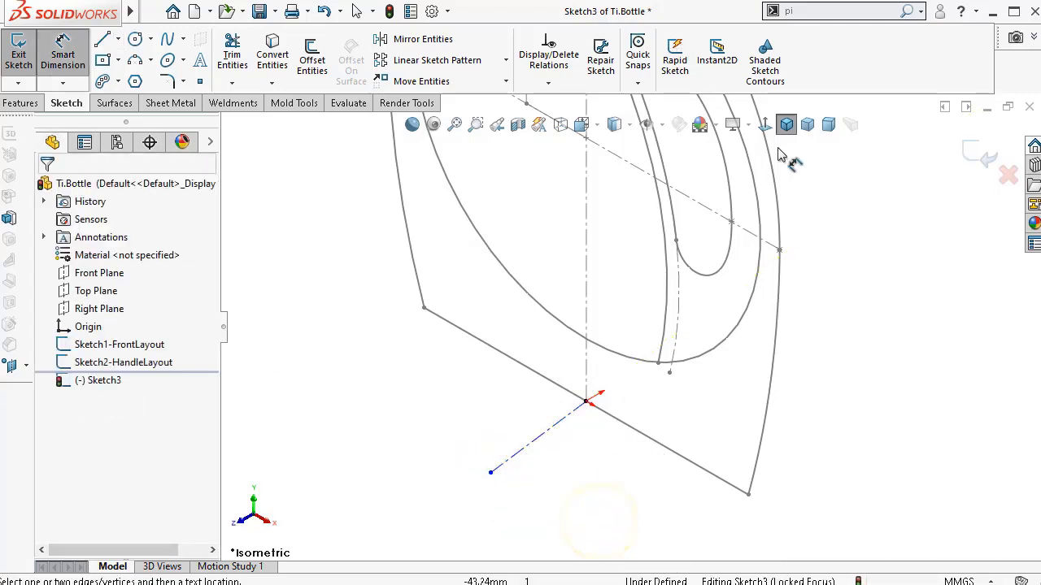
- Make the construction centerline vertical, viewed normal to the Top Plane
{"action": "left_click", "coordinate": [764, 124]}
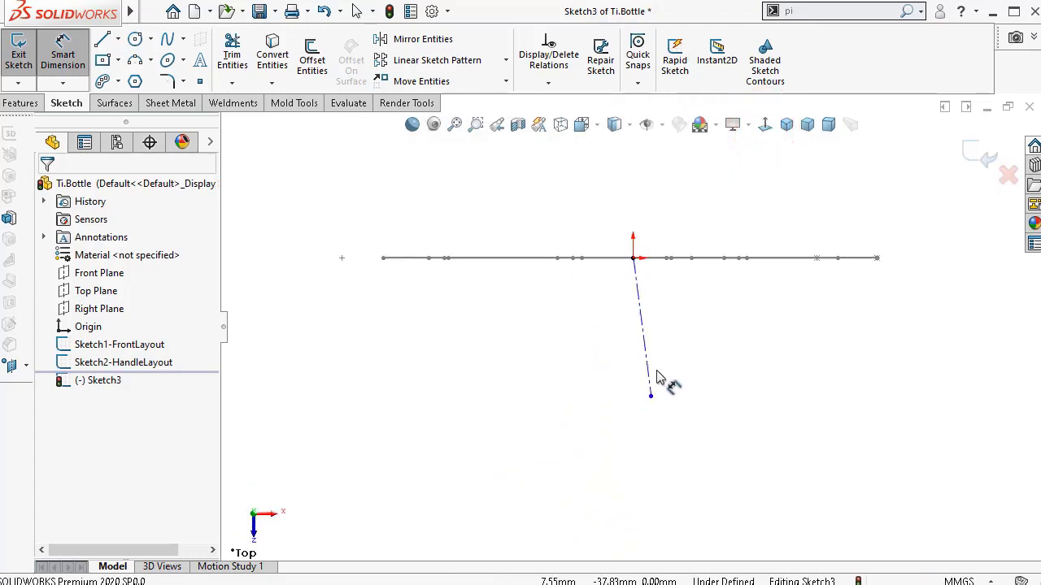
{"action": "key", "text": "Escape"}
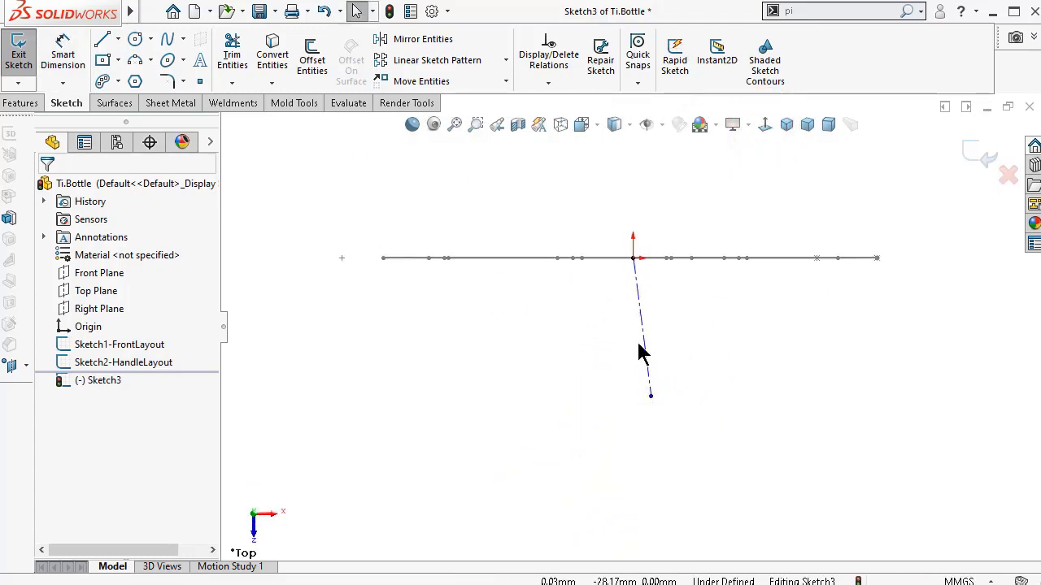
{"action": "left_click", "coordinate": [645, 347]}
{"action": "left_click", "coordinate": [721, 269]}
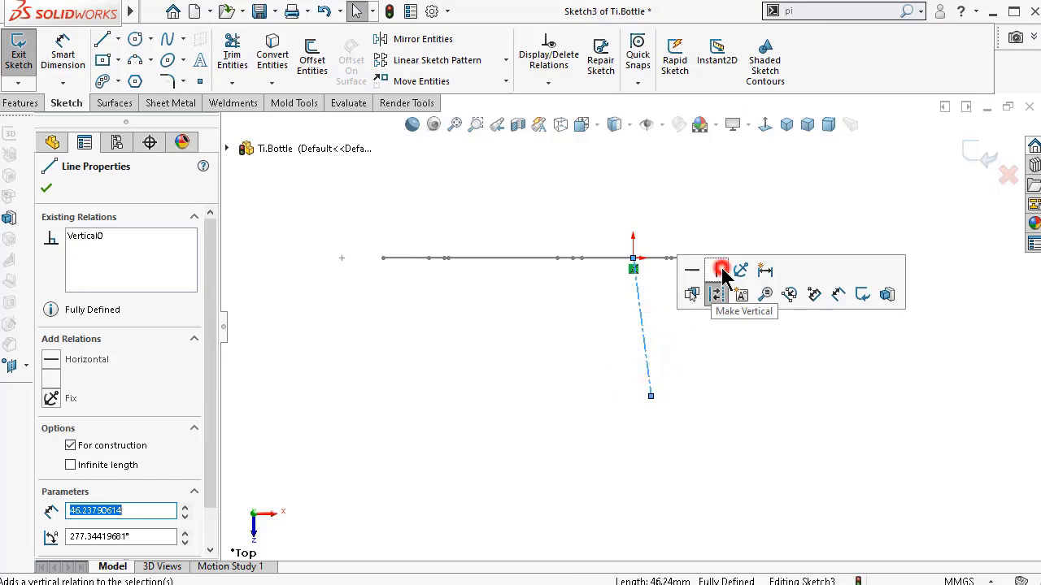
{"action": "left_click", "coordinate": [719, 401]}
- Dimension the centerline's length to 42.50 mm and return to the isometric view
{"action": "right_click_drag", "start_coordinate": [767, 490], "coordinate": [653, 332]}
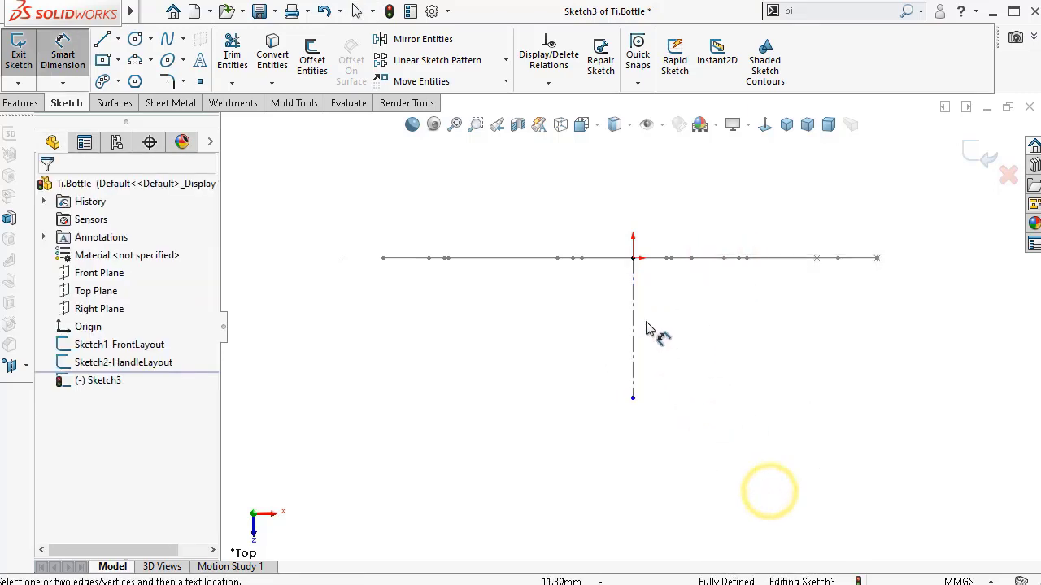
{"action": "left_click", "coordinate": [638, 324]}
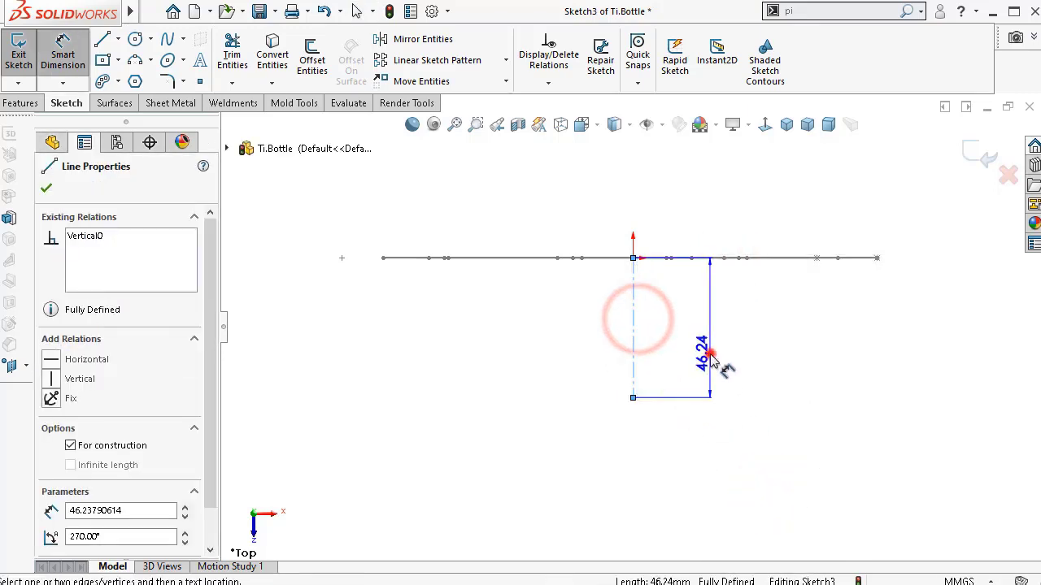
{"action": "left_click", "coordinate": [713, 360]}
{"action": "type", "text": "4"}
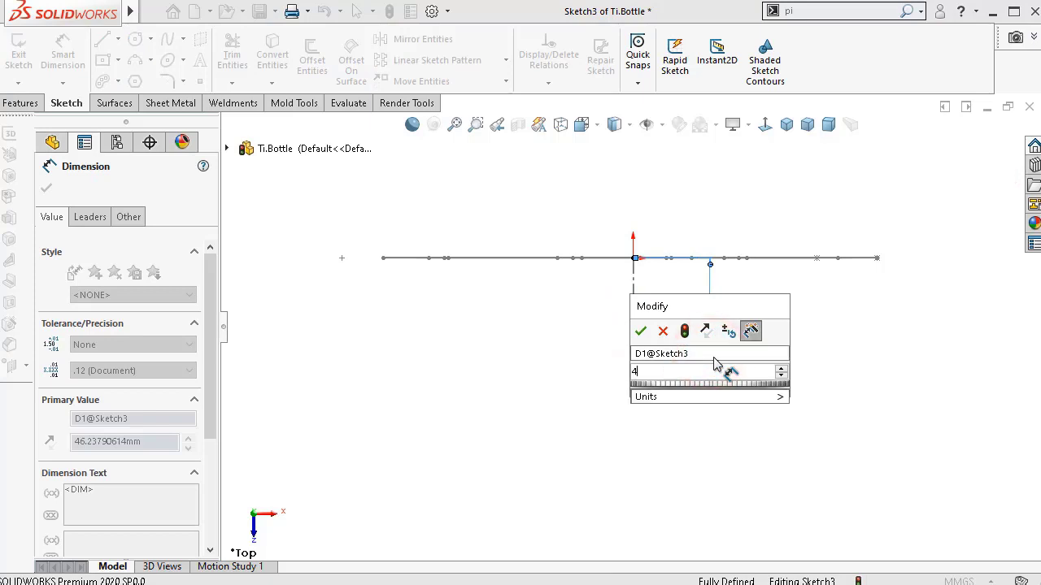
{"action": "type", "text": "2."}
{"action": "type", "text": "5"}
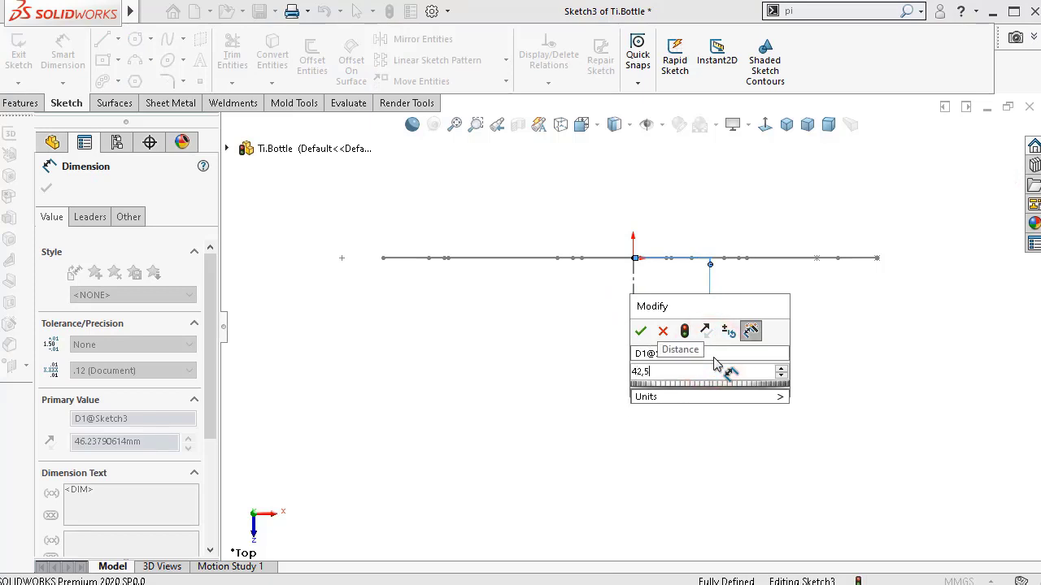
{"action": "key", "text": "Return"}
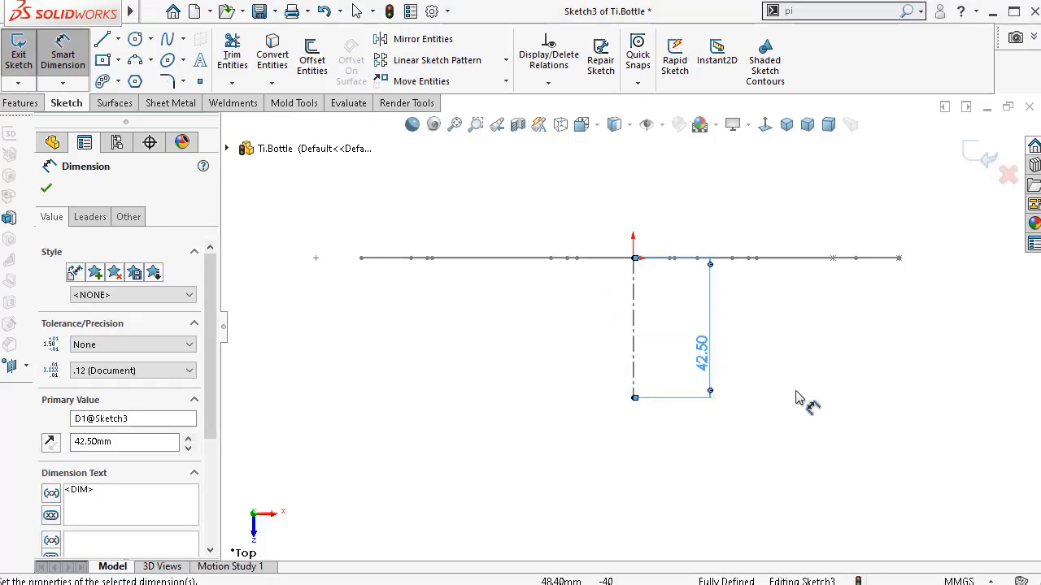
{"action": "left_click", "coordinate": [786, 125]}
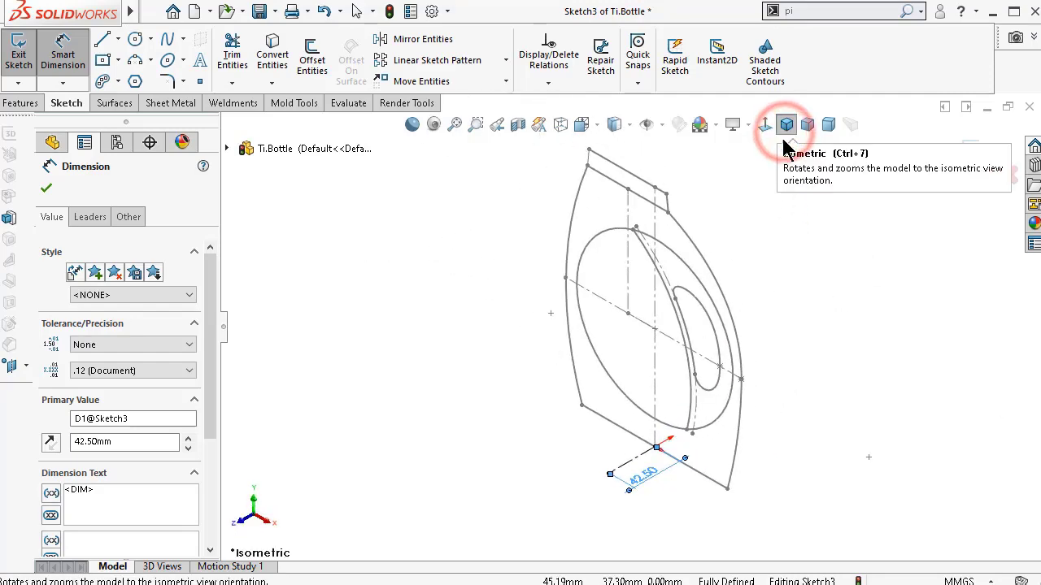
{"action": "left_click", "coordinate": [478, 404]}
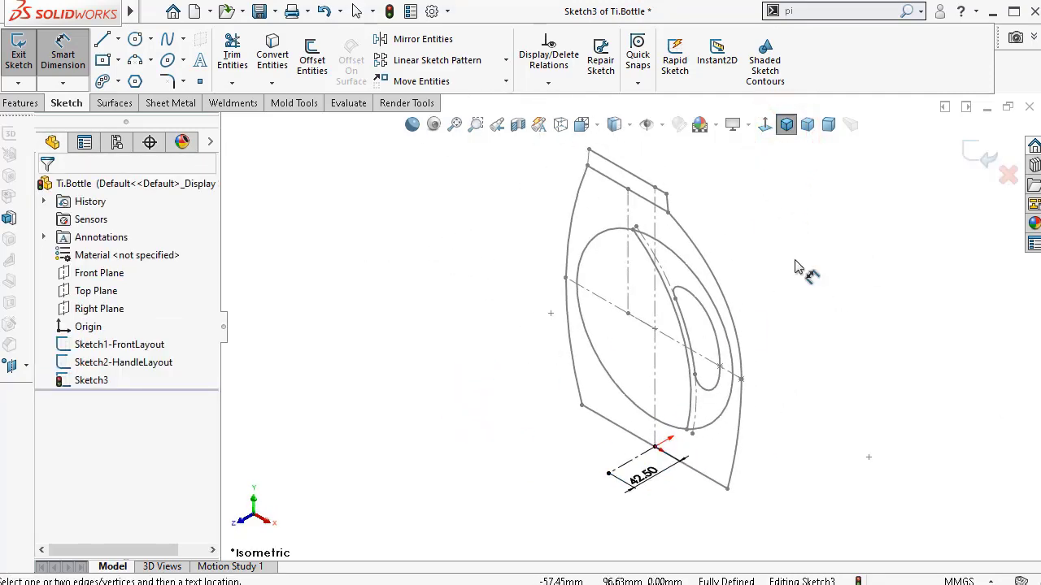
{"action": "left_click", "coordinate": [828, 130]}
{"action": "left_click", "coordinate": [787, 127]}
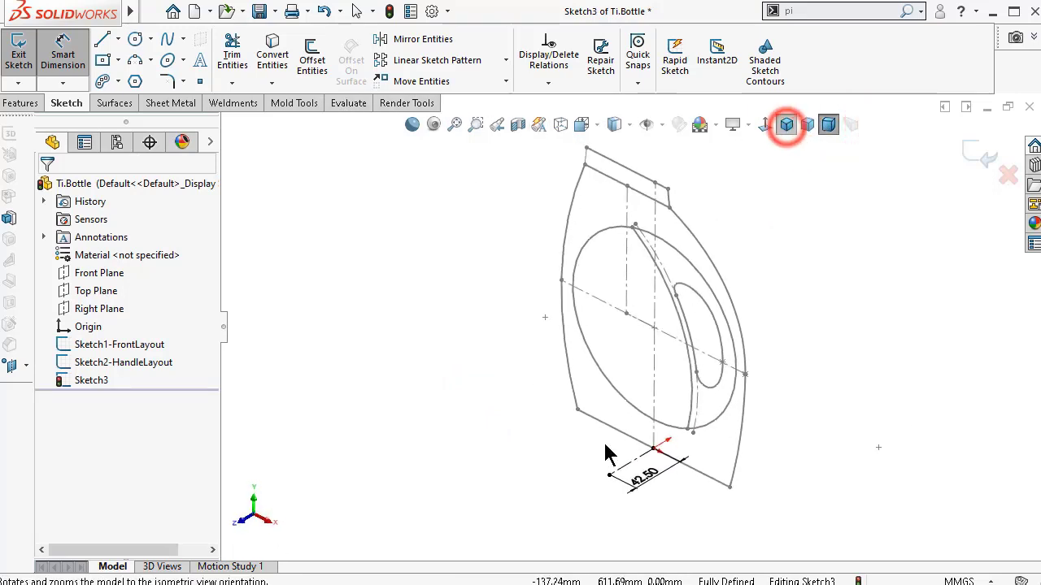
- Draw a spline from the outline's left end to the bottom of the 42.50 centerline
{"action": "left_click", "coordinate": [167, 43]}
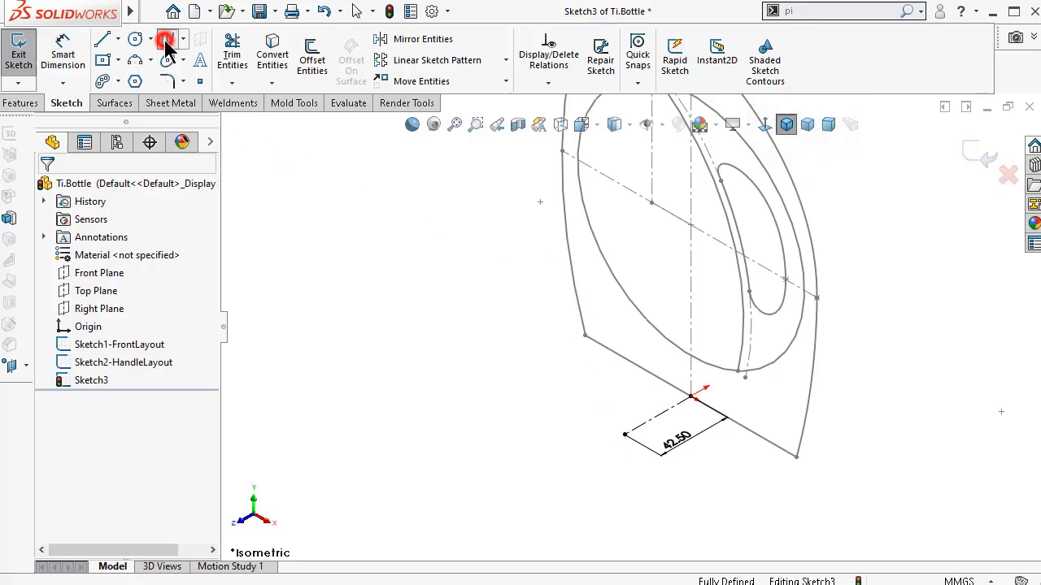
{"action": "left_click", "coordinate": [766, 126]}
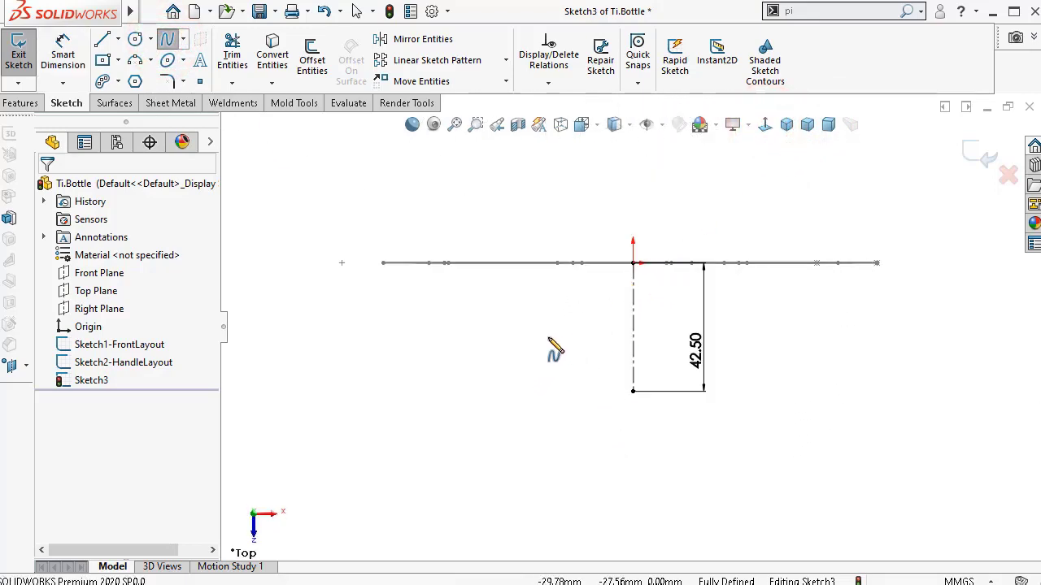
{"action": "mouse_move", "coordinate": [561, 270]}
{"action": "middle_mouse_down"}
{"action": "mouse_move", "coordinate": [557, 209]}
{"action": "mouse_move", "coordinate": [562, 217]}
{"action": "middle_mouse_up"}
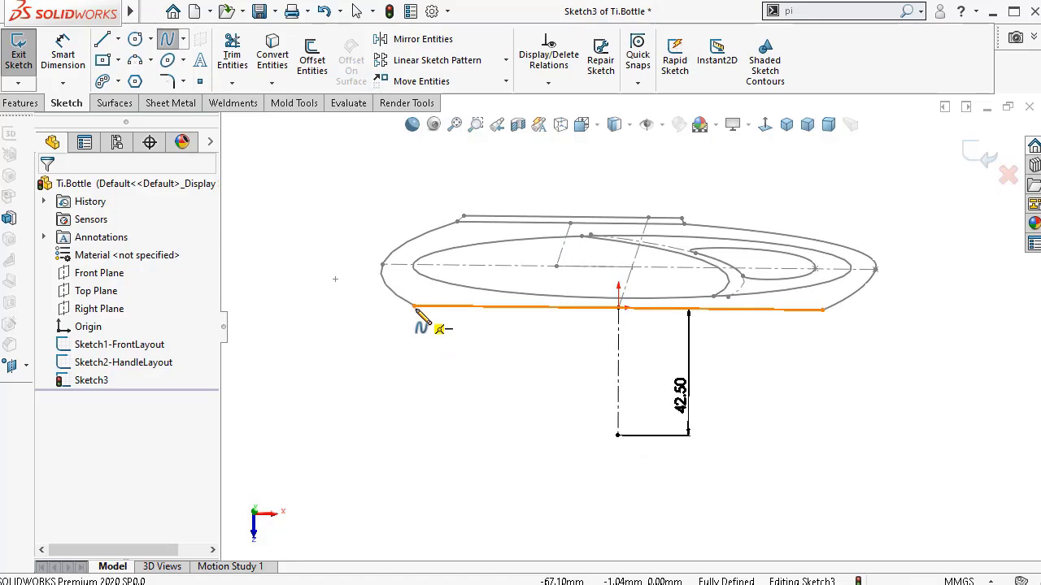
{"action": "scroll", "coordinate": [429, 313], "scroll_direction": "down", "scroll_amount": 3}
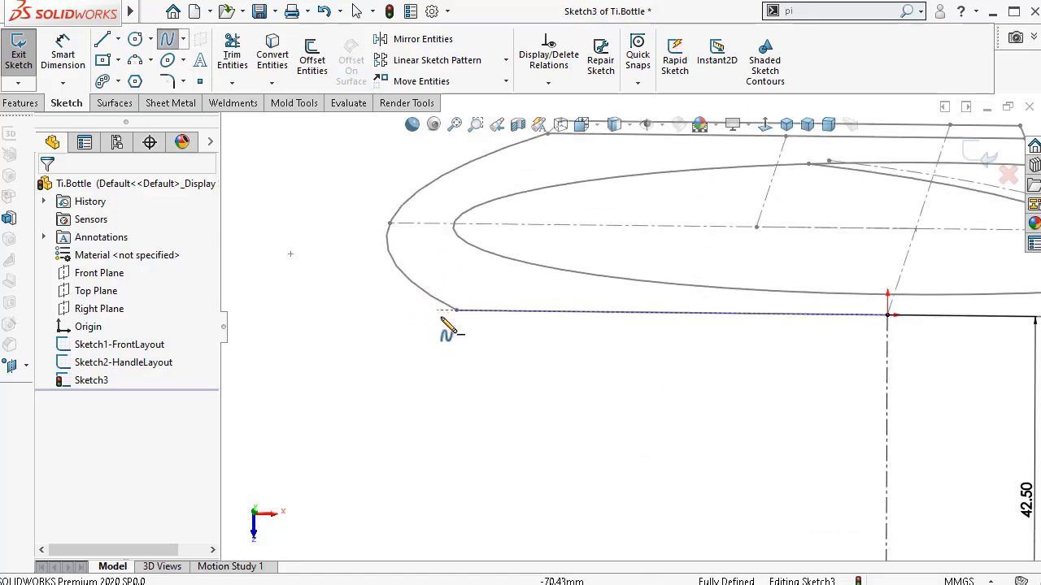
{"action": "left_click", "coordinate": [456, 309]}
{"action": "scroll", "coordinate": [618, 411], "scroll_direction": "up", "scroll_amount": 3}
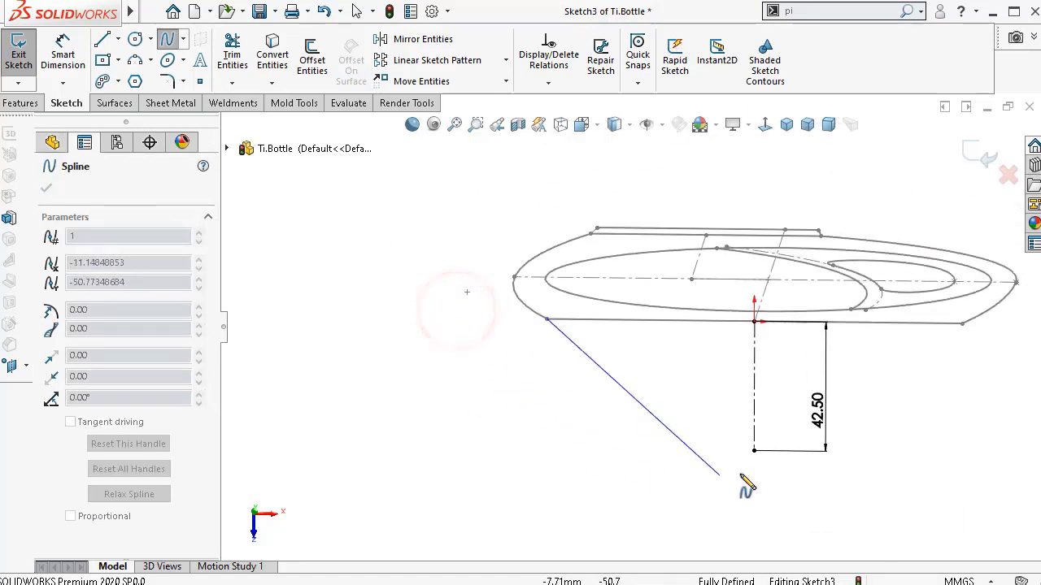
{"action": "left_click", "coordinate": [753, 451]}
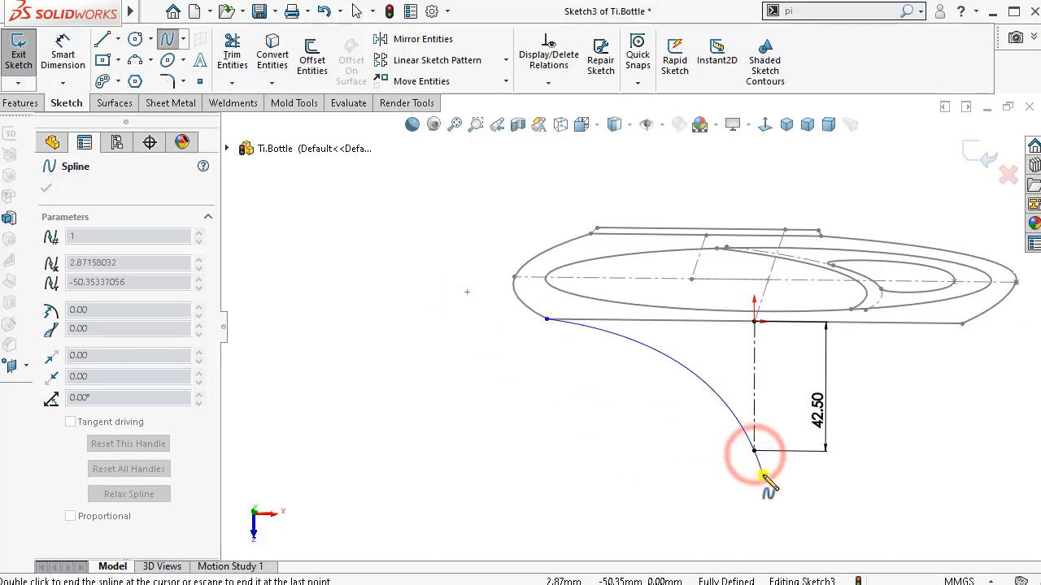
{"action": "right_click", "coordinate": [767, 473]}
{"action": "left_click", "coordinate": [795, 486]}
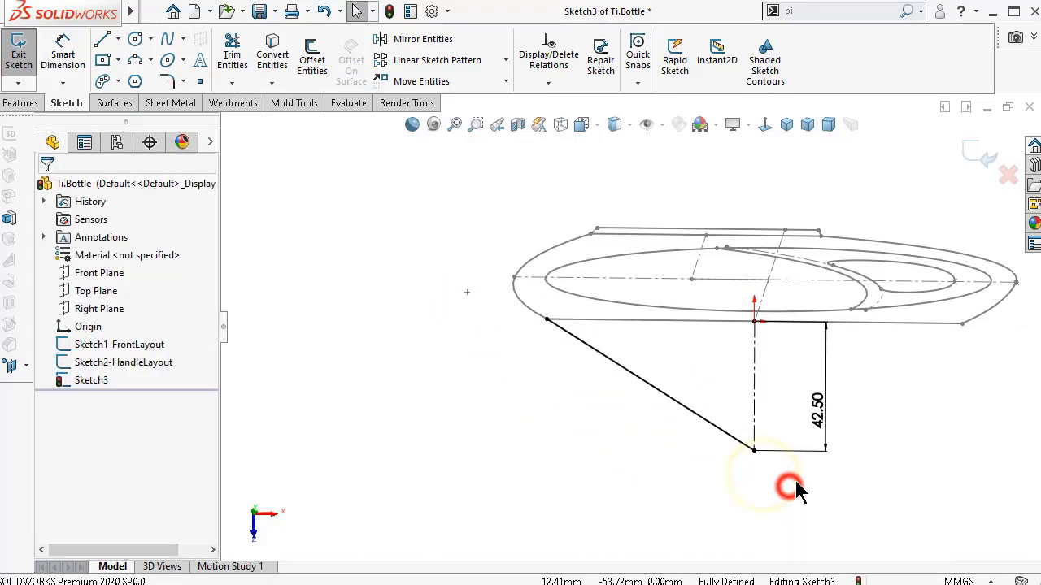
- Drag the spline's end tangent handle so the curve finishes horizontally
{"action": "left_click", "coordinate": [766, 124]}
{"action": "left_click", "coordinate": [553, 430]}
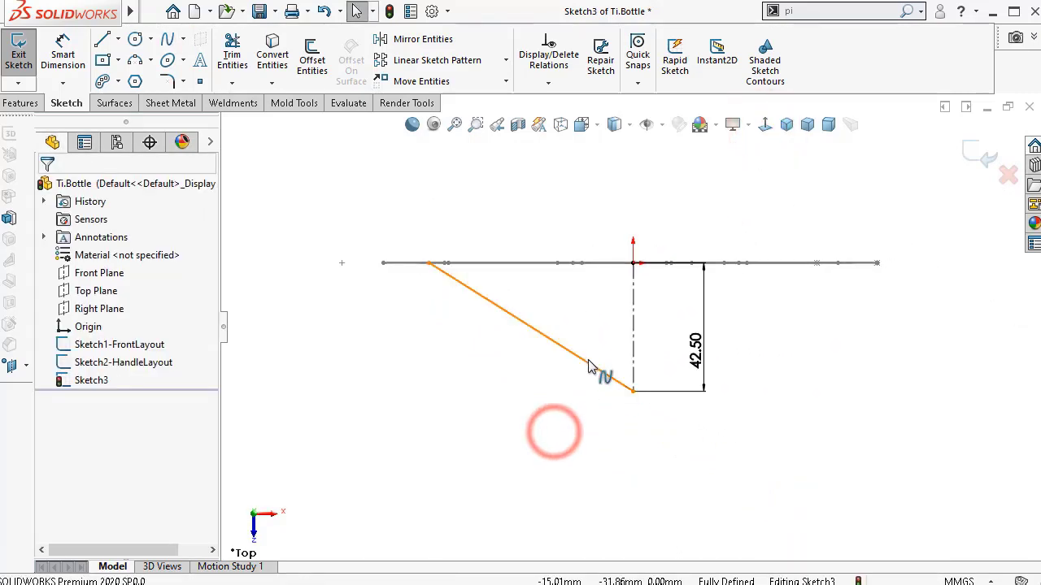
{"action": "left_click", "coordinate": [586, 361]}
{"action": "left_click_drag", "start_coordinate": [579, 359], "coordinate": [573, 392]}
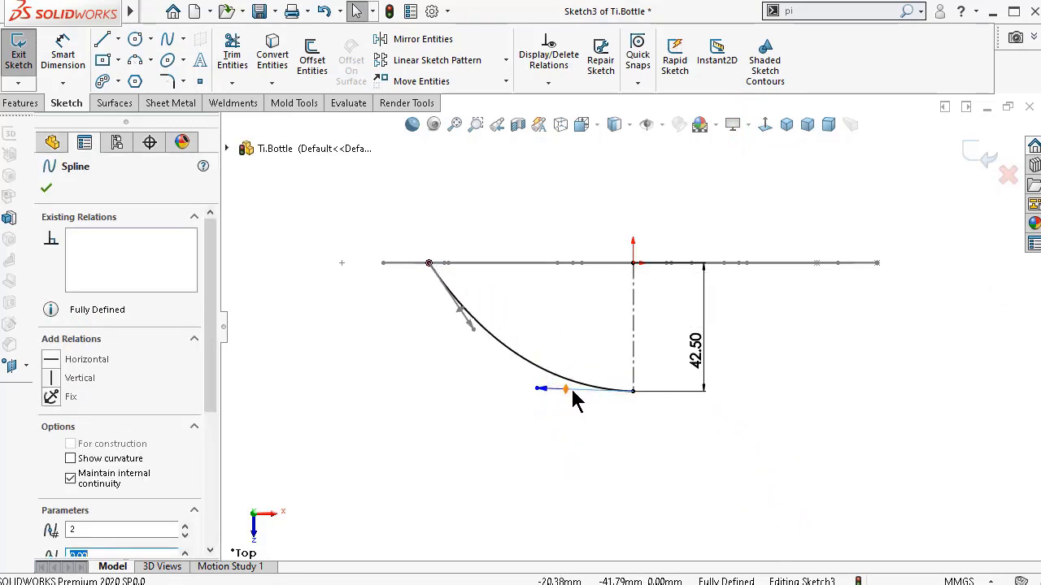
- Make the spline's end tangent horizontal and delete the conflicting horizontal relation at its start
{"action": "left_click", "coordinate": [55, 360]}
{"action": "left_click", "coordinate": [331, 380]}
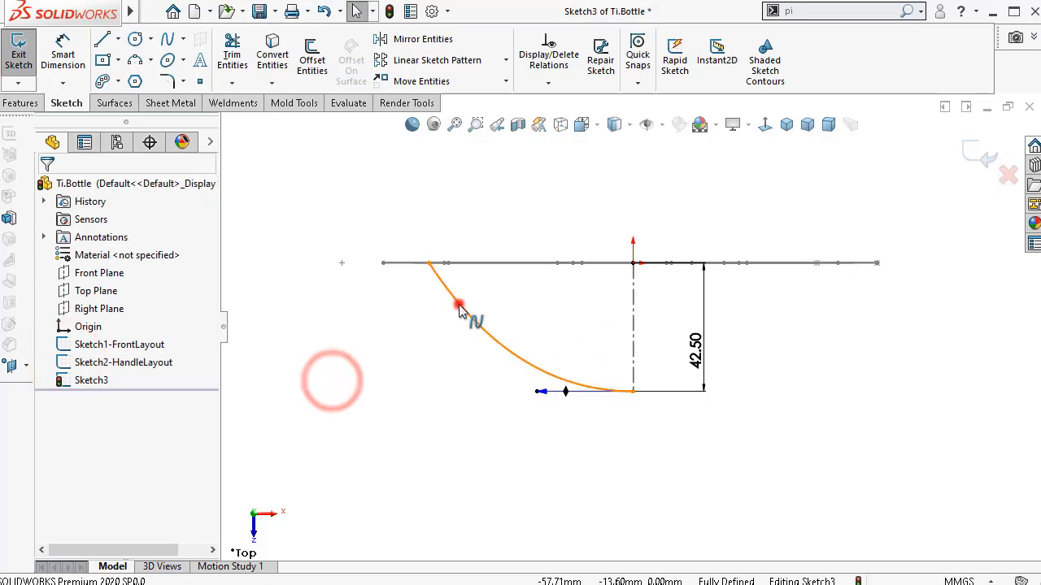
{"action": "left_click", "coordinate": [460, 312]}
{"action": "left_click_drag", "start_coordinate": [460, 314], "coordinate": [430, 337]}
{"action": "left_click", "coordinate": [94, 359]}
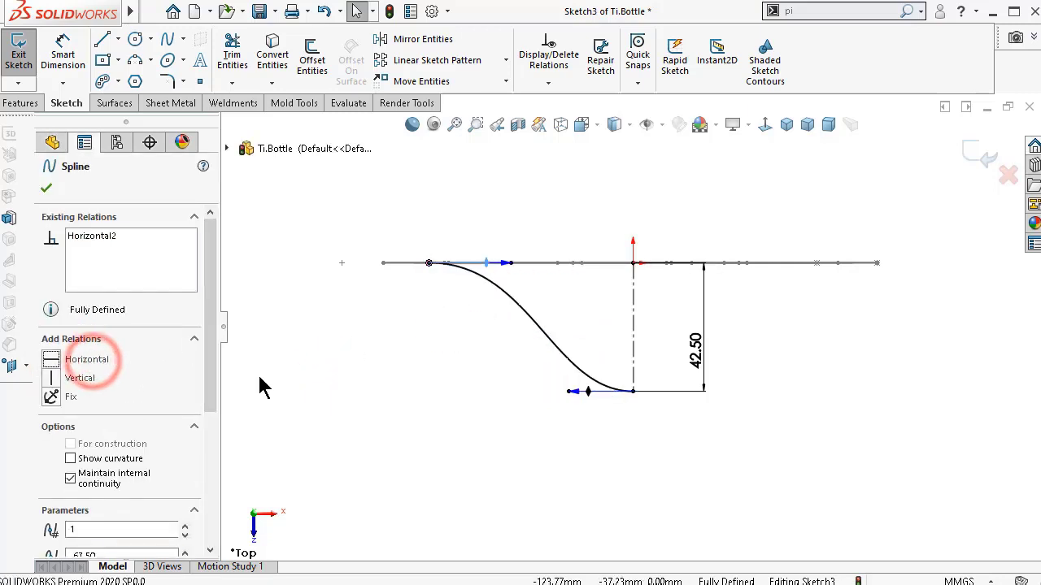
{"action": "left_click", "coordinate": [86, 379]}
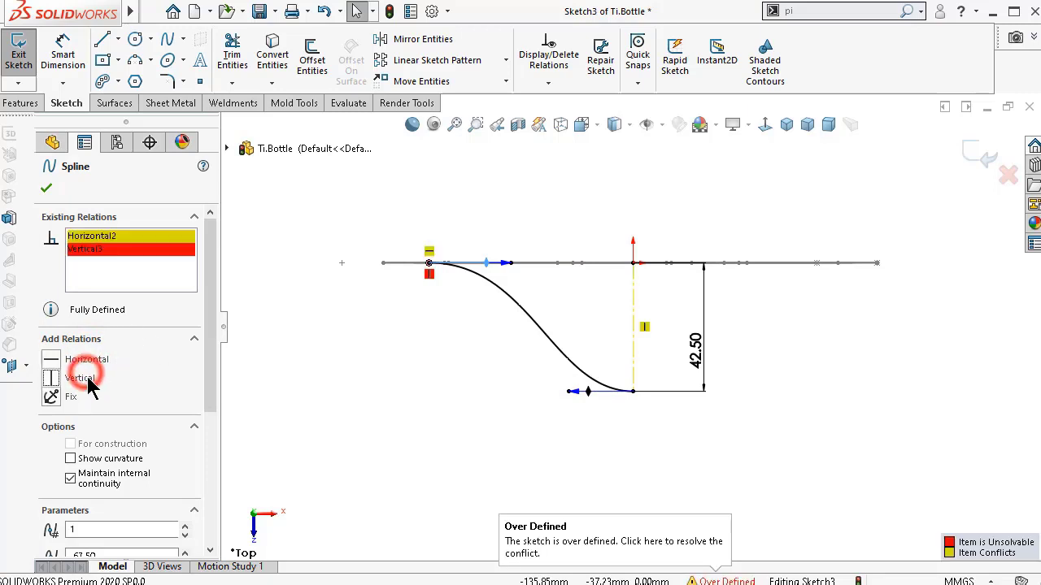
{"action": "left_click", "coordinate": [318, 355]}
{"action": "left_click", "coordinate": [428, 273]}
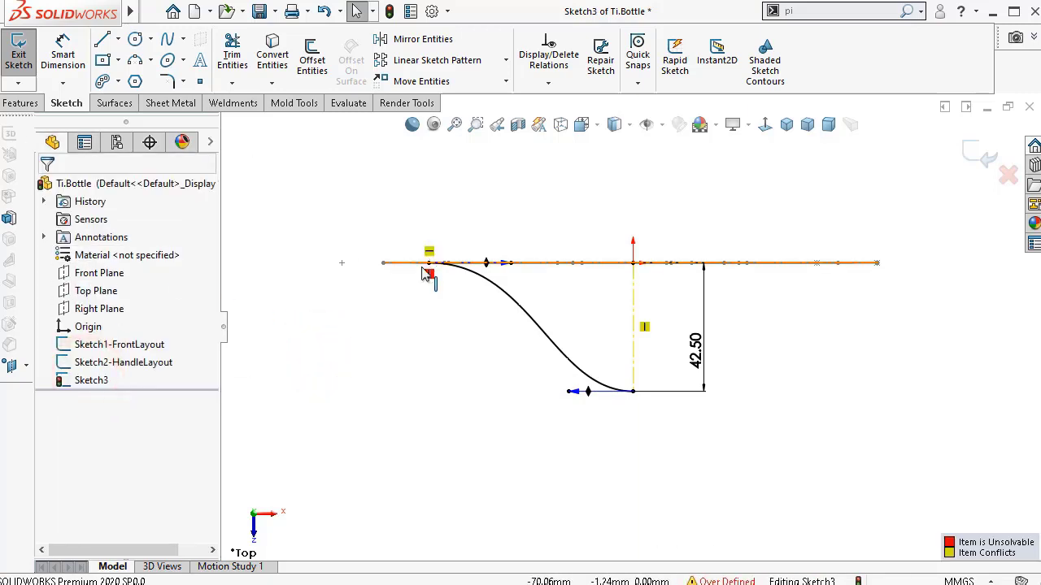
{"action": "key", "text": "Delete"}
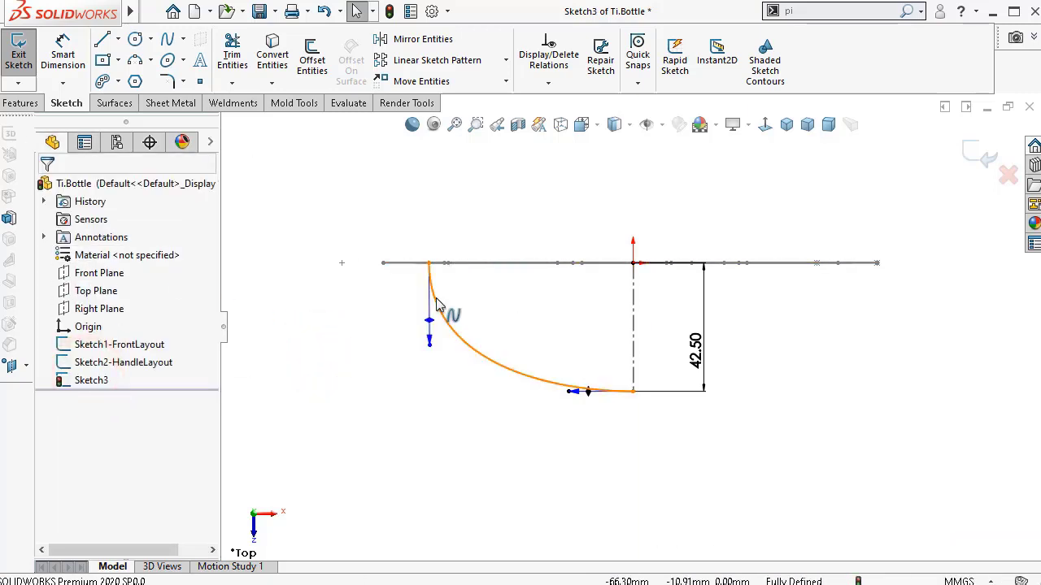
- Select the spline's start tangent handle and check its relations
{"action": "left_click", "coordinate": [391, 341]}
{"action": "left_click", "coordinate": [429, 323]}
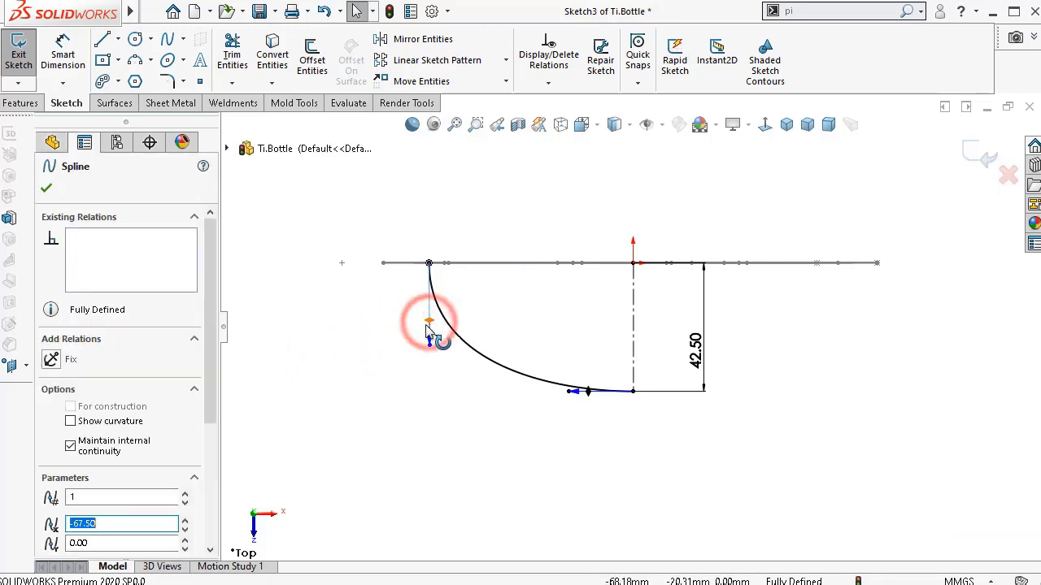
{"action": "left_click", "coordinate": [379, 358]}
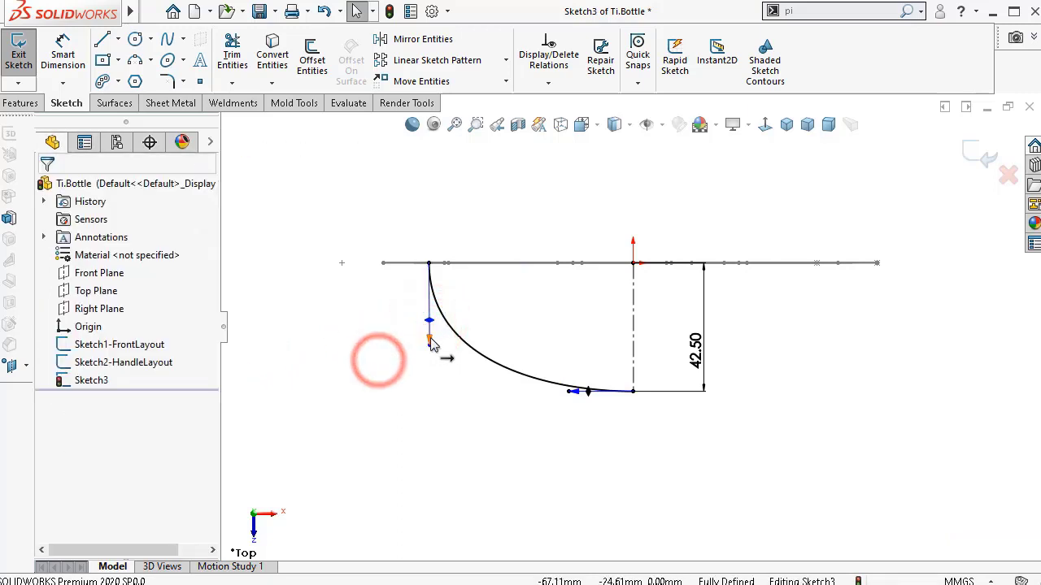
{"action": "left_click", "coordinate": [429, 338]}
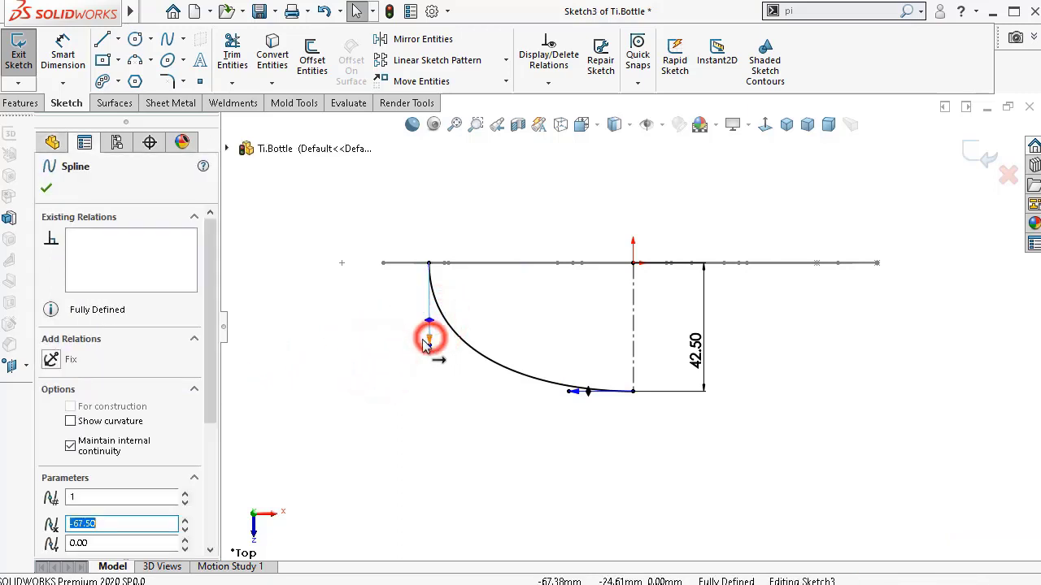
{"action": "left_click", "coordinate": [314, 343]}
{"action": "scroll", "coordinate": [314, 342], "scroll_direction": "up", "scroll_amount": 2}
{"action": "left_click", "coordinate": [476, 319]}
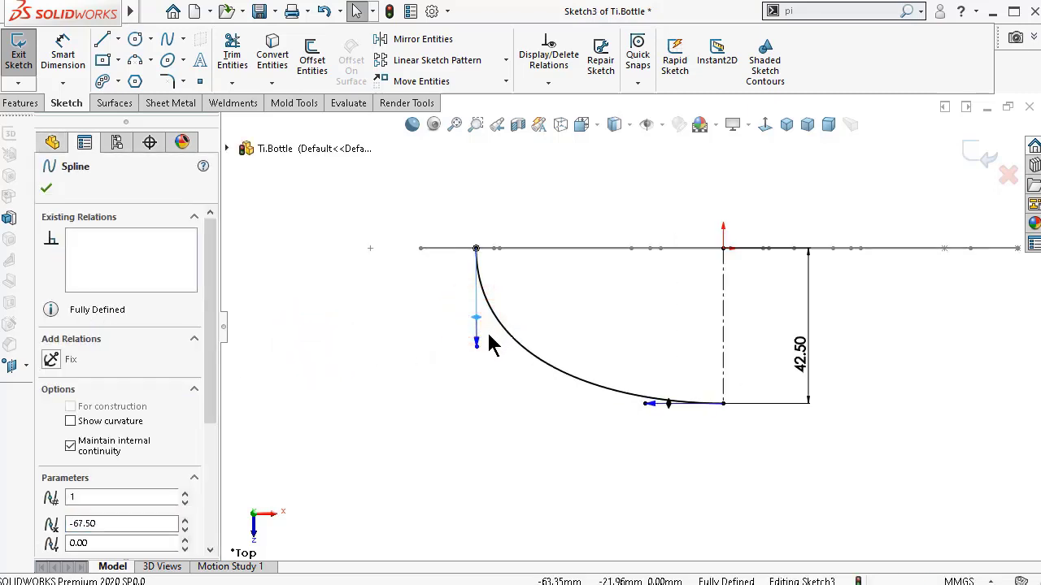
{"action": "left_click", "coordinate": [477, 342]}
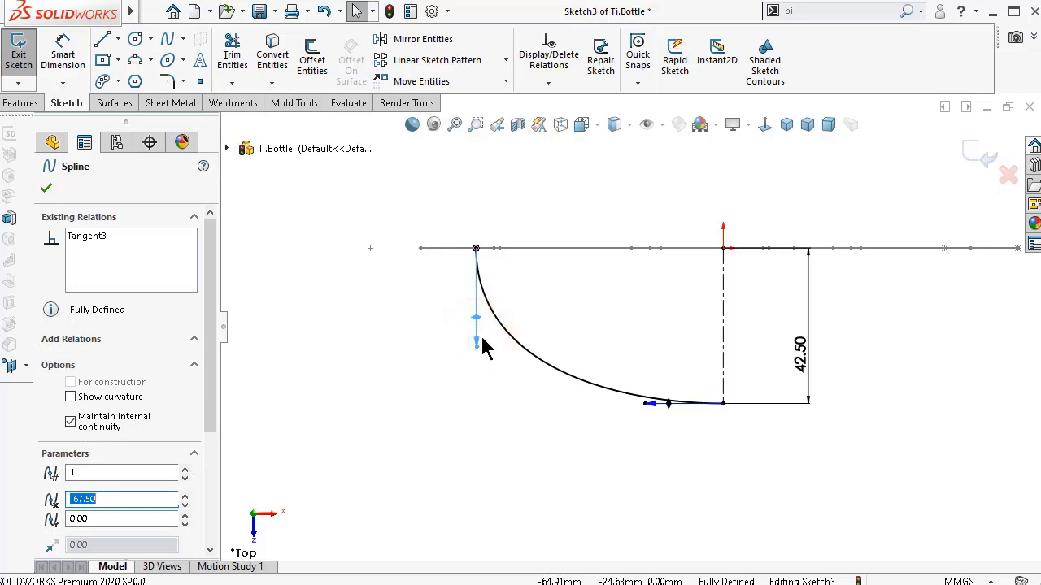
{"action": "left_click", "coordinate": [392, 337]}
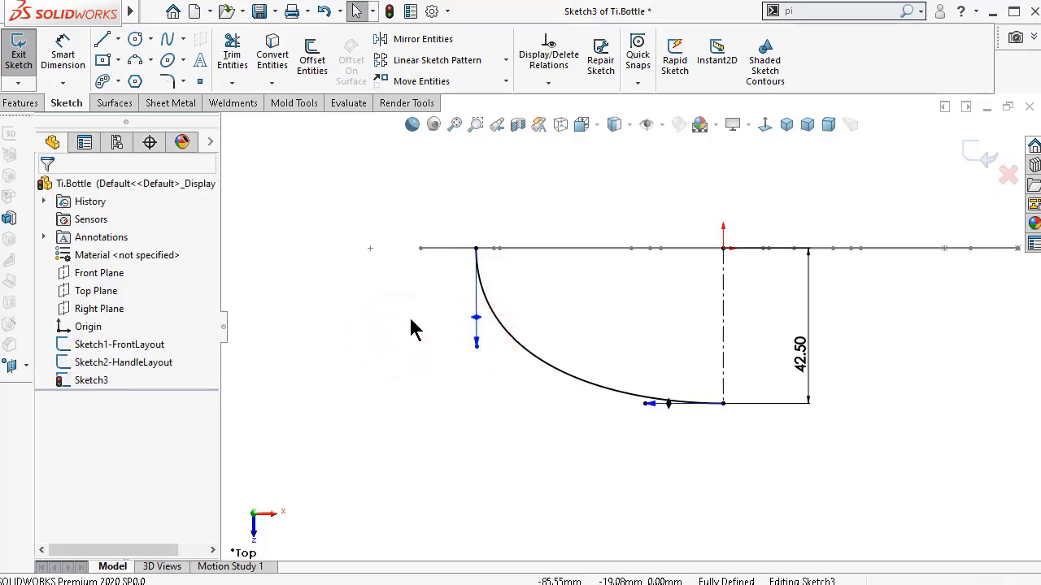
{"action": "left_click", "coordinate": [409, 326]}
- Tilt the spline's start tangent handle downward and constrain it vertical
{"action": "left_click", "coordinate": [521, 313]}
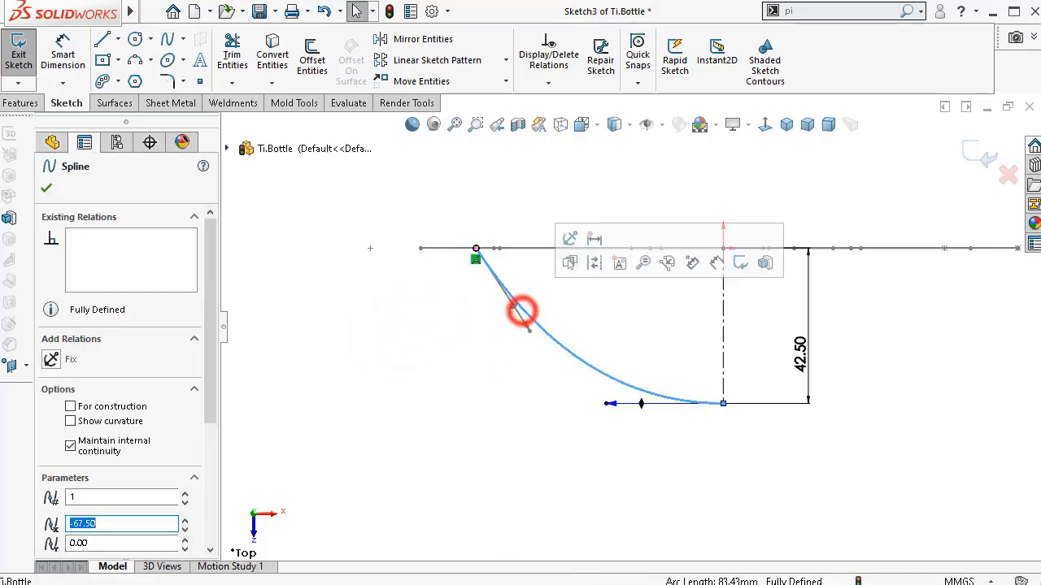
{"action": "left_click_drag", "start_coordinate": [513, 306], "coordinate": [496, 343]}
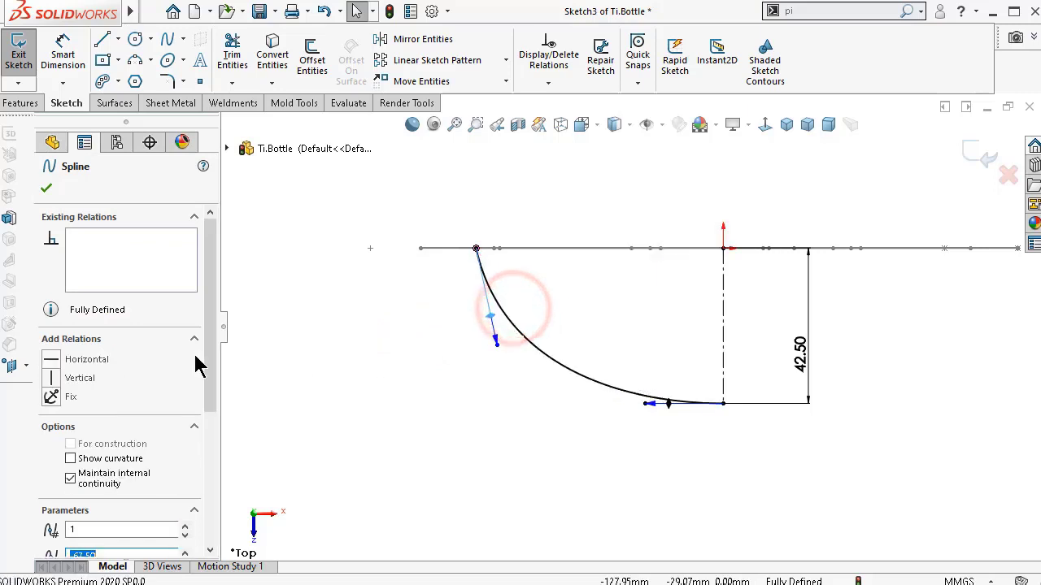
{"action": "left_click", "coordinate": [92, 385]}
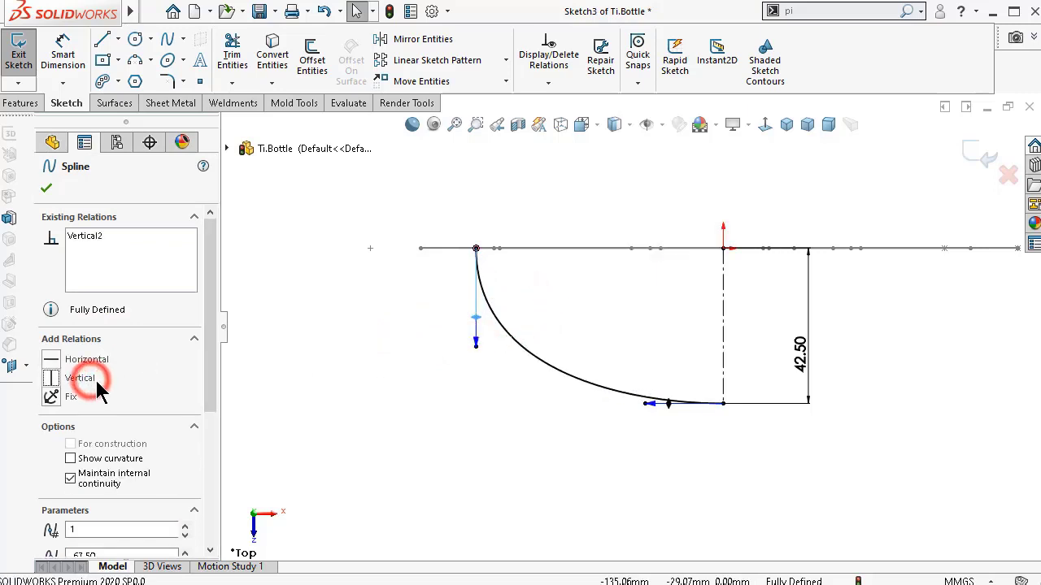
{"action": "left_click", "coordinate": [326, 329]}
{"action": "right_click_drag", "start_coordinate": [374, 389], "coordinate": [400, 325]}
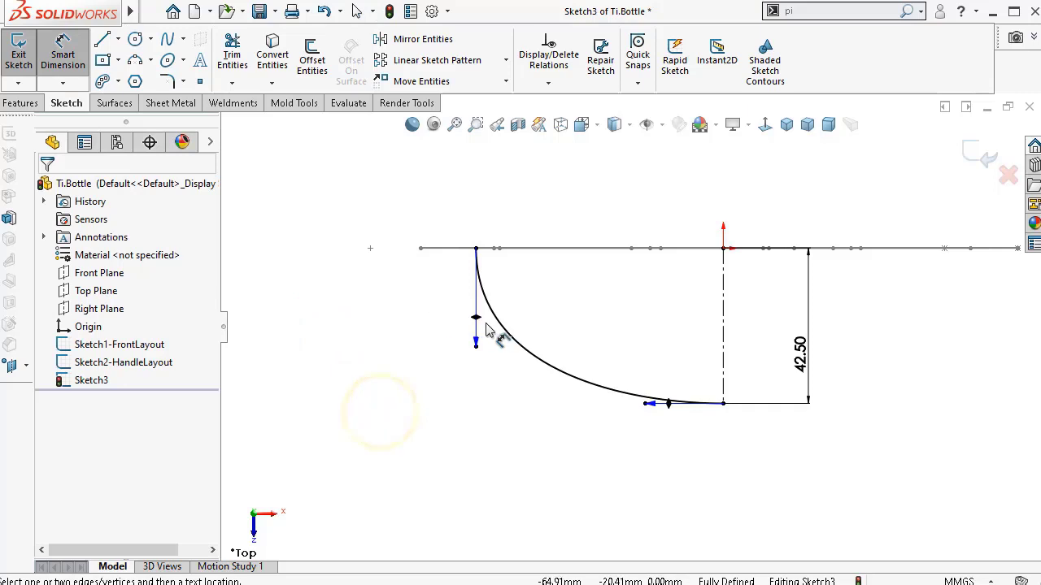
- Dimension the spline's vertical start handle to 80 and horizontal end handle to 150
{"action": "left_click", "coordinate": [479, 326]}
{"action": "left_click", "coordinate": [395, 349]}
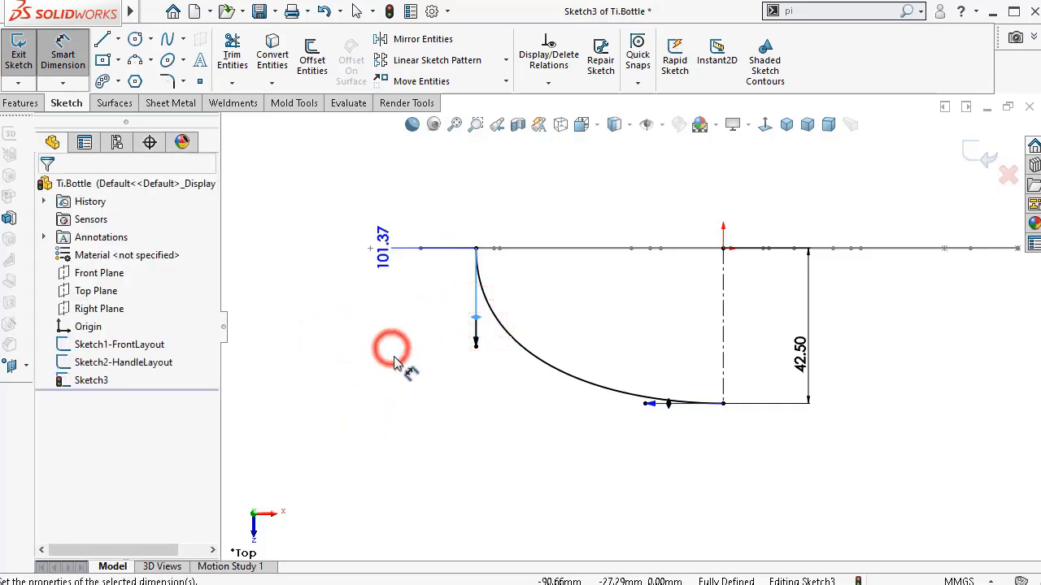
{"action": "type", "text": "80"}
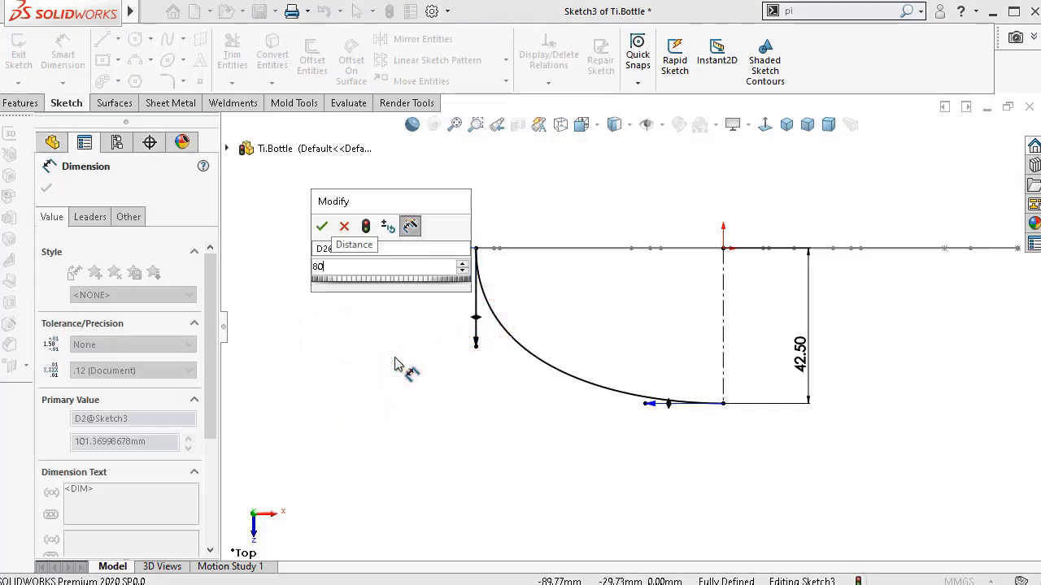
{"action": "key", "text": "Return"}
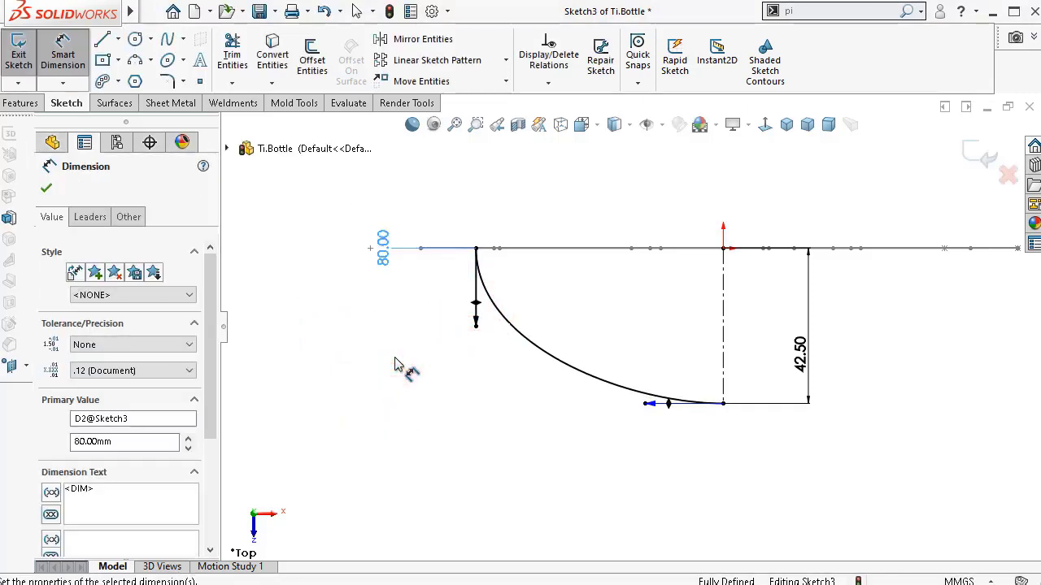
{"action": "left_click", "coordinate": [654, 409]}
{"action": "left_click", "coordinate": [548, 444]}
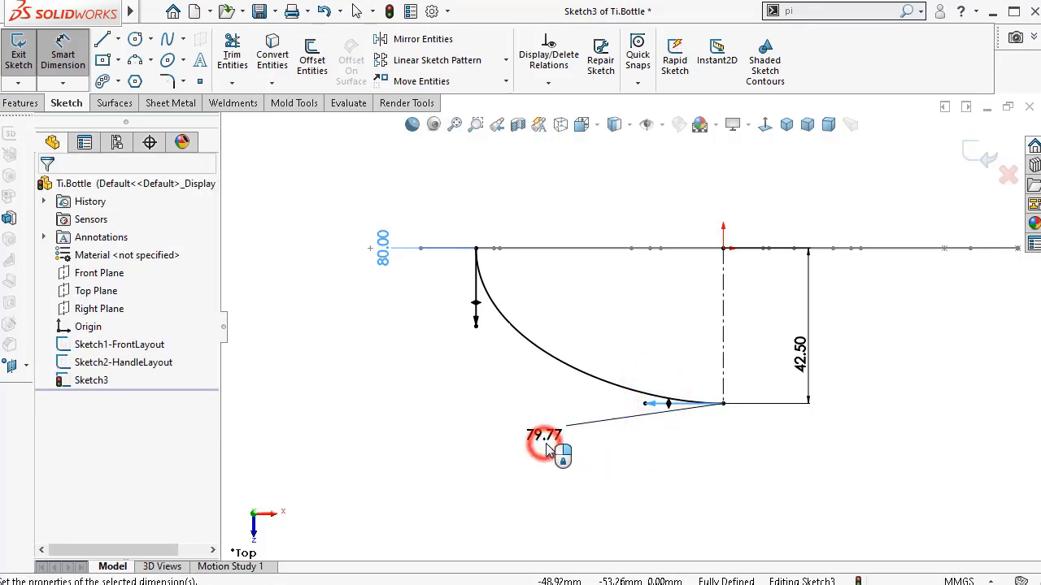
{"action": "type", "text": "15"}
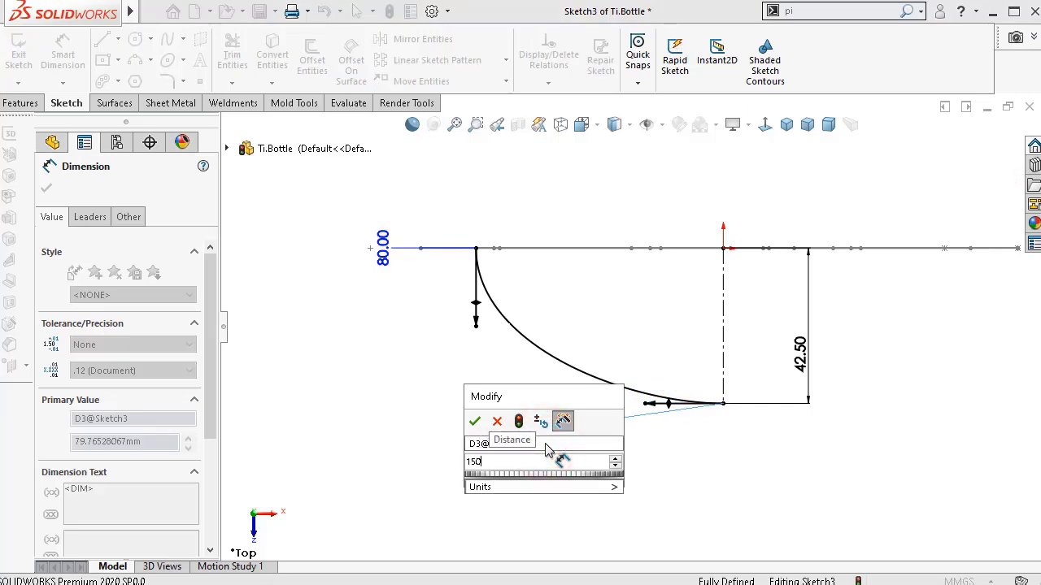
{"action": "type", "text": "0"}
{"action": "key", "text": "Return"}
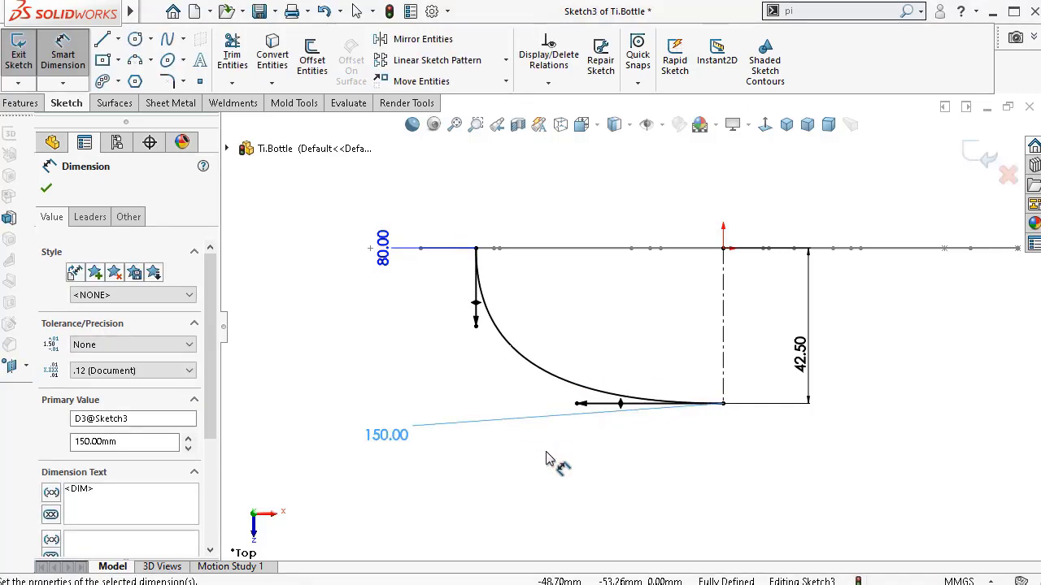
{"action": "left_click", "coordinate": [547, 459]}
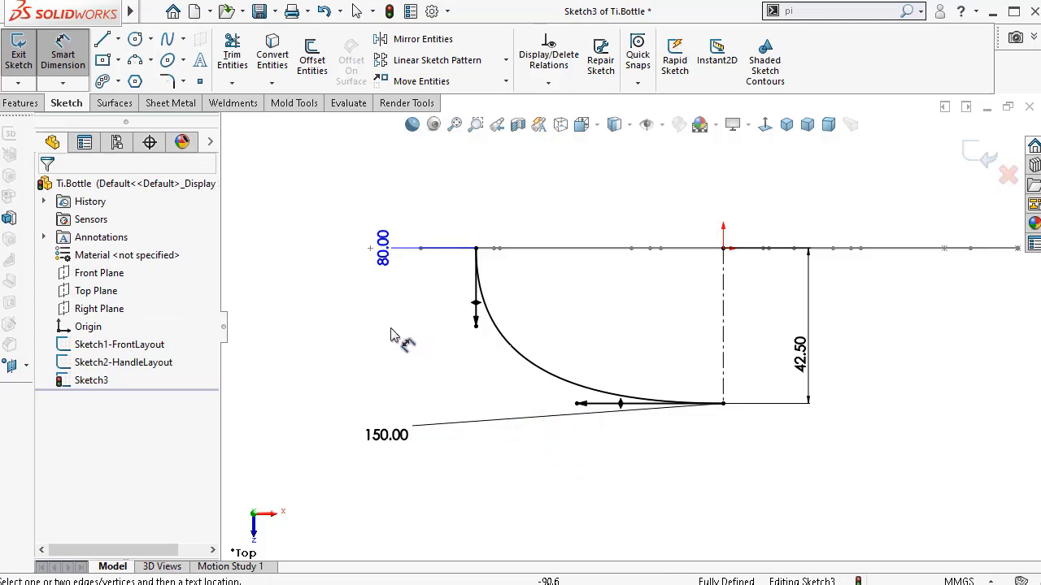
- Zoom out to an isometric view and reposition the 42.50 dimension on the bottom line
{"action": "key", "text": "z"}
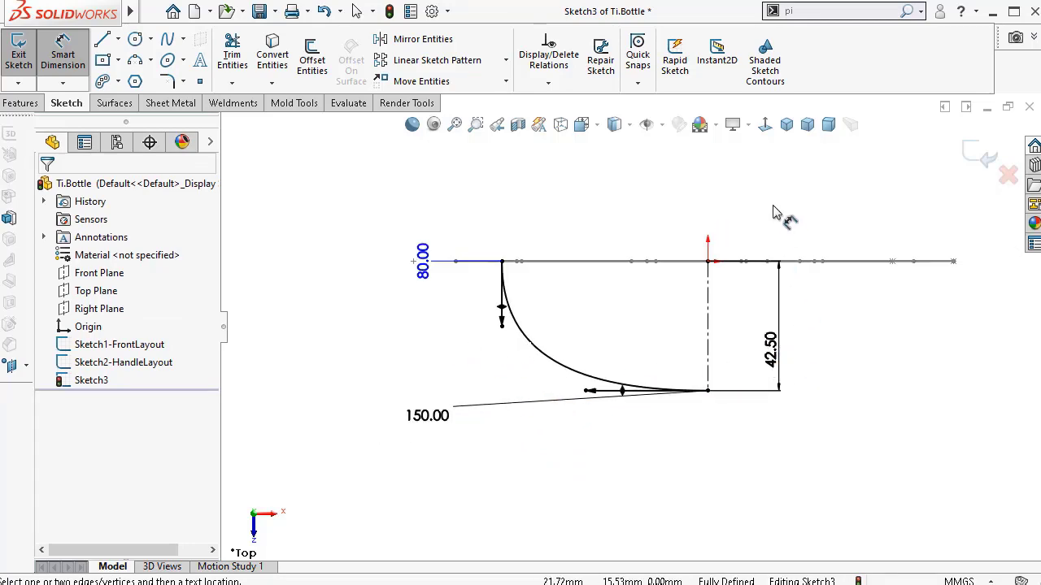
{"action": "left_click", "coordinate": [788, 127]}
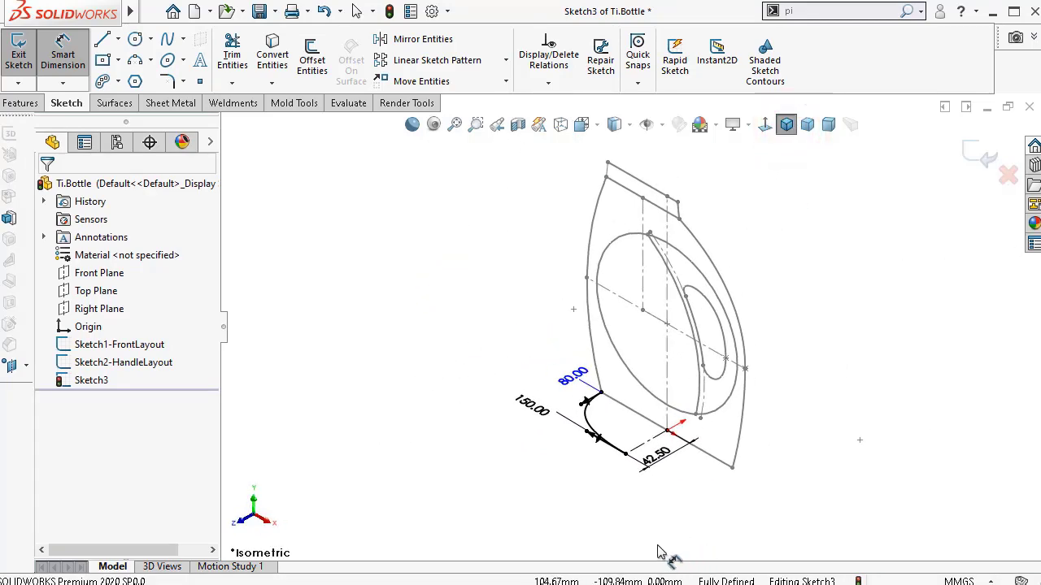
{"action": "left_click", "coordinate": [649, 389]}
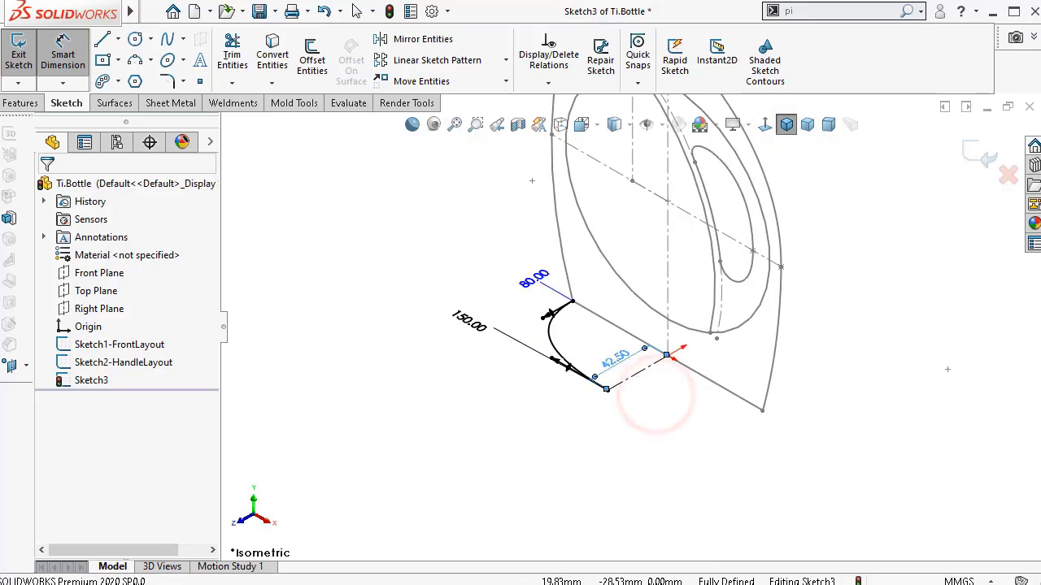
- Draw a second spline from the bottom line's end to the front layout's lower corner
{"action": "left_click", "coordinate": [169, 39]}
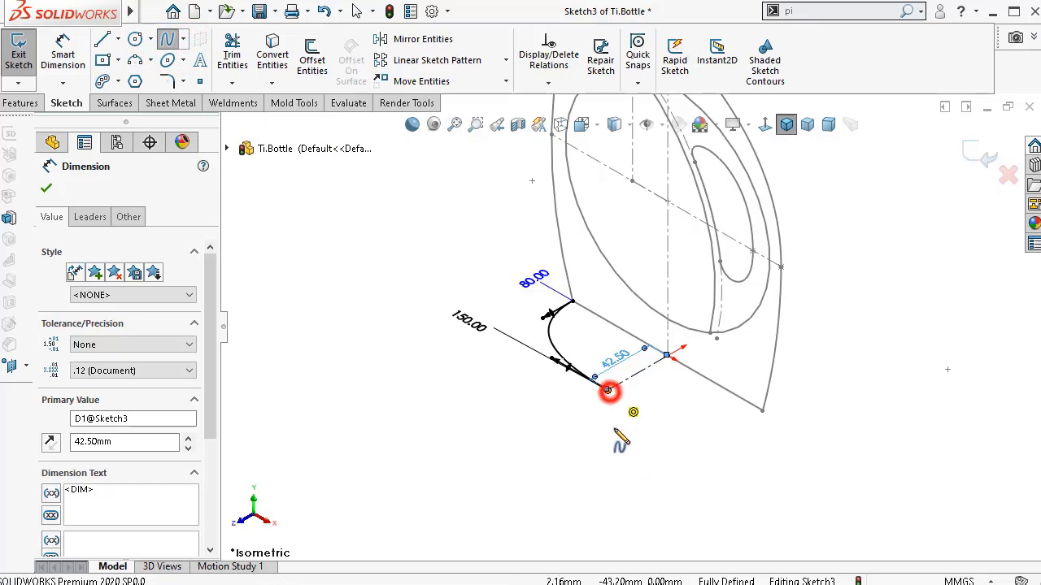
{"action": "left_click", "coordinate": [608, 391]}
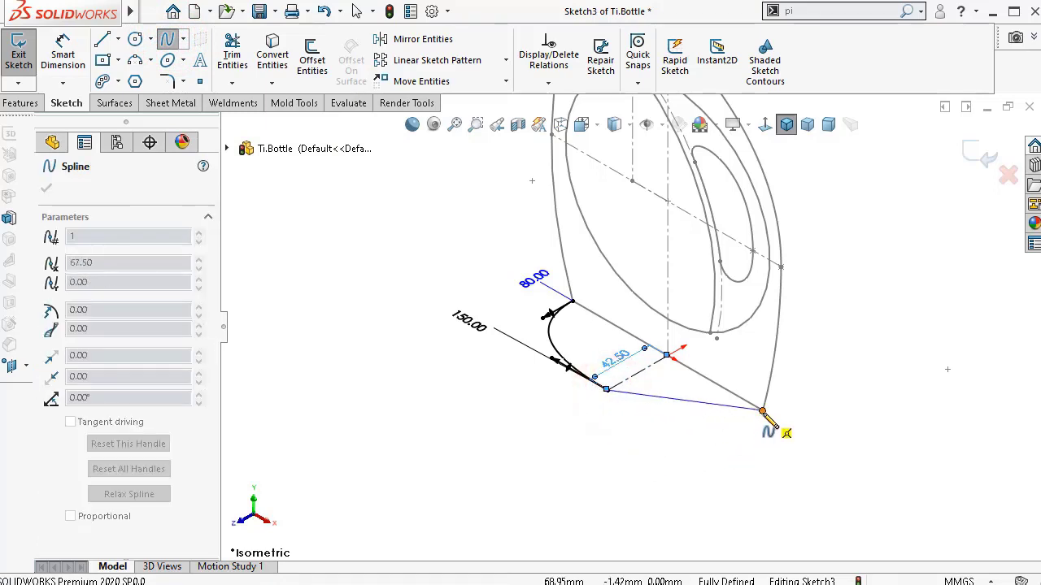
{"action": "scroll", "coordinate": [762, 412], "scroll_direction": "down", "scroll_amount": 6}
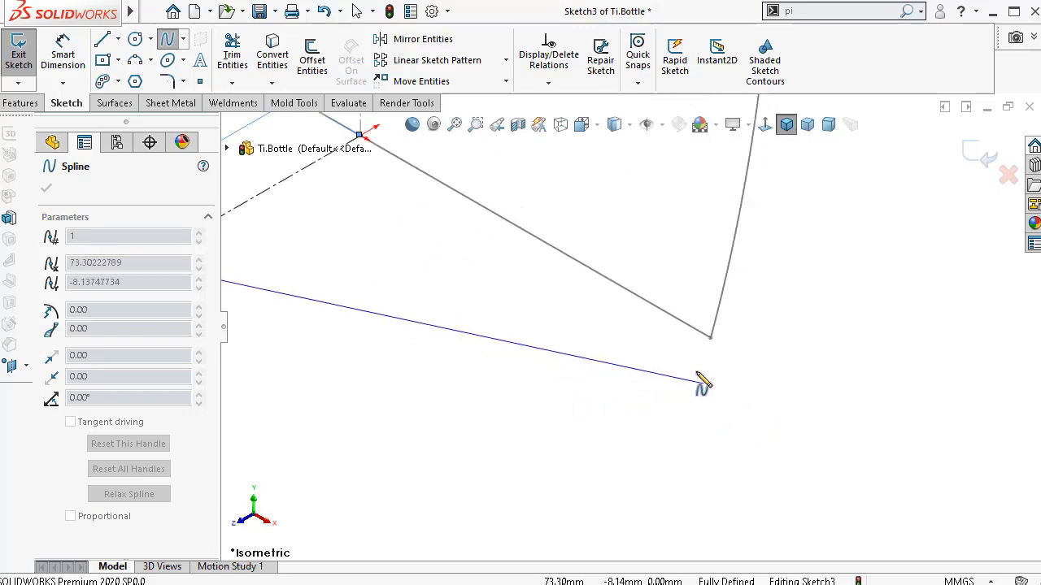
{"action": "left_click", "coordinate": [711, 340]}
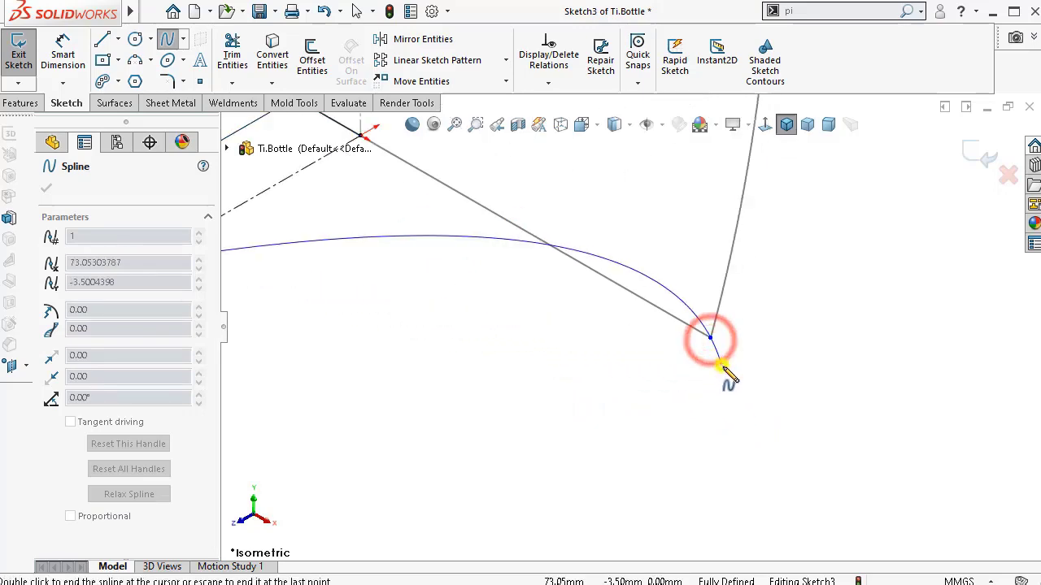
{"action": "right_click", "coordinate": [719, 364]}
{"action": "left_click", "coordinate": [740, 380]}
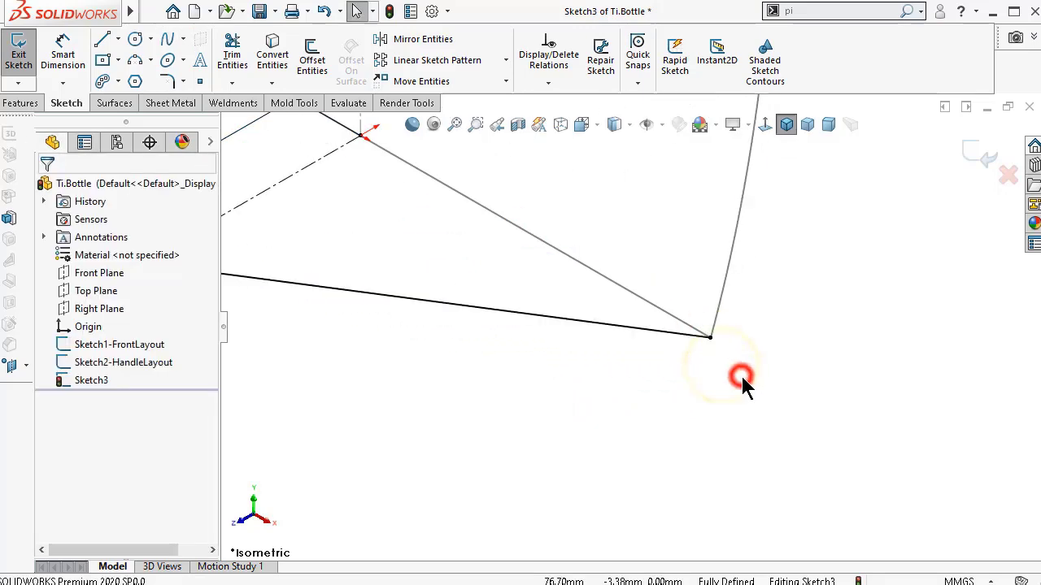
{"action": "left_click", "coordinate": [767, 126]}
{"action": "scroll", "coordinate": [704, 421], "scroll_direction": "down", "scroll_amount": 3}
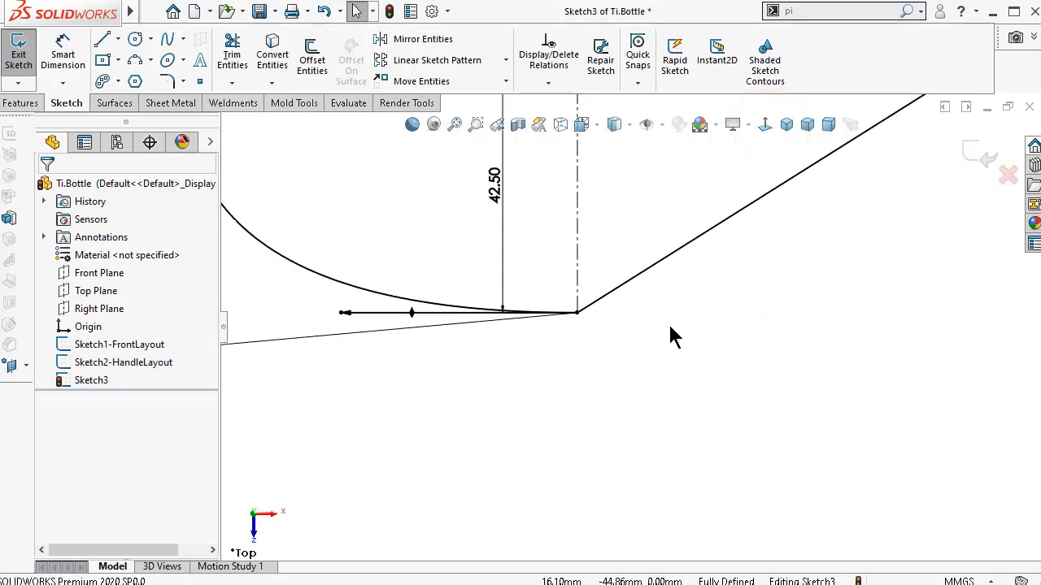
- Set the new spline's bottom tangent handle horizontal and its end tangent handle vertical
{"action": "left_click", "coordinate": [627, 282]}
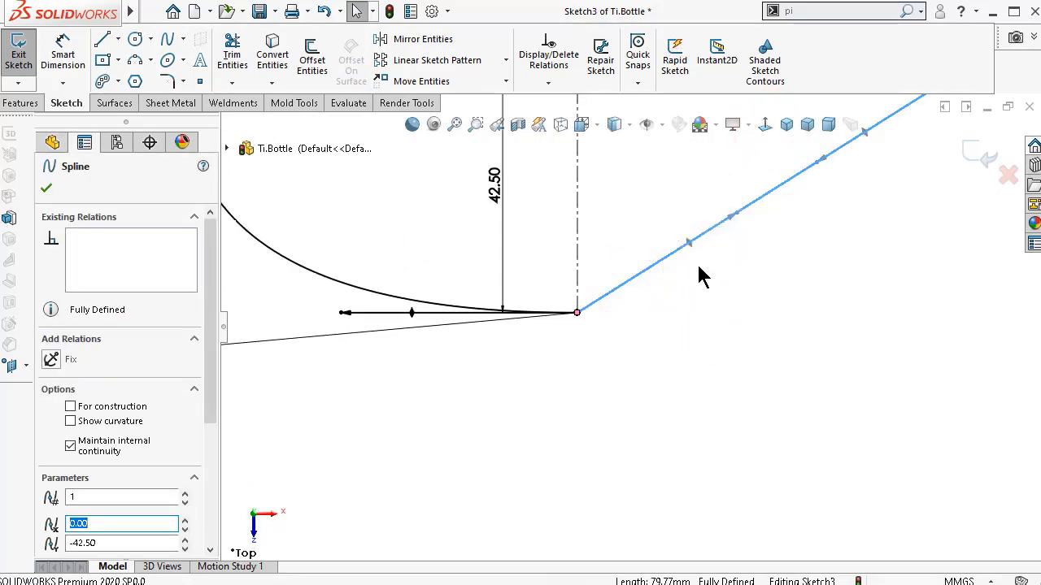
{"action": "left_click_drag", "start_coordinate": [689, 249], "coordinate": [712, 321]}
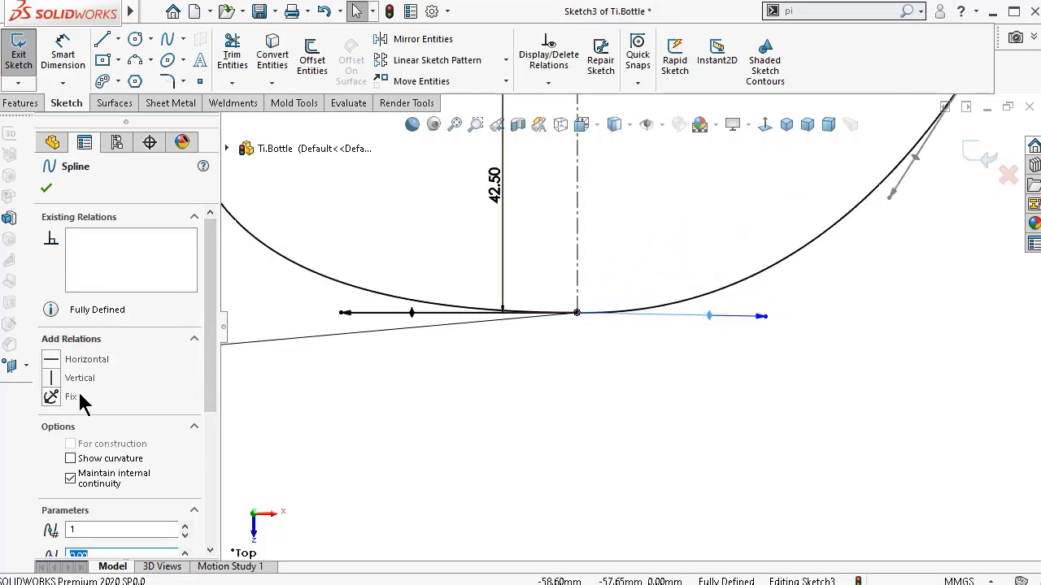
{"action": "left_click", "coordinate": [66, 361]}
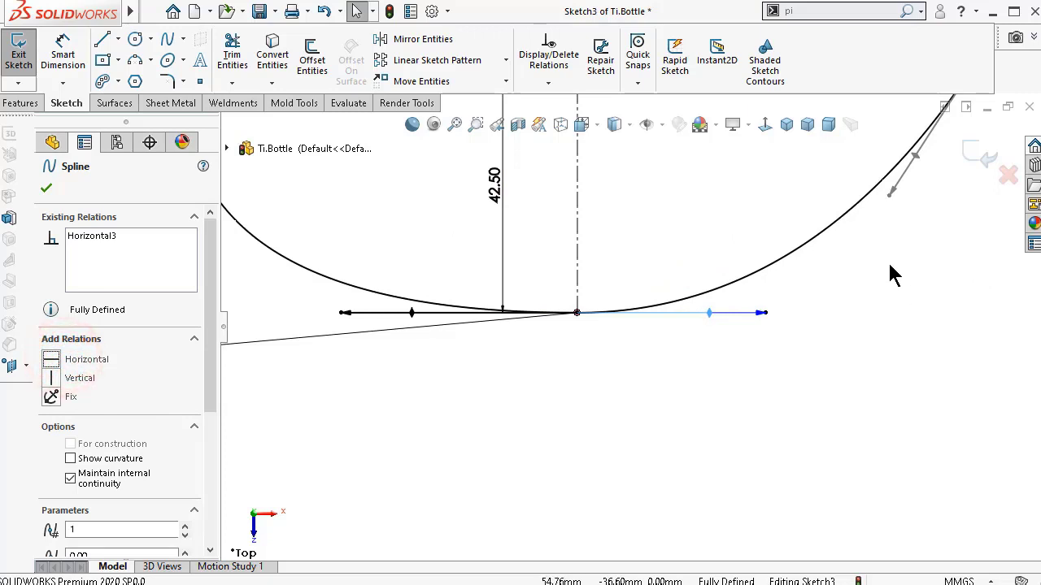
{"action": "scroll", "coordinate": [870, 244], "scroll_direction": "up", "scroll_amount": 1}
{"action": "left_click_drag", "start_coordinate": [831, 212], "coordinate": [878, 248]}
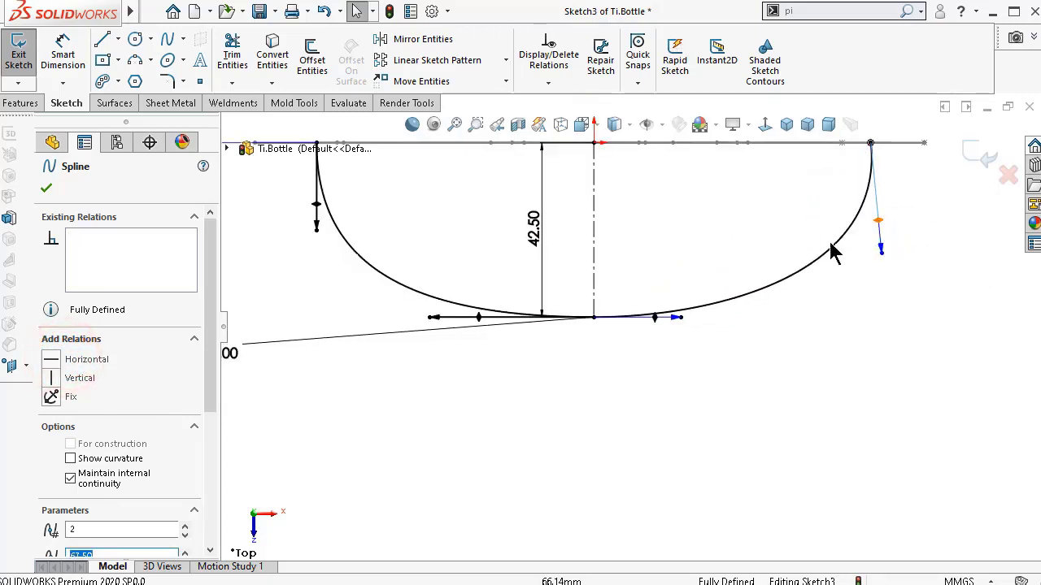
{"action": "left_click", "coordinate": [71, 380]}
{"action": "left_click", "coordinate": [728, 393]}
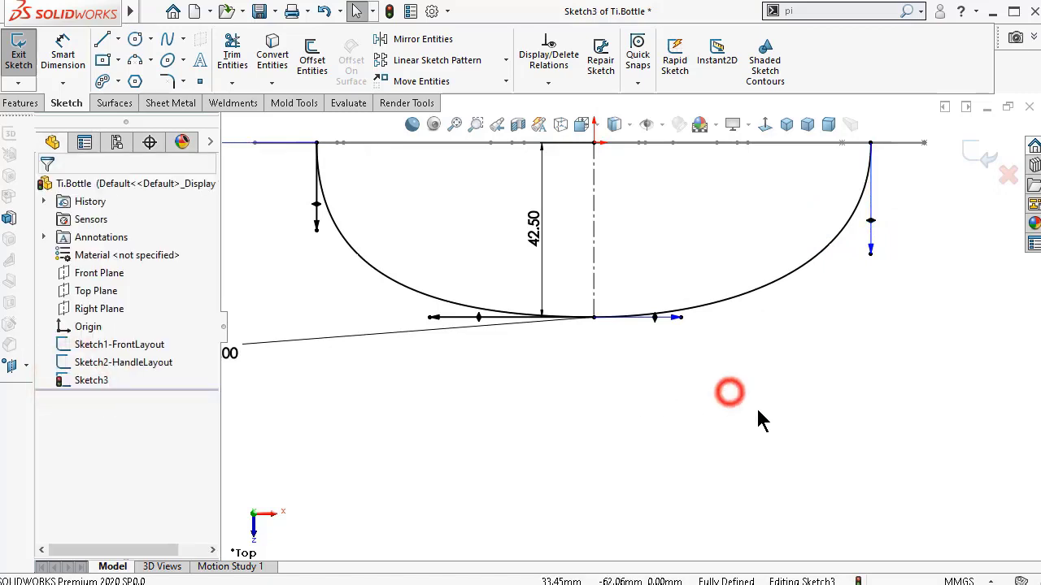
{"action": "right_click_drag", "start_coordinate": [929, 353], "coordinate": [885, 251]}
- Link the end tangent handle's length to the 80.00 dimension with ="D2@Sketch3"
{"action": "left_click", "coordinate": [872, 246]}
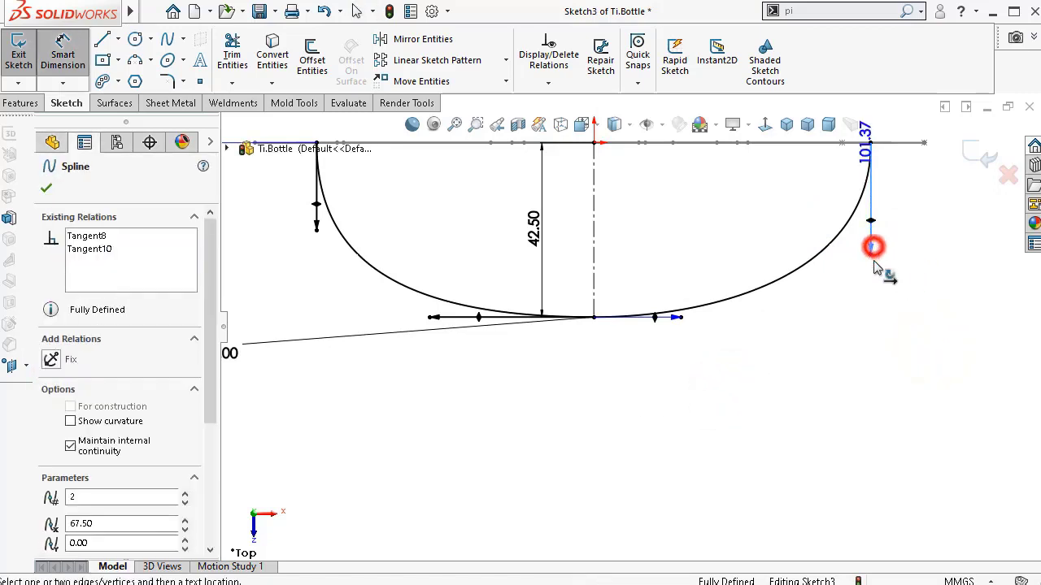
{"action": "left_click", "coordinate": [819, 351]}
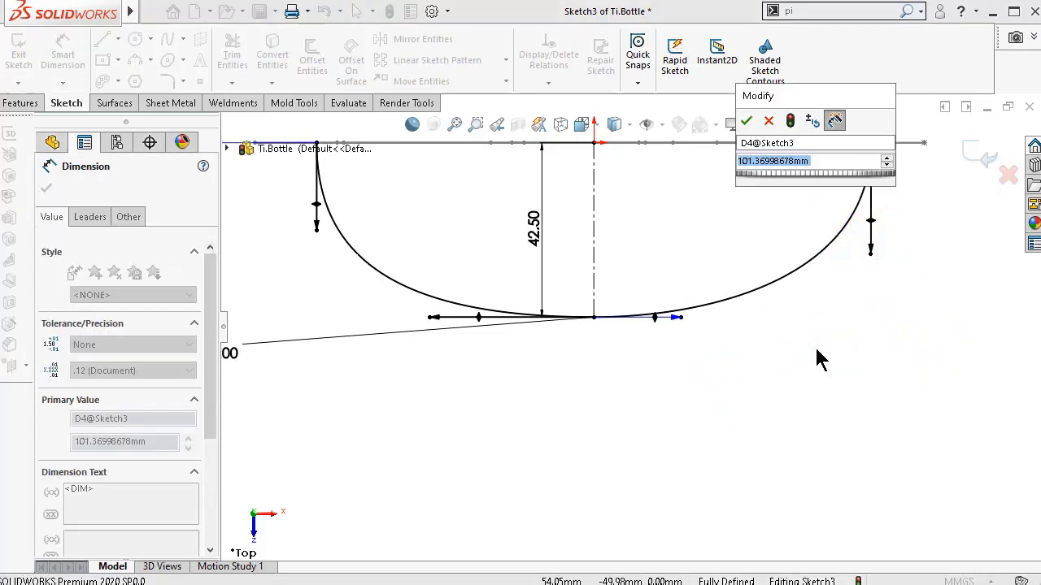
{"action": "type", "text": "="}
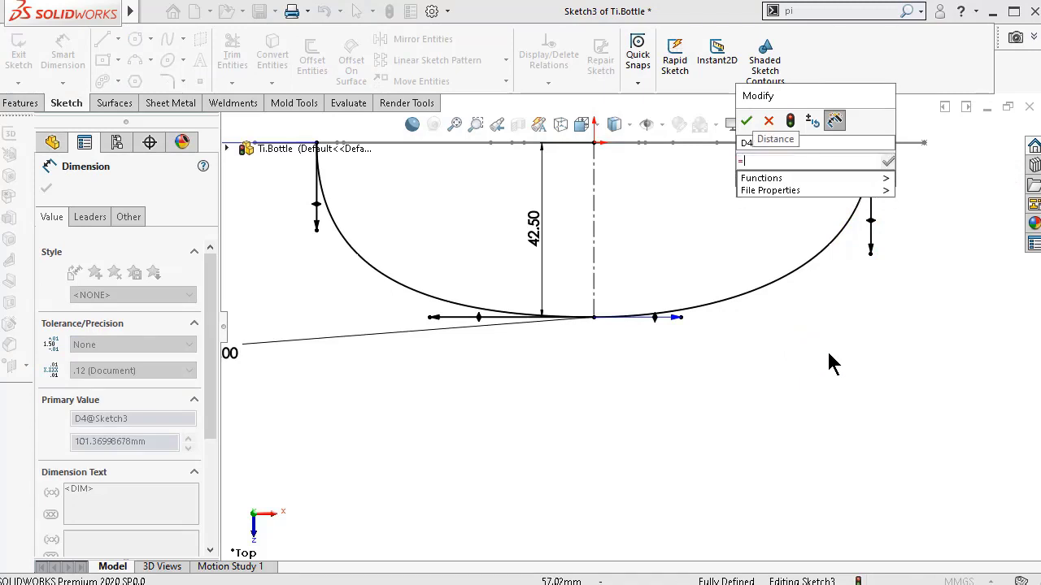
{"action": "scroll", "coordinate": [553, 260], "scroll_direction": "up", "scroll_amount": 2}
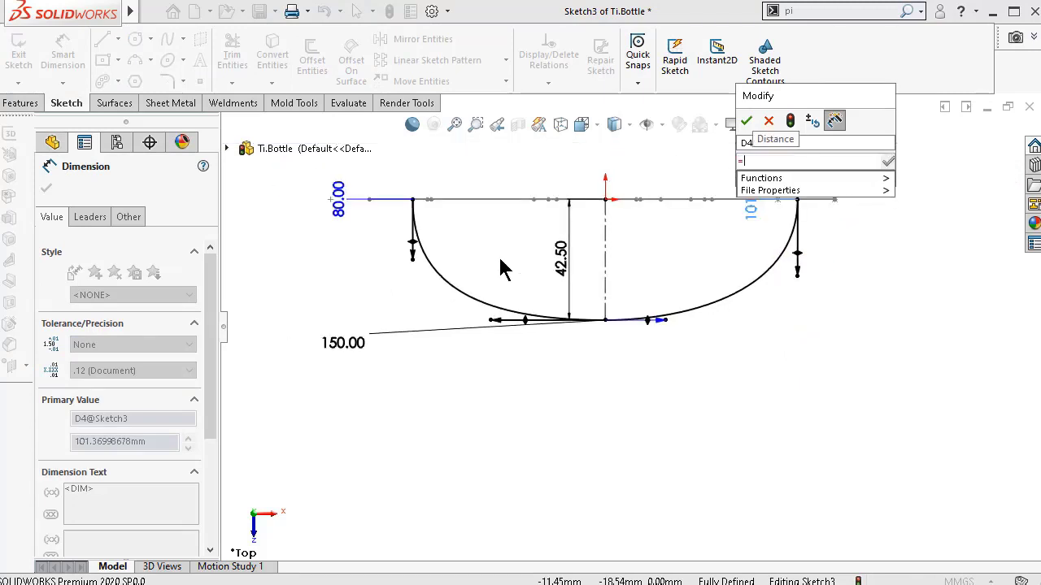
{"action": "left_click", "coordinate": [338, 210]}
{"action": "left_click", "coordinate": [746, 122]}
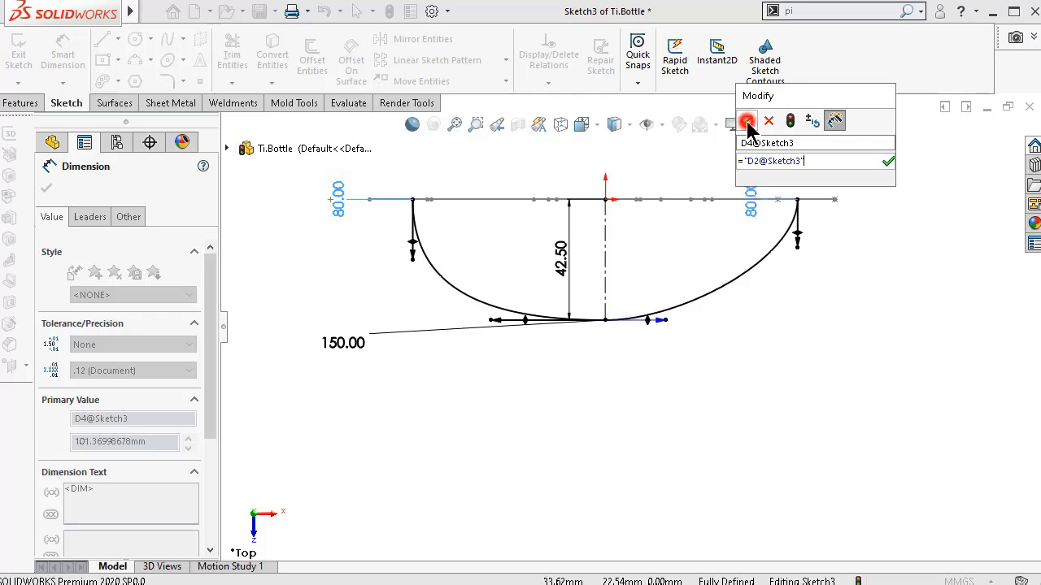
{"action": "left_click", "coordinate": [891, 311]}
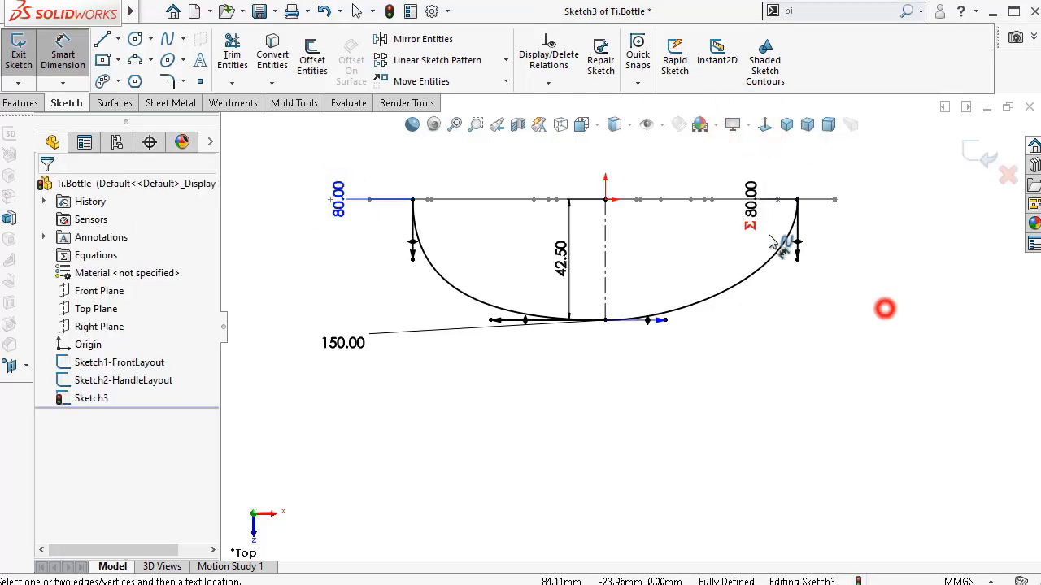
{"action": "left_click_drag", "start_coordinate": [750, 207], "coordinate": [870, 204]}
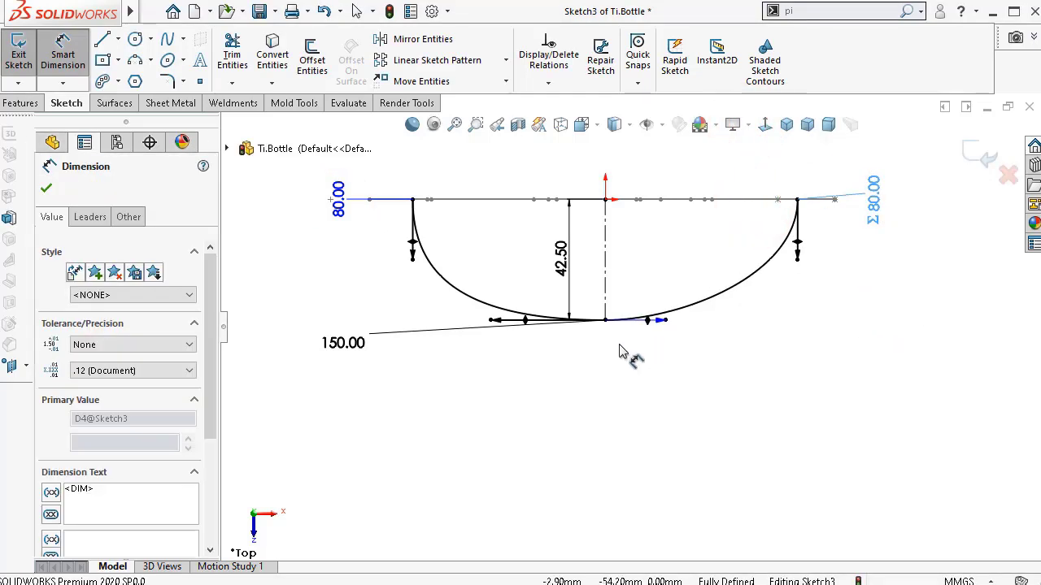
- Dimension the bottom tangent handle's length to 135.00 and tidy the label
{"action": "left_click", "coordinate": [662, 325]}
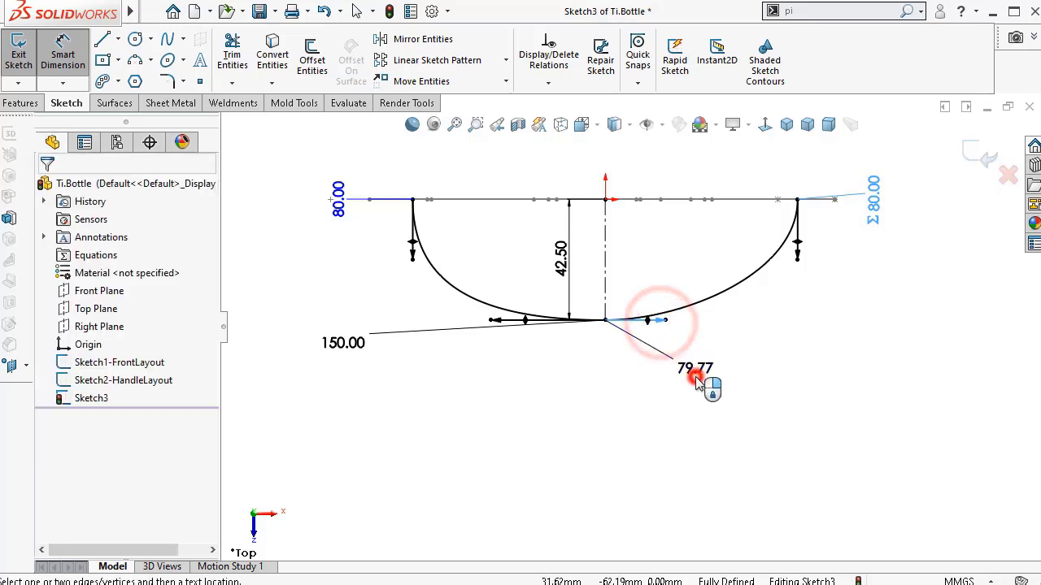
{"action": "left_click", "coordinate": [697, 381]}
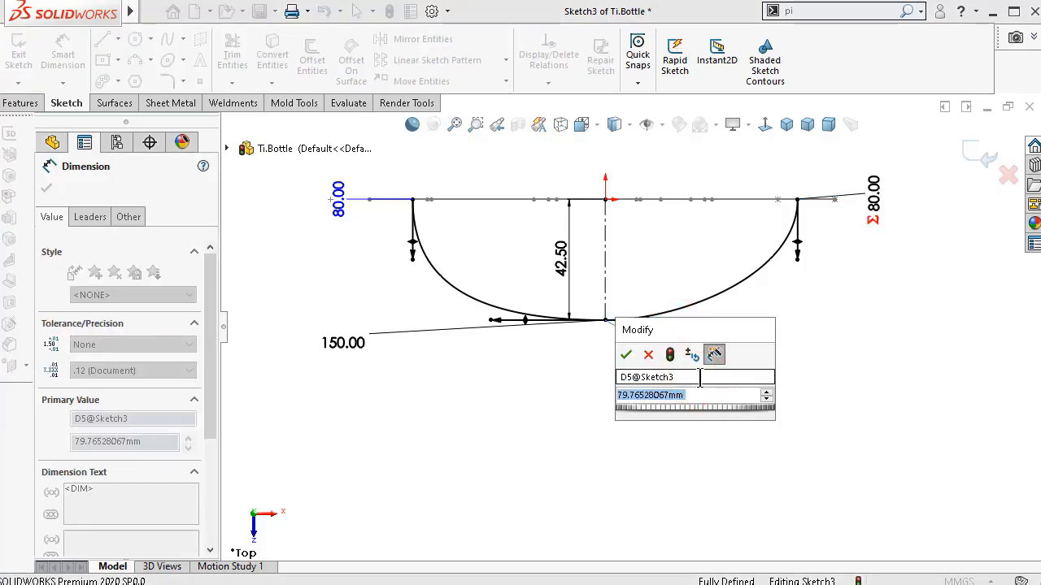
{"action": "type", "text": "100"}
{"action": "key", "text": "Return"}
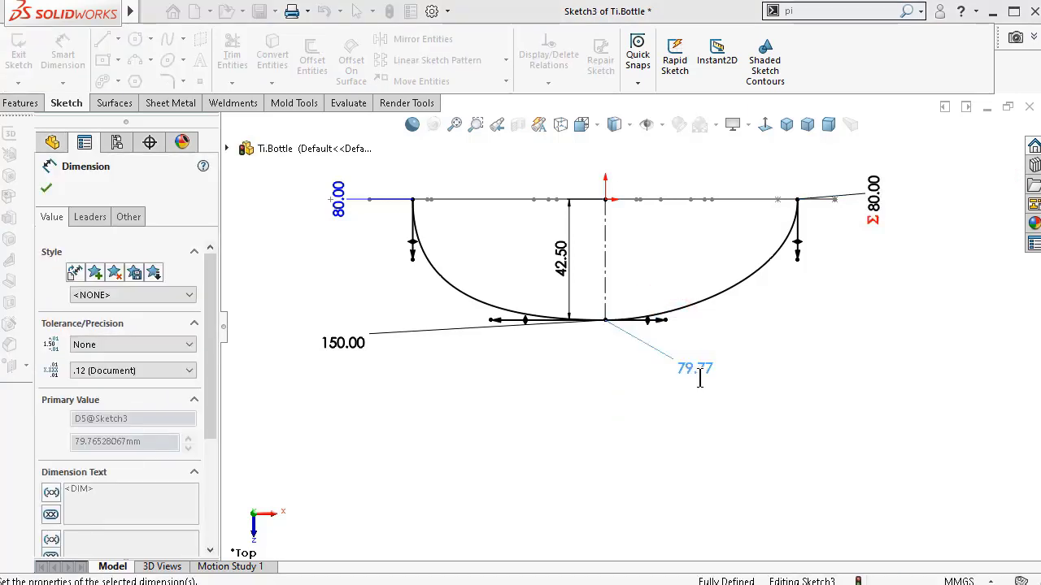
{"action": "left_click", "coordinate": [691, 386]}
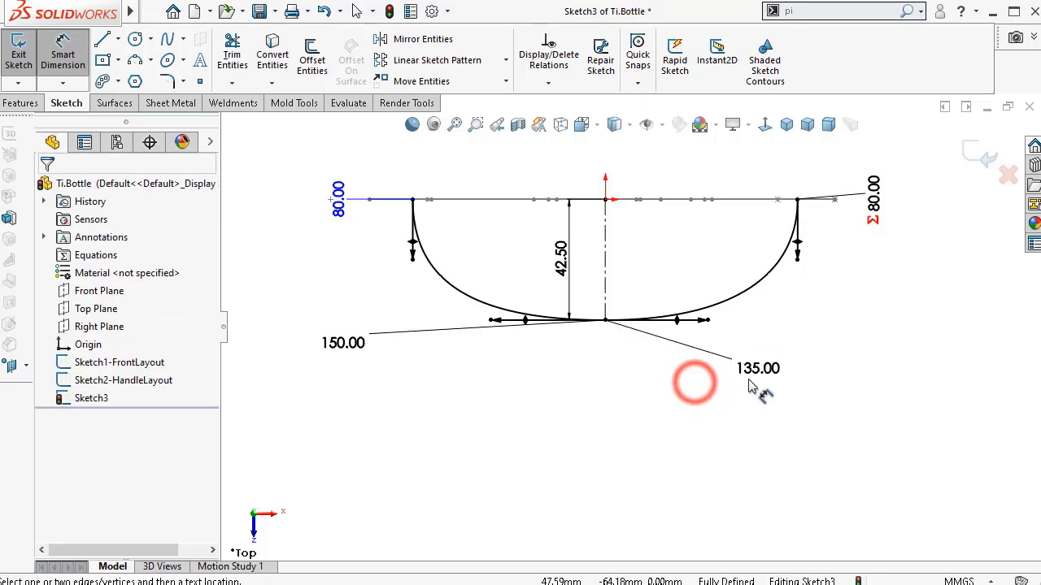
{"action": "left_click_drag", "start_coordinate": [750, 372], "coordinate": [695, 407]}
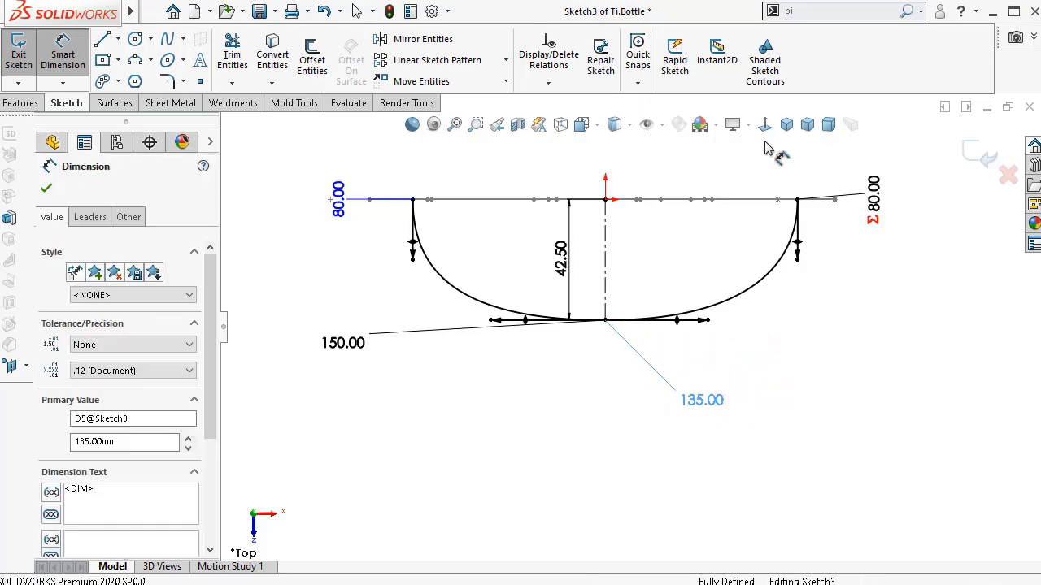
{"action": "left_click", "coordinate": [787, 124]}
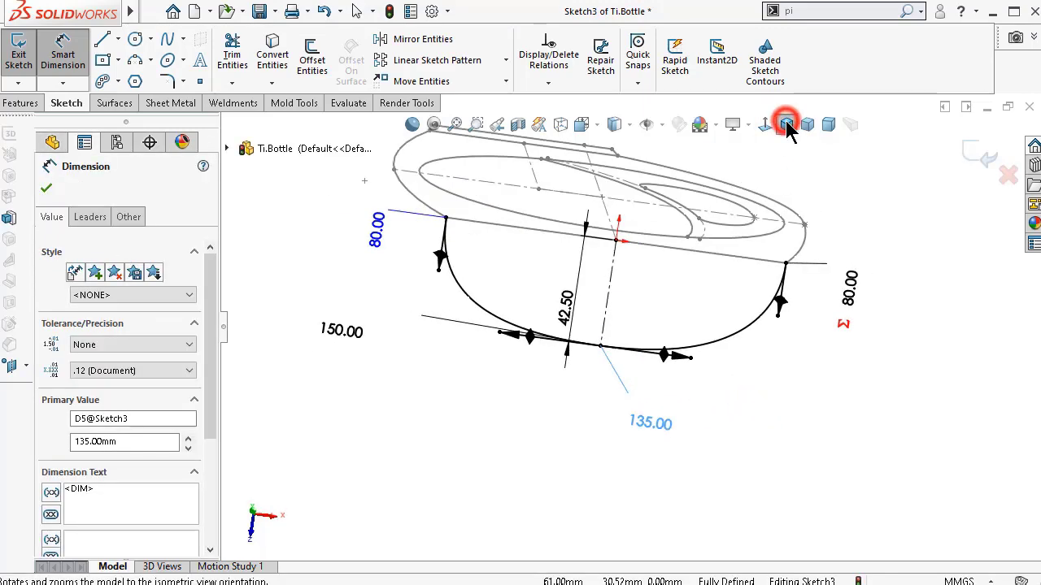
- Make the spline's corner endpoint coincident with the front layout curve
{"action": "left_click", "coordinate": [424, 362]}
{"action": "scroll", "coordinate": [683, 457], "scroll_direction": "down", "scroll_amount": 2}
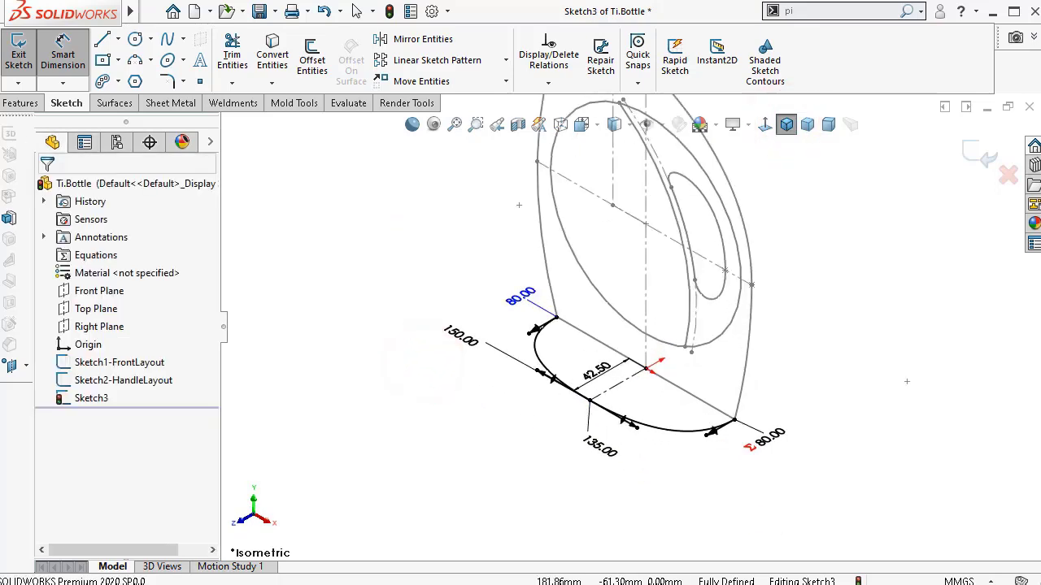
{"action": "left_click", "coordinate": [838, 435]}
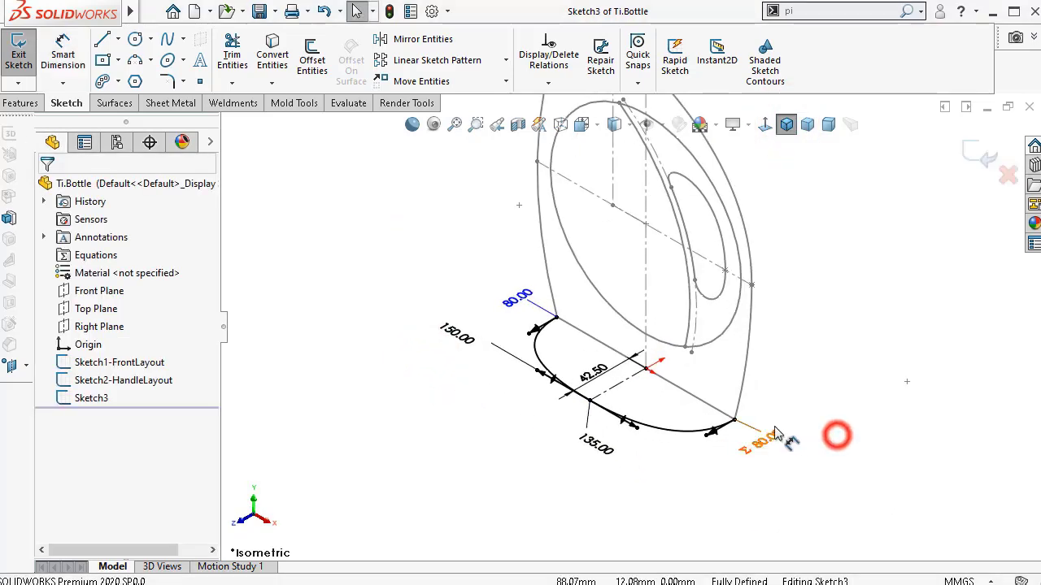
{"action": "scroll", "coordinate": [837, 435], "scroll_direction": "down", "scroll_amount": 4}
{"action": "left_click", "coordinate": [573, 348]}
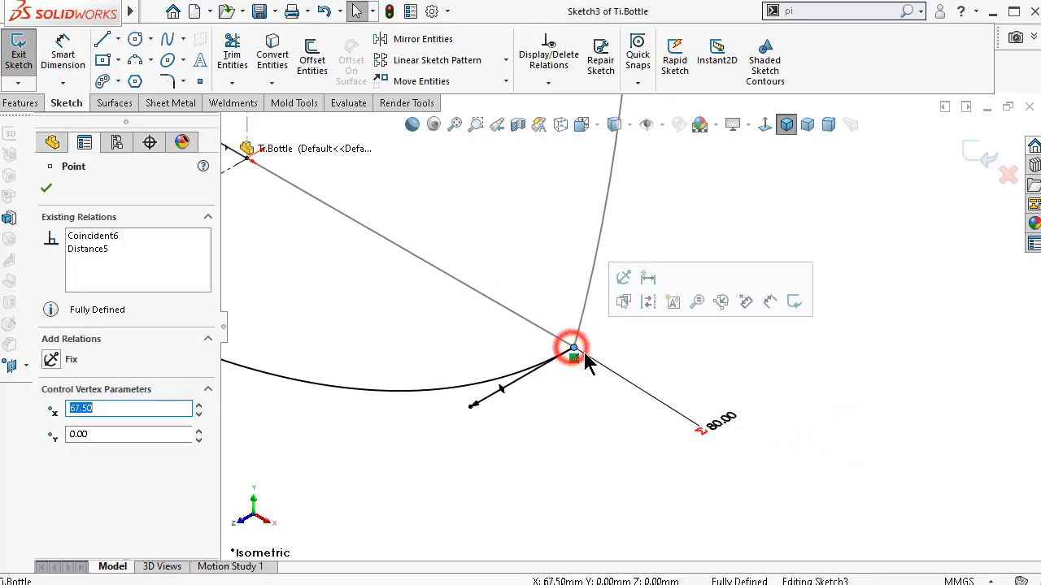
{"action": "left_click", "coordinate": [580, 333], "text": "ctrl"}
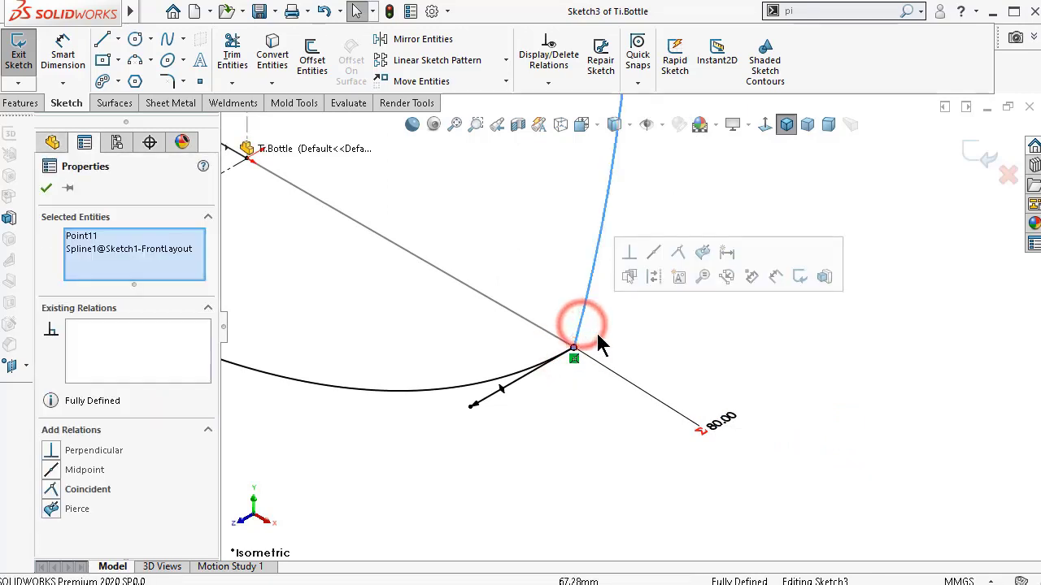
{"action": "left_click", "coordinate": [680, 253]}
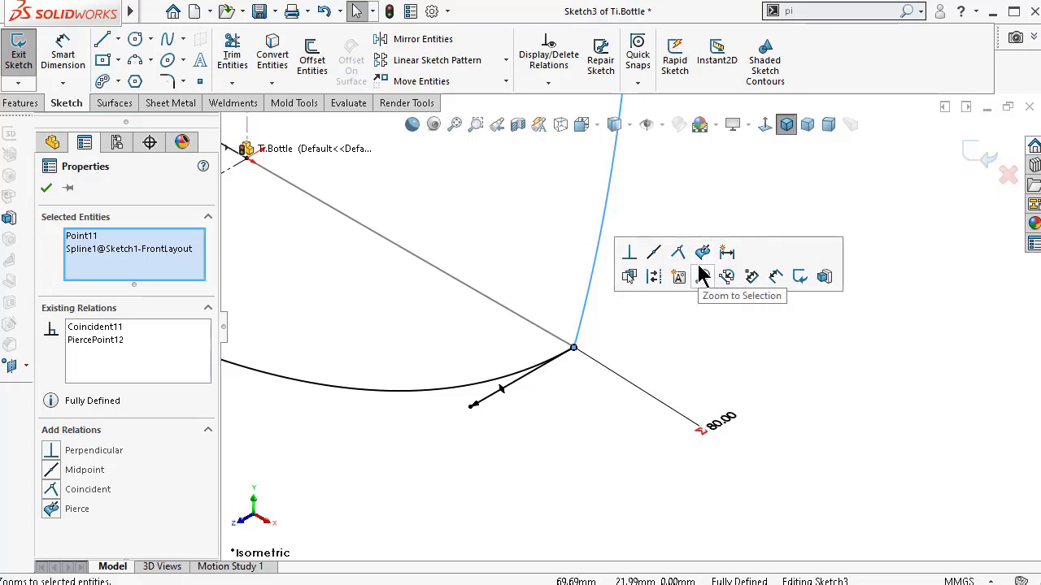
{"action": "left_click", "coordinate": [727, 366]}
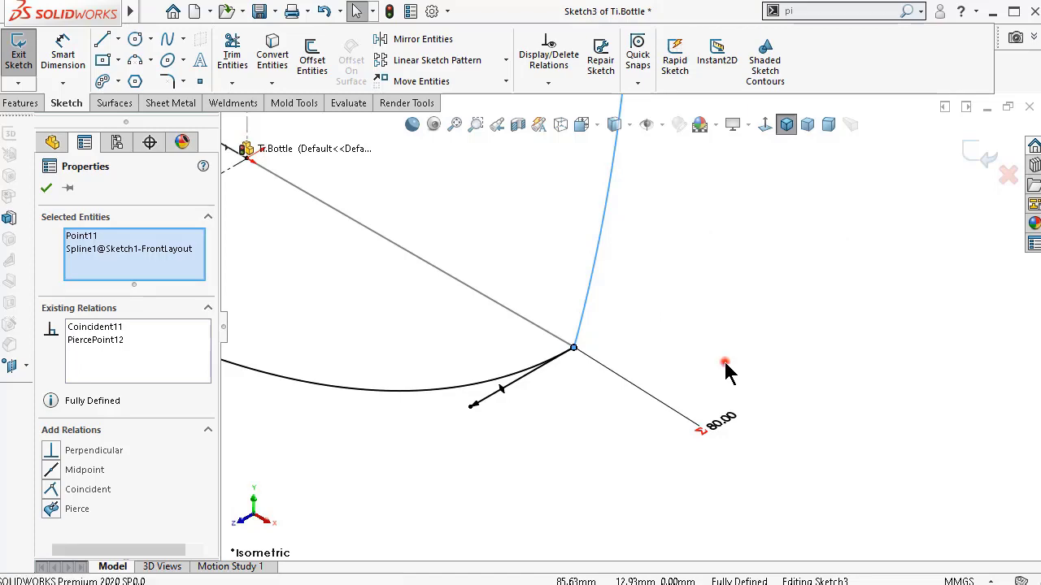
- Pierce the spline endpoint near the 80.00 dimension onto the front layout line and arc
{"action": "scroll", "coordinate": [479, 348], "scroll_direction": "up", "scroll_amount": 5}
{"action": "scroll", "coordinate": [470, 277], "scroll_direction": "down", "scroll_amount": 4}
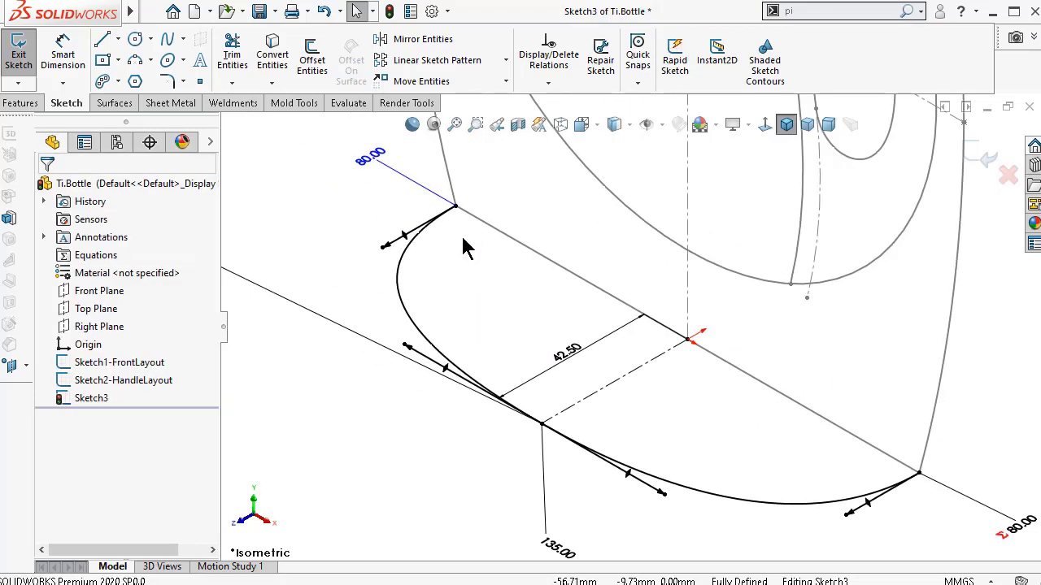
{"action": "left_click", "coordinate": [456, 207]}
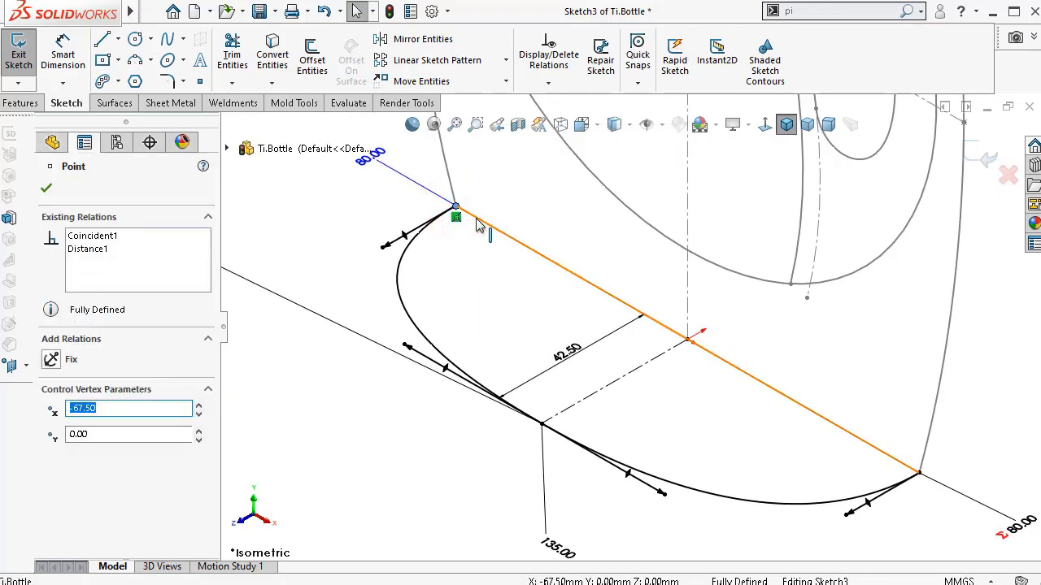
{"action": "left_click", "coordinate": [480, 221], "text": "ctrl"}
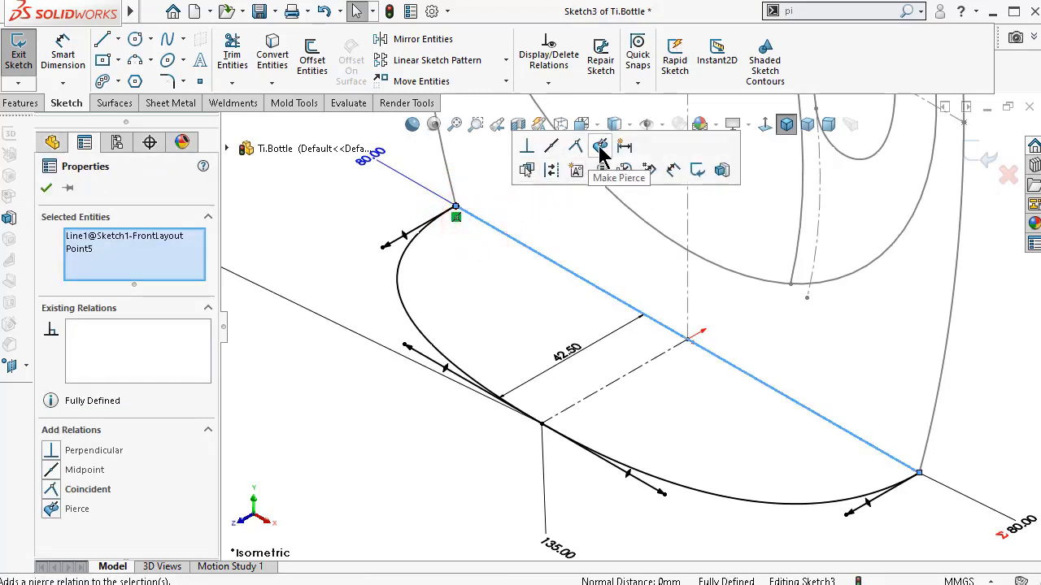
{"action": "left_click", "coordinate": [600, 148]}
{"action": "left_click", "coordinate": [574, 144]}
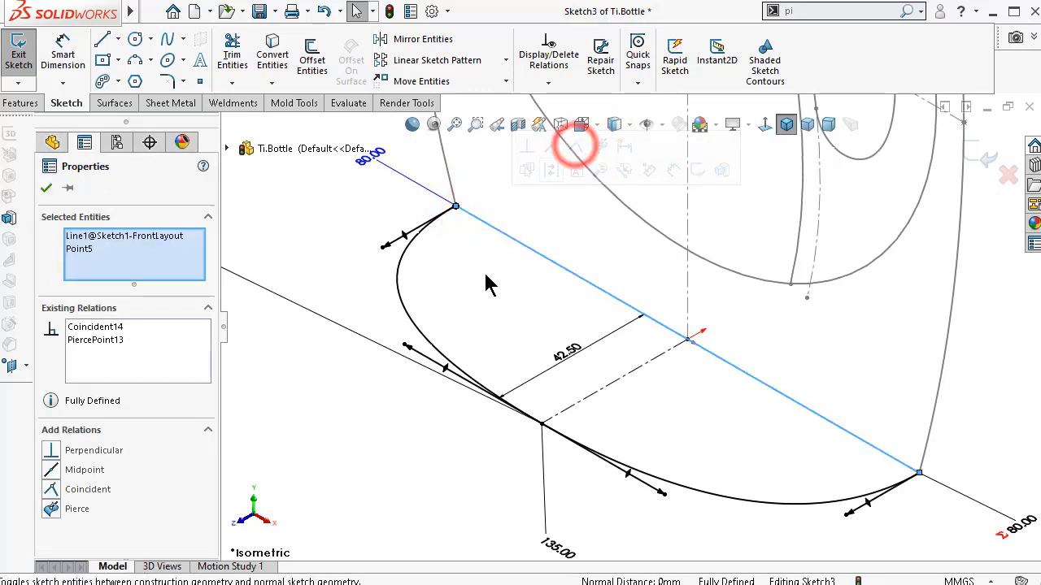
{"action": "left_click", "coordinate": [483, 274]}
{"action": "left_click", "coordinate": [452, 186]}
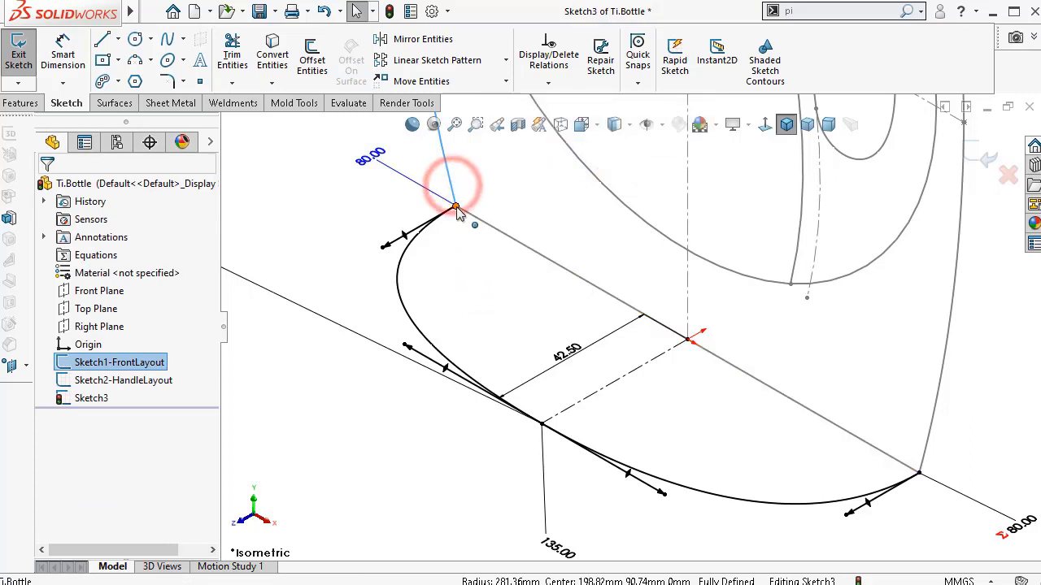
{"action": "left_click", "coordinate": [456, 207]}
{"action": "left_click", "coordinate": [445, 215], "text": "ctrl"}
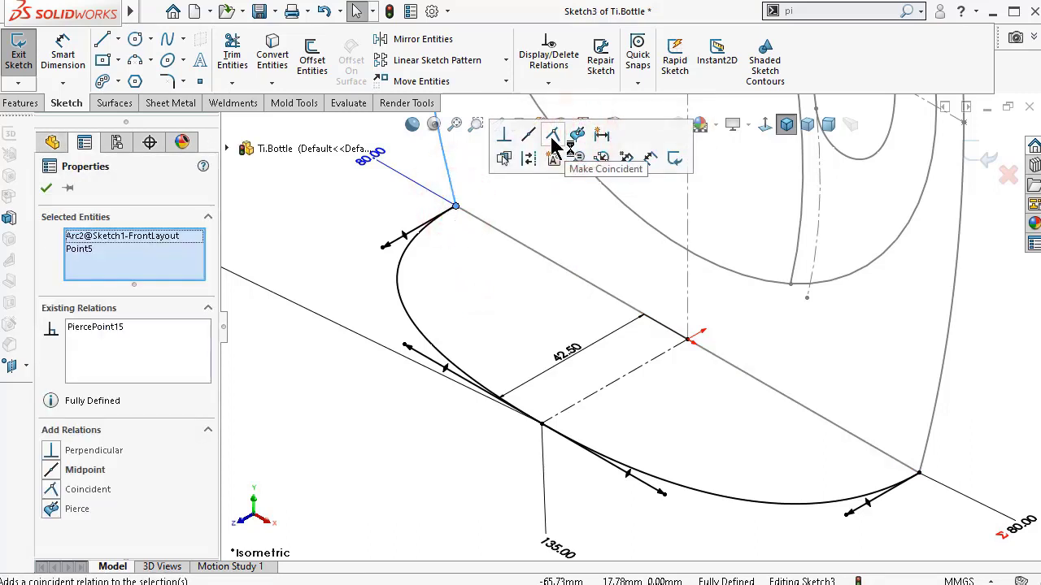
{"action": "left_click", "coordinate": [491, 329]}
- Attach the spline's right endpoint to the front layout line and confirm the relations
{"action": "scroll", "coordinate": [632, 326], "scroll_direction": "up", "scroll_amount": 2}
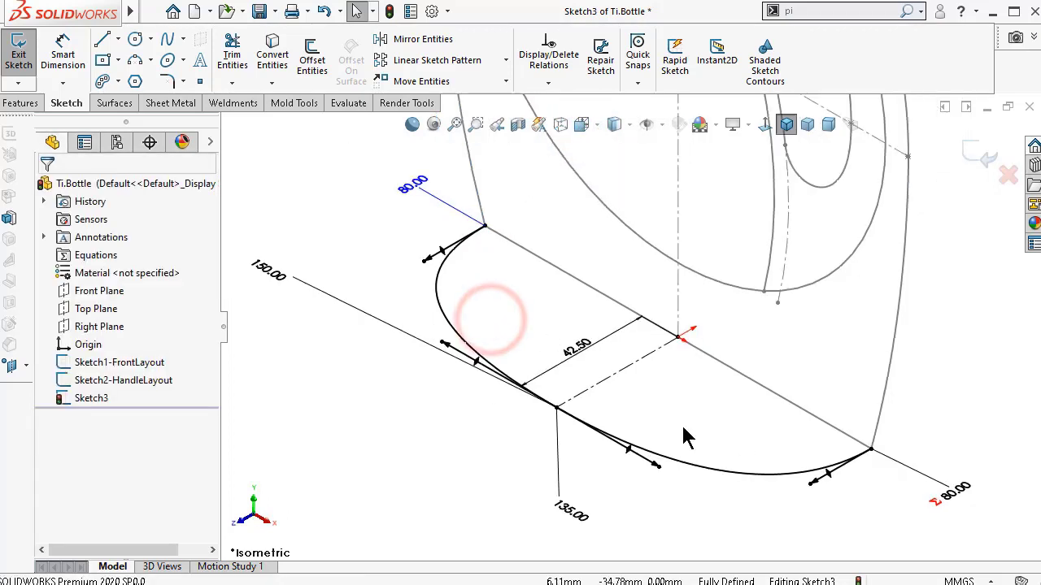
{"action": "left_click", "coordinate": [852, 441]}
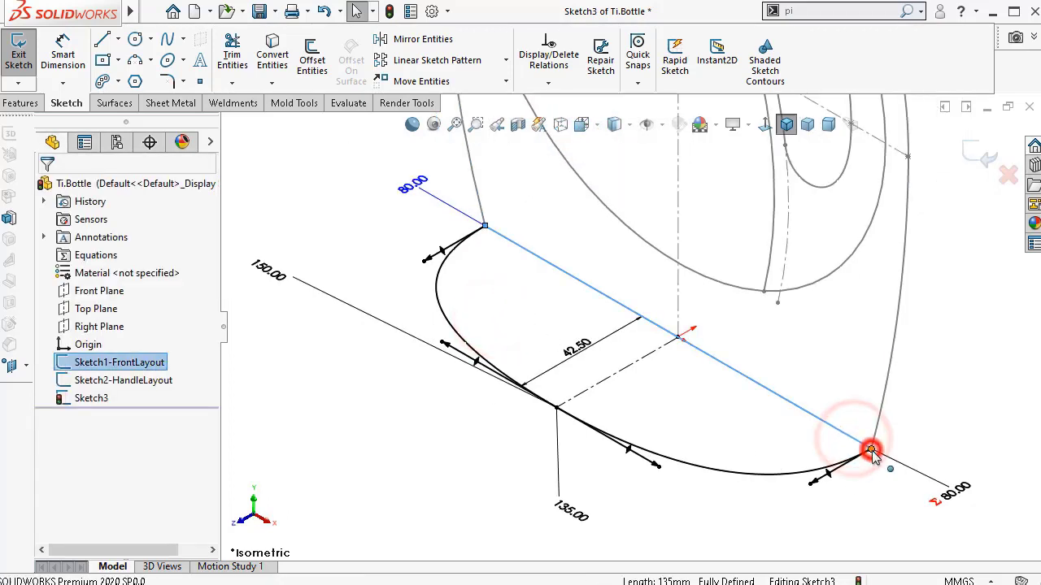
{"action": "left_click", "coordinate": [870, 449], "text": "ctrl"}
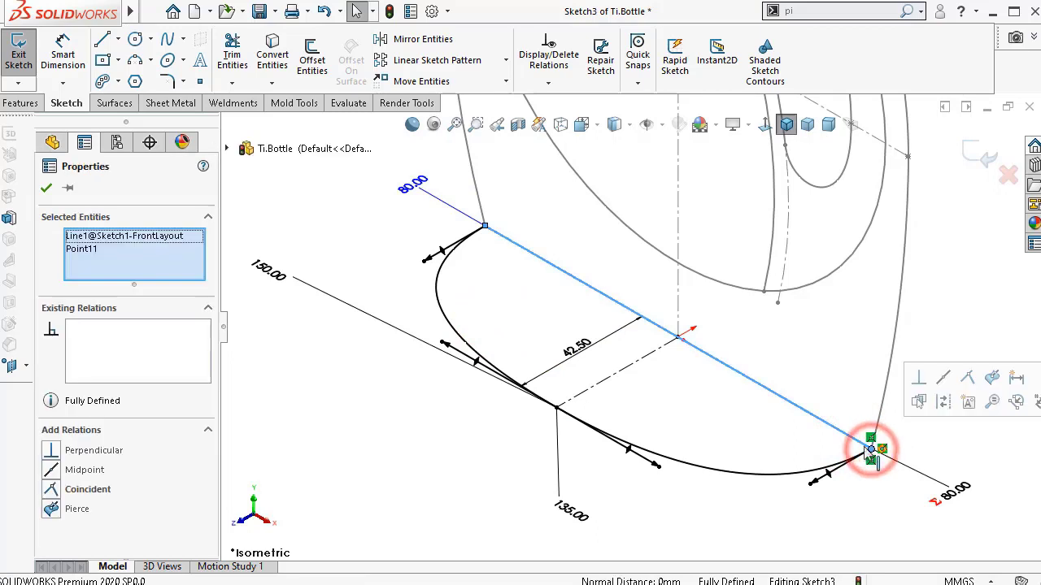
{"action": "left_click", "coordinate": [93, 490]}
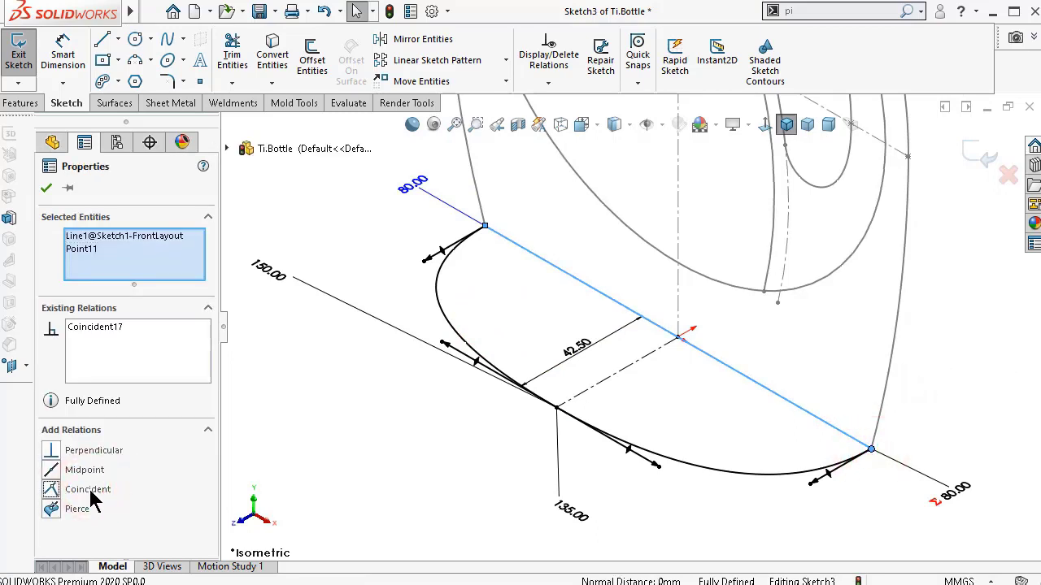
{"action": "left_click", "coordinate": [46, 188]}
{"action": "scroll", "coordinate": [864, 432], "scroll_direction": "down", "scroll_amount": 3}
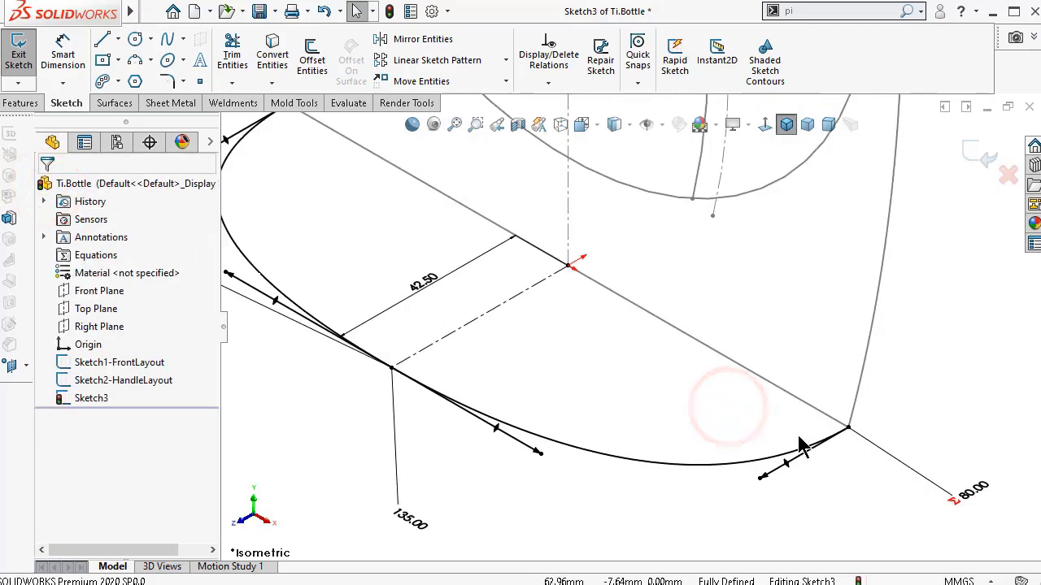
- Turn on View Sketch Relations so relation markers show on the bottom-layout sketch
{"action": "scroll", "coordinate": [746, 366], "scroll_direction": "up", "scroll_amount": 4}
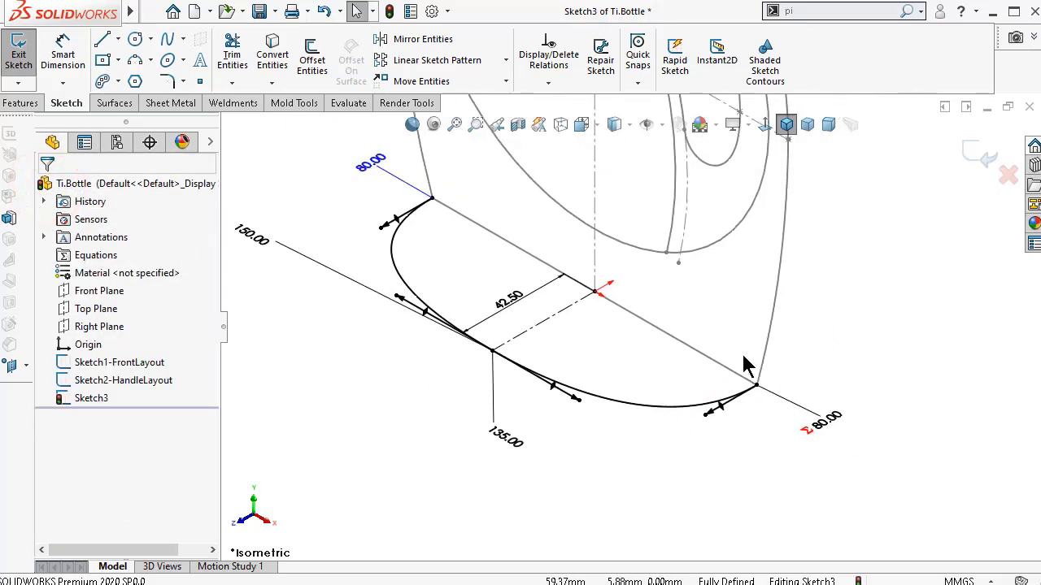
{"action": "left_click", "coordinate": [664, 128]}
{"action": "left_click", "coordinate": [648, 306]}
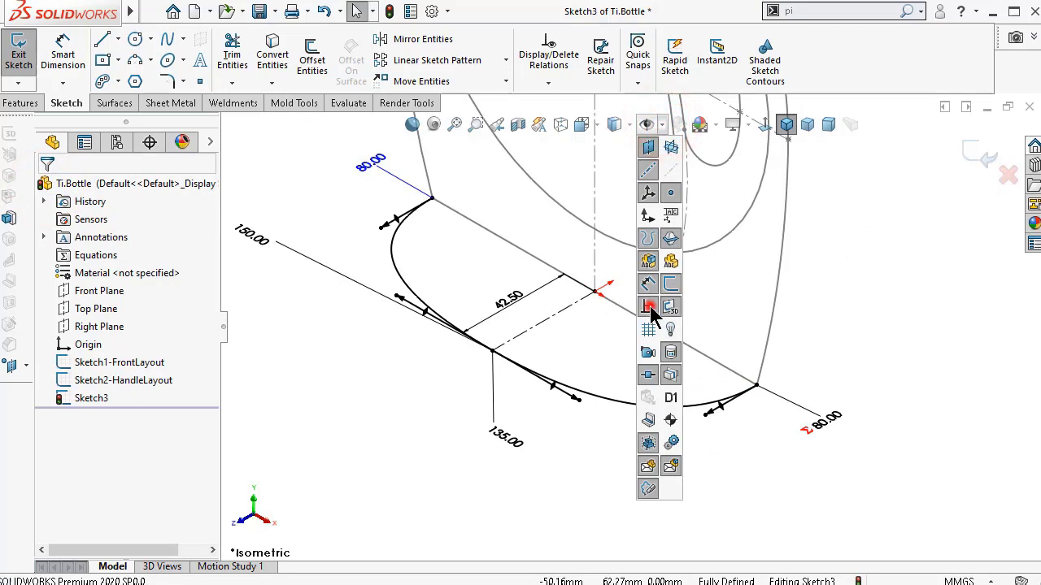
{"action": "left_click", "coordinate": [878, 344]}
{"action": "scroll", "coordinate": [818, 383], "scroll_direction": "down", "scroll_amount": 4}
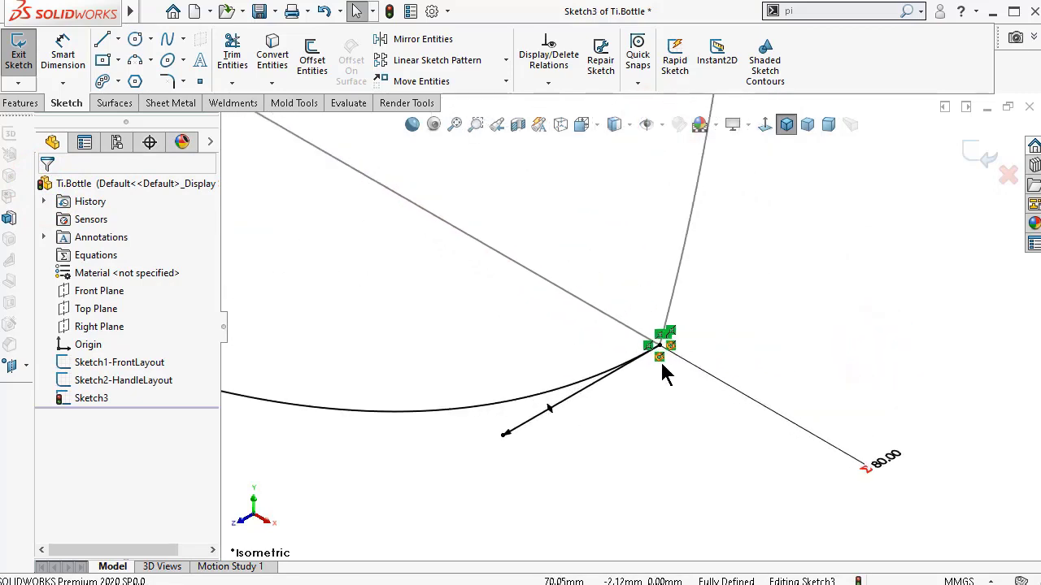
- Select the front layout's upright curve and the bottom curve together to review their relations
{"action": "left_click", "coordinate": [670, 312]}
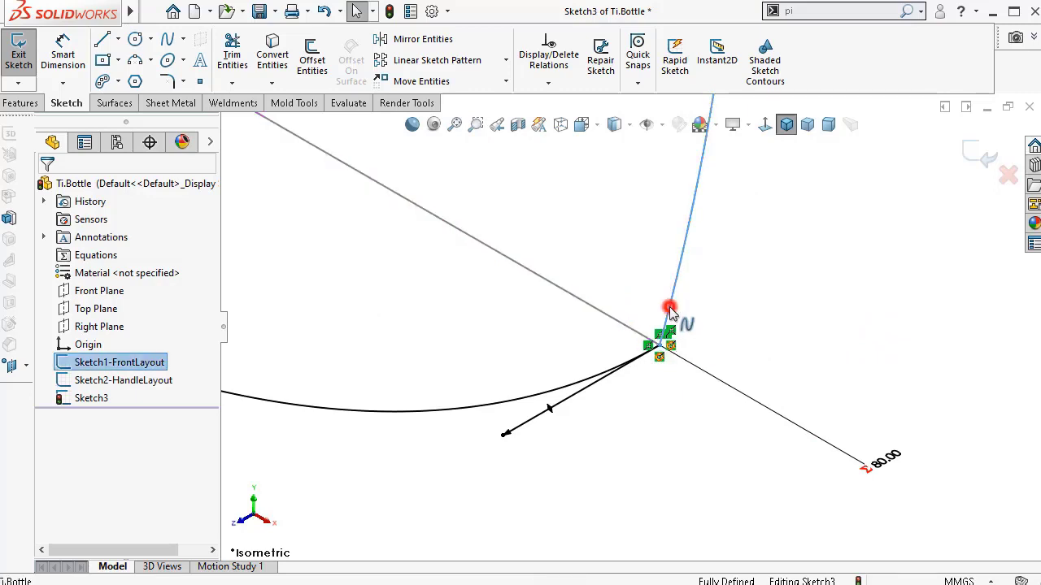
{"action": "left_click", "coordinate": [602, 376], "text": "ctrl"}
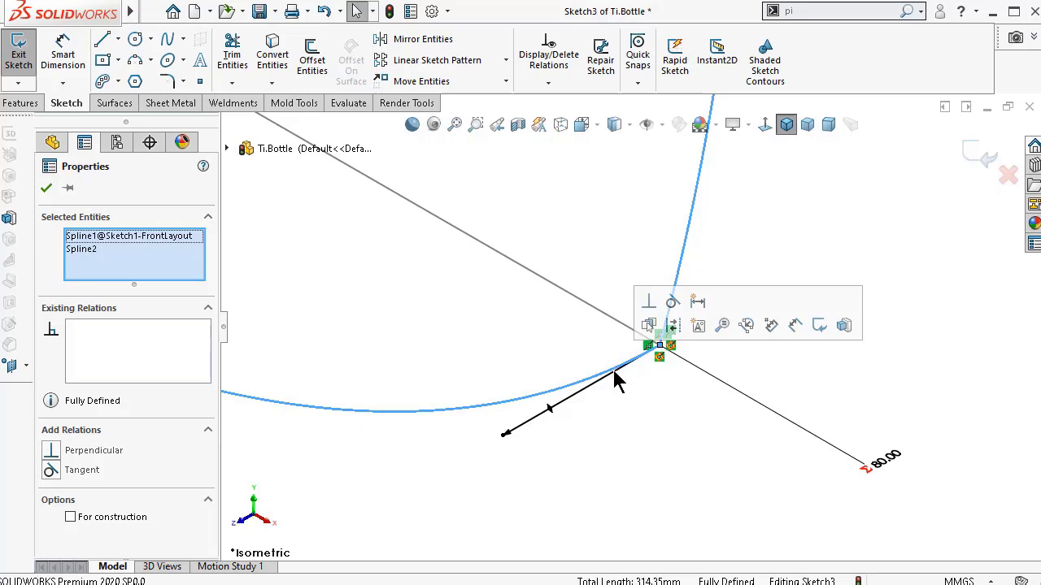
{"action": "left_click", "coordinate": [632, 417]}
{"action": "scroll", "coordinate": [651, 363], "scroll_direction": "up", "scroll_amount": 2}
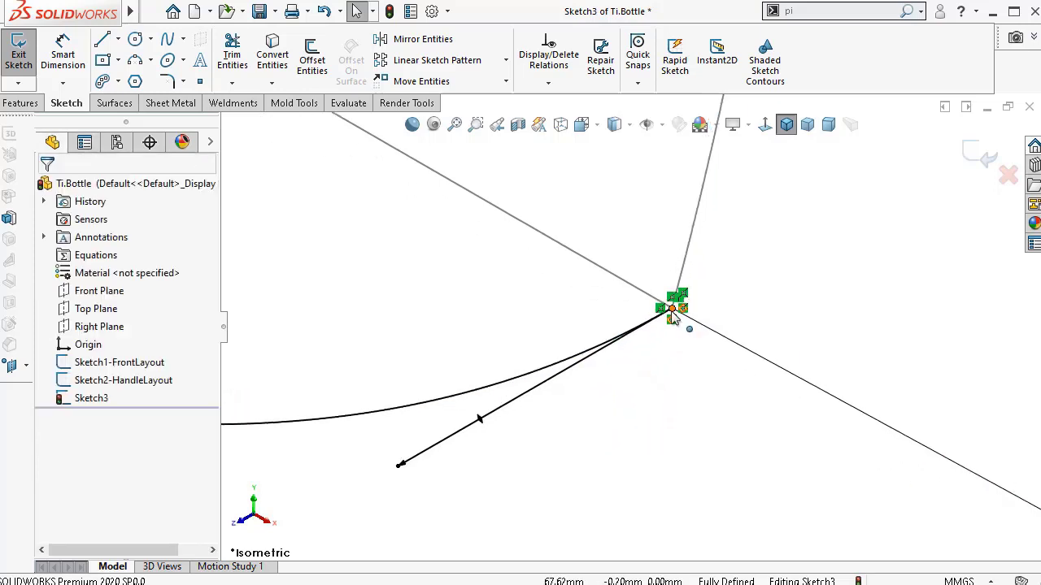
- Check the right endpoint's coincident and pierce relations to the front layout curve
{"action": "scroll", "coordinate": [671, 337], "scroll_direction": "down", "scroll_amount": 1}
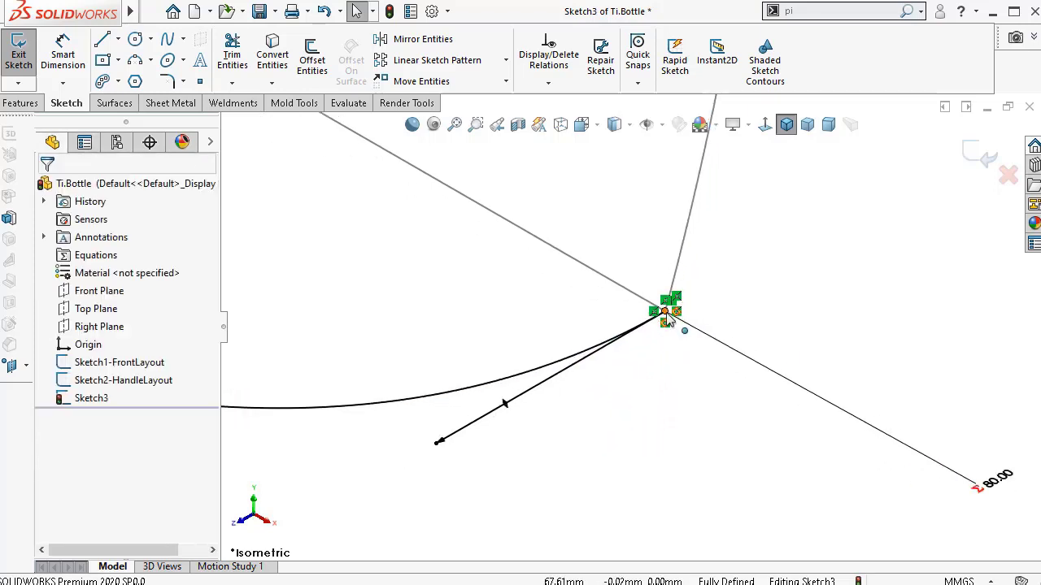
{"action": "left_click", "coordinate": [665, 313]}
{"action": "left_click", "coordinate": [680, 264]}
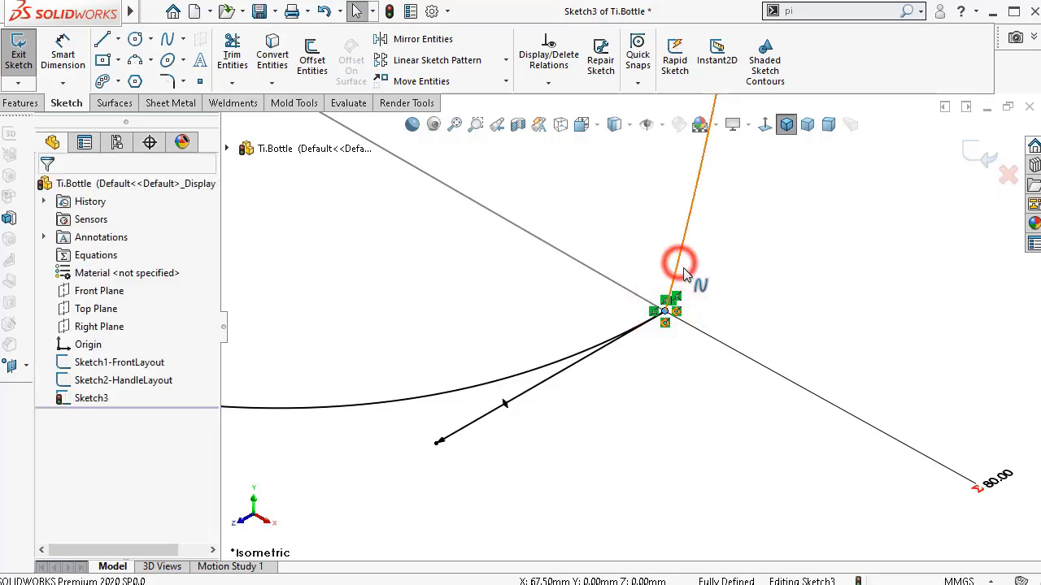
{"action": "left_click", "coordinate": [455, 309]}
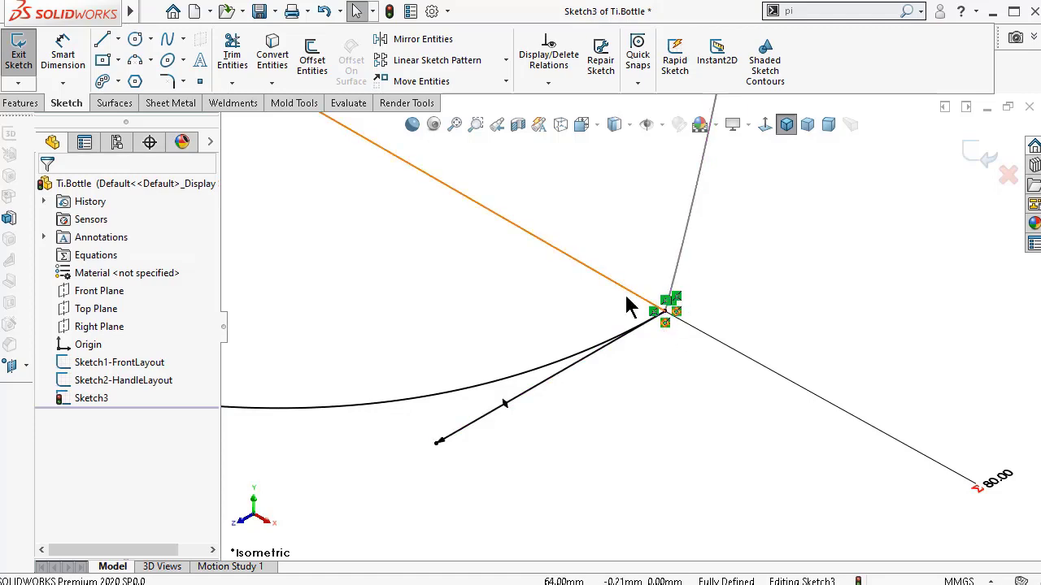
{"action": "scroll", "coordinate": [626, 307], "scroll_direction": "up", "scroll_amount": 3}
{"action": "scroll", "coordinate": [425, 204], "scroll_direction": "down", "scroll_amount": 5}
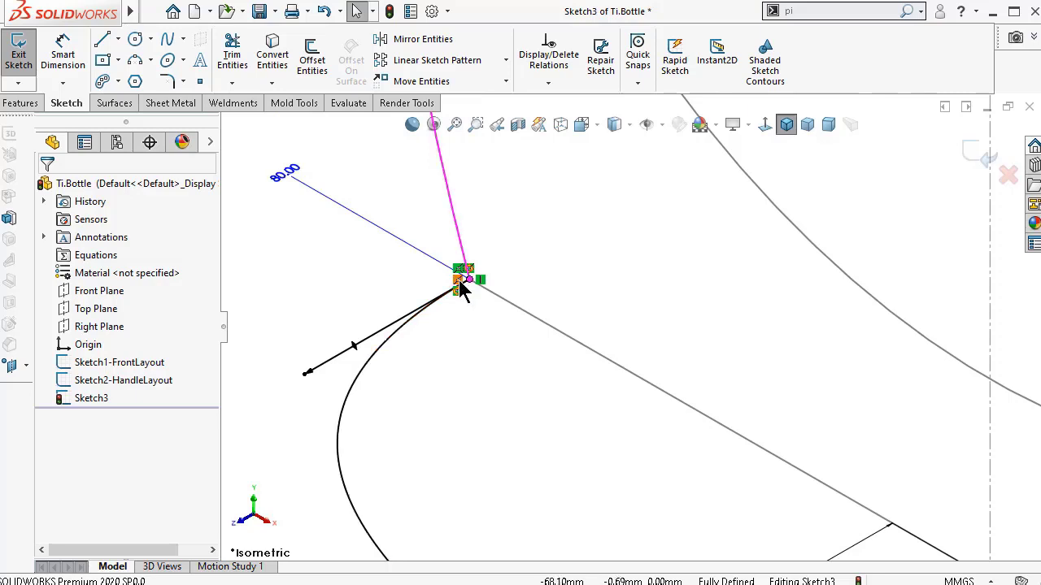
{"action": "scroll", "coordinate": [480, 309], "scroll_direction": "down", "scroll_amount": 4}
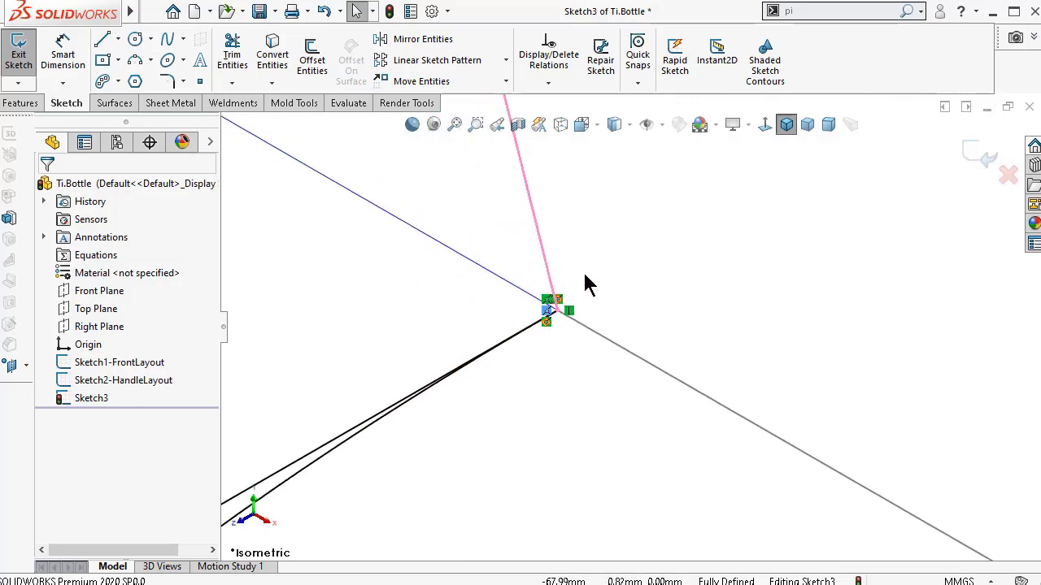
{"action": "left_click", "coordinate": [557, 316]}
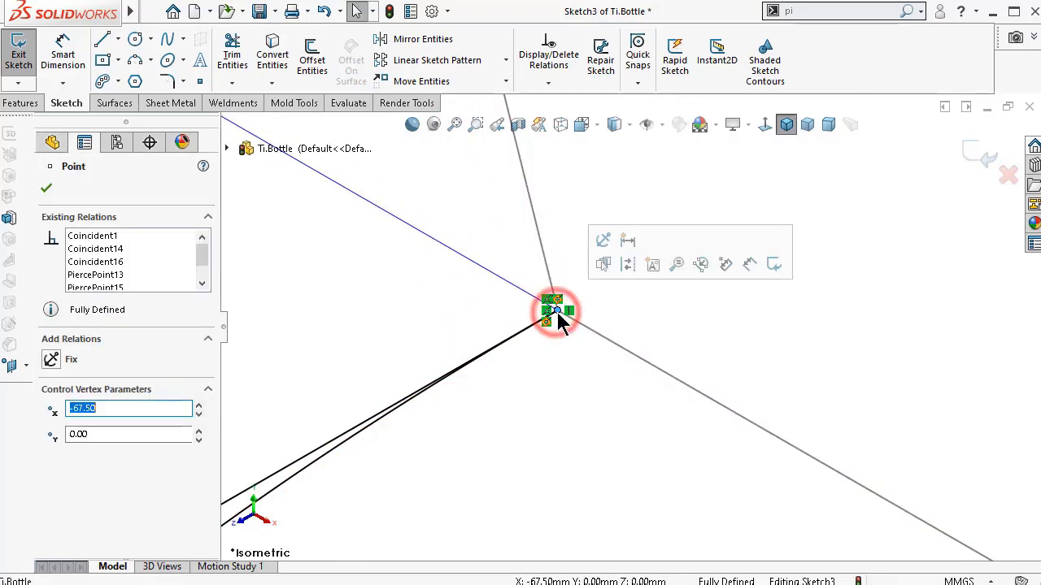
{"action": "left_click_drag", "start_coordinate": [202, 257], "coordinate": [202, 261]}
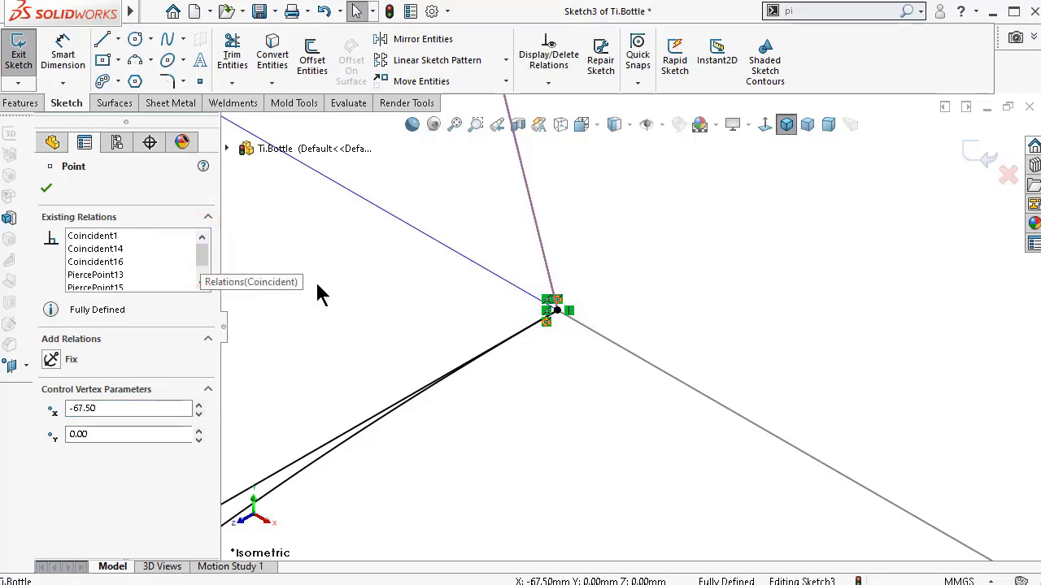
{"action": "left_click", "coordinate": [379, 278]}
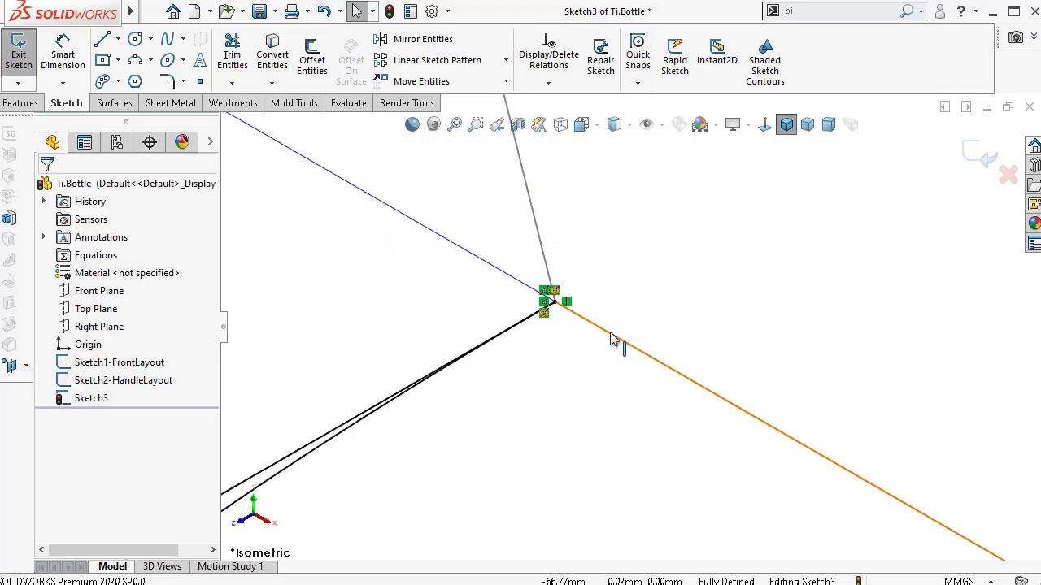
{"action": "left_click", "coordinate": [561, 293]}
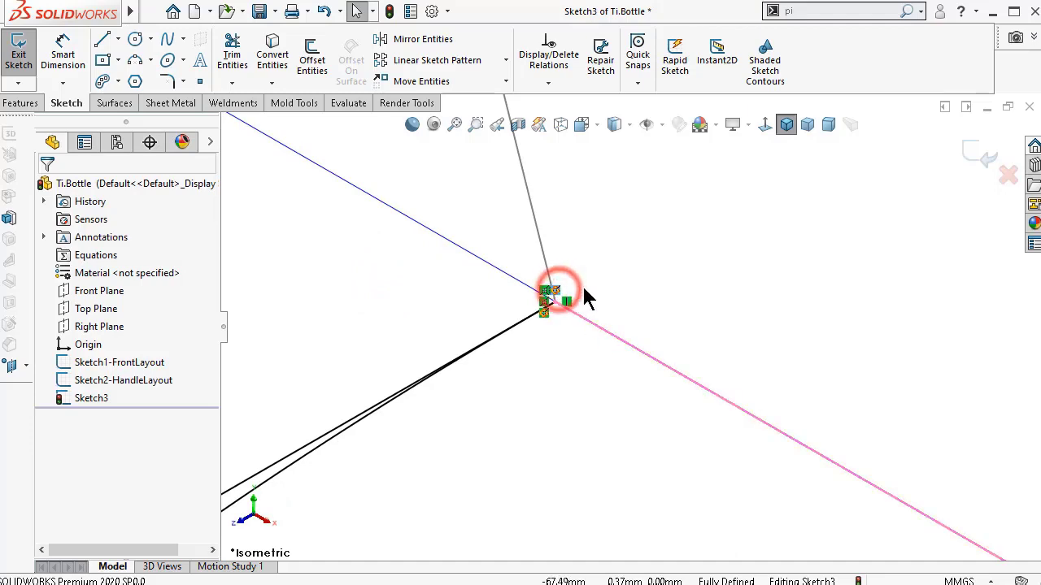
{"action": "scroll", "coordinate": [806, 430], "scroll_direction": "up", "scroll_amount": 6}
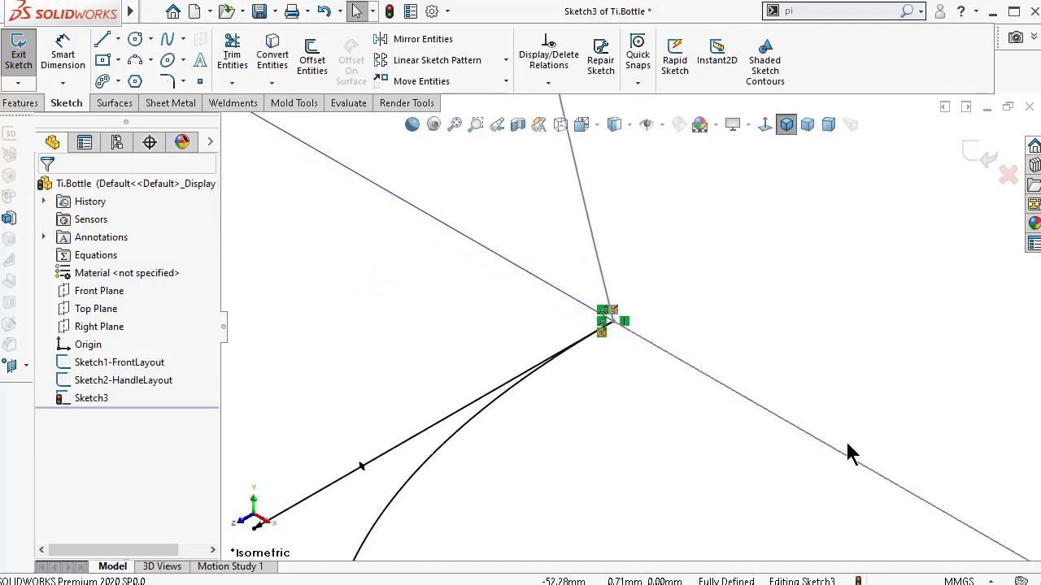
{"action": "scroll", "coordinate": [881, 486], "scroll_direction": "down", "scroll_amount": 2}
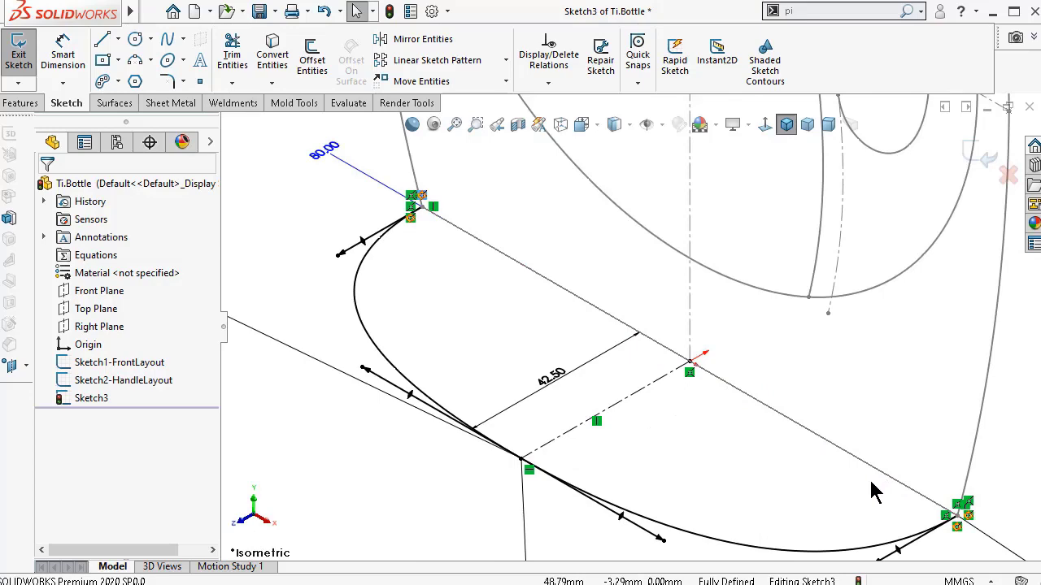
{"action": "scroll", "coordinate": [476, 295], "scroll_direction": "up", "scroll_amount": 2}
{"action": "scroll", "coordinate": [512, 258], "scroll_direction": "down", "scroll_amount": 4}
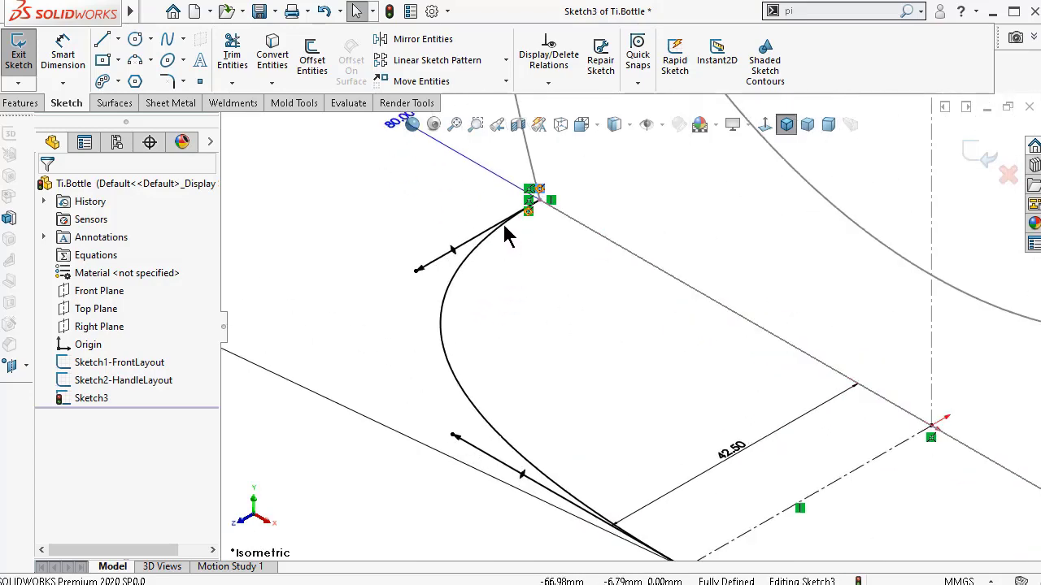
{"action": "left_click", "coordinate": [502, 232]}
{"action": "scroll", "coordinate": [574, 295], "scroll_direction": "up", "scroll_amount": 2}
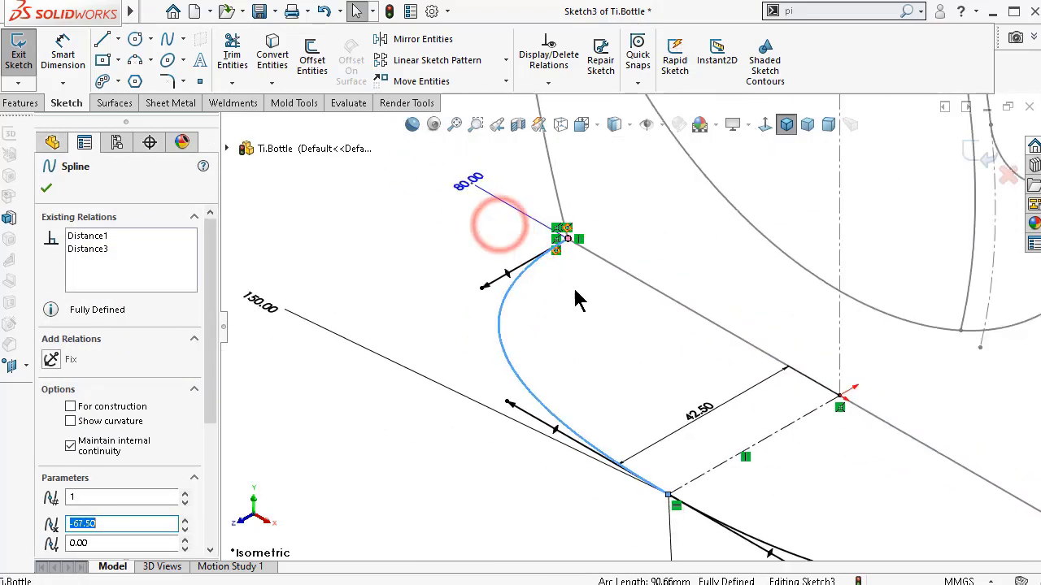
{"action": "left_click", "coordinate": [561, 209], "text": "ctrl"}
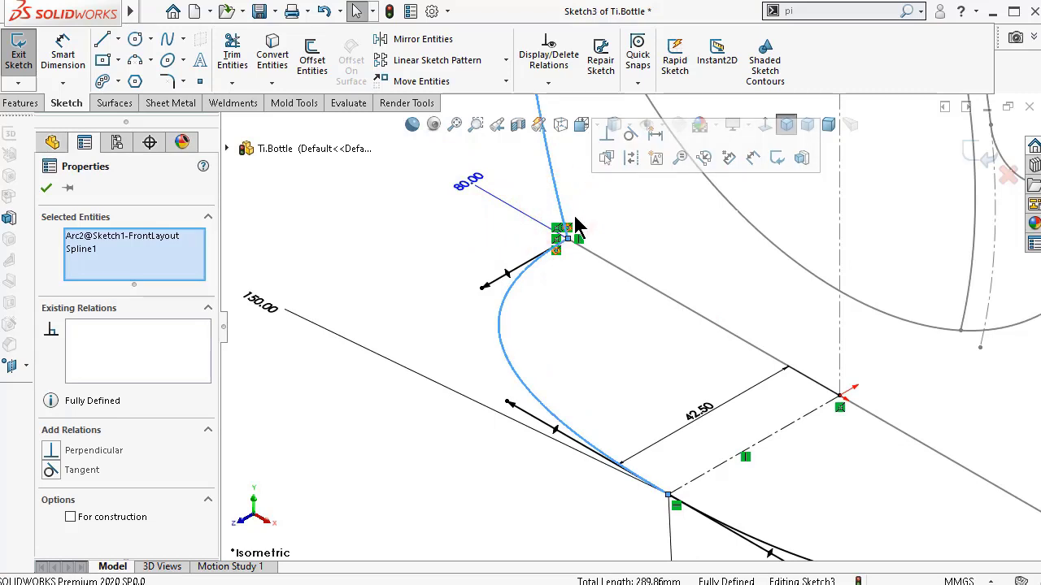
{"action": "scroll", "coordinate": [561, 317], "scroll_direction": "up", "scroll_amount": 3}
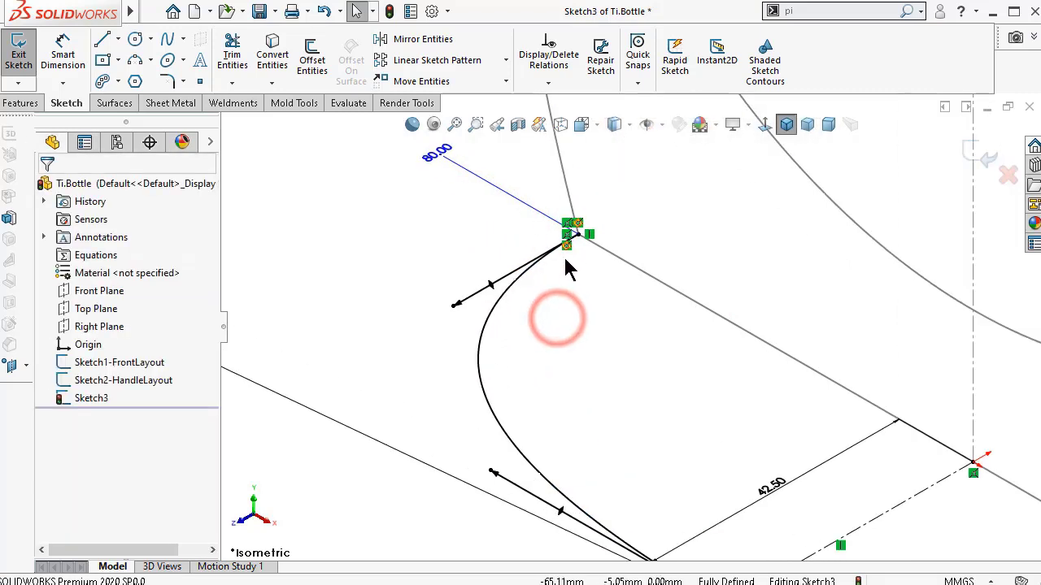
{"action": "left_click", "coordinate": [577, 236]}
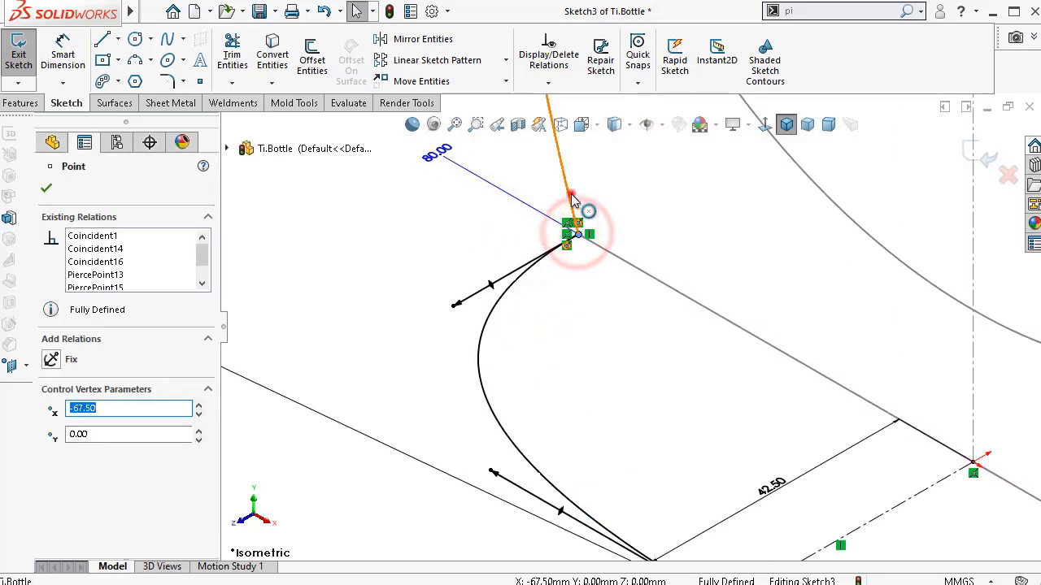
{"action": "left_click", "coordinate": [570, 196], "text": "ctrl"}
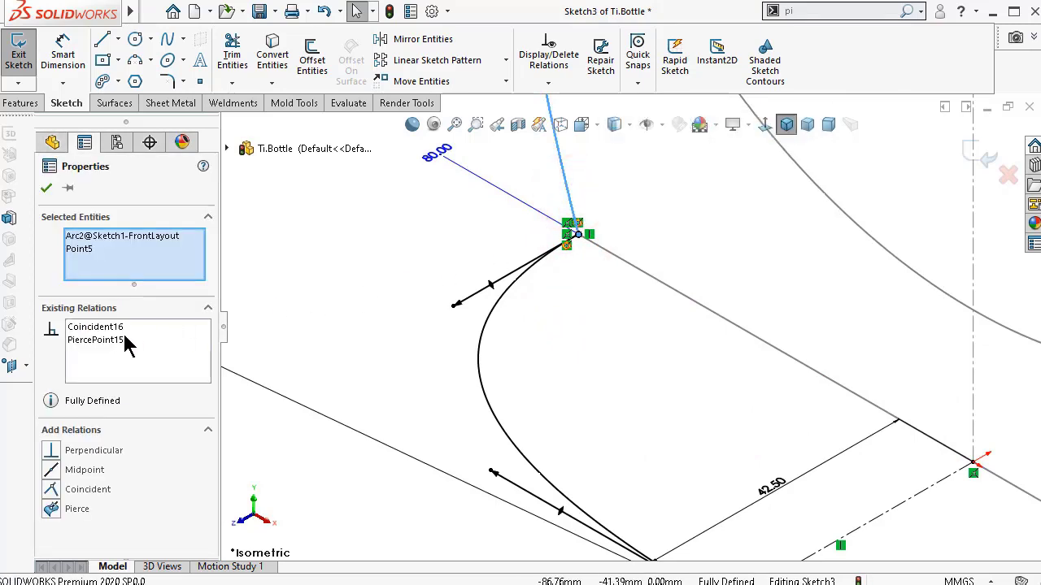
{"action": "left_click", "coordinate": [363, 288]}
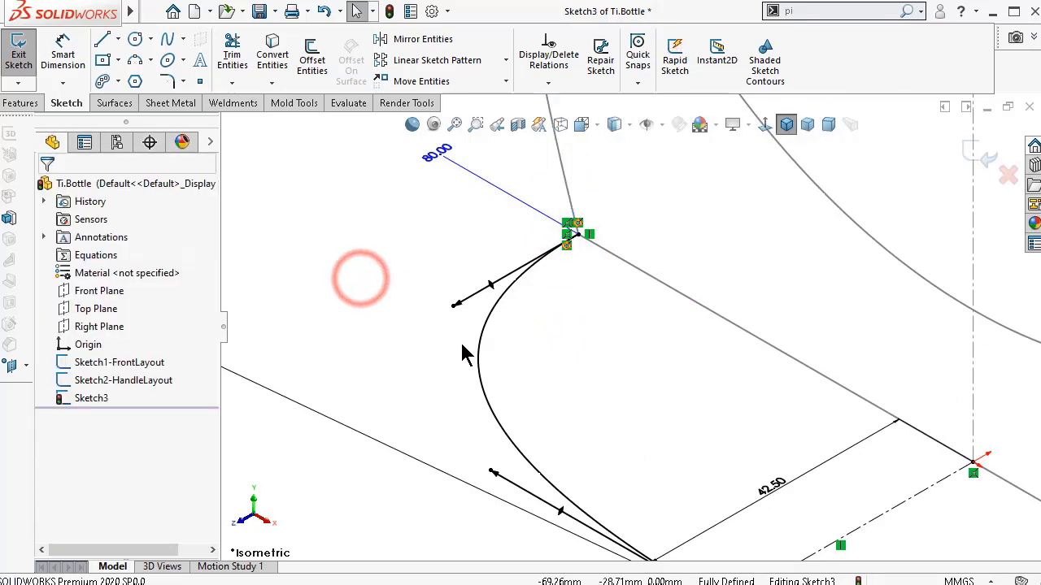
{"action": "scroll", "coordinate": [774, 388], "scroll_direction": "up", "scroll_amount": 5}
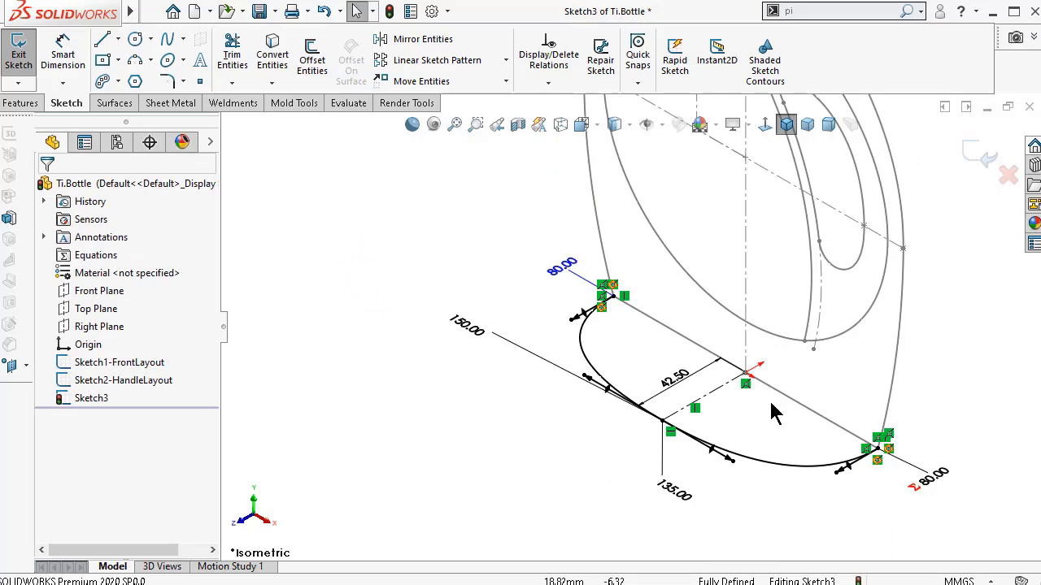
- Exit the bottom sketch and rename Sketch3 to Sketch3-BottomLayout
{"action": "left_click", "coordinate": [975, 161]}
{"action": "left_click", "coordinate": [345, 400]}
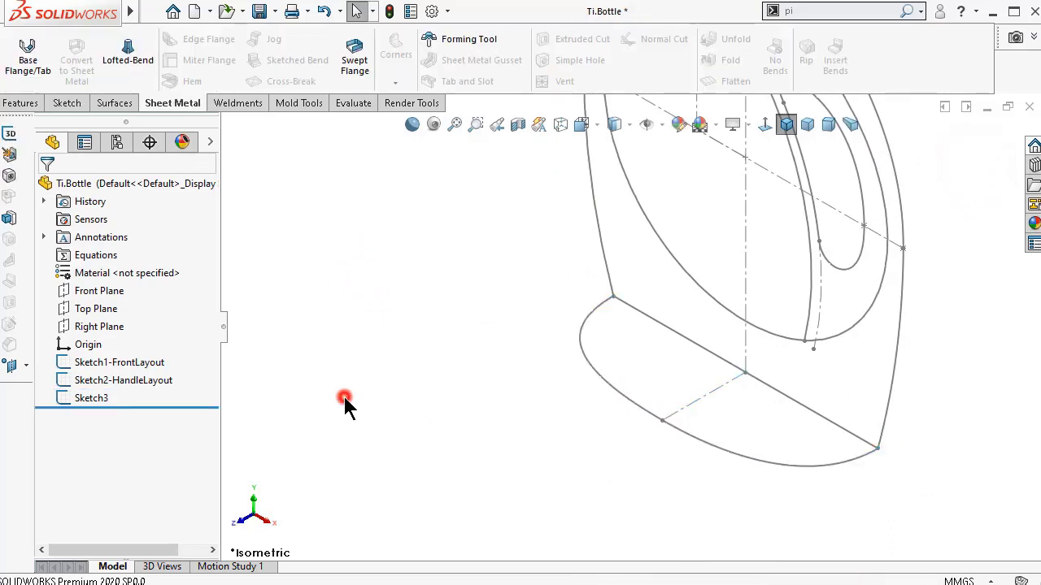
{"action": "left_click", "coordinate": [91, 399]}
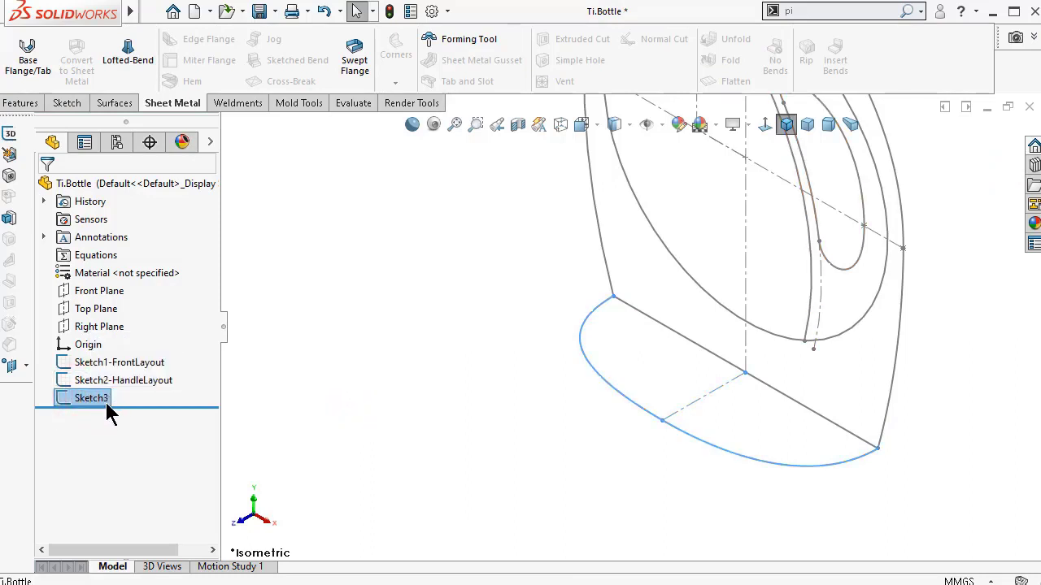
{"action": "left_click", "coordinate": [112, 399]}
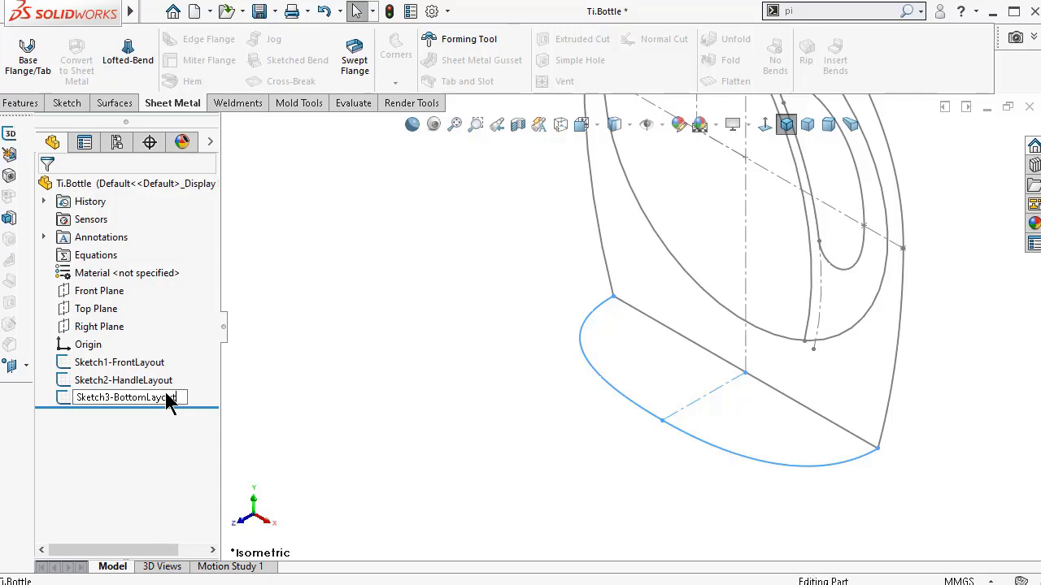
{"action": "key", "text": "Return"}
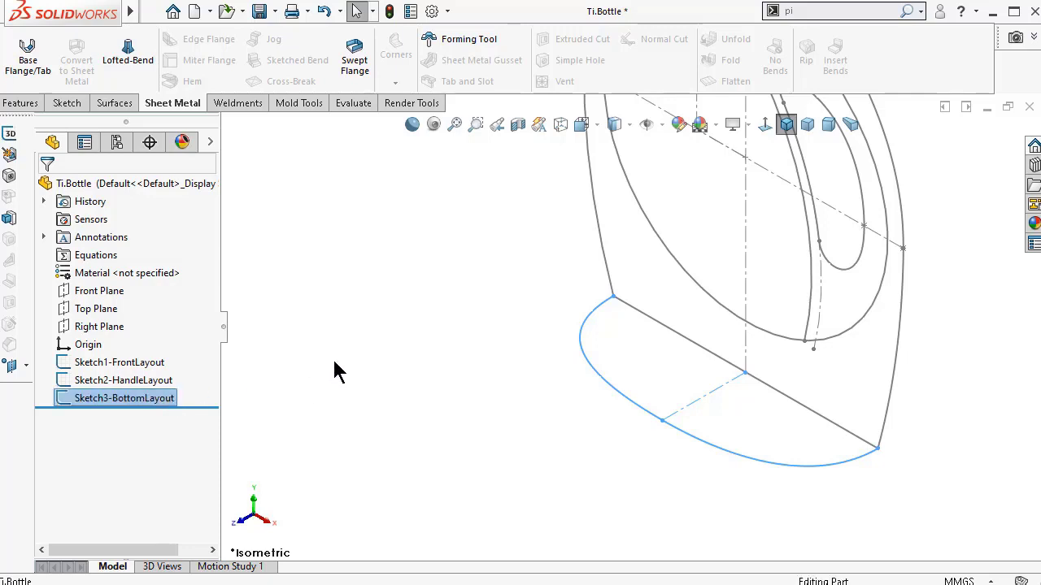
- Save the Ti.Bottle part and return the view to isometric
{"action": "left_click", "coordinate": [260, 11]}
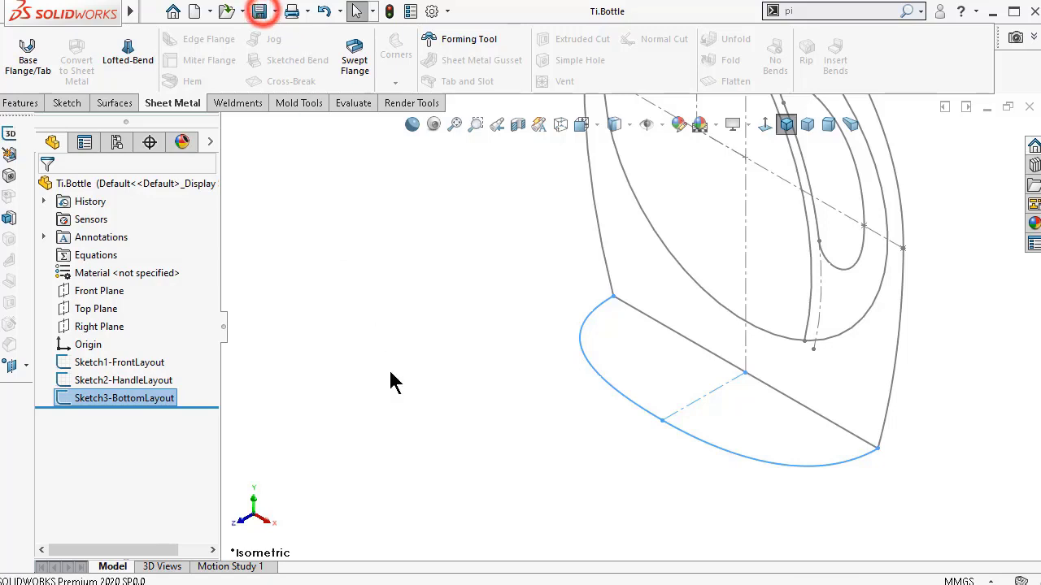
{"action": "left_click", "coordinate": [435, 423]}
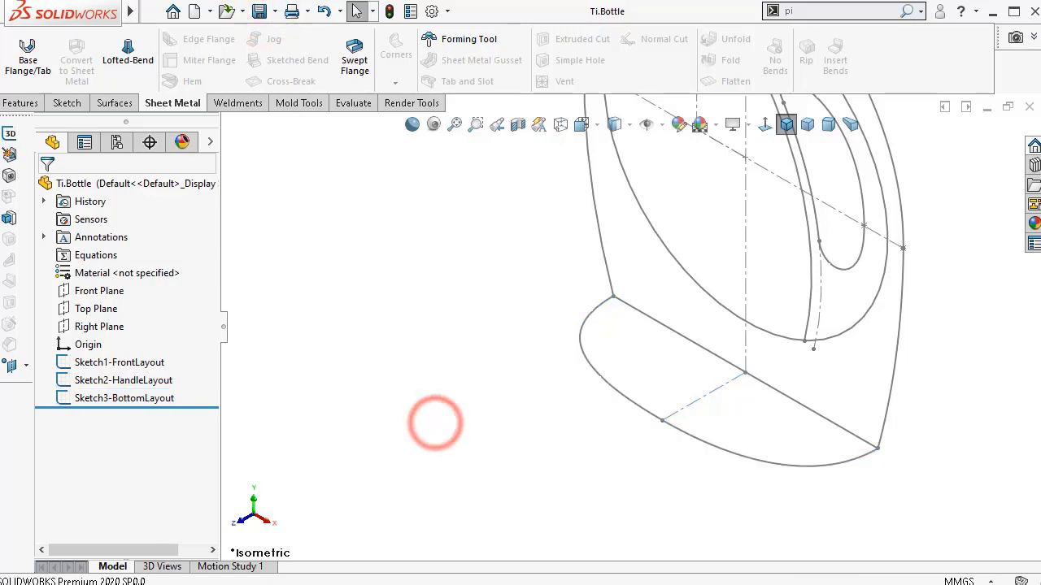
{"action": "middle_click_drag", "start_coordinate": [756, 284], "coordinate": [797, 286]}
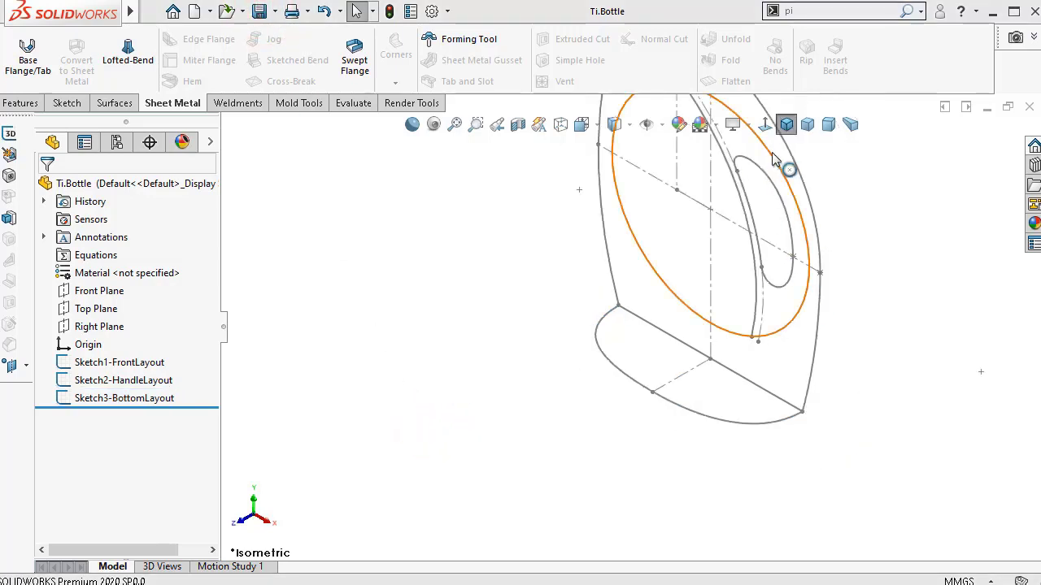
{"action": "left_click", "coordinate": [786, 124]}
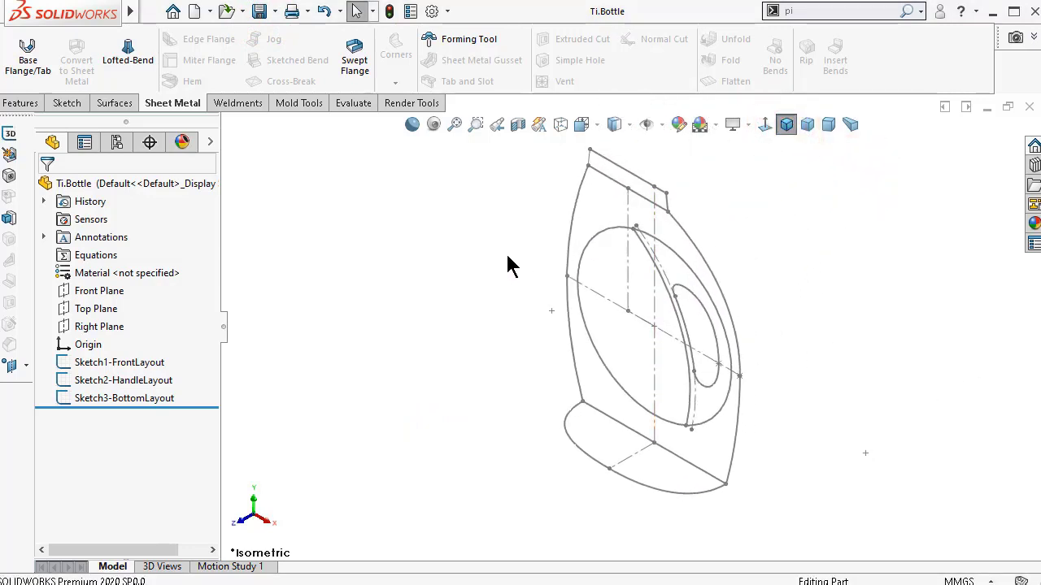
- Try a Top-Plane reference plane using the dashed centreline, then cancel the invalid definition
{"action": "left_click", "coordinate": [16, 104]}
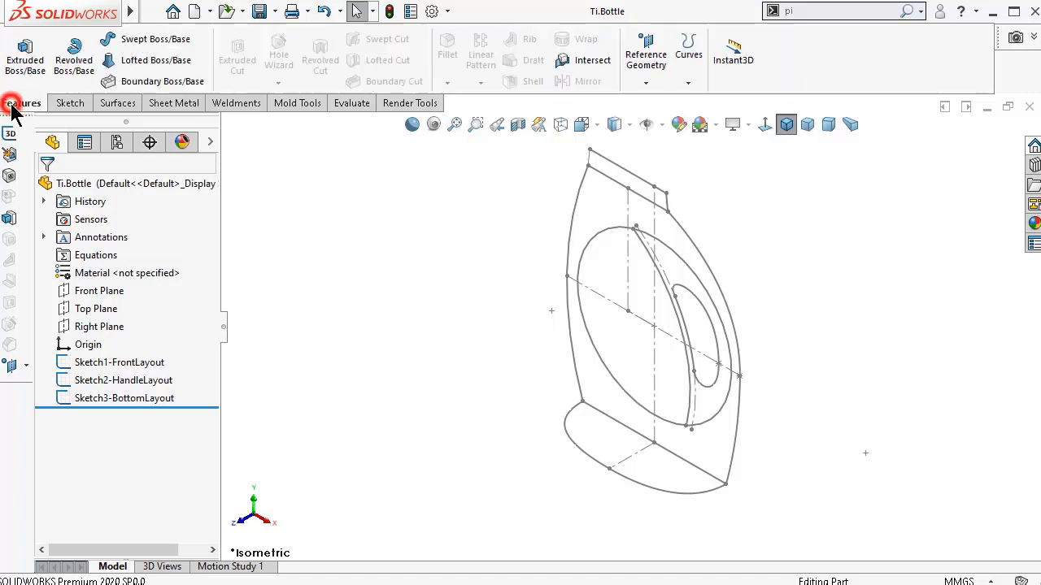
{"action": "left_click", "coordinate": [82, 305]}
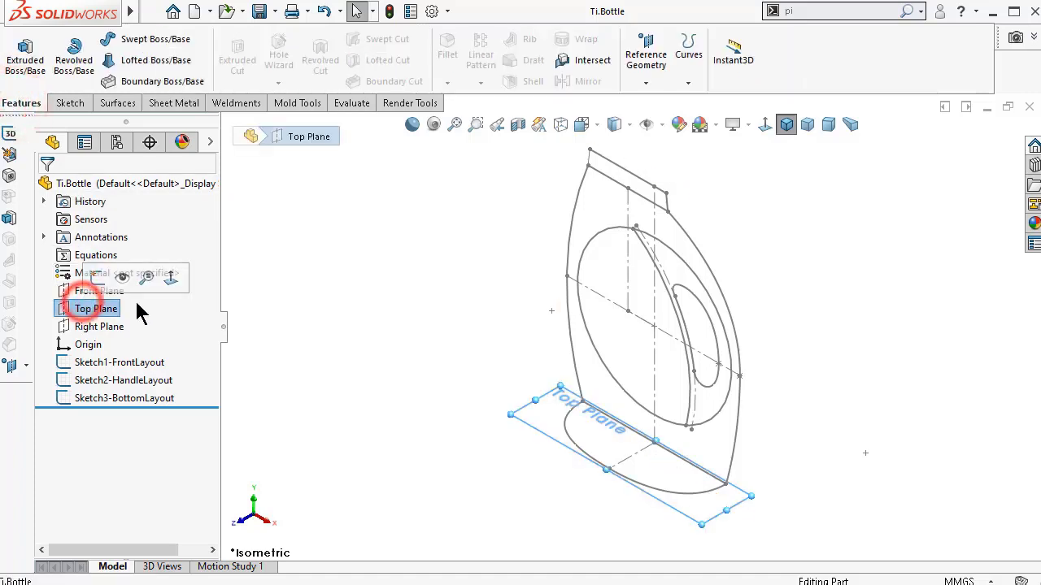
{"action": "left_click", "coordinate": [641, 81]}
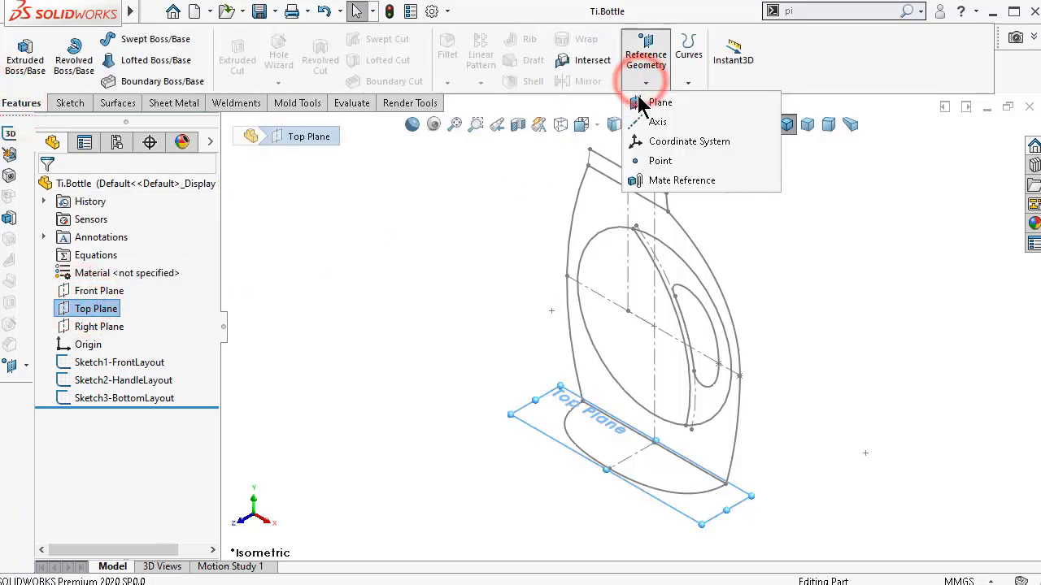
{"action": "left_click", "coordinate": [642, 103]}
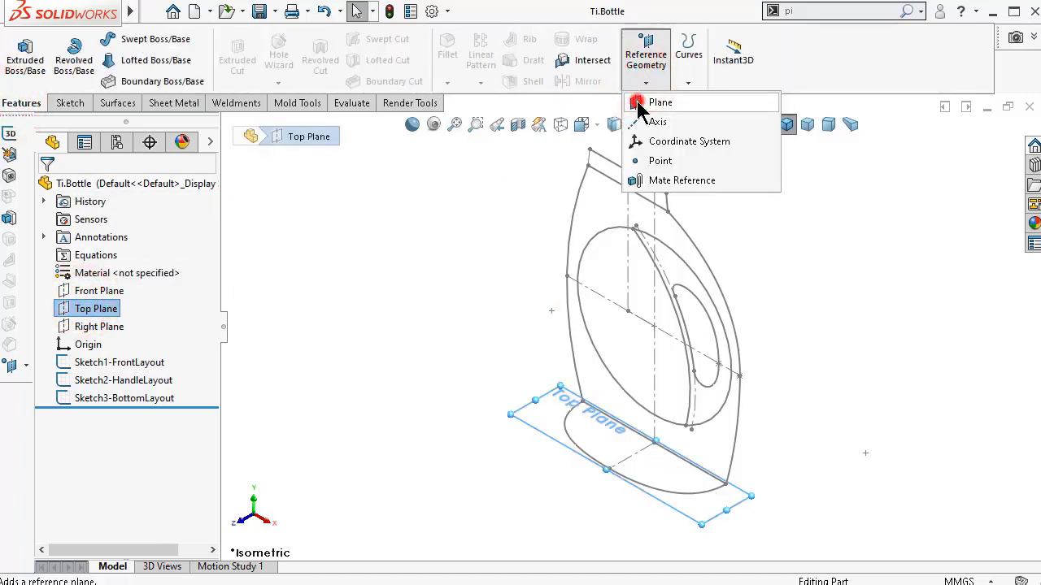
{"action": "left_click", "coordinate": [595, 299]}
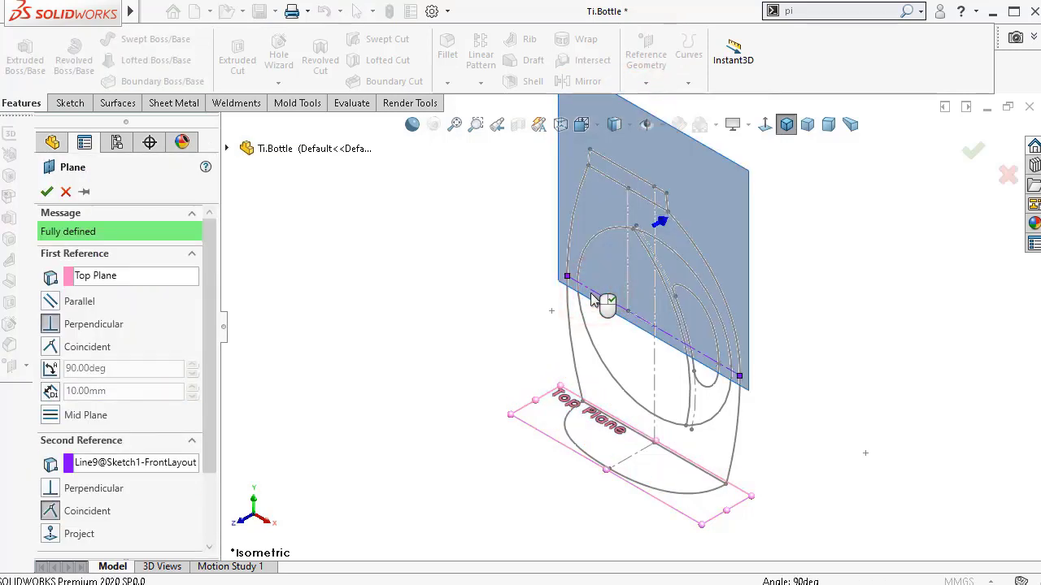
{"action": "left_click", "coordinate": [656, 330]}
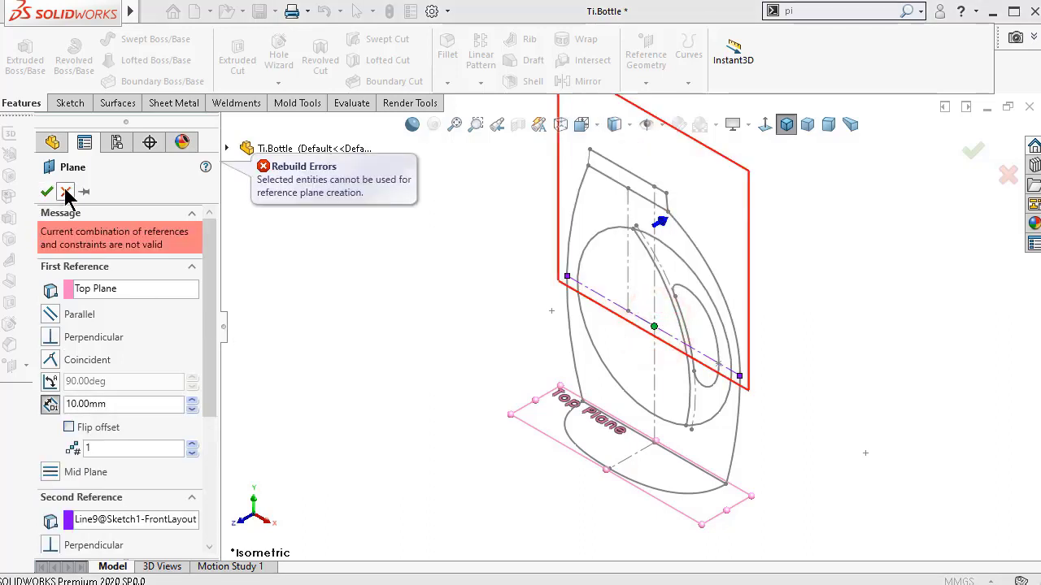
{"action": "left_click", "coordinate": [67, 192]}
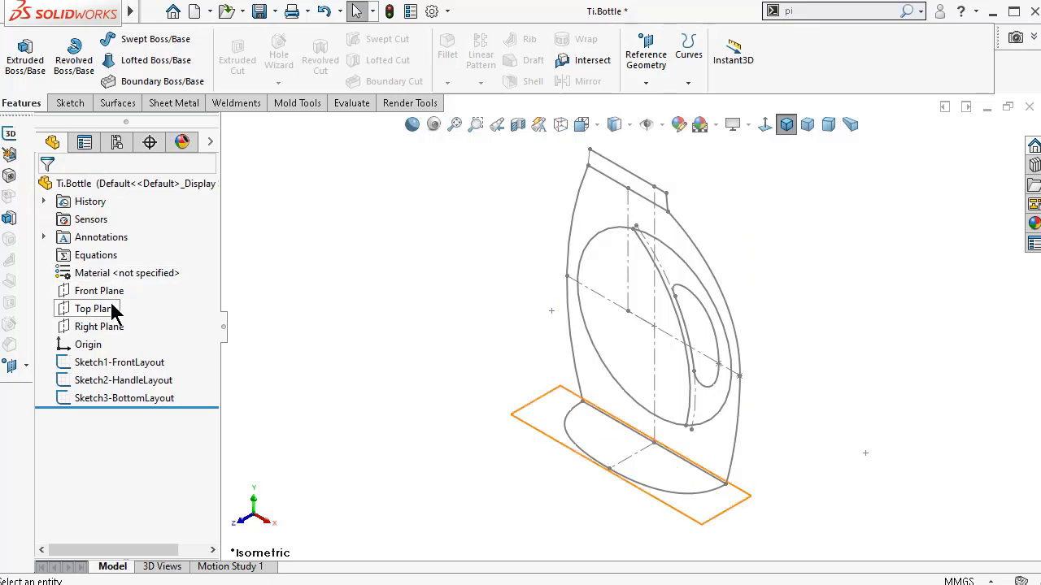
- Create Plane1 parallel to the Top Plane through the centreline sketch point
{"action": "left_click", "coordinate": [110, 307]}
{"action": "left_click", "coordinate": [646, 83]}
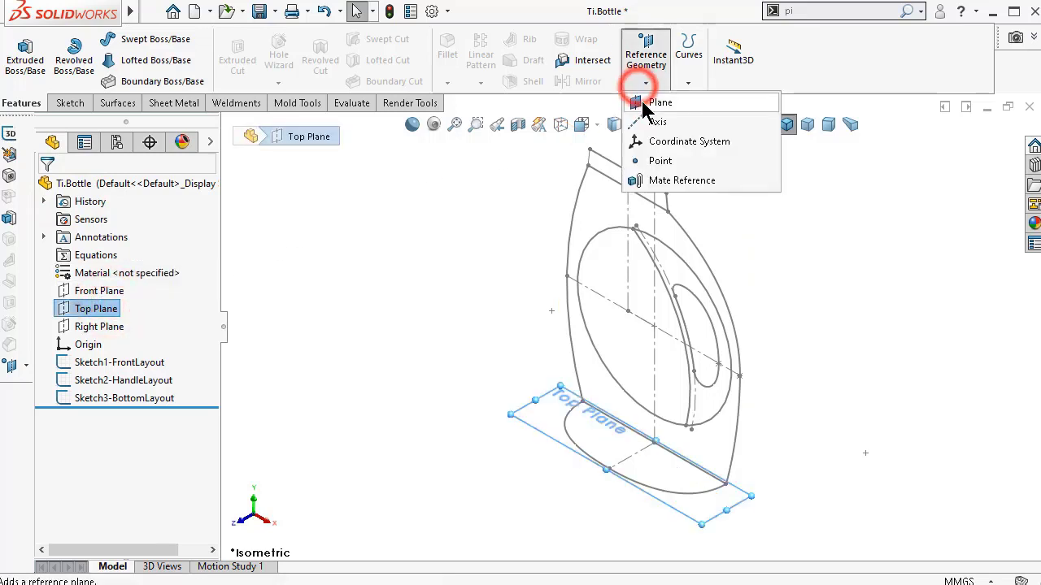
{"action": "left_click", "coordinate": [641, 101]}
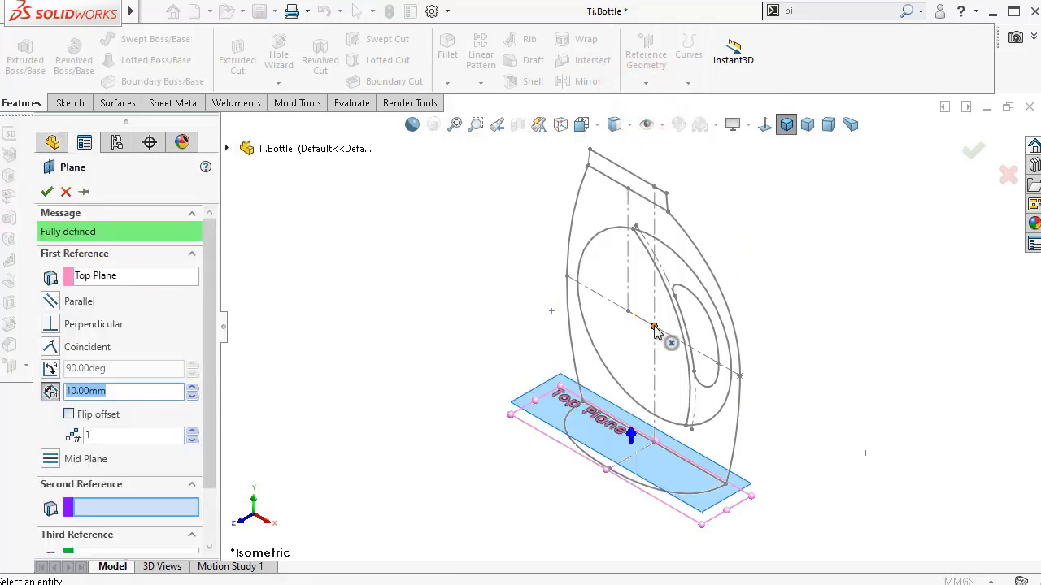
{"action": "left_click", "coordinate": [656, 328]}
{"action": "key", "text": "Return"}
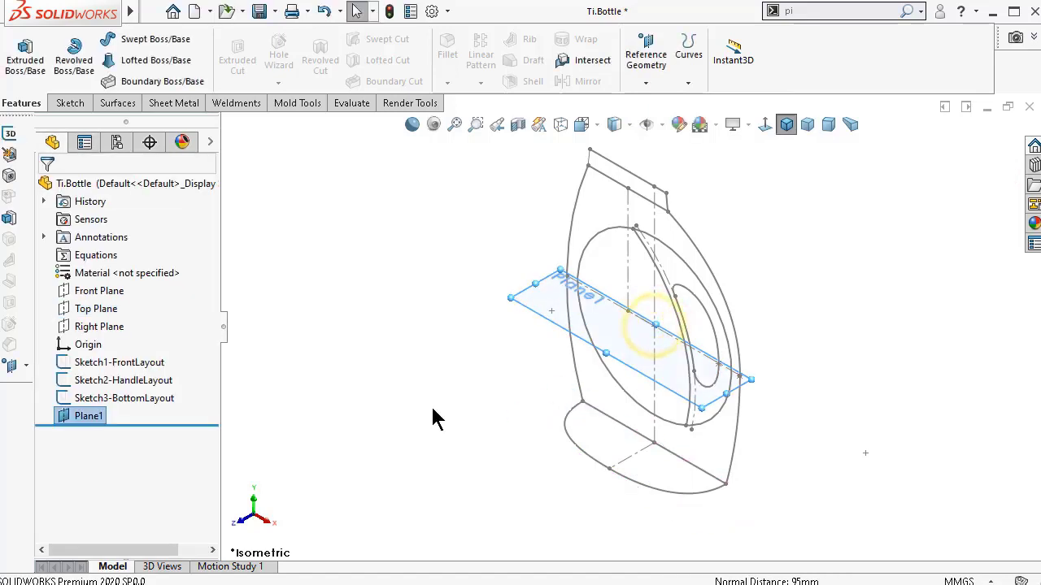
- Select Plane1 in the feature tree to begin renaming it
{"action": "left_click", "coordinate": [434, 406]}
{"action": "left_click", "coordinate": [84, 416]}
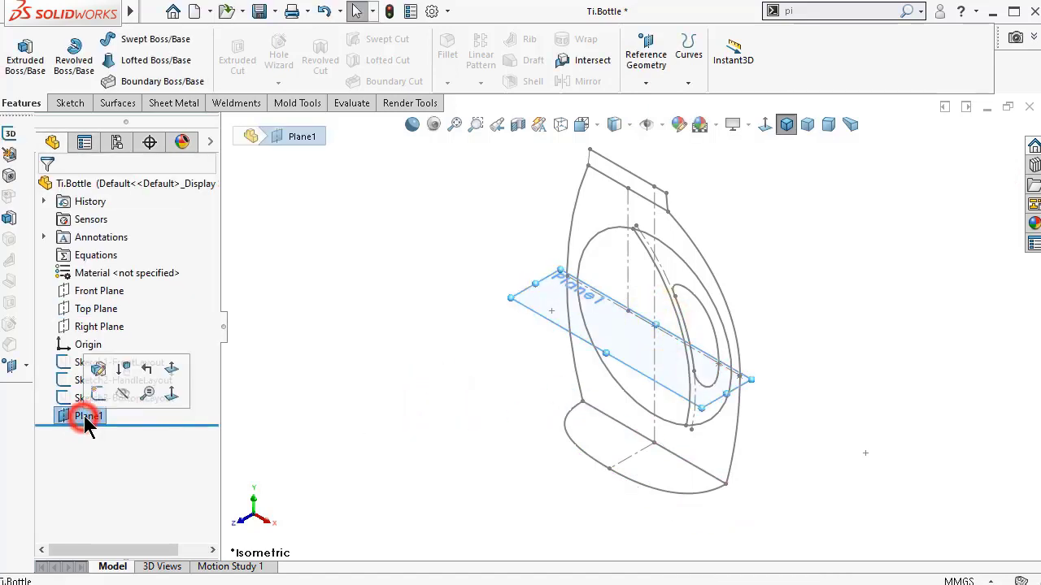
{"action": "left_click", "coordinate": [123, 415]}
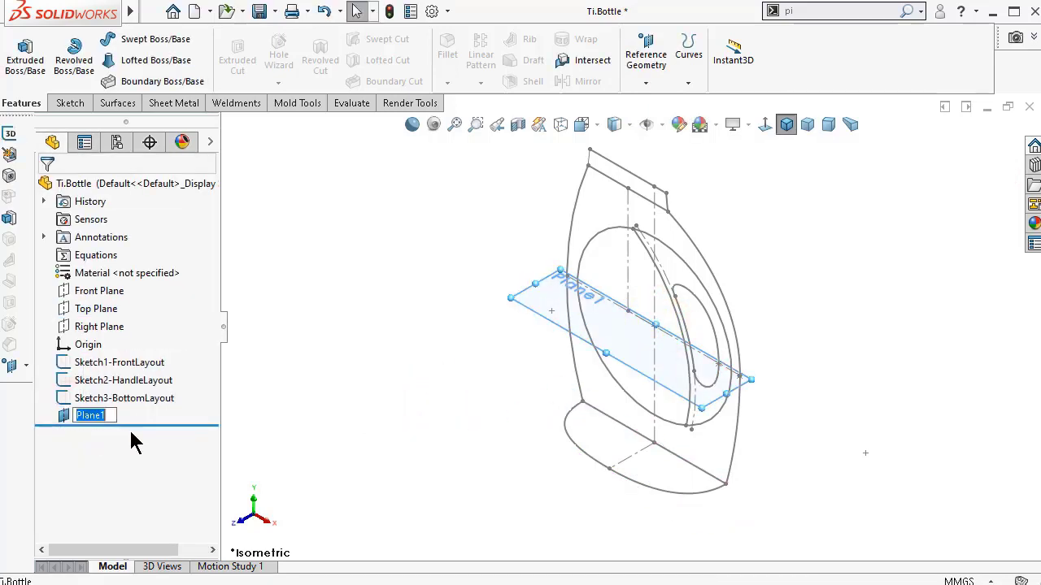
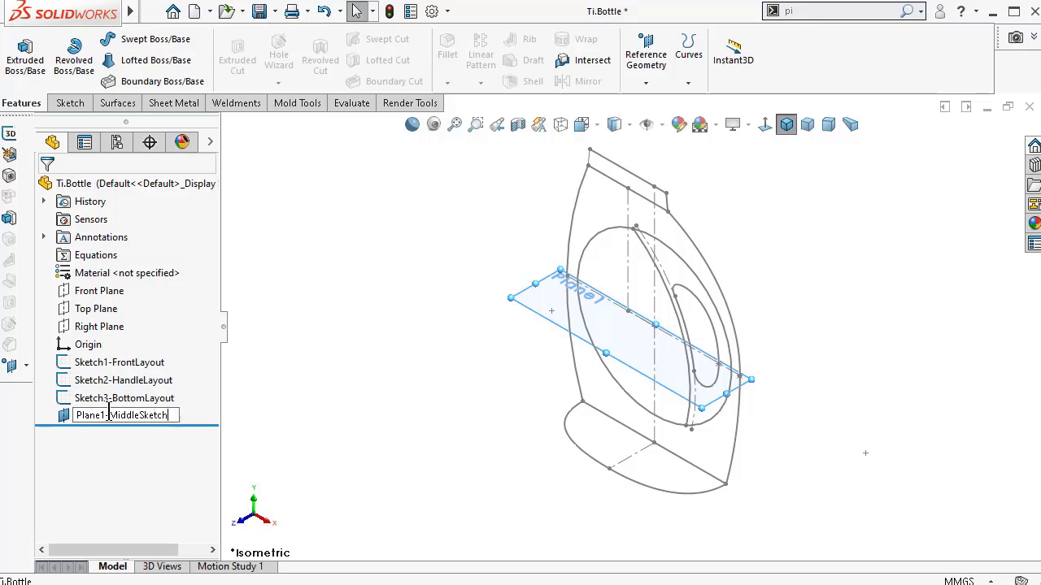
- Rename the middle plane to 'Plane1-4MiddleSketch' in the FeatureManager tree
{"action": "key", "text": "Return"}
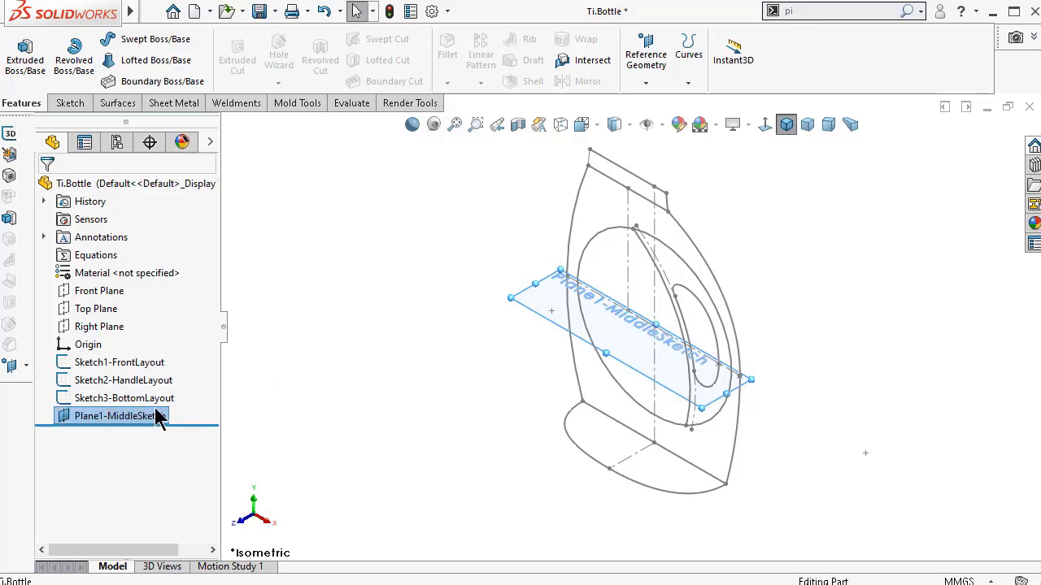
{"action": "left_click", "coordinate": [159, 416]}
{"action": "left_click", "coordinate": [109, 419]}
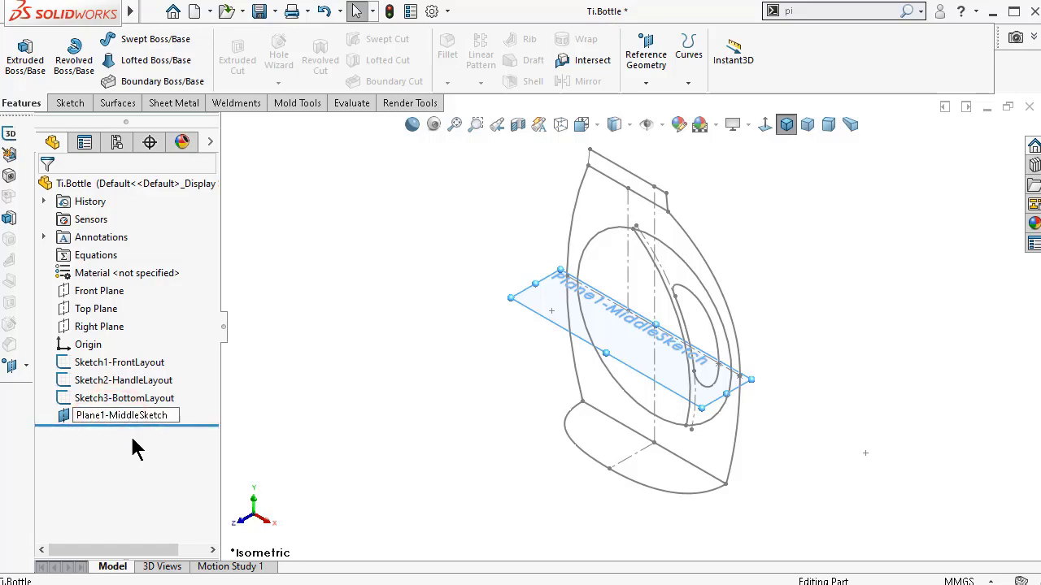
{"action": "type", "text": "4"}
{"action": "left_click", "coordinate": [354, 410]}
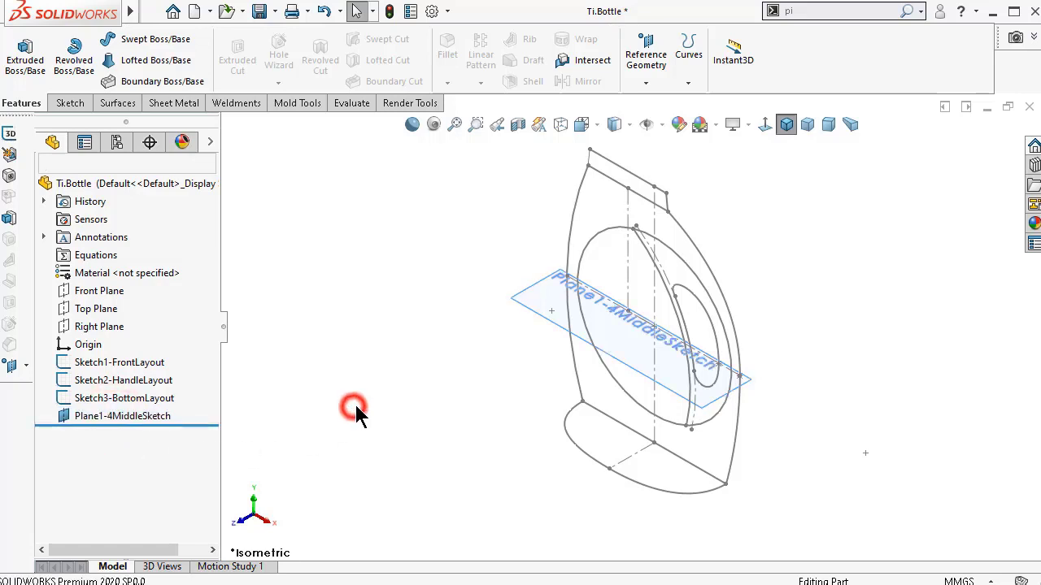
{"action": "left_click", "coordinate": [436, 393]}
- Drag the plane's corner handle to enlarge it across the whole bottle model
{"action": "left_click", "coordinate": [480, 224]}
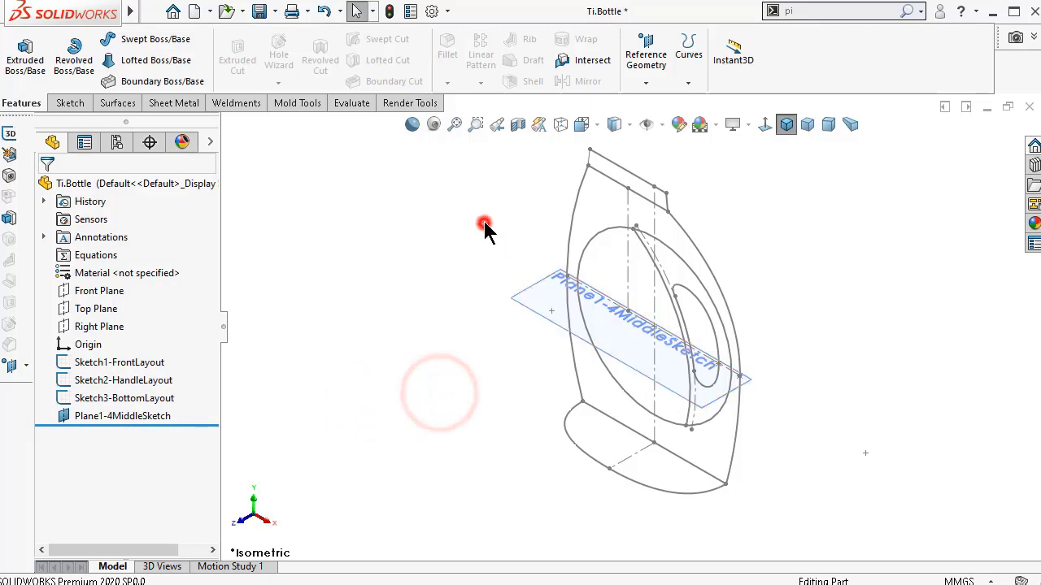
{"action": "left_click", "coordinate": [537, 288]}
{"action": "left_click_drag", "start_coordinate": [699, 411], "coordinate": [704, 485]}
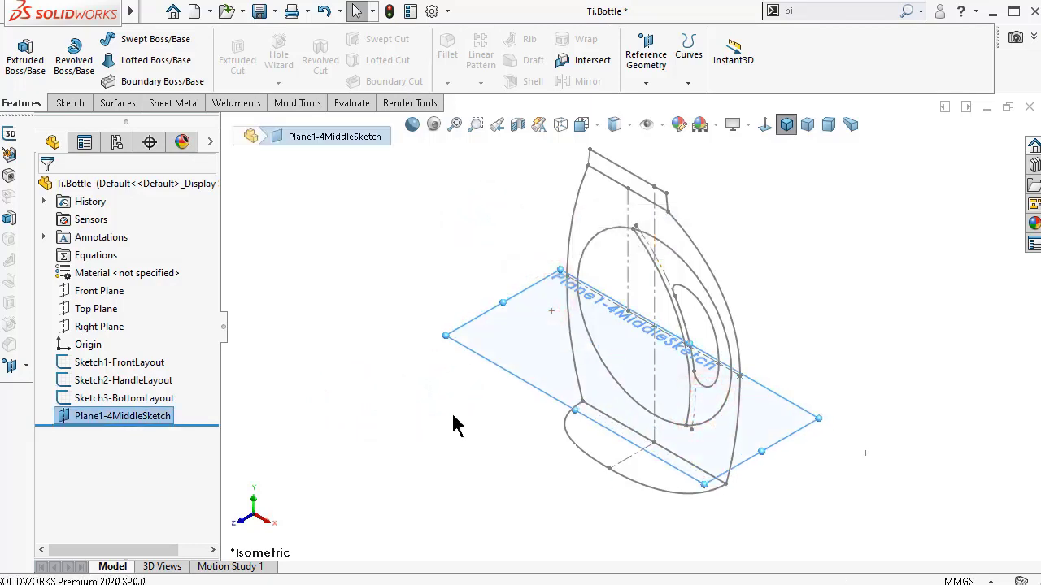
{"action": "left_click", "coordinate": [361, 321]}
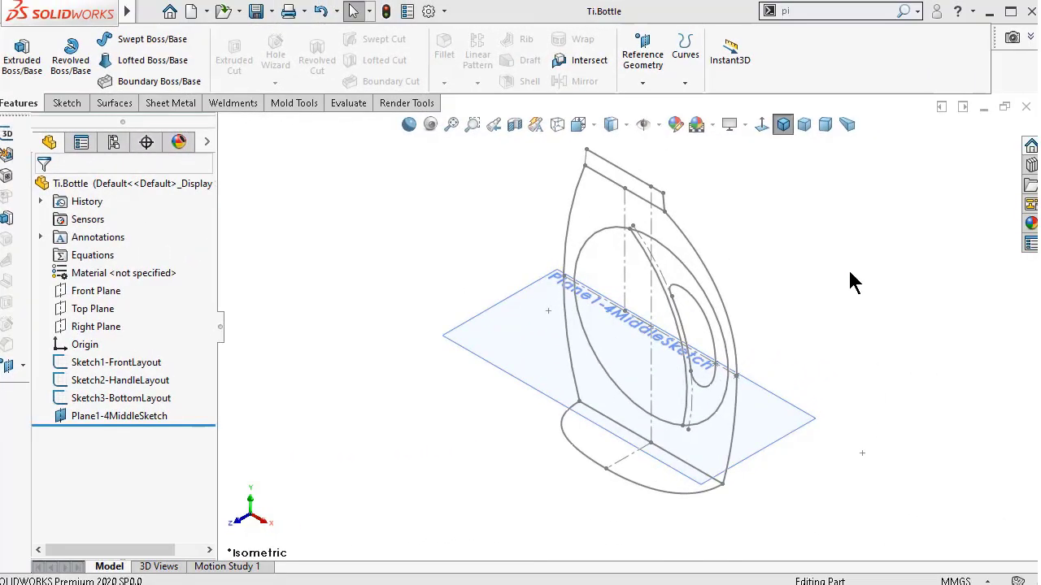
{"action": "middle_click_drag", "start_coordinate": [850, 275], "coordinate": [762, 309]}
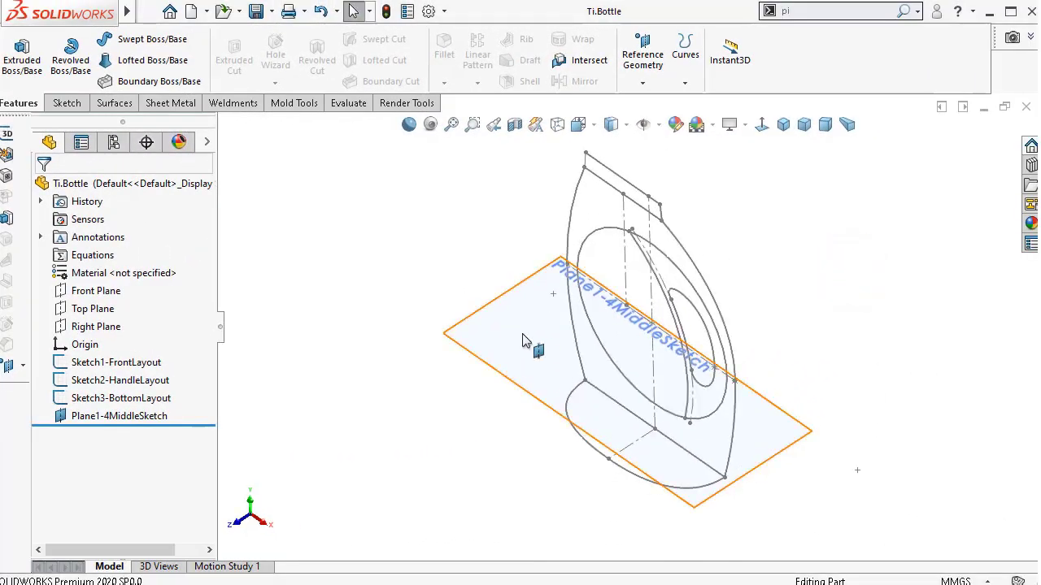
- Start a new sketch on Plane1-4MiddleSketch and enlarge the plane further
{"action": "left_click", "coordinate": [525, 341]}
{"action": "left_click", "coordinate": [597, 292]}
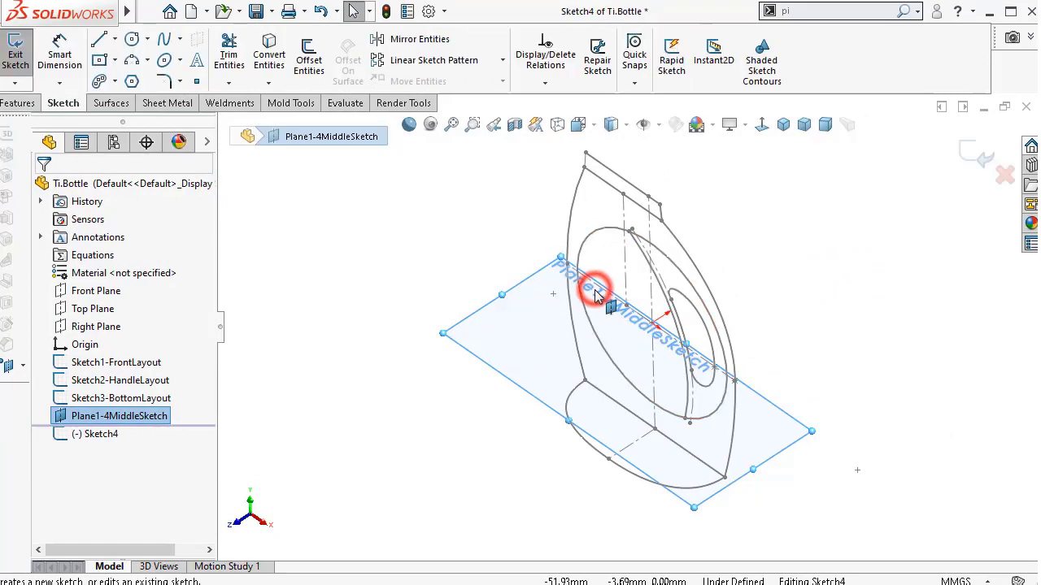
{"action": "scroll", "coordinate": [501, 297], "scroll_direction": "down", "scroll_amount": 3}
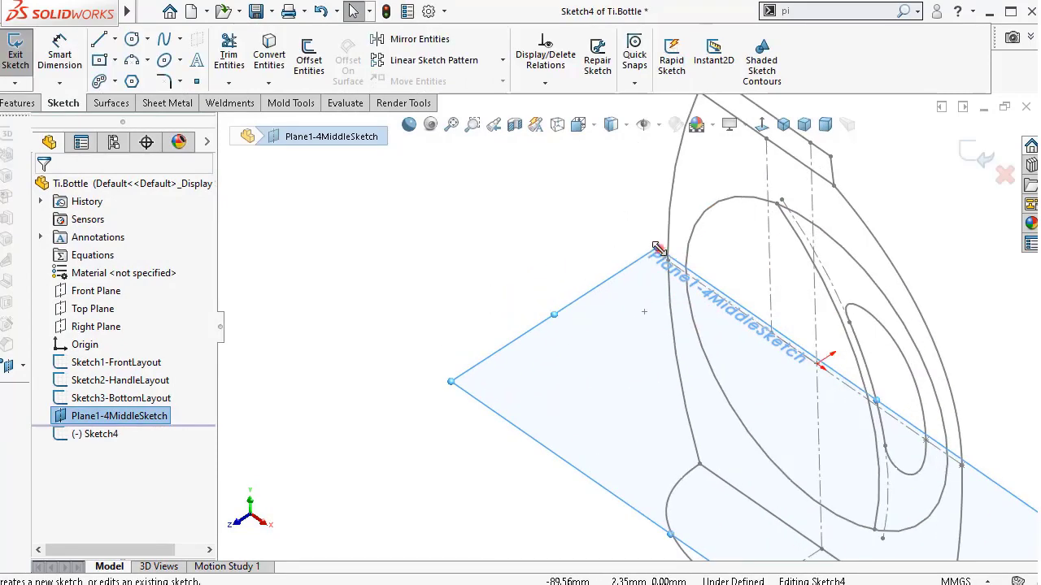
{"action": "mouse_move", "coordinate": [657, 248]}
{"action": "middle_mouse_down"}
{"action": "mouse_move", "coordinate": [661, 233]}
{"action": "mouse_move", "coordinate": [767, 209]}
{"action": "mouse_move", "coordinate": [886, 400]}
{"action": "middle_mouse_up"}
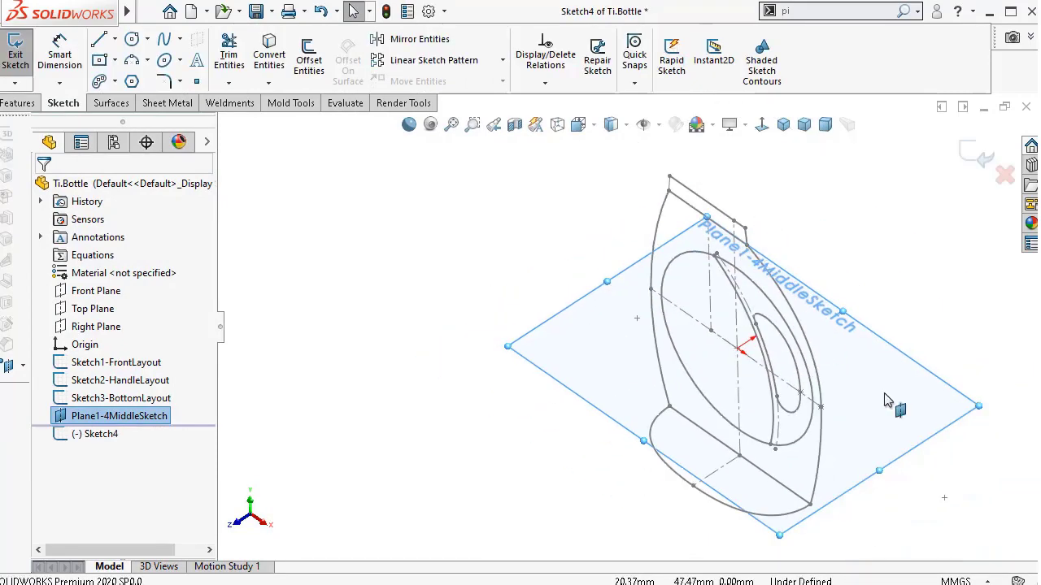
{"action": "left_click_drag", "start_coordinate": [977, 408], "coordinate": [1029, 420]}
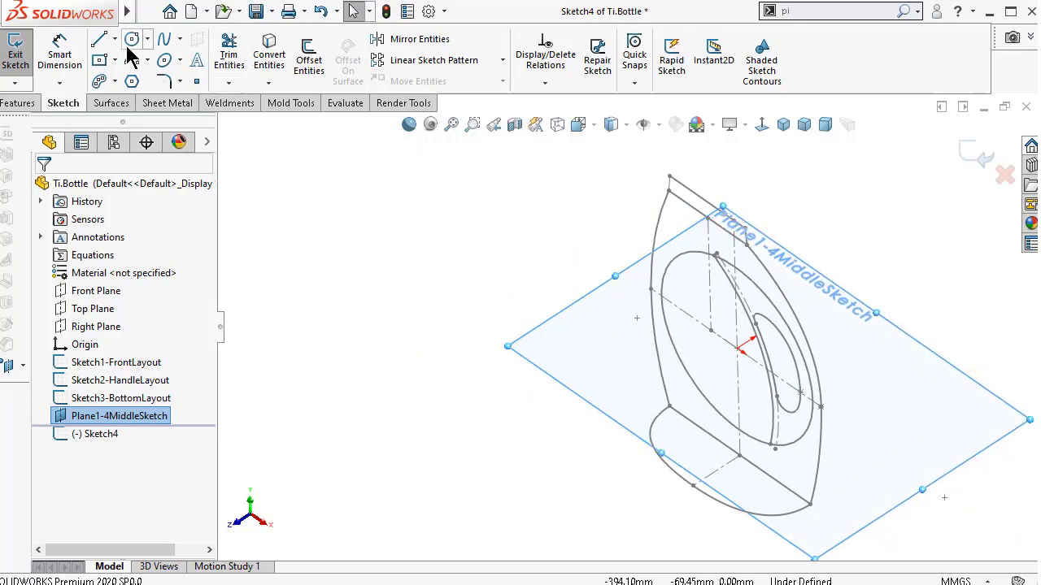
- Draw the first short centerline down from the layout line
{"action": "left_click", "coordinate": [116, 39]}
{"action": "left_click", "coordinate": [133, 79]}
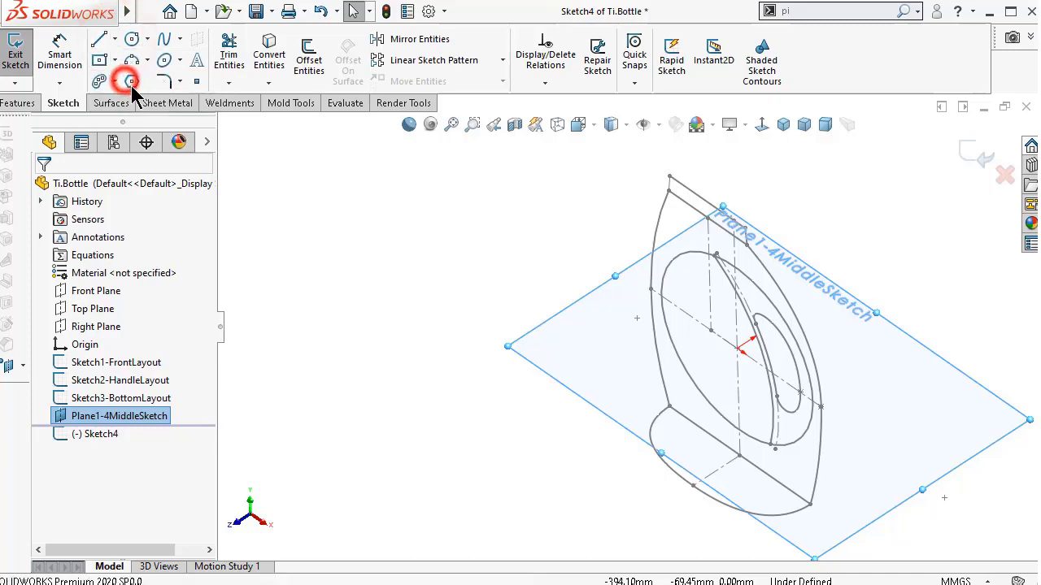
{"action": "scroll", "coordinate": [664, 349], "scroll_direction": "down", "scroll_amount": 3}
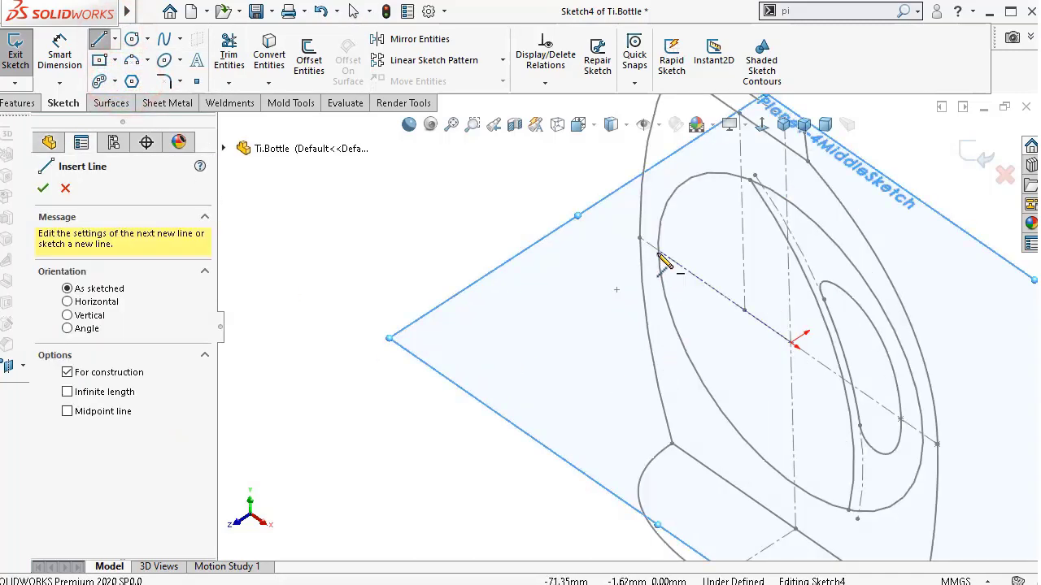
{"action": "scroll", "coordinate": [660, 255], "scroll_direction": "down", "scroll_amount": 2}
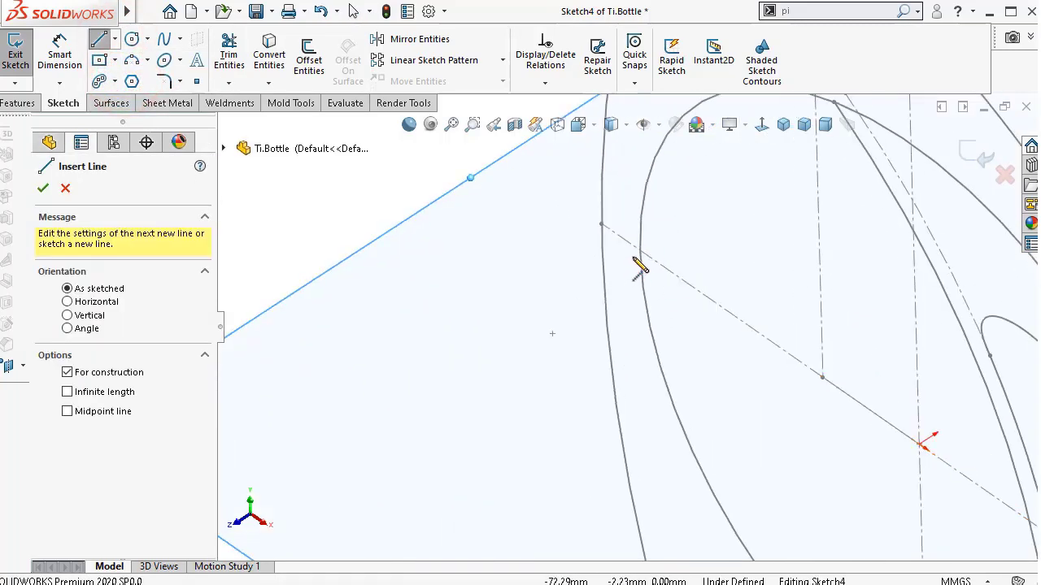
{"action": "left_click", "coordinate": [634, 252]}
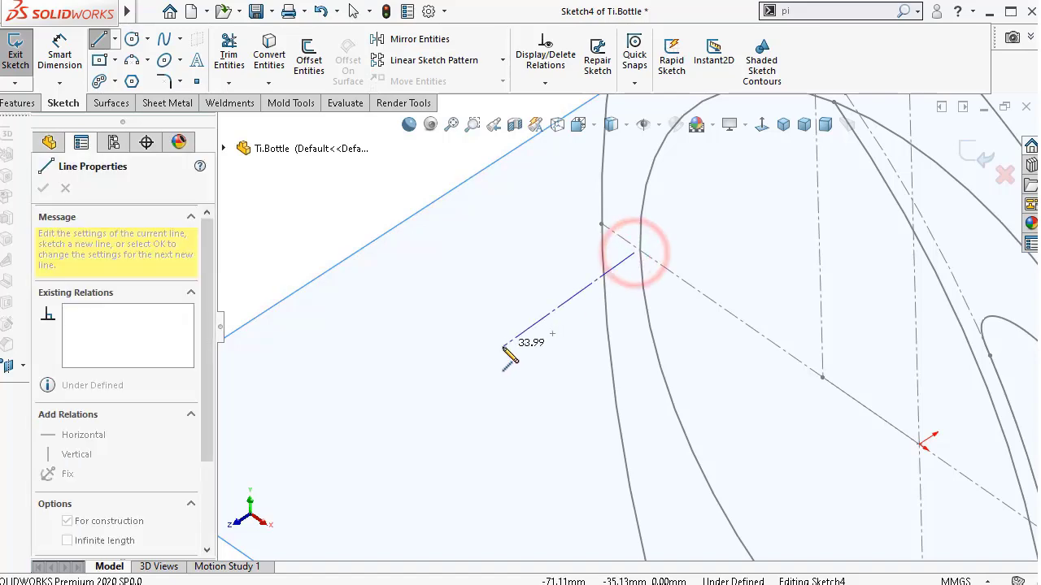
{"action": "left_click", "coordinate": [502, 347]}
{"action": "double_click", "coordinate": [476, 420]}
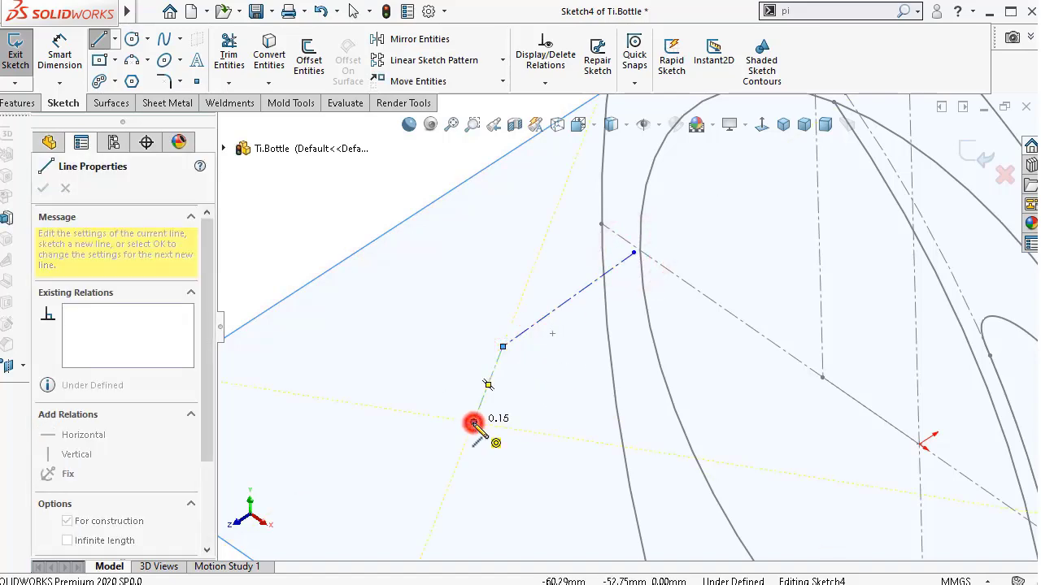
- Draw two more centerlines from the layout line and view the sketch face-on
{"action": "middle_click_drag", "start_coordinate": [609, 444], "coordinate": [711, 459]}
{"action": "scroll", "coordinate": [821, 480], "scroll_direction": "down", "scroll_amount": 3}
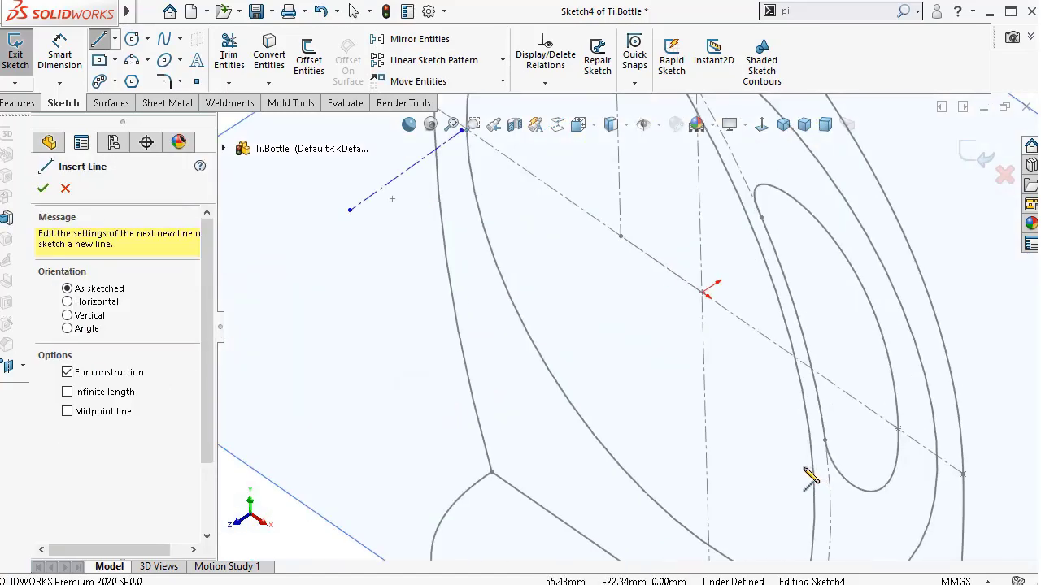
{"action": "left_click", "coordinate": [789, 366]}
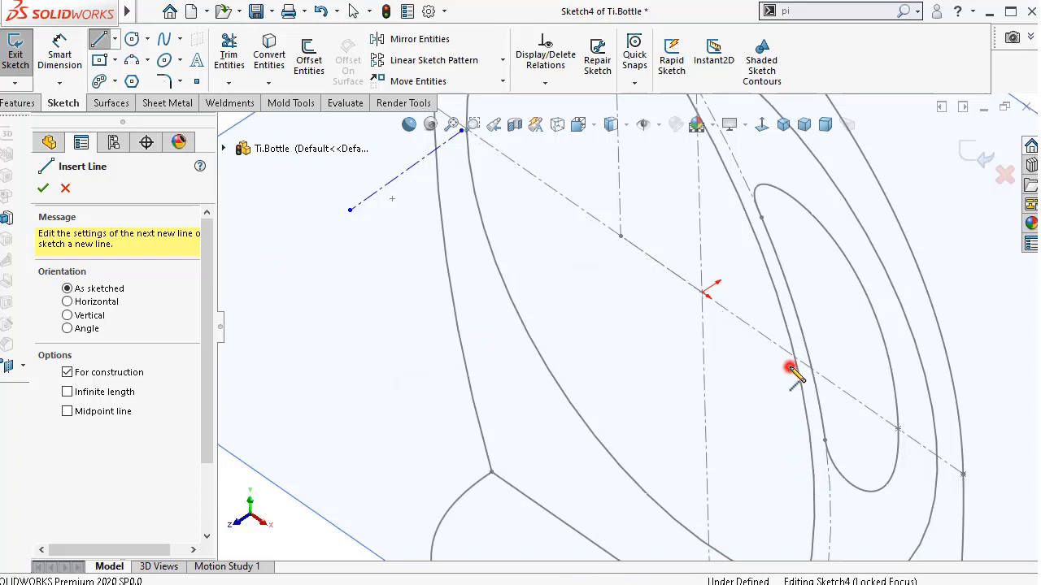
{"action": "left_click", "coordinate": [707, 439]}
{"action": "double_click", "coordinate": [623, 418]}
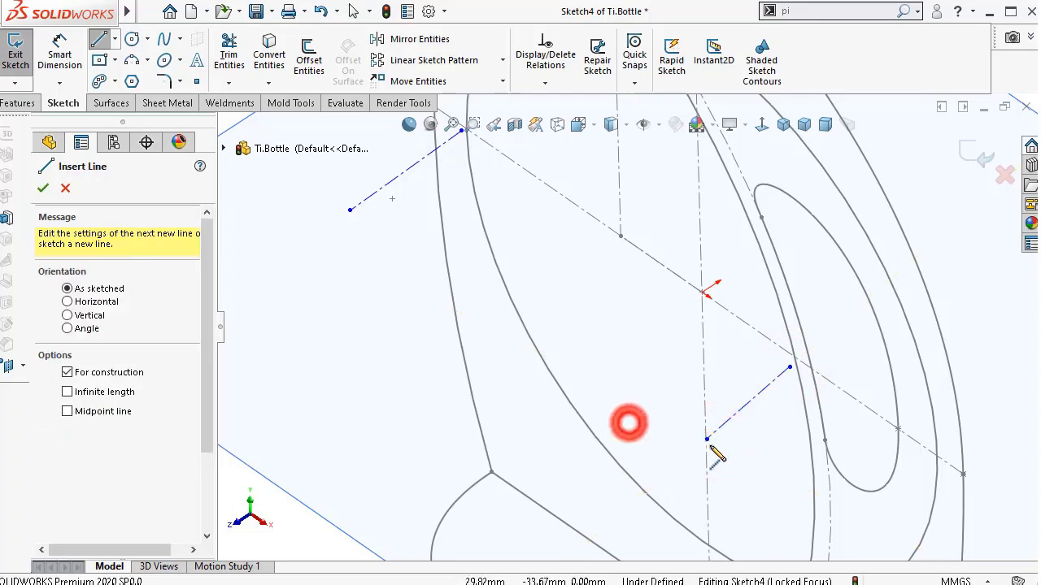
{"action": "middle_click_drag", "start_coordinate": [713, 456], "coordinate": [813, 457]}
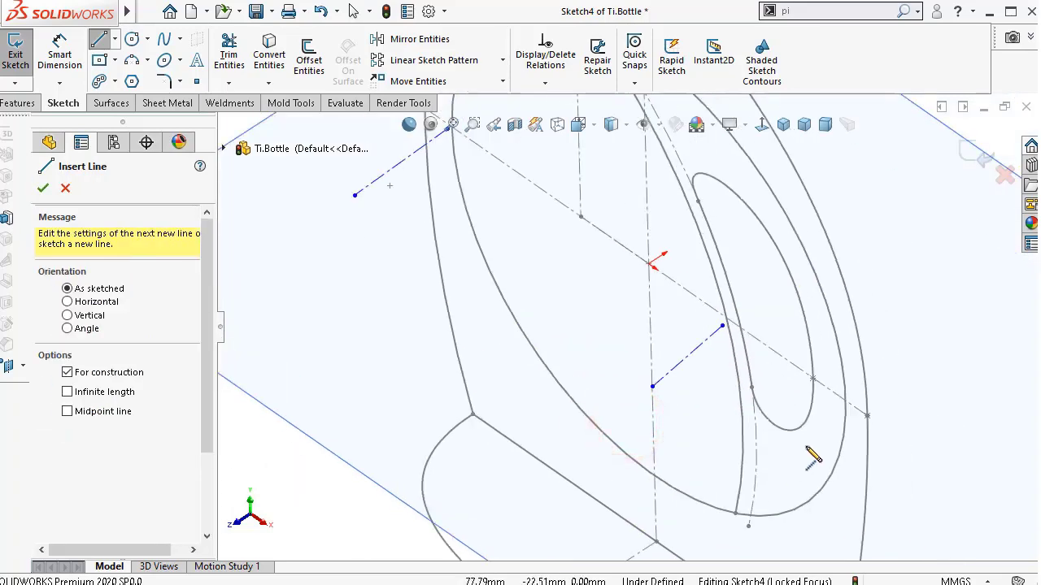
{"action": "left_click", "coordinate": [838, 415]}
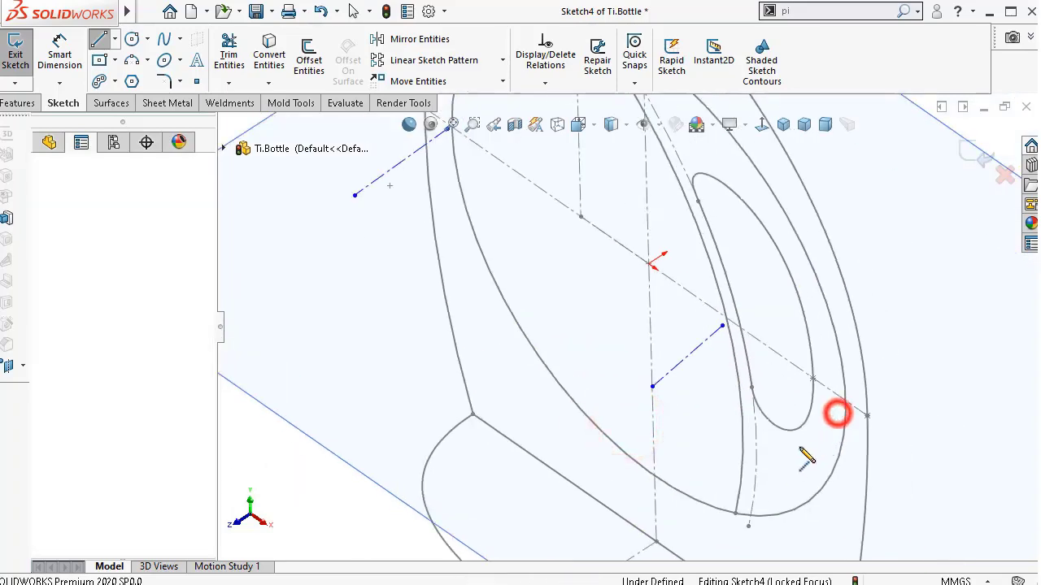
{"action": "double_click", "coordinate": [767, 486]}
{"action": "left_click", "coordinate": [906, 486]}
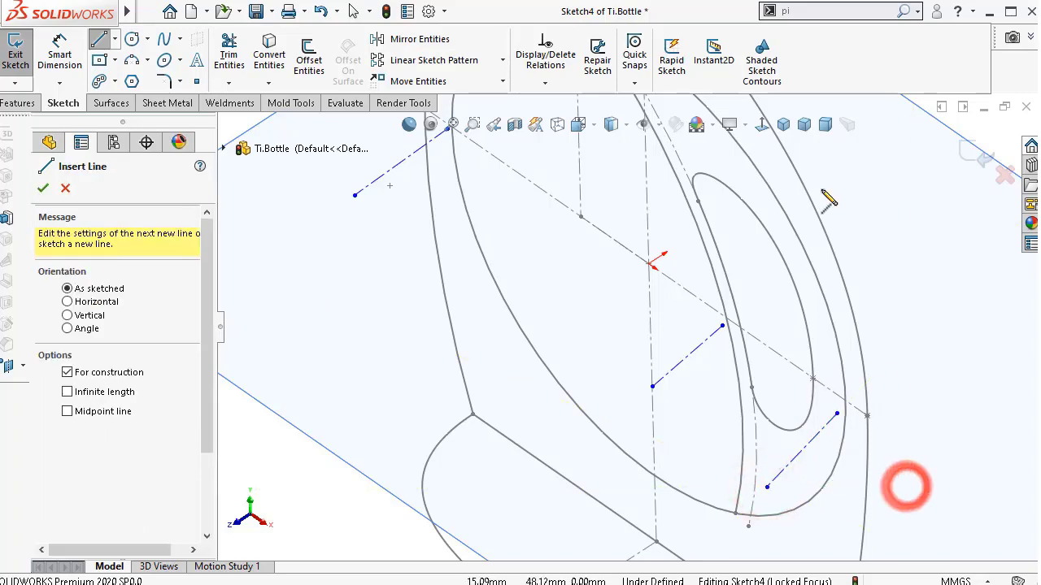
{"action": "left_click", "coordinate": [761, 124]}
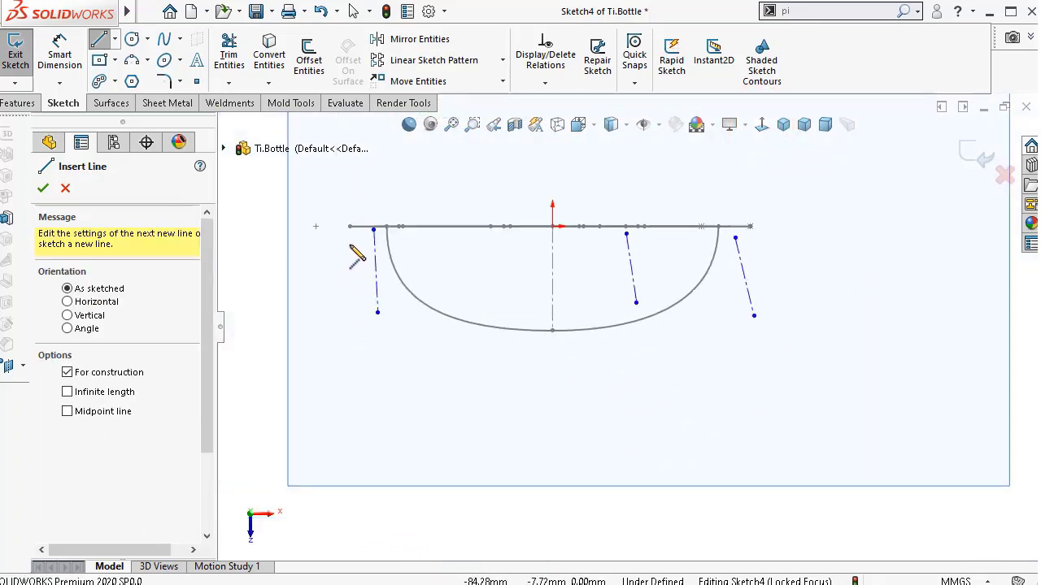
{"action": "key", "text": "Escape"}
- Apply Make Vertical to each of the three centerlines, then return to the isometric view
{"action": "left_click", "coordinate": [375, 280]}
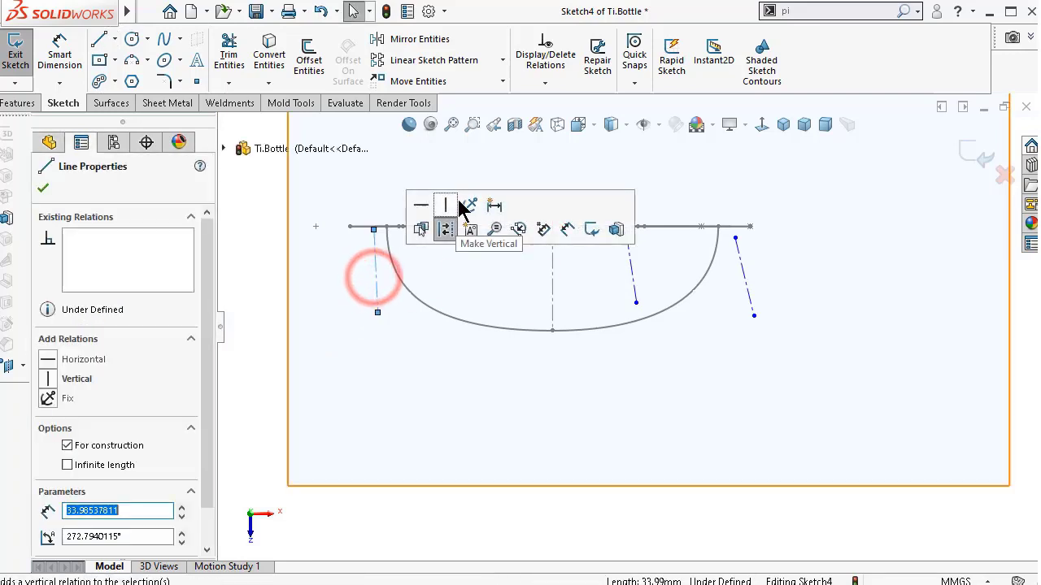
{"action": "left_click", "coordinate": [446, 204]}
{"action": "left_click", "coordinate": [661, 270]}
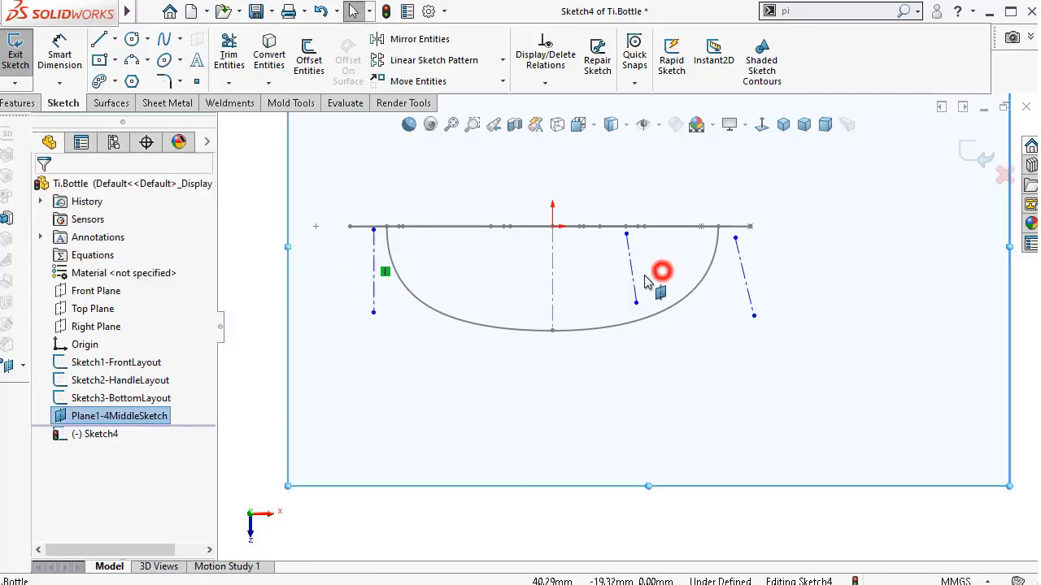
{"action": "left_click", "coordinate": [632, 278]}
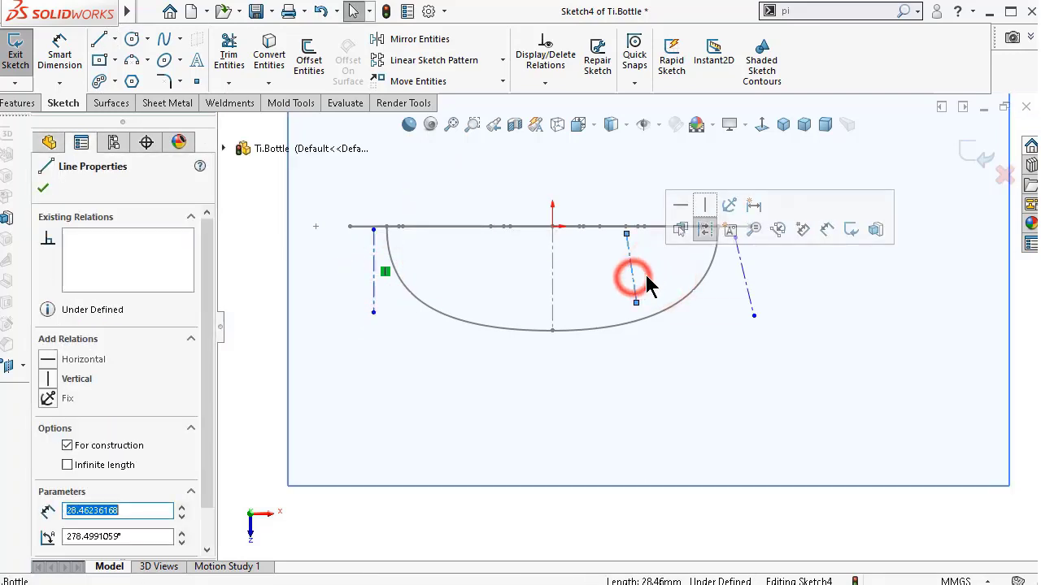
{"action": "left_click", "coordinate": [705, 204]}
{"action": "left_click", "coordinate": [819, 301]}
{"action": "left_click", "coordinate": [747, 288]}
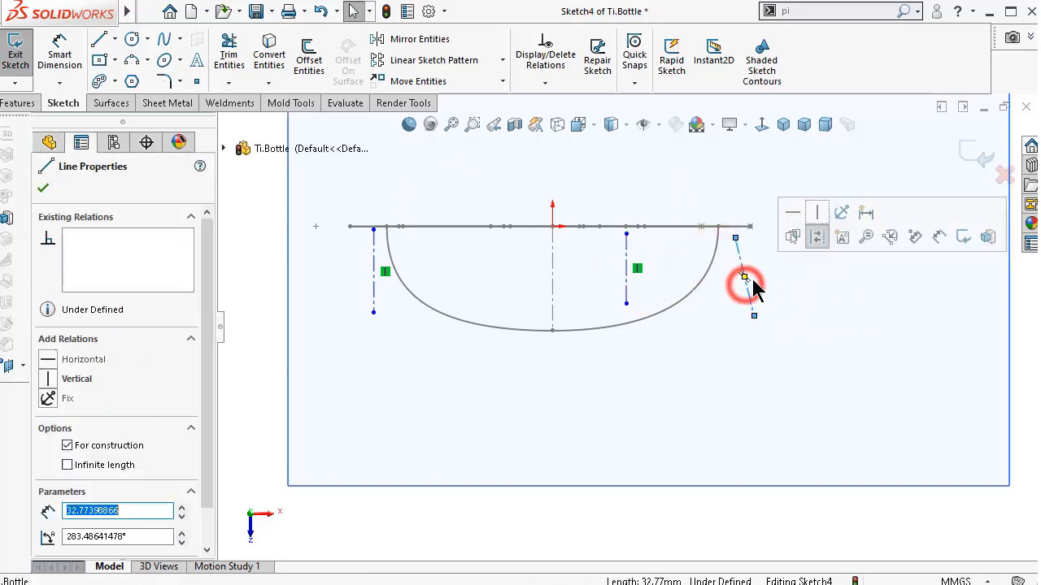
{"action": "left_click", "coordinate": [818, 211]}
{"action": "left_click", "coordinate": [796, 378]}
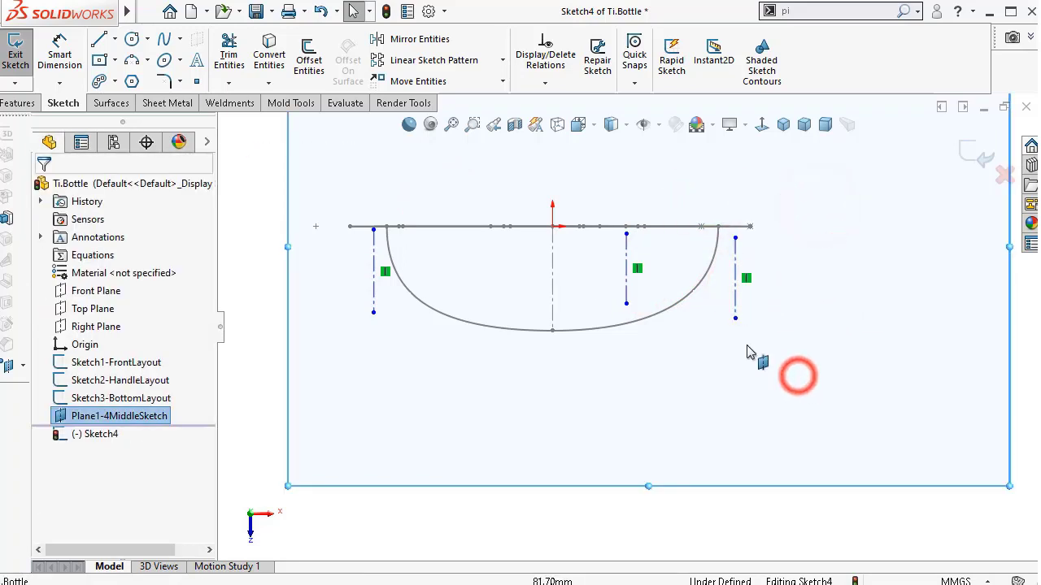
{"action": "left_click", "coordinate": [783, 124]}
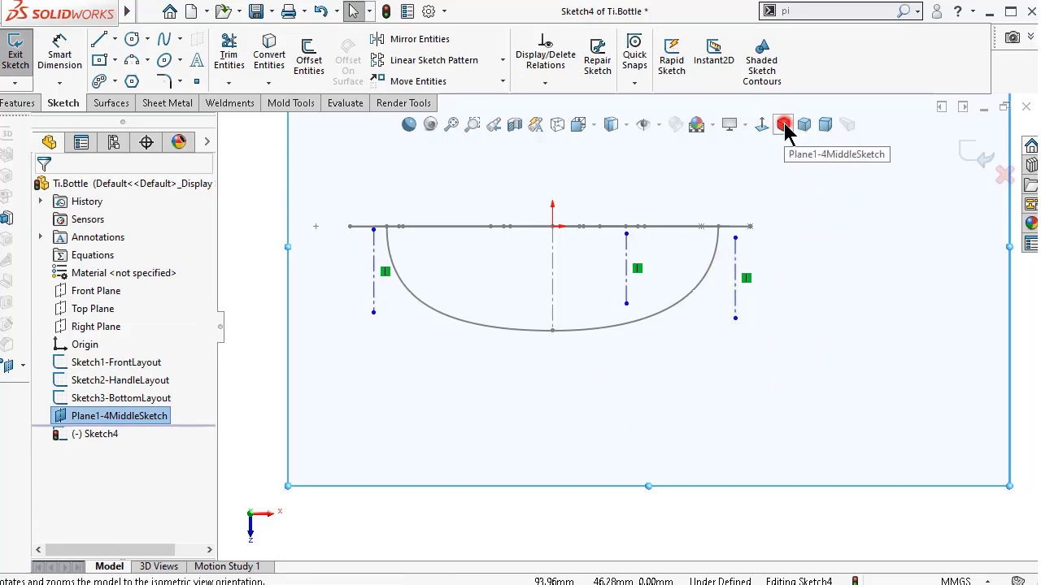
- Pierce the first construction line's endpoint onto the front layout arc
{"action": "scroll", "coordinate": [582, 276], "scroll_direction": "down", "scroll_amount": 8}
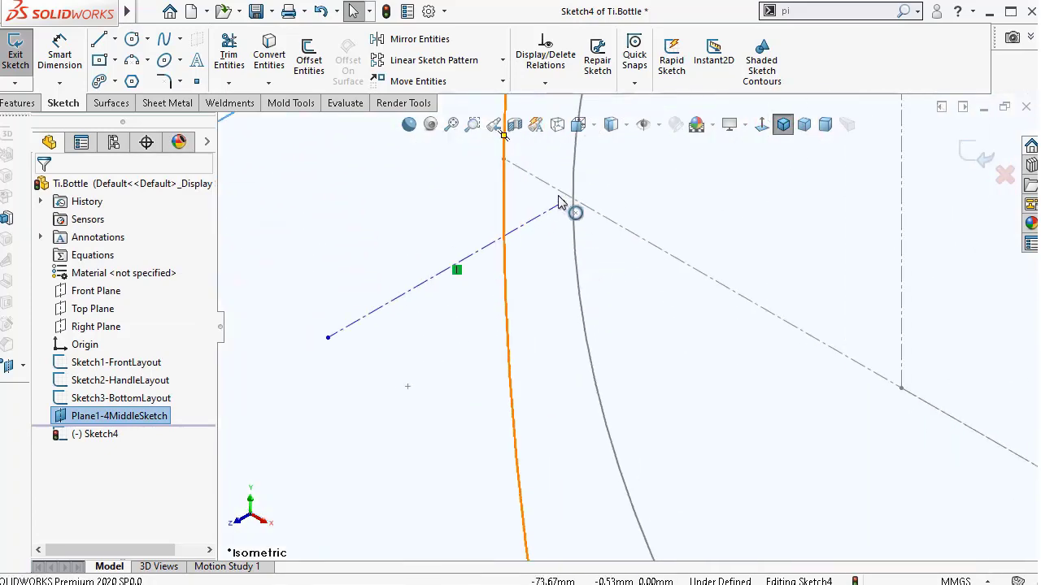
{"action": "left_click", "coordinate": [426, 205]}
{"action": "left_click", "coordinate": [562, 202]}
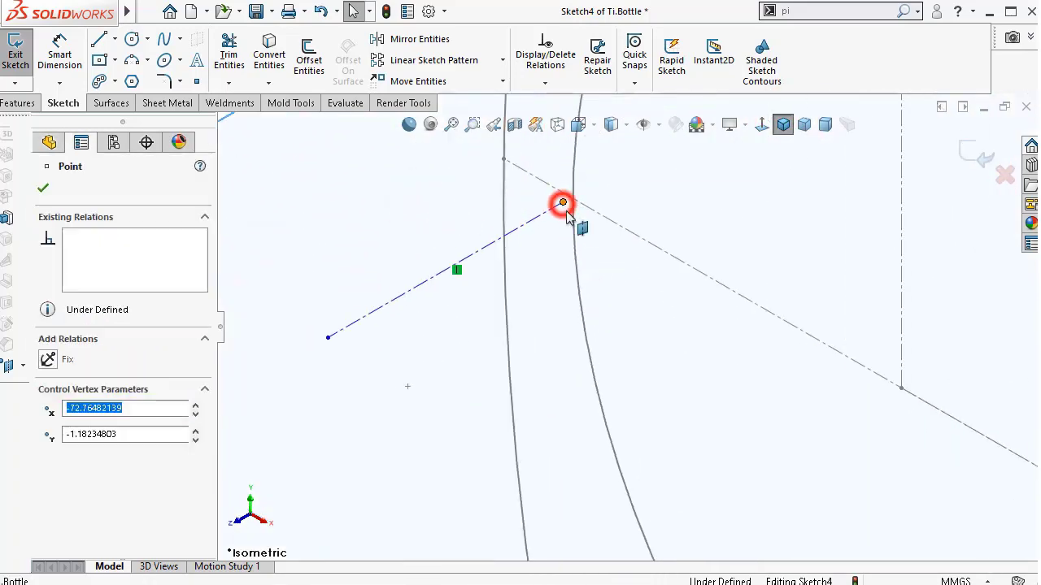
{"action": "left_click", "coordinate": [571, 218], "text": "ctrl"}
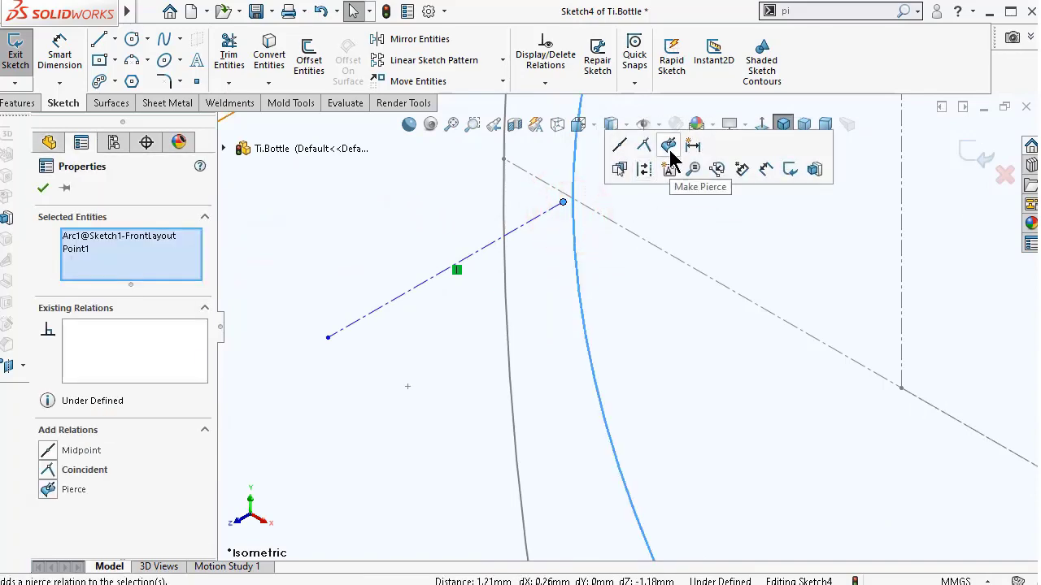
{"action": "left_click", "coordinate": [667, 146]}
{"action": "left_click", "coordinate": [705, 214]}
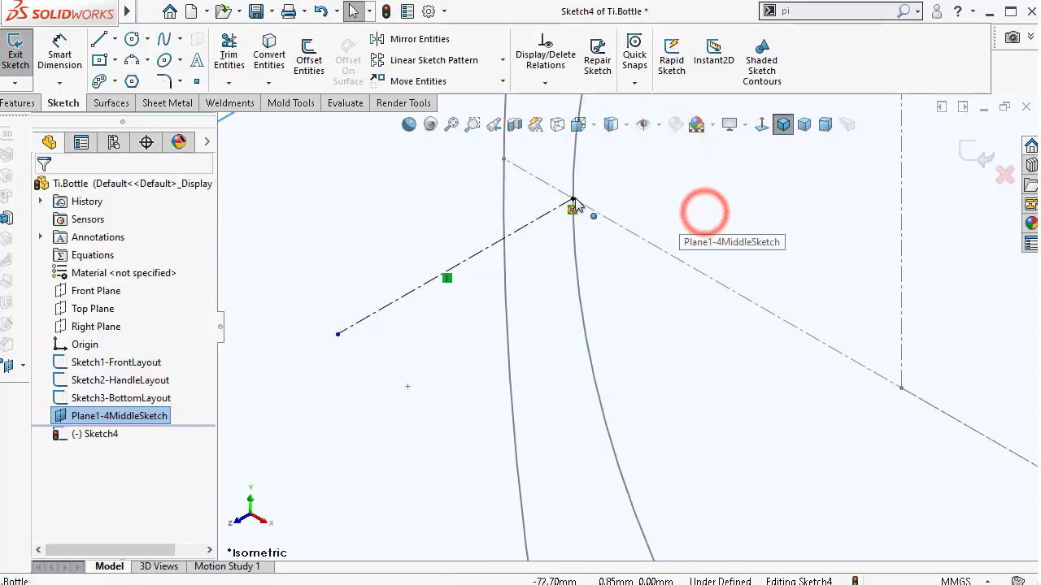
- Pierce the second construction line's endpoint onto the handle layout arc
{"action": "scroll", "coordinate": [589, 242], "scroll_direction": "up", "scroll_amount": 3}
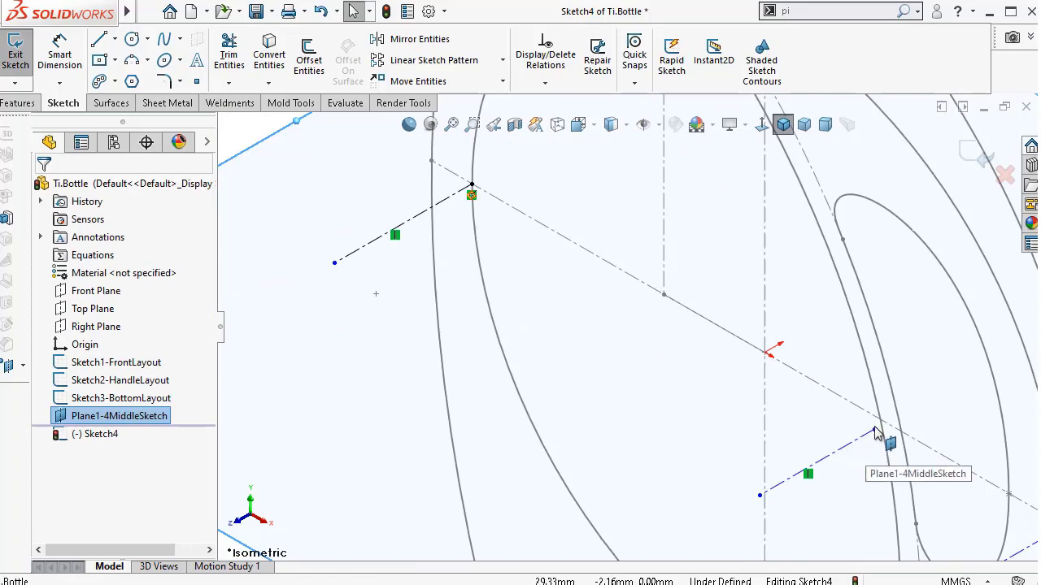
{"action": "left_click", "coordinate": [874, 431]}
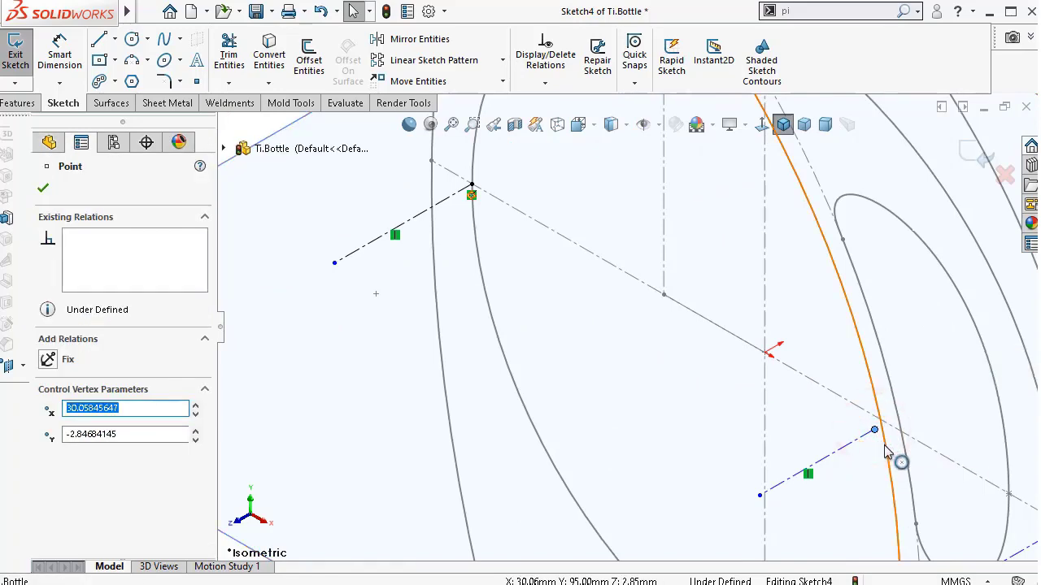
{"action": "left_click", "coordinate": [885, 447]}
{"action": "scroll", "coordinate": [870, 349], "scroll_direction": "up", "scroll_amount": 3}
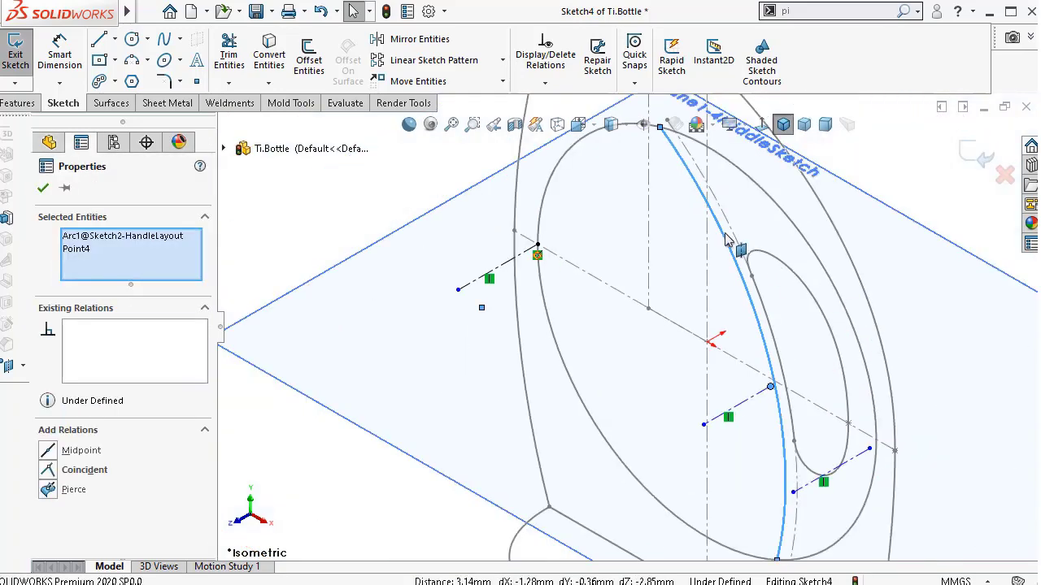
{"action": "left_click", "coordinate": [70, 490]}
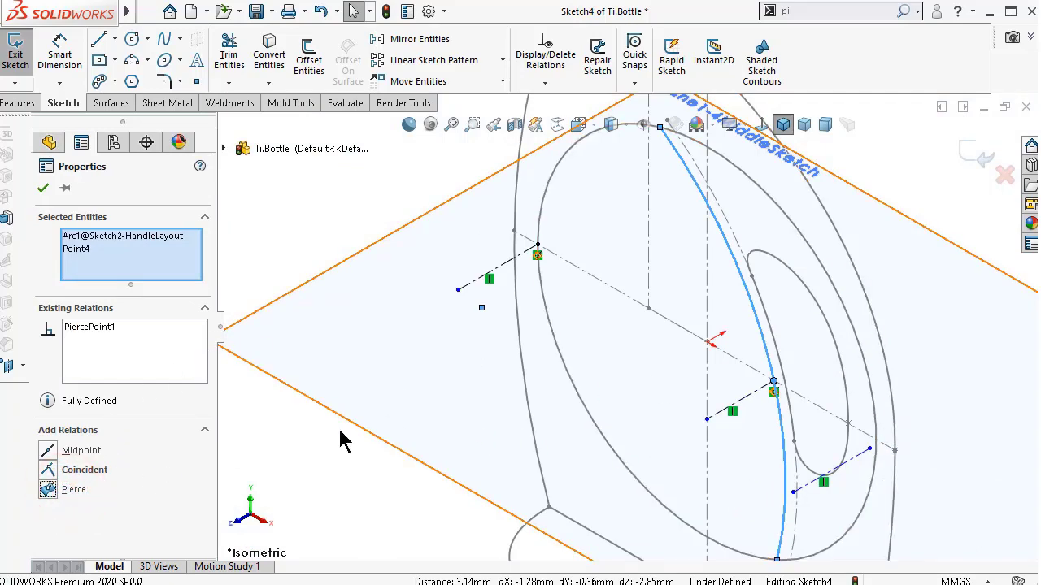
{"action": "left_click", "coordinate": [340, 481]}
{"action": "scroll", "coordinate": [903, 512], "scroll_direction": "down", "scroll_amount": 5}
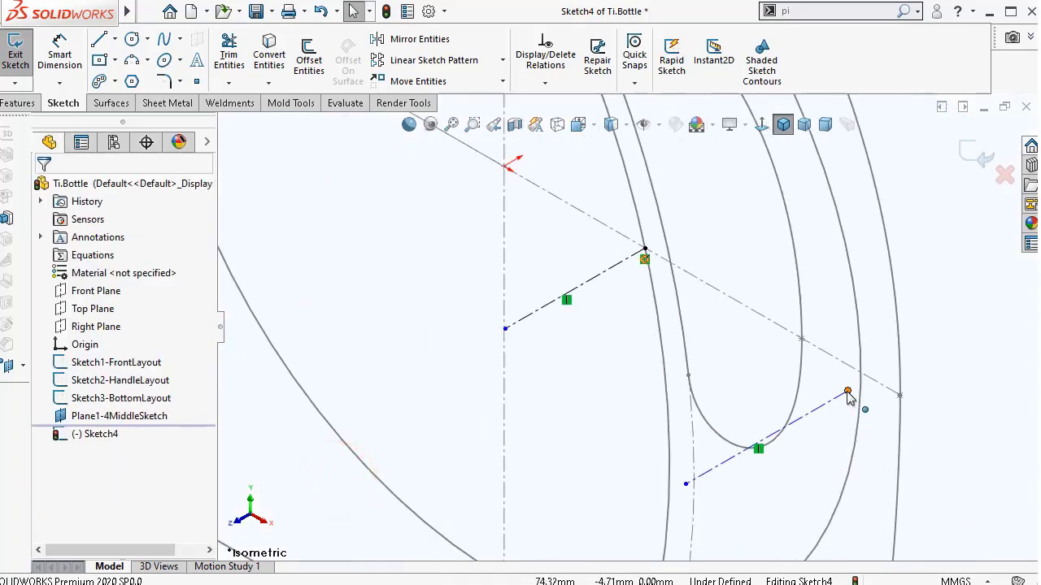
- Pierce the third line's endpoint onto the front layout arc and lengthen the middle line
{"action": "left_click", "coordinate": [847, 391]}
{"action": "left_click", "coordinate": [862, 402], "text": "ctrl"}
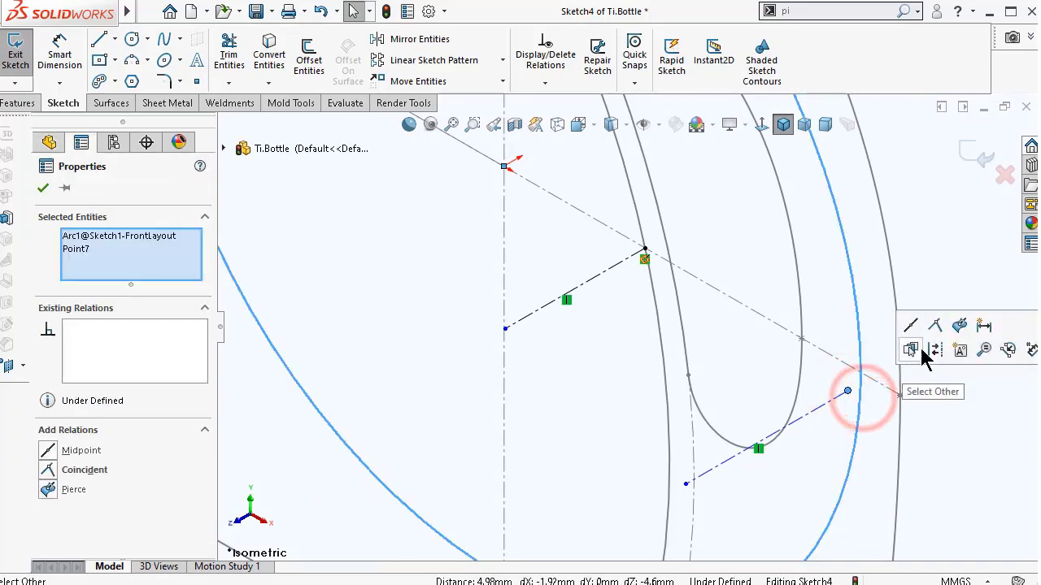
{"action": "left_click", "coordinate": [960, 330]}
{"action": "left_click", "coordinate": [943, 241]}
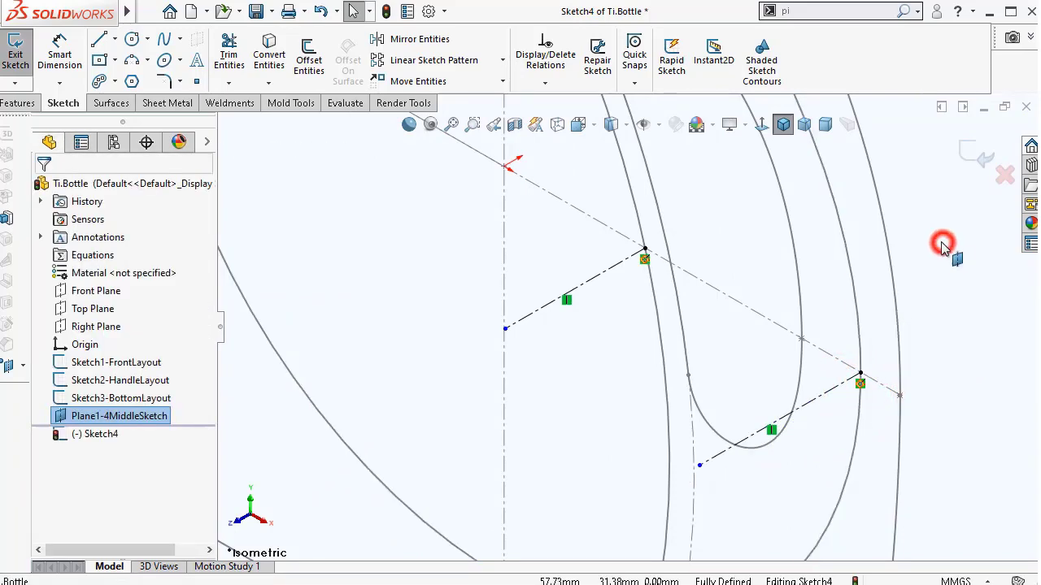
{"action": "left_click", "coordinate": [760, 124]}
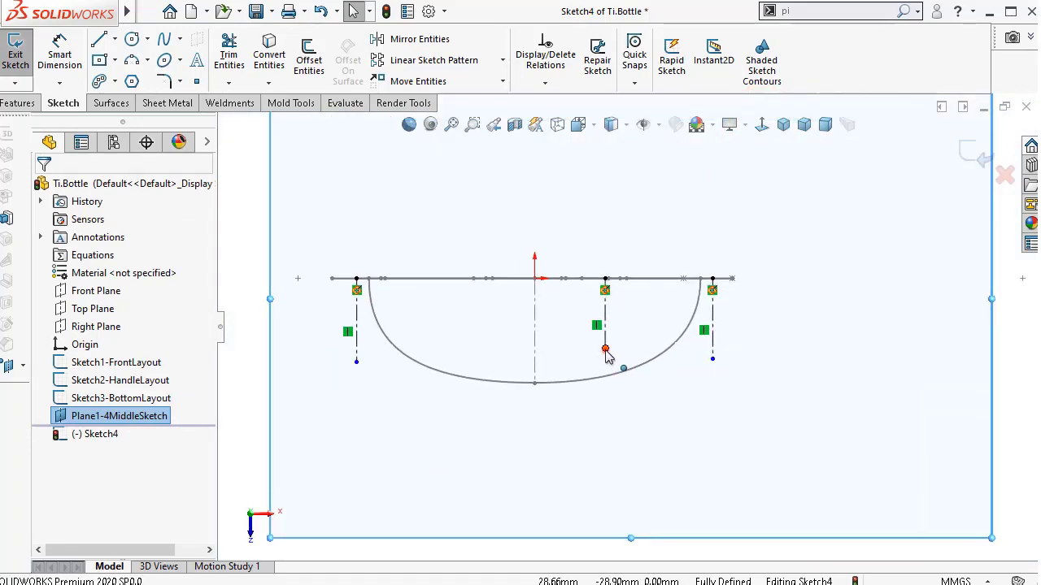
{"action": "left_click_drag", "start_coordinate": [604, 352], "coordinate": [605, 393]}
- Dimension the left and middle construction lines to 35 and 40 mm
{"action": "right_click_drag", "start_coordinate": [844, 432], "coordinate": [846, 351]}
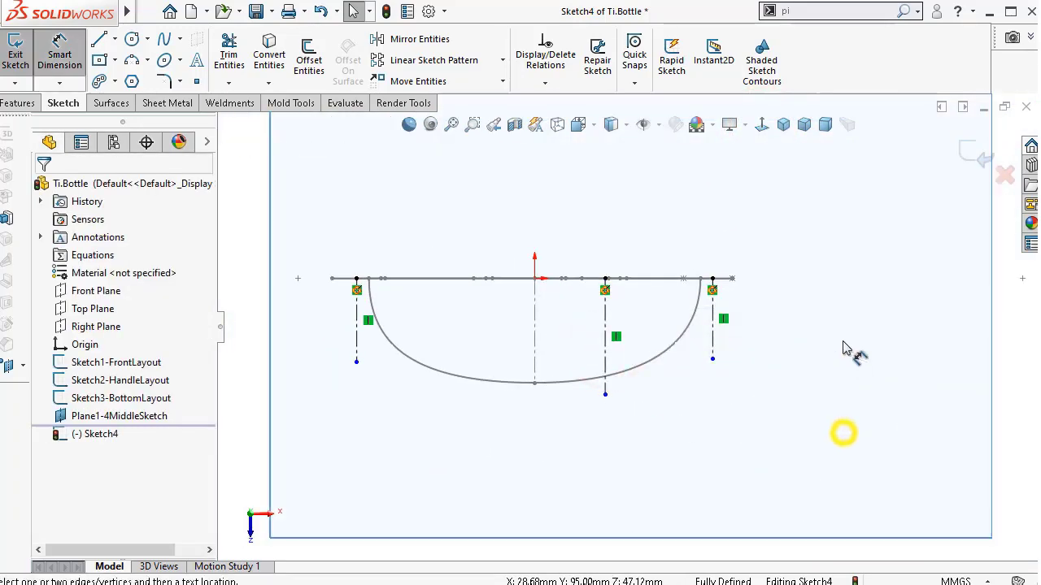
{"action": "left_click", "coordinate": [356, 340]}
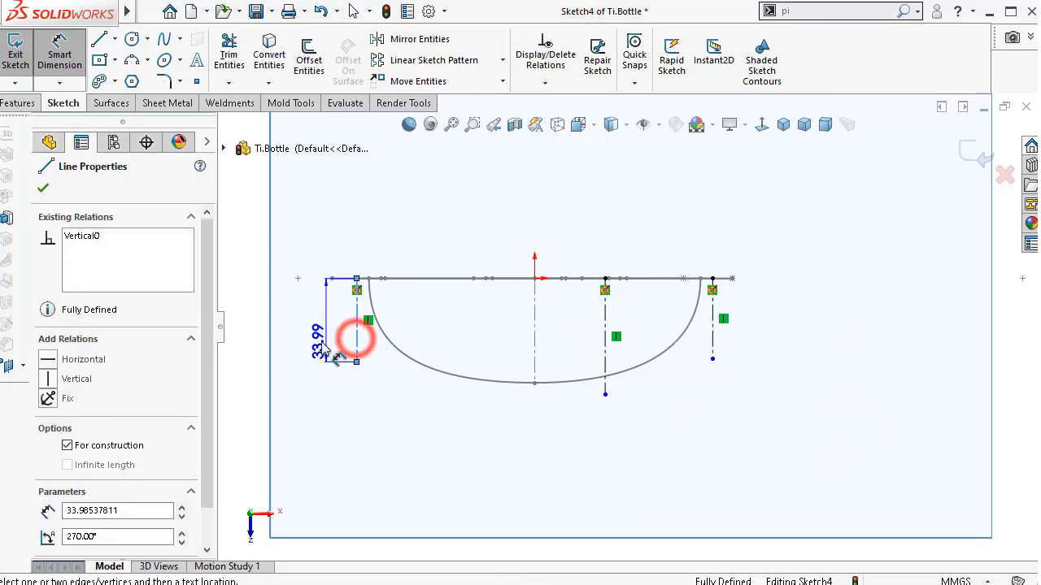
{"action": "left_click", "coordinate": [322, 343]}
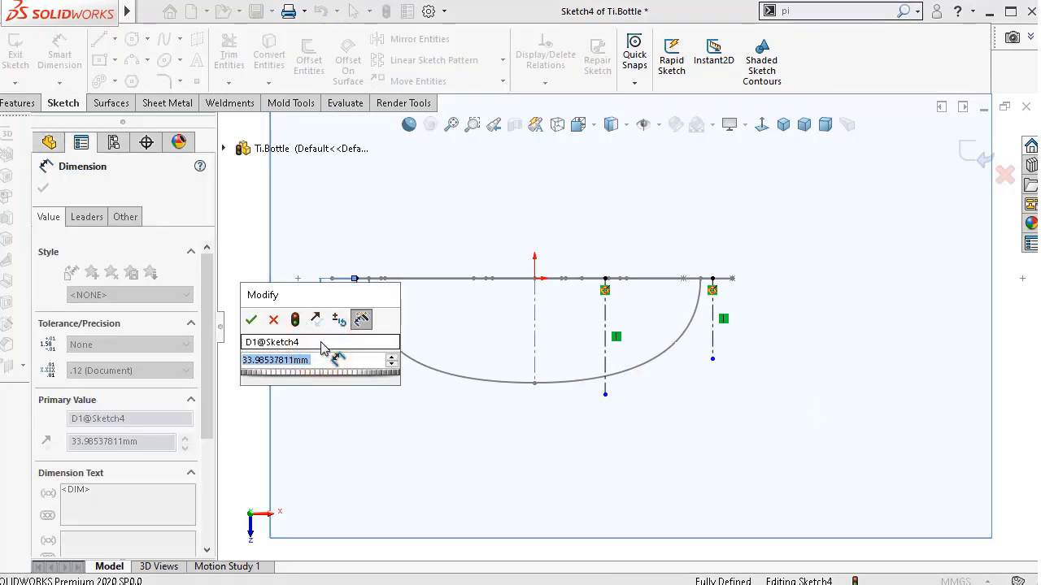
{"action": "type", "text": "35"}
{"action": "key", "text": "Return"}
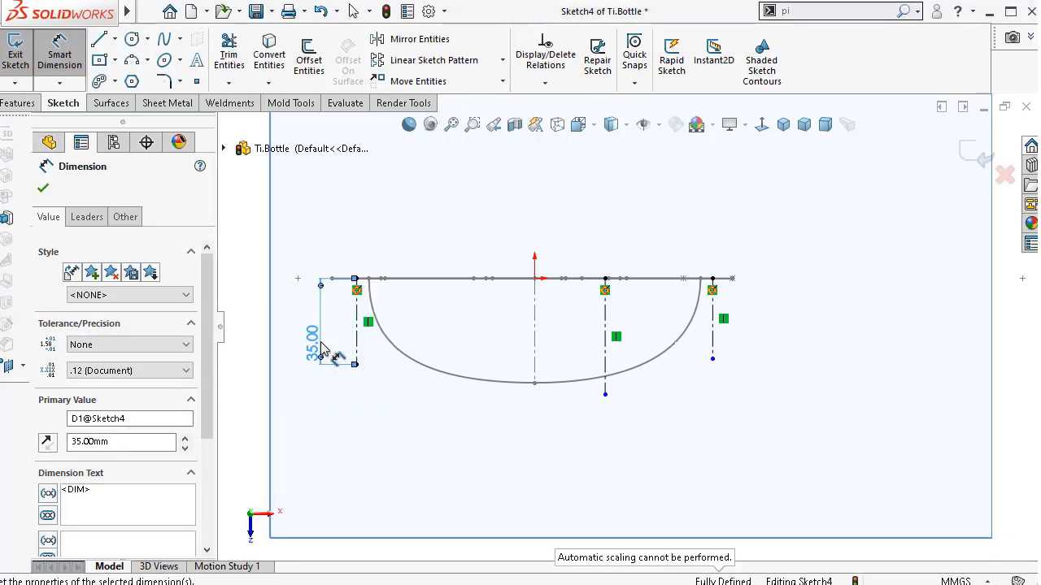
{"action": "left_click", "coordinate": [604, 352]}
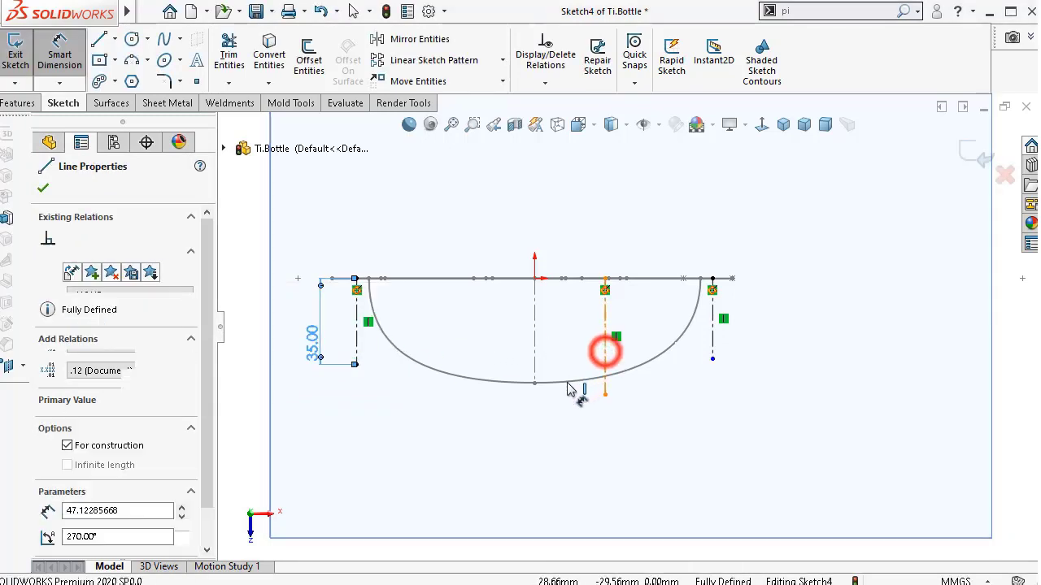
{"action": "left_click", "coordinate": [561, 226]}
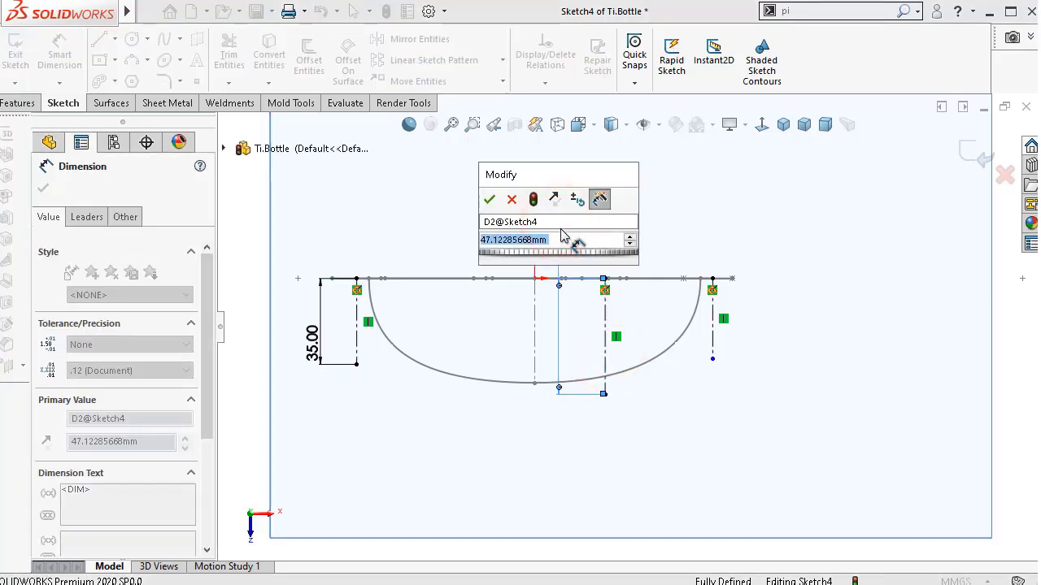
{"action": "type", "text": "40"}
{"action": "key", "text": "Return"}
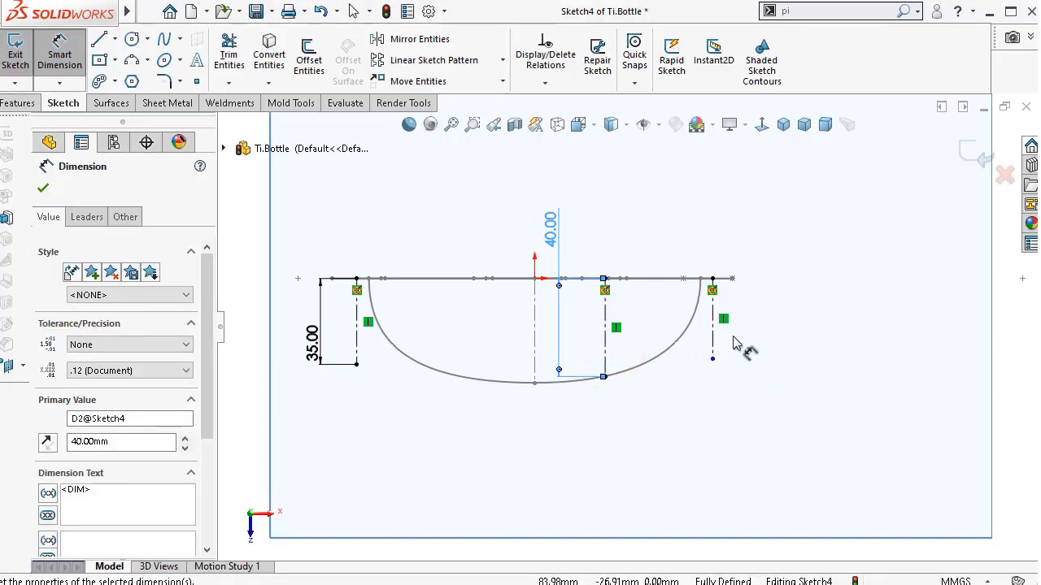
- Dimension the right construction line to 15 mm and move the 35.00 dimension above the sketch
{"action": "left_click", "coordinate": [715, 333]}
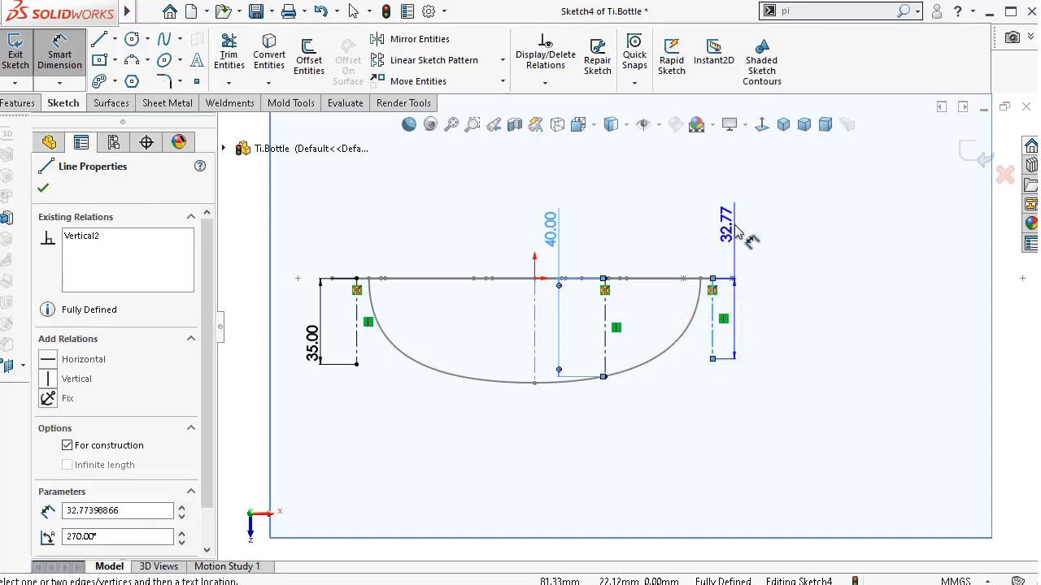
{"action": "left_click", "coordinate": [732, 226]}
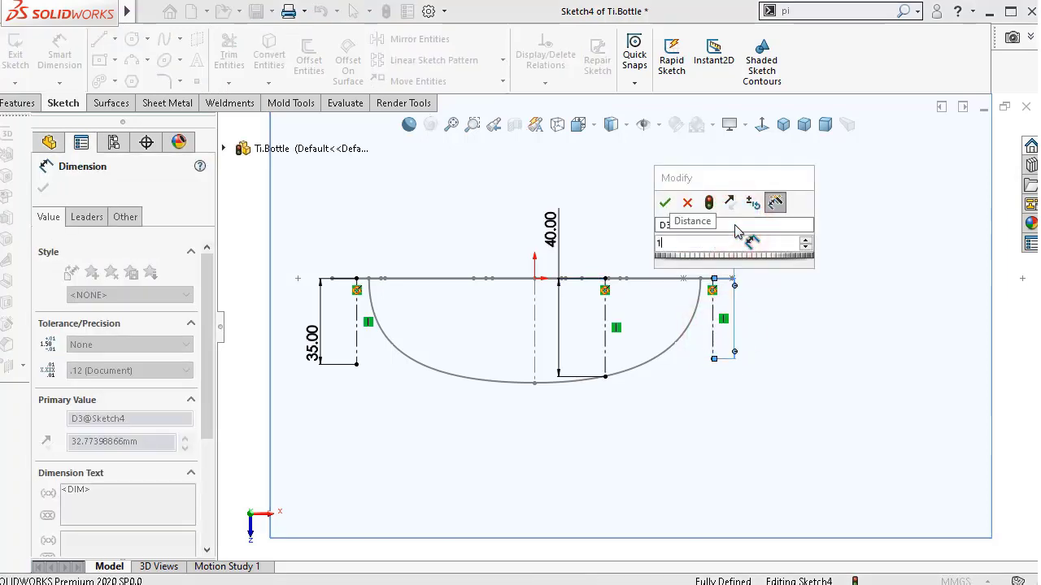
{"action": "key", "text": "Return"}
{"action": "left_click", "coordinate": [710, 196]}
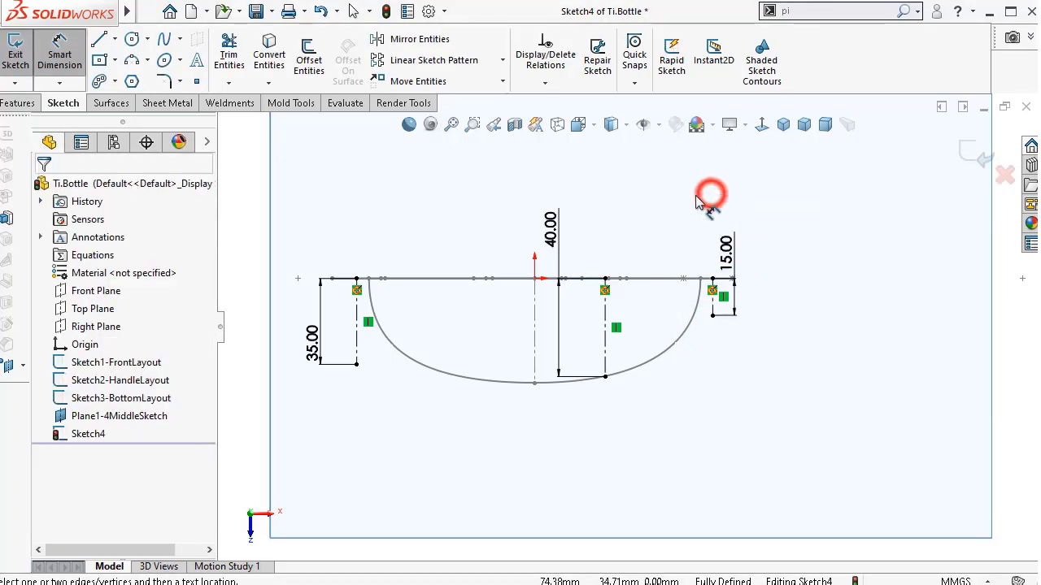
{"action": "left_click", "coordinate": [313, 343]}
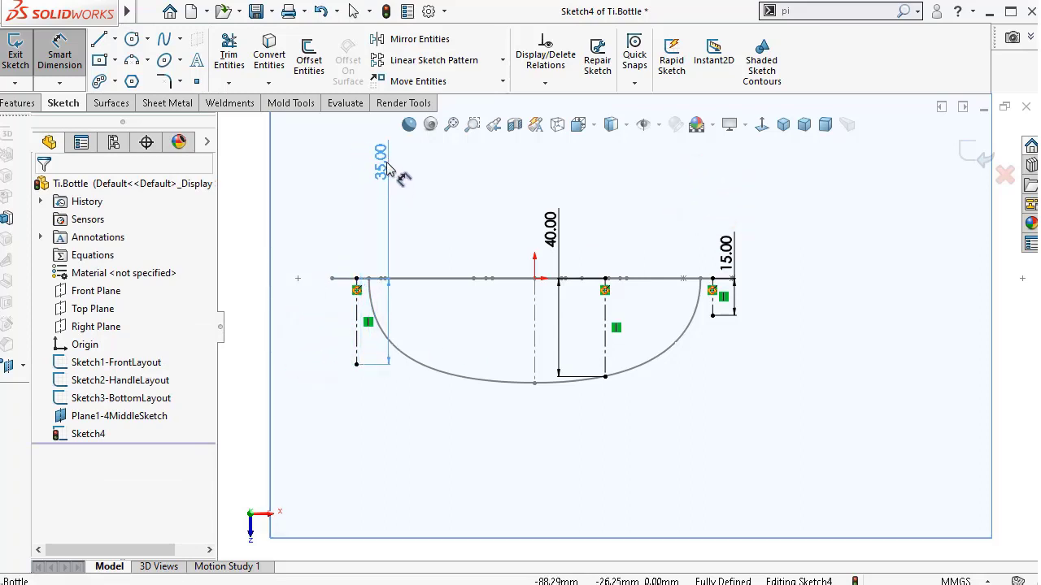
{"action": "left_click", "coordinate": [319, 173]}
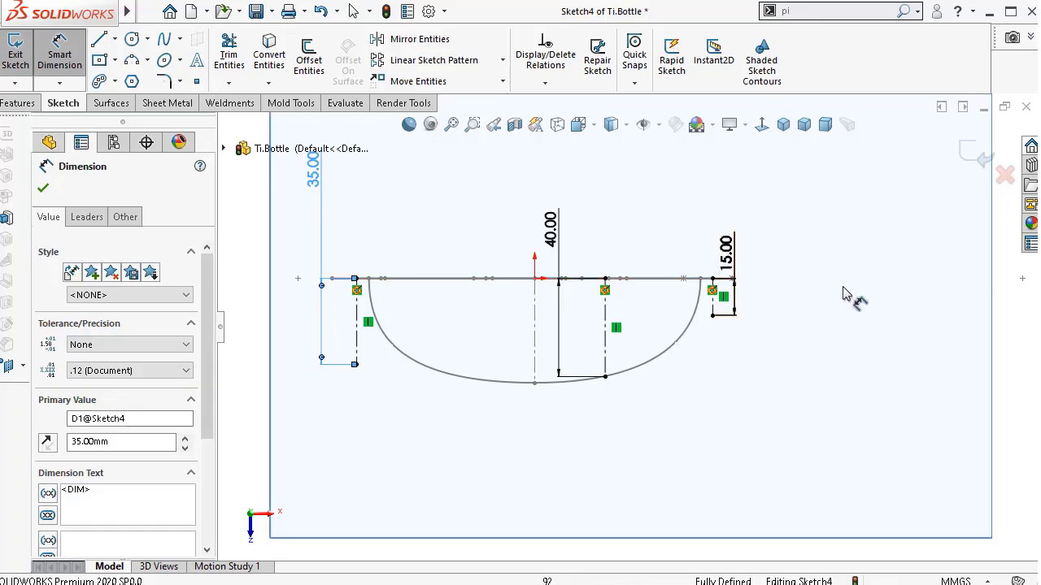
{"action": "left_click", "coordinate": [835, 313]}
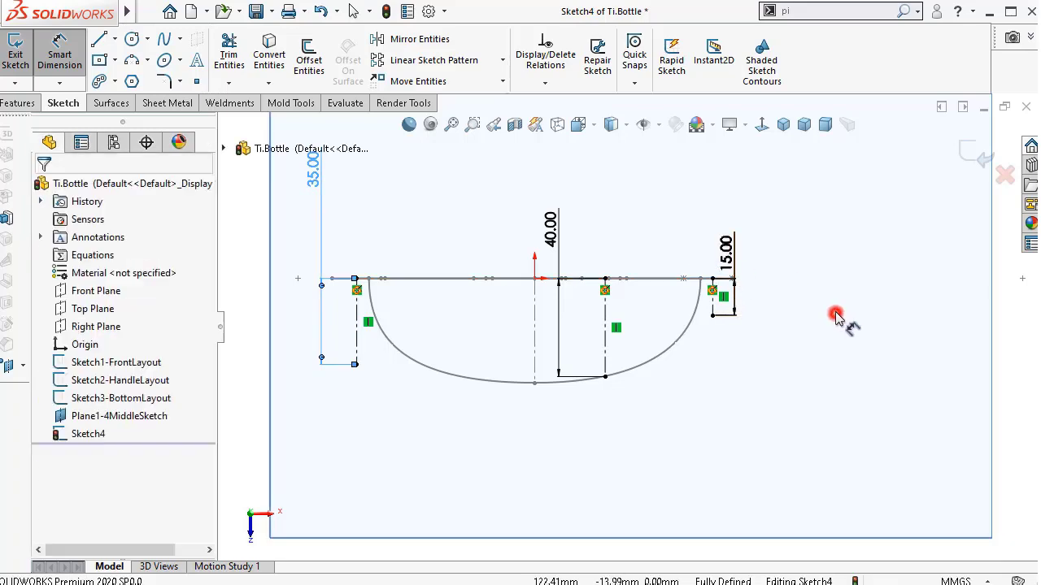
- Reorient Sketch4 face-on, tilt it into a 3-D view, and pick the Spline tool
{"action": "left_click", "coordinate": [784, 125]}
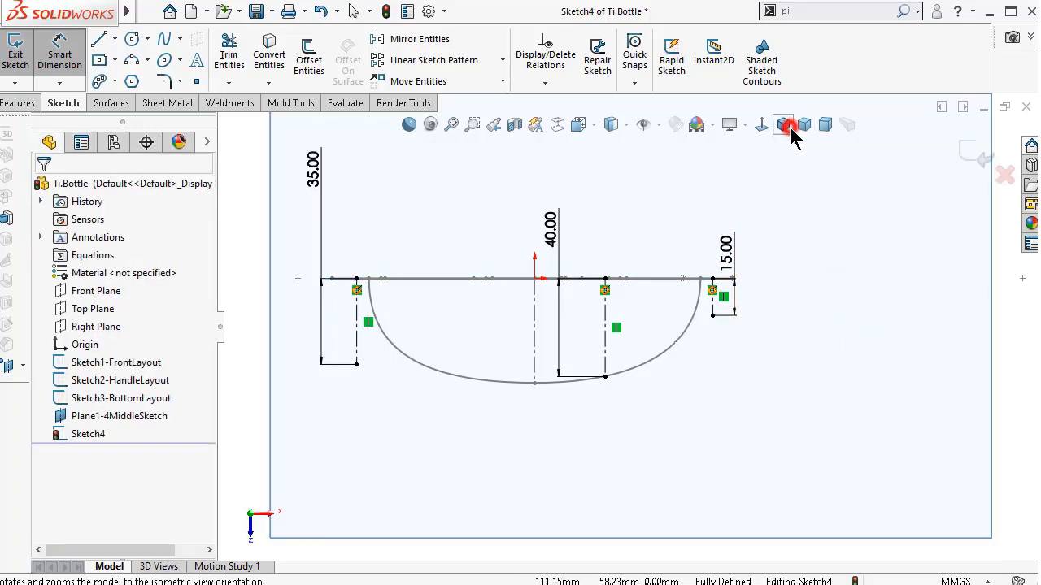
{"action": "scroll", "coordinate": [796, 305], "scroll_direction": "up", "scroll_amount": 5}
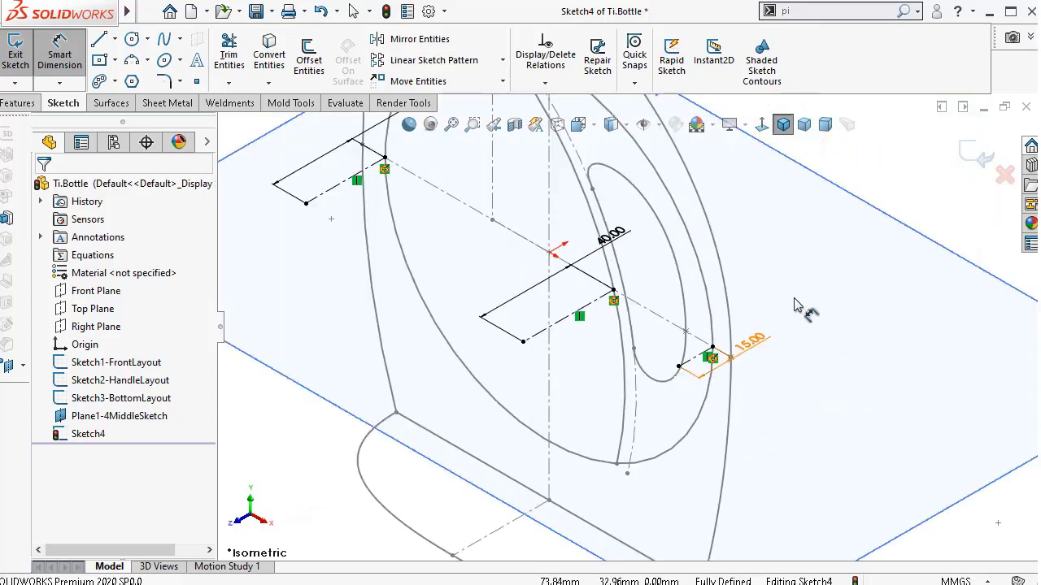
{"action": "left_click", "coordinate": [758, 128]}
{"action": "scroll", "coordinate": [476, 343], "scroll_direction": "up", "scroll_amount": 5}
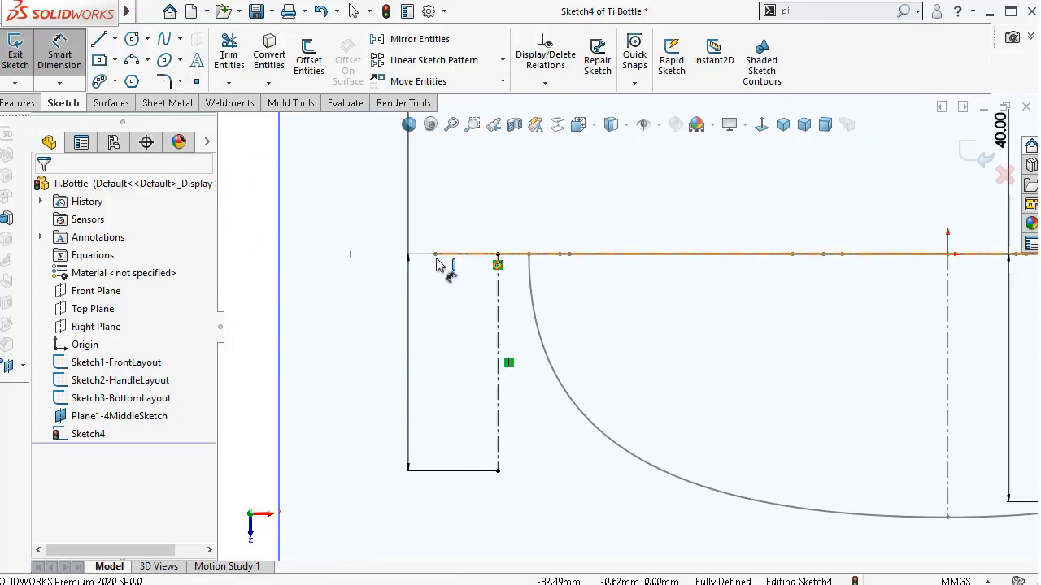
{"action": "mouse_move", "coordinate": [469, 319]}
{"action": "middle_mouse_down"}
{"action": "mouse_move", "coordinate": [465, 274]}
{"action": "mouse_move", "coordinate": [474, 264]}
{"action": "middle_mouse_up"}
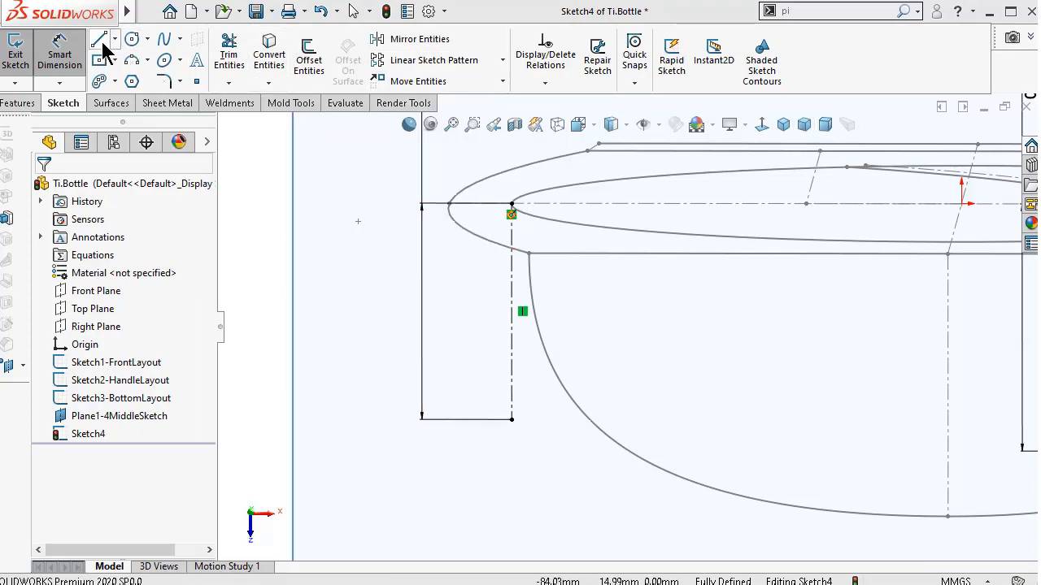
{"action": "left_click", "coordinate": [164, 39]}
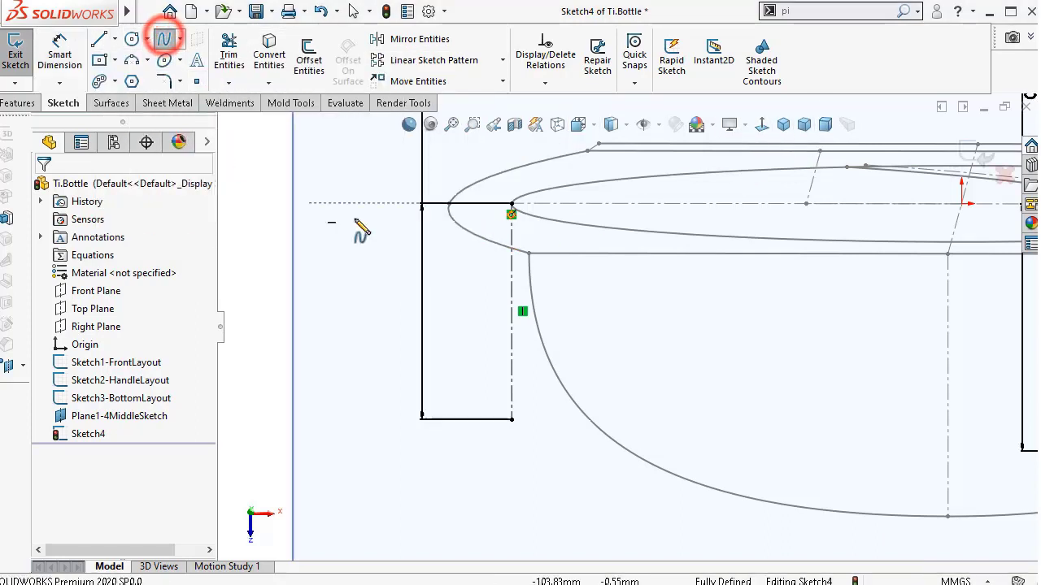
- Draw a spline from the rectangle's top corner to its bottom corner and bend it into a curve
{"action": "left_click", "coordinate": [448, 204]}
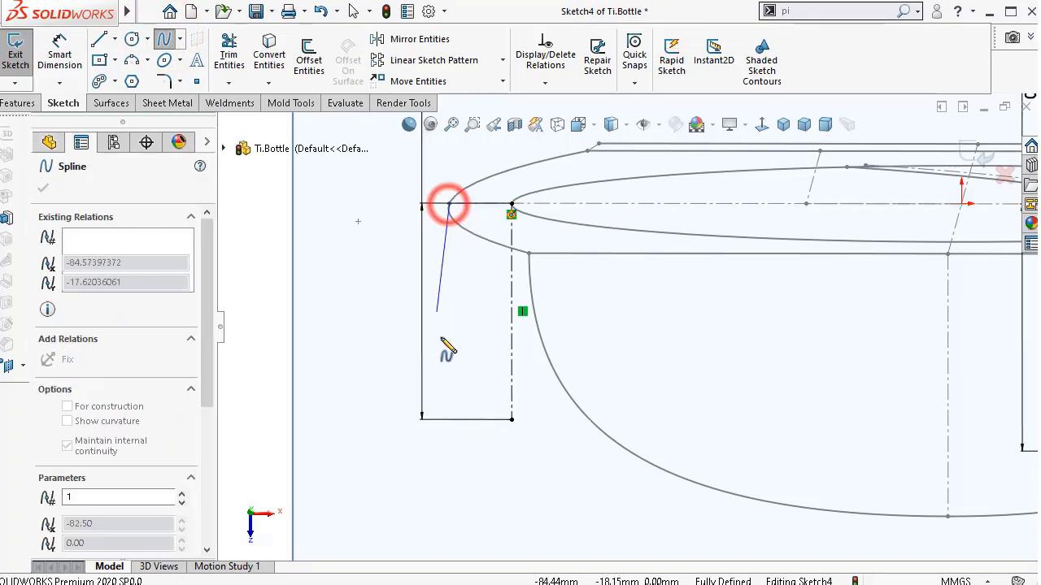
{"action": "left_click", "coordinate": [512, 420]}
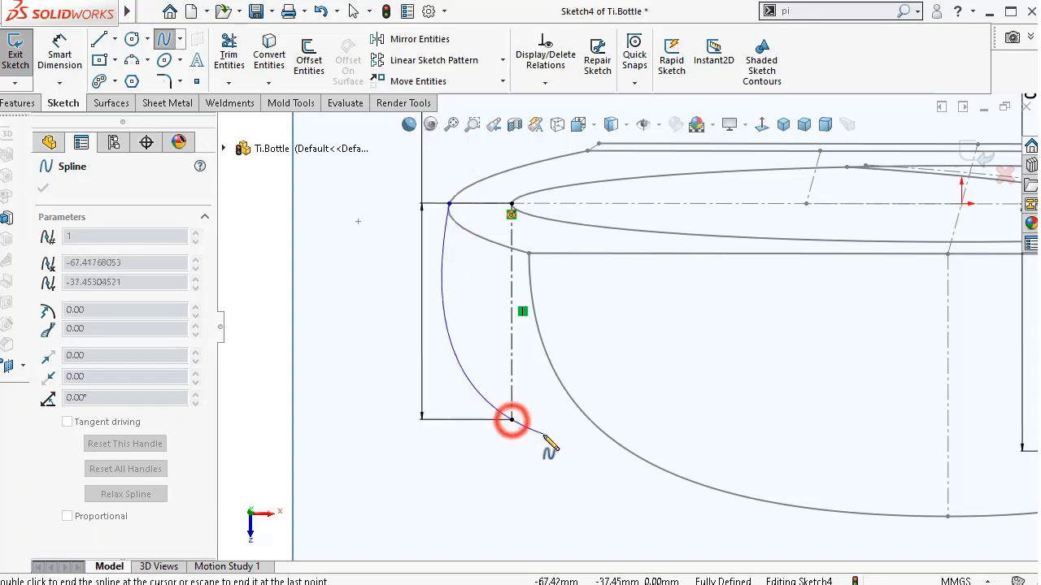
{"action": "right_click", "coordinate": [532, 439]}
{"action": "left_click", "coordinate": [565, 454]}
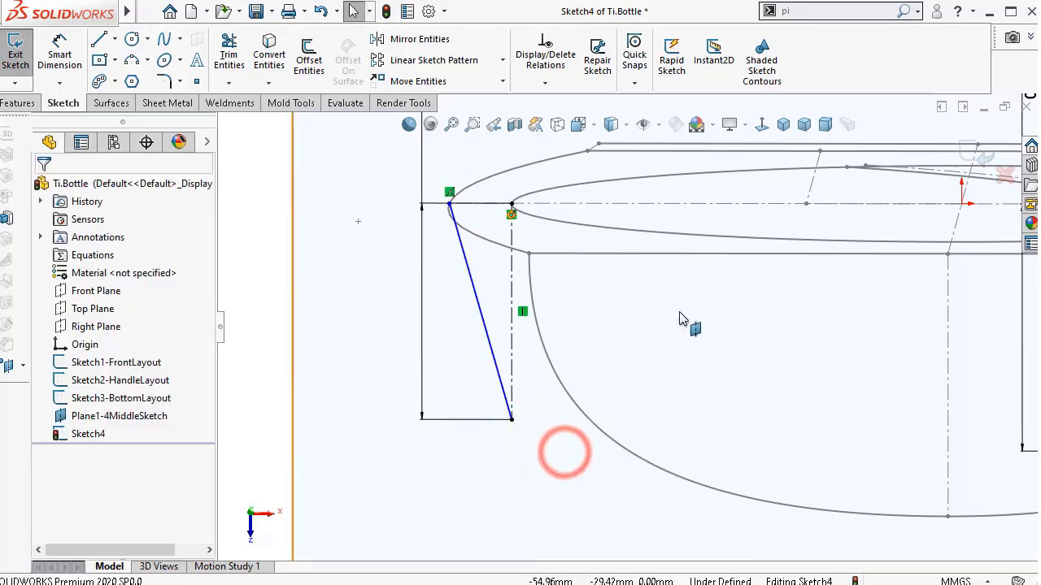
{"action": "left_click", "coordinate": [761, 127]}
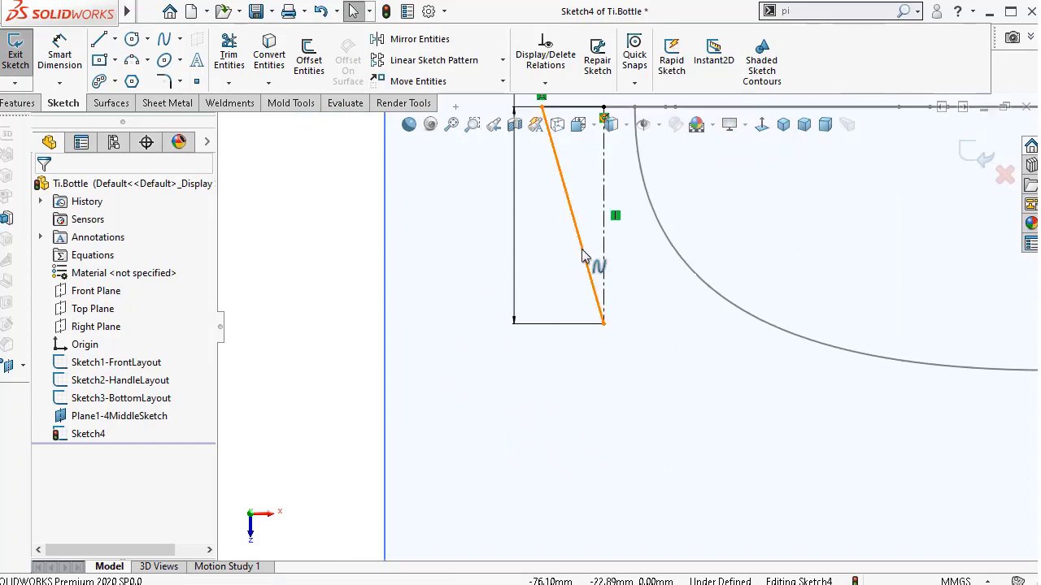
{"action": "left_click", "coordinate": [576, 247]}
{"action": "left_click_drag", "start_coordinate": [586, 266], "coordinate": [569, 289]}
- Dimension the spline's tangent handle at 60° to the vertical centerline
{"action": "right_click_drag", "start_coordinate": [660, 418], "coordinate": [660, 329]}
{"action": "left_click", "coordinate": [565, 282]}
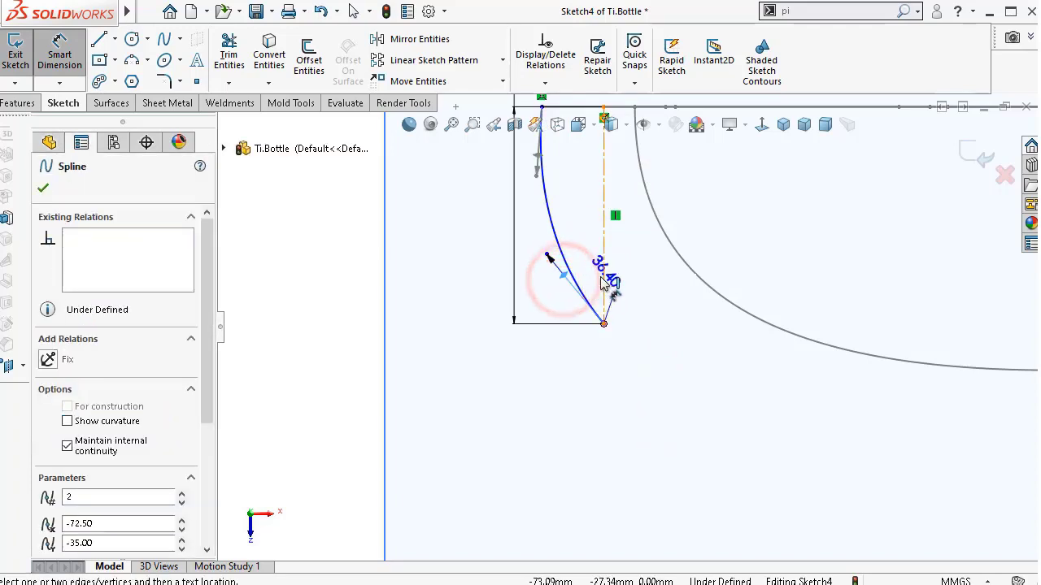
{"action": "left_click", "coordinate": [603, 276]}
{"action": "left_click", "coordinate": [598, 262]}
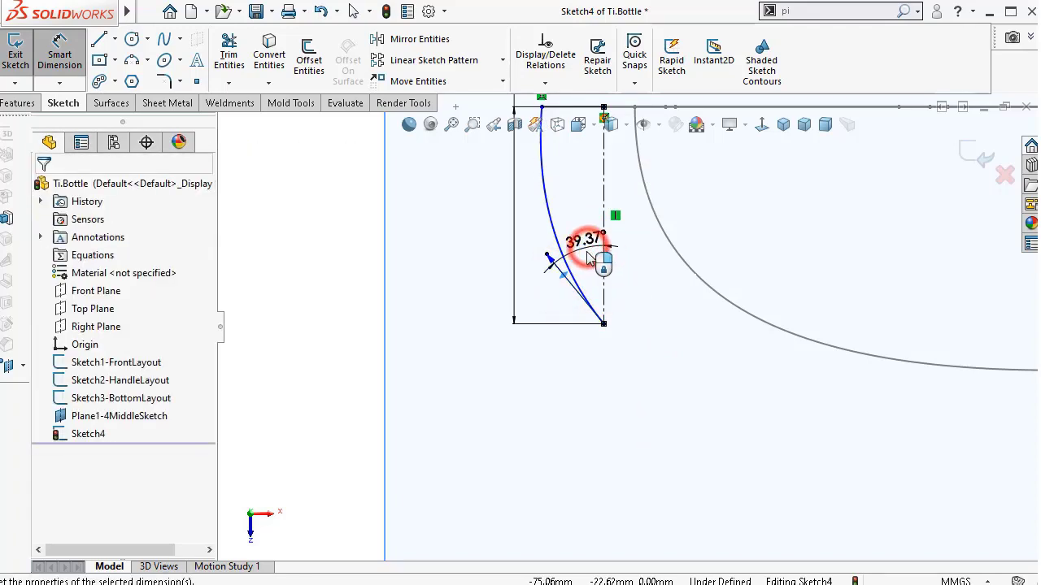
{"action": "type", "text": "60"}
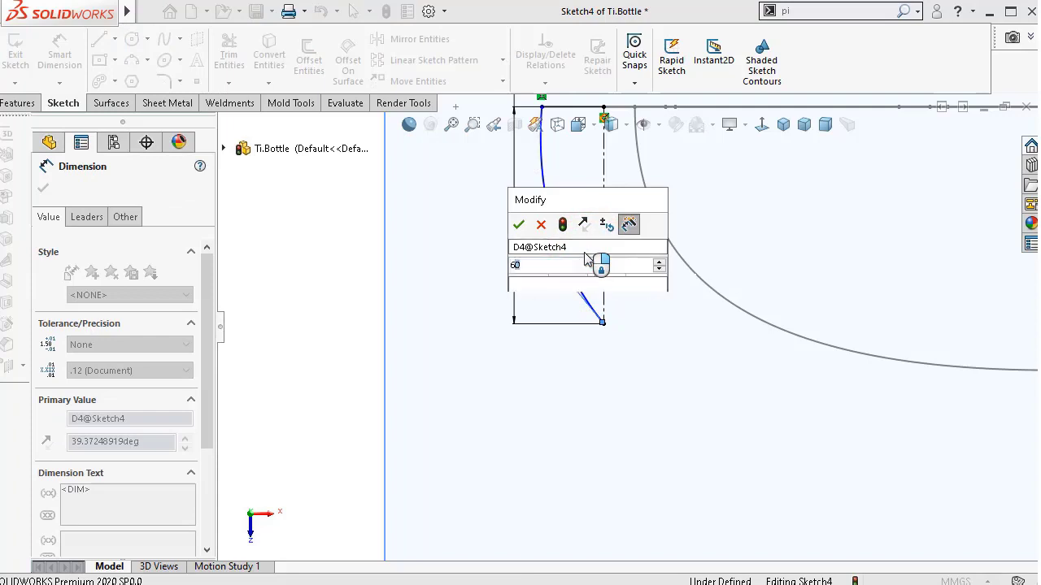
{"action": "key", "text": "Return"}
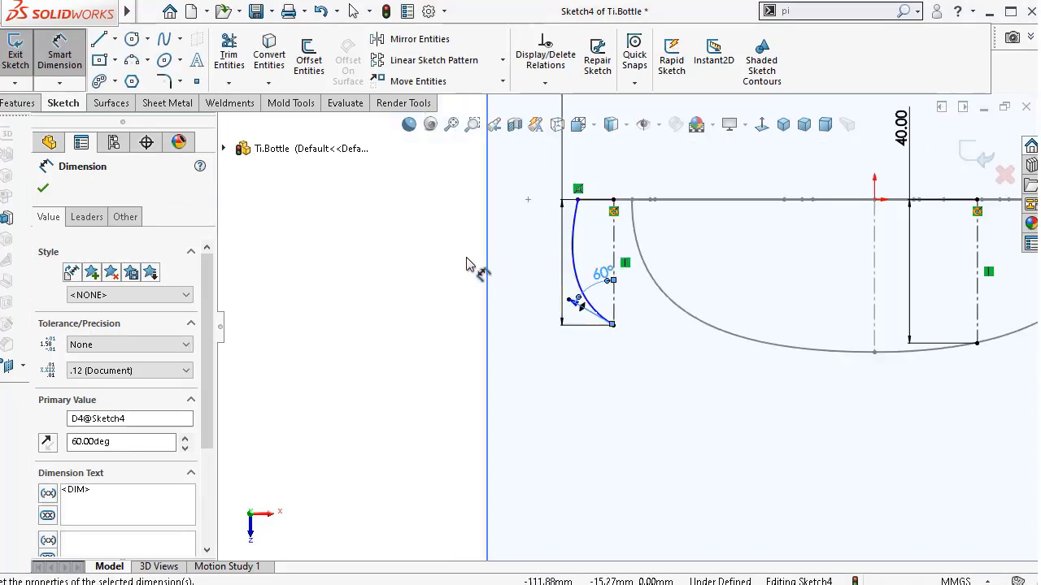
{"action": "left_click", "coordinate": [465, 260]}
- Make the spline's top end vertical
{"action": "left_click", "coordinate": [574, 236]}
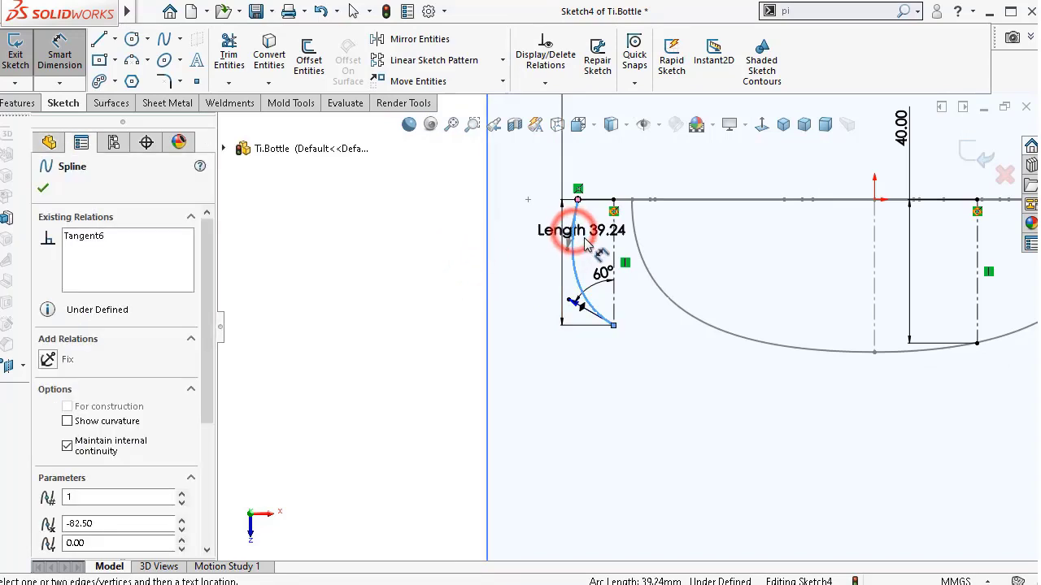
{"action": "key", "text": "Escape"}
{"action": "key", "text": "Escape"}
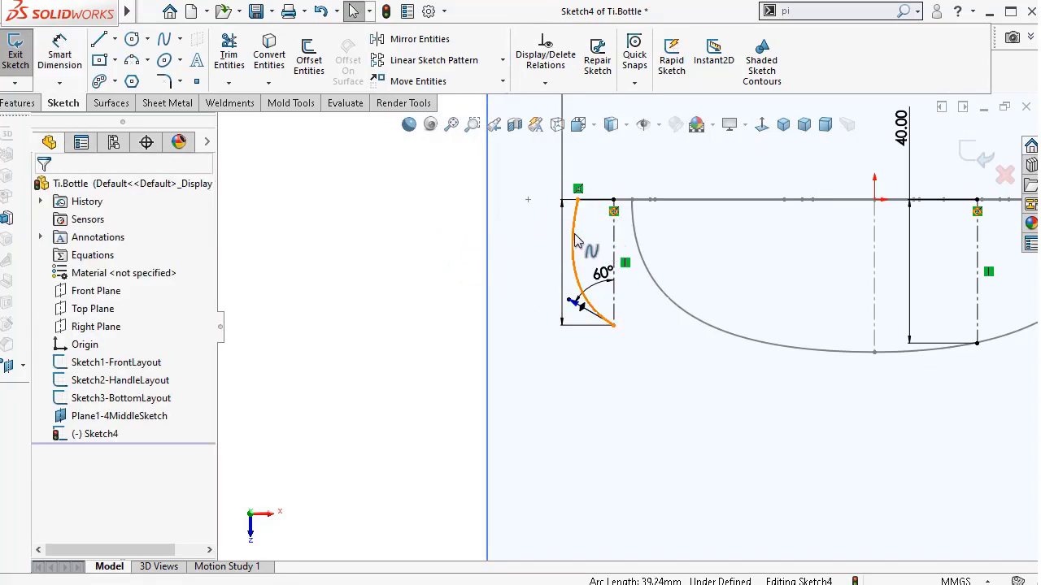
{"action": "left_click", "coordinate": [571, 232]}
{"action": "left_click", "coordinate": [571, 236]}
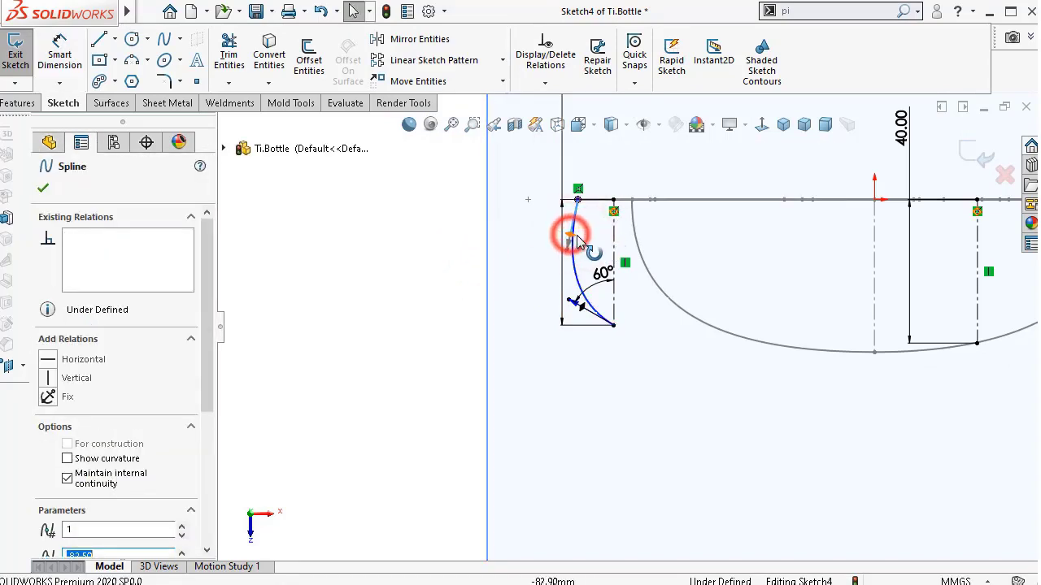
{"action": "left_click", "coordinate": [84, 378]}
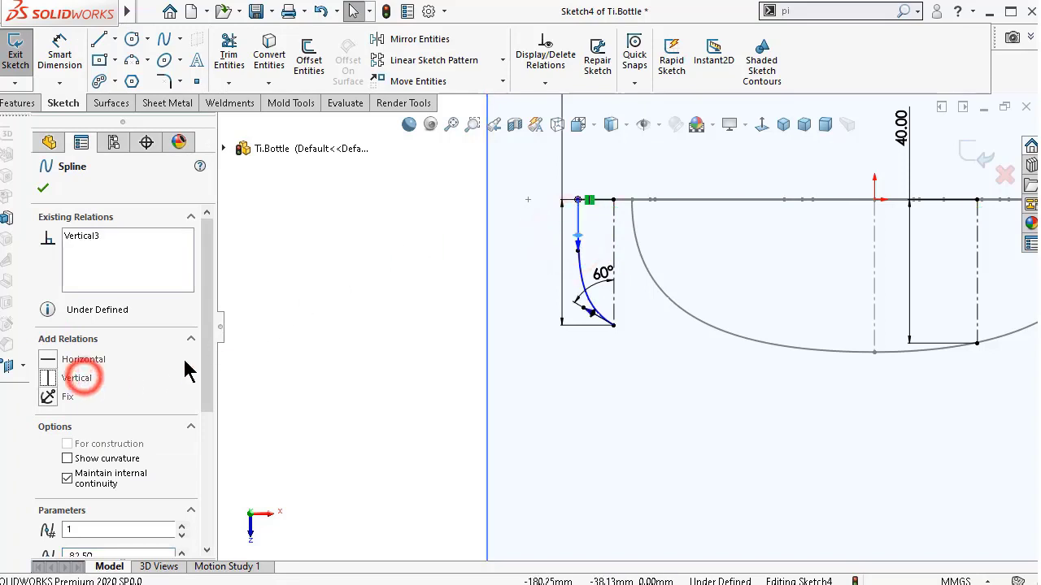
{"action": "left_click", "coordinate": [410, 253]}
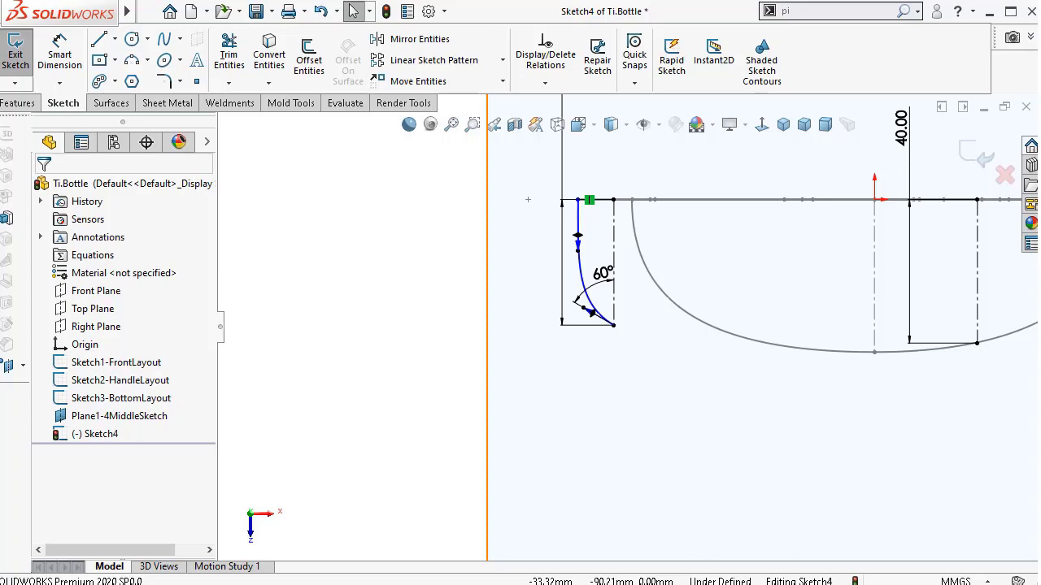
- Save the Ti.Bottle part with Ctrl+S
{"action": "key", "text": "ctrl+s"}
{"action": "left_click", "coordinate": [458, 283]}
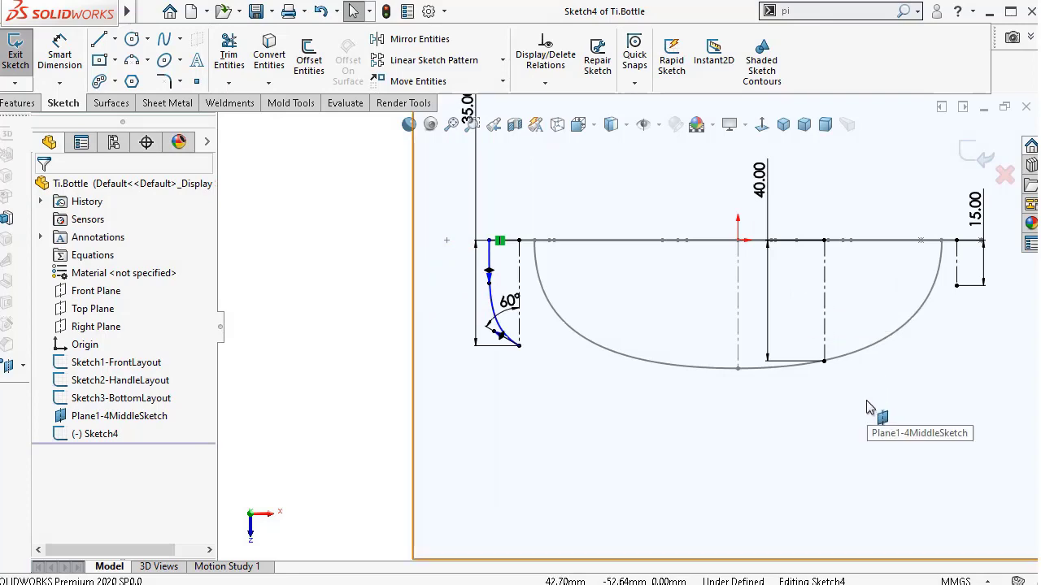
{"action": "scroll", "coordinate": [979, 283], "scroll_direction": "down", "scroll_amount": 2}
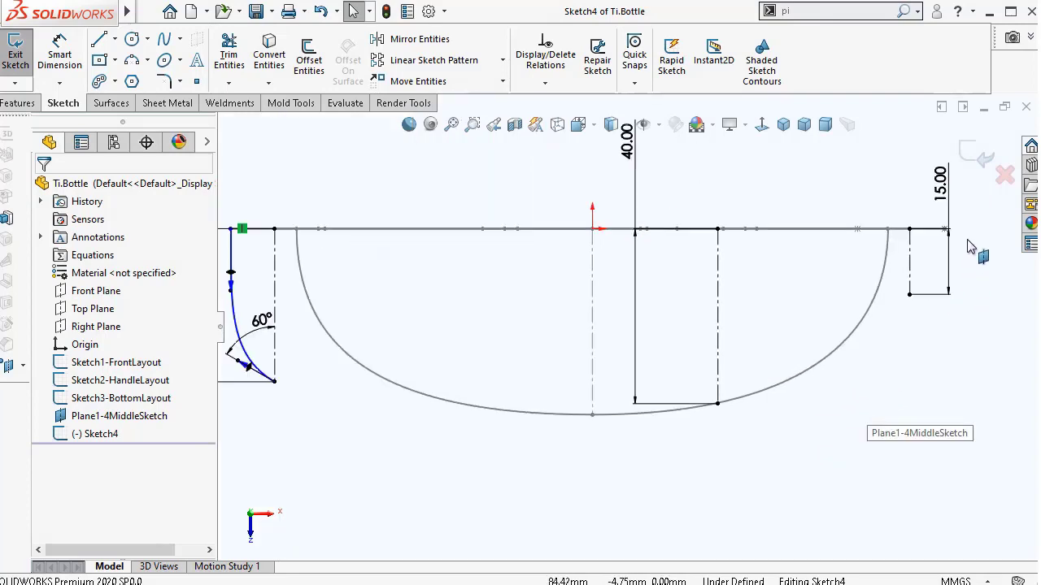
{"action": "mouse_move", "coordinate": [970, 248]}
{"action": "middle_mouse_down"}
{"action": "mouse_move", "coordinate": [967, 228]}
{"action": "mouse_move", "coordinate": [894, 195]}
{"action": "middle_mouse_up"}
- Draw a second spline from the 15.00 line's endpoint to the left endpoint
{"action": "left_click", "coordinate": [783, 125]}
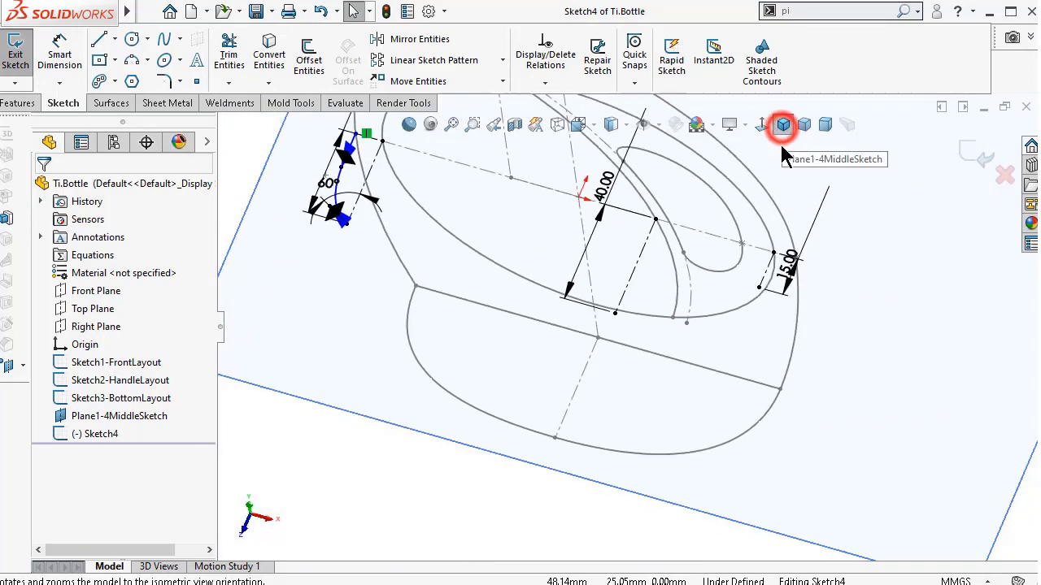
{"action": "scroll", "coordinate": [715, 309], "scroll_direction": "down", "scroll_amount": 5}
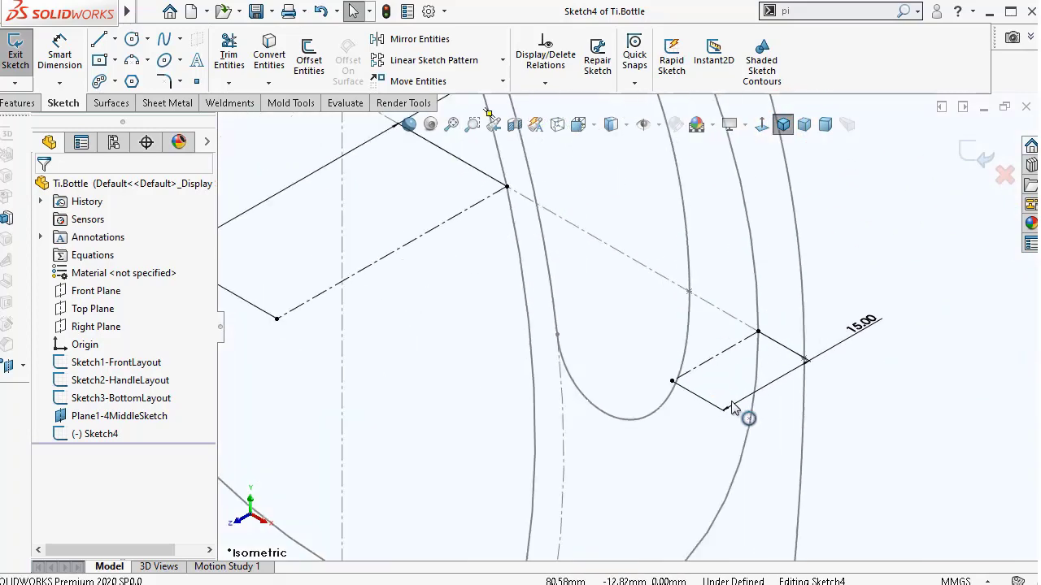
{"action": "scroll", "coordinate": [734, 409], "scroll_direction": "down", "scroll_amount": 1}
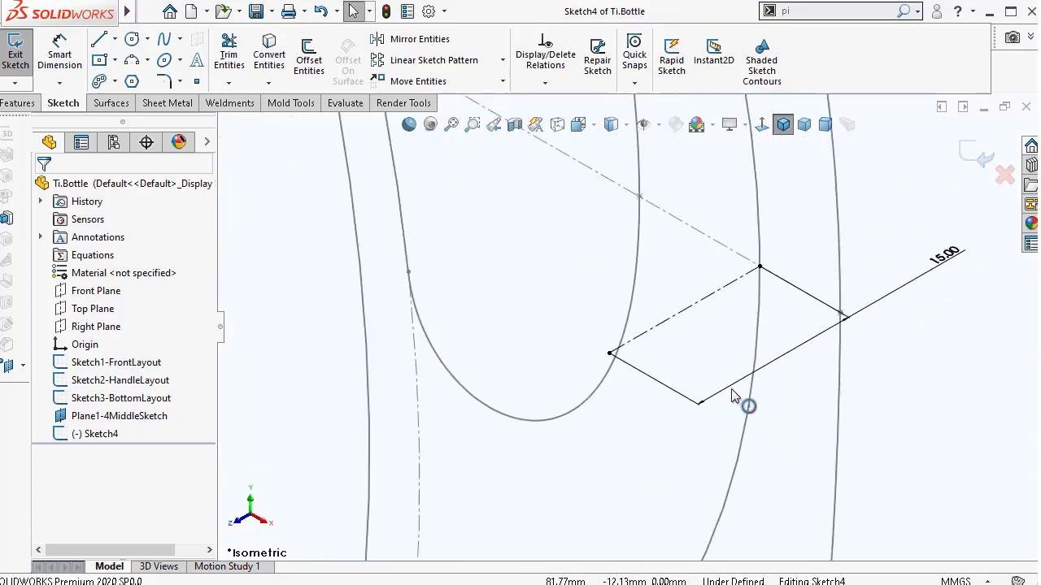
{"action": "left_click", "coordinate": [168, 39]}
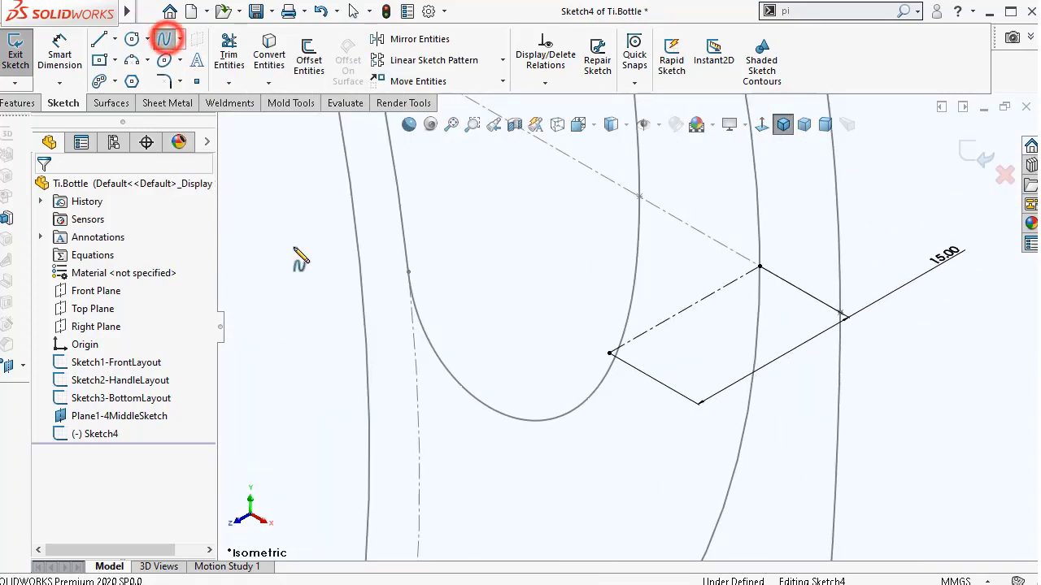
{"action": "left_click", "coordinate": [841, 313]}
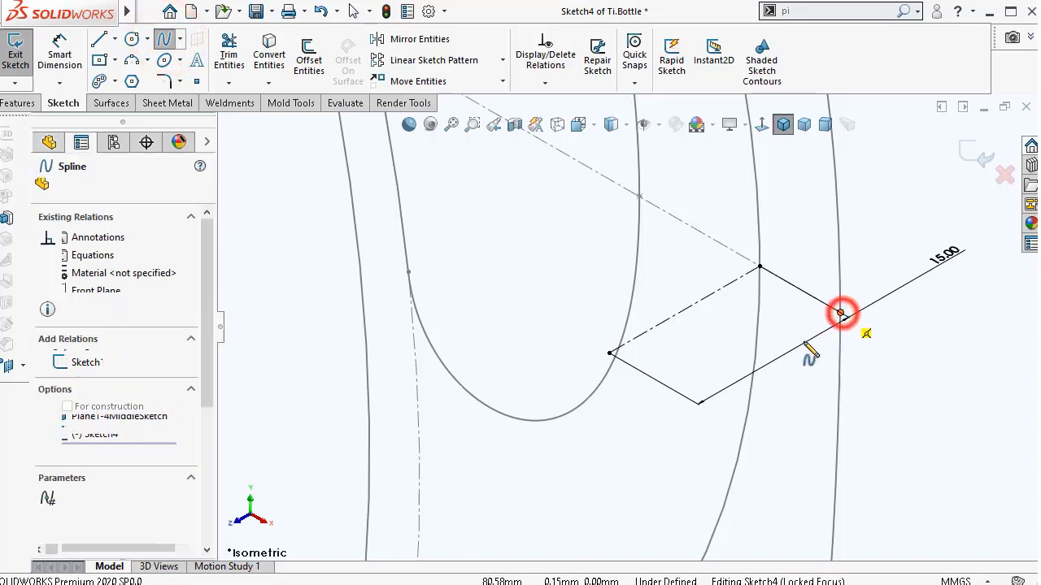
{"action": "left_click", "coordinate": [610, 353]}
{"action": "right_click", "coordinate": [612, 353]}
{"action": "left_click", "coordinate": [650, 385]}
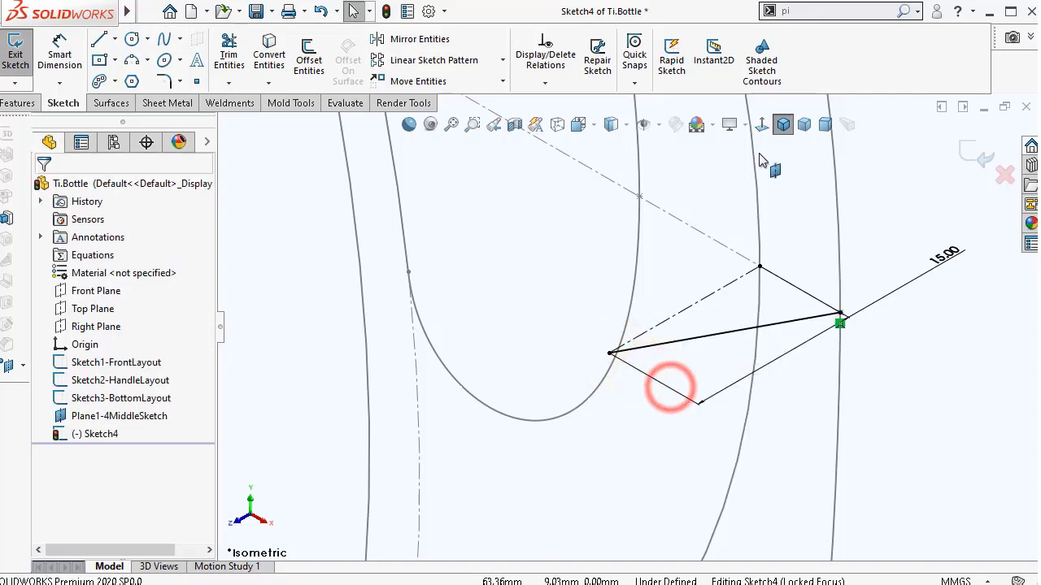
- Curve the second spline and make its top end vertical
{"action": "left_click", "coordinate": [764, 125]}
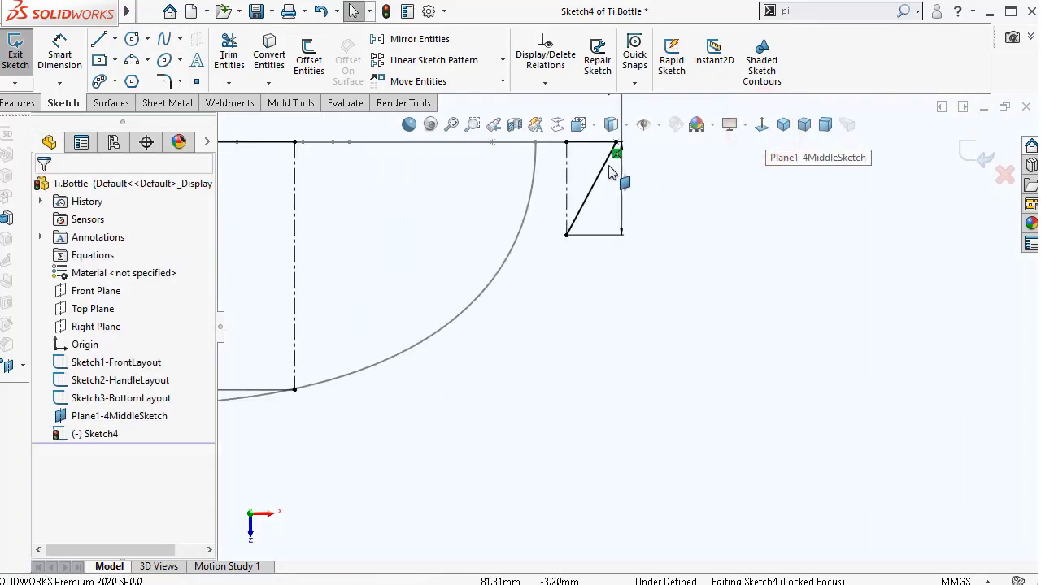
{"action": "left_click", "coordinate": [625, 247]}
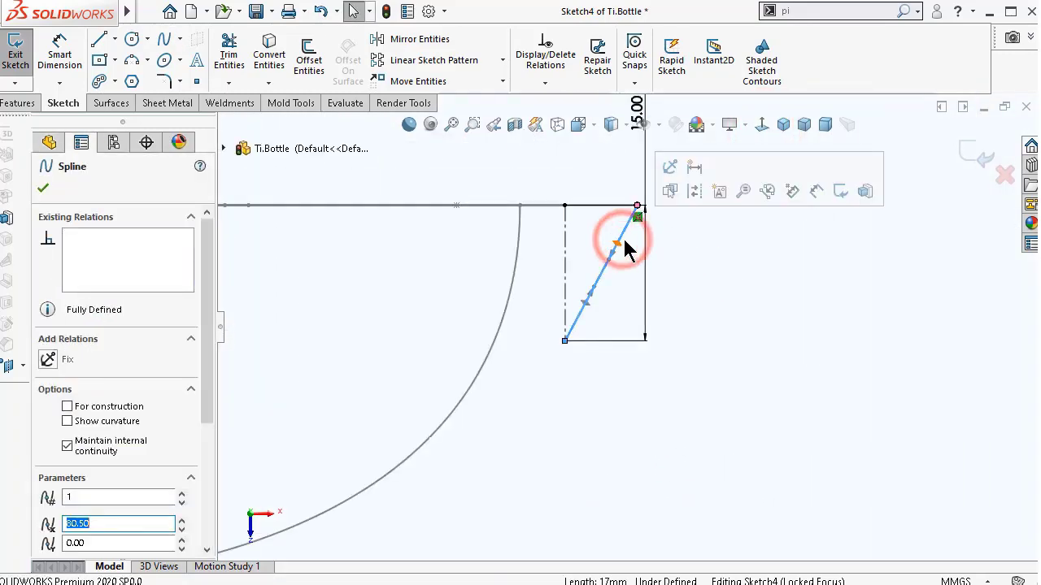
{"action": "left_click_drag", "start_coordinate": [634, 214], "coordinate": [635, 260]}
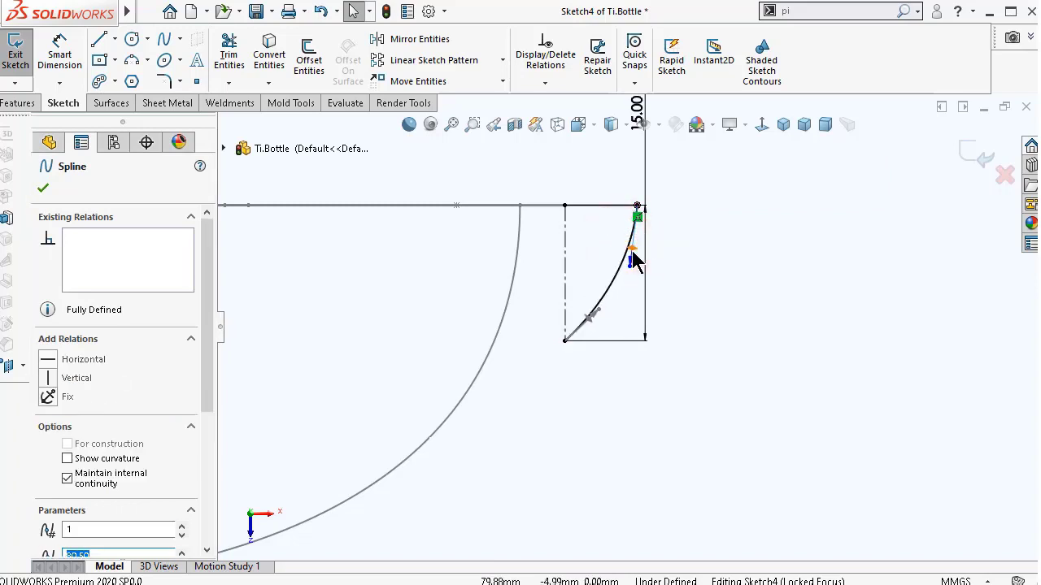
{"action": "left_click", "coordinate": [67, 380]}
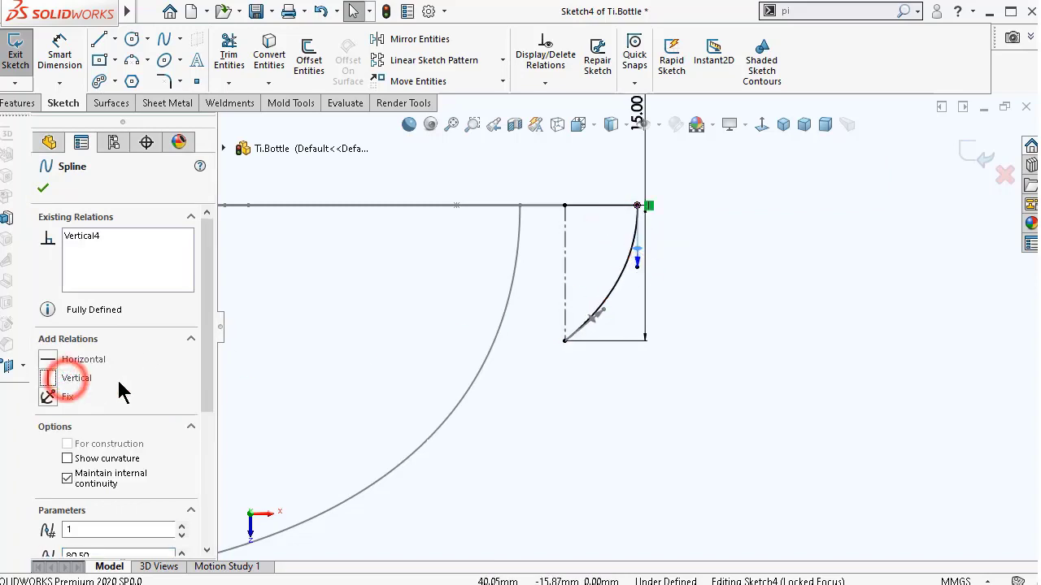
{"action": "left_click", "coordinate": [755, 393]}
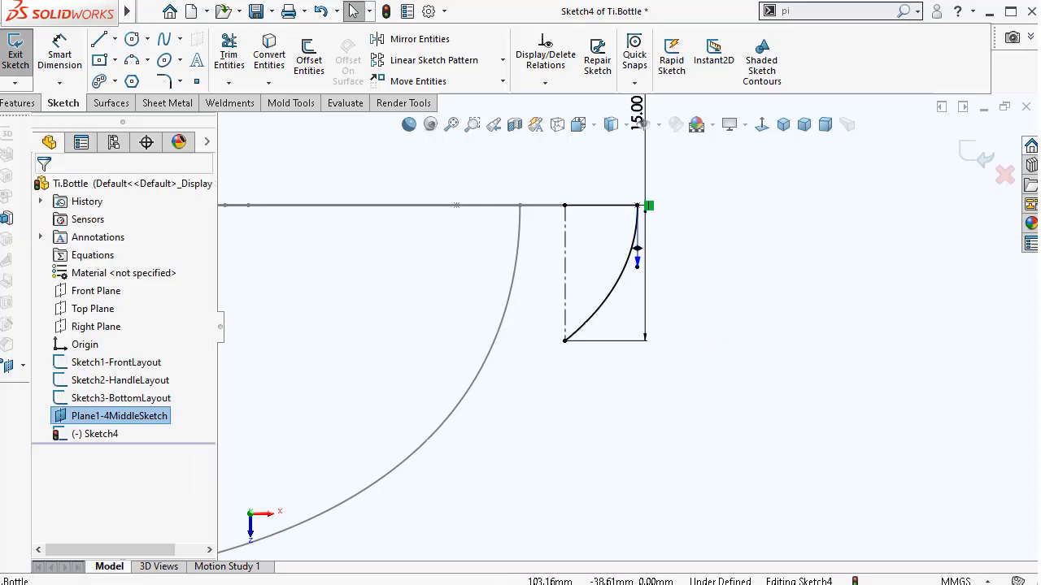
{"action": "left_click", "coordinate": [758, 381]}
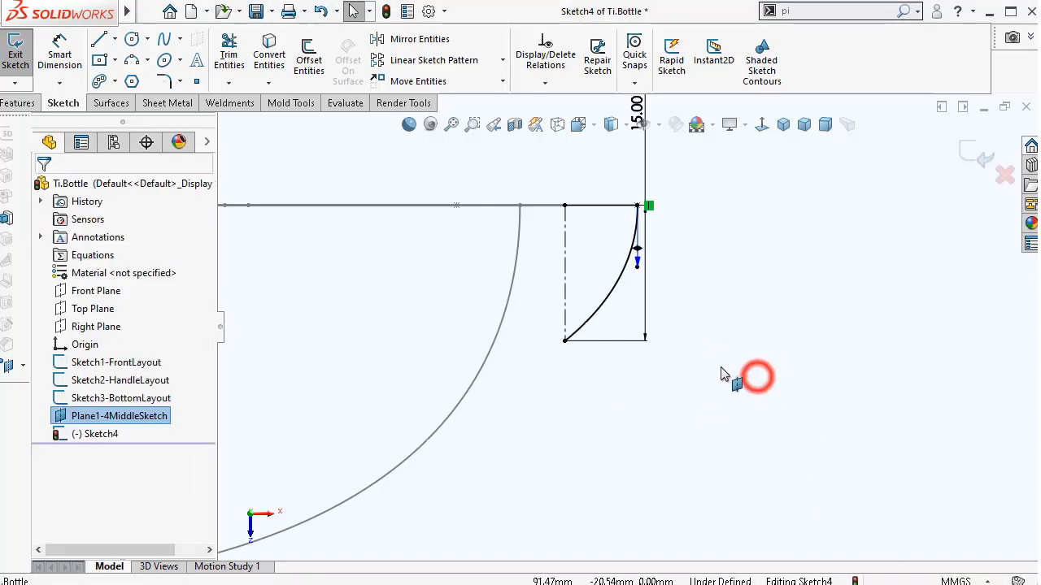
{"action": "left_click", "coordinate": [608, 299]}
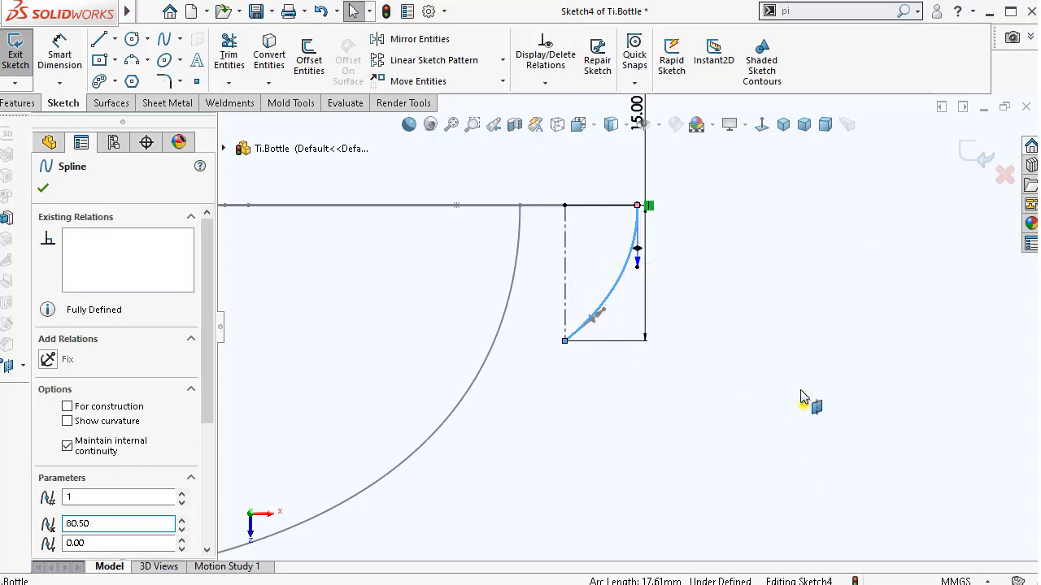
{"action": "left_click", "coordinate": [803, 405]}
- Dimension the second spline's lower tangent at 49° to the vertical centerline
{"action": "key", "text": "d"}
{"action": "left_click", "coordinate": [599, 307]}
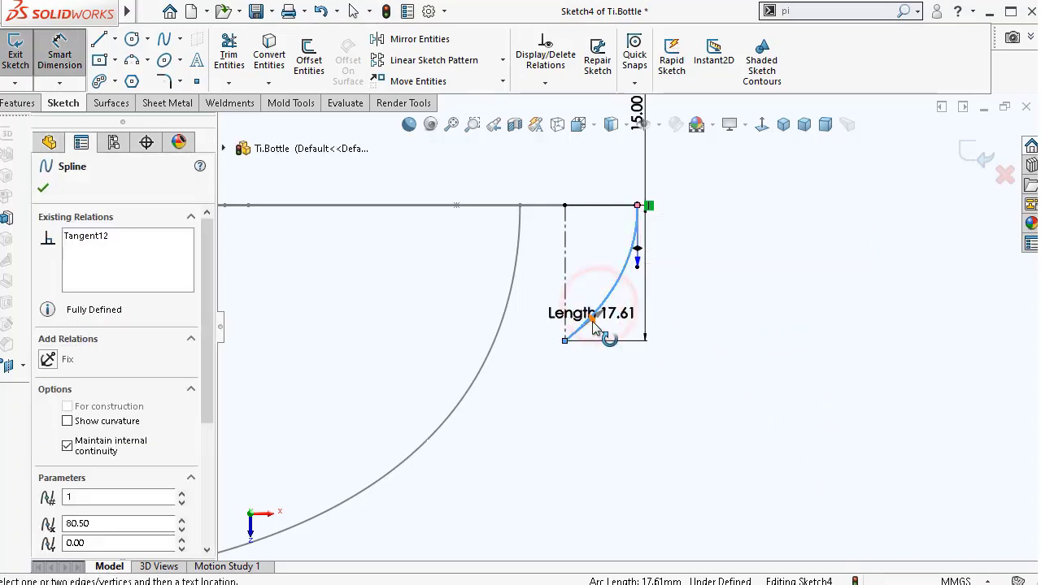
{"action": "left_click", "coordinate": [564, 300]}
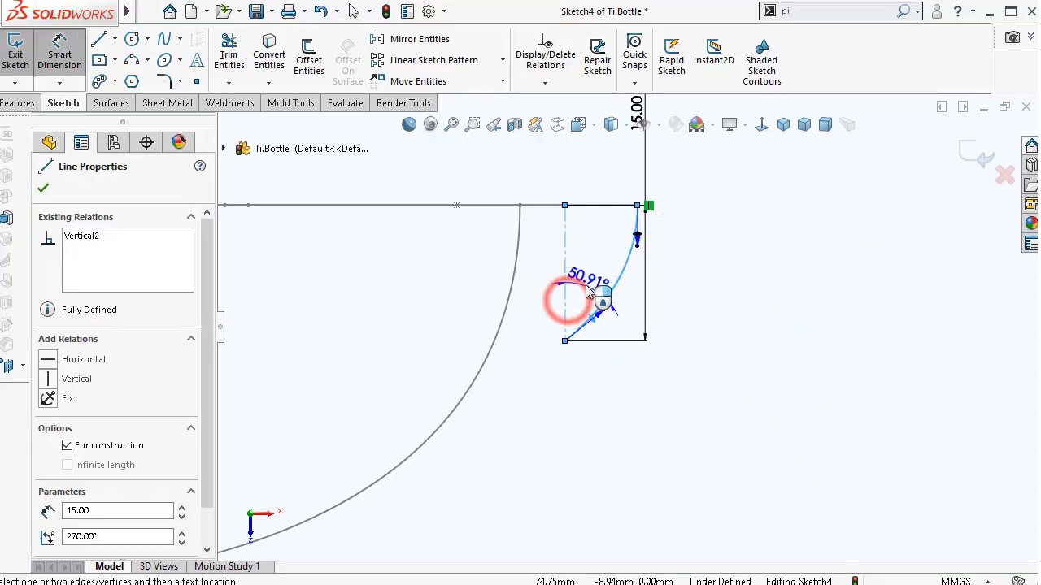
{"action": "left_click", "coordinate": [589, 283]}
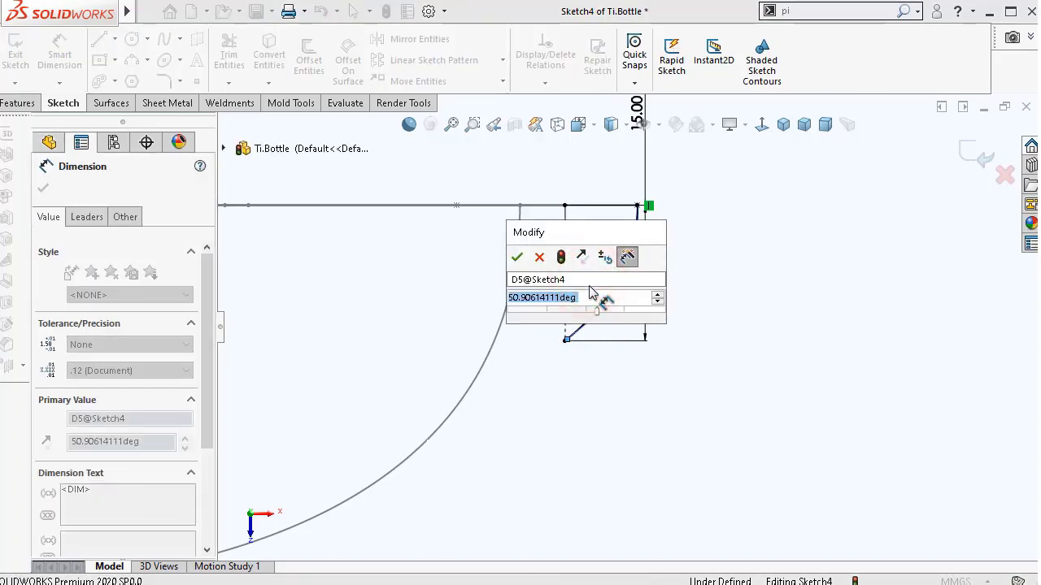
{"action": "type", "text": "49"}
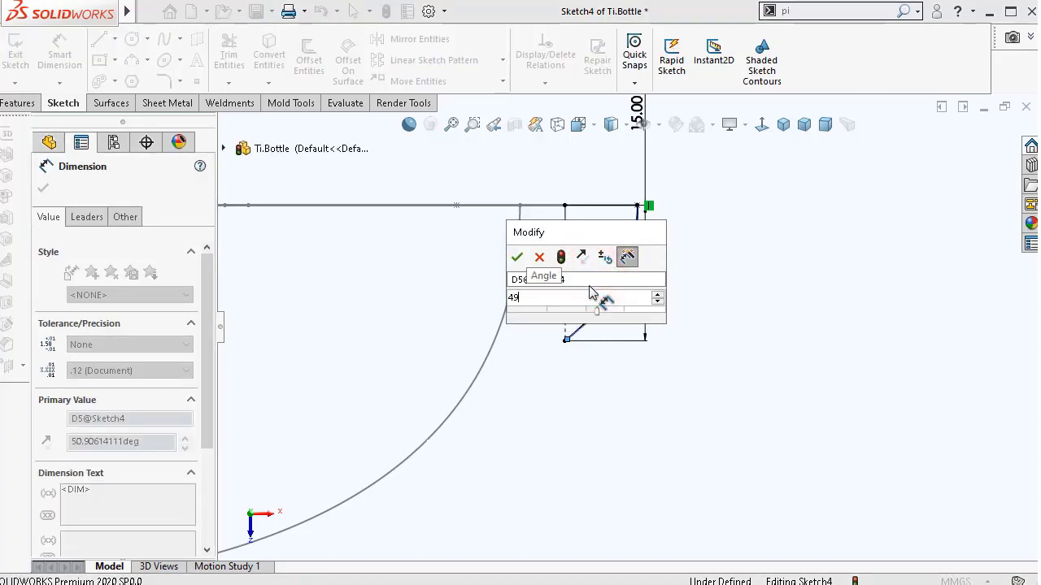
{"action": "key", "text": "Return"}
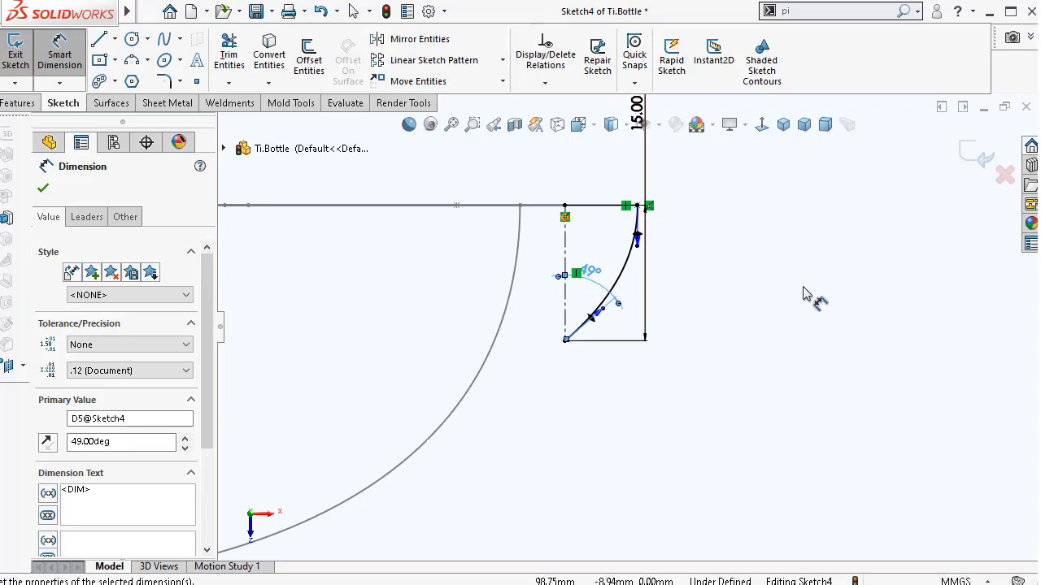
{"action": "left_click", "coordinate": [803, 290]}
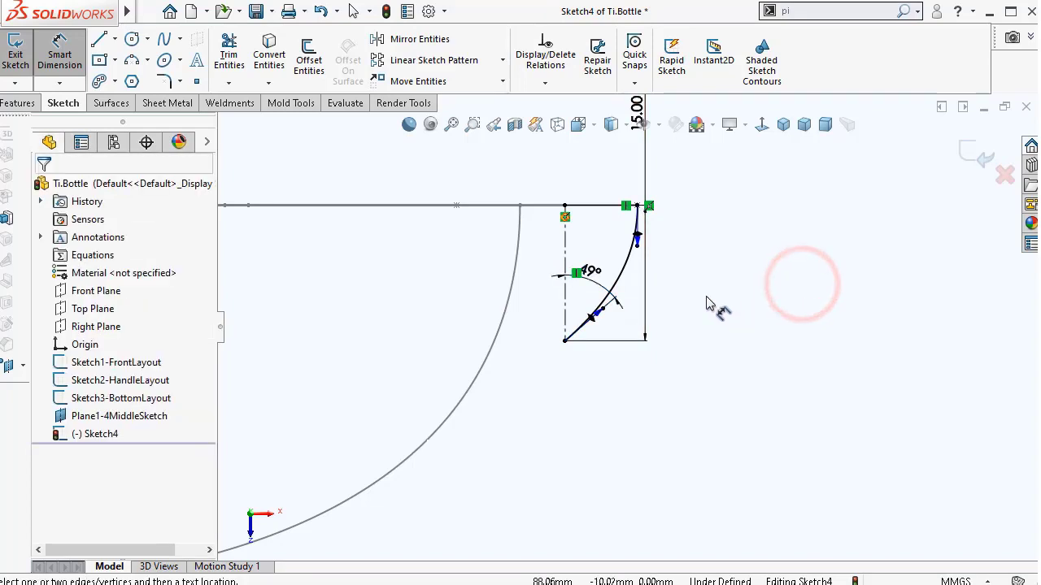
{"action": "scroll", "coordinate": [715, 304], "scroll_direction": "up", "scroll_amount": 3}
{"action": "scroll", "coordinate": [513, 371], "scroll_direction": "up", "scroll_amount": 3}
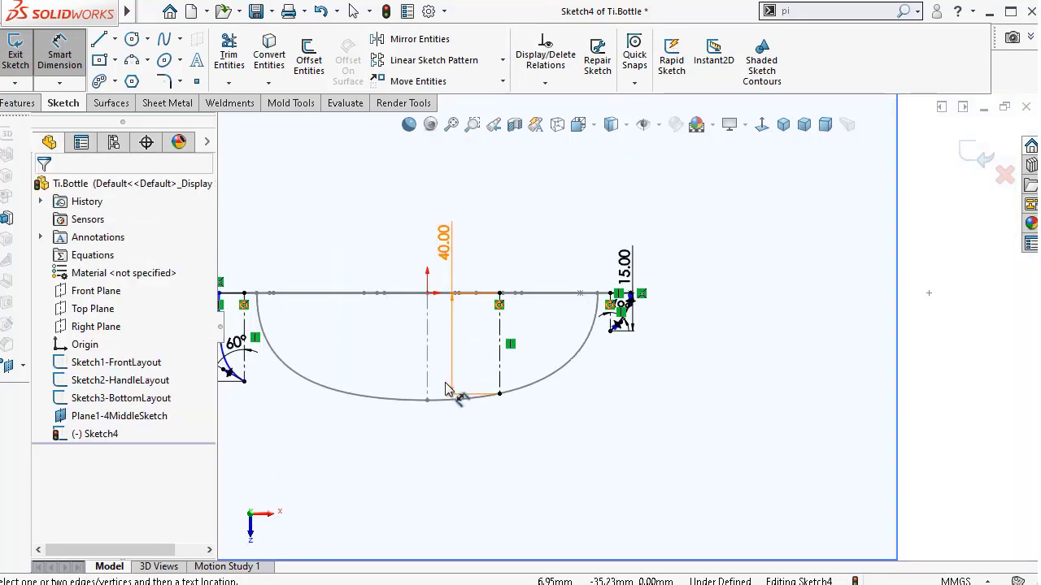
- Draw a spline from the left curve's lower end to the base corner and drag its end tangent handle
{"action": "left_click", "coordinate": [162, 42]}
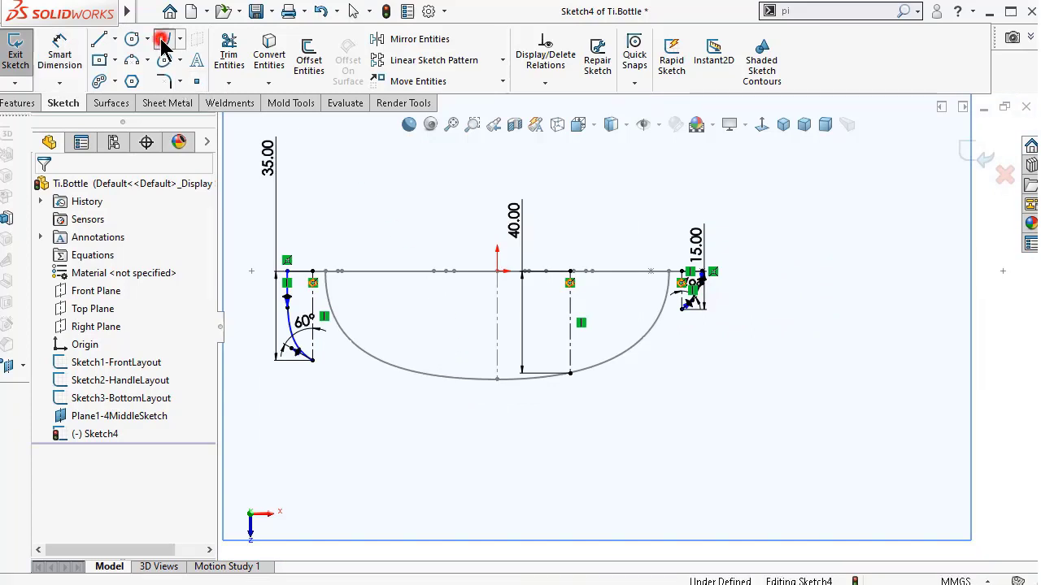
{"action": "left_click", "coordinate": [312, 363]}
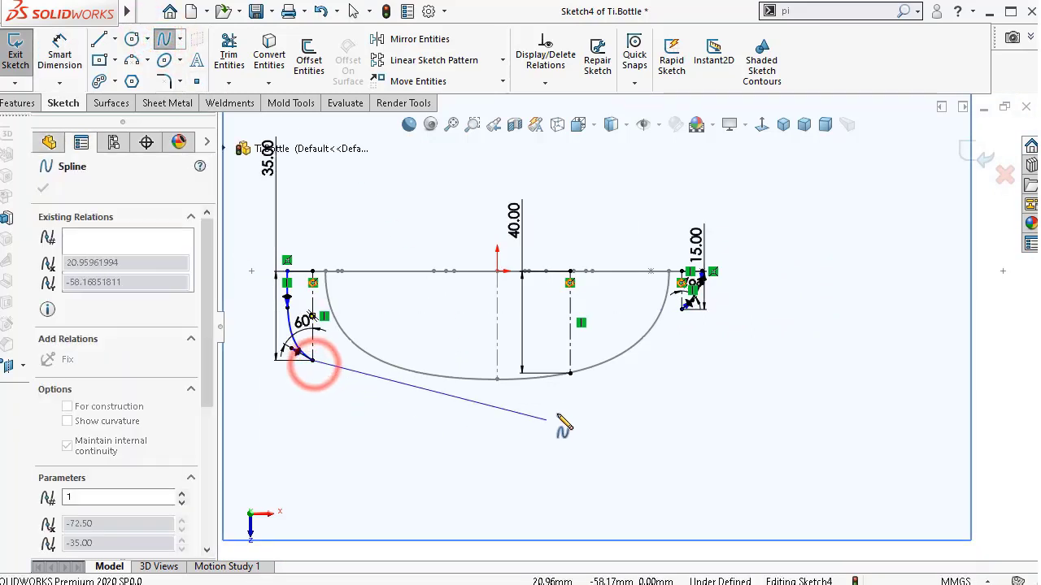
{"action": "left_click", "coordinate": [571, 374]}
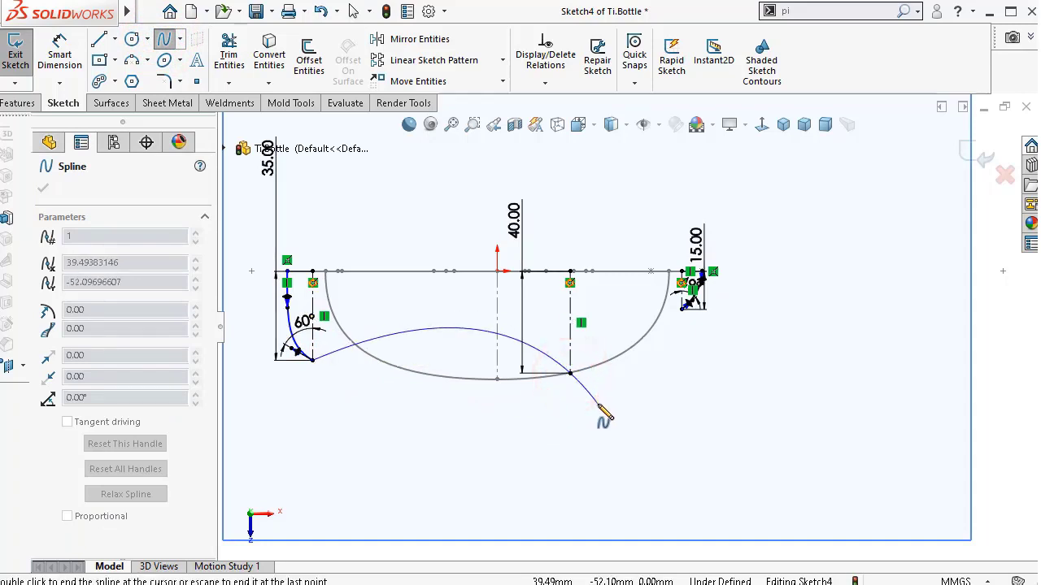
{"action": "right_click", "coordinate": [598, 407]}
{"action": "left_click", "coordinate": [624, 419]}
{"action": "scroll", "coordinate": [577, 401], "scroll_direction": "down", "scroll_amount": 4}
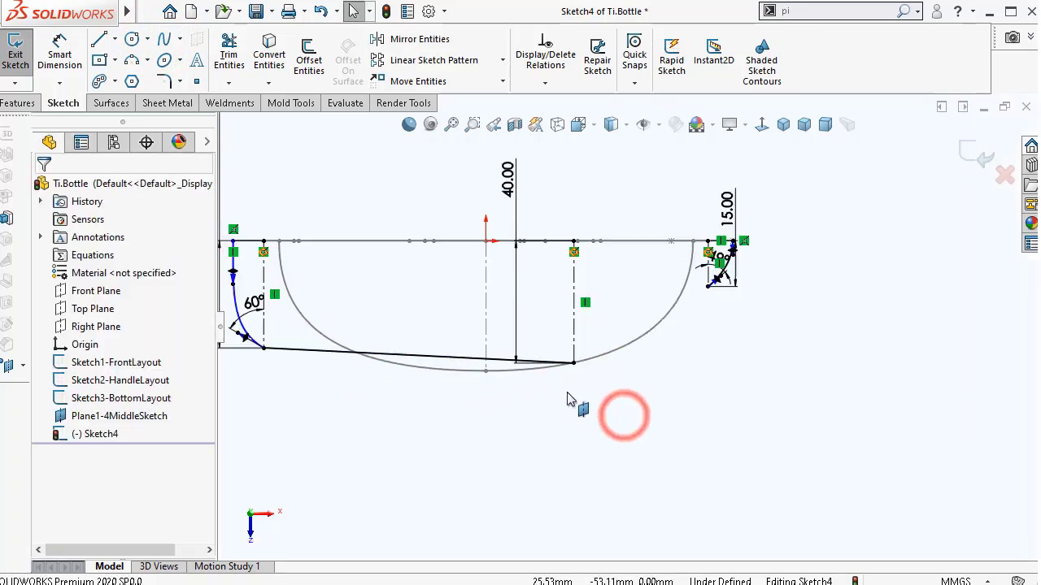
{"action": "left_click", "coordinate": [476, 335]}
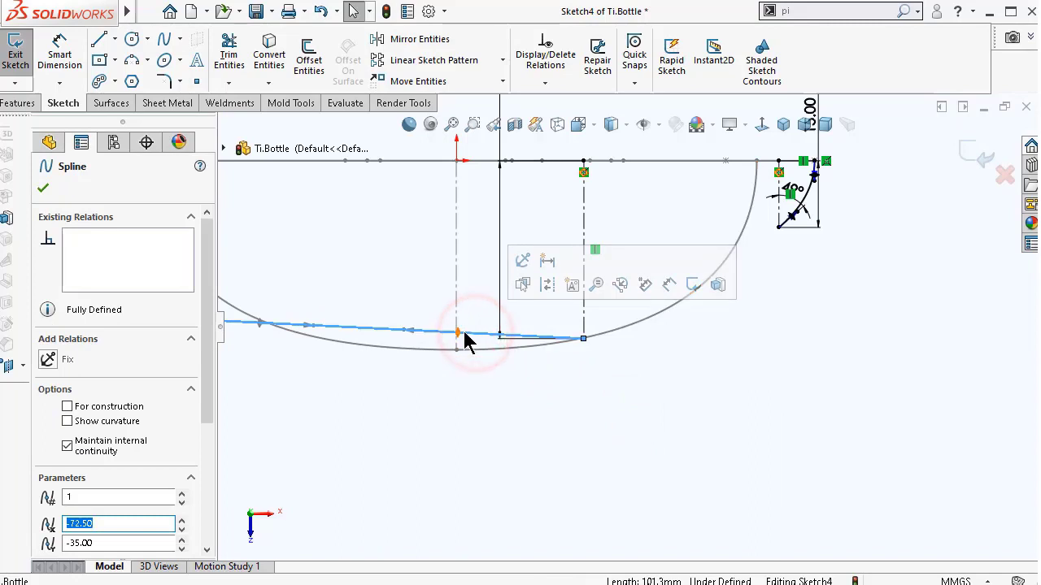
{"action": "left_click_drag", "start_coordinate": [459, 333], "coordinate": [472, 372]}
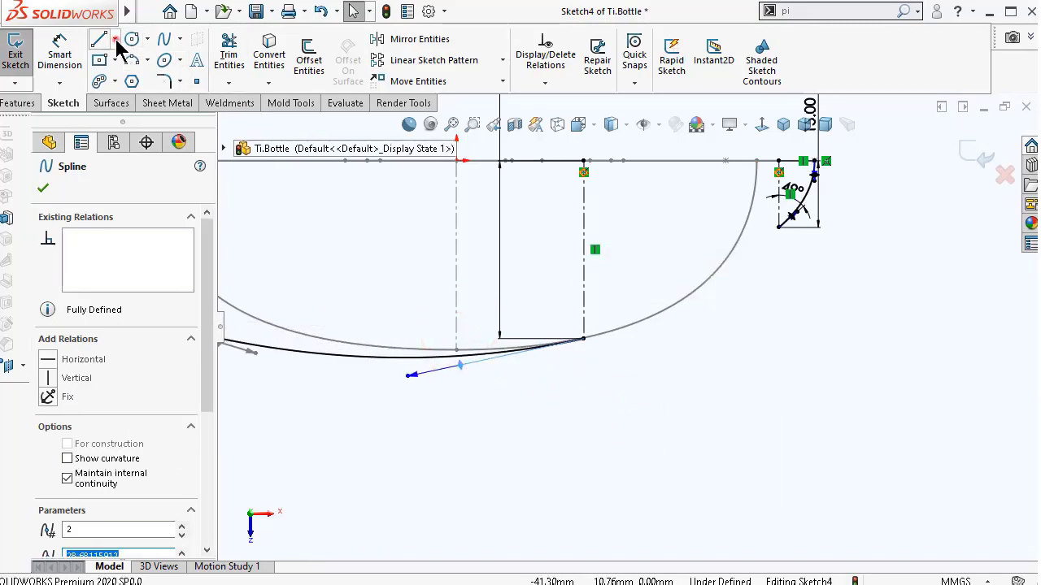
- Dimension the spline's end tangent handle at 12° from the horizontal line
{"action": "left_click", "coordinate": [115, 41]}
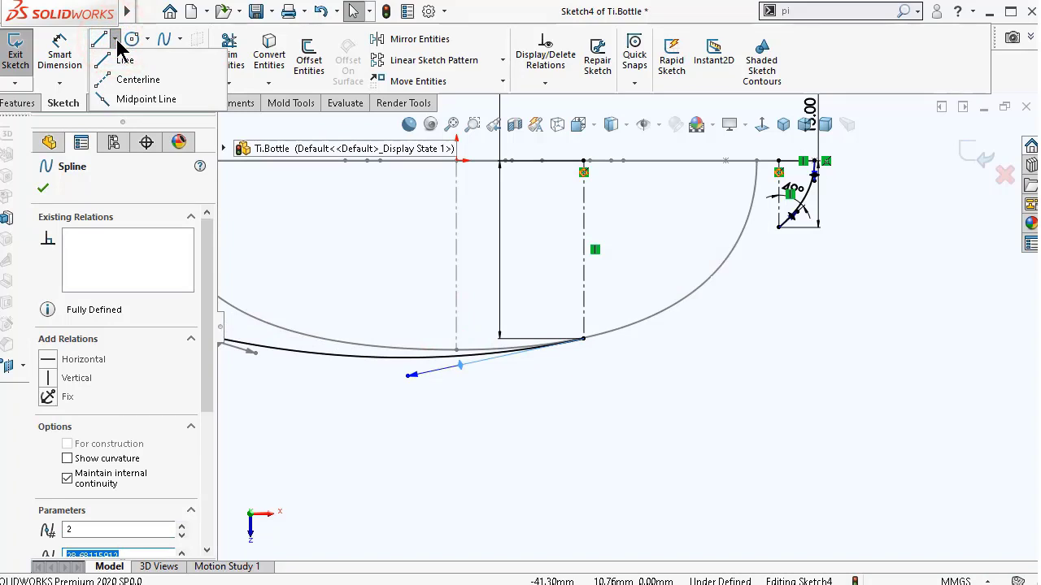
{"action": "left_click", "coordinate": [690, 474]}
{"action": "right_click_drag", "start_coordinate": [692, 476], "coordinate": [700, 428]}
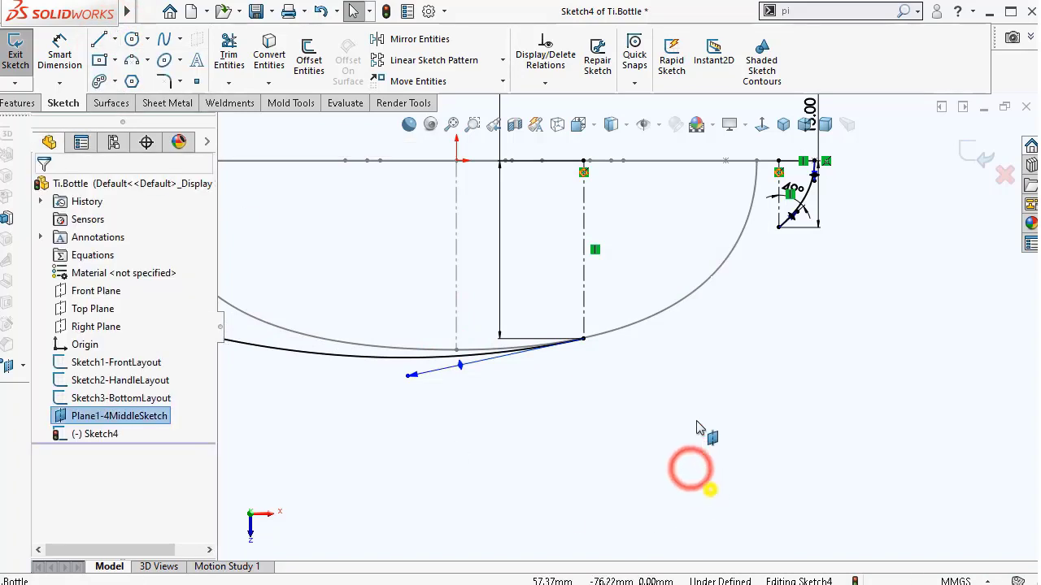
{"action": "left_click", "coordinate": [459, 368]}
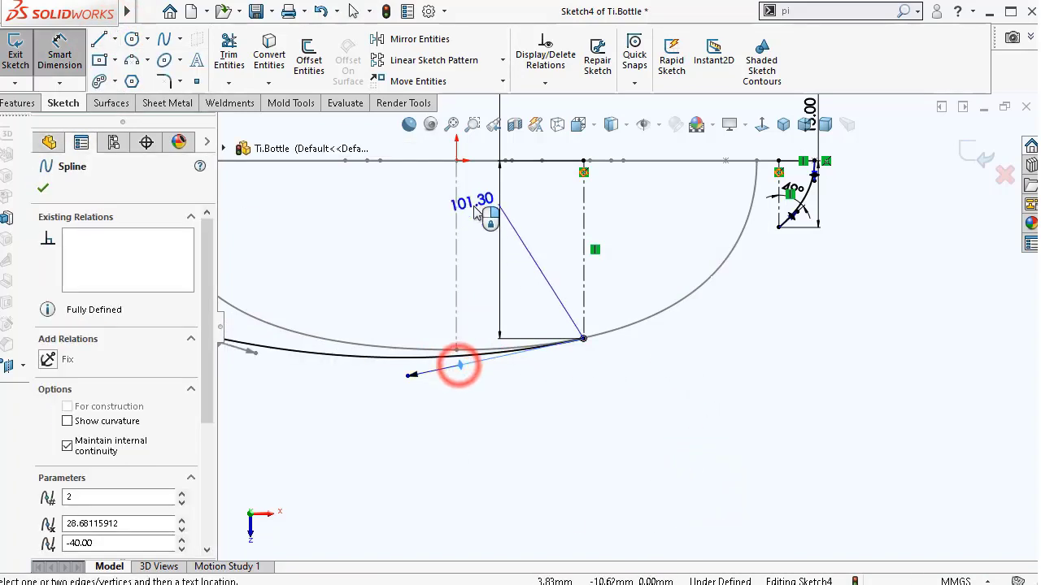
{"action": "left_click", "coordinate": [478, 161]}
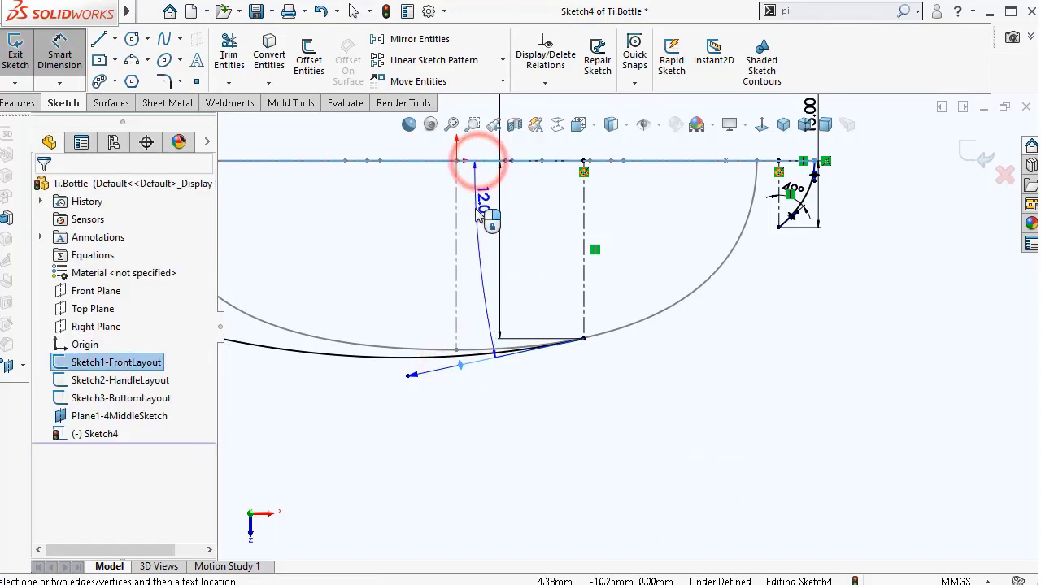
{"action": "left_click", "coordinate": [479, 209]}
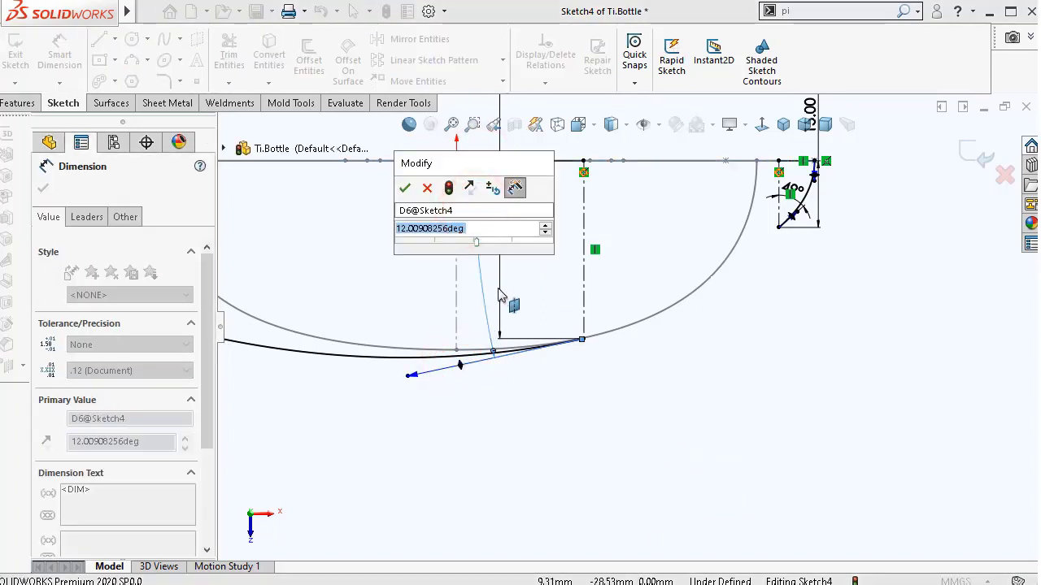
{"action": "type", "text": "12"}
{"action": "key", "text": "Return"}
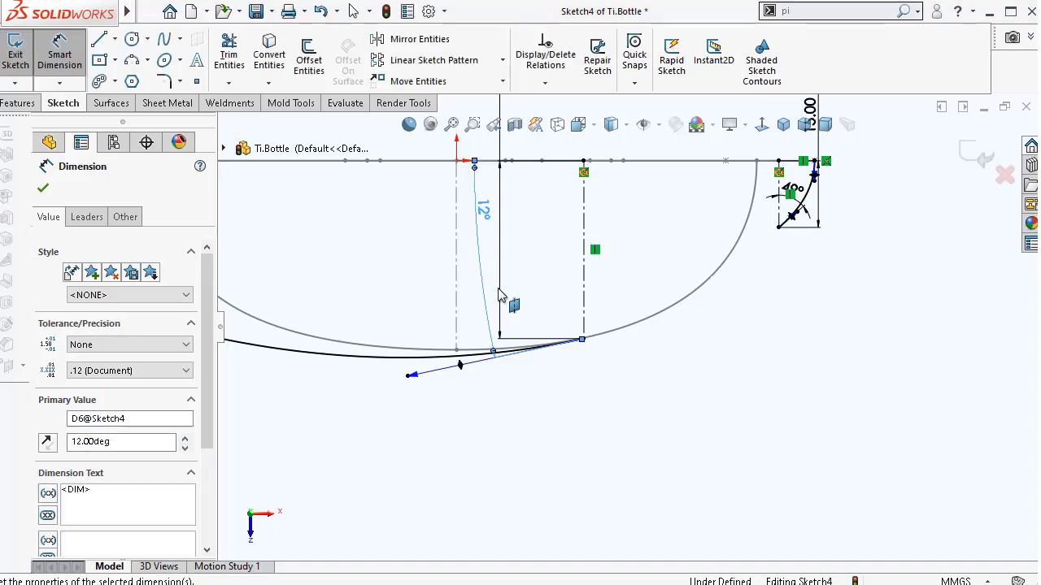
{"action": "left_click", "coordinate": [662, 418]}
- Draw a second spline from the base corner point to the right curve's lower end
{"action": "left_click", "coordinate": [168, 41]}
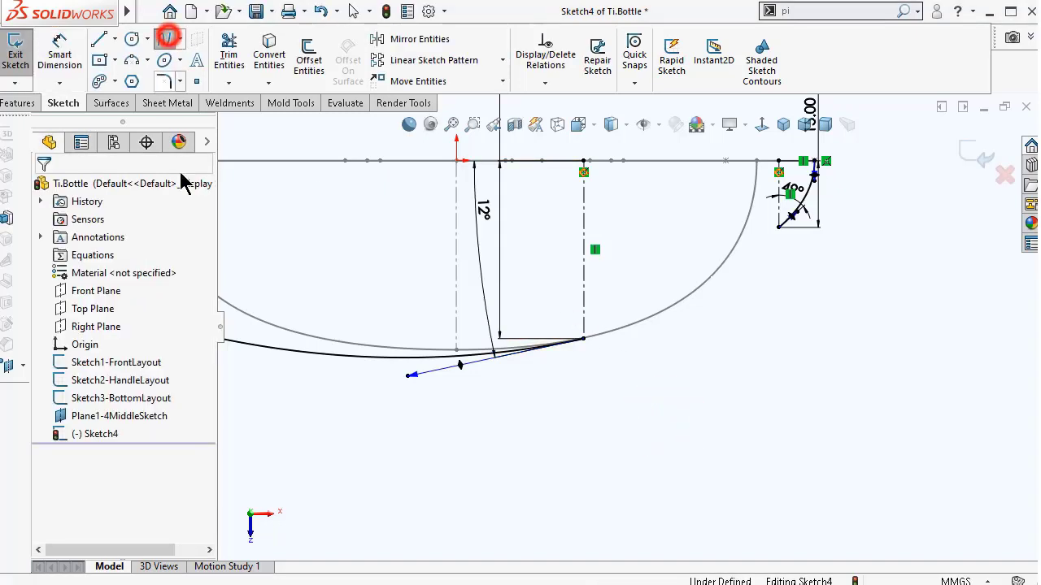
{"action": "left_click", "coordinate": [583, 339]}
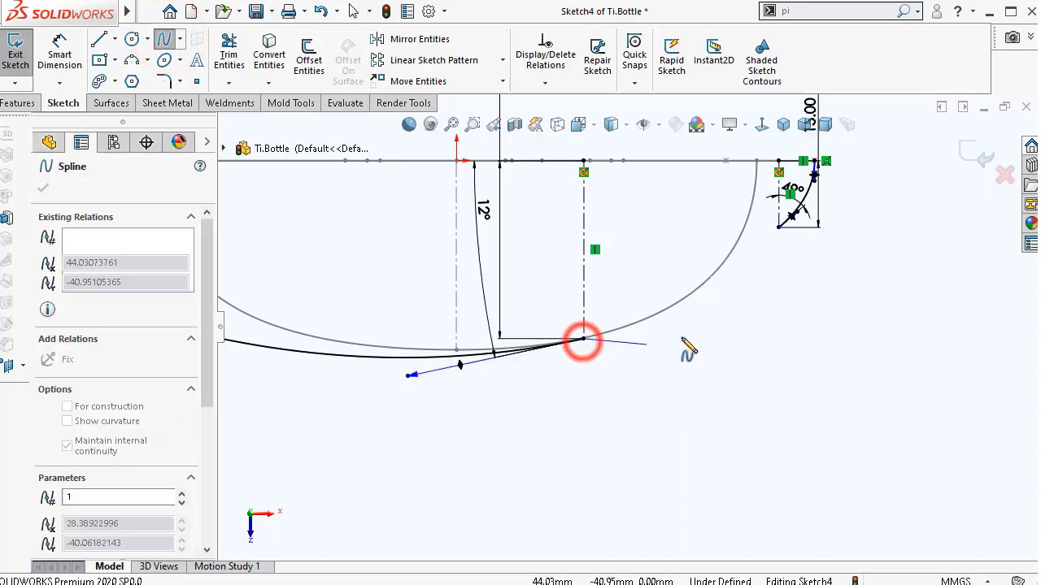
{"action": "left_click", "coordinate": [779, 229]}
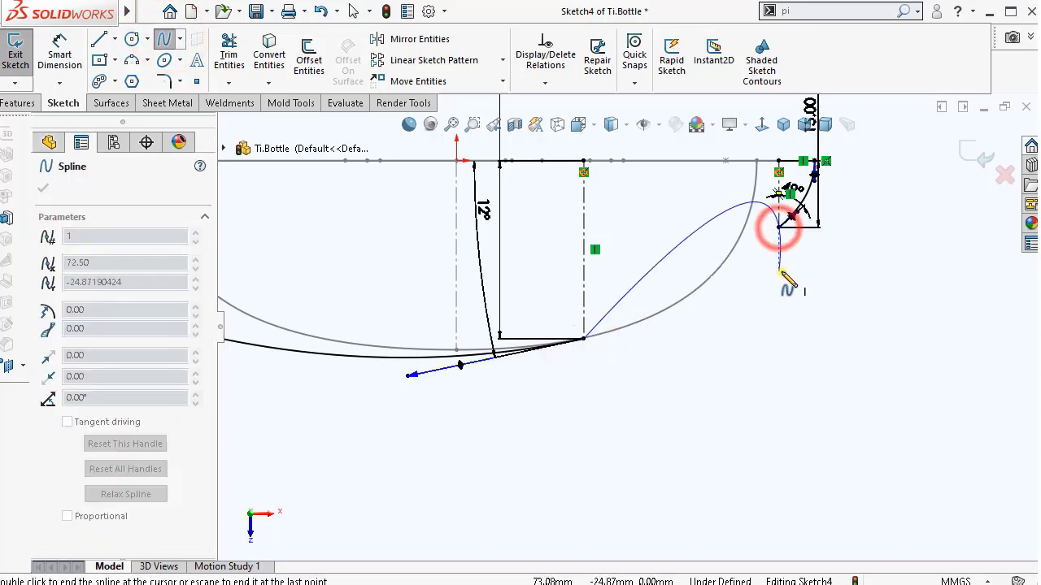
{"action": "right_click", "coordinate": [782, 225]}
{"action": "left_click", "coordinate": [800, 281]}
{"action": "left_click", "coordinate": [771, 334]}
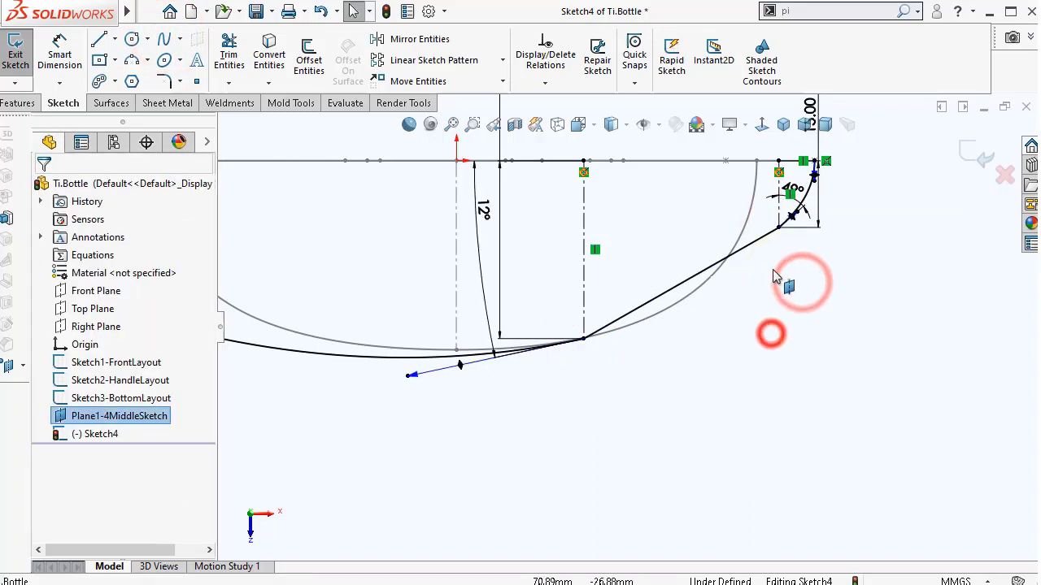
{"action": "left_click", "coordinate": [779, 226]}
{"action": "left_click", "coordinate": [797, 309]}
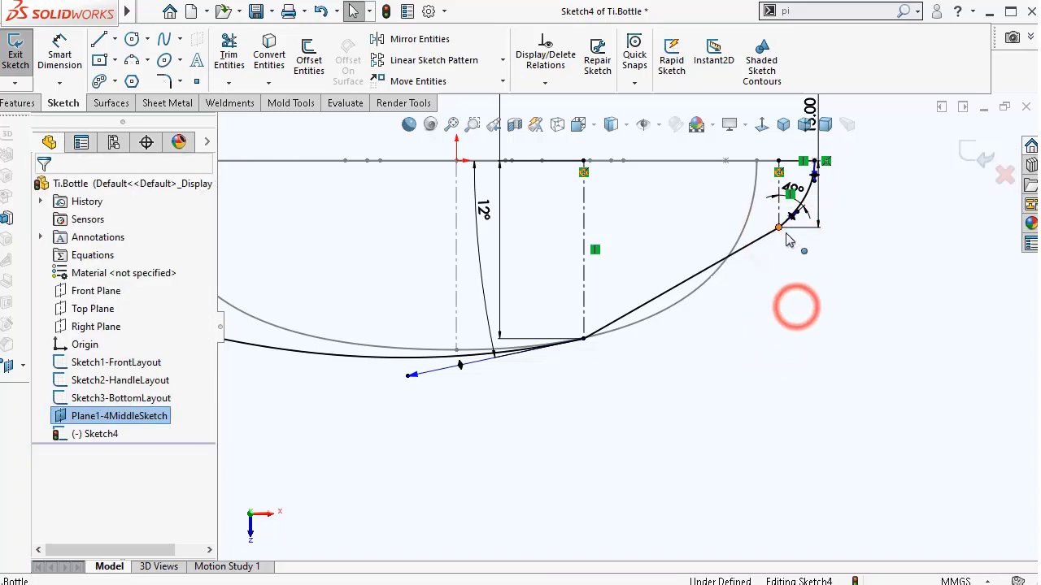
{"action": "scroll", "coordinate": [803, 260], "scroll_direction": "down", "scroll_amount": 5}
{"action": "left_click", "coordinate": [691, 327]}
- Make the new straight spline tangent to the right-hand corner curve
{"action": "left_click", "coordinate": [633, 248]}
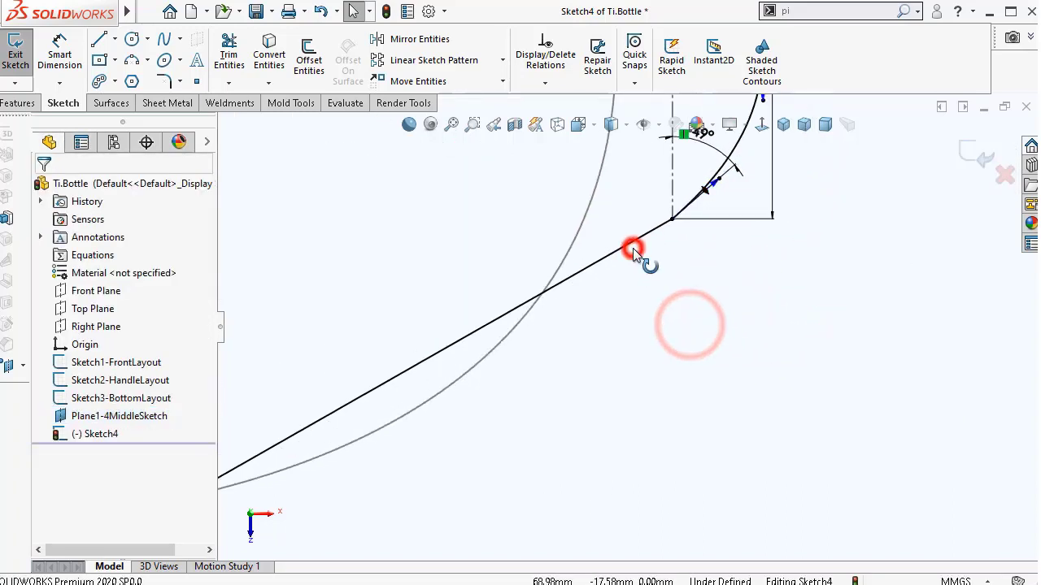
{"action": "left_click", "coordinate": [632, 244]}
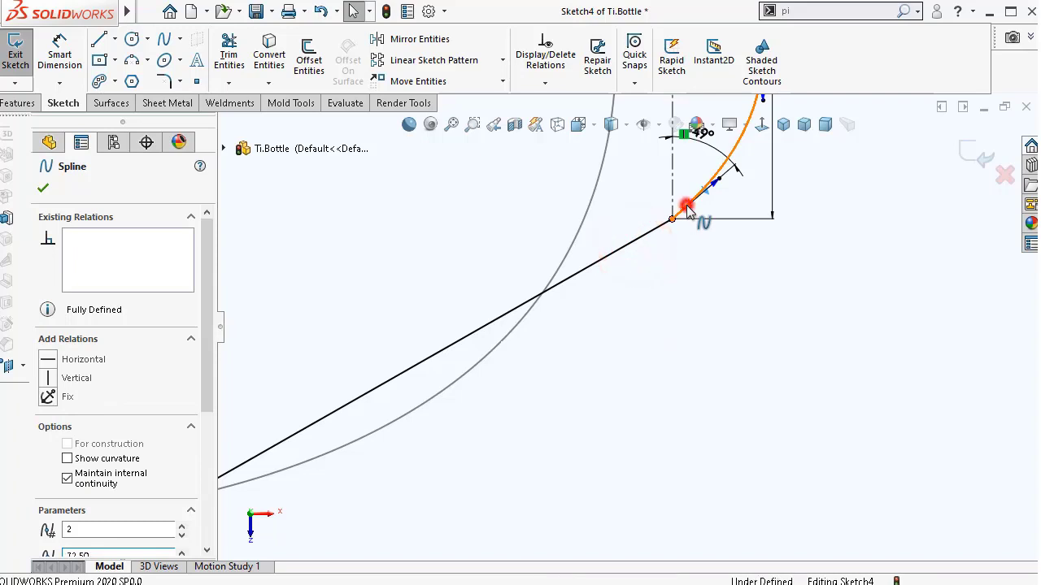
{"action": "left_click", "coordinate": [688, 204]}
{"action": "left_click", "coordinate": [634, 244]}
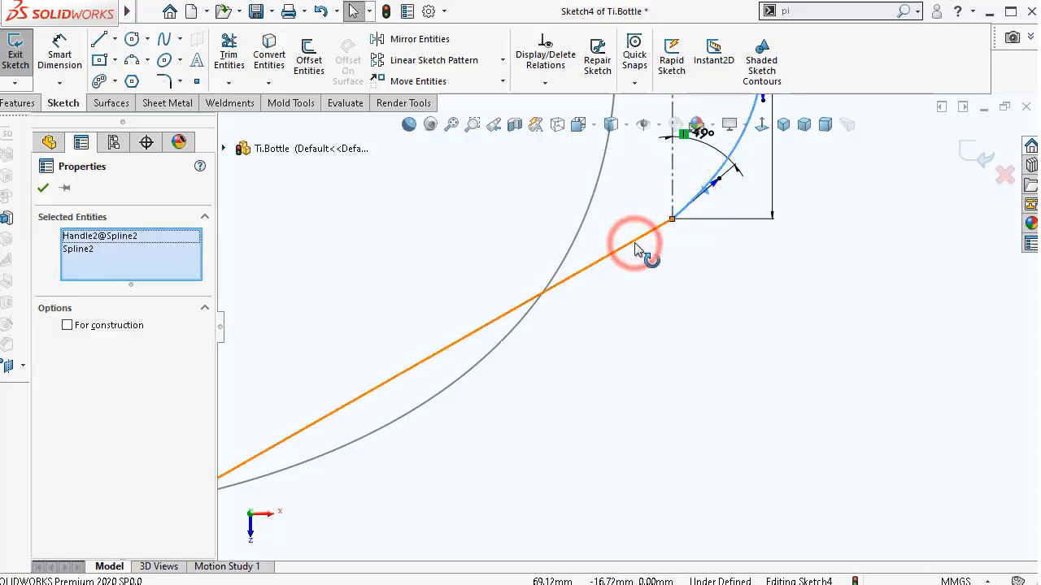
{"action": "left_click", "coordinate": [657, 302]}
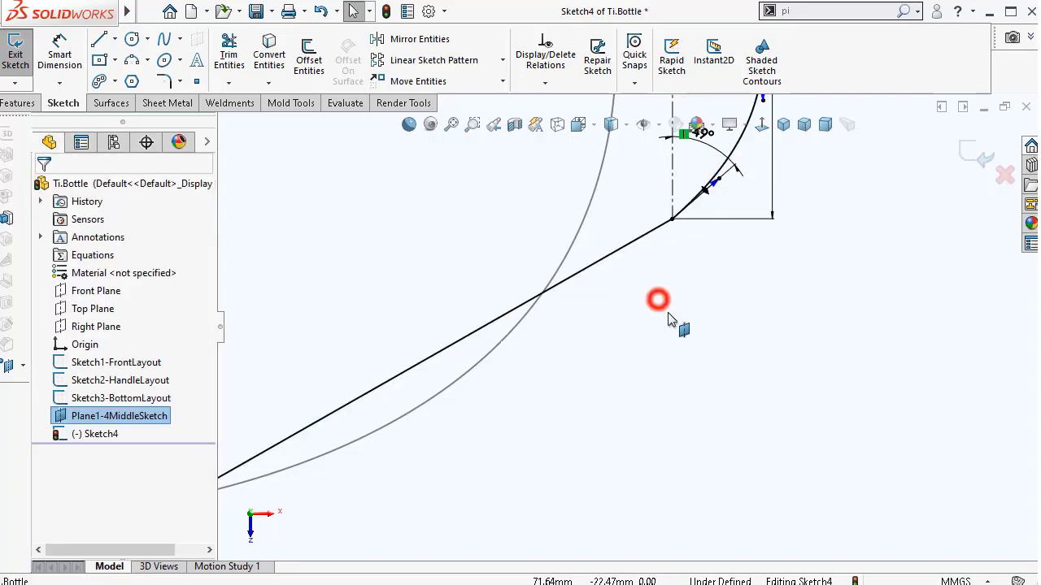
{"action": "left_click", "coordinate": [720, 169]}
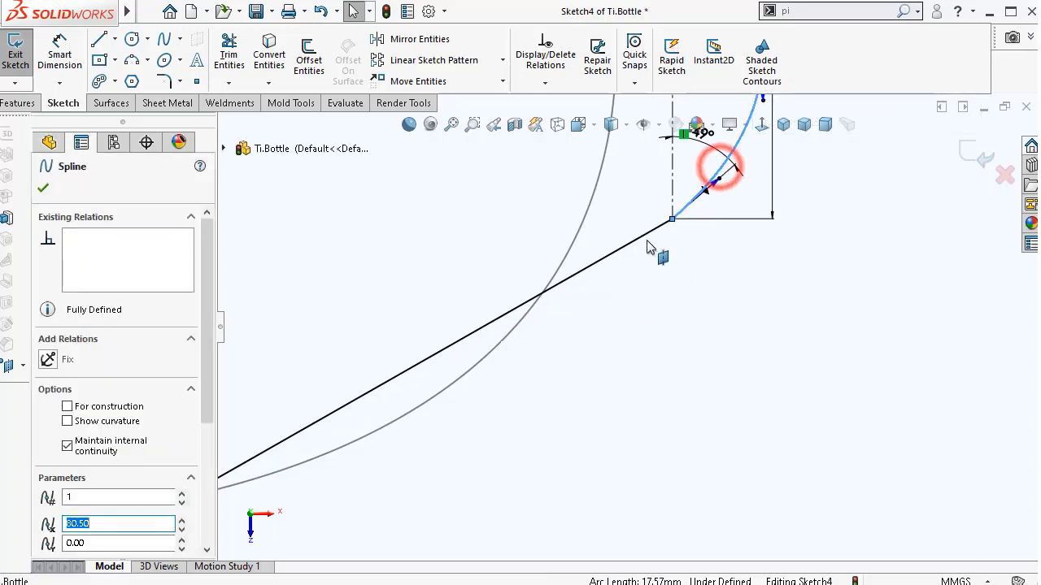
{"action": "left_click", "coordinate": [623, 249], "text": "ctrl"}
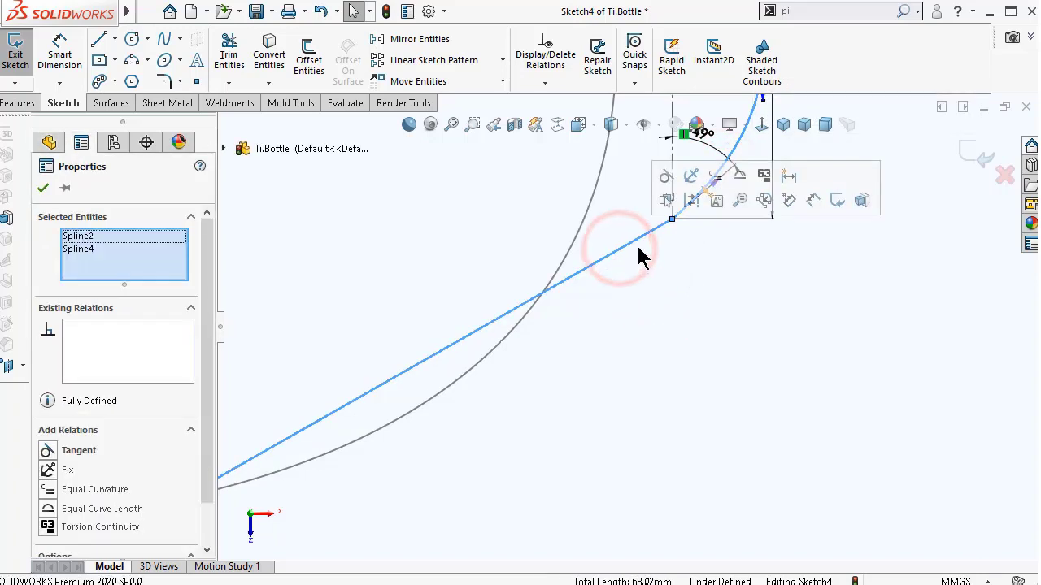
{"action": "left_click", "coordinate": [665, 179]}
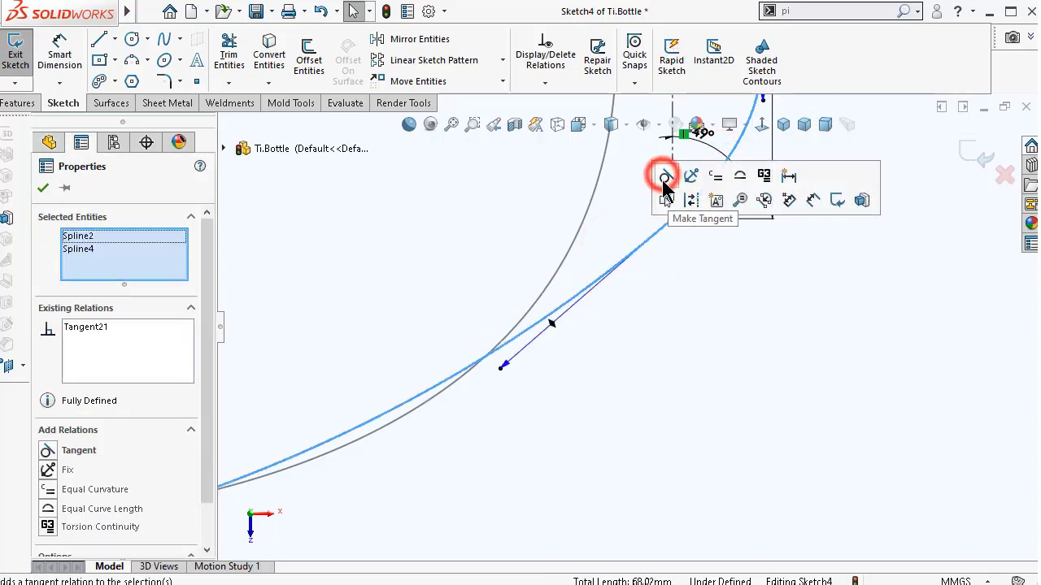
{"action": "left_click", "coordinate": [657, 366]}
{"action": "scroll", "coordinate": [488, 379], "scroll_direction": "up", "scroll_amount": 1}
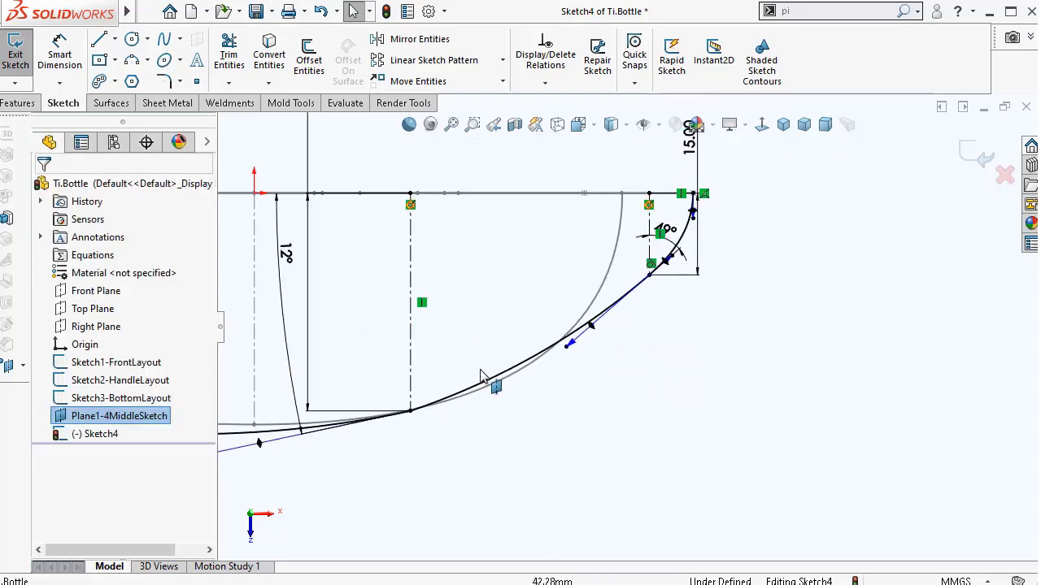
{"action": "scroll", "coordinate": [483, 390], "scroll_direction": "down", "scroll_amount": 2}
- Make the next pair of adjacent splines tangent at their shared joint
{"action": "left_click", "coordinate": [502, 396]}
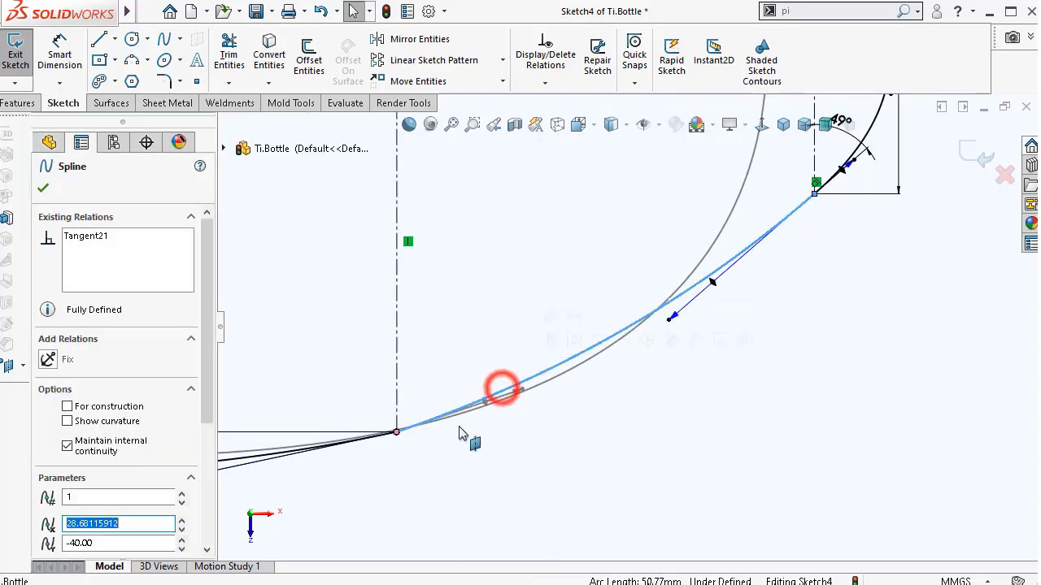
{"action": "scroll", "coordinate": [439, 419], "scroll_direction": "down", "scroll_amount": 3}
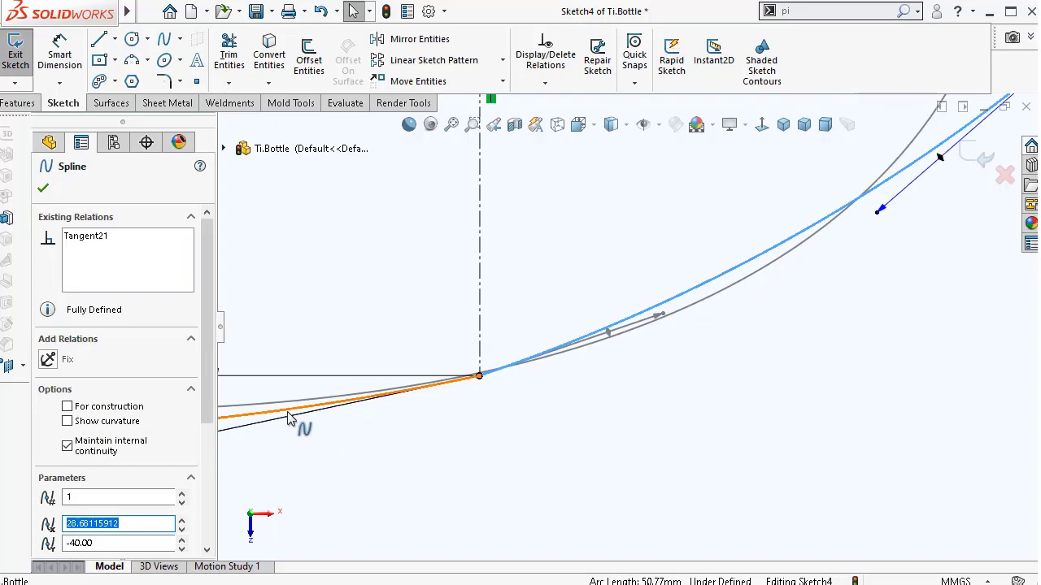
{"action": "left_click", "coordinate": [285, 415], "text": "ctrl"}
{"action": "left_click", "coordinate": [335, 341]}
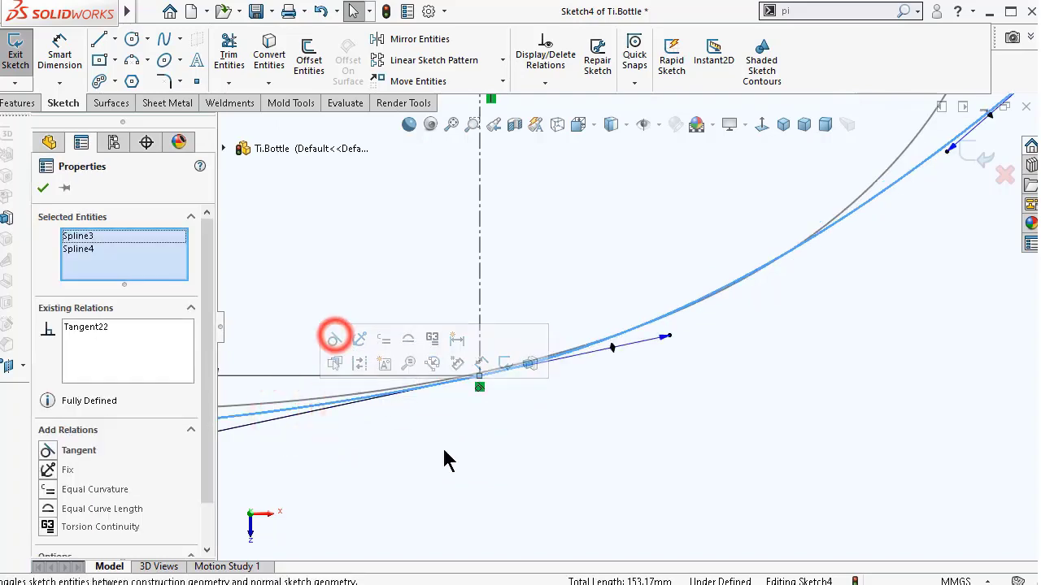
{"action": "left_click", "coordinate": [507, 463]}
- Make the long bottom spline tangent to the left corner spline, then fit the sketch in view
{"action": "scroll", "coordinate": [638, 408], "scroll_direction": "down", "scroll_amount": 2}
{"action": "scroll", "coordinate": [488, 402], "scroll_direction": "up", "scroll_amount": 3}
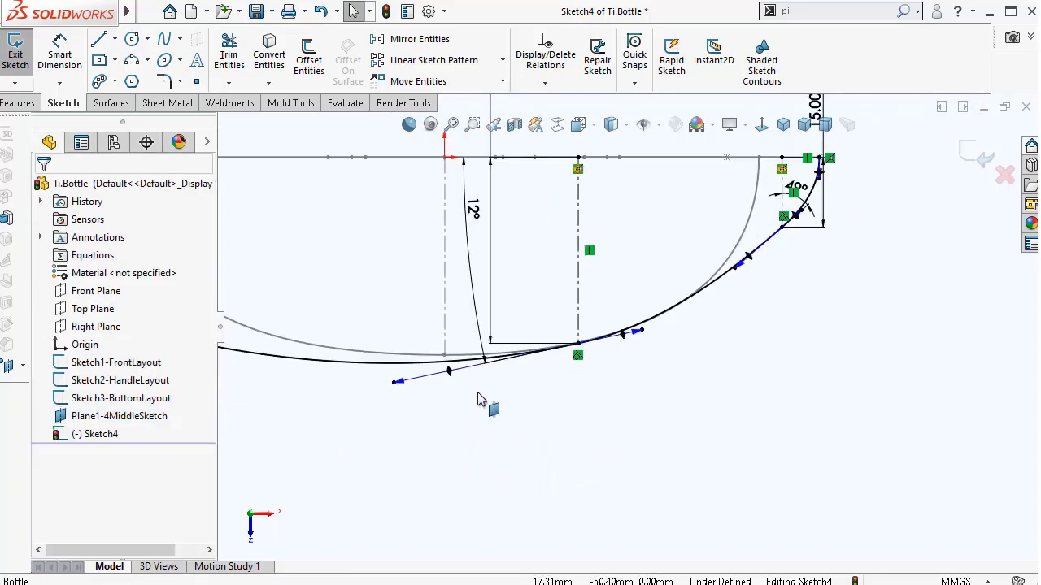
{"action": "scroll", "coordinate": [402, 330], "scroll_direction": "down", "scroll_amount": 4}
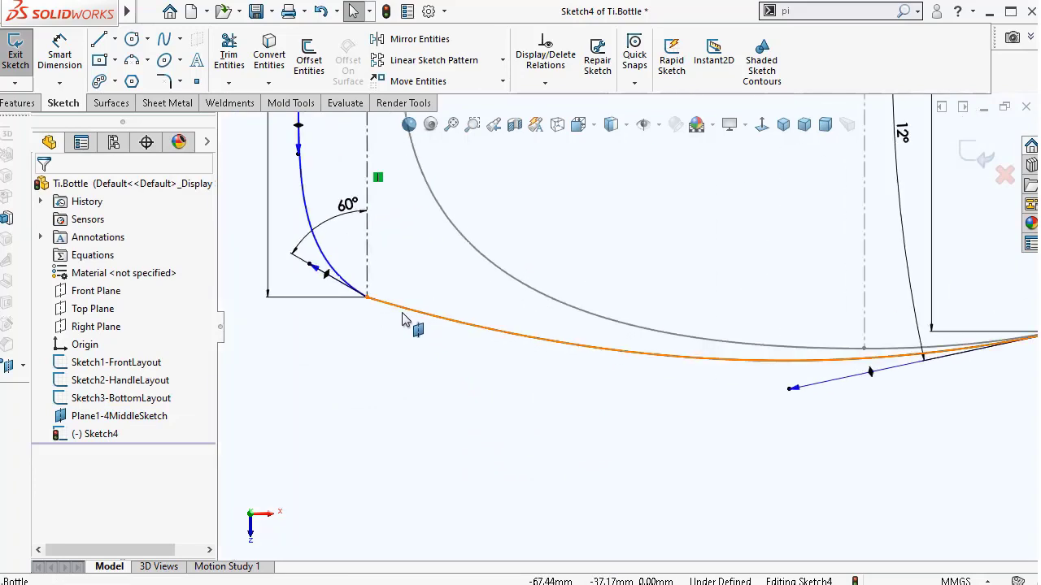
{"action": "left_click", "coordinate": [401, 312]}
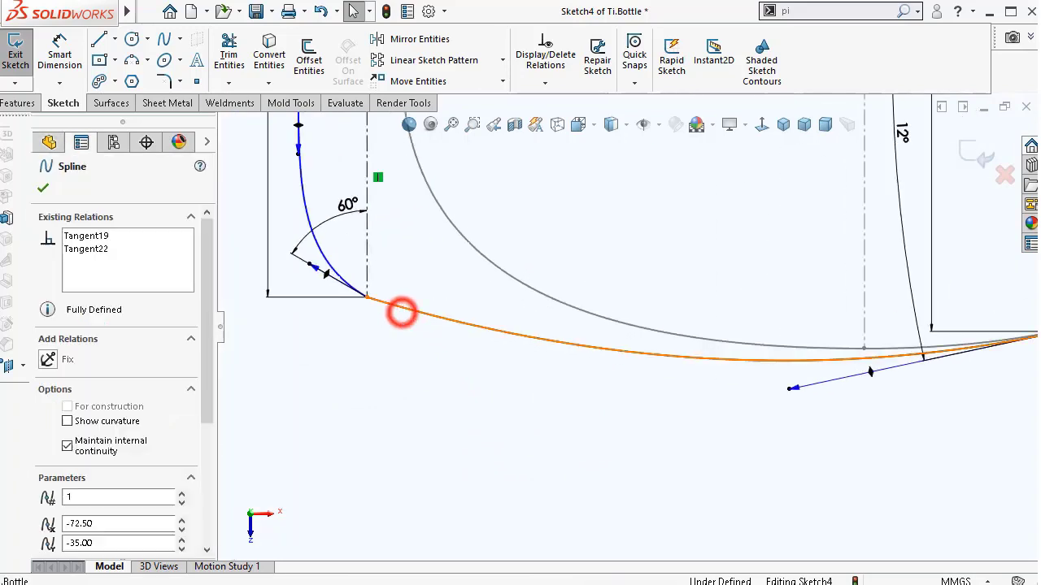
{"action": "left_click", "coordinate": [337, 274], "text": "ctrl"}
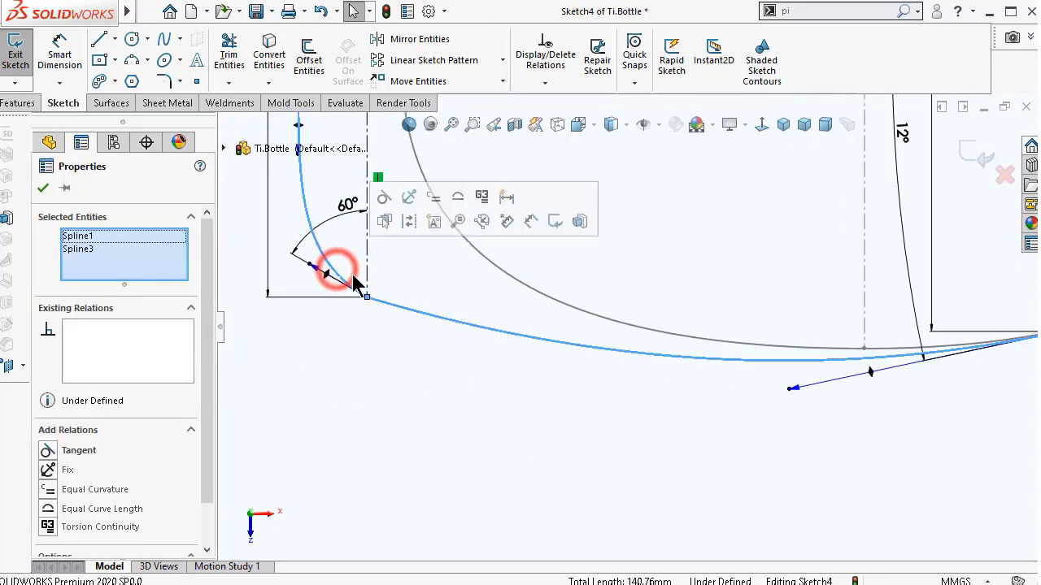
{"action": "left_click", "coordinate": [384, 198]}
{"action": "left_click", "coordinate": [434, 437]}
{"action": "key", "text": "f"}
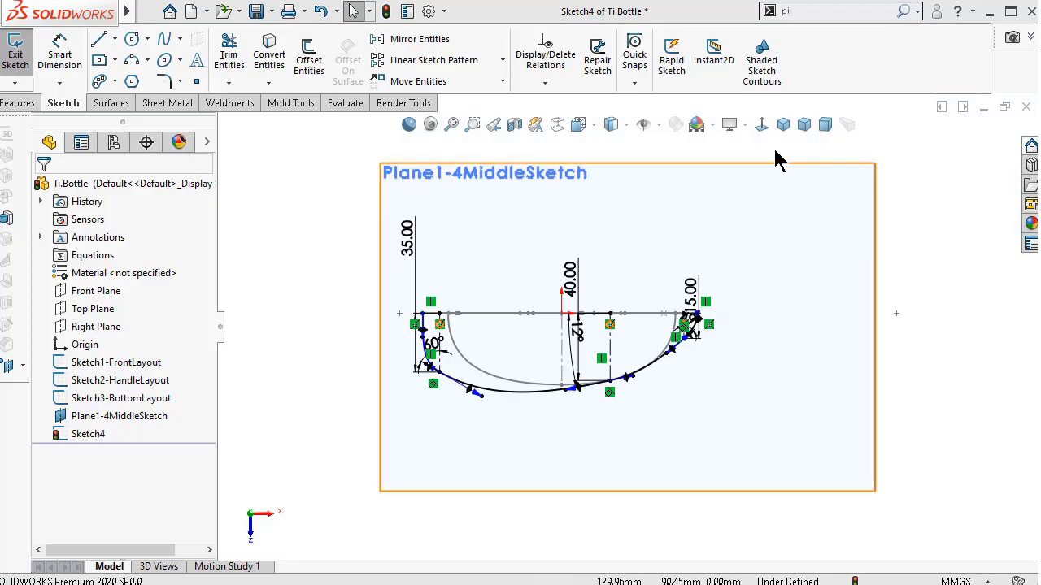
- In isometric view, pierce the spline's right endpoint onto the front layout spline
{"action": "left_click", "coordinate": [762, 124]}
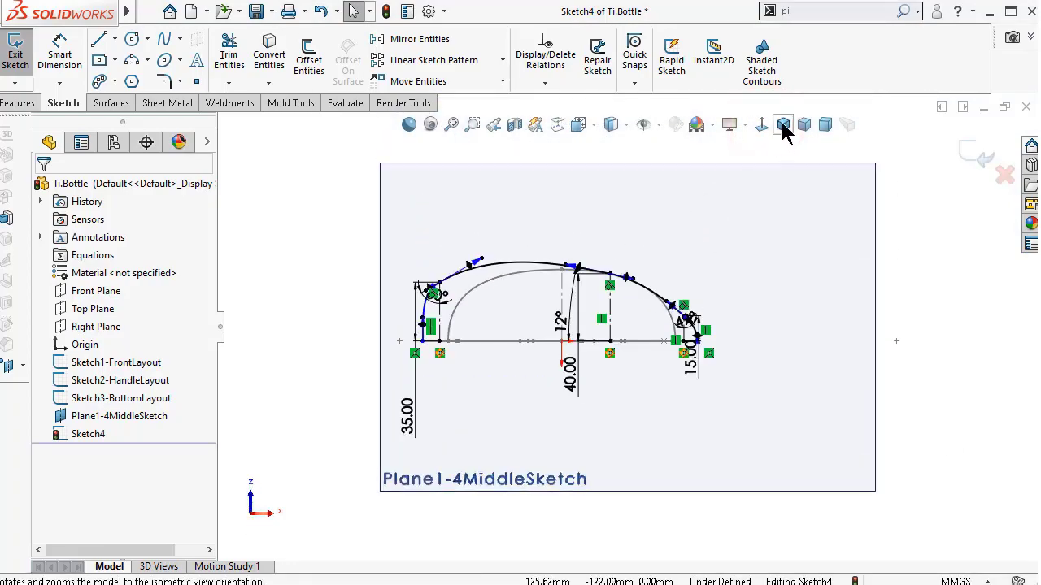
{"action": "left_click", "coordinate": [783, 124]}
{"action": "scroll", "coordinate": [623, 366], "scroll_direction": "down", "scroll_amount": 10}
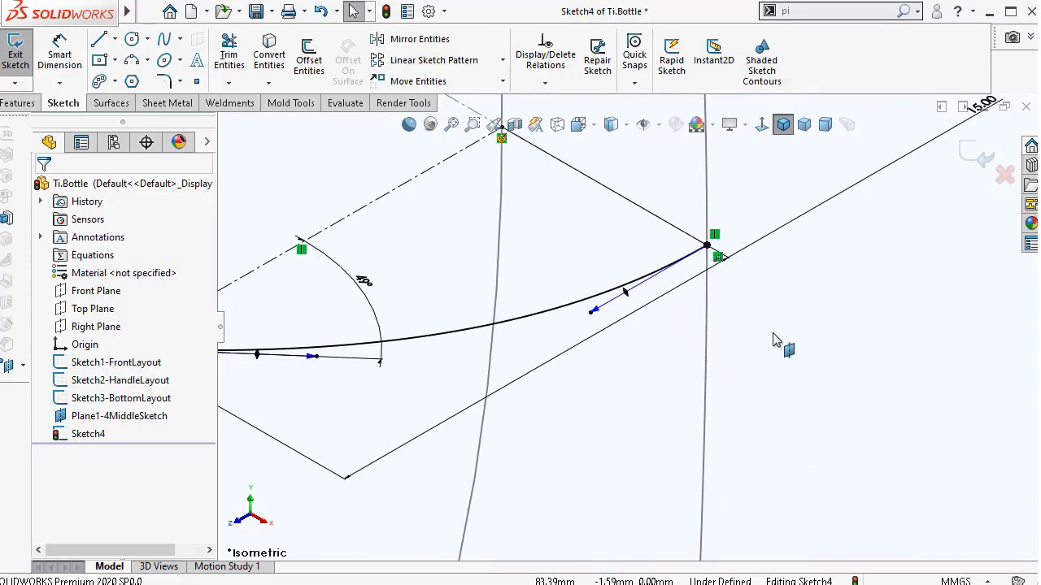
{"action": "left_click", "coordinate": [704, 244]}
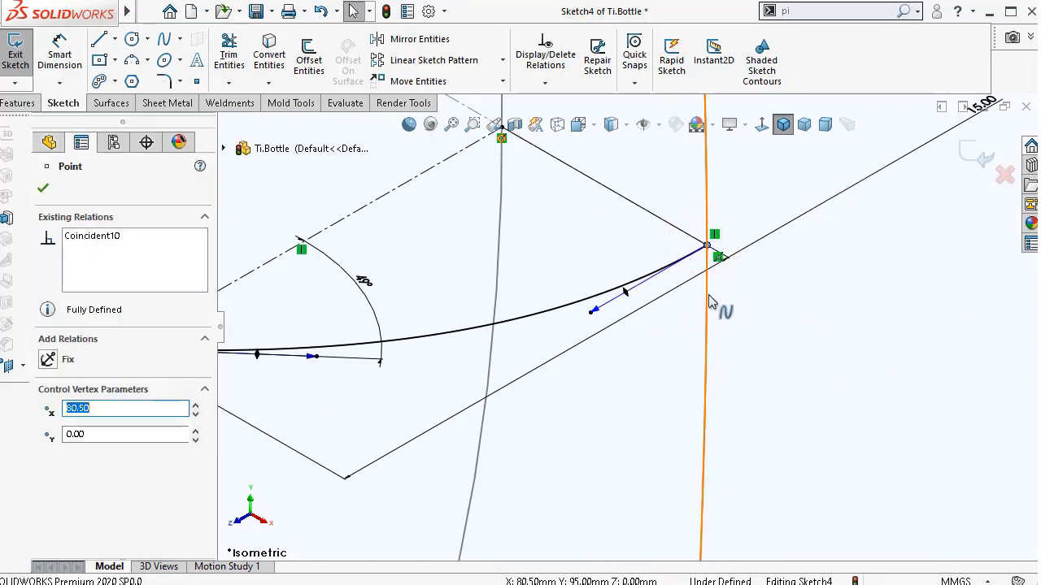
{"action": "left_click", "coordinate": [709, 294], "text": "ctrl"}
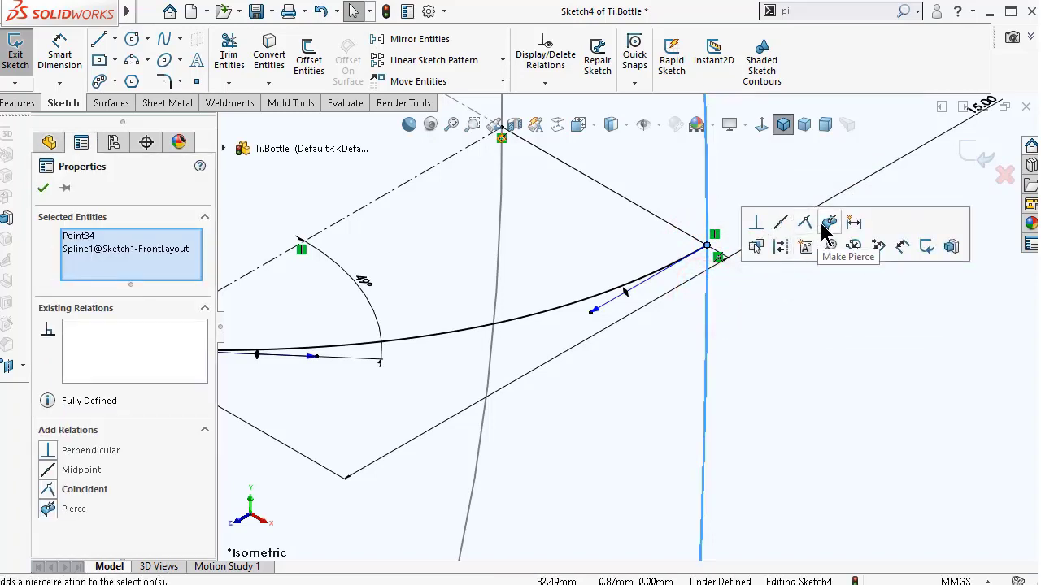
{"action": "left_click", "coordinate": [825, 229]}
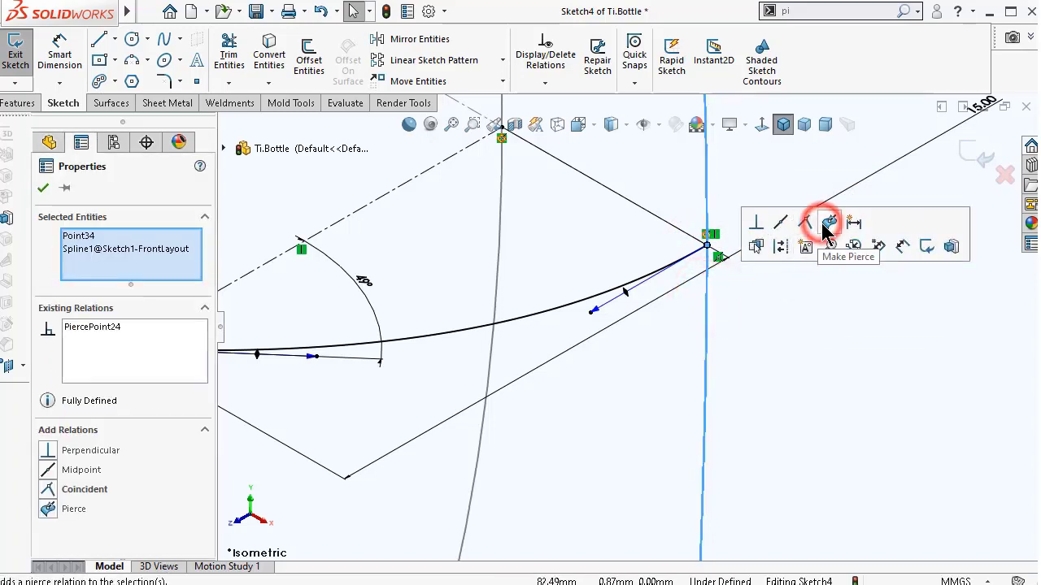
{"action": "left_click", "coordinate": [807, 225]}
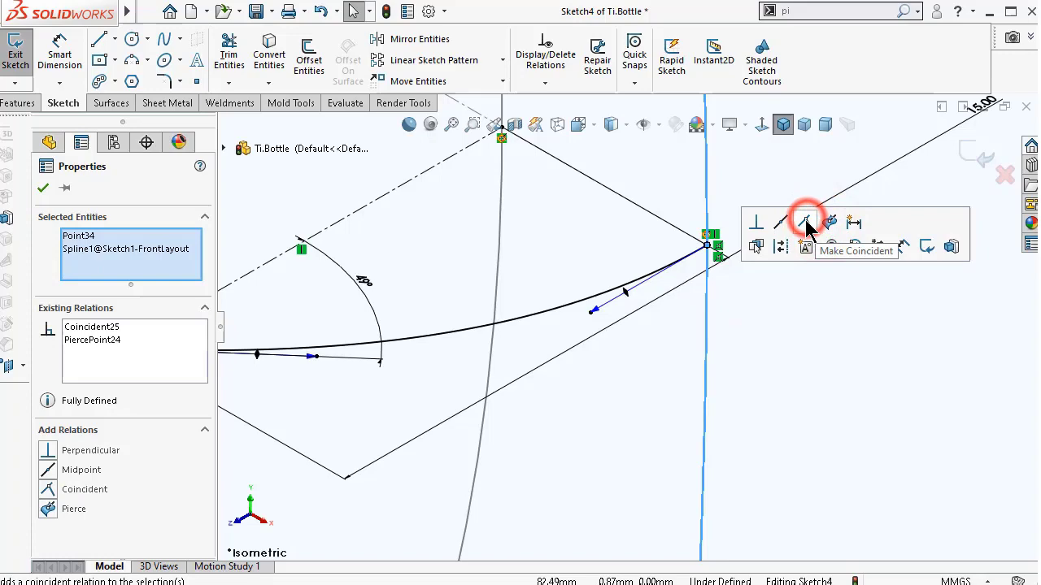
{"action": "left_click", "coordinate": [816, 339]}
- Pierce the spline's left endpoint onto the front layout arc
{"action": "scroll", "coordinate": [723, 290], "scroll_direction": "up", "scroll_amount": 5}
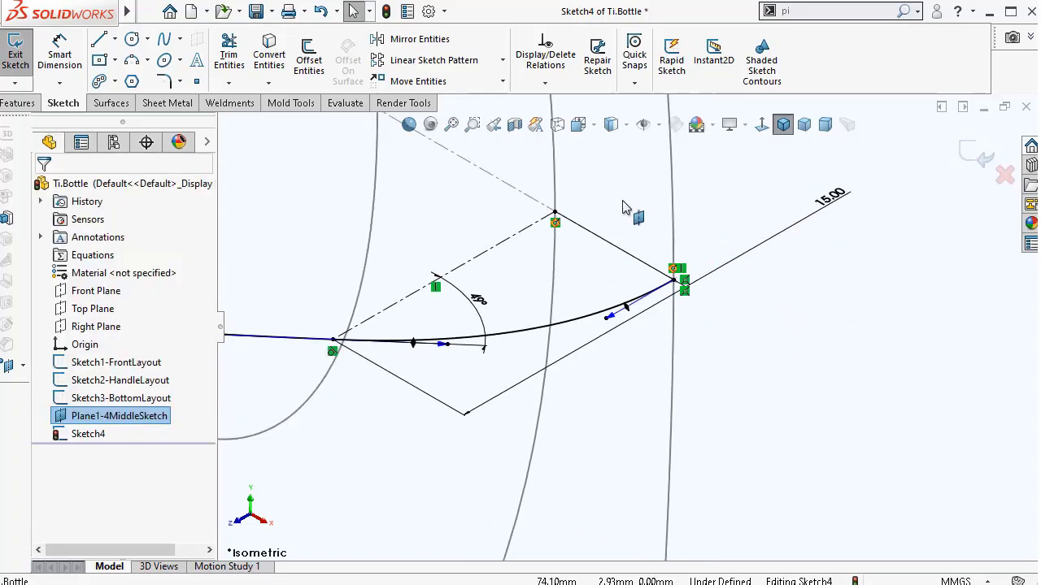
{"action": "scroll", "coordinate": [407, 195], "scroll_direction": "down", "scroll_amount": 6}
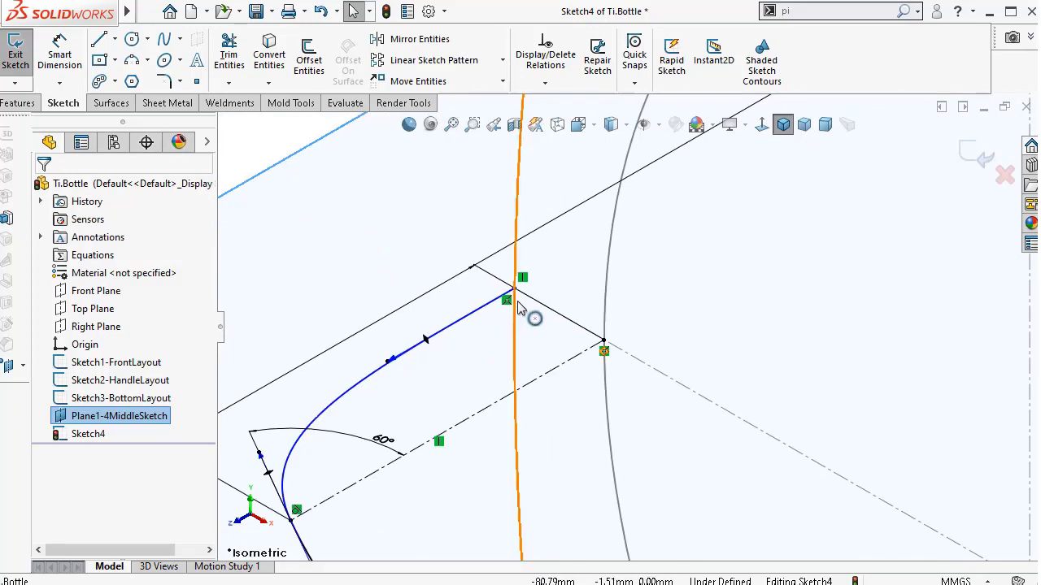
{"action": "left_click", "coordinate": [514, 289]}
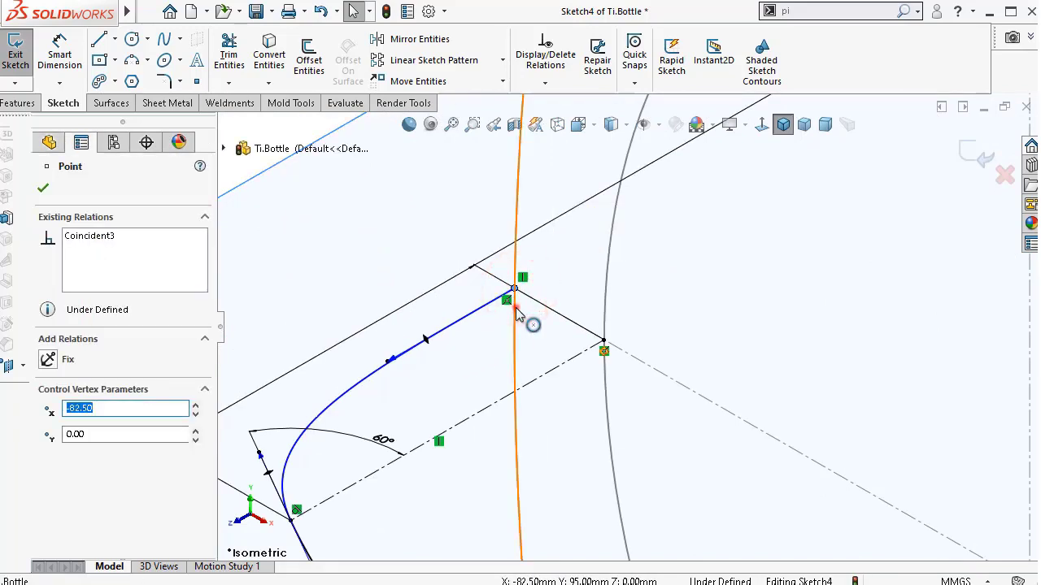
{"action": "left_click", "coordinate": [514, 305], "text": "ctrl"}
{"action": "left_click", "coordinate": [635, 235]}
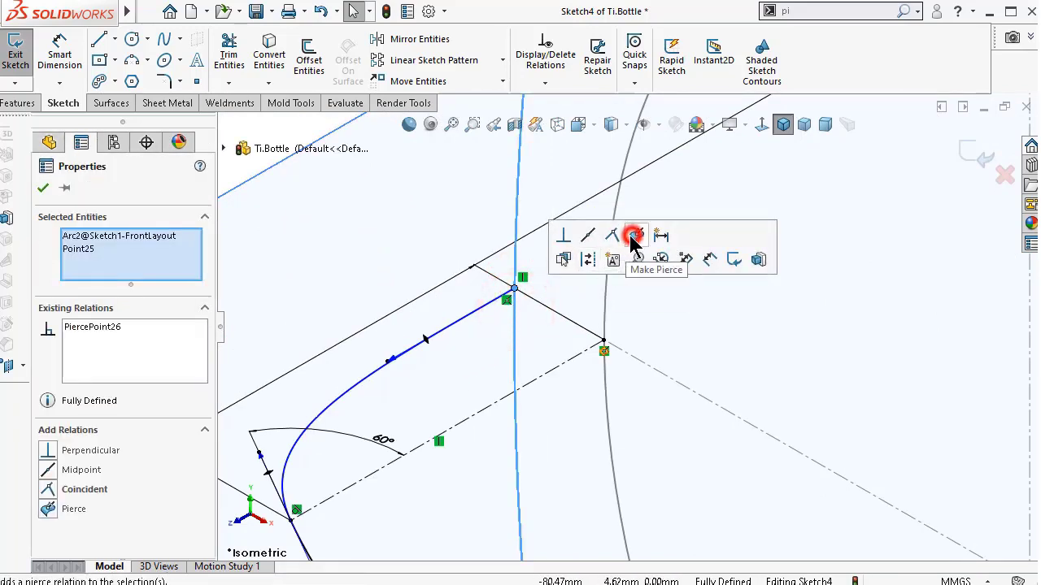
{"action": "left_click", "coordinate": [612, 235]}
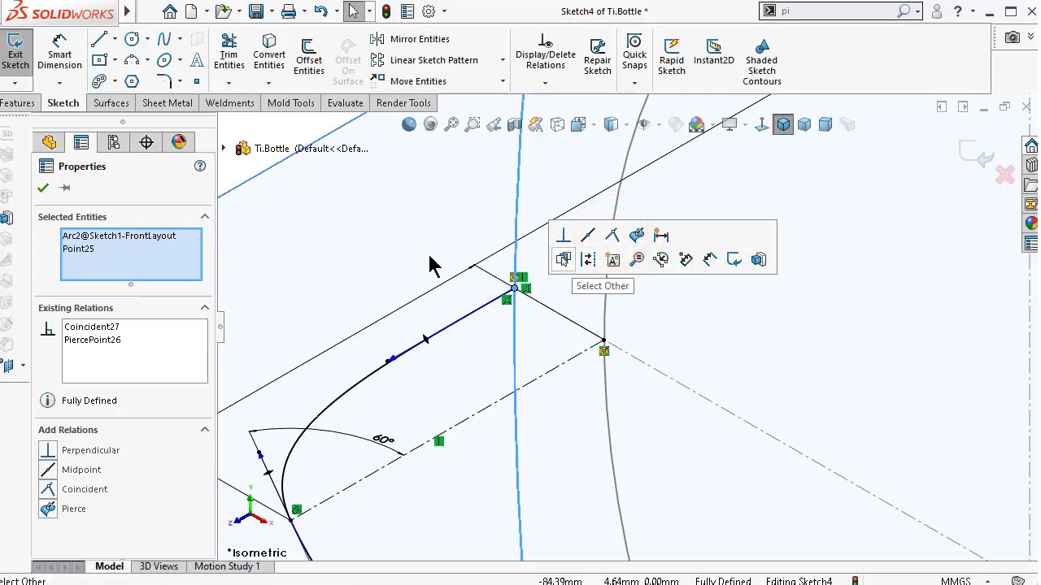
{"action": "left_click", "coordinate": [363, 234]}
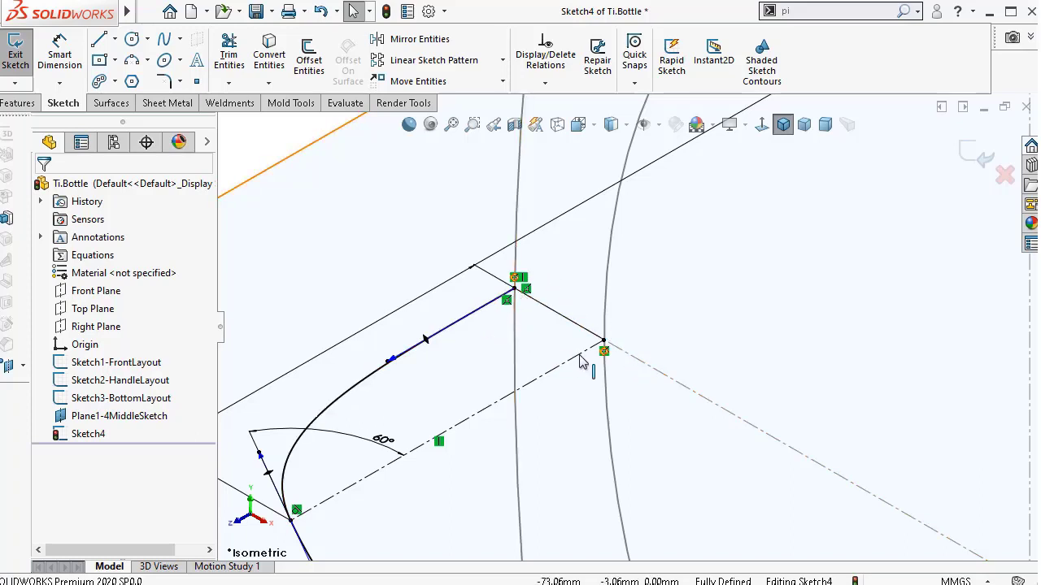
- Look straight at the middle sketch plane and zoom in on the spline and top layout line
{"action": "scroll", "coordinate": [642, 365], "scroll_direction": "up", "scroll_amount": 5}
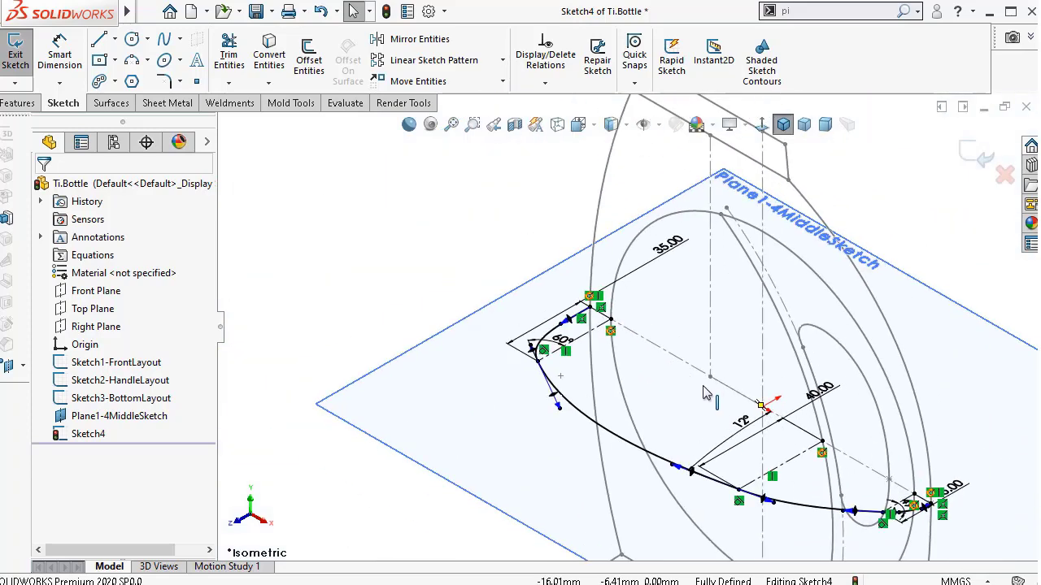
{"action": "left_click", "coordinate": [762, 128]}
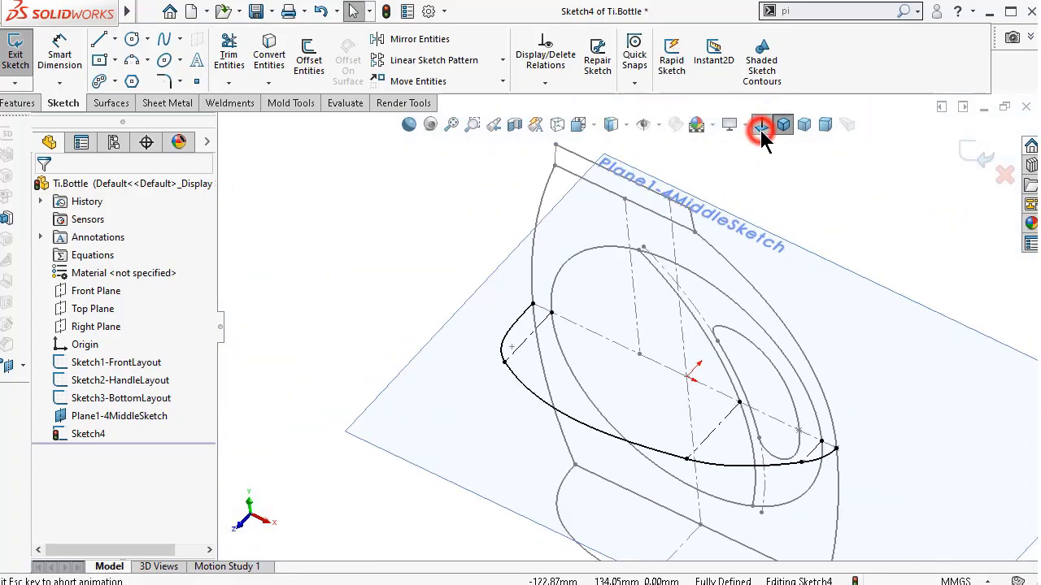
{"action": "scroll", "coordinate": [534, 325], "scroll_direction": "down", "scroll_amount": 2}
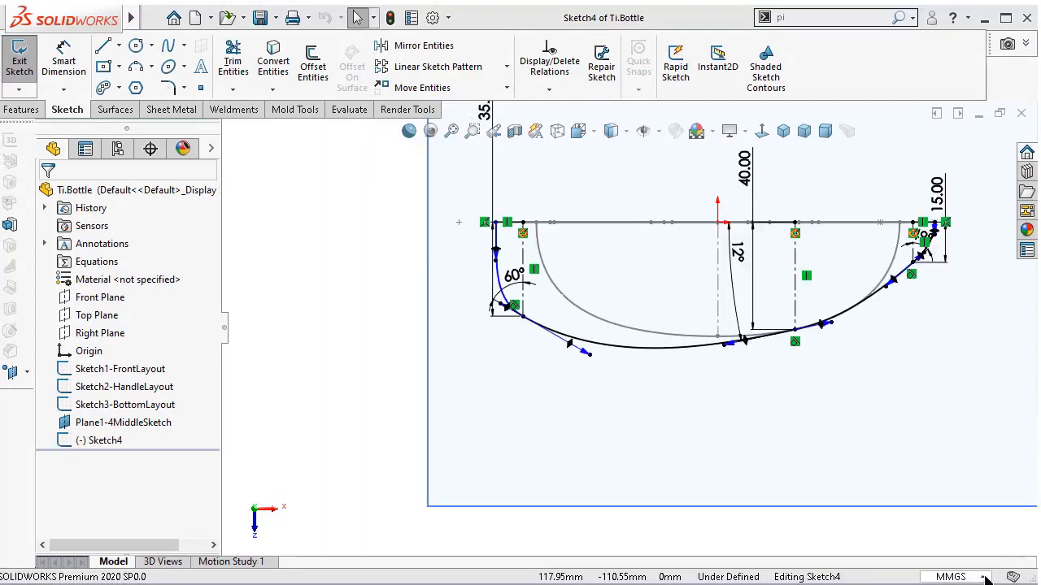
{"action": "left_click", "coordinate": [365, 269]}
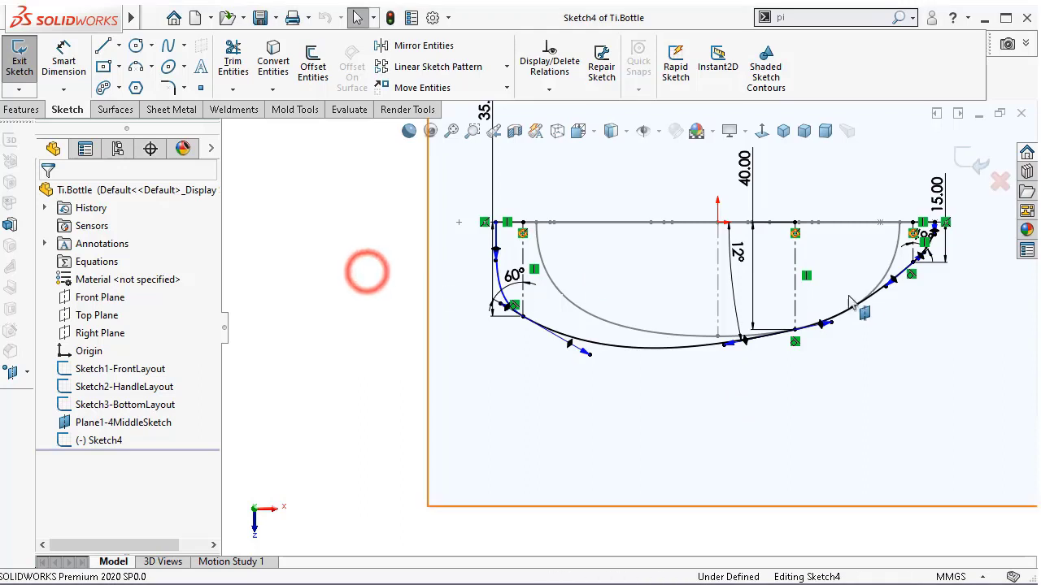
{"action": "scroll", "coordinate": [818, 304], "scroll_direction": "down", "scroll_amount": 2}
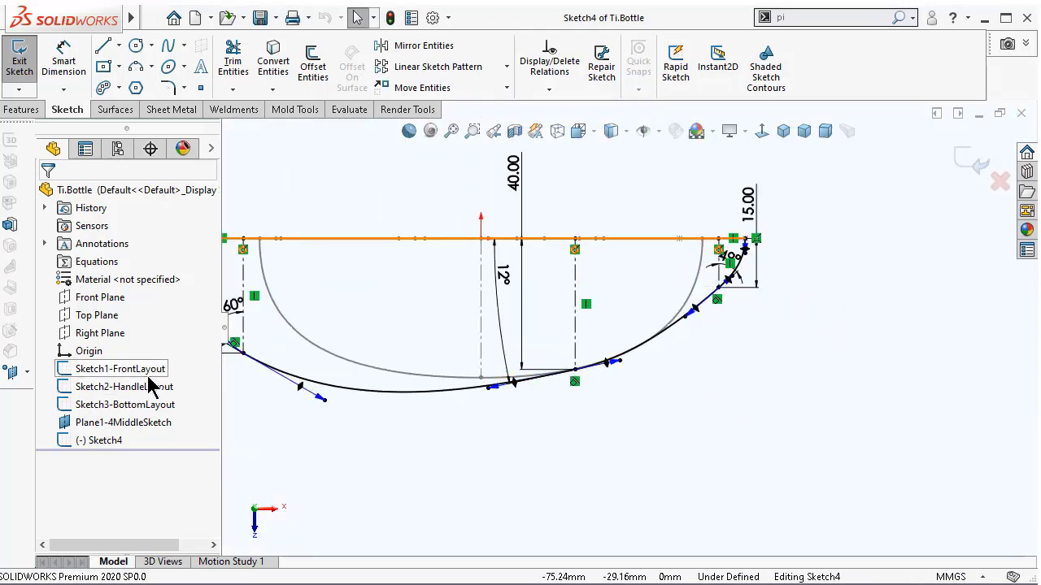
{"action": "left_click", "coordinate": [643, 239]}
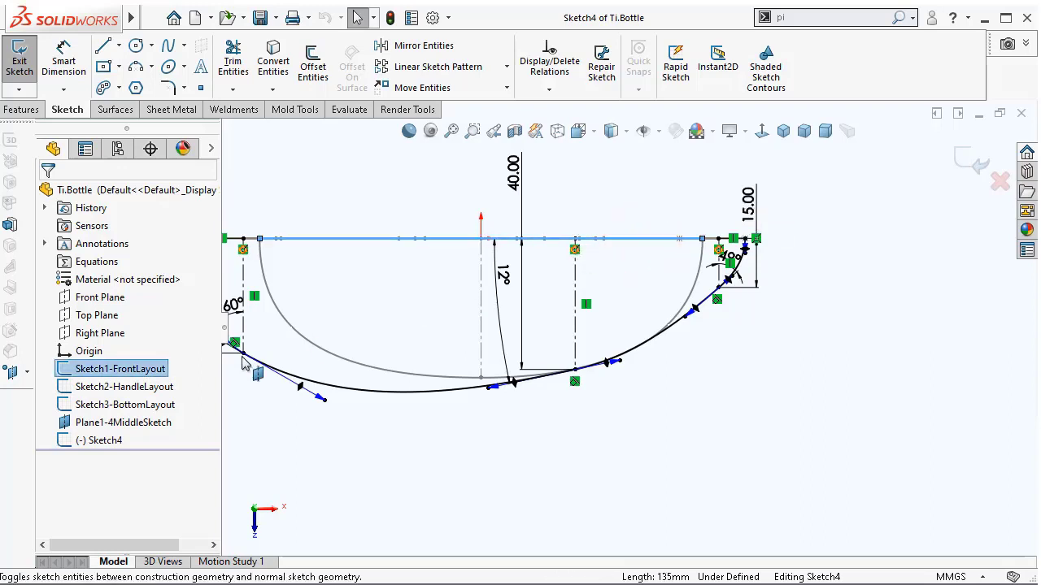
- Hide Sketch1-FrontLayout and Sketch3-BottomLayout from the FeatureManager tree
{"action": "left_click", "coordinate": [126, 374]}
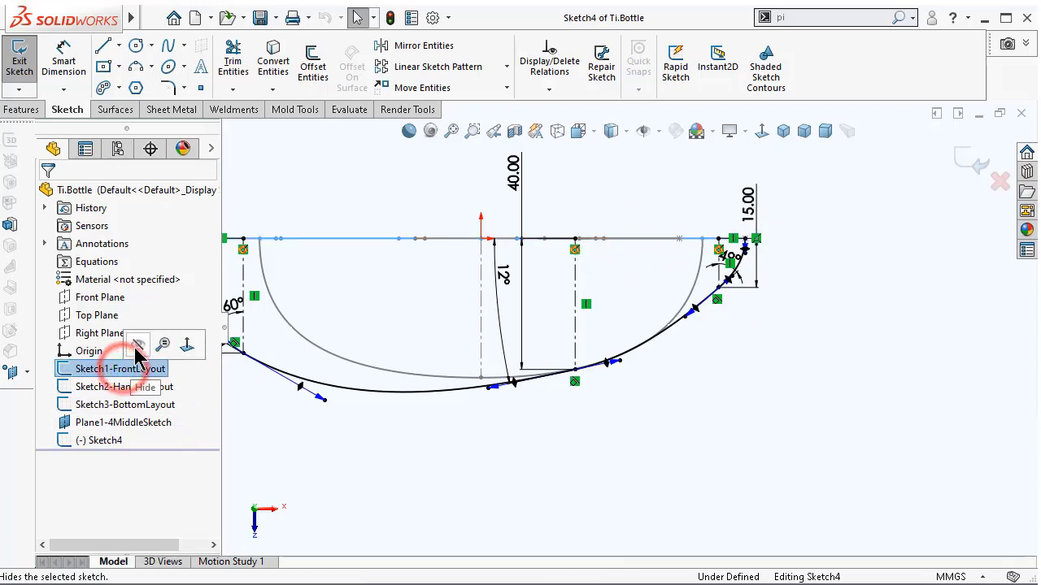
{"action": "left_click", "coordinate": [137, 345]}
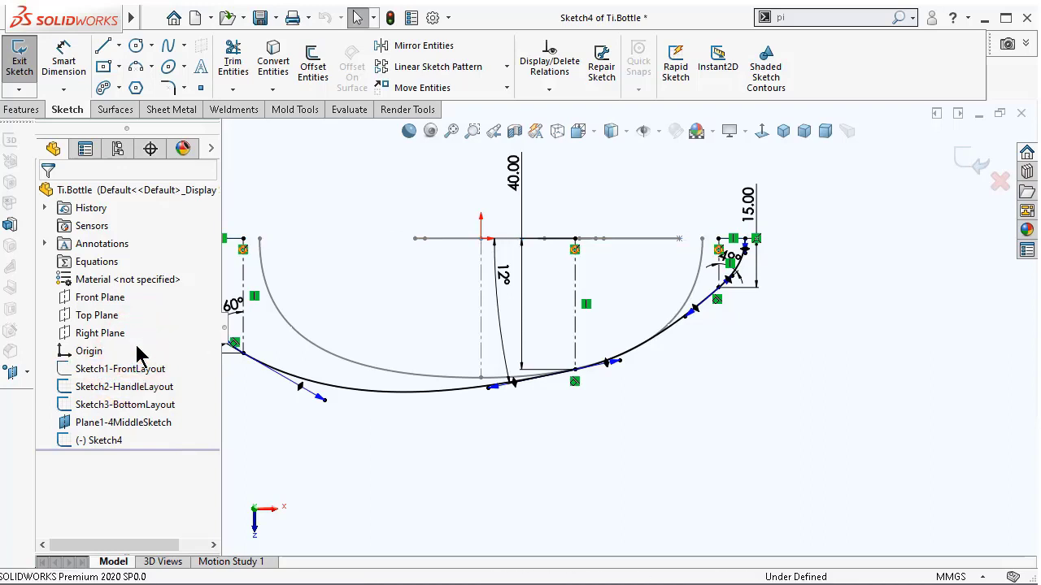
{"action": "left_click", "coordinate": [122, 404]}
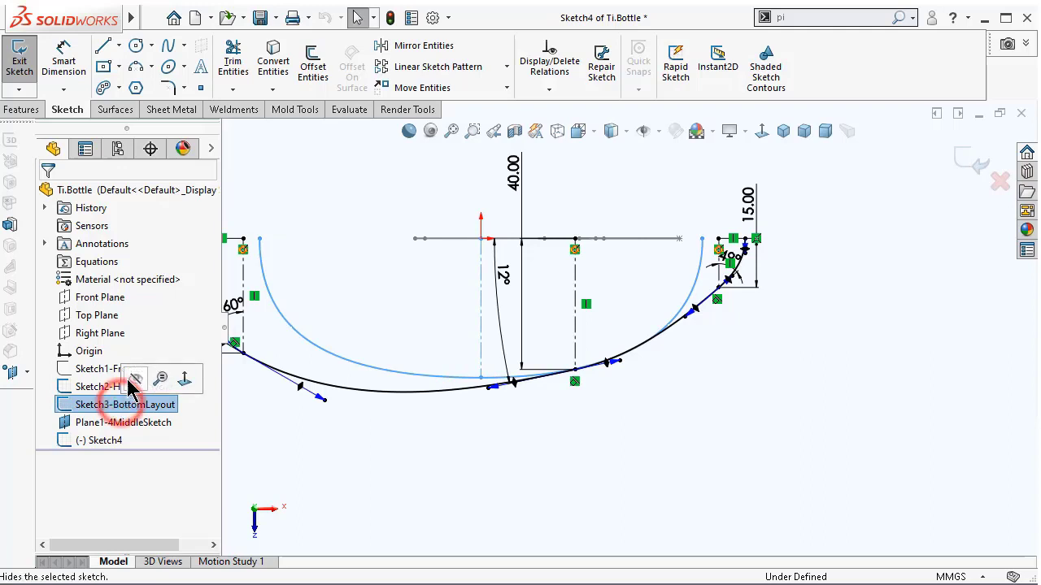
{"action": "left_click", "coordinate": [138, 375]}
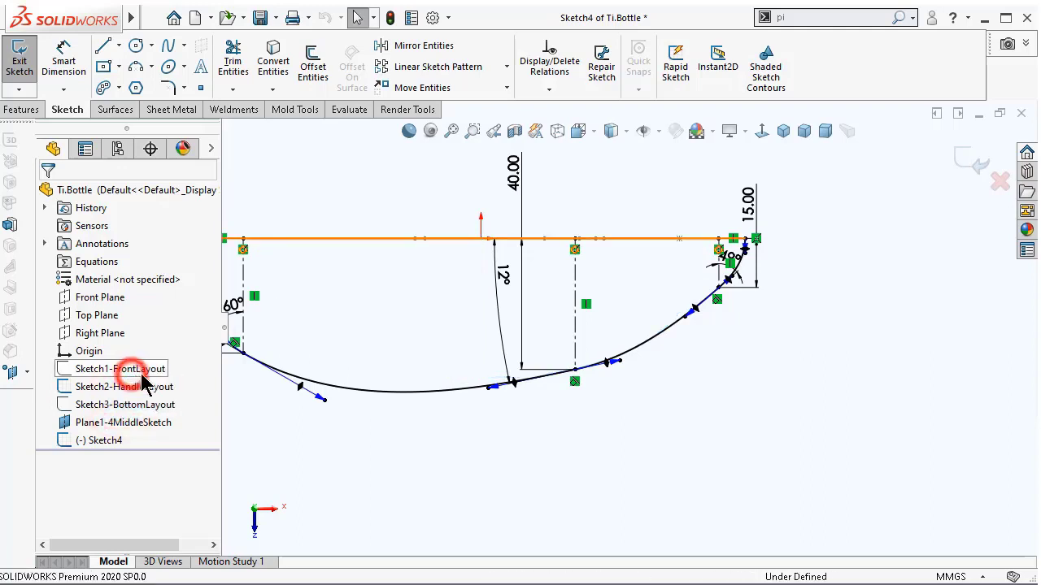
{"action": "left_click", "coordinate": [869, 326]}
{"action": "scroll", "coordinate": [756, 268], "scroll_direction": "down", "scroll_amount": 3}
{"action": "scroll", "coordinate": [737, 265], "scroll_direction": "down", "scroll_amount": 2}
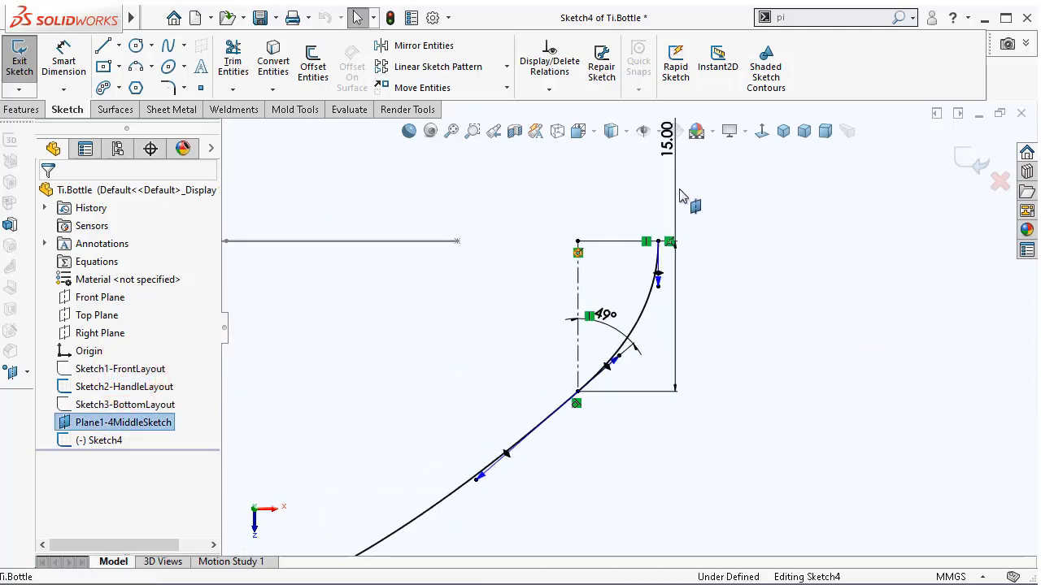
- Hide sketch relation markers and dimension the spline's top end at 17 mm
{"action": "left_click", "coordinate": [655, 133]}
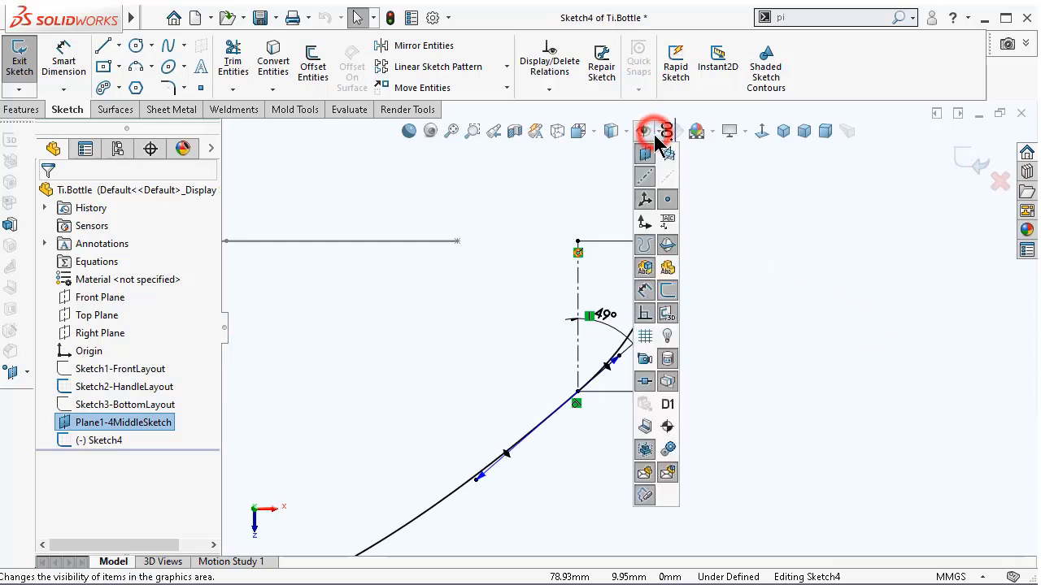
{"action": "left_click", "coordinate": [646, 314]}
{"action": "left_click", "coordinate": [828, 310]}
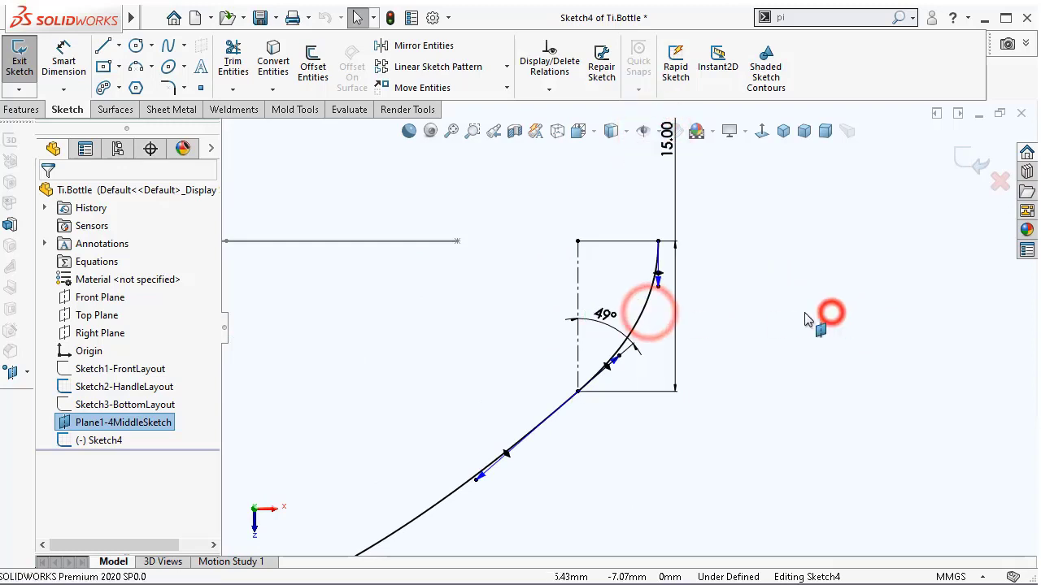
{"action": "right_click_drag", "start_coordinate": [831, 357], "coordinate": [821, 248]}
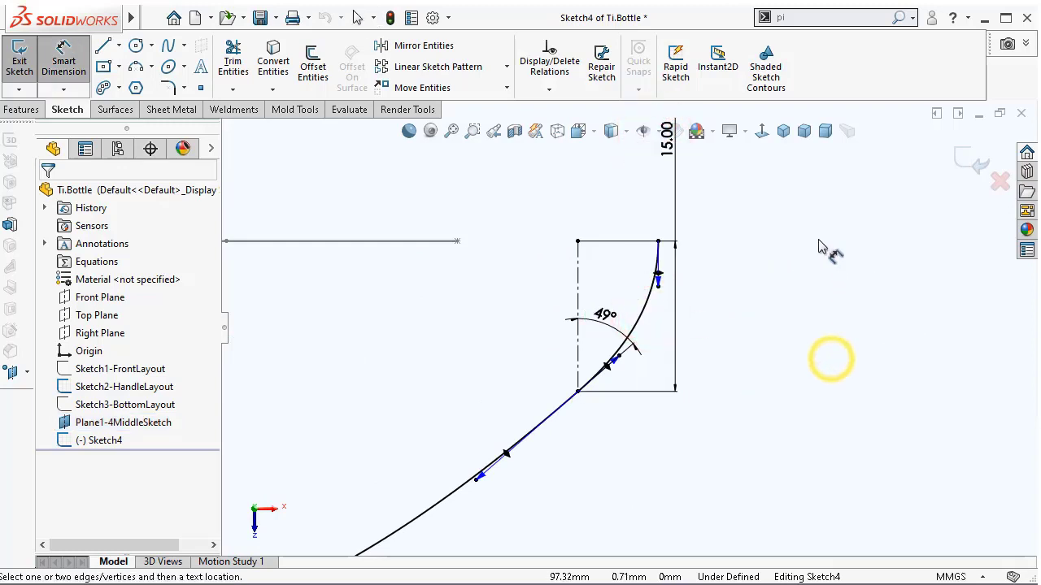
{"action": "left_click", "coordinate": [657, 279]}
{"action": "left_click", "coordinate": [774, 280]}
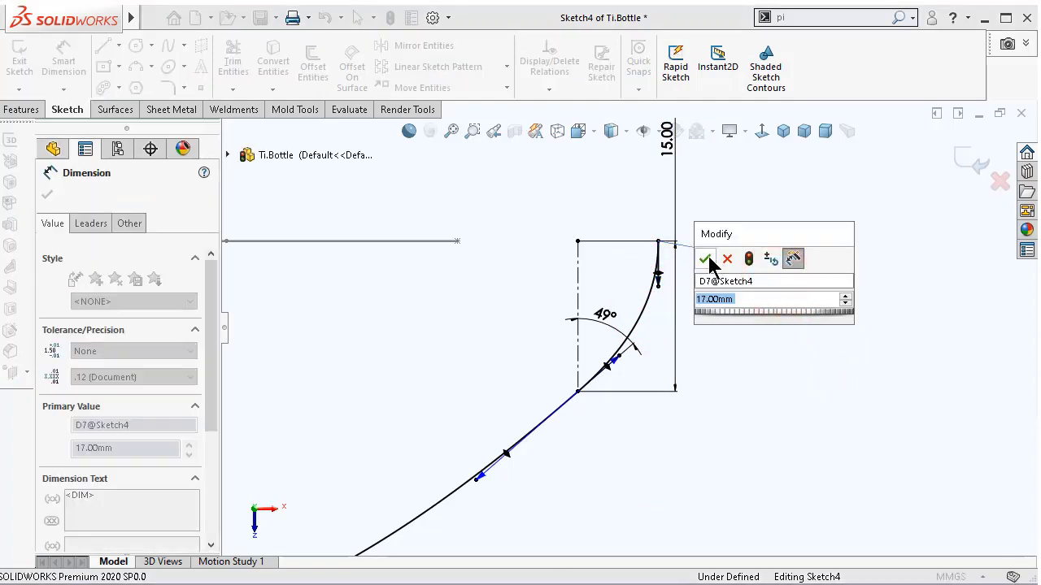
{"action": "left_click", "coordinate": [706, 258]}
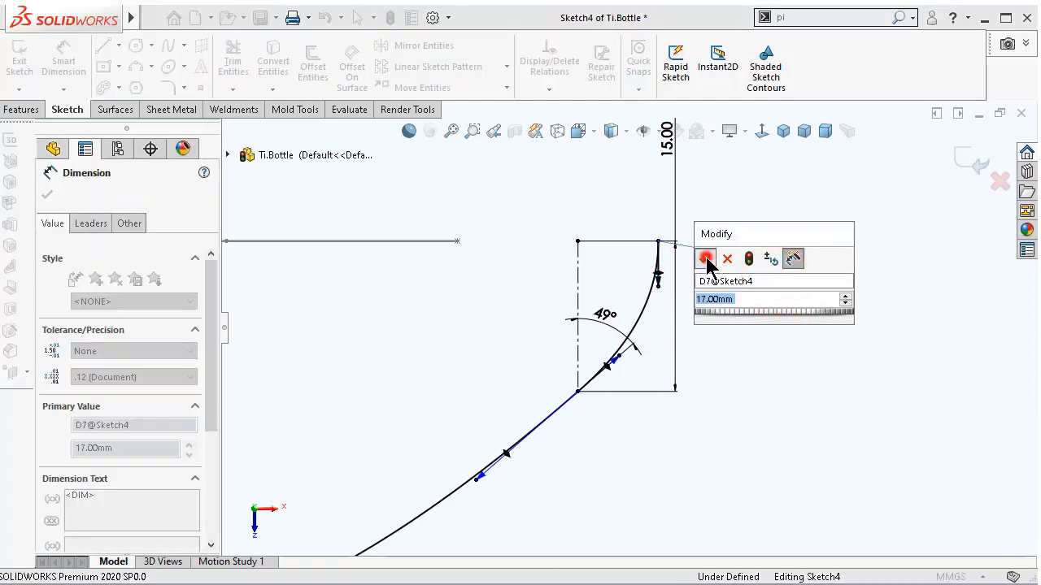
- Dimension a spline point at 15 mm and its tangent handle length at 49 mm
{"action": "left_click", "coordinate": [614, 363]}
{"action": "left_click", "coordinate": [752, 375]}
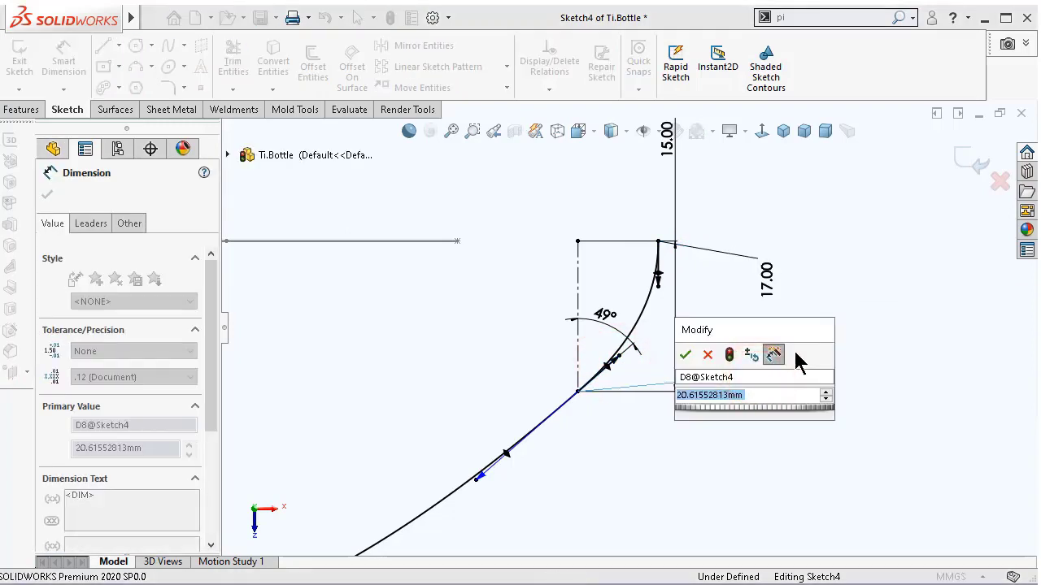
{"action": "type", "text": "15"}
{"action": "key", "text": "Return"}
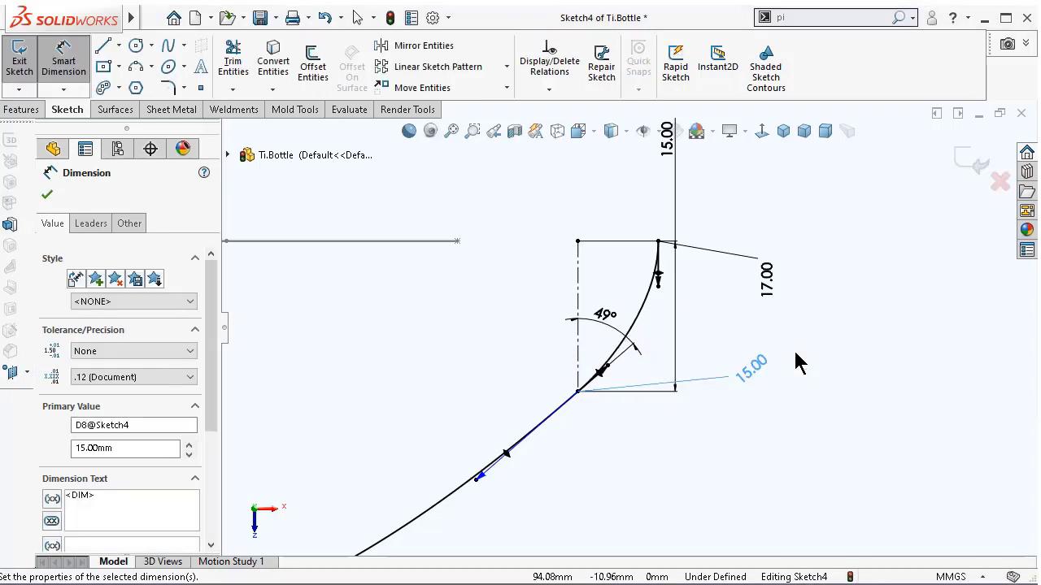
{"action": "scroll", "coordinate": [683, 422], "scroll_direction": "up", "scroll_amount": 2}
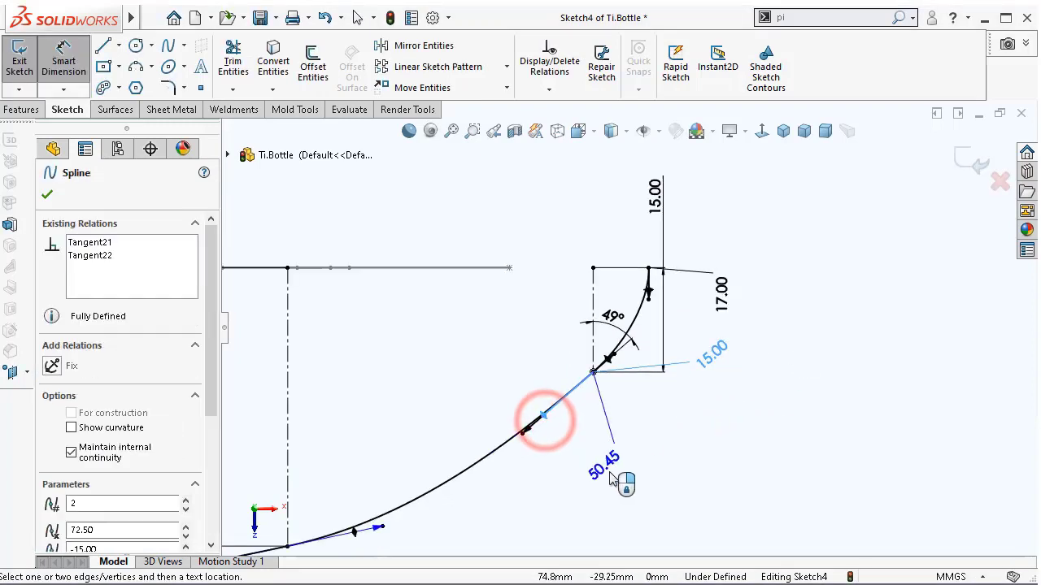
{"action": "left_click", "coordinate": [609, 477]}
{"action": "type", "text": "4"}
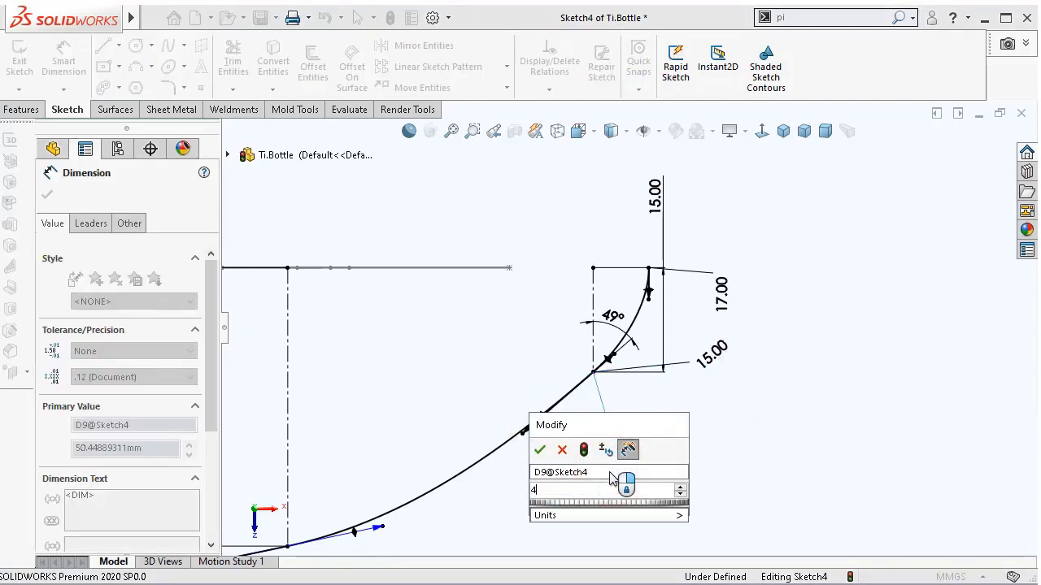
{"action": "type", "text": "9"}
{"action": "key", "text": "Return"}
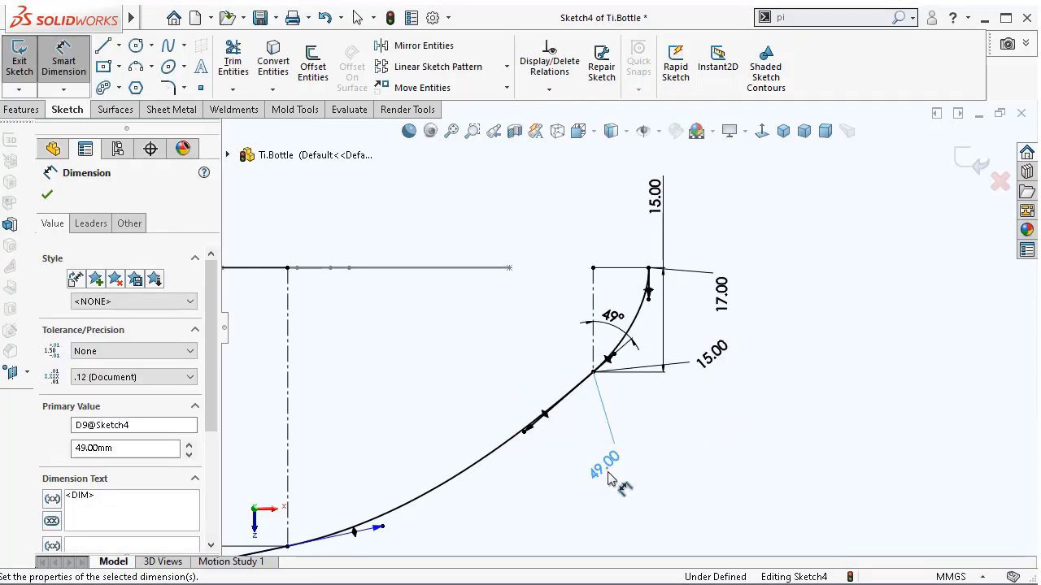
- Set the next tangent handle to 35 mm and another spline point to 100 mm
{"action": "scroll", "coordinate": [609, 477], "scroll_direction": "up", "scroll_amount": 3}
{"action": "scroll", "coordinate": [501, 464], "scroll_direction": "down", "scroll_amount": 1}
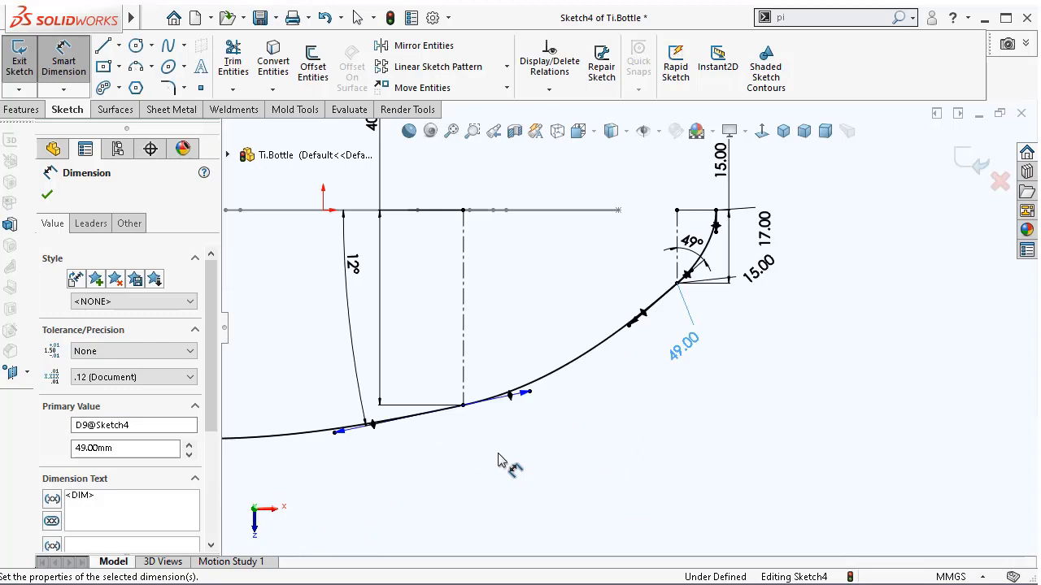
{"action": "left_click", "coordinate": [522, 395]}
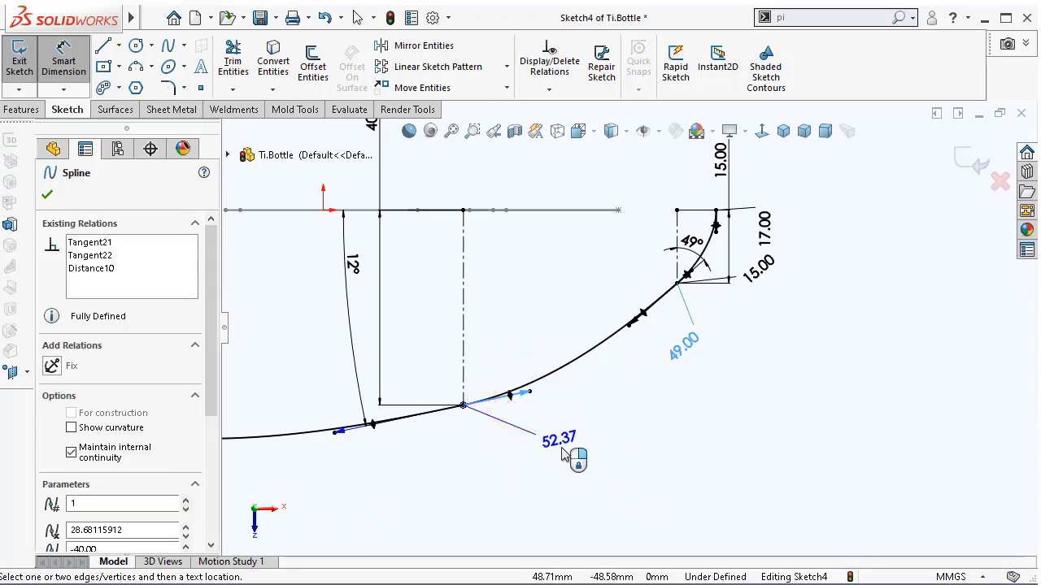
{"action": "left_click", "coordinate": [563, 454]}
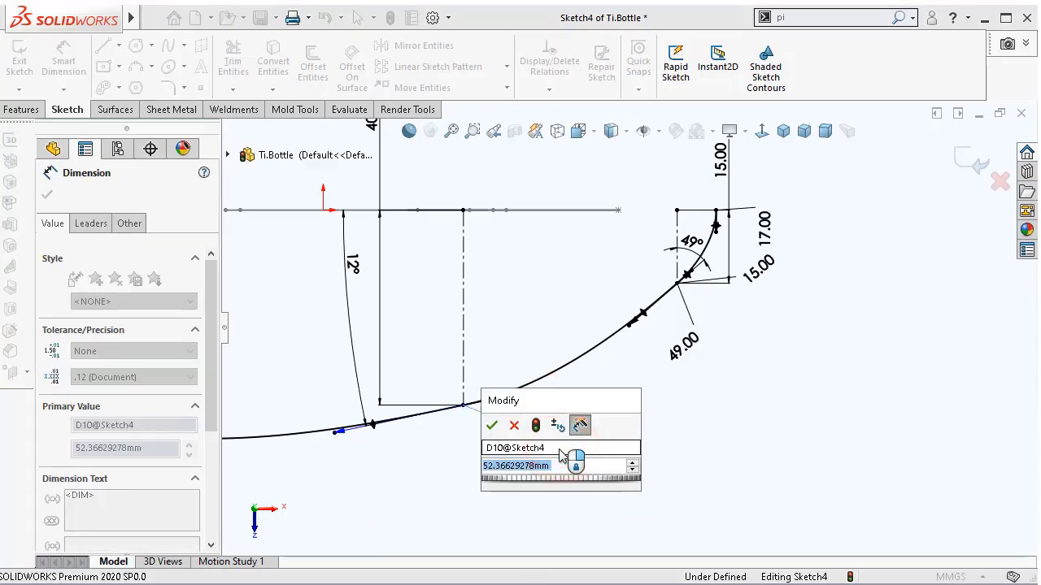
{"action": "type", "text": "35"}
{"action": "key", "text": "Return"}
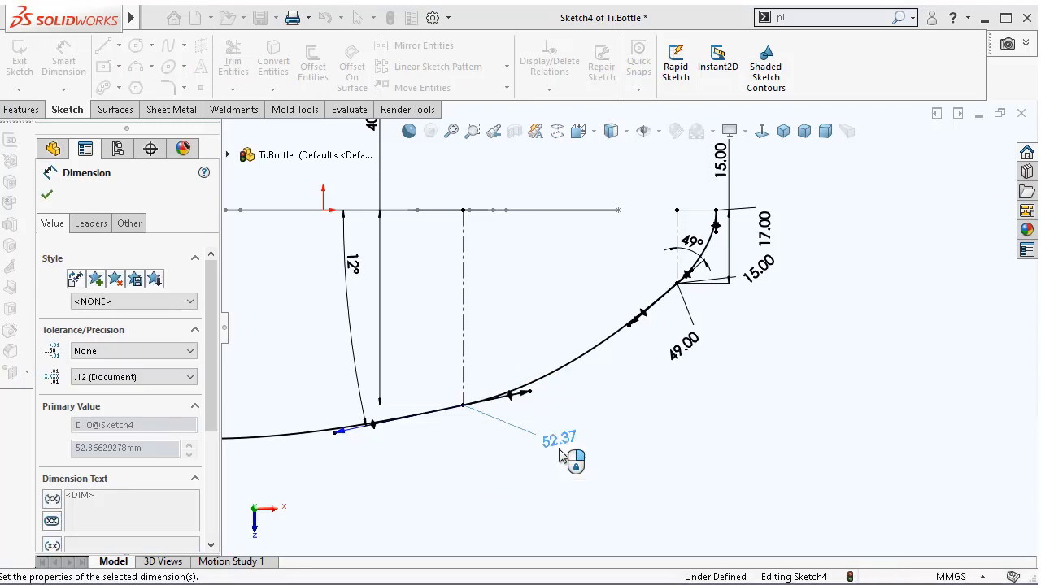
{"action": "left_click", "coordinate": [374, 434]}
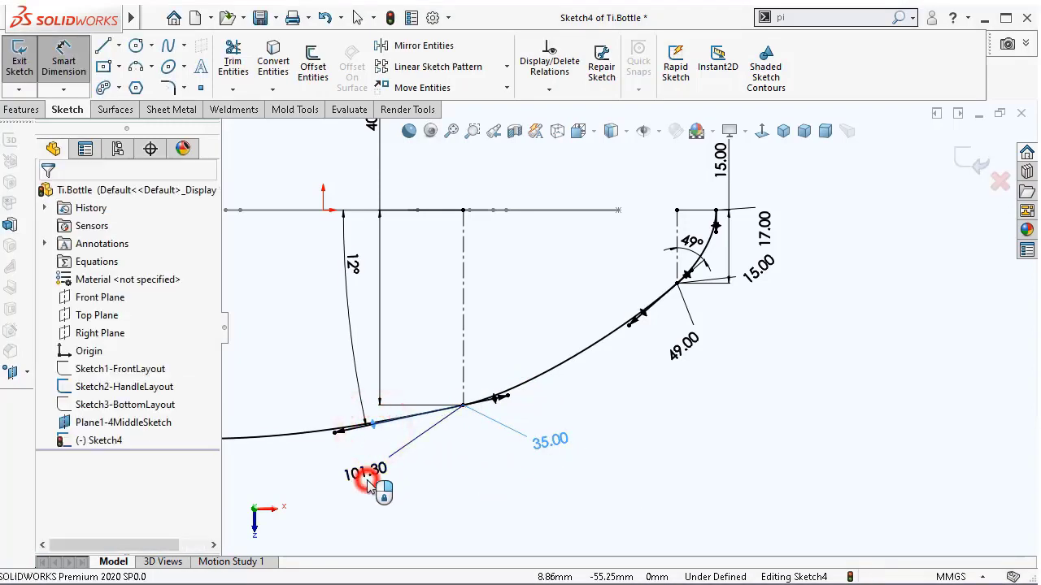
{"action": "left_click", "coordinate": [368, 487]}
{"action": "type", "text": "100"}
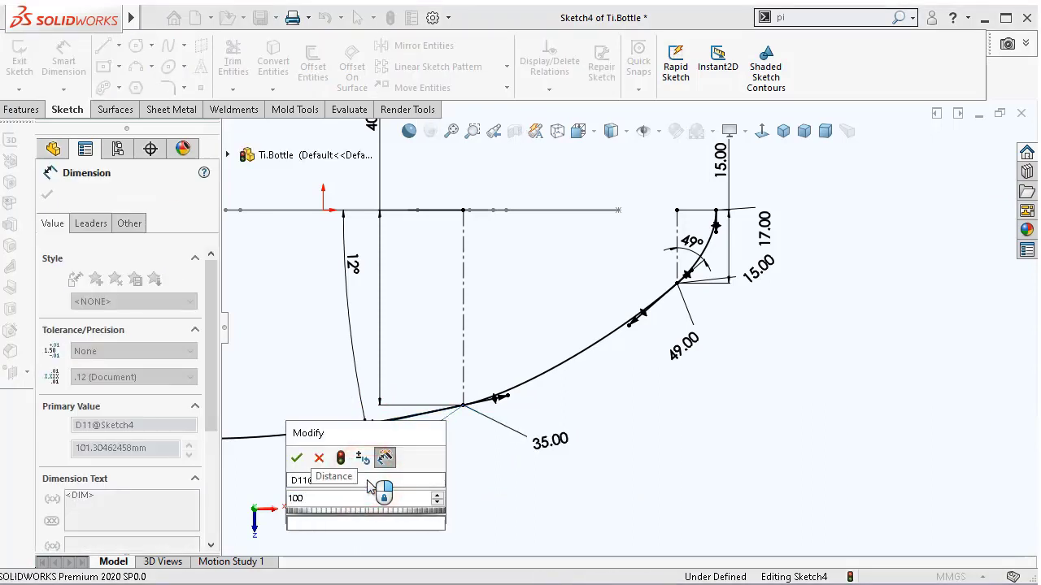
{"action": "key", "text": "Return"}
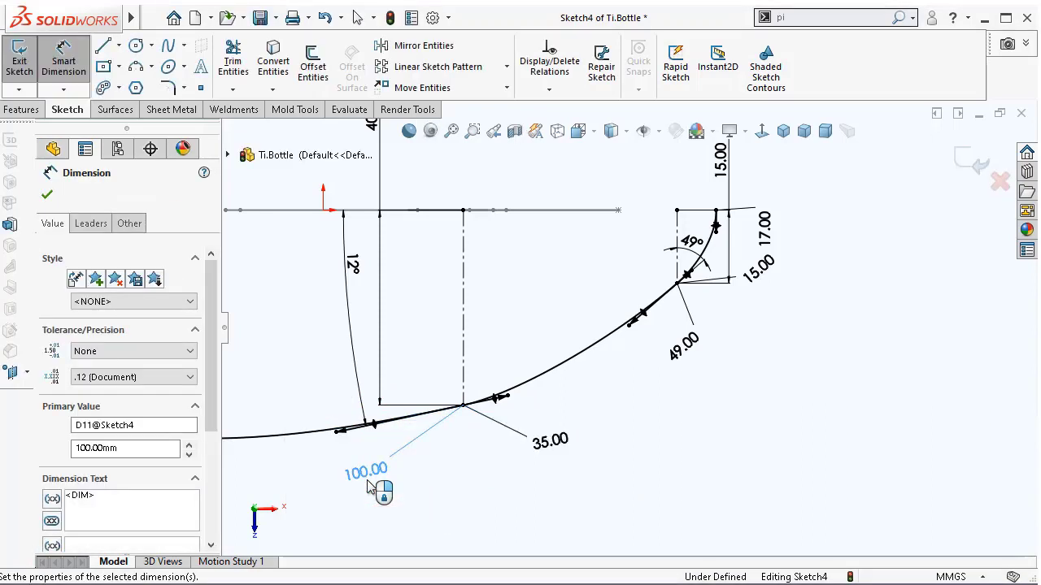
- Set the left spline's tangent handle to 80 mm and its left handle to 35 mm
{"action": "scroll", "coordinate": [382, 459], "scroll_direction": "down", "scroll_amount": 4}
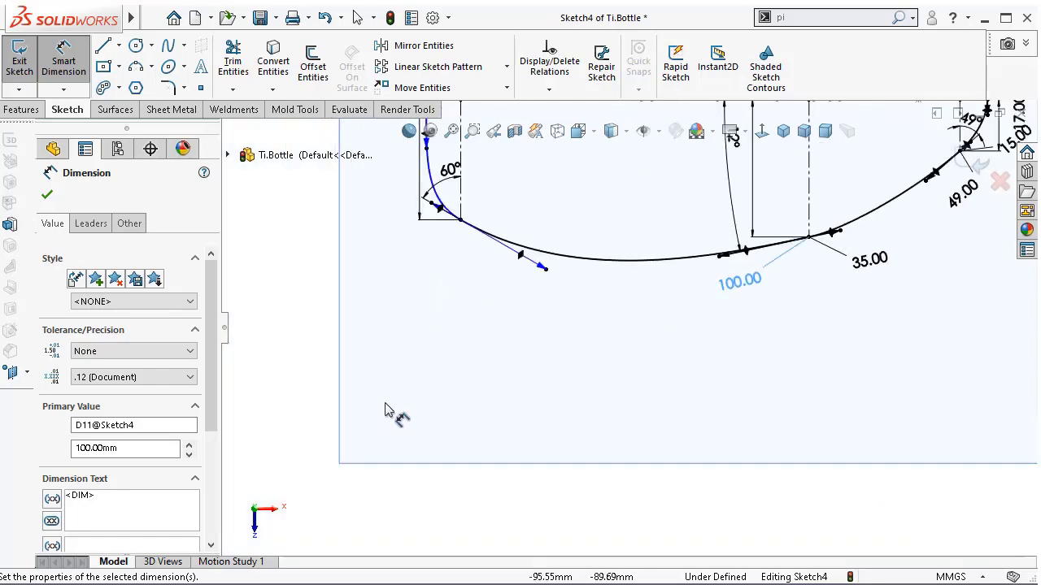
{"action": "scroll", "coordinate": [598, 221], "scroll_direction": "up", "scroll_amount": 2}
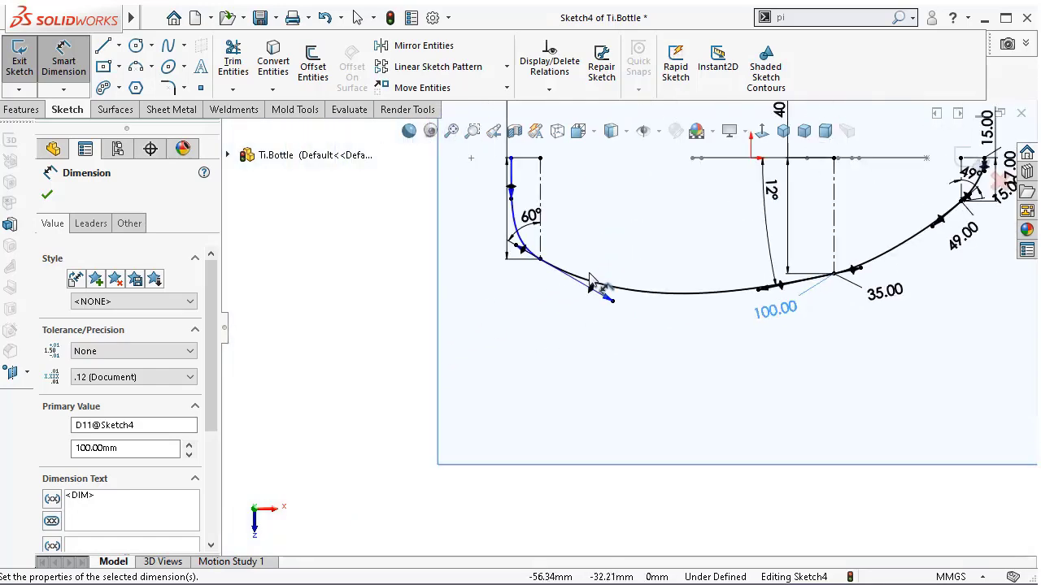
{"action": "left_click", "coordinate": [588, 287]}
{"action": "left_click", "coordinate": [575, 361]}
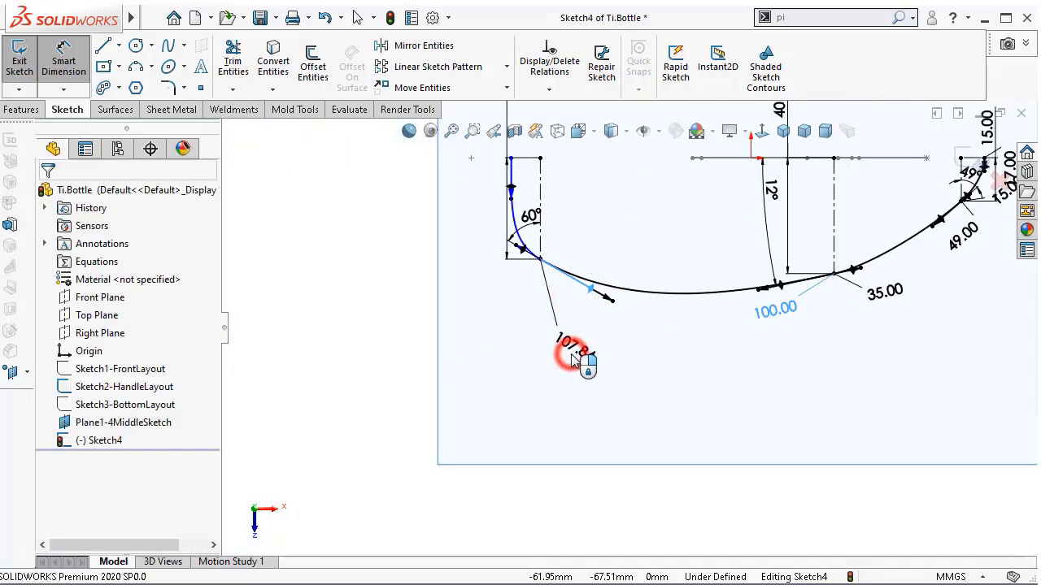
{"action": "type", "text": "80"}
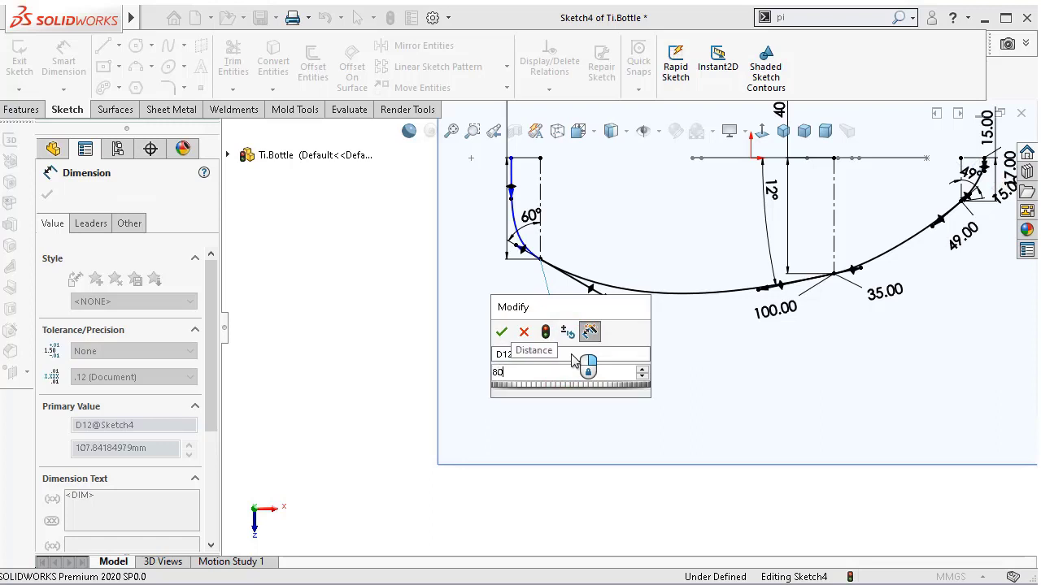
{"action": "key", "text": "Return"}
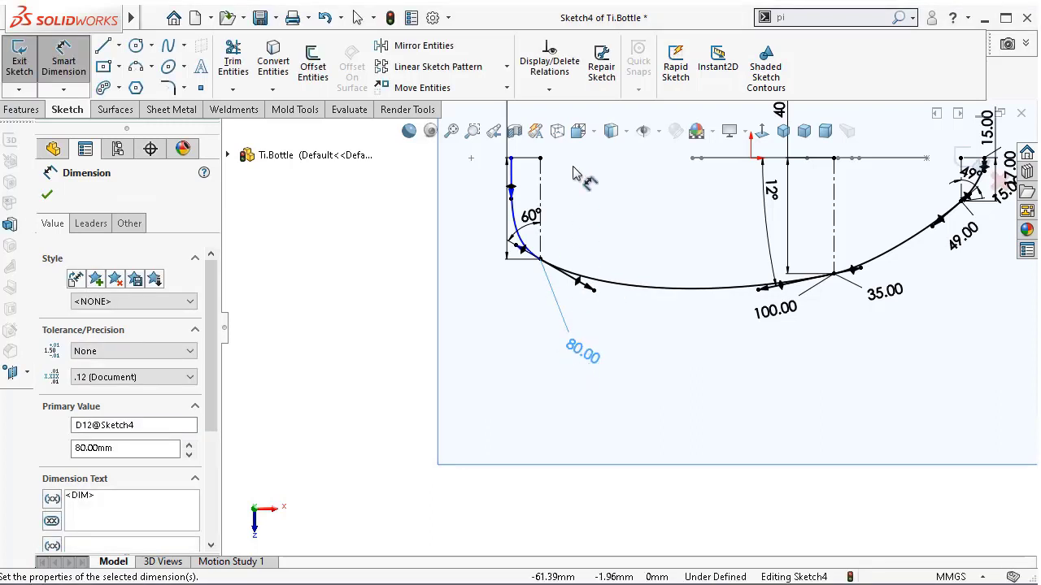
{"action": "scroll", "coordinate": [573, 171], "scroll_direction": "down", "scroll_amount": 5}
{"action": "left_click", "coordinate": [466, 444]}
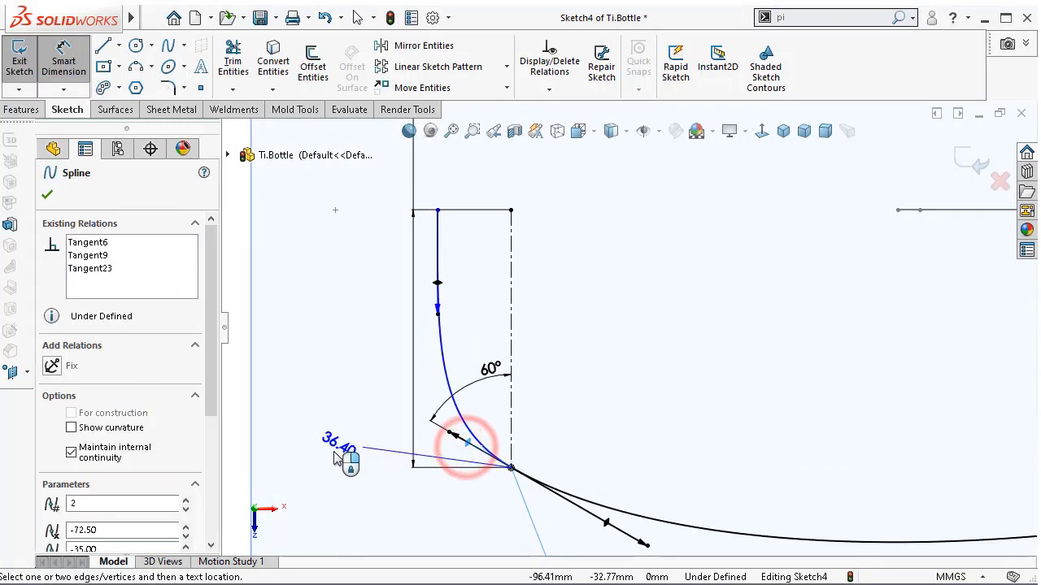
{"action": "left_click", "coordinate": [339, 451]}
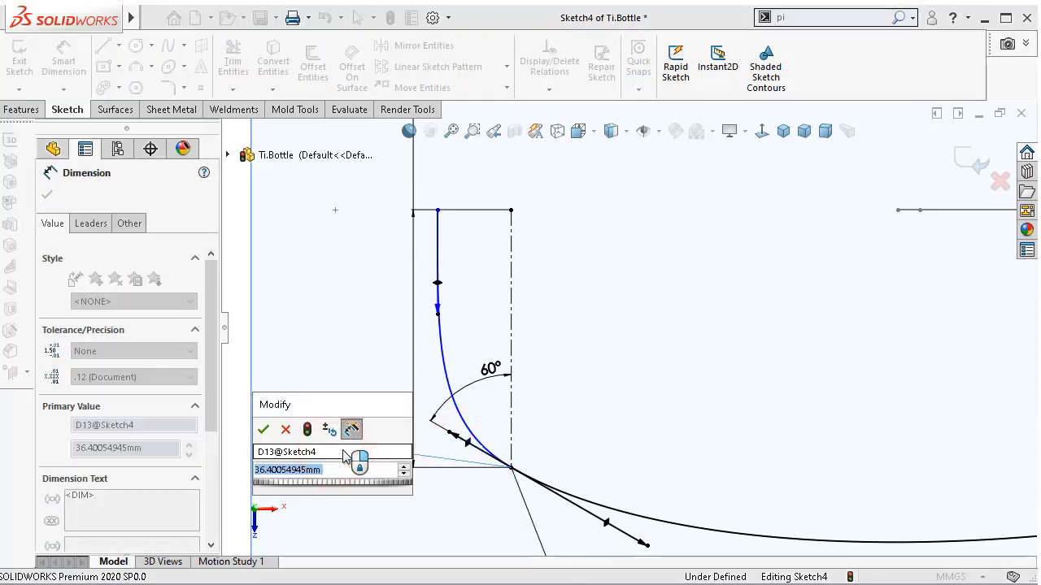
{"action": "type", "text": "35"}
{"action": "key", "text": "Return"}
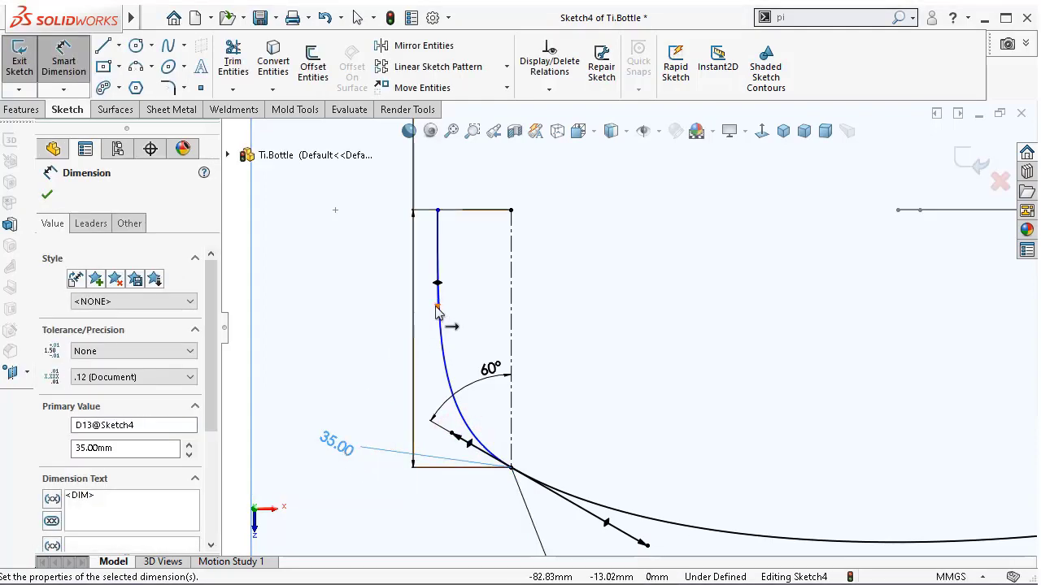
- Dimension the spline's top tangent handle at 35 mm
{"action": "left_click", "coordinate": [437, 309]}
{"action": "left_click", "coordinate": [349, 309]}
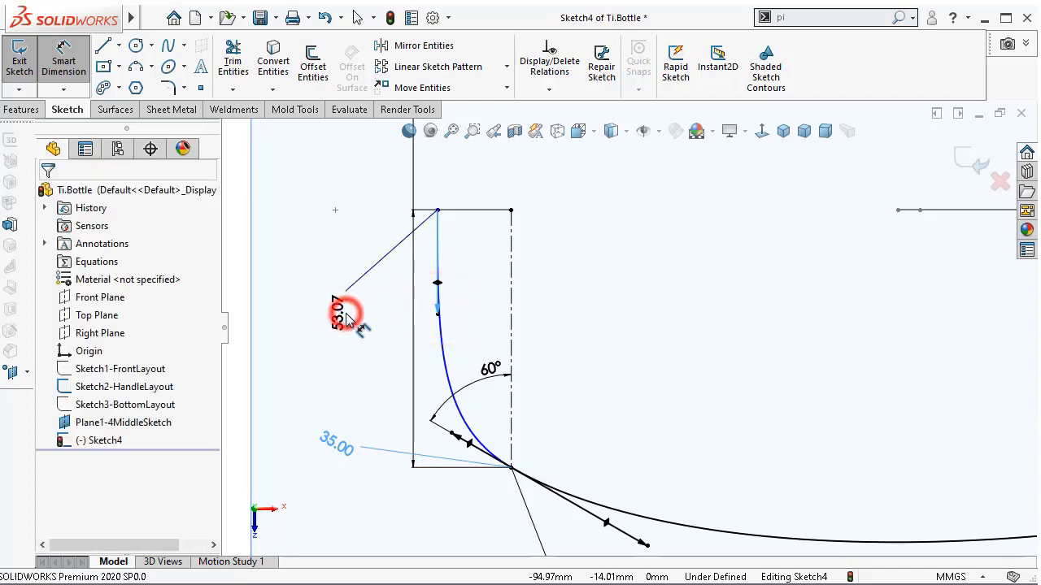
{"action": "type", "text": "35"}
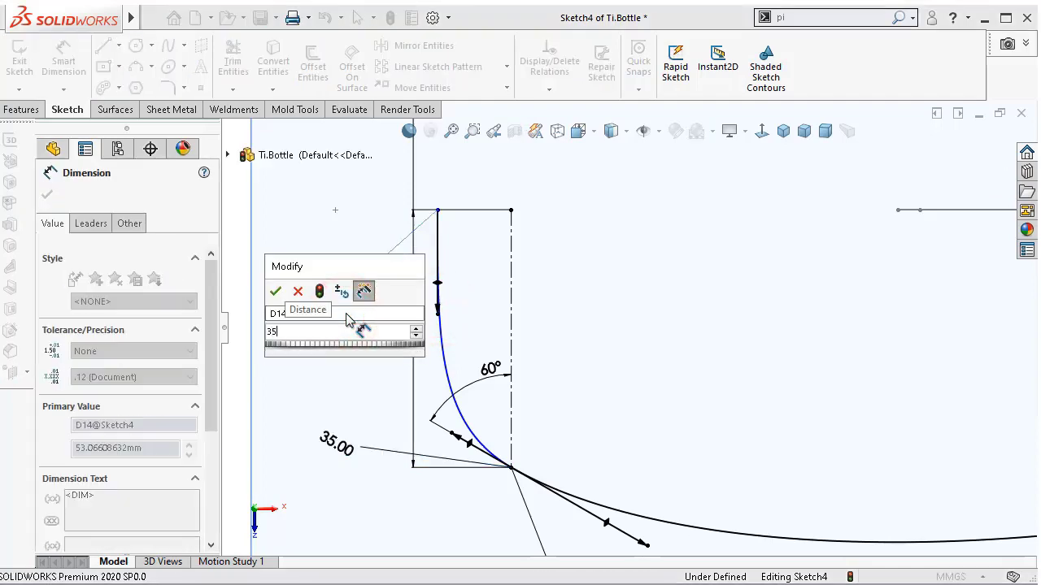
{"action": "key", "text": "Return"}
{"action": "left_click", "coordinate": [318, 256]}
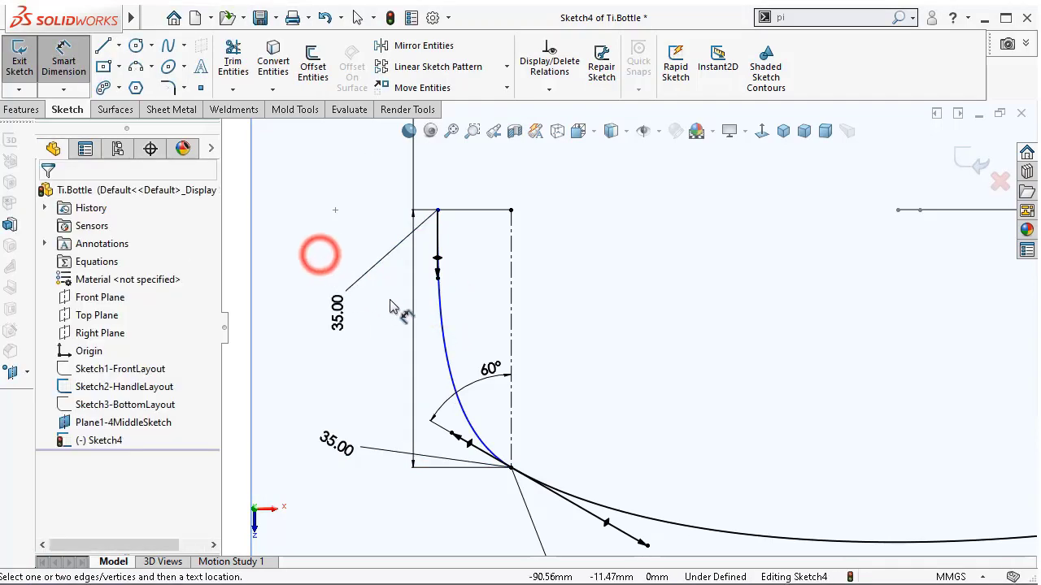
{"action": "scroll", "coordinate": [407, 309], "scroll_direction": "up", "scroll_amount": 5}
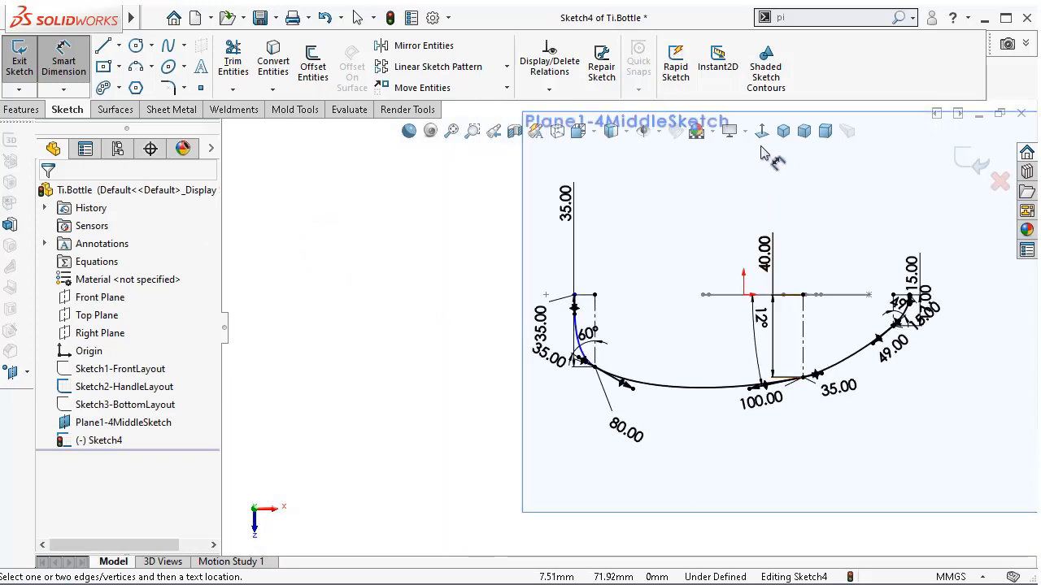
- In isometric view, show Sketch1-FrontLayout and Sketch3-BottomLayout again and zoom in on the spline
{"action": "left_click", "coordinate": [783, 132]}
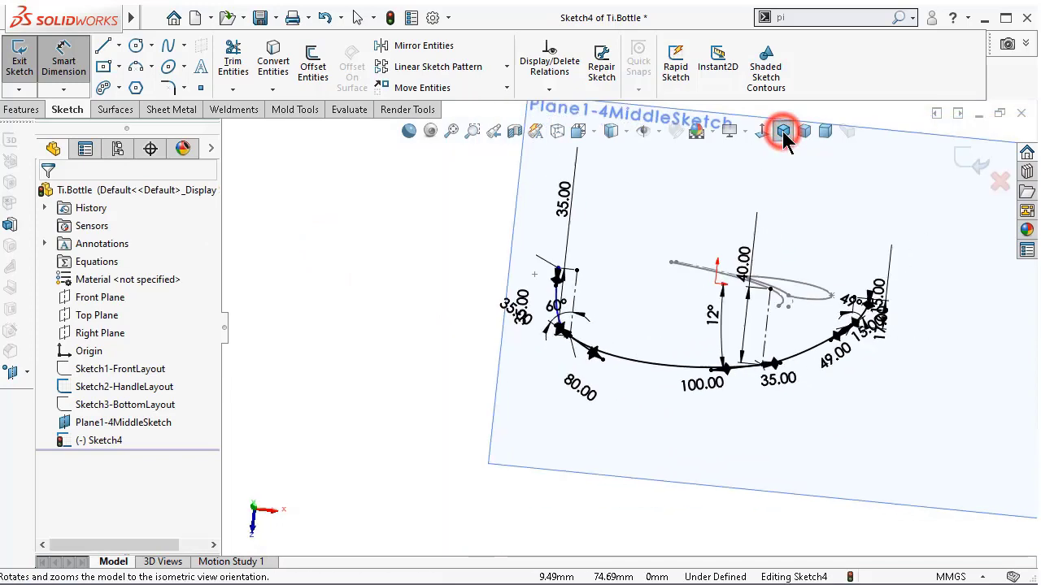
{"action": "left_click", "coordinate": [707, 200]}
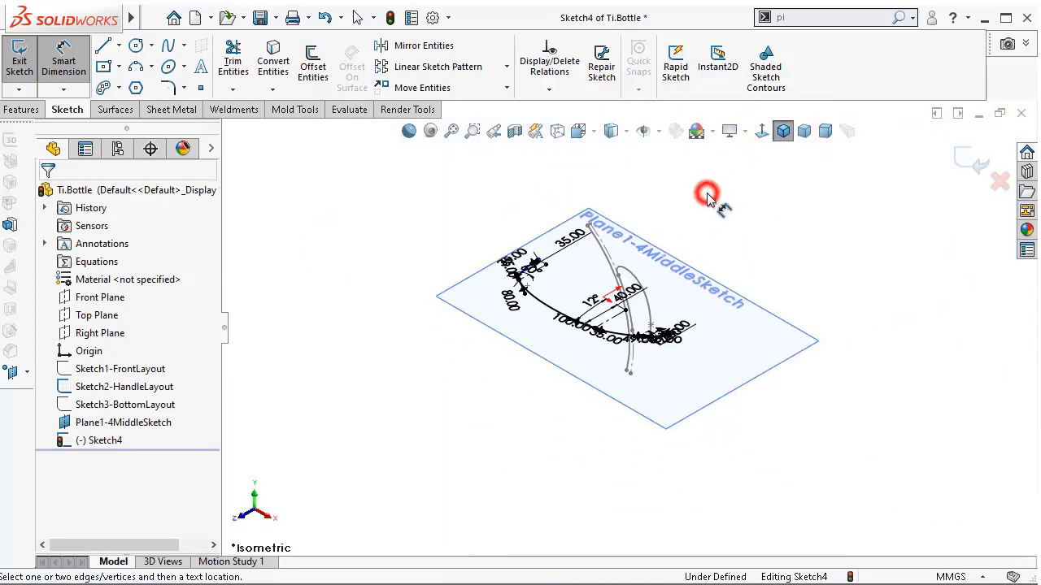
{"action": "left_click", "coordinate": [146, 369]}
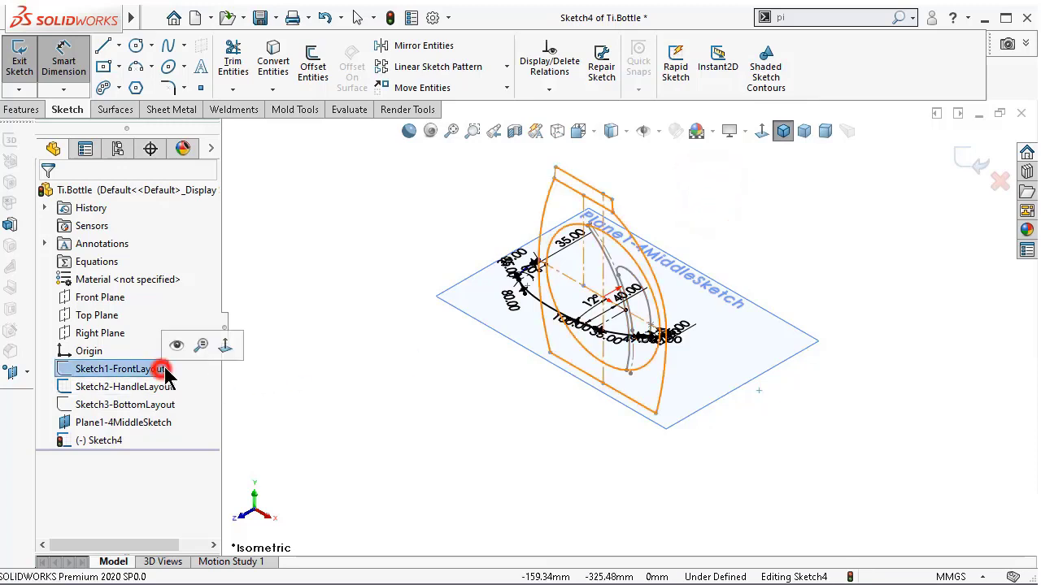
{"action": "left_click", "coordinate": [175, 346]}
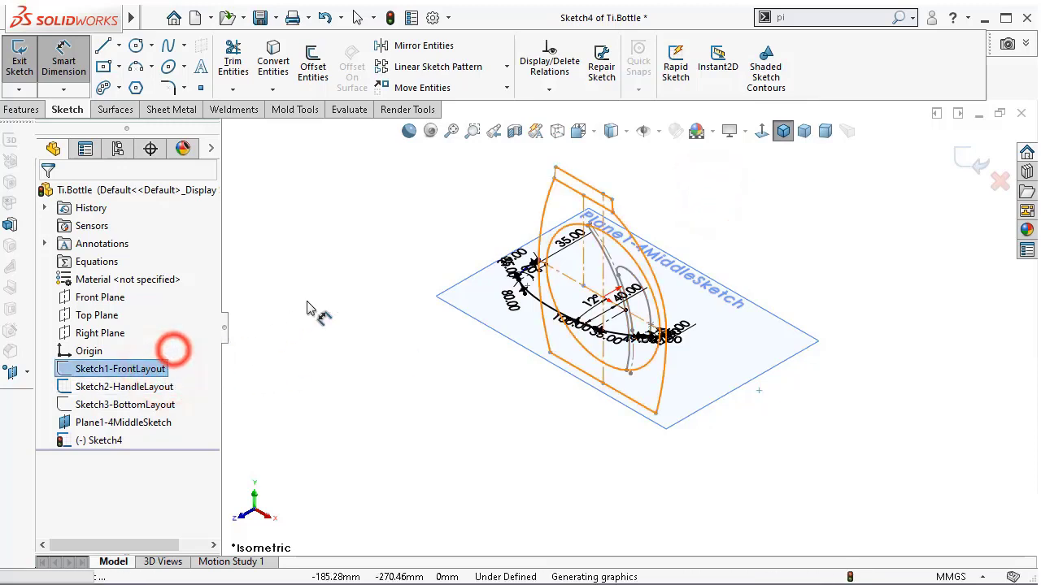
{"action": "left_click", "coordinate": [140, 404]}
{"action": "left_click", "coordinate": [159, 380]}
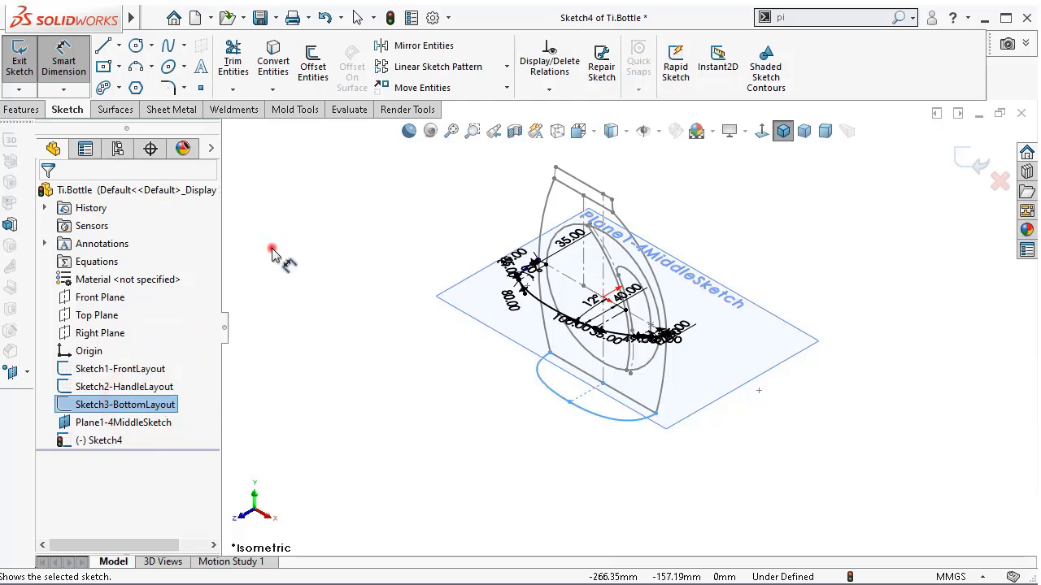
{"action": "left_click", "coordinate": [269, 244]}
{"action": "scroll", "coordinate": [272, 244], "scroll_direction": "down", "scroll_amount": 8}
{"action": "scroll", "coordinate": [647, 333], "scroll_direction": "down", "scroll_amount": 3}
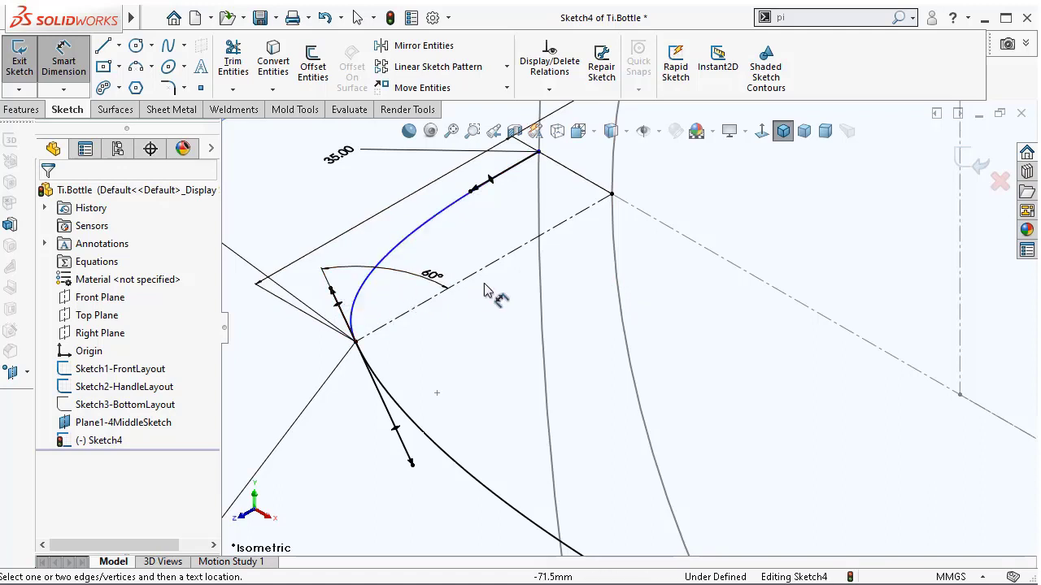
- Pierce the spline's upper end point onto the front layout's vertical arc
{"action": "key", "text": "Escape"}
{"action": "left_click", "coordinate": [538, 154]}
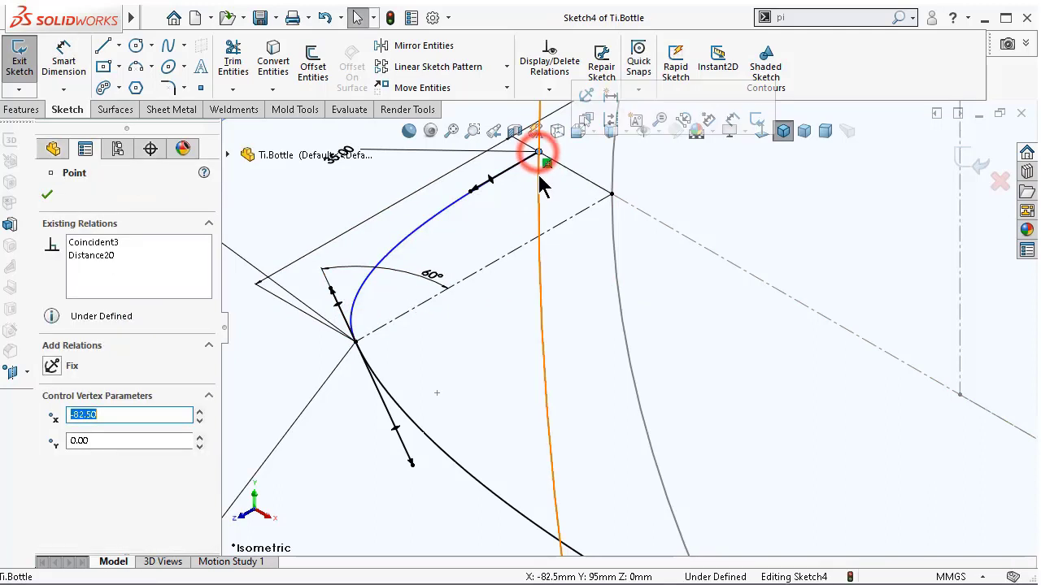
{"action": "left_click", "coordinate": [541, 187], "text": "ctrl"}
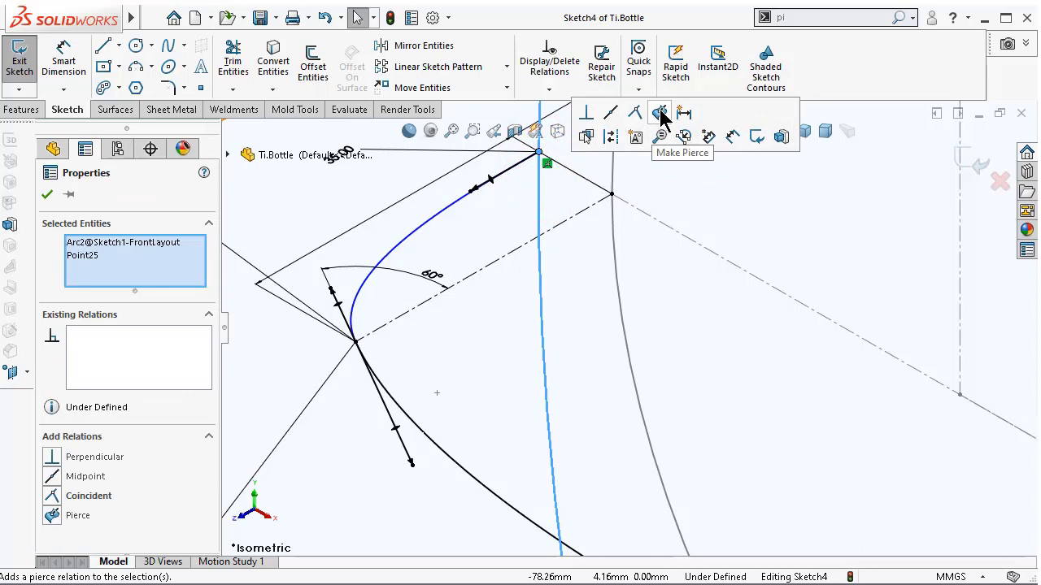
{"action": "left_click", "coordinate": [659, 113]}
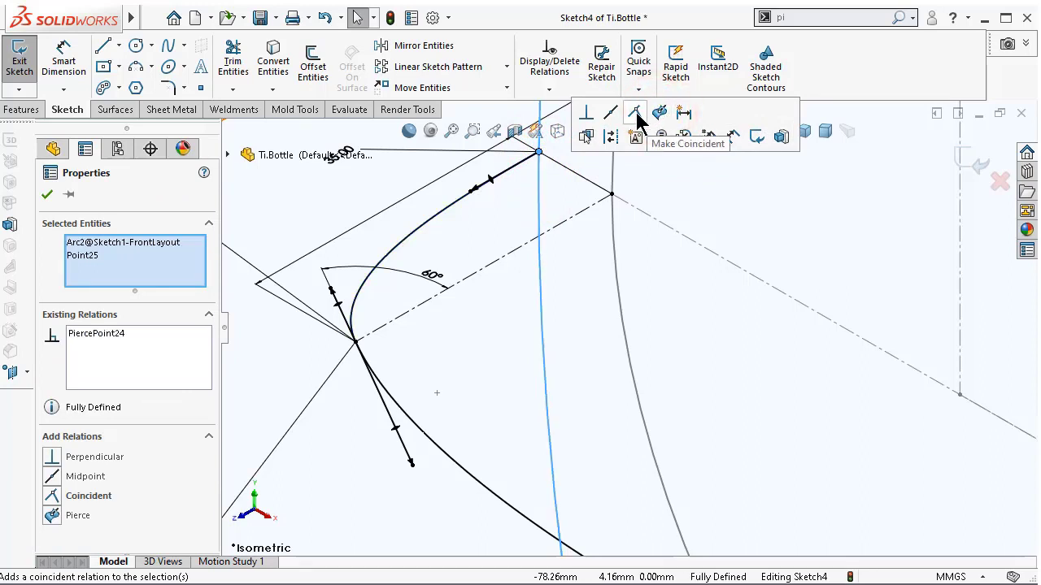
{"action": "left_click", "coordinate": [635, 114]}
{"action": "left_click", "coordinate": [272, 188]}
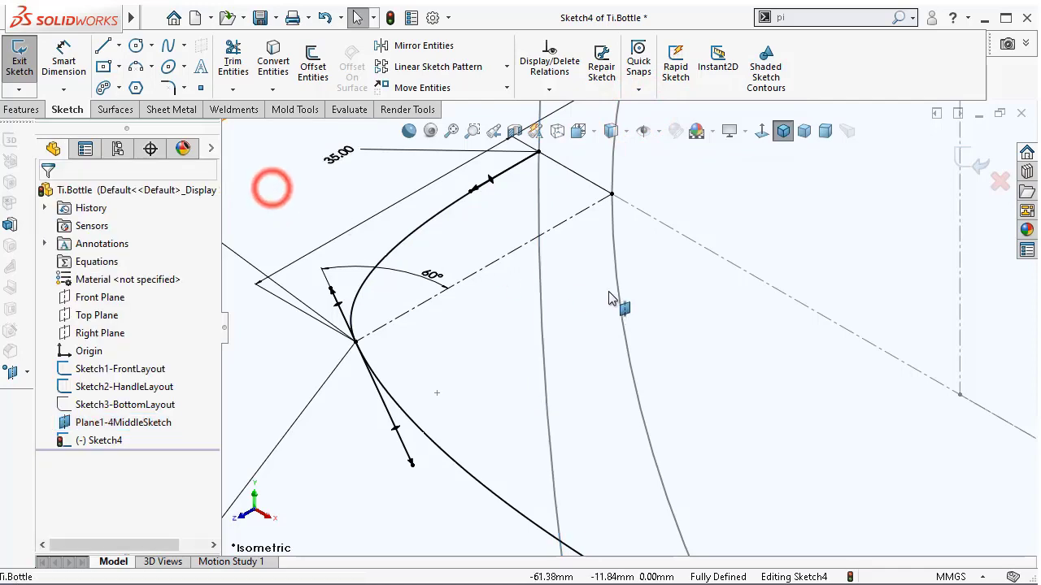
- Make the middle-plane spline tangent to the front layout curve
{"action": "scroll", "coordinate": [871, 425], "scroll_direction": "down", "scroll_amount": 6}
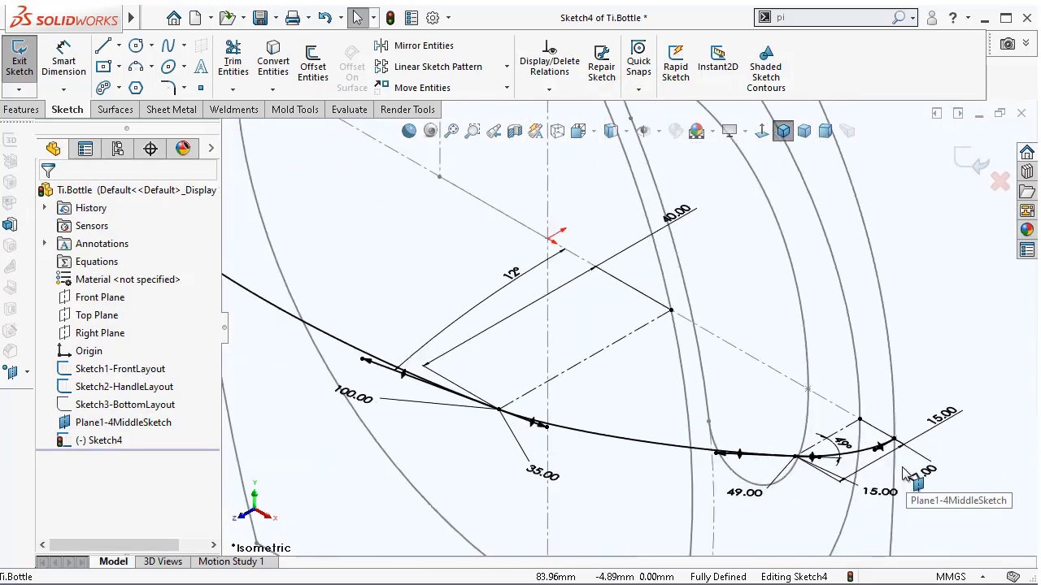
{"action": "scroll", "coordinate": [880, 433], "scroll_direction": "down", "scroll_amount": 2}
{"action": "left_click", "coordinate": [878, 427]}
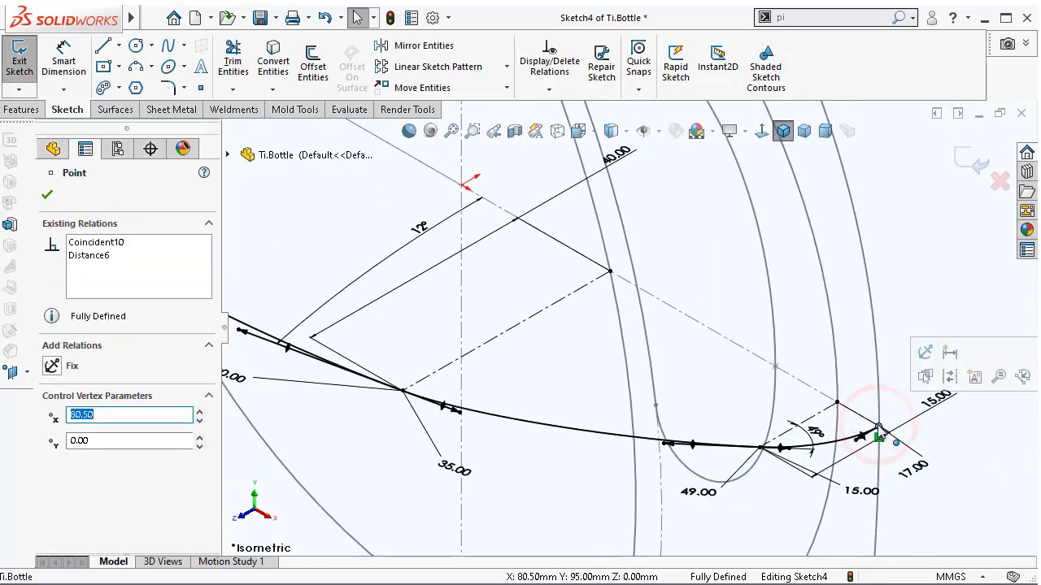
{"action": "scroll", "coordinate": [870, 444], "scroll_direction": "down", "scroll_amount": 3}
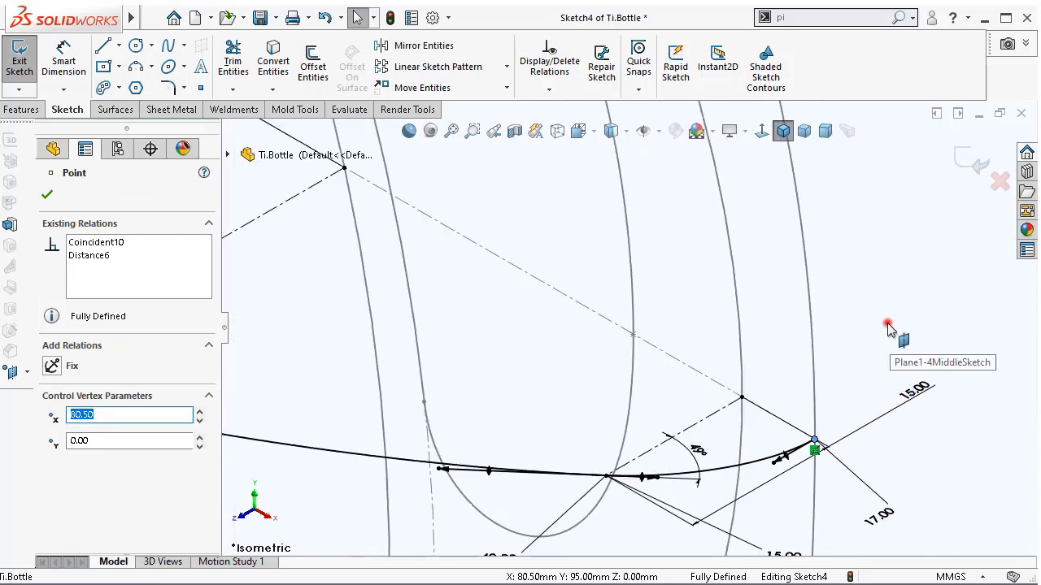
{"action": "left_click", "coordinate": [886, 322]}
{"action": "left_click", "coordinate": [813, 352]}
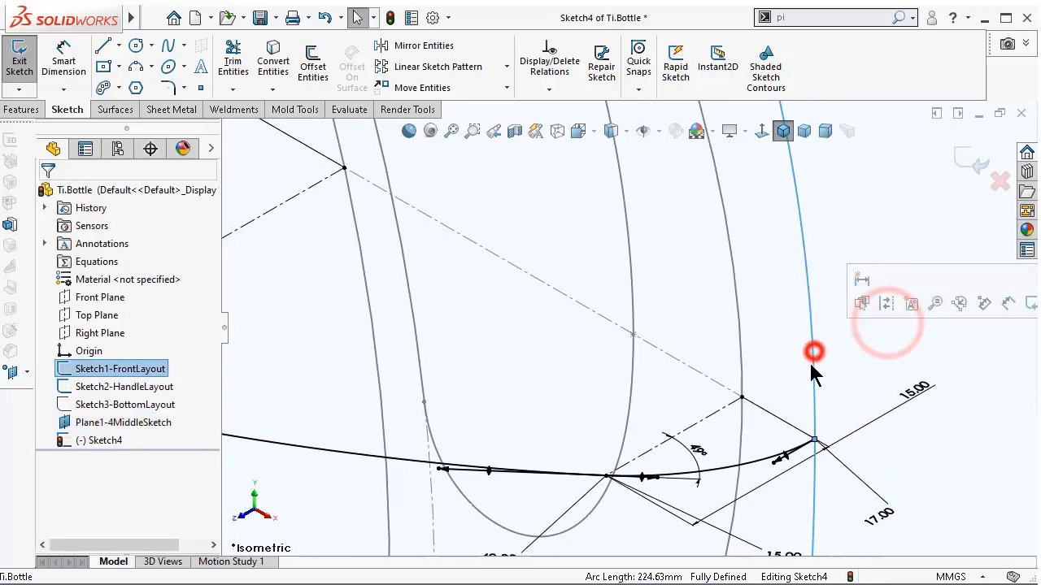
{"action": "left_click", "coordinate": [772, 460], "text": "ctrl"}
{"action": "left_click", "coordinate": [866, 363]}
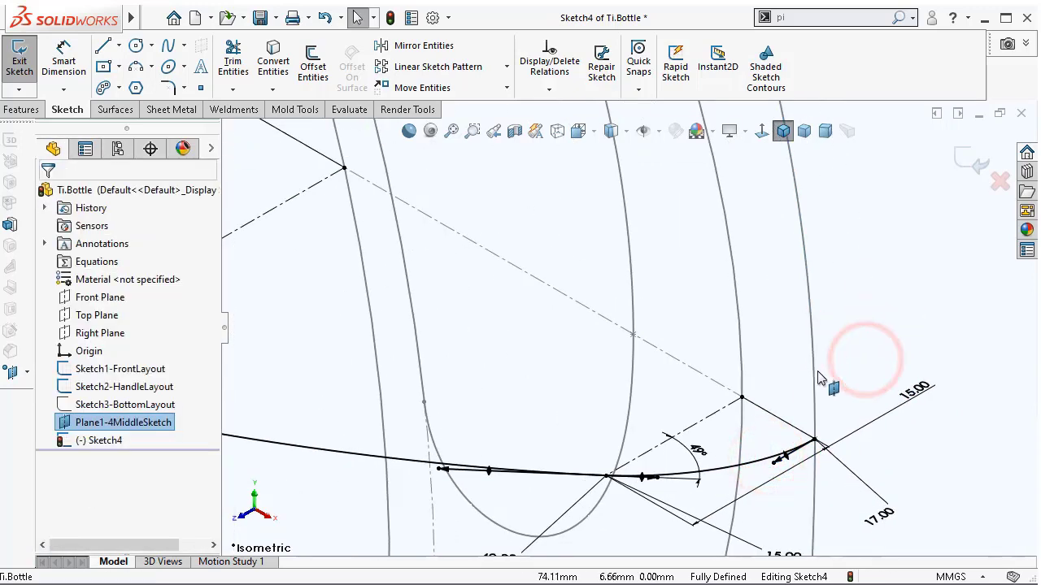
{"action": "left_click", "coordinate": [813, 367]}
{"action": "left_click", "coordinate": [752, 458], "text": "ctrl"}
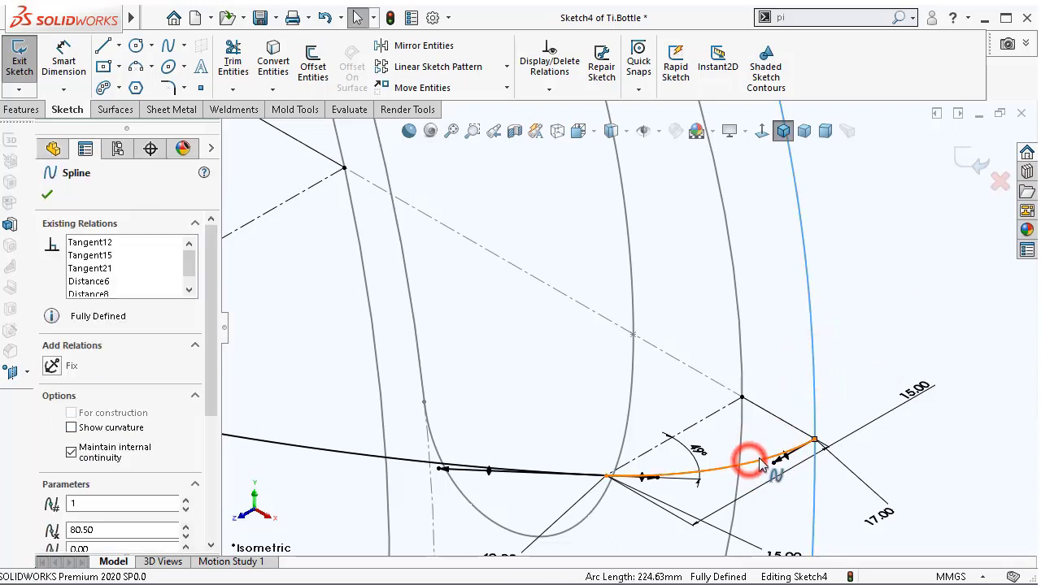
{"action": "left_click", "coordinate": [823, 389]}
{"action": "left_click", "coordinate": [852, 301]}
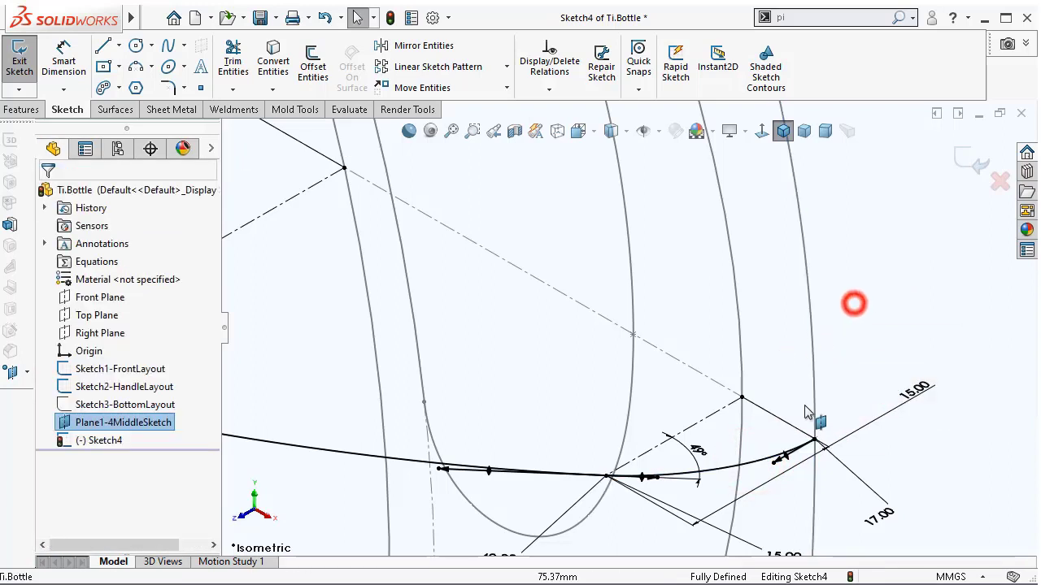
- Make the spline's right end point coincident with and pierced onto the front layout curve
{"action": "left_click", "coordinate": [814, 443]}
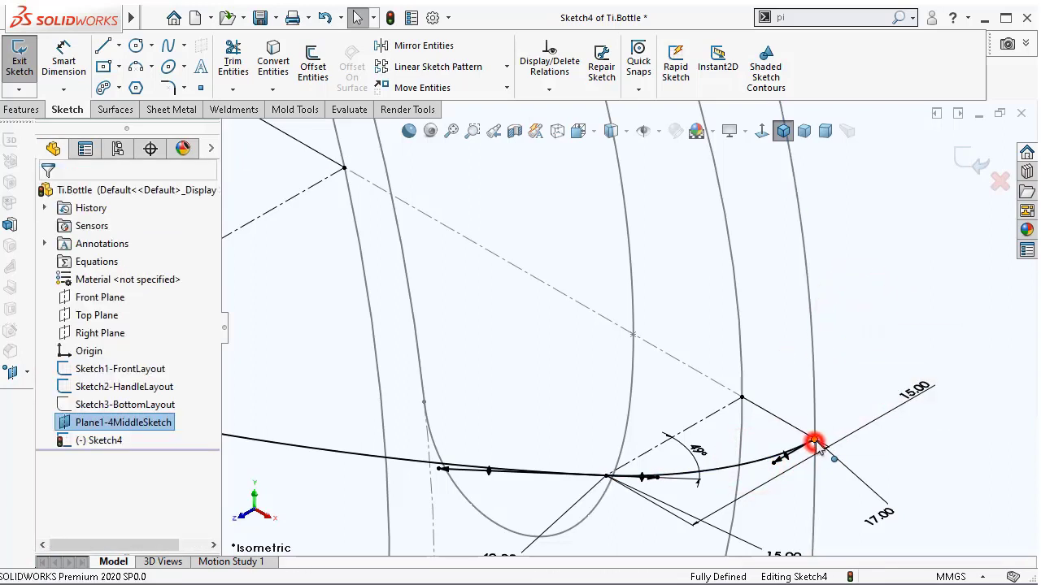
{"action": "left_click", "coordinate": [811, 371], "text": "ctrl"}
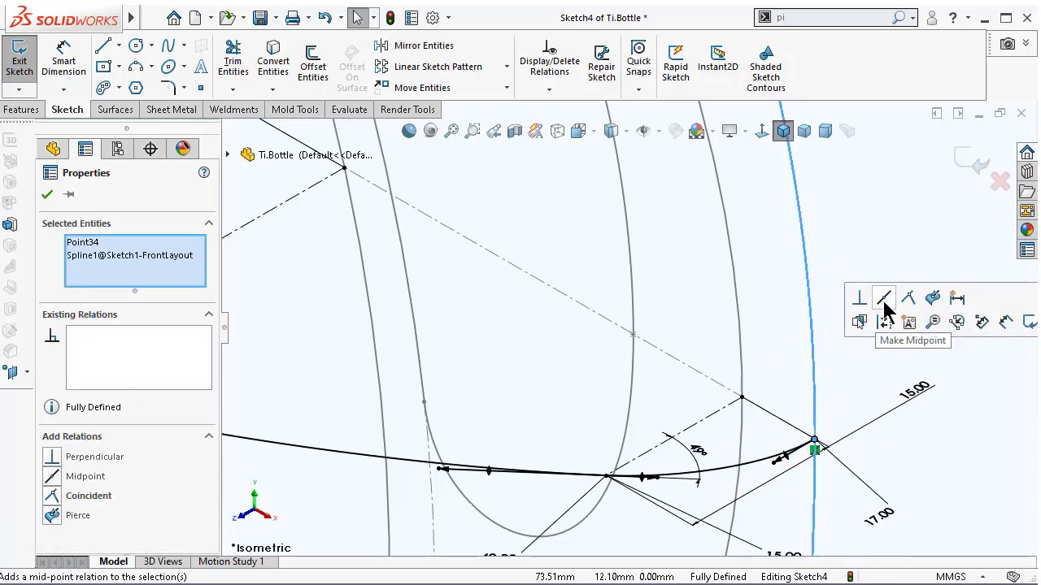
{"action": "left_click", "coordinate": [88, 495]}
{"action": "left_click", "coordinate": [78, 516]}
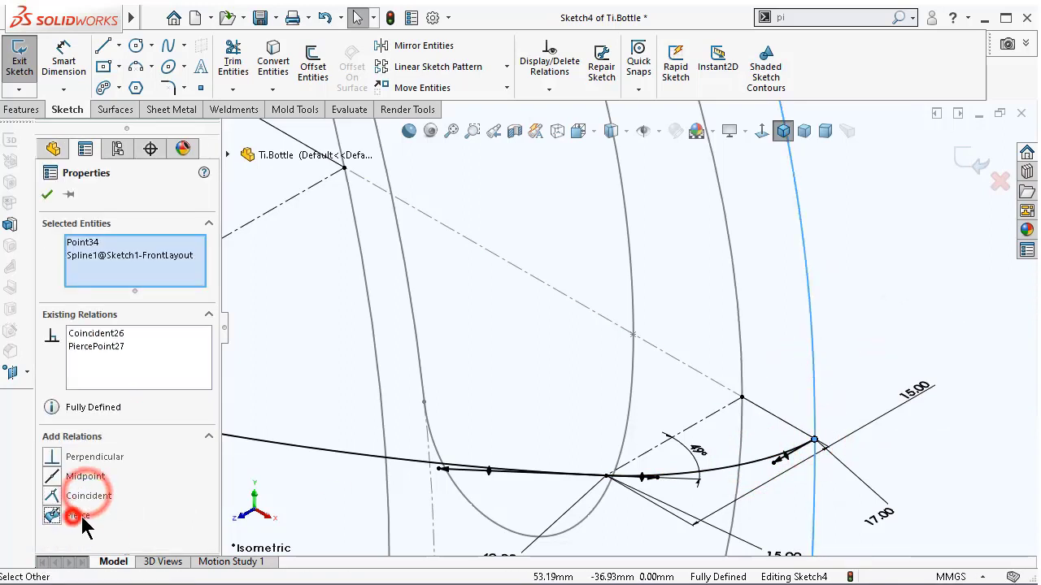
{"action": "left_click", "coordinate": [48, 197]}
{"action": "middle_click_drag", "start_coordinate": [223, 325], "coordinate": [793, 199]}
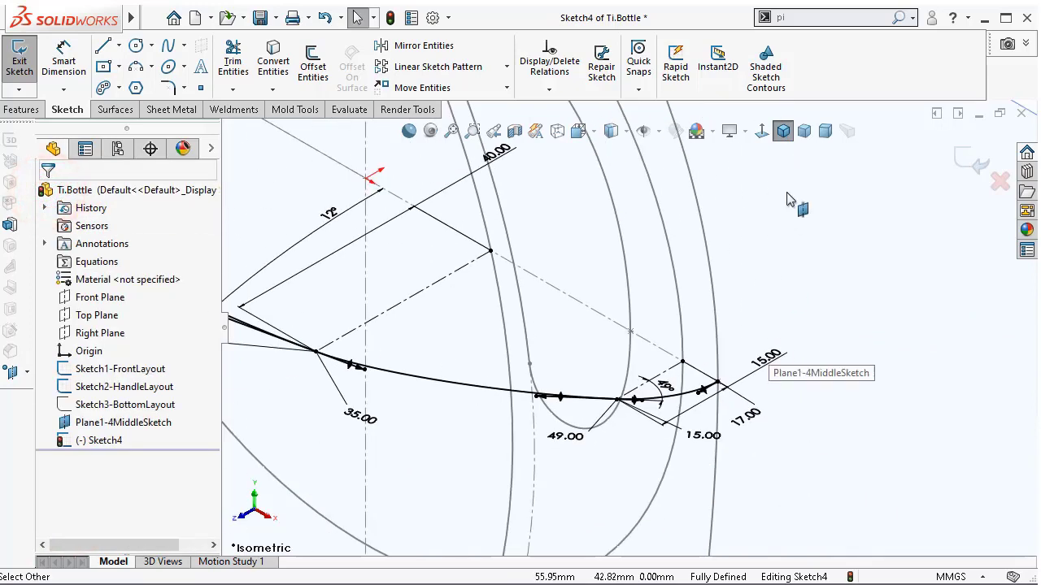
{"action": "left_click", "coordinate": [761, 134]}
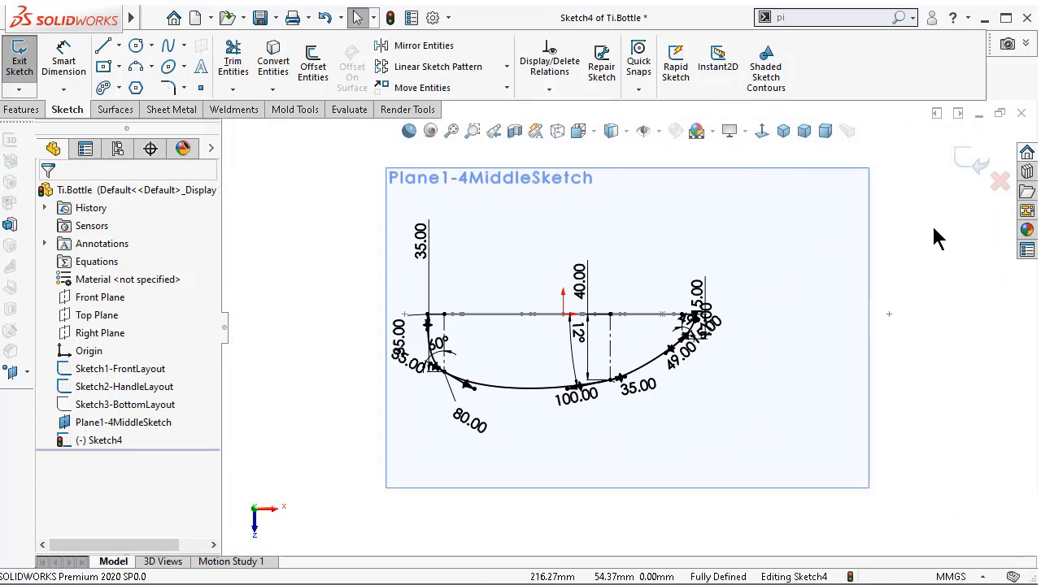
- Turn off sketch dimension display, keep relations hidden, and fit Sketch4 in the view
{"action": "left_click", "coordinate": [897, 254]}
{"action": "scroll", "coordinate": [715, 386], "scroll_direction": "down", "scroll_amount": 4}
{"action": "scroll", "coordinate": [557, 396], "scroll_direction": "down", "scroll_amount": 2}
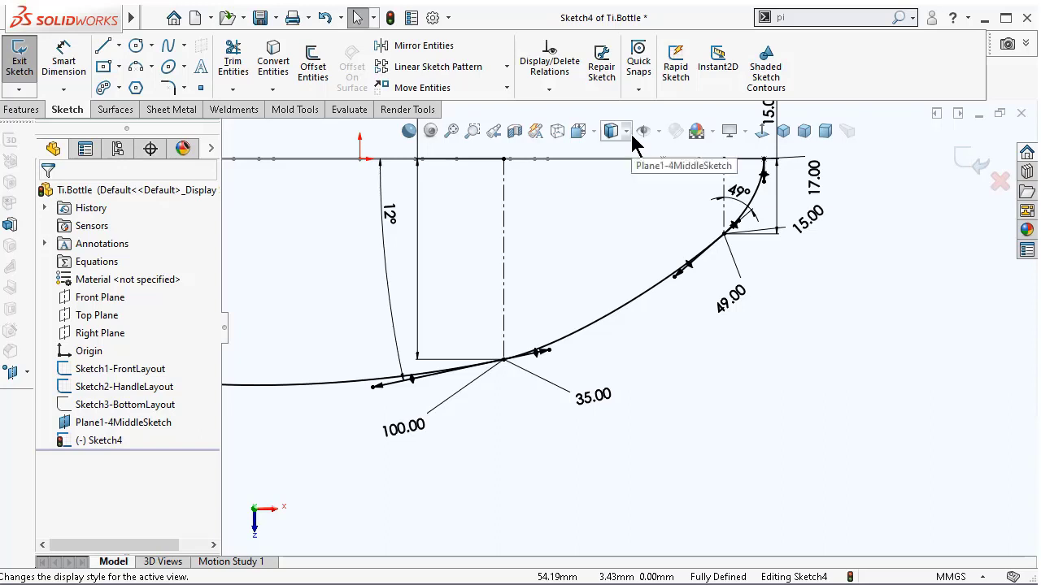
{"action": "left_click", "coordinate": [657, 131]}
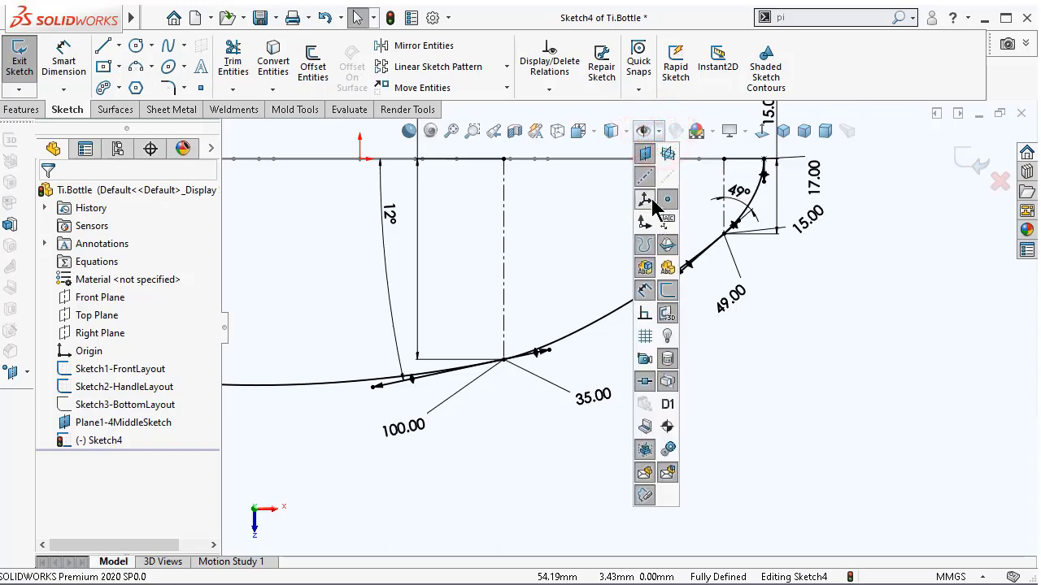
{"action": "left_click", "coordinate": [644, 313]}
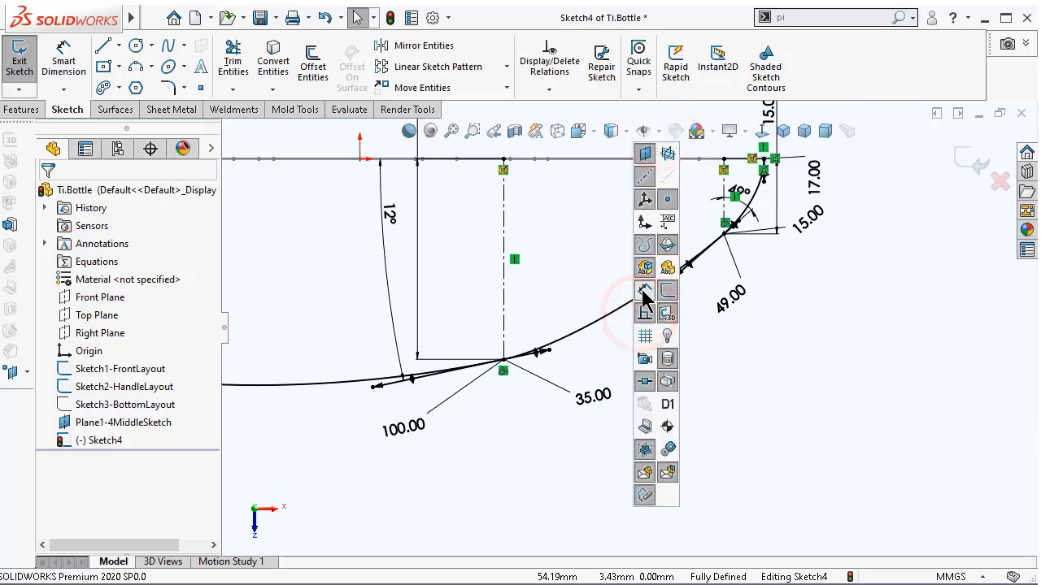
{"action": "left_click", "coordinate": [642, 290]}
{"action": "left_click", "coordinate": [646, 313]}
{"action": "left_click", "coordinate": [813, 333]}
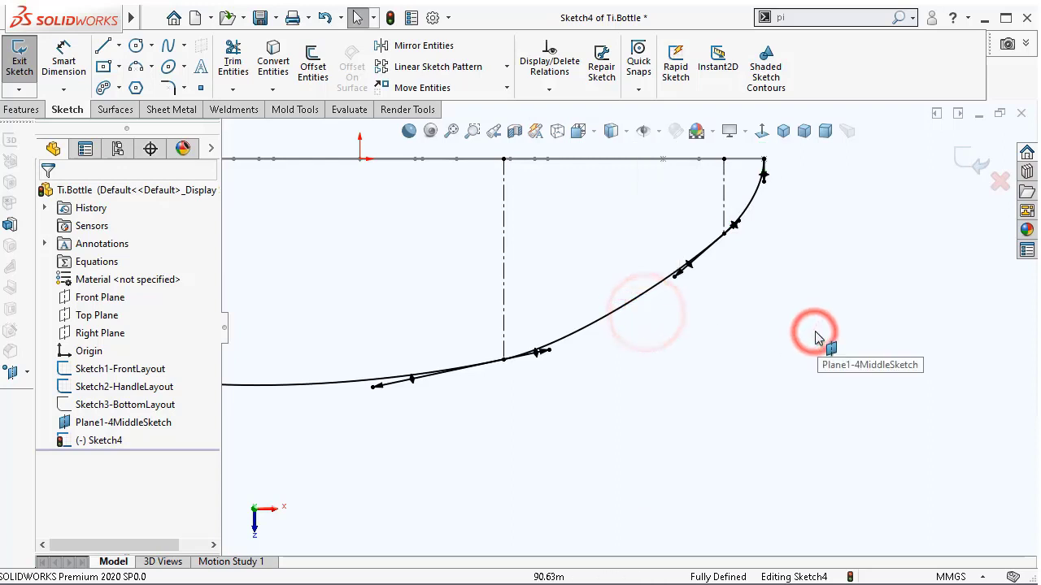
{"action": "scroll", "coordinate": [798, 356], "scroll_direction": "up", "scroll_amount": 2}
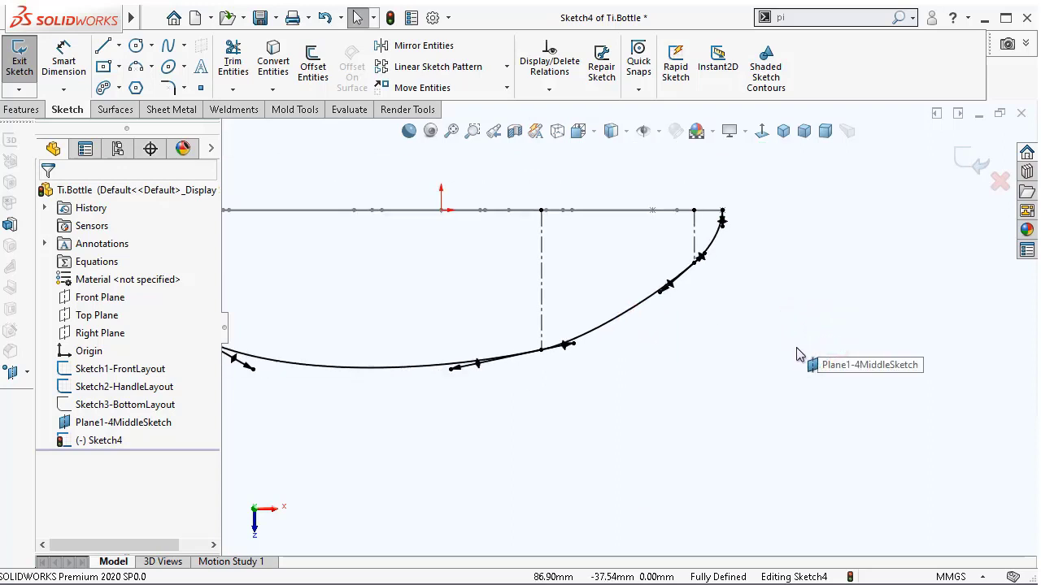
{"action": "key", "text": "f"}
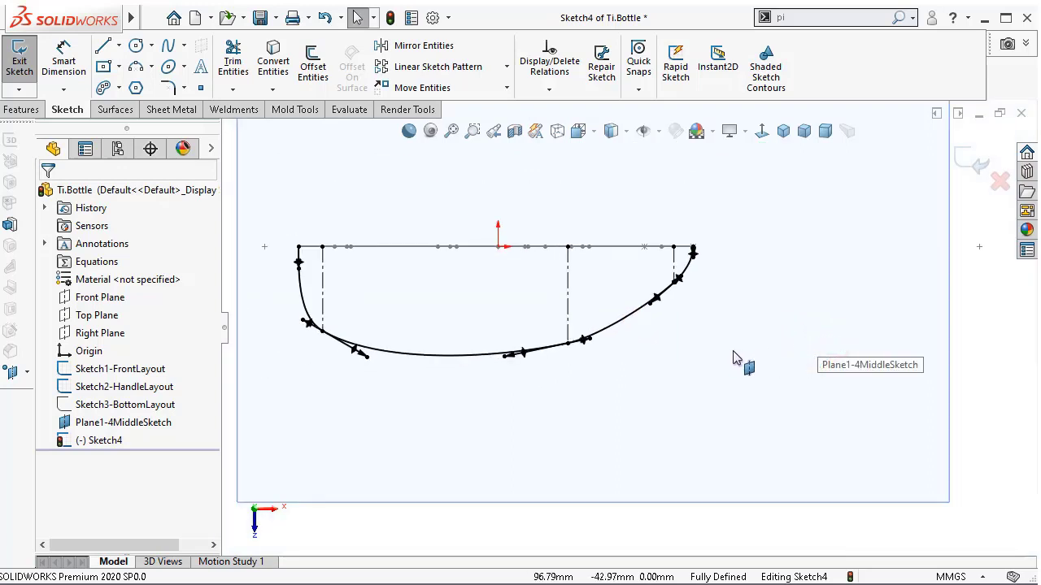
{"action": "scroll", "coordinate": [732, 358], "scroll_direction": "down", "scroll_amount": 3}
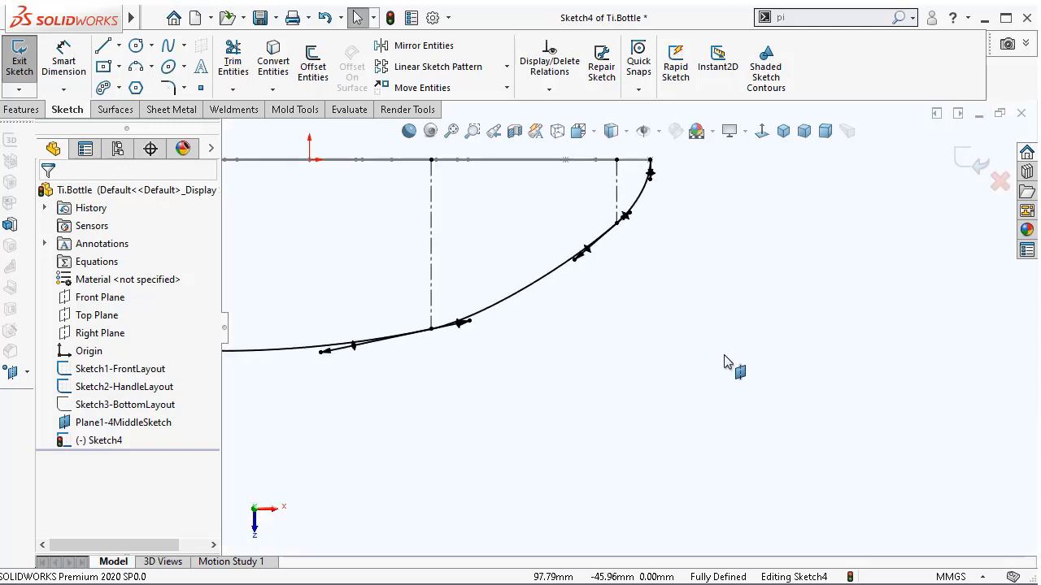
{"action": "key", "text": "f"}
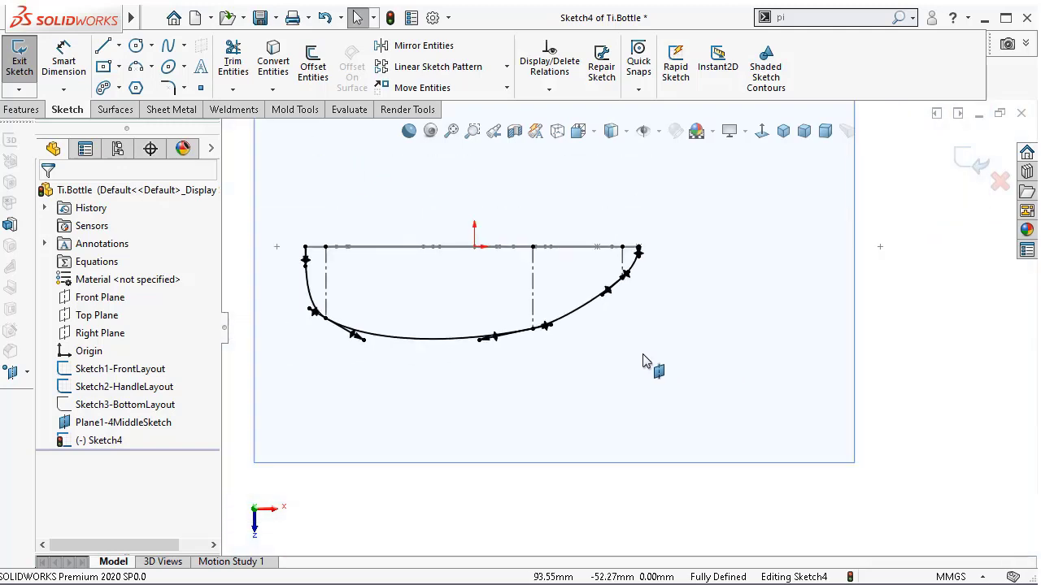
- View the middle plane isometric, then face-on, zoomed in on the spline-arc junction
{"action": "left_click", "coordinate": [780, 138]}
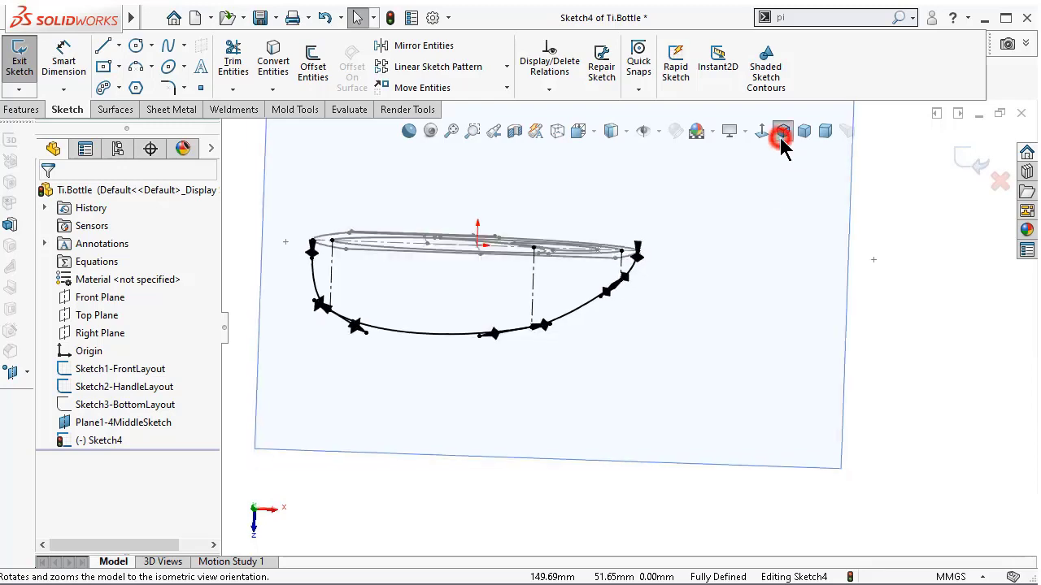
{"action": "scroll", "coordinate": [615, 309], "scroll_direction": "down", "scroll_amount": 3}
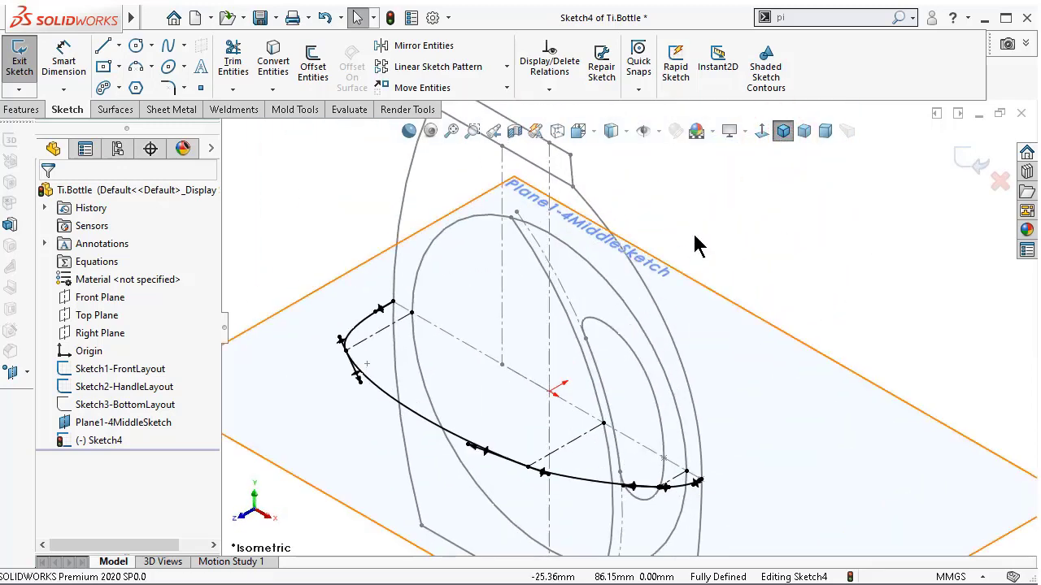
{"action": "left_click", "coordinate": [761, 134]}
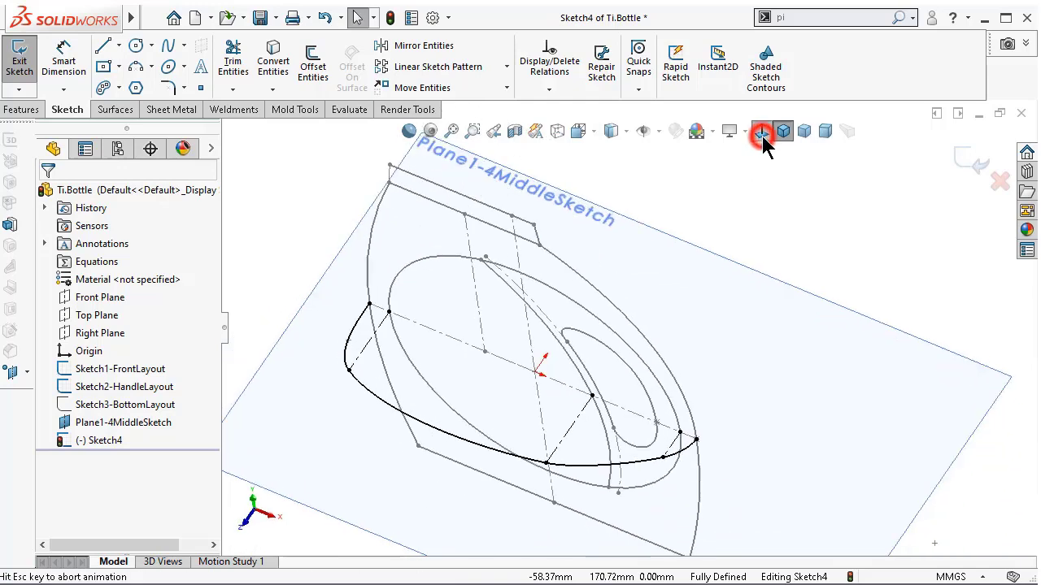
{"action": "scroll", "coordinate": [661, 394], "scroll_direction": "down", "scroll_amount": 6}
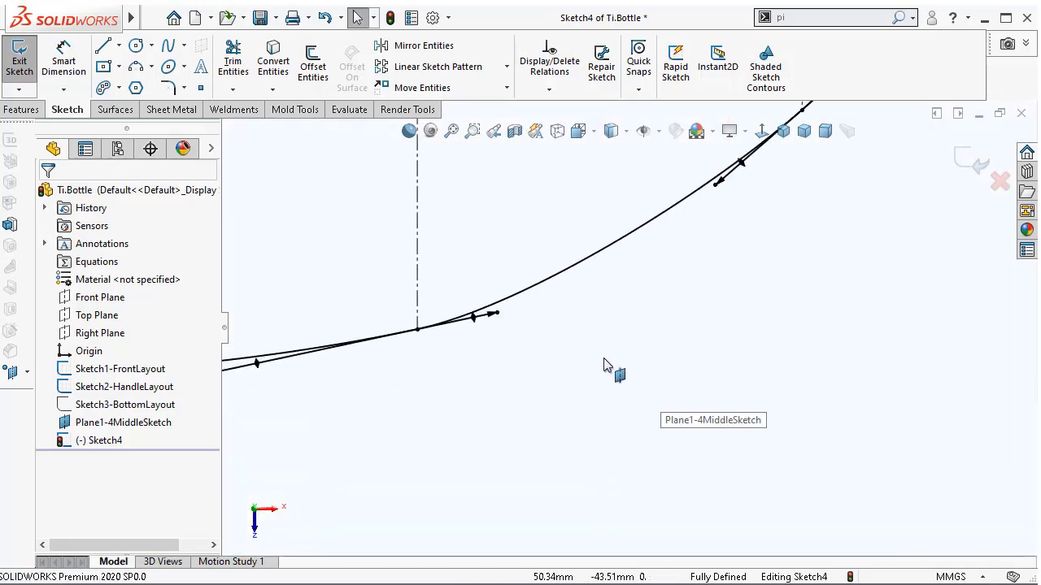
- Select the spline's tangent handle and turn sketch dimension display back on
{"action": "left_click", "coordinate": [471, 318]}
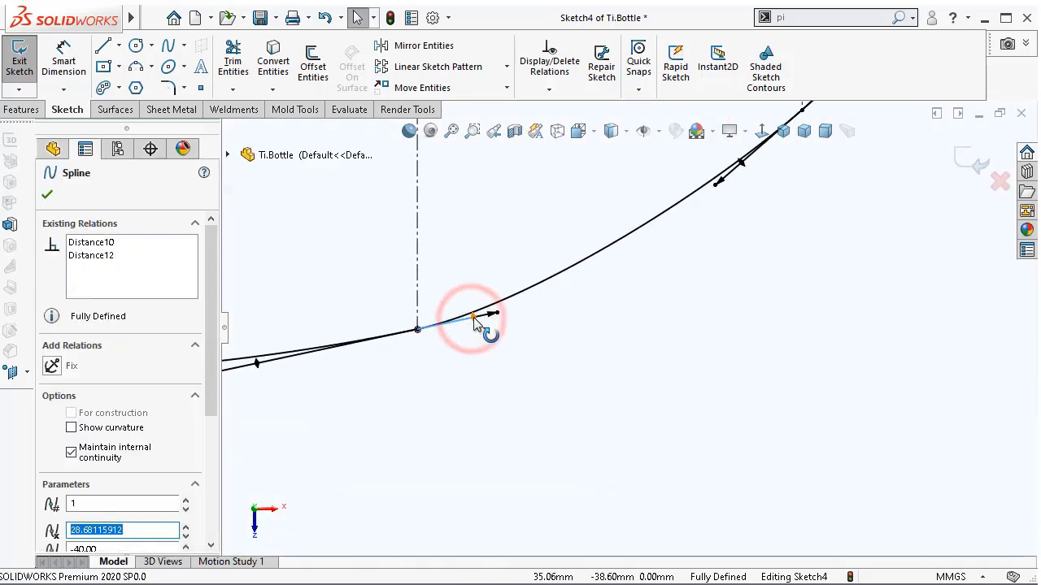
{"action": "left_click", "coordinate": [492, 312]}
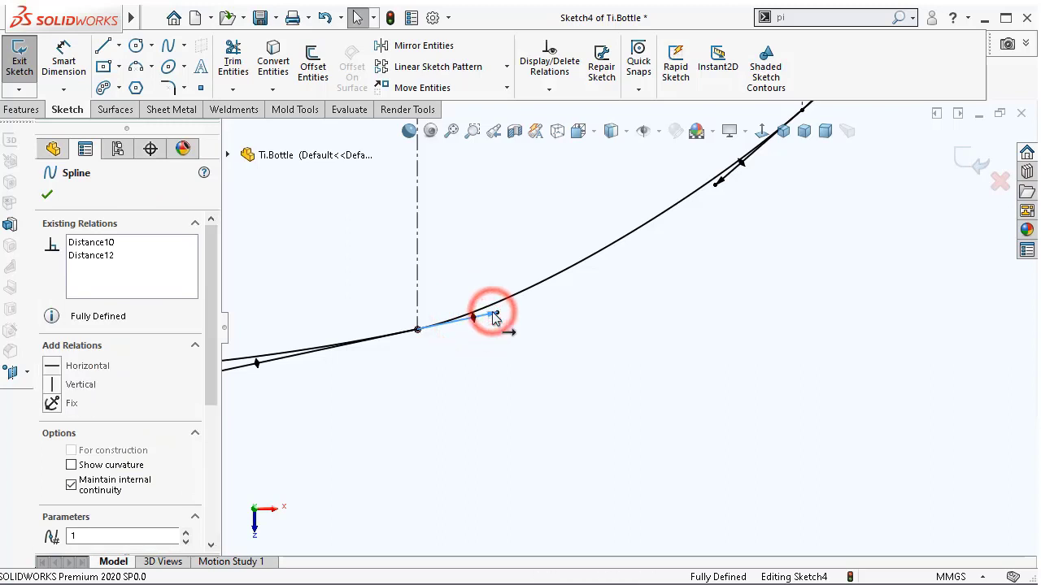
{"action": "left_click_drag", "start_coordinate": [215, 314], "coordinate": [220, 378]}
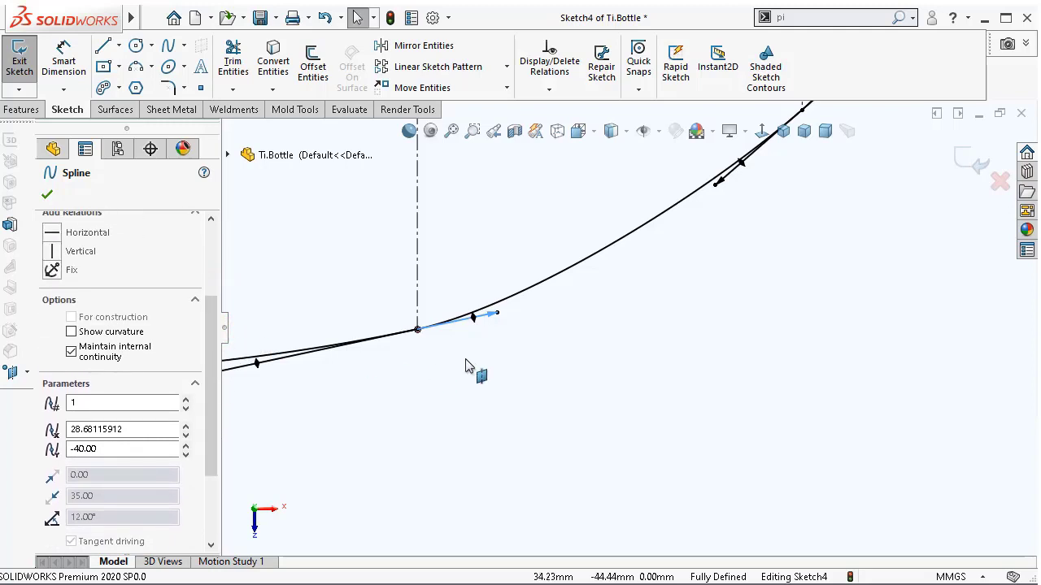
{"action": "left_click", "coordinate": [488, 315]}
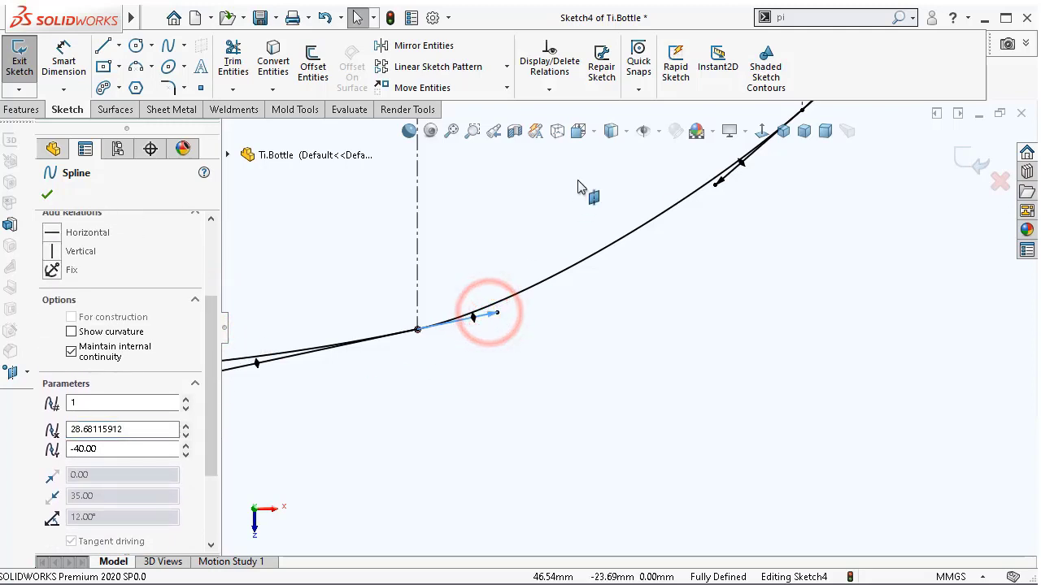
{"action": "left_click", "coordinate": [660, 131]}
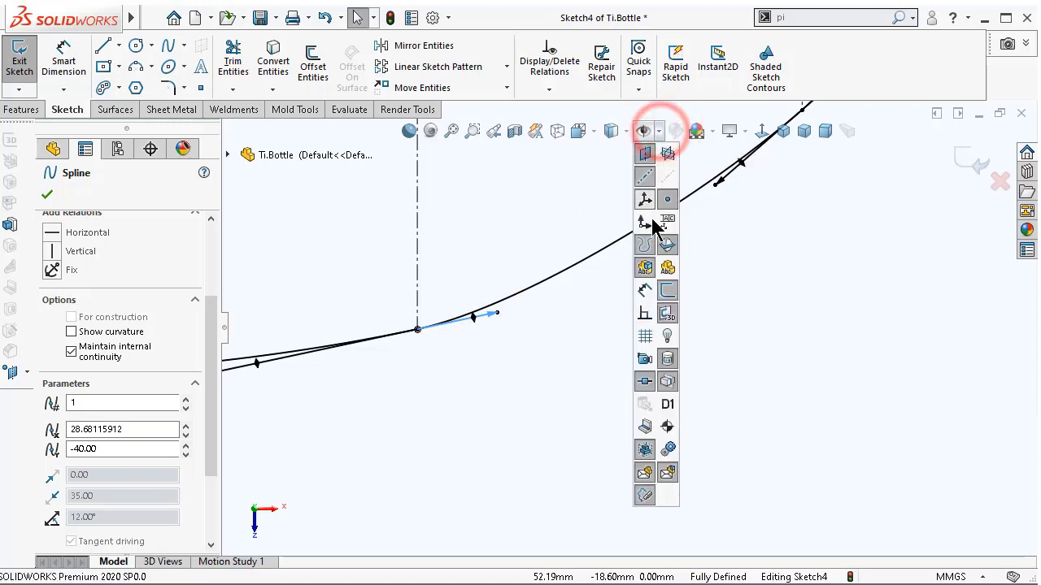
{"action": "left_click", "coordinate": [645, 291]}
{"action": "left_click", "coordinate": [557, 339]}
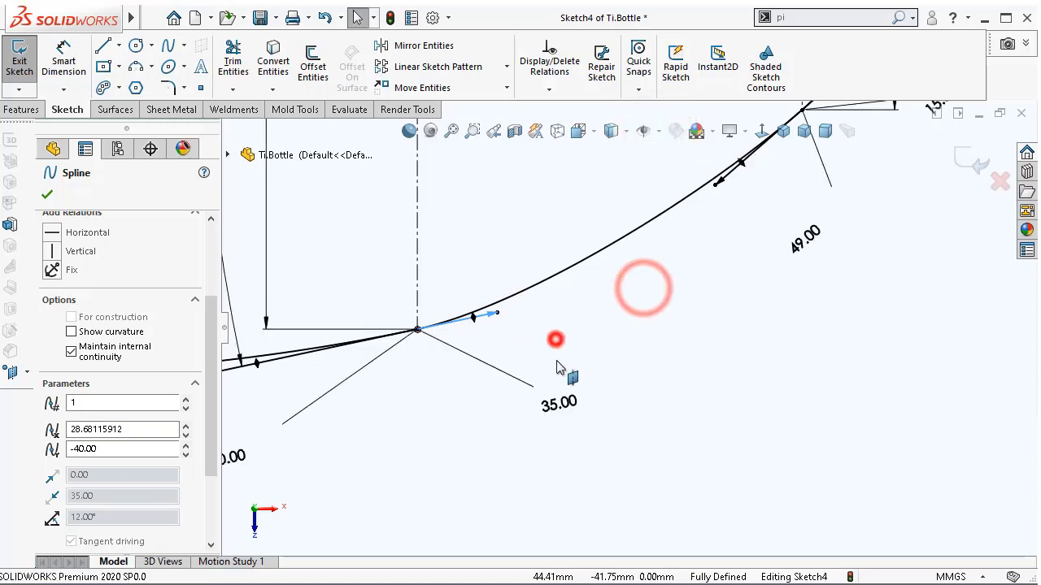
- Change the tangent handle length dimension from 35.00 to 40 mm
{"action": "double_click", "coordinate": [556, 405]}
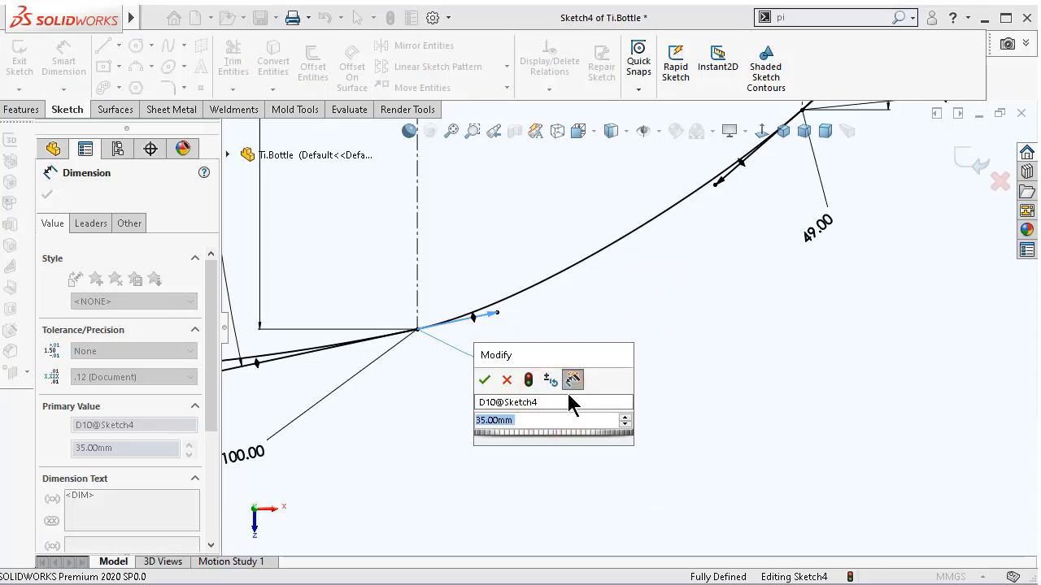
{"action": "left_click", "coordinate": [567, 365]}
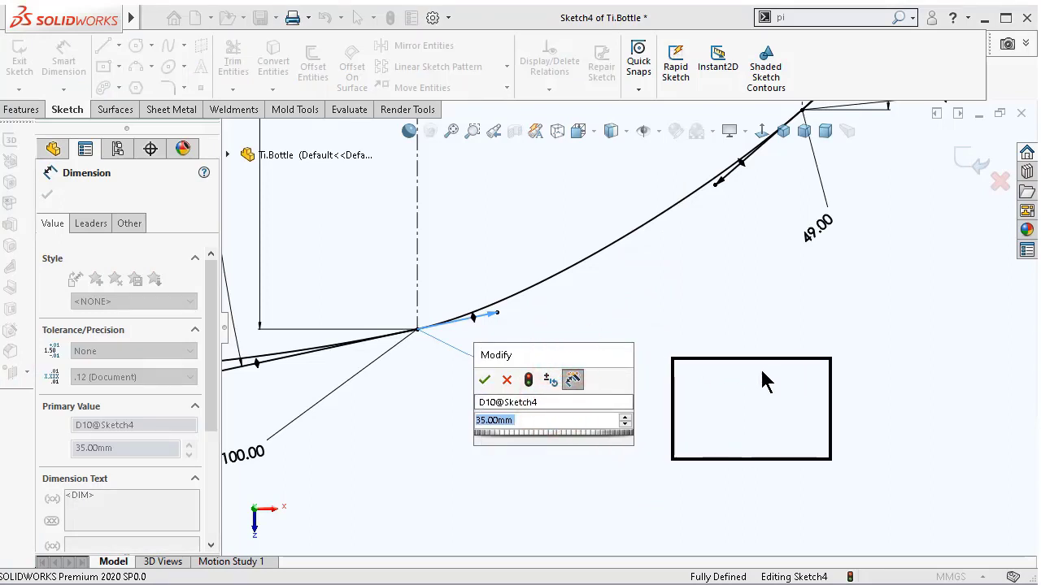
{"action": "left_click_drag", "start_coordinate": [760, 366], "coordinate": [759, 368]}
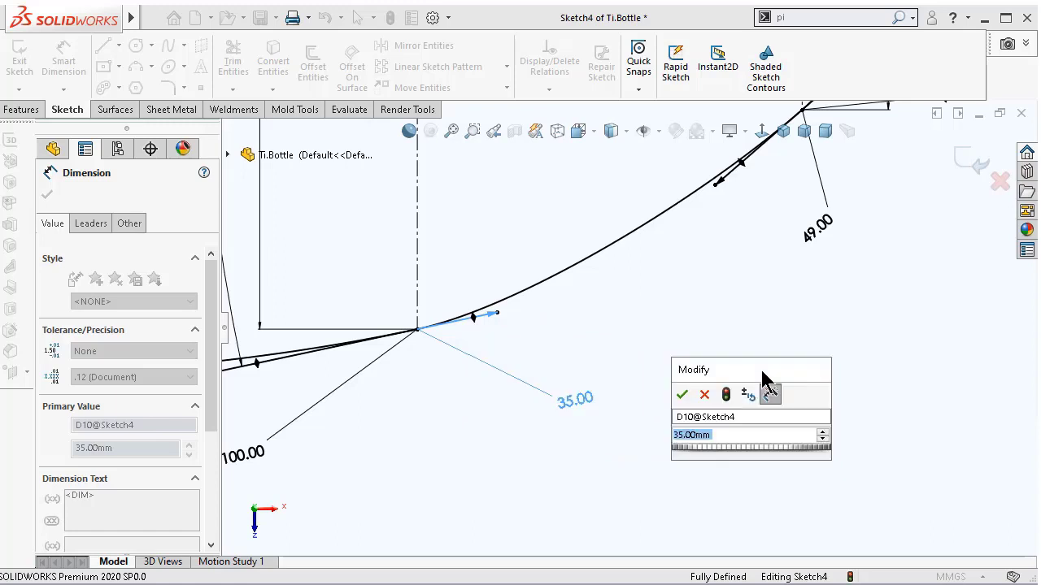
{"action": "type", "text": "40"}
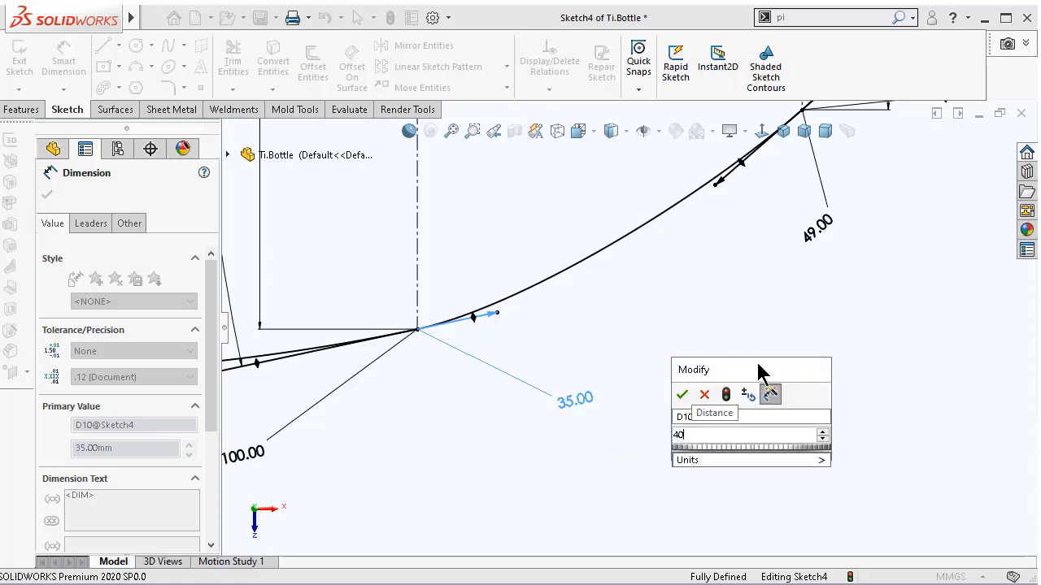
{"action": "key", "text": "Return"}
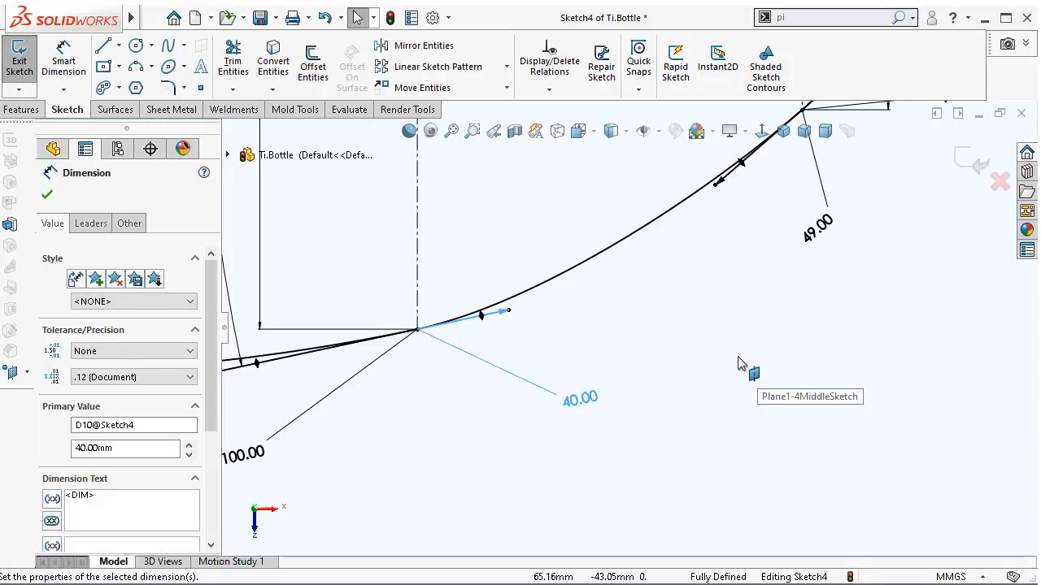
{"action": "left_click", "coordinate": [739, 363]}
- Save, zoom to fit, and hide the sketch dimensions again
{"action": "scroll", "coordinate": [739, 364], "scroll_direction": "up", "scroll_amount": 3}
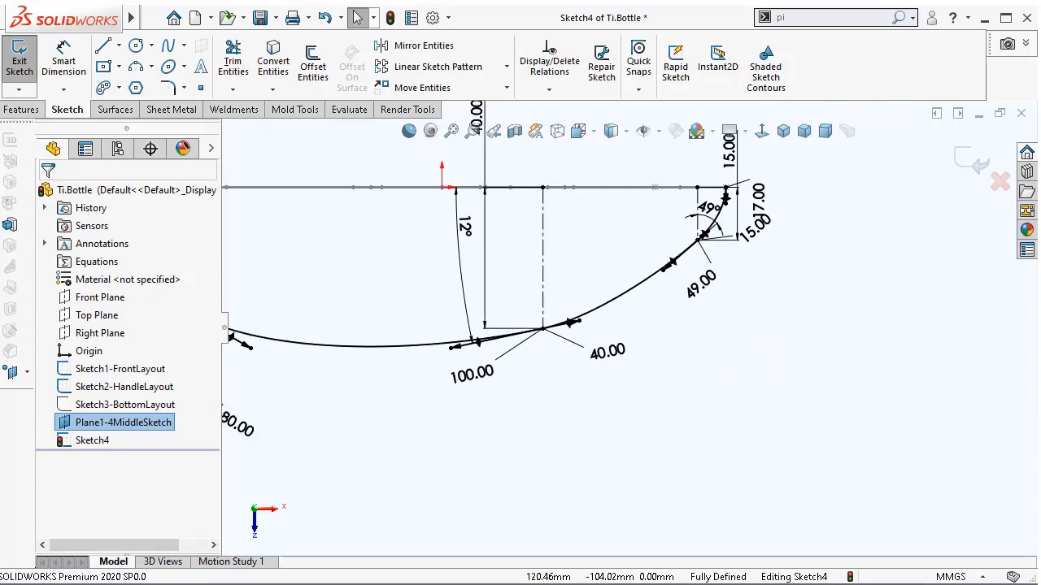
{"action": "key", "text": "ctrl+s"}
{"action": "scroll", "coordinate": [731, 366], "scroll_direction": "down", "scroll_amount": 2}
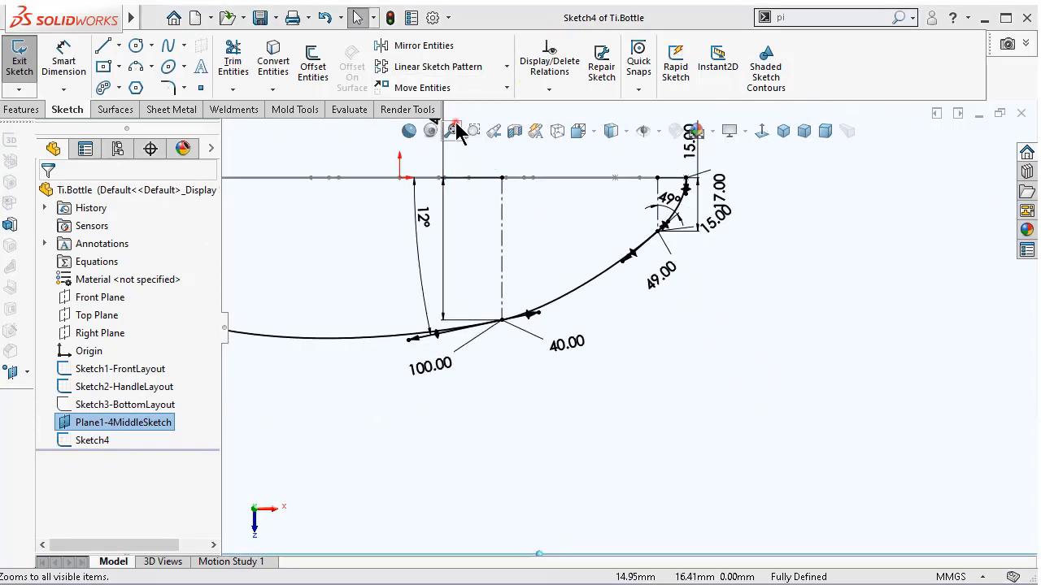
{"action": "left_click", "coordinate": [451, 131]}
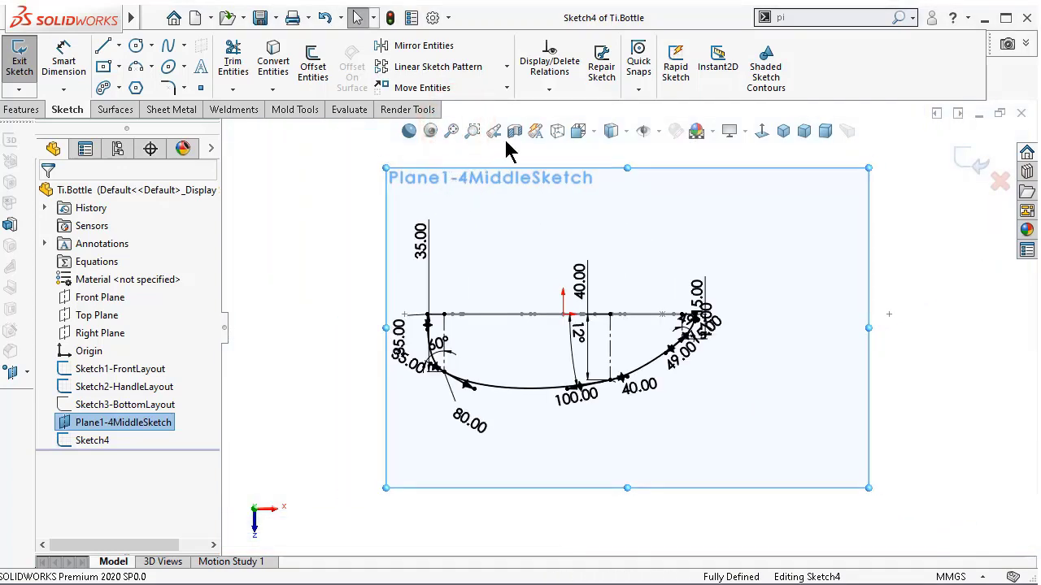
{"action": "left_click", "coordinate": [593, 131]}
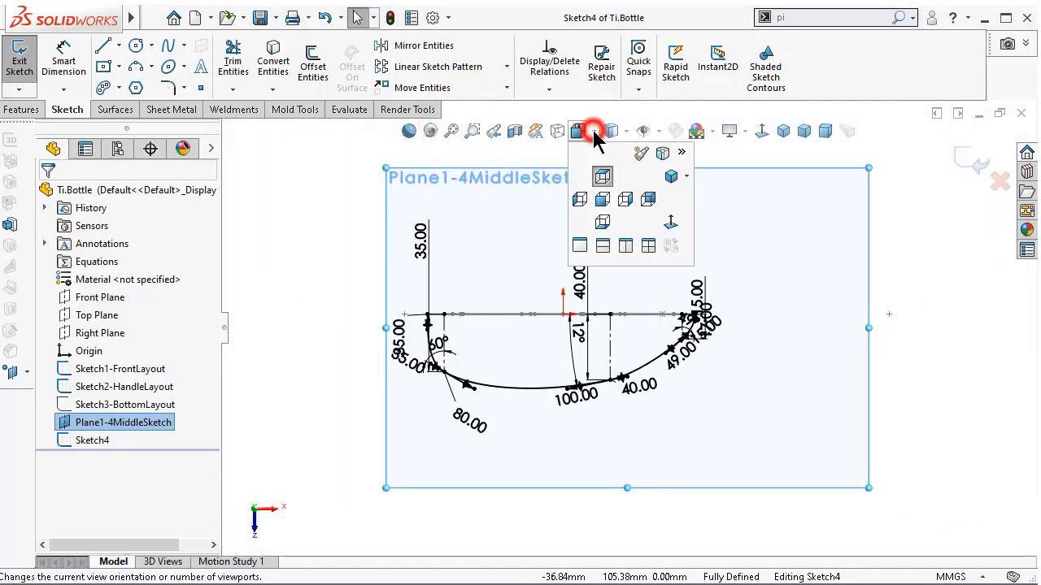
{"action": "left_click", "coordinate": [658, 132]}
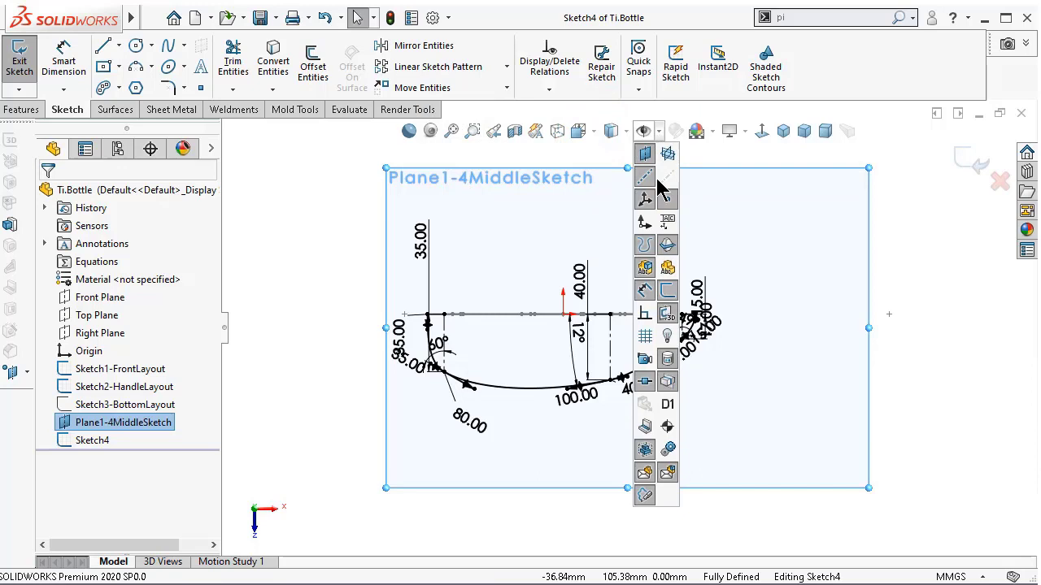
{"action": "left_click", "coordinate": [646, 291]}
{"action": "left_click", "coordinate": [934, 272]}
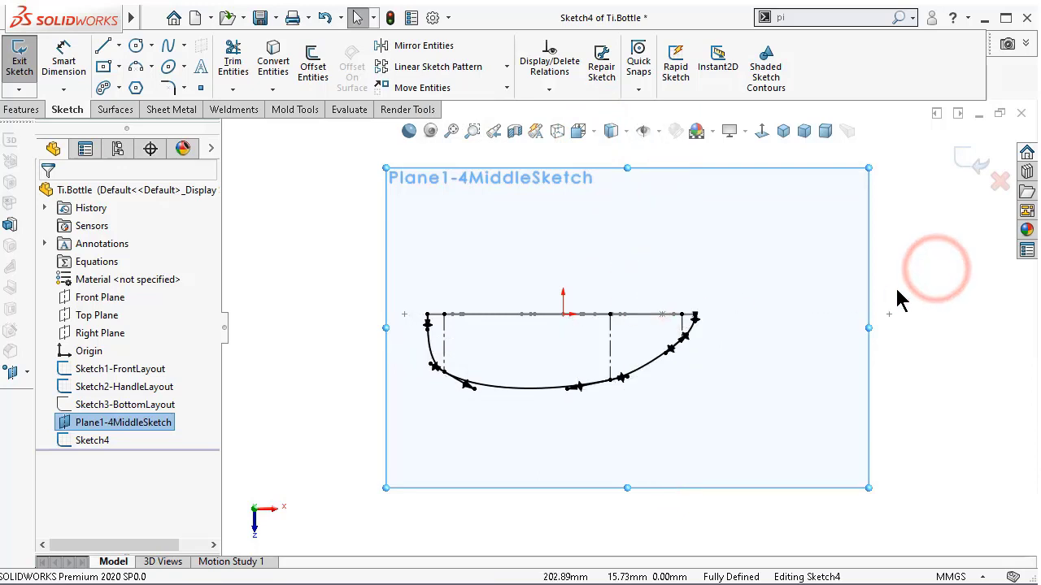
- Save the Ti.Bottle part once more
{"action": "scroll", "coordinate": [901, 301], "scroll_direction": "down", "scroll_amount": 2}
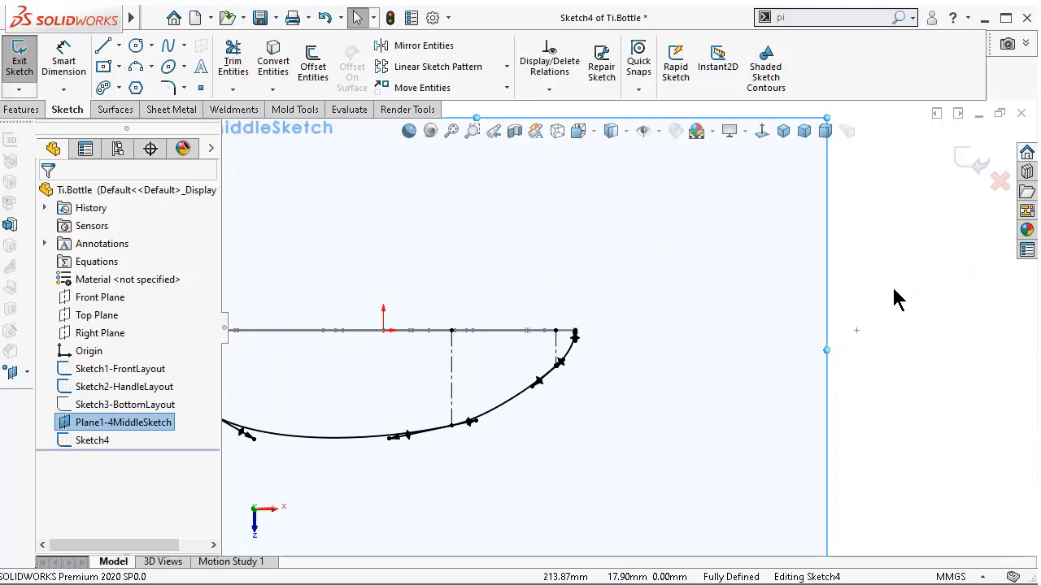
{"action": "scroll", "coordinate": [654, 356], "scroll_direction": "down", "scroll_amount": 2}
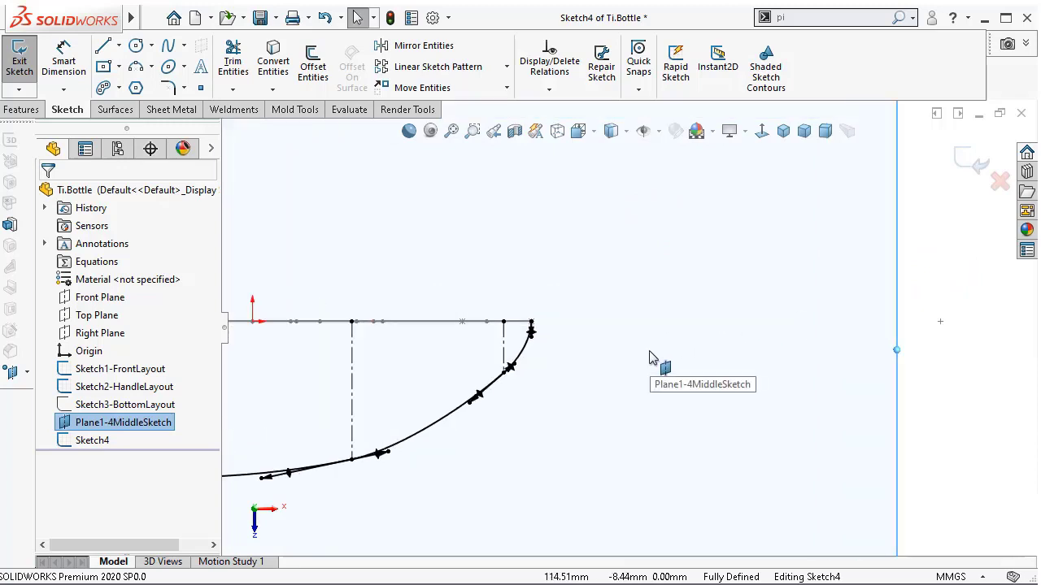
{"action": "scroll", "coordinate": [344, 409], "scroll_direction": "up", "scroll_amount": 3}
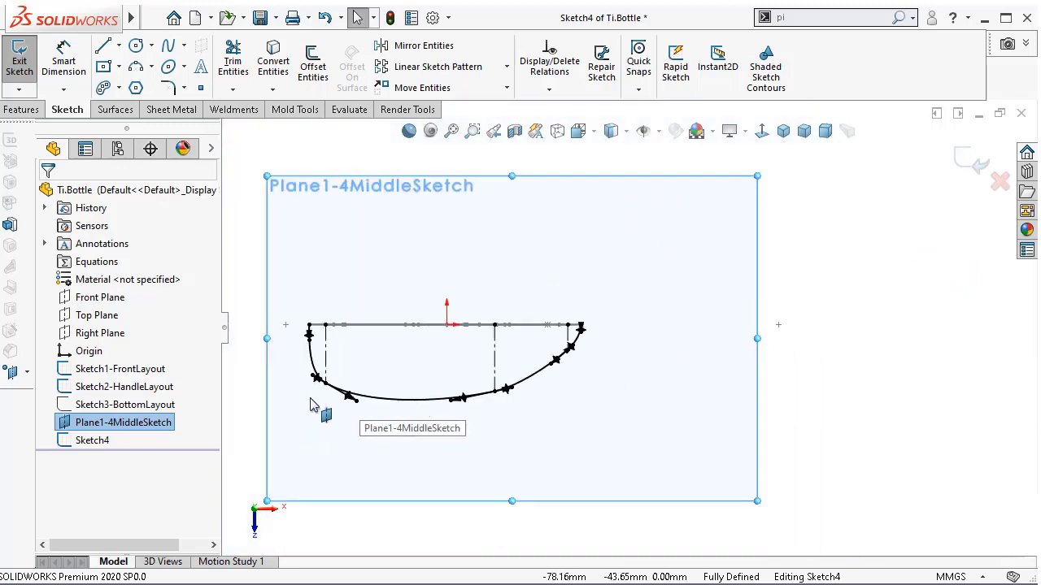
{"action": "scroll", "coordinate": [298, 409], "scroll_direction": "down", "scroll_amount": 3}
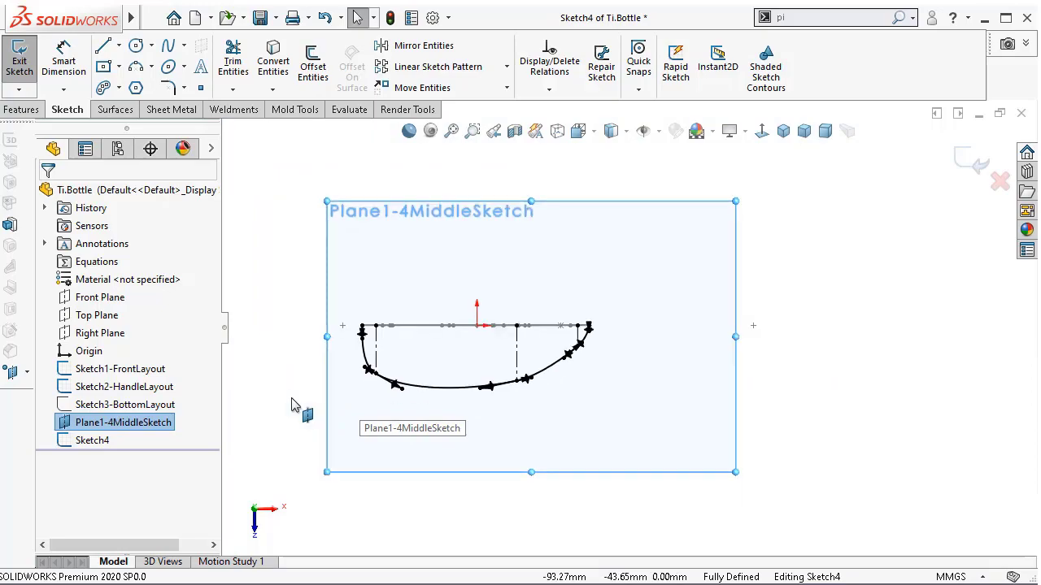
{"action": "left_click", "coordinate": [260, 18]}
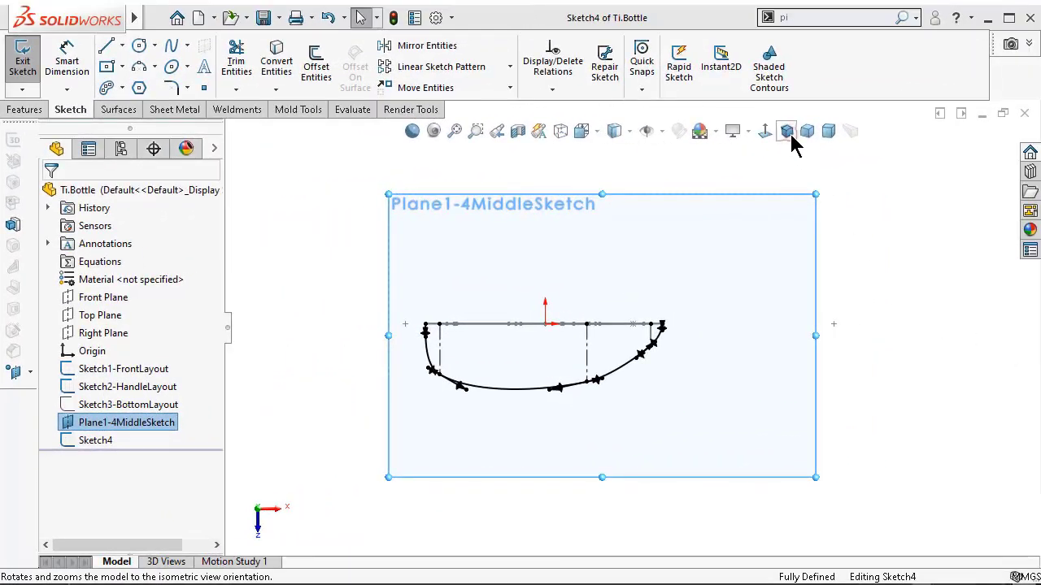
- View the sketch isometrically, zoomed on the spline's right end near the handle layout
{"action": "left_click", "coordinate": [791, 134]}
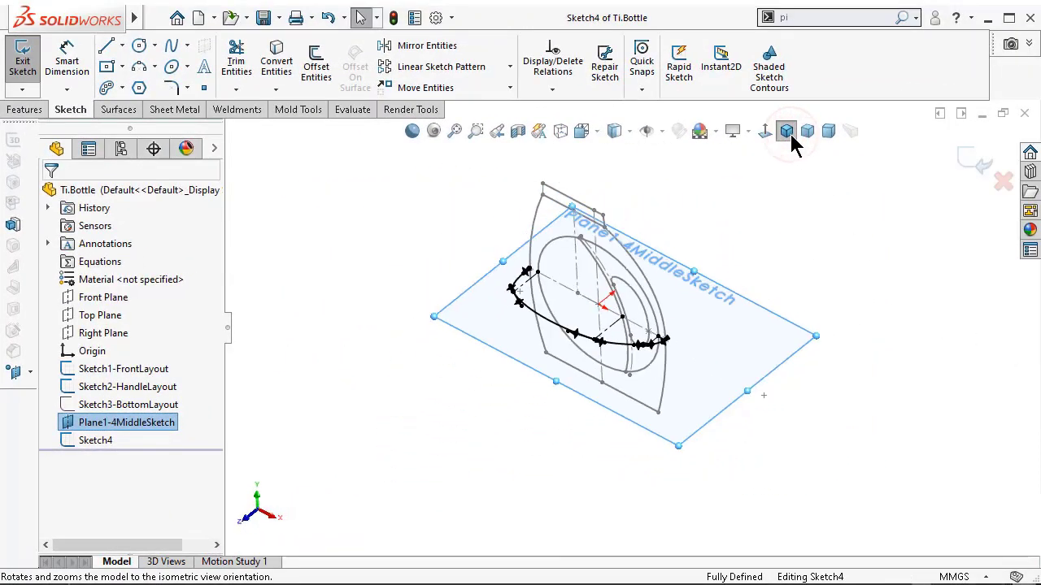
{"action": "scroll", "coordinate": [591, 348], "scroll_direction": "down", "scroll_amount": 5}
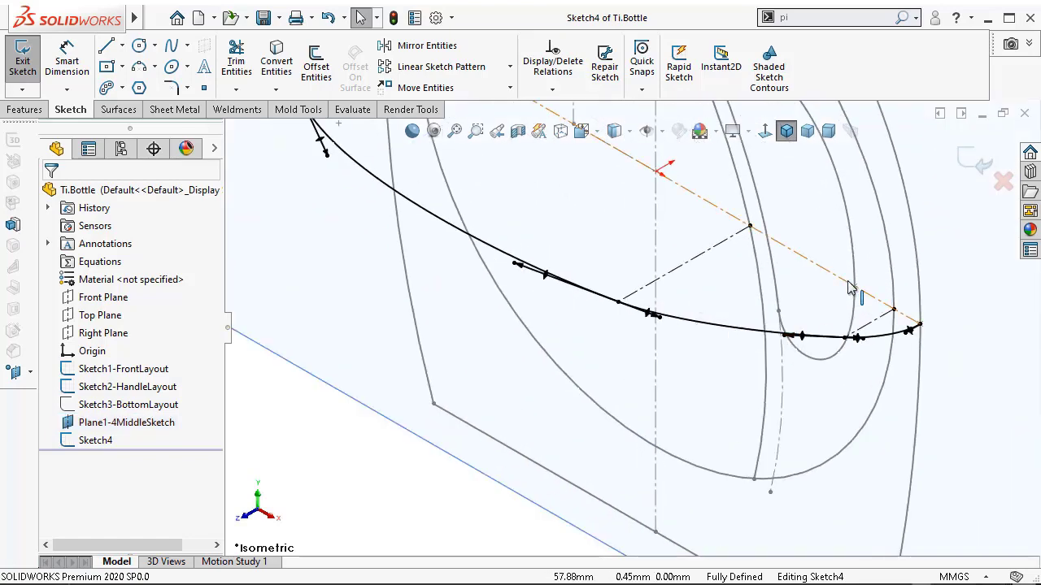
{"action": "scroll", "coordinate": [855, 336], "scroll_direction": "down", "scroll_amount": 1}
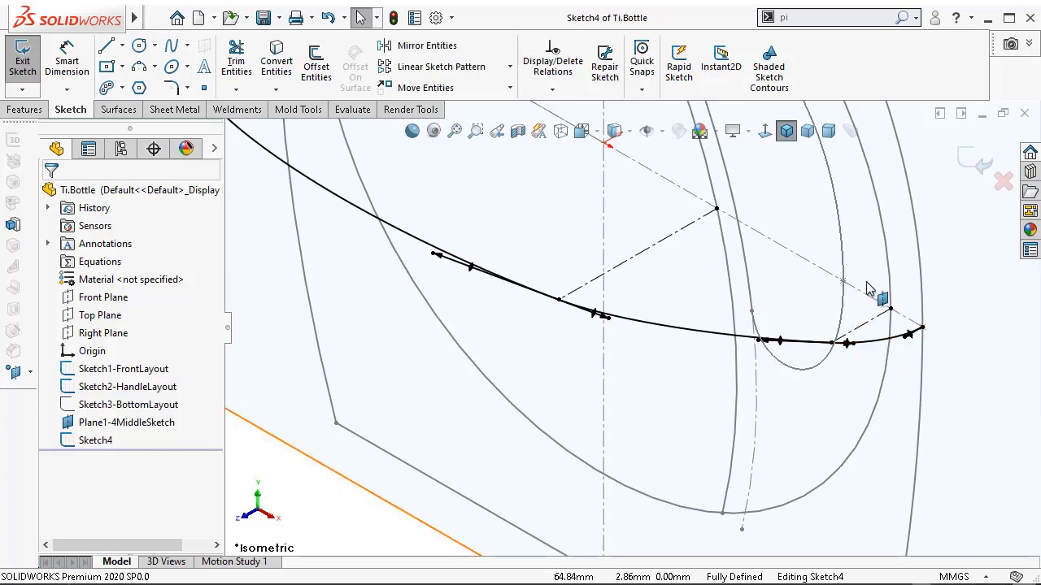
{"action": "scroll", "coordinate": [868, 288], "scroll_direction": "up", "scroll_amount": 1}
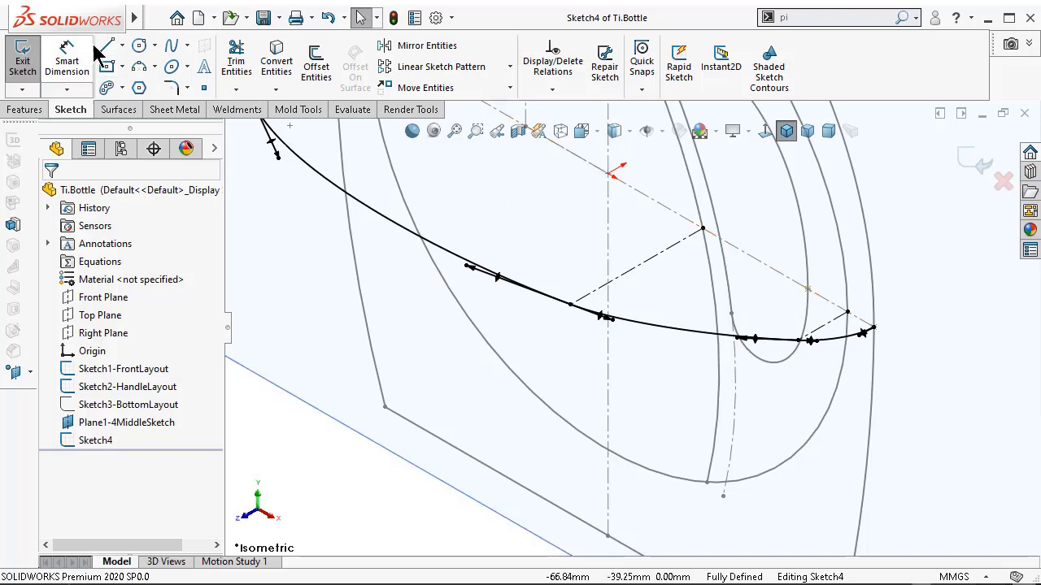
- Draw two short construction lines starting on the long diagonal construction line
{"action": "left_click", "coordinate": [122, 46]}
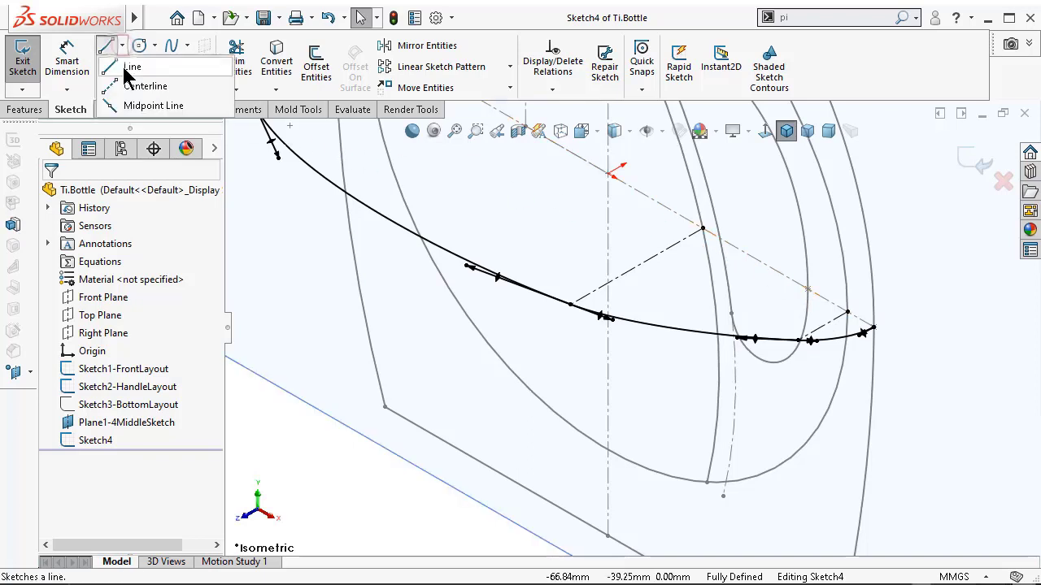
{"action": "left_click", "coordinate": [809, 290]}
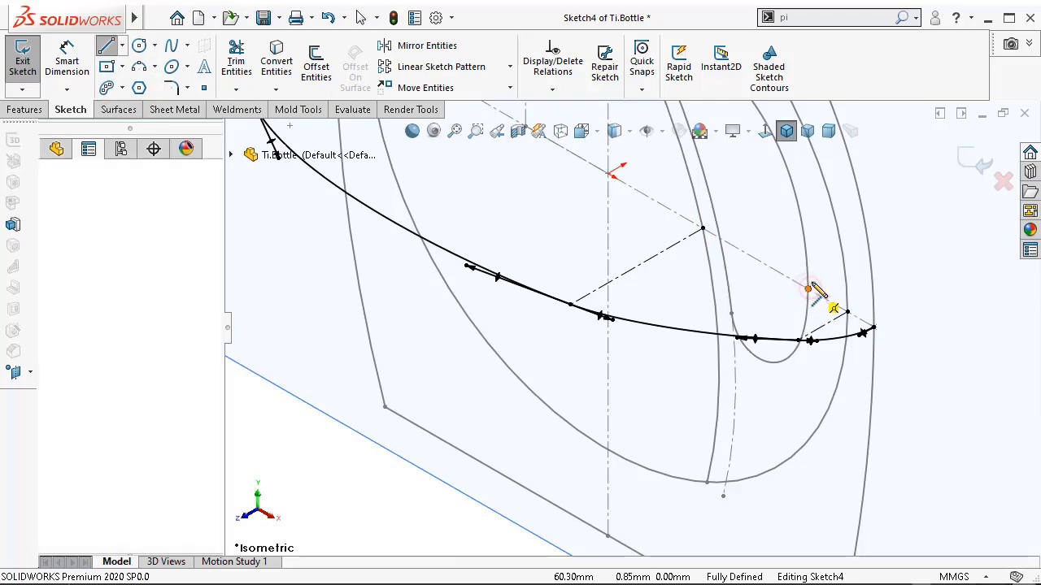
{"action": "left_click", "coordinate": [893, 231]}
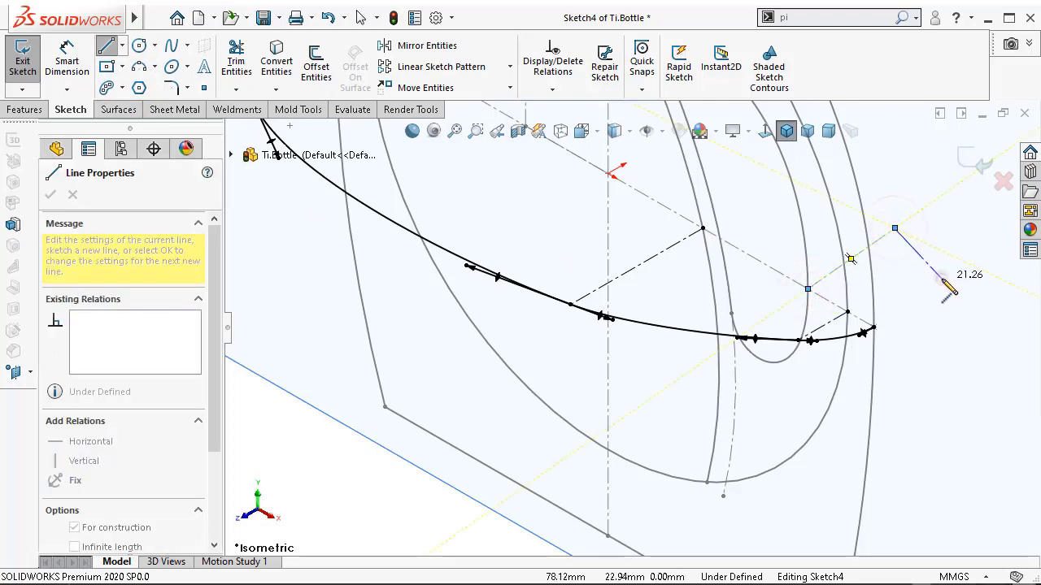
{"action": "key", "text": "Escape"}
{"action": "scroll", "coordinate": [772, 262], "scroll_direction": "down", "scroll_amount": 3}
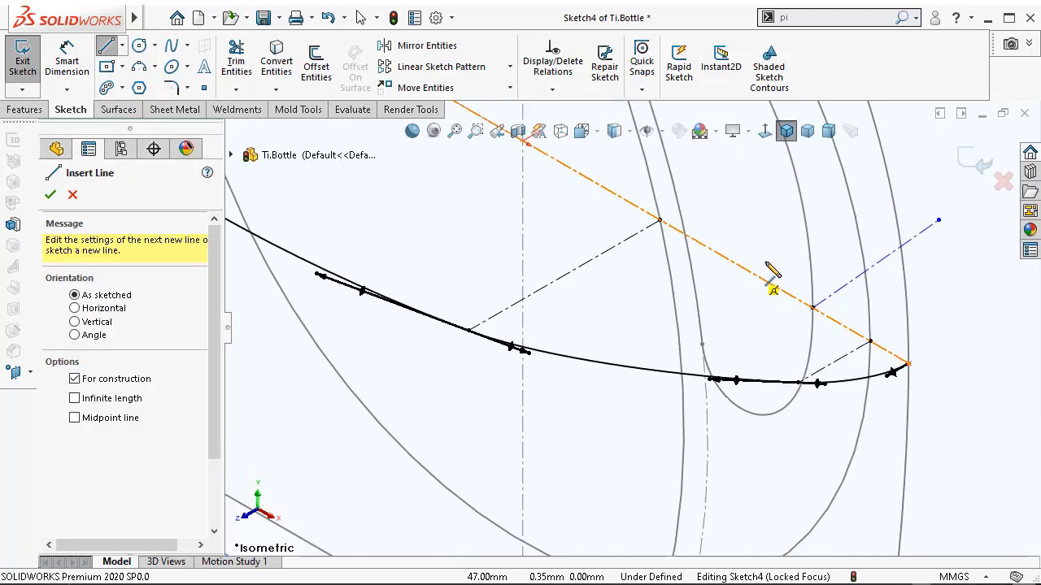
{"action": "left_click", "coordinate": [662, 230]}
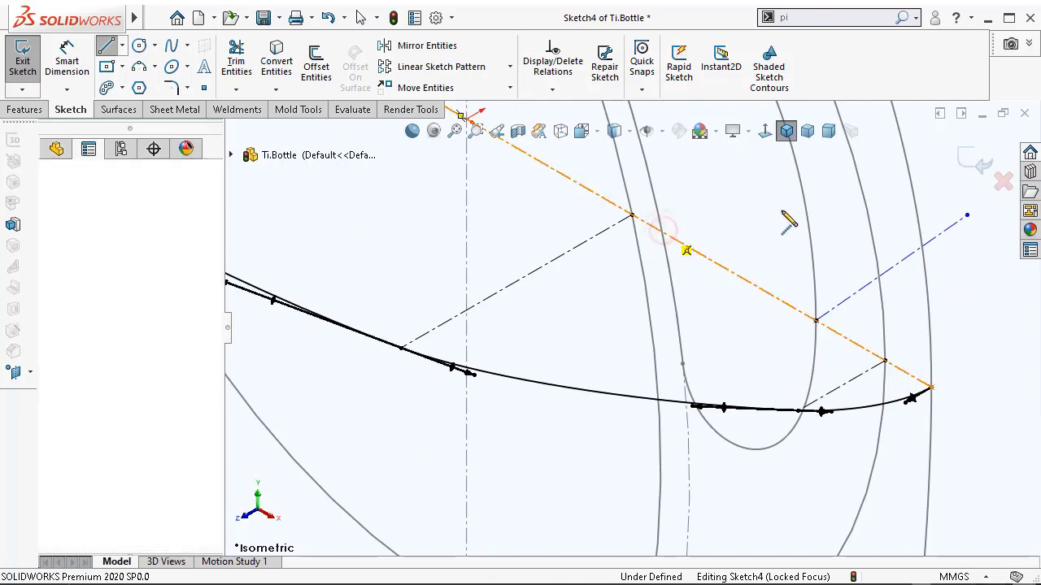
{"action": "scroll", "coordinate": [780, 203], "scroll_direction": "up", "scroll_amount": 2}
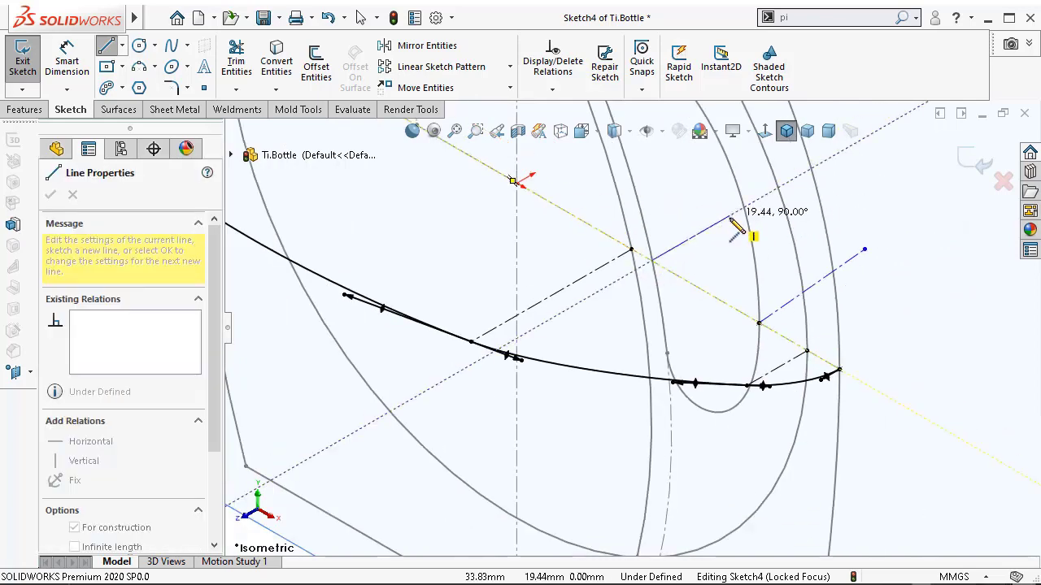
{"action": "left_click", "coordinate": [725, 233]}
{"action": "key", "text": "Escape"}
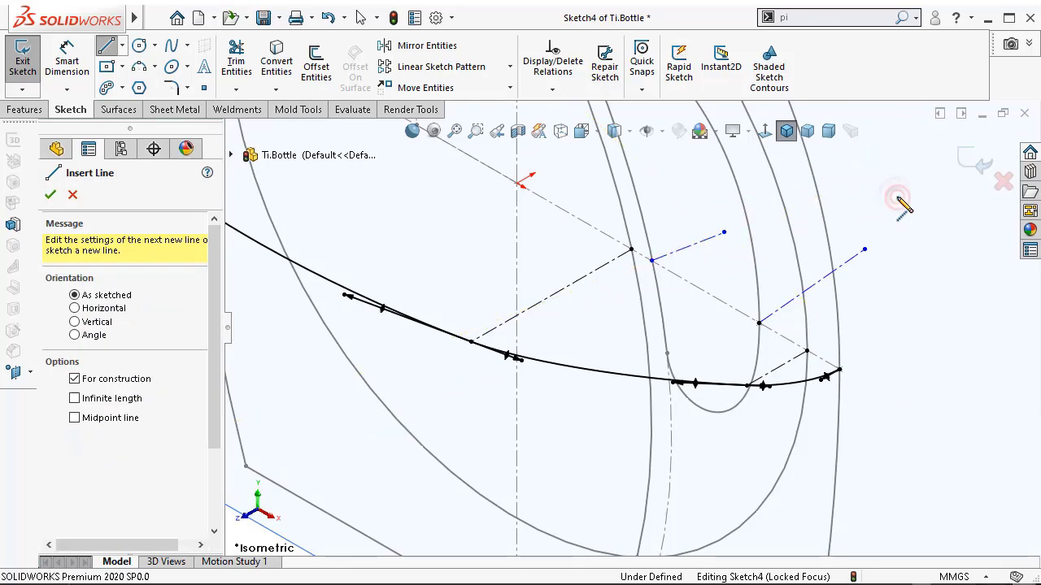
{"action": "left_click", "coordinate": [765, 133]}
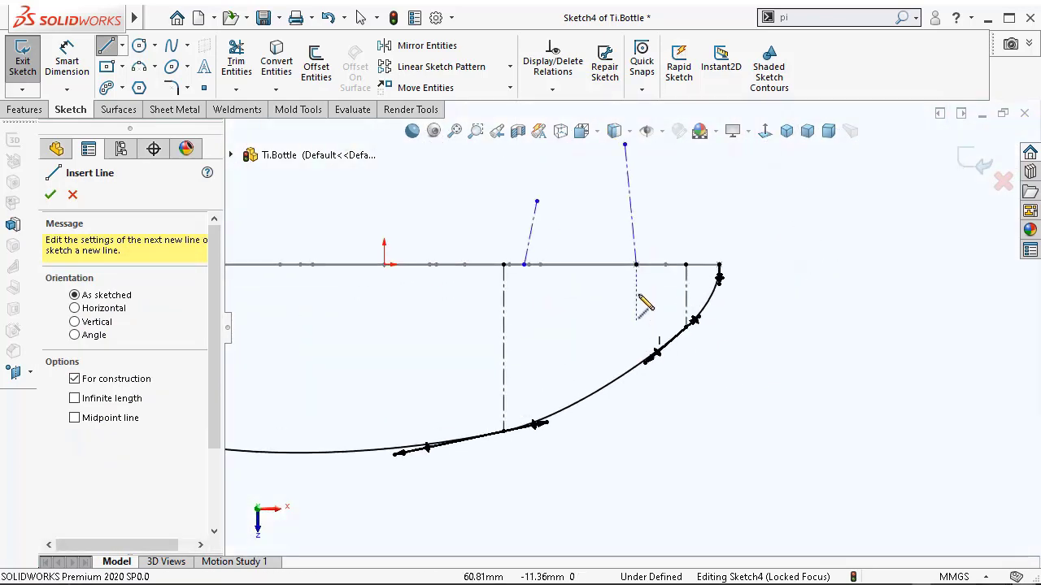
- Make both short construction lines vertical
{"action": "key", "text": "Escape"}
{"action": "left_click", "coordinate": [631, 244]}
{"action": "left_click", "coordinate": [698, 189]}
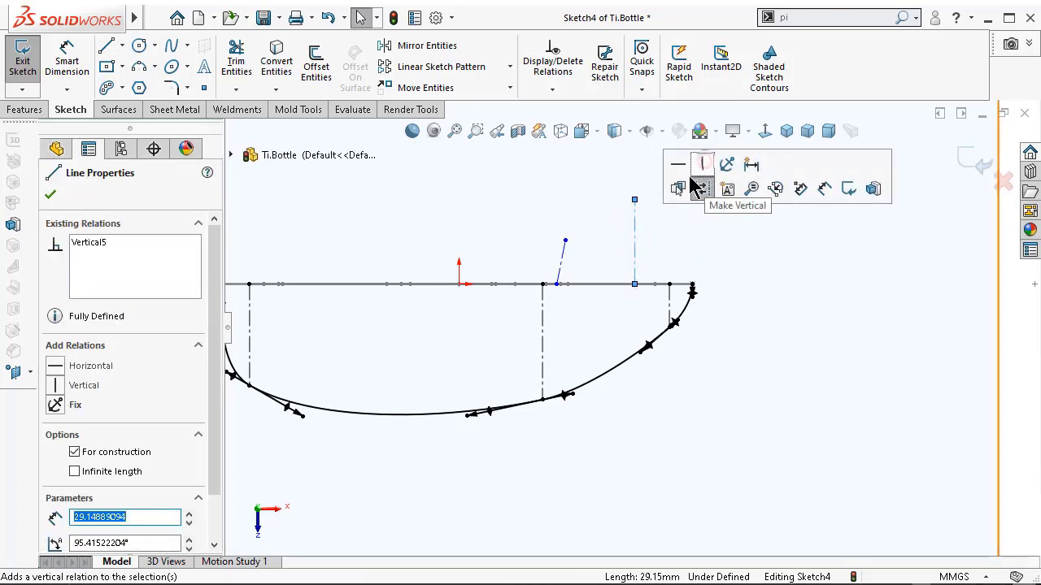
{"action": "key", "text": "Escape"}
{"action": "left_click", "coordinate": [561, 256]}
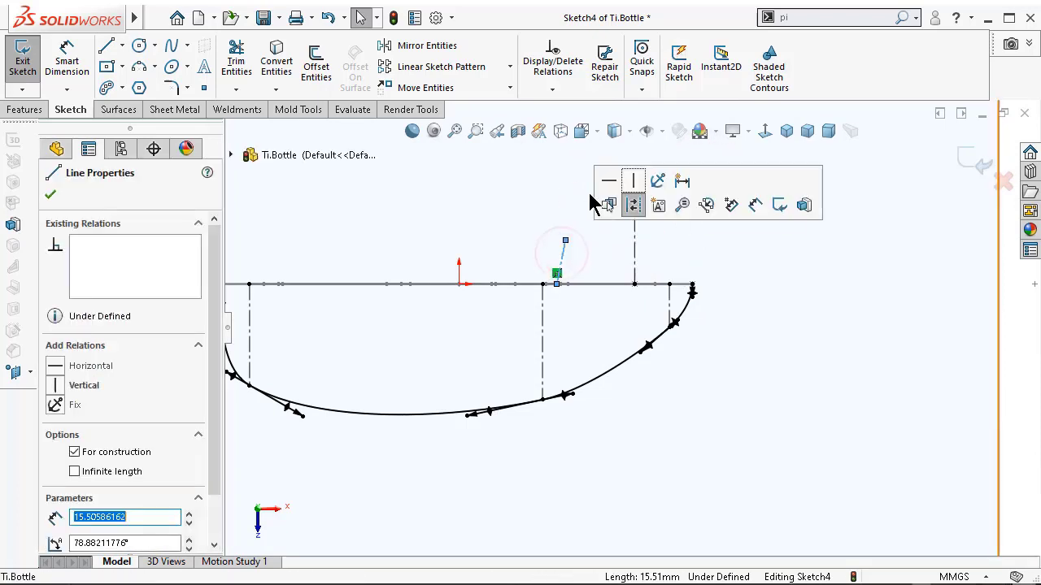
{"action": "left_click", "coordinate": [636, 183]}
{"action": "left_click", "coordinate": [522, 193]}
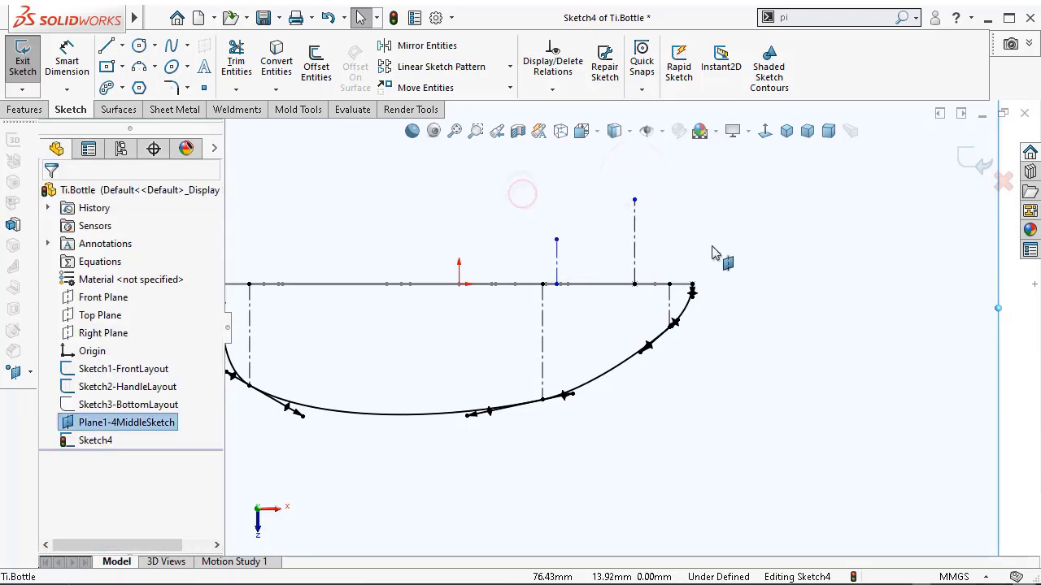
- Dimension the taller vertical construction line to 10 mm
{"action": "key", "text": "d"}
{"action": "left_click", "coordinate": [636, 235]}
{"action": "left_click", "coordinate": [756, 262]}
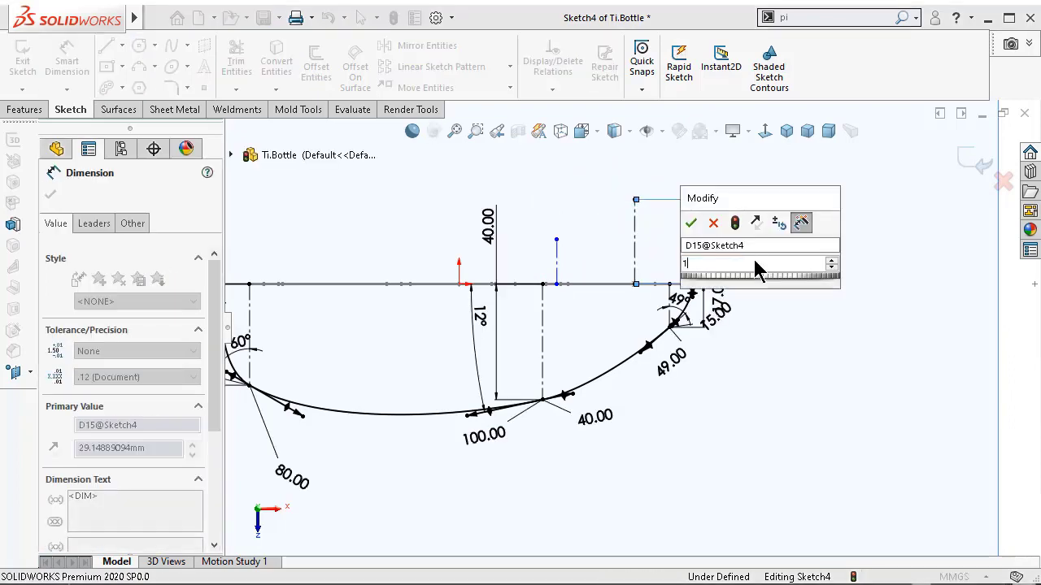
{"action": "type", "text": "10"}
{"action": "key", "text": "Return"}
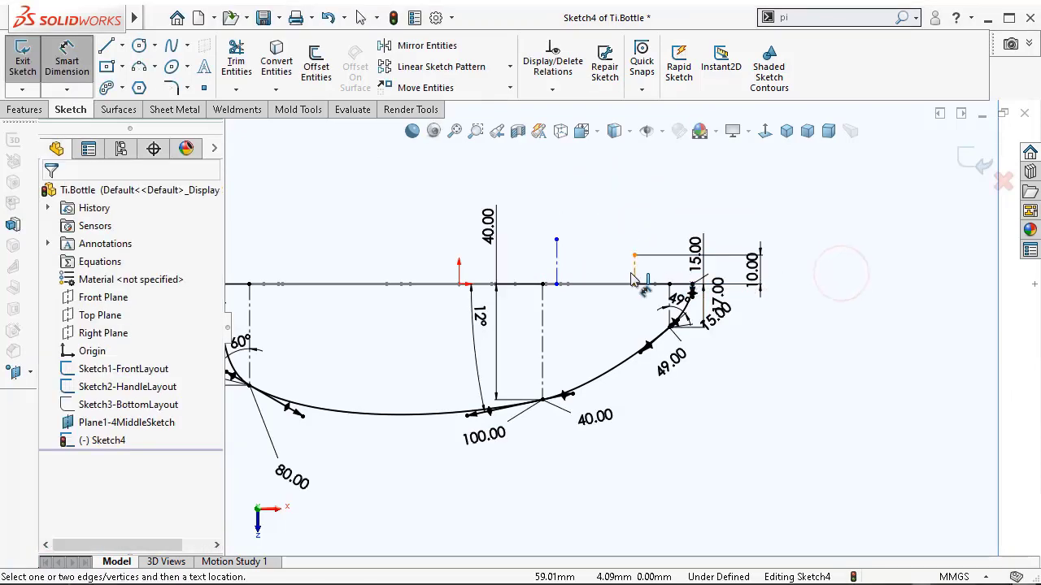
{"action": "left_click", "coordinate": [634, 274]}
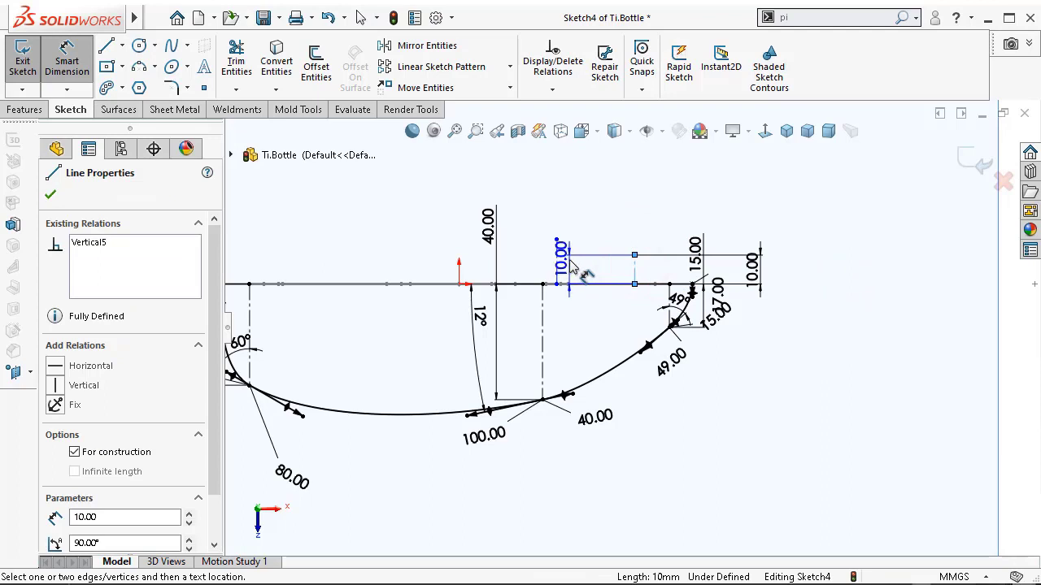
{"action": "key", "text": "Escape"}
- Set the two vertical construction lines equal in length
{"action": "left_click", "coordinate": [634, 273]}
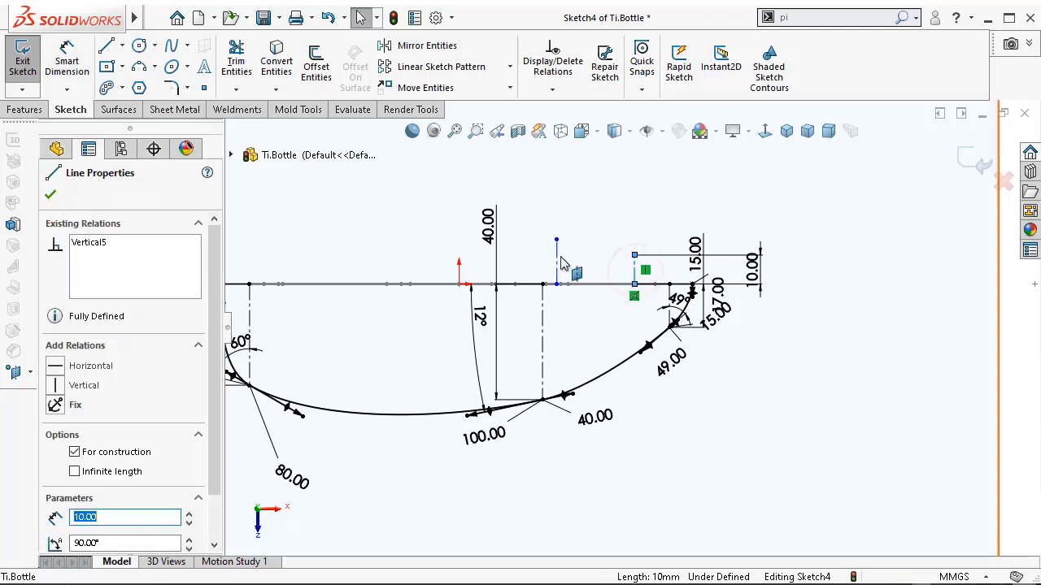
{"action": "left_click", "coordinate": [556, 259], "text": "ctrl"}
{"action": "left_click", "coordinate": [724, 189]}
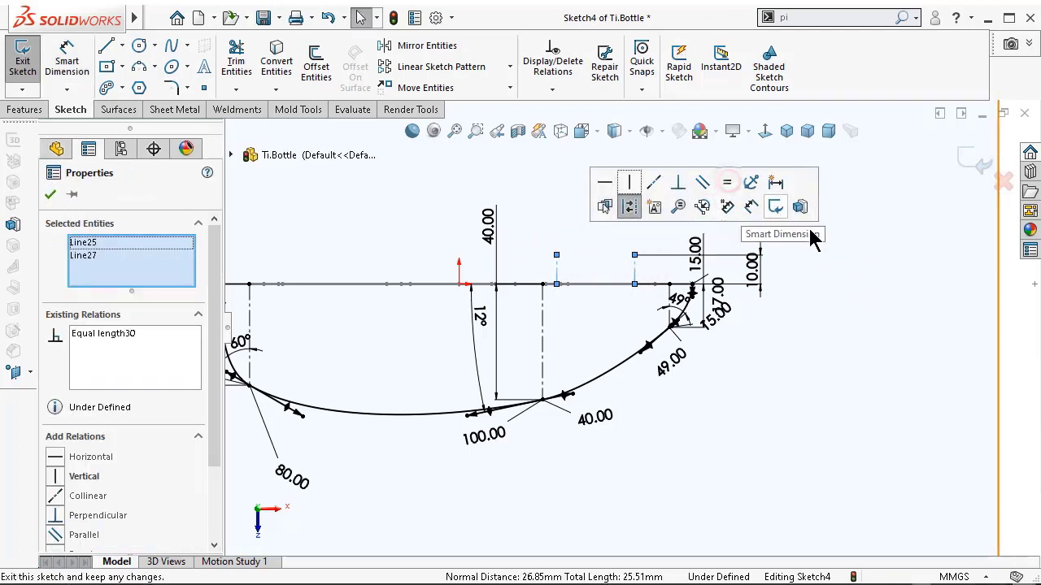
{"action": "left_click", "coordinate": [905, 302]}
- Pierce the construction line's end point onto Arc4 of Sketch2-HandleLayout
{"action": "left_click", "coordinate": [786, 131]}
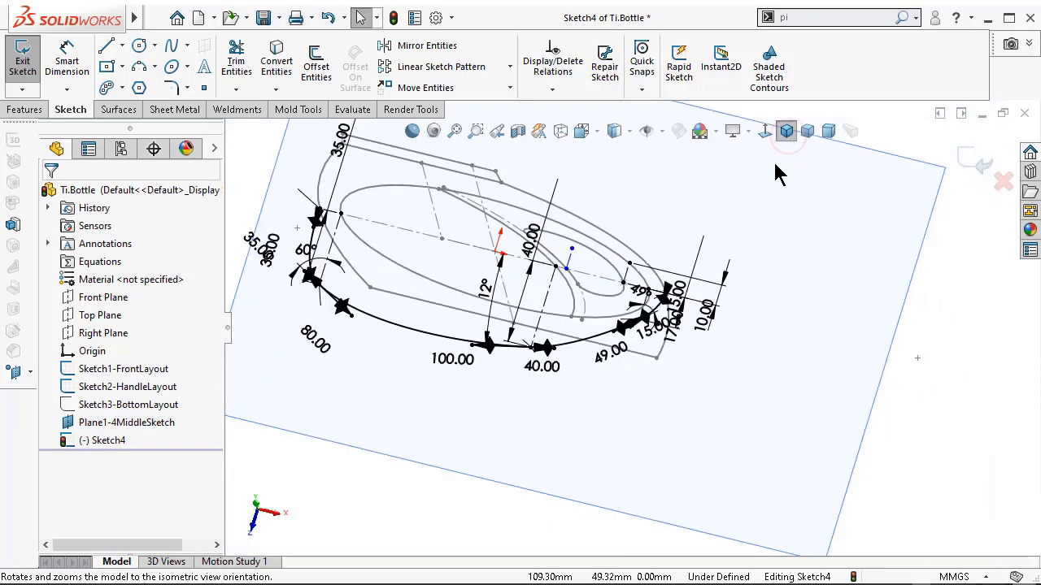
{"action": "scroll", "coordinate": [648, 340], "scroll_direction": "down", "scroll_amount": 5}
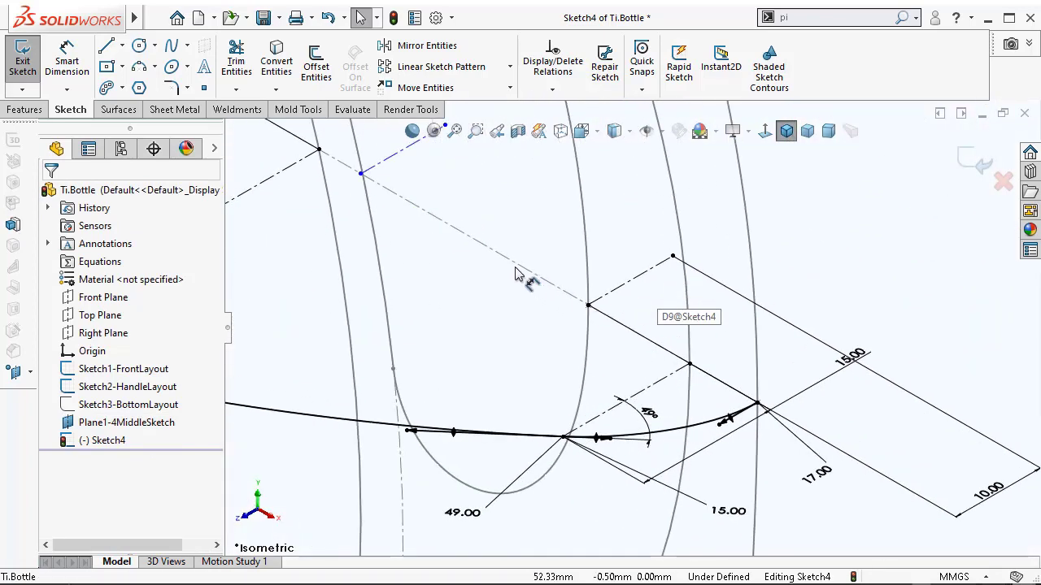
{"action": "scroll", "coordinate": [524, 276], "scroll_direction": "down", "scroll_amount": 3}
{"action": "scroll", "coordinate": [465, 235], "scroll_direction": "down", "scroll_amount": 2}
{"action": "scroll", "coordinate": [472, 234], "scroll_direction": "down", "scroll_amount": 4}
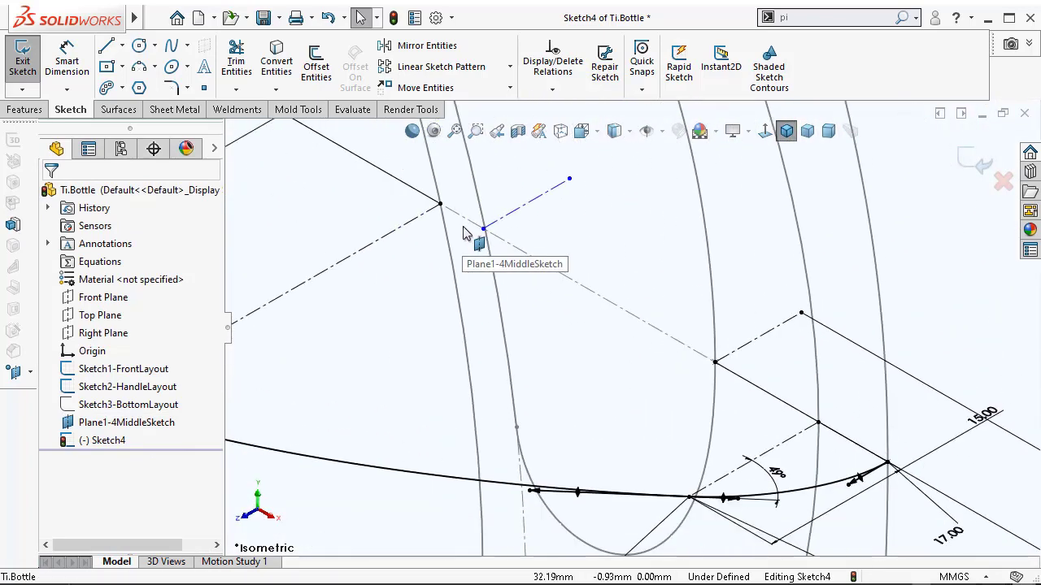
{"action": "left_click", "coordinate": [510, 241]}
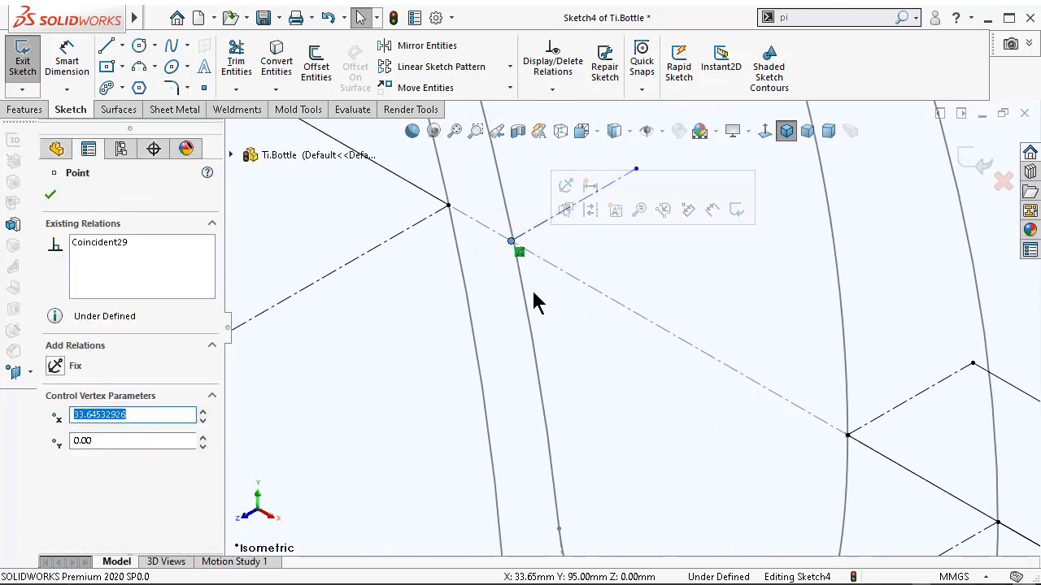
{"action": "left_click", "coordinate": [529, 301], "text": "ctrl"}
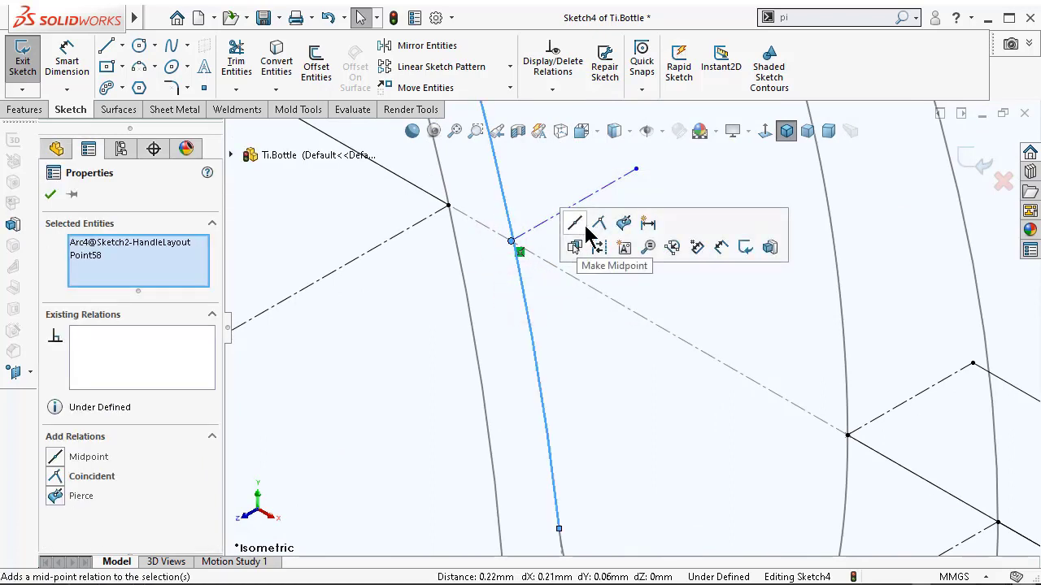
{"action": "left_click", "coordinate": [623, 227]}
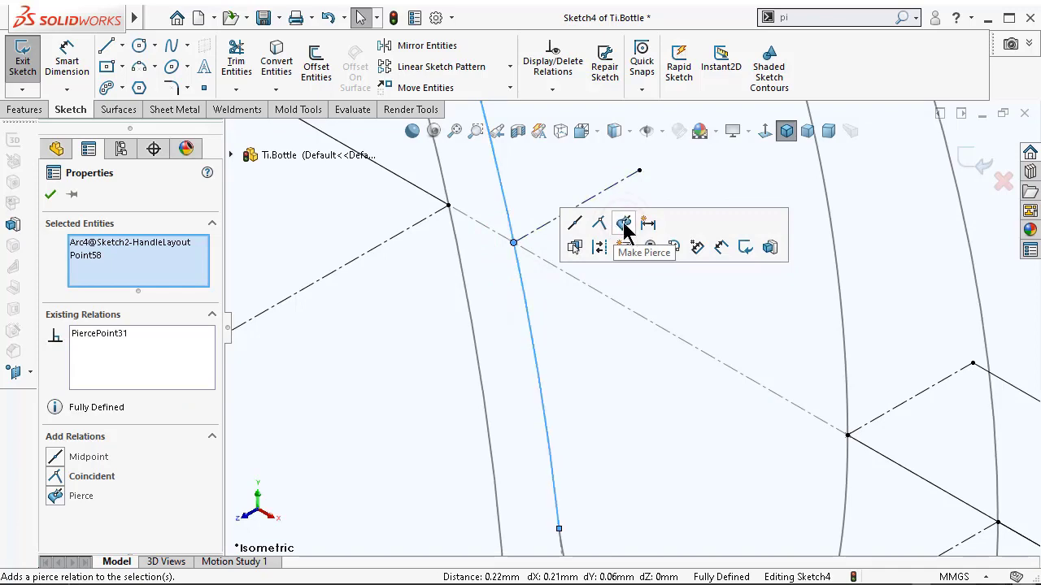
{"action": "left_click", "coordinate": [717, 307]}
{"action": "scroll", "coordinate": [719, 297], "scroll_direction": "up", "scroll_amount": 5}
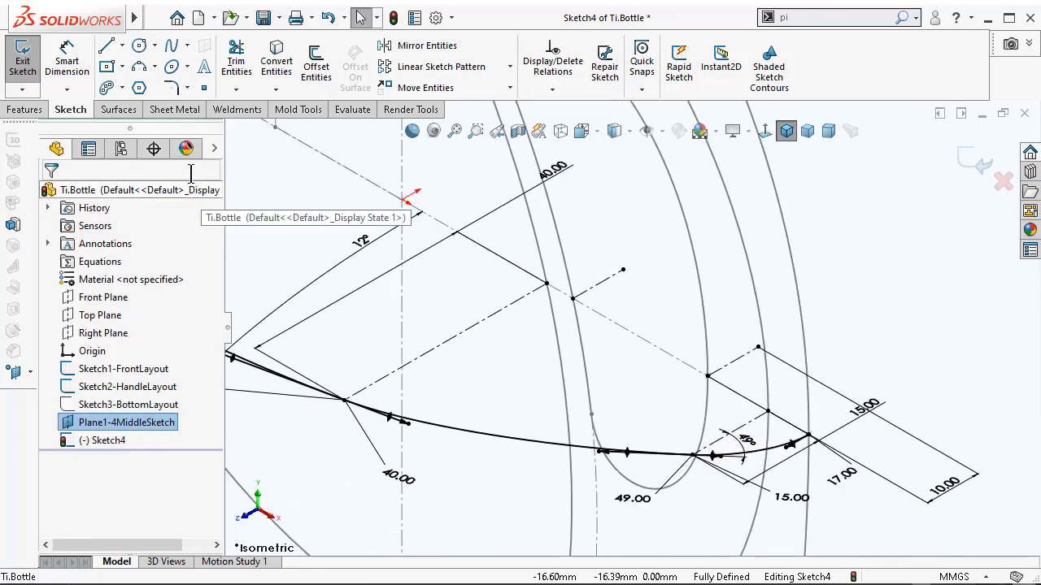
- Draw a three-point arc from the construction line's end down to the spline
{"action": "left_click", "coordinate": [139, 69]}
{"action": "scroll", "coordinate": [707, 488], "scroll_direction": "down", "scroll_amount": 3}
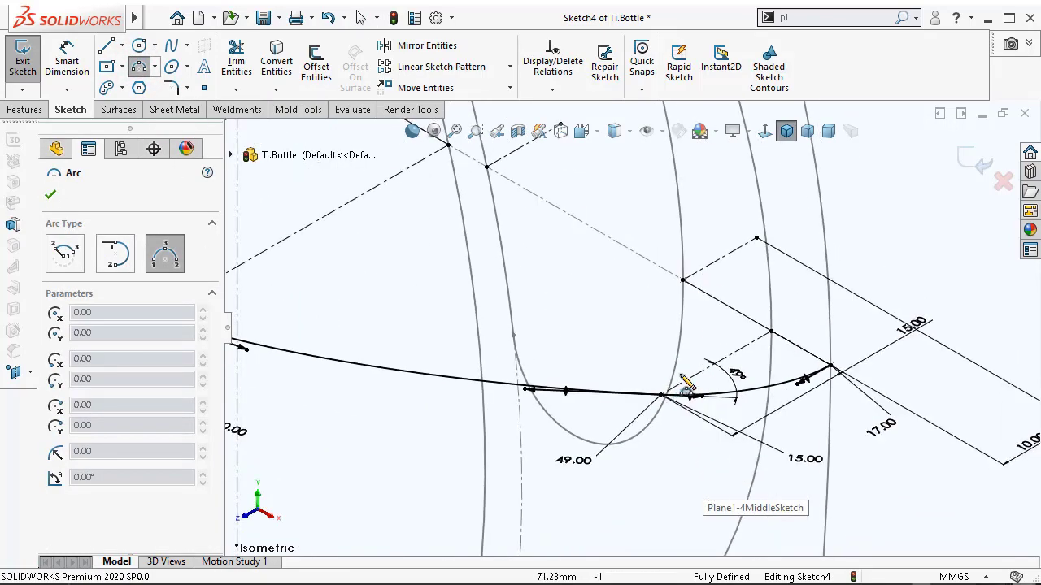
{"action": "left_click", "coordinate": [682, 280]}
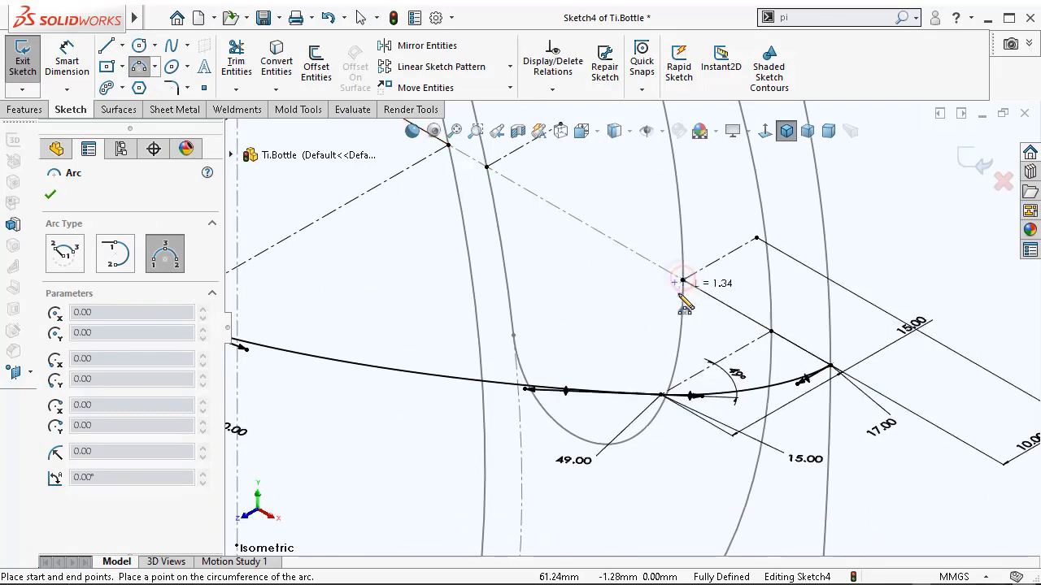
{"action": "scroll", "coordinate": [665, 396], "scroll_direction": "down", "scroll_amount": 4}
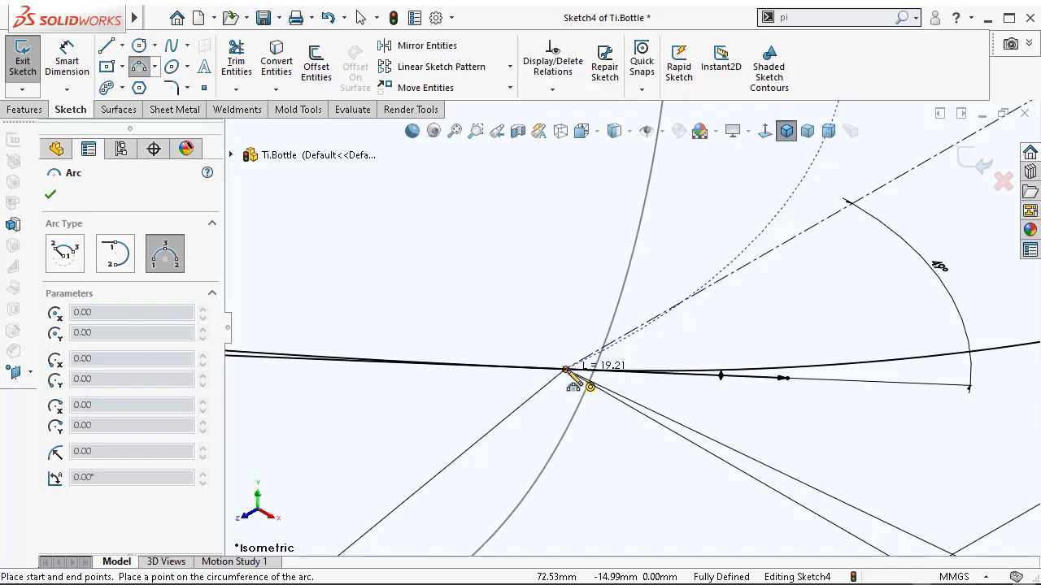
{"action": "left_click", "coordinate": [567, 370]}
{"action": "scroll", "coordinate": [569, 358], "scroll_direction": "up", "scroll_amount": 3}
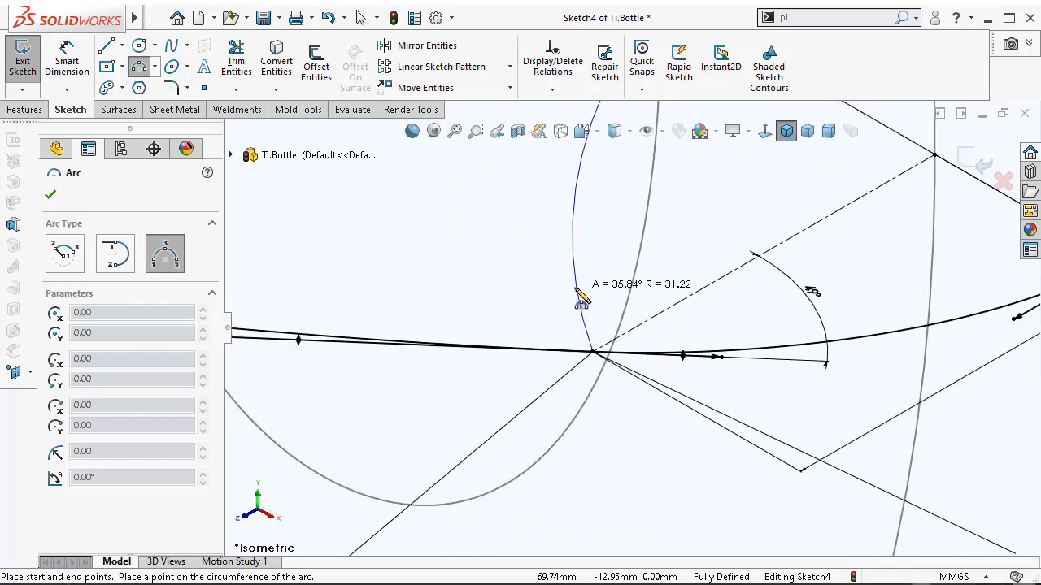
{"action": "left_click", "coordinate": [582, 298]}
{"action": "key", "text": "Escape"}
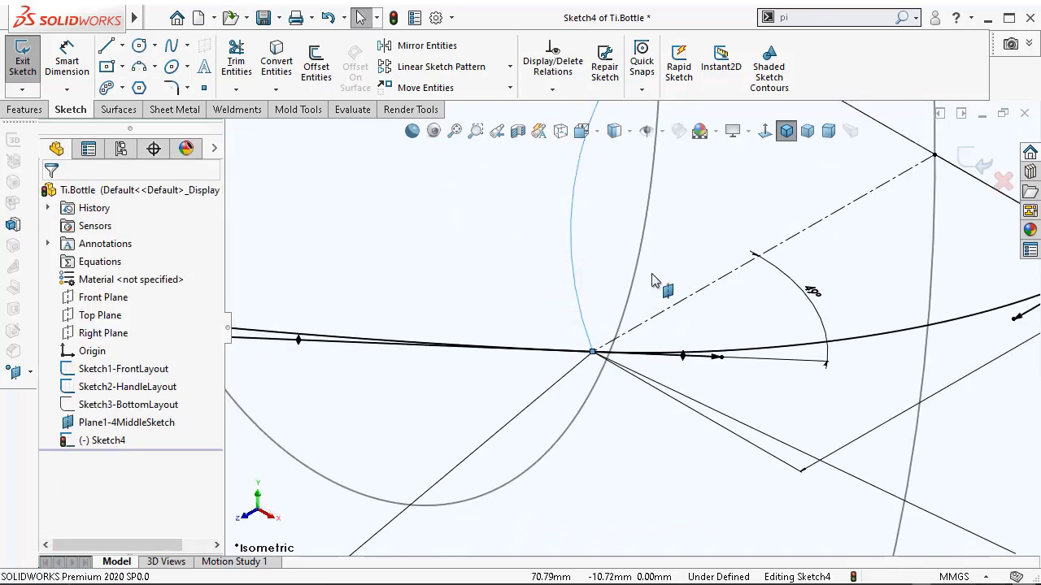
{"action": "scroll", "coordinate": [650, 268], "scroll_direction": "up", "scroll_amount": 3}
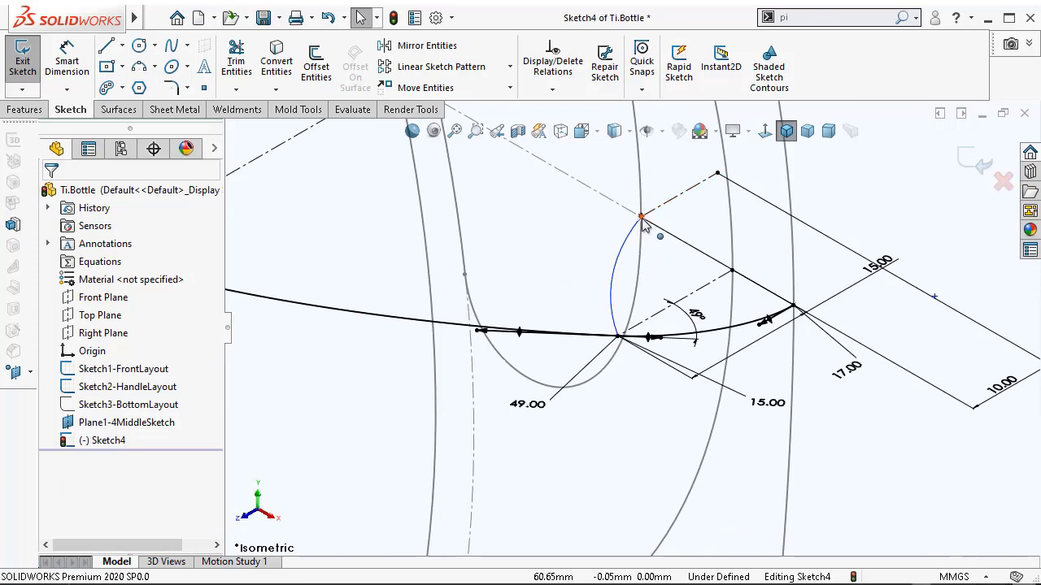
- Select the arc's upper end point to constrain it
{"action": "left_click", "coordinate": [641, 217]}
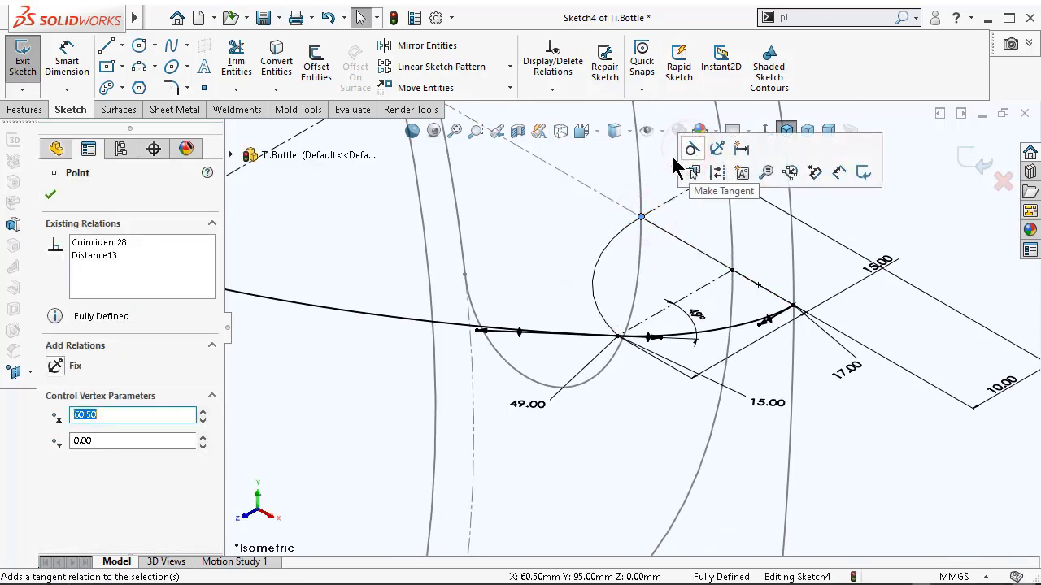
{"action": "scroll", "coordinate": [527, 219], "scroll_direction": "up", "scroll_amount": 3}
{"action": "scroll", "coordinate": [524, 218], "scroll_direction": "down", "scroll_amount": 2}
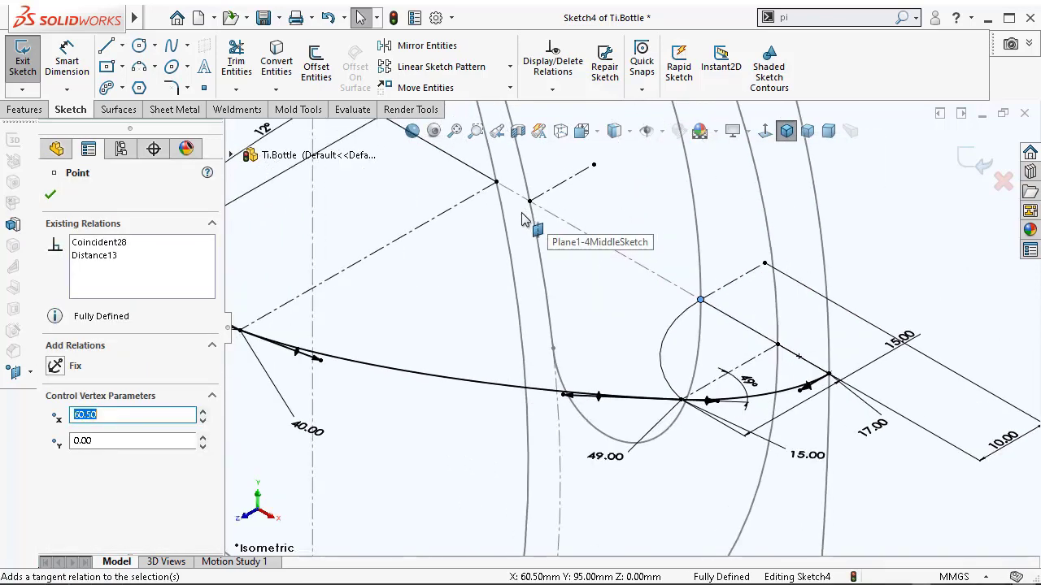
{"action": "scroll", "coordinate": [631, 365], "scroll_direction": "up", "scroll_amount": 1}
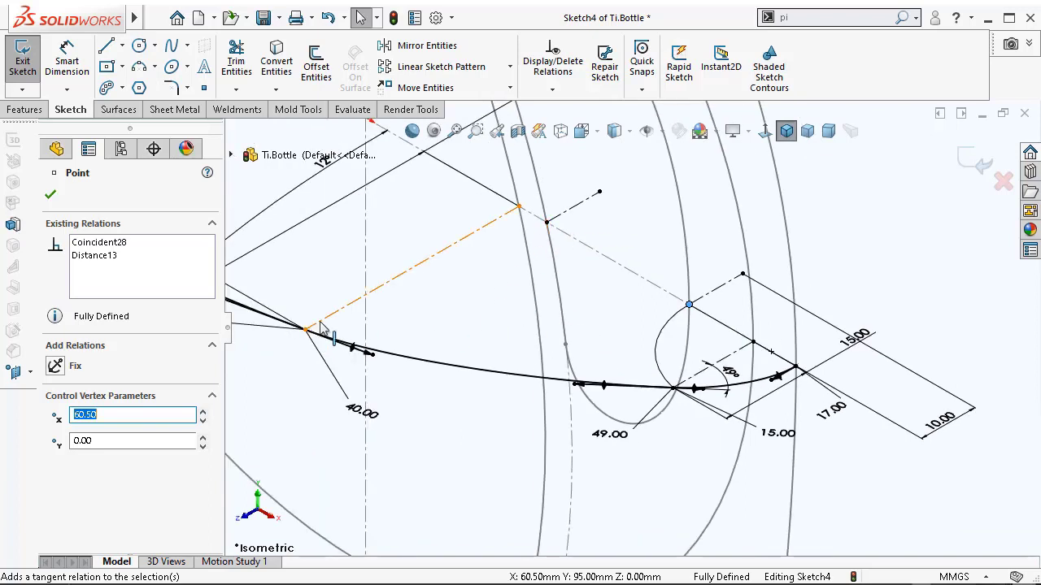
- Draw a 3 Point Arc from the spline's left end to the pierce point on the handle layout line
{"action": "left_click", "coordinate": [138, 70]}
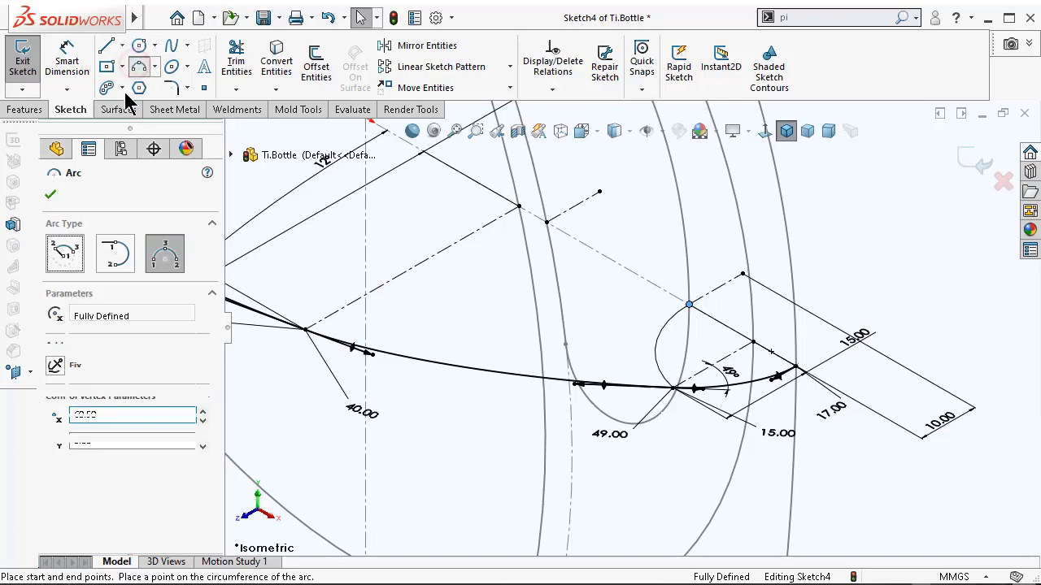
{"action": "left_click", "coordinate": [547, 222]}
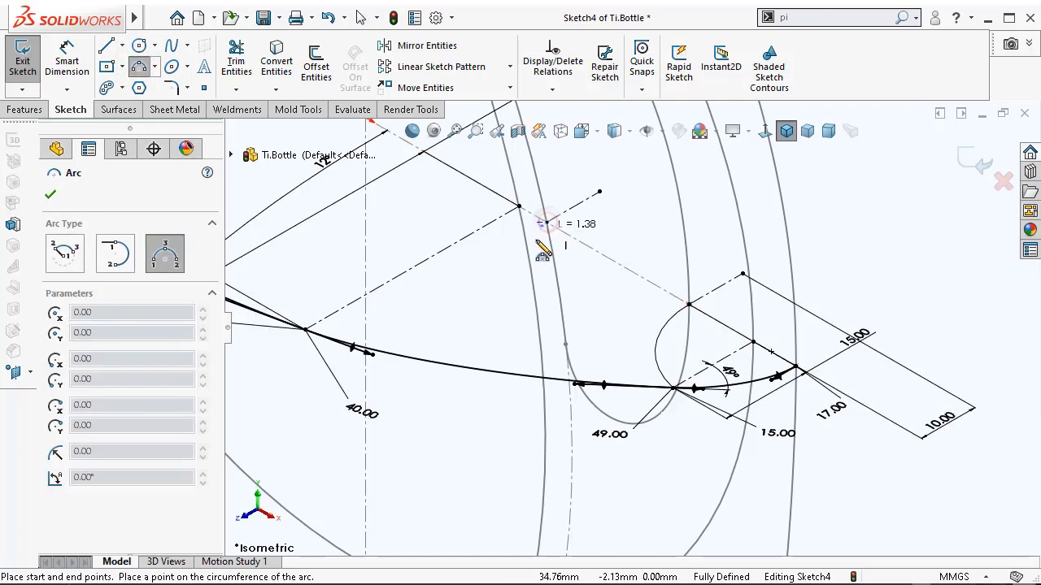
{"action": "left_click", "coordinate": [306, 329]}
{"action": "right_click", "coordinate": [420, 322]}
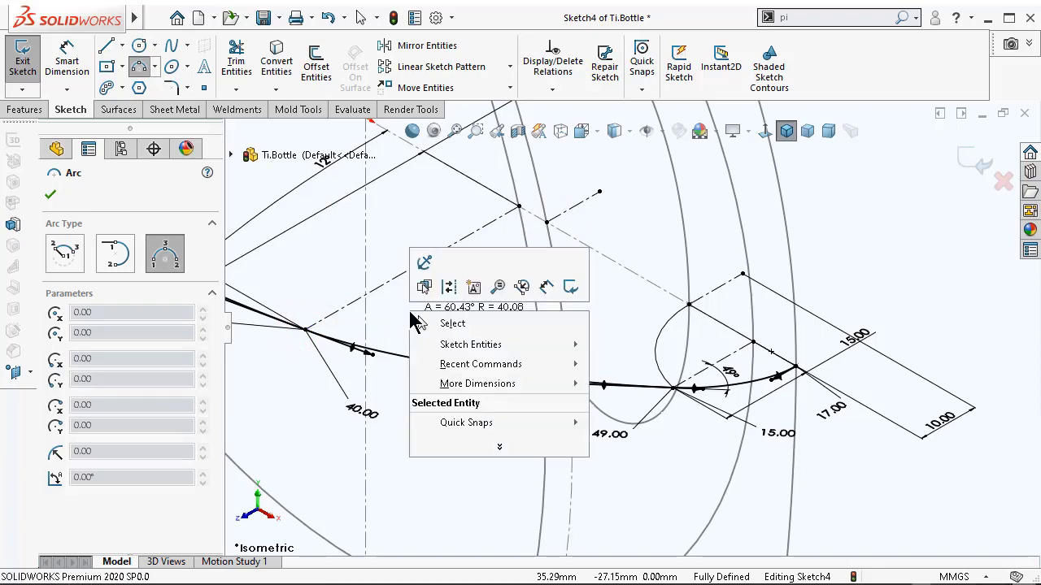
{"action": "left_click", "coordinate": [447, 324]}
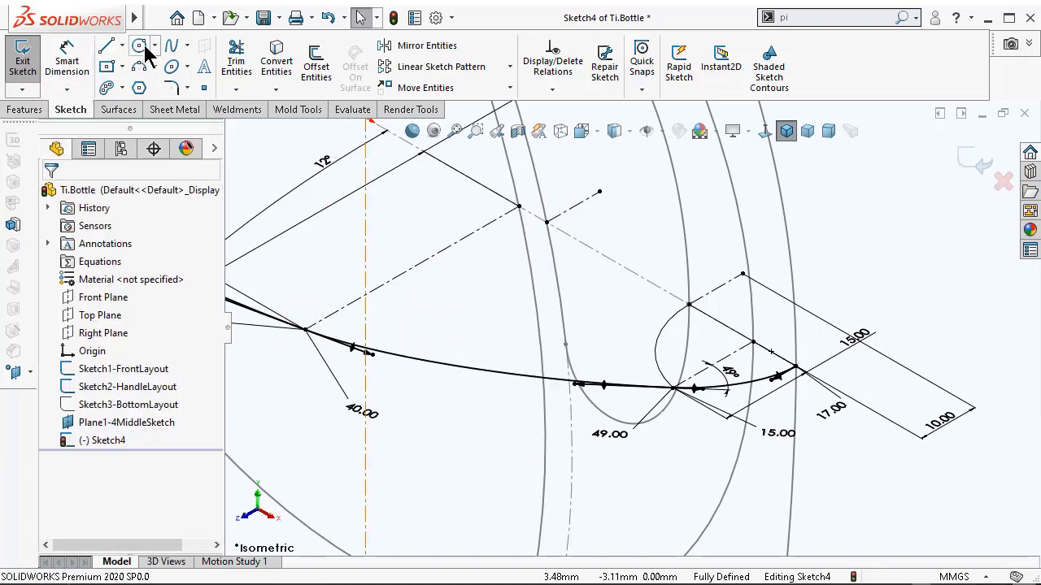
{"action": "left_click", "coordinate": [139, 66]}
{"action": "left_click", "coordinate": [306, 329]}
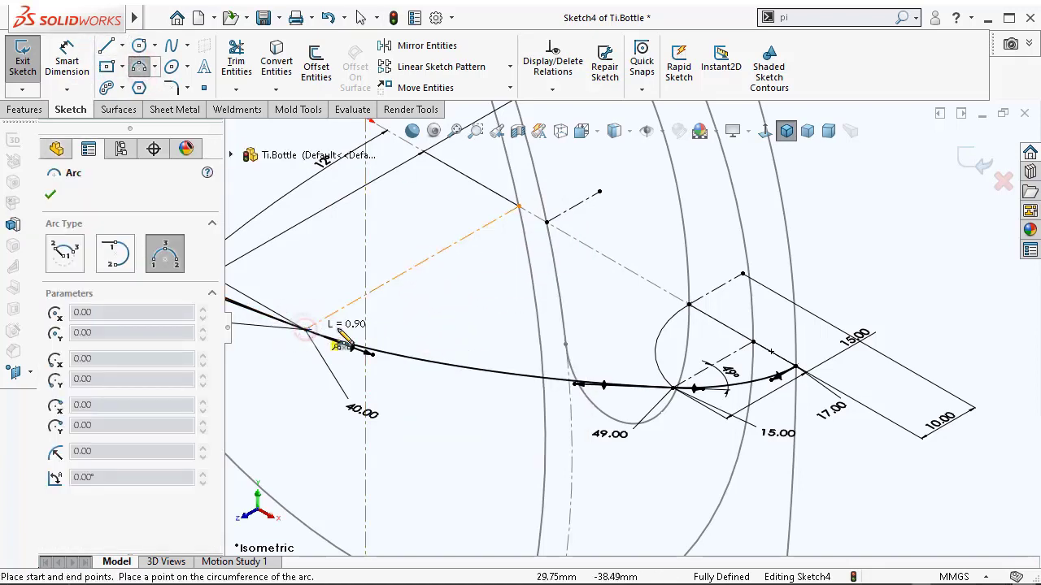
{"action": "left_click", "coordinate": [546, 222]}
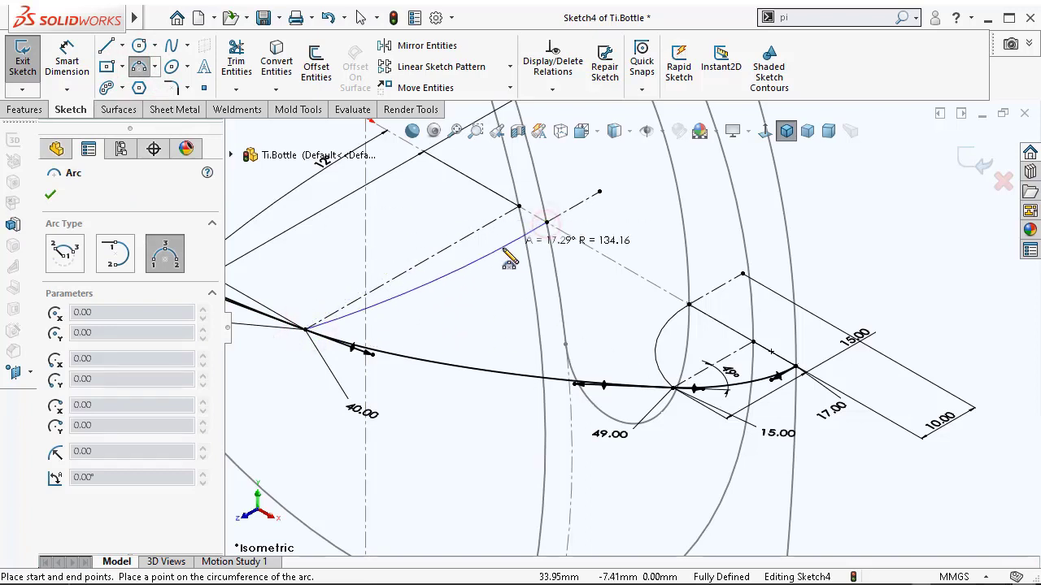
{"action": "left_click", "coordinate": [493, 255]}
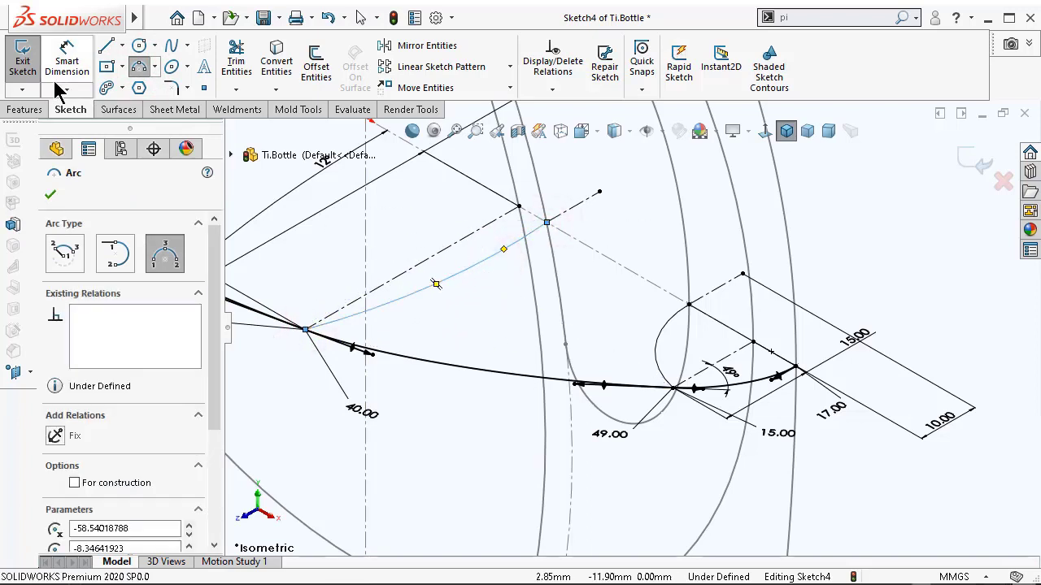
{"action": "left_click", "coordinate": [50, 195]}
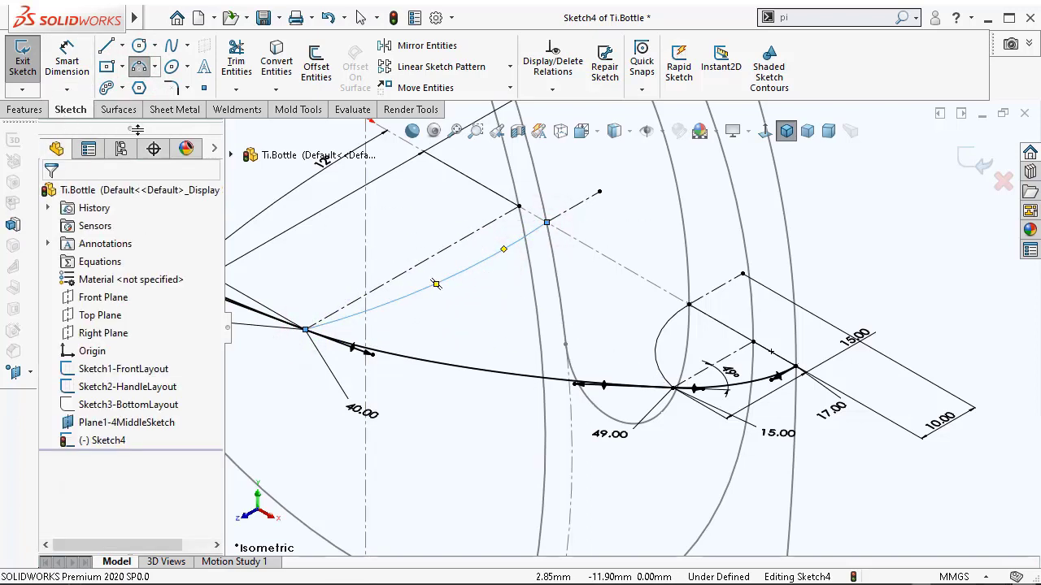
- Make the arc tangent at its upper end so Sketch4 is fully defined, then view it Normal To
{"action": "left_click", "coordinate": [546, 223]}
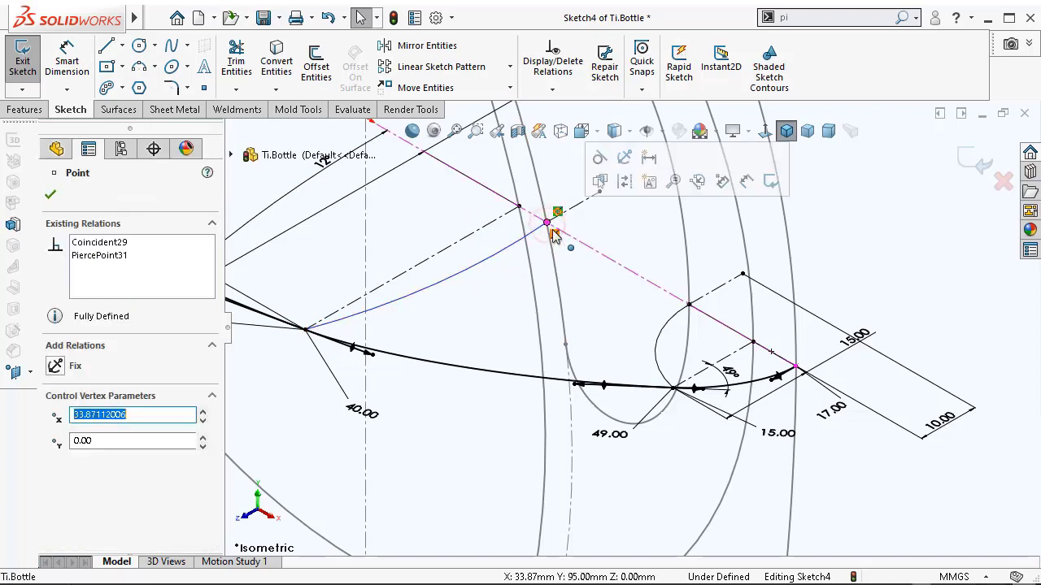
{"action": "left_click", "coordinate": [598, 161]}
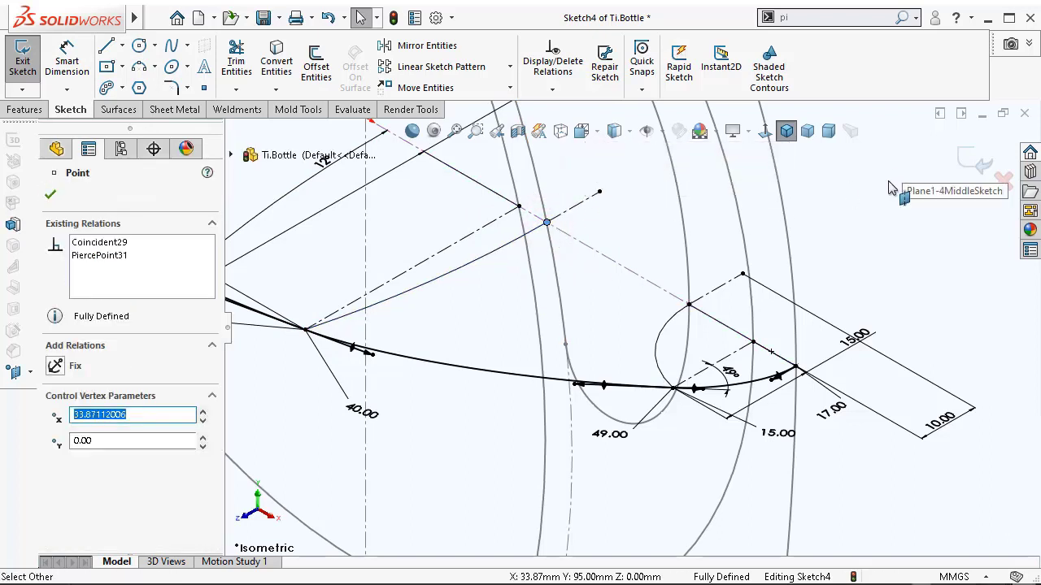
{"action": "left_click", "coordinate": [766, 131]}
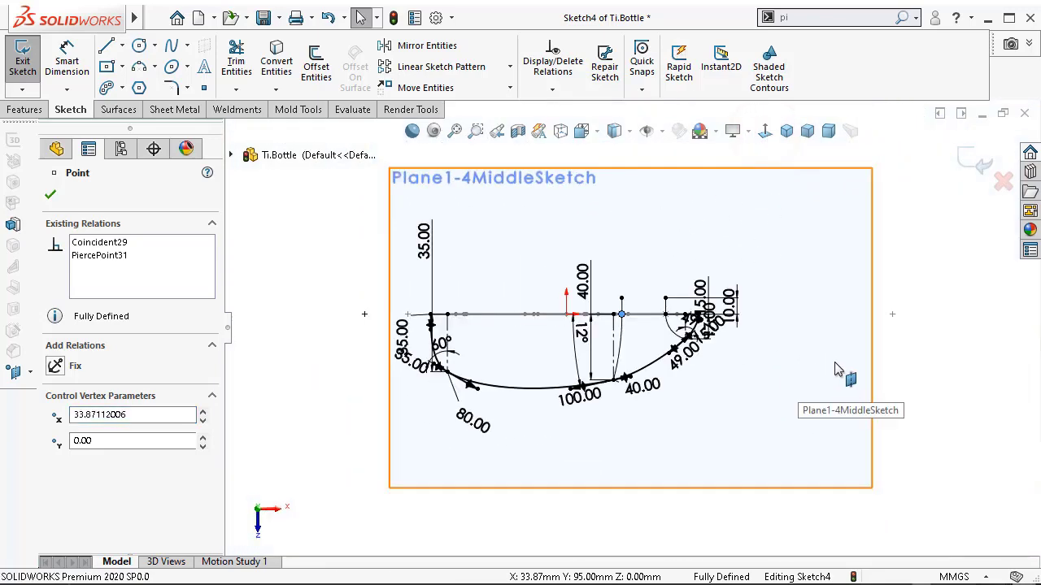
- Turn off View Sketch Dimensions and switch to an isometric view of the sketch
{"action": "left_click", "coordinate": [925, 327]}
{"action": "scroll", "coordinate": [685, 323], "scroll_direction": "down", "scroll_amount": 3}
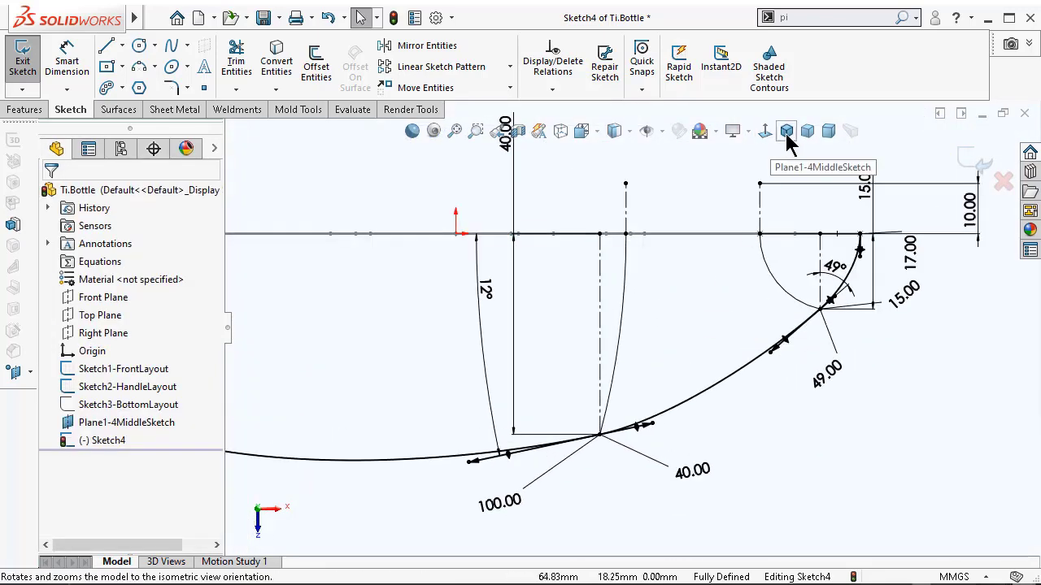
{"action": "left_click", "coordinate": [663, 132]}
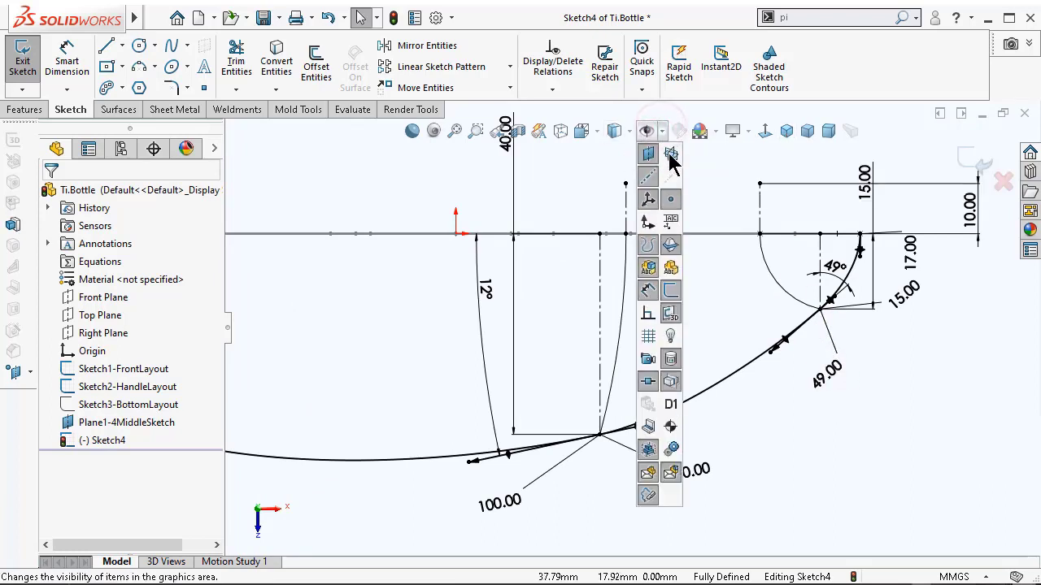
{"action": "left_click", "coordinate": [655, 294]}
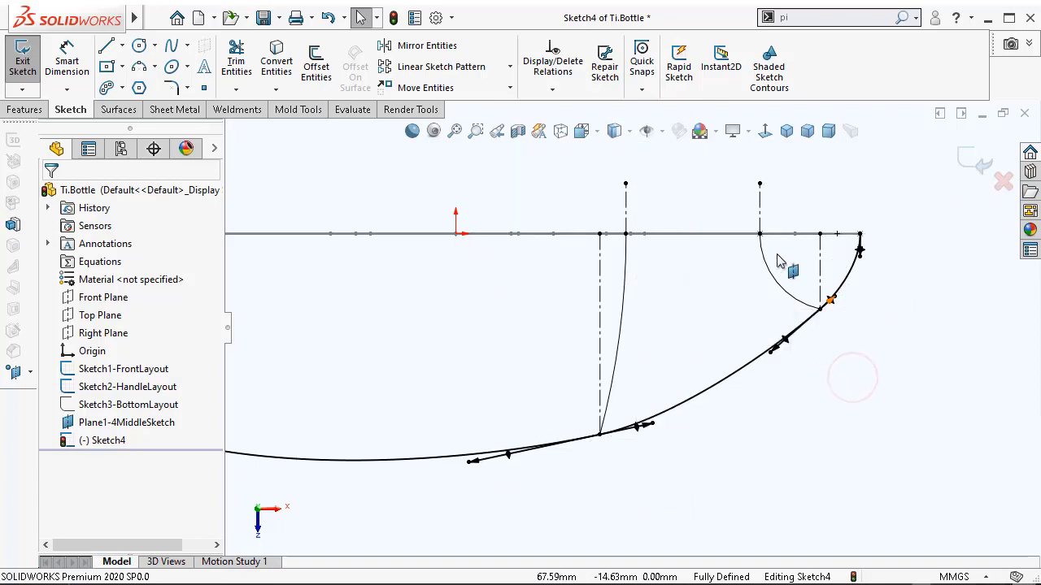
{"action": "left_click", "coordinate": [786, 131]}
{"action": "middle_click_drag", "start_coordinate": [642, 268], "coordinate": [775, 343]}
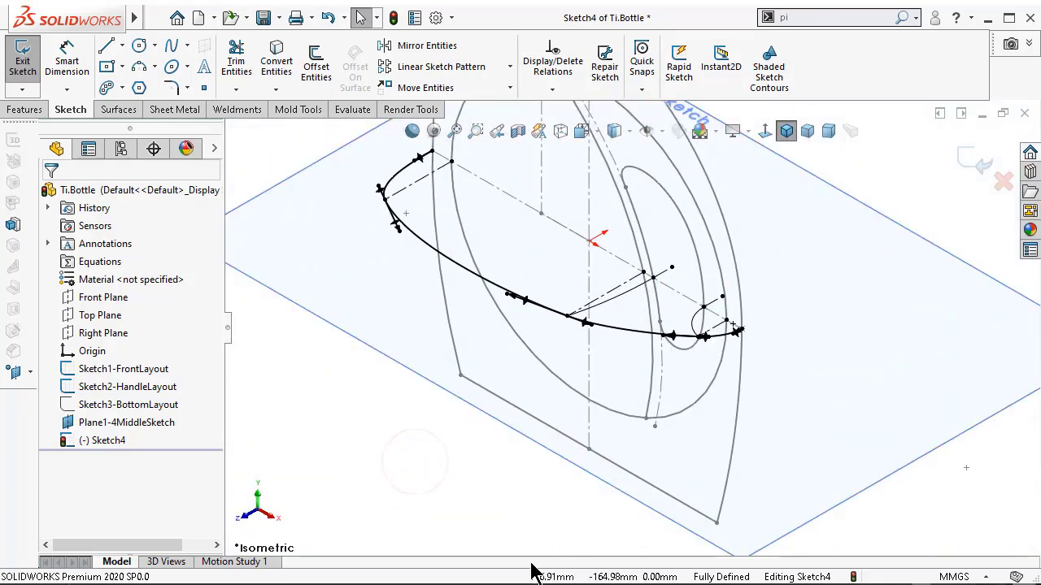
{"action": "scroll", "coordinate": [663, 321], "scroll_direction": "up", "scroll_amount": 3}
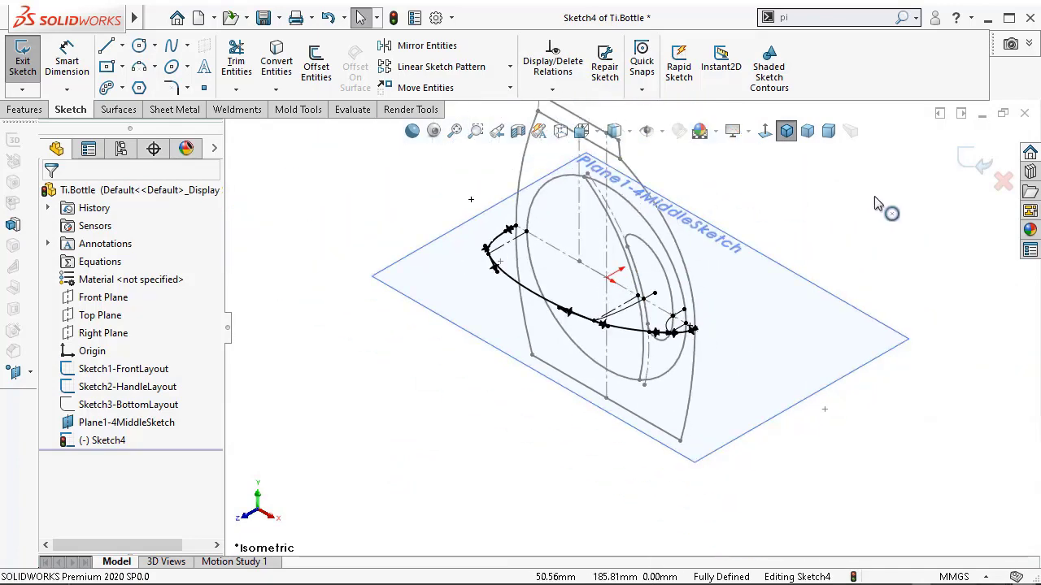
- Save the Ti.Bottle part and exit Sketch4
{"action": "left_click", "coordinate": [263, 17]}
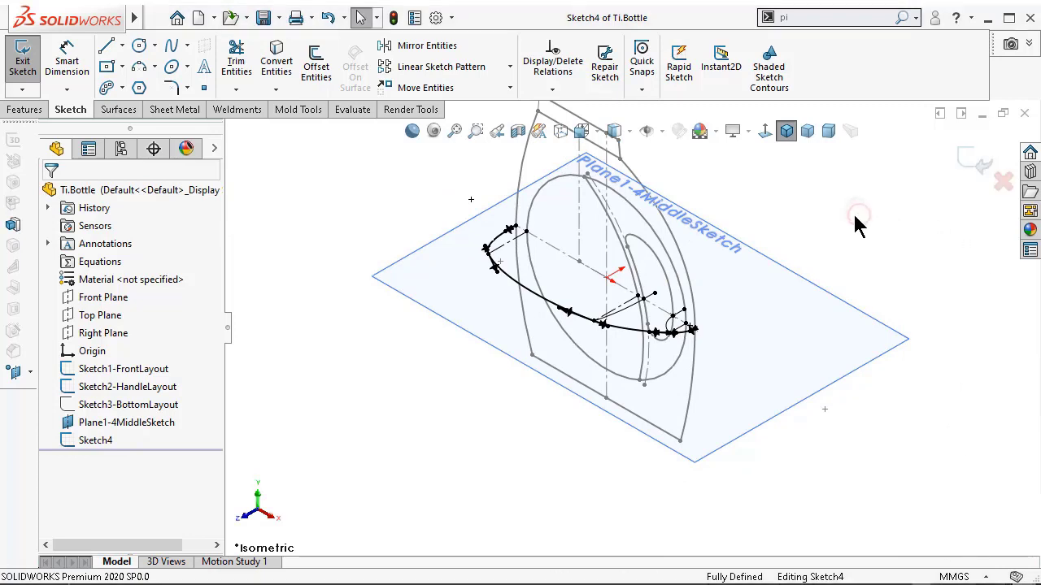
{"action": "key", "text": "z"}
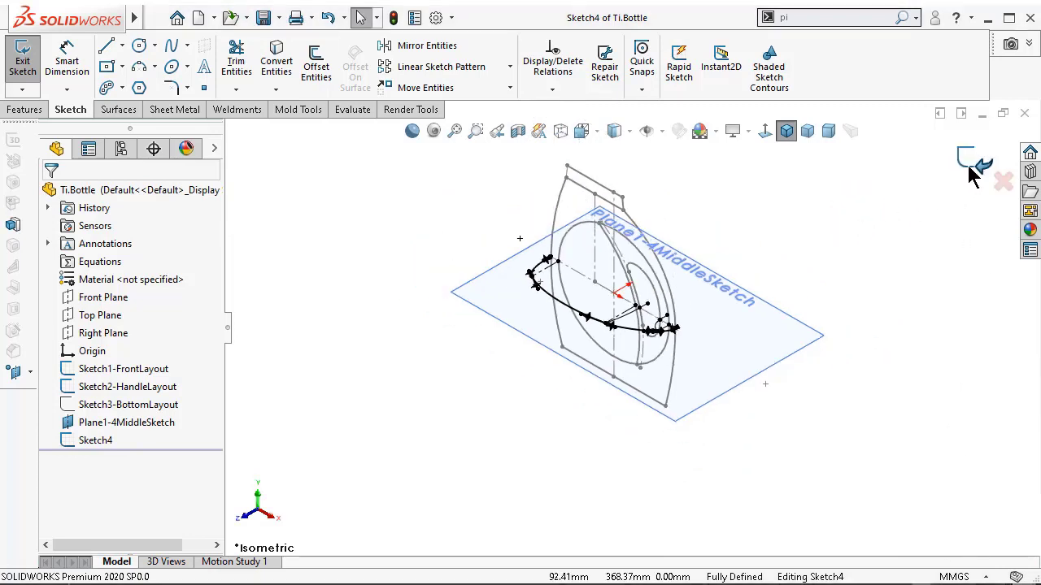
{"action": "left_click", "coordinate": [970, 173]}
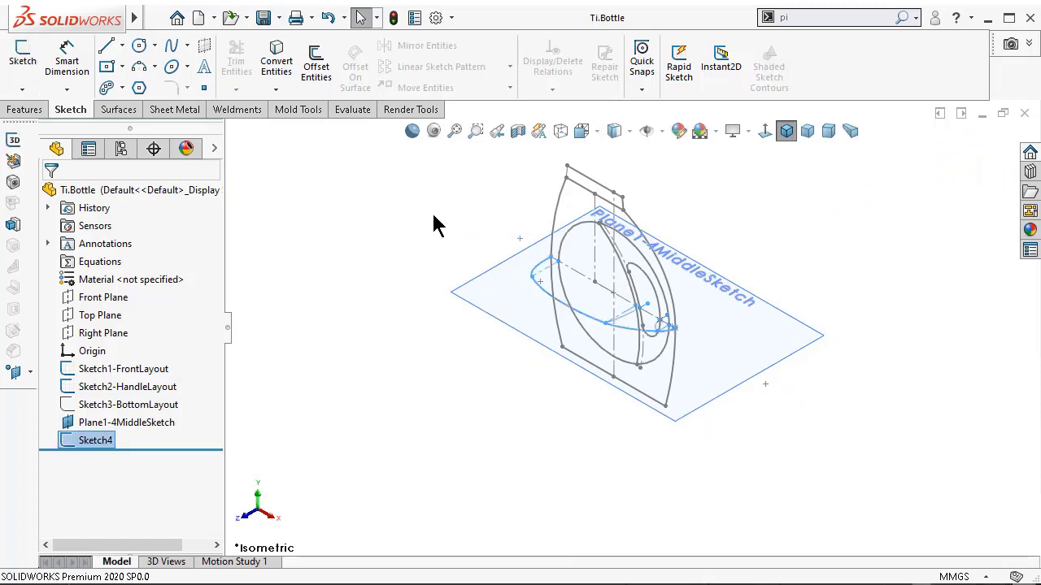
{"action": "left_click", "coordinate": [405, 221]}
{"action": "scroll", "coordinate": [476, 230], "scroll_direction": "down", "scroll_amount": 2}
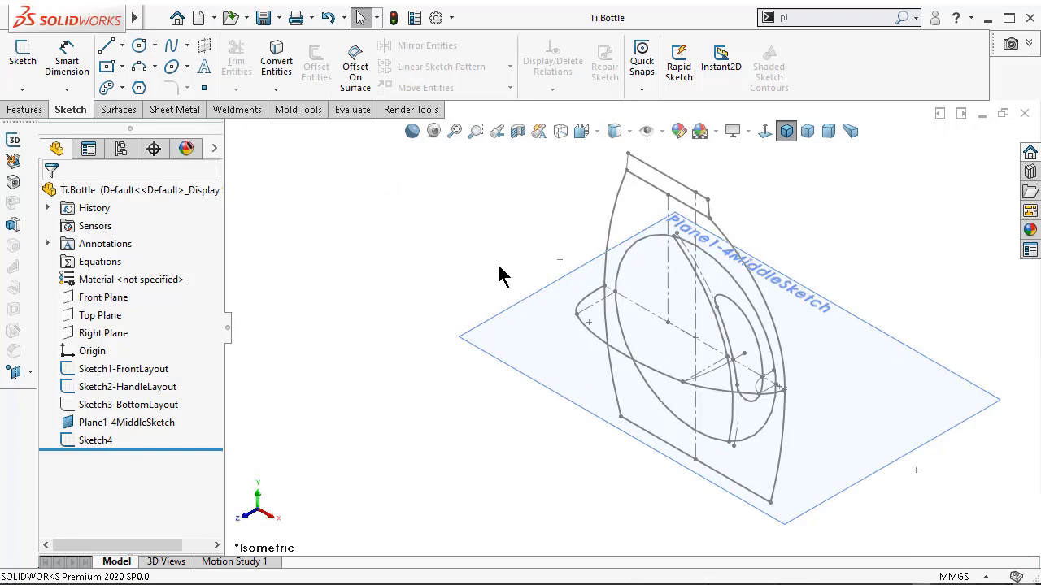
- Hide the Plane1-4MiddleSketch plane and select Top Plane as the reference for a new feature
{"action": "left_click", "coordinate": [502, 332]}
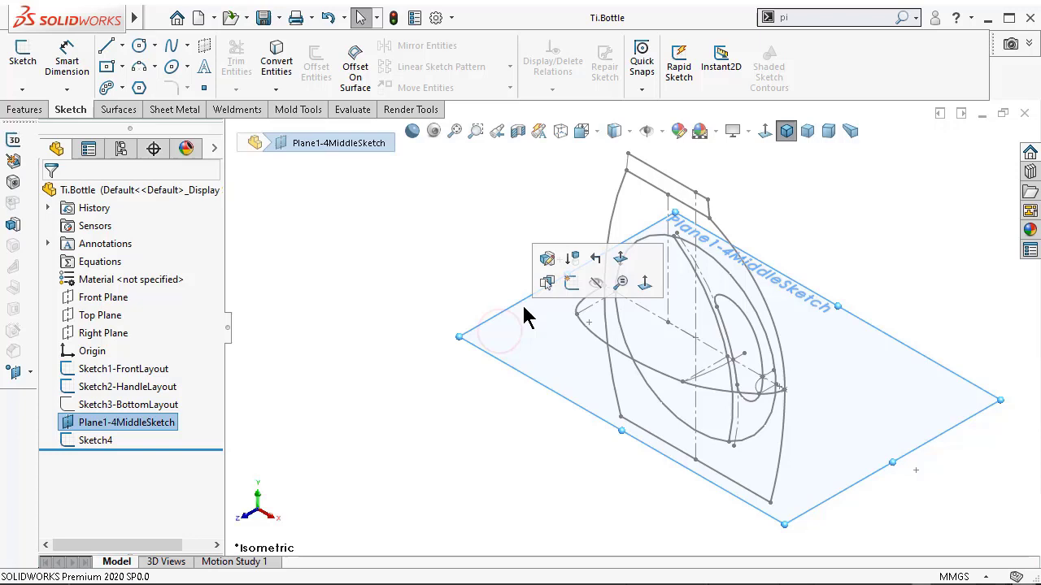
{"action": "left_click", "coordinate": [595, 283]}
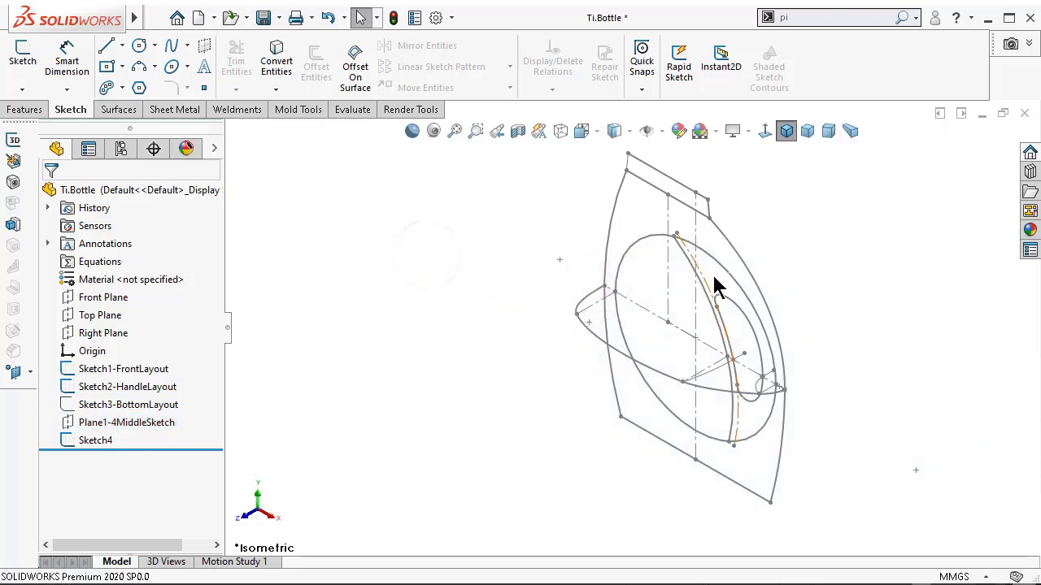
{"action": "left_click", "coordinate": [24, 109]}
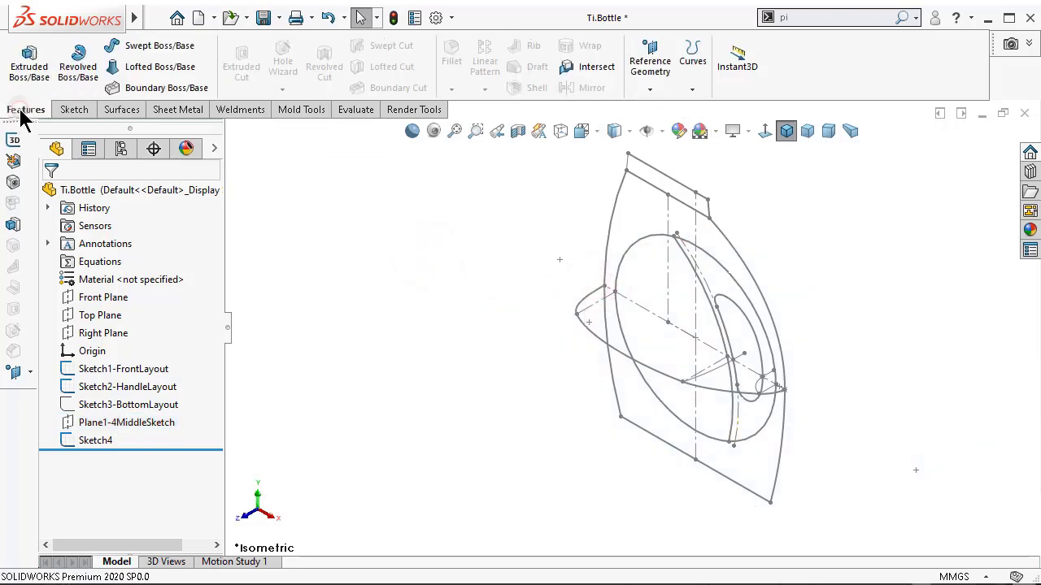
{"action": "left_click", "coordinate": [101, 315]}
- Create a reference plane parallel to Top Plane through the bottle profile's top point
{"action": "left_click", "coordinate": [648, 90]}
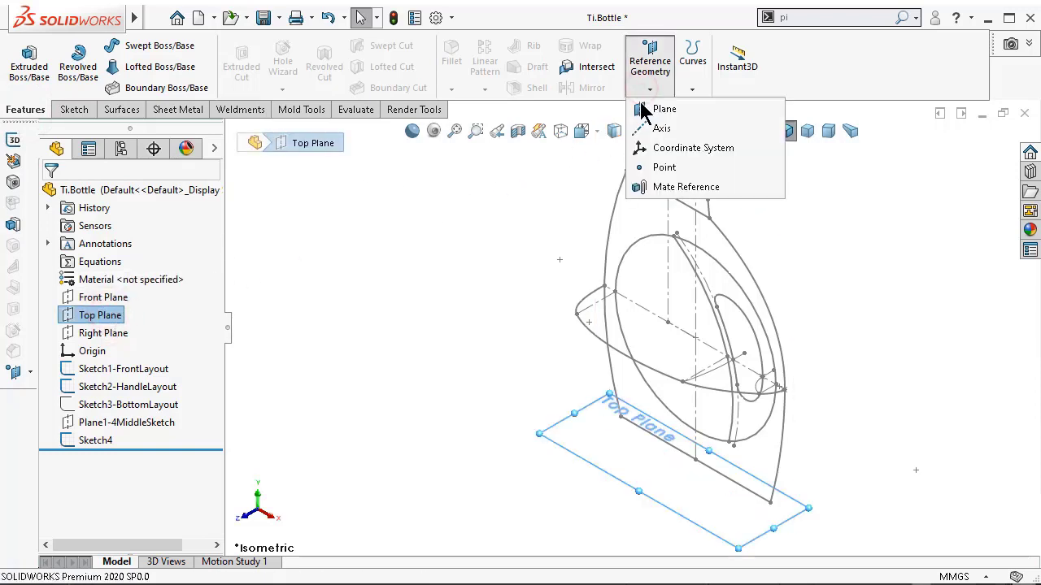
{"action": "left_click", "coordinate": [641, 107]}
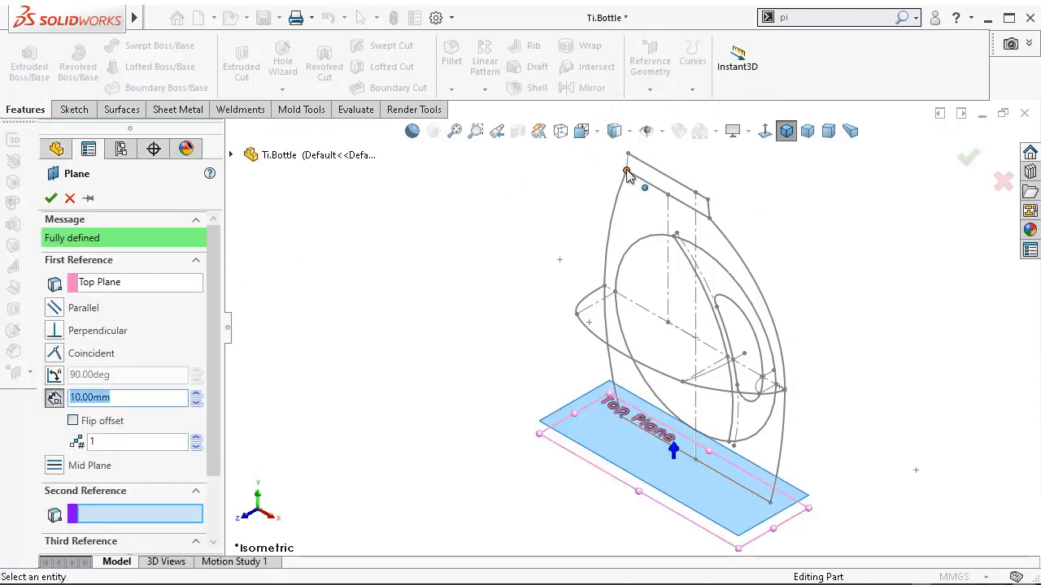
{"action": "left_click", "coordinate": [626, 171]}
{"action": "right_click", "coordinate": [627, 174]}
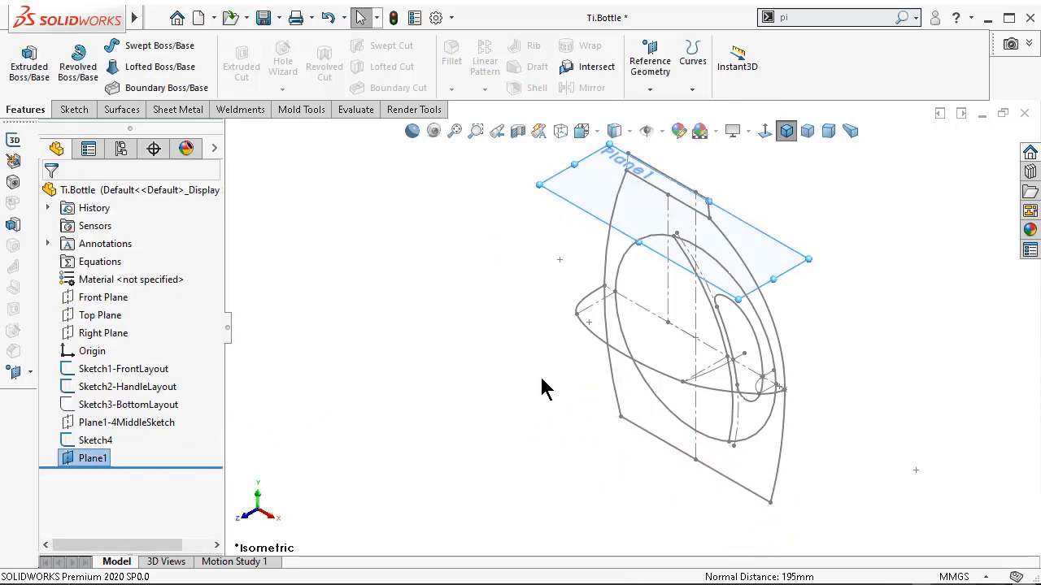
- Rename the new plane to Plane2-CapPlane and select it
{"action": "left_click", "coordinate": [96, 457]}
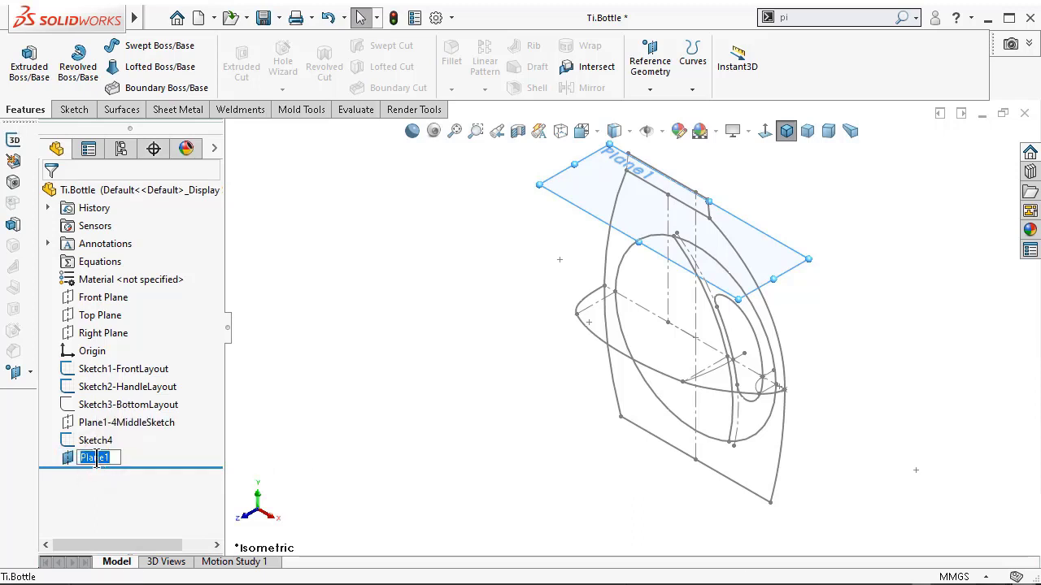
{"action": "left_click", "coordinate": [109, 460]}
{"action": "left_click_drag", "start_coordinate": [109, 460], "coordinate": [104, 464]}
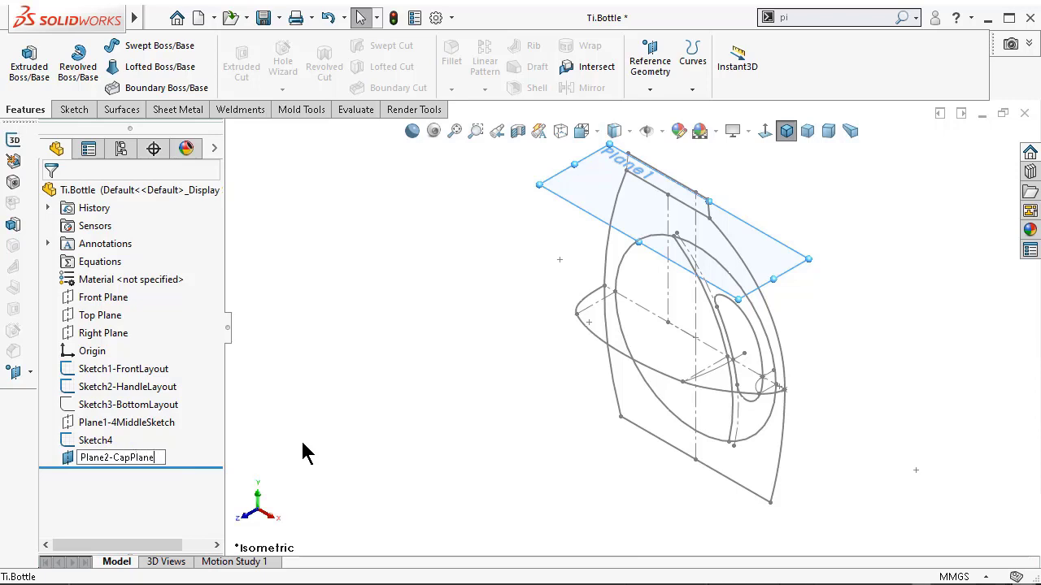
{"action": "key", "text": "Return"}
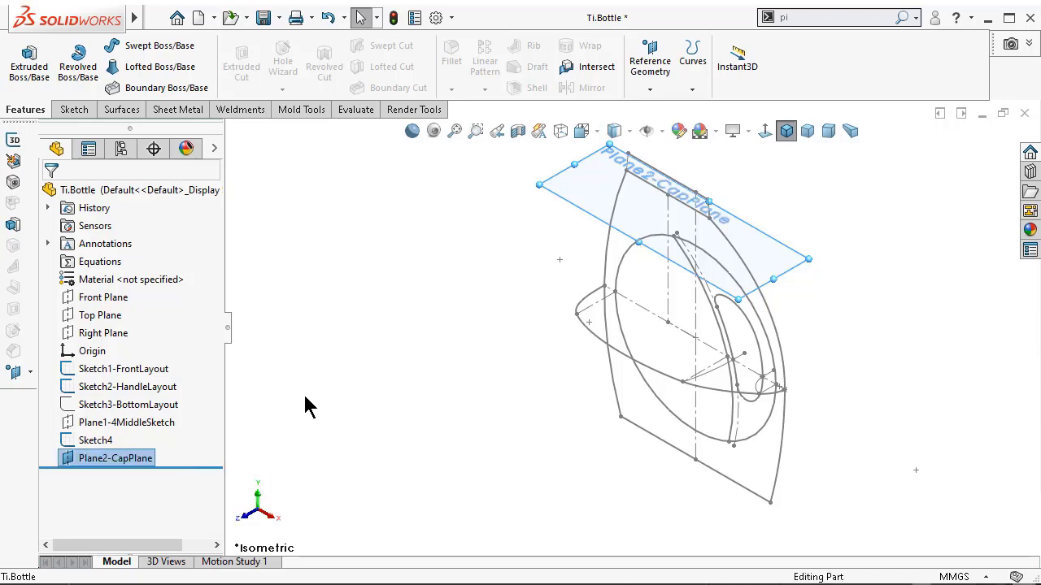
{"action": "left_click", "coordinate": [139, 459]}
- Start a sketch on Plane2-CapPlane and draw a circle centred on the middle point
{"action": "left_click", "coordinate": [158, 437]}
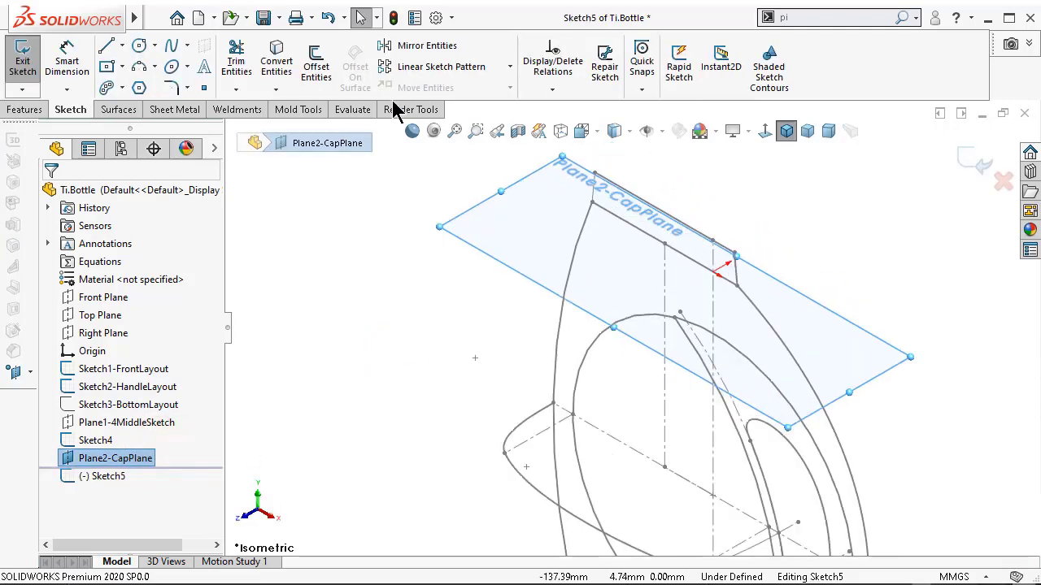
{"action": "left_click", "coordinate": [139, 46]}
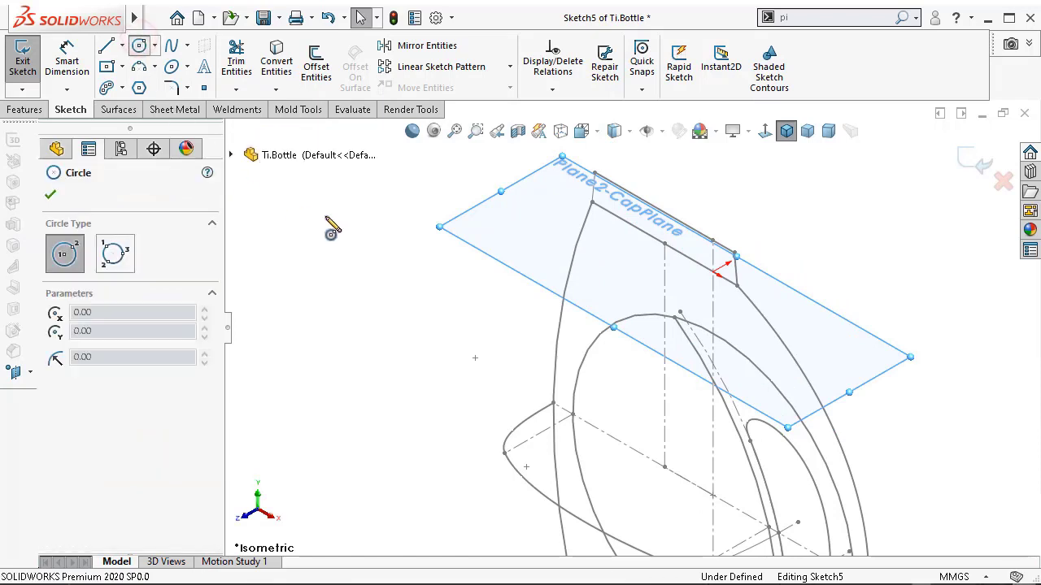
{"action": "left_click", "coordinate": [665, 244]}
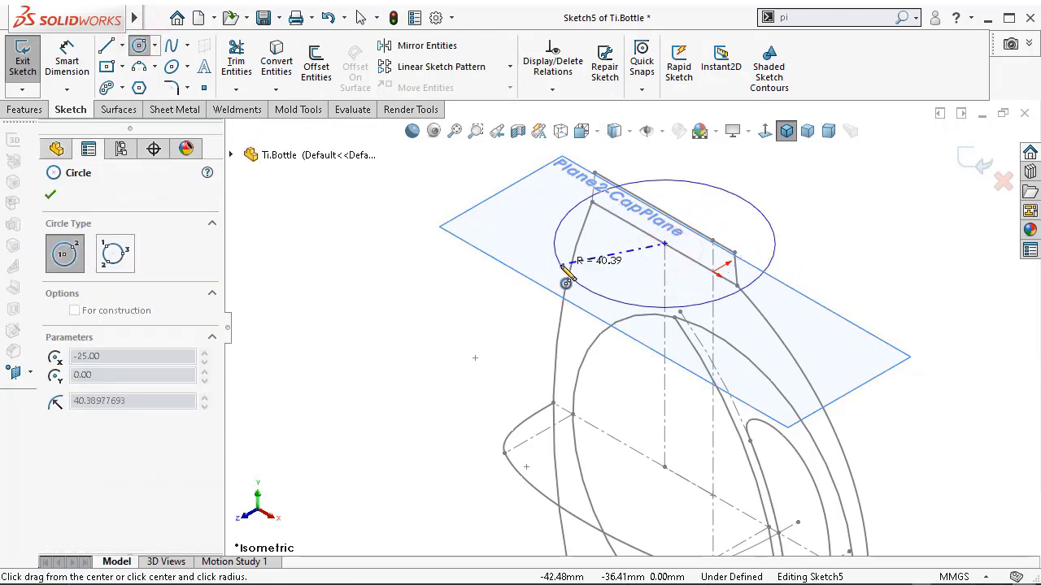
{"action": "left_click", "coordinate": [565, 282]}
{"action": "key", "text": "Escape"}
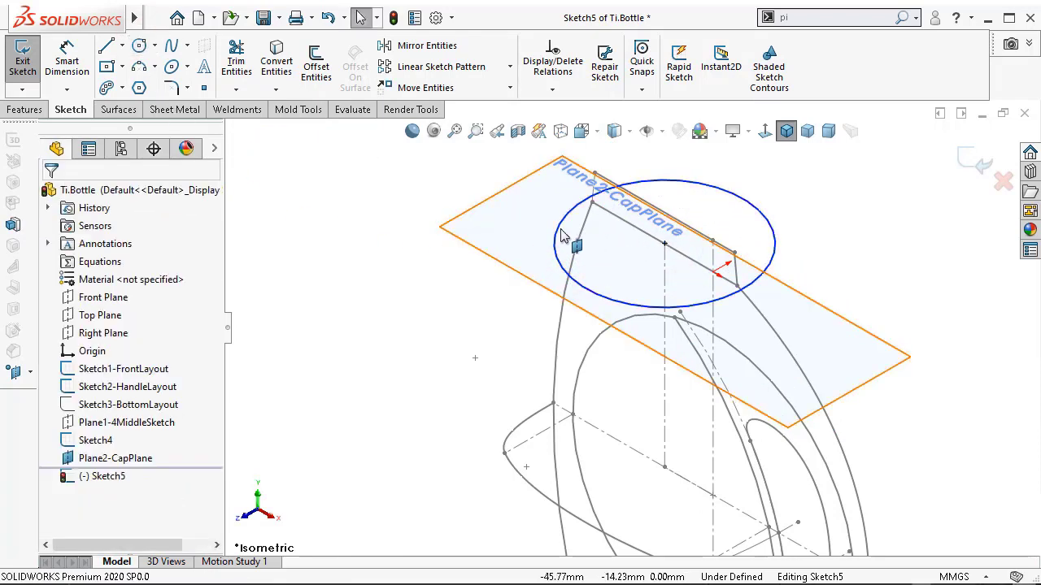
{"action": "left_click", "coordinate": [567, 205]}
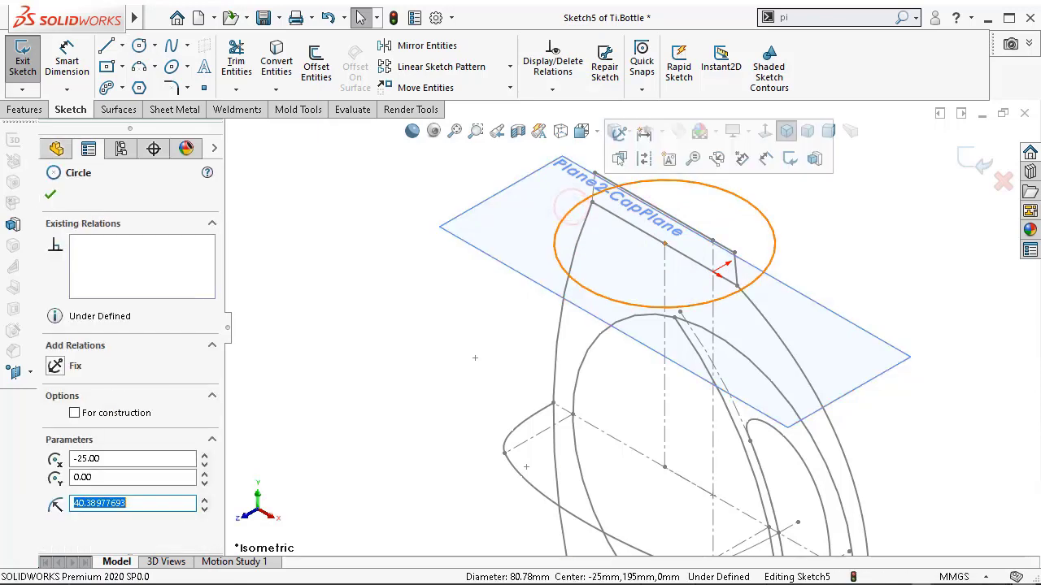
{"action": "key", "text": "Escape"}
- Make the circle coincident with the top point so it is fully defined, then exit the sketch
{"action": "left_click", "coordinate": [592, 202], "text": "ctrl"}
{"action": "left_click", "coordinate": [666, 132]}
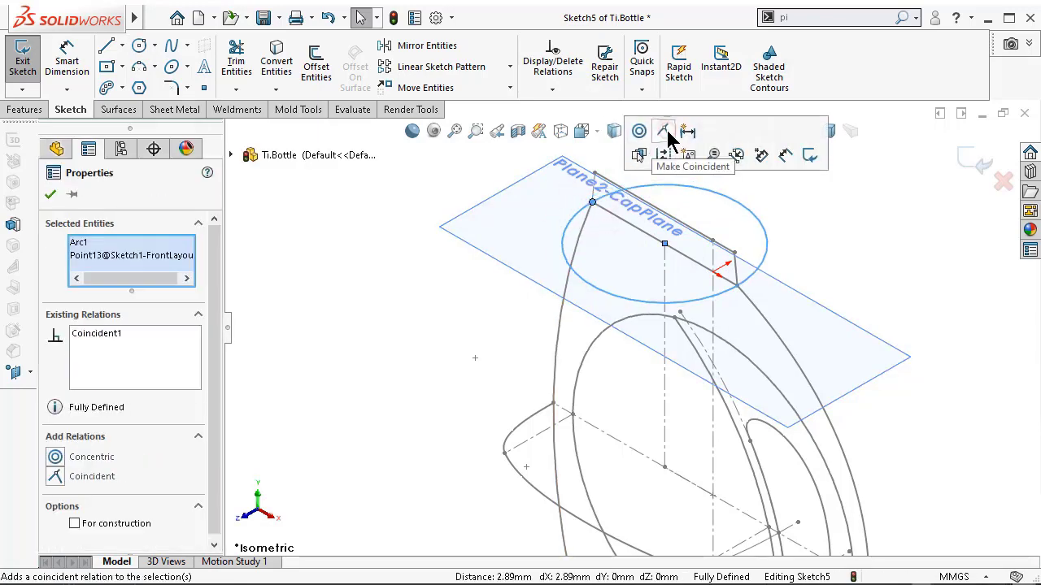
{"action": "key", "text": "Escape"}
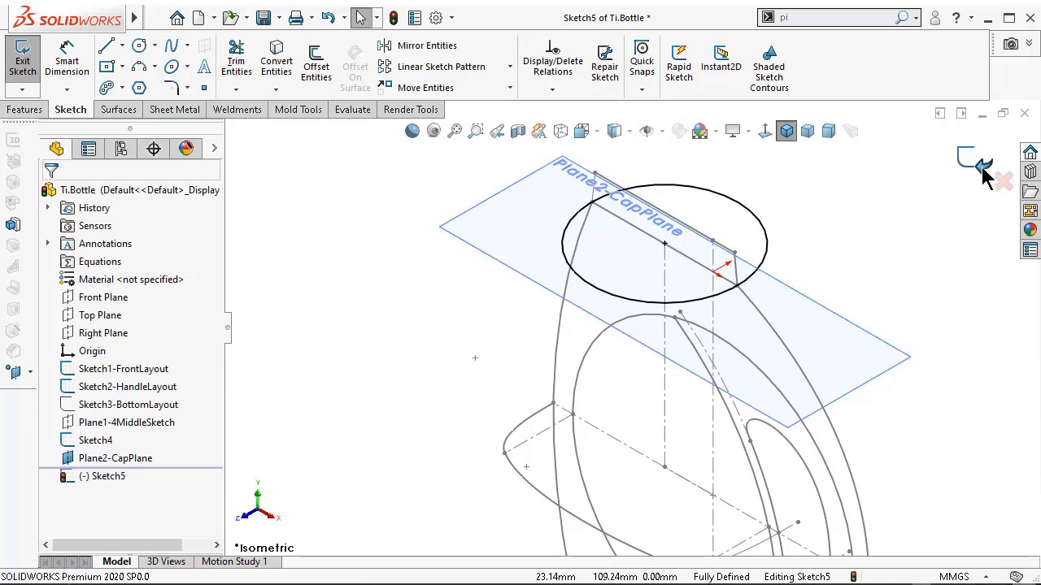
{"action": "left_click", "coordinate": [978, 175]}
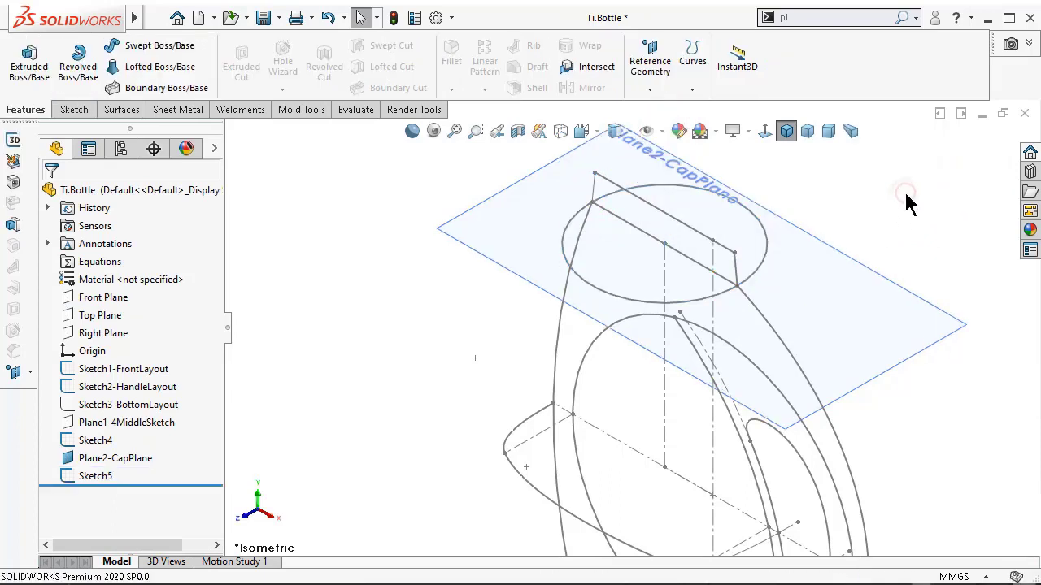
{"action": "left_click", "coordinate": [910, 314]}
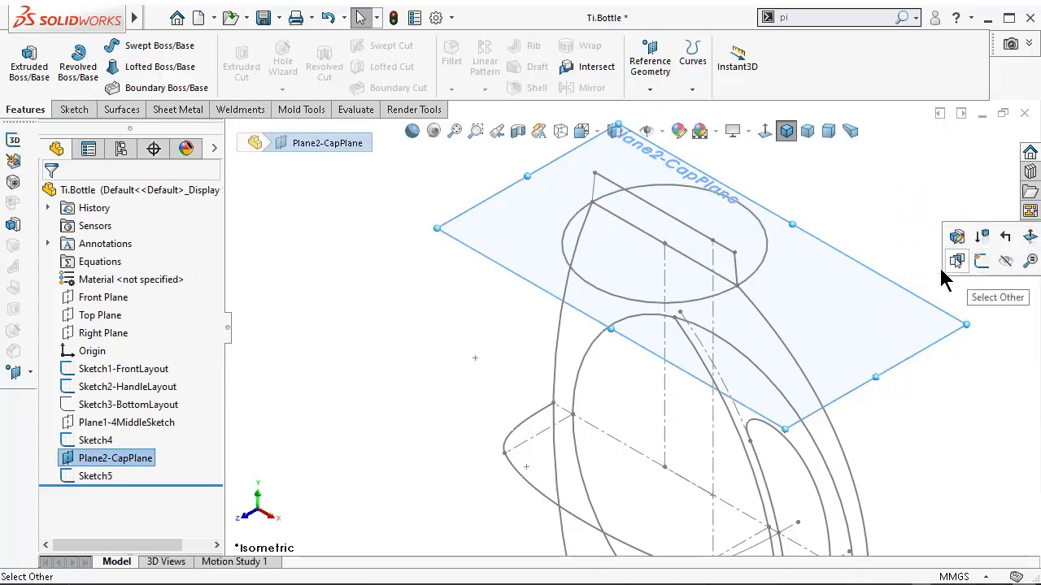
{"action": "middle_click_drag", "start_coordinate": [940, 265], "coordinate": [931, 281]}
{"action": "left_click", "coordinate": [876, 212]}
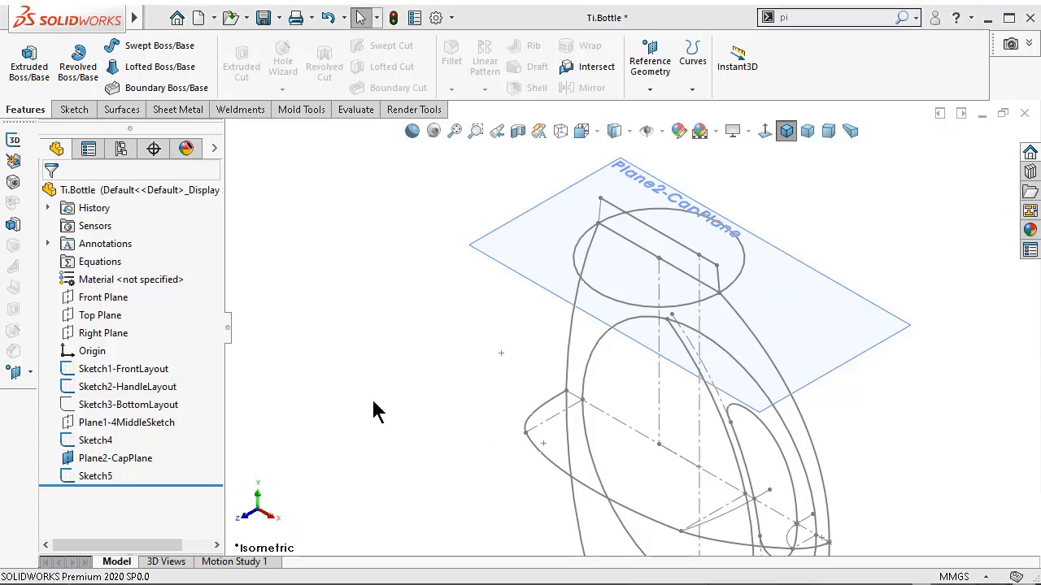
- Rename Sketch4 to Sketch4-MiddleLayoutSketch
{"action": "left_click", "coordinate": [94, 442]}
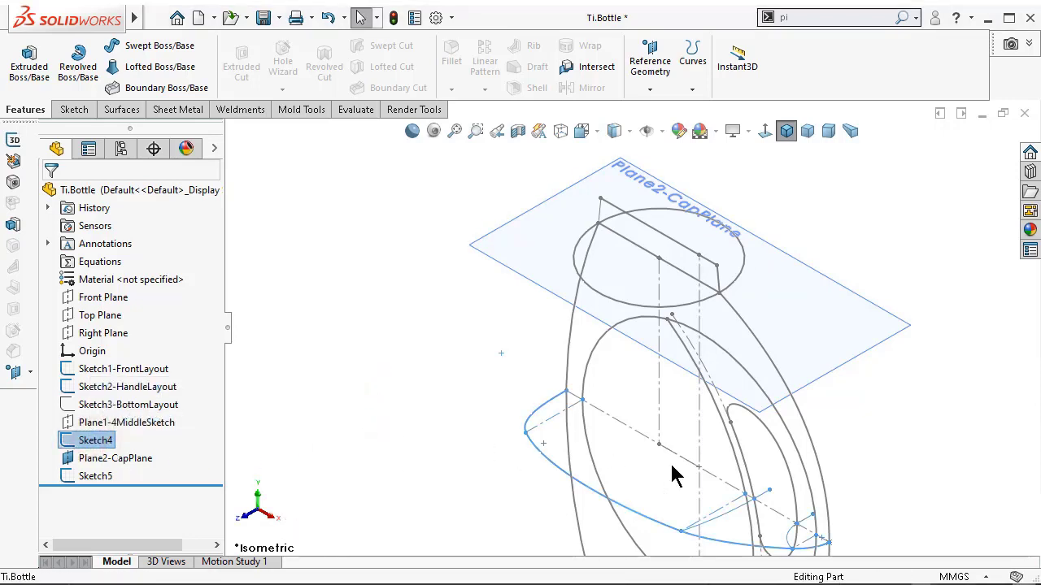
{"action": "key", "text": "F2"}
{"action": "type", "text": "M"}
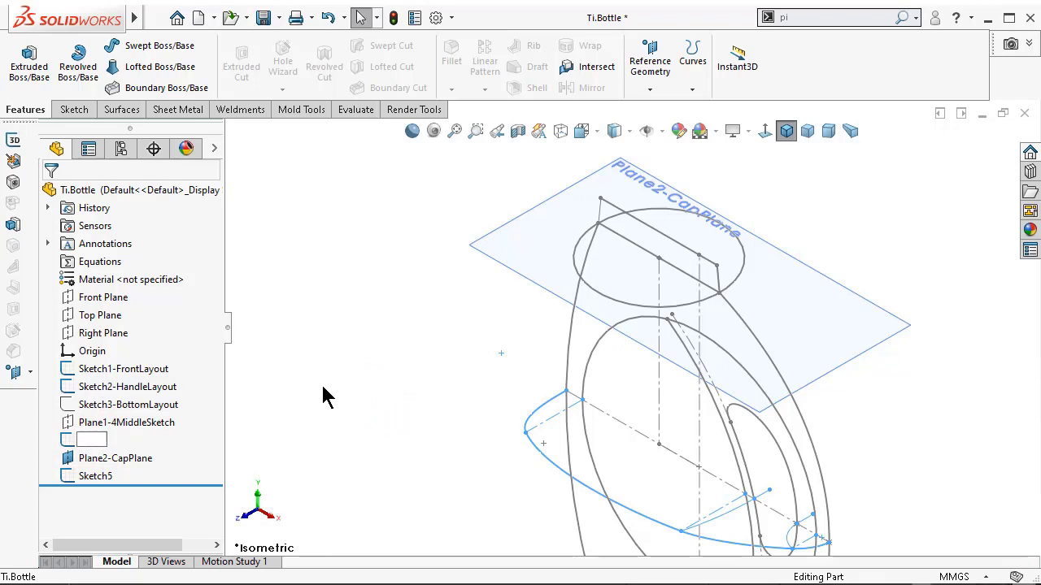
{"action": "left_click", "coordinate": [322, 387]}
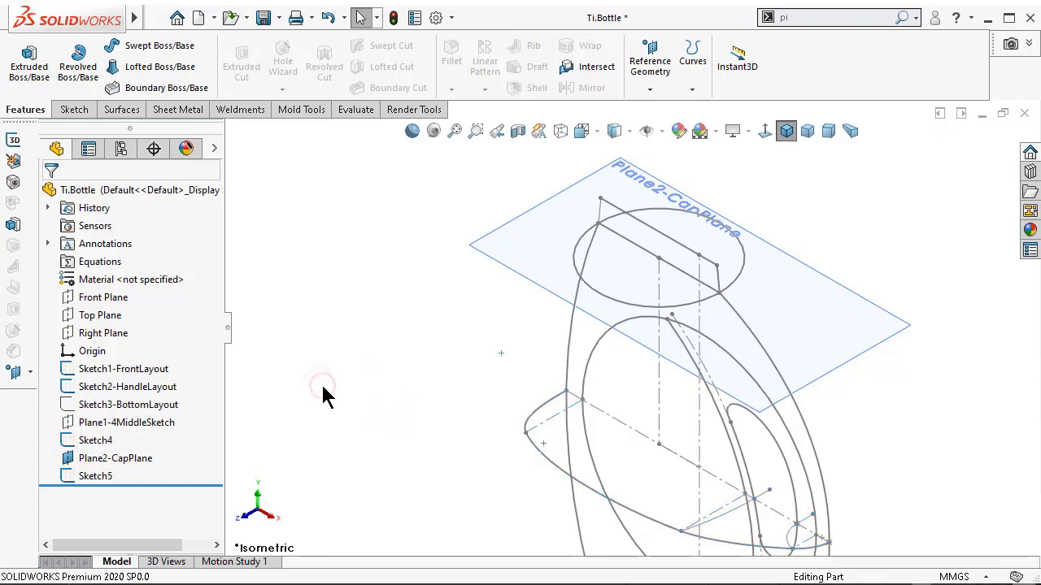
{"action": "left_click", "coordinate": [88, 443]}
{"action": "left_click", "coordinate": [119, 439]}
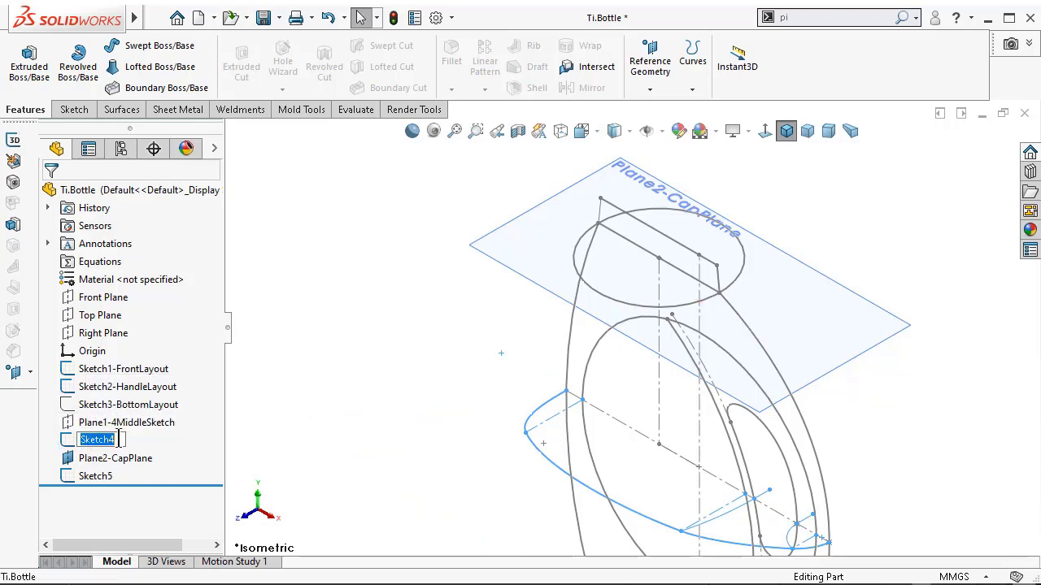
{"action": "left_click", "coordinate": [118, 439]}
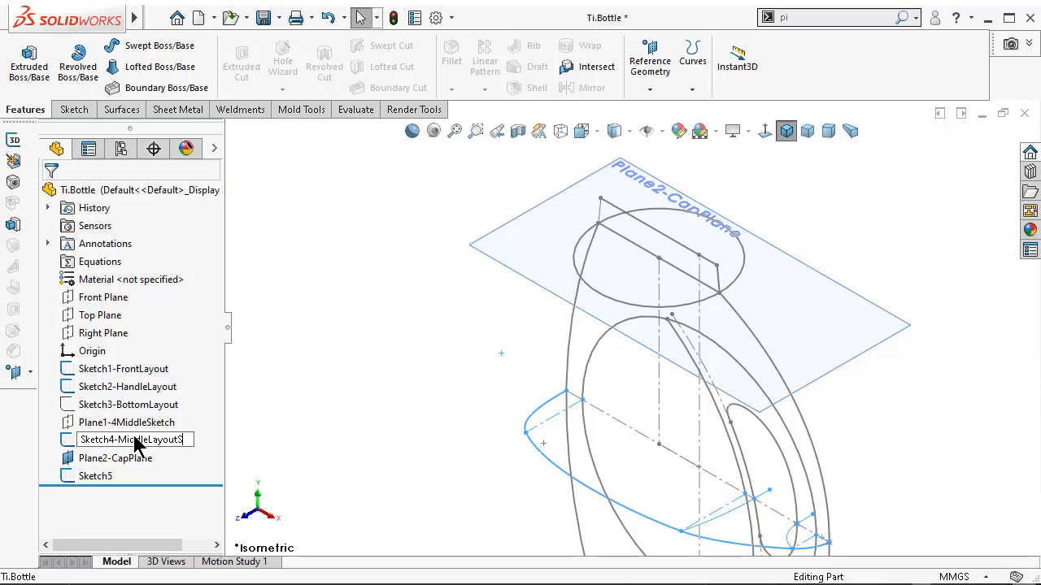
{"action": "type", "text": "ketch"}
{"action": "key", "text": "Return"}
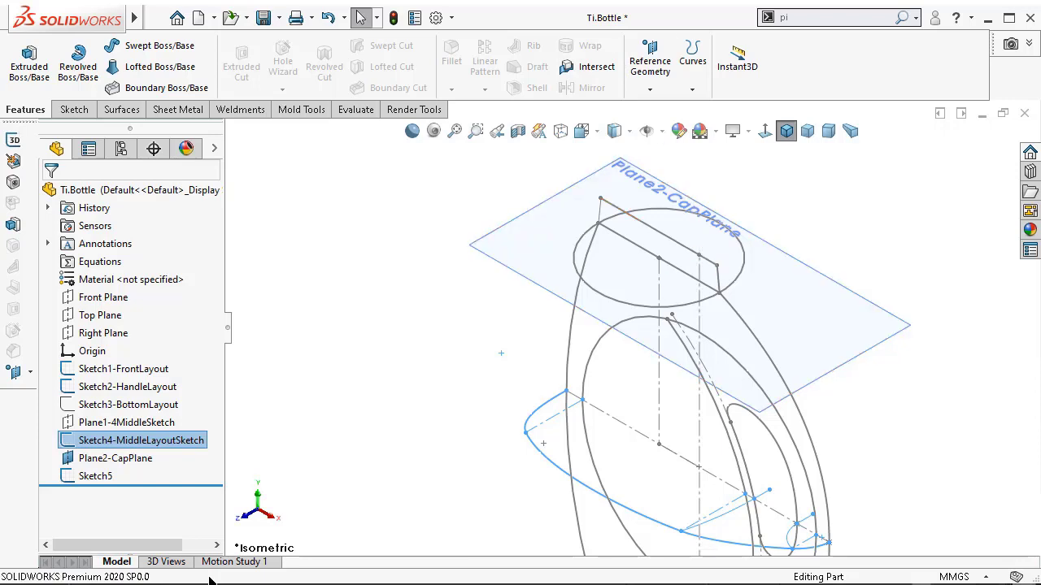
- Rename Sketch5 to Sketch5-CapSketch
{"action": "left_click", "coordinate": [87, 478]}
{"action": "key", "text": "F2"}
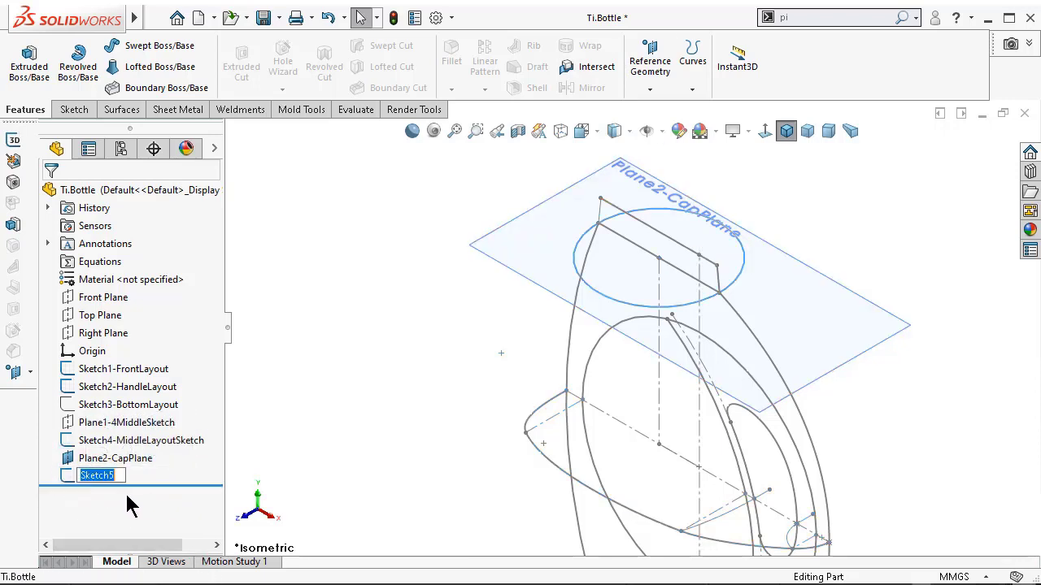
{"action": "left_click", "coordinate": [118, 478]}
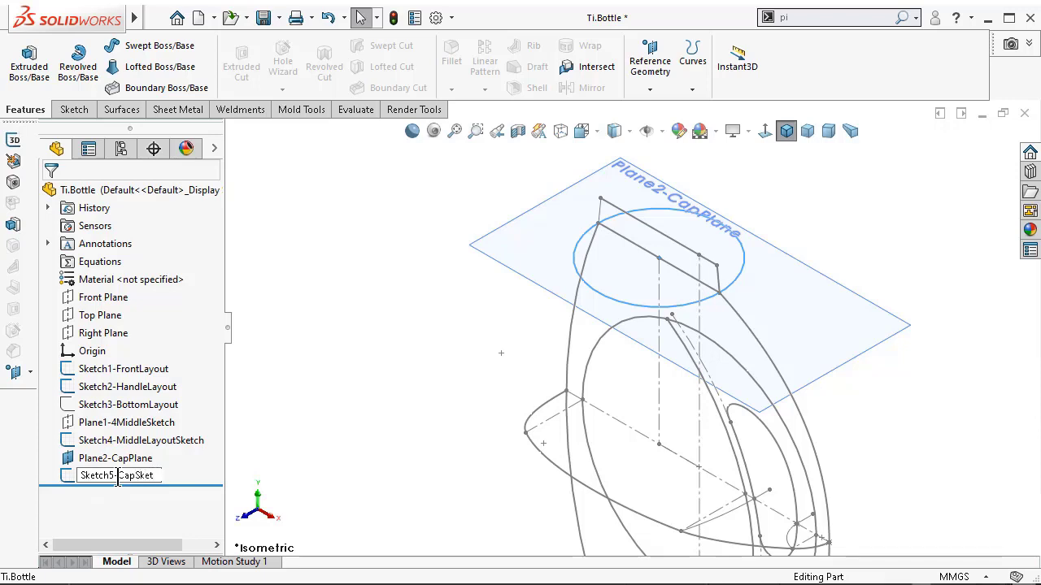
{"action": "key", "text": "Return"}
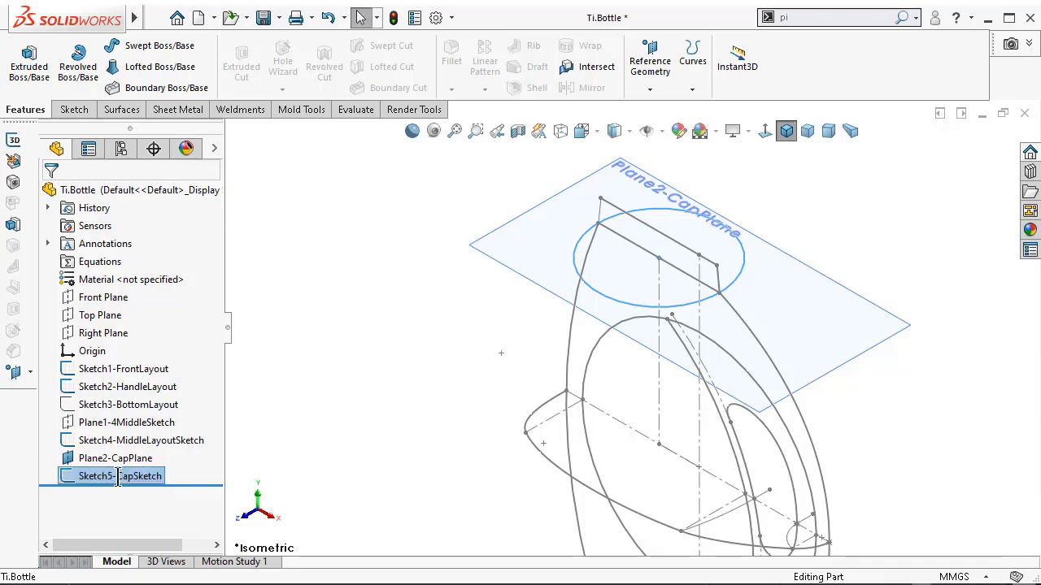
{"action": "left_click", "coordinate": [327, 326]}
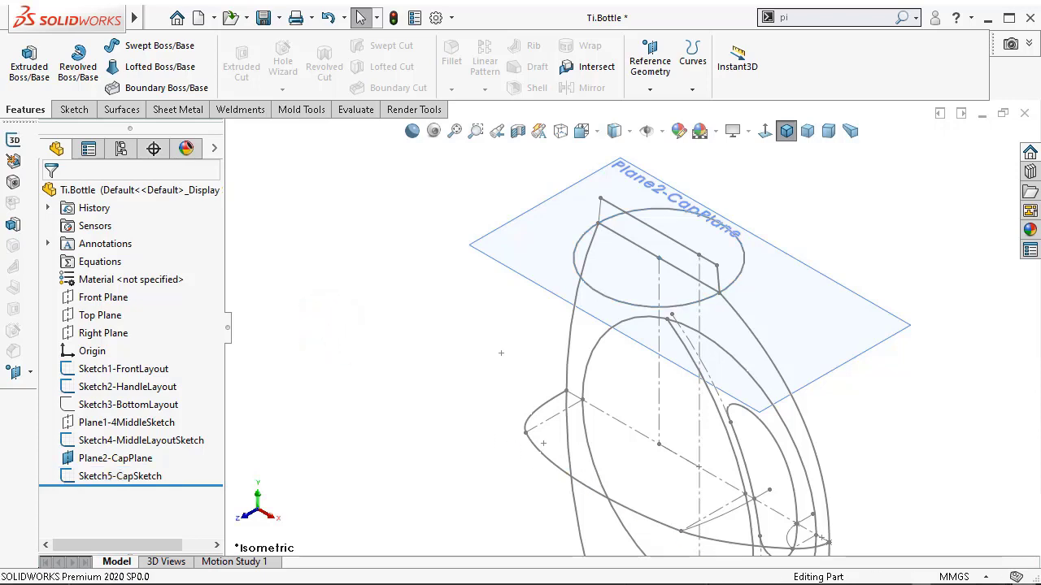
- Put the seven items from Sketch1-FrontLayout through Sketch5-CapSketch into a new folder named LAYOUT
{"action": "left_click", "coordinate": [160, 370]}
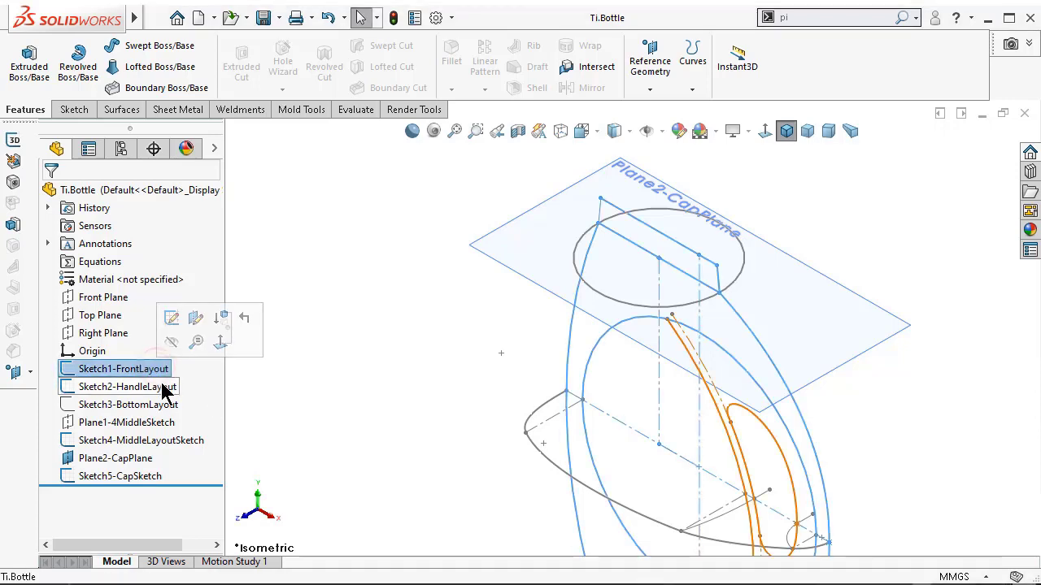
{"action": "left_click", "coordinate": [161, 387], "text": "ctrl"}
{"action": "left_click", "coordinate": [159, 405], "text": "ctrl"}
{"action": "left_click", "coordinate": [158, 423], "text": "ctrl"}
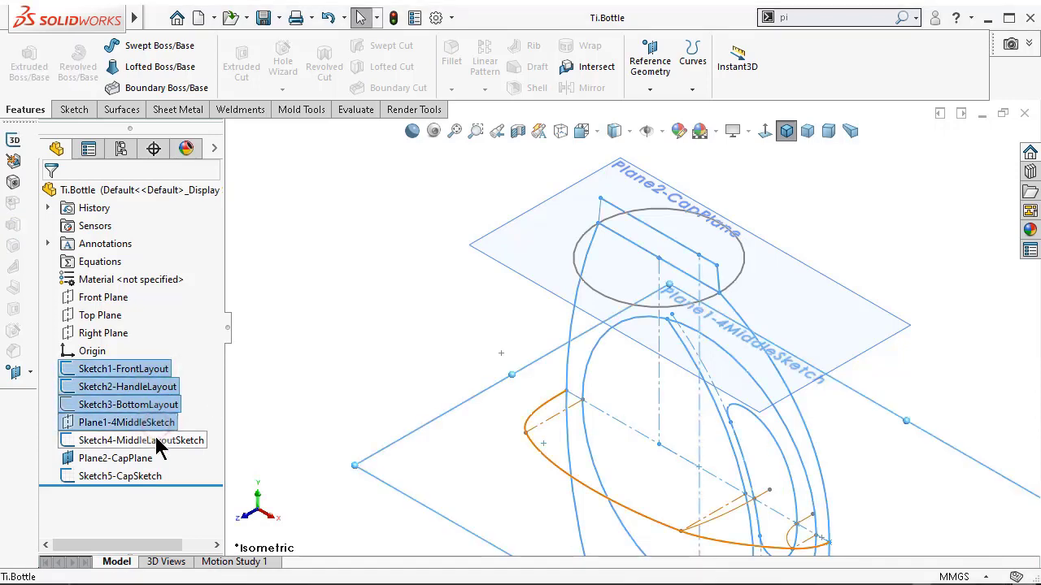
{"action": "left_click", "coordinate": [159, 440], "text": "ctrl"}
{"action": "left_click", "coordinate": [139, 459], "text": "ctrl"}
{"action": "left_click", "coordinate": [136, 475], "text": "ctrl"}
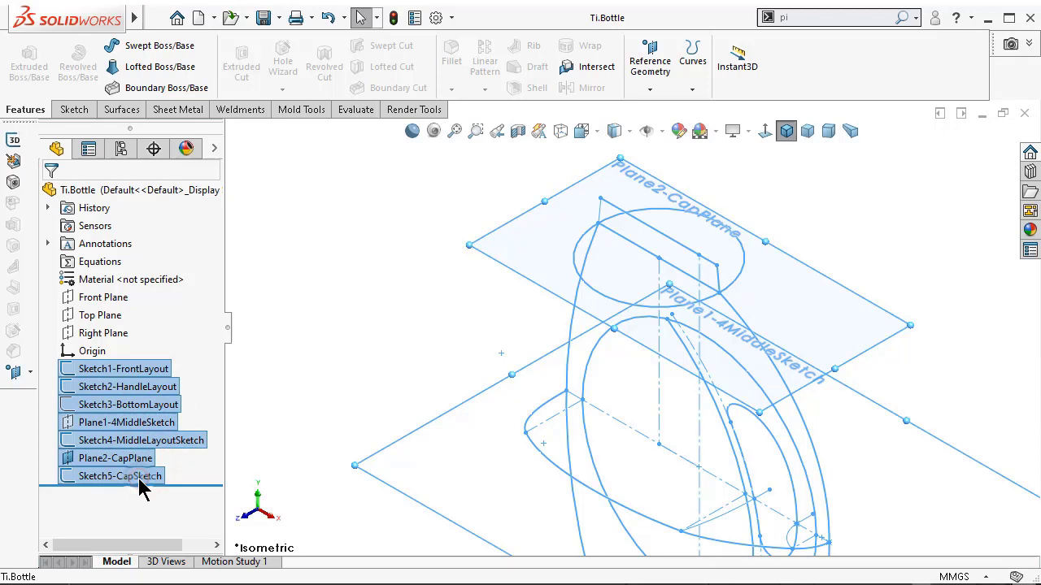
{"action": "right_click", "coordinate": [125, 424]}
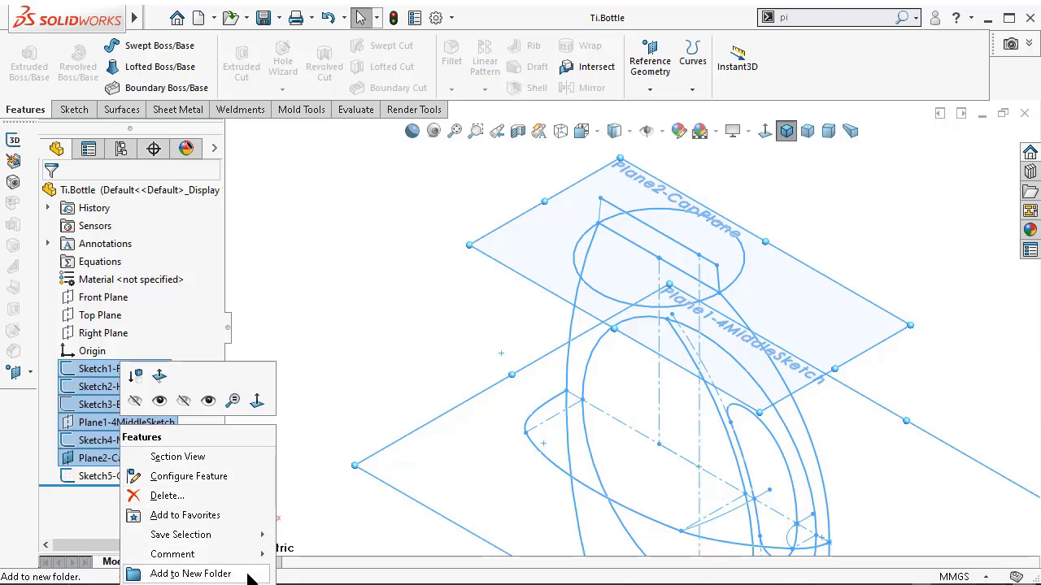
{"action": "left_click", "coordinate": [248, 574]}
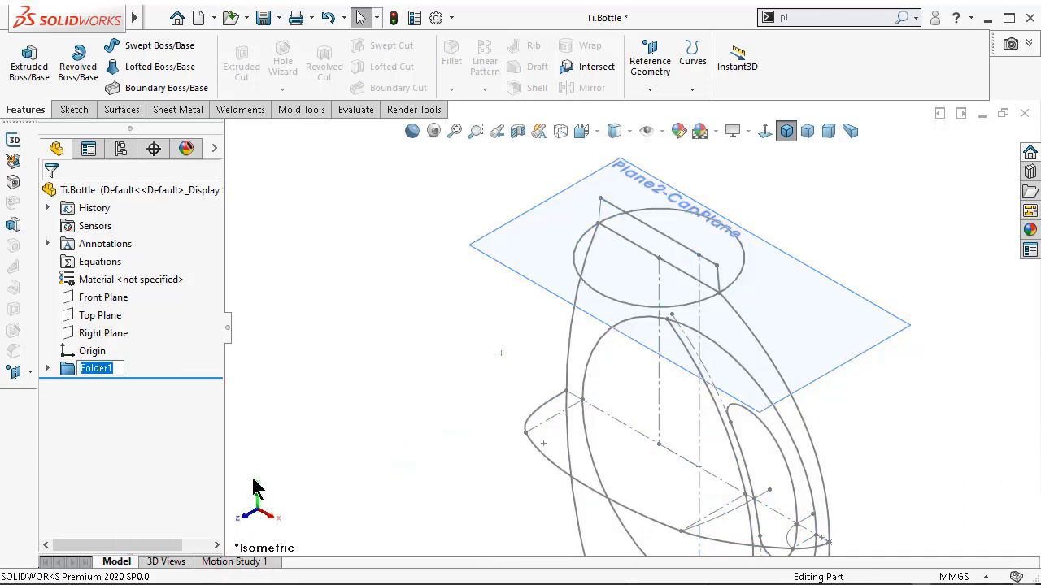
{"action": "type", "text": "LAYOUT"}
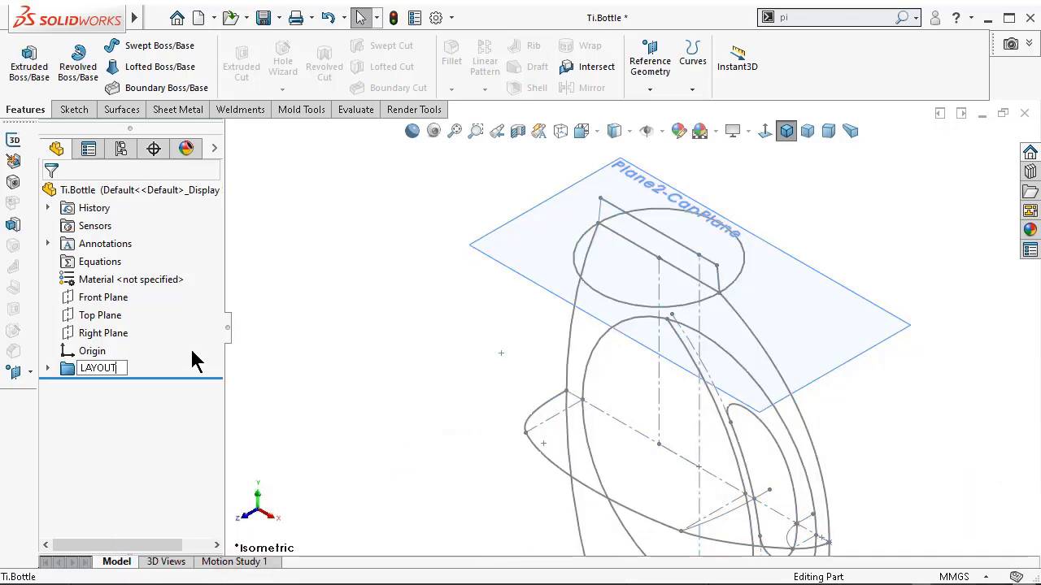
{"action": "type", "text": "S"}
{"action": "key", "text": "BackSpace"}
{"action": "key", "text": "Return"}
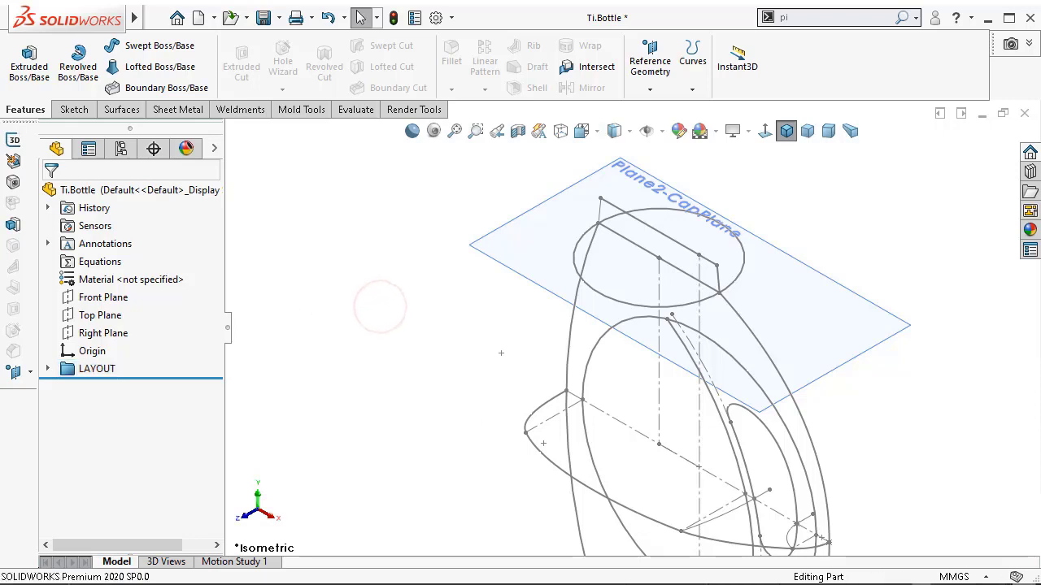
- Hide the Plane2-CapPlane reference plane
{"action": "left_click", "coordinate": [518, 259]}
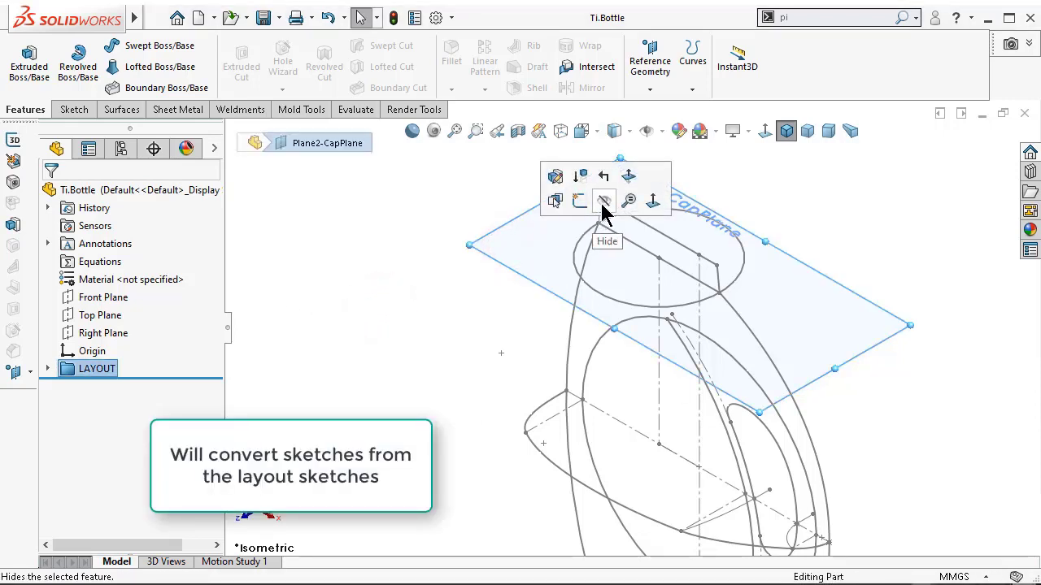
{"action": "left_click", "coordinate": [603, 200]}
{"action": "left_click", "coordinate": [398, 206]}
{"action": "mouse_move", "coordinate": [705, 363]}
{"action": "middle_mouse_down"}
{"action": "mouse_move", "coordinate": [690, 352]}
{"action": "mouse_move", "coordinate": [802, 417]}
{"action": "middle_mouse_up"}
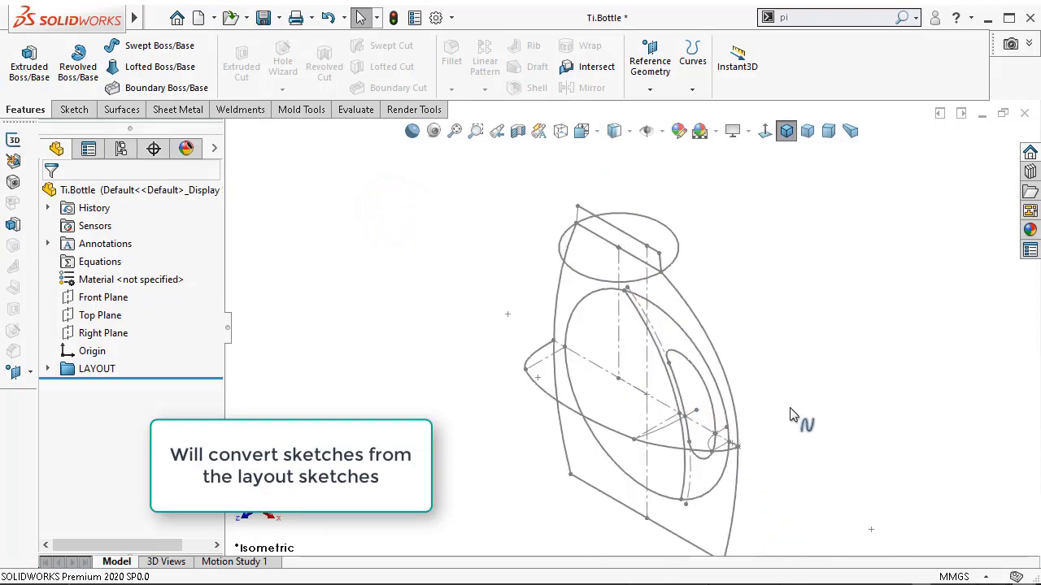
- Show Sketch3-BottomLayout from inside the LAYOUT folder
{"action": "left_click", "coordinate": [48, 369]}
{"action": "left_click", "coordinate": [116, 423]}
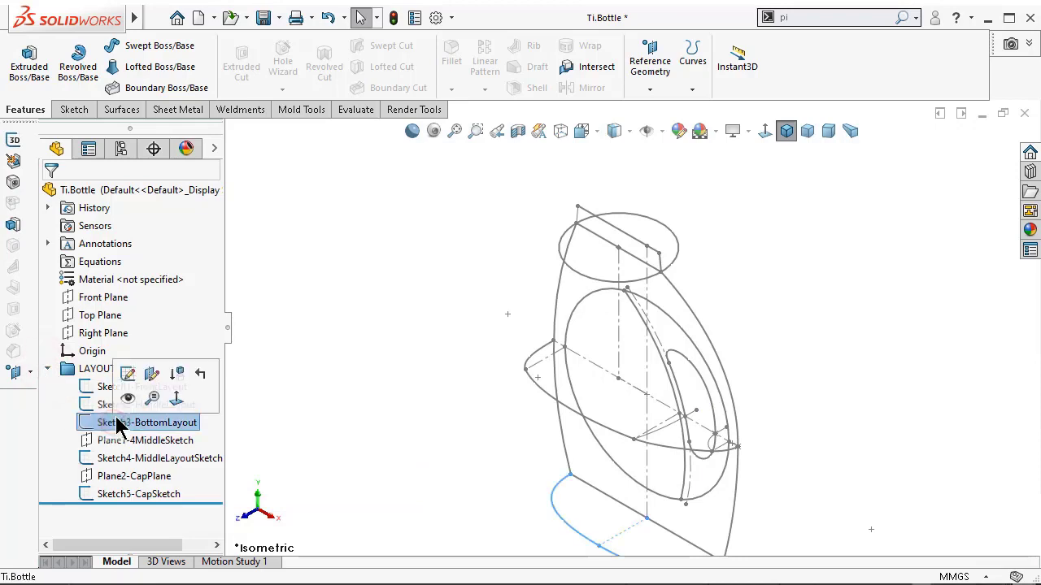
{"action": "left_click", "coordinate": [128, 399]}
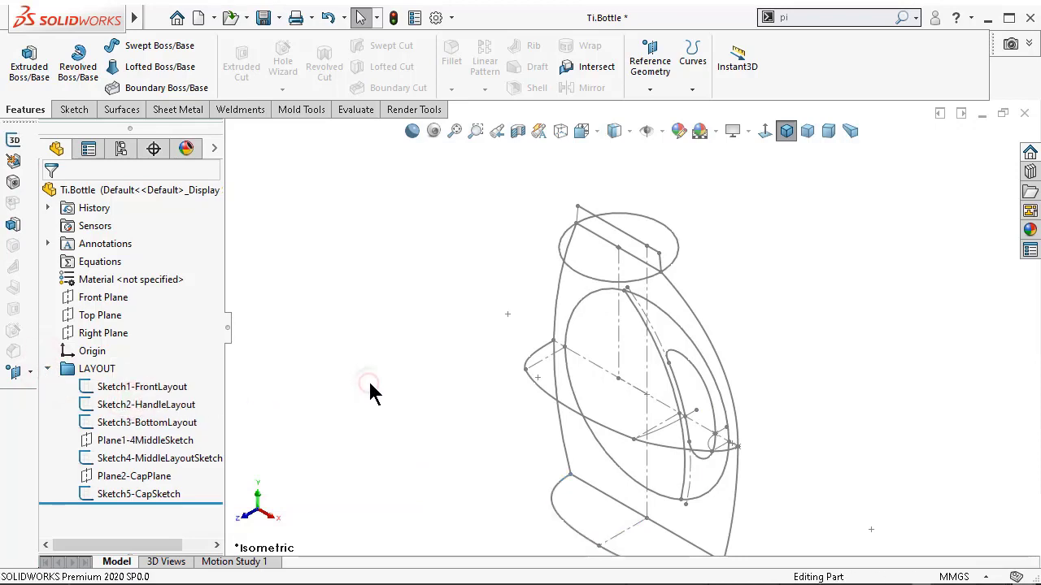
{"action": "middle_click_drag", "start_coordinate": [679, 460], "coordinate": [704, 464]}
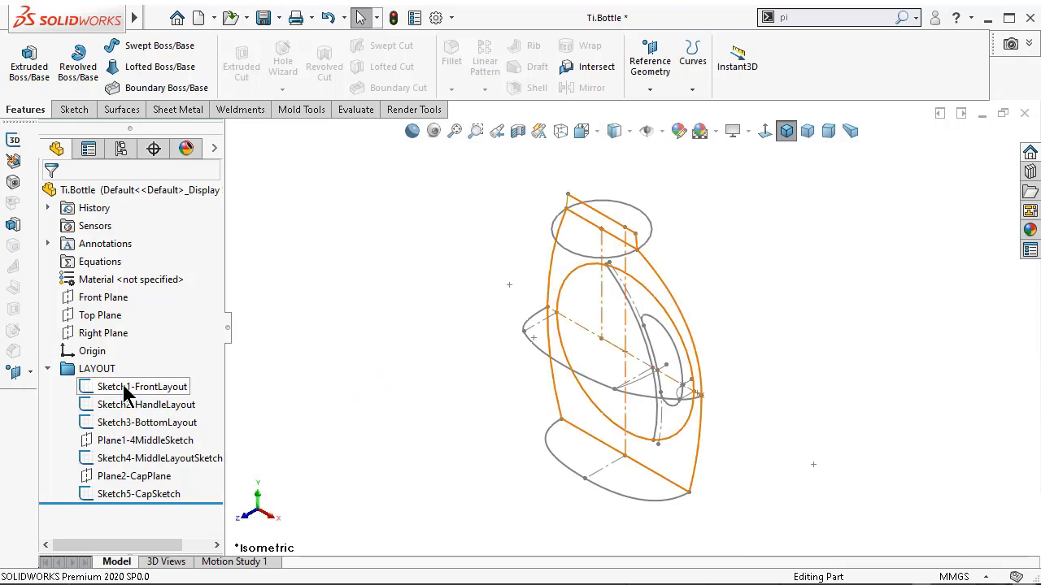
{"action": "left_click", "coordinate": [46, 370]}
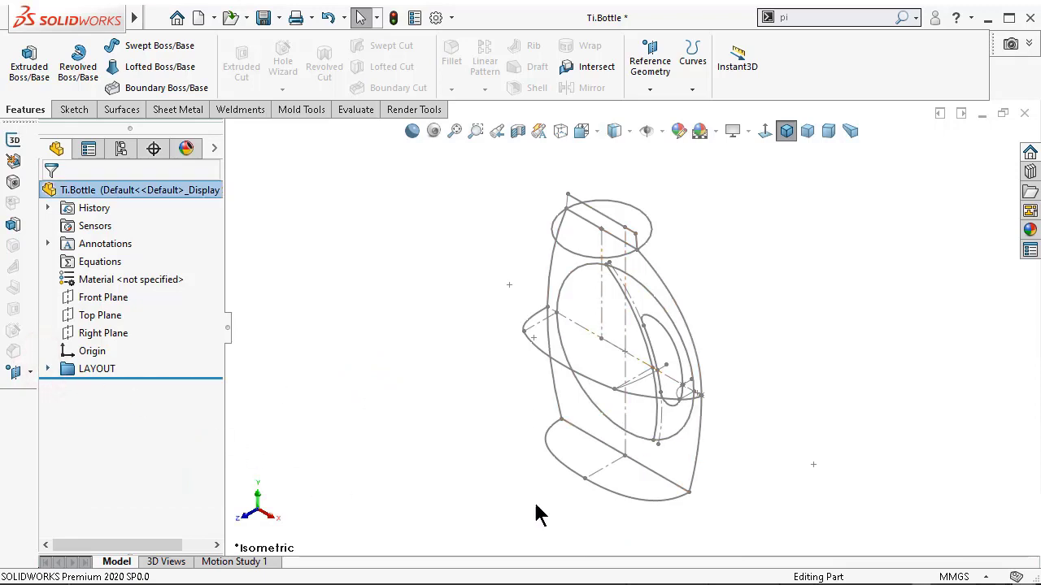
- Save the bottle part and begin renaming Sketch1-FrontLayout
{"action": "key", "text": "ctrl+s"}
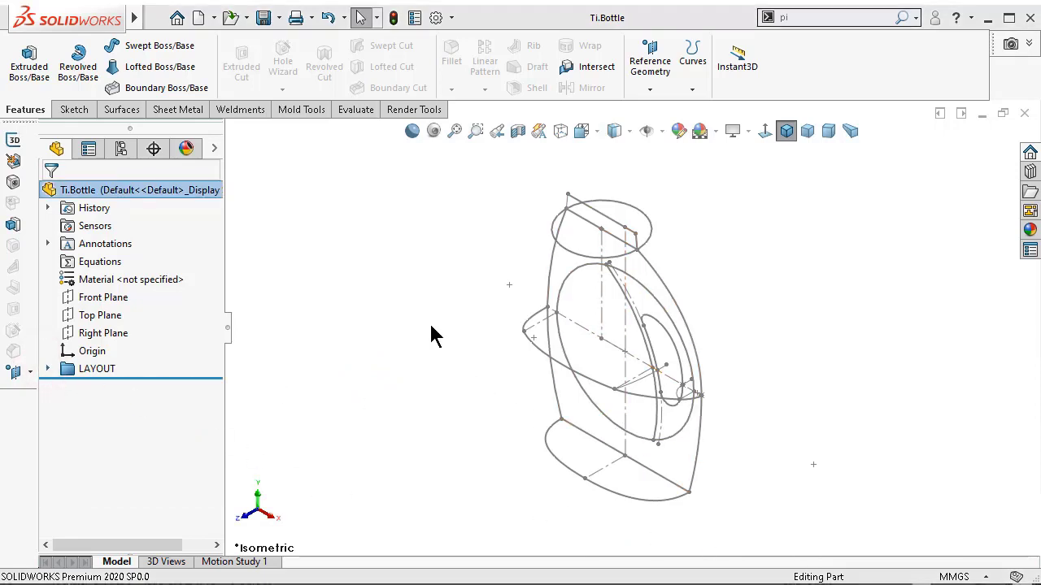
{"action": "left_click", "coordinate": [46, 369]}
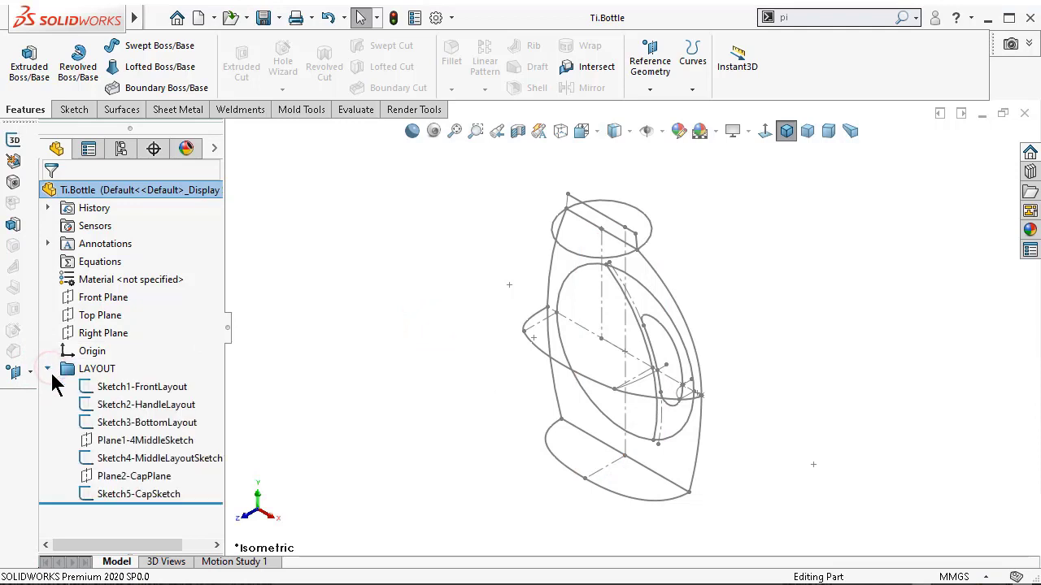
{"action": "left_click", "coordinate": [104, 387]}
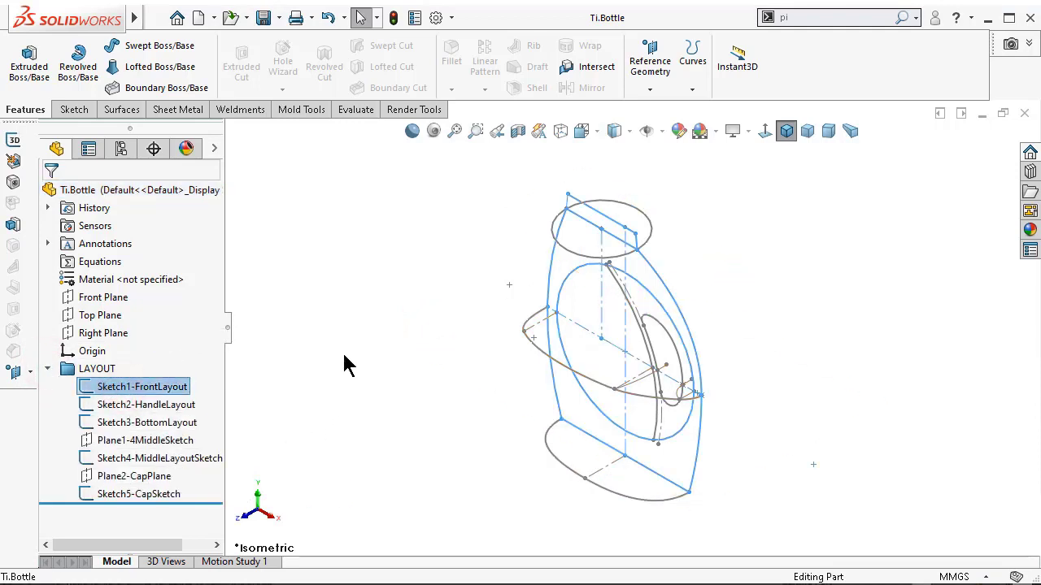
{"action": "left_click", "coordinate": [134, 387]}
- Rename the first three layout sketches to SketchA-FrontLayout, SketchB-HandleLayout and SketchC-BottomLayout
{"action": "left_click", "coordinate": [129, 387]}
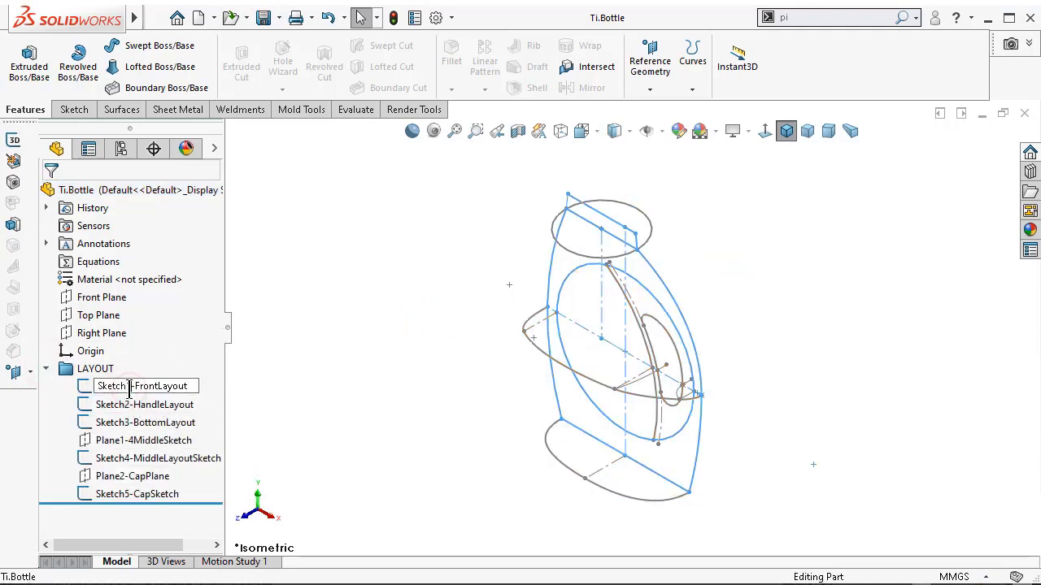
{"action": "left_click_drag", "start_coordinate": [126, 387], "coordinate": [133, 387]}
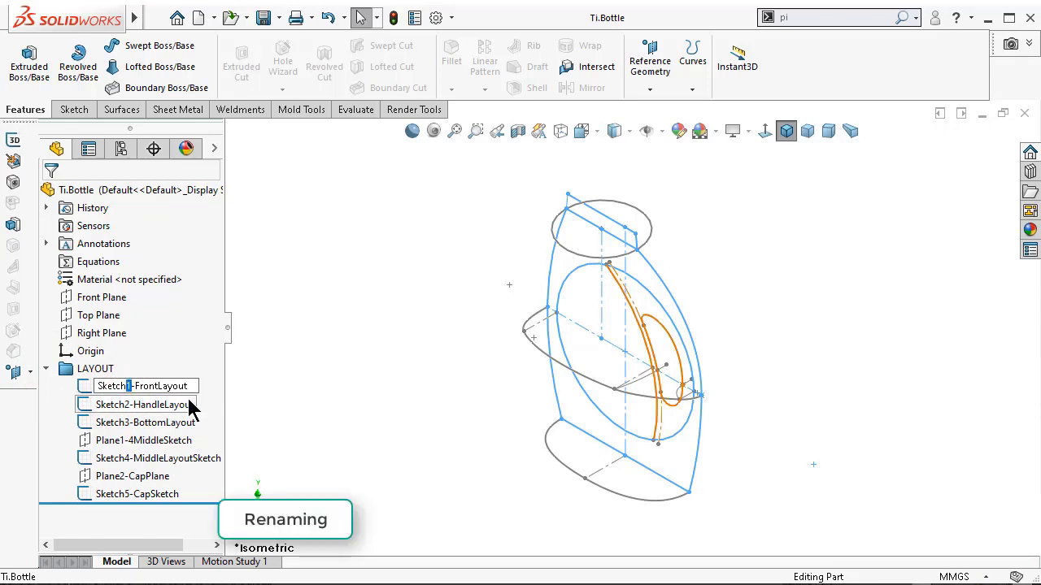
{"action": "type", "text": "A"}
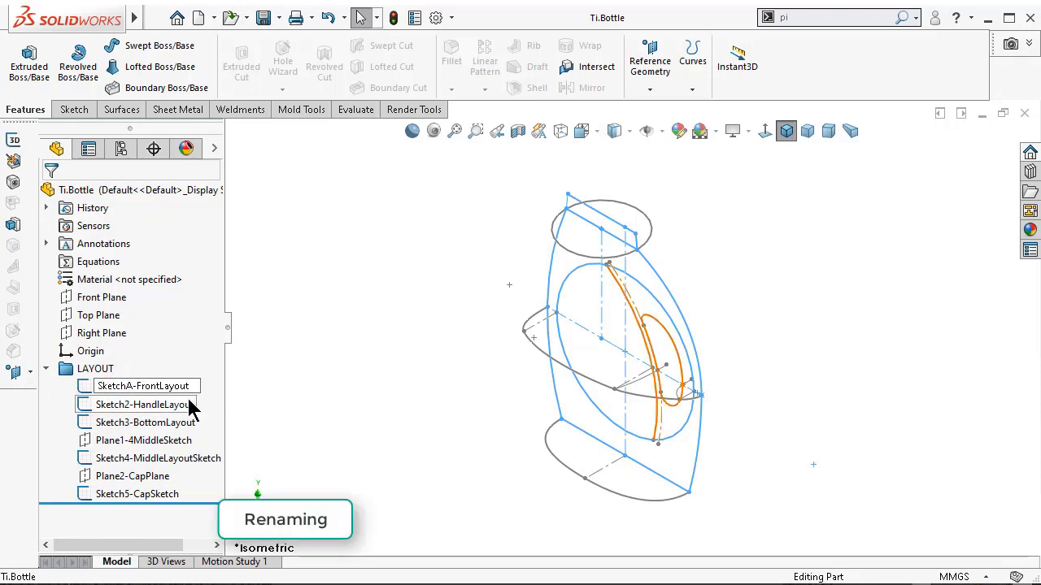
{"action": "key", "text": "Return"}
{"action": "left_click", "coordinate": [126, 412]}
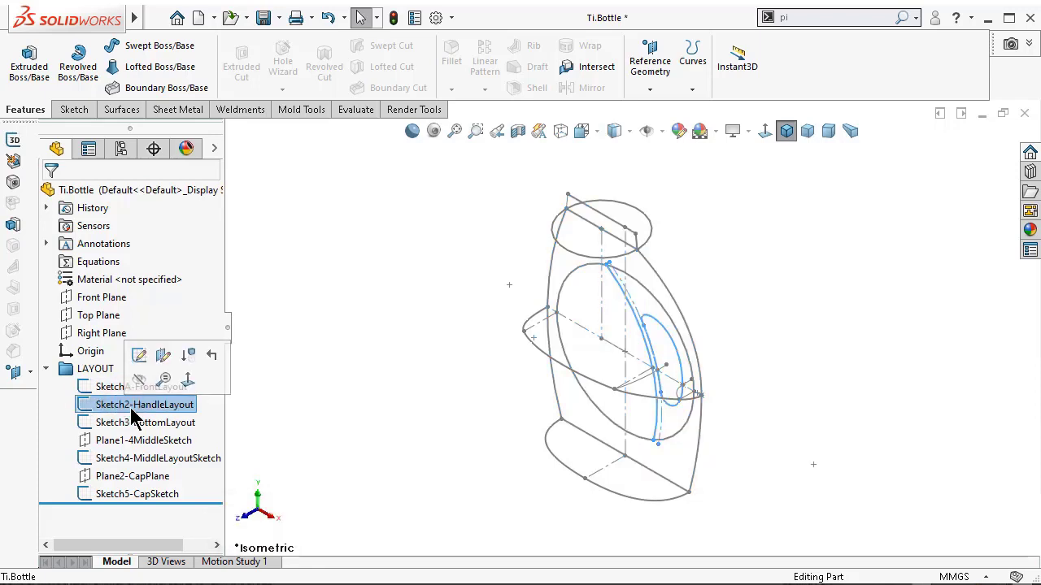
{"action": "key", "text": "F2"}
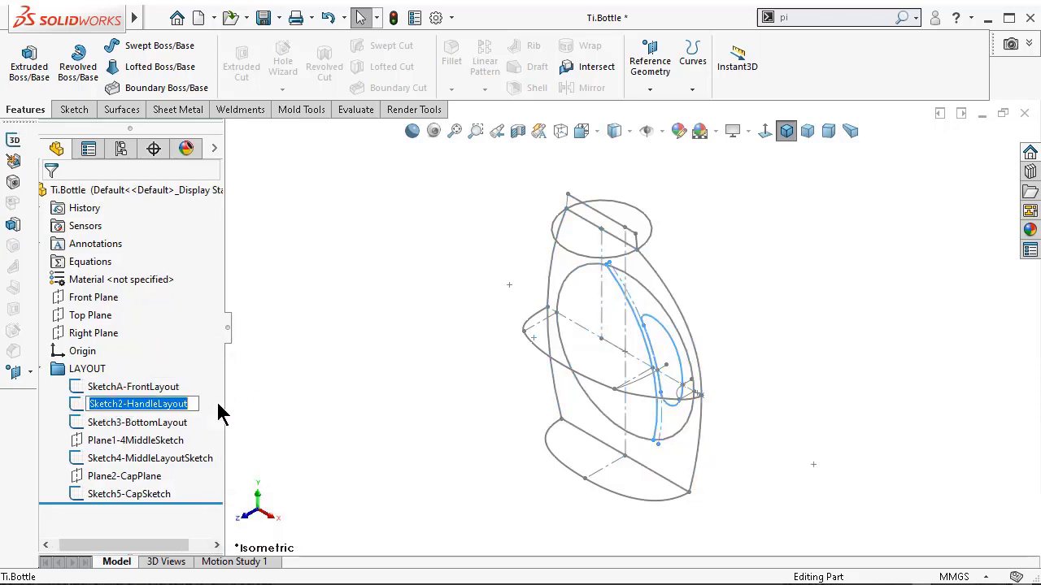
{"action": "left_click", "coordinate": [120, 404]}
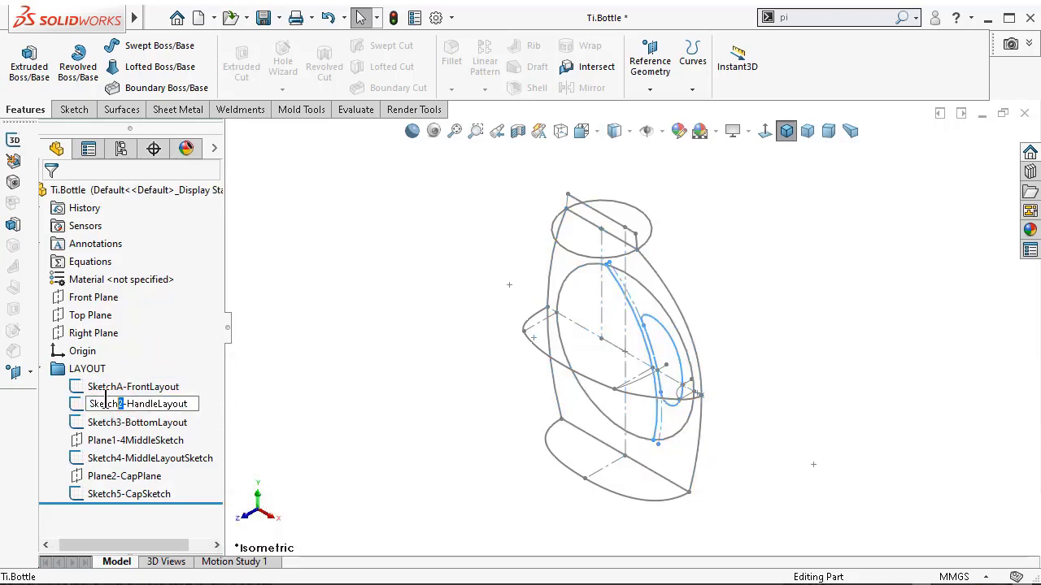
{"action": "type", "text": "B"}
{"action": "key", "text": "Return"}
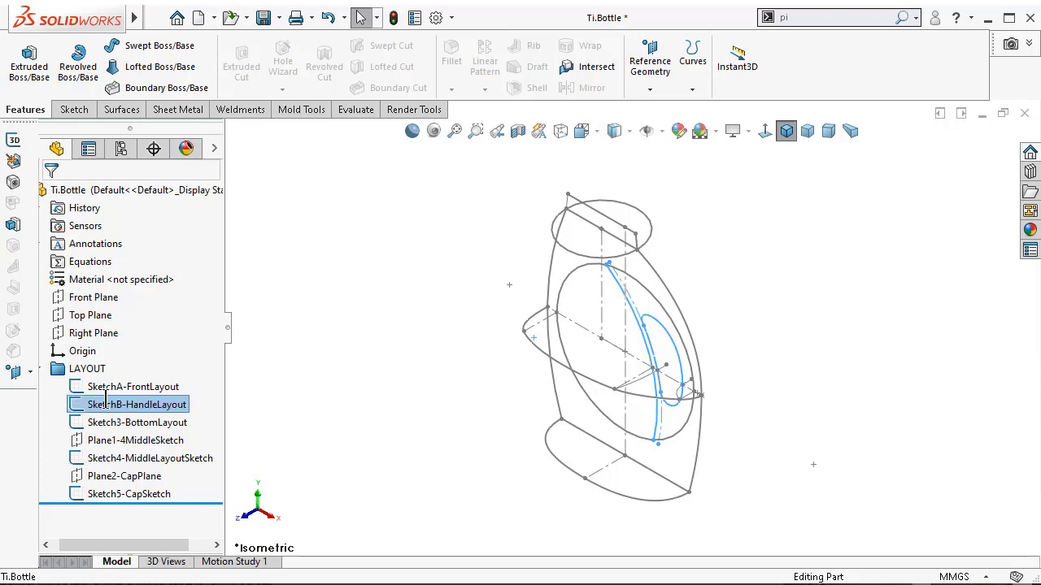
{"action": "left_click", "coordinate": [116, 422]}
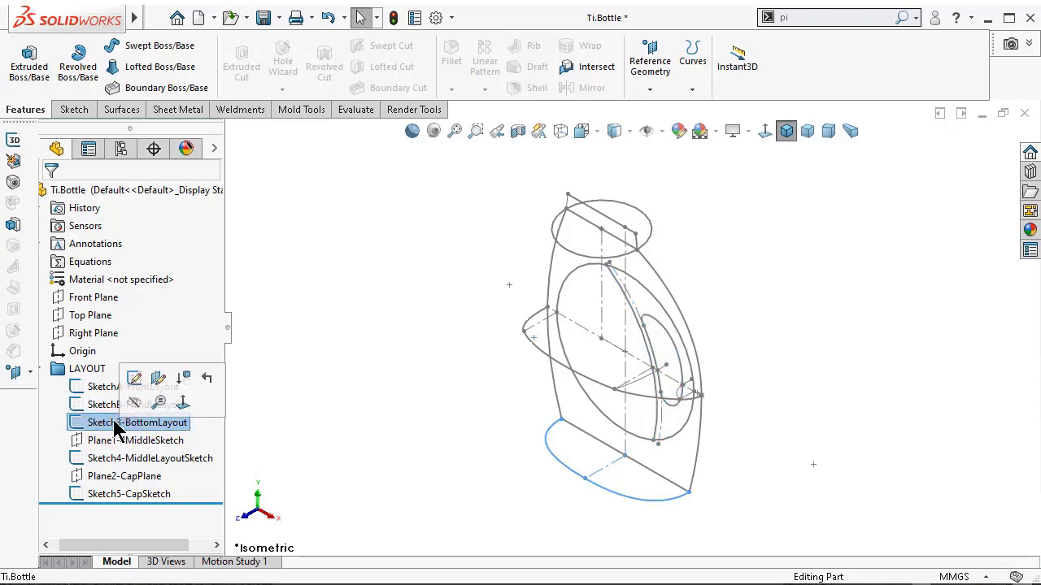
{"action": "left_click", "coordinate": [105, 418]}
{"action": "left_click_drag", "start_coordinate": [122, 422], "coordinate": [118, 421]}
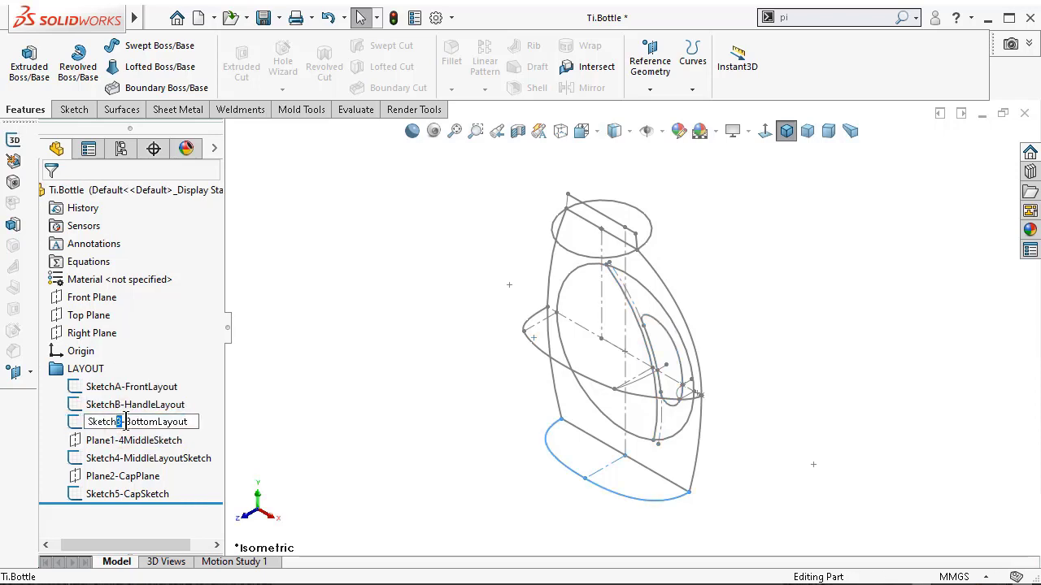
{"action": "type", "text": "C"}
{"action": "key", "text": "Return"}
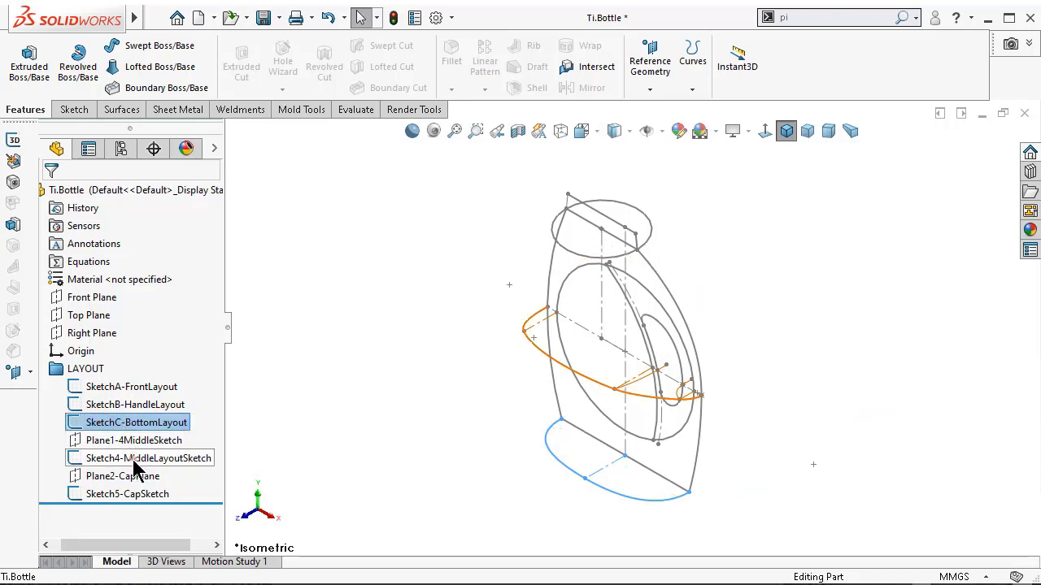
- Rename Sketch4 and Sketch5 to SketchD-MiddleLayoutSketch and SketchE-CapSketch, then save the part
{"action": "left_click", "coordinate": [134, 459]}
{"action": "left_click", "coordinate": [134, 460]}
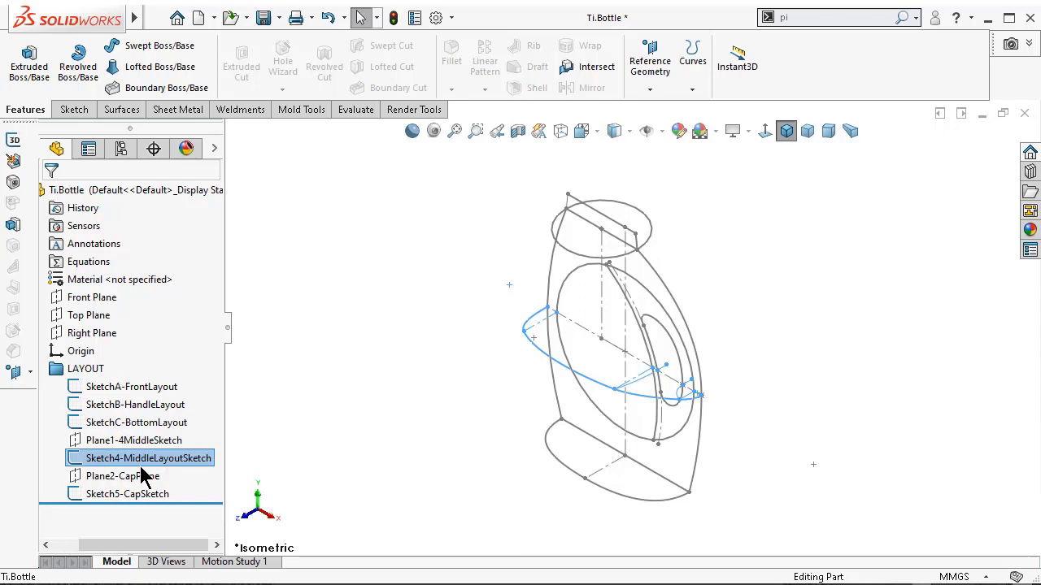
{"action": "left_click", "coordinate": [89, 460]}
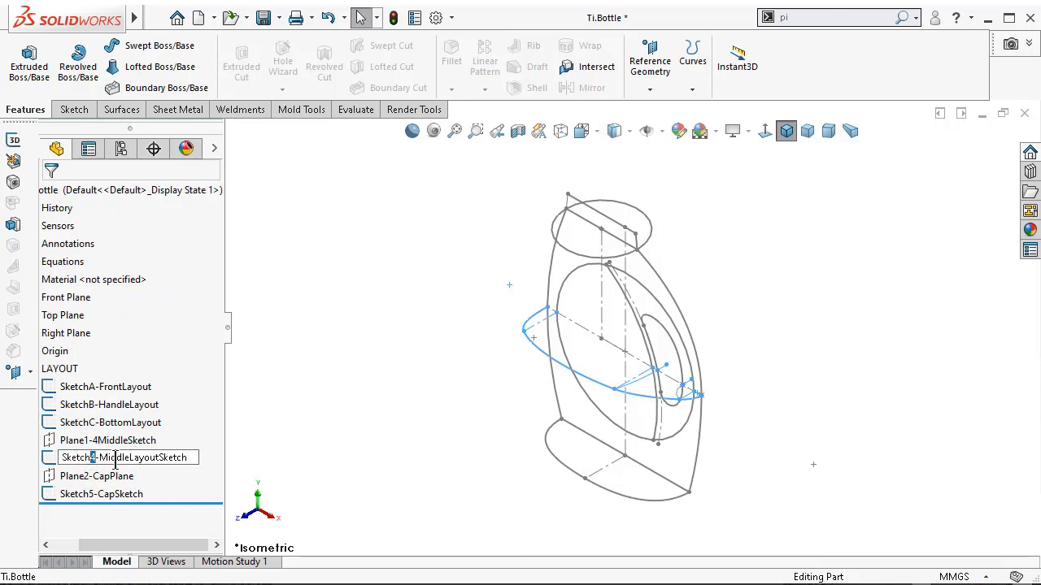
{"action": "type", "text": "D"}
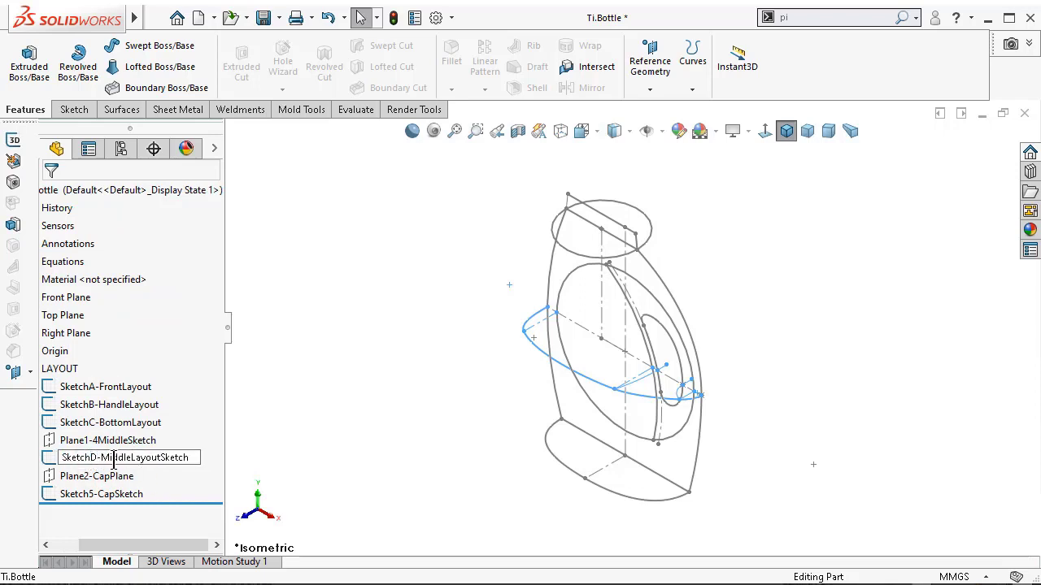
{"action": "key", "text": "Return"}
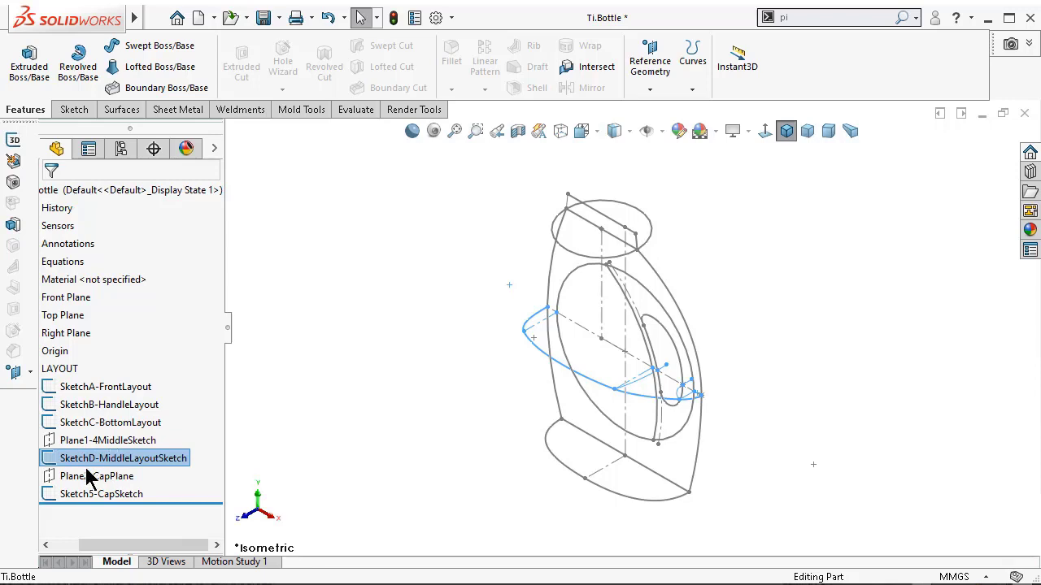
{"action": "left_click", "coordinate": [124, 494]}
{"action": "left_click", "coordinate": [152, 491]}
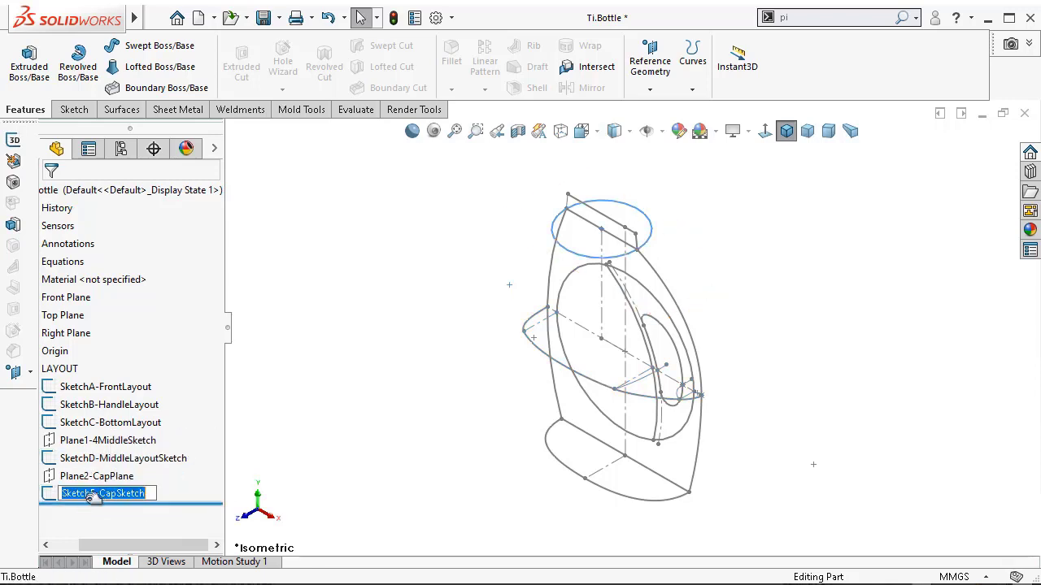
{"action": "left_click", "coordinate": [93, 495]}
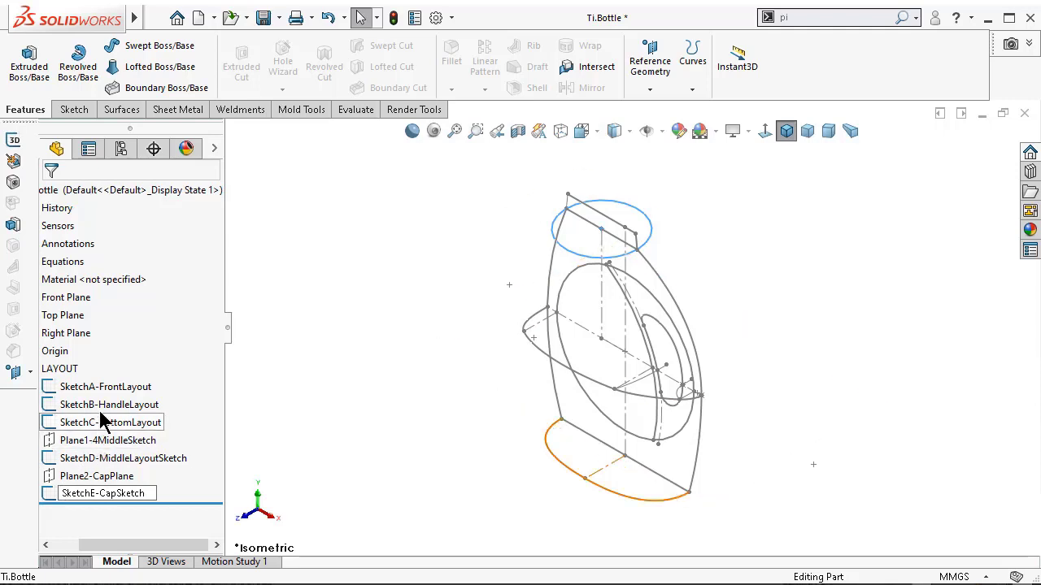
{"action": "key", "text": "Return"}
{"action": "left_click", "coordinate": [349, 325]}
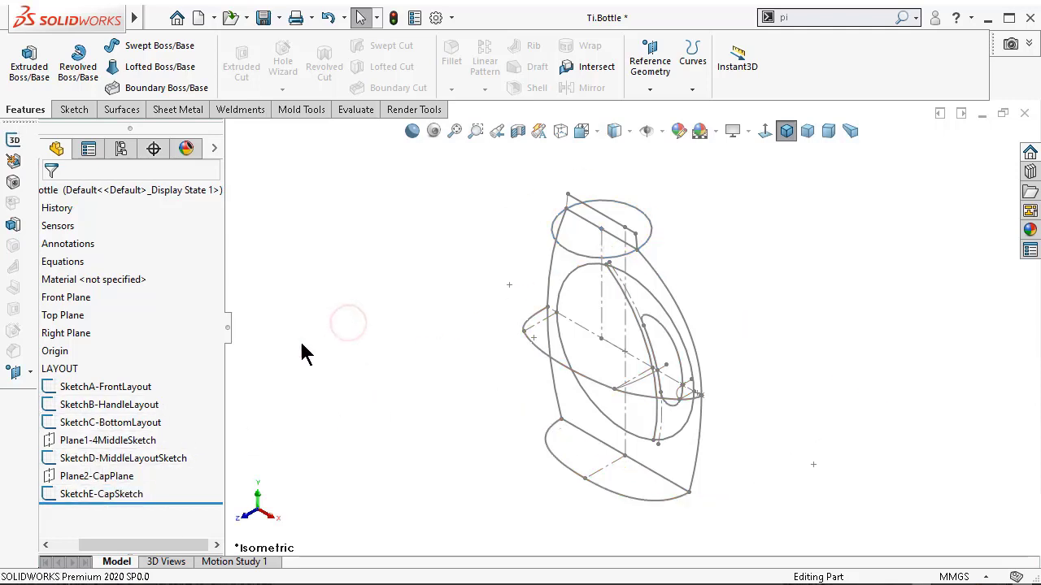
{"action": "left_click_drag", "start_coordinate": [144, 546], "coordinate": [118, 549]}
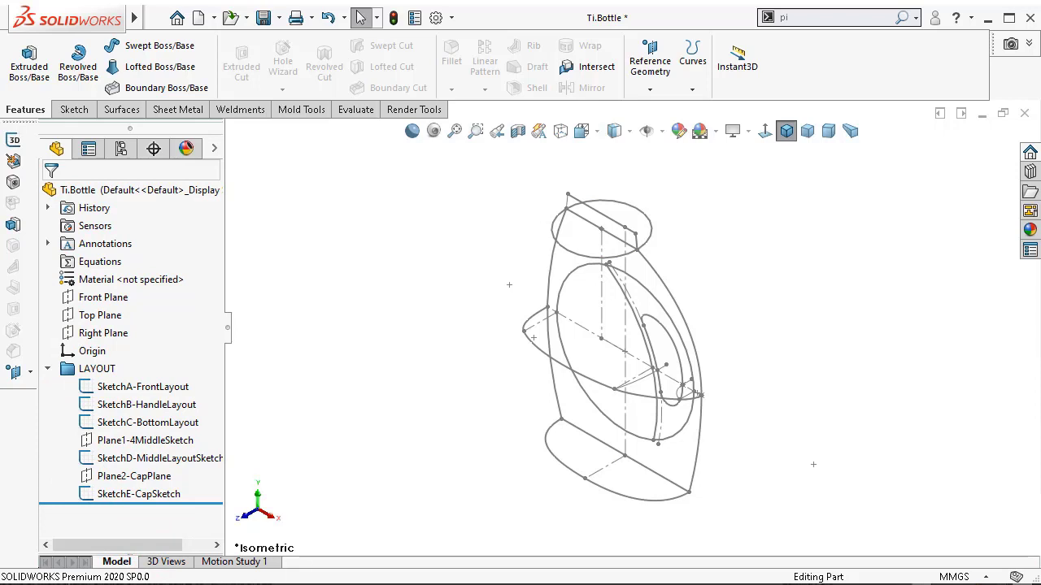
{"action": "key", "text": "ctrl+s"}
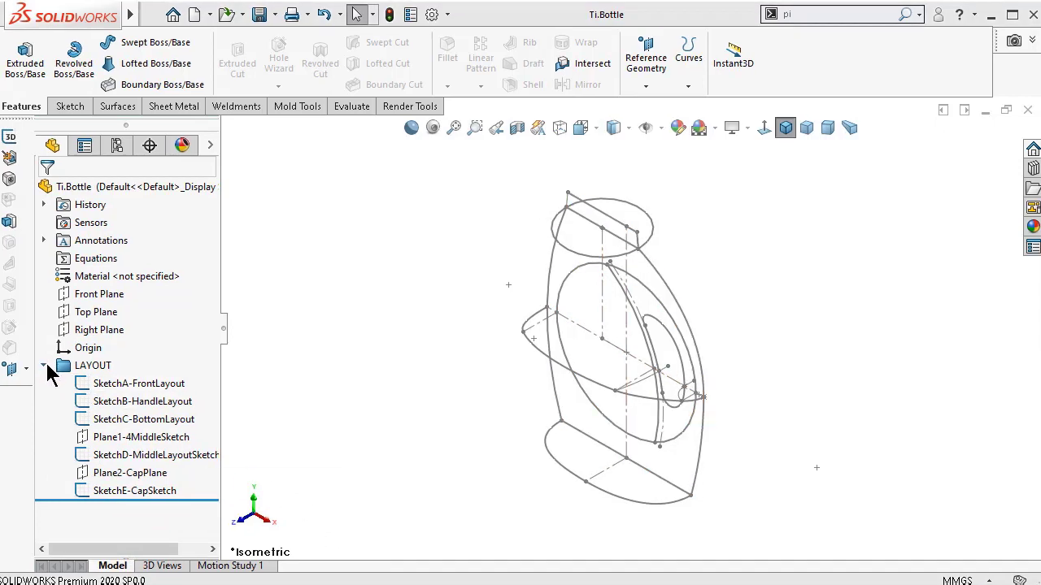
- Sketch on Top Plane, converting both SketchC-BottomLayout arcs into it, and exit the sketch
{"action": "left_click", "coordinate": [44, 366]}
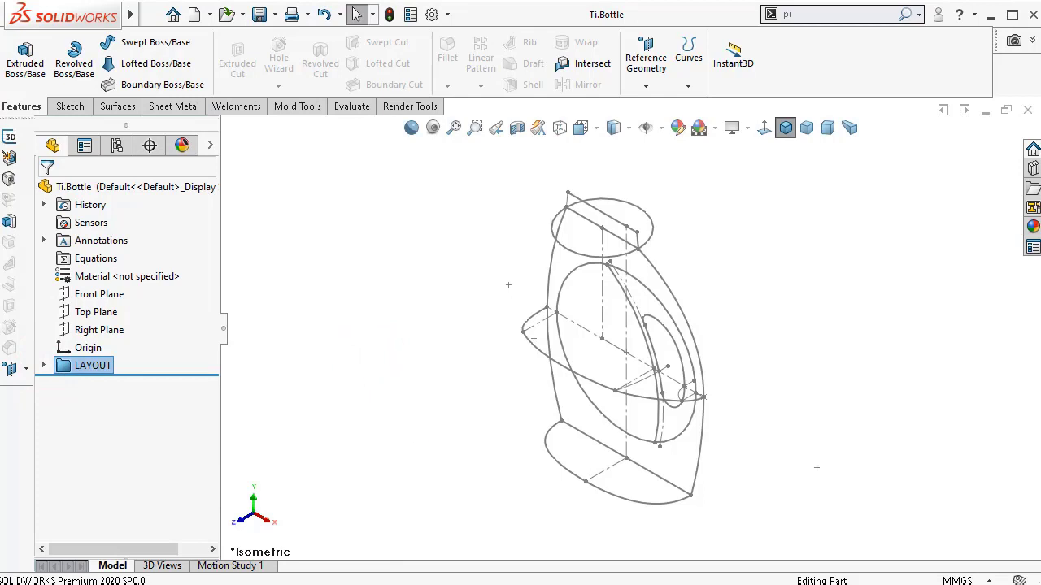
{"action": "left_click", "coordinate": [104, 317]}
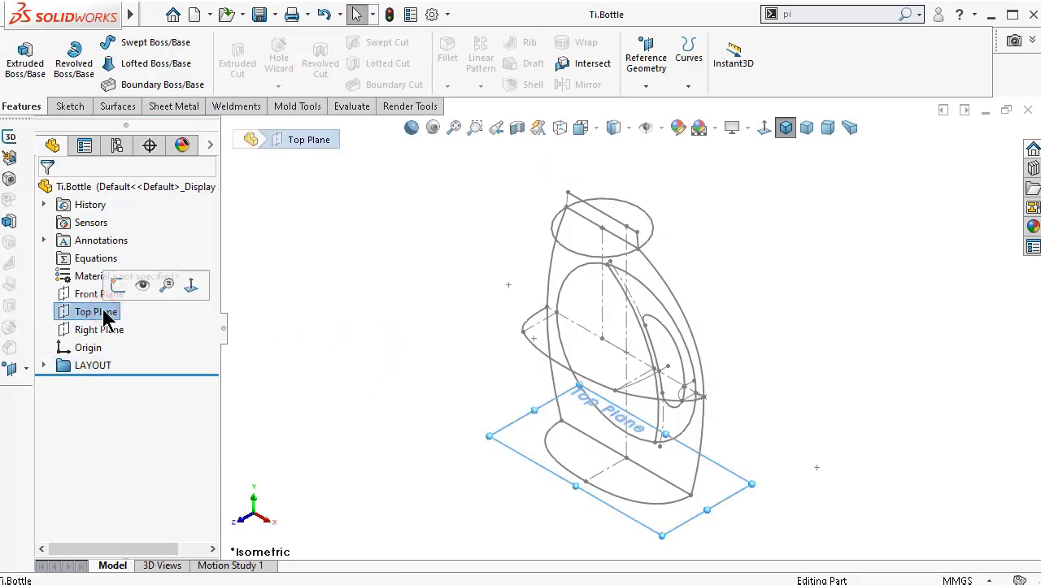
{"action": "left_click", "coordinate": [119, 287]}
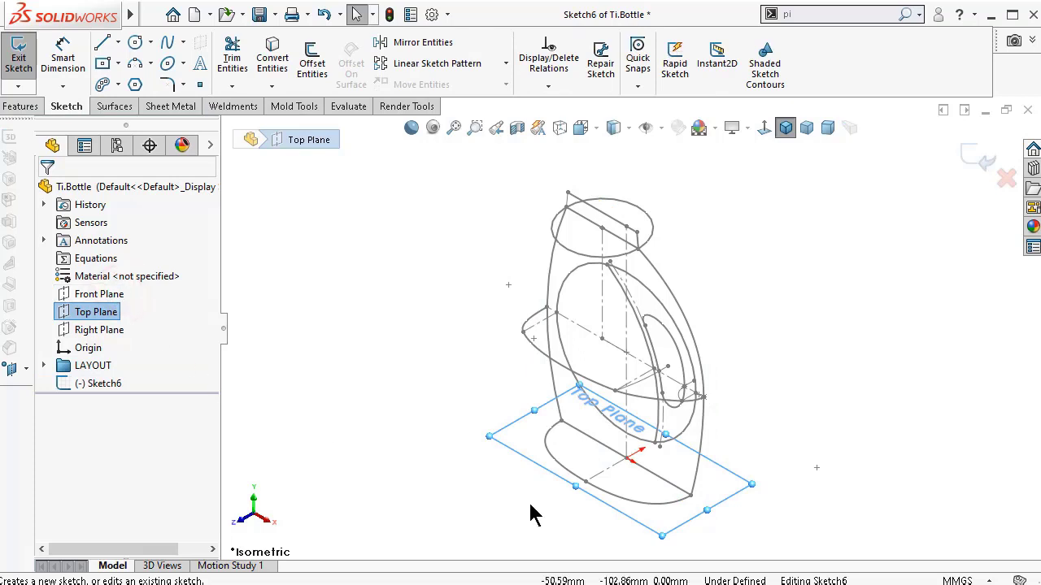
{"action": "left_click", "coordinate": [558, 470]}
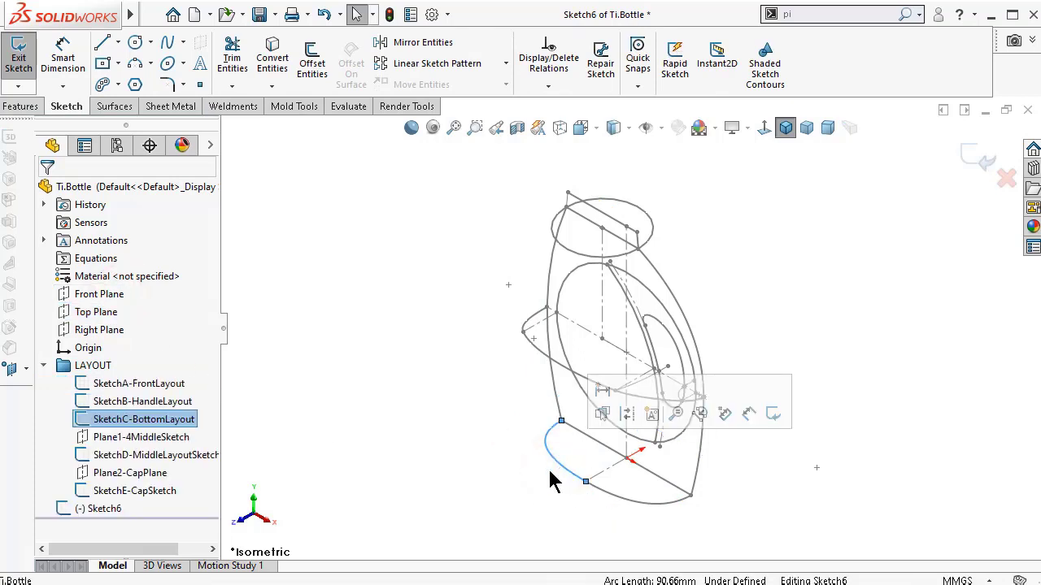
{"action": "left_click", "coordinate": [273, 63]}
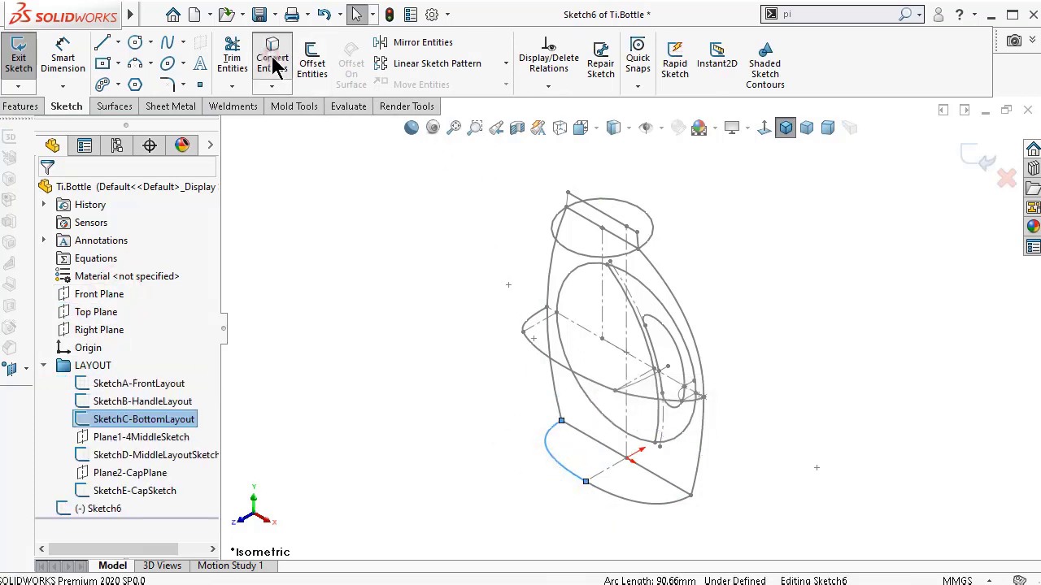
{"action": "left_click", "coordinate": [646, 501]}
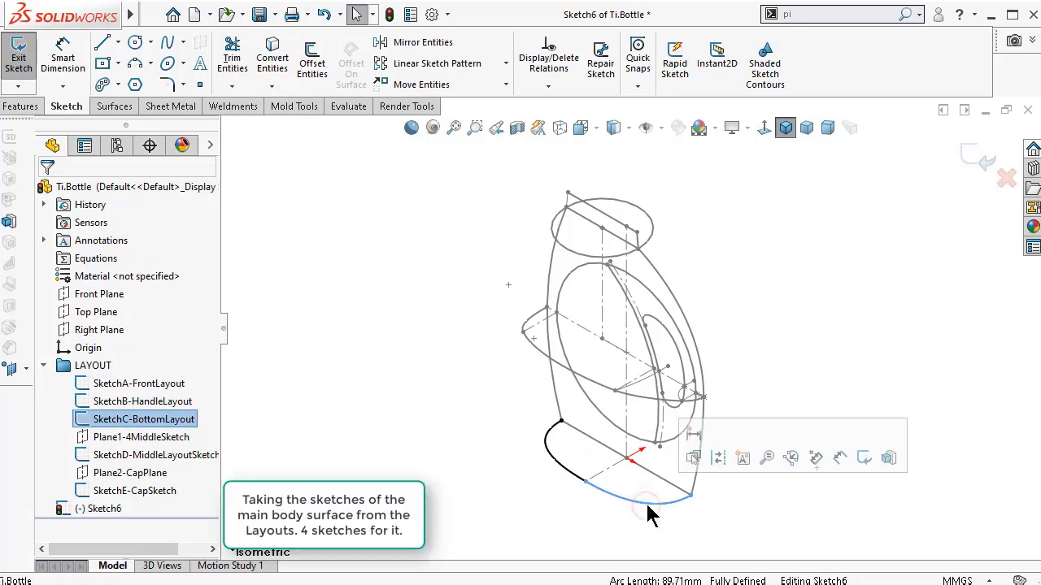
{"action": "left_click", "coordinate": [273, 53]}
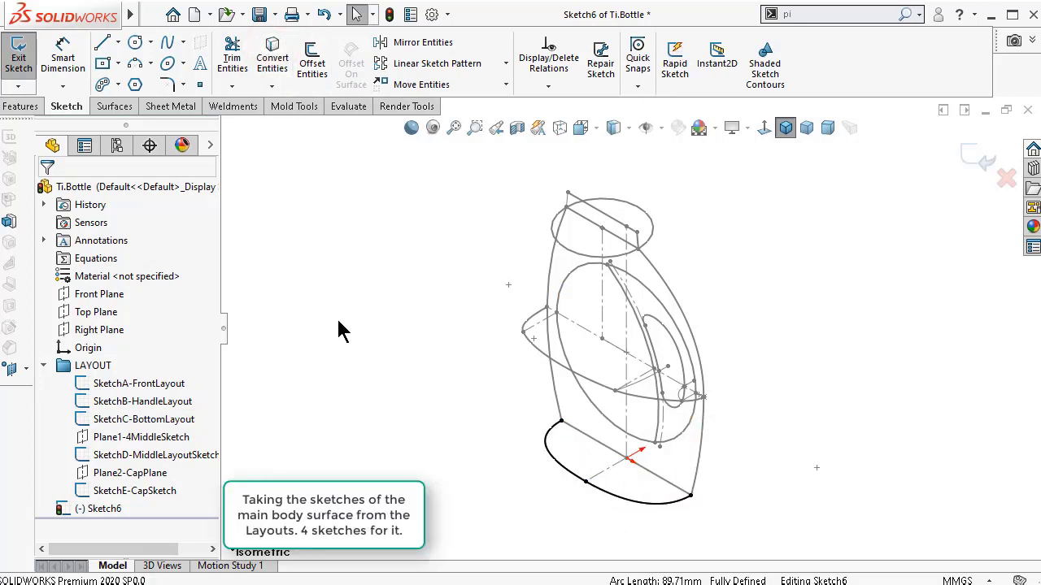
{"action": "left_click", "coordinate": [984, 161]}
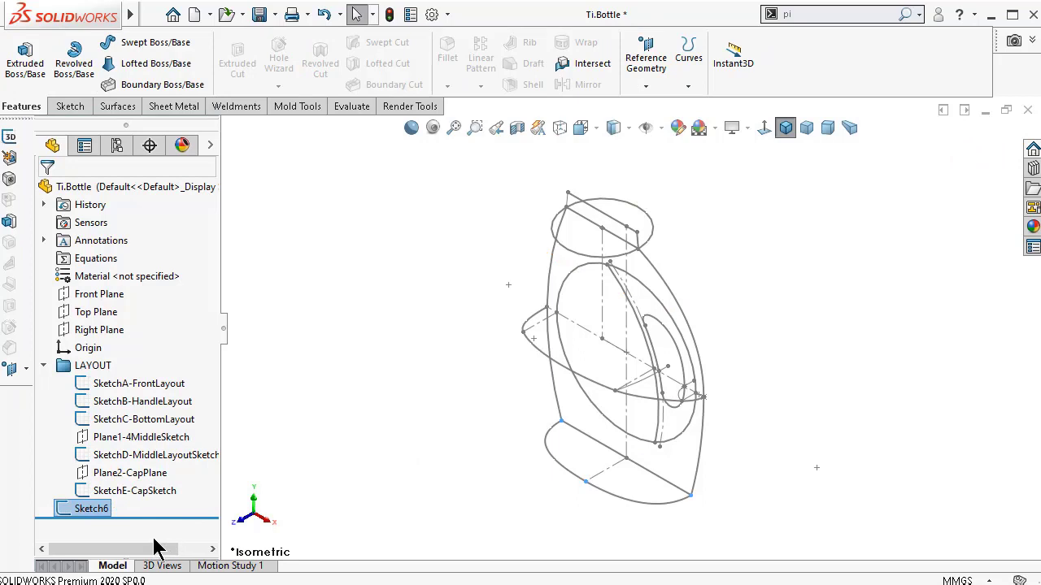
- Name the new sketch Sketch1 and preview its converted curves
{"action": "left_click", "coordinate": [96, 510]}
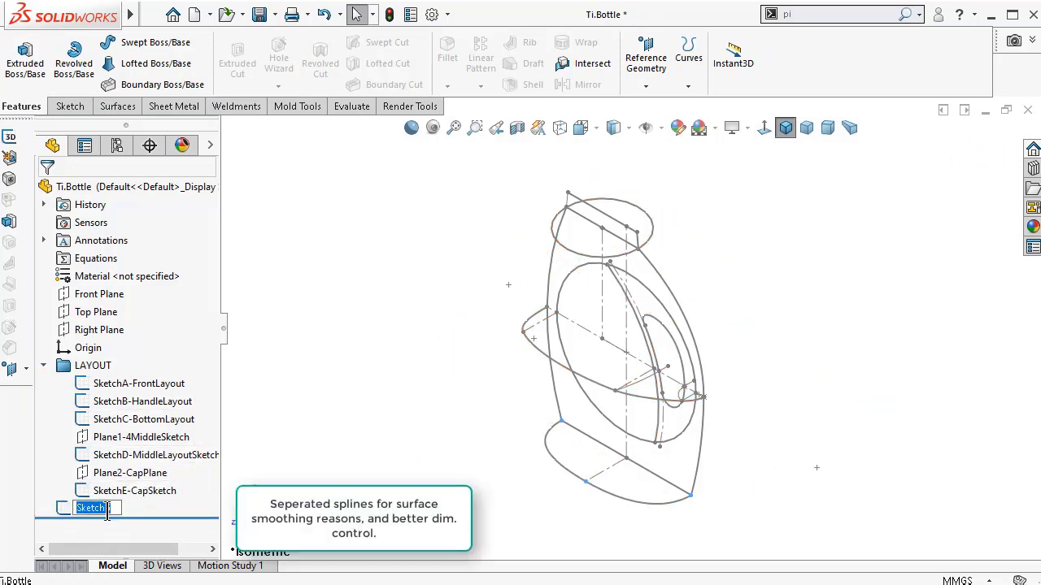
{"action": "left_click_drag", "start_coordinate": [106, 508], "coordinate": [114, 508]}
{"action": "key", "text": "Return"}
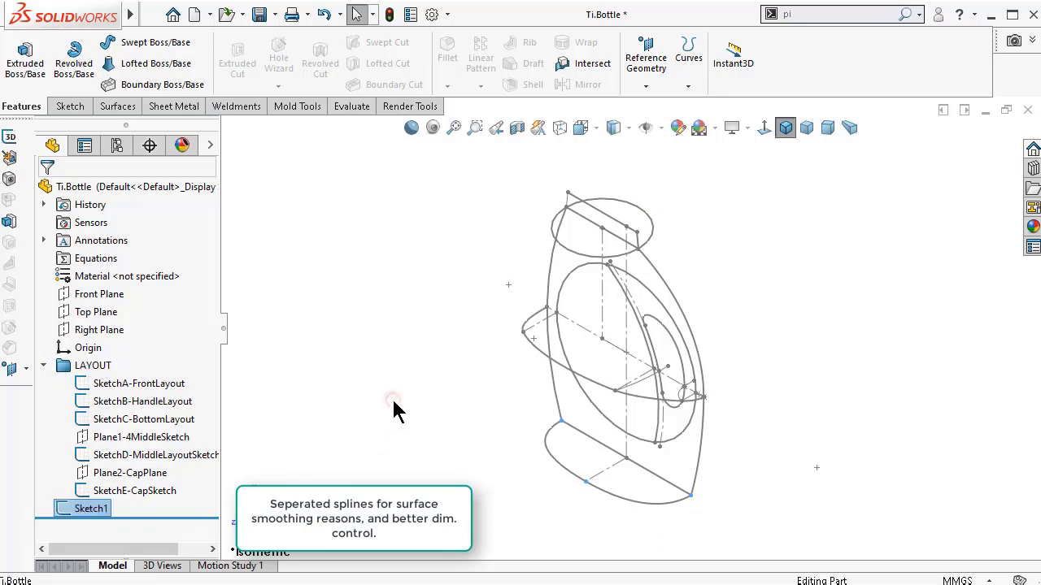
{"action": "left_click", "coordinate": [393, 409]}
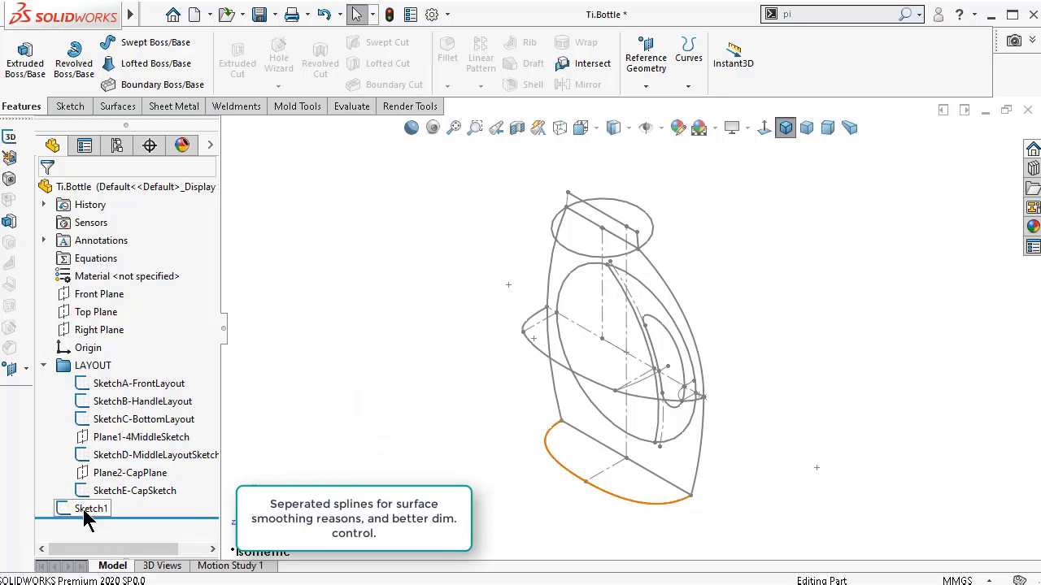
{"action": "left_click", "coordinate": [88, 514]}
{"action": "left_click", "coordinate": [372, 380]}
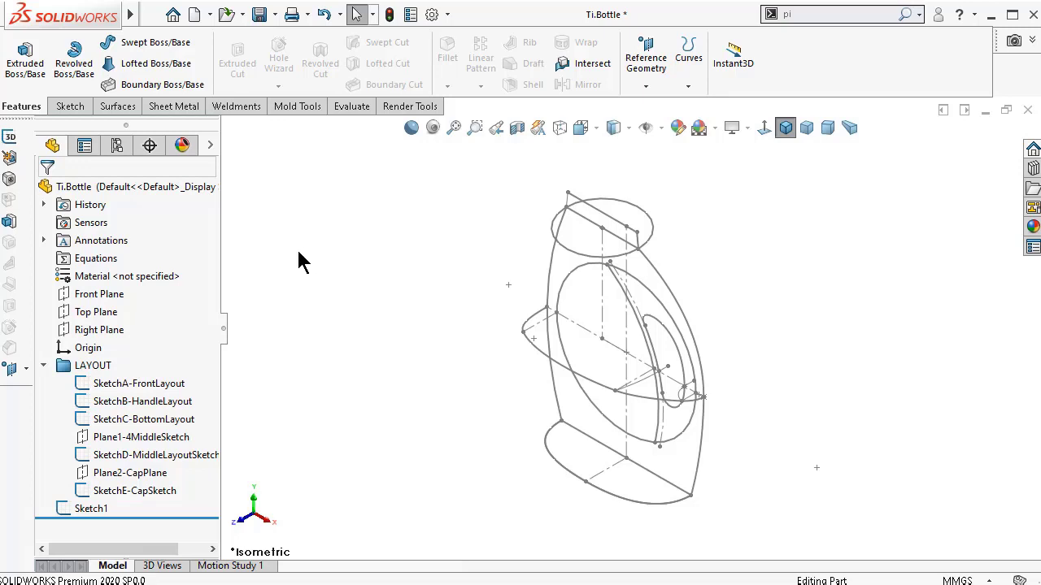
- Start a sketch on Plane1-4MiddleSketch and convert the first two middle layout edges
{"action": "left_click", "coordinate": [159, 439]}
{"action": "left_click", "coordinate": [173, 411]}
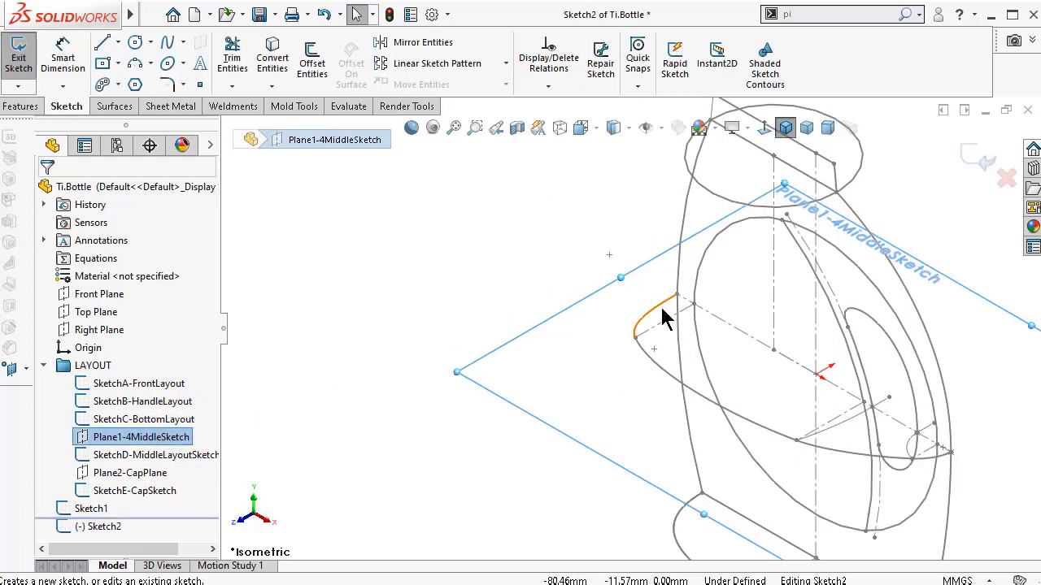
{"action": "left_click", "coordinate": [661, 309]}
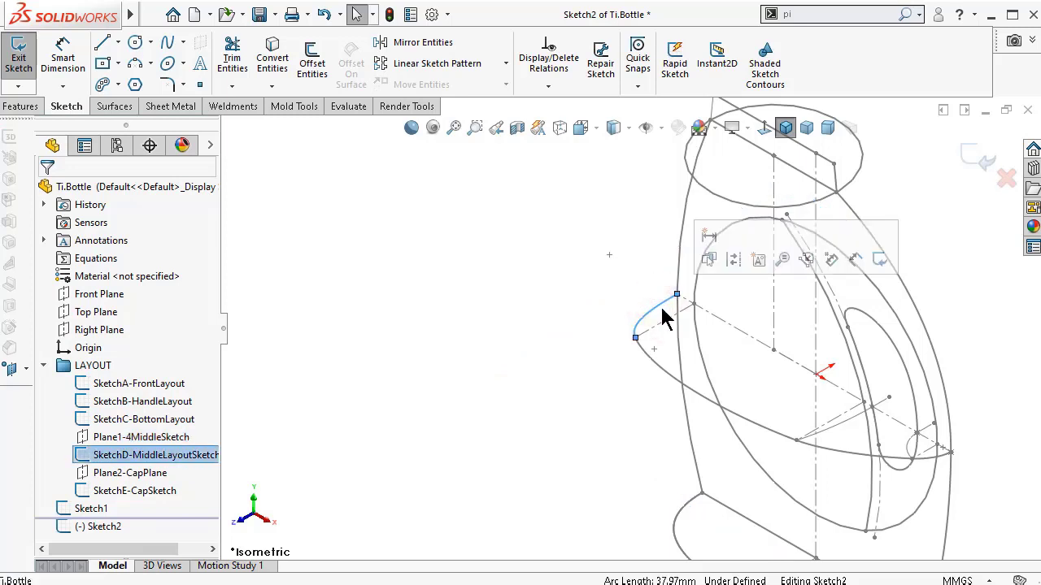
{"action": "left_click", "coordinate": [272, 57]}
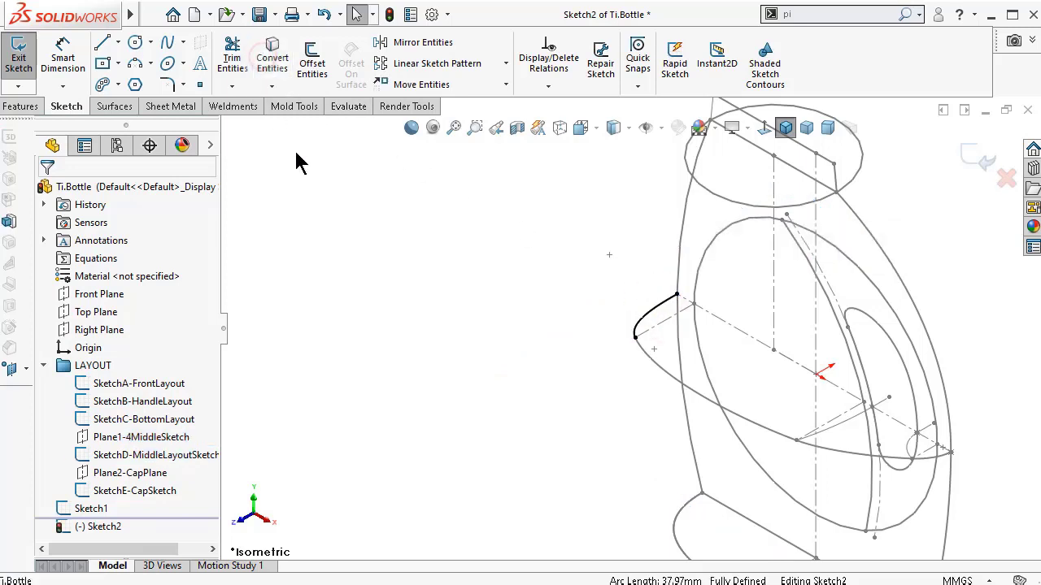
{"action": "left_click", "coordinate": [661, 376]}
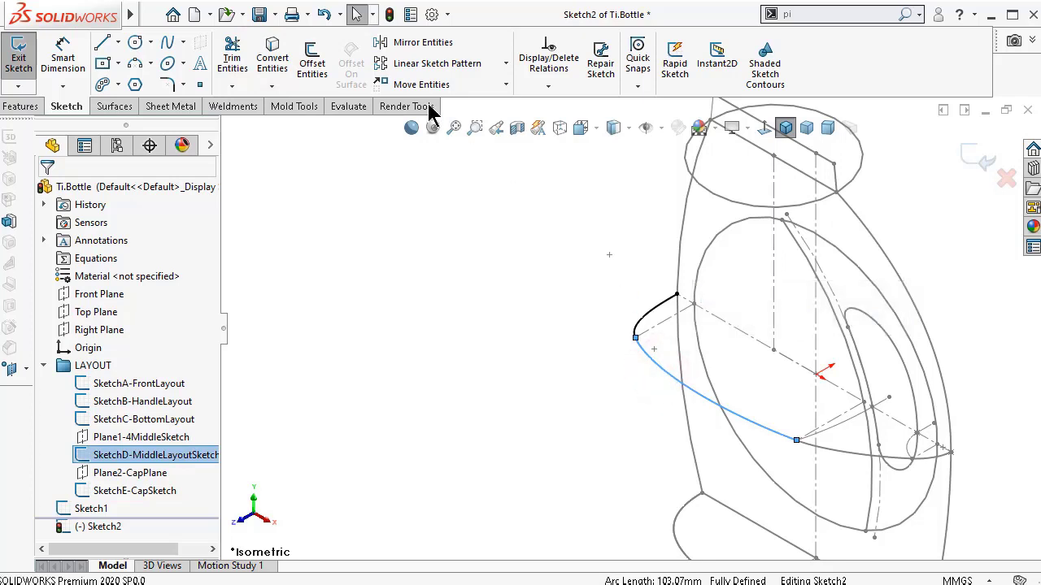
{"action": "left_click", "coordinate": [278, 68]}
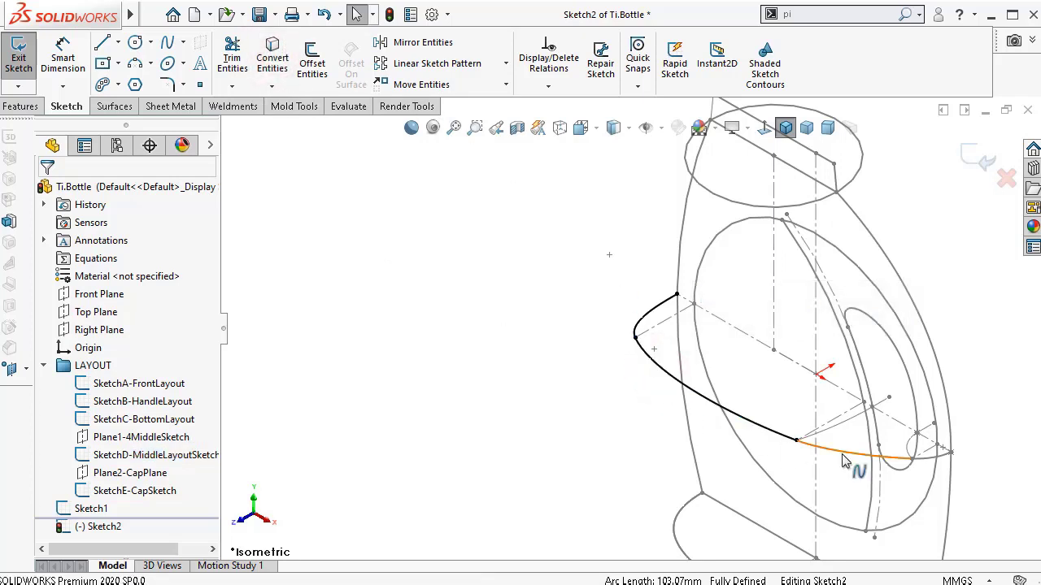
- Convert the remaining two middle layout edges, exit the sketch and zoom to fit the bottle
{"action": "left_click", "coordinate": [849, 450]}
{"action": "left_click", "coordinate": [275, 68]}
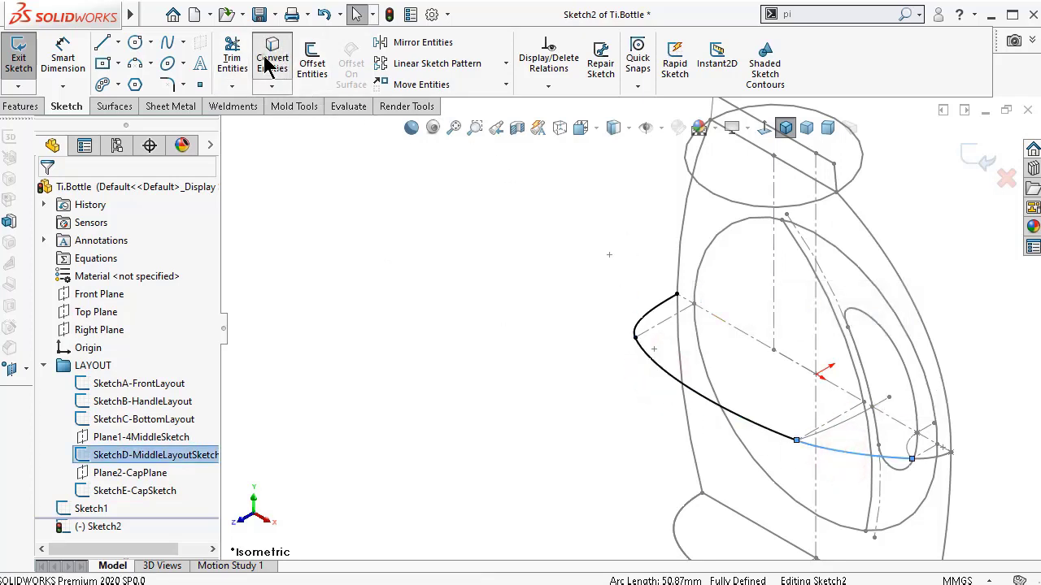
{"action": "scroll", "coordinate": [947, 465], "scroll_direction": "up", "scroll_amount": 4}
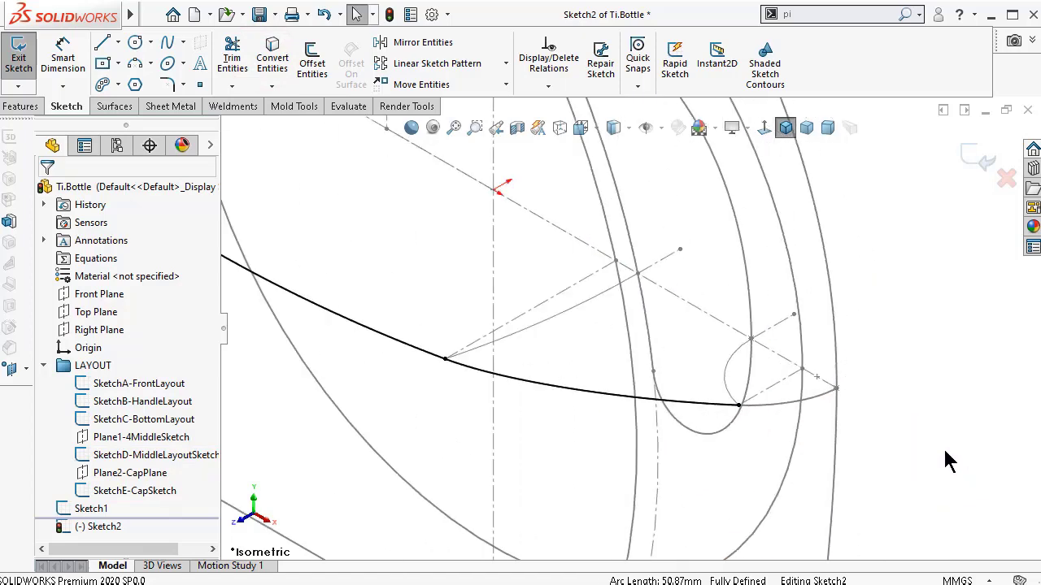
{"action": "left_click", "coordinate": [815, 403]}
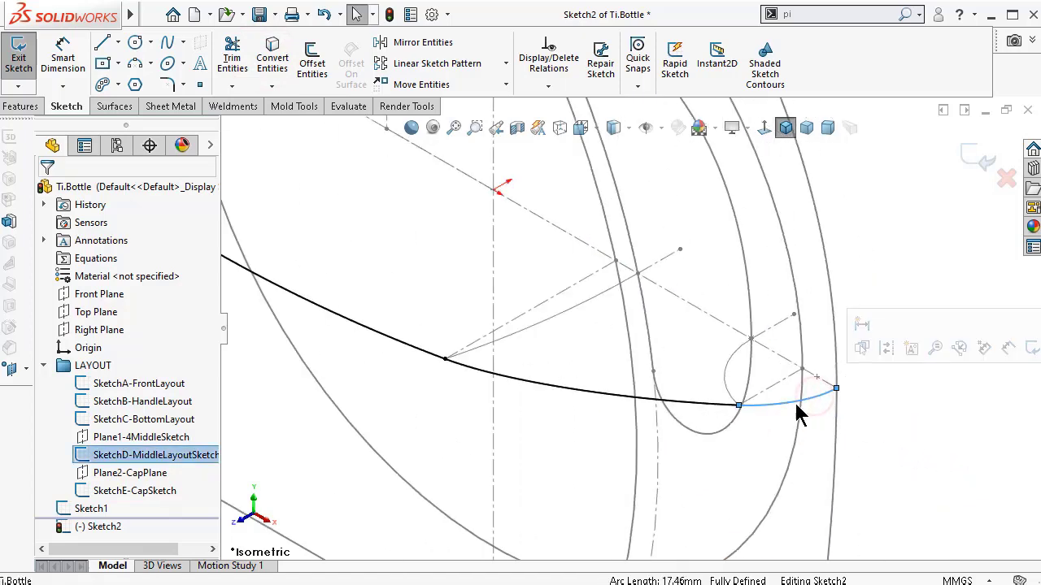
{"action": "left_click", "coordinate": [275, 65]}
{"action": "left_click", "coordinate": [984, 160]}
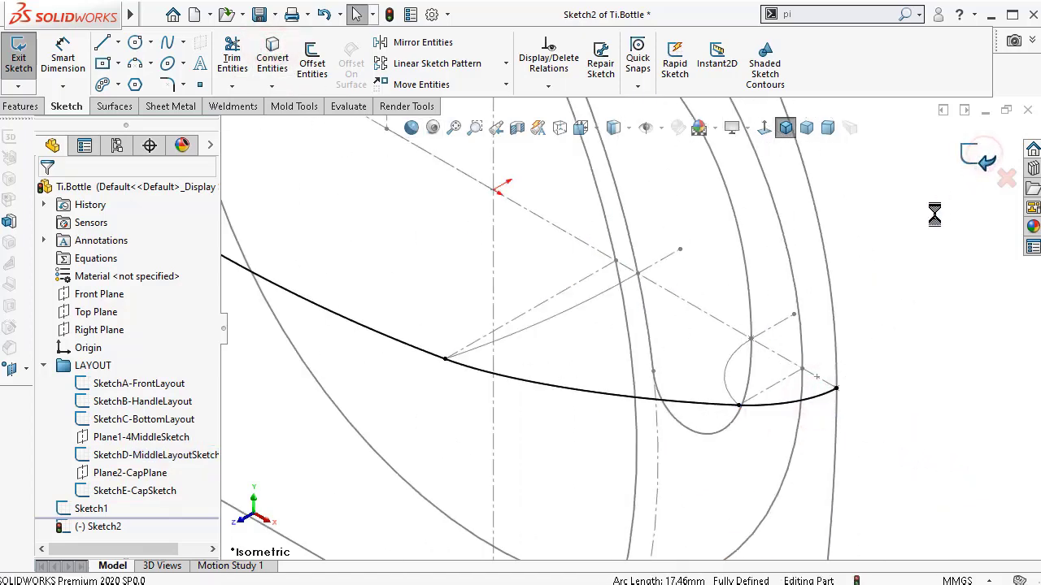
{"action": "scroll", "coordinate": [460, 434], "scroll_direction": "down", "scroll_amount": 2}
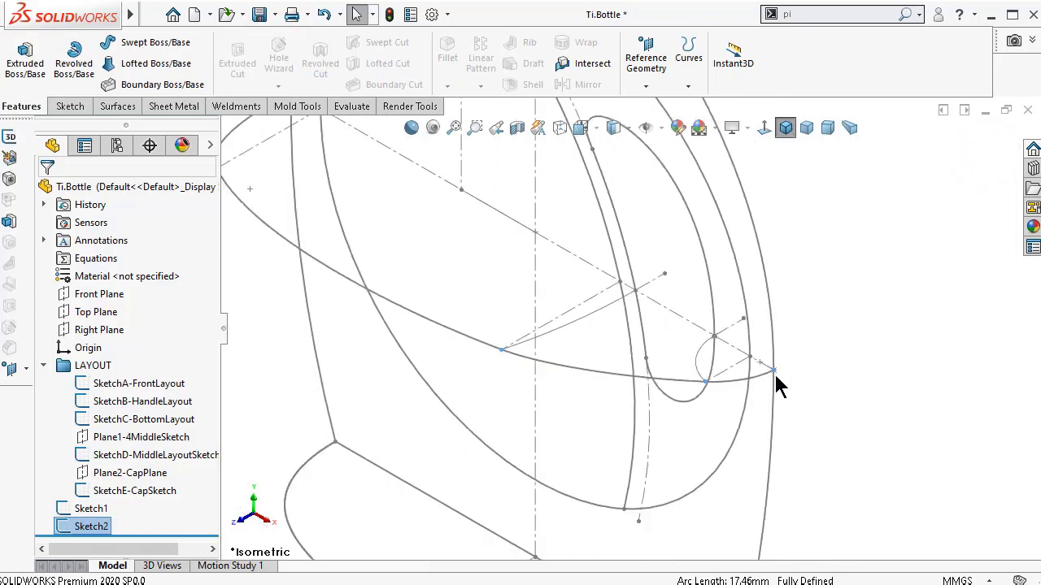
{"action": "scroll", "coordinate": [774, 373], "scroll_direction": "down", "scroll_amount": 2}
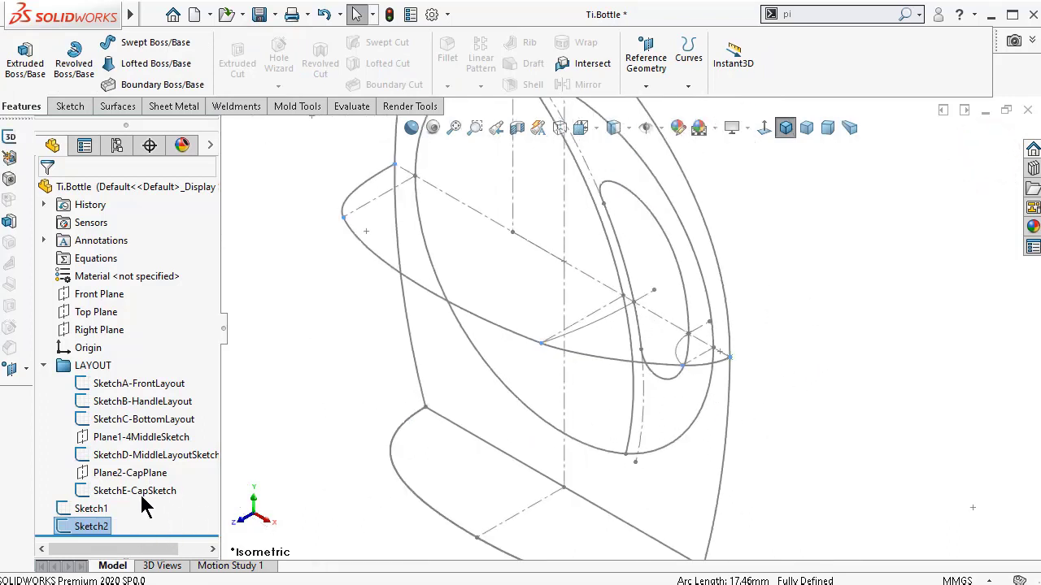
{"action": "key", "text": "f"}
{"action": "left_click", "coordinate": [341, 395]}
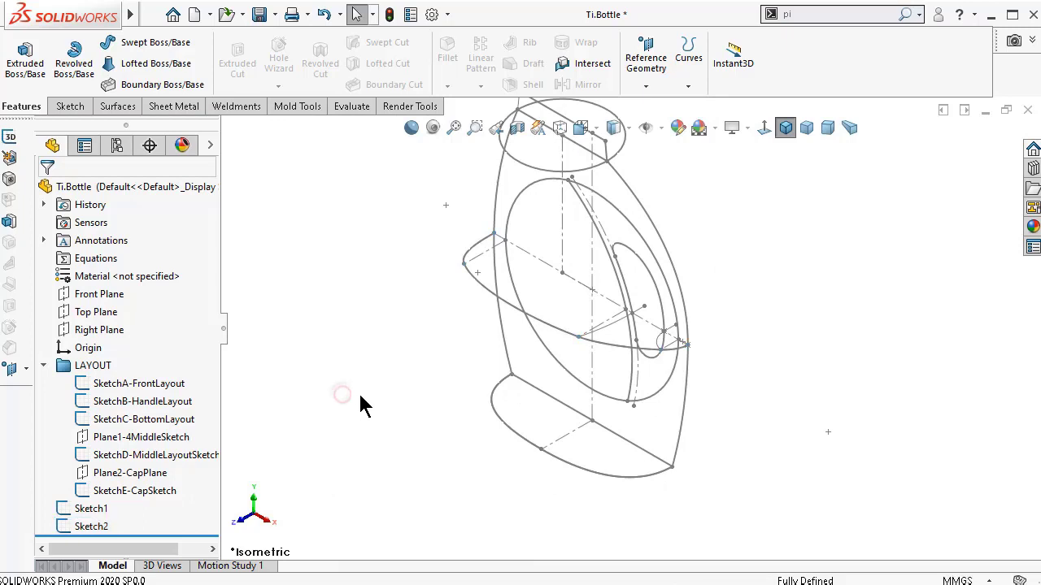
{"action": "left_click", "coordinate": [580, 428]}
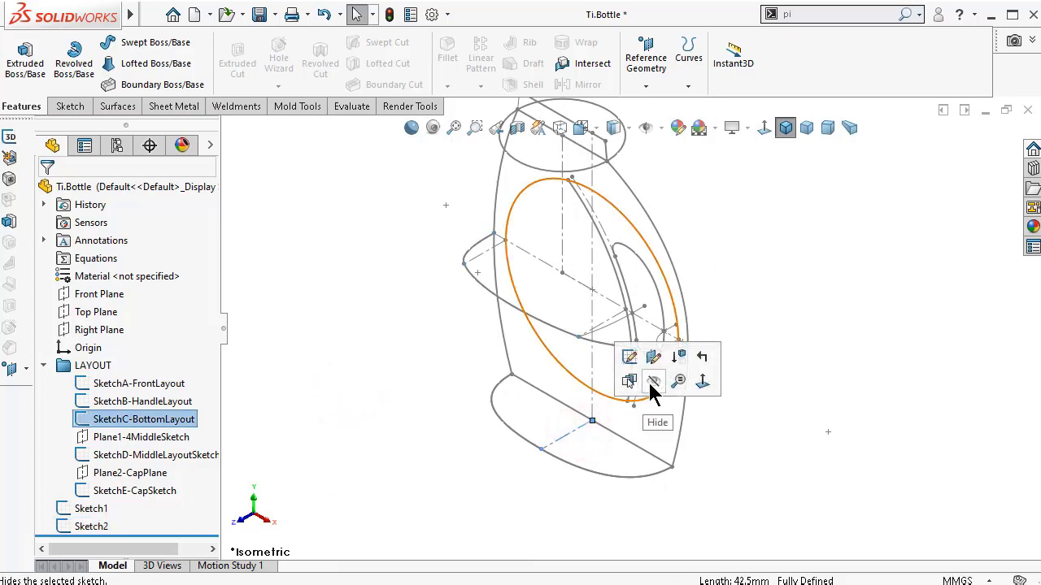
{"action": "left_click", "coordinate": [652, 382]}
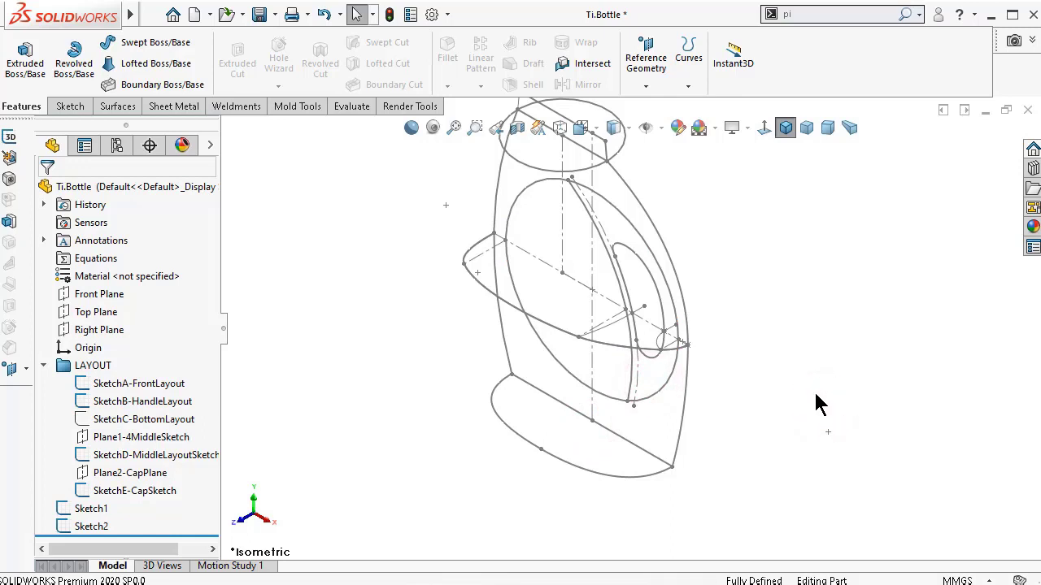
{"action": "left_click", "coordinate": [615, 303]}
{"action": "left_click", "coordinate": [678, 248]}
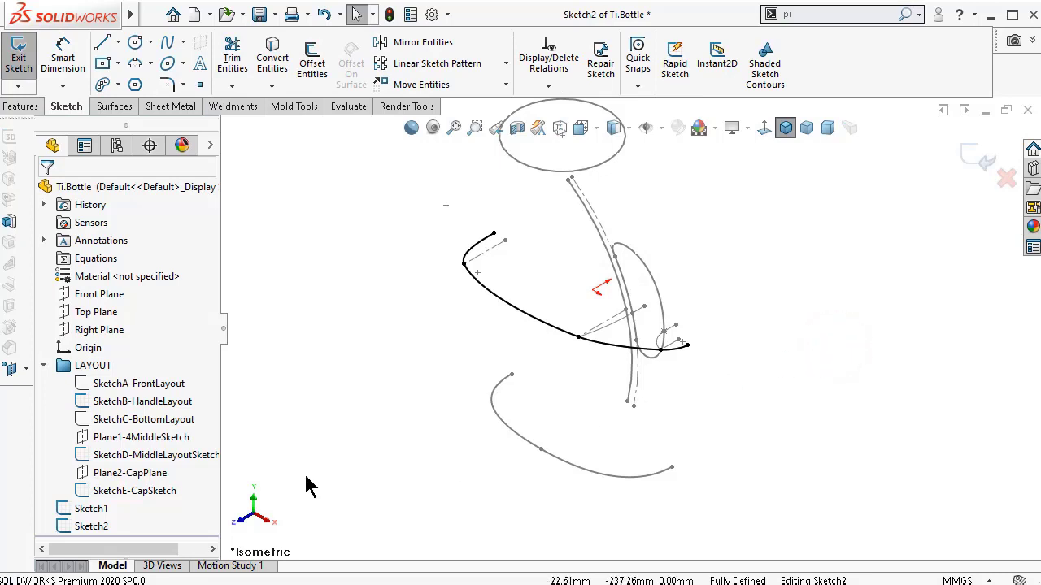
{"action": "left_click", "coordinate": [144, 419]}
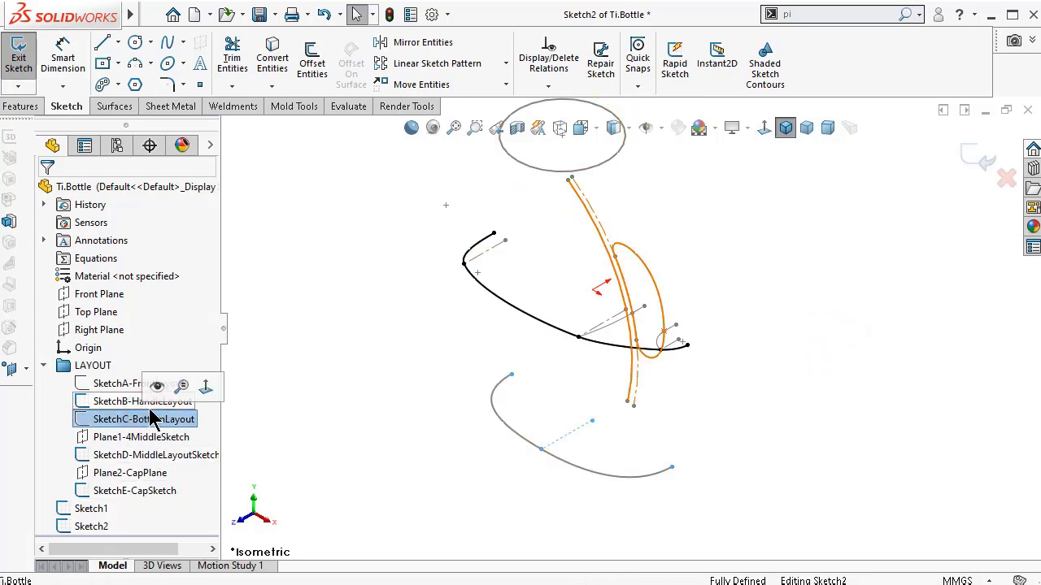
{"action": "left_click", "coordinate": [125, 402]}
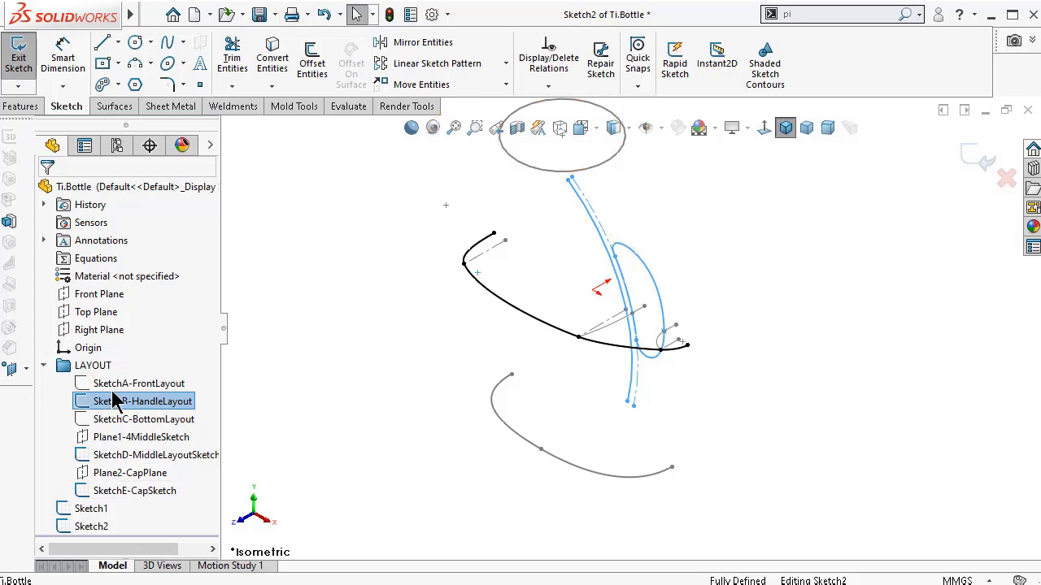
{"action": "left_click", "coordinate": [114, 384]}
{"action": "left_click", "coordinate": [135, 344]}
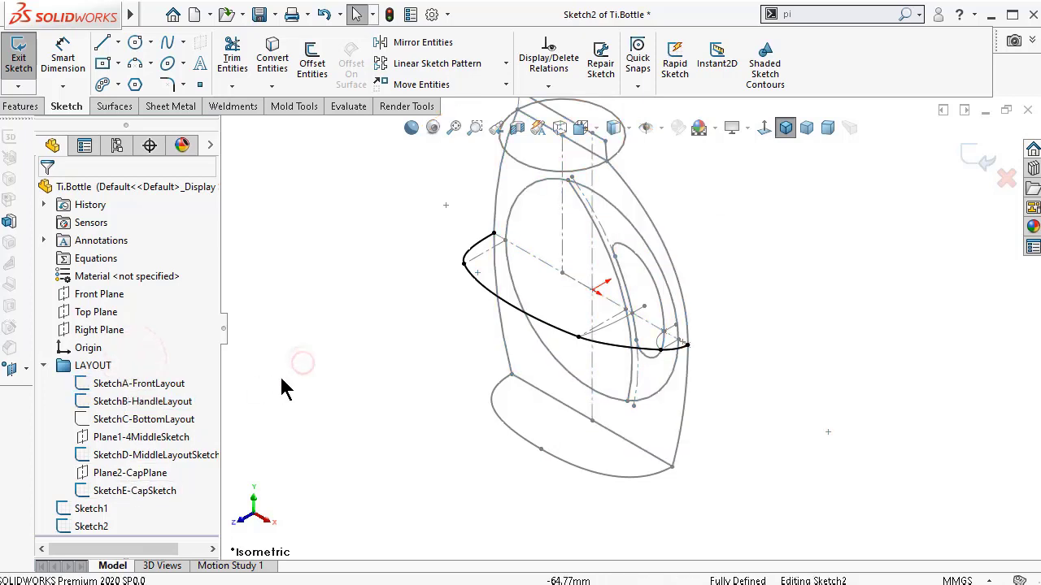
{"action": "left_click", "coordinate": [166, 386]}
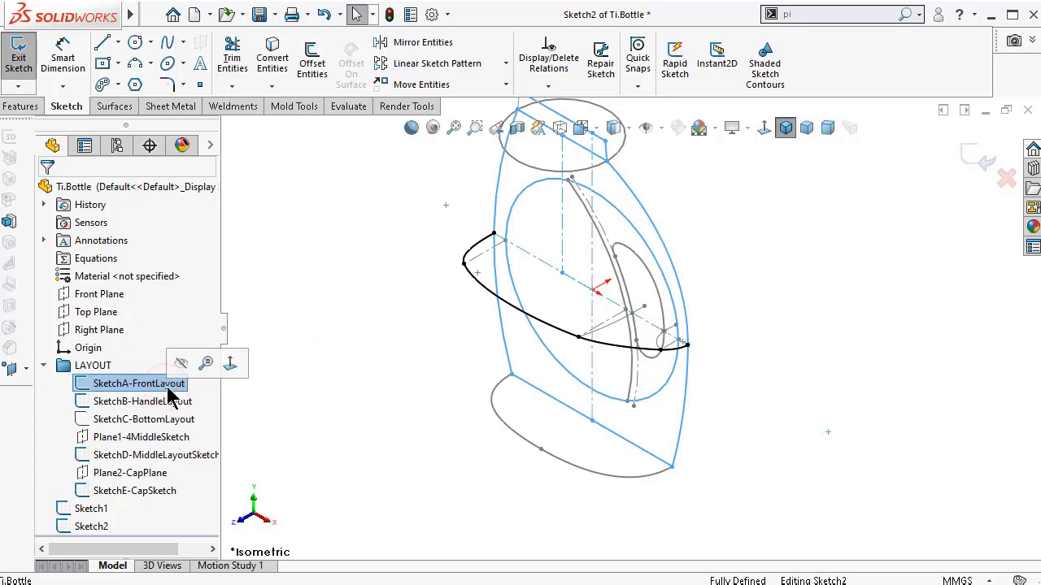
{"action": "left_click", "coordinate": [149, 492]}
{"action": "left_click", "coordinate": [186, 457]}
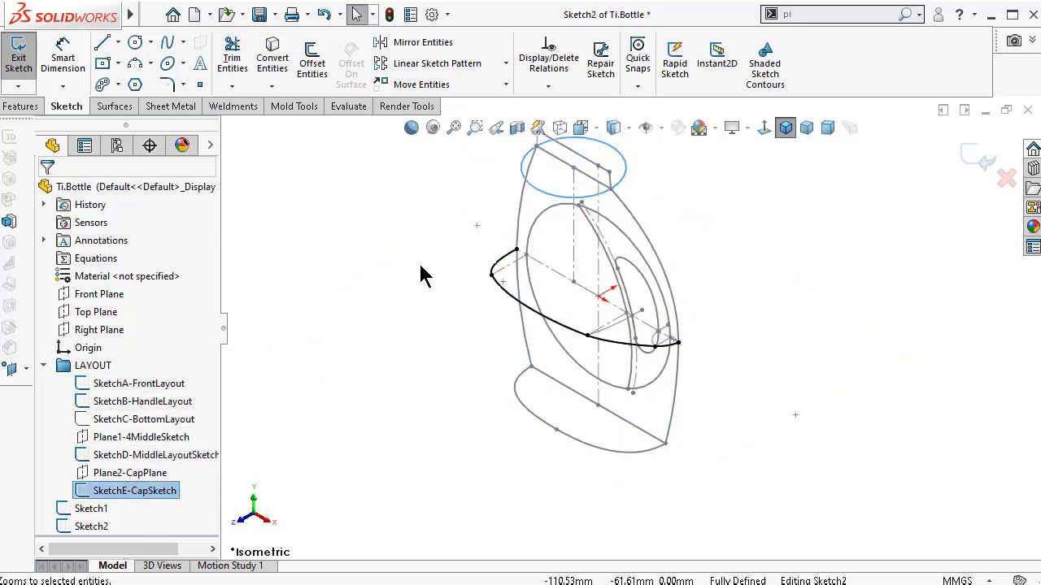
{"action": "left_click", "coordinate": [413, 271]}
{"action": "scroll", "coordinate": [494, 248], "scroll_direction": "up", "scroll_amount": 1}
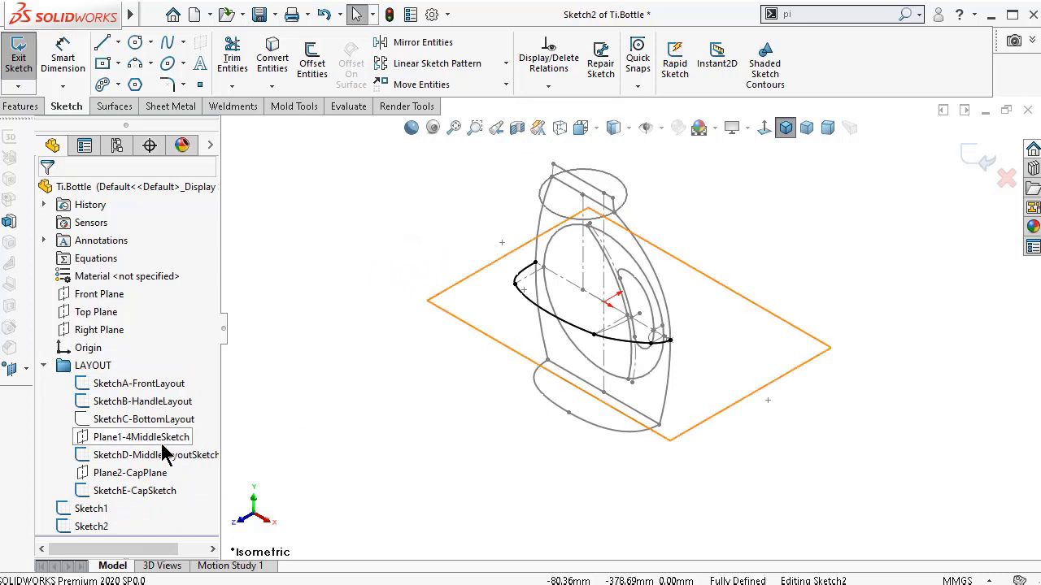
{"action": "left_click", "coordinate": [135, 473]}
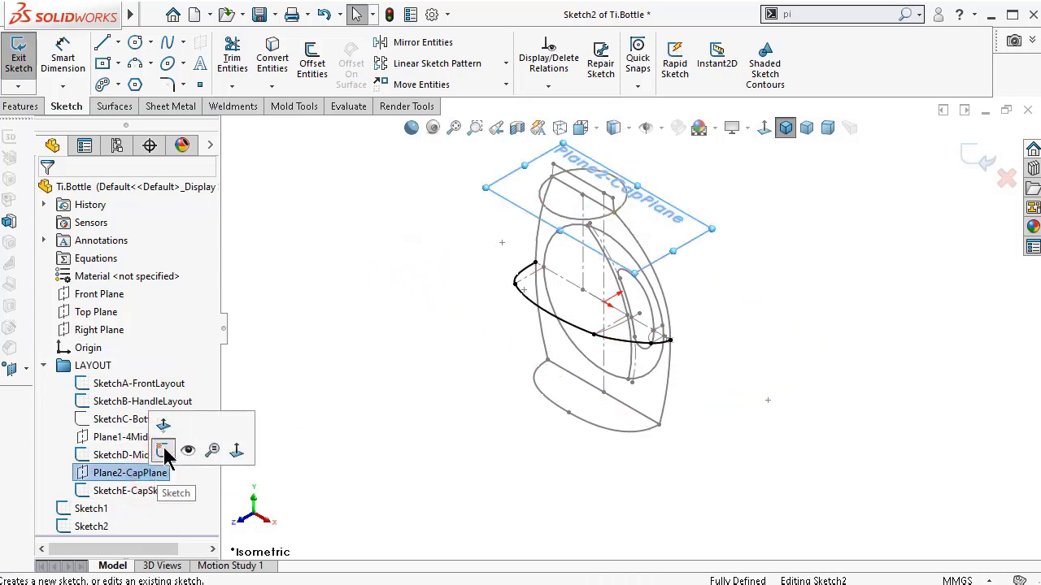
{"action": "left_click", "coordinate": [361, 356]}
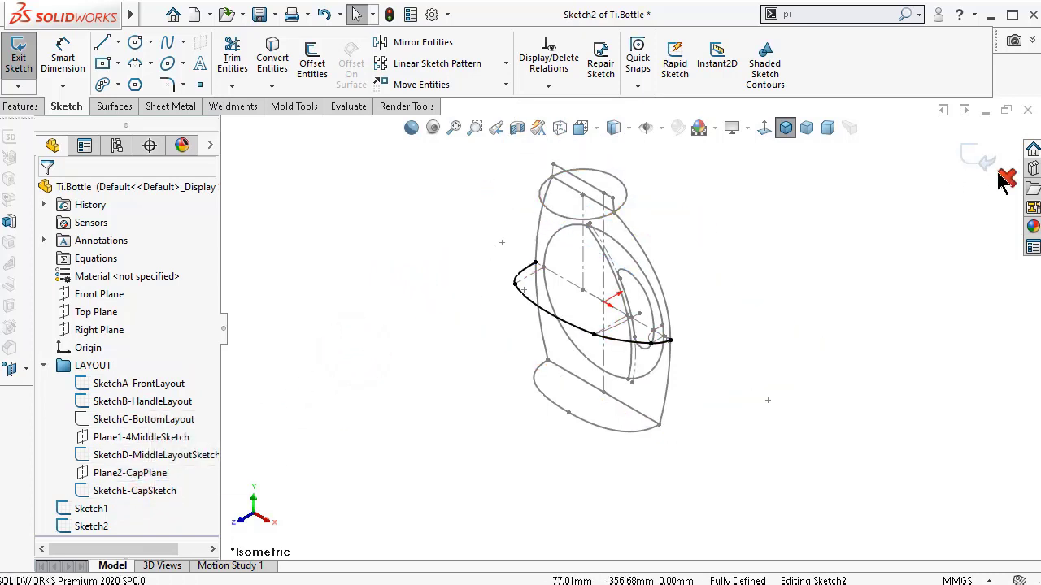
- Exit Sketch2 without keeping edits, then briefly edit and close SketchE-CapSketch
{"action": "left_click", "coordinate": [986, 160]}
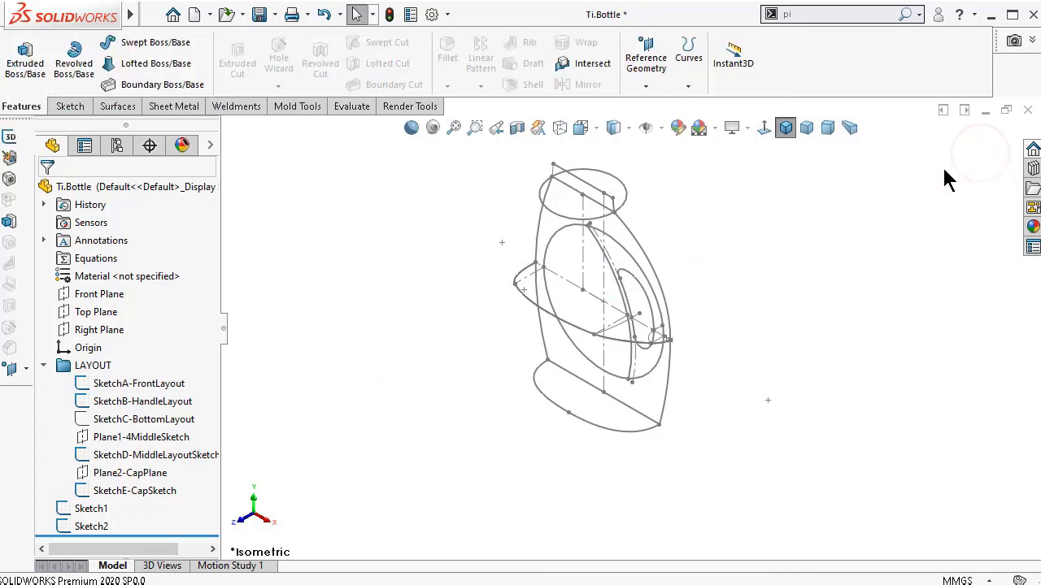
{"action": "left_click", "coordinate": [134, 496]}
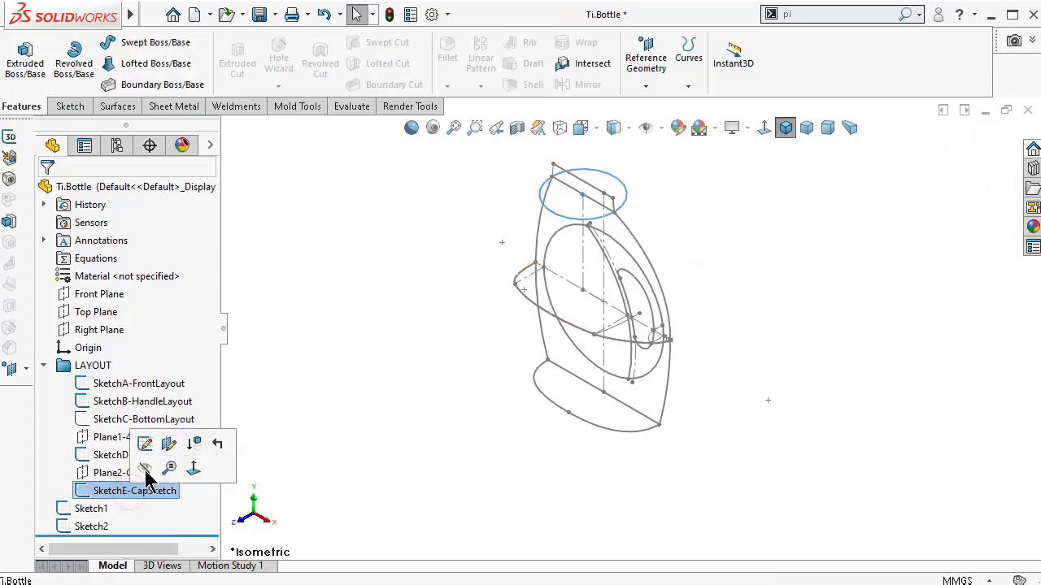
{"action": "left_click", "coordinate": [144, 441]}
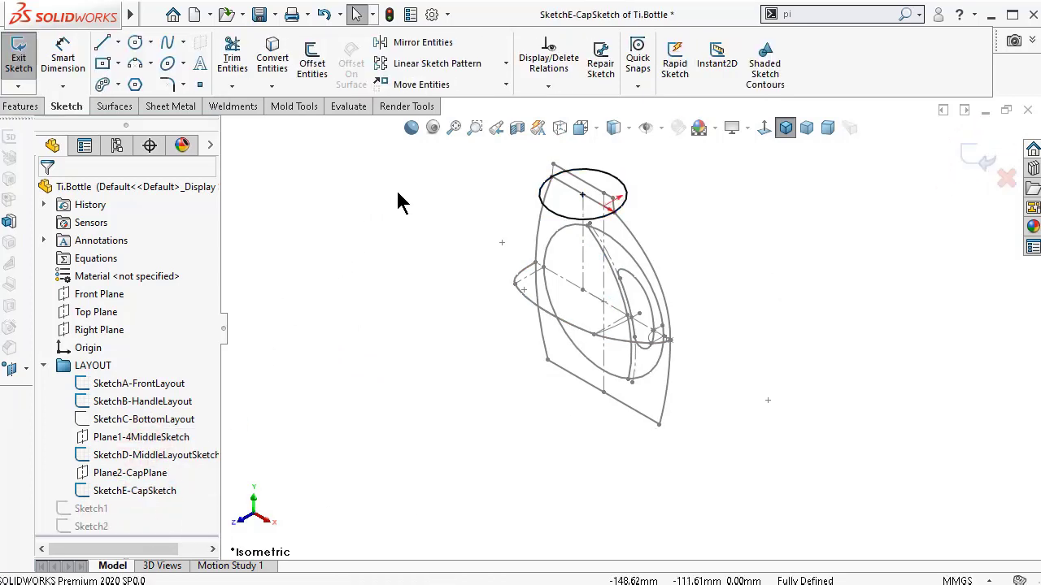
{"action": "left_click", "coordinate": [980, 160]}
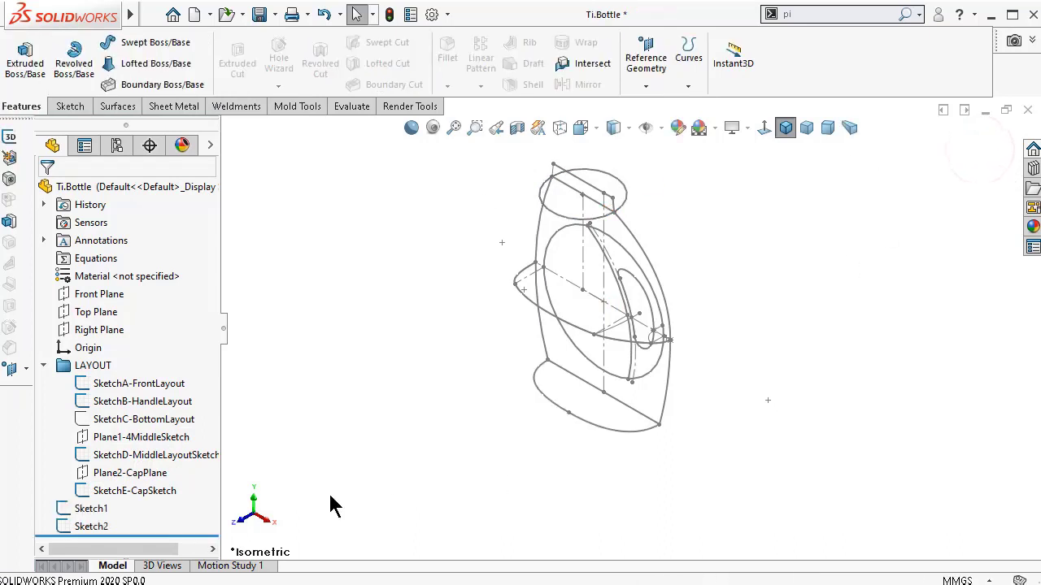
- Start Sketch3 on Plane2-CapPlane and convert the cap ellipse into it
{"action": "left_click", "coordinate": [130, 473]}
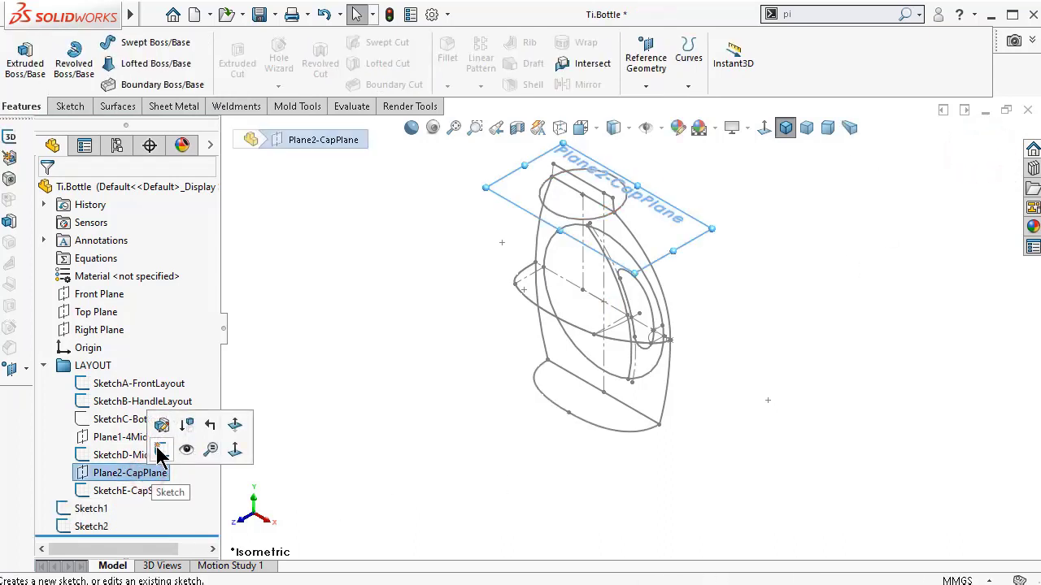
{"action": "left_click", "coordinate": [156, 452]}
{"action": "left_click", "coordinate": [776, 216]}
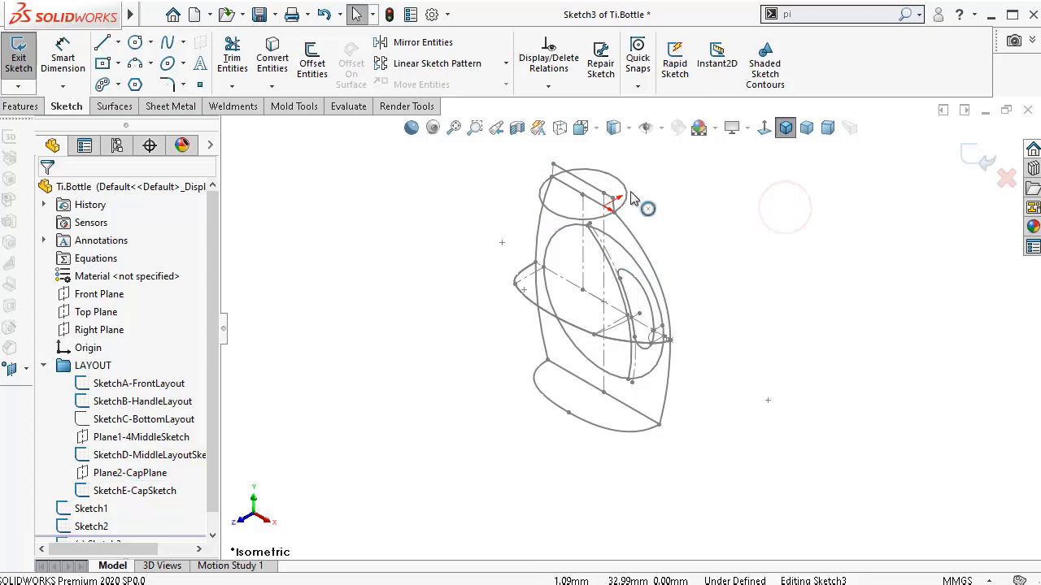
{"action": "scroll", "coordinate": [630, 199], "scroll_direction": "down", "scroll_amount": 2}
{"action": "left_click", "coordinate": [611, 213]}
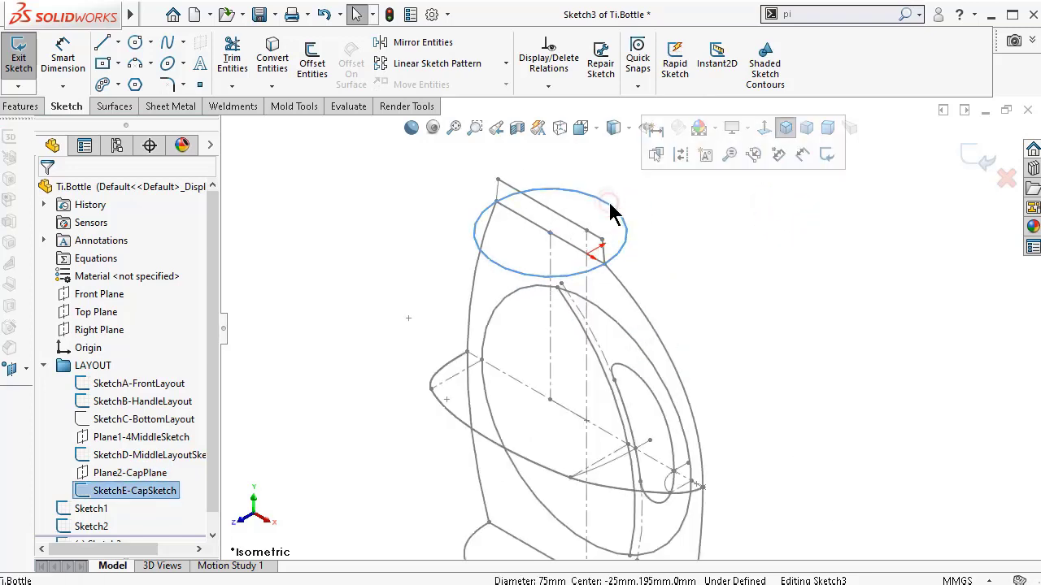
{"action": "left_click", "coordinate": [281, 64]}
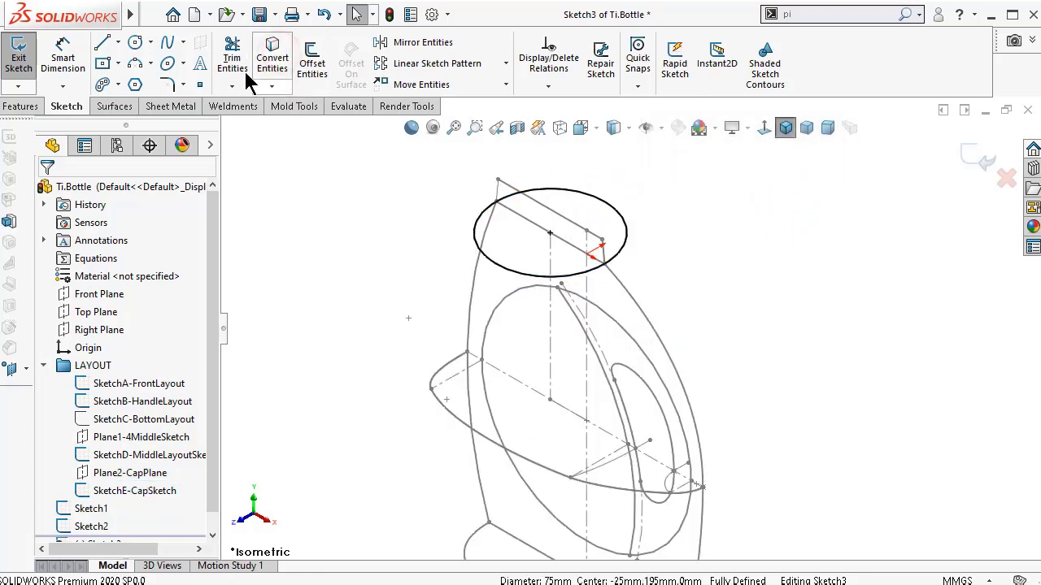
- Draw a horizontal centerline across the cap ellipse, then delete it
{"action": "left_click", "coordinate": [150, 42]}
{"action": "left_click", "coordinate": [118, 41]}
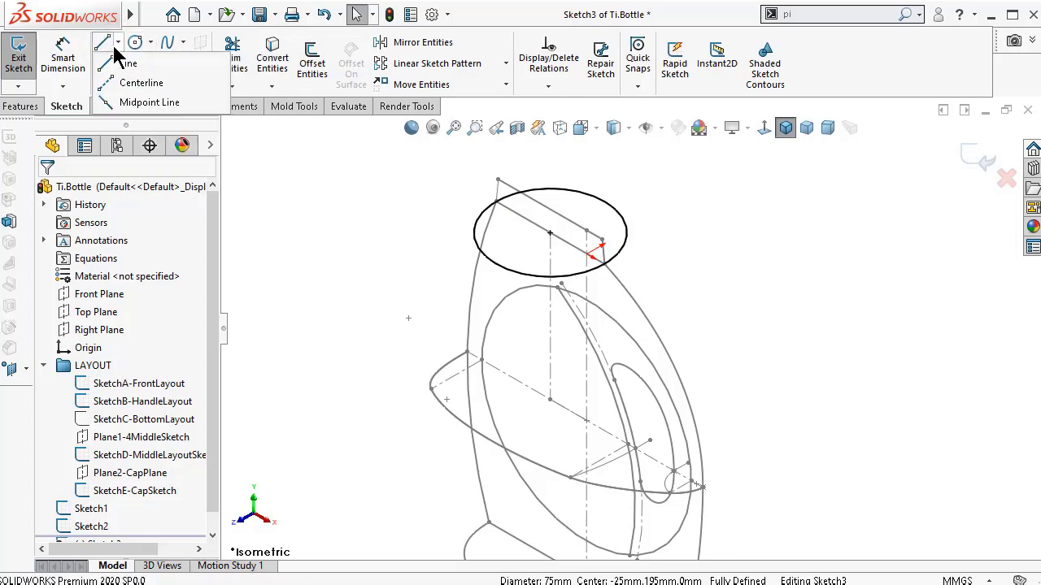
{"action": "left_click", "coordinate": [175, 82]}
{"action": "left_click", "coordinate": [496, 201]}
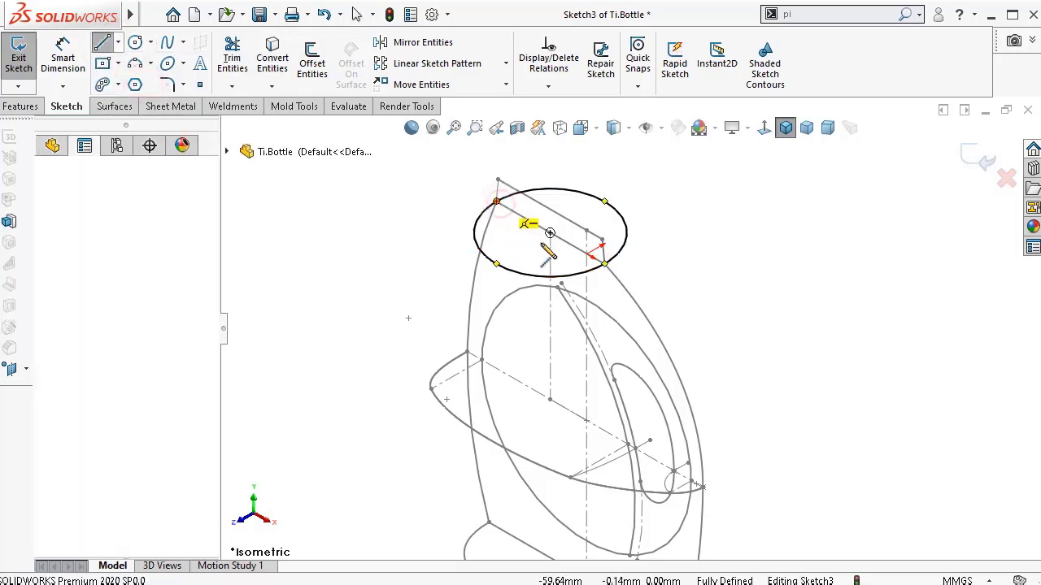
{"action": "left_click", "coordinate": [609, 267]}
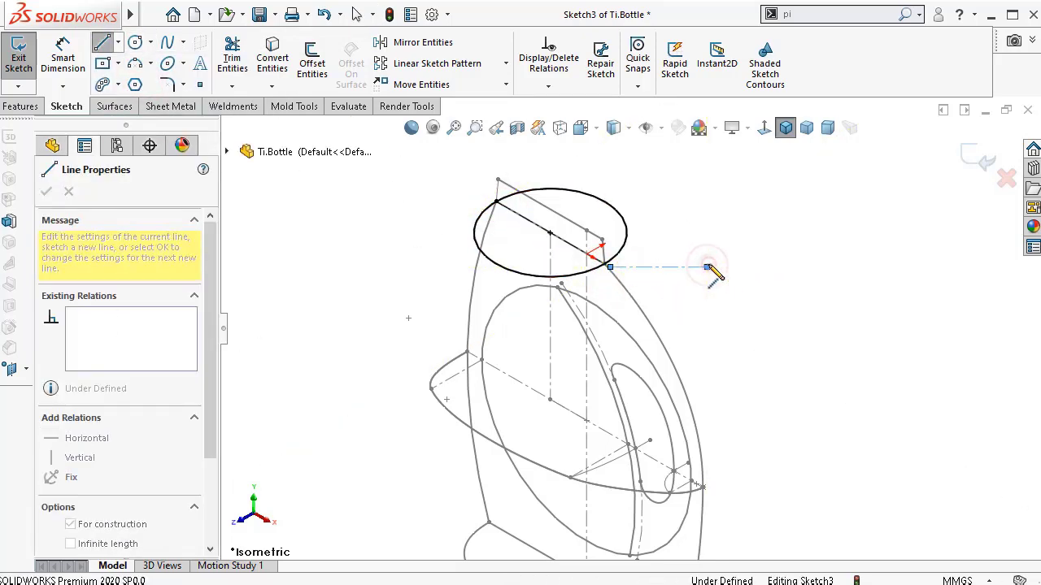
{"action": "left_click", "coordinate": [706, 266]}
{"action": "key", "text": "Escape"}
{"action": "scroll", "coordinate": [632, 292], "scroll_direction": "down", "scroll_amount": 5}
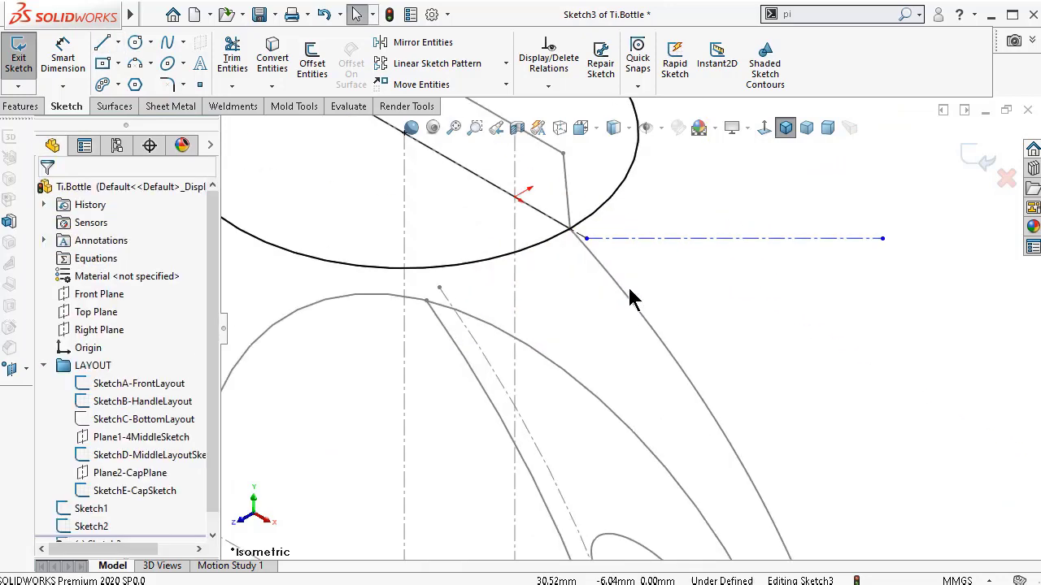
{"action": "left_click", "coordinate": [657, 233]}
{"action": "key", "text": "Delete"}
{"action": "scroll", "coordinate": [639, 244], "scroll_direction": "up", "scroll_amount": 3}
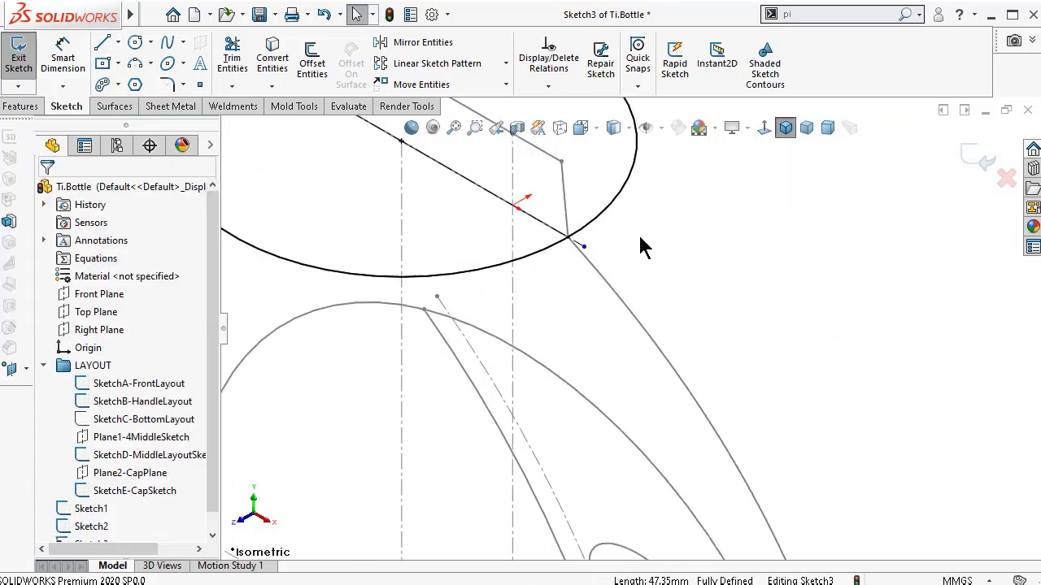
- Power-trim away the ellipse's upper-right arc and exit Sketch3
{"action": "left_click", "coordinate": [234, 57]}
{"action": "mouse_move", "coordinate": [618, 204]}
{"action": "left_mouse_down"}
{"action": "mouse_move", "coordinate": [620, 246]}
{"action": "mouse_move", "coordinate": [579, 289]}
{"action": "mouse_move", "coordinate": [611, 268]}
{"action": "left_mouse_up"}
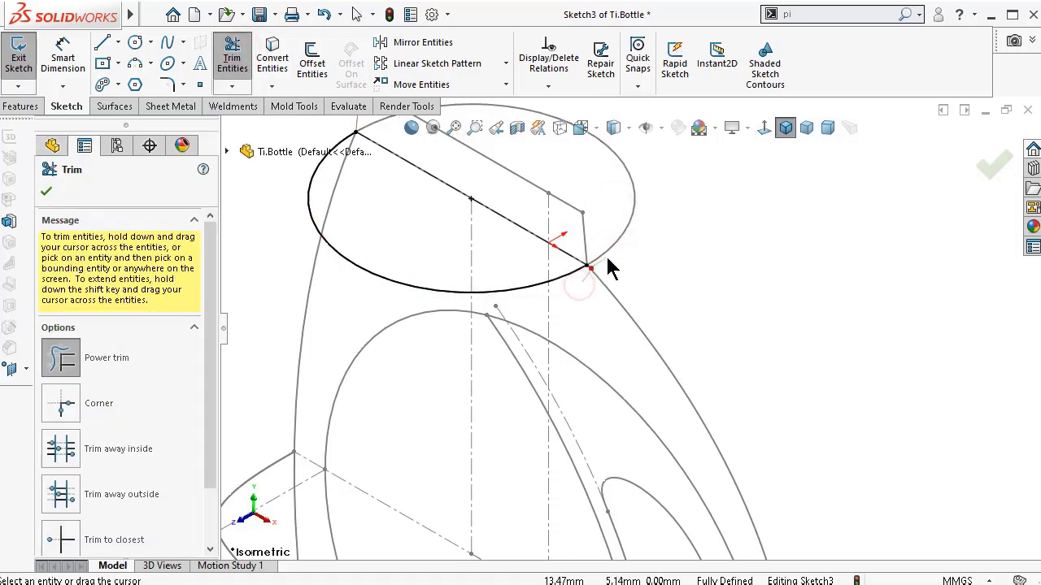
{"action": "left_click", "coordinate": [1002, 171]}
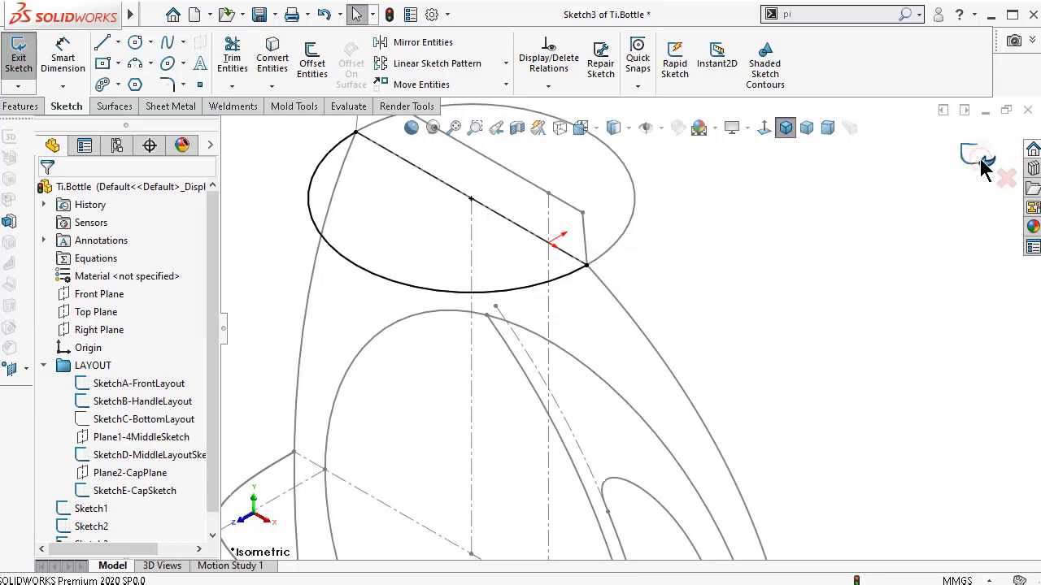
{"action": "left_click", "coordinate": [986, 162]}
{"action": "scroll", "coordinate": [704, 286], "scroll_direction": "up", "scroll_amount": 3}
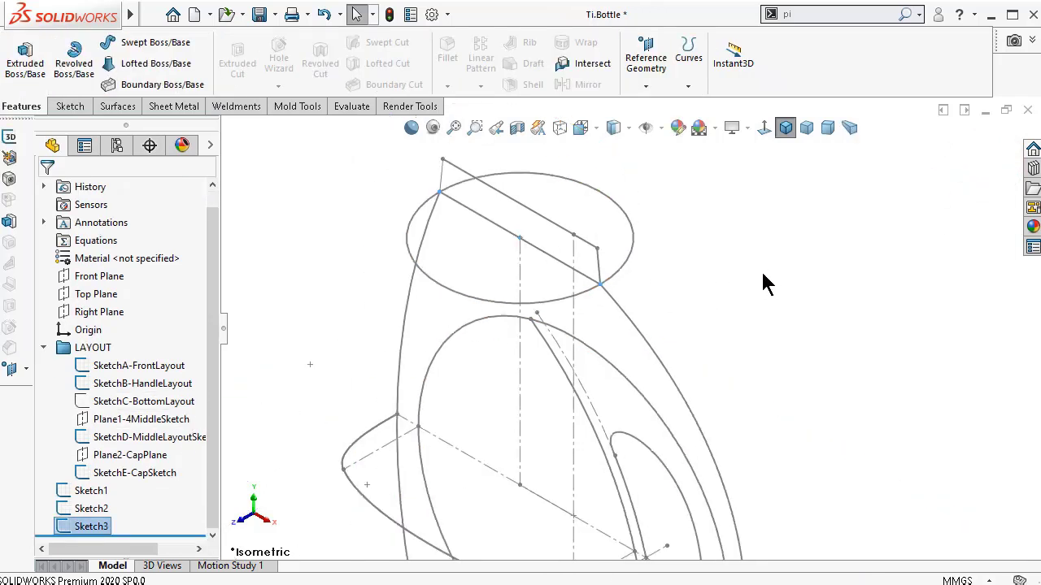
- Hide SketchE-CapSketch, then orbit and zoom to fit the bottle wireframe
{"action": "scroll", "coordinate": [199, 431], "scroll_direction": "up", "scroll_amount": 1}
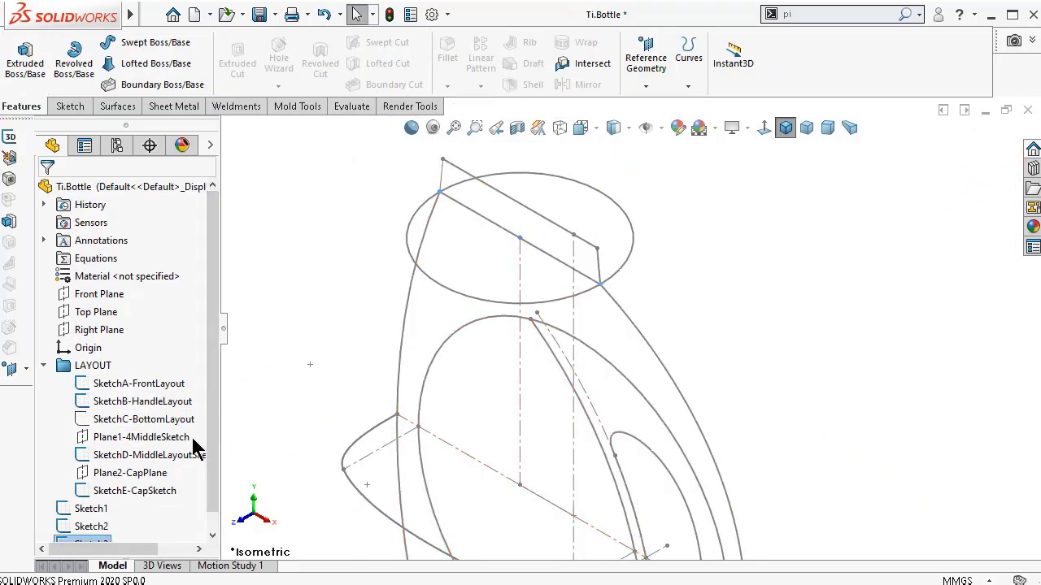
{"action": "scroll", "coordinate": [195, 446], "scroll_direction": "down", "scroll_amount": 1}
{"action": "left_click", "coordinate": [142, 472]}
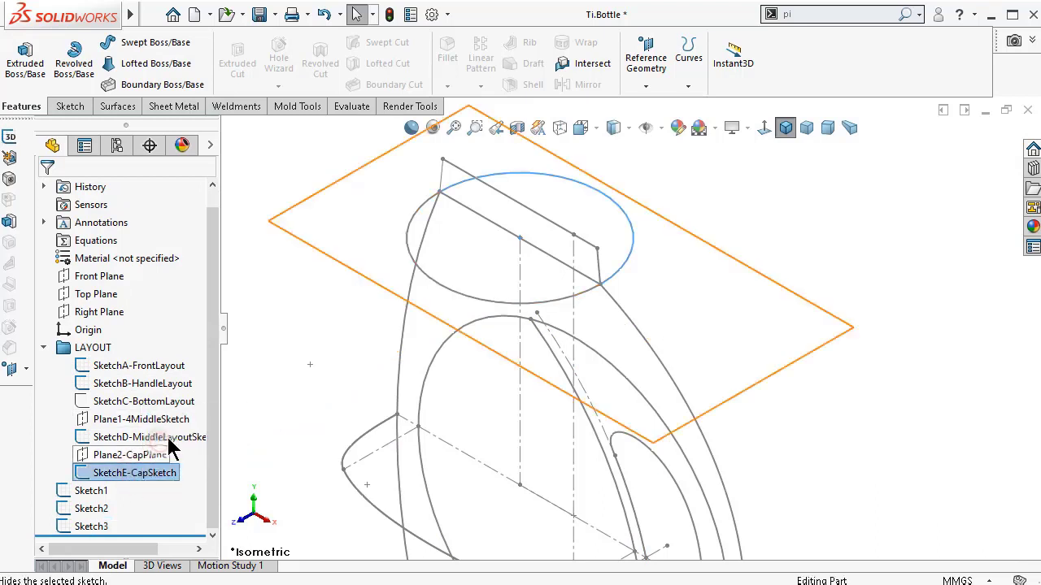
{"action": "left_click", "coordinate": [169, 444]}
{"action": "middle_click_drag", "start_coordinate": [348, 348], "coordinate": [350, 401]}
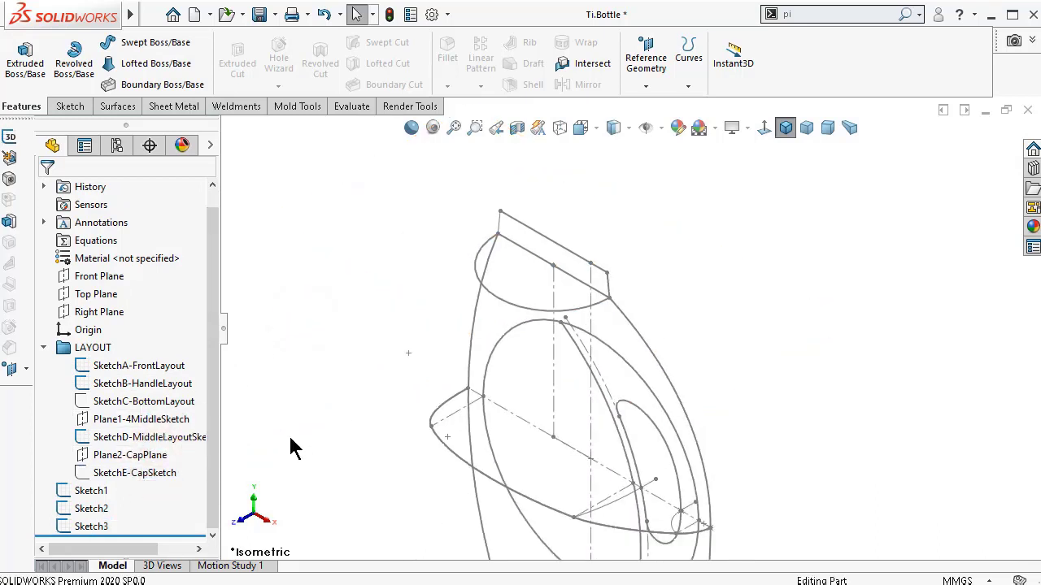
{"action": "key", "text": "f"}
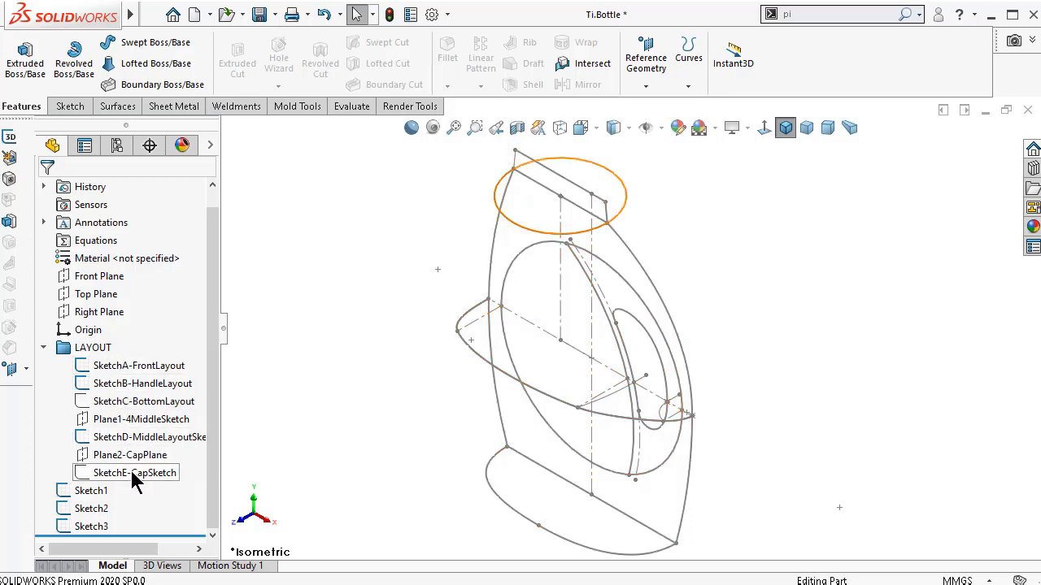
- Create Sketch4 on the Front Plane by converting the left and right side profile curves
{"action": "left_click", "coordinate": [101, 281]}
{"action": "left_click", "coordinate": [89, 246]}
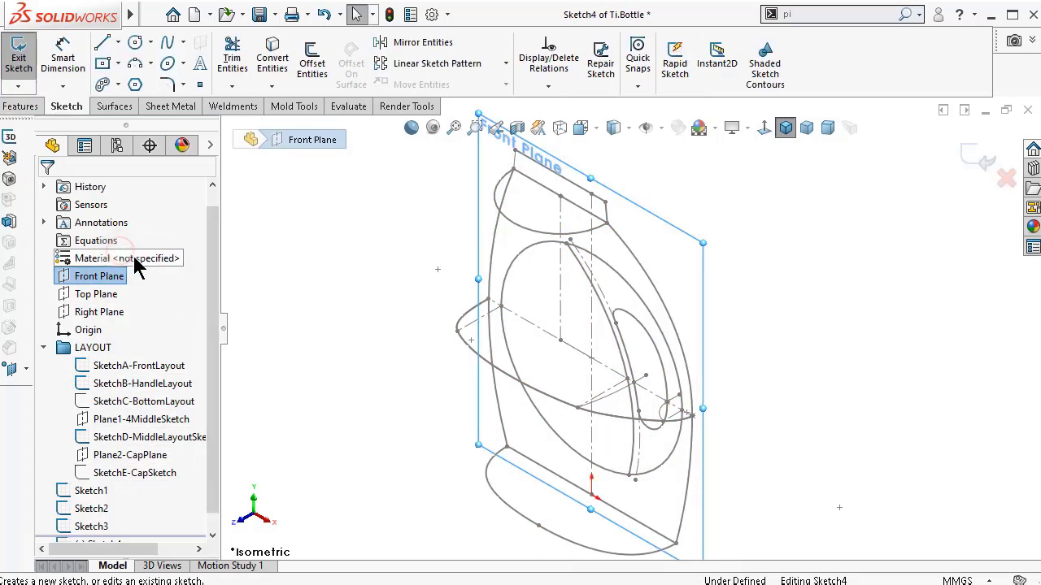
{"action": "left_click", "coordinate": [495, 244]}
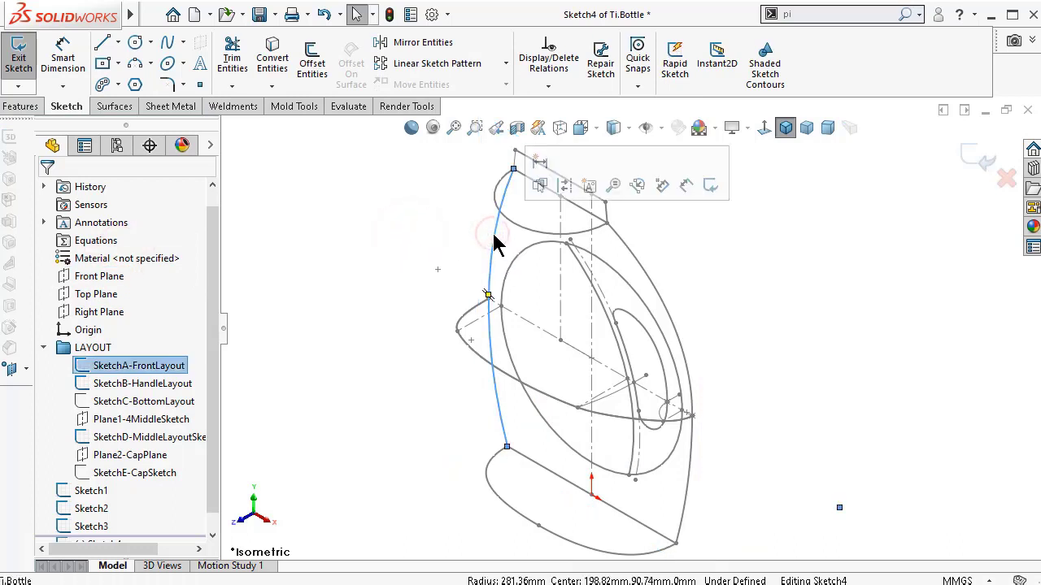
{"action": "left_click", "coordinate": [274, 63]}
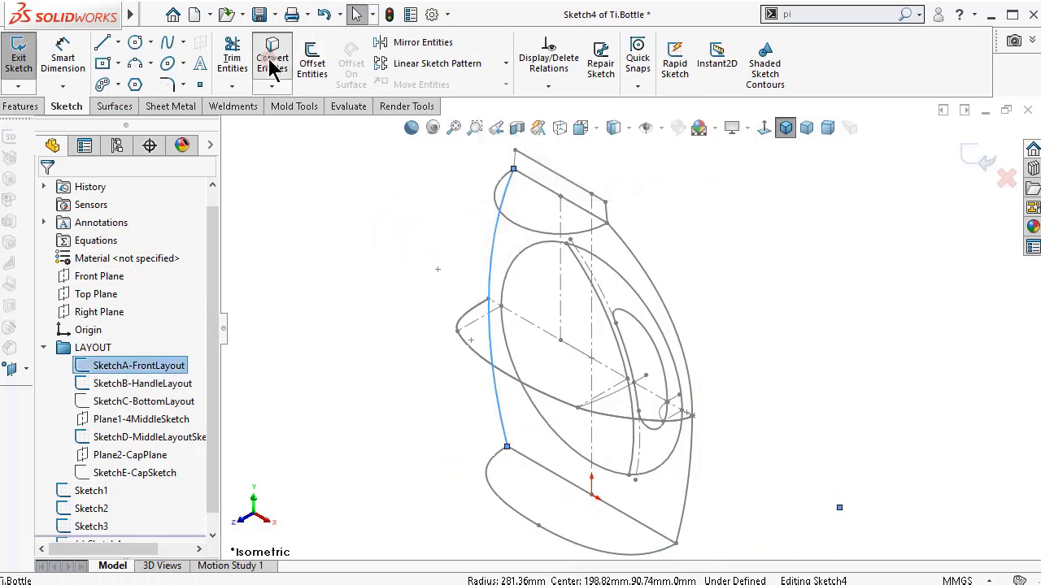
{"action": "left_click", "coordinate": [638, 270]}
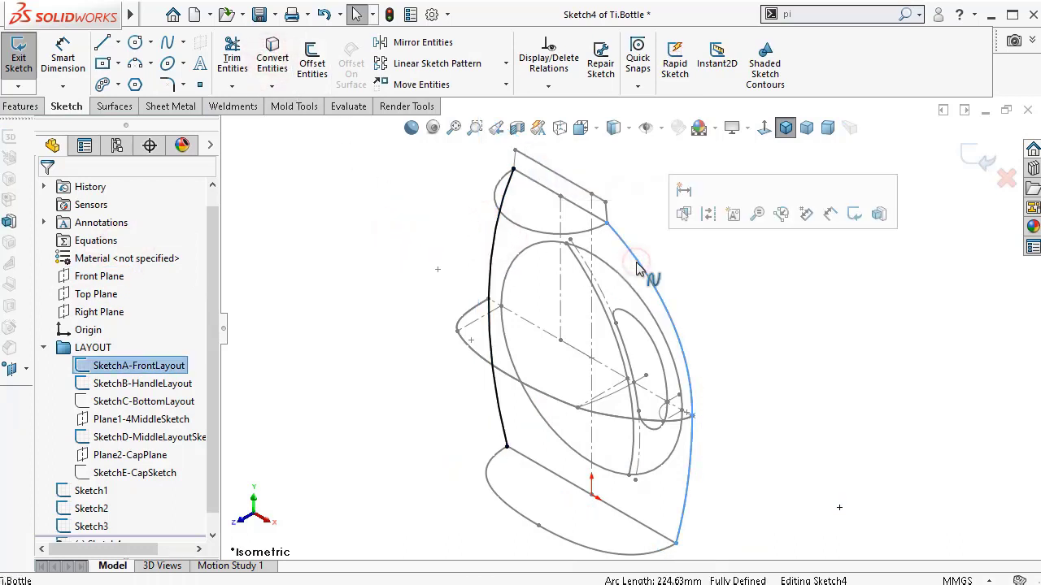
{"action": "left_click", "coordinate": [274, 65]}
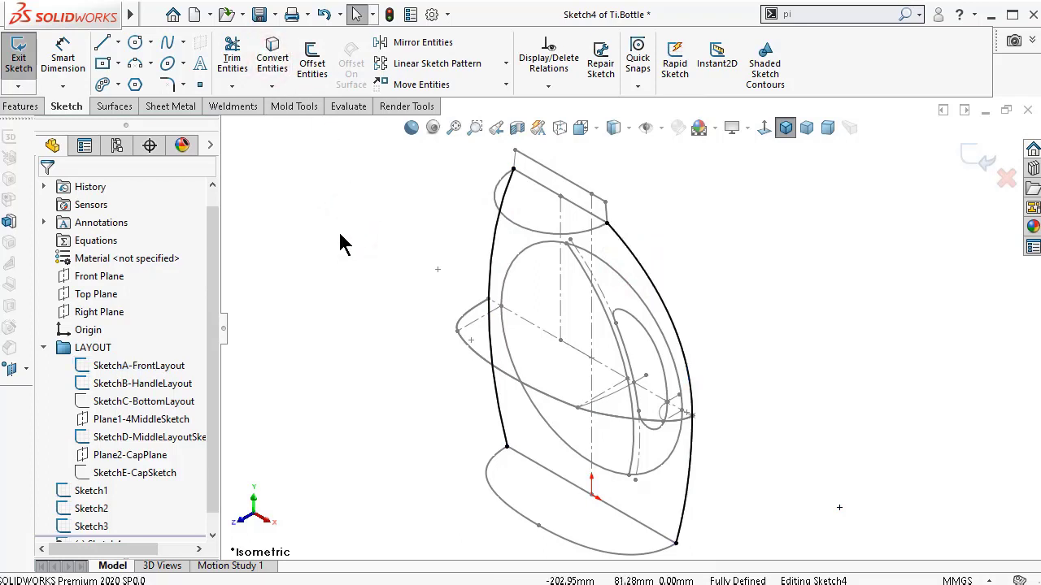
{"action": "left_click", "coordinate": [986, 163]}
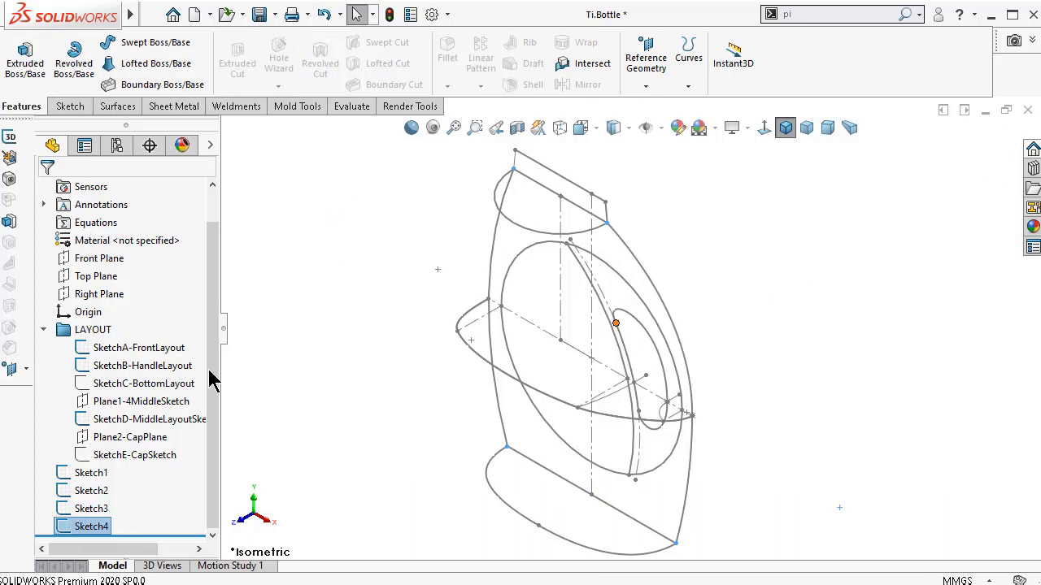
- Hide SketchA-FrontLayout, SketchB-HandleLayout and the middle layout sketch, then save Ti.Bottle
{"action": "left_click", "coordinate": [108, 349]}
{"action": "left_click", "coordinate": [128, 328]}
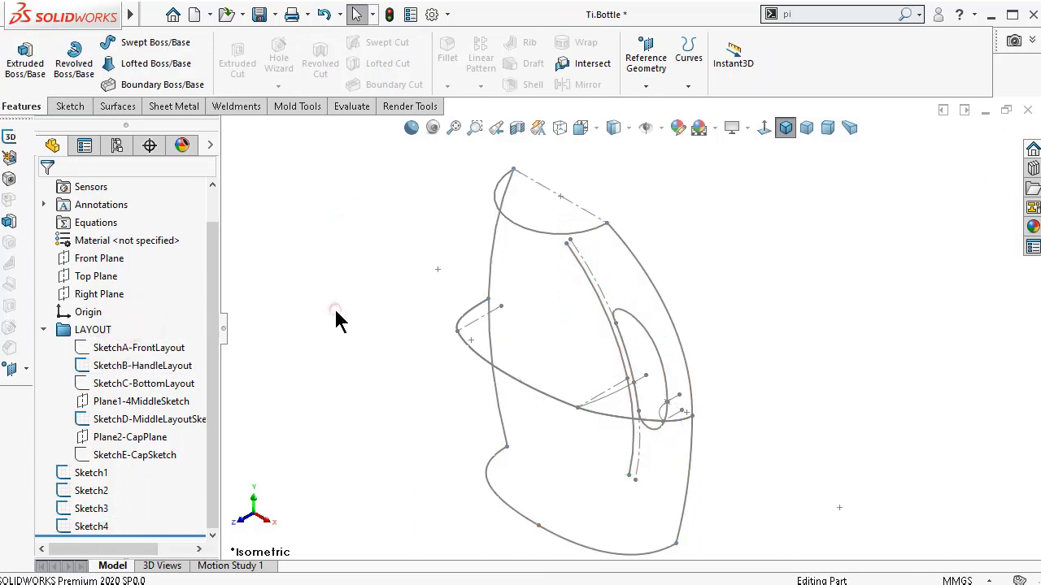
{"action": "left_click", "coordinate": [160, 367]}
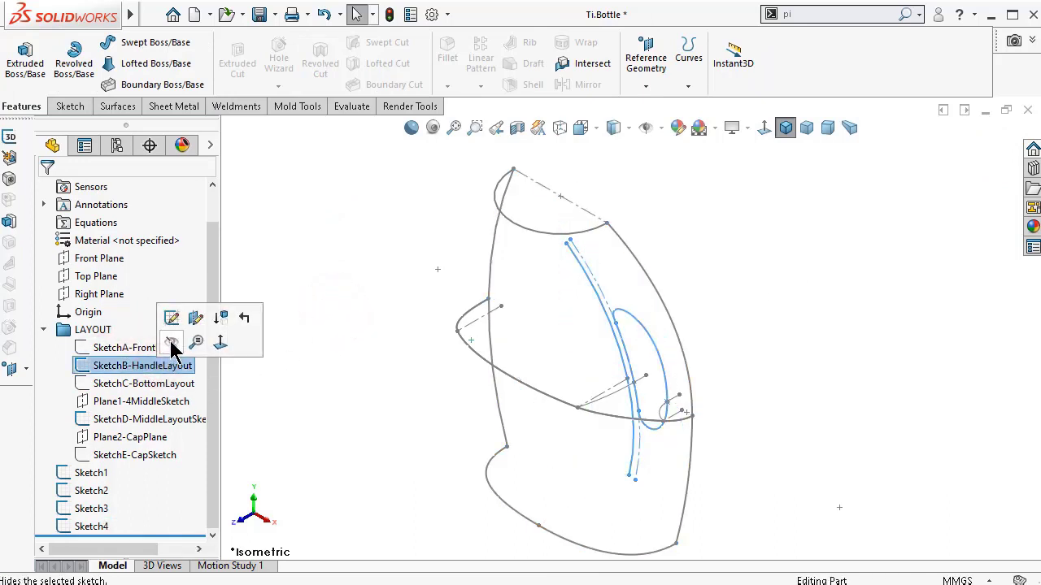
{"action": "left_click", "coordinate": [175, 343]}
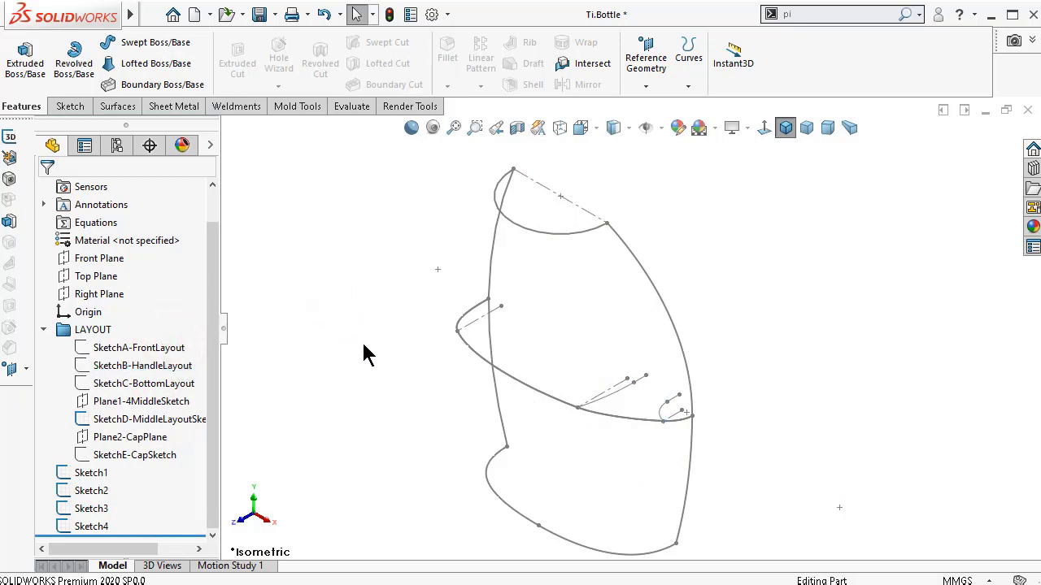
{"action": "left_click", "coordinate": [138, 418]}
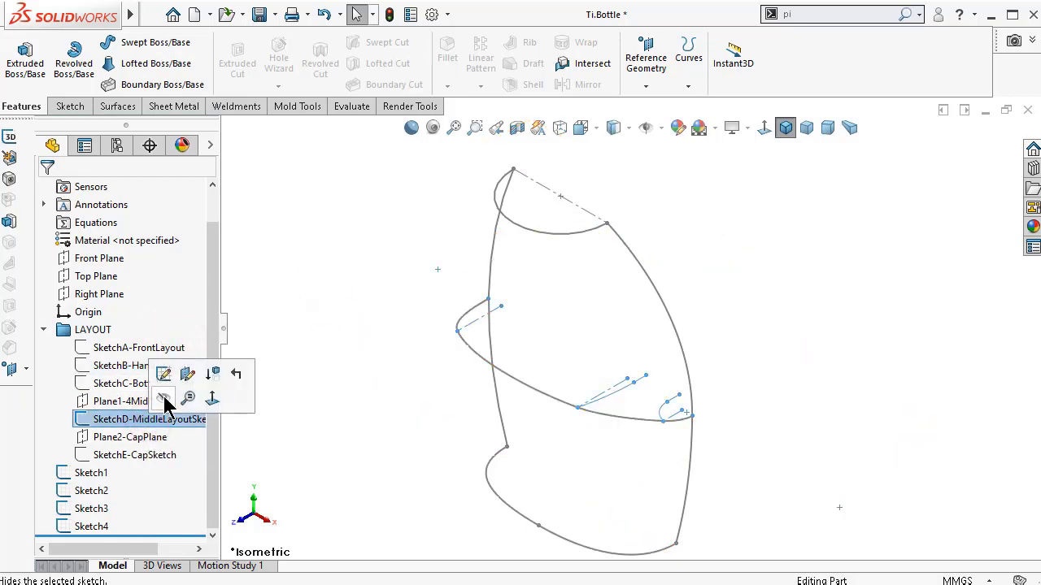
{"action": "left_click", "coordinate": [164, 400]}
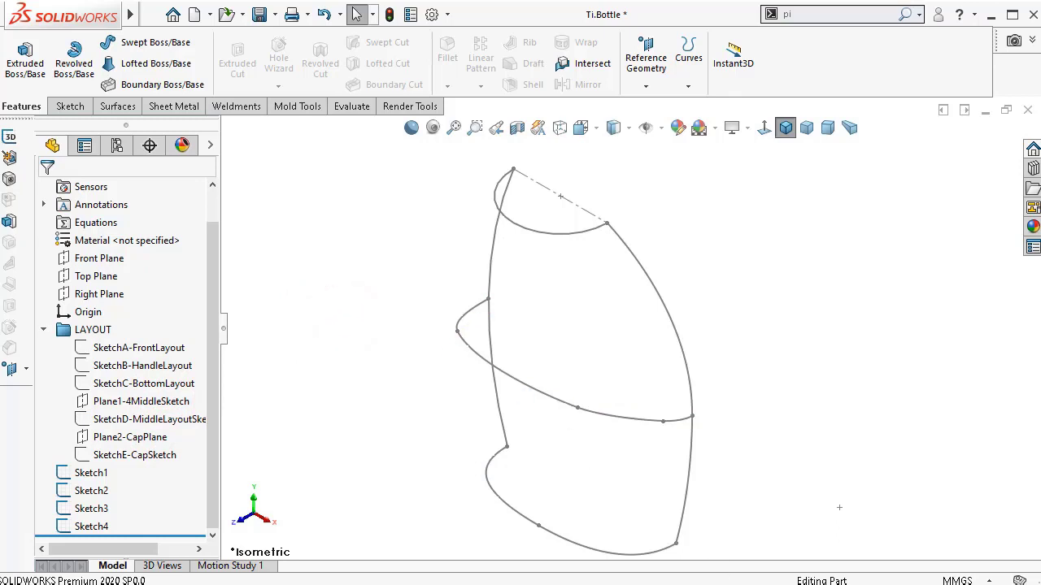
{"action": "key", "text": "ctrl+s"}
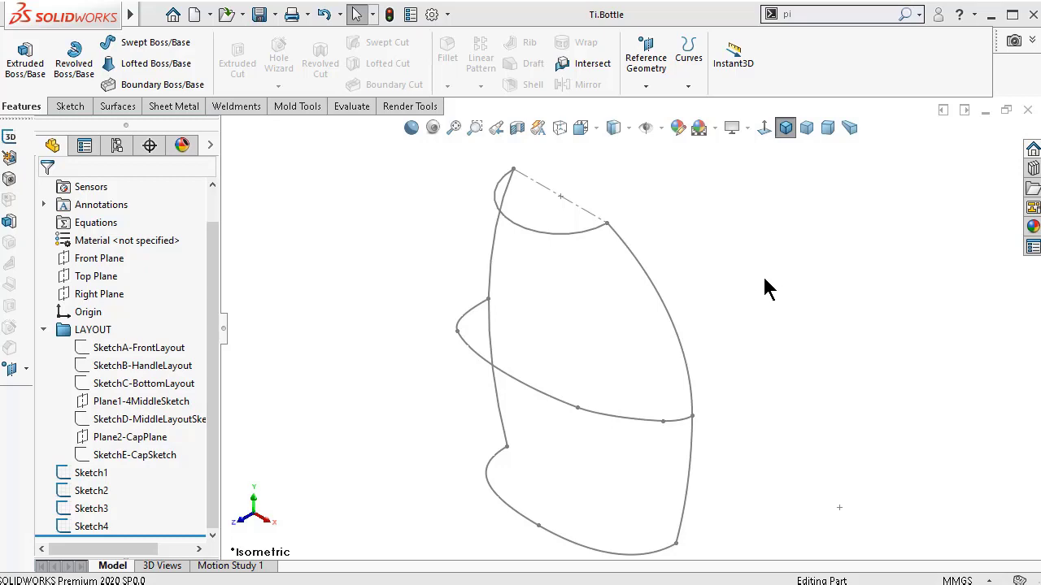
- Start a Boundary Surface with the bottom and middle curves as Direction 1 profiles
{"action": "key", "text": "f"}
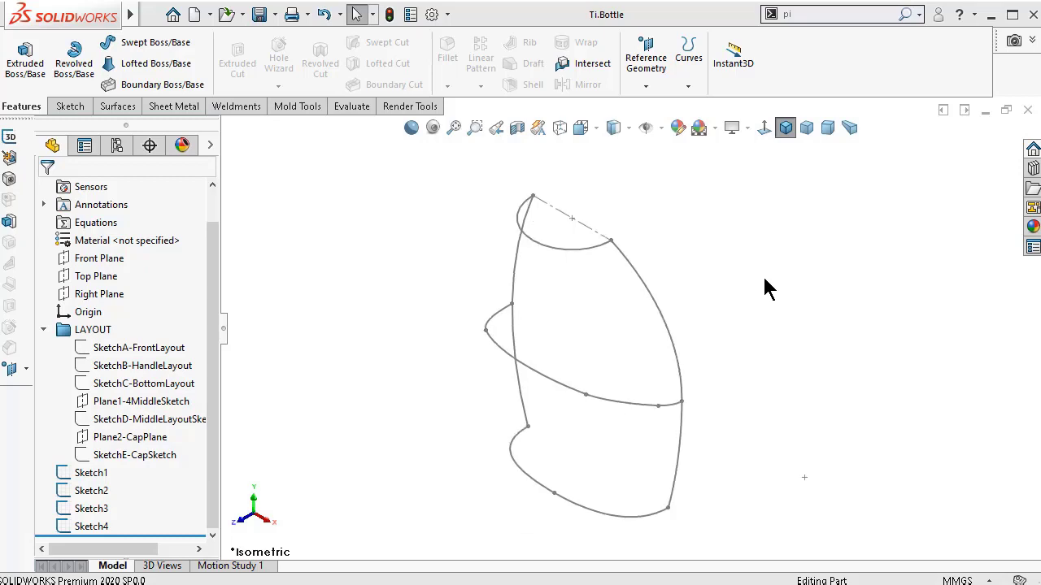
{"action": "left_click", "coordinate": [129, 111]}
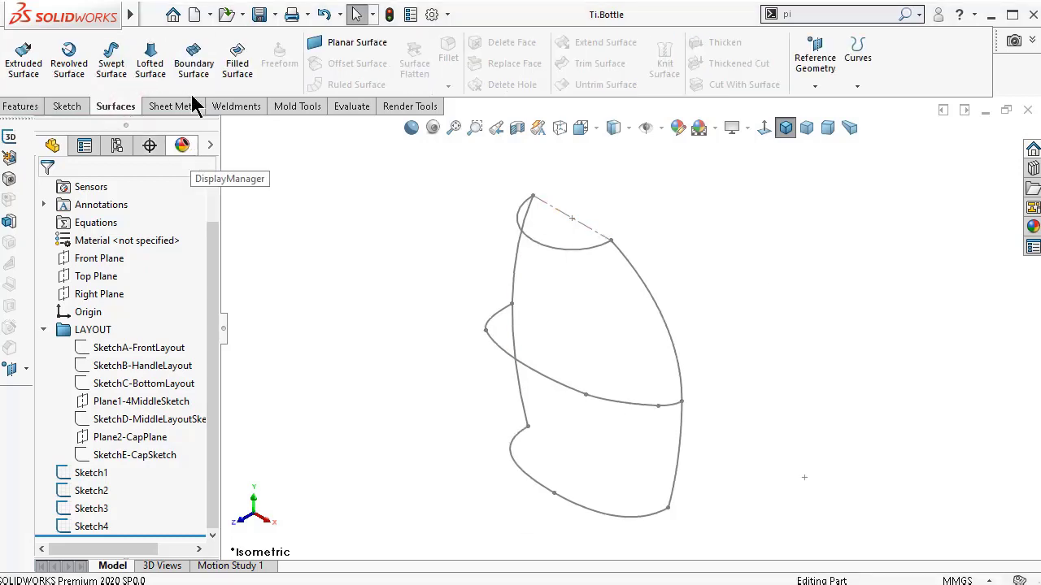
{"action": "left_click", "coordinate": [195, 65]}
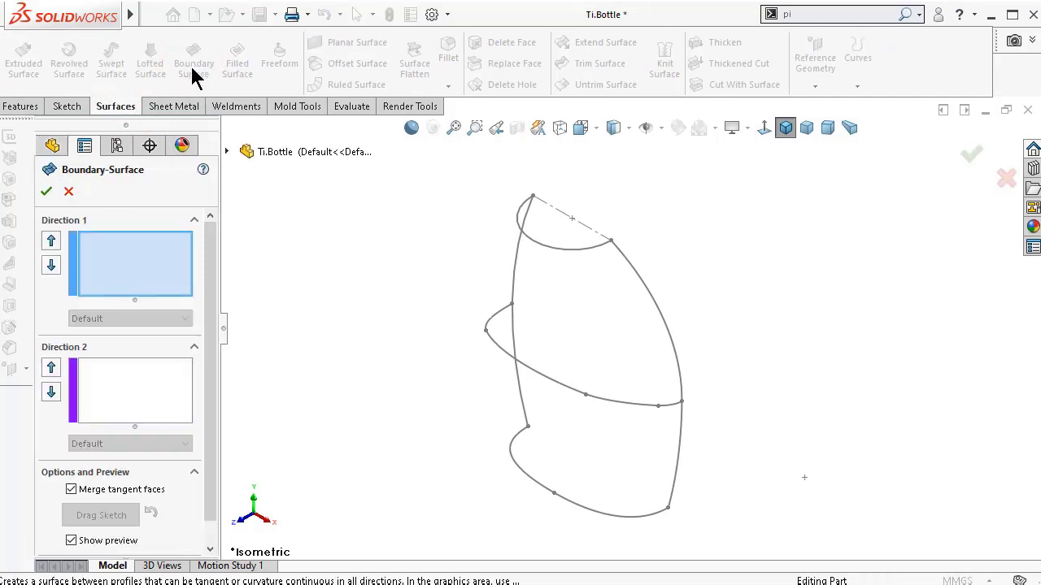
{"action": "left_click", "coordinate": [130, 258]}
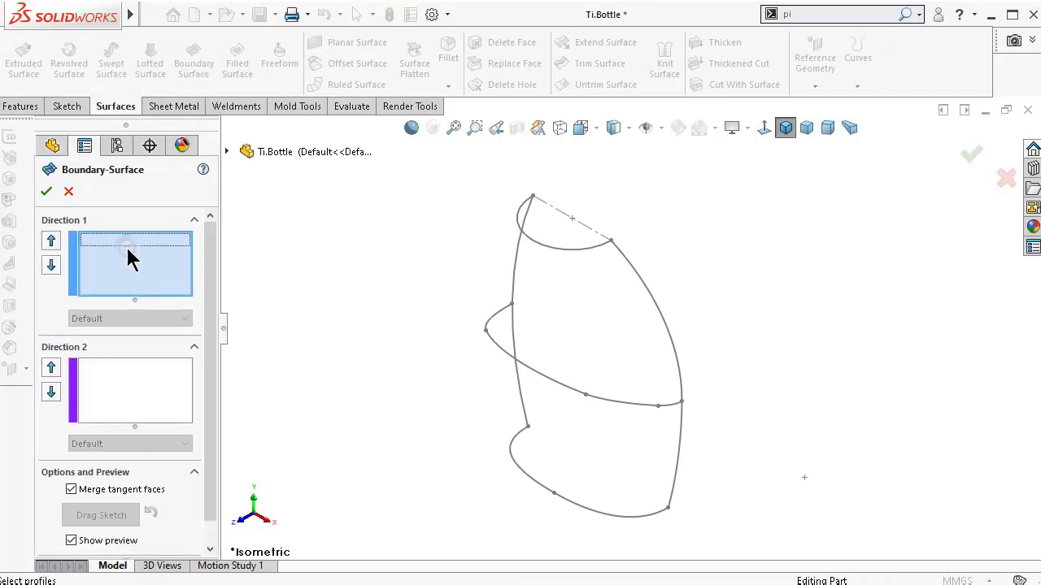
{"action": "left_click", "coordinate": [540, 488]}
{"action": "left_click", "coordinate": [556, 382]}
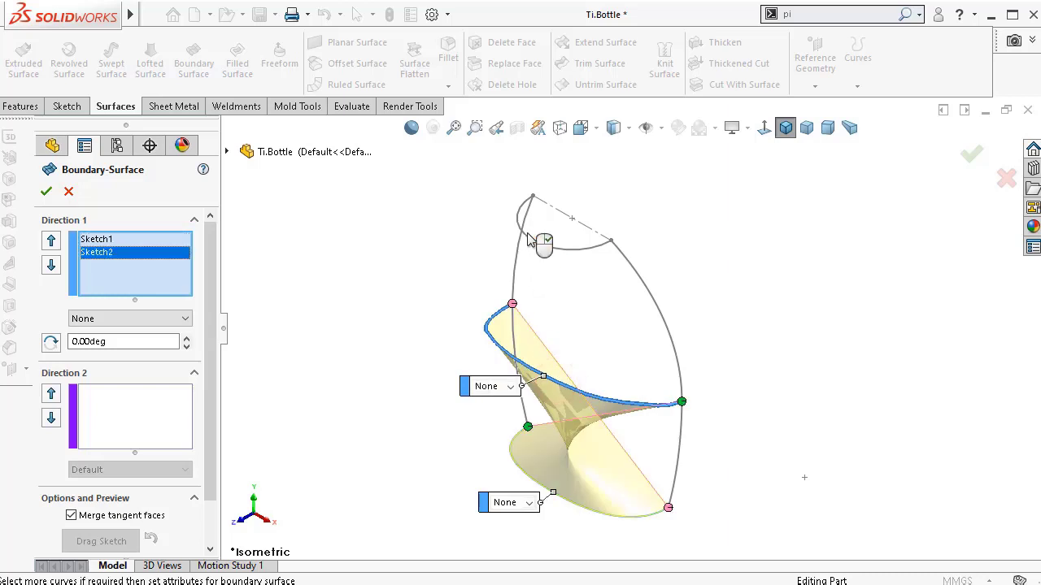
- Flip Sketch2's connectors, add the top Sketch3 curve, and flip its connector to untwist
{"action": "right_click", "coordinate": [177, 253]}
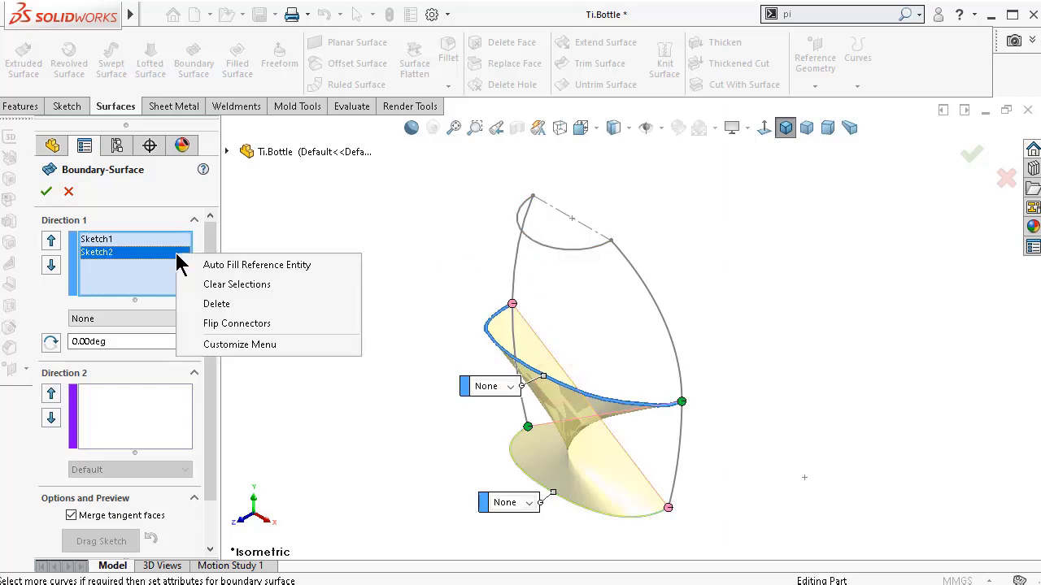
{"action": "left_click", "coordinate": [218, 325]}
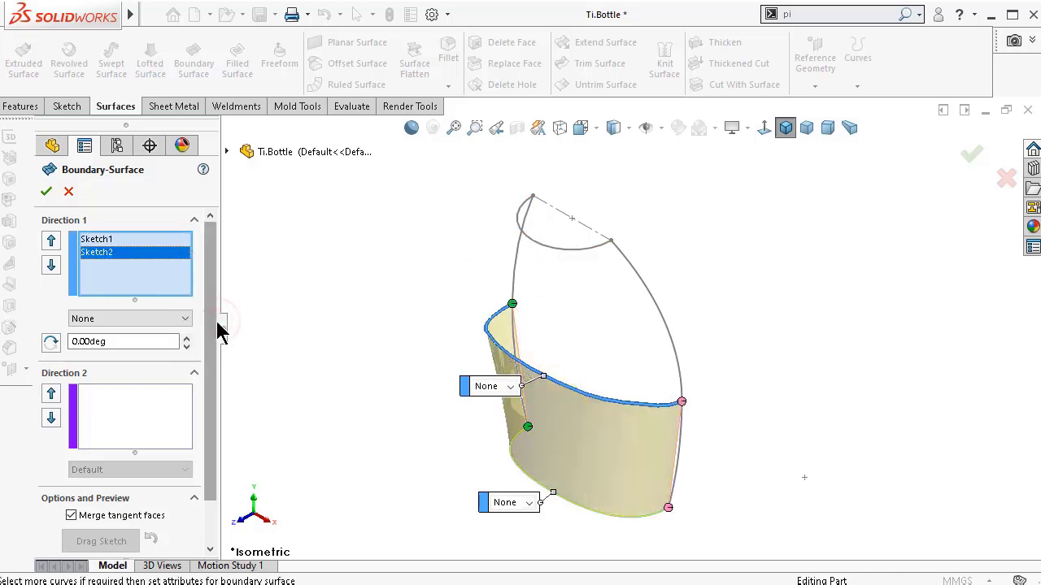
{"action": "left_click", "coordinate": [552, 250]}
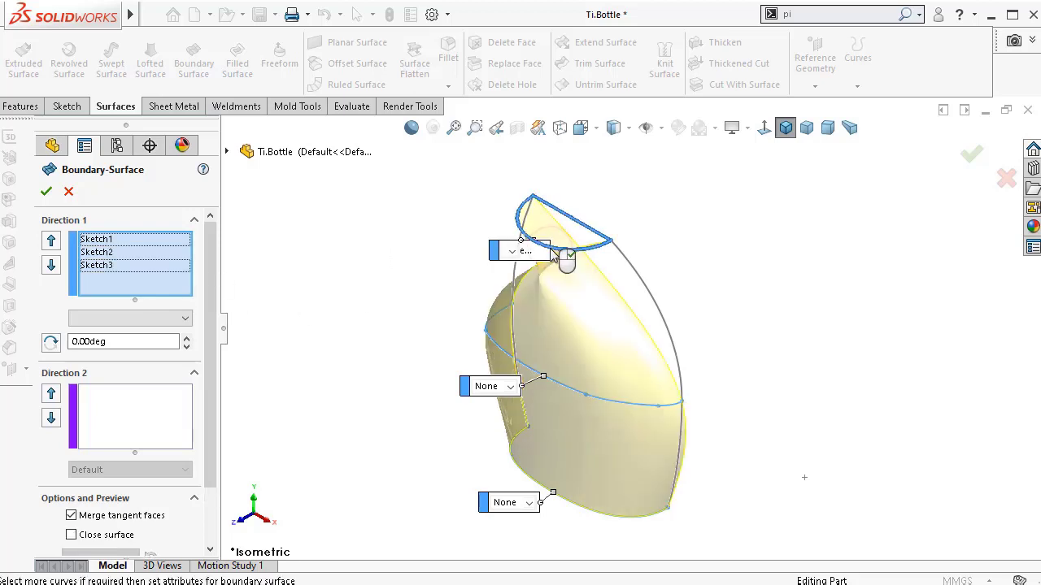
{"action": "right_click", "coordinate": [168, 267]}
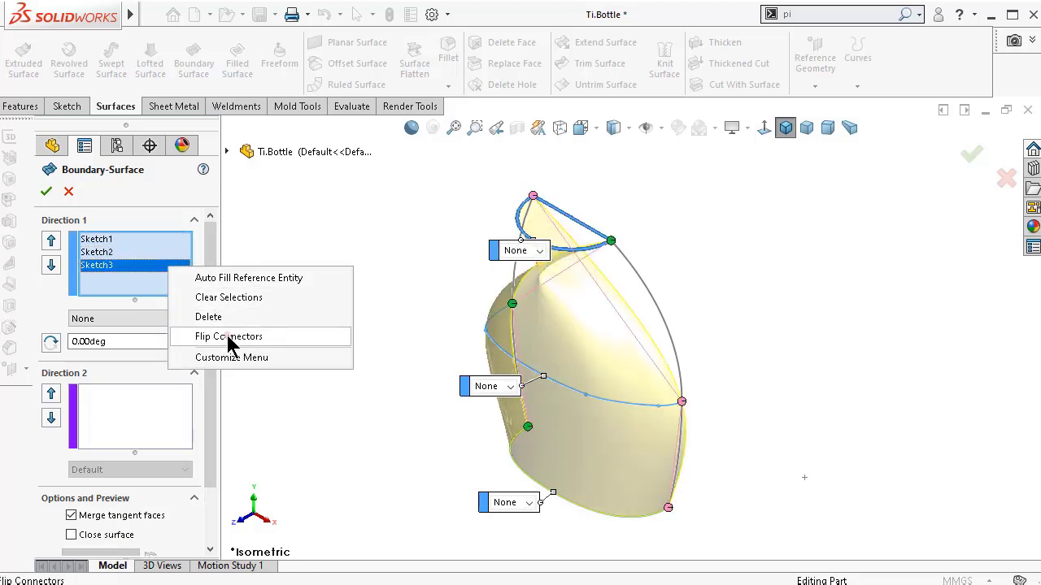
{"action": "left_click", "coordinate": [230, 338]}
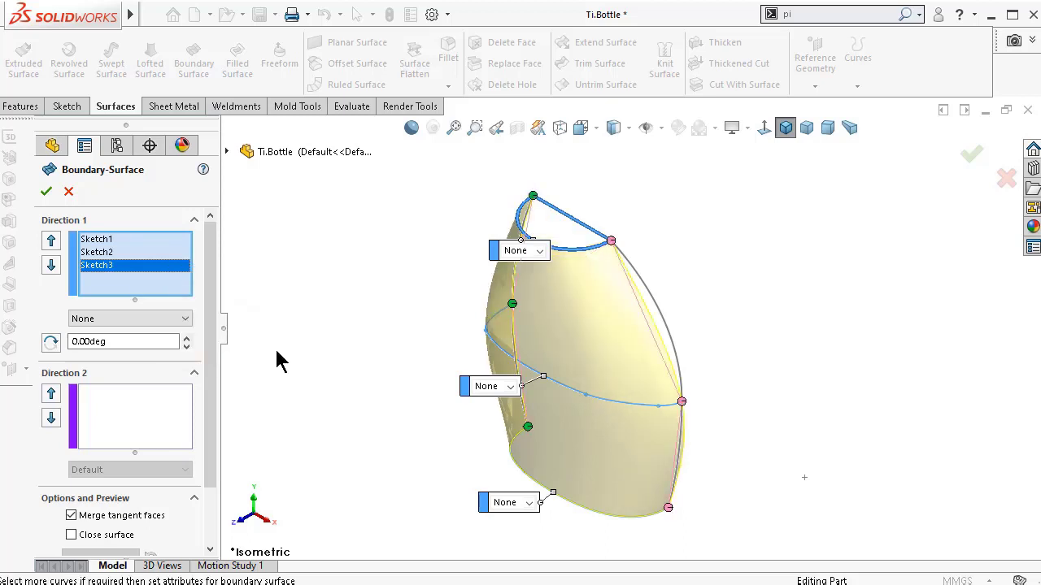
{"action": "left_click", "coordinate": [163, 410]}
{"action": "right_click", "coordinate": [166, 408]}
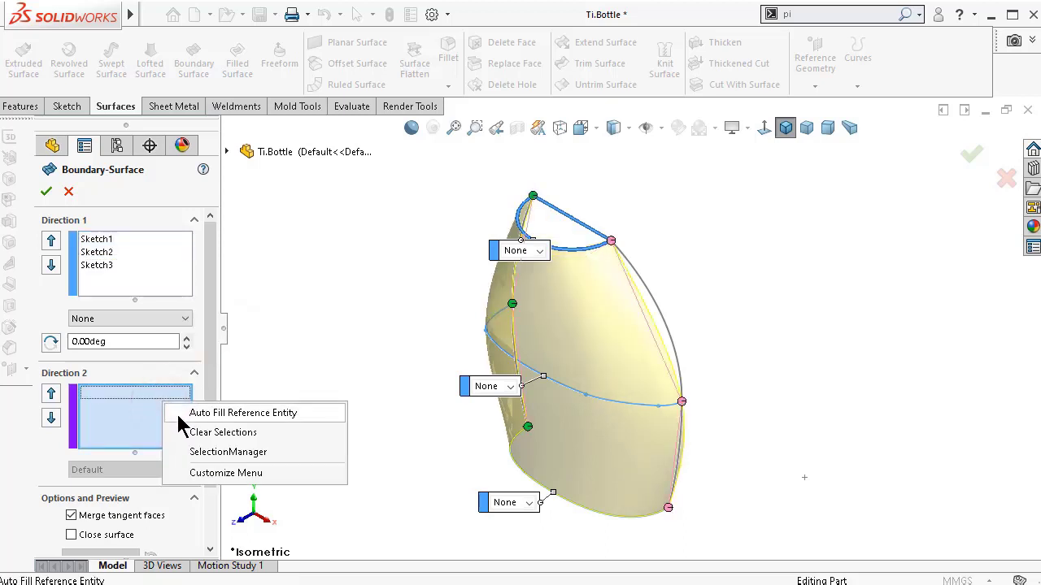
- Add the bottle's left side edge as a Direction 2 curve set to Normal To Profile
{"action": "left_click", "coordinate": [207, 452]}
{"action": "middle_click_drag", "start_coordinate": [439, 283], "coordinate": [501, 264]}
{"action": "scroll", "coordinate": [501, 264], "scroll_direction": "down", "scroll_amount": 3}
{"action": "scroll", "coordinate": [504, 261], "scroll_direction": "down", "scroll_amount": 3}
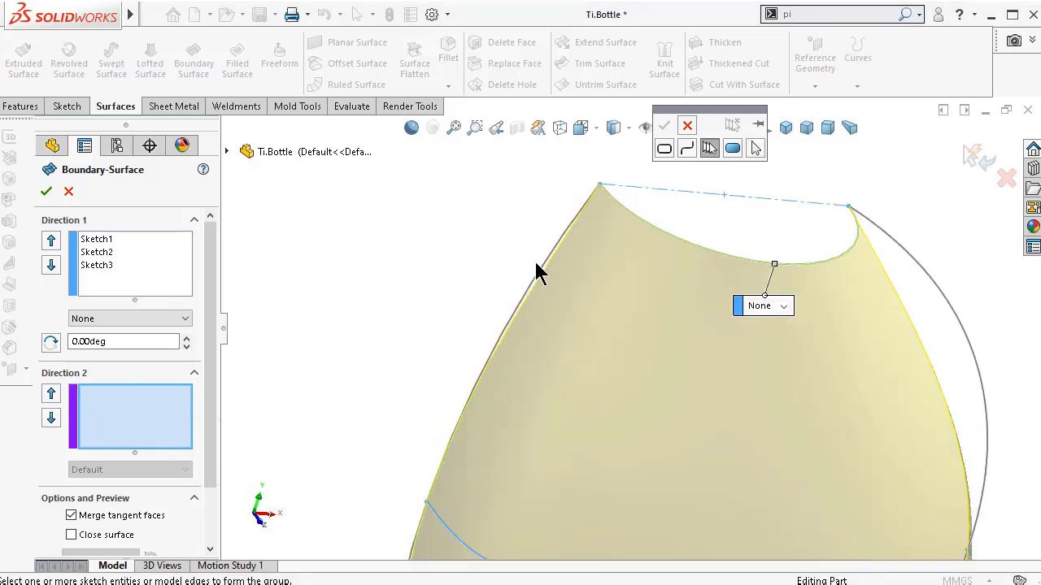
{"action": "left_click", "coordinate": [550, 263]}
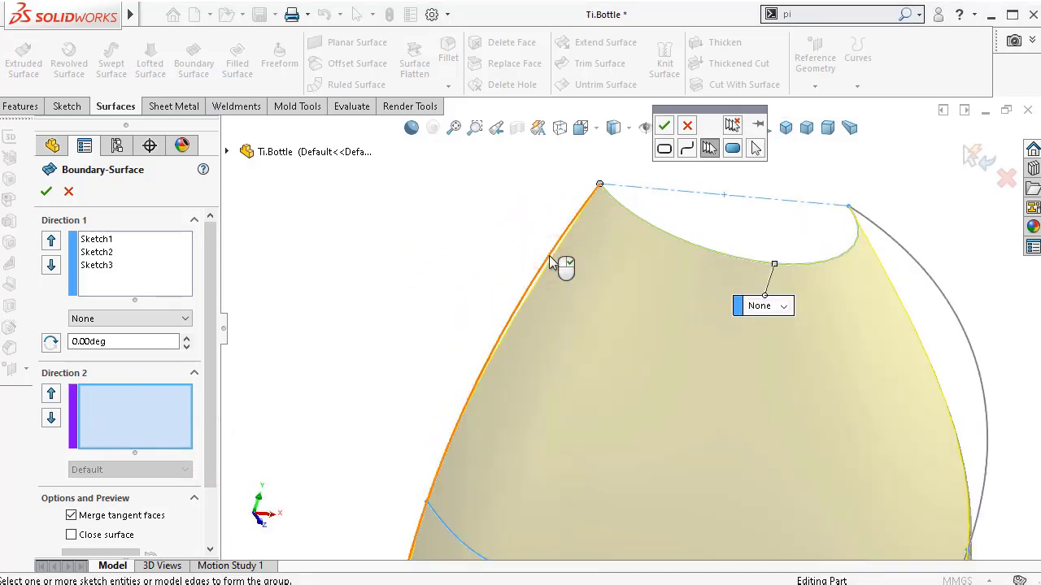
{"action": "left_click", "coordinate": [665, 127]}
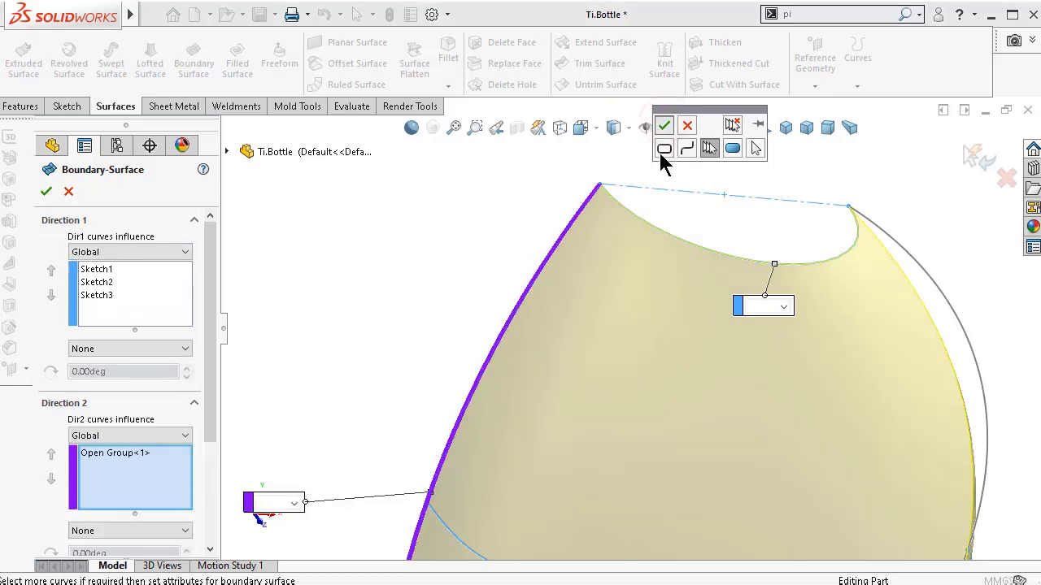
{"action": "scroll", "coordinate": [434, 423], "scroll_direction": "up", "scroll_amount": 3}
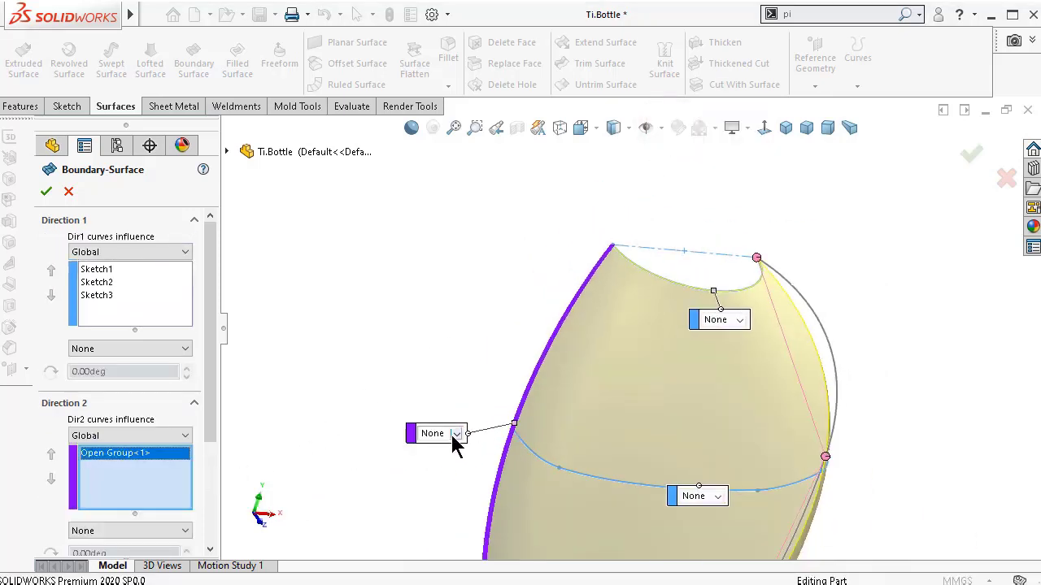
{"action": "left_click", "coordinate": [455, 433]}
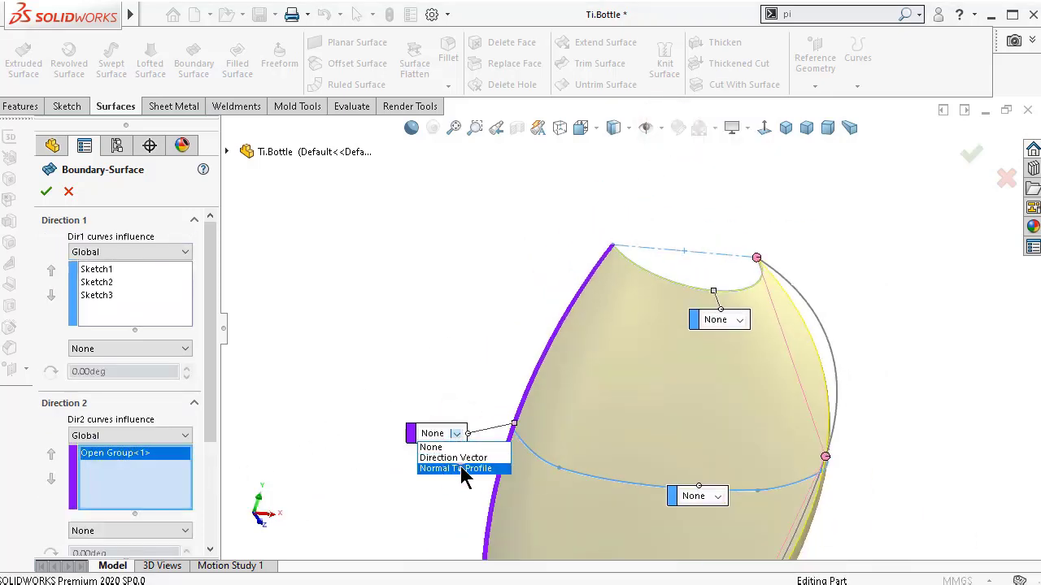
{"action": "left_click", "coordinate": [460, 466]}
- Add the right side edge as a second Normal To Profile Direction 2 curve and finish
{"action": "middle_click_drag", "start_coordinate": [891, 360], "coordinate": [589, 431]}
{"action": "right_click", "coordinate": [139, 486]}
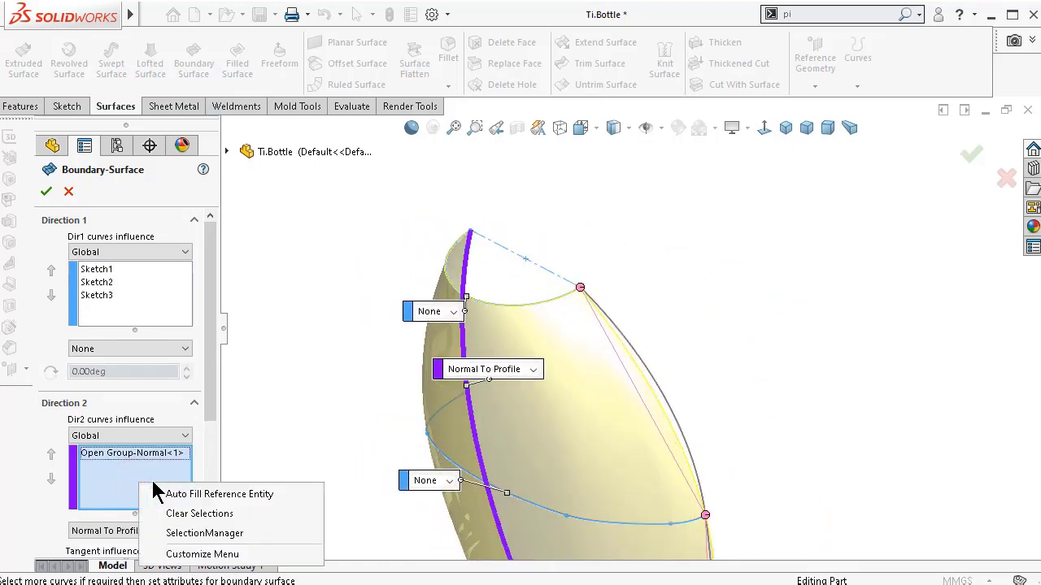
{"action": "left_click", "coordinate": [240, 533]}
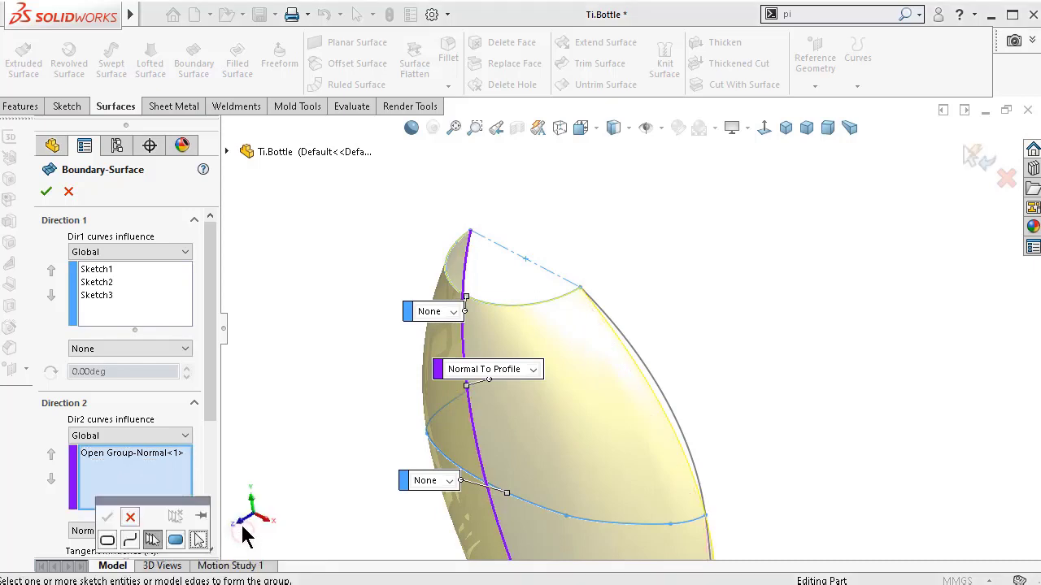
{"action": "left_click", "coordinate": [660, 394]}
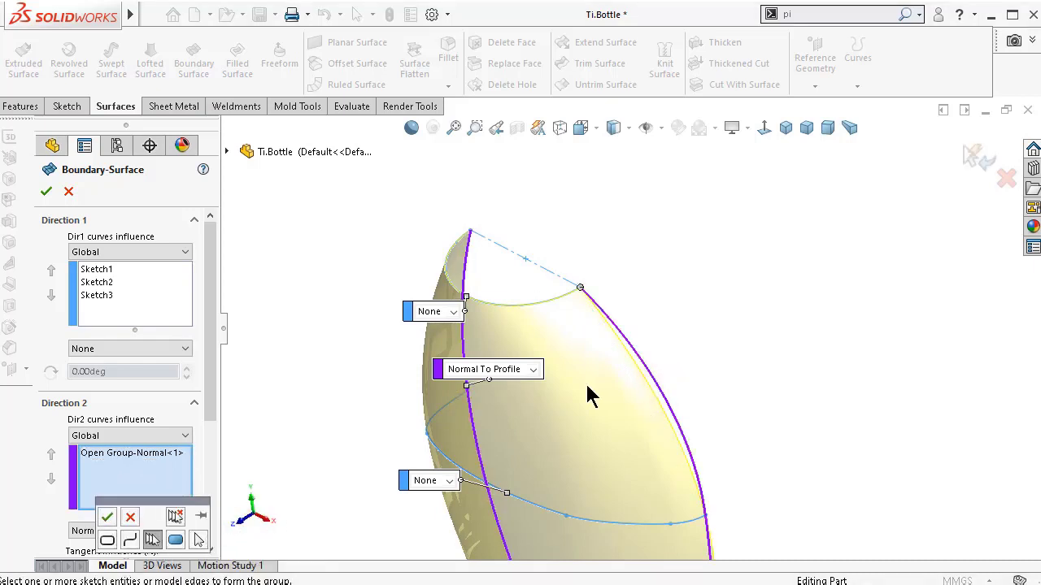
{"action": "left_click_drag", "start_coordinate": [180, 502], "coordinate": [749, 228]}
{"action": "left_click", "coordinate": [676, 242]}
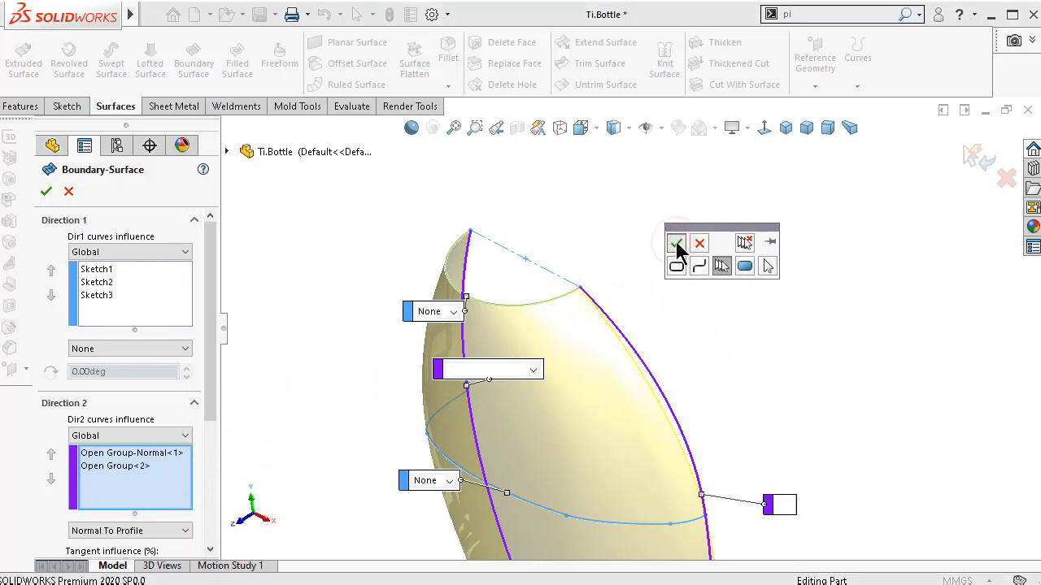
{"action": "left_click", "coordinate": [815, 507]}
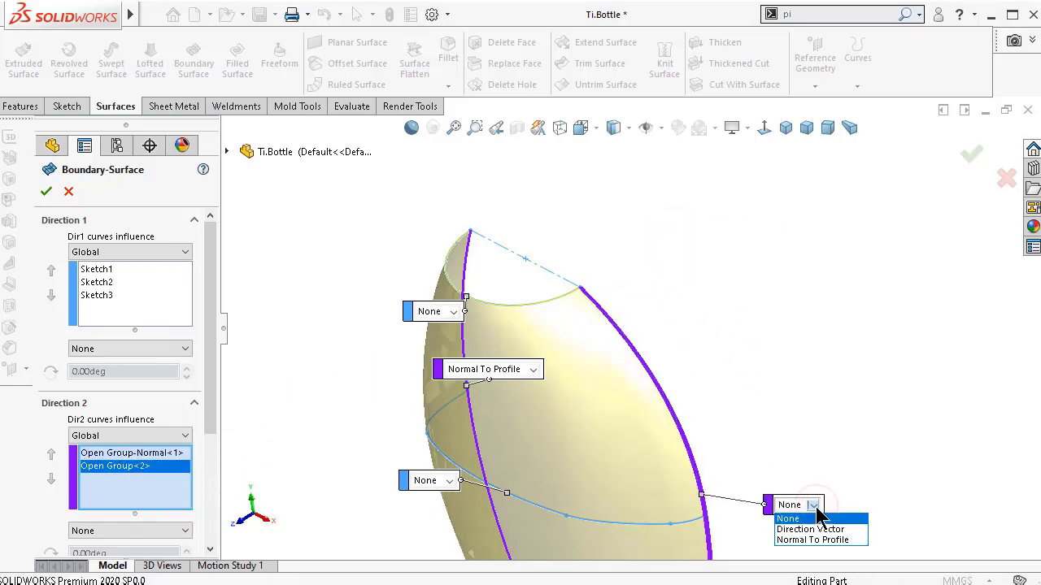
{"action": "left_click", "coordinate": [811, 541]}
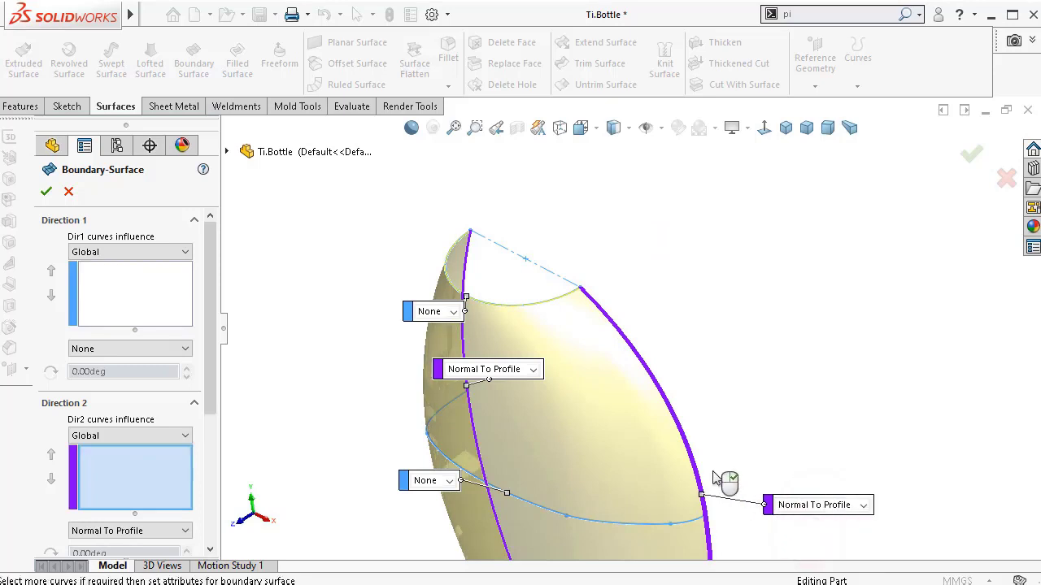
{"action": "left_click", "coordinate": [46, 193]}
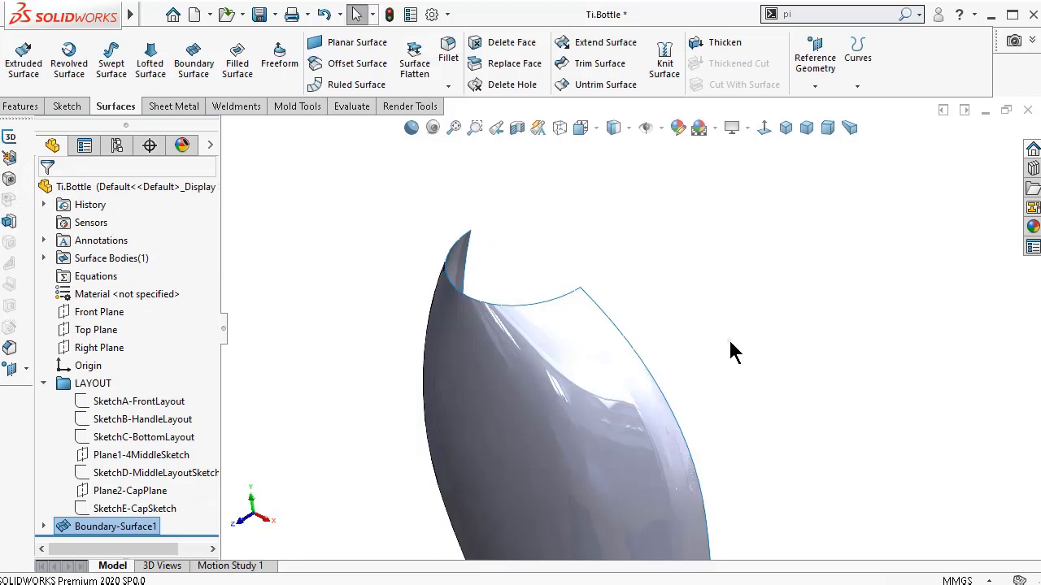
- Orbit Boundary-Surface1, set the Isometric view, and briefly browse the Appearances library
{"action": "middle_click_drag", "start_coordinate": [681, 389], "coordinate": [573, 247]}
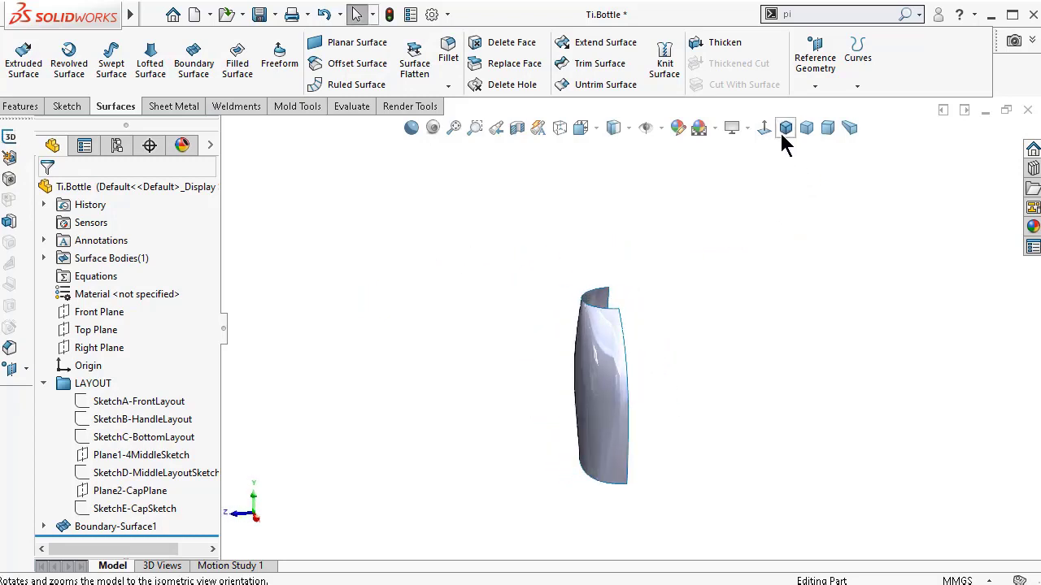
{"action": "left_click", "coordinate": [785, 128]}
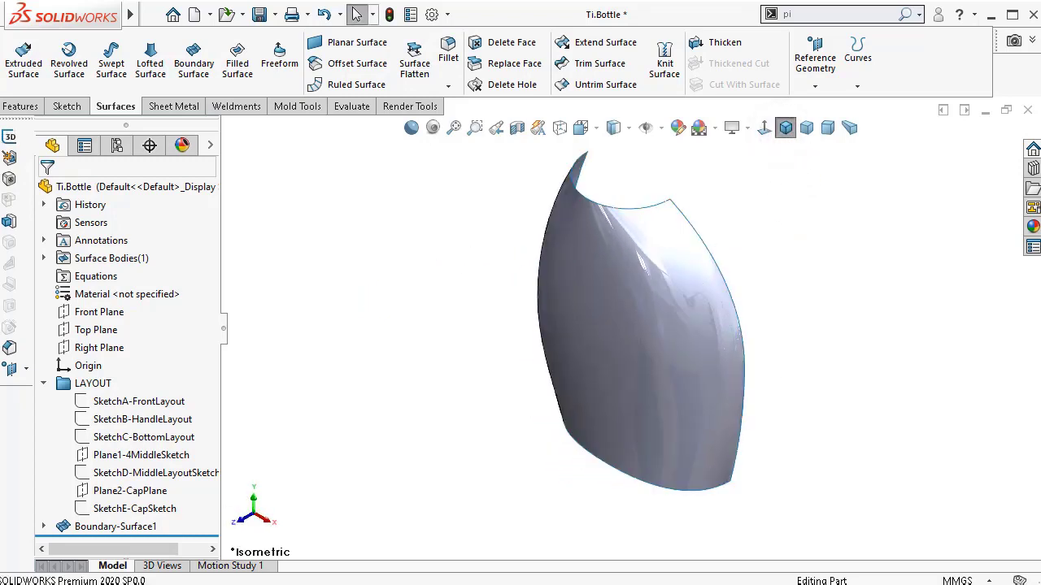
{"action": "left_click", "coordinate": [1031, 228]}
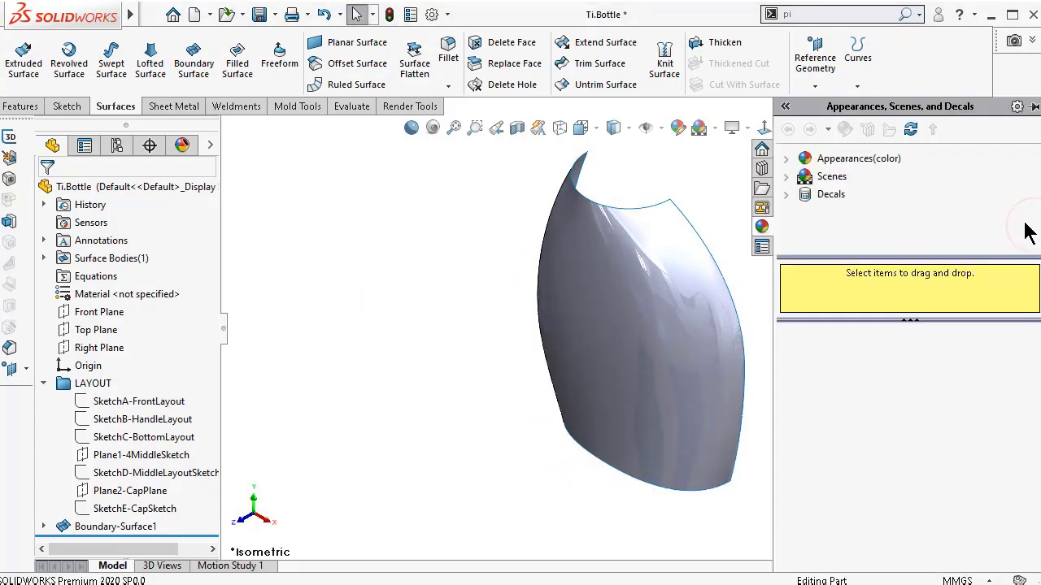
{"action": "left_click", "coordinate": [787, 160]}
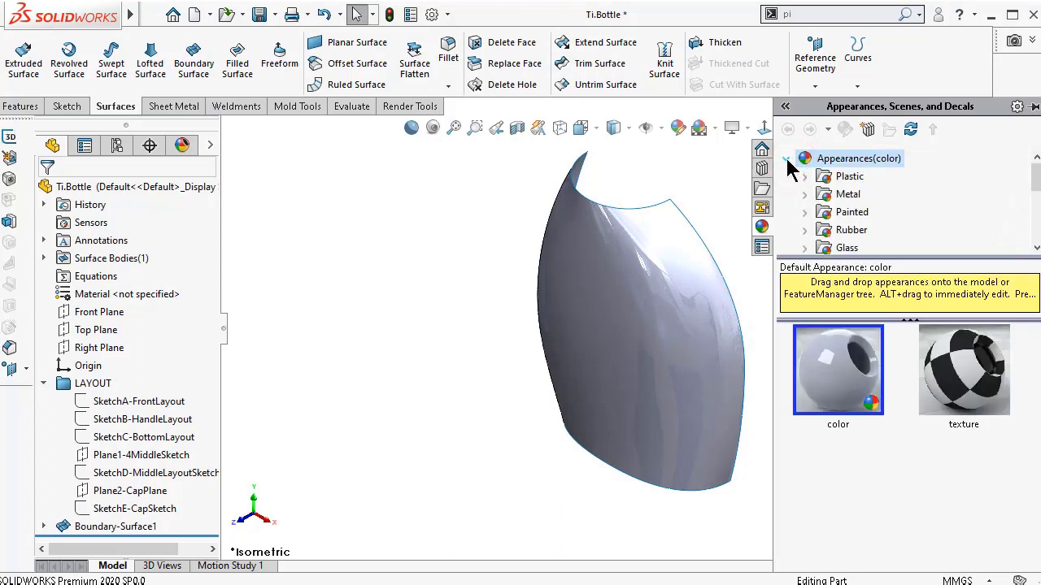
{"action": "left_click", "coordinate": [721, 180]}
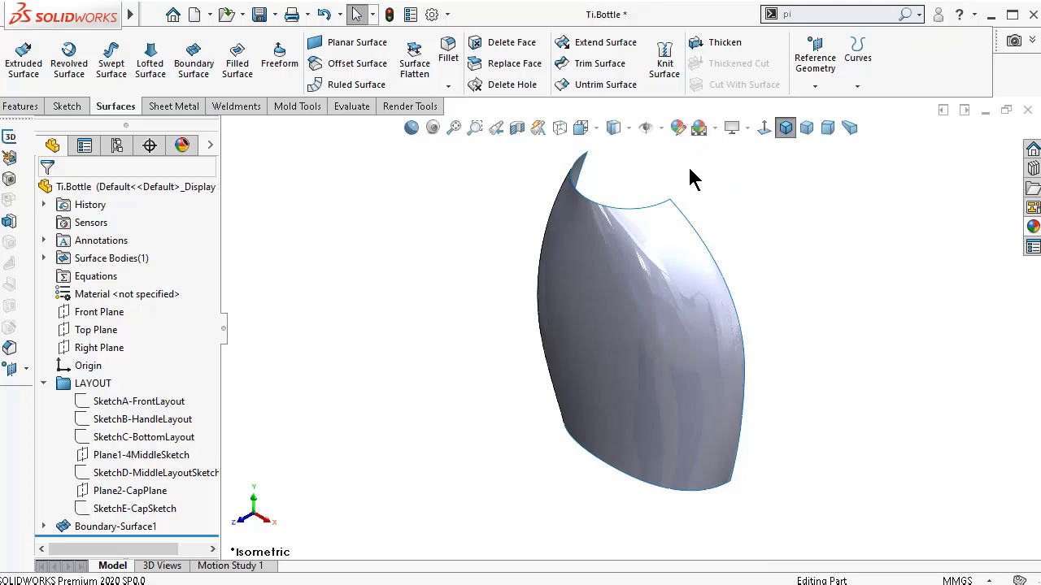
- Give the Ti.Bottle part an orange appearance of RGB 255, 77, 0, back in Isometric view
{"action": "left_click", "coordinate": [680, 263]}
{"action": "right_click", "coordinate": [677, 260]}
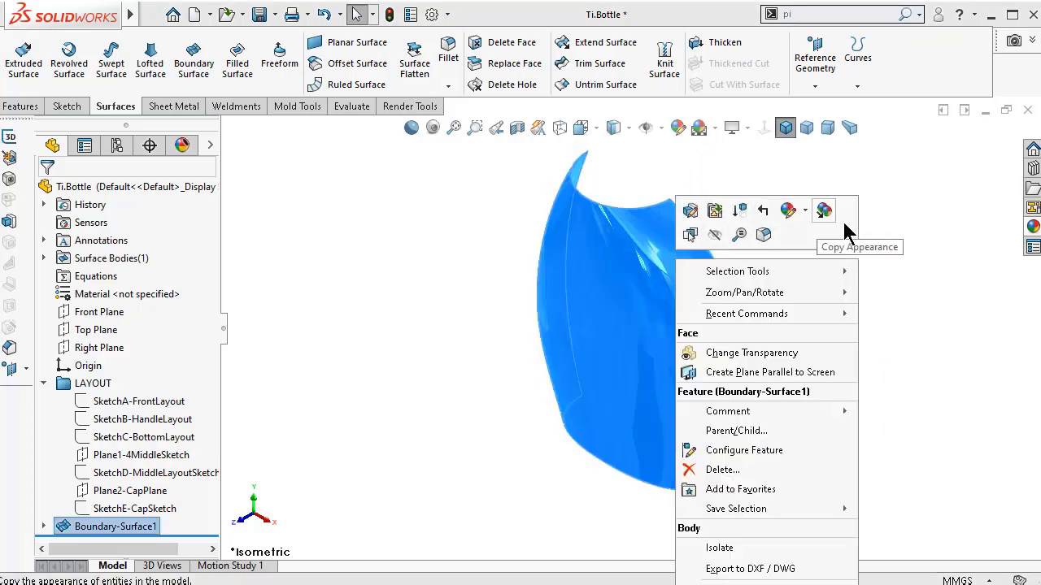
{"action": "left_click", "coordinate": [807, 213]}
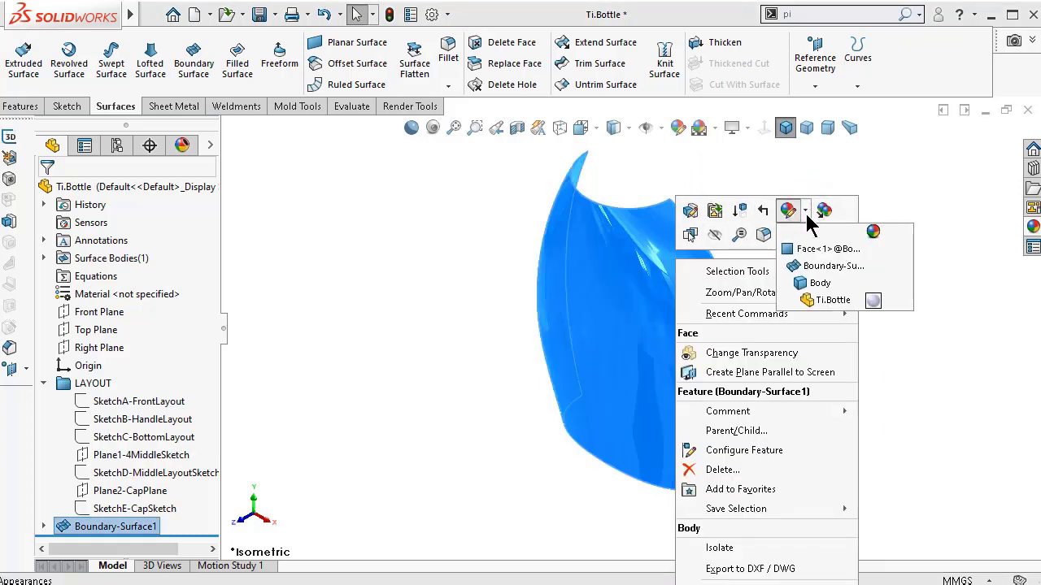
{"action": "left_click", "coordinate": [873, 301]}
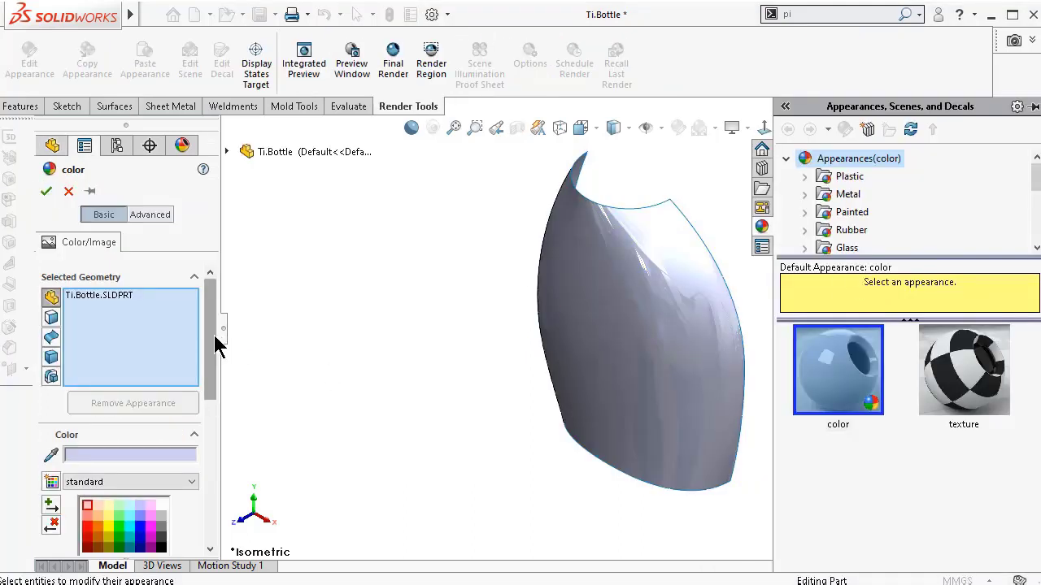
{"action": "left_click_drag", "start_coordinate": [214, 335], "coordinate": [225, 386]}
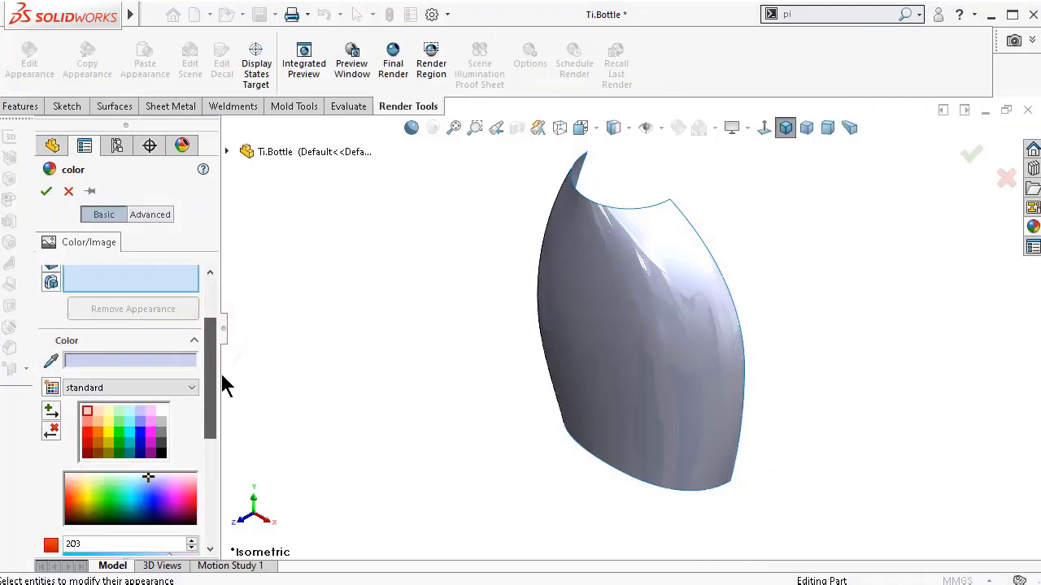
{"action": "left_click", "coordinate": [88, 433]}
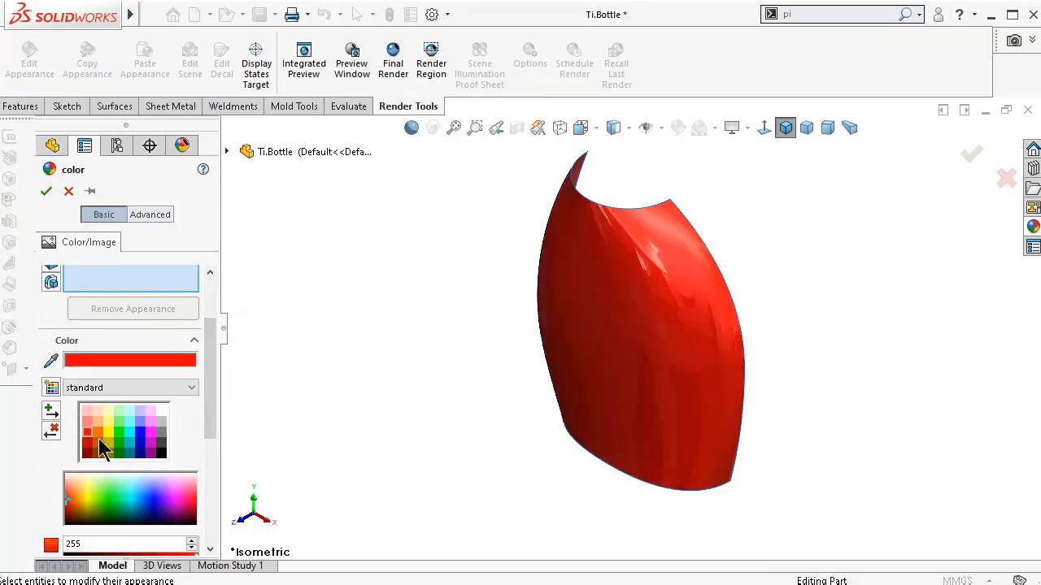
{"action": "left_click_drag", "start_coordinate": [204, 399], "coordinate": [213, 435]}
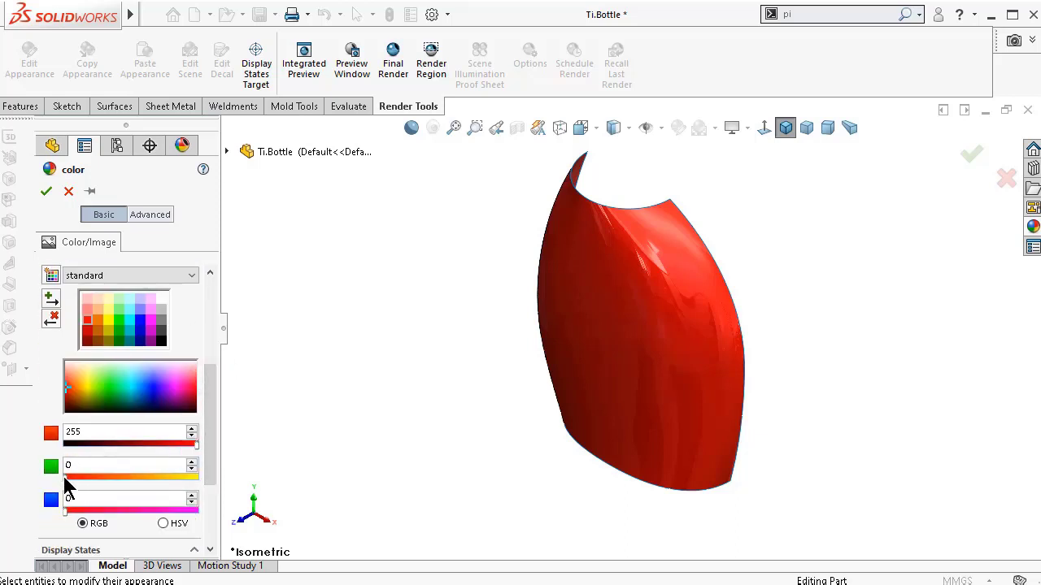
{"action": "left_click_drag", "start_coordinate": [89, 480], "coordinate": [105, 478]}
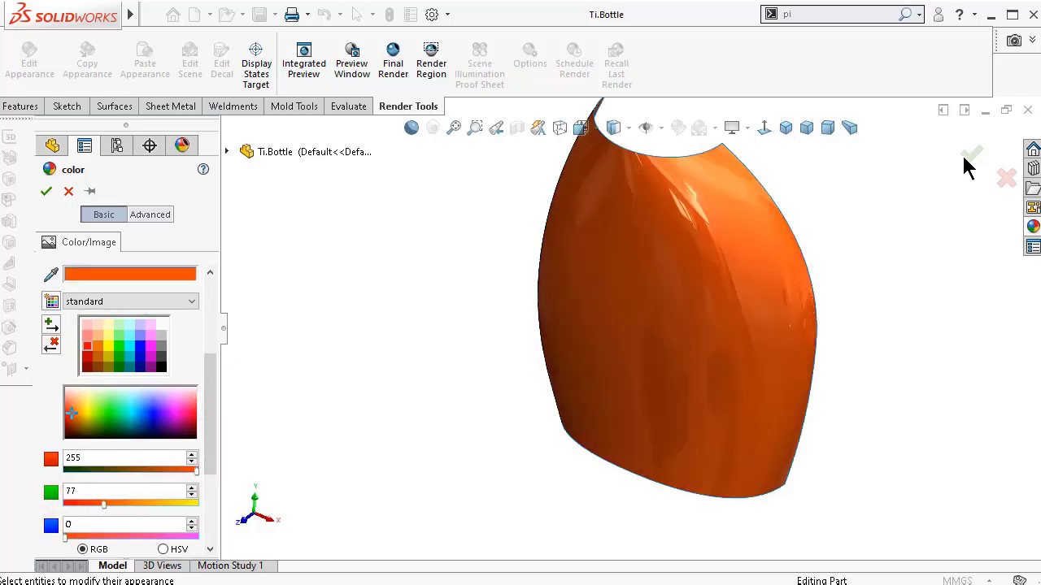
{"action": "left_click", "coordinate": [971, 154]}
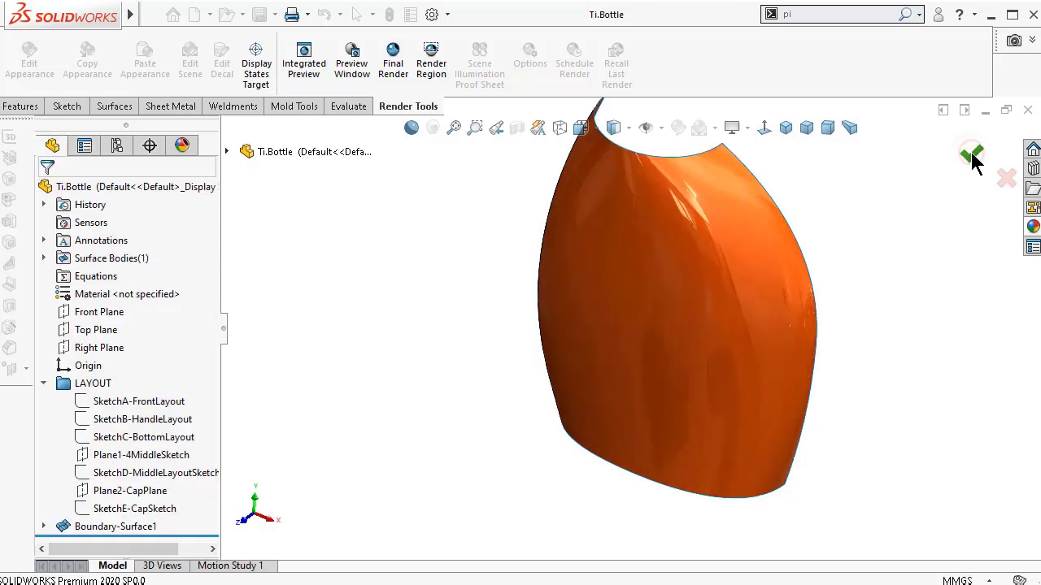
{"action": "left_click", "coordinate": [785, 127]}
- Turn on Zebra Stripes and orbit to inspect the bottle surface's smoothness
{"action": "middle_click_drag", "start_coordinate": [740, 375], "coordinate": [721, 355]}
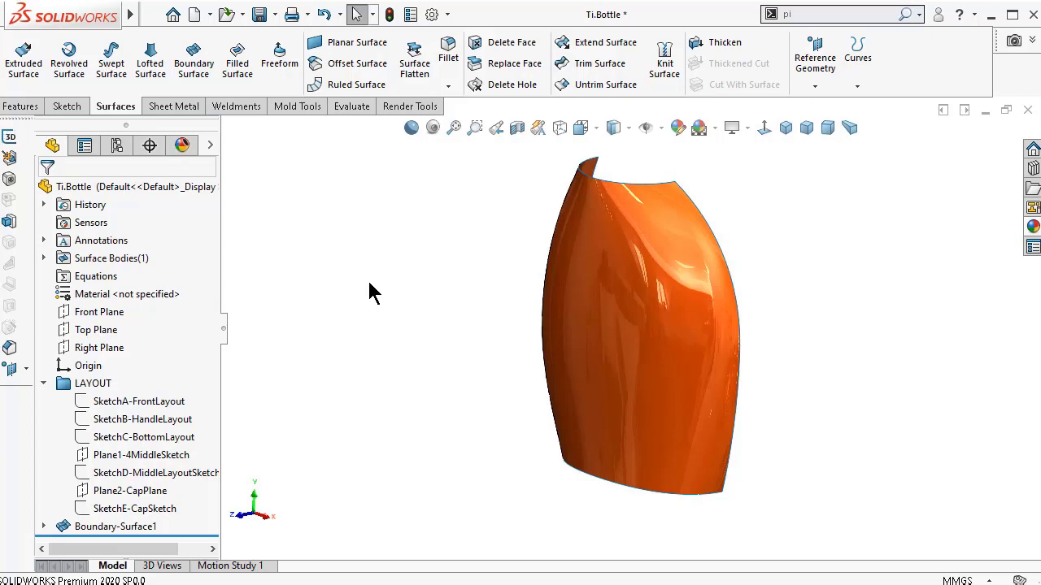
{"action": "left_click", "coordinate": [351, 108]}
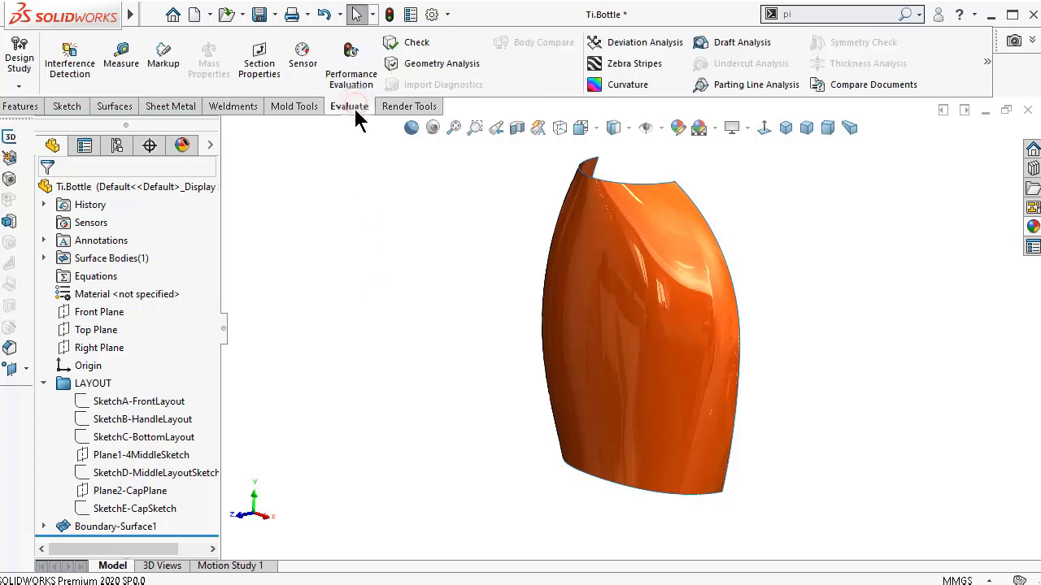
{"action": "left_click", "coordinate": [610, 67]}
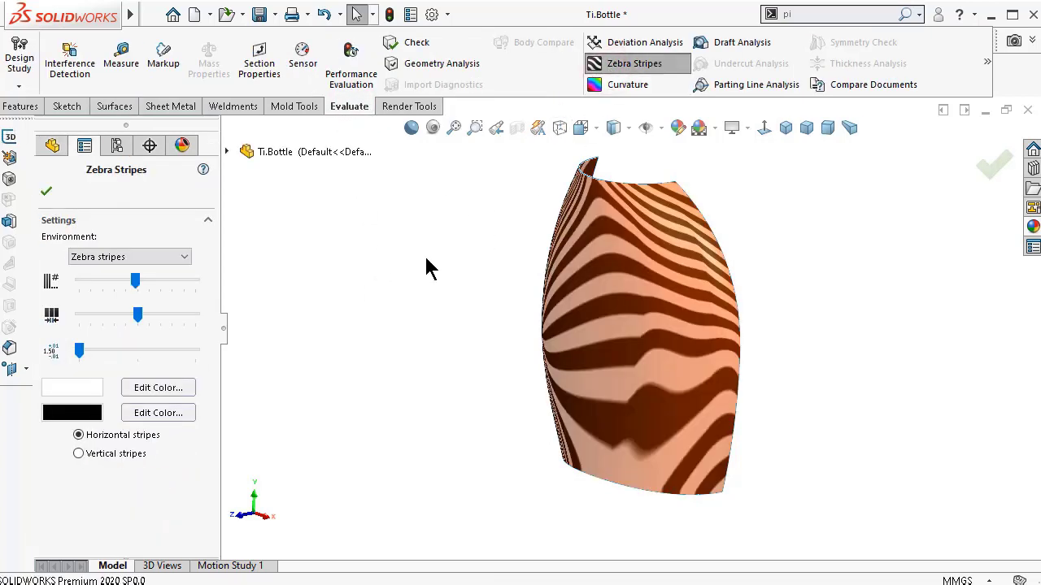
{"action": "middle_click_drag", "start_coordinate": [428, 265], "coordinate": [531, 269]}
{"action": "middle_click_drag", "start_coordinate": [732, 263], "coordinate": [713, 255]}
- Add Curvature shading, inspect edge-on, then switch curvature and zebra stripes off
{"action": "left_click", "coordinate": [607, 80]}
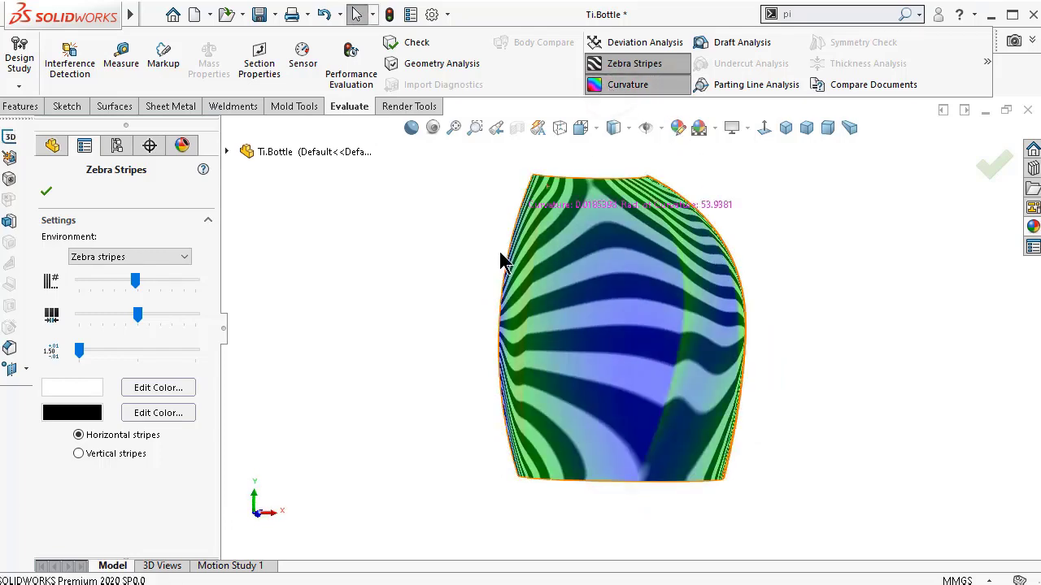
{"action": "middle_click_drag", "start_coordinate": [502, 257], "coordinate": [495, 322]}
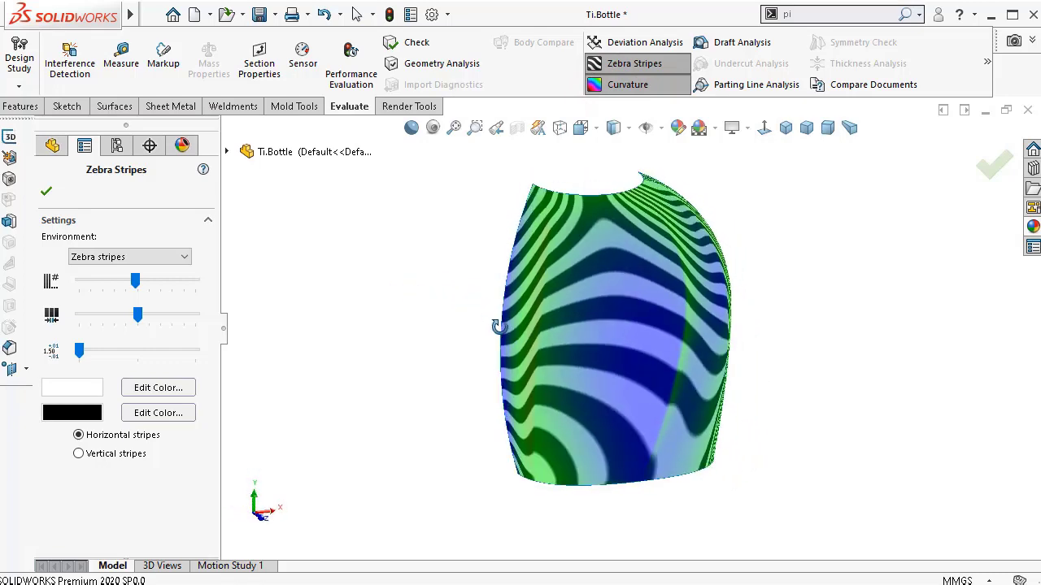
{"action": "left_click", "coordinate": [46, 191]}
{"action": "left_click", "coordinate": [638, 84]}
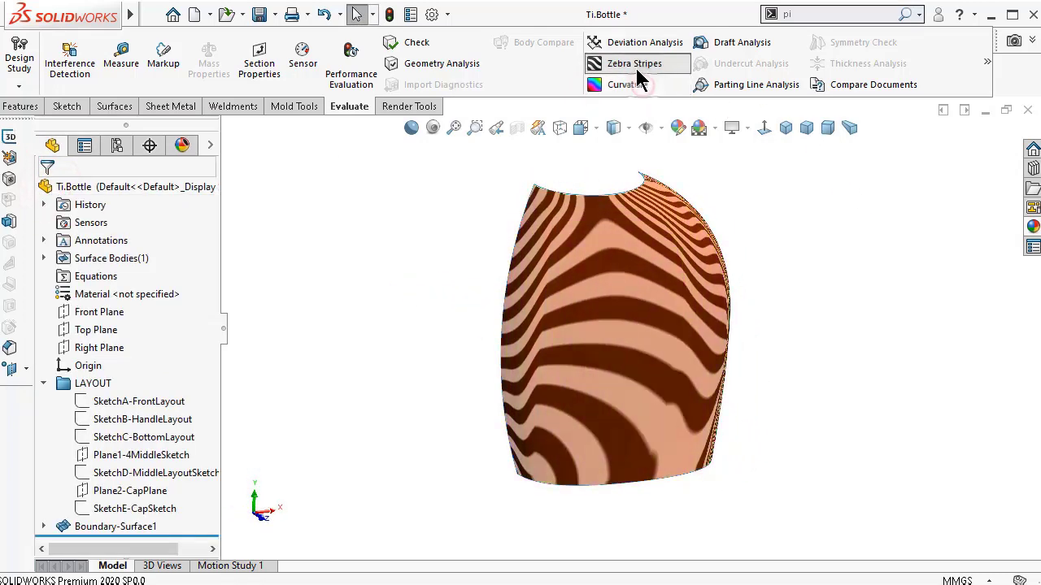
{"action": "left_click", "coordinate": [636, 65]}
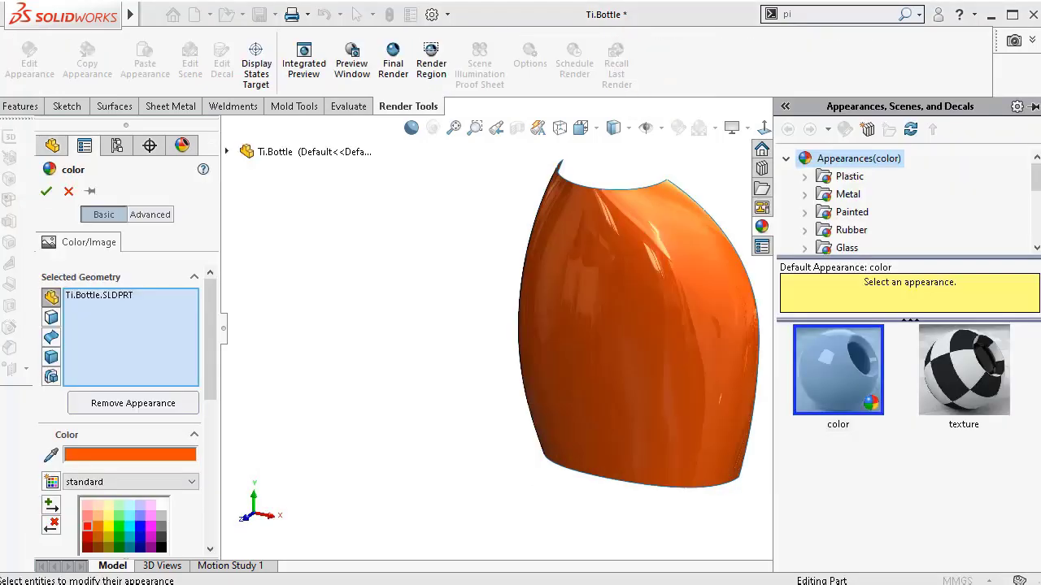
- Lower the bottle colour's green from 77 to 44 (RGB 255, 44, 0) and accept
{"action": "left_click_drag", "start_coordinate": [216, 370], "coordinate": [239, 442]}
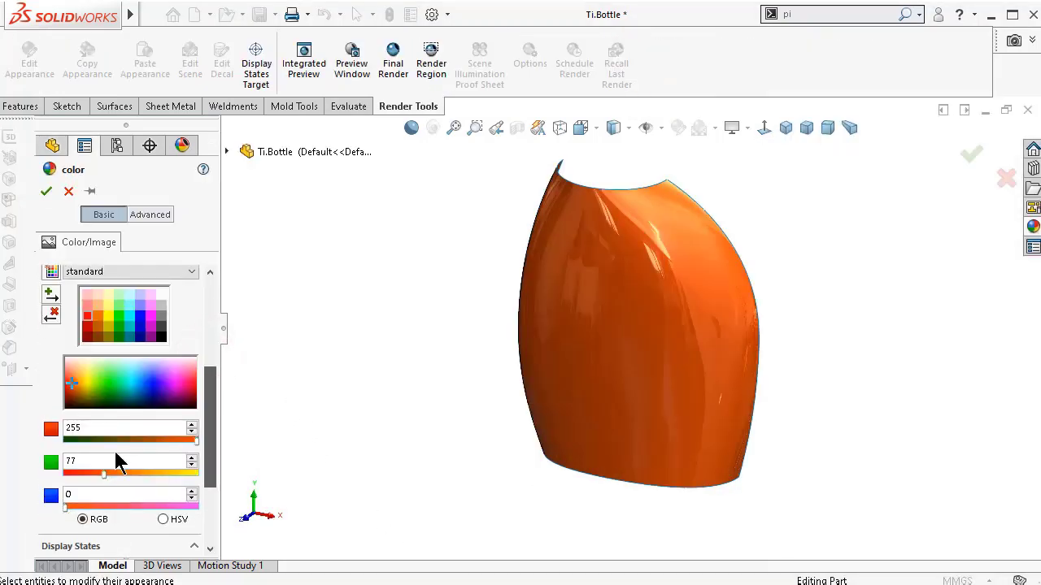
{"action": "left_click_drag", "start_coordinate": [101, 480], "coordinate": [88, 476]}
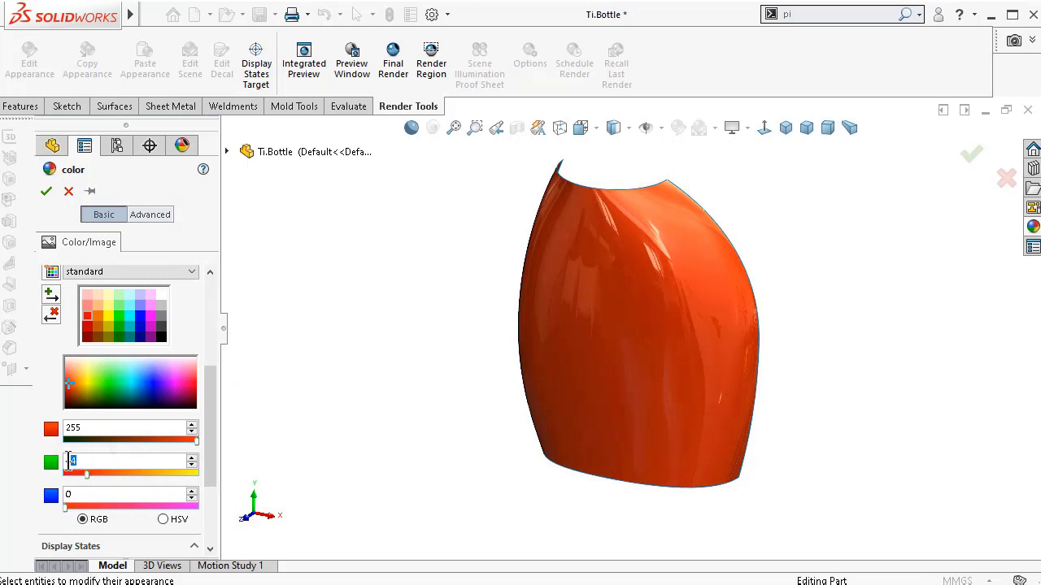
{"action": "left_click", "coordinate": [46, 192]}
{"action": "middle_click_drag", "start_coordinate": [407, 340], "coordinate": [555, 210]}
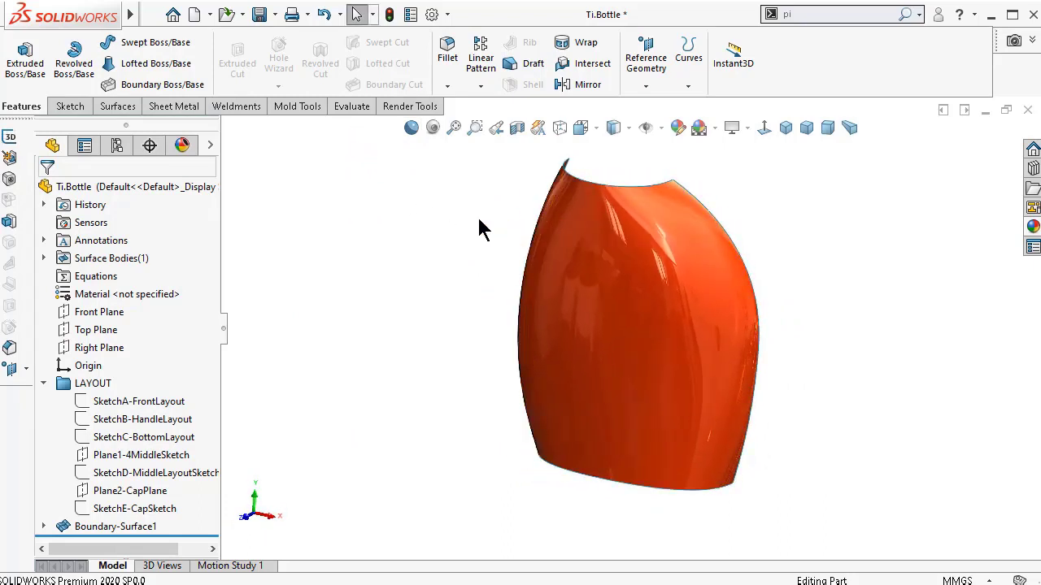
- Create a 2 mm Offset Surface from the bottle face
{"action": "left_click", "coordinate": [117, 107]}
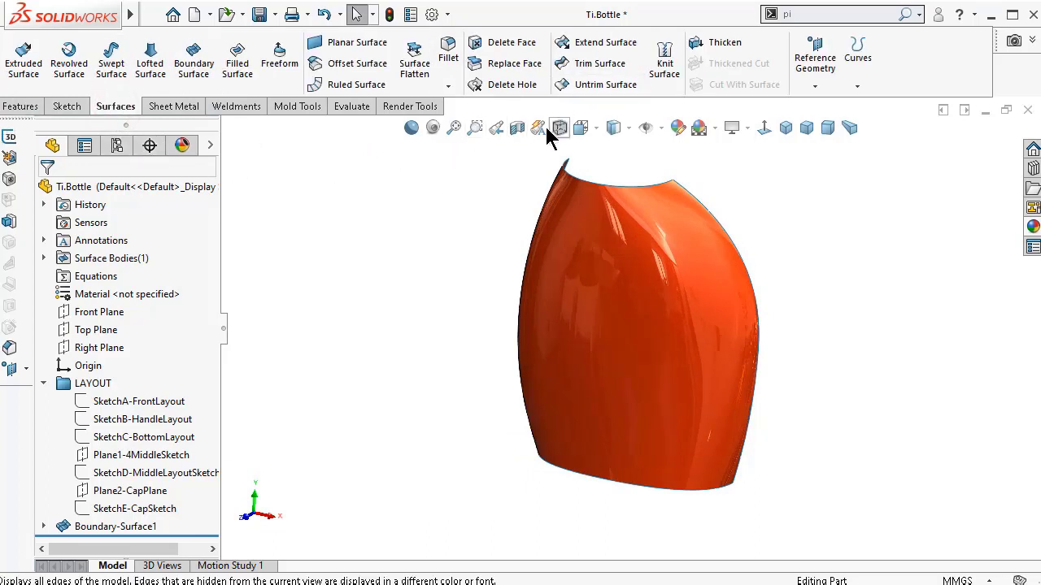
{"action": "left_click", "coordinate": [356, 64]}
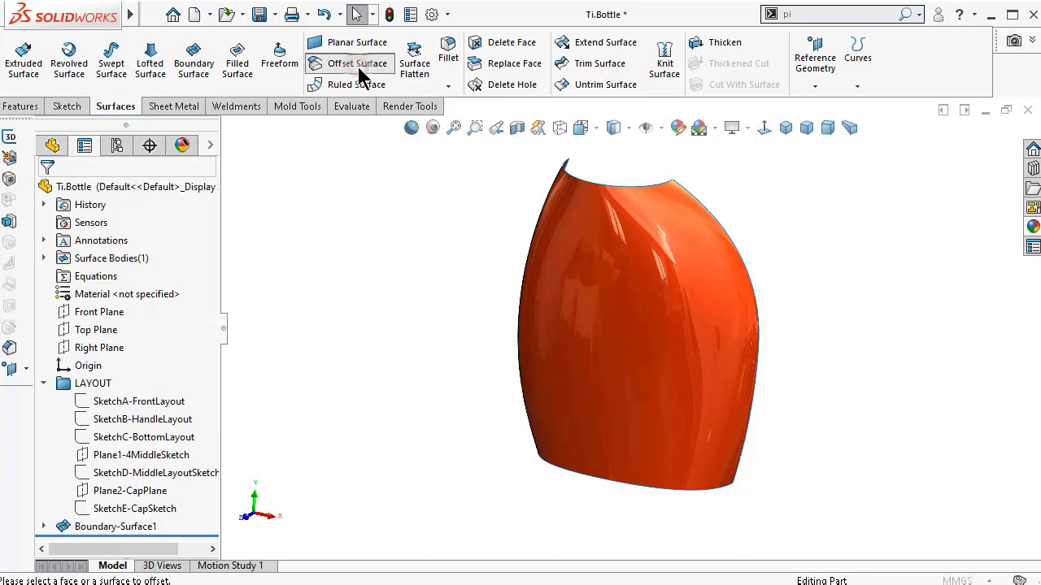
{"action": "left_click", "coordinate": [138, 278]}
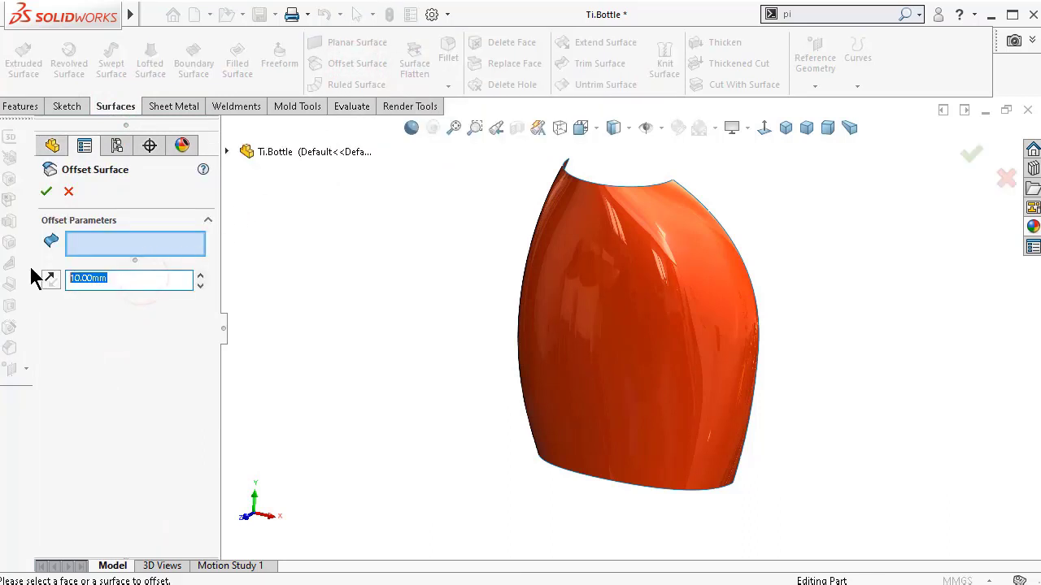
{"action": "type", "text": "2"}
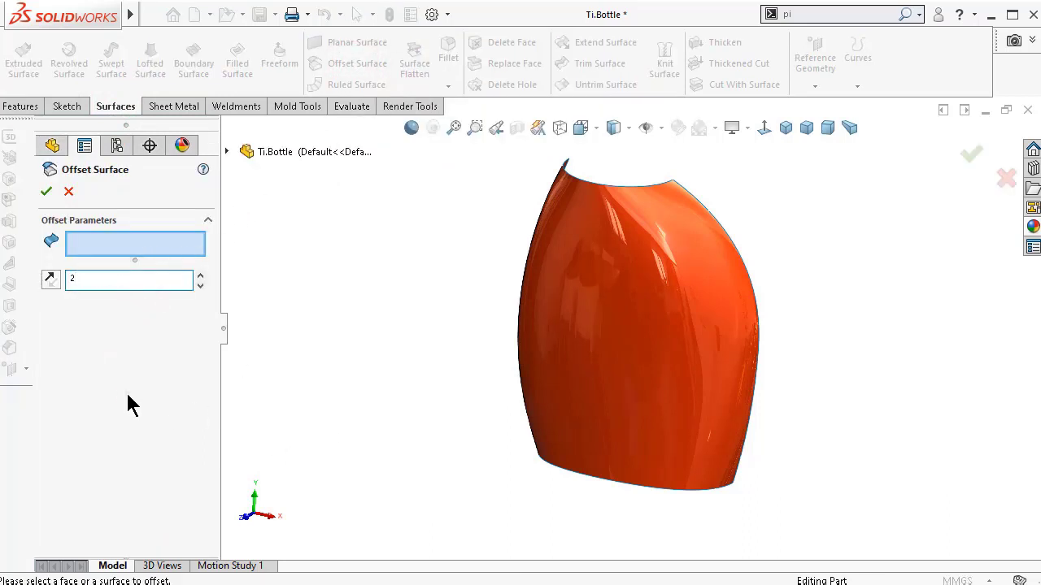
{"action": "key", "text": "Return"}
{"action": "left_click", "coordinate": [704, 305]}
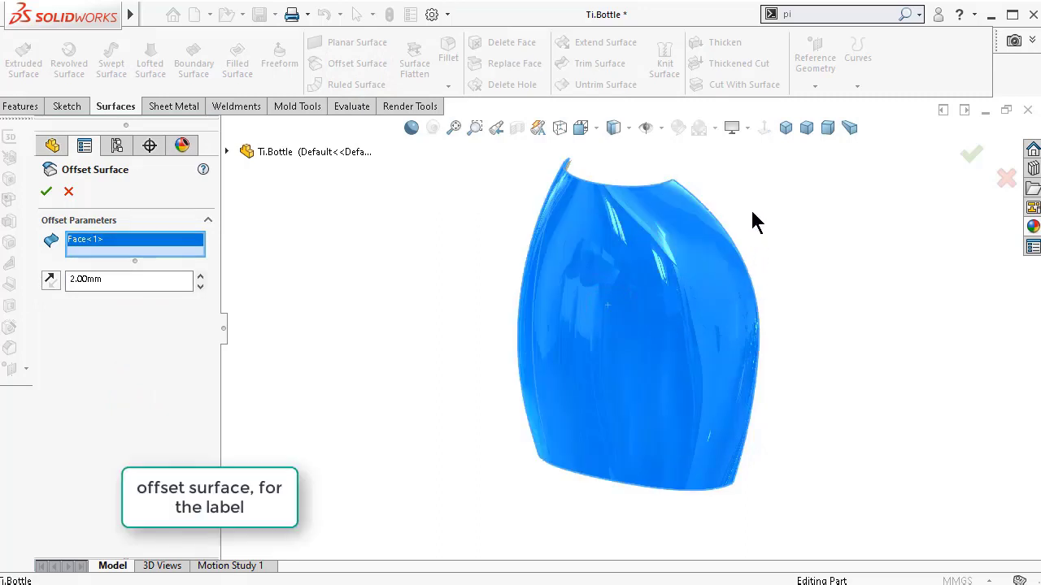
{"action": "middle_click_drag", "start_coordinate": [752, 221], "coordinate": [743, 284]}
{"action": "scroll", "coordinate": [593, 218], "scroll_direction": "down", "scroll_amount": 5}
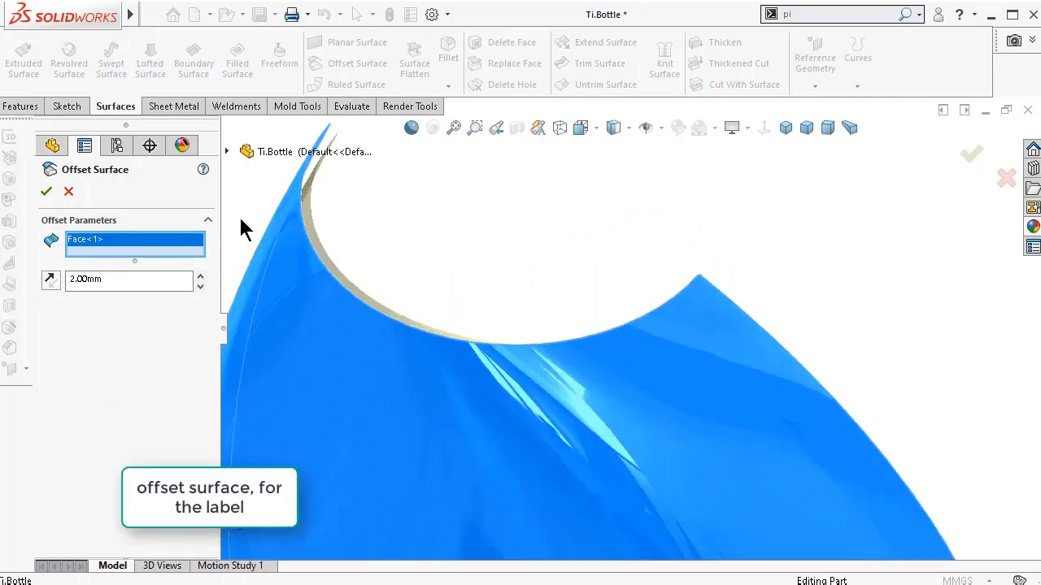
{"action": "left_click", "coordinate": [47, 191]}
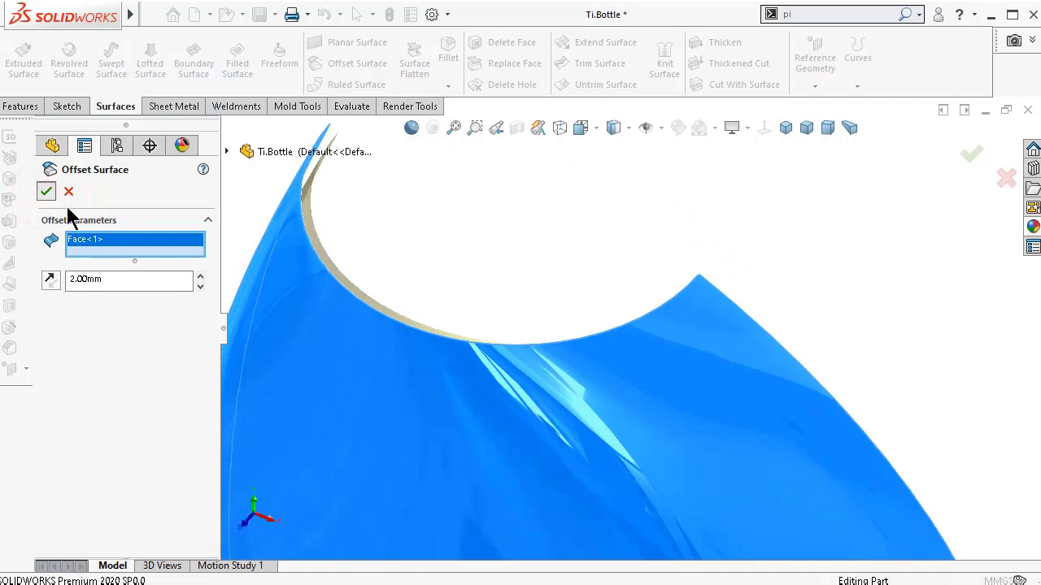
- Clear the selection and orbit to inspect Surface-Offset1 from the side
{"action": "left_click", "coordinate": [431, 233]}
{"action": "scroll", "coordinate": [485, 301], "scroll_direction": "up", "scroll_amount": 2}
{"action": "middle_click_drag", "start_coordinate": [544, 422], "coordinate": [660, 325]}
{"action": "middle_click_drag", "start_coordinate": [762, 309], "coordinate": [588, 409]}
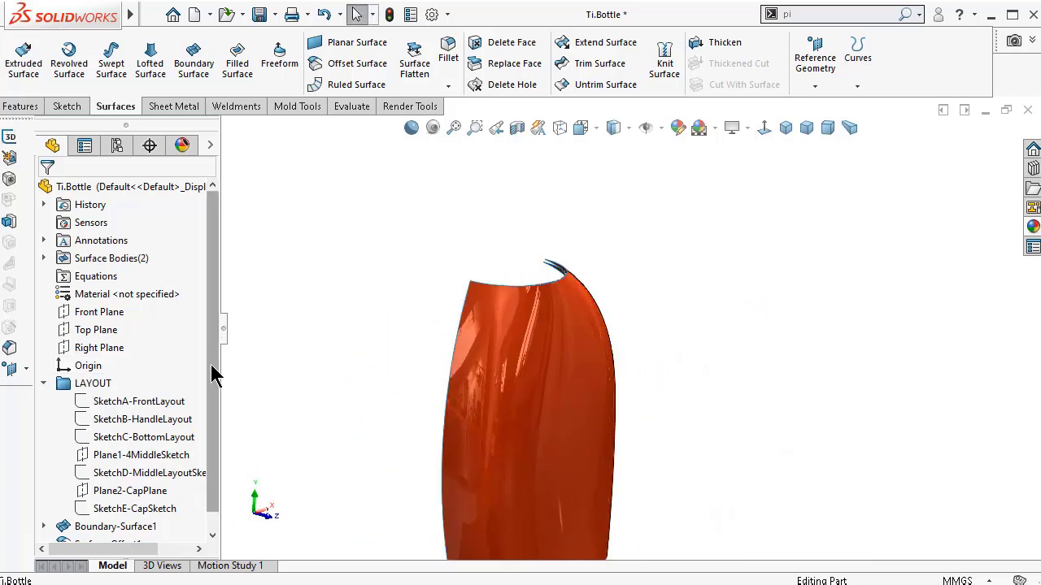
{"action": "scroll", "coordinate": [216, 382], "scroll_direction": "down", "scroll_amount": 1}
- Edit the Surface-Offset1 appearance and lower its green value to 77 for a lighter orange
{"action": "left_click", "coordinate": [134, 528]}
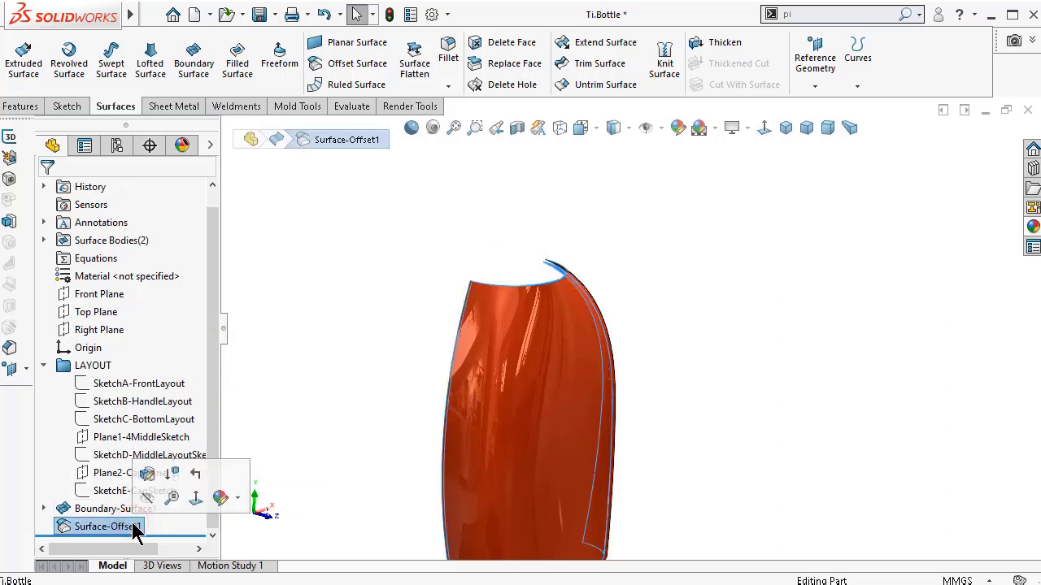
{"action": "left_click", "coordinate": [240, 502]}
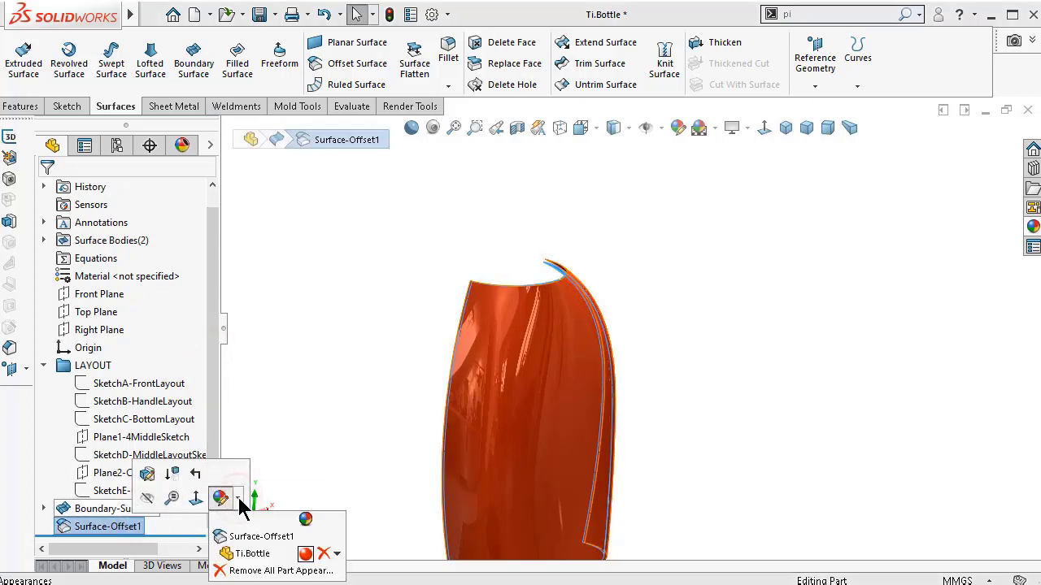
{"action": "left_click", "coordinate": [306, 551]}
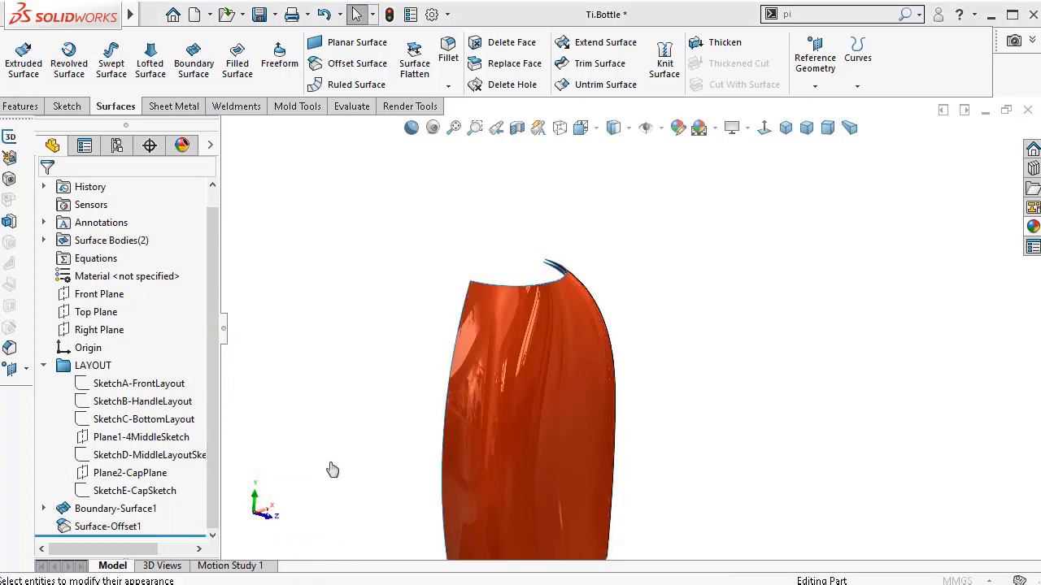
{"action": "scroll", "coordinate": [218, 414], "scroll_direction": "down", "scroll_amount": 5}
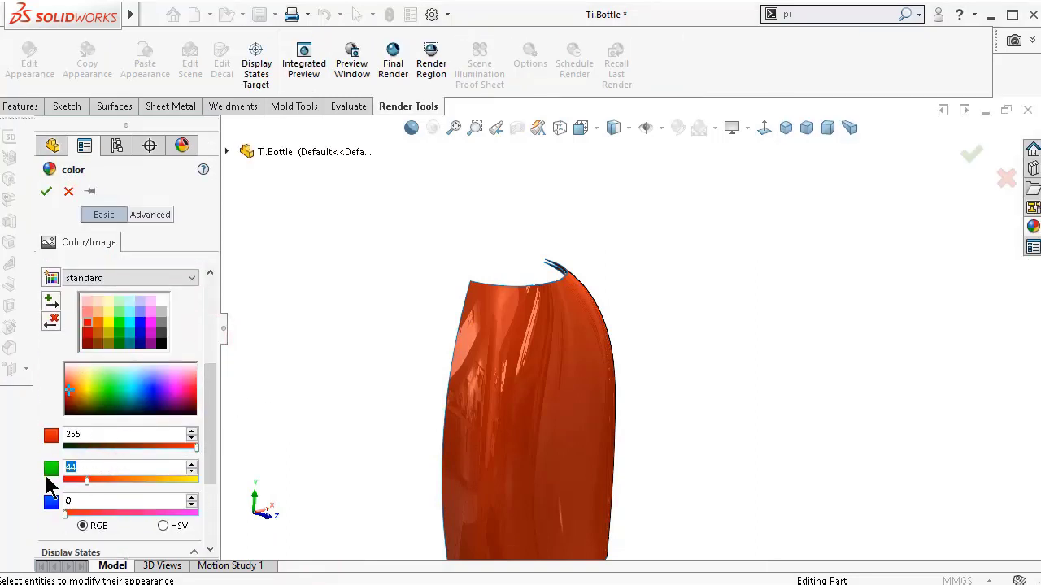
{"action": "type", "text": "77"}
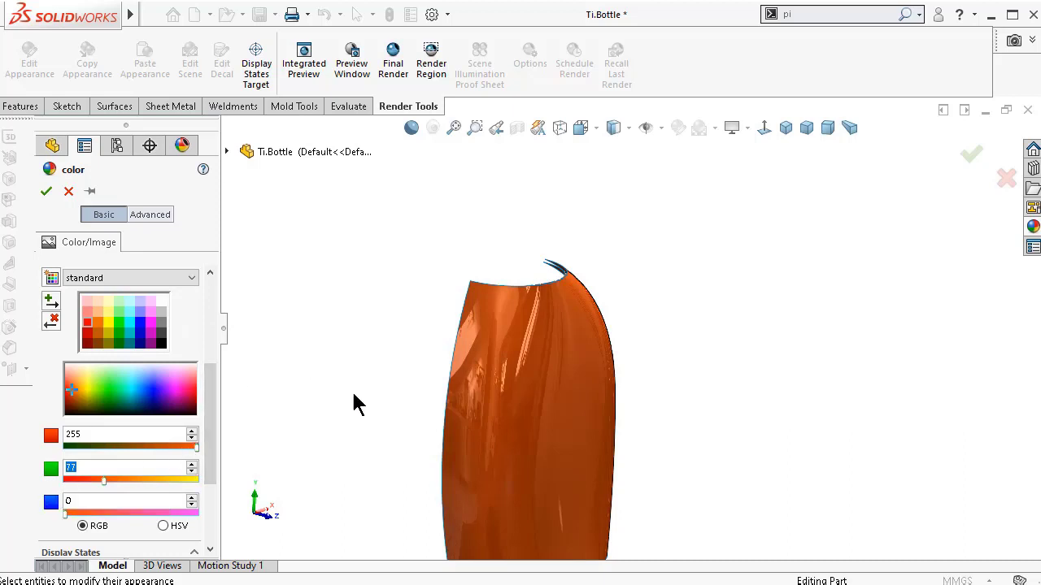
{"action": "middle_click_drag", "start_coordinate": [354, 404], "coordinate": [304, 395]}
{"action": "scroll", "coordinate": [194, 315], "scroll_direction": "up", "scroll_amount": 1}
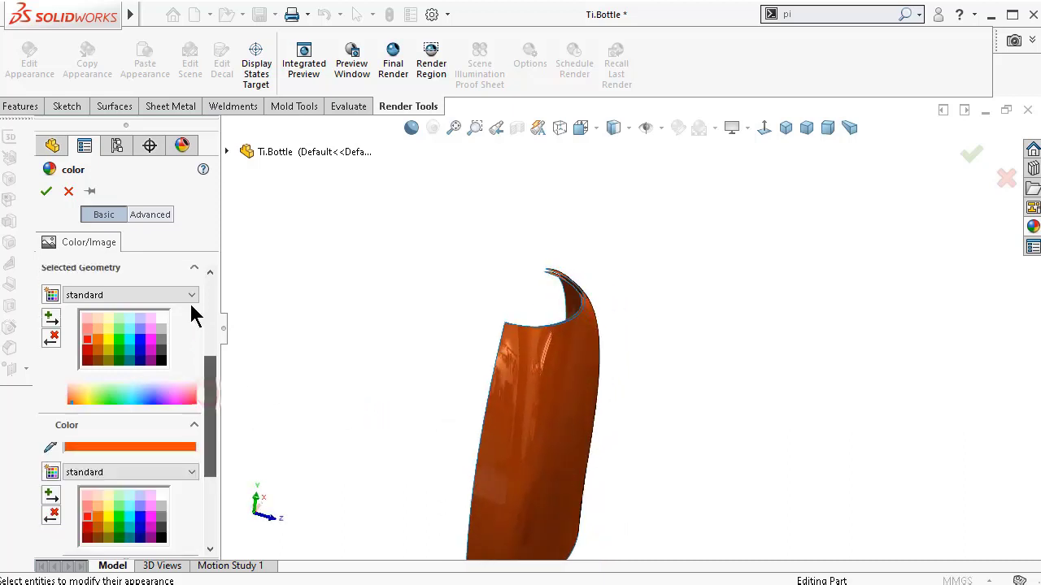
{"action": "scroll", "coordinate": [194, 315], "scroll_direction": "up", "scroll_amount": 1}
- Apply the lighter orange colour to the offset face using the face filter and confirm
{"action": "left_click", "coordinate": [52, 337]}
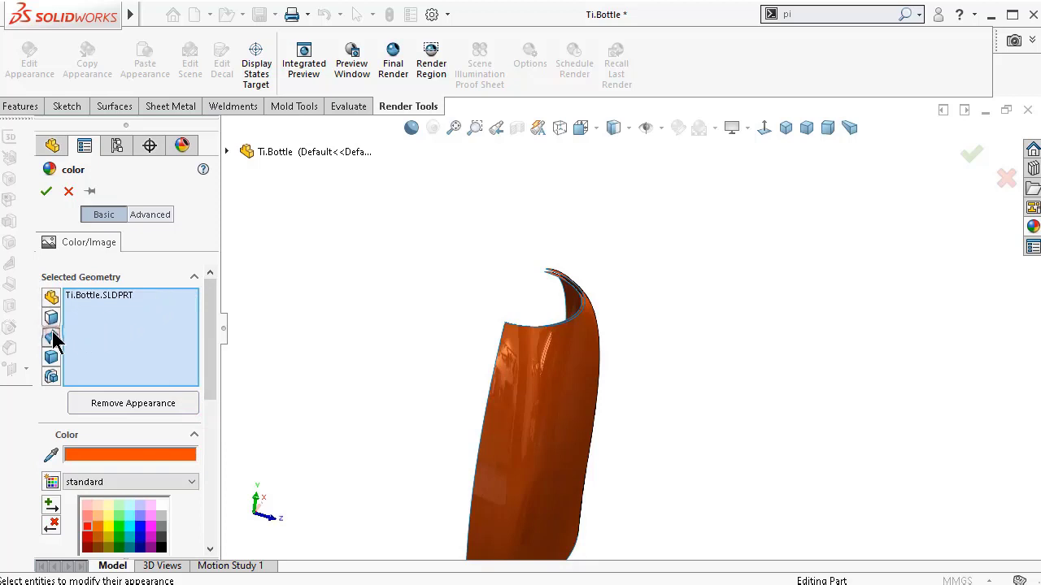
{"action": "middle_click_drag", "start_coordinate": [442, 349], "coordinate": [539, 367]}
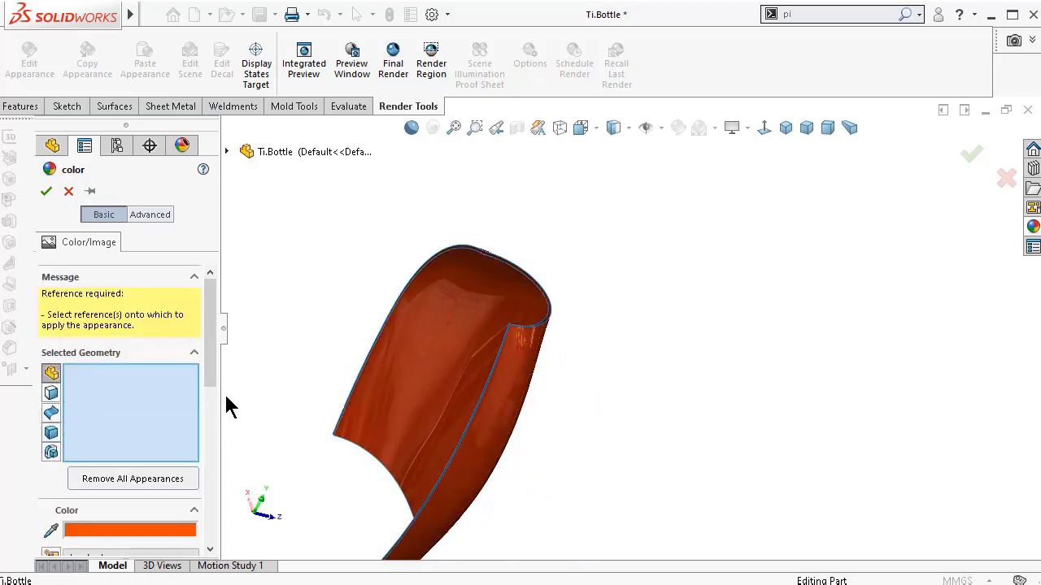
{"action": "left_click", "coordinate": [56, 412]}
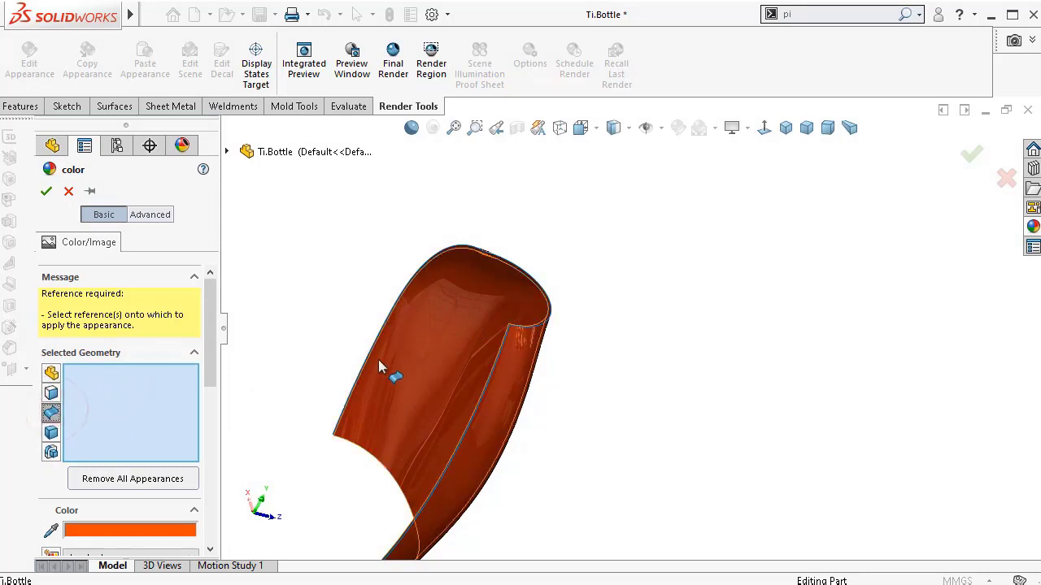
{"action": "left_click", "coordinate": [413, 370]}
{"action": "middle_click_drag", "start_coordinate": [537, 372], "coordinate": [516, 360]}
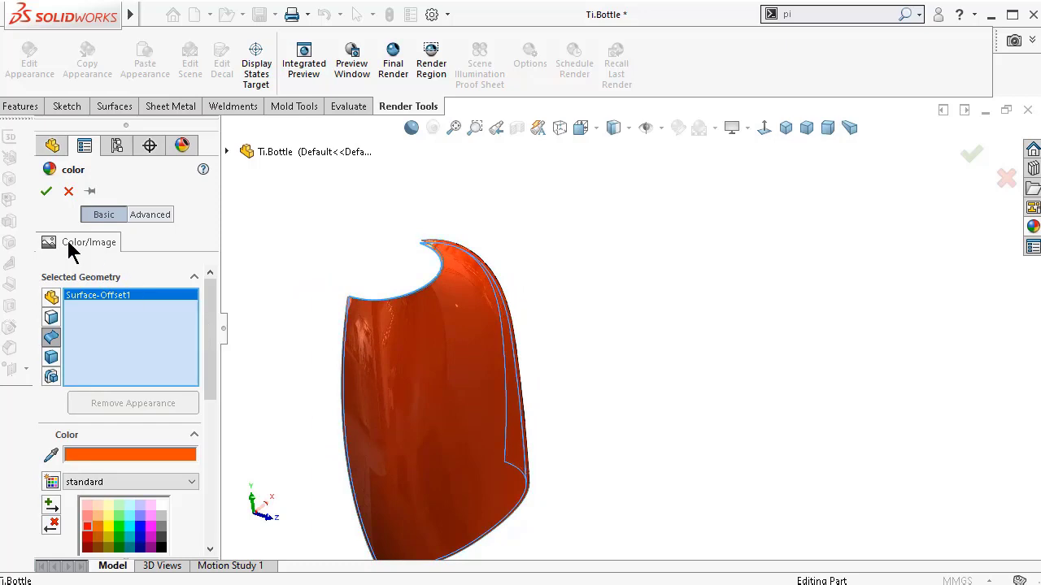
{"action": "left_click", "coordinate": [47, 192]}
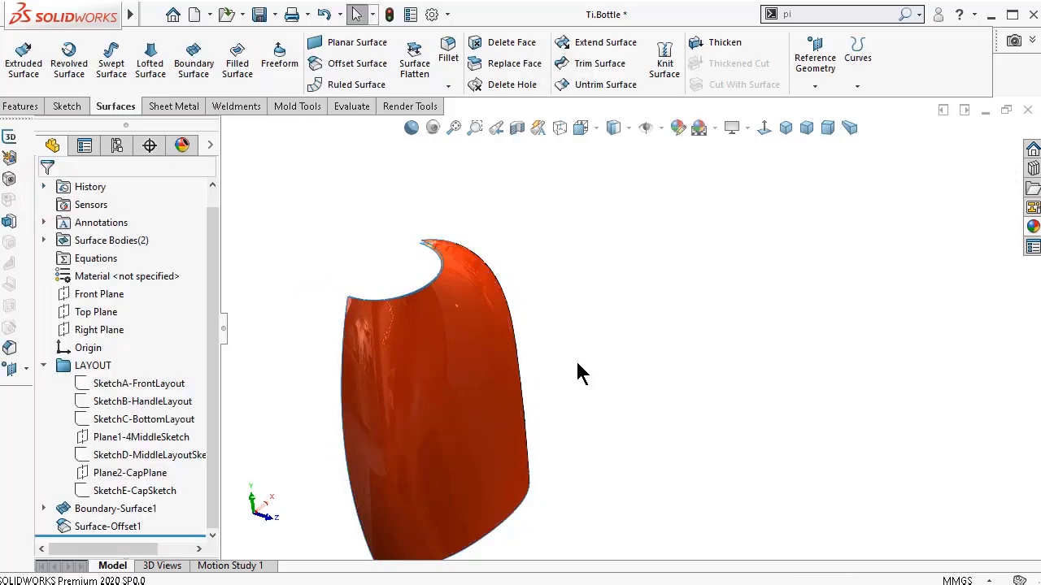
- Show the SketchA-FrontLayout sketch with the bottle turned to a front view
{"action": "middle_click_drag", "start_coordinate": [579, 371], "coordinate": [525, 309]}
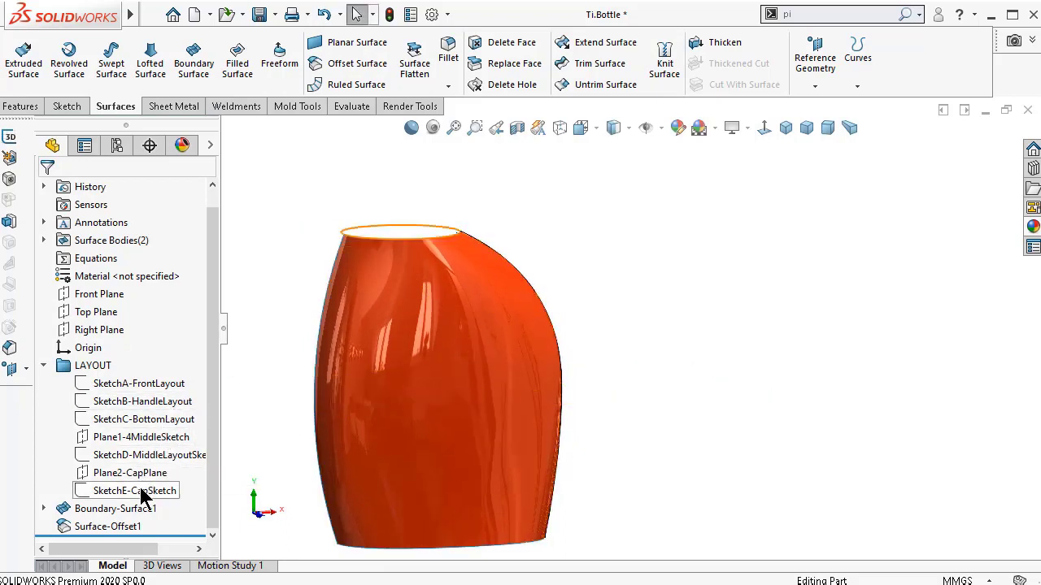
{"action": "left_click", "coordinate": [126, 387]}
{"action": "left_click", "coordinate": [141, 351]}
{"action": "left_click", "coordinate": [258, 212]}
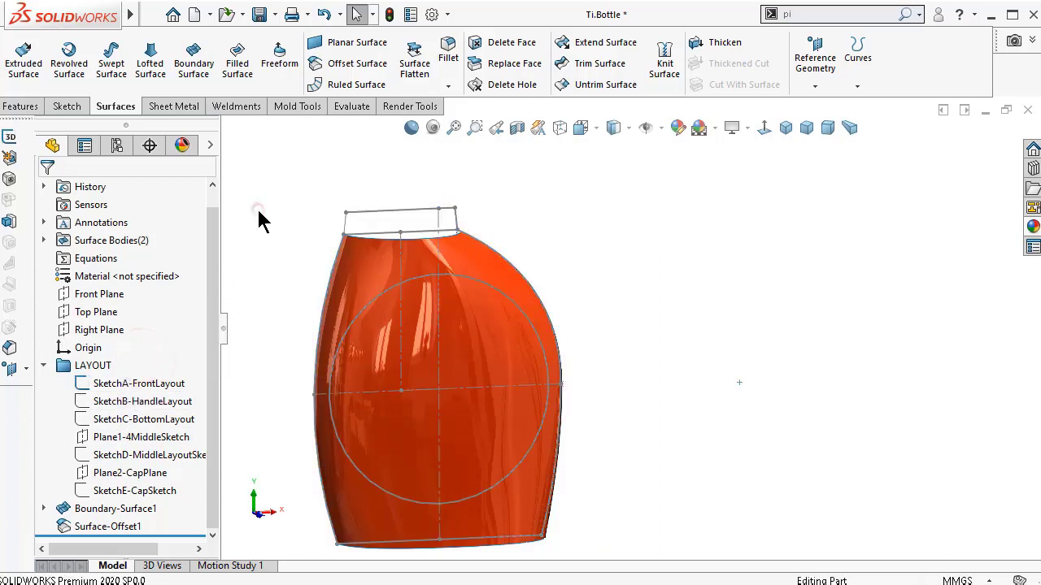
- Sketch on the Front Plane and convert the layout circle into a fully defined Ø145 mm circle
{"action": "left_click", "coordinate": [99, 294]}
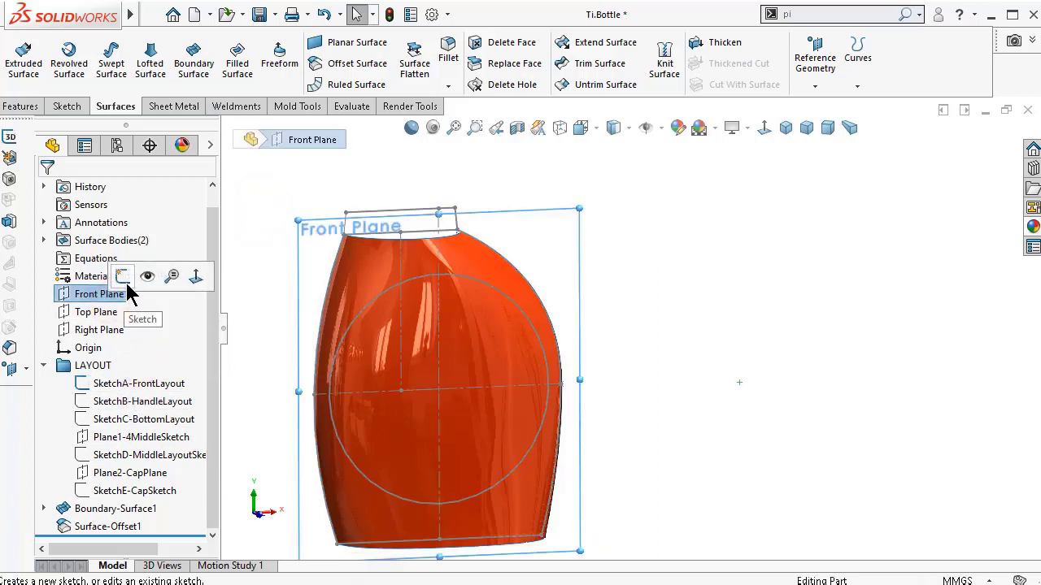
{"action": "left_click", "coordinate": [123, 278]}
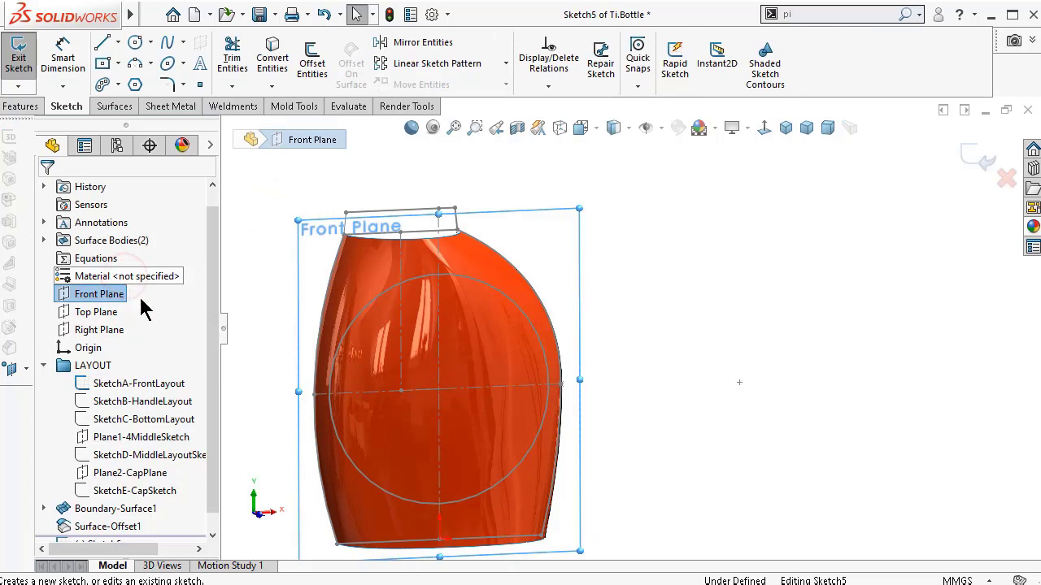
{"action": "left_click", "coordinate": [362, 309]}
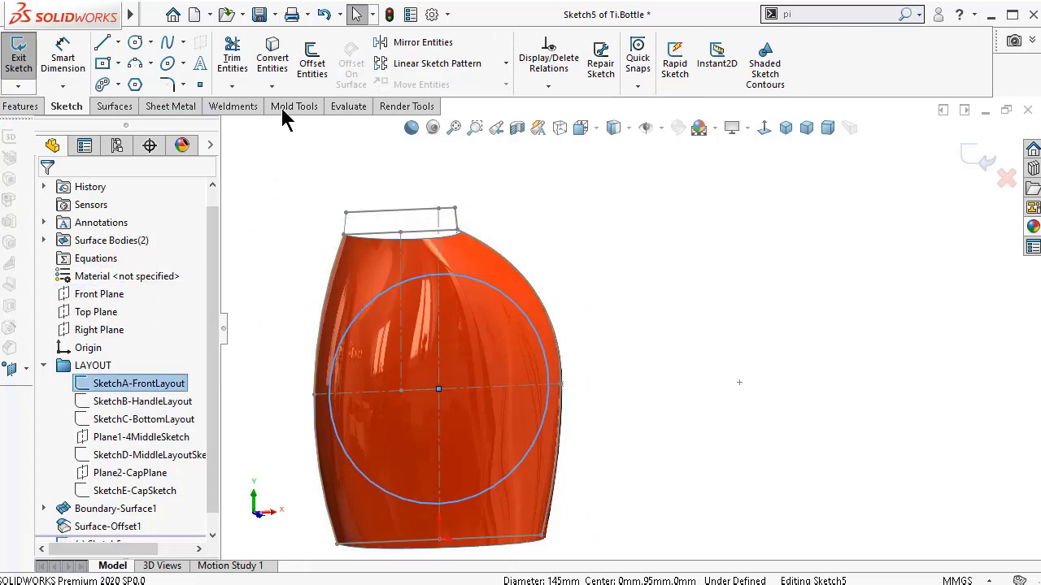
{"action": "left_click", "coordinate": [275, 59]}
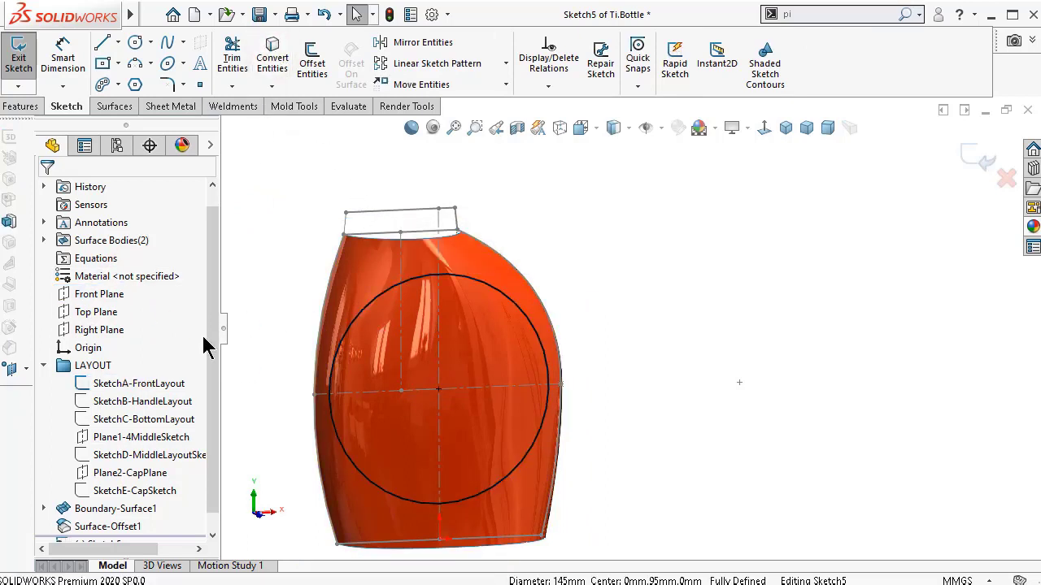
{"action": "scroll", "coordinate": [208, 358], "scroll_direction": "down", "scroll_amount": 1}
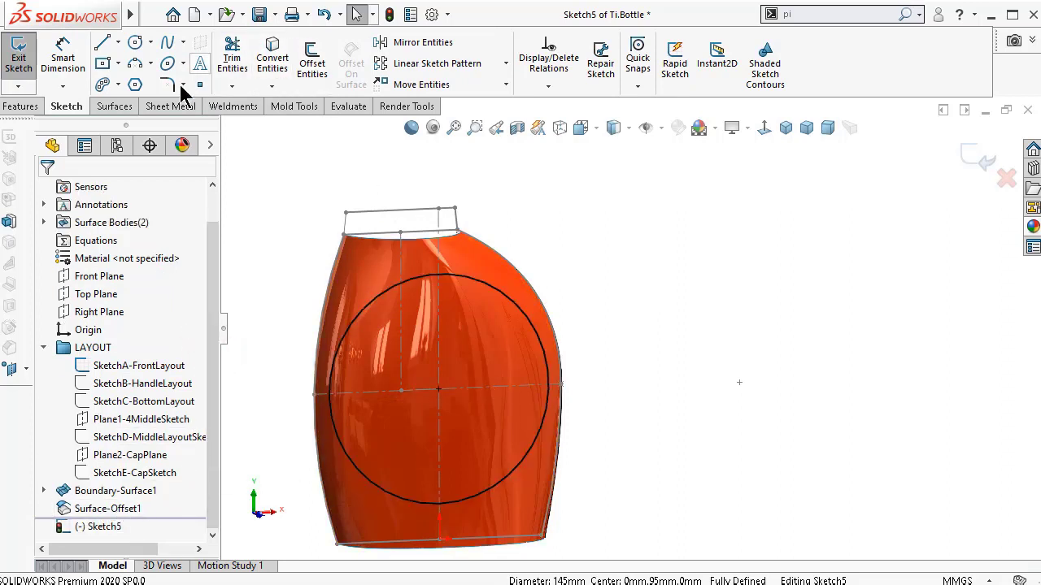
{"action": "left_click", "coordinate": [112, 106]}
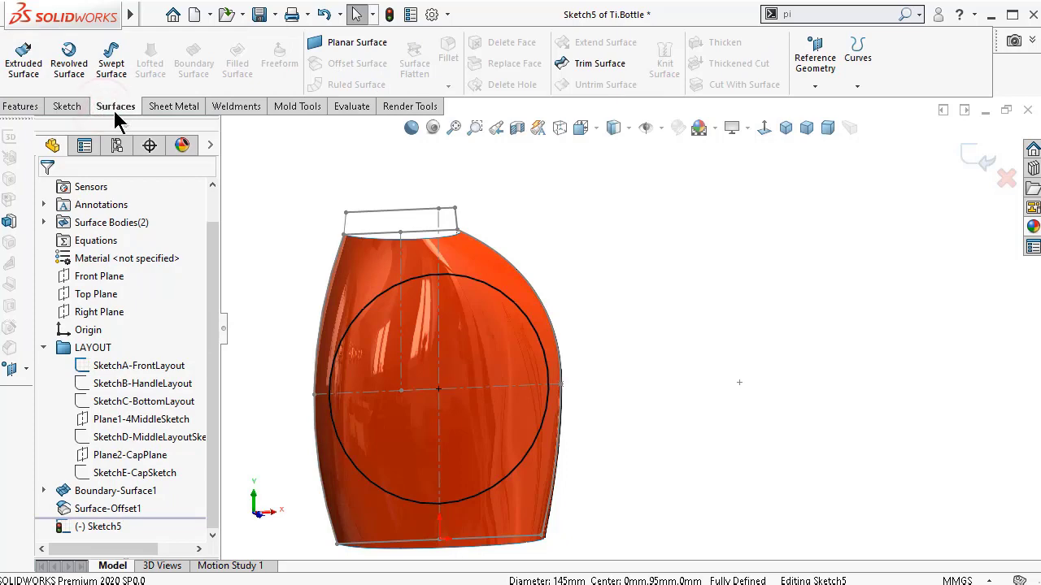
- Trim the bottle surface with the Sketch5 circle, removing the region inside it as Surface-Trim1
{"action": "left_click", "coordinate": [580, 66]}
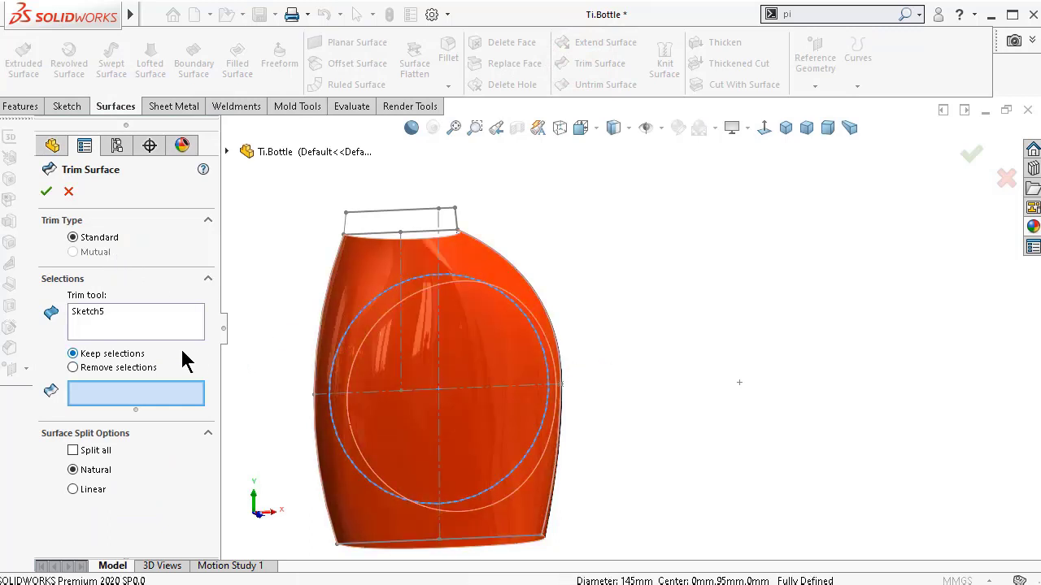
{"action": "left_click", "coordinate": [118, 368]}
{"action": "middle_click_drag", "start_coordinate": [657, 344], "coordinate": [611, 360]}
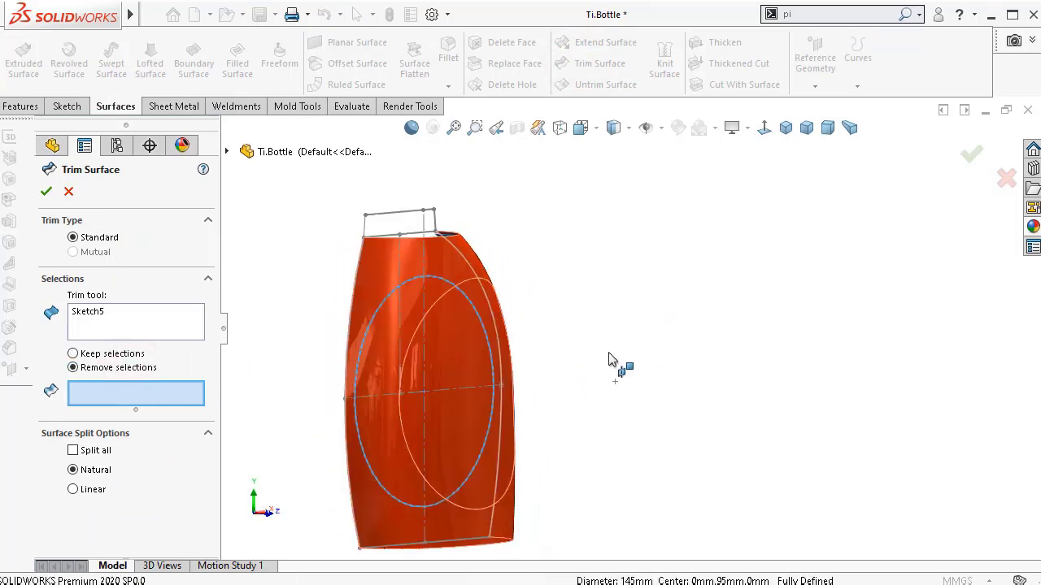
{"action": "left_click", "coordinate": [495, 324]}
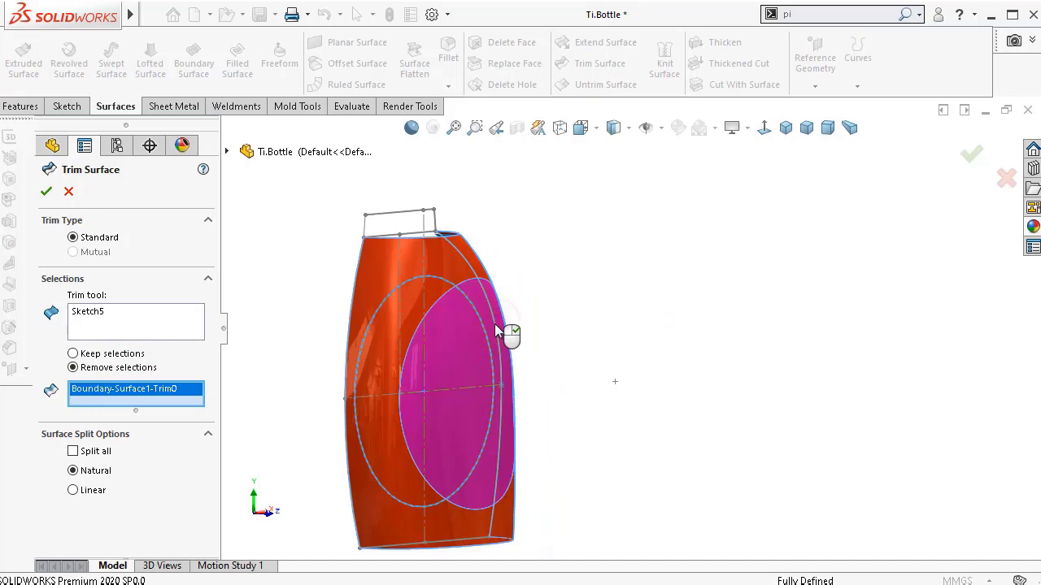
{"action": "left_click", "coordinate": [973, 154]}
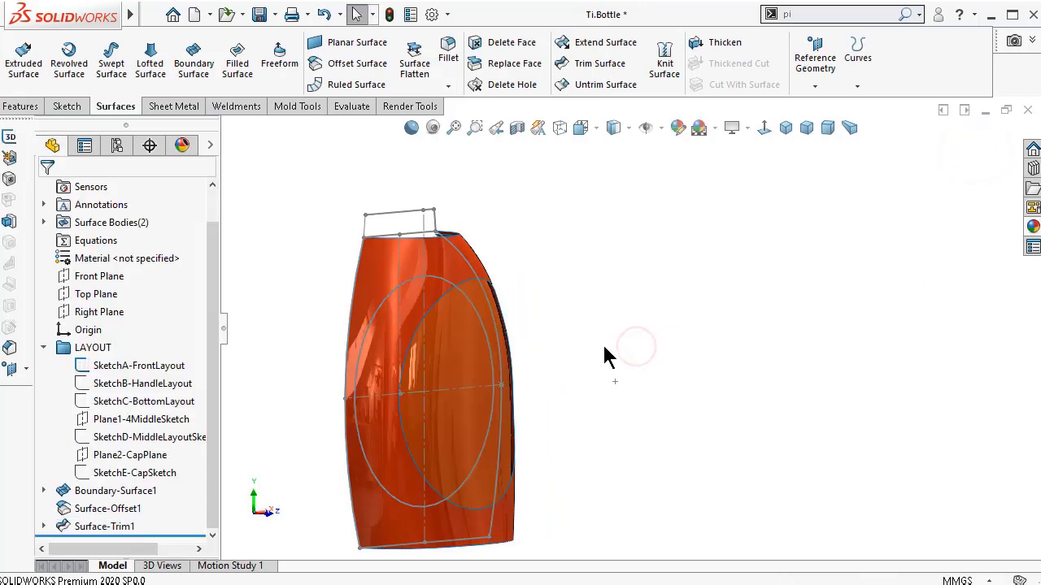
{"action": "middle_click_drag", "start_coordinate": [602, 342], "coordinate": [581, 341]}
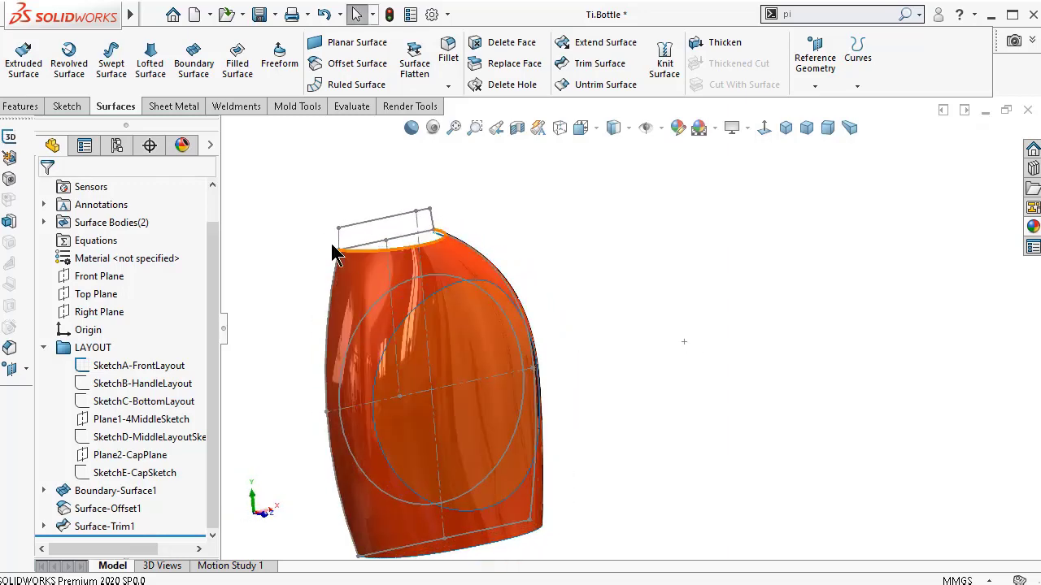
- Hide SketchA-FrontLayout and turn off RealView Graphics
{"action": "left_click", "coordinate": [130, 365]}
{"action": "left_click", "coordinate": [131, 339]}
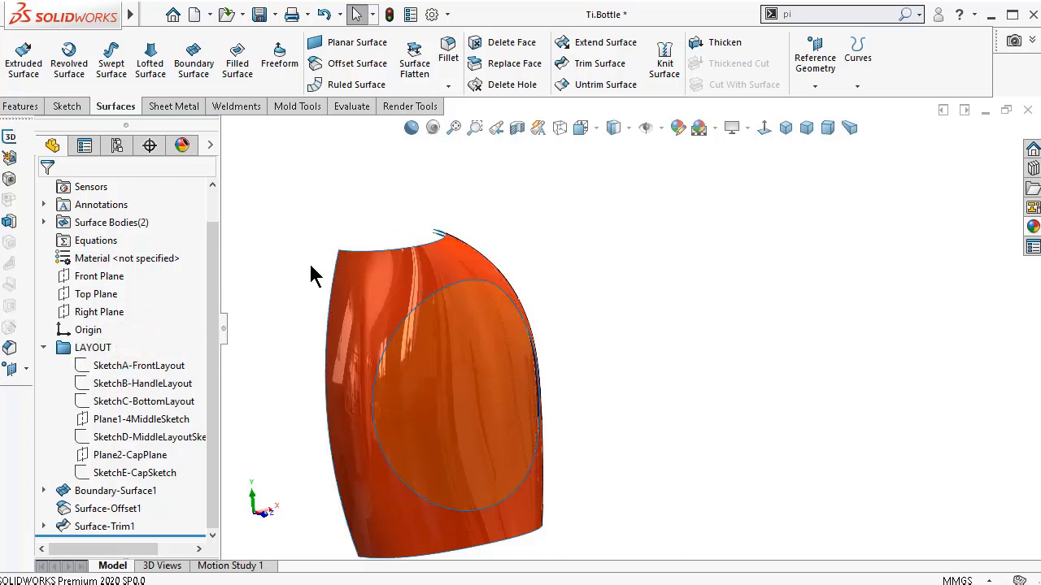
{"action": "middle_click_drag", "start_coordinate": [313, 275], "coordinate": [431, 198]}
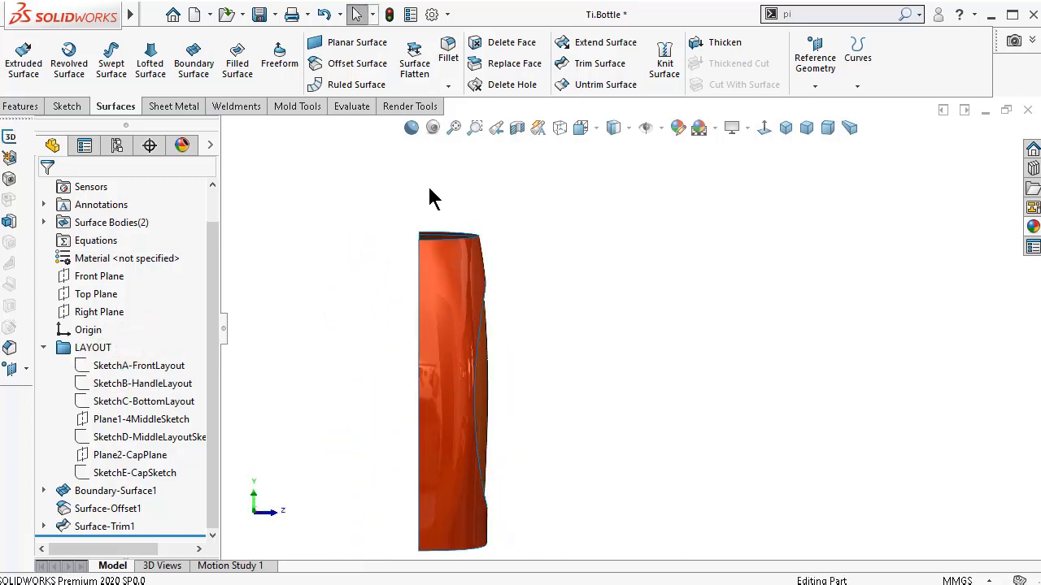
{"action": "left_click", "coordinate": [661, 127]}
{"action": "left_click", "coordinate": [704, 133]}
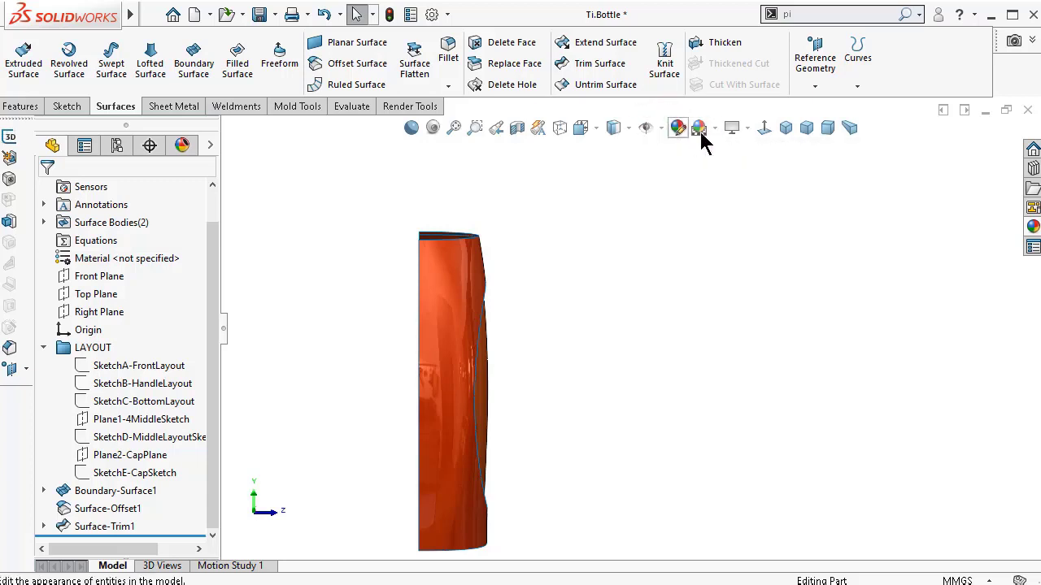
{"action": "left_click", "coordinate": [749, 132]}
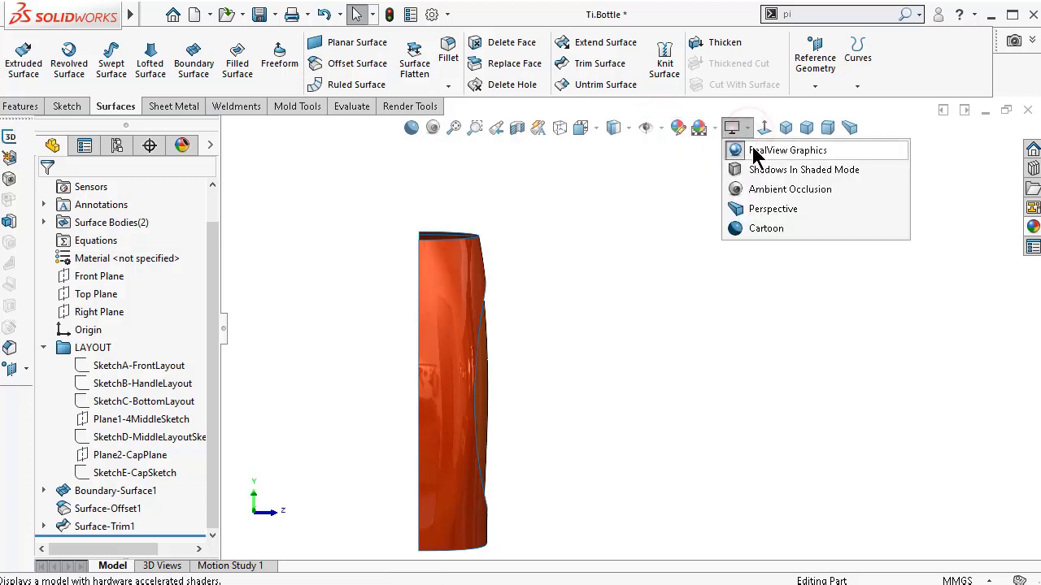
{"action": "left_click", "coordinate": [757, 149]}
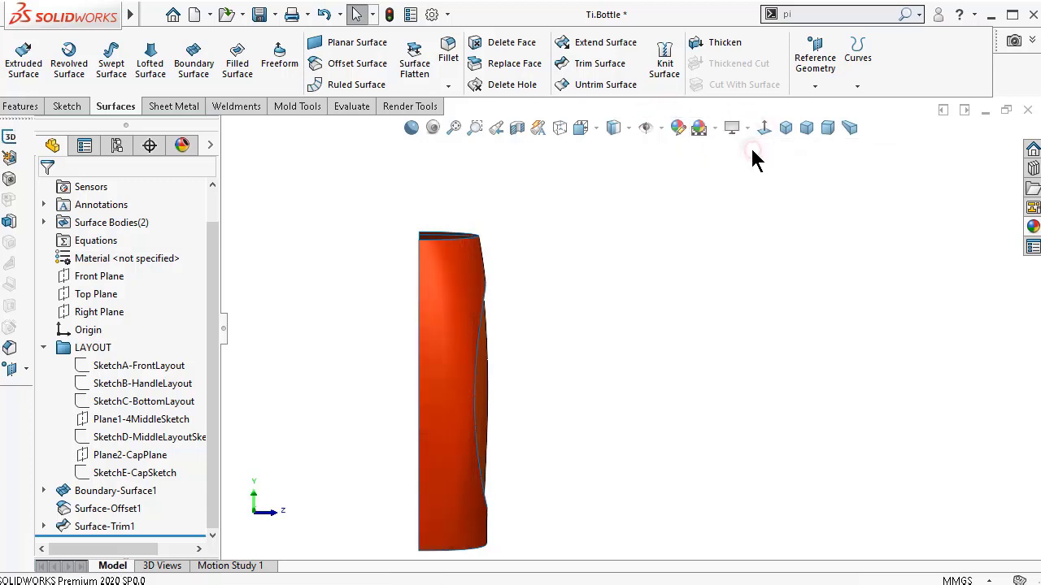
- Check the trimmed bottle in the Front and Left views, zoomed to fit
{"action": "left_click", "coordinate": [581, 131]}
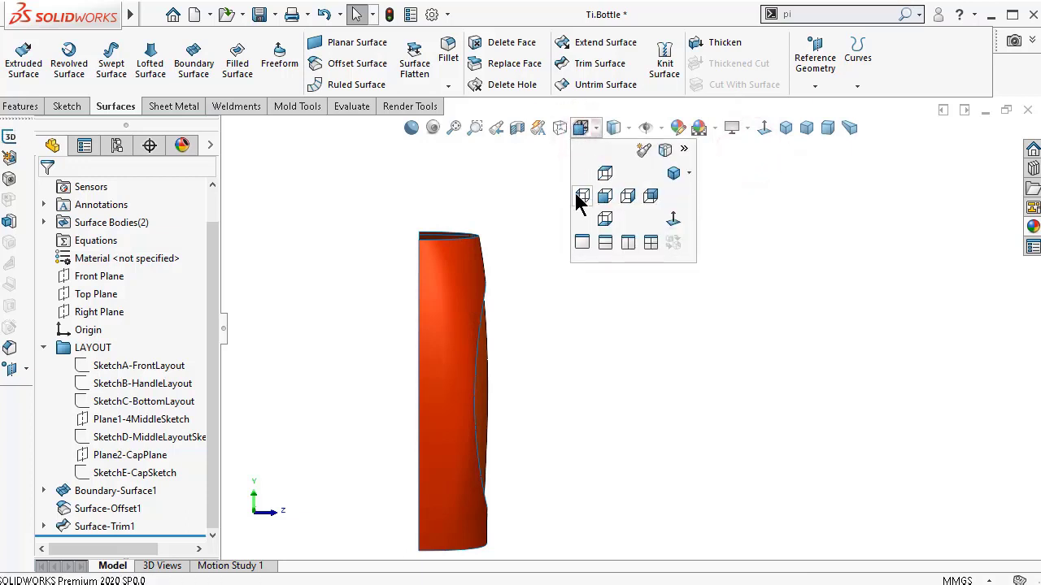
{"action": "left_click", "coordinate": [604, 200]}
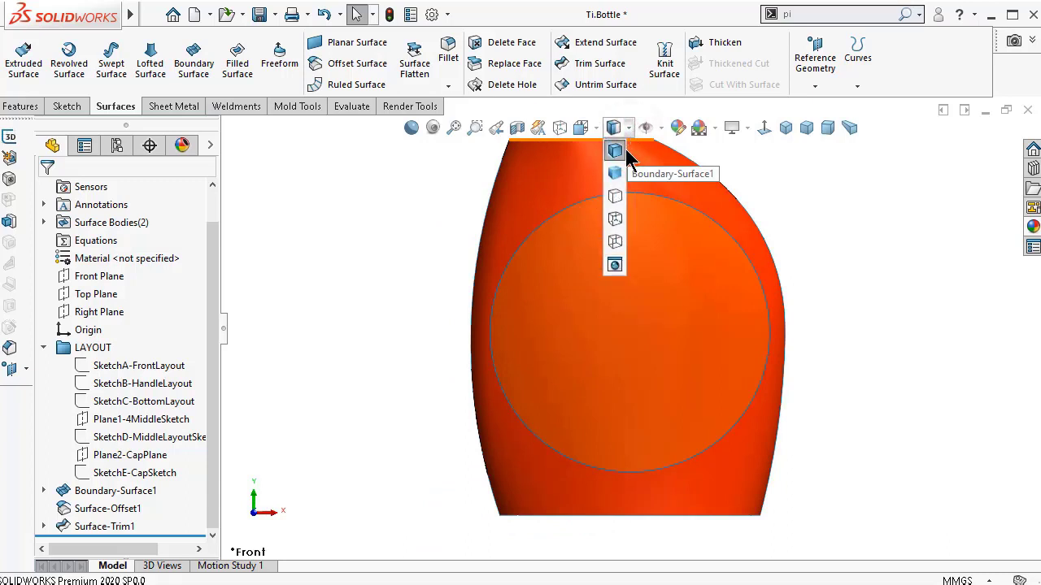
{"action": "mouse_move", "coordinate": [600, 145]}
{"action": "left_click", "coordinate": [581, 196]}
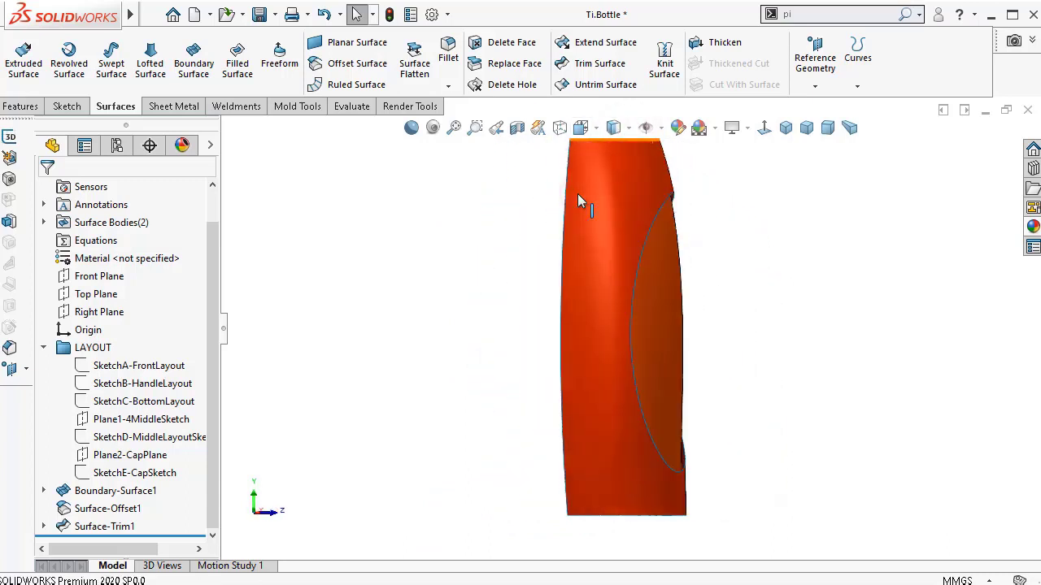
{"action": "scroll", "coordinate": [636, 334], "scroll_direction": "down", "scroll_amount": 3}
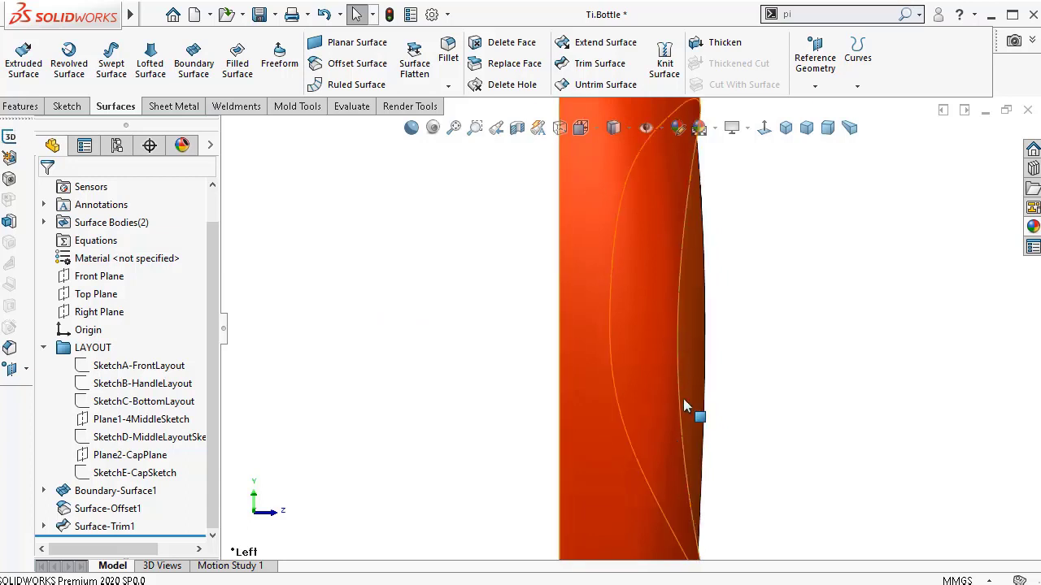
{"action": "key", "text": "f"}
{"action": "middle_click_drag", "start_coordinate": [706, 301], "coordinate": [662, 301]}
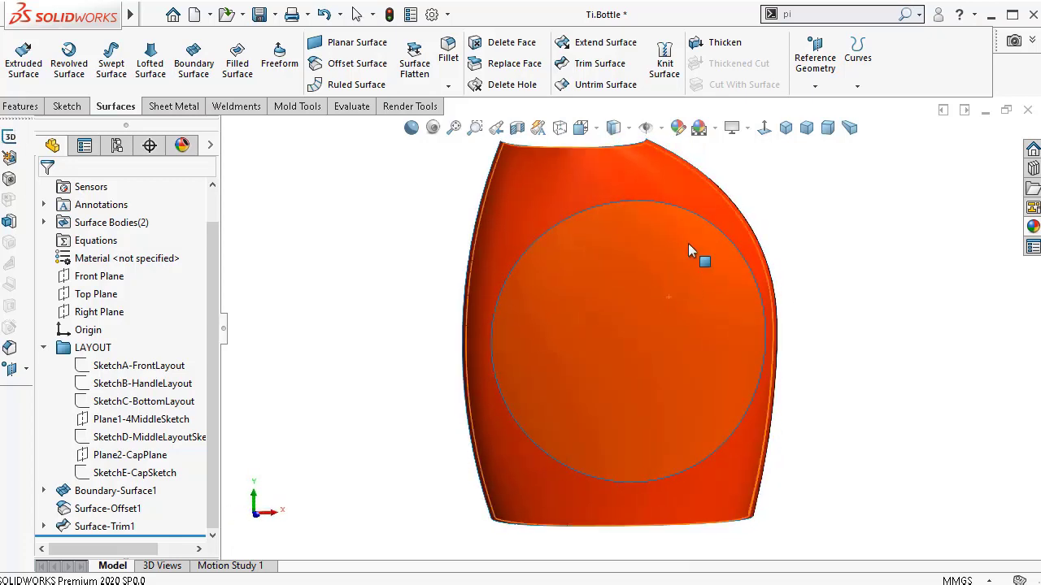
- Switch to the Isometric view and turn RealView Graphics back on
{"action": "left_click", "coordinate": [786, 130]}
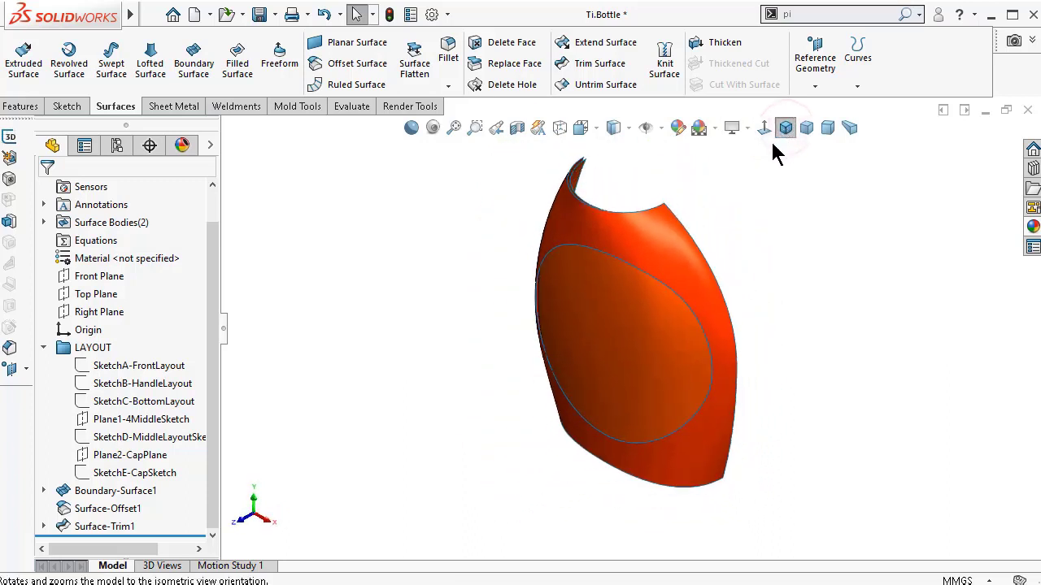
{"action": "left_click", "coordinate": [716, 130]}
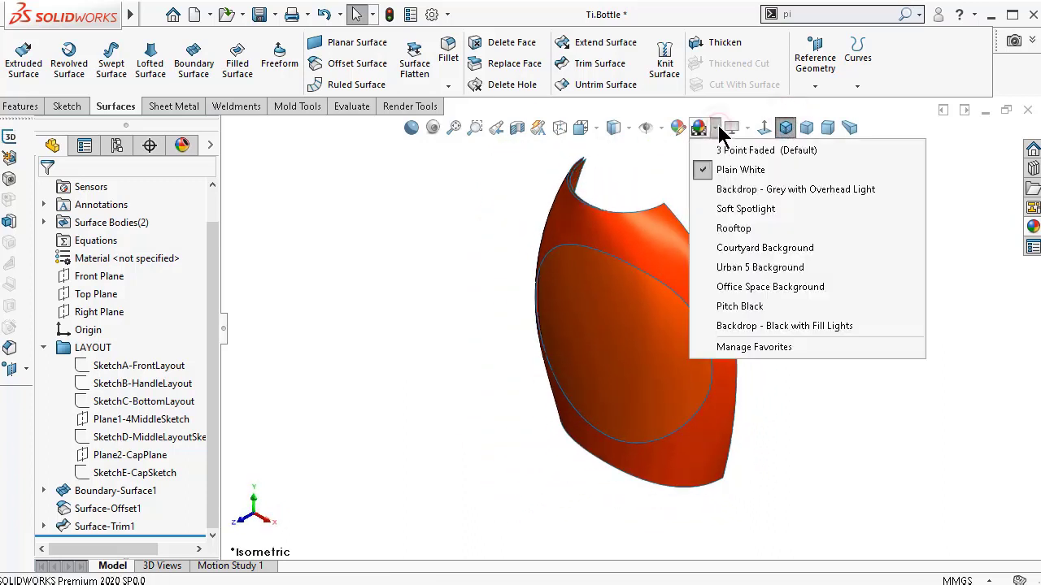
{"action": "left_click", "coordinate": [660, 128]}
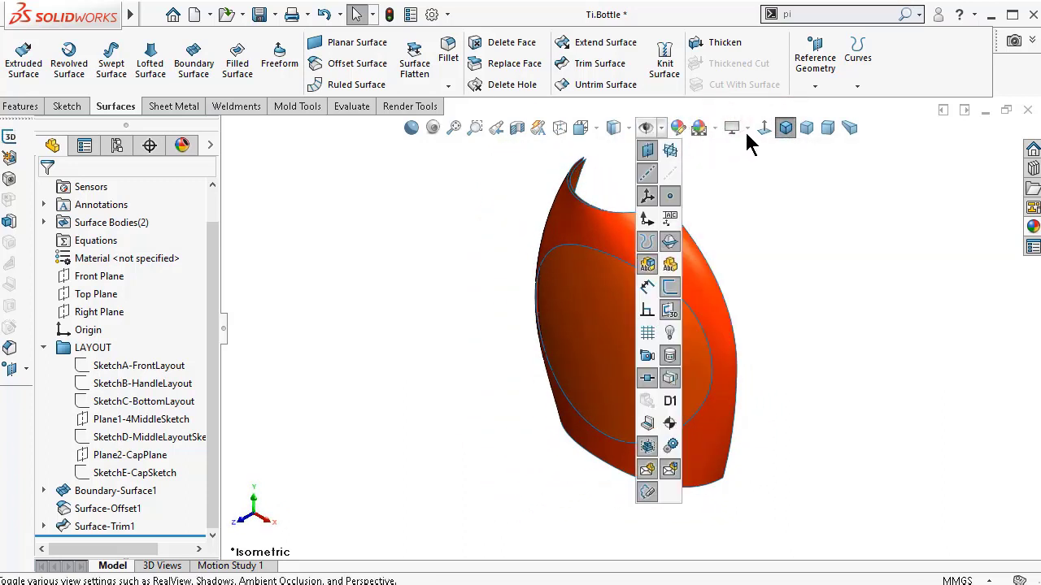
{"action": "left_click", "coordinate": [753, 180]}
{"action": "left_click", "coordinate": [748, 130]}
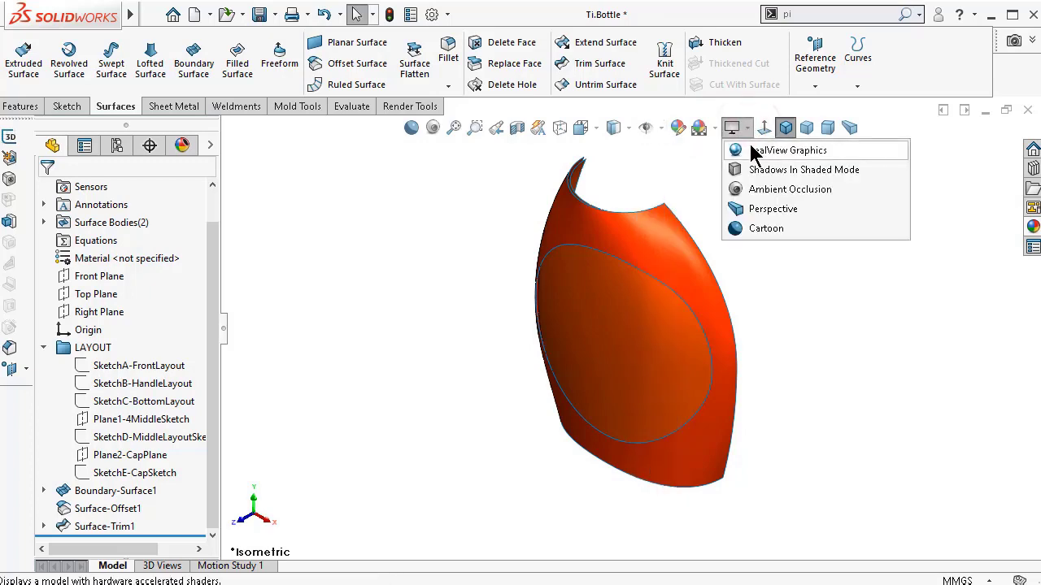
{"action": "left_click", "coordinate": [761, 147]}
{"action": "middle_click_drag", "start_coordinate": [514, 333], "coordinate": [617, 298]}
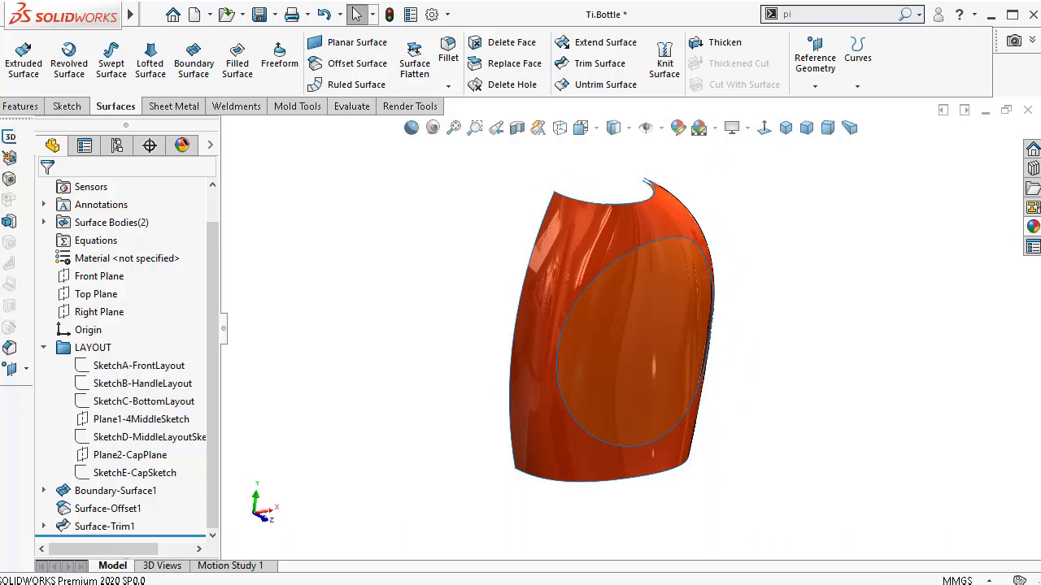
- Rename the Surface-Offset1 feature to Surface-Offset1-Label
{"action": "left_click", "coordinate": [126, 491]}
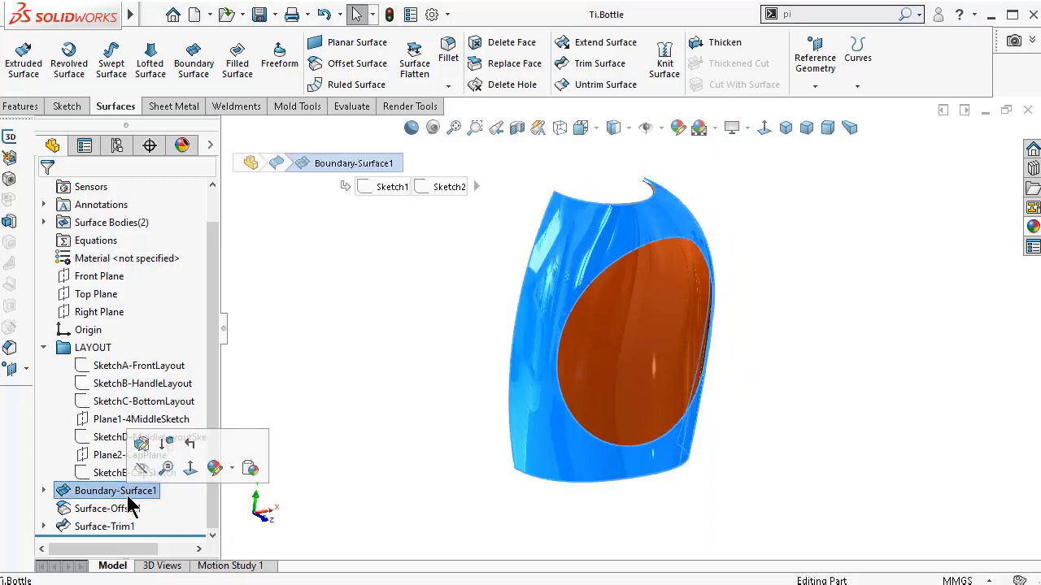
{"action": "left_click", "coordinate": [126, 508]}
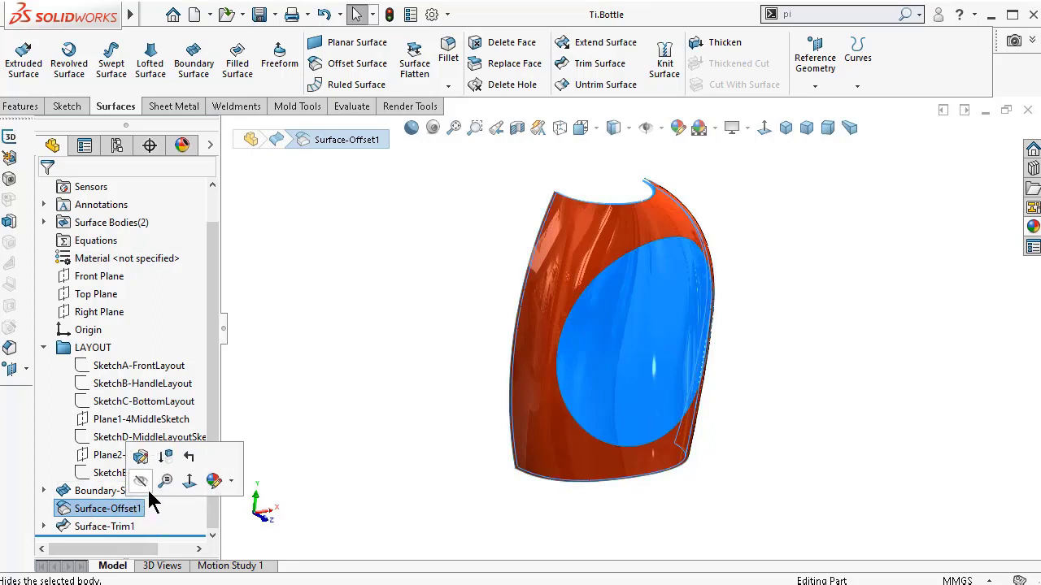
{"action": "left_click", "coordinate": [149, 508]}
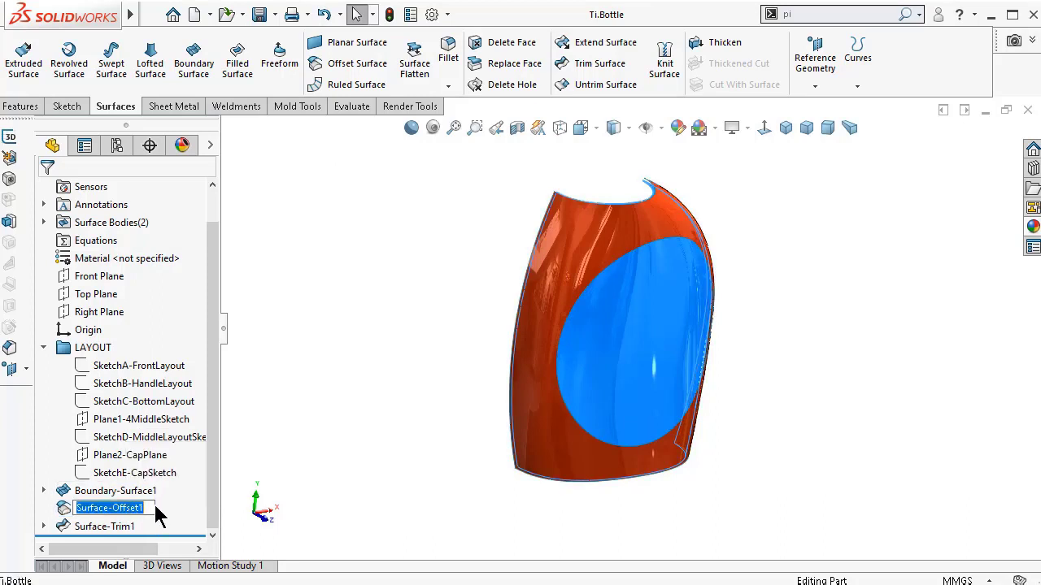
{"action": "left_click", "coordinate": [148, 508]}
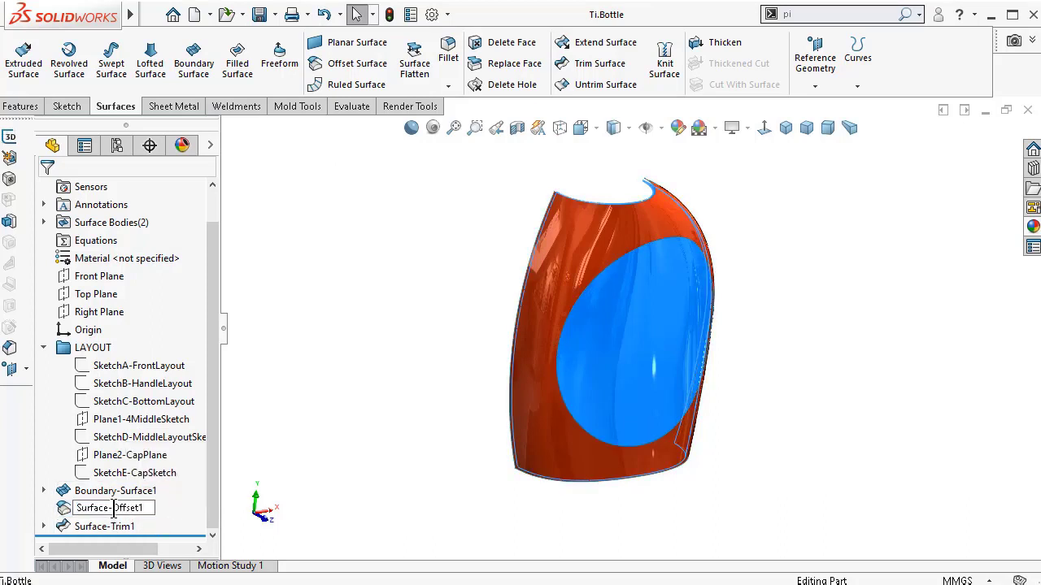
{"action": "left_click_drag", "start_coordinate": [114, 509], "coordinate": [103, 510]}
{"action": "type", "text": "elsurface"}
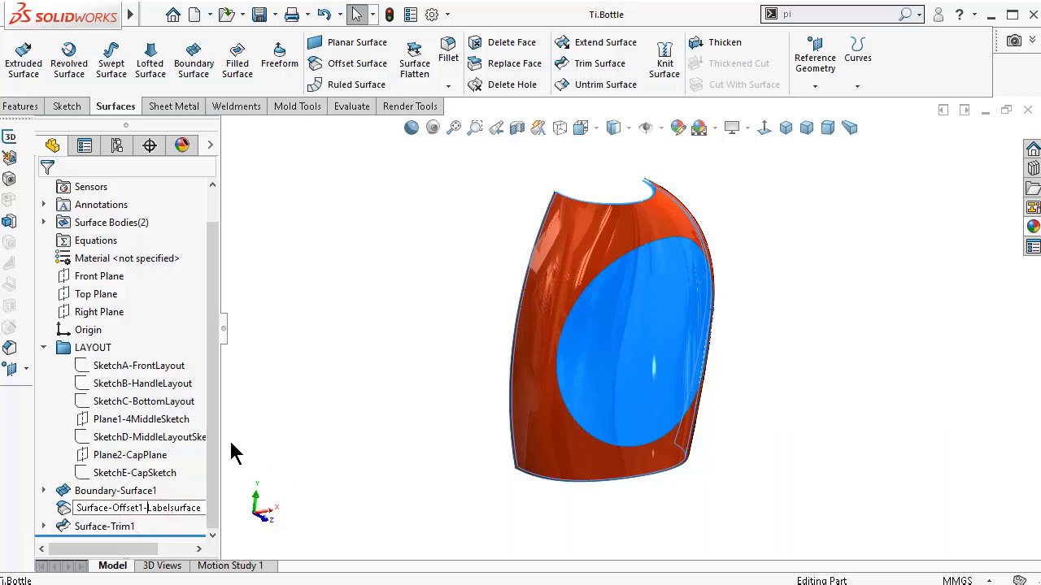
- Confirm the name Surface-Offset1-Labelsurface and orbit the bottle toward the label circle
{"action": "key", "text": "Return"}
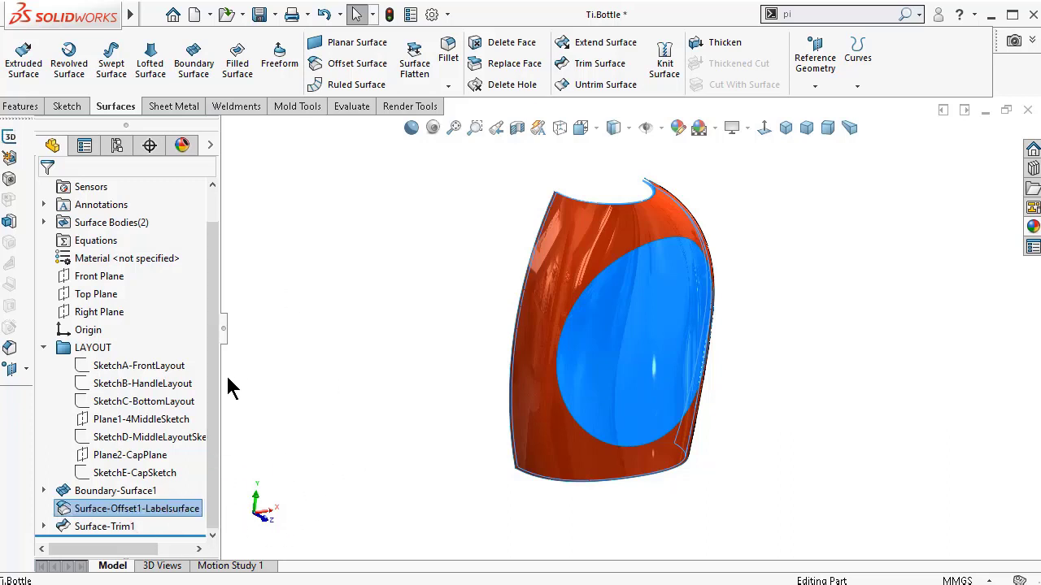
{"action": "left_click", "coordinate": [347, 341]}
{"action": "middle_click_drag", "start_coordinate": [560, 363], "coordinate": [536, 335]}
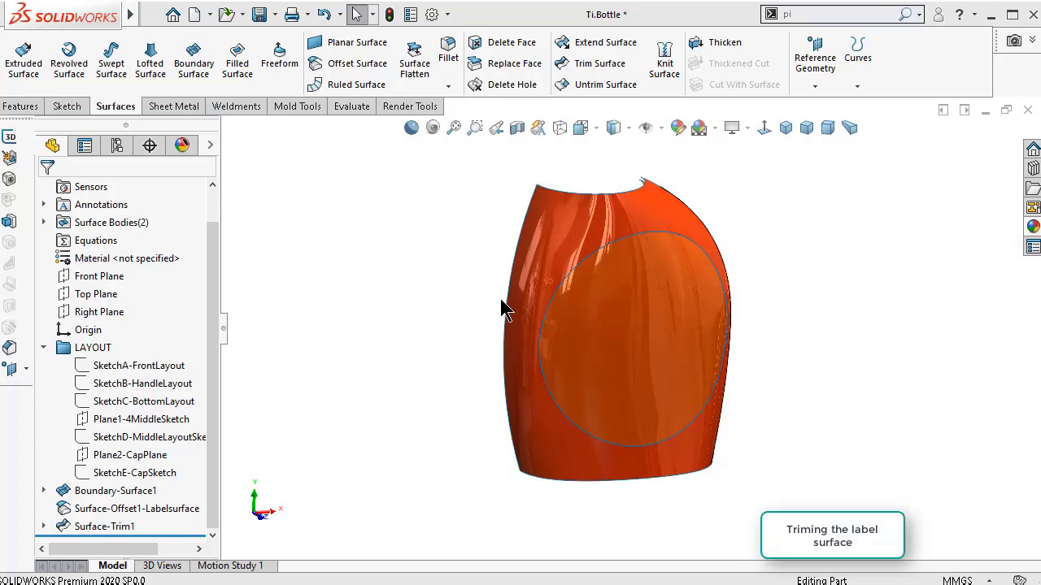
{"action": "middle_click_drag", "start_coordinate": [502, 309], "coordinate": [480, 306]}
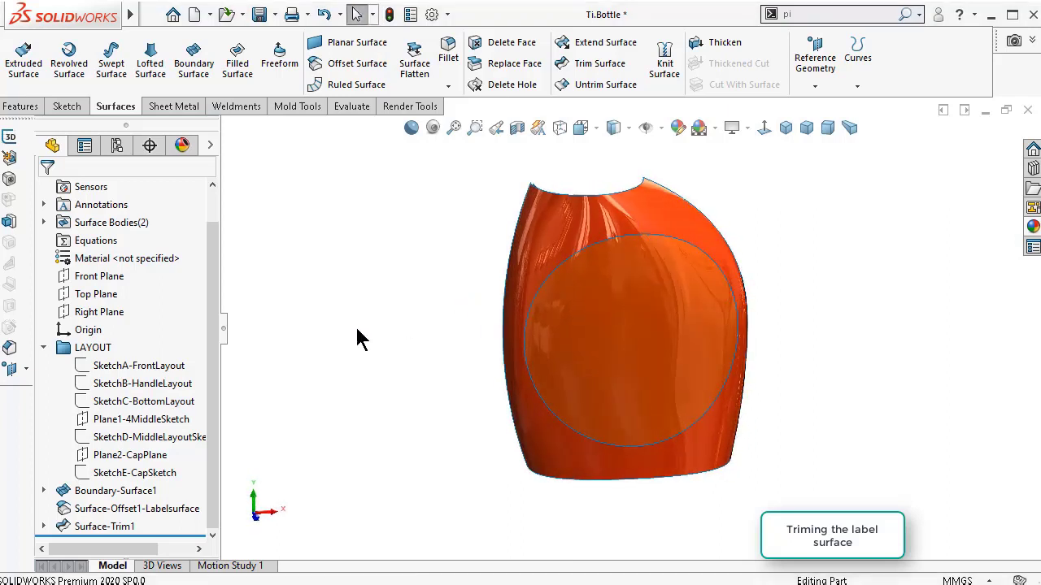
- Show SketchB-HandleLayout and SketchA-FrontLayout, then view the bottle from the Front
{"action": "left_click", "coordinate": [173, 392]}
{"action": "left_click", "coordinate": [186, 345]}
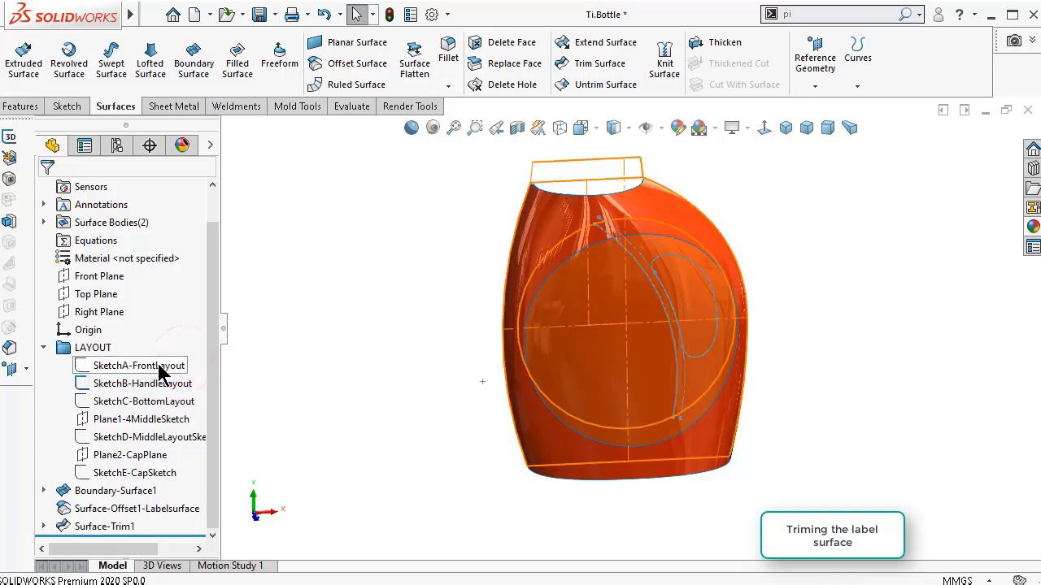
{"action": "left_click", "coordinate": [162, 370]}
{"action": "left_click", "coordinate": [174, 342]}
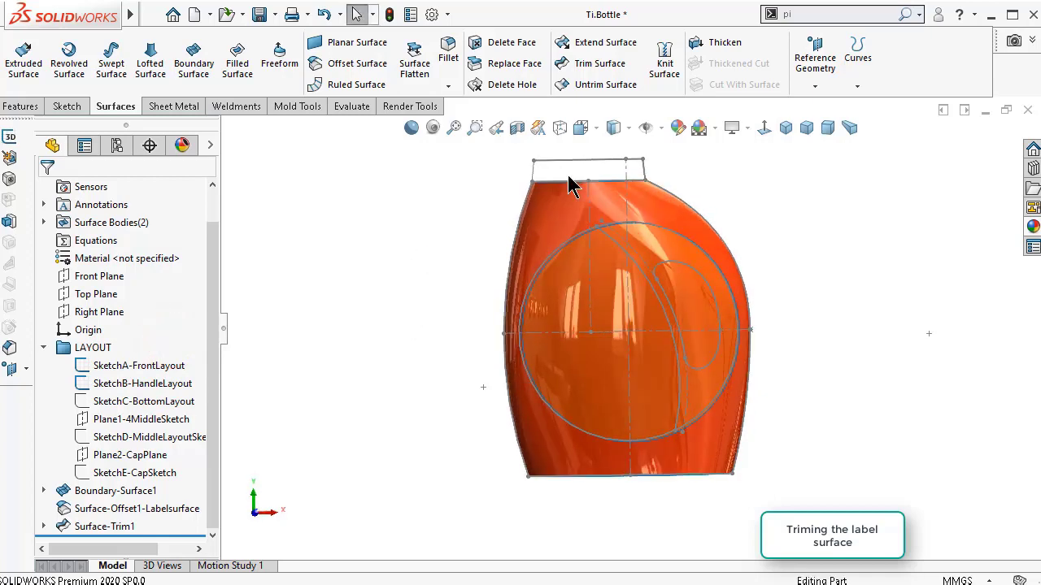
{"action": "left_click", "coordinate": [581, 129]}
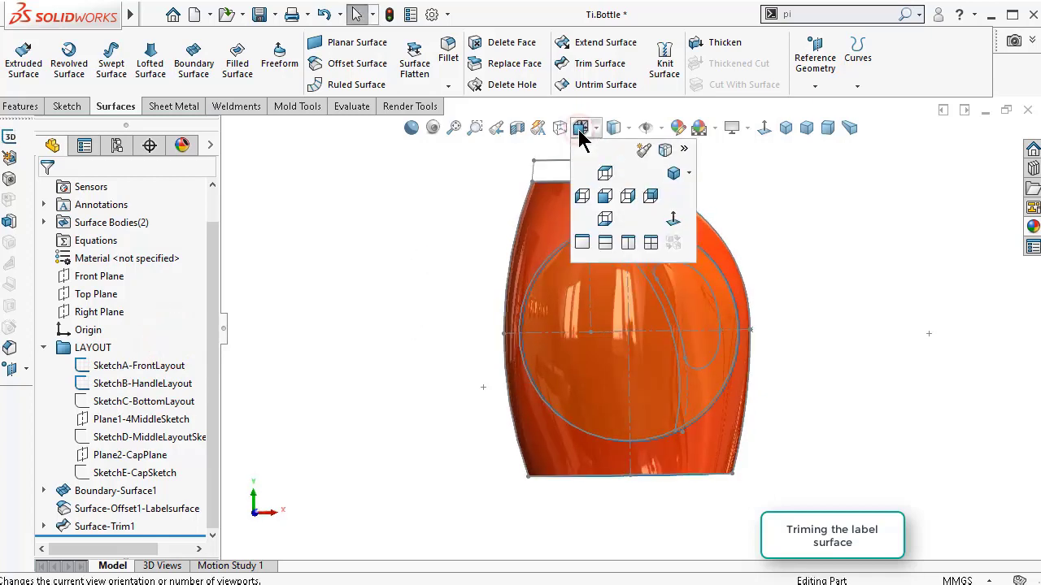
{"action": "left_click", "coordinate": [604, 200]}
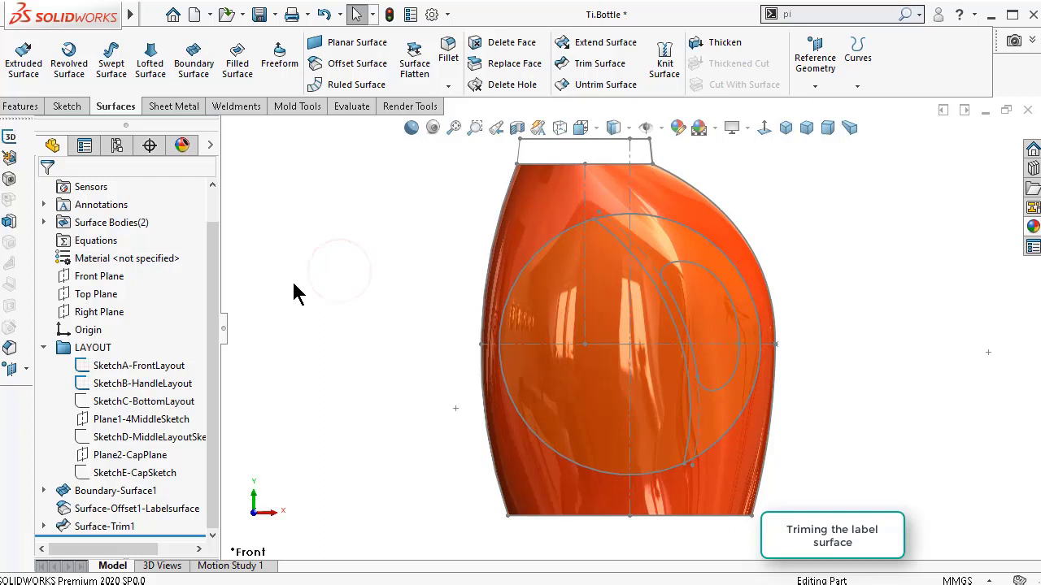
- Start a new sketch on the Front Plane
{"action": "left_click", "coordinate": [101, 275]}
{"action": "left_click", "coordinate": [119, 250]}
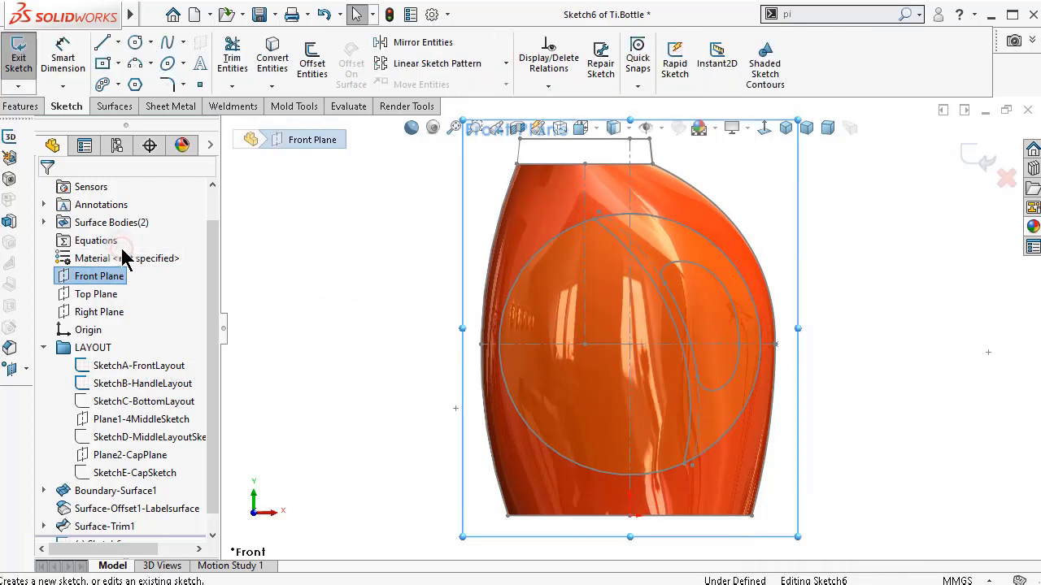
{"action": "scroll", "coordinate": [216, 360], "scroll_direction": "down", "scroll_amount": 1}
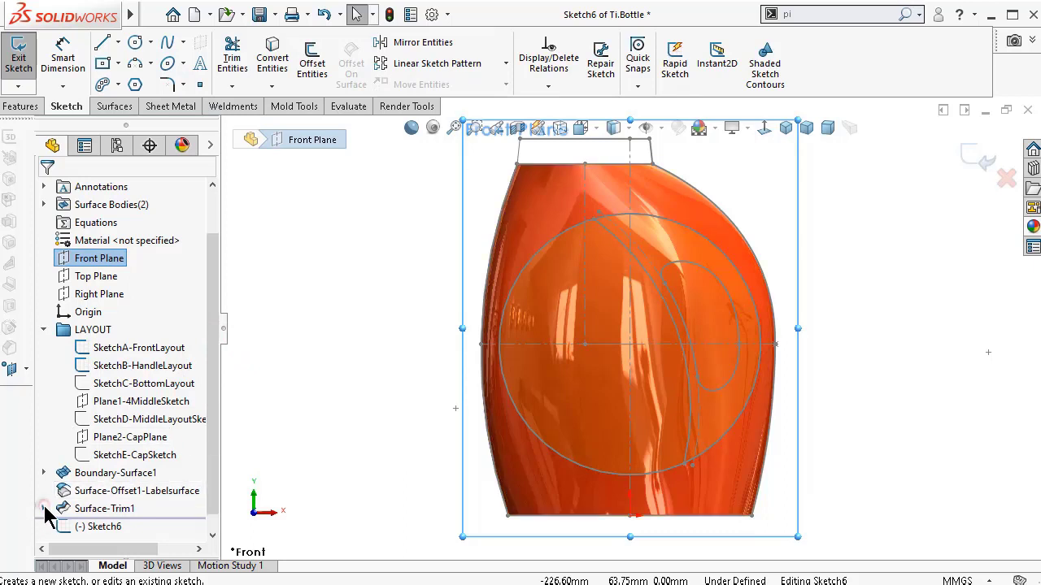
{"action": "left_click", "coordinate": [44, 509]}
{"action": "left_click", "coordinate": [44, 509]}
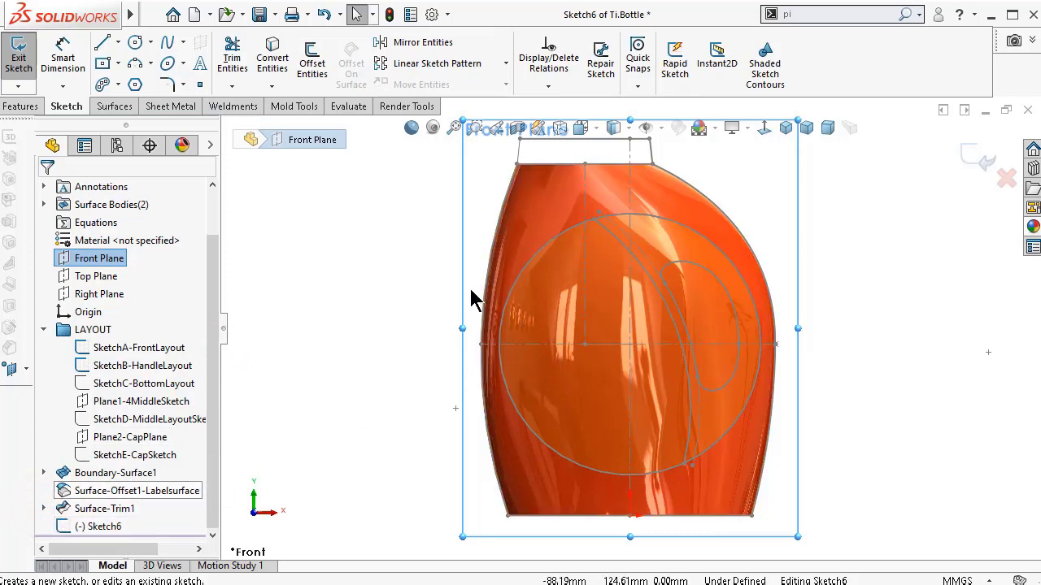
{"action": "scroll", "coordinate": [730, 317], "scroll_direction": "down", "scroll_amount": 2}
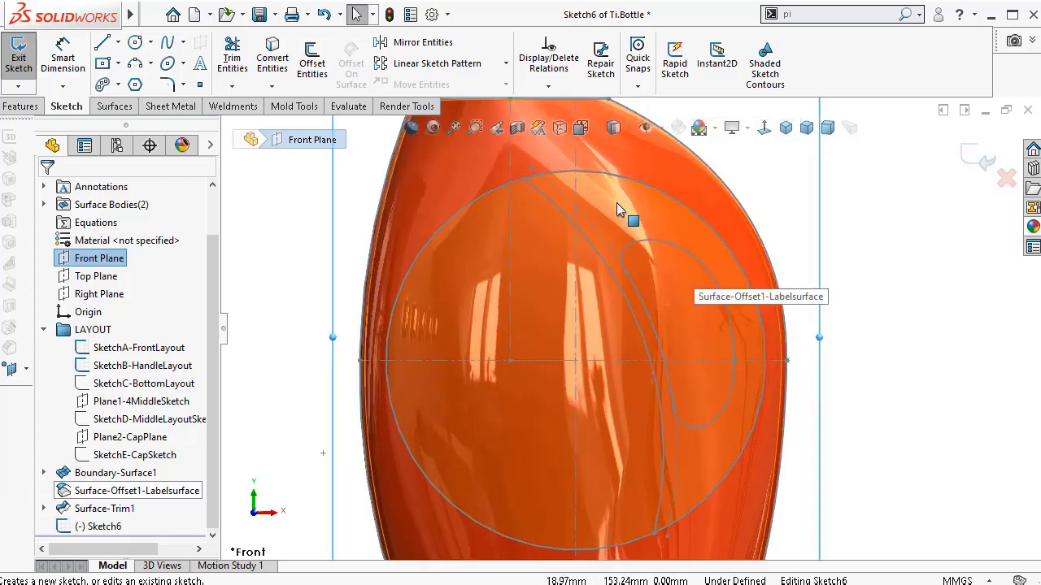
- Offset the 145mm label circle 4mm inward and convert the handle curve into the sketch
{"action": "left_click", "coordinate": [559, 174]}
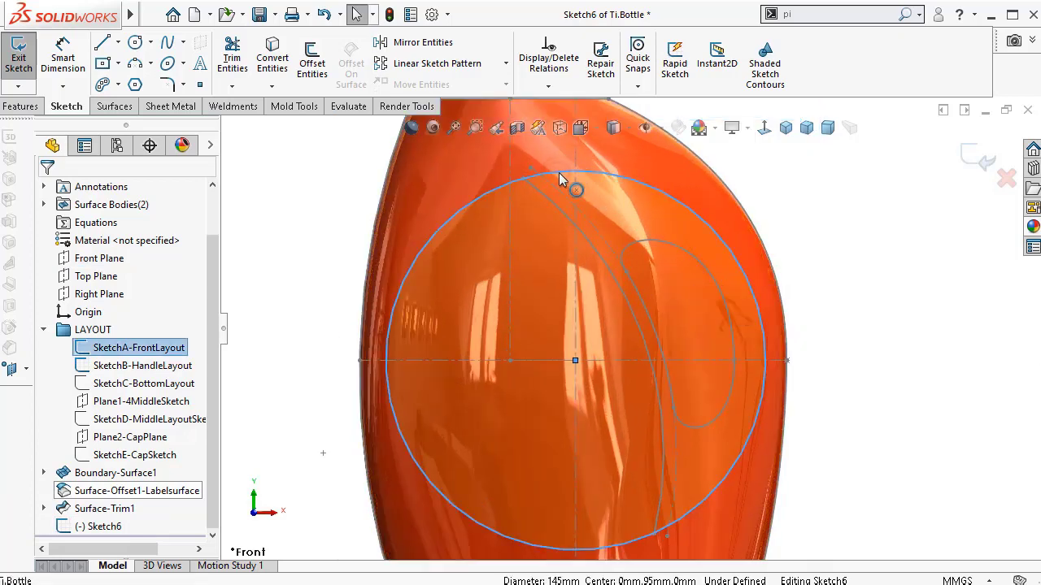
{"action": "left_click", "coordinate": [323, 67]}
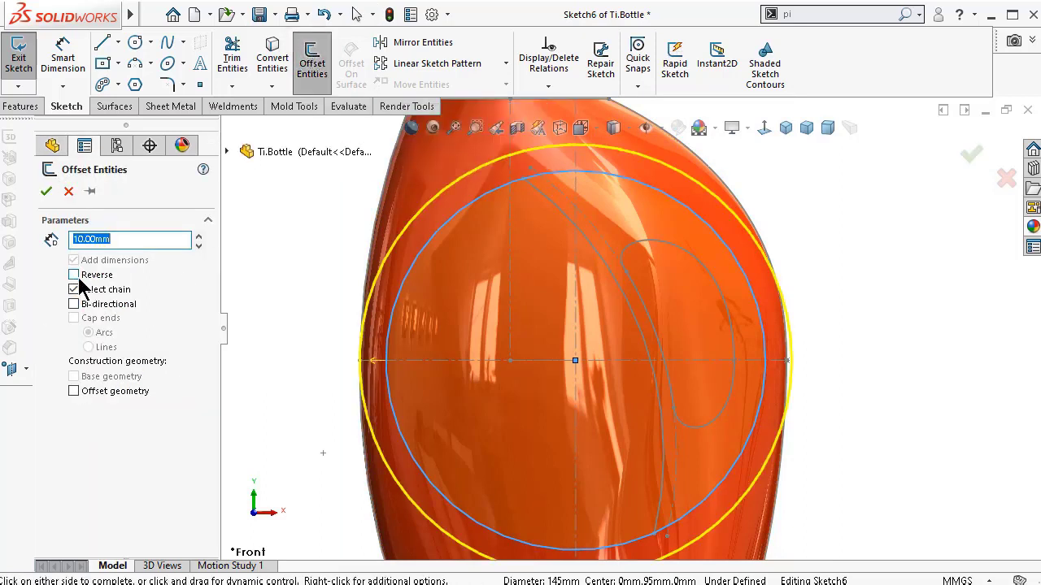
{"action": "left_click", "coordinate": [74, 275]}
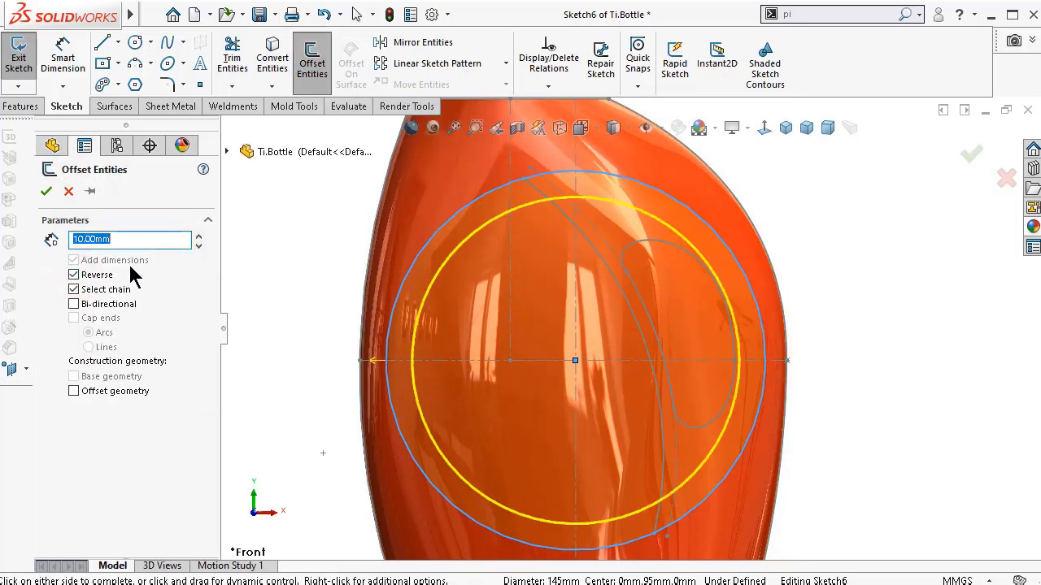
{"action": "type", "text": "4"}
{"action": "key", "text": "Return"}
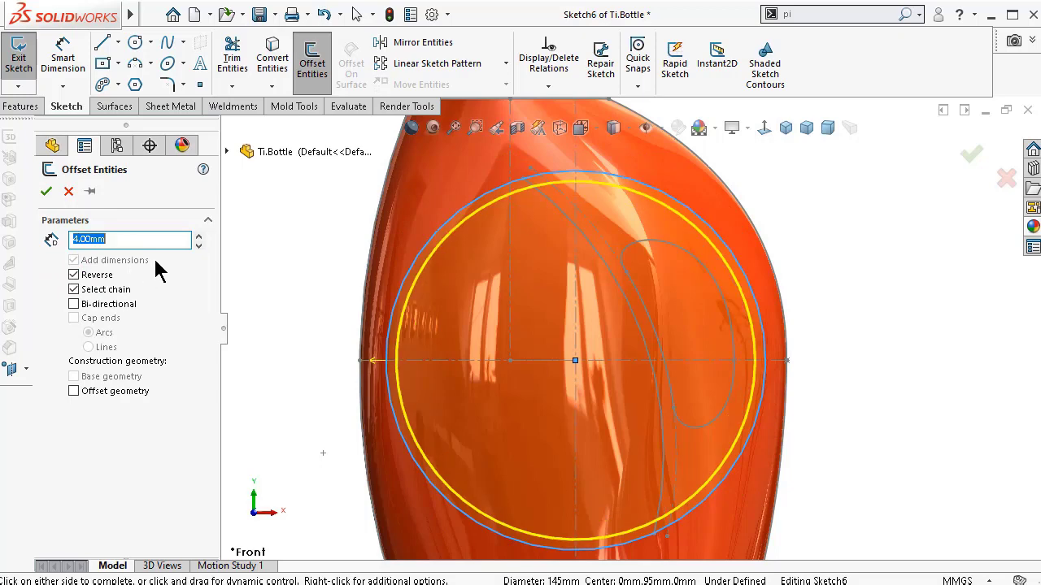
{"action": "left_click", "coordinate": [40, 196]}
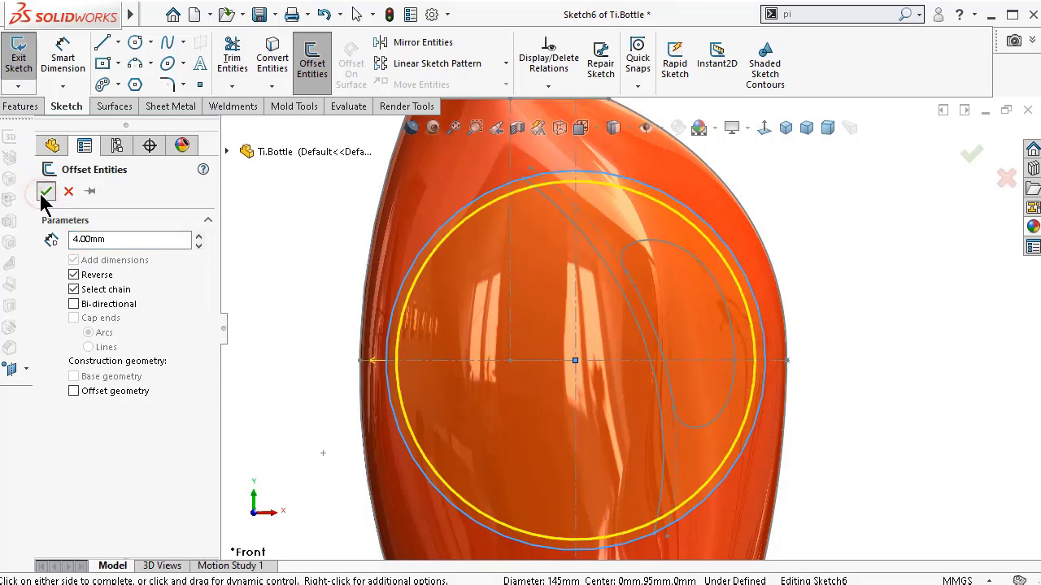
{"action": "left_click", "coordinate": [567, 218]}
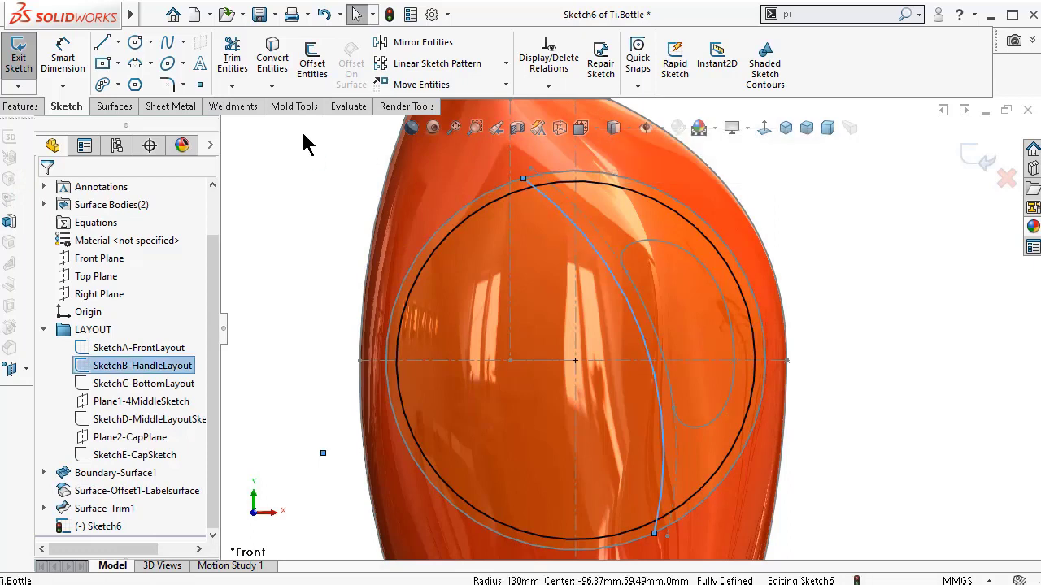
{"action": "left_click", "coordinate": [273, 63]}
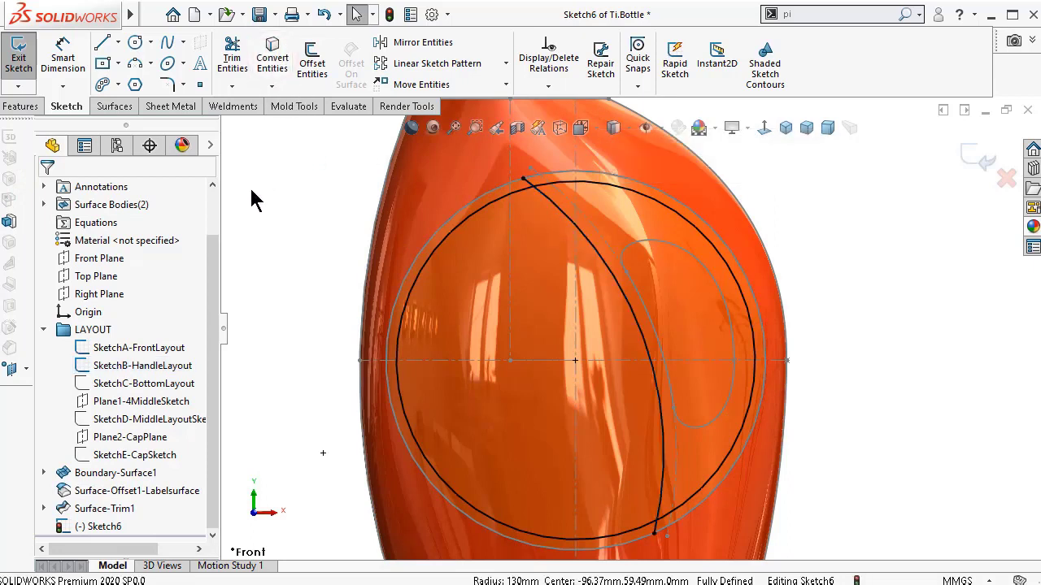
- Power-trim the right arc of the offset circle and the two corner stubs
{"action": "left_click", "coordinate": [231, 61]}
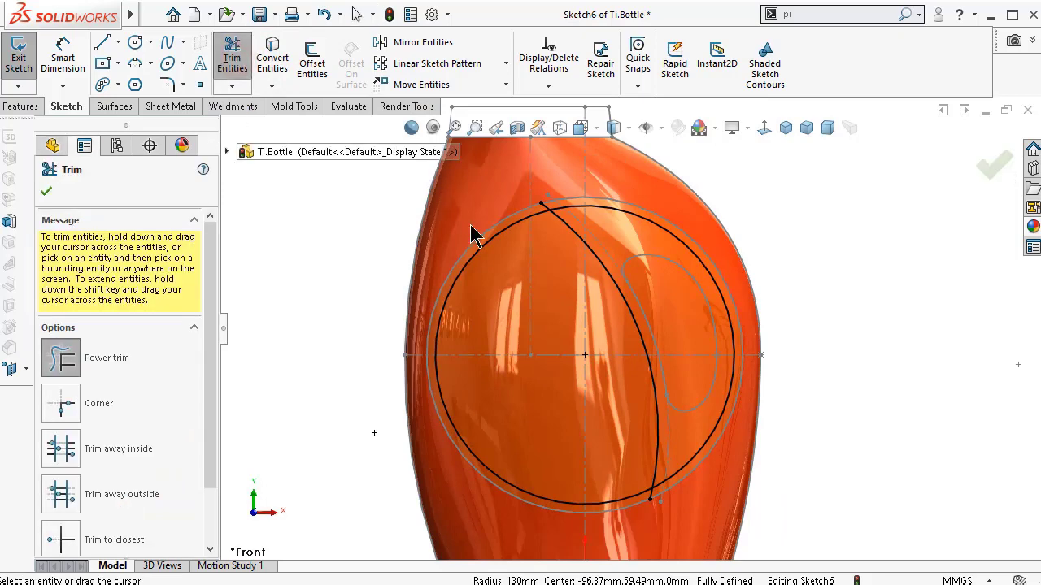
{"action": "scroll", "coordinate": [630, 235], "scroll_direction": "down", "scroll_amount": 2}
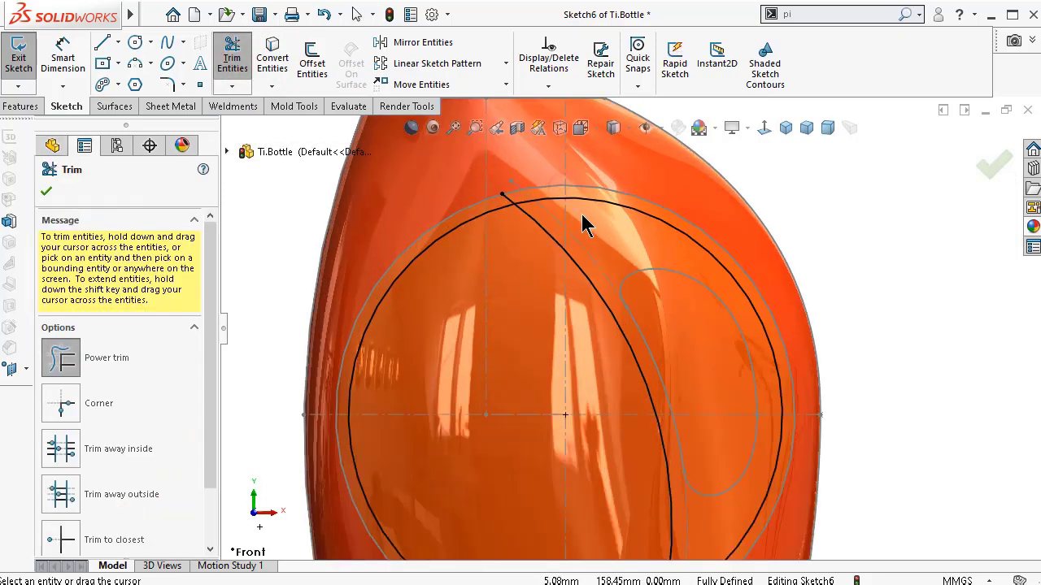
{"action": "left_click_drag", "start_coordinate": [599, 236], "coordinate": [604, 202]}
{"action": "scroll", "coordinate": [502, 210], "scroll_direction": "down", "scroll_amount": 1}
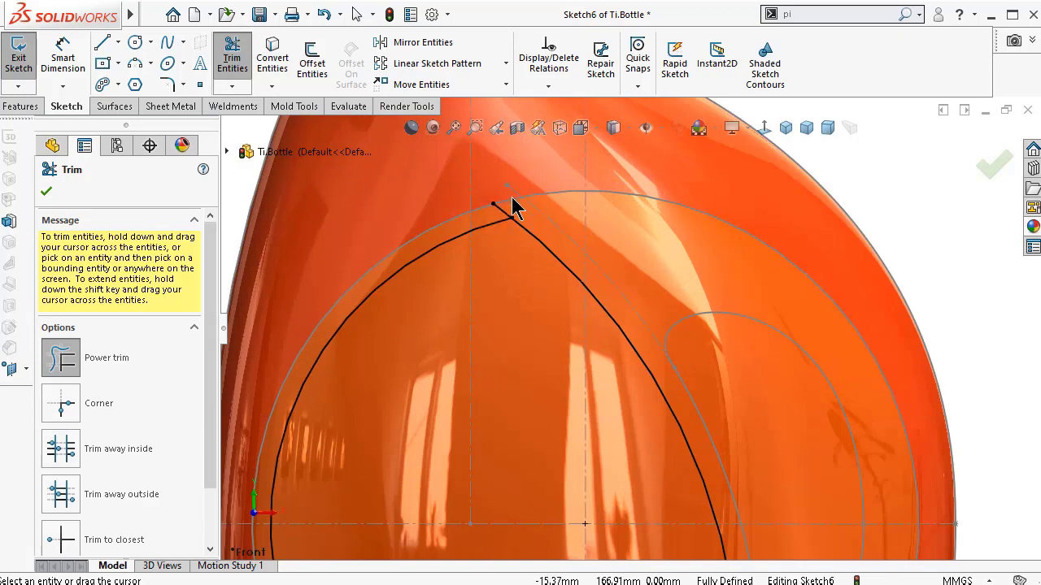
{"action": "left_click_drag", "start_coordinate": [512, 208], "coordinate": [497, 227]}
{"action": "scroll", "coordinate": [666, 477], "scroll_direction": "up", "scroll_amount": 3}
{"action": "scroll", "coordinate": [657, 468], "scroll_direction": "down", "scroll_amount": 5}
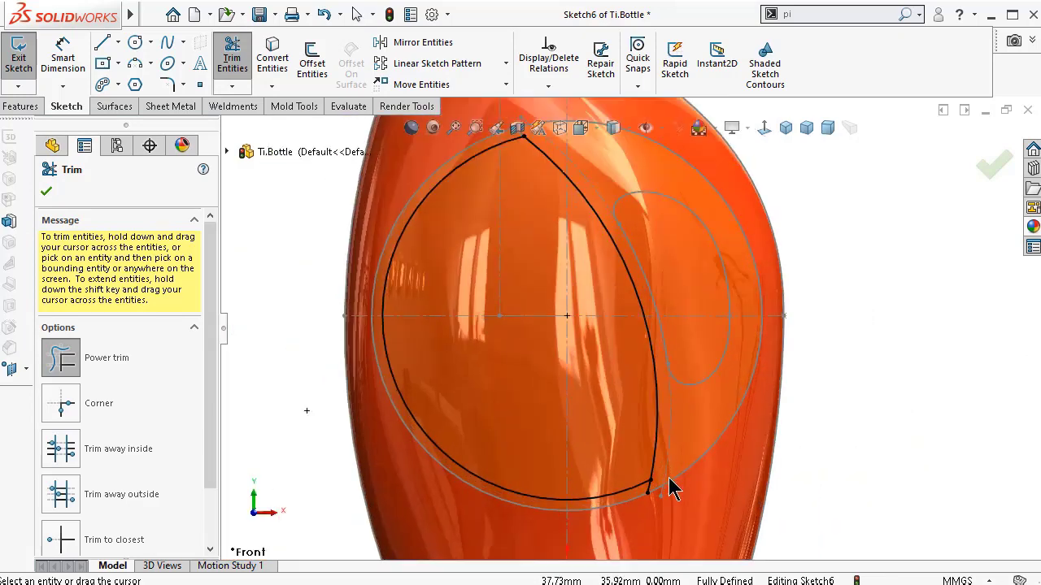
{"action": "left_click_drag", "start_coordinate": [657, 465], "coordinate": [620, 473]}
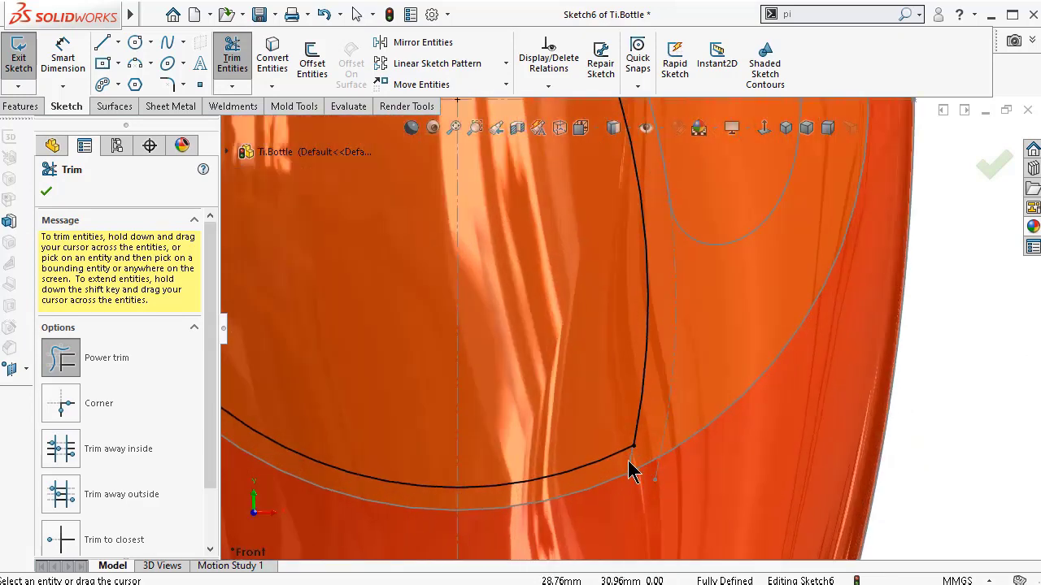
{"action": "left_click", "coordinate": [994, 172]}
- Hide the SketchA-FrontLayout and SketchB-HandleLayout sketches
{"action": "scroll", "coordinate": [939, 228], "scroll_direction": "up", "scroll_amount": 5}
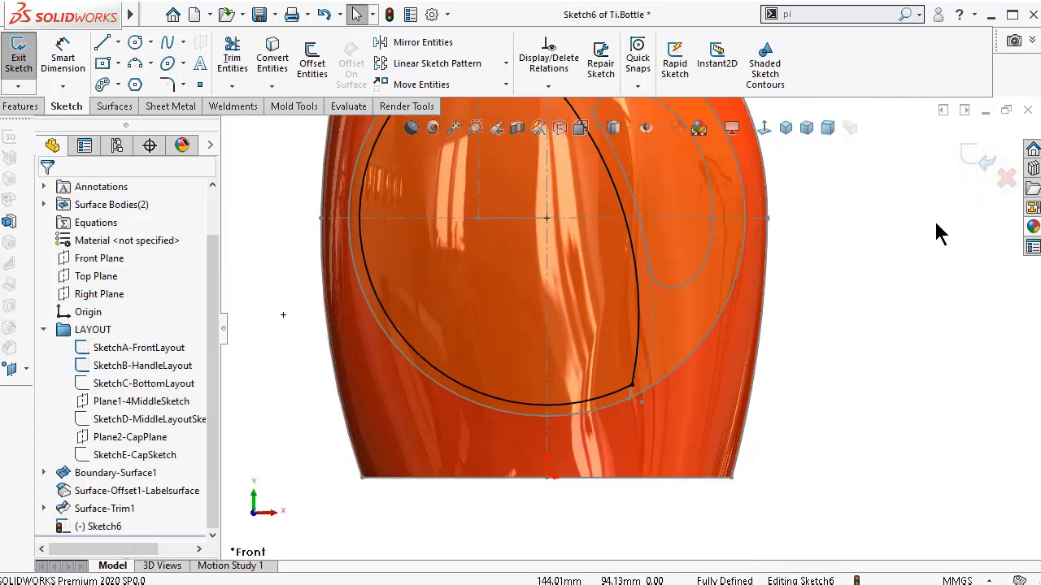
{"action": "left_click", "coordinate": [116, 358]}
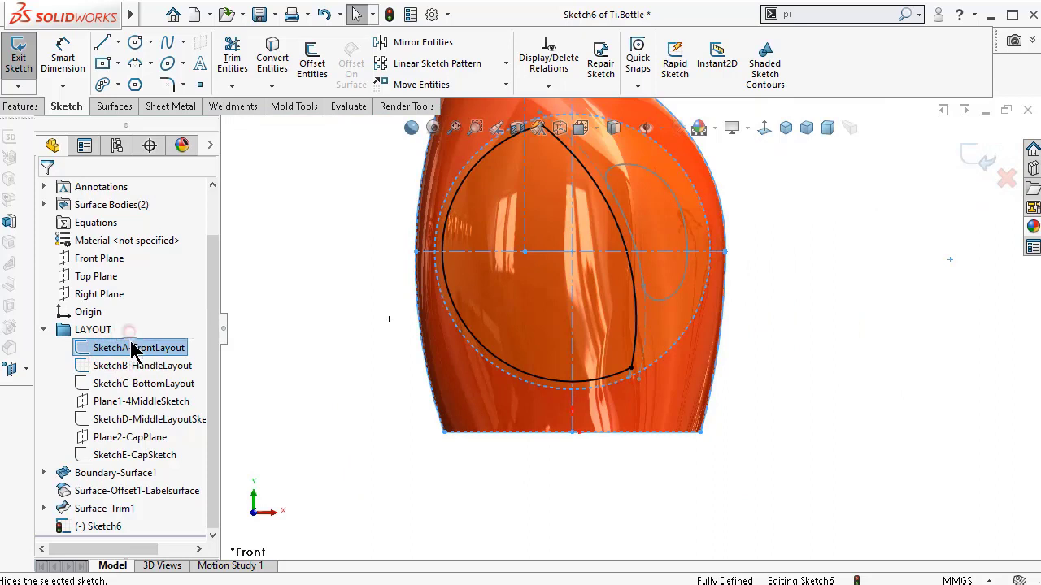
{"action": "left_click", "coordinate": [134, 366]}
{"action": "left_click", "coordinate": [150, 340]}
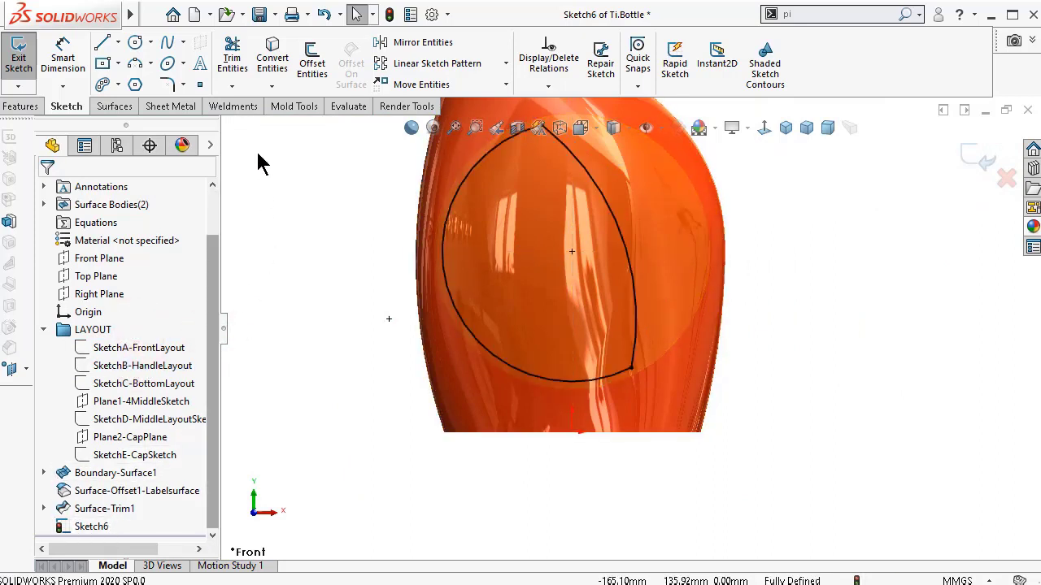
{"action": "left_click", "coordinate": [115, 106]}
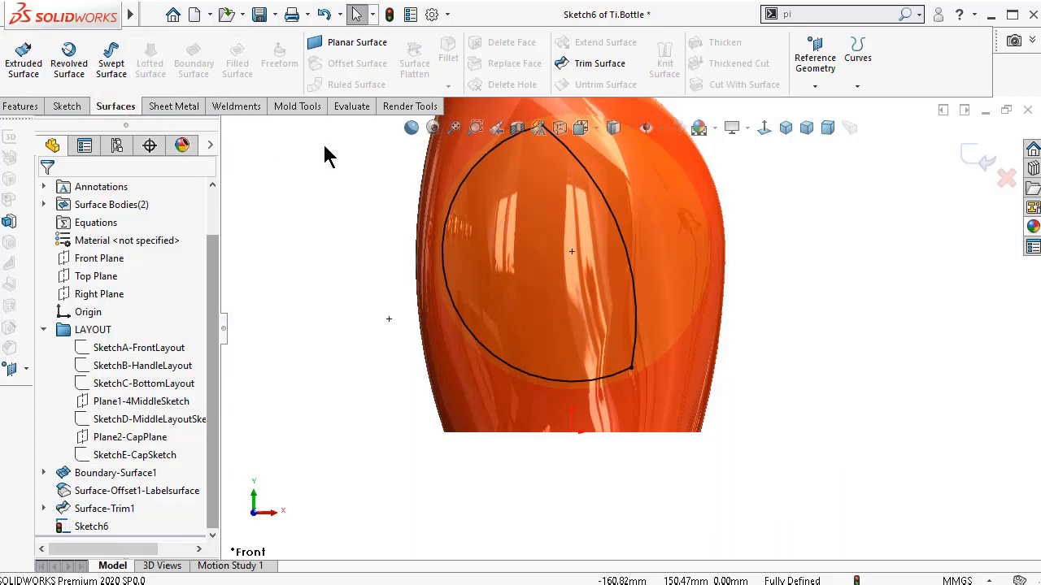
- Trim the label surface with Sketch6, keeping the piece inside the sketch region
{"action": "left_click", "coordinate": [601, 63]}
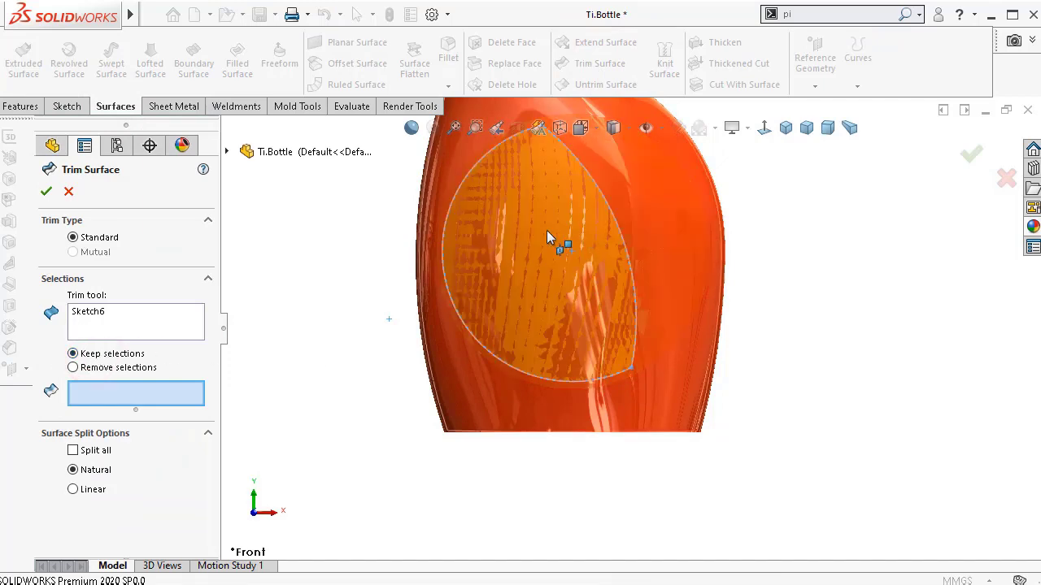
{"action": "scroll", "coordinate": [549, 227], "scroll_direction": "down", "scroll_amount": 2}
{"action": "left_click", "coordinate": [563, 212]}
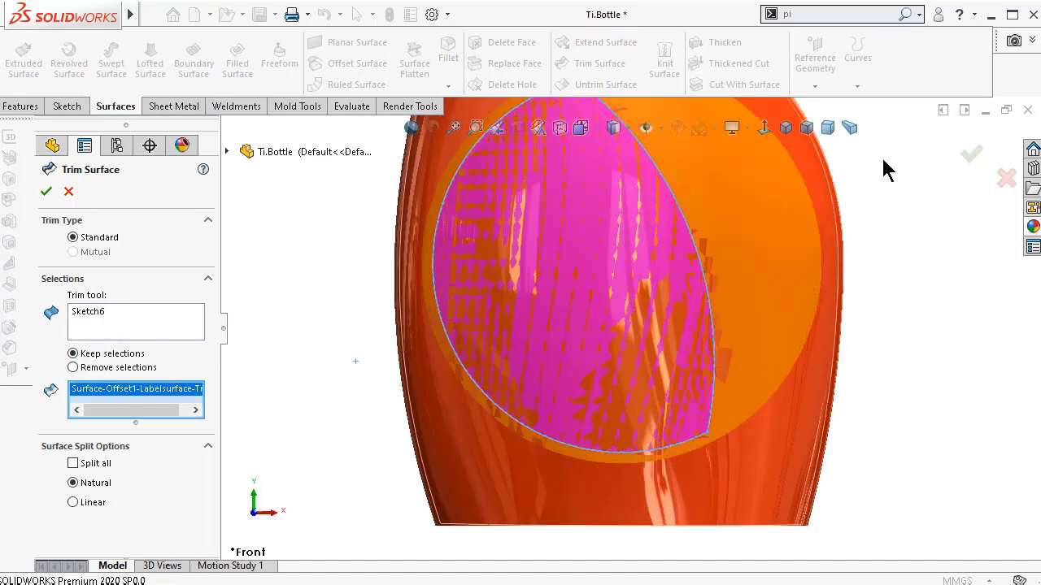
{"action": "left_click", "coordinate": [967, 153]}
{"action": "scroll", "coordinate": [877, 238], "scroll_direction": "up", "scroll_amount": 3}
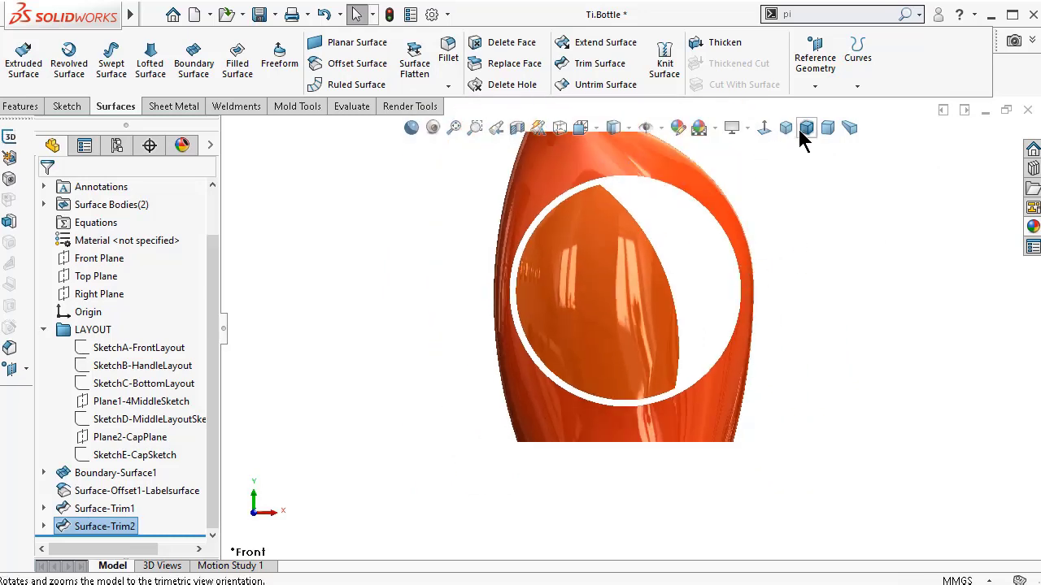
- Display the bottle Shaded With Edges, view it from the Front, and save the part
{"action": "left_click", "coordinate": [787, 130]}
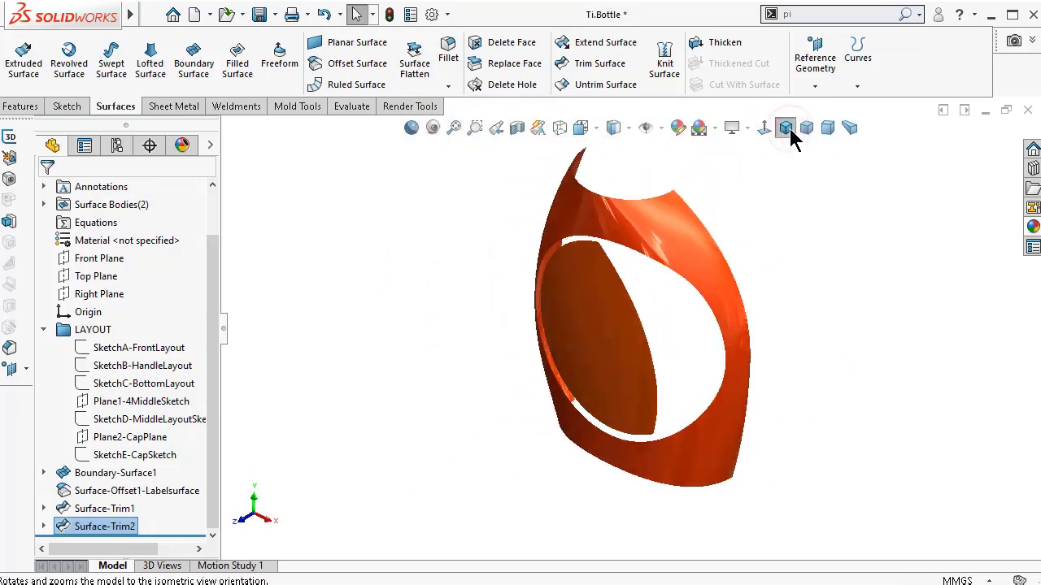
{"action": "left_click", "coordinate": [628, 128]}
{"action": "left_click", "coordinate": [616, 152]}
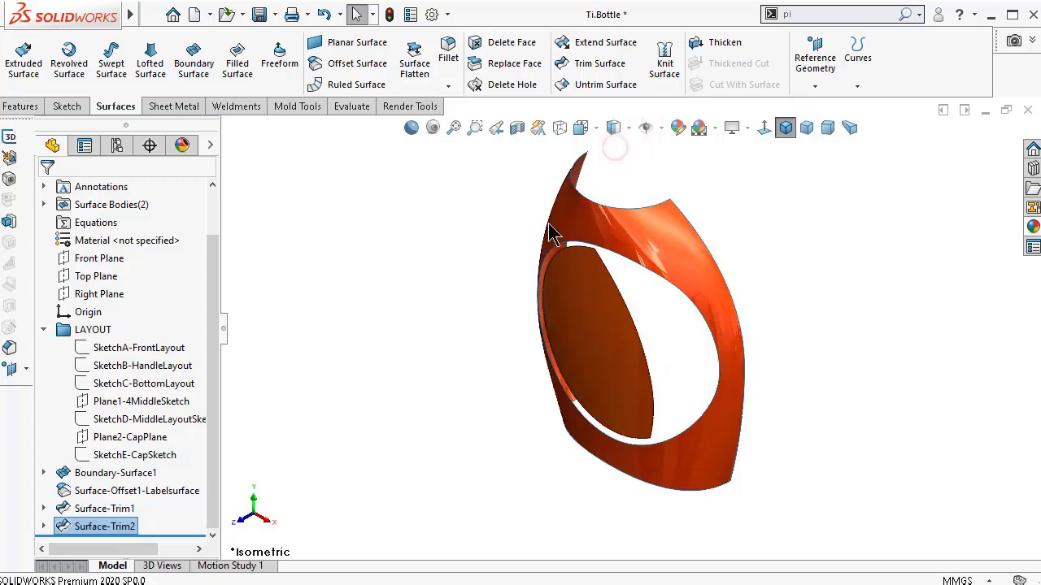
{"action": "left_click", "coordinate": [581, 132]}
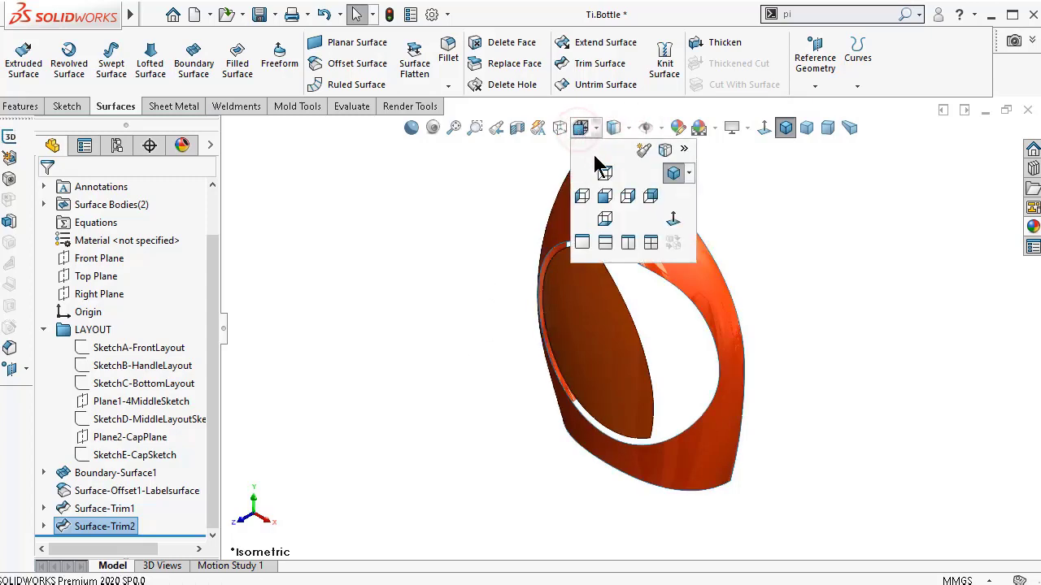
{"action": "left_click", "coordinate": [599, 198]}
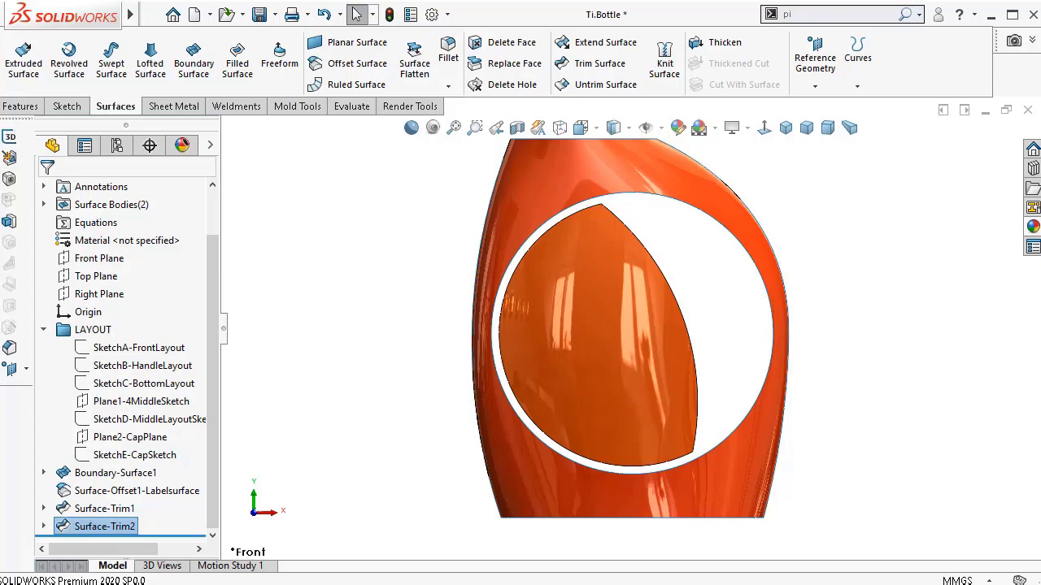
{"action": "key", "text": "ctrl+s"}
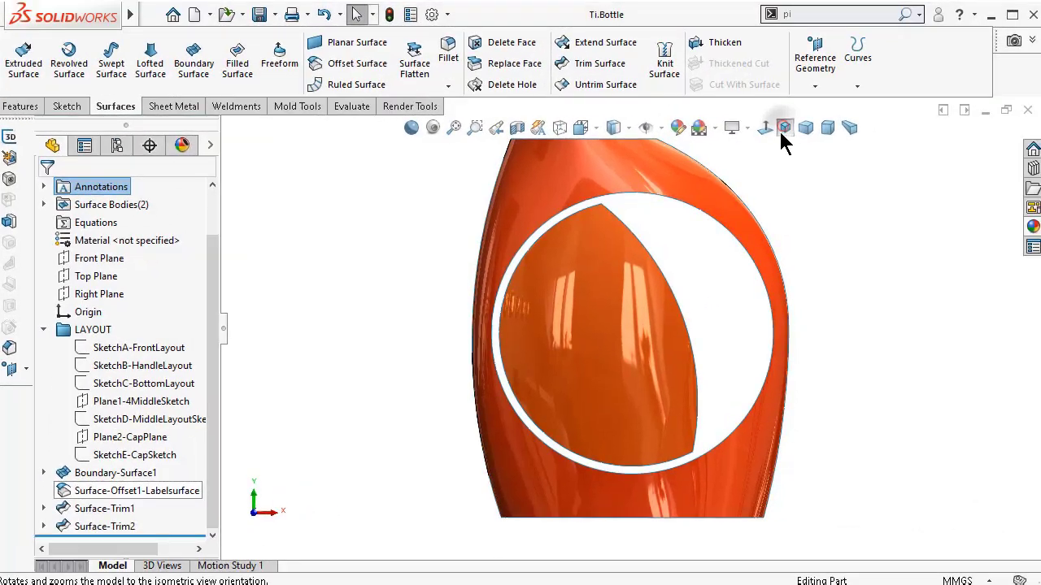
- Try a boundary surface from the trimmed surface edge to the opening edge, then cancel it
{"action": "left_click", "coordinate": [784, 128]}
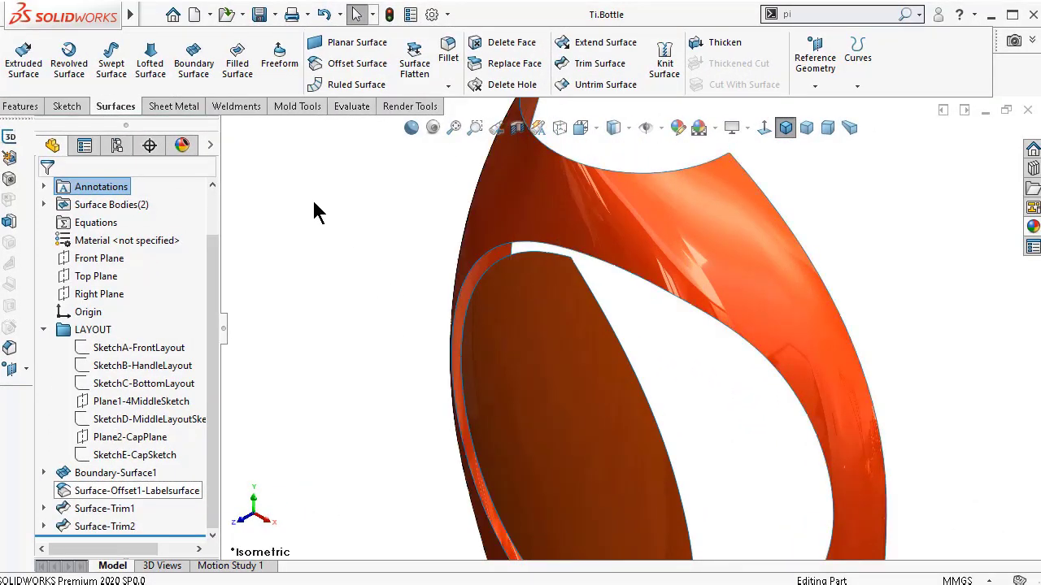
{"action": "left_click", "coordinate": [199, 71]}
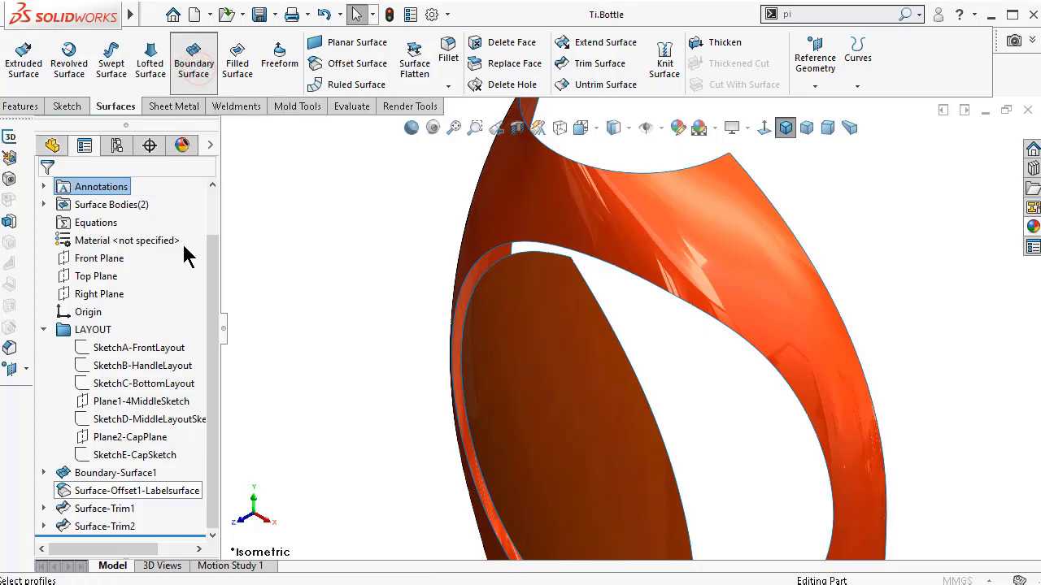
{"action": "scroll", "coordinate": [566, 328], "scroll_direction": "down", "scroll_amount": 2}
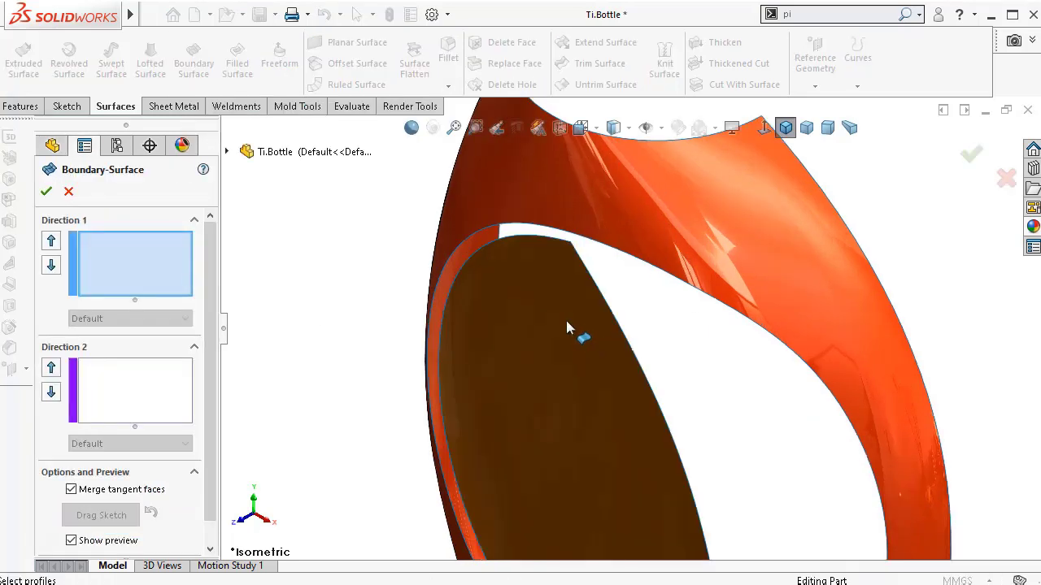
{"action": "left_click", "coordinate": [557, 242]}
{"action": "middle_click_drag", "start_coordinate": [557, 242], "coordinate": [565, 197]}
{"action": "left_click", "coordinate": [562, 182]}
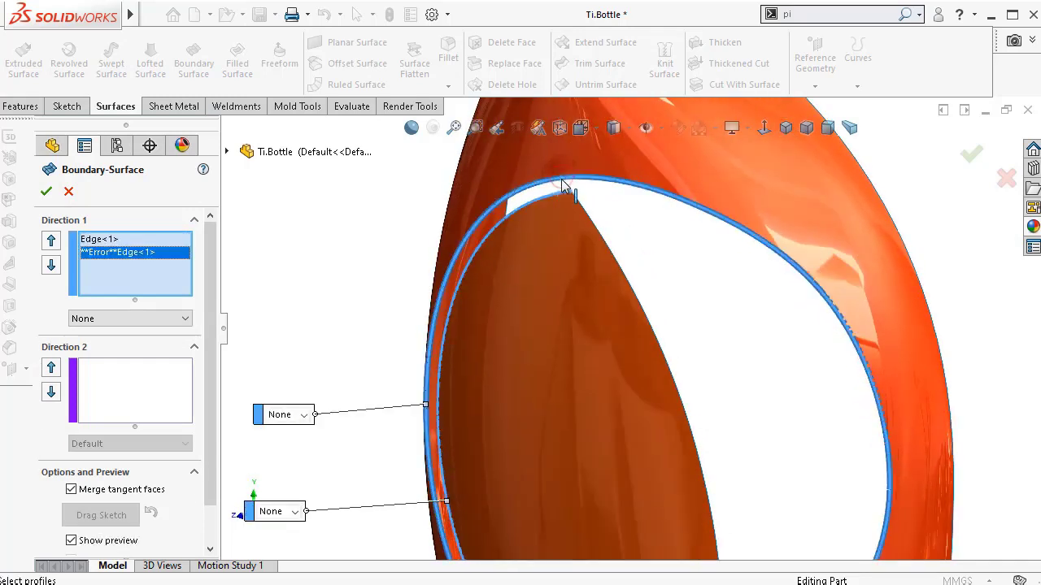
{"action": "left_click", "coordinate": [68, 194]}
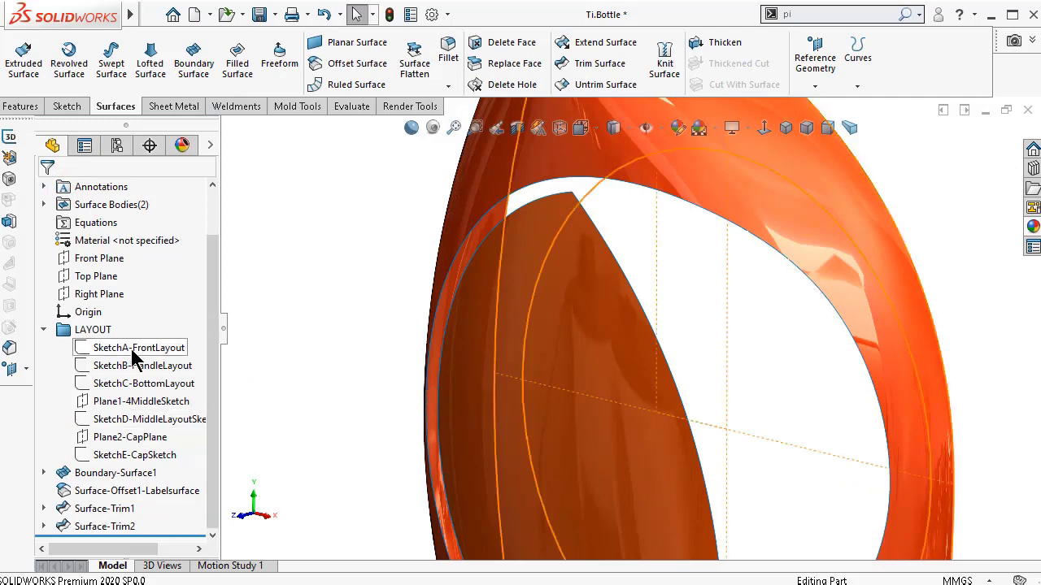
- Face the bottle Normal To and show the SketchB-HandleLayout sketch
{"action": "left_click", "coordinate": [769, 136]}
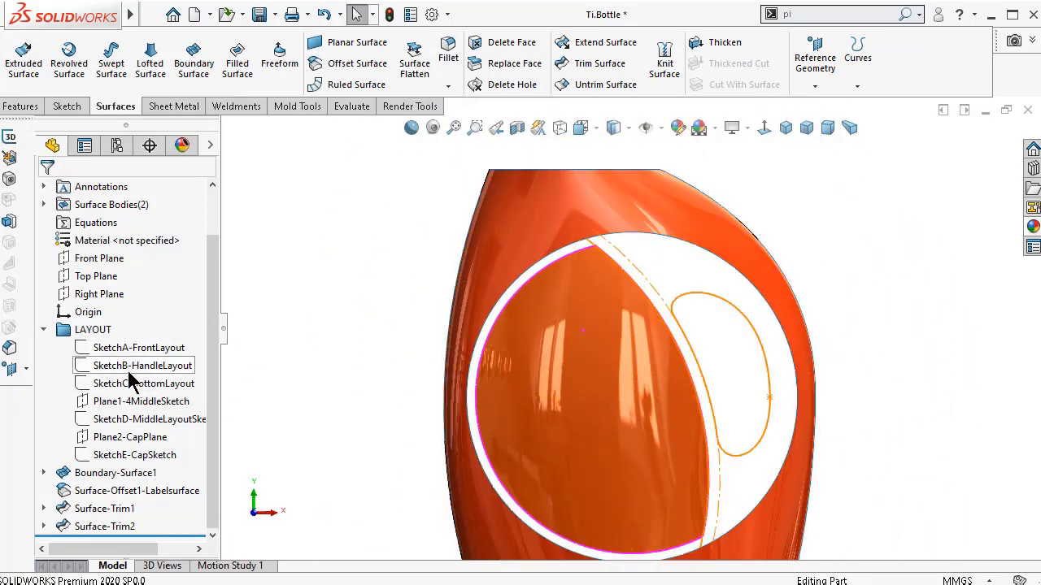
{"action": "mouse_move", "coordinate": [407, 439]}
{"action": "middle_mouse_down", "text": "ctrl"}
{"action": "mouse_move", "coordinate": [448, 434]}
{"action": "mouse_move", "coordinate": [561, 382]}
{"action": "middle_mouse_up", "text": "ctrl"}
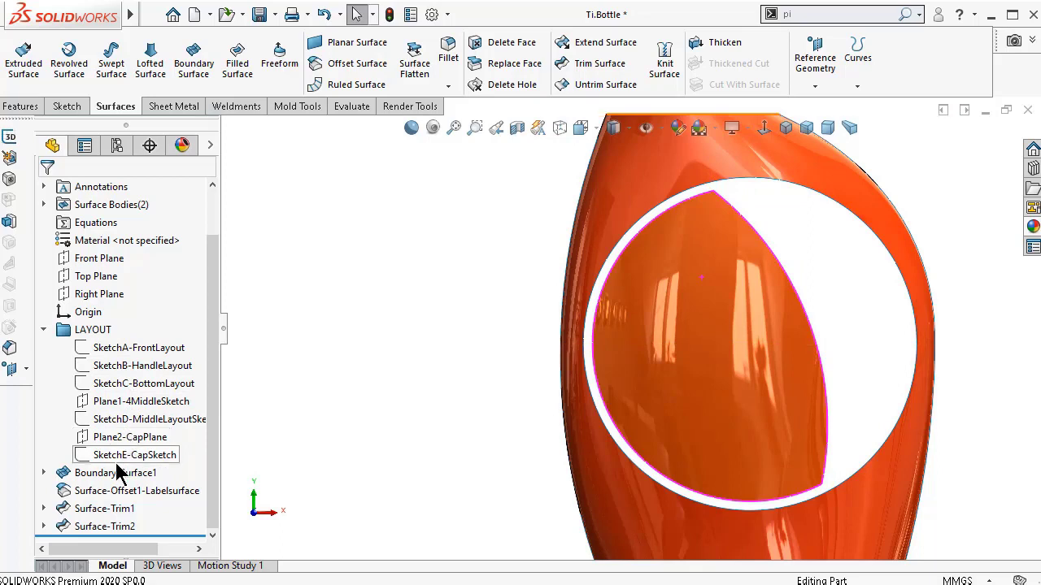
{"action": "left_click", "coordinate": [134, 367]}
{"action": "left_click", "coordinate": [151, 352]}
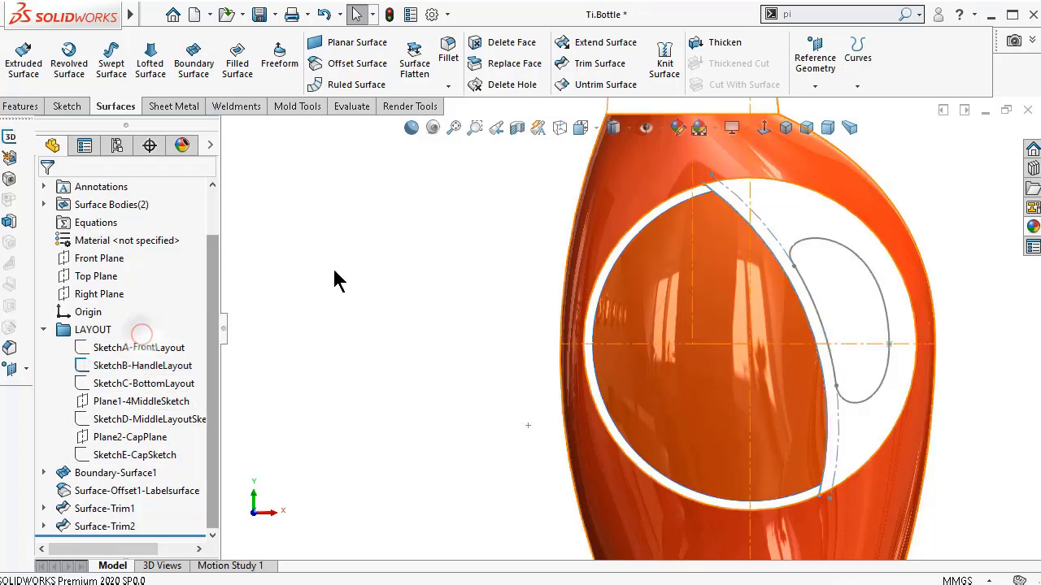
{"action": "middle_click_drag", "start_coordinate": [674, 269], "coordinate": [770, 378]}
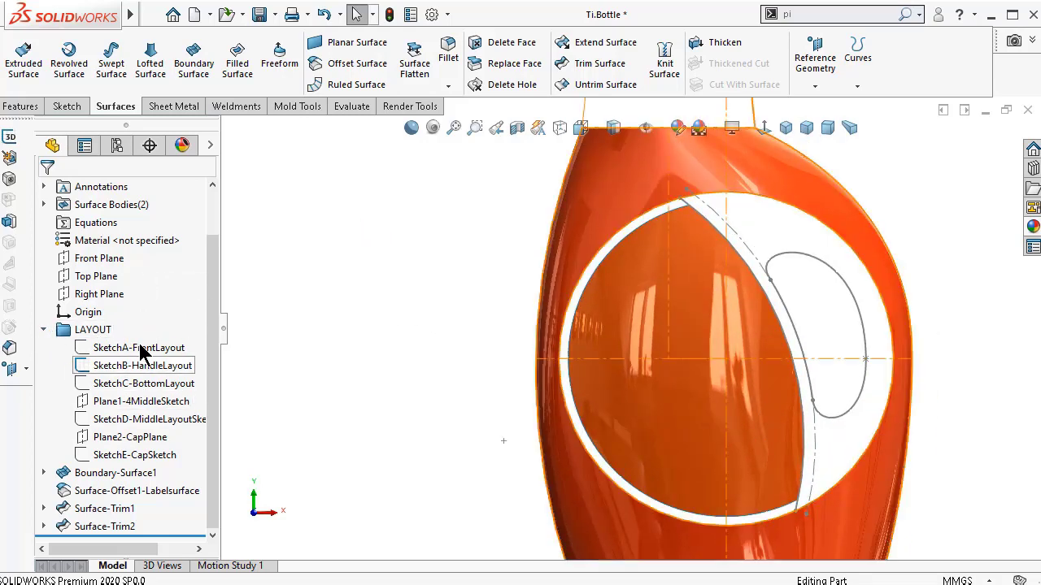
{"action": "left_click", "coordinate": [110, 259]}
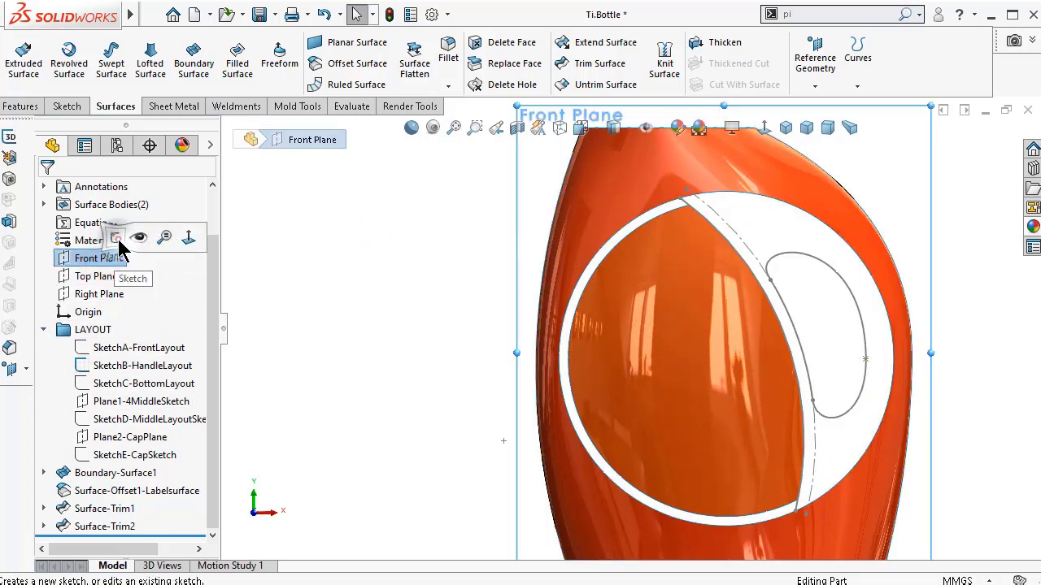
- Sketch a line on the Front Plane from the bottle's top edge to its bottom edge
{"action": "left_click", "coordinate": [116, 236]}
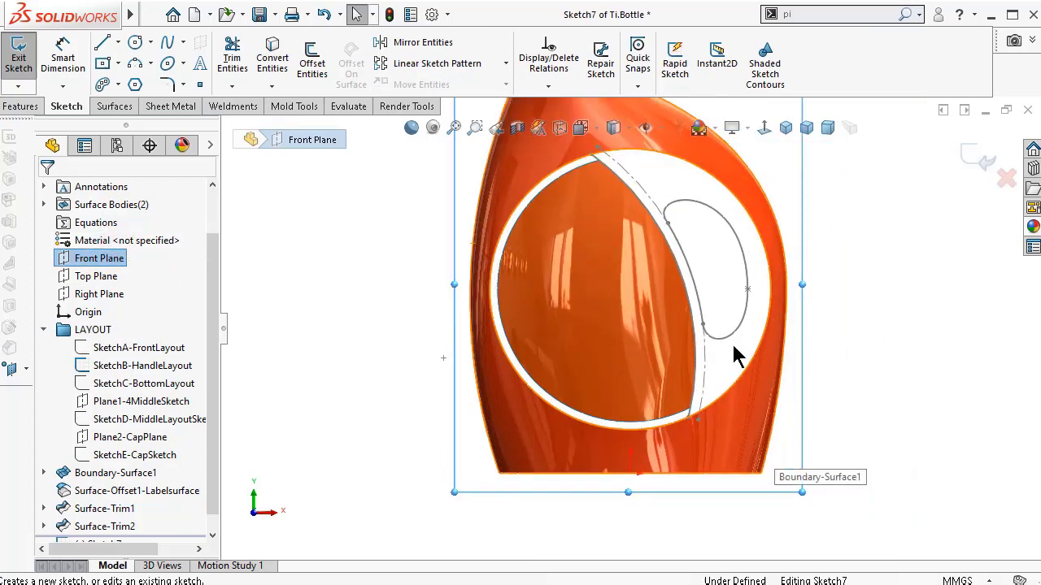
{"action": "left_click", "coordinate": [102, 45]}
{"action": "scroll", "coordinate": [723, 294], "scroll_direction": "up", "scroll_amount": 2}
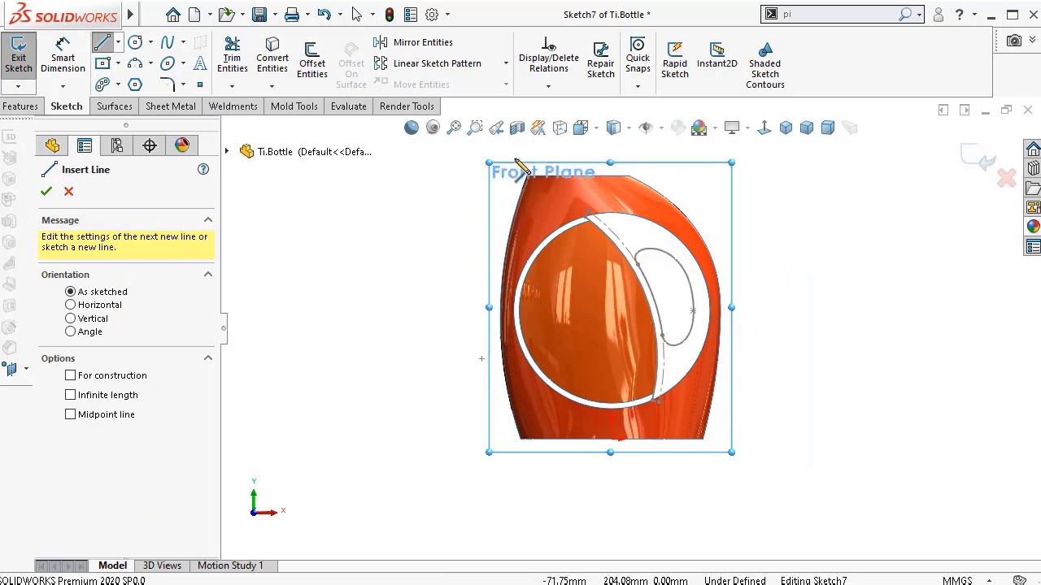
{"action": "scroll", "coordinate": [565, 203], "scroll_direction": "down", "scroll_amount": 2}
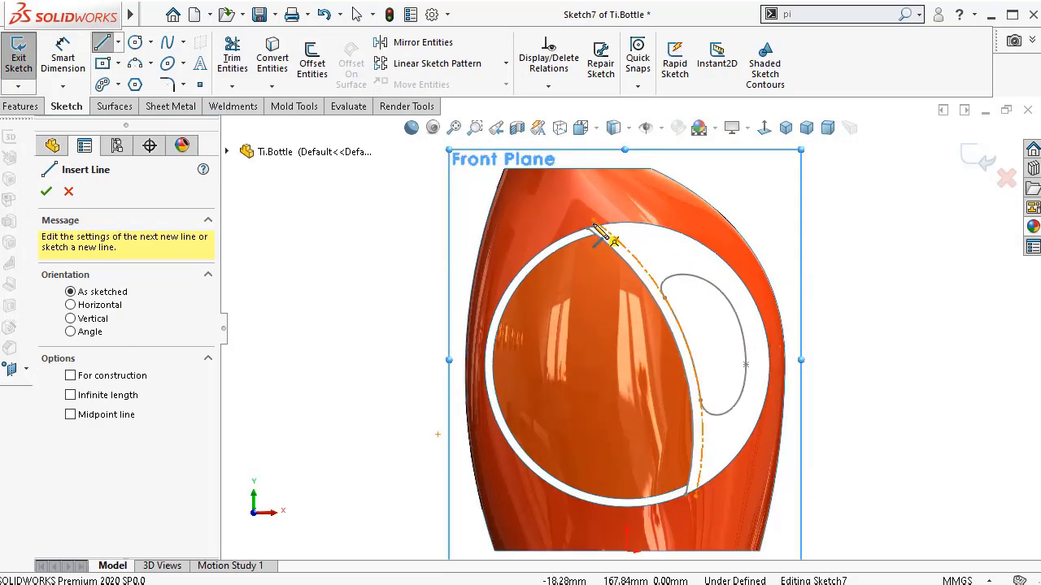
{"action": "left_click", "coordinate": [553, 173]}
{"action": "scroll", "coordinate": [618, 341], "scroll_direction": "up", "scroll_amount": 2}
{"action": "scroll", "coordinate": [675, 460], "scroll_direction": "down", "scroll_amount": 2}
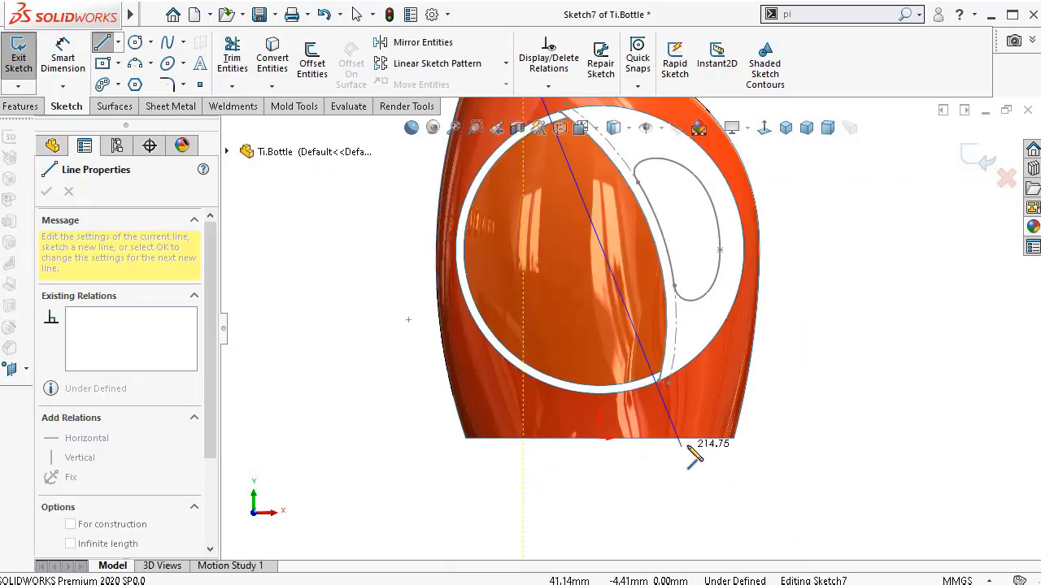
{"action": "left_click", "coordinate": [692, 439]}
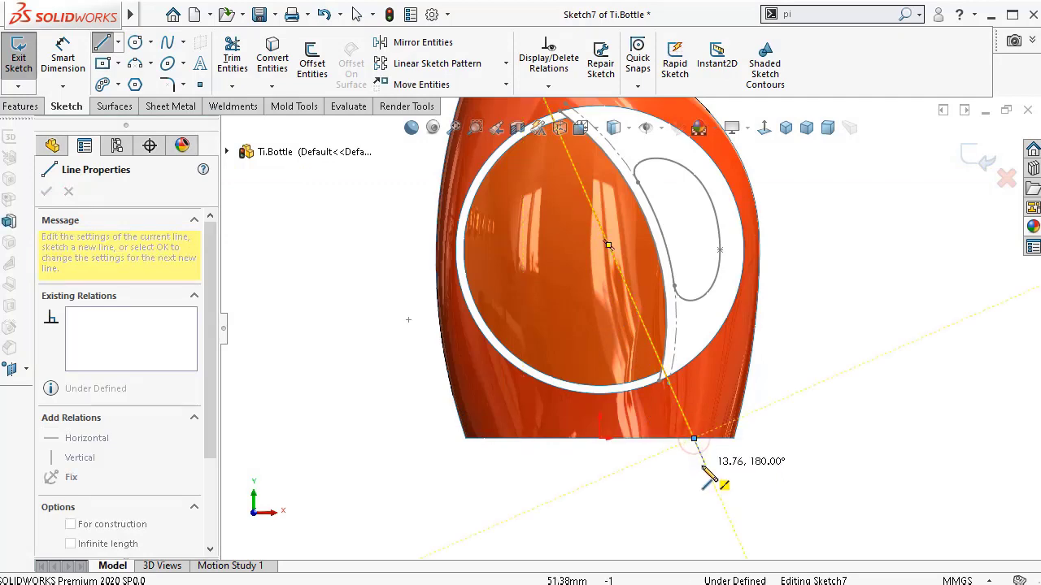
{"action": "key", "text": "Escape"}
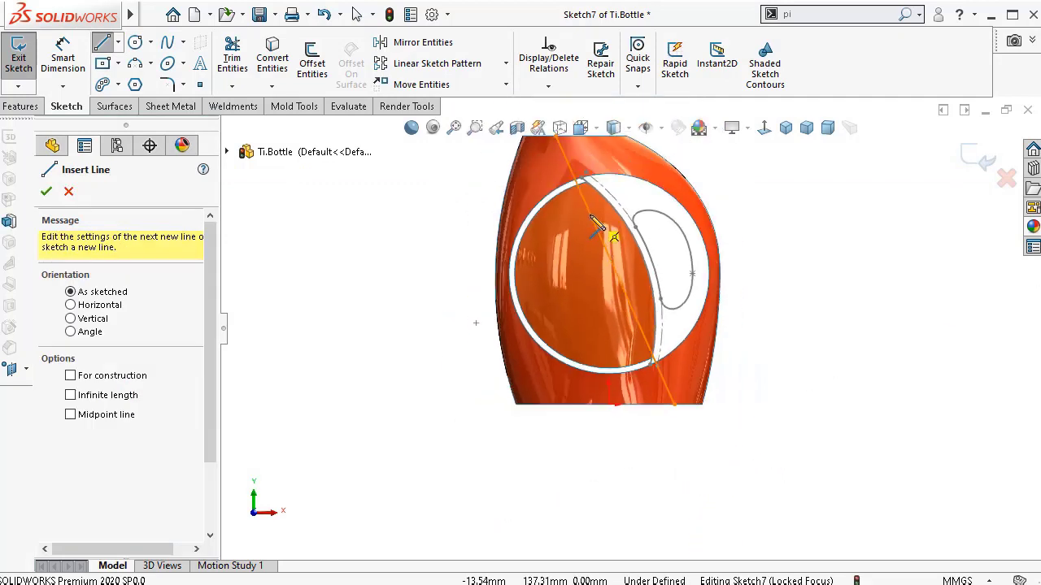
{"action": "scroll", "coordinate": [593, 220], "scroll_direction": "down", "scroll_amount": 5}
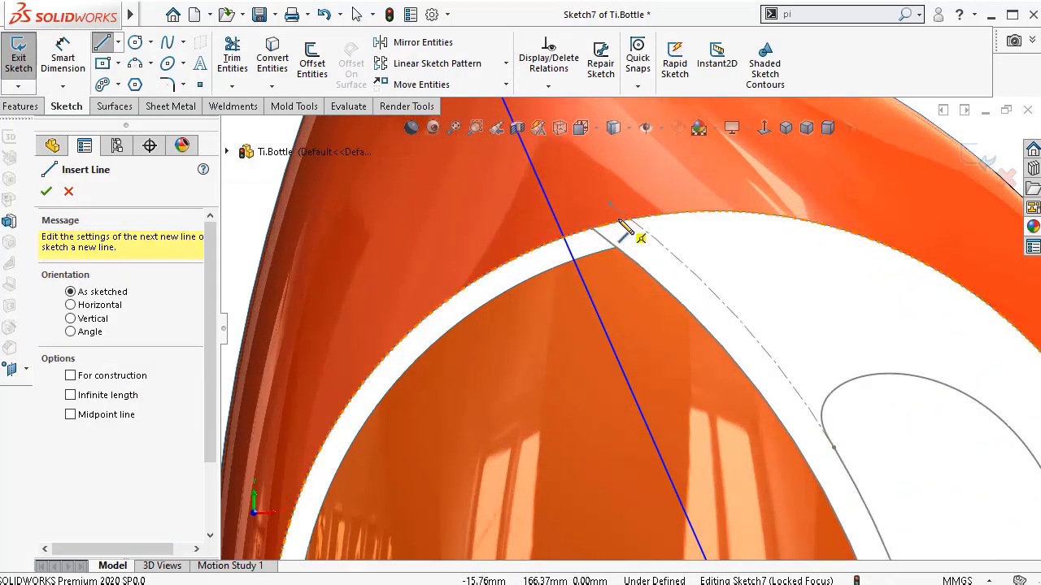
{"action": "key", "text": "Escape"}
- Make the line coincident with the handle layout's upper end point
{"action": "left_click", "coordinate": [574, 257]}
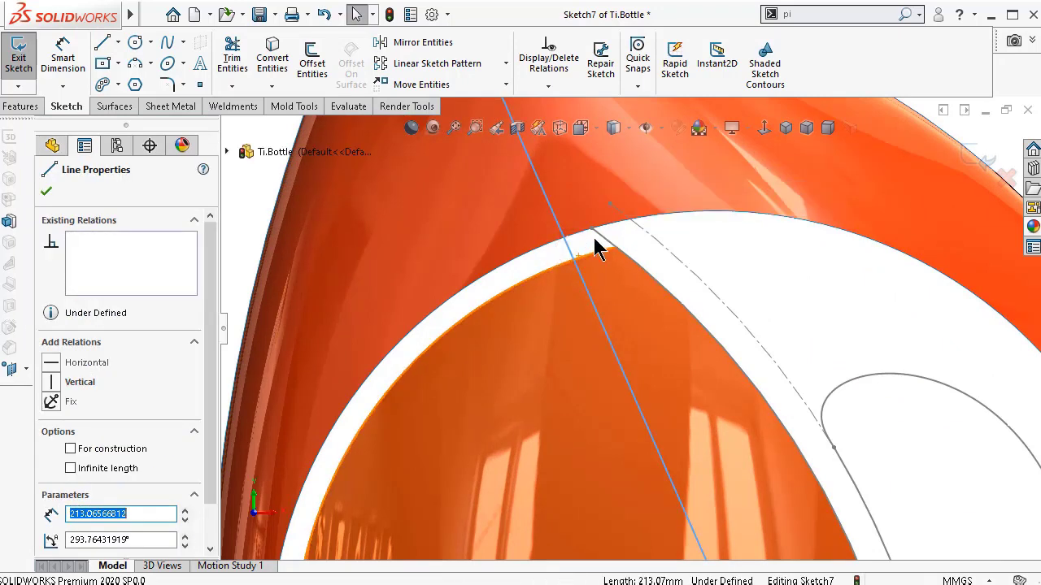
{"action": "left_click", "coordinate": [593, 229], "text": "ctrl"}
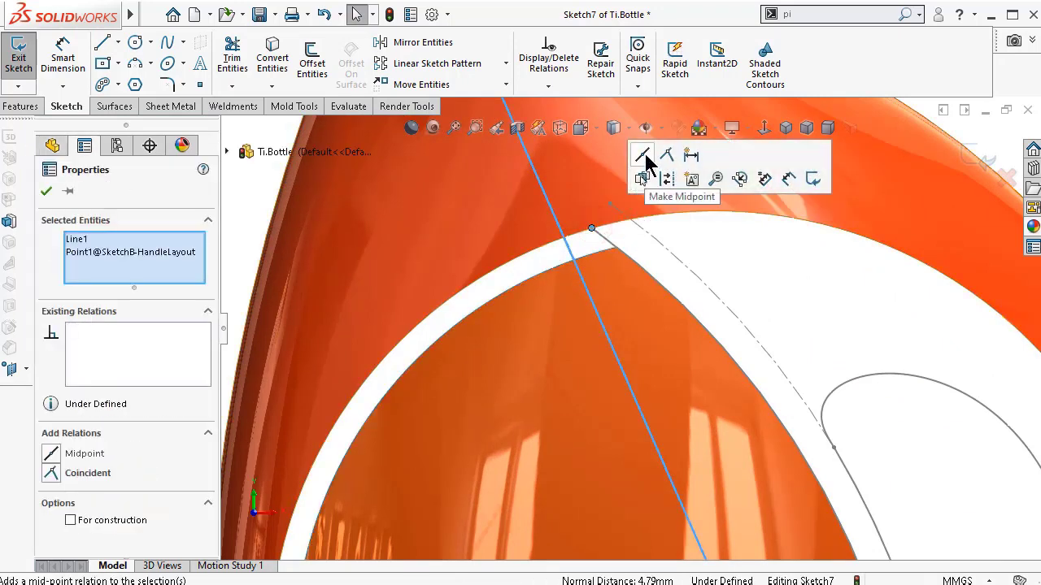
{"action": "left_click", "coordinate": [665, 156]}
{"action": "key", "text": "Escape"}
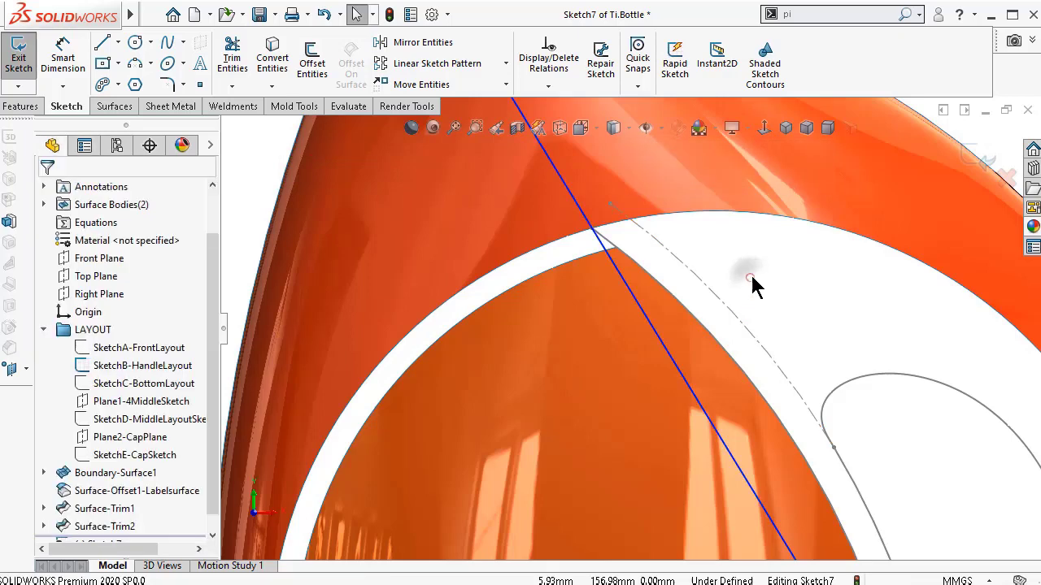
{"action": "scroll", "coordinate": [782, 442], "scroll_direction": "down", "scroll_amount": 3}
{"action": "scroll", "coordinate": [805, 552], "scroll_direction": "down", "scroll_amount": 2}
{"action": "scroll", "coordinate": [773, 521], "scroll_direction": "up", "scroll_amount": 4}
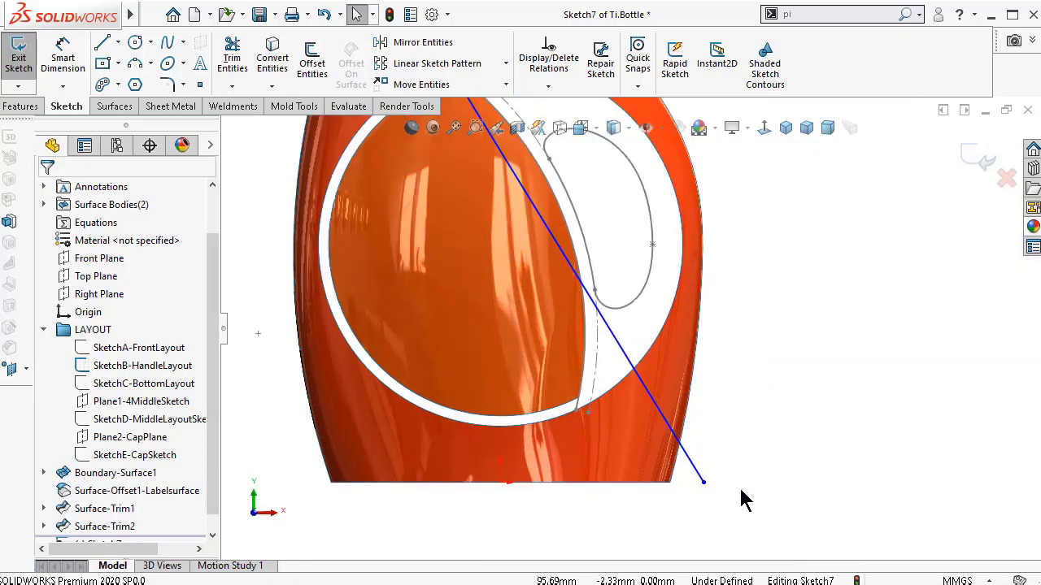
- Make the line coincident with the handle layout's lower end point
{"action": "left_click", "coordinate": [631, 366]}
{"action": "scroll", "coordinate": [587, 409], "scroll_direction": "up", "scroll_amount": 3}
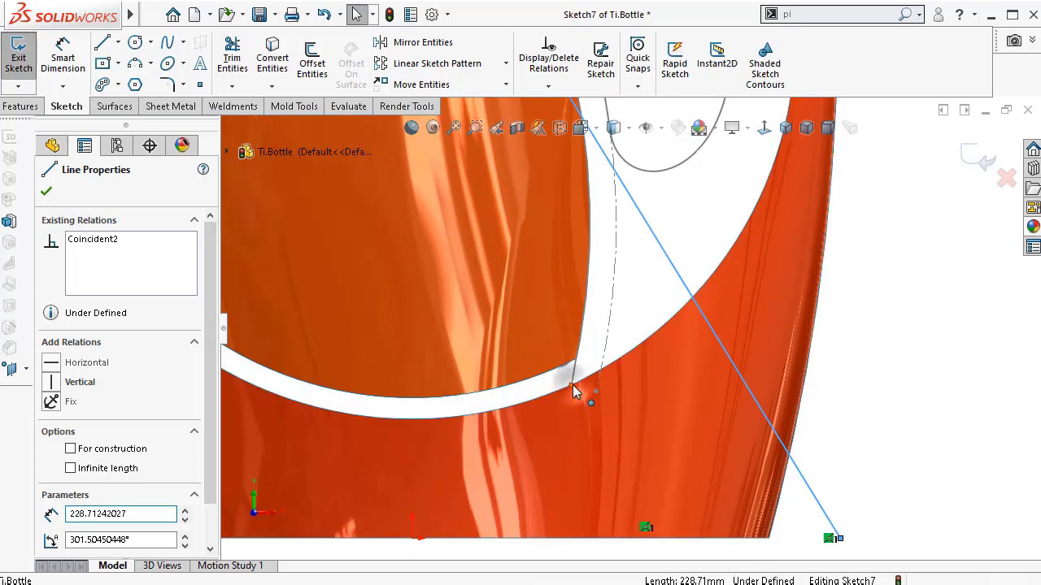
{"action": "left_click", "coordinate": [570, 384], "text": "ctrl"}
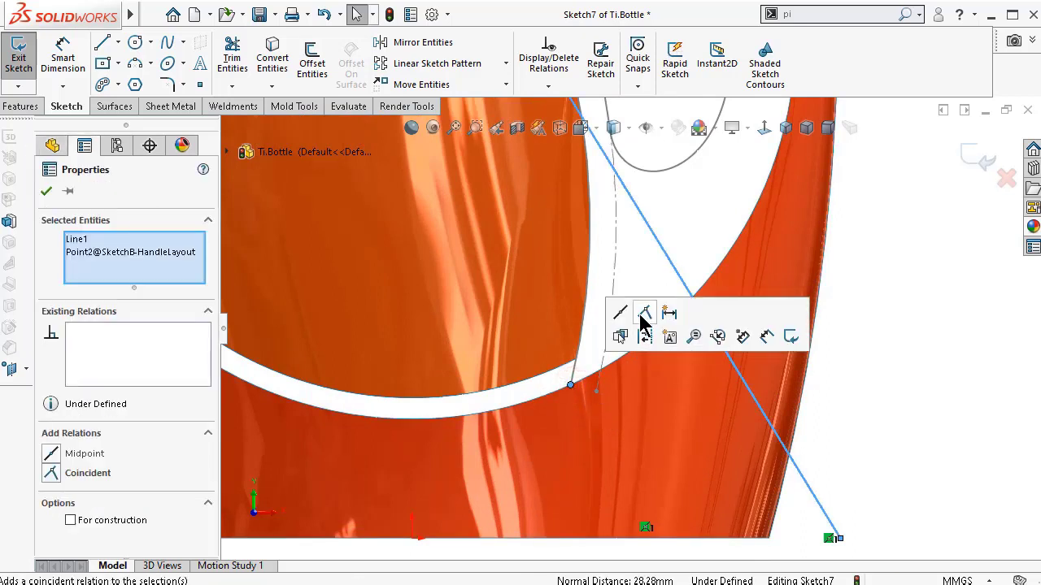
{"action": "left_click", "coordinate": [644, 315]}
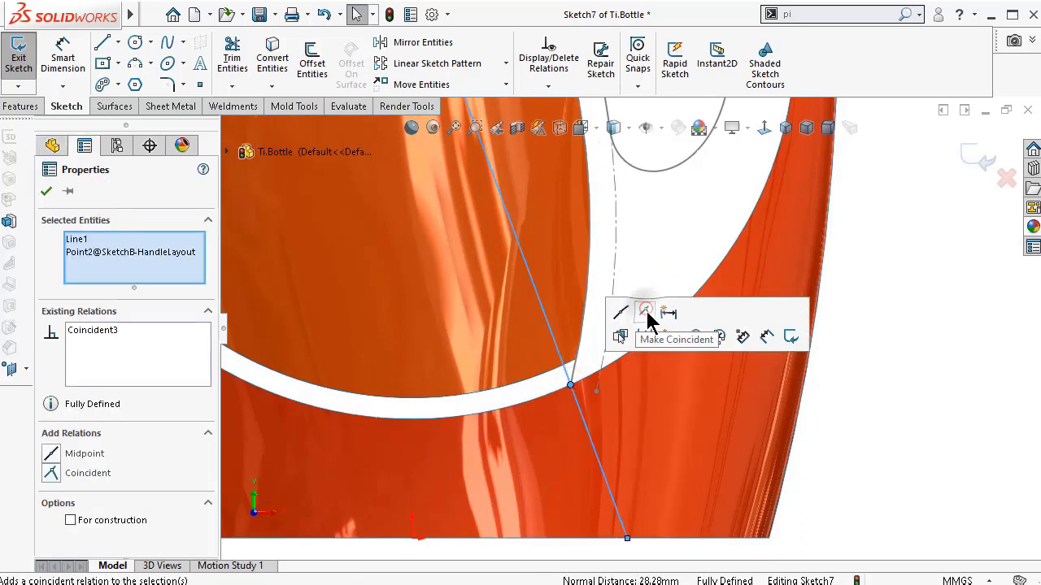
{"action": "left_click", "coordinate": [900, 387]}
{"action": "scroll", "coordinate": [822, 447], "scroll_direction": "down", "scroll_amount": 3}
{"action": "scroll", "coordinate": [583, 383], "scroll_direction": "up", "scroll_amount": 4}
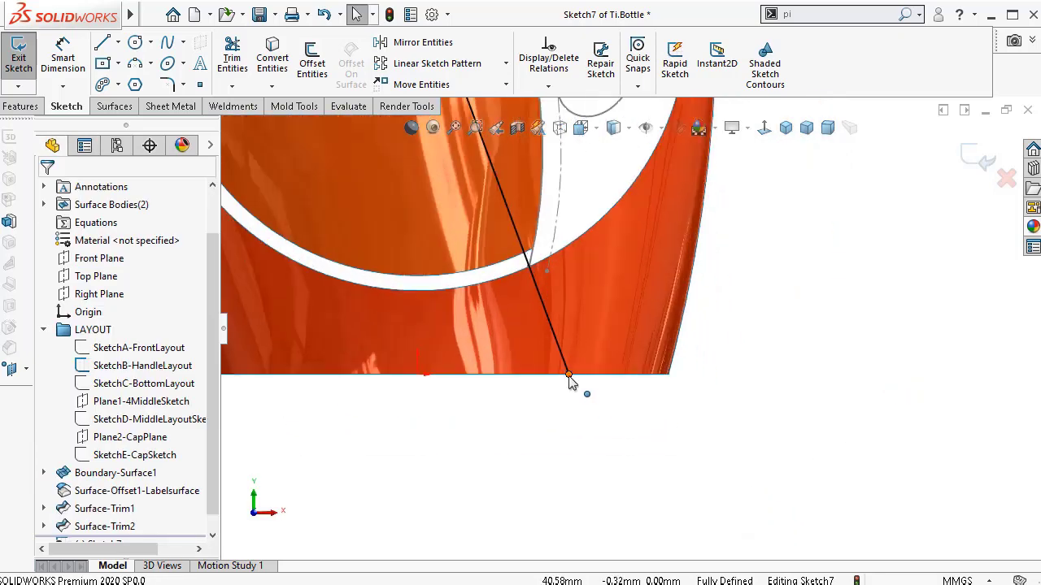
{"action": "left_click", "coordinate": [573, 386]}
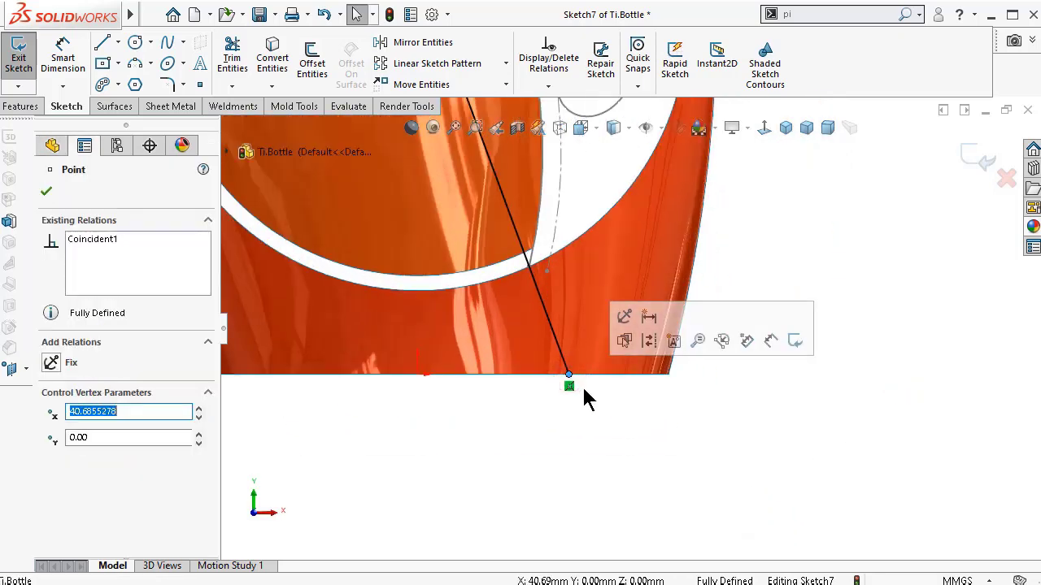
{"action": "left_click", "coordinate": [604, 430]}
{"action": "scroll", "coordinate": [666, 339], "scroll_direction": "down", "scroll_amount": 4}
{"action": "scroll", "coordinate": [650, 244], "scroll_direction": "up", "scroll_amount": 2}
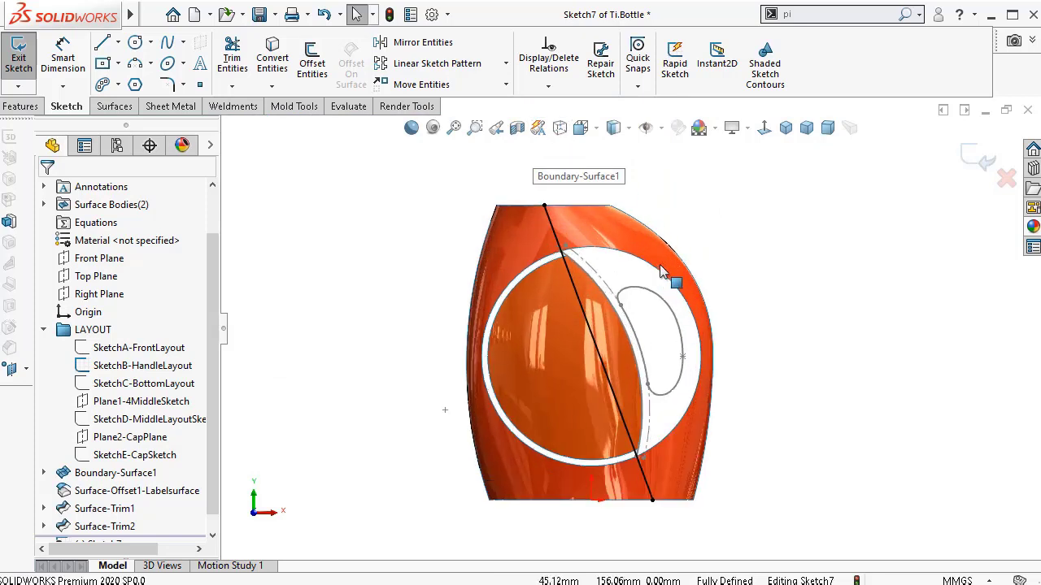
- Split the bottle's outer face along Sketch7's line with a Split Line feature
{"action": "left_click", "coordinate": [810, 14]}
{"action": "type", "text": "spli"}
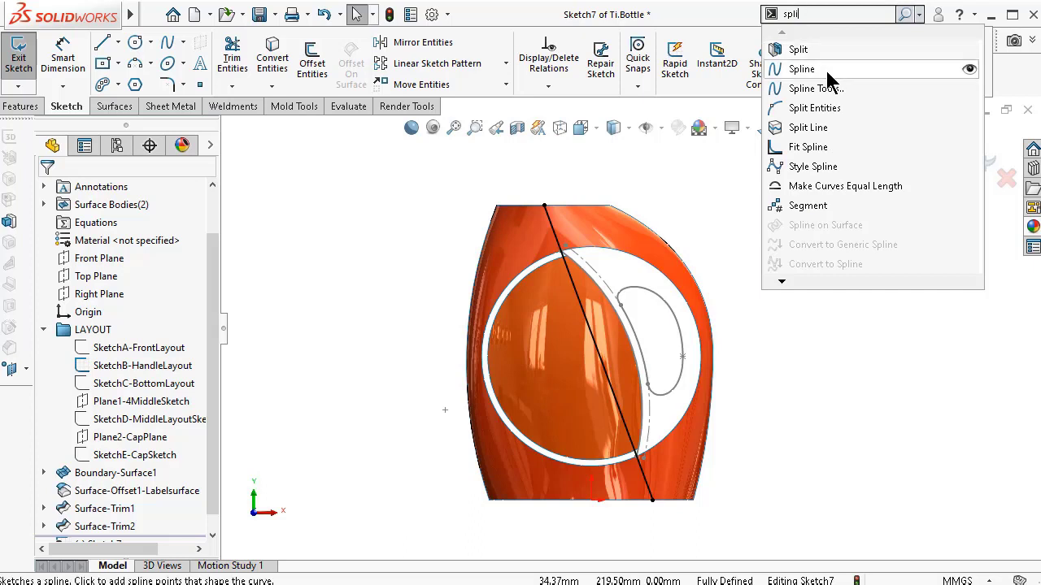
{"action": "left_click", "coordinate": [805, 128]}
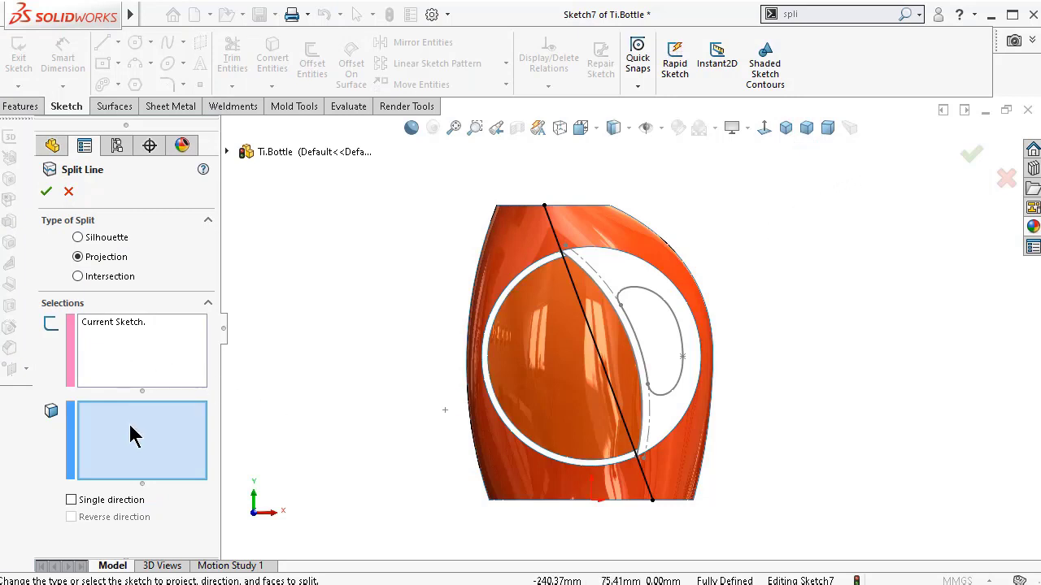
{"action": "left_click", "coordinate": [530, 254]}
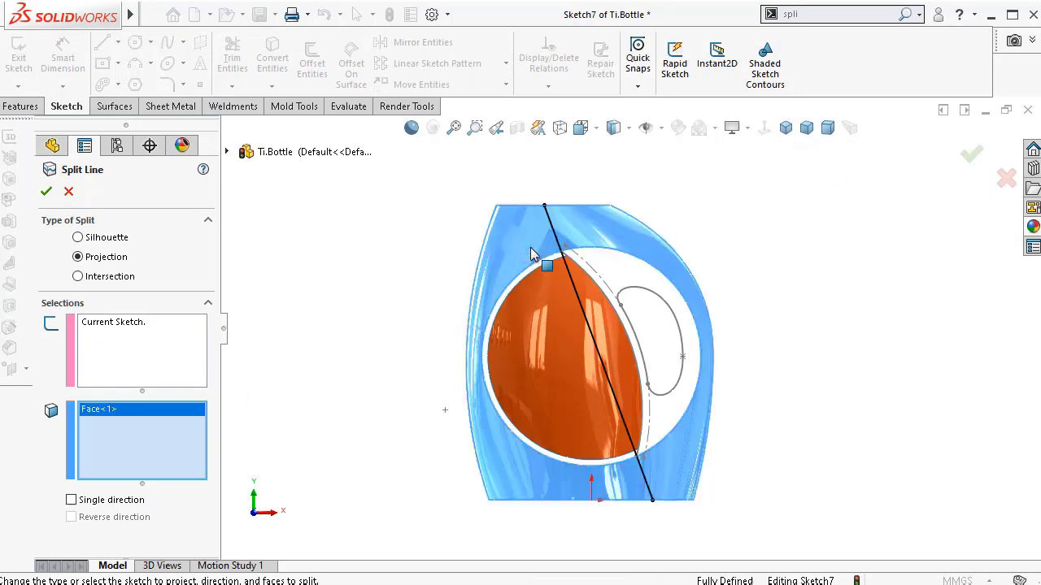
{"action": "left_click", "coordinate": [46, 193]}
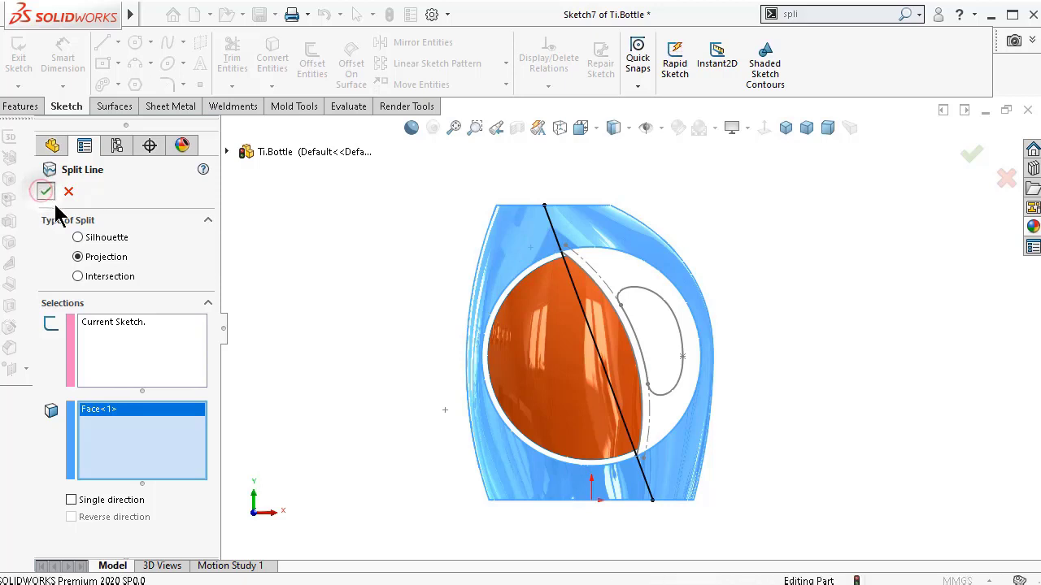
{"action": "left_click", "coordinate": [260, 286]}
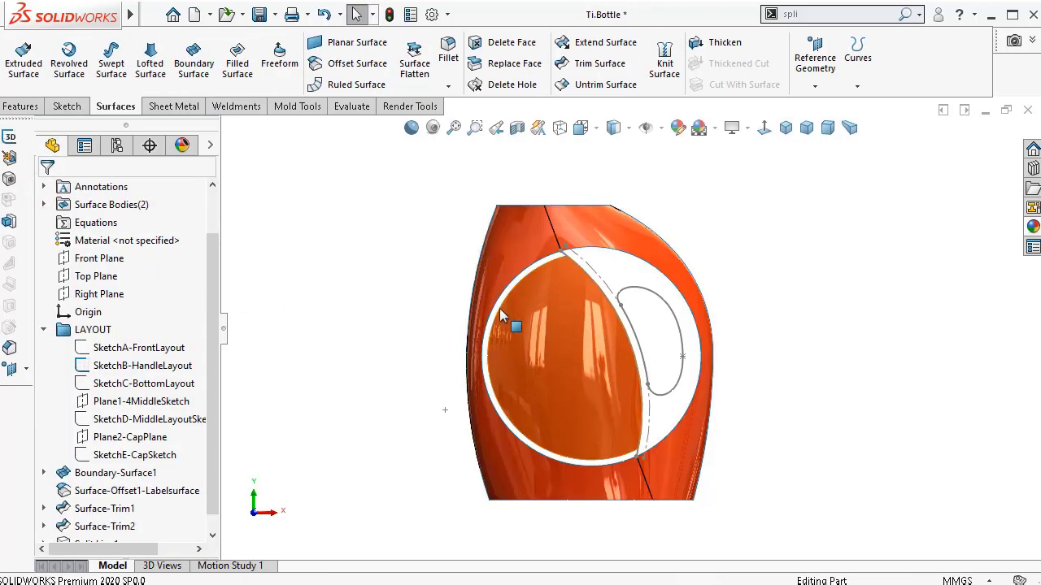
- Deselect the handle sketch and close the Insert menu without choosing a command
{"action": "left_click", "coordinate": [627, 289]}
{"action": "left_click", "coordinate": [704, 237]}
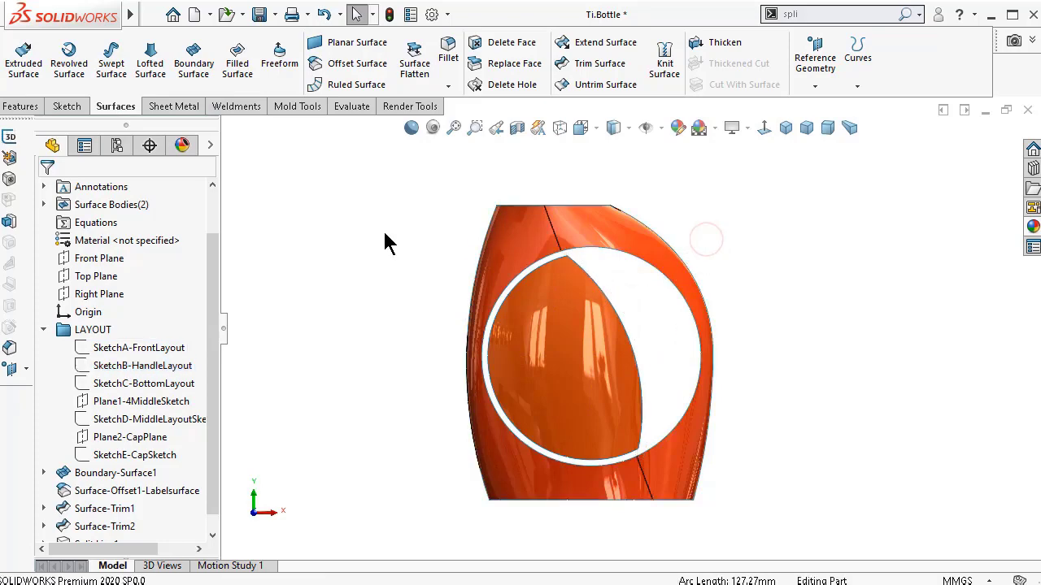
{"action": "left_click", "coordinate": [380, 230]}
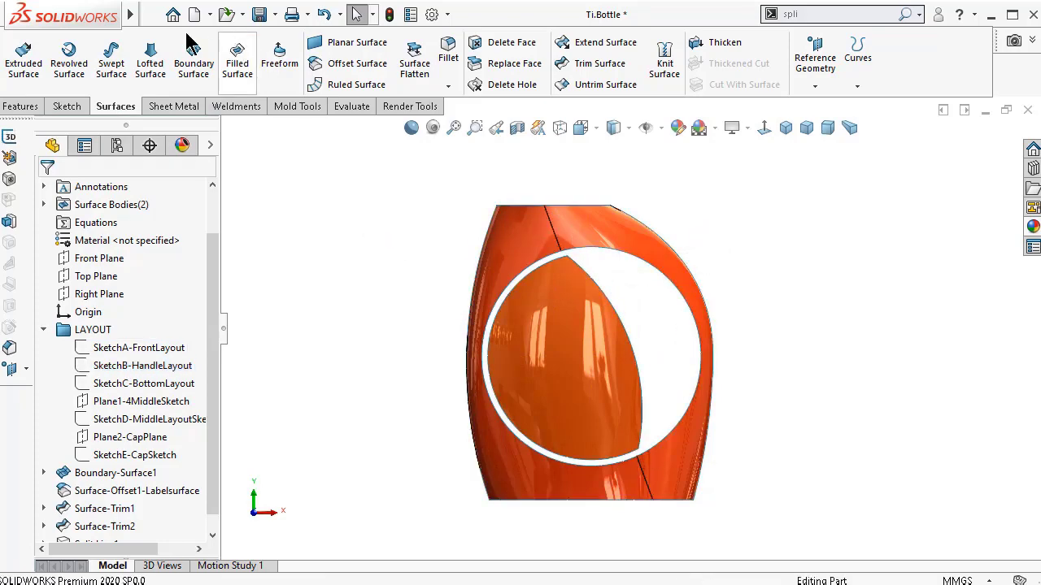
{"action": "mouse_move", "coordinate": [139, 16]}
{"action": "left_click", "coordinate": [246, 15]}
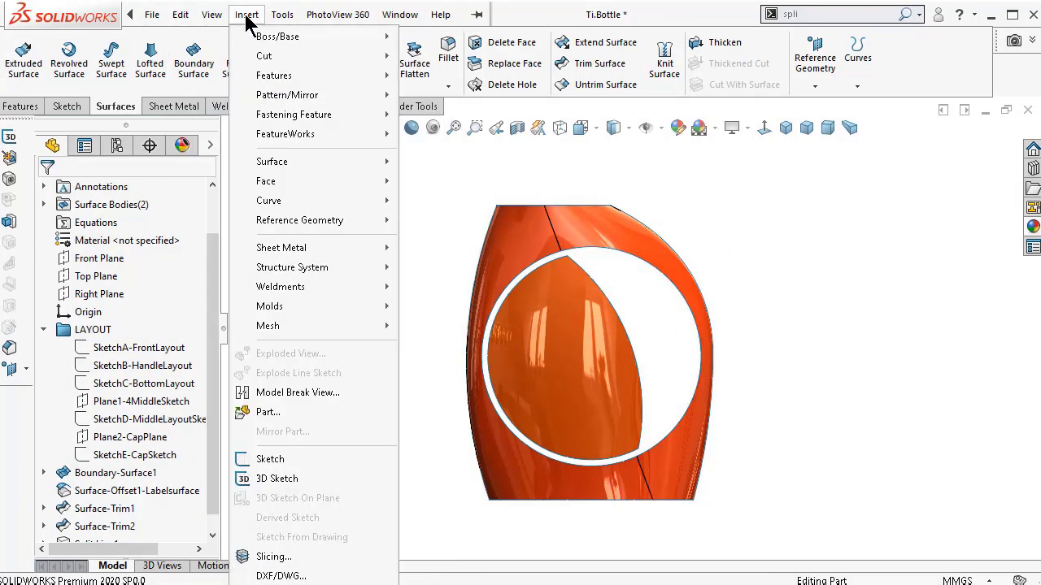
{"action": "mouse_move", "coordinate": [337, 203]}
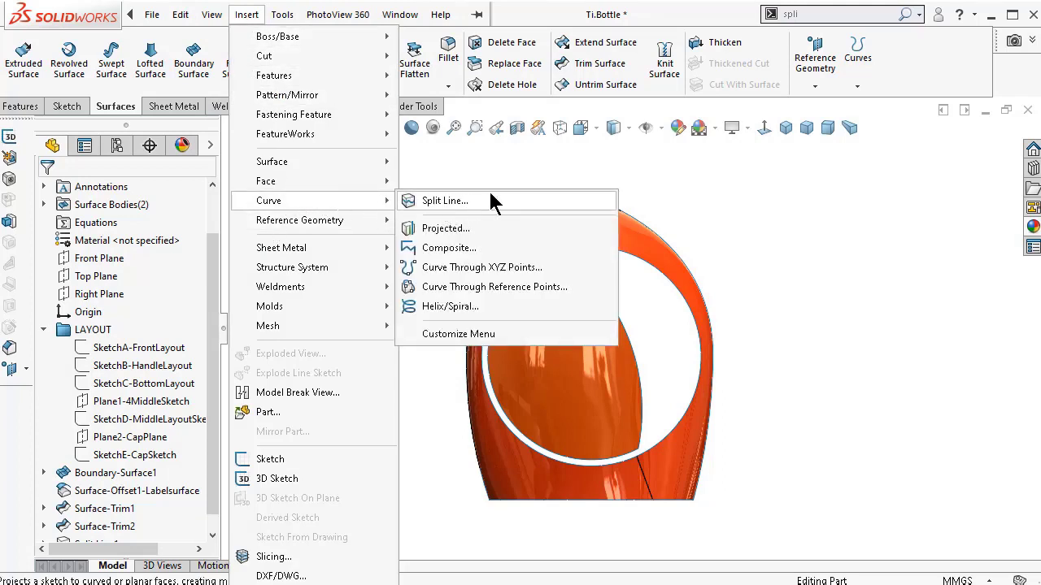
{"action": "left_click", "coordinate": [825, 203]}
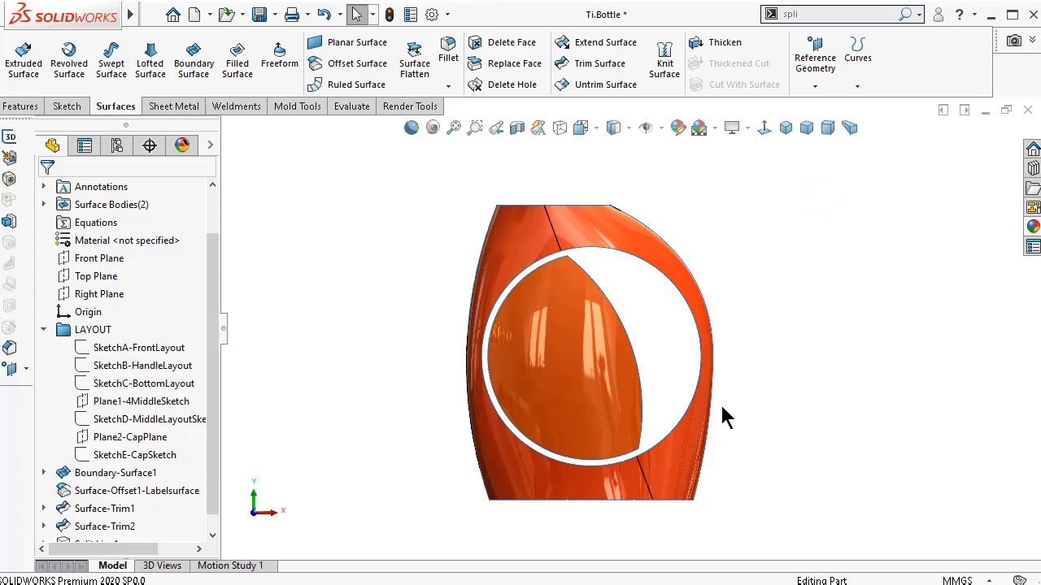
{"action": "scroll", "coordinate": [725, 410], "scroll_direction": "down", "scroll_amount": 2}
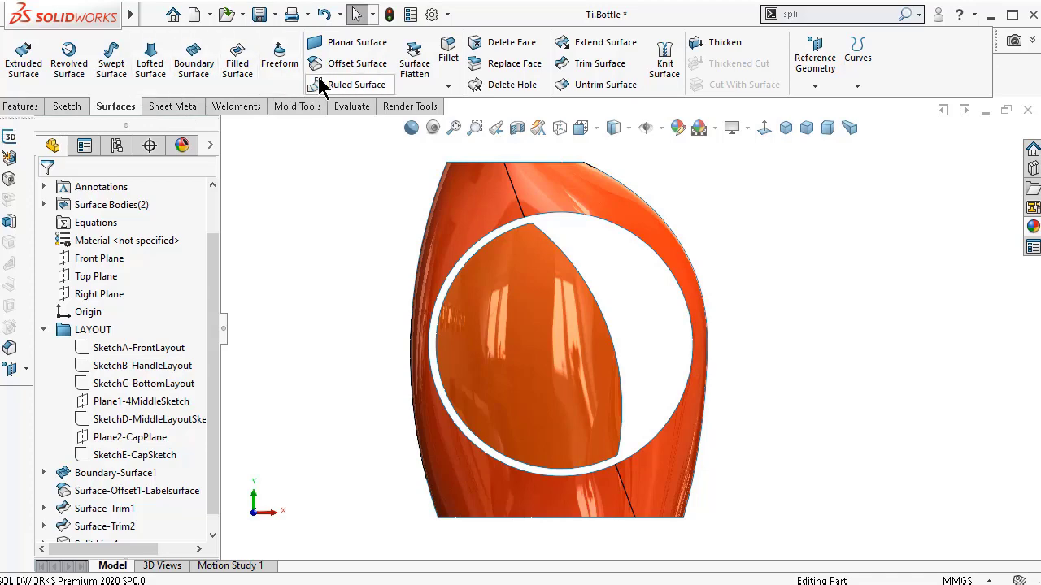
- Start a boundary surface between the inner disc's arc edge and the opening's arc edge
{"action": "left_click", "coordinate": [194, 69]}
{"action": "scroll", "coordinate": [537, 243], "scroll_direction": "down", "scroll_amount": 4}
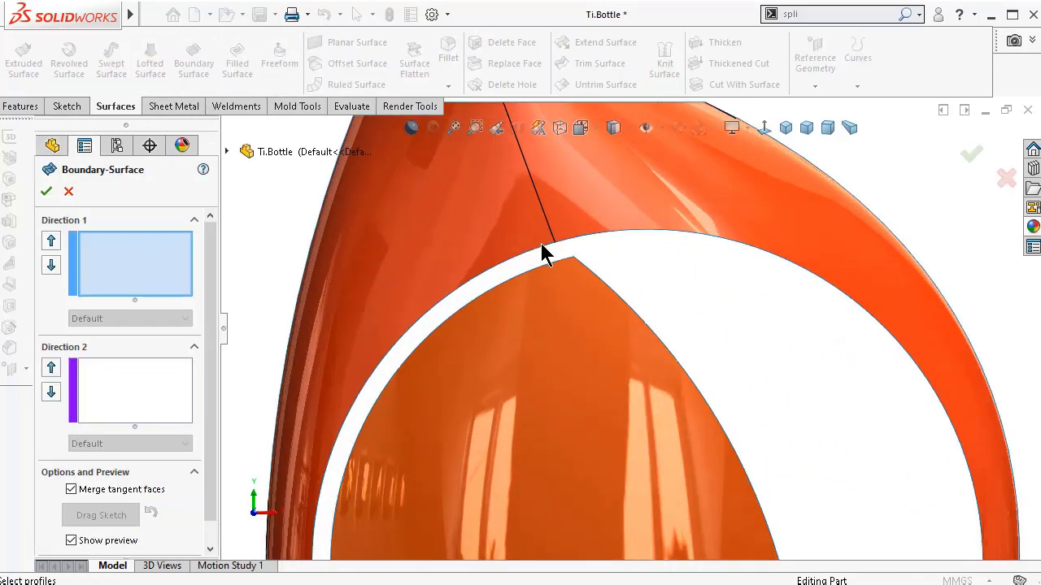
{"action": "left_click", "coordinate": [552, 263]}
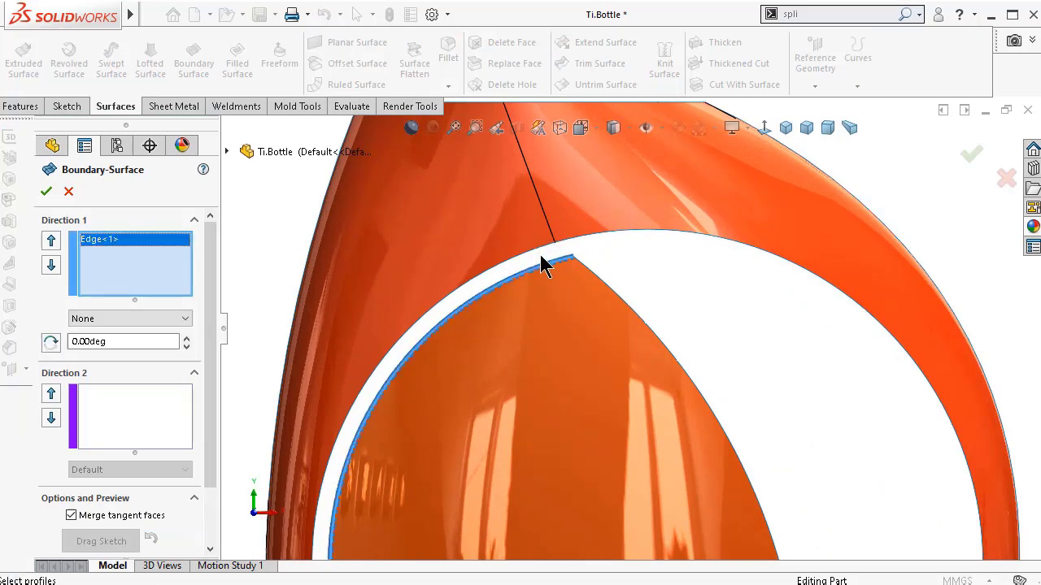
{"action": "left_click", "coordinate": [539, 250]}
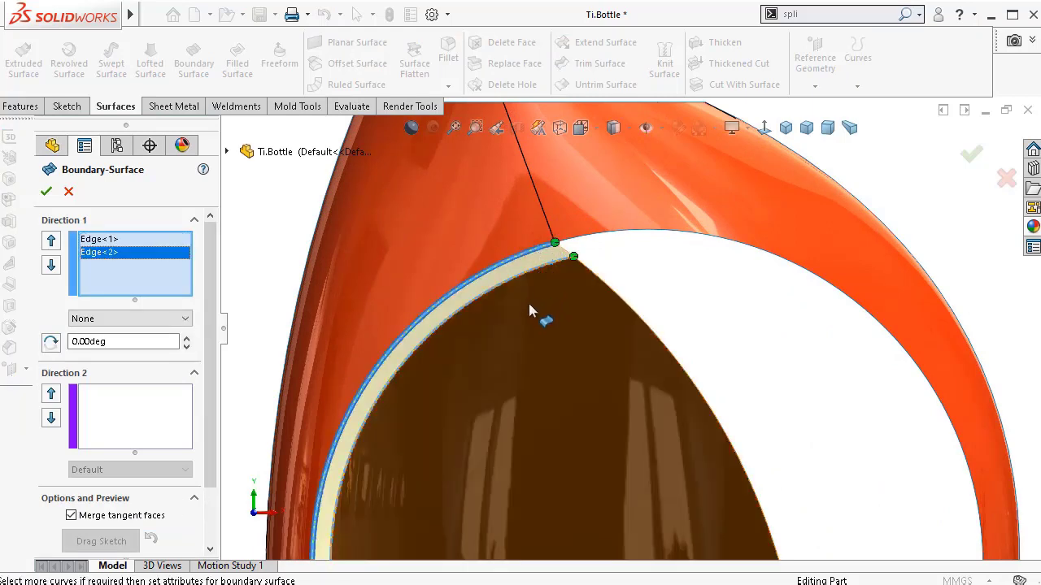
{"action": "scroll", "coordinate": [604, 342], "scroll_direction": "down", "scroll_amount": 2}
{"action": "mouse_move", "coordinate": [604, 342]}
{"action": "middle_mouse_down"}
{"action": "mouse_move", "coordinate": [627, 190]}
{"action": "mouse_move", "coordinate": [574, 228]}
{"action": "mouse_move", "coordinate": [627, 309]}
{"action": "middle_mouse_up"}
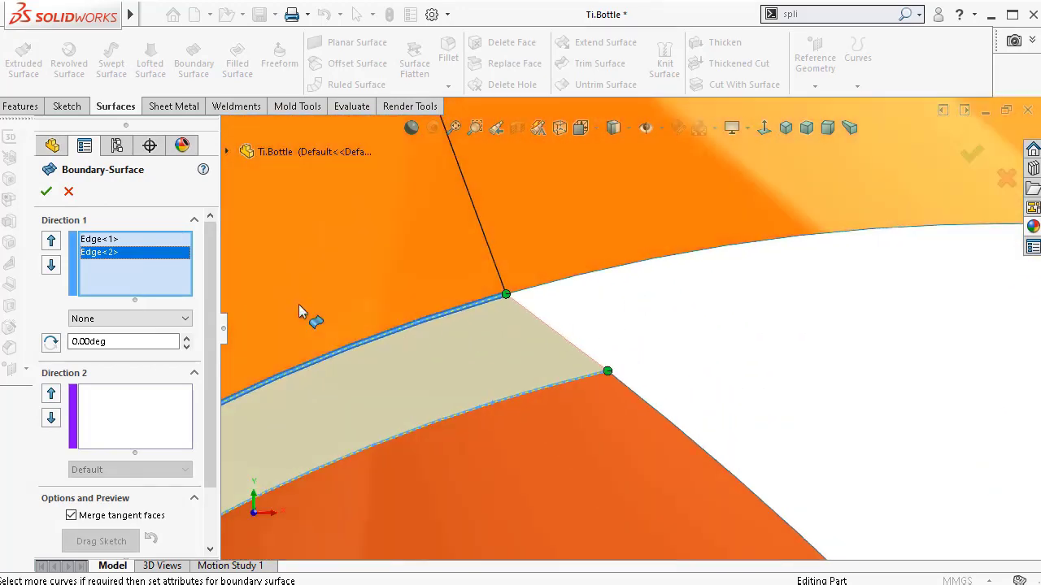
- Set the inner edge to Tangency To Face and accept the boundary surface
{"action": "left_click", "coordinate": [151, 240]}
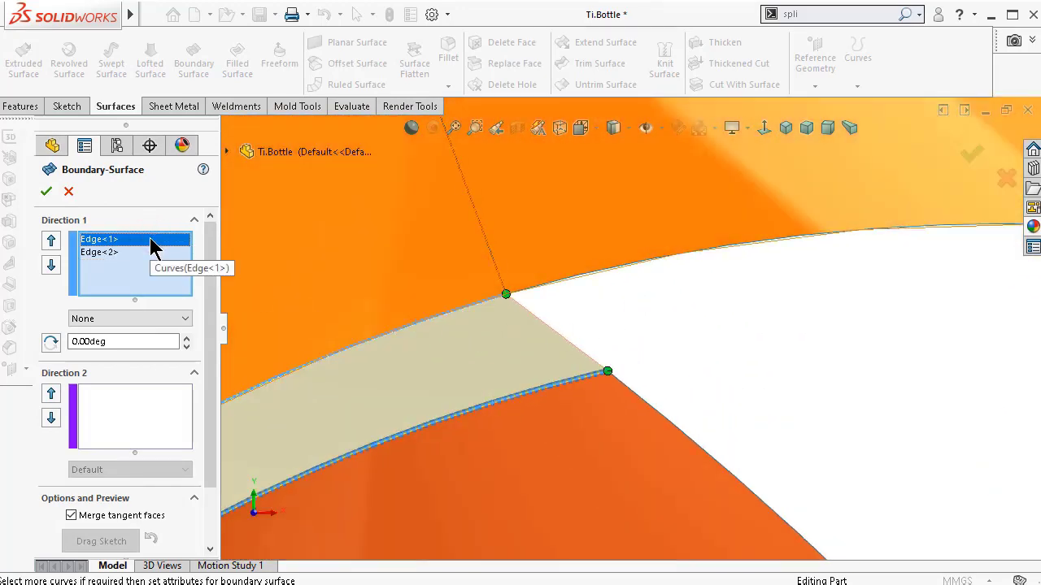
{"action": "left_click", "coordinate": [105, 319]}
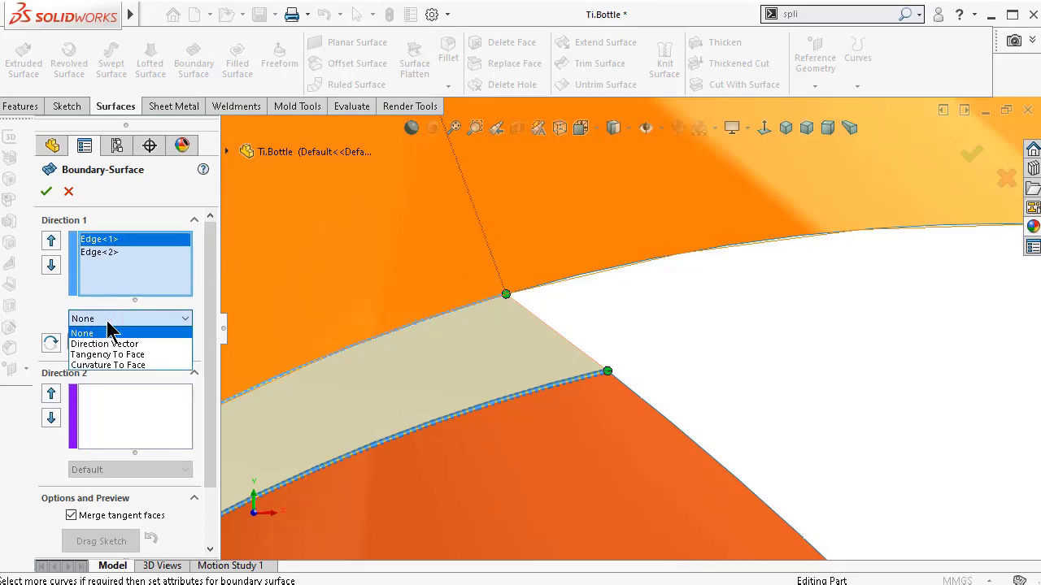
{"action": "left_click", "coordinate": [126, 355]}
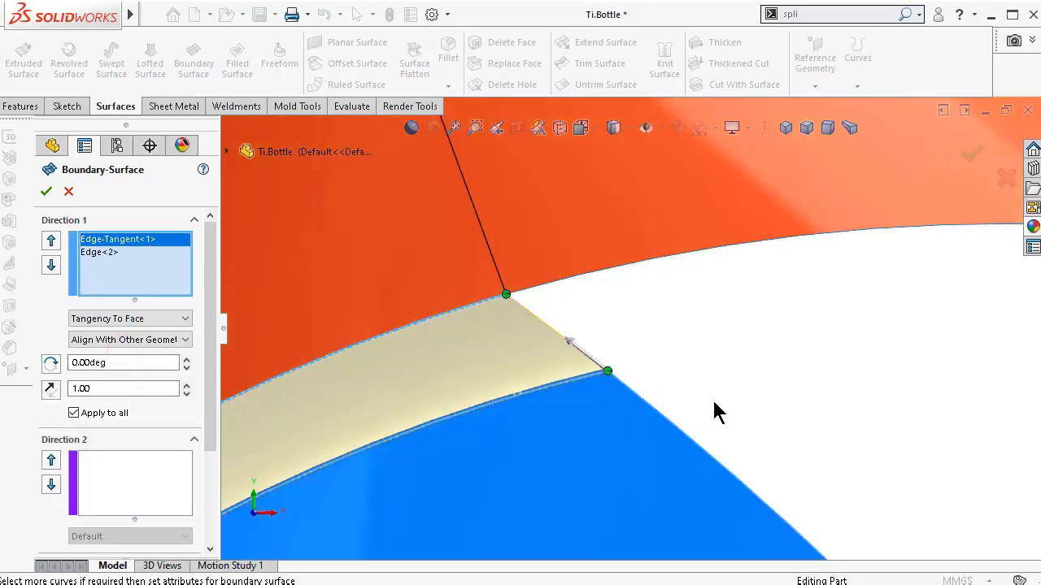
{"action": "middle_click_drag", "start_coordinate": [736, 402], "coordinate": [662, 314]}
{"action": "scroll", "coordinate": [593, 365], "scroll_direction": "down", "scroll_amount": 5}
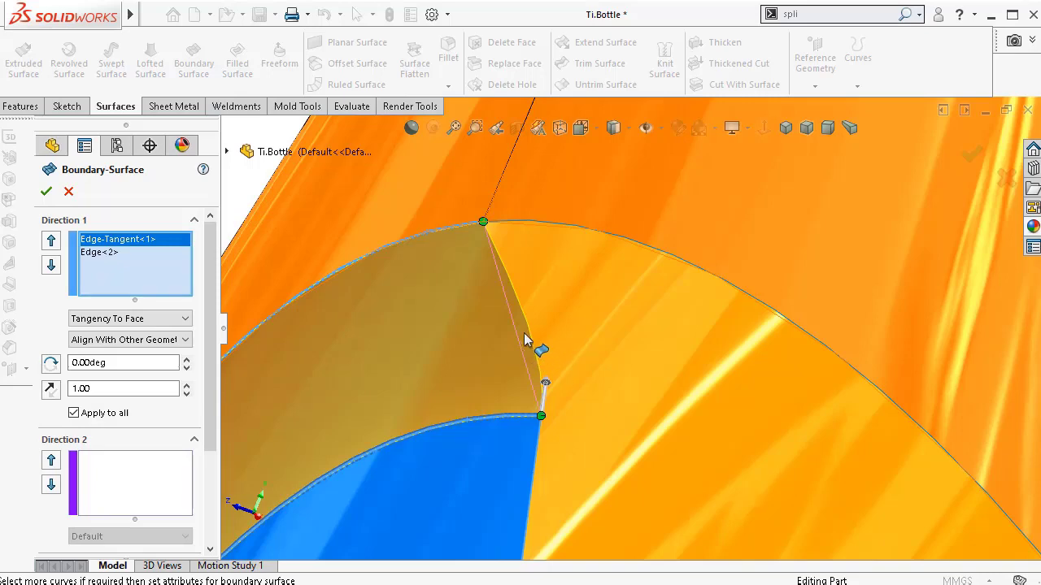
{"action": "left_click", "coordinate": [969, 156]}
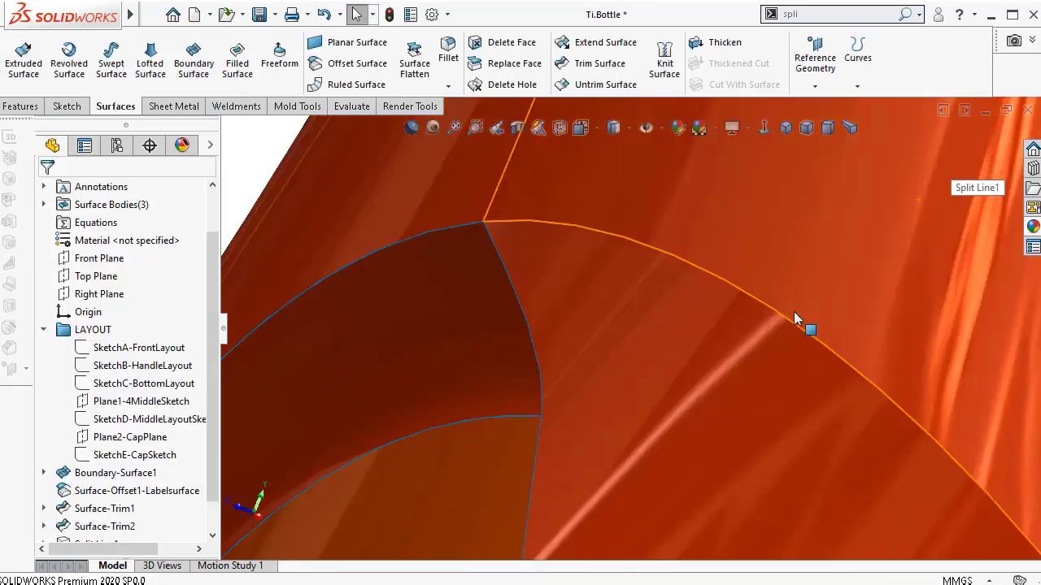
{"action": "scroll", "coordinate": [651, 337], "scroll_direction": "up", "scroll_amount": 3}
{"action": "scroll", "coordinate": [642, 335], "scroll_direction": "up", "scroll_amount": 3}
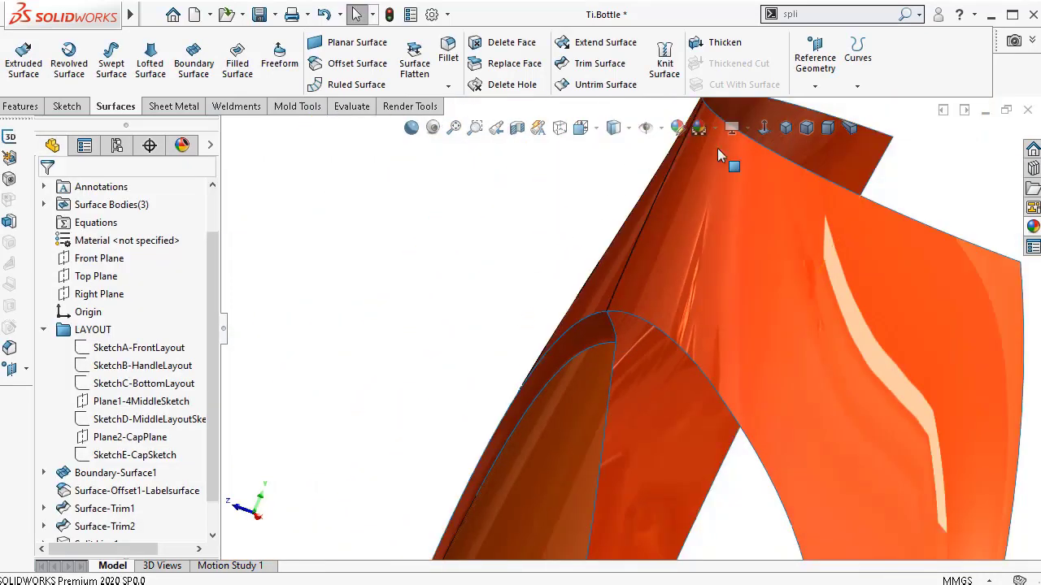
- View the model Isometric, then Dimetric, and orbit toward a side view
{"action": "left_click", "coordinate": [787, 130]}
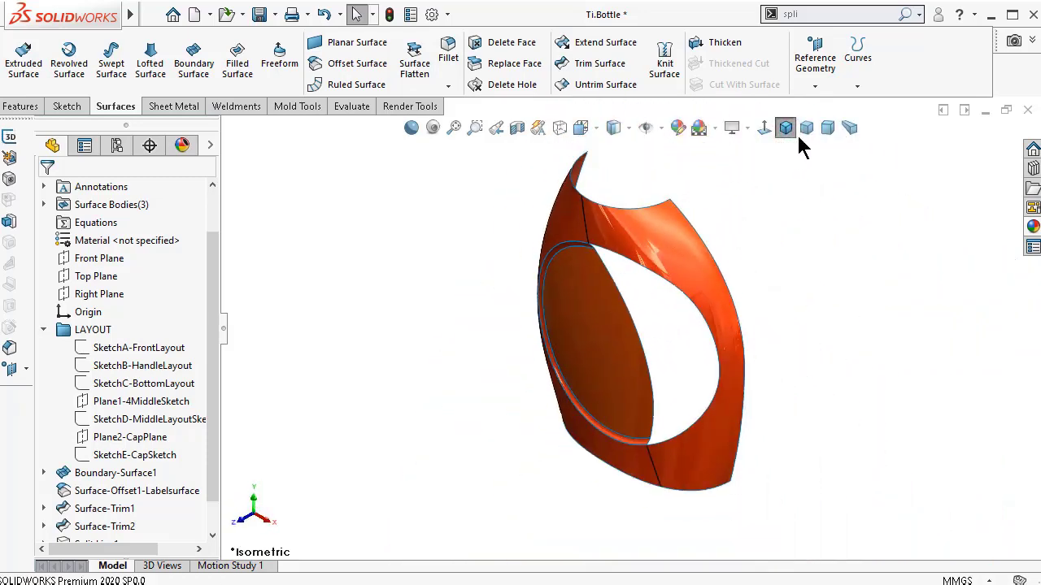
{"action": "left_click", "coordinate": [824, 140]}
{"action": "left_click", "coordinate": [406, 306]}
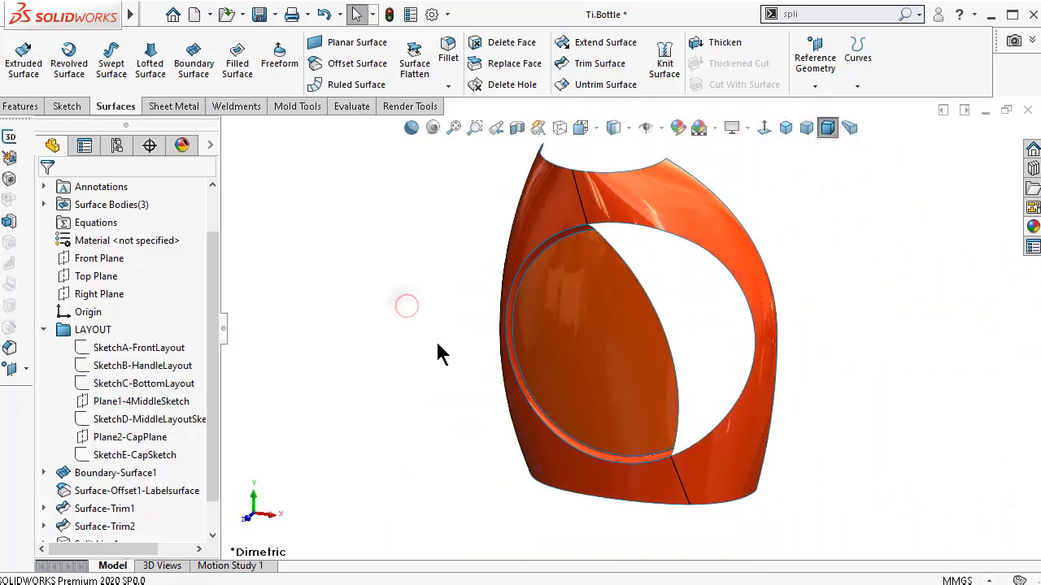
{"action": "middle_click_drag", "start_coordinate": [445, 317], "coordinate": [511, 228]}
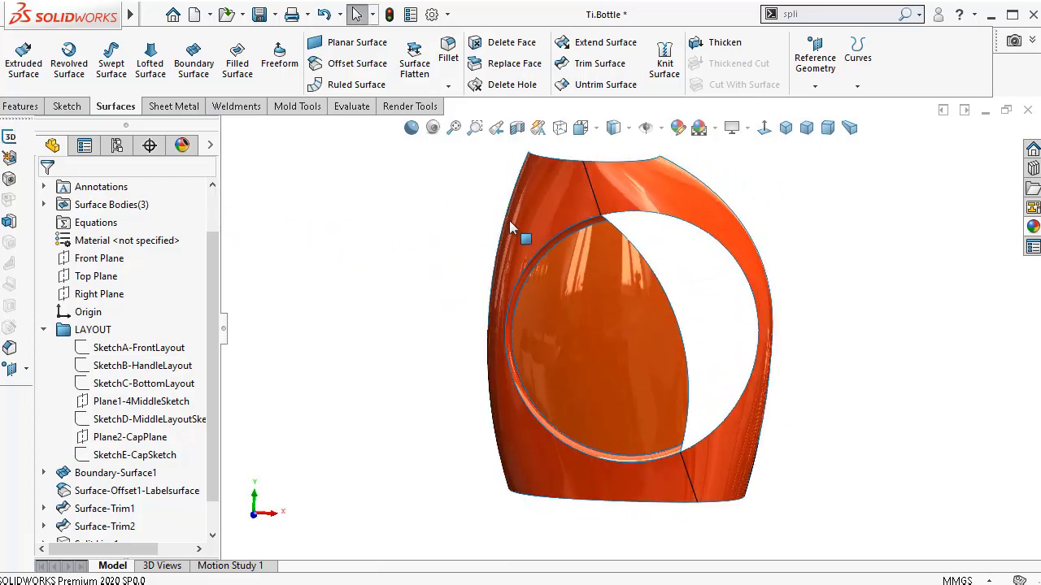
- Expand Surface Bodies to locate Surface-Trim2, Split Line1 and Boundary-Surface2
{"action": "left_click", "coordinate": [44, 204]}
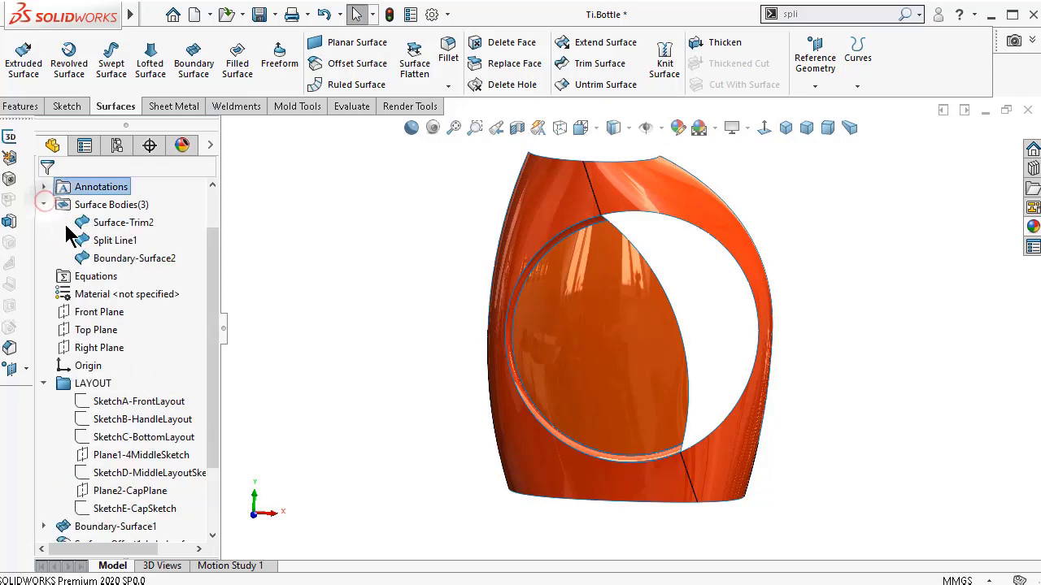
{"action": "left_click", "coordinate": [113, 222]}
{"action": "left_click", "coordinate": [115, 241]}
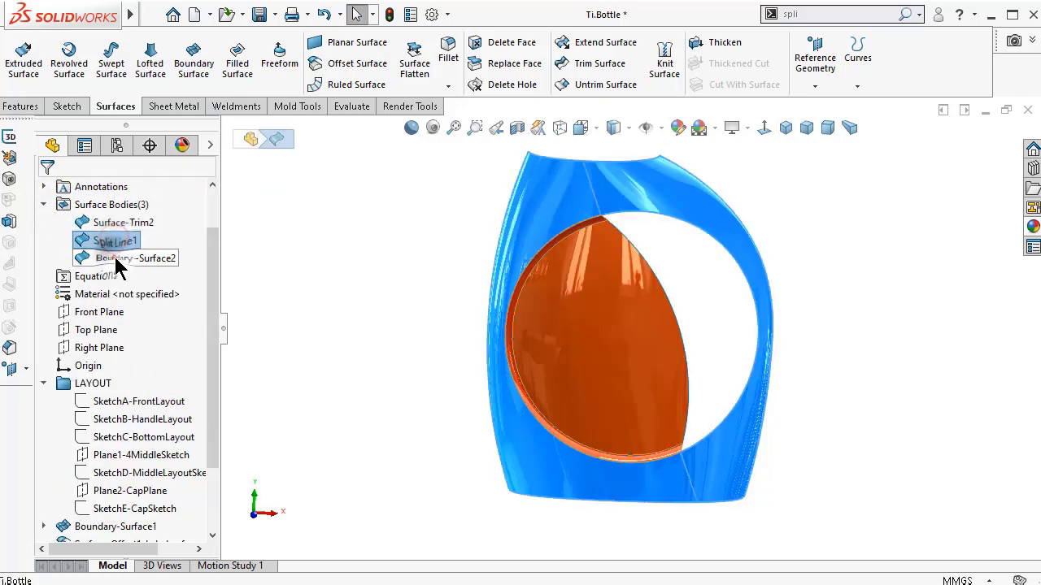
{"action": "left_click", "coordinate": [130, 258]}
{"action": "left_click", "coordinate": [431, 212]}
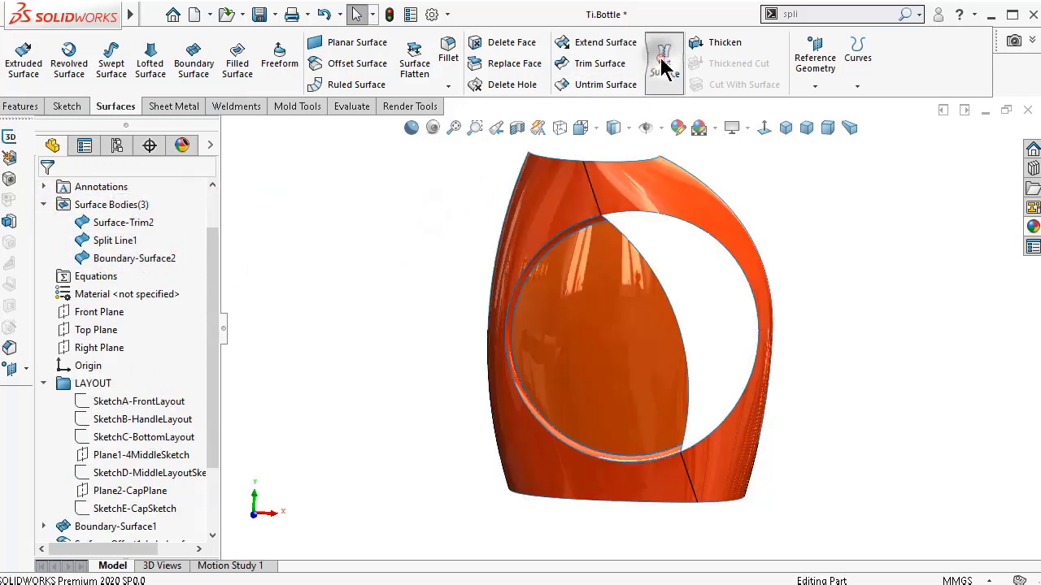
- Knit Split Line1, Boundary-Surface2 and Surface-Trim2 into one surface
{"action": "left_click", "coordinate": [665, 64]}
{"action": "left_click", "coordinate": [544, 192]}
{"action": "scroll", "coordinate": [569, 204], "scroll_direction": "down", "scroll_amount": 5}
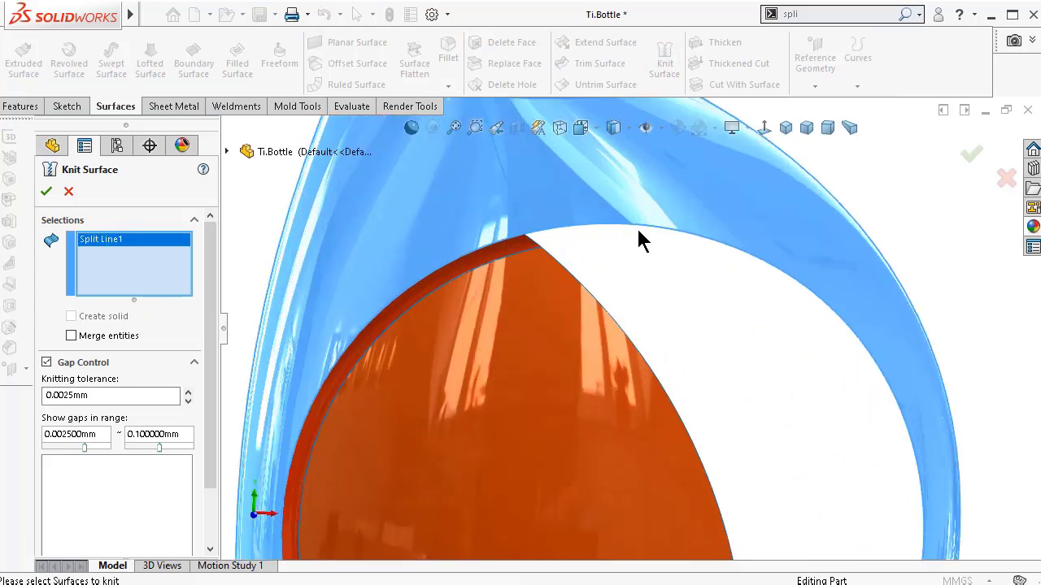
{"action": "left_click", "coordinate": [513, 260]}
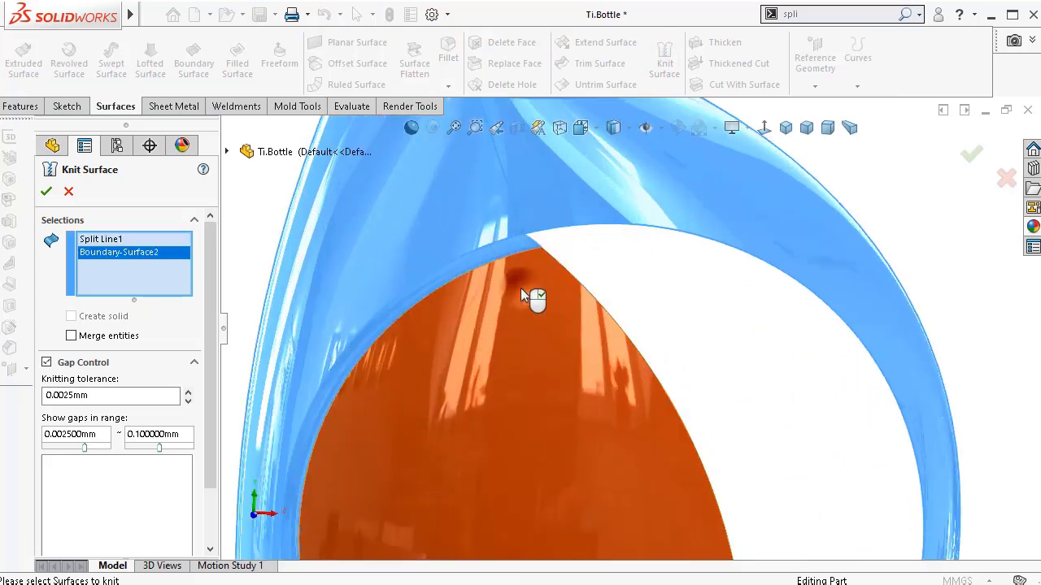
{"action": "left_click", "coordinate": [520, 287]}
{"action": "left_click", "coordinate": [45, 193]}
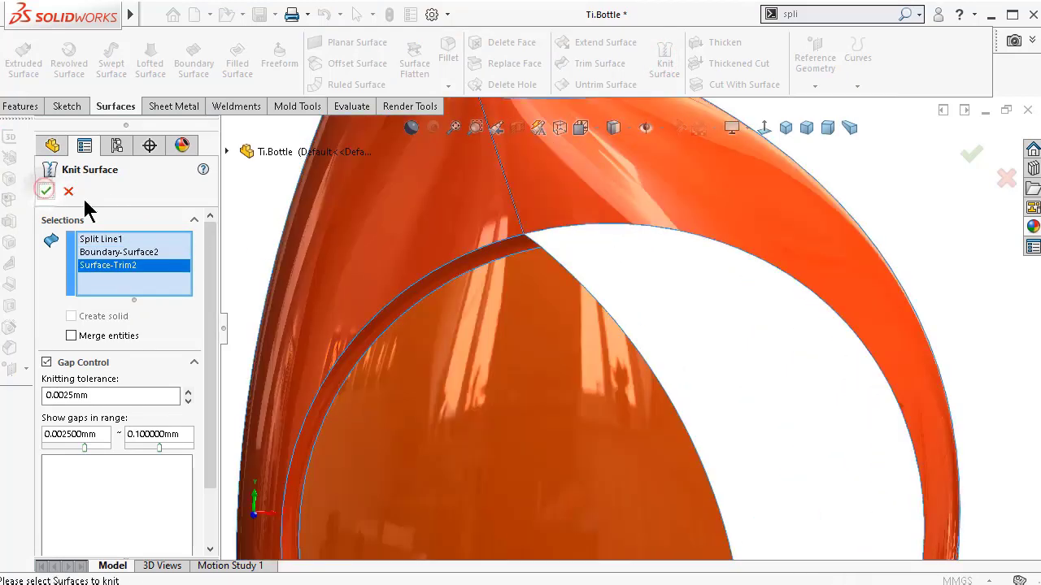
{"action": "scroll", "coordinate": [646, 325], "scroll_direction": "up", "scroll_amount": 5}
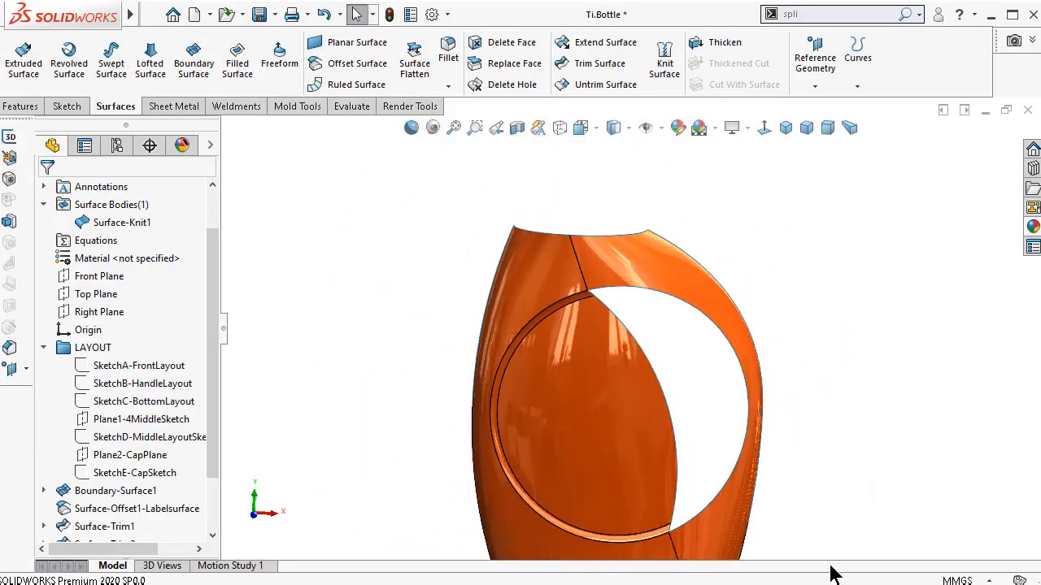
- Select Surface-Knit1 to check the joined body
{"action": "middle_click_drag", "start_coordinate": [658, 412], "coordinate": [685, 464]}
{"action": "scroll", "coordinate": [669, 441], "scroll_direction": "down", "scroll_amount": 2}
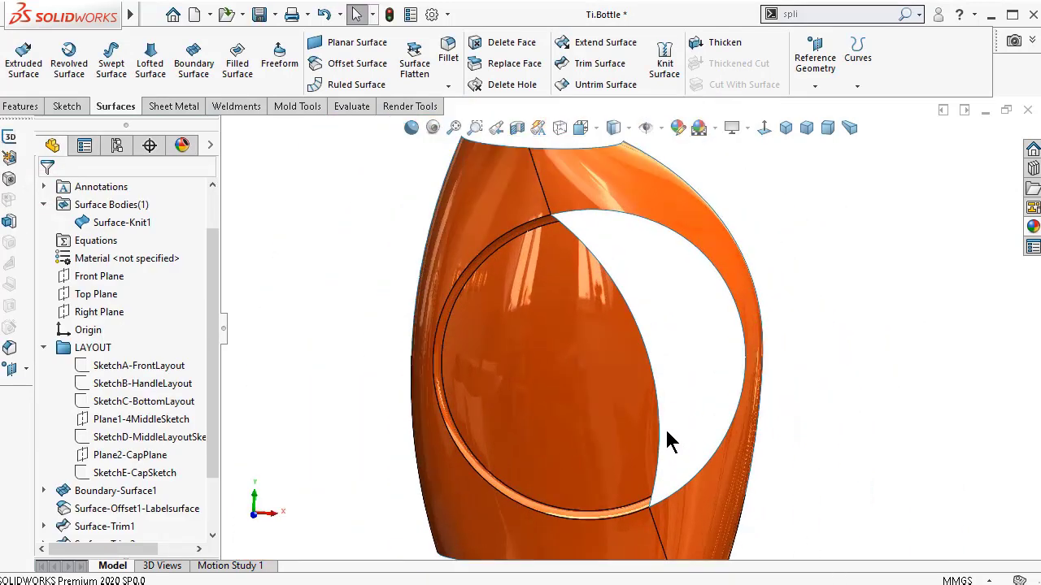
{"action": "left_click", "coordinate": [142, 224]}
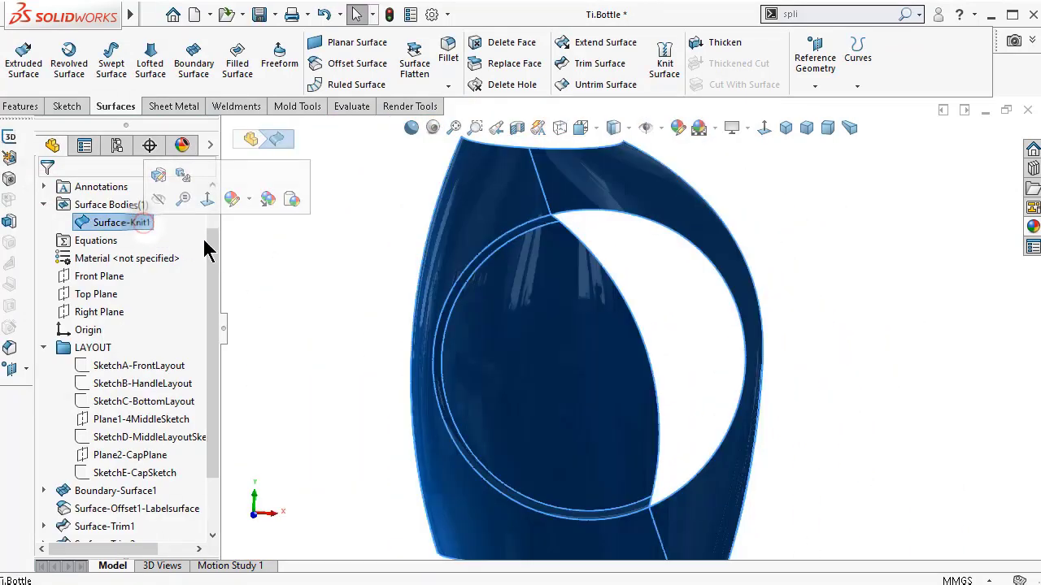
{"action": "left_click", "coordinate": [904, 365]}
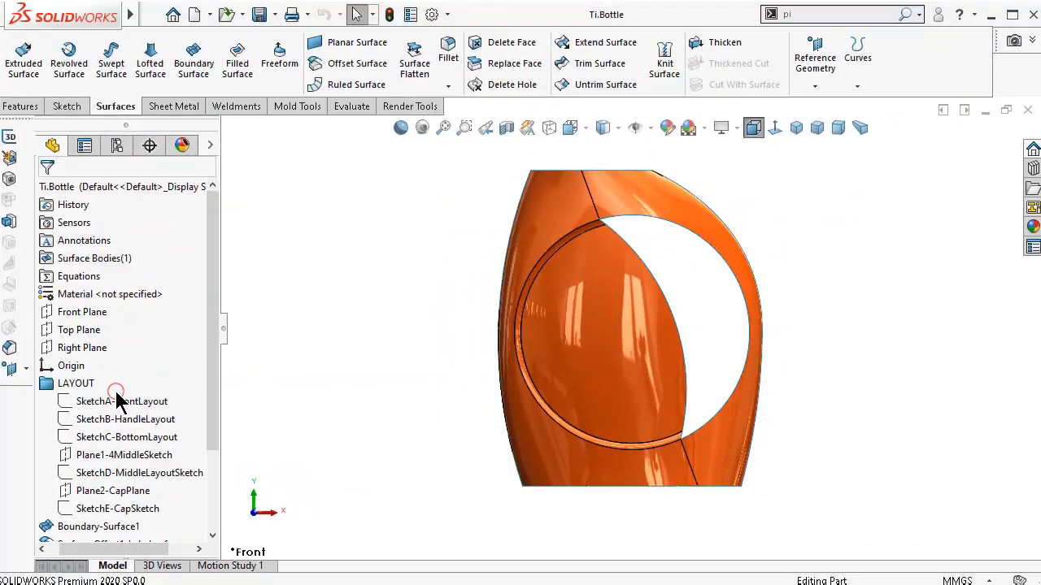
- Toggle SketchA-FrontLayout's visibility and show SketchB-HandleLayout on the bottle
{"action": "left_click", "coordinate": [118, 401]}
{"action": "left_click", "coordinate": [130, 372]}
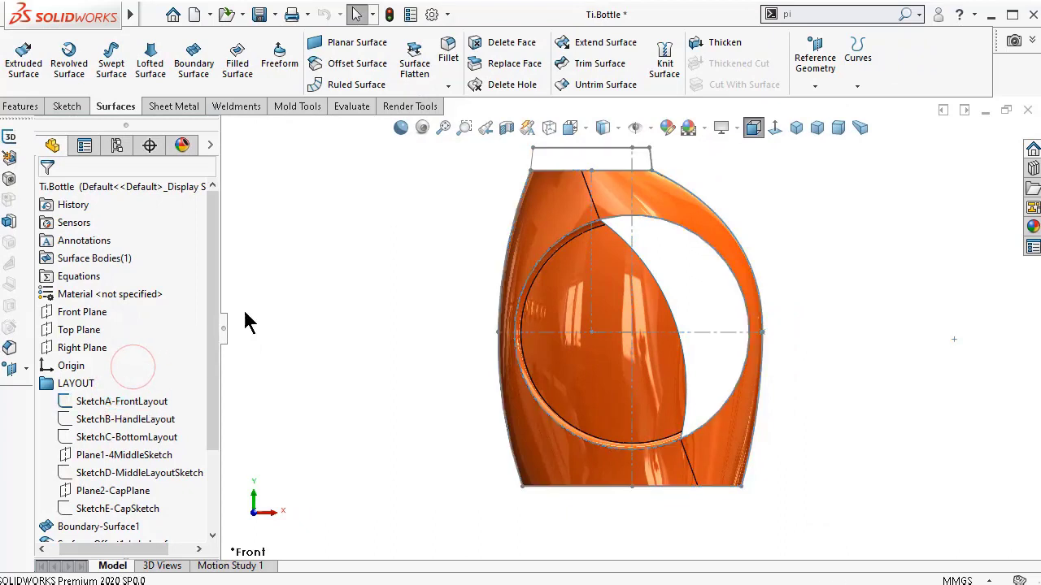
{"action": "left_click", "coordinate": [115, 401]}
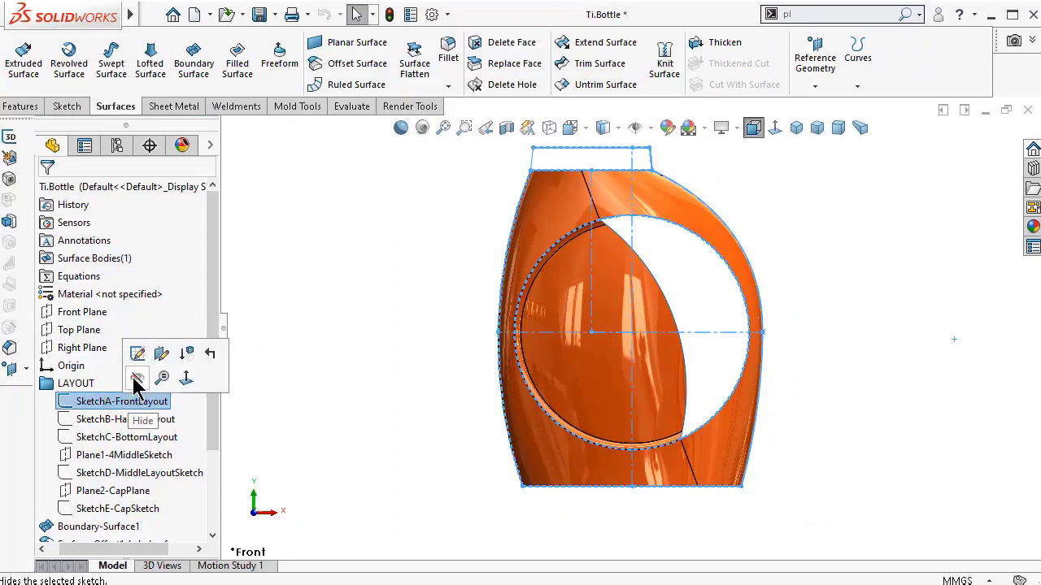
{"action": "left_click", "coordinate": [133, 377]}
{"action": "left_click", "coordinate": [126, 419]}
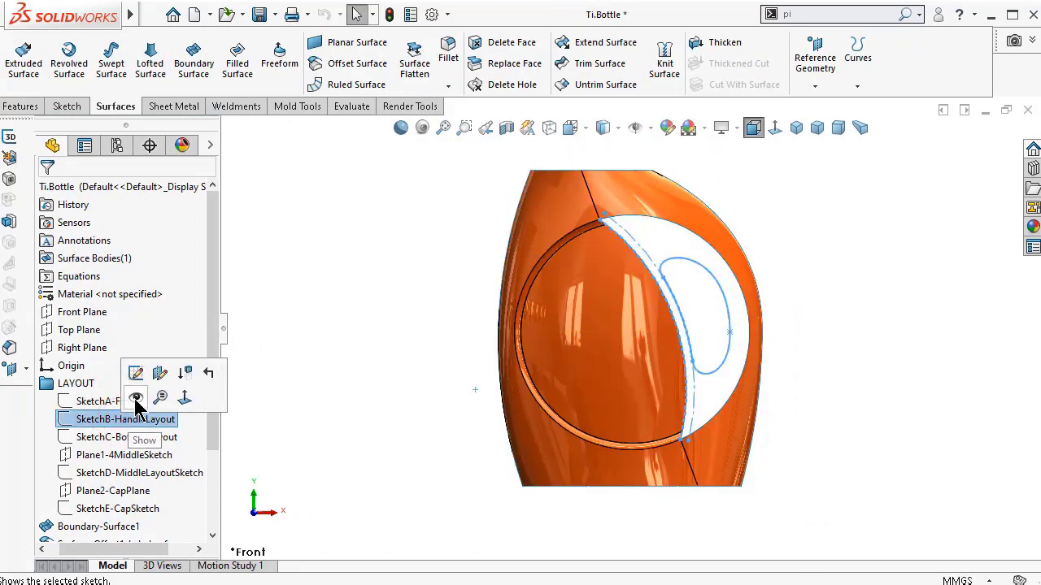
{"action": "left_click", "coordinate": [130, 371]}
- Show SketchA-FrontLayout again and begin a new sketch on the Front Plane
{"action": "scroll", "coordinate": [845, 342], "scroll_direction": "down", "scroll_amount": 2}
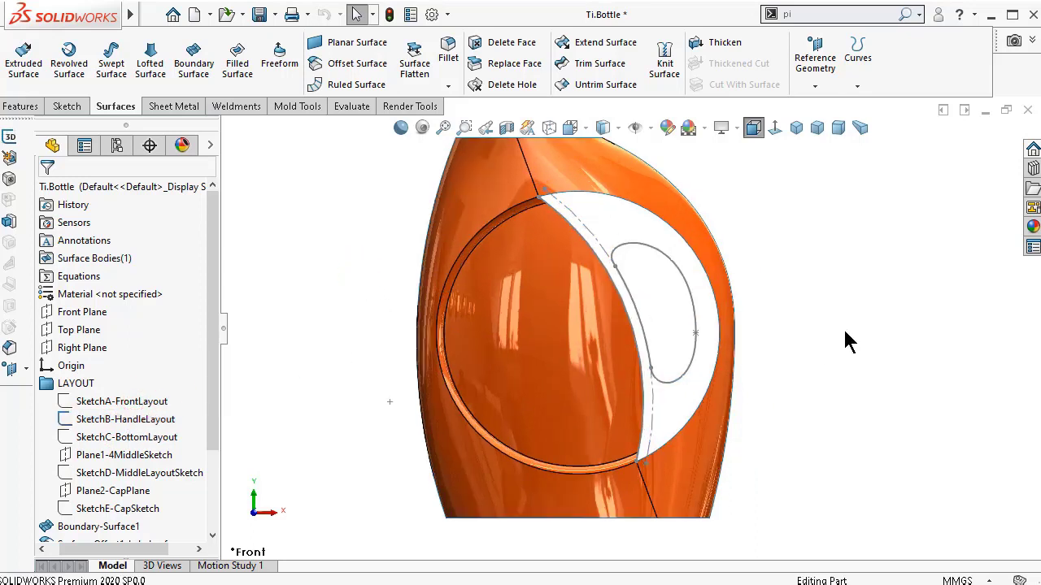
{"action": "left_click", "coordinate": [111, 408]}
{"action": "left_click", "coordinate": [124, 361]}
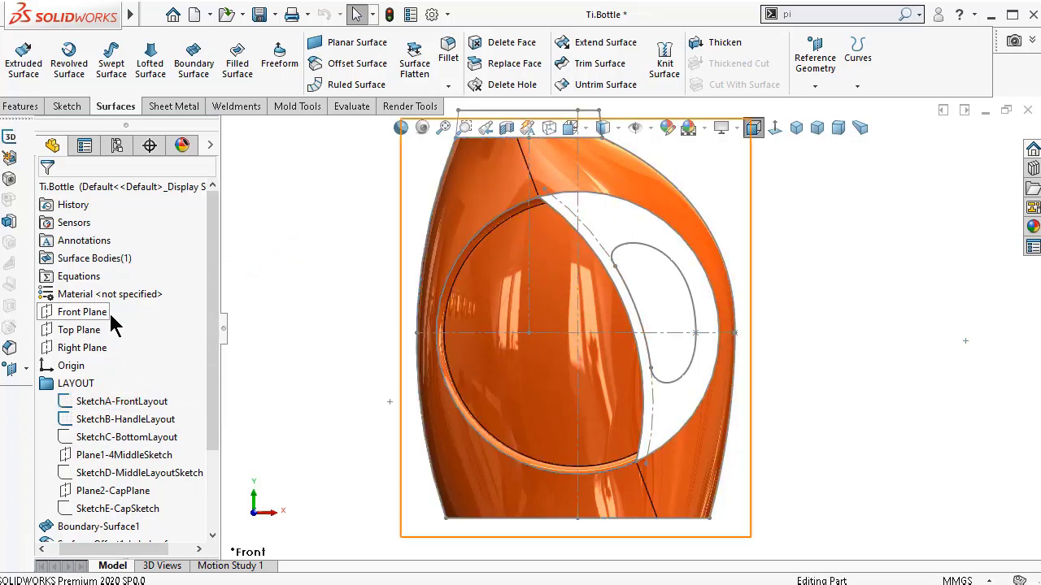
{"action": "left_click", "coordinate": [81, 314]}
{"action": "left_click", "coordinate": [122, 294]}
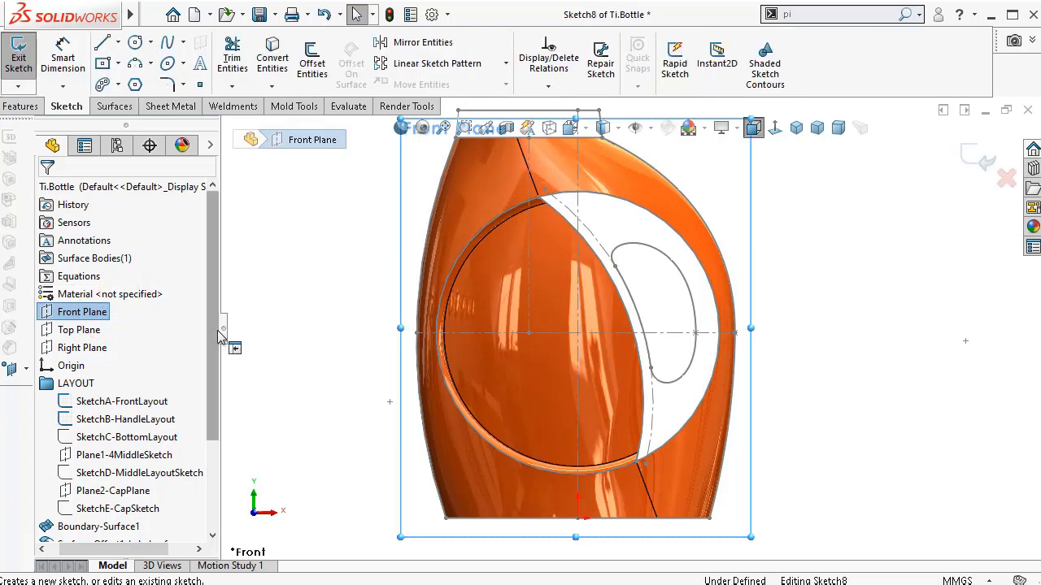
- Draw a line from the handle curve's endpoint to the circle centre
{"action": "left_click", "coordinate": [104, 43]}
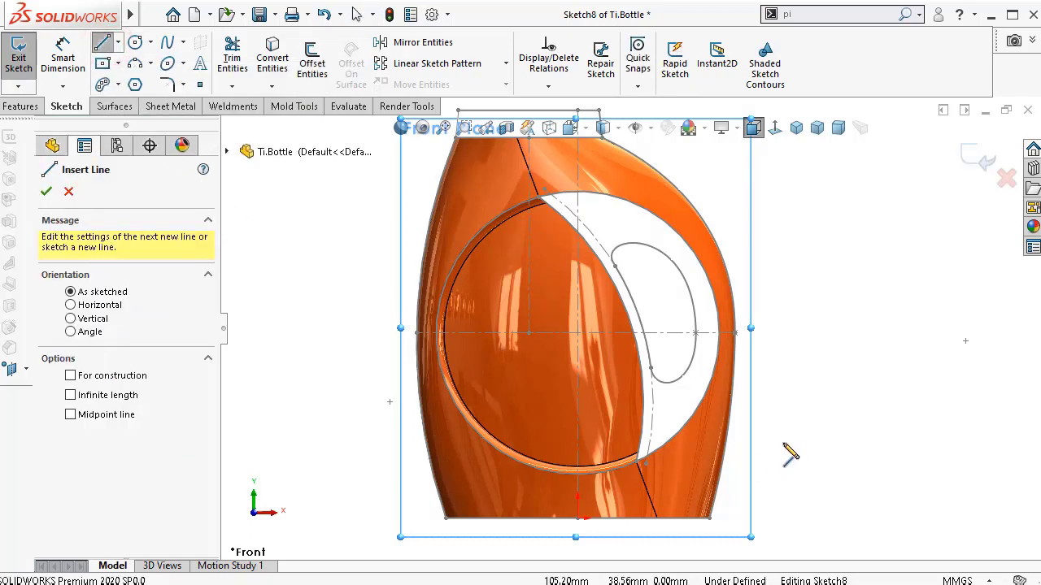
{"action": "left_click", "coordinate": [615, 268]}
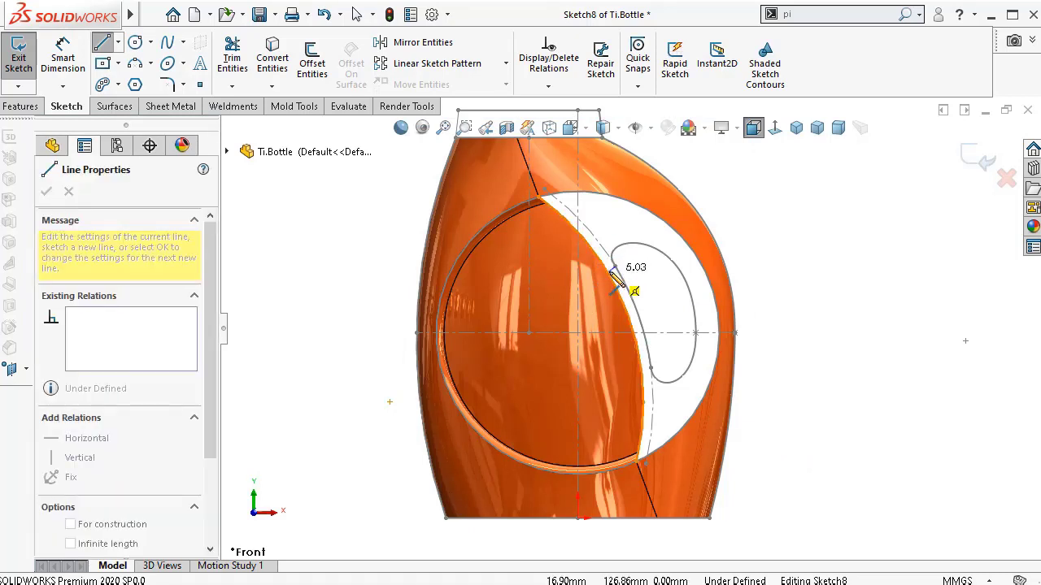
{"action": "left_click", "coordinate": [528, 334]}
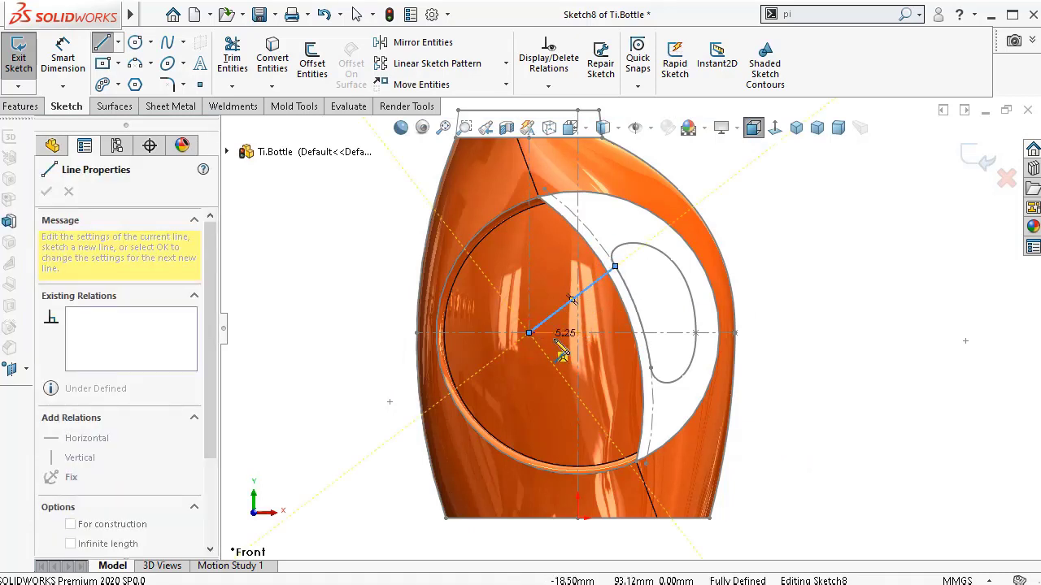
{"action": "key", "text": "Escape"}
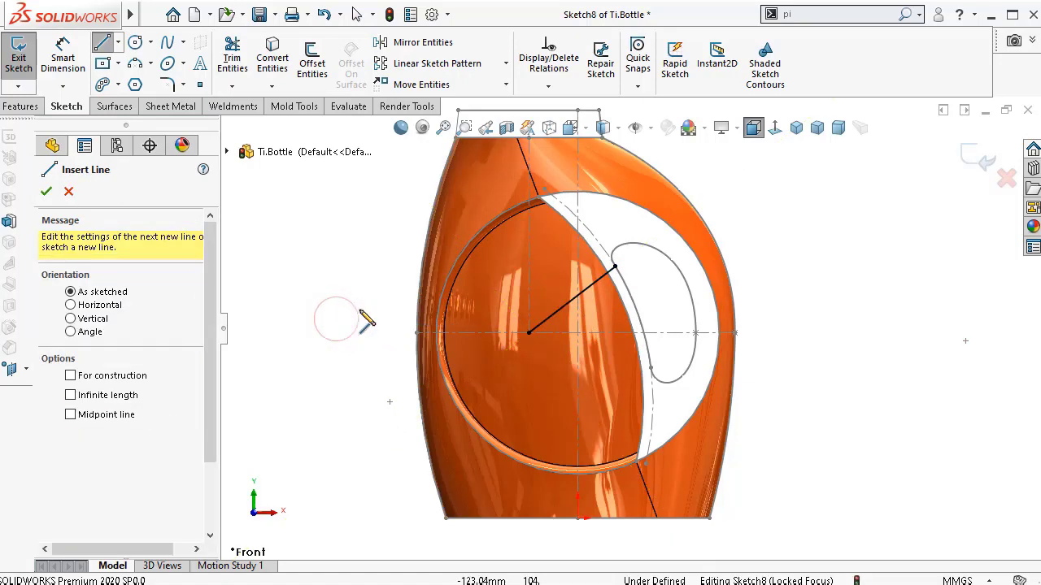
- Switch to a wireframe display and draw a second line from the lower handle point into the circle
{"action": "left_click", "coordinate": [619, 134]}
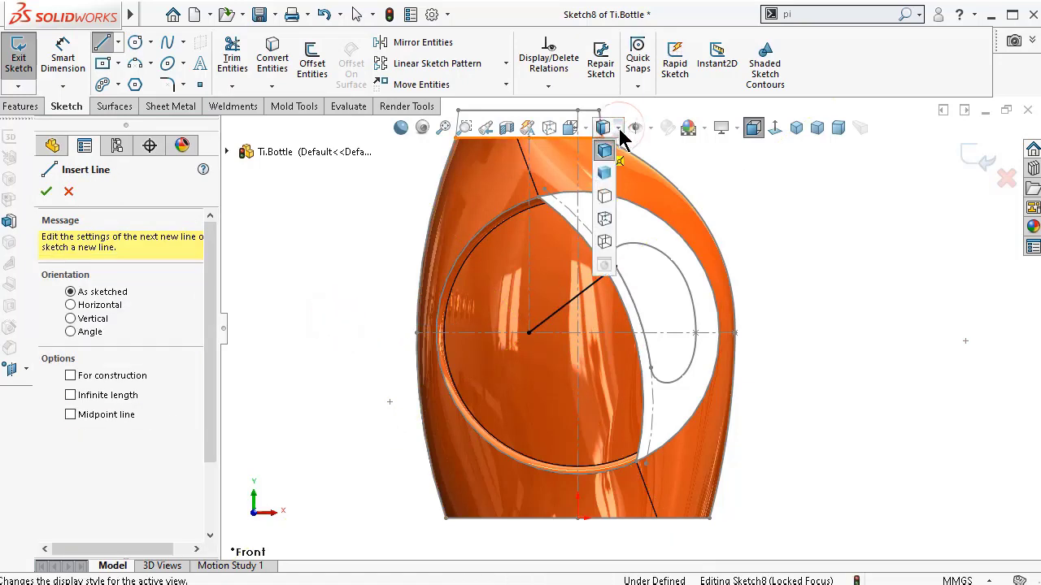
{"action": "left_click", "coordinate": [608, 206]}
{"action": "scroll", "coordinate": [666, 334], "scroll_direction": "down", "scroll_amount": 3}
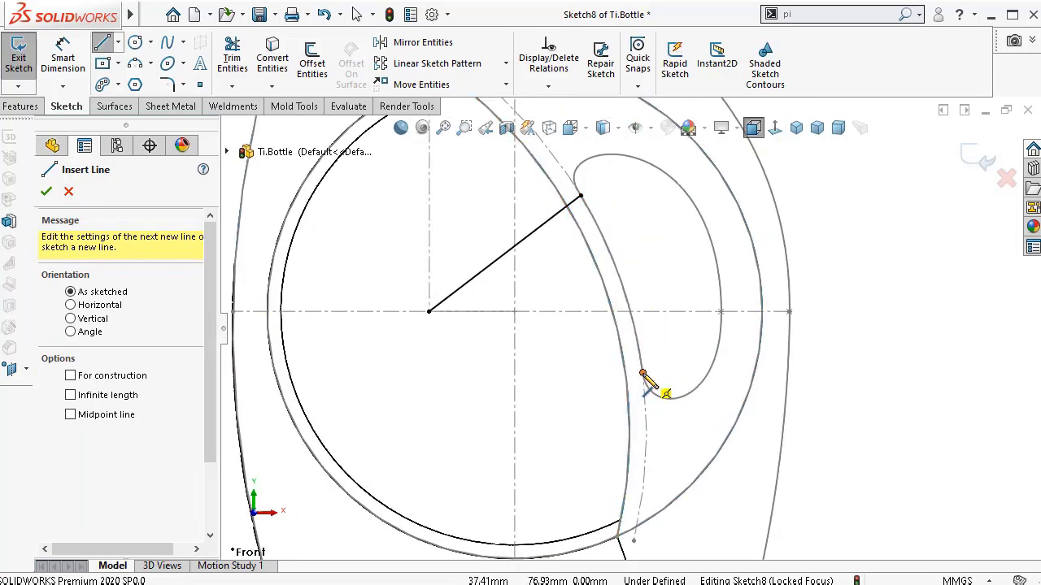
{"action": "left_click", "coordinate": [643, 374]}
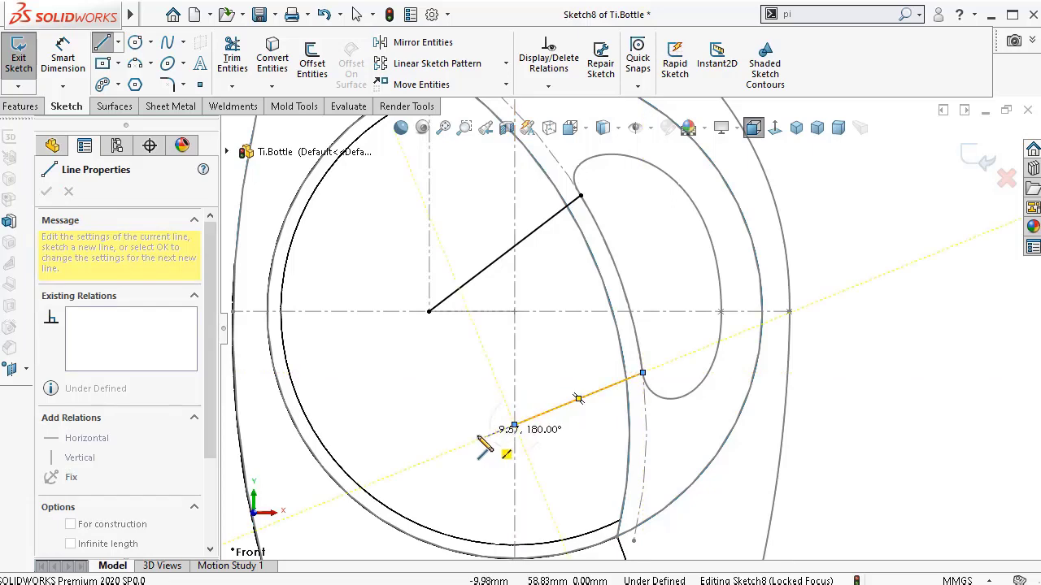
{"action": "left_click", "coordinate": [514, 425]}
- Dimension the lower line at 9° to the horizontal centreline
{"action": "key", "text": "d"}
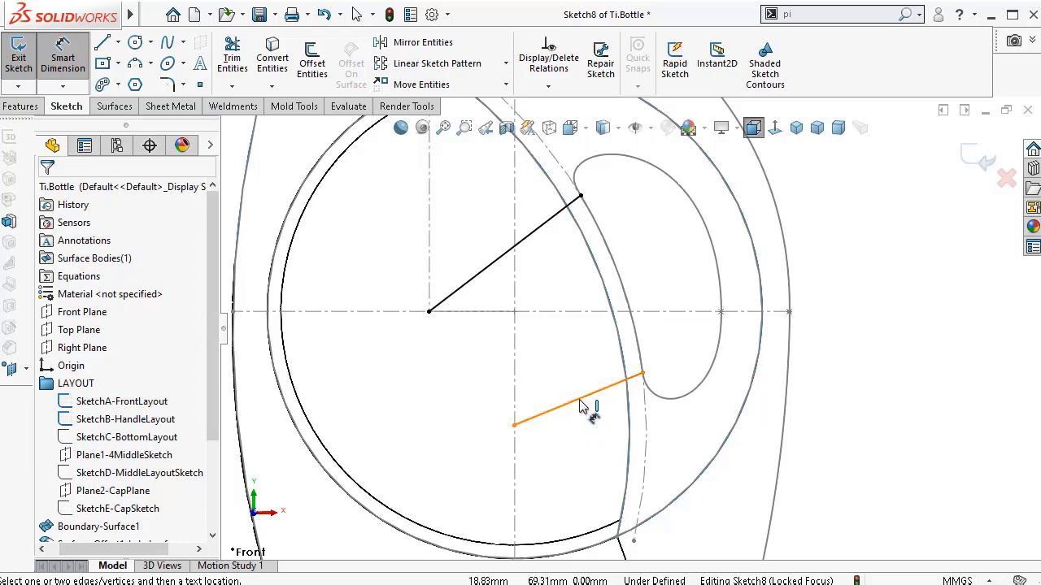
{"action": "left_click", "coordinate": [579, 398]}
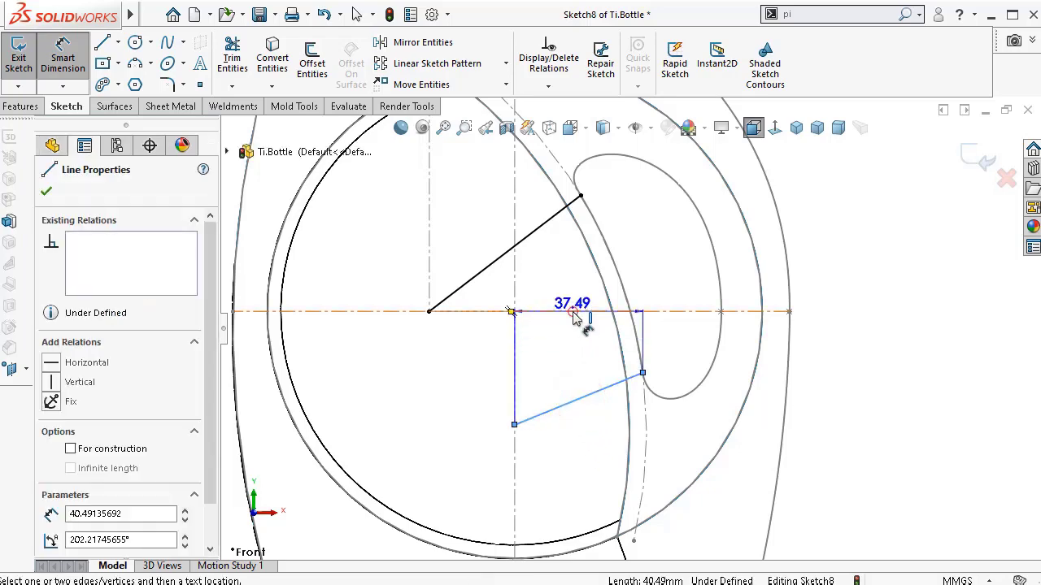
{"action": "left_click", "coordinate": [574, 318]}
{"action": "left_click", "coordinate": [577, 353]}
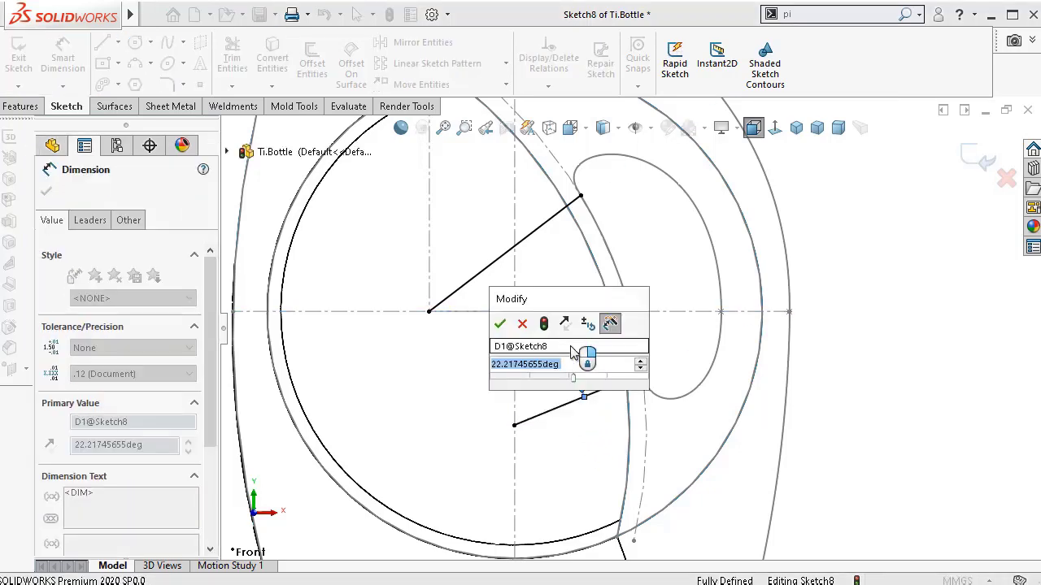
{"action": "type", "text": "9"}
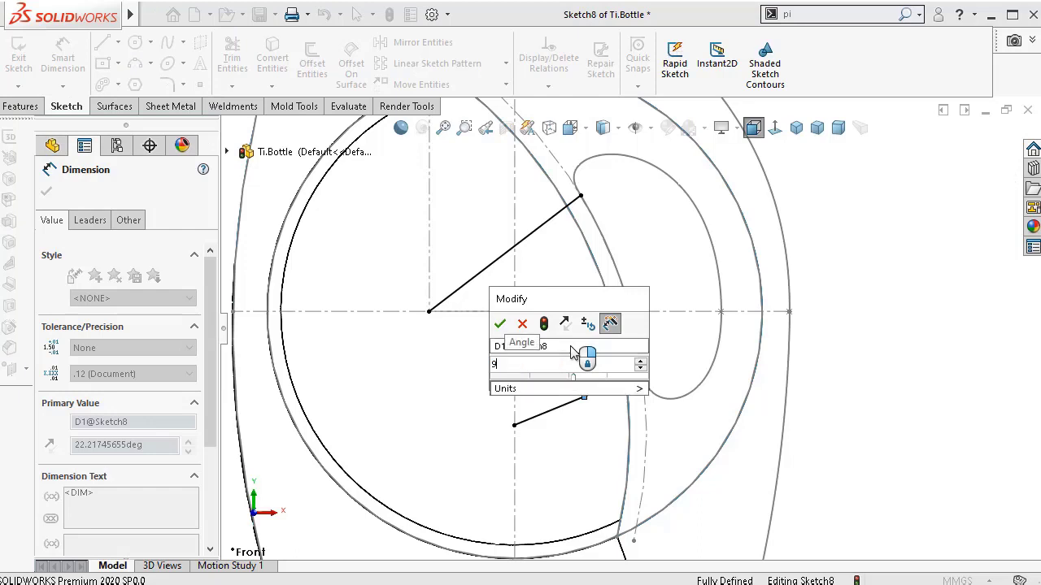
{"action": "key", "text": "Return"}
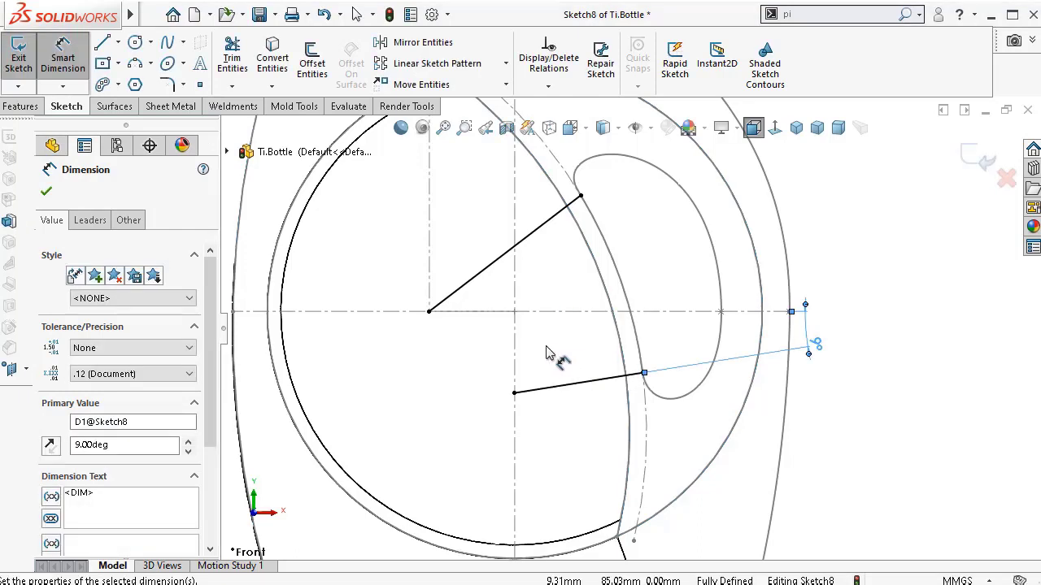
{"action": "scroll", "coordinate": [708, 300], "scroll_direction": "up", "scroll_amount": 1}
{"action": "scroll", "coordinate": [697, 229], "scroll_direction": "down", "scroll_amount": 1}
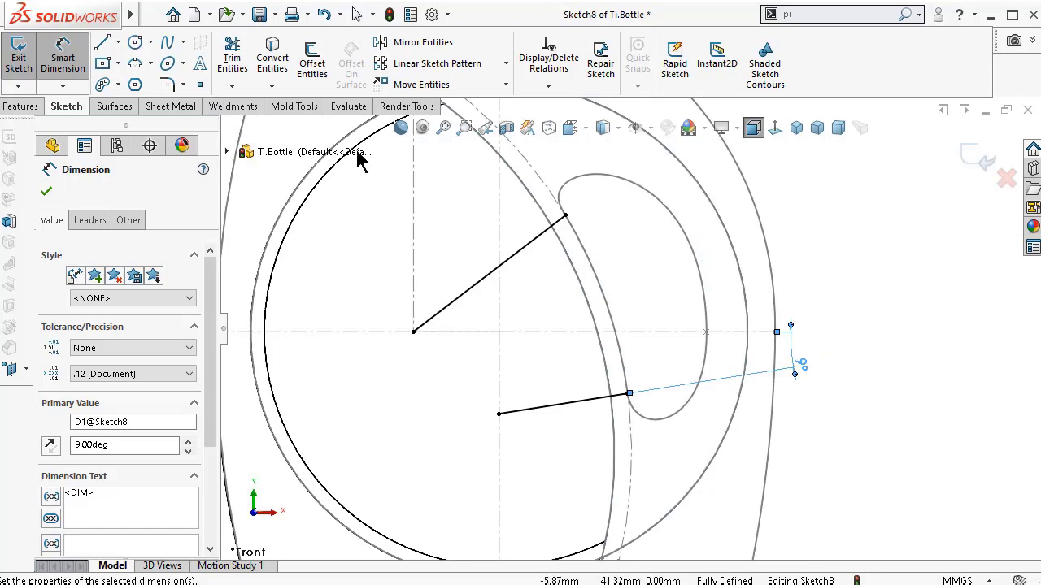
{"action": "left_click", "coordinate": [102, 45]}
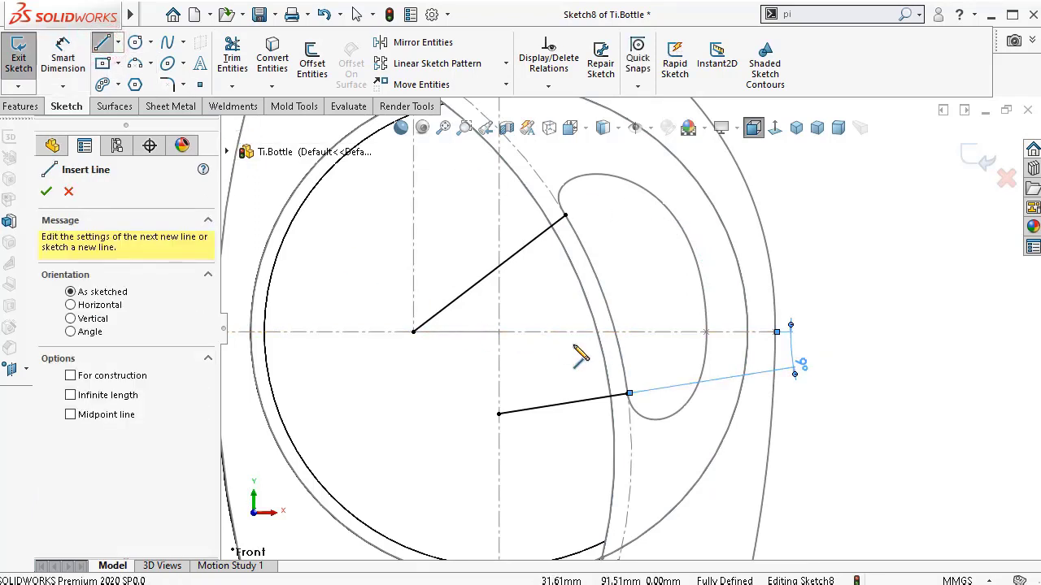
- Draw a slanted line from the centreline to the bottle's outer edge, angled 47° to the centreline
{"action": "left_click", "coordinate": [495, 333]}
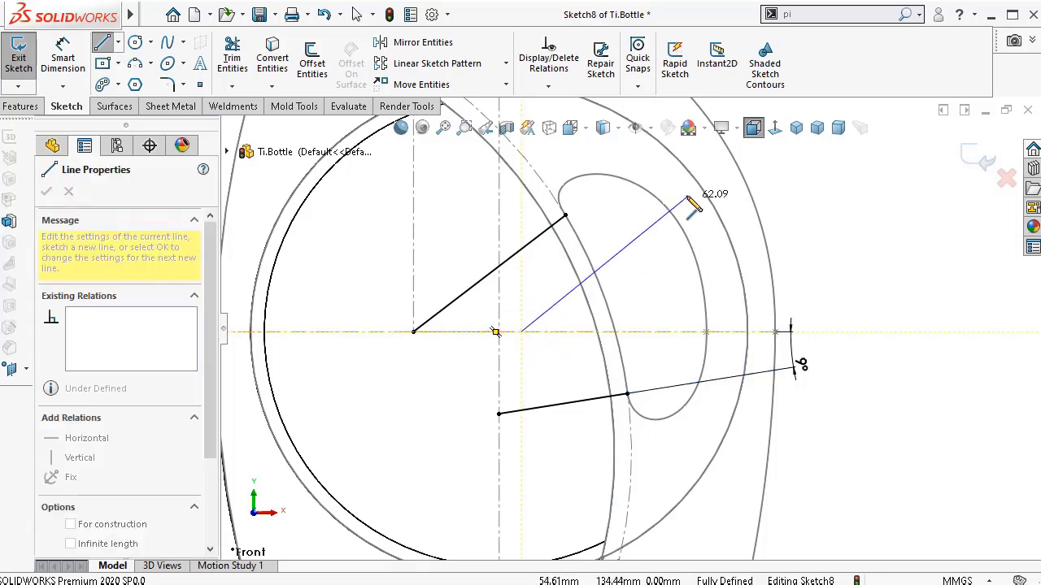
{"action": "scroll", "coordinate": [690, 200], "scroll_direction": "up", "scroll_amount": 1}
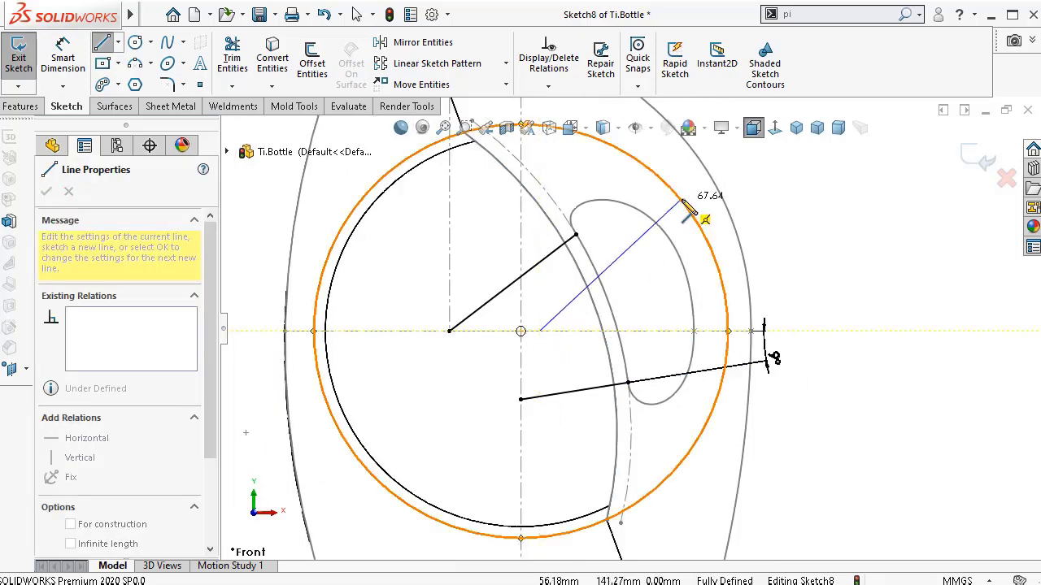
{"action": "left_click", "coordinate": [682, 200]}
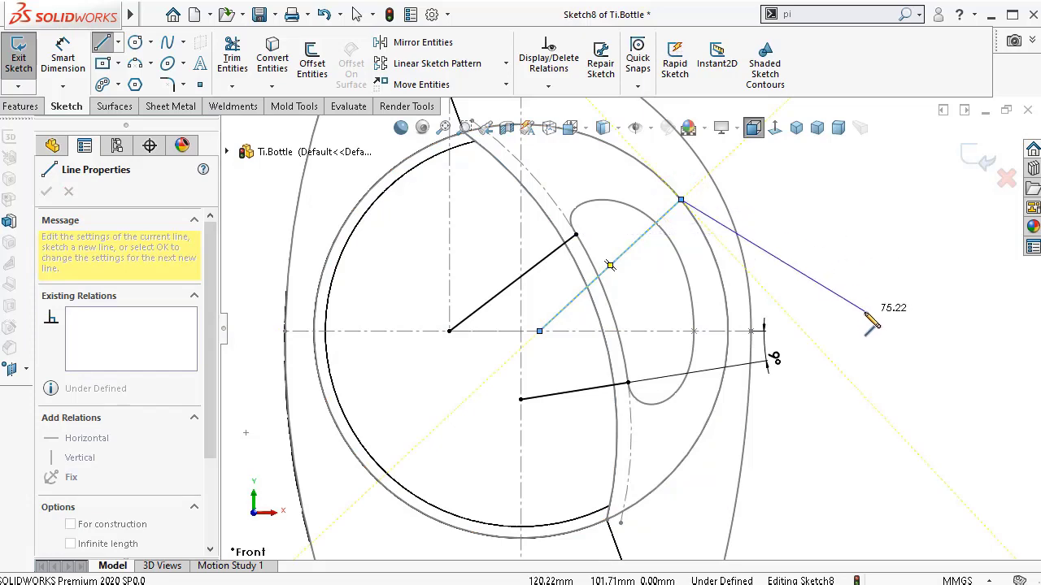
{"action": "key", "text": "Escape"}
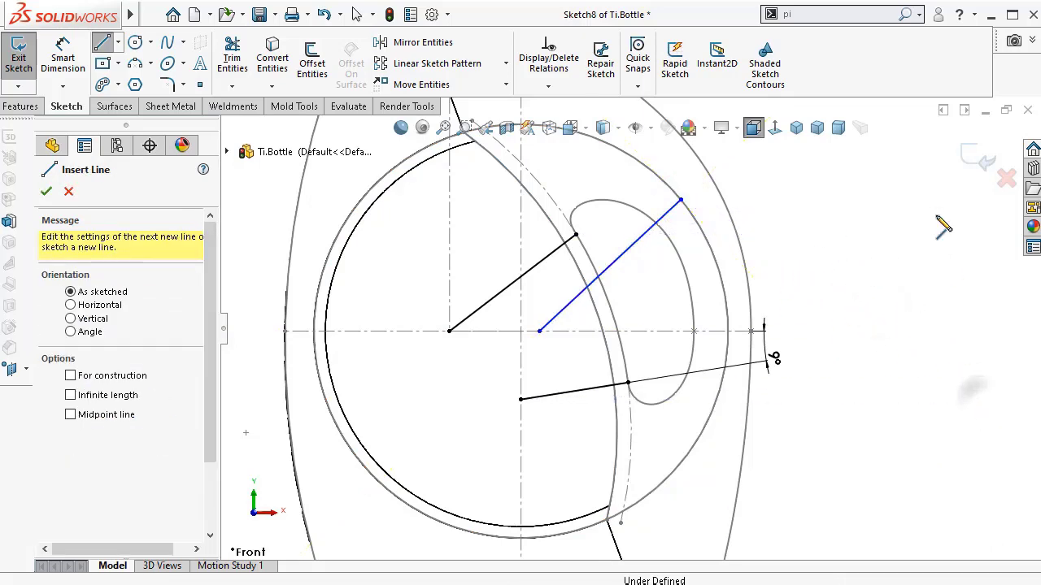
{"action": "key", "text": "d"}
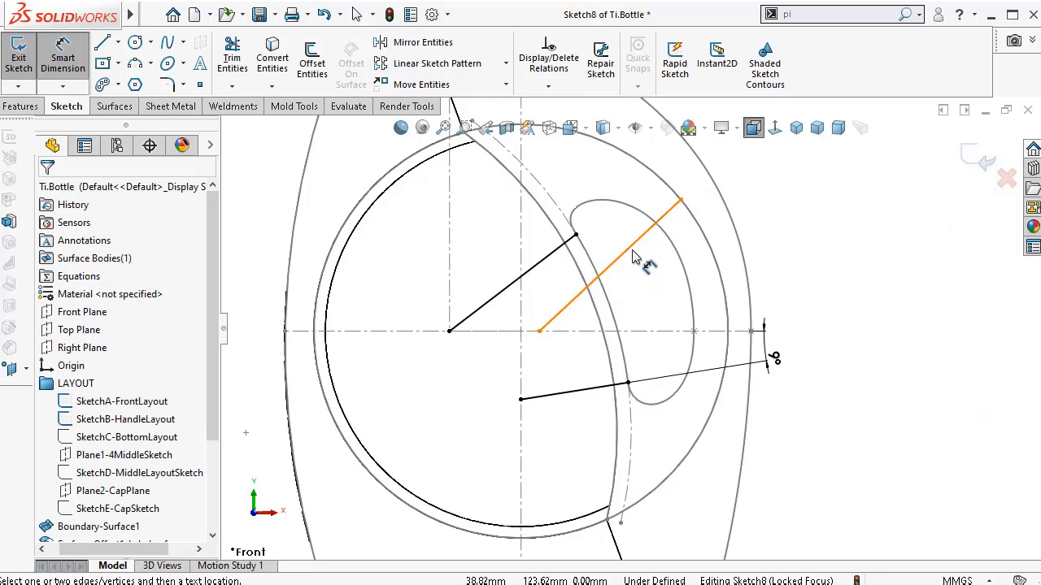
{"action": "left_click", "coordinate": [632, 248]}
{"action": "left_click", "coordinate": [662, 330]}
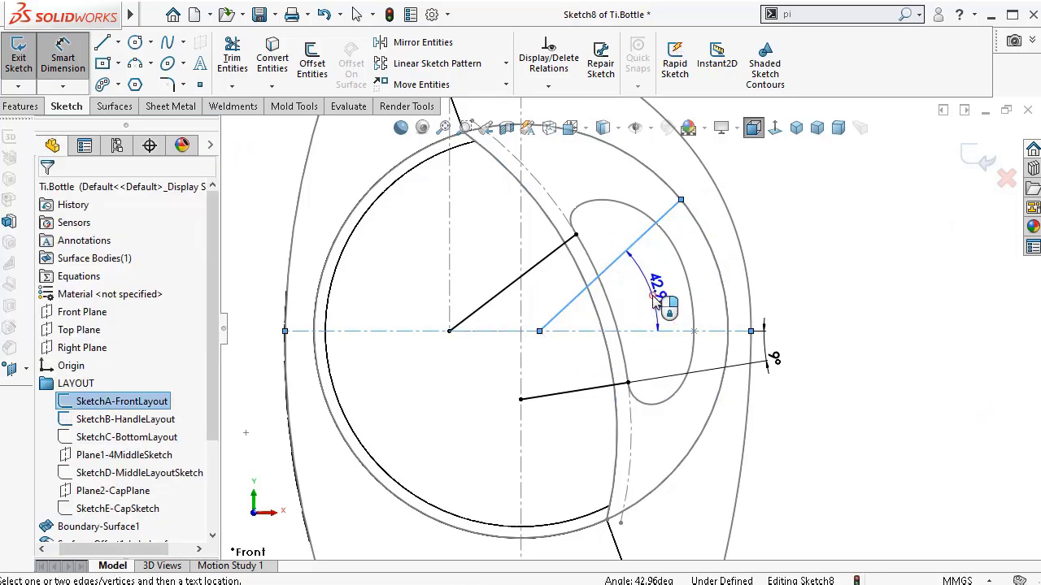
{"action": "left_click", "coordinate": [655, 301]}
{"action": "type", "text": "47"}
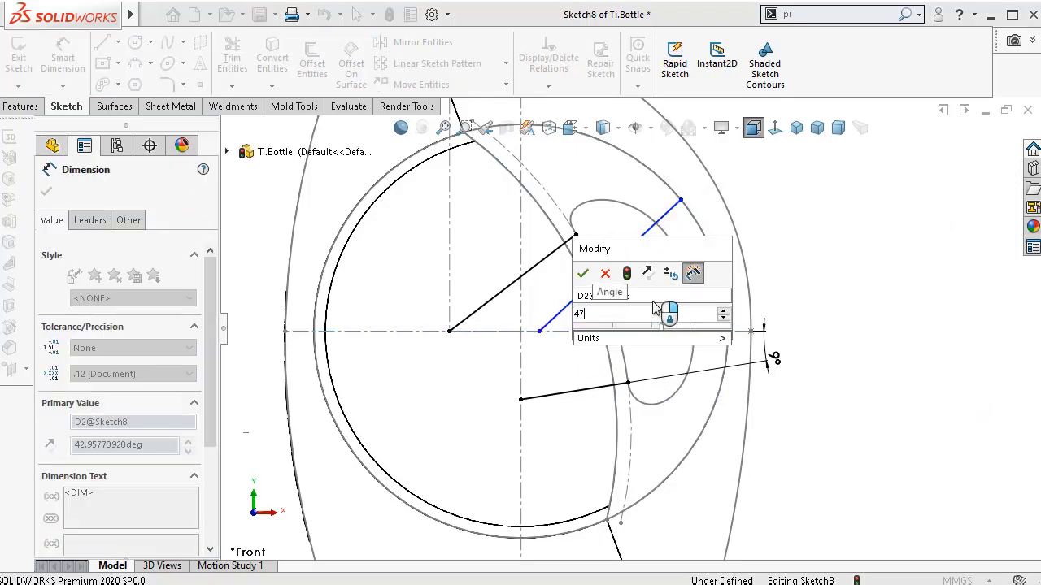
{"action": "key", "text": "Return"}
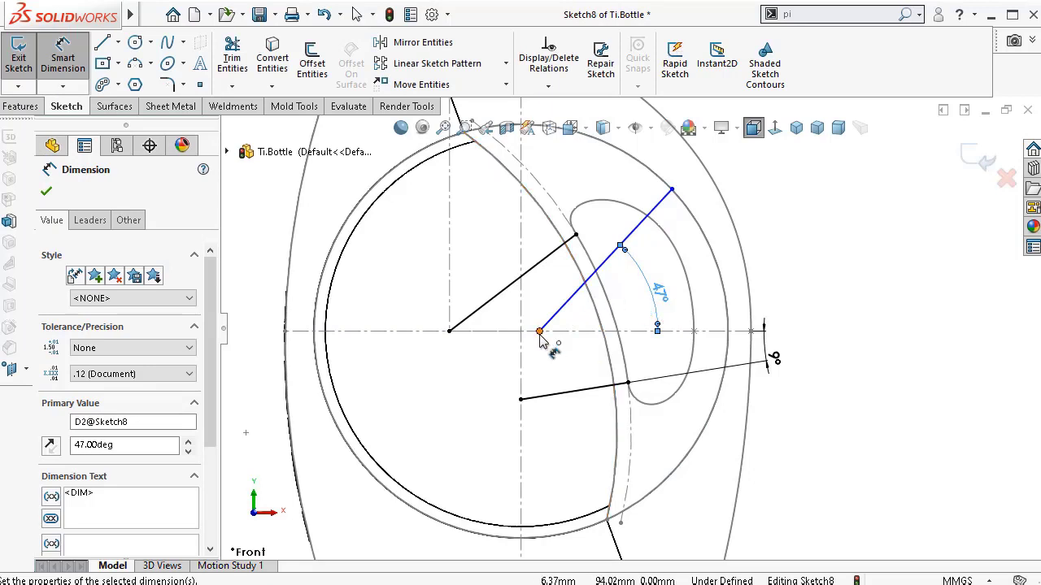
- Dimension the slanted line's lower endpoint with a 7 mm horizontal offset
{"action": "left_click", "coordinate": [539, 333]}
{"action": "left_click", "coordinate": [520, 334]}
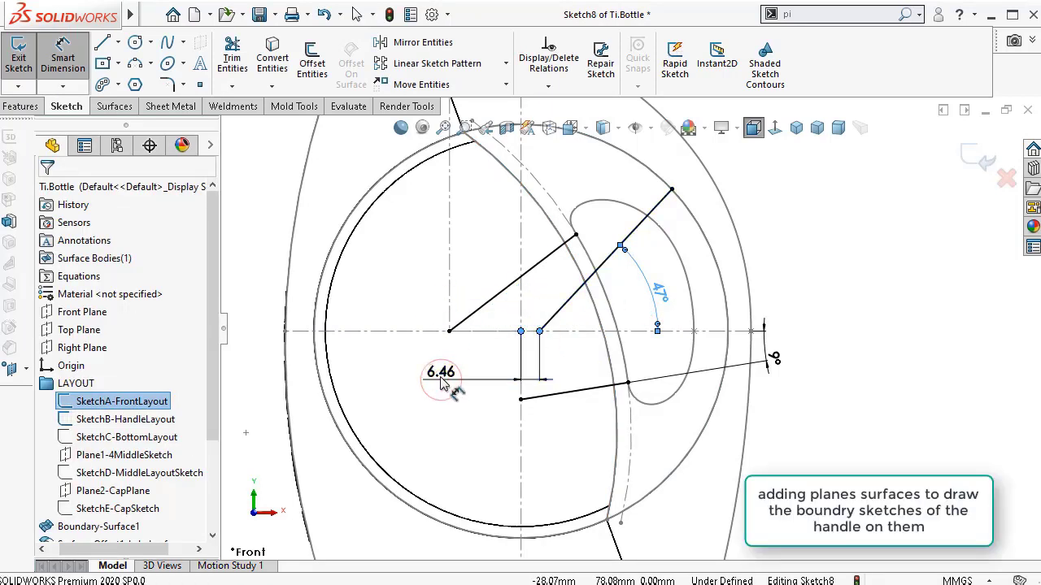
{"action": "left_click", "coordinate": [443, 383]}
{"action": "type", "text": "7"}
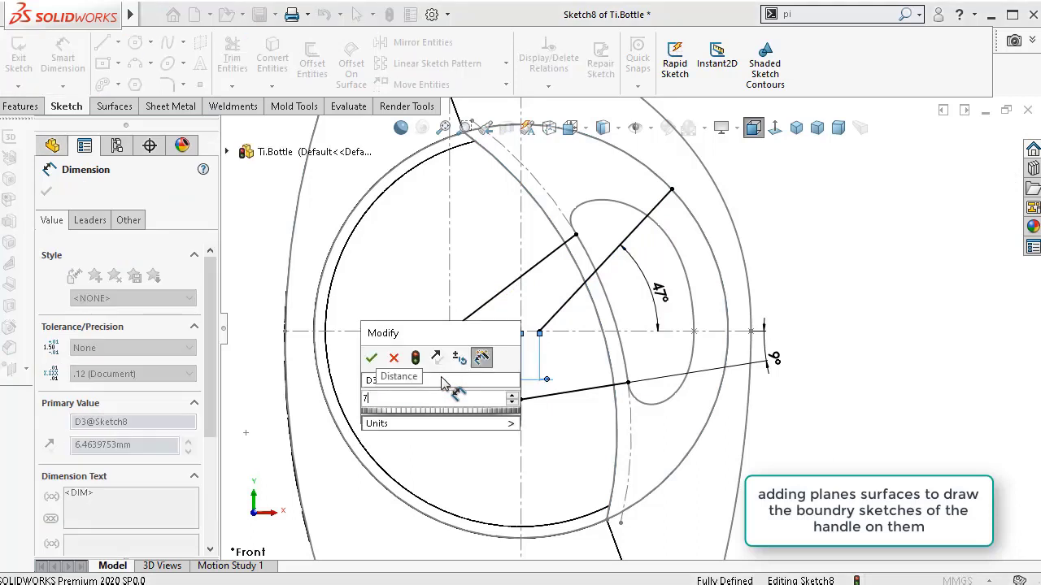
{"action": "key", "text": "Return"}
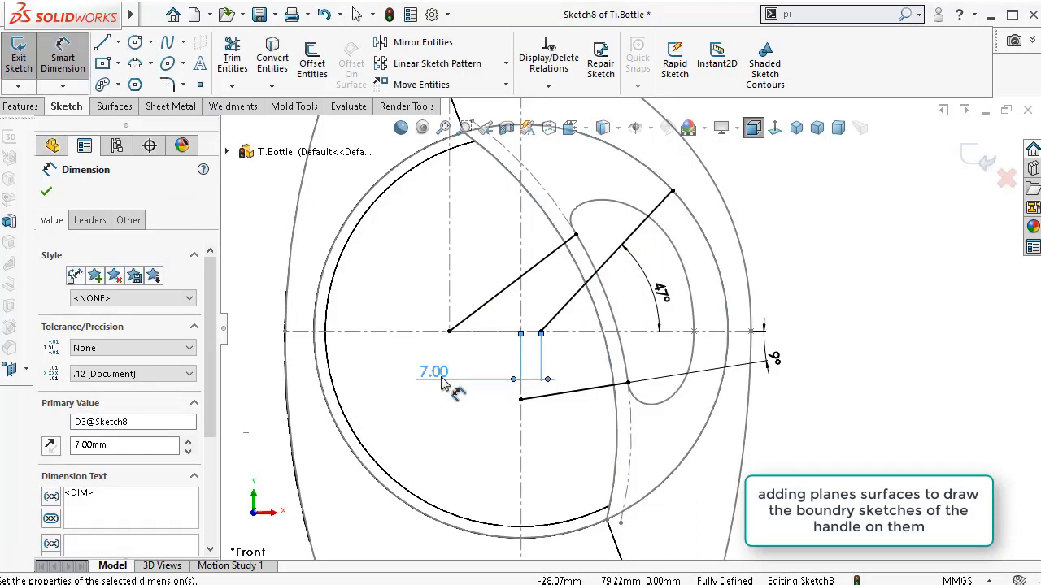
{"action": "scroll", "coordinate": [623, 289], "scroll_direction": "down", "scroll_amount": 2}
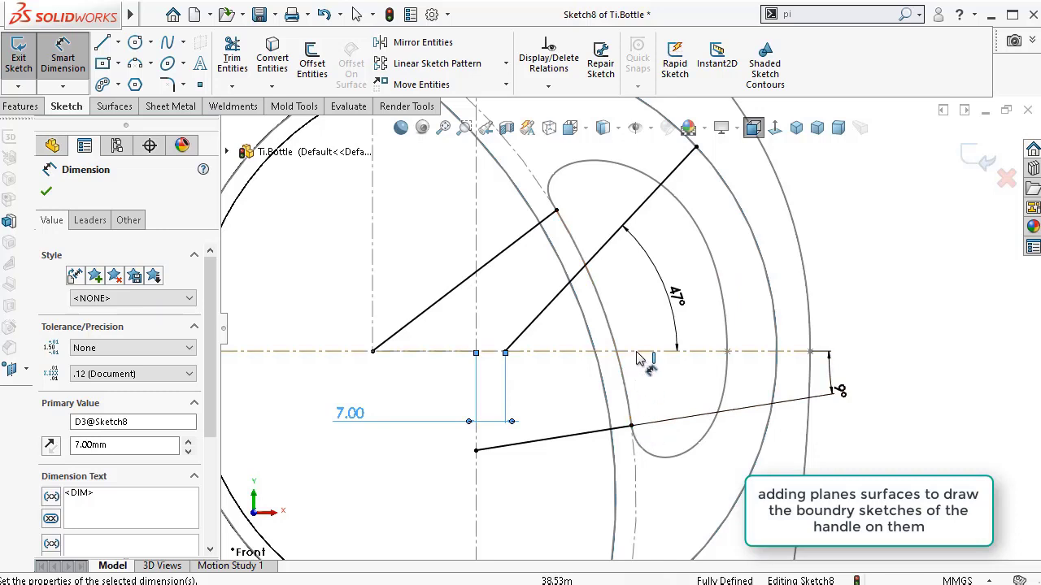
- Draw a line from the centreline down to the outer bottle arc, angled 30° to the centreline
{"action": "left_click", "coordinate": [103, 42]}
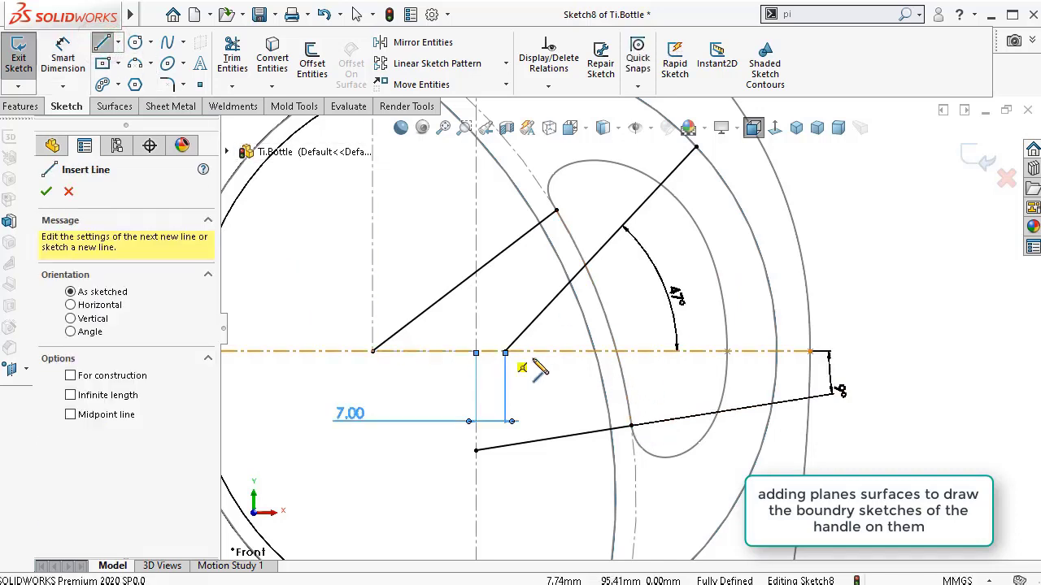
{"action": "left_click", "coordinate": [631, 351]}
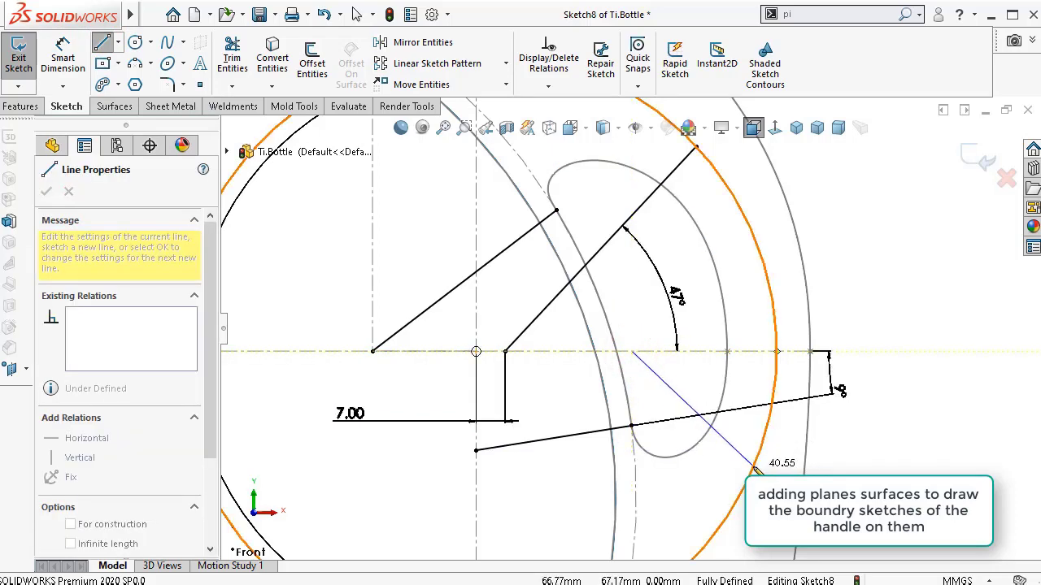
{"action": "left_click", "coordinate": [755, 469]}
{"action": "key", "text": "Escape"}
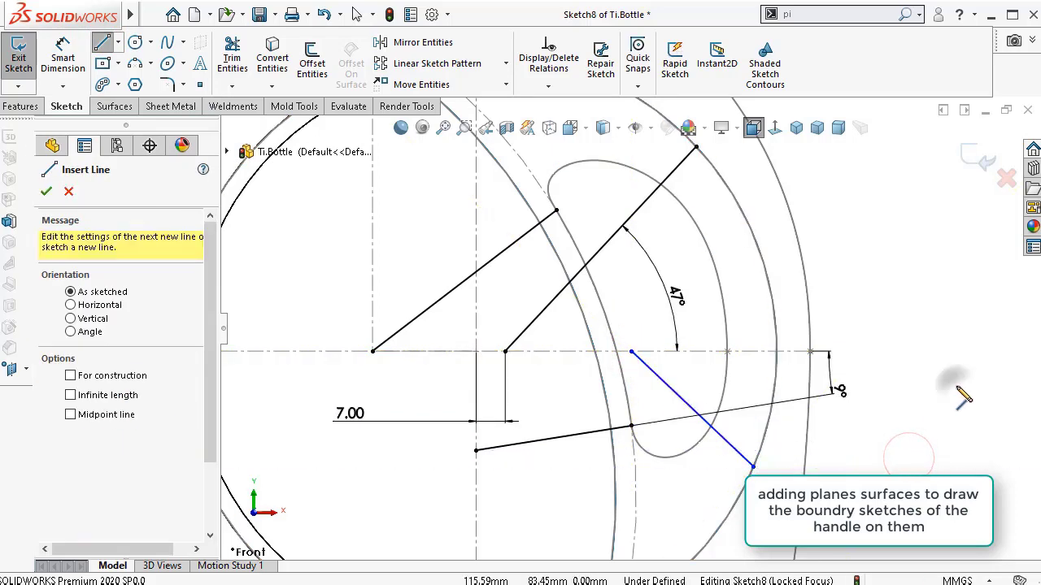
{"action": "key", "text": "d"}
{"action": "left_click", "coordinate": [738, 455]}
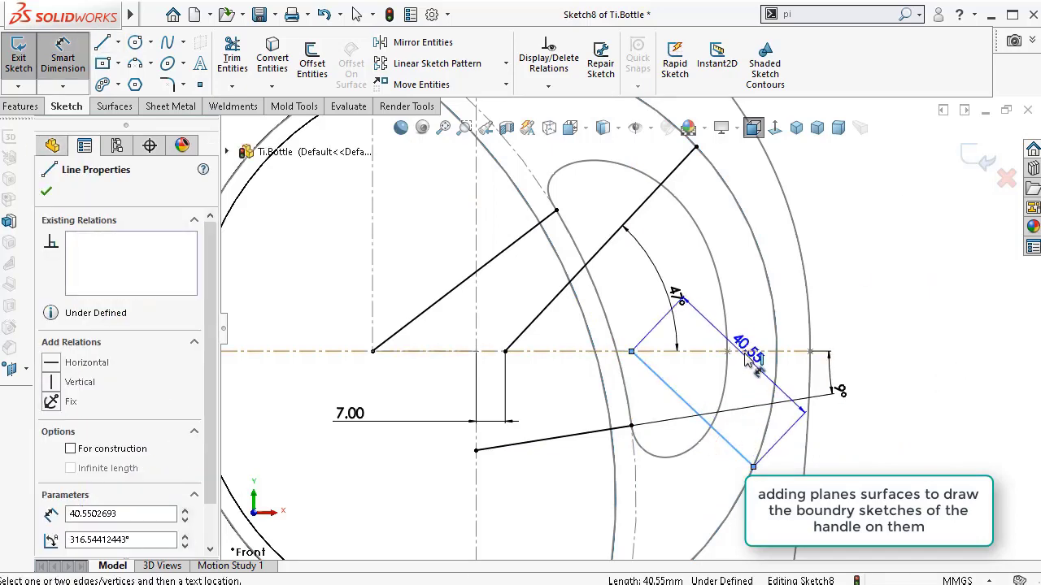
{"action": "left_click", "coordinate": [742, 351]}
{"action": "left_click", "coordinate": [753, 385]}
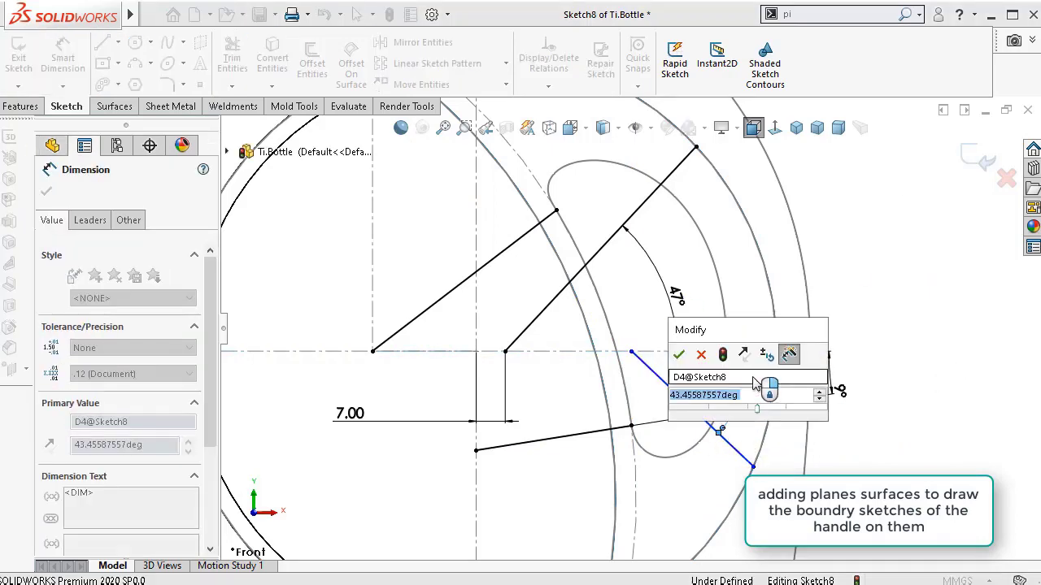
{"action": "type", "text": "30"}
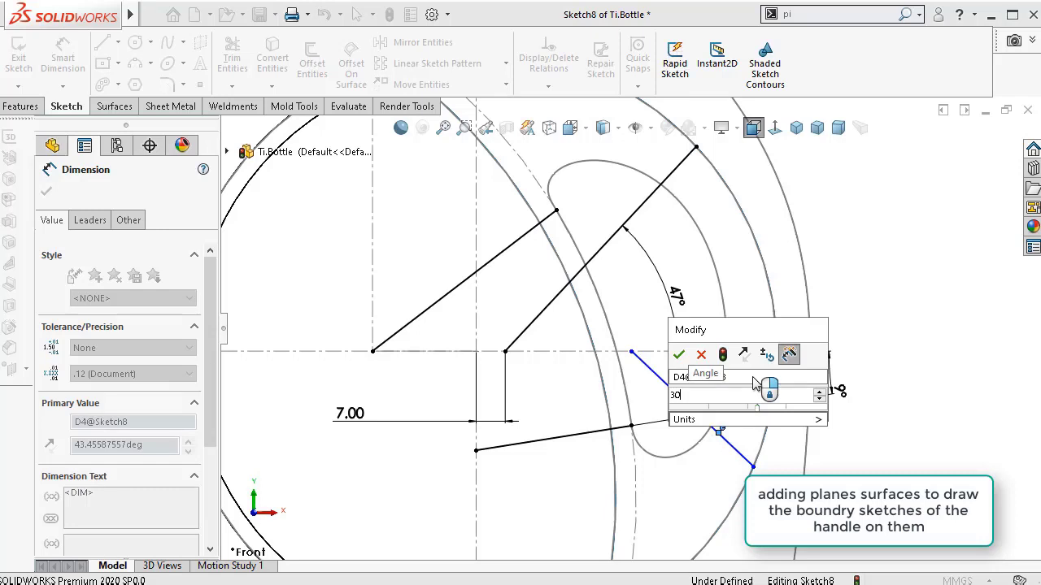
{"action": "key", "text": "Return"}
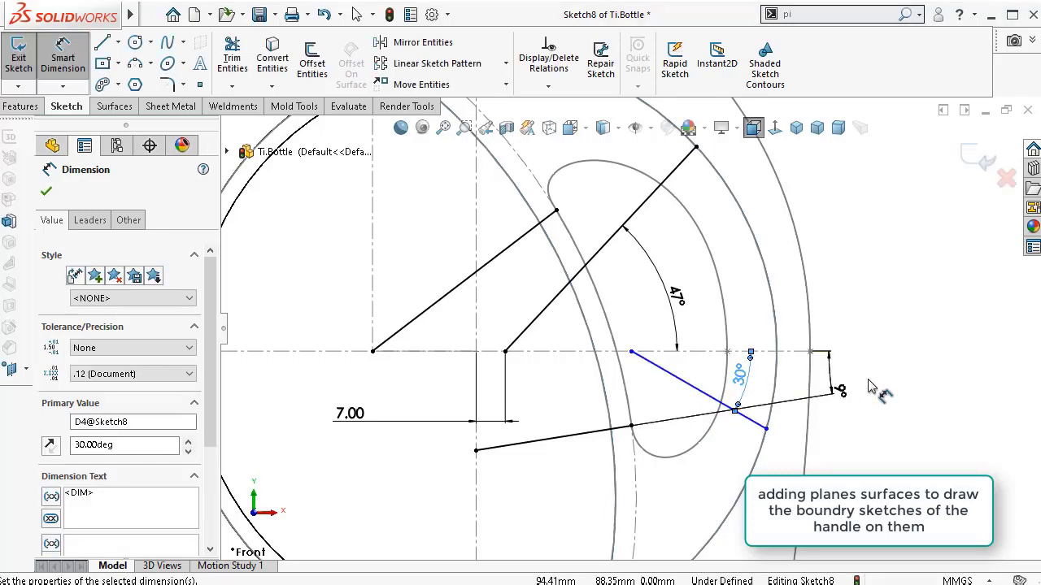
{"action": "key", "text": "Escape"}
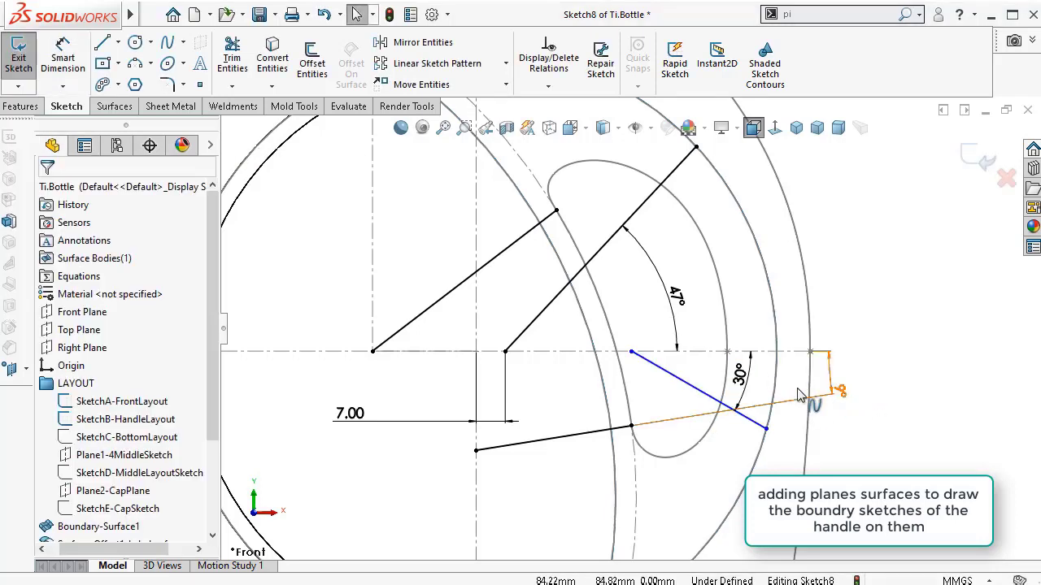
- Add a Vertical relation between the 30° line's start point and the lower line's point
{"action": "left_click", "coordinate": [118, 43]}
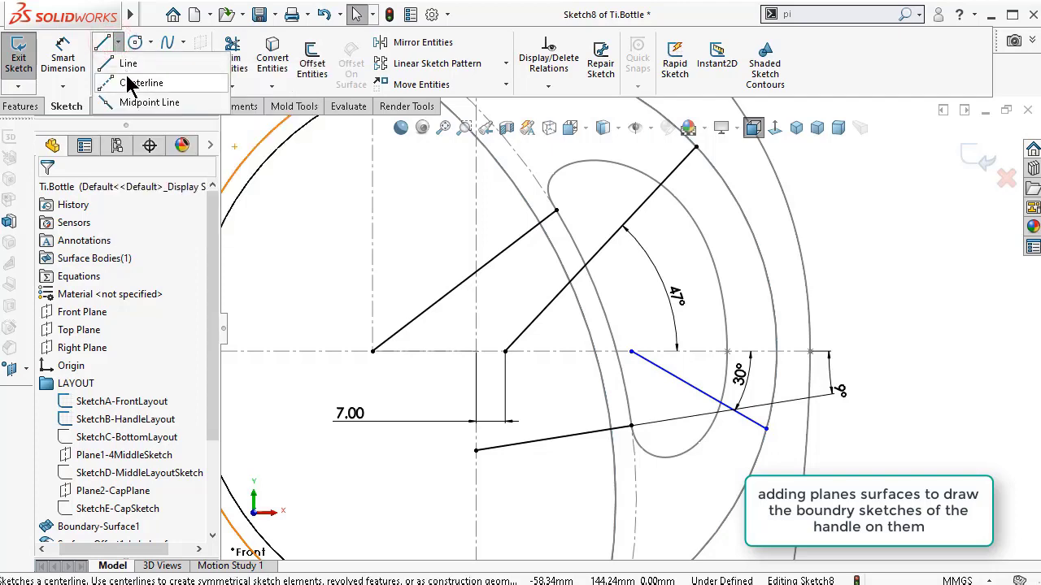
{"action": "left_click", "coordinate": [137, 74]}
{"action": "left_click", "coordinate": [631, 426]}
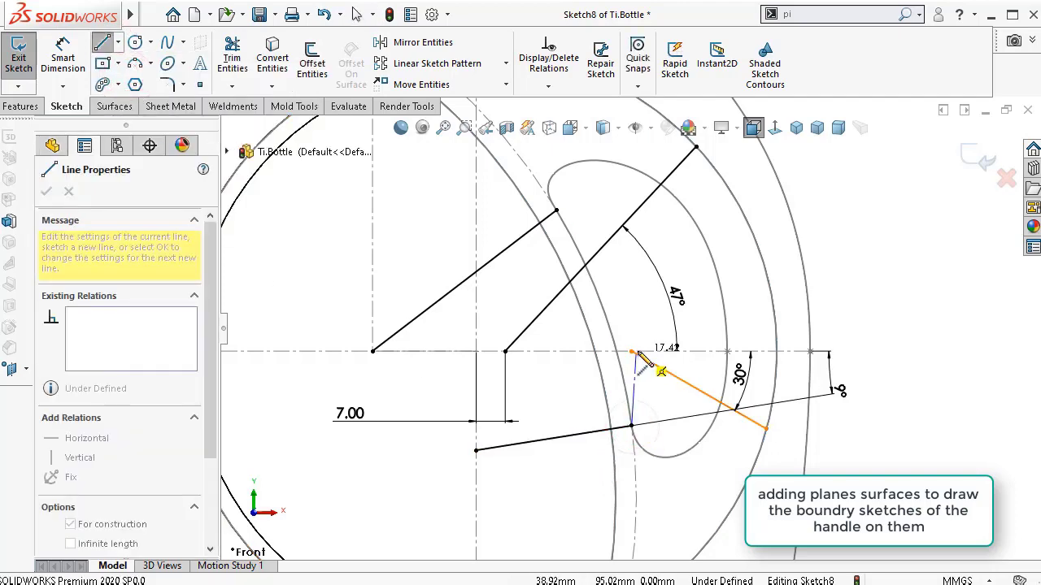
{"action": "key", "text": "Escape"}
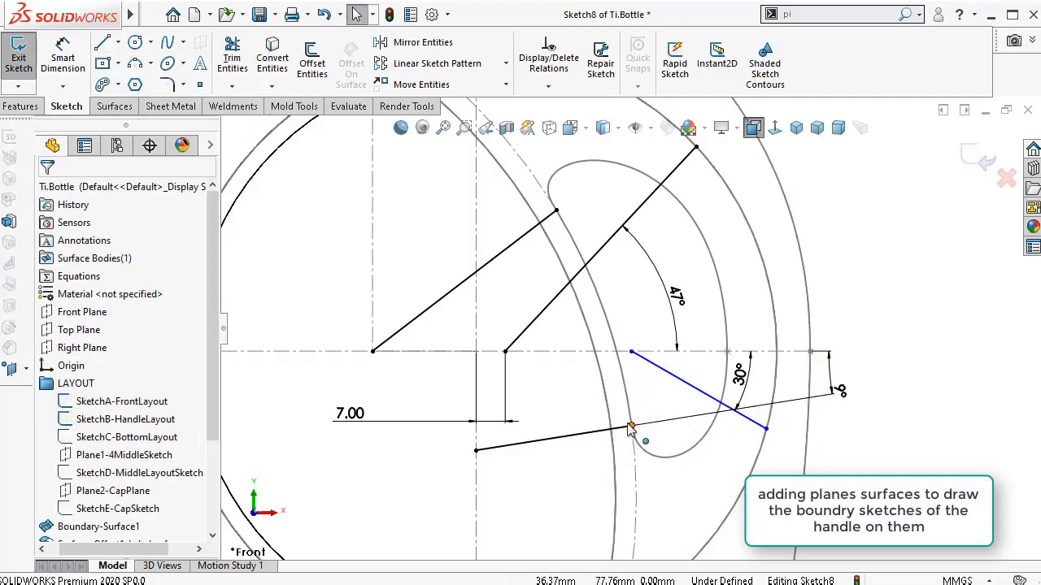
{"action": "left_click", "coordinate": [631, 426]}
{"action": "left_click", "coordinate": [632, 352], "text": "ctrl"}
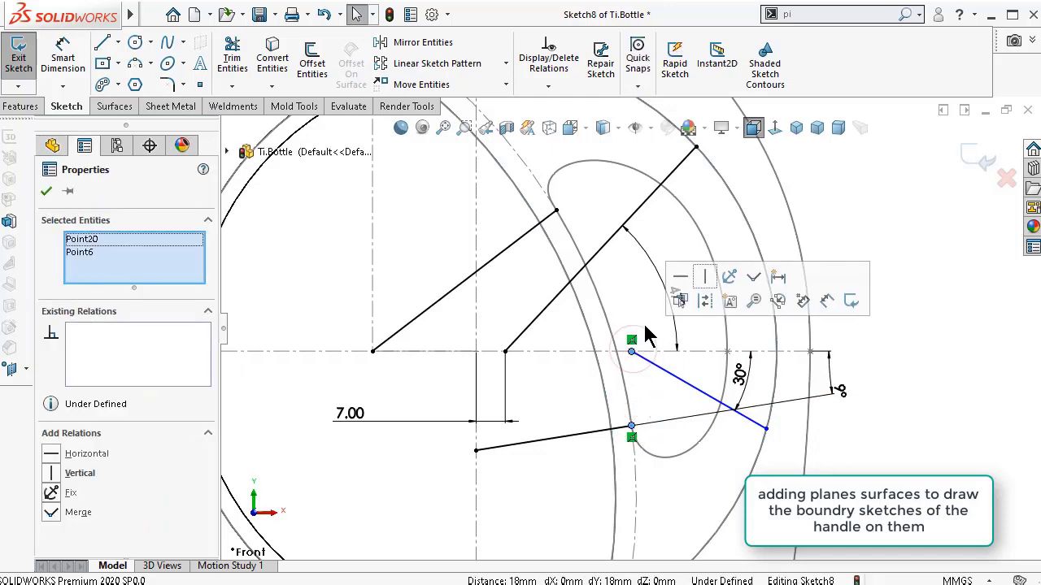
{"action": "left_click", "coordinate": [705, 275]}
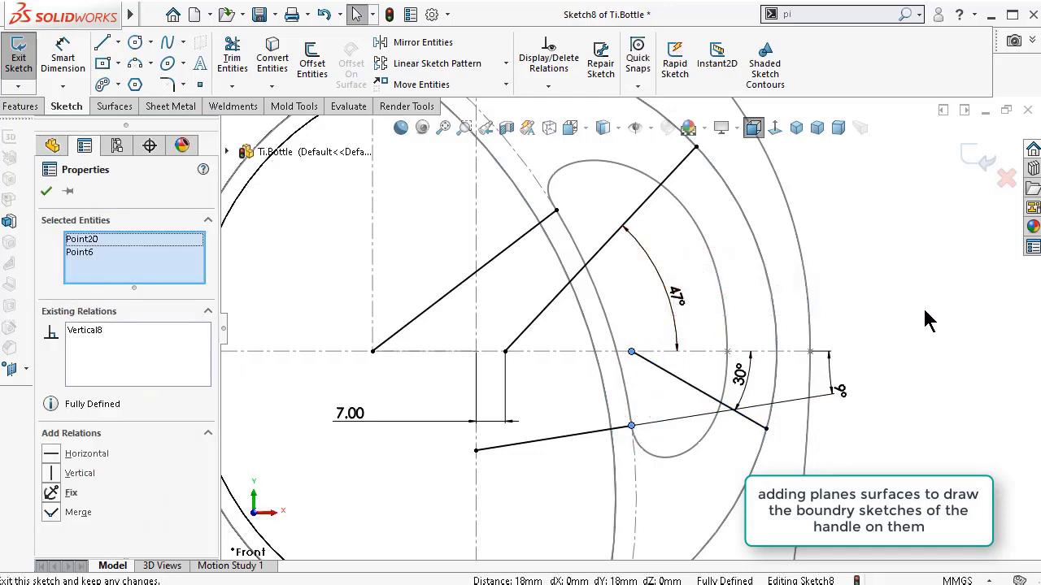
{"action": "key", "text": "Escape"}
- Turn the 47° line into construction geometry
{"action": "scroll", "coordinate": [659, 211], "scroll_direction": "down", "scroll_amount": 5}
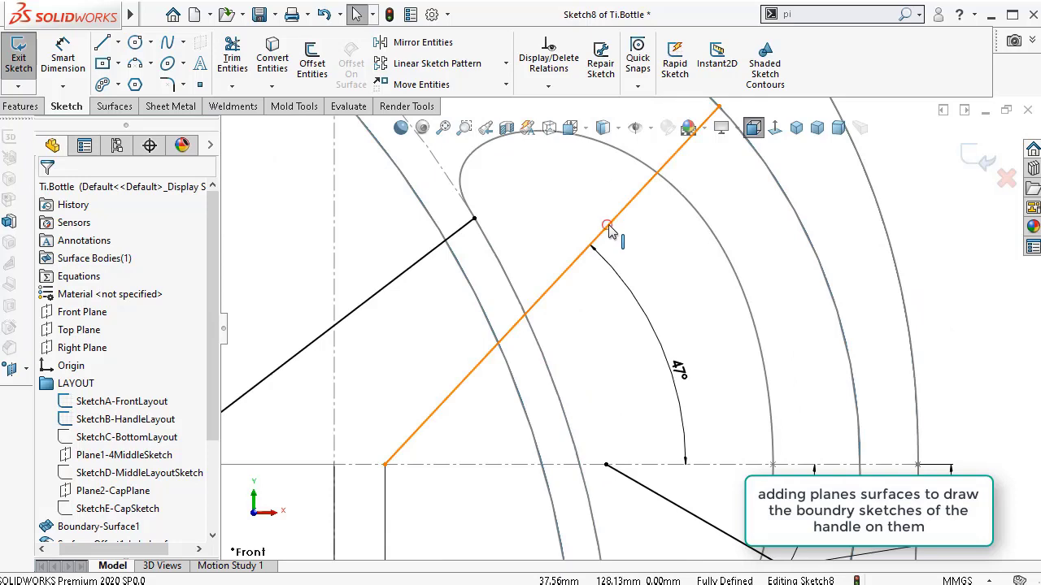
{"action": "left_click", "coordinate": [610, 230]}
{"action": "left_click", "coordinate": [678, 177]}
{"action": "scroll", "coordinate": [632, 327], "scroll_direction": "up", "scroll_amount": 2}
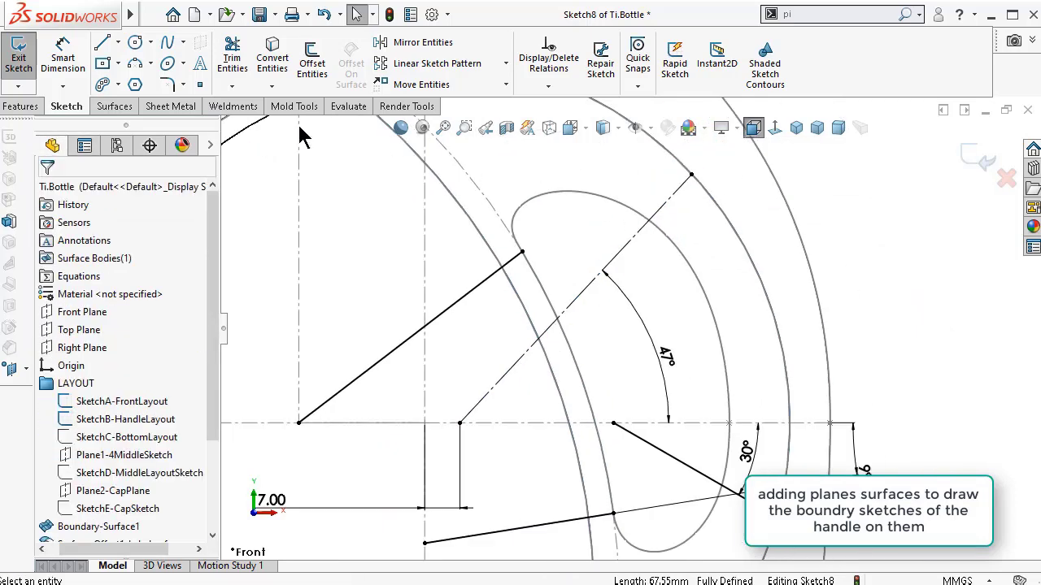
- Draw a solid line along the 47° construction line's outer end to the outer bottle arc
{"action": "left_click", "coordinate": [103, 45]}
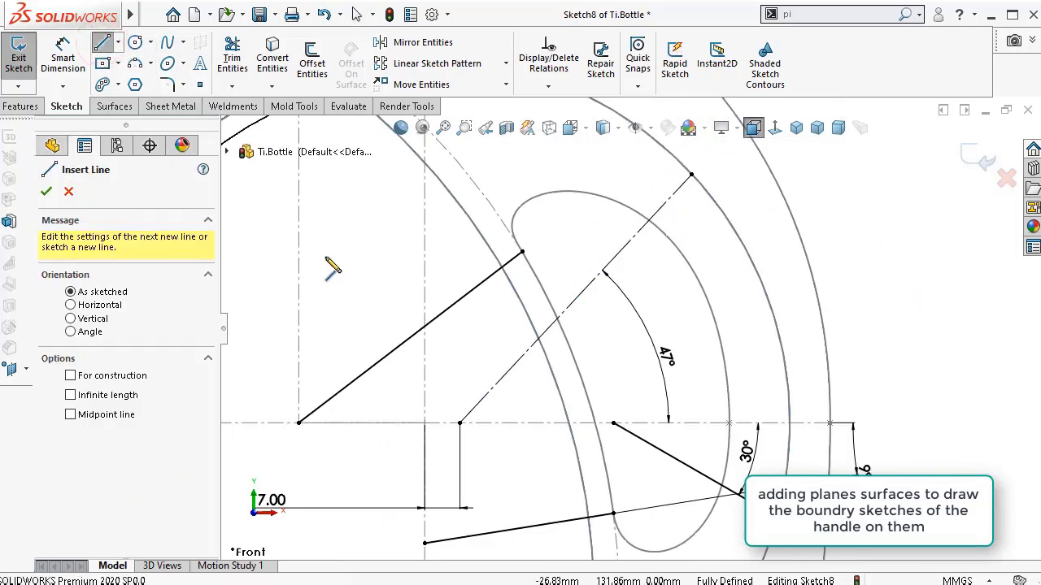
{"action": "left_click", "coordinate": [575, 301]}
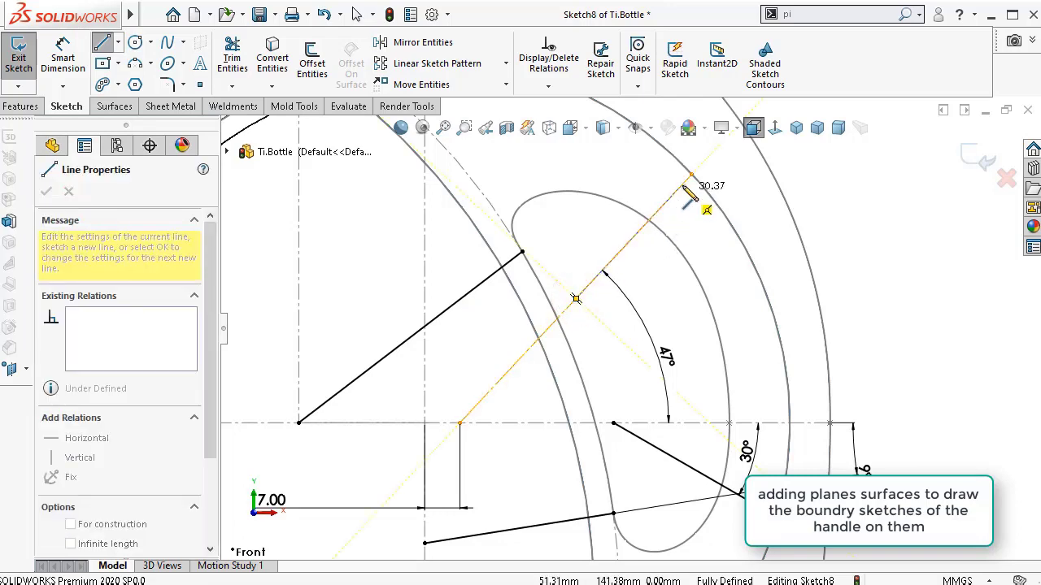
{"action": "left_click", "coordinate": [691, 176]}
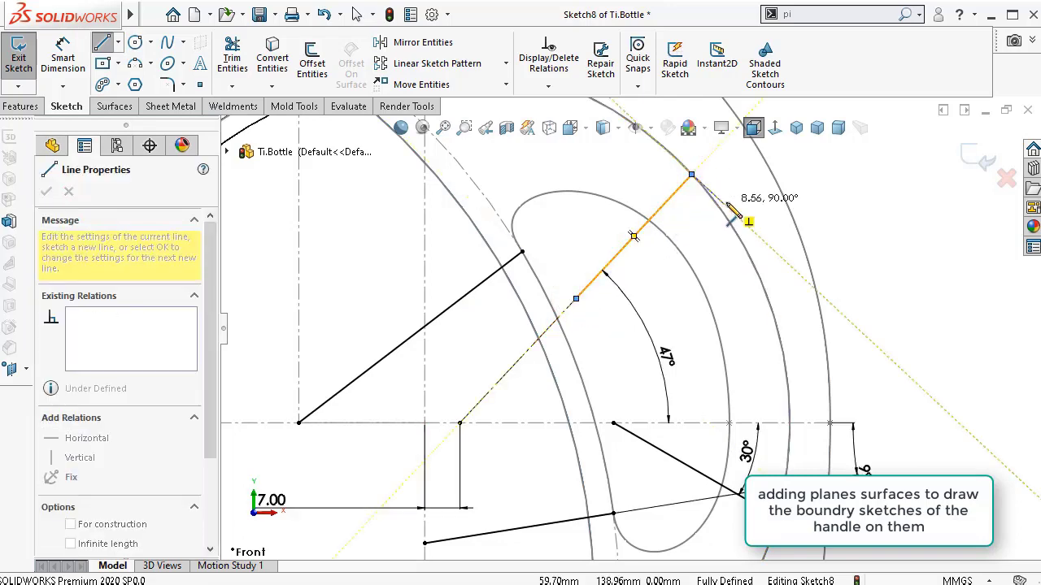
{"action": "key", "text": "Escape"}
{"action": "scroll", "coordinate": [731, 220], "scroll_direction": "up", "scroll_amount": 5}
{"action": "scroll", "coordinate": [736, 399], "scroll_direction": "down", "scroll_amount": 3}
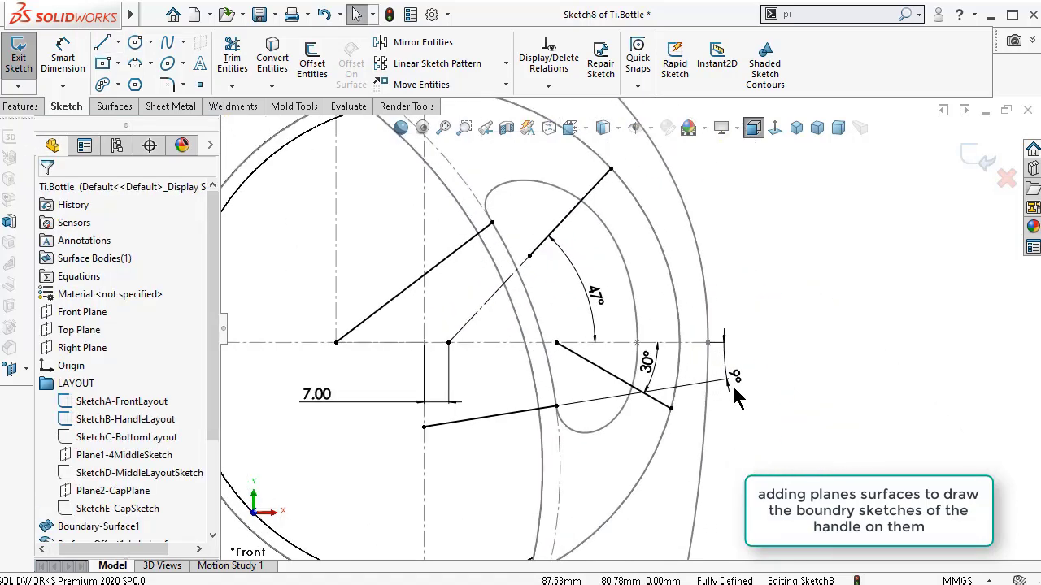
- Extrude Sketch8's lines as an Extruded Surface 20 mm deep, viewed isometrically
{"action": "left_click", "coordinate": [796, 131]}
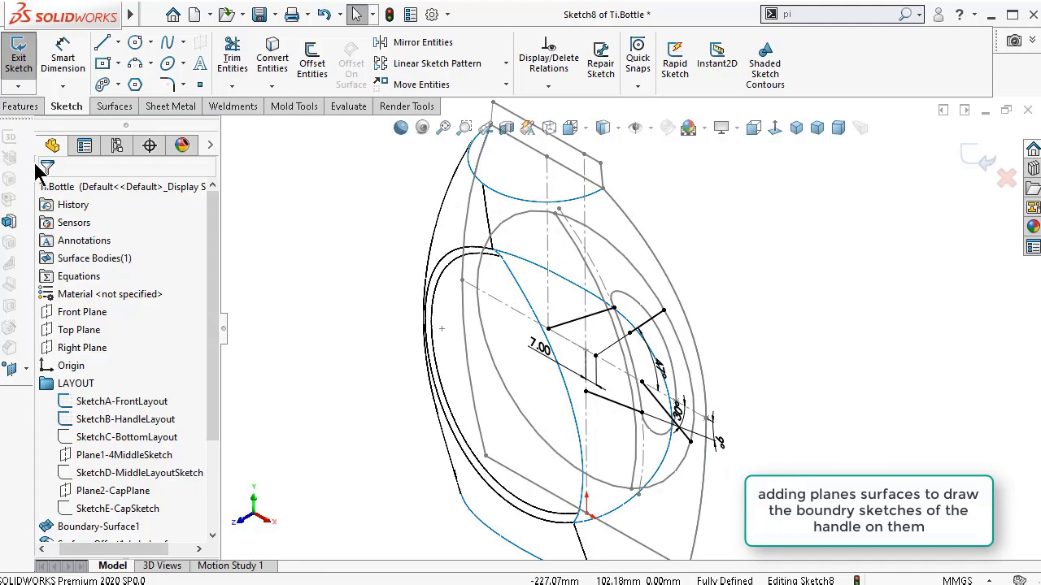
{"action": "left_click", "coordinate": [114, 113]}
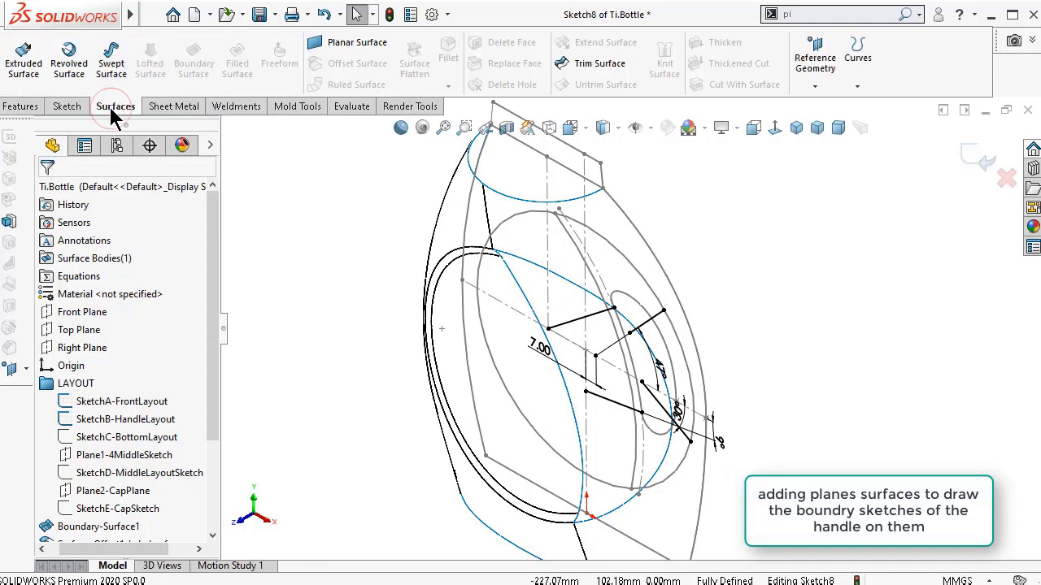
{"action": "left_click", "coordinate": [25, 71]}
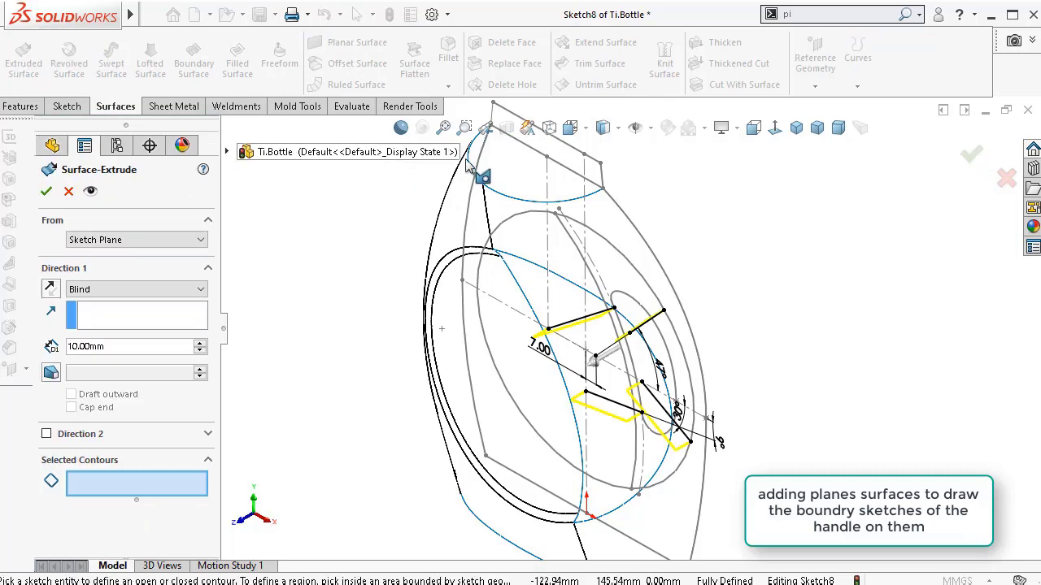
{"action": "left_click", "coordinate": [617, 128]}
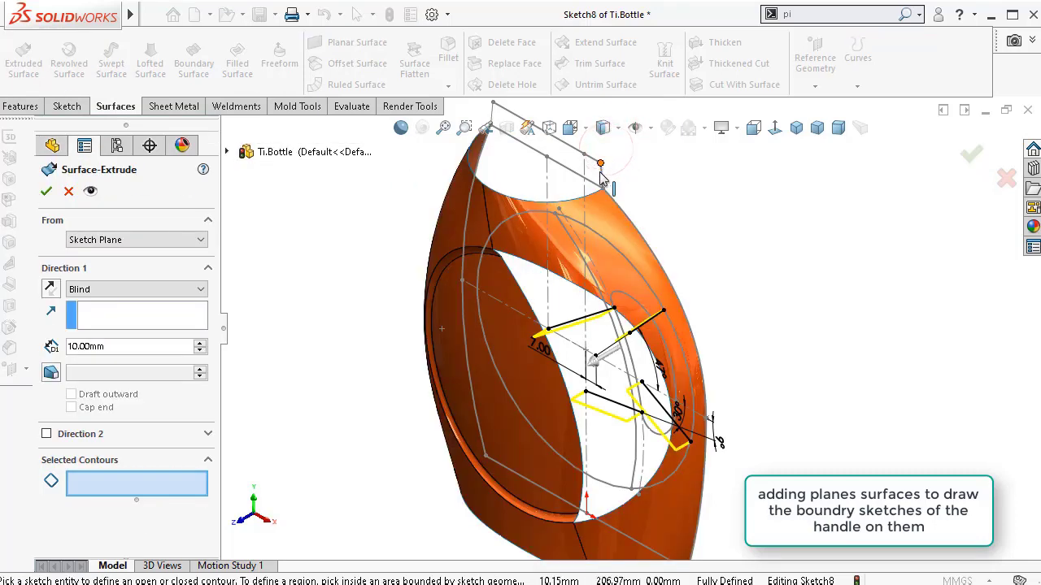
{"action": "scroll", "coordinate": [677, 337], "scroll_direction": "down", "scroll_amount": 5}
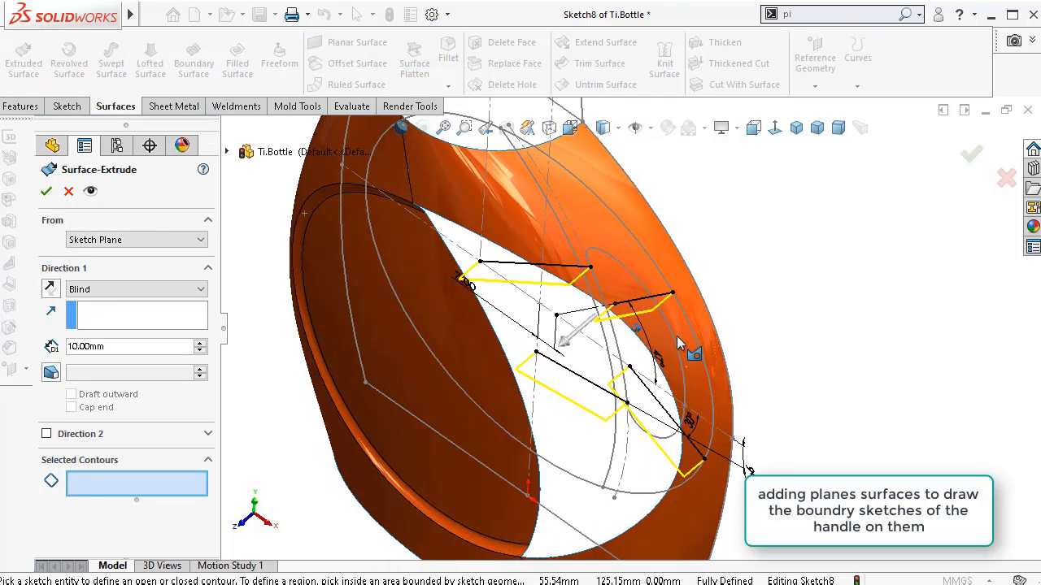
{"action": "middle_click_drag", "start_coordinate": [677, 336], "coordinate": [346, 338]}
{"action": "middle_click_drag", "start_coordinate": [231, 353], "coordinate": [228, 360]}
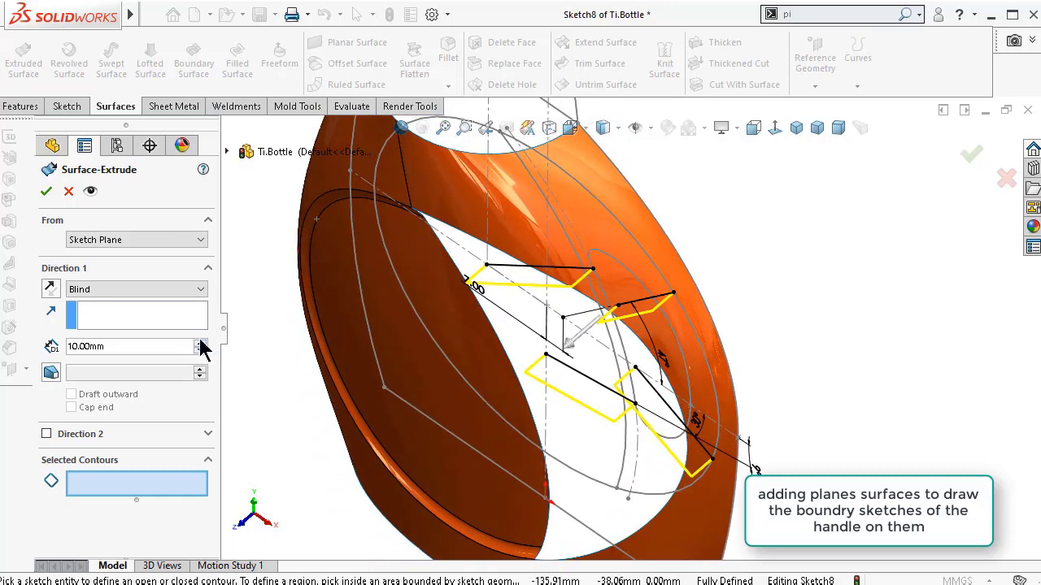
{"action": "left_click", "coordinate": [199, 343]}
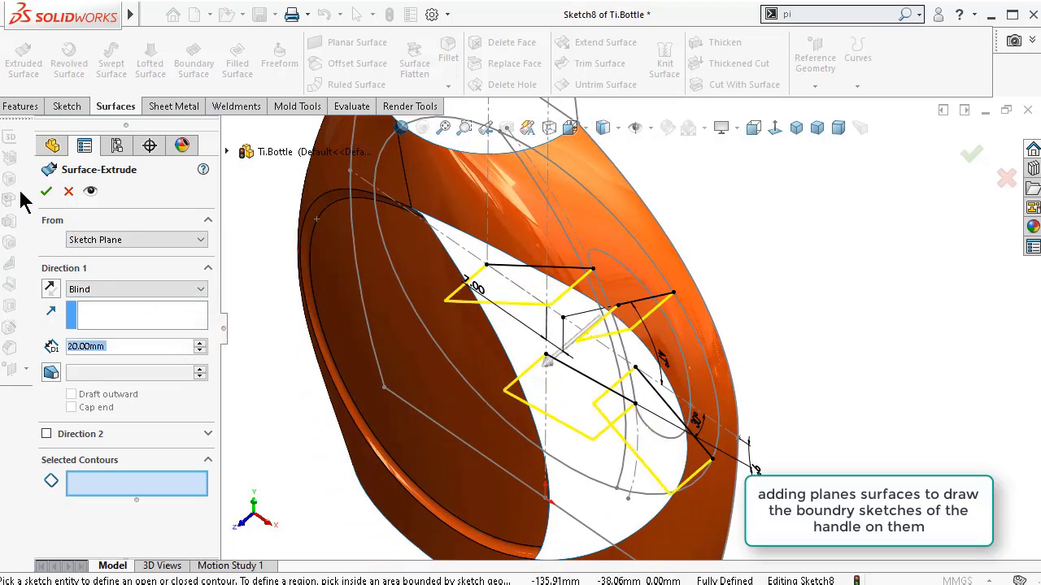
{"action": "left_click", "coordinate": [46, 193]}
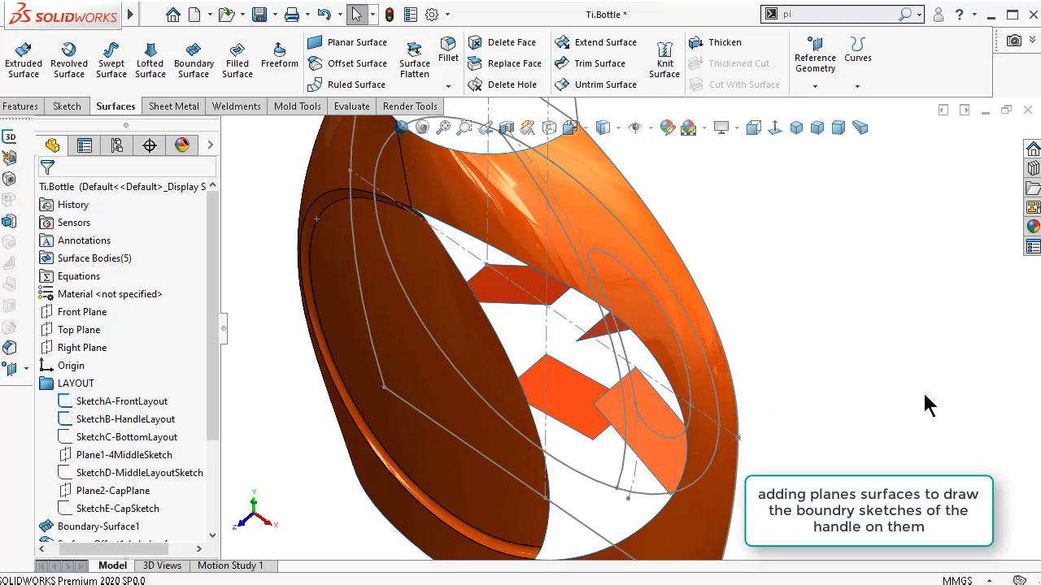
- Apply a light grey appearance to the Surface-Extrude1 planar strips
{"action": "middle_click_drag", "start_coordinate": [929, 404], "coordinate": [220, 366]}
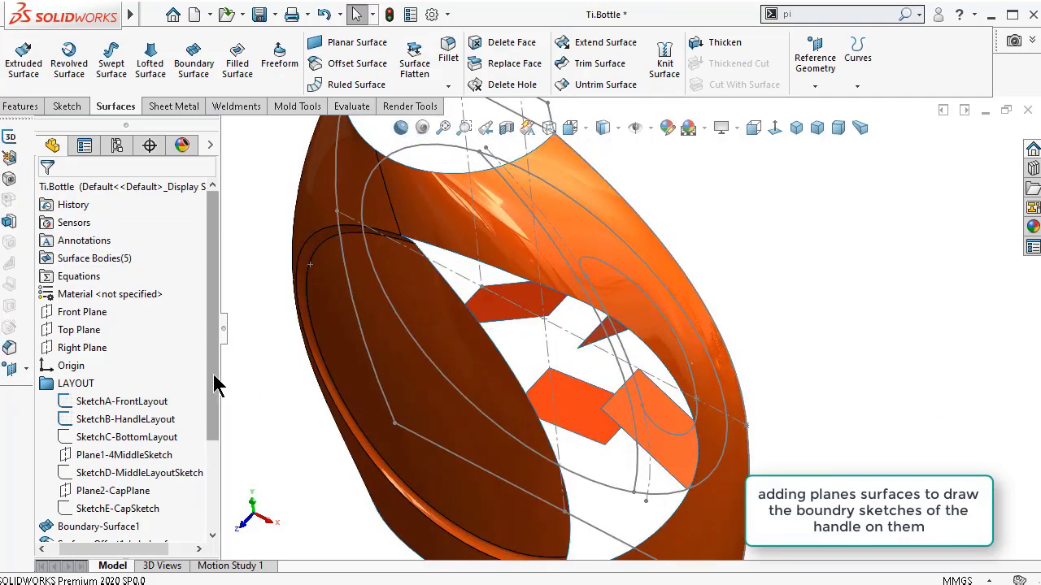
{"action": "left_click_drag", "start_coordinate": [215, 386], "coordinate": [221, 483]}
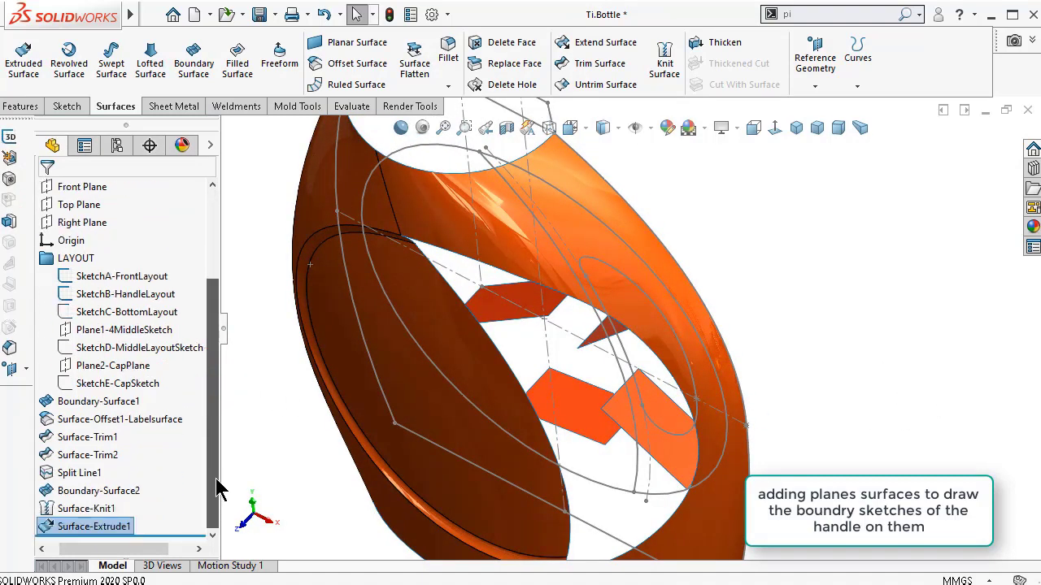
{"action": "left_click", "coordinate": [122, 527]}
{"action": "left_click", "coordinate": [122, 527]}
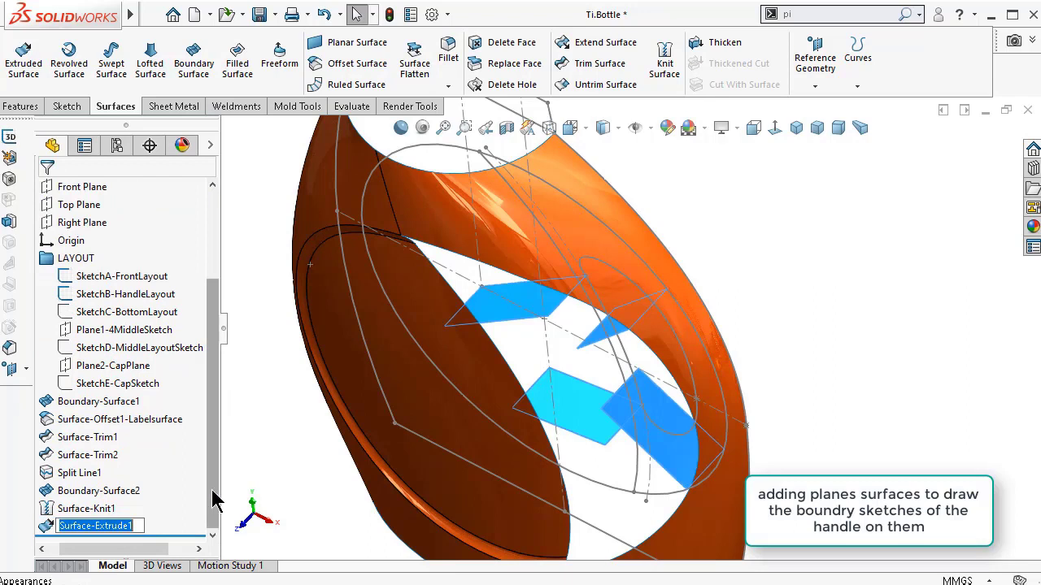
{"action": "left_click", "coordinate": [46, 527]}
{"action": "left_click", "coordinate": [150, 498]}
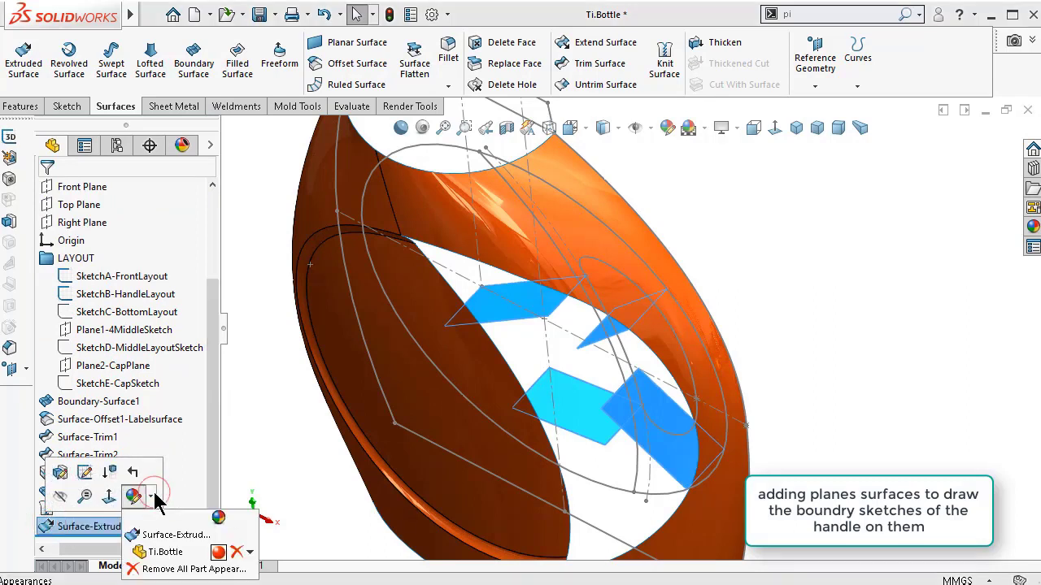
{"action": "left_click", "coordinate": [218, 553]}
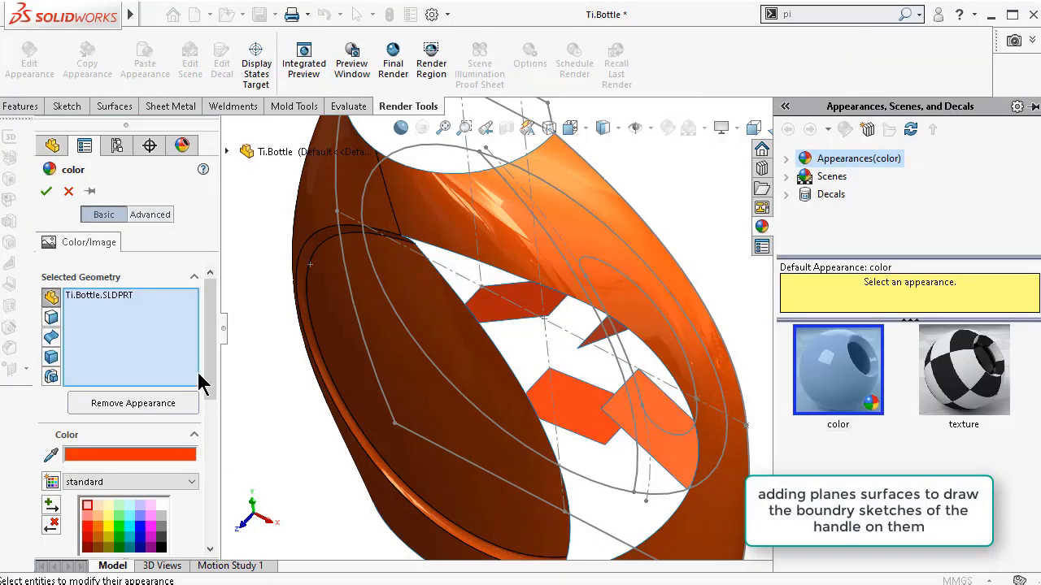
{"action": "scroll", "coordinate": [209, 400], "scroll_direction": "down", "scroll_amount": 3}
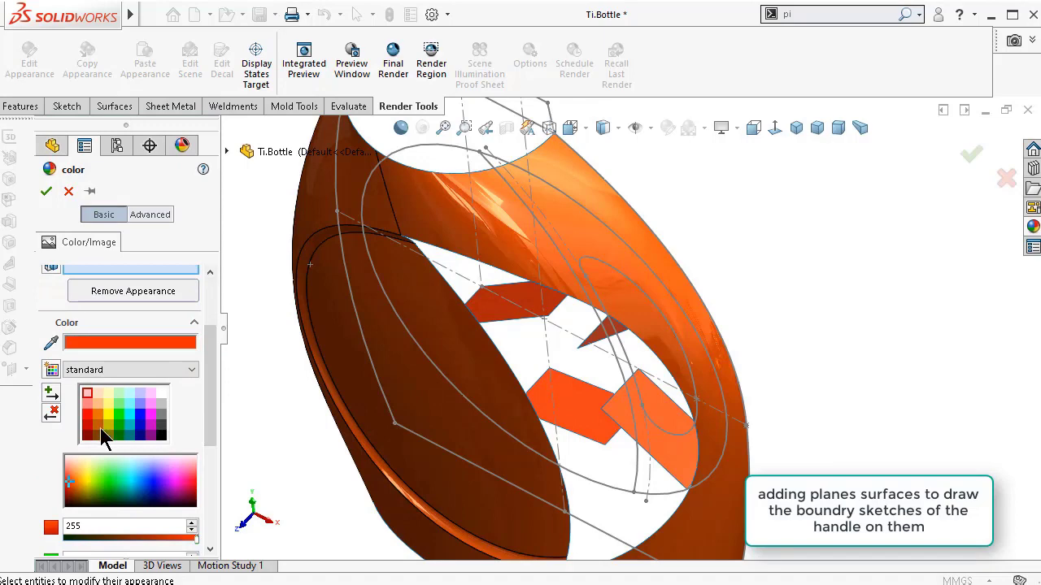
{"action": "left_click", "coordinate": [162, 402]}
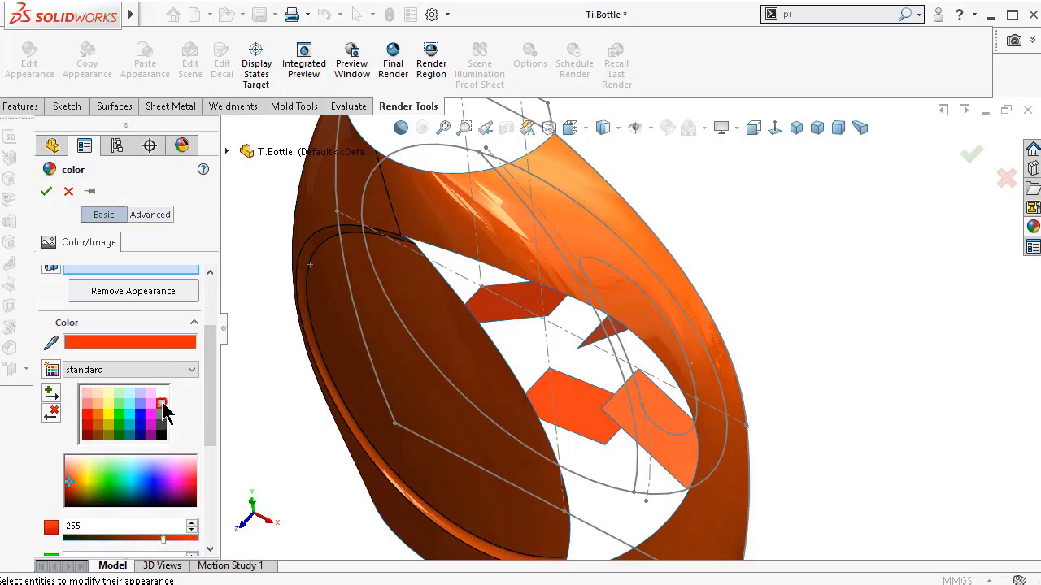
{"action": "left_click", "coordinate": [46, 192]}
{"action": "middle_click_drag", "start_coordinate": [802, 415], "coordinate": [773, 407]}
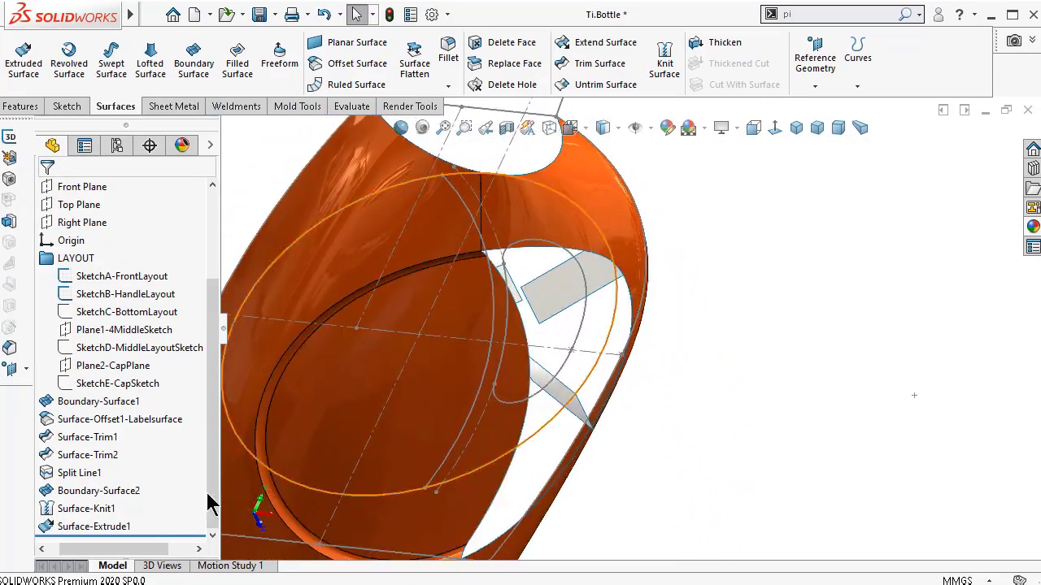
- Edit Surface-Extrude1 to raise its Blind depth from 20 mm to 40 mm
{"action": "left_click", "coordinate": [114, 527]}
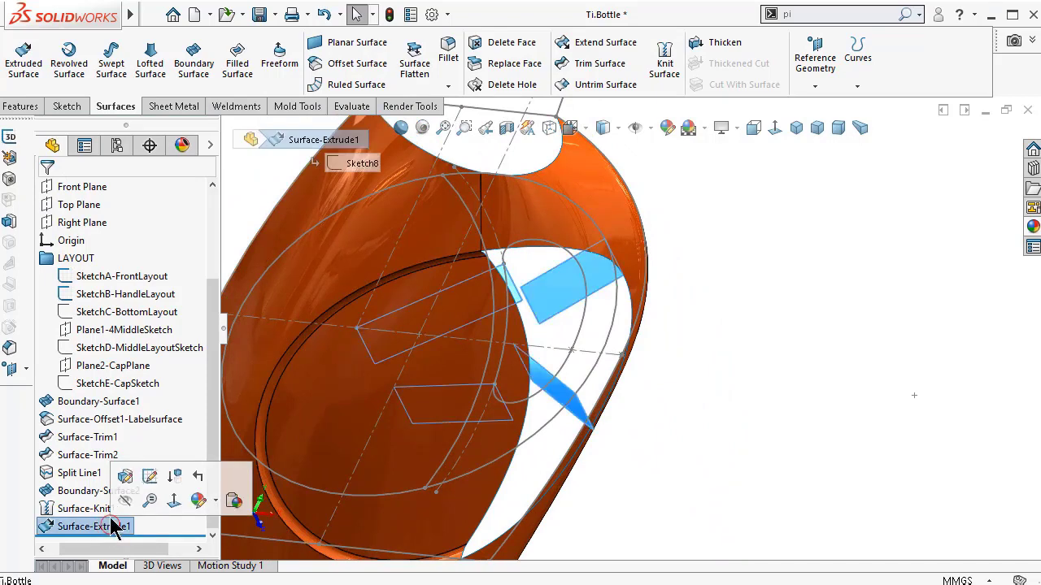
{"action": "left_click", "coordinate": [124, 478]}
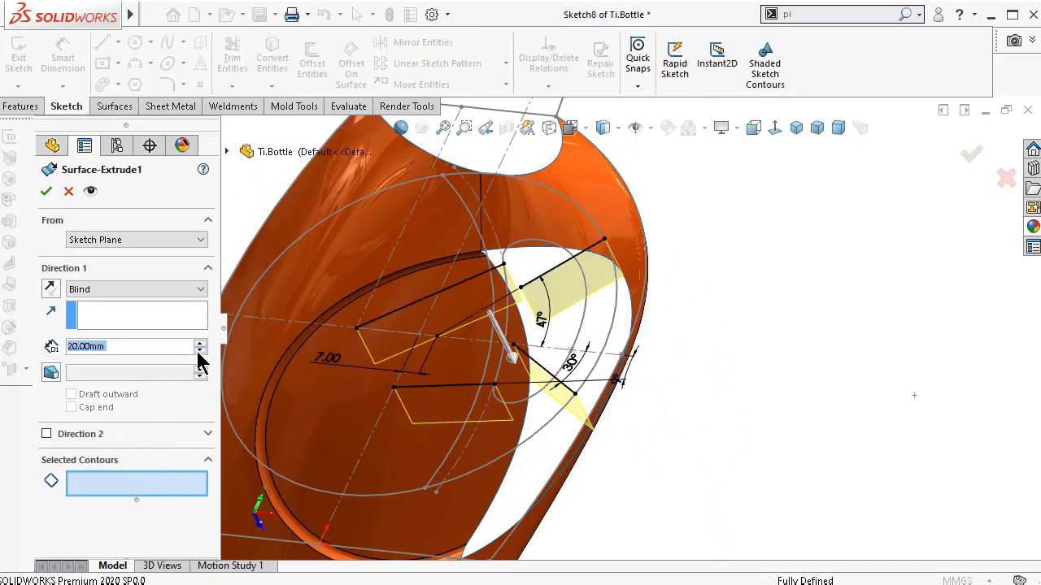
{"action": "left_click", "coordinate": [199, 343]}
{"action": "left_click", "coordinate": [199, 343]}
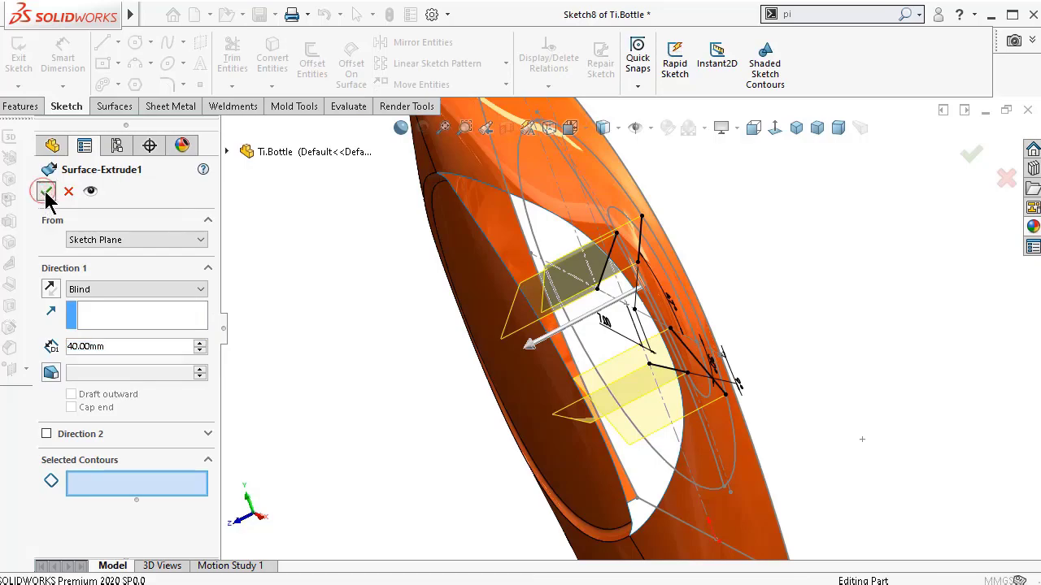
{"action": "left_click", "coordinate": [46, 191]}
{"action": "key", "text": "Left"}
{"action": "key", "text": "Left"}
{"action": "key", "text": "Left"}
{"action": "key", "text": "Left"}
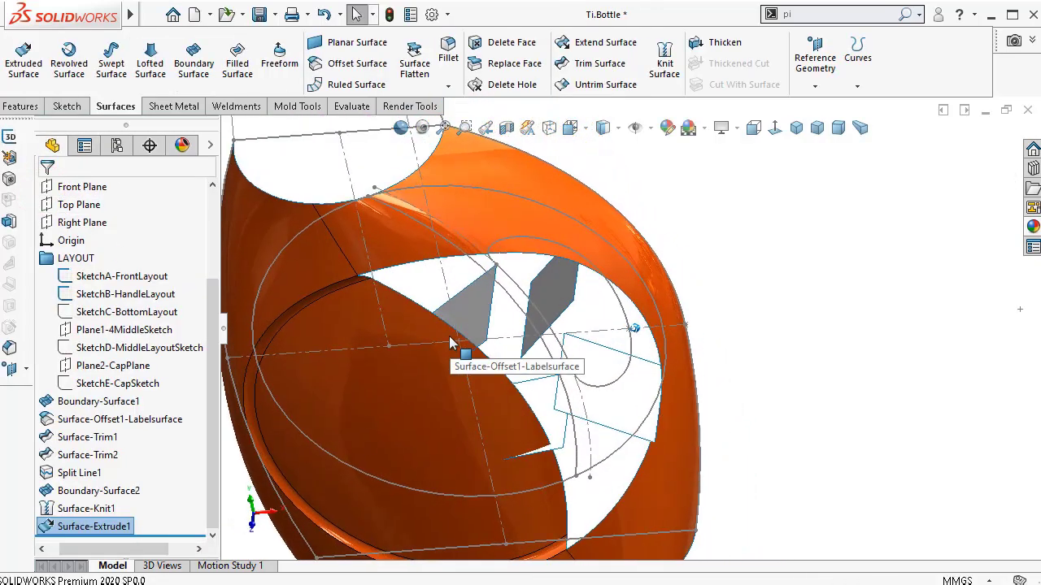
{"action": "key", "text": "Left"}
{"action": "key", "text": "Left"}
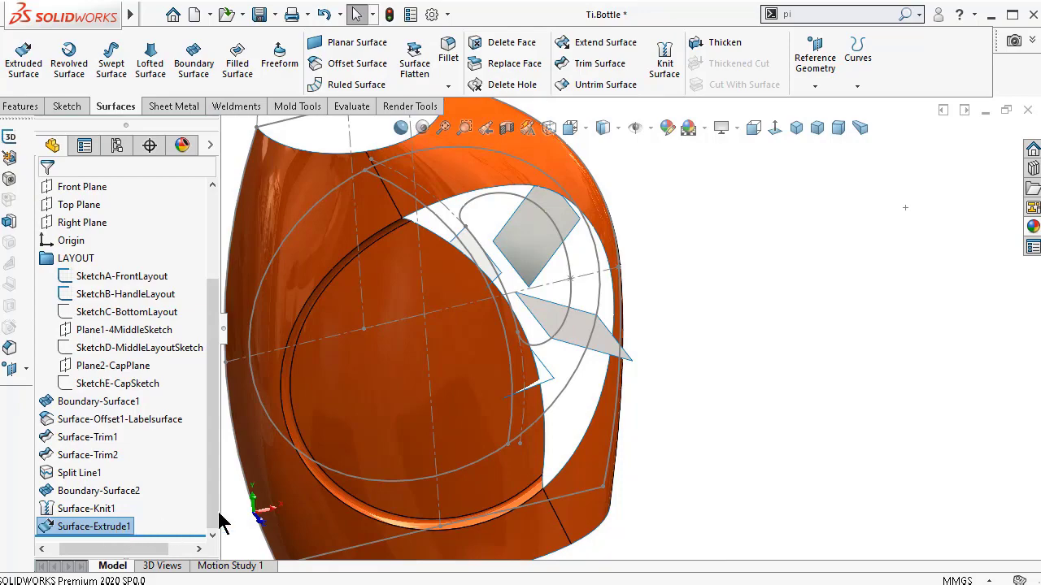
{"action": "middle_click_drag", "start_coordinate": [379, 486], "coordinate": [623, 298]}
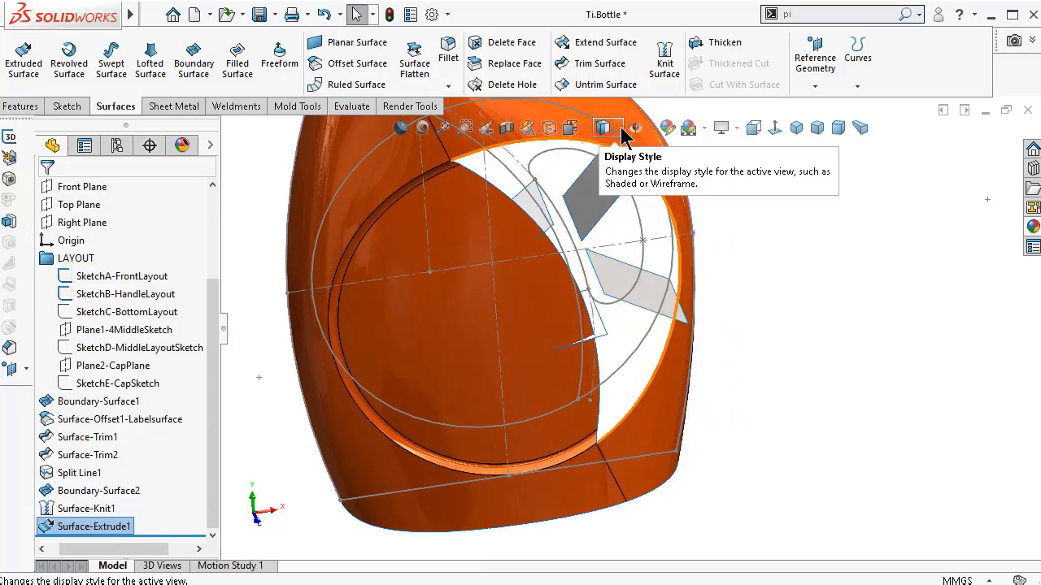
{"action": "left_click", "coordinate": [606, 196]}
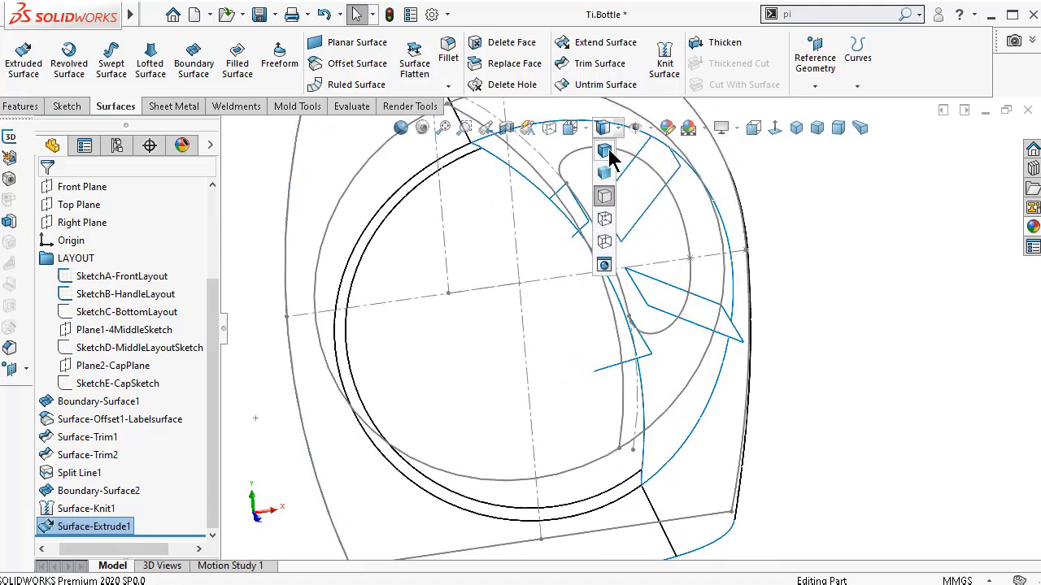
{"action": "left_click", "coordinate": [606, 151]}
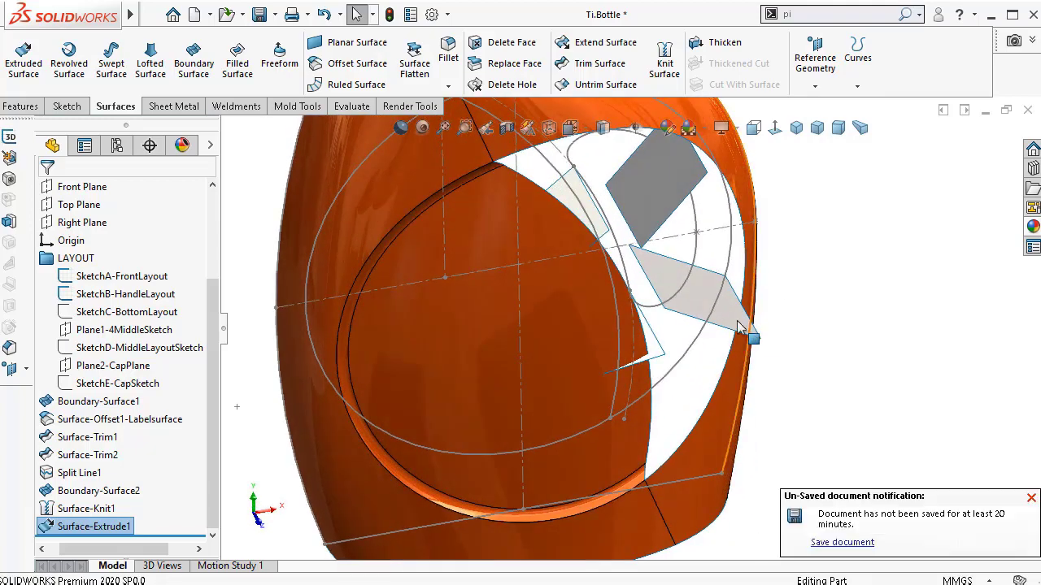
{"action": "left_click", "coordinate": [724, 320]}
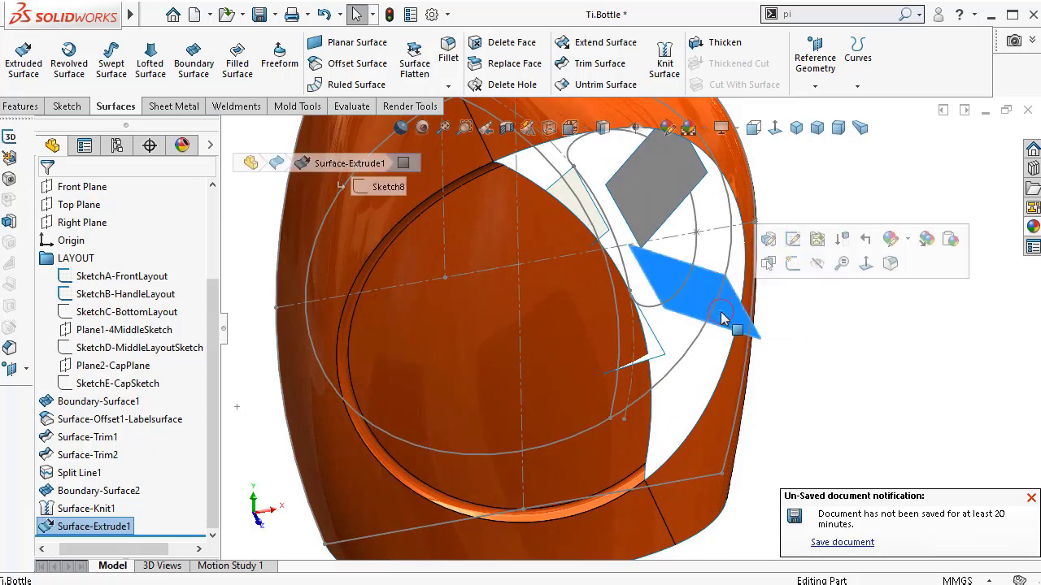
- Open a sketch on the lower grey planar surface and draw a three-point arc across it
{"action": "left_click", "coordinate": [792, 265]}
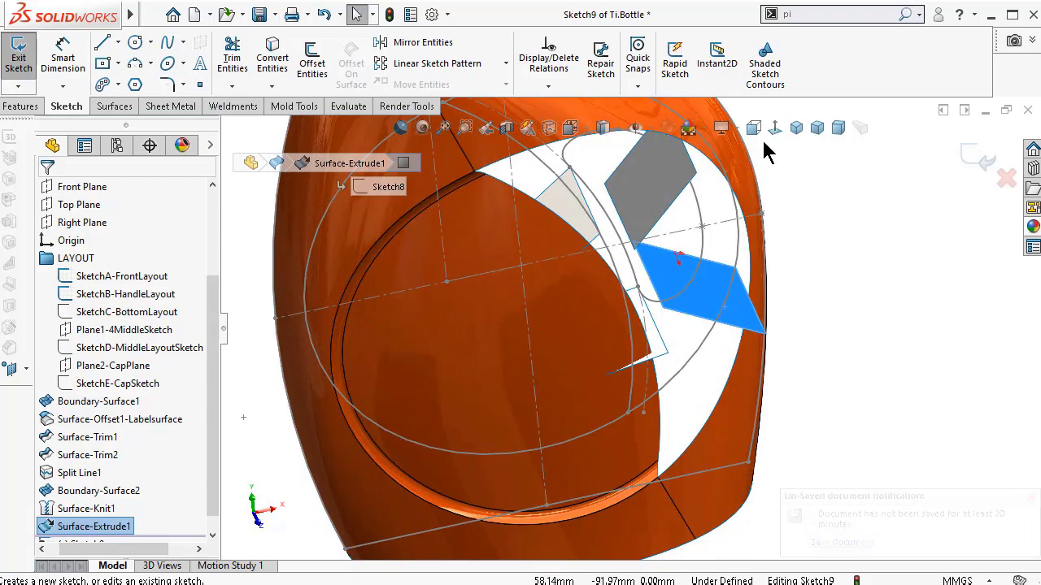
{"action": "left_click", "coordinate": [138, 67]}
{"action": "scroll", "coordinate": [529, 278], "scroll_direction": "down", "scroll_amount": 5}
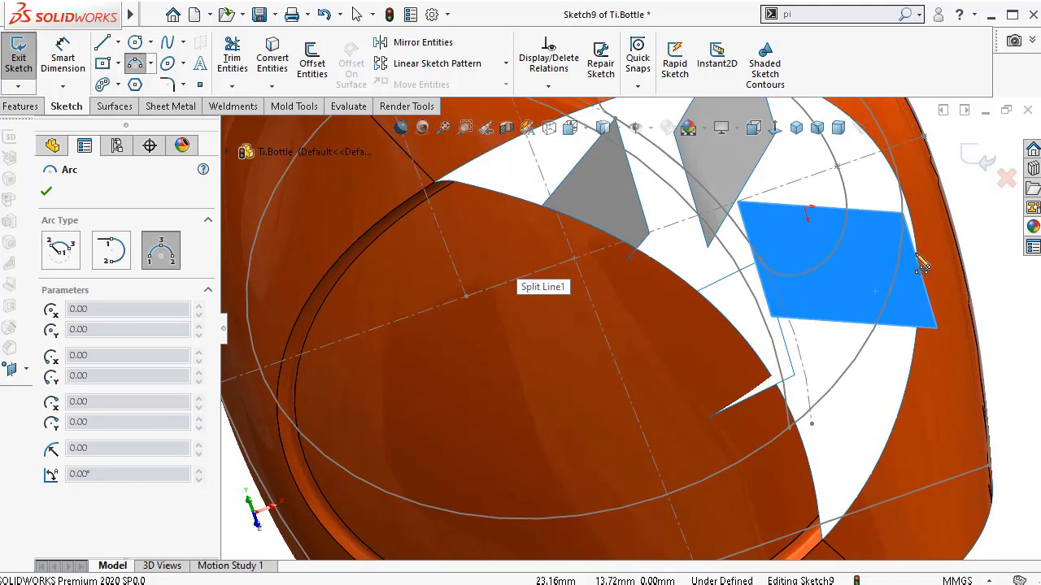
{"action": "mouse_move", "coordinate": [921, 265]}
{"action": "middle_mouse_down"}
{"action": "mouse_move", "coordinate": [919, 274]}
{"action": "mouse_move", "coordinate": [919, 253]}
{"action": "mouse_move", "coordinate": [867, 234]}
{"action": "mouse_move", "coordinate": [775, 215]}
{"action": "middle_mouse_up"}
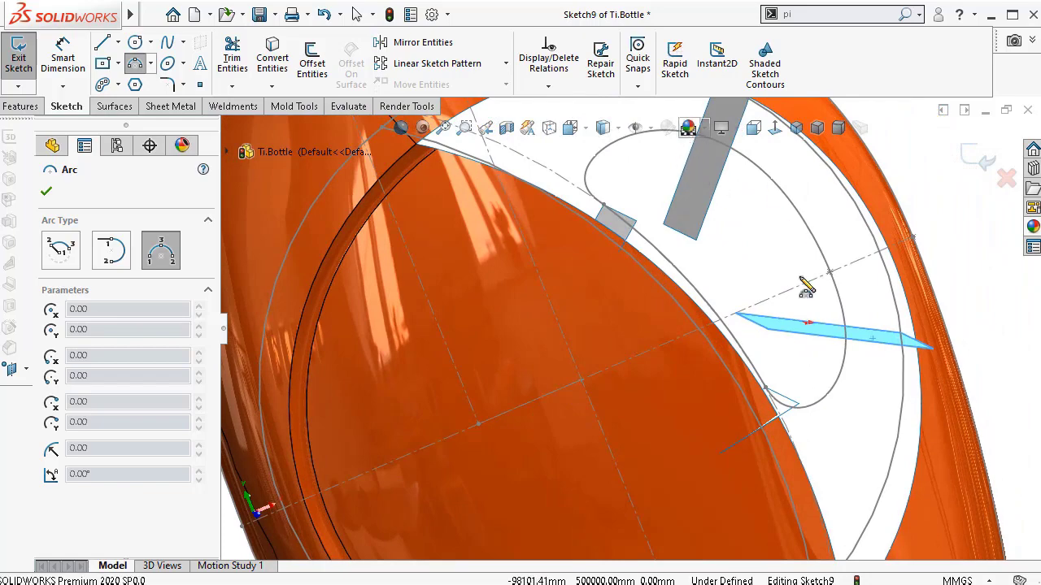
{"action": "mouse_move", "coordinate": [804, 289]}
{"action": "middle_mouse_down"}
{"action": "mouse_move", "coordinate": [877, 296]}
{"action": "mouse_move", "coordinate": [881, 257]}
{"action": "mouse_move", "coordinate": [855, 261]}
{"action": "mouse_move", "coordinate": [924, 260]}
{"action": "mouse_move", "coordinate": [973, 325]}
{"action": "middle_mouse_up"}
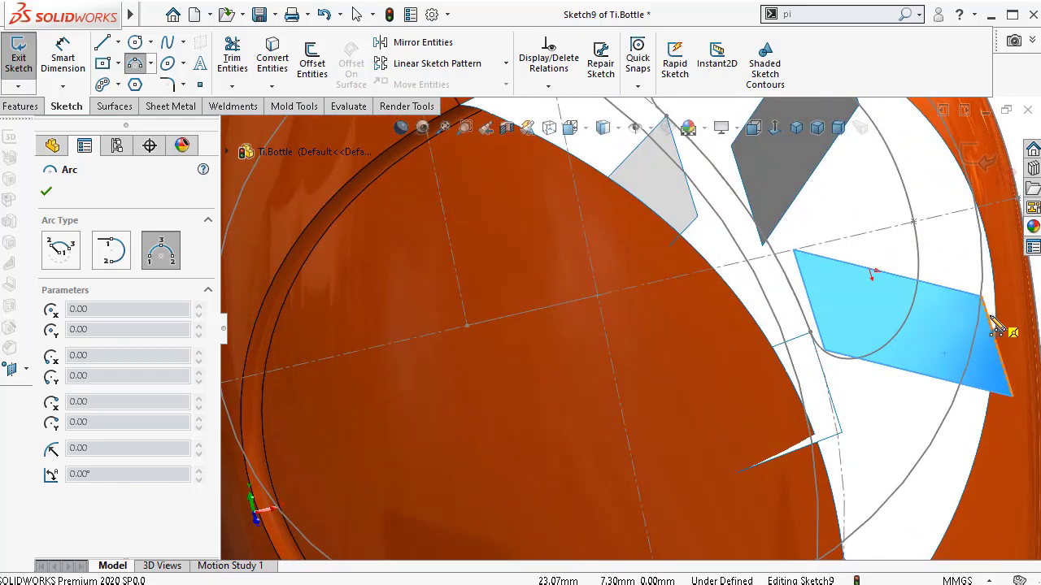
{"action": "left_click", "coordinate": [987, 329]}
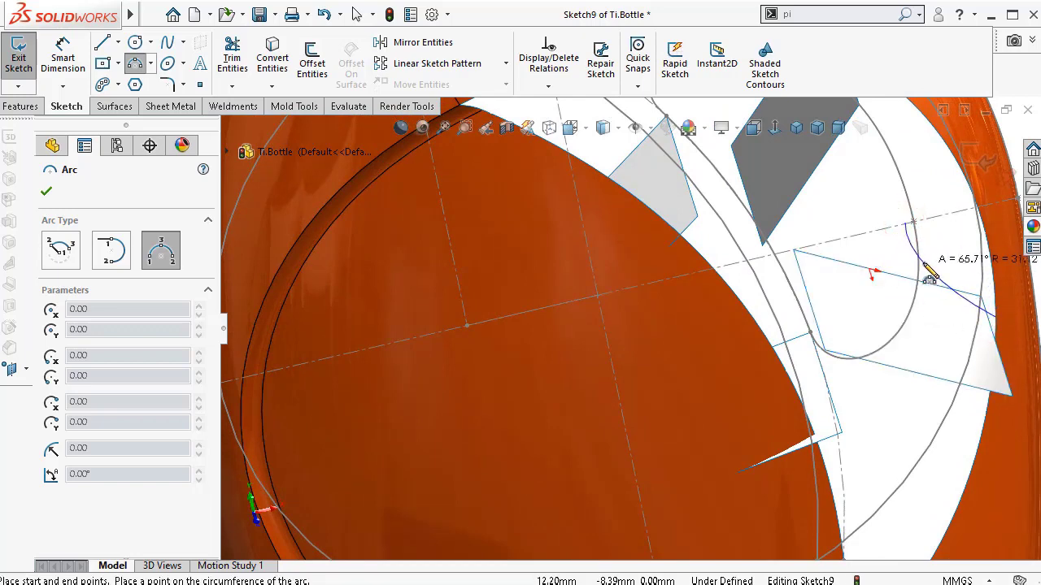
{"action": "left_click", "coordinate": [927, 267]}
{"action": "scroll", "coordinate": [957, 287], "scroll_direction": "down", "scroll_amount": 4}
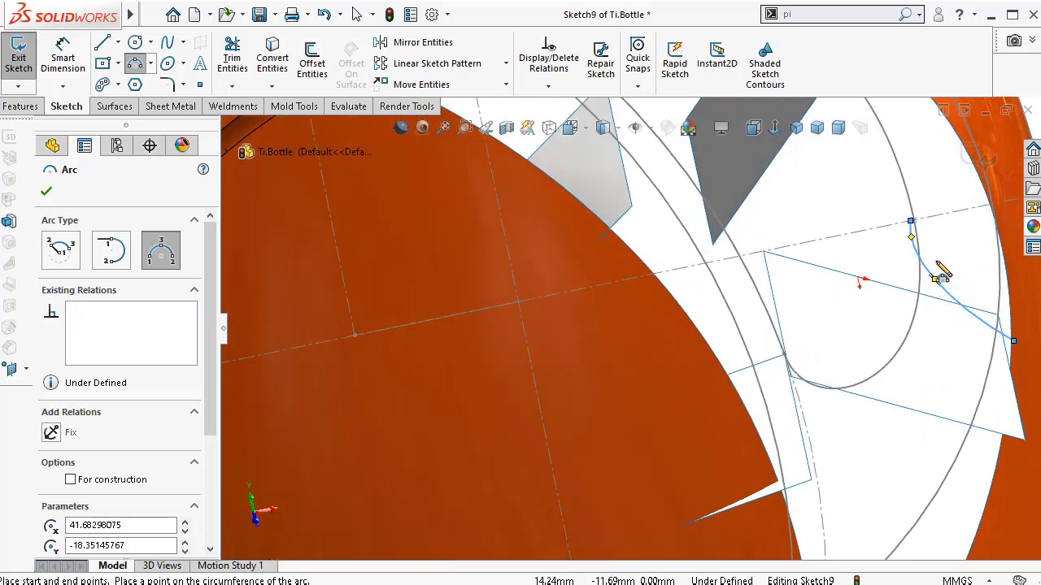
{"action": "key", "text": "Escape"}
{"action": "scroll", "coordinate": [878, 260], "scroll_direction": "down", "scroll_amount": 4}
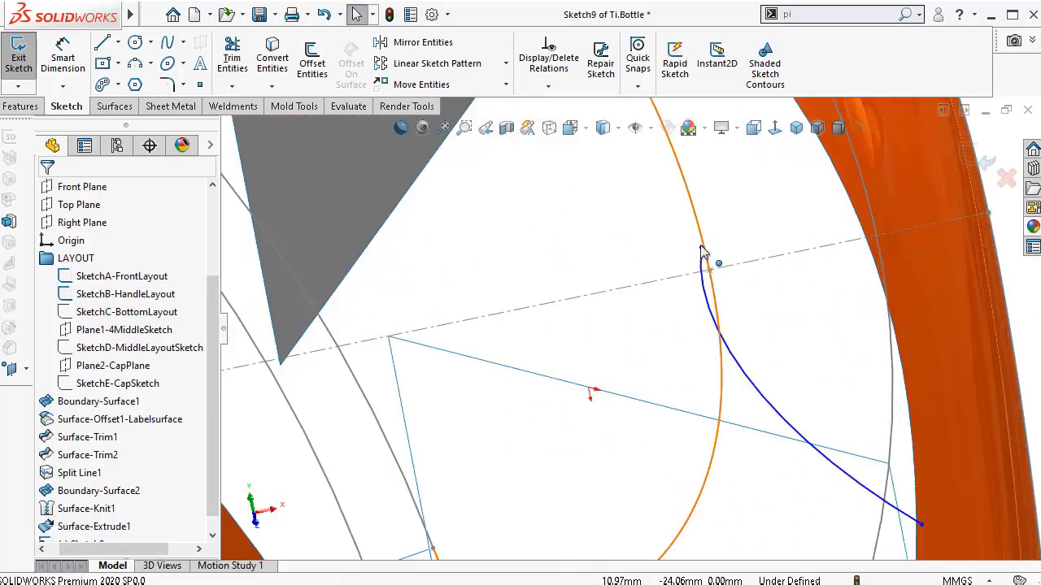
- Add a Pierce relation between one arc endpoint and the SketchB-HandleLayout curve
{"action": "left_click", "coordinate": [701, 247]}
{"action": "left_click", "coordinate": [611, 242]}
{"action": "left_click", "coordinate": [700, 249]}
{"action": "left_click", "coordinate": [722, 388], "text": "ctrl"}
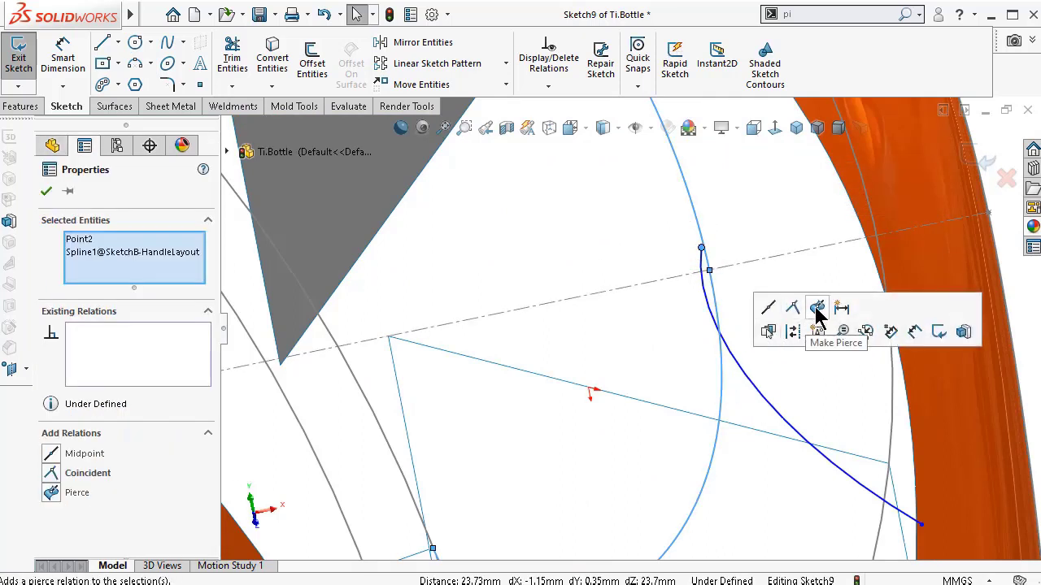
{"action": "left_click", "coordinate": [817, 313]}
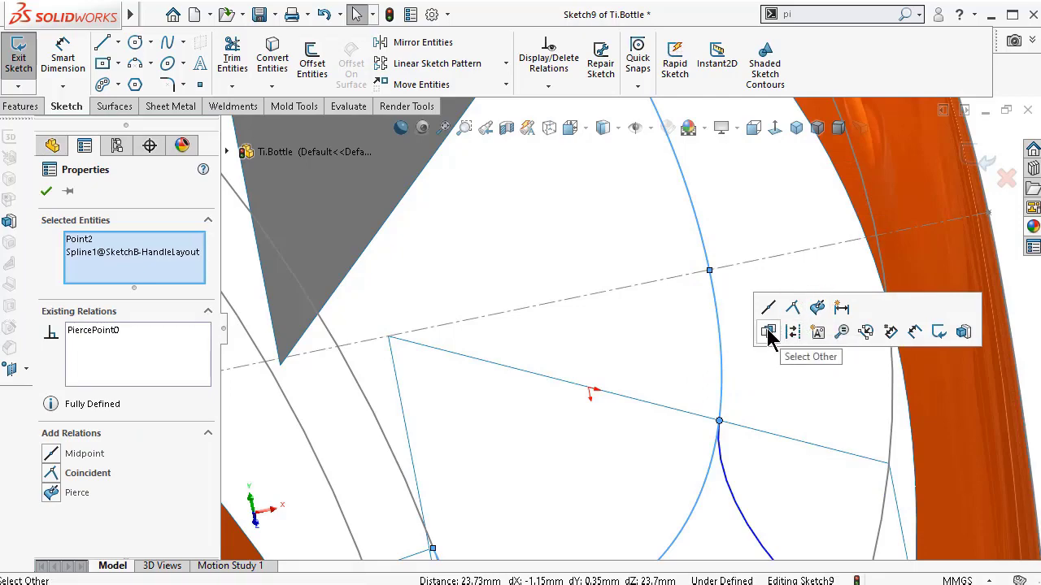
- Pierce the arc's other endpoint to the bottle body's edge, then view the sketch Normal To
{"action": "mouse_move", "coordinate": [647, 335]}
{"action": "middle_mouse_down"}
{"action": "mouse_move", "coordinate": [636, 386]}
{"action": "mouse_move", "coordinate": [629, 279]}
{"action": "mouse_move", "coordinate": [657, 313]}
{"action": "middle_mouse_up"}
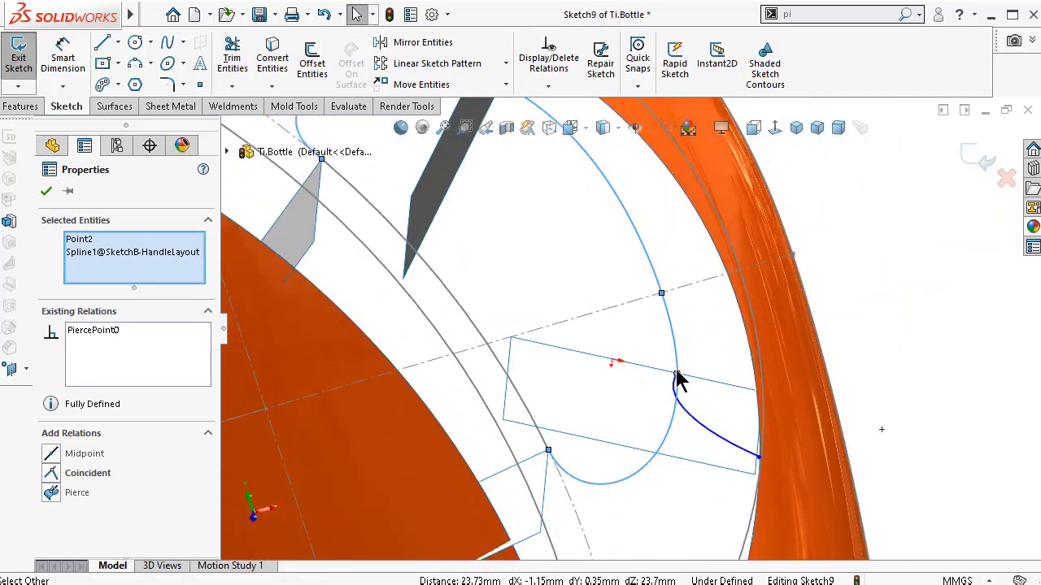
{"action": "mouse_move", "coordinate": [764, 428]}
{"action": "middle_mouse_down"}
{"action": "mouse_move", "coordinate": [771, 420]}
{"action": "mouse_move", "coordinate": [793, 448]}
{"action": "middle_mouse_up"}
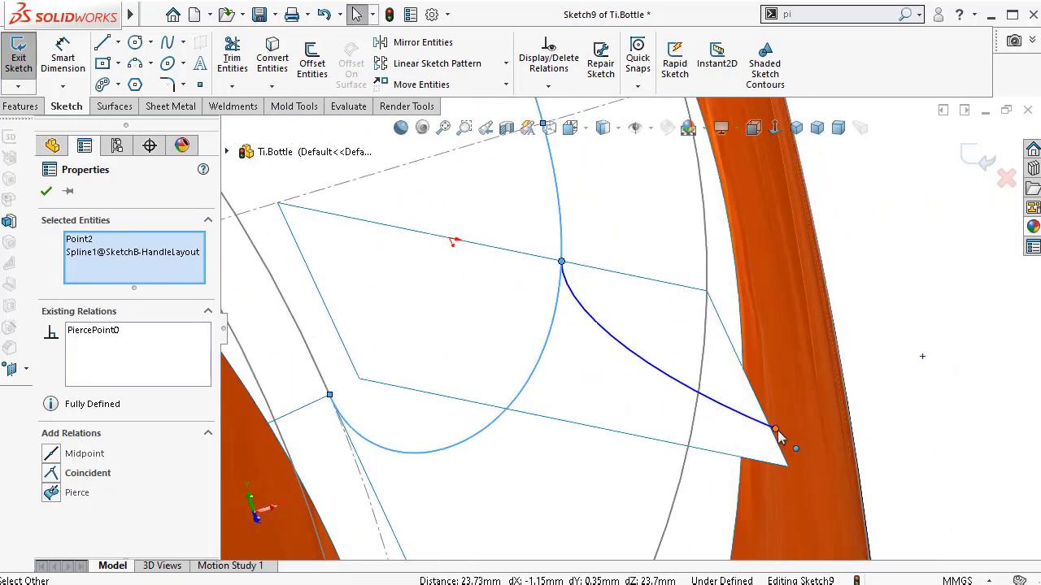
{"action": "left_click", "coordinate": [775, 430]}
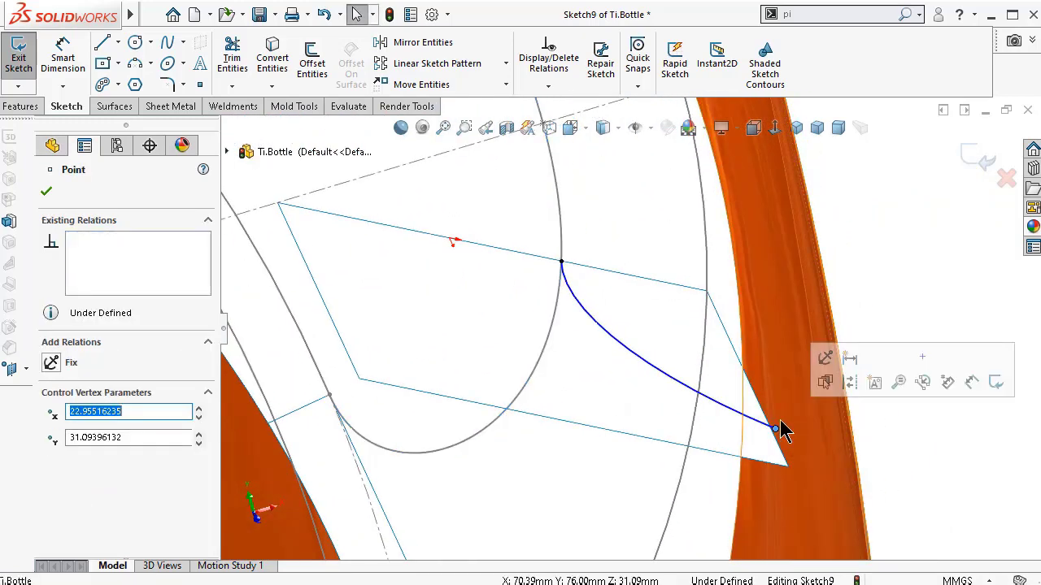
{"action": "left_click", "coordinate": [736, 277], "text": "ctrl"}
{"action": "left_click", "coordinate": [807, 196]}
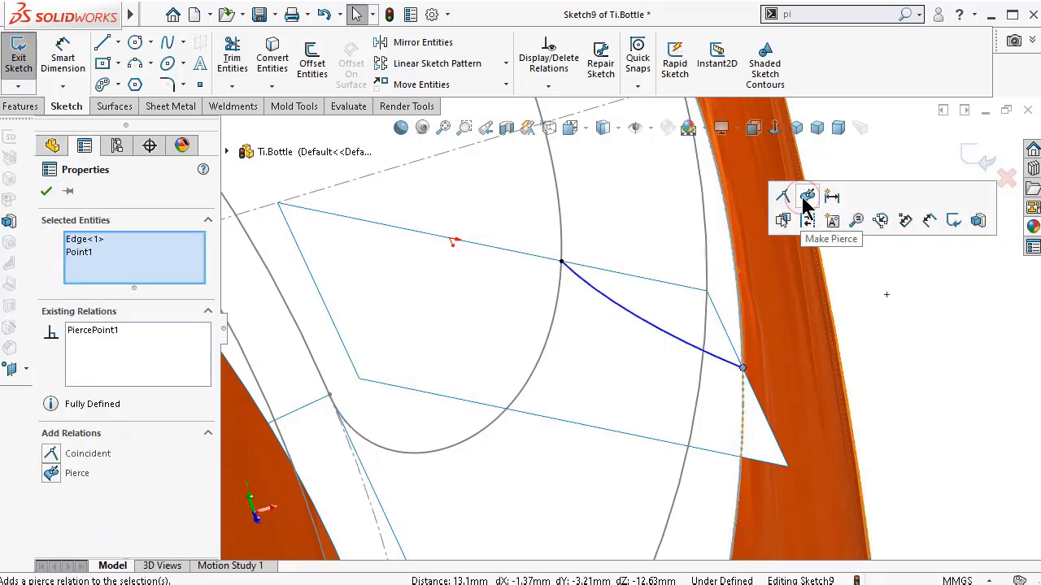
{"action": "left_click", "coordinate": [903, 410]}
{"action": "left_click", "coordinate": [776, 130]}
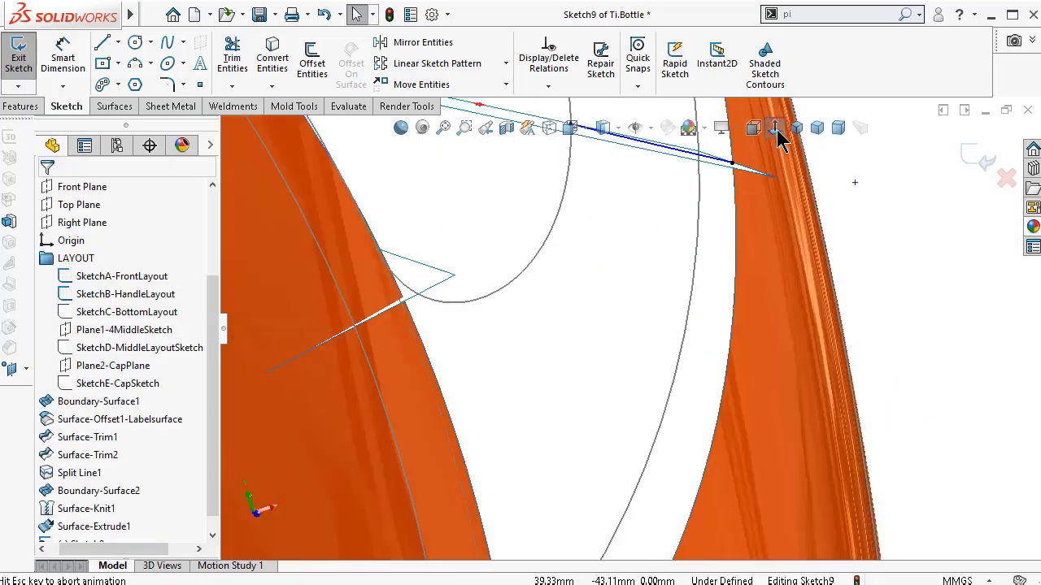
- Draw a vertical centerline down from the arc's end and dimension it to 10 mm
{"action": "scroll", "coordinate": [762, 302], "scroll_direction": "down", "scroll_amount": 5}
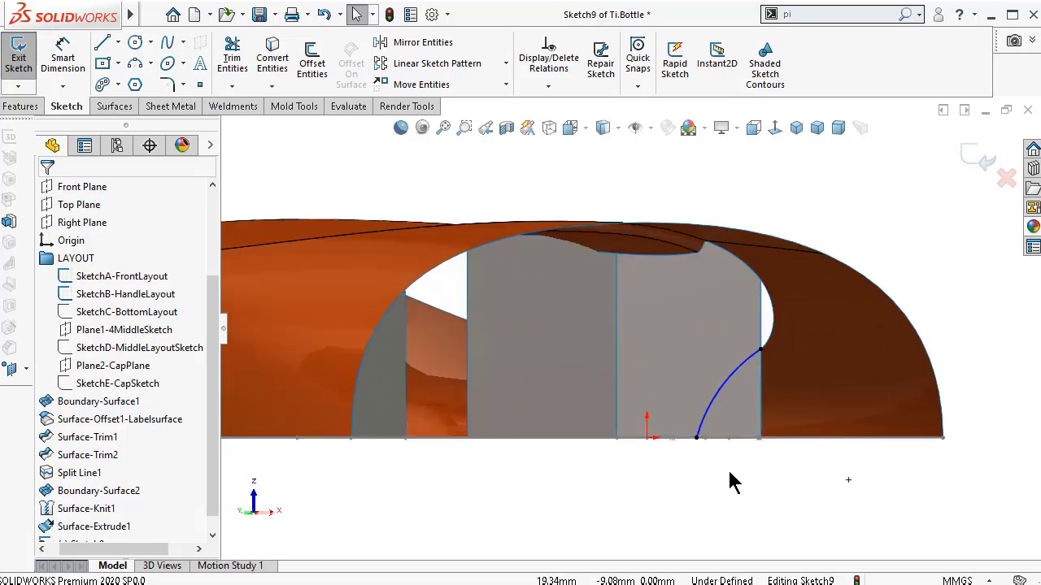
{"action": "left_click", "coordinate": [118, 43]}
{"action": "left_click", "coordinate": [132, 82]}
{"action": "left_click", "coordinate": [696, 439]}
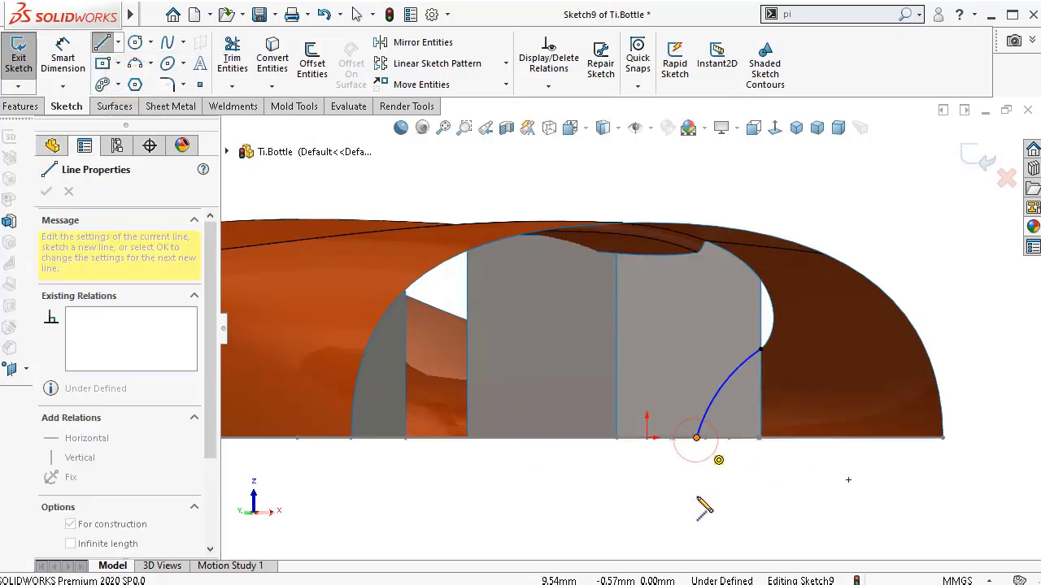
{"action": "left_click", "coordinate": [696, 511]}
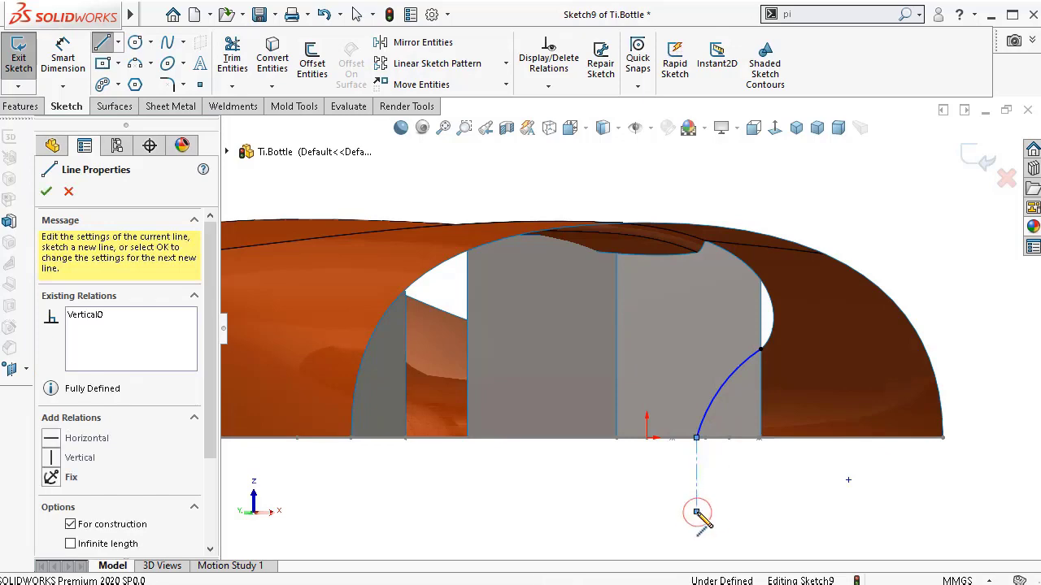
{"action": "key", "text": "d"}
{"action": "left_click", "coordinate": [697, 463]}
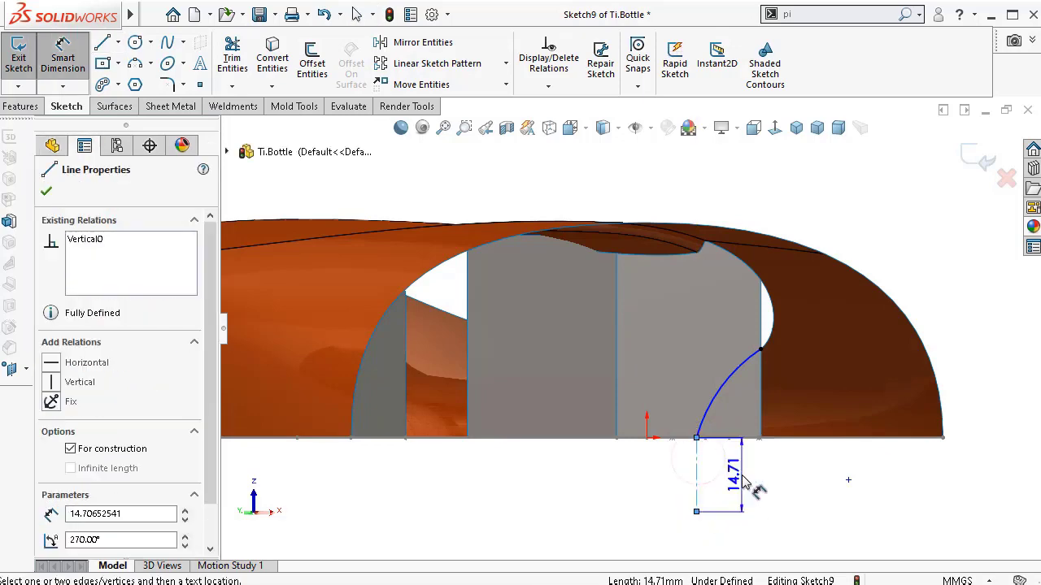
{"action": "left_click", "coordinate": [751, 463]}
{"action": "type", "text": "10"}
{"action": "key", "text": "Return"}
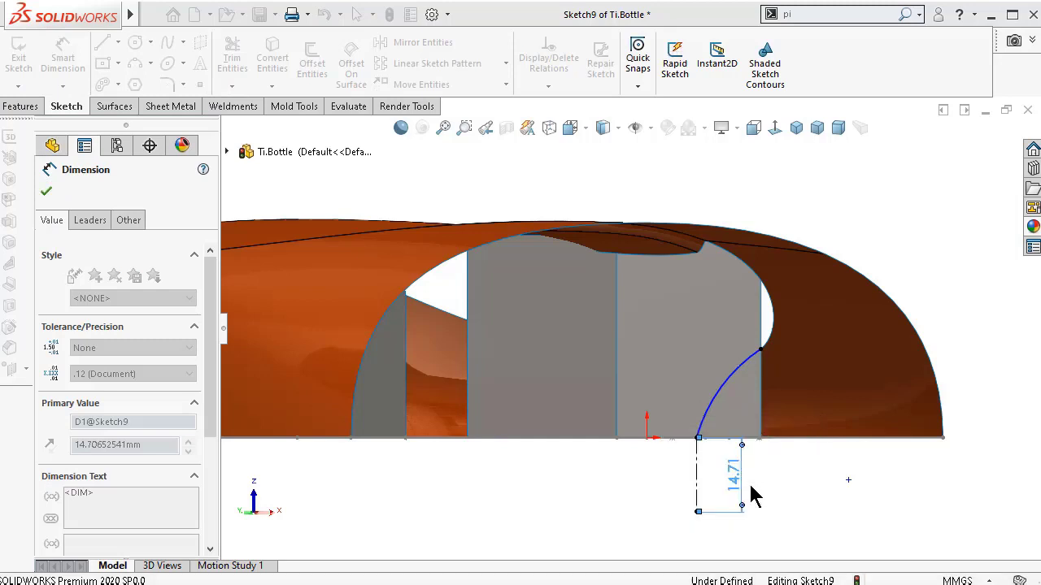
{"action": "scroll", "coordinate": [756, 474], "scroll_direction": "down", "scroll_amount": 2}
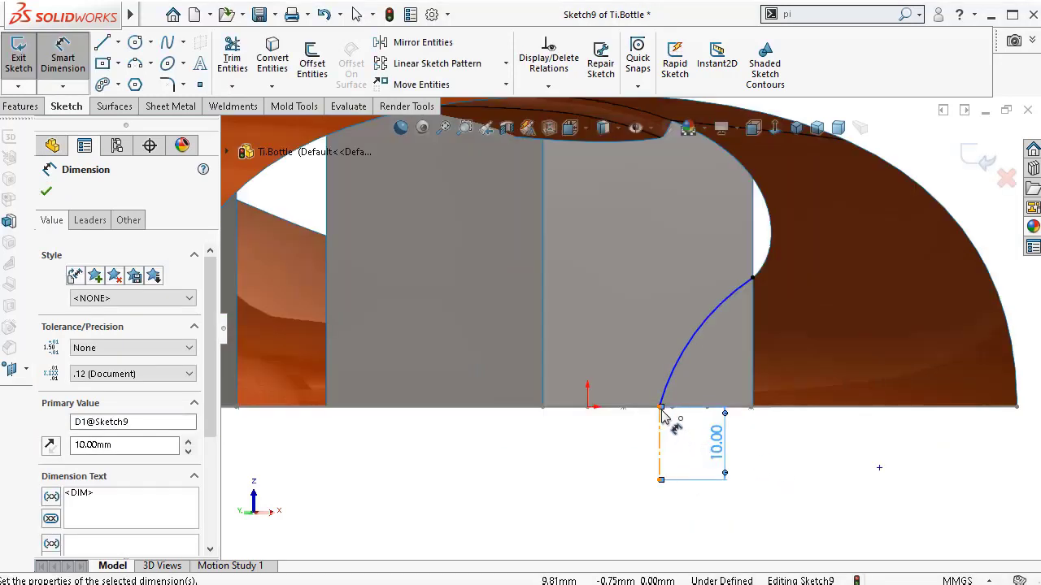
{"action": "key", "text": "Escape"}
- Make the spline tangent at its lower endpoint, check it in isometric, and close Sketch9
{"action": "scroll", "coordinate": [662, 415], "scroll_direction": "down", "scroll_amount": 2}
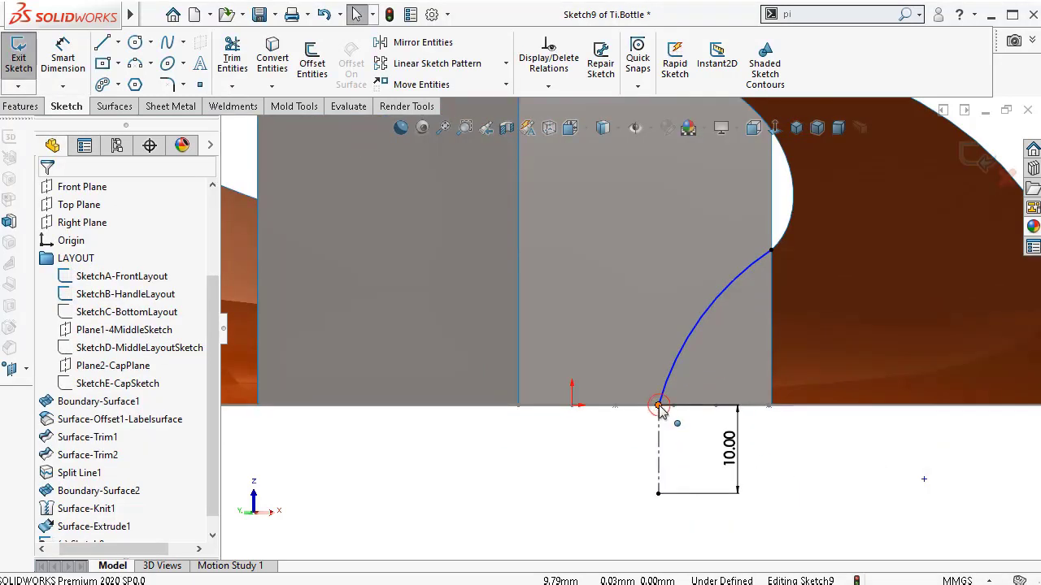
{"action": "left_click", "coordinate": [659, 405]}
{"action": "left_click", "coordinate": [723, 348]}
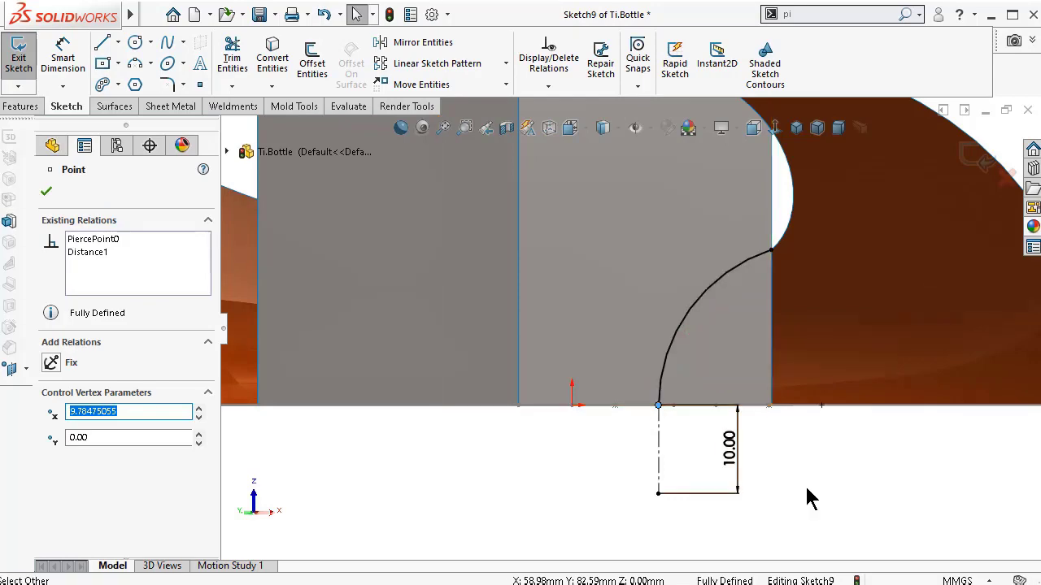
{"action": "left_click", "coordinate": [795, 130]}
{"action": "scroll", "coordinate": [675, 390], "scroll_direction": "down", "scroll_amount": 4}
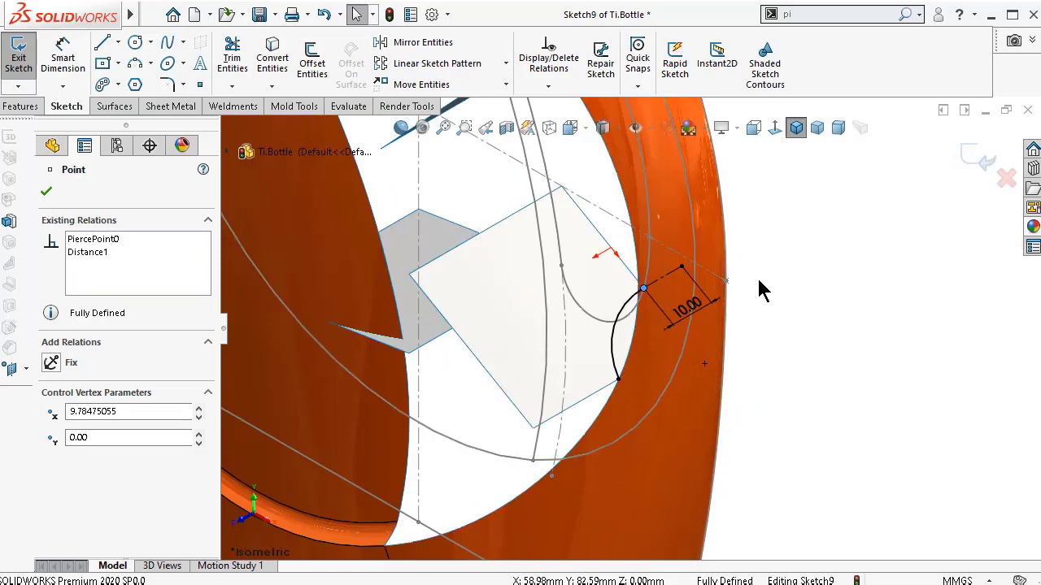
{"action": "key", "text": "Left"}
{"action": "key", "text": "Left"}
{"action": "key", "text": "Left"}
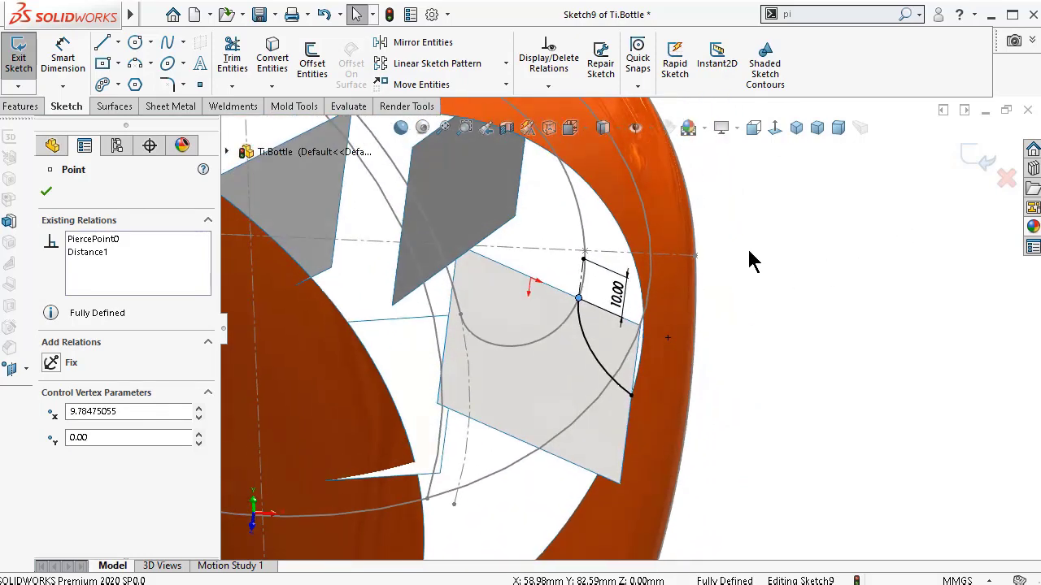
{"action": "left_click", "coordinate": [968, 165]}
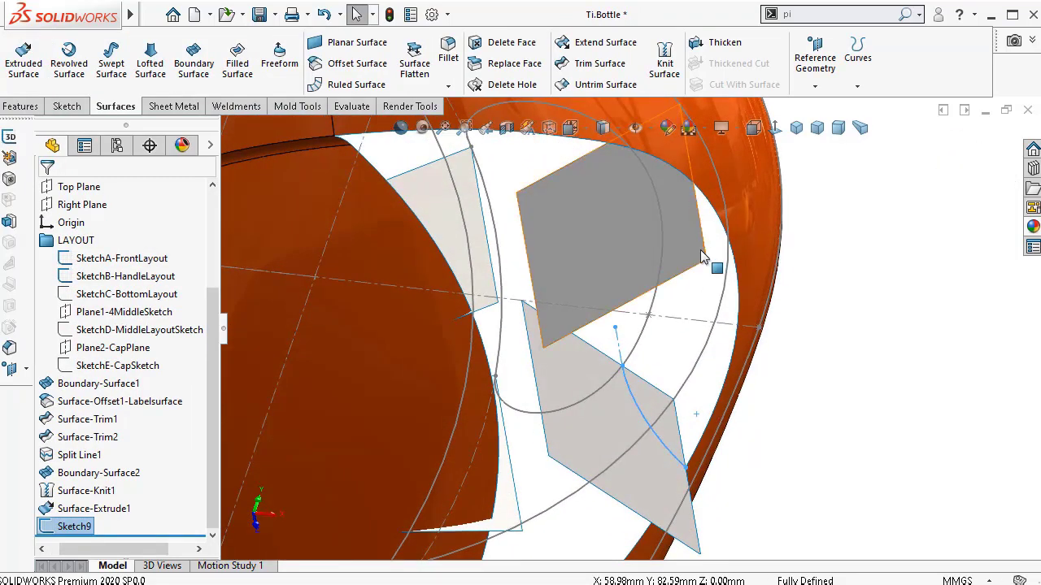
- On Surface-Extrude1's flat face, sketch a three-point arc from the edge intersection to the bottle edge
{"action": "left_click", "coordinate": [690, 248]}
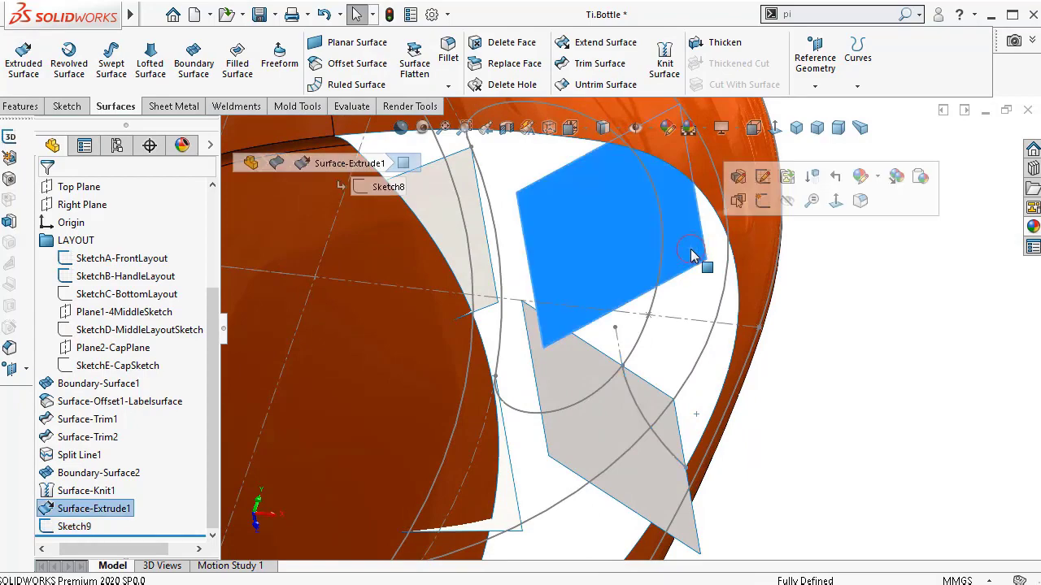
{"action": "left_click", "coordinate": [764, 203]}
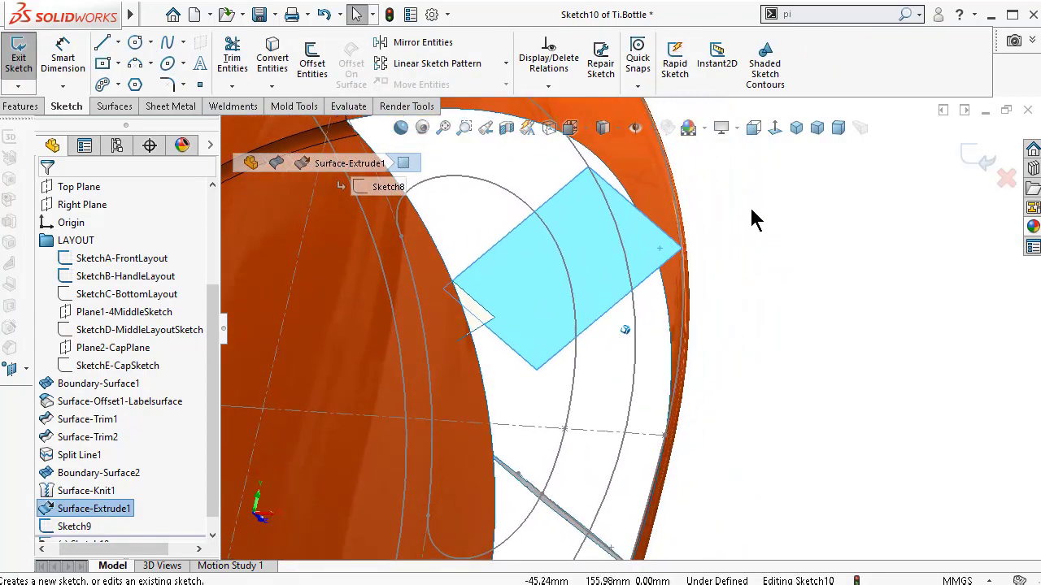
{"action": "left_click", "coordinate": [135, 65]}
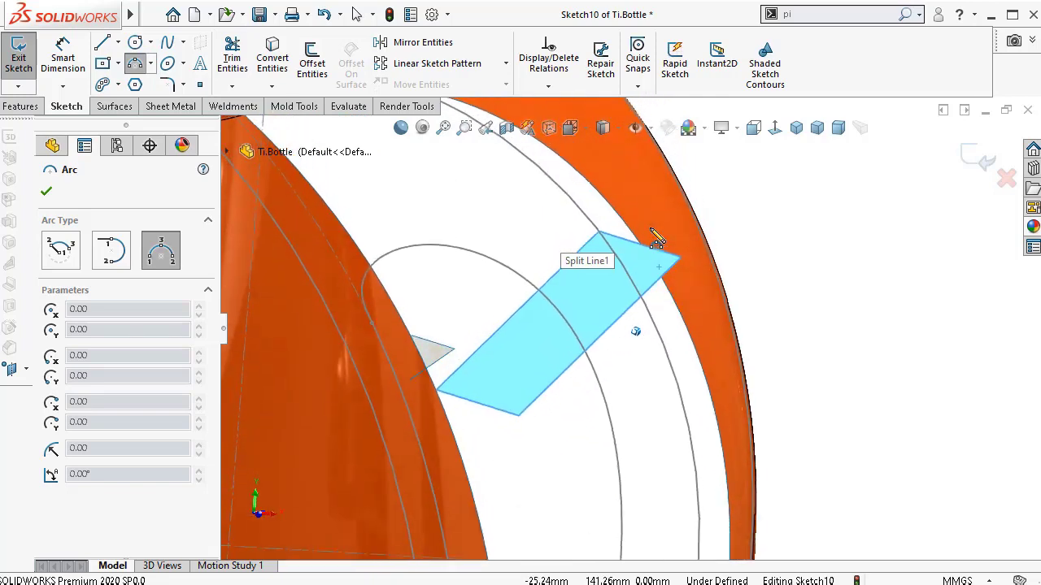
{"action": "left_click", "coordinate": [600, 256]}
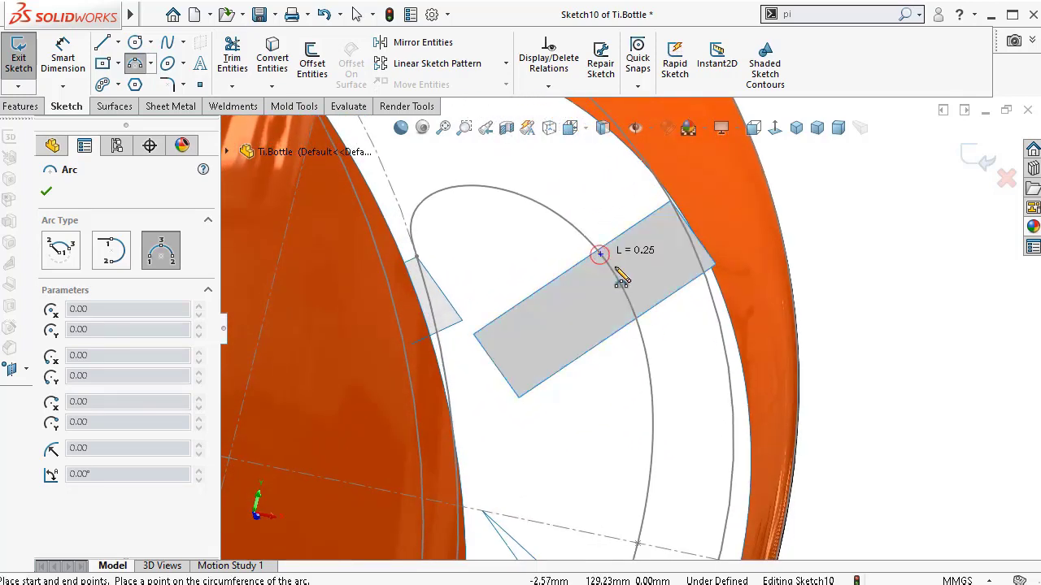
{"action": "left_click", "coordinate": [707, 257]}
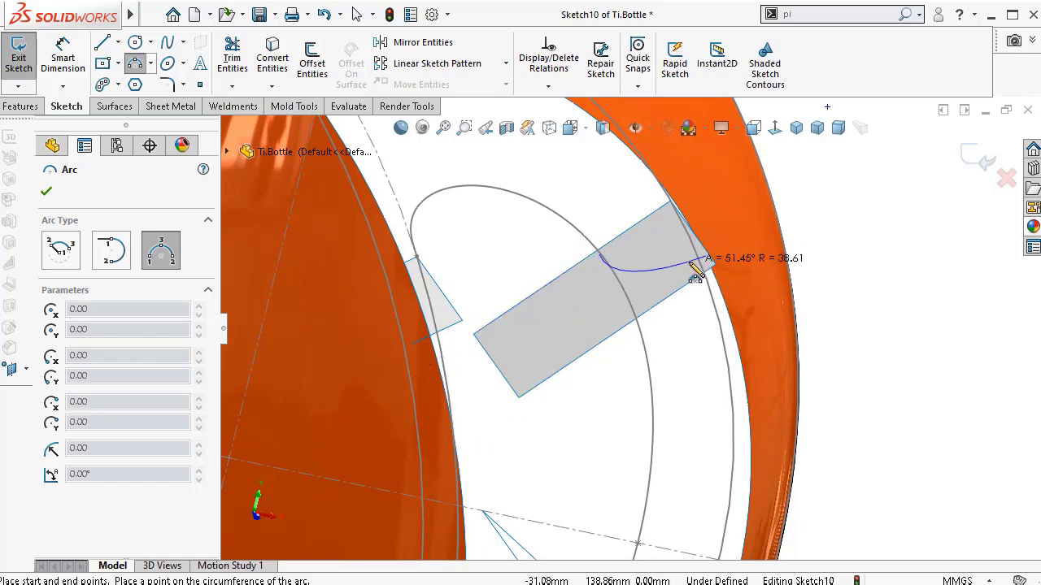
{"action": "left_click", "coordinate": [696, 272]}
{"action": "key", "text": "Left"}
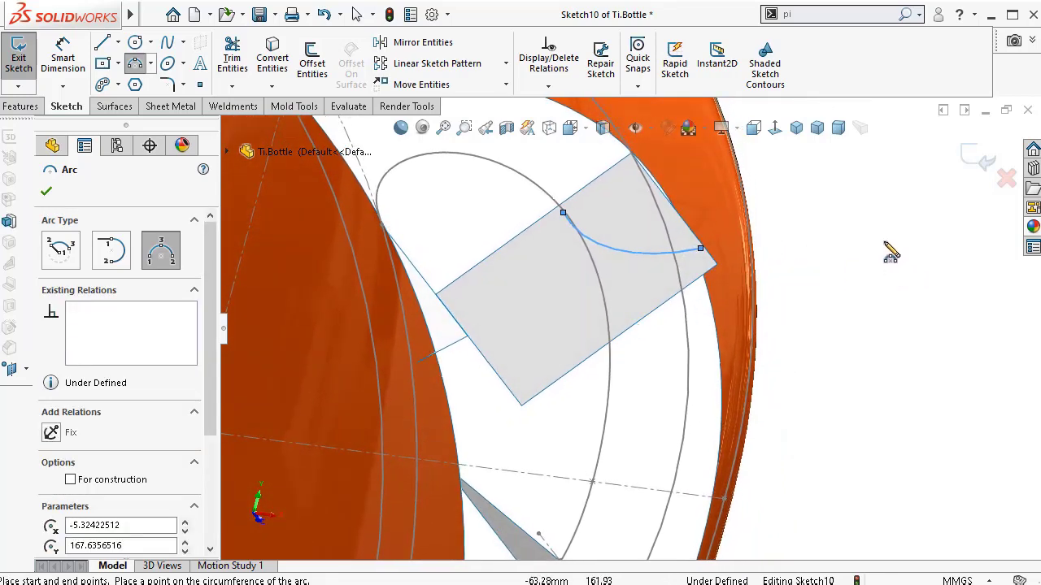
{"action": "key", "text": "Escape"}
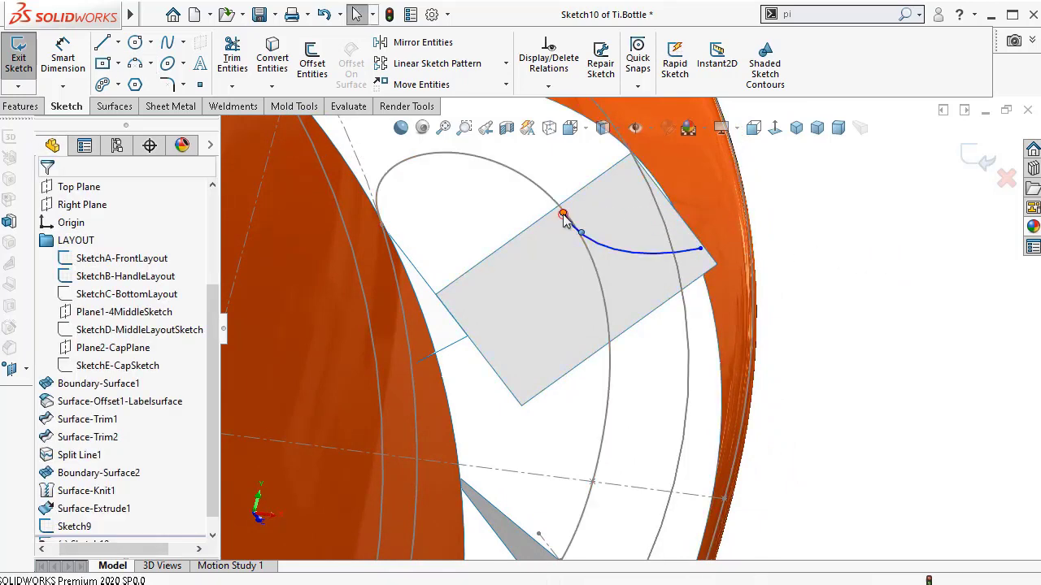
- Add Pierce relations: the arc's start to the handle spline, its other end to the bottle edge
{"action": "left_click", "coordinate": [563, 217]}
{"action": "scroll", "coordinate": [563, 218], "scroll_direction": "down", "scroll_amount": 2}
{"action": "left_click", "coordinate": [543, 224], "text": "ctrl"}
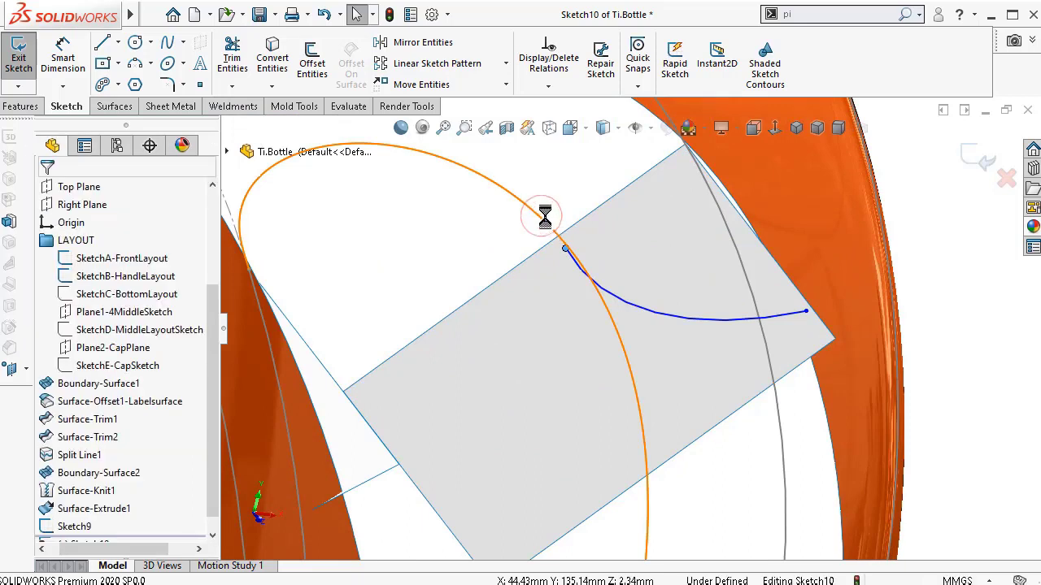
{"action": "left_click", "coordinate": [638, 145]}
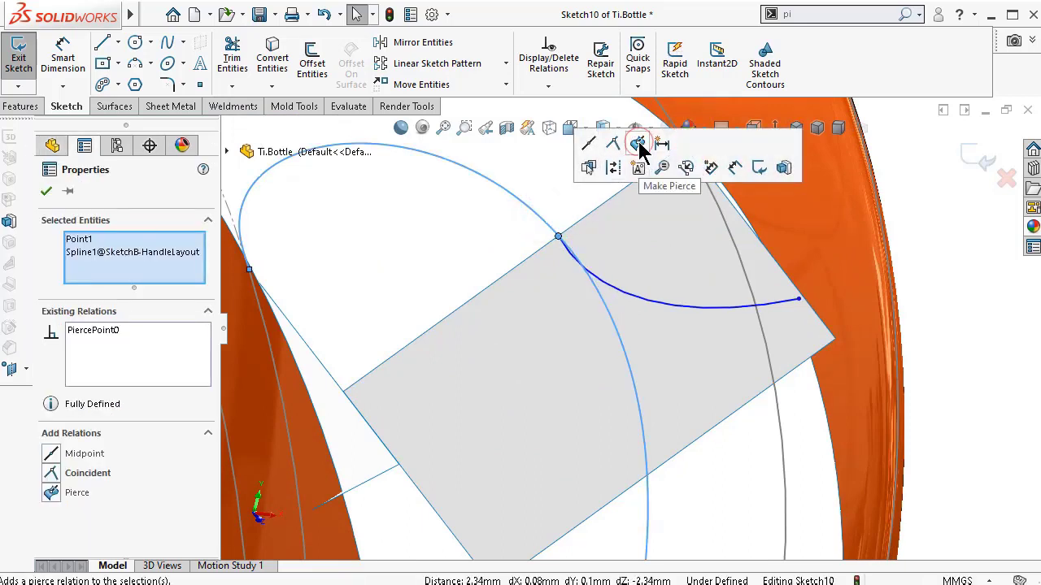
{"action": "left_click", "coordinate": [798, 300]}
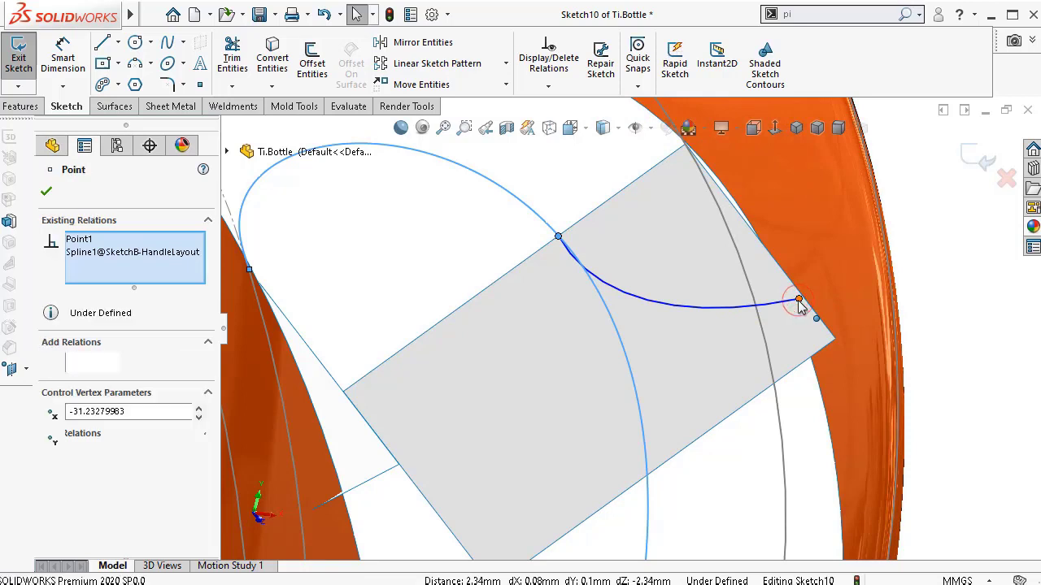
{"action": "left_click", "coordinate": [822, 398], "text": "ctrl"}
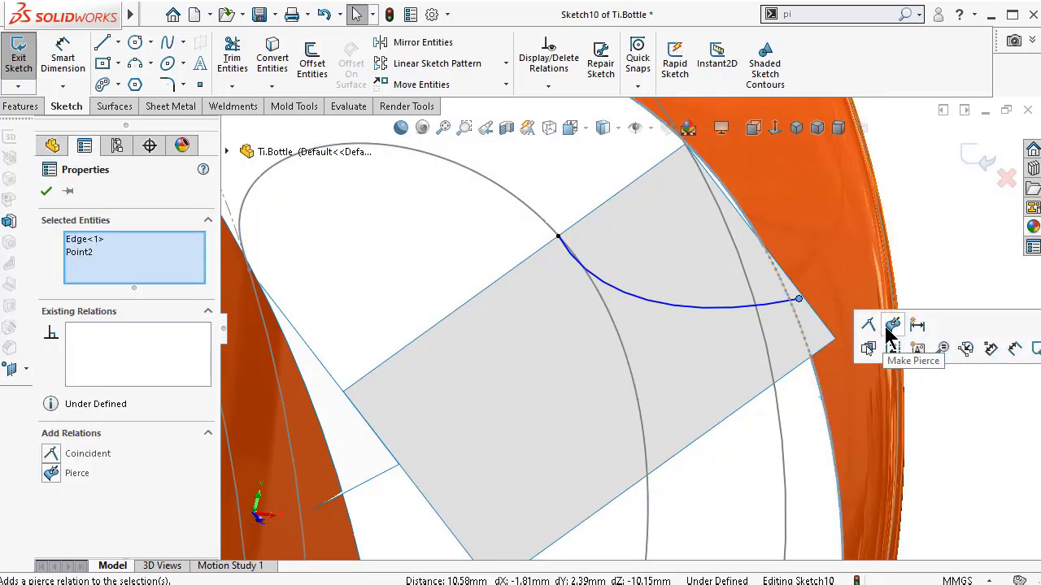
{"action": "left_click", "coordinate": [892, 326]}
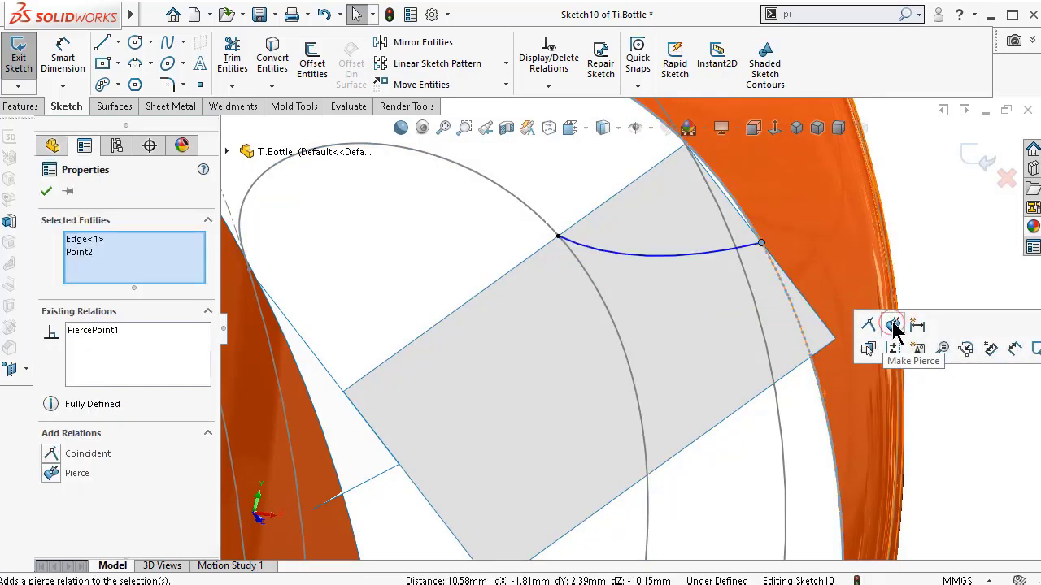
- Facing the sketch plane, draw a construction centerline to the right from the curve's endpoint
{"action": "left_click", "coordinate": [777, 134]}
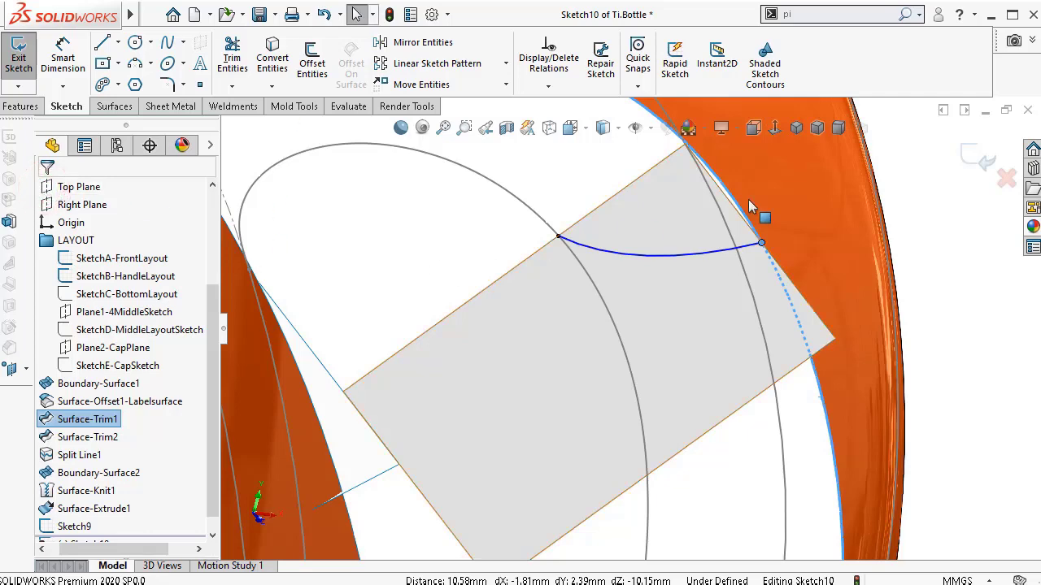
{"action": "left_click", "coordinate": [917, 190]}
{"action": "left_click", "coordinate": [775, 131]}
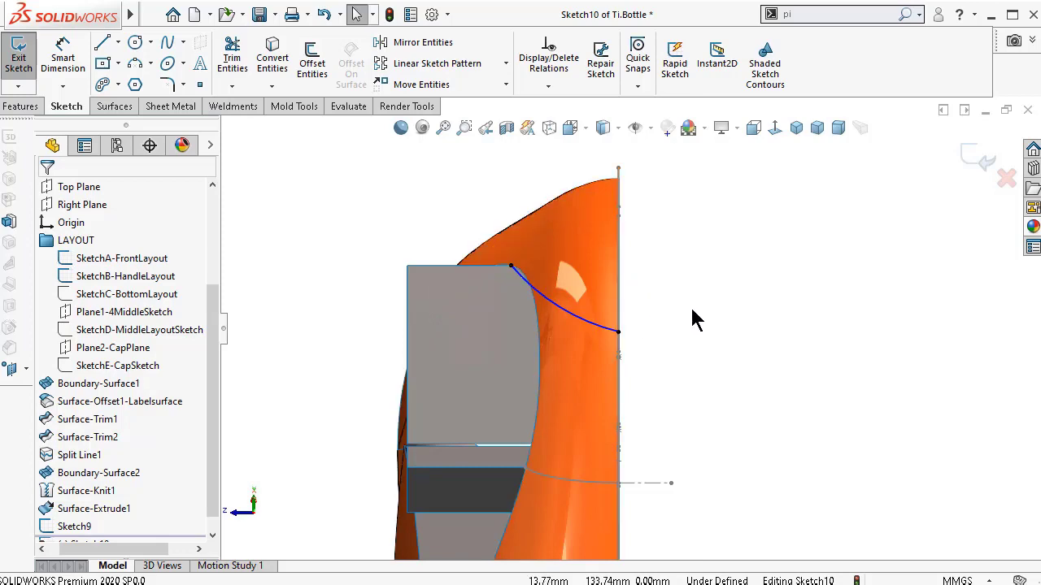
{"action": "key", "text": "Right"}
{"action": "key", "text": "Right"}
{"action": "key", "text": "Right"}
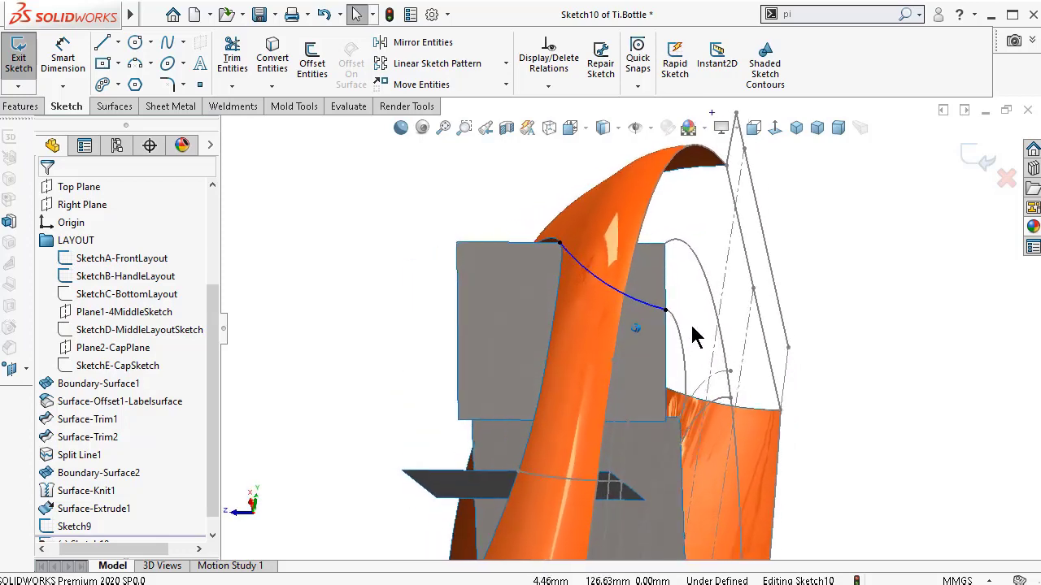
{"action": "key", "text": "Right"}
{"action": "key", "text": "Right"}
{"action": "key", "text": "Right"}
{"action": "key", "text": "Right"}
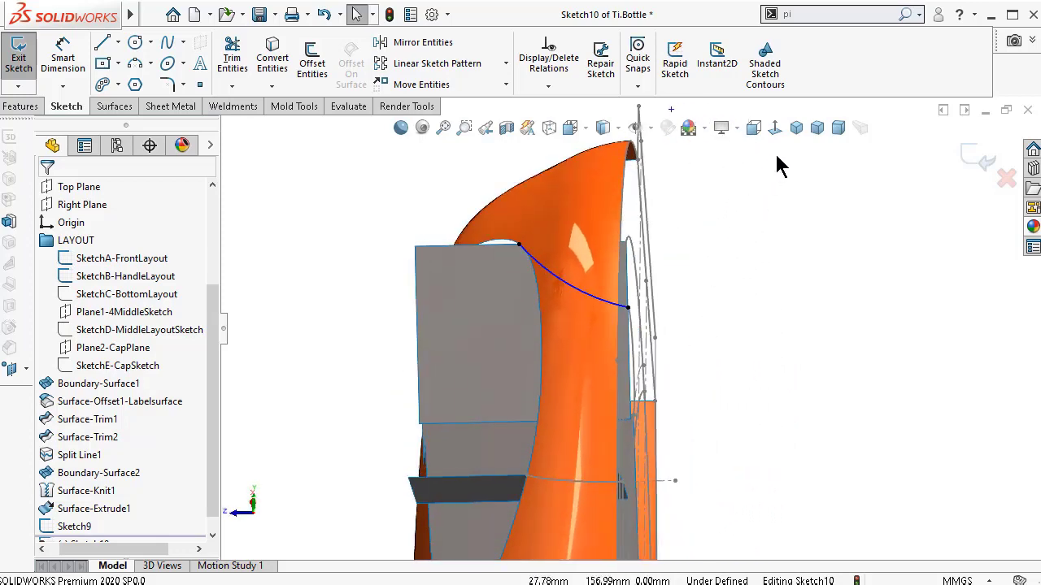
{"action": "left_click", "coordinate": [776, 131]}
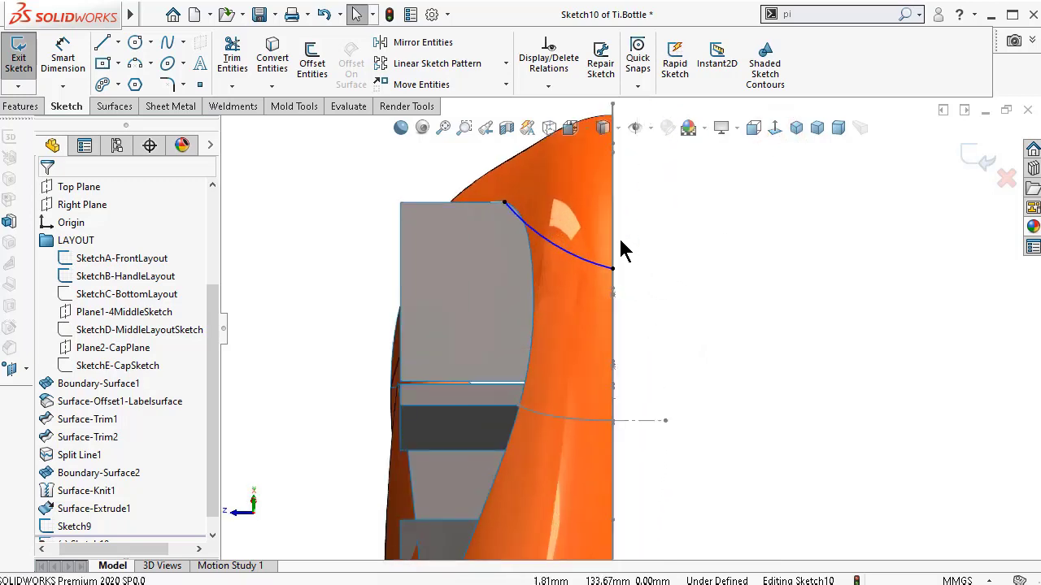
{"action": "mouse_move", "coordinate": [42, 25]}
{"action": "left_click", "coordinate": [118, 43]}
{"action": "left_click", "coordinate": [150, 79]}
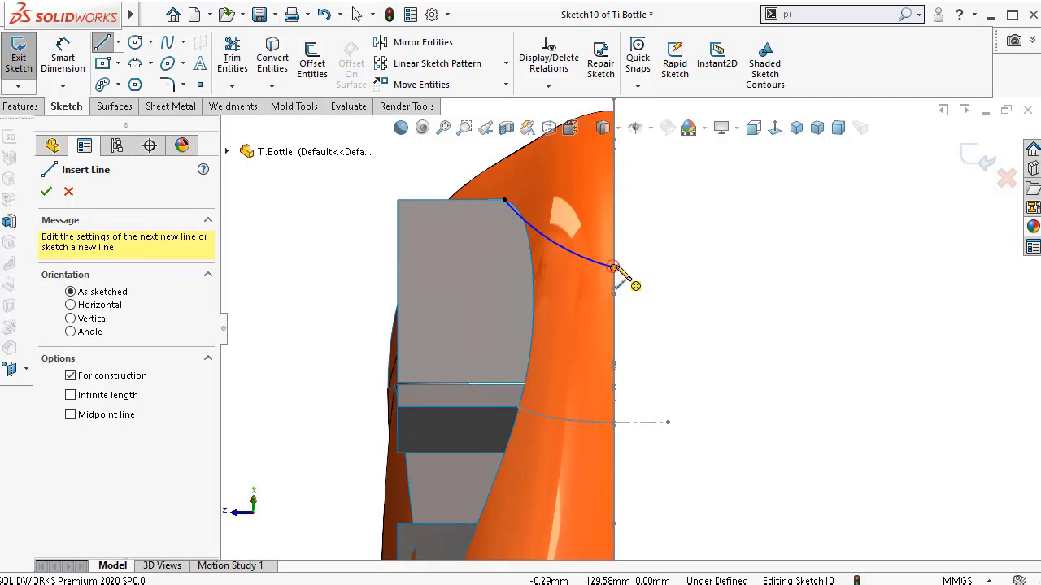
{"action": "left_click", "coordinate": [613, 268]}
{"action": "left_click", "coordinate": [702, 267]}
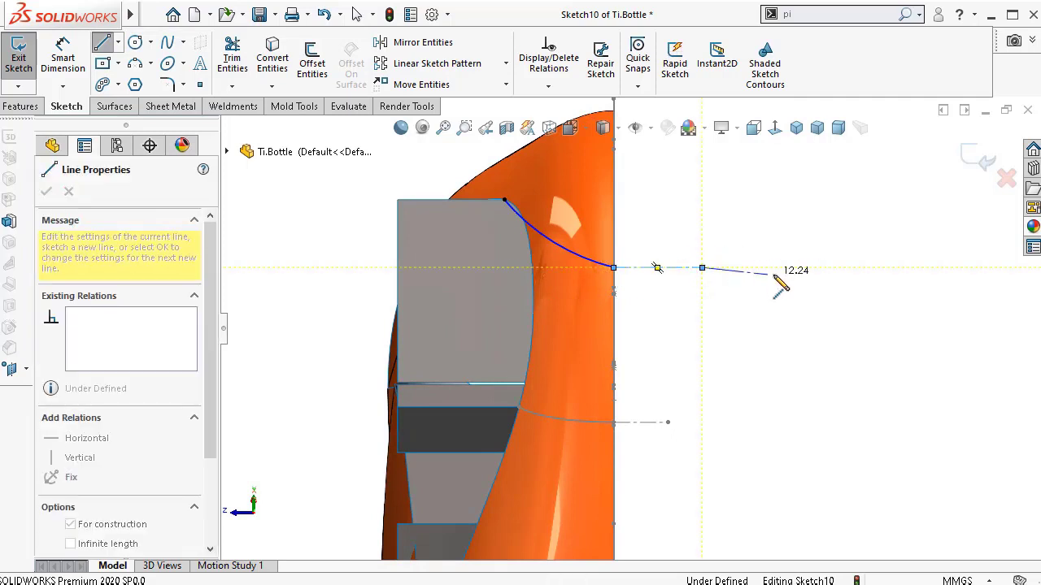
{"action": "key", "text": "Escape"}
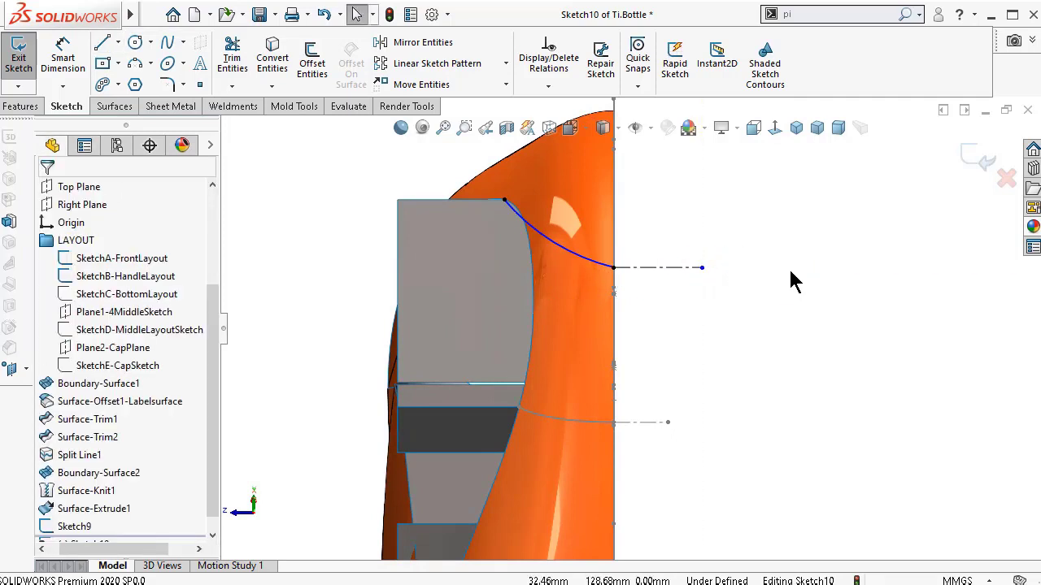
- Make the new centerline Equal in length to Sketch9's construction line
{"action": "left_click", "coordinate": [690, 274]}
{"action": "left_click", "coordinate": [657, 424], "text": "ctrl"}
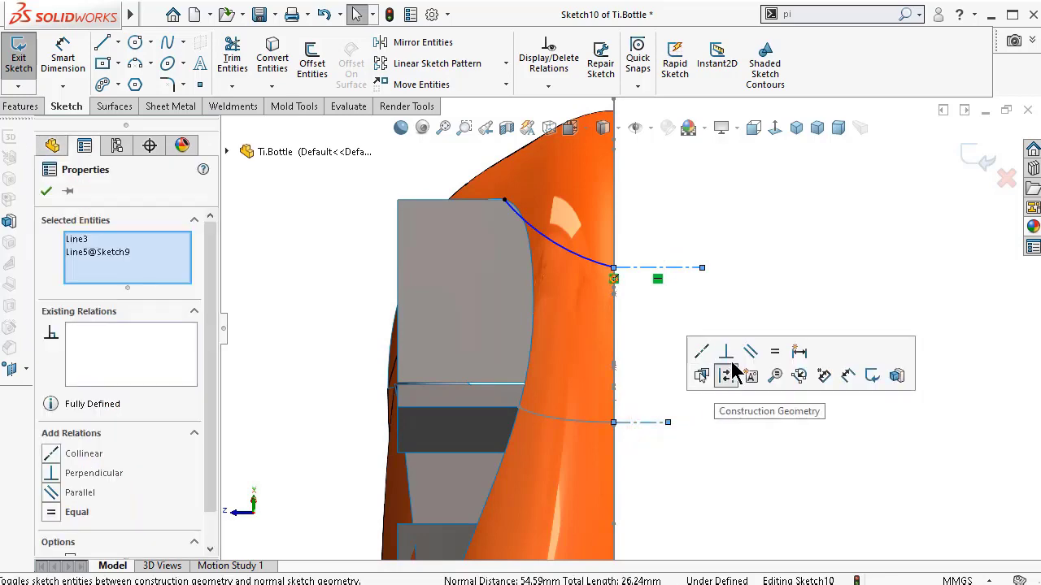
{"action": "left_click", "coordinate": [768, 351]}
{"action": "left_click", "coordinate": [797, 236]}
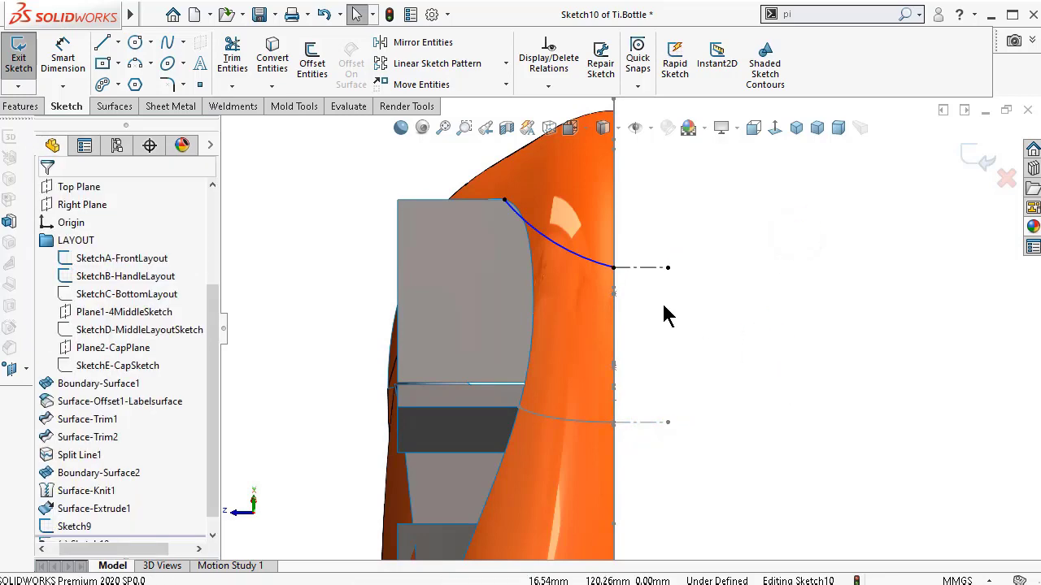
- Make the curve tangent to the centerline at its bottle-edge endpoint, then inspect in isometric
{"action": "left_click", "coordinate": [616, 270]}
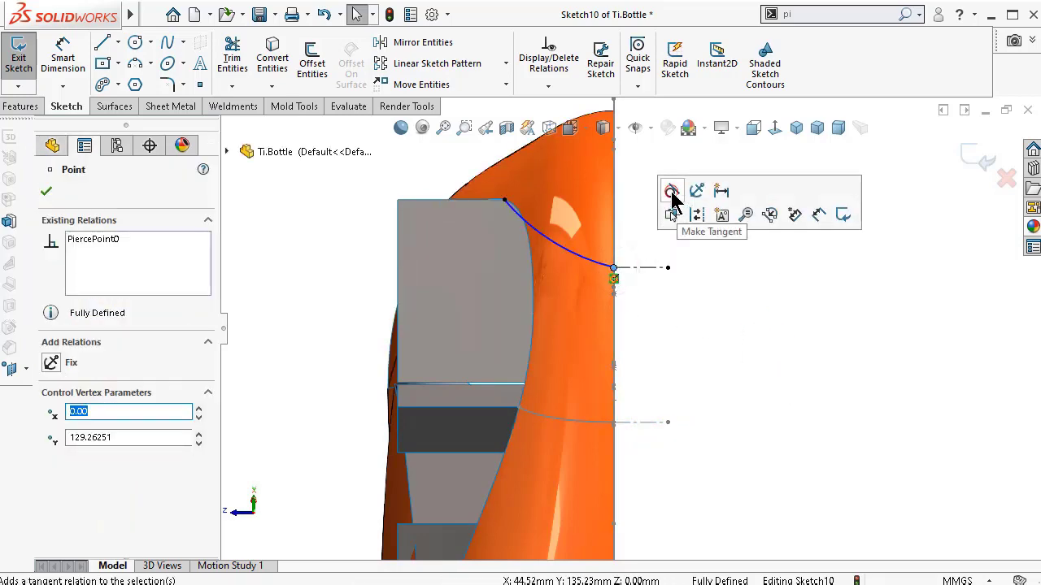
{"action": "left_click", "coordinate": [668, 191]}
{"action": "left_click", "coordinate": [719, 322]}
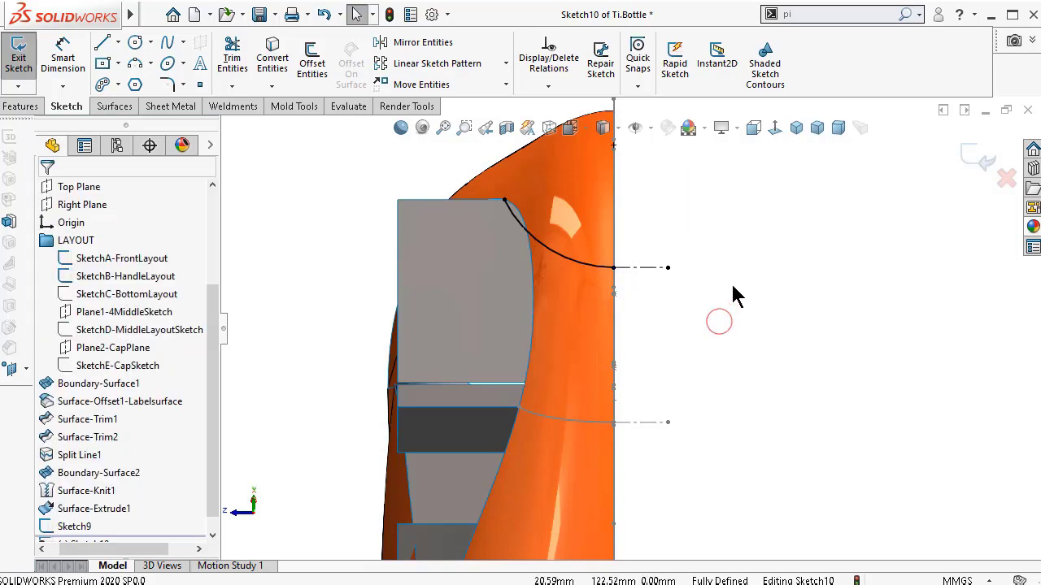
{"action": "left_click", "coordinate": [811, 133]}
{"action": "scroll", "coordinate": [667, 313], "scroll_direction": "down", "scroll_amount": 5}
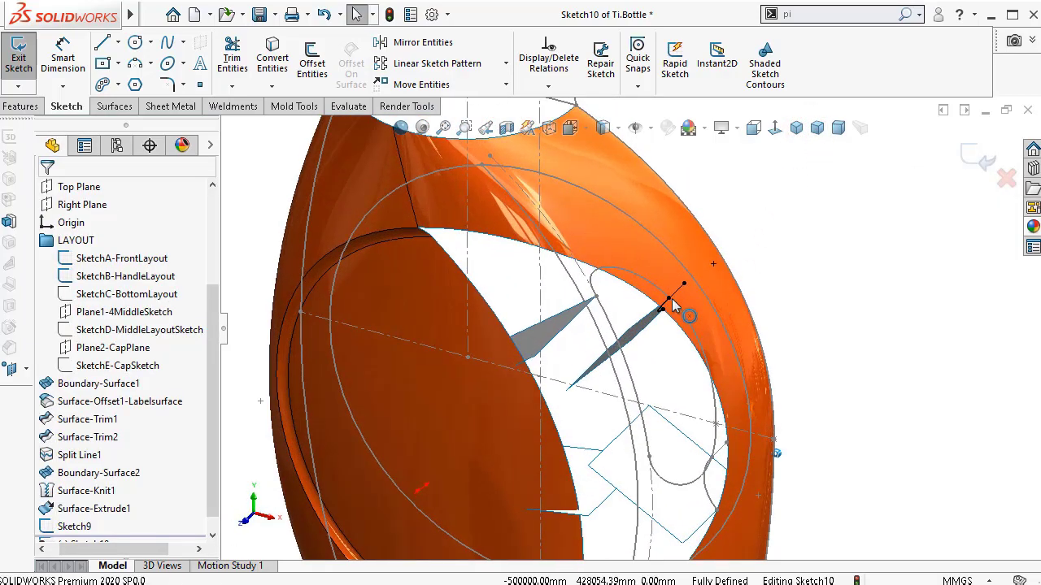
{"action": "mouse_move", "coordinate": [730, 476]}
{"action": "middle_mouse_down"}
{"action": "mouse_move", "coordinate": [734, 429]}
{"action": "mouse_move", "coordinate": [725, 487]}
{"action": "middle_mouse_up"}
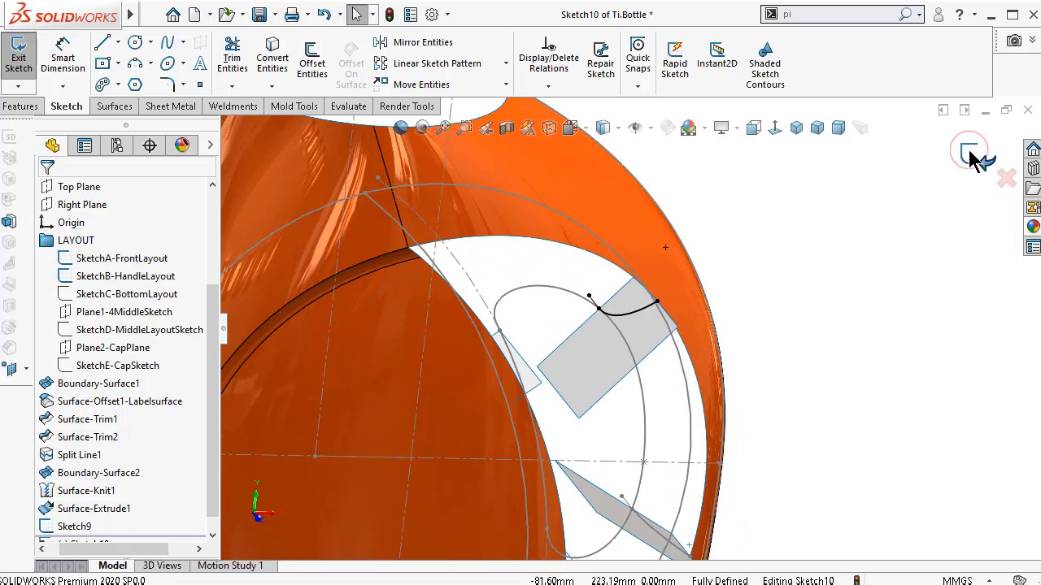
- Close Sketch10 and hide the first flat Surface-Extrude1 patch
{"action": "left_click", "coordinate": [972, 158]}
{"action": "middle_click_drag", "start_coordinate": [920, 244], "coordinate": [862, 333]}
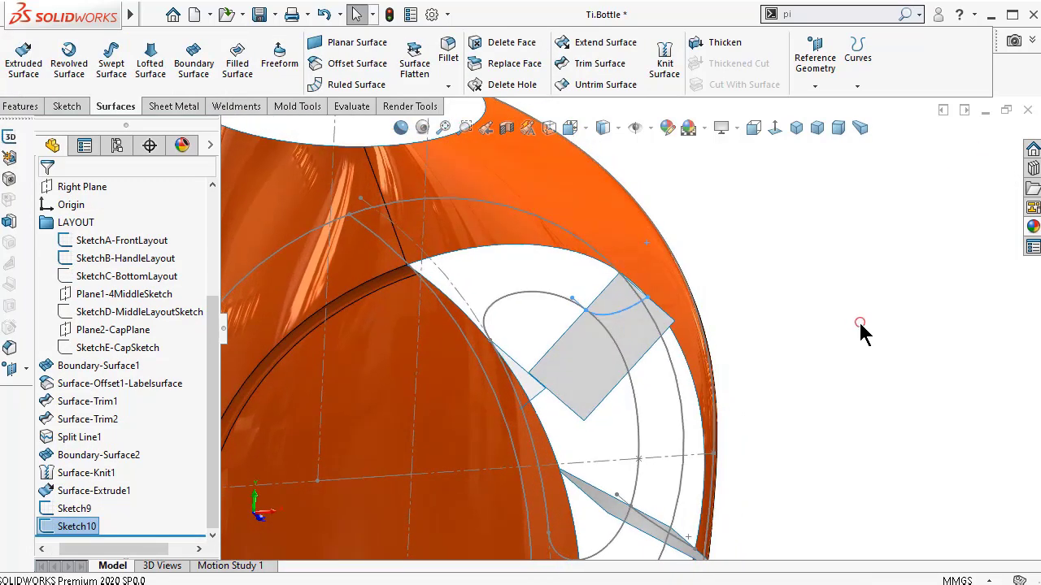
{"action": "left_click", "coordinate": [596, 375]}
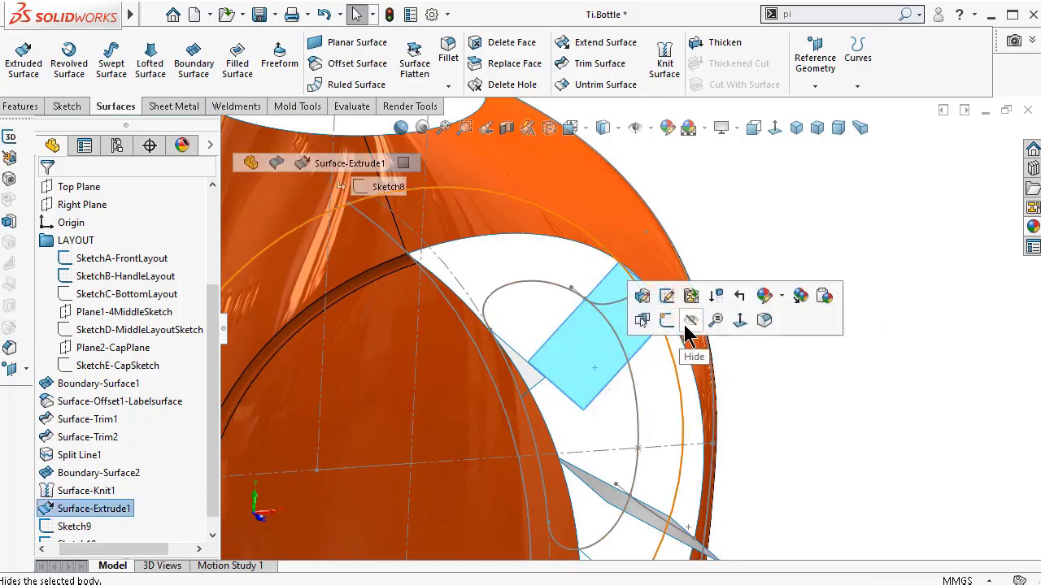
{"action": "left_click", "coordinate": [687, 333]}
- Hide the second flat patch and rotate the view around the handle opening
{"action": "middle_click_drag", "start_coordinate": [674, 358], "coordinate": [626, 464]}
{"action": "left_click", "coordinate": [626, 469]}
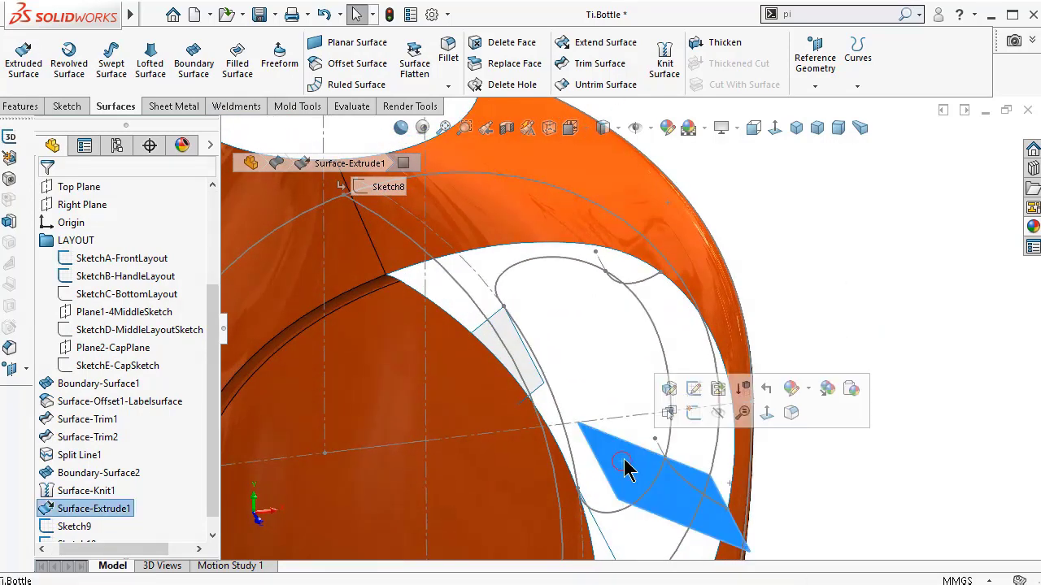
{"action": "left_click", "coordinate": [722, 417]}
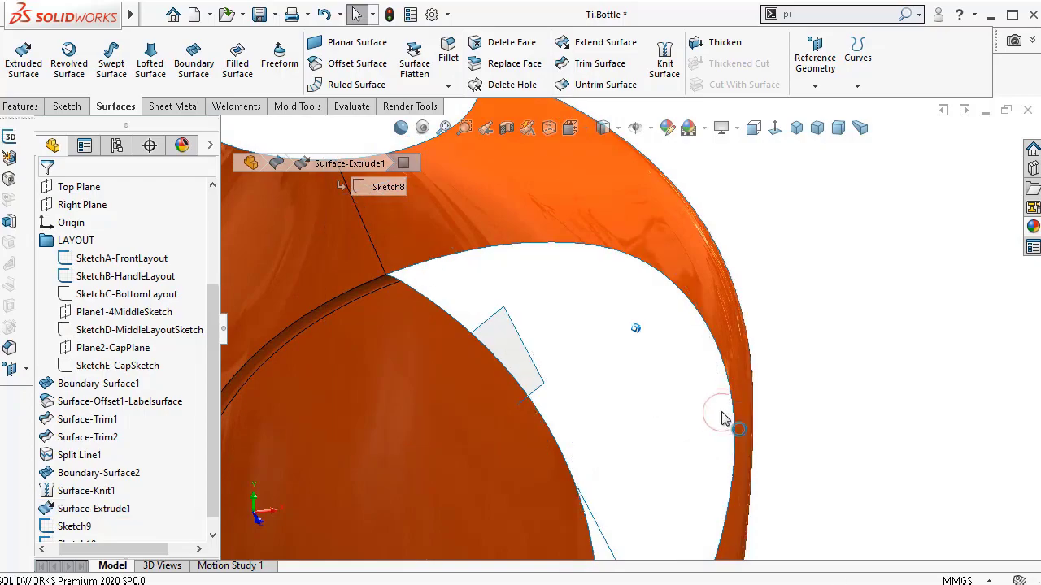
{"action": "scroll", "coordinate": [724, 418], "scroll_direction": "down", "scroll_amount": 4}
{"action": "scroll", "coordinate": [726, 416], "scroll_direction": "down", "scroll_amount": 5}
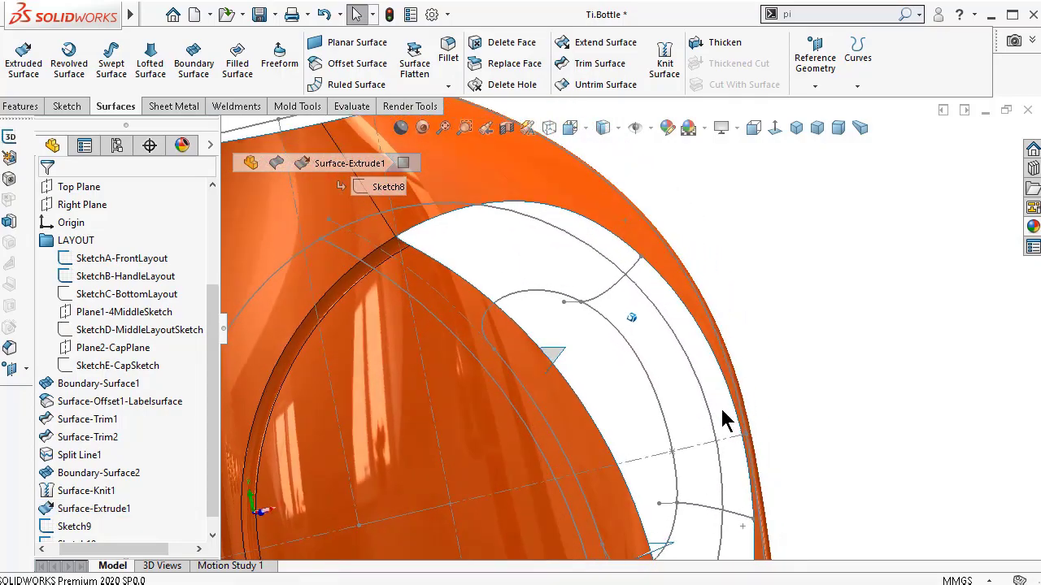
{"action": "key", "text": "Left"}
{"action": "key", "text": "Left"}
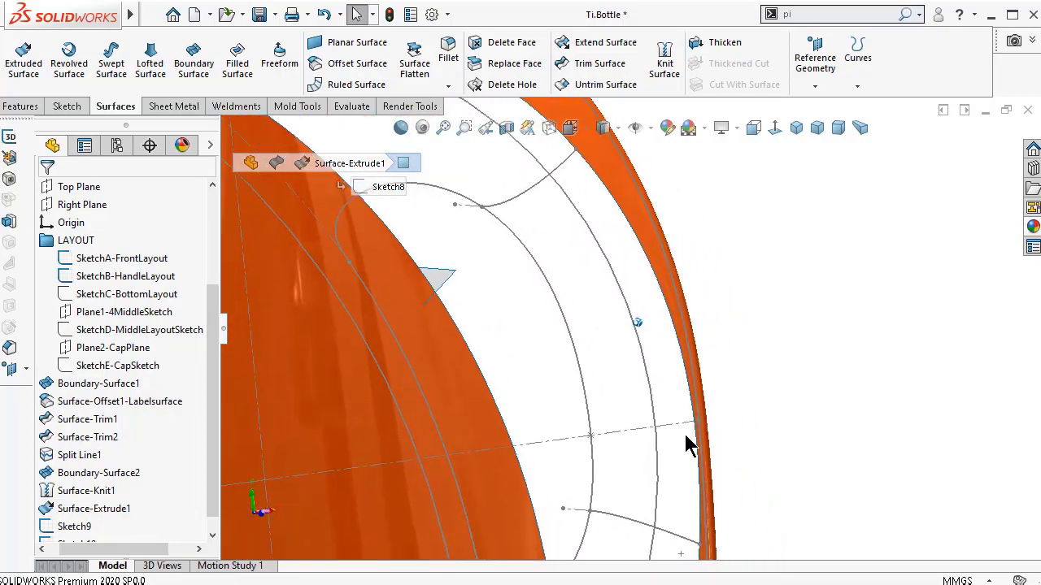
{"action": "key", "text": "Left"}
{"action": "key", "text": "Left"}
{"action": "key", "text": "Left"}
{"action": "key", "text": "Left"}
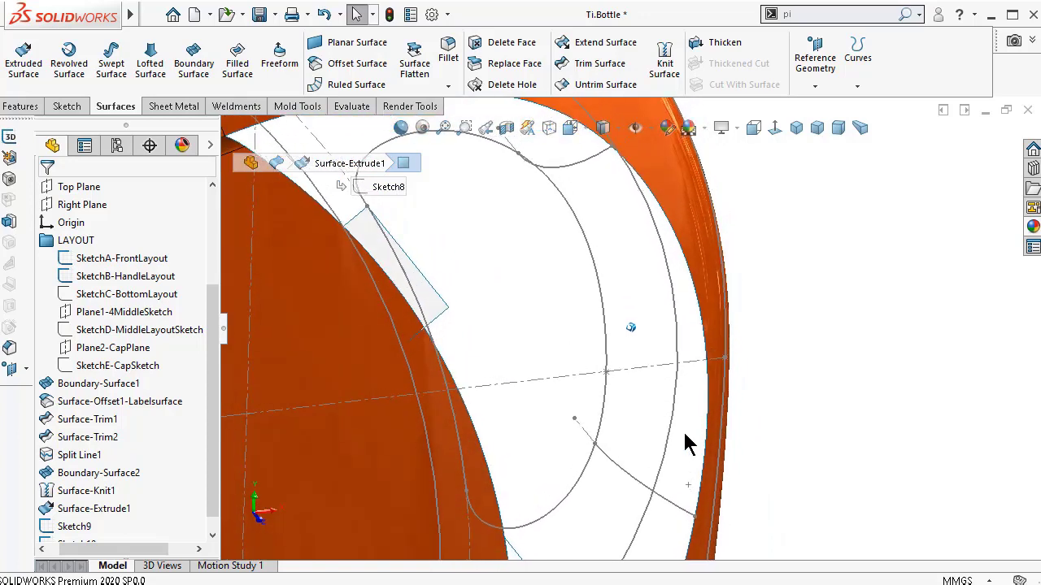
{"action": "key", "text": "Left"}
{"action": "key", "text": "Left"}
{"action": "key", "text": "Left"}
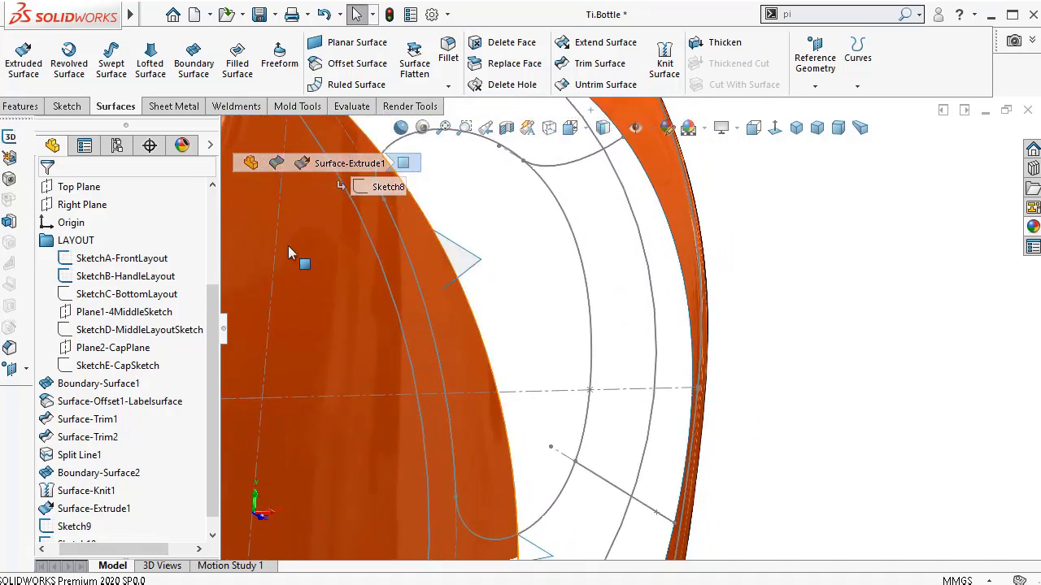
{"action": "left_click", "coordinate": [194, 75]}
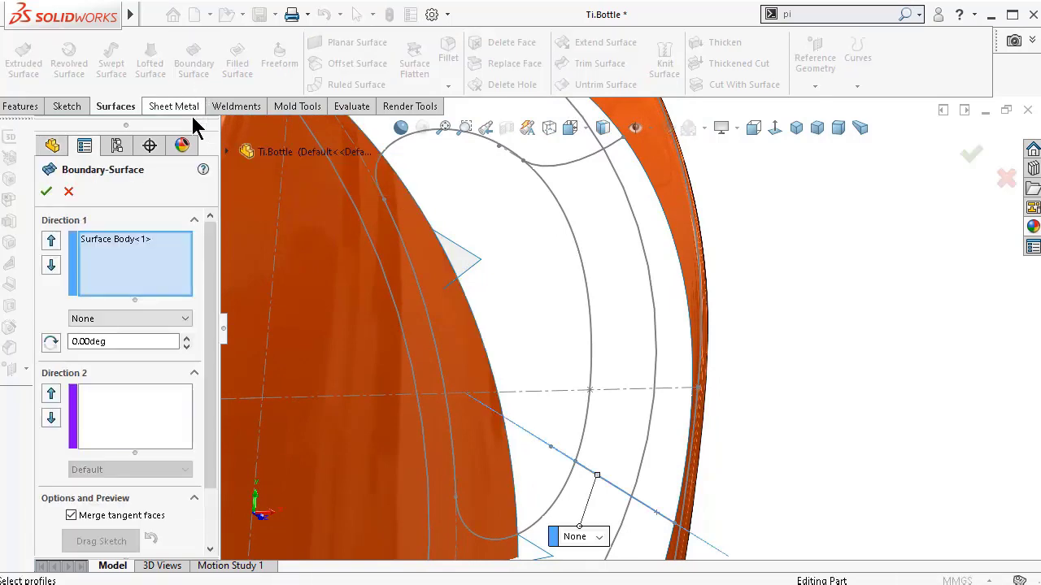
{"action": "left_click", "coordinate": [687, 296]}
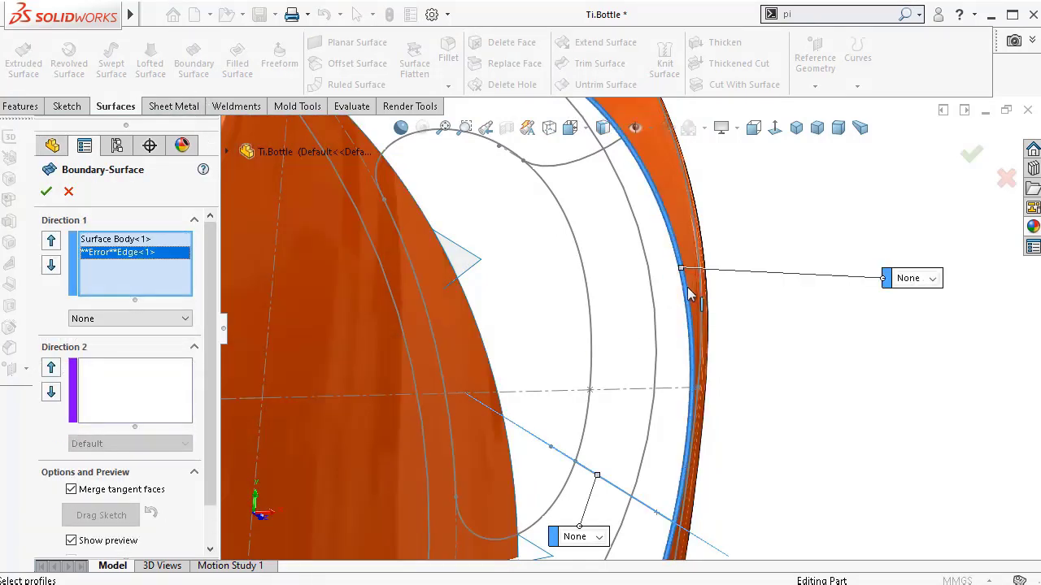
{"action": "right_click", "coordinate": [155, 281]}
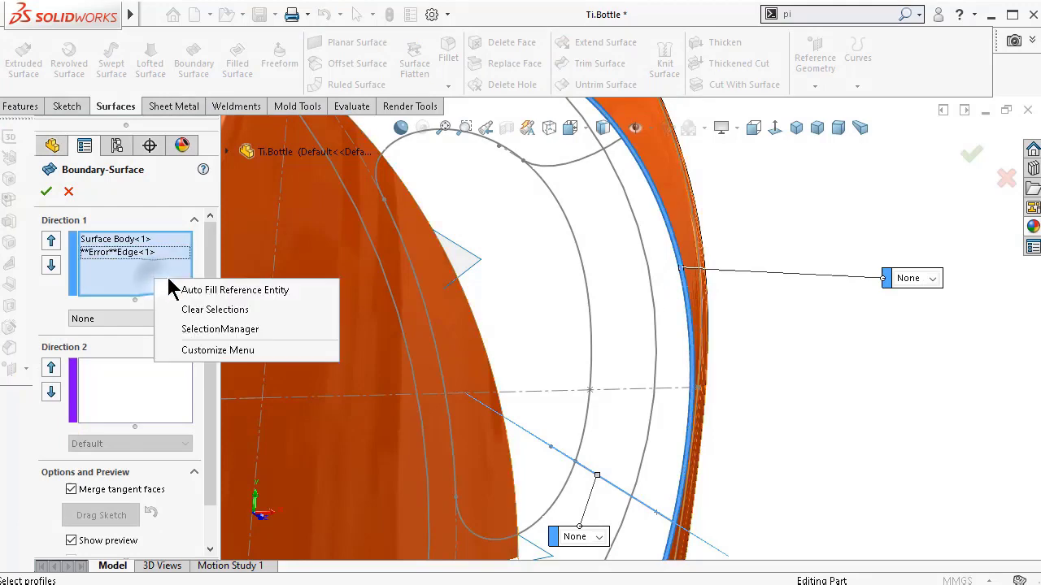
{"action": "left_click", "coordinate": [205, 309]}
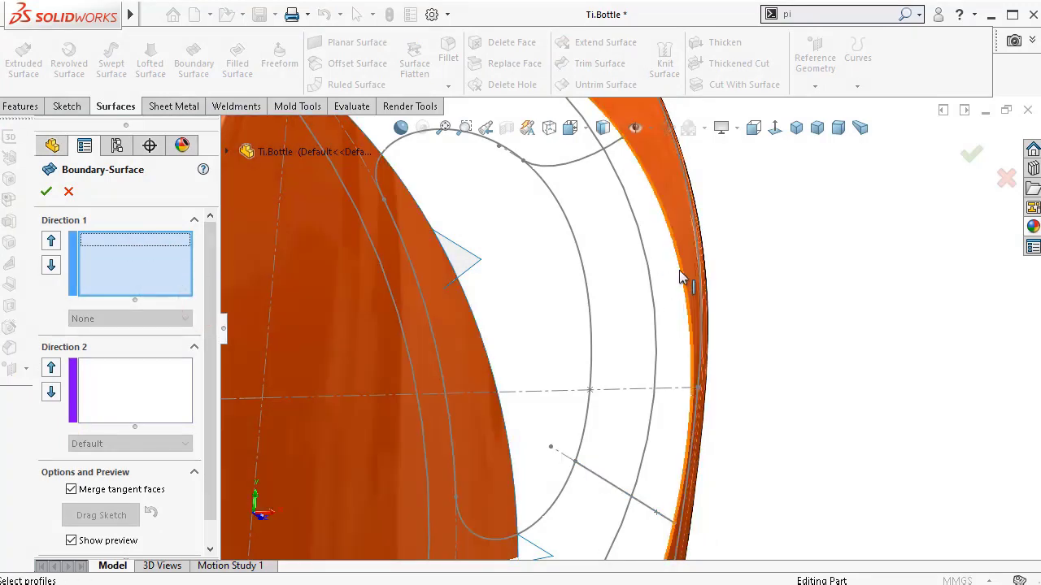
{"action": "middle_click_drag", "start_coordinate": [679, 269], "coordinate": [675, 281]}
{"action": "left_click", "coordinate": [679, 262]}
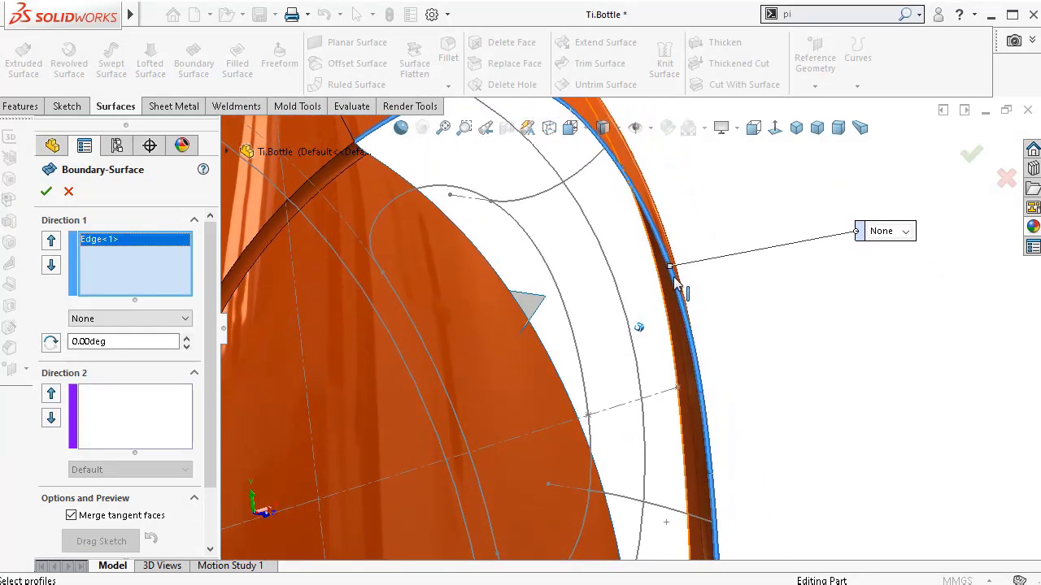
{"action": "left_click", "coordinate": [1005, 177]}
{"action": "middle_click_drag", "start_coordinate": [1006, 186], "coordinate": [854, 254]}
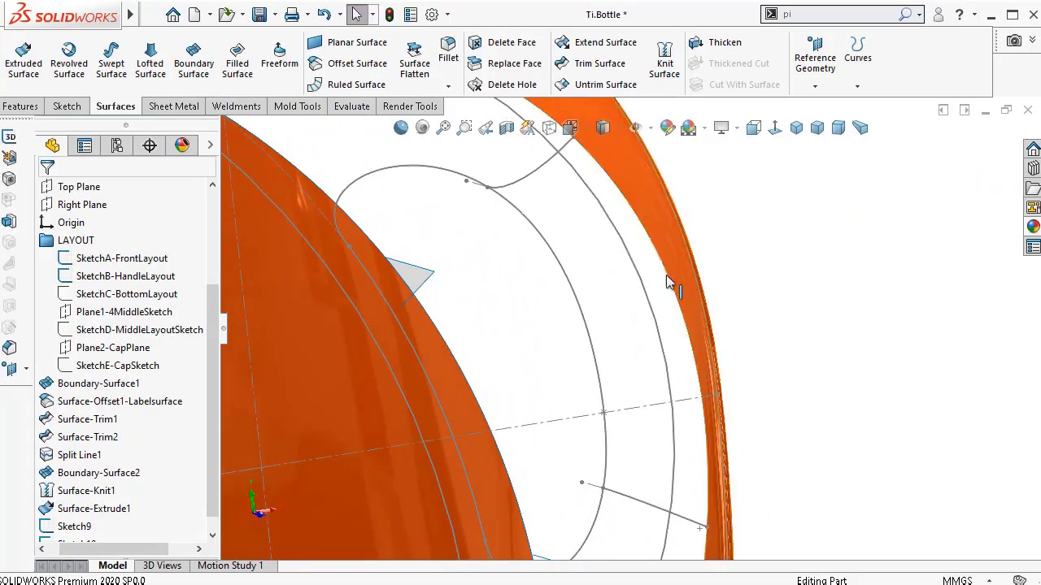
{"action": "left_click", "coordinate": [635, 261]}
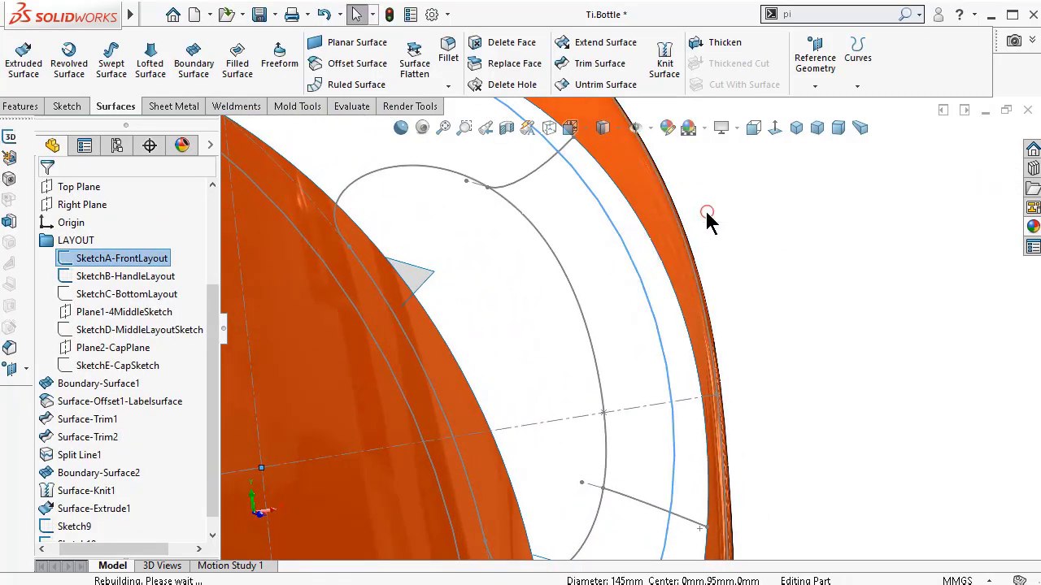
{"action": "left_click", "coordinate": [710, 226]}
{"action": "mouse_move", "coordinate": [711, 226]}
{"action": "middle_mouse_down"}
{"action": "mouse_move", "coordinate": [711, 241]}
{"action": "mouse_move", "coordinate": [642, 286]}
{"action": "middle_mouse_up"}
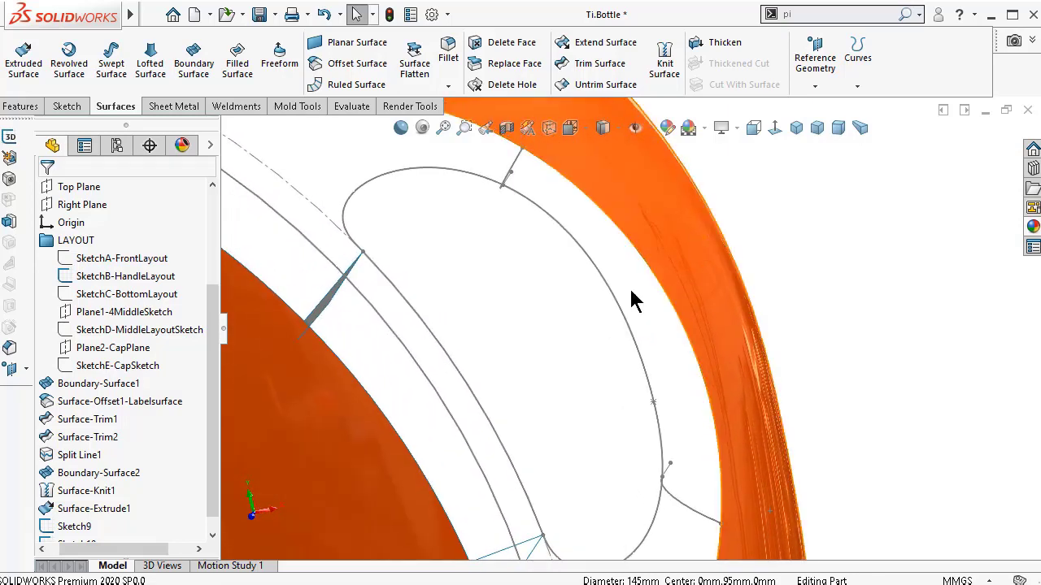
{"action": "left_click", "coordinate": [439, 408]}
{"action": "left_click", "coordinate": [827, 302]}
{"action": "mouse_move", "coordinate": [827, 302]}
{"action": "middle_mouse_down"}
{"action": "mouse_move", "coordinate": [805, 289]}
{"action": "mouse_move", "coordinate": [795, 301]}
{"action": "middle_mouse_up"}
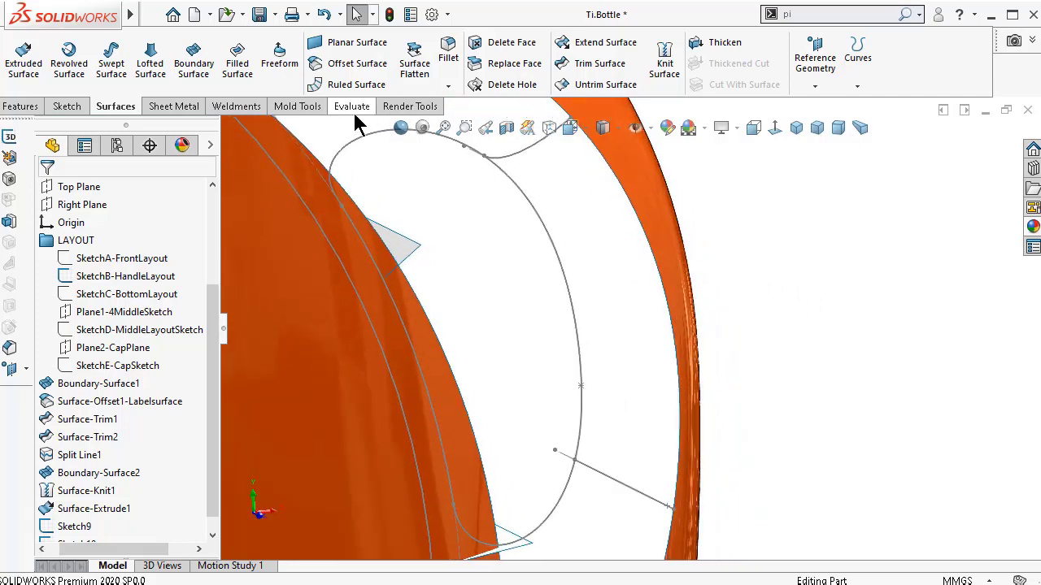
{"action": "left_click", "coordinate": [199, 62]}
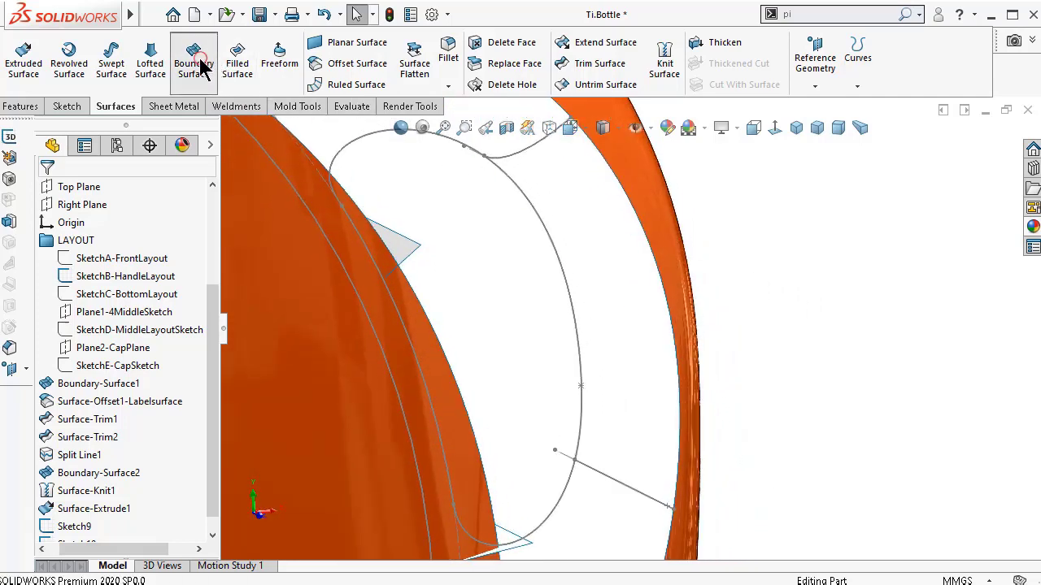
{"action": "left_click", "coordinate": [634, 215]}
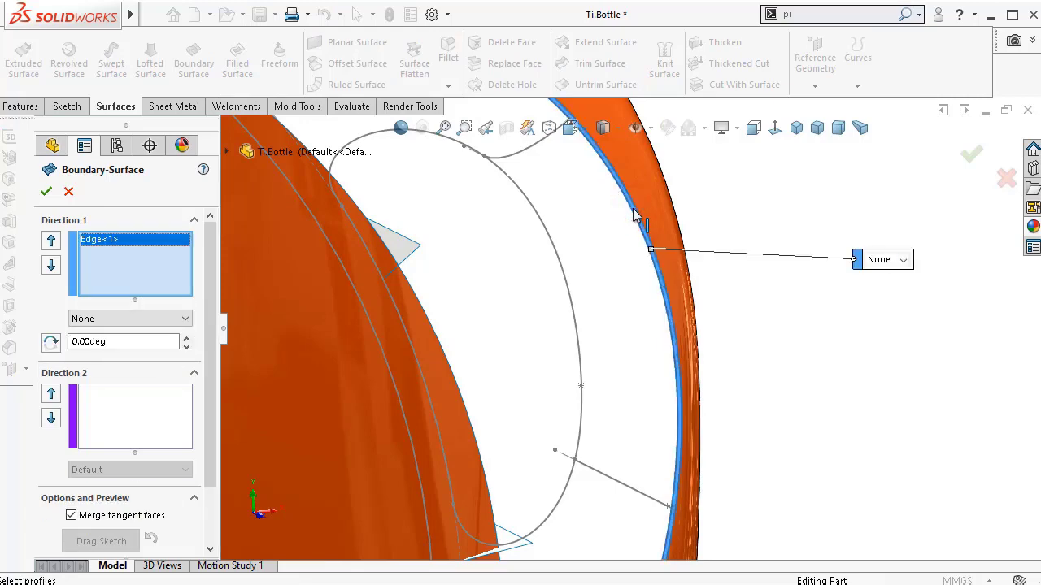
{"action": "left_click", "coordinate": [550, 243]}
{"action": "mouse_move", "coordinate": [564, 233]}
{"action": "middle_mouse_down"}
{"action": "mouse_move", "coordinate": [666, 266]}
{"action": "mouse_move", "coordinate": [672, 279]}
{"action": "mouse_move", "coordinate": [647, 276]}
{"action": "middle_mouse_up"}
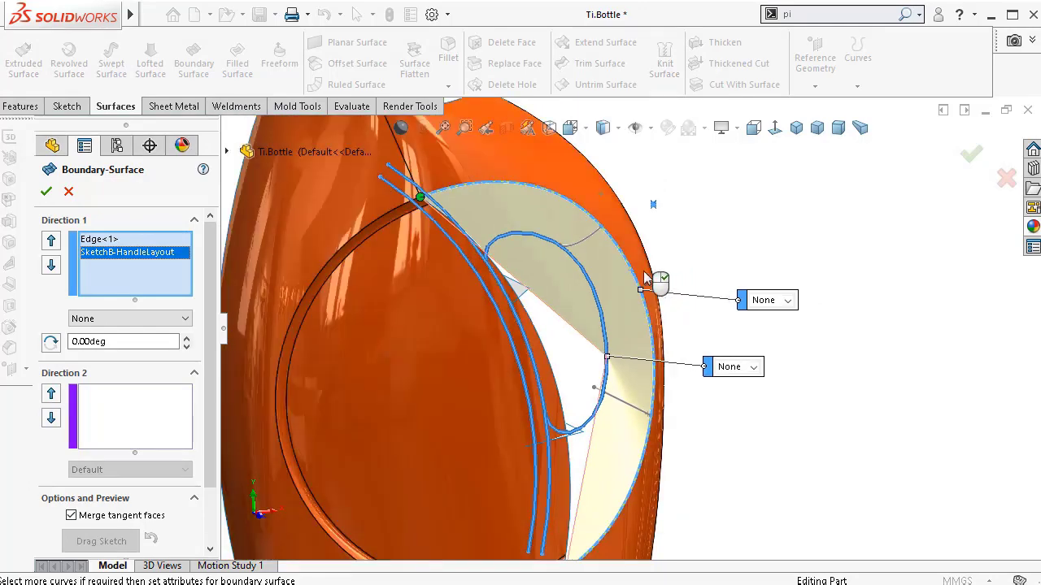
{"action": "mouse_move", "coordinate": [567, 283]}
{"action": "middle_mouse_down"}
{"action": "mouse_move", "coordinate": [523, 204]}
{"action": "mouse_move", "coordinate": [541, 221]}
{"action": "mouse_move", "coordinate": [559, 289]}
{"action": "mouse_move", "coordinate": [561, 271]}
{"action": "middle_mouse_up"}
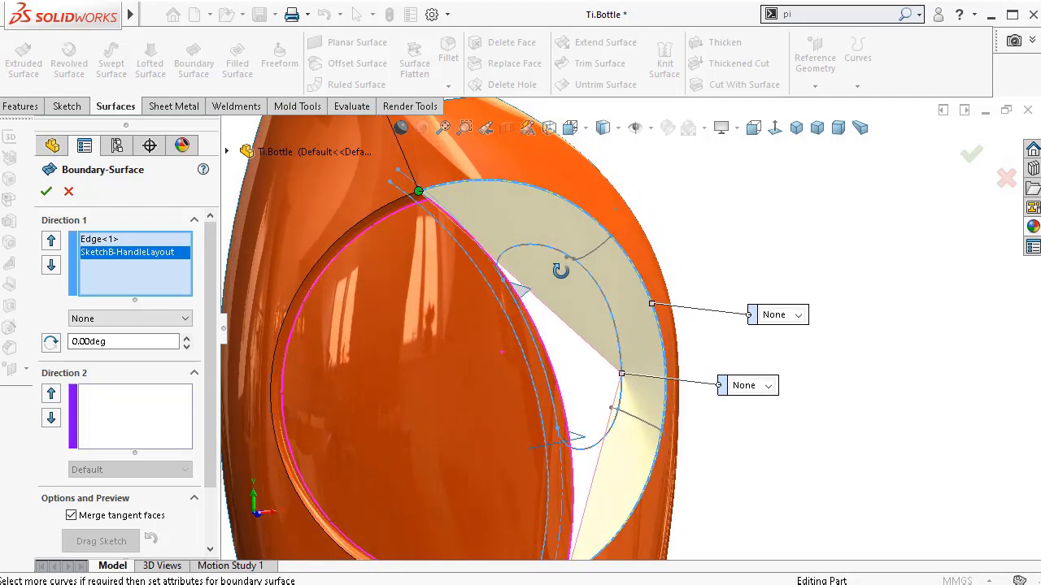
{"action": "left_click", "coordinate": [144, 406]}
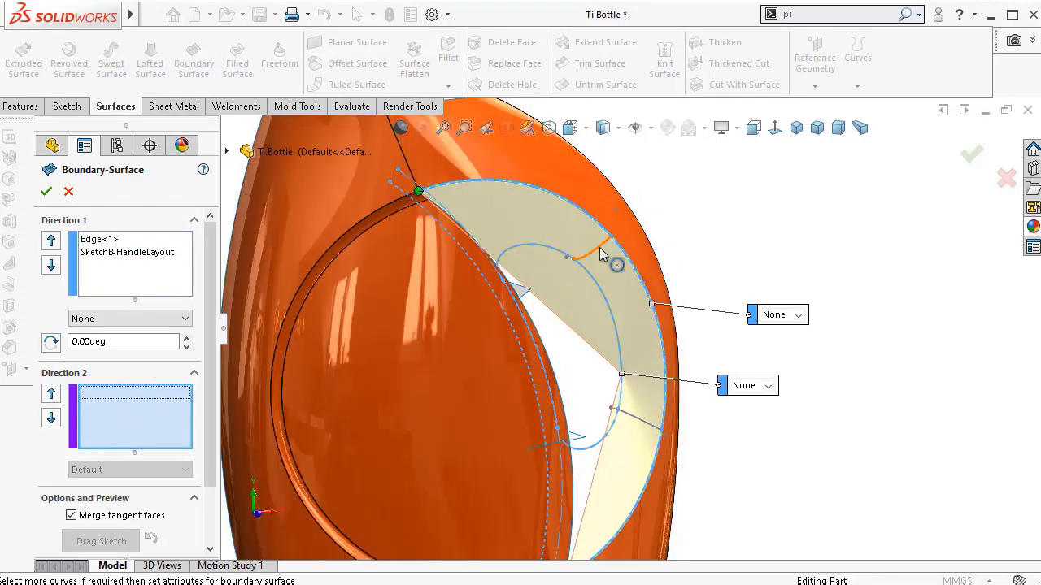
{"action": "left_click", "coordinate": [599, 247]}
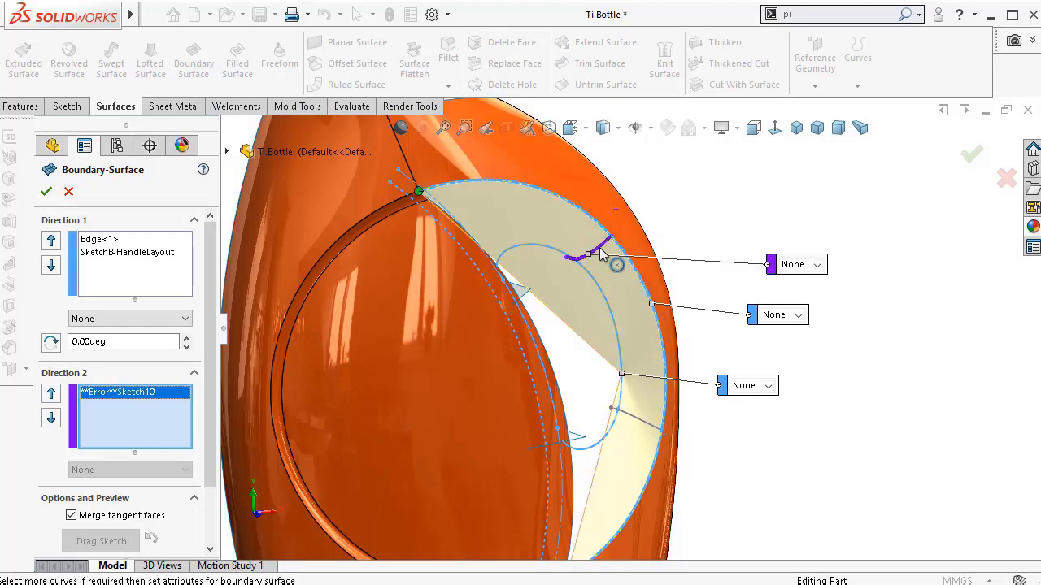
{"action": "left_click", "coordinate": [644, 425]}
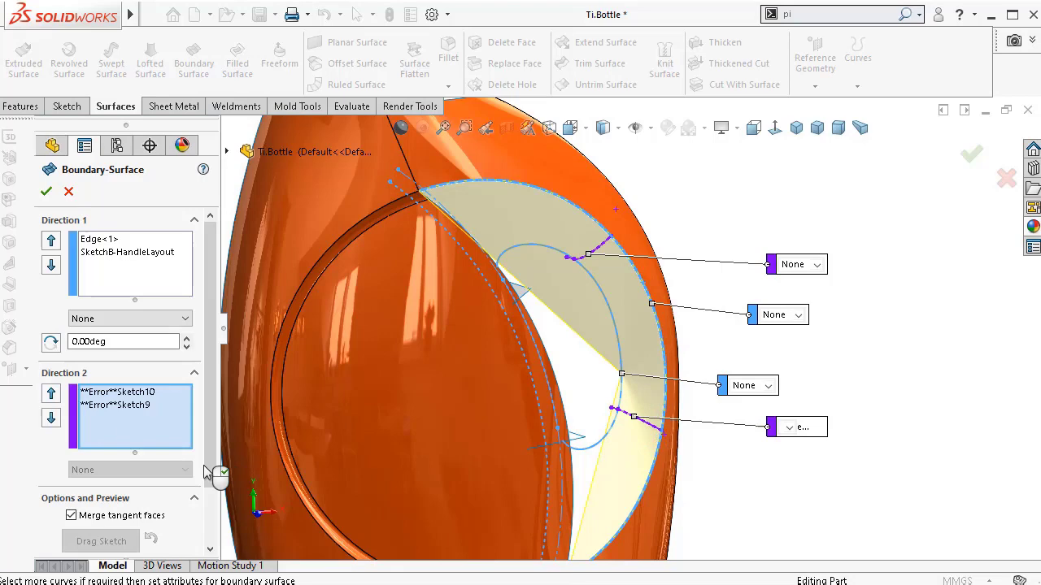
{"action": "right_click", "coordinate": [158, 429]}
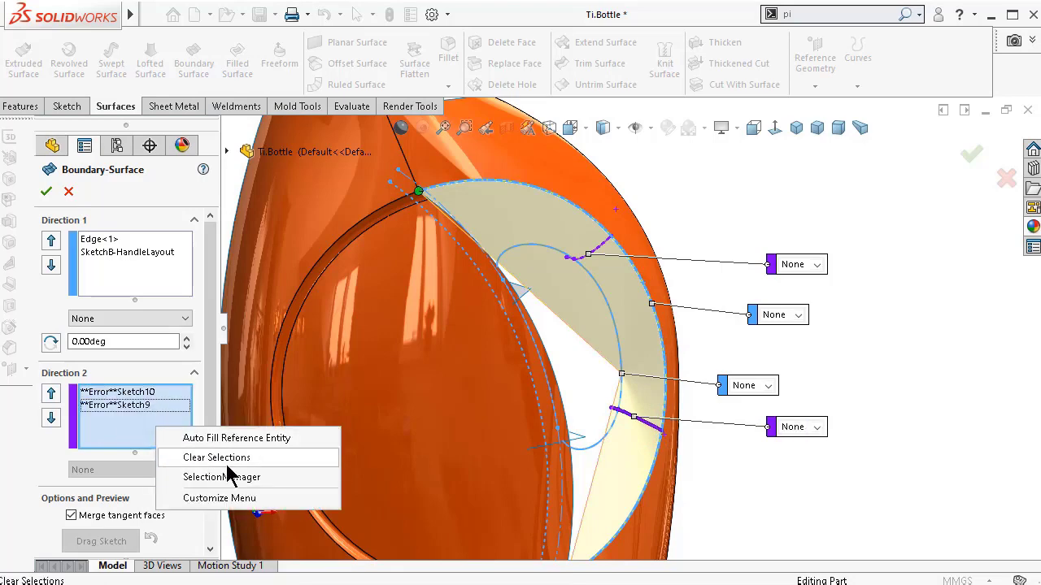
{"action": "left_click", "coordinate": [232, 458]}
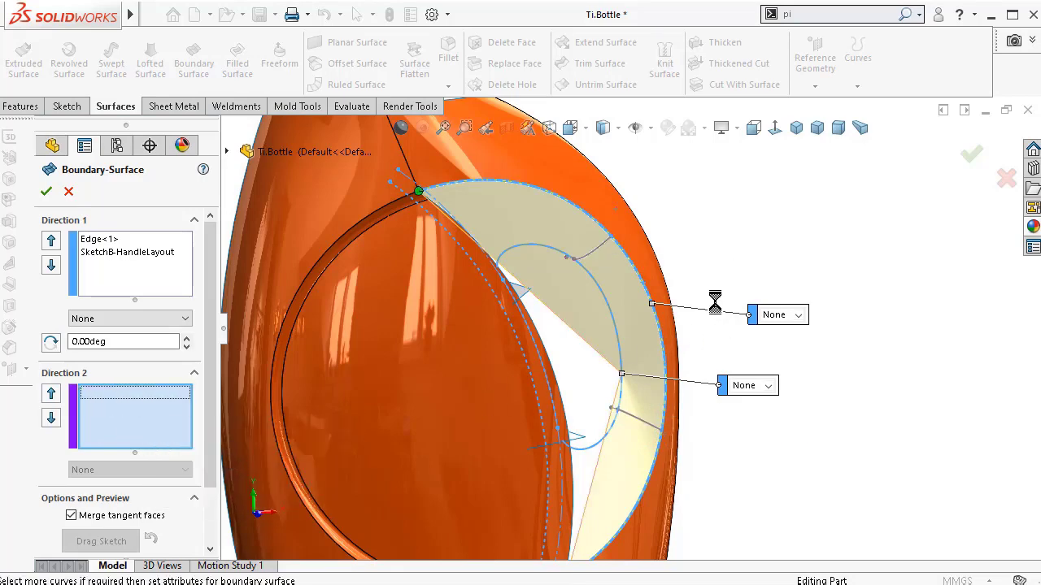
{"action": "middle_click_drag", "start_coordinate": [714, 302], "coordinate": [645, 255]}
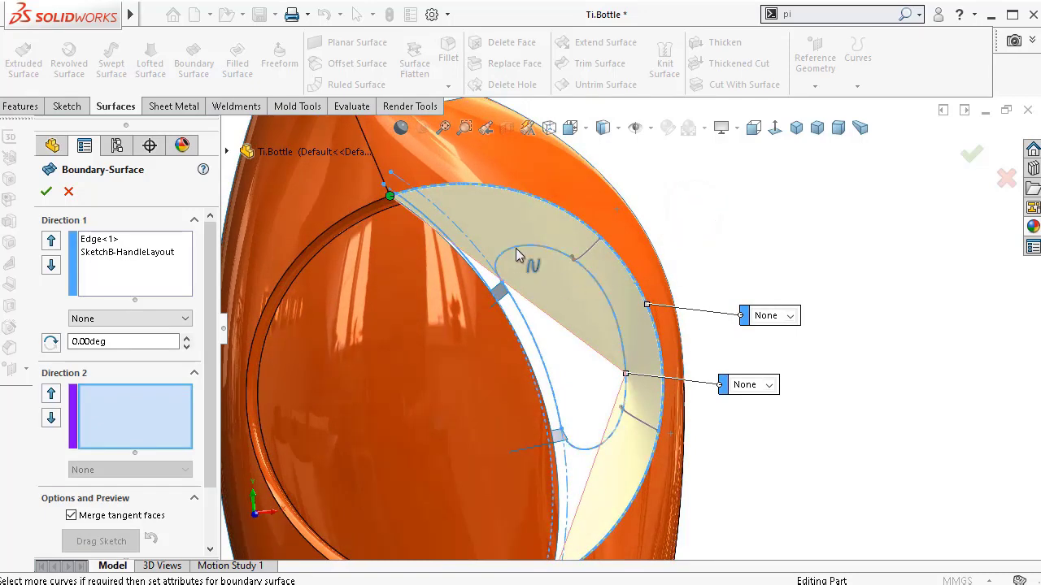
{"action": "left_click", "coordinate": [1006, 179]}
{"action": "scroll", "coordinate": [639, 295], "scroll_direction": "down", "scroll_amount": 3}
- Pick Front Plane in the FeatureManager tree and open Sketch11 on it
{"action": "middle_click_drag", "start_coordinate": [623, 291], "coordinate": [634, 278]}
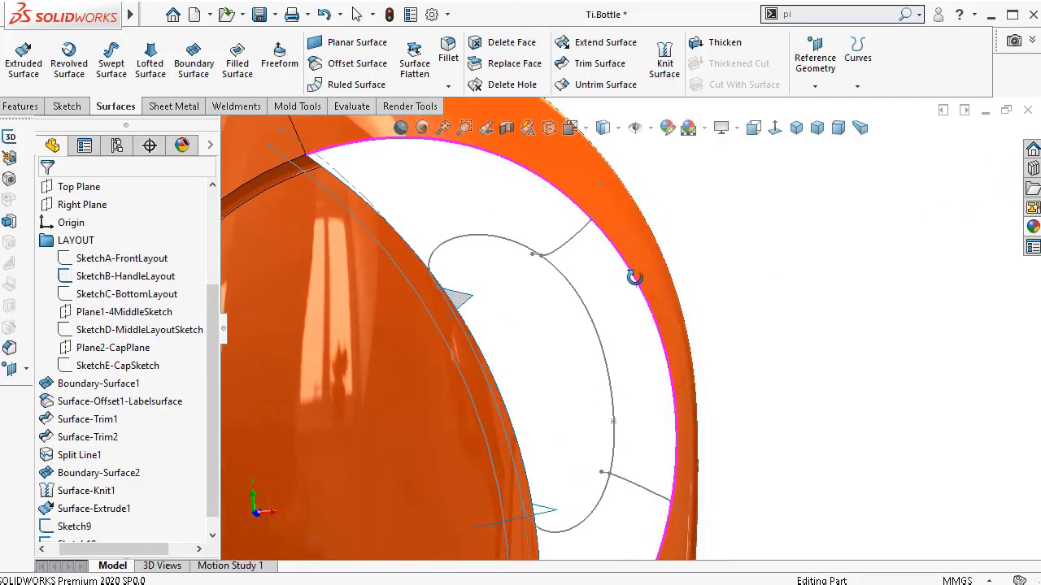
{"action": "left_click_drag", "start_coordinate": [213, 336], "coordinate": [214, 282]}
{"action": "left_click", "coordinate": [92, 243]}
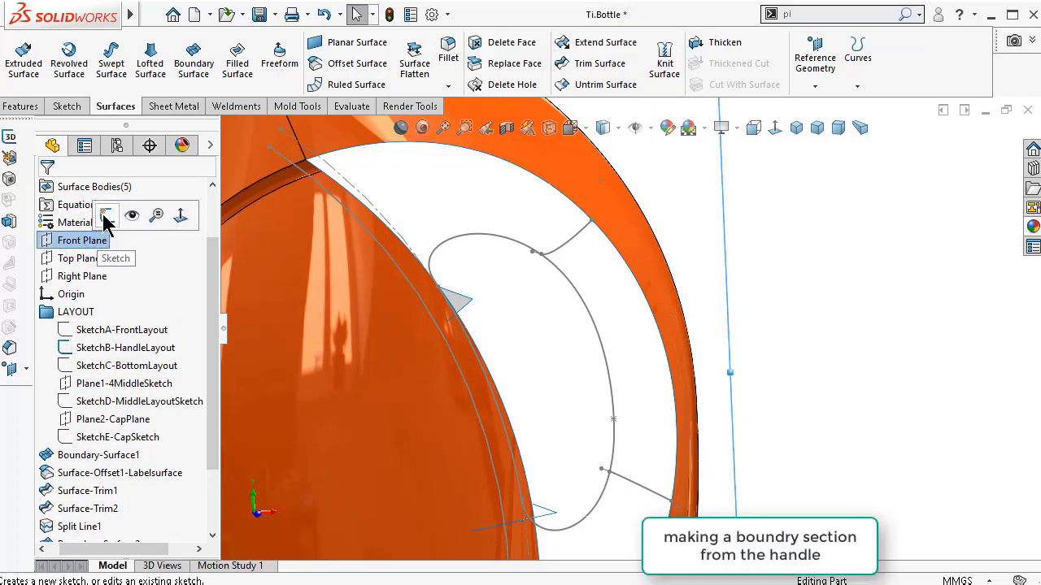
{"action": "left_click", "coordinate": [104, 221]}
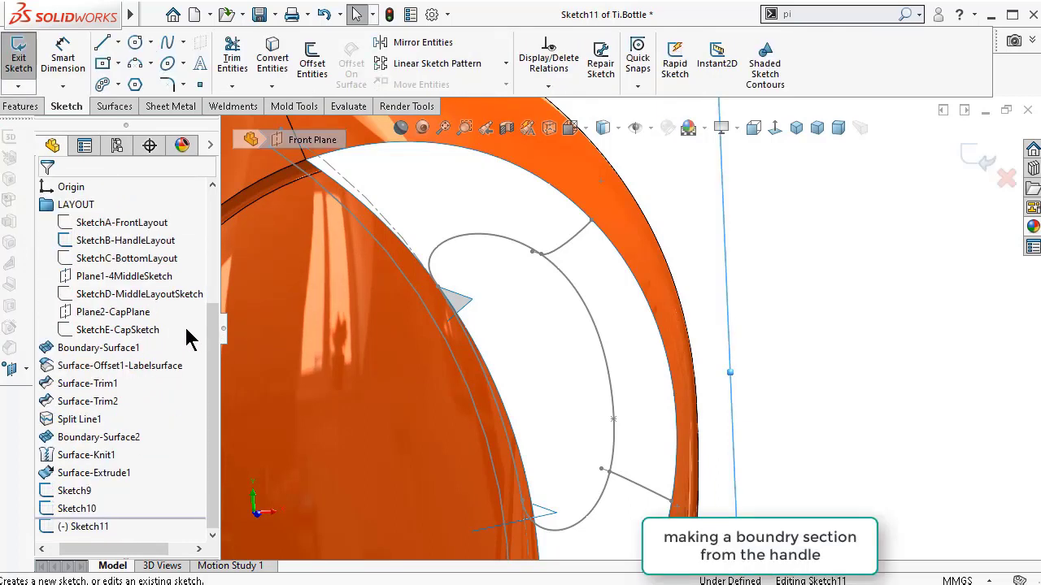
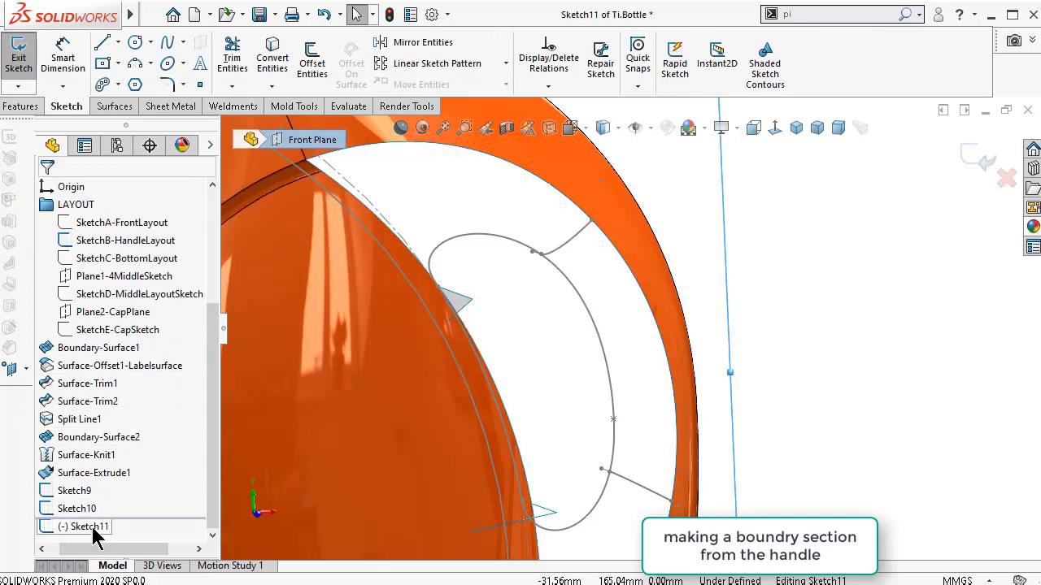
- Show Sketch8's guide lines from under Surface-Extrude1
{"action": "left_click", "coordinate": [82, 473]}
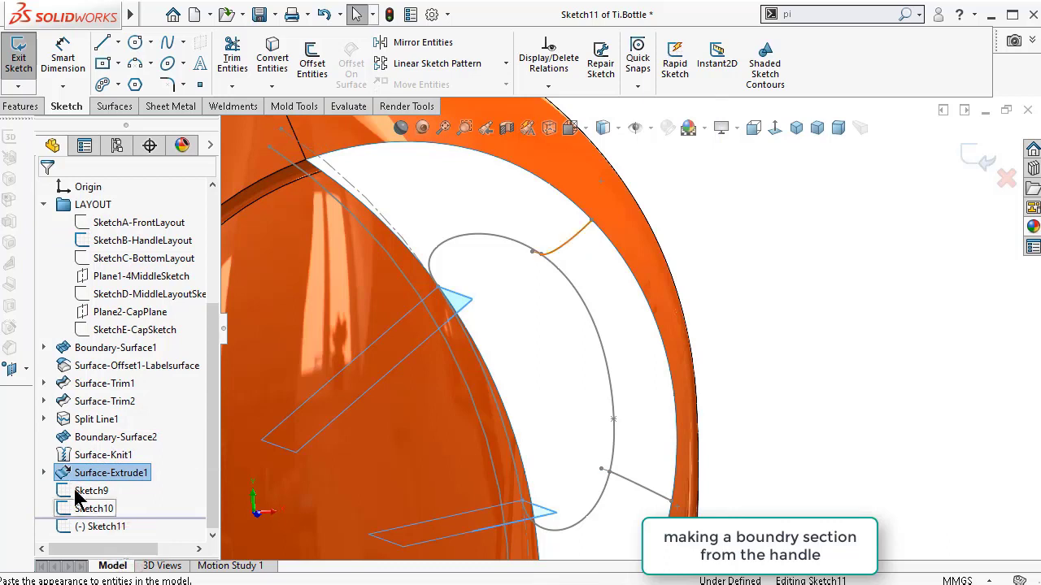
{"action": "left_click", "coordinate": [44, 474]}
{"action": "left_click", "coordinate": [107, 491]}
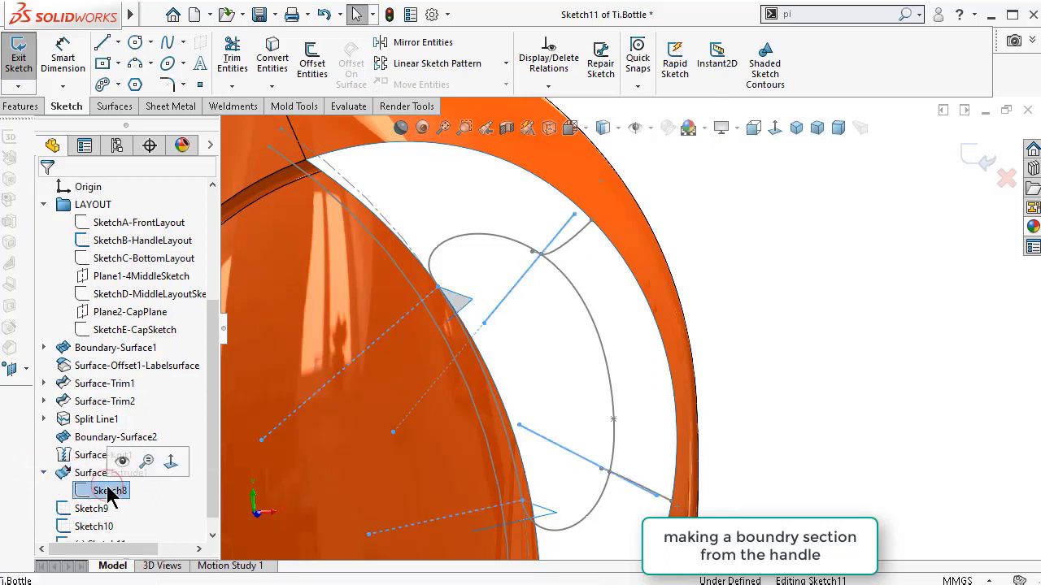
{"action": "left_click", "coordinate": [123, 461]}
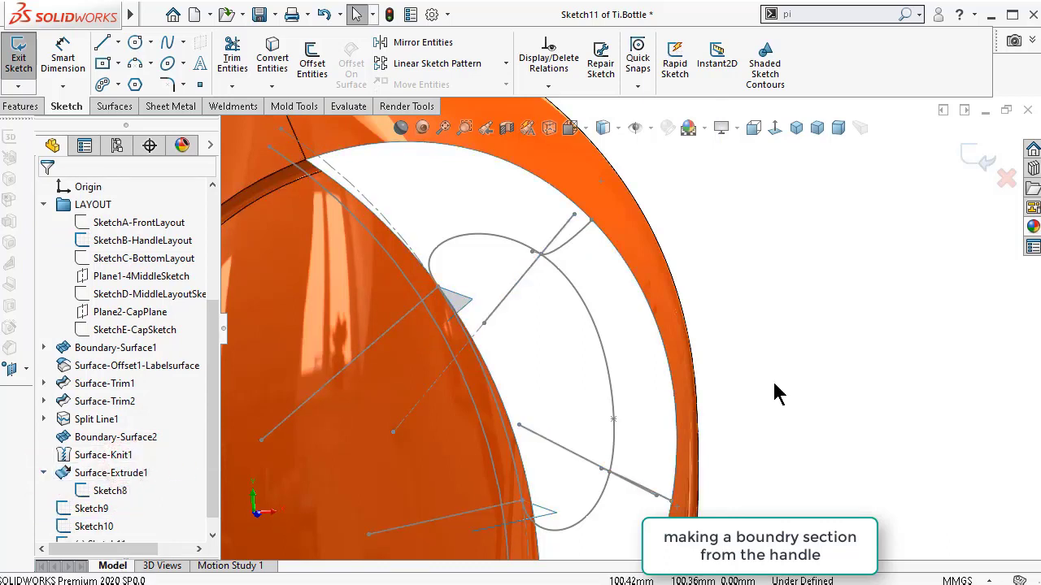
- With Sketch11 active, pick the handle layout's inner curve to copy
{"action": "scroll", "coordinate": [620, 368], "scroll_direction": "down", "scroll_amount": 2}
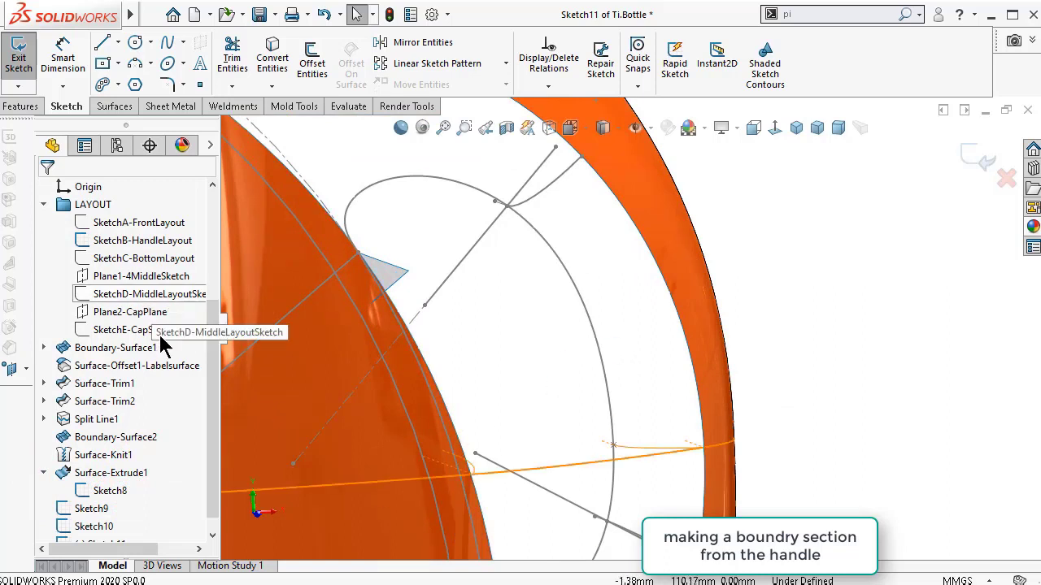
{"action": "left_click_drag", "start_coordinate": [212, 432], "coordinate": [218, 495]}
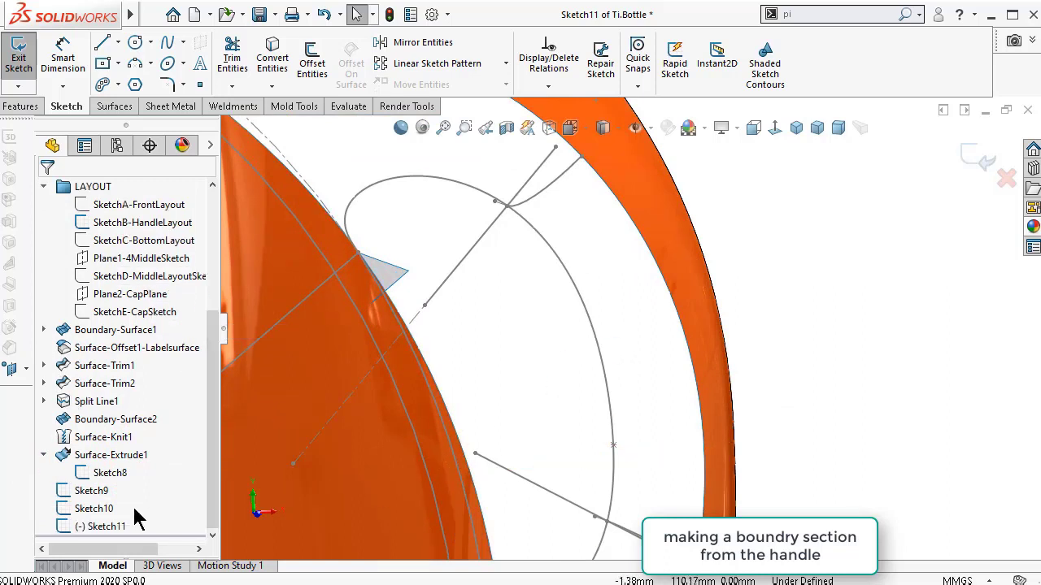
{"action": "left_click", "coordinate": [109, 527]}
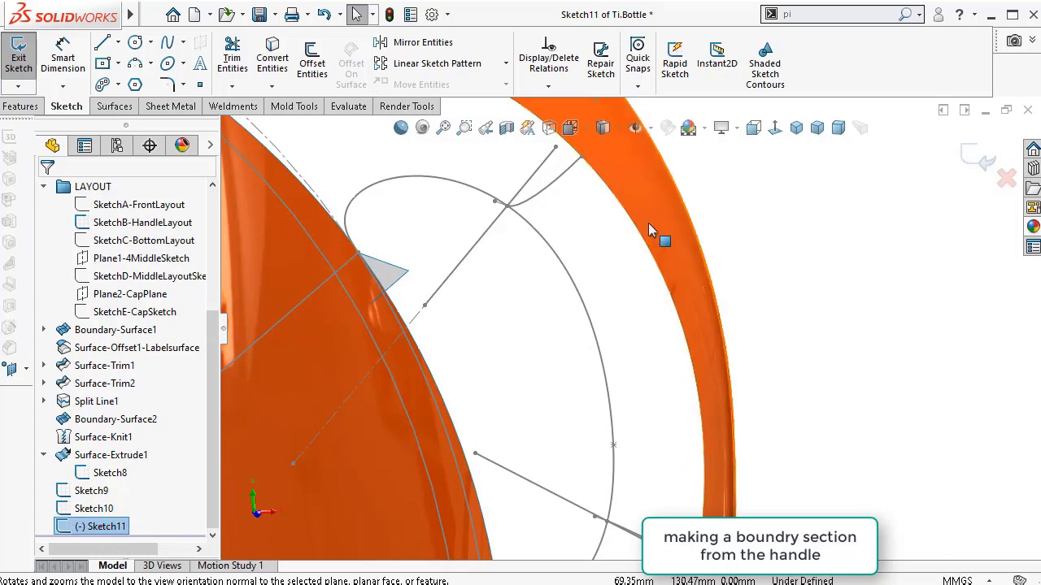
{"action": "left_click", "coordinate": [570, 278]}
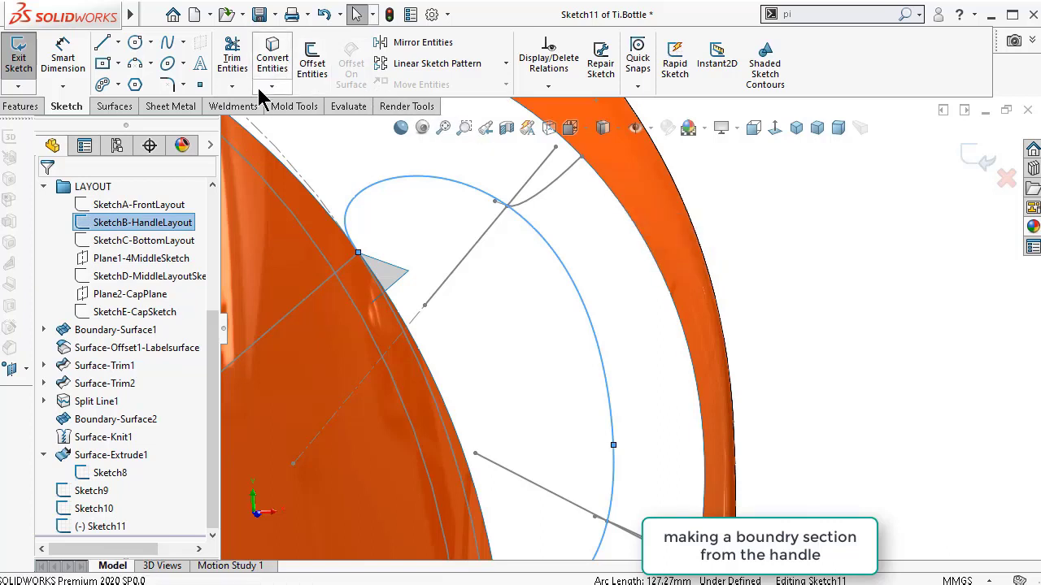
- Convert the handle curve and Sketch8's upper and lower lines into Sketch11
{"action": "left_click", "coordinate": [275, 67]}
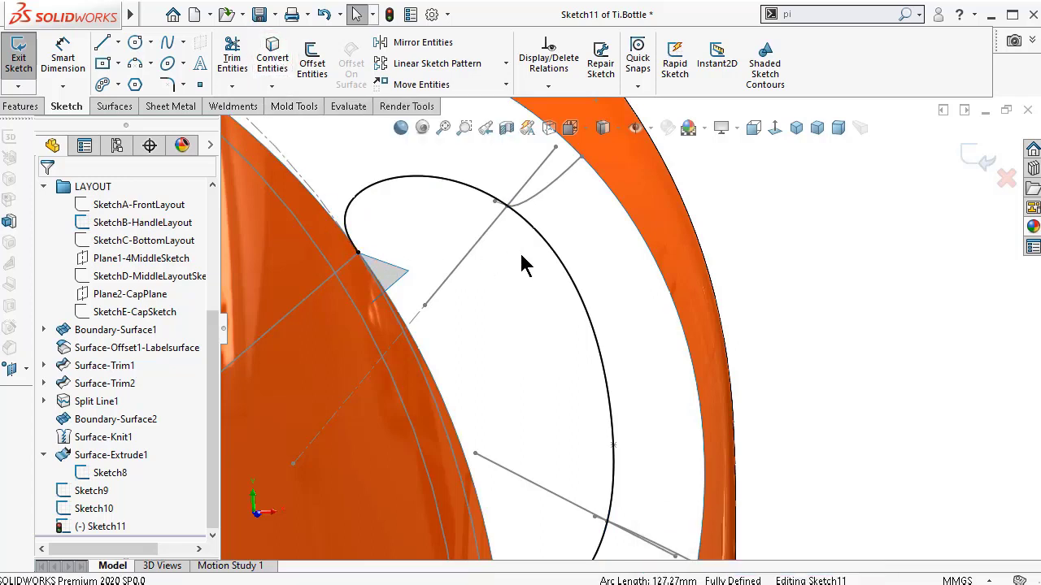
{"action": "left_click", "coordinate": [535, 183]}
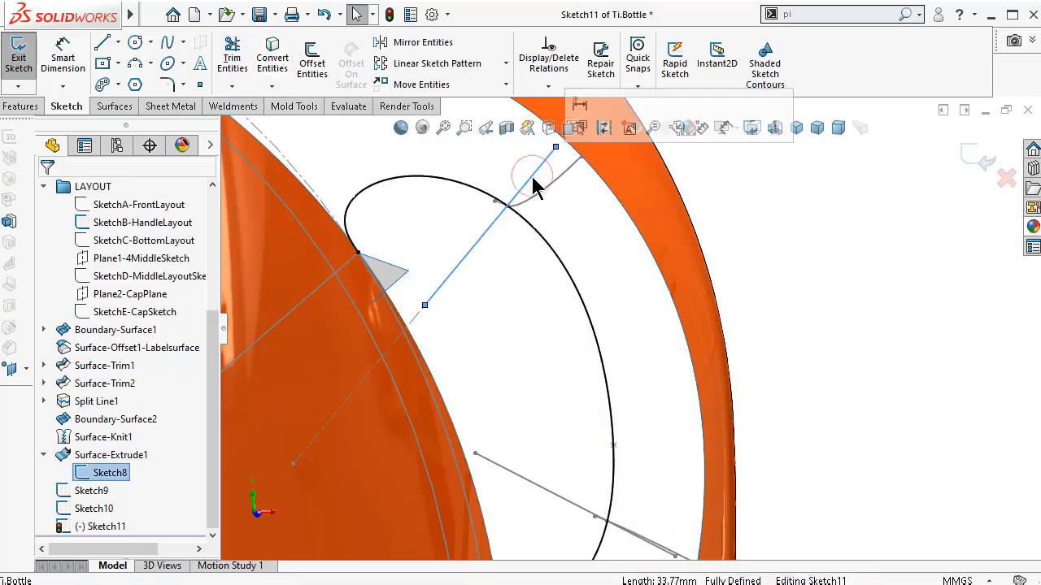
{"action": "left_click", "coordinate": [275, 58]}
{"action": "scroll", "coordinate": [645, 473], "scroll_direction": "up", "scroll_amount": 2}
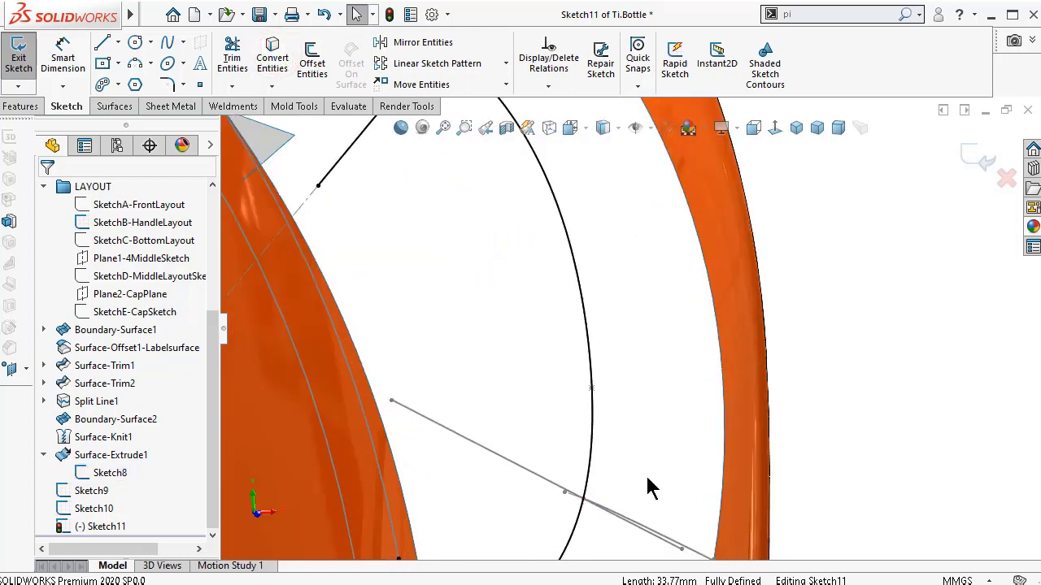
{"action": "scroll", "coordinate": [644, 479], "scroll_direction": "down", "scroll_amount": 2}
{"action": "middle_click_drag", "start_coordinate": [637, 493], "coordinate": [638, 479]}
{"action": "left_click", "coordinate": [645, 455]}
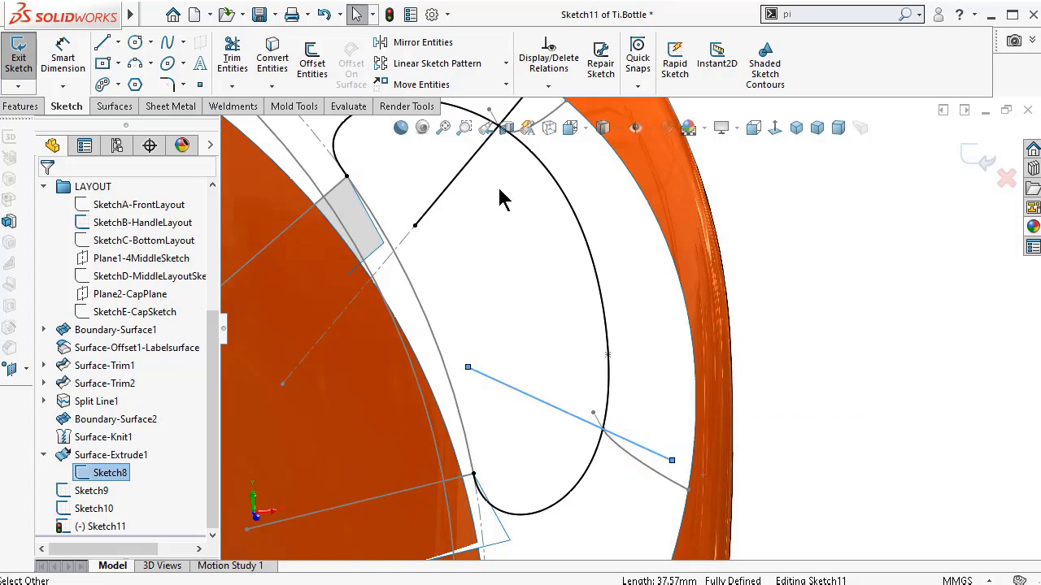
{"action": "left_click", "coordinate": [274, 58]}
{"action": "middle_click_drag", "start_coordinate": [625, 202], "coordinate": [657, 249]}
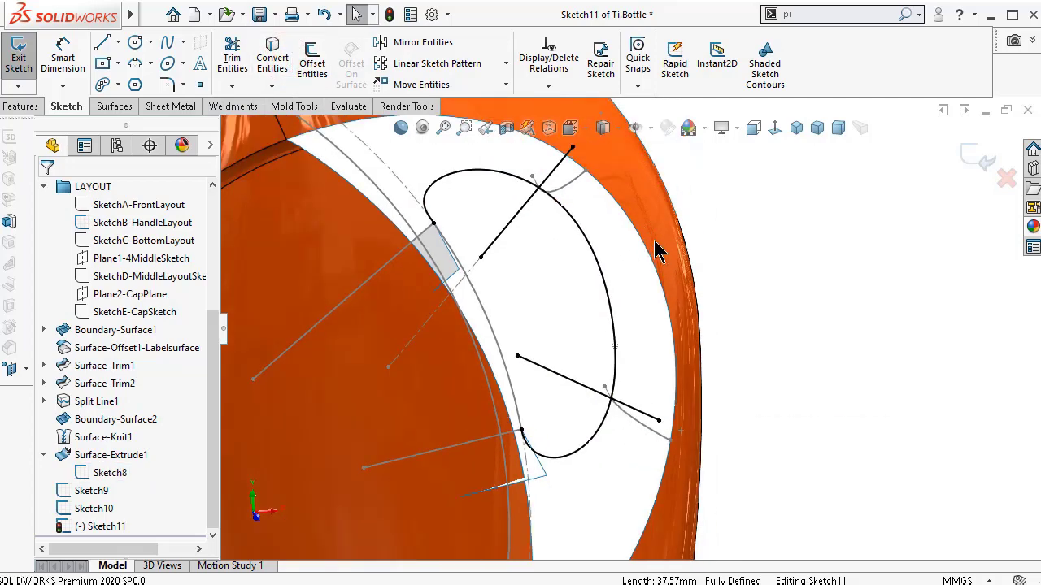
{"action": "middle_click_drag", "start_coordinate": [707, 273], "coordinate": [715, 255]}
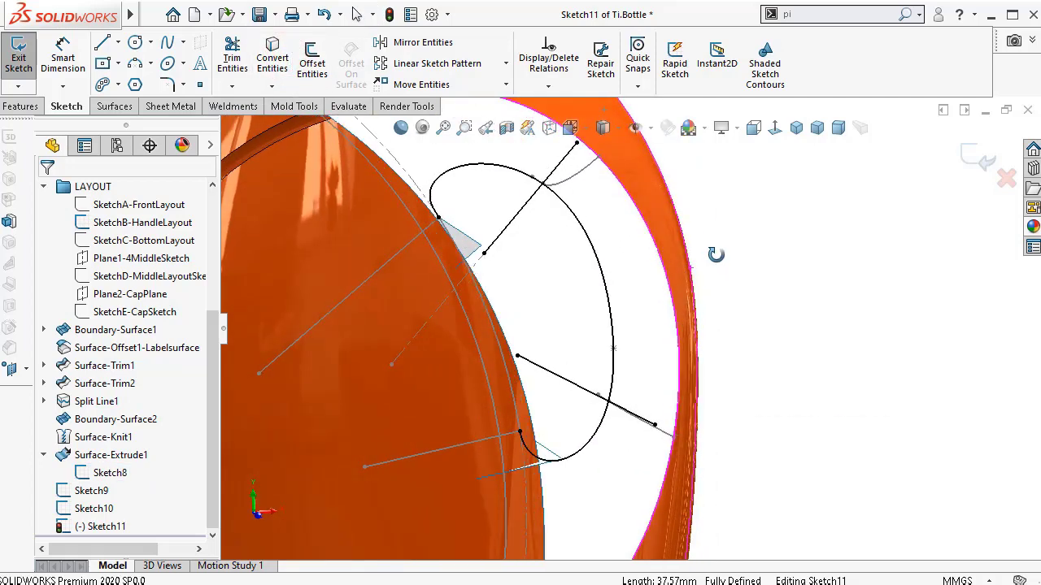
- Make both copied lines construction geometry and start Trim Entities
{"action": "left_click", "coordinate": [520, 210]}
{"action": "left_click", "coordinate": [590, 169]}
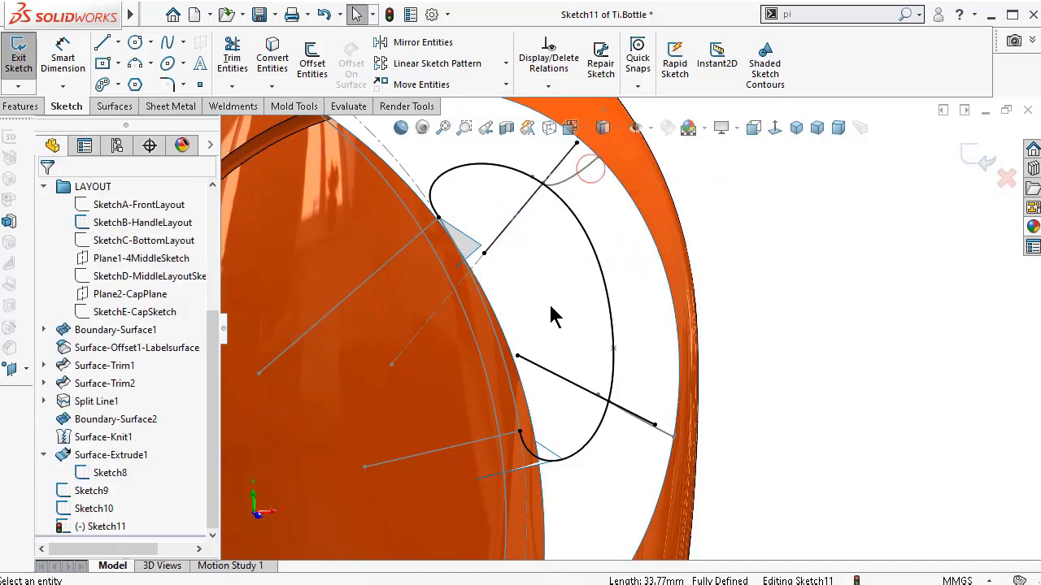
{"action": "left_click", "coordinate": [558, 375]}
{"action": "left_click", "coordinate": [622, 323]}
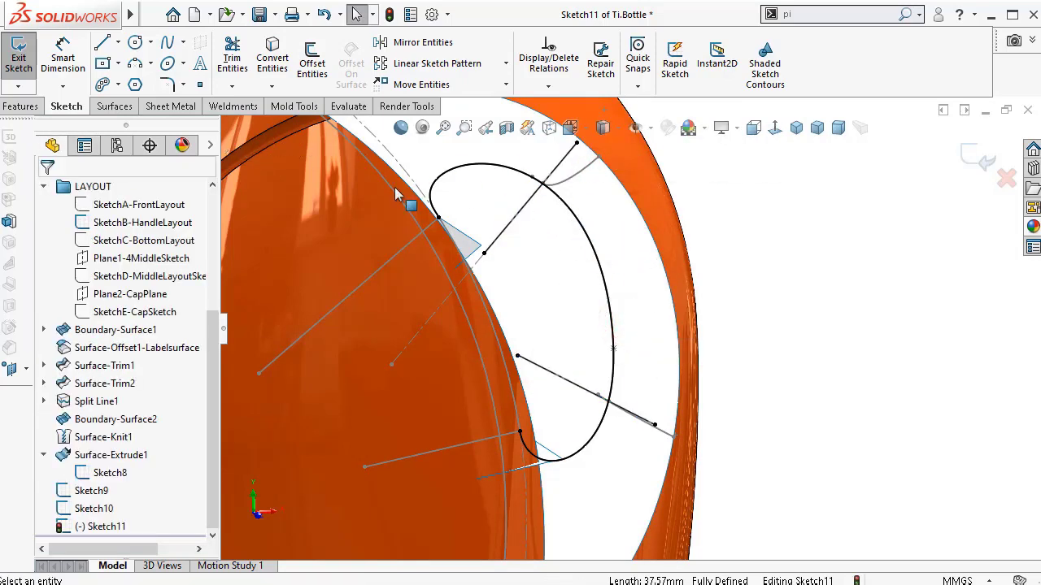
{"action": "left_click", "coordinate": [232, 59]}
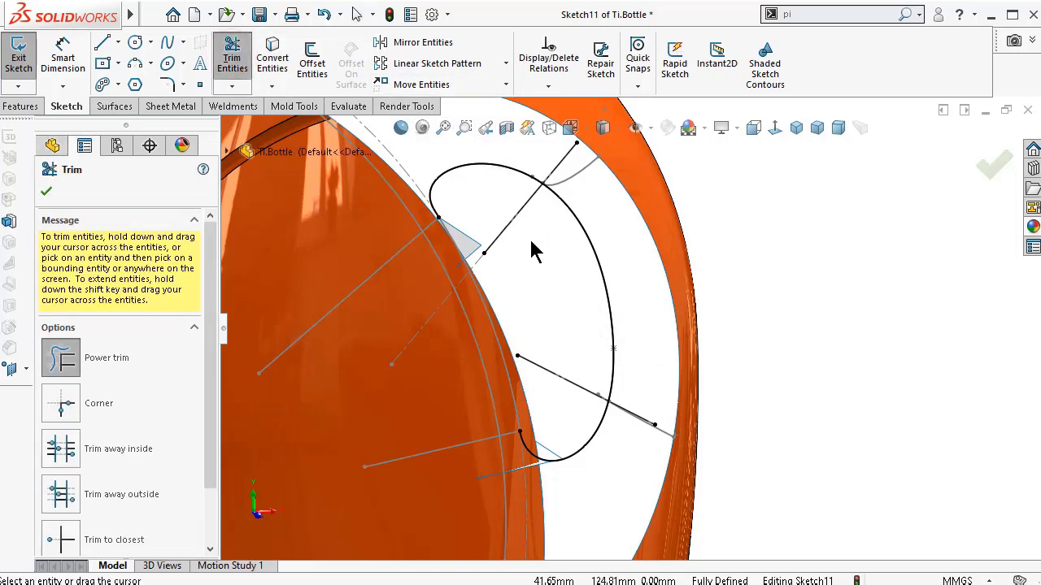
- Trim the handle curve to one arc between the two construction lines and exit Sketch11
{"action": "mouse_move", "coordinate": [530, 244]}
{"action": "middle_mouse_down"}
{"action": "mouse_move", "coordinate": [526, 261]}
{"action": "mouse_move", "coordinate": [514, 175]}
{"action": "mouse_move", "coordinate": [508, 182]}
{"action": "middle_mouse_up"}
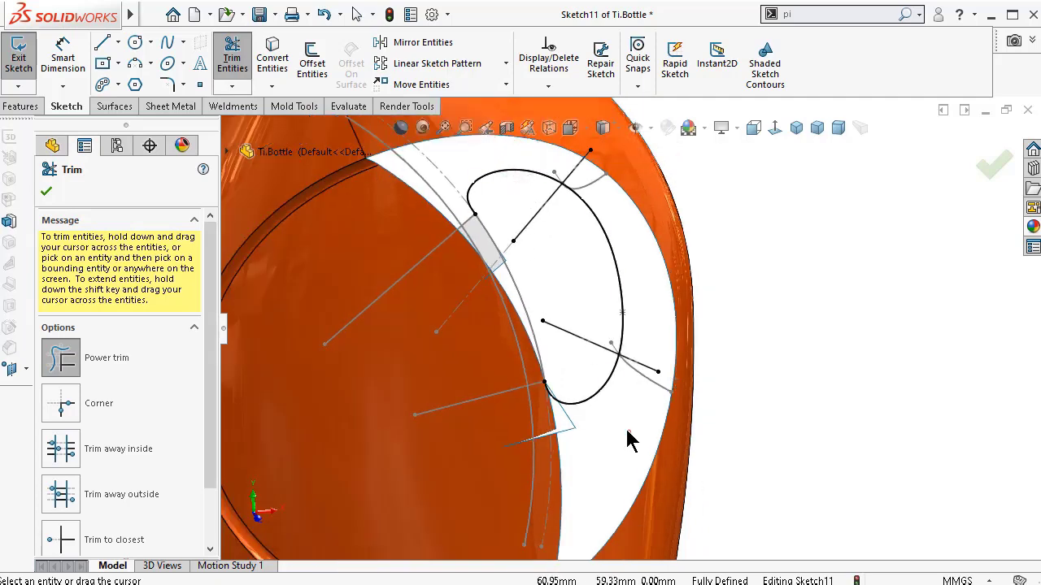
{"action": "scroll", "coordinate": [561, 204], "scroll_direction": "down", "scroll_amount": 4}
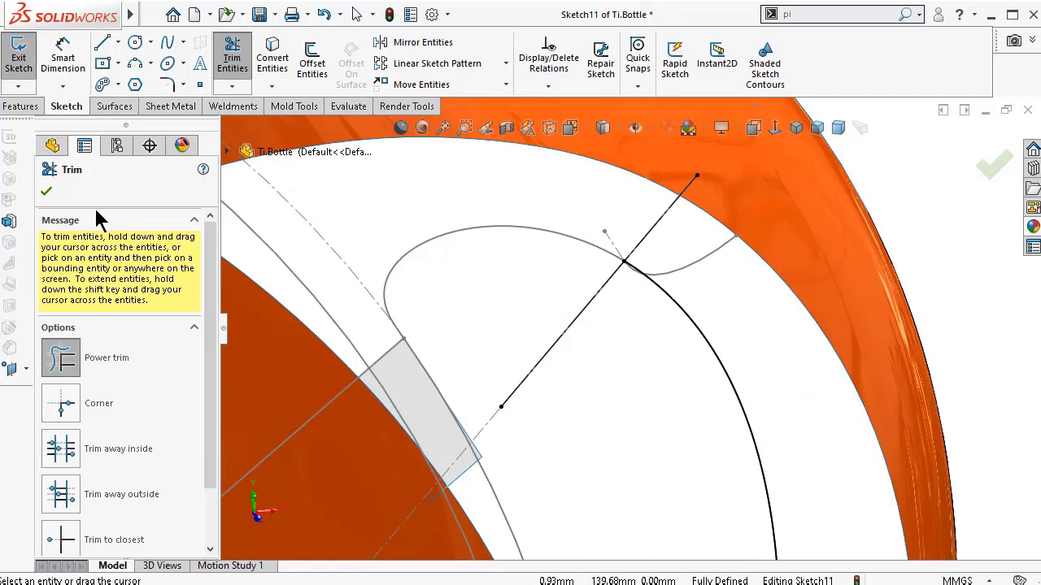
{"action": "left_click", "coordinate": [47, 192]}
{"action": "scroll", "coordinate": [651, 333], "scroll_direction": "up", "scroll_amount": 3}
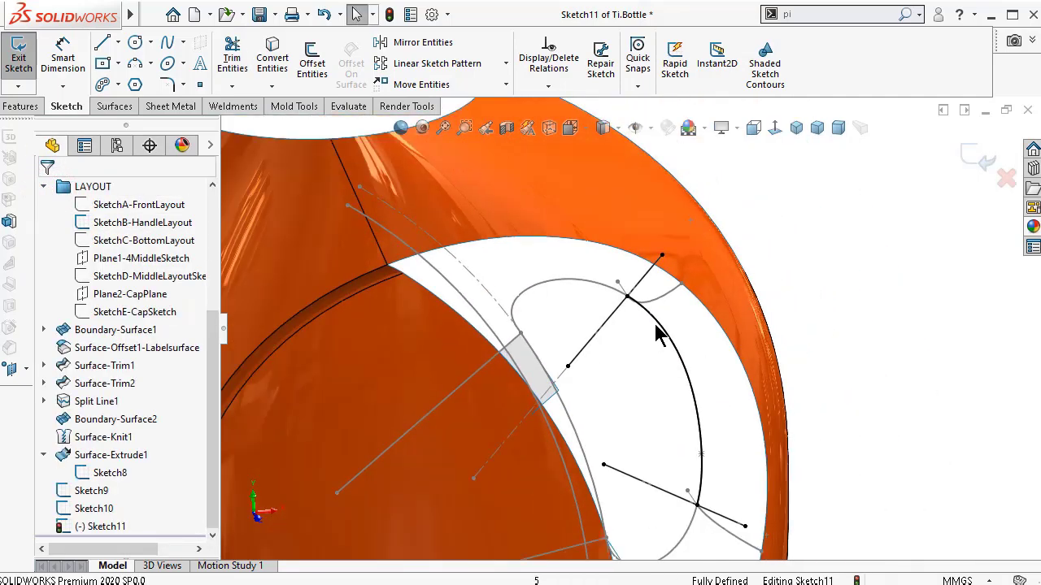
{"action": "middle_click_drag", "start_coordinate": [694, 388], "coordinate": [755, 344]}
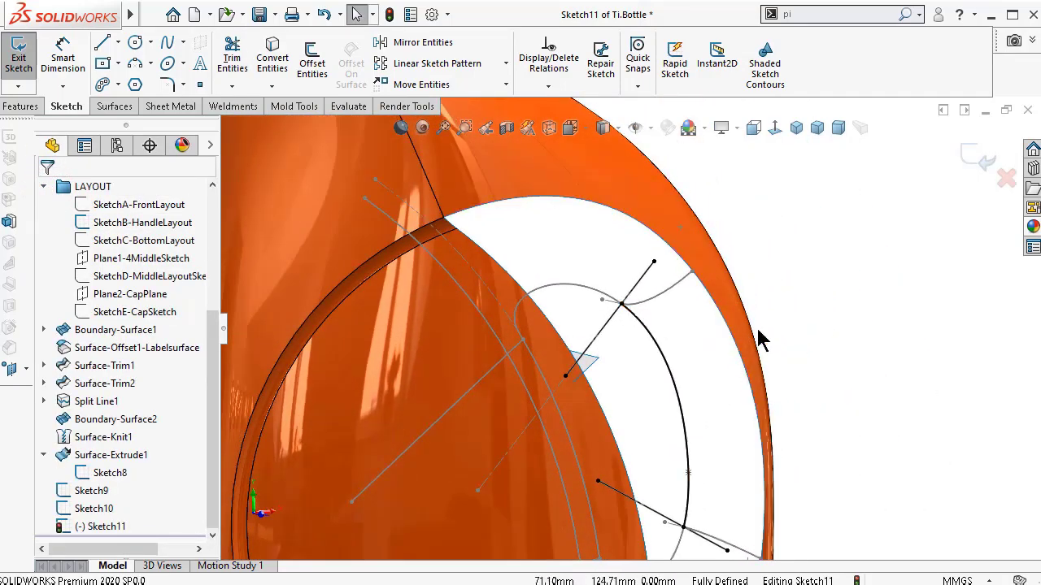
{"action": "left_click", "coordinate": [981, 173]}
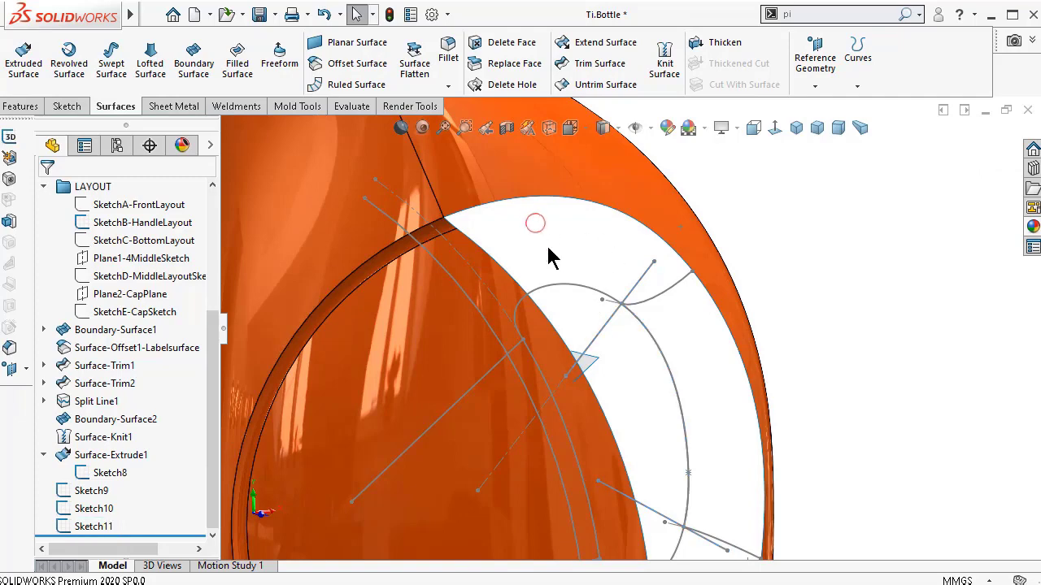
- Hide the orange handle layout sketch
{"action": "left_click", "coordinate": [558, 289]}
{"action": "left_click", "coordinate": [622, 233]}
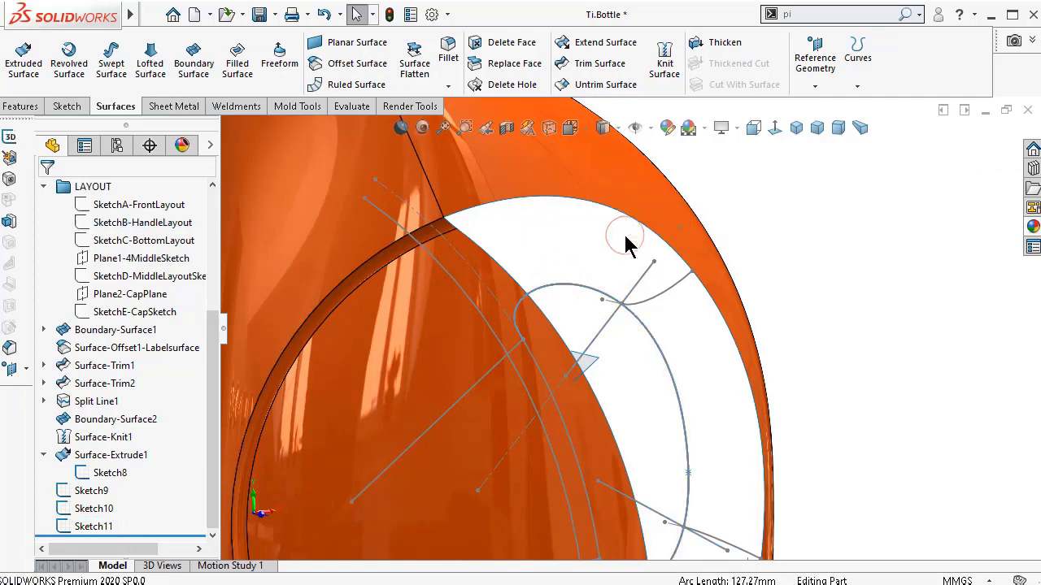
{"action": "mouse_move", "coordinate": [762, 435]}
{"action": "middle_mouse_down"}
{"action": "mouse_move", "coordinate": [805, 443]}
{"action": "mouse_move", "coordinate": [761, 435]}
{"action": "middle_mouse_up"}
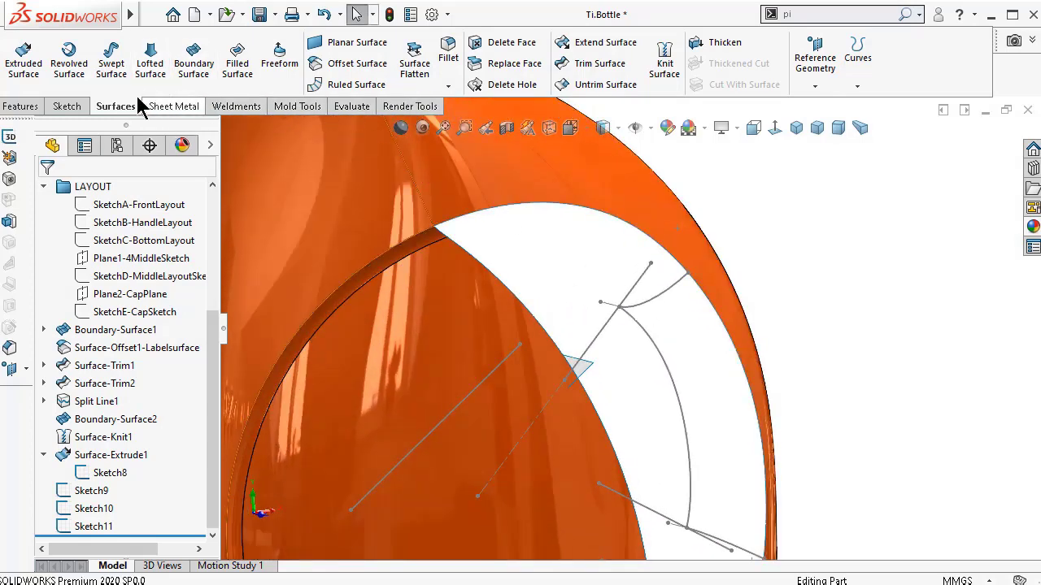
- Create Boundary-Surface3 from the opening edge and Sketch11 arc, with Sketch10 guide and Normal To Profile
{"action": "left_click", "coordinate": [196, 69]}
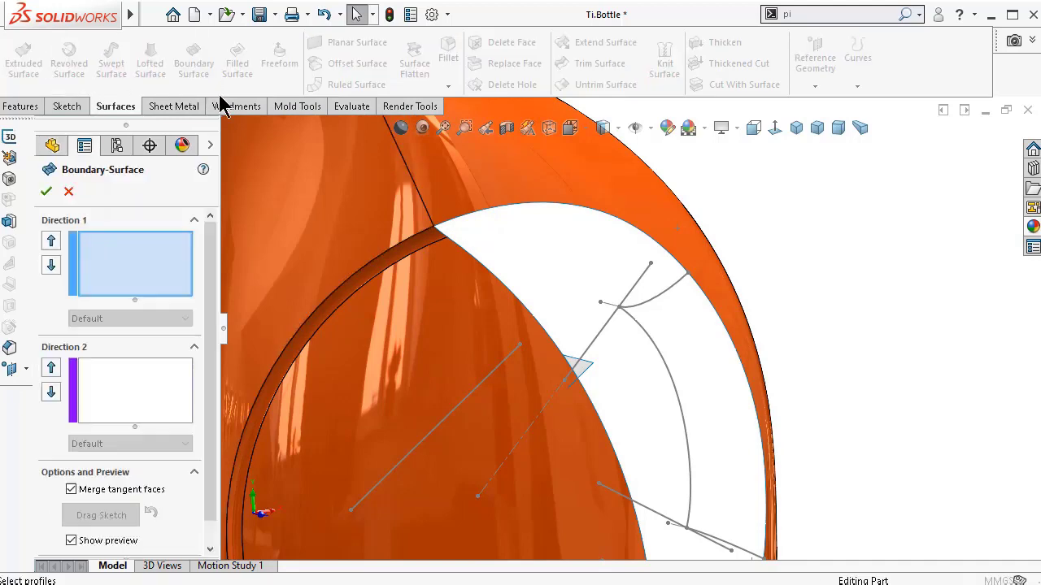
{"action": "left_click", "coordinate": [726, 327]}
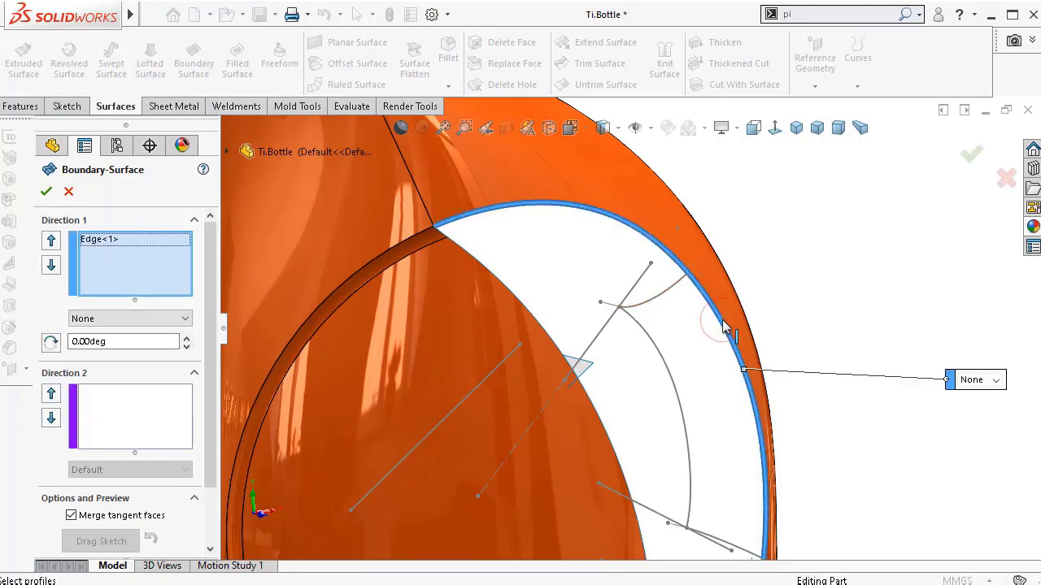
{"action": "left_click", "coordinate": [665, 364]}
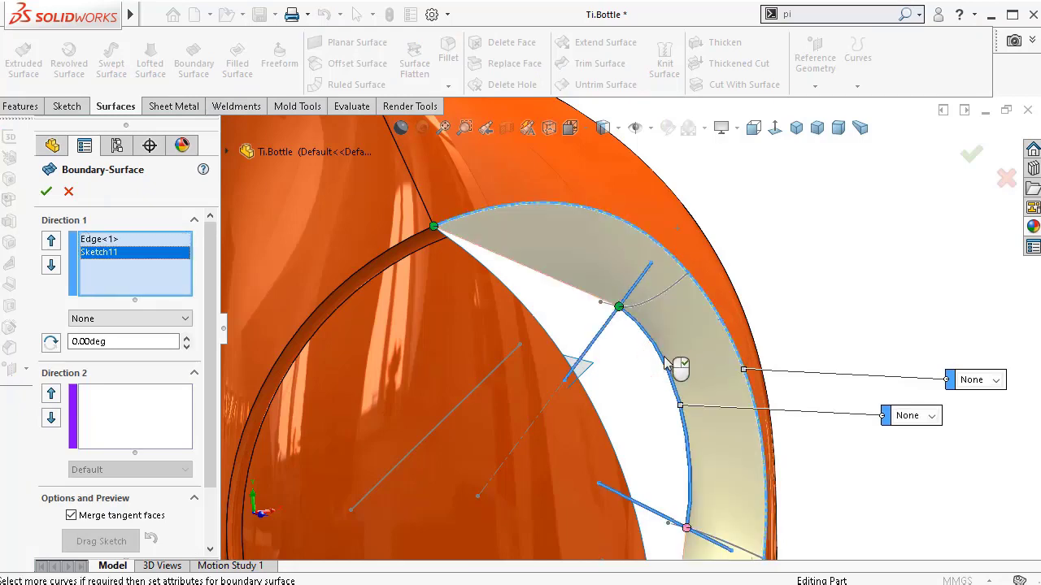
{"action": "left_click", "coordinate": [152, 414]}
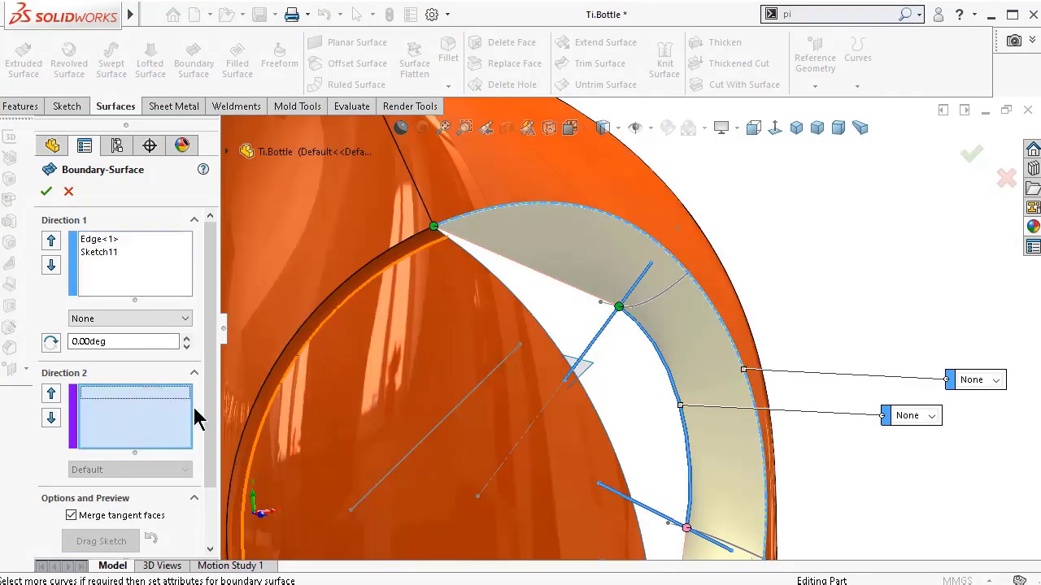
{"action": "left_click", "coordinate": [669, 287]}
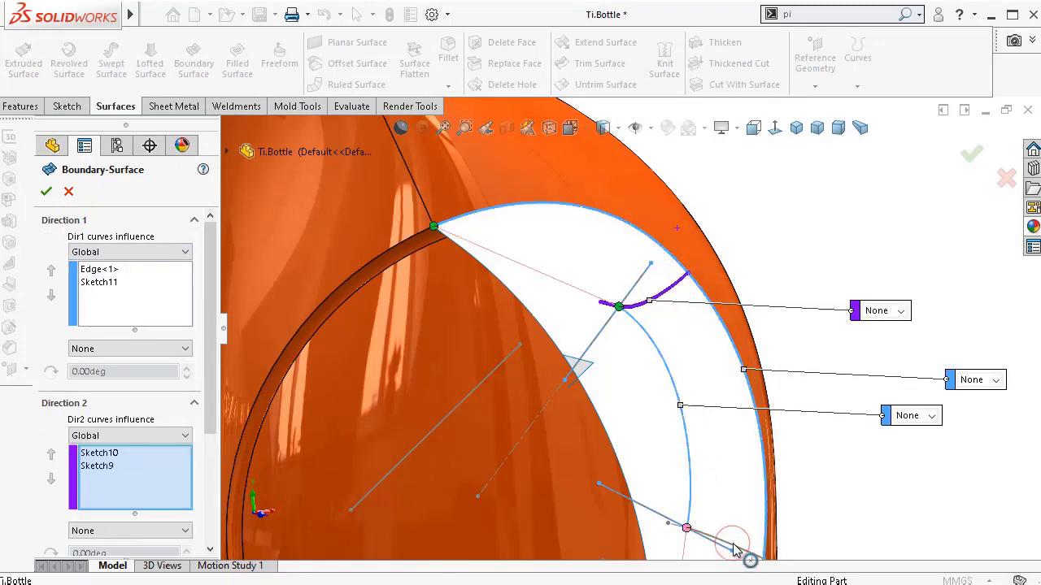
{"action": "mouse_move", "coordinate": [611, 377]}
{"action": "middle_mouse_down"}
{"action": "mouse_move", "coordinate": [623, 395]}
{"action": "mouse_move", "coordinate": [623, 378]}
{"action": "middle_mouse_up"}
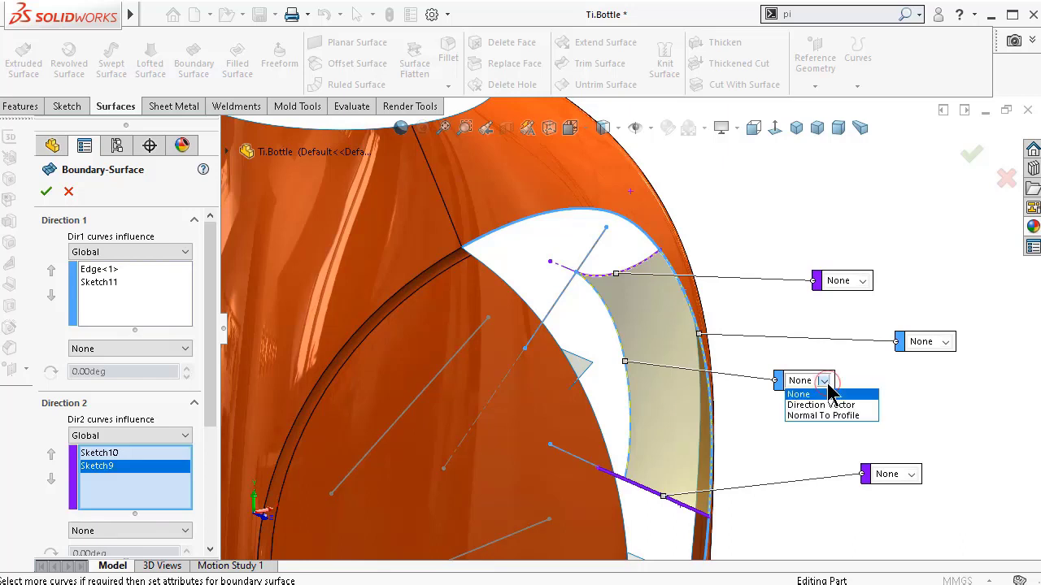
{"action": "left_click", "coordinate": [821, 416]}
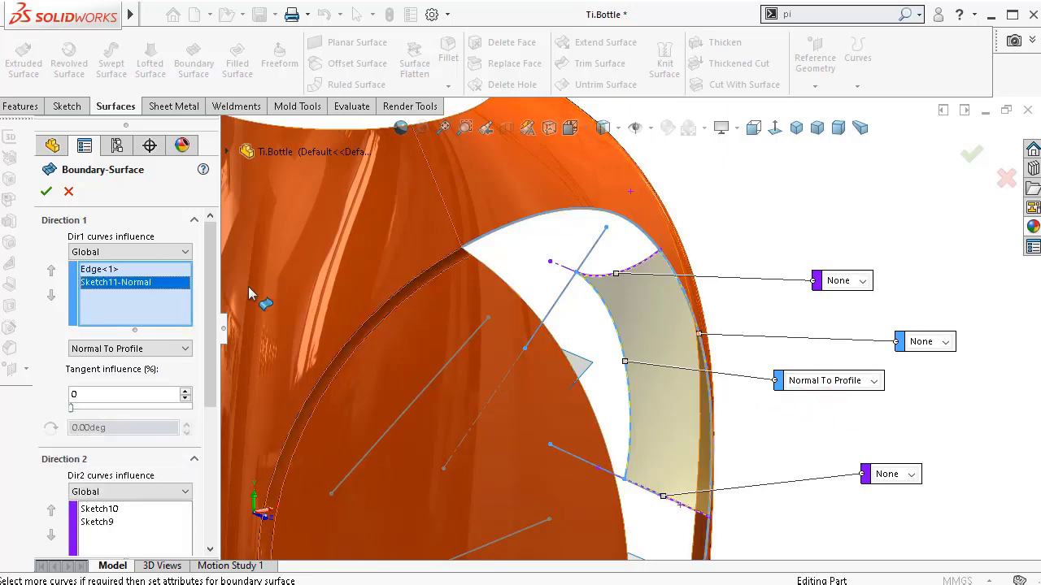
{"action": "left_click_drag", "start_coordinate": [216, 313], "coordinate": [217, 429]}
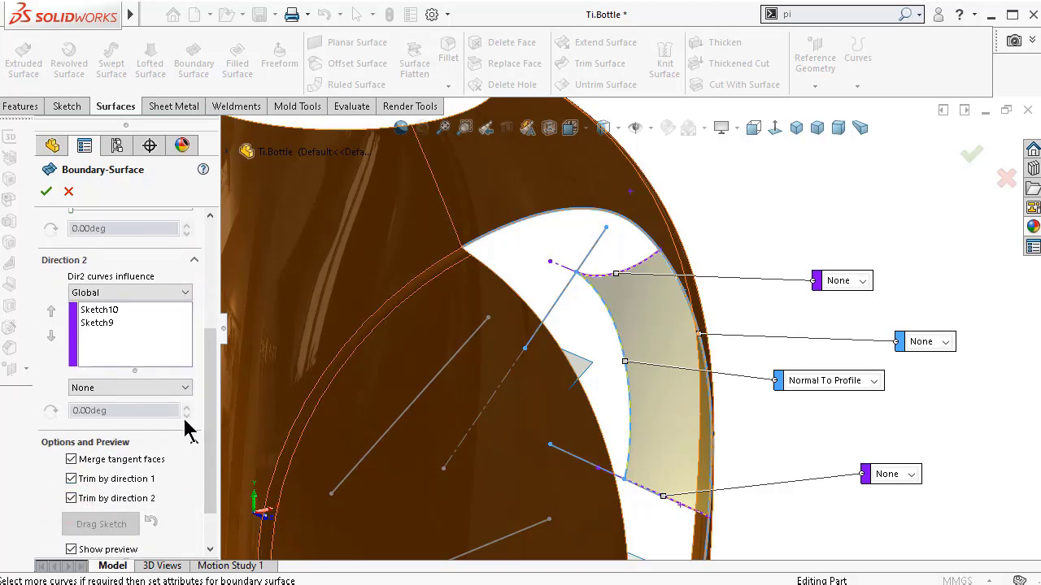
{"action": "left_click", "coordinate": [46, 193]}
- Show SketchB-HandleLayout and select the grey Surface-Extrude1 face at the handle gap
{"action": "middle_click_drag", "start_coordinate": [809, 384], "coordinate": [758, 376]}
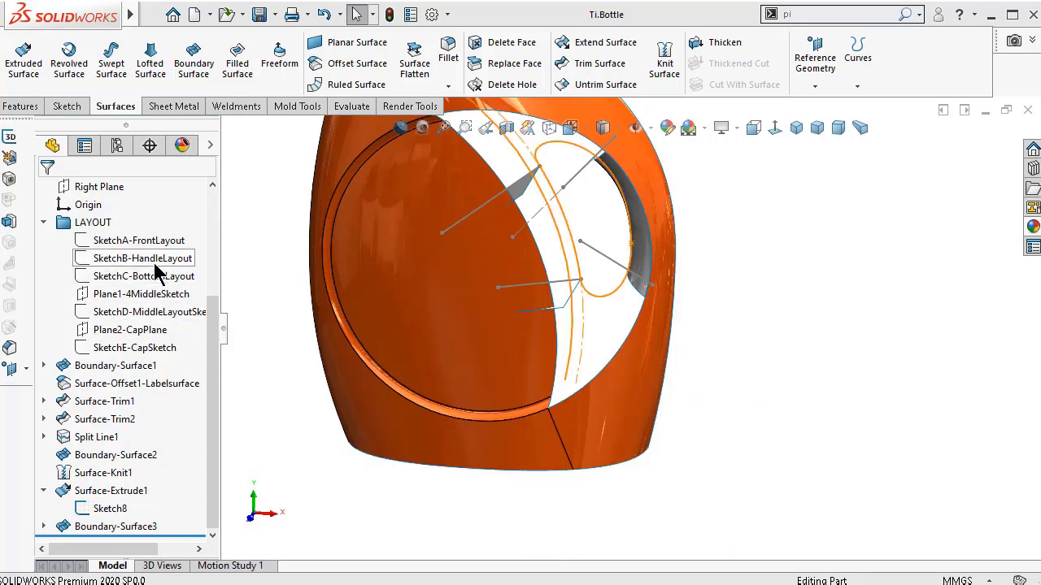
{"action": "left_click", "coordinate": [162, 260]}
{"action": "left_click", "coordinate": [169, 239]}
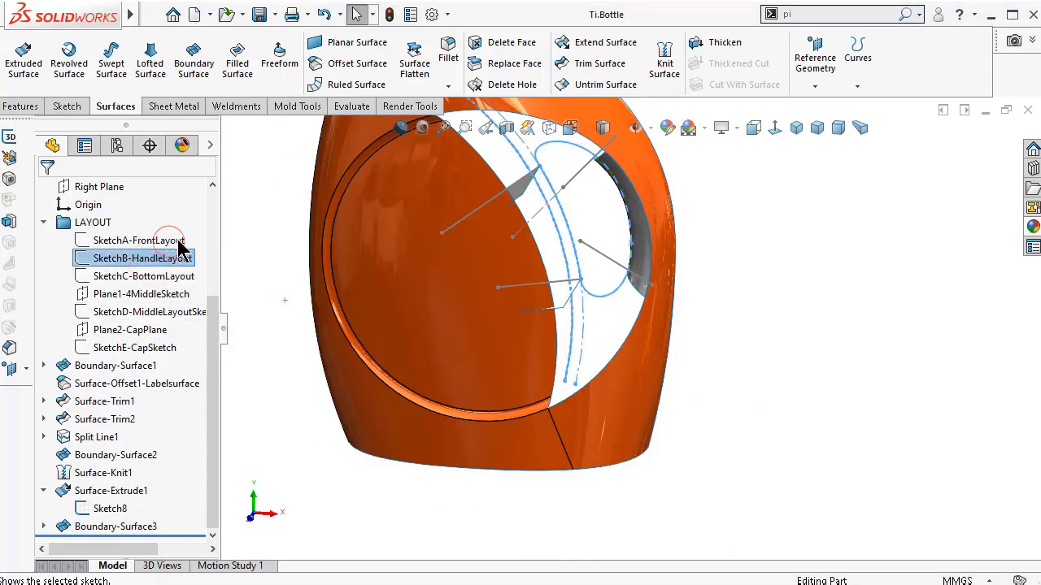
{"action": "mouse_move", "coordinate": [846, 344]}
{"action": "middle_mouse_down"}
{"action": "mouse_move", "coordinate": [782, 323]}
{"action": "mouse_move", "coordinate": [786, 286]}
{"action": "mouse_move", "coordinate": [802, 379]}
{"action": "mouse_move", "coordinate": [776, 372]}
{"action": "mouse_move", "coordinate": [794, 399]}
{"action": "mouse_move", "coordinate": [792, 365]}
{"action": "mouse_move", "coordinate": [809, 332]}
{"action": "middle_mouse_up"}
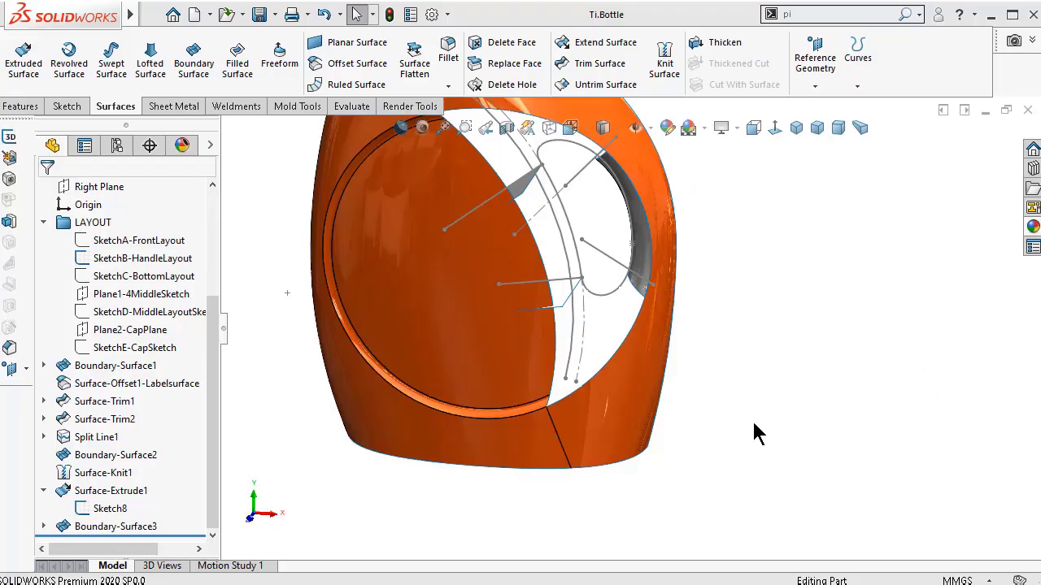
{"action": "middle_click_drag", "start_coordinate": [764, 349], "coordinate": [731, 366]}
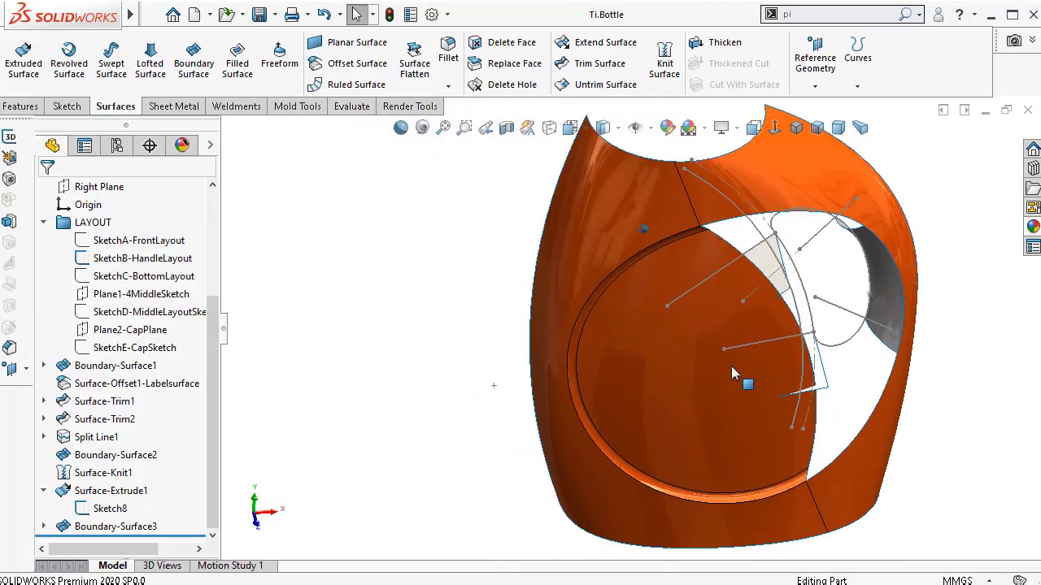
{"action": "scroll", "coordinate": [801, 271], "scroll_direction": "down", "scroll_amount": 4}
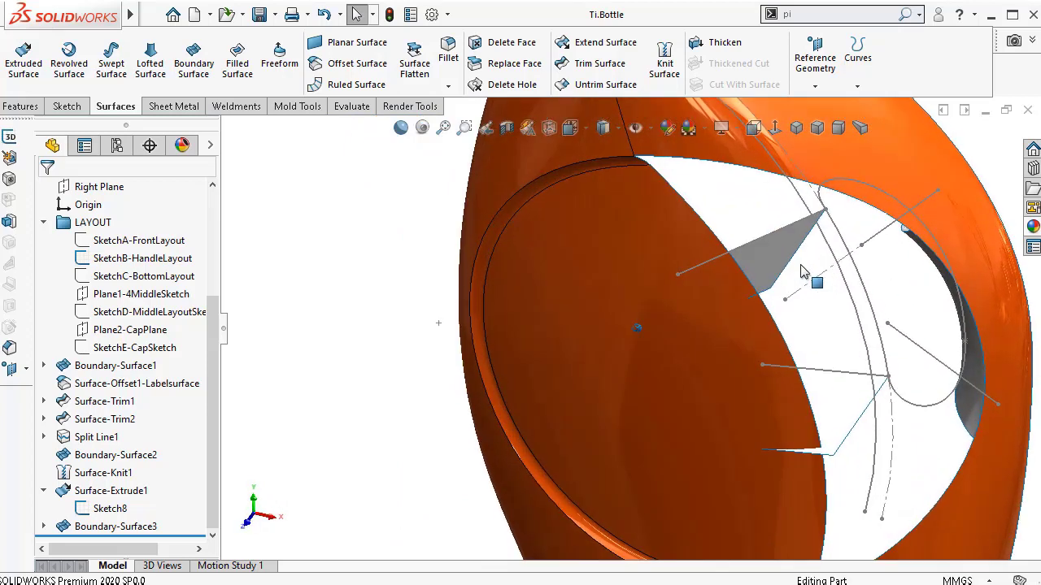
{"action": "middle_click_drag", "start_coordinate": [800, 270], "coordinate": [784, 262]}
{"action": "left_click", "coordinate": [787, 260]}
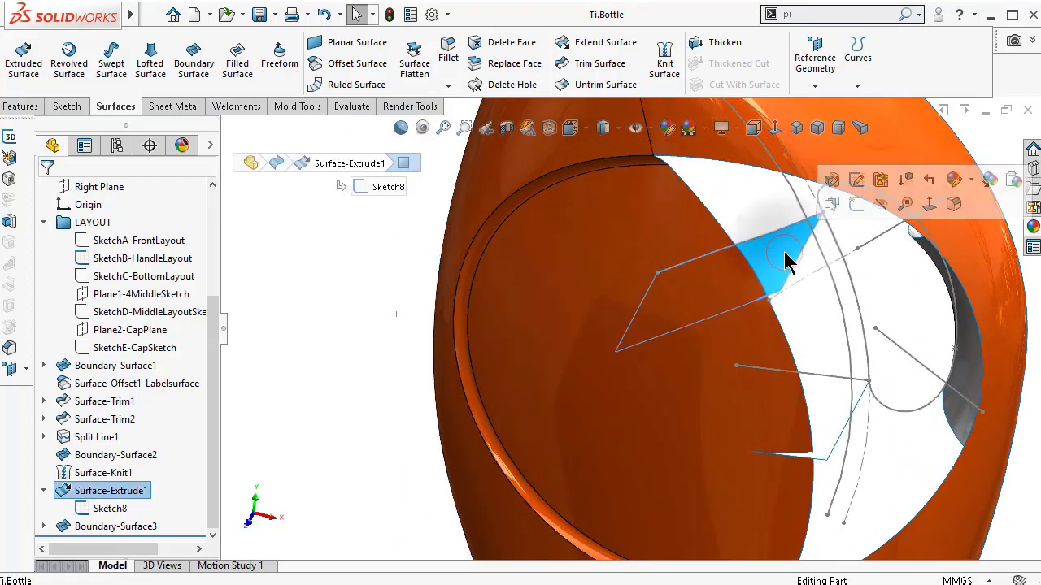
- Start Sketch12 on the extruded face and draw a three-point arc from its top corner to the lower edge
{"action": "left_click", "coordinate": [856, 204]}
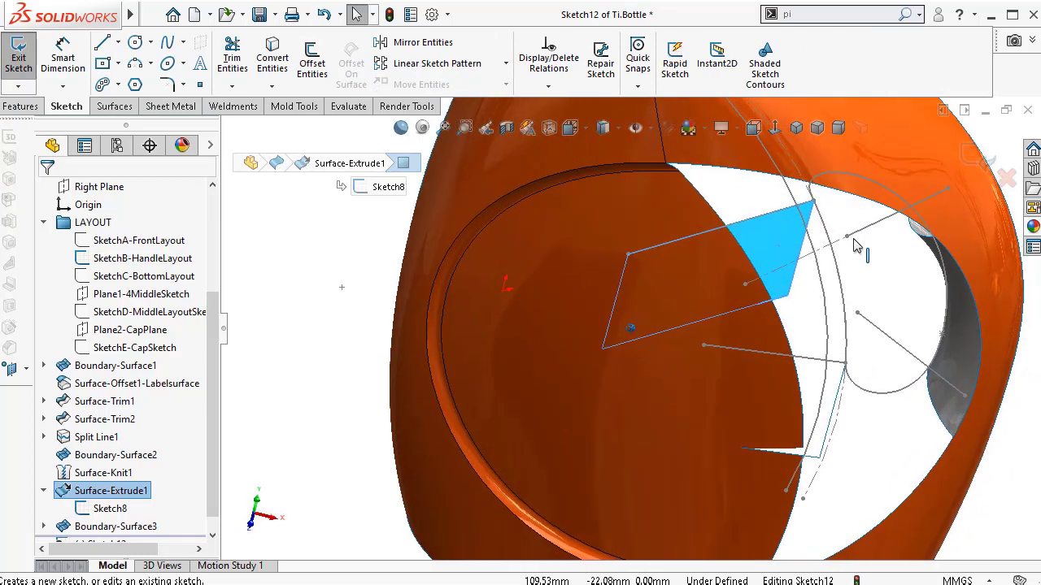
{"action": "left_click", "coordinate": [136, 64]}
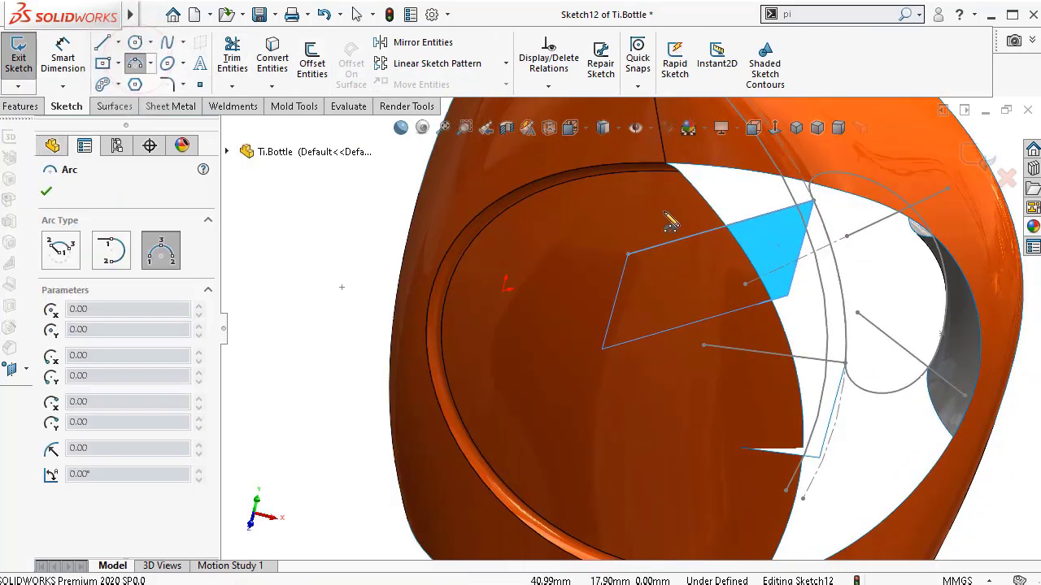
{"action": "scroll", "coordinate": [830, 244], "scroll_direction": "down", "scroll_amount": 2}
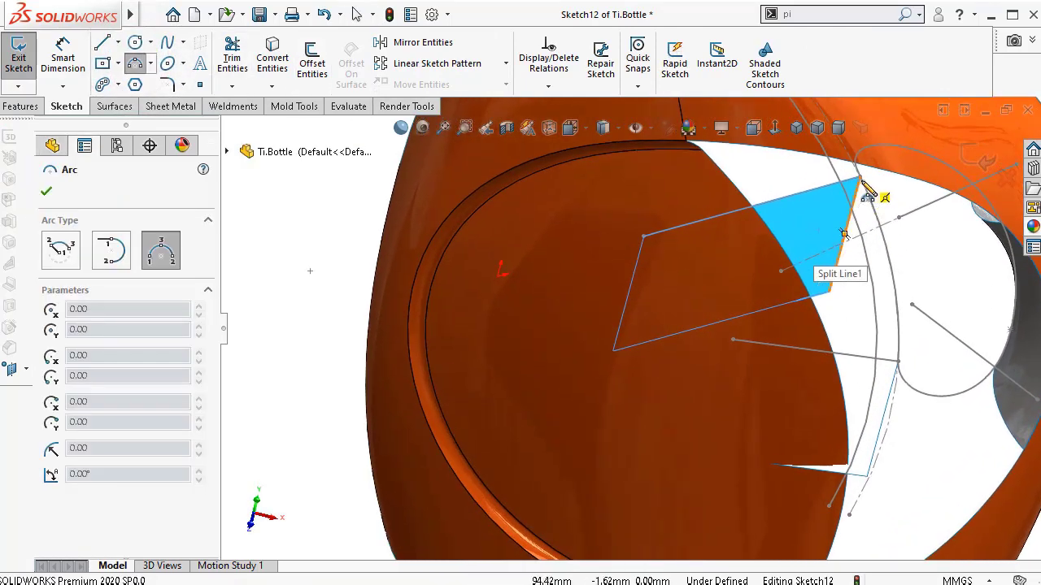
{"action": "scroll", "coordinate": [870, 189], "scroll_direction": "down", "scroll_amount": 5}
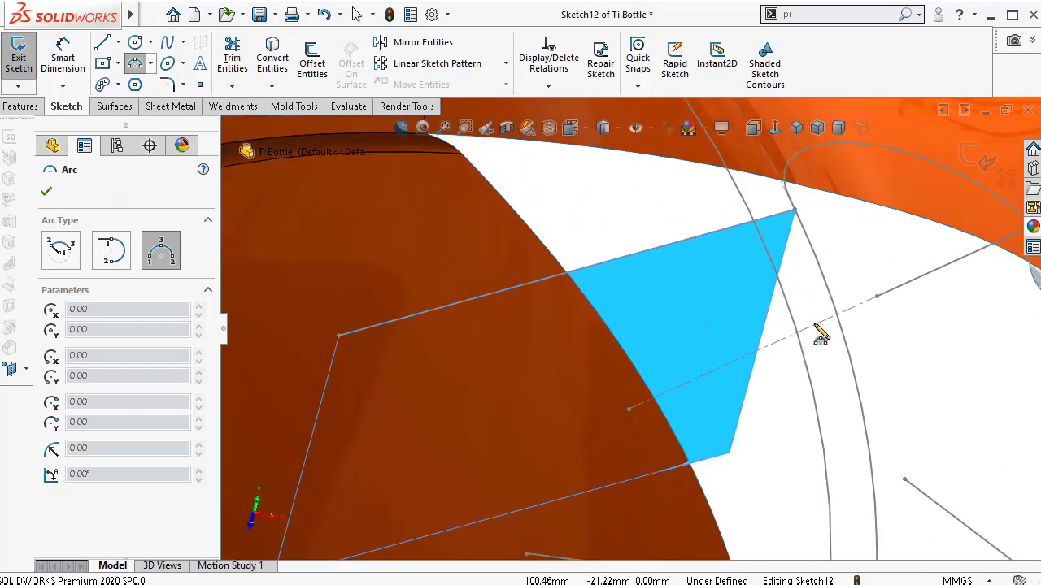
{"action": "left_click", "coordinate": [795, 212]}
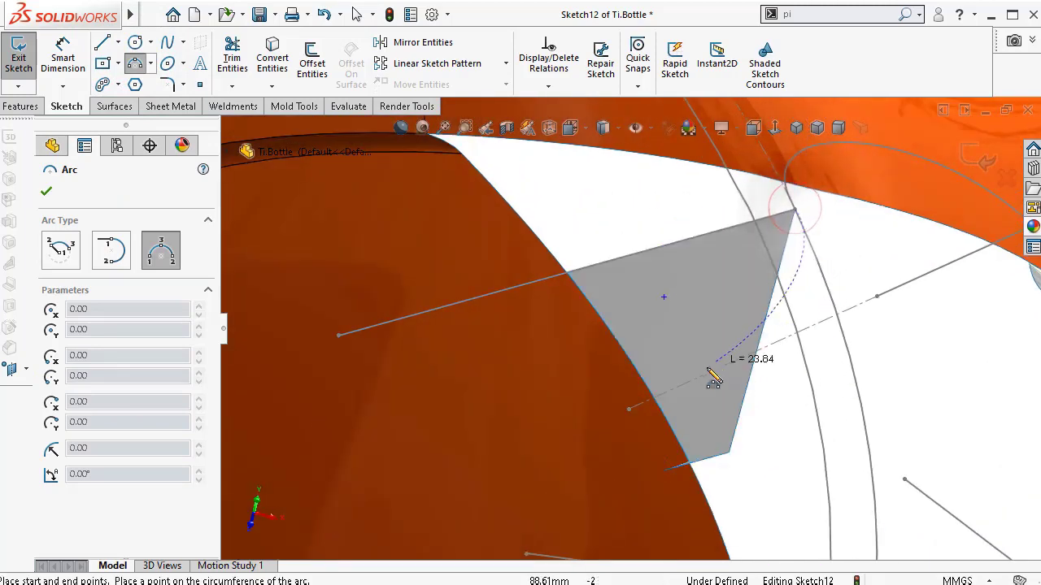
{"action": "left_click", "coordinate": [667, 419]}
{"action": "left_click", "coordinate": [722, 390]}
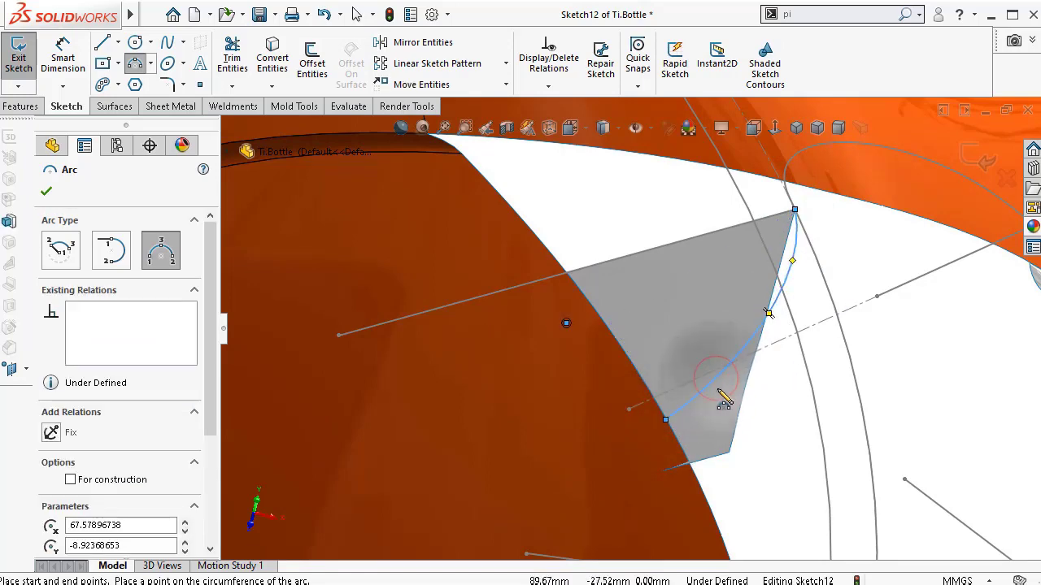
{"action": "left_click", "coordinate": [776, 132]}
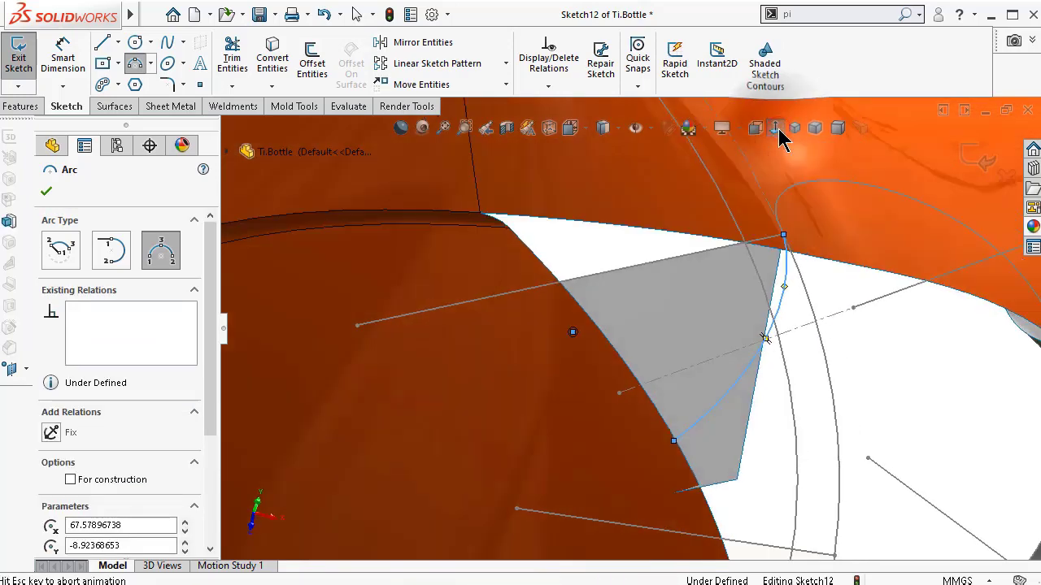
{"action": "middle_click_drag", "start_coordinate": [695, 329], "coordinate": [553, 199]}
{"action": "scroll", "coordinate": [553, 199], "scroll_direction": "down", "scroll_amount": 5}
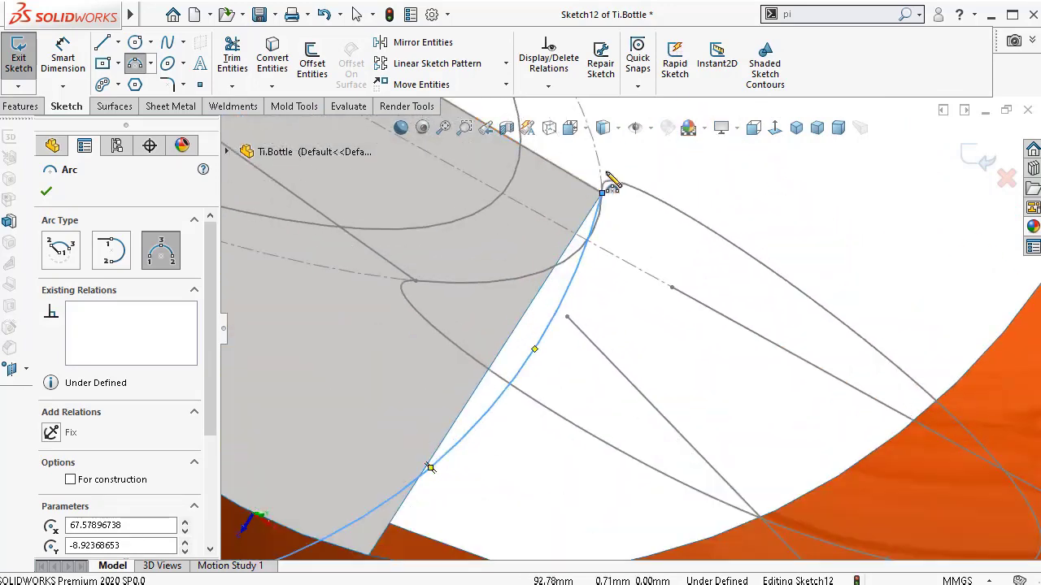
- Pierce the arc's upper endpoint onto the handle layout's Arc4
{"action": "key", "text": "Escape"}
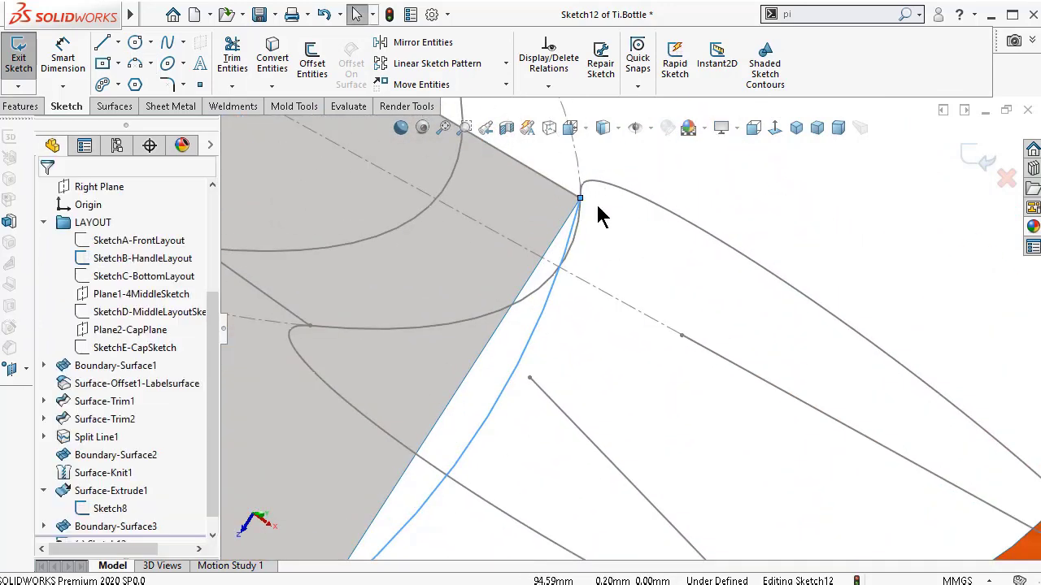
{"action": "left_click", "coordinate": [582, 199]}
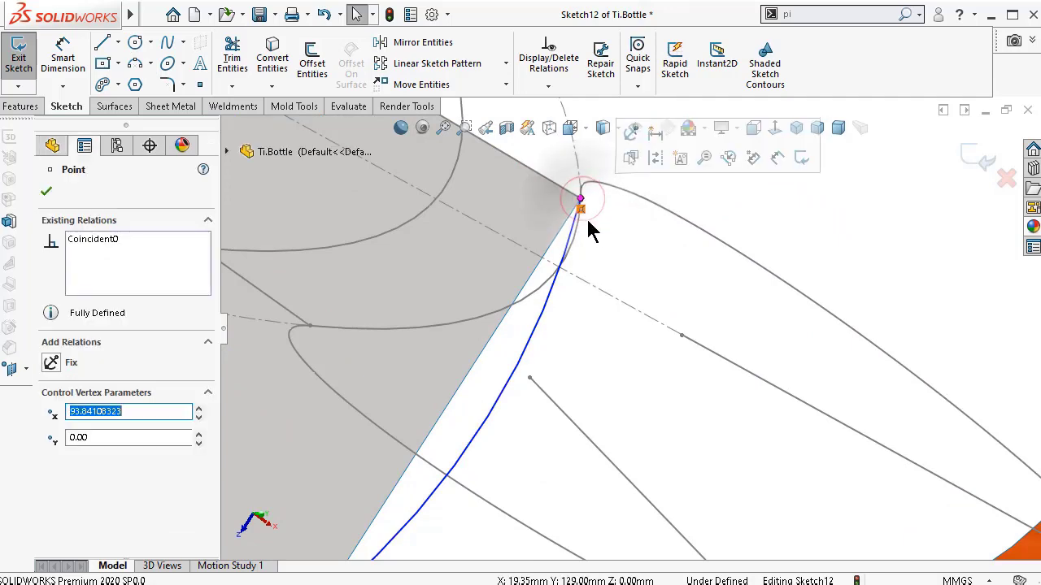
{"action": "scroll", "coordinate": [587, 221], "scroll_direction": "down", "scroll_amount": 2}
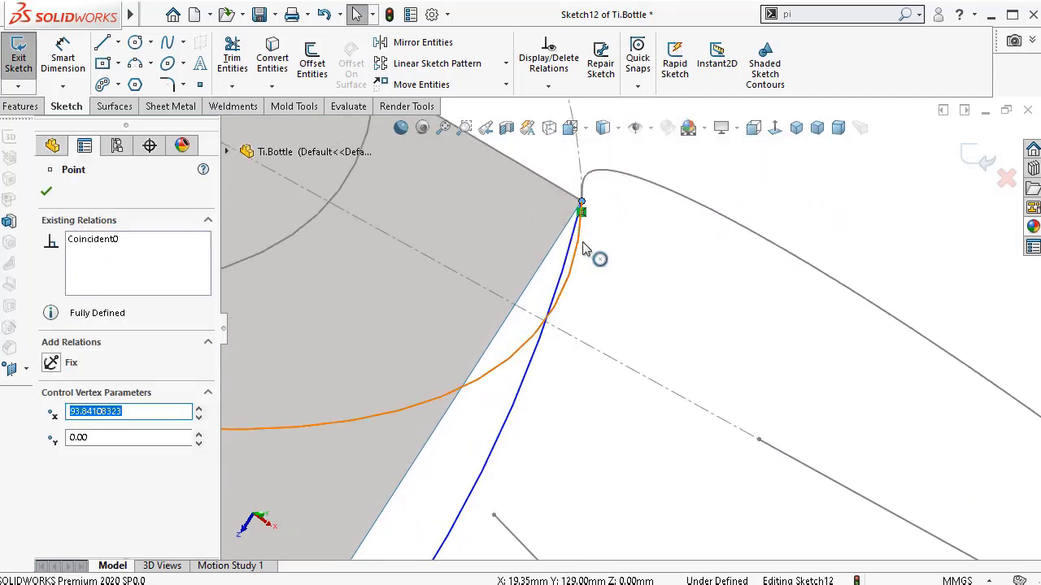
{"action": "left_click", "coordinate": [581, 246], "text": "ctrl"}
{"action": "left_click", "coordinate": [679, 184]}
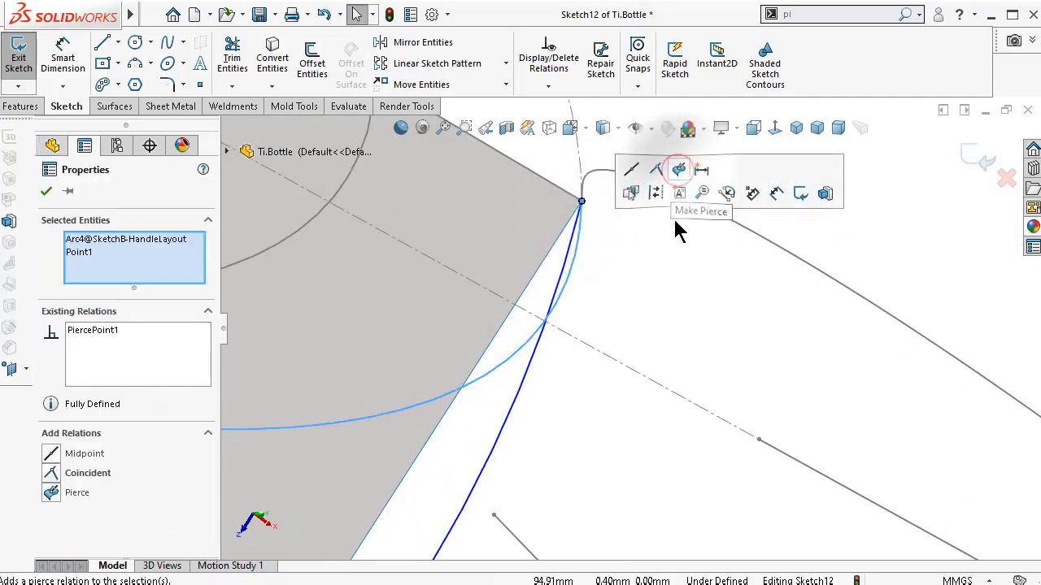
{"action": "scroll", "coordinate": [655, 279], "scroll_direction": "up", "scroll_amount": 3}
- Pierce the arc's lower endpoint onto the surface edge, fully defining the arc
{"action": "middle_click_drag", "start_coordinate": [474, 465], "coordinate": [522, 452]}
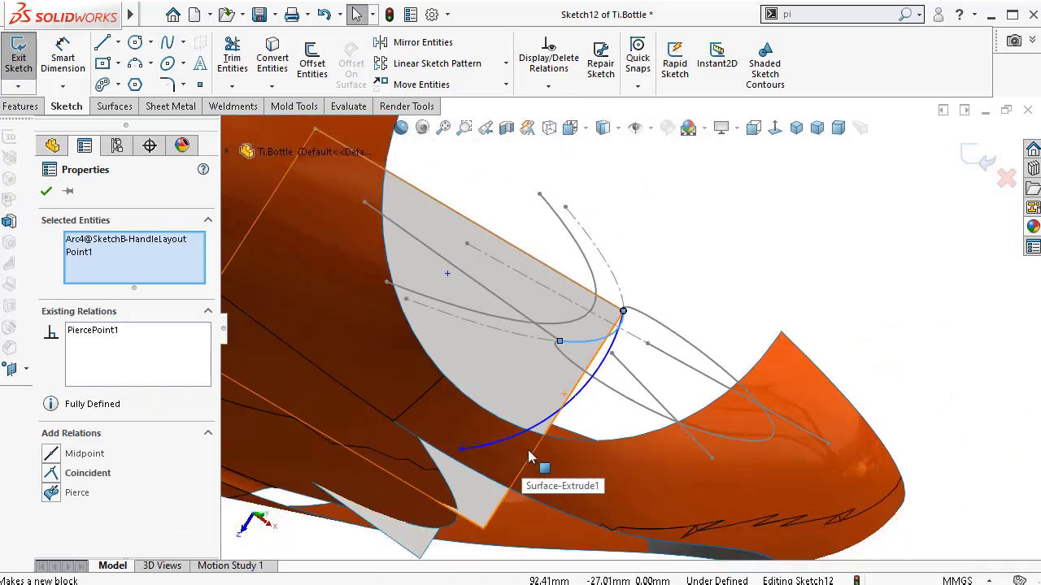
{"action": "scroll", "coordinate": [551, 422], "scroll_direction": "up", "scroll_amount": 5}
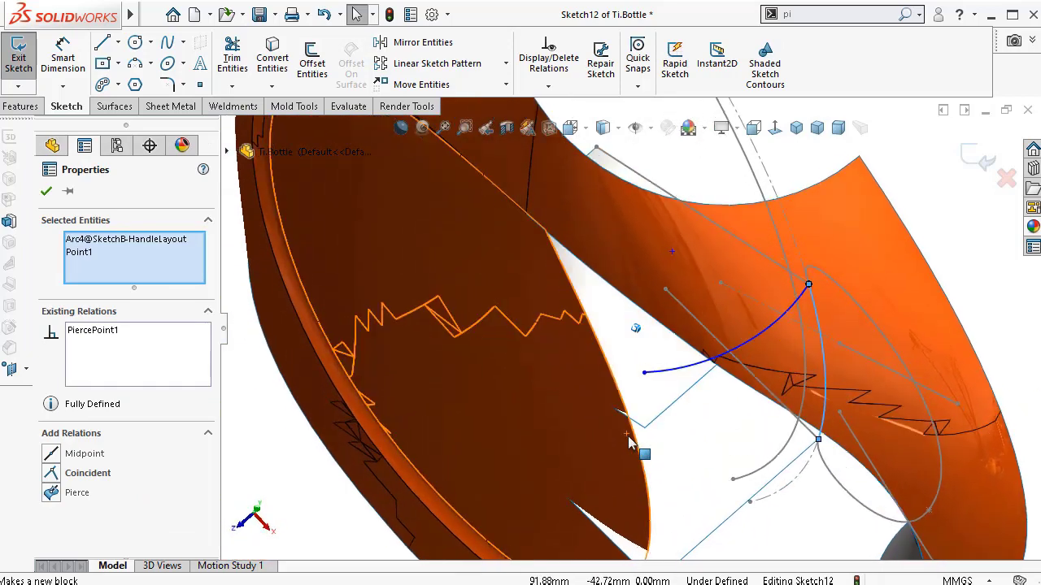
{"action": "mouse_move", "coordinate": [628, 442]}
{"action": "middle_mouse_down"}
{"action": "mouse_move", "coordinate": [642, 333]}
{"action": "mouse_move", "coordinate": [683, 299]}
{"action": "middle_mouse_up"}
{"action": "scroll", "coordinate": [647, 335], "scroll_direction": "up", "scroll_amount": 5}
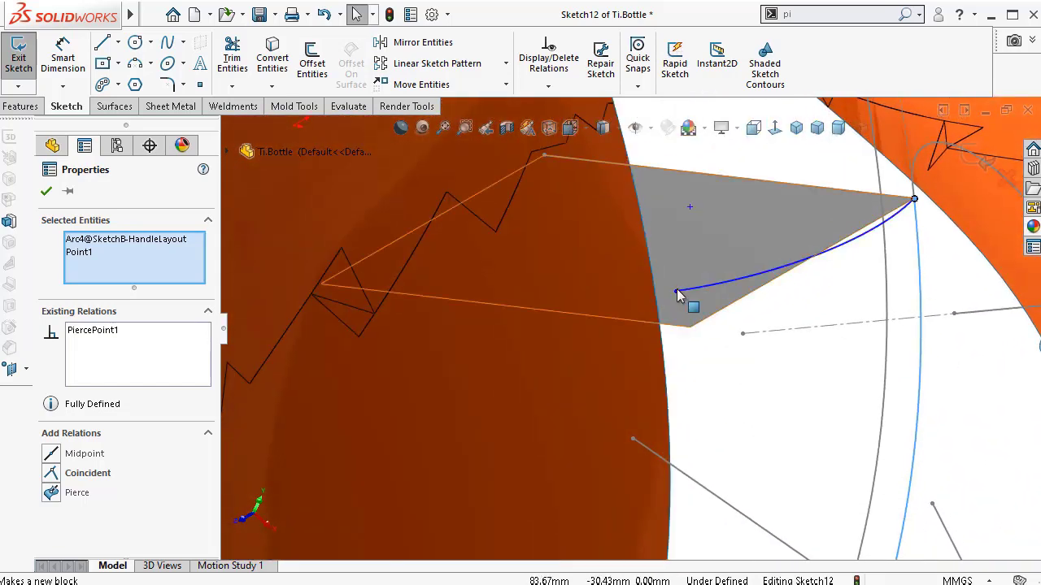
{"action": "left_click", "coordinate": [676, 293]}
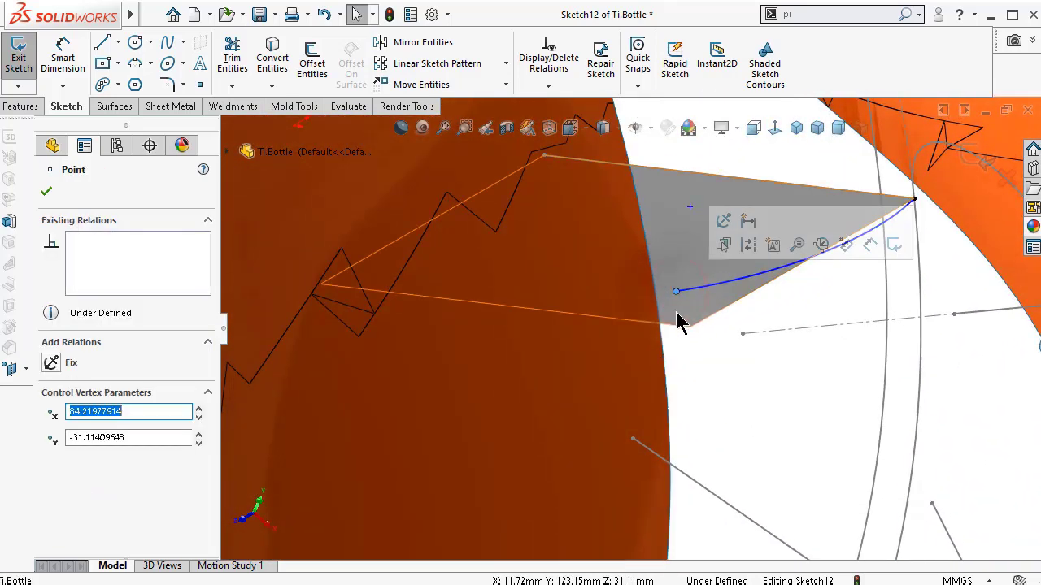
{"action": "left_click", "coordinate": [666, 375], "text": "ctrl"}
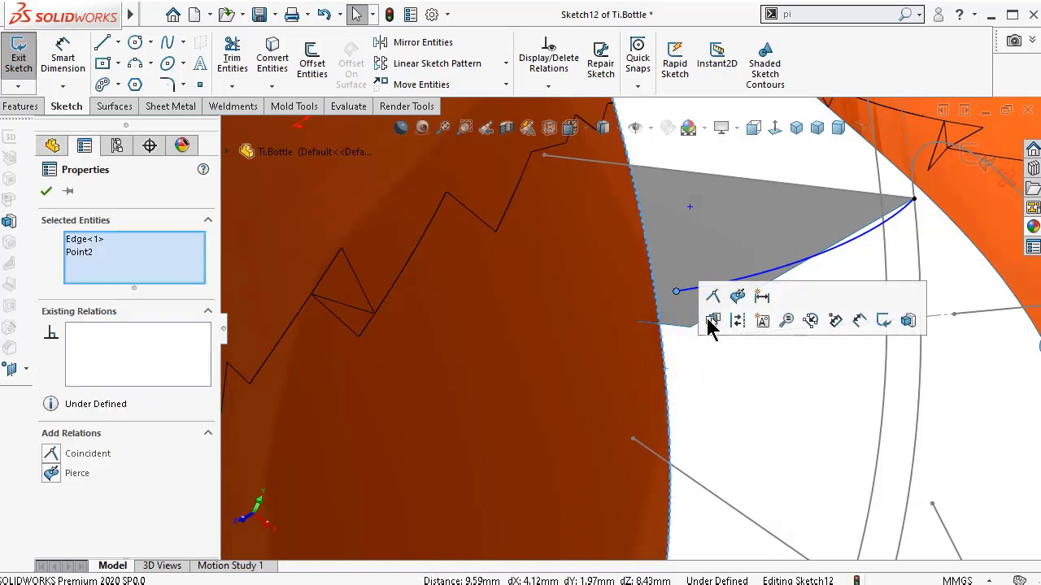
{"action": "left_click", "coordinate": [733, 299]}
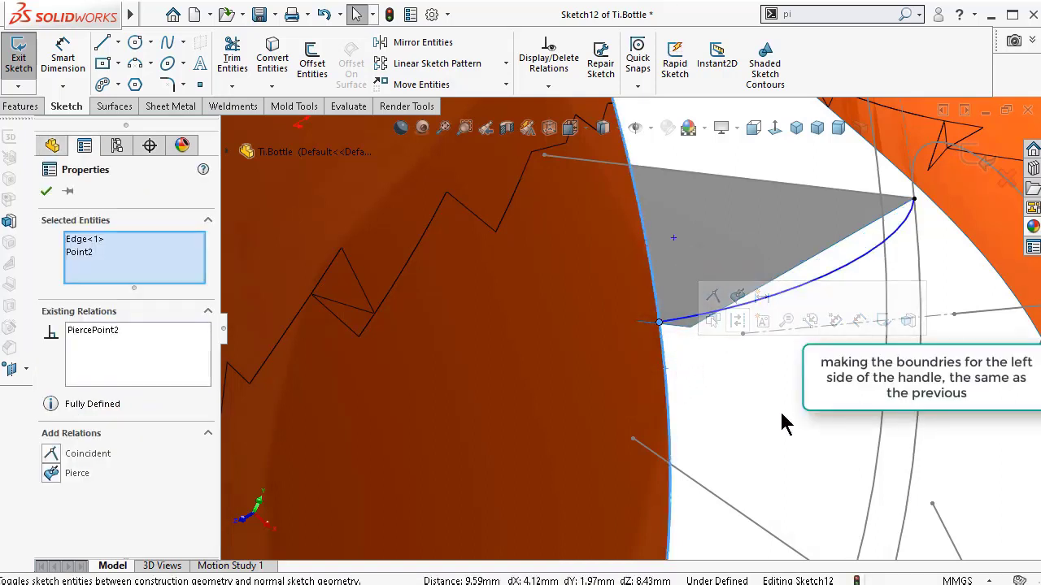
{"action": "left_click", "coordinate": [777, 130]}
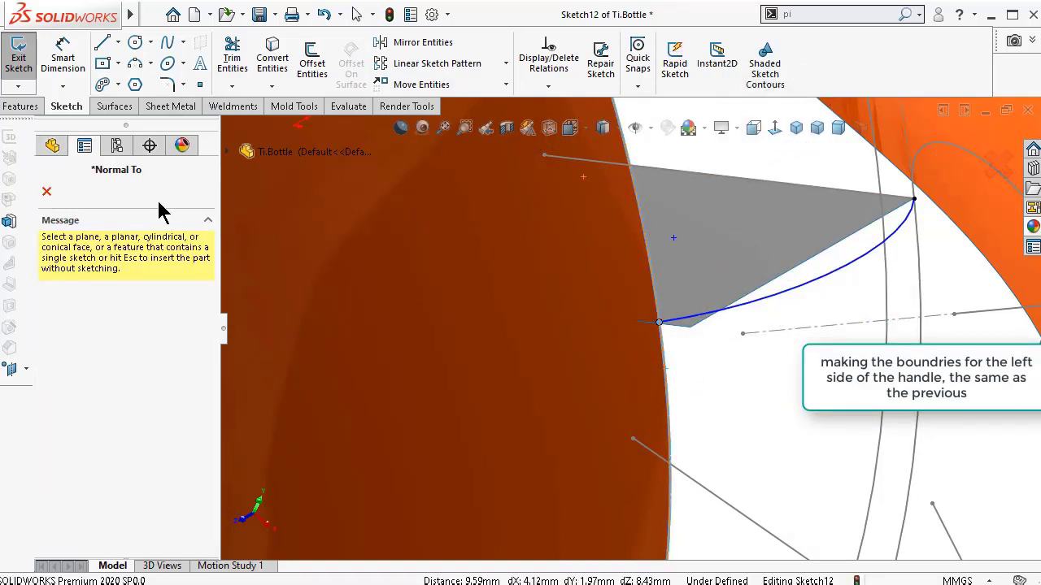
- Turn the view to face the Sketch12 plane head-on
{"action": "left_click", "coordinate": [46, 193]}
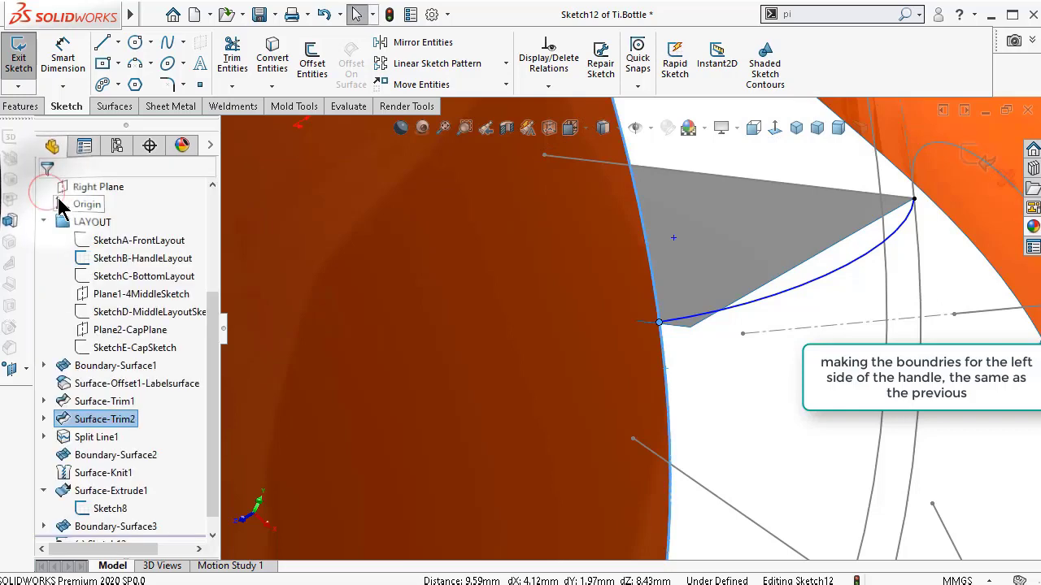
{"action": "left_click", "coordinate": [774, 130]}
{"action": "left_click", "coordinate": [987, 163]}
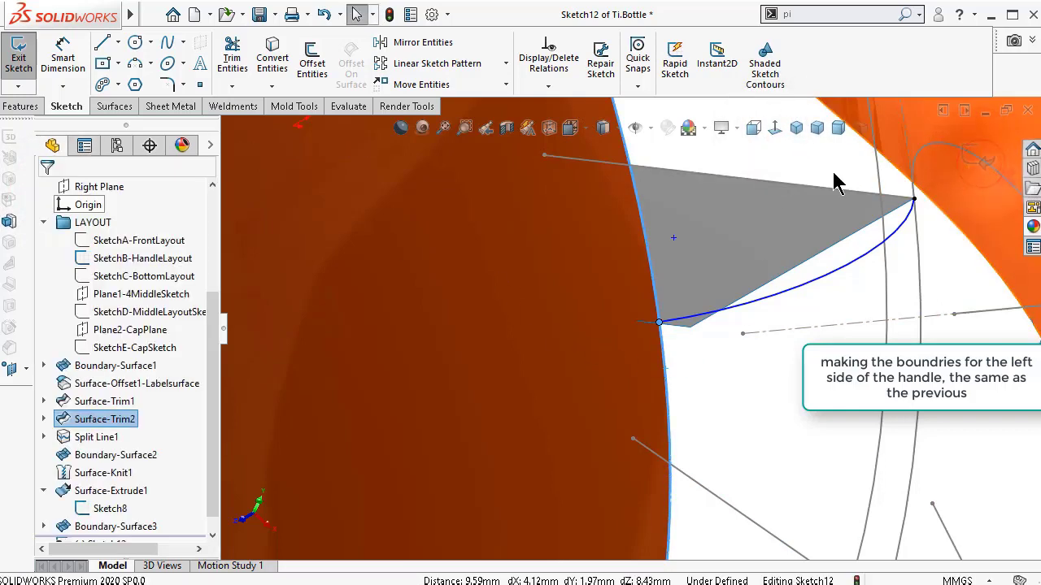
{"action": "left_click", "coordinate": [774, 130]}
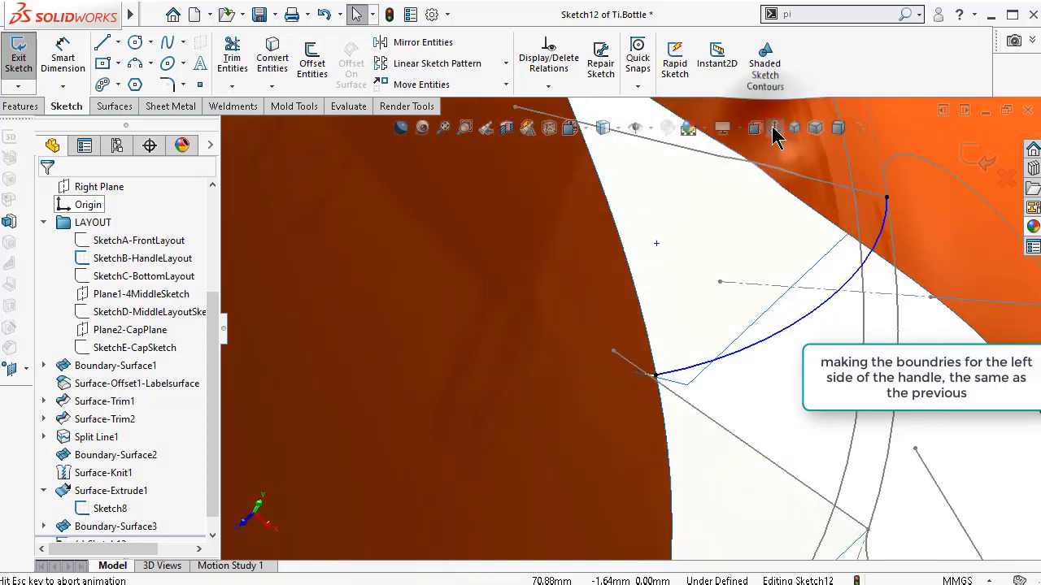
{"action": "scroll", "coordinate": [658, 321], "scroll_direction": "up", "scroll_amount": 5}
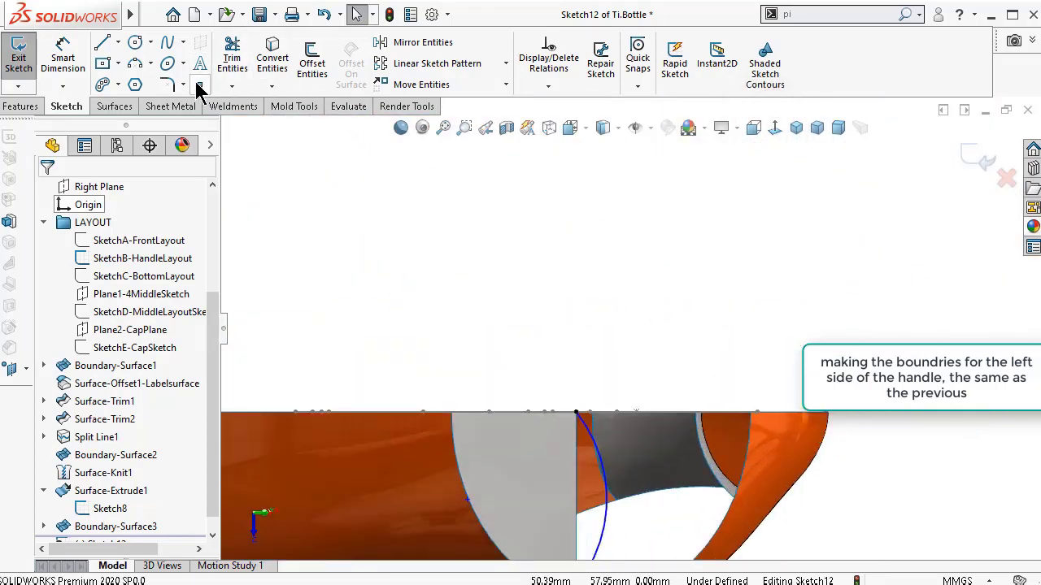
{"action": "key", "text": "Up"}
{"action": "key", "text": "Up"}
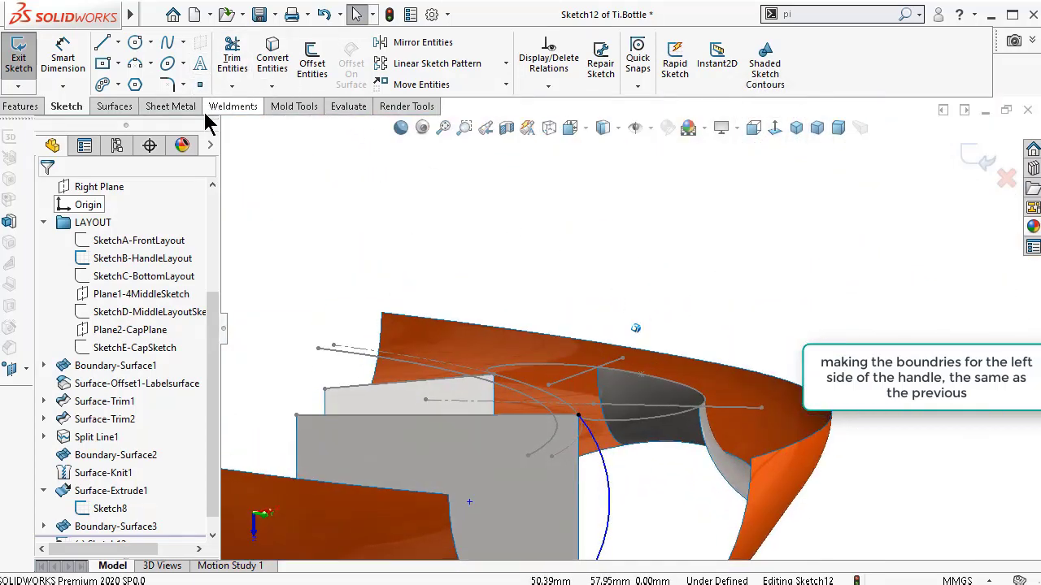
{"action": "key", "text": "Down"}
{"action": "key", "text": "Down"}
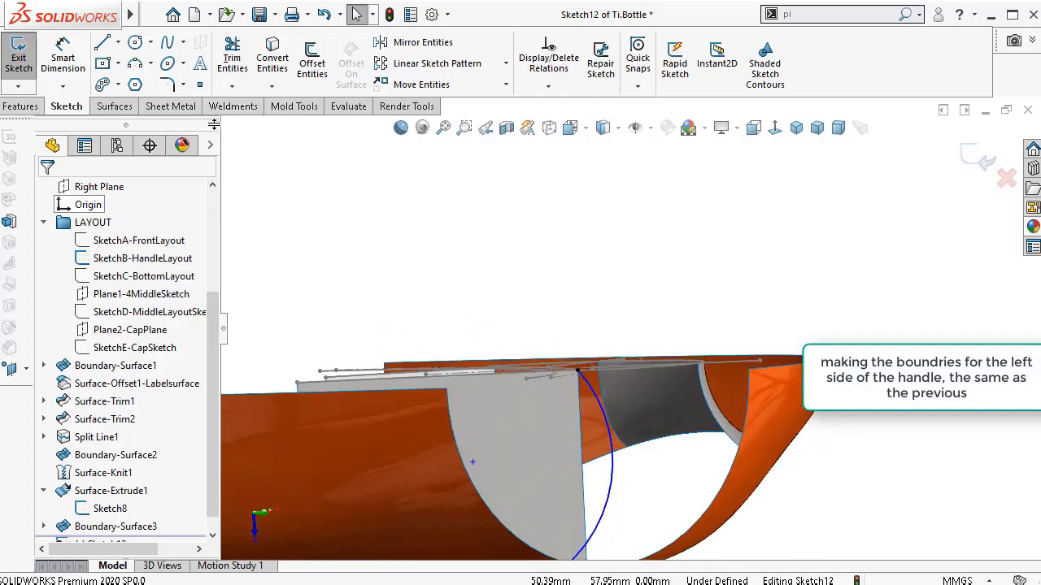
{"action": "left_click", "coordinate": [751, 128]}
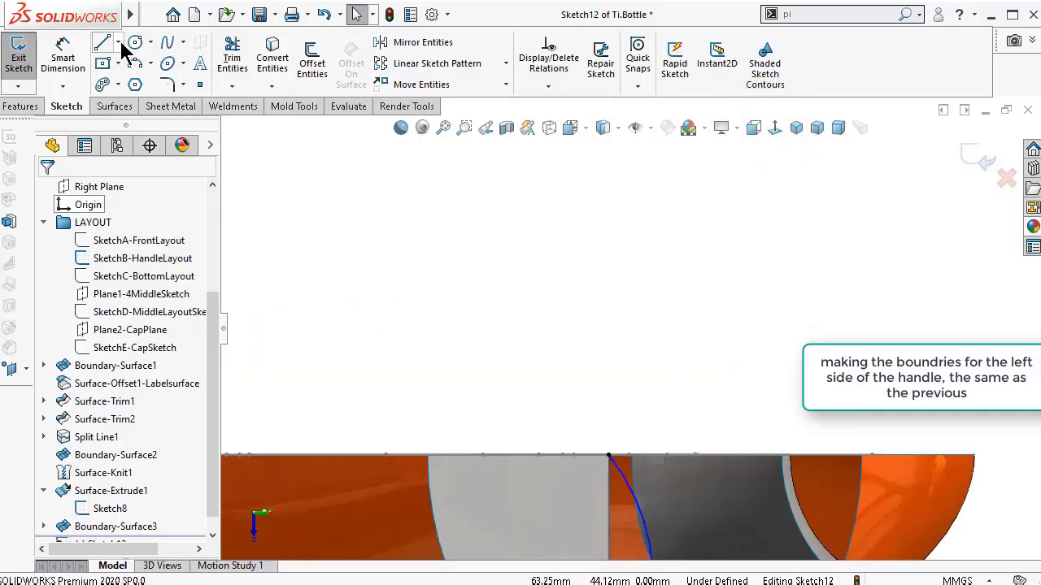
- Draw a vertical centerline from the curve's endpoint and dimension it 10 mm
{"action": "left_click", "coordinate": [117, 43]}
{"action": "left_click", "coordinate": [138, 80]}
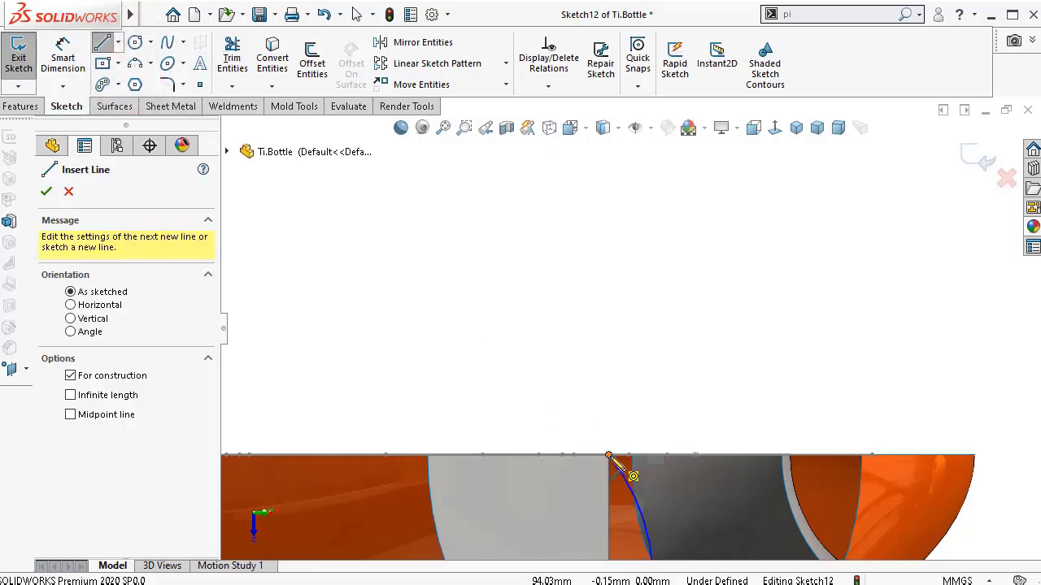
{"action": "left_click", "coordinate": [608, 456]}
{"action": "left_click", "coordinate": [608, 355]}
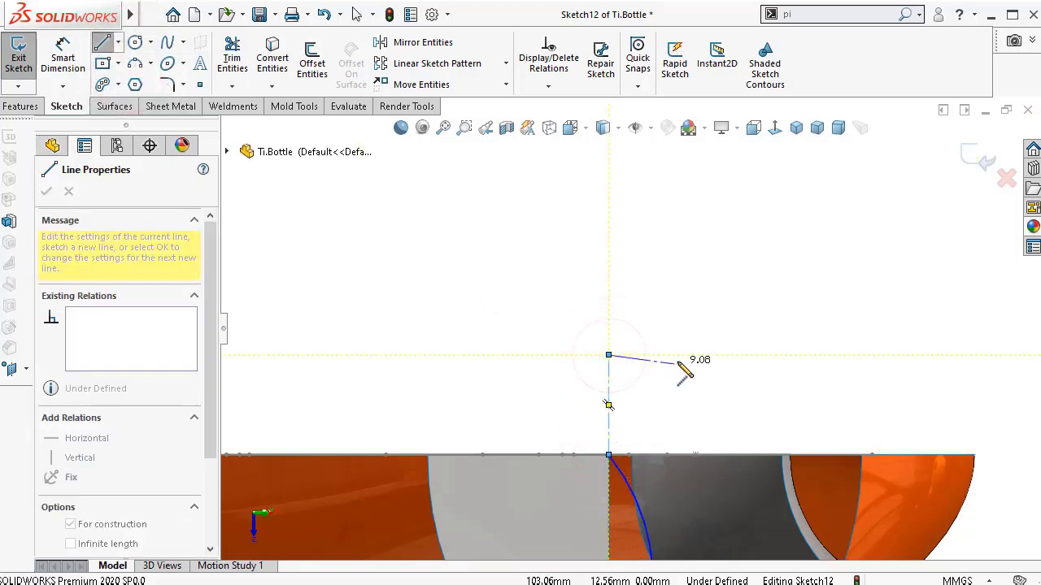
{"action": "key", "text": "Escape"}
{"action": "key", "text": "Escape"}
{"action": "right_click_drag", "start_coordinate": [657, 423], "coordinate": [623, 383]}
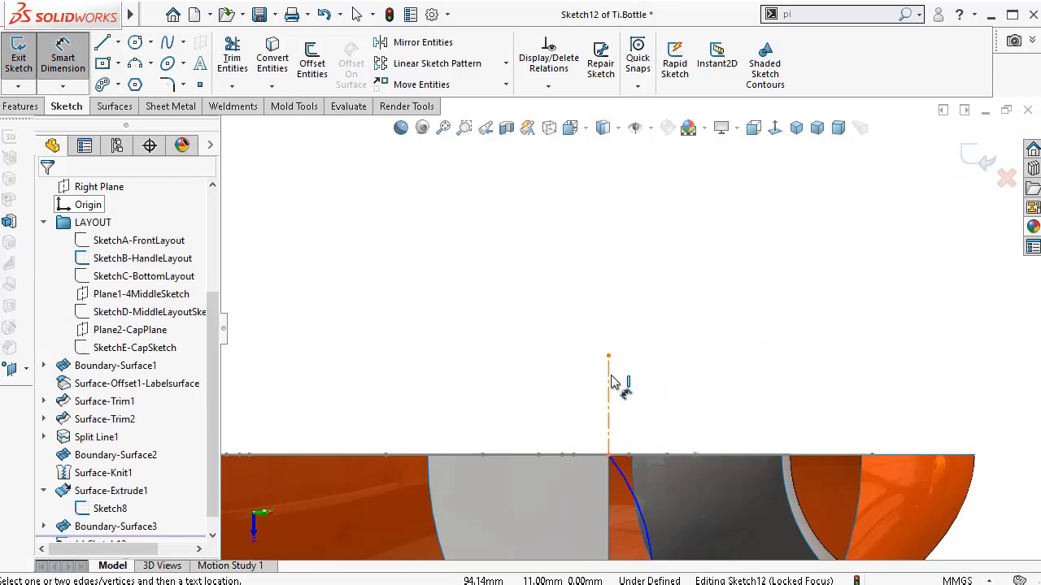
{"action": "left_click", "coordinate": [693, 378]}
{"action": "key", "text": "Return"}
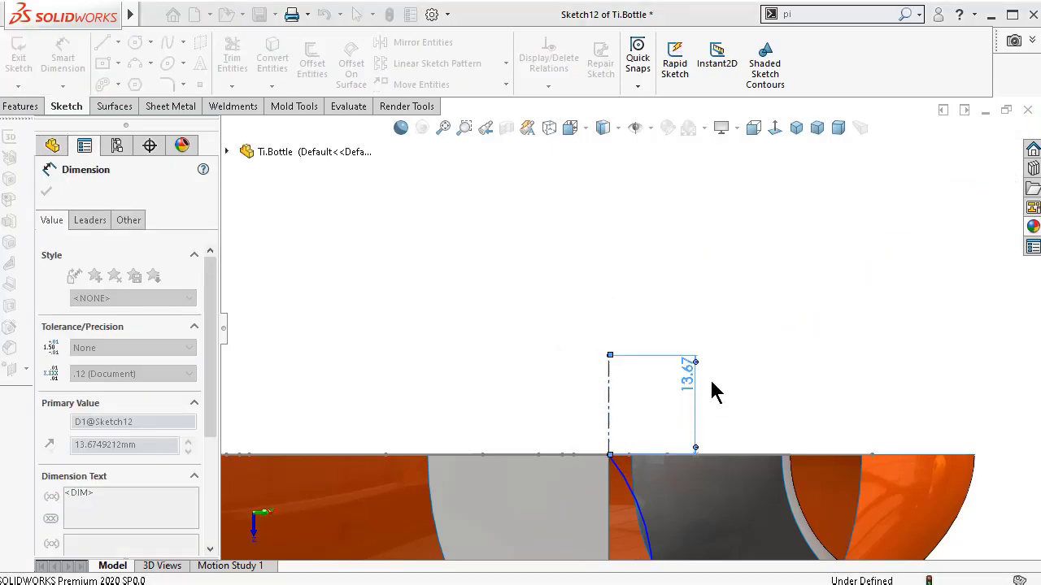
- Make the curve tangent to the centerline and exit Sketch12
{"action": "left_click", "coordinate": [609, 457]}
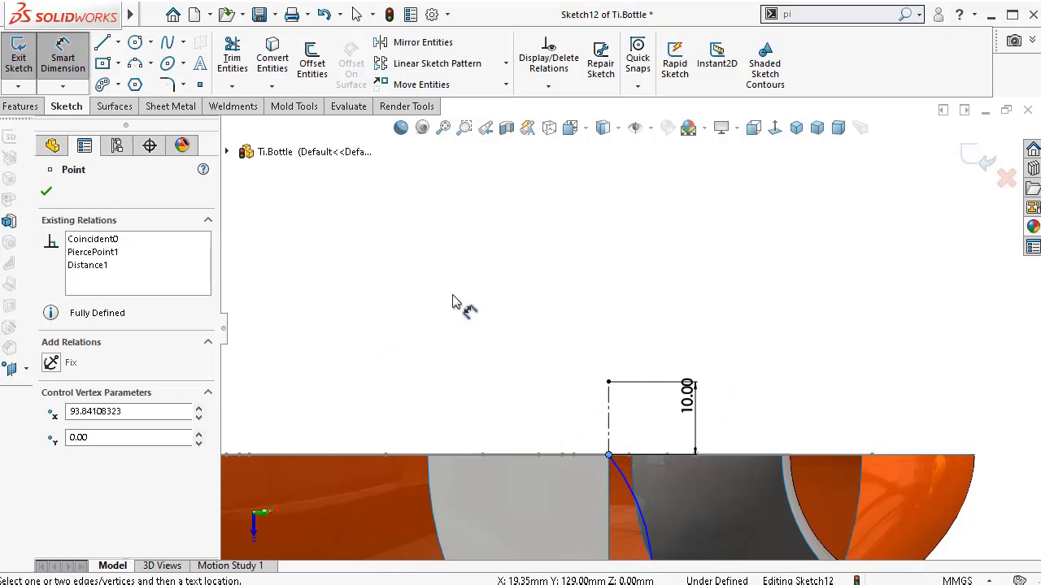
{"action": "key", "text": "Escape"}
{"action": "key", "text": "Escape"}
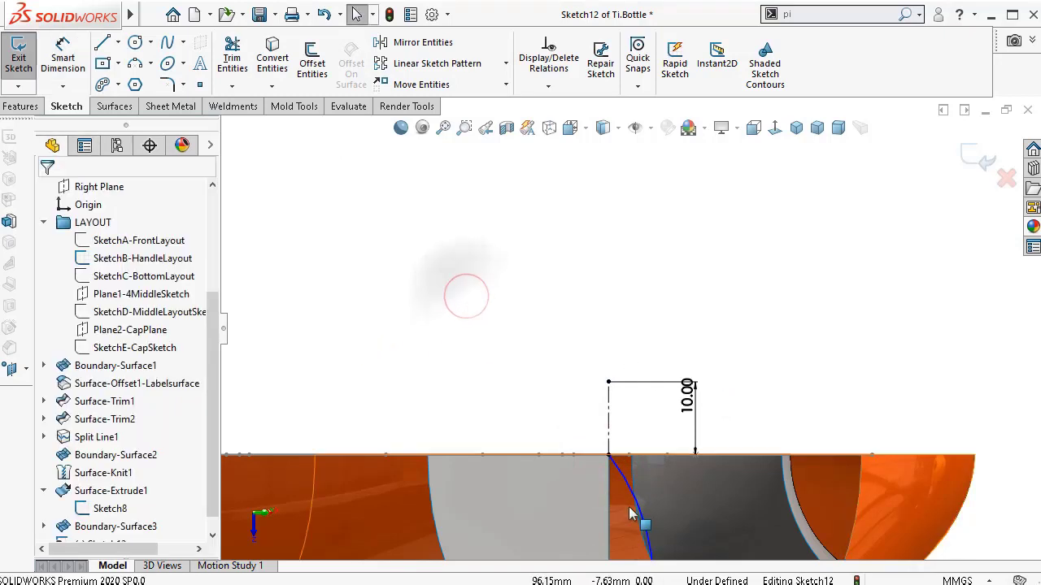
{"action": "left_click", "coordinate": [610, 457]}
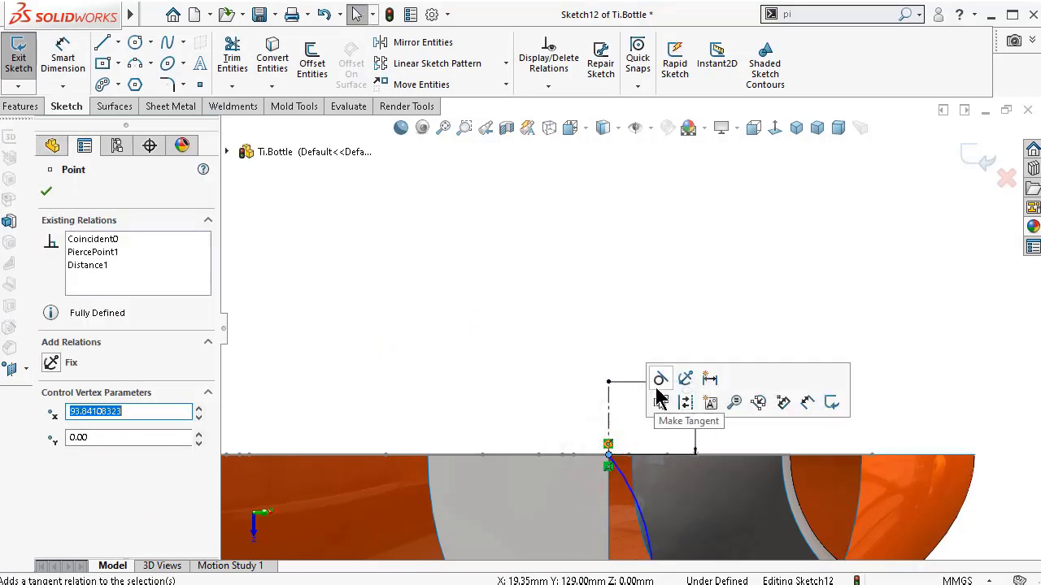
{"action": "left_click", "coordinate": [657, 379]}
{"action": "left_click", "coordinate": [599, 294]}
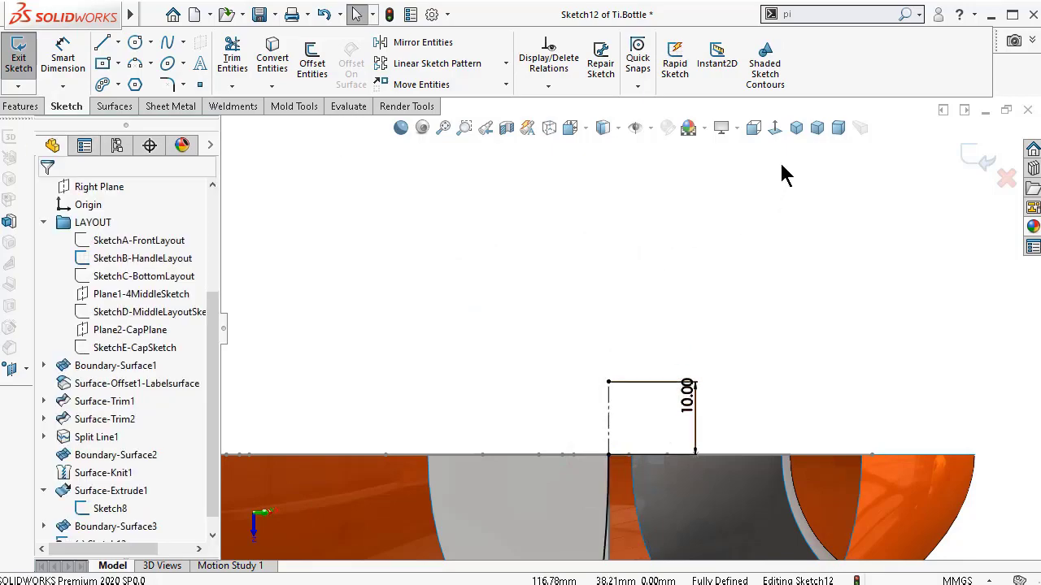
{"action": "left_click", "coordinate": [796, 128]}
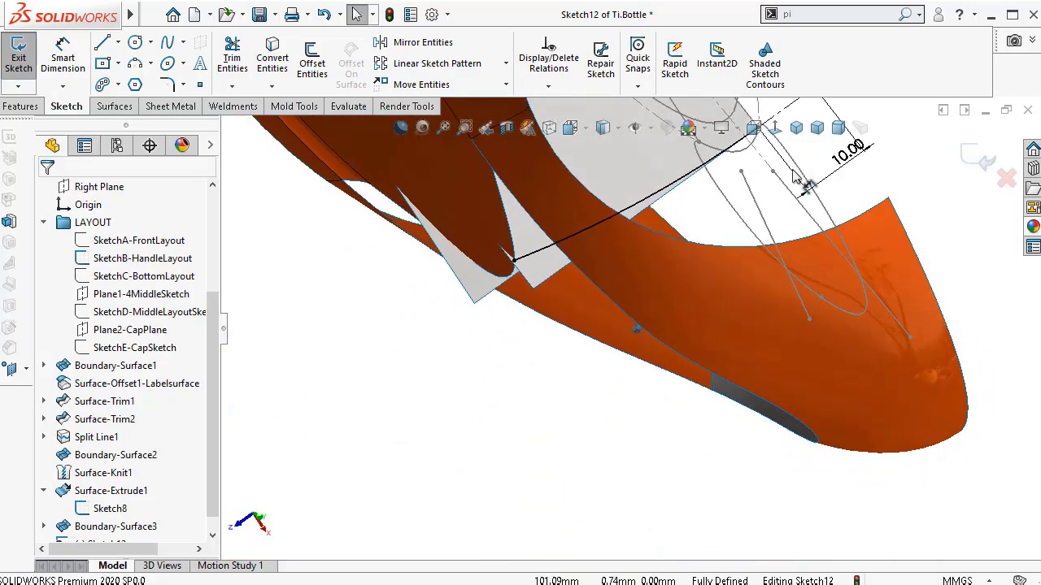
{"action": "left_click", "coordinate": [972, 163]}
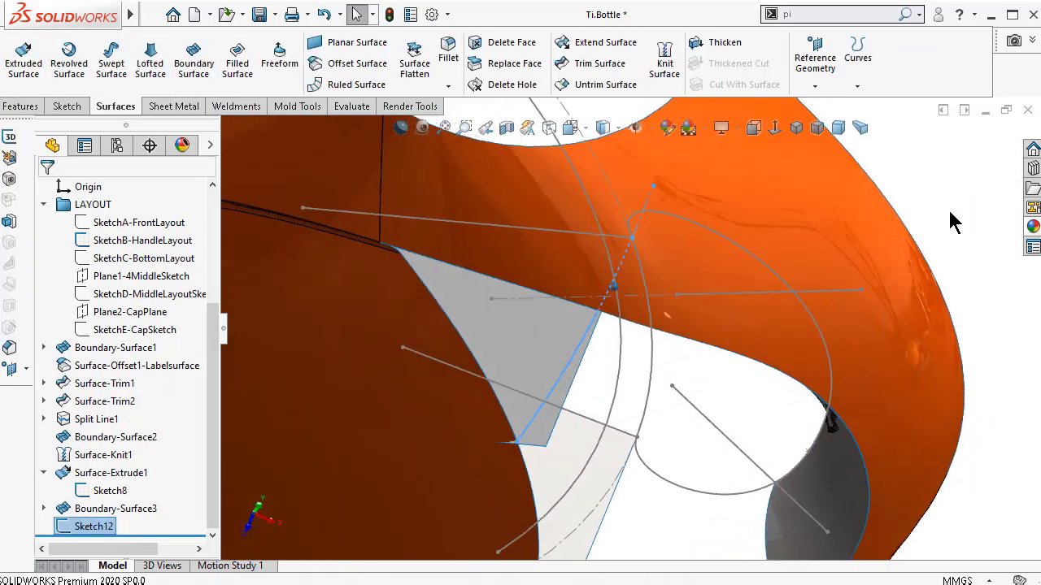
- Start Sketch13 on the extruded face and draw a three-point arc from the handle's corner vertex
{"action": "left_click", "coordinate": [624, 359]}
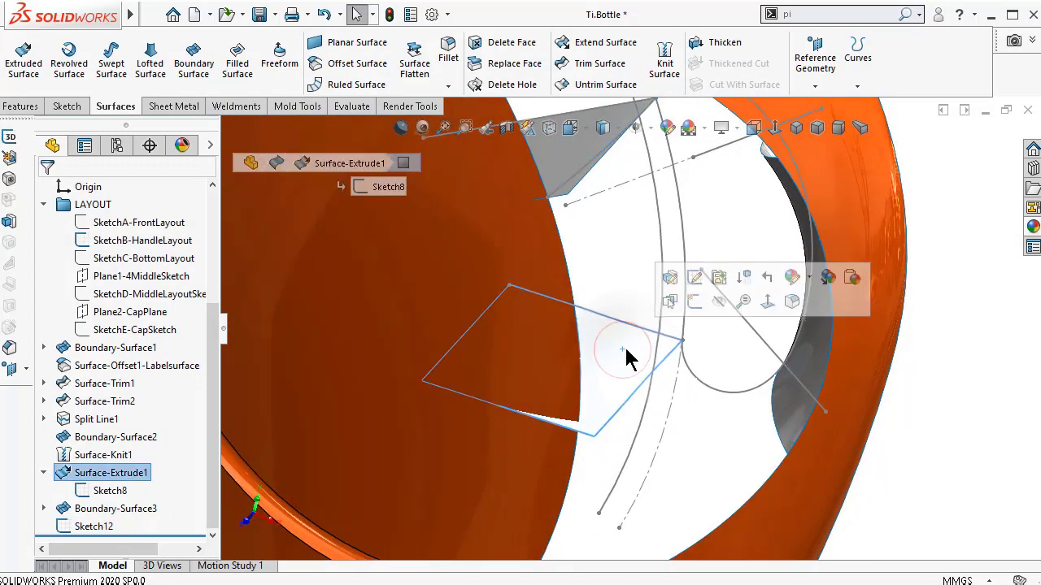
{"action": "left_click", "coordinate": [693, 304]}
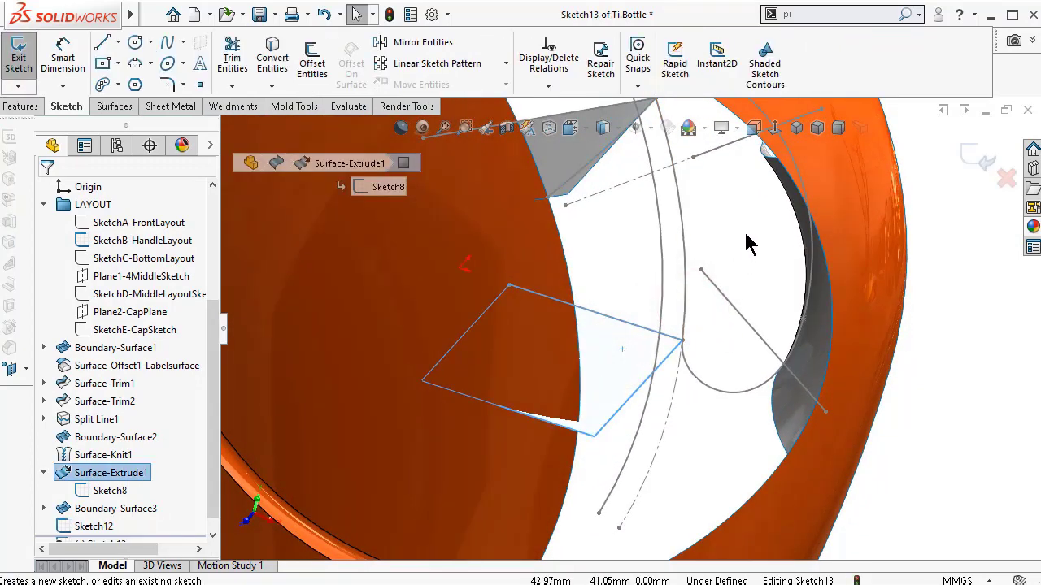
{"action": "left_click", "coordinate": [135, 62]}
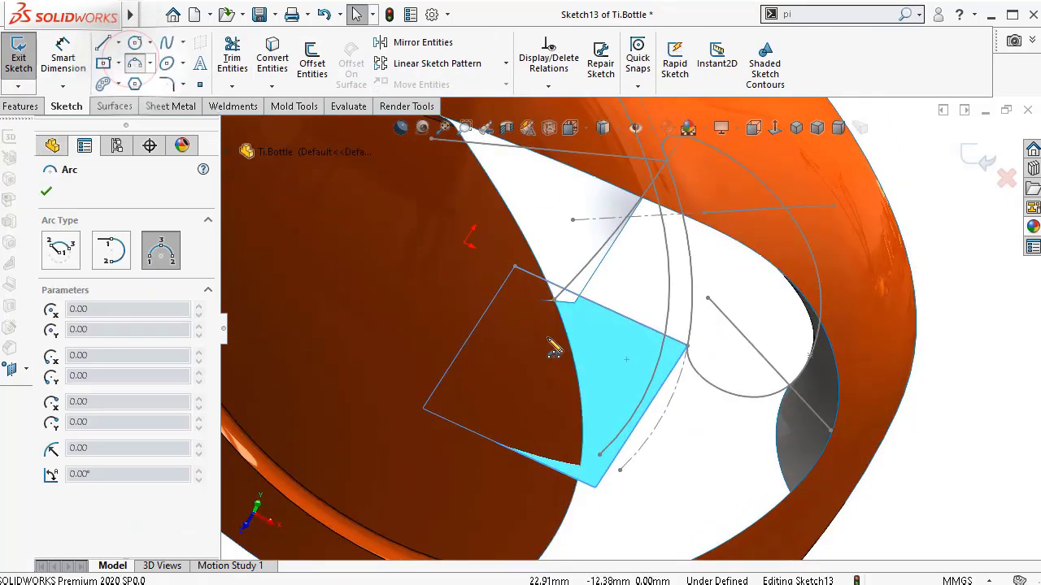
{"action": "left_click", "coordinate": [687, 348]}
{"action": "left_click", "coordinate": [582, 409]}
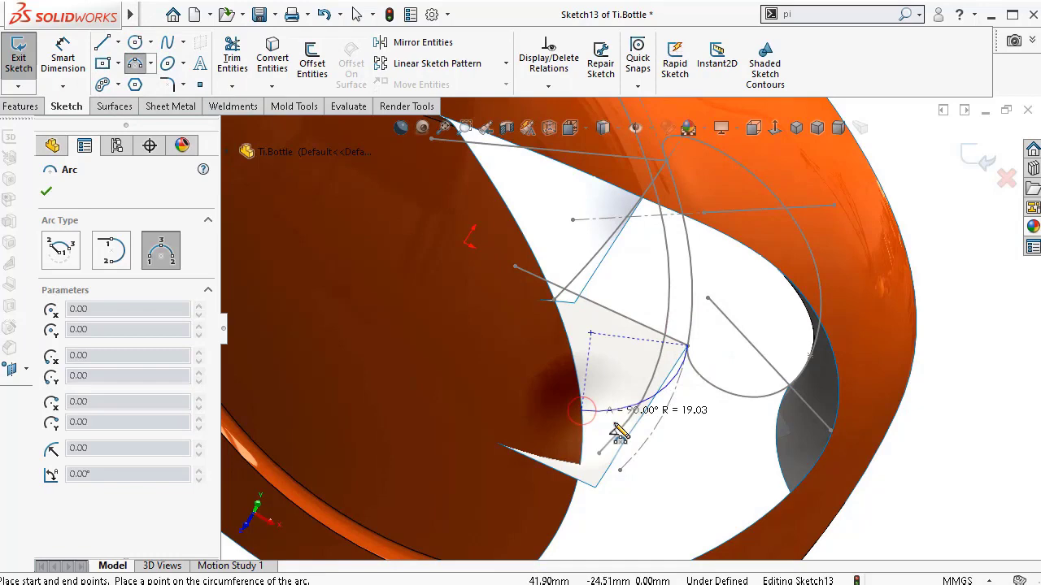
{"action": "left_click", "coordinate": [619, 398]}
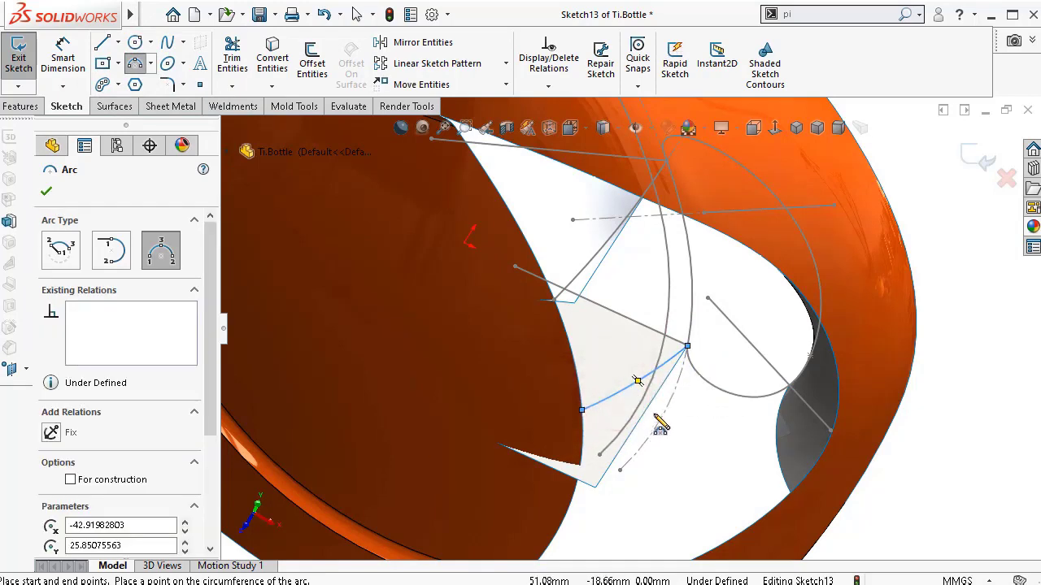
{"action": "key", "text": "Escape"}
{"action": "middle_click_drag", "start_coordinate": [687, 390], "coordinate": [682, 372]}
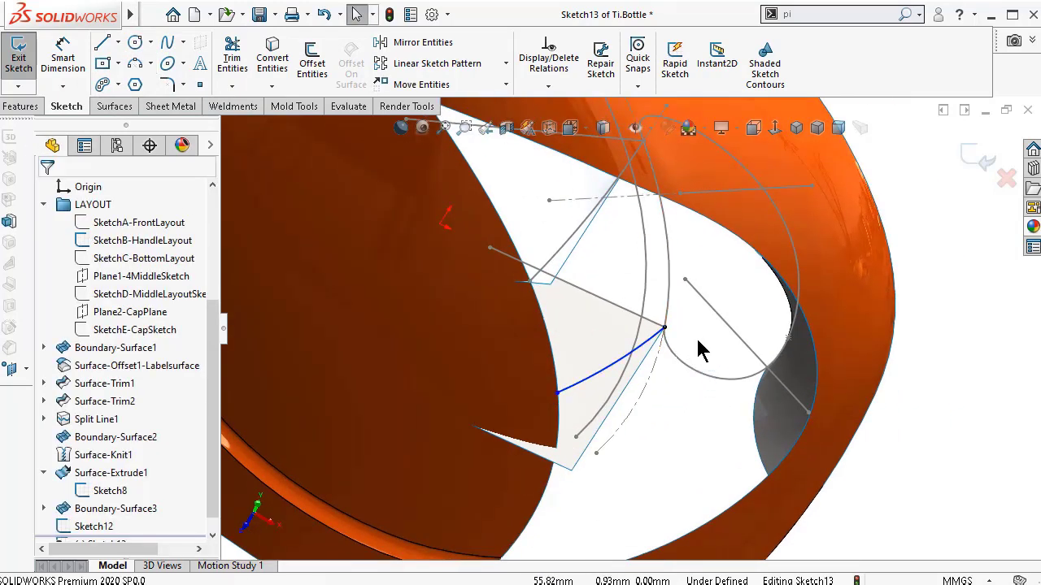
{"action": "scroll", "coordinate": [701, 349], "scroll_direction": "down", "scroll_amount": 3}
- Pierce the arc's ends onto the handle layout arc and the extruded surface edge
{"action": "left_click", "coordinate": [634, 313]}
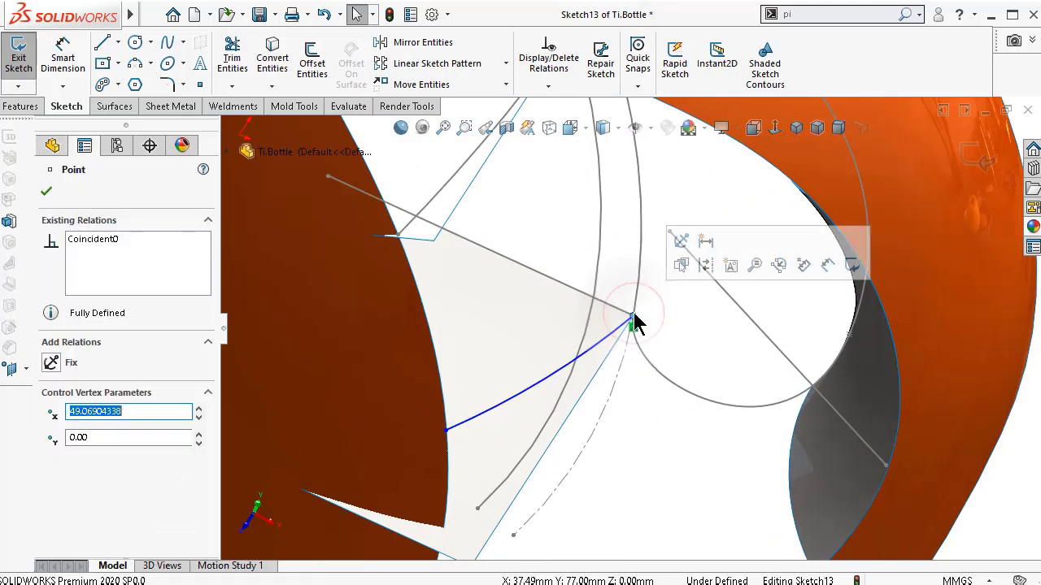
{"action": "left_click", "coordinate": [638, 307], "text": "ctrl"}
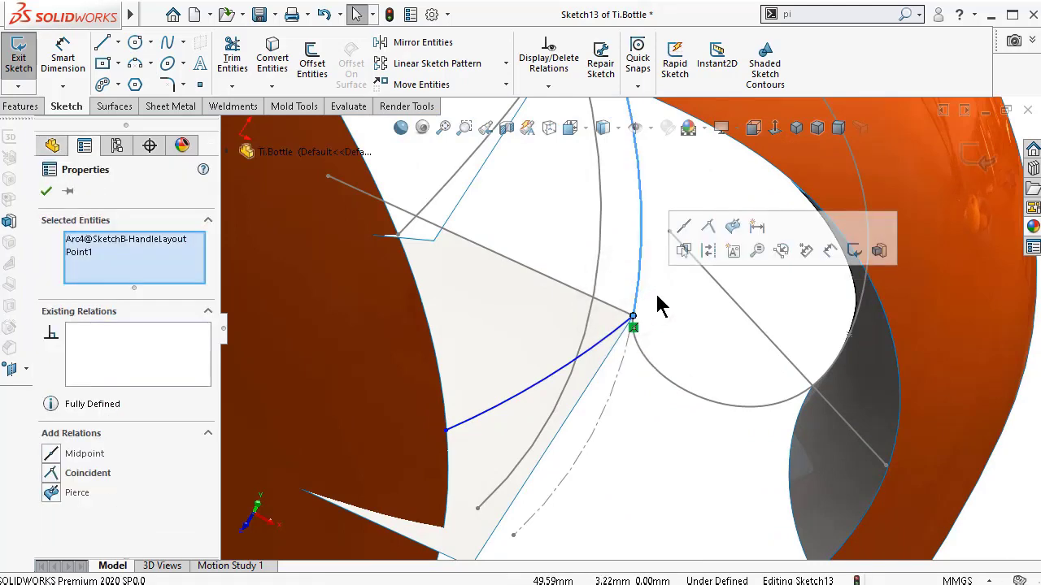
{"action": "left_click", "coordinate": [732, 227]}
{"action": "left_click", "coordinate": [657, 452]}
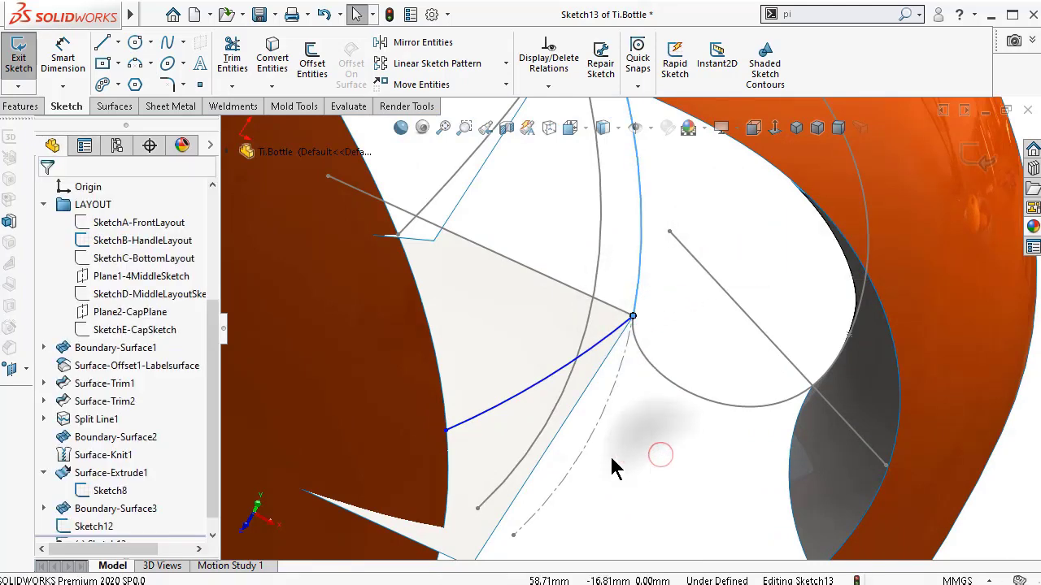
{"action": "left_click", "coordinate": [445, 429]}
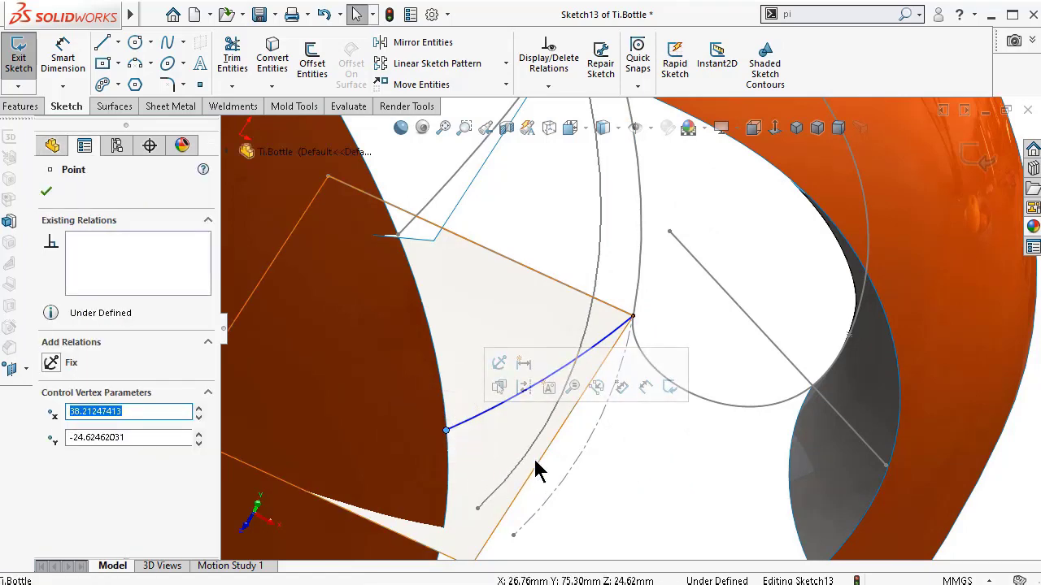
{"action": "mouse_move", "coordinate": [612, 482]}
{"action": "middle_mouse_down"}
{"action": "mouse_move", "coordinate": [635, 455]}
{"action": "mouse_move", "coordinate": [638, 469]}
{"action": "middle_mouse_up"}
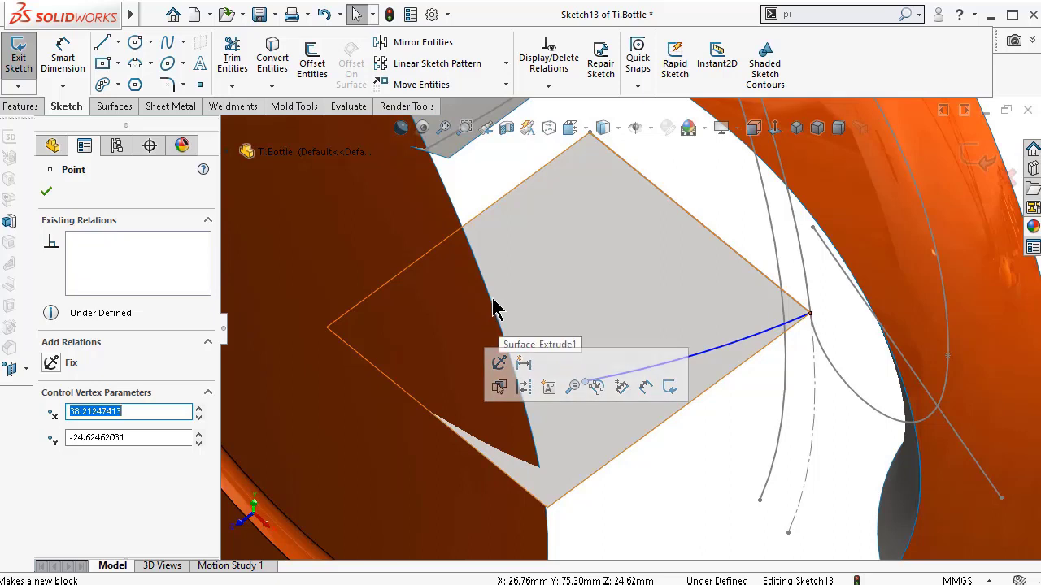
{"action": "left_click", "coordinate": [487, 303]}
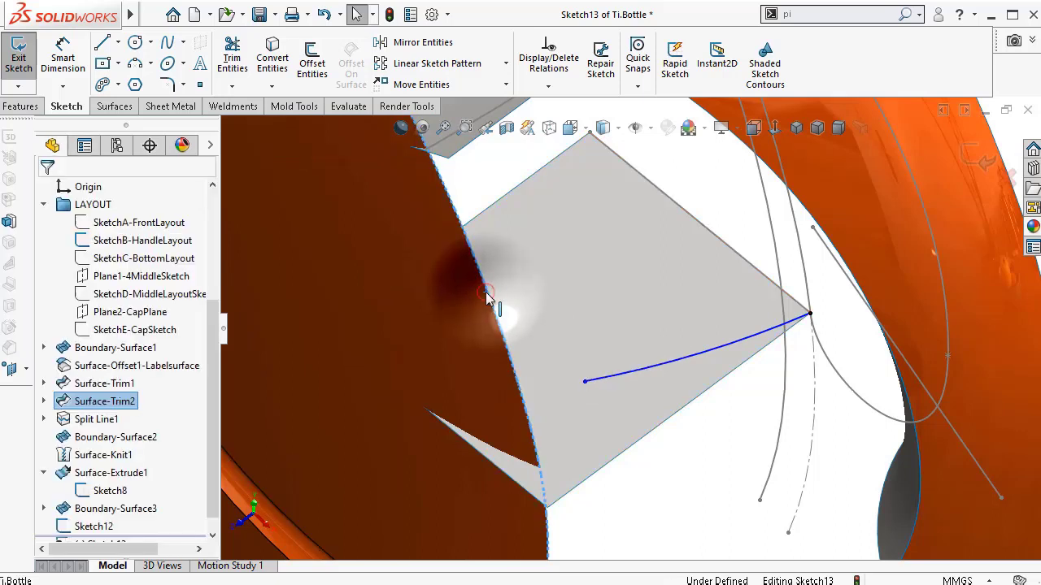
{"action": "left_click", "coordinate": [584, 381], "text": "ctrl"}
{"action": "left_click", "coordinate": [656, 310]}
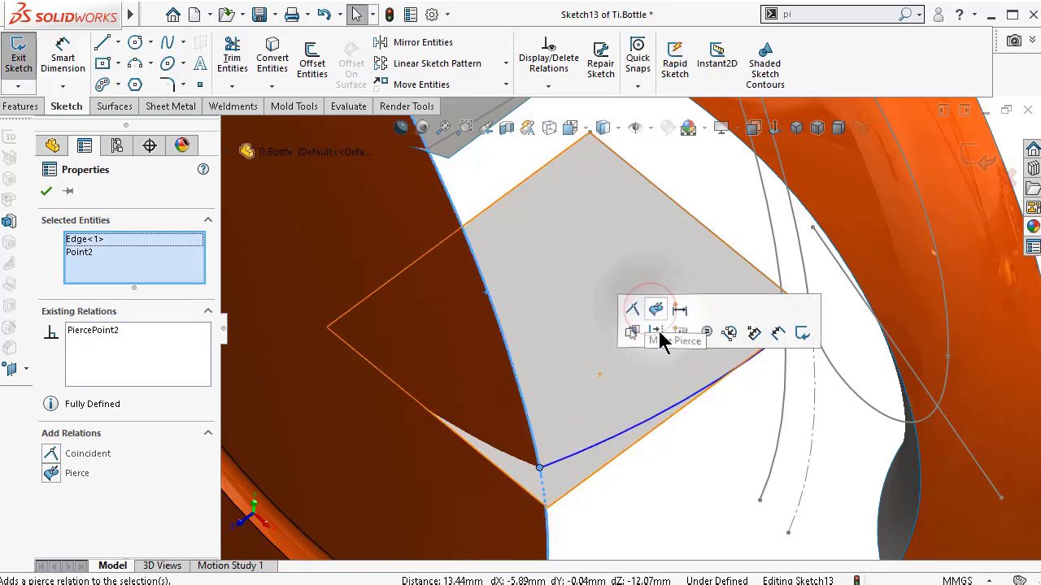
{"action": "left_click", "coordinate": [725, 462]}
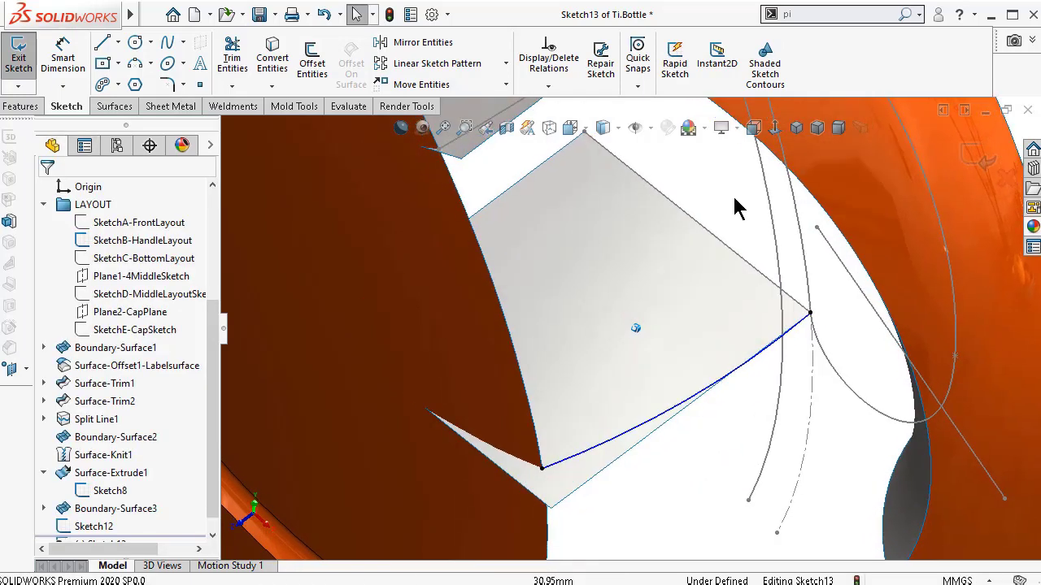
{"action": "left_click", "coordinate": [778, 135]}
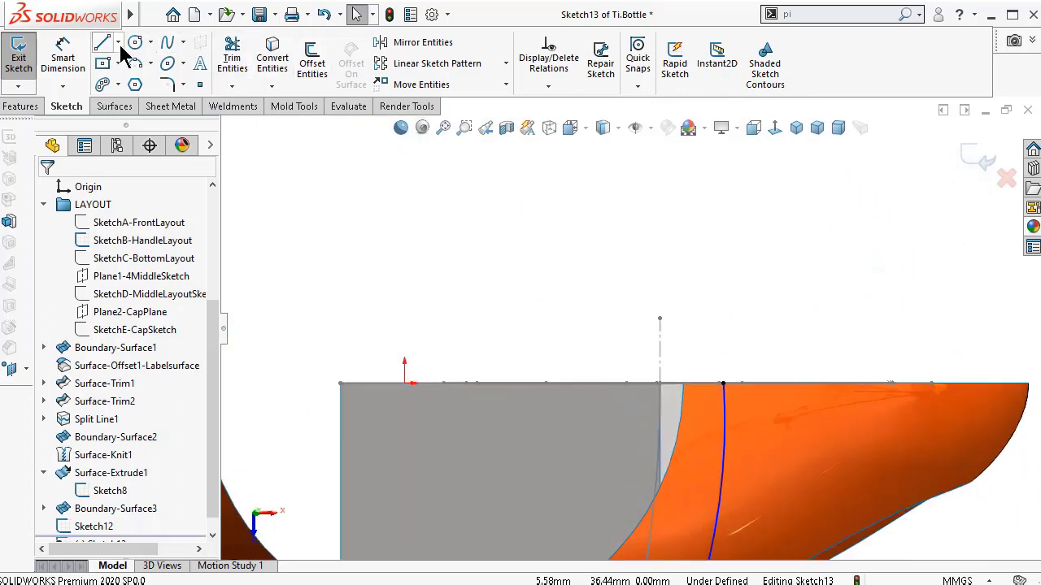
- Draw a vertical centerline at the curve's top end, equal in length to Sketch12's
{"action": "left_click", "coordinate": [118, 42]}
{"action": "left_click", "coordinate": [147, 84]}
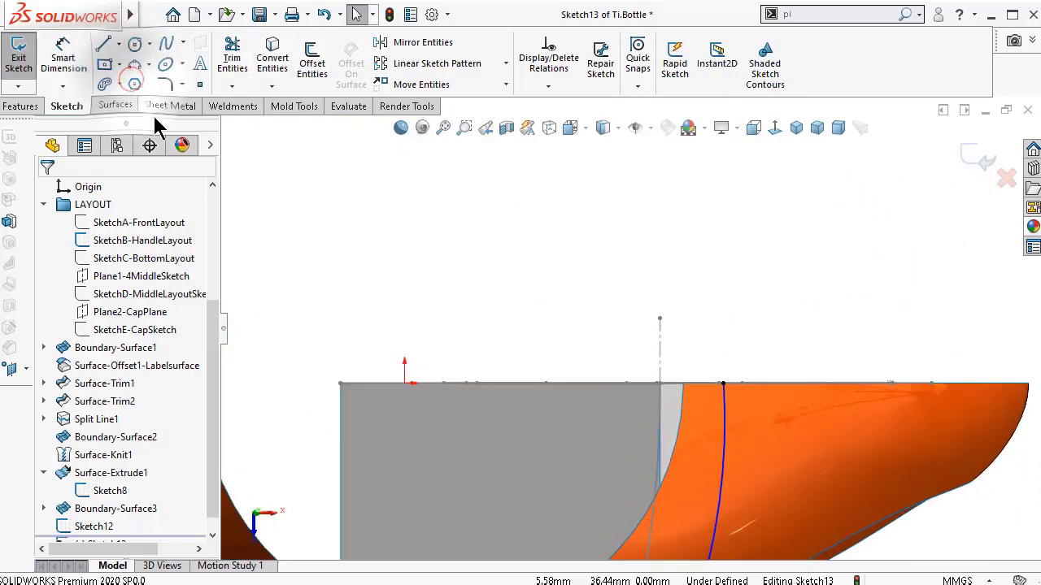
{"action": "left_click", "coordinate": [724, 383]}
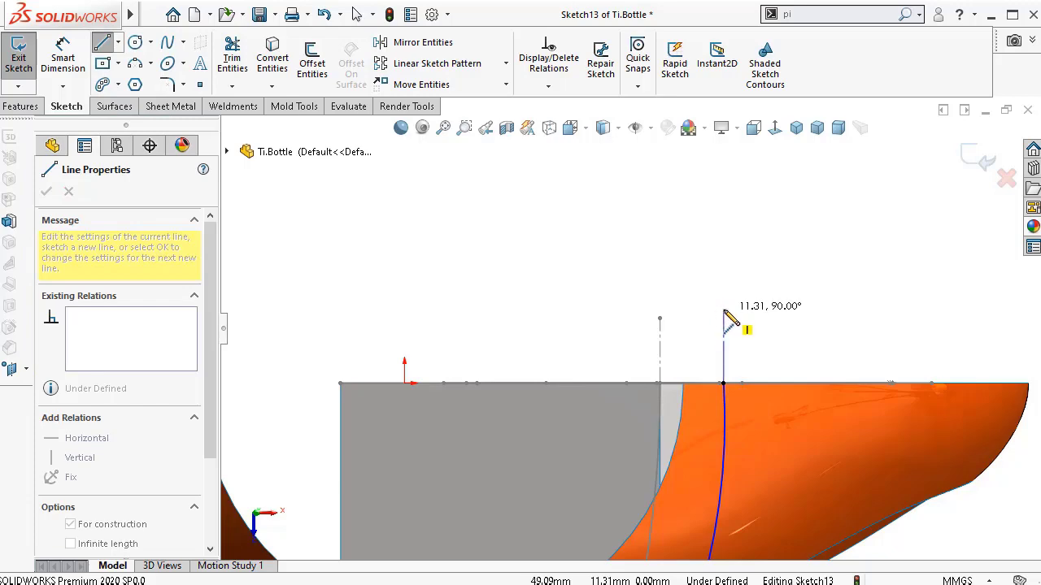
{"action": "left_click", "coordinate": [724, 310]}
{"action": "key", "text": "Escape"}
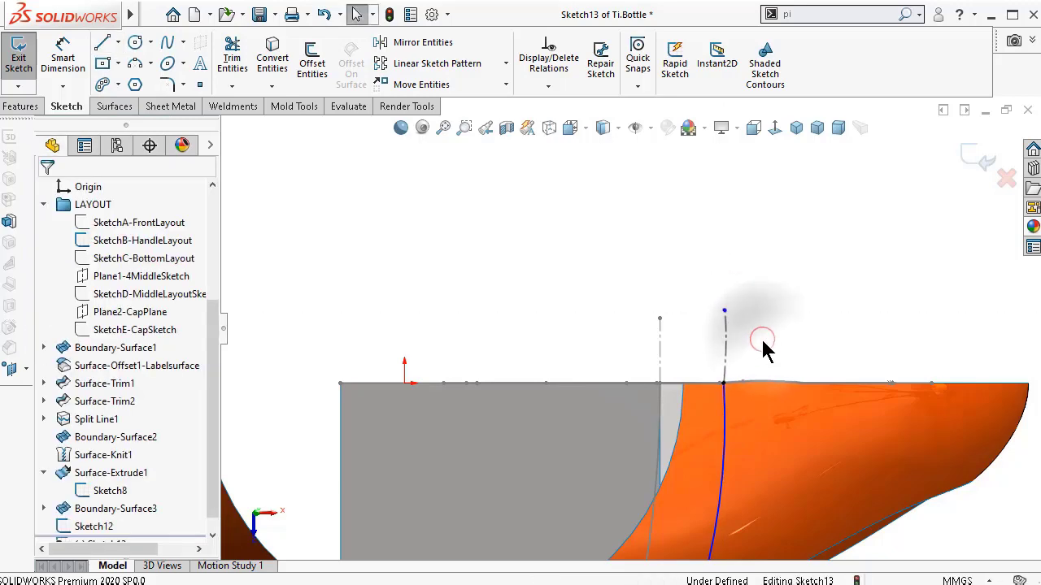
{"action": "left_click", "coordinate": [723, 346]}
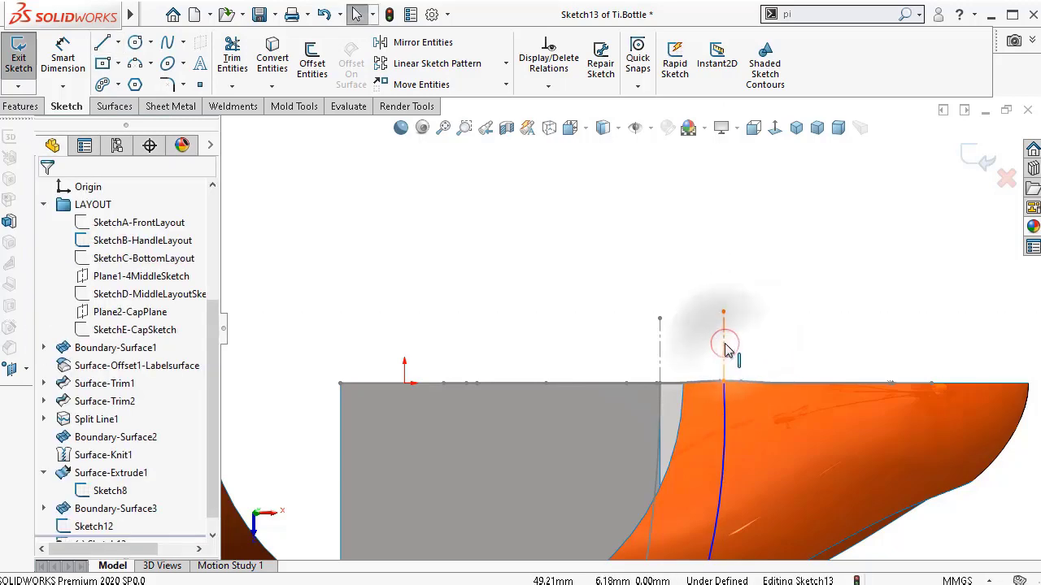
{"action": "left_click", "coordinate": [661, 343], "text": "ctrl"}
{"action": "left_click", "coordinate": [781, 268]}
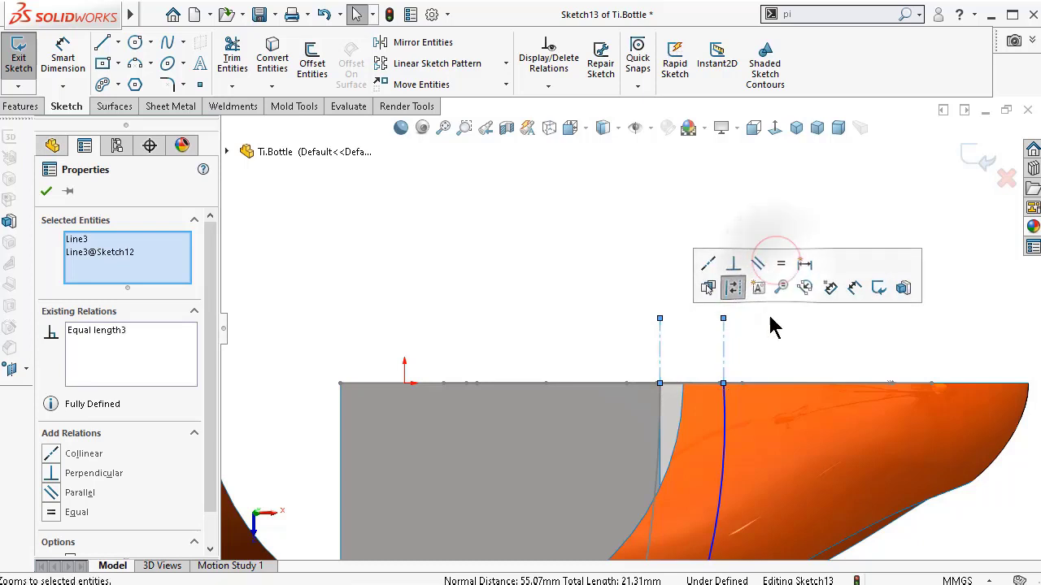
{"action": "left_click", "coordinate": [769, 322]}
{"action": "left_click", "coordinate": [724, 383]}
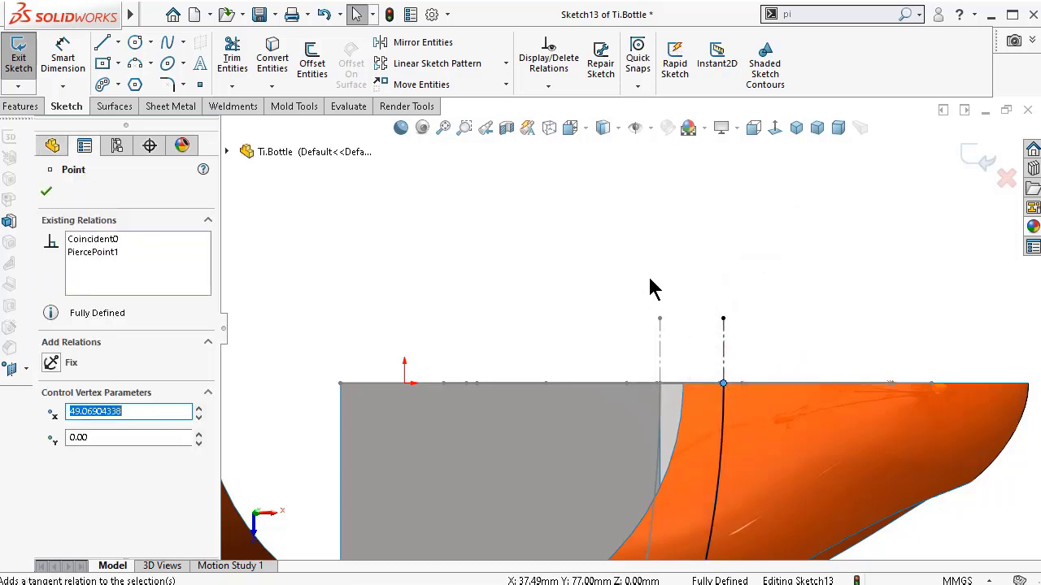
- Check the bottle in isometric view and exit Sketch13
{"action": "left_click", "coordinate": [796, 127]}
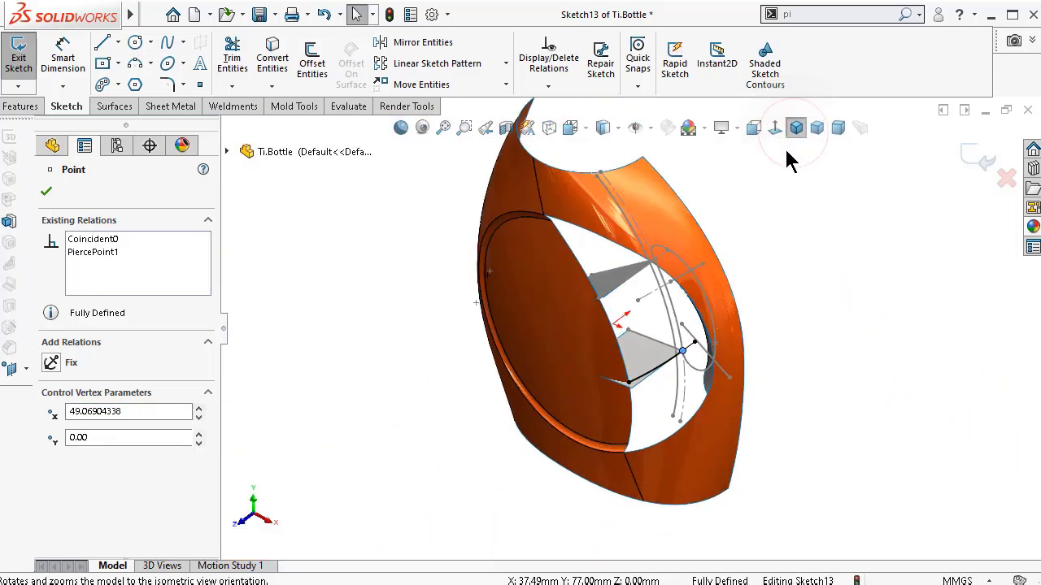
{"action": "scroll", "coordinate": [643, 325], "scroll_direction": "down", "scroll_amount": 4}
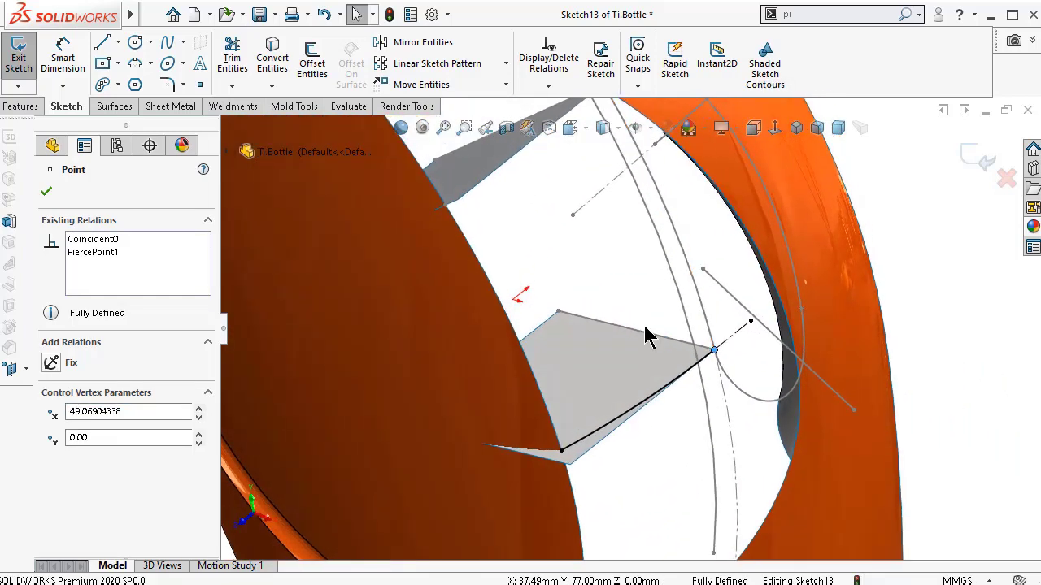
{"action": "key", "text": "Up"}
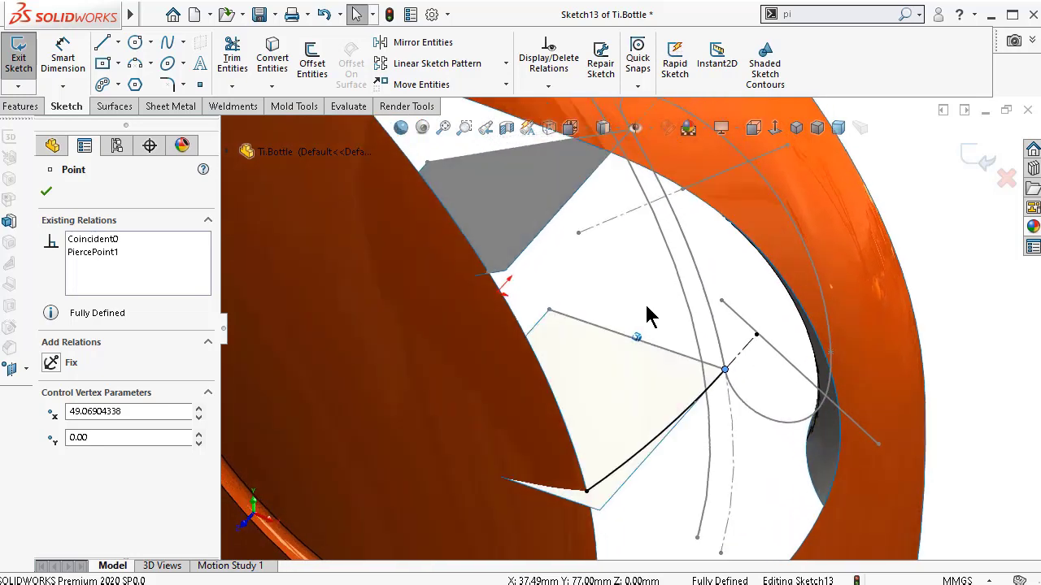
{"action": "key", "text": "Up"}
{"action": "key", "text": "Up"}
{"action": "key", "text": "Up"}
{"action": "key", "text": "Up"}
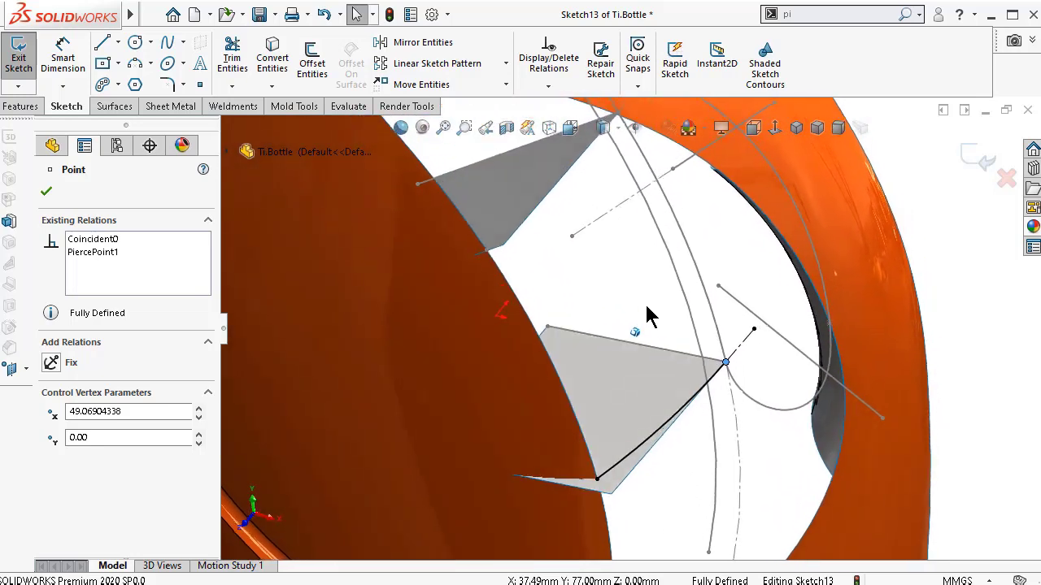
{"action": "key", "text": "Up"}
{"action": "key", "text": "Up"}
{"action": "key", "text": "Up"}
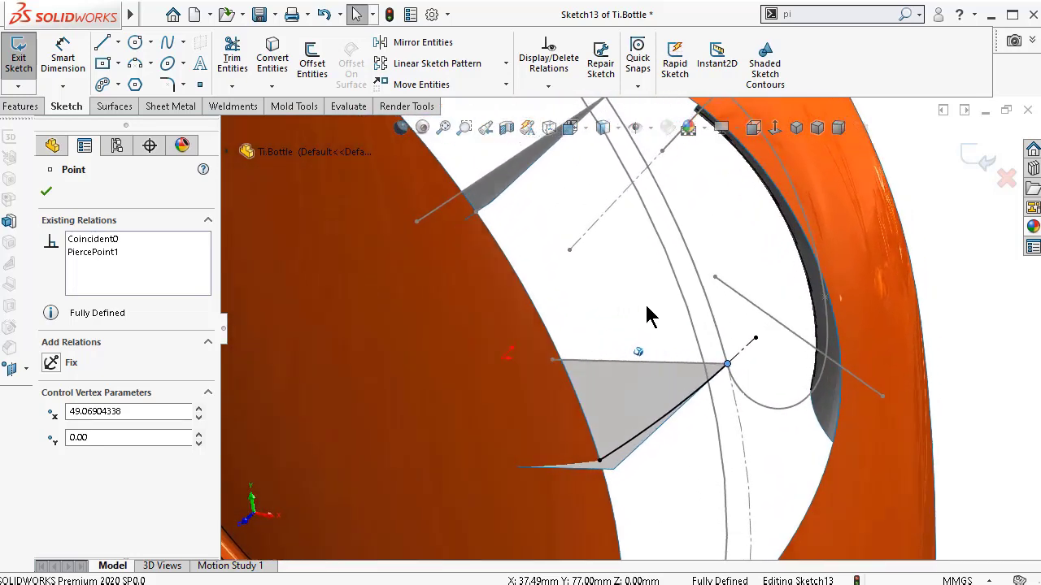
{"action": "key", "text": "Up"}
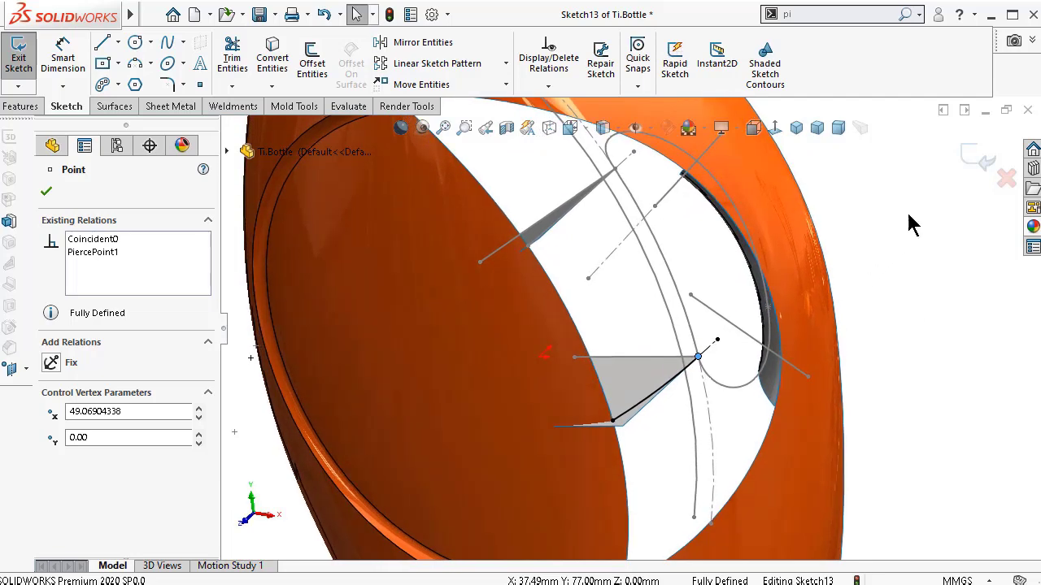
{"action": "left_click", "coordinate": [975, 158]}
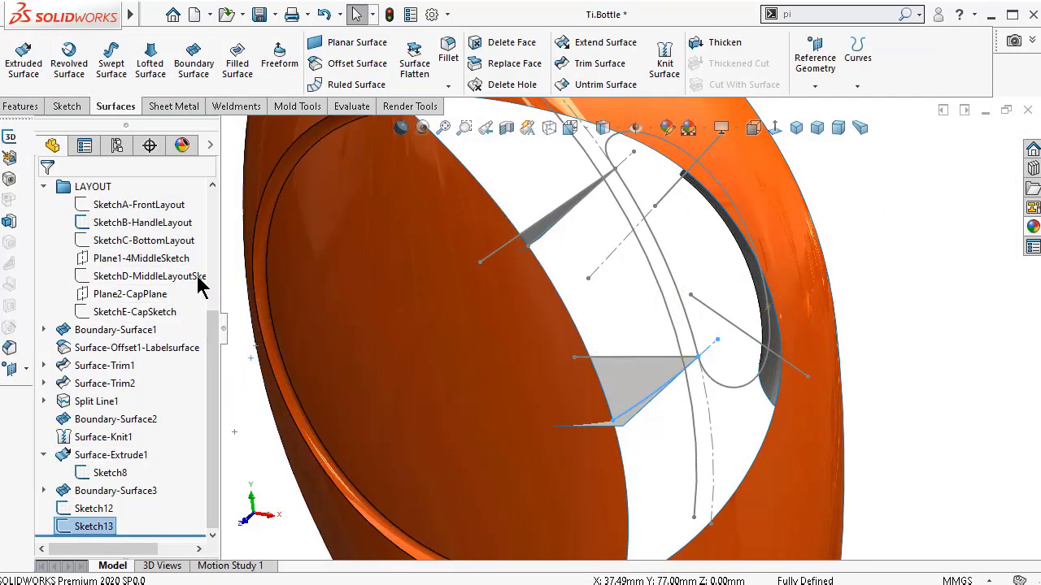
- Convert the surface edge beside the handle gap into Sketch14 on the Front Plane as a 135 mm arc
{"action": "mouse_move", "coordinate": [214, 313]}
{"action": "left_mouse_down"}
{"action": "mouse_move", "coordinate": [215, 281]}
{"action": "mouse_move", "coordinate": [224, 317]}
{"action": "mouse_move", "coordinate": [224, 264]}
{"action": "left_mouse_up"}
{"action": "left_click", "coordinate": [118, 225]}
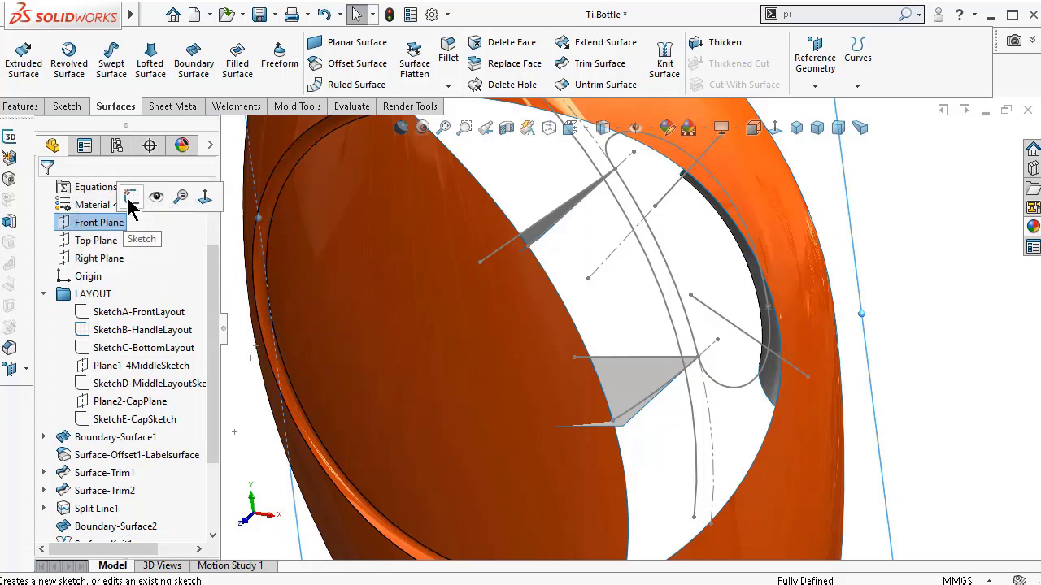
{"action": "left_click", "coordinate": [130, 197]}
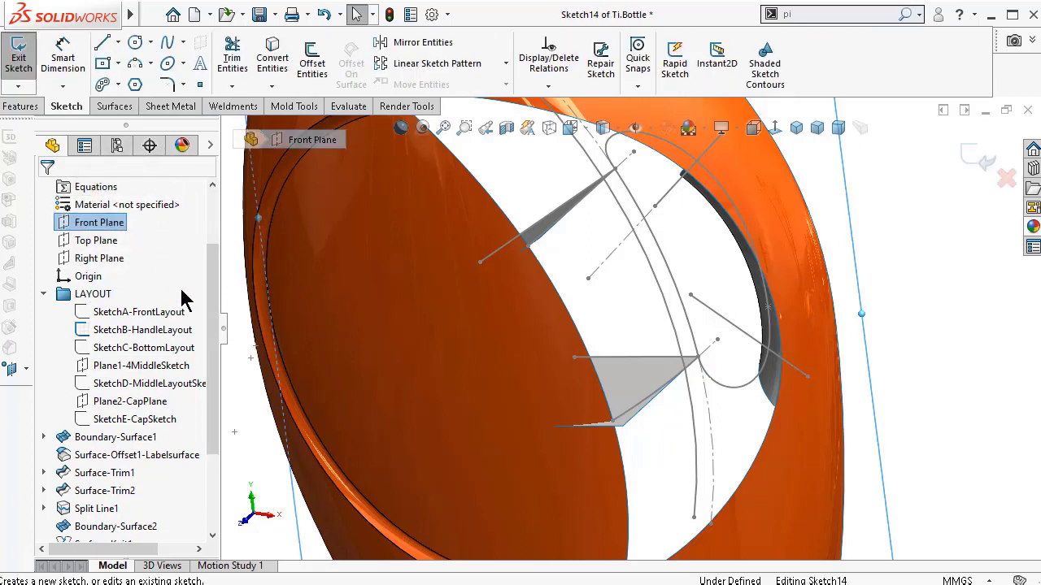
{"action": "left_click", "coordinate": [674, 283]}
{"action": "left_click", "coordinate": [273, 59]}
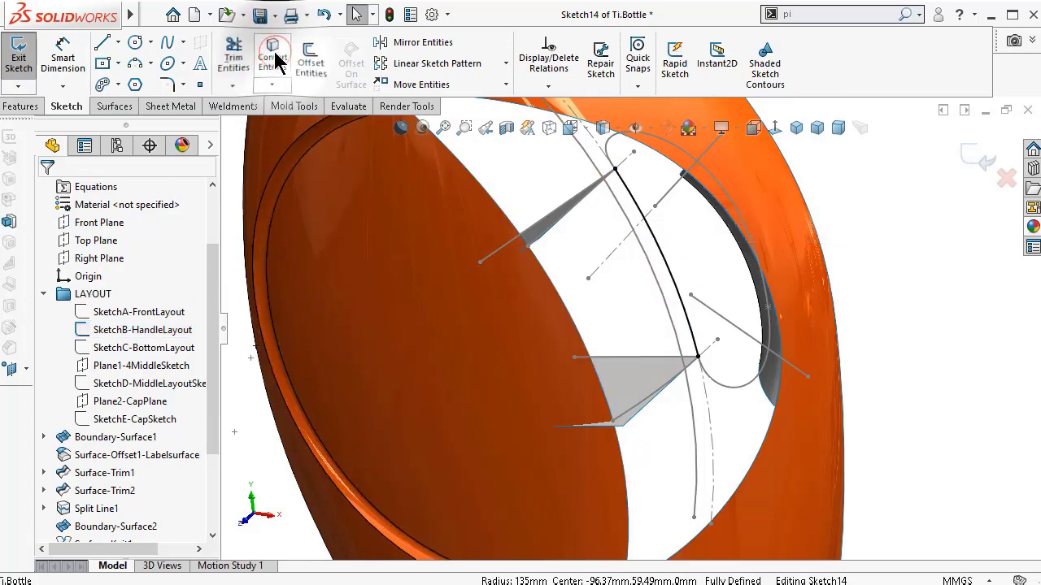
{"action": "left_click", "coordinate": [979, 161]}
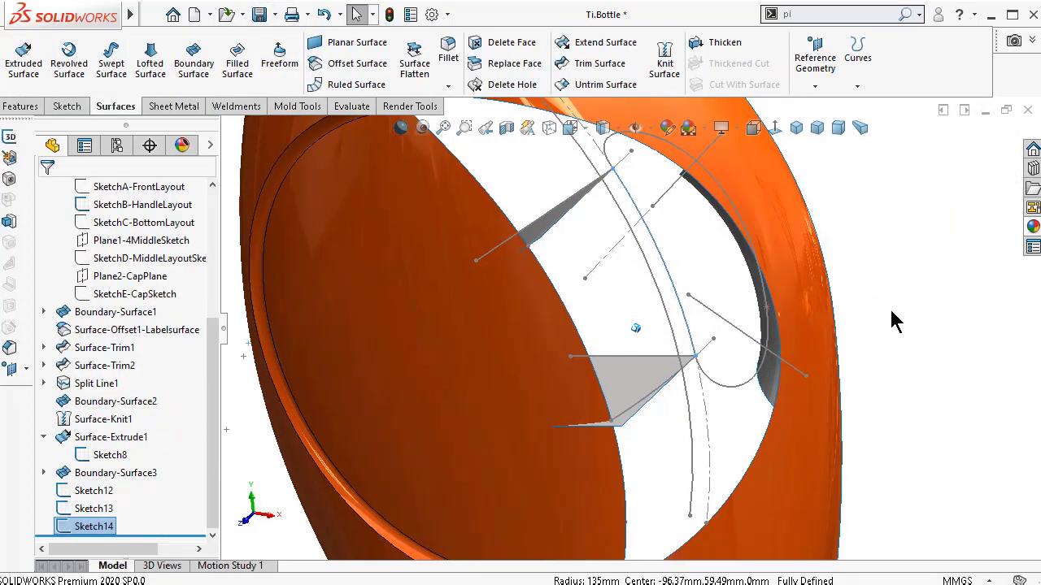
- Show the middle layout sketch SketchD and hide SketchB-HandleLayout and Sketch8
{"action": "mouse_move", "coordinate": [892, 321]}
{"action": "middle_mouse_down"}
{"action": "mouse_move", "coordinate": [895, 252]}
{"action": "mouse_move", "coordinate": [827, 337]}
{"action": "middle_mouse_up"}
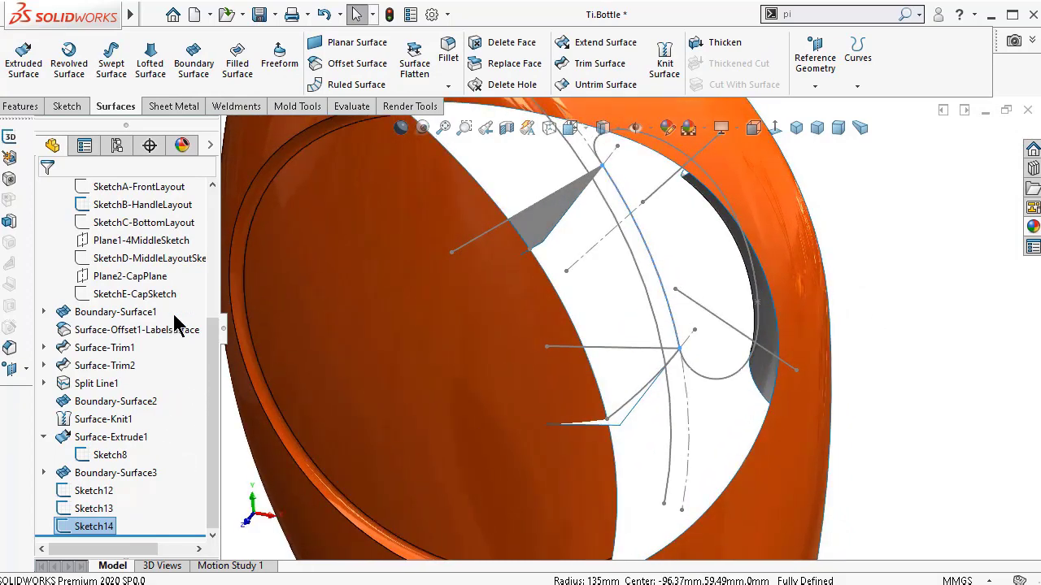
{"action": "left_click", "coordinate": [155, 268]}
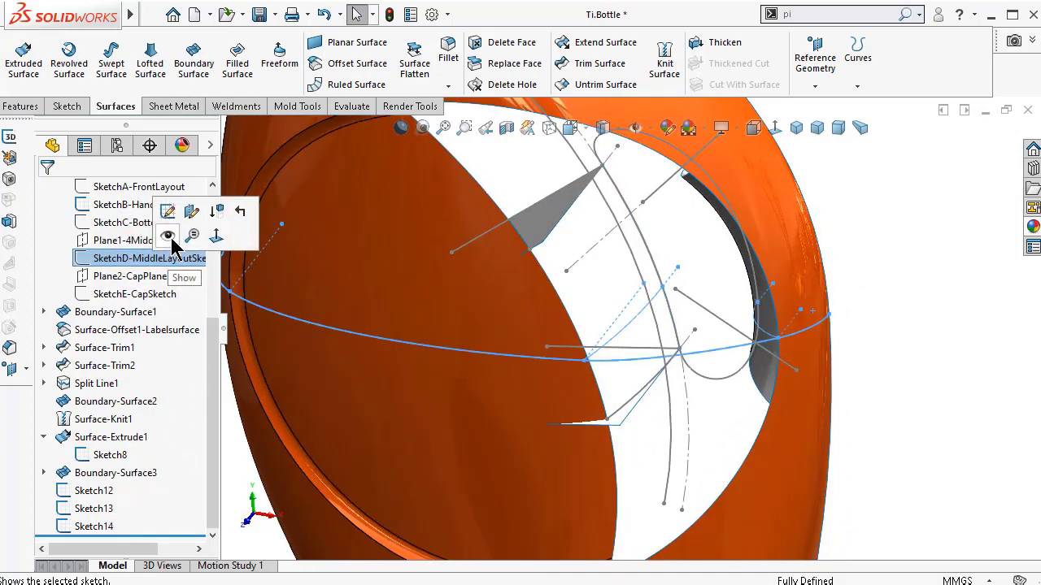
{"action": "left_click", "coordinate": [190, 235]}
{"action": "left_click", "coordinate": [868, 256]}
{"action": "middle_click_drag", "start_coordinate": [897, 239], "coordinate": [890, 242]}
{"action": "left_click", "coordinate": [674, 441]}
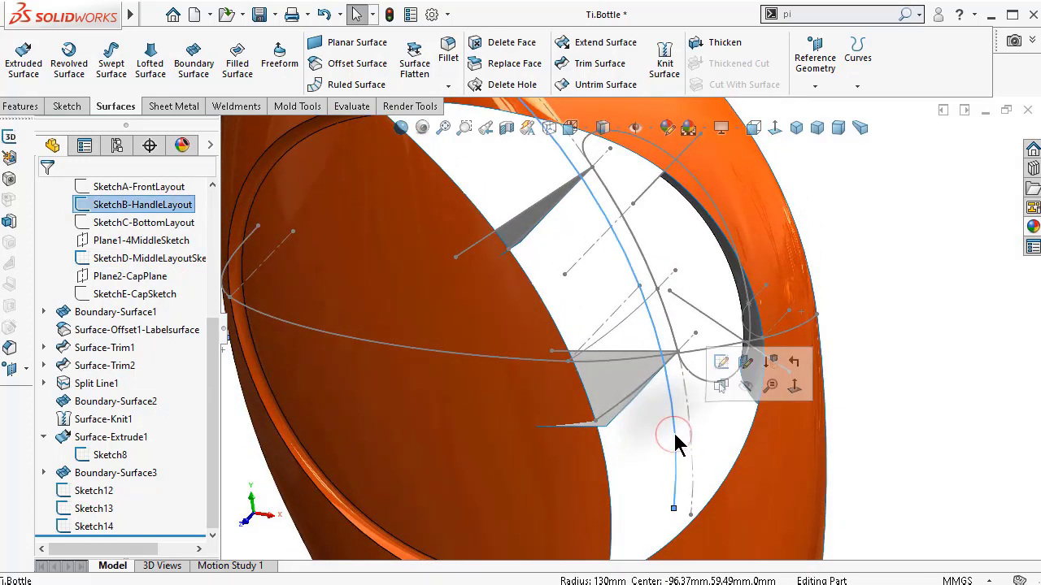
{"action": "left_click", "coordinate": [740, 379]}
{"action": "mouse_move", "coordinate": [742, 391]}
{"action": "middle_mouse_down"}
{"action": "mouse_move", "coordinate": [725, 399]}
{"action": "mouse_move", "coordinate": [721, 390]}
{"action": "mouse_move", "coordinate": [706, 332]}
{"action": "mouse_move", "coordinate": [710, 290]}
{"action": "mouse_move", "coordinate": [704, 353]}
{"action": "mouse_move", "coordinate": [724, 351]}
{"action": "mouse_move", "coordinate": [716, 349]}
{"action": "mouse_move", "coordinate": [743, 325]}
{"action": "middle_mouse_up"}
{"action": "left_click", "coordinate": [740, 317]}
{"action": "left_click", "coordinate": [813, 268]}
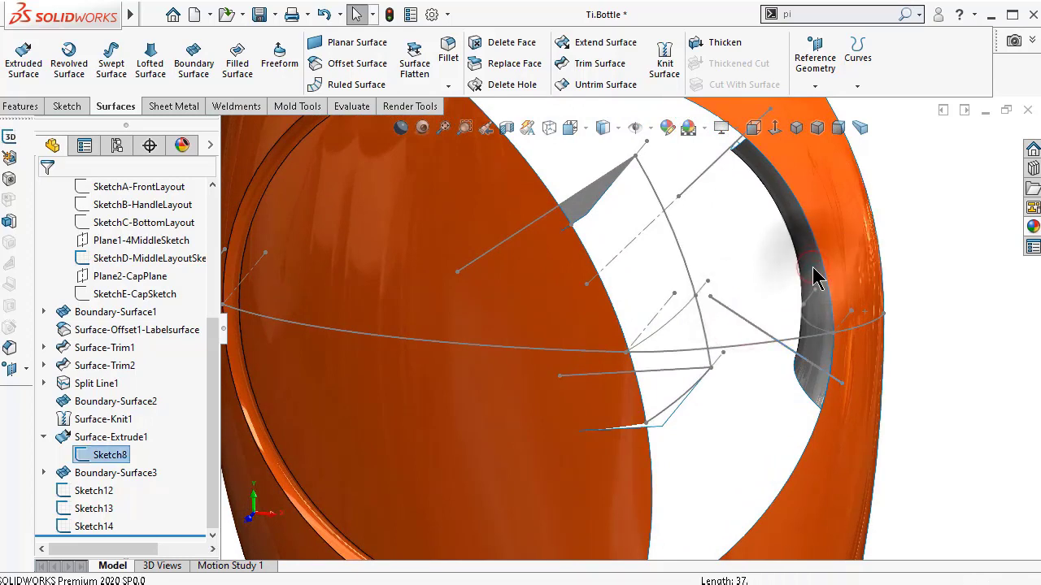
- Hide both grey Surface-Extrude1 surface bodies
{"action": "middle_click_drag", "start_coordinate": [795, 292], "coordinate": [702, 390]}
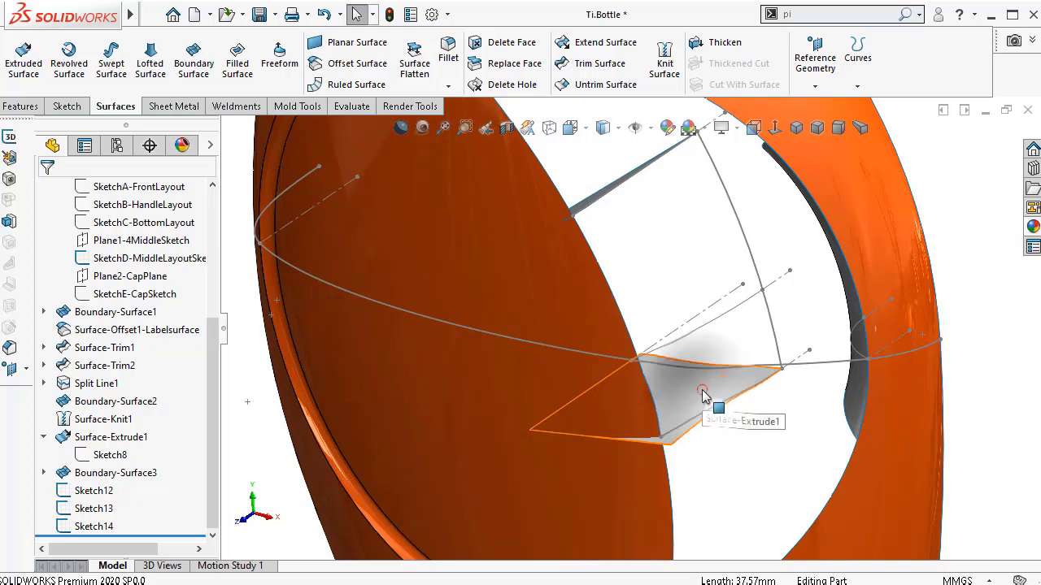
{"action": "left_click", "coordinate": [701, 389]}
{"action": "left_click", "coordinate": [799, 341]}
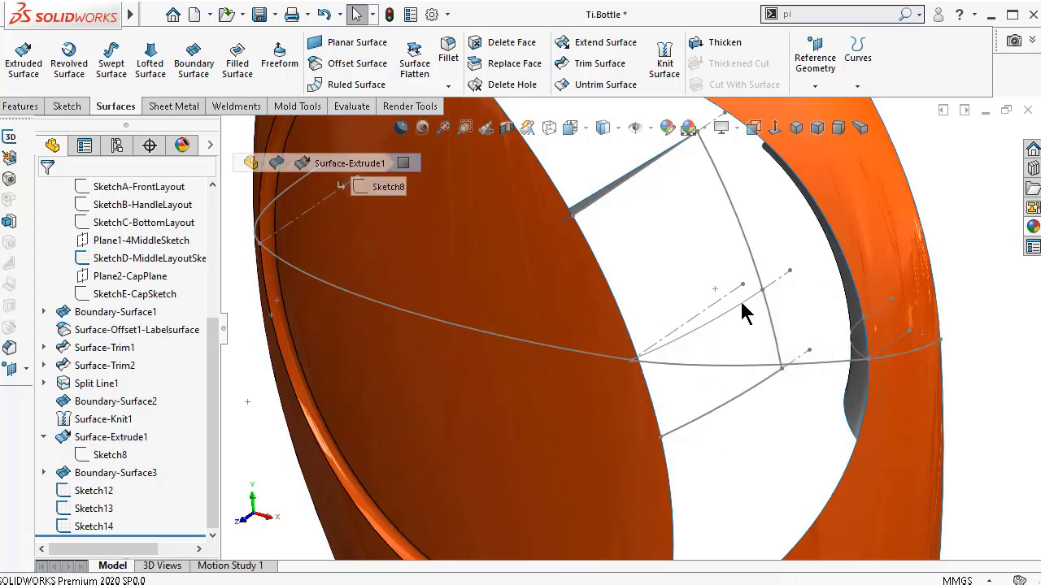
{"action": "middle_click_drag", "start_coordinate": [604, 328], "coordinate": [635, 282]}
{"action": "middle_click_drag", "start_coordinate": [610, 236], "coordinate": [623, 239]}
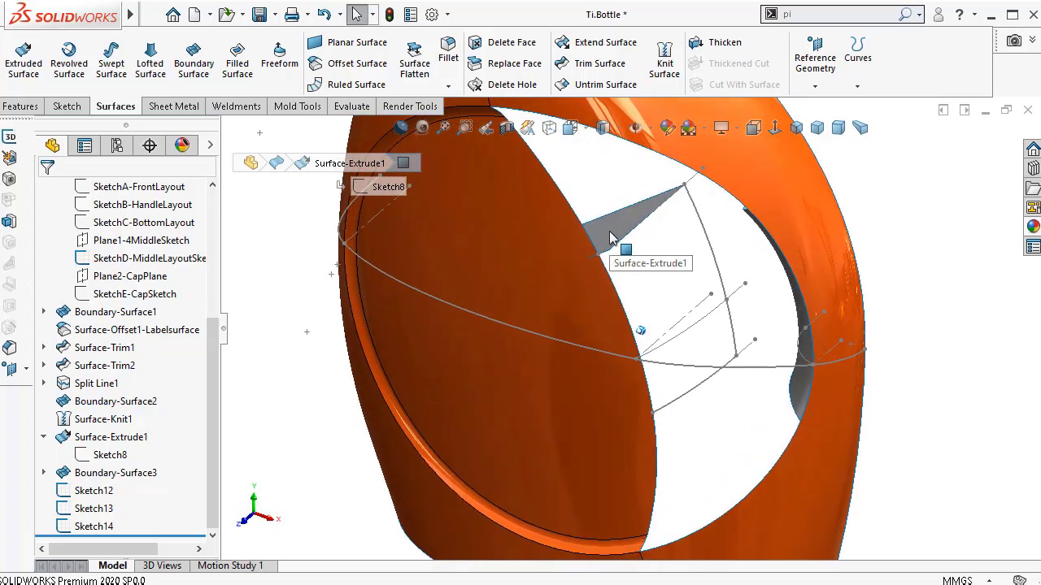
{"action": "left_click", "coordinate": [616, 236]}
{"action": "left_click", "coordinate": [705, 184]}
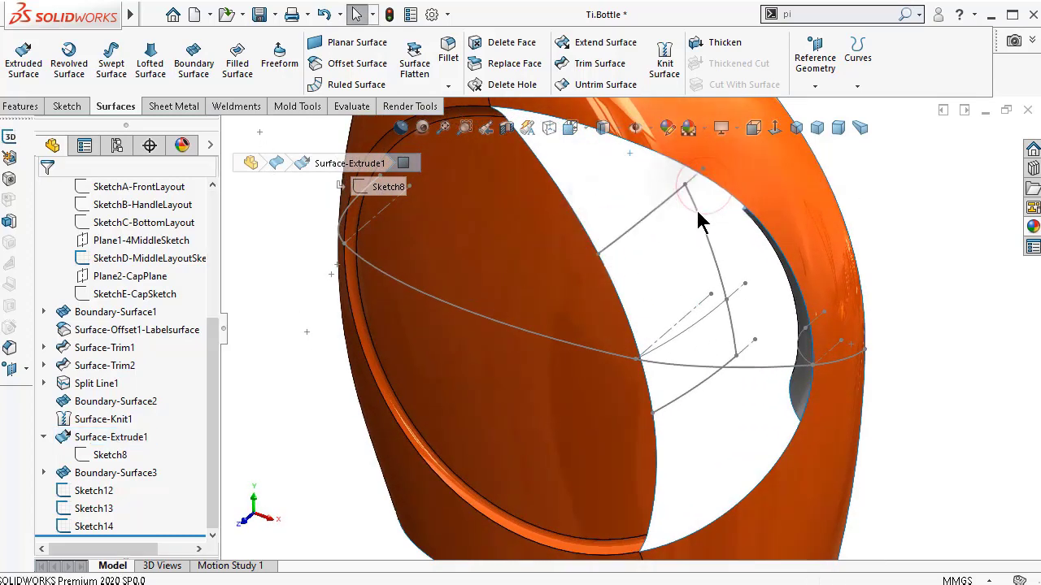
{"action": "mouse_move", "coordinate": [667, 274]}
{"action": "middle_mouse_down"}
{"action": "mouse_move", "coordinate": [631, 325]}
{"action": "mouse_move", "coordinate": [611, 301]}
{"action": "middle_mouse_up"}
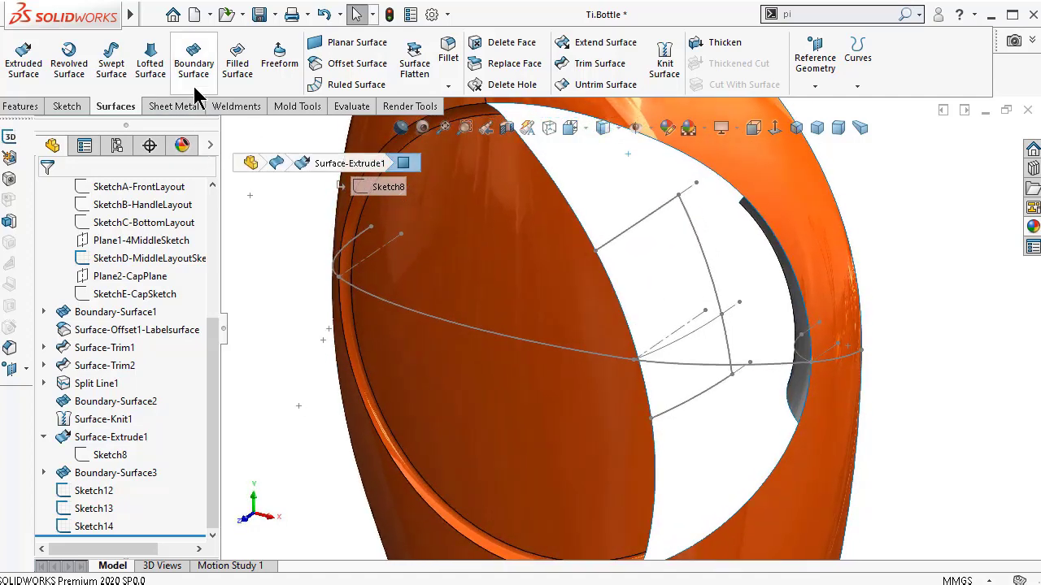
- Start a boundary surface: Sketch14 and the bottle opening edge in Direction 1, Sketch12 and Sketch13 in Direction 2
{"action": "left_click", "coordinate": [195, 75]}
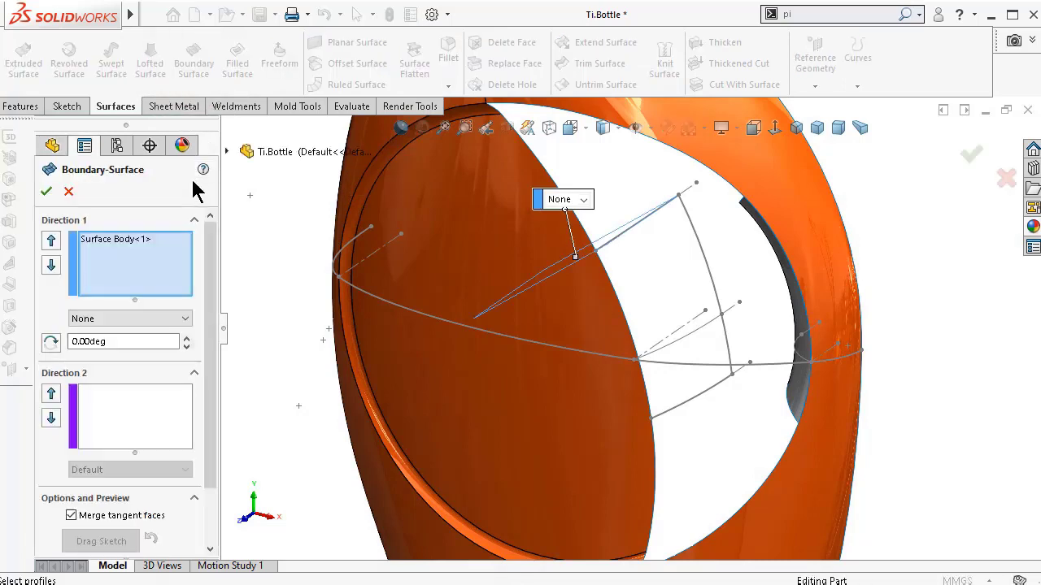
{"action": "right_click", "coordinate": [154, 274]}
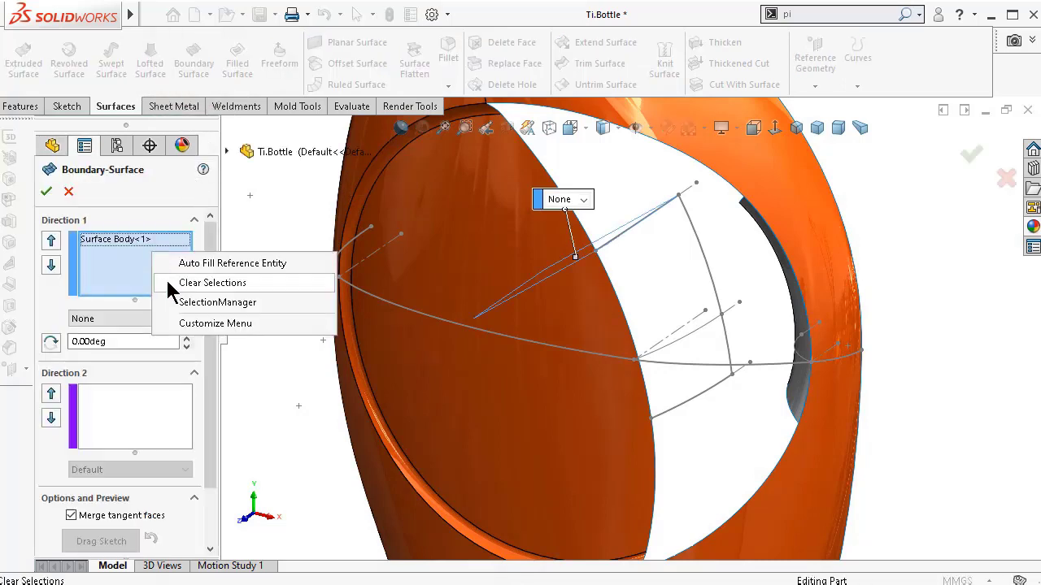
{"action": "left_click", "coordinate": [166, 282]}
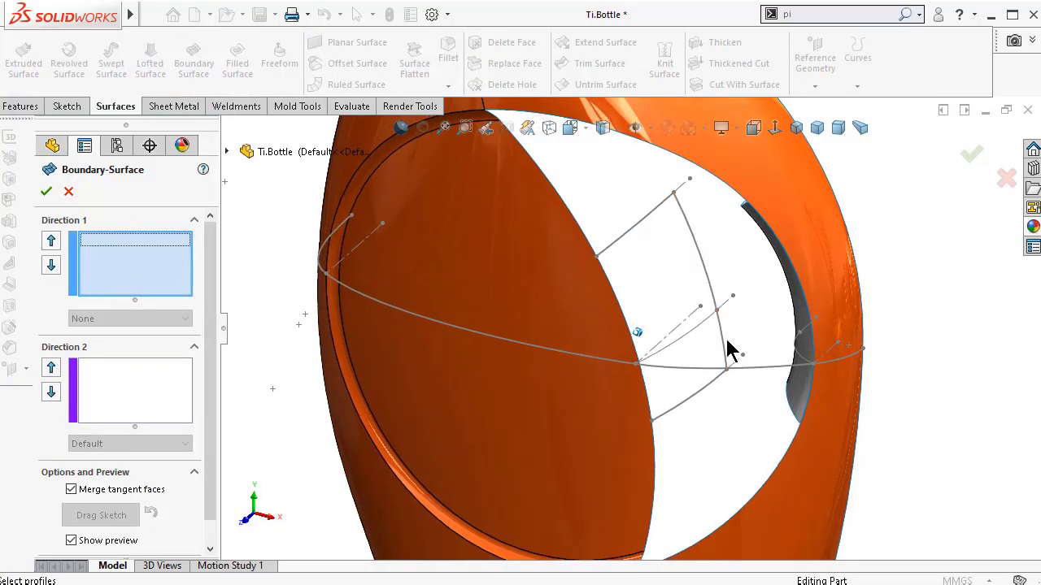
{"action": "left_click", "coordinate": [704, 265]}
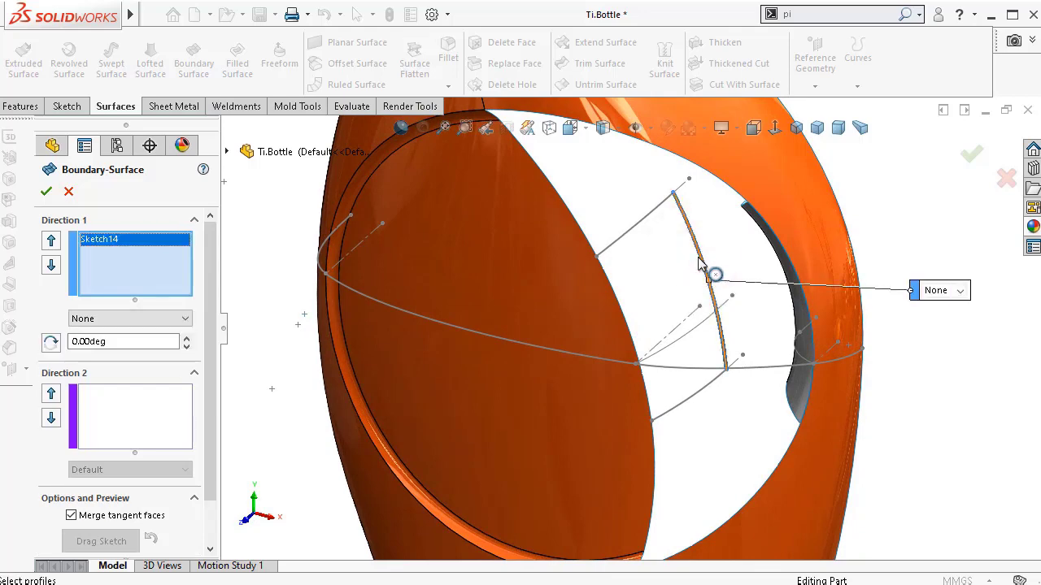
{"action": "left_click", "coordinate": [623, 319]}
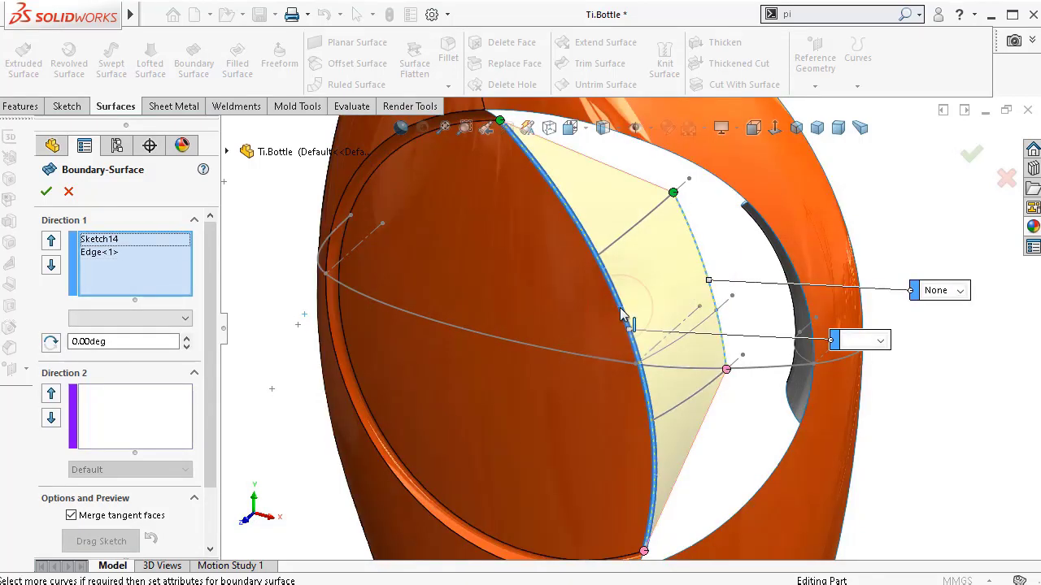
{"action": "left_click", "coordinate": [167, 430]}
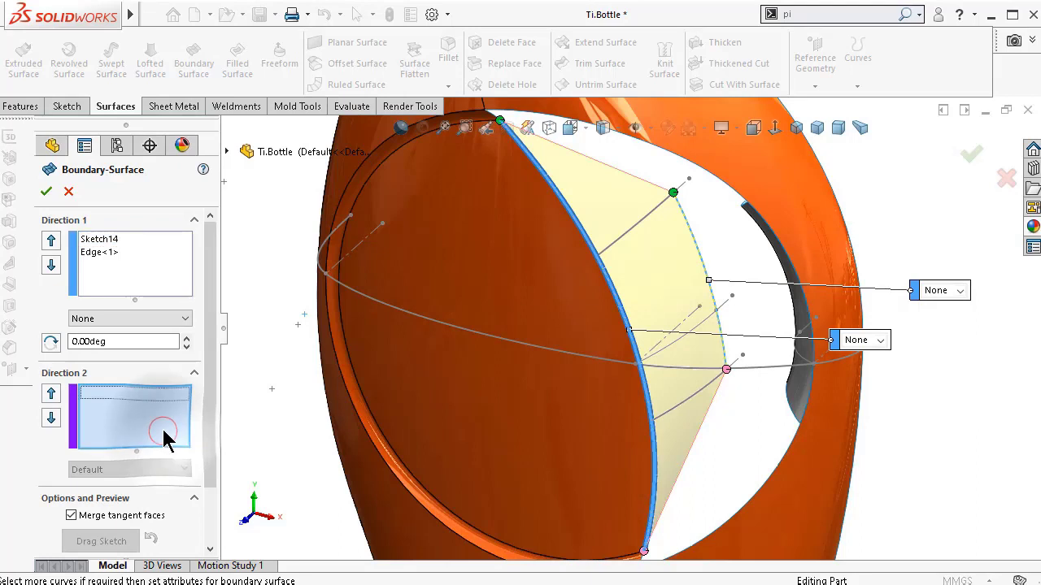
{"action": "left_click", "coordinate": [647, 222]}
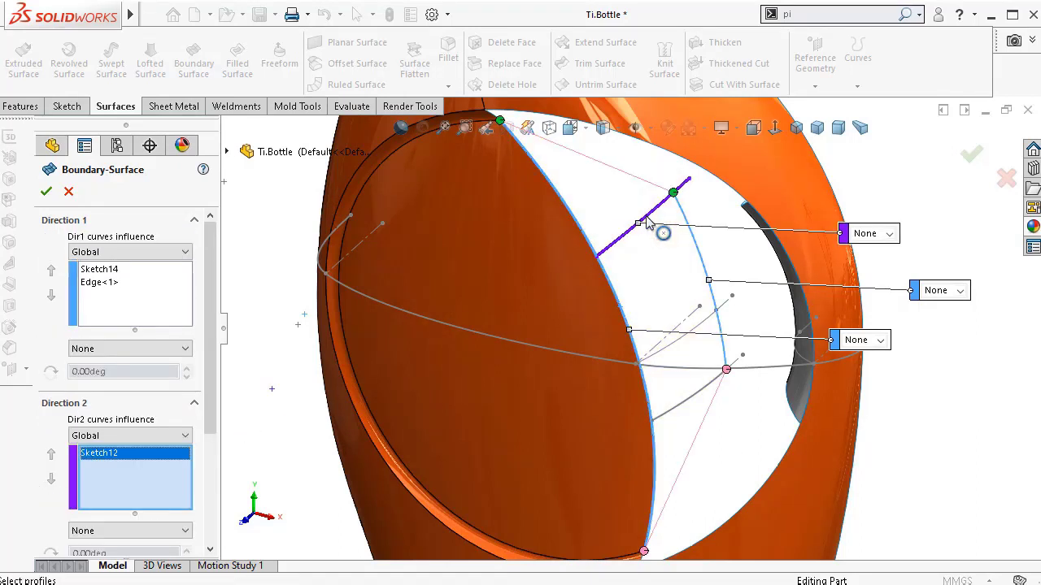
{"action": "left_click", "coordinate": [683, 409]}
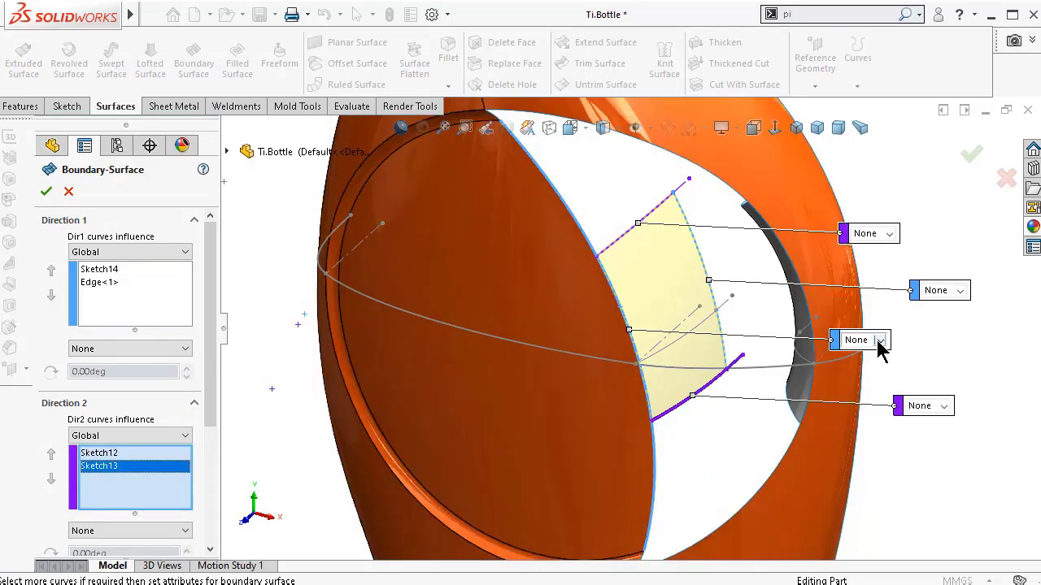
- Set Sketch14 to Normal To Profile, remove a stray curve entry, and create Boundary-Surface4
{"action": "left_click", "coordinate": [941, 292]}
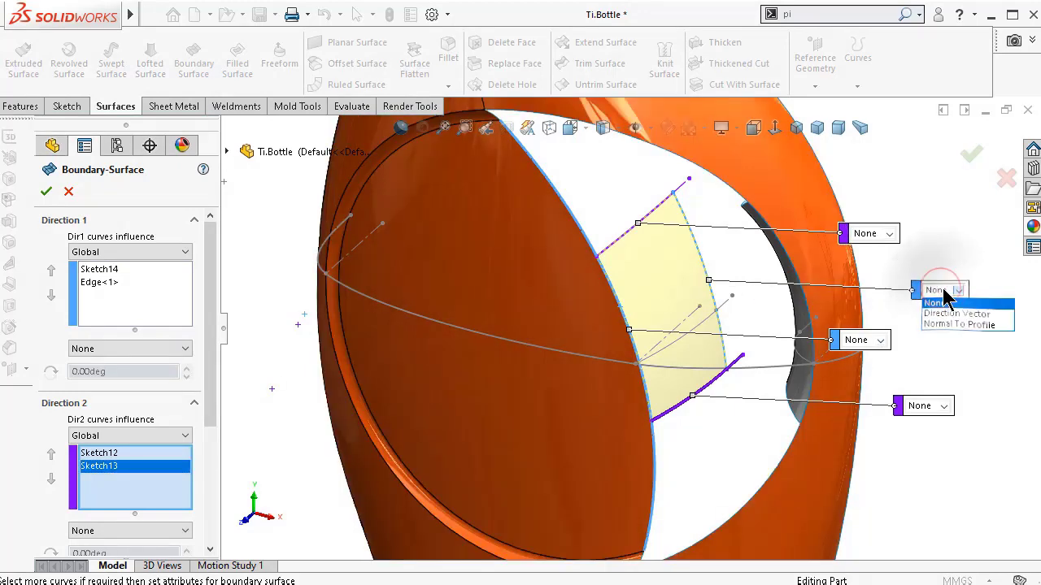
{"action": "left_click", "coordinate": [955, 326]}
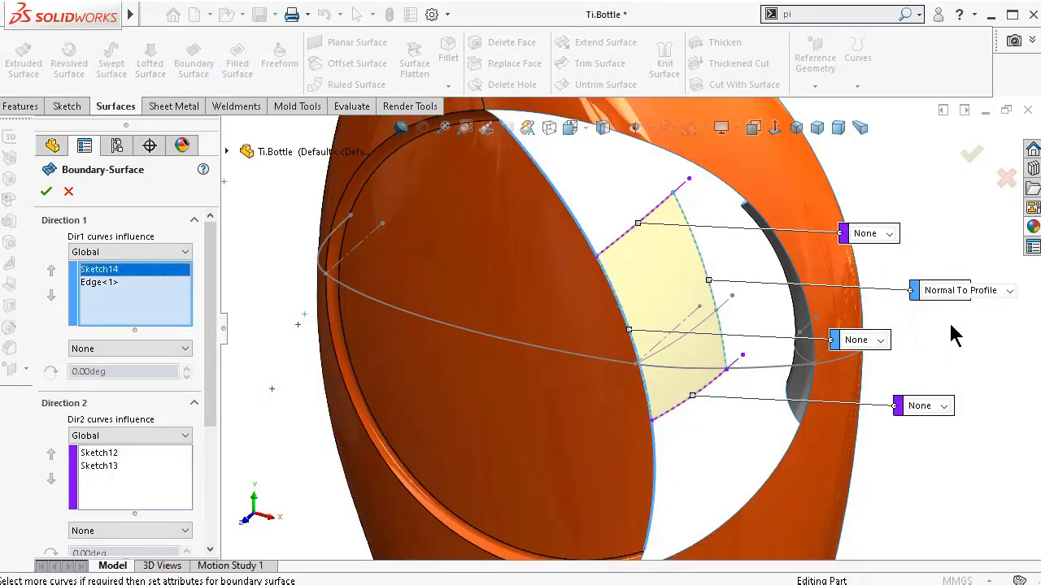
{"action": "left_click", "coordinate": [138, 466]}
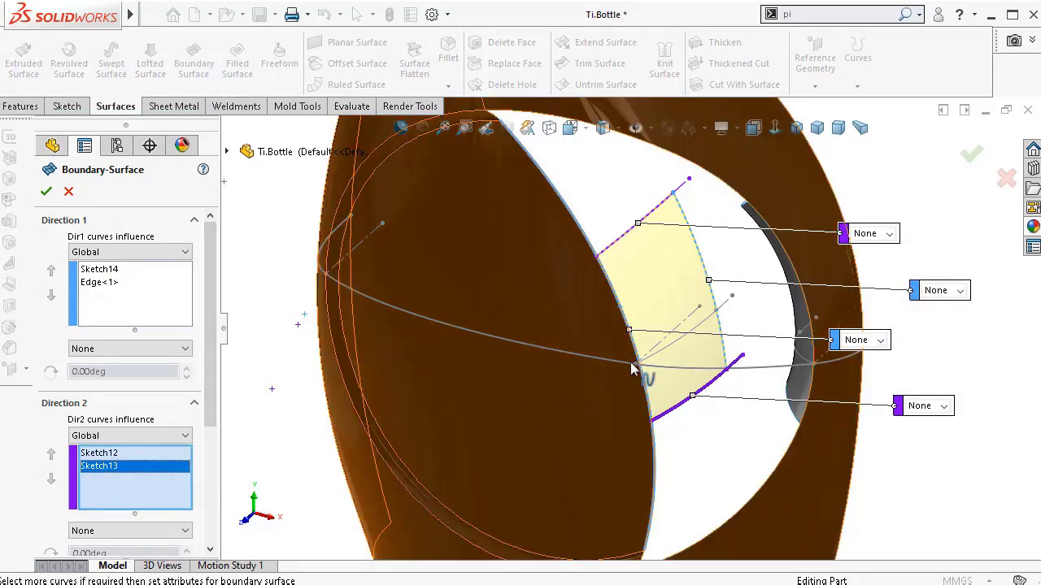
{"action": "left_click", "coordinate": [717, 314]}
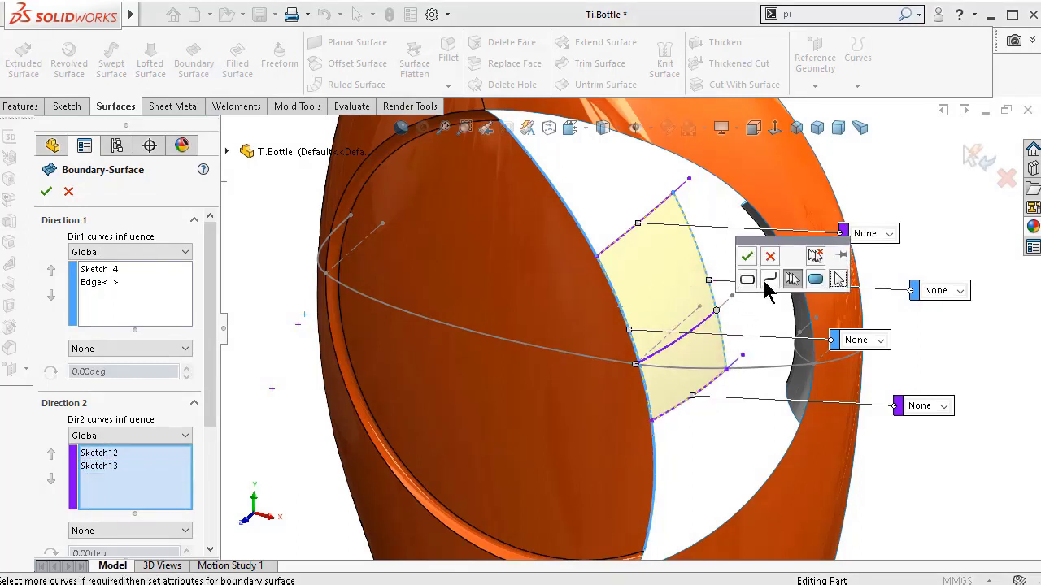
{"action": "left_click", "coordinate": [768, 280]}
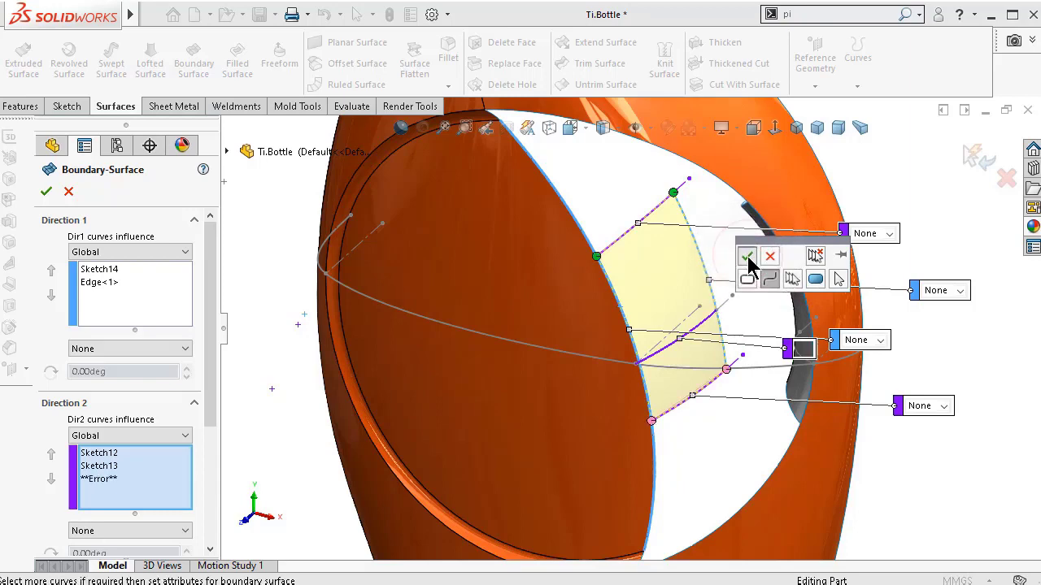
{"action": "left_click", "coordinate": [747, 258]}
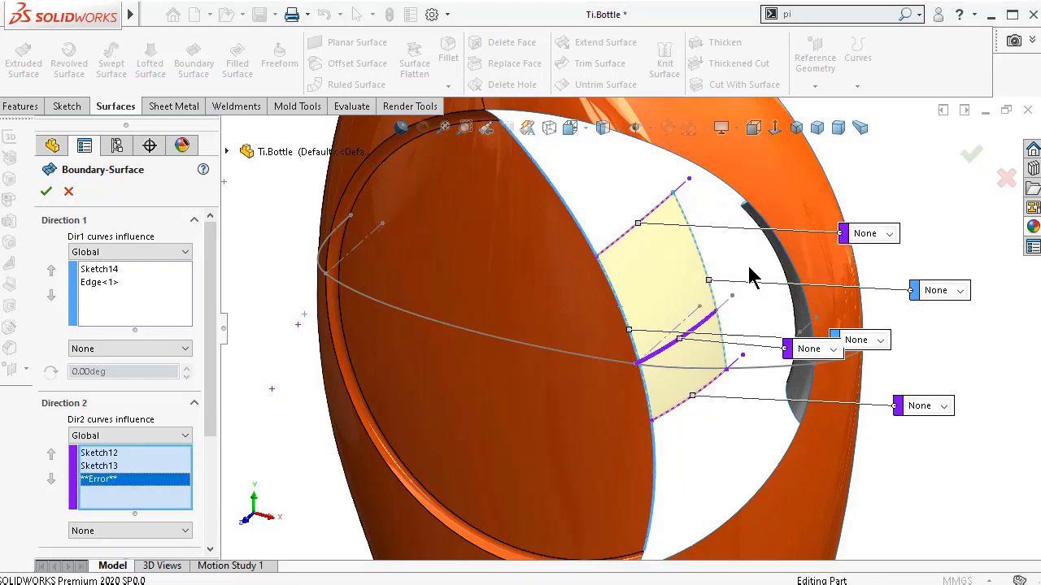
{"action": "right_click", "coordinate": [158, 485]}
{"action": "left_click", "coordinate": [162, 523]}
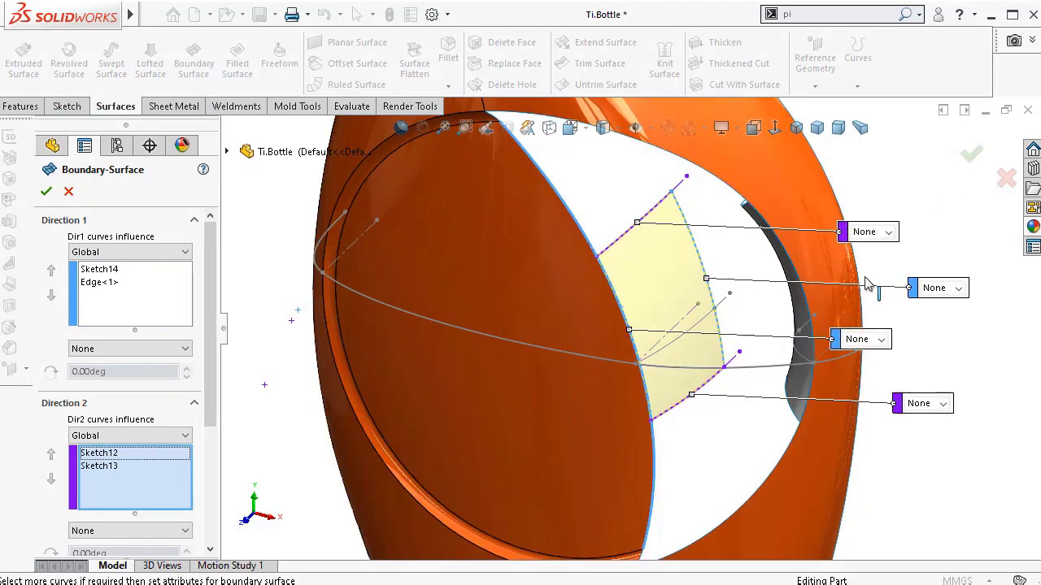
{"action": "left_click", "coordinate": [932, 289]}
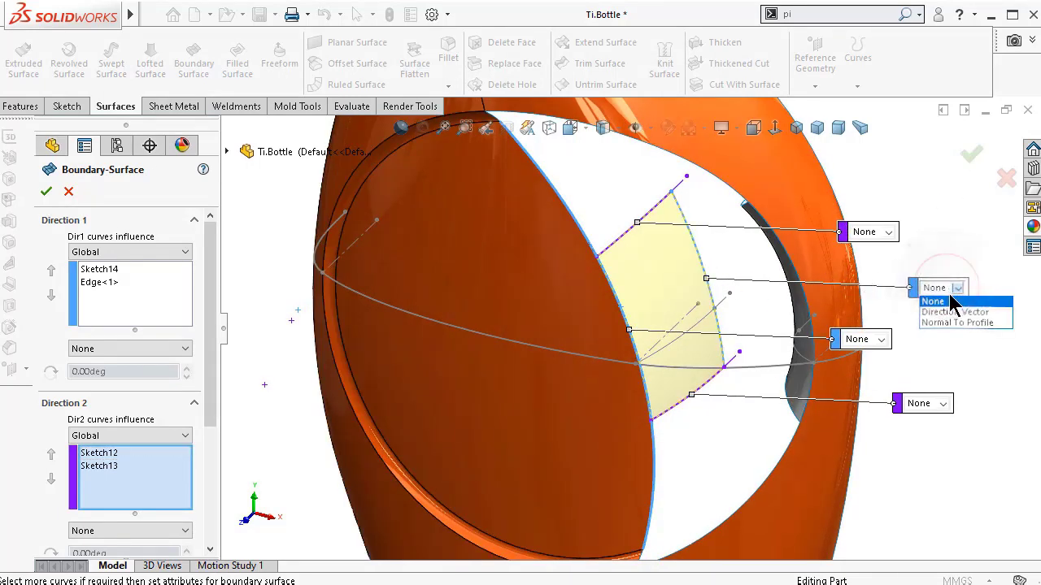
{"action": "left_click", "coordinate": [956, 323]}
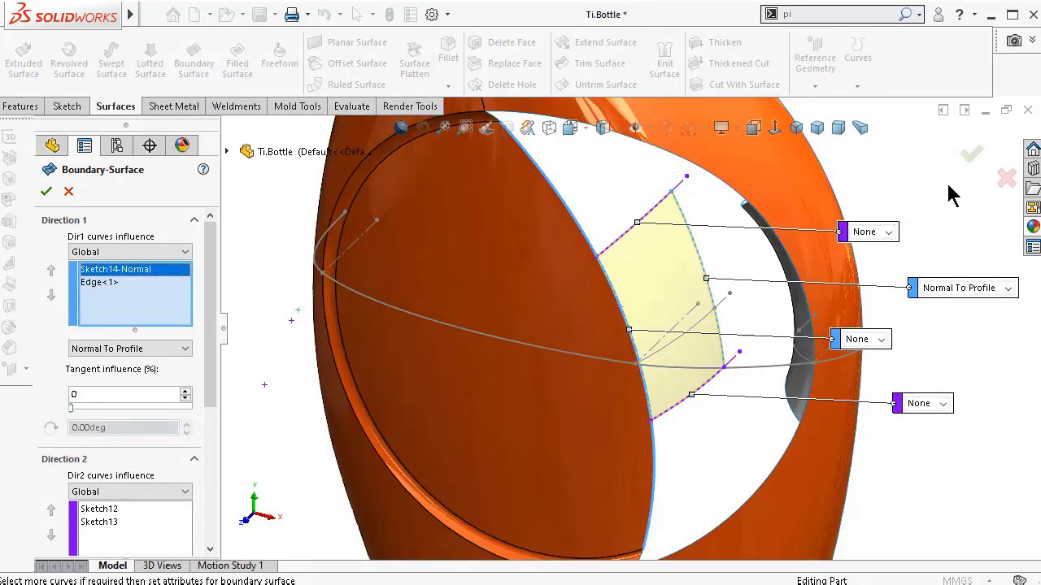
{"action": "left_click", "coordinate": [971, 156]}
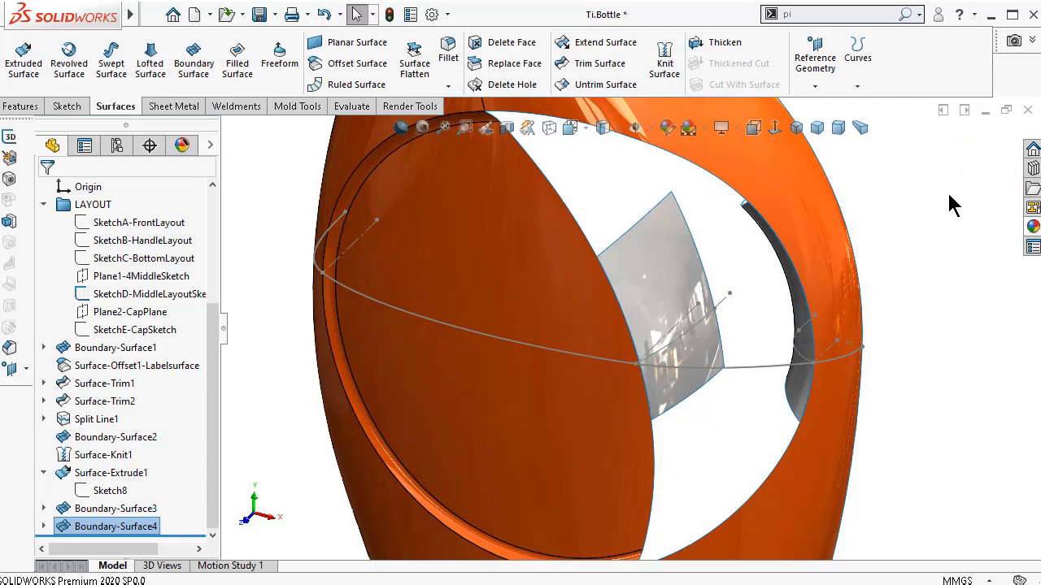
- Hide the middle layout sketch SketchD
{"action": "left_click", "coordinate": [910, 248]}
{"action": "key", "text": "Right"}
{"action": "key", "text": "Right"}
{"action": "key", "text": "Right"}
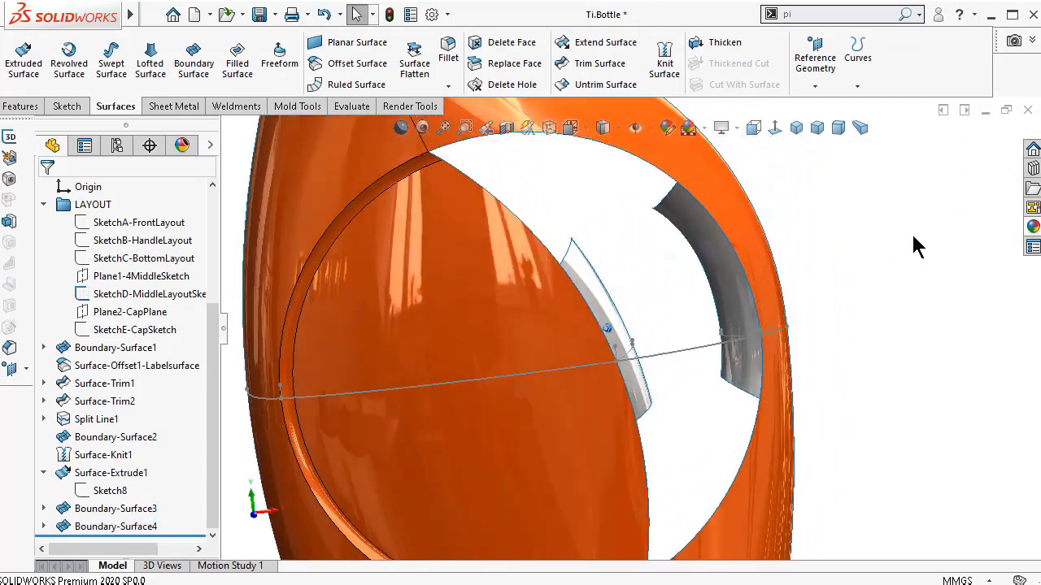
{"action": "key", "text": "Right"}
{"action": "key", "text": "Right"}
{"action": "key", "text": "Right"}
{"action": "key", "text": "Right"}
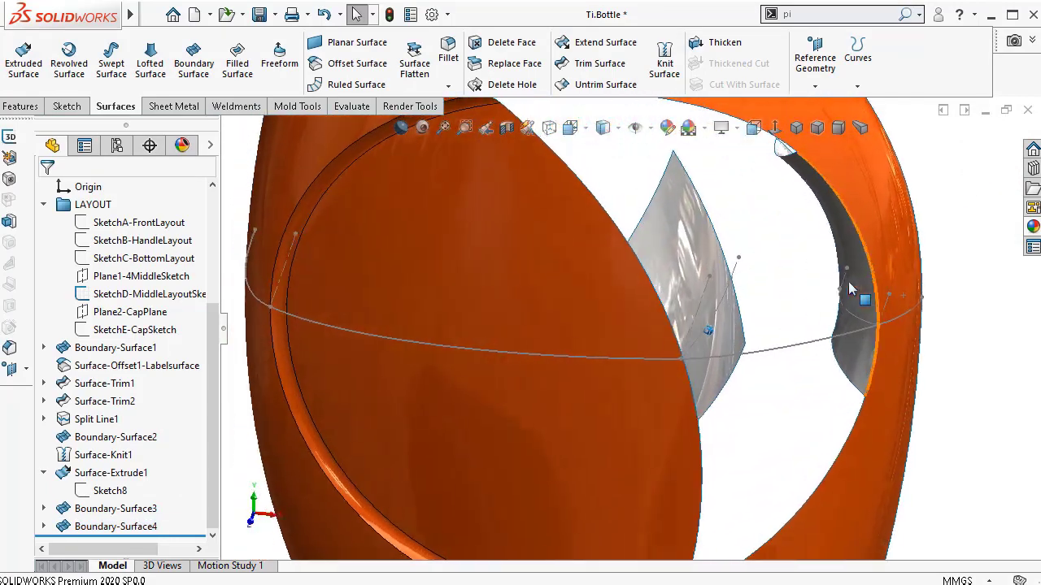
{"action": "left_click", "coordinate": [788, 345]}
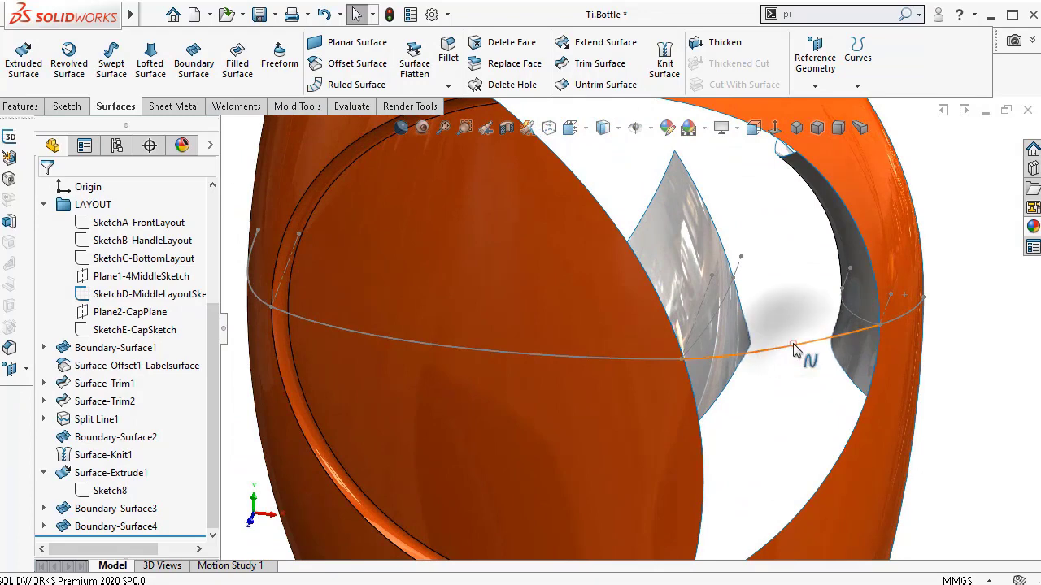
{"action": "left_click", "coordinate": [866, 298]}
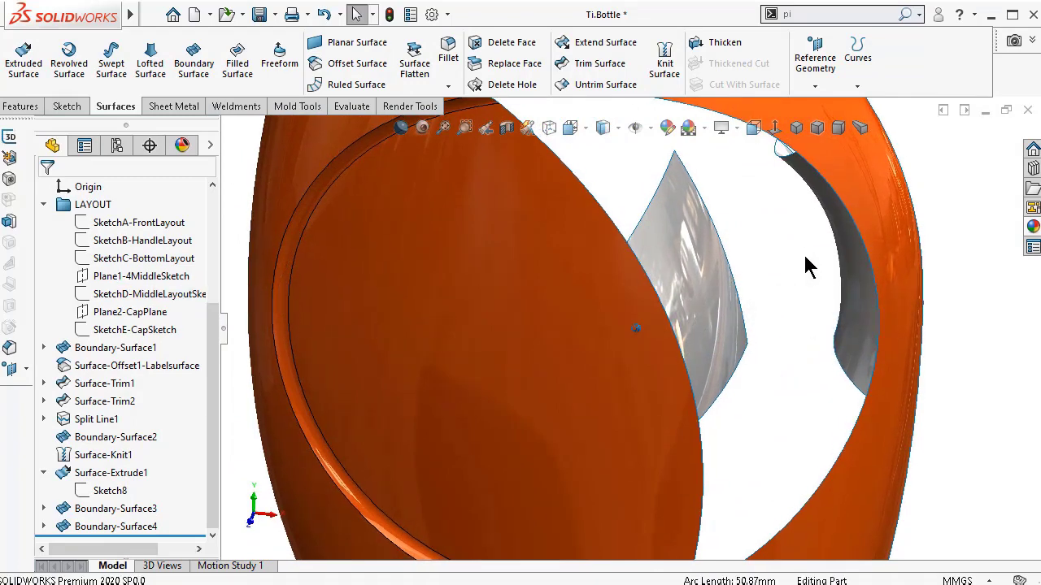
{"action": "key", "text": "Left"}
{"action": "key", "text": "Left"}
{"action": "key", "text": "Left"}
{"action": "key", "text": "Left"}
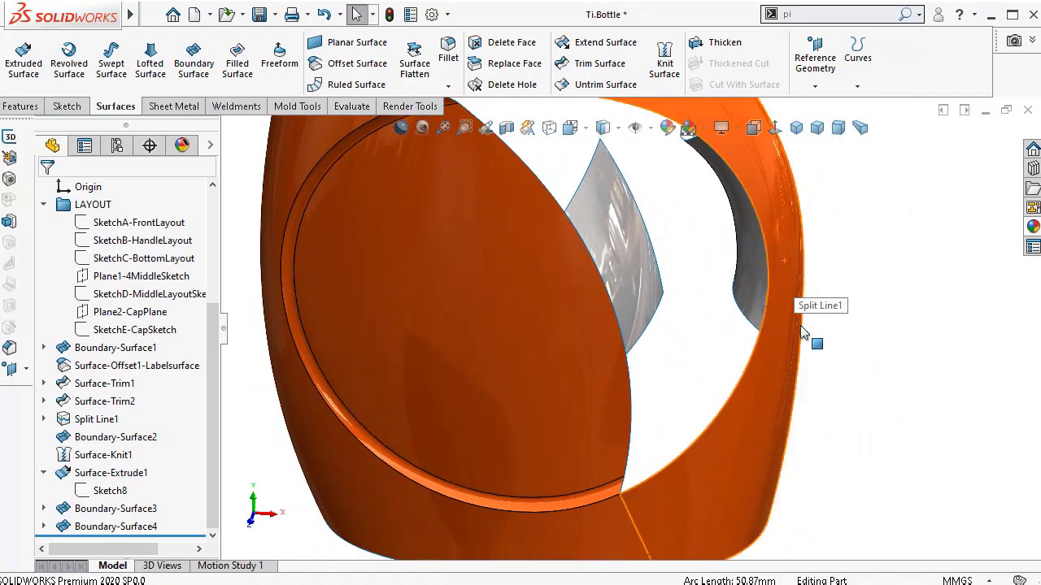
- Show the handle layout sketch on the bottle
{"action": "key", "text": "f"}
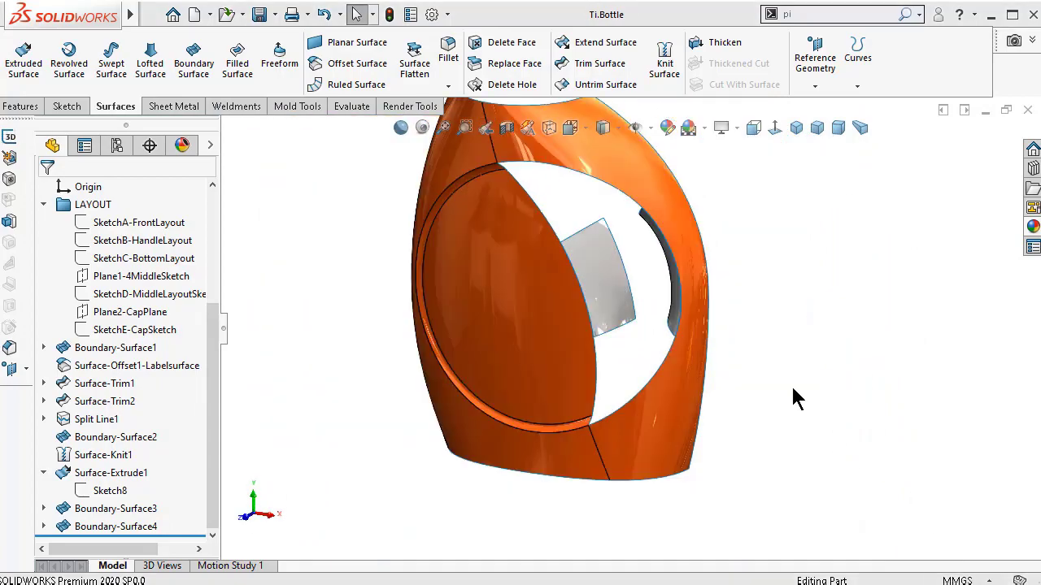
{"action": "mouse_move", "coordinate": [776, 313]}
{"action": "middle_mouse_down"}
{"action": "mouse_move", "coordinate": [797, 332]}
{"action": "mouse_move", "coordinate": [781, 309]}
{"action": "mouse_move", "coordinate": [793, 314]}
{"action": "middle_mouse_up"}
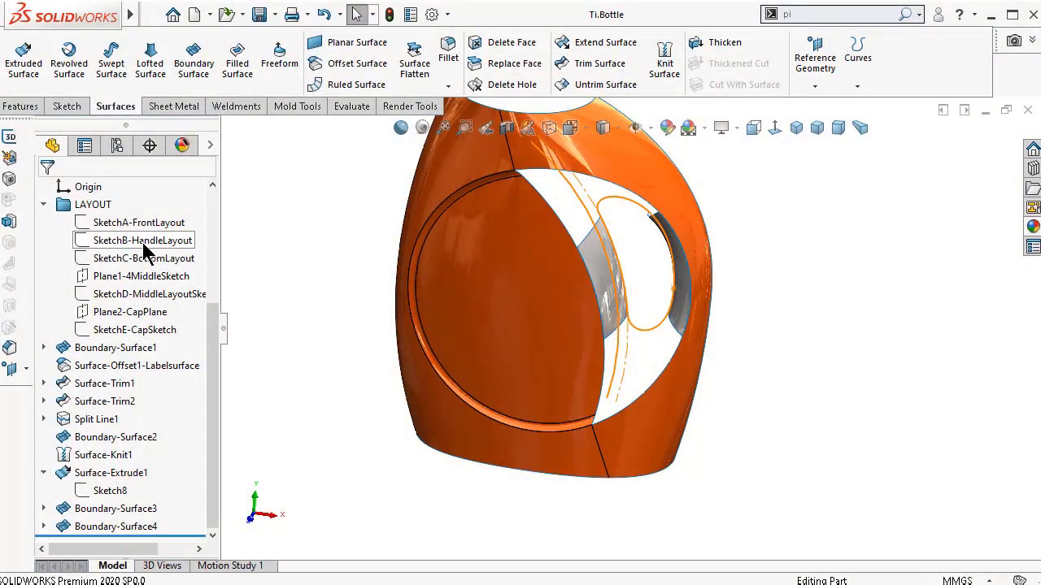
{"action": "left_click", "coordinate": [143, 244]}
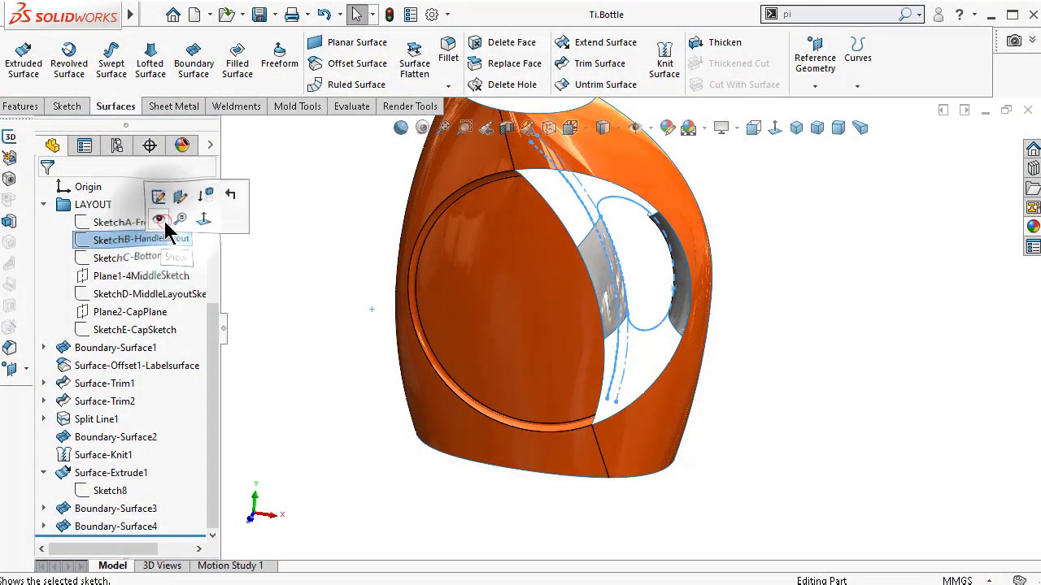
{"action": "left_click", "coordinate": [162, 221]}
{"action": "scroll", "coordinate": [692, 279], "scroll_direction": "down", "scroll_amount": 5}
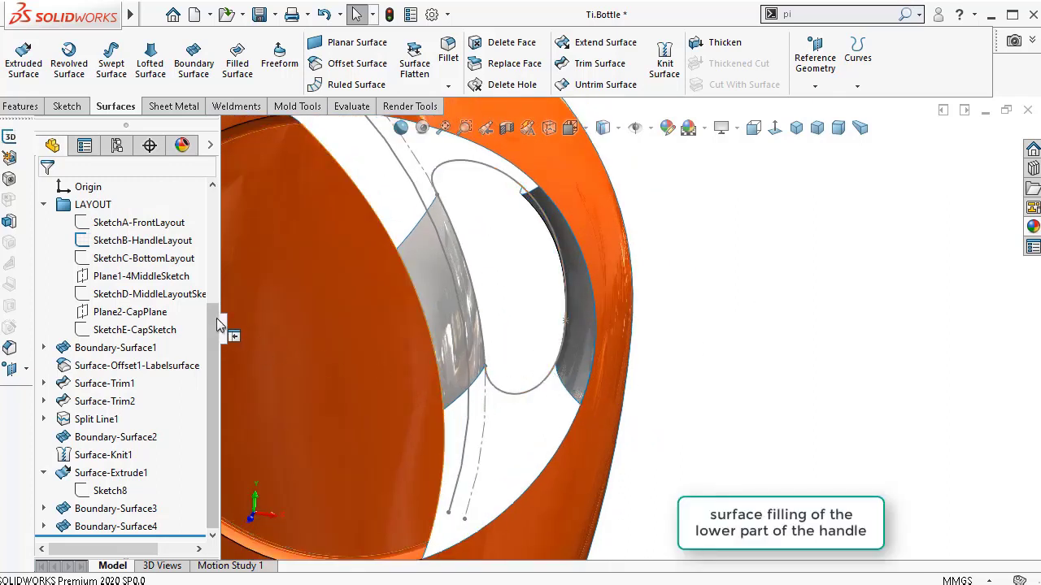
{"action": "left_click_drag", "start_coordinate": [217, 325], "coordinate": [224, 271]}
{"action": "left_click", "coordinate": [132, 223]}
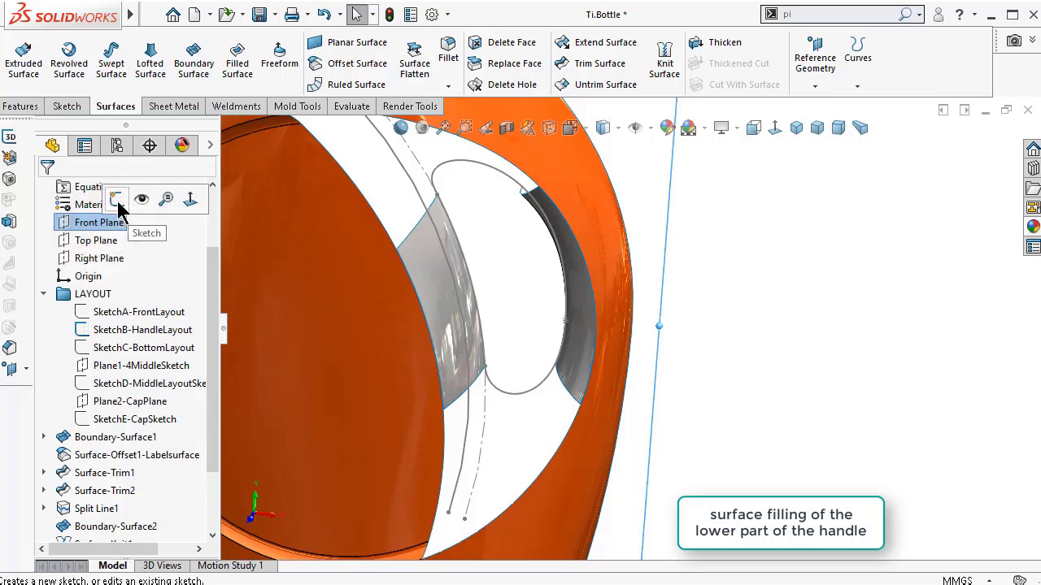
{"action": "left_click", "coordinate": [779, 362]}
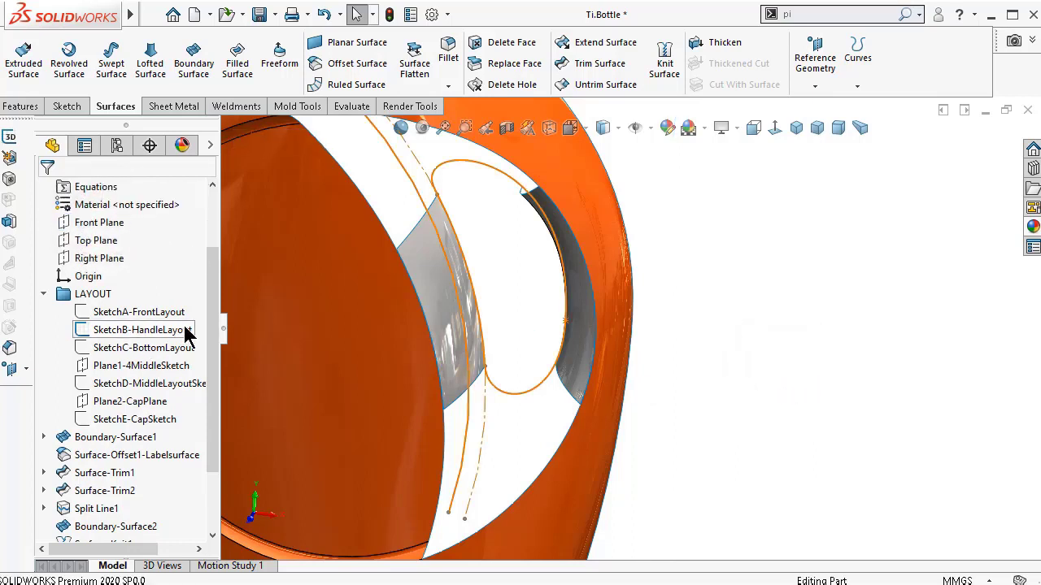
- Show Sketch8's lines around the handle gap and select the Front Plane
{"action": "left_click_drag", "start_coordinate": [219, 349], "coordinate": [228, 453]}
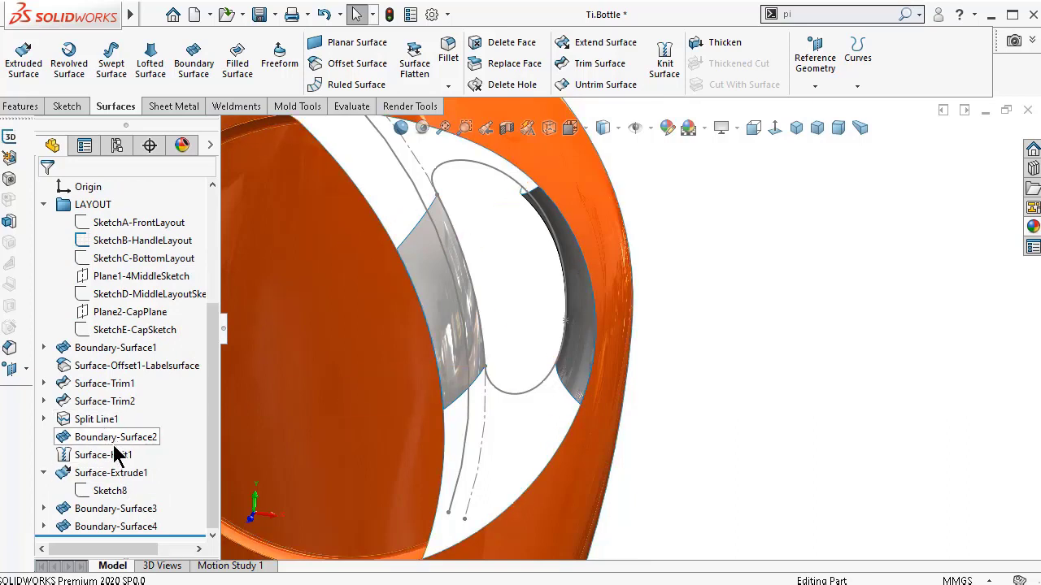
{"action": "left_click", "coordinate": [122, 492]}
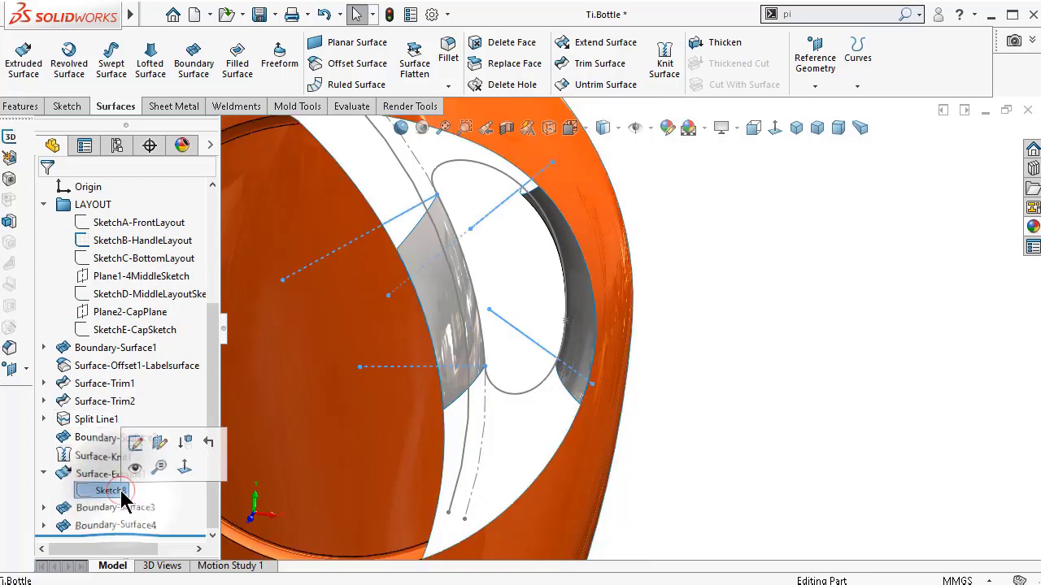
{"action": "left_click", "coordinate": [133, 447]}
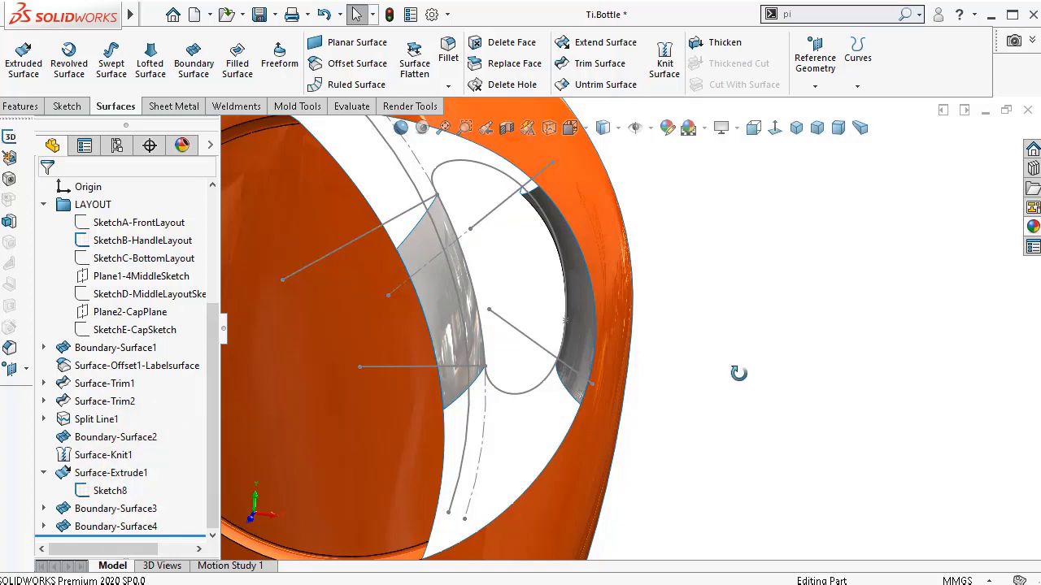
{"action": "middle_click_drag", "start_coordinate": [738, 373], "coordinate": [748, 344]}
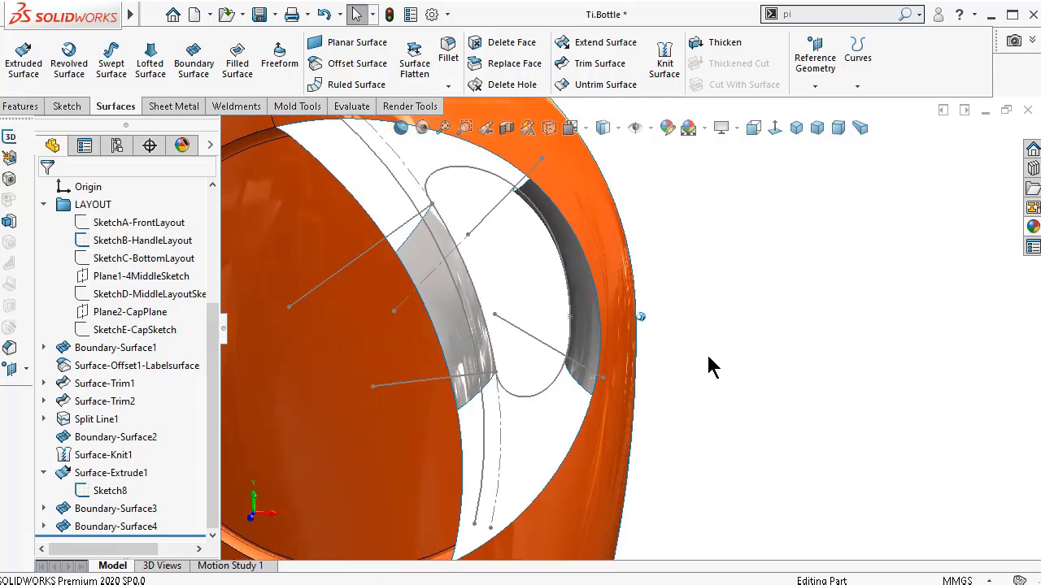
{"action": "scroll", "coordinate": [210, 343], "scroll_direction": "up", "scroll_amount": 4}
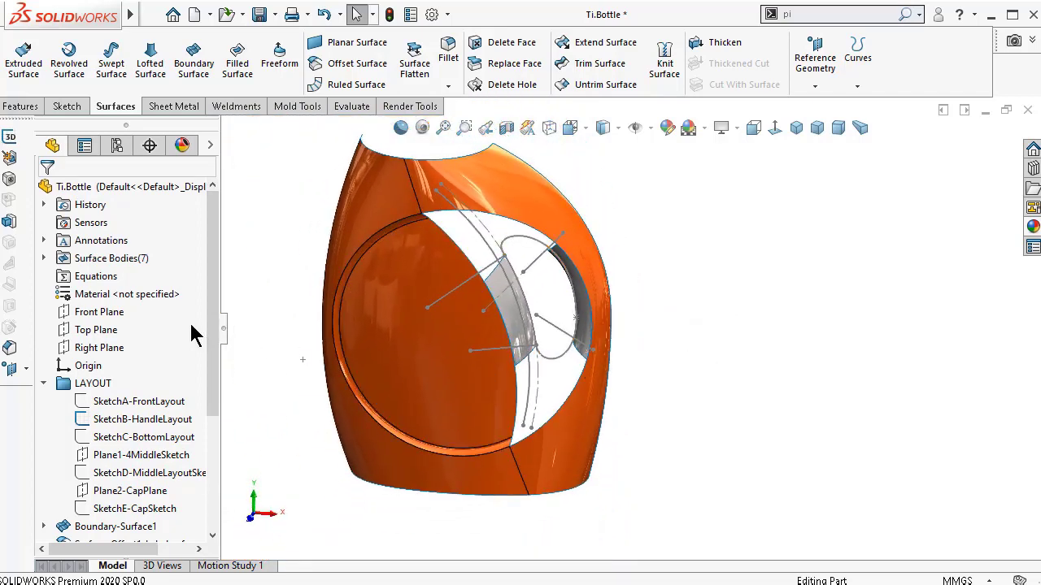
{"action": "left_click", "coordinate": [107, 314]}
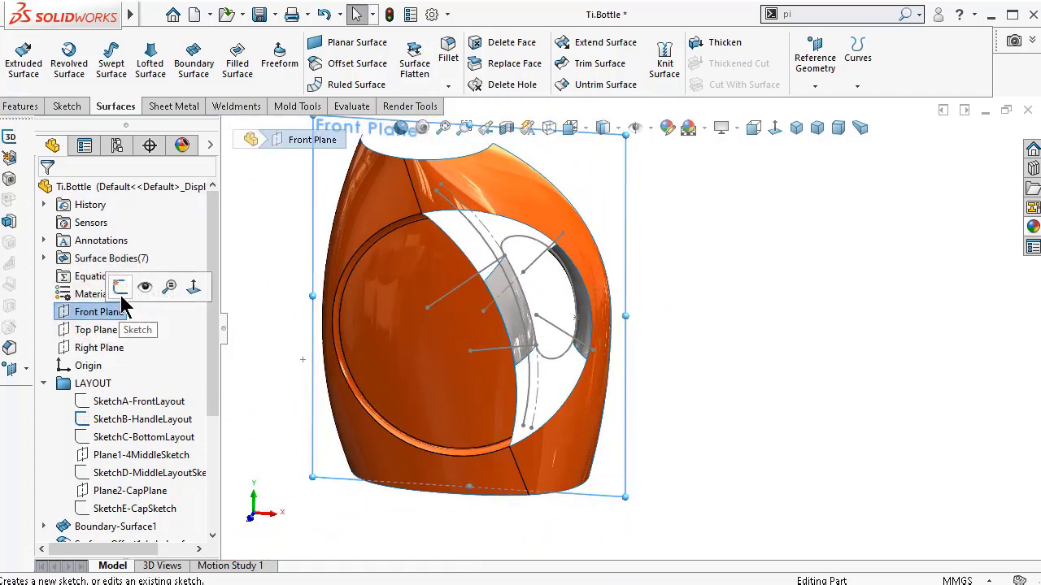
- Start a Front Plane sketch and convert the gap edge and two Sketch8 lines into it
{"action": "left_click", "coordinate": [87, 286]}
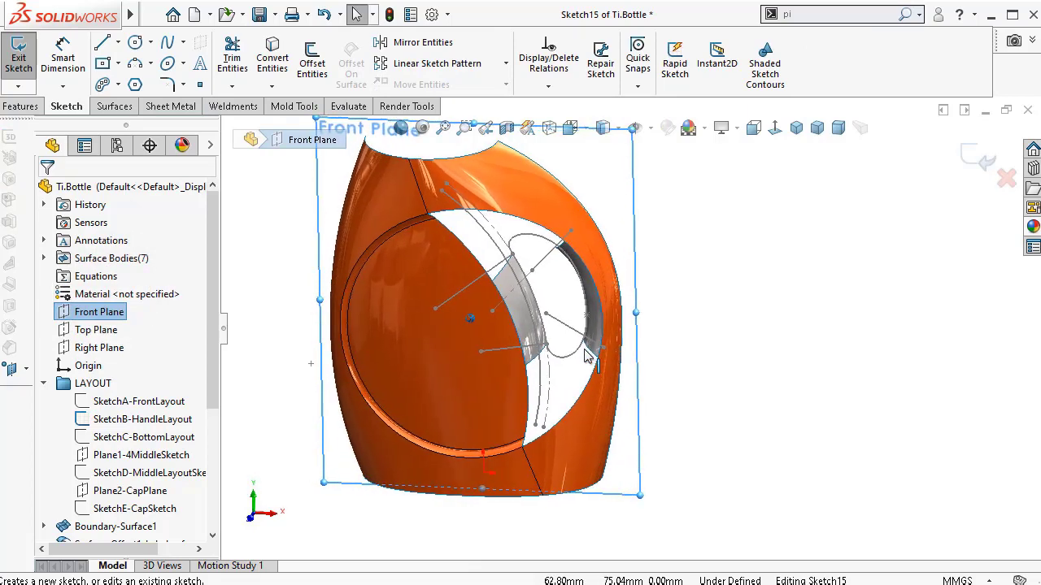
{"action": "scroll", "coordinate": [583, 357], "scroll_direction": "down", "scroll_amount": 3}
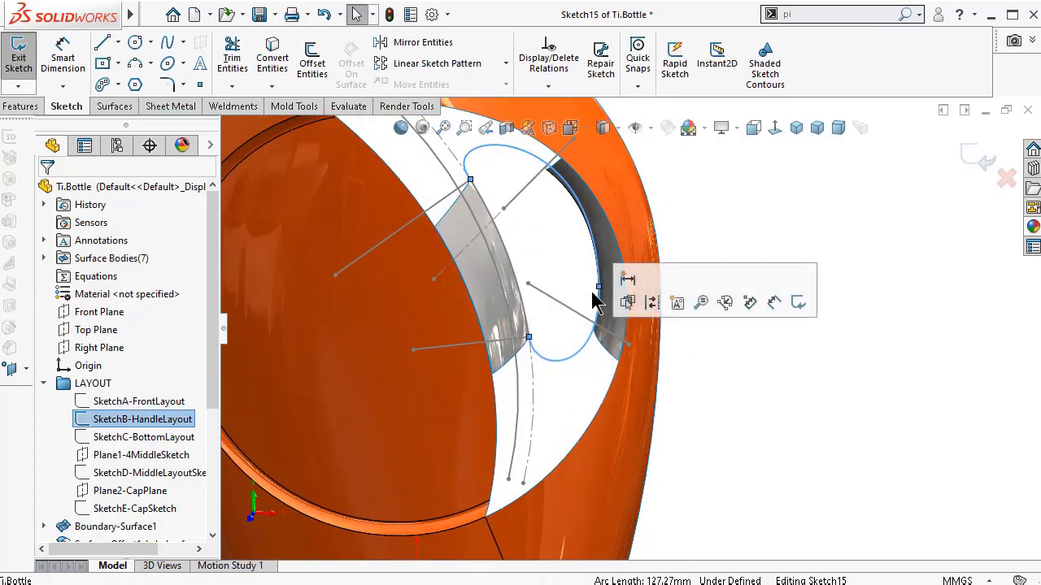
{"action": "left_click", "coordinate": [273, 56]}
{"action": "mouse_move", "coordinate": [526, 226]}
{"action": "middle_mouse_down"}
{"action": "mouse_move", "coordinate": [593, 388]}
{"action": "mouse_move", "coordinate": [581, 336]}
{"action": "middle_mouse_up"}
{"action": "left_click", "coordinate": [580, 329]}
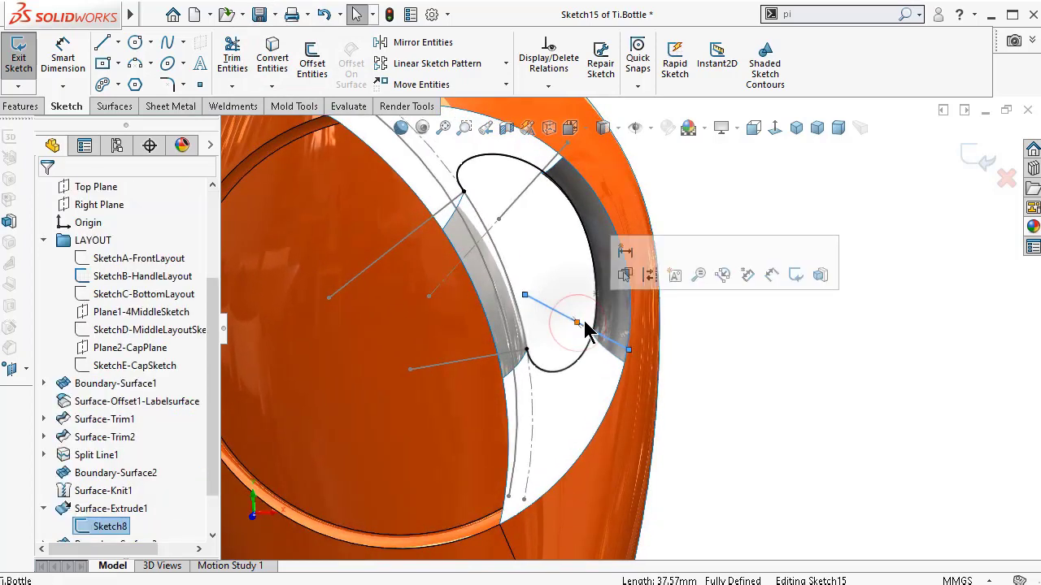
{"action": "left_click", "coordinate": [272, 65]}
{"action": "middle_click_drag", "start_coordinate": [456, 317], "coordinate": [497, 368]}
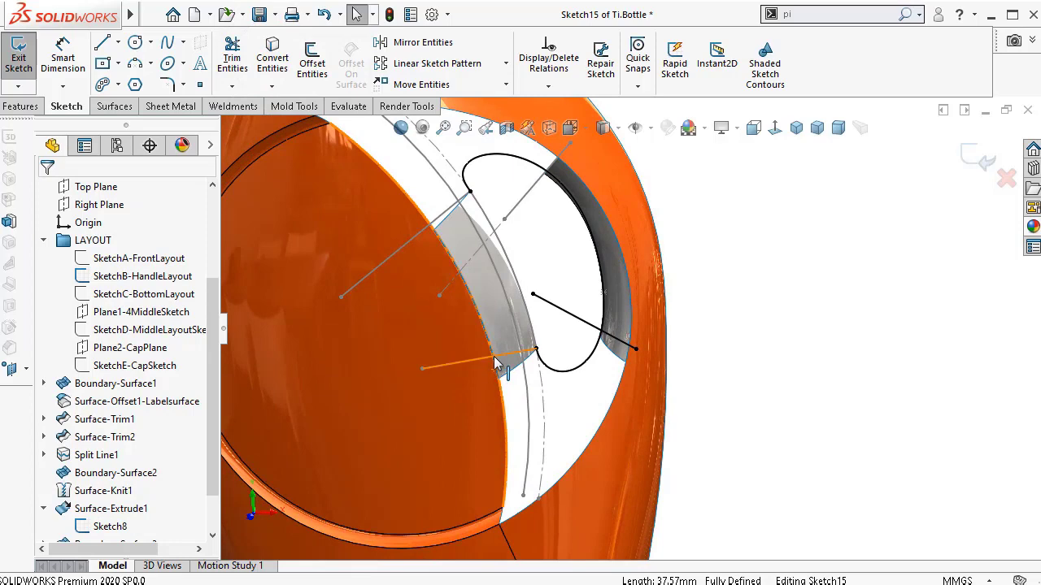
{"action": "left_click", "coordinate": [498, 363]}
{"action": "left_click", "coordinate": [272, 61]}
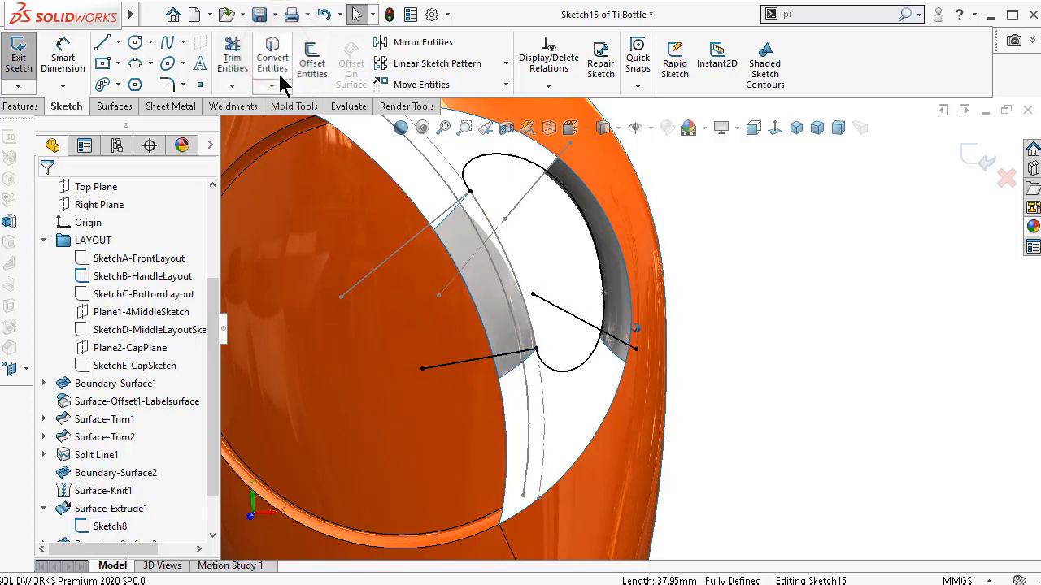
- Make both copied lines construction geometry and trim away the upper part of the curve
{"action": "mouse_move", "coordinate": [537, 284]}
{"action": "middle_mouse_down"}
{"action": "mouse_move", "coordinate": [558, 301]}
{"action": "mouse_move", "coordinate": [581, 274]}
{"action": "mouse_move", "coordinate": [569, 321]}
{"action": "middle_mouse_up"}
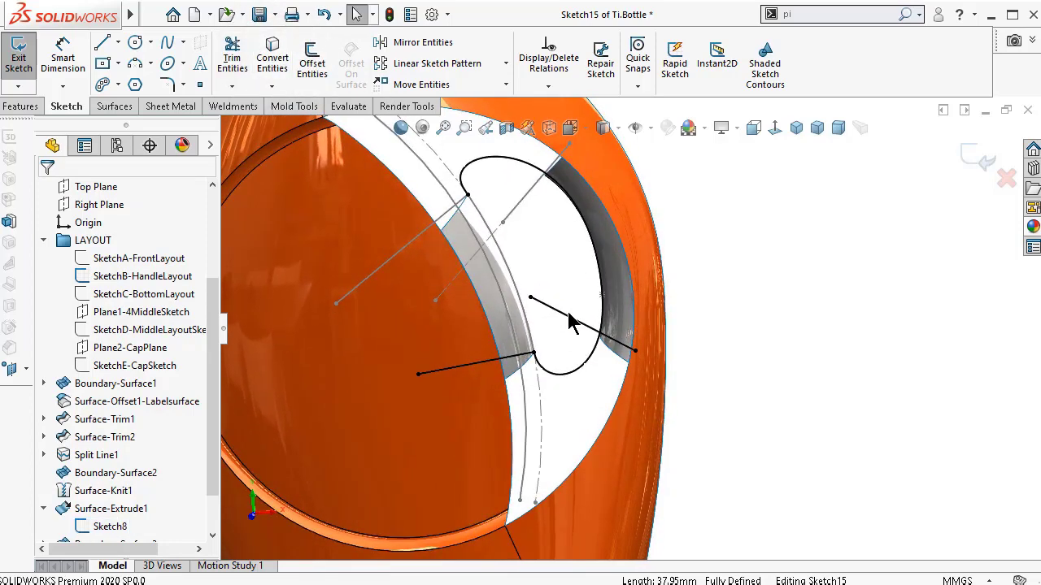
{"action": "left_click", "coordinate": [569, 318]}
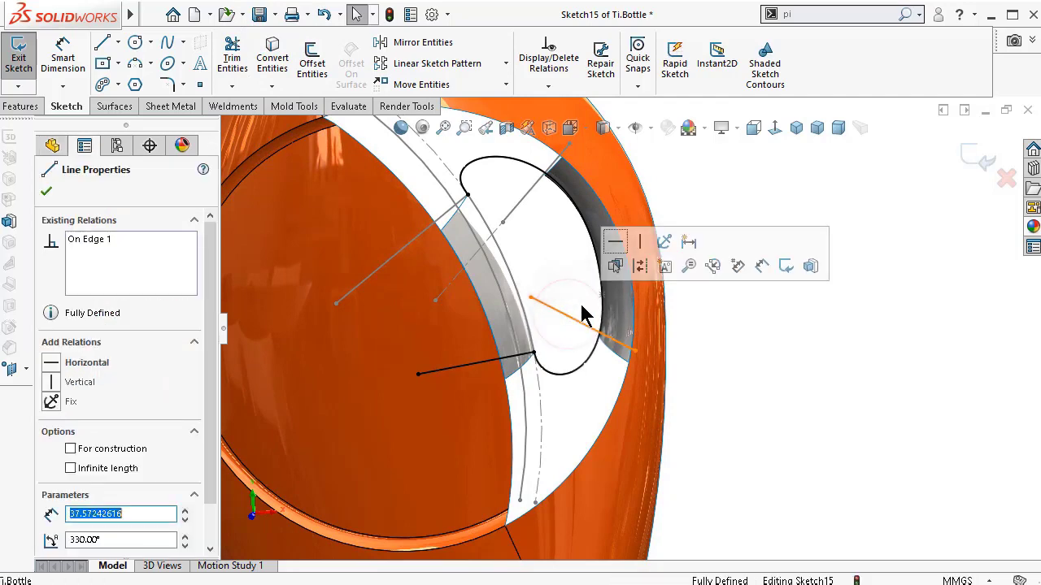
{"action": "left_click", "coordinate": [610, 262]}
{"action": "left_click", "coordinate": [524, 355]}
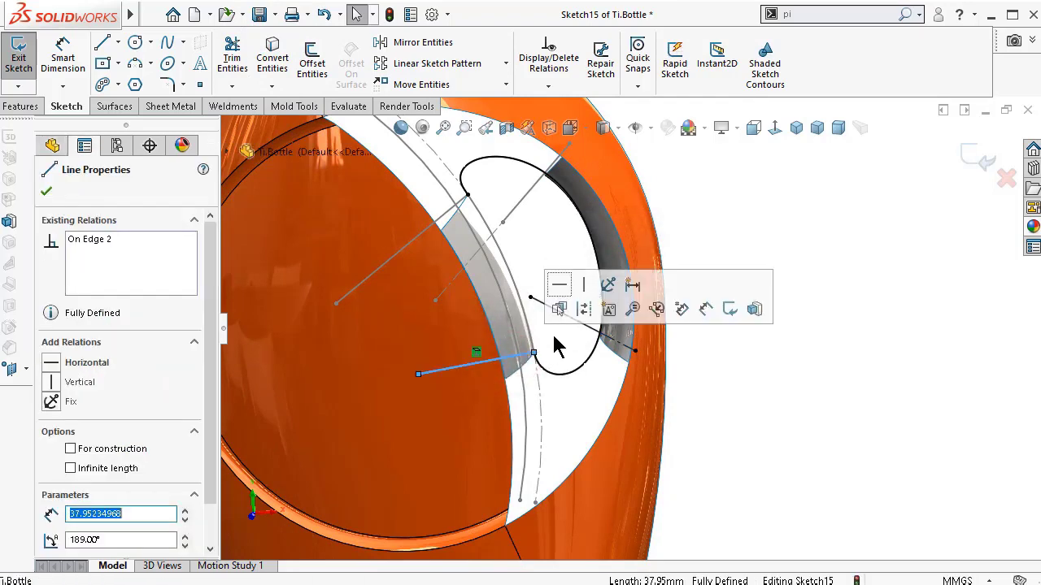
{"action": "left_click", "coordinate": [584, 310]}
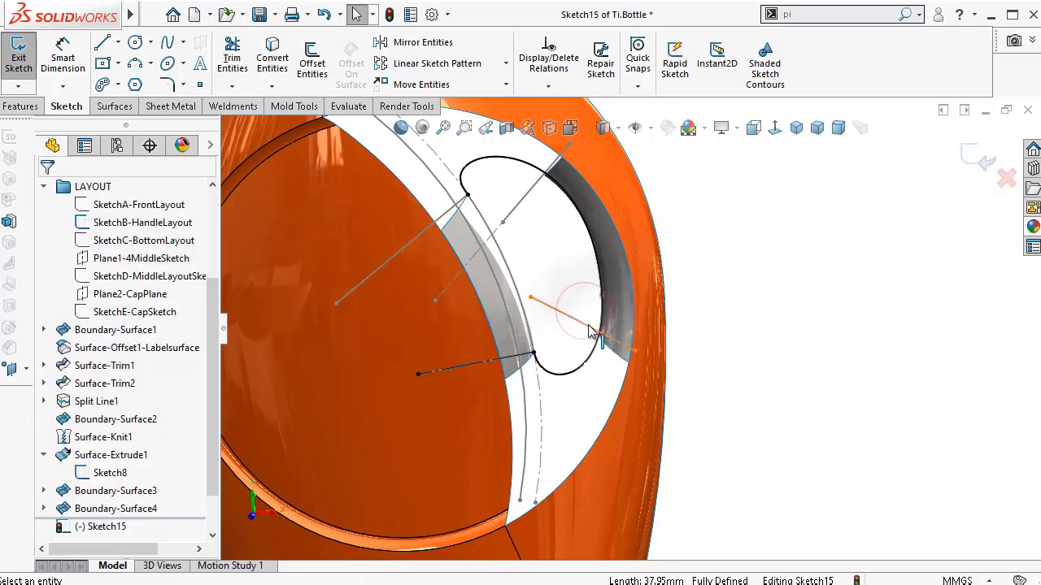
{"action": "left_click", "coordinate": [234, 62]}
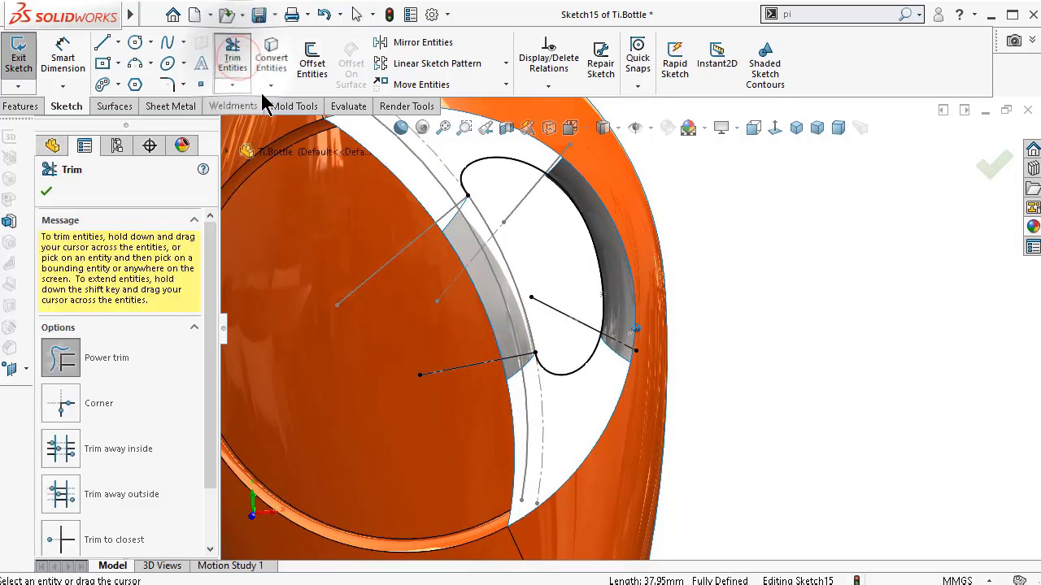
{"action": "left_click_drag", "start_coordinate": [491, 203], "coordinate": [484, 157]}
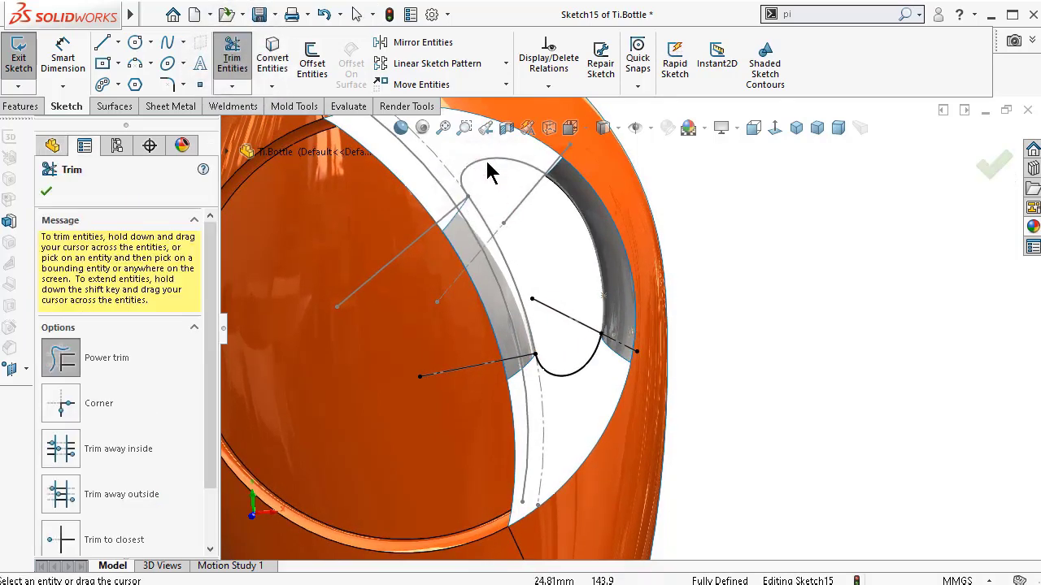
{"action": "scroll", "coordinate": [569, 388], "scroll_direction": "down", "scroll_amount": 3}
{"action": "key", "text": "ctrl+8"}
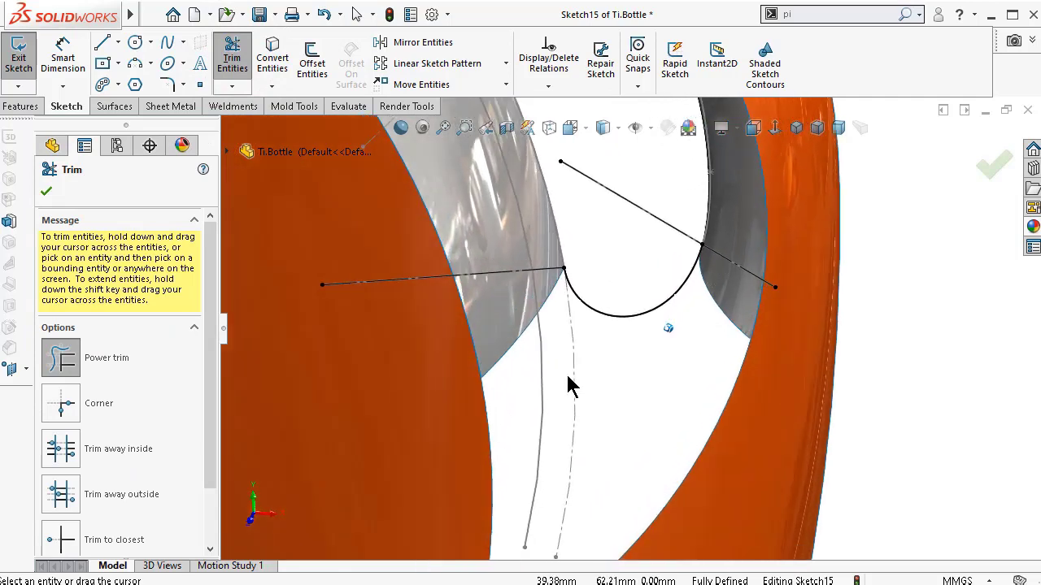
- Start an extruded surface from the sketch
{"action": "left_click", "coordinate": [24, 107]}
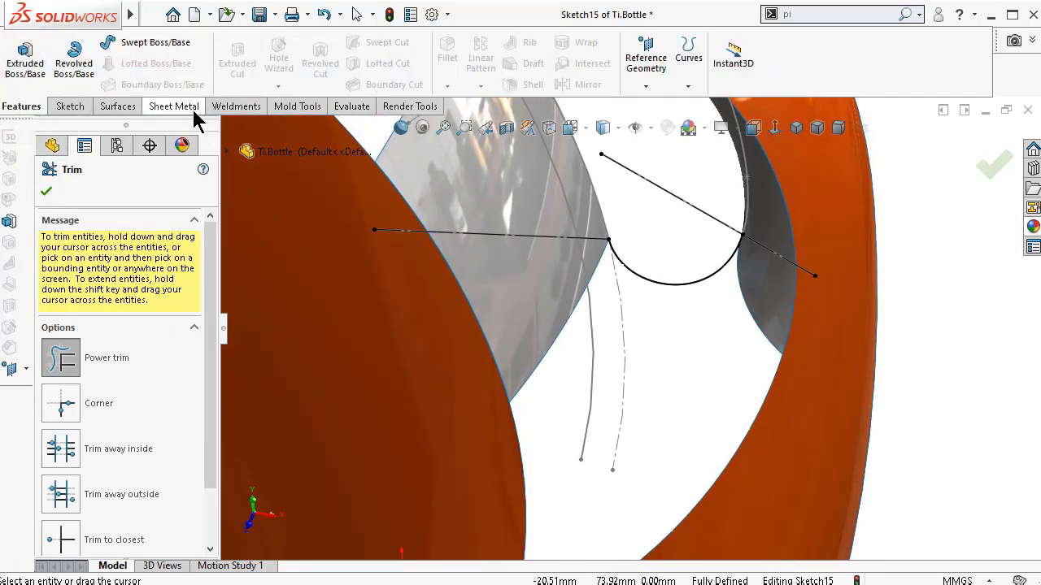
{"action": "left_click", "coordinate": [119, 107]}
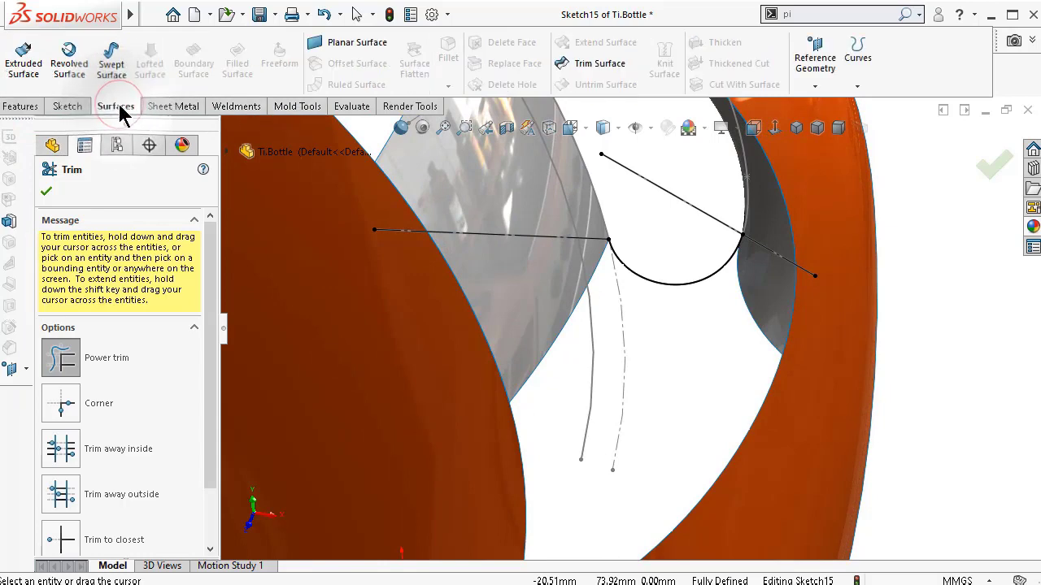
{"action": "left_click", "coordinate": [25, 70]}
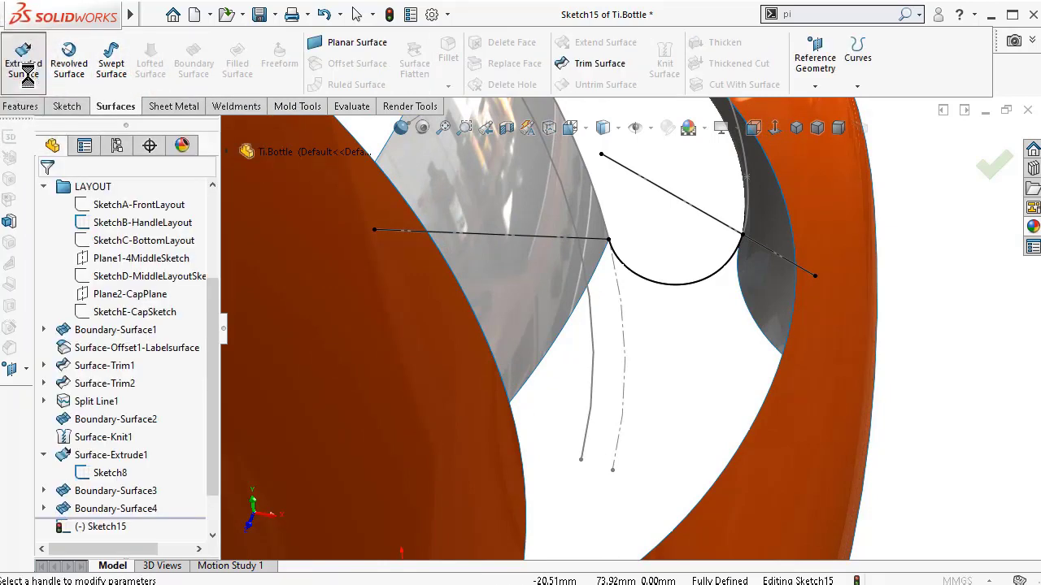
{"action": "key", "text": "Left"}
{"action": "key", "text": "Left"}
{"action": "key", "text": "Left"}
{"action": "key", "text": "Left"}
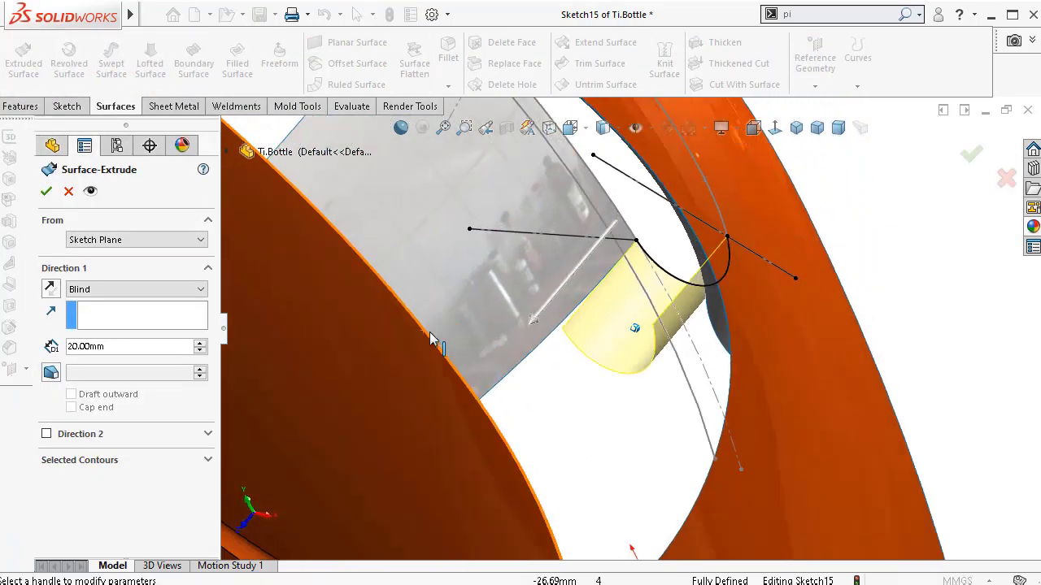
{"action": "key", "text": "Left"}
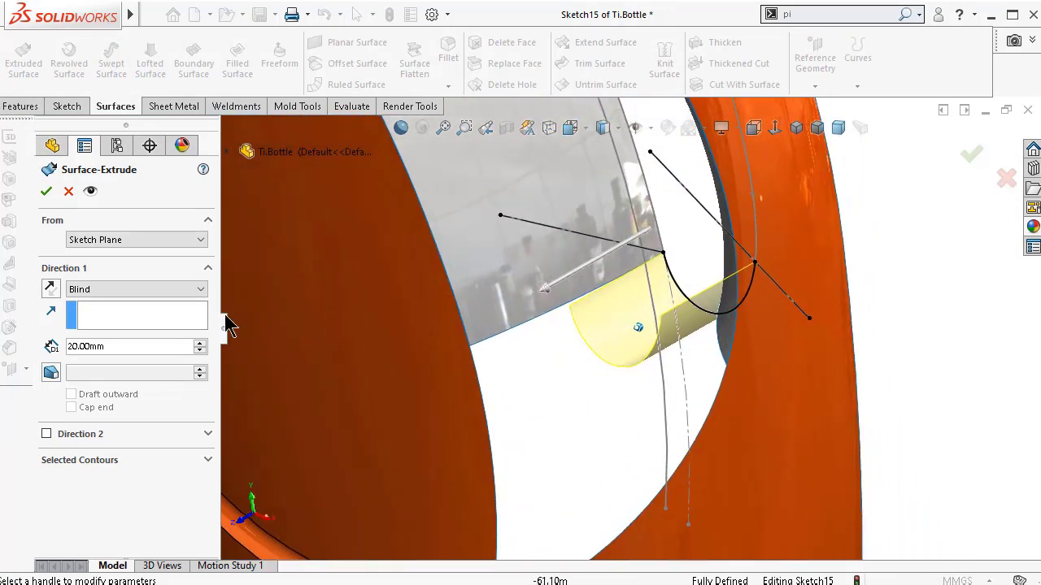
{"action": "left_click", "coordinate": [50, 288]}
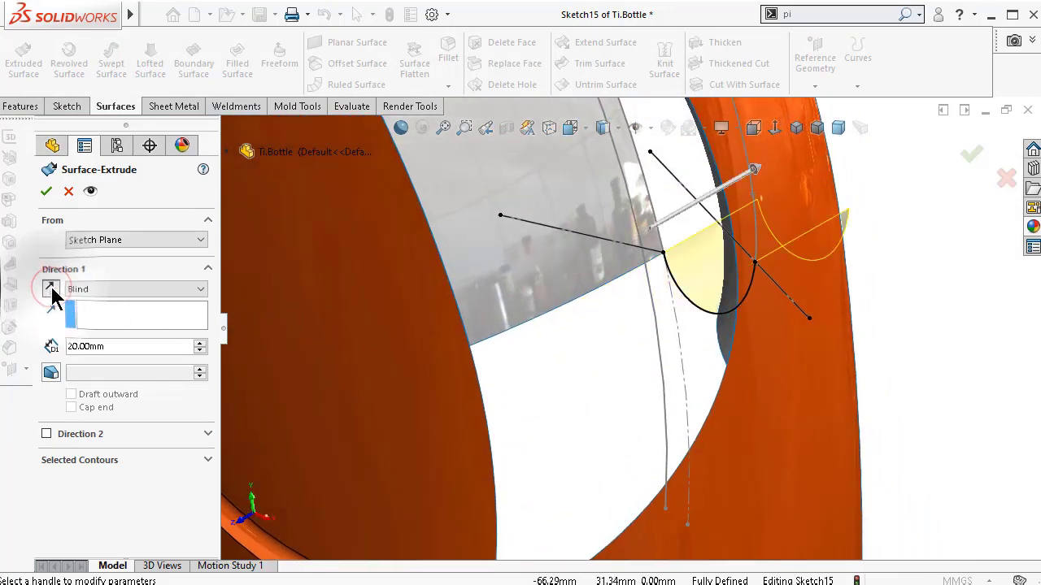
{"action": "left_click", "coordinate": [199, 351]}
{"action": "key", "text": "Left"}
{"action": "key", "text": "Left"}
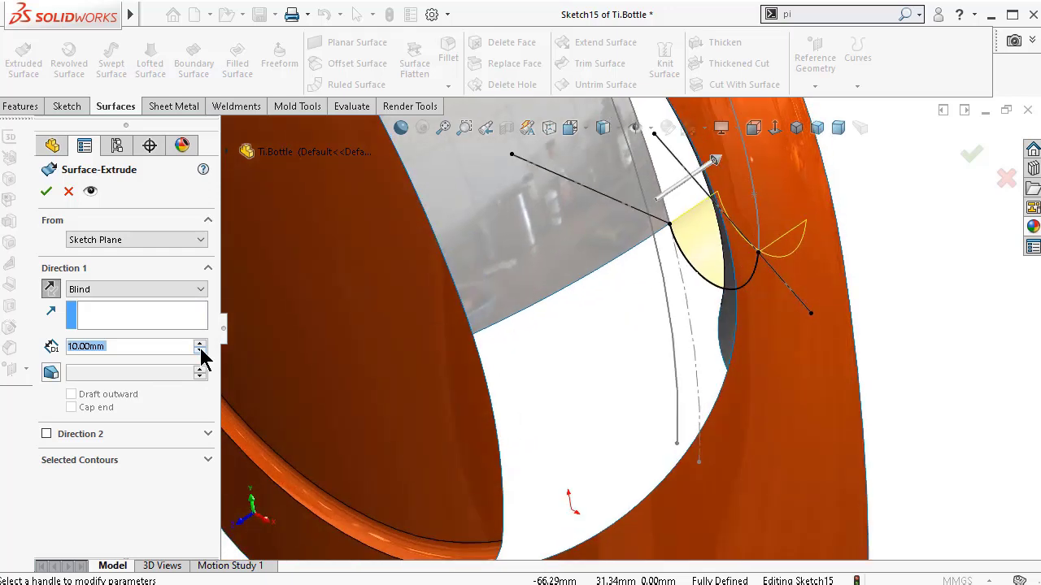
{"action": "key", "text": "Left"}
{"action": "key", "text": "Left"}
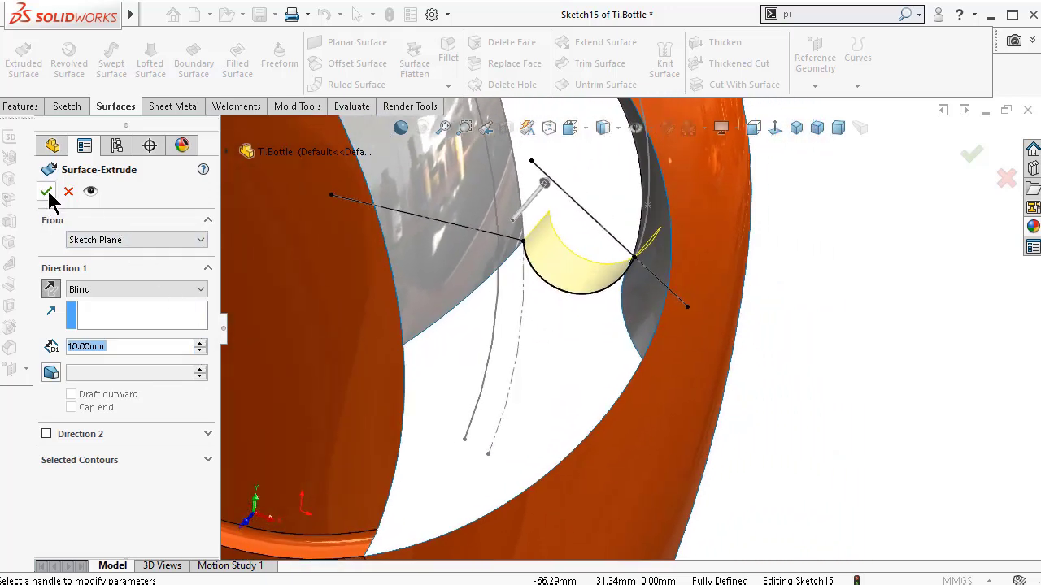
{"action": "left_click", "coordinate": [46, 192]}
{"action": "key", "text": "Left"}
{"action": "key", "text": "Left"}
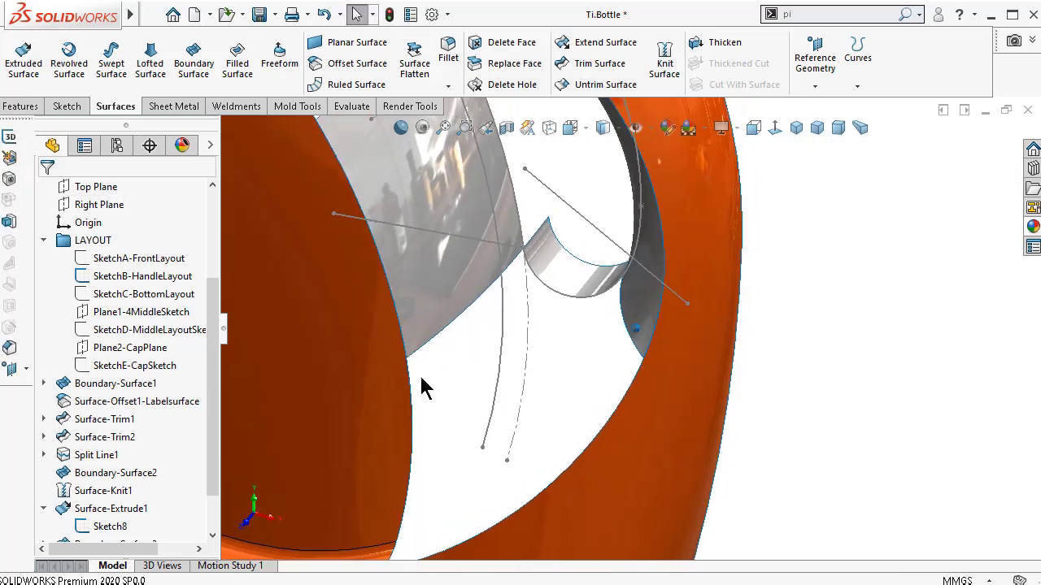
{"action": "key", "text": "Left"}
{"action": "key", "text": "Left"}
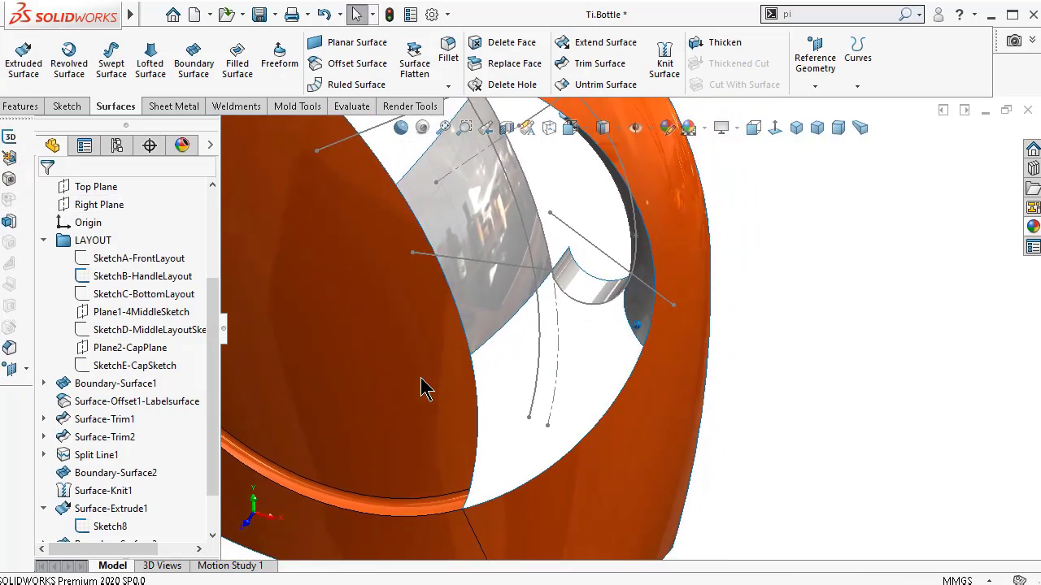
{"action": "key", "text": "Left"}
{"action": "key", "text": "Left"}
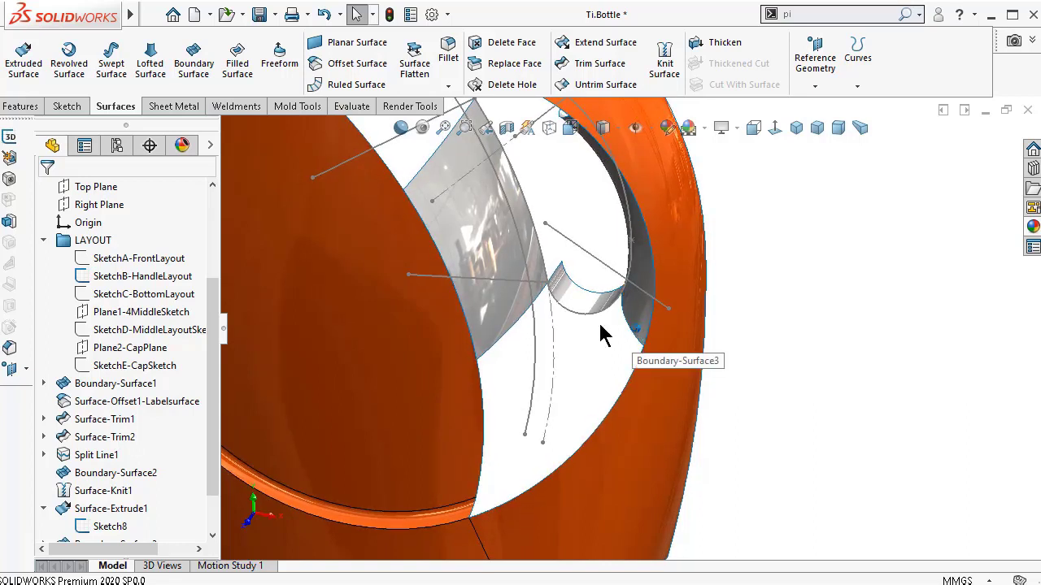
{"action": "key", "text": "Left"}
{"action": "key", "text": "Left"}
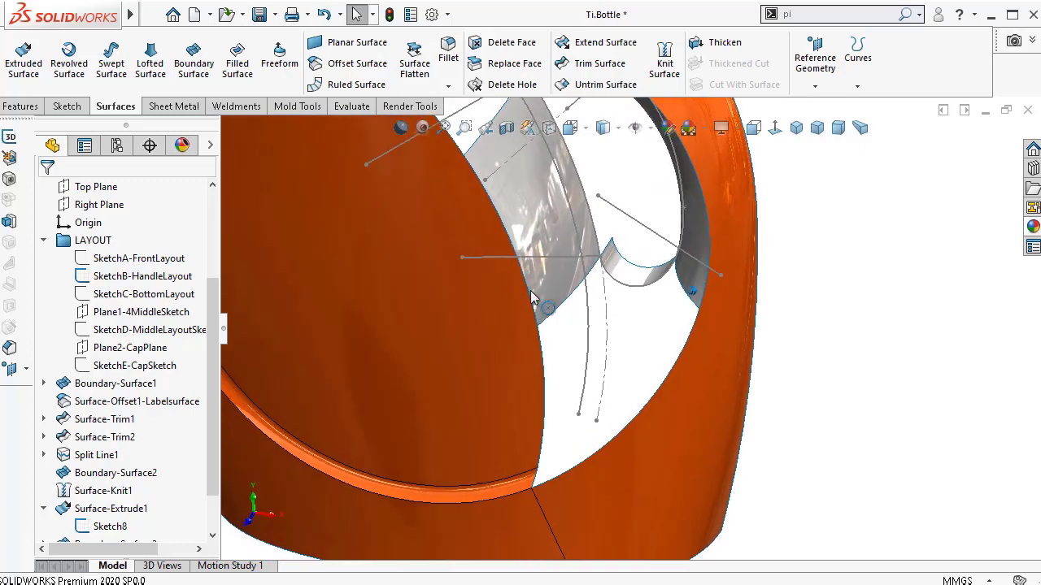
{"action": "key", "text": "Left"}
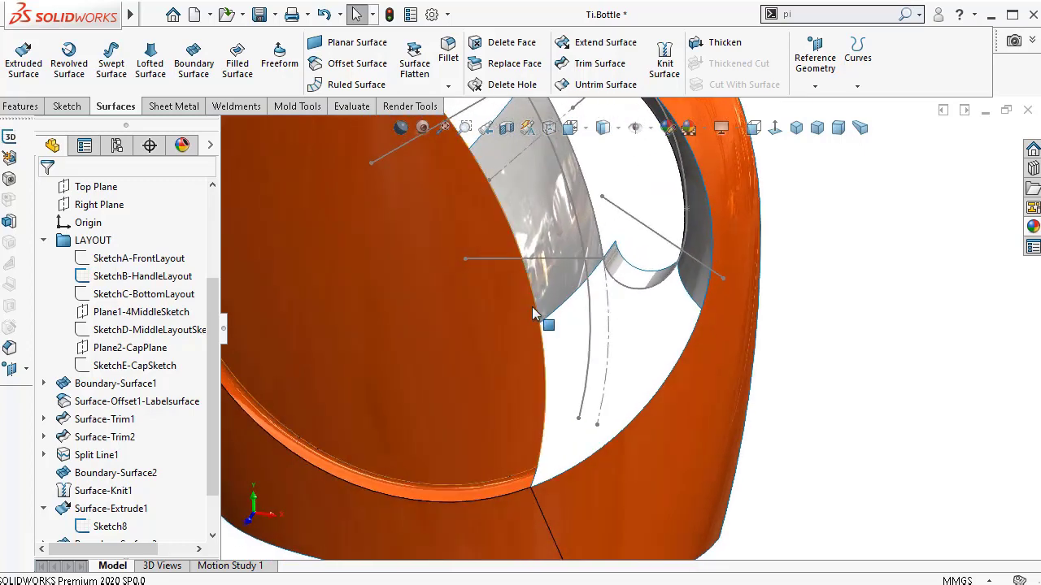
- Begin a fill surface on the handle gap, then cancel it
{"action": "left_click", "coordinate": [233, 72]}
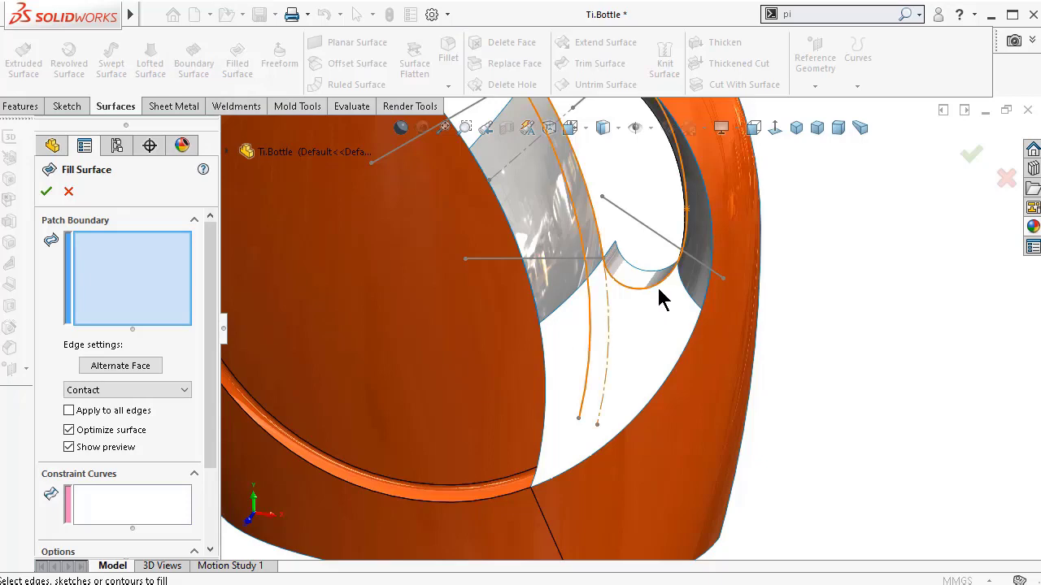
{"action": "middle_click_drag", "start_coordinate": [650, 342], "coordinate": [663, 281]}
{"action": "scroll", "coordinate": [652, 246], "scroll_direction": "down", "scroll_amount": 2}
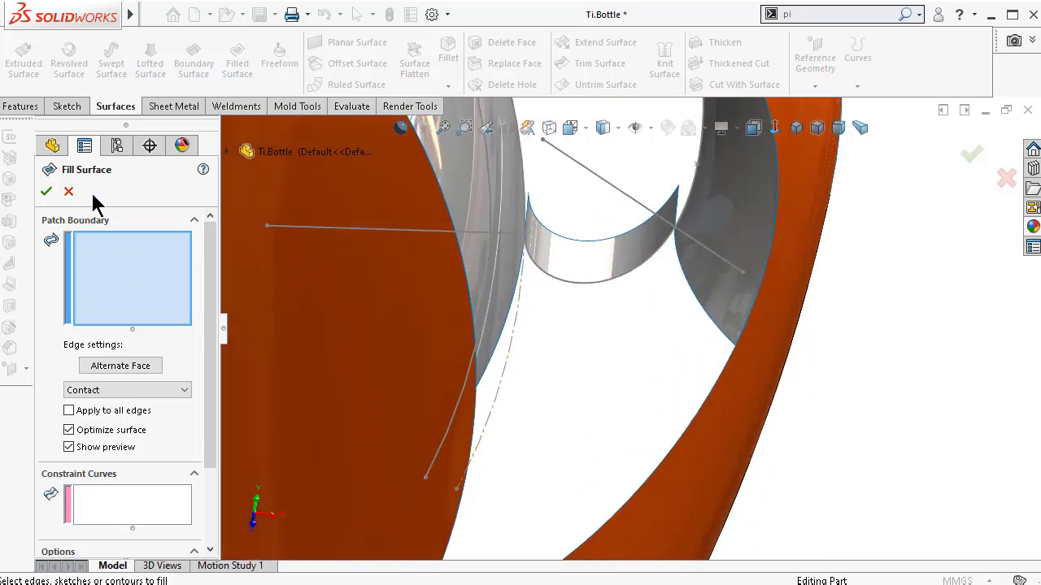
{"action": "left_click", "coordinate": [68, 192]}
{"action": "scroll", "coordinate": [638, 244], "scroll_direction": "up", "scroll_amount": 1}
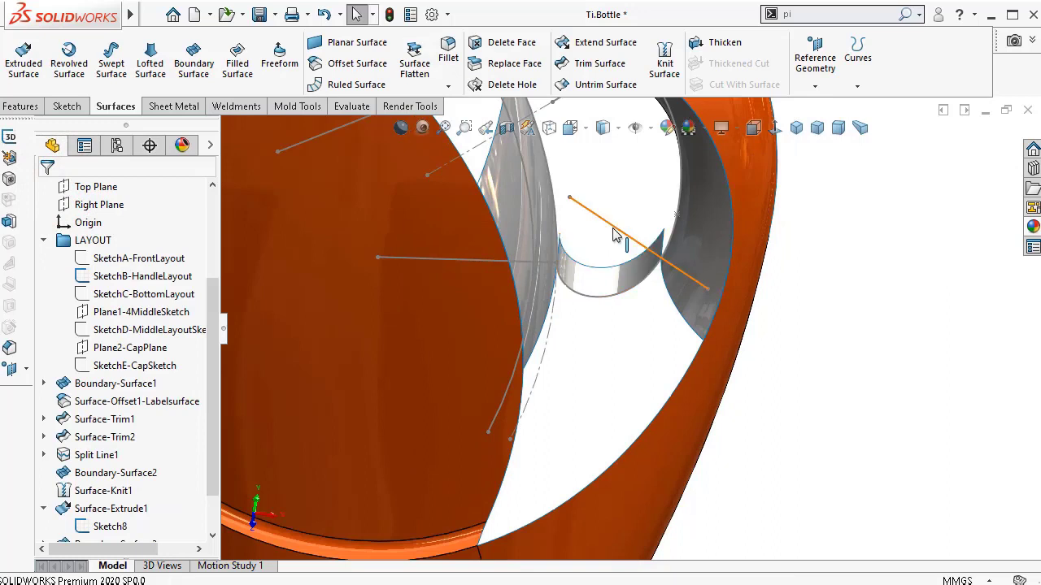
- Hide the two handle layout sketches
{"action": "left_click", "coordinate": [615, 228]}
{"action": "left_click", "coordinate": [695, 183]}
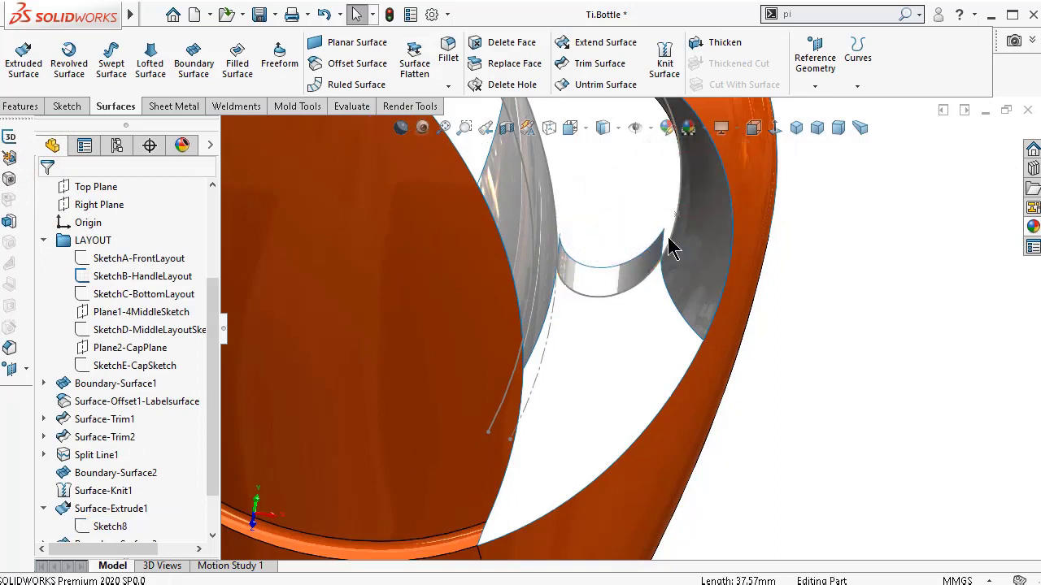
{"action": "left_click", "coordinate": [680, 207]}
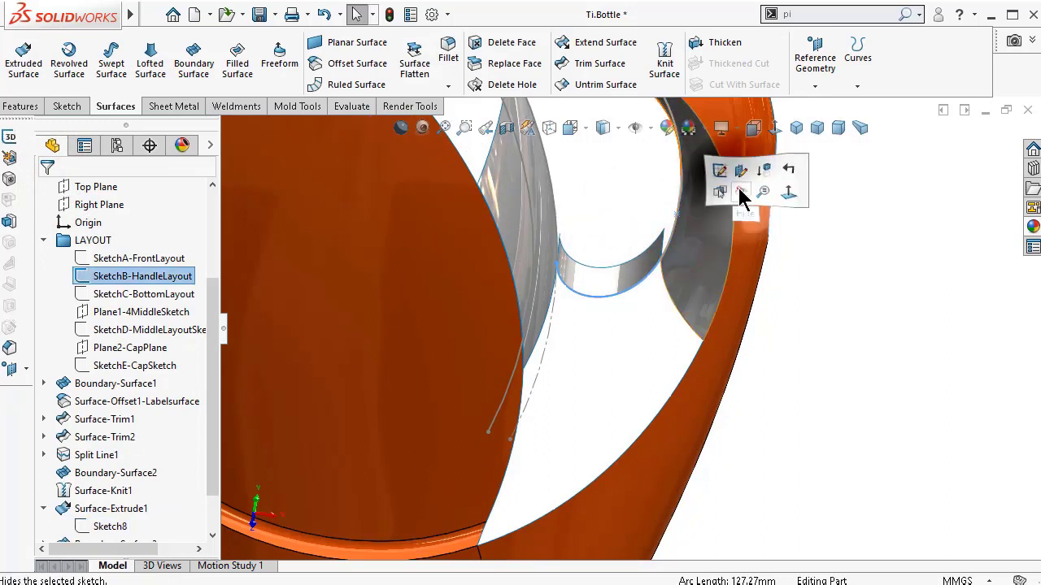
{"action": "left_click", "coordinate": [742, 197]}
{"action": "mouse_move", "coordinate": [646, 226]}
{"action": "middle_mouse_down"}
{"action": "mouse_move", "coordinate": [634, 218]}
{"action": "mouse_move", "coordinate": [635, 230]}
{"action": "middle_mouse_up"}
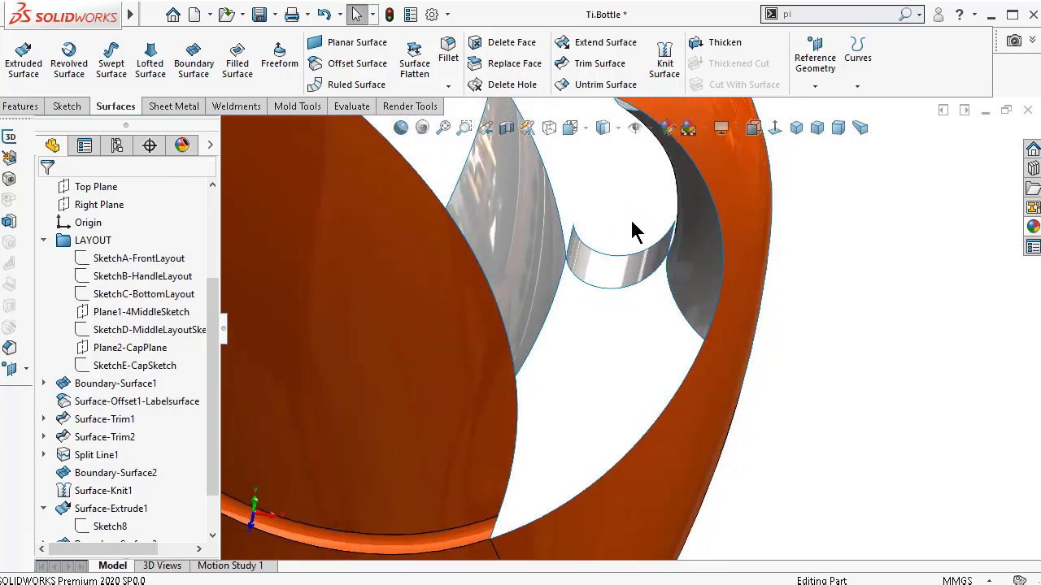
- Fill the gap from its six edges, then discard it after the open-boundary rebuild error
{"action": "left_click", "coordinate": [237, 61]}
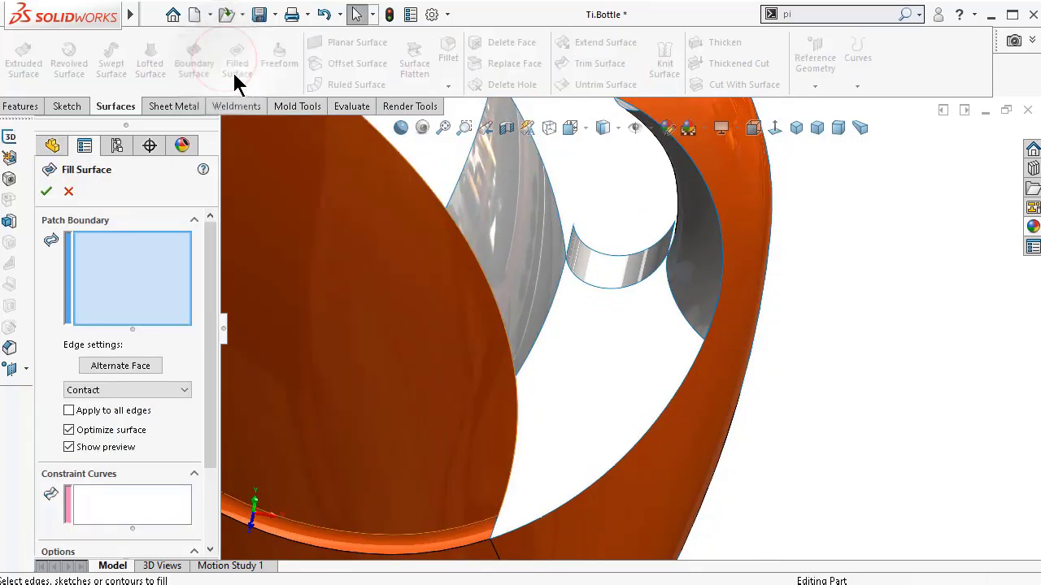
{"action": "left_click", "coordinate": [603, 292]}
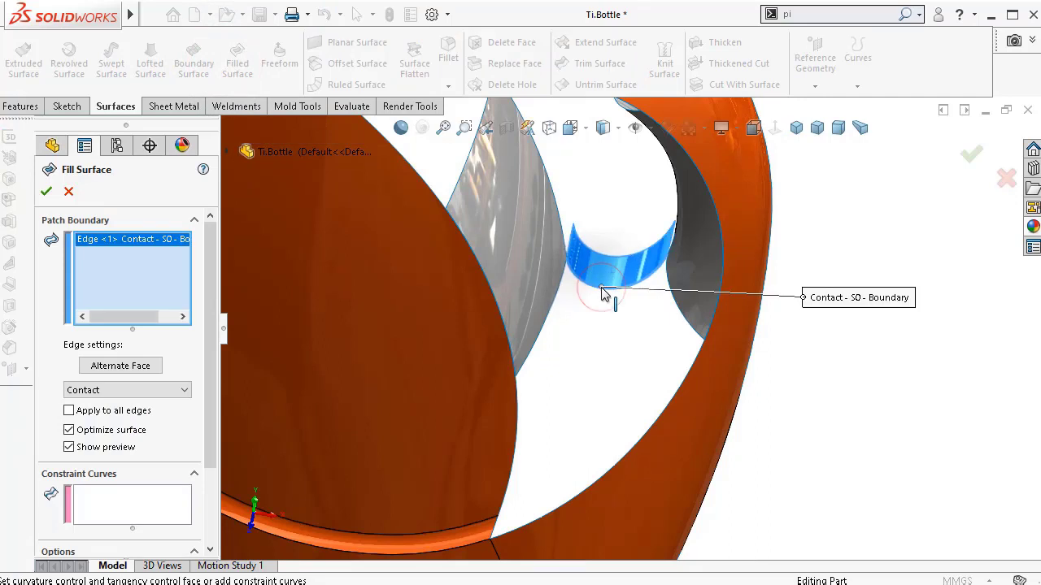
{"action": "left_click", "coordinate": [684, 325]}
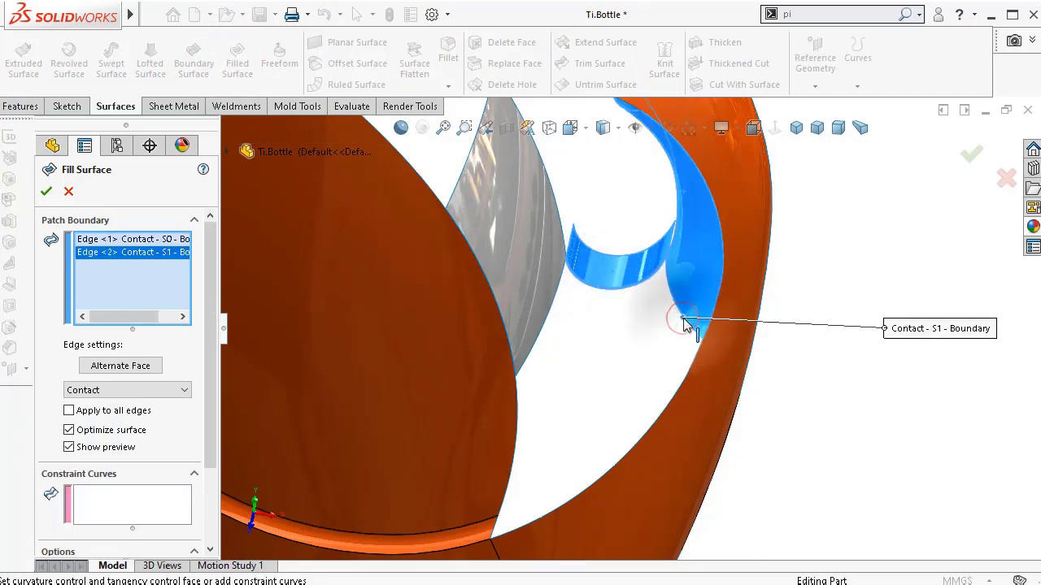
{"action": "left_click", "coordinate": [693, 365]}
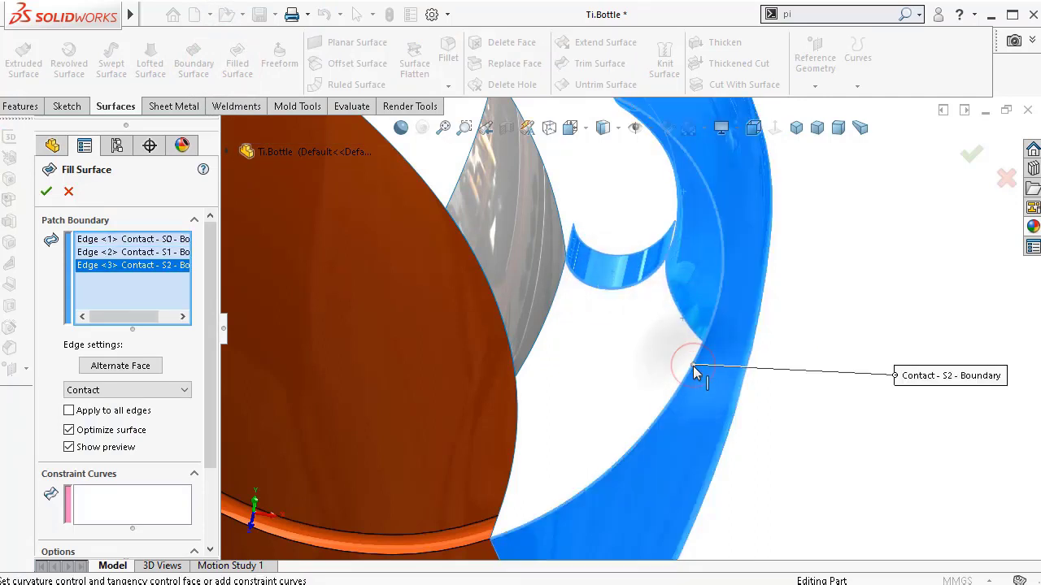
{"action": "left_click", "coordinate": [497, 535]}
{"action": "left_click", "coordinate": [513, 468]}
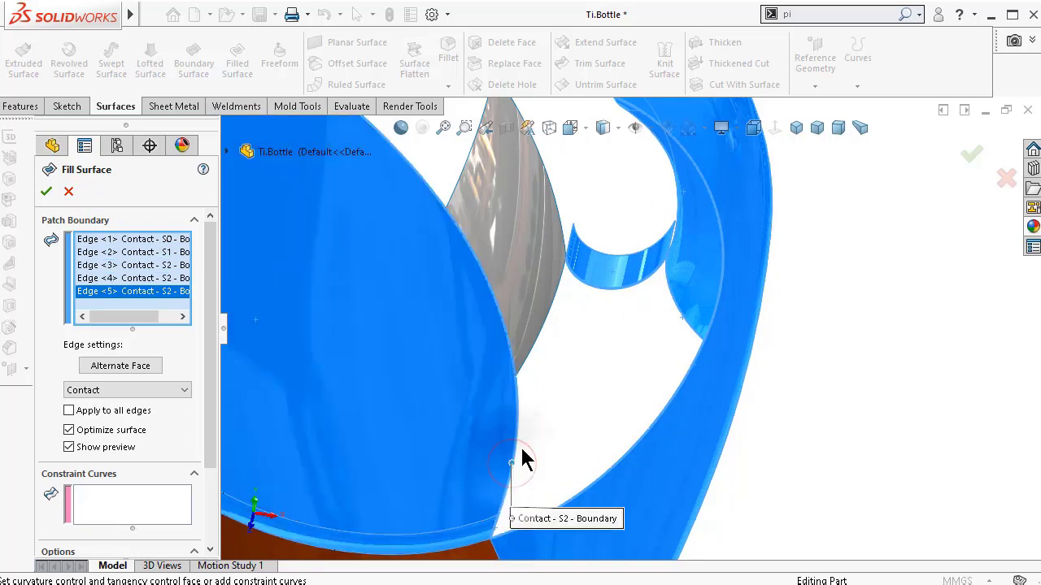
{"action": "left_click", "coordinate": [543, 331]}
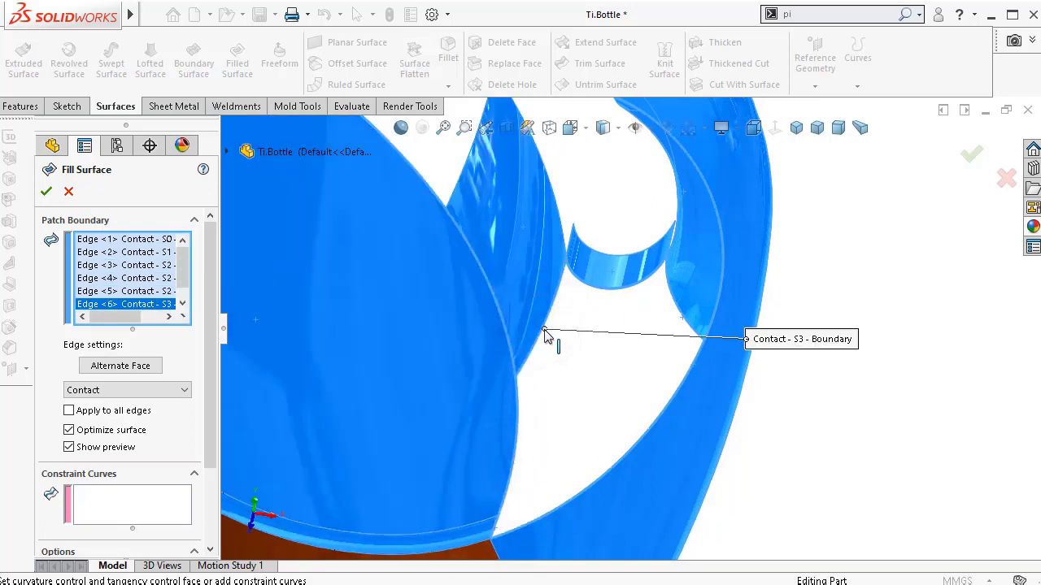
{"action": "middle_click_drag", "start_coordinate": [411, 339], "coordinate": [392, 317]}
{"action": "left_click", "coordinate": [45, 194]}
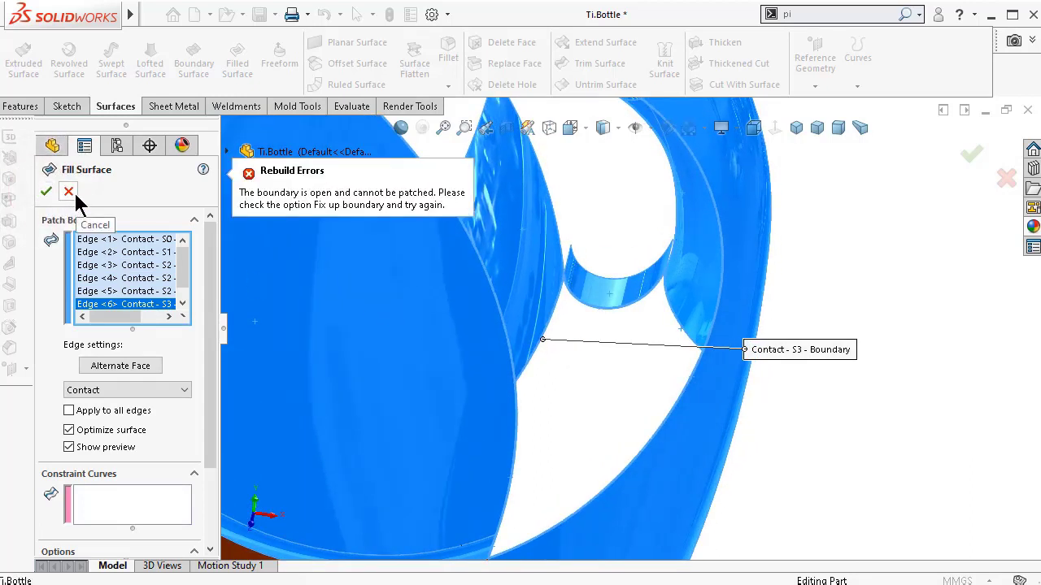
{"action": "left_click", "coordinate": [70, 192]}
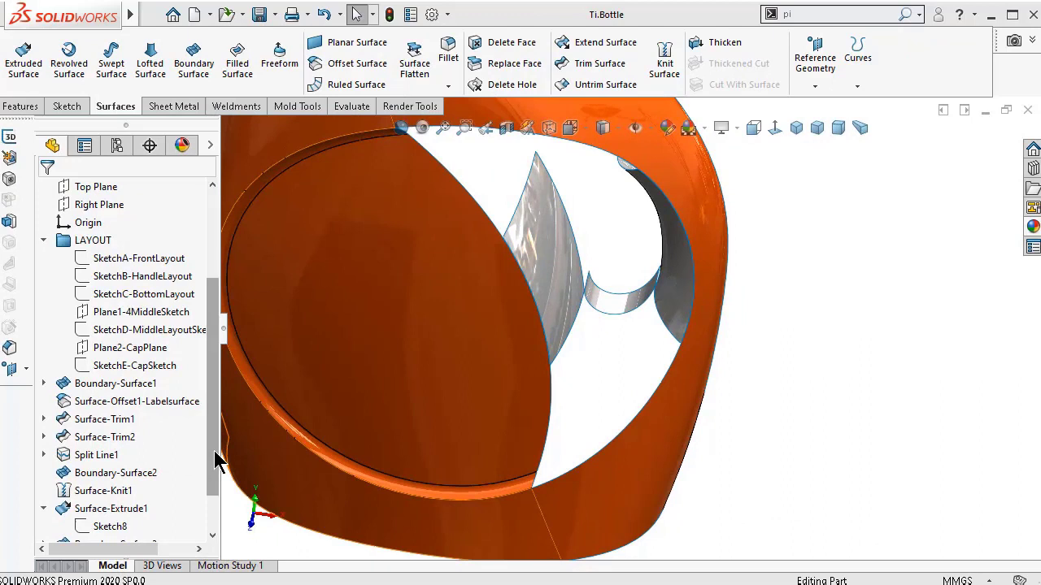
- Roll back above Surface-Extrude2 and expand Surface Bodies to list the seven bodies
{"action": "left_click_drag", "start_coordinate": [213, 452], "coordinate": [215, 510]}
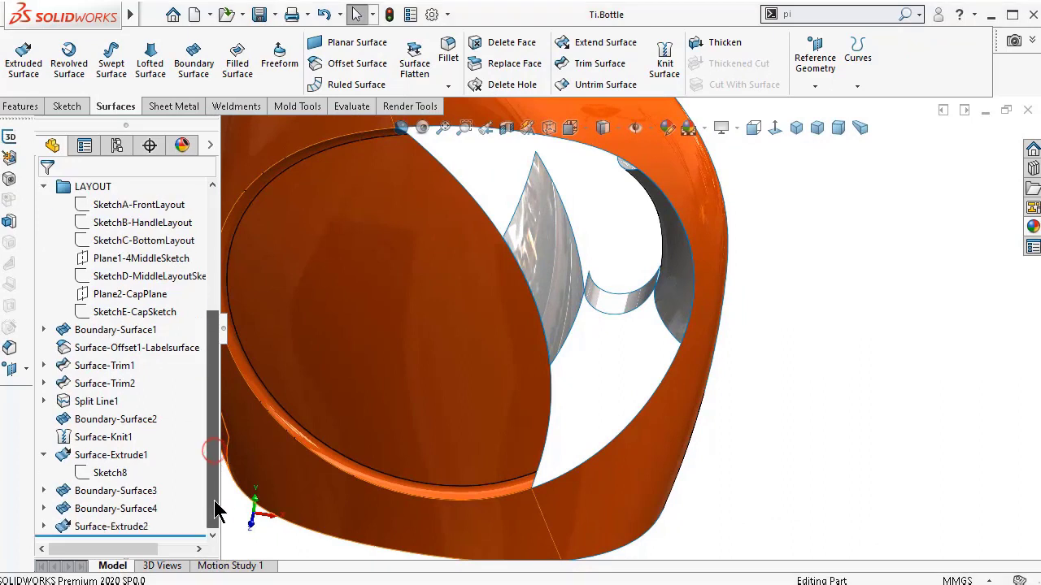
{"action": "left_click", "coordinate": [124, 531]}
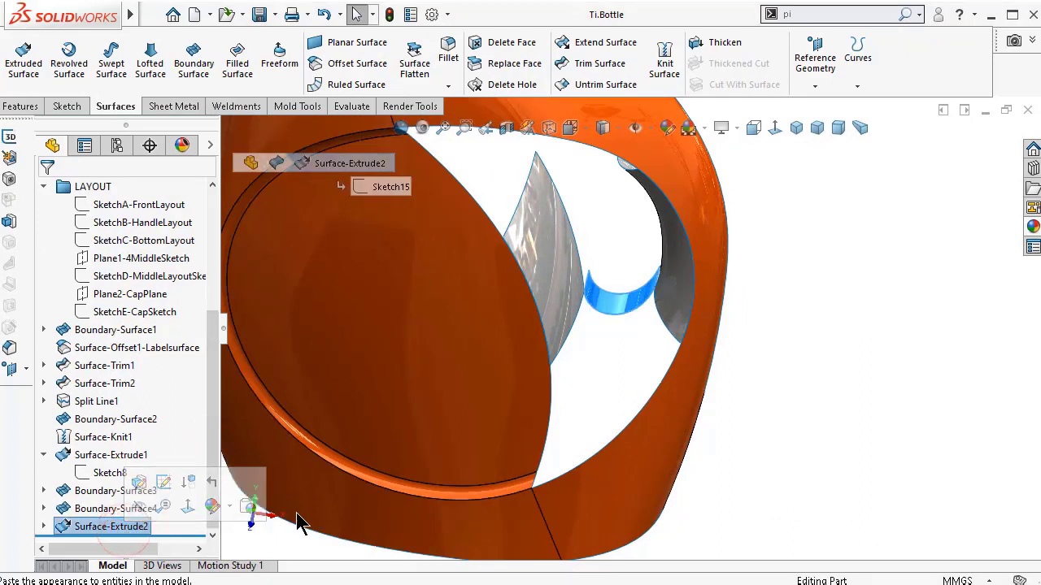
{"action": "left_click", "coordinate": [277, 536]}
{"action": "left_click_drag", "start_coordinate": [189, 534], "coordinate": [185, 517]}
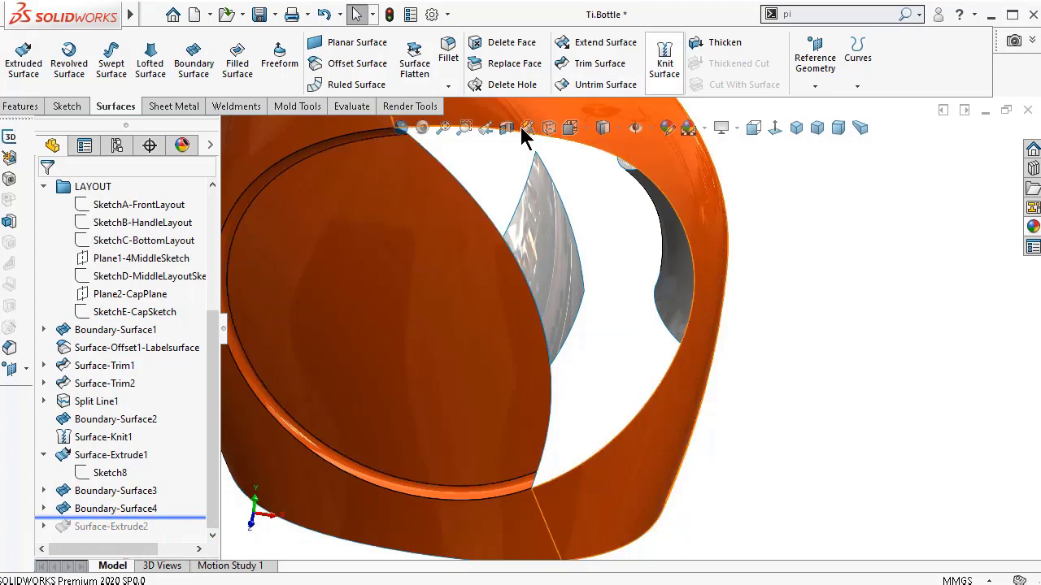
{"action": "left_click_drag", "start_coordinate": [215, 348], "coordinate": [208, 230]}
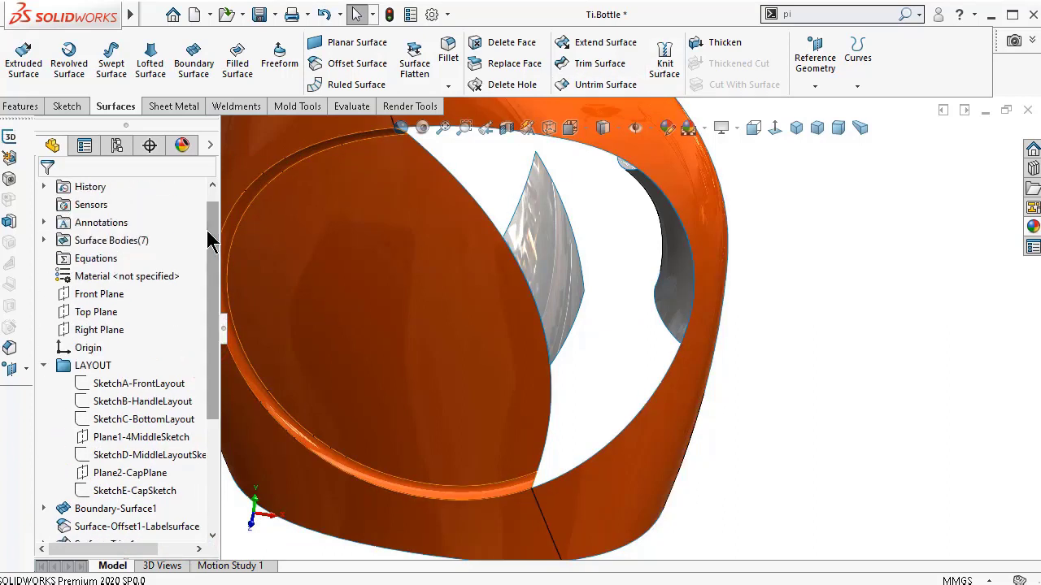
{"action": "middle_click_drag", "start_coordinate": [581, 360], "coordinate": [587, 277]}
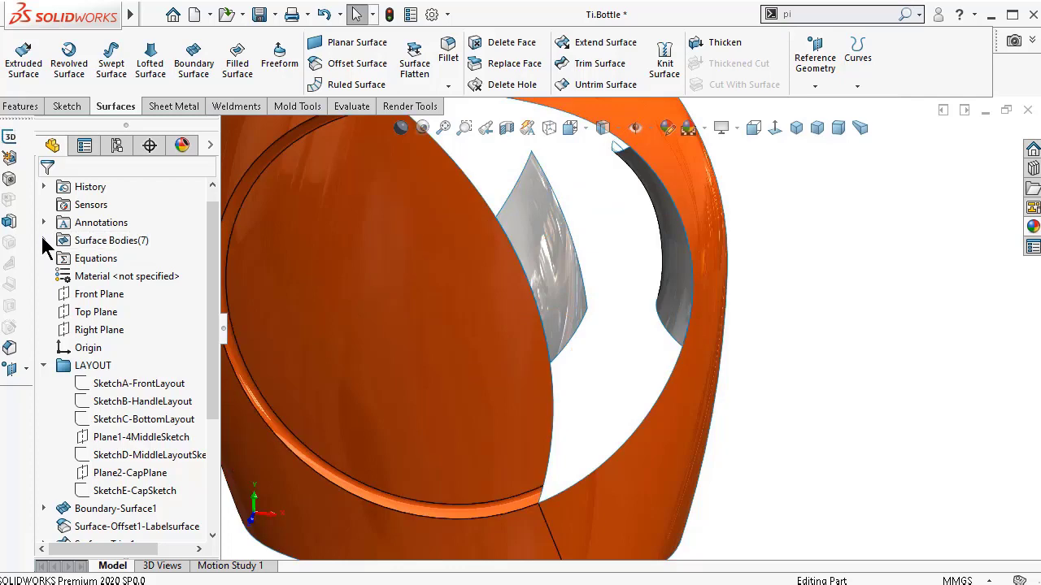
{"action": "left_click", "coordinate": [44, 240]}
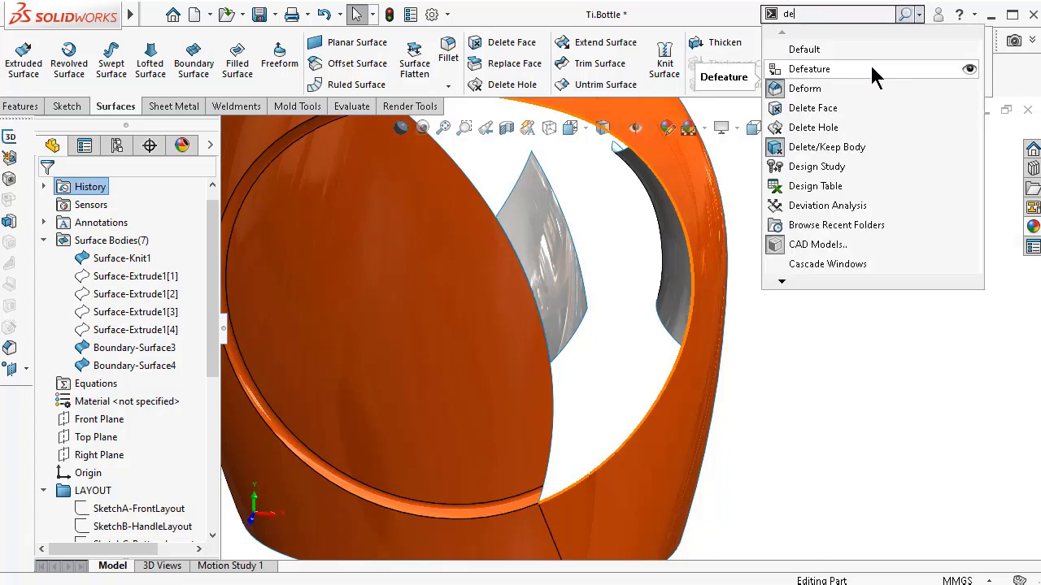
- Delete bodies Surface-Extrude1[1] through [4] with Delete/Keep Body
{"action": "left_click", "coordinate": [825, 150]}
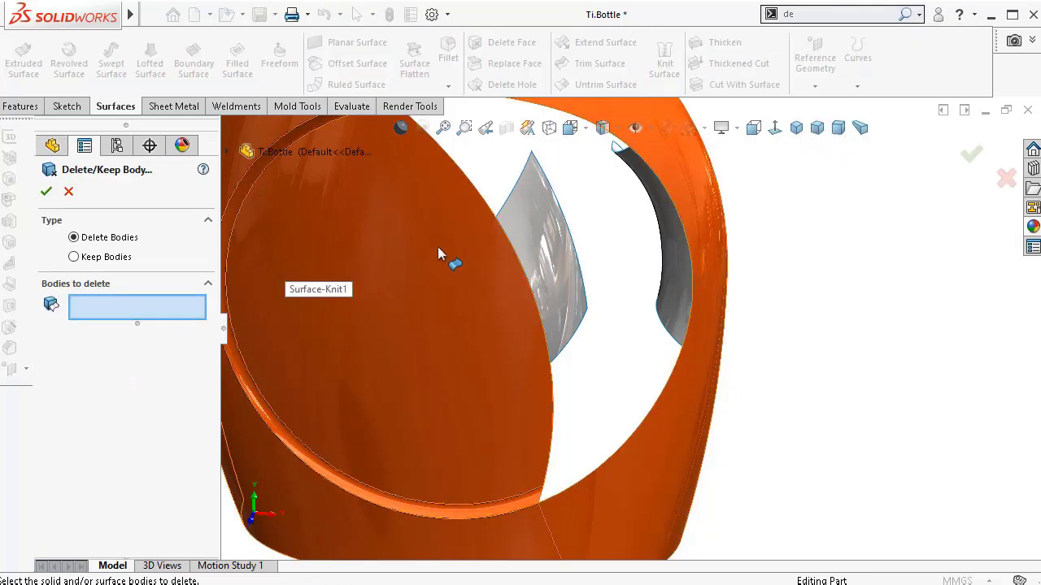
{"action": "scroll", "coordinate": [342, 211], "scroll_direction": "up", "scroll_amount": 2}
{"action": "left_click", "coordinate": [226, 152]}
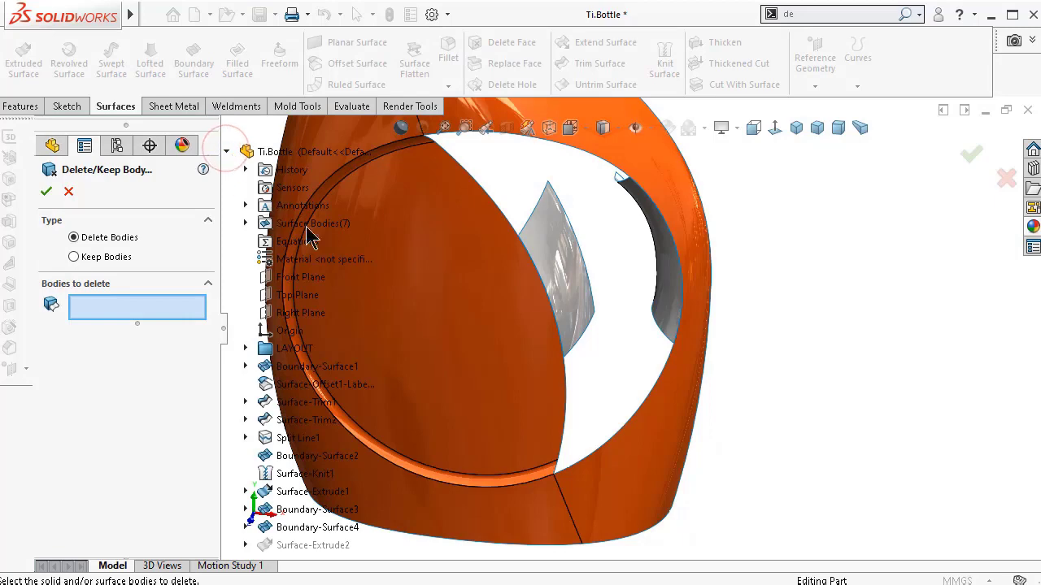
{"action": "scroll", "coordinate": [432, 279], "scroll_direction": "up", "scroll_amount": 2}
{"action": "left_click", "coordinate": [244, 222]}
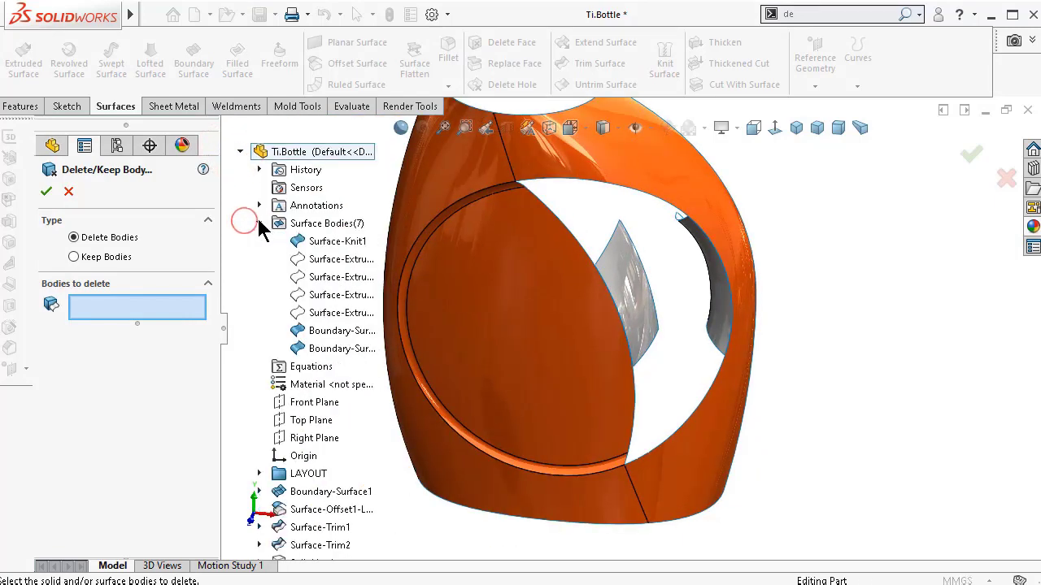
{"action": "left_click", "coordinate": [327, 264]}
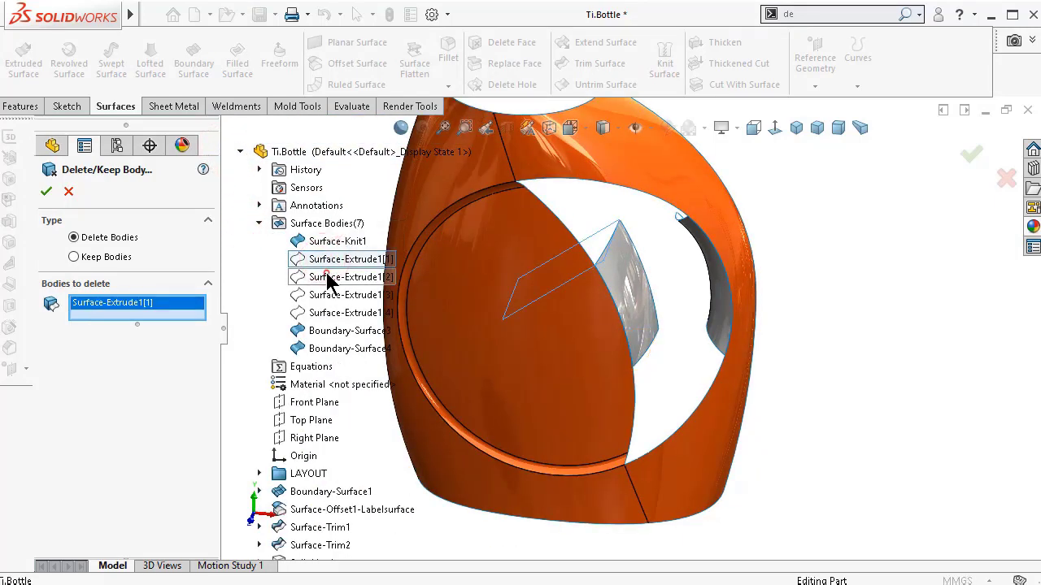
{"action": "left_click", "coordinate": [333, 278]}
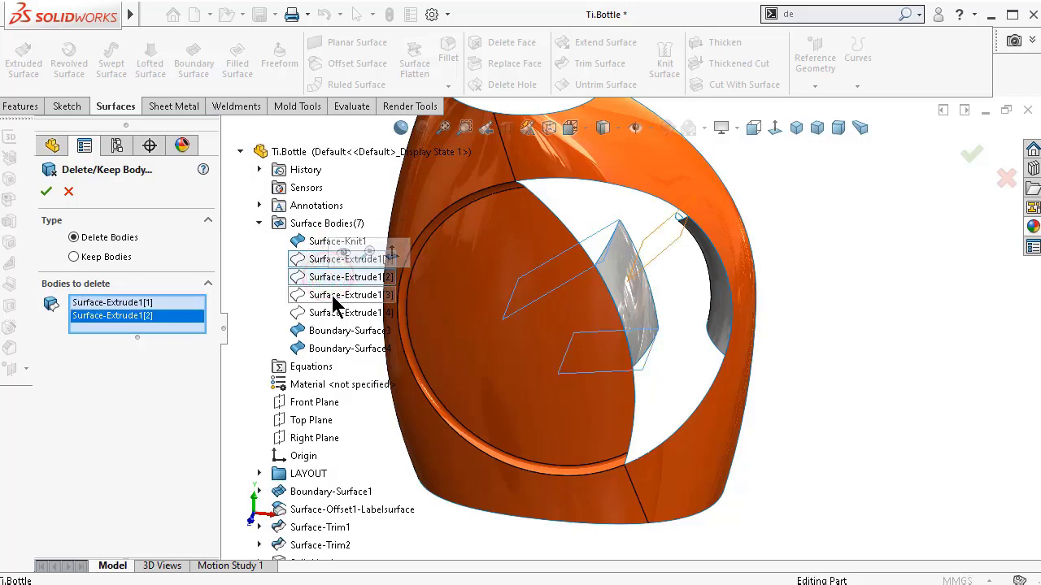
{"action": "left_click", "coordinate": [334, 298]}
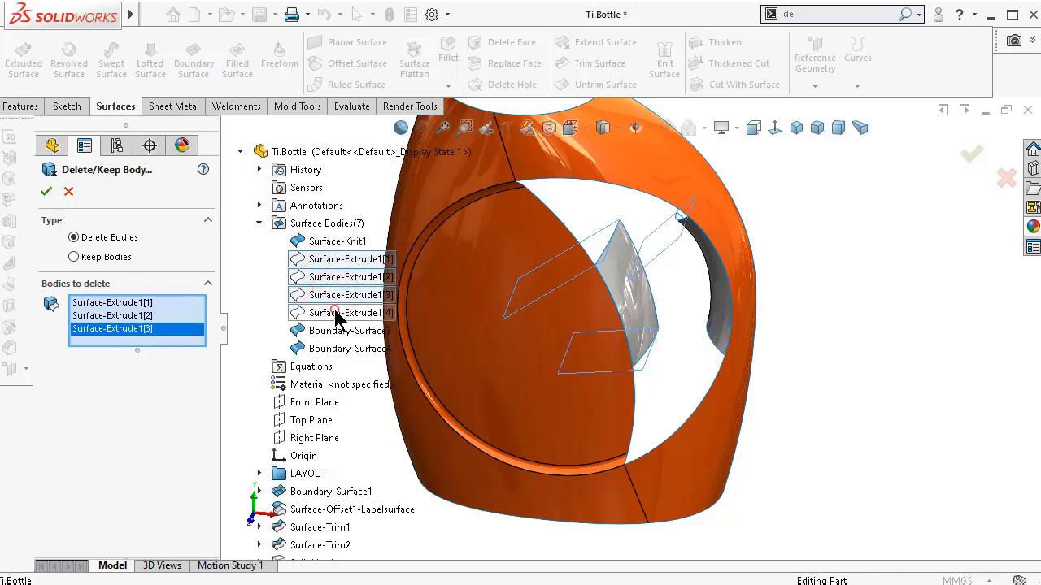
{"action": "left_click", "coordinate": [337, 318]}
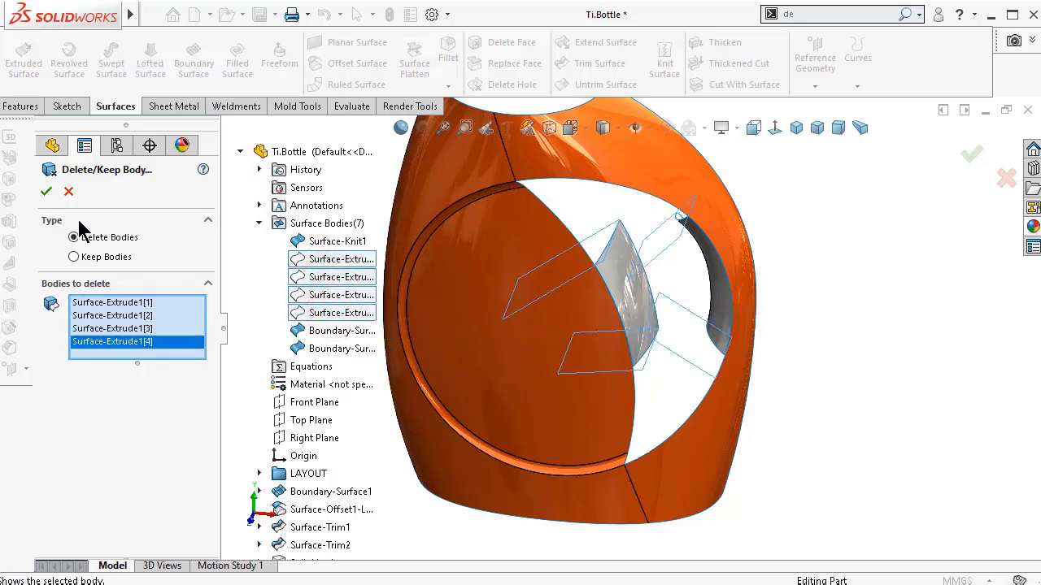
{"action": "left_click", "coordinate": [47, 192]}
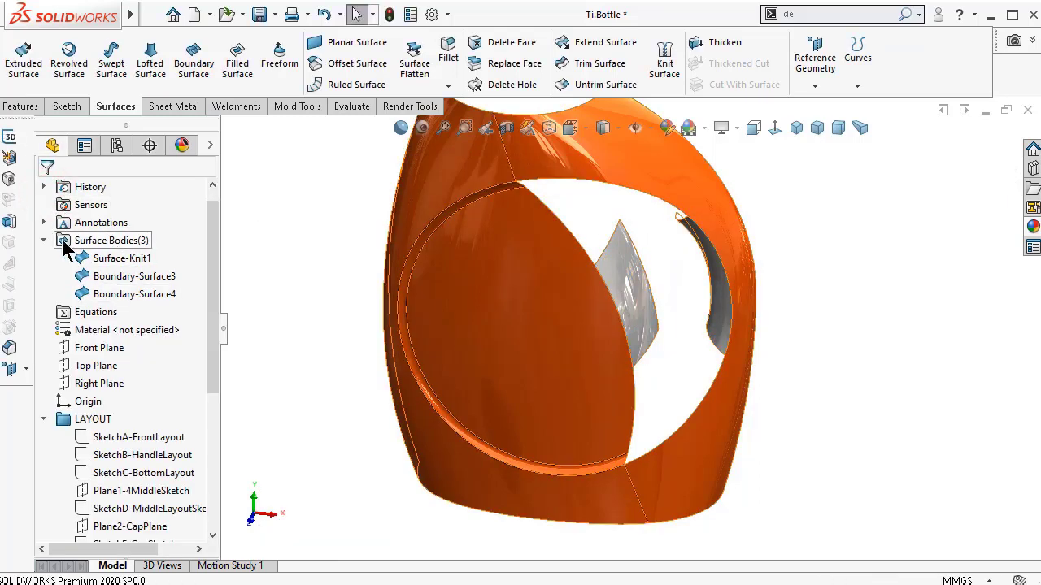
- Knit Boundary-Surface4, Boundary-Surface3 and Surface-Knit1 into Surface-Knit2
{"action": "left_click", "coordinate": [665, 63]}
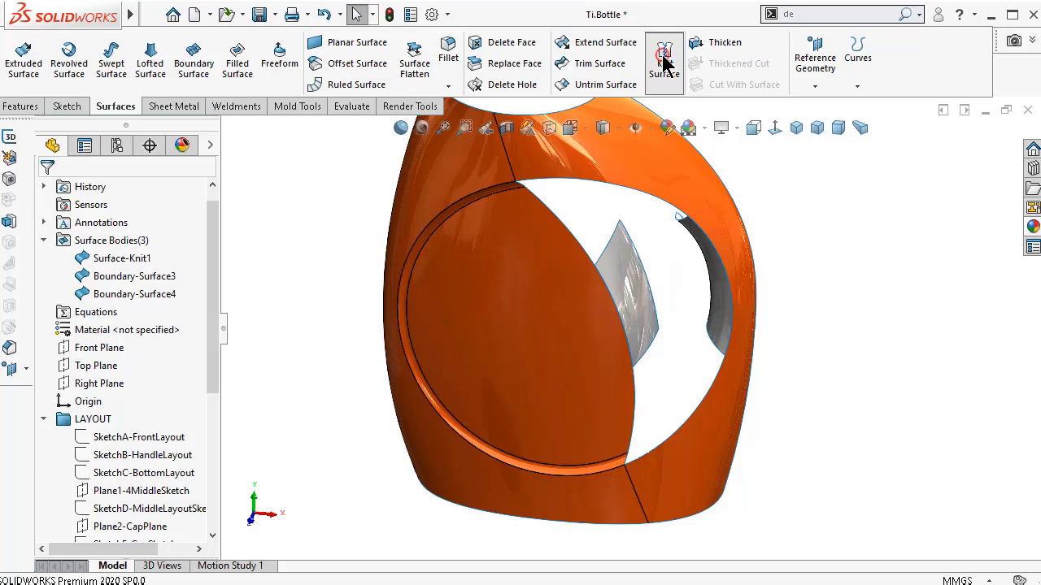
{"action": "left_click", "coordinate": [626, 290]}
{"action": "left_click", "coordinate": [722, 291]}
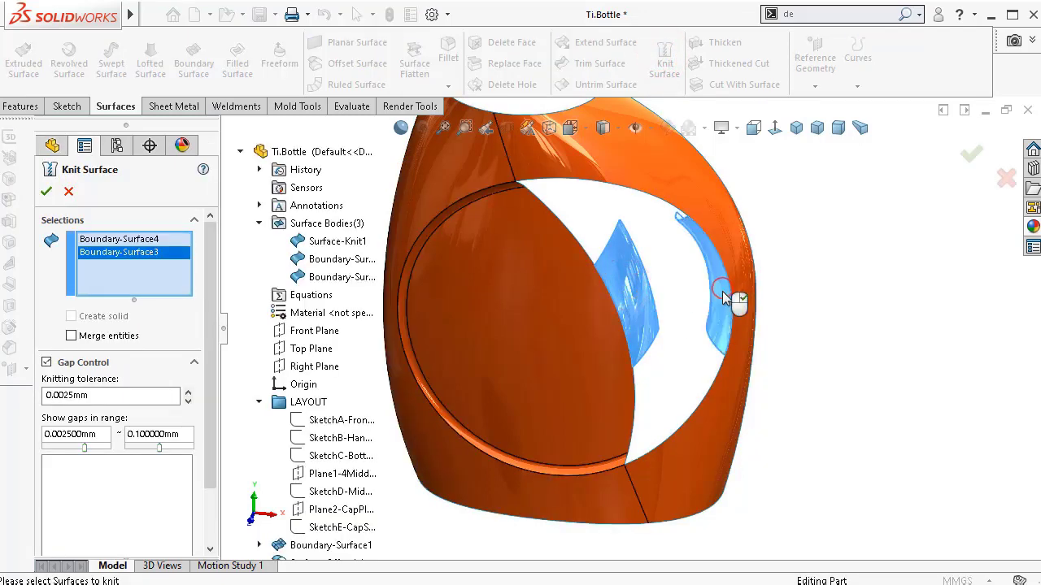
{"action": "left_click", "coordinate": [599, 340]}
{"action": "left_click", "coordinate": [969, 160]}
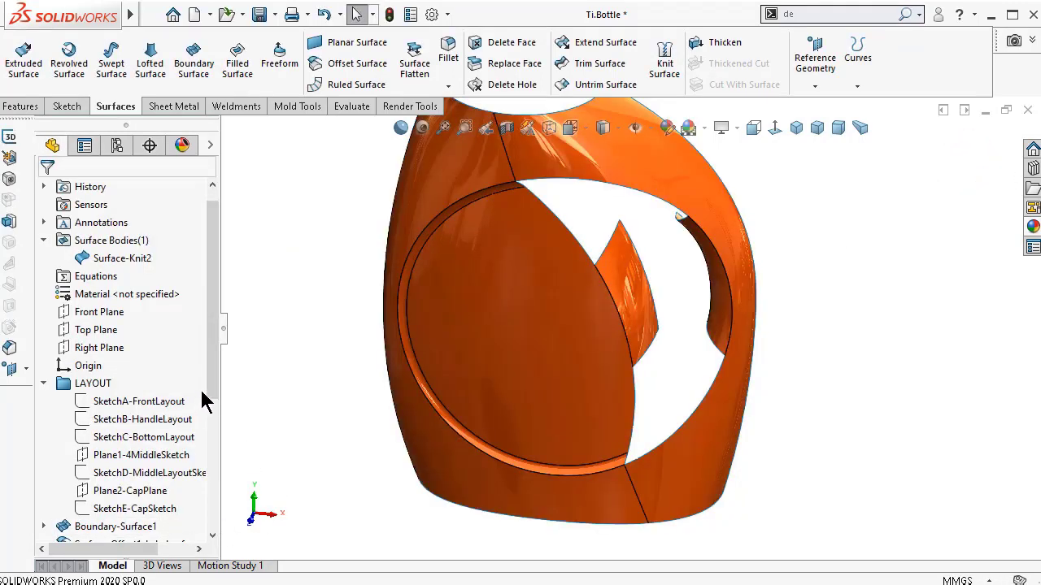
{"action": "left_click_drag", "start_coordinate": [216, 399], "coordinate": [186, 537]}
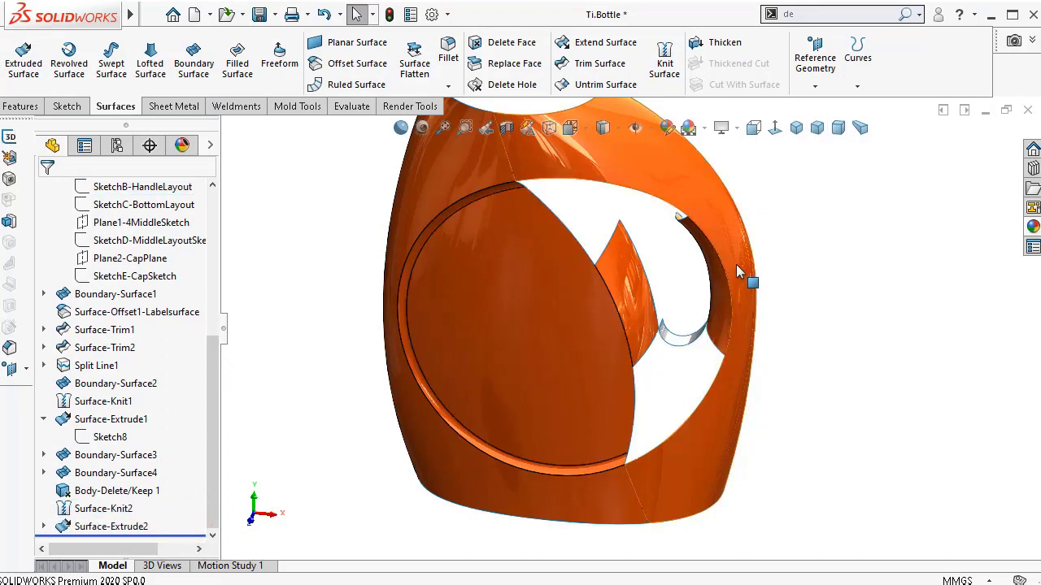
{"action": "middle_click_drag", "start_coordinate": [735, 333], "coordinate": [853, 480]}
{"action": "scroll", "coordinate": [845, 474], "scroll_direction": "down", "scroll_amount": 4}
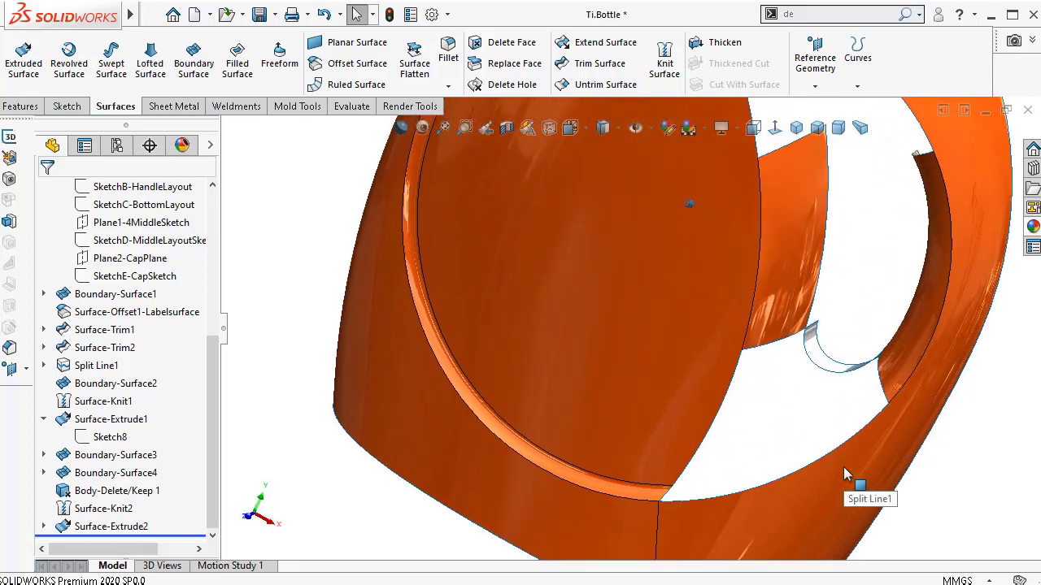
{"action": "middle_click_drag", "start_coordinate": [845, 474], "coordinate": [797, 414]}
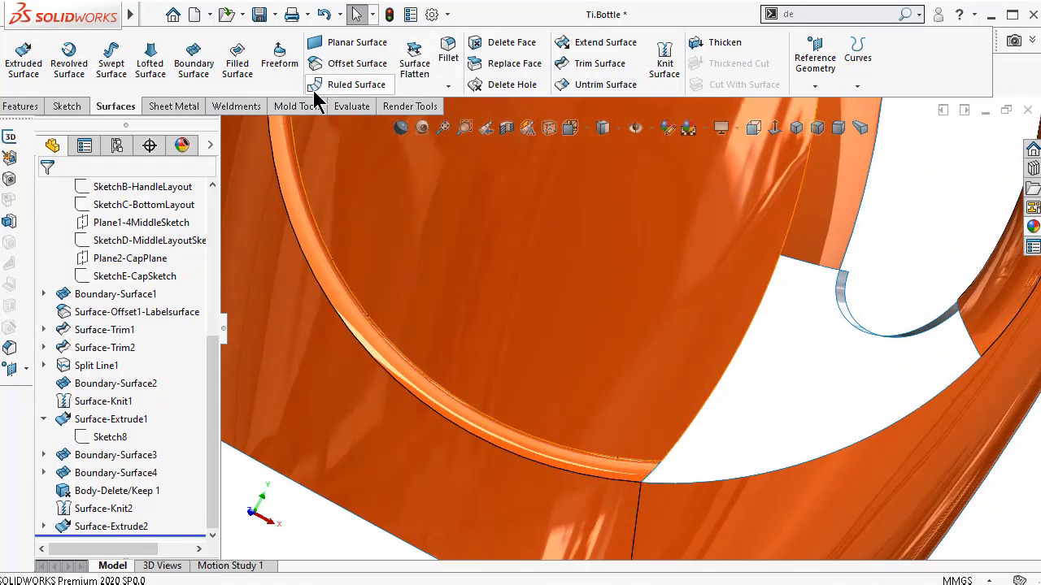
- Start a Filled Surface and add the first three handle-gap edges to the Patch Boundary
{"action": "left_click", "coordinate": [237, 68]}
{"action": "middle_click_drag", "start_coordinate": [738, 414], "coordinate": [941, 313]}
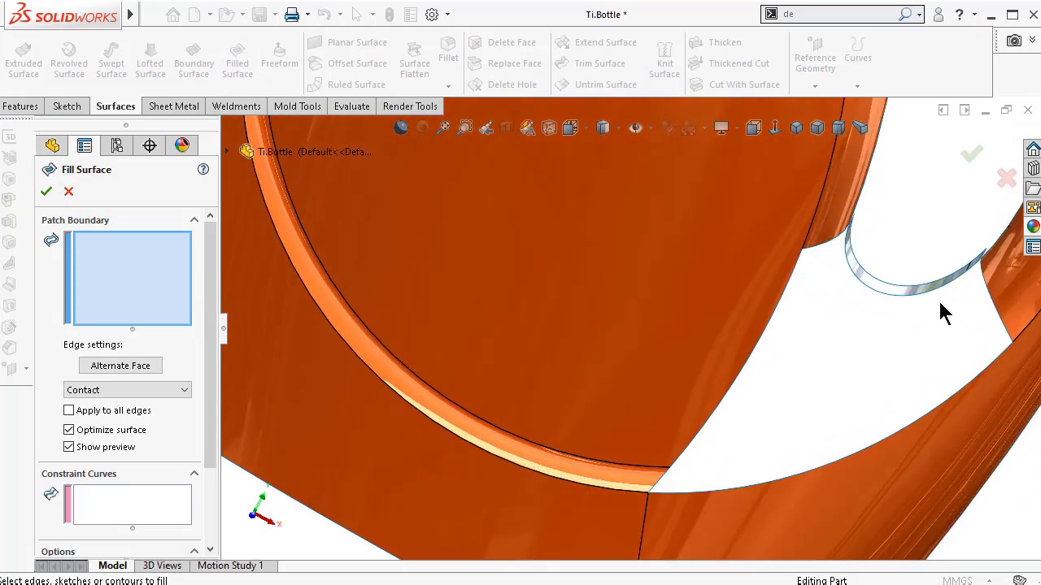
{"action": "left_click", "coordinate": [942, 293]}
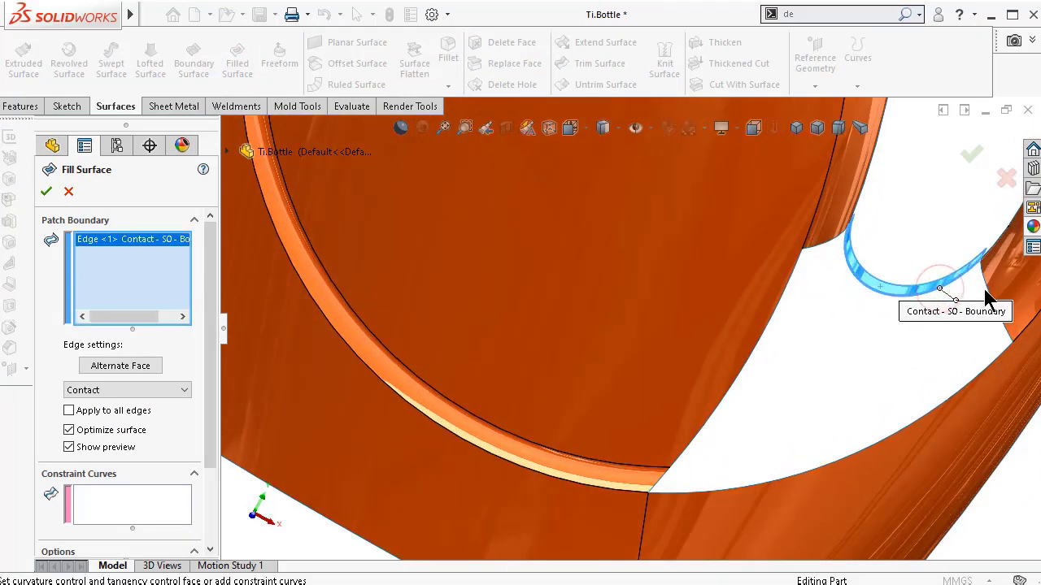
{"action": "left_click", "coordinate": [986, 286]}
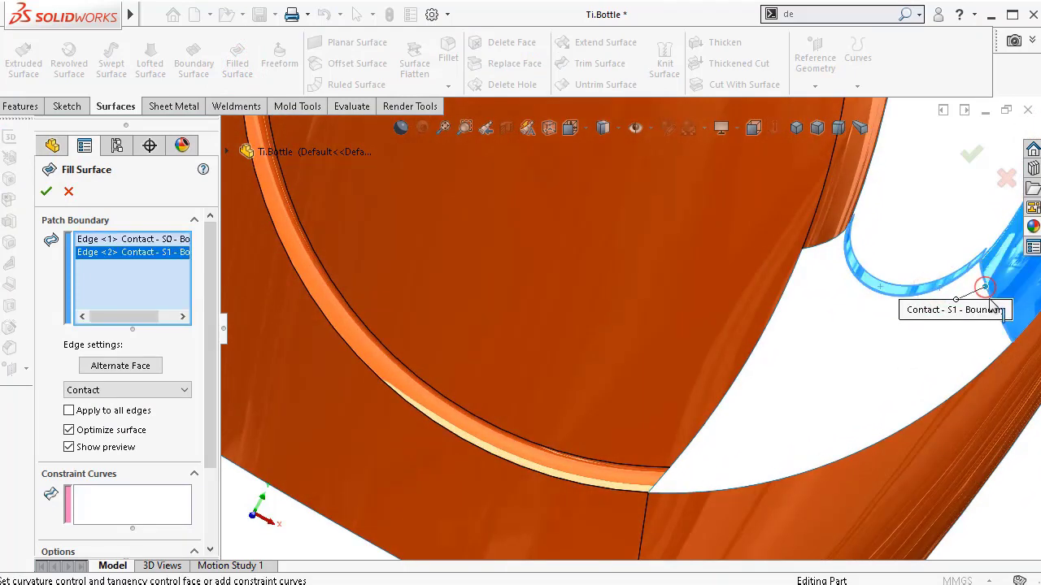
{"action": "left_click", "coordinate": [977, 376]}
- Add the remaining gap edges, including the upper arc, so the preview patches the opening
{"action": "middle_click_drag", "start_coordinate": [691, 515], "coordinate": [651, 439]}
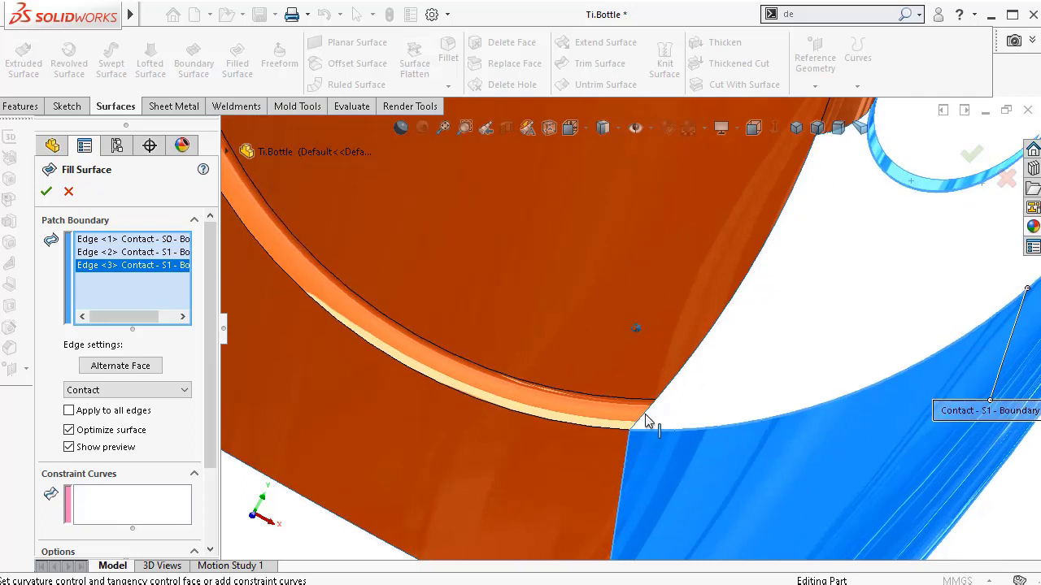
{"action": "left_click", "coordinate": [650, 417]}
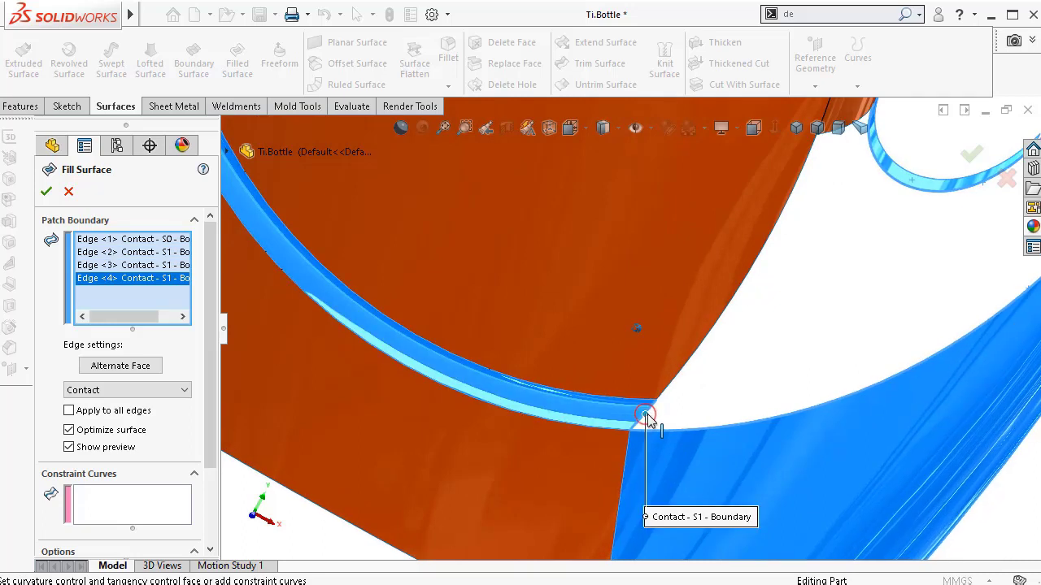
{"action": "left_click", "coordinate": [687, 371]}
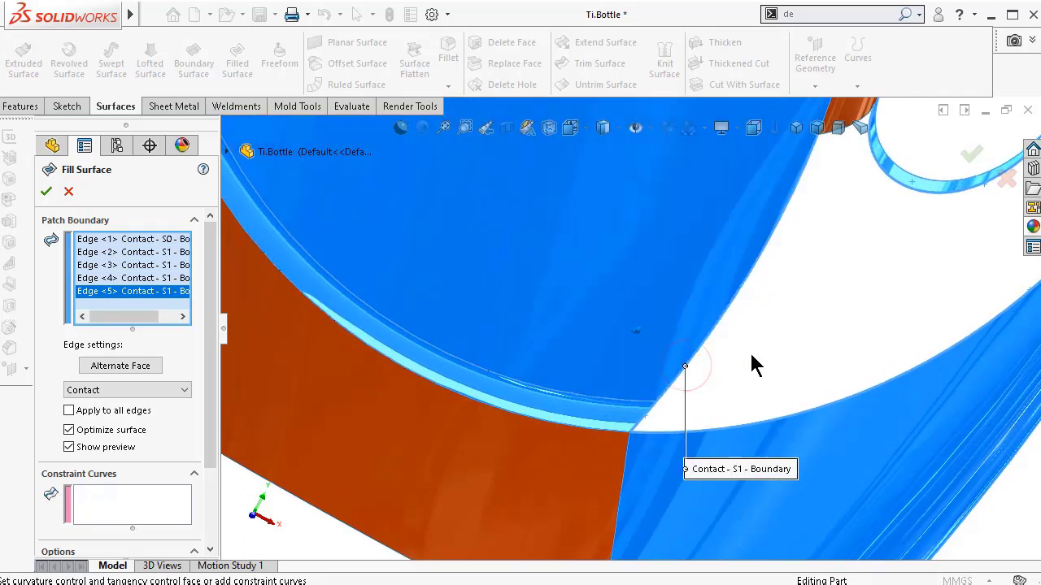
{"action": "middle_click_drag", "start_coordinate": [751, 356], "coordinate": [827, 173]}
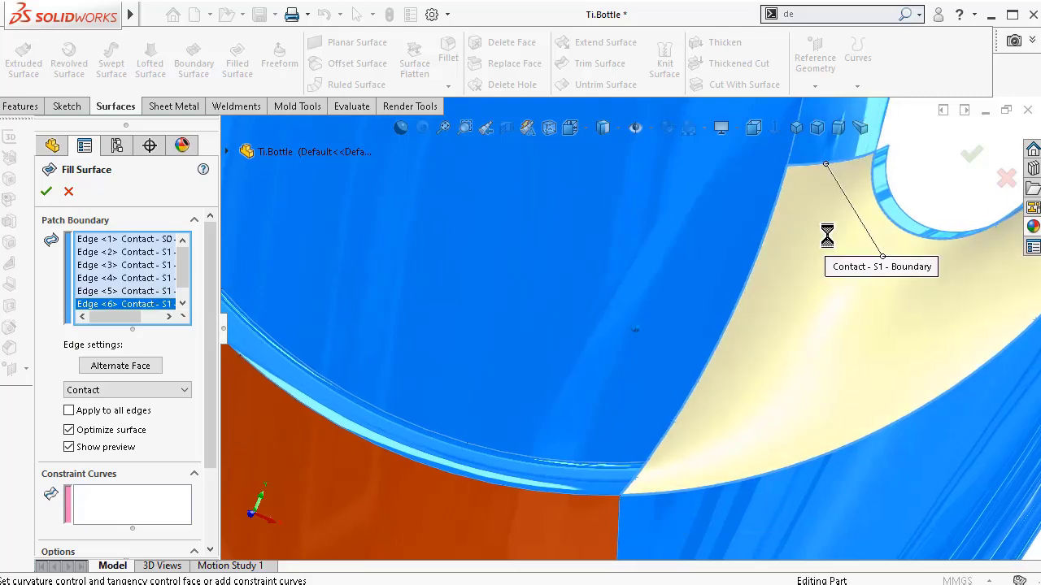
{"action": "scroll", "coordinate": [833, 268], "scroll_direction": "up", "scroll_amount": 3}
{"action": "key", "text": "Up"}
{"action": "key", "text": "Up"}
{"action": "key", "text": "Up"}
{"action": "key", "text": "Up"}
{"action": "key", "text": "Up"}
{"action": "key", "text": "Up"}
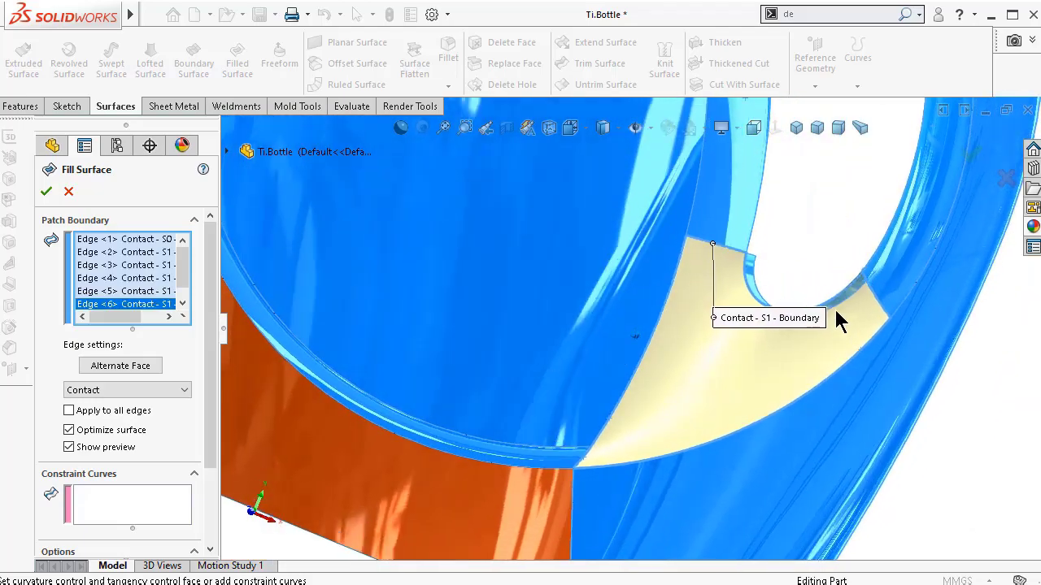
{"action": "key", "text": "Up"}
{"action": "key", "text": "Up"}
{"action": "key", "text": "Up"}
{"action": "key", "text": "Up"}
{"action": "key", "text": "Up"}
{"action": "key", "text": "Up"}
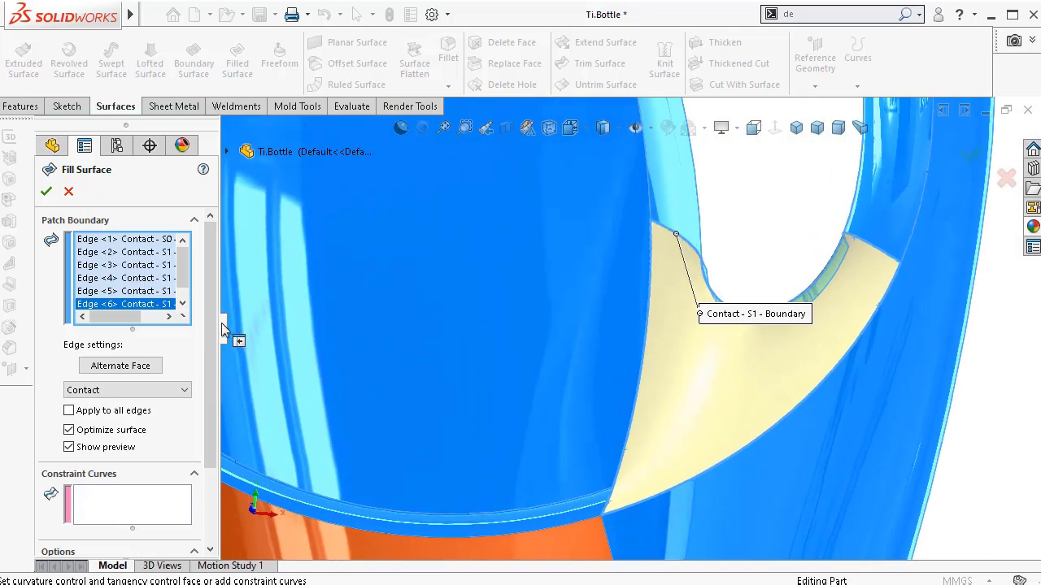
- Set patch Edge <1> to Tangent and Edge <2> to Curvature
{"action": "left_click", "coordinate": [160, 238]}
{"action": "key", "text": "Up"}
{"action": "key", "text": "Up"}
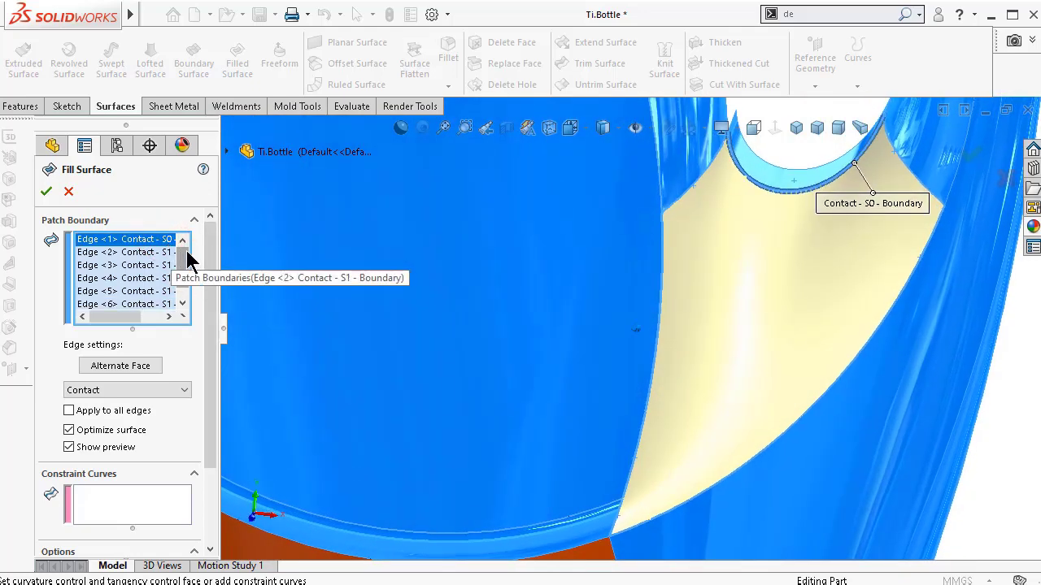
{"action": "left_click", "coordinate": [147, 384]}
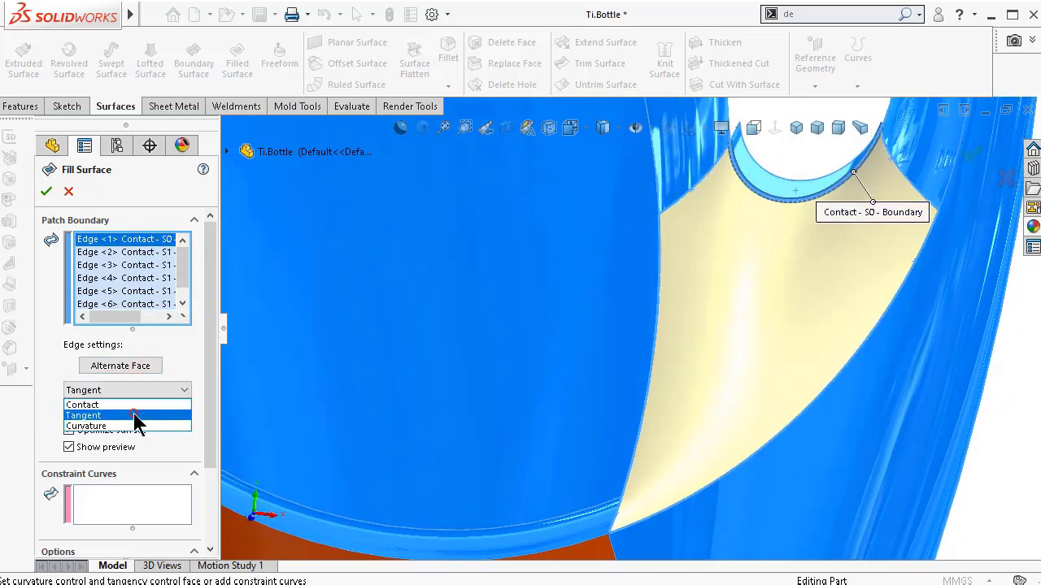
{"action": "left_click", "coordinate": [135, 416]}
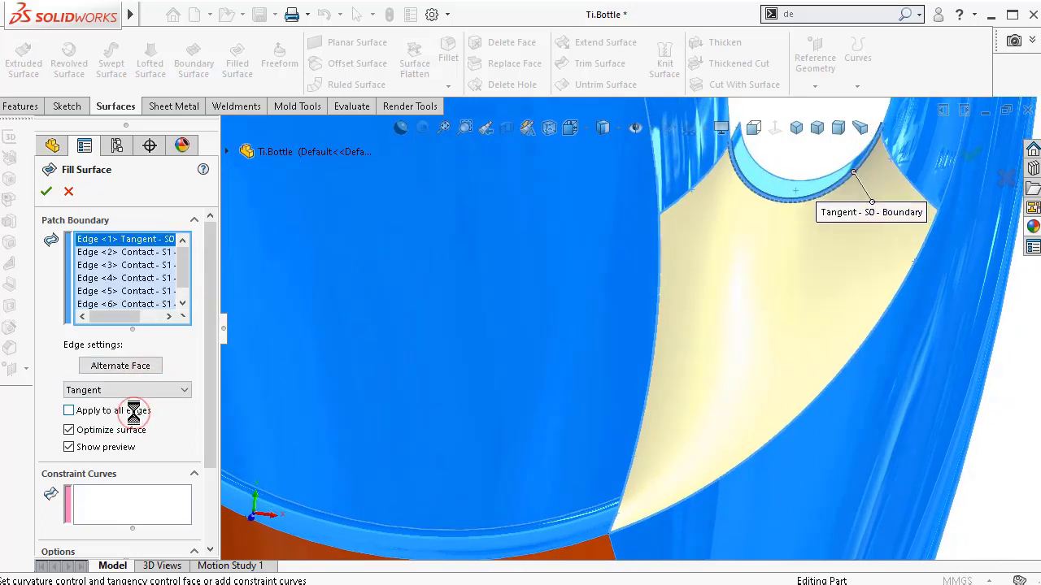
{"action": "left_click", "coordinate": [155, 253]}
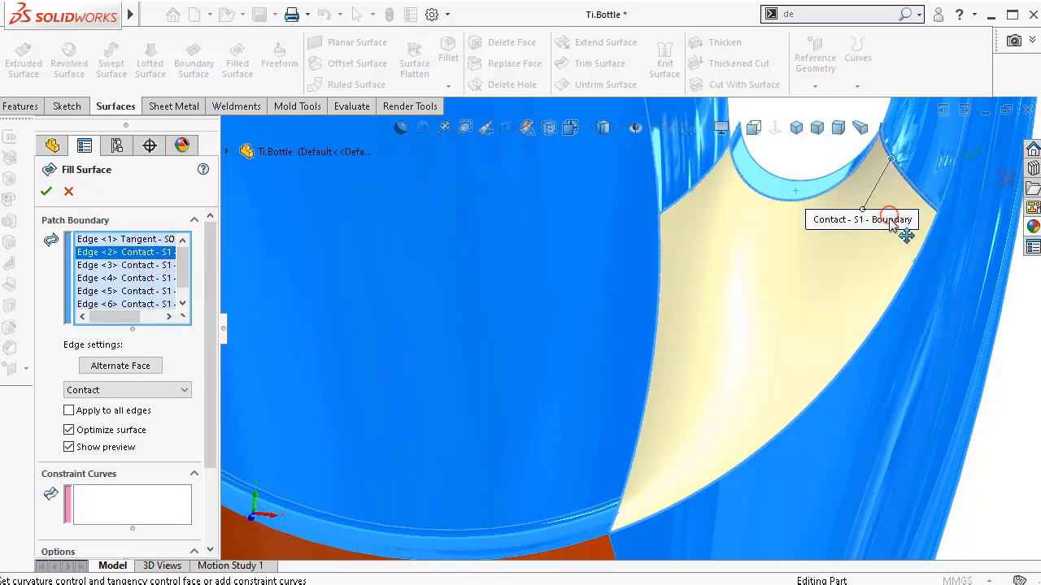
{"action": "left_click", "coordinate": [131, 387]}
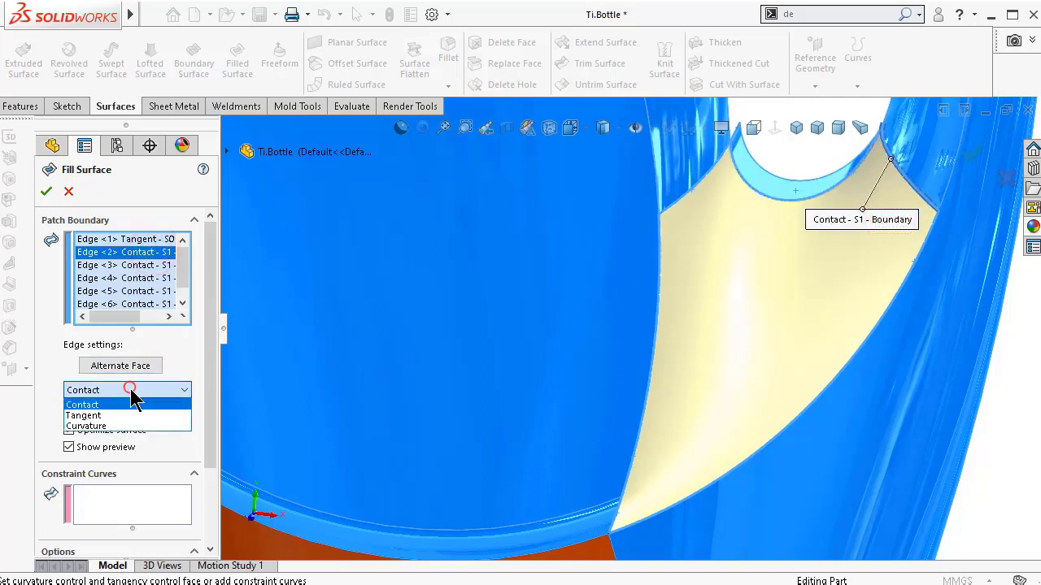
{"action": "left_click", "coordinate": [119, 429]}
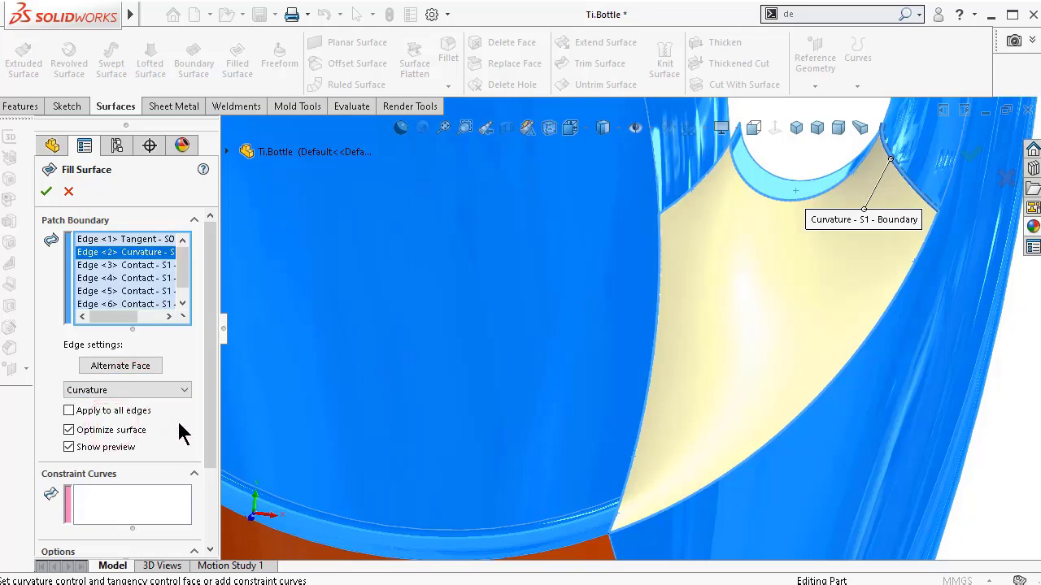
- Set patch Edge <4> to Curvature continuity
{"action": "middle_click_drag", "start_coordinate": [919, 313], "coordinate": [848, 298]}
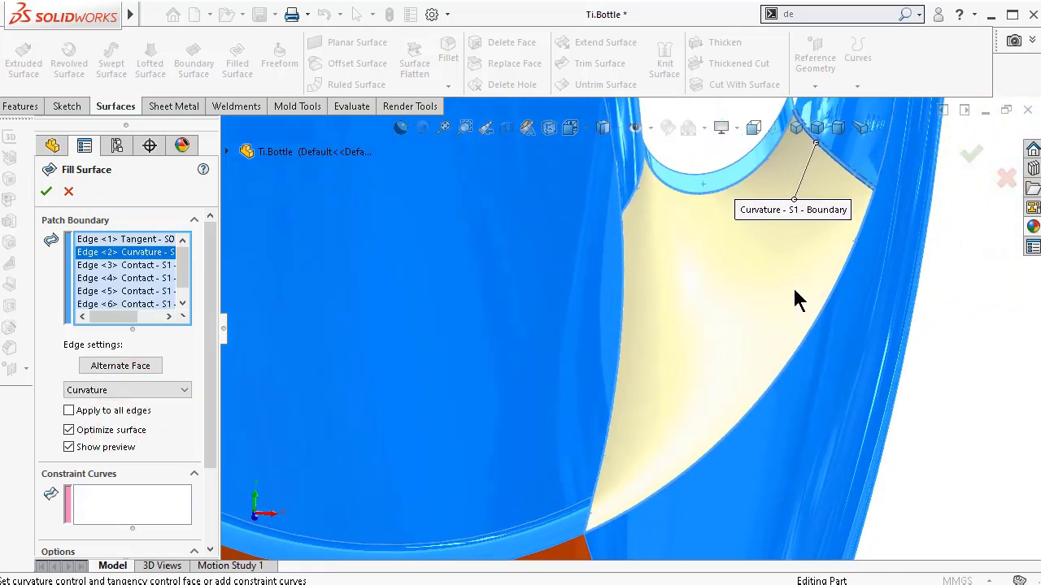
{"action": "left_click", "coordinate": [152, 267]}
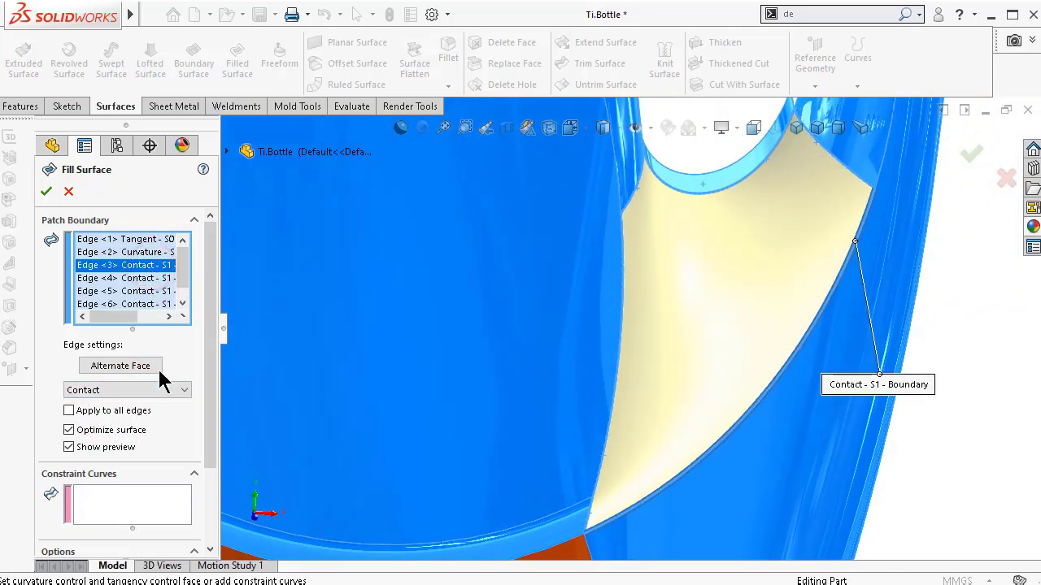
{"action": "scroll", "coordinate": [414, 402], "scroll_direction": "down", "scroll_amount": 3}
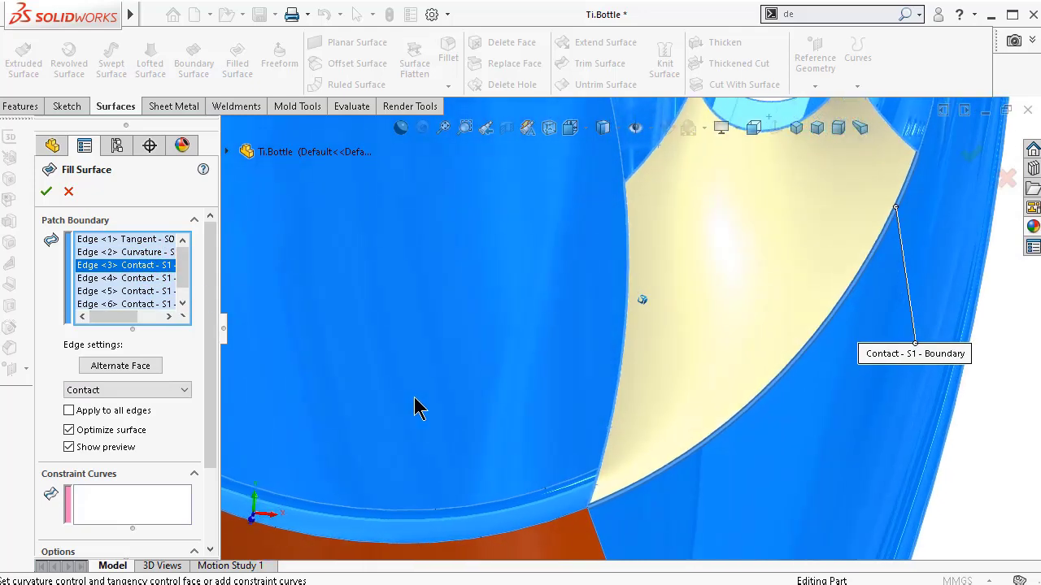
{"action": "left_click", "coordinate": [142, 279]}
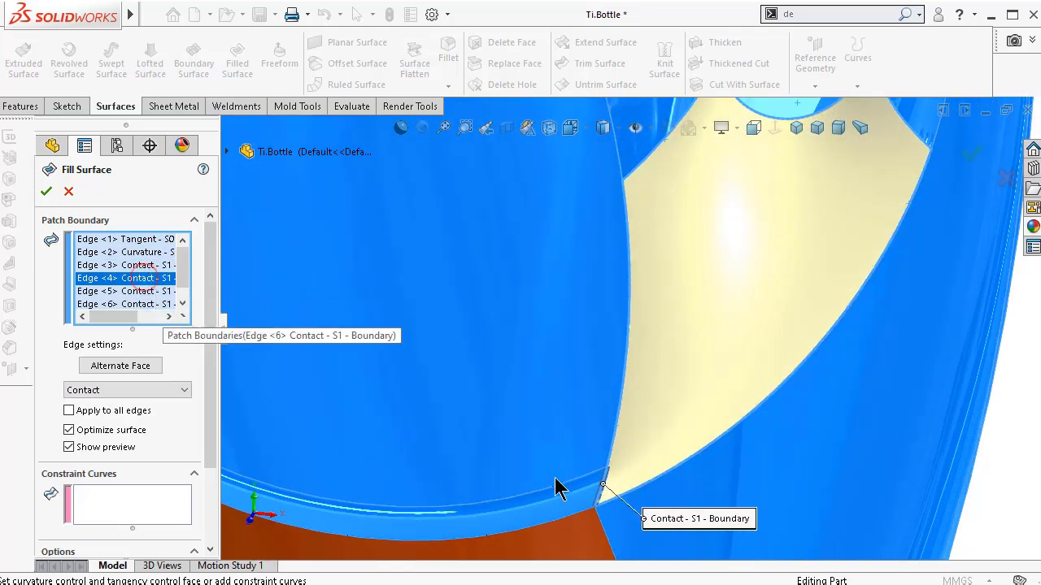
{"action": "left_click", "coordinate": [121, 391]}
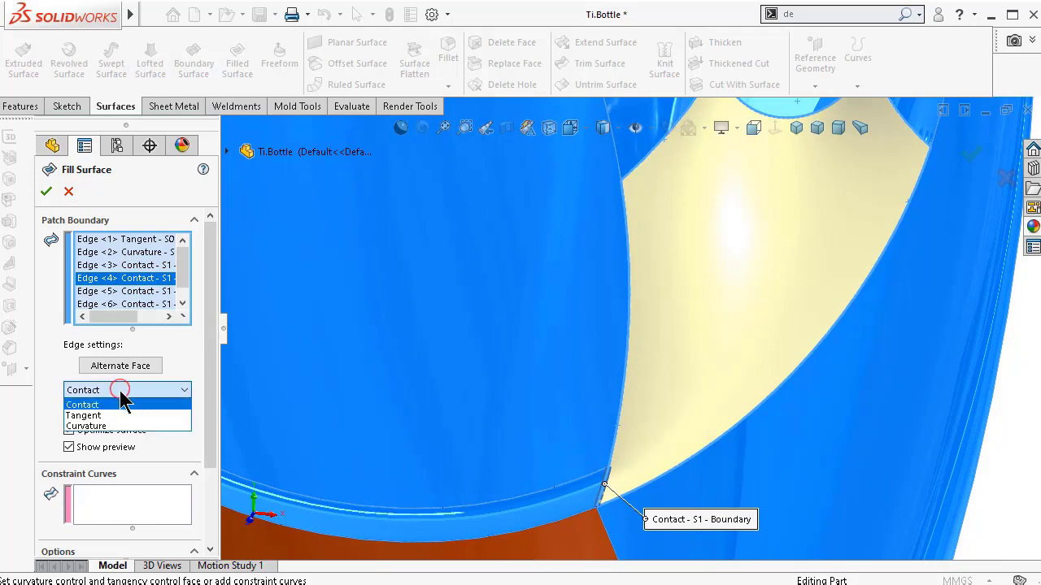
{"action": "left_click", "coordinate": [107, 428]}
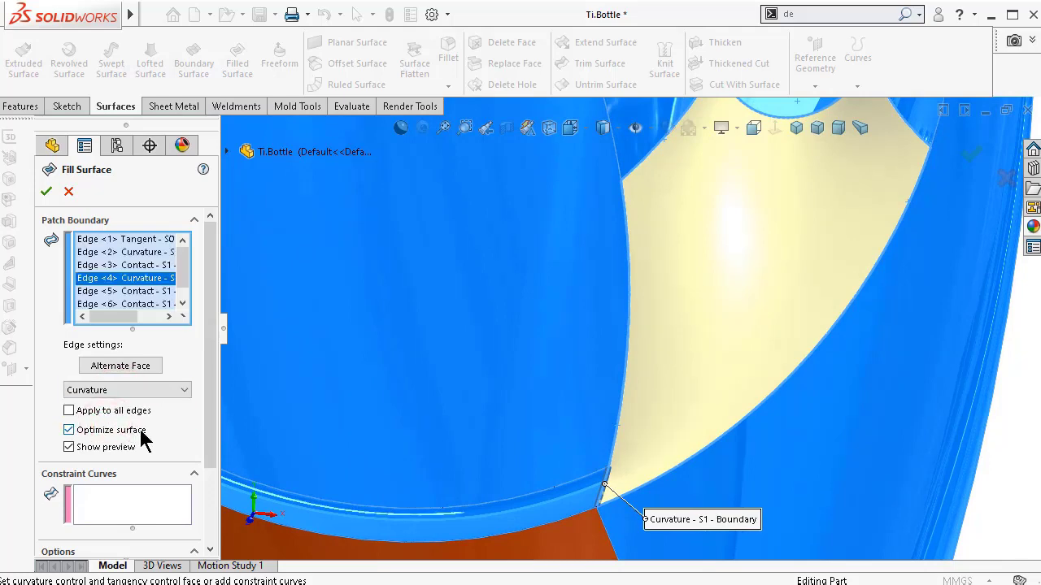
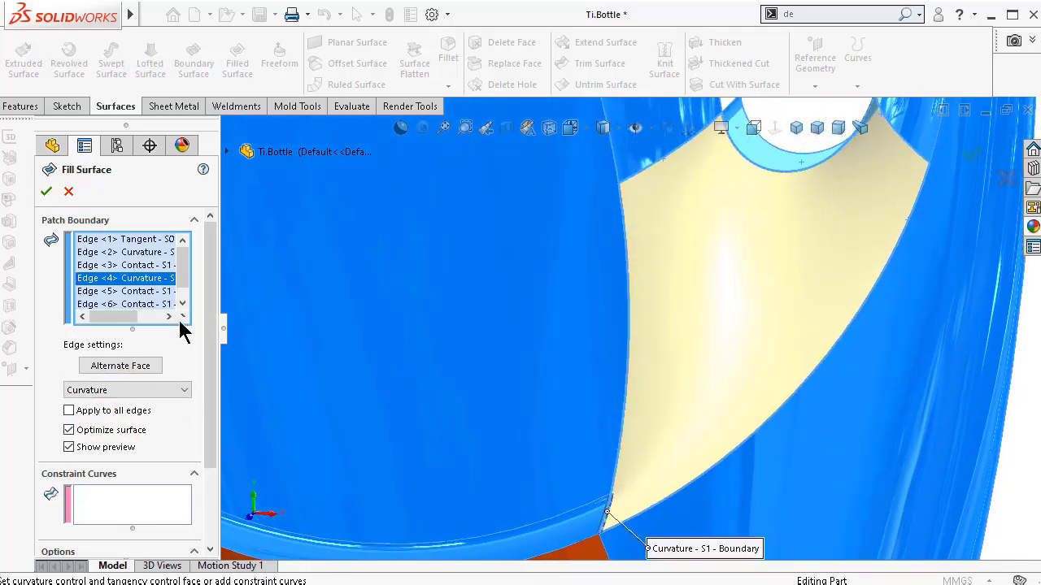
- Set the sixth patch boundary edge to Curvature continuity and create the fill surface
{"action": "left_click", "coordinate": [159, 292]}
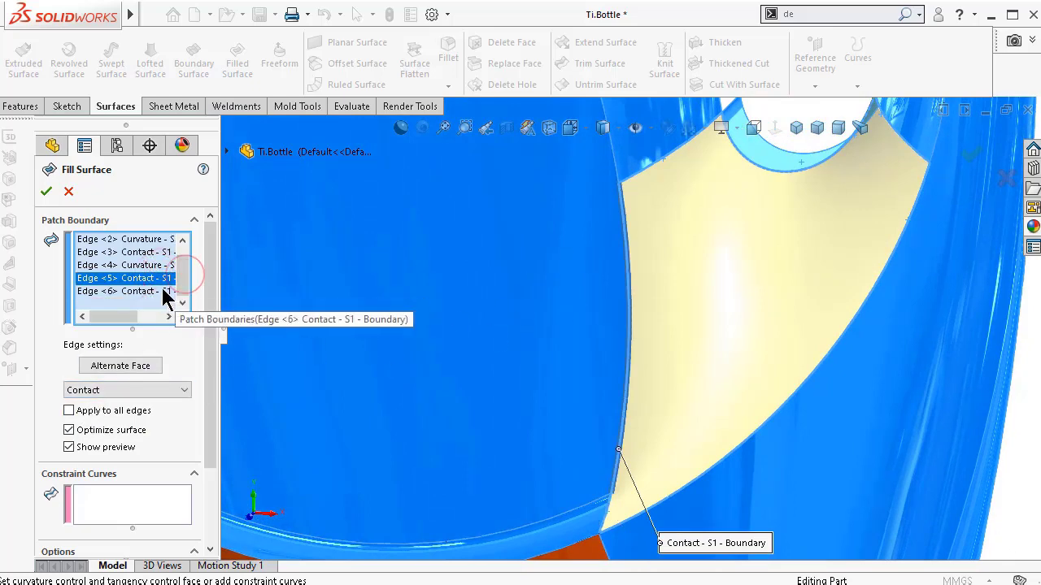
{"action": "left_click", "coordinate": [179, 304]}
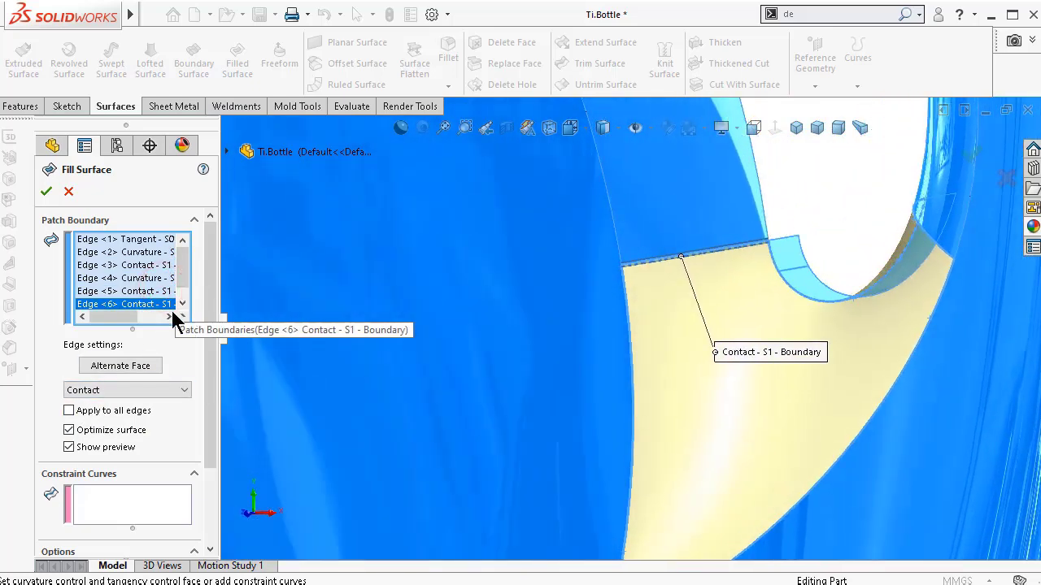
{"action": "left_click", "coordinate": [111, 393]}
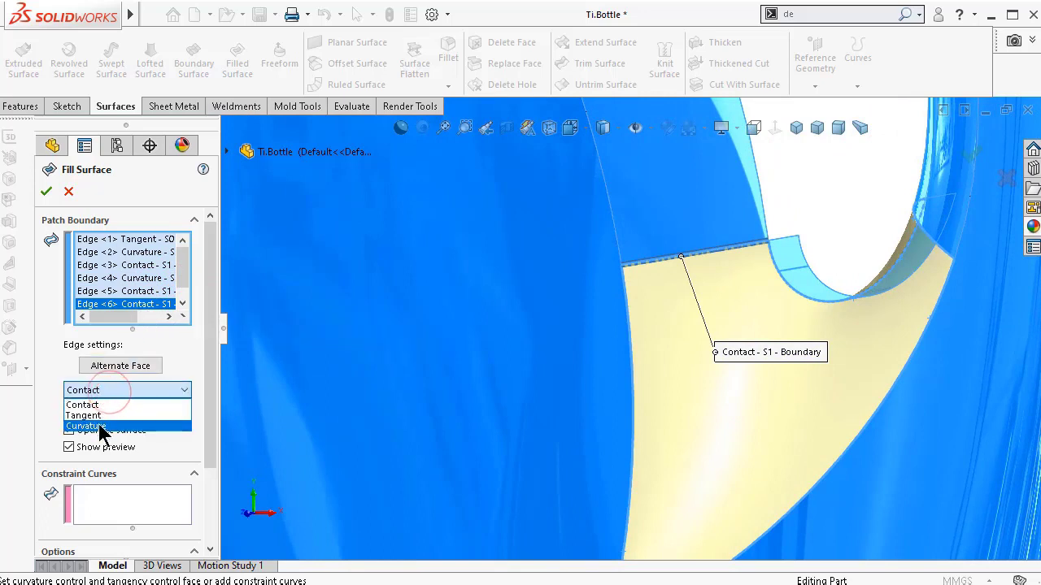
{"action": "left_click", "coordinate": [102, 430]}
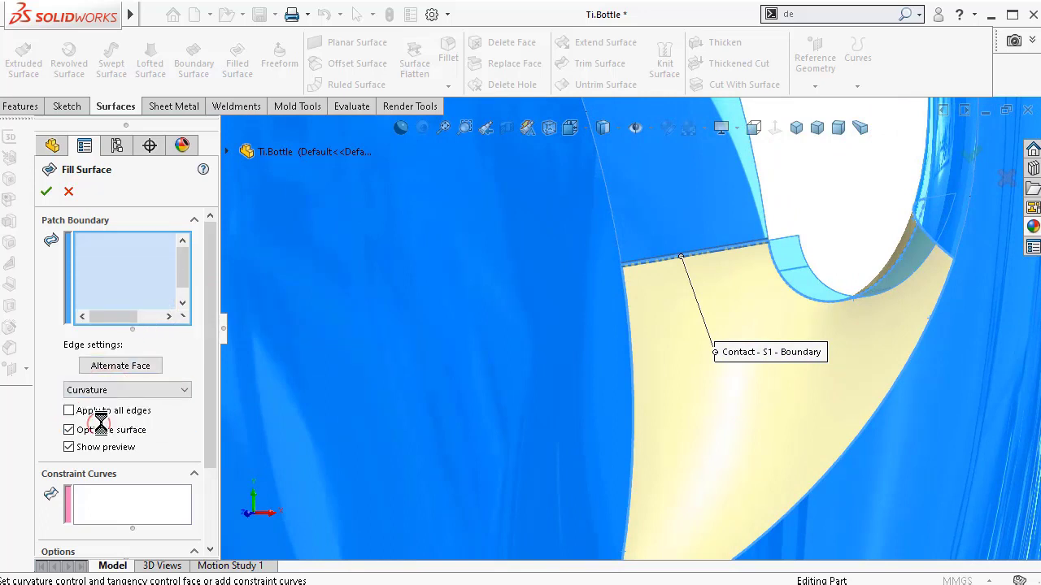
{"action": "left_click", "coordinate": [46, 193]}
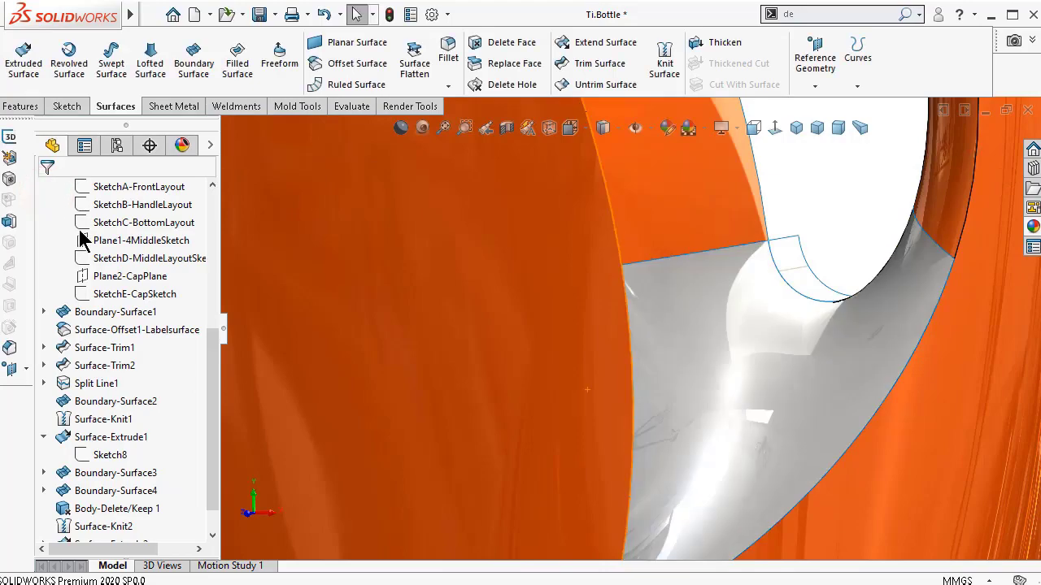
- Inspect the patched gaps, then show the SketchB-HandleLayout sketch
{"action": "key", "text": "Left"}
{"action": "key", "text": "Left"}
{"action": "key", "text": "Left"}
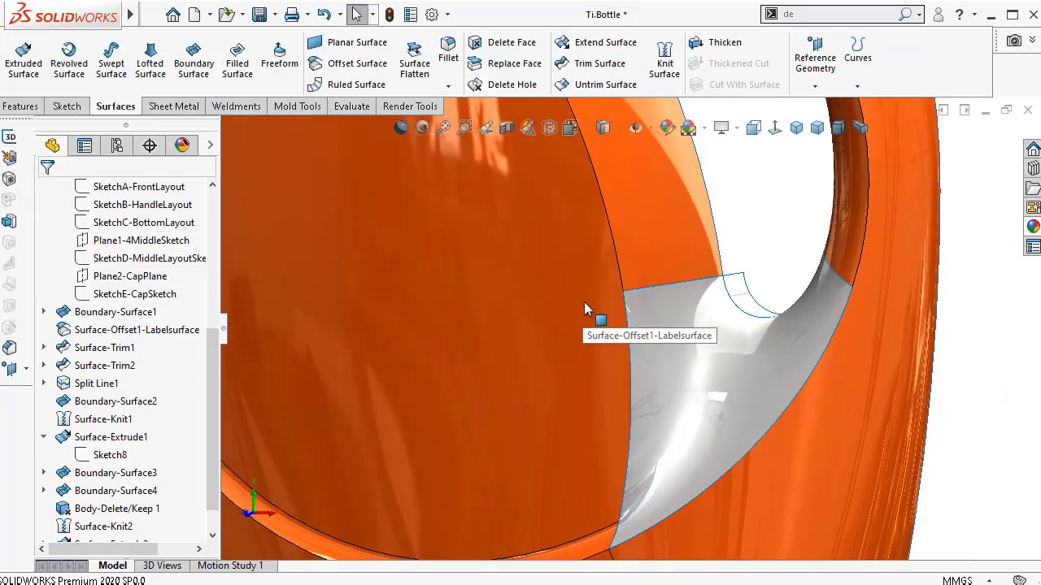
{"action": "key", "text": "Left"}
{"action": "key", "text": "Left"}
{"action": "key", "text": "Left"}
{"action": "key", "text": "Left"}
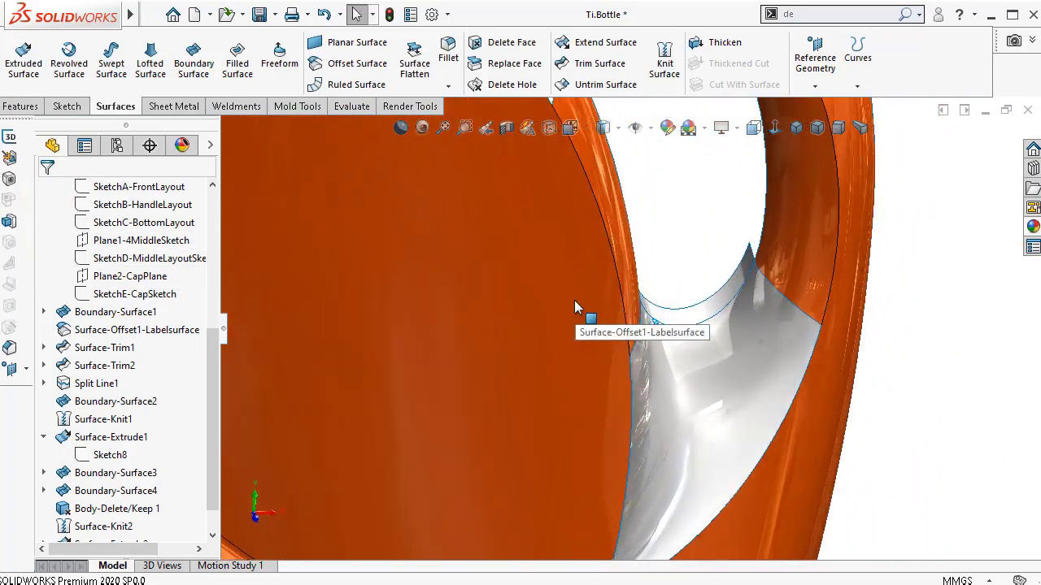
{"action": "key", "text": "Left"}
{"action": "key", "text": "Left"}
{"action": "key", "text": "Left"}
{"action": "key", "text": "Left"}
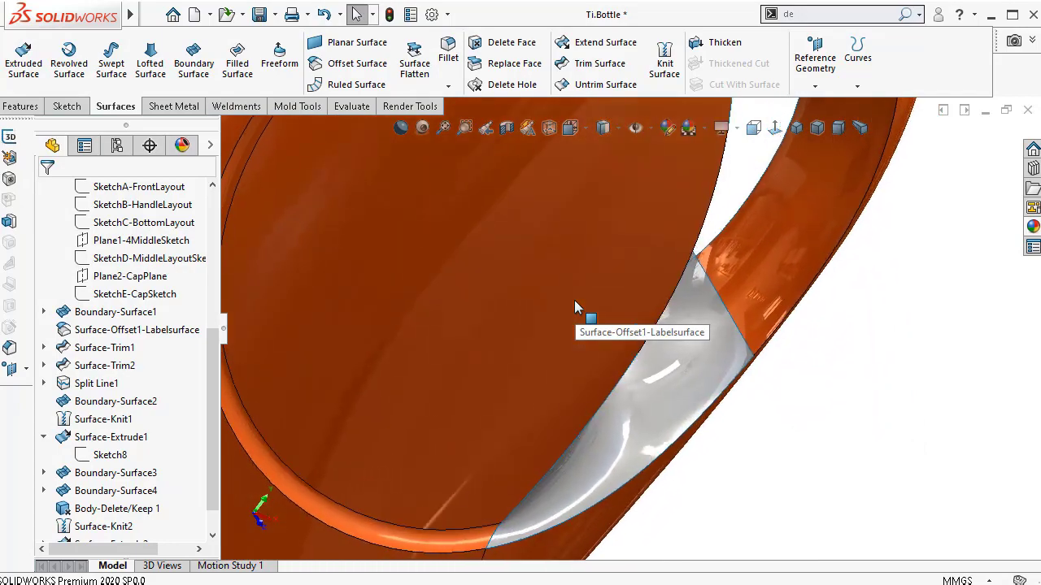
{"action": "key", "text": "Left"}
{"action": "key", "text": "Left"}
{"action": "key", "text": "Left"}
{"action": "key", "text": "Left"}
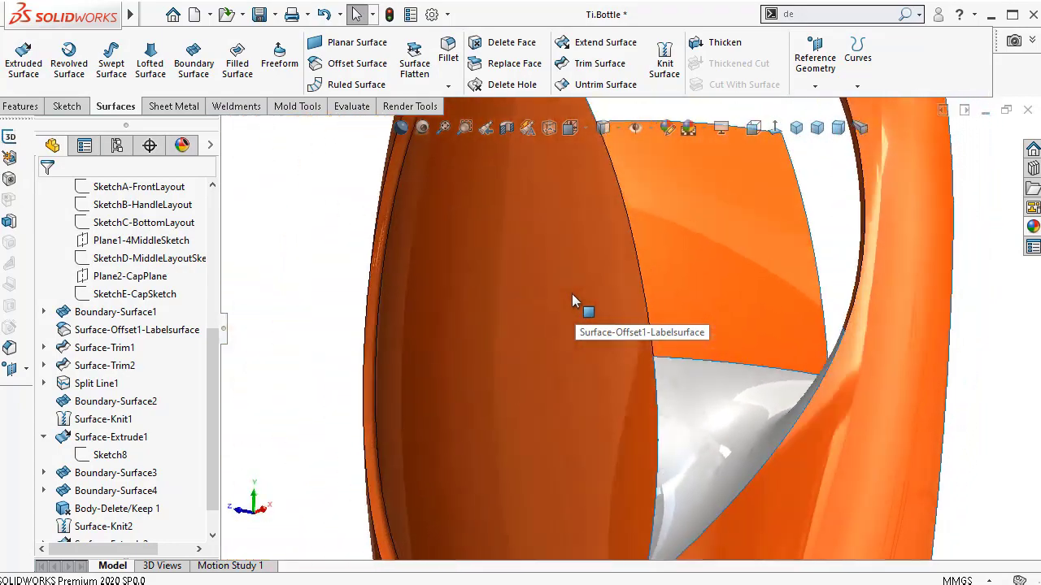
{"action": "key", "text": "Left"}
{"action": "key", "text": "Left"}
{"action": "key", "text": "Left"}
{"action": "key", "text": "Left"}
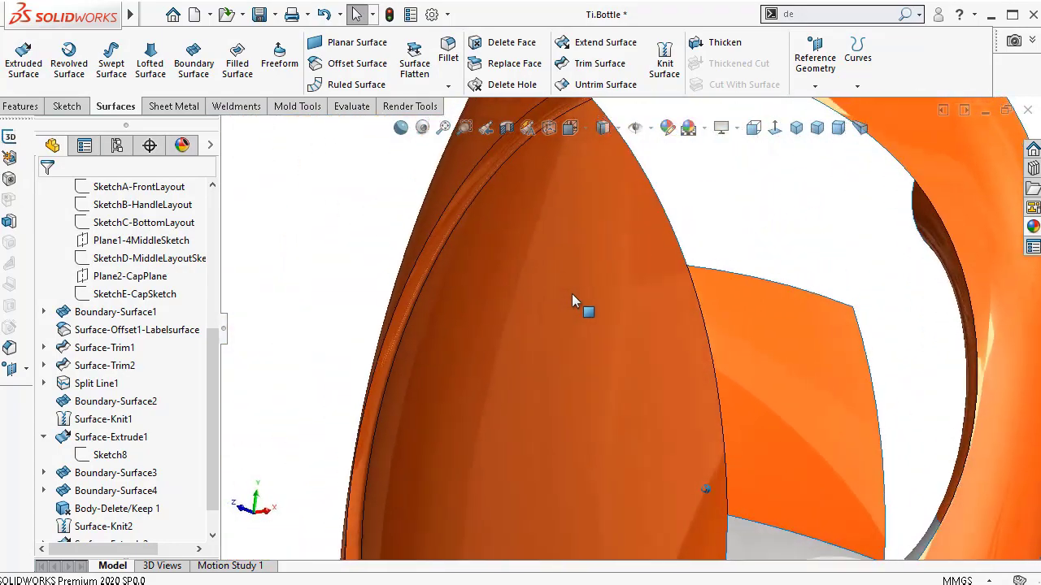
{"action": "key", "text": "Left"}
{"action": "key", "text": "Left"}
{"action": "key", "text": "Left"}
{"action": "key", "text": "Left"}
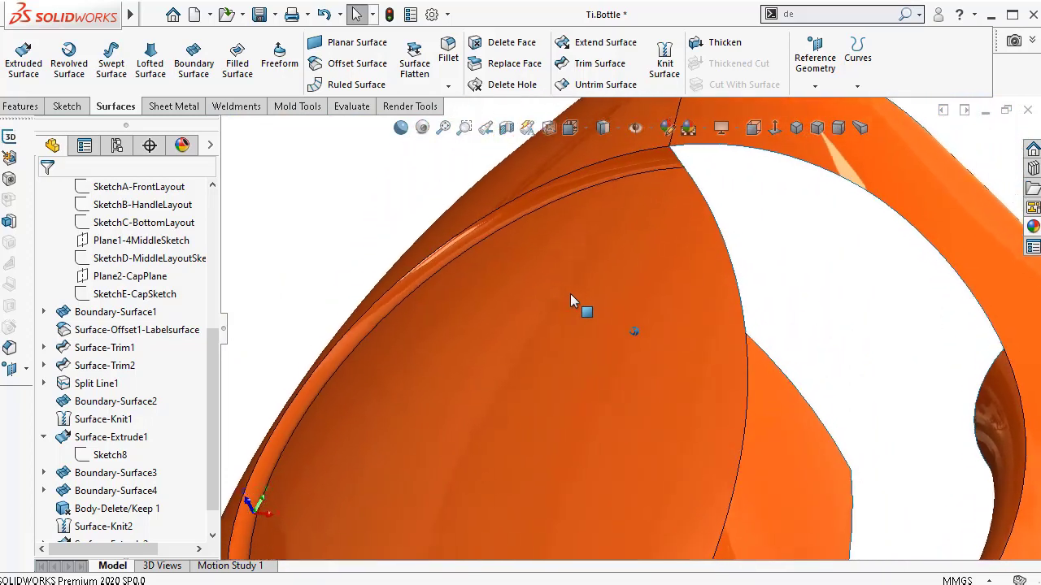
{"action": "mouse_move", "coordinate": [204, 370]}
{"action": "left_mouse_down"}
{"action": "mouse_move", "coordinate": [215, 352]}
{"action": "mouse_move", "coordinate": [214, 281]}
{"action": "mouse_move", "coordinate": [202, 325]}
{"action": "left_mouse_up"}
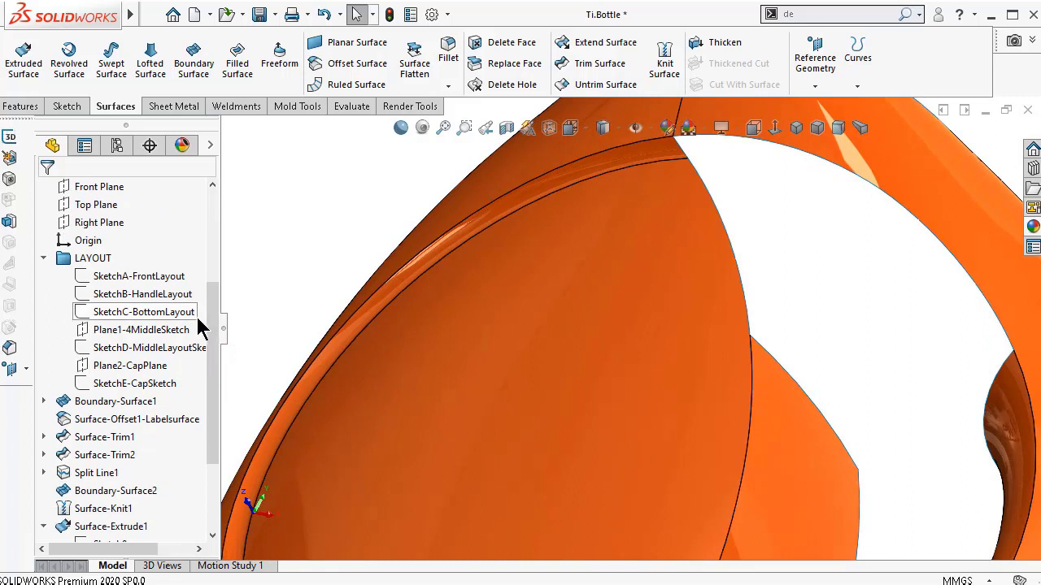
{"action": "left_click", "coordinate": [152, 299]}
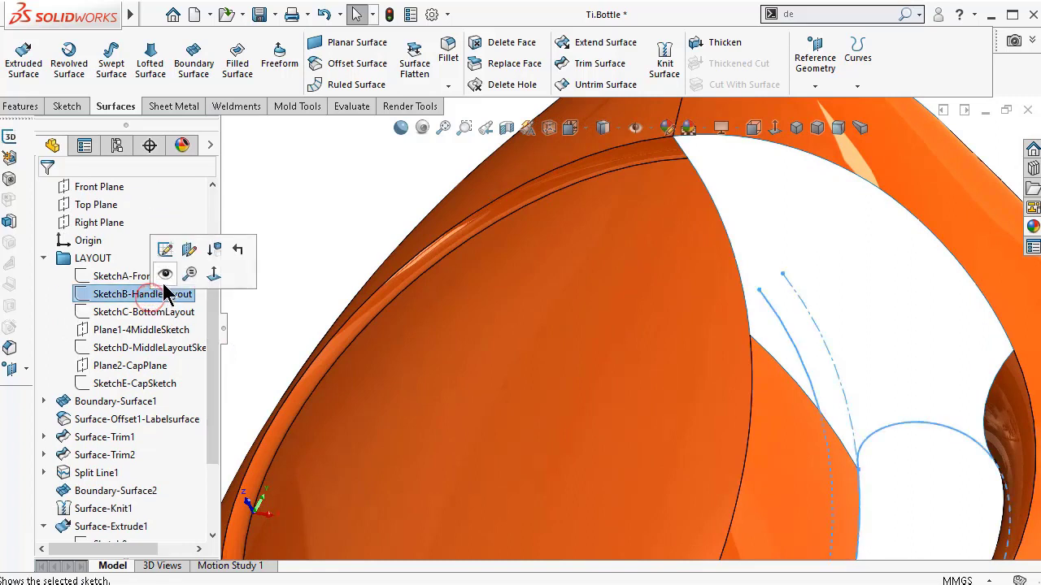
{"action": "left_click", "coordinate": [165, 276]}
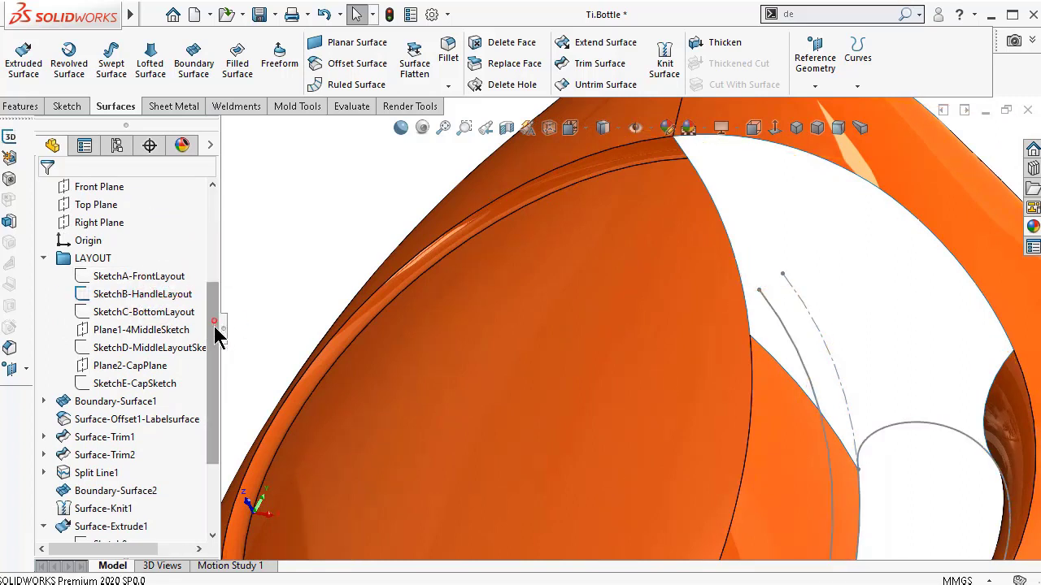
- Show Sketch8 and view it Normal To, zoomed in
{"action": "left_click_drag", "start_coordinate": [215, 329], "coordinate": [210, 427]}
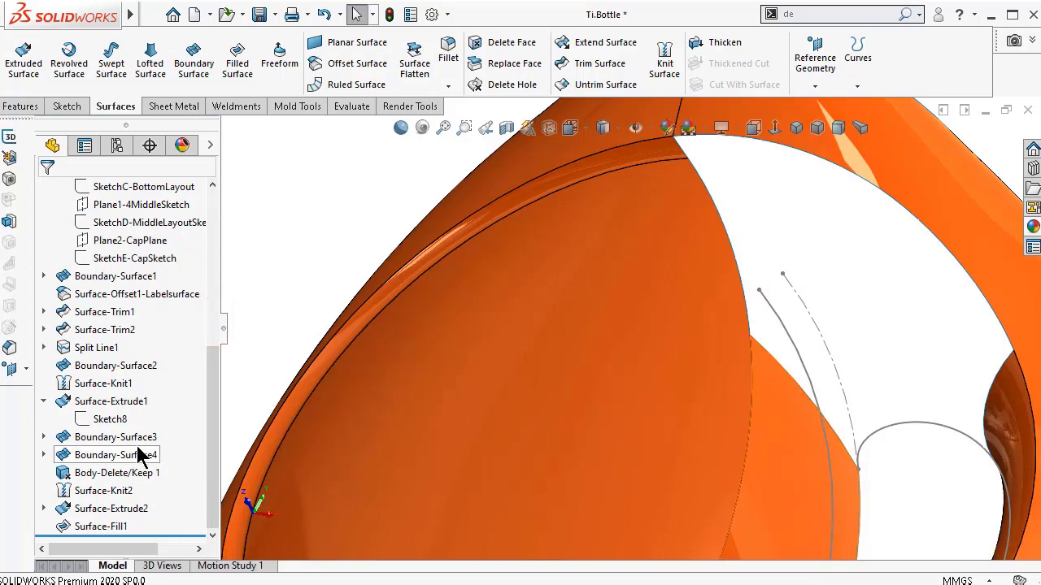
{"action": "left_click", "coordinate": [114, 420]}
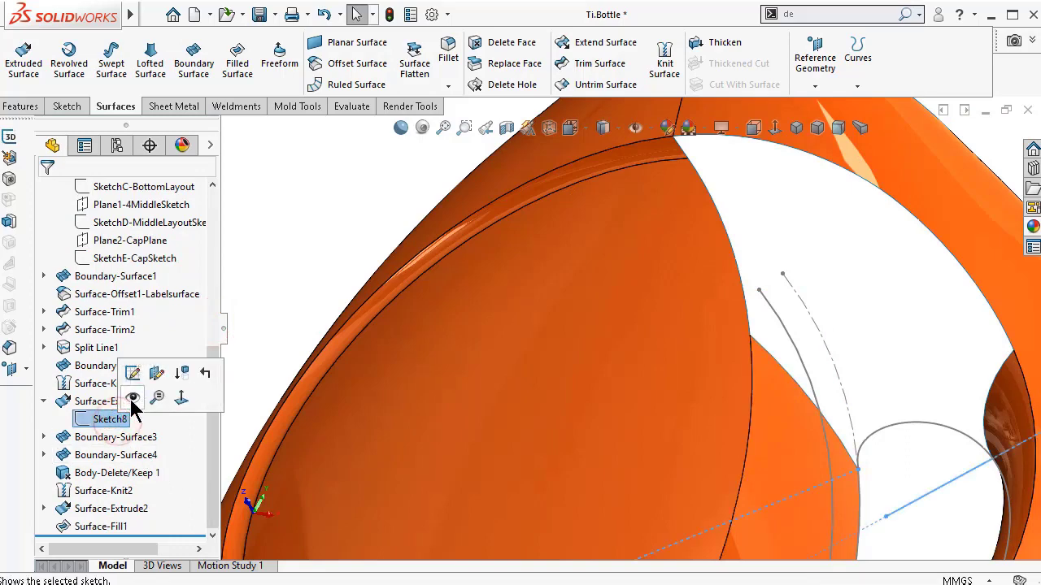
{"action": "left_click", "coordinate": [133, 399]}
{"action": "left_click", "coordinate": [772, 133]}
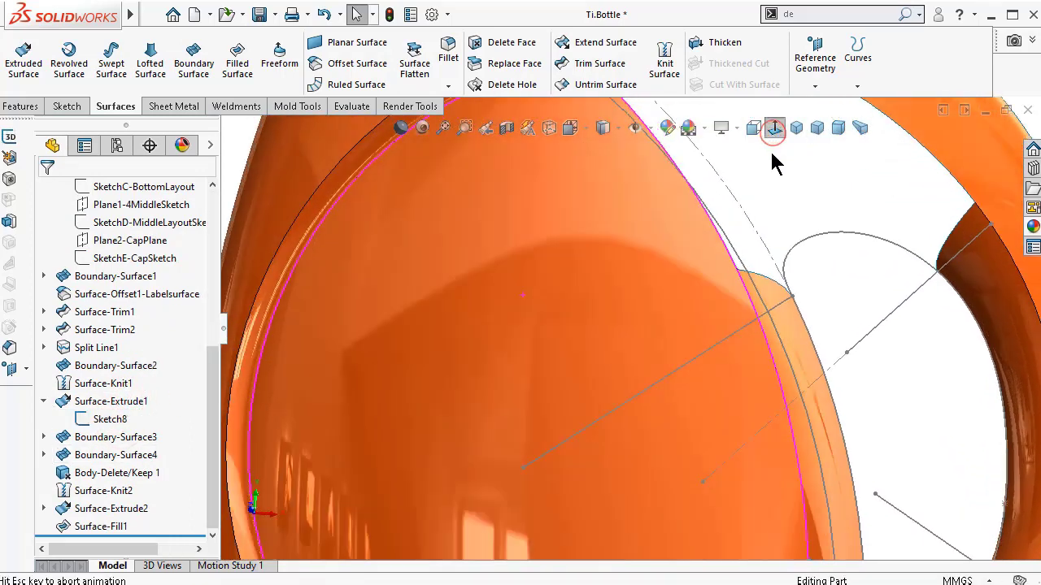
{"action": "scroll", "coordinate": [943, 262], "scroll_direction": "down", "scroll_amount": 2}
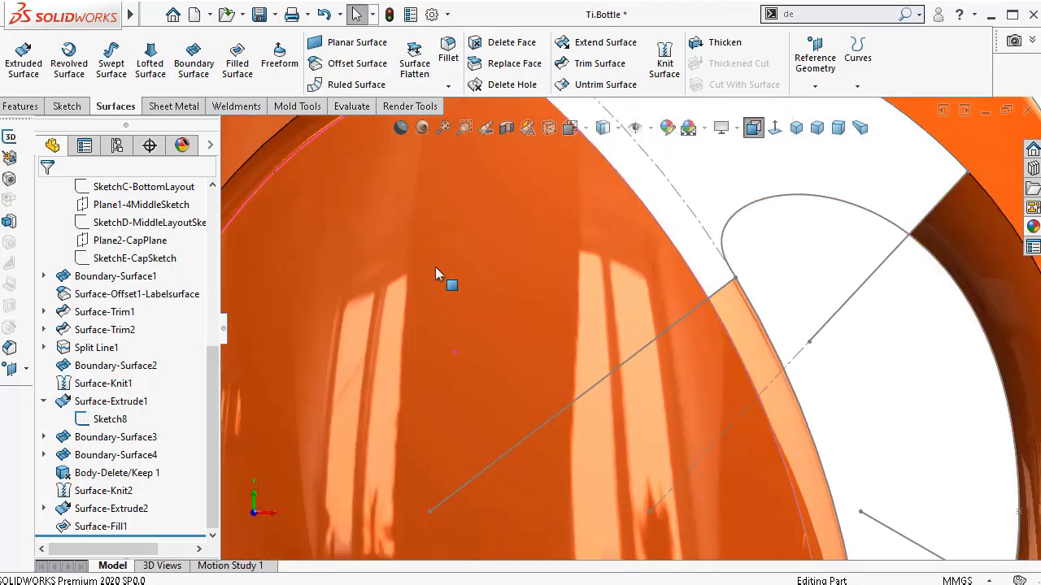
{"action": "left_click_drag", "start_coordinate": [213, 376], "coordinate": [218, 261]}
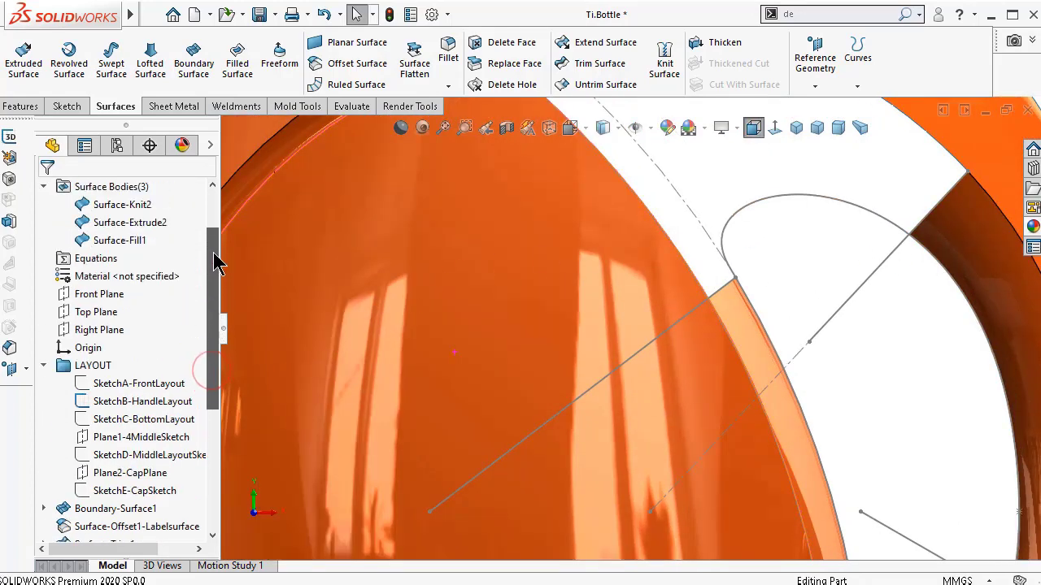
{"action": "left_click", "coordinate": [114, 294]}
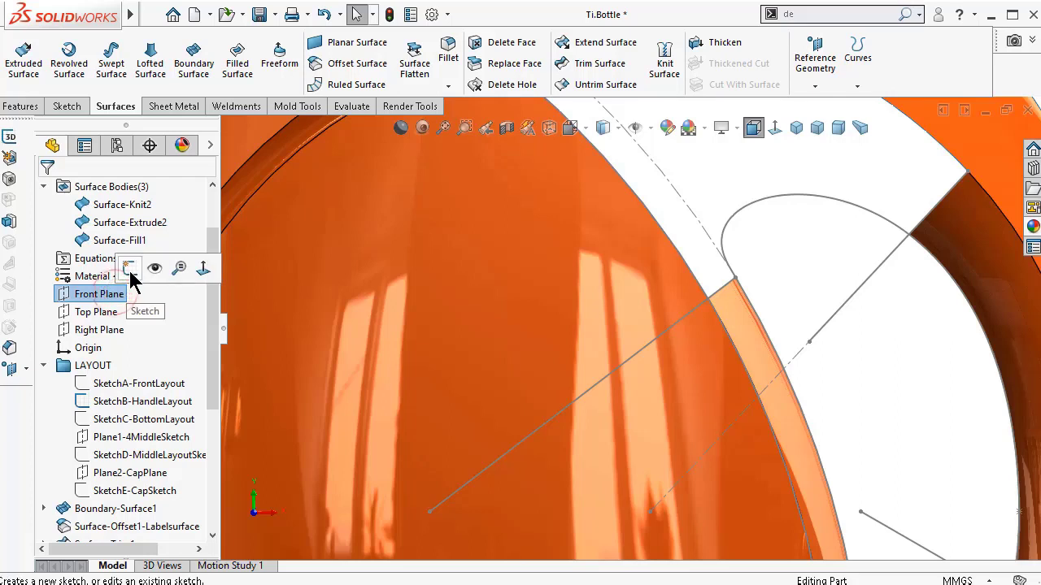
- Start a Front Plane sketch and convert the handle curve and both Sketch8 lines into it
{"action": "left_click", "coordinate": [130, 275]}
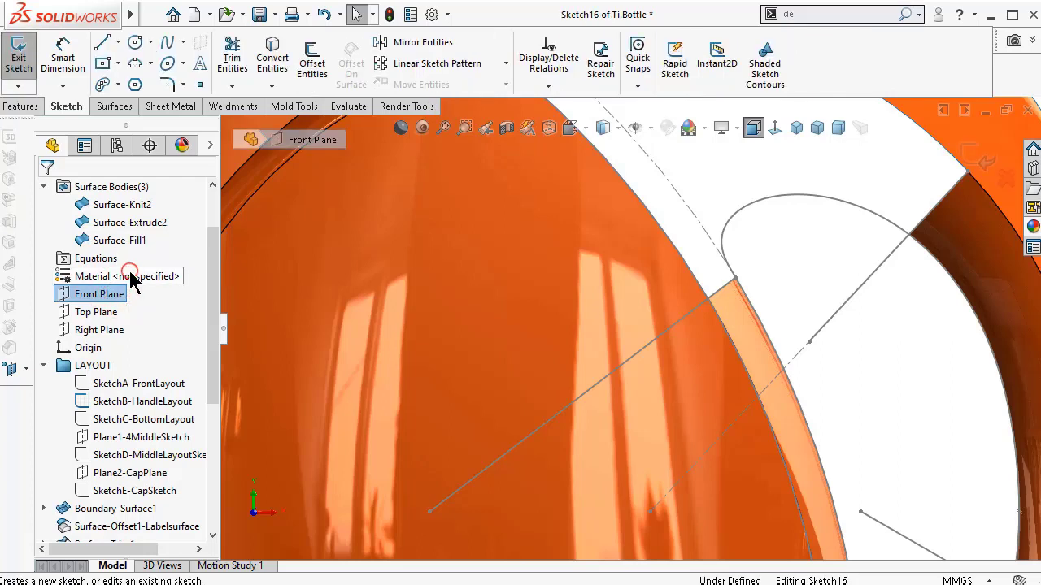
{"action": "double_click", "coordinate": [751, 211]}
{"action": "left_click", "coordinate": [283, 63]}
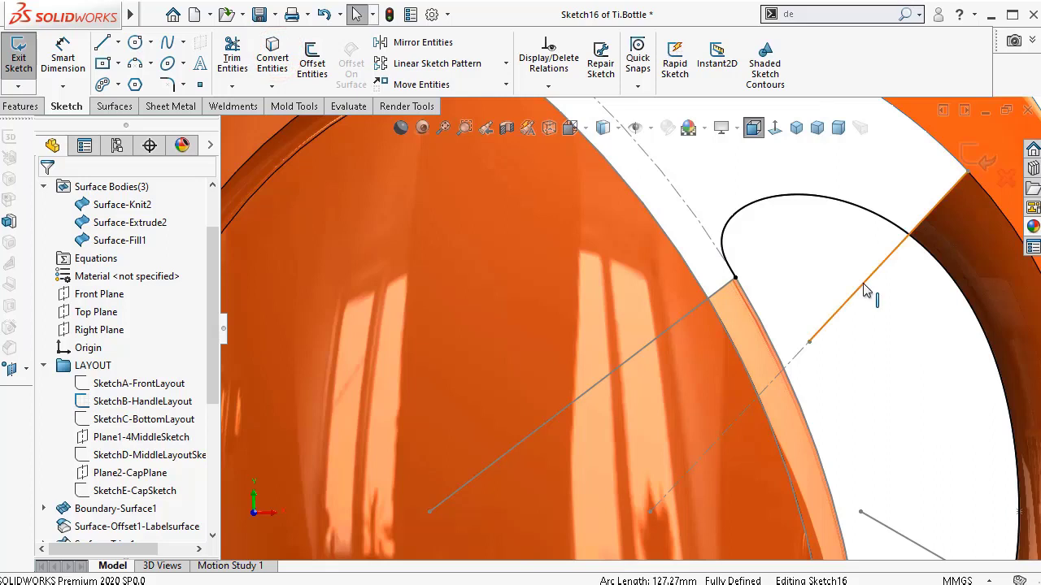
{"action": "left_click", "coordinate": [866, 291]}
{"action": "left_click", "coordinate": [283, 72]}
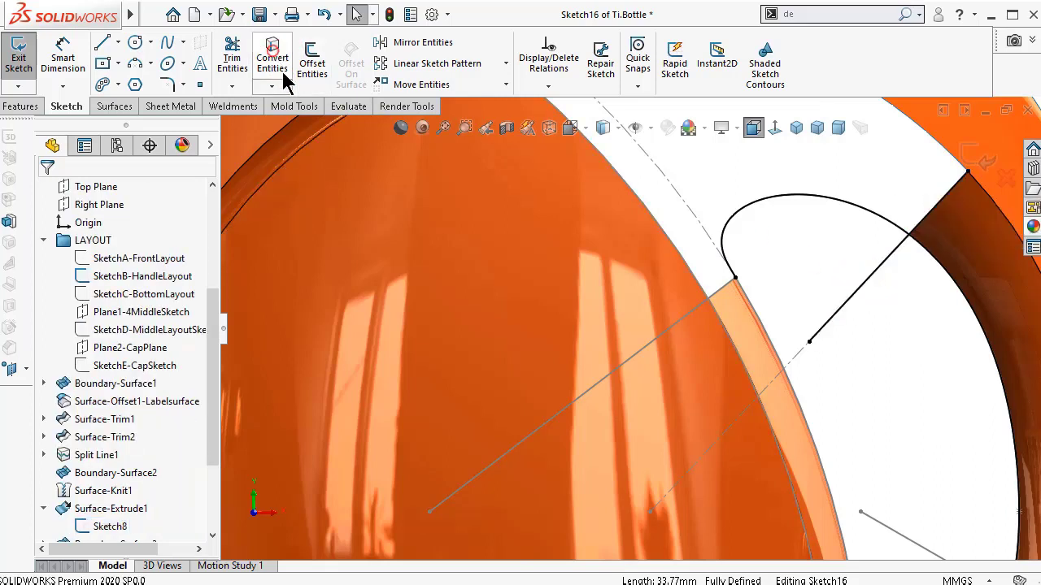
{"action": "left_click", "coordinate": [712, 293]}
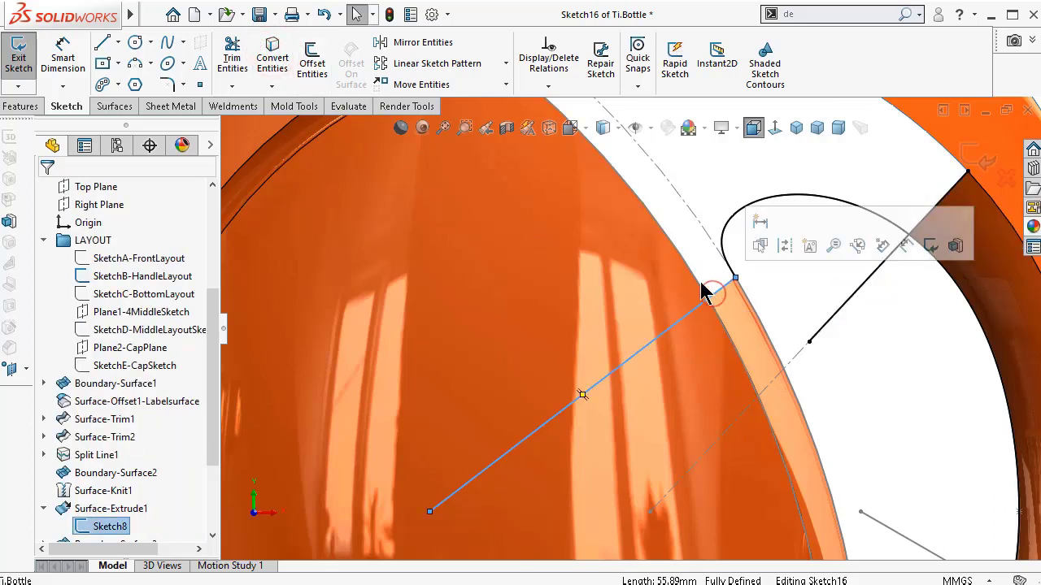
{"action": "left_click", "coordinate": [274, 59]}
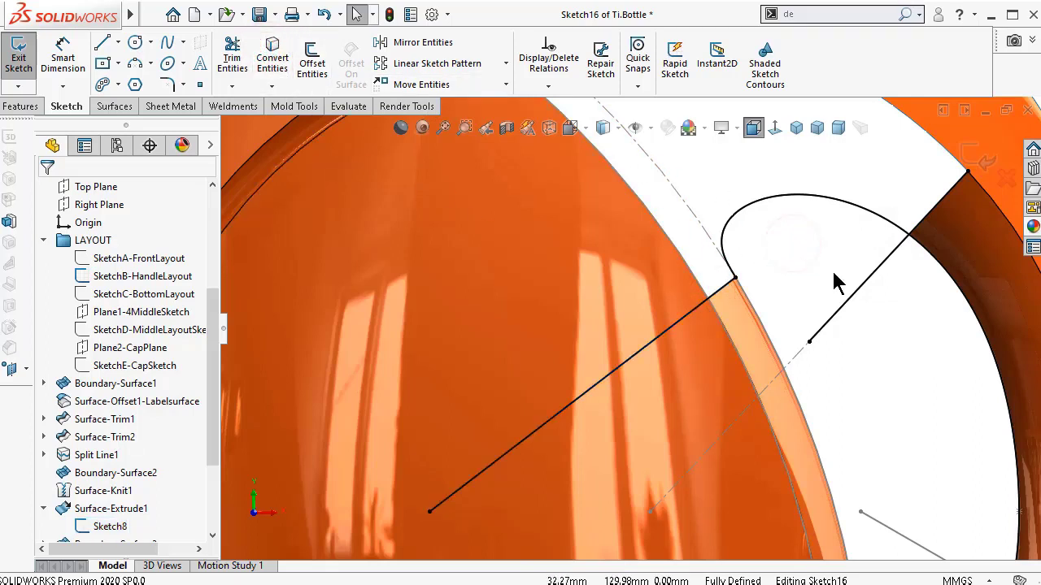
- Switch the lower converted line to construction geometry
{"action": "left_click", "coordinate": [864, 290]}
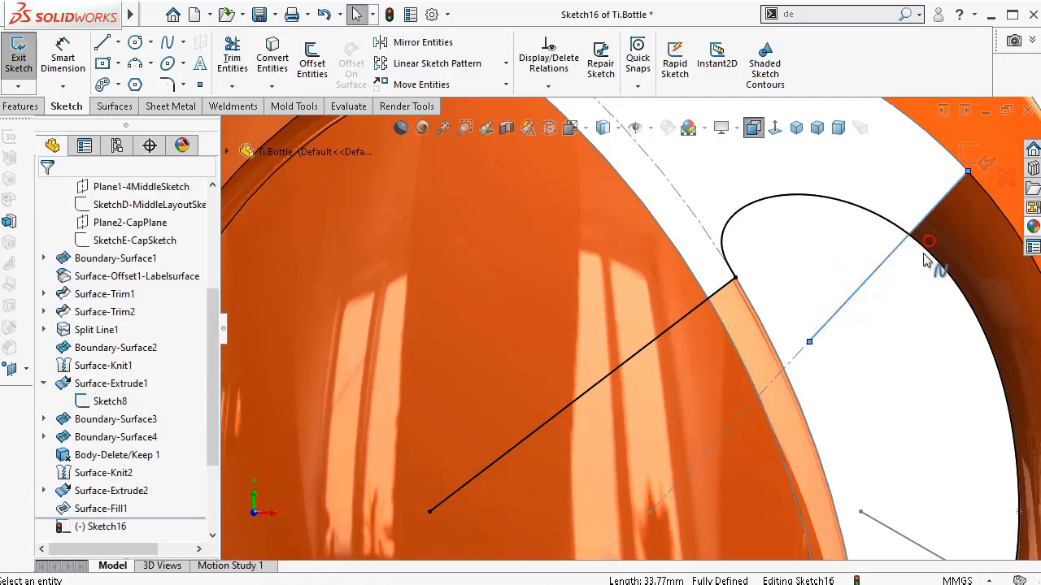
{"action": "left_click", "coordinate": [722, 292]}
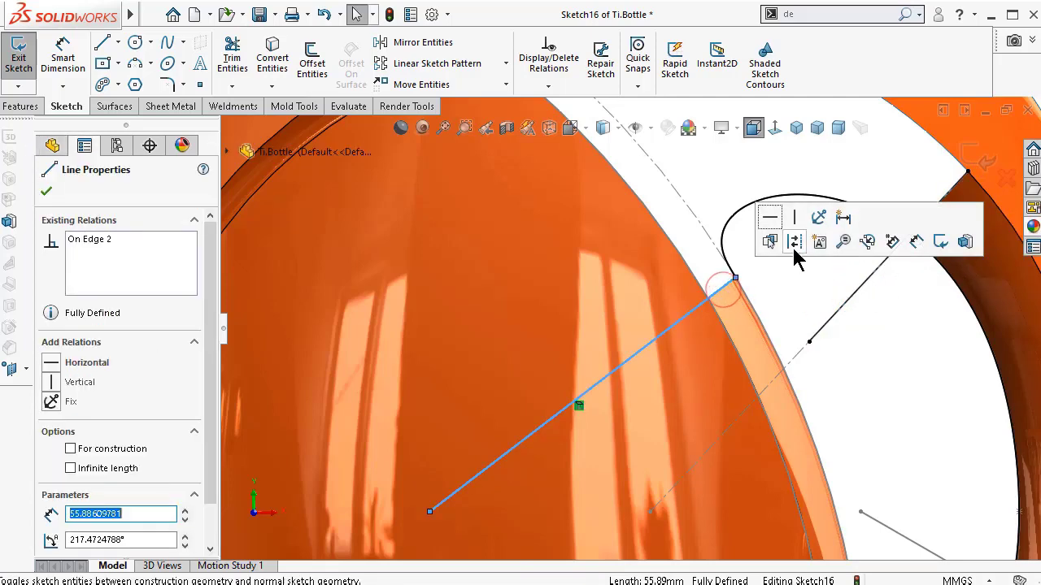
{"action": "left_click", "coordinate": [796, 241]}
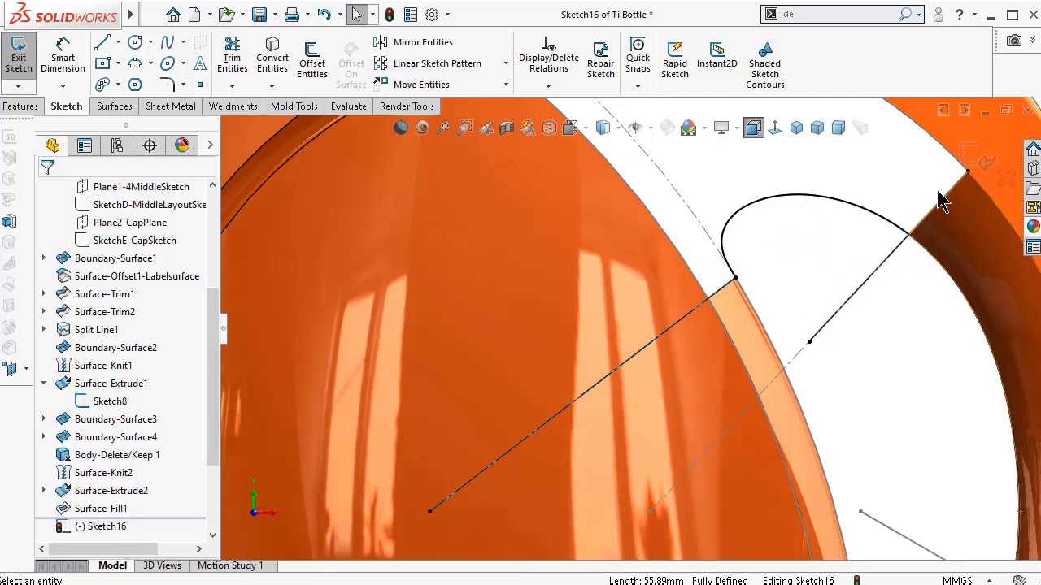
- Trim the copied handle curve to end at the converted line, viewed with Hidden Lines Removed
{"action": "left_click", "coordinate": [233, 57]}
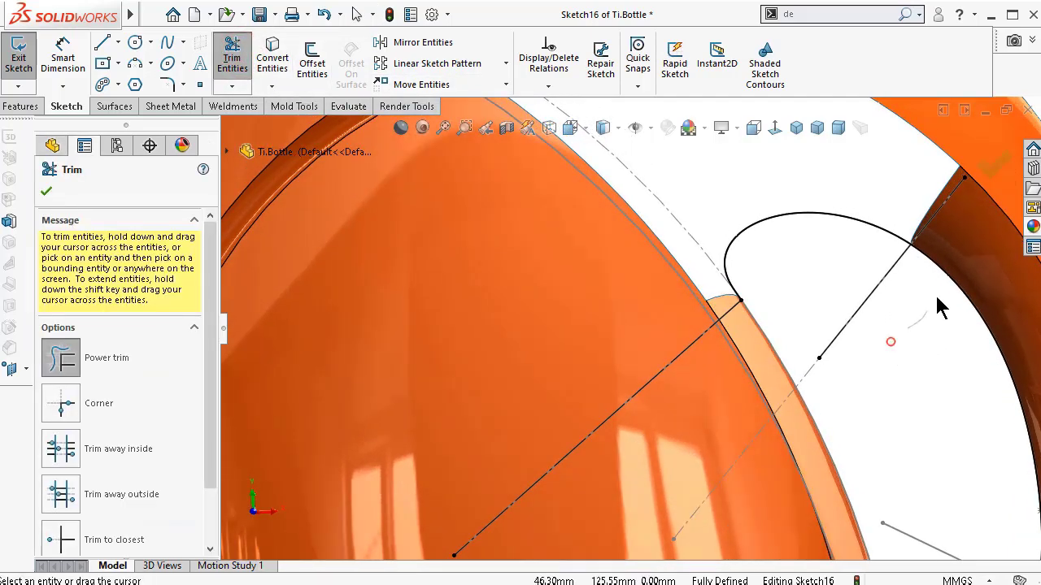
{"action": "mouse_move", "coordinate": [925, 370]}
{"action": "middle_mouse_down"}
{"action": "mouse_move", "coordinate": [889, 371]}
{"action": "mouse_move", "coordinate": [685, 212]}
{"action": "middle_mouse_up"}
{"action": "left_click", "coordinate": [618, 128]}
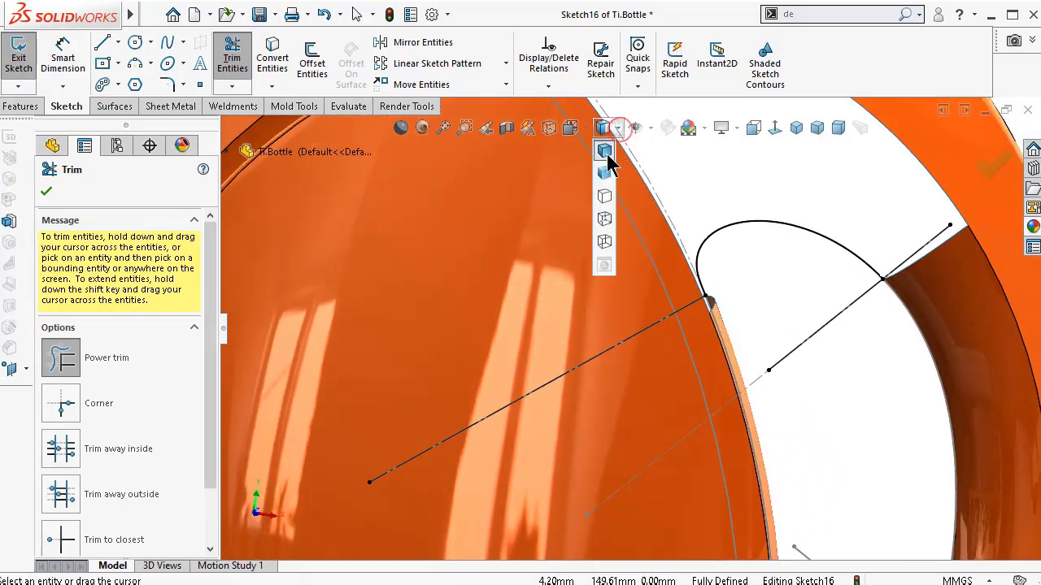
{"action": "left_click", "coordinate": [604, 194]}
{"action": "scroll", "coordinate": [603, 207], "scroll_direction": "down", "scroll_amount": 3}
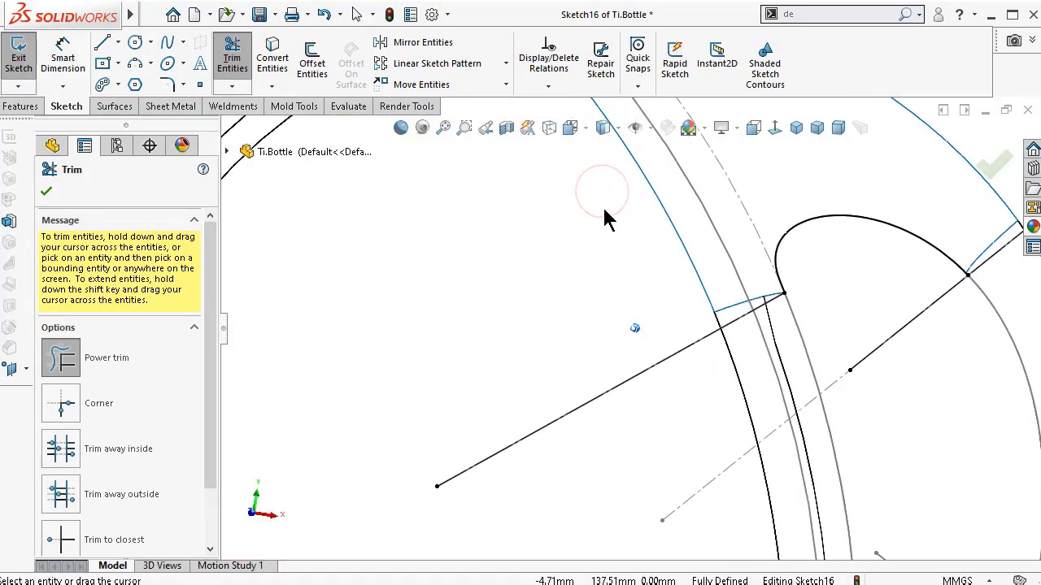
{"action": "key", "text": "Left"}
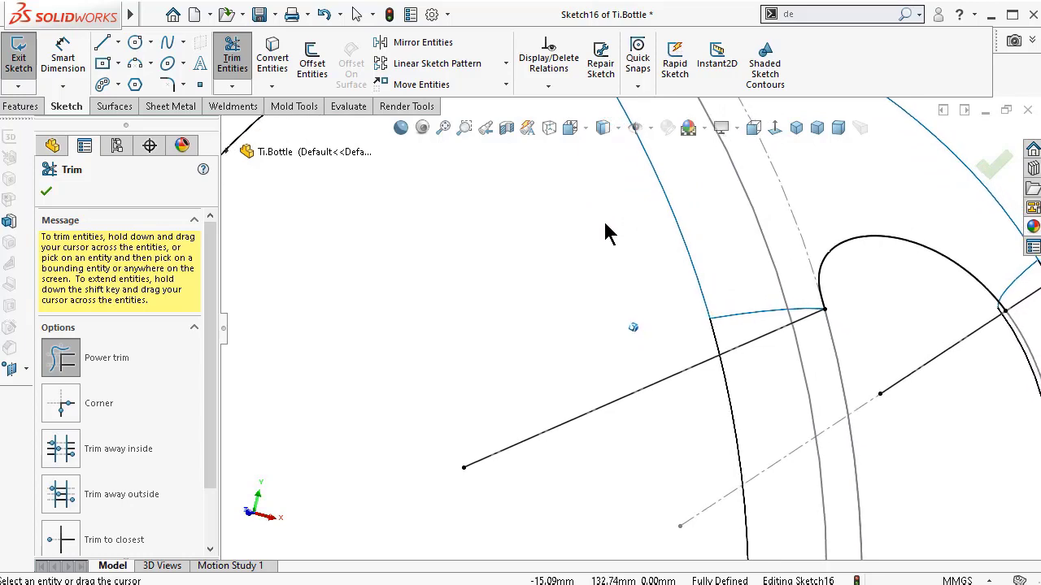
{"action": "key", "text": "Left"}
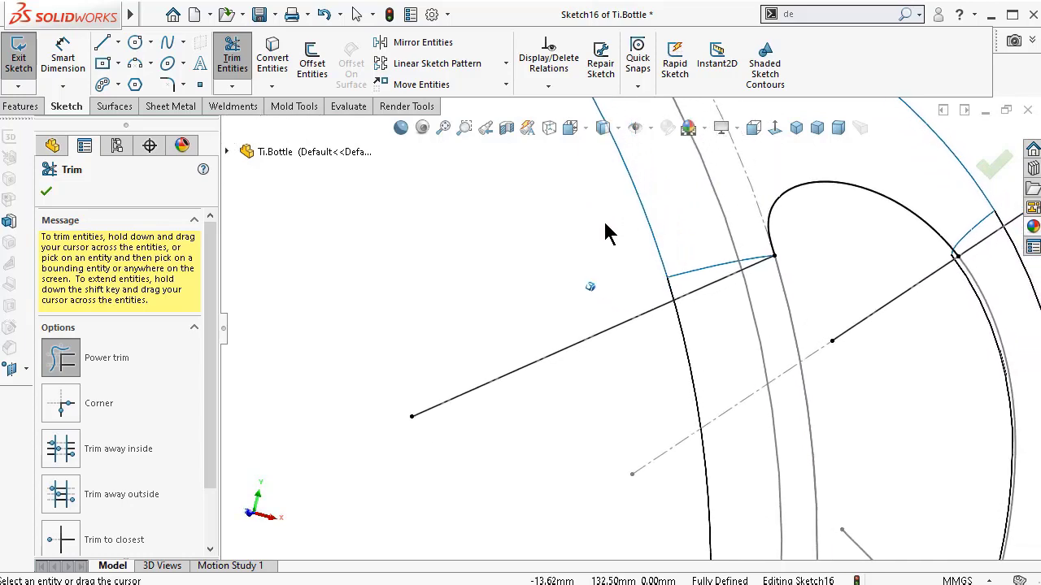
{"action": "left_click", "coordinate": [46, 192]}
{"action": "key", "text": "Left"}
{"action": "key", "text": "Left"}
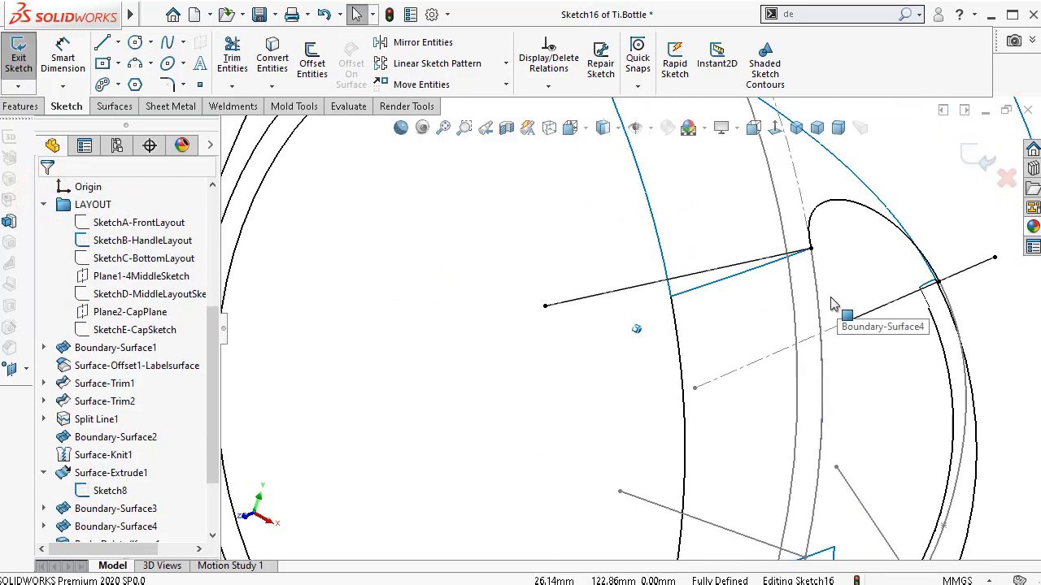
{"action": "key", "text": "Left"}
{"action": "key", "text": "Left"}
{"action": "key", "text": "Left"}
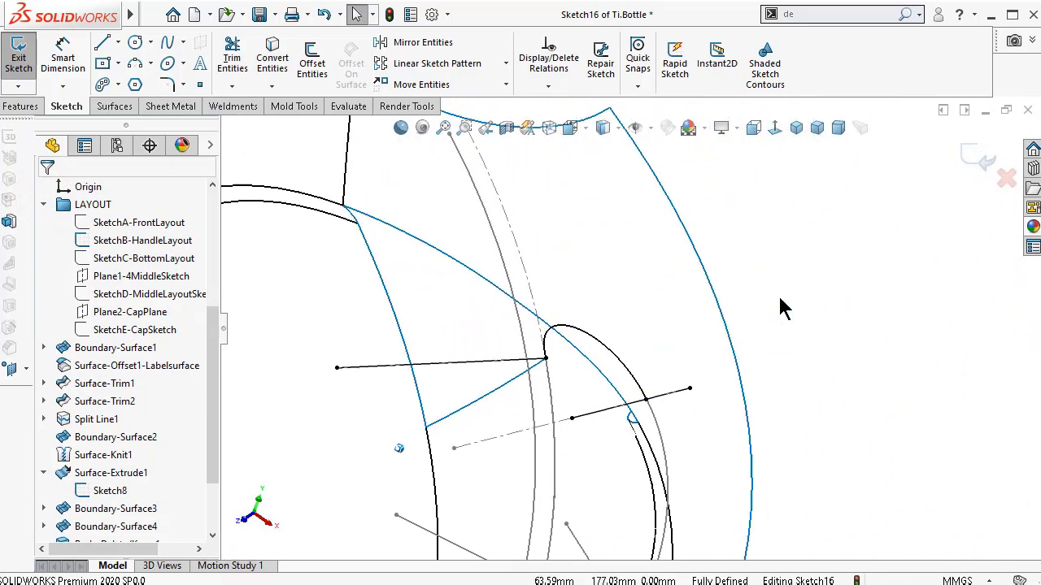
{"action": "key", "text": "Left"}
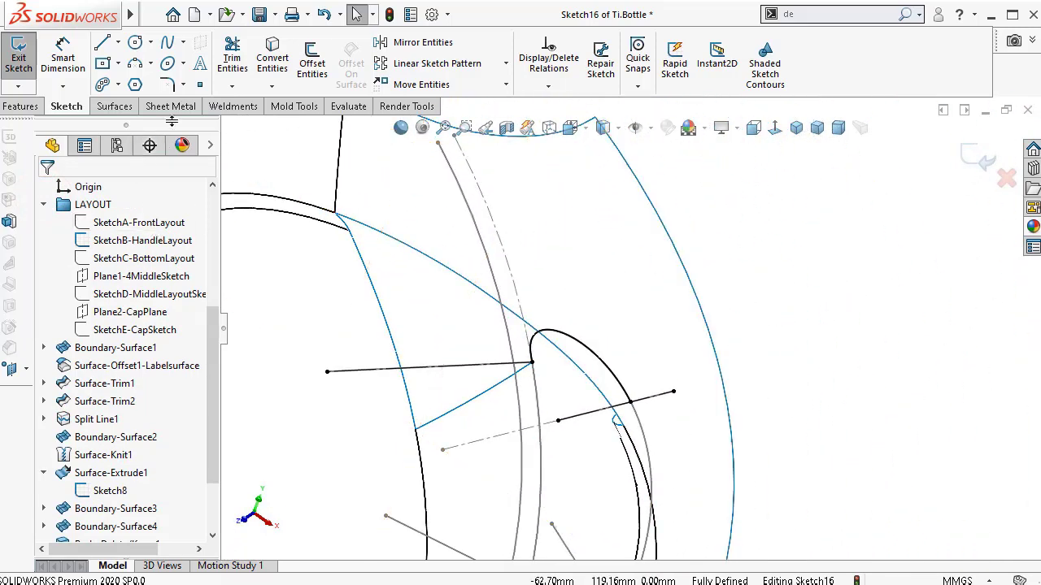
- Extrude Sketch16 into a 10 mm blind surface strip, shown Shaded With Edges
{"action": "left_click", "coordinate": [123, 111]}
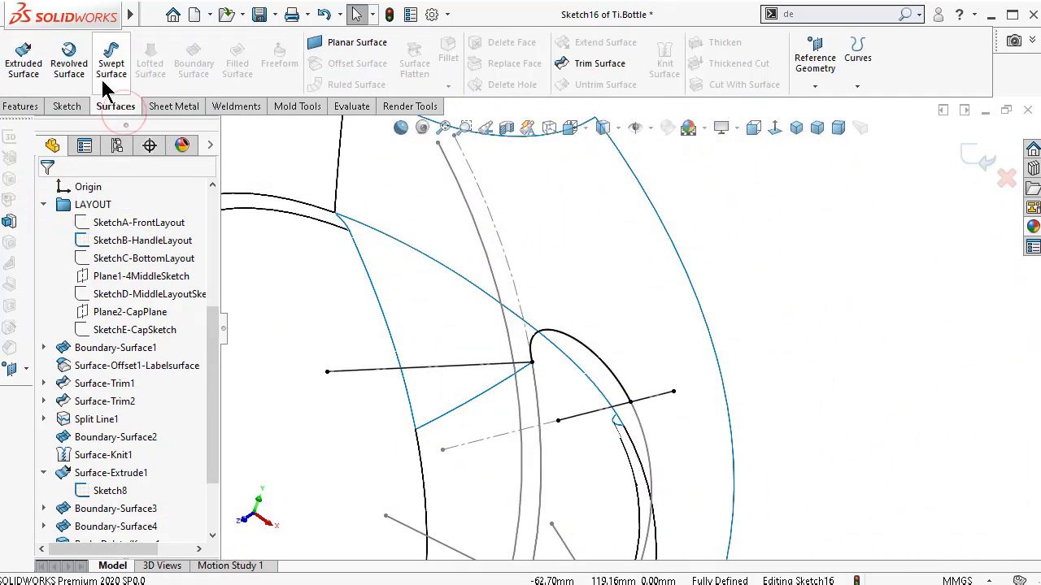
{"action": "left_click", "coordinate": [31, 73]}
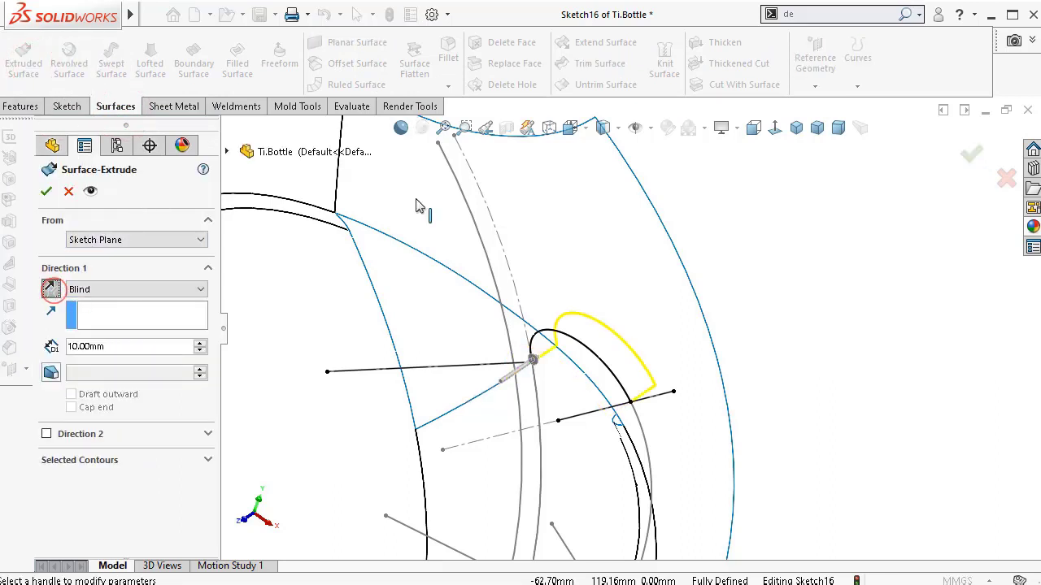
{"action": "left_click", "coordinate": [618, 130]}
{"action": "left_click", "coordinate": [605, 151]}
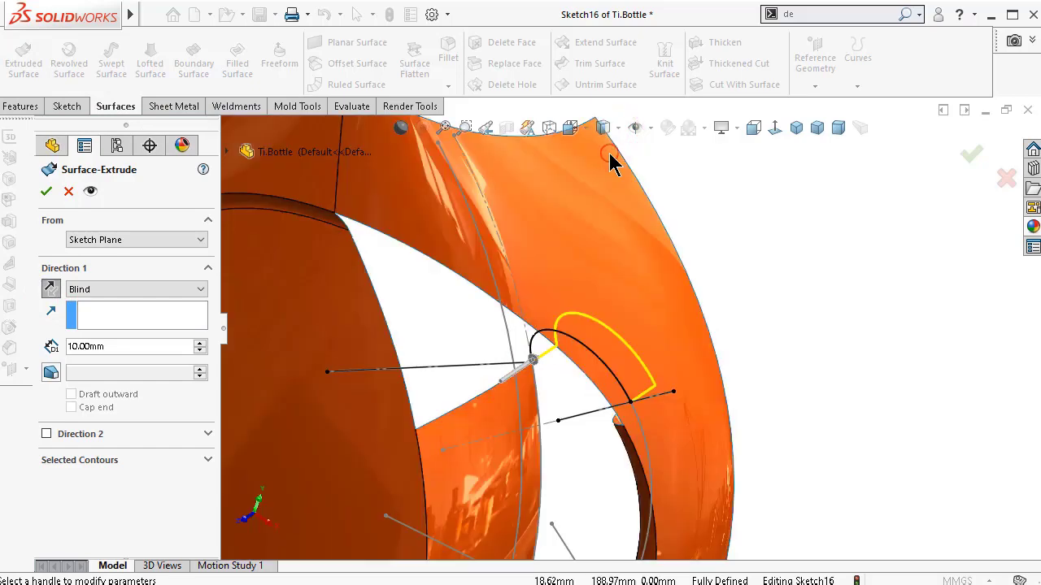
{"action": "middle_click_drag", "start_coordinate": [609, 163], "coordinate": [611, 167]}
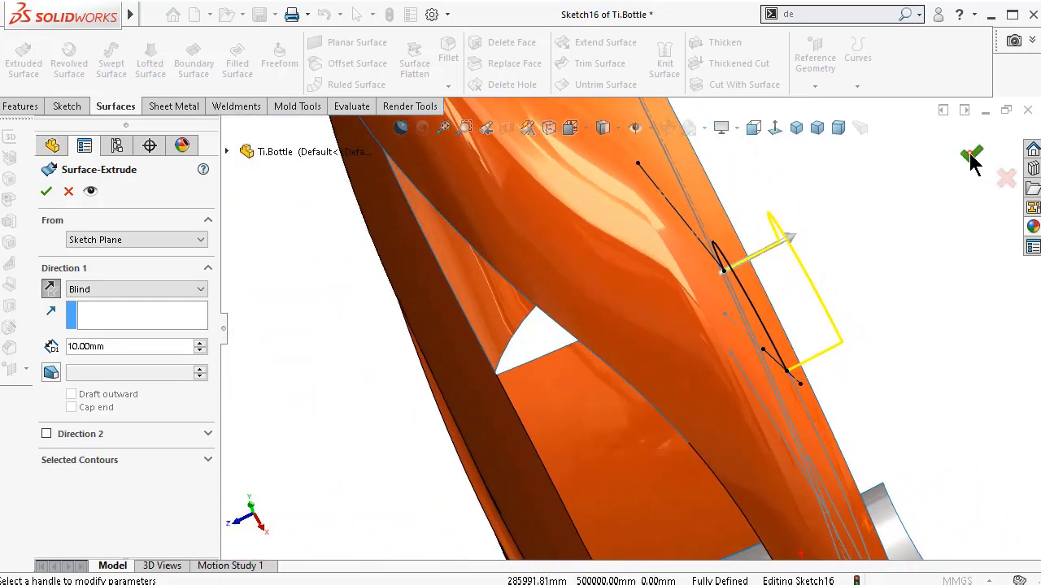
{"action": "left_click", "coordinate": [970, 156]}
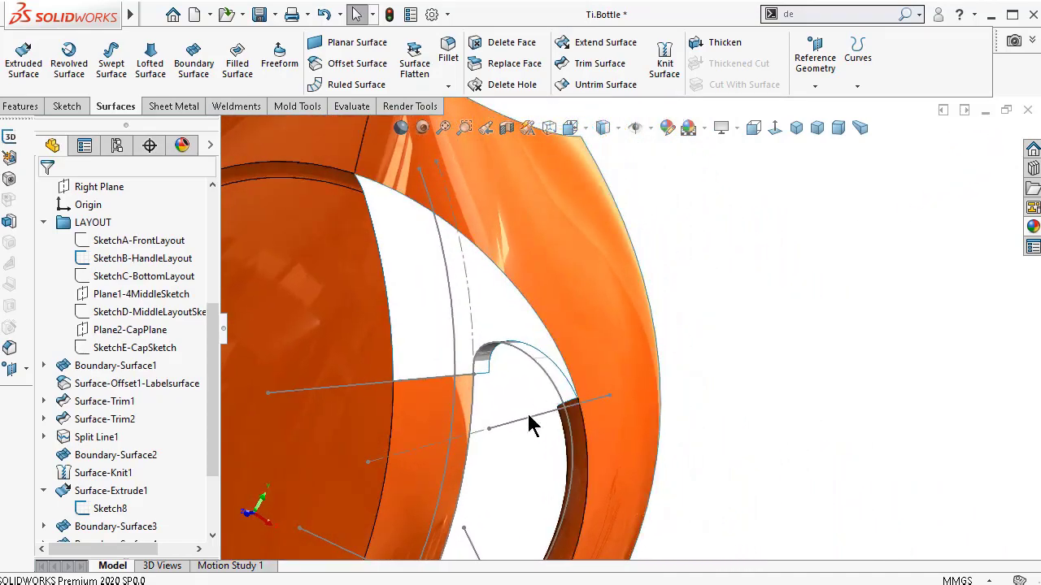
- Hide Sketch8 and SketchB-HandleLayout
{"action": "left_click", "coordinate": [527, 424]}
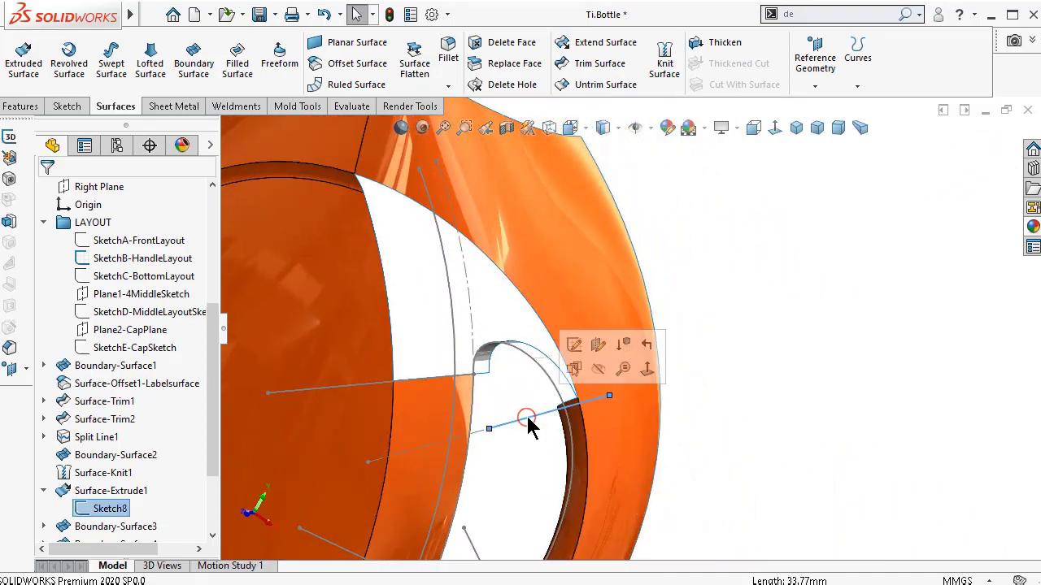
{"action": "left_click", "coordinate": [599, 370]}
{"action": "mouse_move", "coordinate": [600, 372]}
{"action": "middle_mouse_down"}
{"action": "mouse_move", "coordinate": [564, 390]}
{"action": "mouse_move", "coordinate": [531, 379]}
{"action": "middle_mouse_up"}
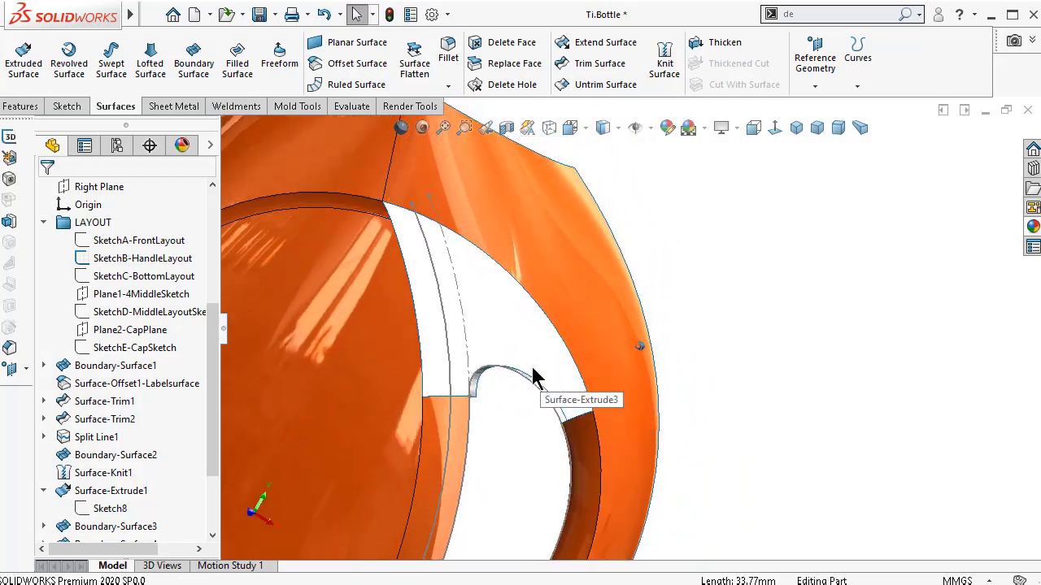
{"action": "left_click", "coordinate": [449, 356]}
{"action": "left_click", "coordinate": [516, 309]}
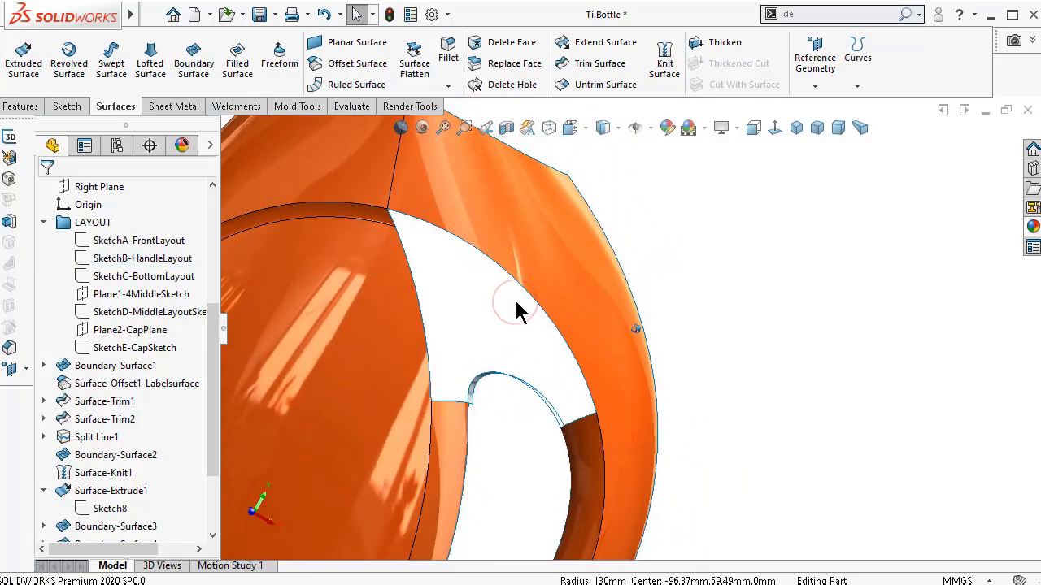
{"action": "key", "text": "Left"}
{"action": "key", "text": "Left"}
{"action": "key", "text": "Left"}
{"action": "key", "text": "Left"}
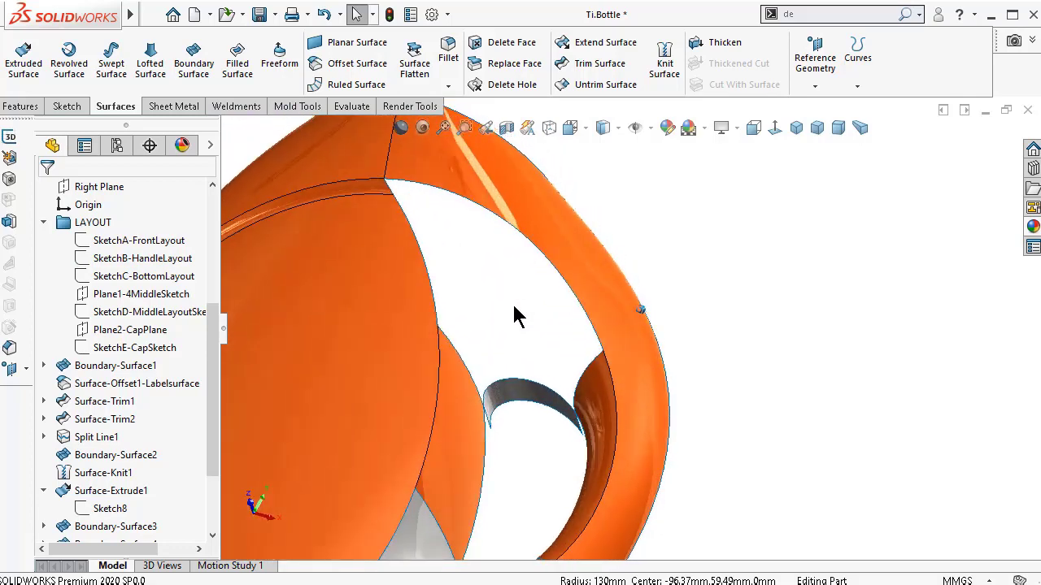
{"action": "key", "text": "Left"}
{"action": "key", "text": "Left"}
{"action": "key", "text": "Left"}
{"action": "key", "text": "Left"}
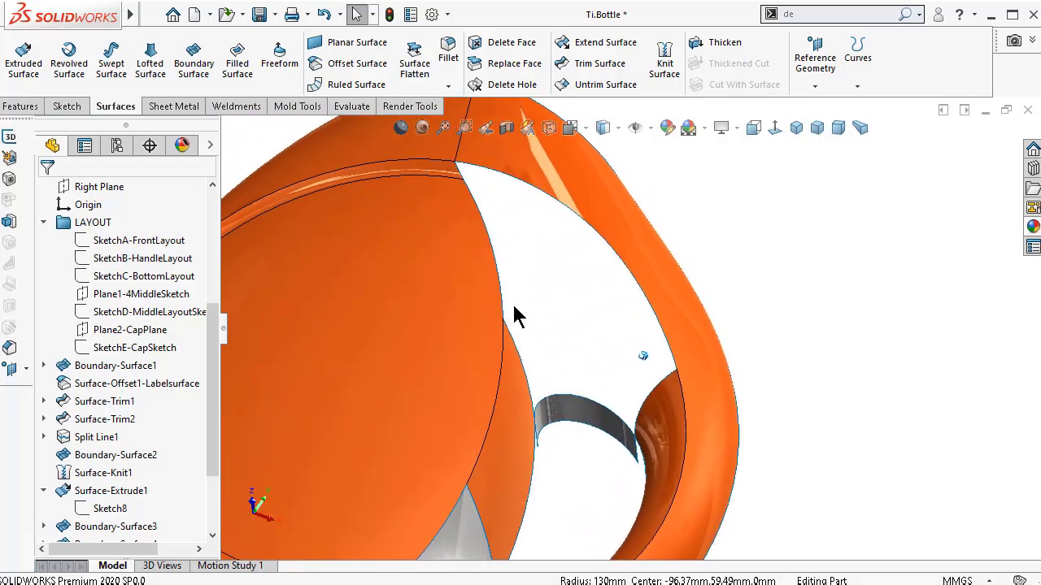
- Start a Filled Surface bounded by the extruded strip's edge and the next hole edge
{"action": "key", "text": "Left"}
{"action": "key", "text": "Left"}
{"action": "key", "text": "Left"}
{"action": "key", "text": "Left"}
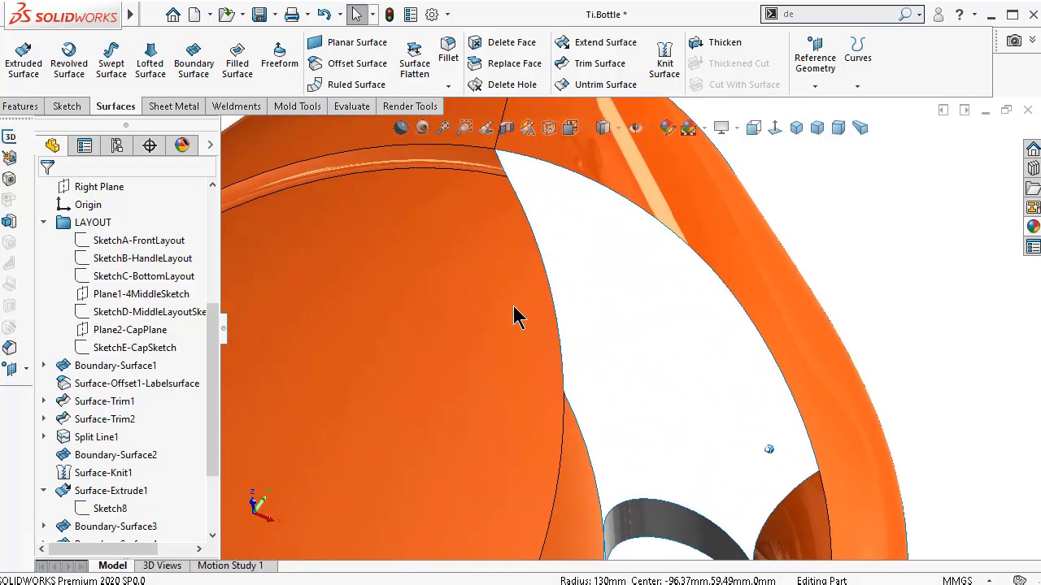
{"action": "key", "text": "Left"}
{"action": "key", "text": "Left"}
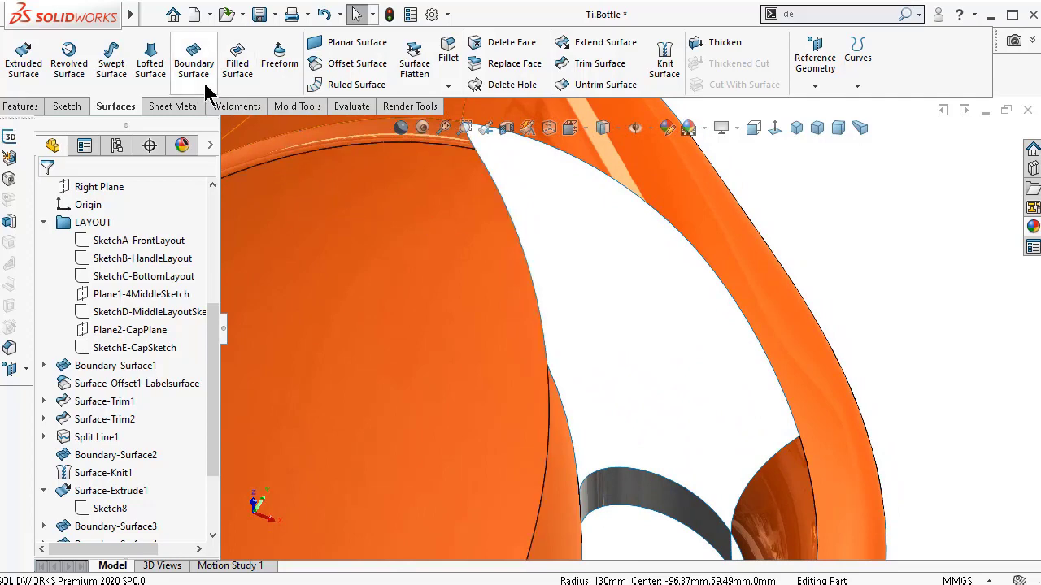
{"action": "left_click", "coordinate": [237, 69]}
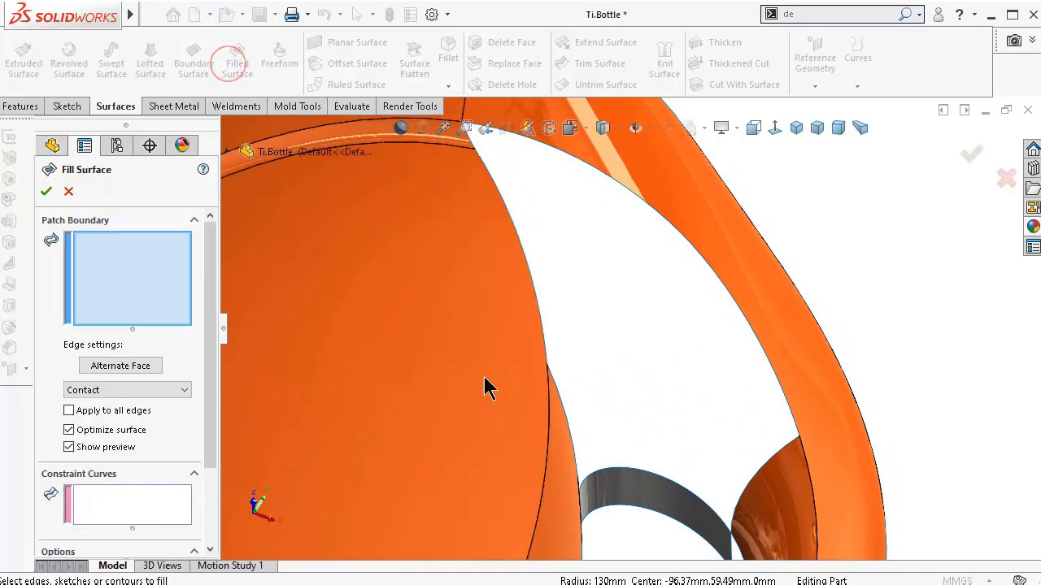
{"action": "left_click", "coordinate": [700, 499]}
{"action": "key", "text": "Left"}
{"action": "key", "text": "Left"}
{"action": "key", "text": "Left"}
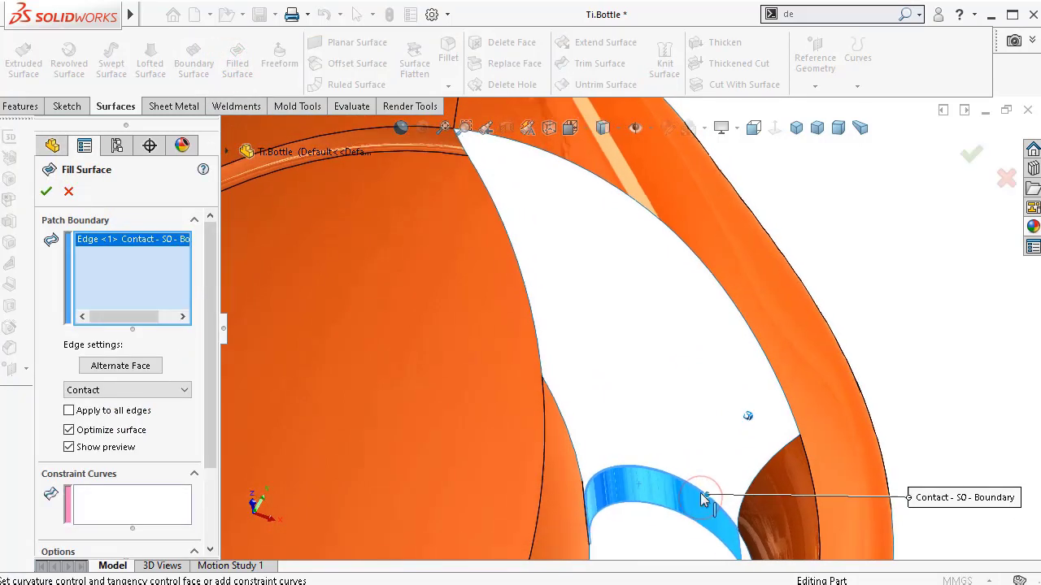
{"action": "key", "text": "Left"}
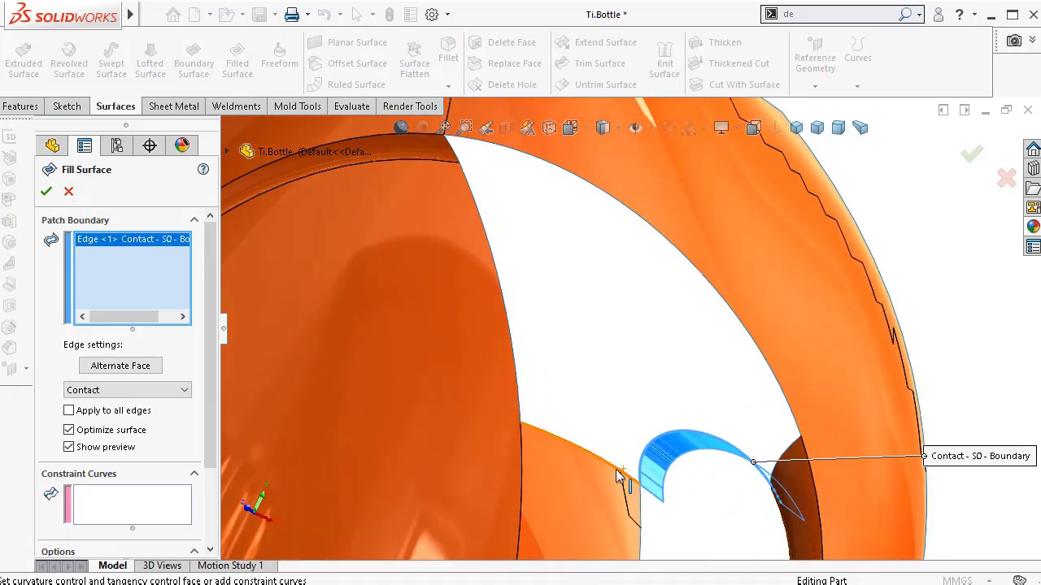
{"action": "left_click", "coordinate": [616, 469]}
- Add the remaining four hole edges to complete the six-edge patch boundary
{"action": "left_click", "coordinate": [513, 366]}
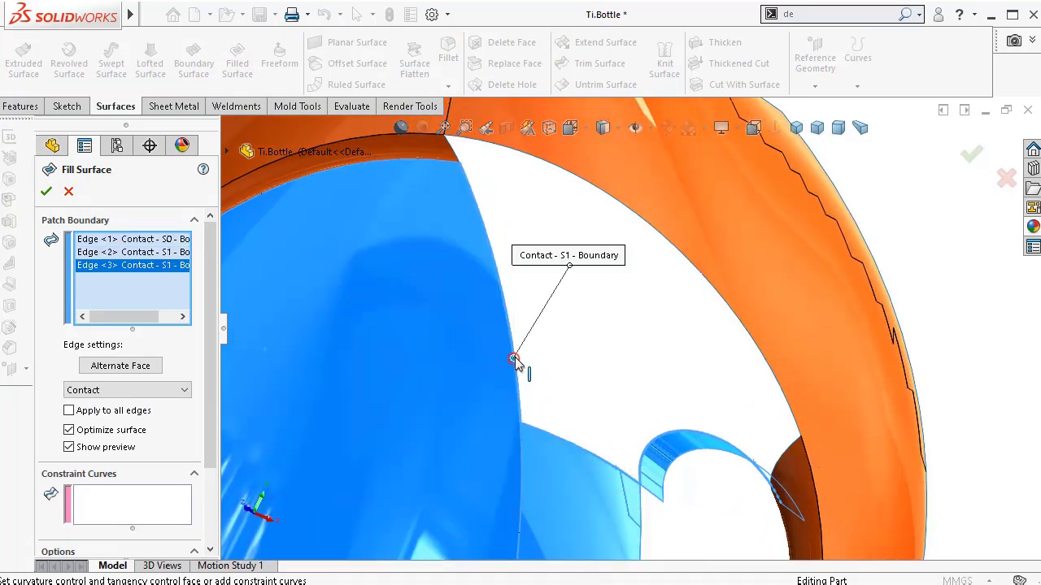
{"action": "key", "text": "Down"}
{"action": "key", "text": "Down"}
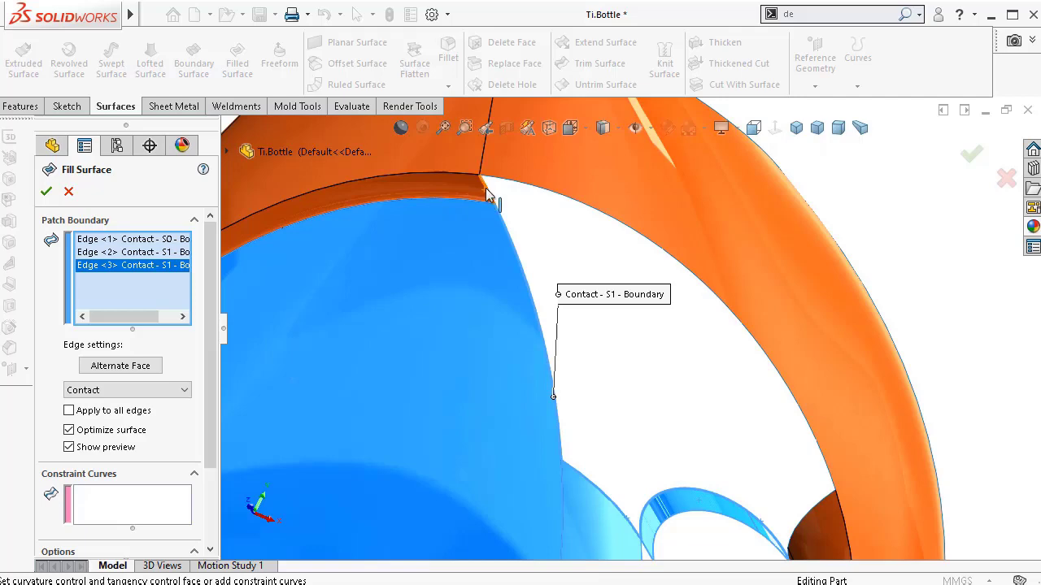
{"action": "left_click", "coordinate": [486, 189]}
{"action": "left_click", "coordinate": [514, 189]}
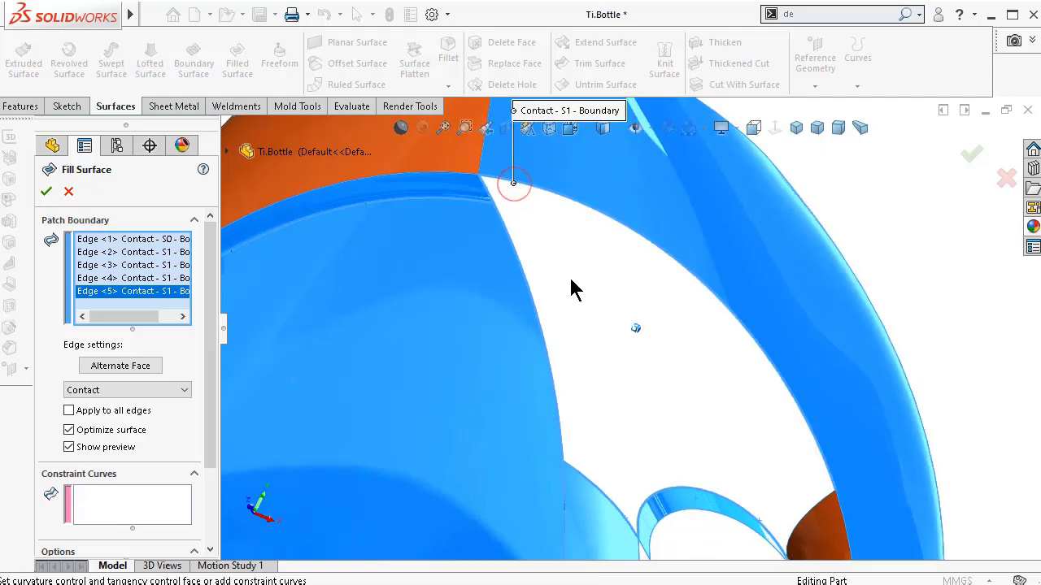
{"action": "key", "text": "Down"}
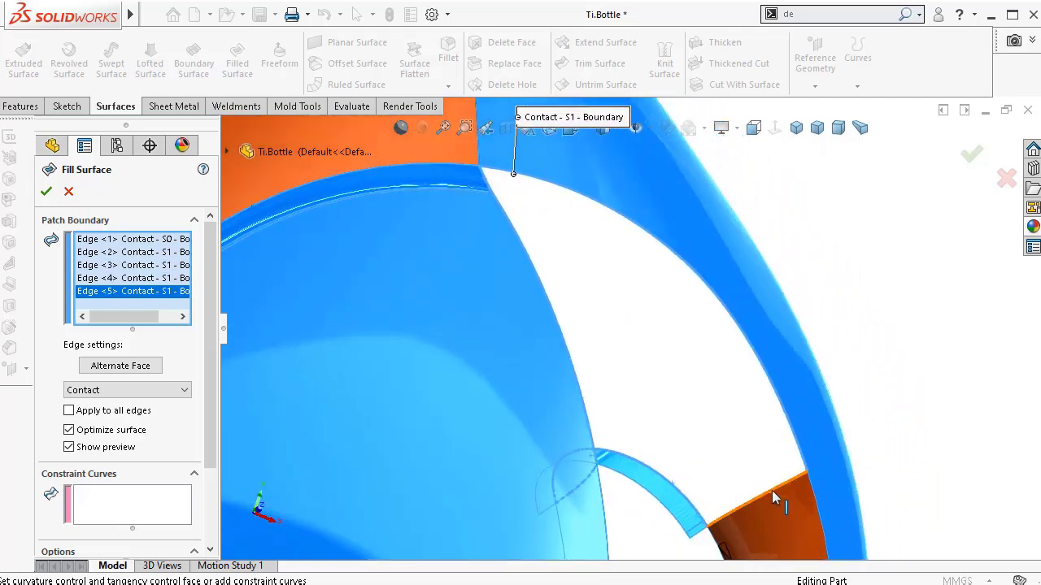
{"action": "left_click", "coordinate": [771, 491]}
{"action": "key", "text": "Down"}
{"action": "key", "text": "Down"}
{"action": "key", "text": "Down"}
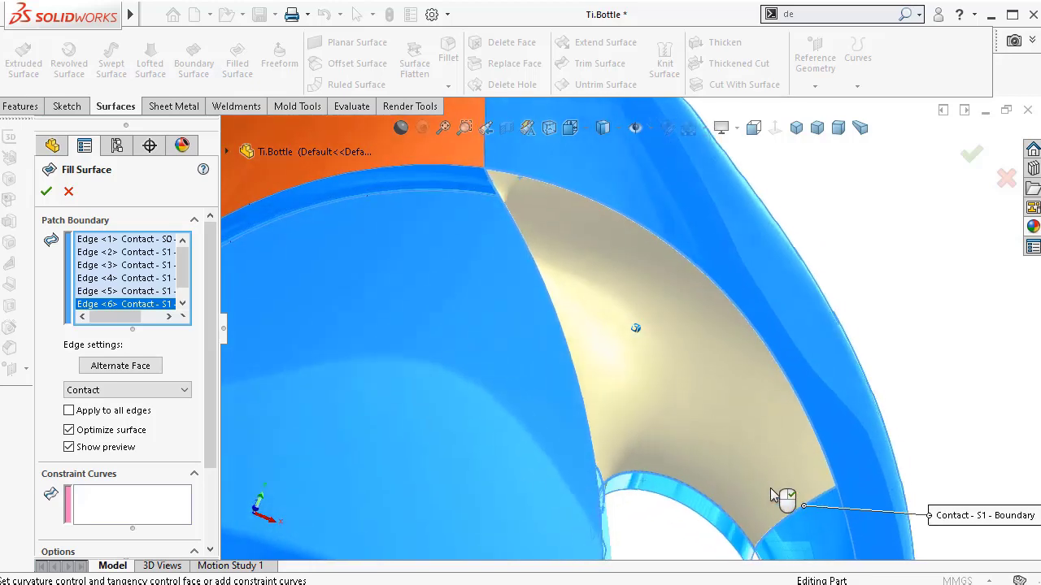
- Set patch edge 1 to Tangent and edge 2 to Curvature continuity
{"action": "key", "text": "Down"}
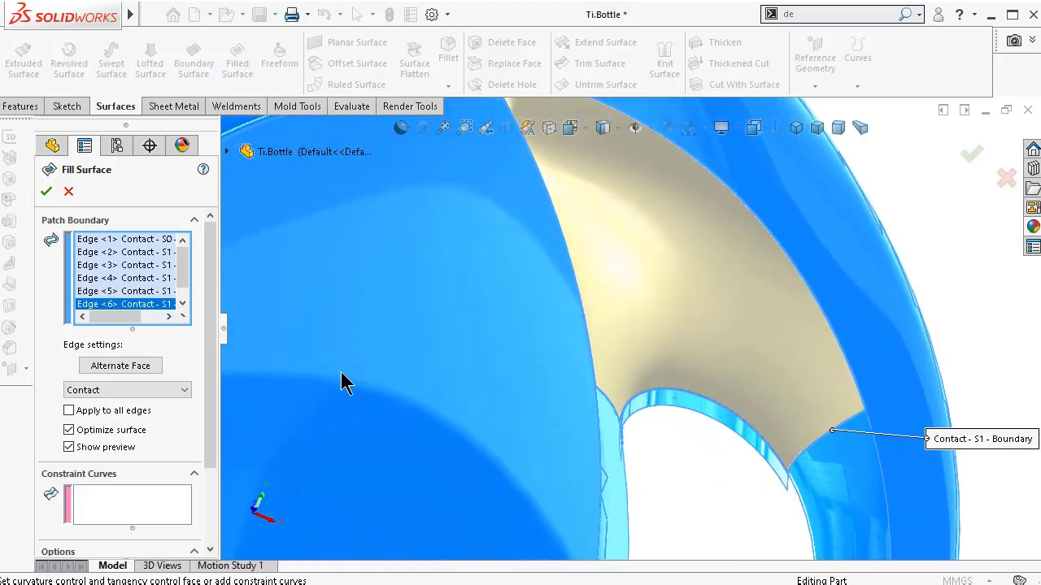
{"action": "left_click", "coordinate": [162, 238]}
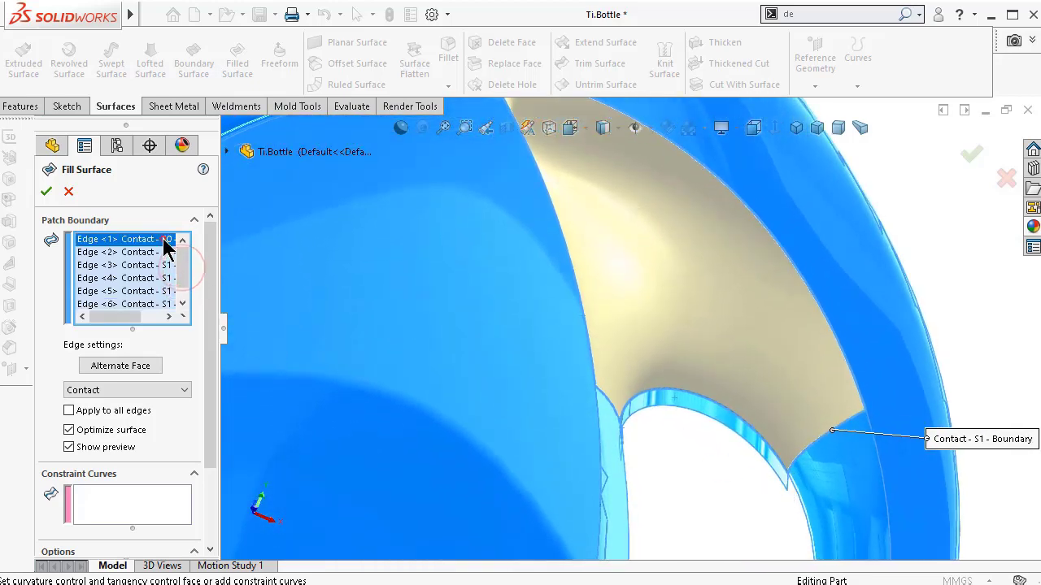
{"action": "left_click", "coordinate": [133, 389]}
{"action": "left_click", "coordinate": [130, 413]}
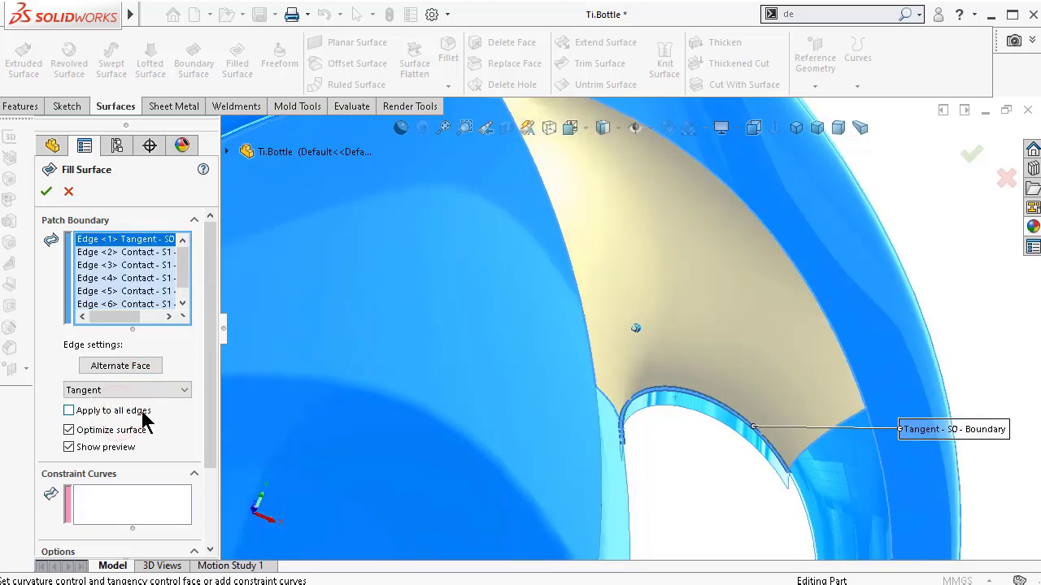
{"action": "key", "text": "Left"}
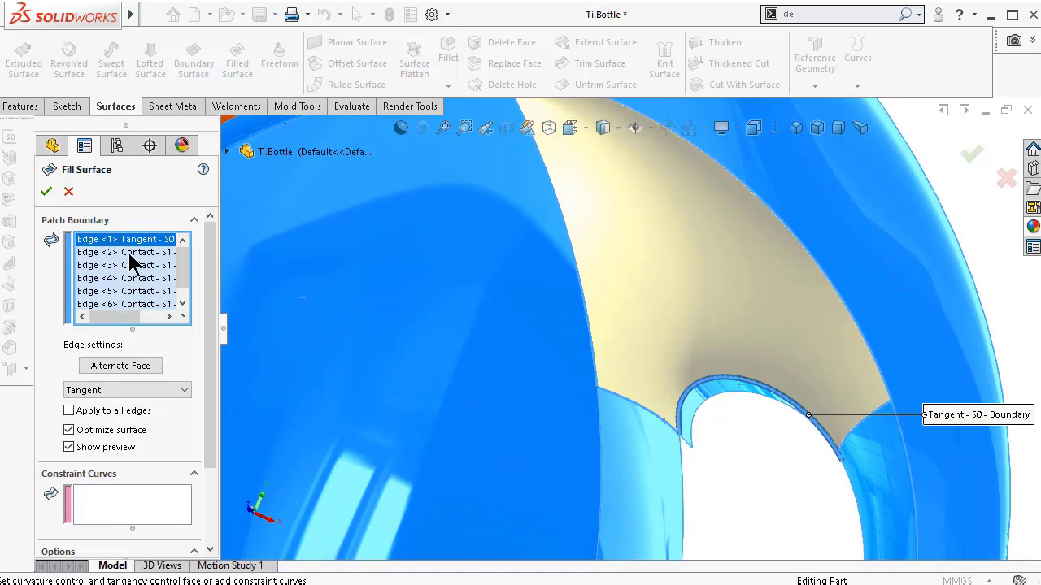
{"action": "left_click", "coordinate": [130, 252]}
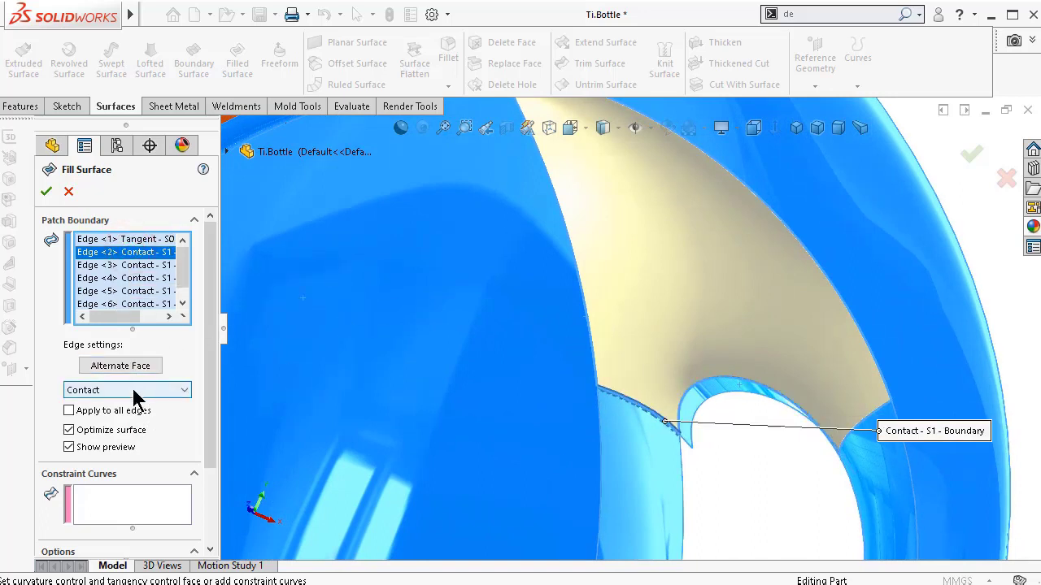
{"action": "left_click", "coordinate": [162, 391]}
{"action": "left_click", "coordinate": [111, 425]}
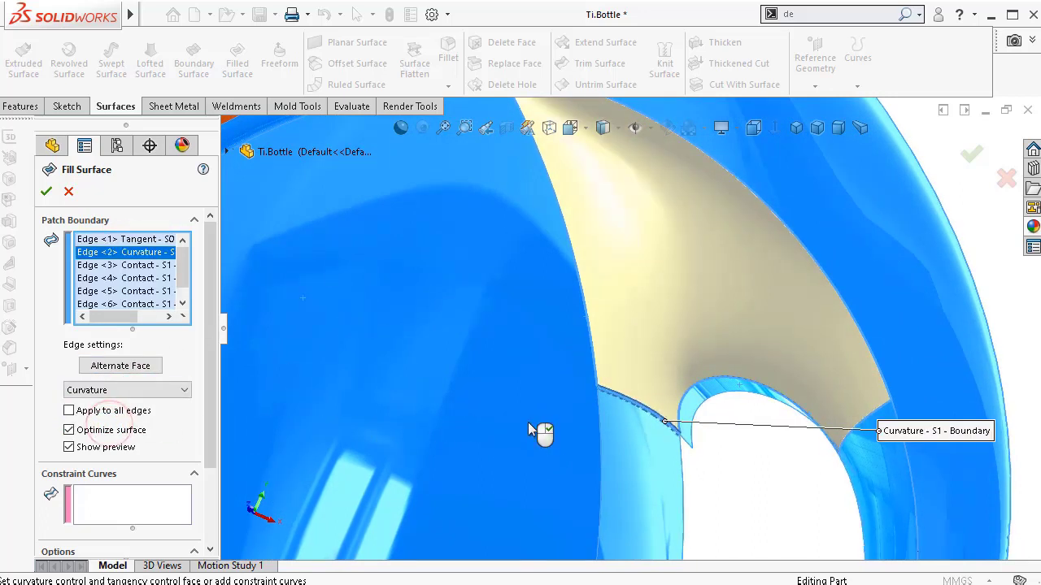
{"action": "key", "text": "Down"}
- Set edges 4 and 6 to Curvature continuity and create the fill surface
{"action": "left_click", "coordinate": [143, 268]}
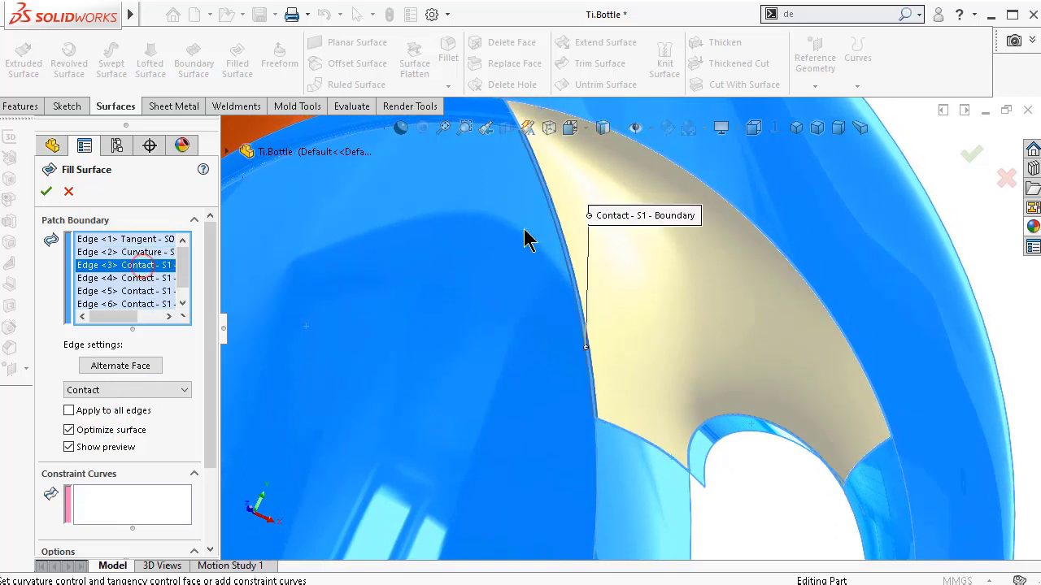
{"action": "left_click", "coordinate": [160, 281]}
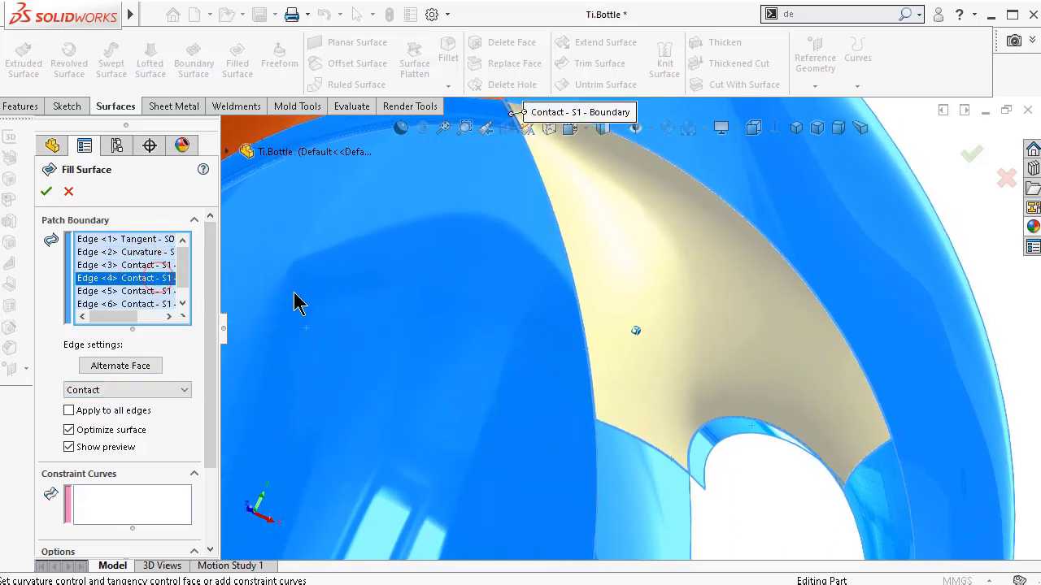
{"action": "key", "text": "Down"}
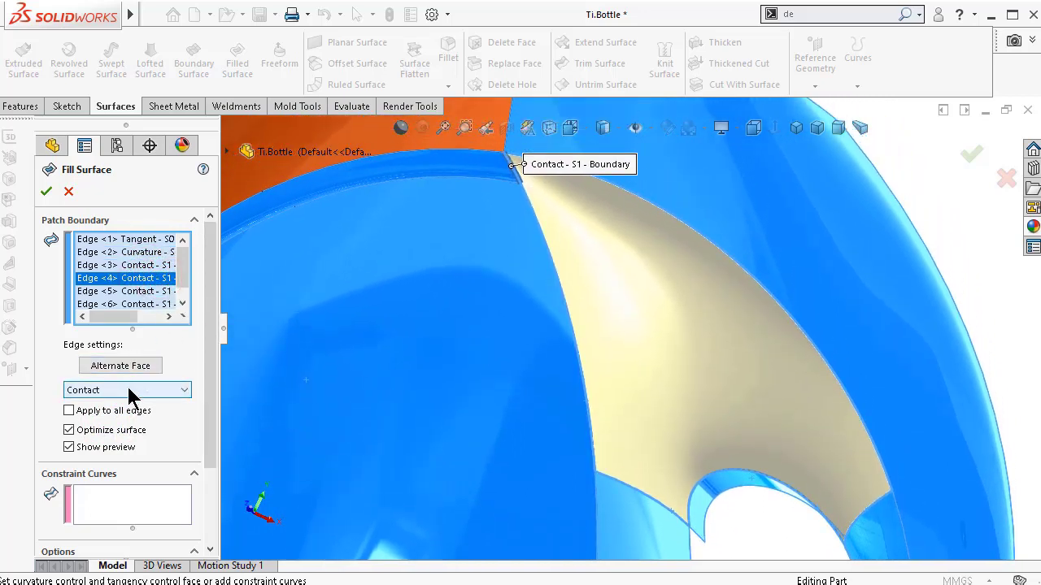
{"action": "left_click", "coordinate": [128, 390]}
{"action": "left_click", "coordinate": [109, 416]}
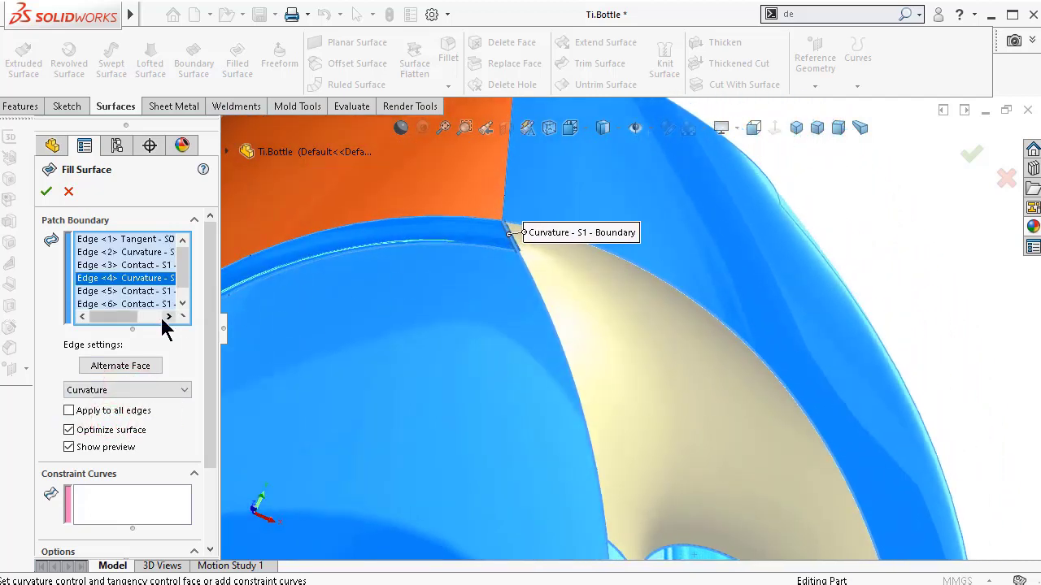
{"action": "left_click", "coordinate": [151, 292]}
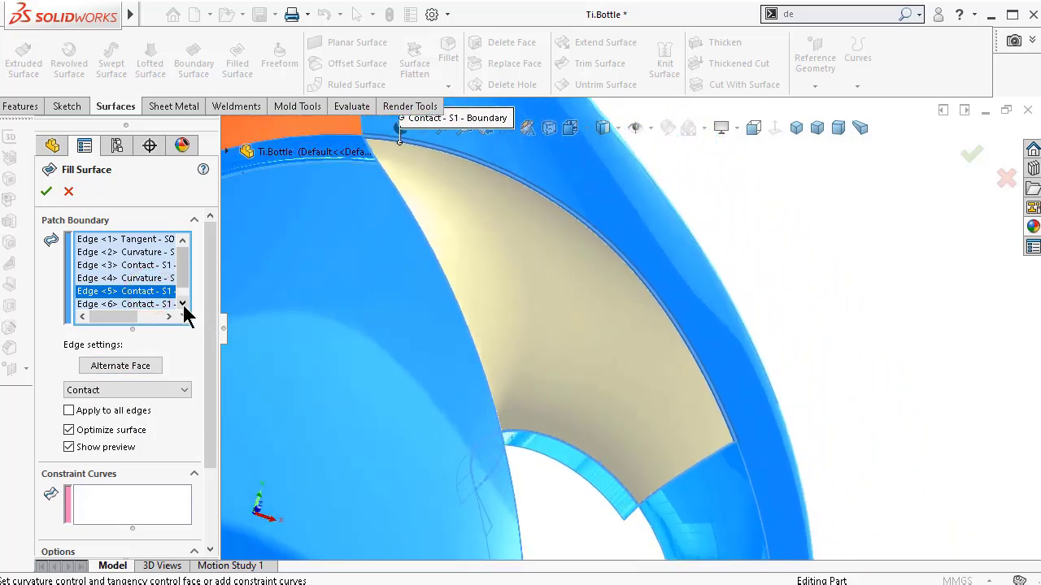
{"action": "left_click_drag", "start_coordinate": [185, 281], "coordinate": [178, 298]}
{"action": "left_click", "coordinate": [154, 291]}
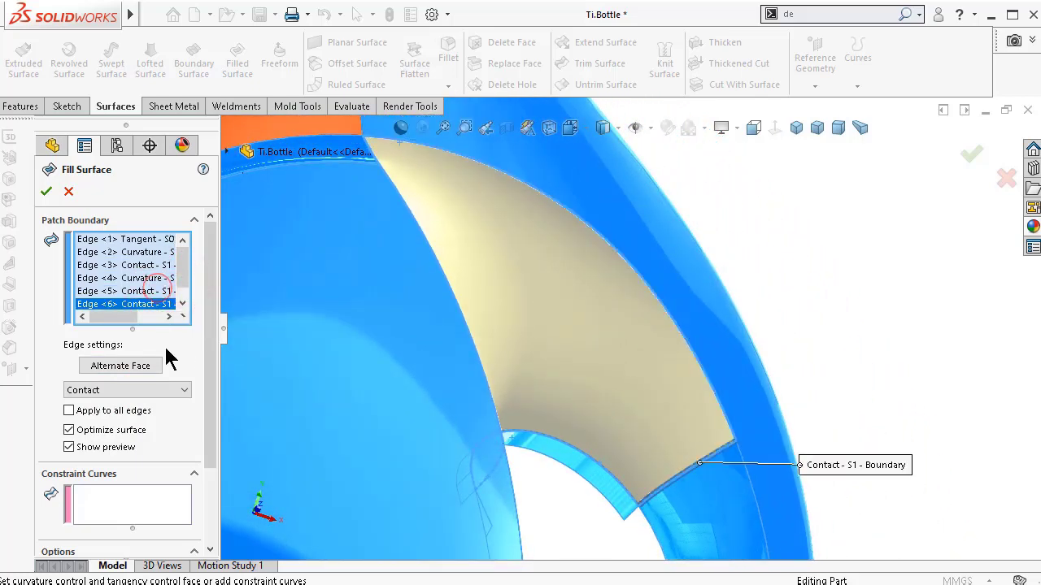
{"action": "left_click", "coordinate": [106, 390]}
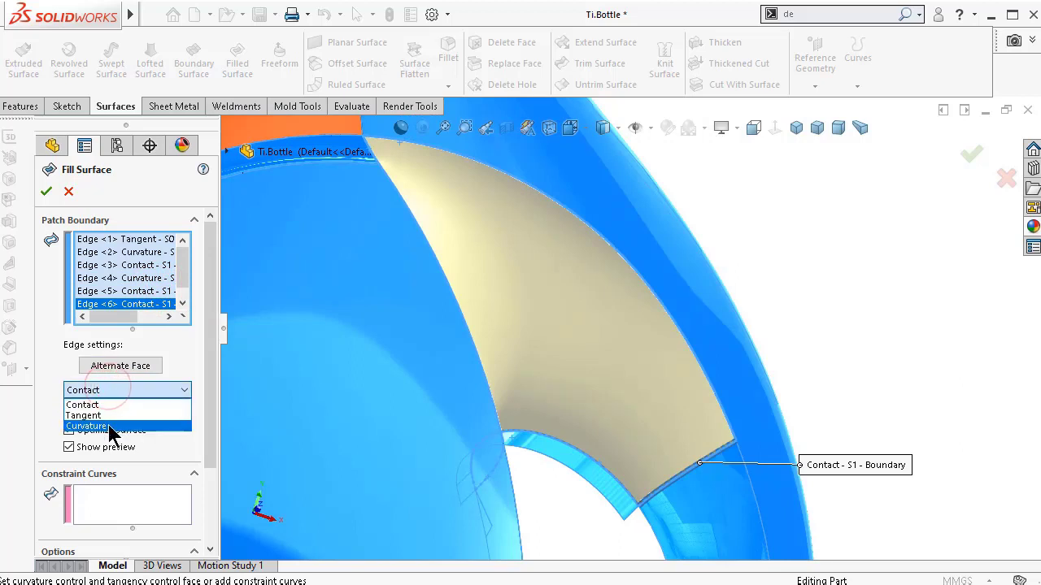
{"action": "left_click", "coordinate": [108, 424]}
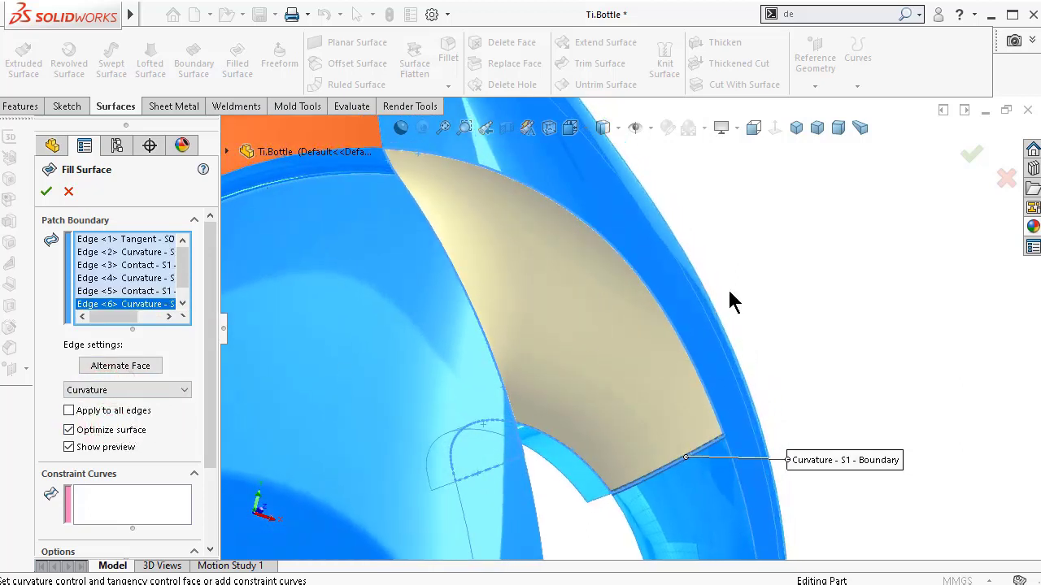
{"action": "left_click", "coordinate": [970, 158]}
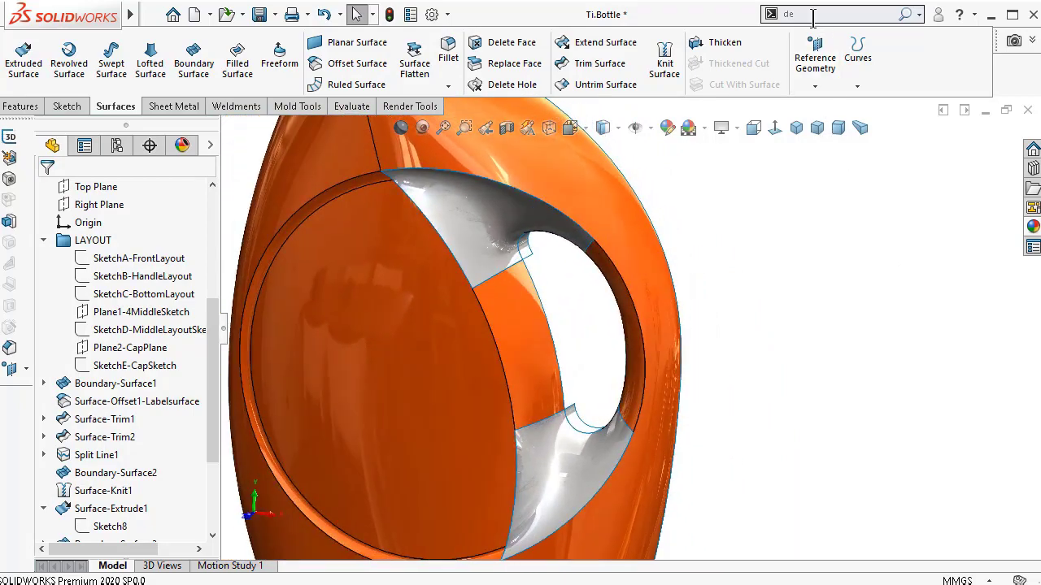
- Use Delete/Keep Body, found via the 'de' search, to remove Surface-Extrude3 and Surface-Extrude2
{"action": "left_click", "coordinate": [907, 16]}
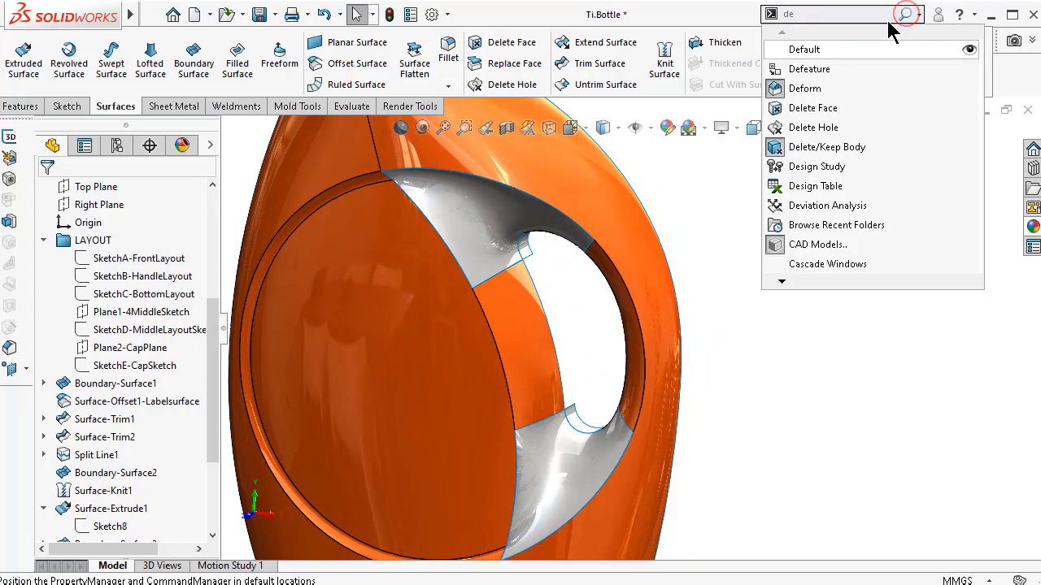
{"action": "left_click", "coordinate": [844, 148]}
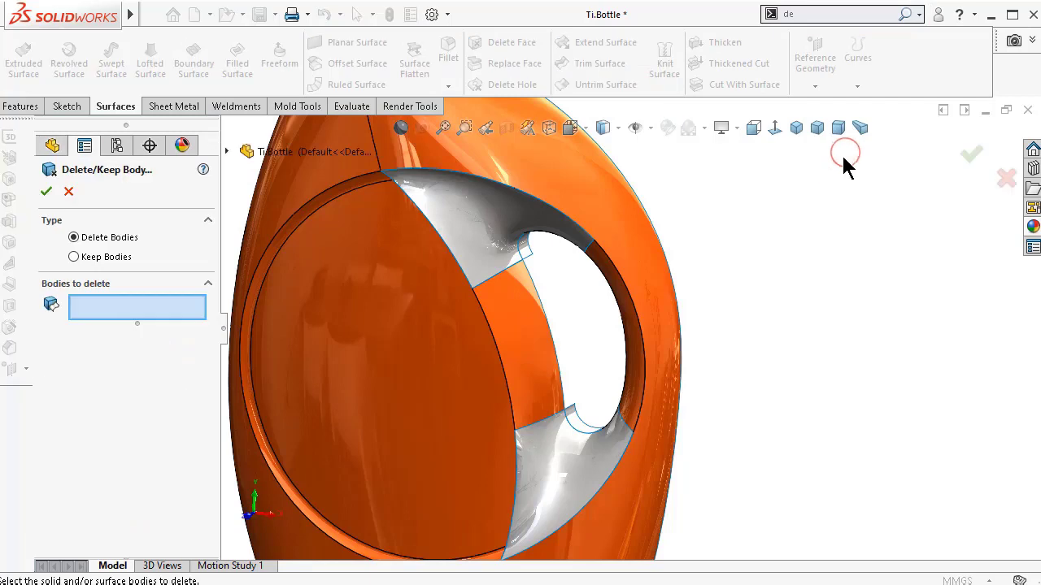
{"action": "scroll", "coordinate": [553, 267], "scroll_direction": "down", "scroll_amount": 3}
{"action": "left_click", "coordinate": [553, 266]}
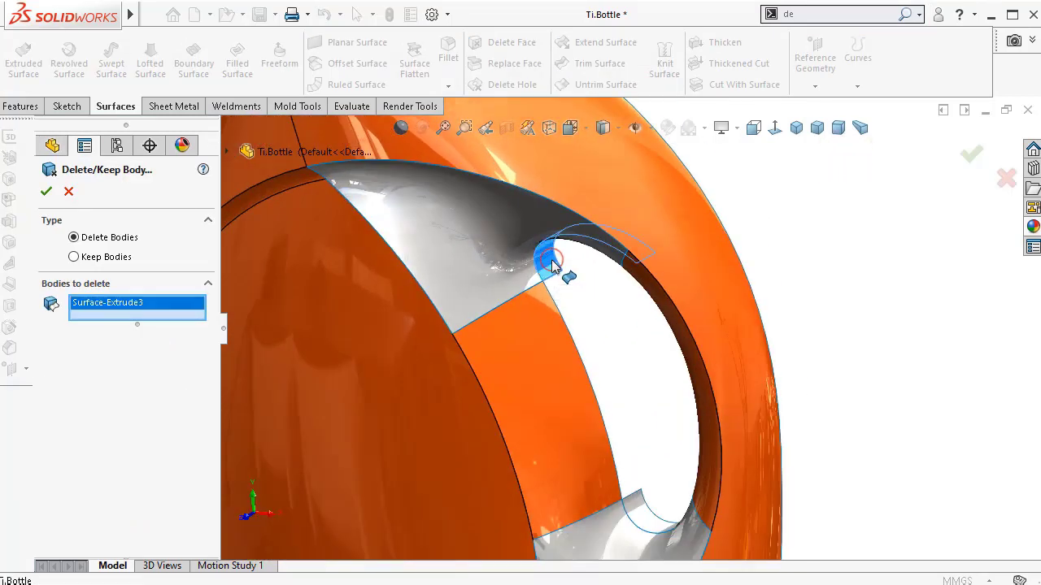
{"action": "left_click", "coordinate": [642, 510]}
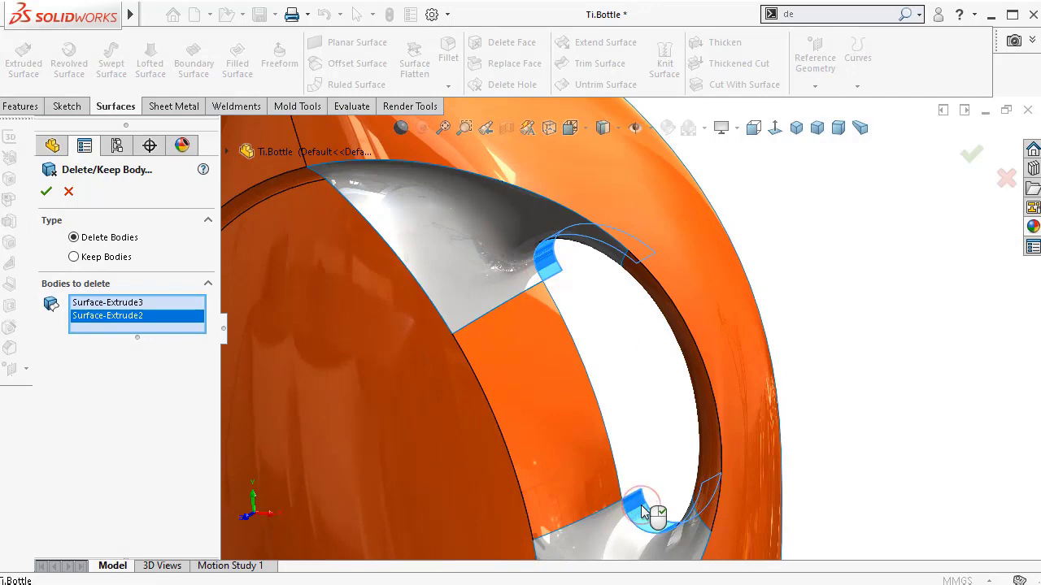
{"action": "left_click", "coordinate": [46, 193]}
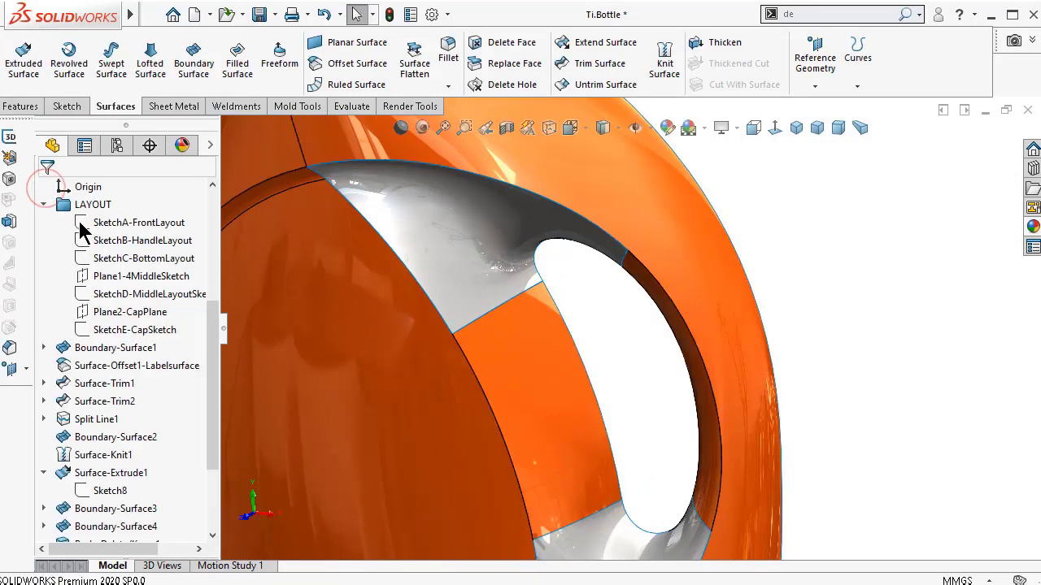
- Knit Surface-Fill2, Surface-Knit2 and Surface-Fill1 into Surface-Knit3, then save the part
{"action": "left_click_drag", "start_coordinate": [212, 323], "coordinate": [209, 220]}
{"action": "left_click", "coordinate": [127, 262]}
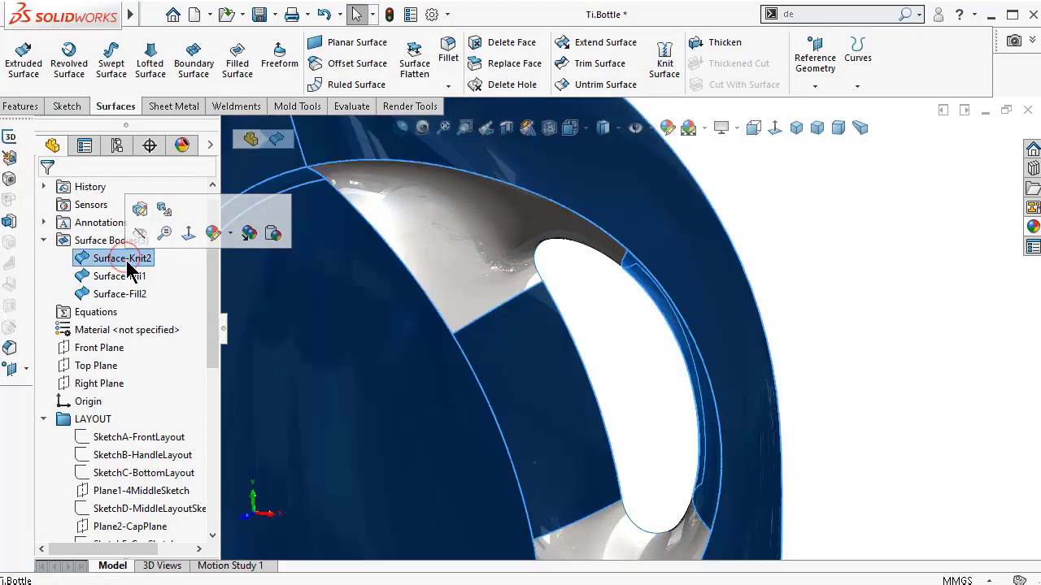
{"action": "left_click", "coordinate": [128, 277]}
{"action": "left_click", "coordinate": [122, 294]}
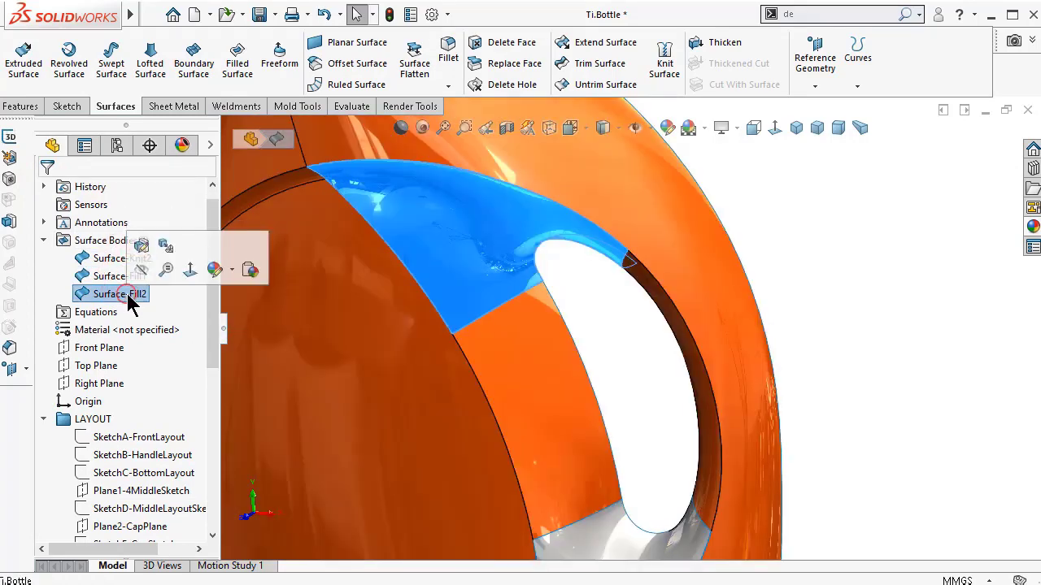
{"action": "left_click", "coordinate": [664, 63]}
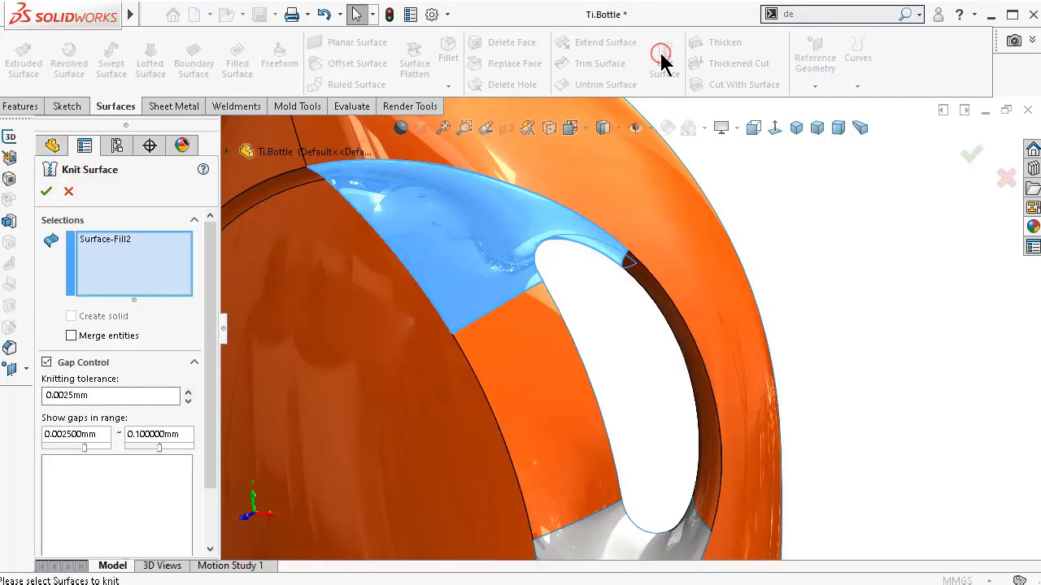
{"action": "left_click", "coordinate": [525, 350]}
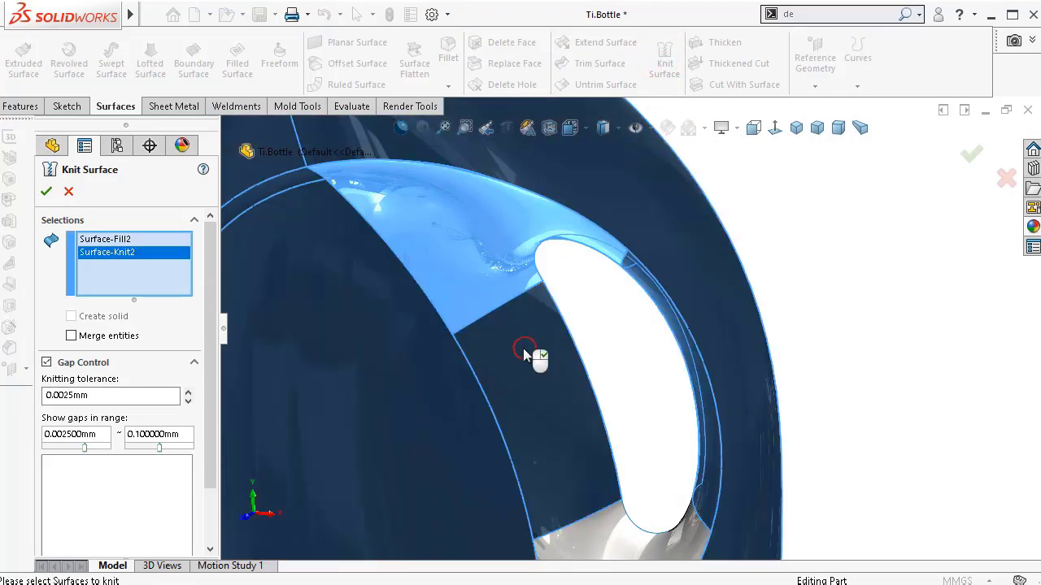
{"action": "middle_click_drag", "start_coordinate": [525, 349], "coordinate": [585, 493]}
{"action": "left_click", "coordinate": [593, 500]}
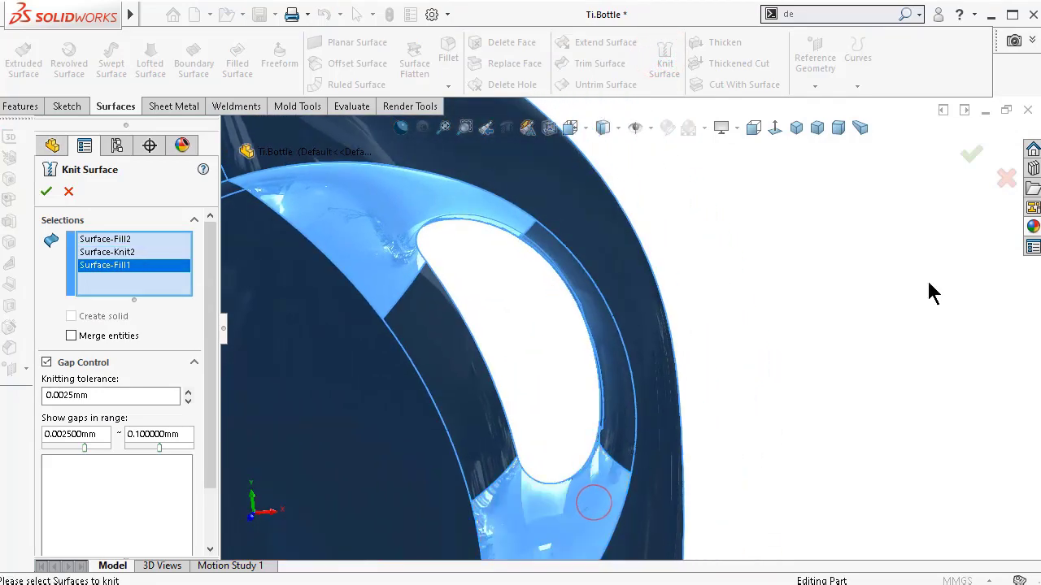
{"action": "left_click", "coordinate": [971, 154]}
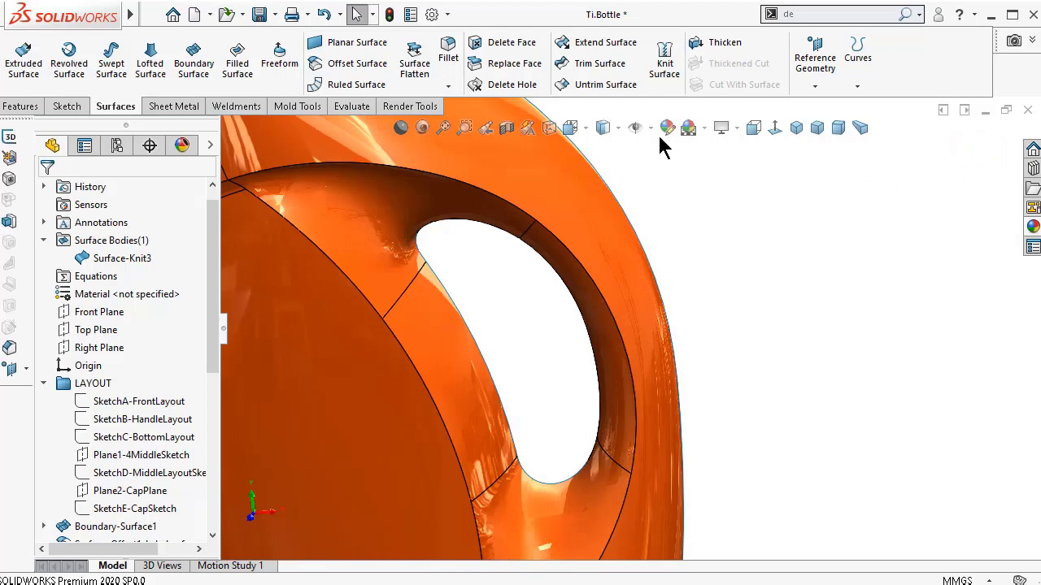
{"action": "left_click", "coordinate": [262, 17]}
{"action": "middle_click_drag", "start_coordinate": [580, 251], "coordinate": [659, 236]}
{"action": "left_click", "coordinate": [796, 130]}
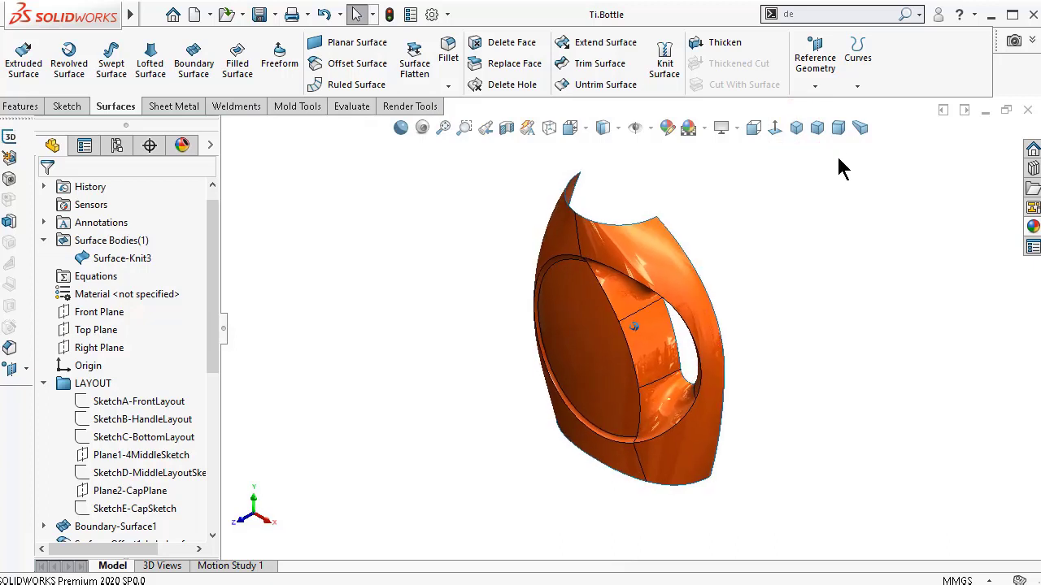
{"action": "left_click", "coordinate": [860, 127]}
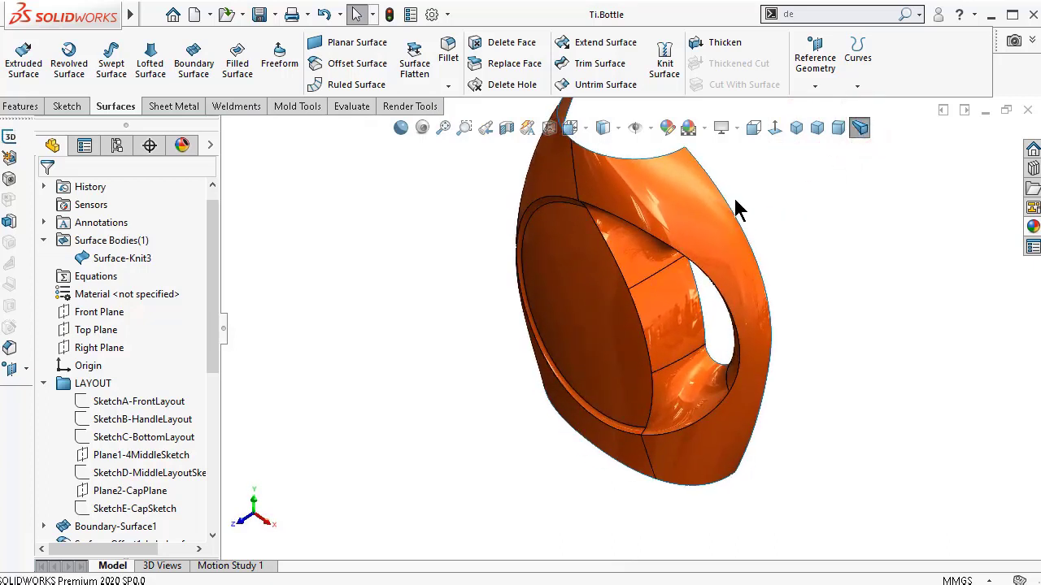
{"action": "left_click", "coordinate": [616, 128]}
{"action": "left_click", "coordinate": [606, 173]}
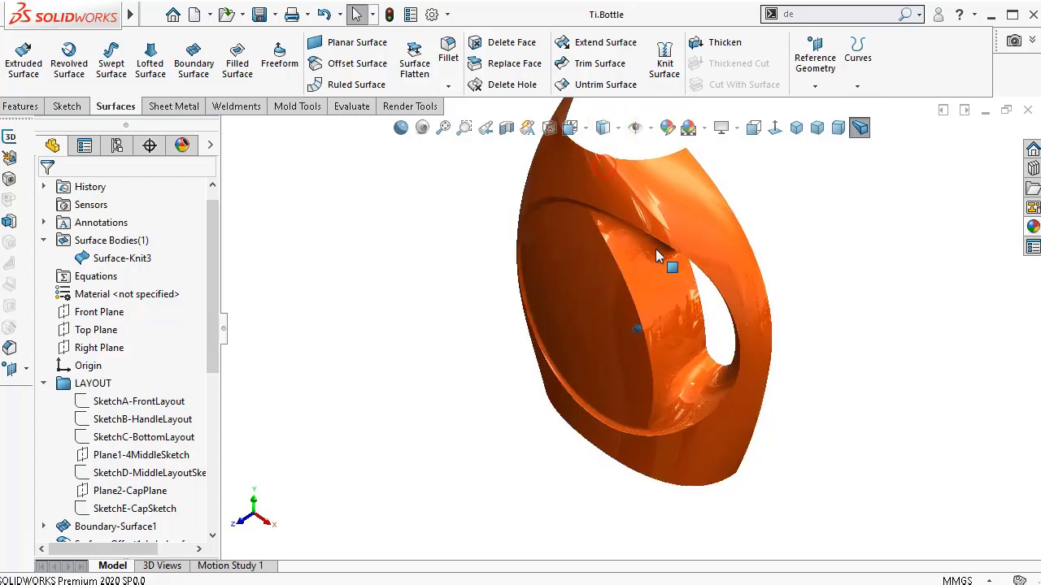
{"action": "mouse_move", "coordinate": [656, 249]}
{"action": "middle_mouse_down"}
{"action": "mouse_move", "coordinate": [767, 290]}
{"action": "mouse_move", "coordinate": [833, 427]}
{"action": "mouse_move", "coordinate": [764, 345]}
{"action": "middle_mouse_up"}
{"action": "scroll", "coordinate": [594, 245], "scroll_direction": "down", "scroll_amount": 5}
{"action": "scroll", "coordinate": [618, 254], "scroll_direction": "down", "scroll_amount": 3}
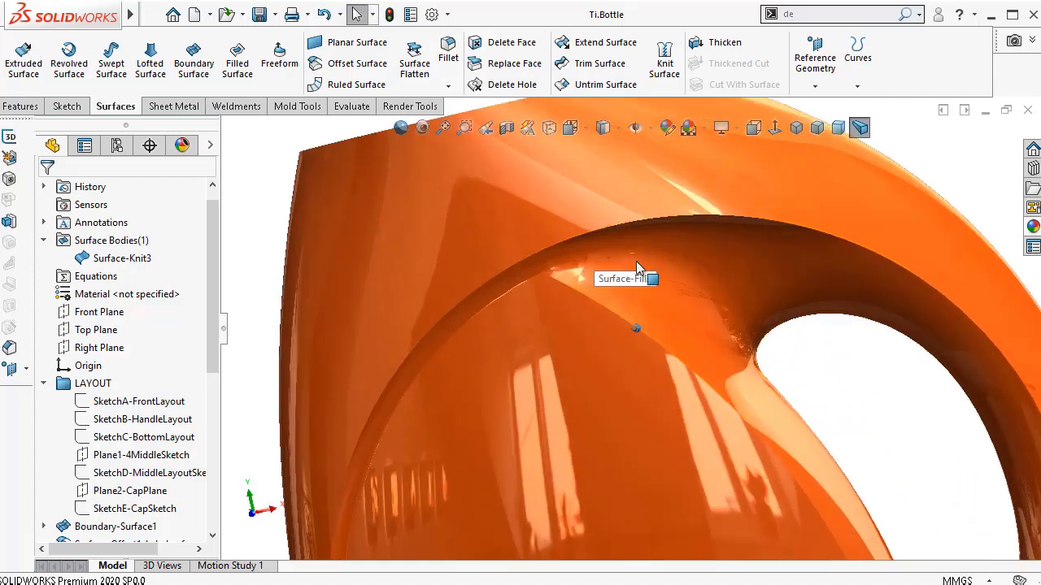
{"action": "key", "text": "ctrl+4"}
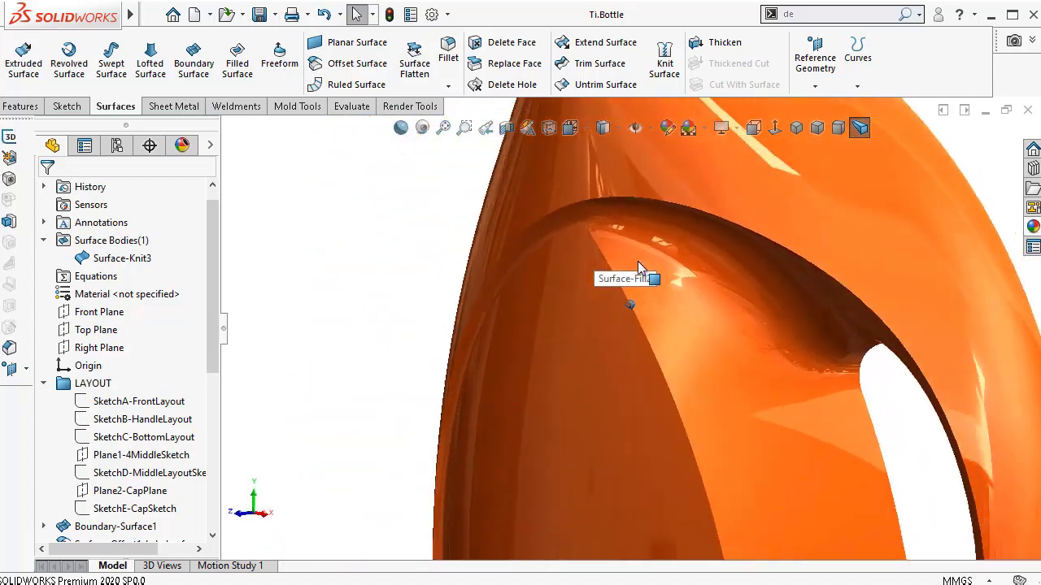
{"action": "key", "text": "Left"}
{"action": "key", "text": "Left"}
{"action": "key", "text": "Left"}
{"action": "key", "text": "Left"}
{"action": "key", "text": "Left"}
{"action": "key", "text": "Left"}
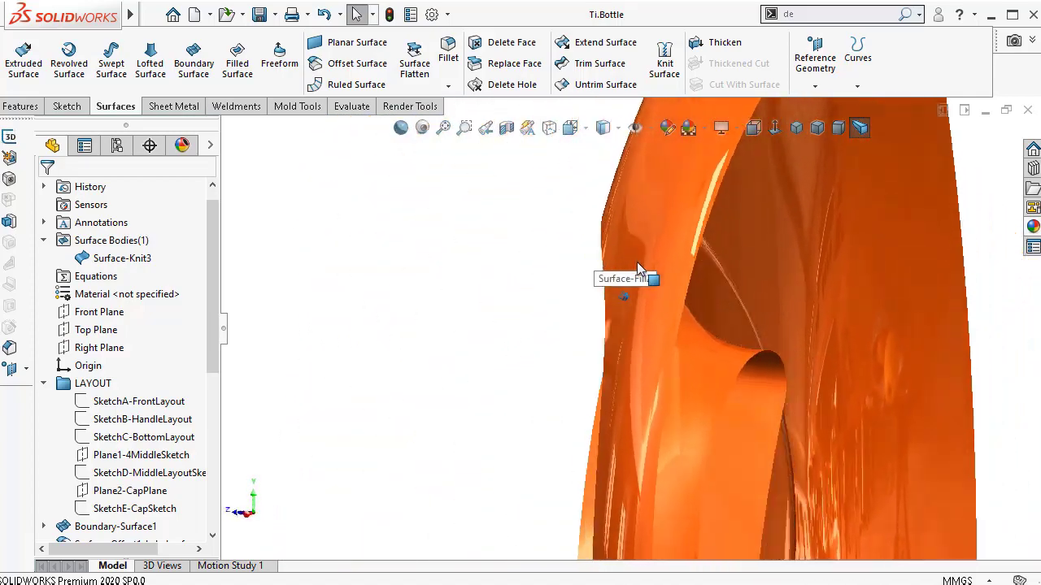
{"action": "scroll", "coordinate": [633, 262], "scroll_direction": "up", "scroll_amount": 6}
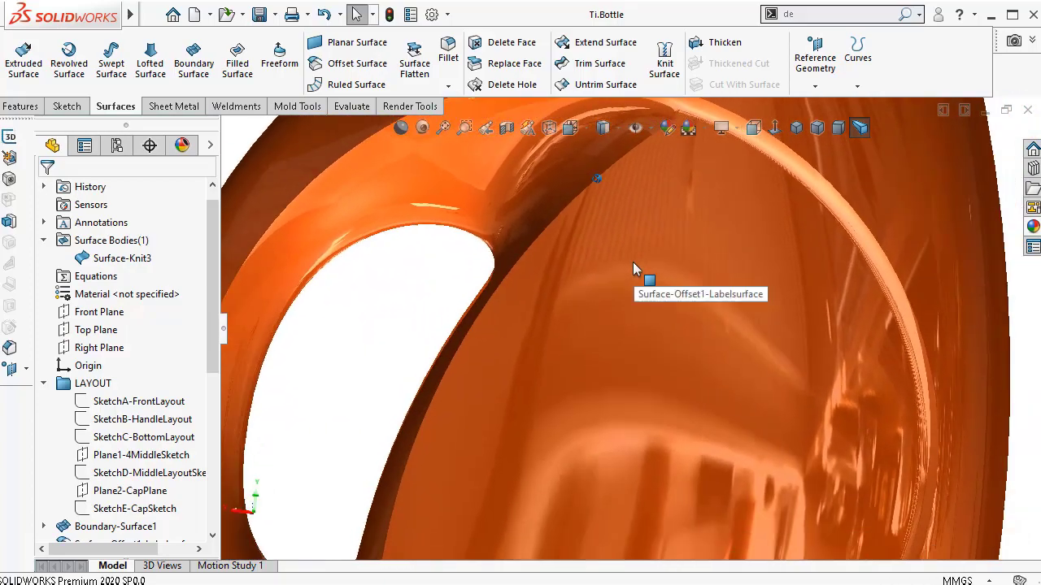
{"action": "key", "text": "Left"}
{"action": "key", "text": "Left"}
{"action": "key", "text": "Left"}
{"action": "key", "text": "Left"}
{"action": "key", "text": "Left"}
{"action": "key", "text": "Left"}
{"action": "key", "text": "Left"}
{"action": "key", "text": "Left"}
{"action": "key", "text": "Left"}
{"action": "key", "text": "Left"}
{"action": "key", "text": "Left"}
{"action": "key", "text": "Left"}
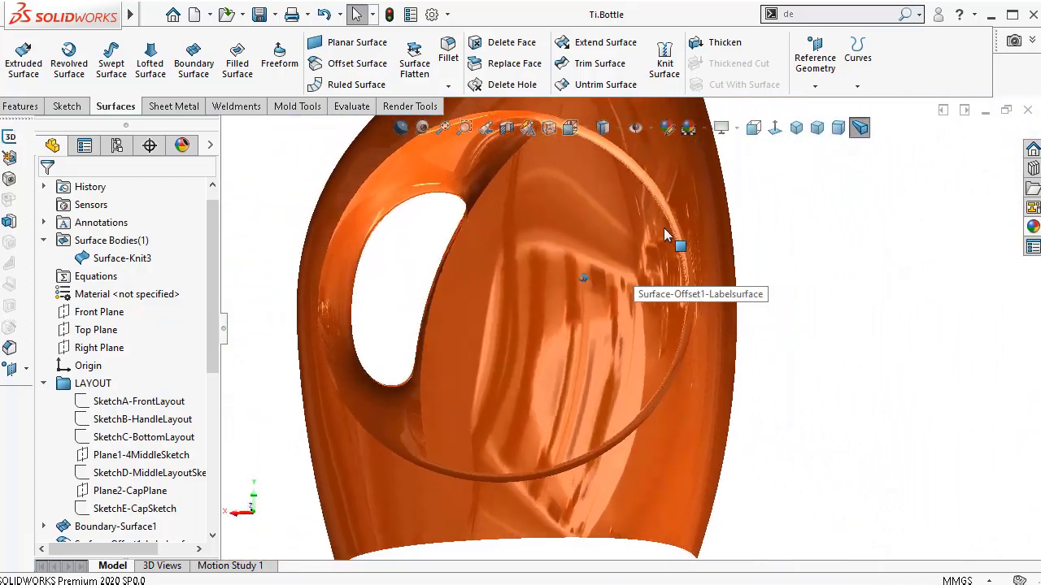
{"action": "key", "text": "Left"}
{"action": "key", "text": "Left"}
{"action": "key", "text": "Left"}
{"action": "key", "text": "Left"}
{"action": "key", "text": "Left"}
{"action": "key", "text": "Left"}
{"action": "key", "text": "Left"}
{"action": "key", "text": "Left"}
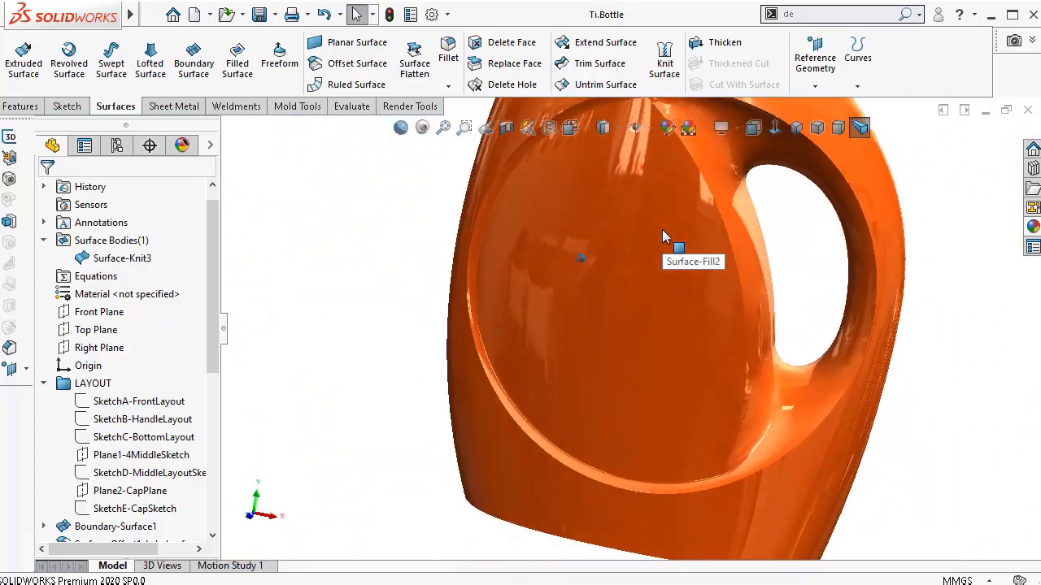
- Turn off RealView Graphics and rotate the bottle to face the handle opening
{"action": "key", "text": "Left"}
{"action": "key", "text": "Left"}
{"action": "key", "text": "Left"}
{"action": "key", "text": "Left"}
{"action": "key", "text": "Left"}
{"action": "key", "text": "Left"}
{"action": "key", "text": "Left"}
{"action": "key", "text": "Left"}
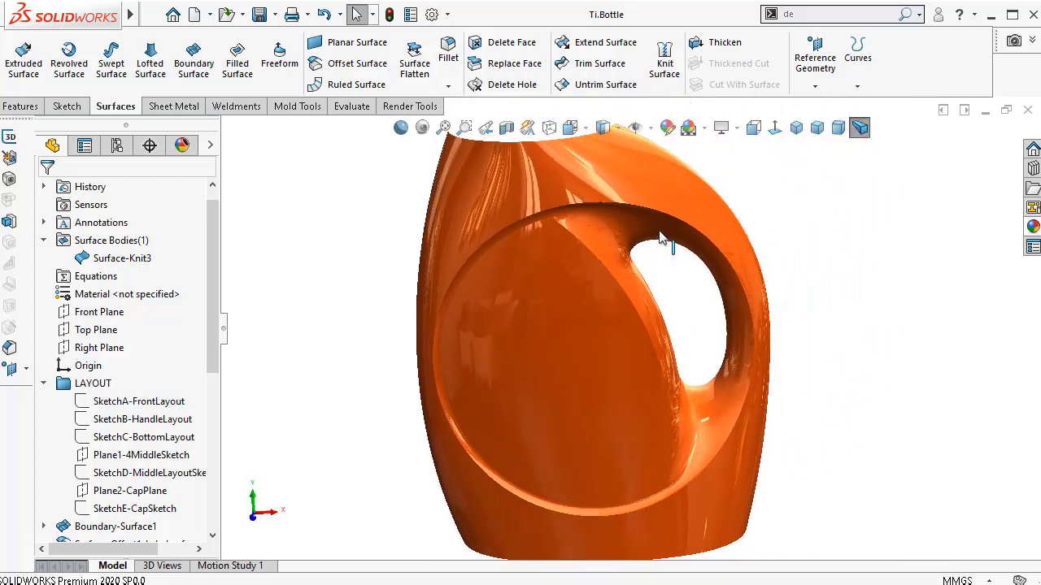
{"action": "key", "text": "Left"}
{"action": "key", "text": "Left"}
{"action": "key", "text": "Left"}
{"action": "key", "text": "Left"}
{"action": "key", "text": "Left"}
{"action": "key", "text": "Left"}
{"action": "key", "text": "Left"}
{"action": "key", "text": "Left"}
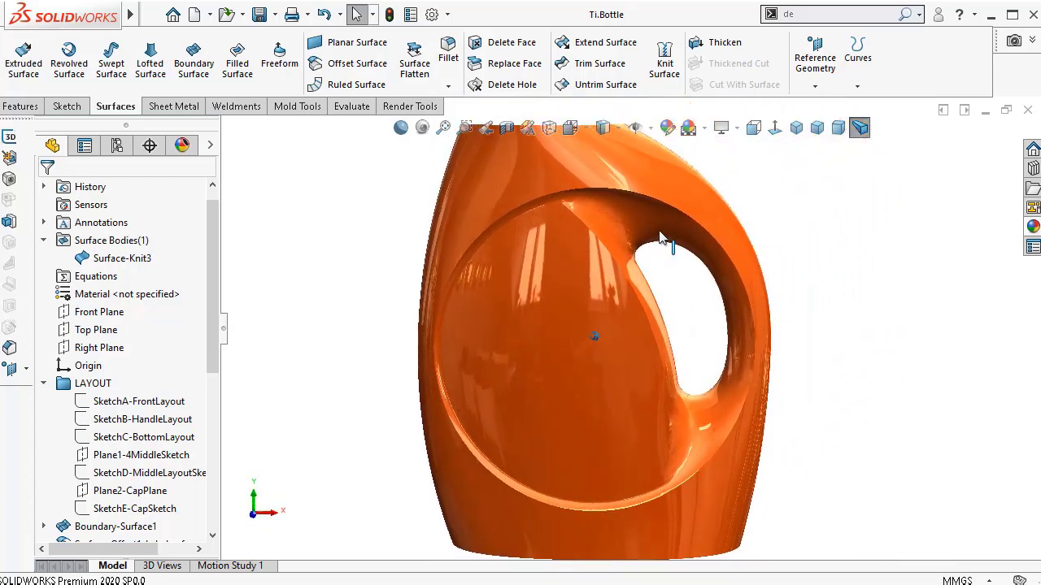
{"action": "key", "text": "Left"}
{"action": "key", "text": "Left"}
{"action": "key", "text": "Left"}
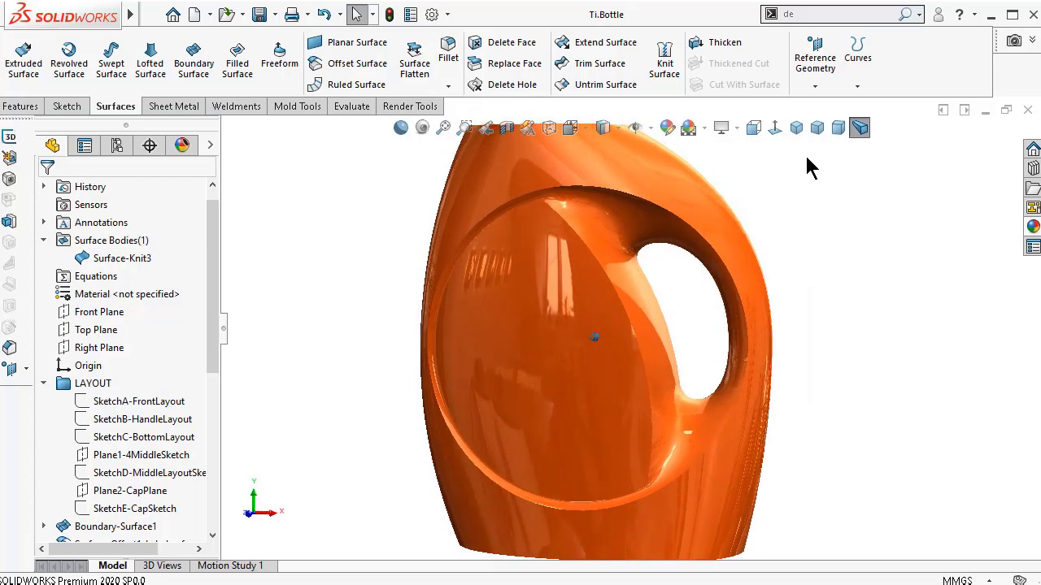
{"action": "left_click", "coordinate": [735, 129]}
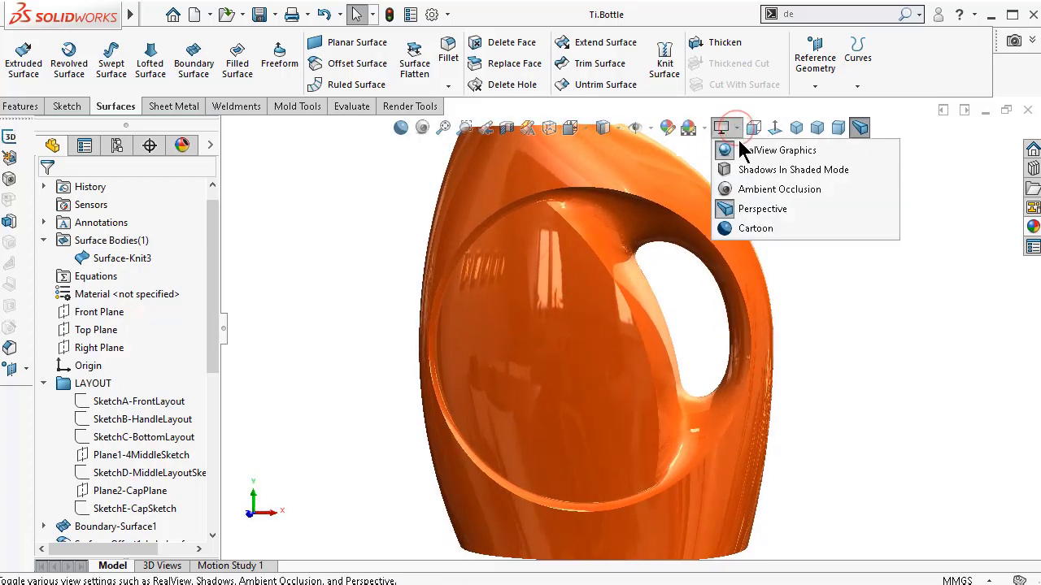
{"action": "left_click", "coordinate": [738, 146]}
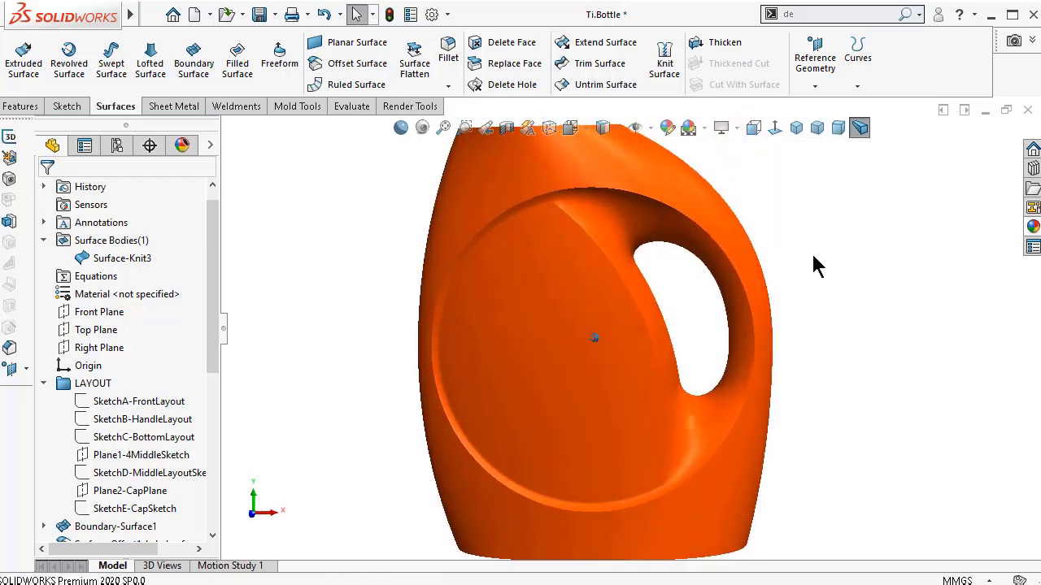
{"action": "key", "text": "Left"}
{"action": "key", "text": "Left"}
{"action": "key", "text": "Left"}
{"action": "key", "text": "Left"}
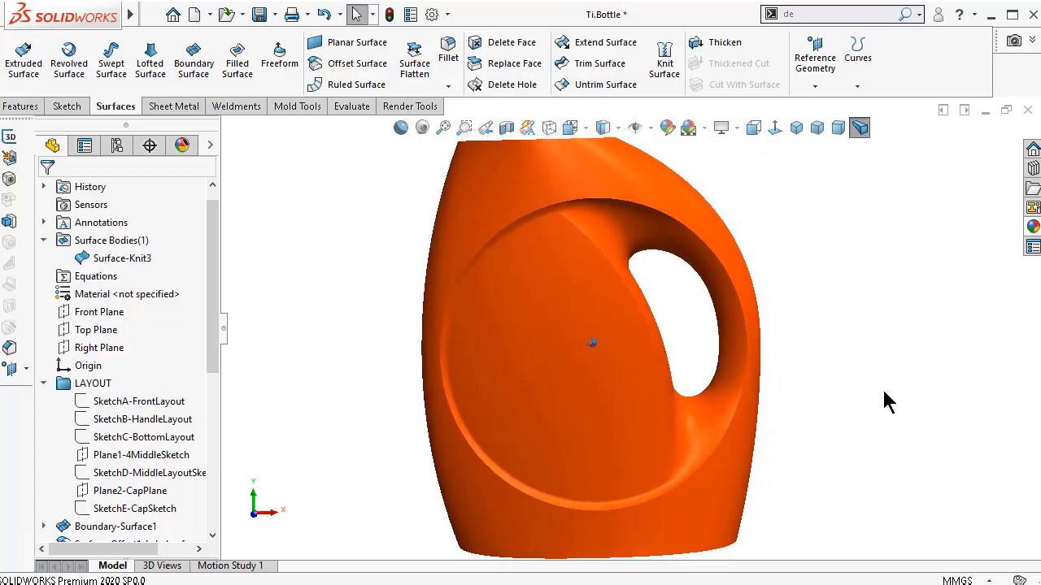
{"action": "key", "text": "Left"}
{"action": "key", "text": "Left"}
{"action": "key", "text": "Left"}
{"action": "key", "text": "Left"}
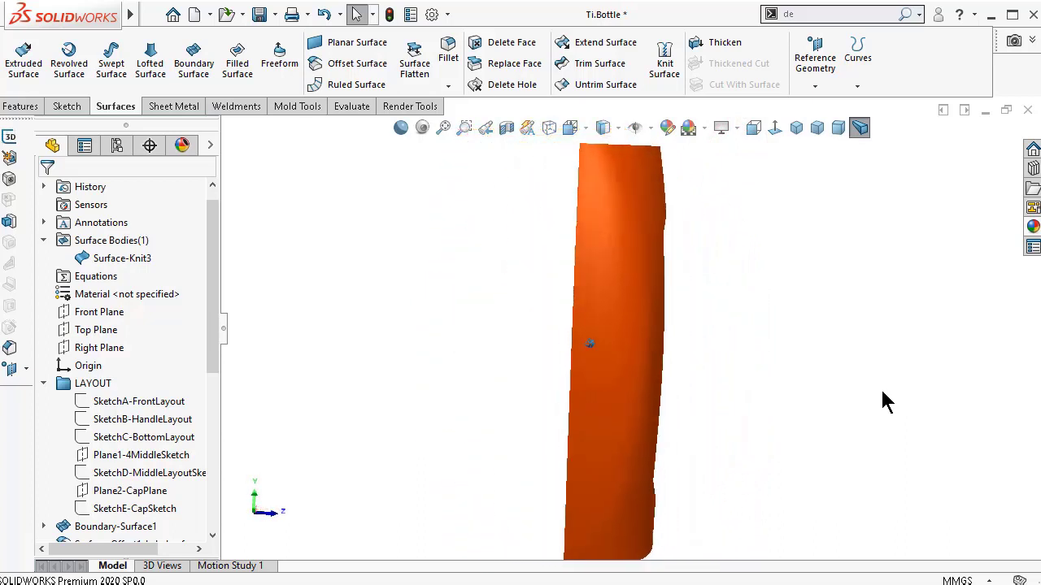
{"action": "key", "text": "Left"}
{"action": "key", "text": "Left"}
{"action": "key", "text": "Left"}
{"action": "key", "text": "Left"}
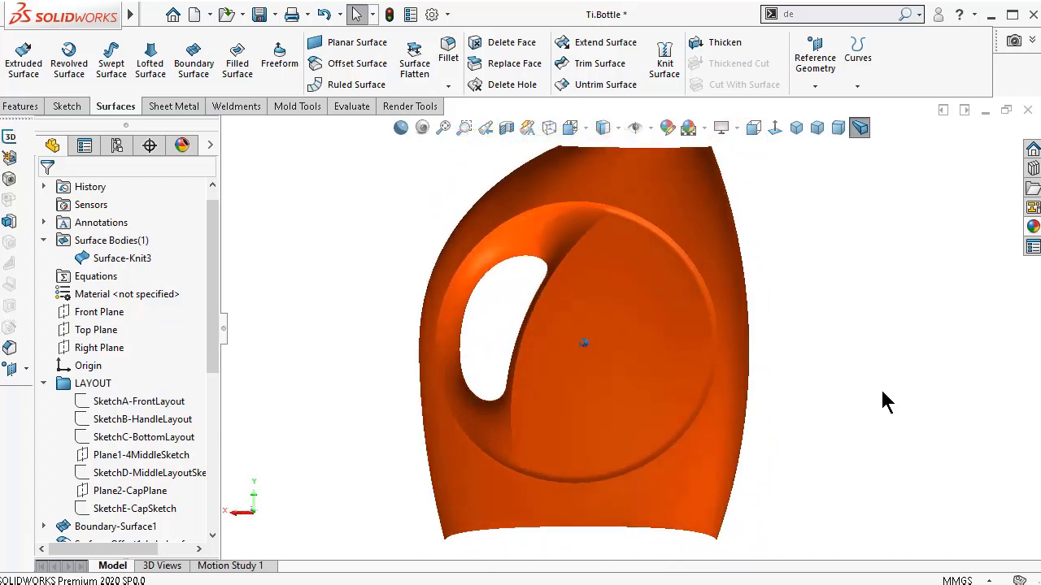
{"action": "key", "text": "Left"}
{"action": "key", "text": "Left"}
{"action": "key", "text": "Left"}
{"action": "key", "text": "Left"}
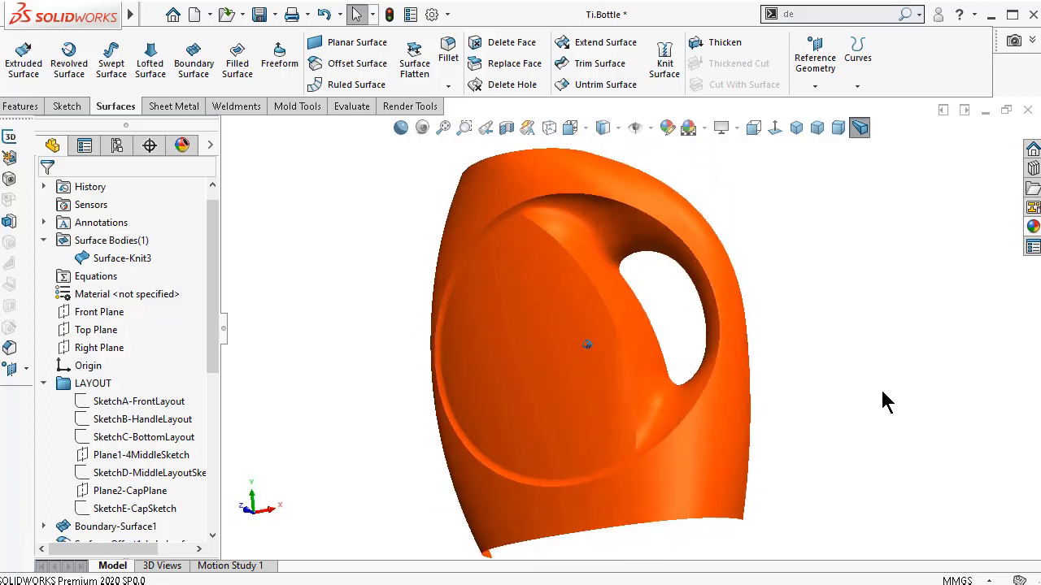
{"action": "scroll", "coordinate": [886, 402], "scroll_direction": "down", "scroll_amount": 5}
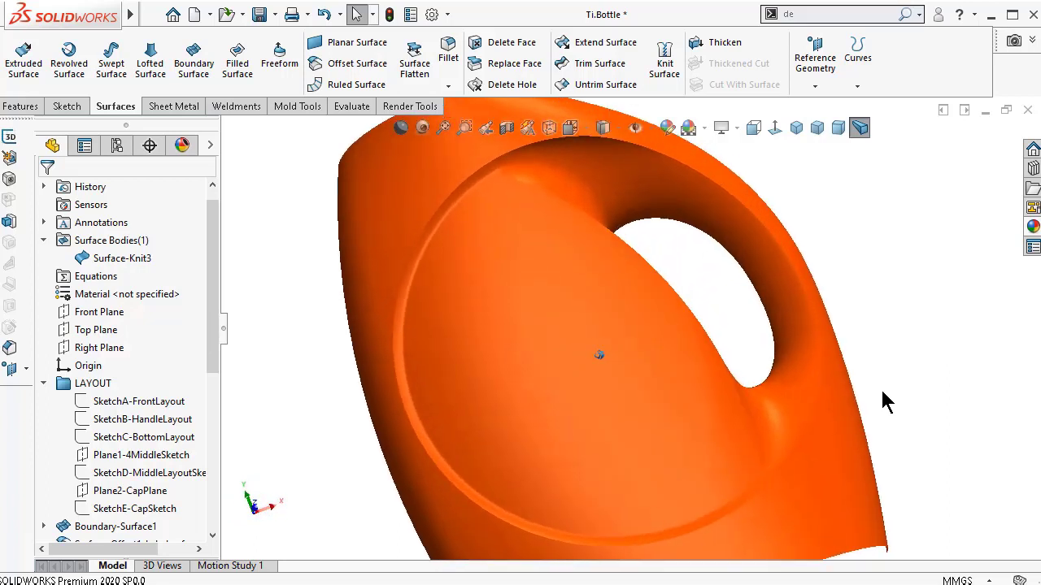
- Switch the display style to Shaded With Edges
{"action": "left_click", "coordinate": [615, 132]}
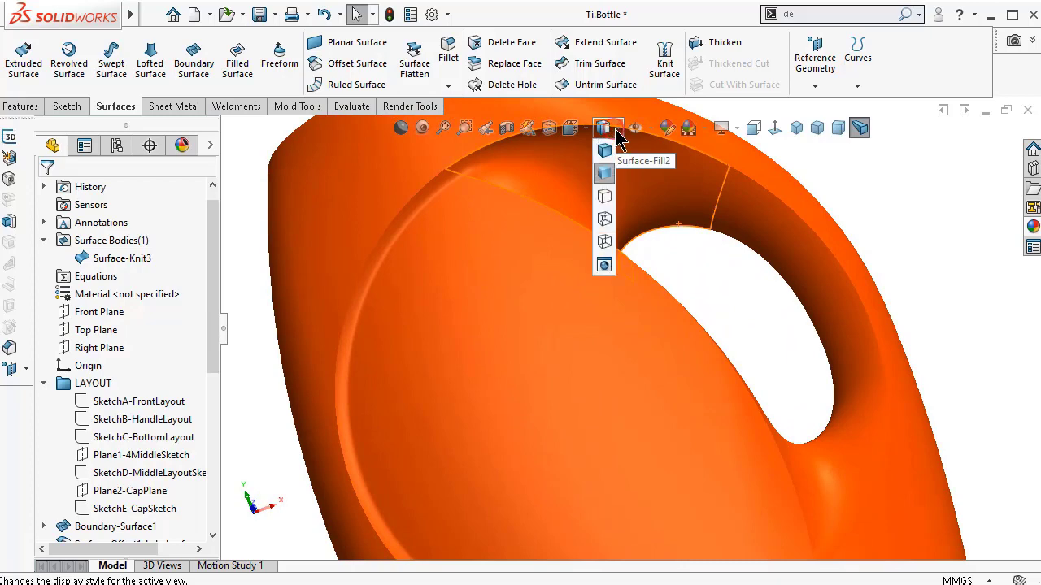
{"action": "left_click", "coordinate": [604, 150]}
{"action": "key", "text": "Left"}
{"action": "key", "text": "Left"}
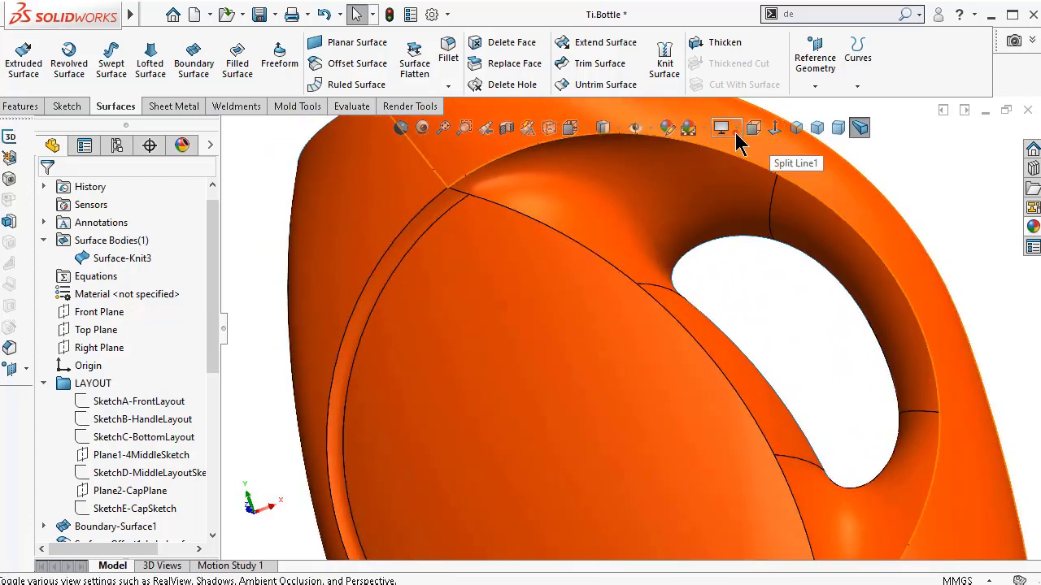
- Turn RealView Graphics back on and rotate the view along the recess seam
{"action": "left_click", "coordinate": [734, 132]}
{"action": "left_click", "coordinate": [740, 151]}
{"action": "key", "text": "Left"}
{"action": "key", "text": "Left"}
{"action": "key", "text": "Left"}
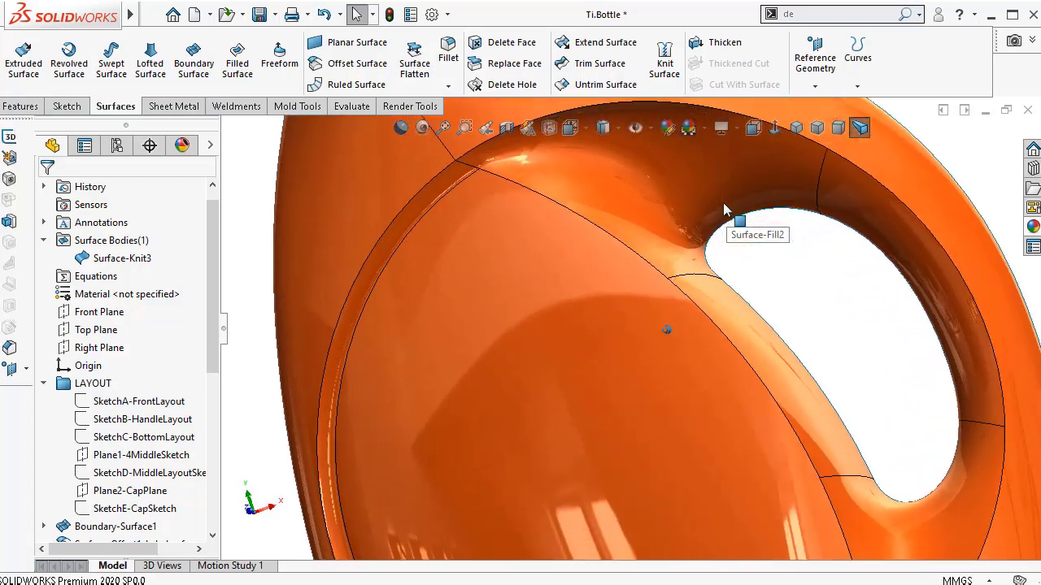
{"action": "scroll", "coordinate": [610, 205], "scroll_direction": "down", "scroll_amount": 5}
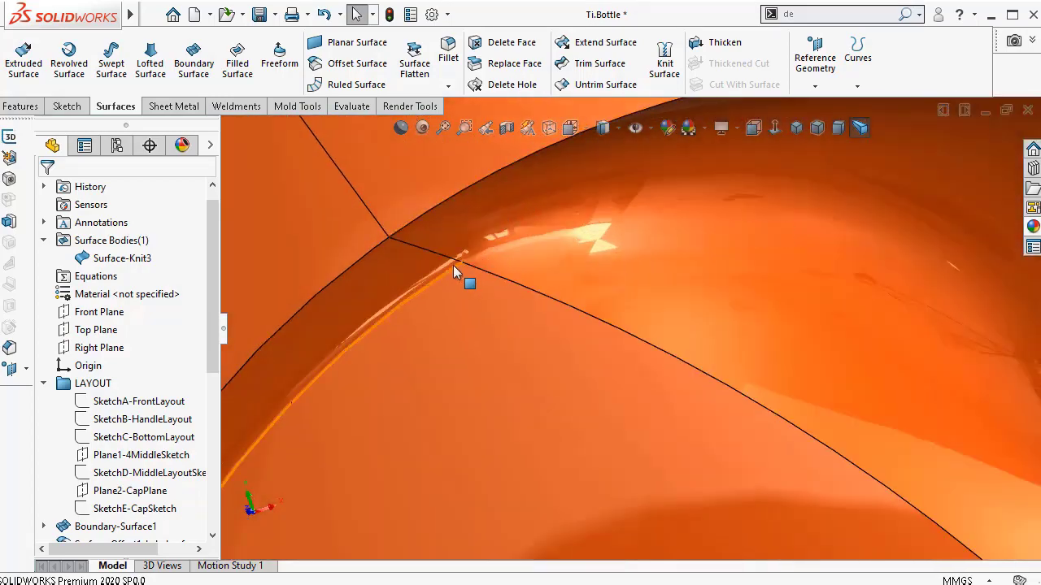
{"action": "key", "text": "Left"}
{"action": "key", "text": "Left"}
{"action": "key", "text": "Left"}
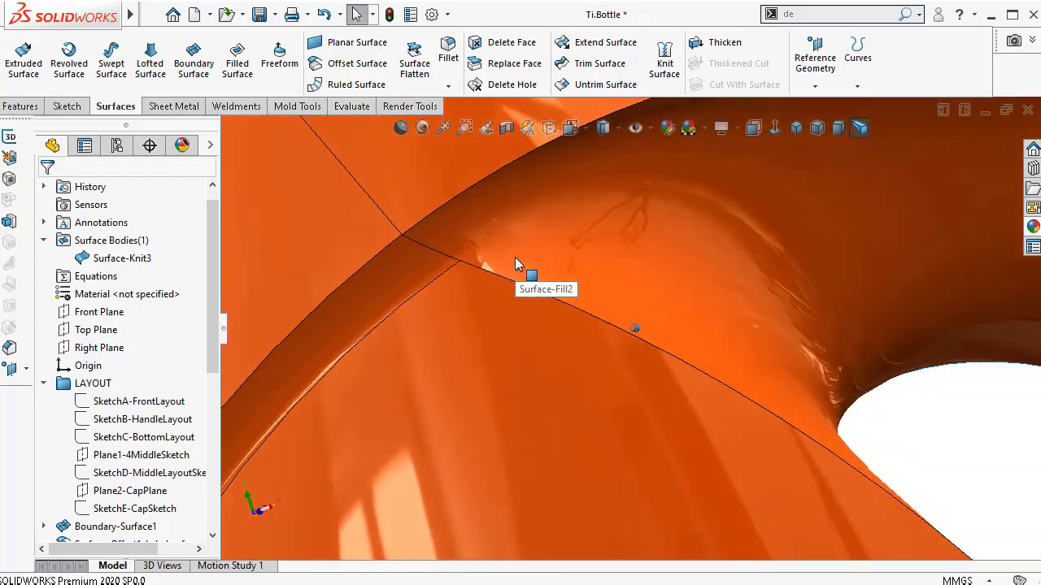
{"action": "key", "text": "Left"}
{"action": "key", "text": "Left"}
{"action": "key", "text": "Left"}
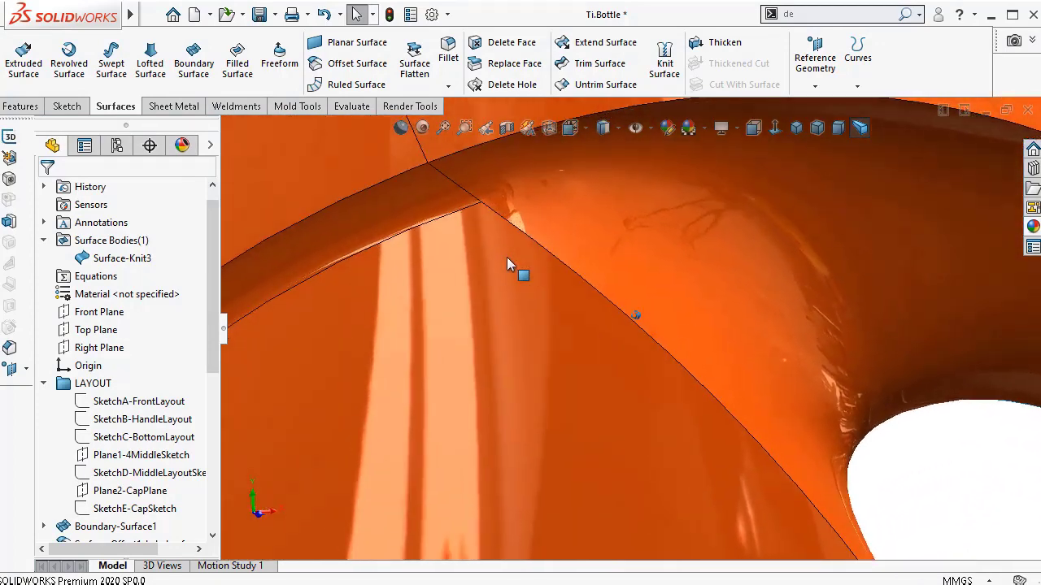
{"action": "key", "text": "Left"}
{"action": "key", "text": "Left"}
{"action": "key", "text": "Left"}
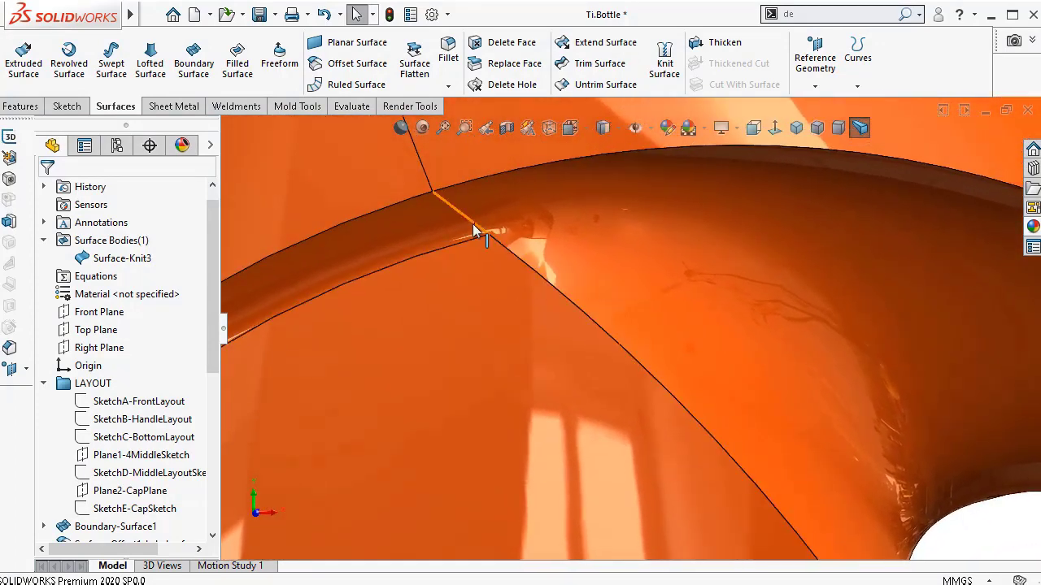
{"action": "key", "text": "Left"}
{"action": "key", "text": "Left"}
{"action": "key", "text": "Left"}
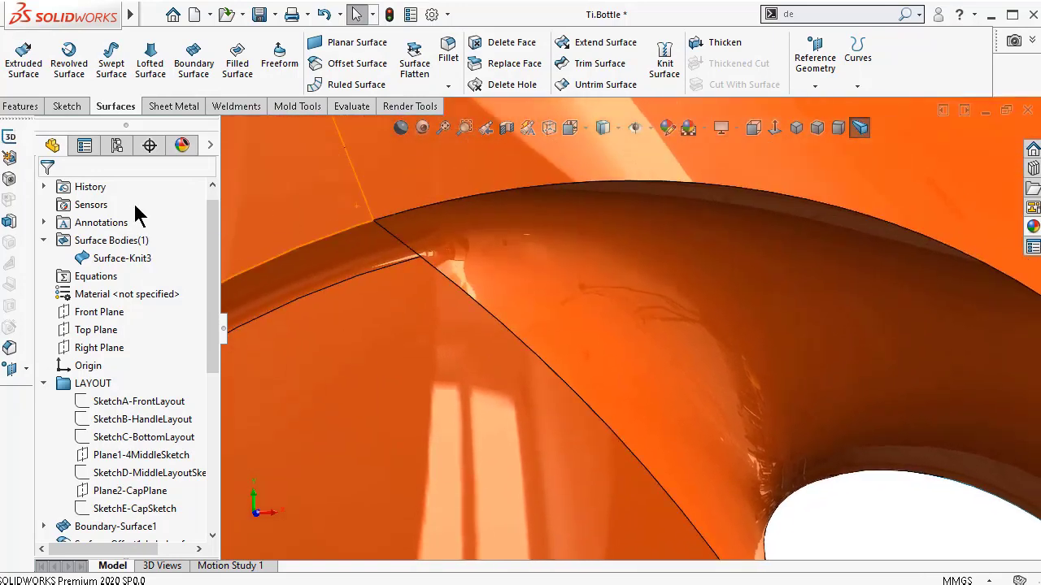
{"action": "left_click", "coordinate": [448, 62]}
{"action": "left_click", "coordinate": [134, 520]}
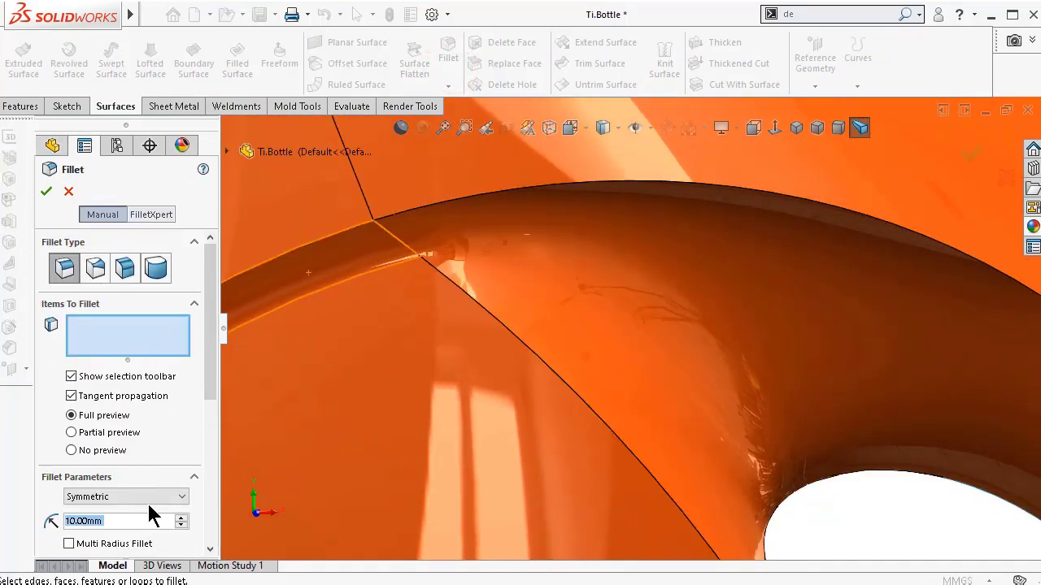
{"action": "type", "text": "3"}
{"action": "key", "text": "Return"}
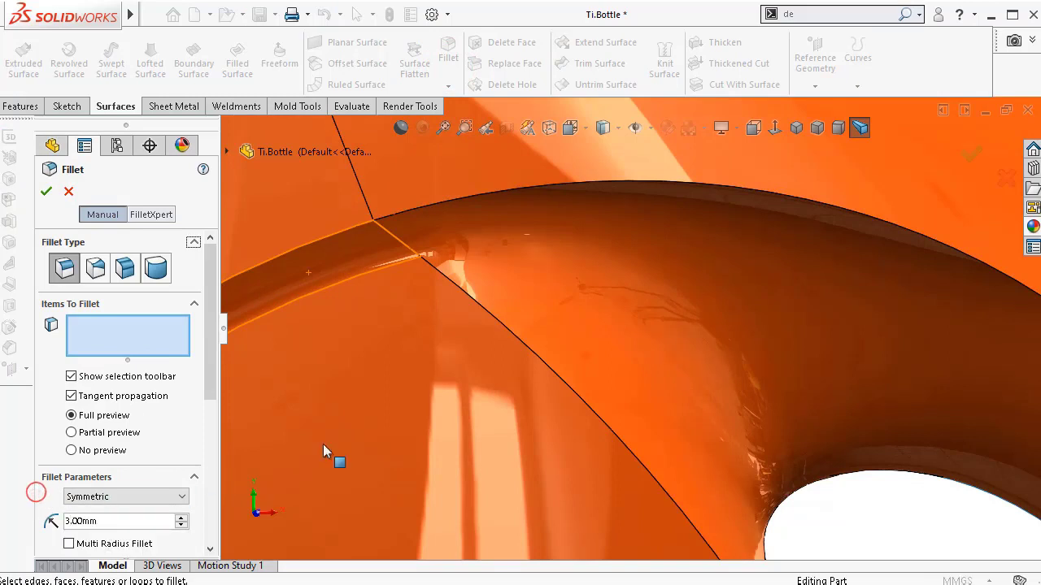
{"action": "left_click", "coordinate": [536, 358]}
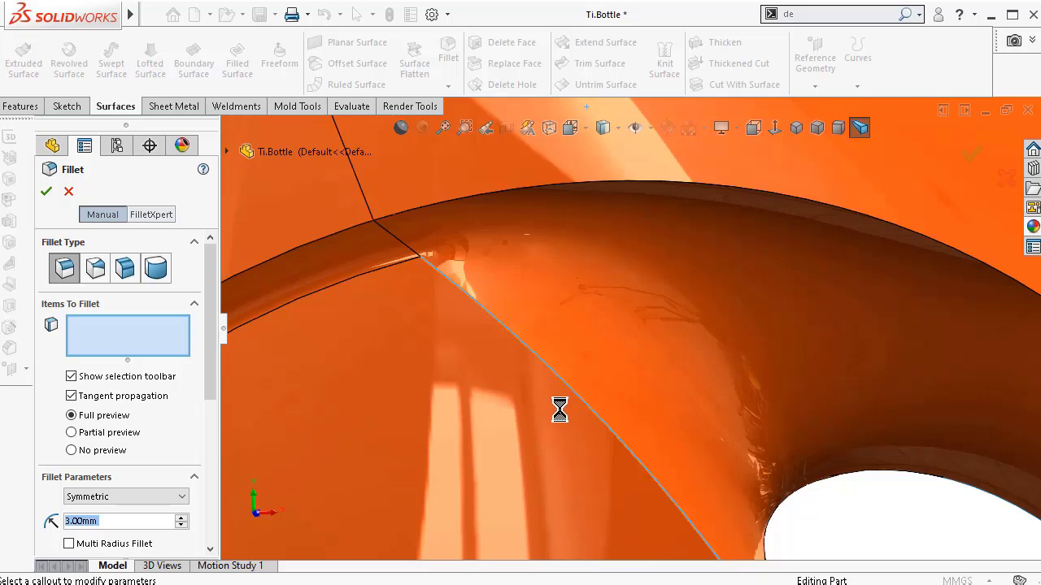
{"action": "left_click", "coordinate": [569, 407]}
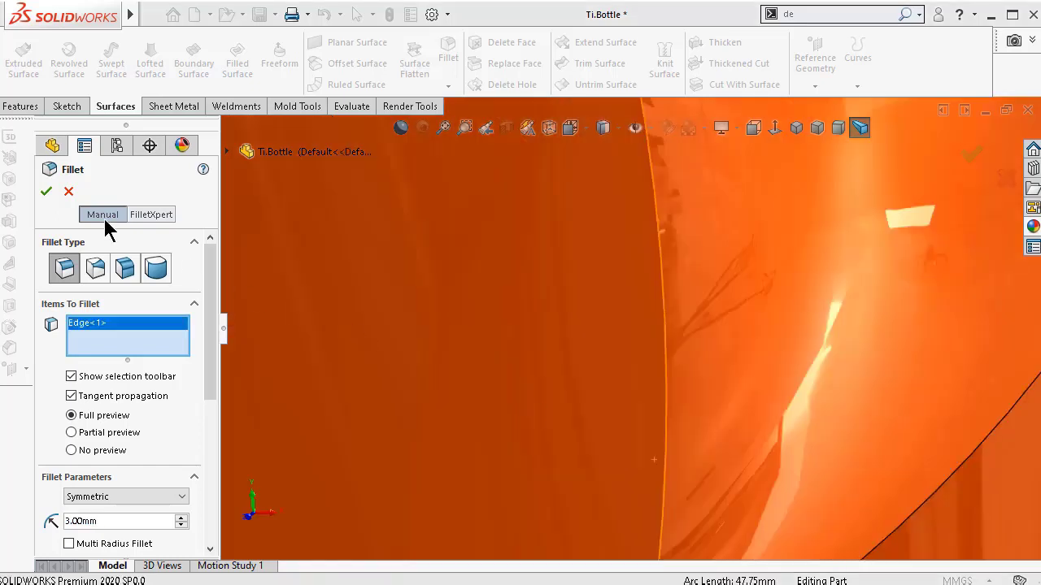
{"action": "left_click", "coordinate": [46, 192]}
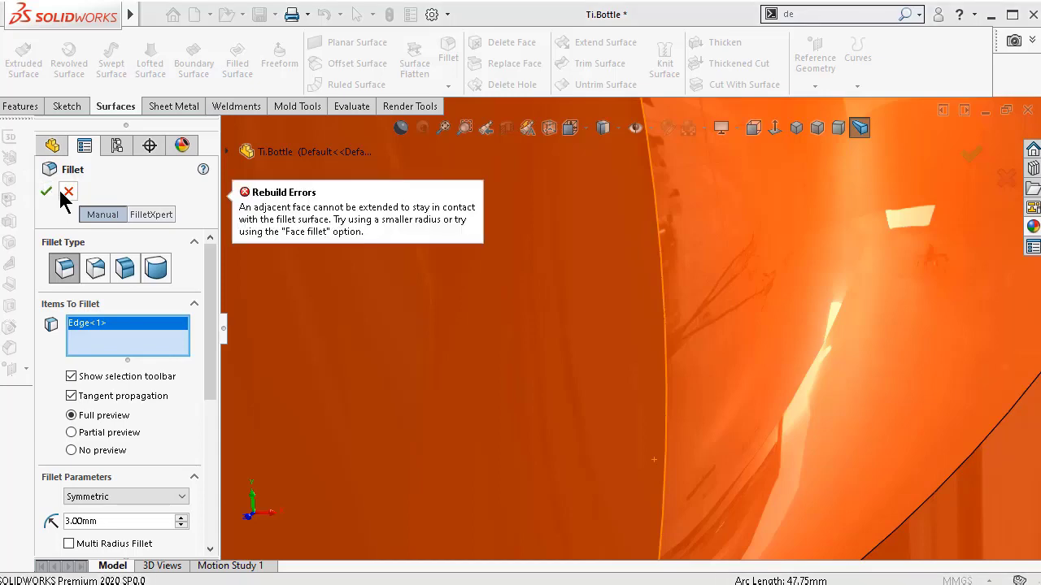
{"action": "left_click", "coordinate": [68, 193]}
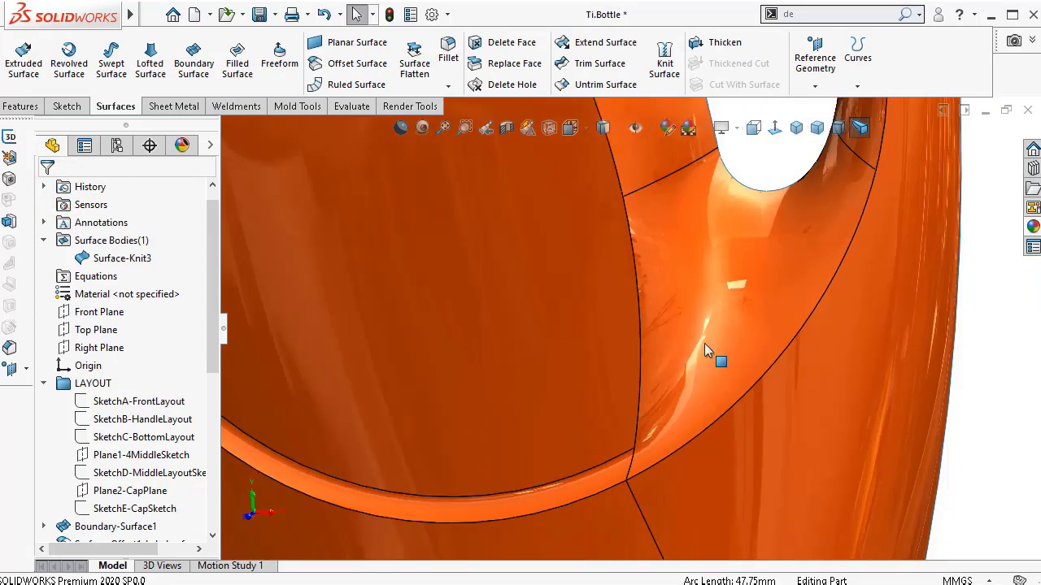
- Orient the view Normal To and open a new sketch on the Front Plane
{"action": "scroll", "coordinate": [704, 343], "scroll_direction": "up", "scroll_amount": 5}
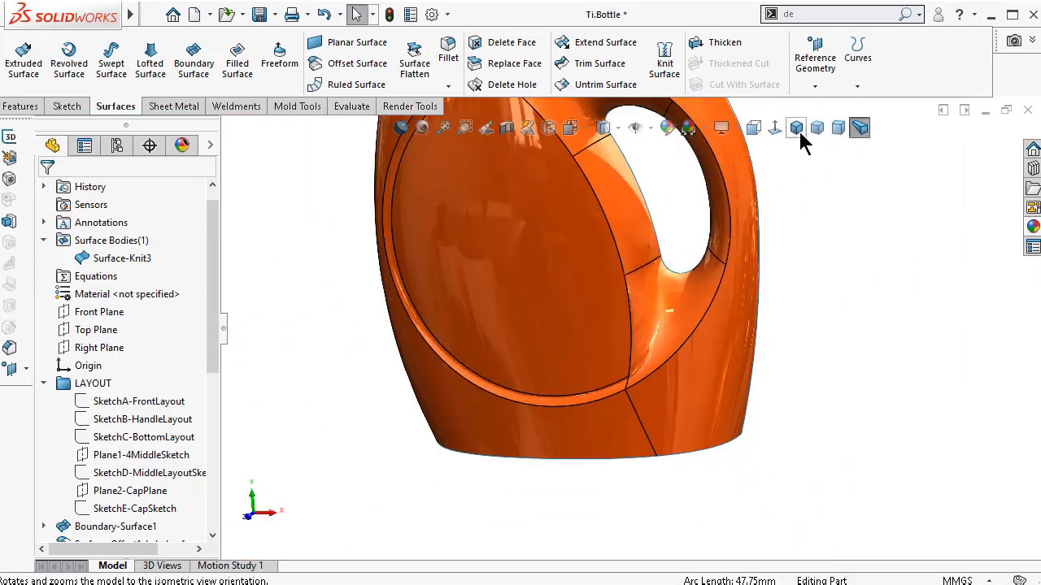
{"action": "left_click", "coordinate": [774, 130]}
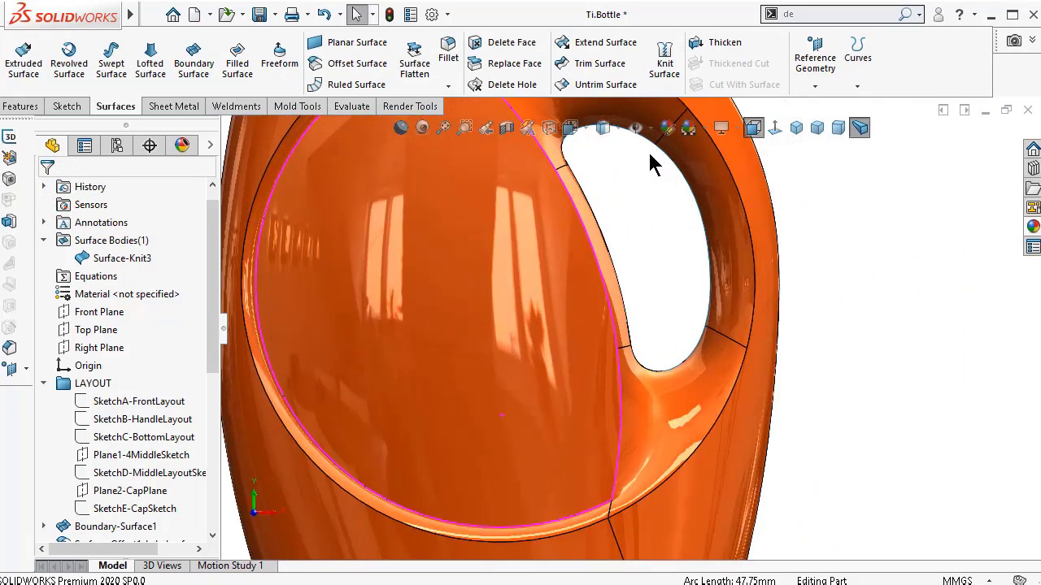
{"action": "left_click", "coordinate": [107, 316]}
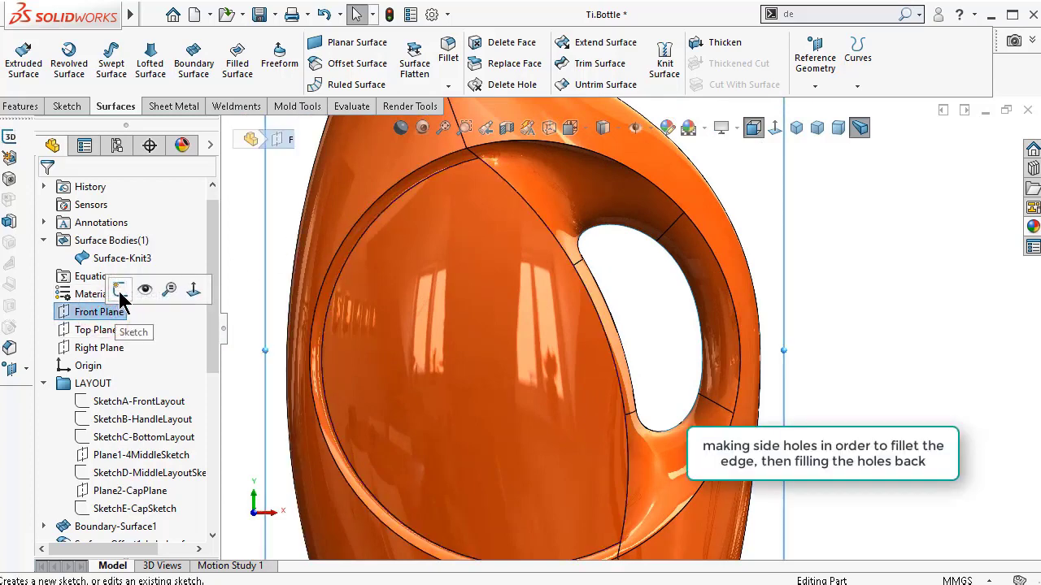
{"action": "left_click", "coordinate": [120, 291]}
{"action": "scroll", "coordinate": [464, 161], "scroll_direction": "down", "scroll_amount": 8}
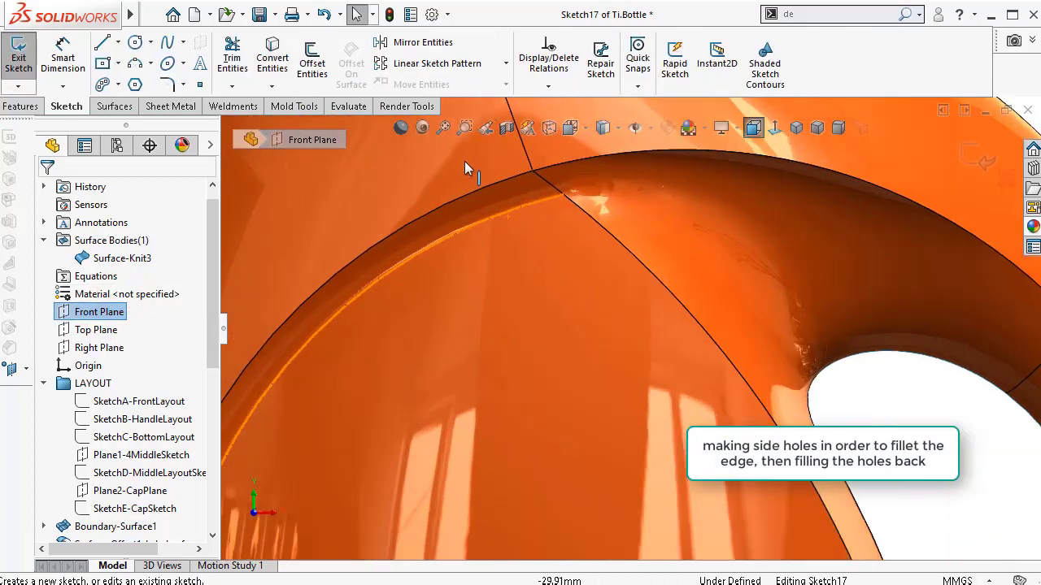
- Draw a small circle centred on the recess-rim edge intersection at the lower right
{"action": "left_click", "coordinate": [136, 43]}
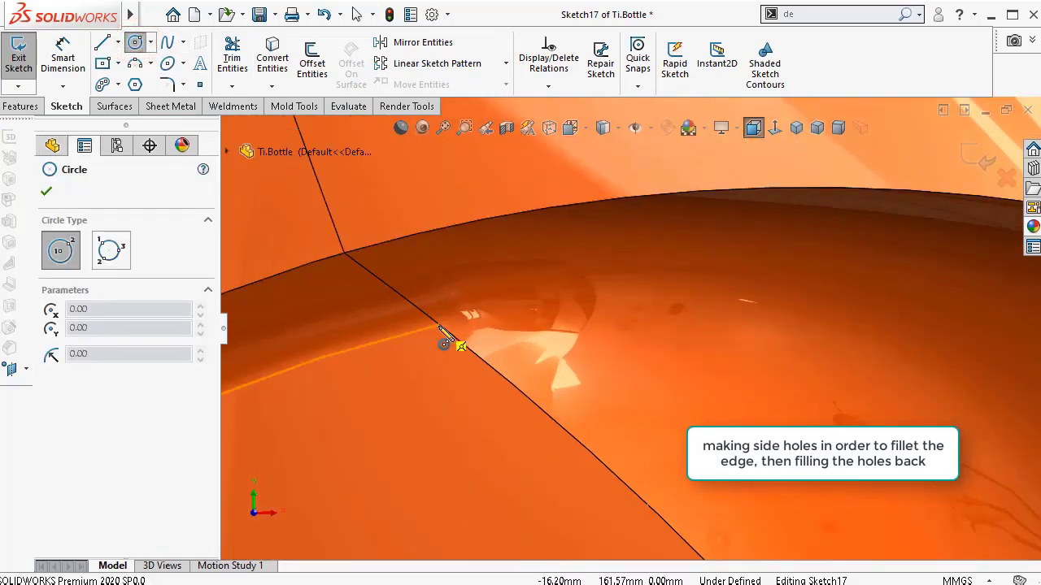
{"action": "scroll", "coordinate": [470, 333], "scroll_direction": "down", "scroll_amount": 3}
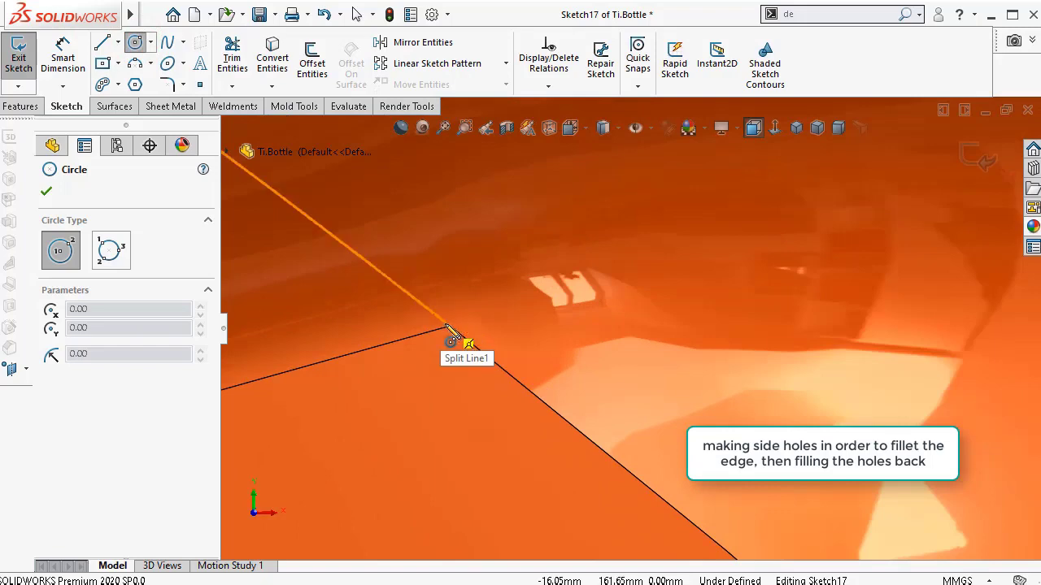
{"action": "scroll", "coordinate": [494, 353], "scroll_direction": "up", "scroll_amount": 10}
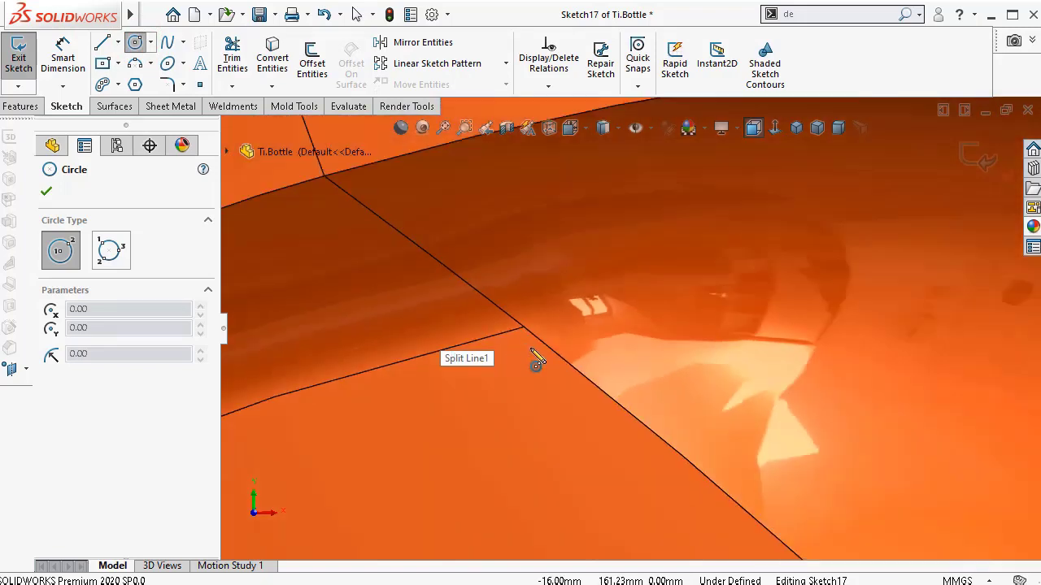
{"action": "scroll", "coordinate": [708, 425], "scroll_direction": "down", "scroll_amount": 3}
{"action": "scroll", "coordinate": [686, 441], "scroll_direction": "up", "scroll_amount": 3}
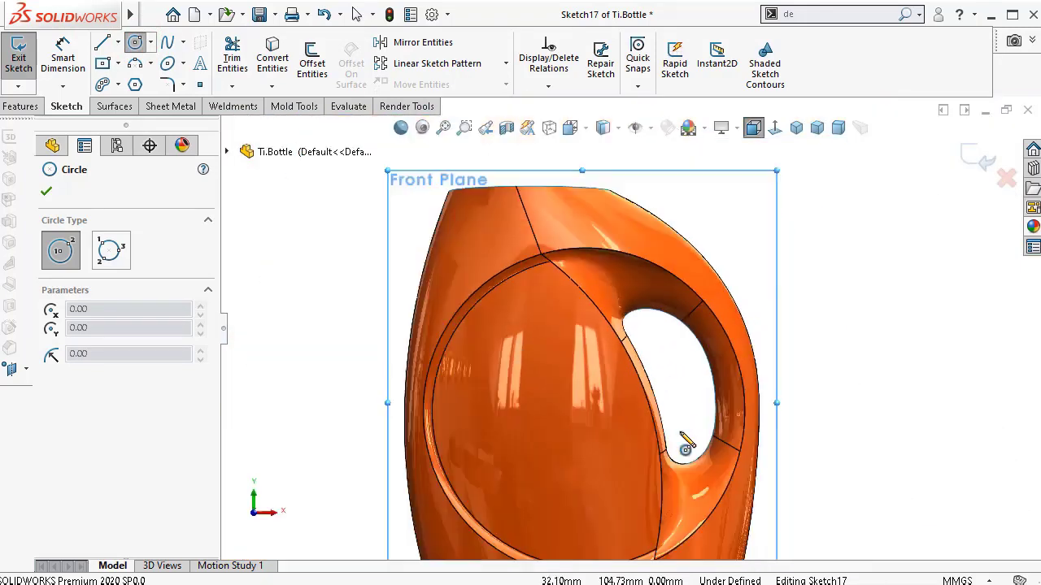
{"action": "scroll", "coordinate": [675, 446], "scroll_direction": "down", "scroll_amount": 4}
{"action": "scroll", "coordinate": [660, 479], "scroll_direction": "down", "scroll_amount": 6}
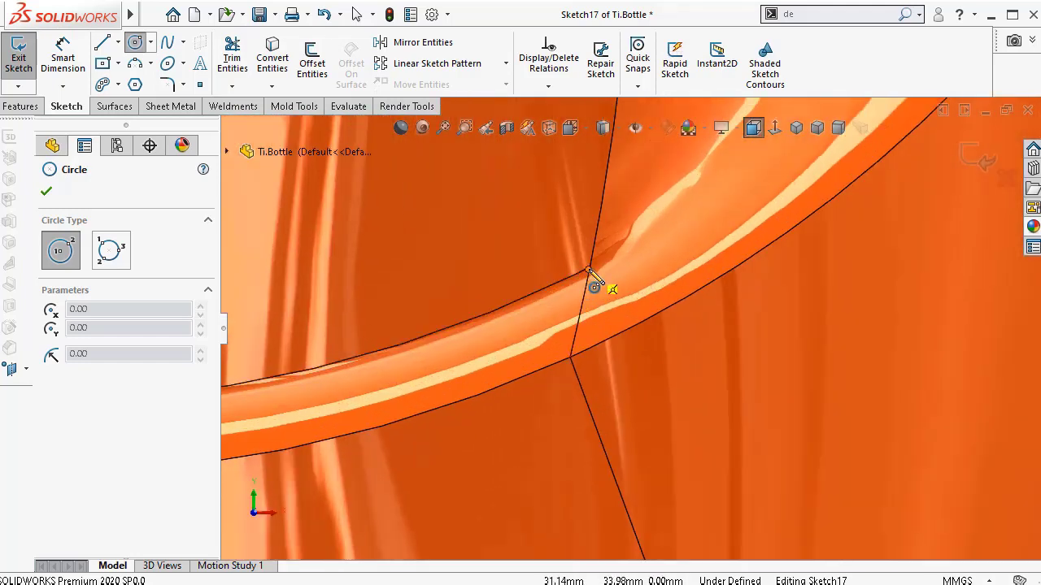
{"action": "left_click", "coordinate": [589, 270]}
{"action": "left_click", "coordinate": [582, 244]}
- Dimension the circle's diameter to 5 mm, then bring up the Surfaces tools
{"action": "right_click_drag", "start_coordinate": [501, 250], "coordinate": [495, 221]}
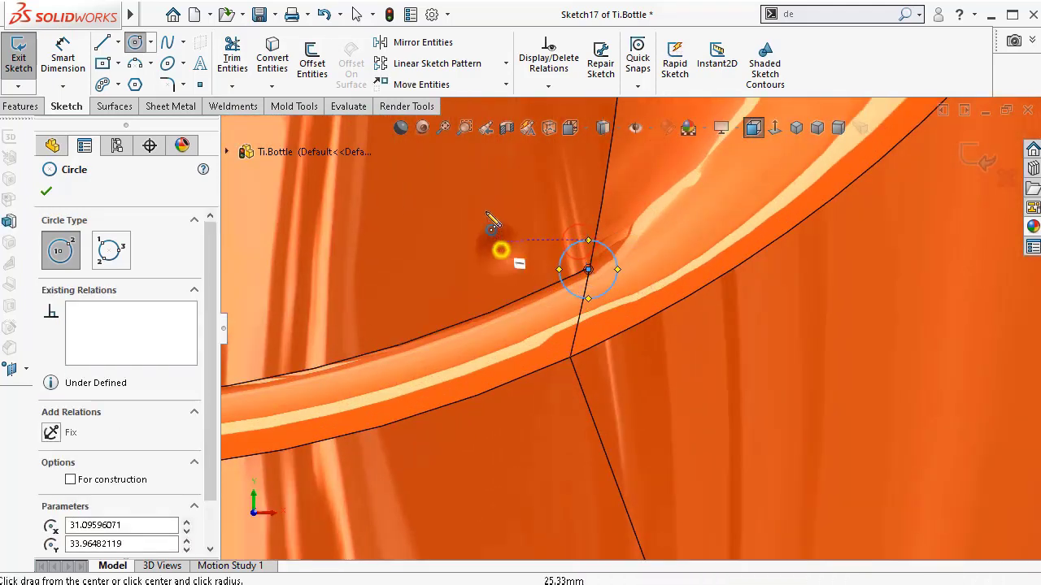
{"action": "left_click", "coordinate": [566, 257]}
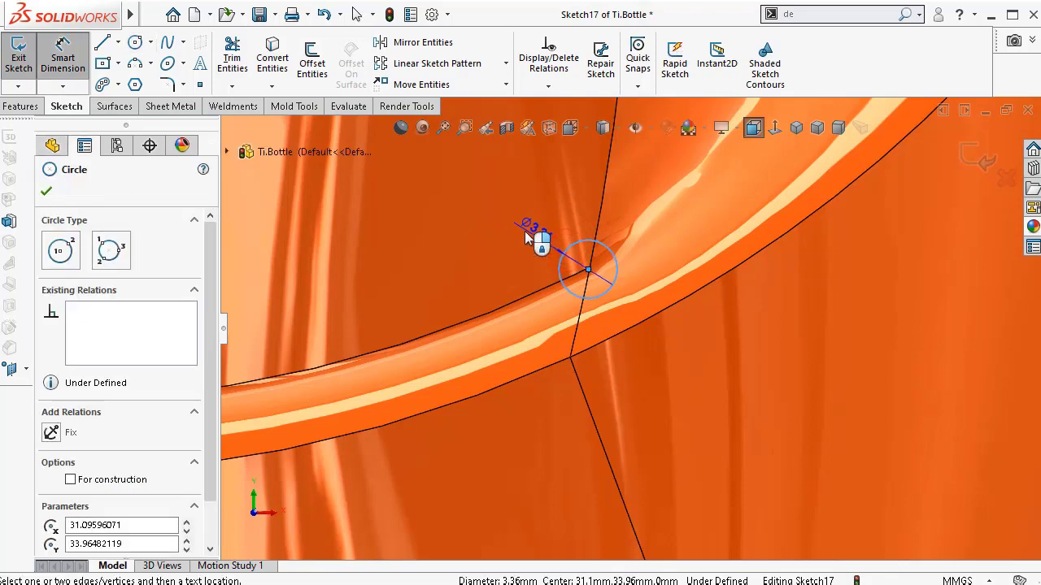
{"action": "left_click", "coordinate": [571, 248]}
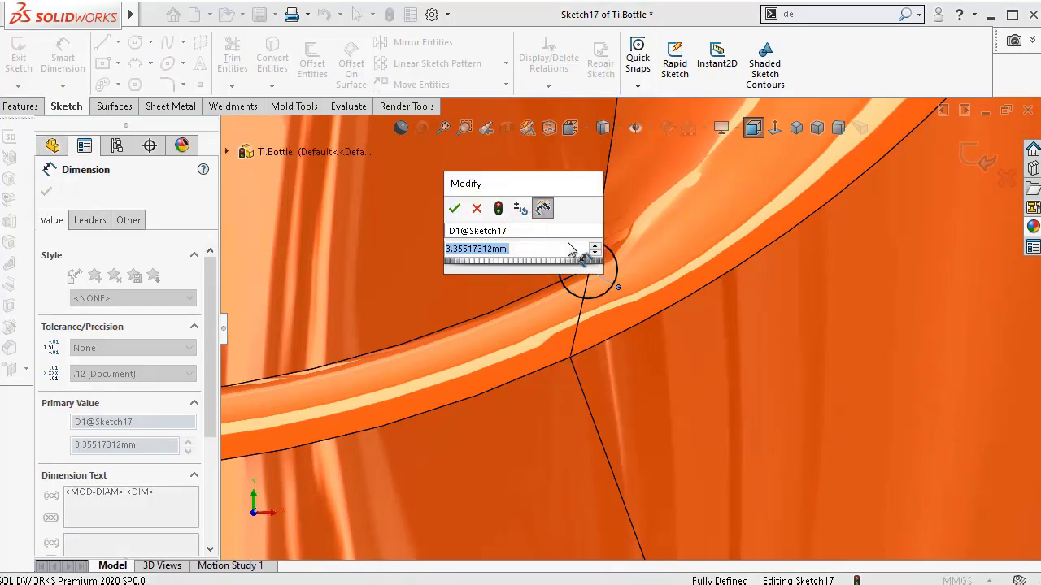
{"action": "type", "text": "5"}
{"action": "key", "text": "Return"}
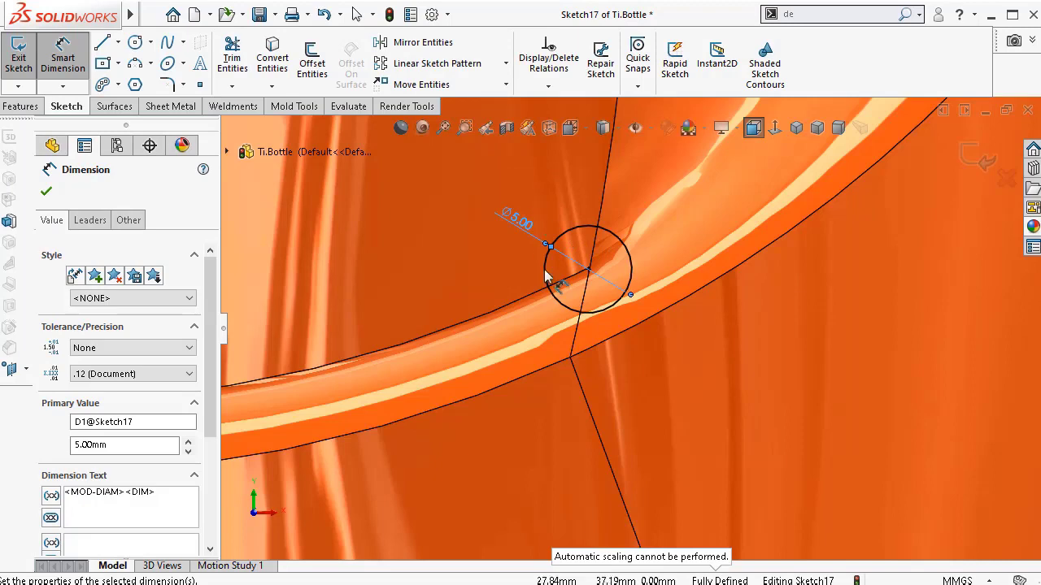
{"action": "scroll", "coordinate": [585, 299], "scroll_direction": "up", "scroll_amount": 5}
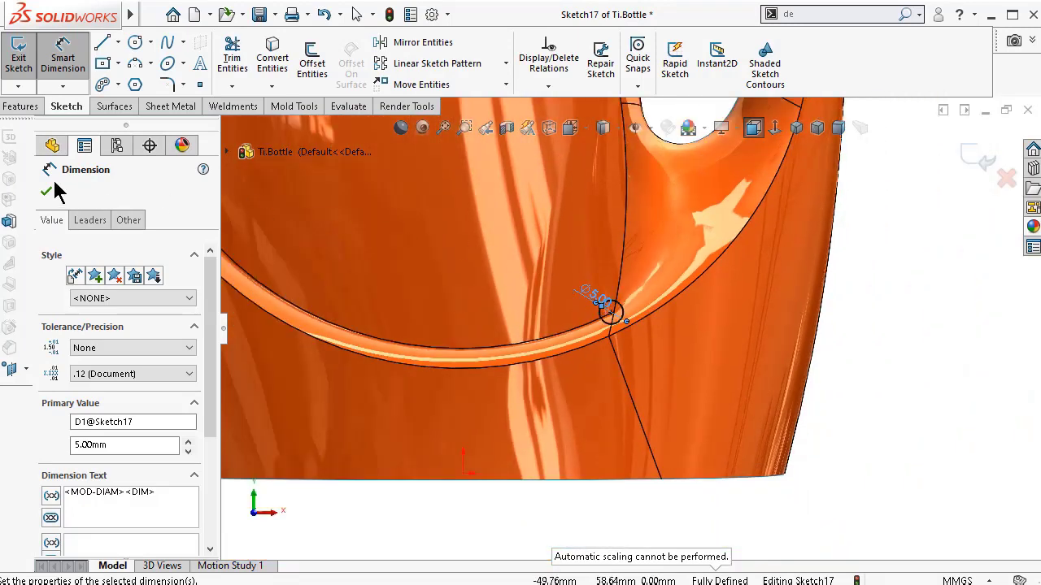
{"action": "left_click", "coordinate": [21, 106]}
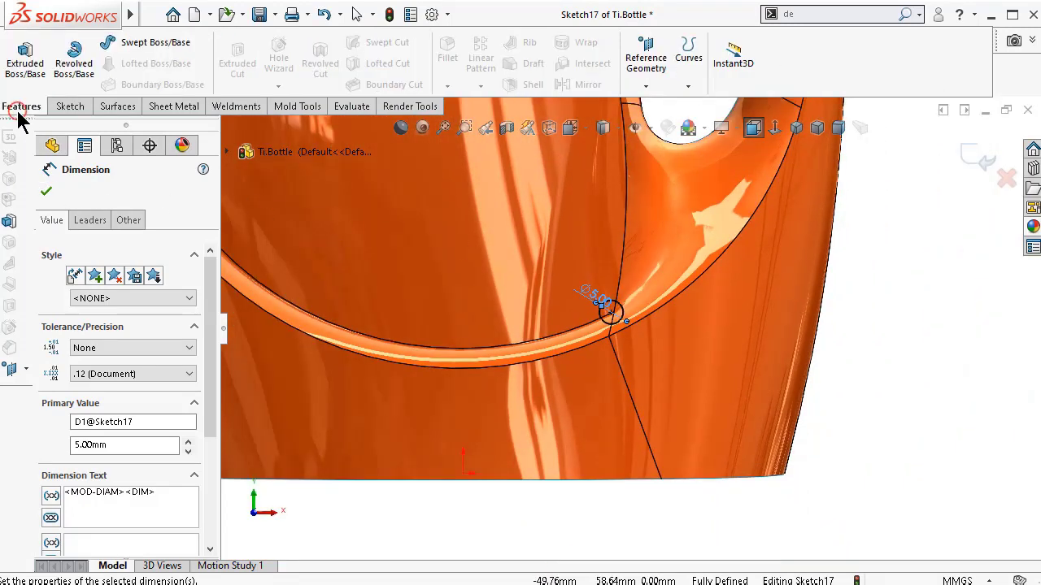
{"action": "scroll", "coordinate": [620, 197], "scroll_direction": "down", "scroll_amount": 3}
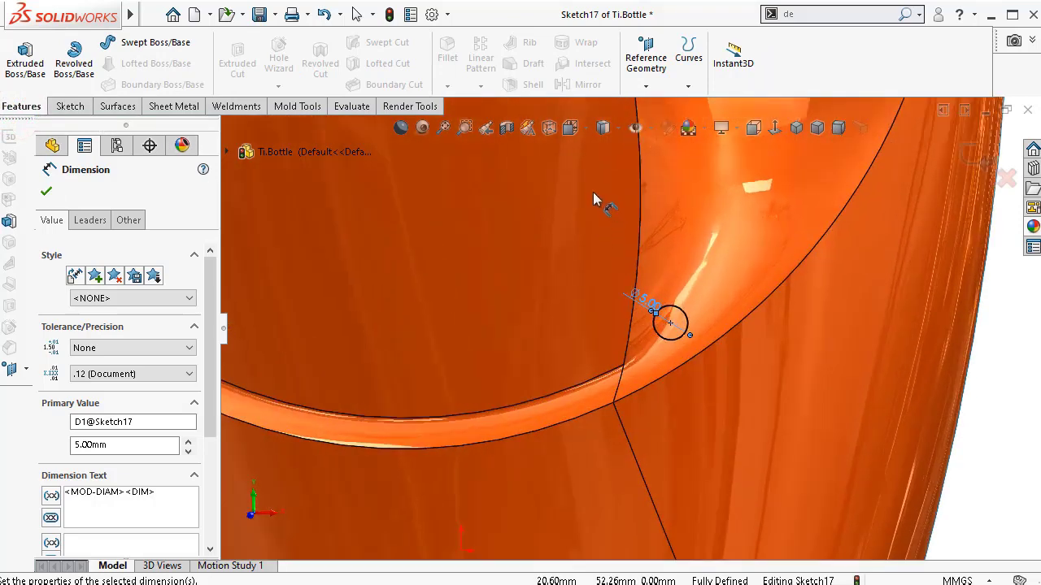
{"action": "left_click", "coordinate": [123, 109]}
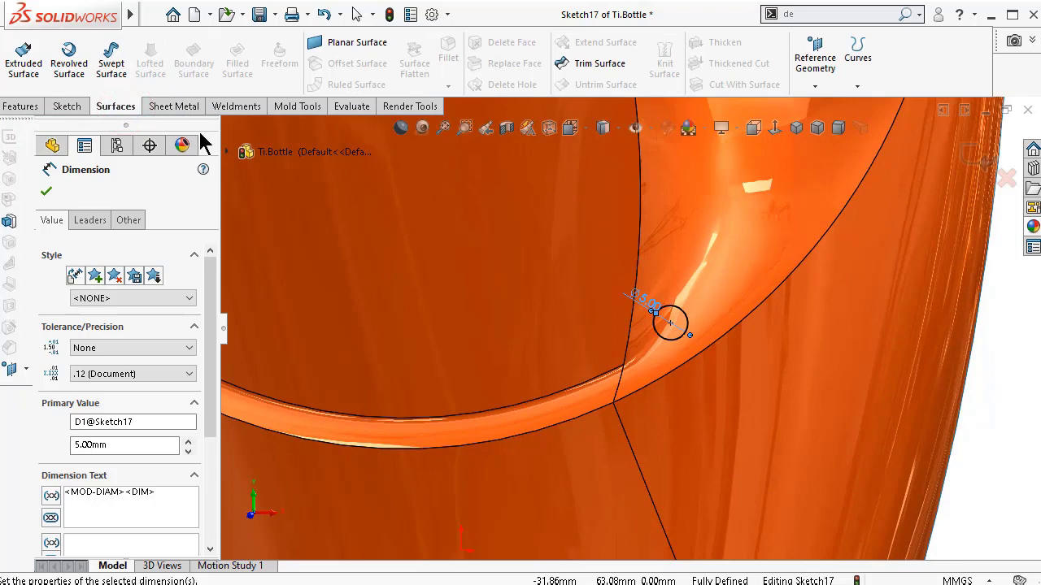
- Trim the bottle surface with the Sketch17 circle, keeping the main shell, as Surface-Trim3
{"action": "left_click", "coordinate": [615, 65]}
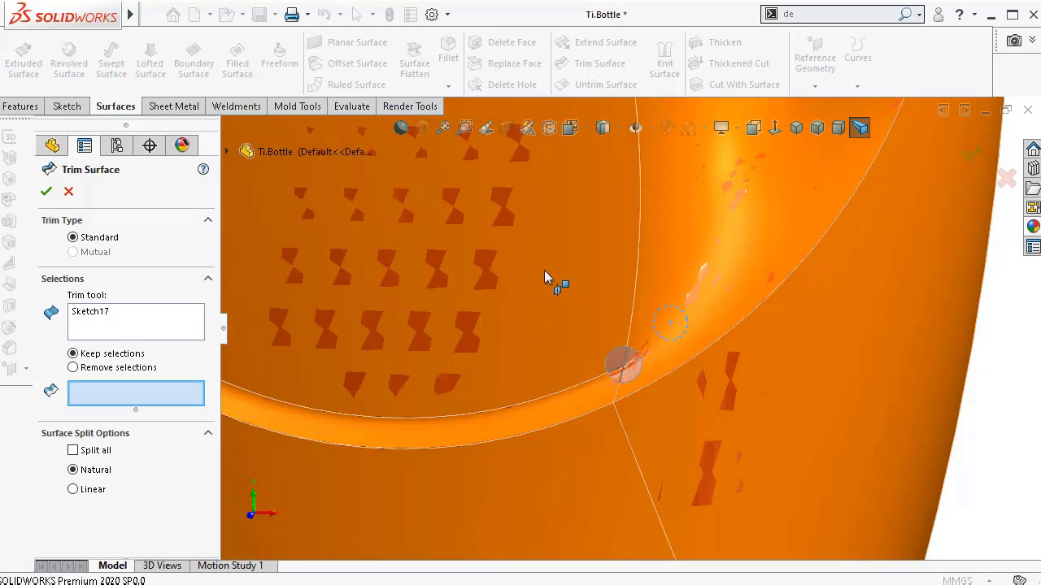
{"action": "left_click", "coordinate": [543, 271]}
{"action": "key", "text": "Return"}
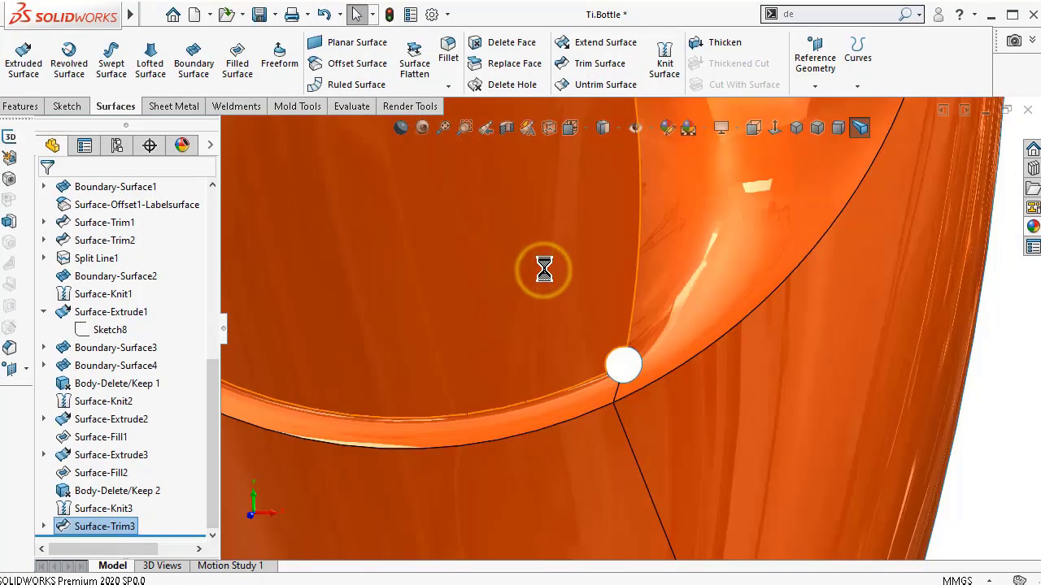
{"action": "scroll", "coordinate": [541, 279], "scroll_direction": "up", "scroll_amount": 3}
{"action": "middle_click_drag", "start_coordinate": [543, 265], "coordinate": [574, 248]}
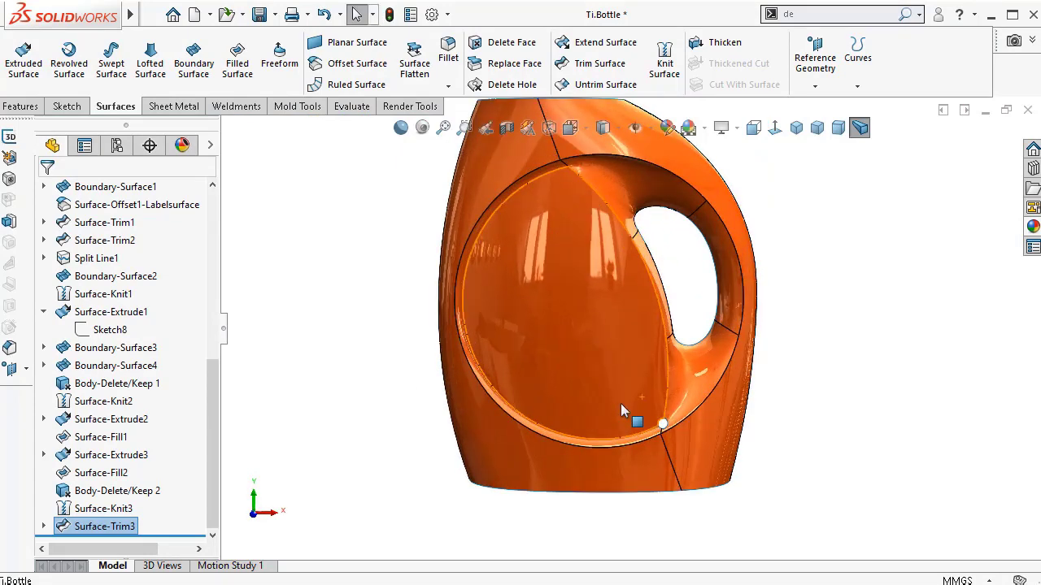
- Reopen Sketch17 under Surface-Trim3 for editing and view it face-on
{"action": "scroll", "coordinate": [707, 441], "scroll_direction": "down", "scroll_amount": 6}
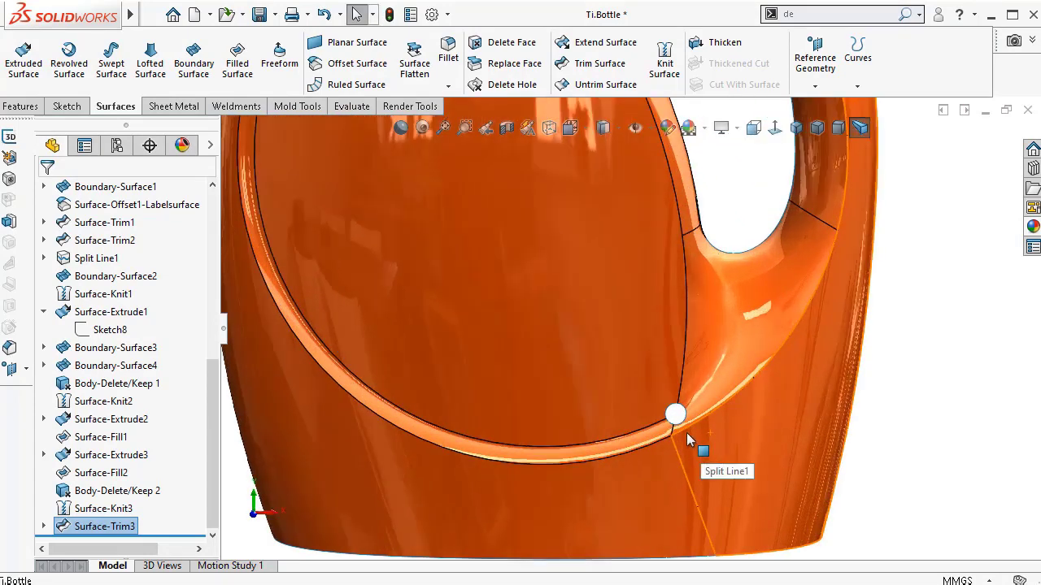
{"action": "left_click", "coordinate": [44, 527]}
{"action": "left_click", "coordinate": [105, 527]}
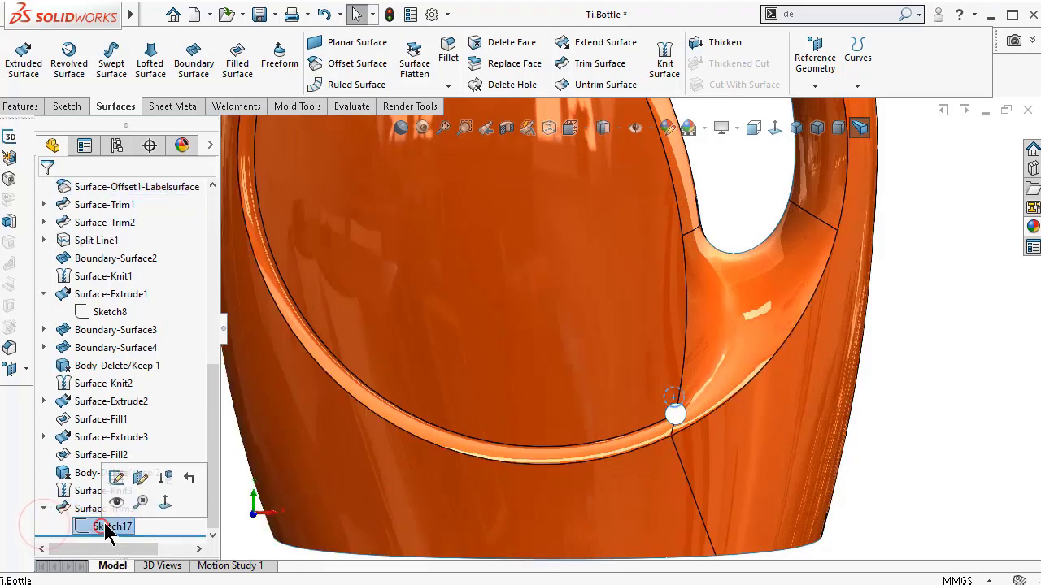
{"action": "left_click", "coordinate": [116, 480]}
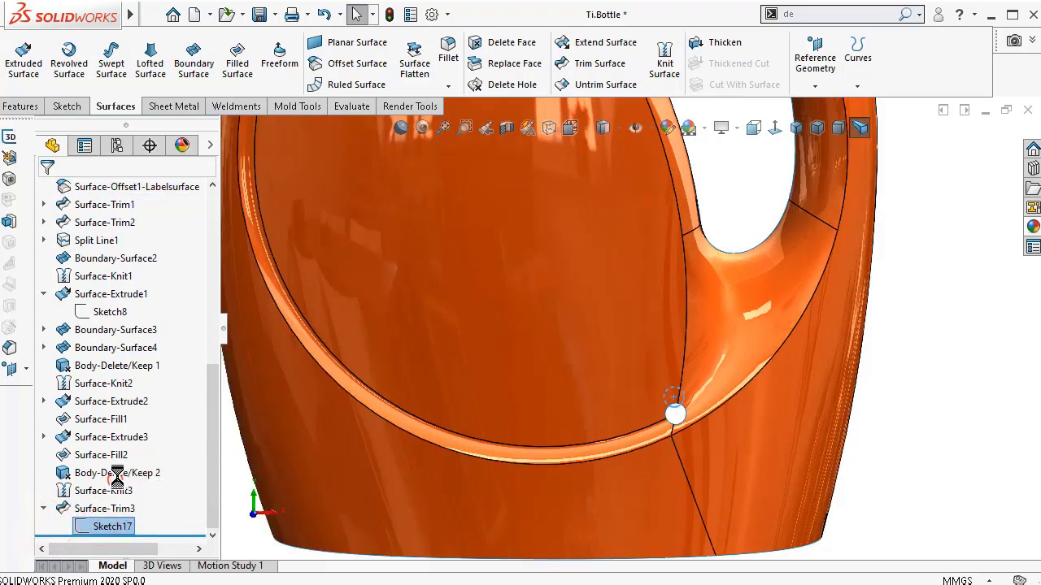
{"action": "left_click", "coordinate": [776, 134]}
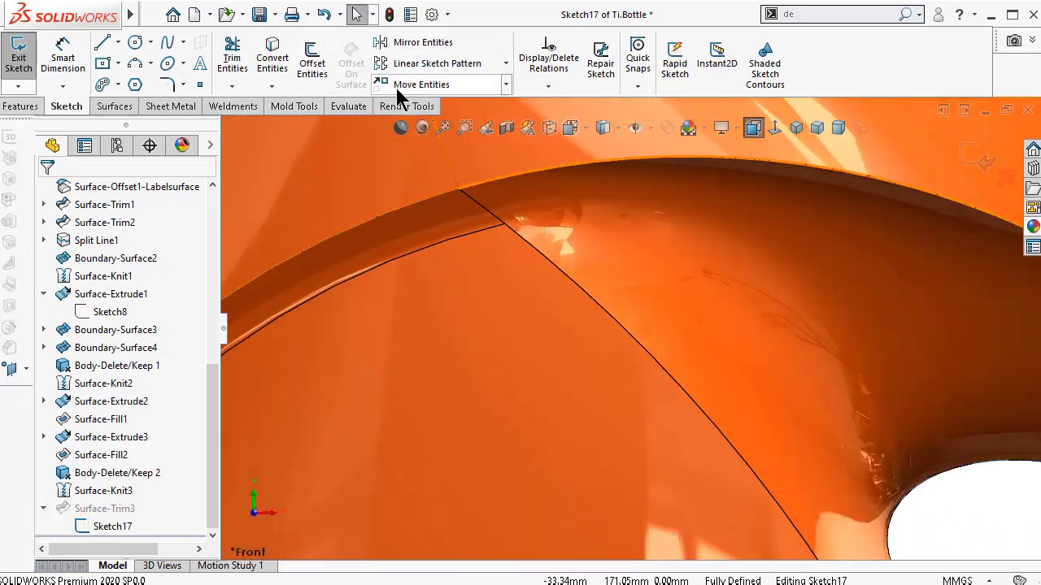
- Add a circle at the upper edge intersection, dimension it 2.50 mm, and exit the sketch
{"action": "left_click", "coordinate": [135, 43]}
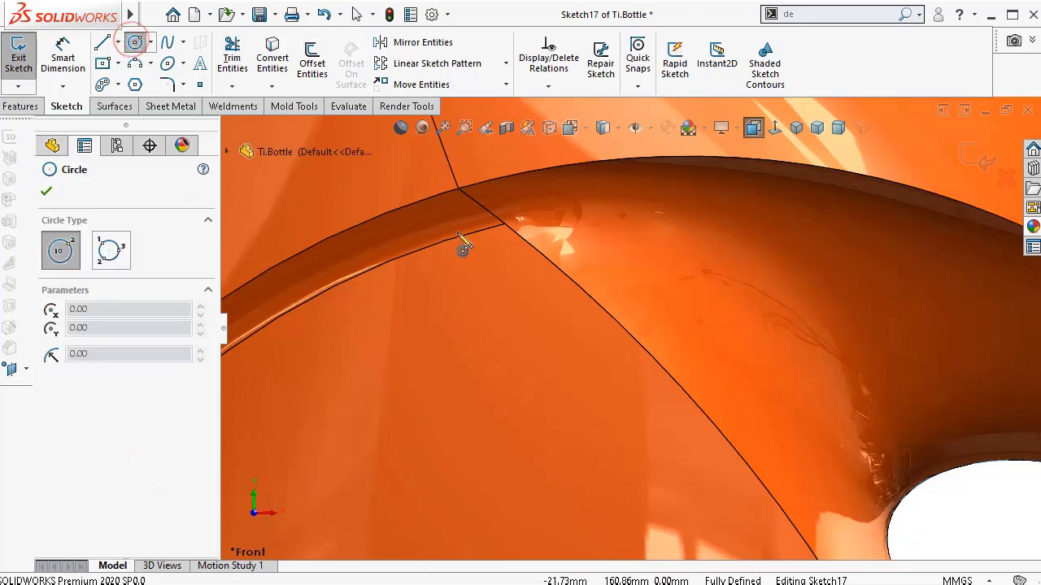
{"action": "left_click", "coordinate": [504, 223]}
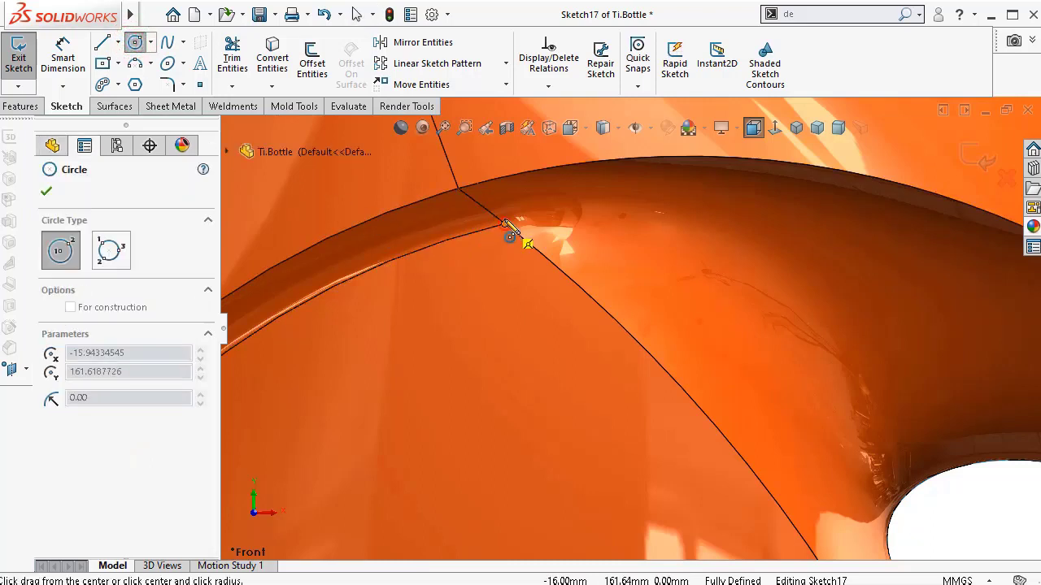
{"action": "left_click", "coordinate": [505, 207]}
{"action": "right_click_drag", "start_coordinate": [501, 301], "coordinate": [516, 244]}
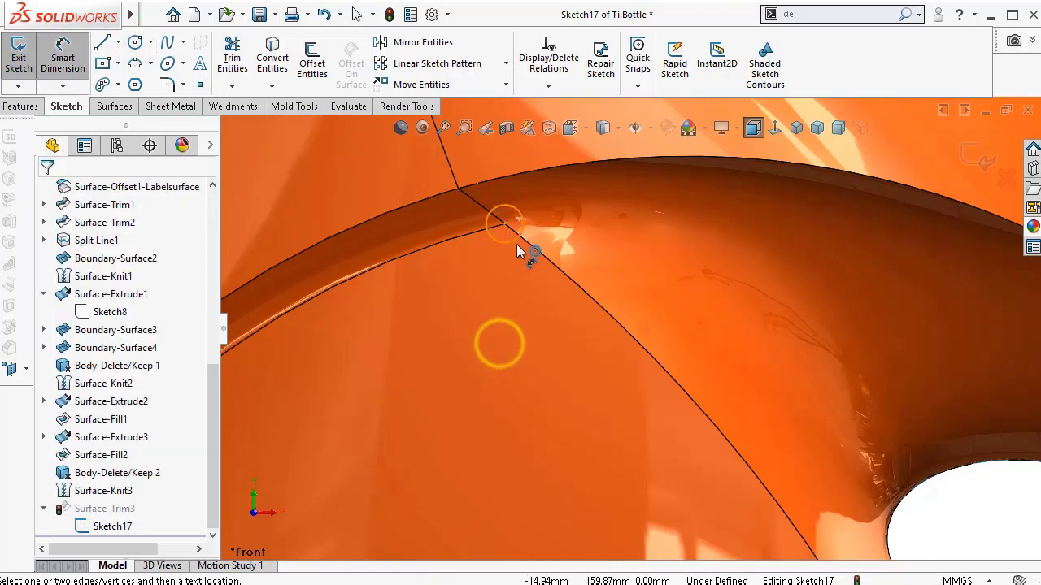
{"action": "left_click", "coordinate": [517, 240]}
{"action": "left_click", "coordinate": [513, 306]}
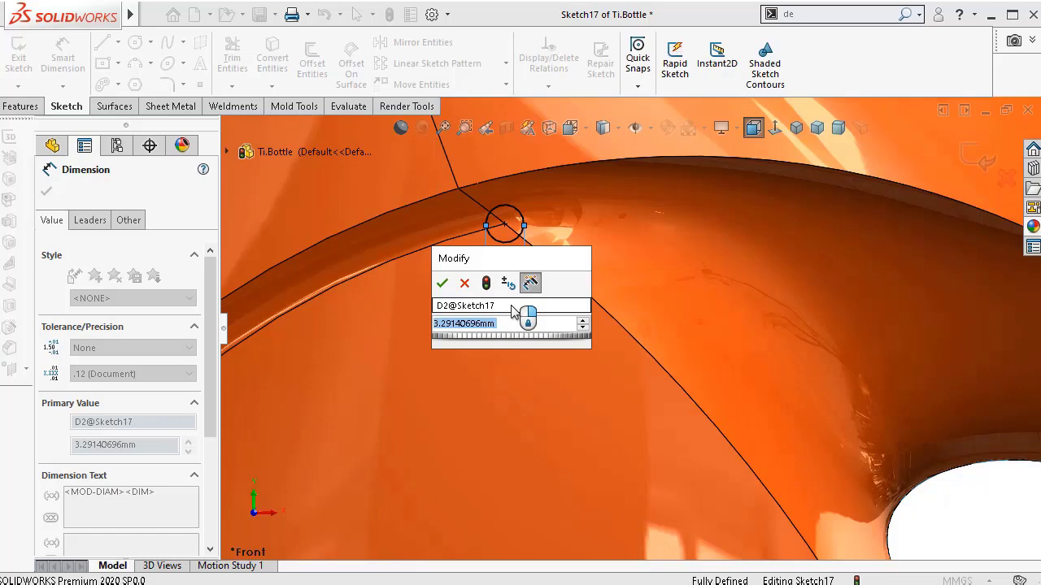
{"action": "type", "text": "2"}
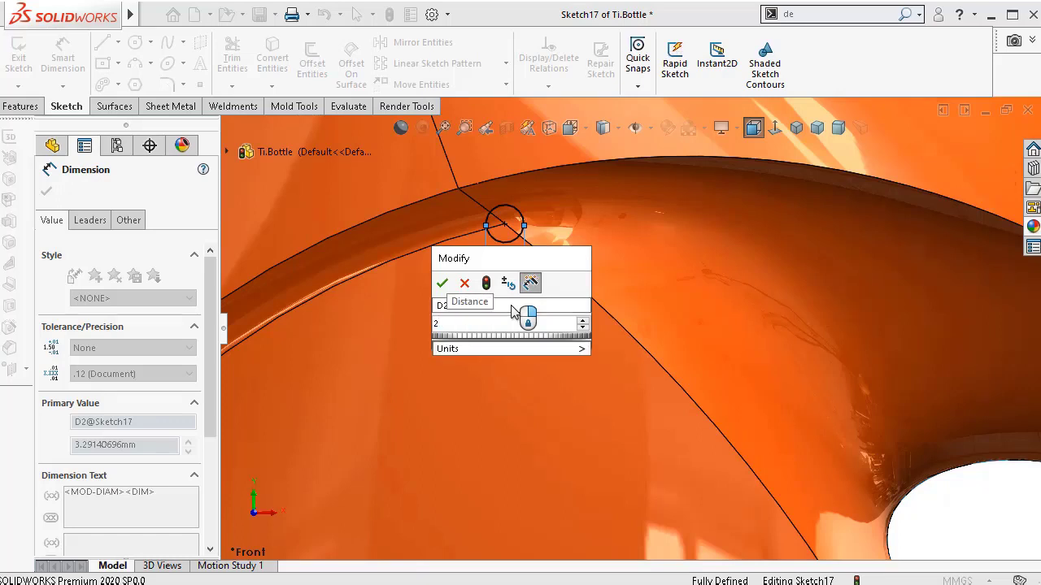
{"action": "type", "text": ".5"}
{"action": "key", "text": "Return"}
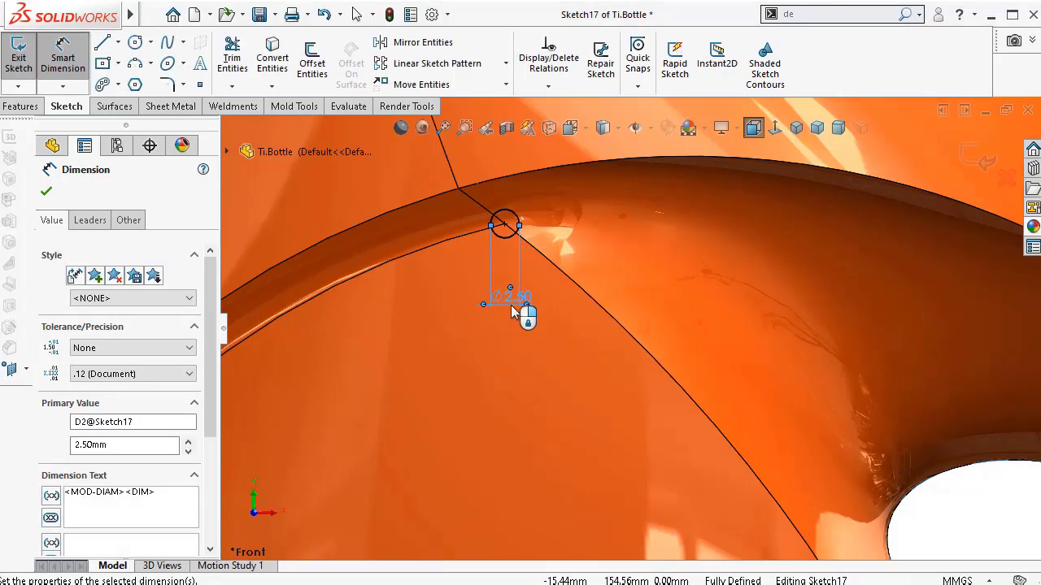
{"action": "left_click", "coordinate": [46, 194]}
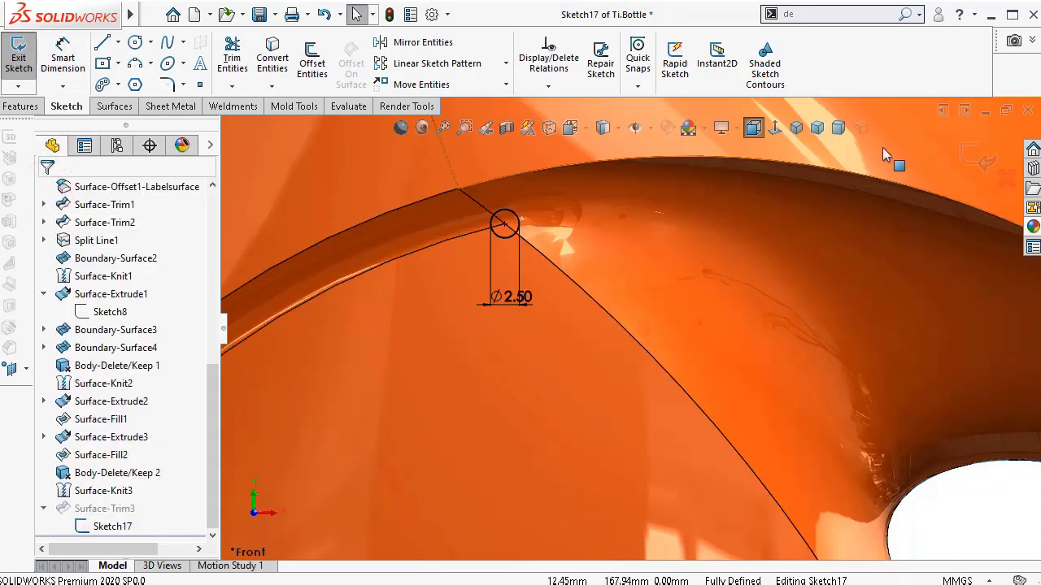
{"action": "left_click", "coordinate": [976, 155]}
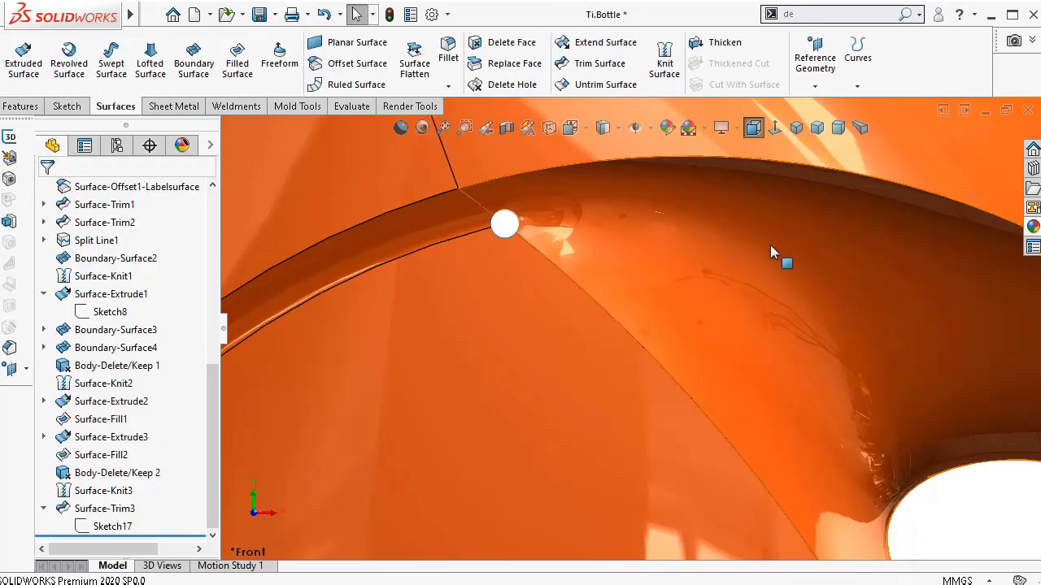
{"action": "scroll", "coordinate": [643, 276], "scroll_direction": "up", "scroll_amount": 5}
{"action": "scroll", "coordinate": [706, 472], "scroll_direction": "down", "scroll_amount": 5}
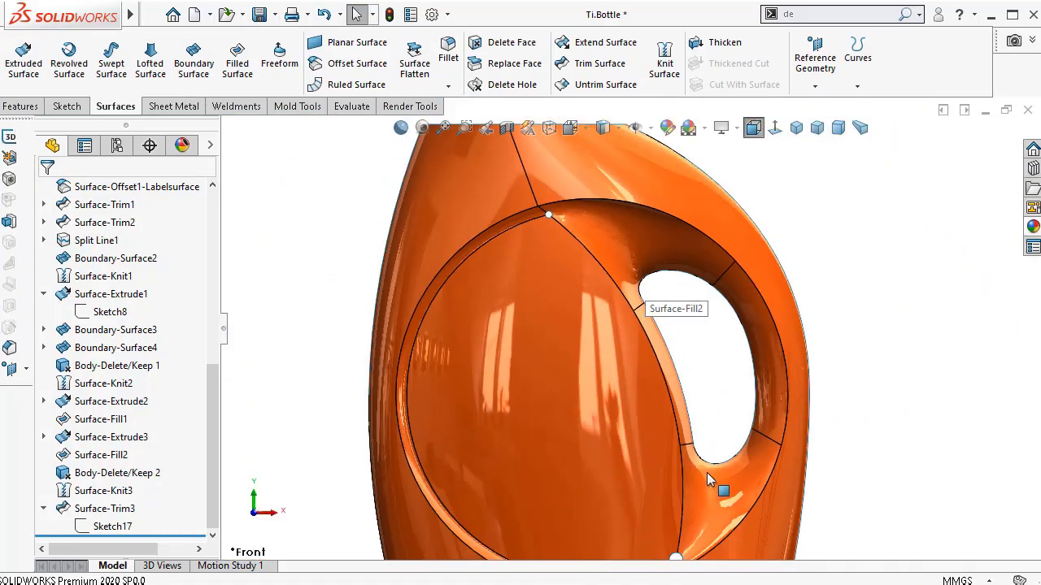
{"action": "scroll", "coordinate": [611, 289], "scroll_direction": "down", "scroll_amount": 2}
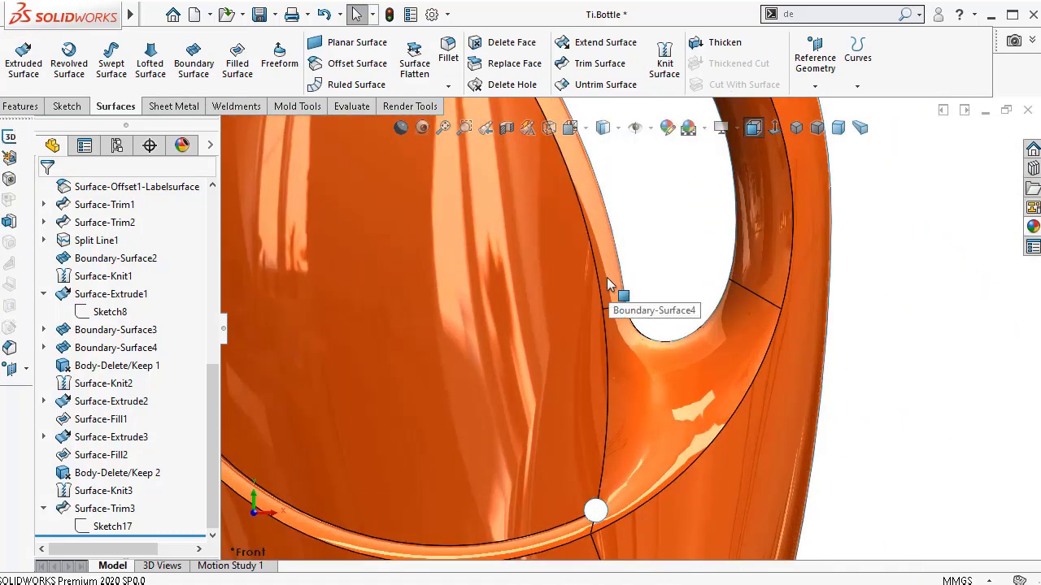
{"action": "middle_click_drag", "start_coordinate": [615, 268], "coordinate": [452, 108]}
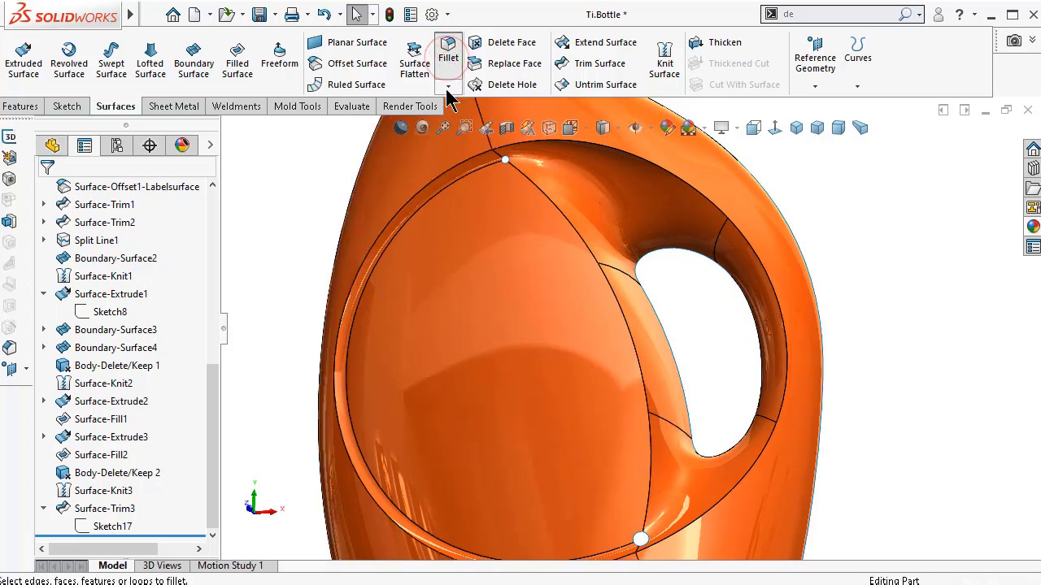
- Fillet the edge running down from the small hole with a 3 mm radius
{"action": "left_click", "coordinate": [448, 77]}
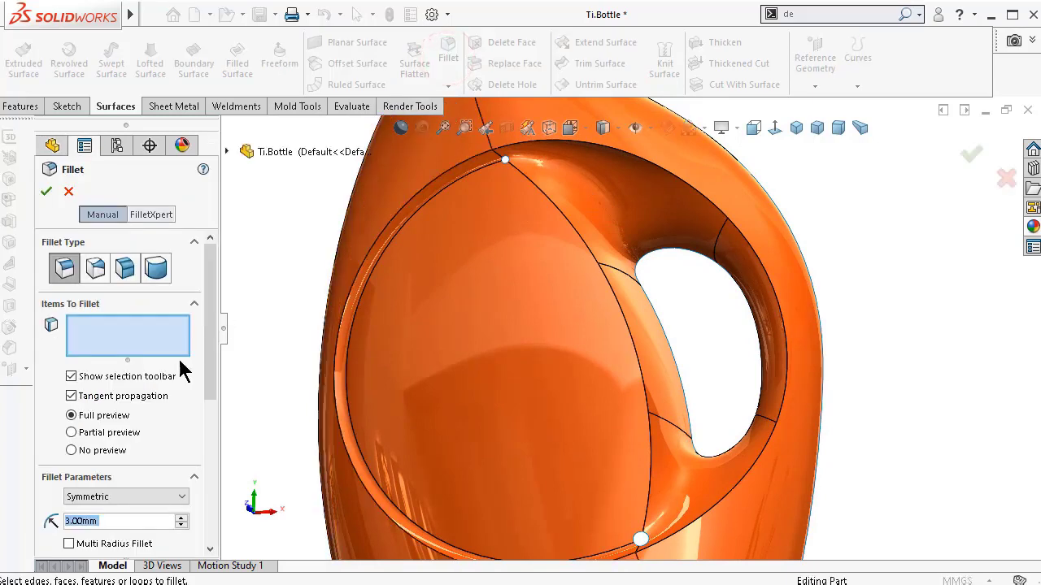
{"action": "left_click", "coordinate": [569, 230]}
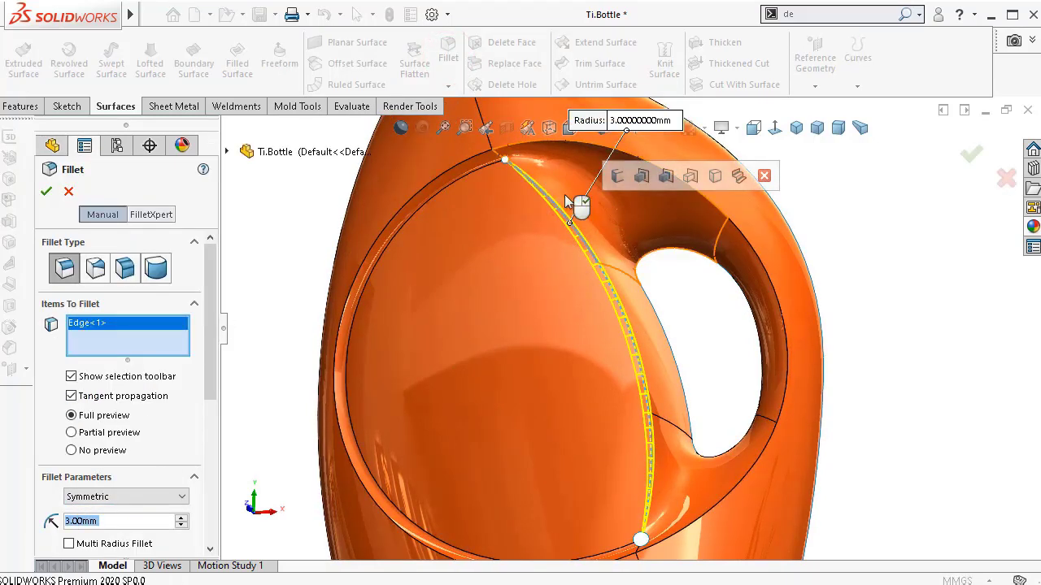
{"action": "scroll", "coordinate": [564, 194], "scroll_direction": "down", "scroll_amount": 3}
{"action": "scroll", "coordinate": [497, 201], "scroll_direction": "down", "scroll_amount": 5}
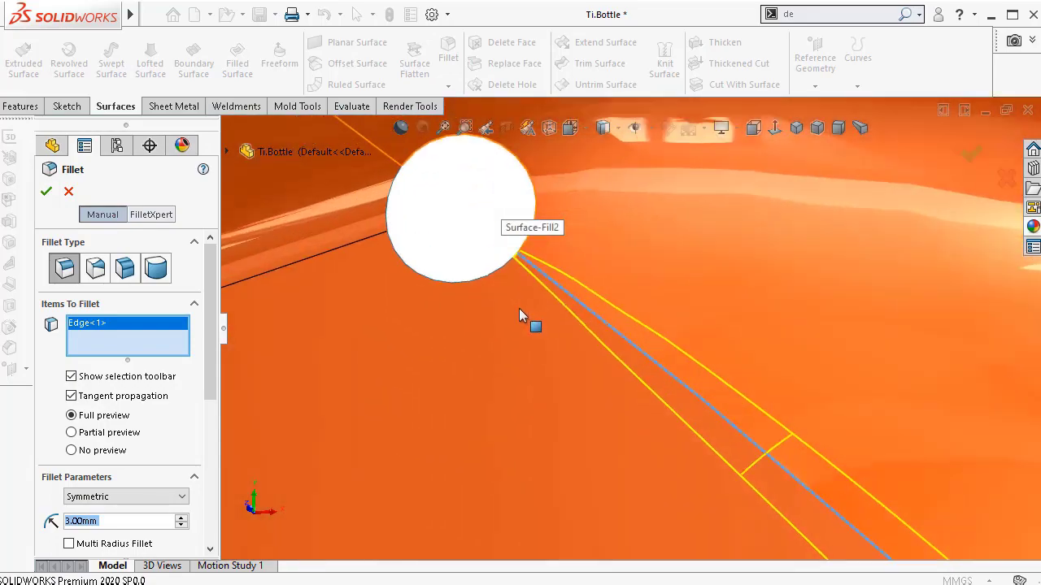
{"action": "scroll", "coordinate": [518, 310], "scroll_direction": "up", "scroll_amount": 6}
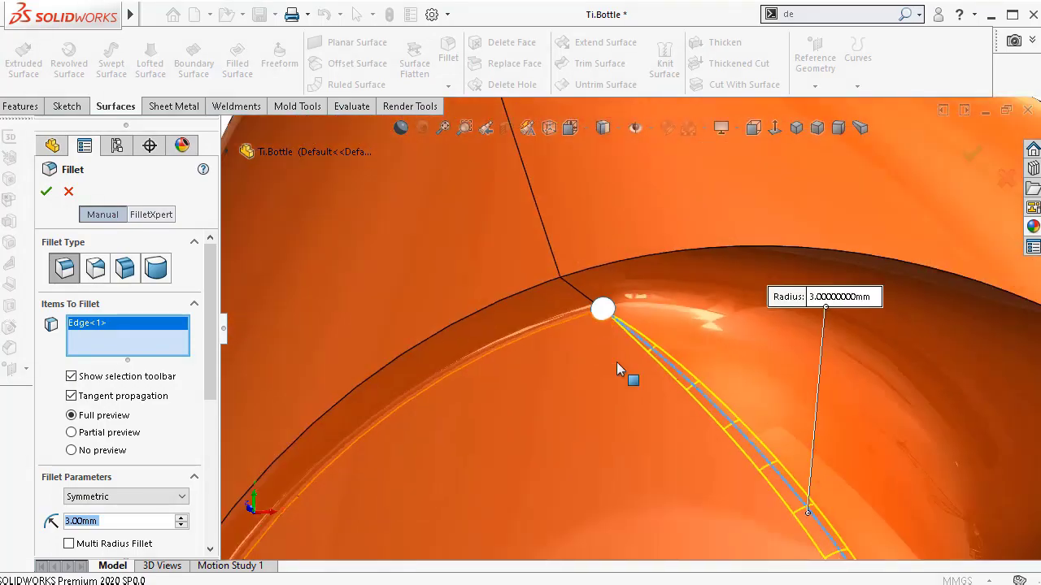
{"action": "scroll", "coordinate": [735, 455], "scroll_direction": "up", "scroll_amount": 2}
{"action": "scroll", "coordinate": [646, 425], "scroll_direction": "down", "scroll_amount": 8}
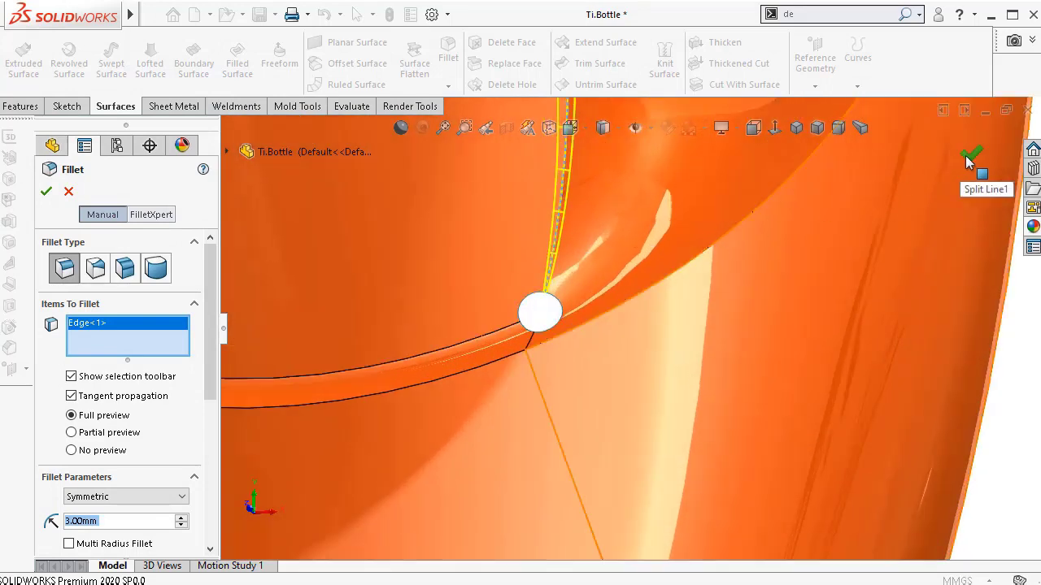
{"action": "left_click", "coordinate": [970, 155]}
- Start a Filled Surface to patch the small hole
{"action": "scroll", "coordinate": [581, 215], "scroll_direction": "up", "scroll_amount": 8}
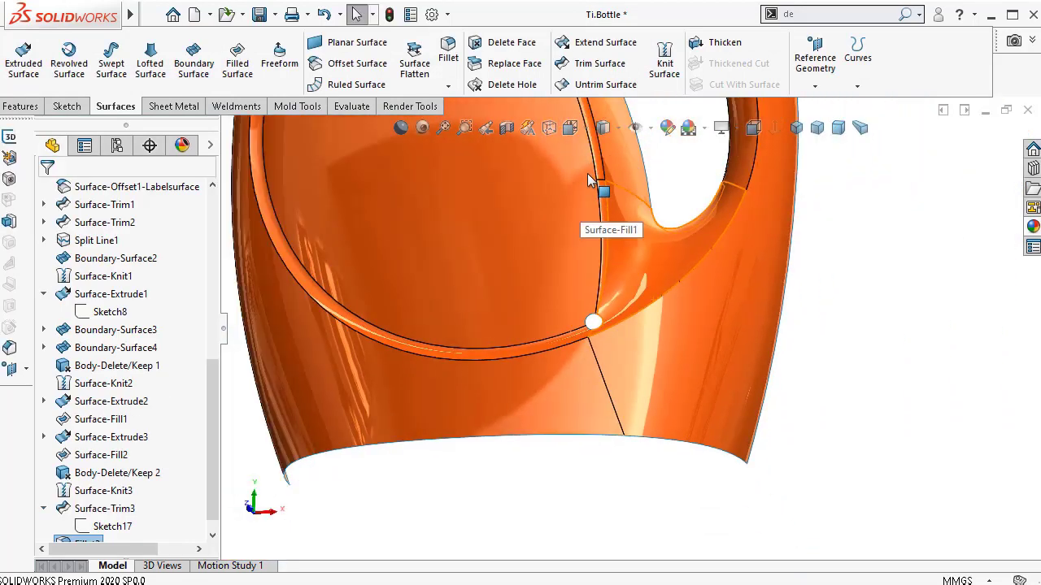
{"action": "scroll", "coordinate": [569, 158], "scroll_direction": "up", "scroll_amount": 2}
{"action": "scroll", "coordinate": [569, 158], "scroll_direction": "down", "scroll_amount": 8}
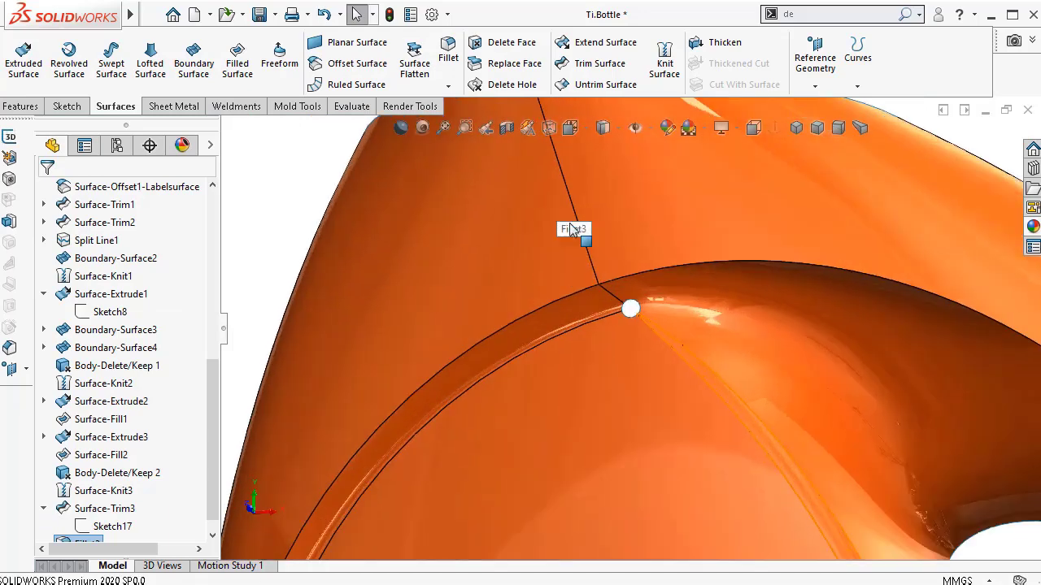
{"action": "scroll", "coordinate": [675, 311], "scroll_direction": "down", "scroll_amount": 3}
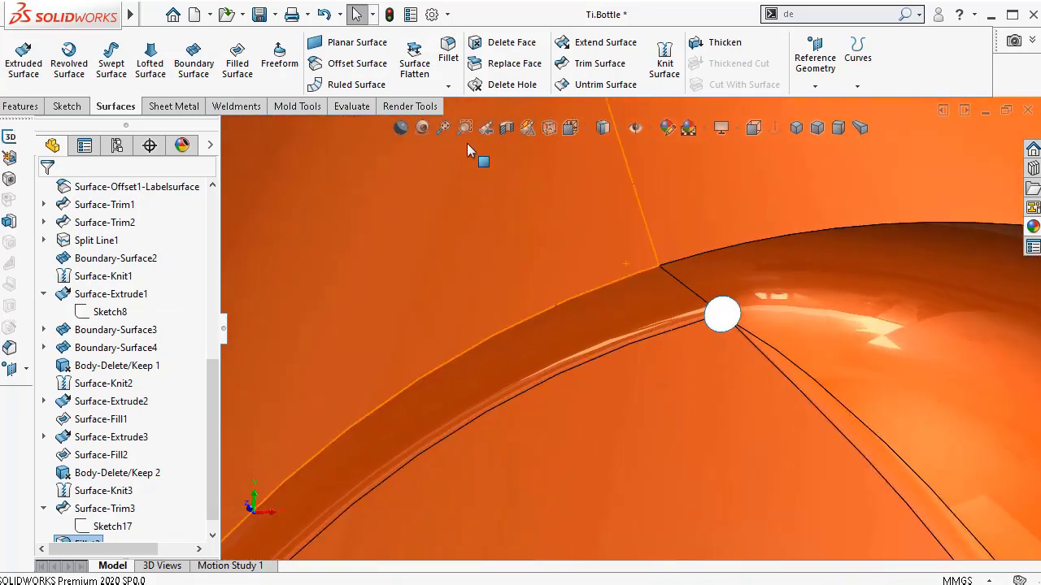
{"action": "left_click", "coordinate": [240, 65]}
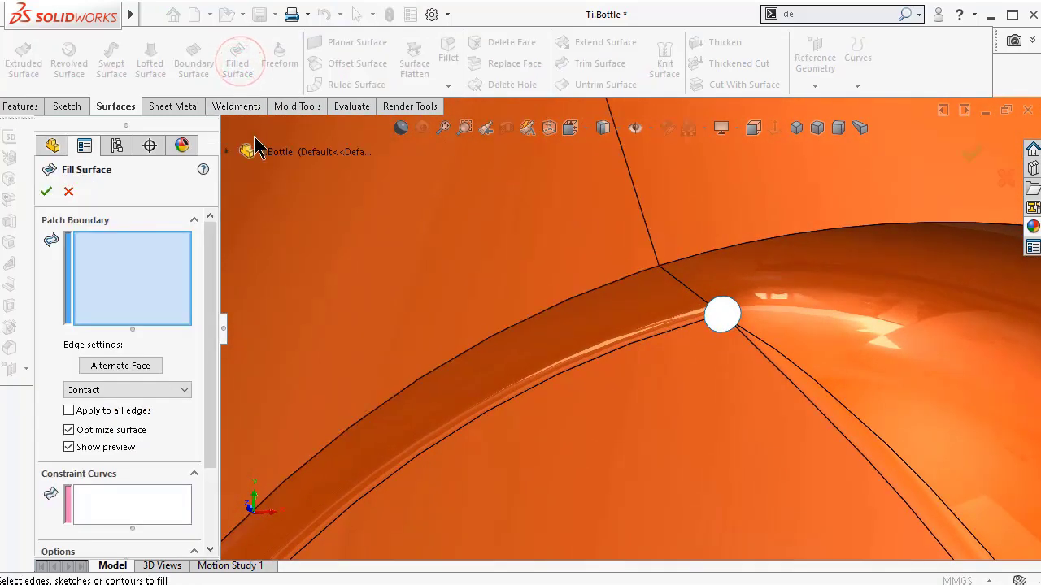
- Pick the hole's boundary edges, set Tangent with Apply to all edges, and accept the fill
{"action": "scroll", "coordinate": [702, 291], "scroll_direction": "down", "scroll_amount": 3}
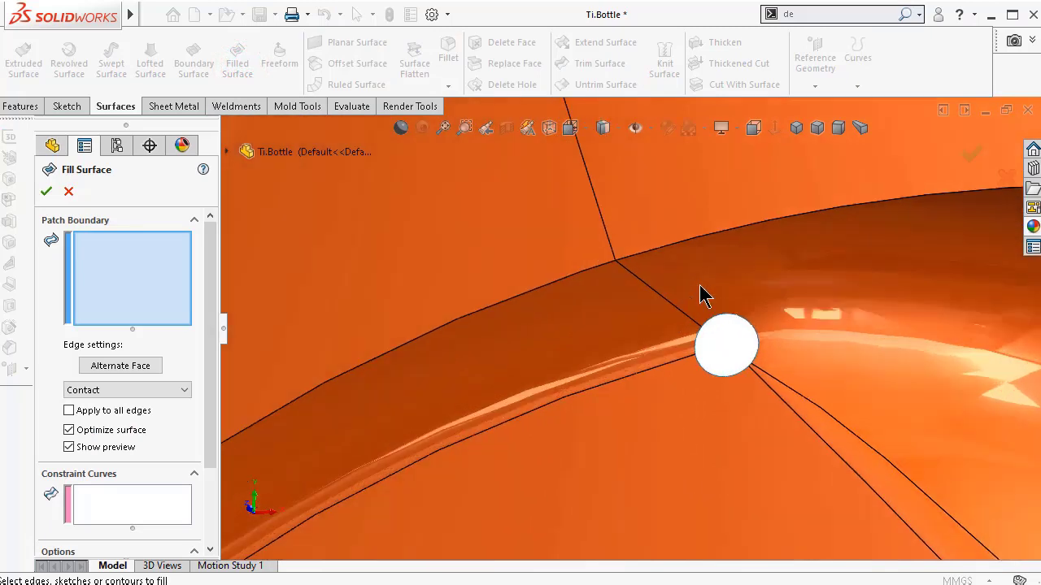
{"action": "left_click", "coordinate": [746, 331]}
{"action": "scroll", "coordinate": [748, 382], "scroll_direction": "down", "scroll_amount": 4}
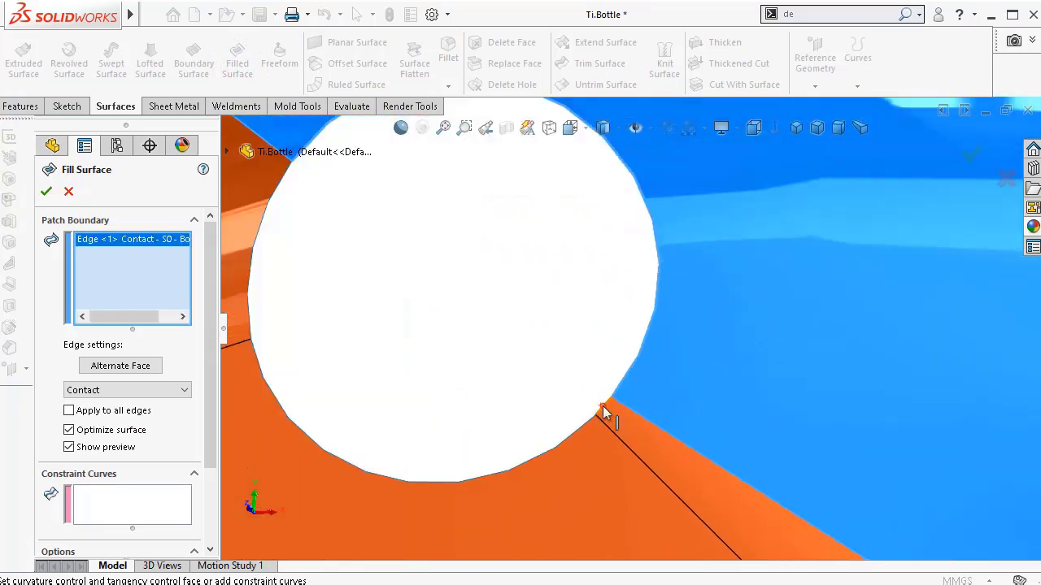
{"action": "left_click", "coordinate": [602, 406]}
{"action": "left_click", "coordinate": [580, 427]}
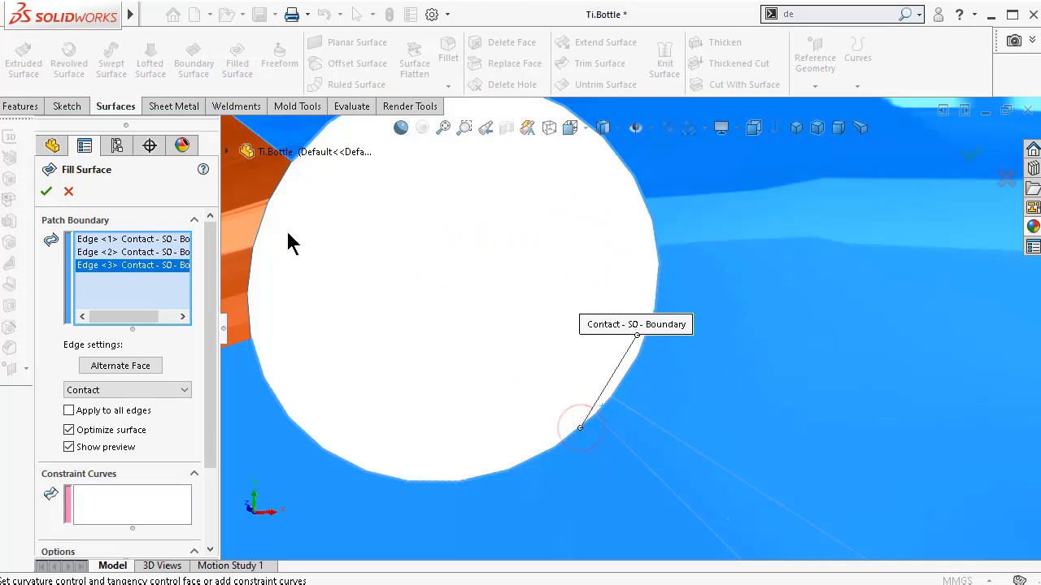
{"action": "scroll", "coordinate": [342, 273], "scroll_direction": "up", "scroll_amount": 5}
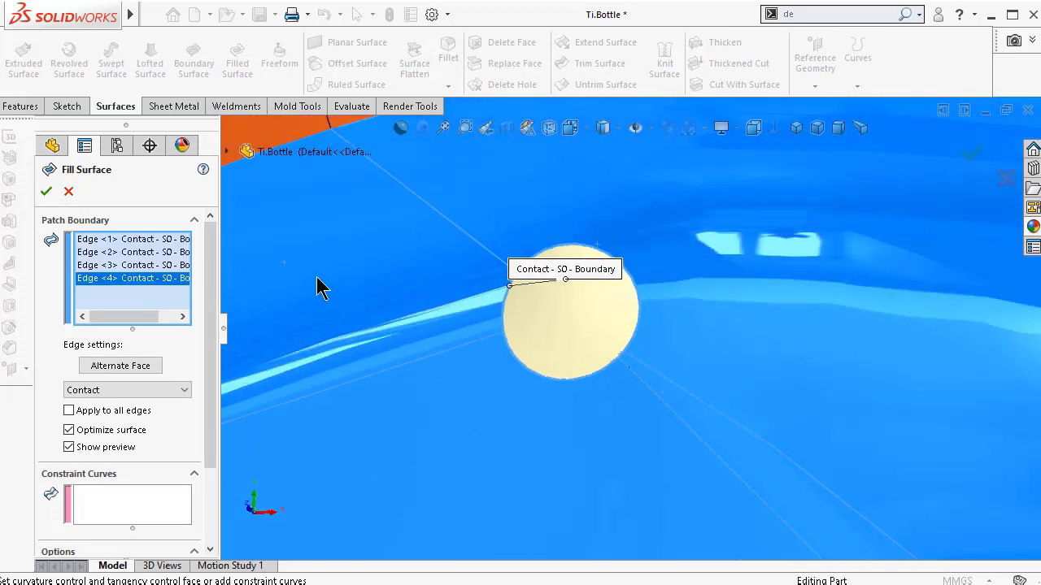
{"action": "left_click", "coordinate": [114, 411]}
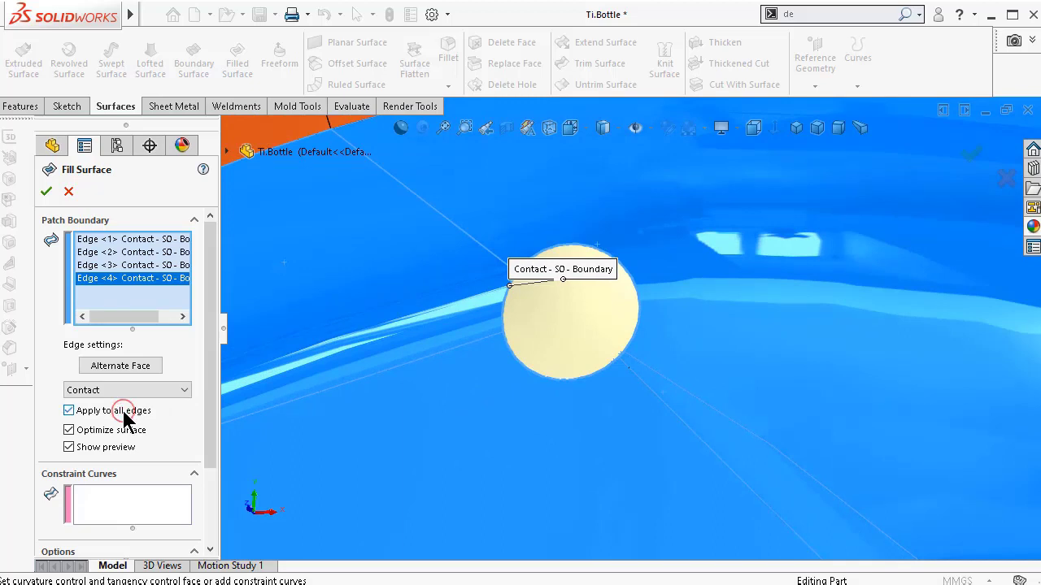
{"action": "left_click", "coordinate": [179, 388]}
{"action": "left_click", "coordinate": [156, 420]}
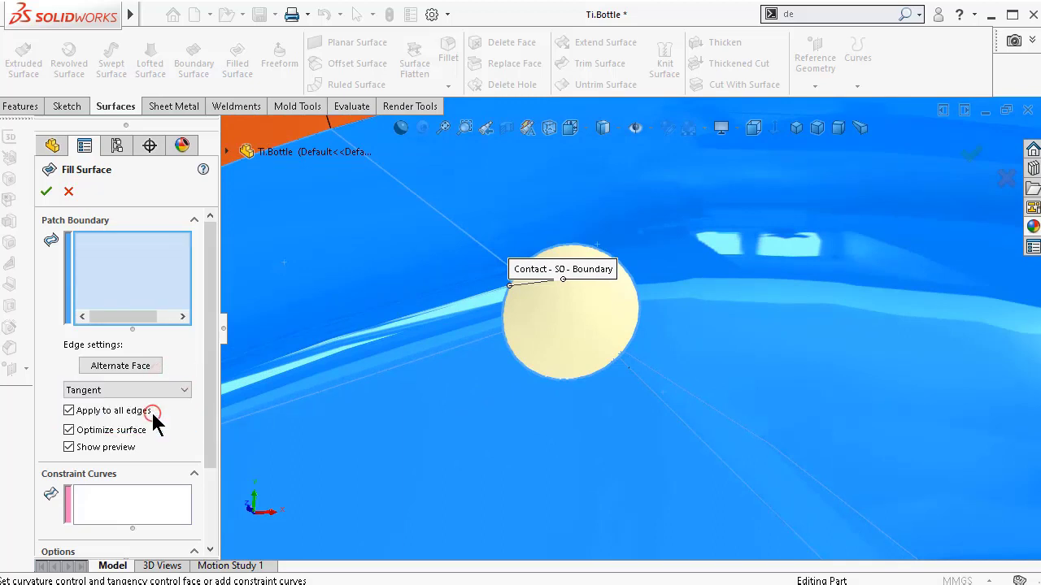
{"action": "middle_click_drag", "start_coordinate": [571, 379], "coordinate": [571, 363]}
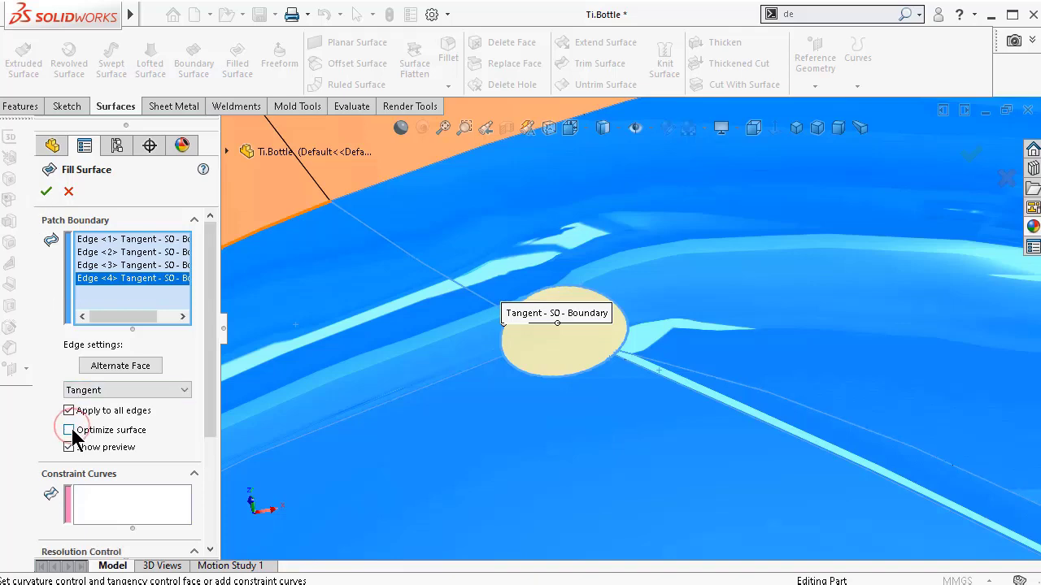
{"action": "middle_click_drag", "start_coordinate": [268, 416], "coordinate": [242, 400]}
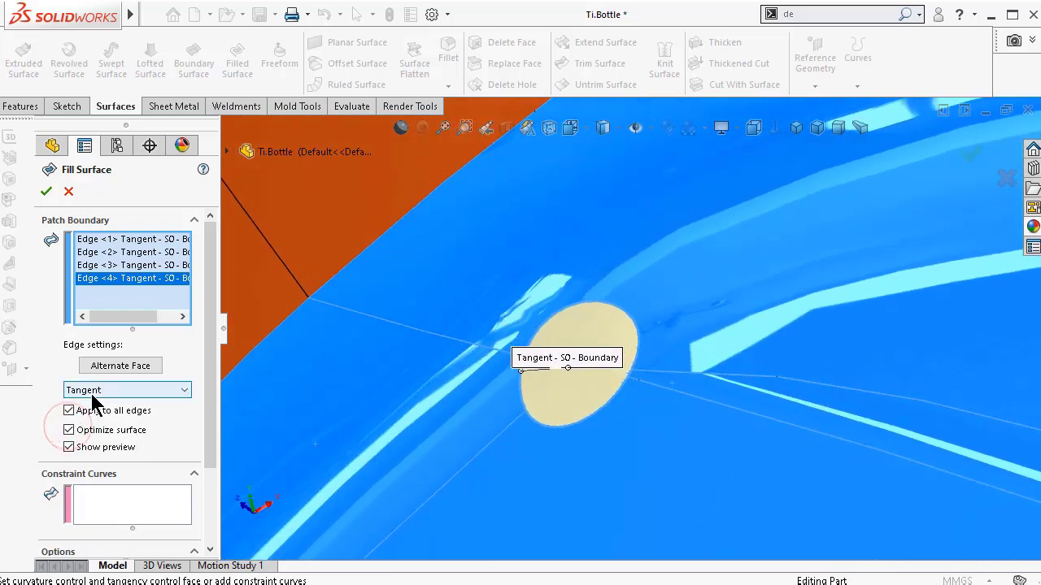
{"action": "left_click", "coordinate": [44, 193]}
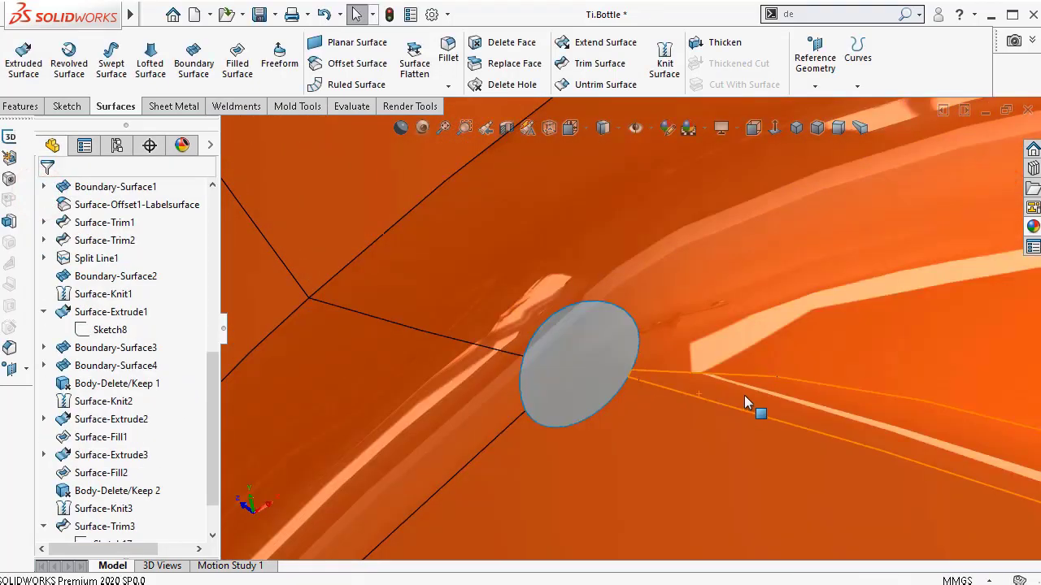
- Rotate the bottle around the new grey patch to inspect it
{"action": "scroll", "coordinate": [676, 307], "scroll_direction": "up", "scroll_amount": 6}
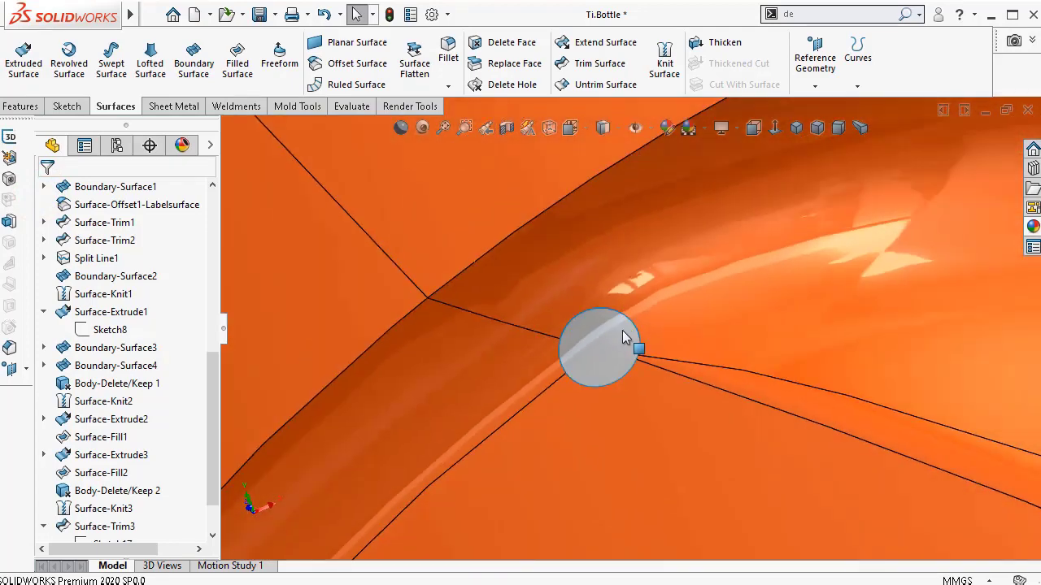
{"action": "scroll", "coordinate": [504, 301], "scroll_direction": "up", "scroll_amount": 3}
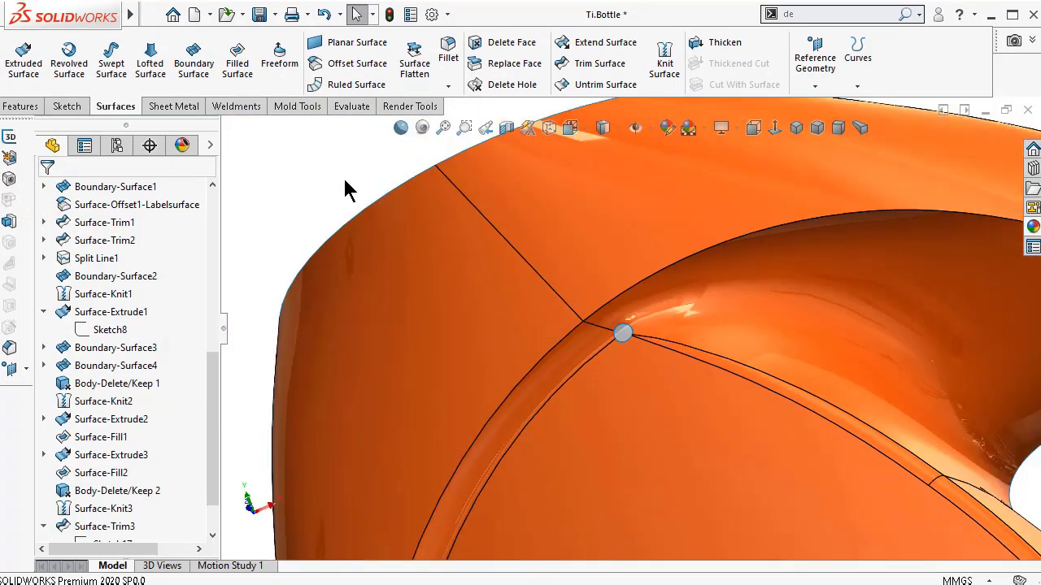
{"action": "key", "text": "Left"}
{"action": "key", "text": "Left"}
{"action": "key", "text": "Left"}
{"action": "key", "text": "Left"}
{"action": "key", "text": "Left"}
{"action": "key", "text": "Left"}
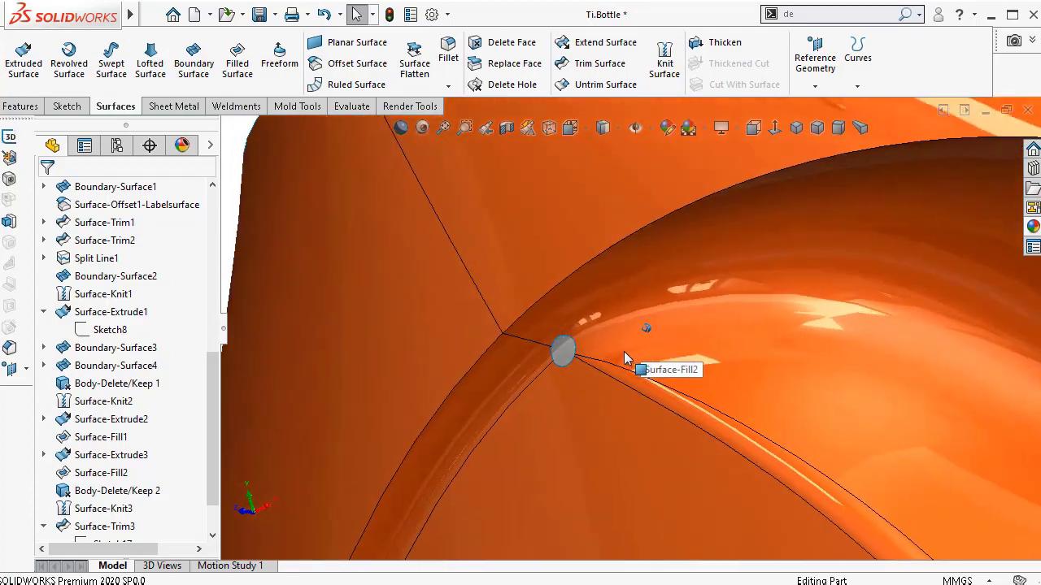
{"action": "key", "text": "Left"}
{"action": "key", "text": "Left"}
{"action": "key", "text": "Left"}
{"action": "key", "text": "Left"}
{"action": "key", "text": "Left"}
{"action": "key", "text": "Left"}
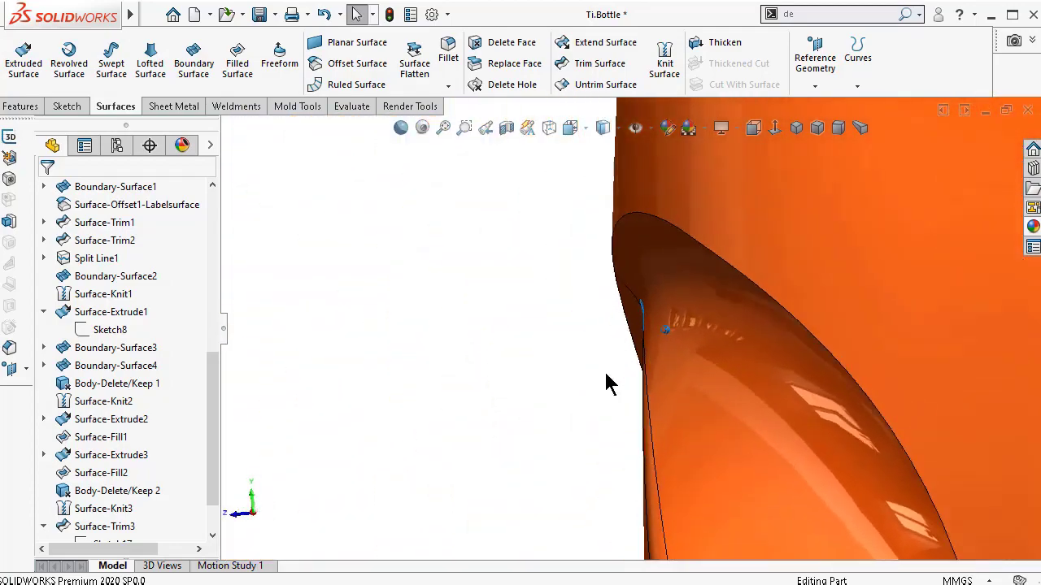
{"action": "key", "text": "Left"}
{"action": "key", "text": "Left"}
{"action": "key", "text": "Left"}
{"action": "key", "text": "Left"}
{"action": "key", "text": "Left"}
{"action": "key", "text": "Left"}
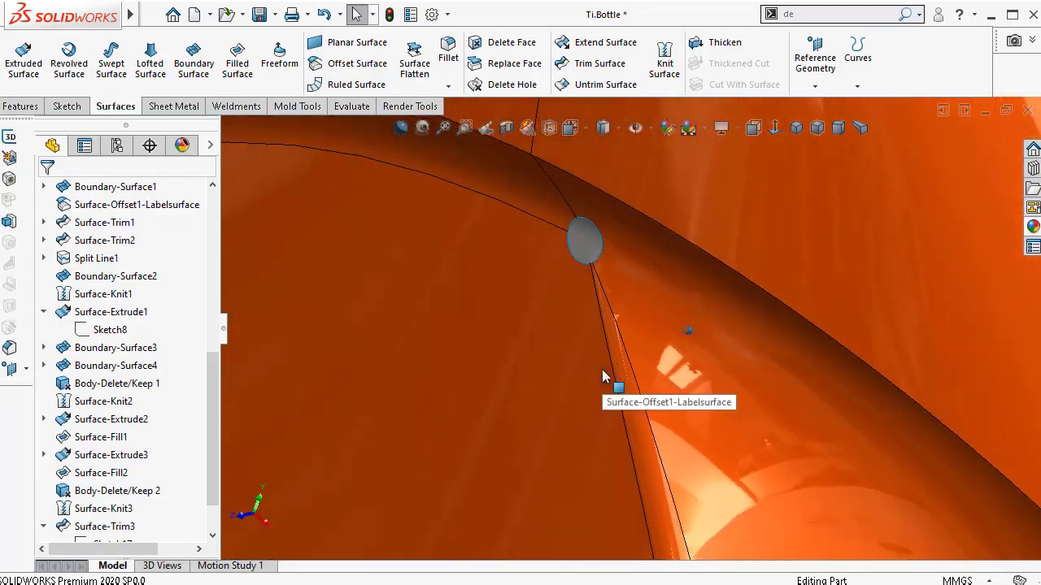
{"action": "key", "text": "Left"}
{"action": "key", "text": "Left"}
{"action": "key", "text": "Left"}
{"action": "key", "text": "Left"}
{"action": "key", "text": "Left"}
{"action": "key", "text": "Left"}
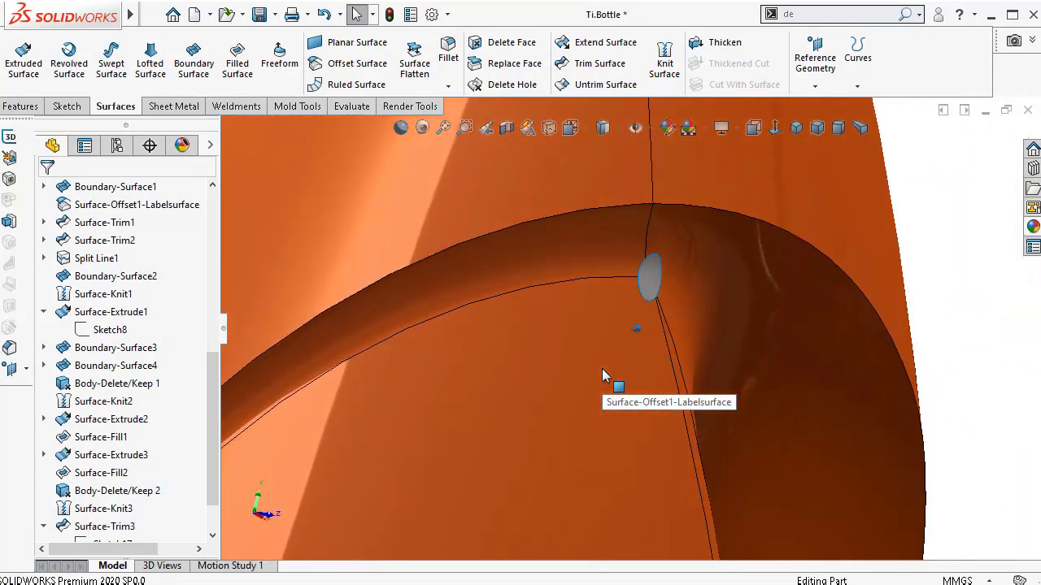
{"action": "key", "text": "Left"}
{"action": "key", "text": "Left"}
{"action": "key", "text": "Left"}
{"action": "key", "text": "Left"}
{"action": "key", "text": "Left"}
{"action": "key", "text": "Left"}
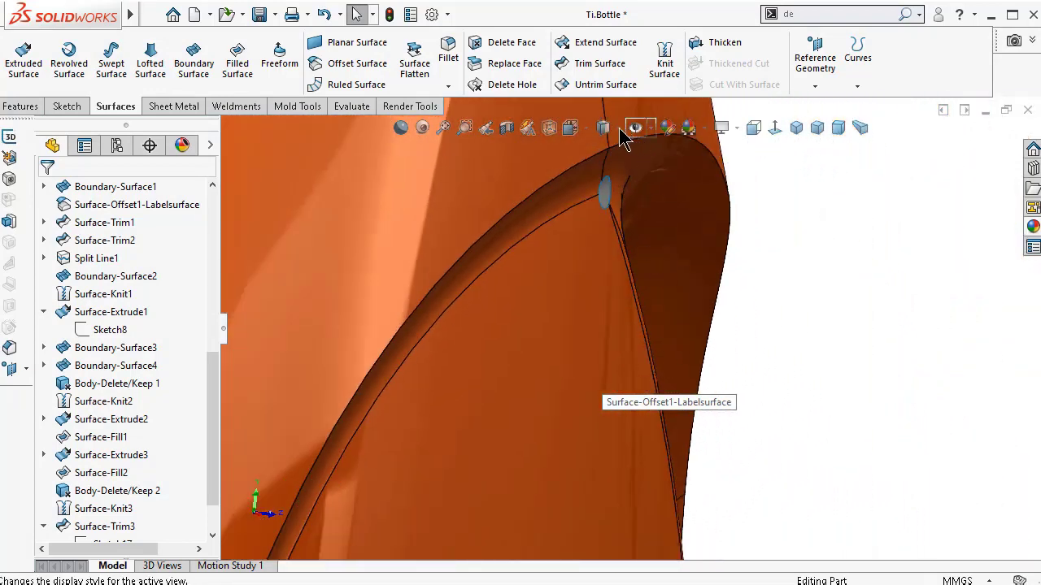
{"action": "scroll", "coordinate": [637, 196], "scroll_direction": "down", "scroll_amount": 4}
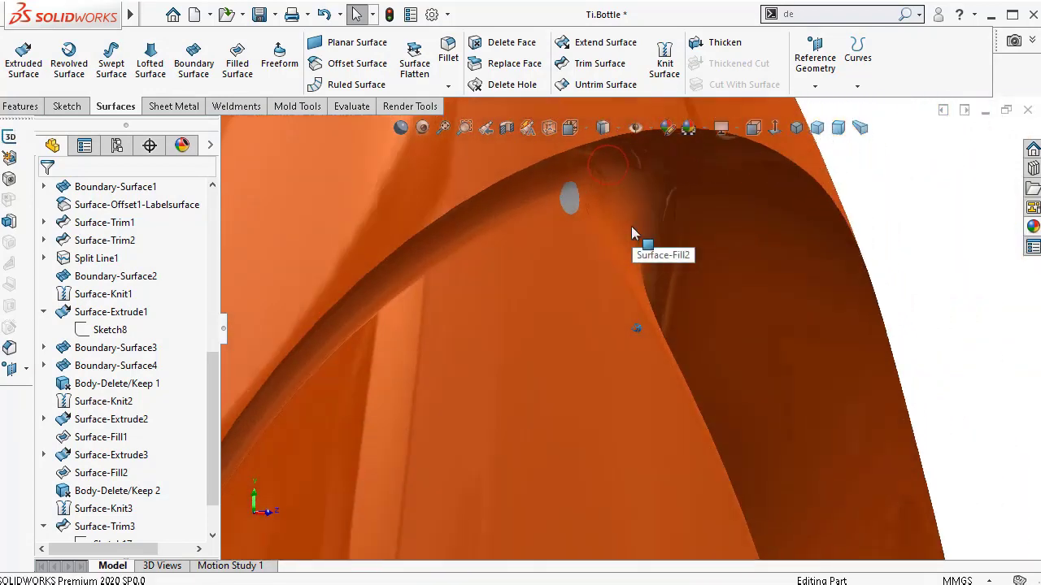
{"action": "key", "text": "Left"}
{"action": "key", "text": "Left"}
{"action": "key", "text": "Left"}
{"action": "key", "text": "Left"}
{"action": "key", "text": "Left"}
{"action": "key", "text": "Left"}
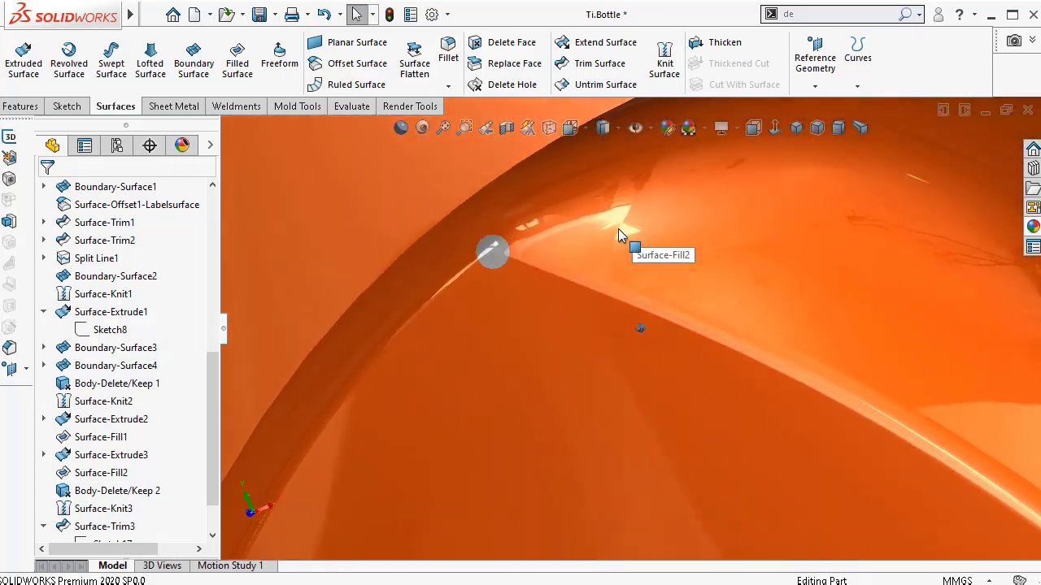
{"action": "key", "text": "Left"}
{"action": "key", "text": "Left"}
{"action": "key", "text": "Left"}
{"action": "key", "text": "Left"}
{"action": "key", "text": "Left"}
{"action": "key", "text": "Left"}
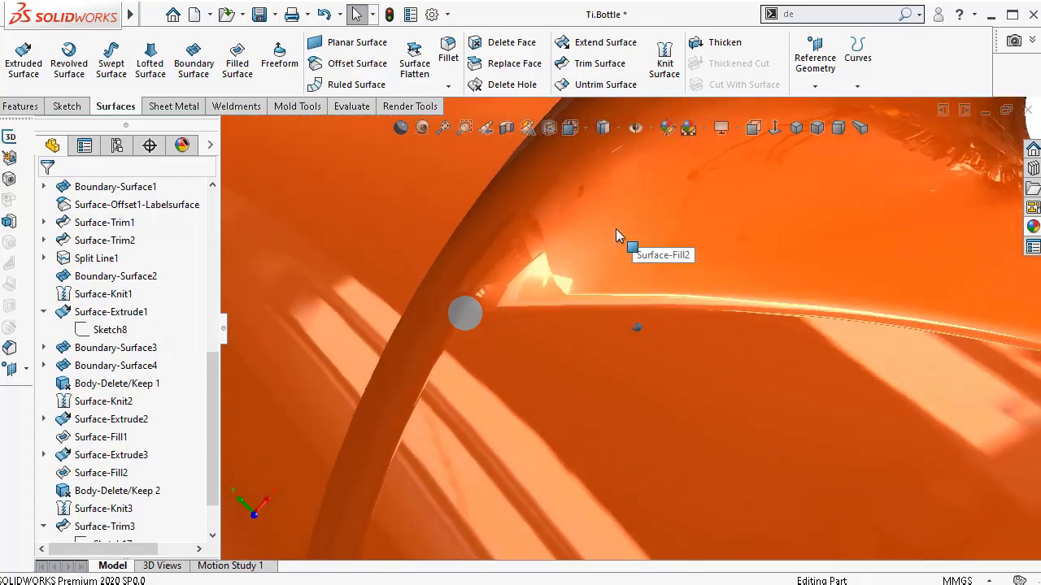
- Turn the second open hole toward the viewer and start a Filled Surface
{"action": "scroll", "coordinate": [866, 391], "scroll_direction": "up", "scroll_amount": 5}
{"action": "scroll", "coordinate": [923, 452], "scroll_direction": "down", "scroll_amount": 5}
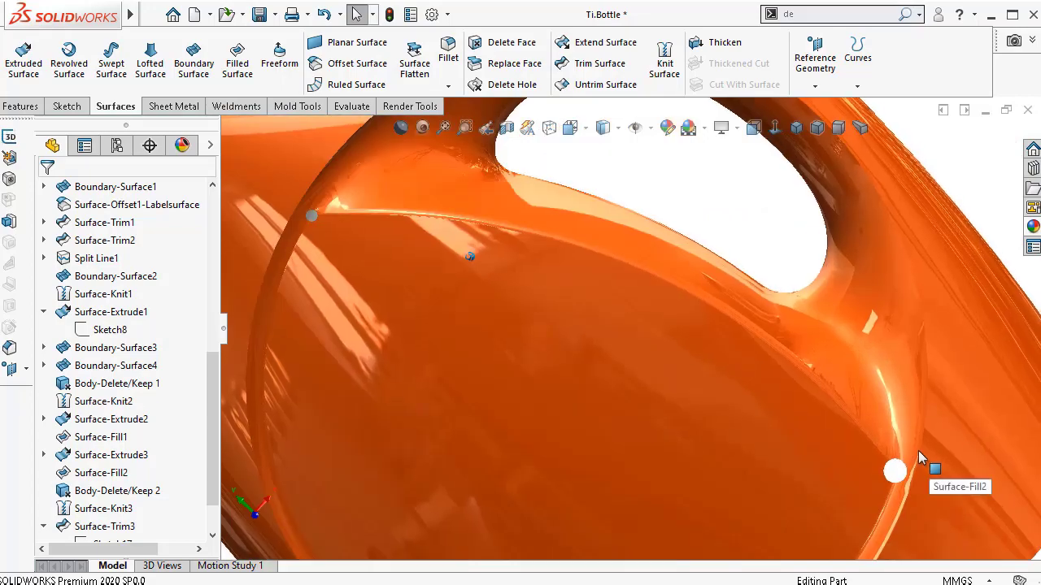
{"action": "key", "text": "Left"}
{"action": "key", "text": "Left"}
{"action": "key", "text": "Left"}
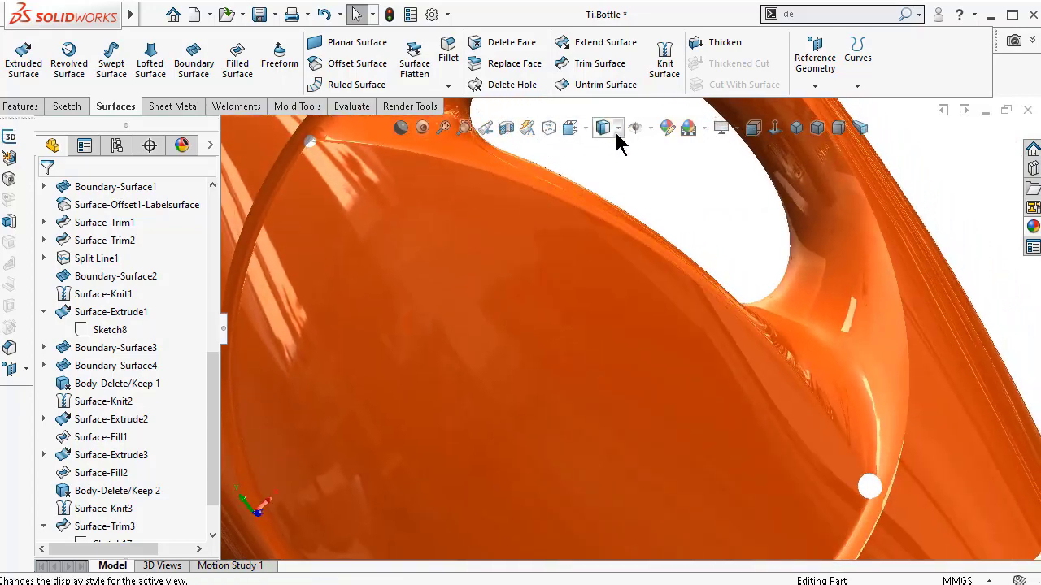
{"action": "scroll", "coordinate": [937, 466], "scroll_direction": "down", "scroll_amount": 3}
{"action": "scroll", "coordinate": [698, 465], "scroll_direction": "down", "scroll_amount": 3}
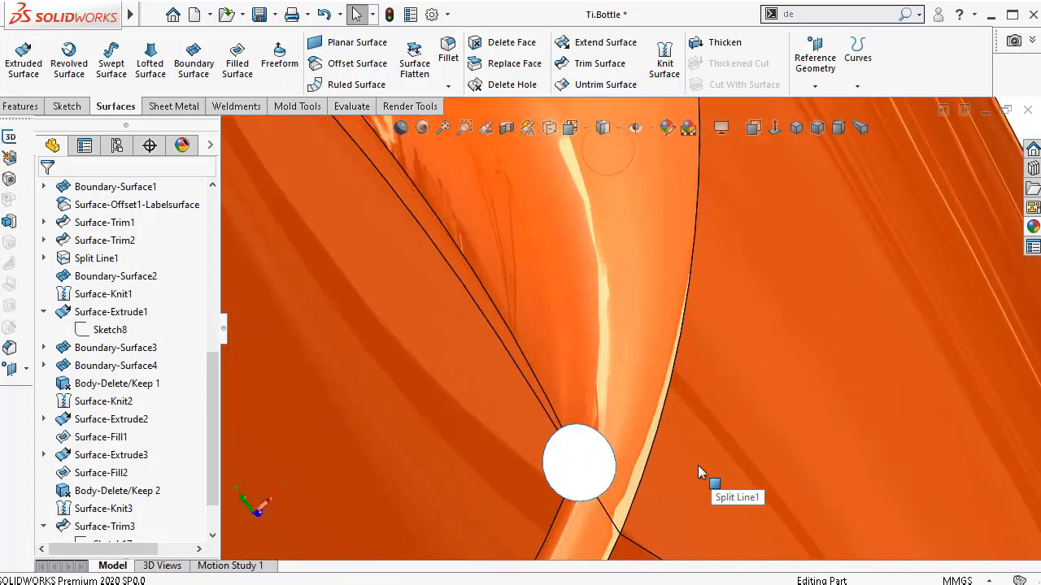
{"action": "key", "text": "Right"}
{"action": "key", "text": "Right"}
{"action": "key", "text": "Right"}
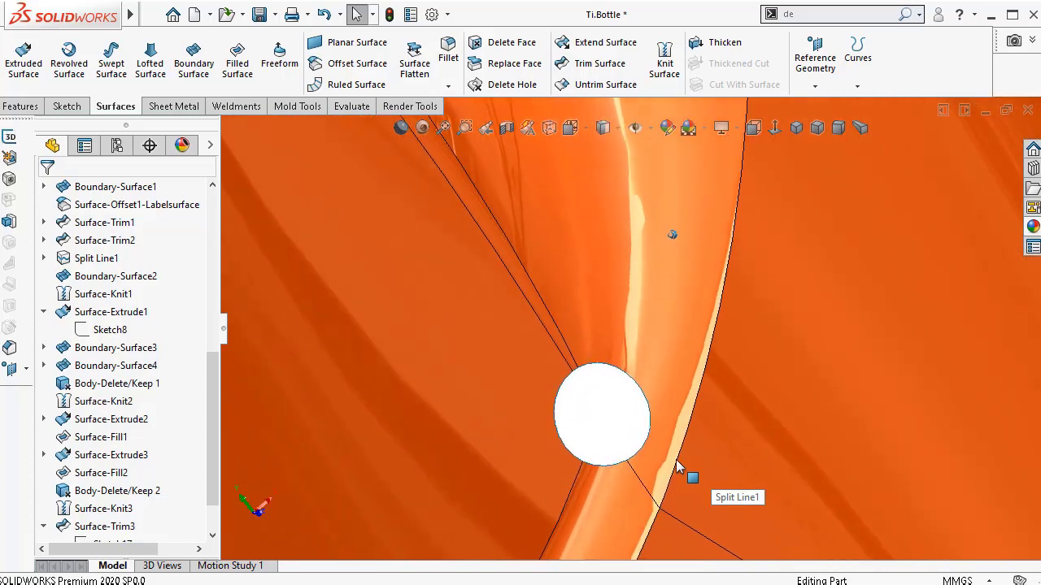
{"action": "key", "text": "Right"}
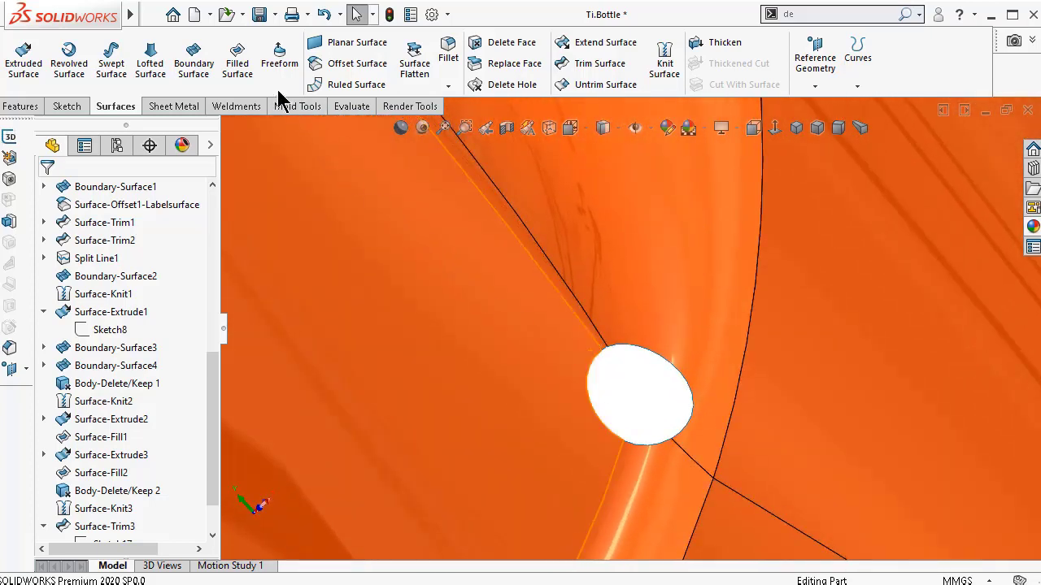
{"action": "left_click", "coordinate": [237, 66]}
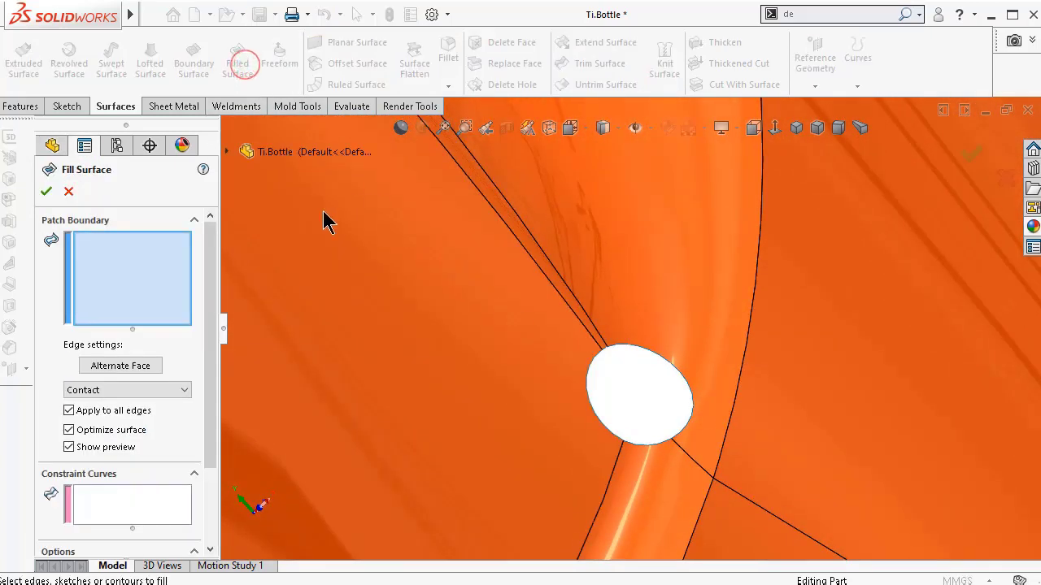
- Select the hole's four edges and create a fill patch set to Tangent
{"action": "left_click", "coordinate": [658, 361]}
{"action": "scroll", "coordinate": [686, 430], "scroll_direction": "down", "scroll_amount": 3}
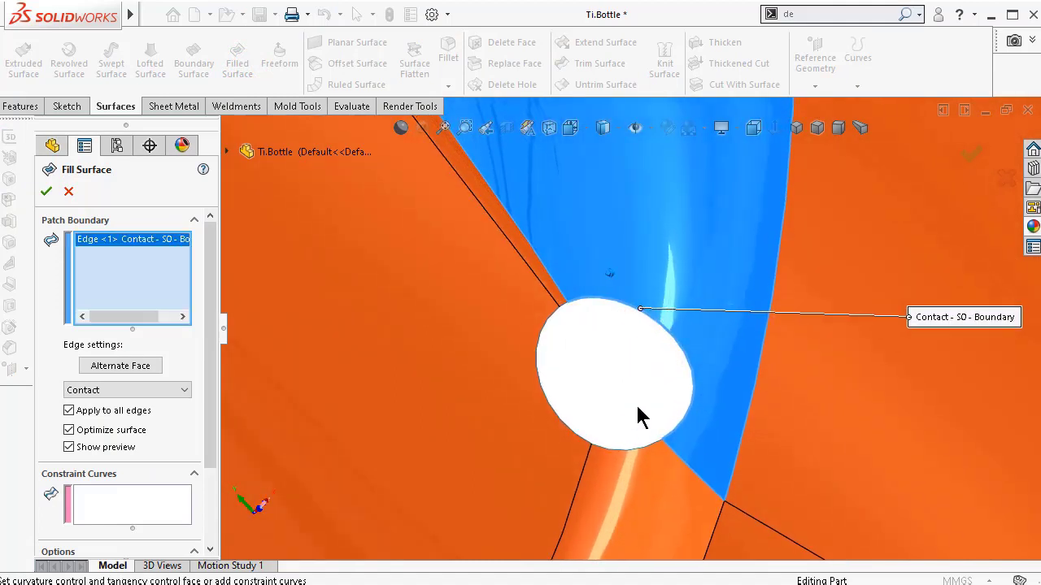
{"action": "left_click", "coordinate": [655, 444]}
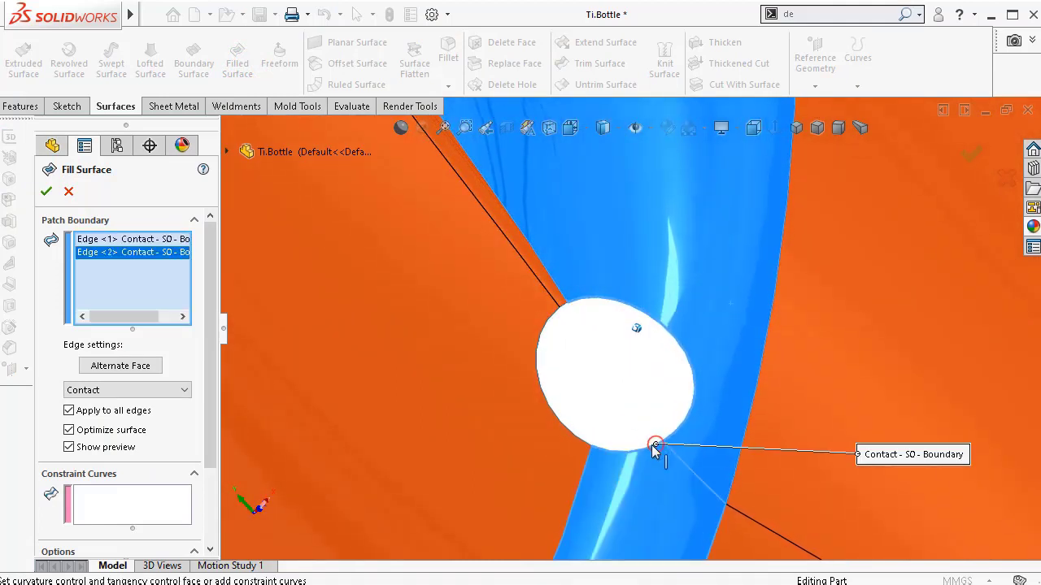
{"action": "left_click", "coordinate": [574, 437]}
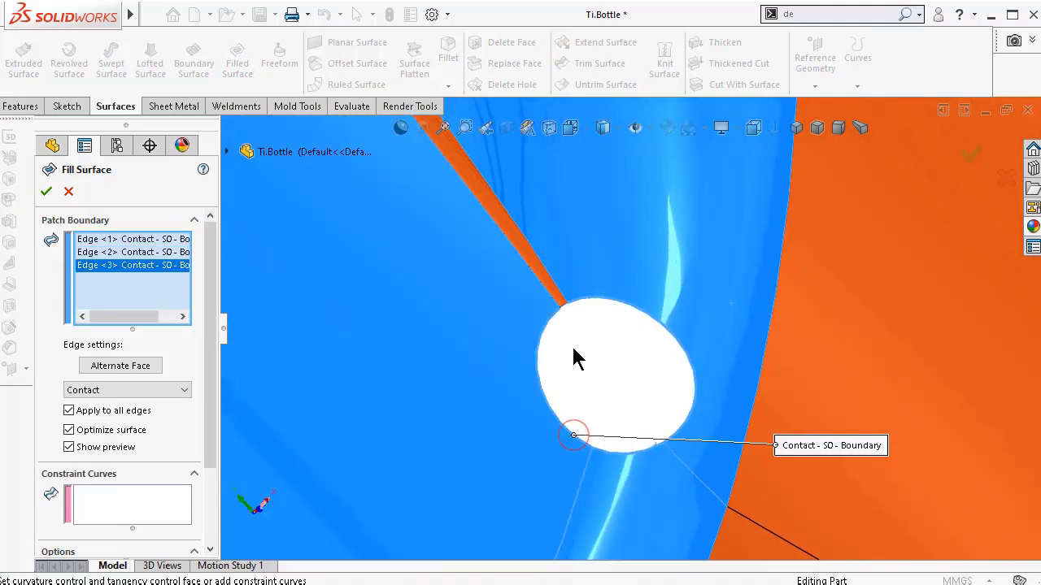
{"action": "left_click", "coordinate": [567, 306]}
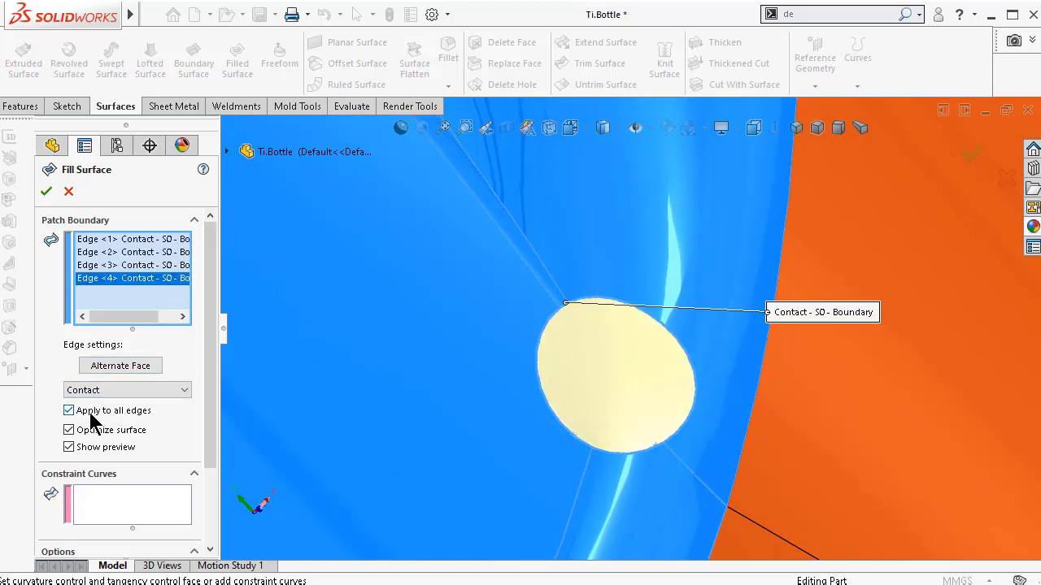
{"action": "left_click", "coordinate": [104, 390]}
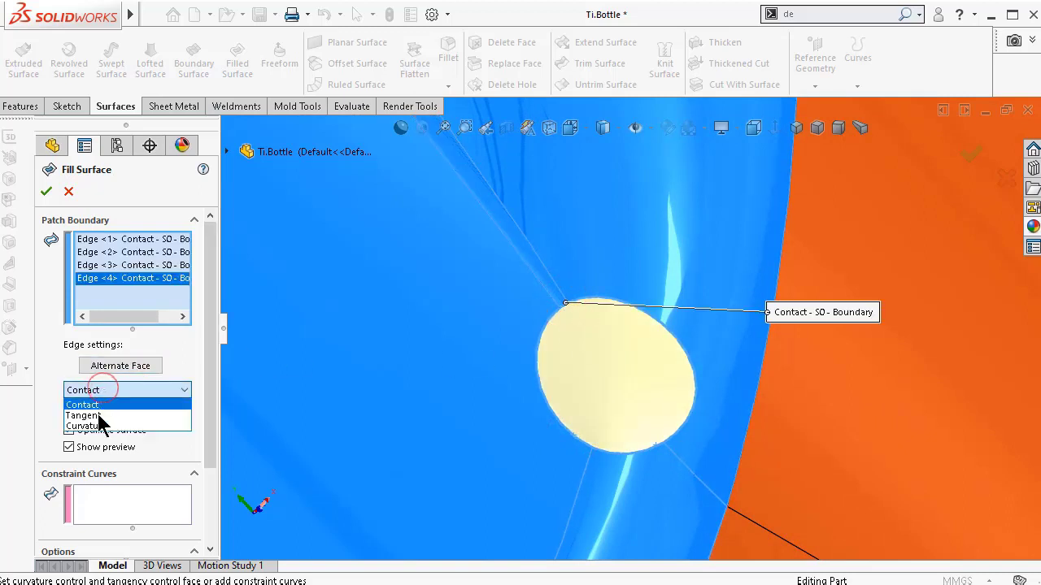
{"action": "left_click", "coordinate": [96, 415]}
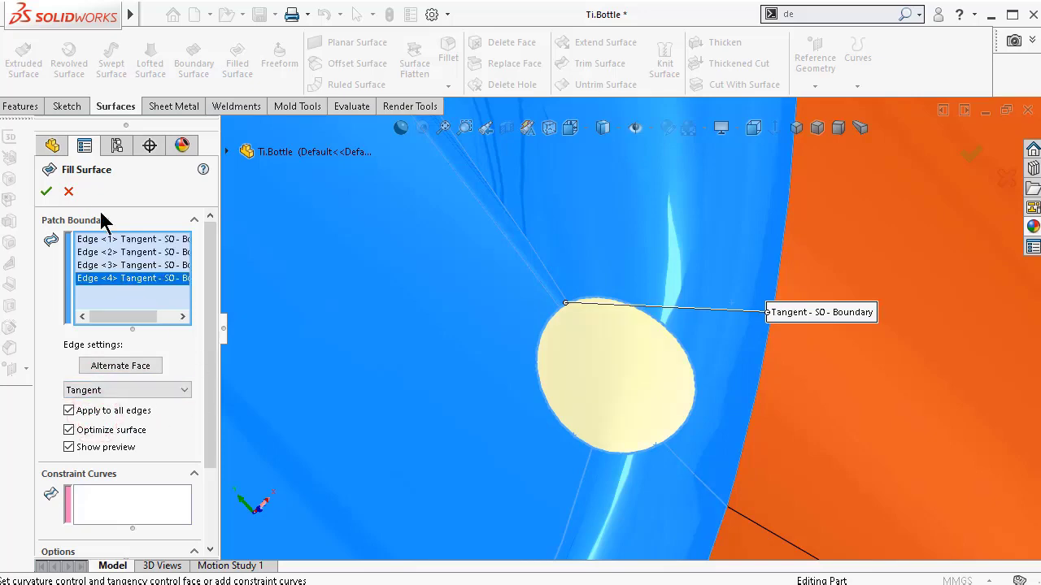
{"action": "left_click", "coordinate": [47, 191]}
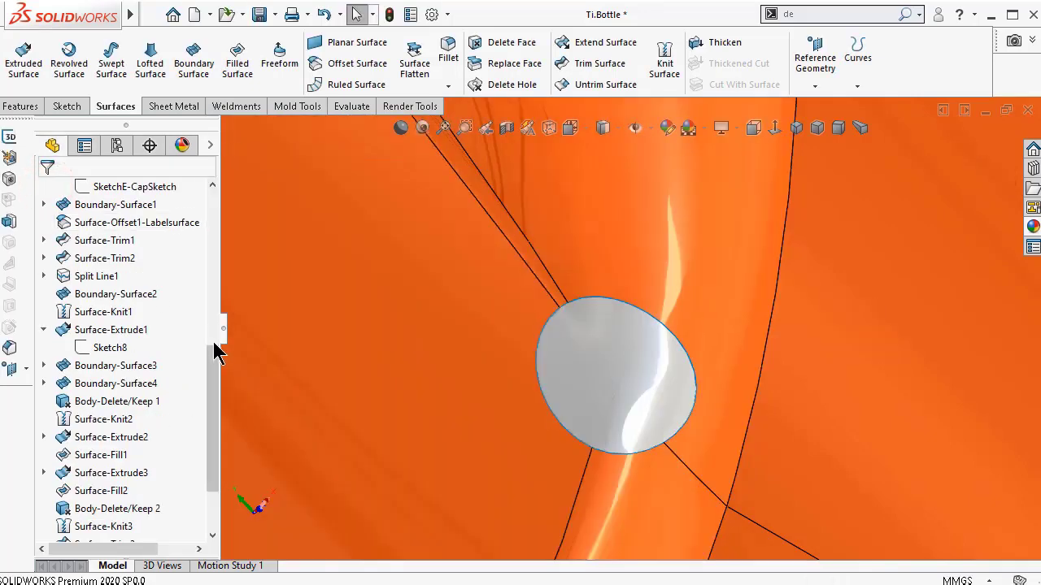
- Orbit the bottle to view the new Surface-Fill4 patch head-on
{"action": "middle_click_drag", "start_coordinate": [569, 342], "coordinate": [682, 351]}
{"action": "key", "text": "Up"}
{"action": "key", "text": "Up"}
{"action": "key", "text": "Up"}
{"action": "key", "text": "Up"}
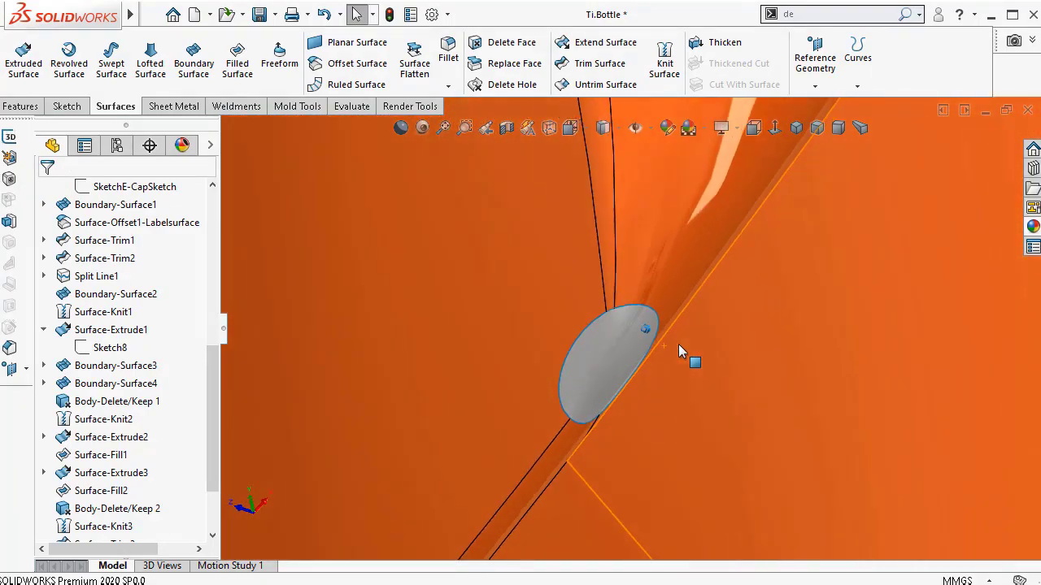
{"action": "key", "text": "Up"}
{"action": "key", "text": "Up"}
{"action": "key", "text": "Up"}
{"action": "key", "text": "Up"}
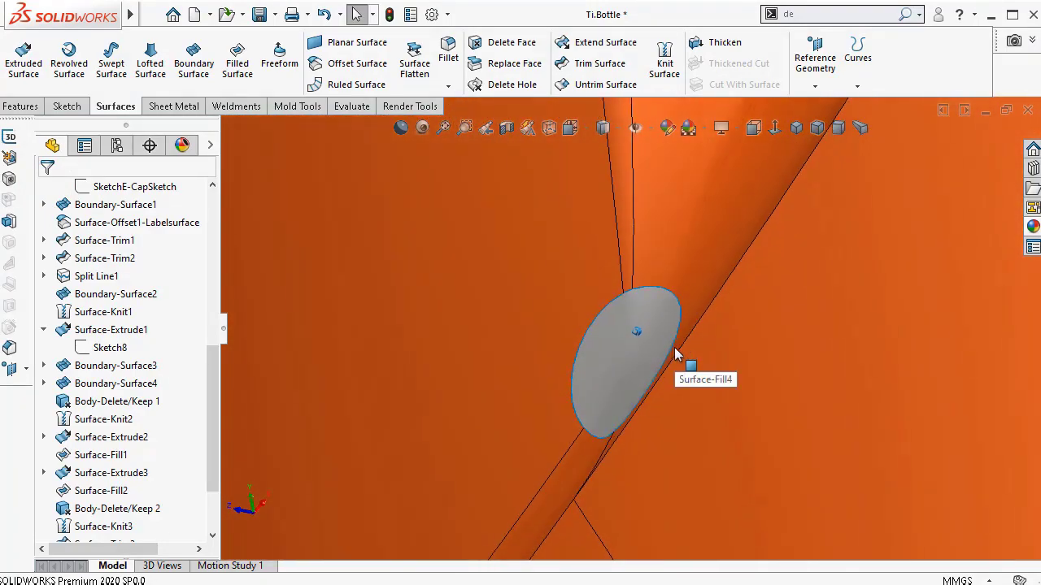
{"action": "key", "text": "Up"}
{"action": "key", "text": "Up"}
{"action": "key", "text": "Up"}
{"action": "key", "text": "Up"}
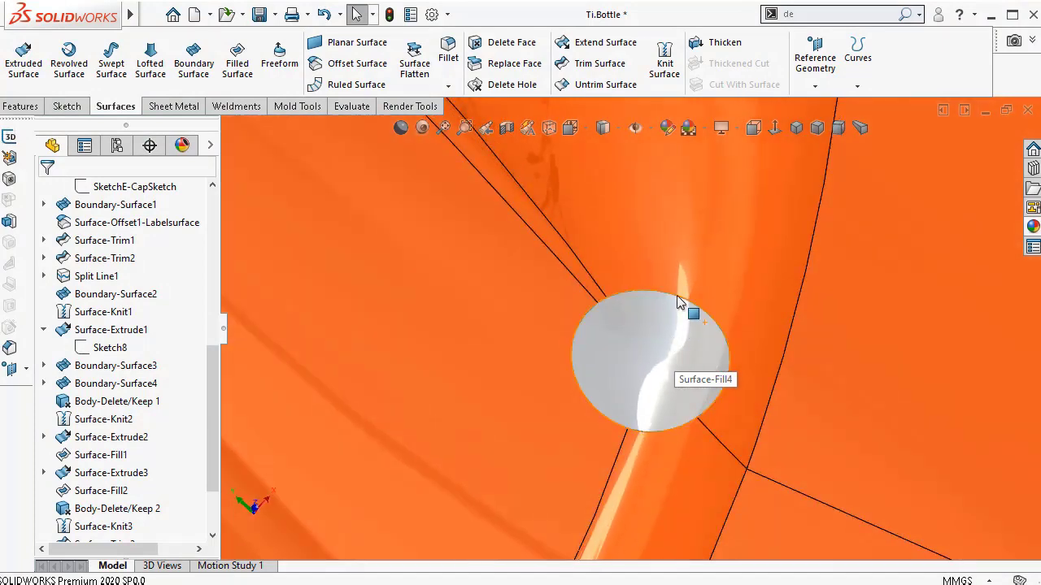
- Knit the round patch Surface-Fill4, the Fillet3 face and the small Surface-Fill3 patch together
{"action": "left_click", "coordinate": [665, 65]}
{"action": "left_click", "coordinate": [676, 368]}
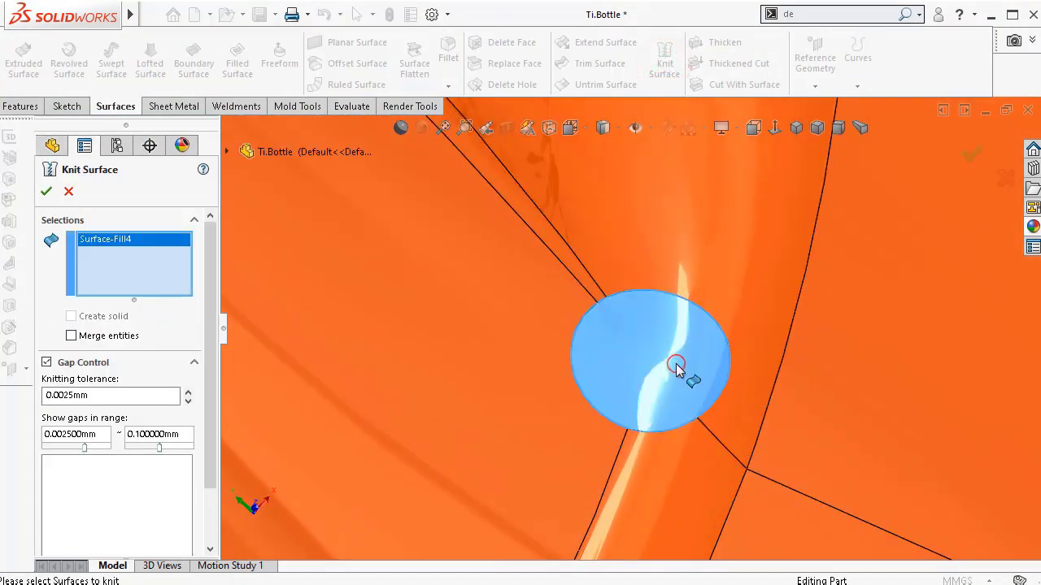
{"action": "left_click", "coordinate": [524, 388]}
{"action": "scroll", "coordinate": [474, 357], "scroll_direction": "up", "scroll_amount": 6}
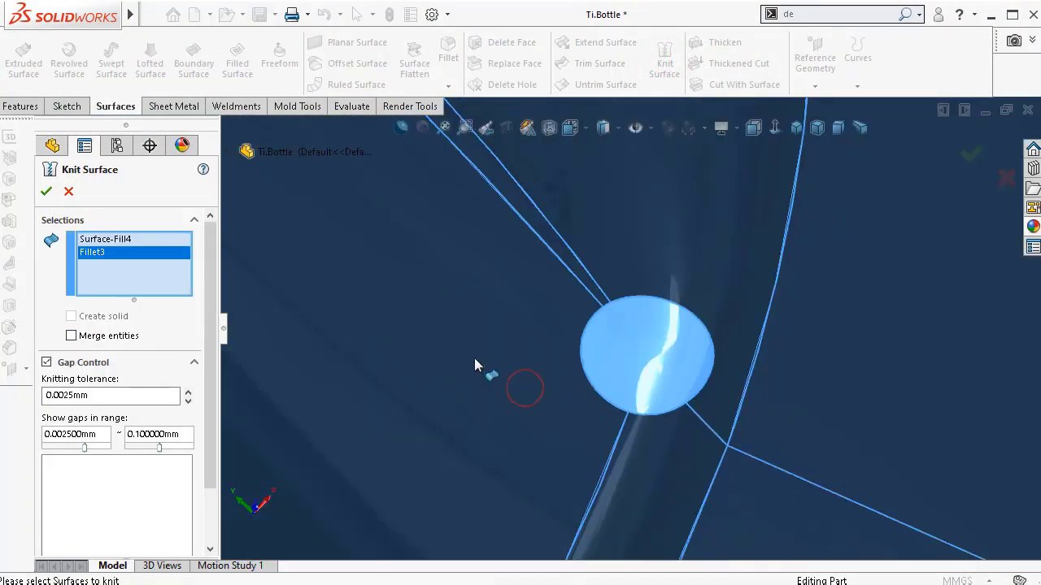
{"action": "scroll", "coordinate": [470, 347], "scroll_direction": "up", "scroll_amount": 2}
{"action": "key", "text": "Up"}
{"action": "key", "text": "Up"}
{"action": "key", "text": "Up"}
{"action": "key", "text": "Up"}
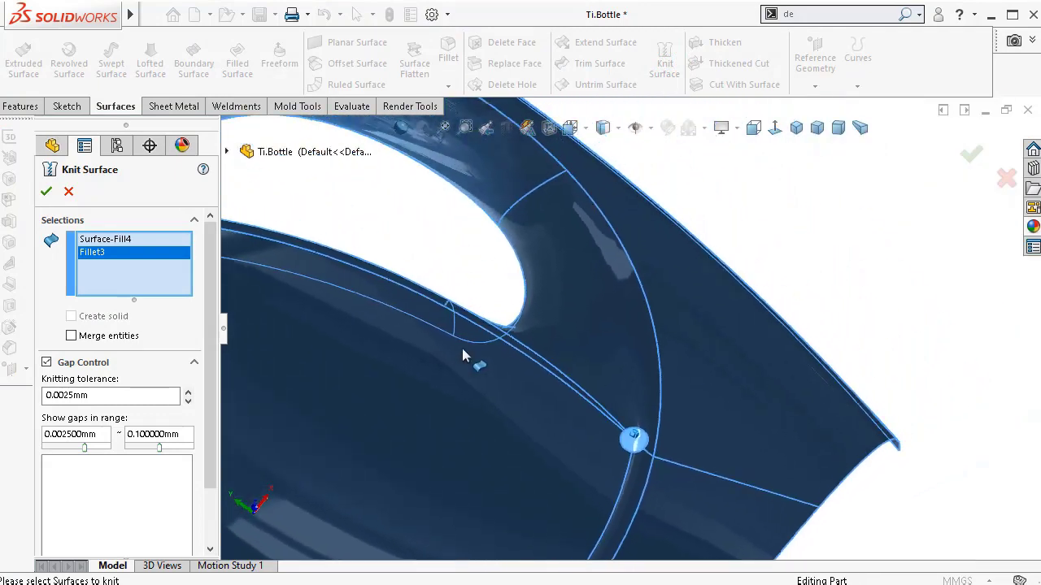
{"action": "key", "text": "Right"}
{"action": "key", "text": "Right"}
{"action": "key", "text": "Right"}
{"action": "key", "text": "Right"}
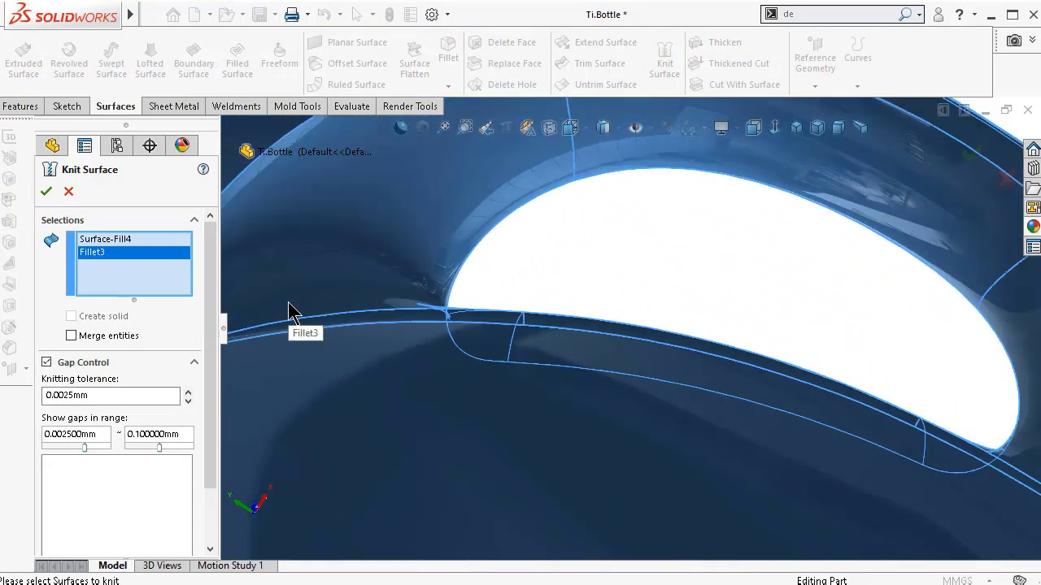
{"action": "scroll", "coordinate": [395, 386], "scroll_direction": "down", "scroll_amount": 2}
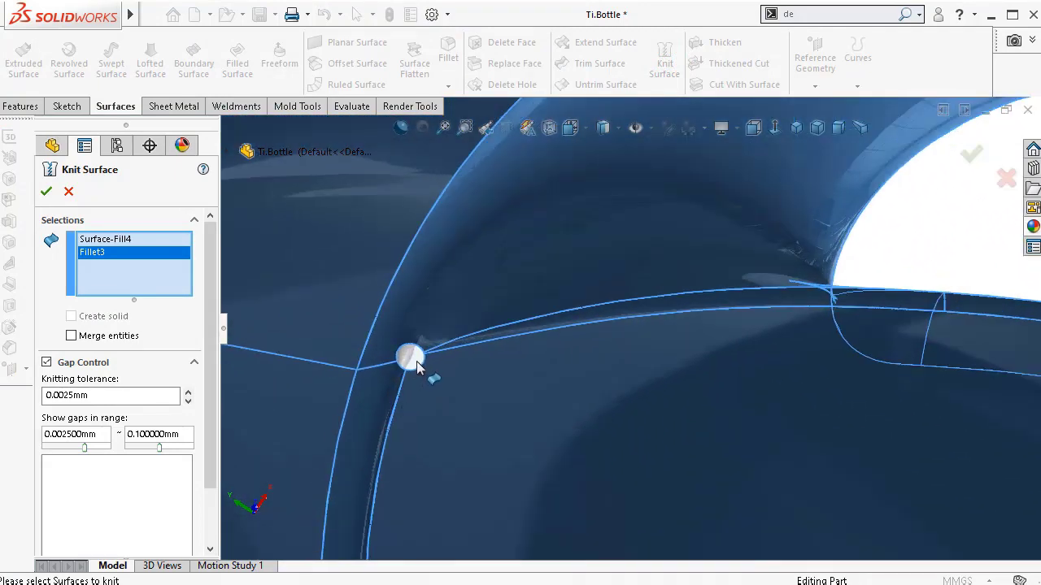
{"action": "left_click", "coordinate": [416, 363]}
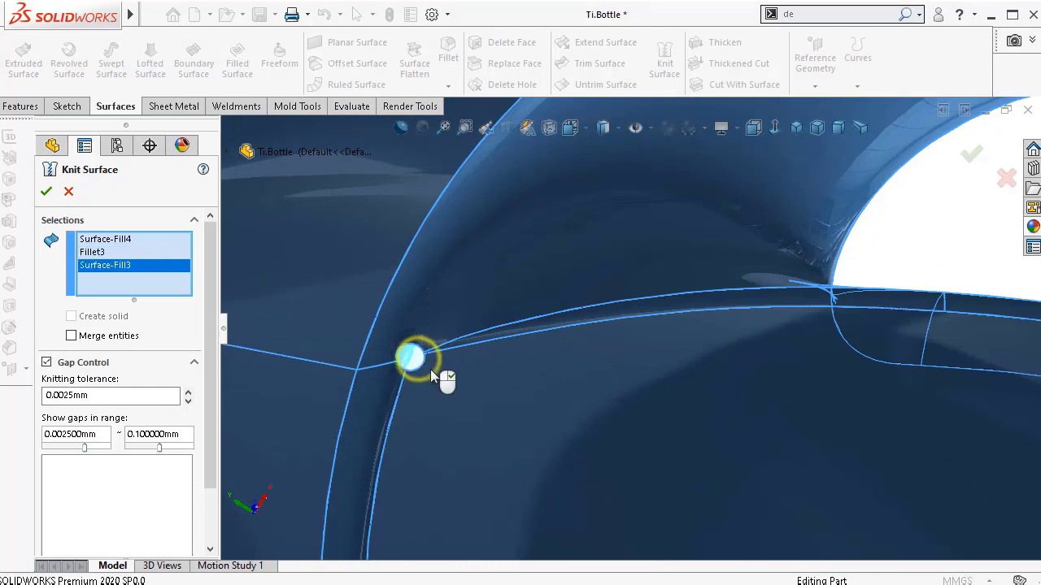
{"action": "right_click", "coordinate": [431, 370]}
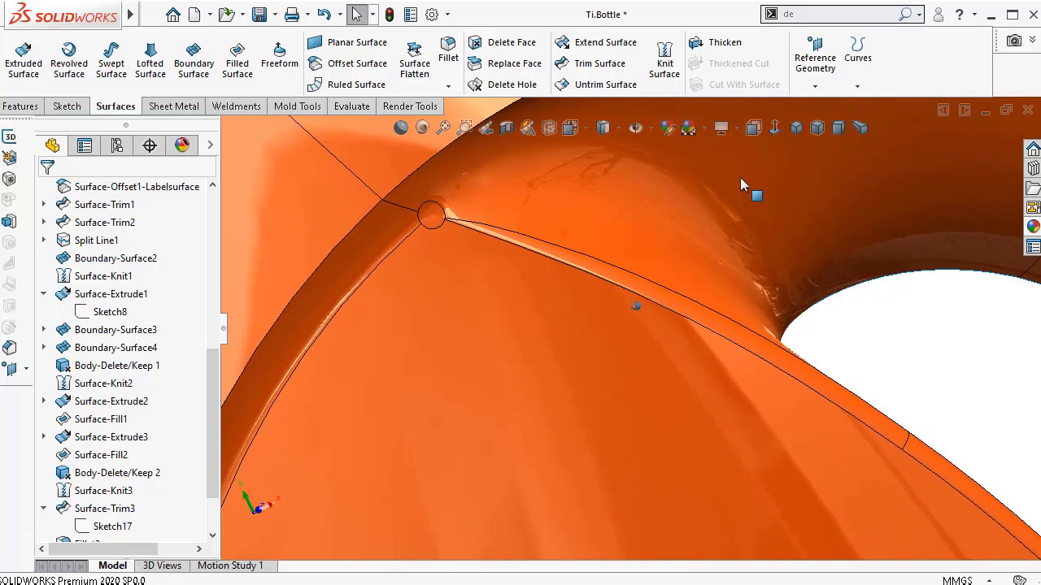
- Display the bottle as Shaded With Edges and turn it to bring the handle recess into view
{"action": "left_click", "coordinate": [612, 140]}
{"action": "left_click", "coordinate": [611, 174]}
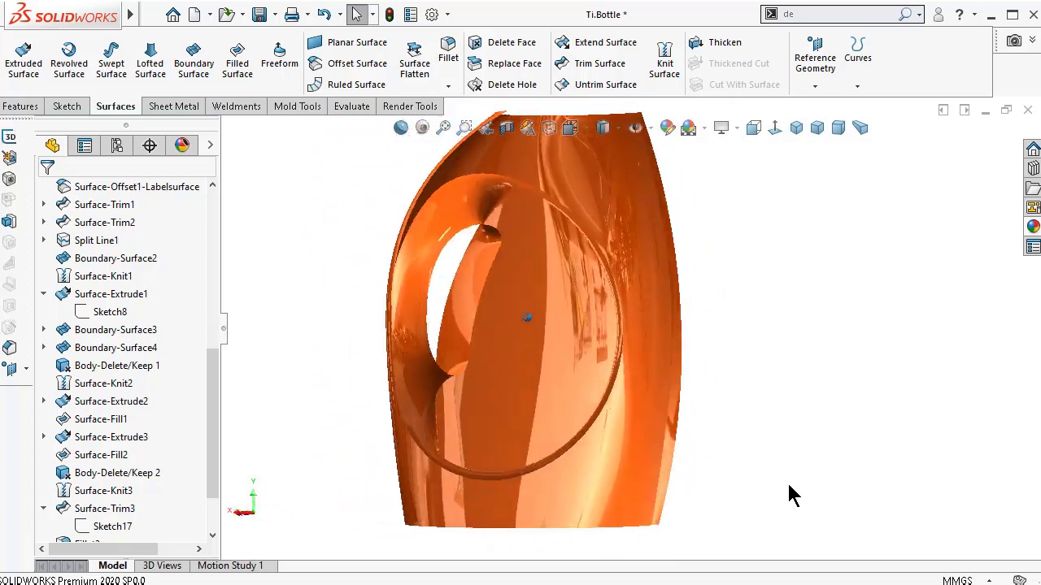
{"action": "key", "text": "Right"}
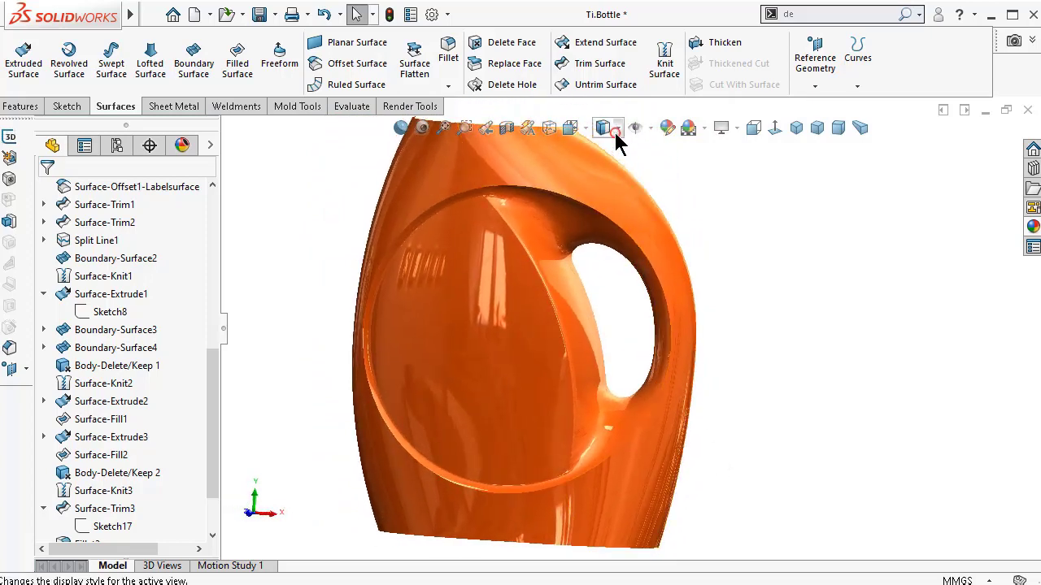
{"action": "left_click", "coordinate": [615, 130]}
{"action": "left_click", "coordinate": [606, 152]}
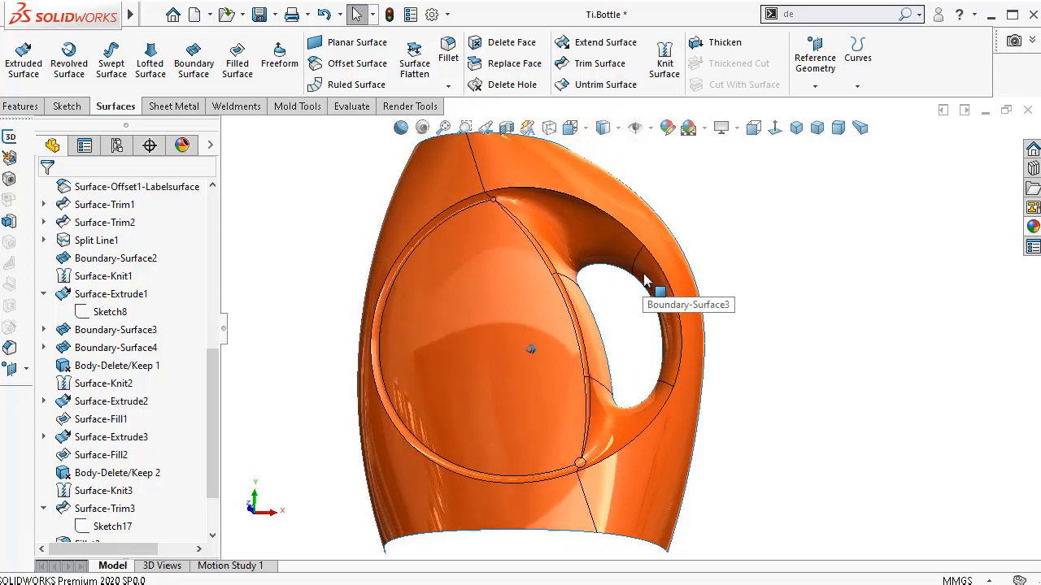
{"action": "scroll", "coordinate": [692, 311], "scroll_direction": "down", "scroll_amount": 3}
{"action": "middle_click_drag", "start_coordinate": [692, 315], "coordinate": [650, 237]}
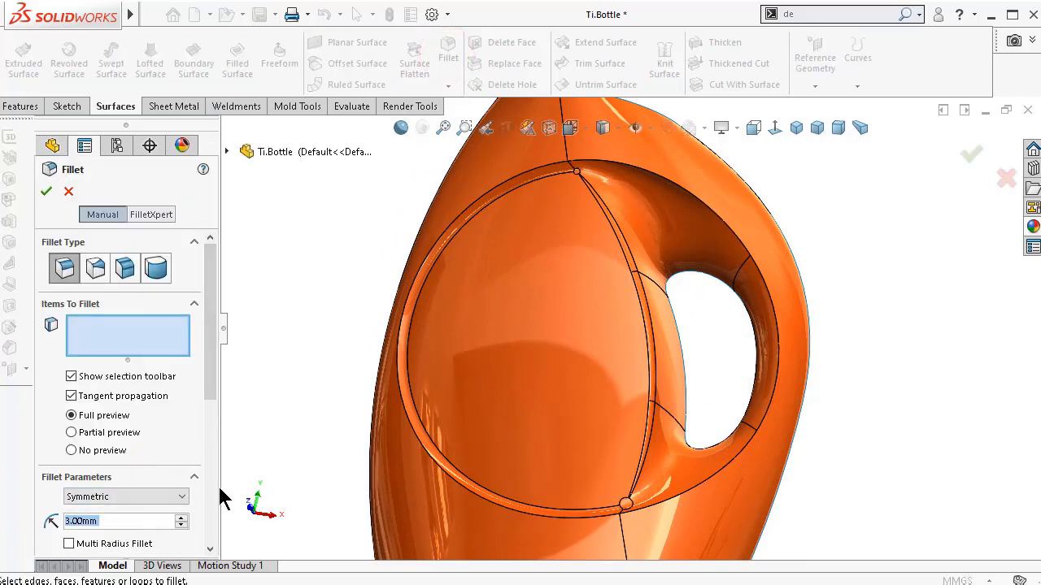
- Switch the fillet to Face Fillet and pick the bottle's two outer faces for Face Set 1
{"action": "left_click", "coordinate": [543, 175]}
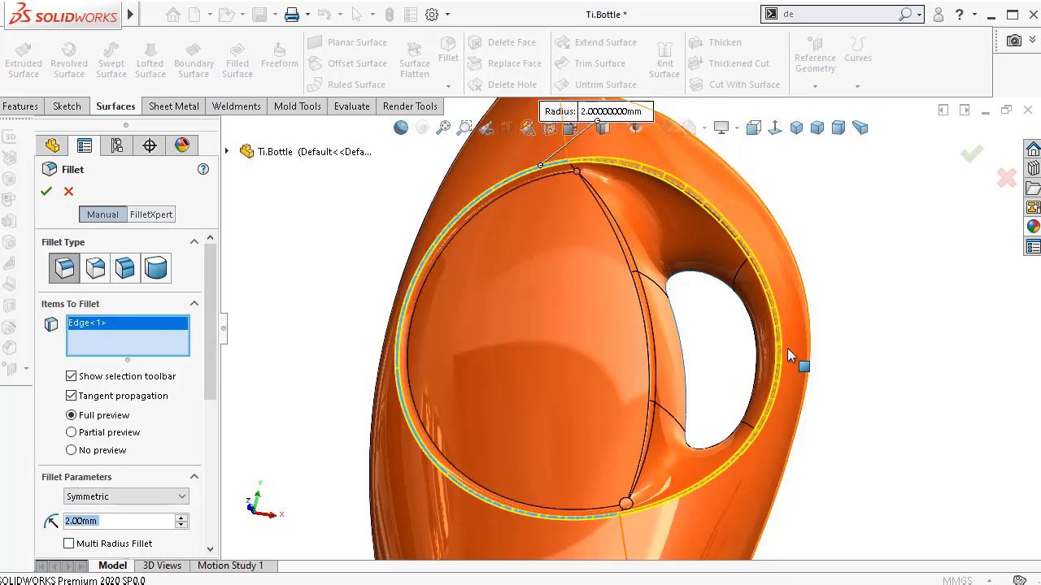
{"action": "mouse_move", "coordinate": [787, 348]}
{"action": "middle_mouse_down"}
{"action": "mouse_move", "coordinate": [790, 383]}
{"action": "mouse_move", "coordinate": [769, 372]}
{"action": "mouse_move", "coordinate": [753, 388]}
{"action": "middle_mouse_up"}
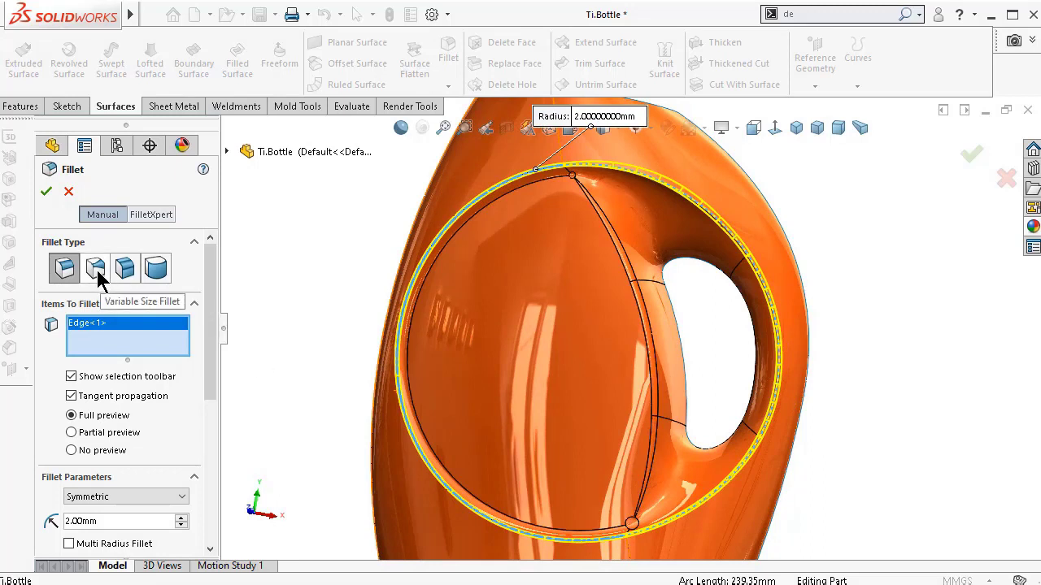
{"action": "left_click", "coordinate": [125, 270]}
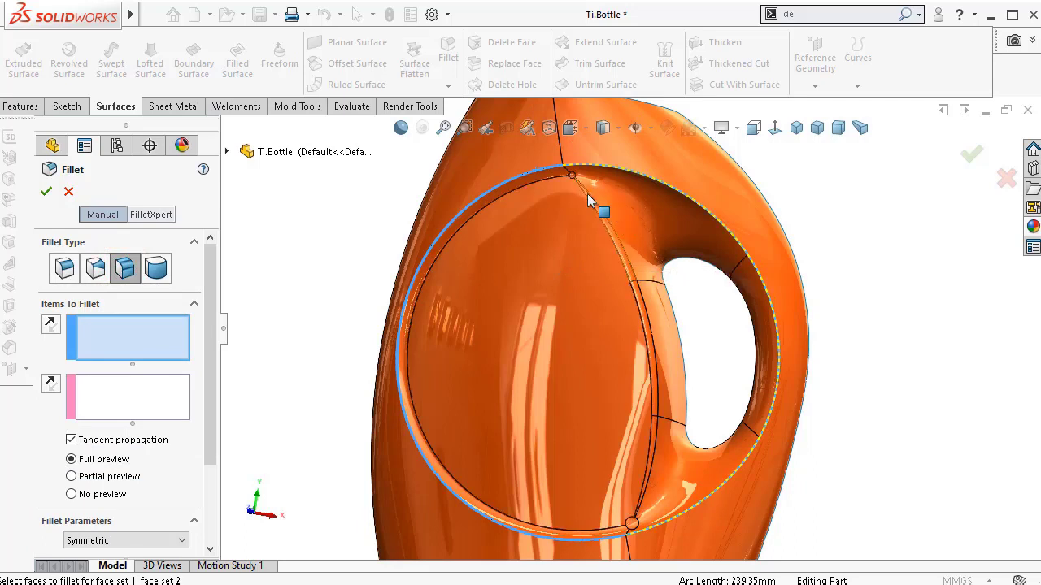
{"action": "left_click", "coordinate": [520, 162]}
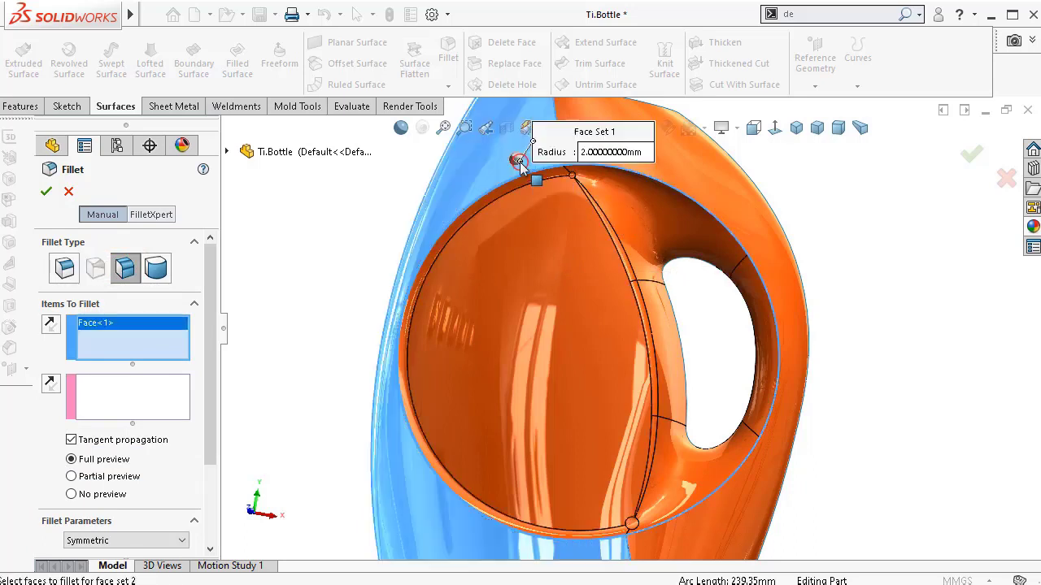
{"action": "left_click", "coordinate": [683, 163]}
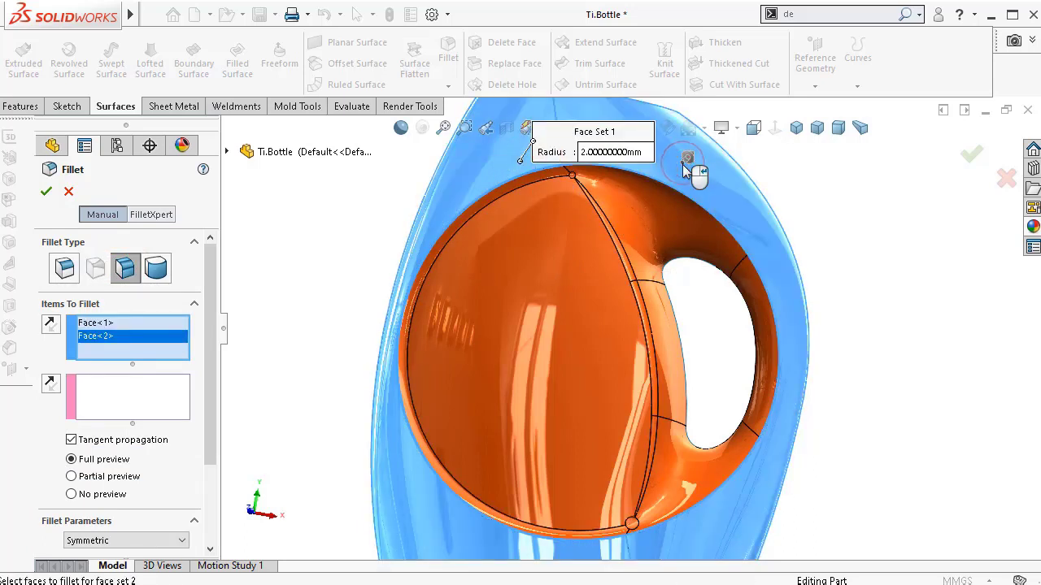
- Add the four inner recess faces to Face Set 2 for the 2 mm face fillet
{"action": "left_click", "coordinate": [159, 406]}
{"action": "scroll", "coordinate": [567, 261], "scroll_direction": "down", "scroll_amount": 2}
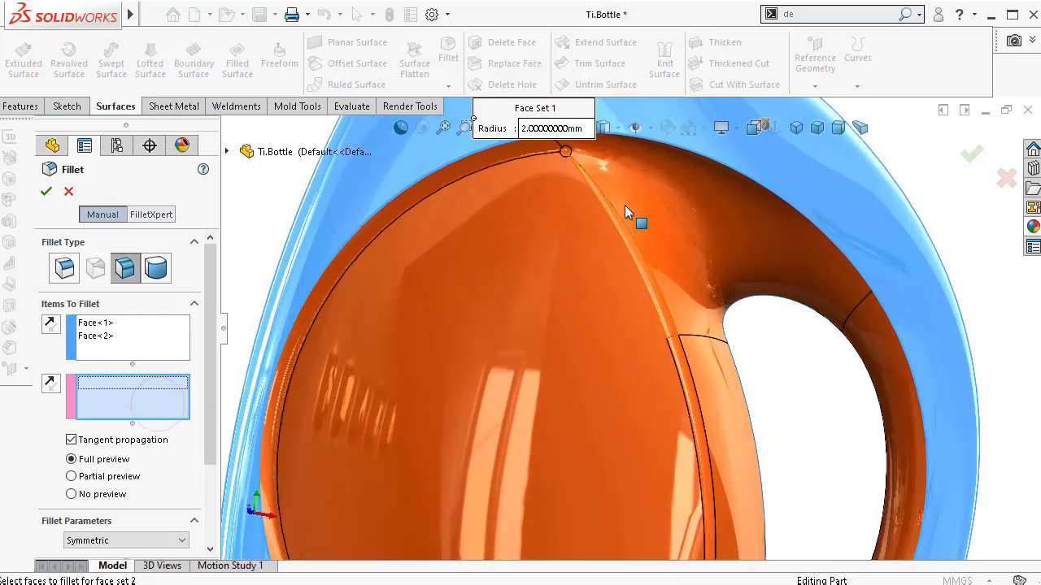
{"action": "left_click", "coordinate": [674, 180]}
{"action": "left_click", "coordinate": [887, 348]}
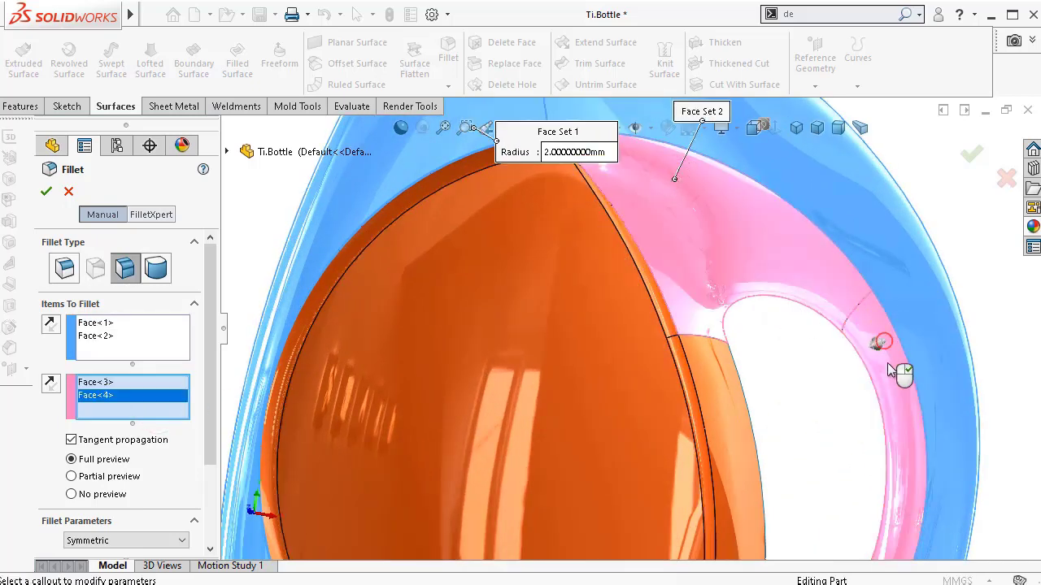
{"action": "scroll", "coordinate": [731, 348], "scroll_direction": "up", "scroll_amount": 2}
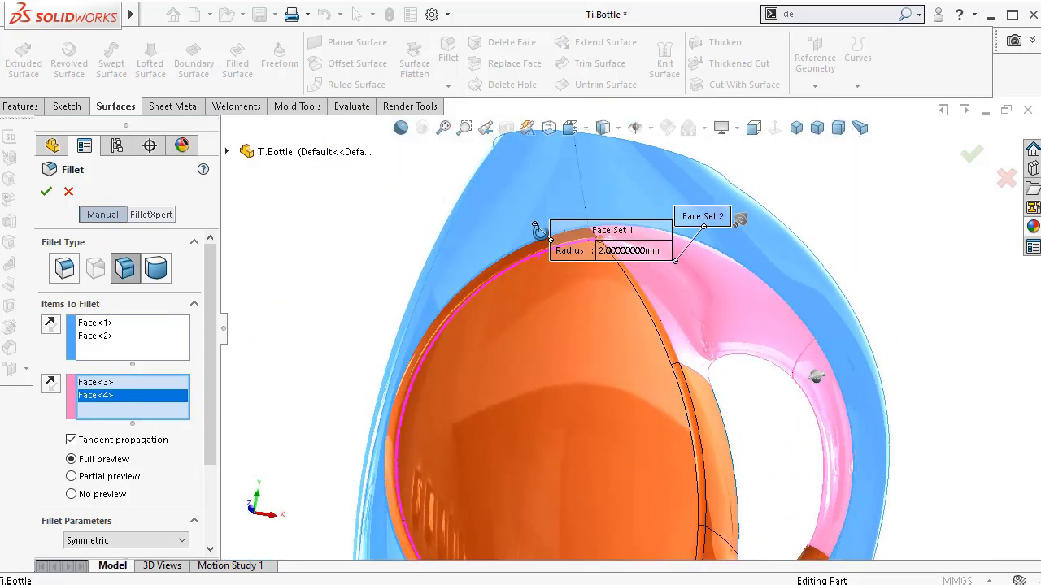
{"action": "left_click_drag", "start_coordinate": [541, 228], "coordinate": [423, 177]}
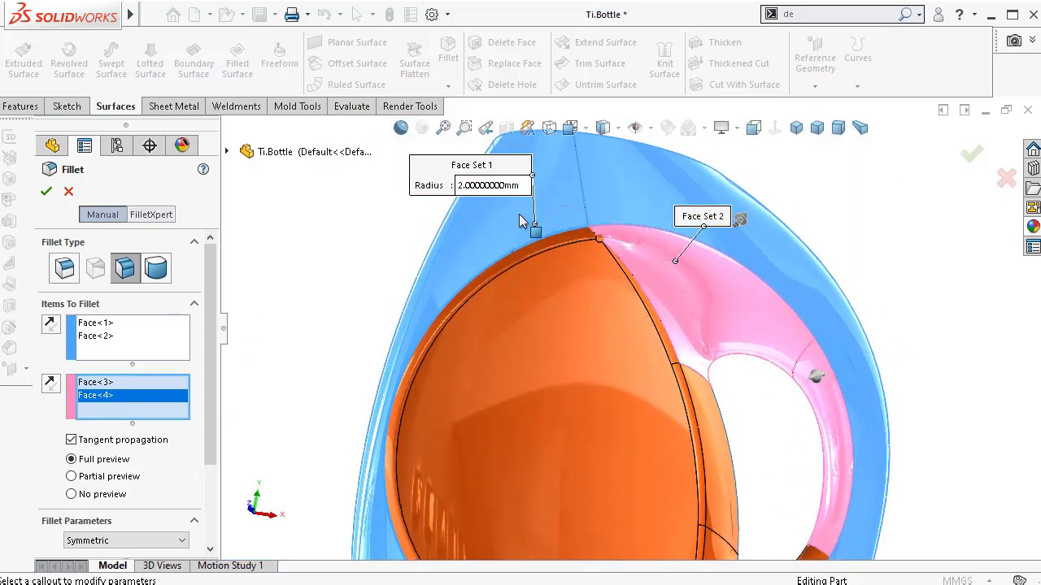
{"action": "scroll", "coordinate": [600, 252], "scroll_direction": "down", "scroll_amount": 2}
{"action": "left_click", "coordinate": [575, 245]}
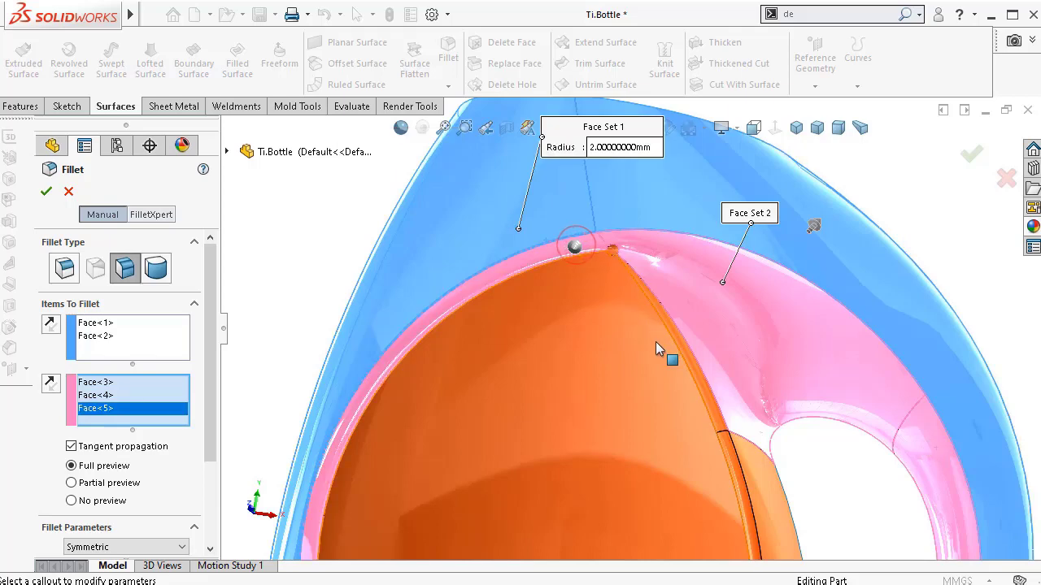
{"action": "scroll", "coordinate": [656, 341], "scroll_direction": "up", "scroll_amount": 5}
{"action": "scroll", "coordinate": [699, 439], "scroll_direction": "down", "scroll_amount": 3}
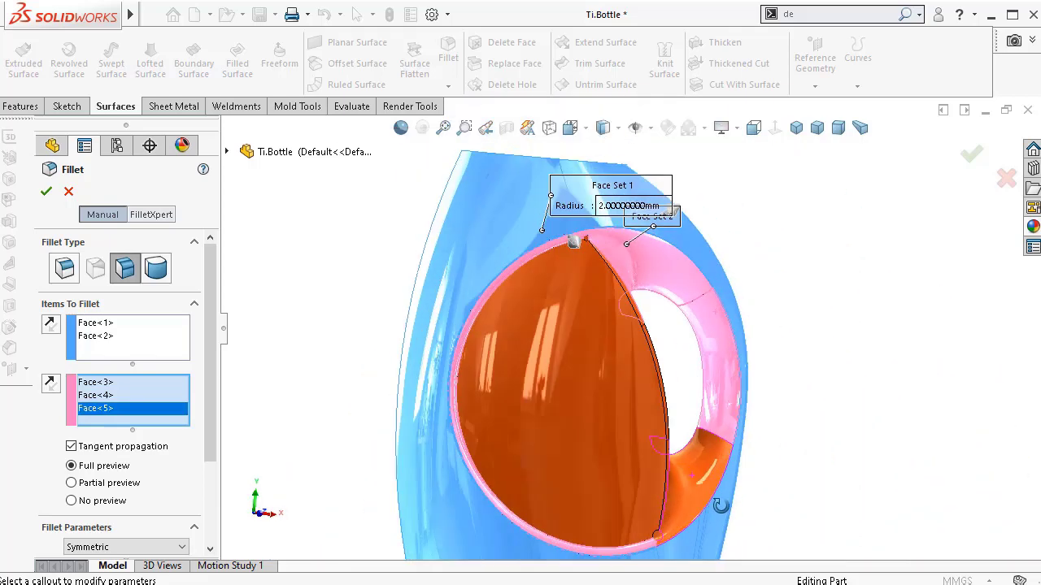
{"action": "left_click", "coordinate": [709, 480]}
{"action": "middle_click_drag", "start_coordinate": [801, 514], "coordinate": [678, 378]}
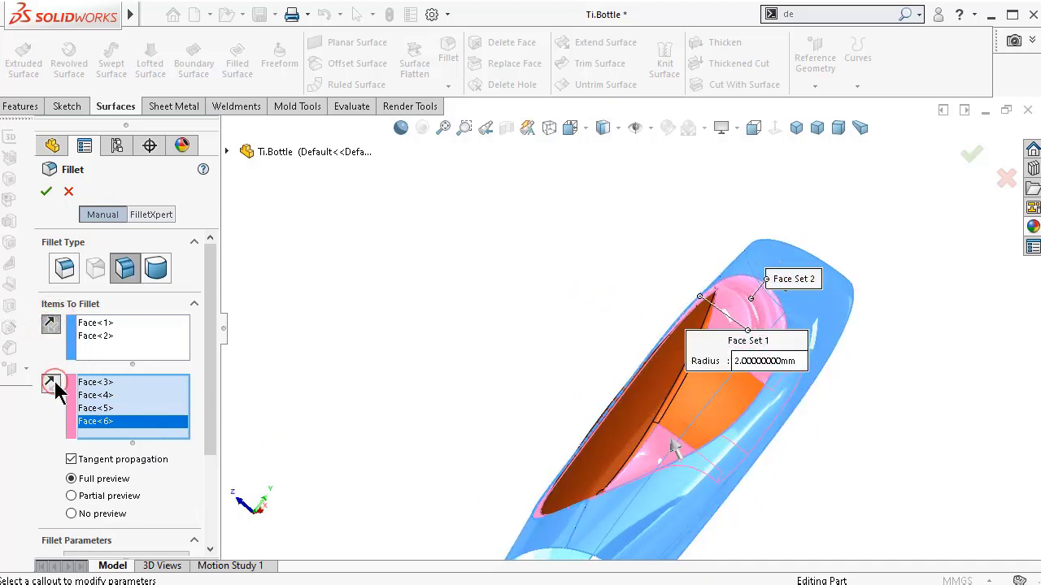
{"action": "middle_click_drag", "start_coordinate": [496, 388], "coordinate": [617, 386]}
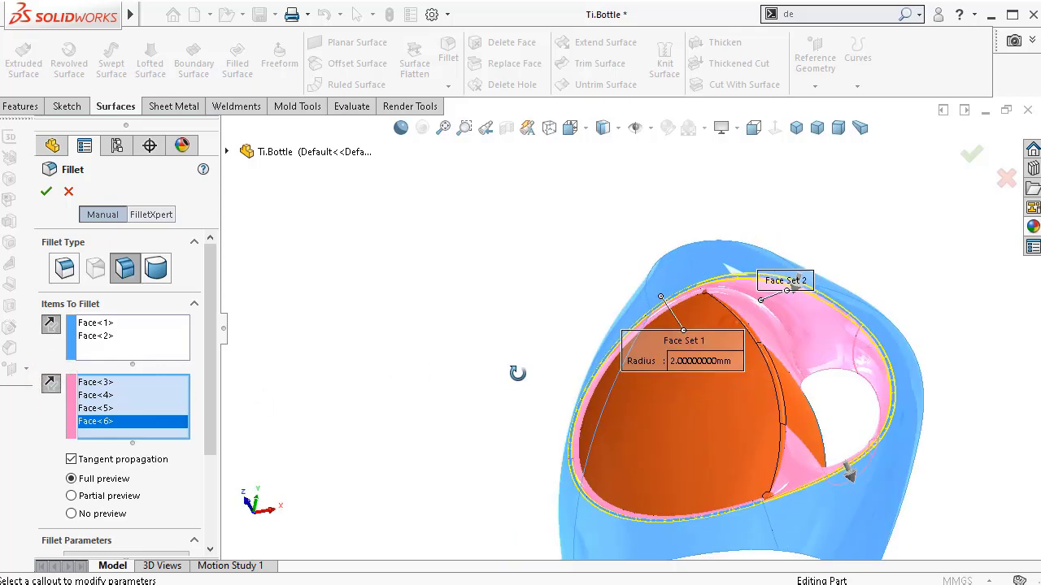
{"action": "scroll", "coordinate": [941, 343], "scroll_direction": "down", "scroll_amount": 5}
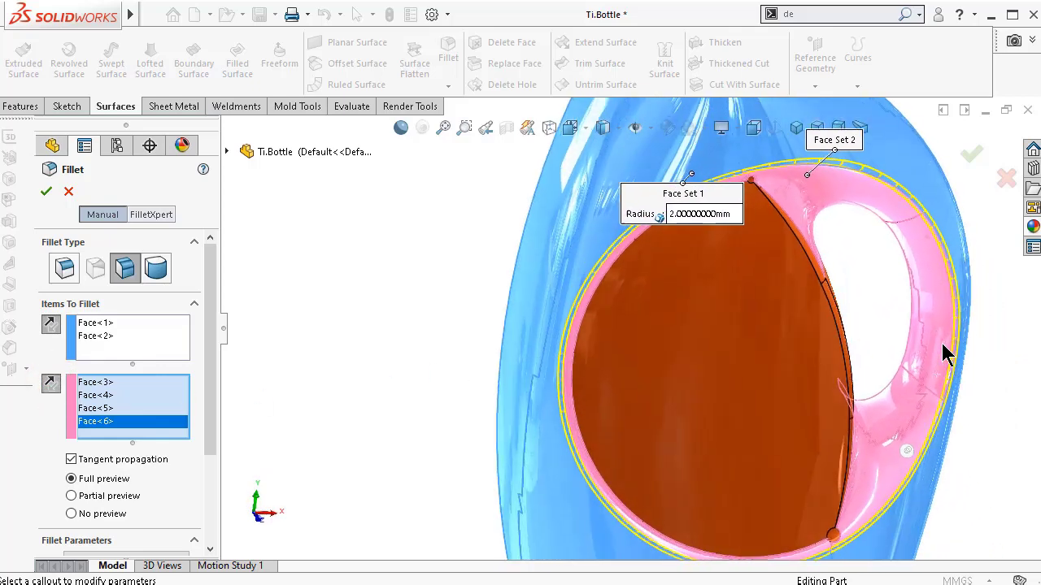
{"action": "mouse_move", "coordinate": [941, 343]}
{"action": "middle_mouse_down"}
{"action": "mouse_move", "coordinate": [934, 336]}
{"action": "mouse_move", "coordinate": [936, 351]}
{"action": "mouse_move", "coordinate": [932, 341]}
{"action": "middle_mouse_up"}
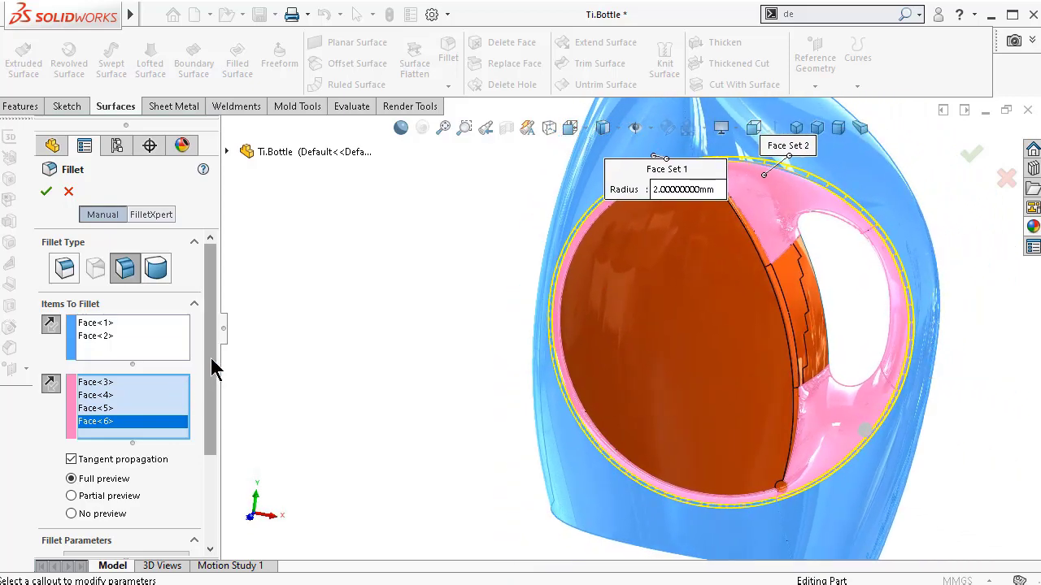
{"action": "mouse_move", "coordinate": [213, 368]}
{"action": "left_mouse_down"}
{"action": "mouse_move", "coordinate": [216, 475]}
{"action": "mouse_move", "coordinate": [212, 356]}
{"action": "left_mouse_up"}
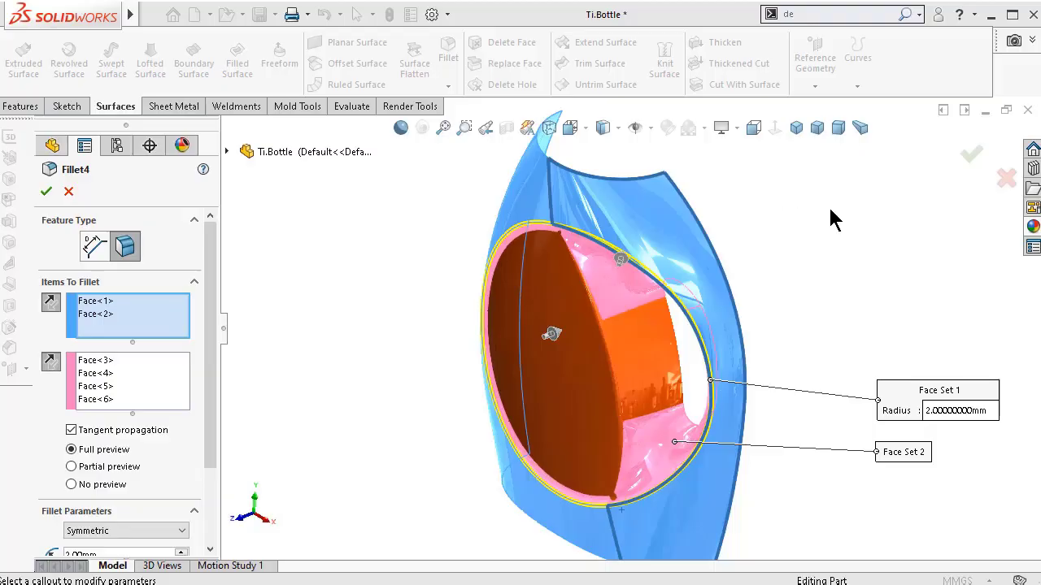
- Change the recess face fillet to a 2.00 mm Chord Width and confirm it as Fillet4
{"action": "left_click", "coordinate": [829, 206]}
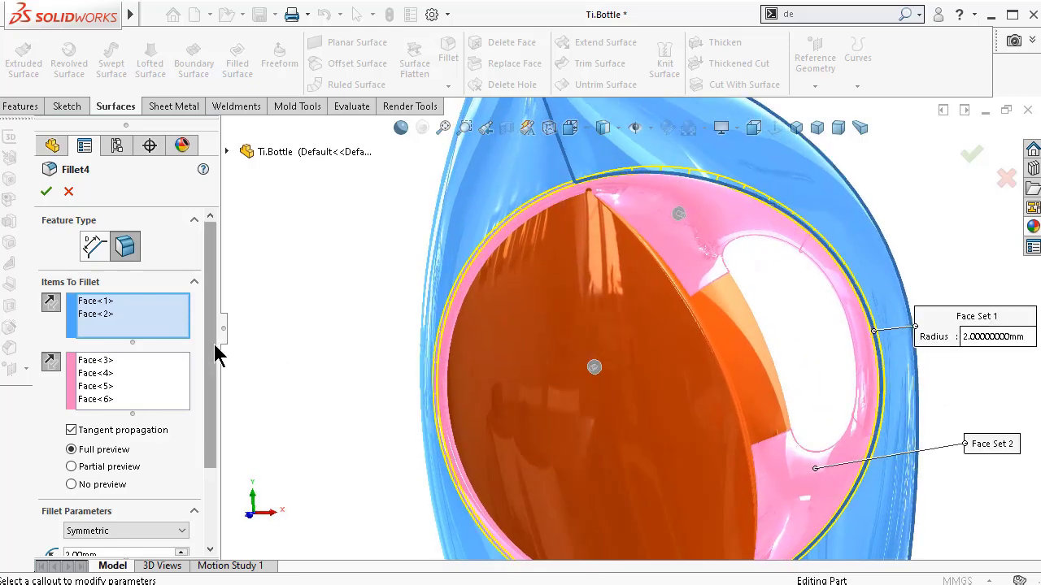
{"action": "left_click_drag", "start_coordinate": [209, 352], "coordinate": [209, 439]}
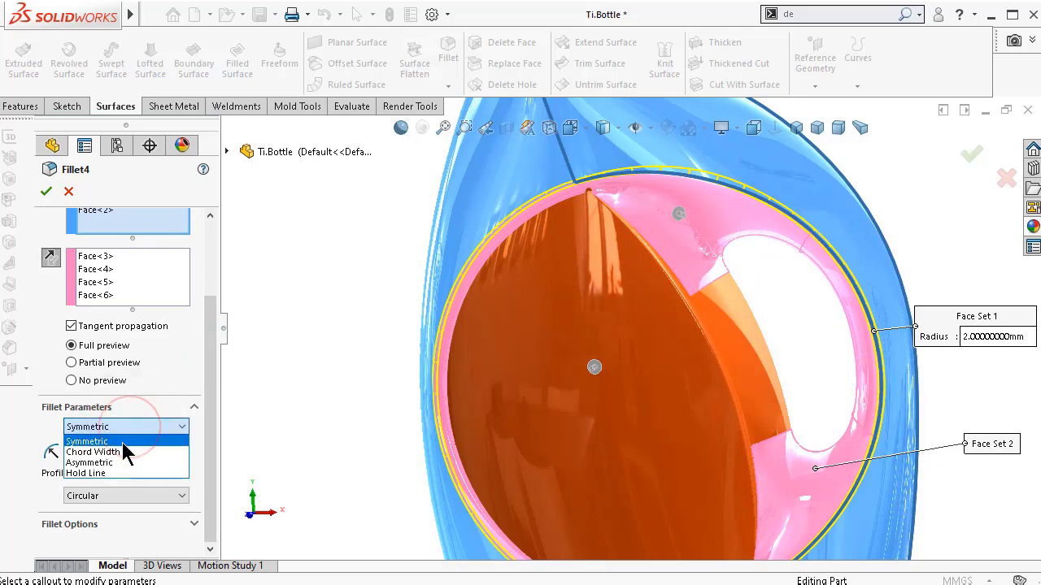
{"action": "left_click", "coordinate": [106, 453]}
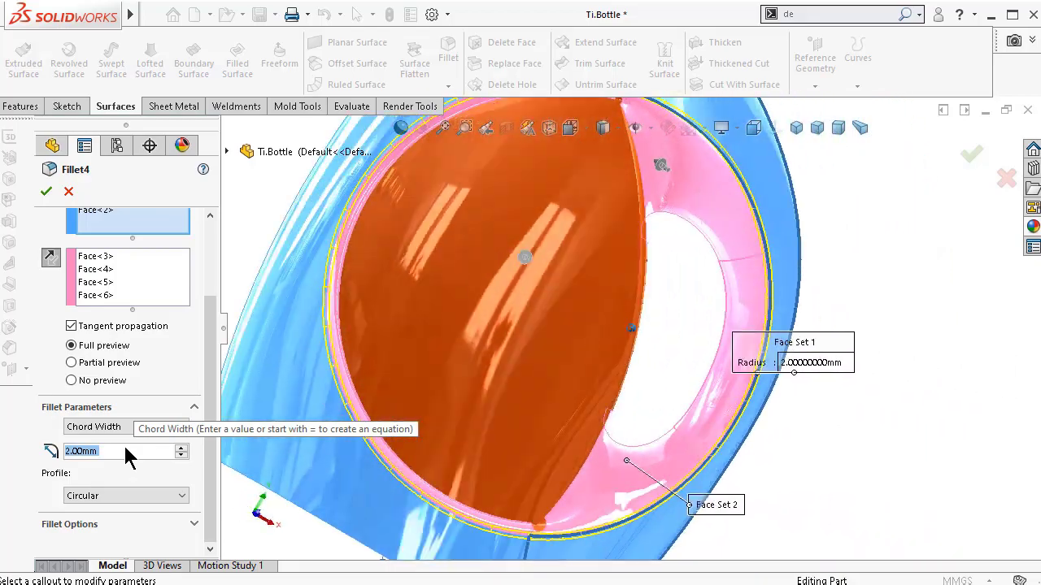
{"action": "left_click", "coordinate": [972, 151]}
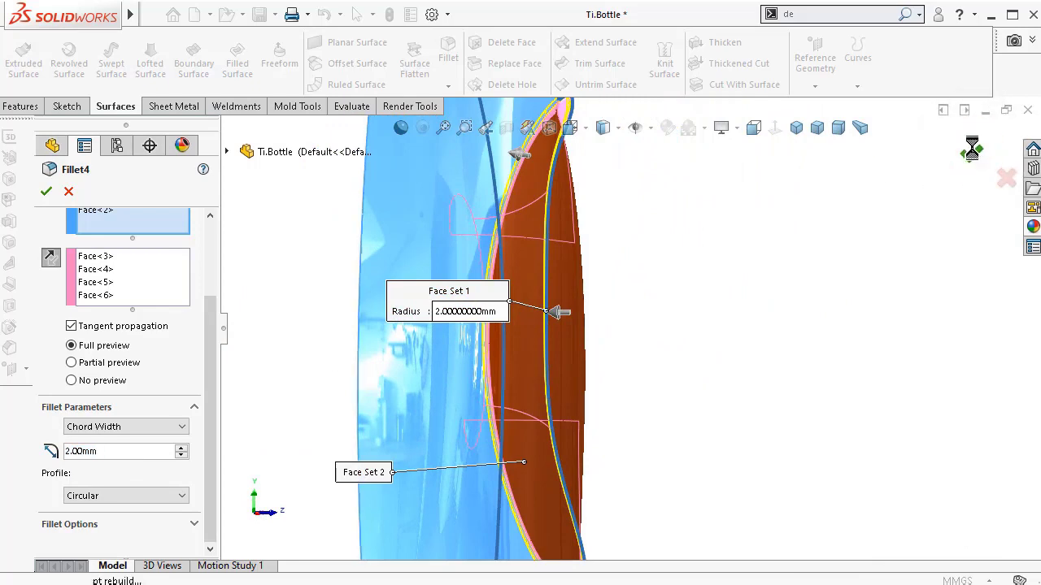
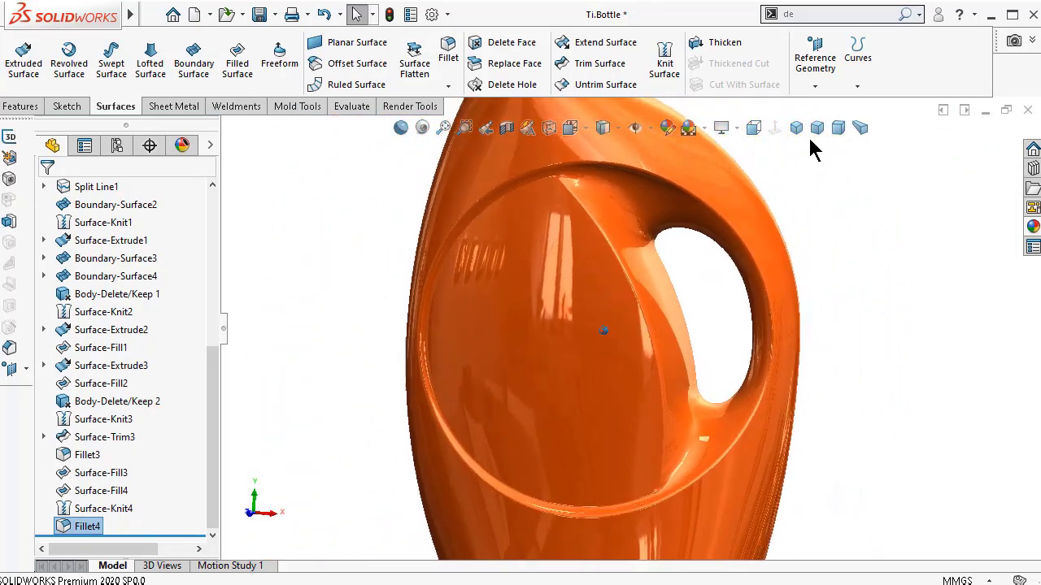
- Apply the Soft Spotlight scene and orbit the bottle to see its side
{"action": "left_click", "coordinate": [737, 132]}
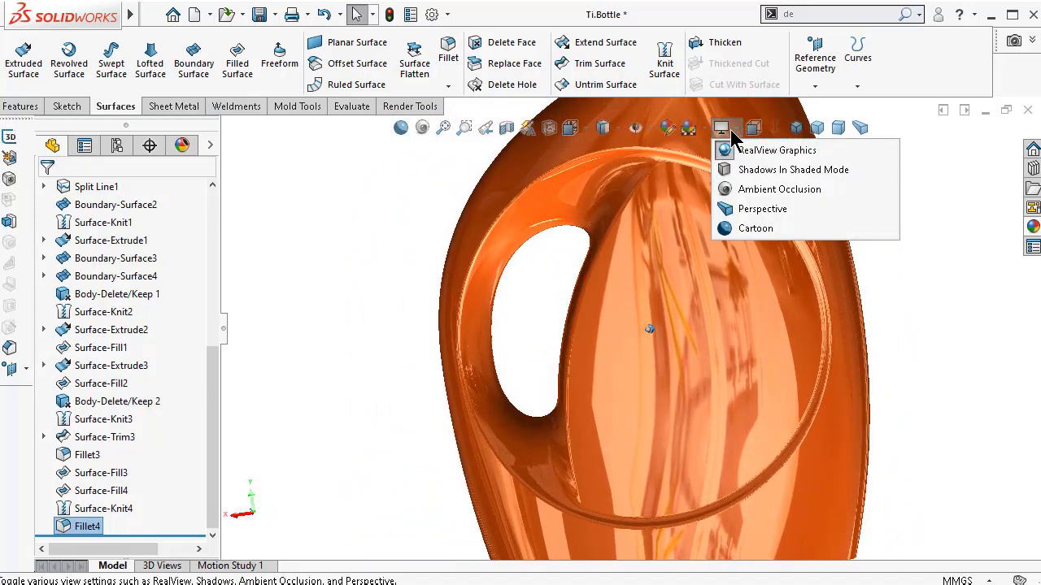
{"action": "left_click", "coordinate": [703, 129]}
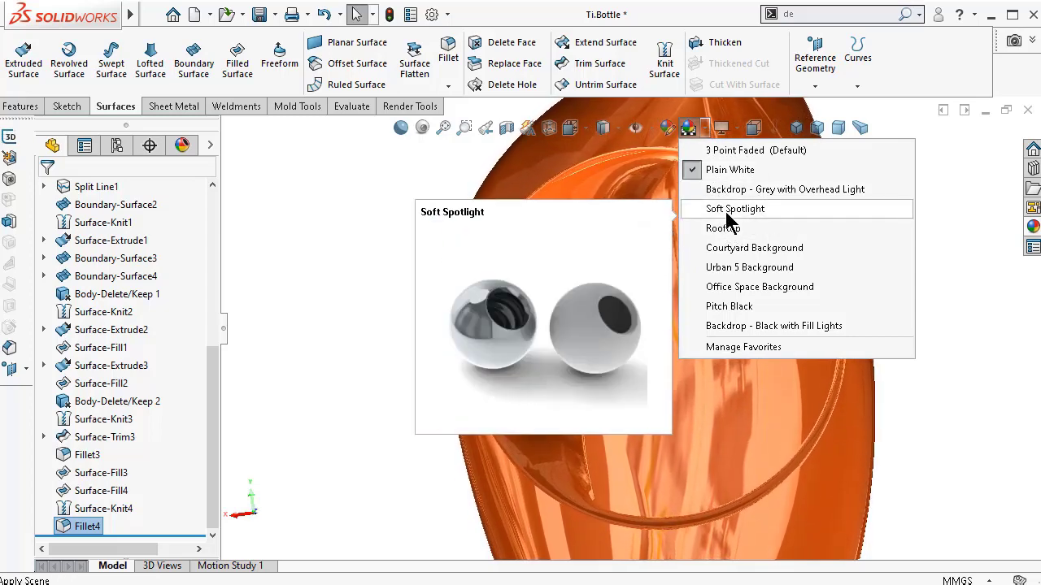
{"action": "left_click", "coordinate": [727, 211]}
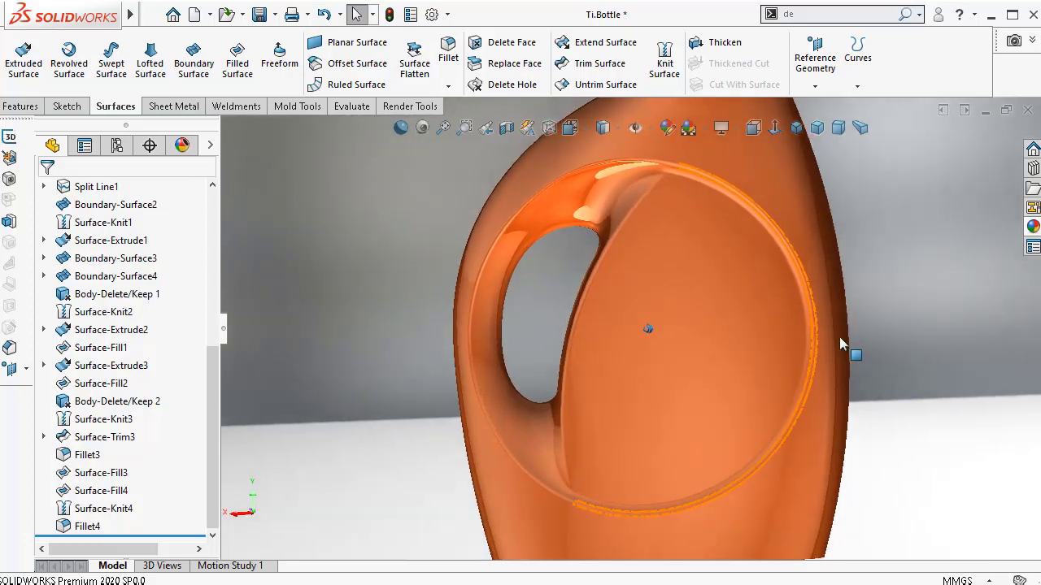
{"action": "middle_click_drag", "start_coordinate": [839, 336], "coordinate": [708, 132]}
- Turn off RealView Graphics and check the bottle from side, top and front views
{"action": "left_click", "coordinate": [721, 128]}
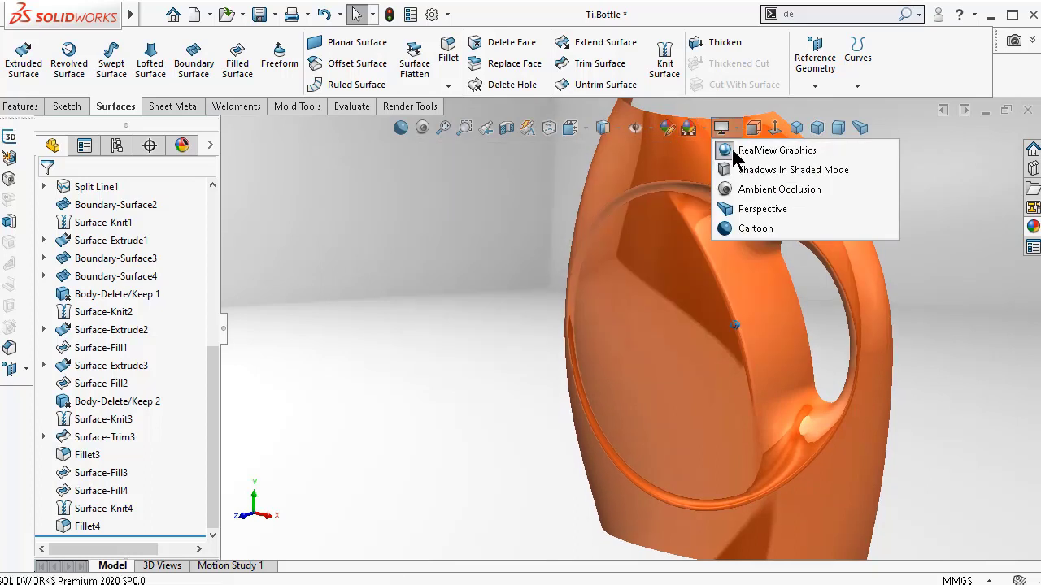
{"action": "left_click", "coordinate": [738, 152]}
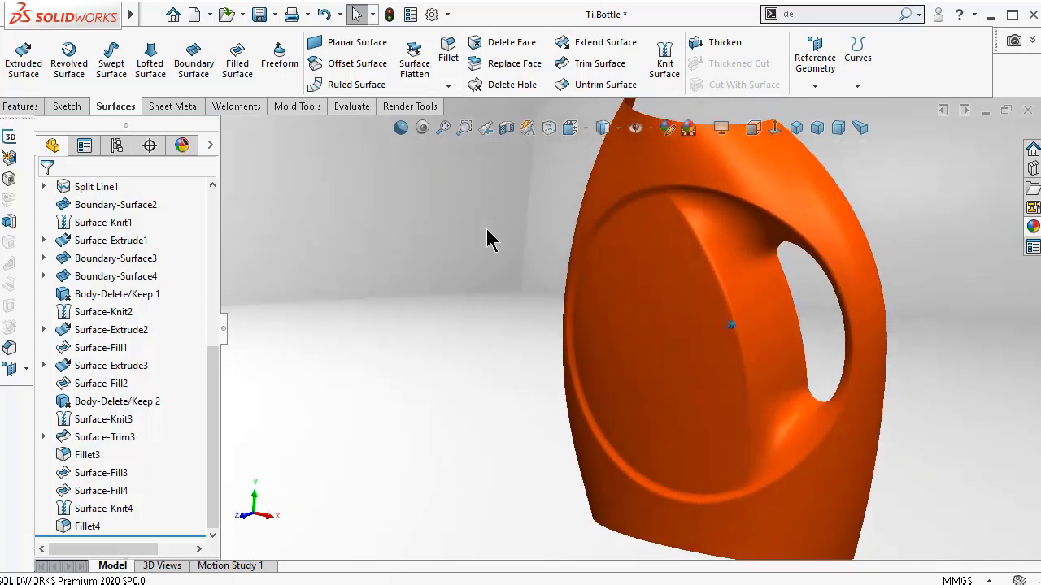
{"action": "key", "text": "Left"}
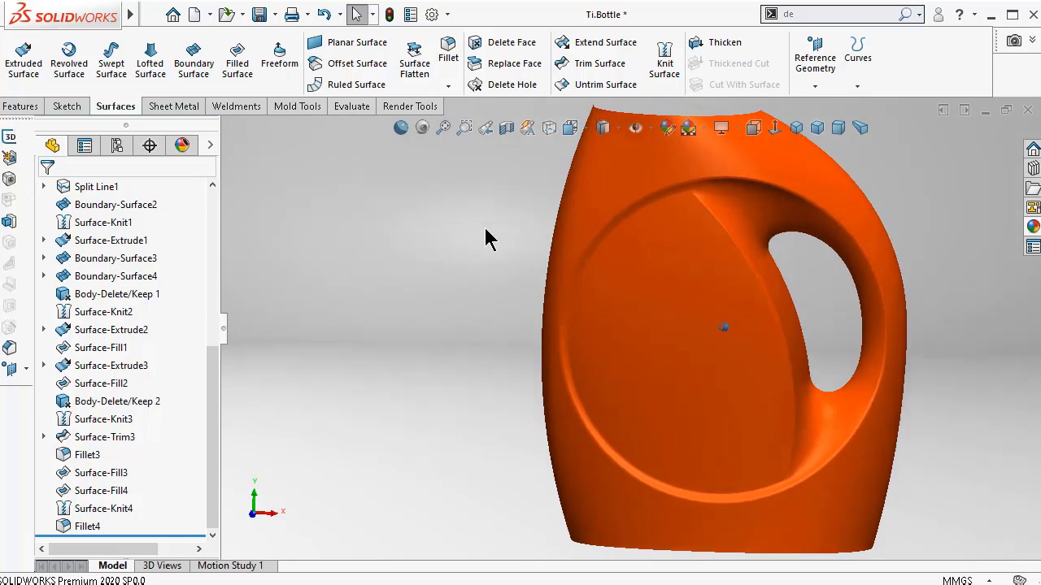
{"action": "key", "text": "ctrl+4"}
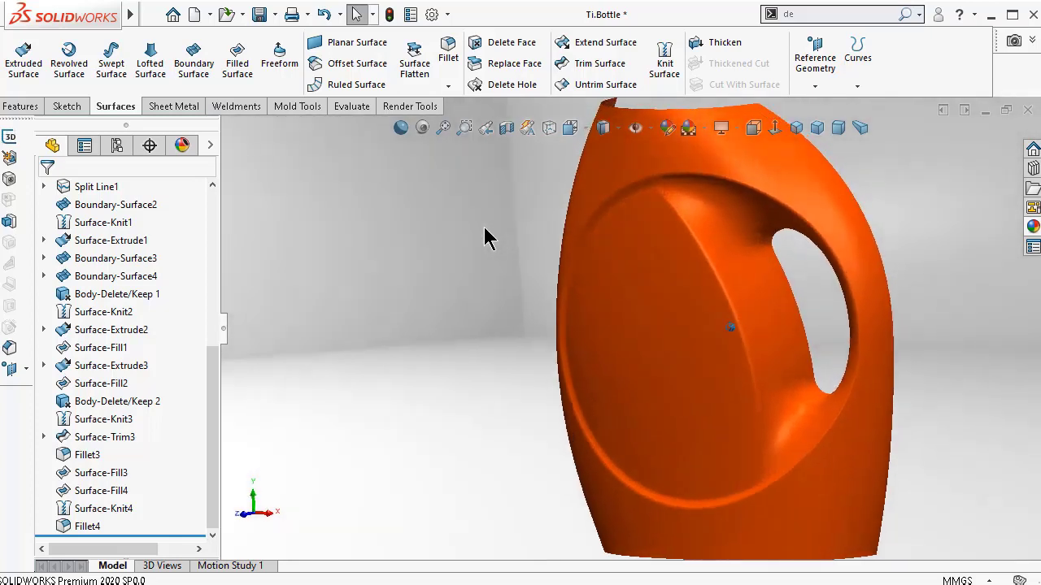
{"action": "key", "text": "ctrl+3"}
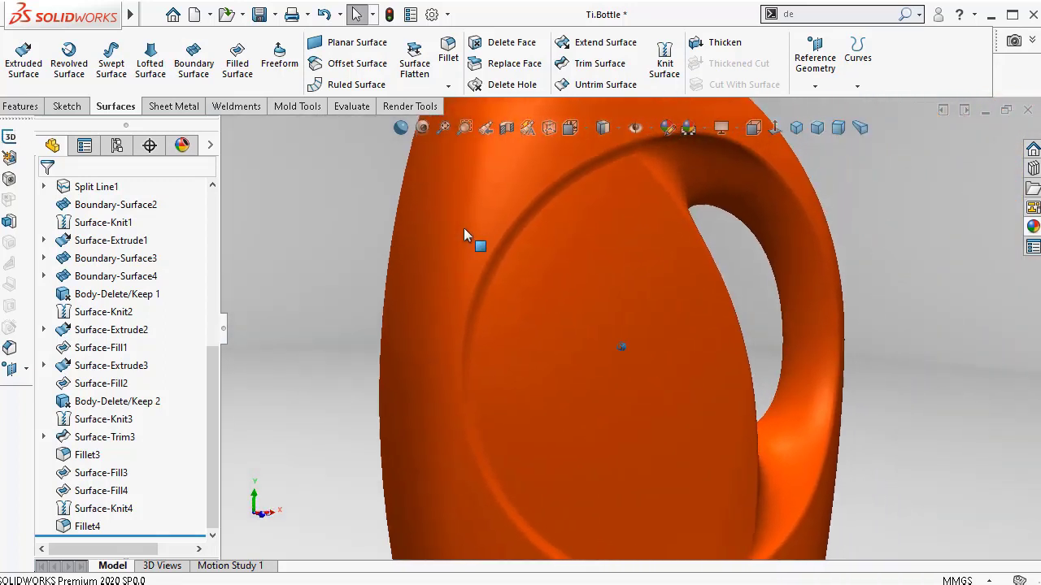
{"action": "key", "text": "ctrl+1"}
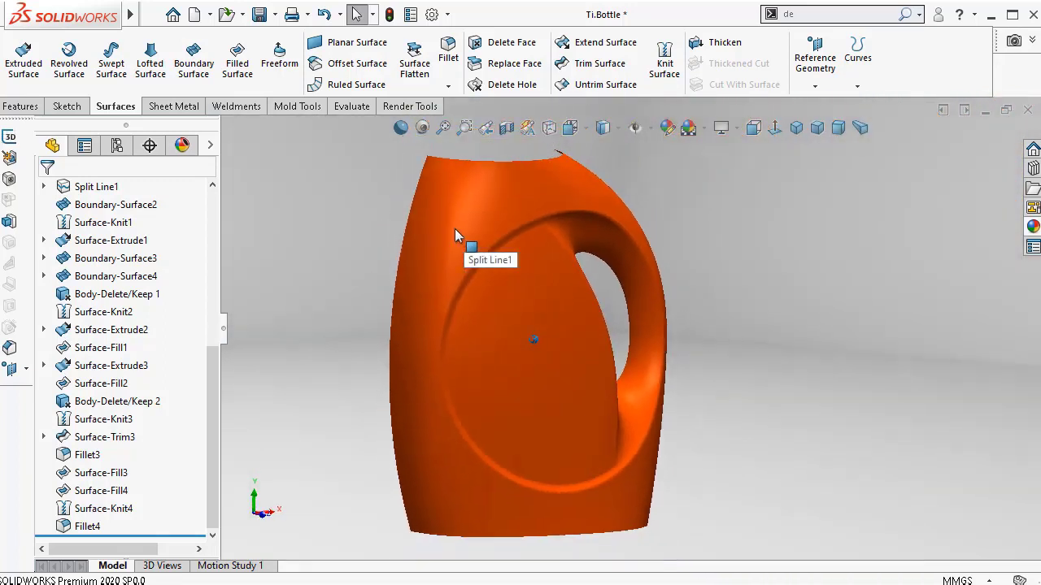
- Toggle perspective, cycle the standard views, and settle on the isometric view
{"action": "left_click", "coordinate": [858, 128]}
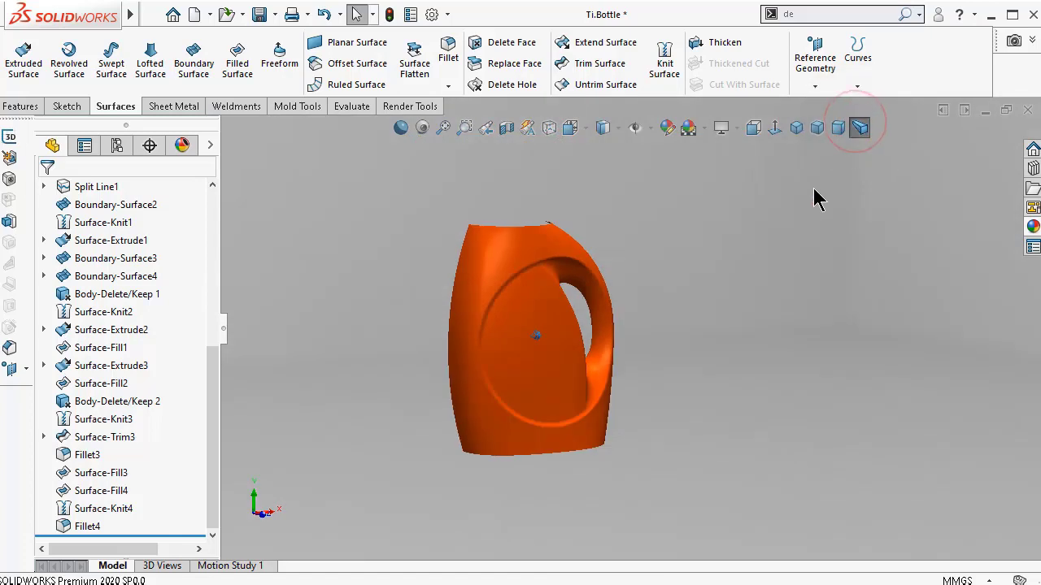
{"action": "left_click", "coordinate": [862, 127]}
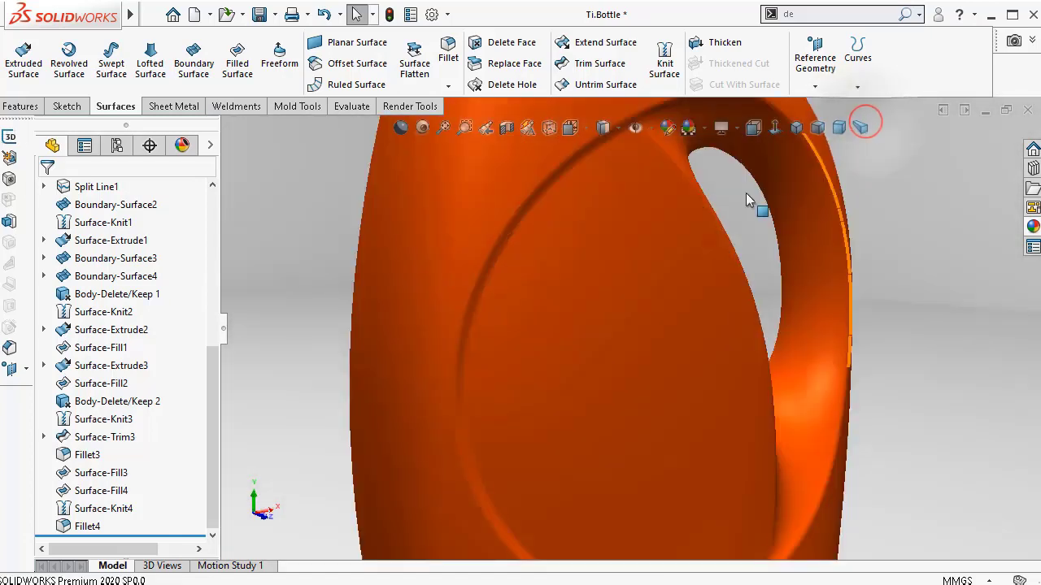
{"action": "left_click", "coordinate": [817, 129]}
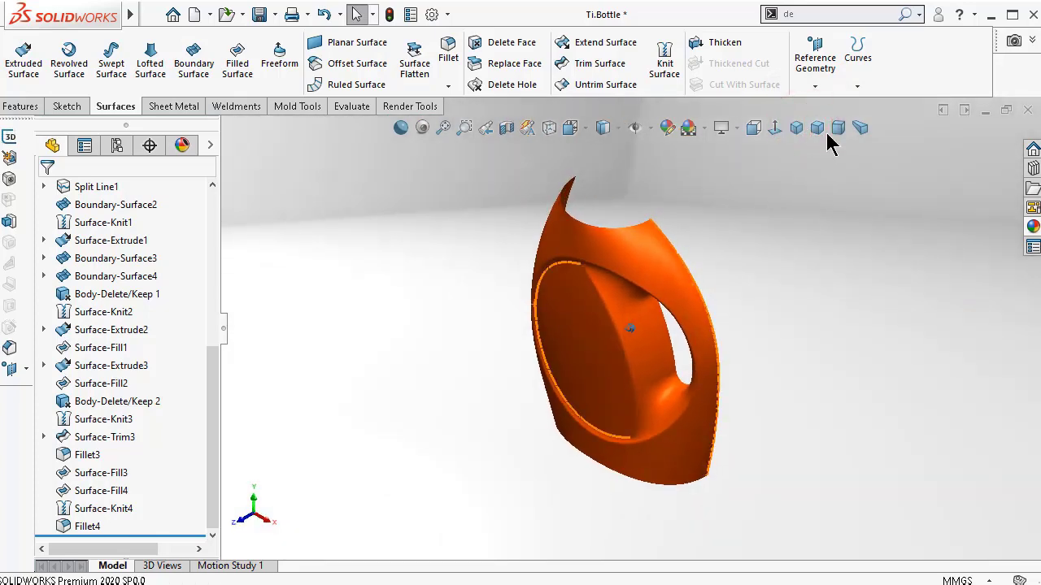
{"action": "left_click", "coordinate": [839, 129]}
{"action": "left_click", "coordinate": [796, 127]}
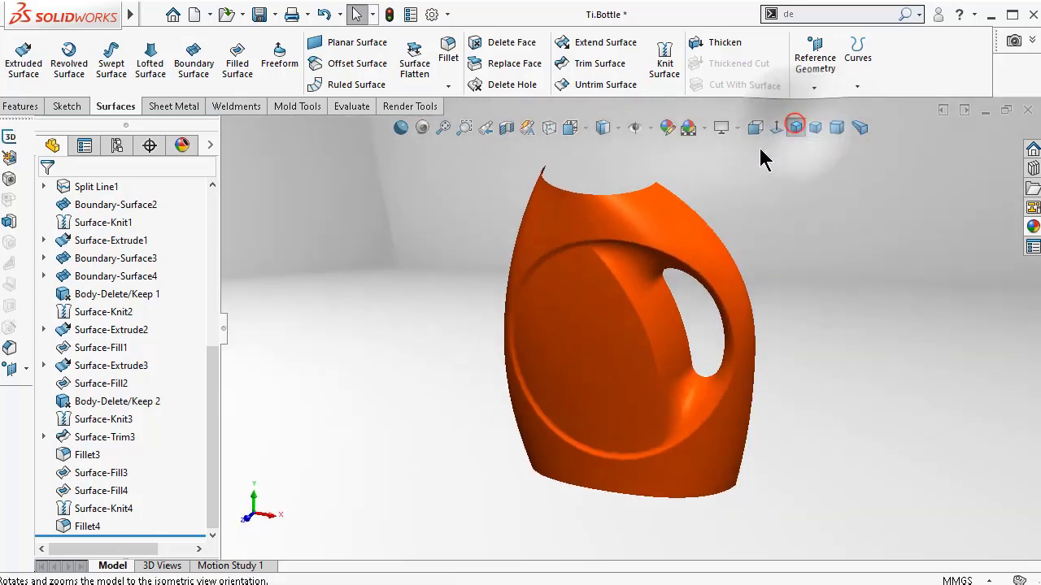
{"action": "left_click_drag", "start_coordinate": [210, 372], "coordinate": [221, 246]}
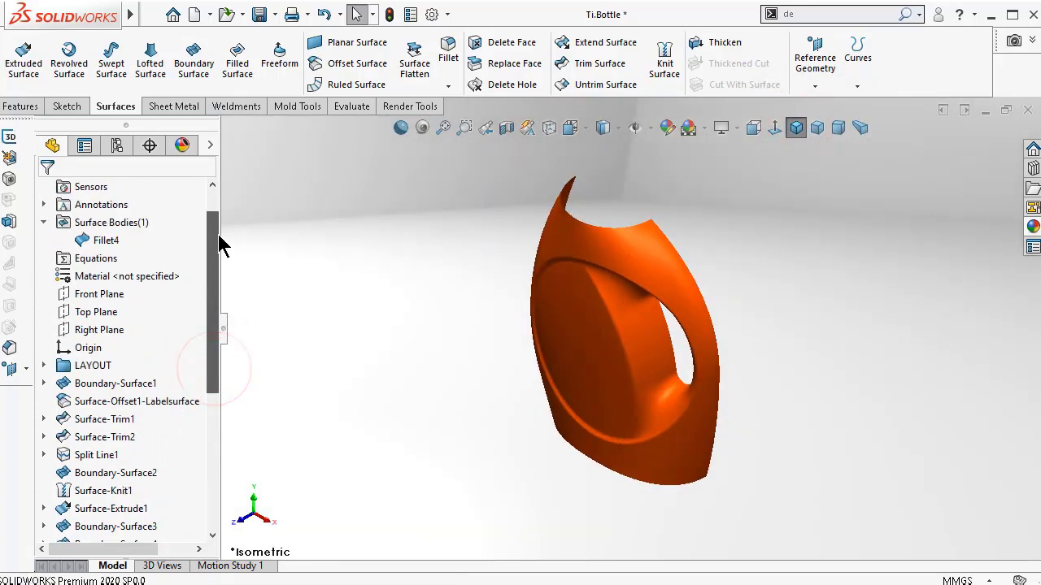
- Mirror the Fillet4 body about the Front Plane with Knit surfaces checked
{"action": "left_click", "coordinate": [119, 298]}
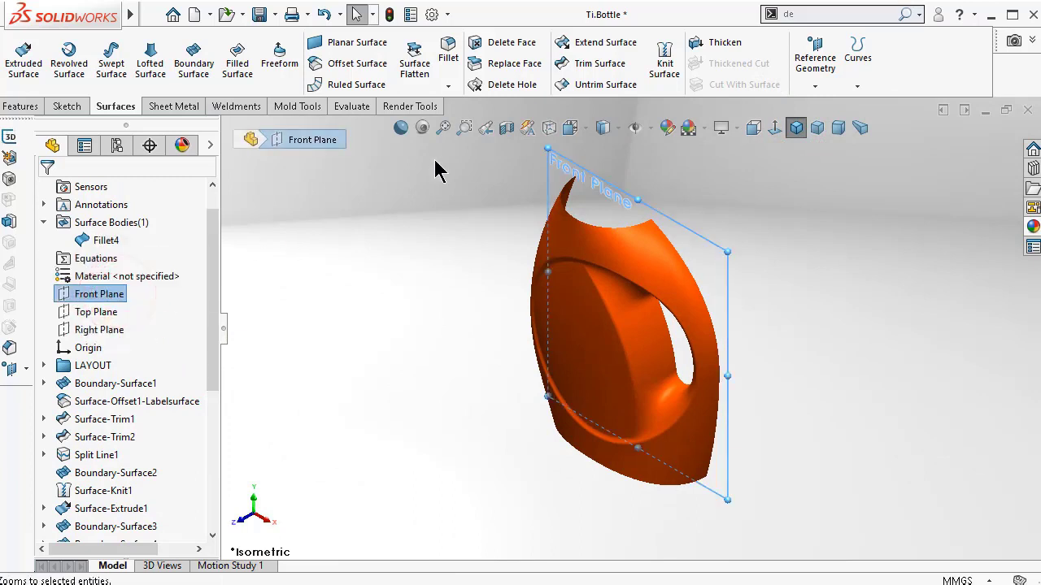
{"action": "left_click", "coordinate": [20, 106]}
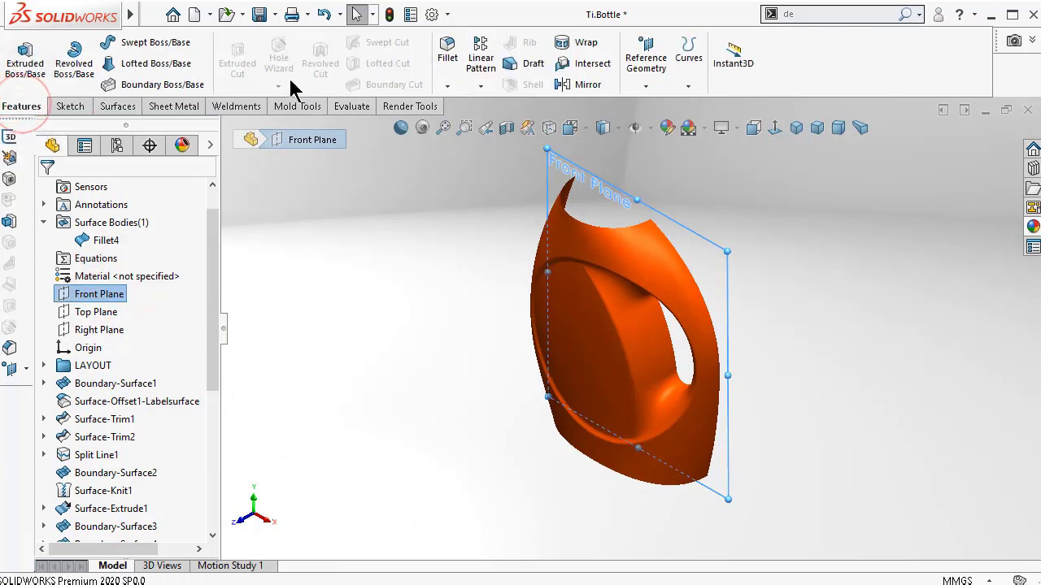
{"action": "left_click", "coordinate": [598, 86]}
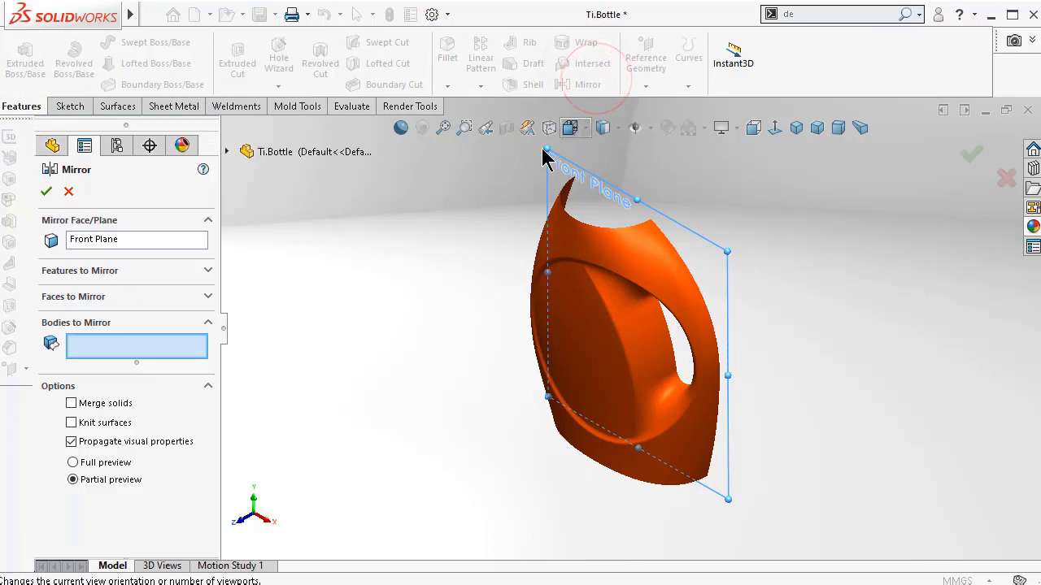
{"action": "left_click", "coordinate": [81, 350]}
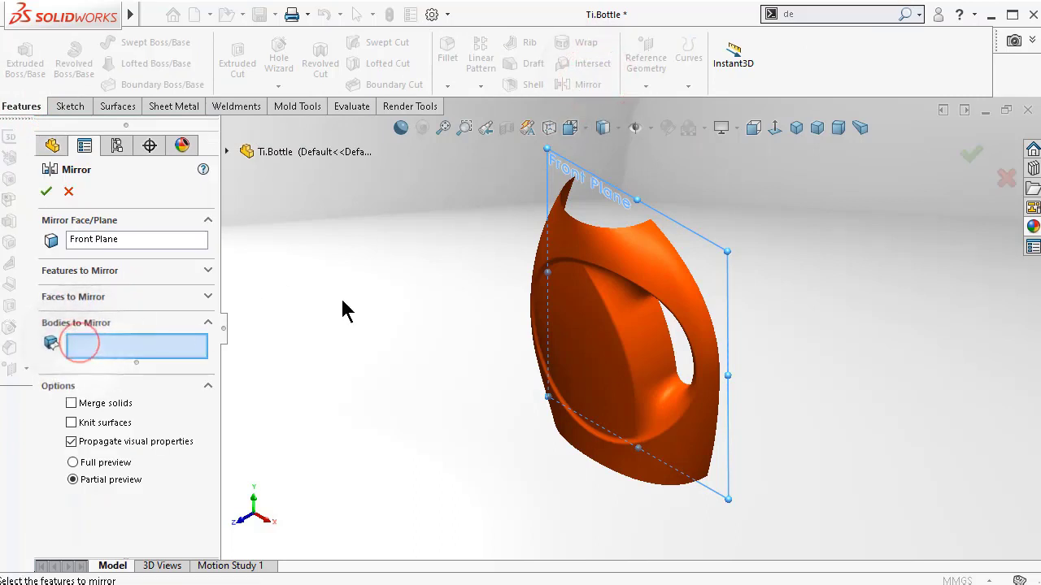
{"action": "left_click", "coordinate": [635, 245]}
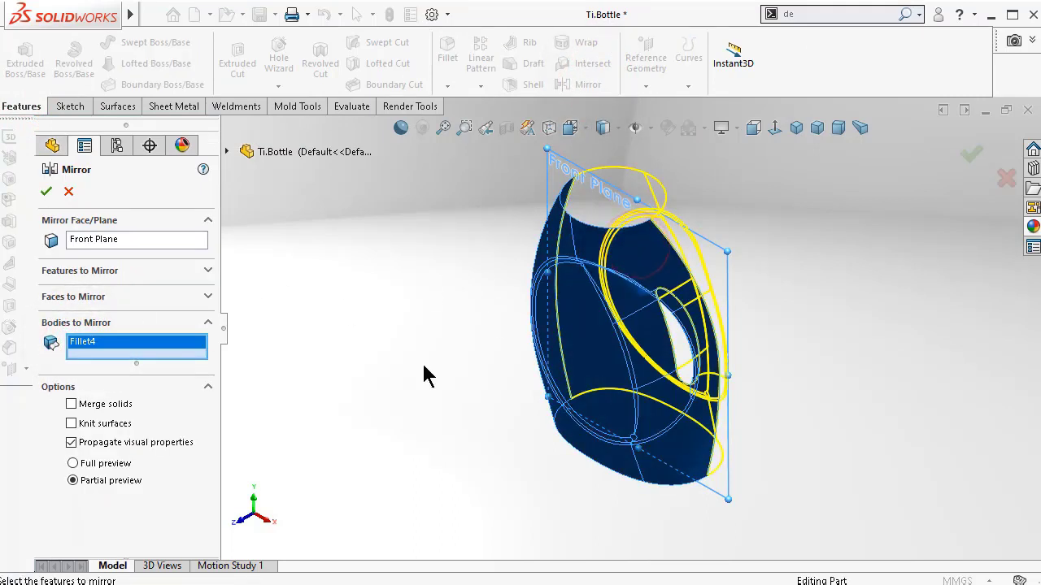
{"action": "left_click", "coordinate": [73, 423]}
{"action": "left_click", "coordinate": [46, 192]}
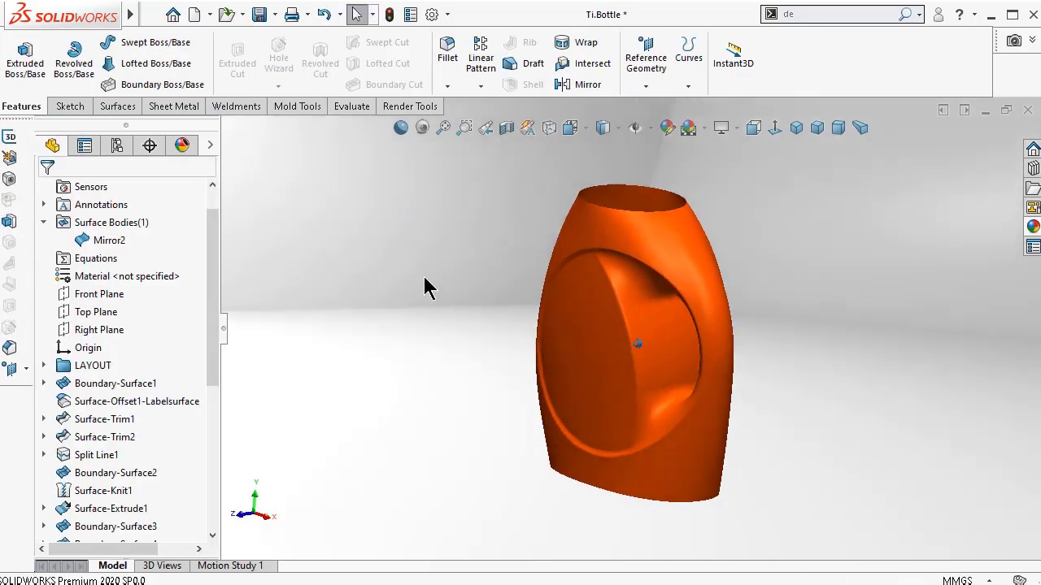
- Rotate and zoom around the full bottle to inspect the handle opening and top
{"action": "key", "text": "Left"}
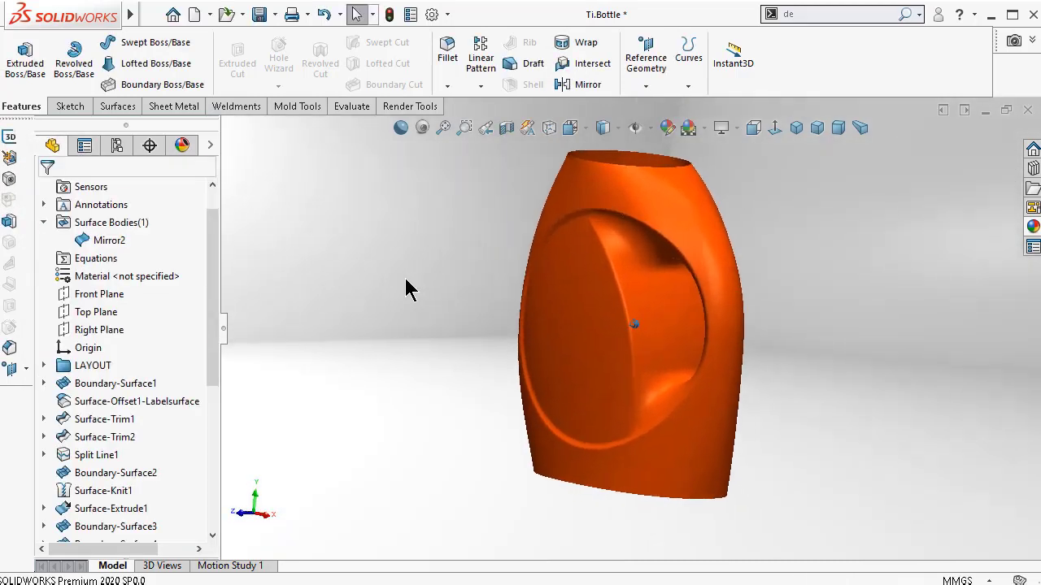
{"action": "scroll", "coordinate": [404, 287], "scroll_direction": "up", "scroll_amount": 2}
{"action": "key", "text": "Left"}
{"action": "scroll", "coordinate": [401, 286], "scroll_direction": "up", "scroll_amount": 4}
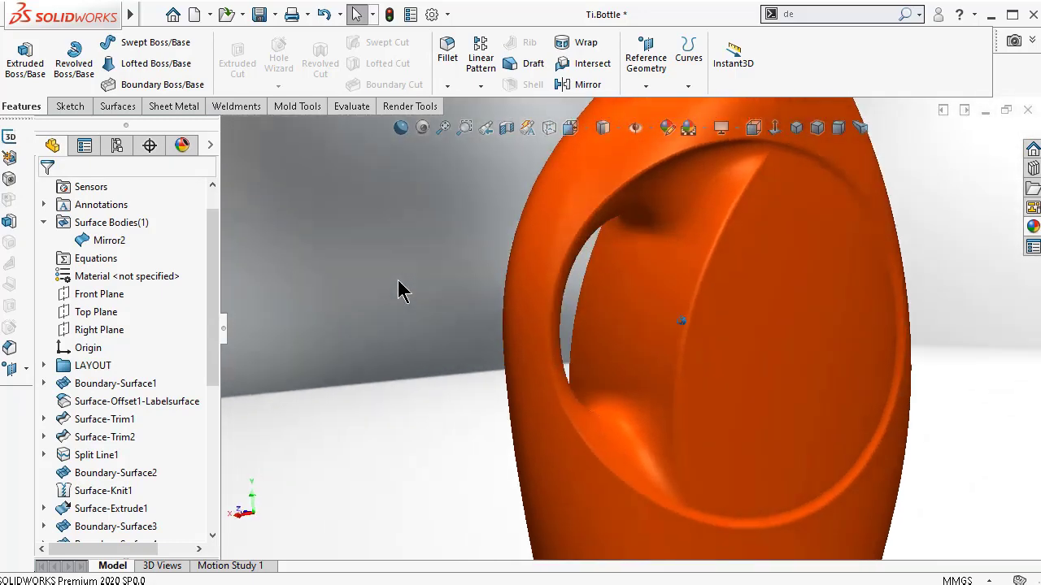
{"action": "key", "text": "Left"}
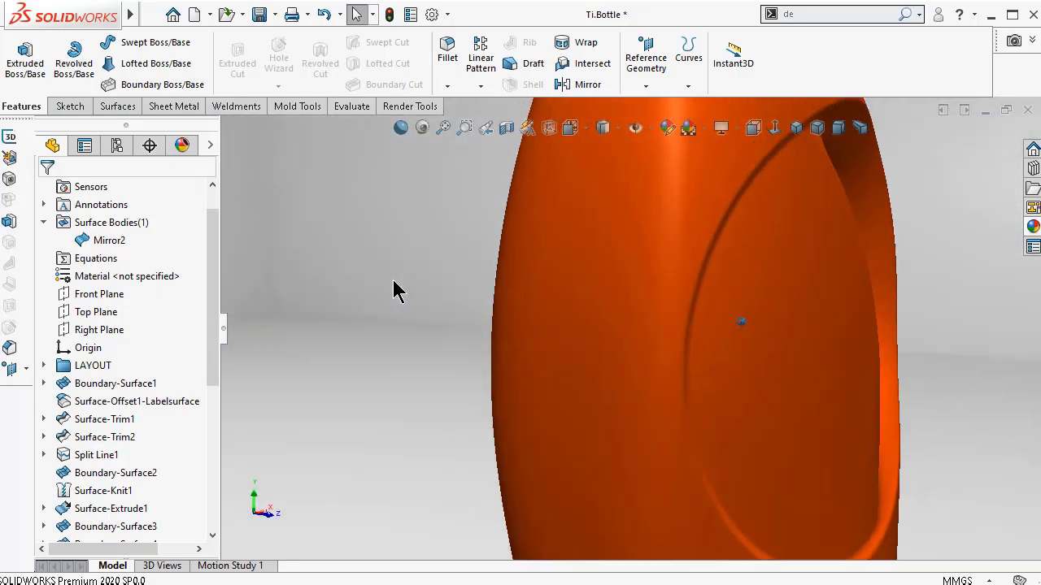
{"action": "key", "text": "Left"}
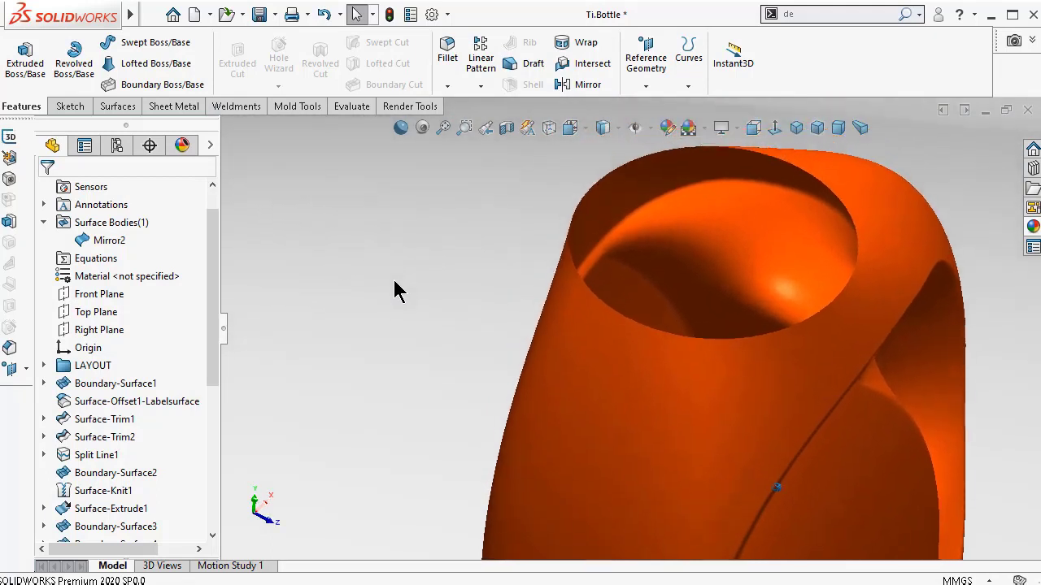
- Cap the bottle's top opening with a planar surface bounded by its two rim edges
{"action": "left_click", "coordinate": [118, 107]}
{"action": "left_click_drag", "start_coordinate": [215, 272], "coordinate": [225, 299]}
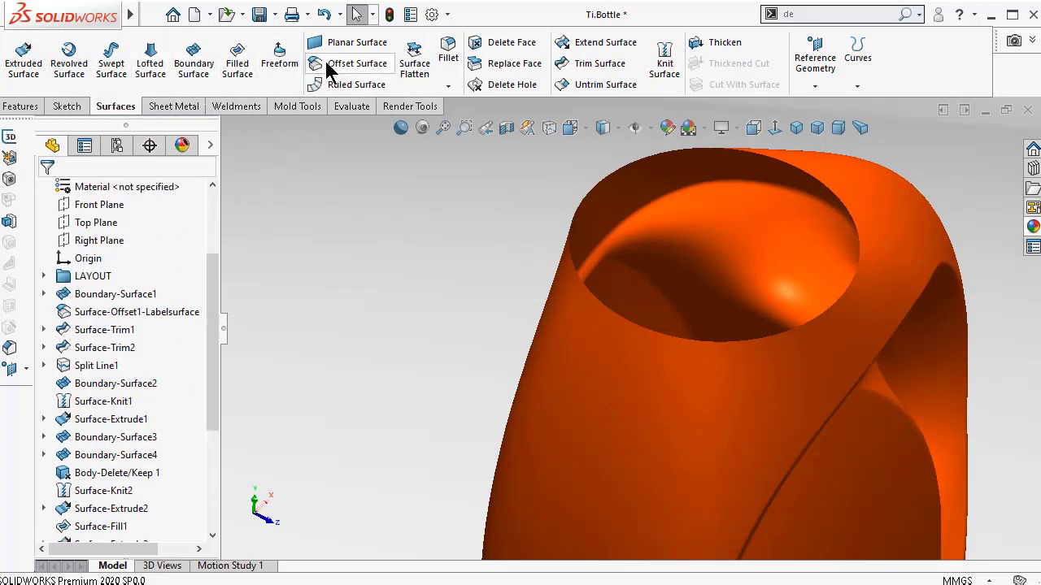
{"action": "left_click", "coordinate": [350, 44]}
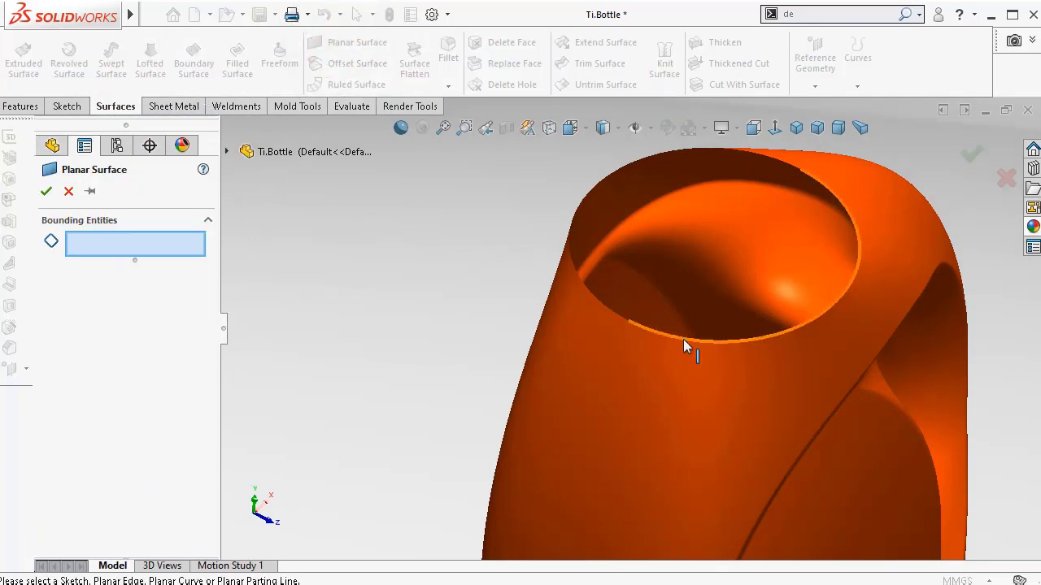
{"action": "left_click", "coordinate": [722, 342]}
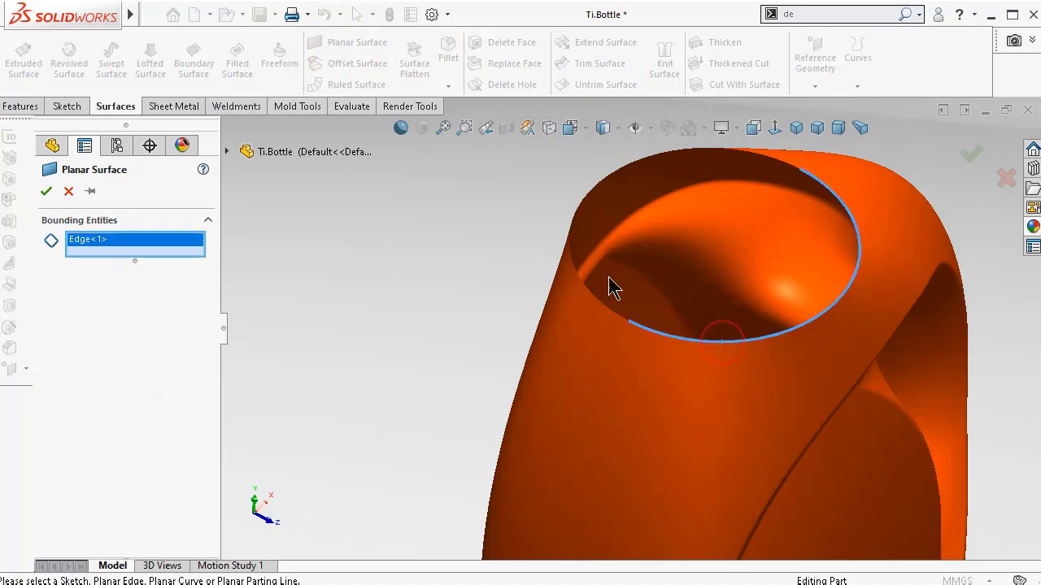
{"action": "left_click", "coordinate": [586, 193]}
{"action": "right_click", "coordinate": [588, 193]}
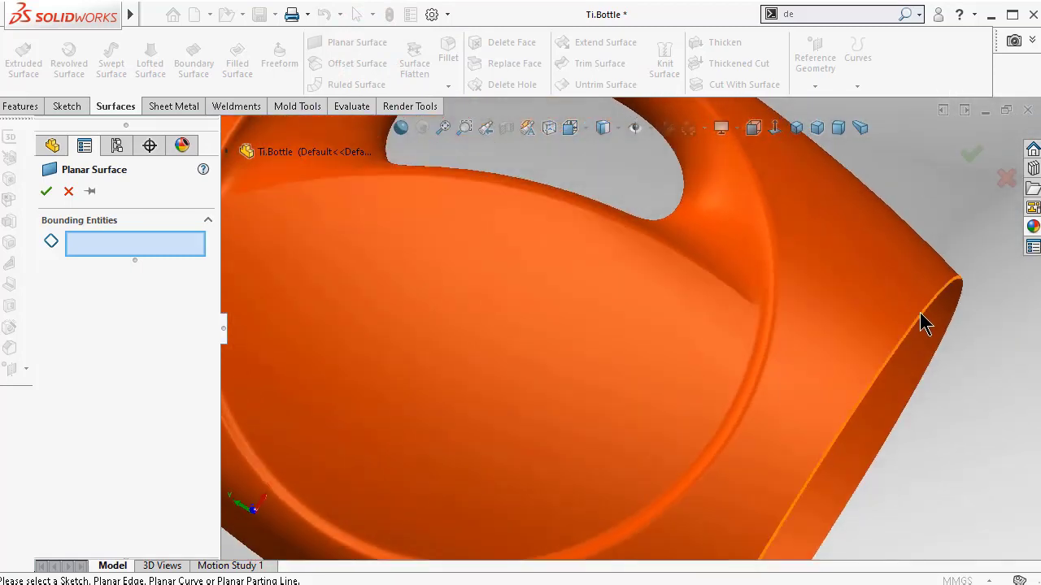
- Cap the bottom opening with a planar surface from its two bottom edges
{"action": "left_click", "coordinate": [921, 316]}
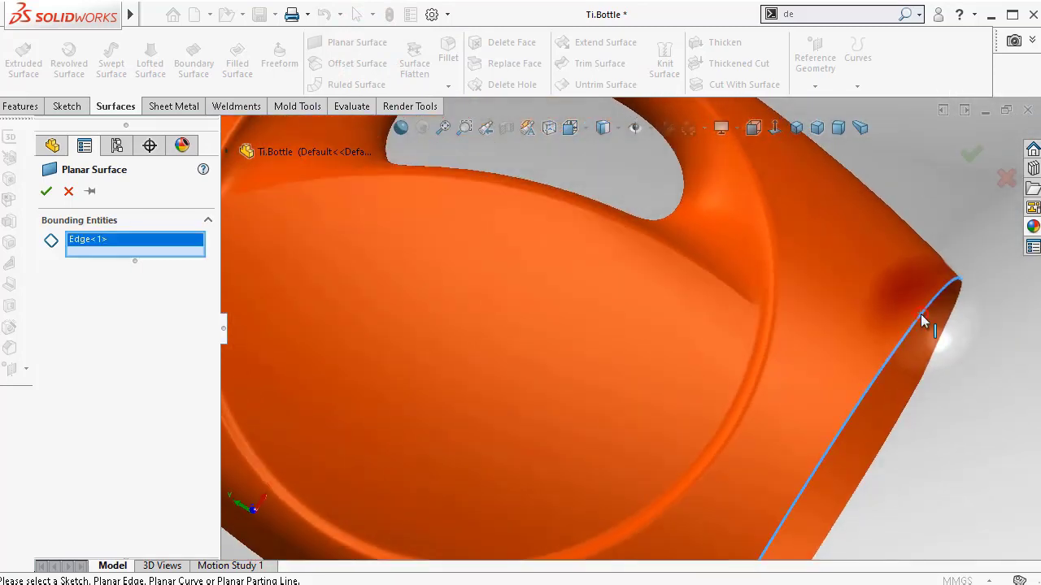
{"action": "mouse_move", "coordinate": [921, 315]}
{"action": "middle_mouse_down"}
{"action": "mouse_move", "coordinate": [952, 325]}
{"action": "mouse_move", "coordinate": [1013, 285]}
{"action": "middle_mouse_up"}
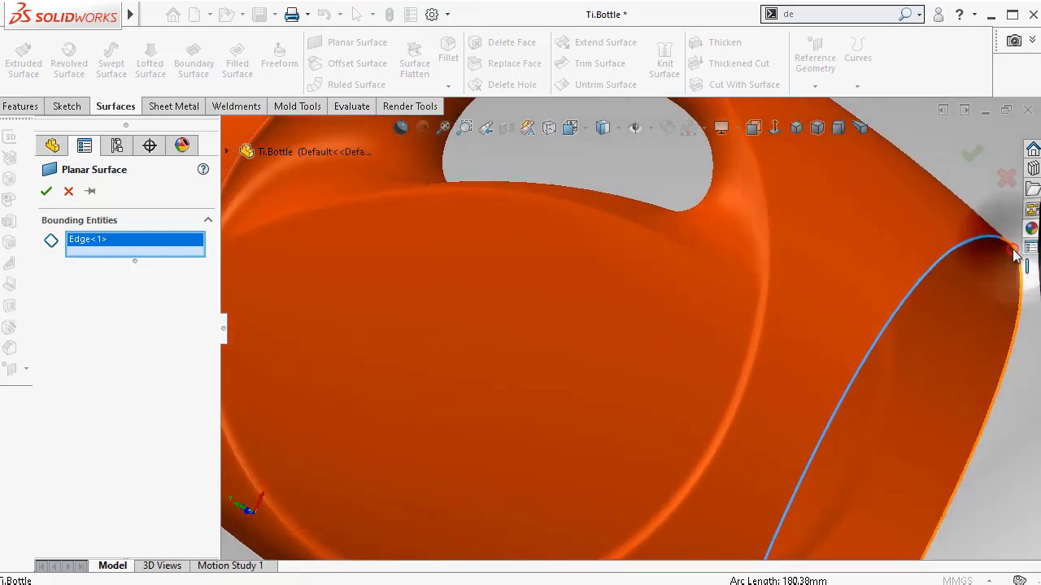
{"action": "left_click", "coordinate": [1015, 256]}
{"action": "left_click", "coordinate": [974, 160]}
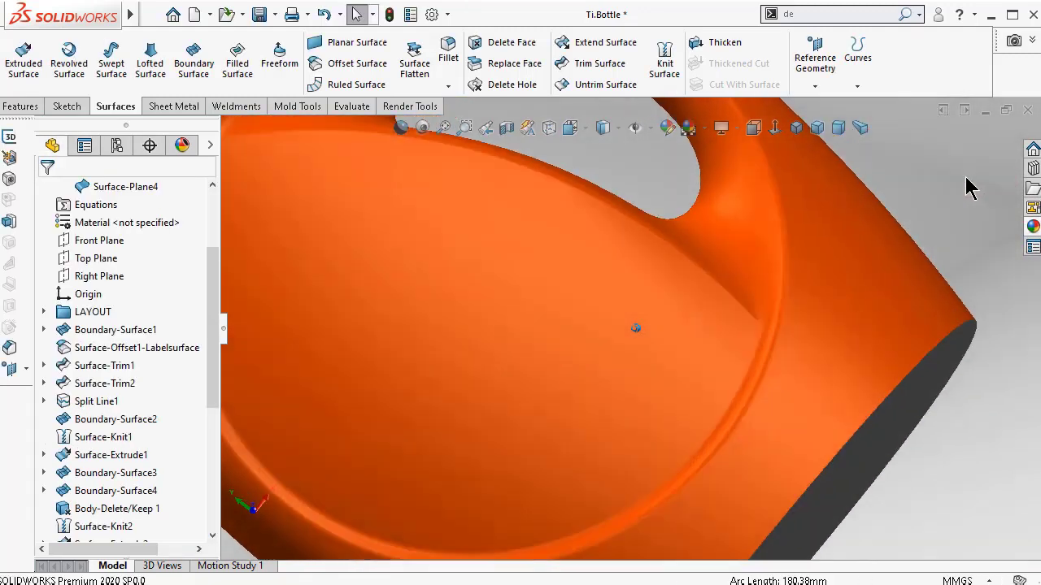
{"action": "mouse_move", "coordinate": [968, 187]}
{"action": "middle_mouse_down"}
{"action": "mouse_move", "coordinate": [889, 197]}
{"action": "mouse_move", "coordinate": [666, 70]}
{"action": "mouse_move", "coordinate": [660, 91]}
{"action": "middle_mouse_up"}
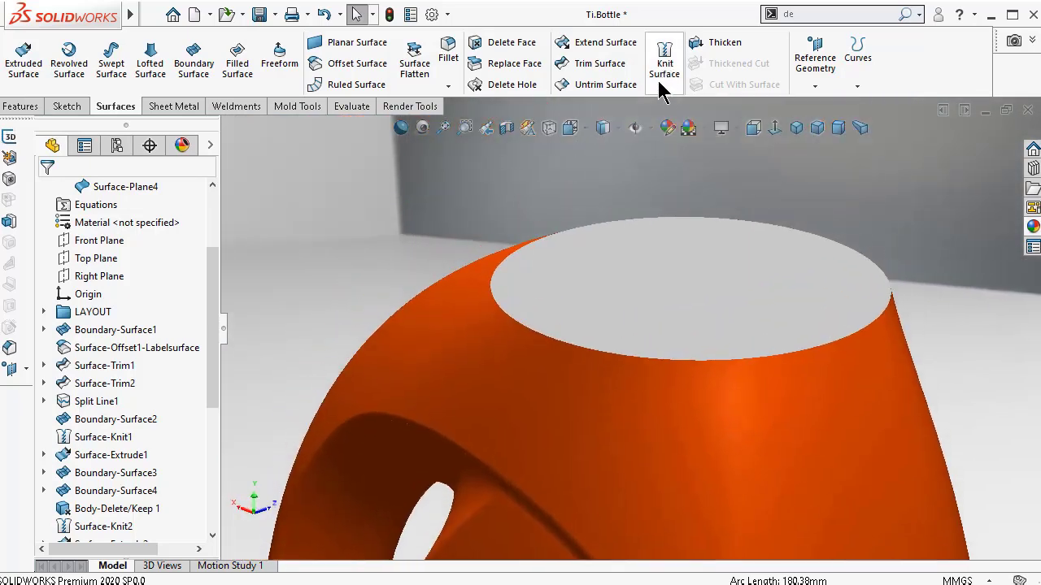
{"action": "left_click_drag", "start_coordinate": [206, 298], "coordinate": [210, 251]}
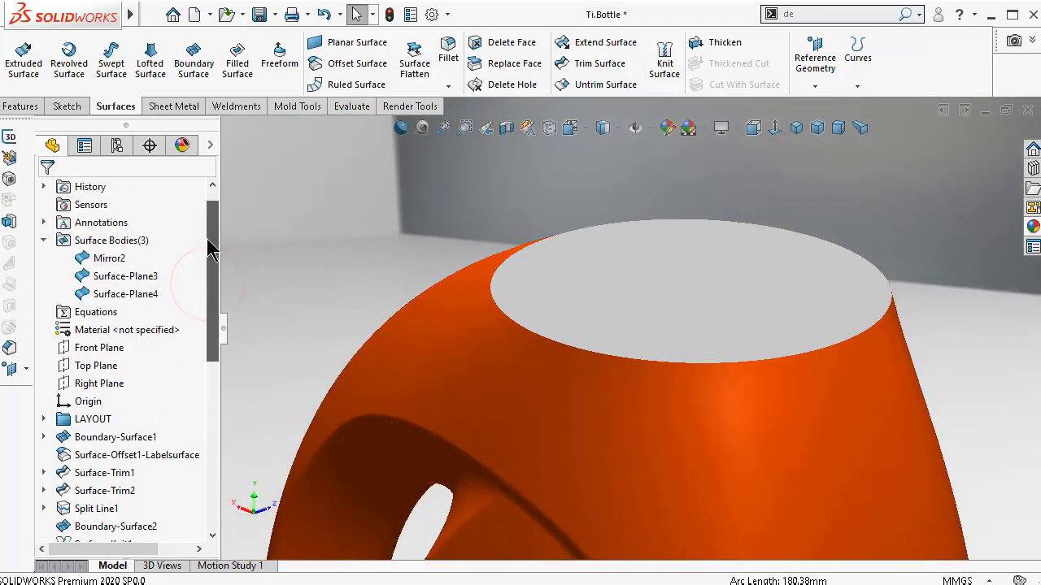
- Knit Surface-Plane3, Mirror2 and Surface-Plane4 into Surface-Knit6
{"action": "left_click", "coordinate": [663, 63]}
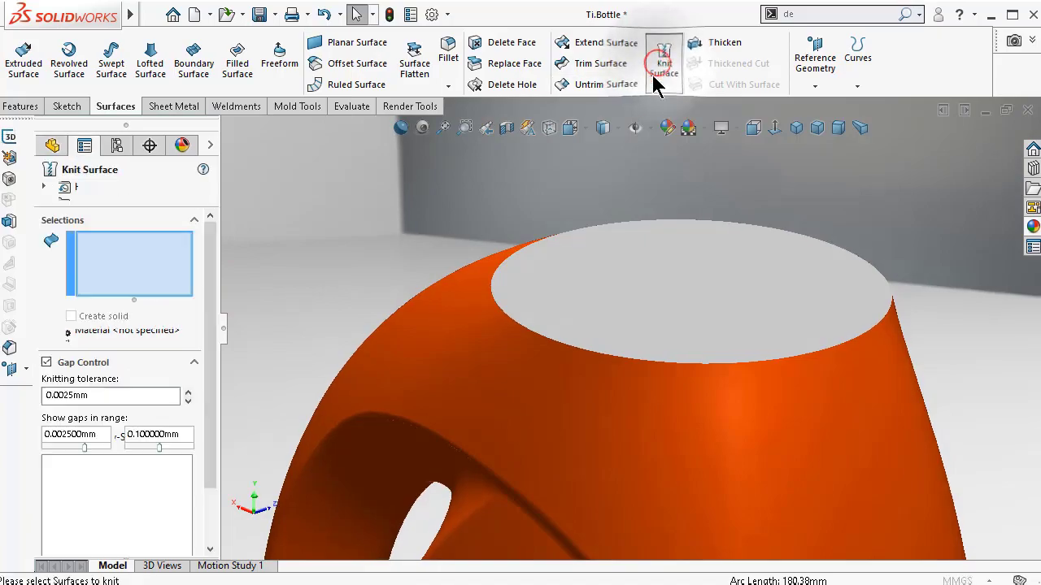
{"action": "left_click", "coordinate": [696, 261]}
{"action": "left_click", "coordinate": [672, 443]}
{"action": "key", "text": "Up"}
{"action": "key", "text": "Up"}
{"action": "key", "text": "Up"}
{"action": "key", "text": "Up"}
{"action": "key", "text": "Up"}
{"action": "key", "text": "Up"}
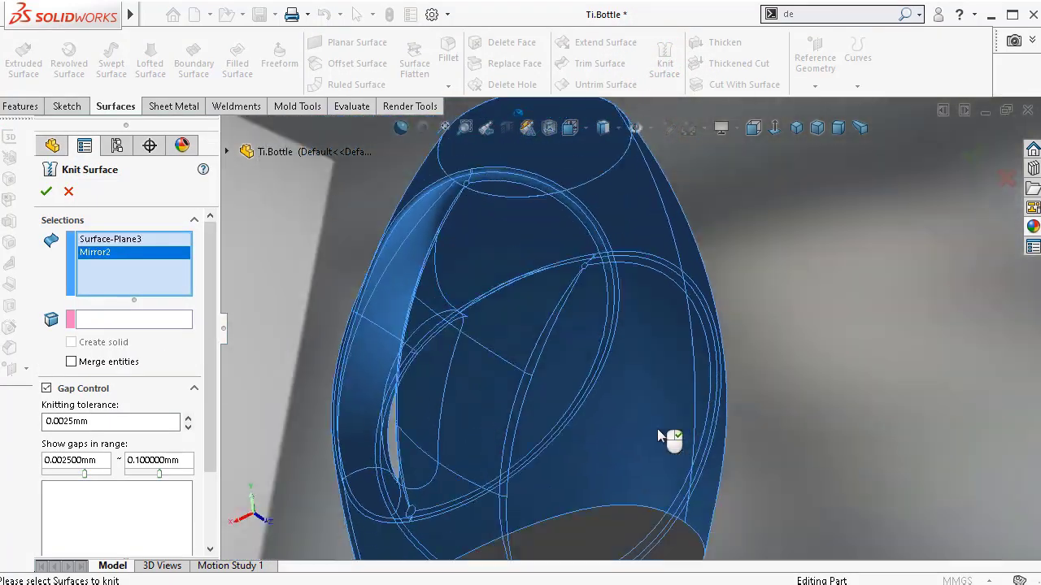
{"action": "key", "text": "Up"}
{"action": "key", "text": "Up"}
{"action": "left_click", "coordinate": [650, 411]}
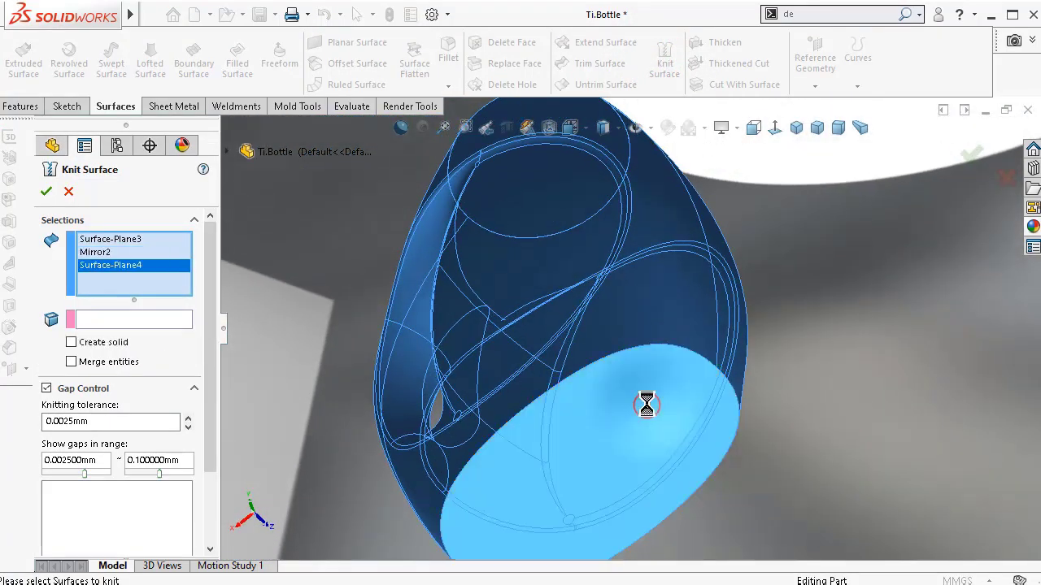
{"action": "key", "text": "Up"}
{"action": "key", "text": "Up"}
{"action": "key", "text": "Up"}
{"action": "left_click", "coordinate": [965, 158]}
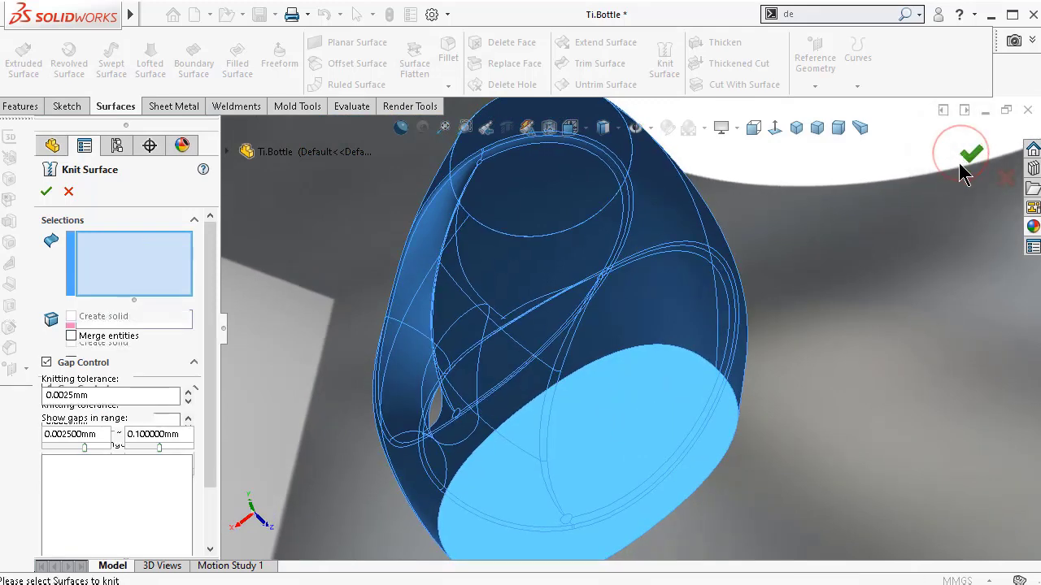
- Return the bottle upright in trimetric view and spin it to show the handle opening
{"action": "key", "text": "Down"}
{"action": "key", "text": "Down"}
{"action": "key", "text": "Down"}
{"action": "key", "text": "Down"}
{"action": "key", "text": "Down"}
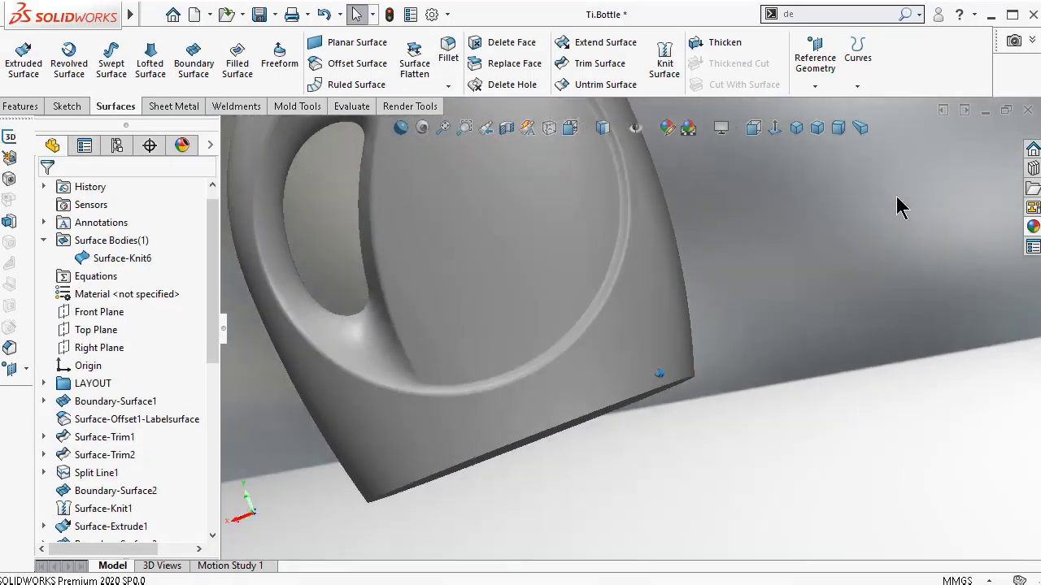
{"action": "key", "text": "Down"}
{"action": "key", "text": "Down"}
{"action": "key", "text": "Down"}
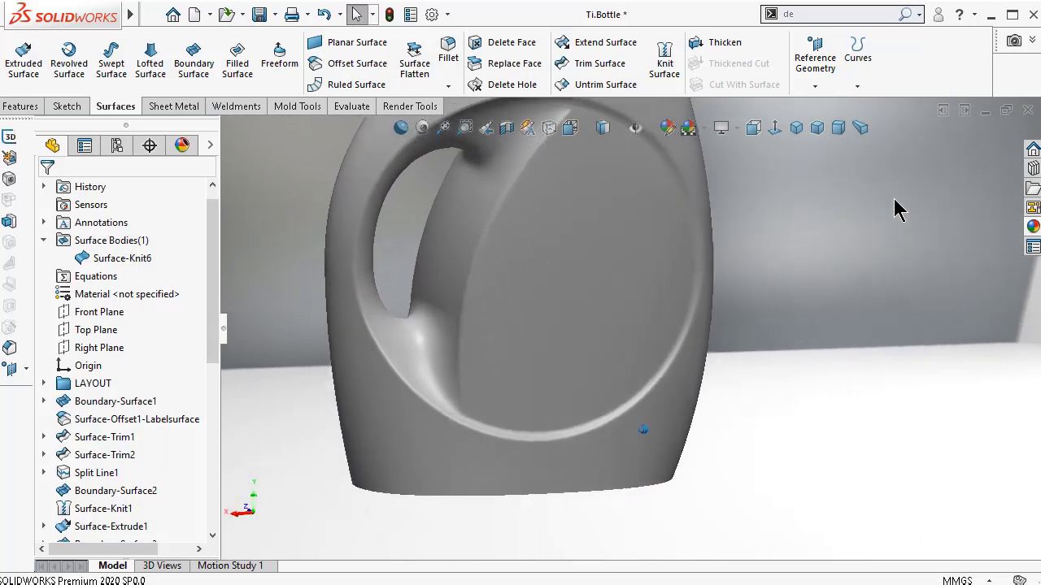
{"action": "left_click", "coordinate": [818, 134]}
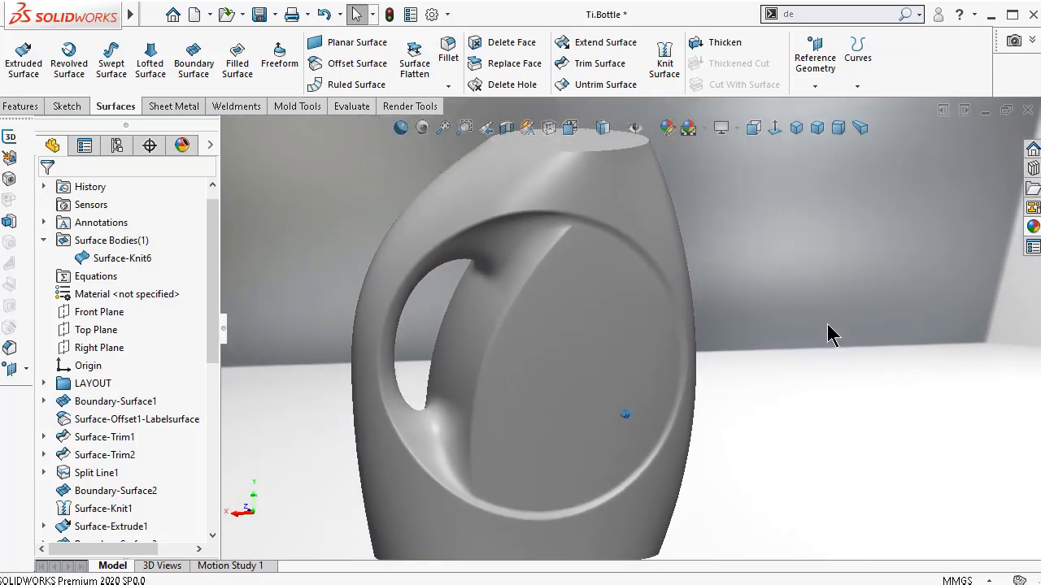
{"action": "key", "text": "Right"}
{"action": "key", "text": "Right"}
{"action": "key", "text": "Right"}
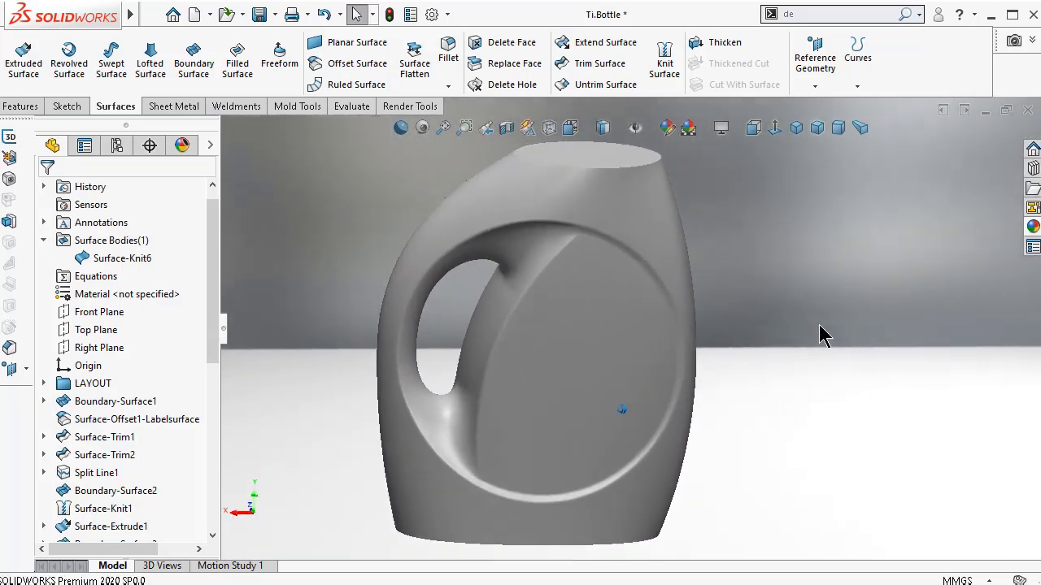
{"action": "key", "text": "Right"}
{"action": "key", "text": "Right"}
{"action": "key", "text": "Right"}
{"action": "key", "text": "Right"}
{"action": "key", "text": "Right"}
{"action": "key", "text": "Right"}
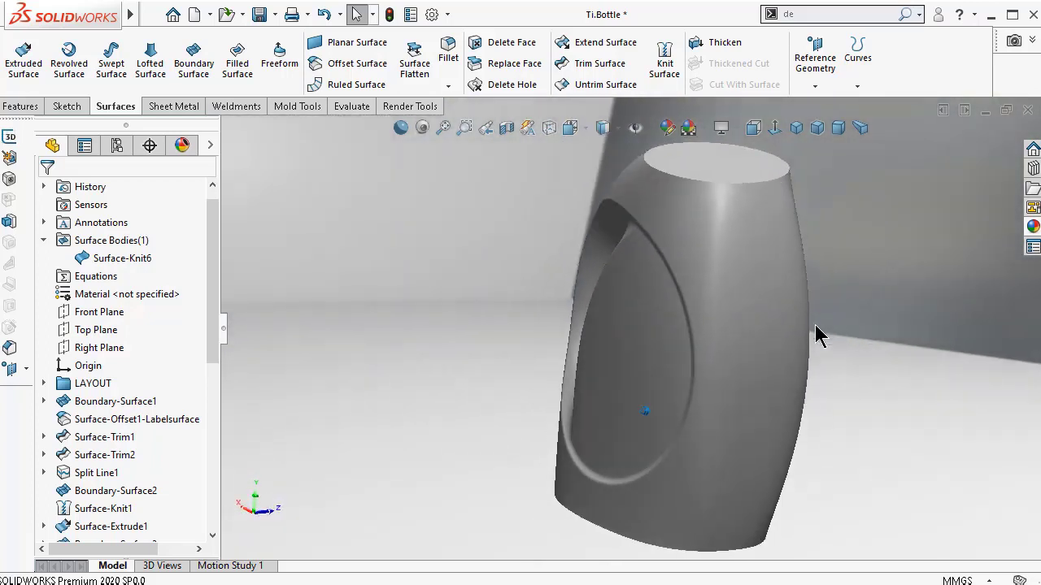
{"action": "key", "text": "Right"}
{"action": "key", "text": "Right"}
{"action": "key", "text": "Right"}
{"action": "key", "text": "Right"}
{"action": "key", "text": "Right"}
{"action": "key", "text": "Right"}
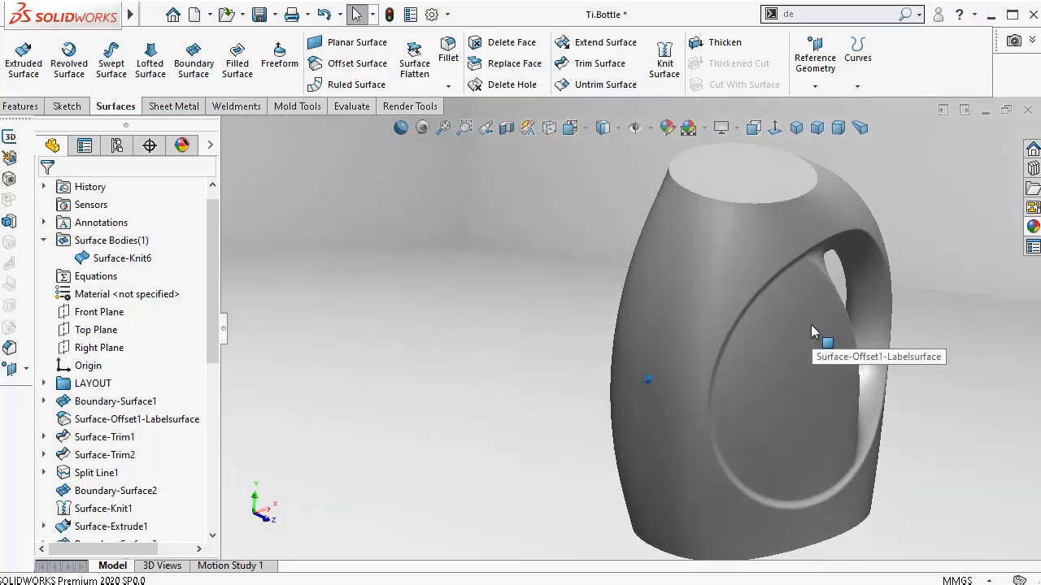
- Turn on perspective display for the bottle
{"action": "key", "text": "Right"}
{"action": "key", "text": "Right"}
{"action": "key", "text": "Right"}
{"action": "key", "text": "Right"}
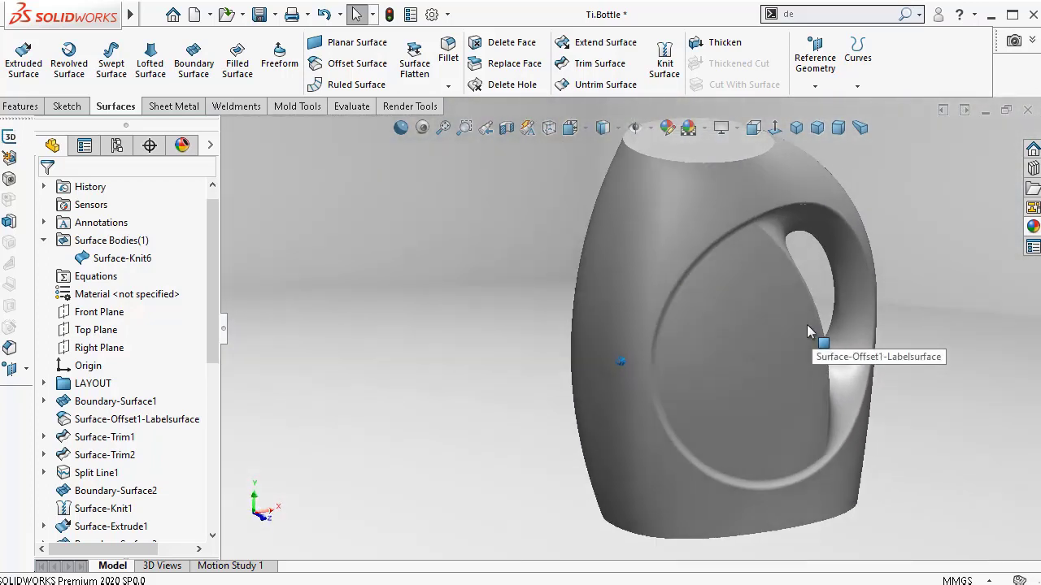
{"action": "left_click", "coordinate": [860, 127]}
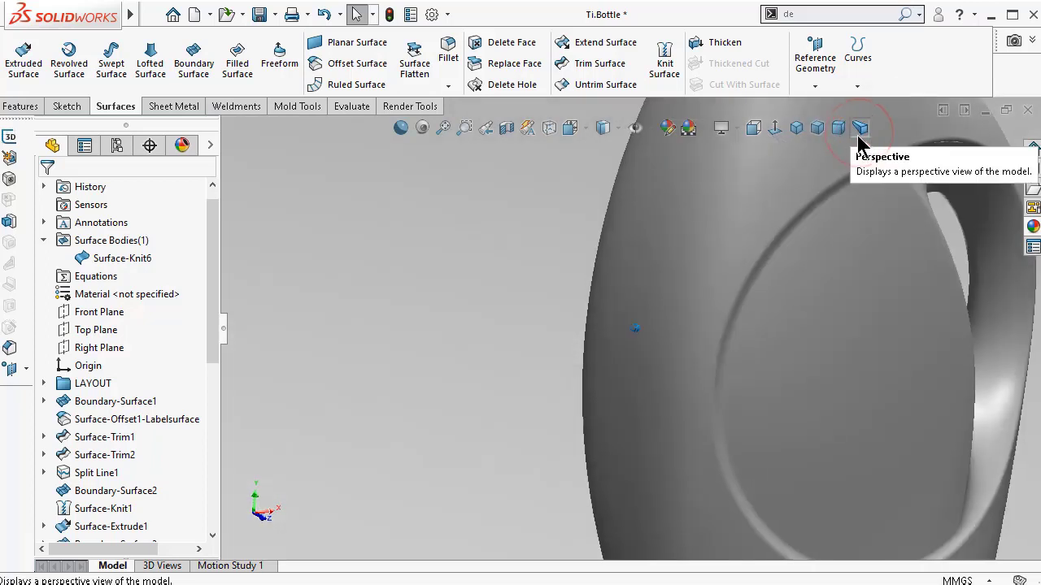
{"action": "key", "text": "Right"}
{"action": "key", "text": "Right"}
{"action": "key", "text": "Right"}
{"action": "key", "text": "Right"}
{"action": "key", "text": "Right"}
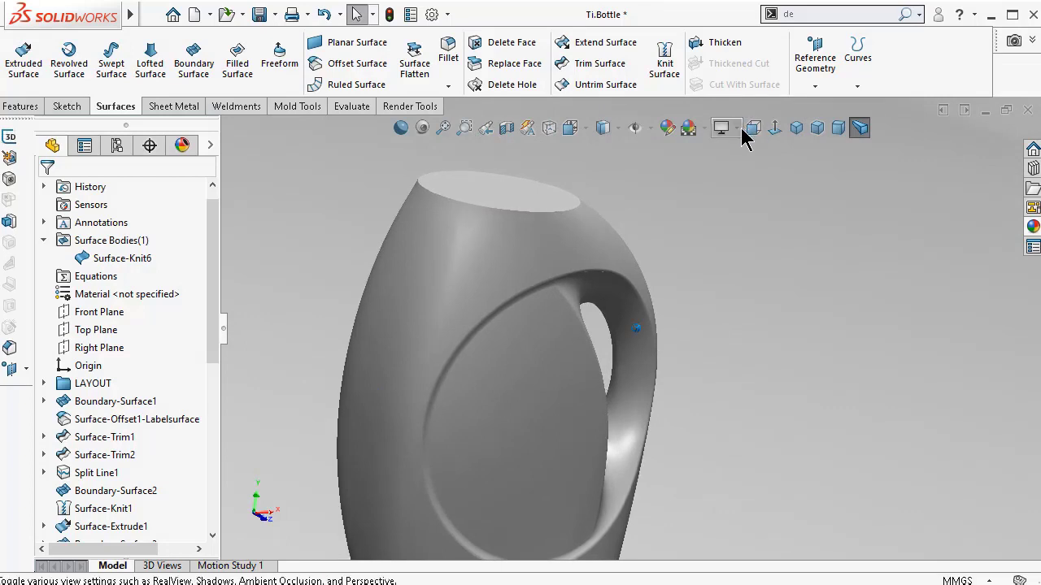
- Turn on RealView Graphics and spin the bottle to inspect its glossy finish
{"action": "left_click", "coordinate": [741, 128]}
{"action": "left_click", "coordinate": [741, 151]}
{"action": "key", "text": "Right"}
{"action": "key", "text": "Right"}
{"action": "key", "text": "Right"}
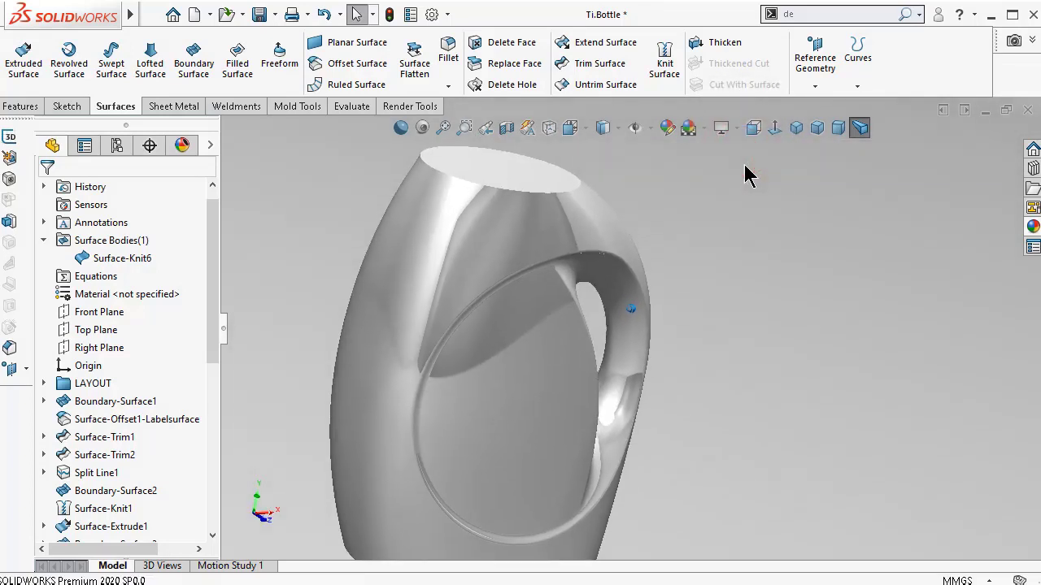
{"action": "key", "text": "Right"}
{"action": "key", "text": "Right"}
{"action": "key", "text": "Right"}
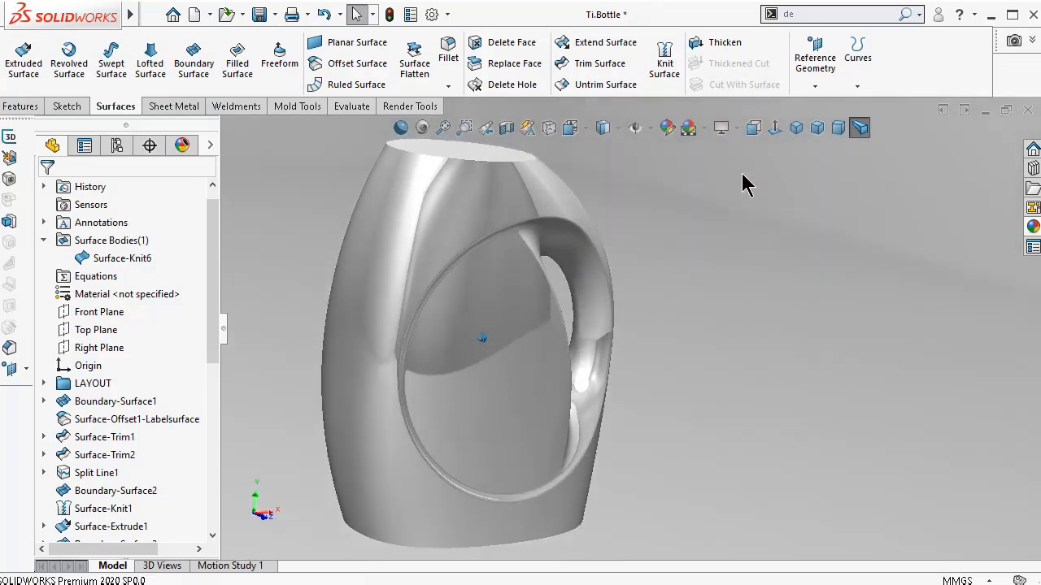
{"action": "key", "text": "Right"}
{"action": "key", "text": "Right"}
{"action": "key", "text": "Right"}
{"action": "key", "text": "Right"}
{"action": "key", "text": "Right"}
{"action": "key", "text": "Right"}
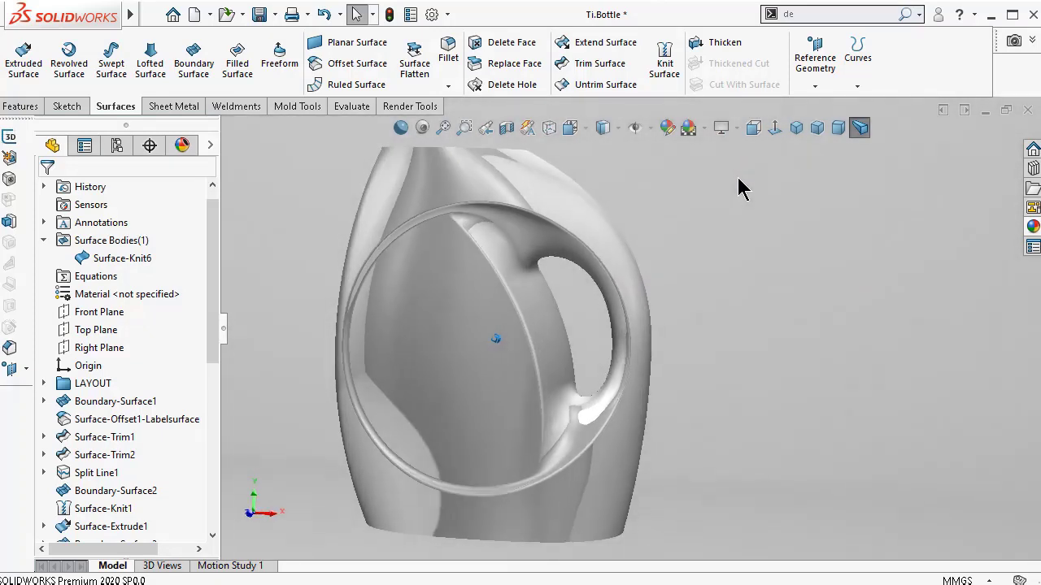
{"action": "key", "text": "Right"}
{"action": "key", "text": "Right"}
{"action": "key", "text": "Right"}
{"action": "key", "text": "Right"}
{"action": "key", "text": "Right"}
{"action": "key", "text": "Right"}
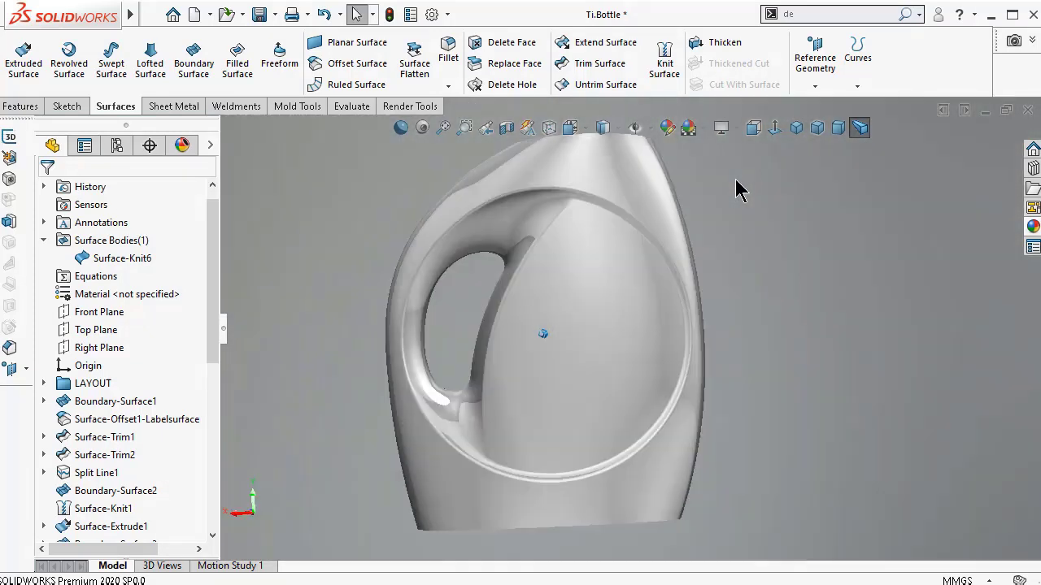
{"action": "key", "text": "Right"}
{"action": "key", "text": "Right"}
{"action": "key", "text": "Right"}
{"action": "key", "text": "Right"}
{"action": "key", "text": "Right"}
{"action": "key", "text": "Right"}
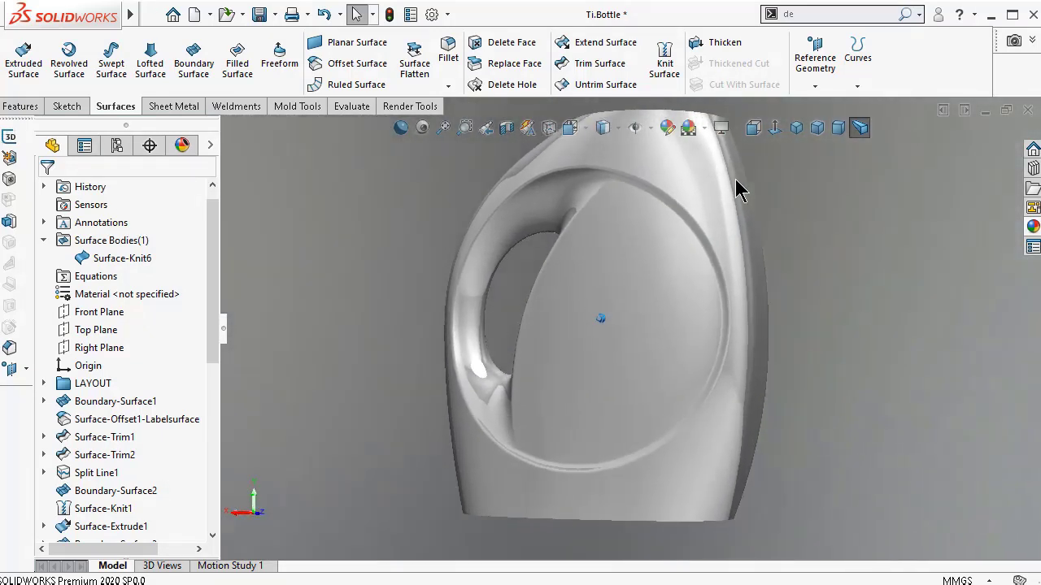
{"action": "key", "text": "Right"}
{"action": "key", "text": "Right"}
{"action": "key", "text": "Right"}
{"action": "key", "text": "Right"}
{"action": "key", "text": "Right"}
{"action": "key", "text": "Right"}
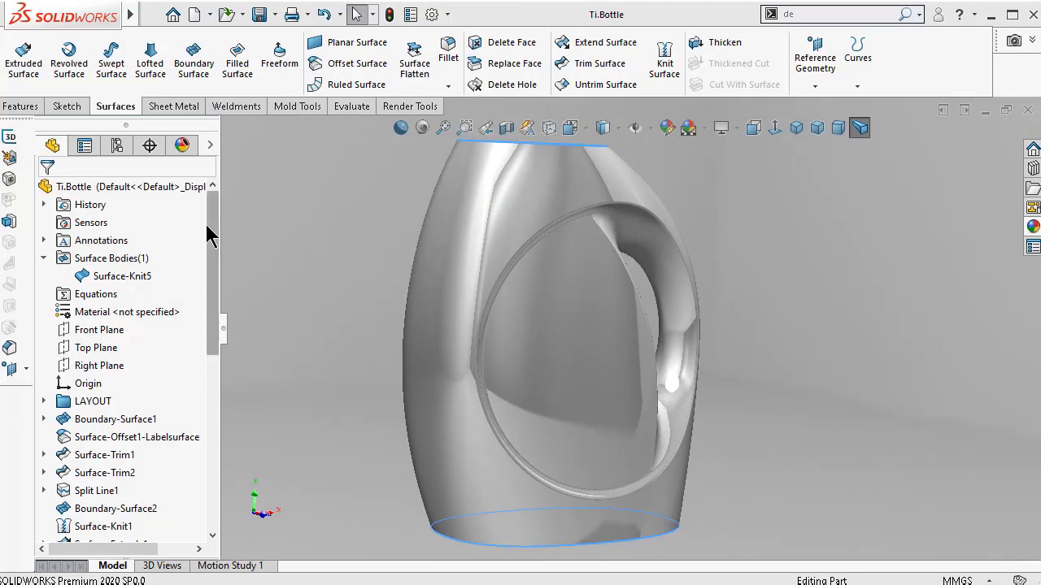
{"action": "left_click_drag", "start_coordinate": [213, 226], "coordinate": [213, 244]}
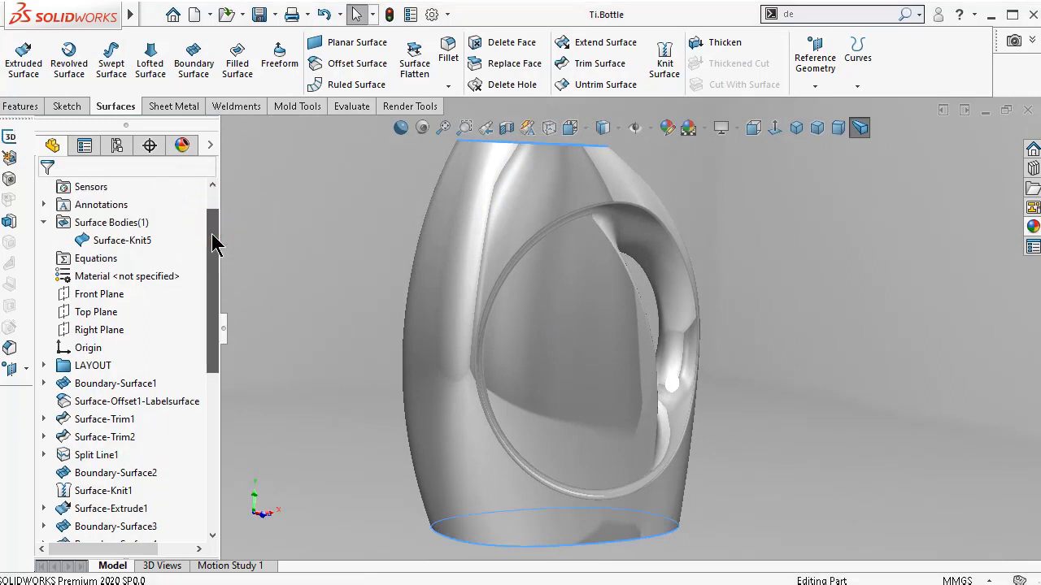
{"action": "left_click", "coordinate": [42, 223]}
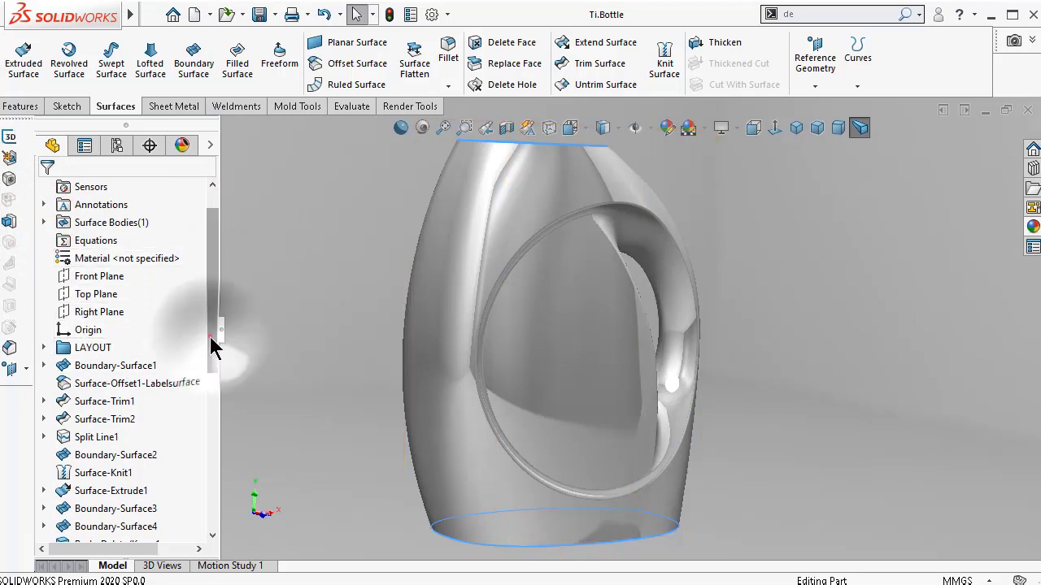
{"action": "left_click_drag", "start_coordinate": [213, 346], "coordinate": [213, 498]}
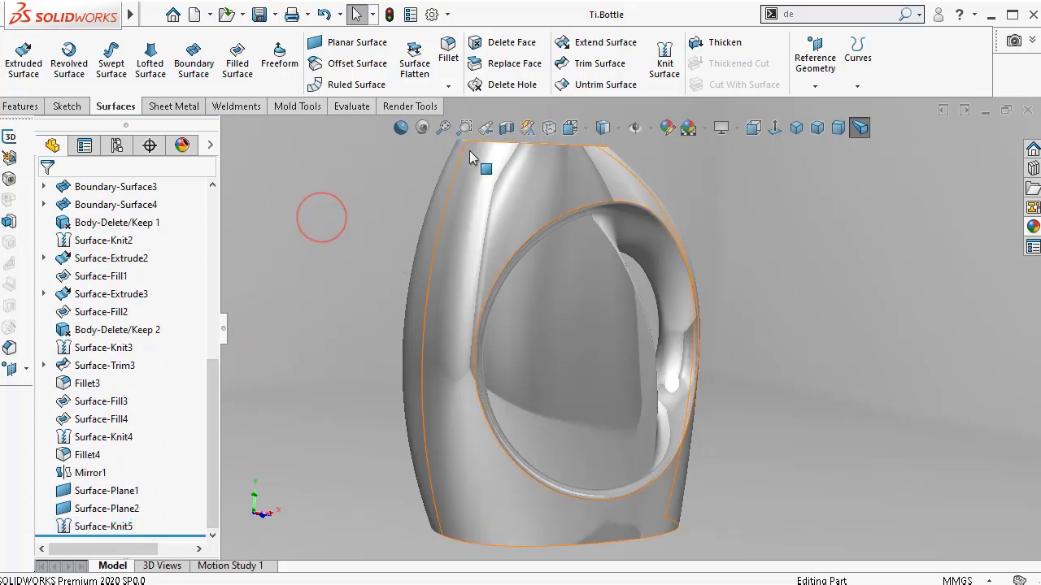
{"action": "left_click", "coordinate": [504, 130]}
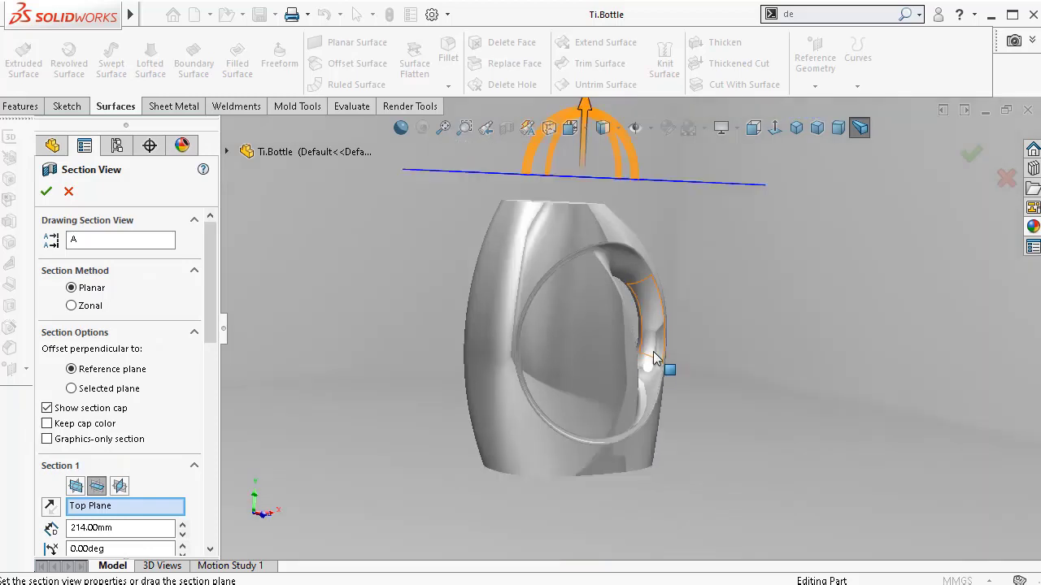
{"action": "middle_click_drag", "start_coordinate": [567, 197], "coordinate": [562, 202]}
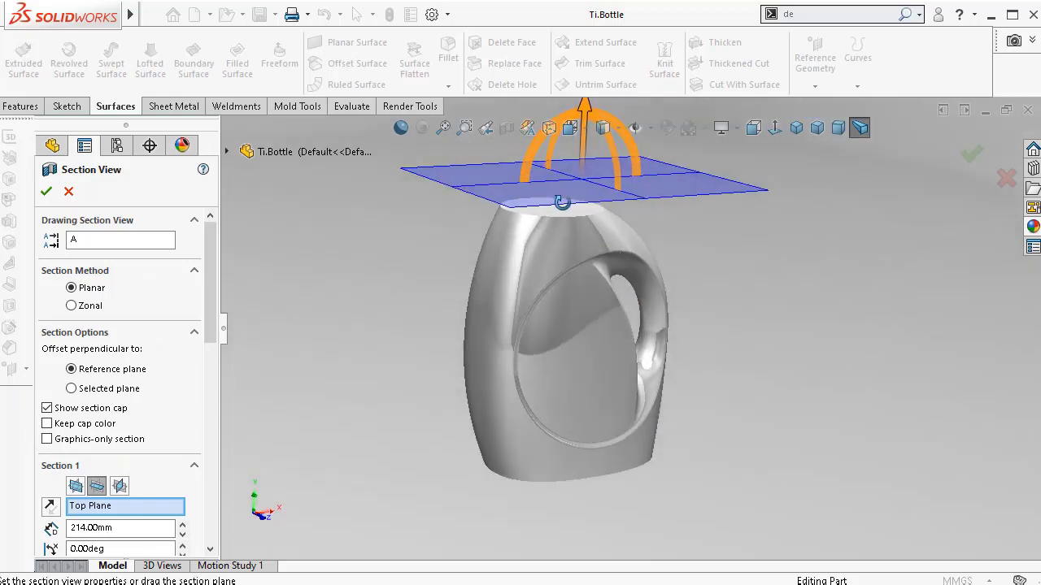
{"action": "left_click_drag", "start_coordinate": [582, 108], "coordinate": [575, 337]}
{"action": "scroll", "coordinate": [576, 337], "scroll_direction": "up", "scroll_amount": 2}
{"action": "middle_click_drag", "start_coordinate": [576, 338], "coordinate": [581, 331]}
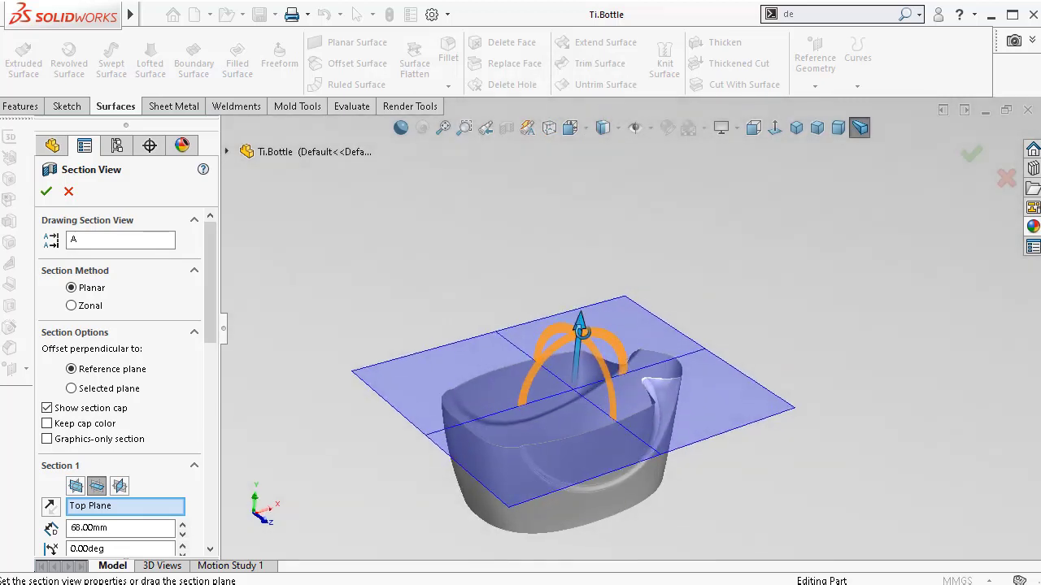
{"action": "left_click_drag", "start_coordinate": [580, 339], "coordinate": [525, 92]}
{"action": "left_click", "coordinate": [970, 155]}
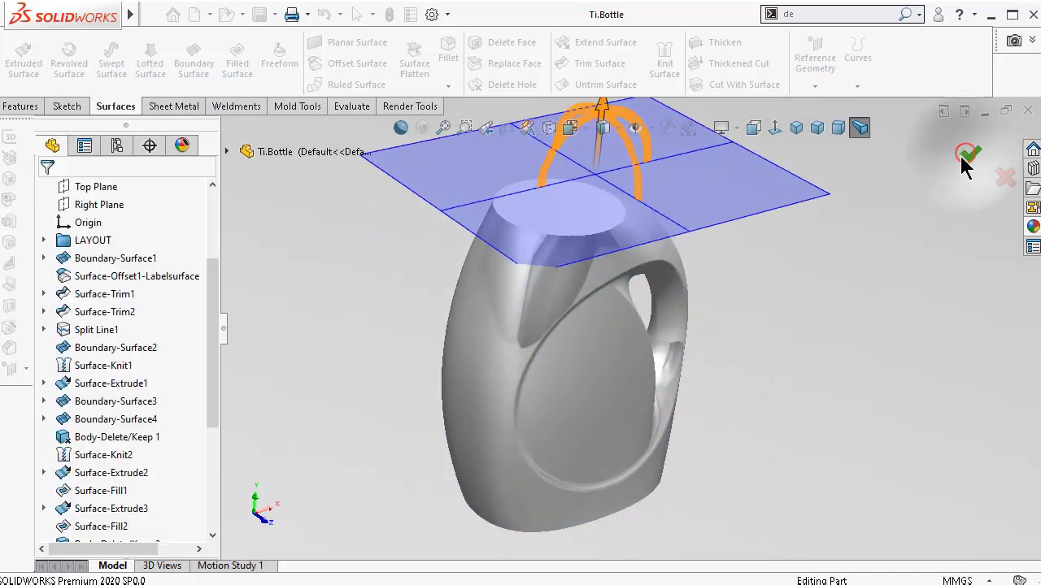
{"action": "left_click_drag", "start_coordinate": [209, 384], "coordinate": [215, 518]}
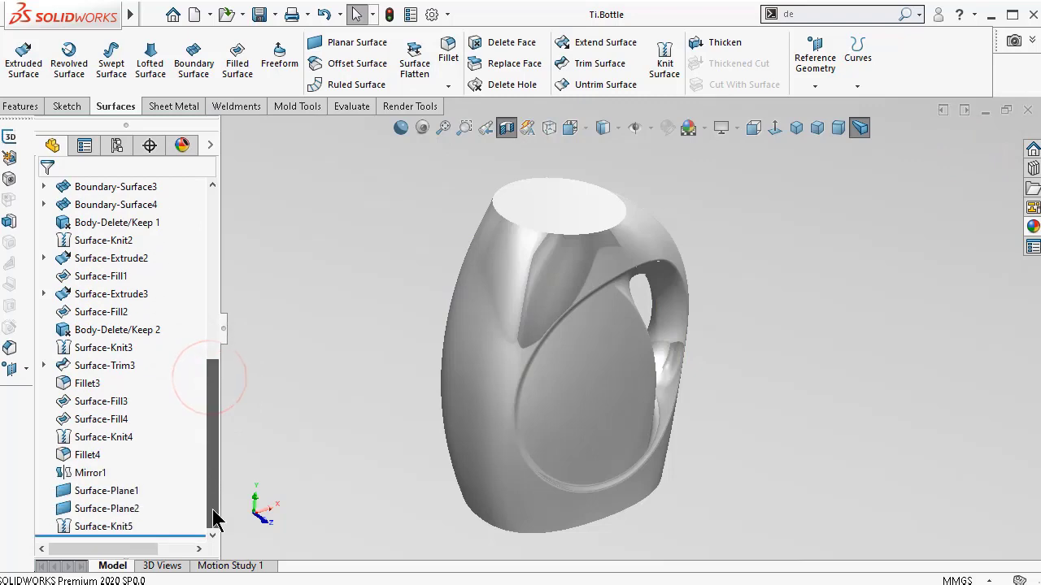
- Review Surface-Knit5, section the bottle on the Top Plane at 214 mm, then restore perspective
{"action": "left_click", "coordinate": [111, 530]}
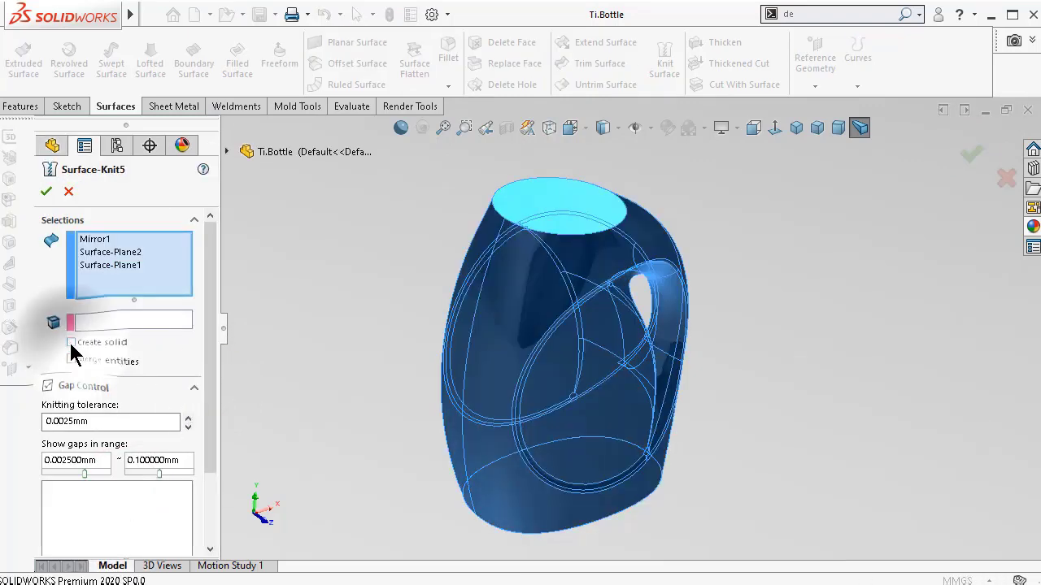
{"action": "left_click", "coordinate": [45, 190]}
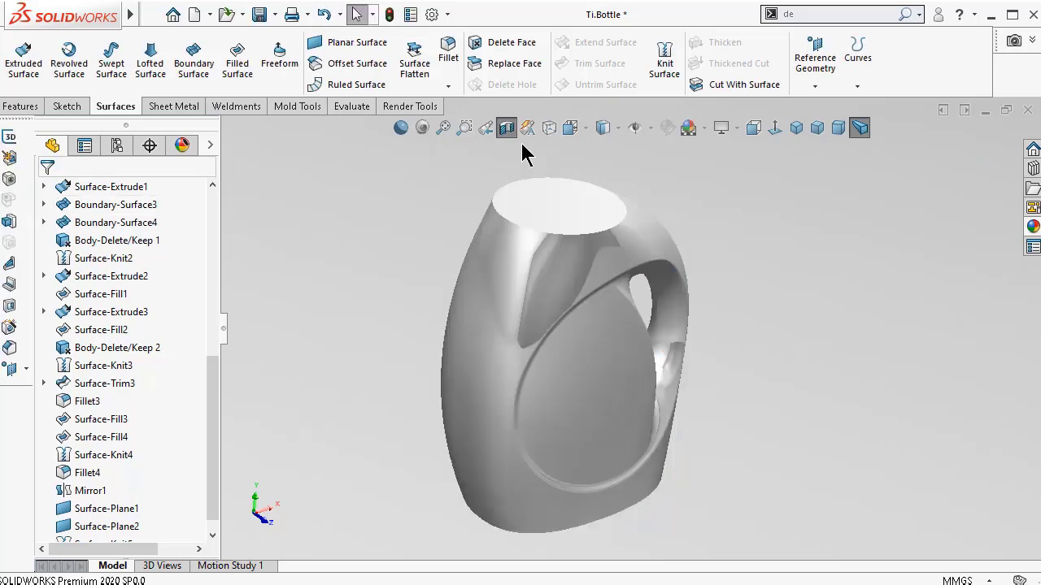
{"action": "left_click", "coordinate": [508, 132]}
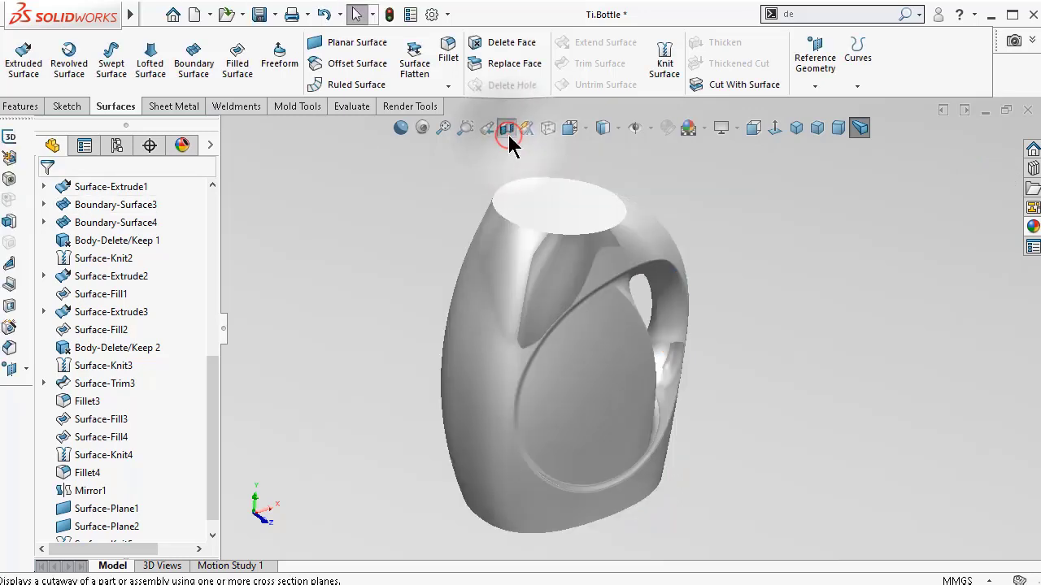
{"action": "left_click", "coordinate": [505, 129]}
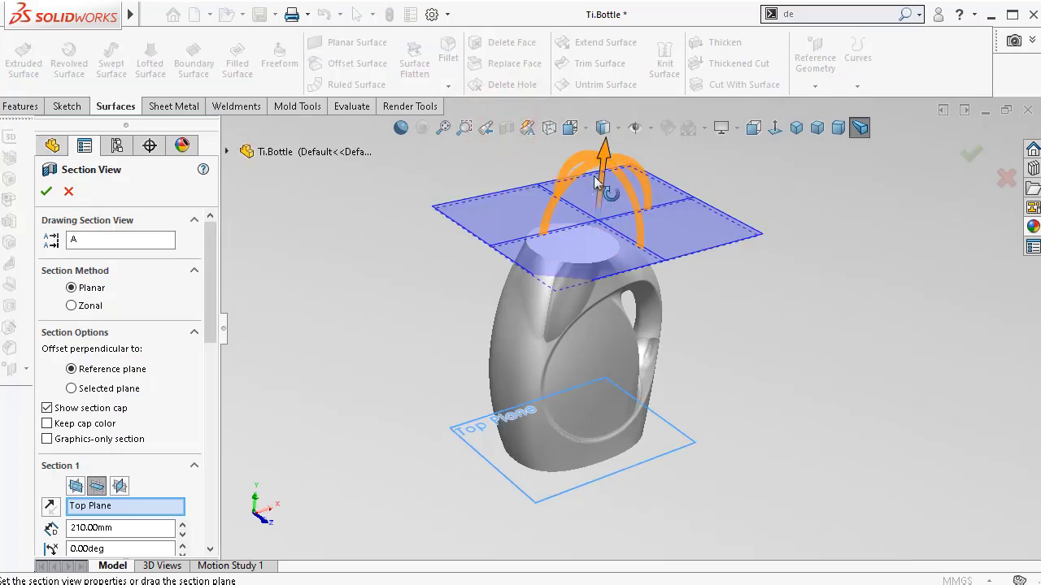
{"action": "left_click_drag", "start_coordinate": [604, 145], "coordinate": [521, 149]}
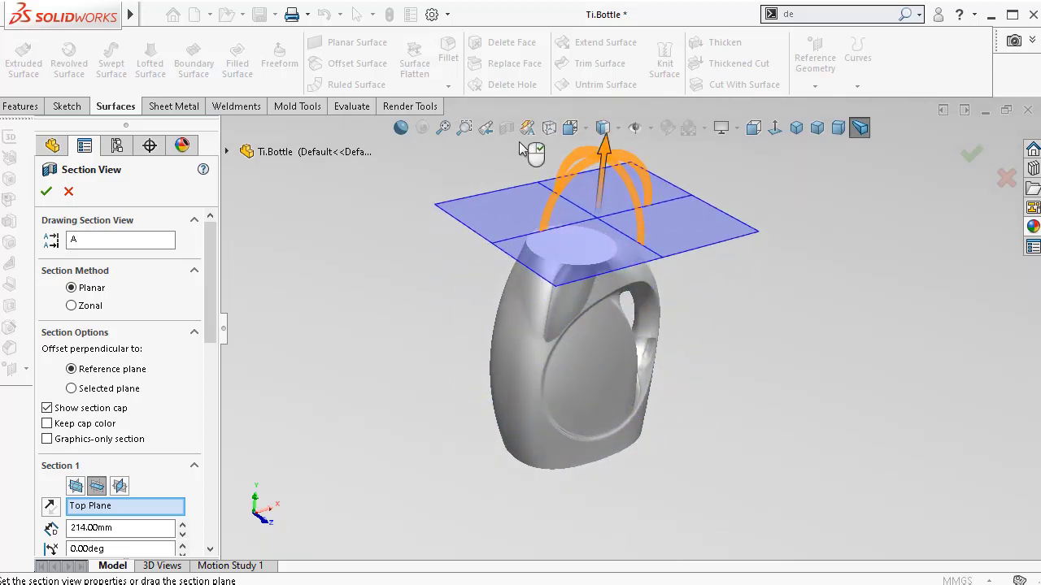
{"action": "left_click", "coordinate": [969, 157]}
{"action": "left_click", "coordinate": [860, 130]}
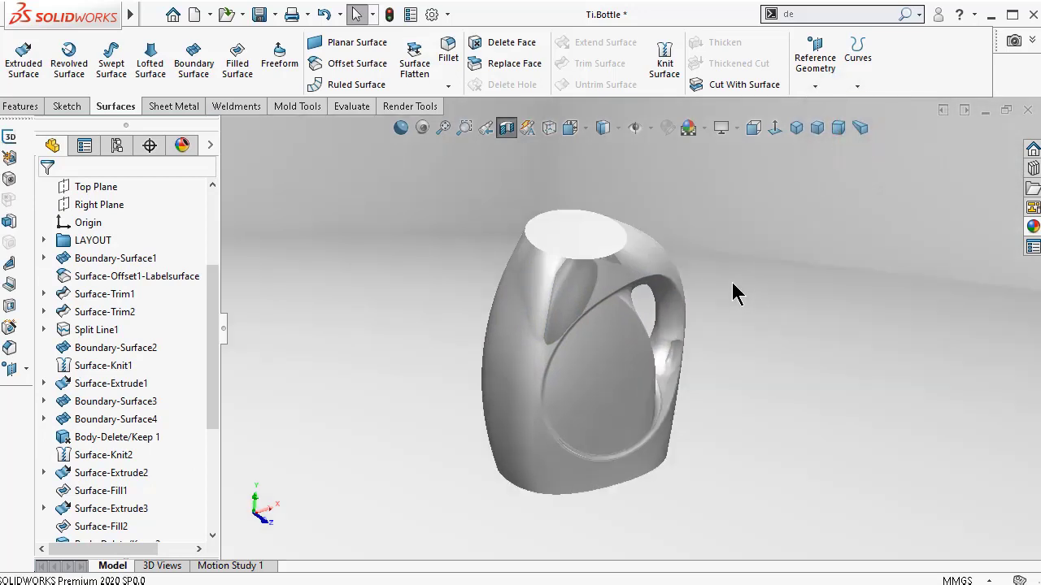
- Apply the Plain White scene to the bottle
{"action": "middle_click_drag", "start_coordinate": [732, 284], "coordinate": [709, 237]}
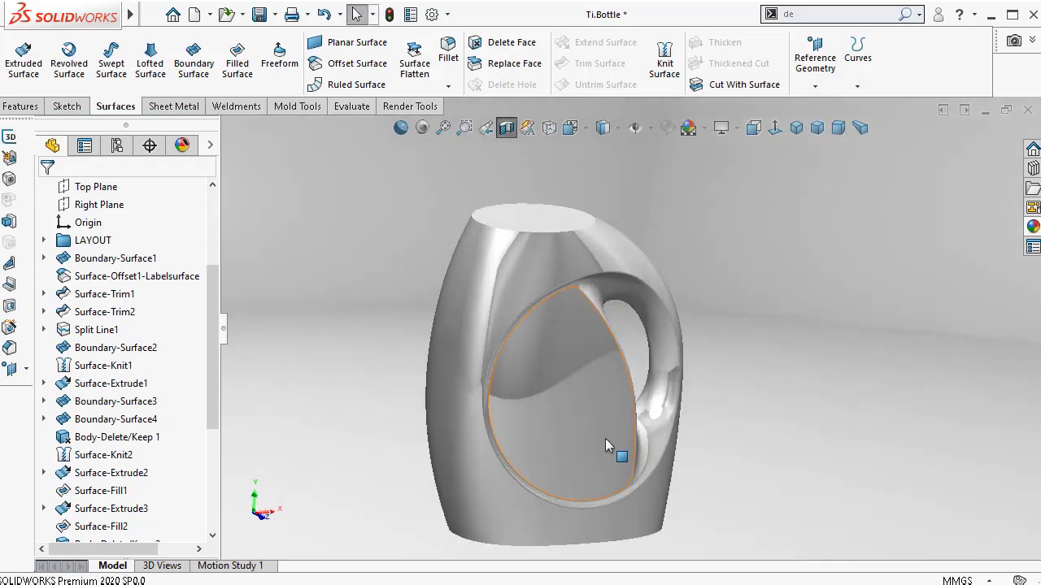
{"action": "left_click", "coordinate": [738, 128]}
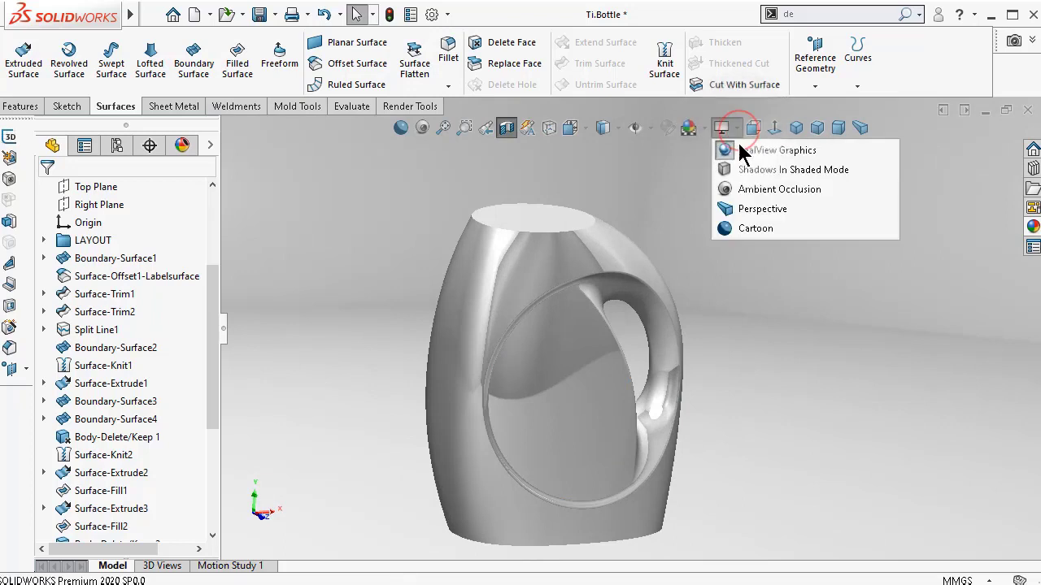
{"action": "left_click", "coordinate": [688, 128]}
{"action": "left_click", "coordinate": [706, 167]}
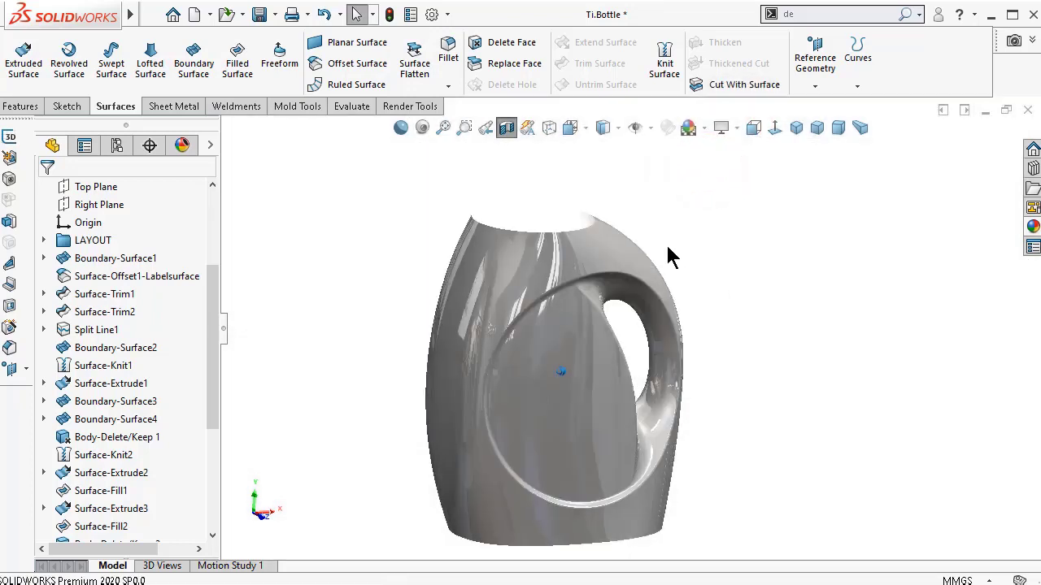
- Select the bottle face and edit the appearance of the whole Ti.Bottle part
{"action": "middle_click_drag", "start_coordinate": [669, 242], "coordinate": [619, 222]}
{"action": "left_click", "coordinate": [618, 221]}
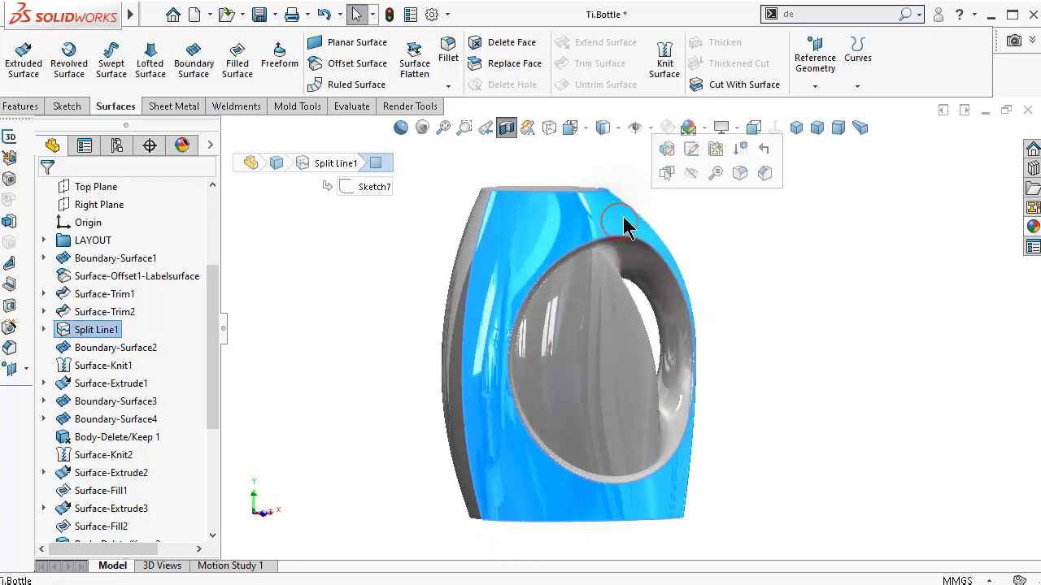
{"action": "left_click", "coordinate": [506, 128]}
{"action": "left_click", "coordinate": [553, 219]}
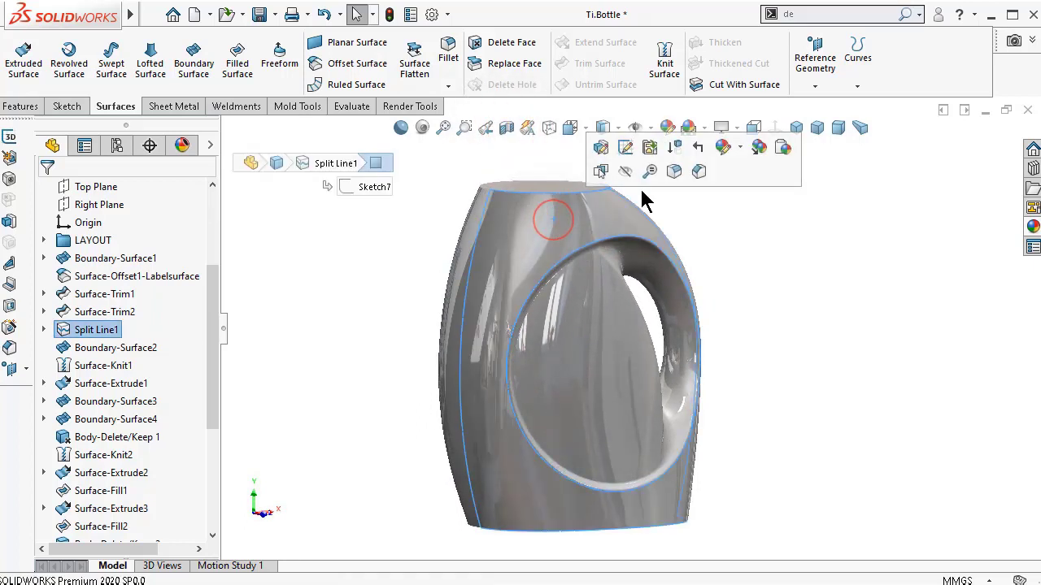
{"action": "left_click", "coordinate": [742, 150]}
{"action": "left_click", "coordinate": [804, 237]}
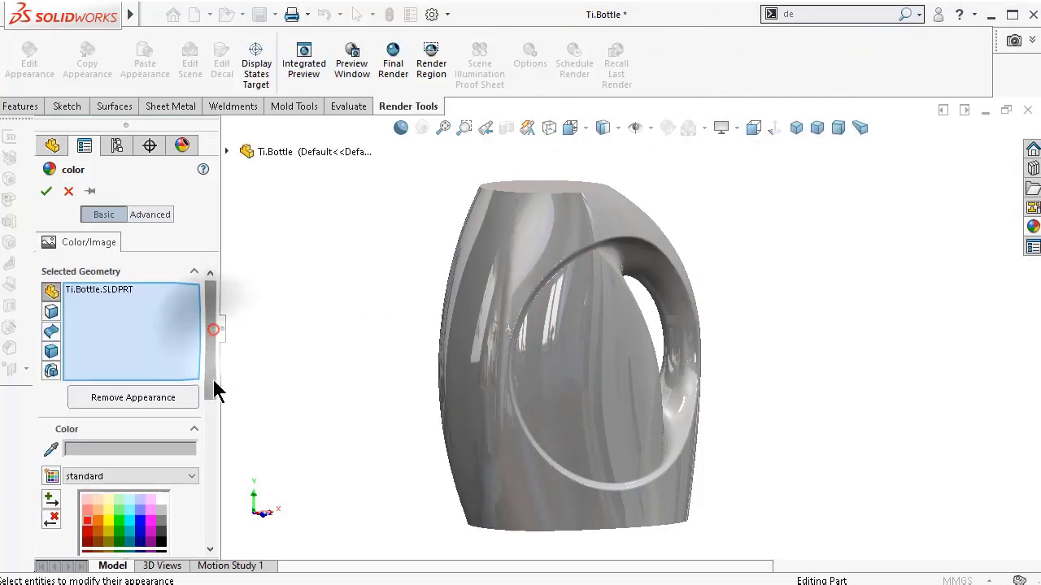
- Pick the red swatch and set Green to 65 for RGB 255, 65, 0
{"action": "mouse_move", "coordinate": [212, 388]}
{"action": "left_mouse_down"}
{"action": "mouse_move", "coordinate": [213, 437]}
{"action": "mouse_move", "coordinate": [218, 406]}
{"action": "left_mouse_up"}
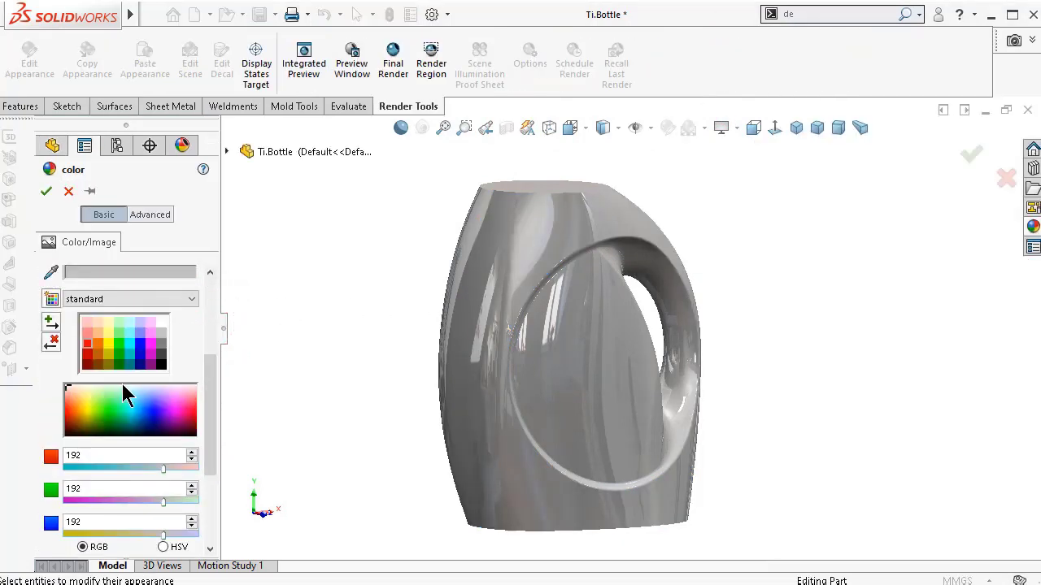
{"action": "left_click", "coordinate": [87, 343]}
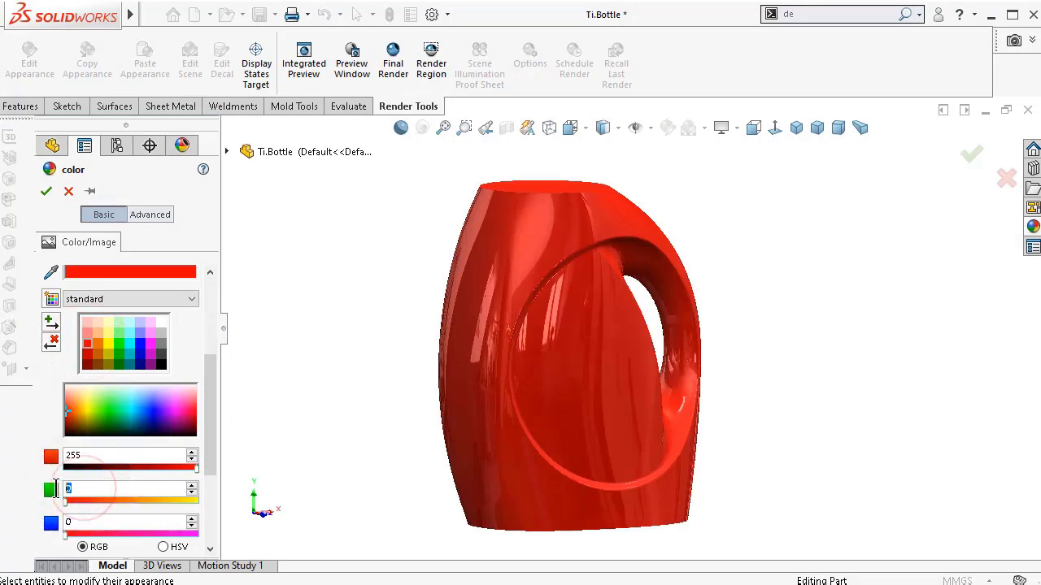
{"action": "type", "text": "65"}
{"action": "key", "text": "Return"}
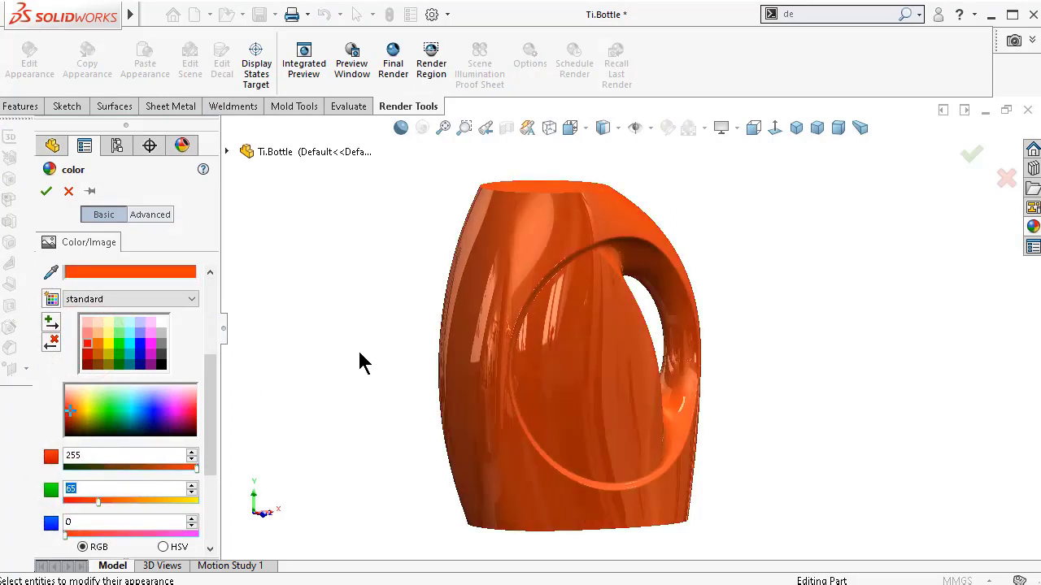
{"action": "middle_click_drag", "start_coordinate": [362, 364], "coordinate": [364, 369]}
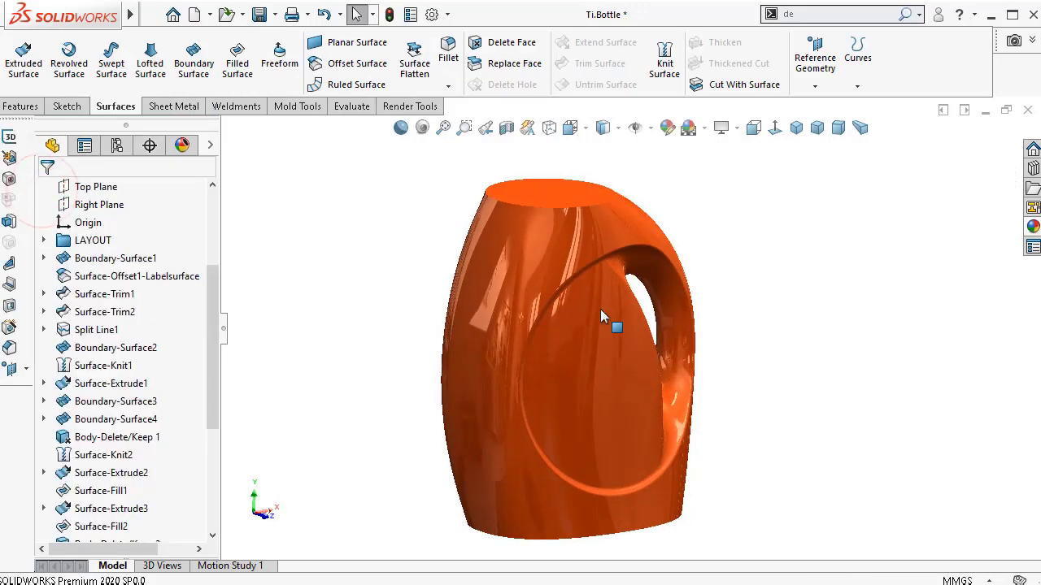
- Try the 3 Point Faded and Soft Spotlight scenes while rotating the bottle
{"action": "left_click", "coordinate": [705, 129]}
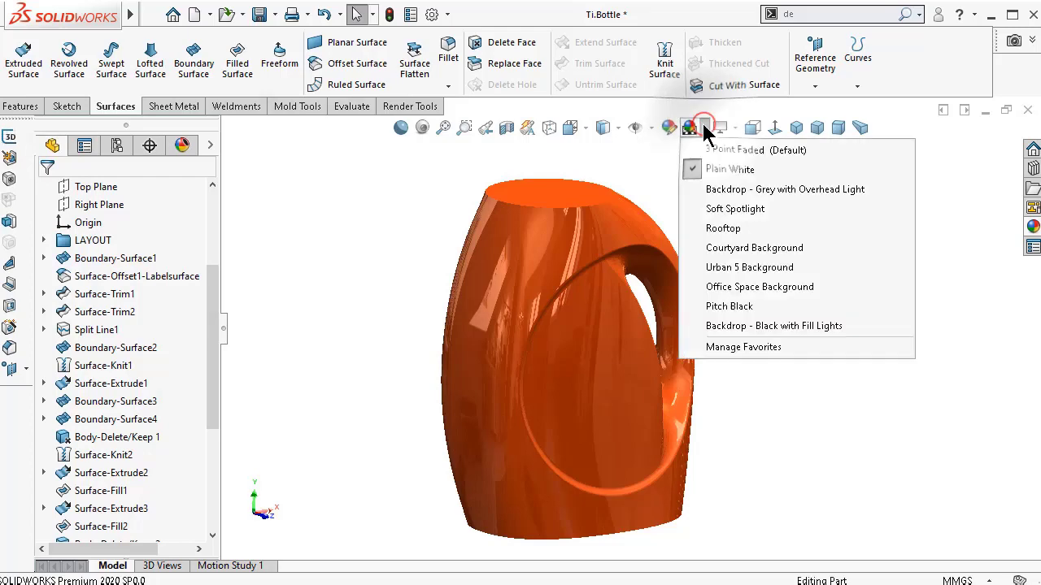
{"action": "left_click", "coordinate": [704, 128]}
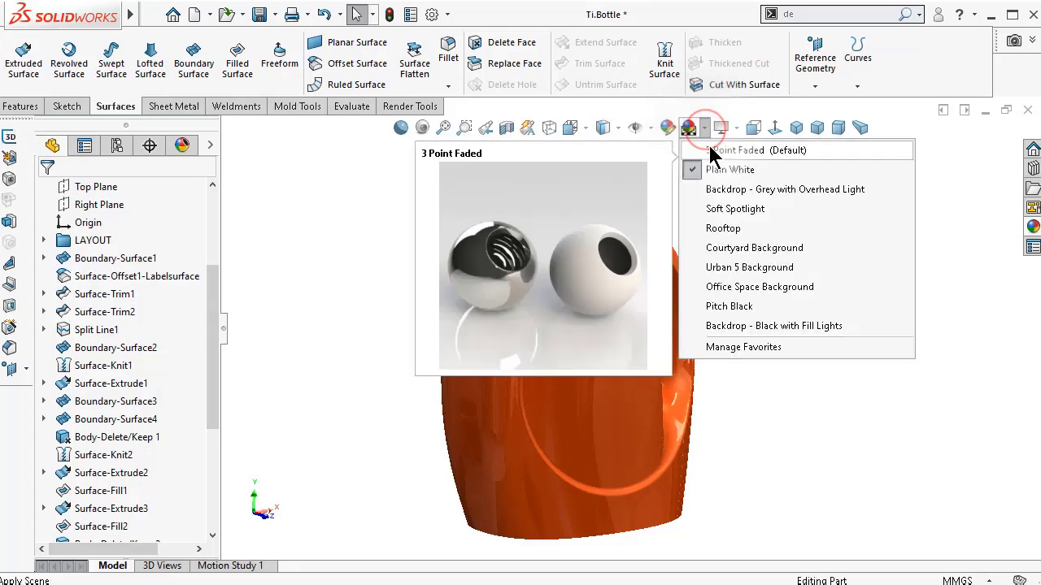
{"action": "left_click", "coordinate": [711, 151]}
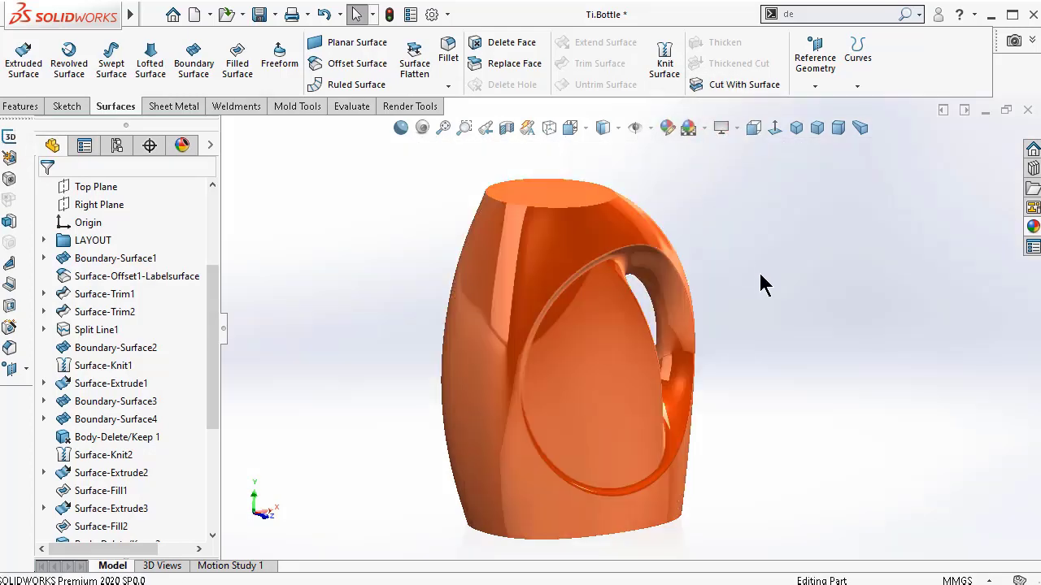
{"action": "key", "text": "Left"}
{"action": "key", "text": "Left"}
{"action": "key", "text": "Left"}
{"action": "key", "text": "Left"}
{"action": "key", "text": "Left"}
{"action": "key", "text": "Left"}
{"action": "key", "text": "Left"}
{"action": "key", "text": "Left"}
{"action": "key", "text": "Left"}
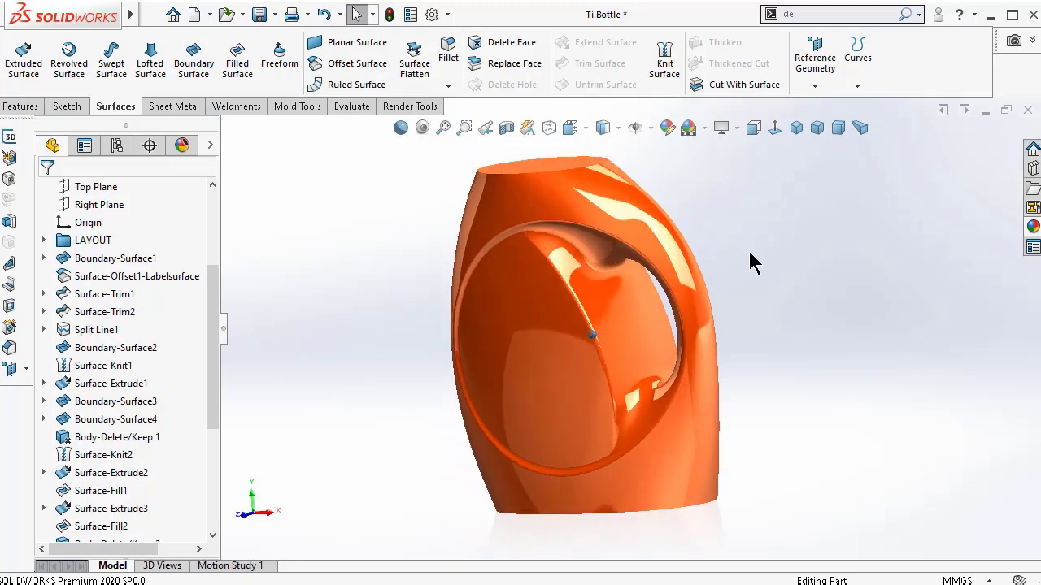
{"action": "left_click", "coordinate": [704, 128]}
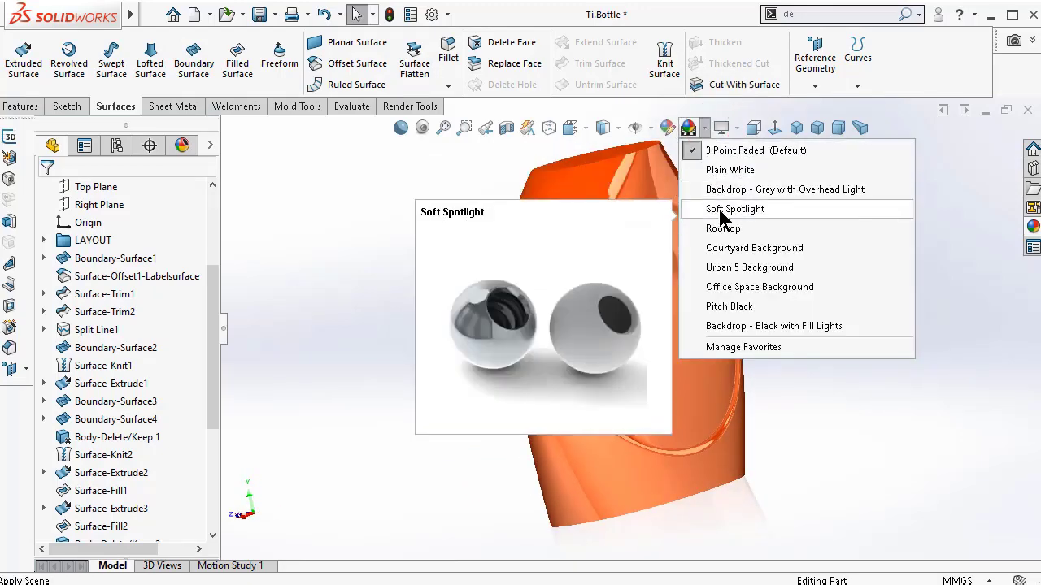
{"action": "left_click", "coordinate": [720, 210]}
{"action": "key", "text": "Left"}
{"action": "key", "text": "Left"}
{"action": "key", "text": "Left"}
{"action": "key", "text": "Left"}
{"action": "key", "text": "Left"}
{"action": "key", "text": "Left"}
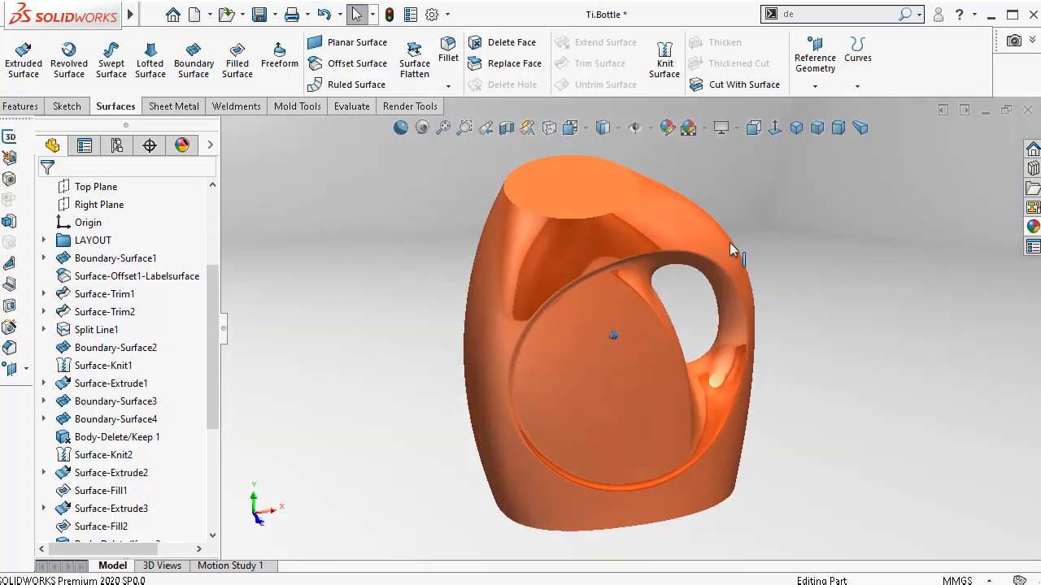
{"action": "key", "text": "Left"}
{"action": "key", "text": "Left"}
- Apply the Rooftop scene and tilt the bottle to show its top
{"action": "left_click", "coordinate": [721, 127]}
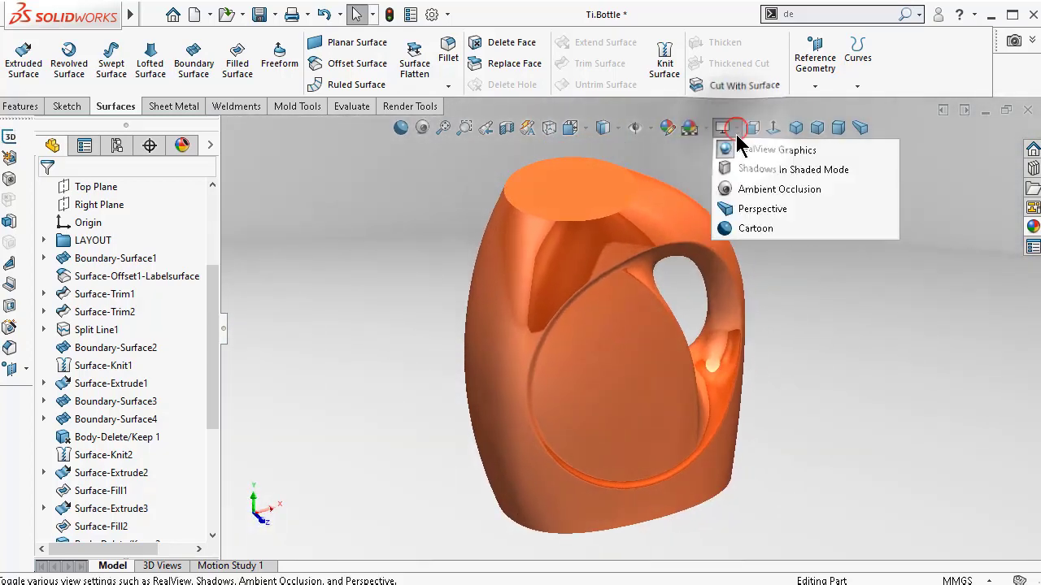
{"action": "left_click", "coordinate": [699, 128]}
{"action": "left_click", "coordinate": [714, 229]}
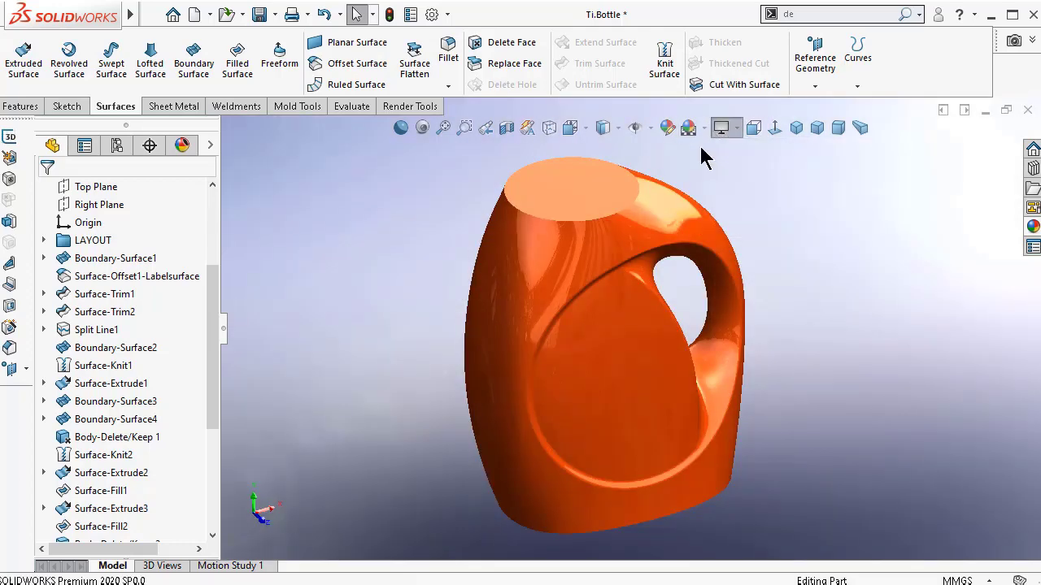
{"action": "left_click", "coordinate": [699, 128]}
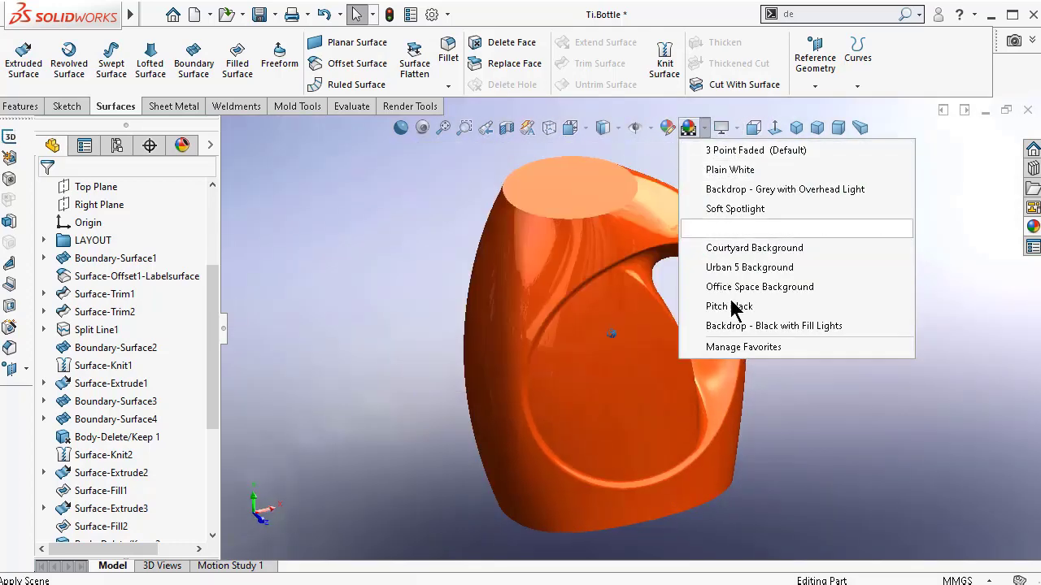
{"action": "left_click", "coordinate": [333, 252]}
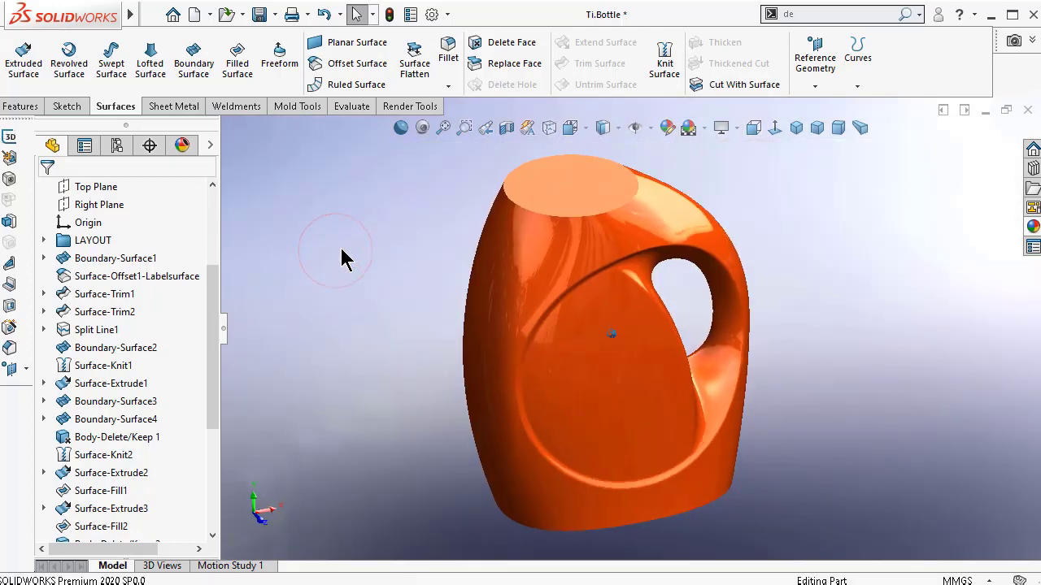
{"action": "key", "text": "Left"}
{"action": "key", "text": "Left"}
{"action": "key", "text": "Left"}
{"action": "key", "text": "Left"}
{"action": "key", "text": "Left"}
{"action": "key", "text": "Left"}
{"action": "key", "text": "Left"}
{"action": "key", "text": "Left"}
{"action": "key", "text": "Left"}
{"action": "key", "text": "Left"}
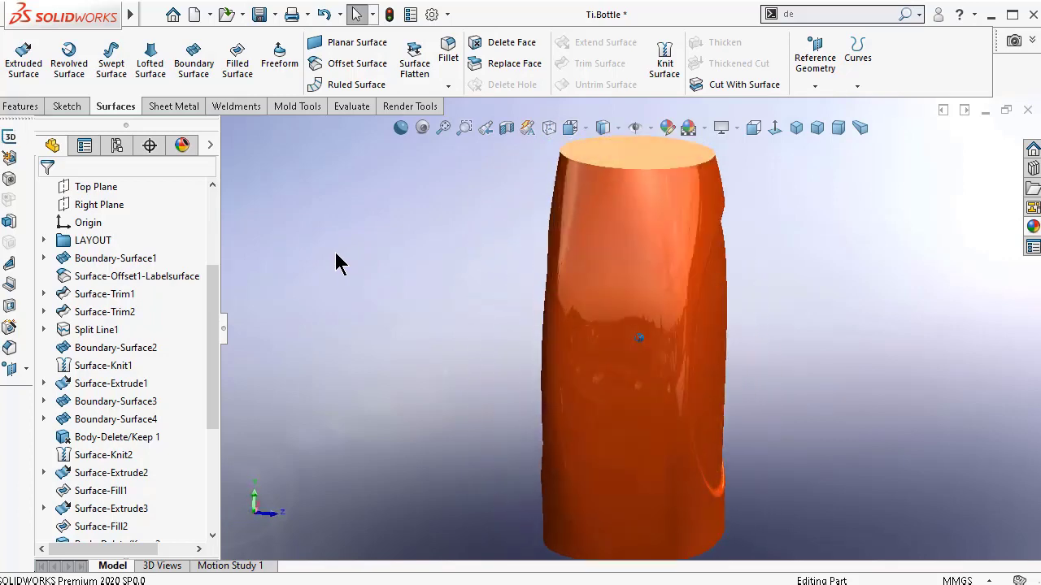
{"action": "key", "text": "Down"}
{"action": "key", "text": "Down"}
{"action": "key", "text": "Down"}
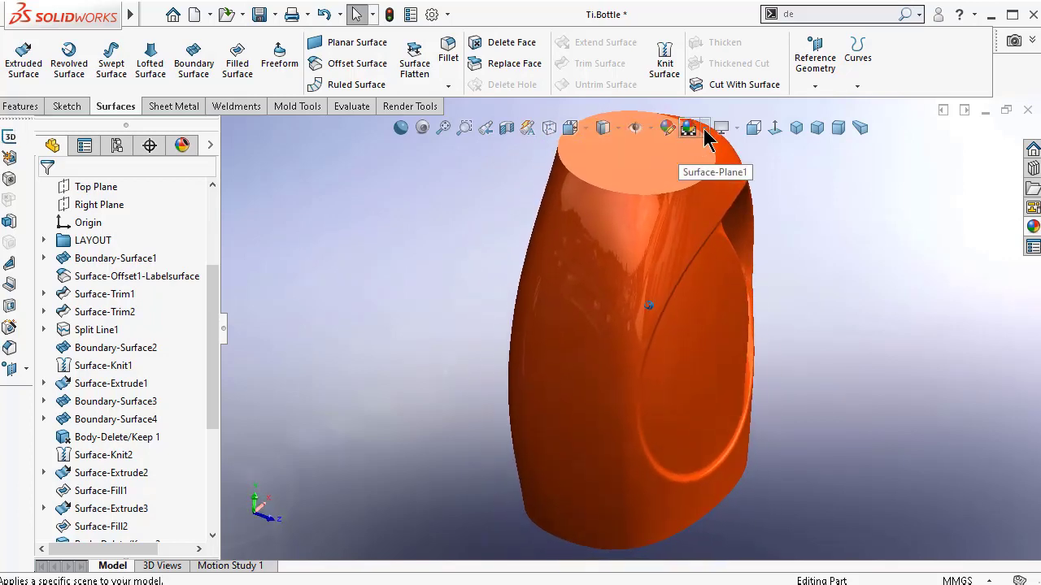
- Try the Backdrop - Black with Fill Lights scene, then settle on Plain White
{"action": "left_click", "coordinate": [736, 131]}
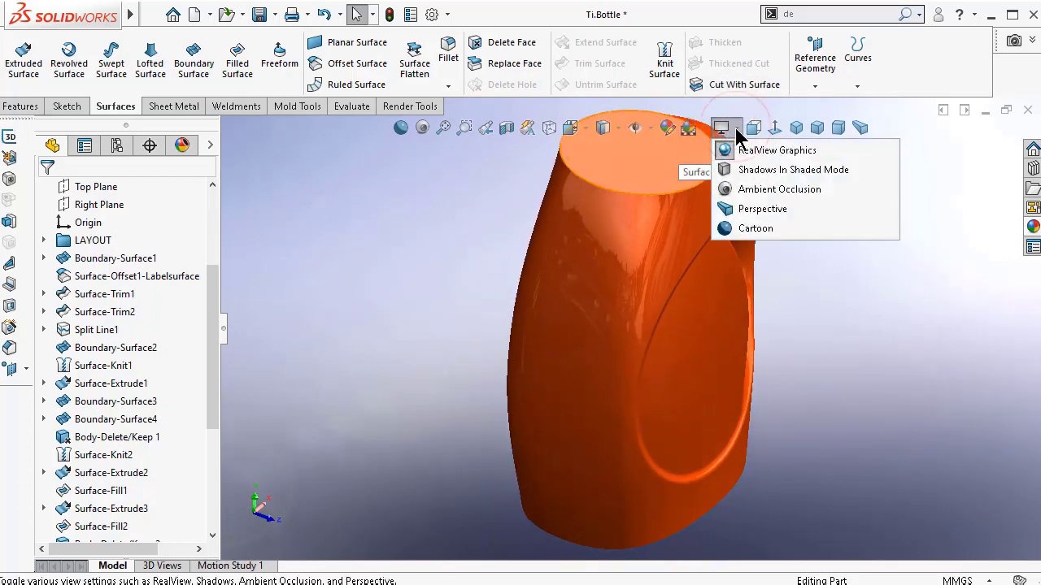
{"action": "left_click", "coordinate": [704, 130]}
{"action": "mouse_move", "coordinate": [714, 275]}
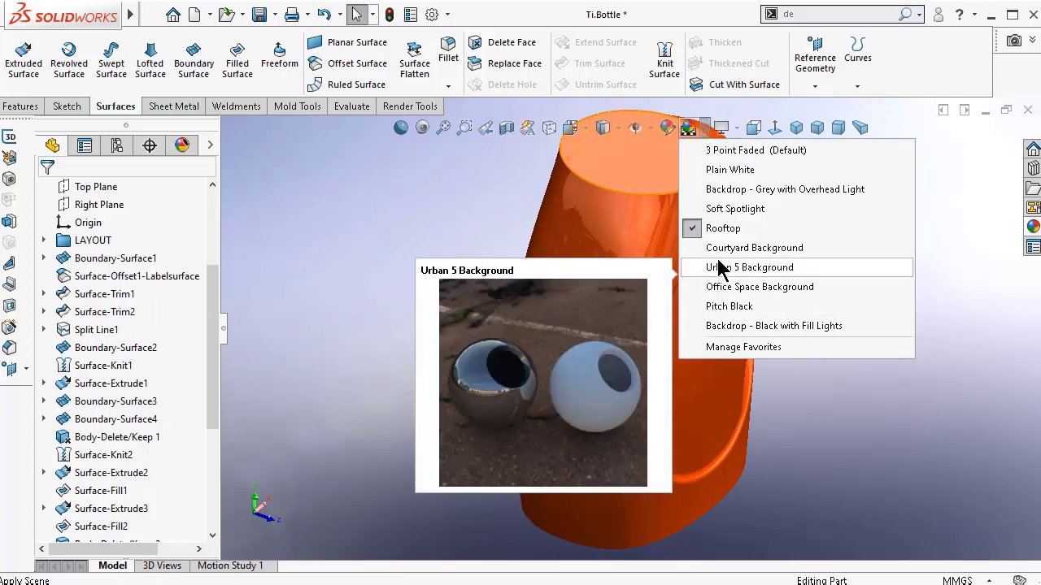
{"action": "left_click", "coordinate": [724, 324]}
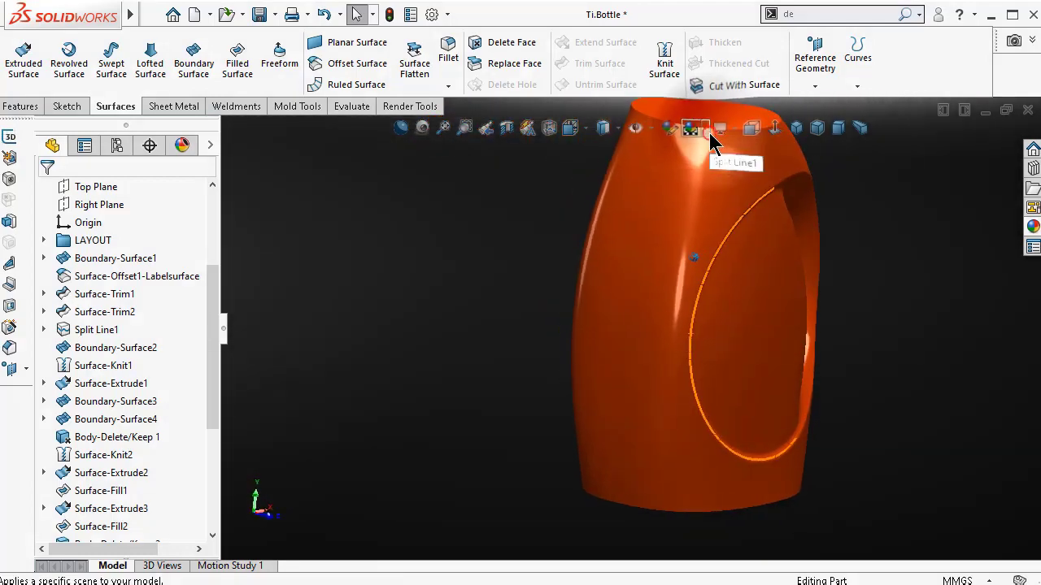
{"action": "left_click", "coordinate": [709, 132]}
{"action": "left_click", "coordinate": [715, 167]}
- Set the bottle to a dimetric view with perspective on
{"action": "left_click", "coordinate": [797, 129]}
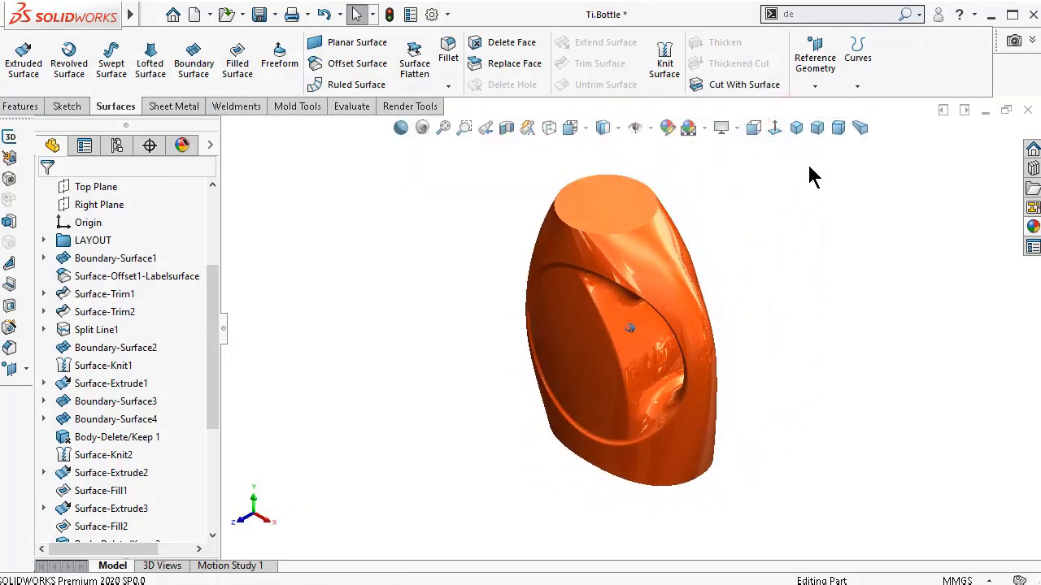
{"action": "left_click", "coordinate": [838, 128]}
{"action": "left_click", "coordinate": [859, 128]}
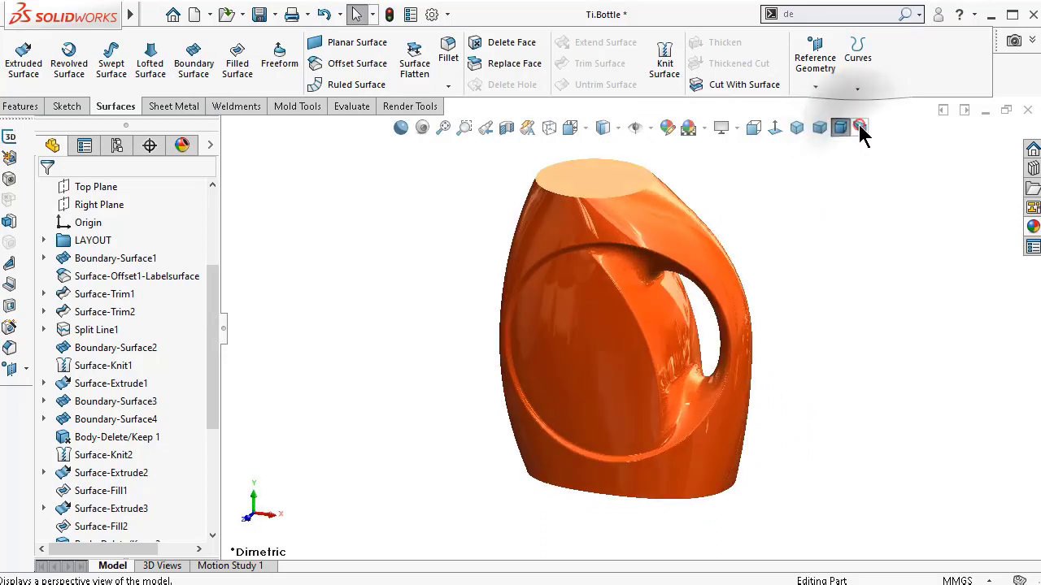
{"action": "middle_click_drag", "start_coordinate": [681, 302], "coordinate": [726, 268]}
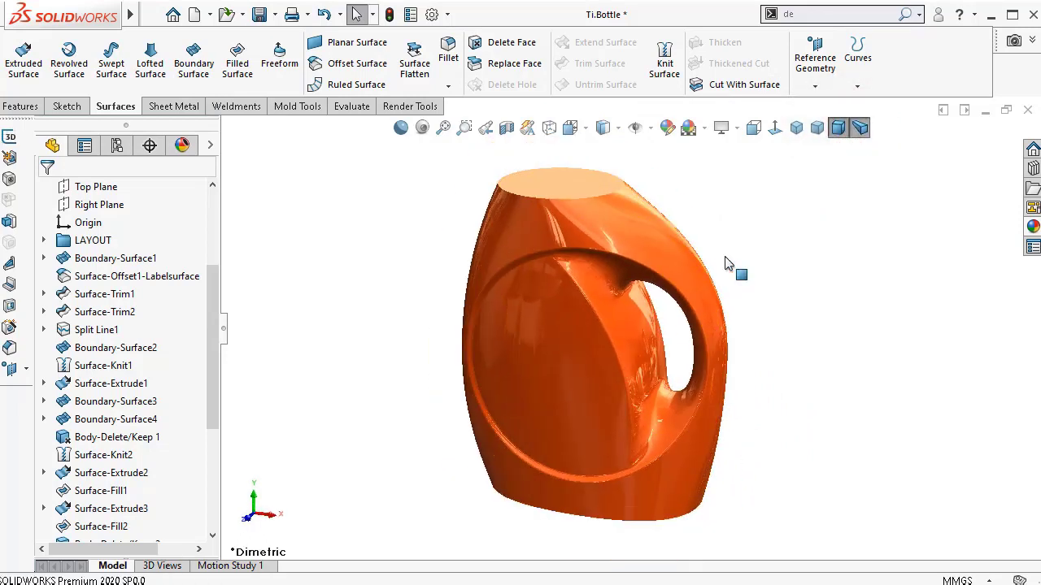
{"action": "left_click", "coordinate": [619, 126]}
{"action": "left_click", "coordinate": [718, 187]}
{"action": "left_click_drag", "start_coordinate": [217, 305], "coordinate": [420, 345]}
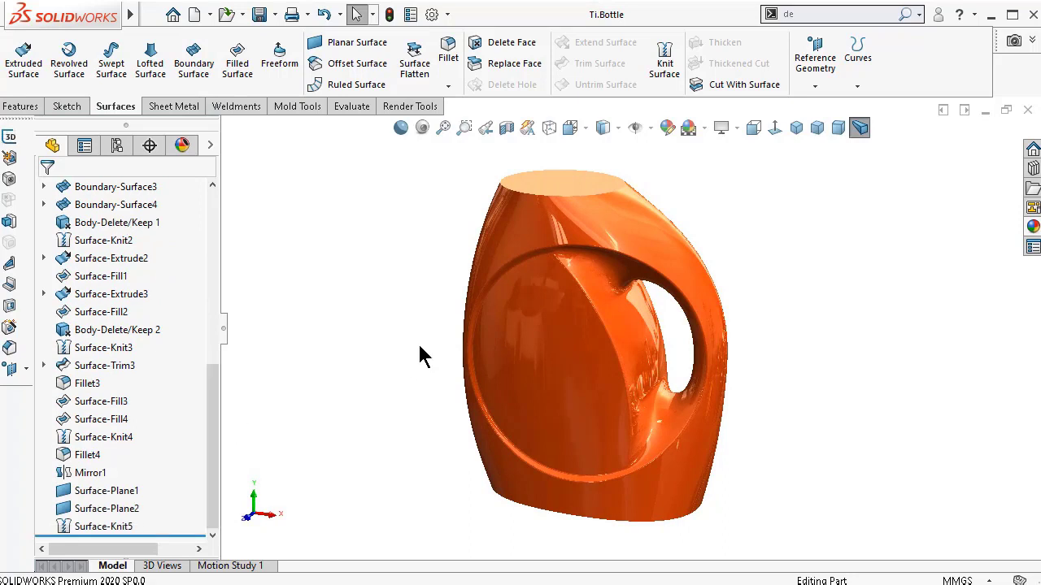
- Switch to Shaded With Edges and turn the flat bottom face toward the viewer
{"action": "left_click", "coordinate": [617, 129]}
{"action": "left_click", "coordinate": [607, 155]}
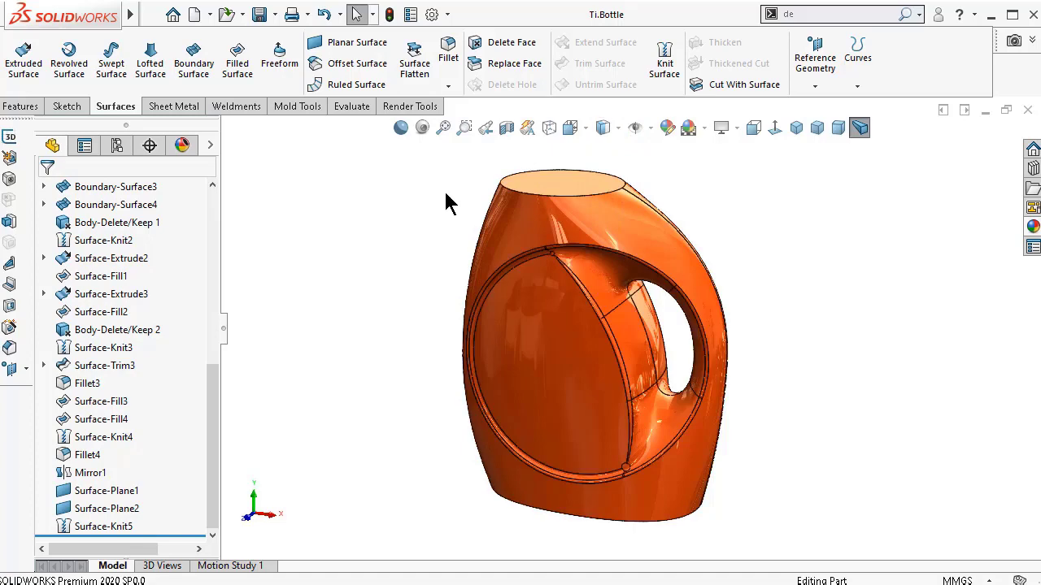
{"action": "key", "text": "alt+Left"}
{"action": "key", "text": "alt+Left"}
{"action": "key", "text": "alt+Left"}
{"action": "key", "text": "alt+Left"}
{"action": "key", "text": "alt+Left"}
{"action": "key", "text": "alt+Left"}
{"action": "key", "text": "Left"}
{"action": "key", "text": "Left"}
{"action": "key", "text": "Left"}
{"action": "key", "text": "Left"}
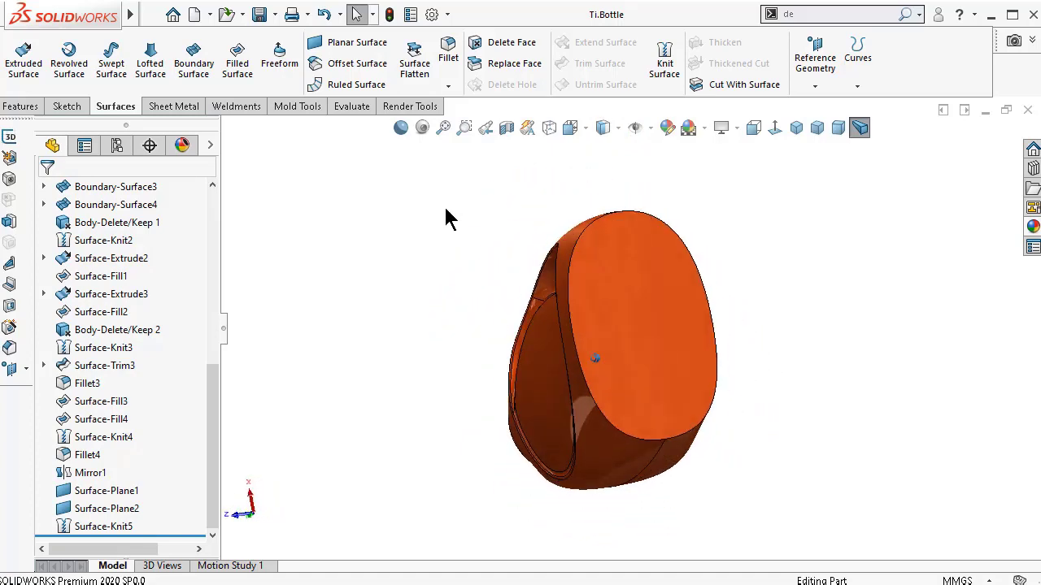
- Sketch on the Surface-Plane2 bottom face, view it normal, and reverse-offset its edge 25 mm
{"action": "left_click", "coordinate": [667, 295]}
{"action": "left_click", "coordinate": [737, 247]}
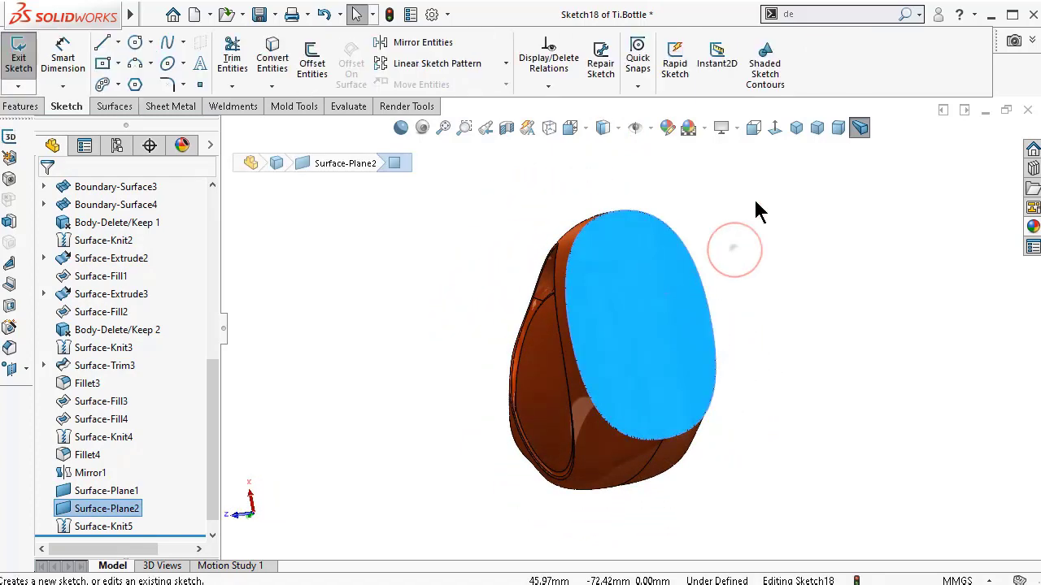
{"action": "left_click", "coordinate": [775, 129]}
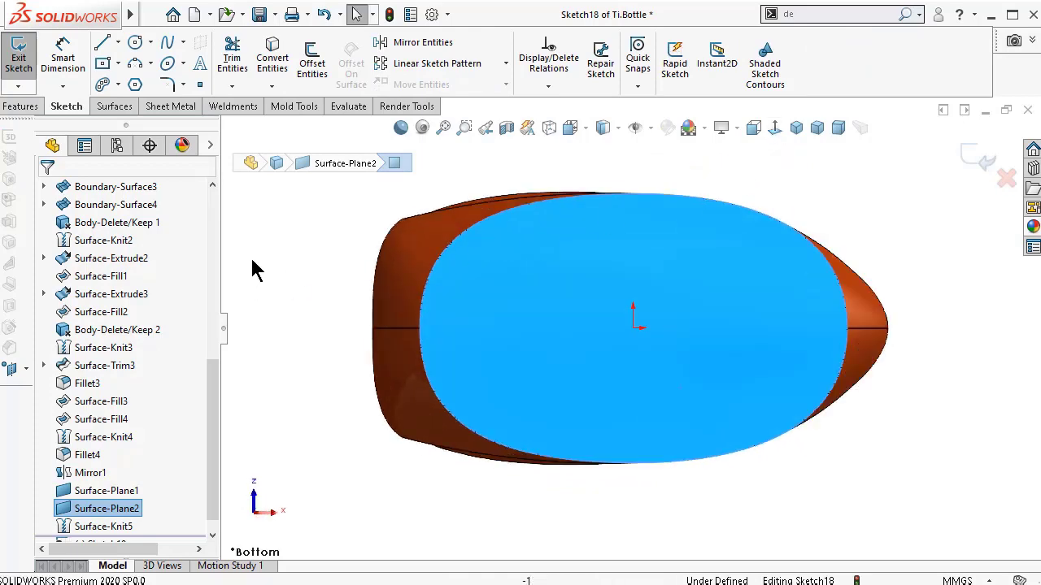
{"action": "left_click", "coordinate": [312, 65]}
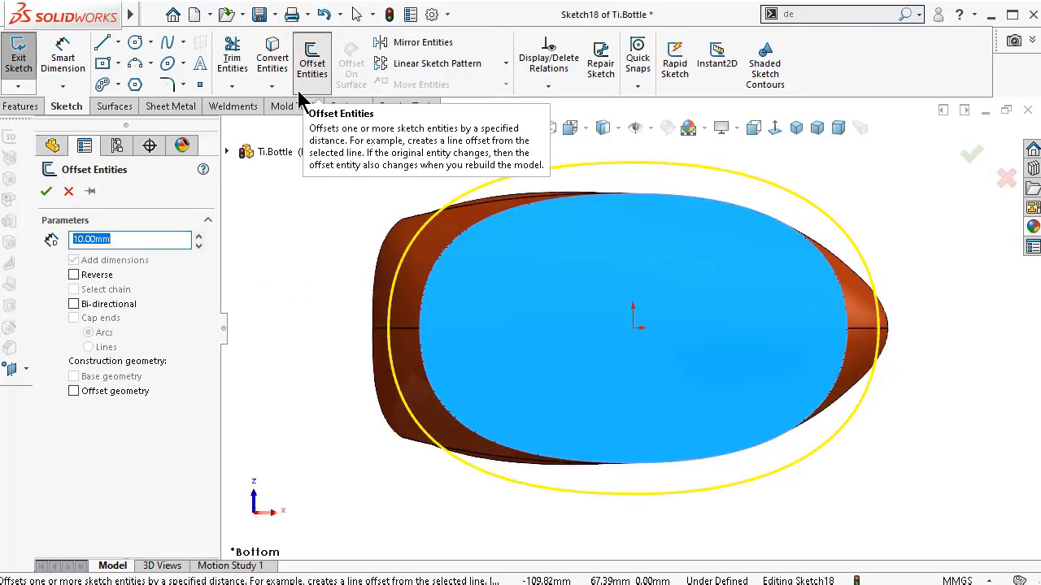
{"action": "left_click", "coordinate": [74, 275]}
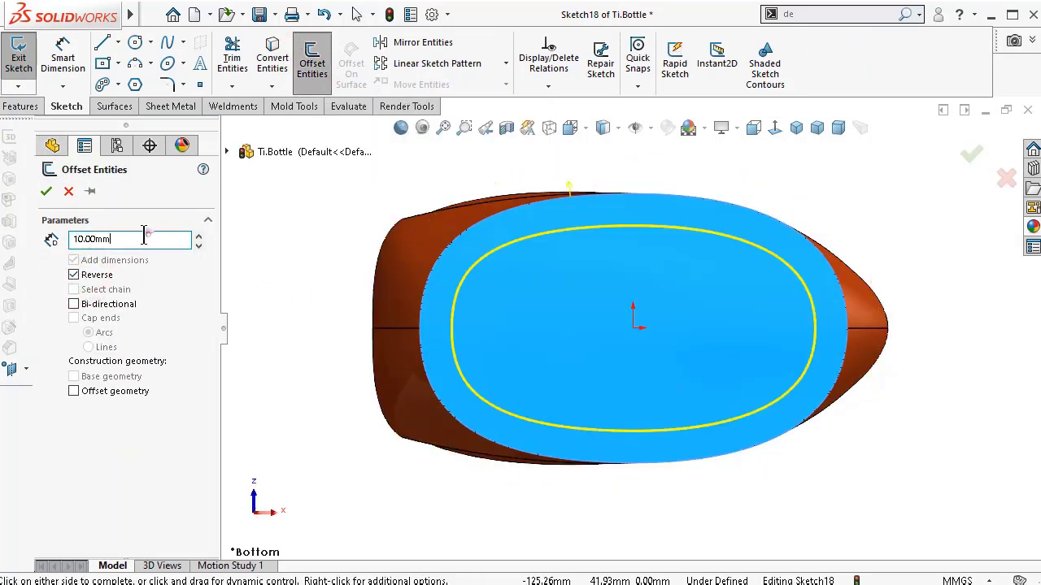
{"action": "left_click_drag", "start_coordinate": [143, 236], "coordinate": [53, 244]}
{"action": "key", "text": "Return"}
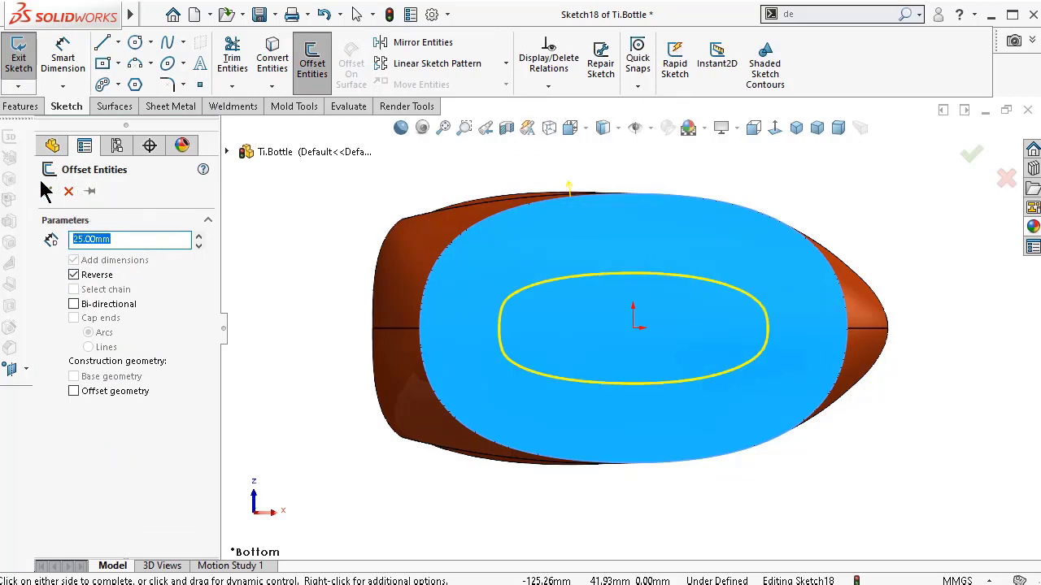
{"action": "left_click", "coordinate": [47, 192]}
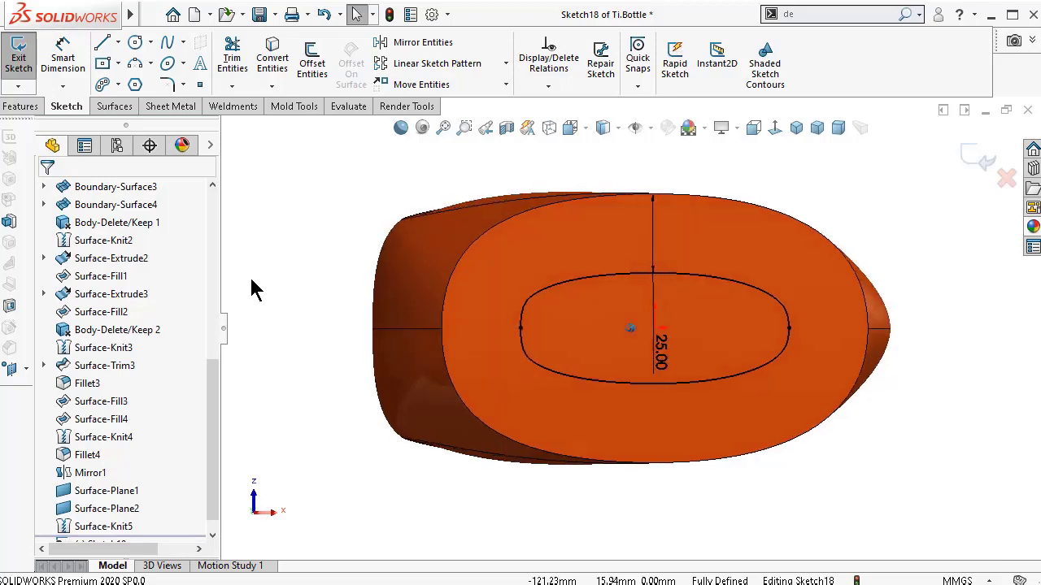
- Project the 25 mm inset oval onto the bottle's flat bottom face as a split line
{"action": "middle_click_drag", "start_coordinate": [530, 358], "coordinate": [797, 48]}
{"action": "mouse_move", "coordinate": [132, 18]}
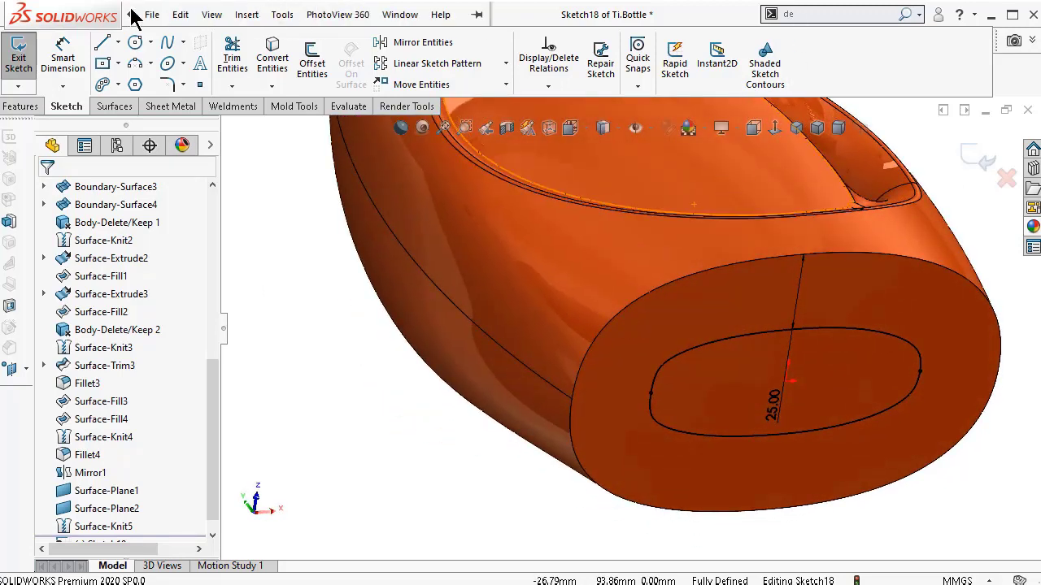
{"action": "left_click", "coordinate": [246, 16]}
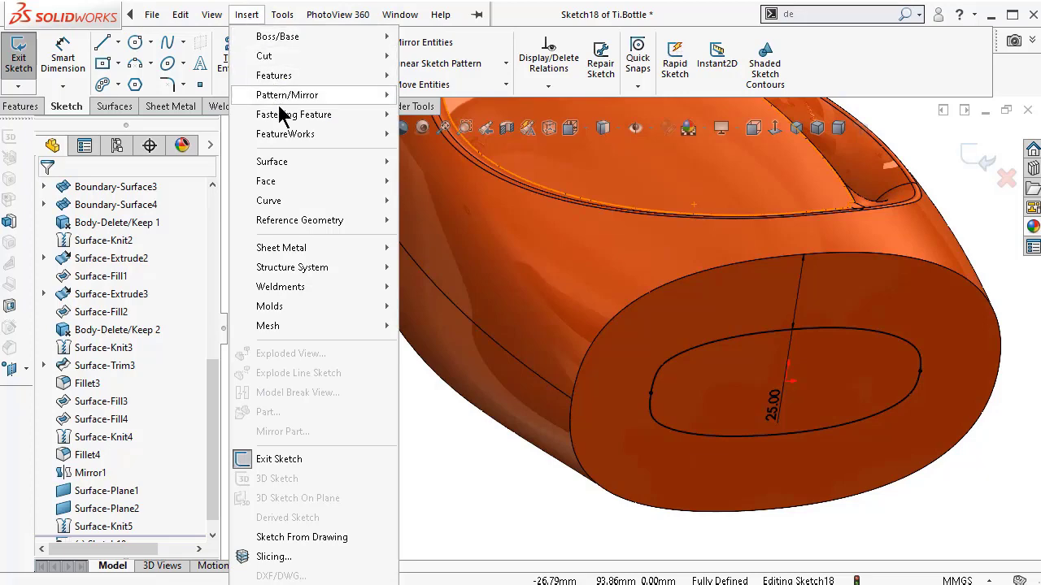
{"action": "mouse_move", "coordinate": [320, 201]}
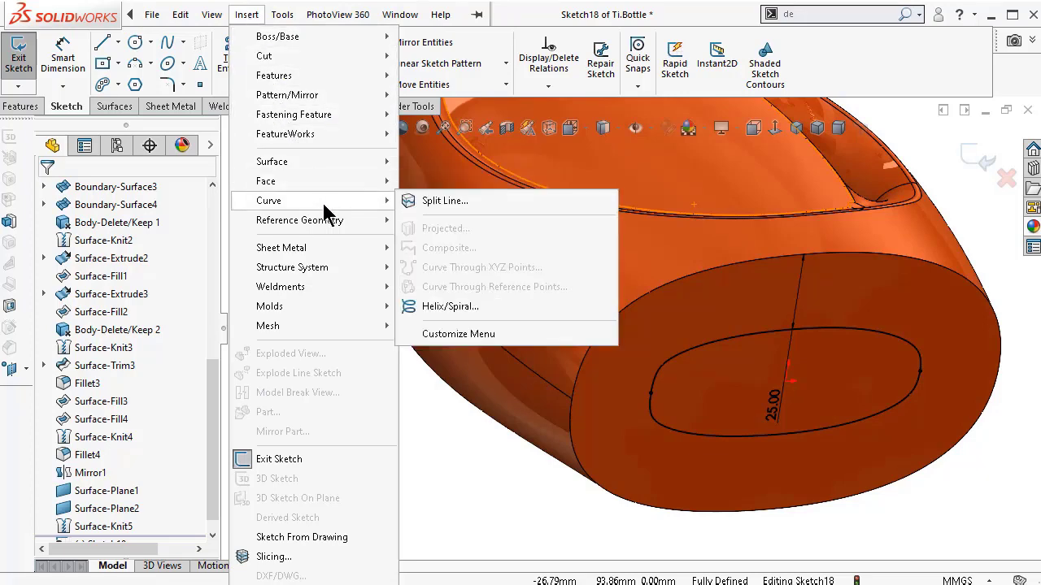
{"action": "left_click", "coordinate": [427, 201]}
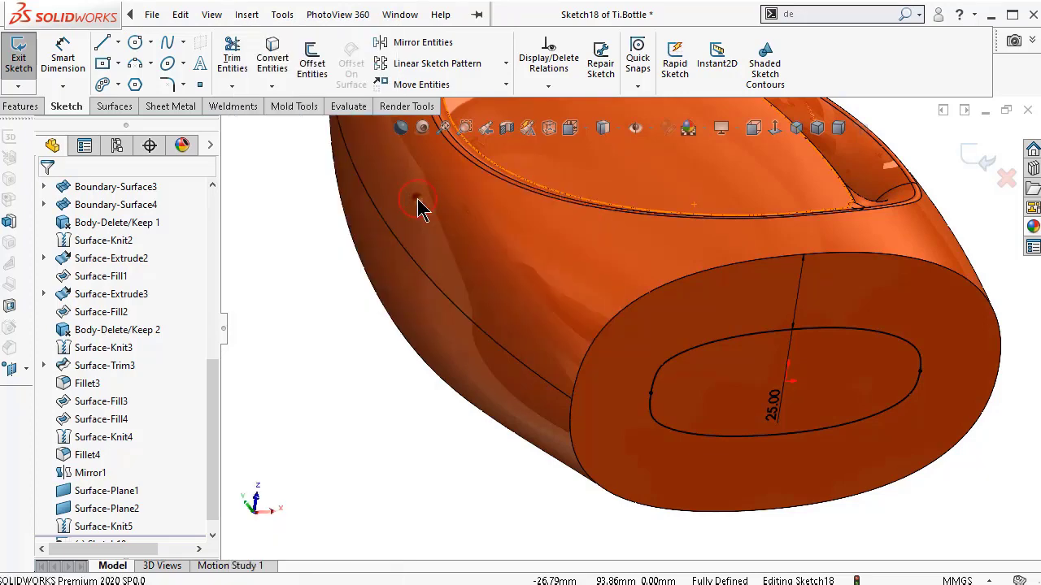
{"action": "left_click", "coordinate": [725, 295]}
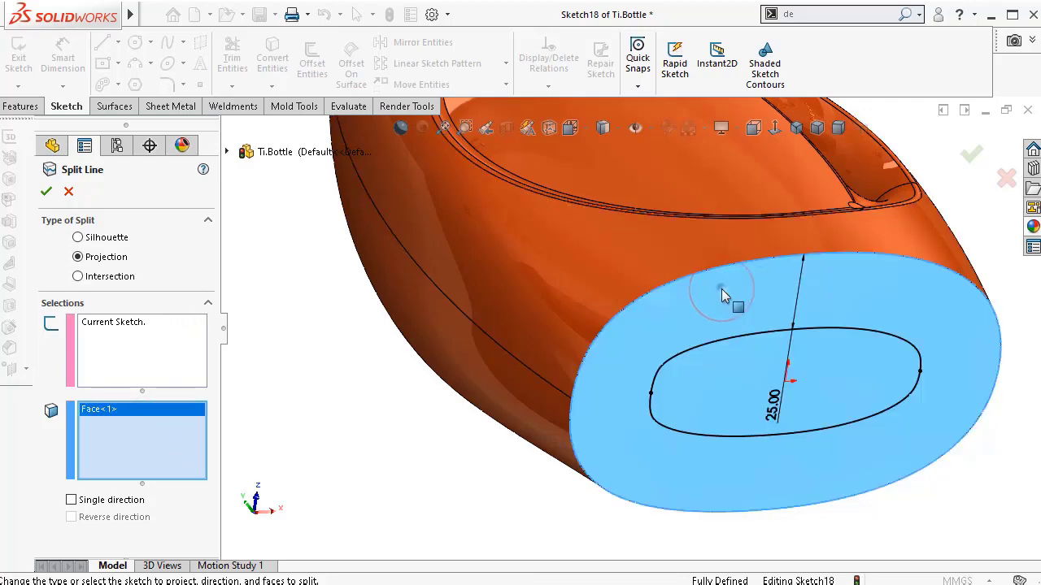
{"action": "left_click", "coordinate": [969, 159]}
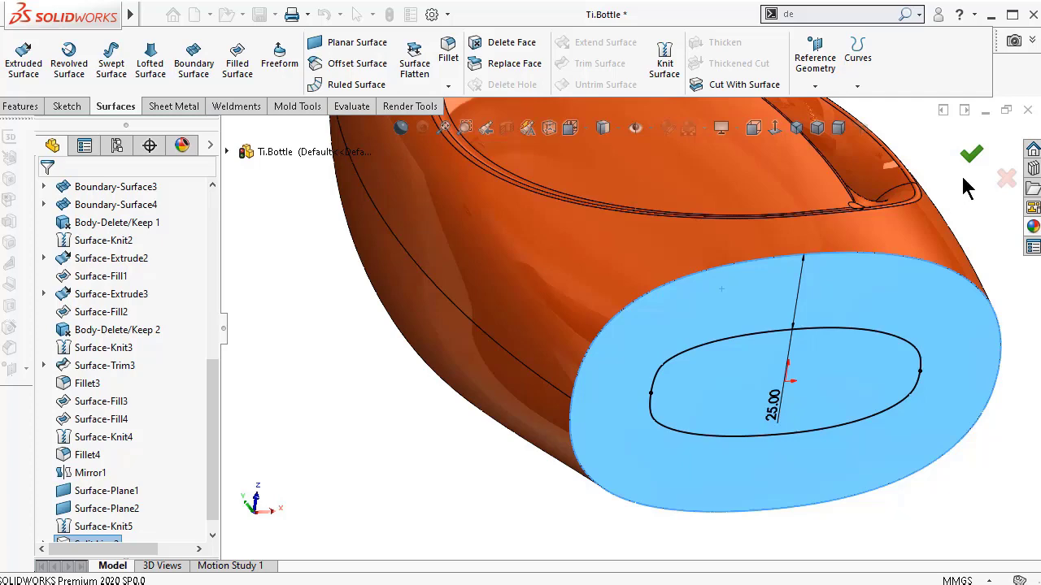
{"action": "left_click", "coordinate": [971, 157]}
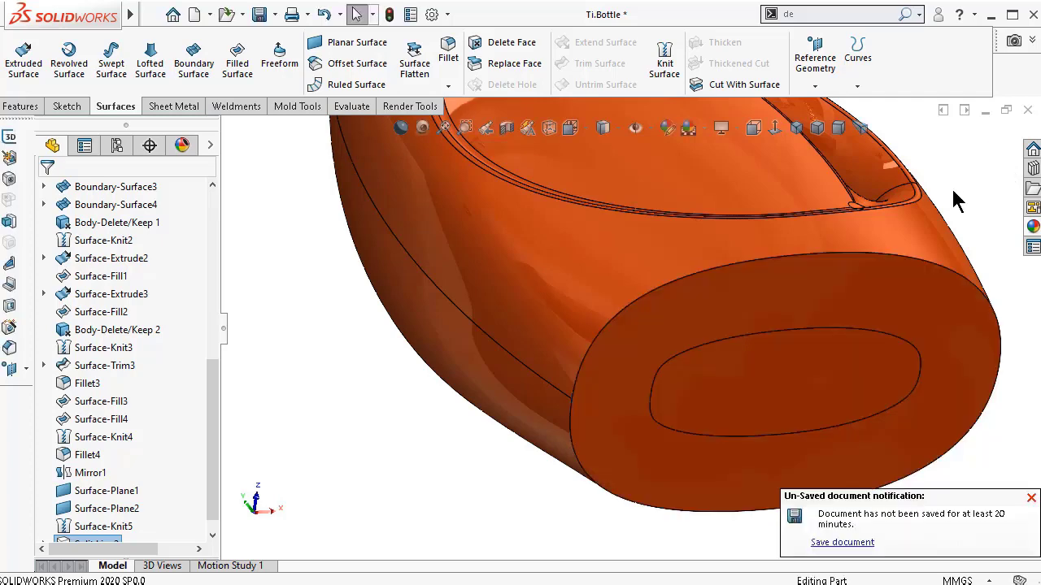
- Save the part, then dome the inner oval face 6 mm inward with Continuous dome off
{"action": "left_click", "coordinate": [258, 14]}
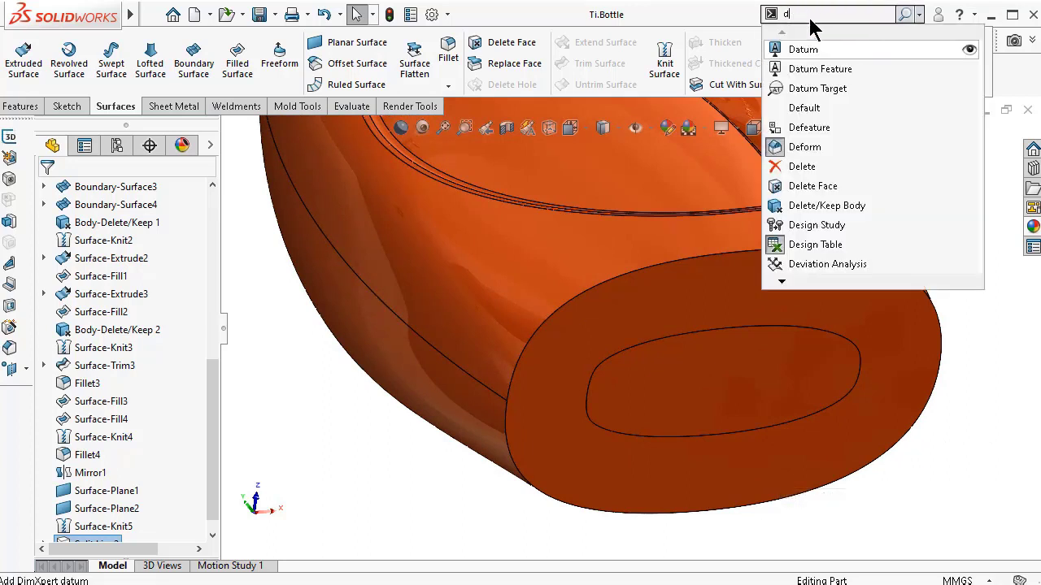
{"action": "type", "text": "o"}
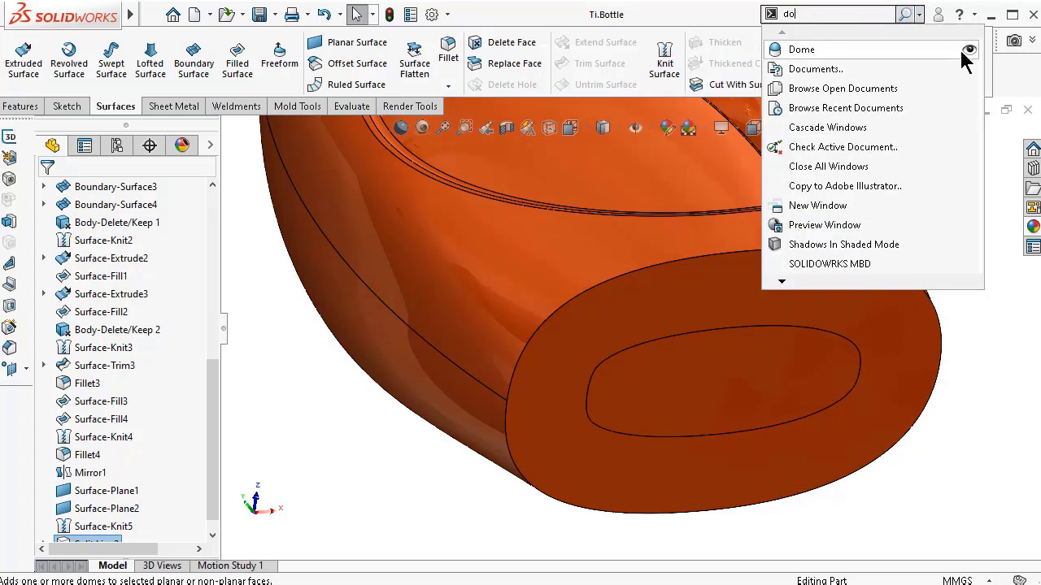
{"action": "left_click", "coordinate": [969, 51]}
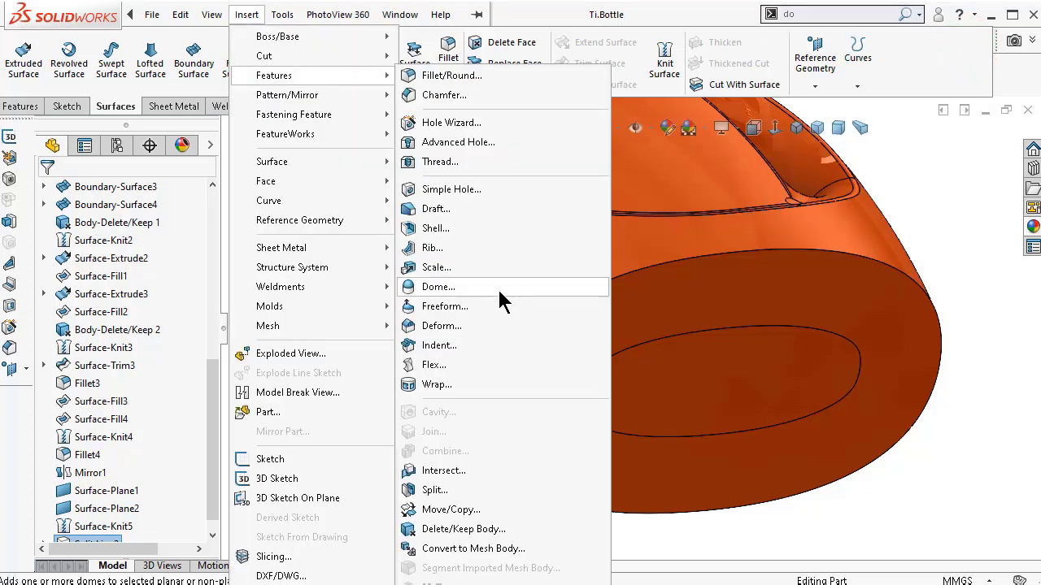
{"action": "left_click", "coordinate": [442, 290]}
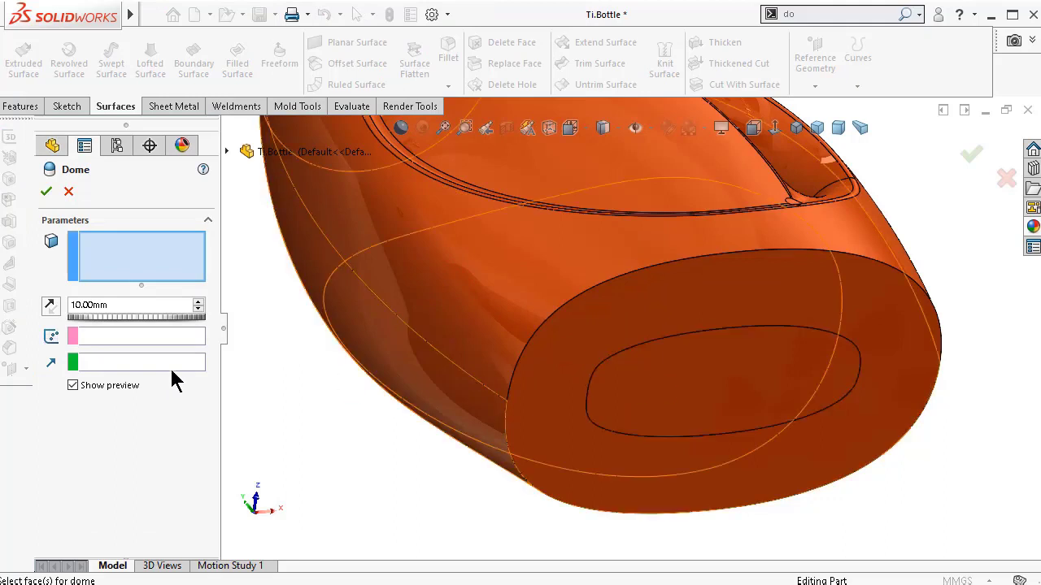
{"action": "double_click", "coordinate": [137, 304]}
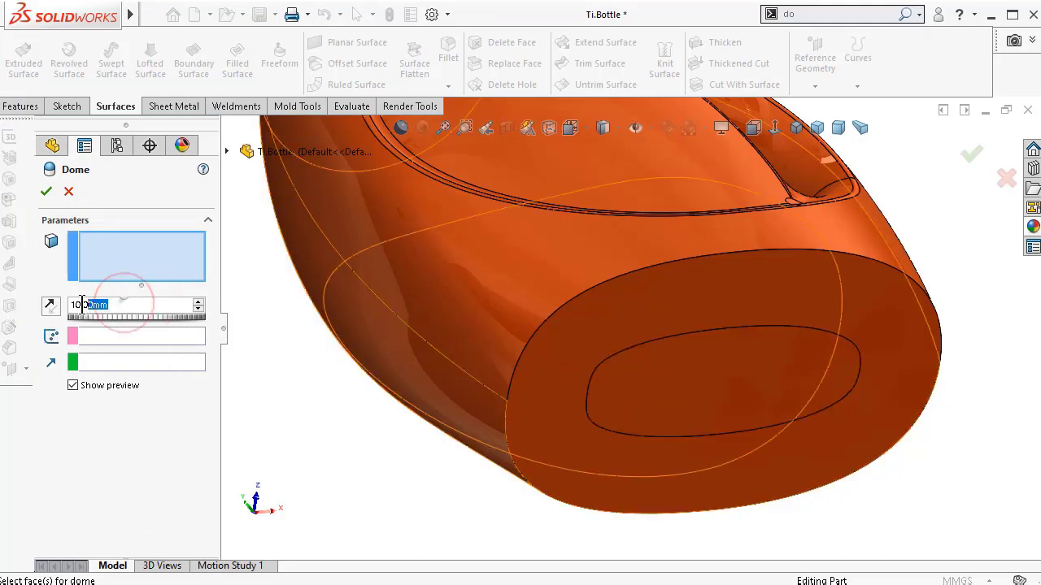
{"action": "type", "text": "6"}
{"action": "left_click", "coordinate": [681, 372]}
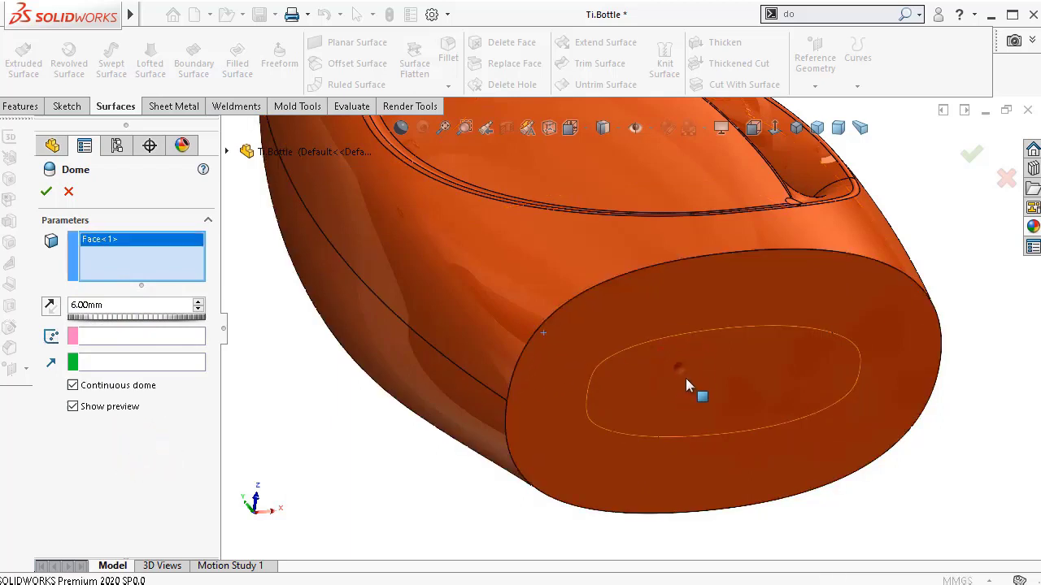
{"action": "left_click", "coordinate": [79, 384]}
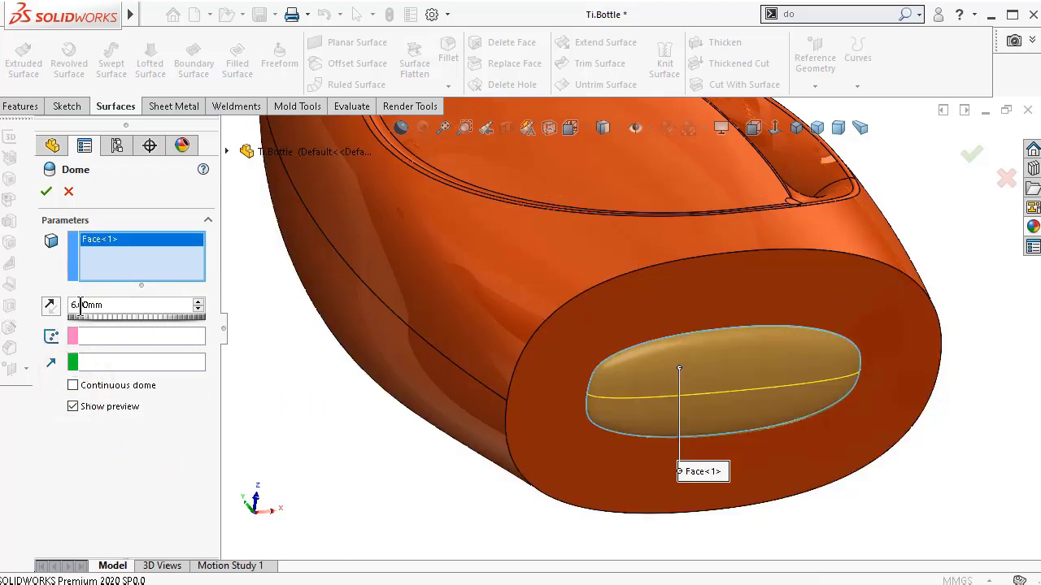
{"action": "left_click", "coordinate": [49, 305]}
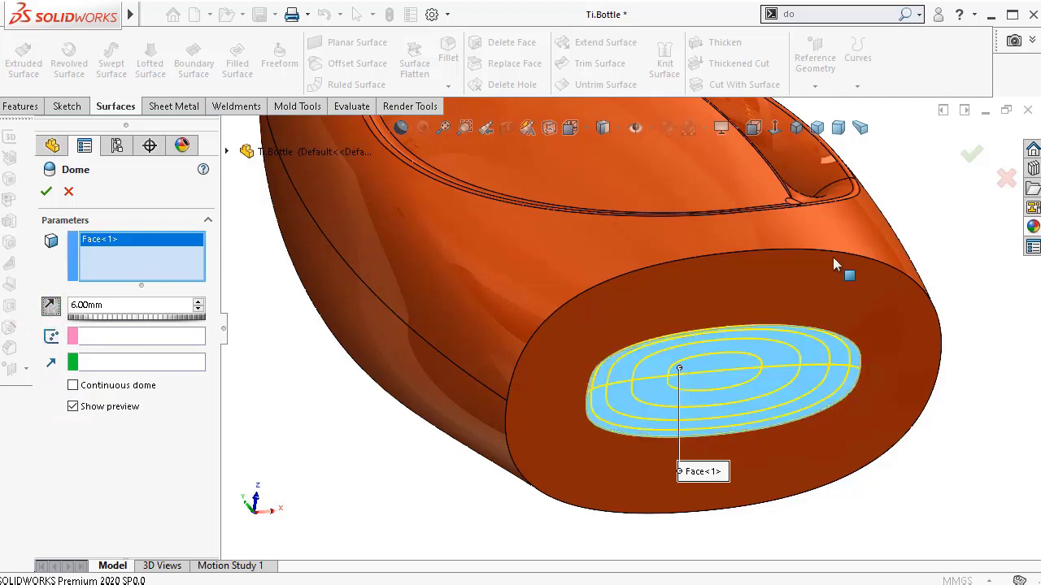
{"action": "left_click", "coordinate": [971, 156]}
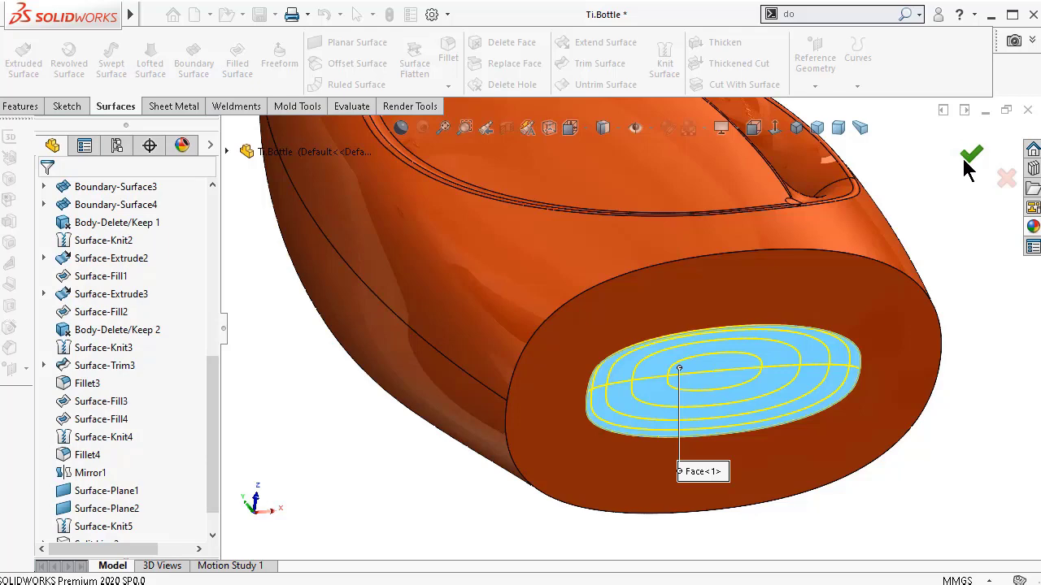
{"action": "left_click", "coordinate": [967, 159]}
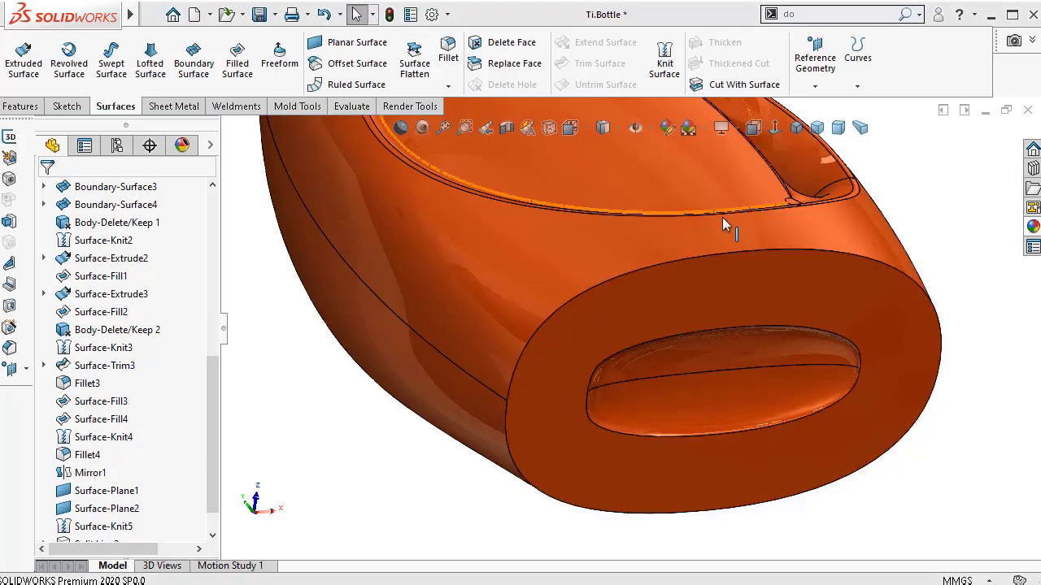
- Inspect the recessed dome from below, cancelling an accidentally started Flatten feature
{"action": "middle_click_drag", "start_coordinate": [732, 262], "coordinate": [799, 259]}
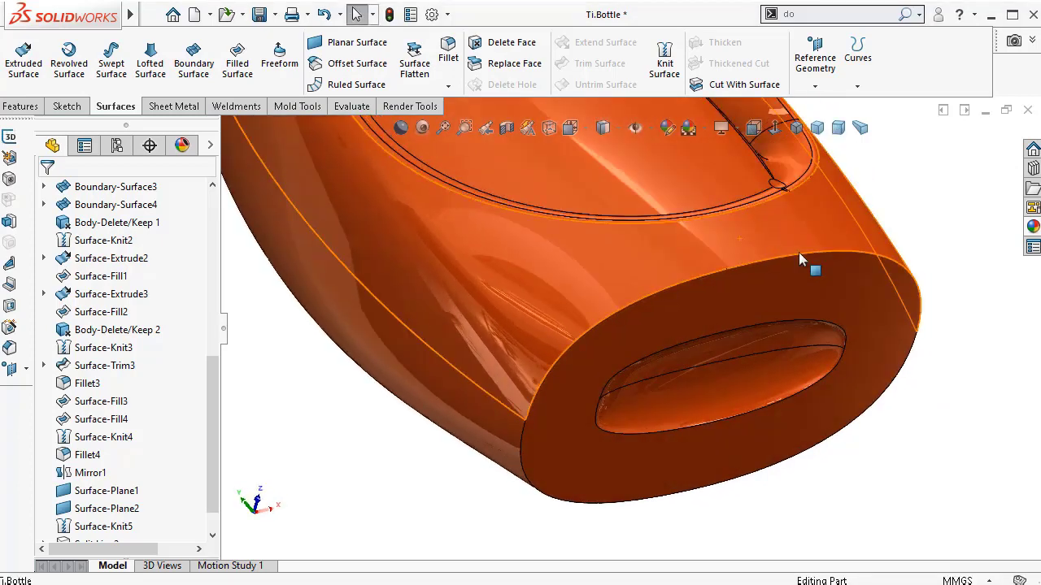
{"action": "middle_click_drag", "start_coordinate": [922, 204], "coordinate": [912, 217]}
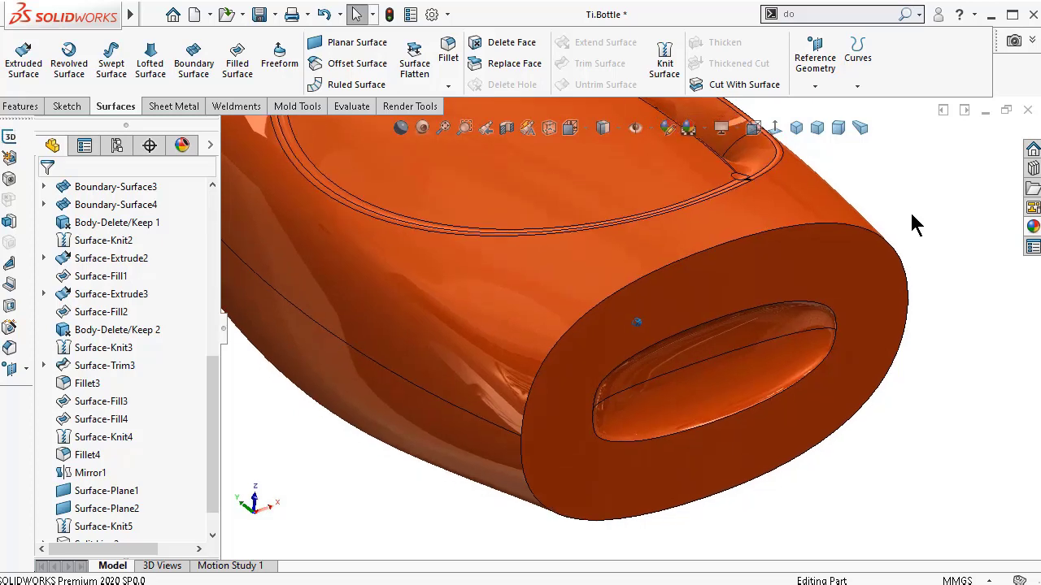
{"action": "scroll", "coordinate": [913, 225], "scroll_direction": "down", "scroll_amount": 5}
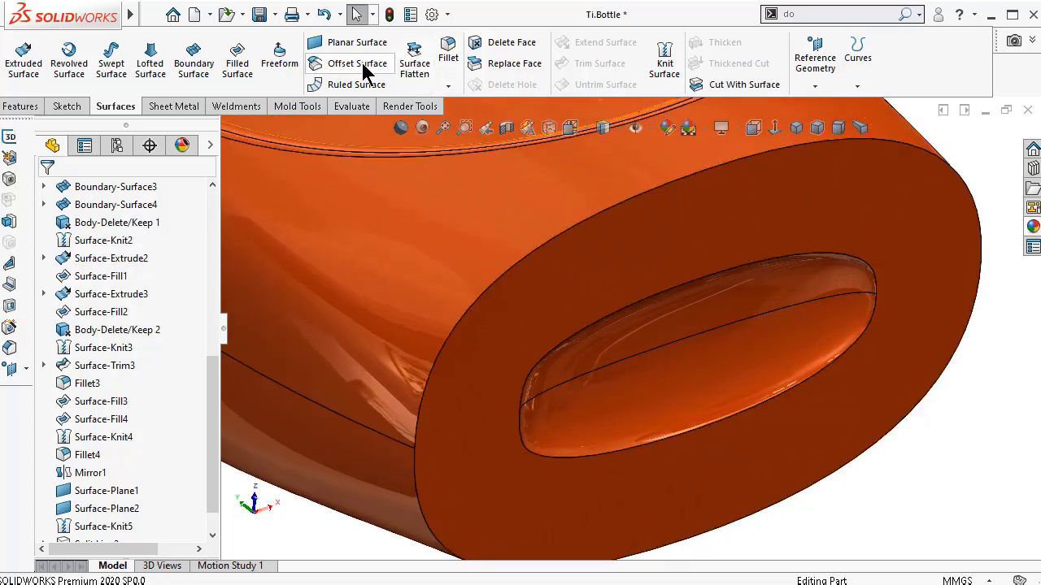
{"action": "left_click", "coordinate": [414, 50]}
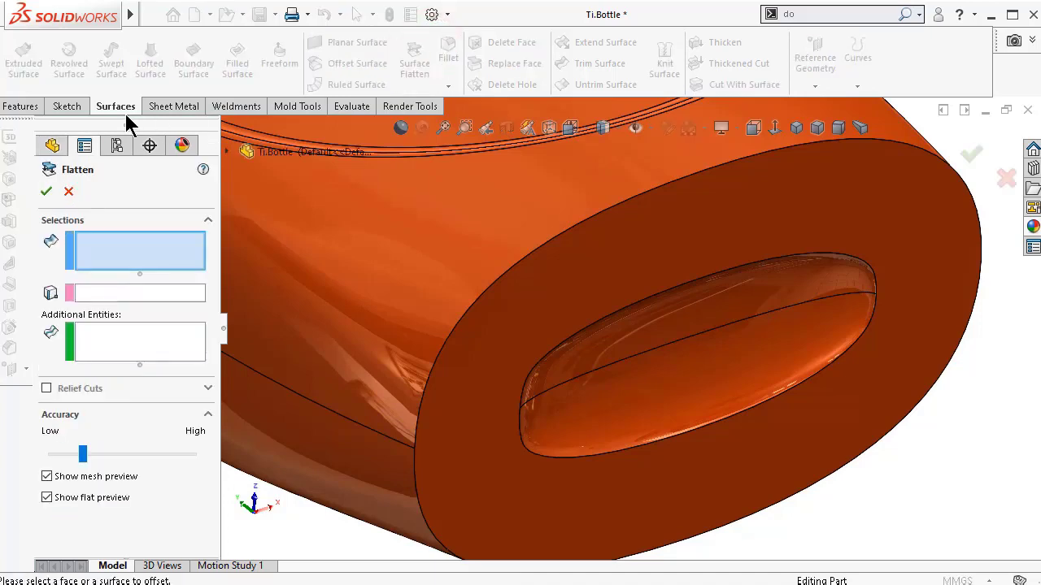
{"action": "left_click", "coordinate": [69, 191]}
{"action": "left_click", "coordinate": [20, 107]}
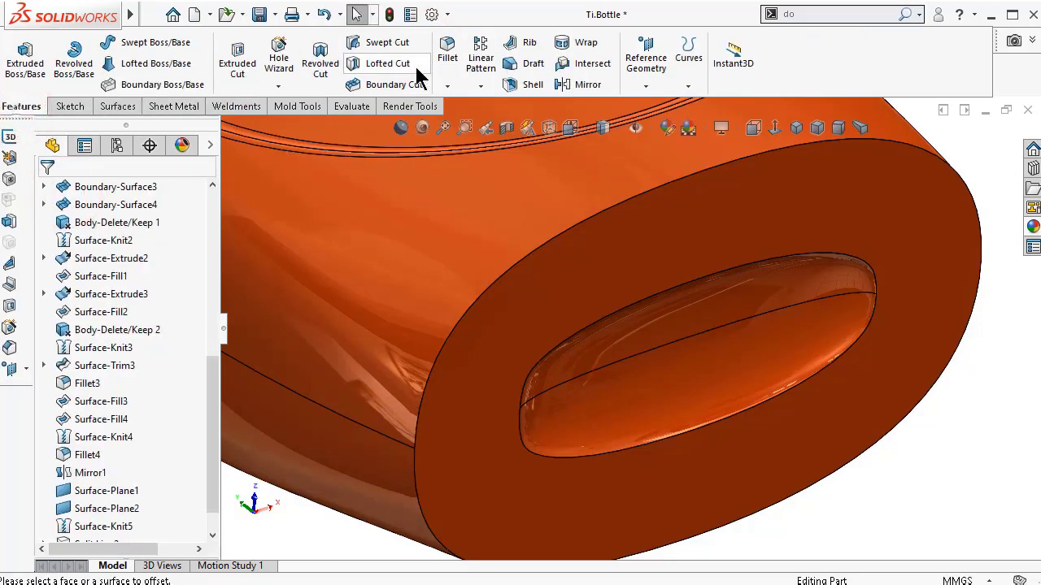
- Fillet the recessed oval's rim edge with a constant-size 3 mm radius
{"action": "left_click", "coordinate": [446, 56]}
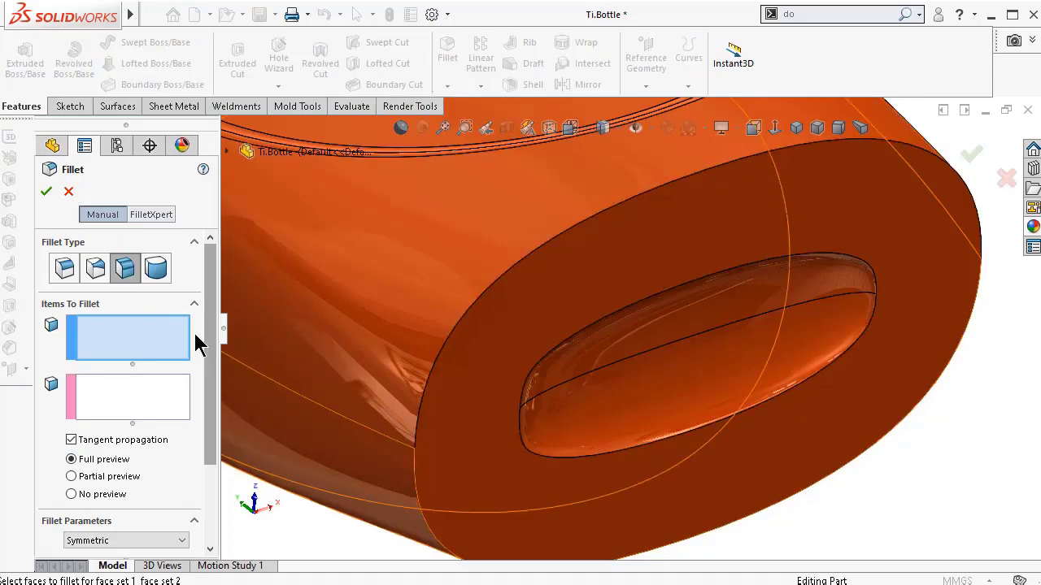
{"action": "left_click", "coordinate": [57, 266]}
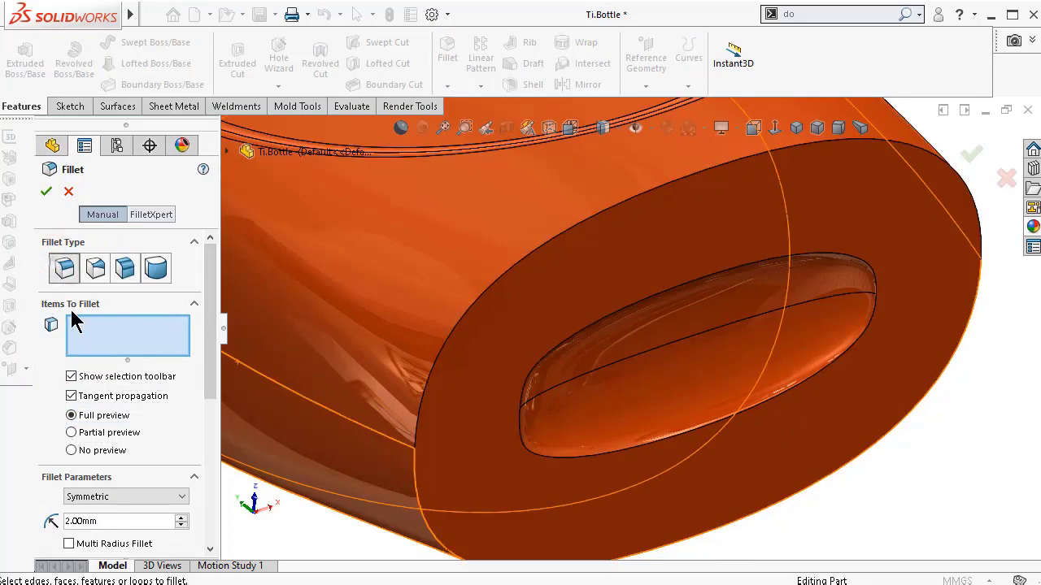
{"action": "double_click", "coordinate": [158, 520]}
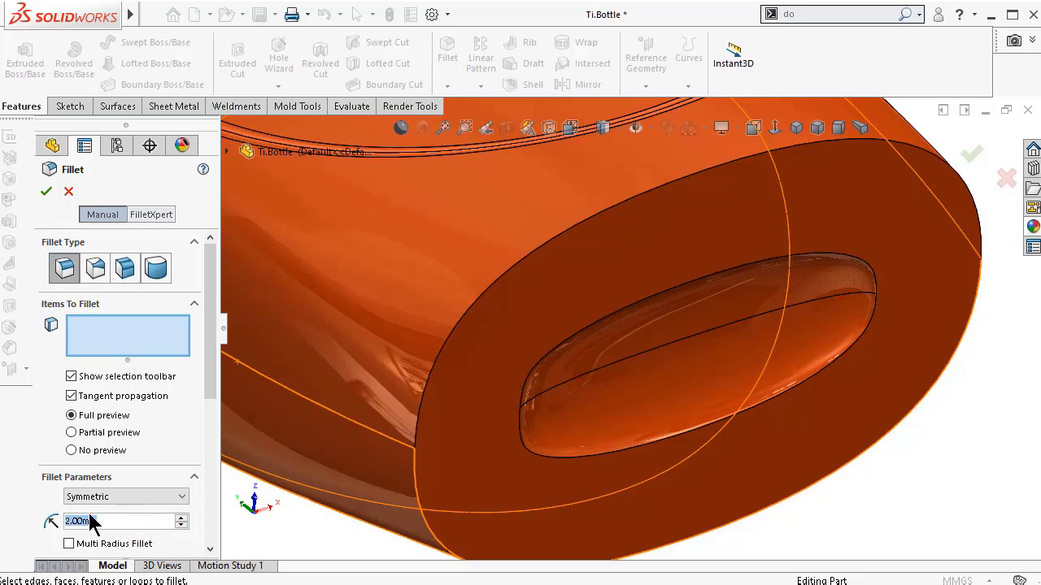
{"action": "key", "text": "BackSpace"}
{"action": "type", "text": "3"}
{"action": "key", "text": "Return"}
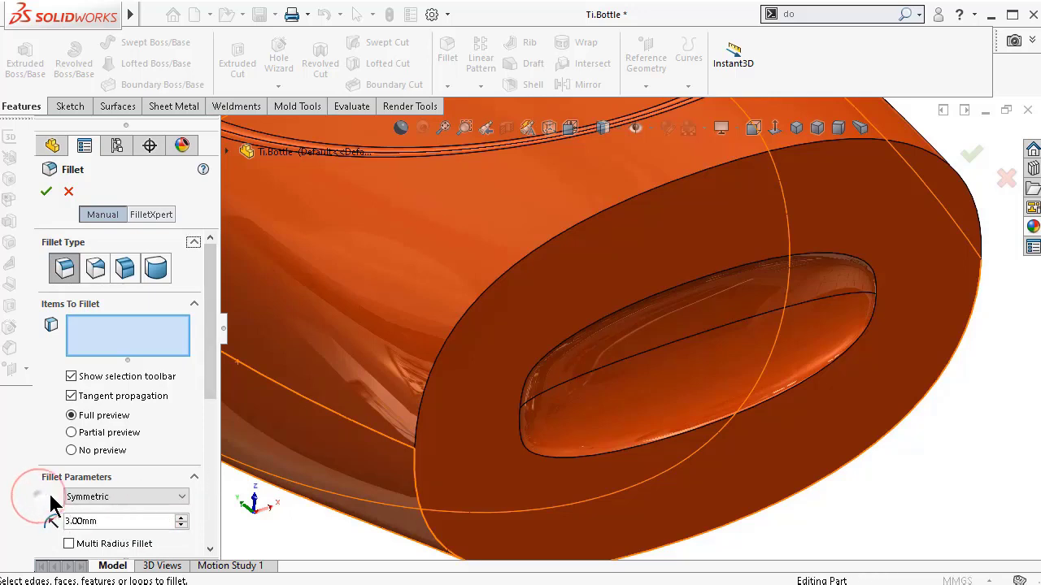
{"action": "left_click", "coordinate": [813, 375]}
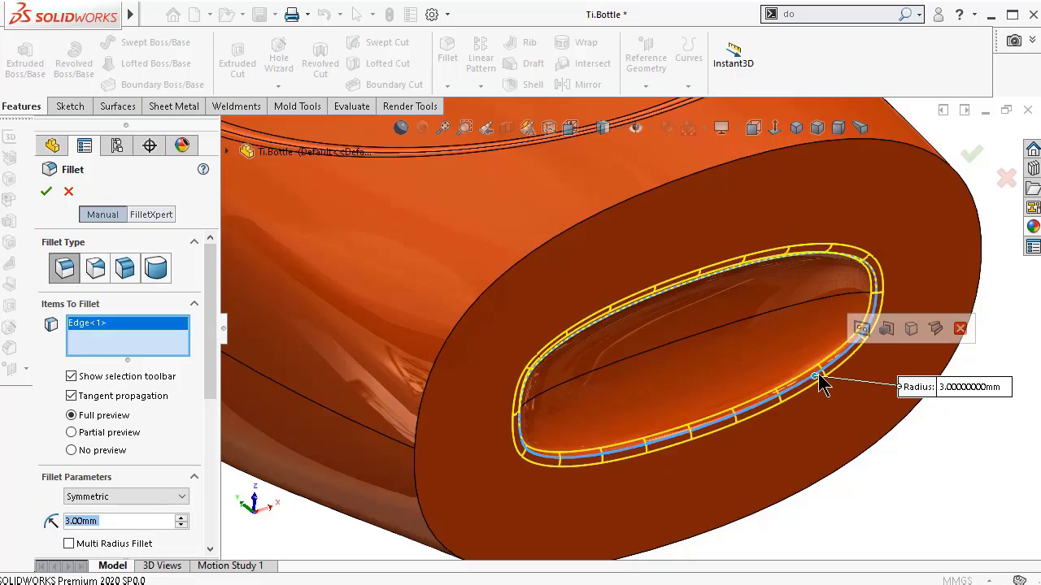
{"action": "left_click", "coordinate": [969, 158]}
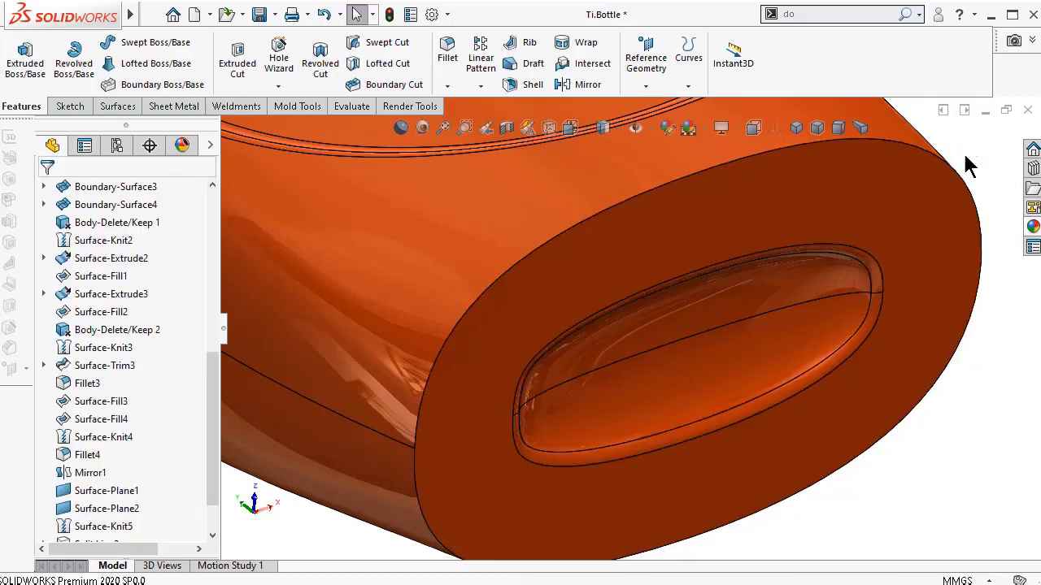
- Fillet the outer edge of the bottle's bottom face with a 10 mm radius
{"action": "left_click", "coordinate": [450, 51]}
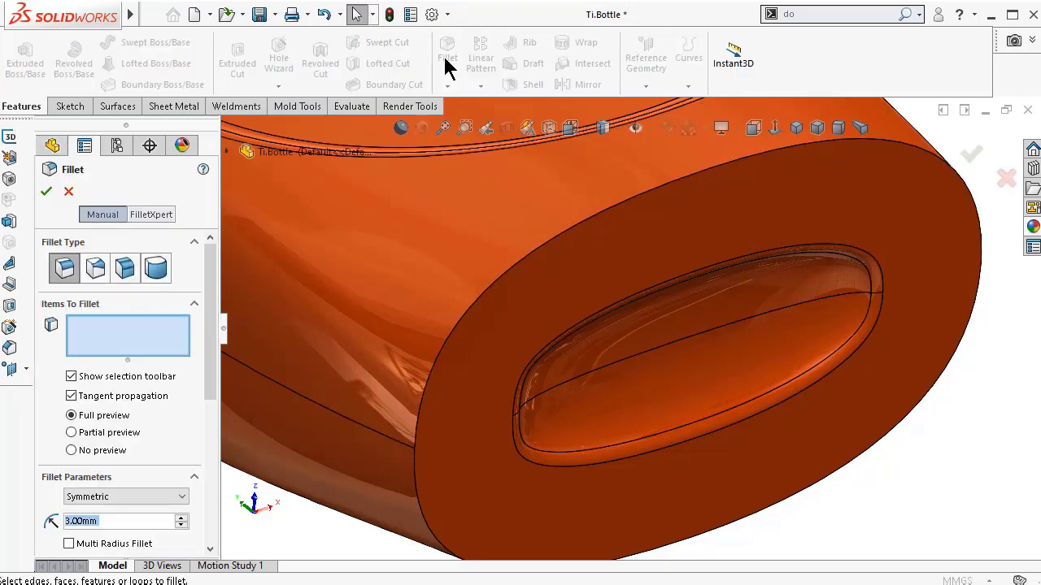
{"action": "left_click_drag", "start_coordinate": [208, 410], "coordinate": [147, 446]}
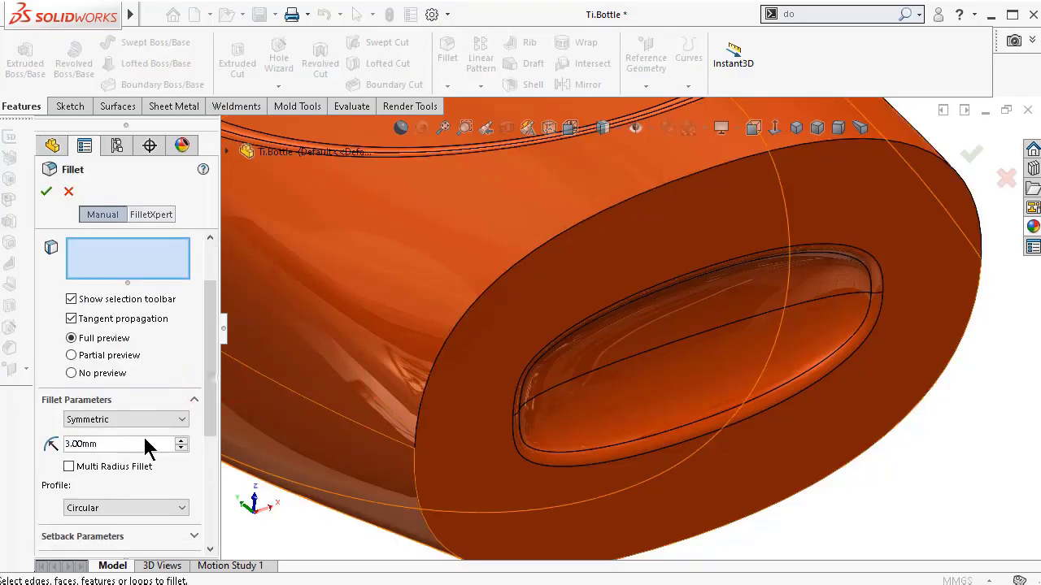
{"action": "left_click", "coordinate": [139, 446]}
{"action": "left_click", "coordinate": [143, 445]}
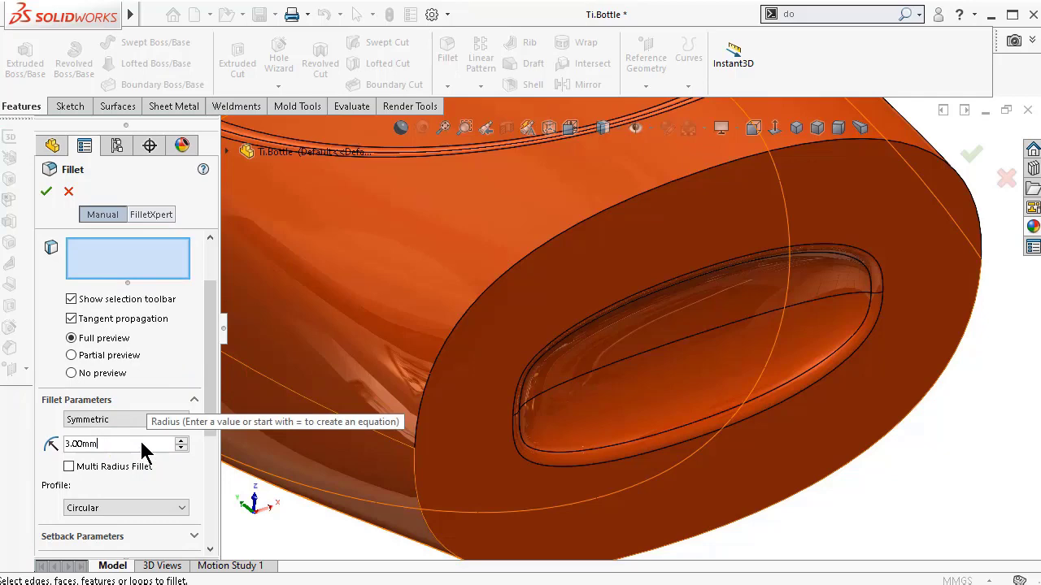
{"action": "double_click", "coordinate": [74, 444]}
{"action": "type", "text": "10"}
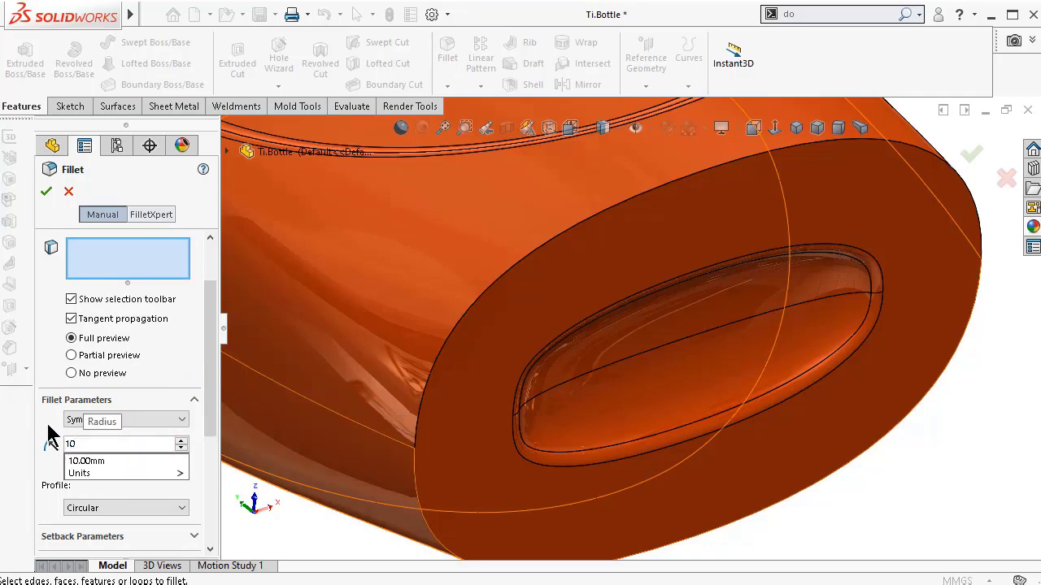
{"action": "key", "text": "Return"}
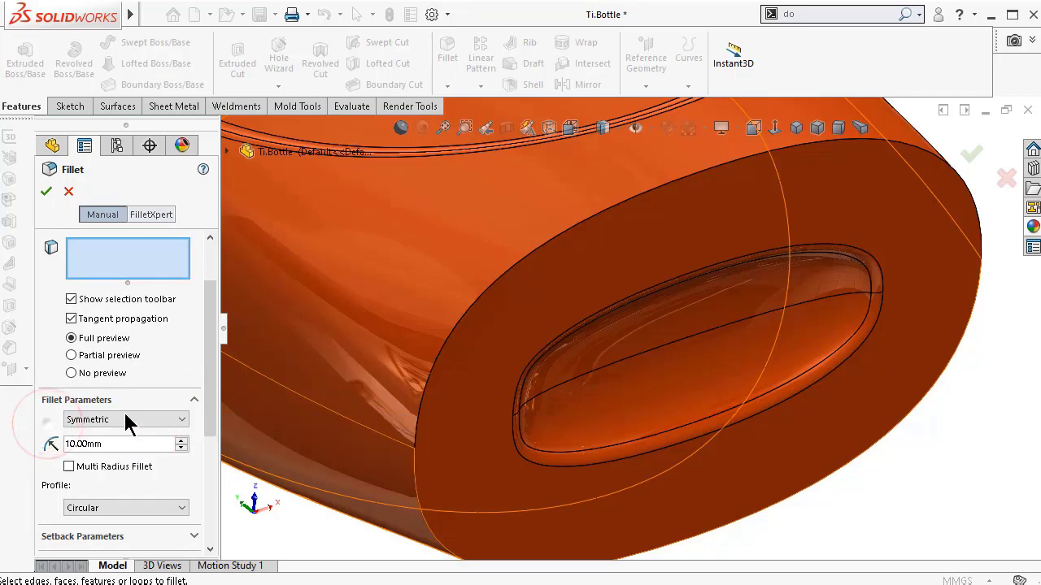
{"action": "left_click", "coordinate": [499, 275]}
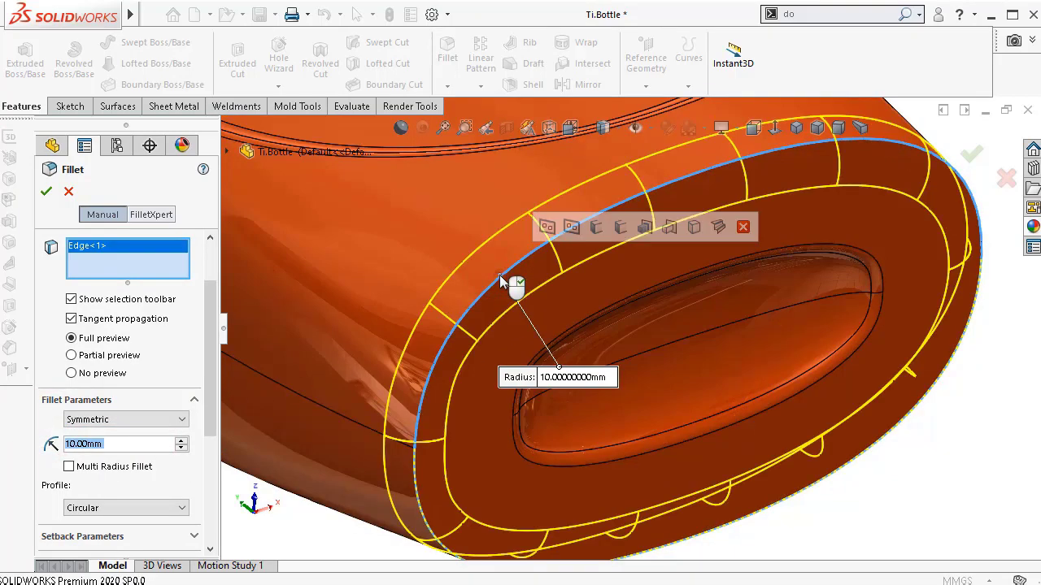
{"action": "left_click", "coordinate": [45, 193]}
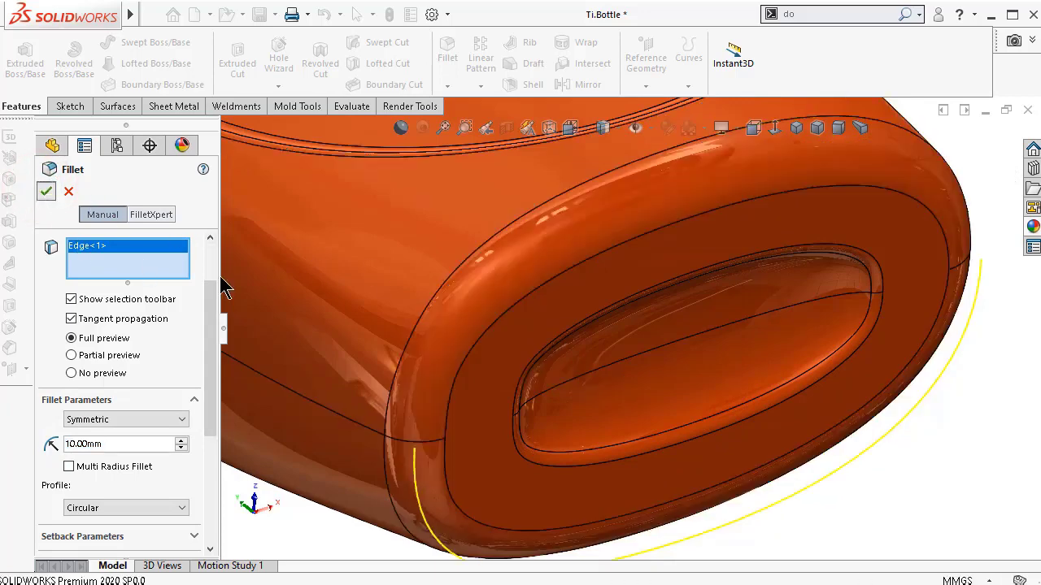
- Zoom to fit, switch to Shaded display without edges, and view the bottle in trimetric
{"action": "key", "text": "z"}
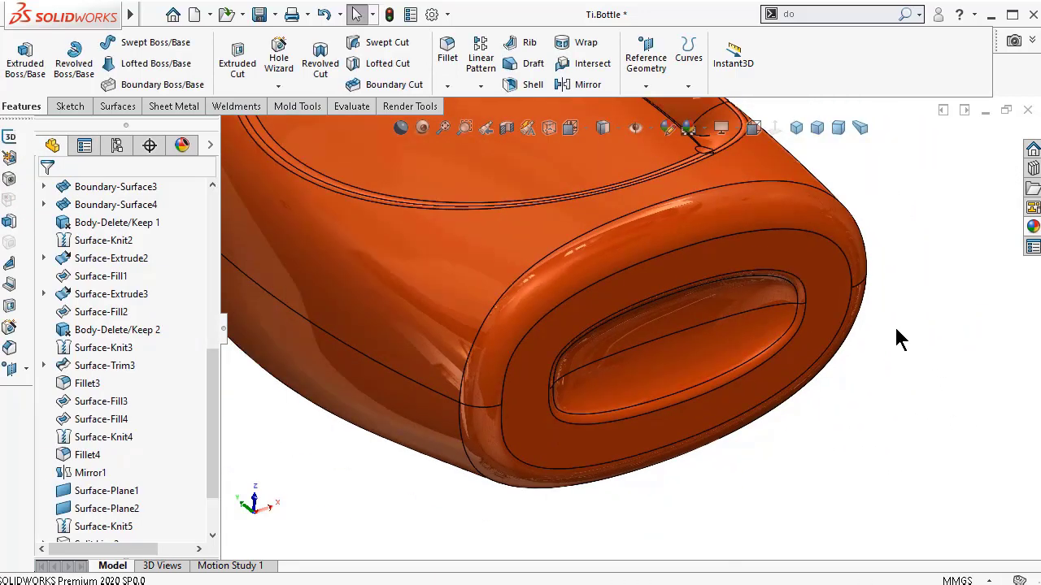
{"action": "left_click", "coordinate": [618, 135]}
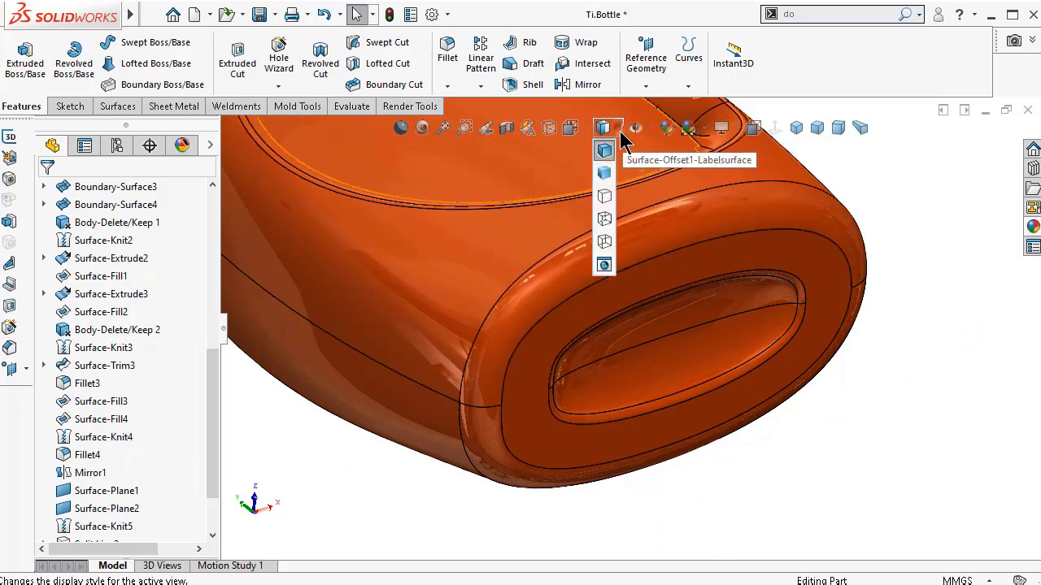
{"action": "left_click", "coordinate": [609, 175]}
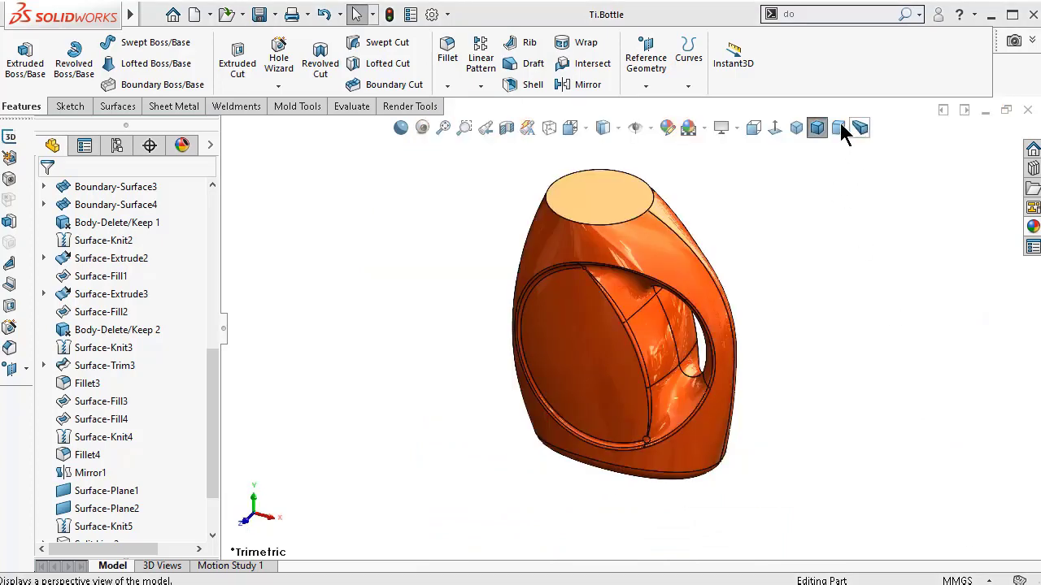
{"action": "left_click", "coordinate": [838, 127]}
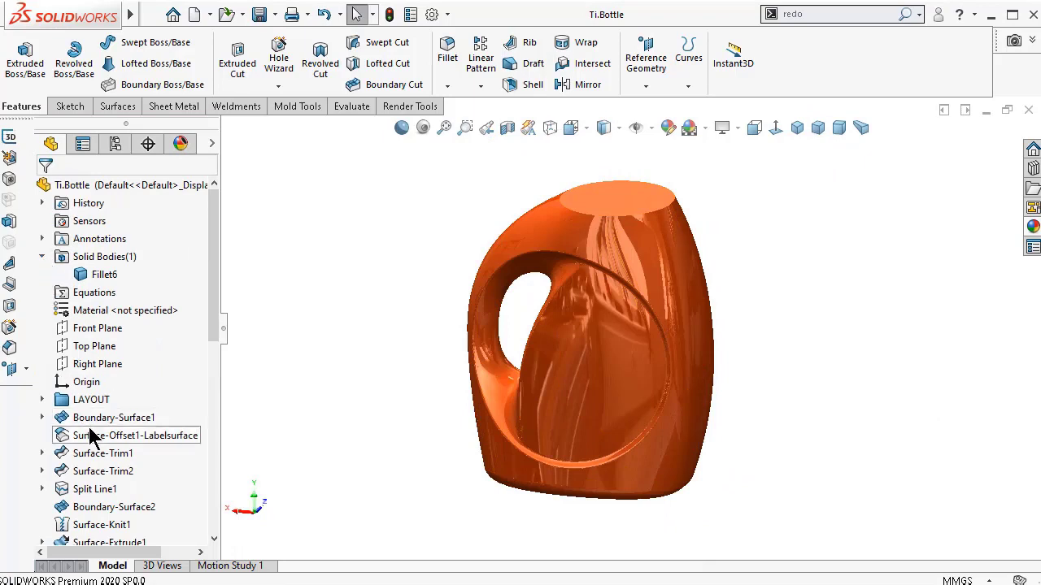
- Show the SketchA-FrontLayout sketch and view the bottle from the front
{"action": "left_click", "coordinate": [42, 400]}
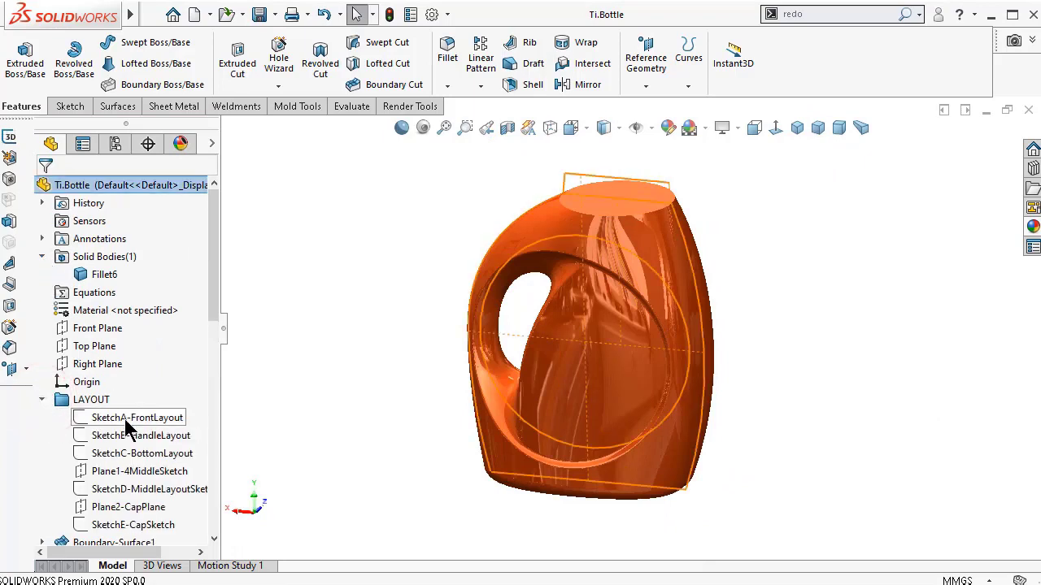
{"action": "left_click", "coordinate": [126, 423]}
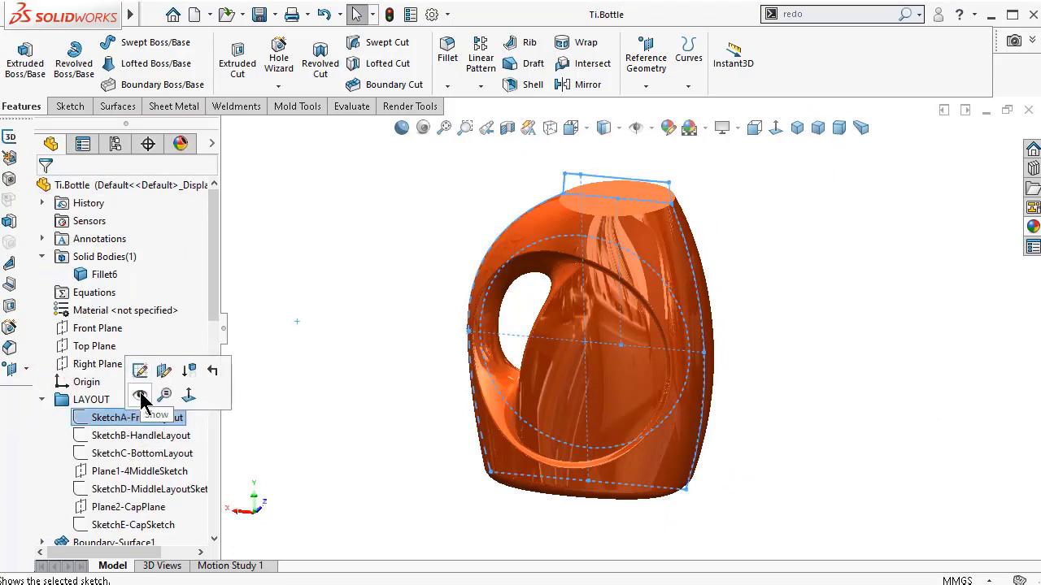
{"action": "left_click", "coordinate": [140, 396]}
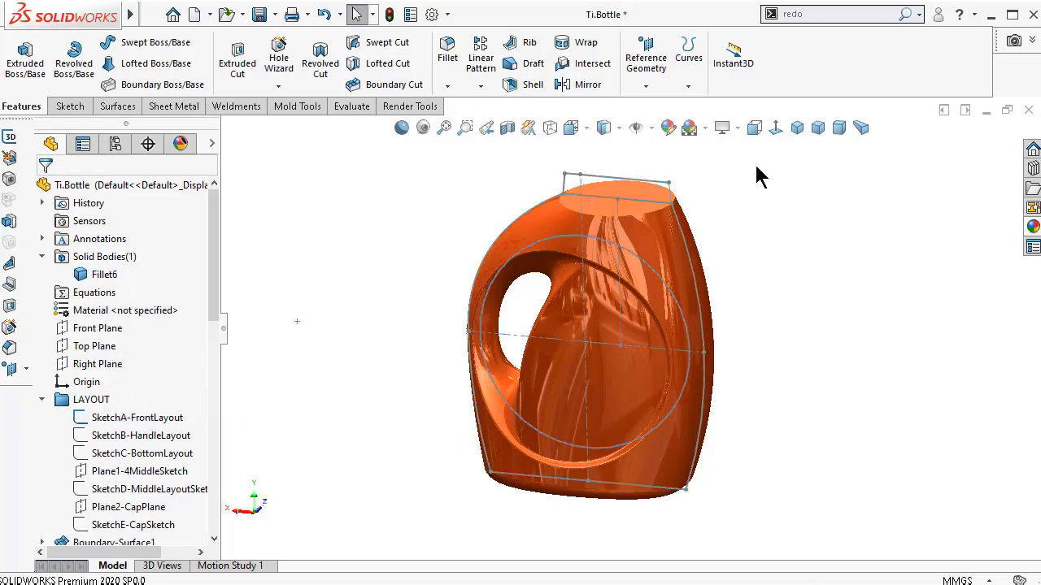
{"action": "left_click", "coordinate": [775, 130]}
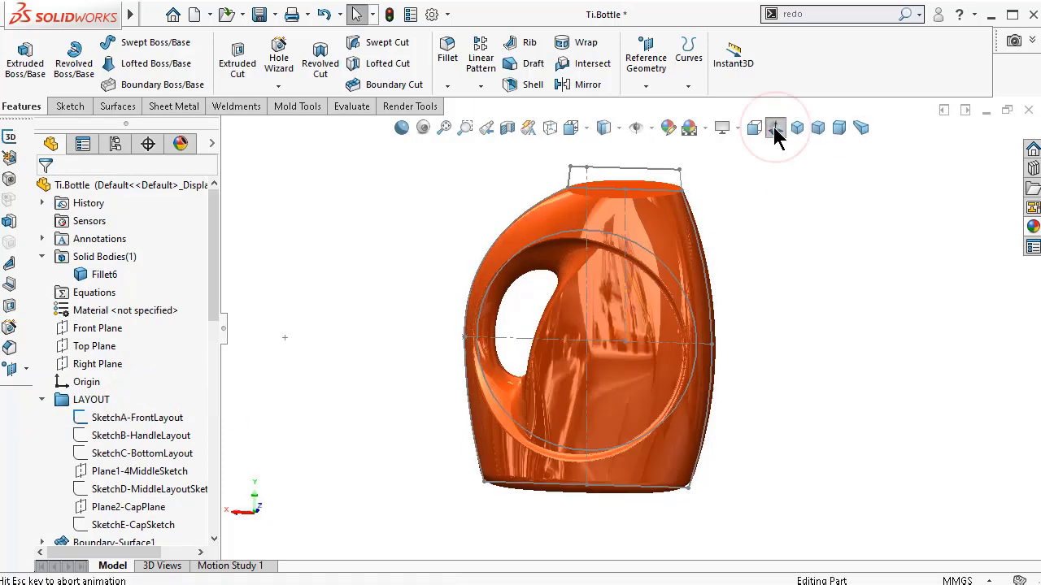
- Start a sketch on the Front Plane and convert the top, slanted and bottom neck lines into it
{"action": "scroll", "coordinate": [614, 172], "scroll_direction": "down", "scroll_amount": 3}
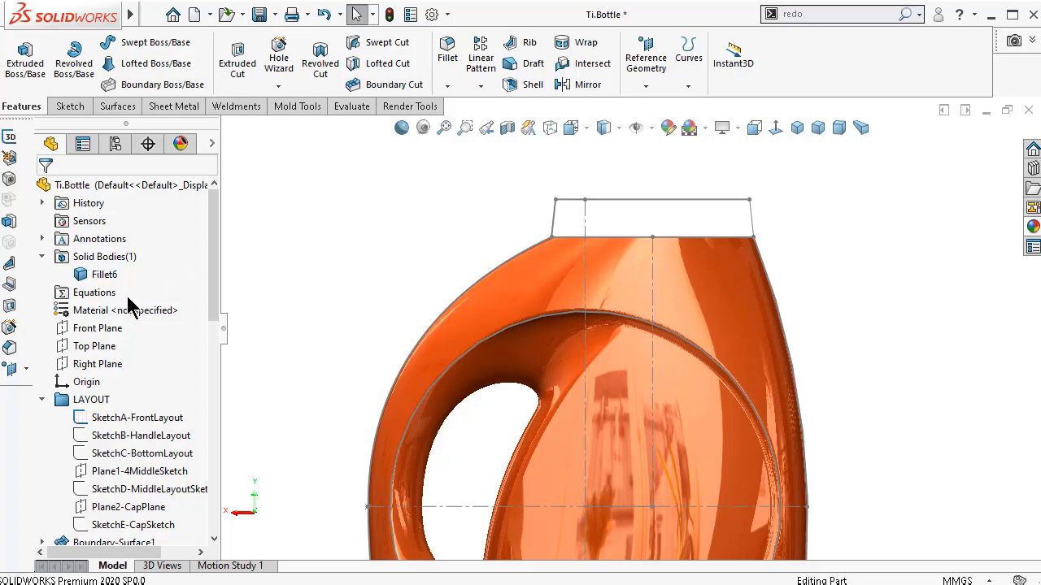
{"action": "left_click", "coordinate": [113, 328]}
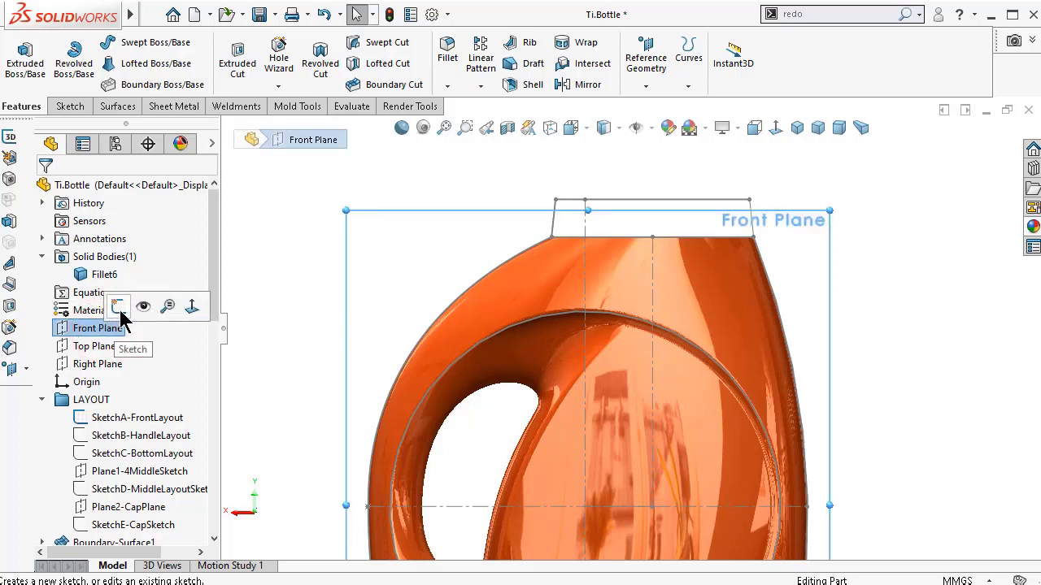
{"action": "left_click", "coordinate": [119, 306]}
{"action": "left_click", "coordinate": [882, 262]}
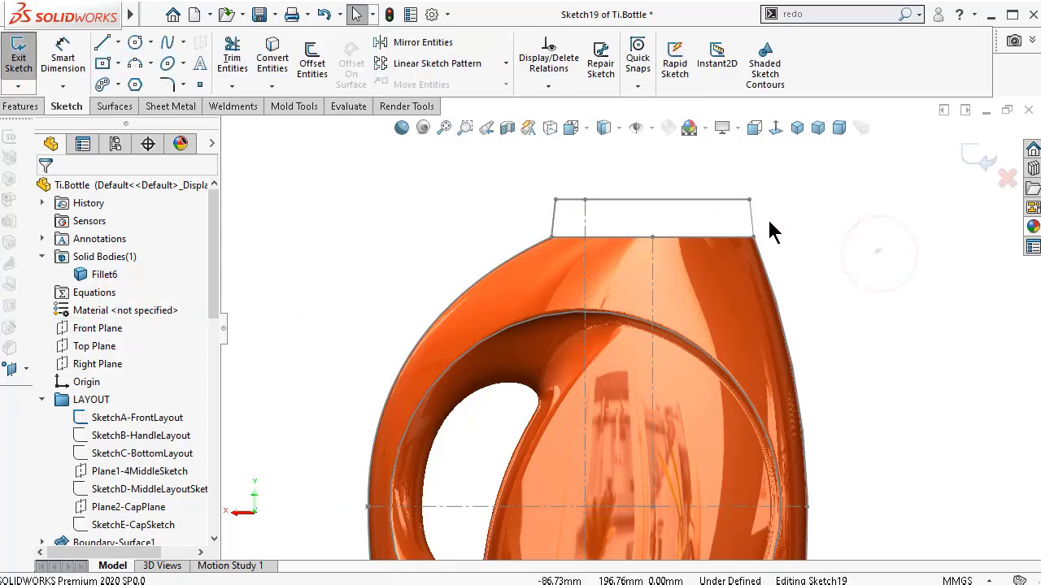
{"action": "left_click", "coordinate": [718, 201]}
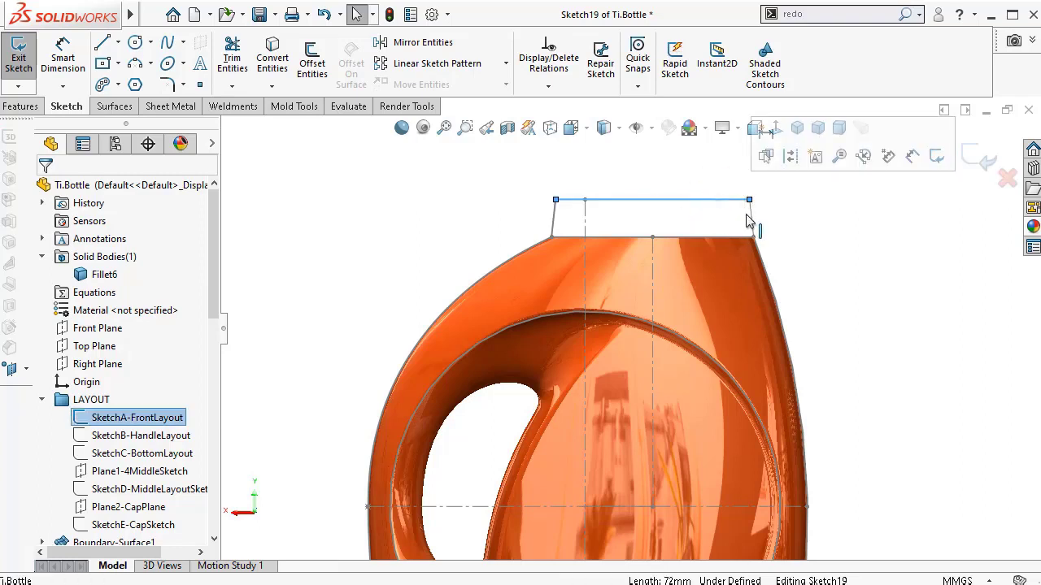
{"action": "left_click", "coordinate": [750, 215]}
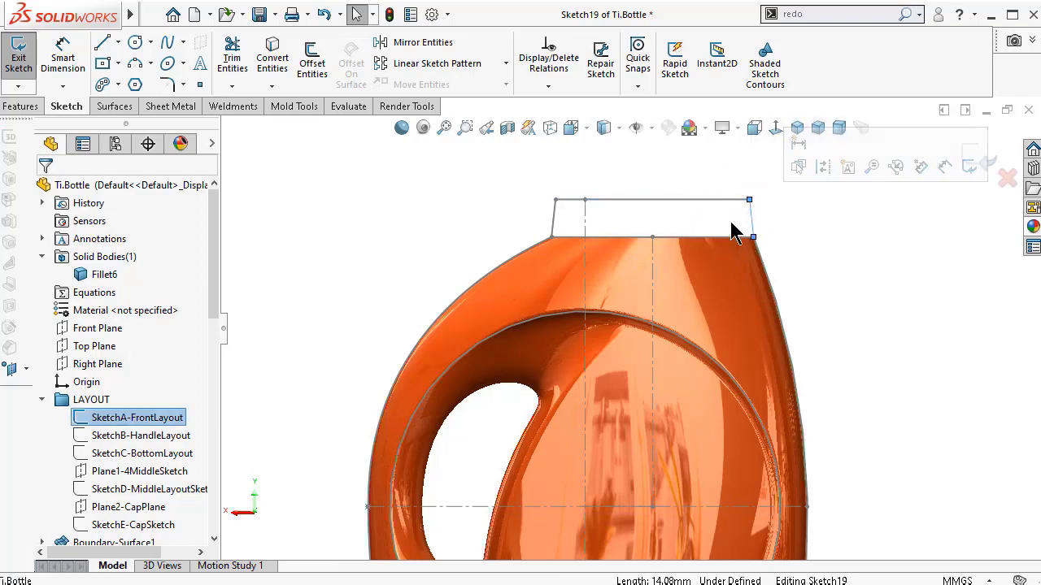
{"action": "left_click", "coordinate": [724, 202], "text": "ctrl"}
{"action": "left_click", "coordinate": [718, 235], "text": "ctrl"}
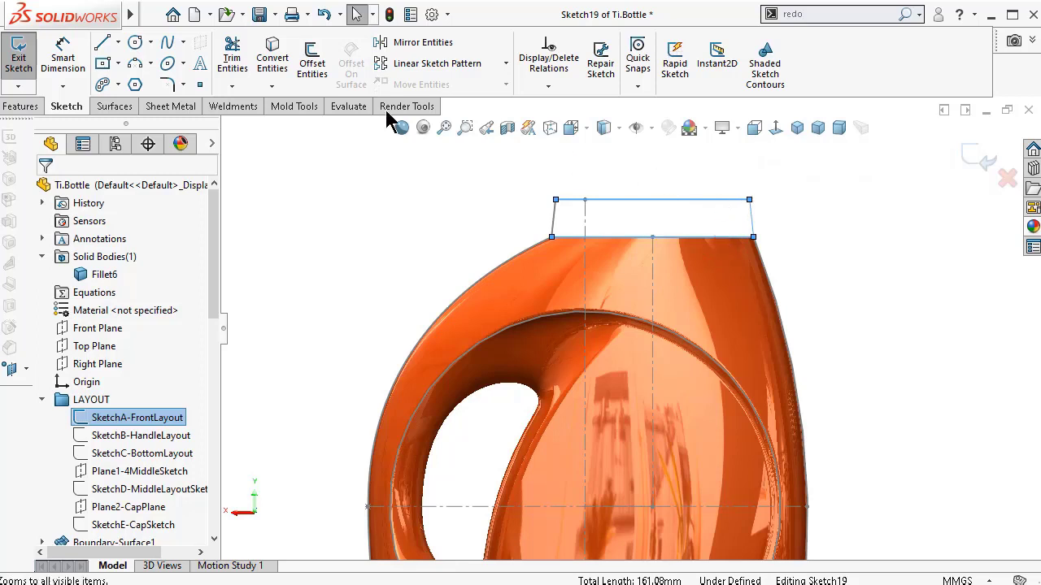
{"action": "left_click", "coordinate": [272, 64]}
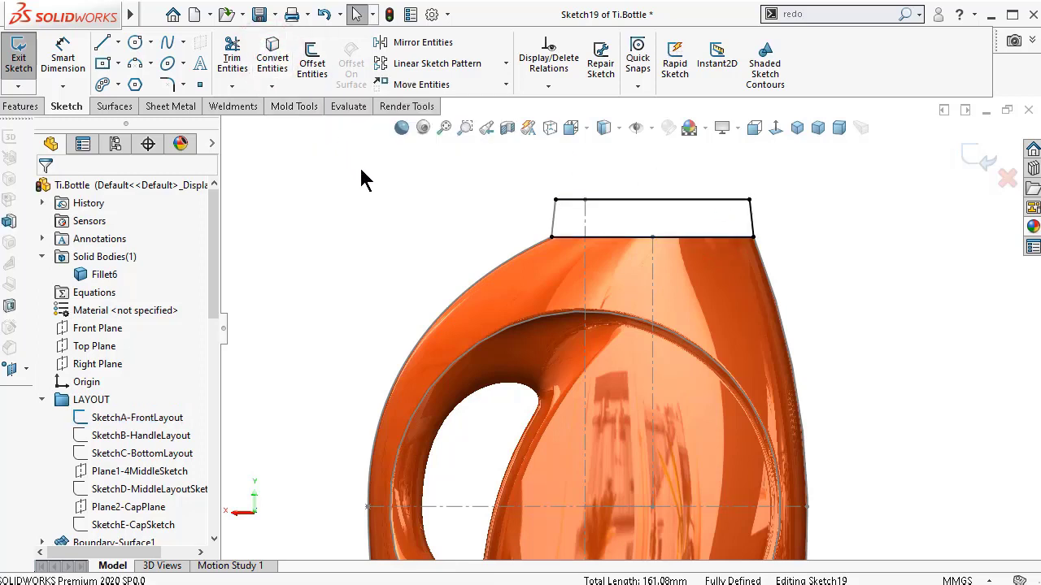
- Convert the layout centre line, extend it above the neck, and trim away the leftover line stubs
{"action": "left_click", "coordinate": [651, 256]}
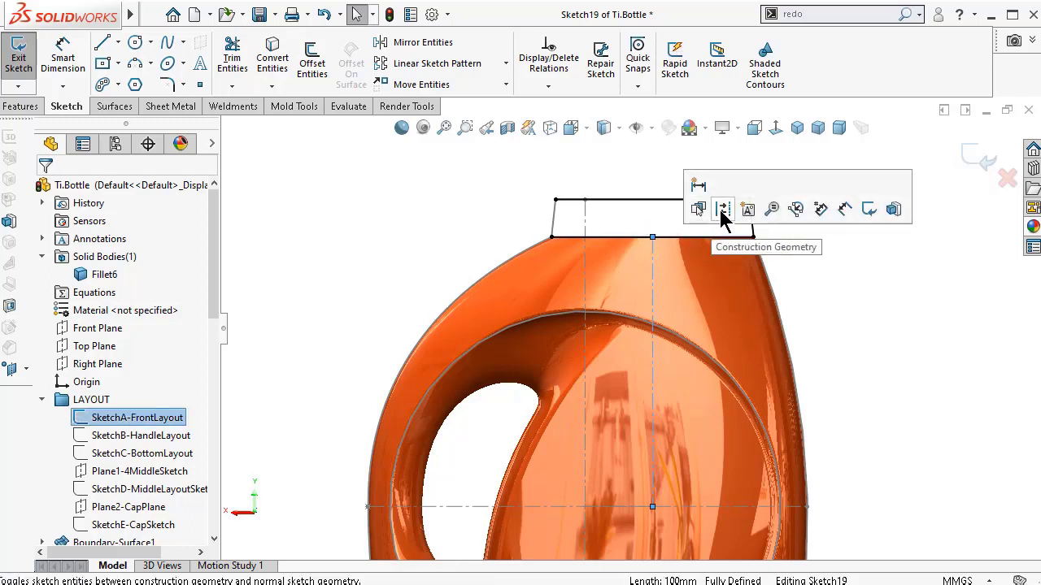
{"action": "left_click", "coordinate": [272, 55]}
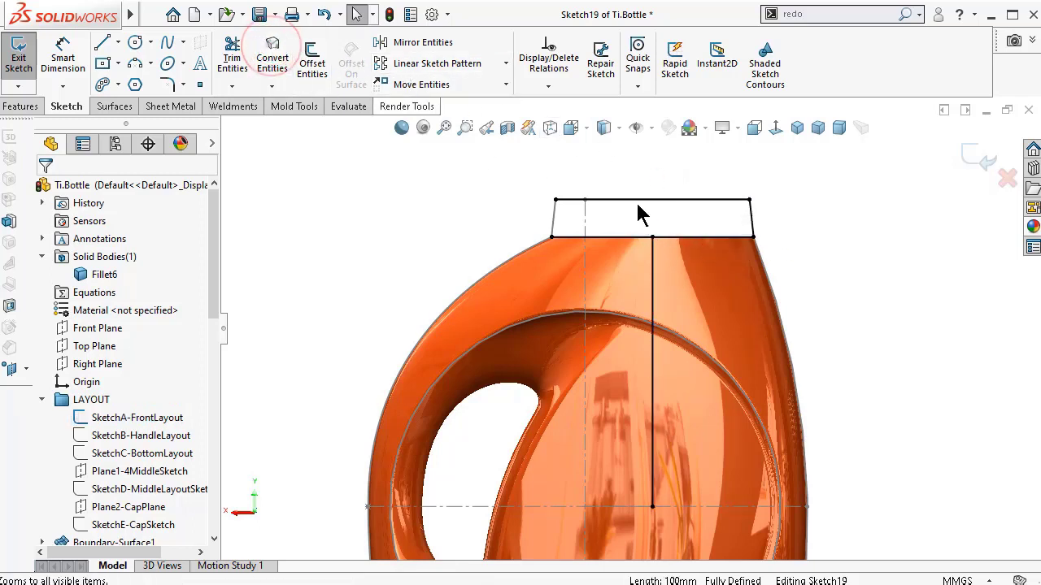
{"action": "left_click_drag", "start_coordinate": [652, 237], "coordinate": [653, 168]}
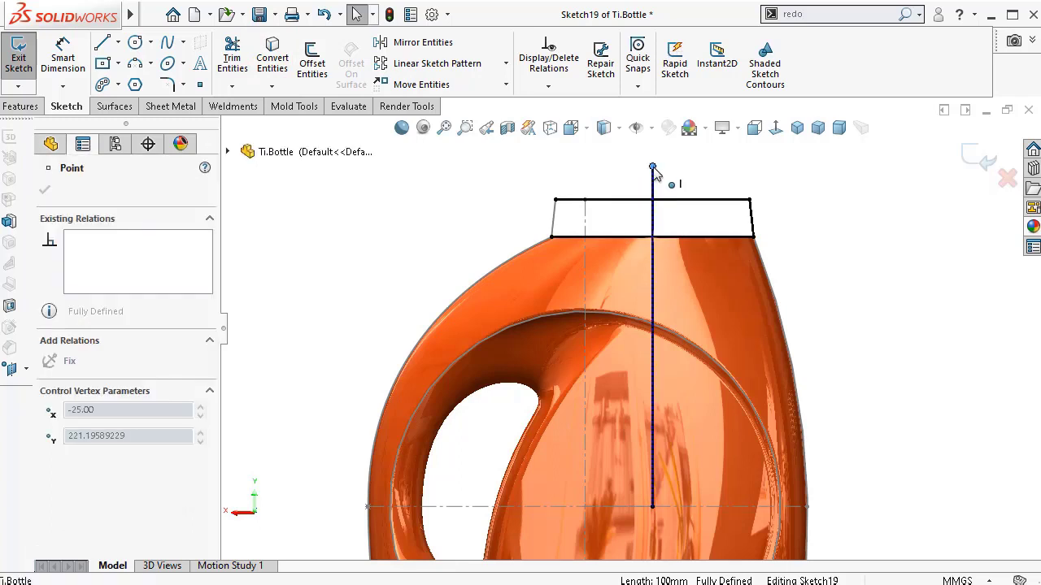
{"action": "left_click", "coordinate": [881, 236]}
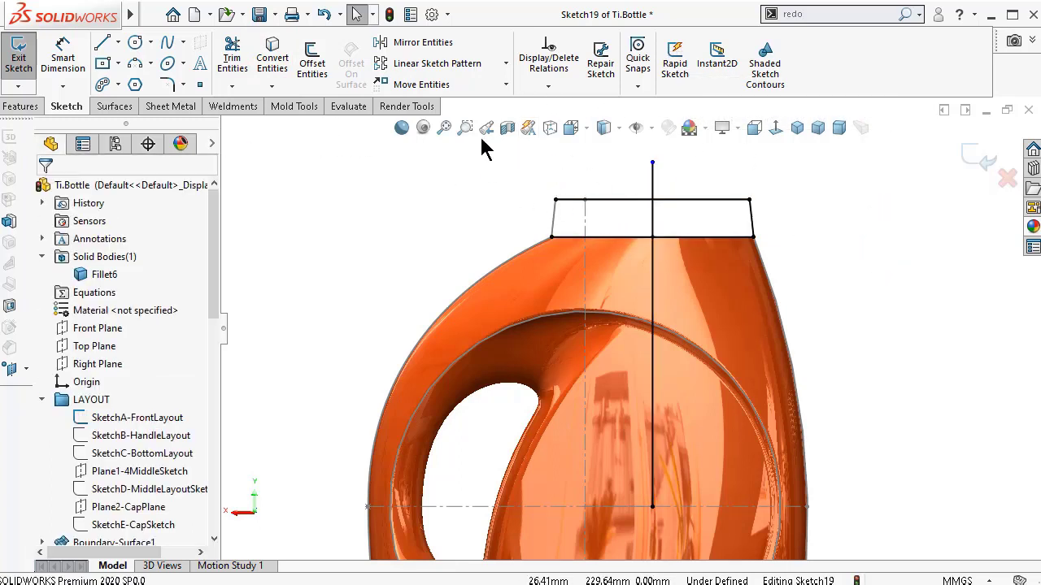
{"action": "left_click", "coordinate": [234, 61]}
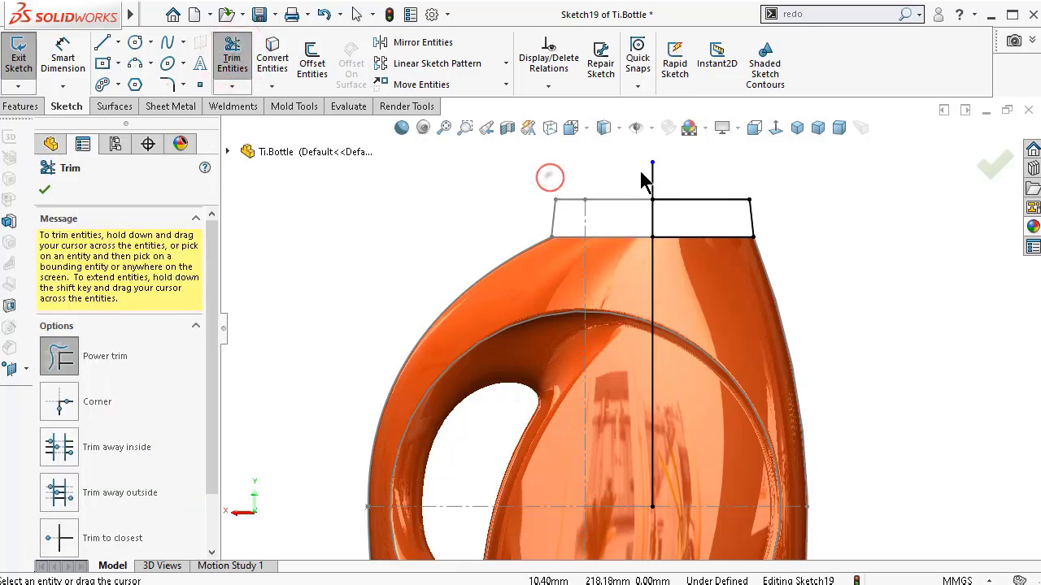
{"action": "left_click_drag", "start_coordinate": [643, 181], "coordinate": [770, 174]}
{"action": "left_click_drag", "start_coordinate": [635, 274], "coordinate": [743, 278]}
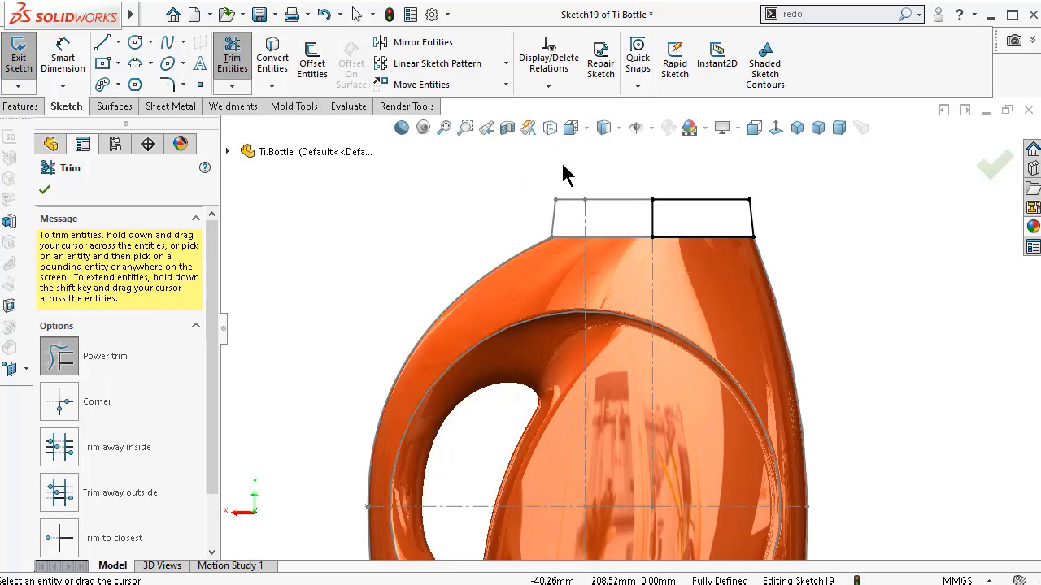
{"action": "left_click", "coordinate": [24, 106]}
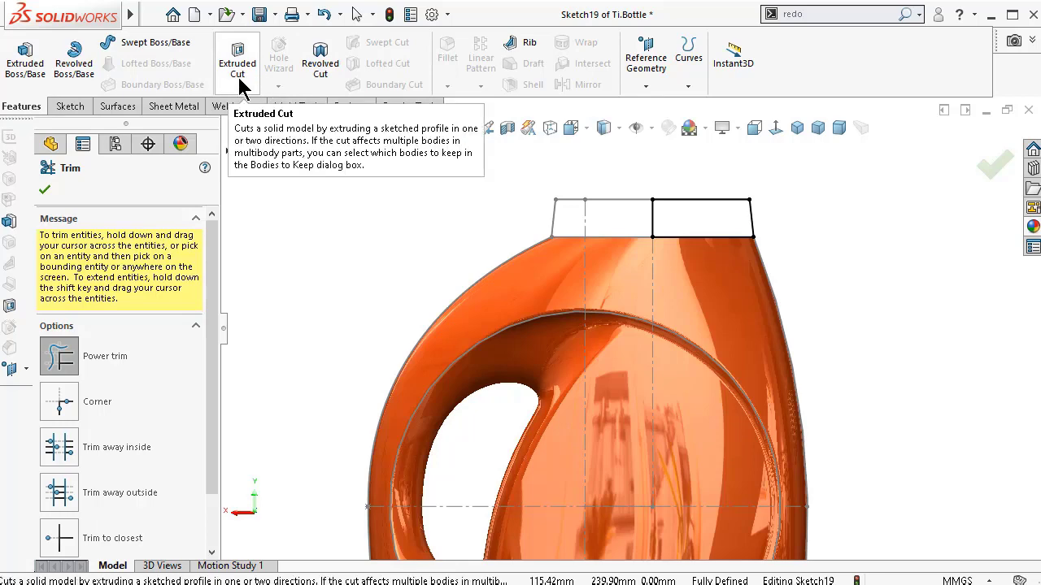
- Revolve Sketch19 around the centerline to form the Revolve1 neck band on the bottle top
{"action": "left_click", "coordinate": [74, 66]}
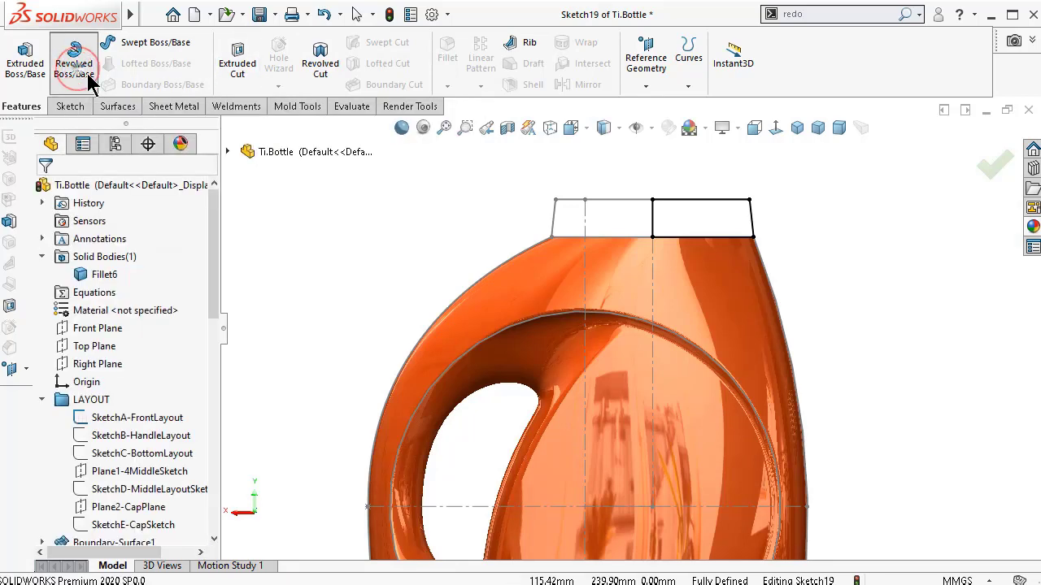
{"action": "left_click", "coordinate": [653, 221]}
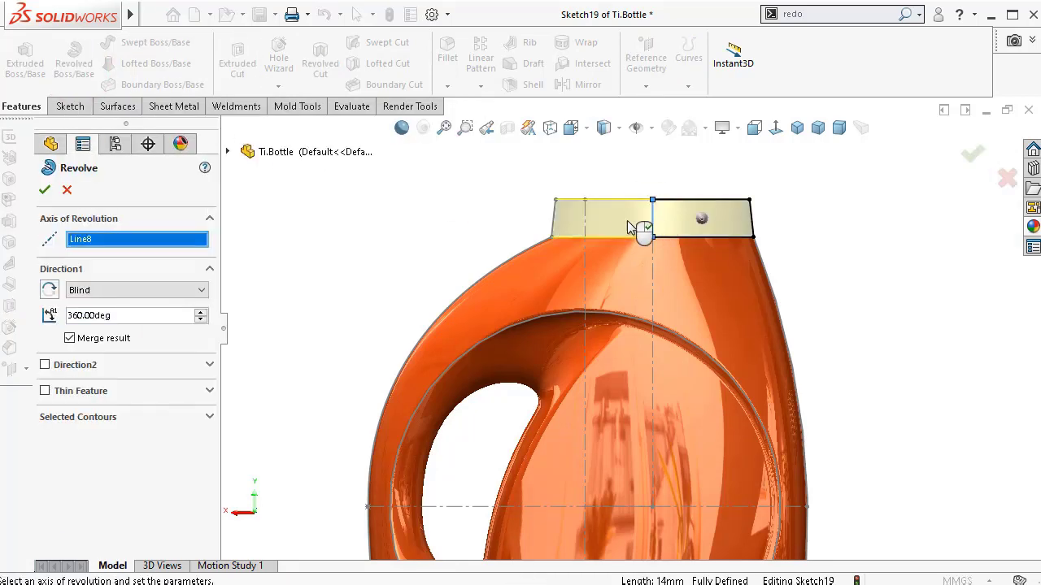
{"action": "left_click", "coordinate": [44, 194]}
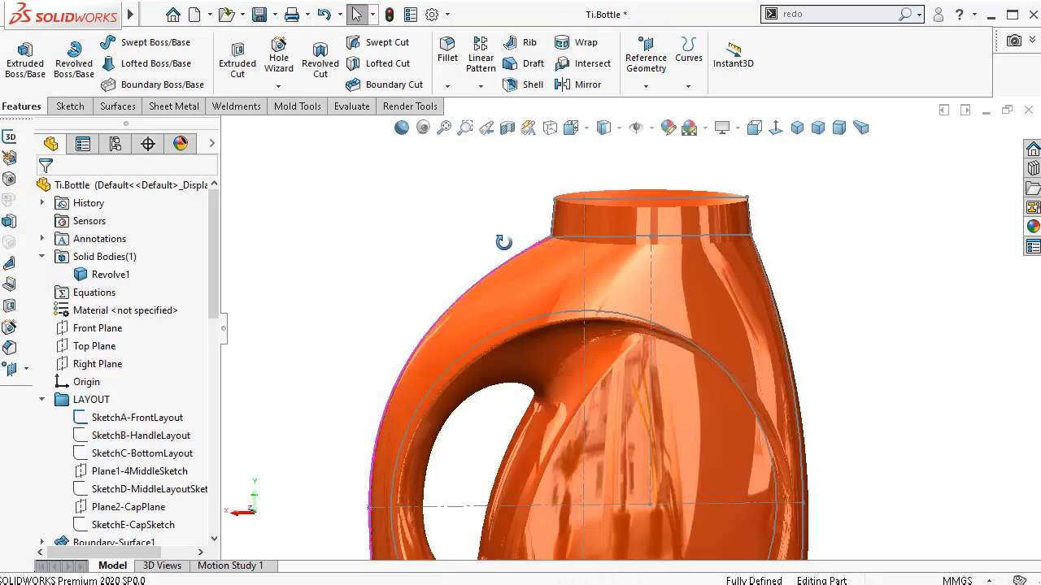
{"action": "mouse_move", "coordinate": [503, 242]}
{"action": "middle_mouse_down"}
{"action": "mouse_move", "coordinate": [520, 269]}
{"action": "mouse_move", "coordinate": [514, 278]}
{"action": "middle_mouse_up"}
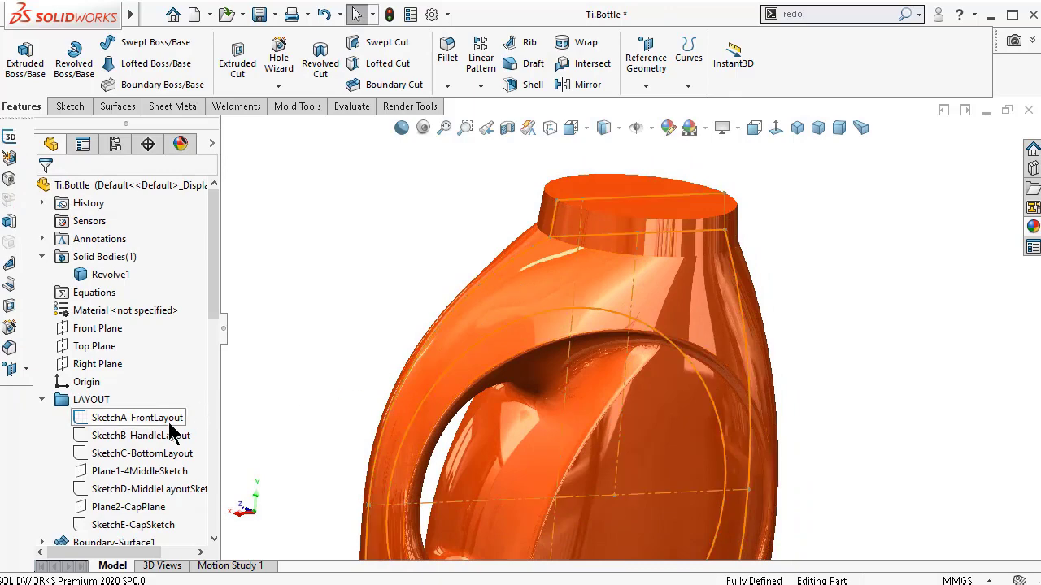
- Hide SketchA-FrontLayout and orbit in closer around the new neck
{"action": "left_click", "coordinate": [167, 421]}
{"action": "left_click", "coordinate": [177, 396]}
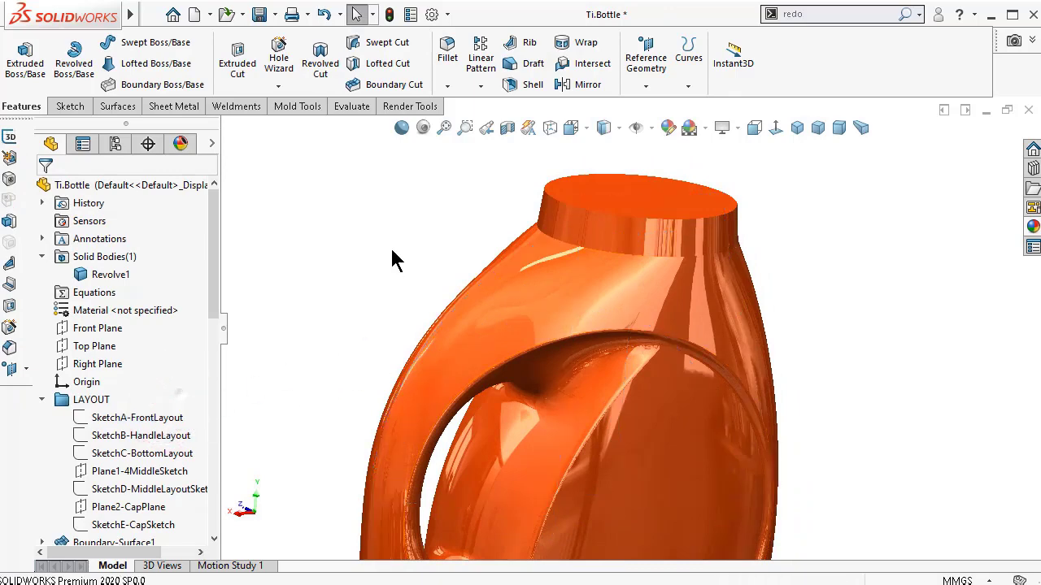
{"action": "middle_click_drag", "start_coordinate": [405, 232], "coordinate": [382, 154]}
{"action": "scroll", "coordinate": [679, 235], "scroll_direction": "down", "scroll_amount": 5}
{"action": "middle_click_drag", "start_coordinate": [778, 317], "coordinate": [848, 301]}
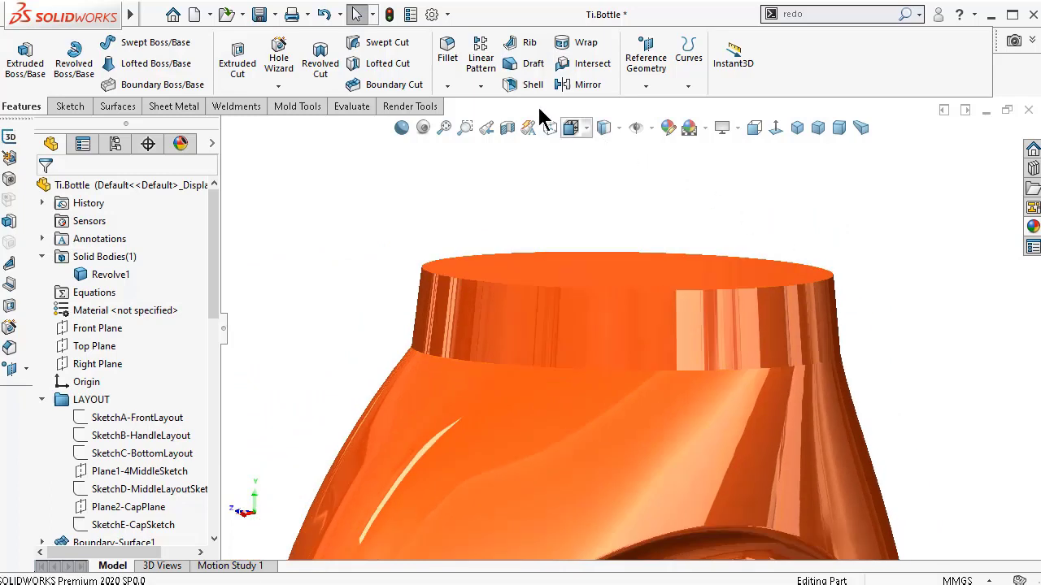
- Preview a 1 mm fillet on the edge where the neck band meets the bottle shoulder
{"action": "left_click", "coordinate": [454, 47]}
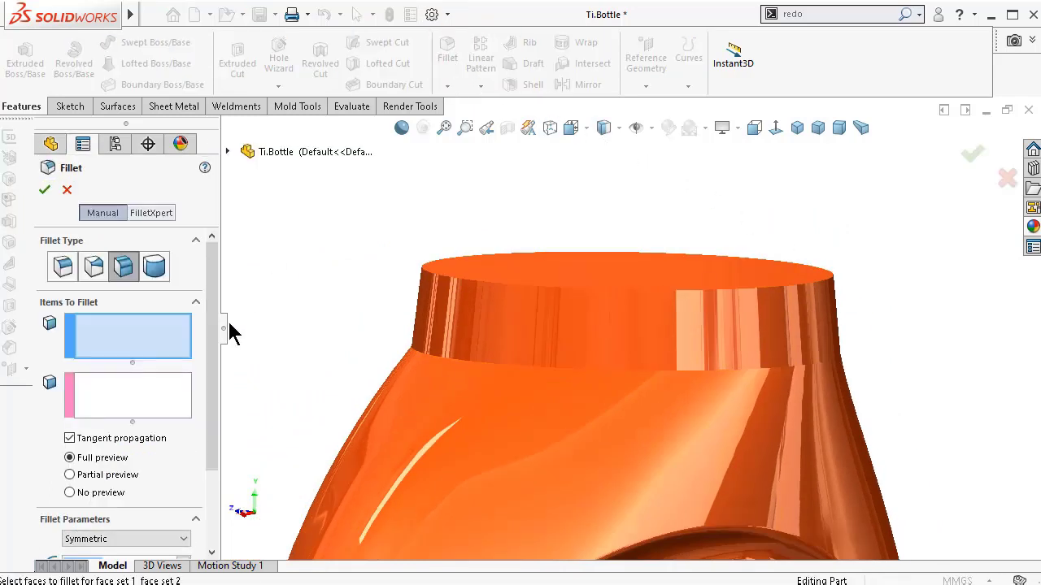
{"action": "left_click_drag", "start_coordinate": [213, 331], "coordinate": [228, 419]}
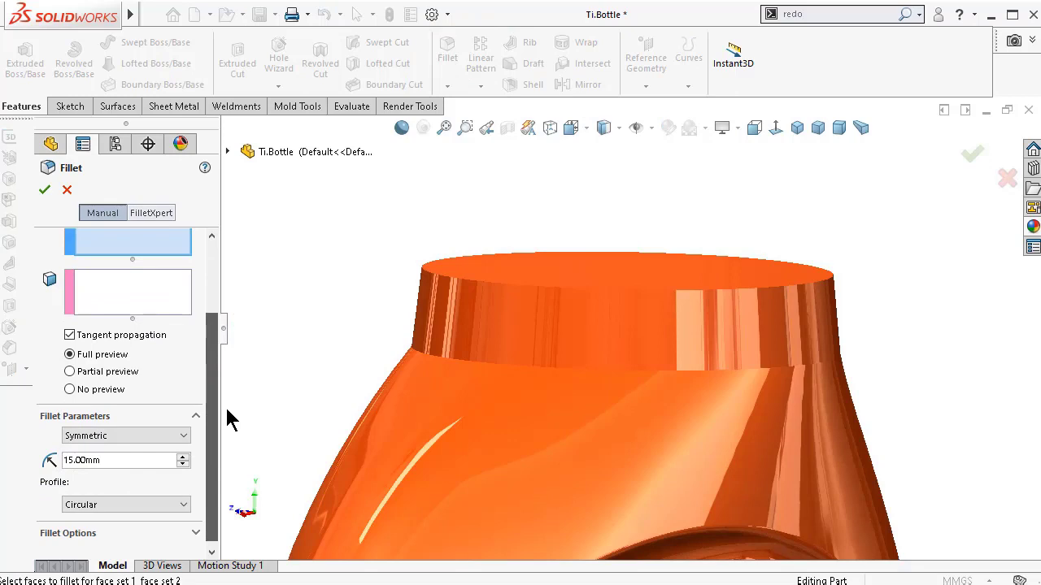
{"action": "left_click", "coordinate": [167, 459]}
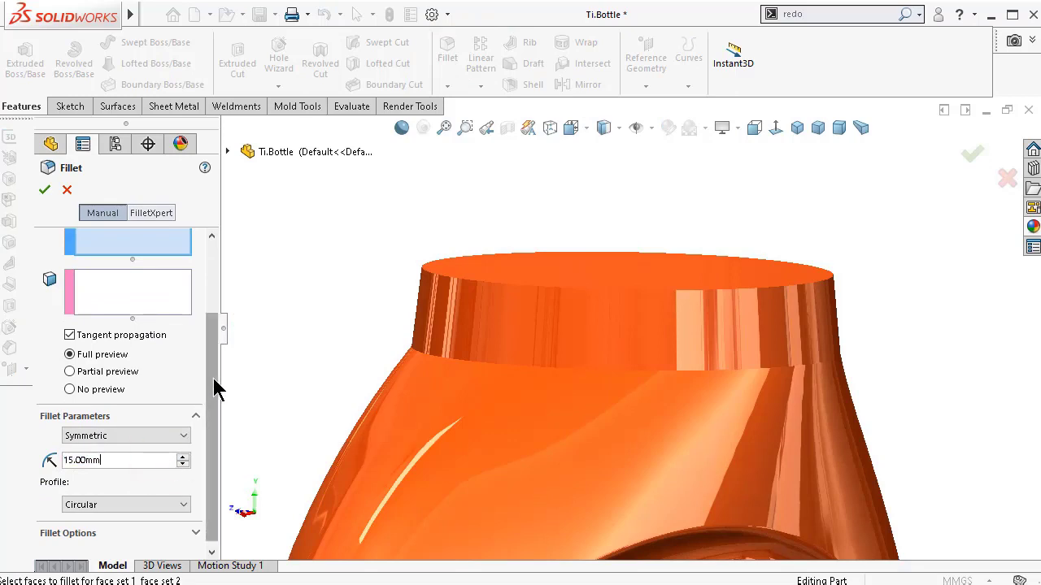
{"action": "left_click_drag", "start_coordinate": [217, 390], "coordinate": [227, 233]}
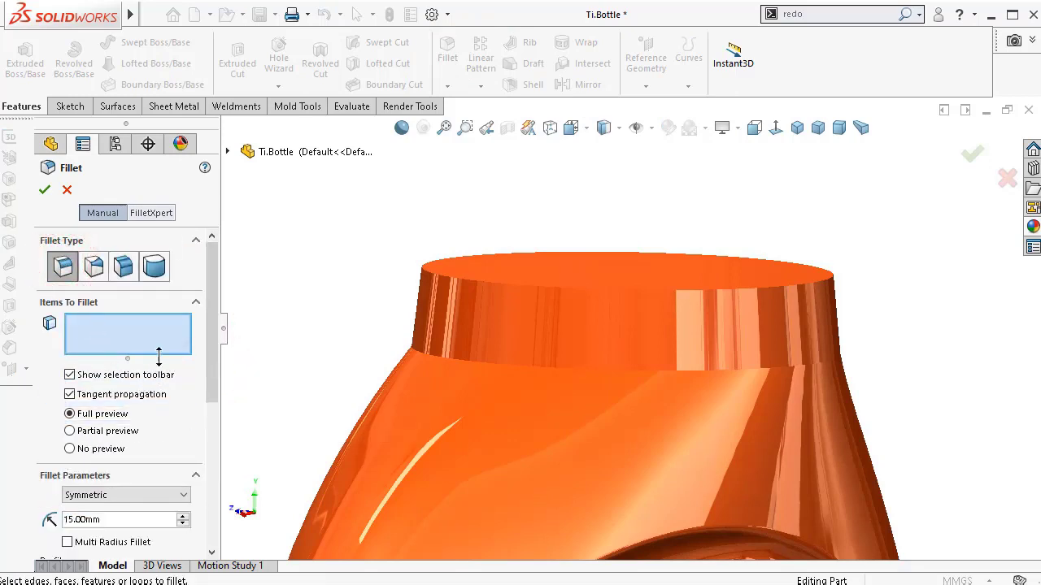
{"action": "left_click_drag", "start_coordinate": [209, 341], "coordinate": [210, 407]}
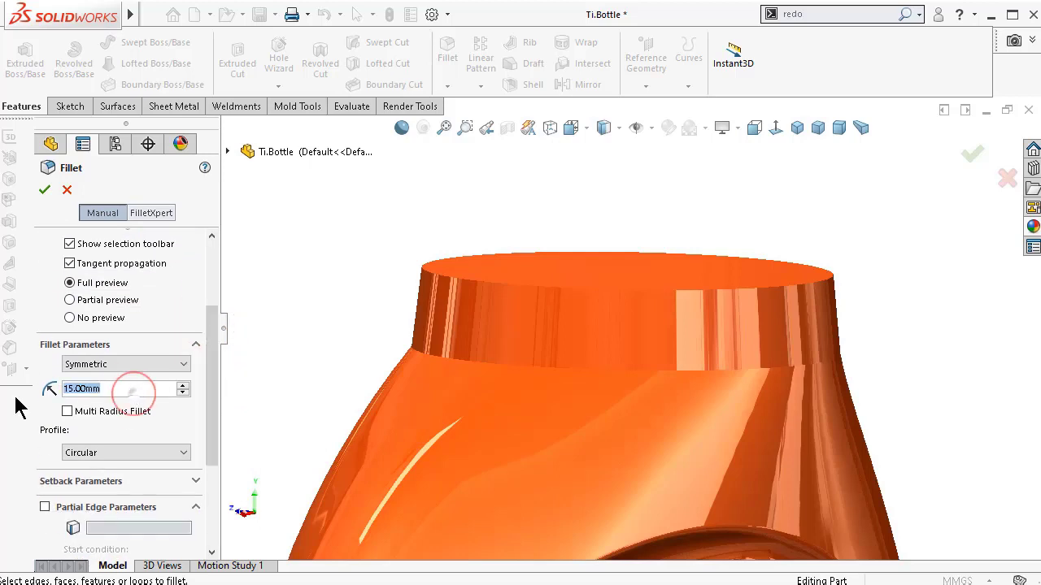
{"action": "type", "text": "1"}
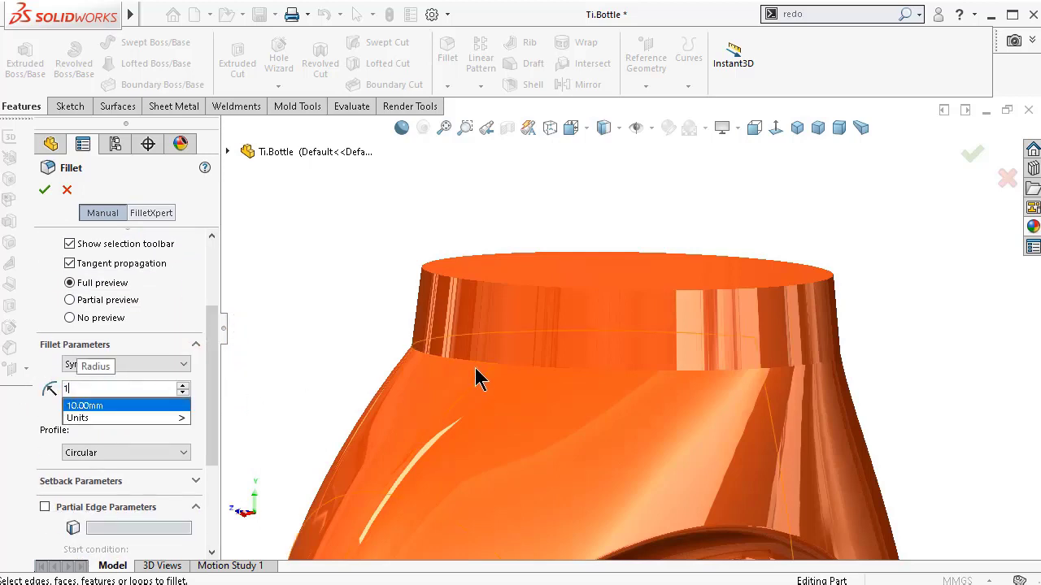
{"action": "left_click", "coordinate": [485, 363]}
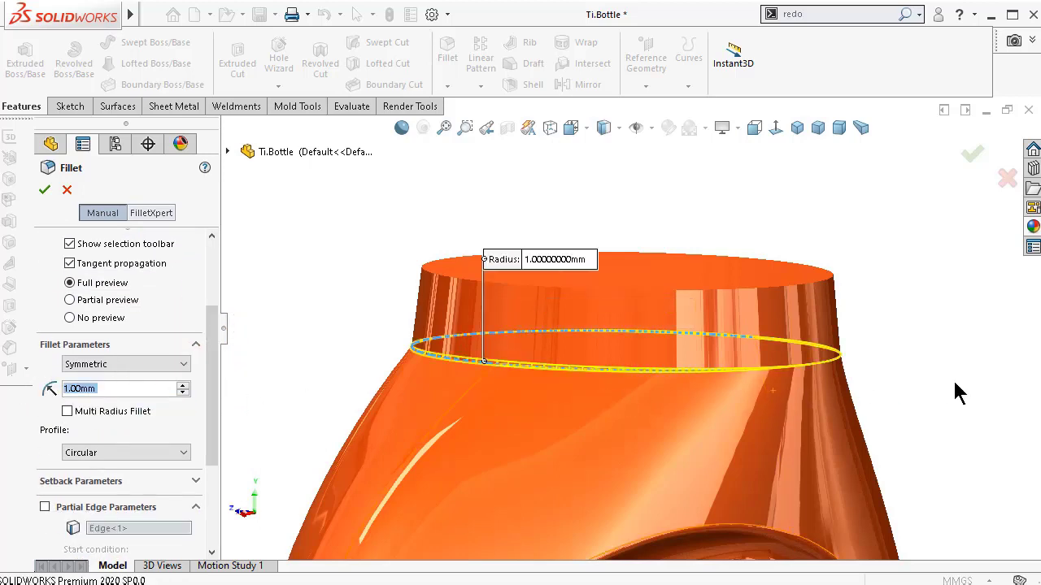
{"action": "middle_click_drag", "start_coordinate": [934, 390], "coordinate": [860, 365]}
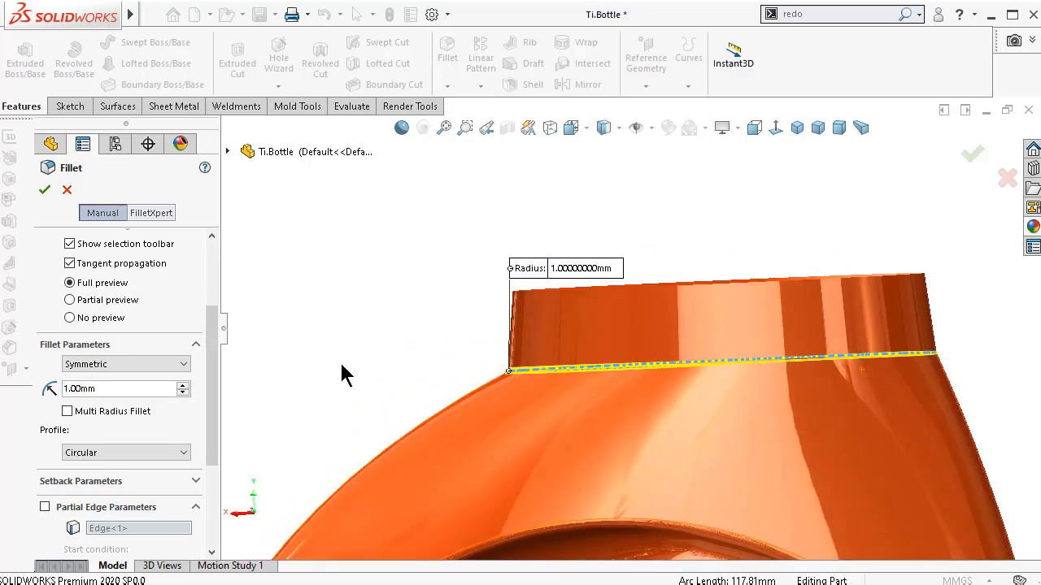
{"action": "left_click_drag", "start_coordinate": [215, 354], "coordinate": [216, 274]}
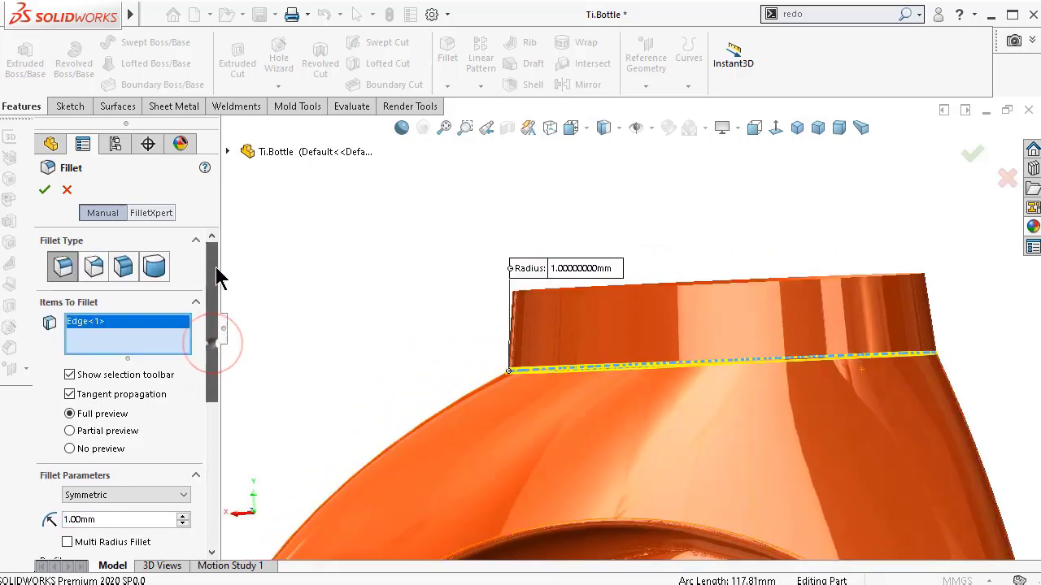
- Switch to Face Fillet with the neck side face in set 1 and two body faces in set 2
{"action": "left_click", "coordinate": [124, 268]}
{"action": "left_click", "coordinate": [657, 313]}
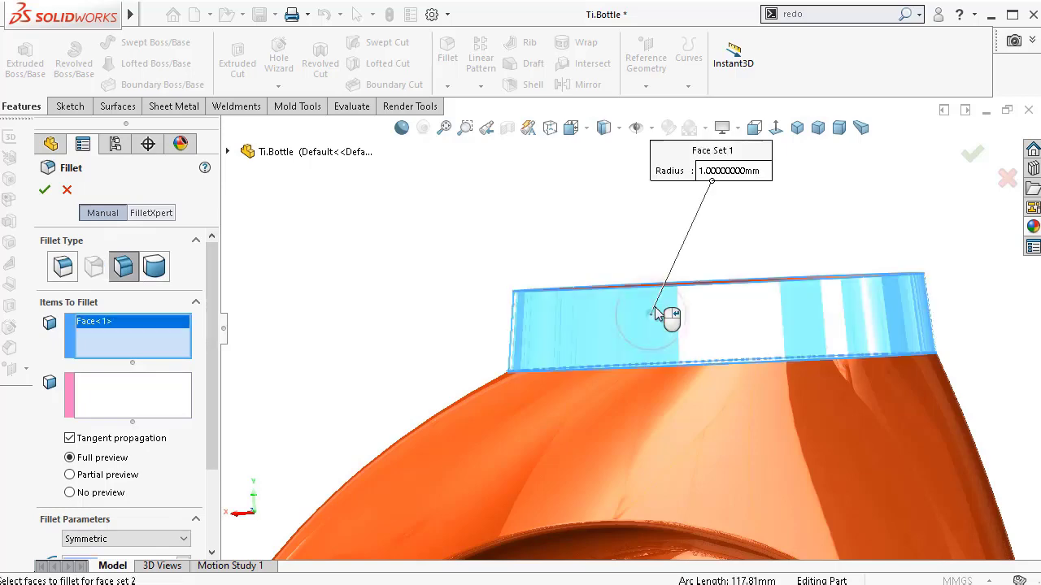
{"action": "left_click", "coordinate": [623, 425]}
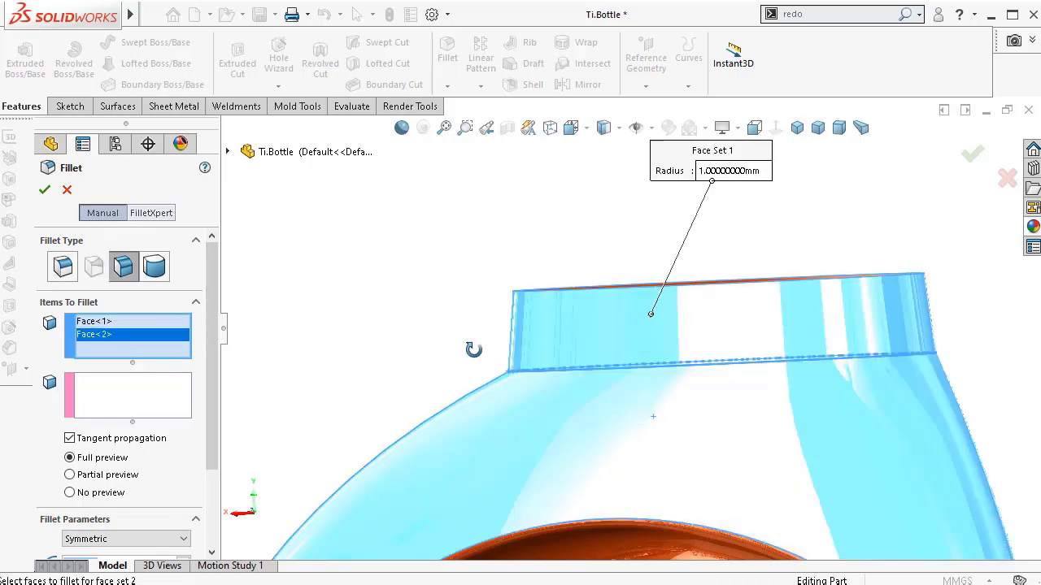
{"action": "middle_click_drag", "start_coordinate": [471, 348], "coordinate": [407, 346]}
{"action": "right_click", "coordinate": [195, 341]}
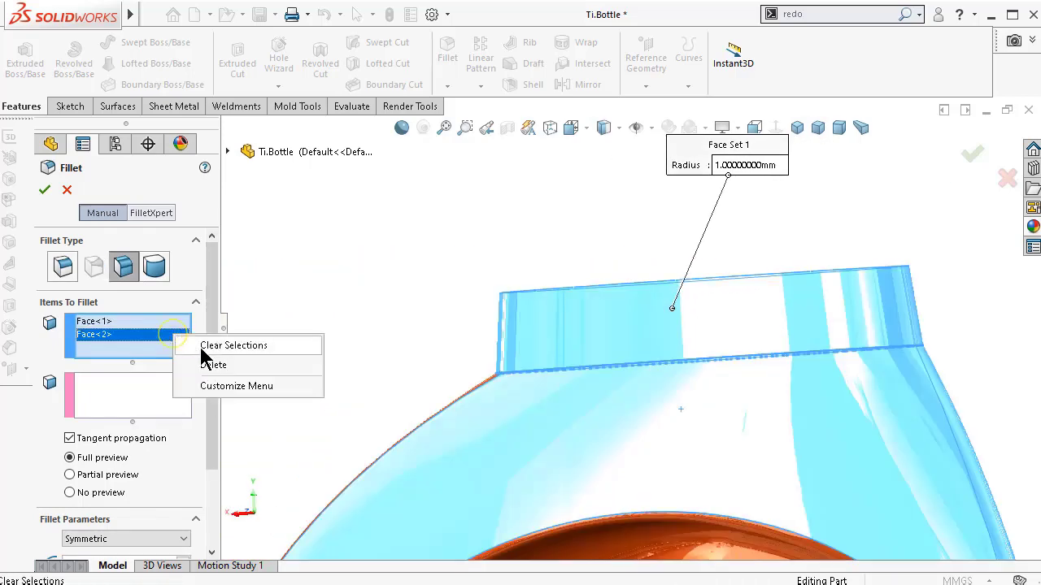
{"action": "left_click", "coordinate": [210, 363]}
{"action": "left_click", "coordinate": [644, 399]}
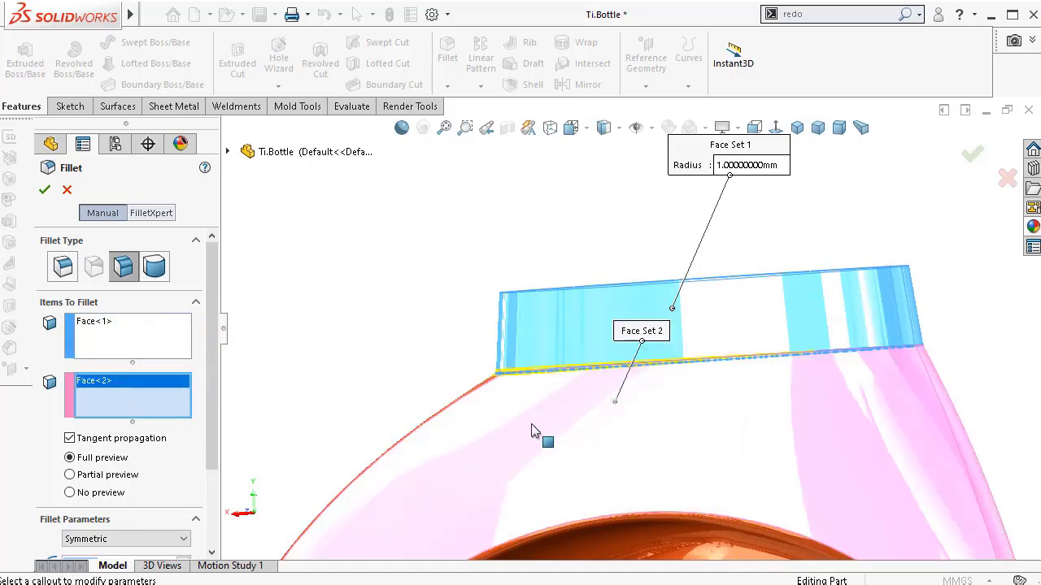
{"action": "middle_click_drag", "start_coordinate": [534, 429], "coordinate": [805, 402]}
{"action": "left_click", "coordinate": [564, 451]}
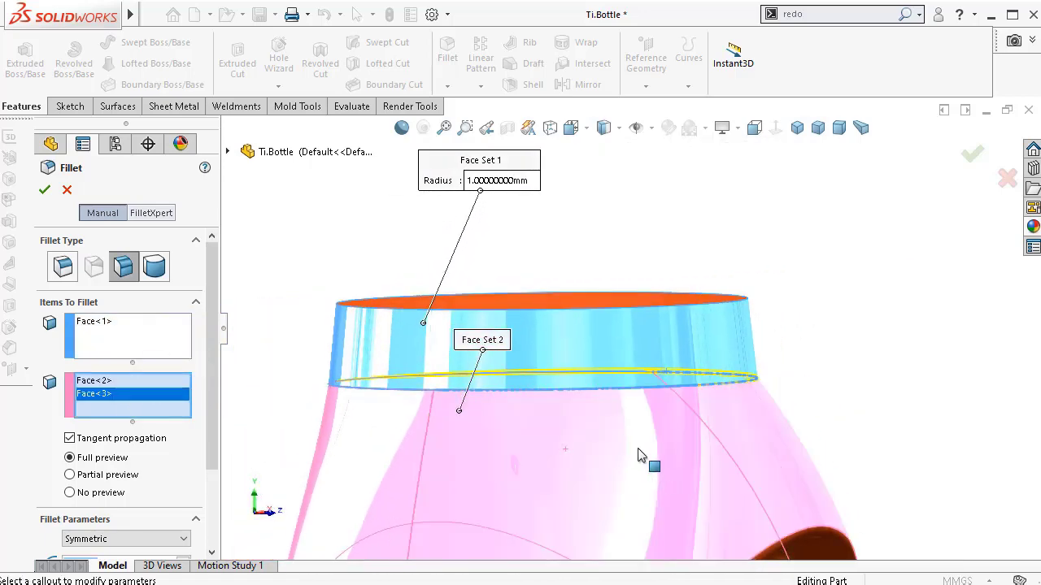
{"action": "middle_click_drag", "start_coordinate": [643, 457], "coordinate": [587, 455]}
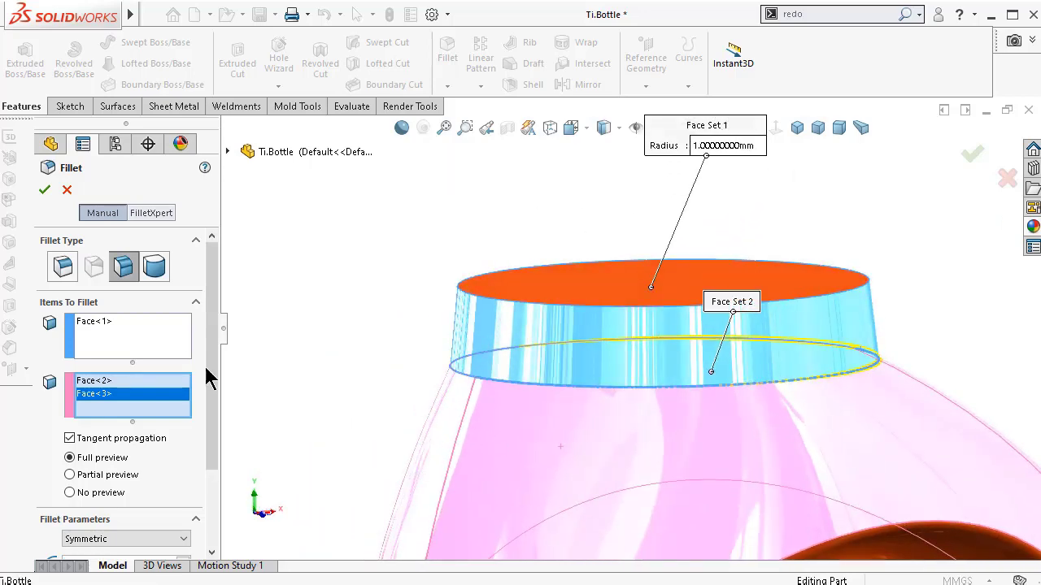
{"action": "left_click_drag", "start_coordinate": [206, 378], "coordinate": [230, 472]}
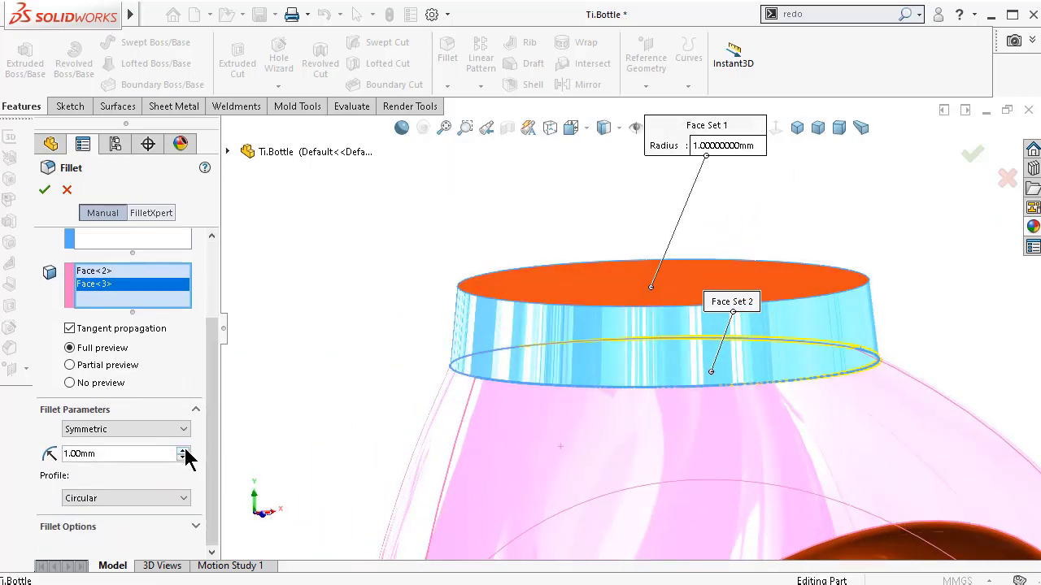
- Size the face fillet by a 2 mm chord width and apply it
{"action": "left_click", "coordinate": [141, 457]}
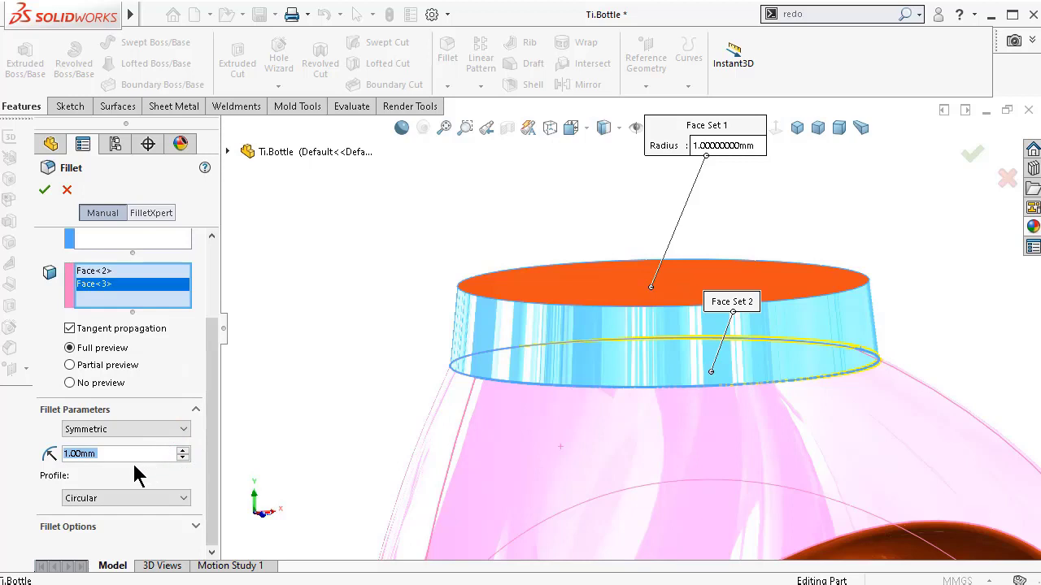
{"action": "type", "text": "3"}
{"action": "key", "text": "Return"}
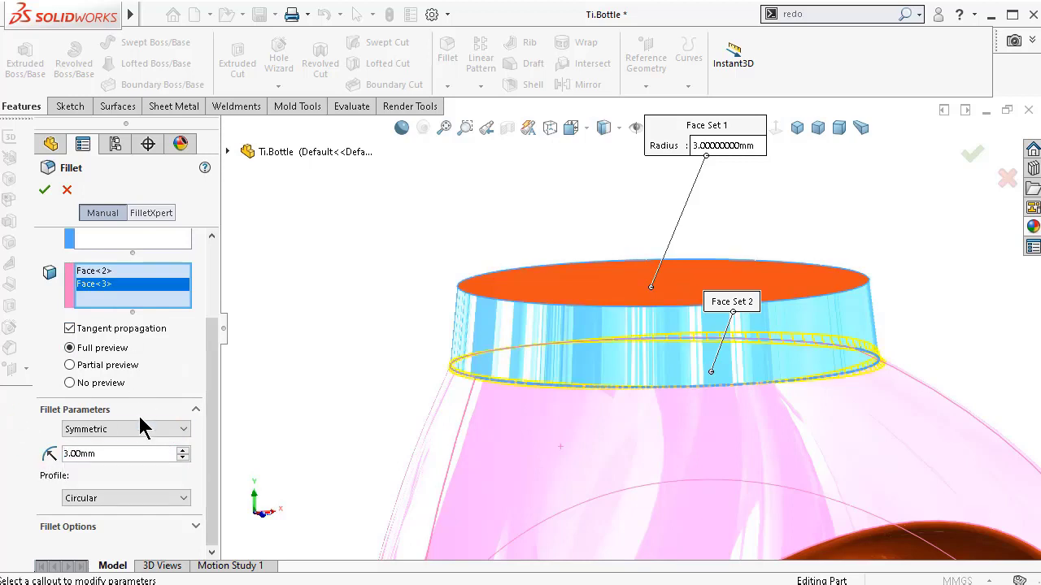
{"action": "left_click", "coordinate": [140, 429]}
{"action": "left_click", "coordinate": [135, 453]}
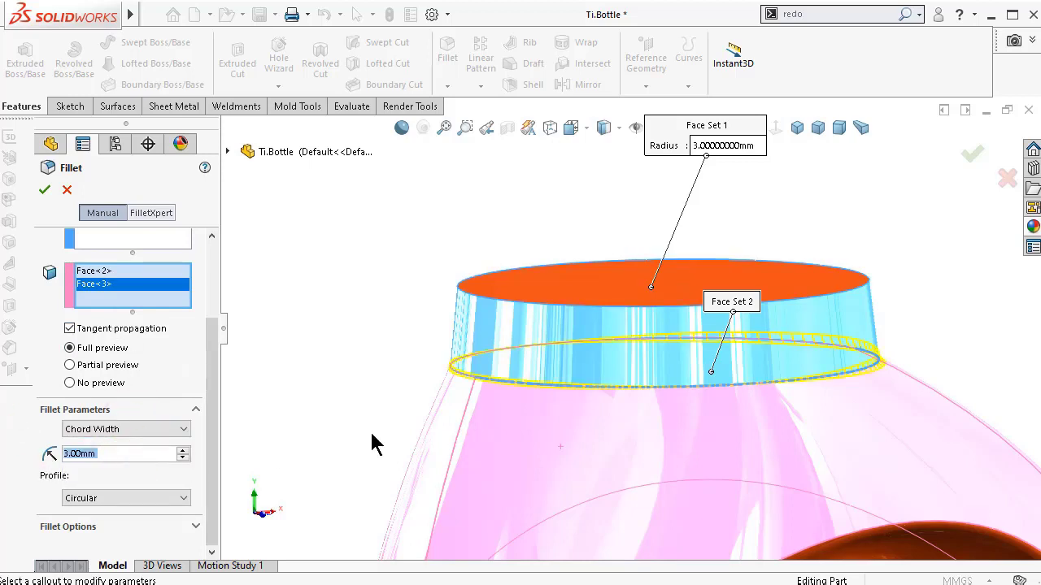
{"action": "middle_click_drag", "start_coordinate": [481, 414], "coordinate": [444, 392]}
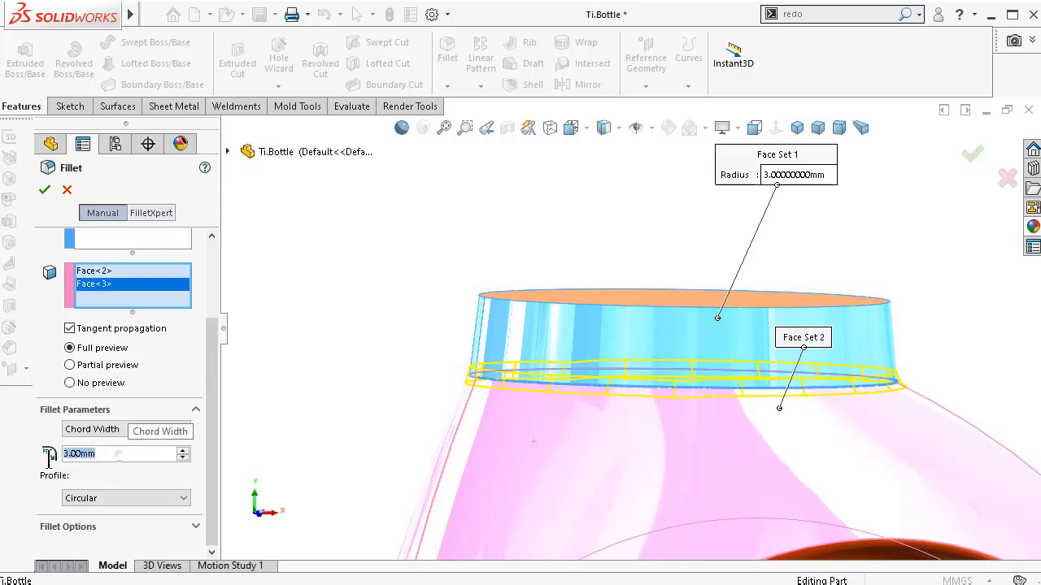
{"action": "type", "text": "2"}
{"action": "key", "text": "Return"}
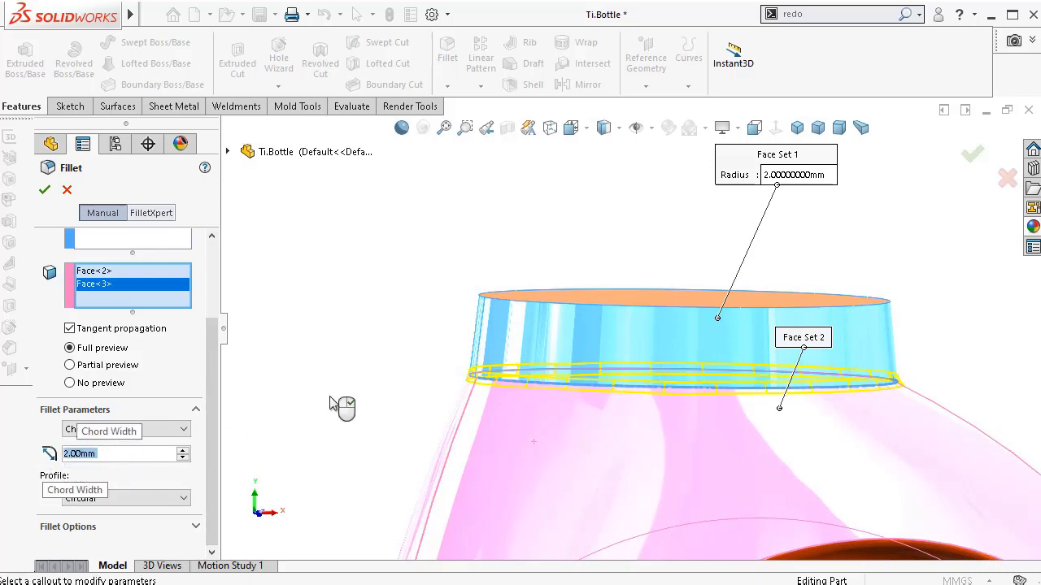
{"action": "middle_click_drag", "start_coordinate": [375, 372], "coordinate": [457, 381]}
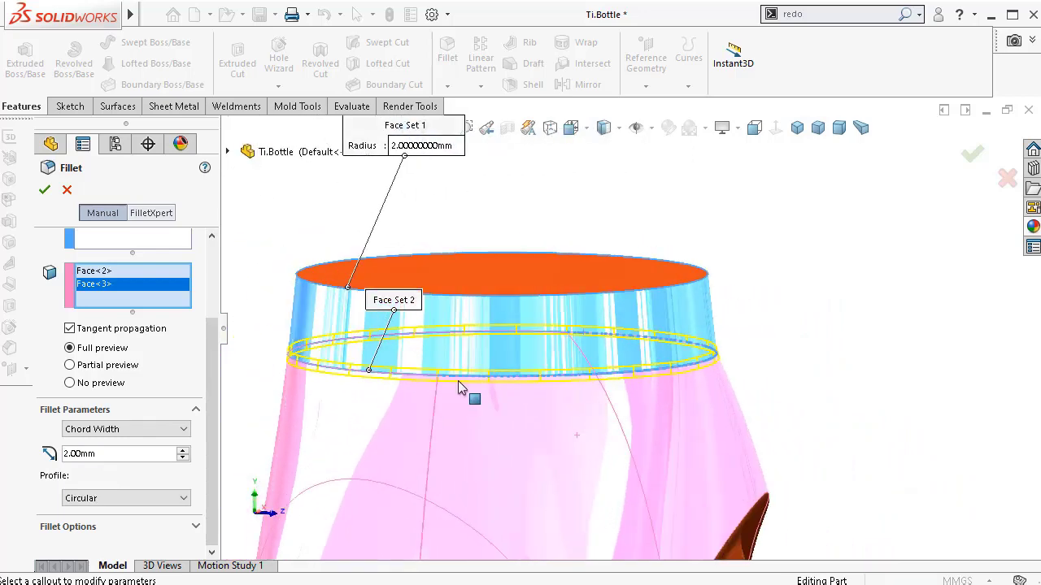
{"action": "left_click", "coordinate": [972, 156]}
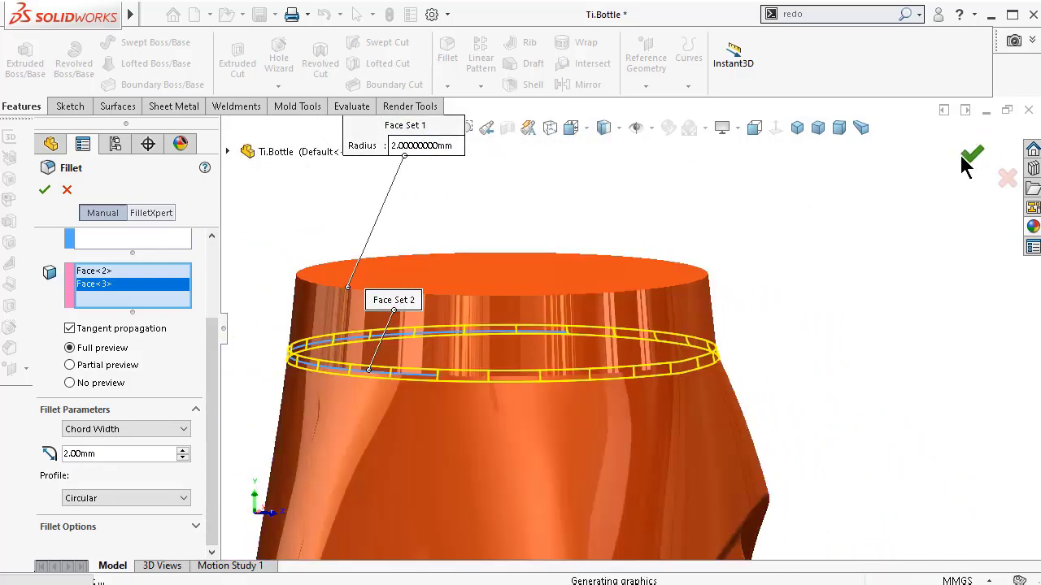
- Orbit to the filleted neck and switch the display to Shaded With Edges
{"action": "middle_click_drag", "start_coordinate": [815, 374], "coordinate": [488, 439]}
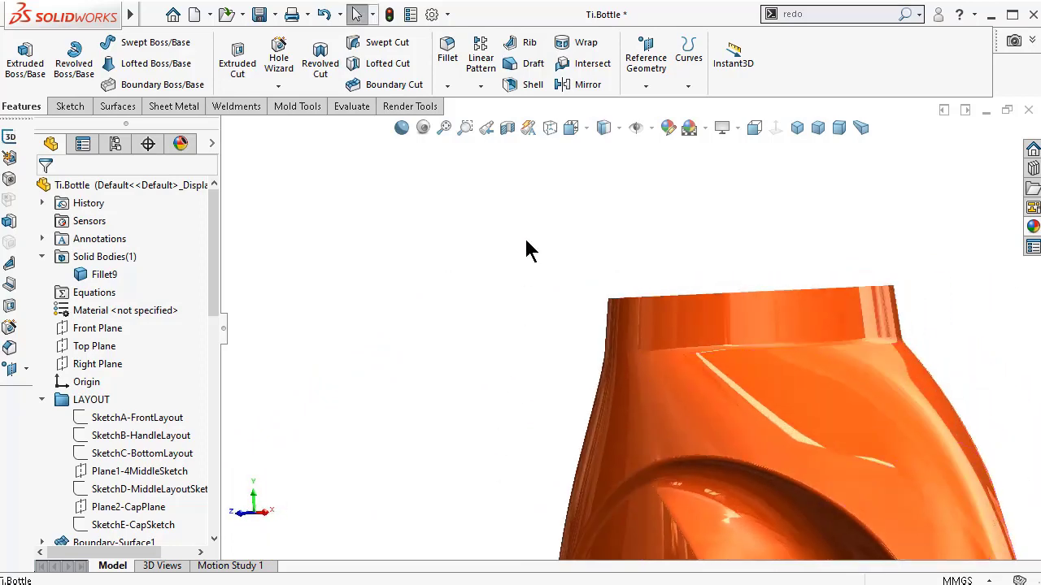
{"action": "left_click", "coordinate": [617, 128]}
{"action": "left_click", "coordinate": [605, 149]}
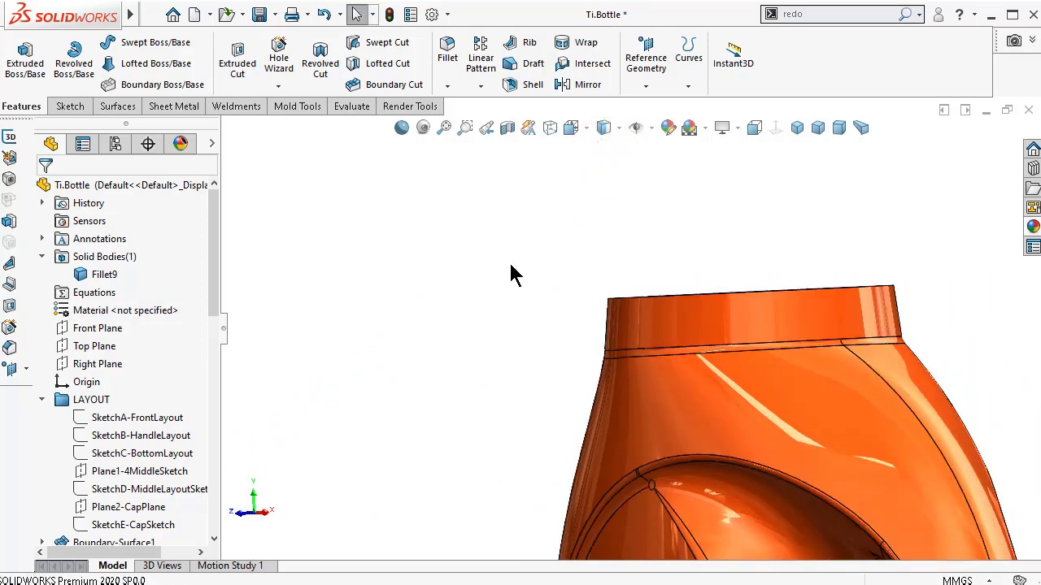
- Rotate the bottle to inspect its top, handle and sides, then select SketchA-FrontLayout
{"action": "key", "text": "Up"}
{"action": "key", "text": "Up"}
{"action": "key", "text": "Up"}
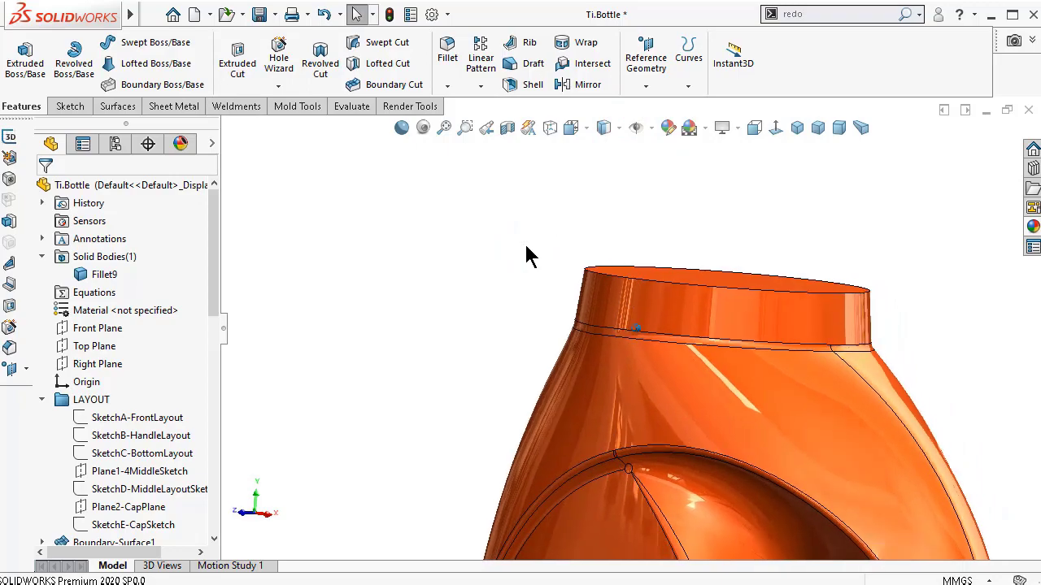
{"action": "key", "text": "Left"}
{"action": "key", "text": "Left"}
{"action": "key", "text": "Left"}
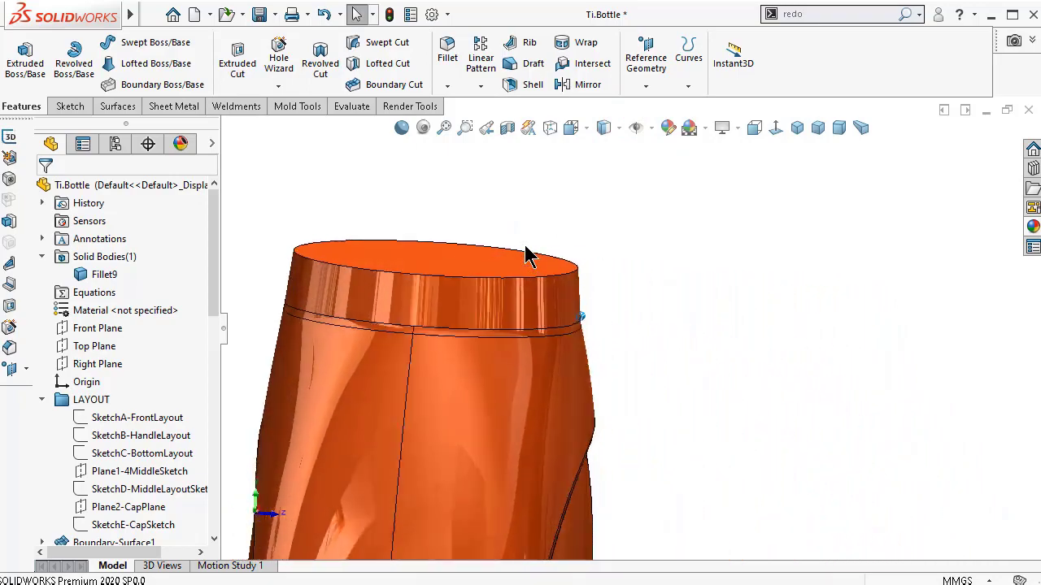
{"action": "key", "text": "Up"}
{"action": "key", "text": "Up"}
{"action": "key", "text": "Right"}
{"action": "key", "text": "Right"}
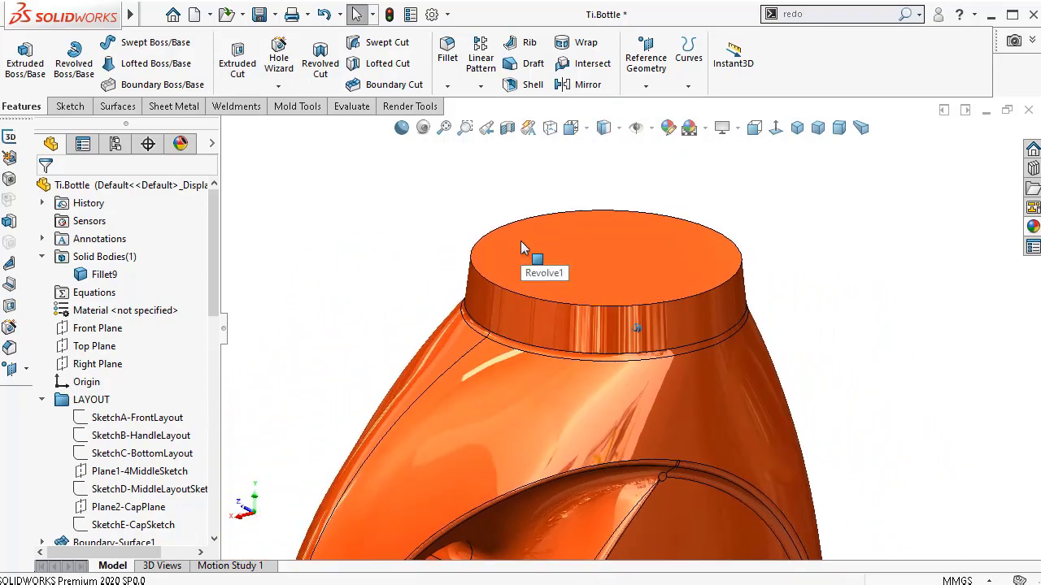
{"action": "key", "text": "Down"}
{"action": "key", "text": "Down"}
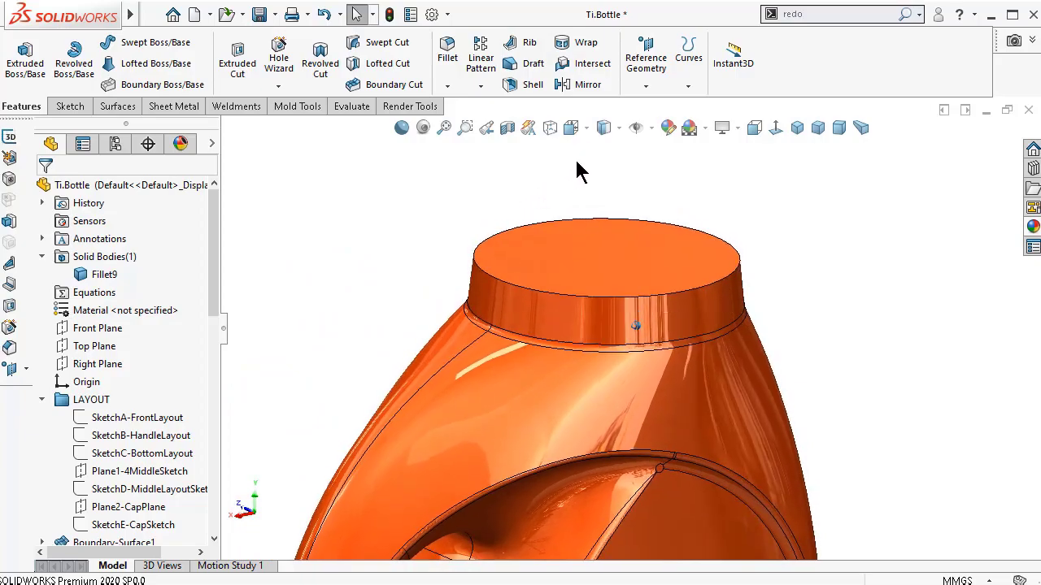
{"action": "key", "text": "Down"}
{"action": "key", "text": "Down"}
{"action": "key", "text": "Down"}
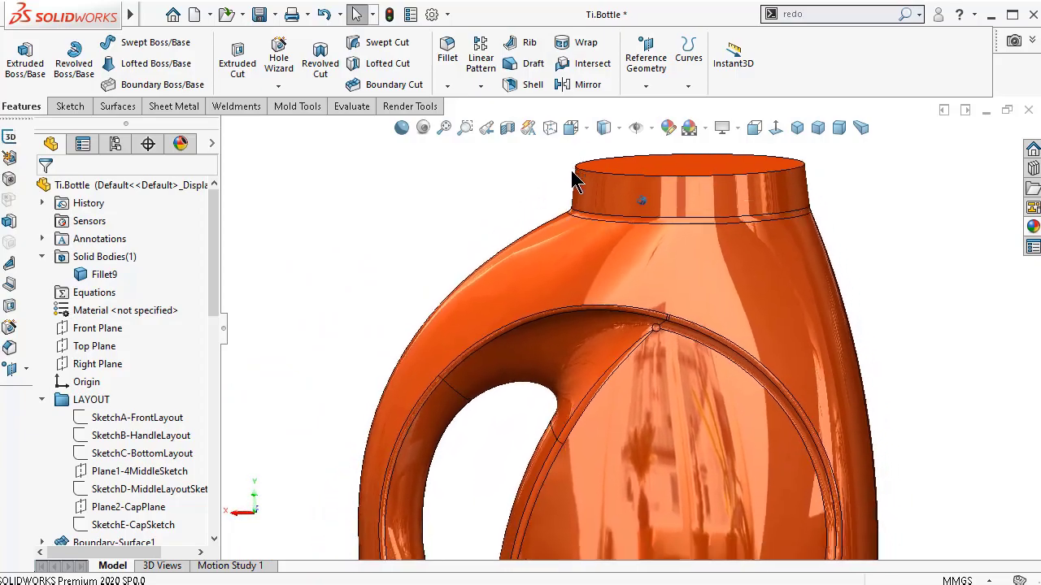
{"action": "key", "text": "Left"}
{"action": "key", "text": "Left"}
{"action": "key", "text": "Left"}
{"action": "key", "text": "Left"}
{"action": "key", "text": "Left"}
{"action": "key", "text": "Left"}
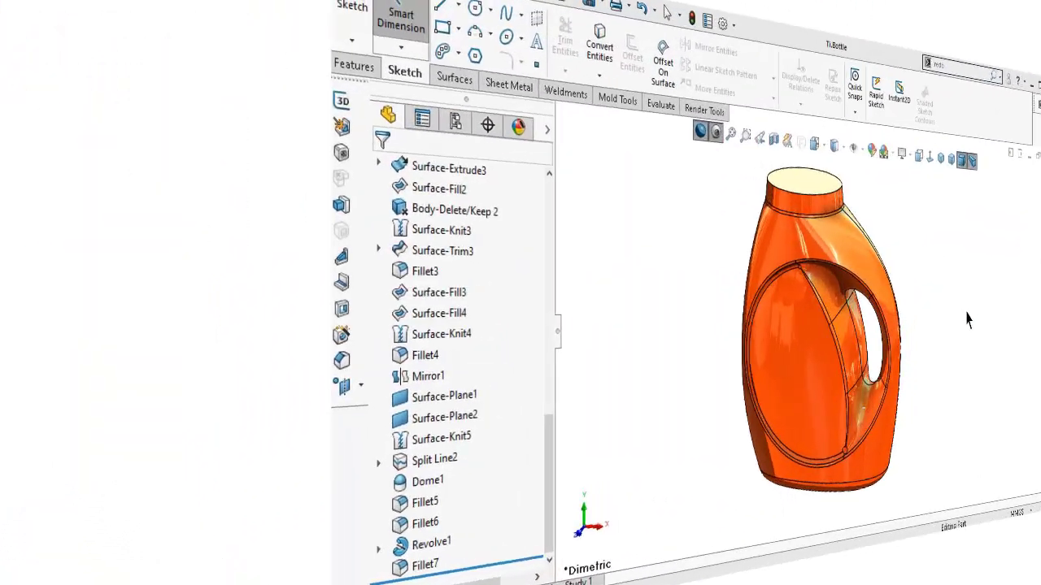
{"action": "scroll", "coordinate": [840, 331], "scroll_direction": "up", "scroll_amount": 3}
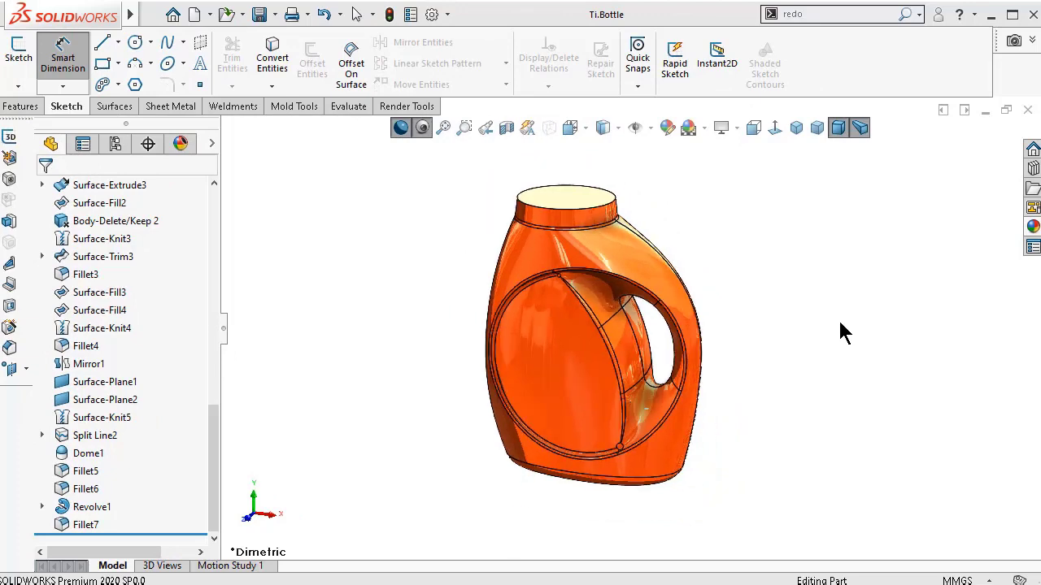
{"action": "scroll", "coordinate": [842, 334], "scroll_direction": "down", "scroll_amount": 2}
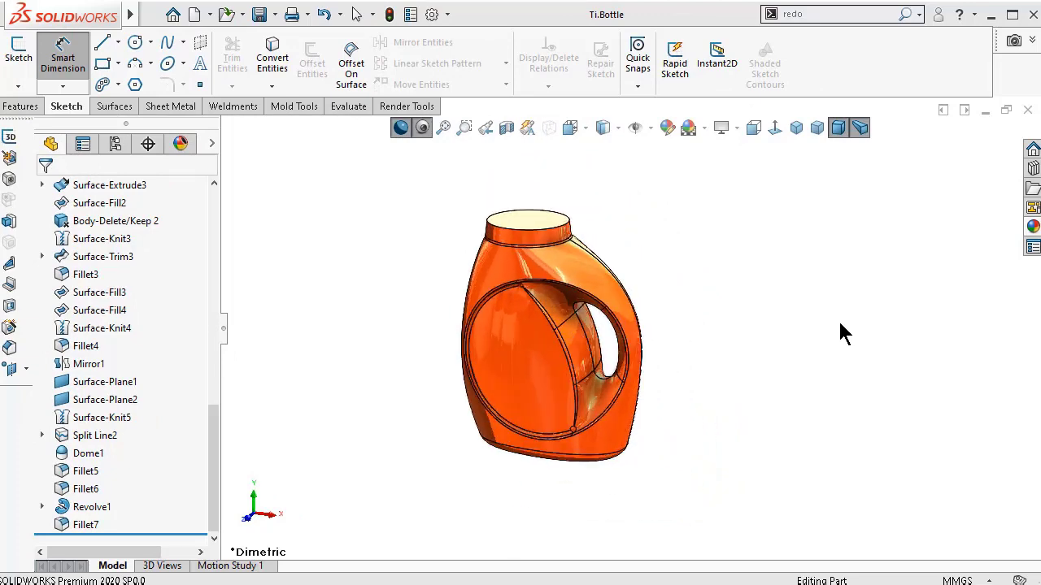
{"action": "middle_click_drag", "start_coordinate": [842, 333], "coordinate": [831, 337]}
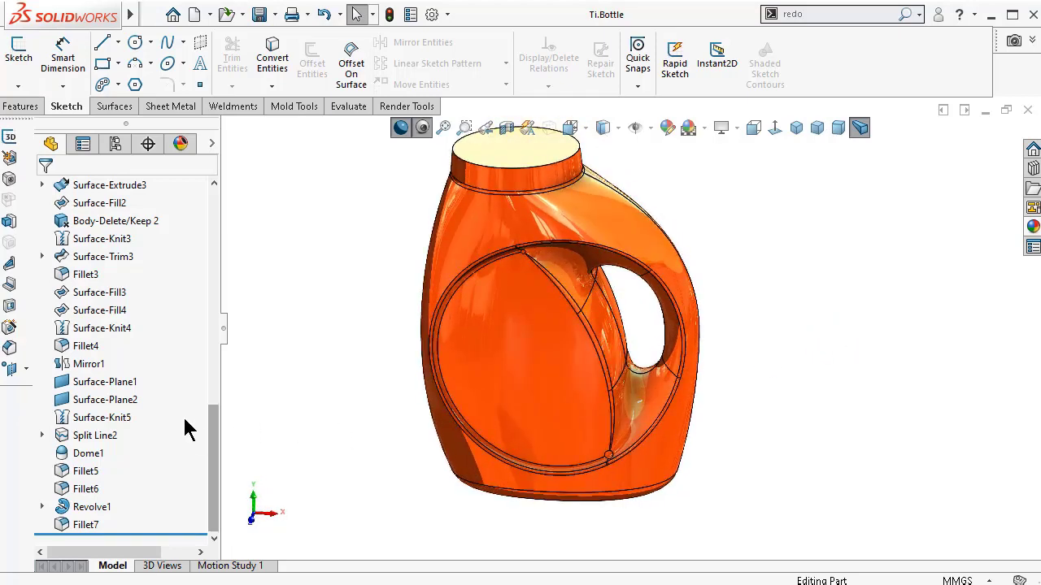
{"action": "mouse_move", "coordinate": [219, 443]}
{"action": "left_mouse_down"}
{"action": "mouse_move", "coordinate": [216, 341]}
{"action": "mouse_move", "coordinate": [193, 252]}
{"action": "left_mouse_up"}
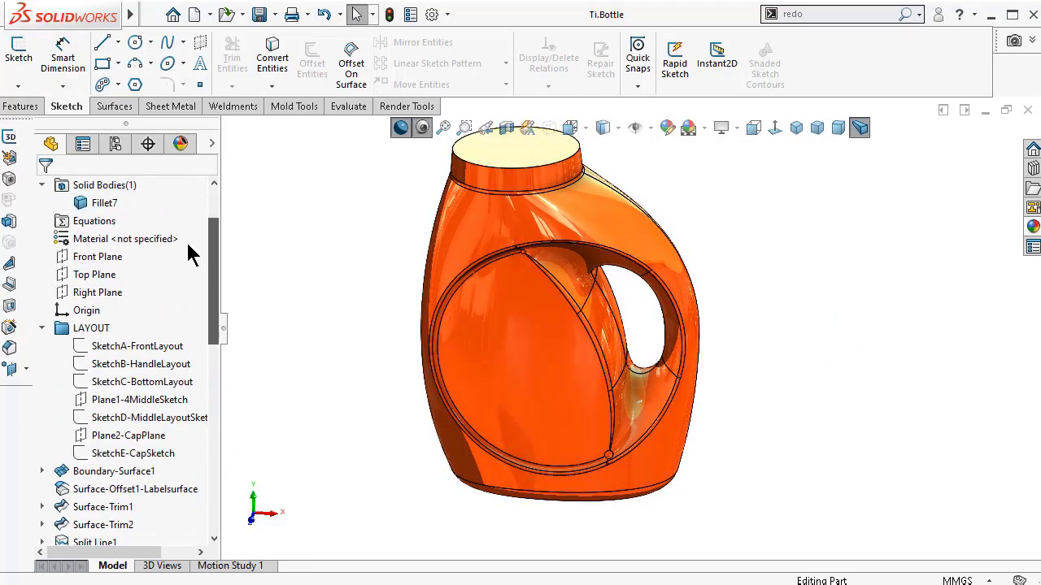
{"action": "left_click", "coordinate": [154, 349]}
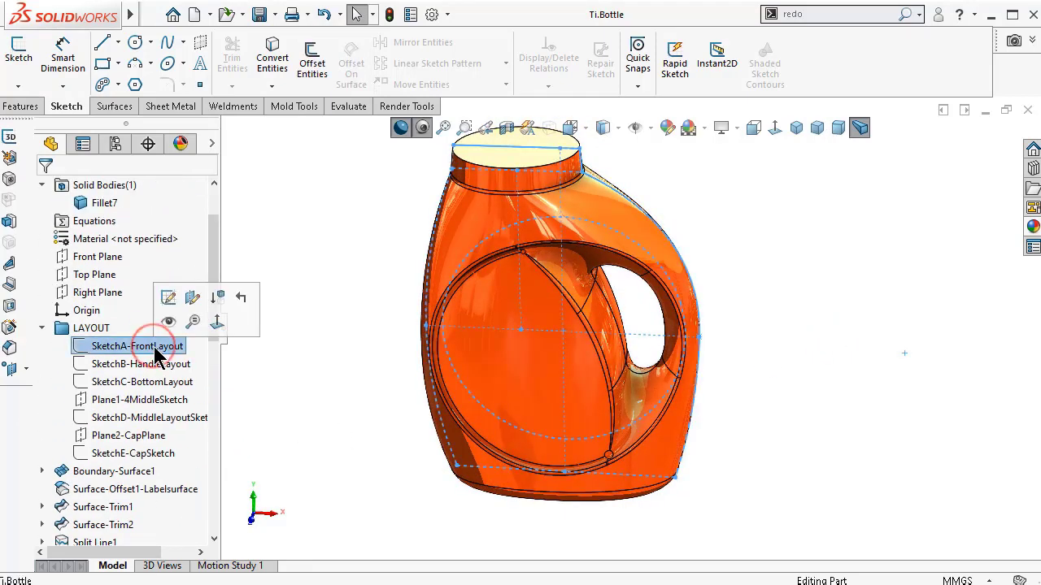
- Edit SketchA-FrontLayout face-on and move the 75.00 and 72.00 dimensions below and between the cap lines
{"action": "left_click", "coordinate": [166, 299]}
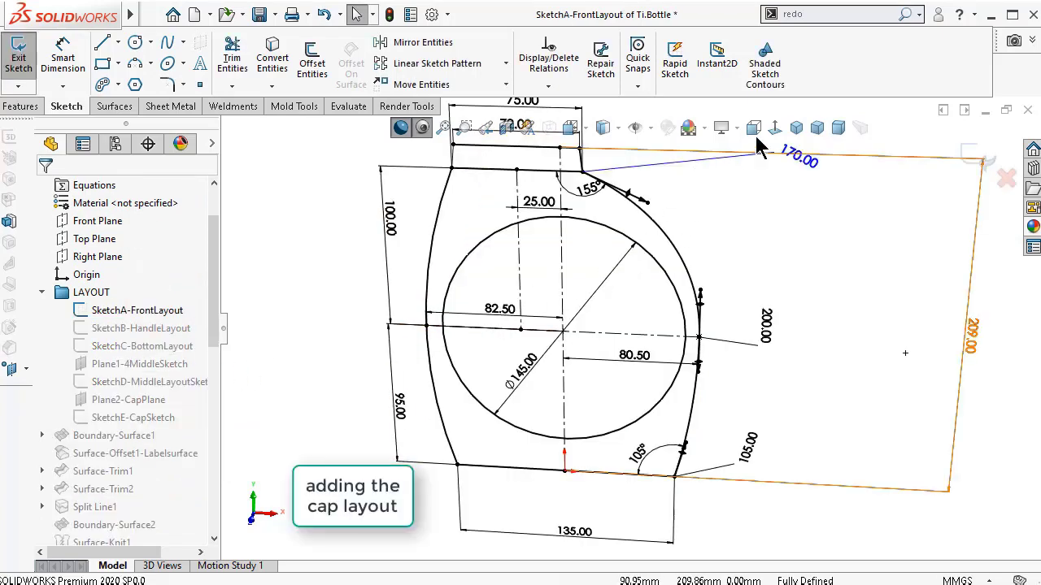
{"action": "left_click", "coordinate": [774, 128]}
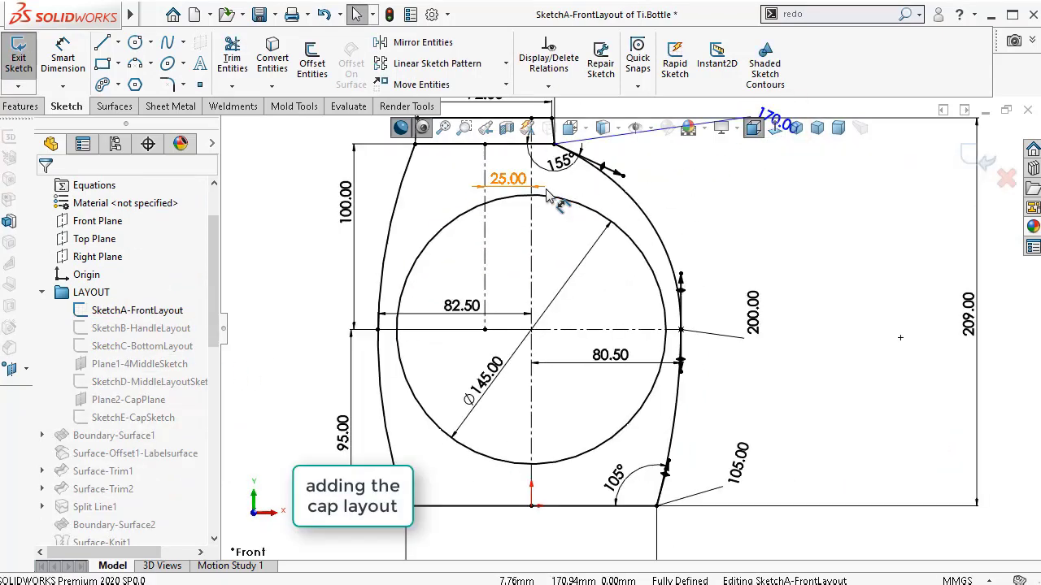
{"action": "scroll", "coordinate": [548, 180], "scroll_direction": "down", "scroll_amount": 4}
{"action": "scroll", "coordinate": [547, 181], "scroll_direction": "down", "scroll_amount": 6}
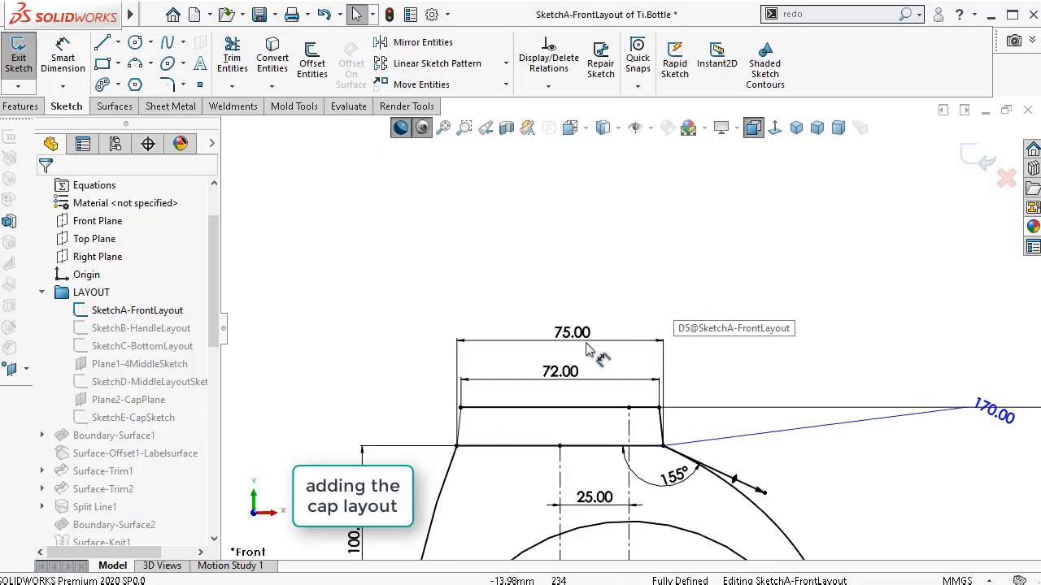
{"action": "left_click_drag", "start_coordinate": [577, 335], "coordinate": [569, 464]}
{"action": "left_click_drag", "start_coordinate": [577, 379], "coordinate": [574, 431]}
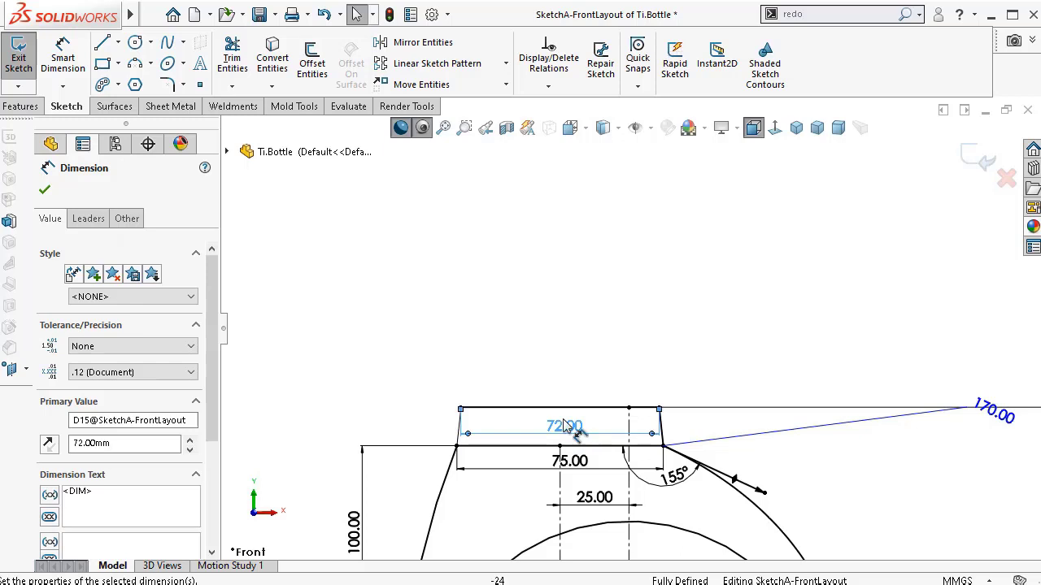
- Draw a trial rectangle above the cap, then cancel its dimension and undo it
{"action": "left_click", "coordinate": [103, 65]}
{"action": "left_click", "coordinate": [473, 275]}
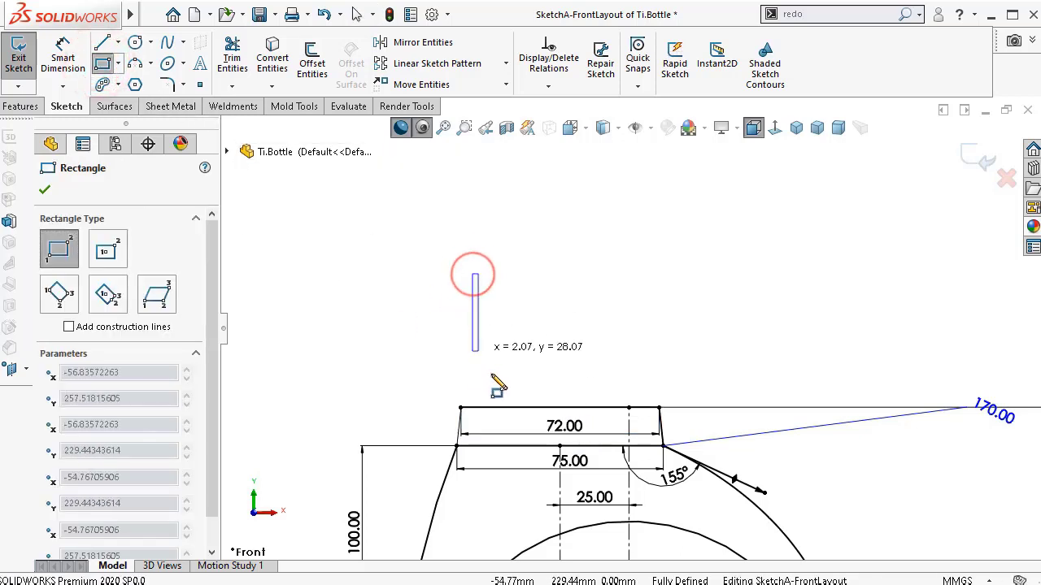
{"action": "left_click", "coordinate": [649, 407]}
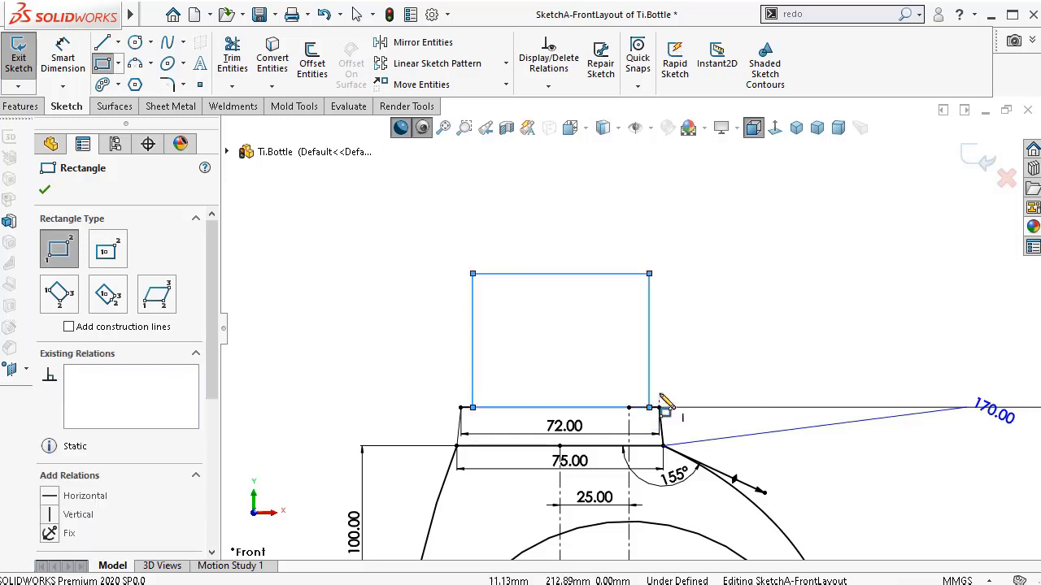
{"action": "right_click_drag", "start_coordinate": [376, 367], "coordinate": [348, 255]}
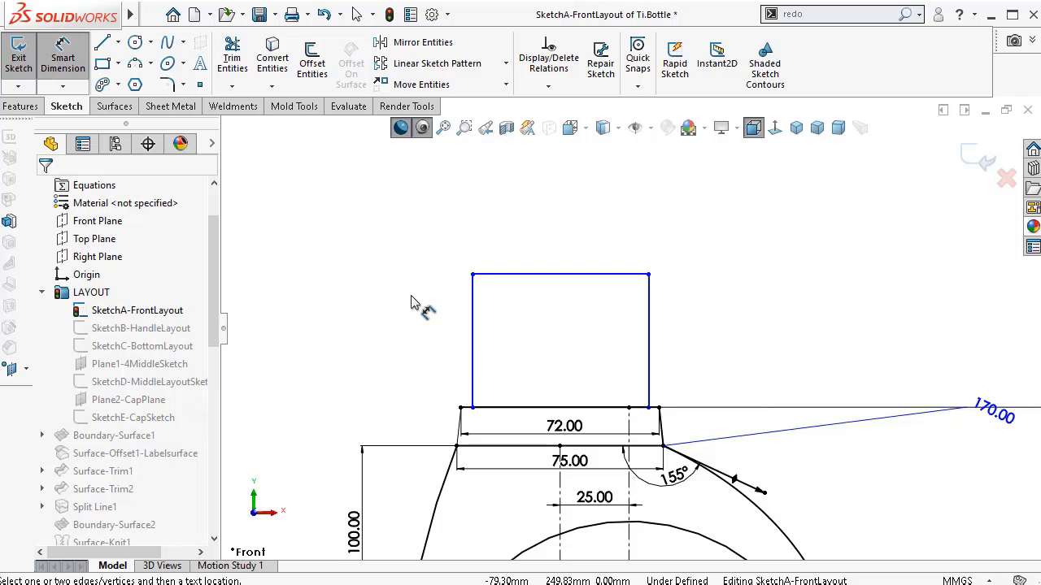
{"action": "left_click", "coordinate": [541, 274]}
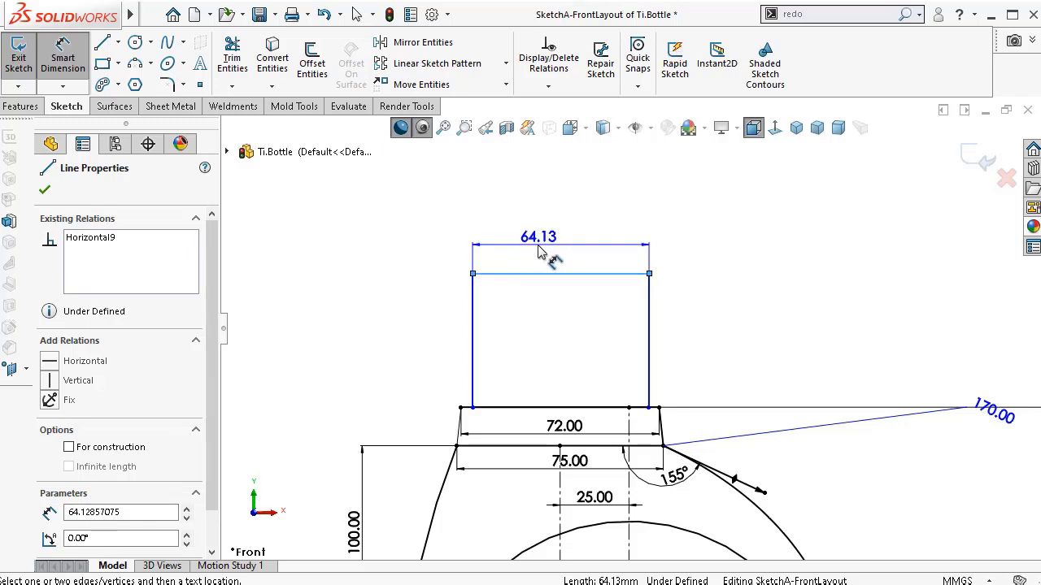
{"action": "key", "text": "Escape"}
{"action": "key", "text": "ctrl+z"}
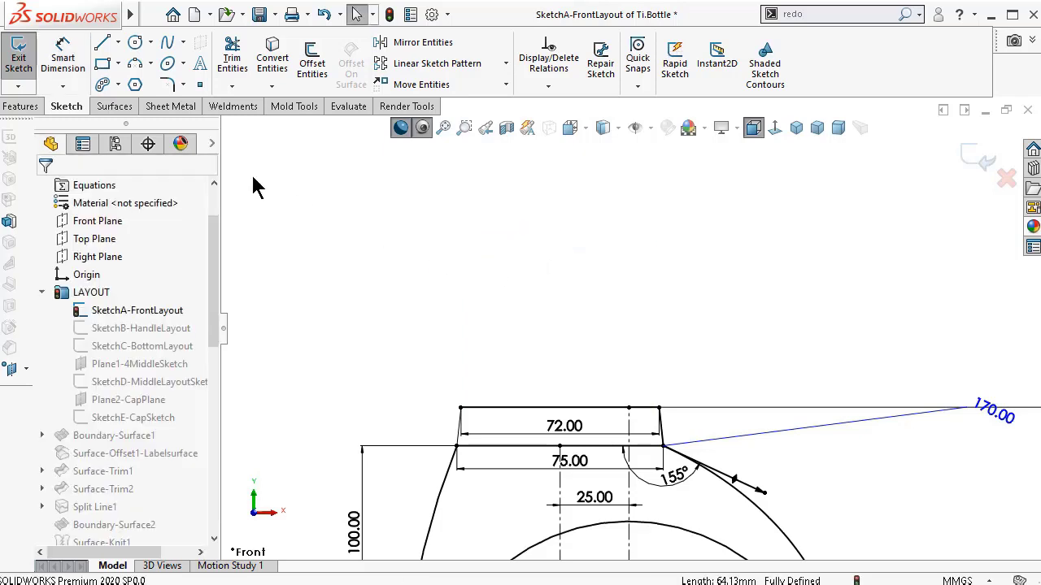
{"action": "left_click", "coordinate": [103, 47]}
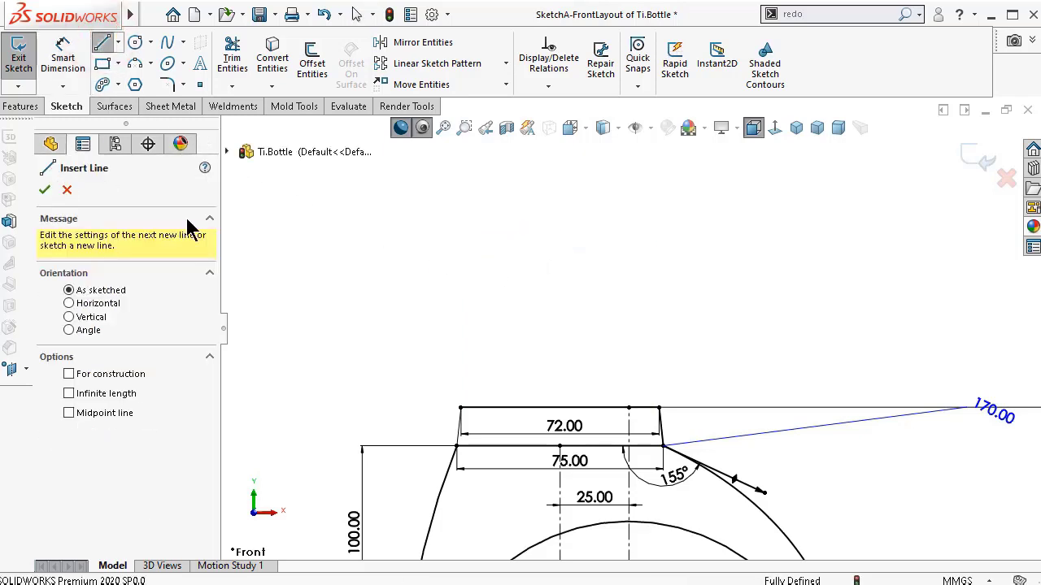
{"action": "scroll", "coordinate": [439, 415], "scroll_direction": "down", "scroll_amount": 3}
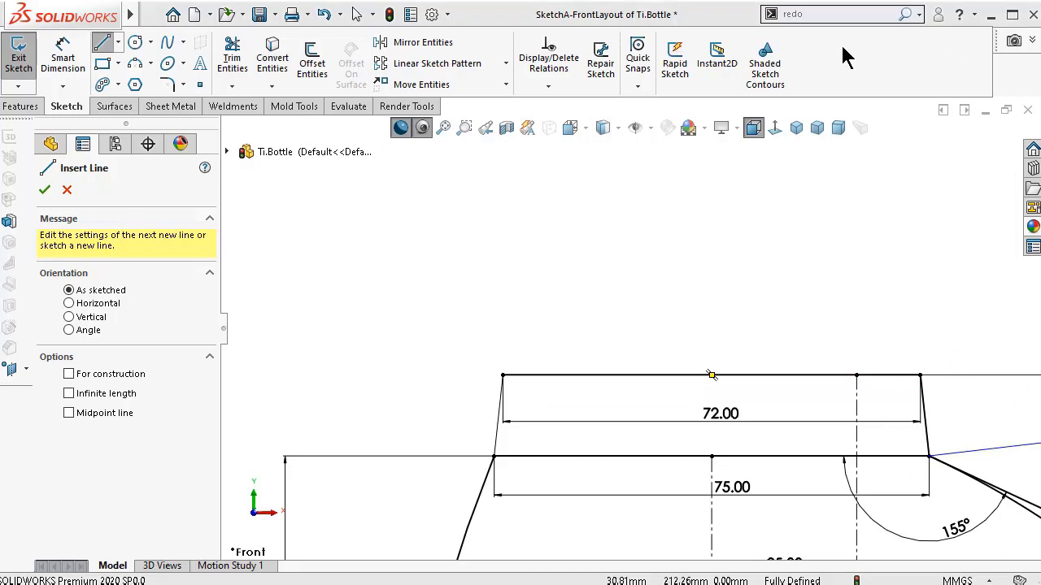
- Draw a vertical centerline rising from the midpoint of the cap's top edge
{"action": "left_click", "coordinate": [118, 42]}
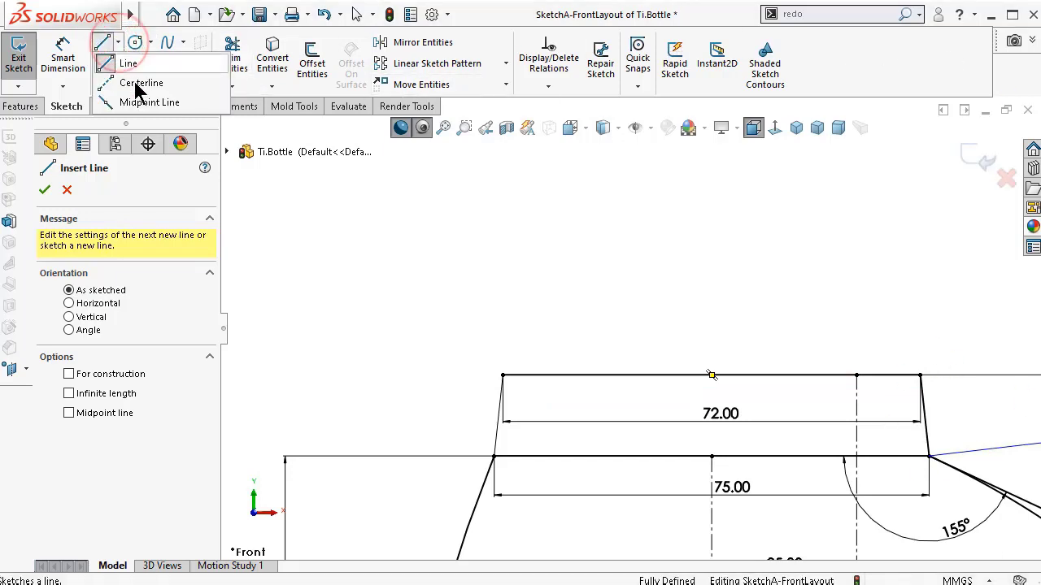
{"action": "left_click", "coordinate": [137, 84]}
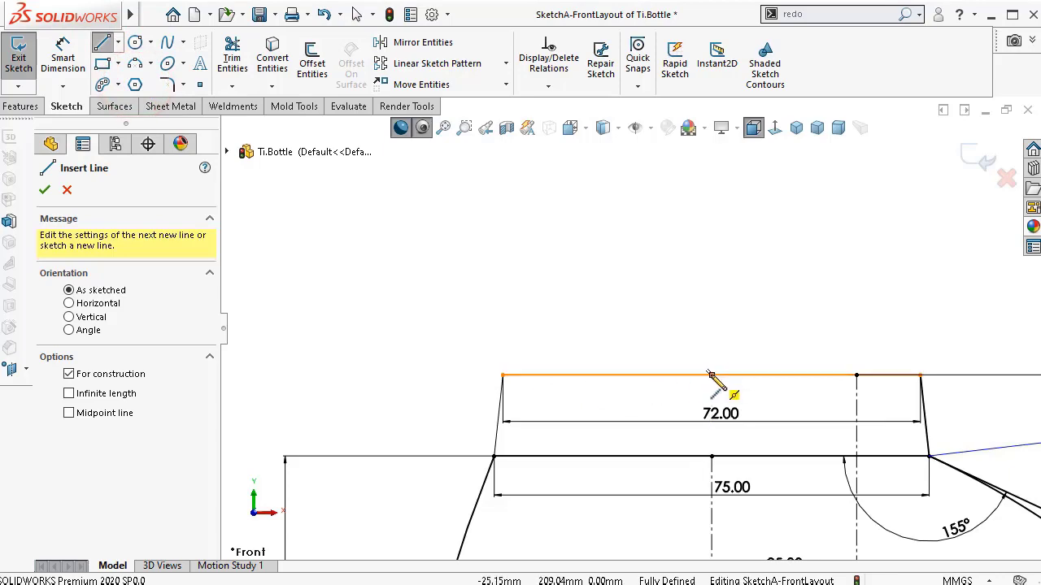
{"action": "left_click", "coordinate": [711, 376]}
{"action": "scroll", "coordinate": [699, 238], "scroll_direction": "up", "scroll_amount": 1}
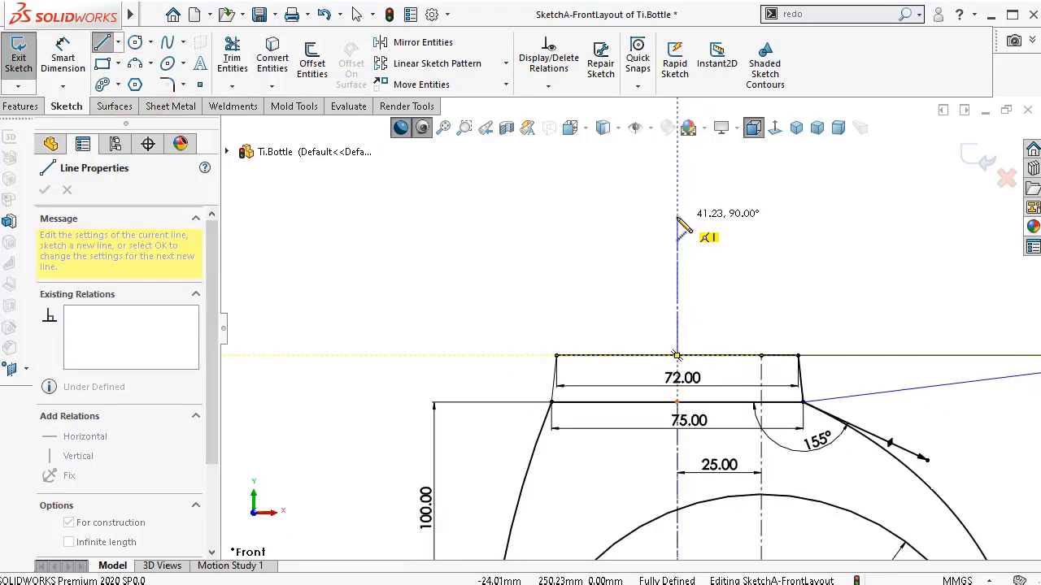
{"action": "left_click", "coordinate": [676, 218]}
{"action": "right_click", "coordinate": [606, 235]}
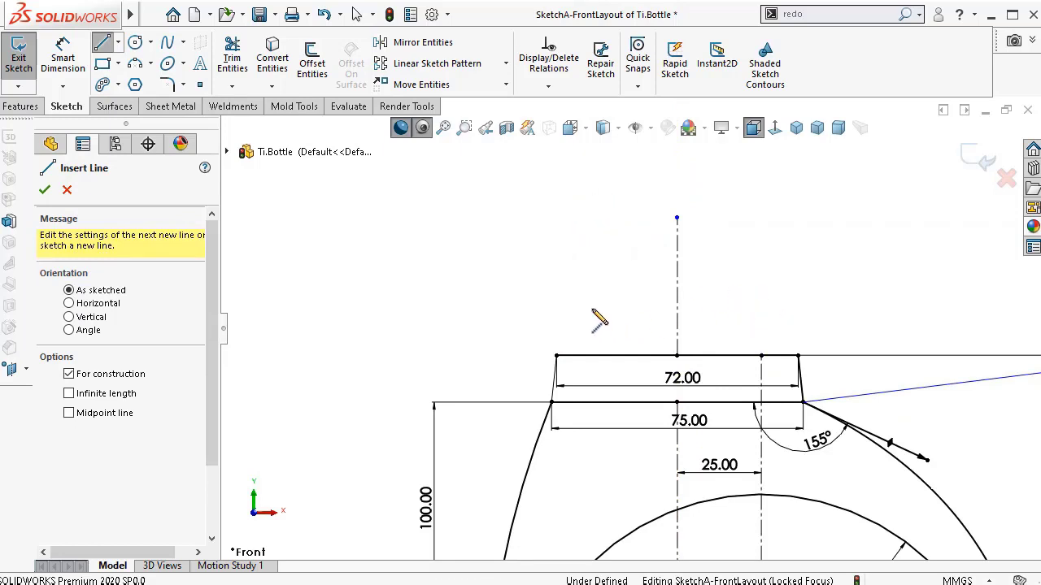
- Dimension the vertical centerline's length to 41.50 mm
{"action": "right_click_drag", "start_coordinate": [593, 313], "coordinate": [561, 212]}
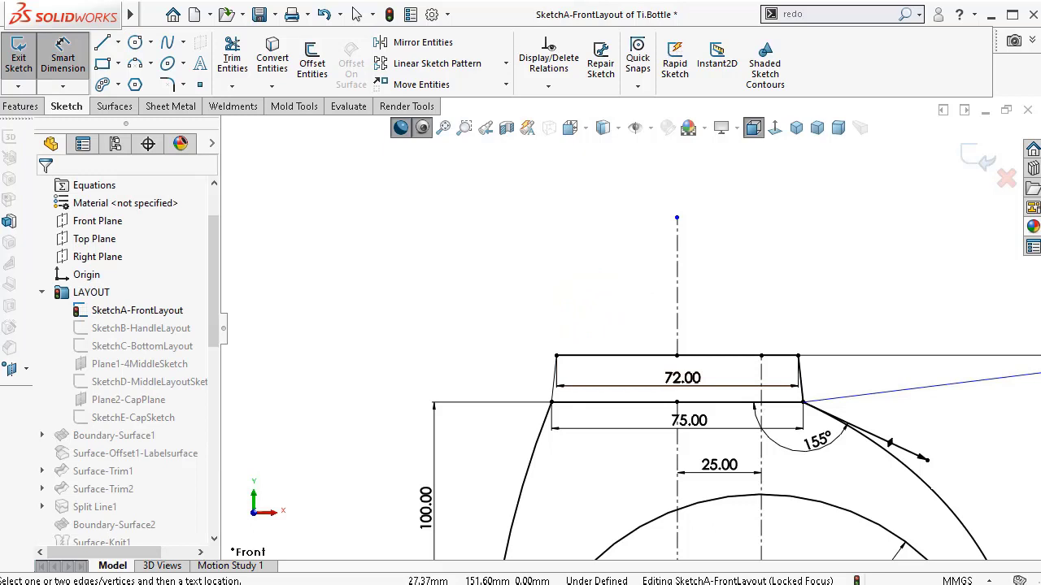
{"action": "left_click", "coordinate": [677, 252]}
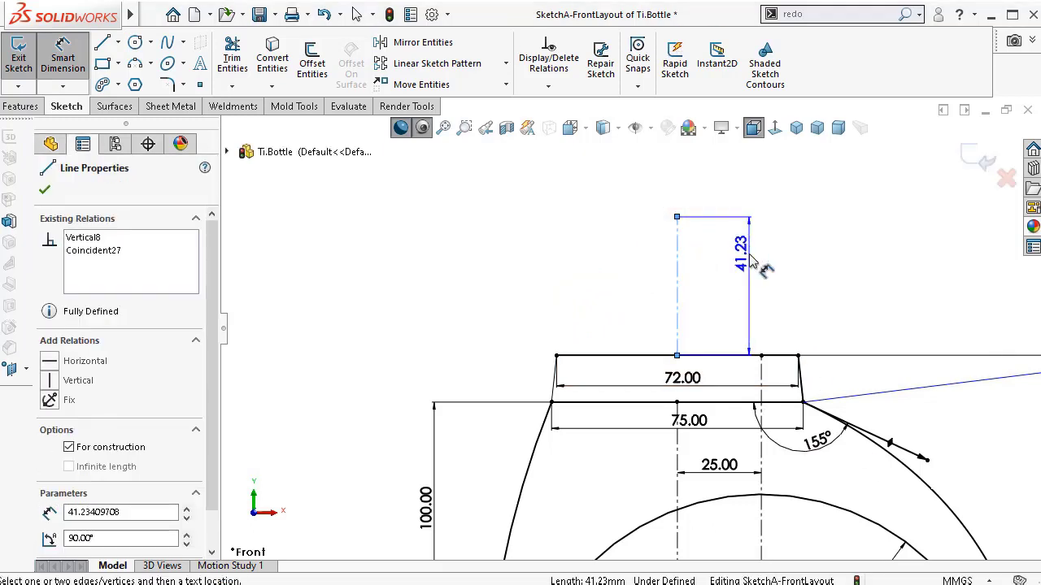
{"action": "left_click", "coordinate": [815, 262]}
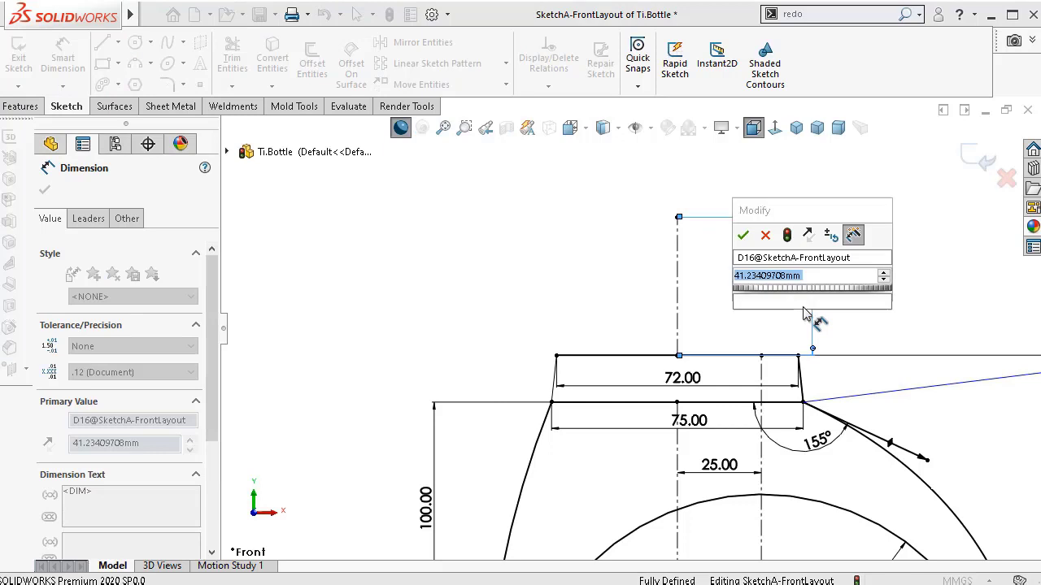
{"action": "type", "text": "41.23"}
{"action": "key", "text": "Return"}
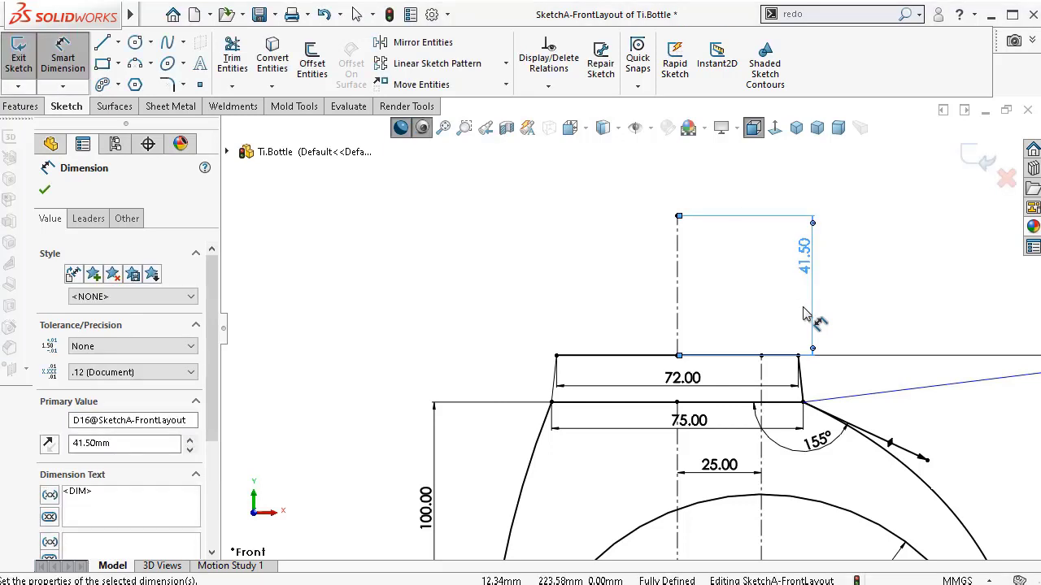
{"action": "left_click", "coordinate": [867, 277]}
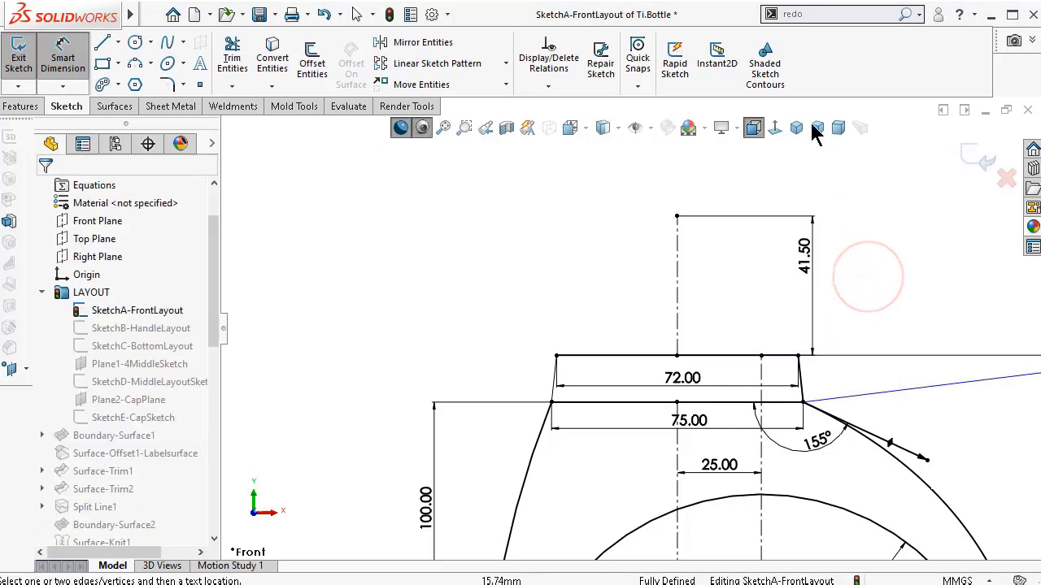
{"action": "left_click", "coordinate": [838, 14]}
- Turn on Dynamic Mirror Entities using the vertical centreline as the mirror axis
{"action": "type", "text": "dy"}
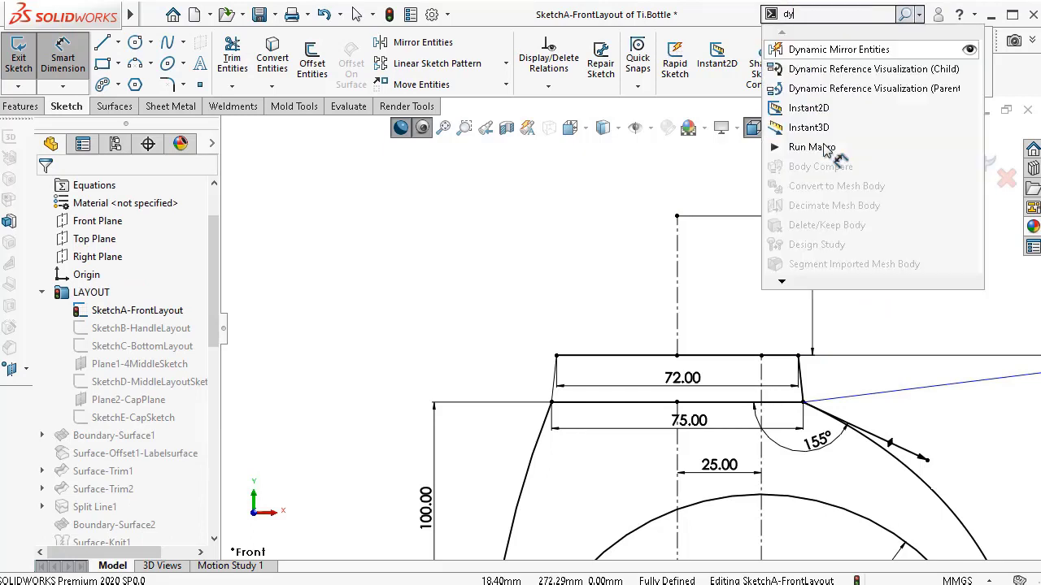
{"action": "left_click", "coordinate": [891, 48]}
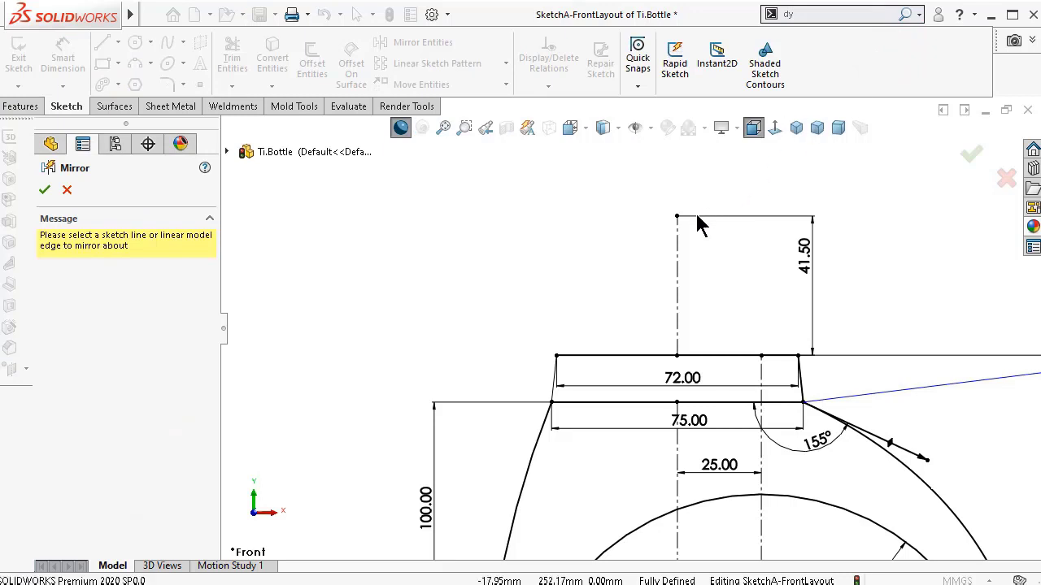
{"action": "left_click", "coordinate": [678, 249]}
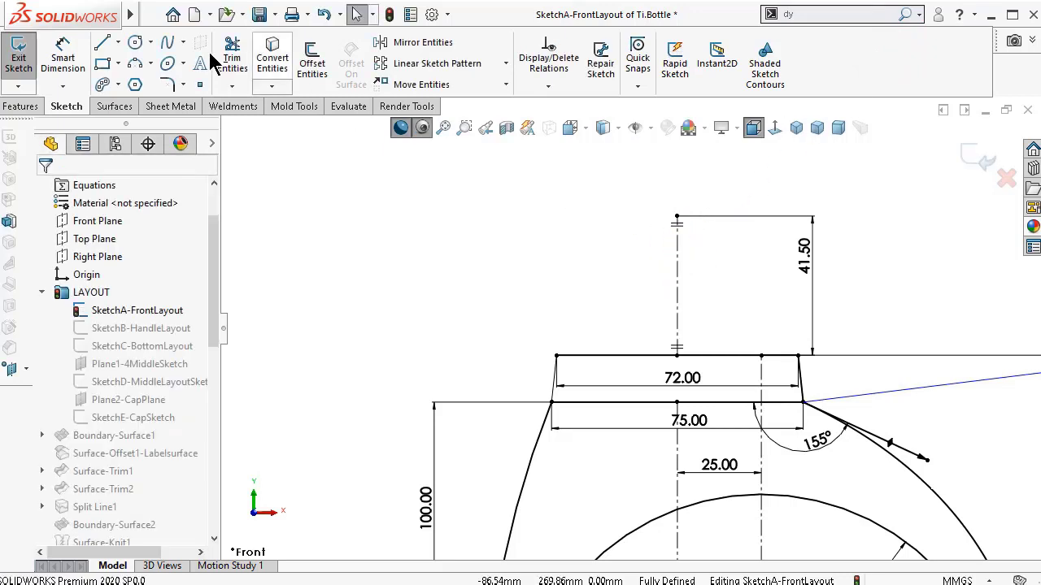
- Draw the cap's left side and top edge from the neck's top edge to the centreline
{"action": "left_click", "coordinate": [102, 43]}
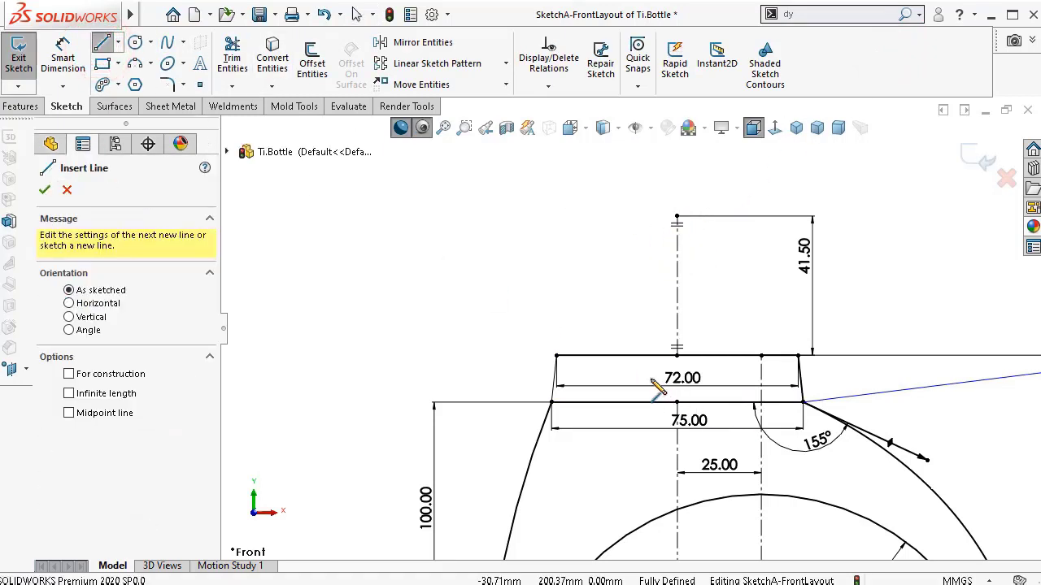
{"action": "scroll", "coordinate": [663, 382], "scroll_direction": "up", "scroll_amount": 2}
{"action": "scroll", "coordinate": [527, 348], "scroll_direction": "up", "scroll_amount": 2}
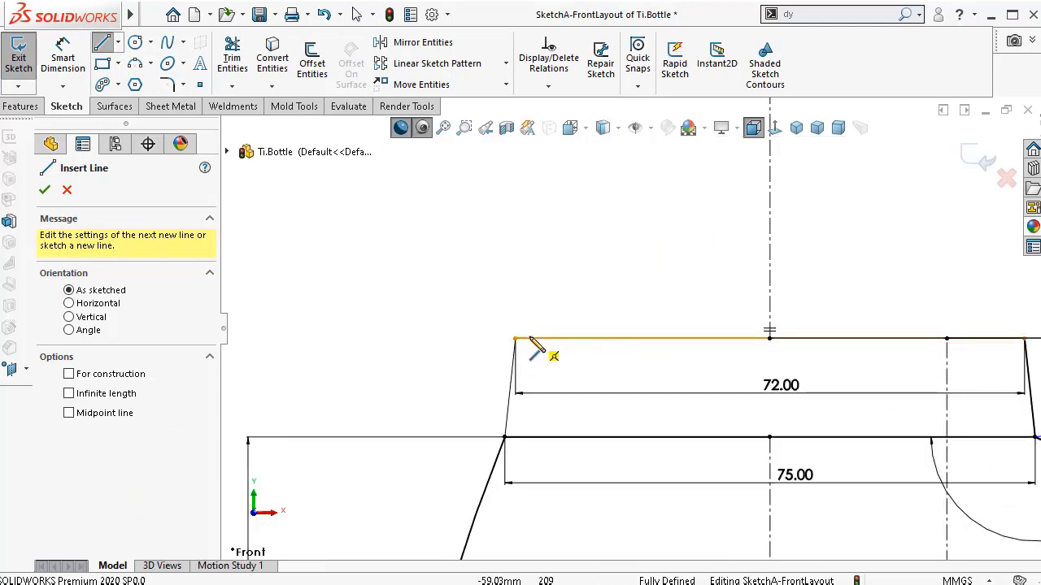
{"action": "scroll", "coordinate": [697, 382], "scroll_direction": "down", "scroll_amount": 2}
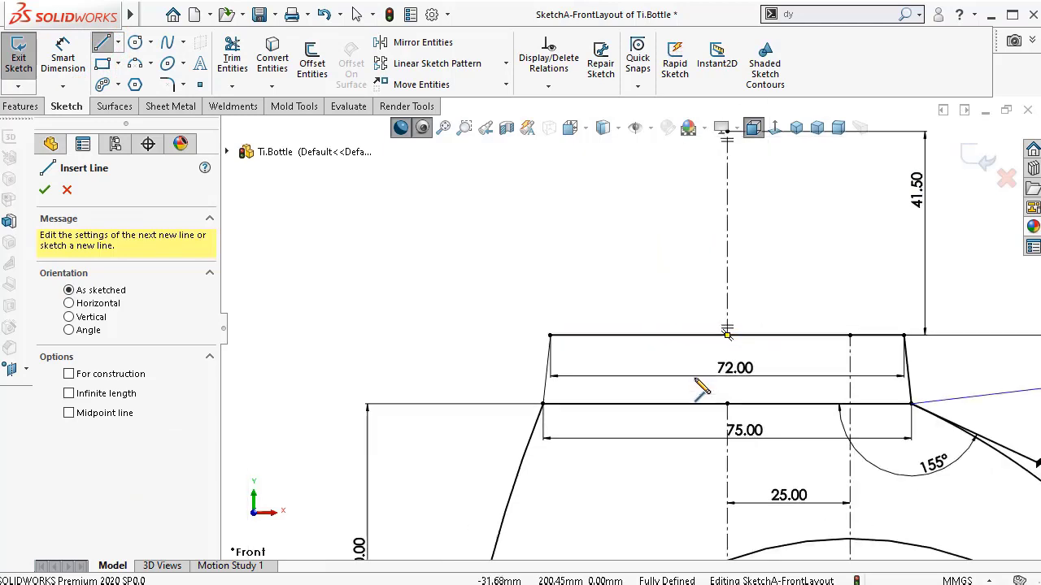
{"action": "scroll", "coordinate": [563, 345], "scroll_direction": "up", "scroll_amount": 2}
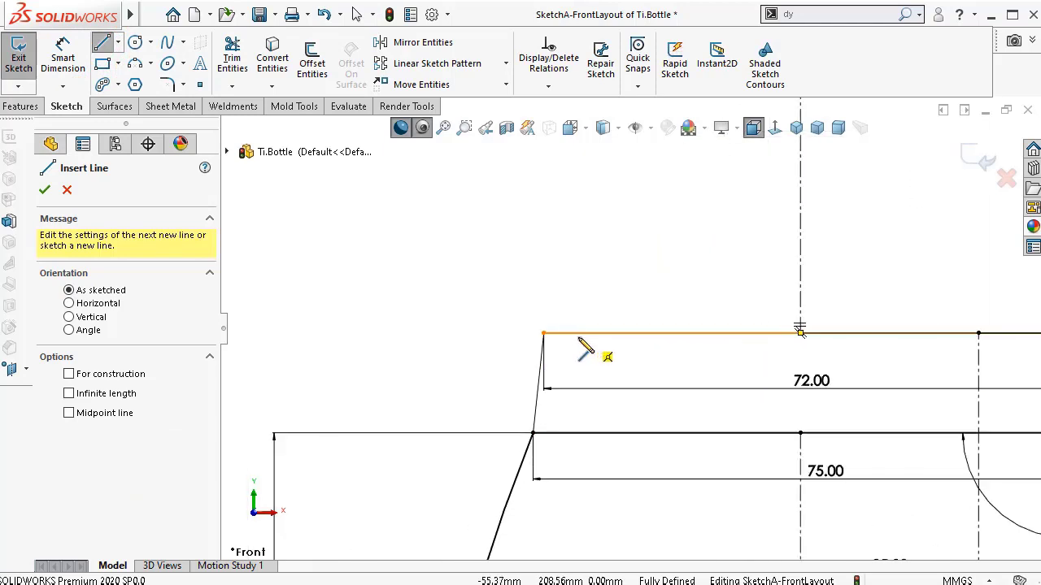
{"action": "left_click", "coordinate": [560, 333]}
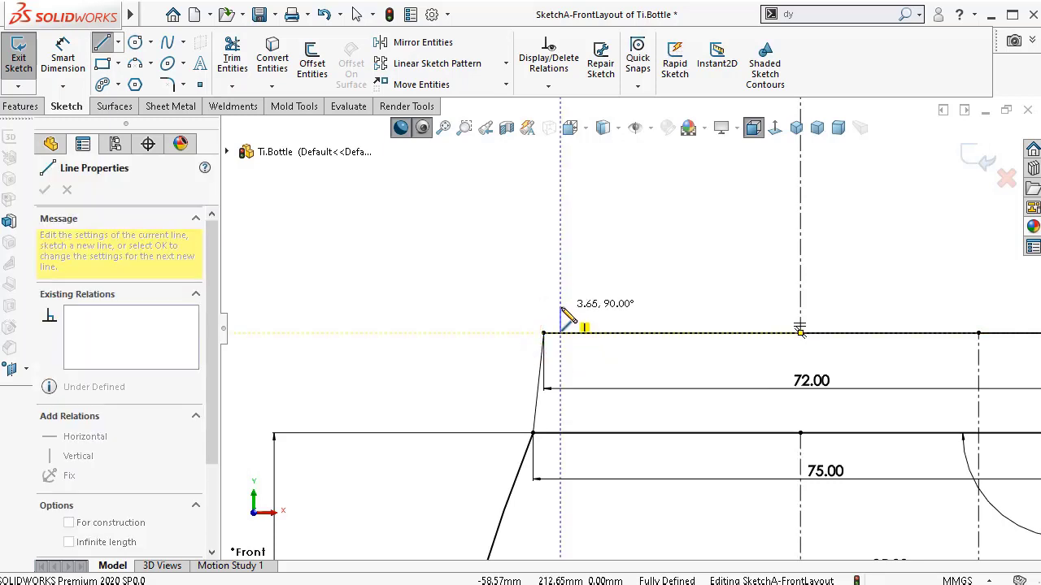
{"action": "scroll", "coordinate": [611, 260], "scroll_direction": "down", "scroll_amount": 2}
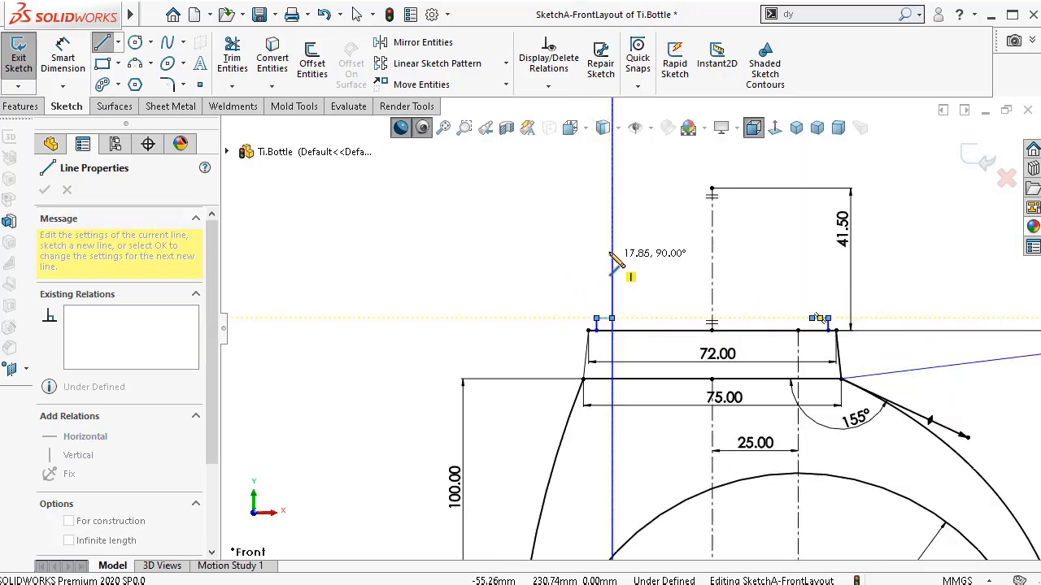
{"action": "left_click", "coordinate": [611, 189]}
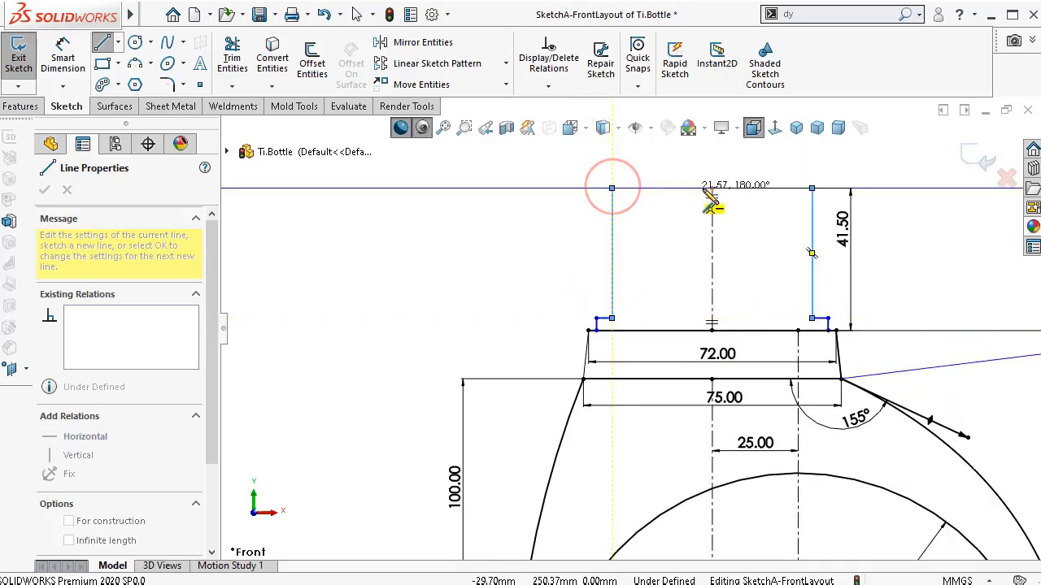
{"action": "left_click", "coordinate": [712, 189]}
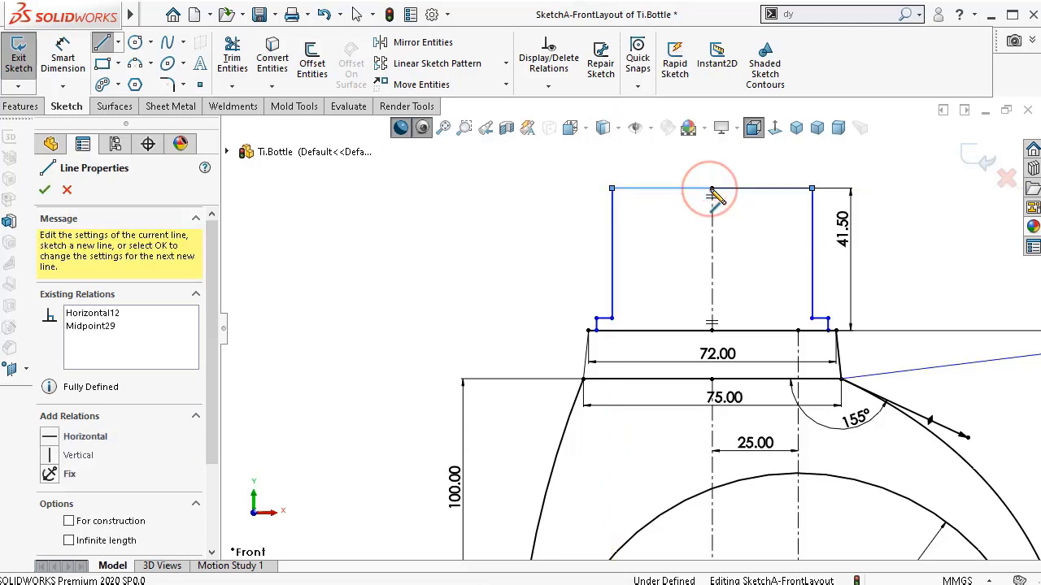
{"action": "key", "text": "Escape"}
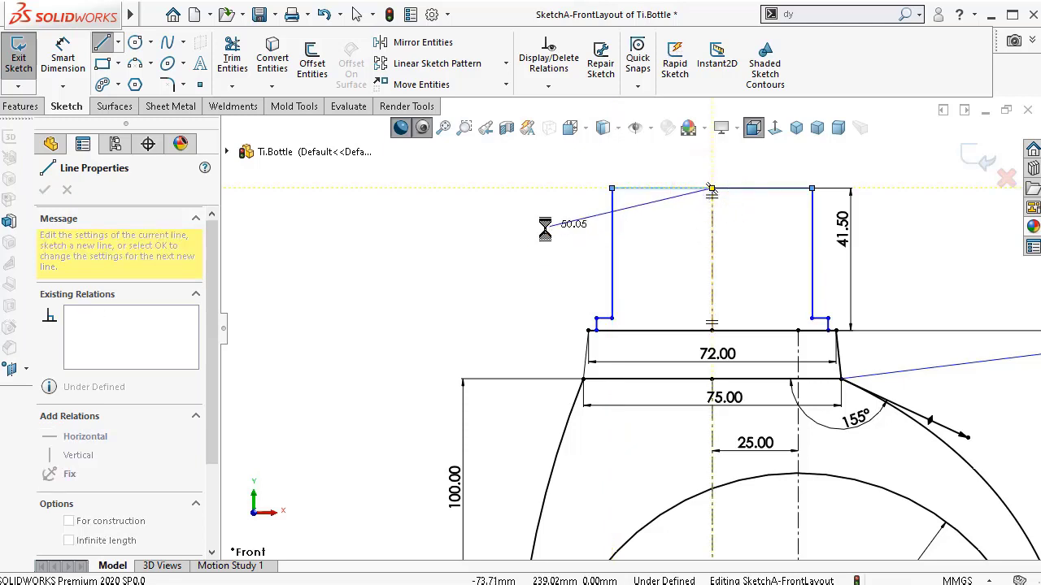
{"action": "key", "text": "Escape"}
{"action": "scroll", "coordinate": [553, 335], "scroll_direction": "down", "scroll_amount": 2}
{"action": "right_click_drag", "start_coordinate": [504, 348], "coordinate": [472, 295]}
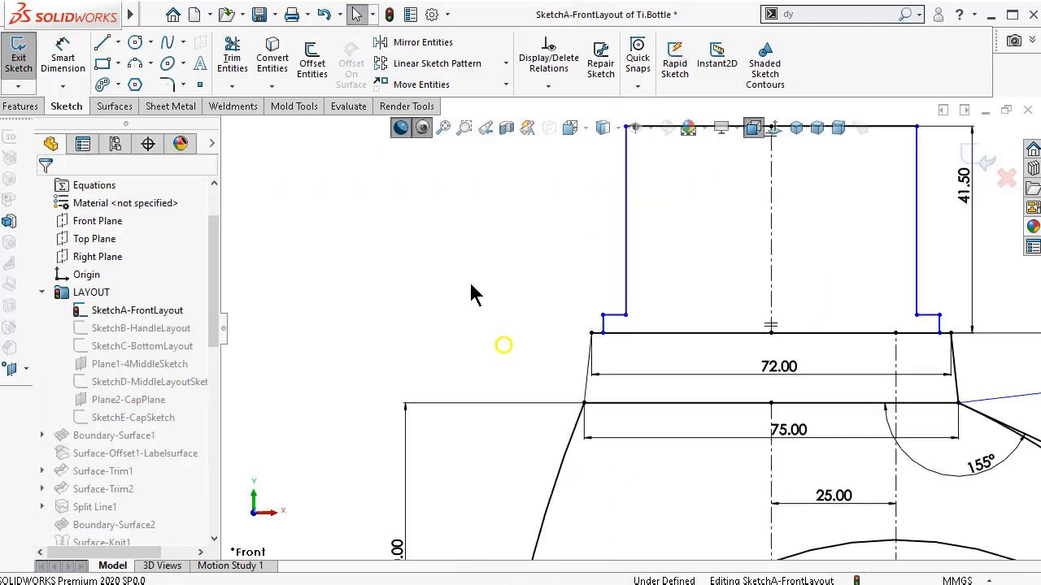
- Dimension the step at the cap's base as 1 mm wide and 2 mm tall
{"action": "left_click", "coordinate": [908, 27]}
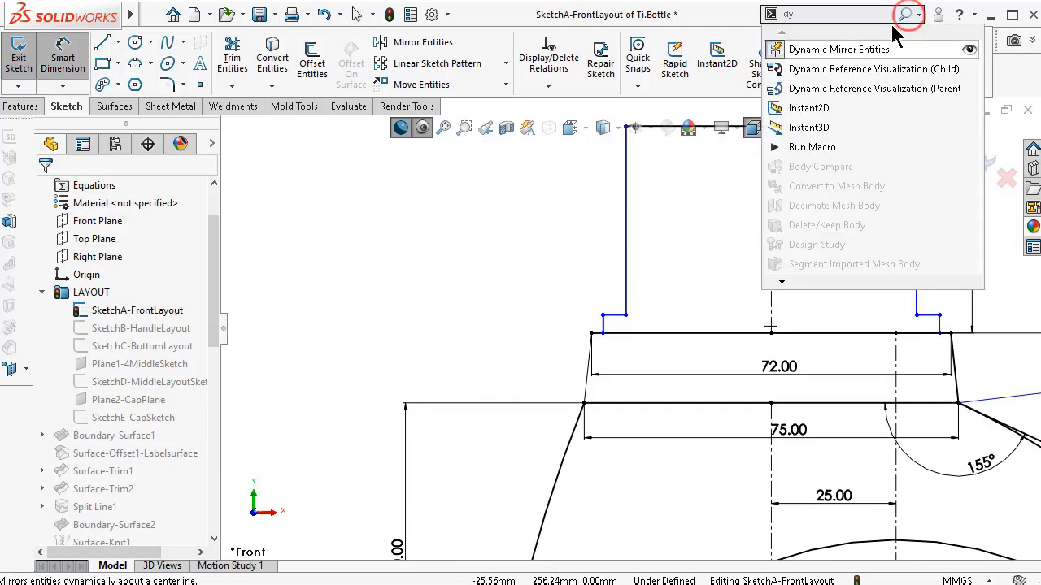
{"action": "key", "text": "Escape"}
{"action": "right_click_drag", "start_coordinate": [464, 351], "coordinate": [464, 300]}
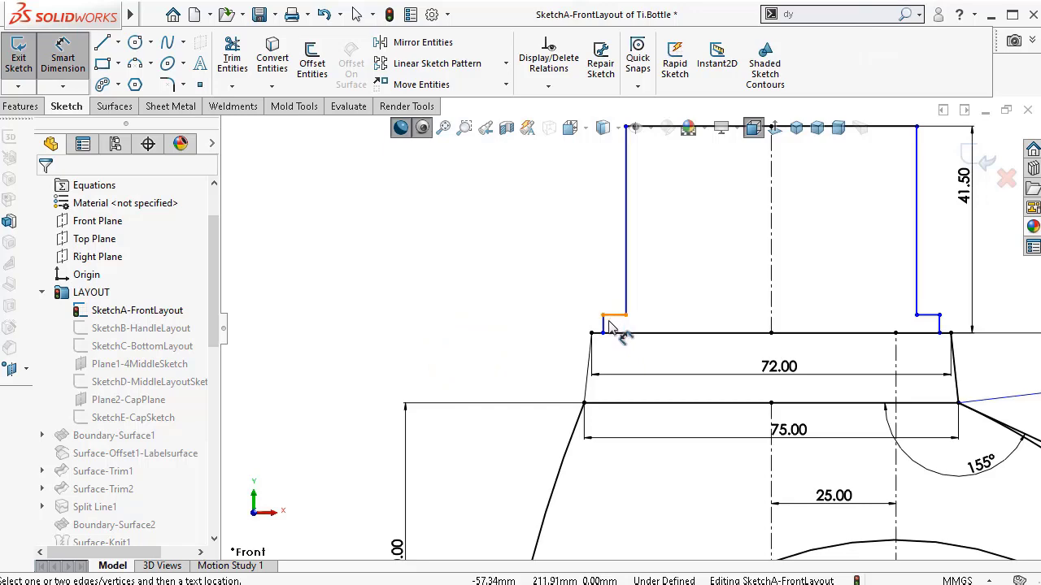
{"action": "left_click", "coordinate": [604, 325]}
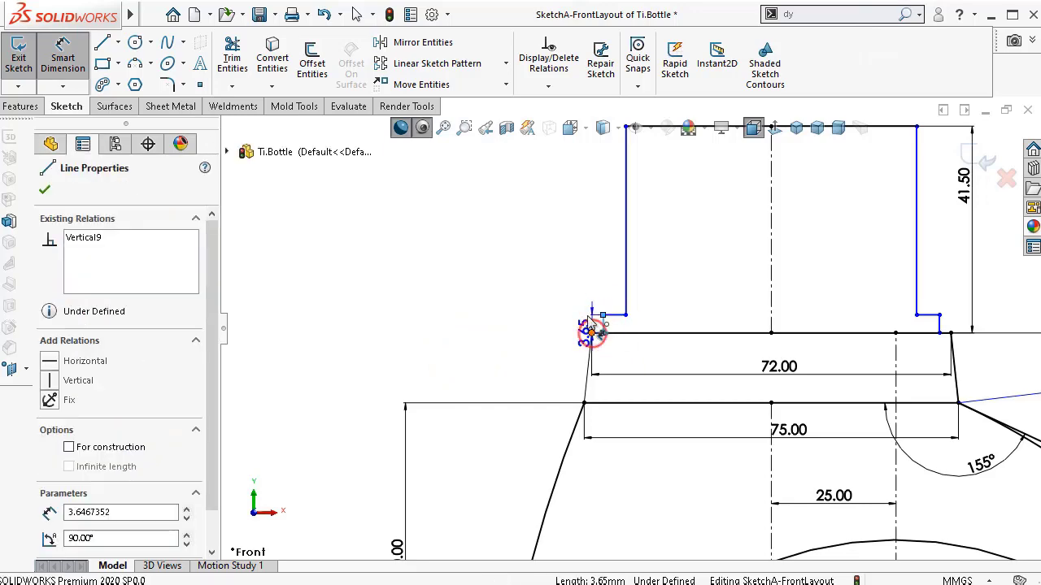
{"action": "left_click", "coordinate": [592, 333]}
{"action": "left_click", "coordinate": [570, 285]}
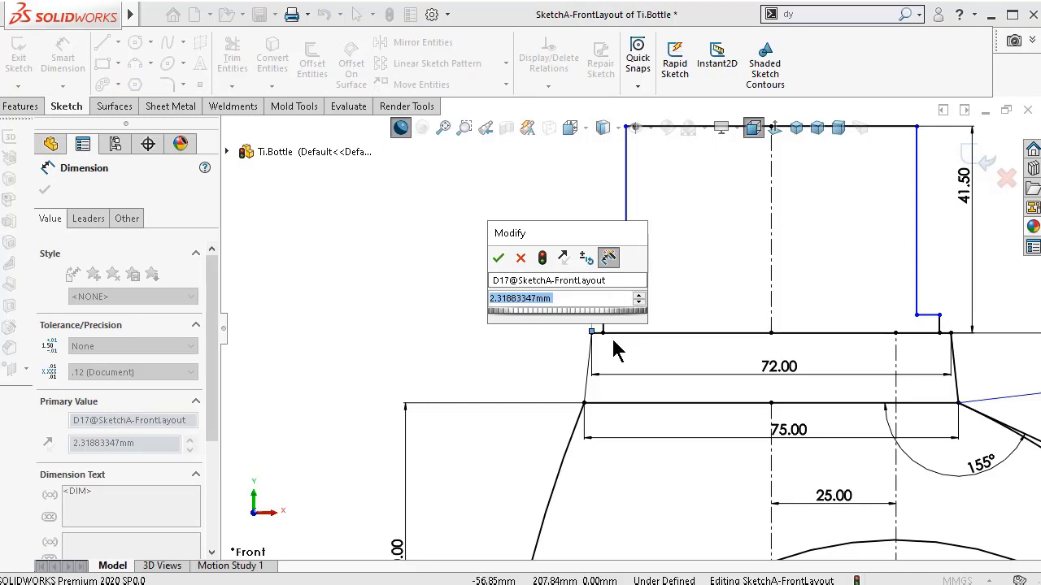
{"action": "type", "text": "1"}
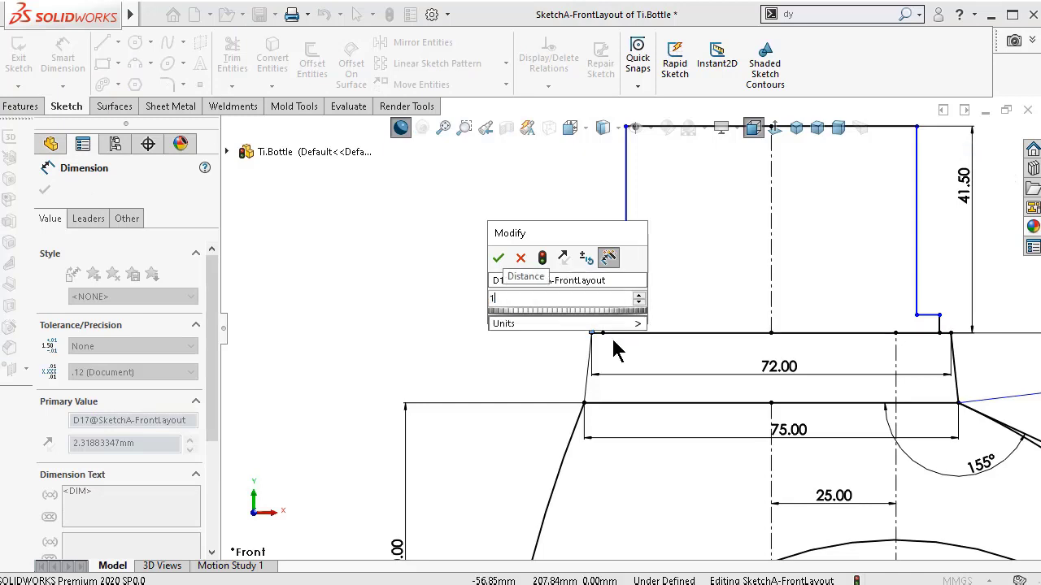
{"action": "key", "text": "Return"}
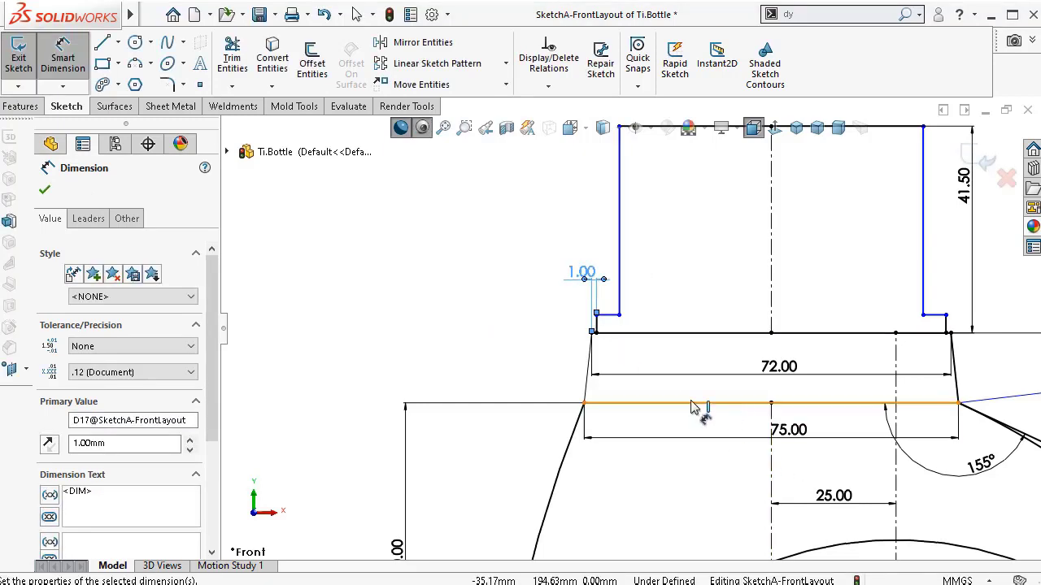
{"action": "left_click", "coordinate": [612, 315]}
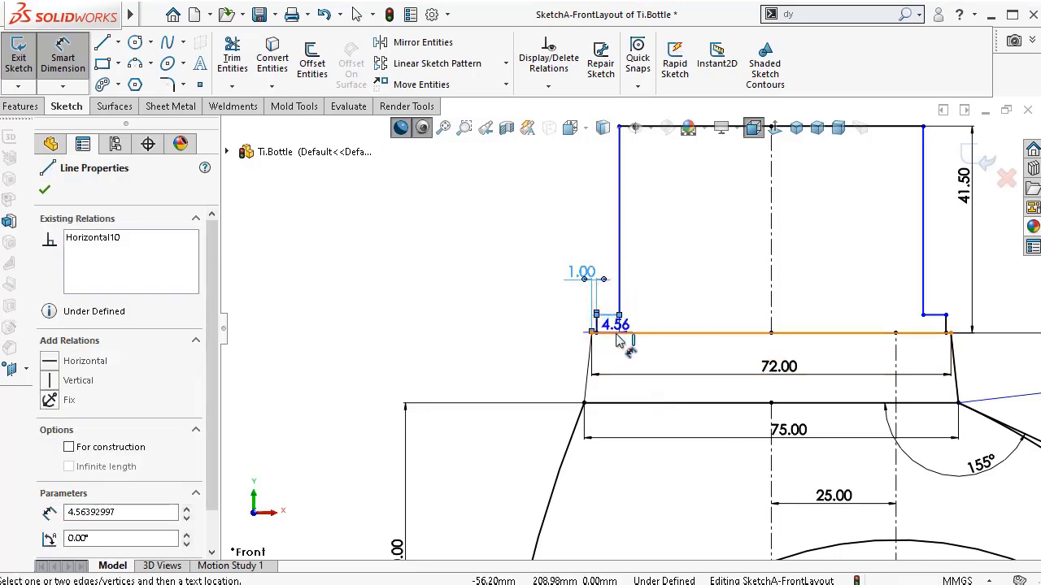
{"action": "left_click", "coordinate": [615, 332]}
{"action": "left_click", "coordinate": [479, 336]}
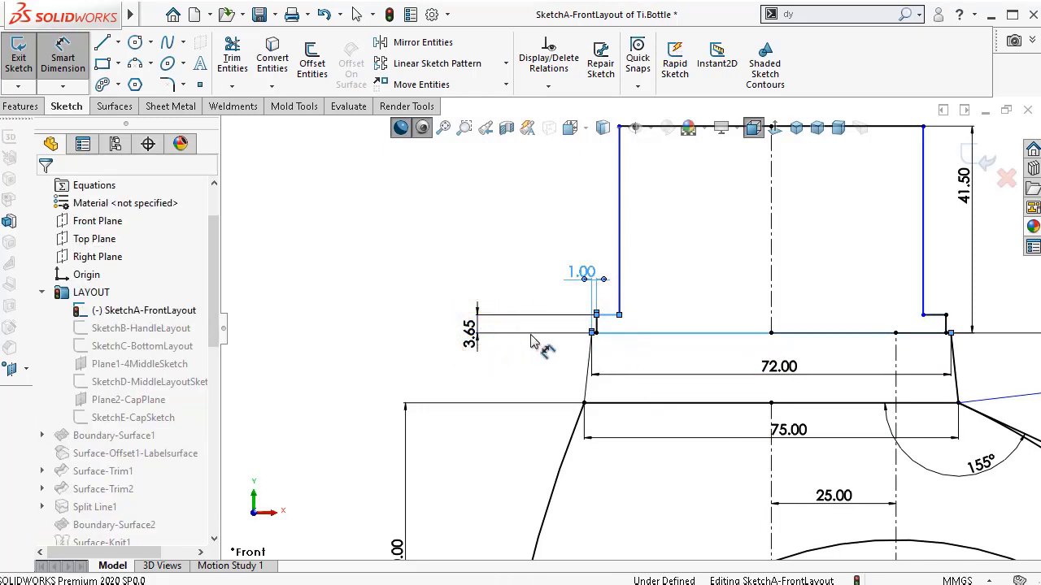
{"action": "type", "text": "2"}
{"action": "key", "text": "Return"}
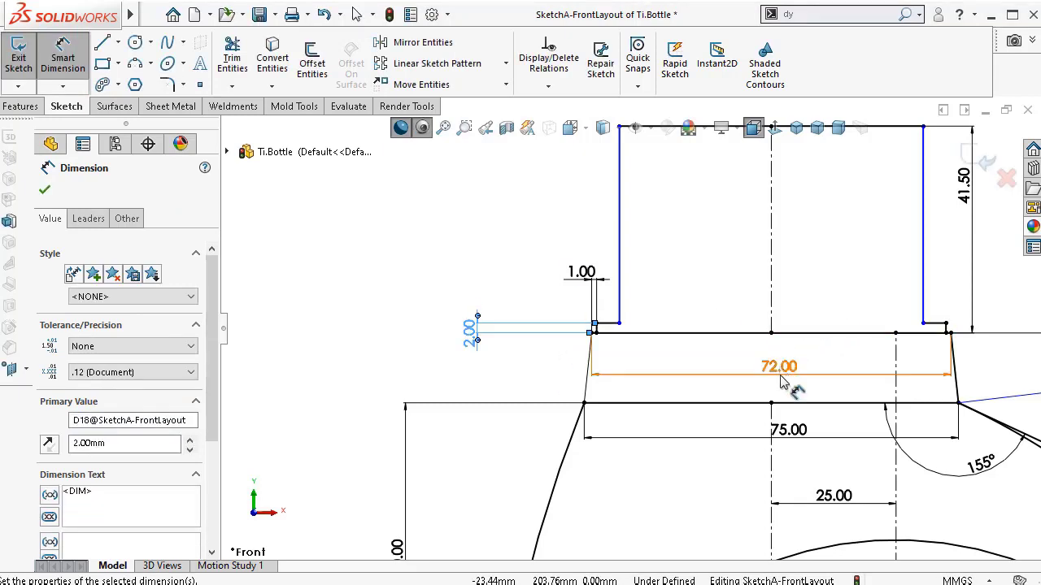
- Dimension the cap 63 mm wide, centre the label, and exit the sketch to rebuild
{"action": "key", "text": "z"}
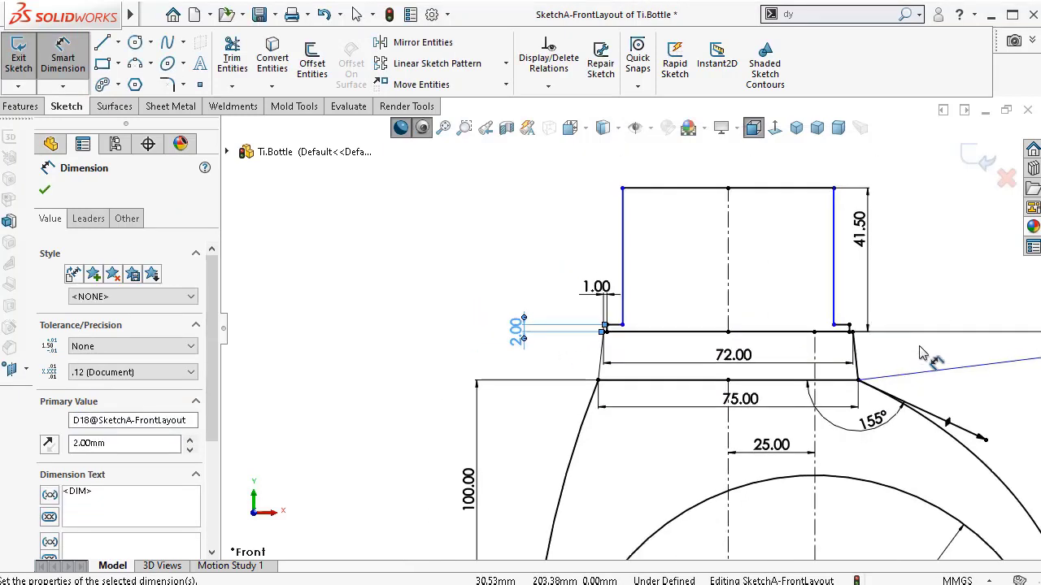
{"action": "left_click", "coordinate": [622, 231]}
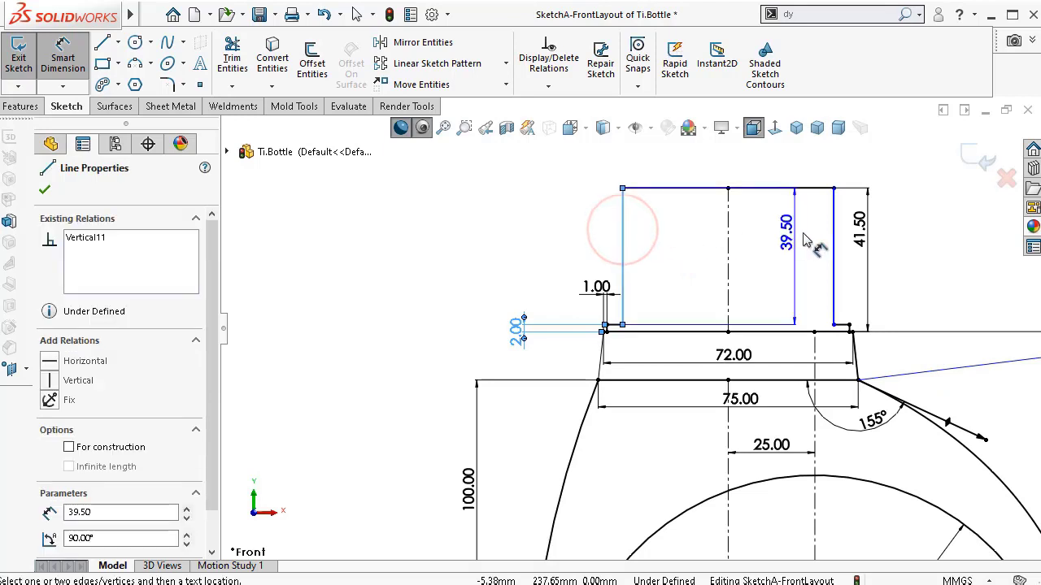
{"action": "left_click", "coordinate": [834, 231]}
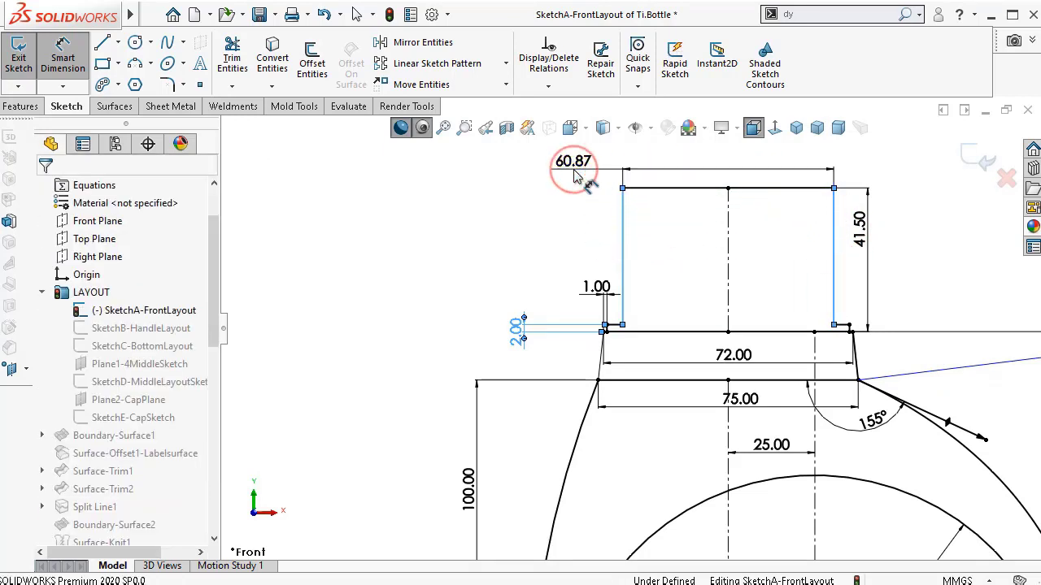
{"action": "left_click", "coordinate": [577, 173]}
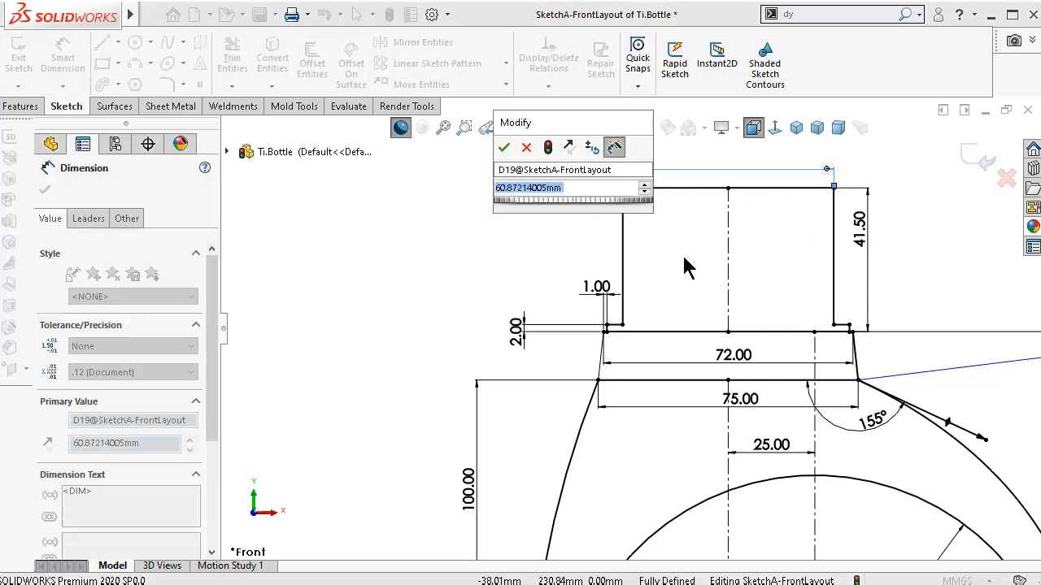
{"action": "type", "text": "63"}
{"action": "key", "text": "Return"}
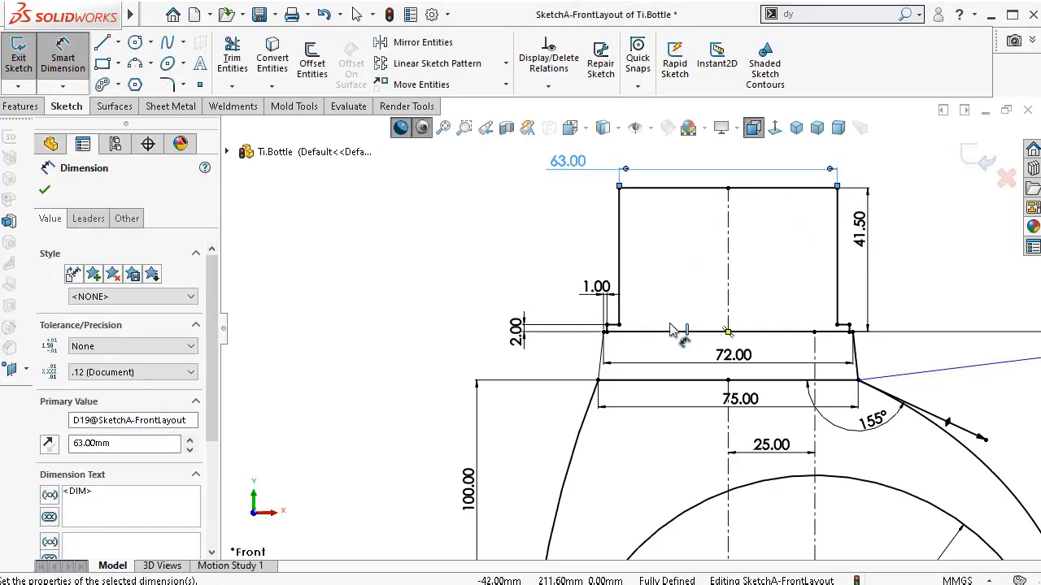
{"action": "left_click_drag", "start_coordinate": [572, 161], "coordinate": [742, 161]}
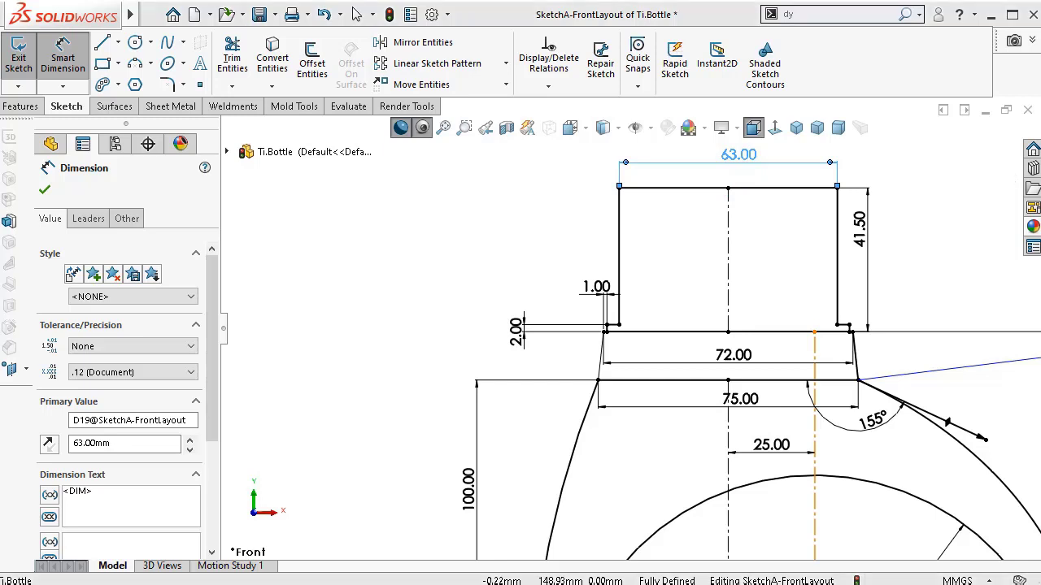
{"action": "key", "text": "ctrl+b"}
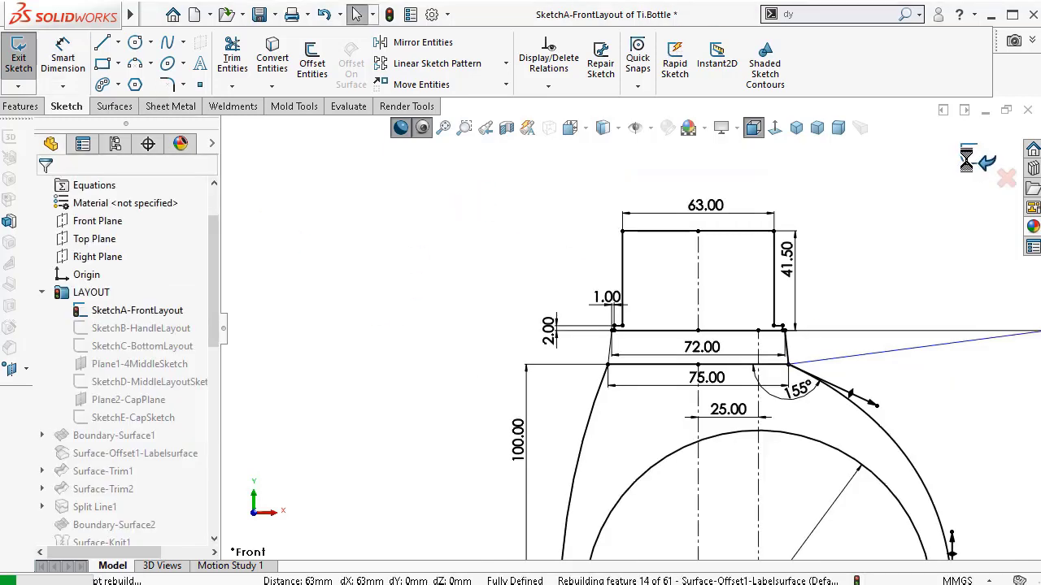
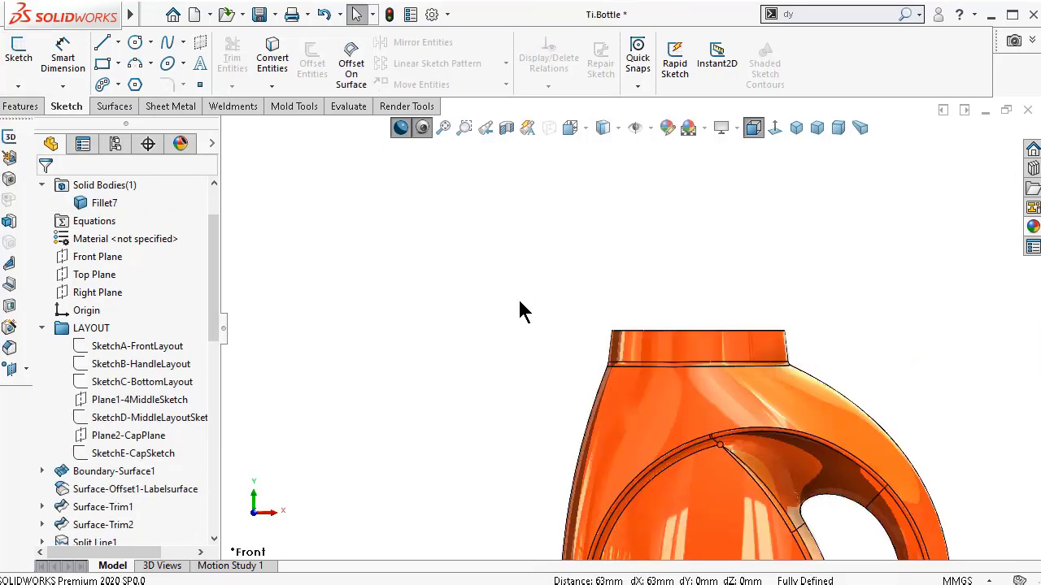
- Orbit the bottle to look down on its flat neck top face and select SketchA-FrontLayout
{"action": "middle_click_drag", "start_coordinate": [520, 297], "coordinate": [546, 335]}
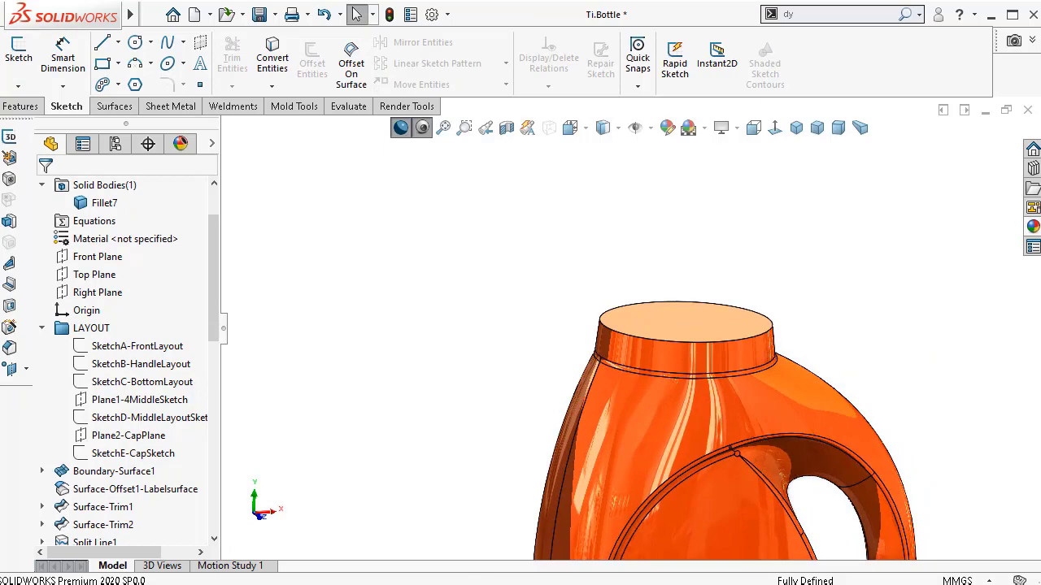
{"action": "middle_click_drag", "start_coordinate": [726, 329], "coordinate": [774, 345]}
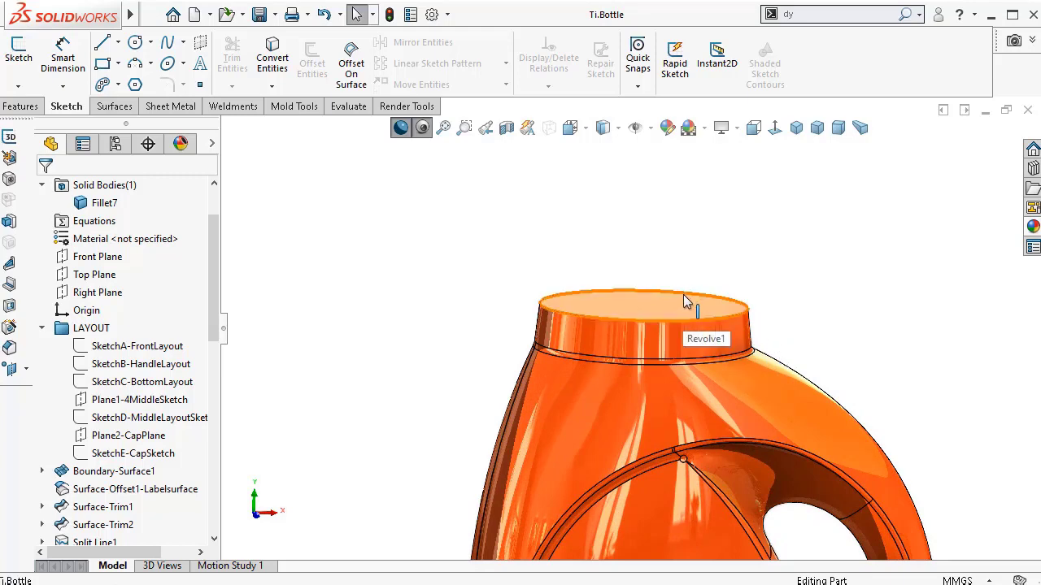
{"action": "key", "text": "Down"}
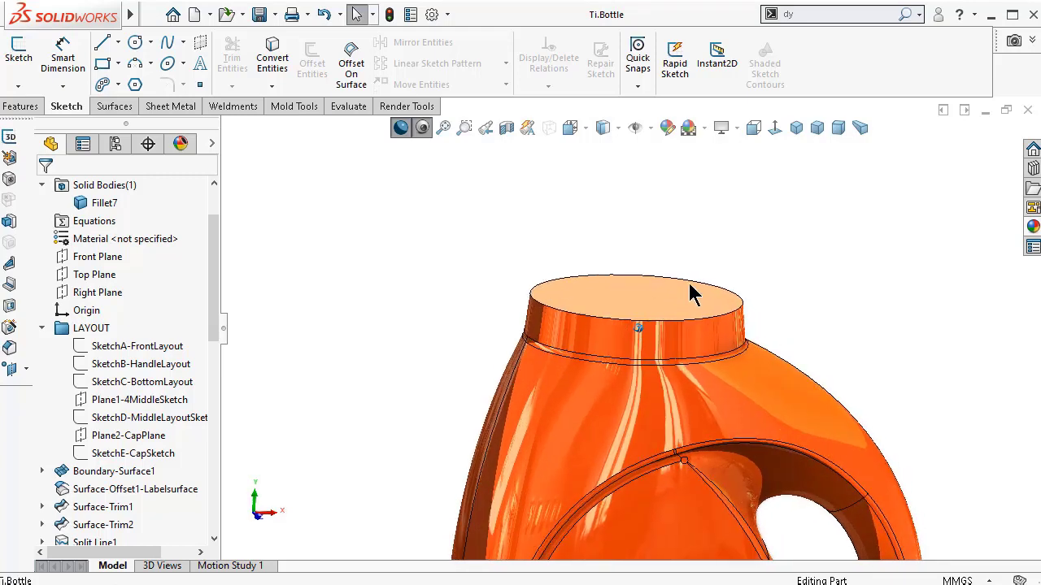
{"action": "key", "text": "Down"}
{"action": "key", "text": "Down"}
{"action": "key", "text": "Down"}
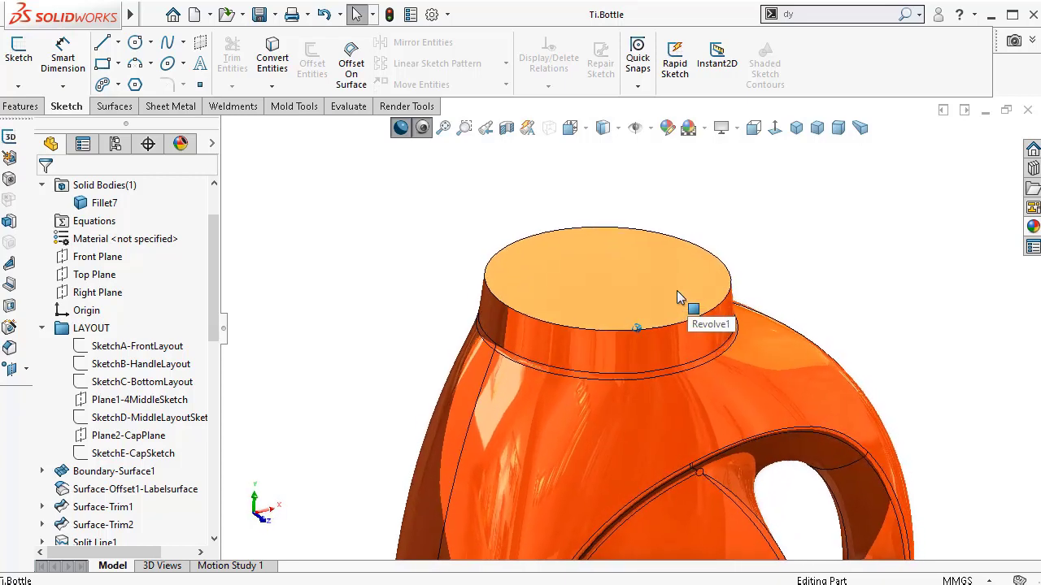
{"action": "left_click", "coordinate": [156, 347]}
- Show SketchA-FrontLayout and start a new sketch on the bottle's top face
{"action": "left_click", "coordinate": [169, 317]}
{"action": "left_click", "coordinate": [364, 228]}
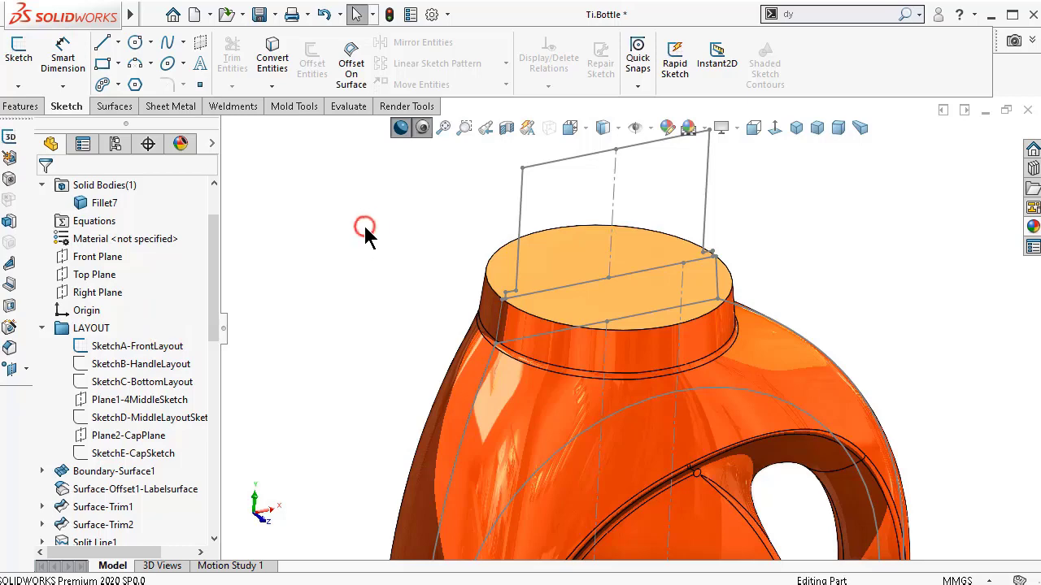
{"action": "middle_click_drag", "start_coordinate": [368, 240], "coordinate": [390, 234]}
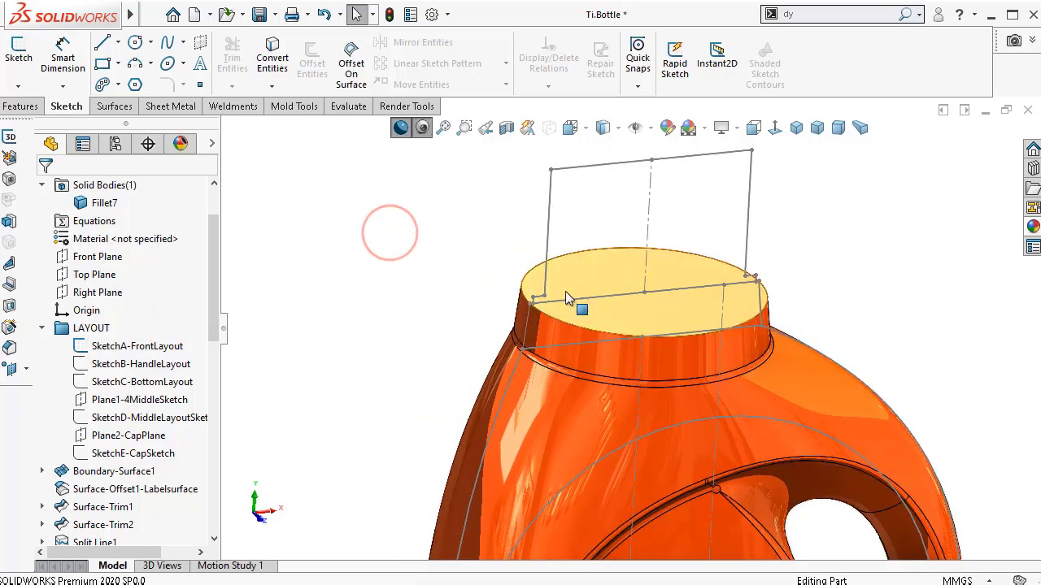
{"action": "left_click", "coordinate": [591, 280]}
{"action": "left_click", "coordinate": [665, 233]}
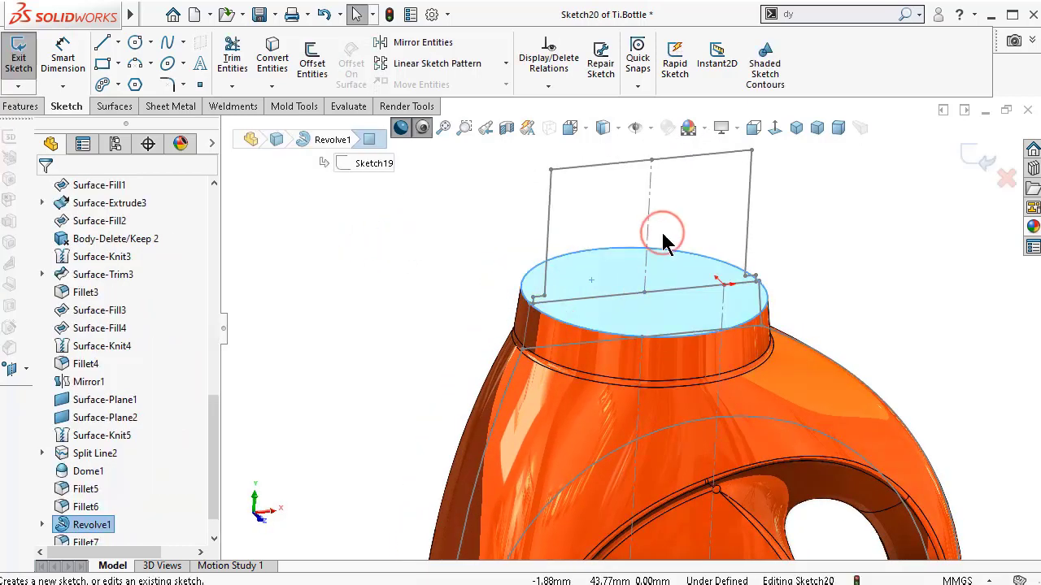
- Draw a circle on the top face and dimension its diameter to 60 mm
{"action": "left_click", "coordinate": [135, 44]}
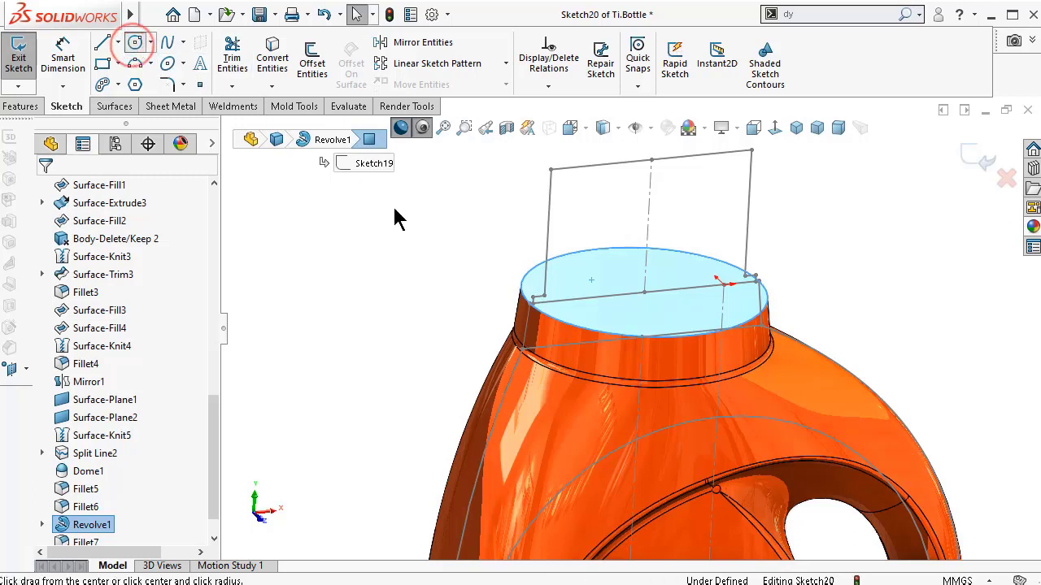
{"action": "left_click", "coordinate": [644, 293]}
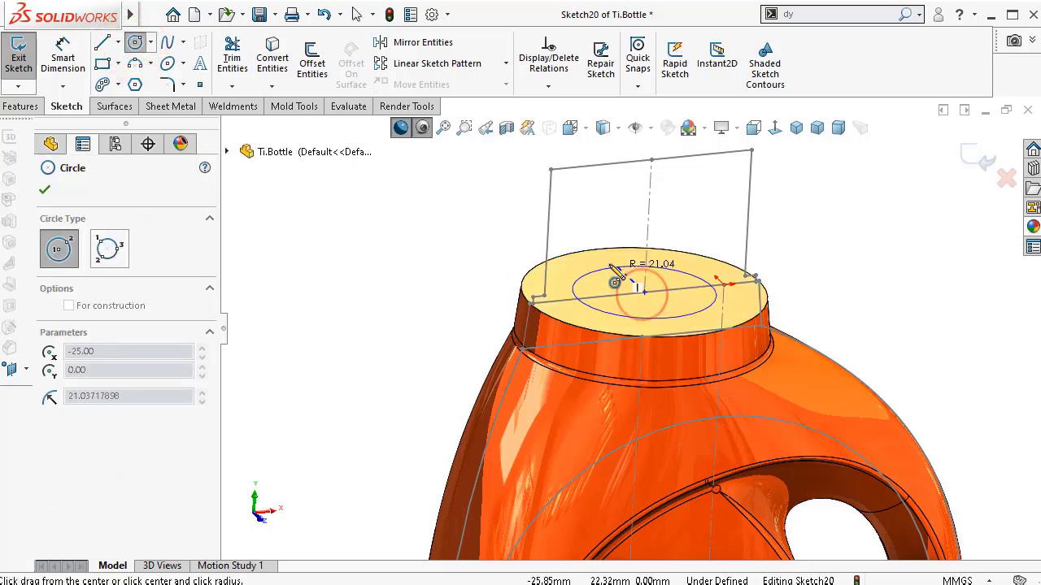
{"action": "left_click", "coordinate": [599, 272]}
{"action": "left_click", "coordinate": [503, 294]}
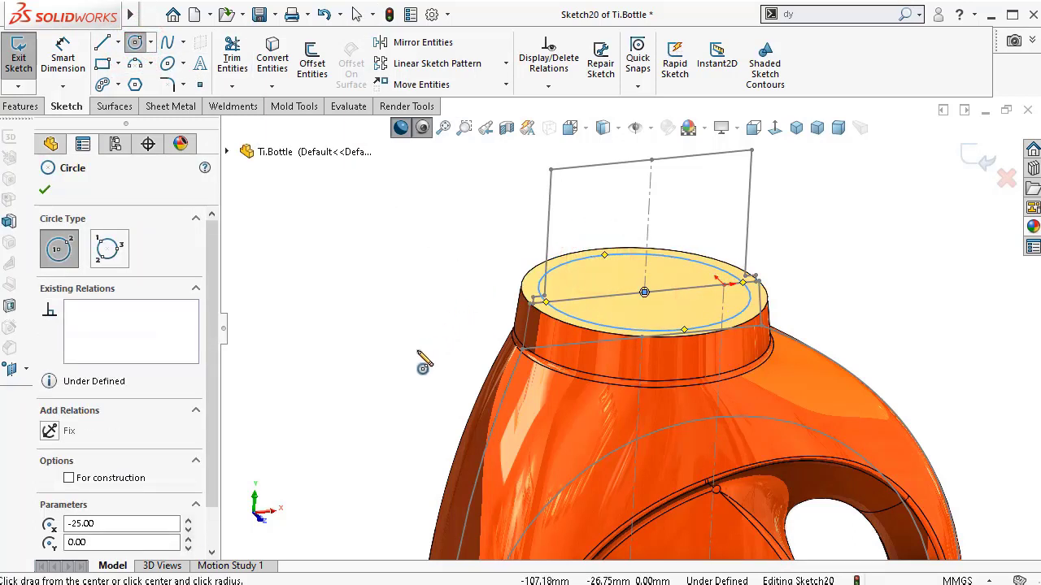
{"action": "right_click_drag", "start_coordinate": [423, 361], "coordinate": [407, 262]}
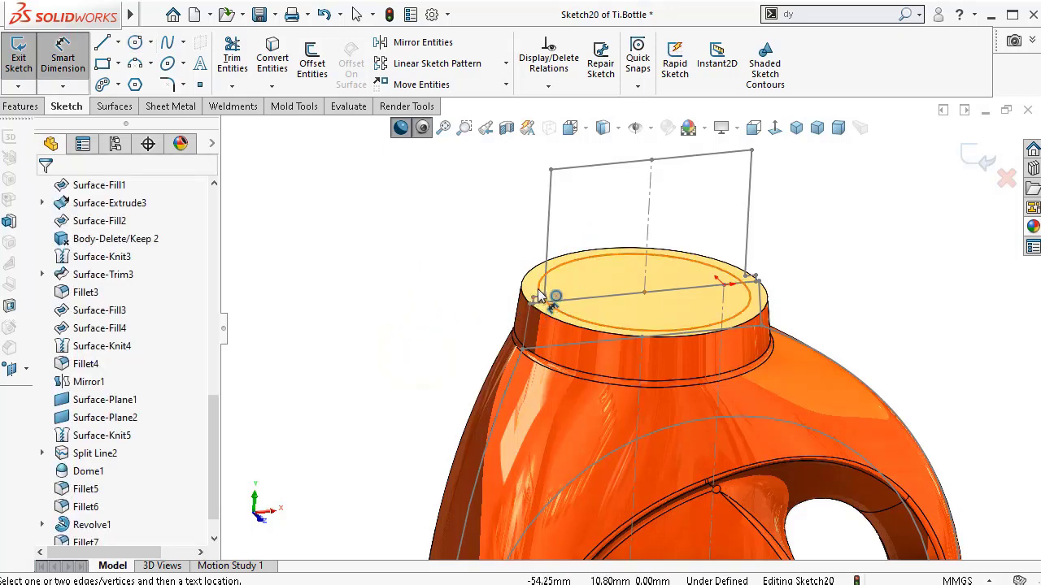
{"action": "scroll", "coordinate": [551, 295], "scroll_direction": "down", "scroll_amount": 2}
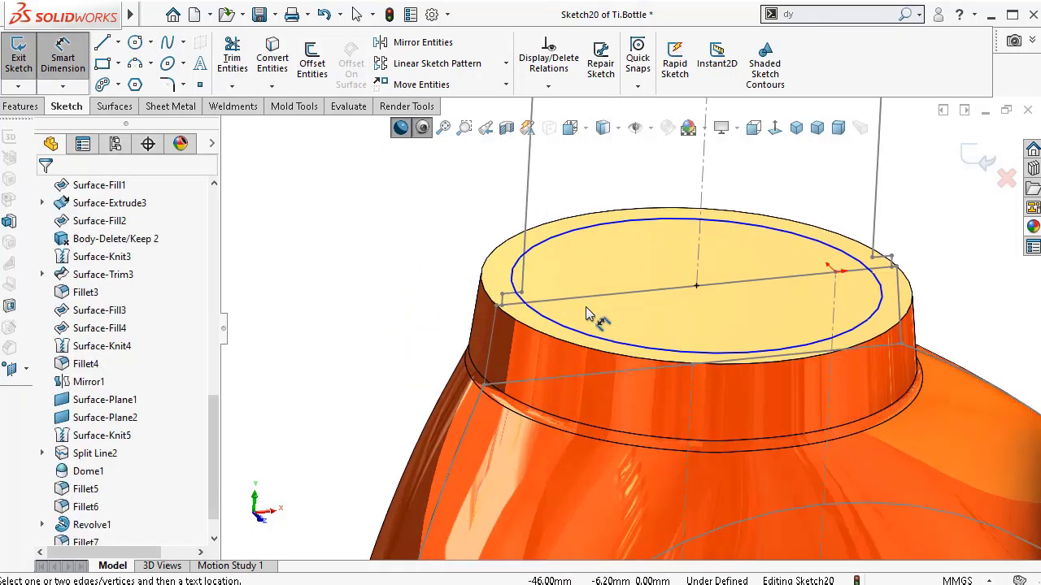
{"action": "left_click", "coordinate": [513, 276]}
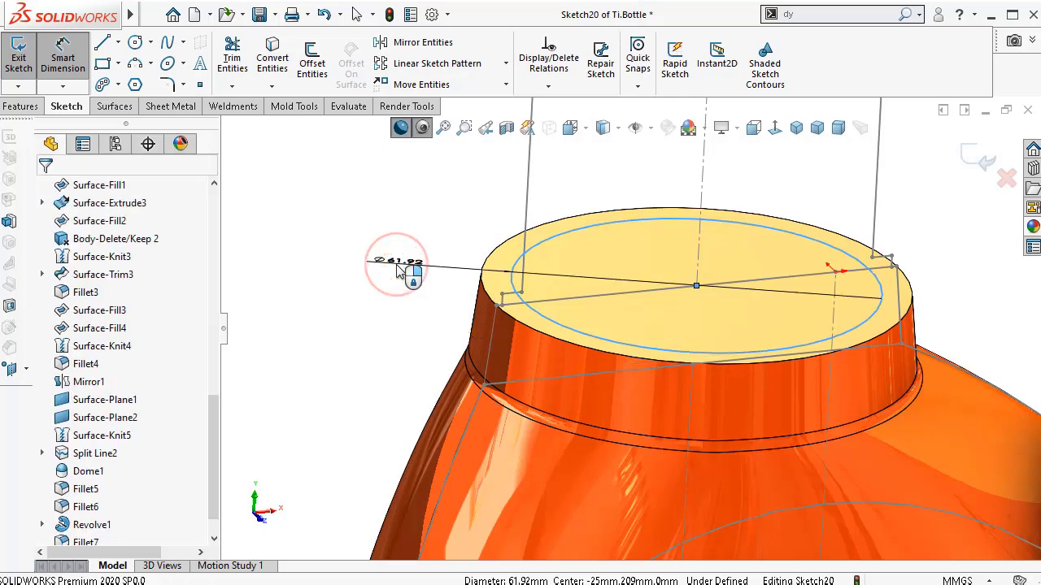
{"action": "left_click", "coordinate": [410, 279]}
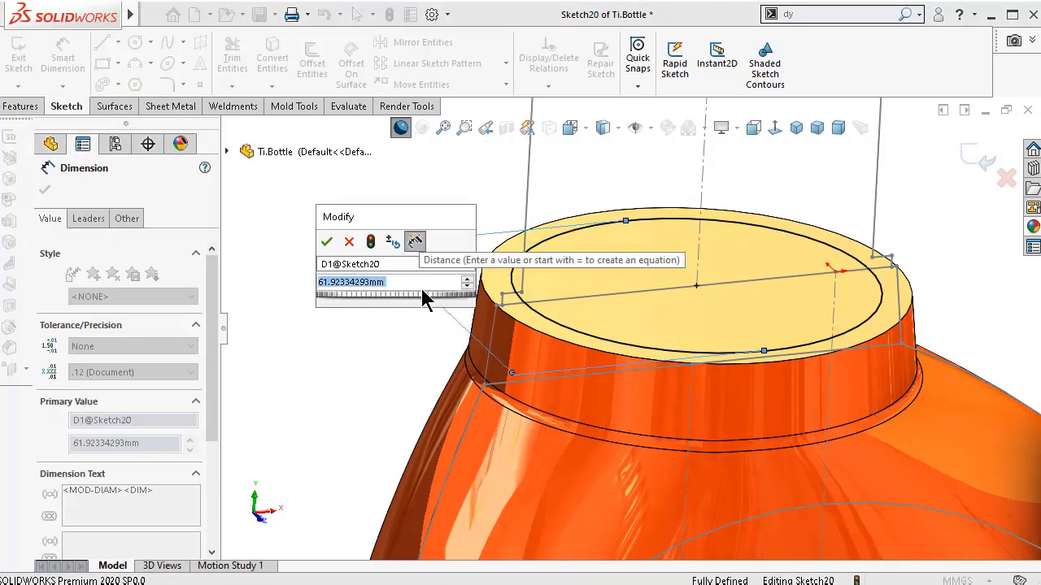
{"action": "type", "text": "62"}
{"action": "key", "text": "Return"}
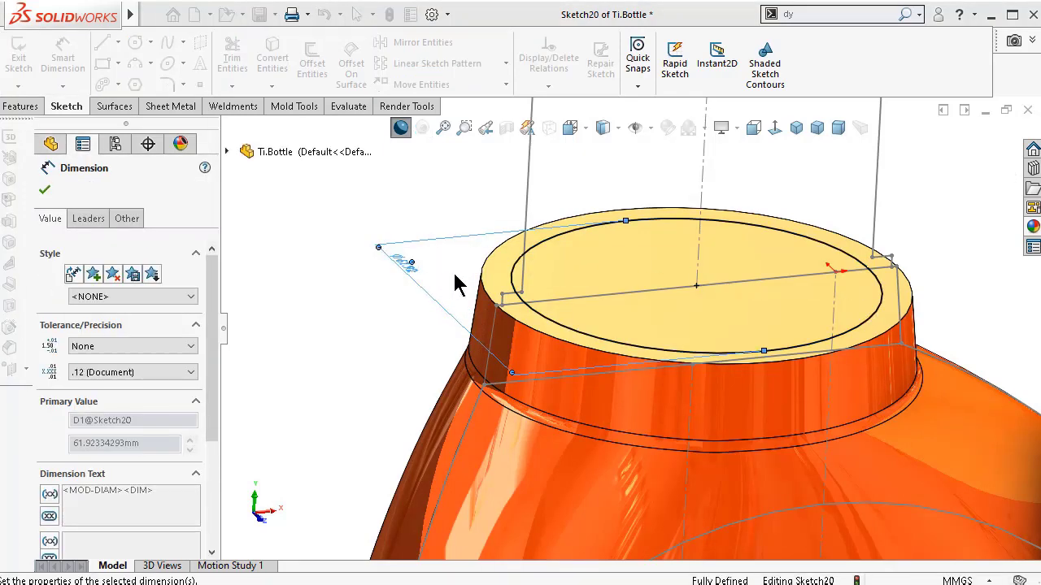
{"action": "left_click", "coordinate": [22, 111]}
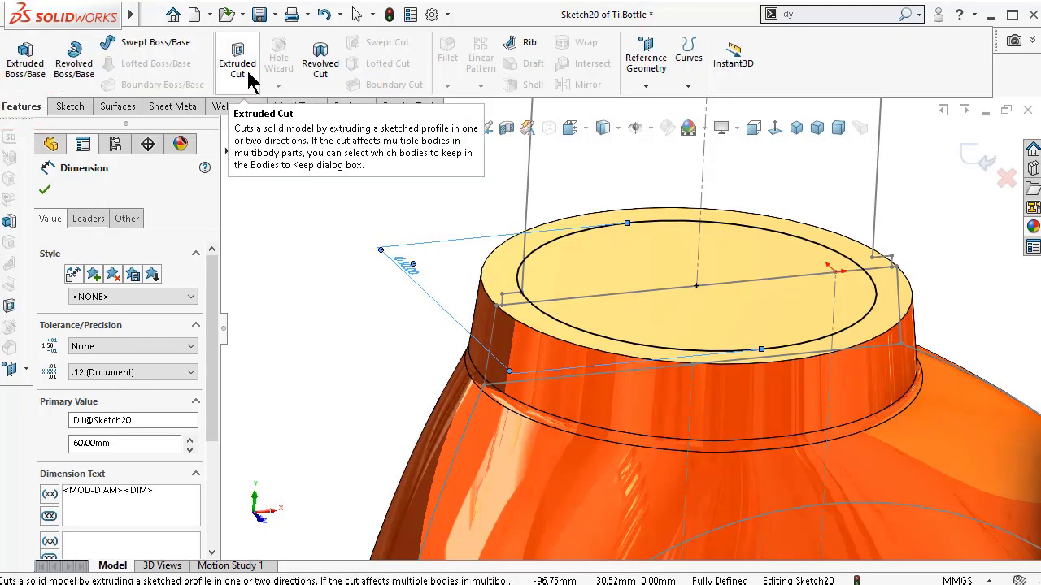
- Extrude the circle 30 mm blind into a solid cylindrical neck
{"action": "left_click", "coordinate": [24, 55]}
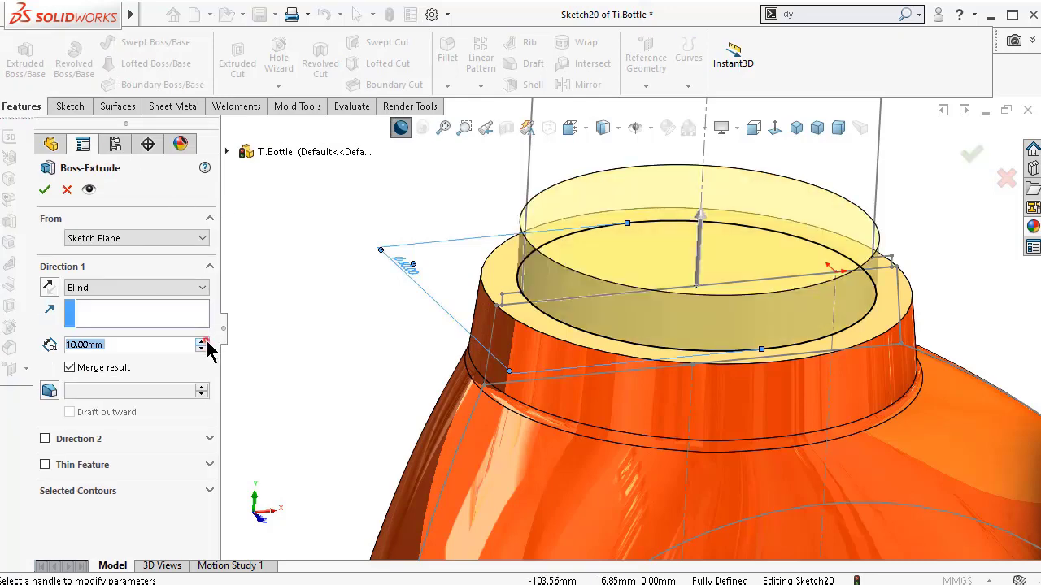
{"action": "left_click", "coordinate": [205, 341]}
{"action": "left_click", "coordinate": [204, 342]}
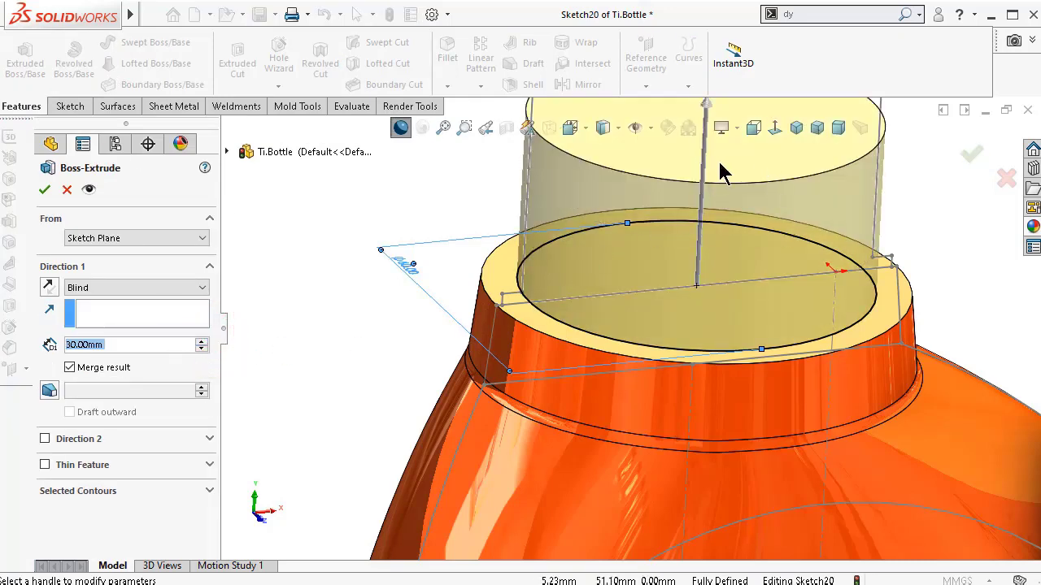
{"action": "scroll", "coordinate": [736, 217], "scroll_direction": "up", "scroll_amount": 2}
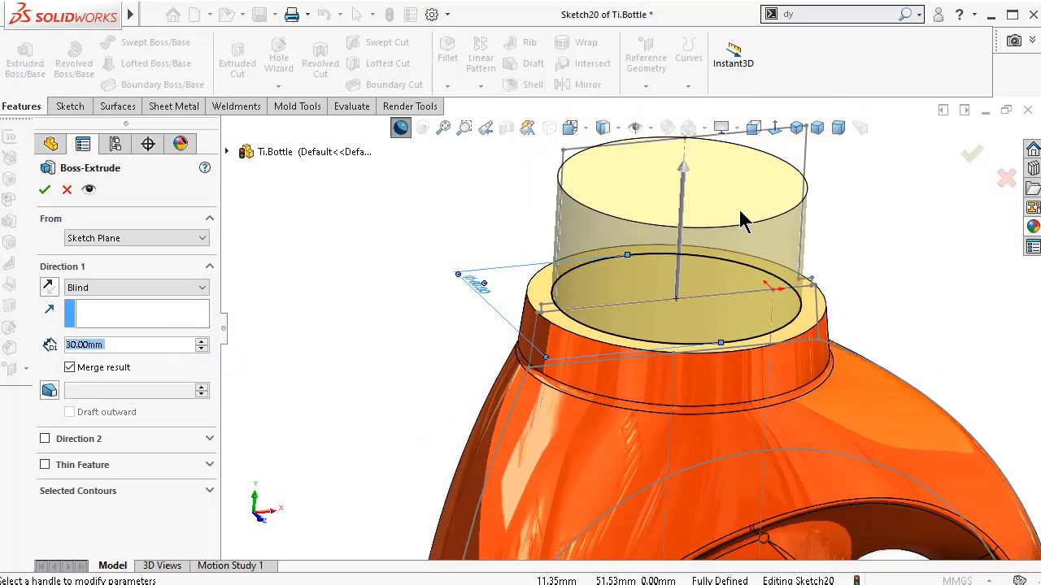
{"action": "left_click", "coordinate": [969, 156]}
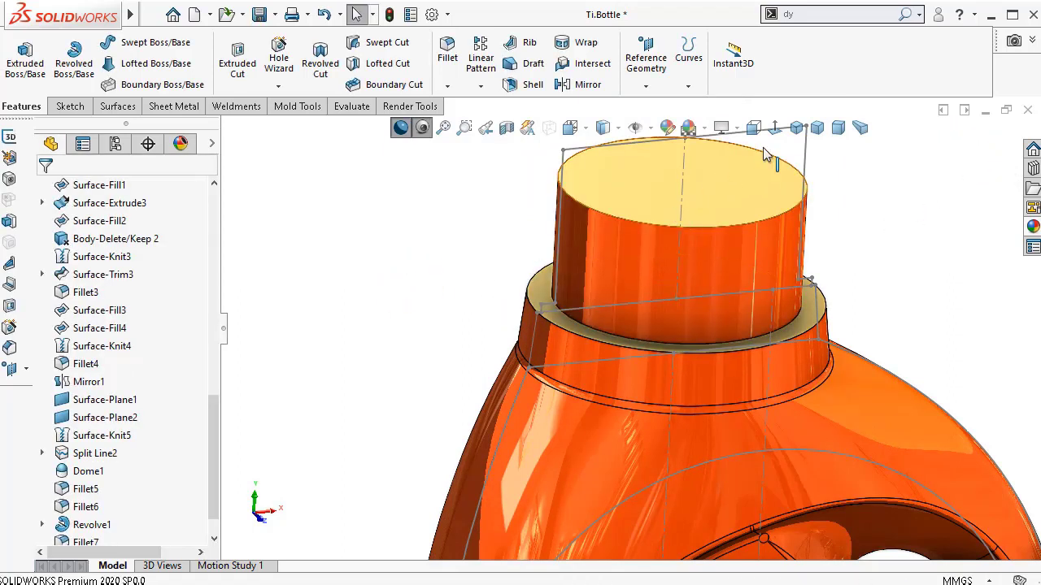
- Switch to the Dimetric view and save the part
{"action": "left_click", "coordinate": [836, 128]}
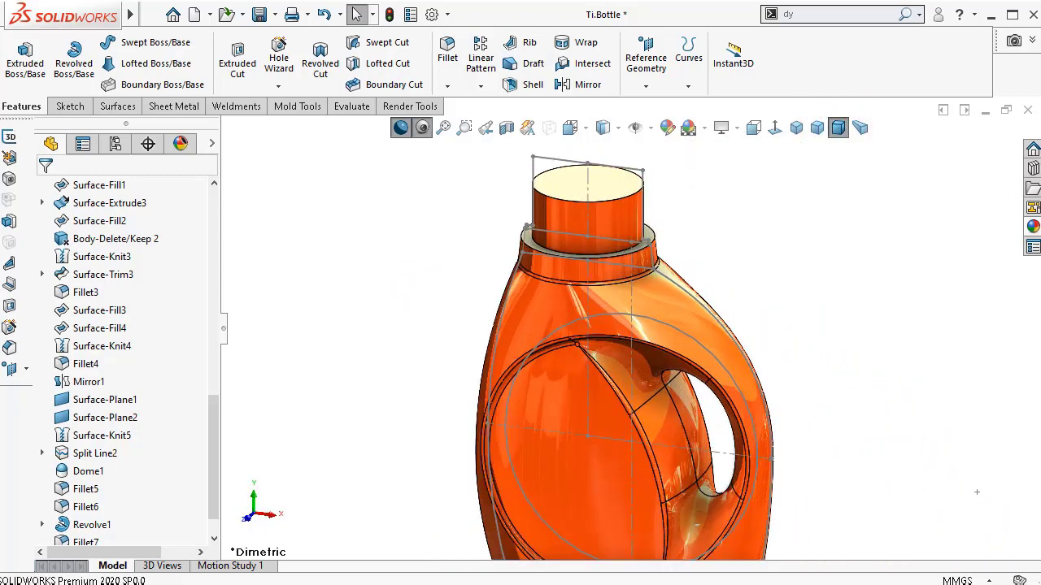
{"action": "key", "text": "ctrl+s"}
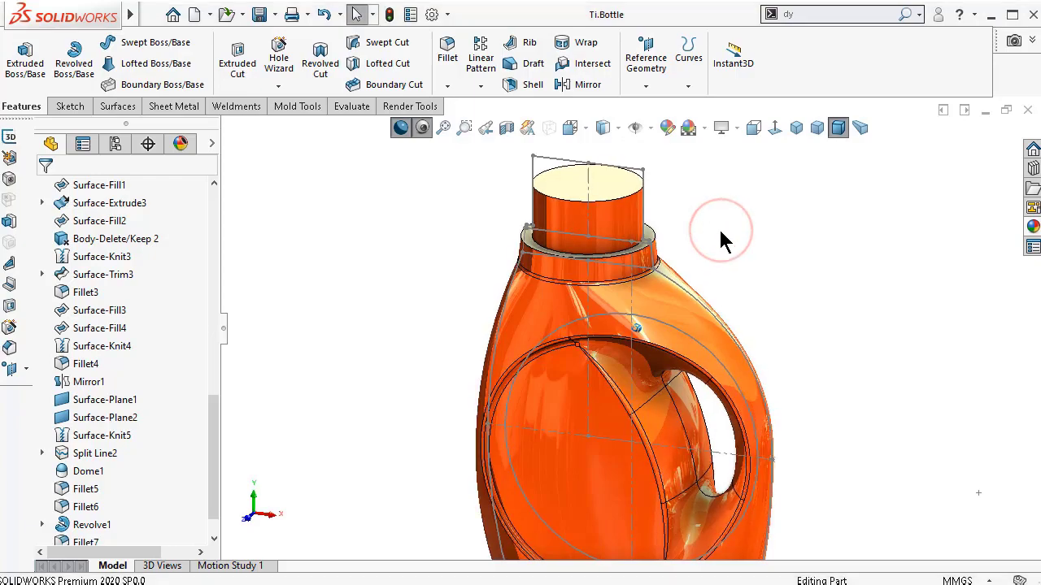
{"action": "scroll", "coordinate": [724, 239], "scroll_direction": "down", "scroll_amount": 5}
{"action": "scroll", "coordinate": [723, 240], "scroll_direction": "down", "scroll_amount": 5}
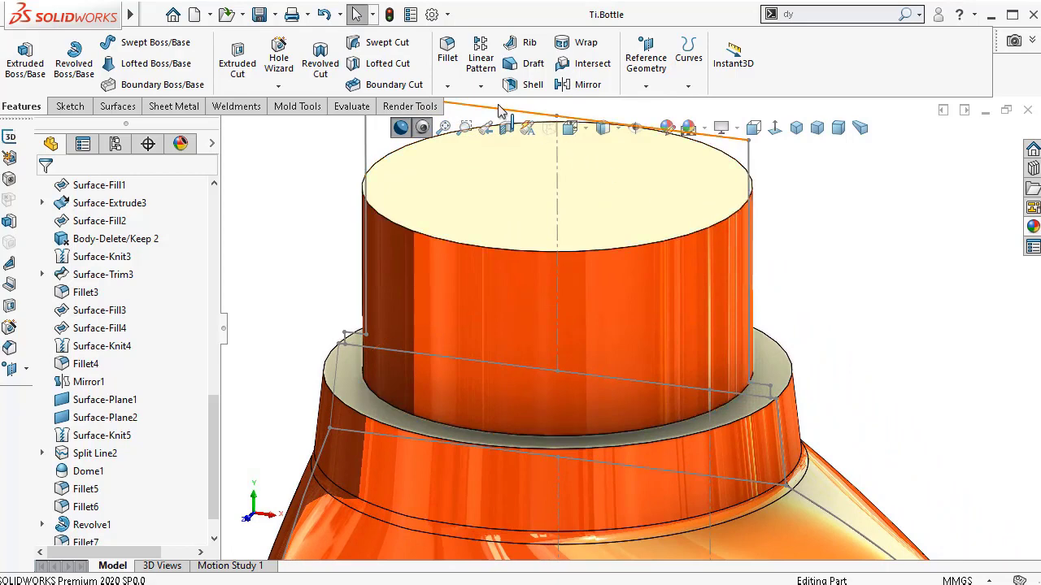
- Fillet the collar's outer top edge with a constant 1 mm radius
{"action": "left_click", "coordinate": [447, 48]}
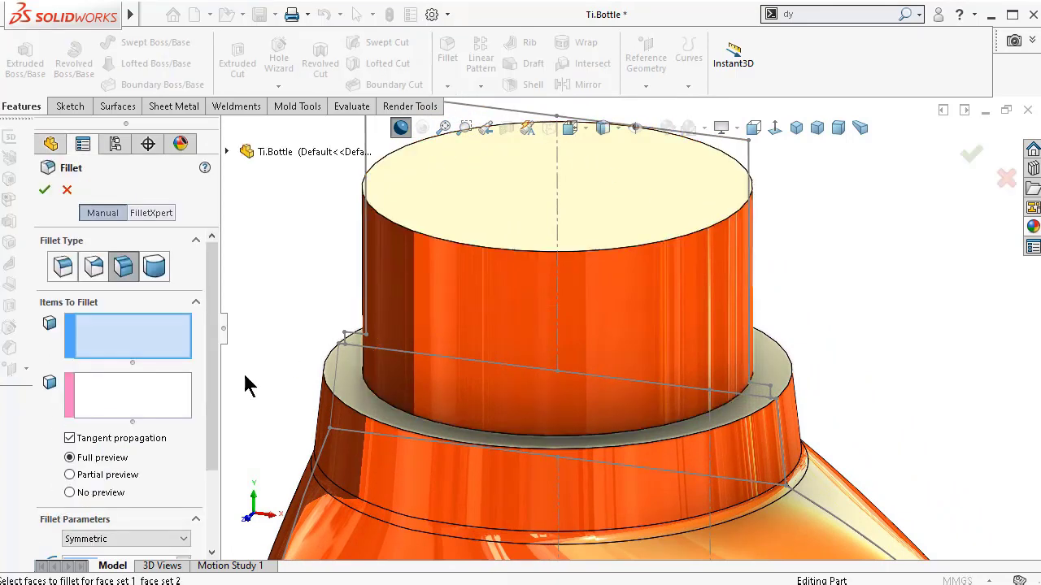
{"action": "left_click", "coordinate": [63, 267]}
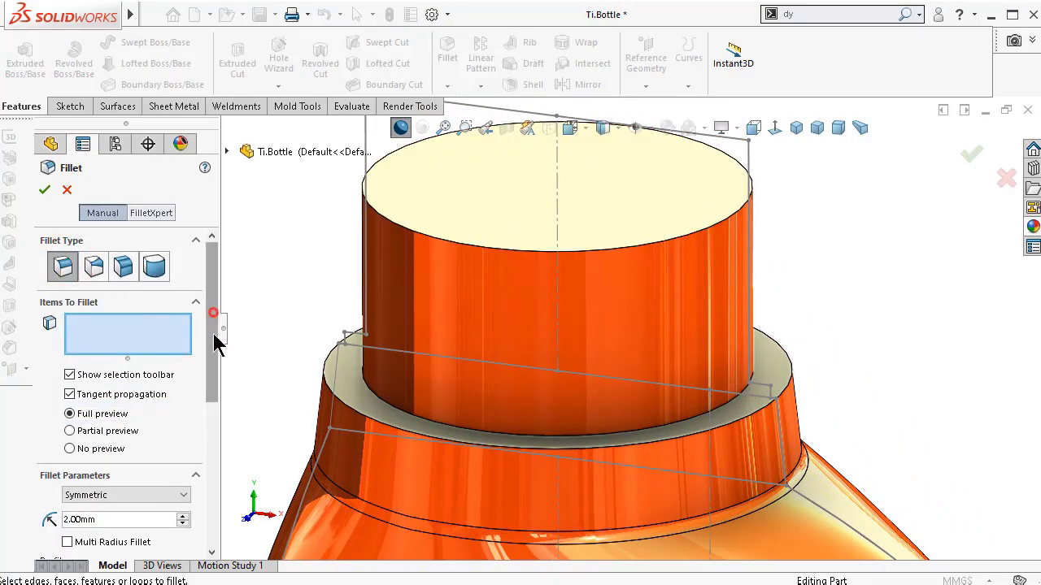
{"action": "left_click", "coordinate": [213, 321]}
{"action": "left_click", "coordinate": [118, 368]}
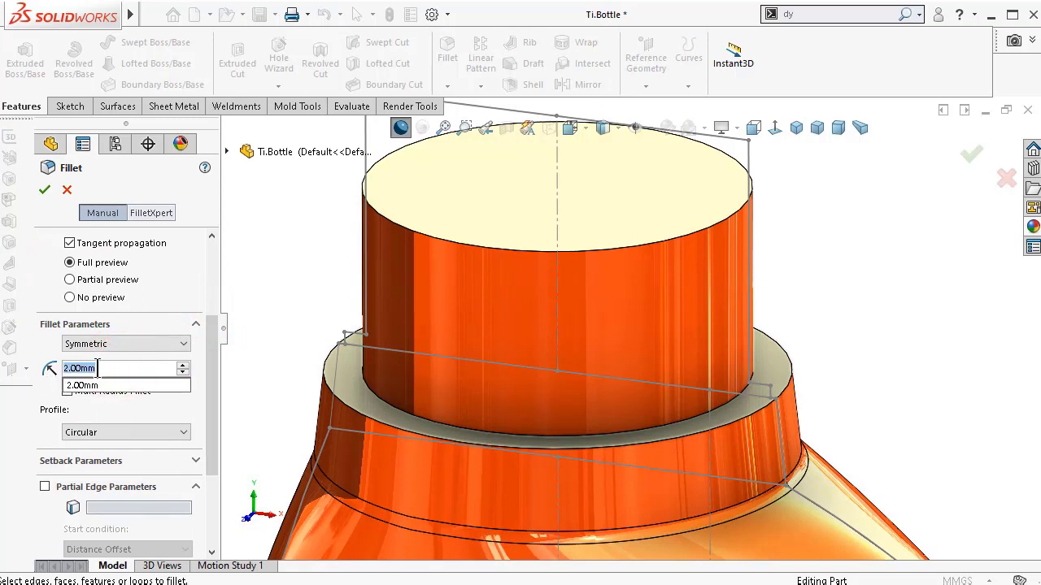
{"action": "type", "text": "1"}
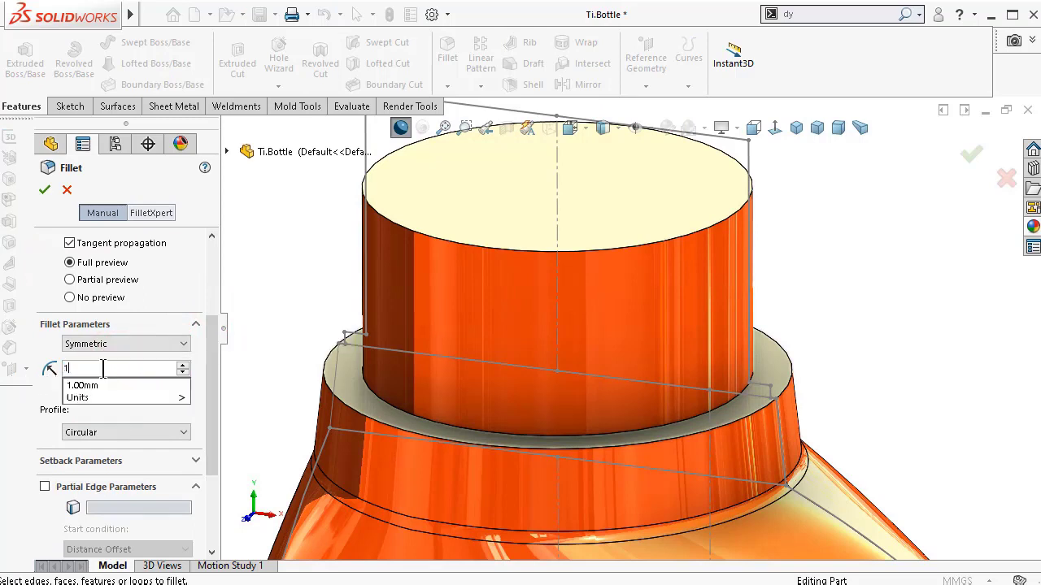
{"action": "left_click", "coordinate": [277, 310]}
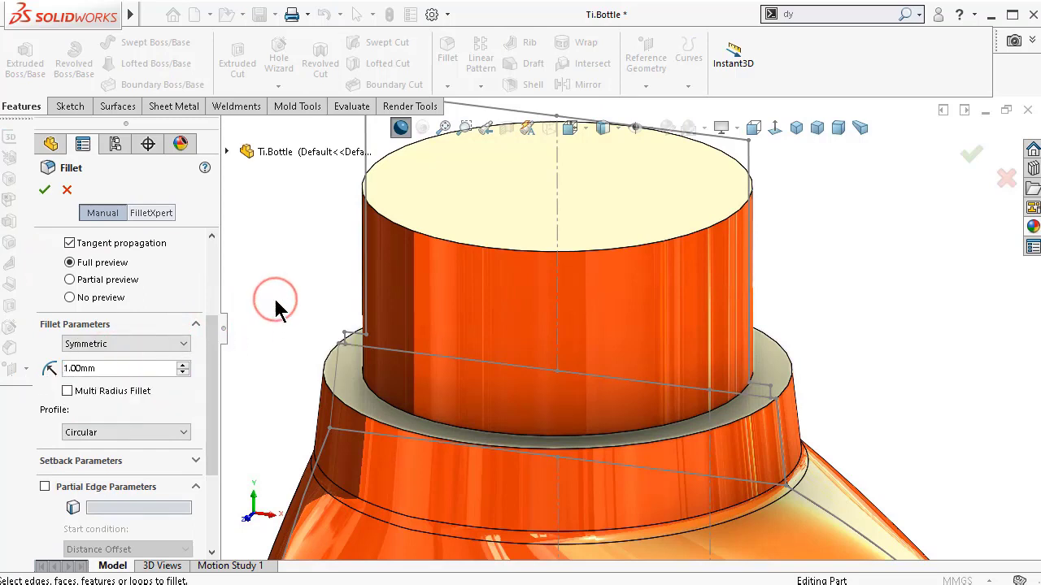
{"action": "left_click", "coordinate": [324, 366]}
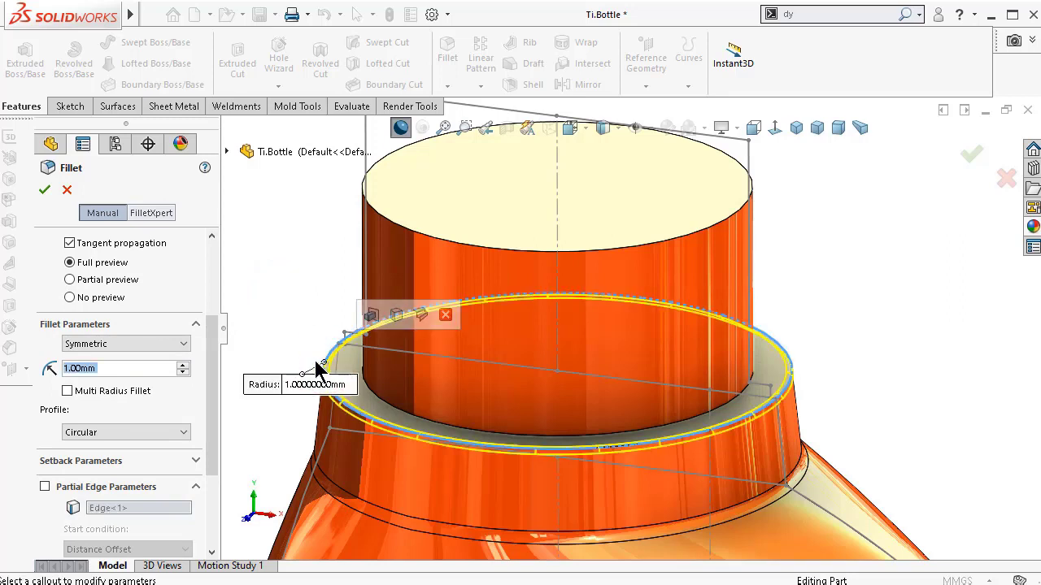
{"action": "left_click", "coordinate": [43, 191]}
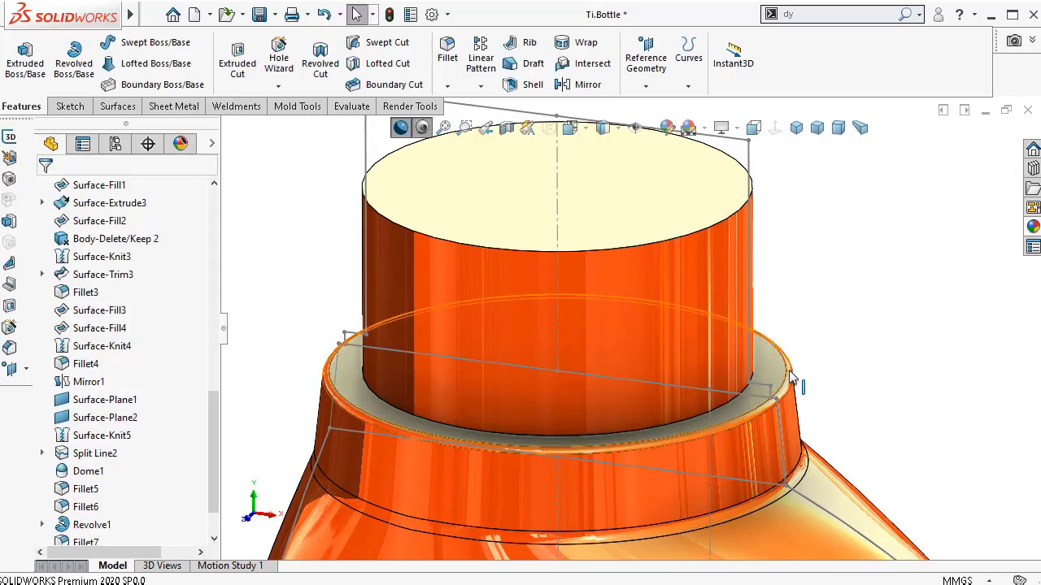
- Shell the bottle with 1 mm walls, removing the neck's top face, then inspect the opening
{"action": "scroll", "coordinate": [824, 372], "scroll_direction": "up", "scroll_amount": 3}
{"action": "scroll", "coordinate": [826, 379], "scroll_direction": "up", "scroll_amount": 3}
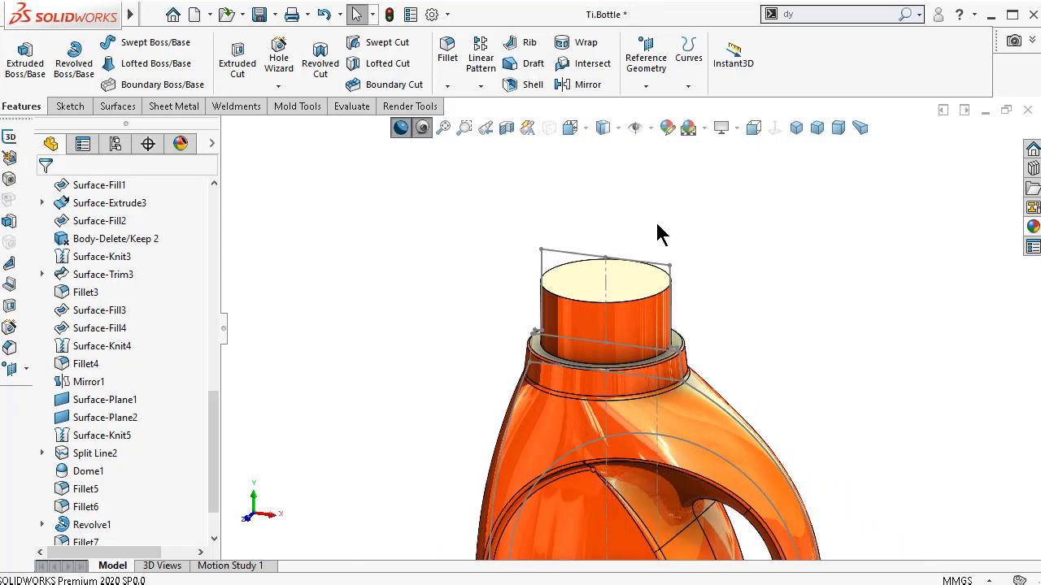
{"action": "left_click", "coordinate": [530, 88]}
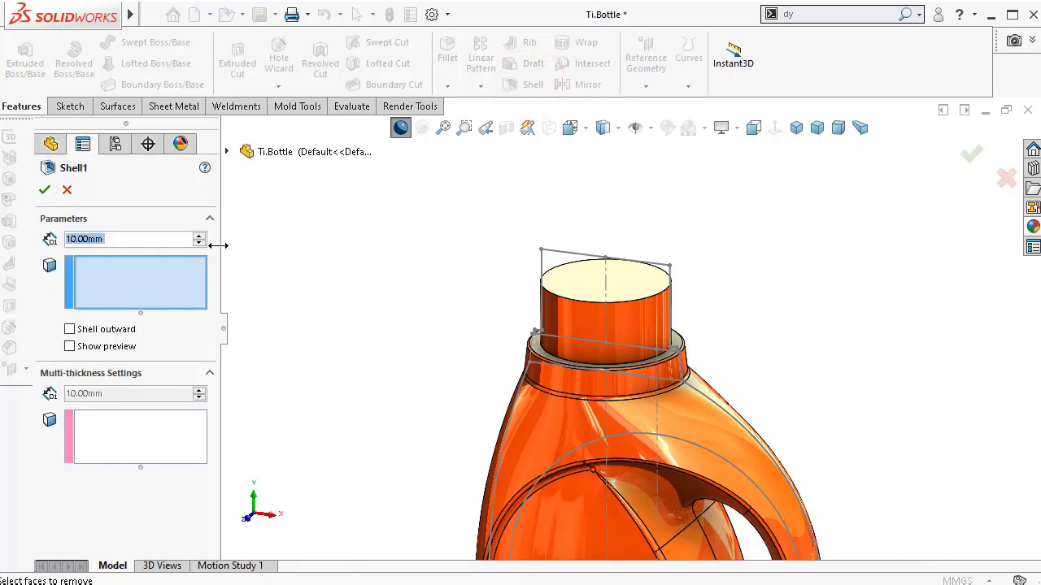
{"action": "type", "text": "1"}
{"action": "left_click", "coordinate": [288, 257]}
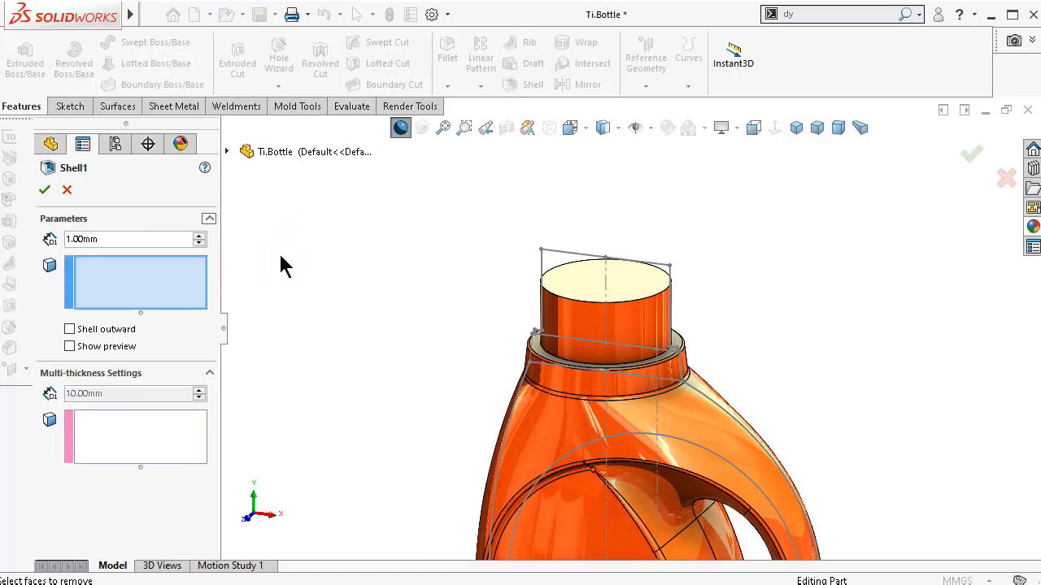
{"action": "left_click", "coordinate": [640, 284]}
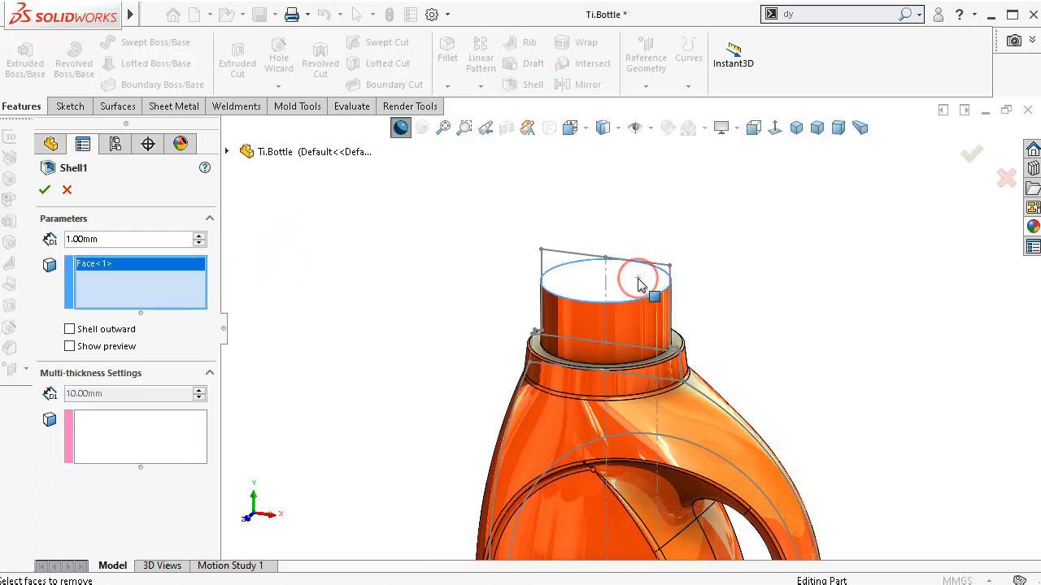
{"action": "left_click", "coordinate": [972, 156]}
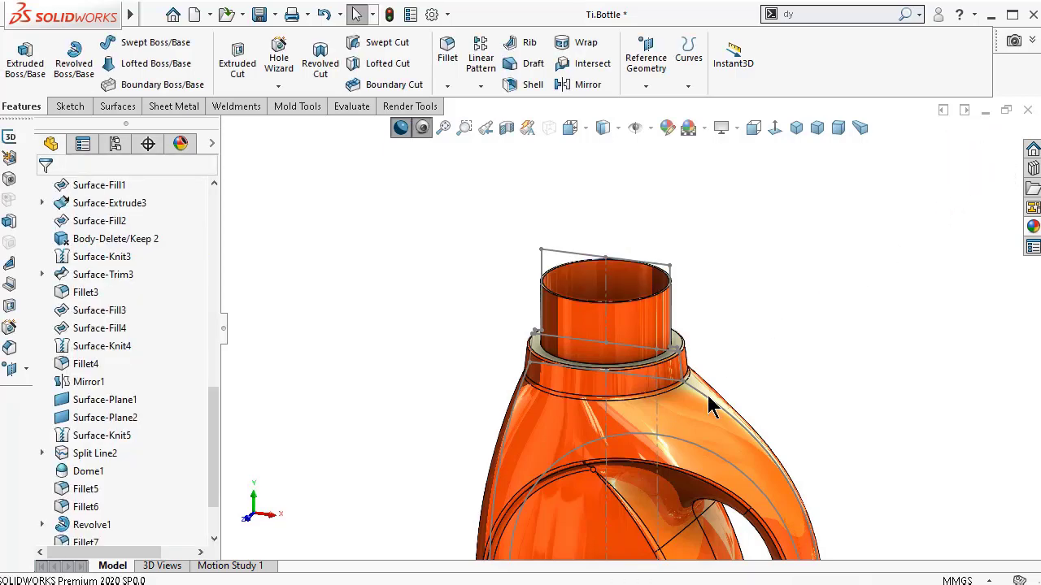
{"action": "scroll", "coordinate": [647, 376], "scroll_direction": "down", "scroll_amount": 6}
{"action": "scroll", "coordinate": [616, 295], "scroll_direction": "up", "scroll_amount": 4}
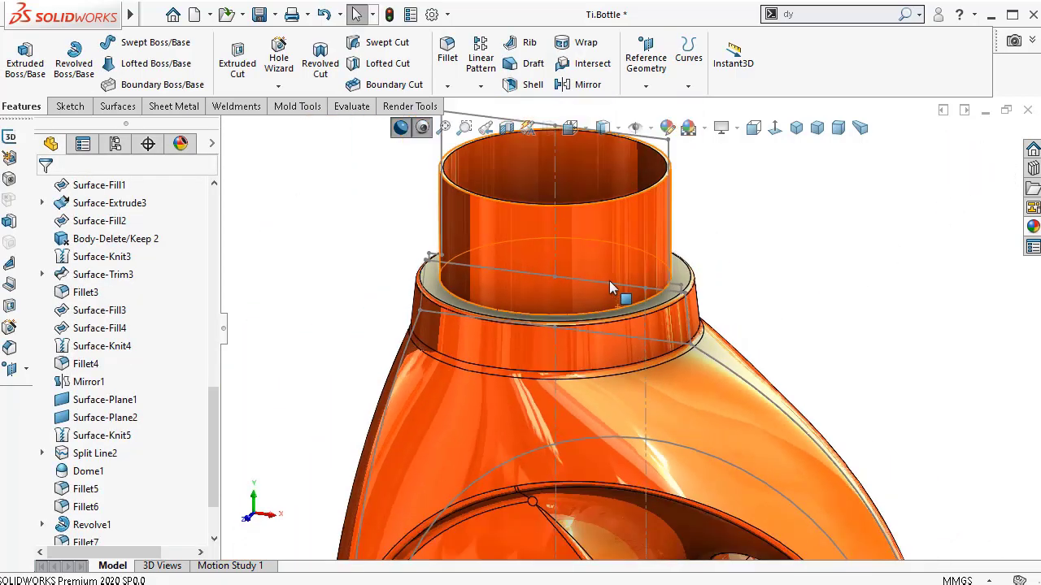
{"action": "middle_click_drag", "start_coordinate": [609, 294], "coordinate": [629, 269]}
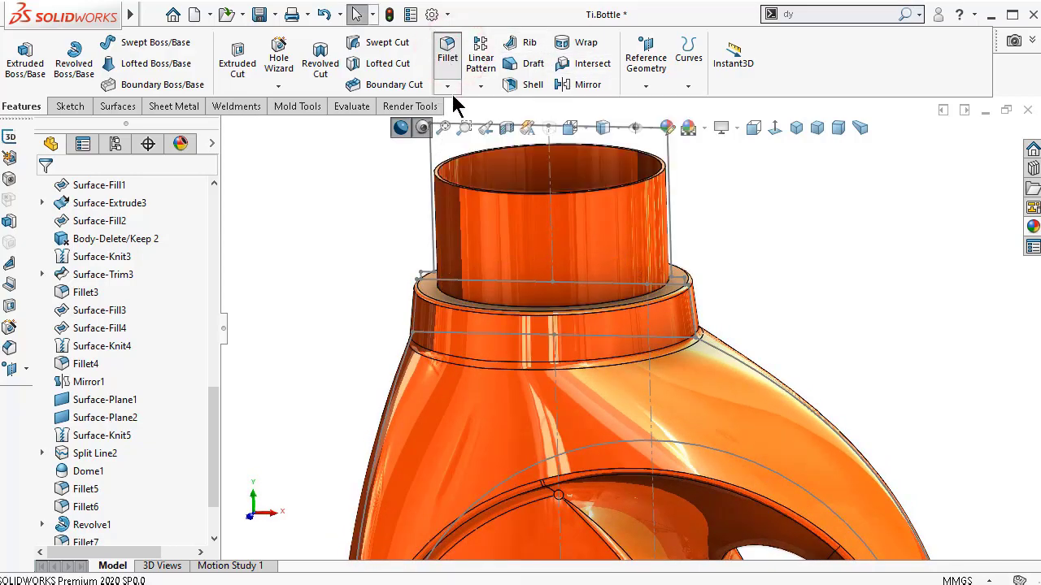
- Fillet the neck's top rim edge at 0.5 mm and look down into the opening
{"action": "left_click", "coordinate": [448, 57]}
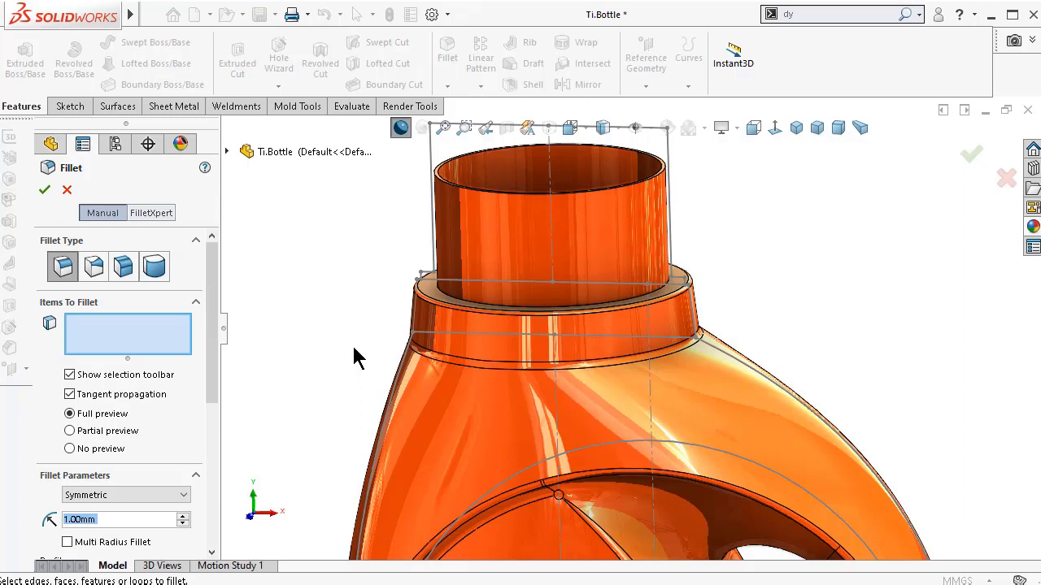
{"action": "type", "text": "0."}
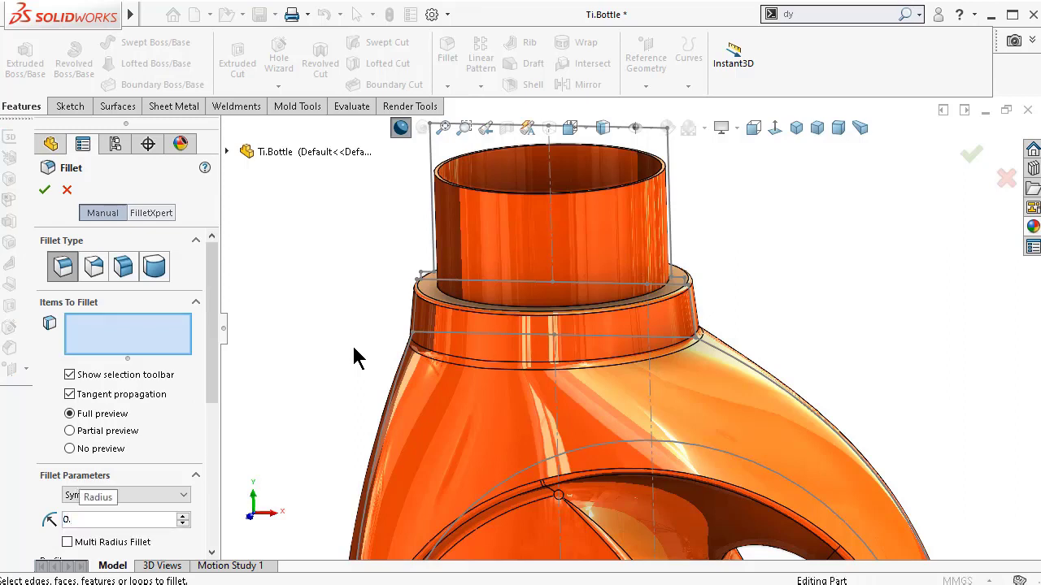
{"action": "type", "text": "75"}
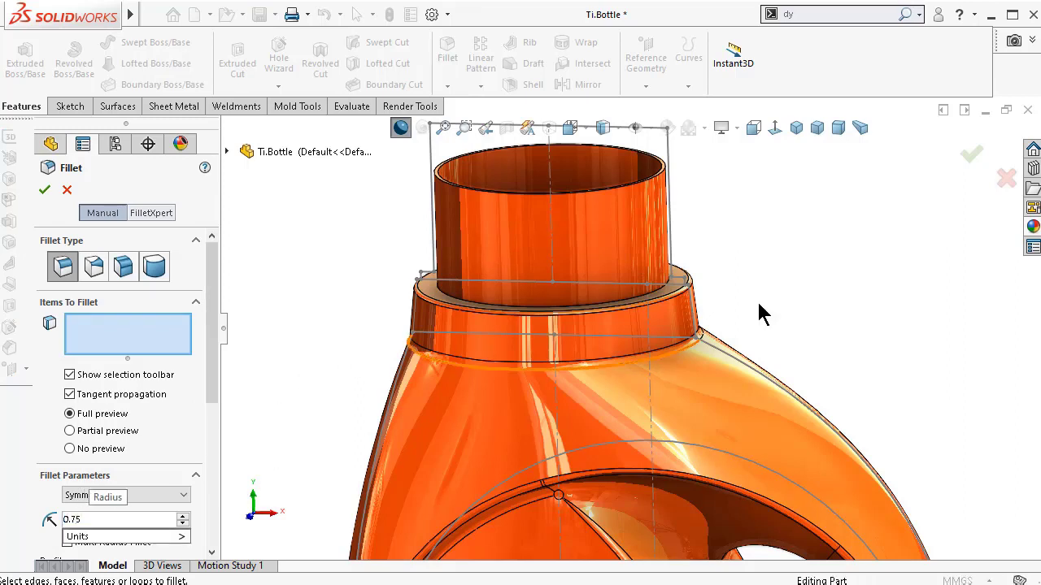
{"action": "left_click", "coordinate": [667, 169]}
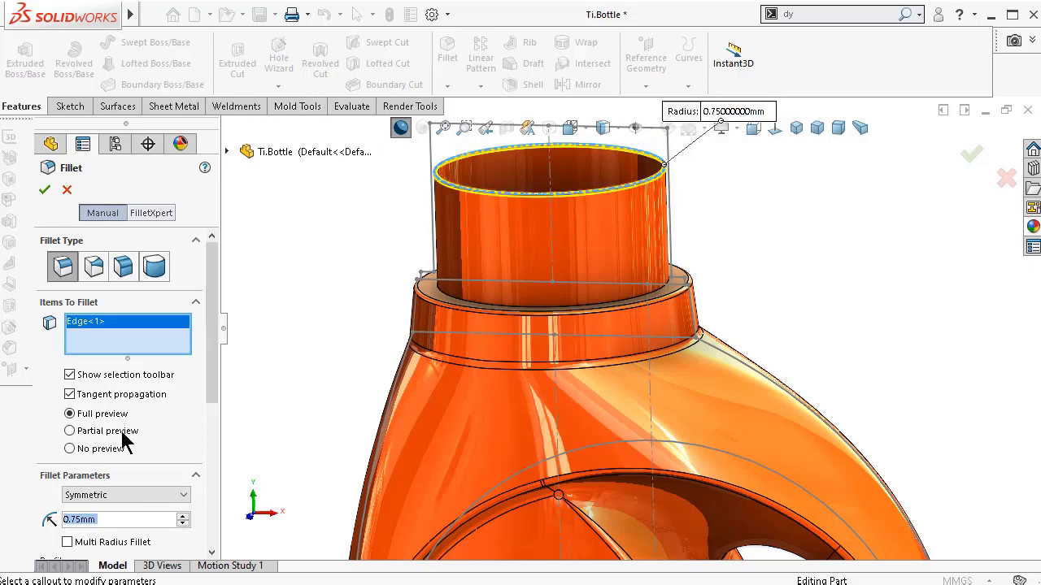
{"action": "type", "text": "0.5"}
{"action": "key", "text": "Return"}
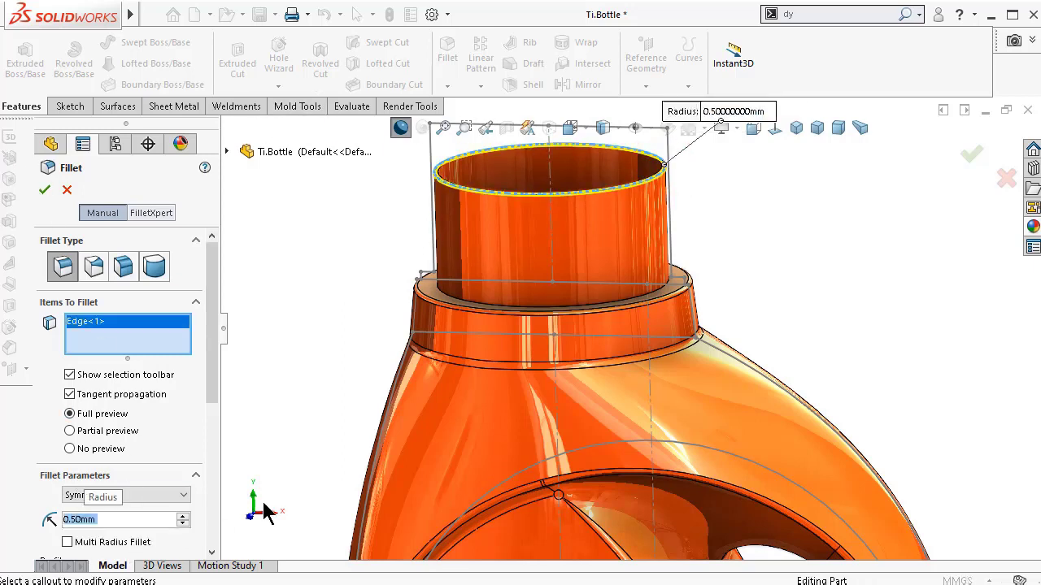
{"action": "left_click", "coordinate": [309, 355]}
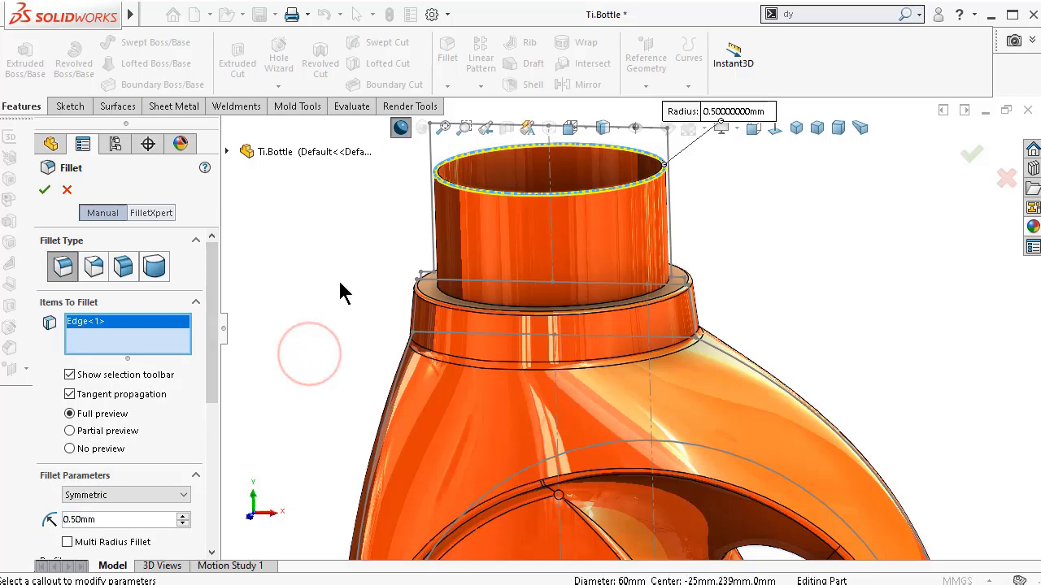
{"action": "left_click", "coordinate": [45, 192]}
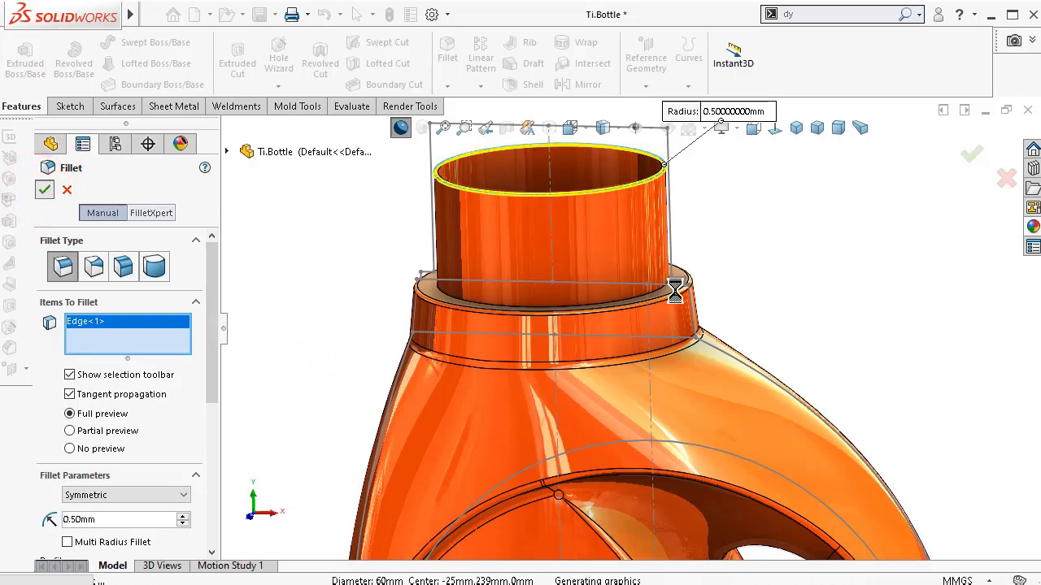
{"action": "middle_click_drag", "start_coordinate": [706, 273], "coordinate": [678, 343]}
{"action": "scroll", "coordinate": [677, 343], "scroll_direction": "down", "scroll_amount": 10}
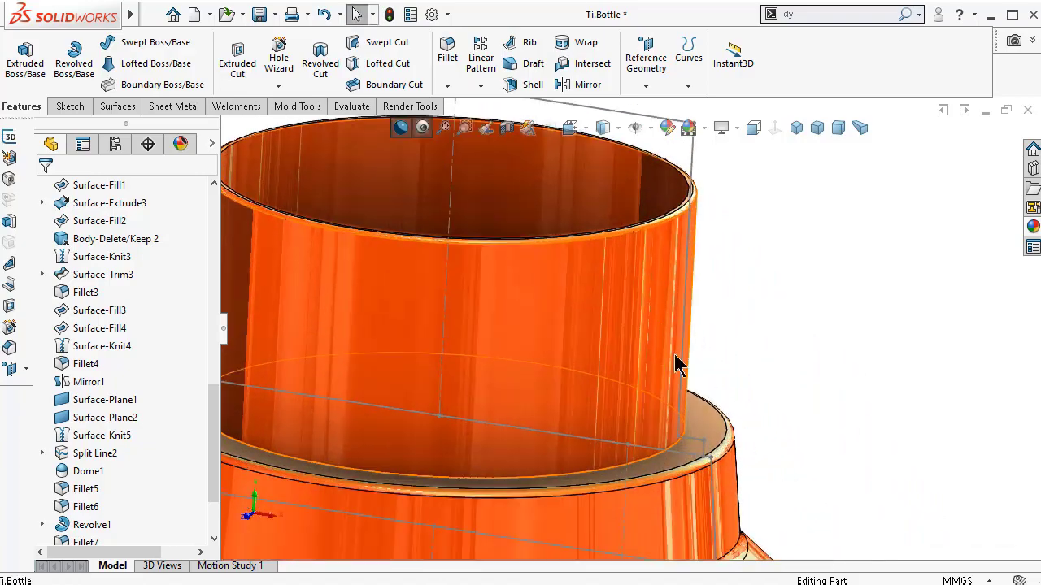
{"action": "mouse_move", "coordinate": [676, 409]}
{"action": "middle_mouse_down"}
{"action": "mouse_move", "coordinate": [713, 513]}
{"action": "mouse_move", "coordinate": [683, 379]}
{"action": "mouse_move", "coordinate": [681, 390]}
{"action": "middle_mouse_up"}
{"action": "scroll", "coordinate": [680, 390], "scroll_direction": "up", "scroll_amount": 5}
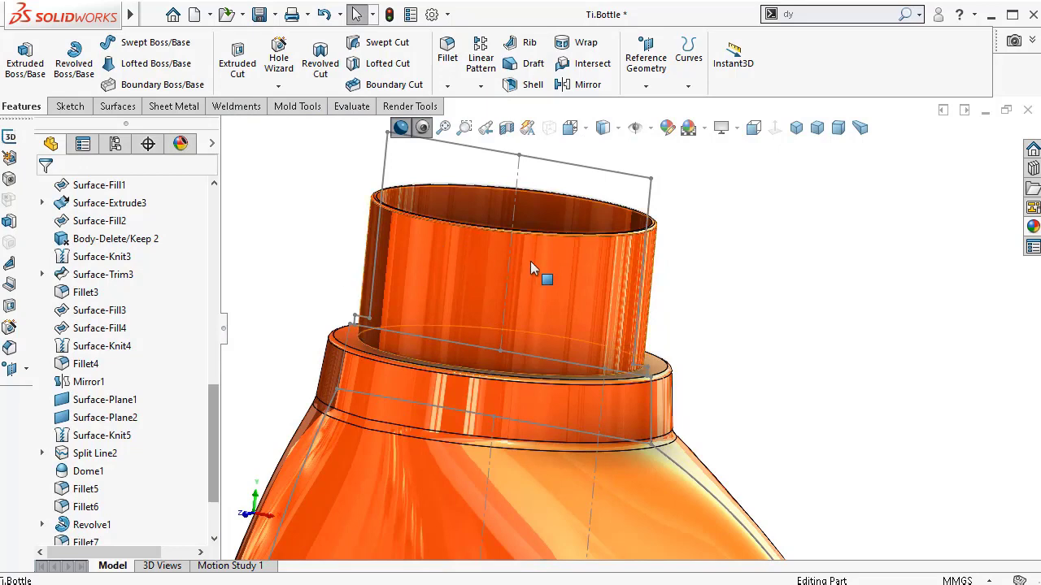
- Cancel an extra fillet and reopen Fillet9 for editing
{"action": "left_click", "coordinate": [450, 62]}
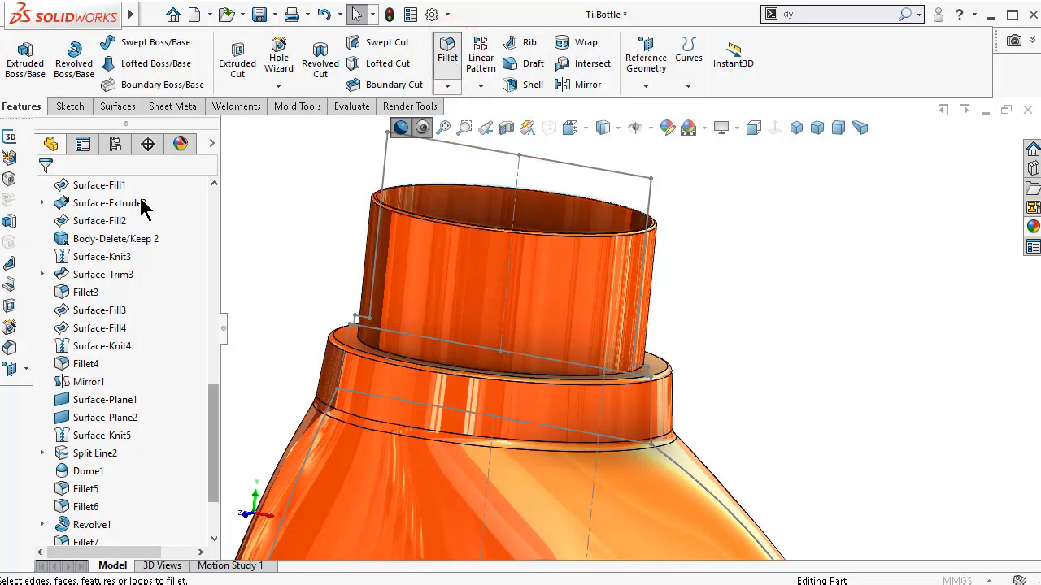
{"action": "left_click", "coordinate": [67, 190]}
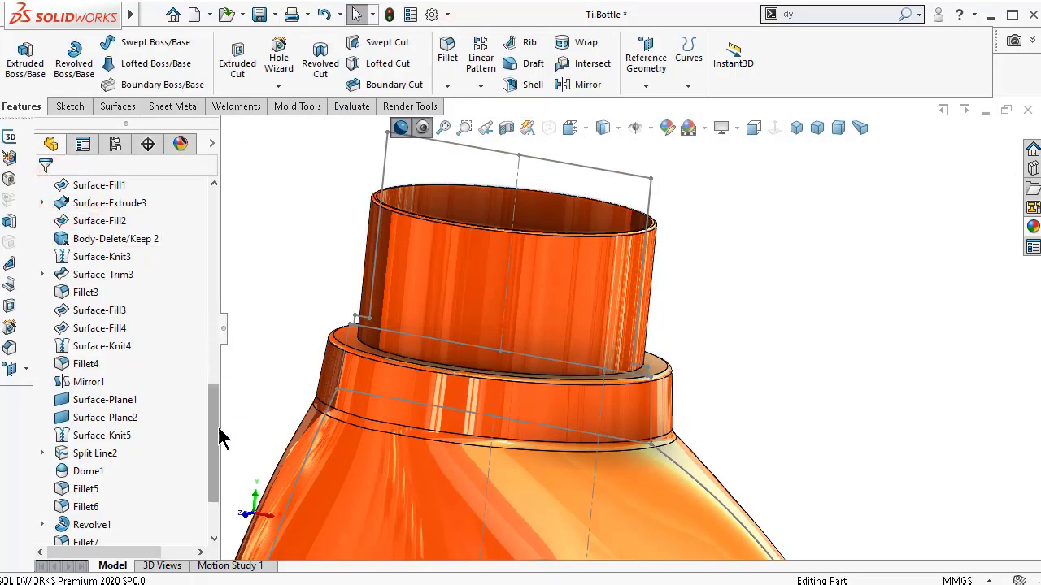
{"action": "left_click_drag", "start_coordinate": [216, 441], "coordinate": [211, 504]}
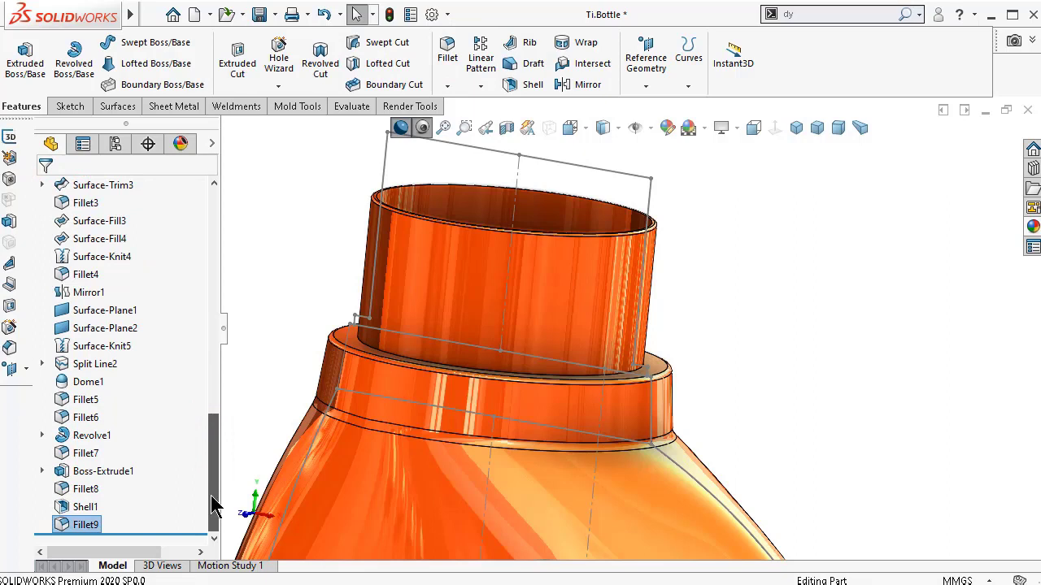
{"action": "left_click", "coordinate": [85, 540]}
{"action": "left_click", "coordinate": [65, 524]}
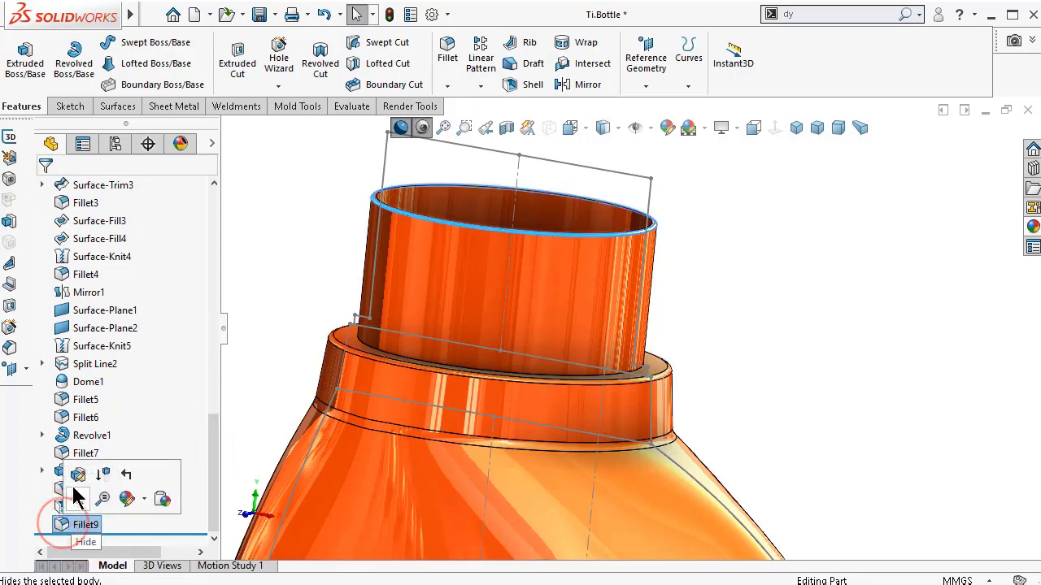
{"action": "left_click", "coordinate": [74, 498]}
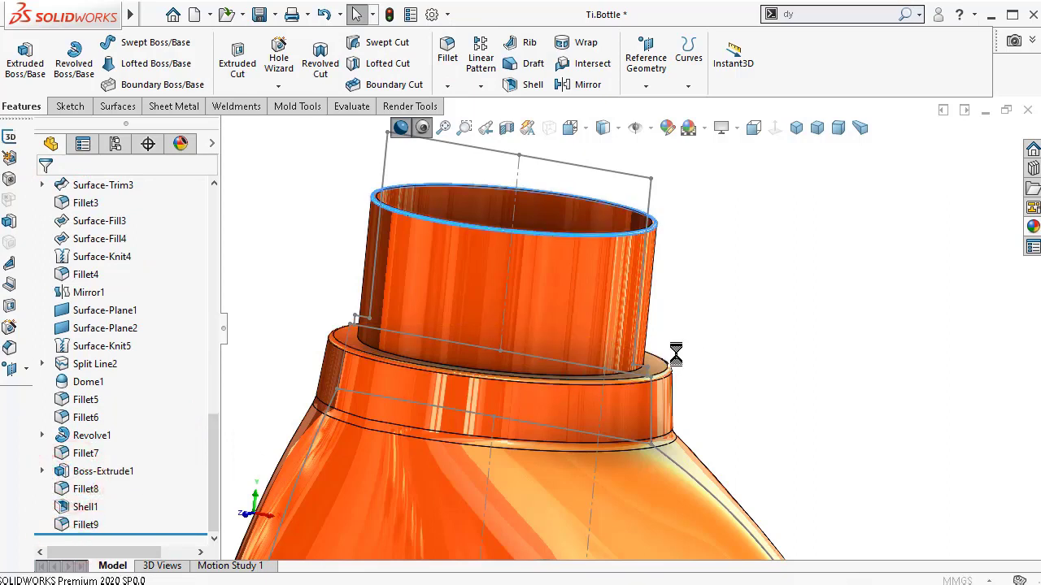
- Replace Fillet9's edges with the neck's outer face and the inner rim edge at 0.5 mm
{"action": "middle_click_drag", "start_coordinate": [662, 326], "coordinate": [634, 353]}
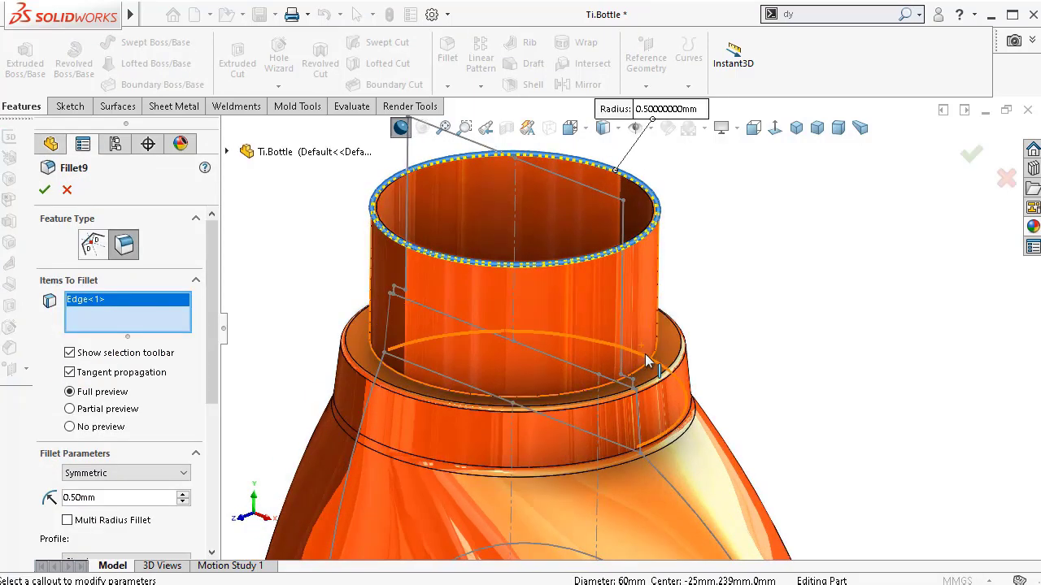
{"action": "scroll", "coordinate": [647, 309], "scroll_direction": "down", "scroll_amount": 3}
{"action": "right_click", "coordinate": [130, 330]}
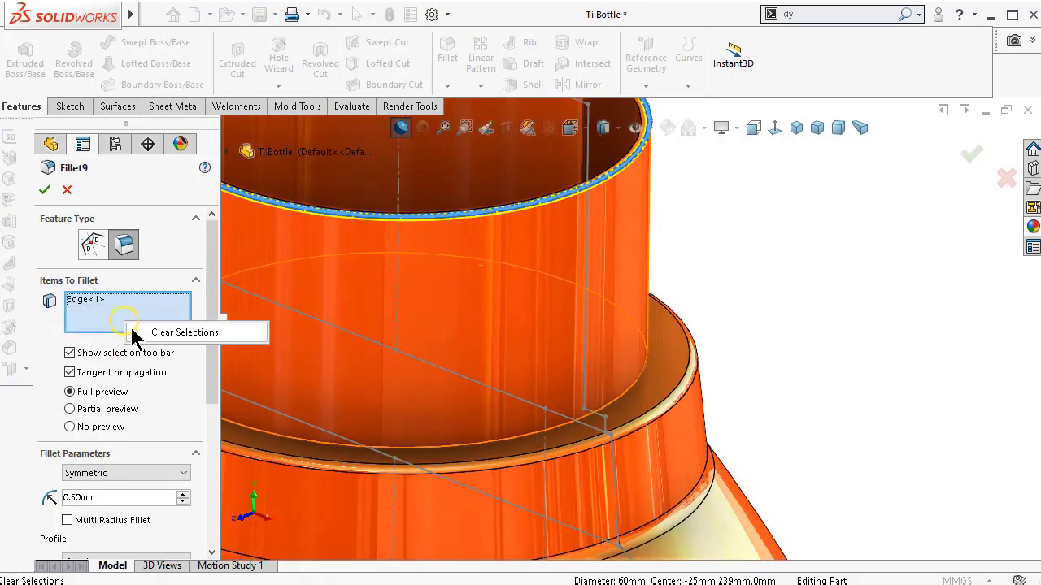
{"action": "left_click", "coordinate": [143, 332]}
{"action": "left_click", "coordinate": [642, 256]}
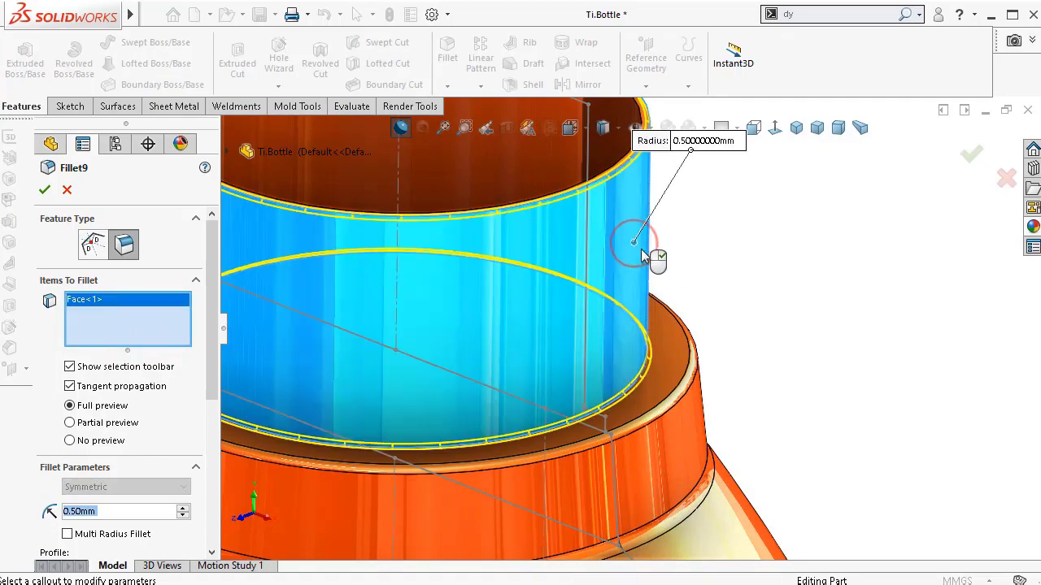
{"action": "middle_click_drag", "start_coordinate": [716, 298], "coordinate": [521, 290]}
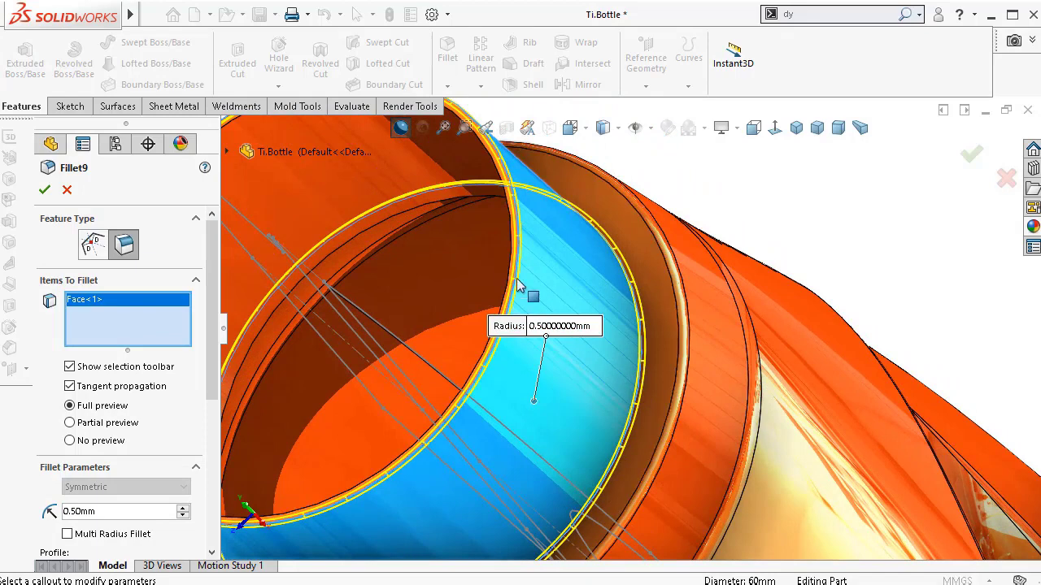
{"action": "left_click", "coordinate": [412, 210]}
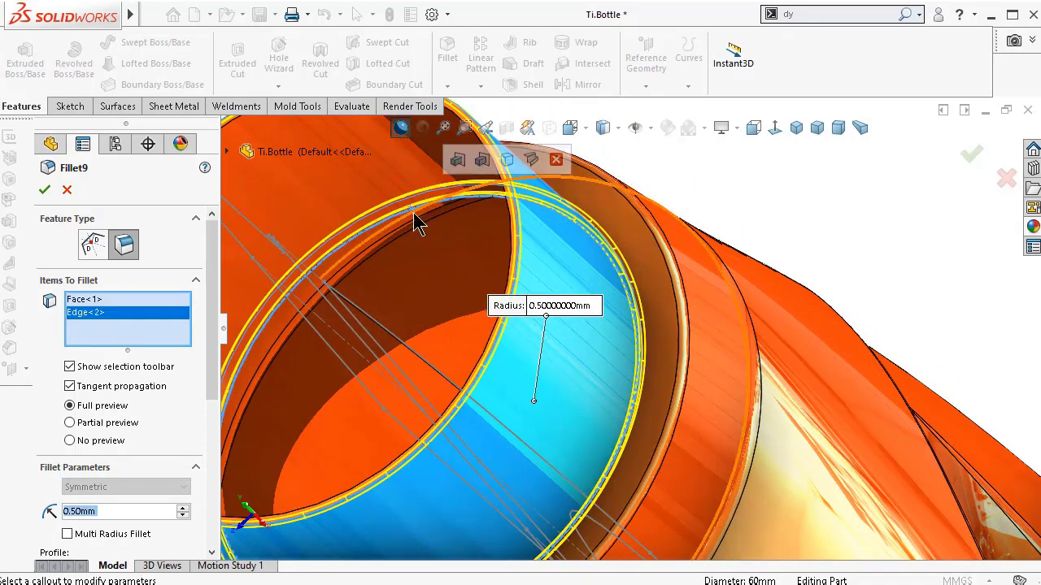
{"action": "left_click", "coordinate": [44, 192]}
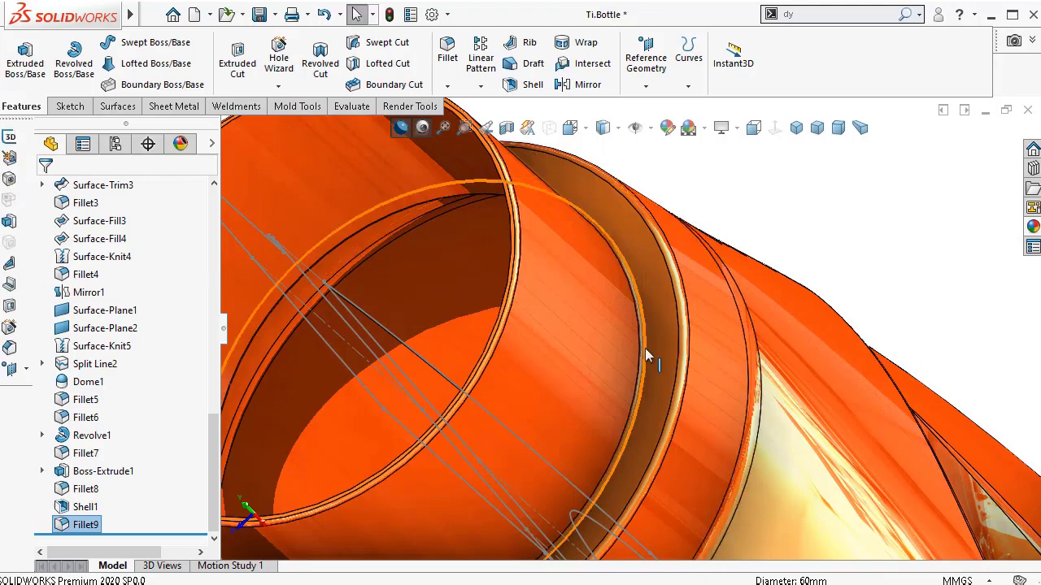
- From the Dimetric view, preview a Front Plane section of the bottle, then close it
{"action": "left_click", "coordinate": [837, 133]}
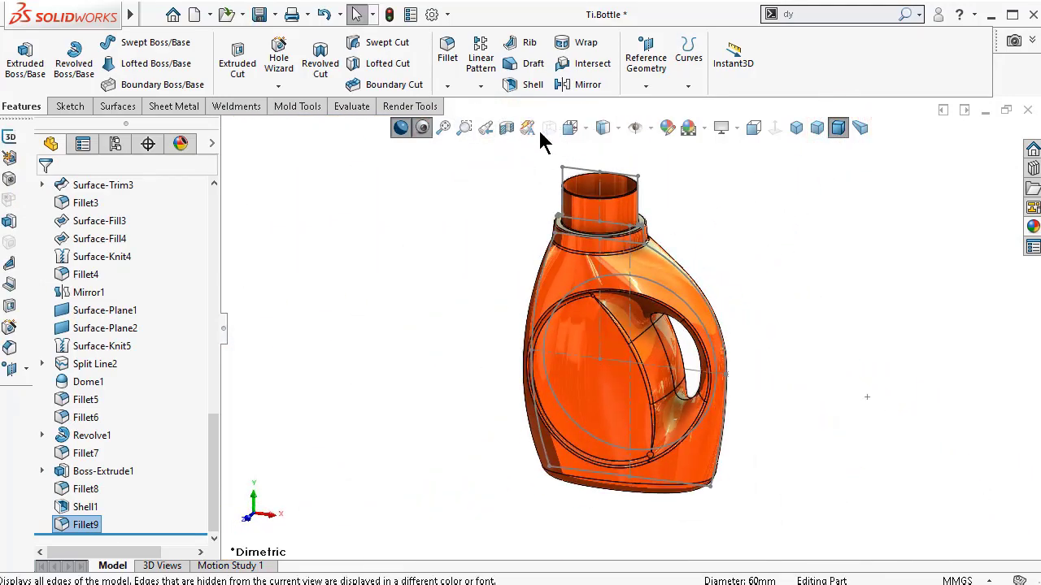
{"action": "left_click", "coordinate": [507, 130]}
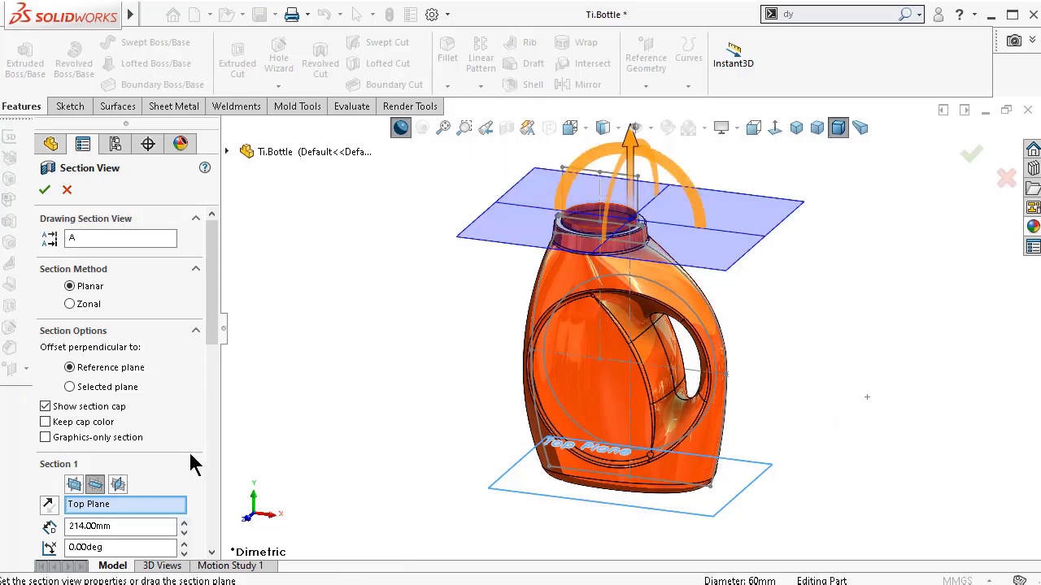
{"action": "left_click", "coordinate": [73, 485]}
{"action": "left_click", "coordinate": [45, 192]}
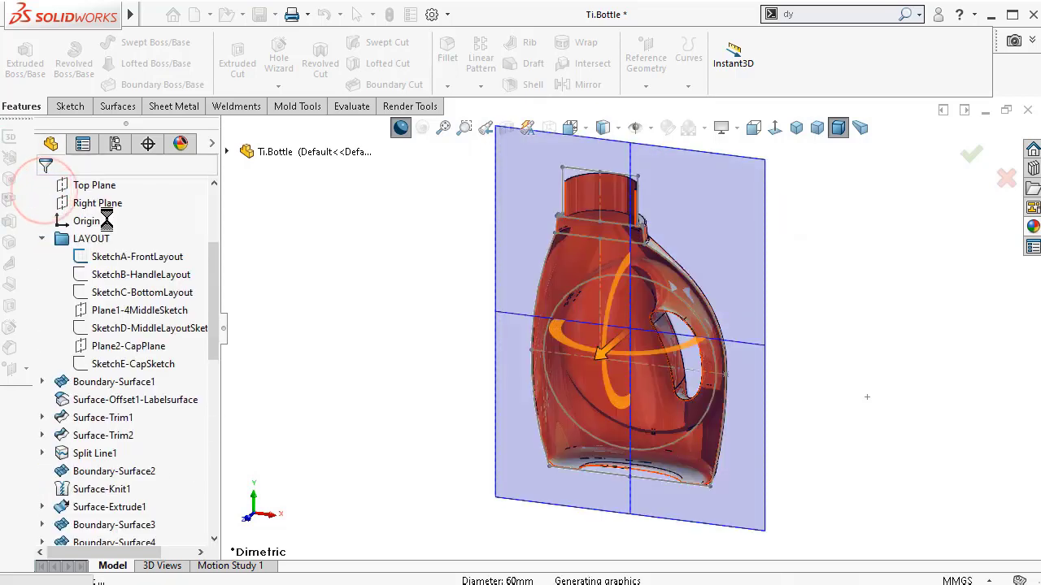
- Hide the SketchA-FrontLayout circle so only the bottle body shows
{"action": "scroll", "coordinate": [673, 301], "scroll_direction": "down", "scroll_amount": 3}
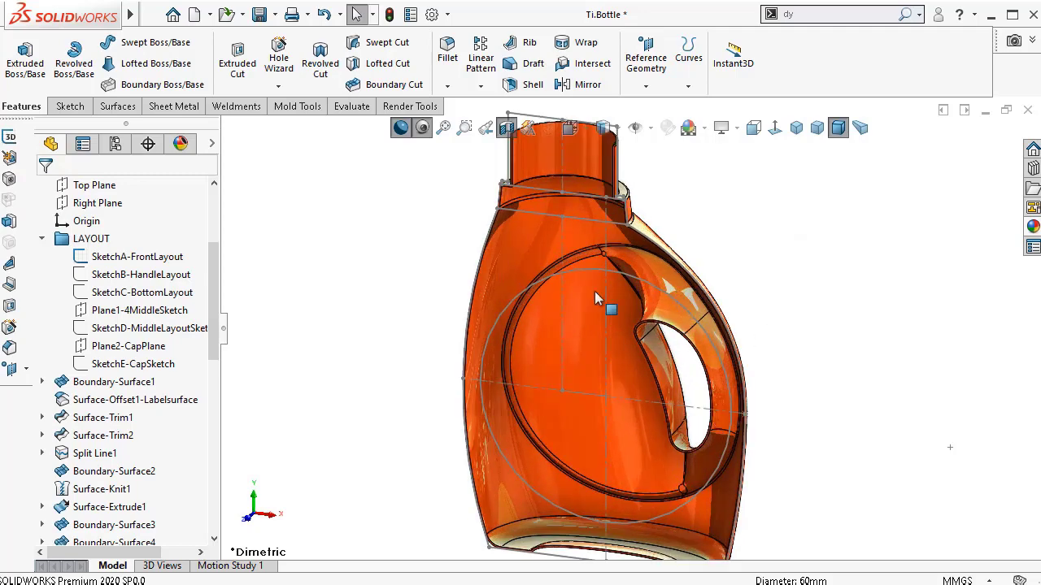
{"action": "left_click", "coordinate": [593, 271]}
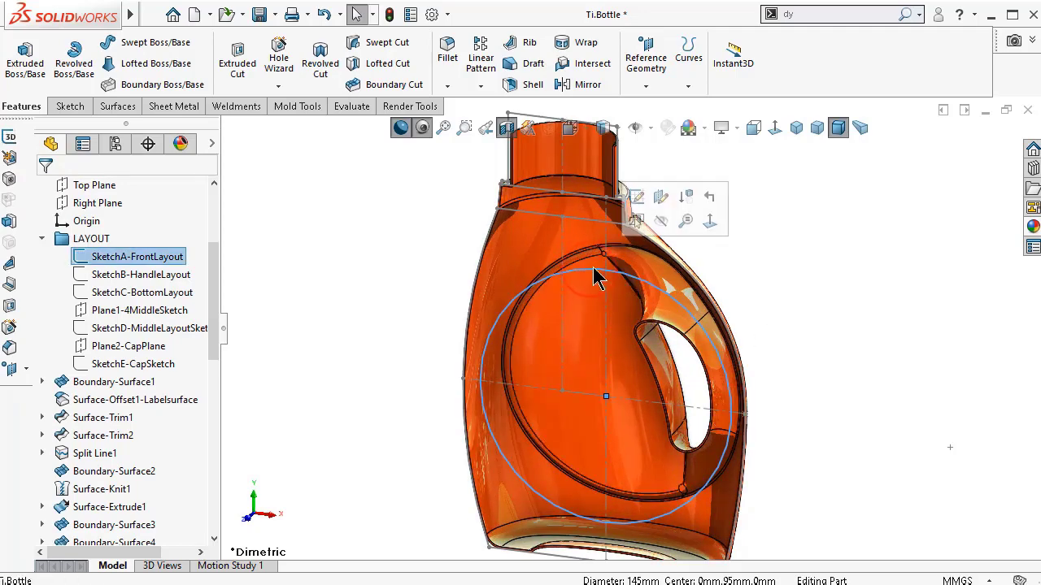
{"action": "left_click", "coordinate": [660, 220]}
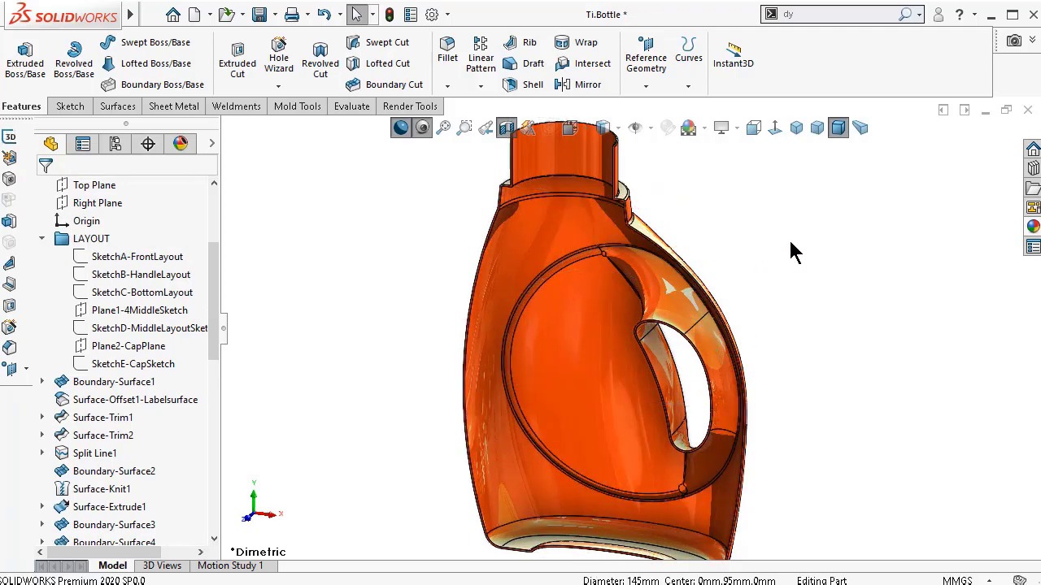
{"action": "scroll", "coordinate": [793, 251], "scroll_direction": "up", "scroll_amount": 2}
- Turn on perspective view and save the part
{"action": "left_click", "coordinate": [859, 128]}
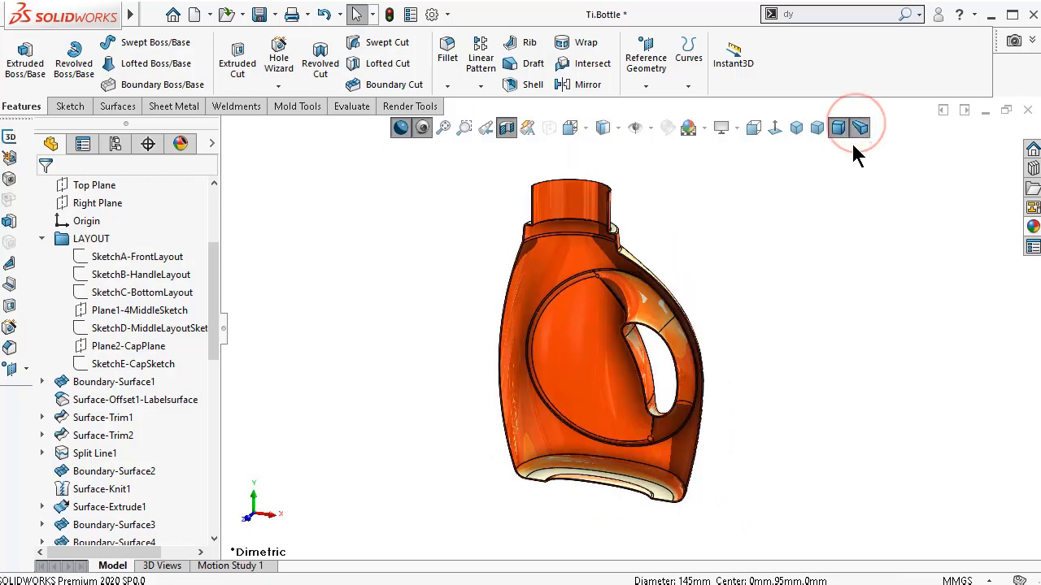
{"action": "scroll", "coordinate": [712, 370], "scroll_direction": "down", "scroll_amount": 2}
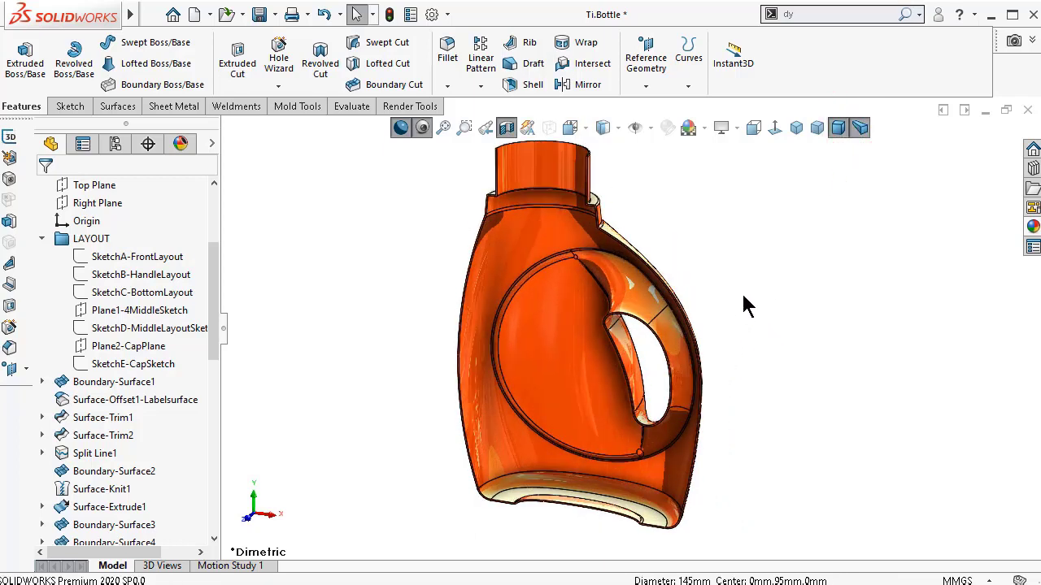
{"action": "key", "text": "ctrl+s"}
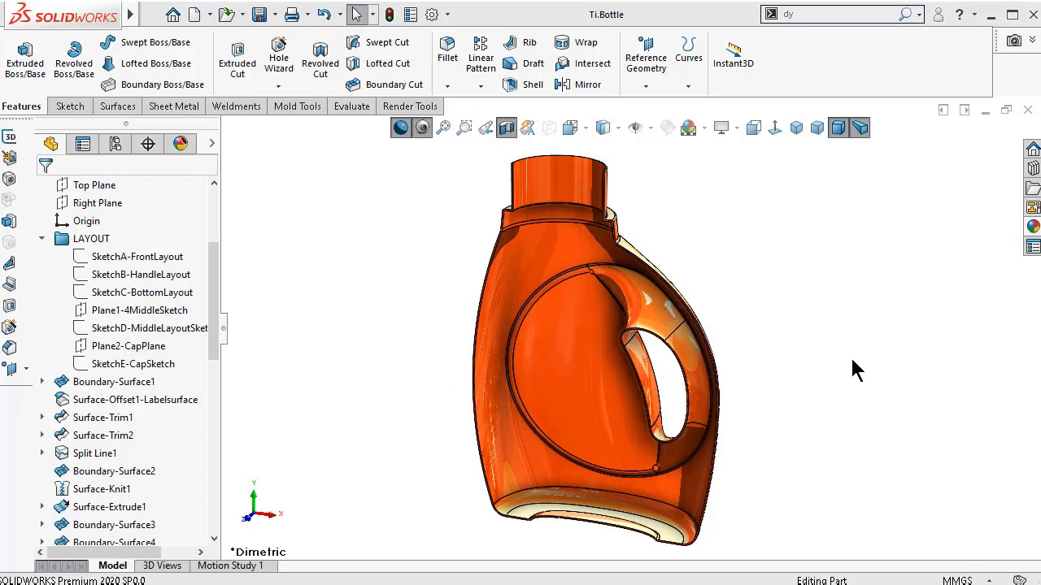
- Rotate the bottle with the arrow keys and set the display style to Shaded without edges
{"action": "key", "text": "Right"}
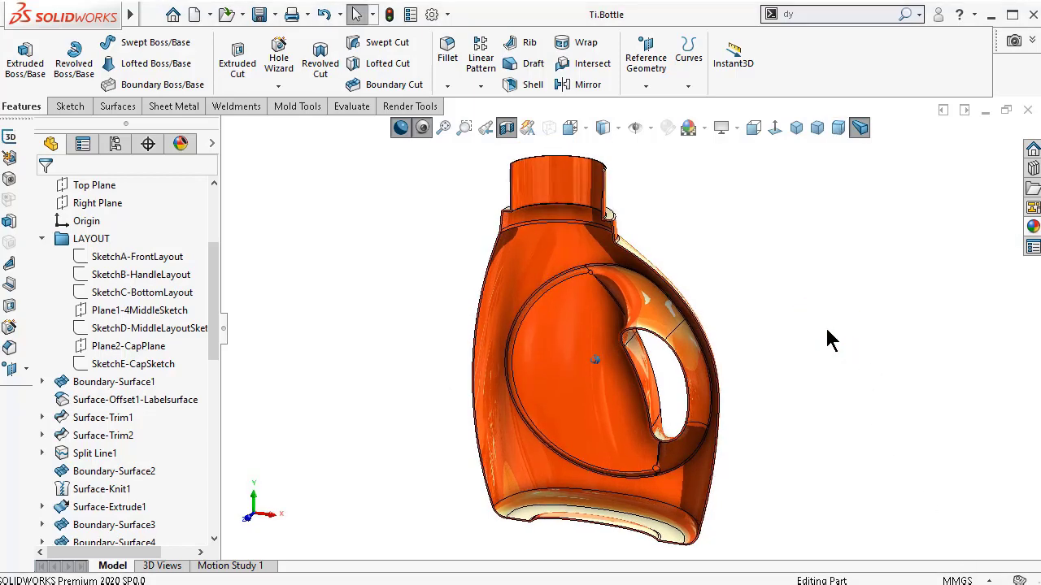
{"action": "key", "text": "Right"}
{"action": "key", "text": "Right"}
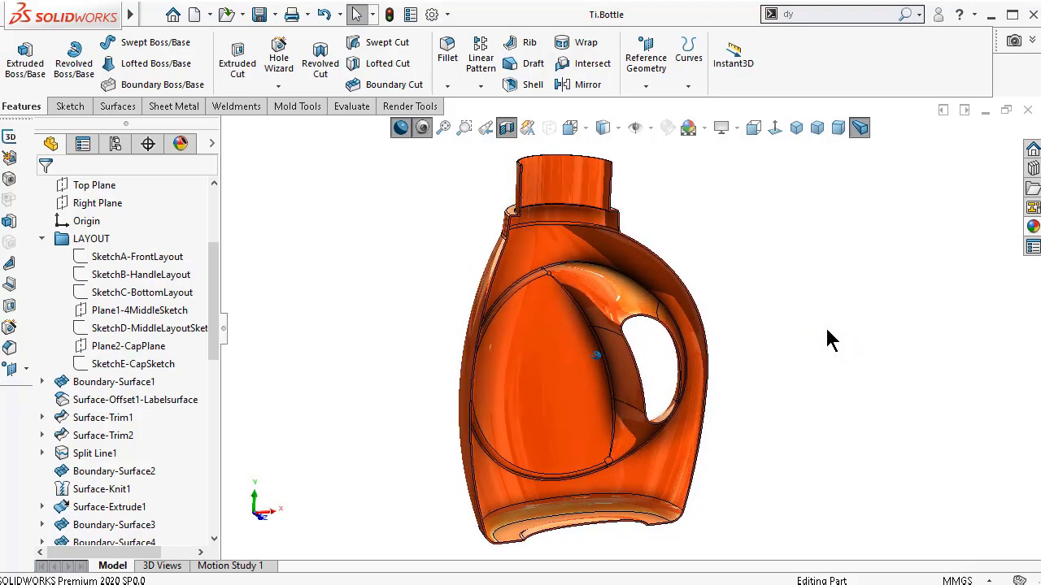
{"action": "key", "text": "Right"}
{"action": "key", "text": "Right"}
{"action": "key", "text": "Right"}
{"action": "key", "text": "Right"}
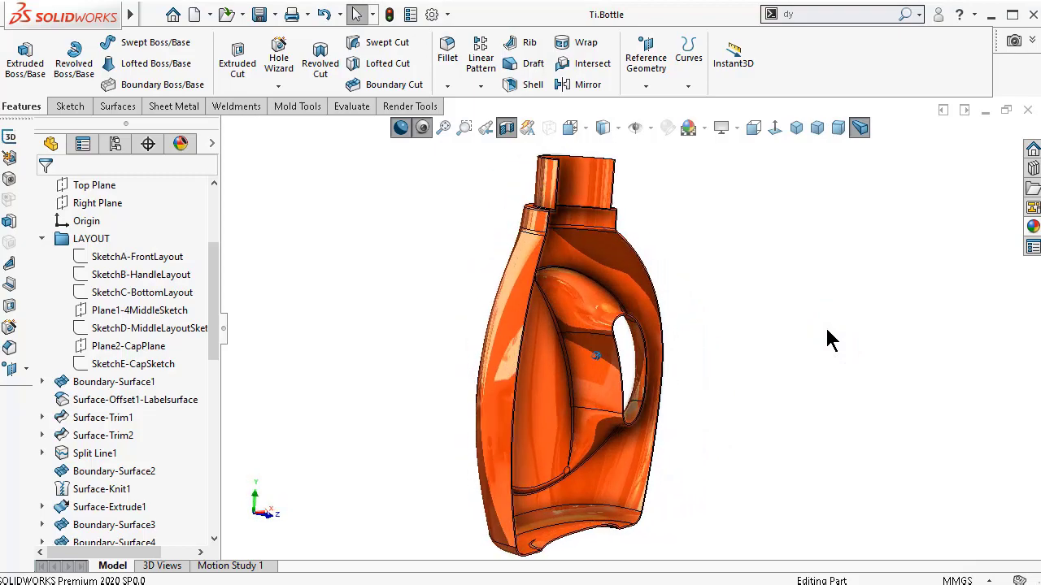
{"action": "key", "text": "Right"}
{"action": "key", "text": "Right"}
{"action": "key", "text": "Right"}
{"action": "key", "text": "Right"}
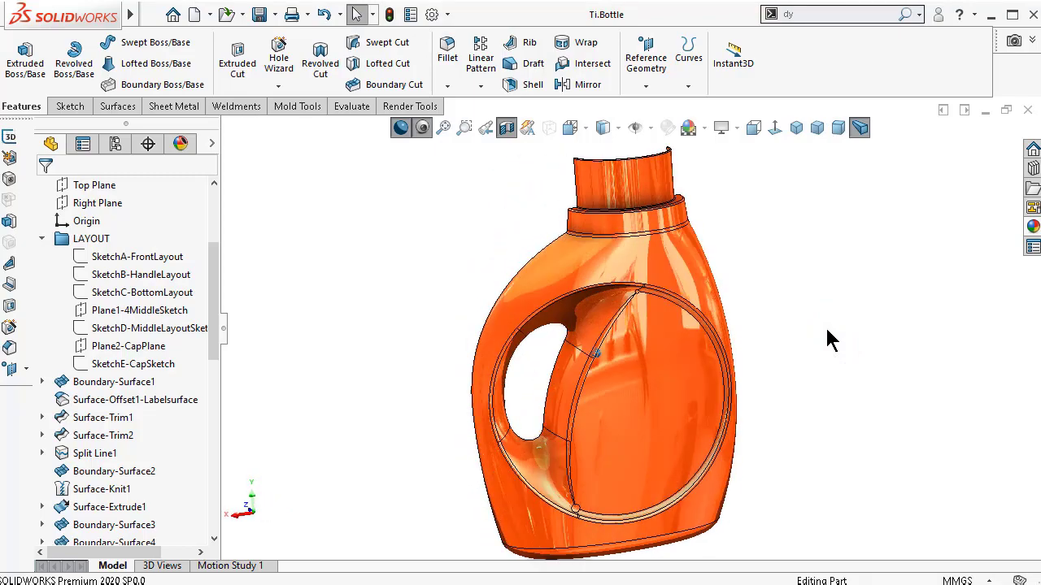
{"action": "key", "text": "Right"}
{"action": "key", "text": "Right"}
{"action": "key", "text": "Right"}
{"action": "key", "text": "Right"}
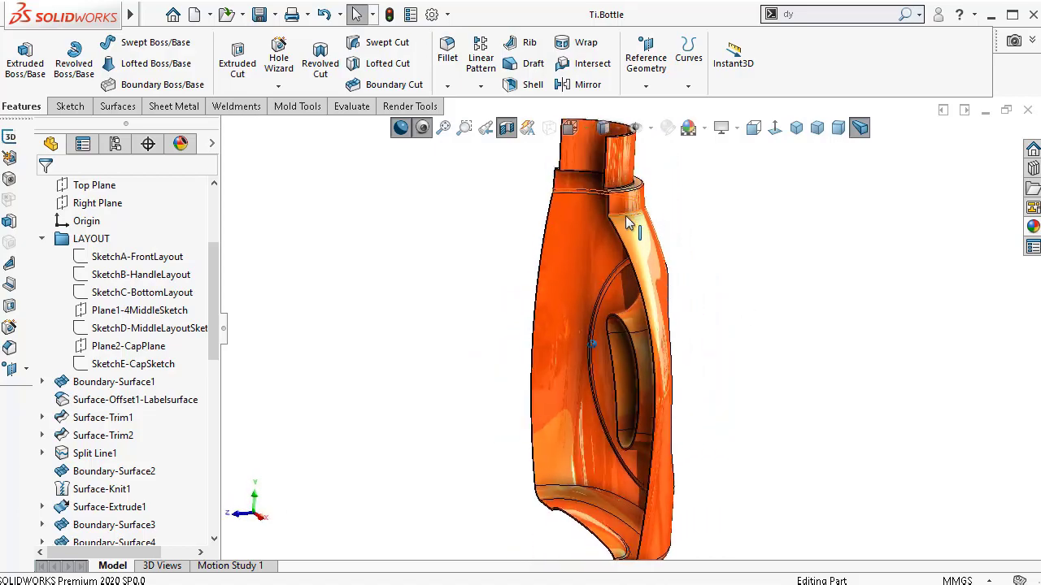
{"action": "scroll", "coordinate": [625, 215], "scroll_direction": "down", "scroll_amount": 3}
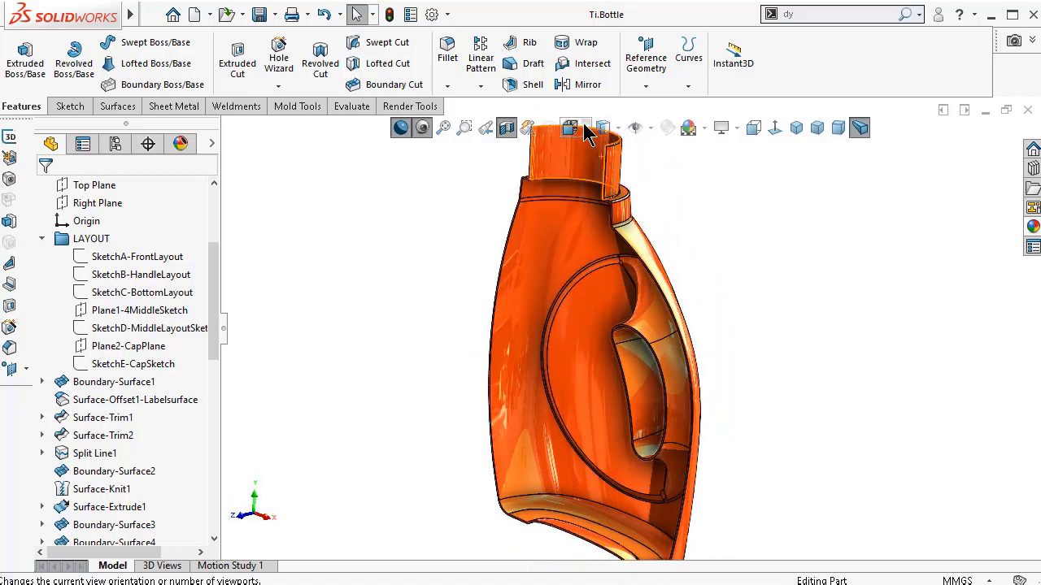
{"action": "key", "text": "Right"}
{"action": "key", "text": "Right"}
{"action": "left_click", "coordinate": [618, 130]}
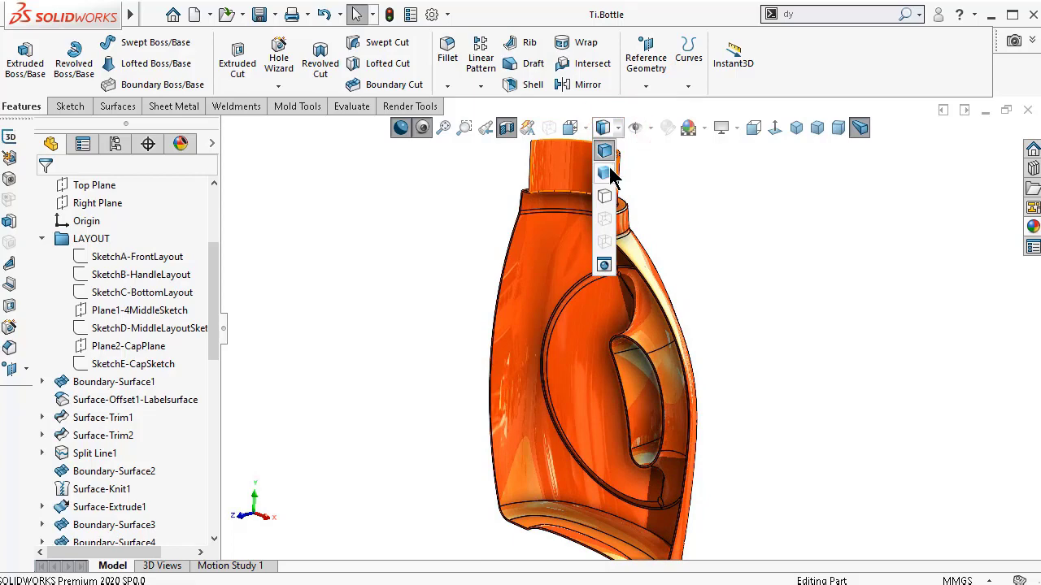
{"action": "left_click", "coordinate": [603, 169]}
- Turn the bottle about its axis to check it, then return to the Dimetric orientation
{"action": "key", "text": "Right"}
{"action": "key", "text": "Right"}
{"action": "key", "text": "Right"}
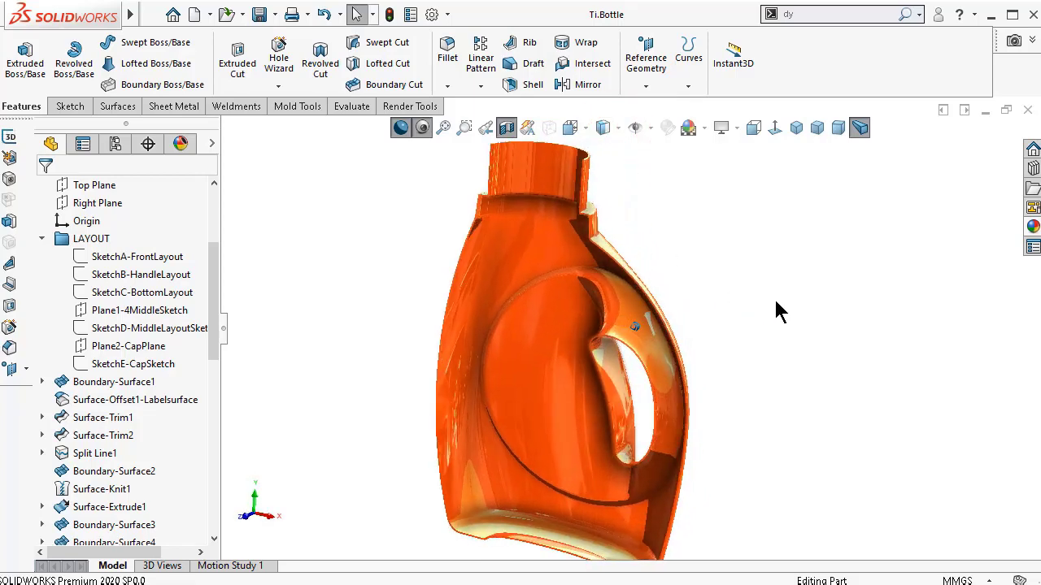
{"action": "key", "text": "Right"}
{"action": "key", "text": "Right"}
{"action": "key", "text": "Right"}
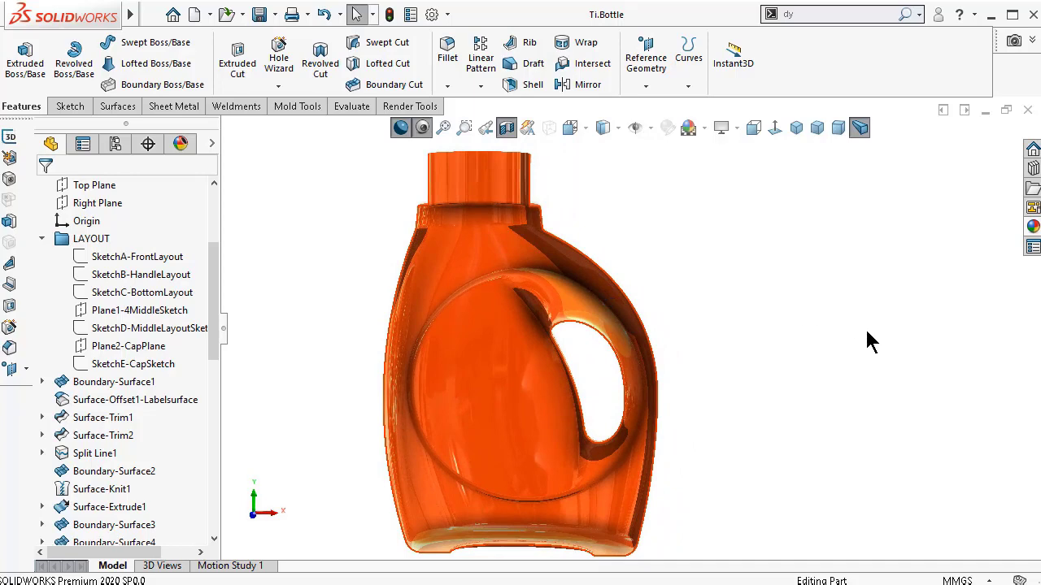
{"action": "key", "text": "Right"}
{"action": "key", "text": "Right"}
{"action": "key", "text": "Right"}
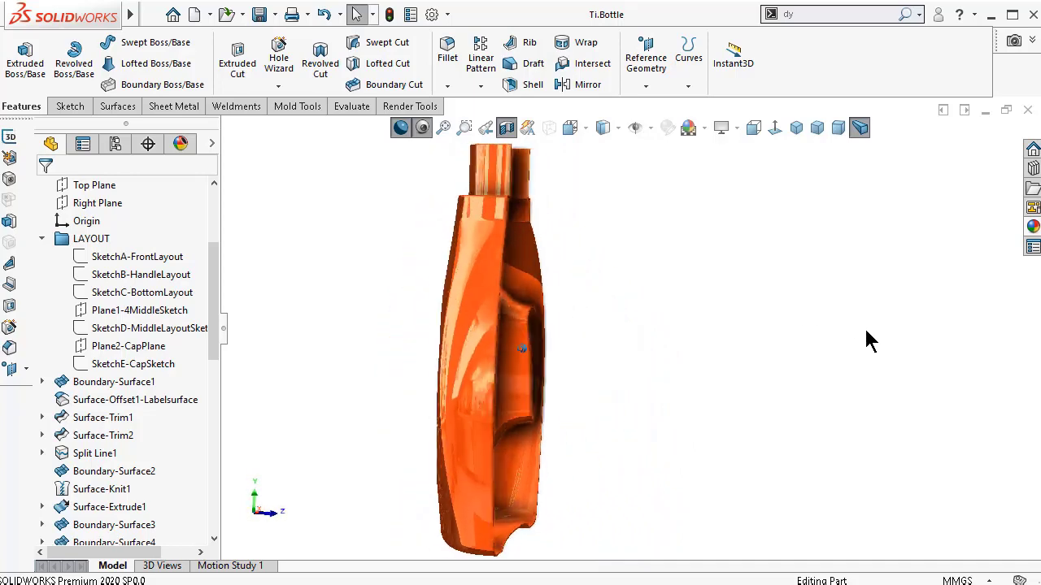
{"action": "key", "text": "Right"}
{"action": "key", "text": "Right"}
{"action": "key", "text": "Right"}
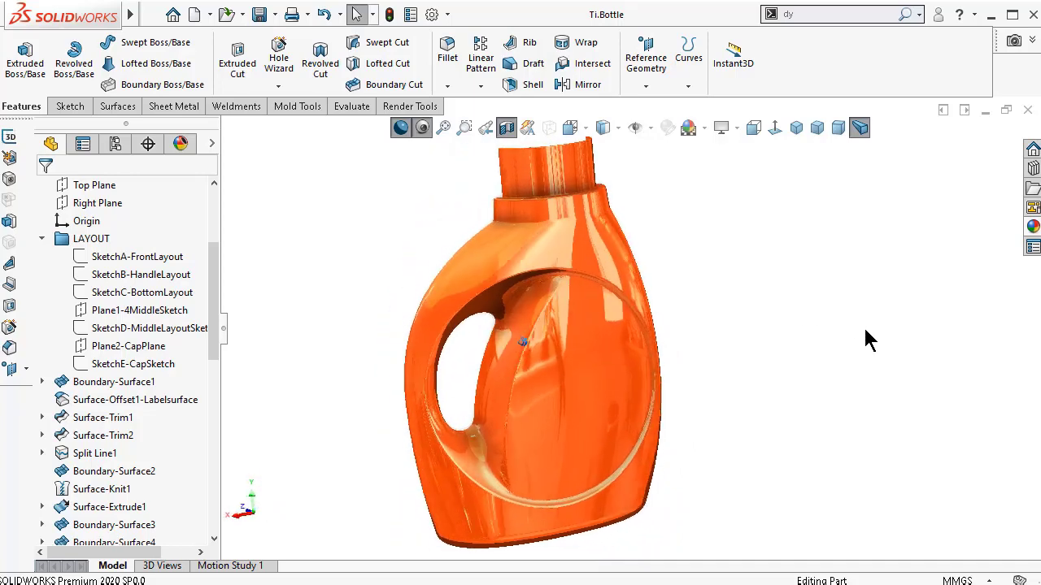
{"action": "key", "text": "Right"}
{"action": "key", "text": "Right"}
{"action": "key", "text": "Right"}
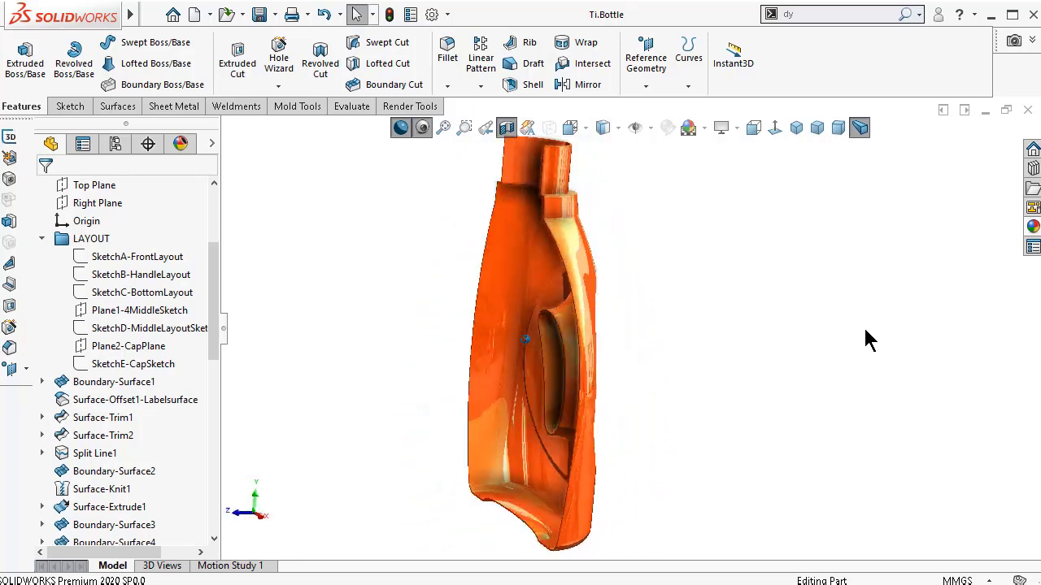
{"action": "key", "text": "Right"}
{"action": "left_click", "coordinate": [838, 127]}
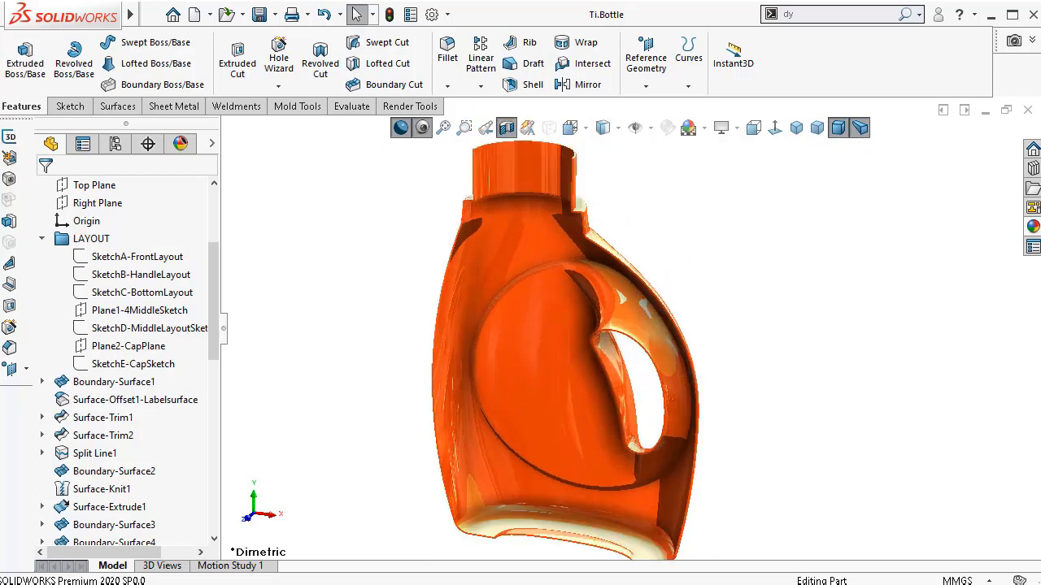
{"action": "key", "text": "Left"}
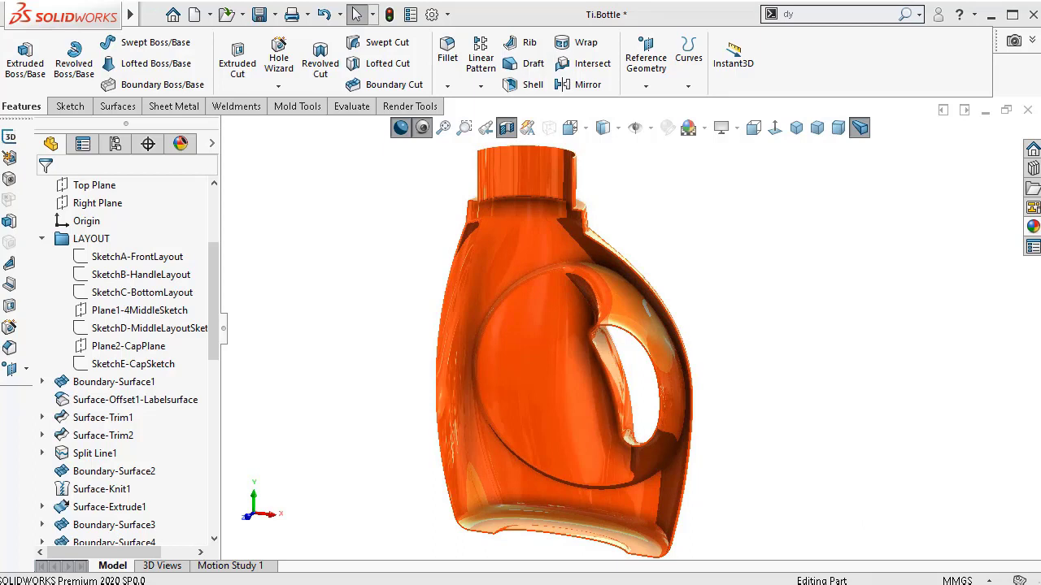
{"action": "left_click", "coordinate": [505, 128]}
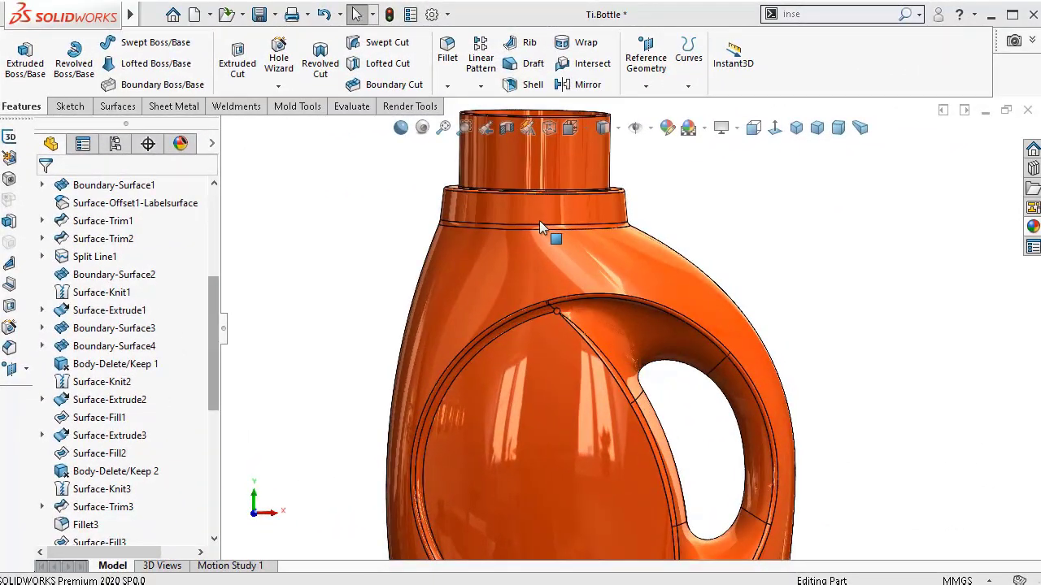
{"action": "middle_click_drag", "start_coordinate": [539, 221], "coordinate": [616, 169]}
{"action": "scroll", "coordinate": [616, 169], "scroll_direction": "down", "scroll_amount": 3}
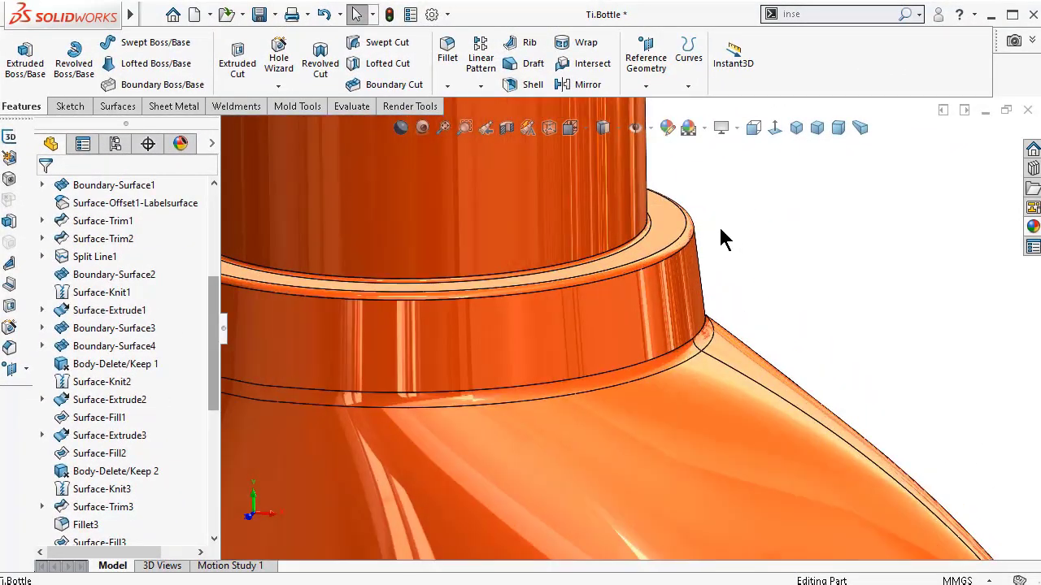
{"action": "scroll", "coordinate": [632, 197], "scroll_direction": "up", "scroll_amount": 2}
{"action": "scroll", "coordinate": [633, 197], "scroll_direction": "down", "scroll_amount": 3}
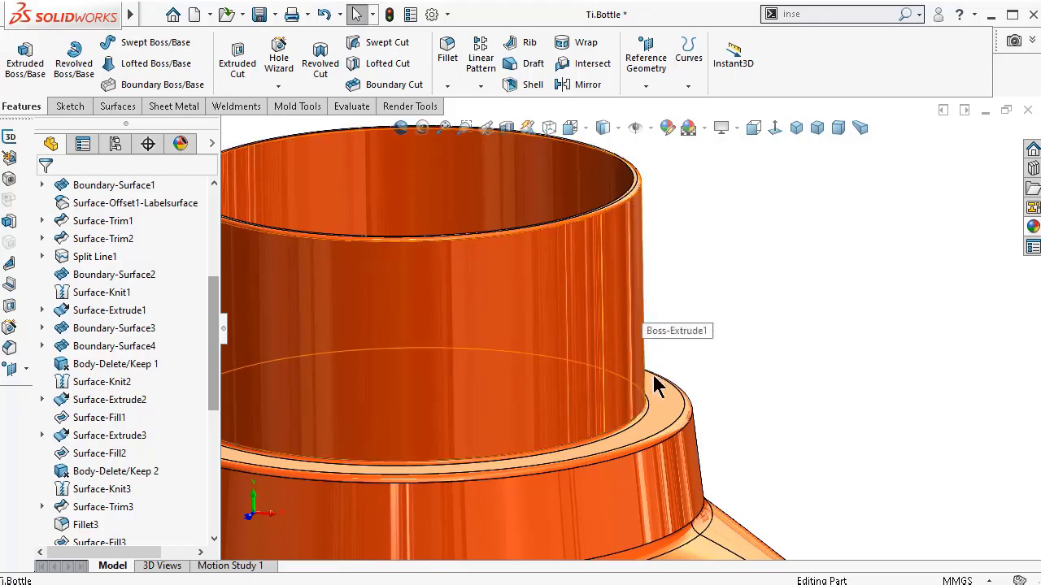
{"action": "scroll", "coordinate": [720, 403], "scroll_direction": "up", "scroll_amount": 3}
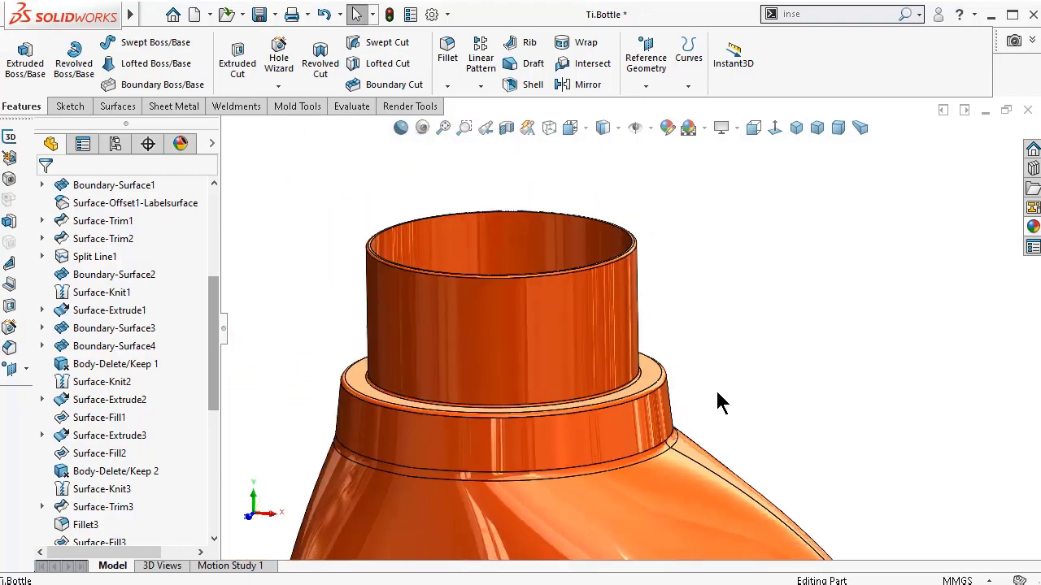
{"action": "scroll", "coordinate": [567, 382], "scroll_direction": "up", "scroll_amount": 2}
{"action": "middle_click_drag", "start_coordinate": [564, 385], "coordinate": [692, 413]}
{"action": "scroll", "coordinate": [705, 433], "scroll_direction": "up", "scroll_amount": 3}
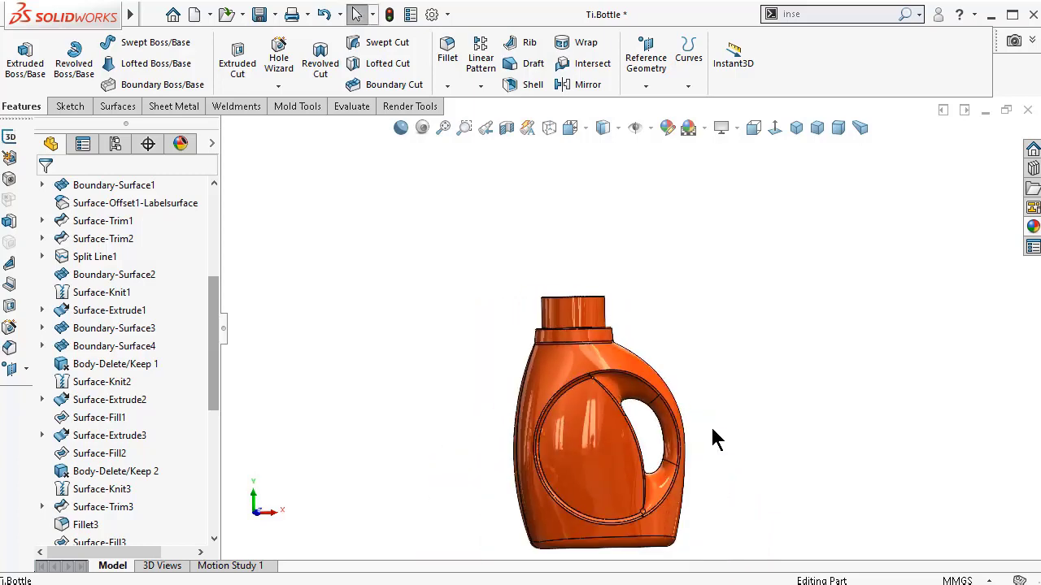
{"action": "scroll", "coordinate": [574, 298], "scroll_direction": "down", "scroll_amount": 3}
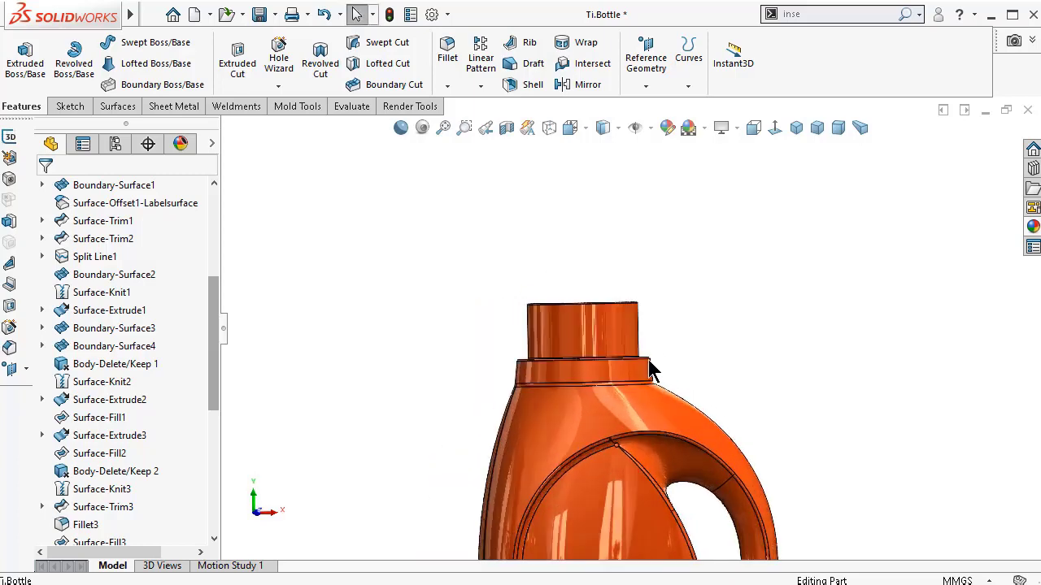
{"action": "scroll", "coordinate": [653, 360], "scroll_direction": "down", "scroll_amount": 2}
{"action": "scroll", "coordinate": [633, 352], "scroll_direction": "down", "scroll_amount": 2}
{"action": "scroll", "coordinate": [628, 356], "scroll_direction": "down", "scroll_amount": 1}
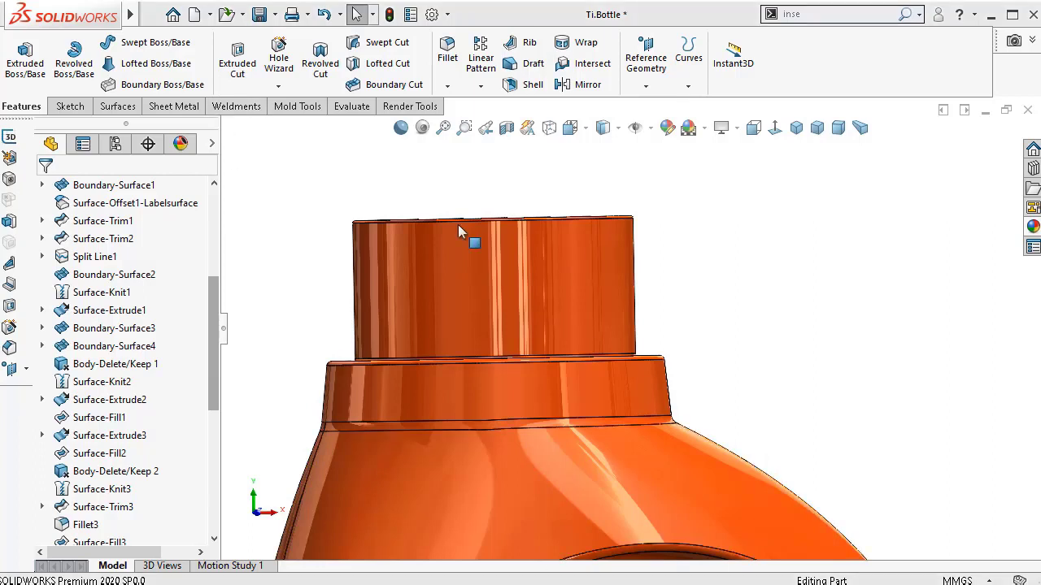
- Start a Thread feature and pick the neck's base edge as its start
{"action": "left_click", "coordinate": [286, 90]}
{"action": "left_click", "coordinate": [297, 144]}
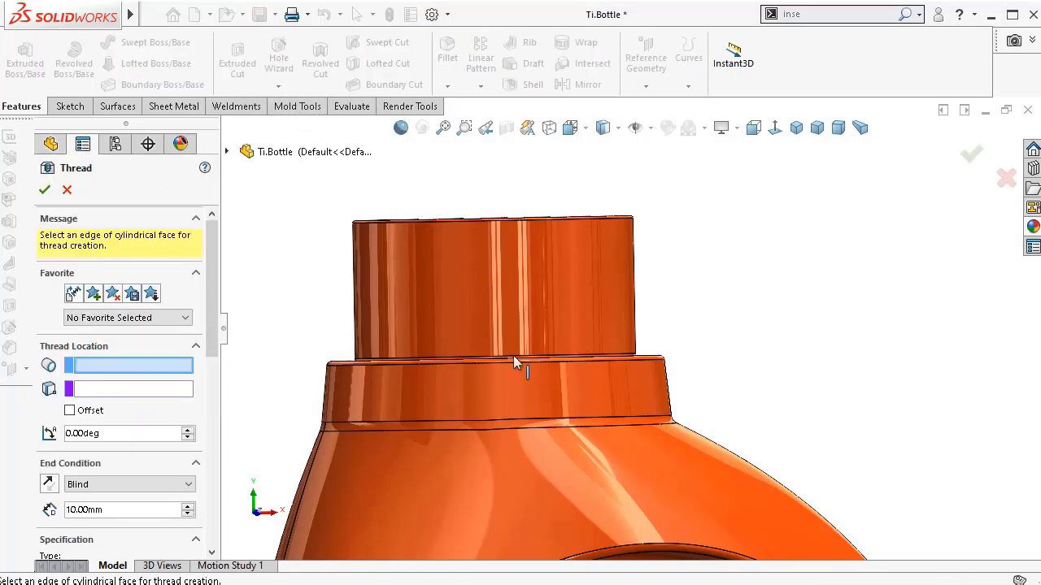
{"action": "middle_click_drag", "start_coordinate": [514, 364], "coordinate": [553, 379]}
{"action": "scroll", "coordinate": [588, 344], "scroll_direction": "down", "scroll_amount": 5}
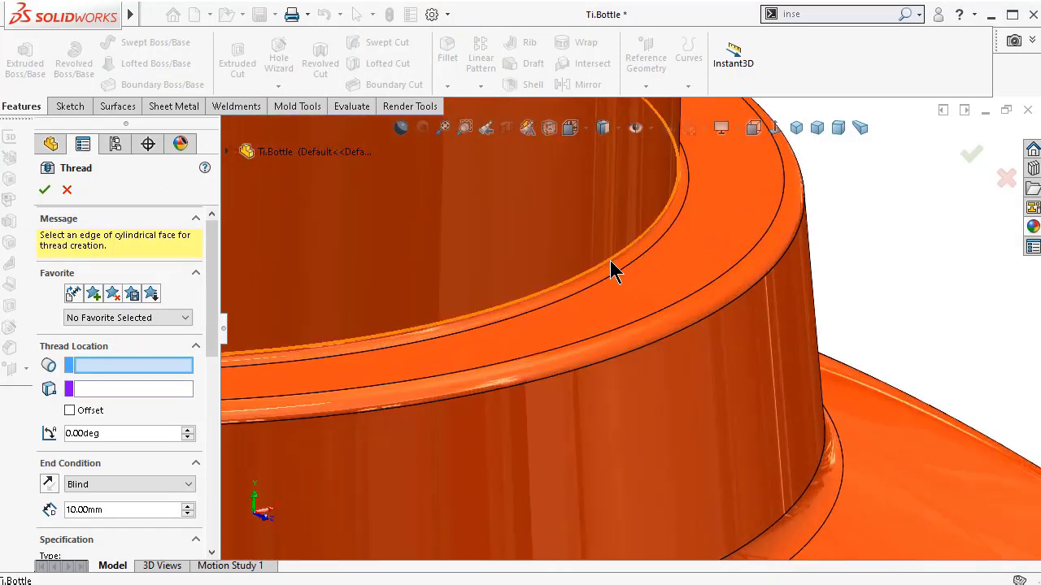
{"action": "left_click", "coordinate": [639, 306]}
{"action": "scroll", "coordinate": [638, 307], "scroll_direction": "up", "scroll_amount": 3}
{"action": "scroll", "coordinate": [622, 300], "scroll_direction": "down", "scroll_amount": 2}
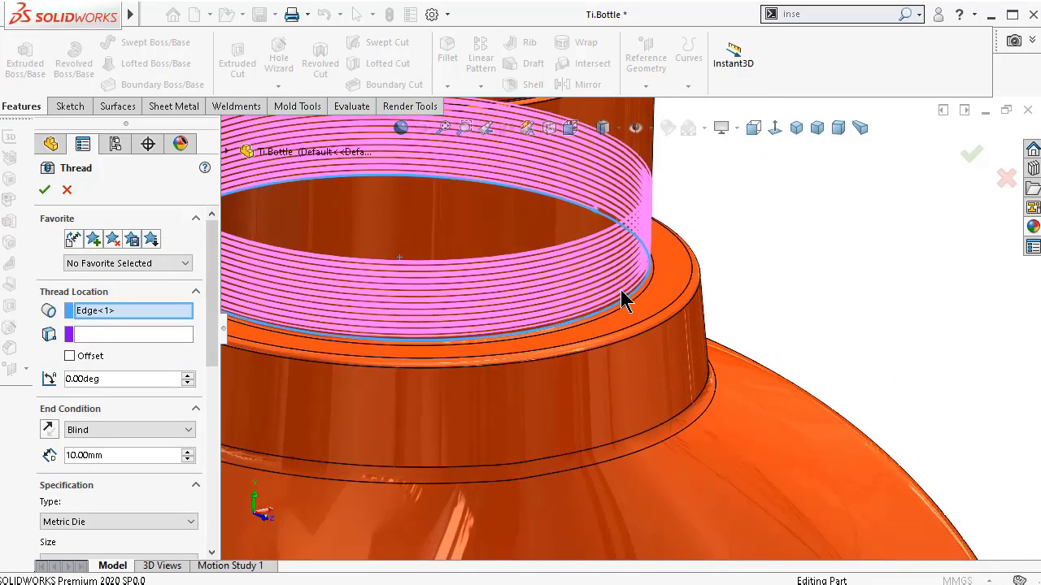
{"action": "middle_click_drag", "start_coordinate": [622, 291], "coordinate": [600, 236]}
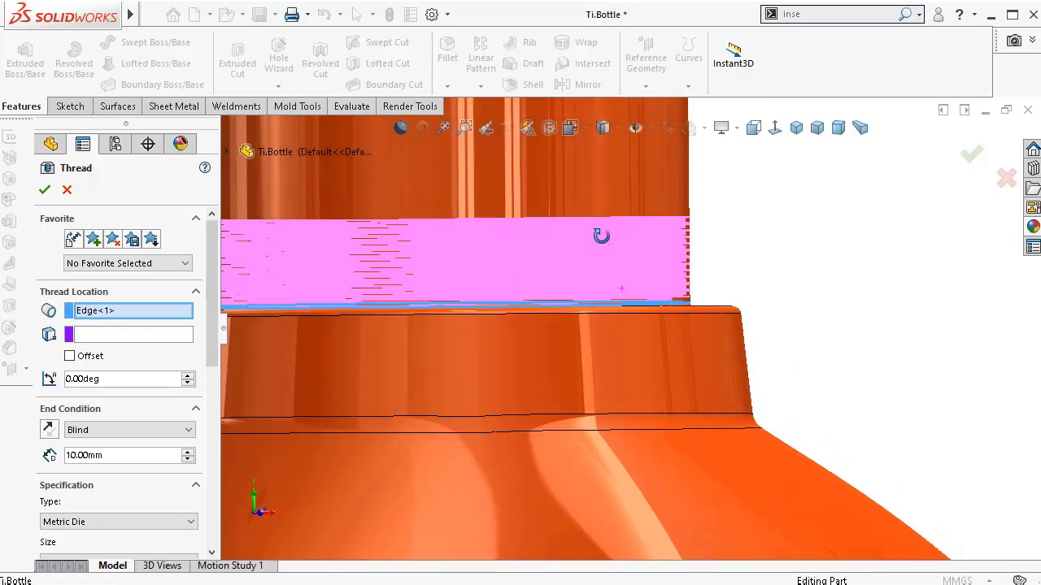
{"action": "scroll", "coordinate": [350, 329], "scroll_direction": "up", "scroll_amount": 2}
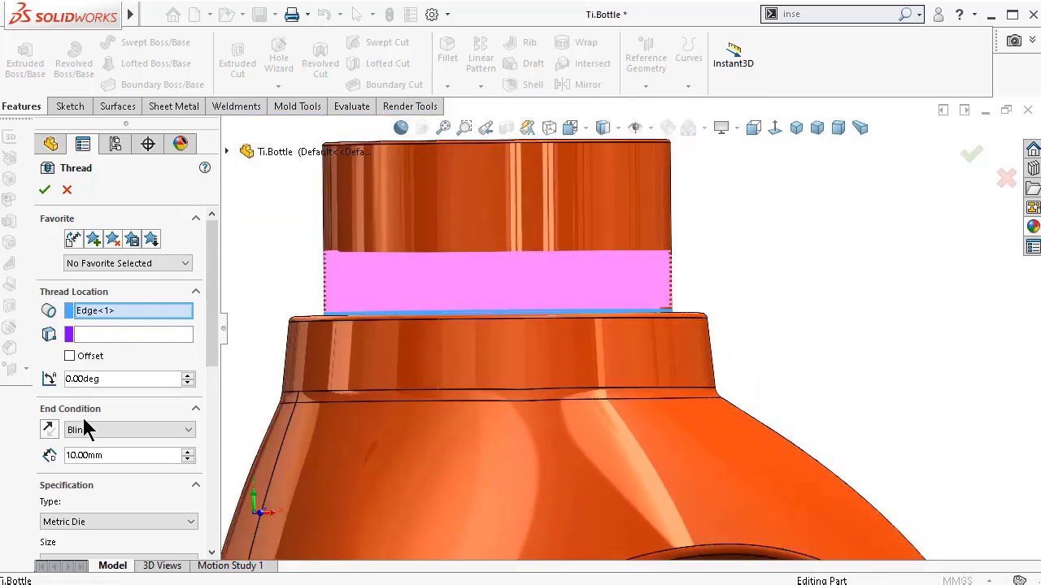
- Look through the thread size list, leaving the size at M5x0.8
{"action": "left_click_drag", "start_coordinate": [214, 353], "coordinate": [218, 477]}
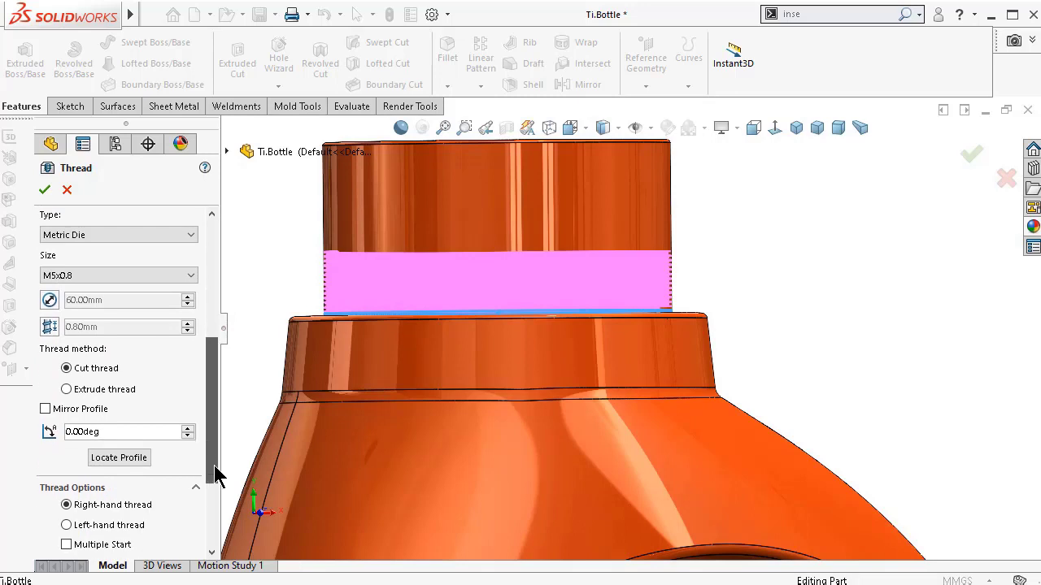
{"action": "left_click", "coordinate": [95, 272]}
{"action": "left_click", "coordinate": [95, 272]}
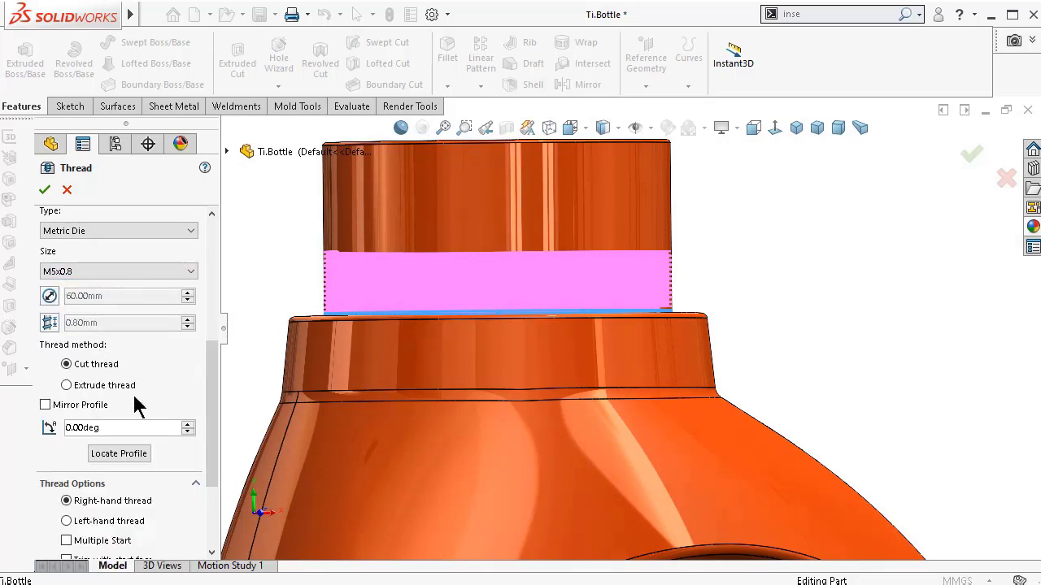
{"action": "left_click", "coordinate": [123, 265]}
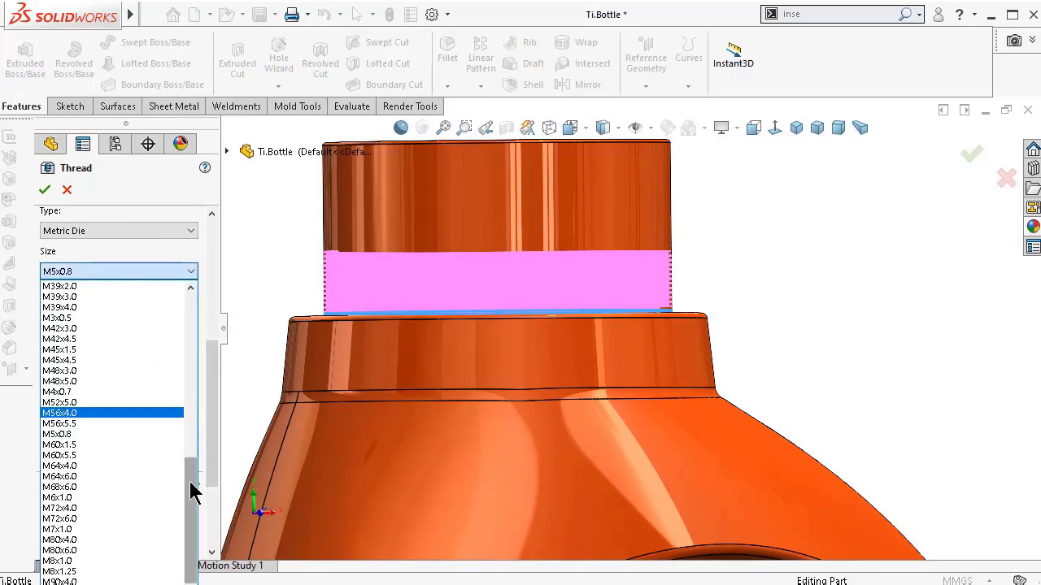
{"action": "left_click_drag", "start_coordinate": [194, 539], "coordinate": [202, 498]}
{"action": "left_click", "coordinate": [239, 281]}
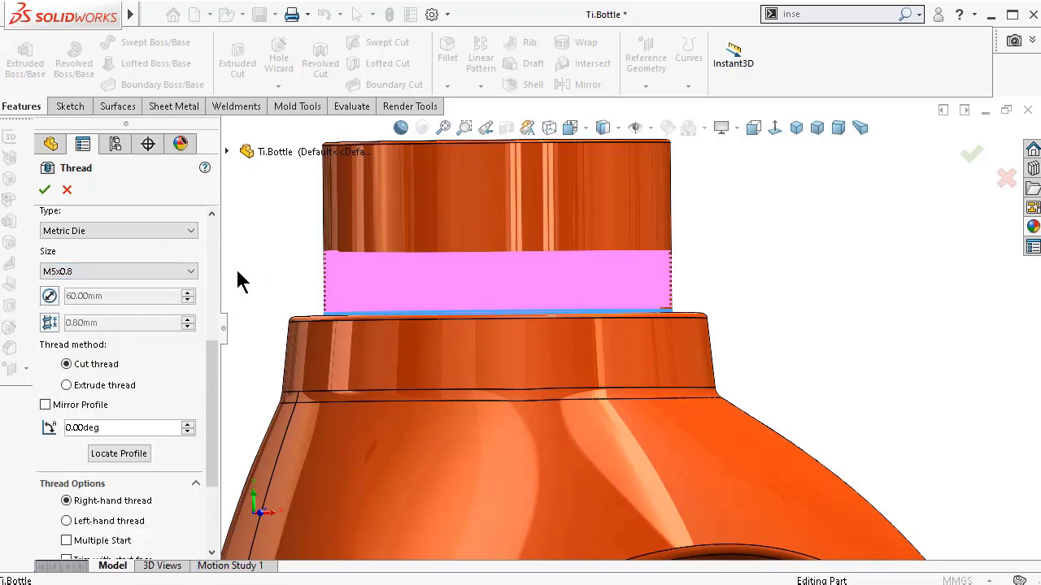
- Set the thread type to SP4xx Bottle and size SP400-L-5, then inspect the preview
{"action": "left_click", "coordinate": [133, 231]}
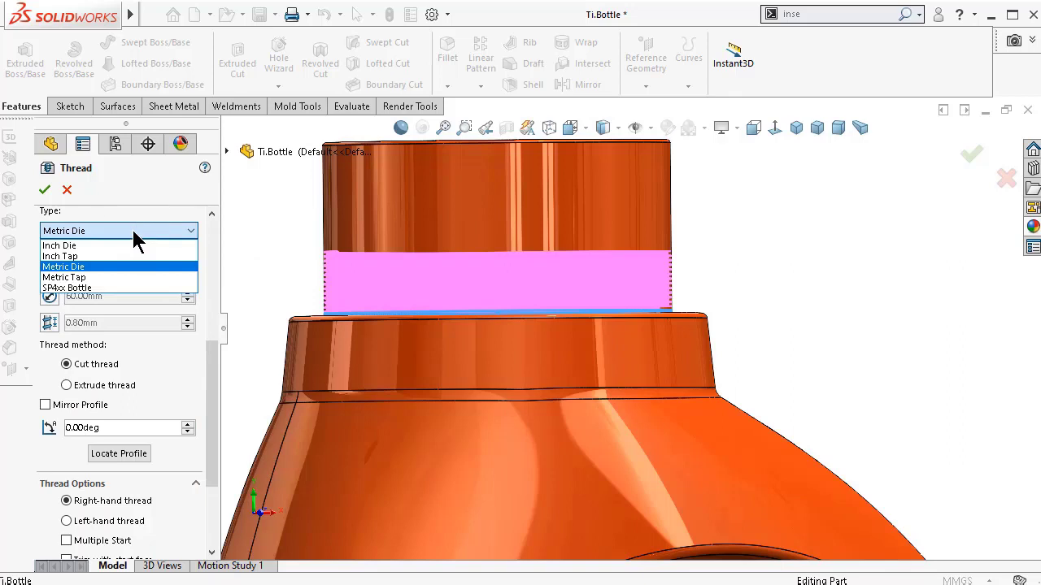
{"action": "left_click", "coordinate": [95, 288]}
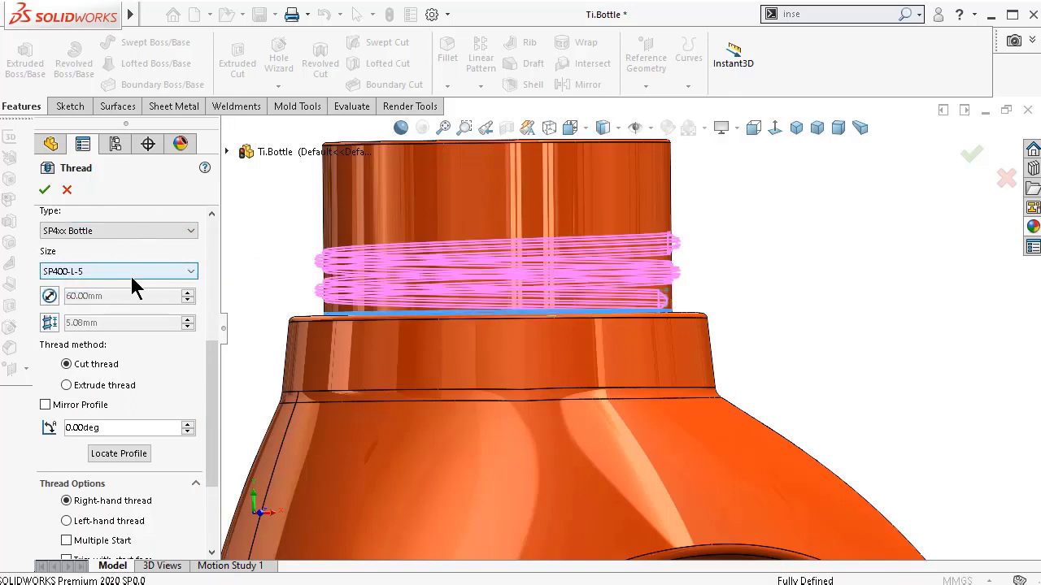
{"action": "left_click", "coordinate": [138, 276]}
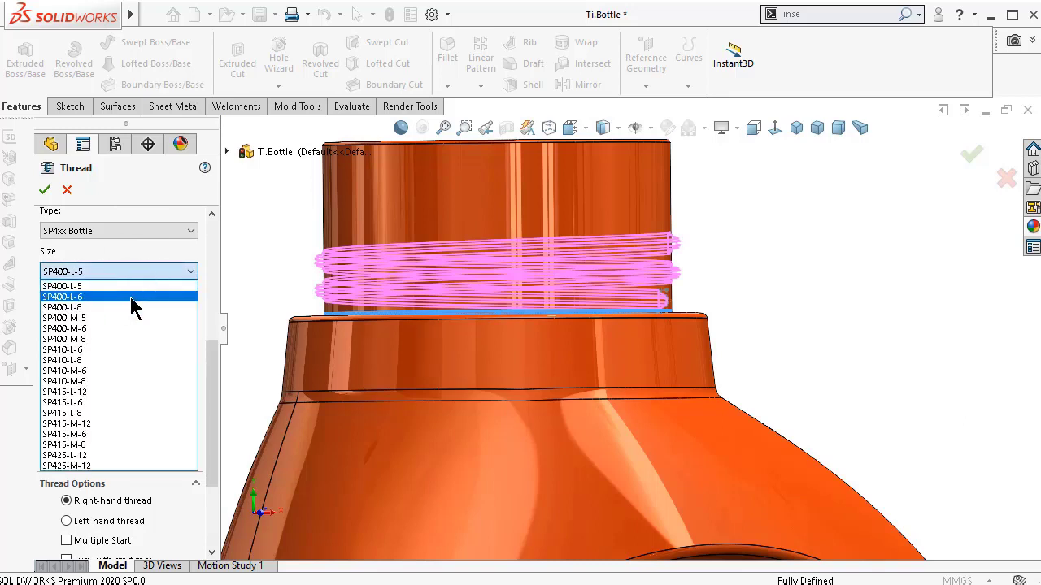
{"action": "left_click", "coordinate": [188, 296]}
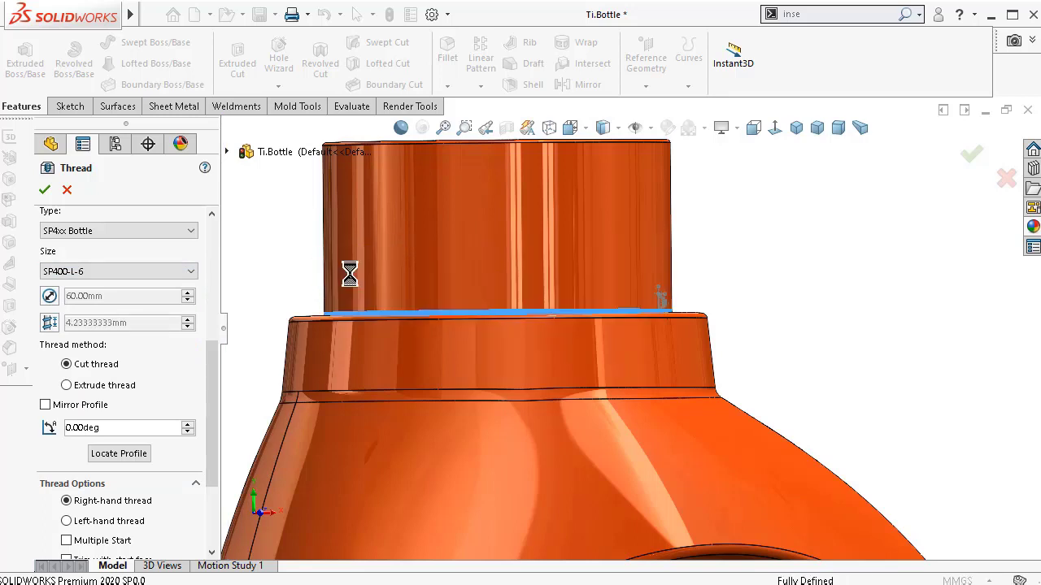
{"action": "left_click", "coordinate": [110, 272]}
{"action": "left_click", "coordinate": [174, 284]}
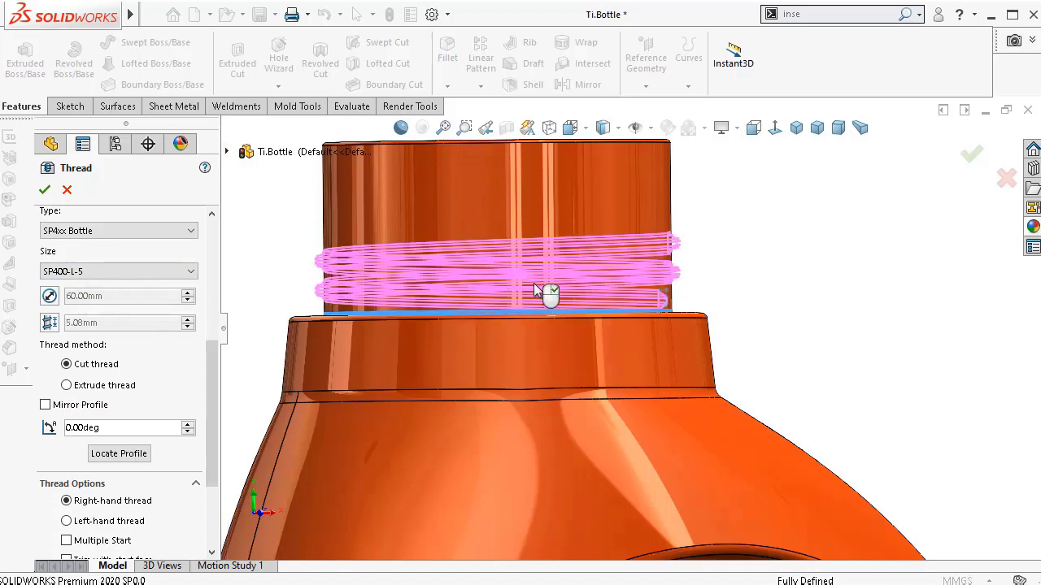
{"action": "middle_click_drag", "start_coordinate": [534, 286], "coordinate": [506, 322]}
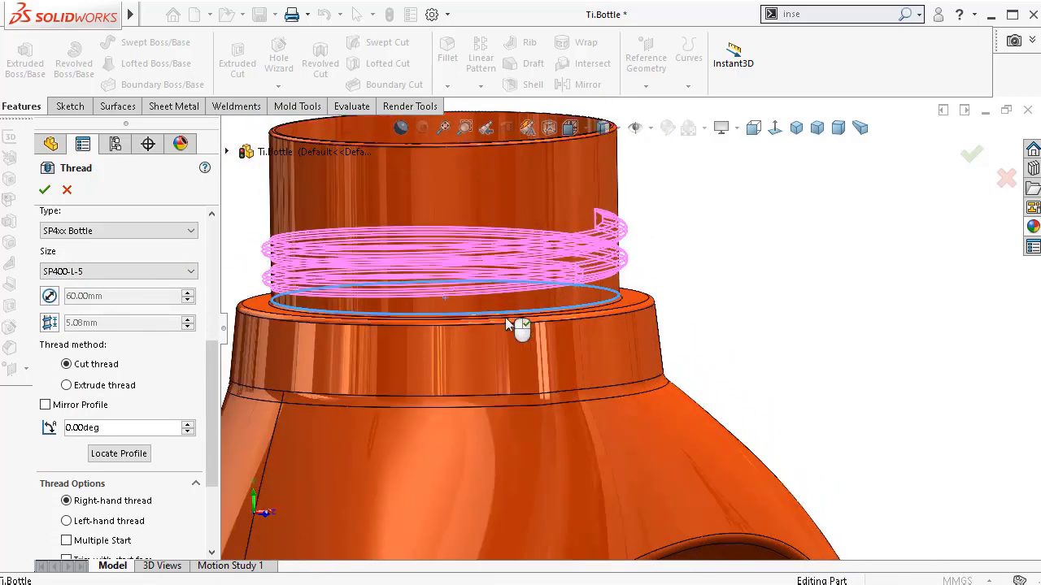
- Switch the SP400-L-5 thread to Extrude thread and orbit to inspect the raised rings
{"action": "left_click", "coordinate": [67, 385]}
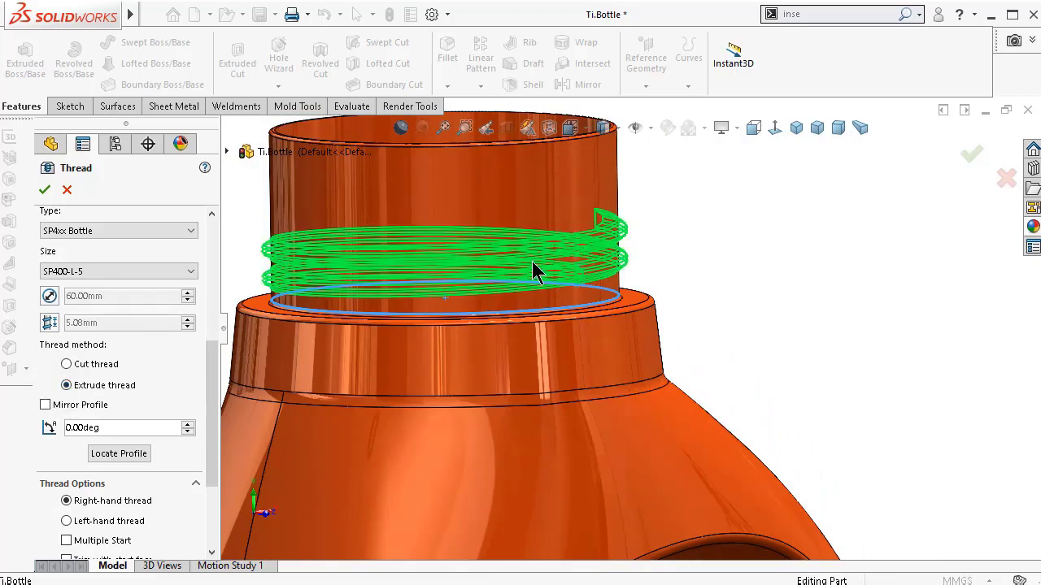
{"action": "mouse_move", "coordinate": [535, 273]}
{"action": "middle_mouse_down"}
{"action": "mouse_move", "coordinate": [500, 349]}
{"action": "mouse_move", "coordinate": [521, 363]}
{"action": "mouse_move", "coordinate": [516, 264]}
{"action": "middle_mouse_up"}
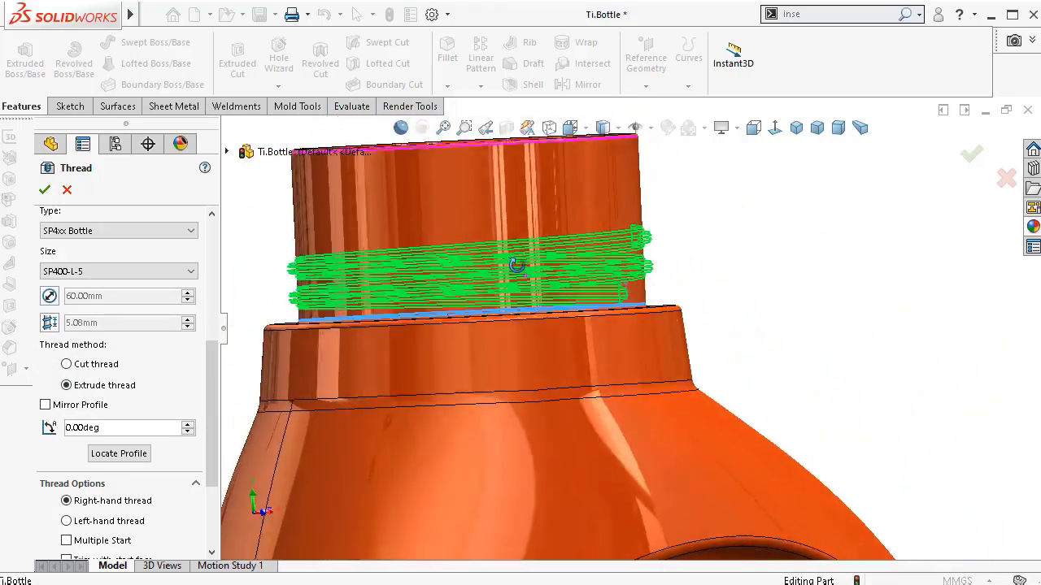
{"action": "scroll", "coordinate": [609, 228], "scroll_direction": "down", "scroll_amount": 6}
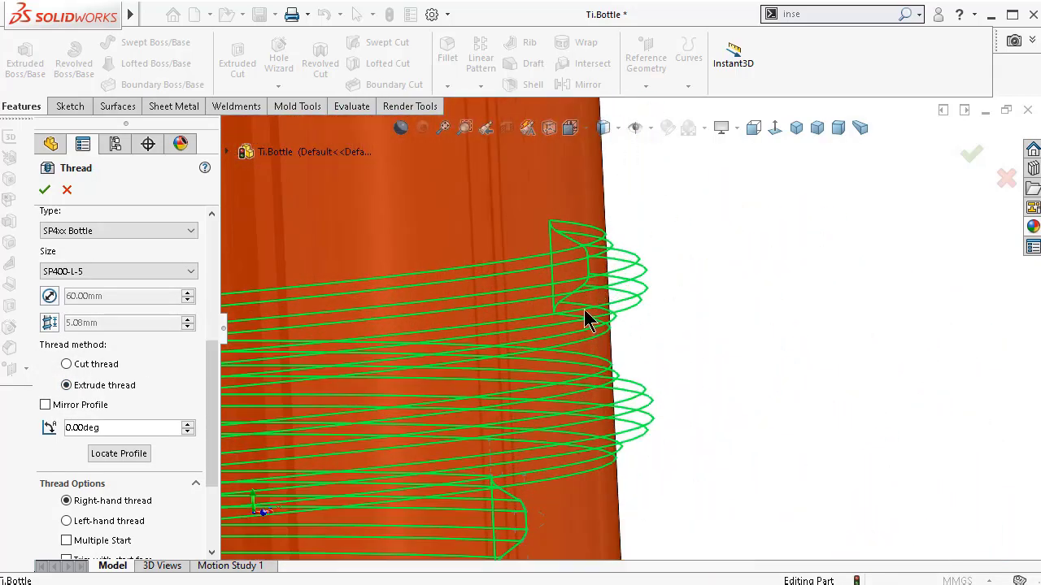
{"action": "middle_click_drag", "start_coordinate": [589, 320], "coordinate": [565, 345]}
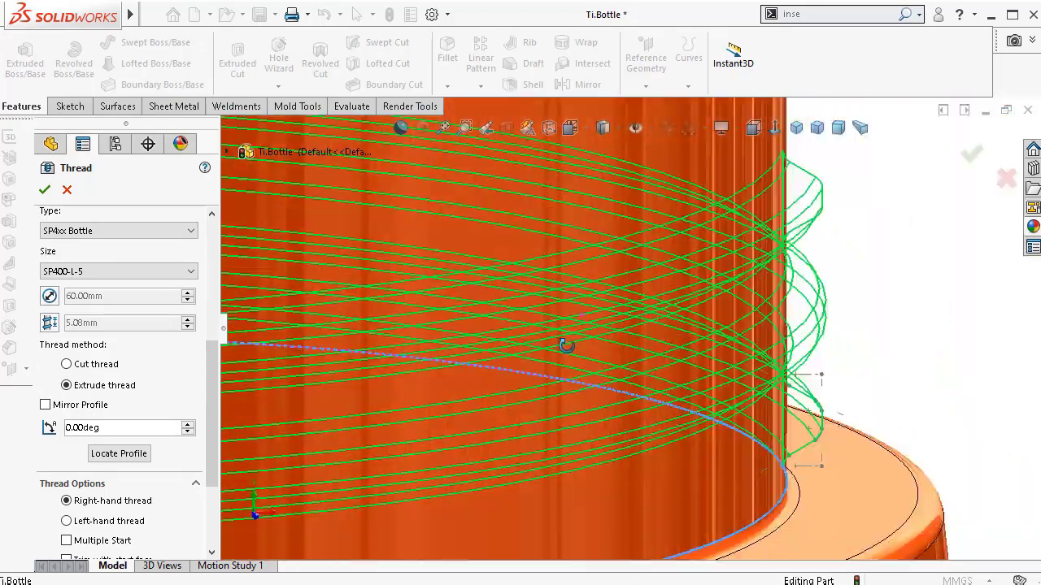
{"action": "scroll", "coordinate": [560, 333], "scroll_direction": "up", "scroll_amount": 8}
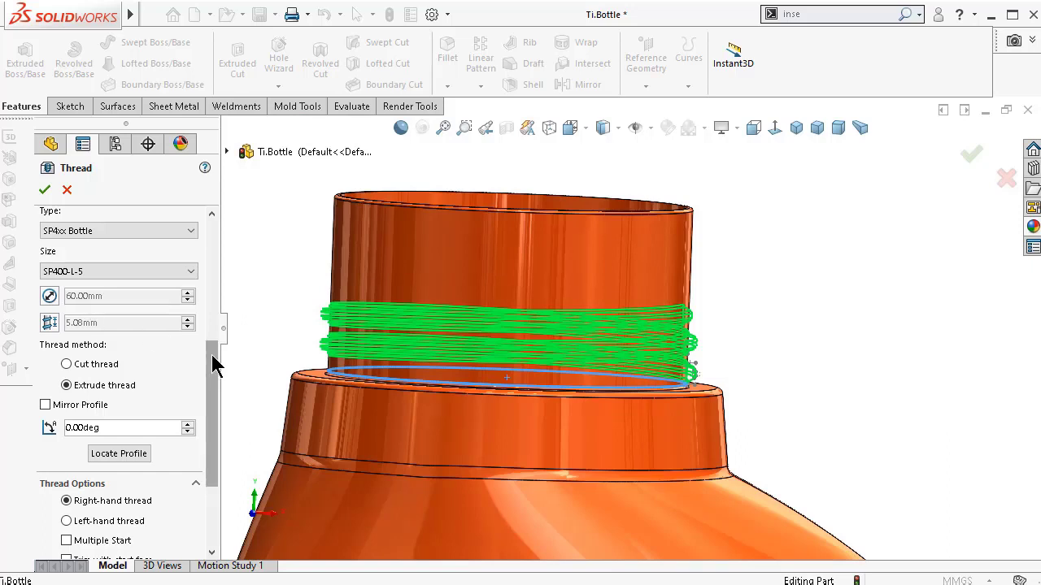
{"action": "left_click_drag", "start_coordinate": [214, 357], "coordinate": [194, 230]}
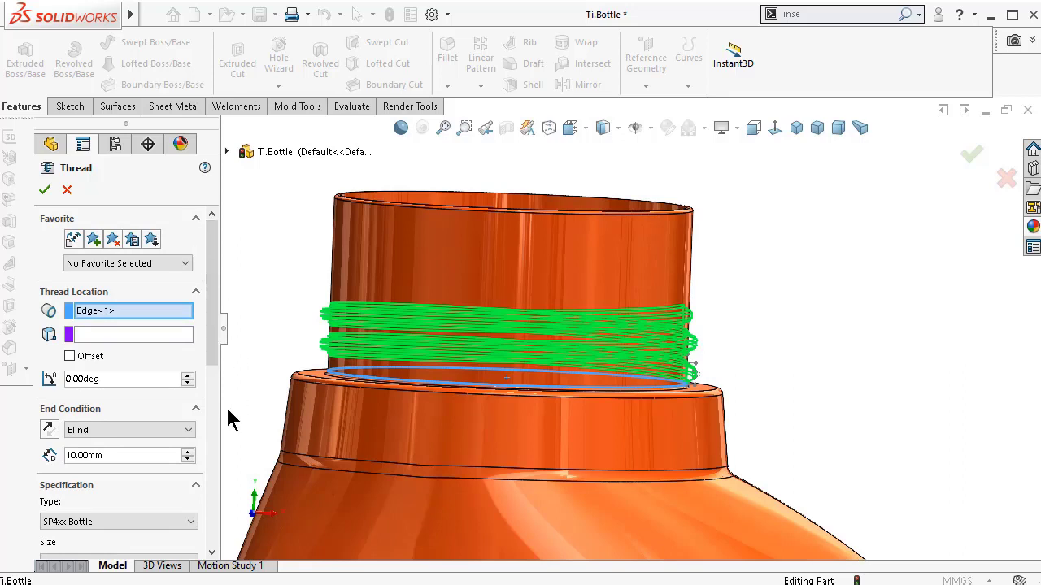
- Keep the Blind end condition with a 10.00mm thread length
{"action": "left_click", "coordinate": [188, 432]}
{"action": "left_click", "coordinate": [188, 444]}
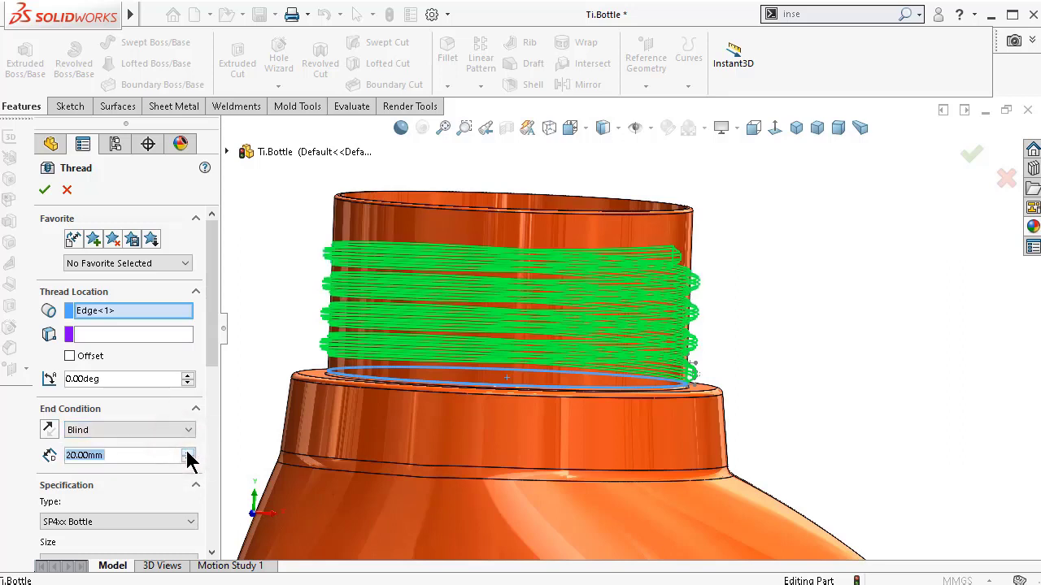
{"action": "left_click", "coordinate": [190, 461]}
{"action": "middle_click_drag", "start_coordinate": [593, 361], "coordinate": [488, 344]}
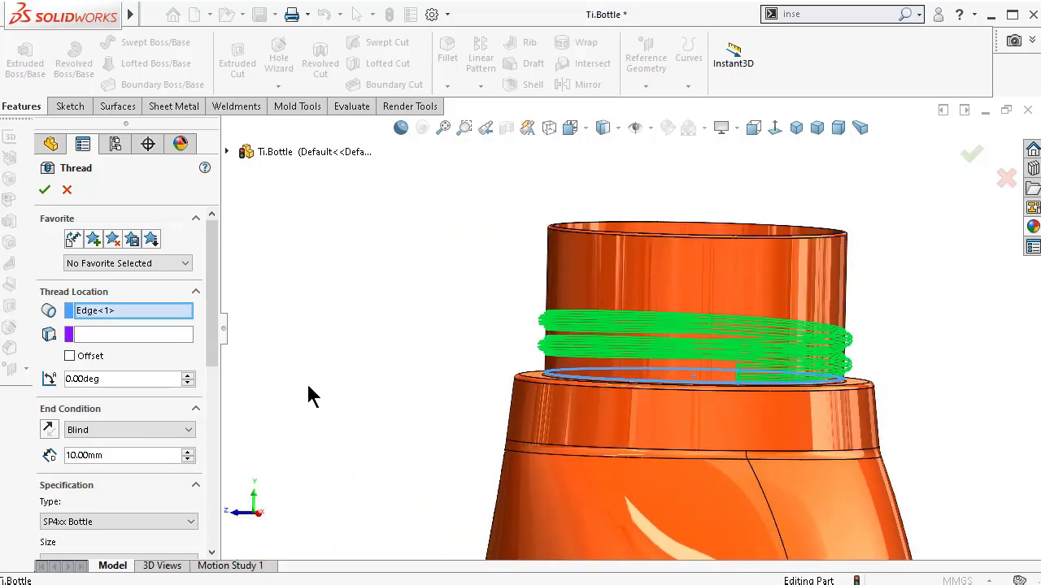
- Offset the thread start 10 mm up from the neck edge and create the thread
{"action": "left_click", "coordinate": [69, 358]}
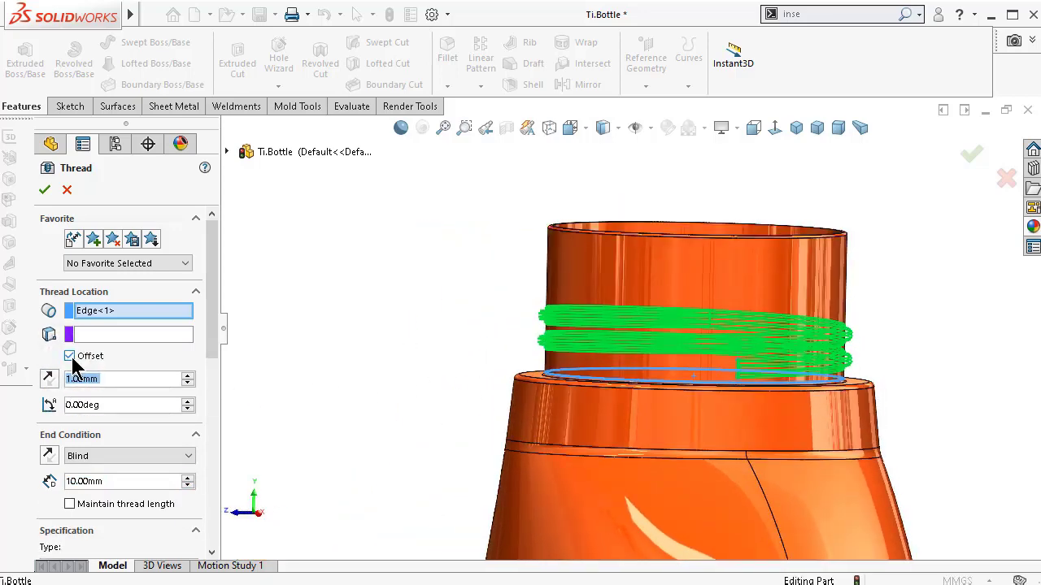
{"action": "left_click", "coordinate": [189, 375]}
{"action": "left_click", "coordinate": [189, 376]}
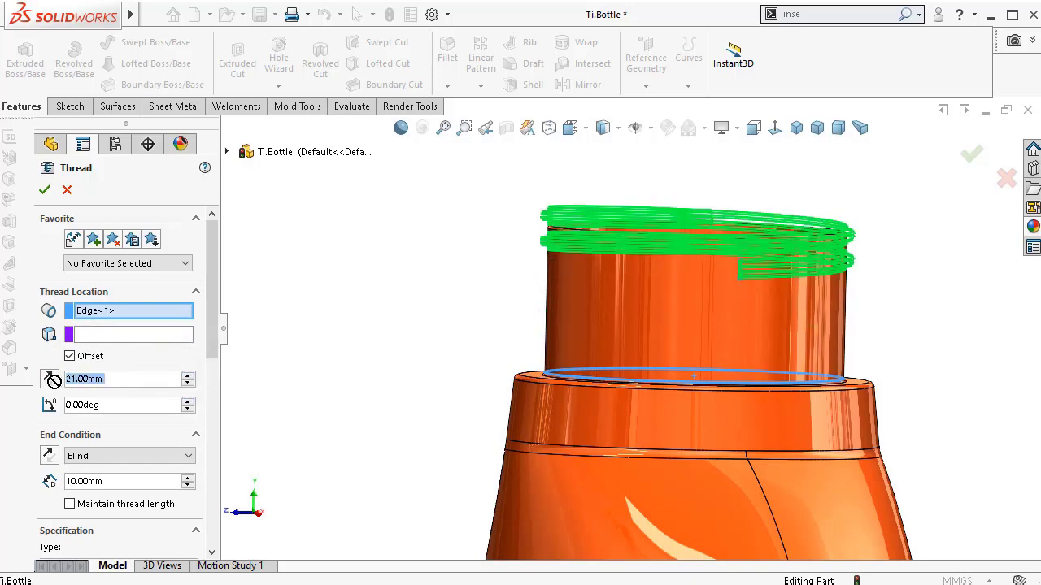
{"action": "double_click", "coordinate": [134, 379]}
{"action": "type", "text": "10"}
{"action": "key", "text": "Return"}
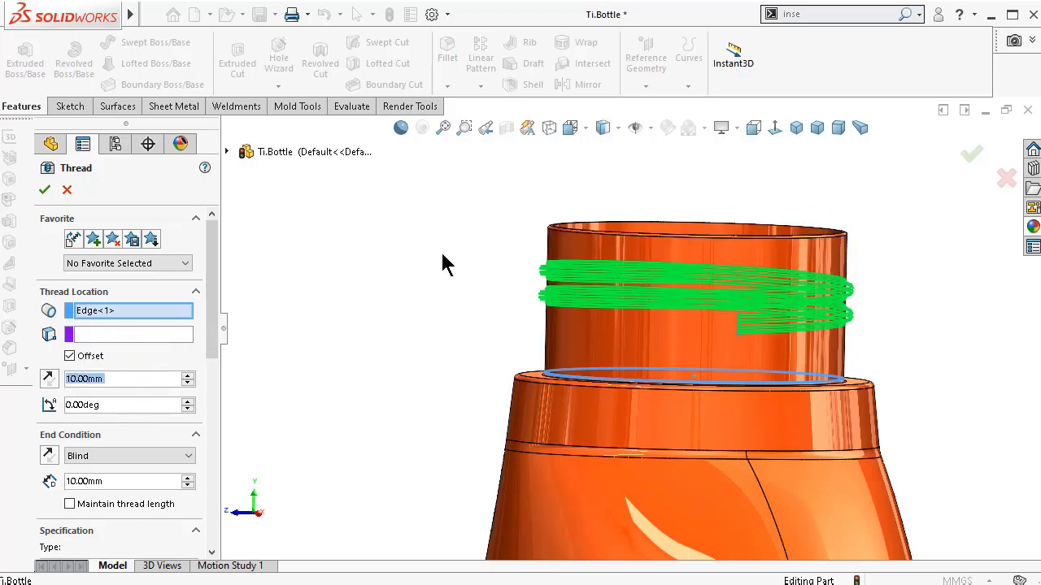
{"action": "middle_click_drag", "start_coordinate": [679, 333], "coordinate": [212, 254]}
{"action": "mouse_move", "coordinate": [477, 260]}
{"action": "middle_mouse_down"}
{"action": "mouse_move", "coordinate": [488, 204]}
{"action": "mouse_move", "coordinate": [488, 213]}
{"action": "middle_mouse_up"}
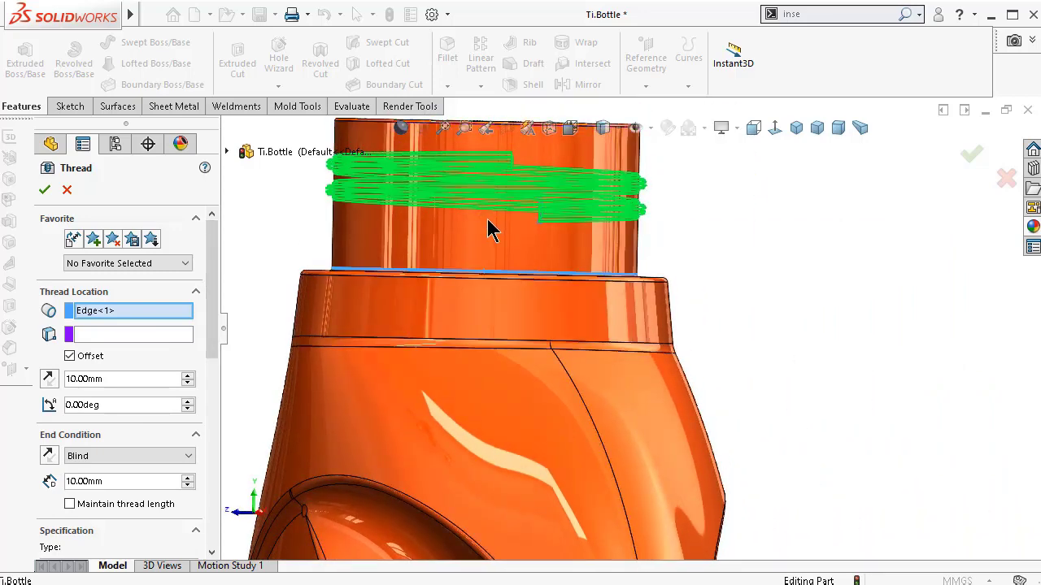
{"action": "left_click", "coordinate": [46, 190]}
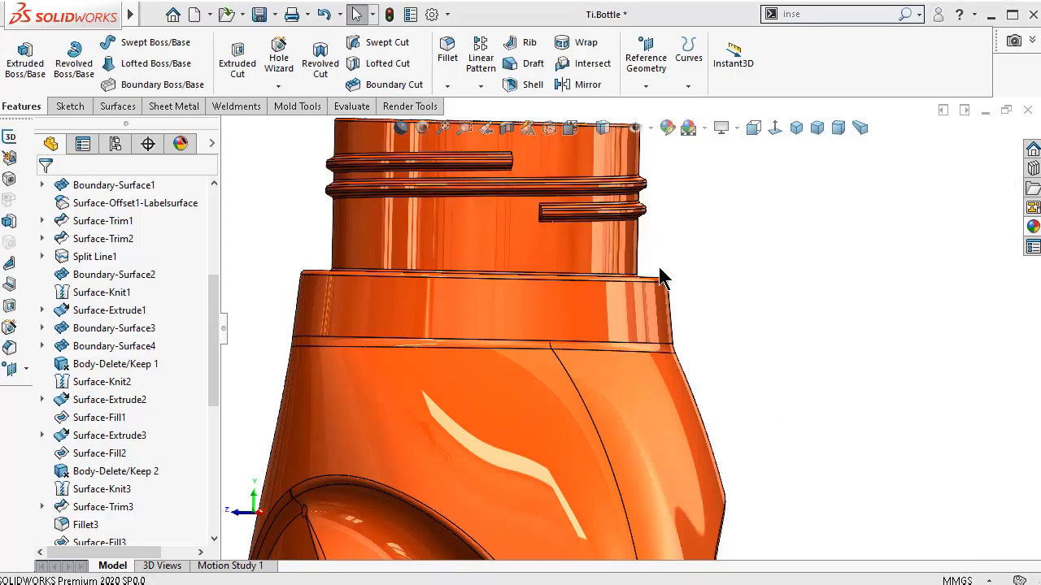
- Go to front view, use Shaded display and turn off RealView Graphics
{"action": "key", "text": "ctrl+1"}
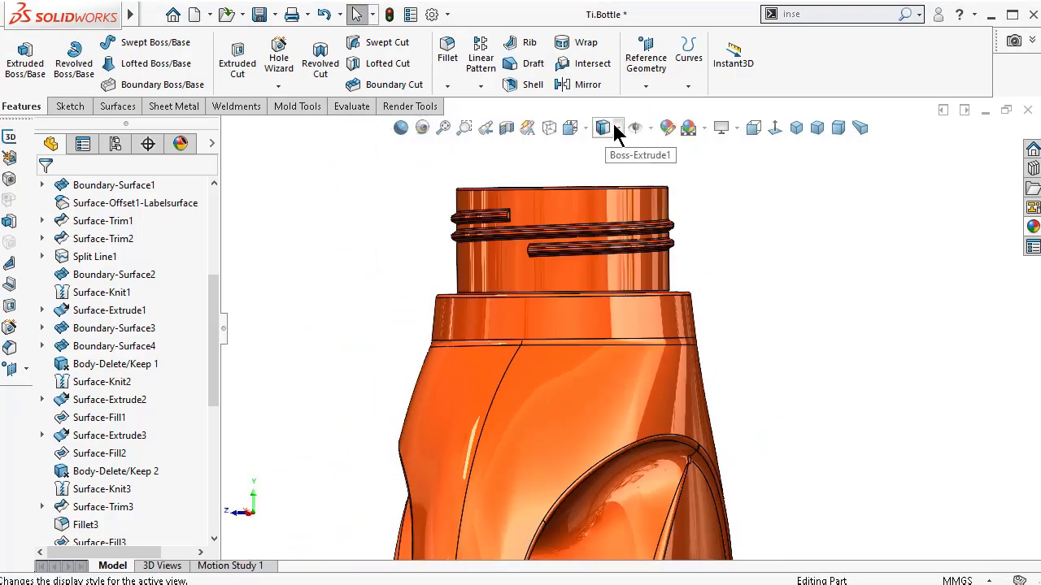
{"action": "left_click", "coordinate": [614, 130]}
{"action": "left_click", "coordinate": [603, 166]}
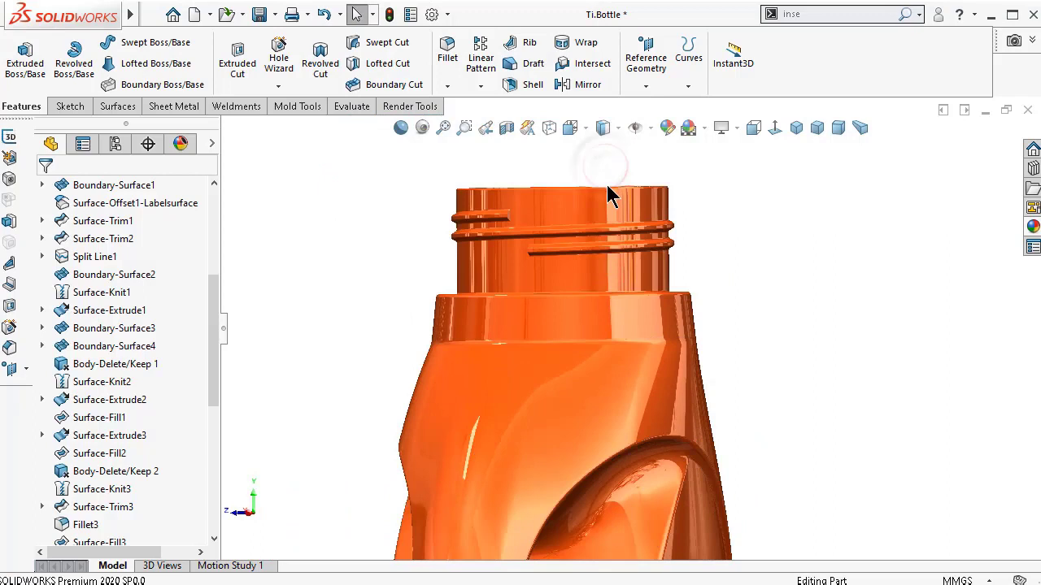
{"action": "left_click", "coordinate": [651, 130]}
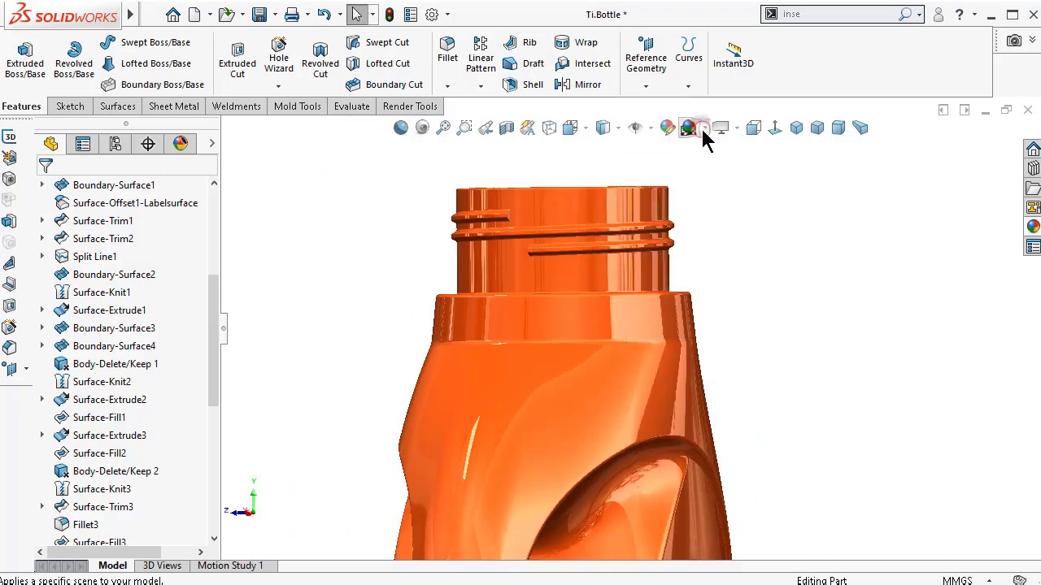
{"action": "left_click", "coordinate": [735, 132]}
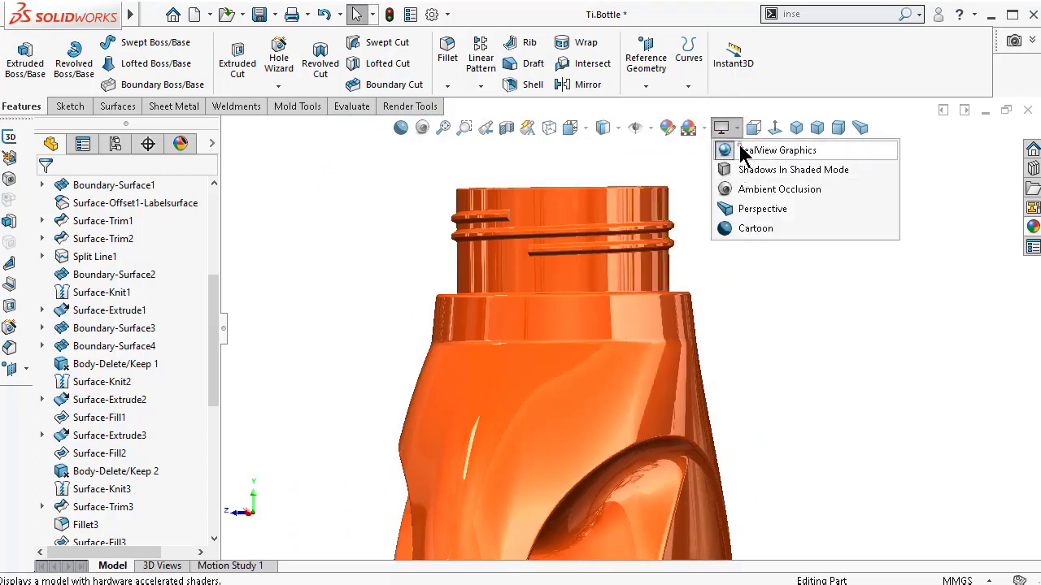
{"action": "left_click", "coordinate": [726, 144]}
- Zoom and orbit around the neck threads to inspect the thread ends
{"action": "scroll", "coordinate": [553, 242], "scroll_direction": "down", "scroll_amount": 6}
{"action": "middle_click_drag", "start_coordinate": [554, 241], "coordinate": [598, 270]}
{"action": "scroll", "coordinate": [613, 336], "scroll_direction": "up", "scroll_amount": 5}
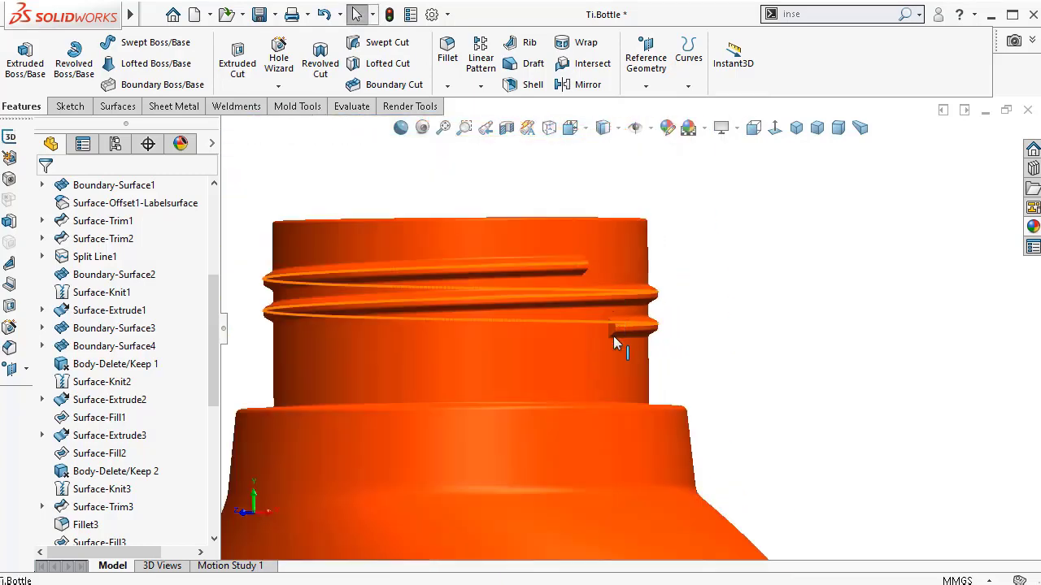
{"action": "left_click_drag", "start_coordinate": [210, 341], "coordinate": [211, 213]}
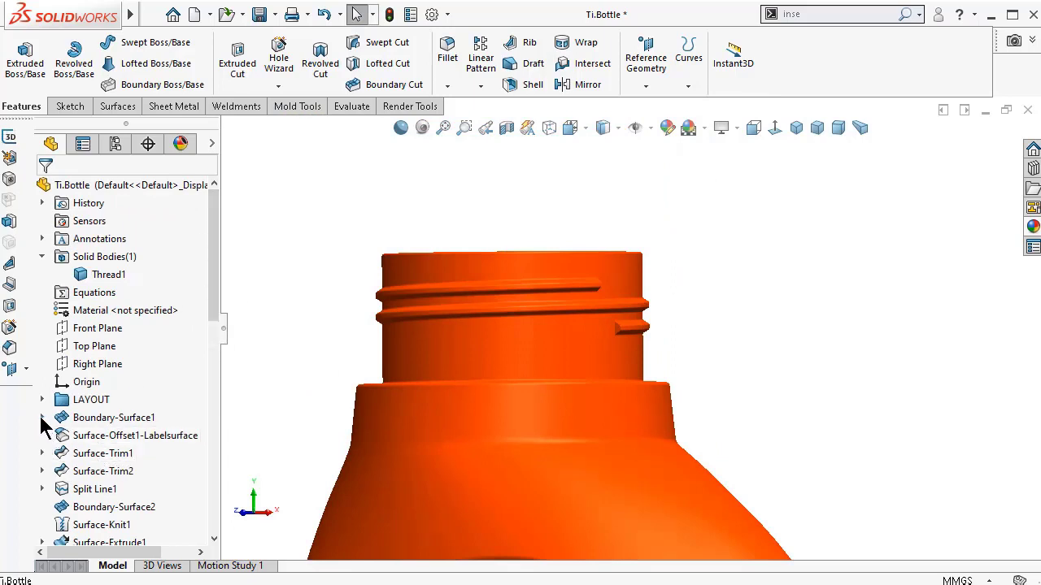
{"action": "middle_click_drag", "start_coordinate": [330, 390], "coordinate": [359, 405]}
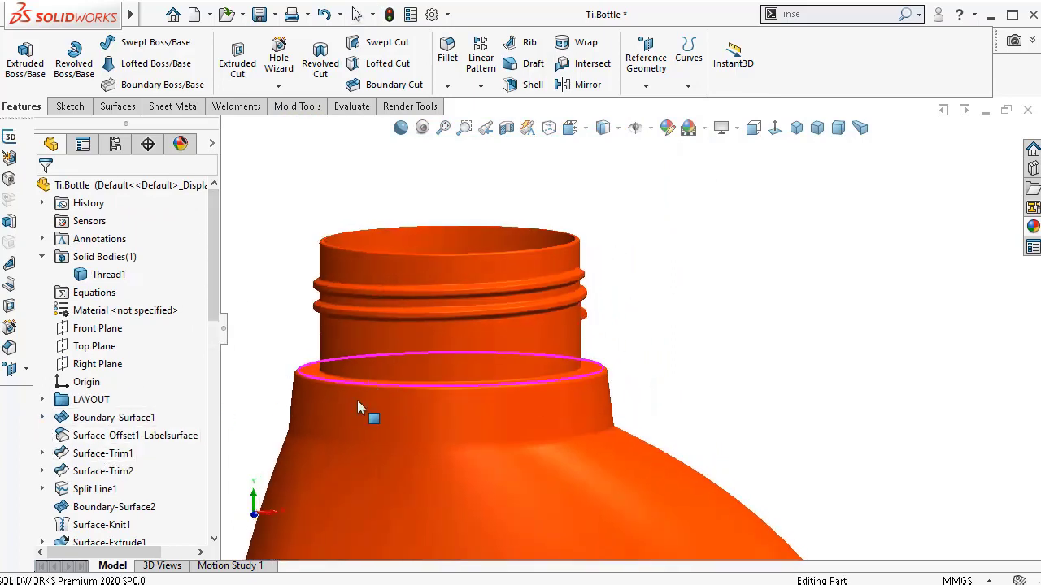
{"action": "scroll", "coordinate": [215, 296], "scroll_direction": "down", "scroll_amount": 1}
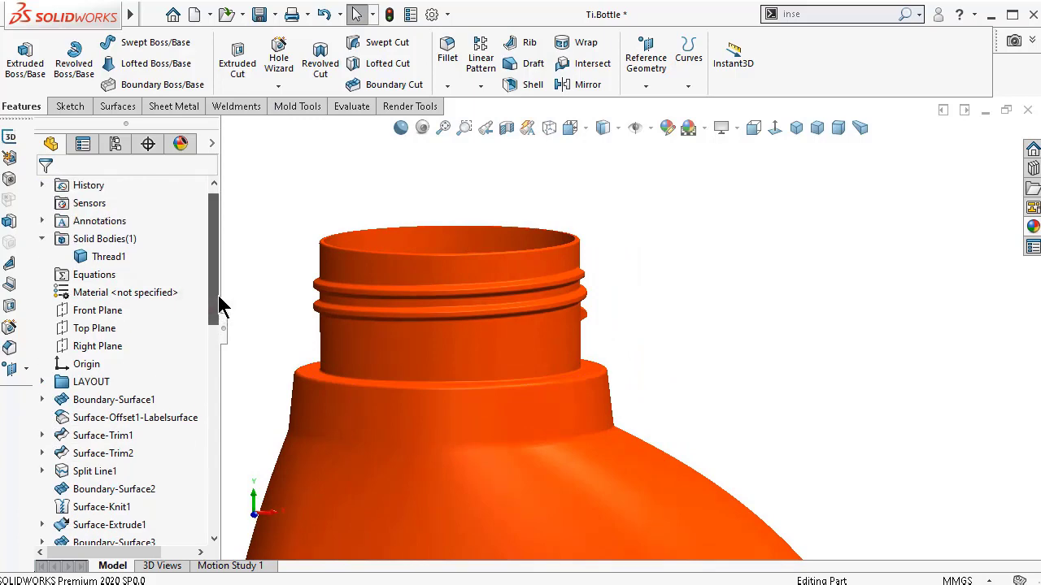
{"action": "scroll", "coordinate": [217, 297], "scroll_direction": "up", "scroll_amount": 1}
{"action": "left_click", "coordinate": [411, 313]}
{"action": "scroll", "coordinate": [572, 294], "scroll_direction": "down", "scroll_amount": 3}
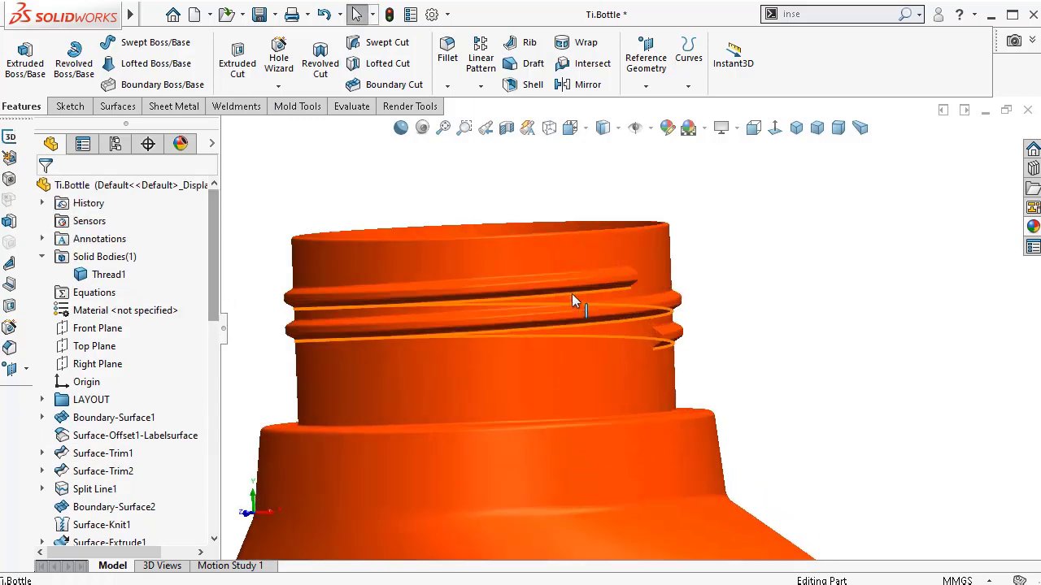
{"action": "middle_click_drag", "start_coordinate": [571, 294], "coordinate": [615, 213]}
{"action": "left_click", "coordinate": [615, 213]}
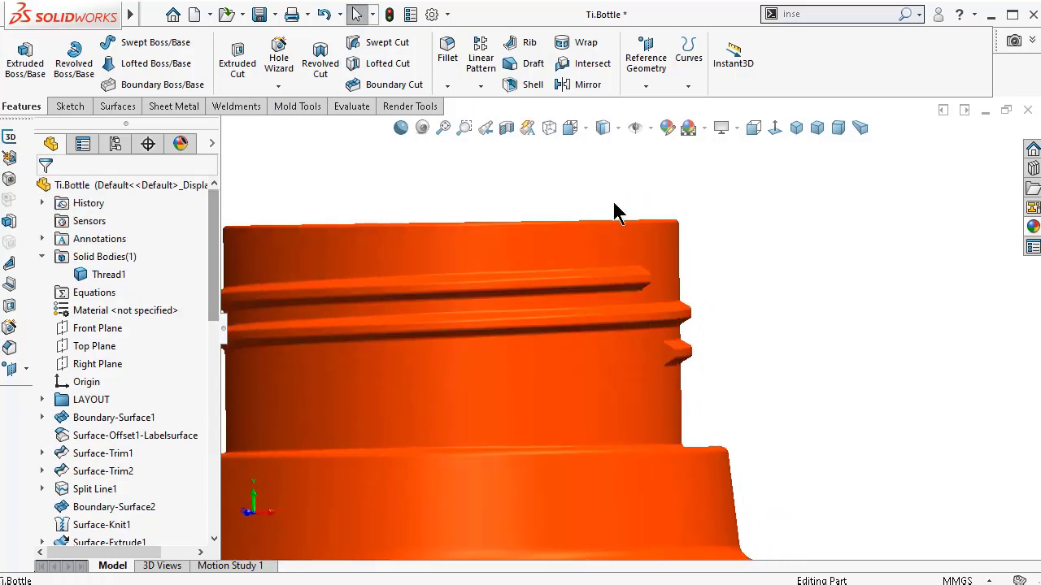
- Return to front view and start a sketch on the thread's end face
{"action": "left_click", "coordinate": [754, 128]}
{"action": "scroll", "coordinate": [641, 170], "scroll_direction": "down", "scroll_amount": 5}
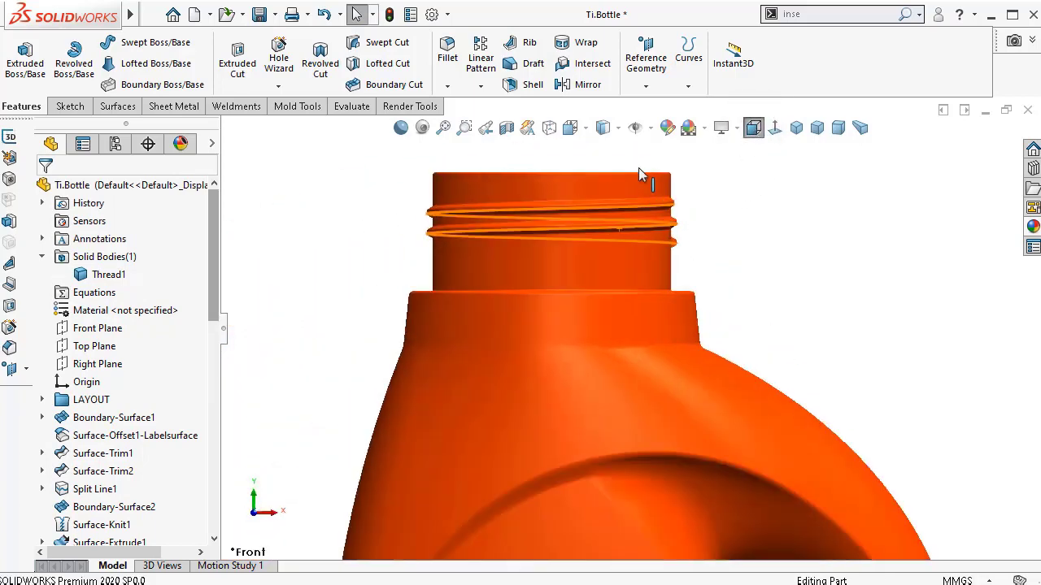
{"action": "scroll", "coordinate": [707, 321], "scroll_direction": "down", "scroll_amount": 2}
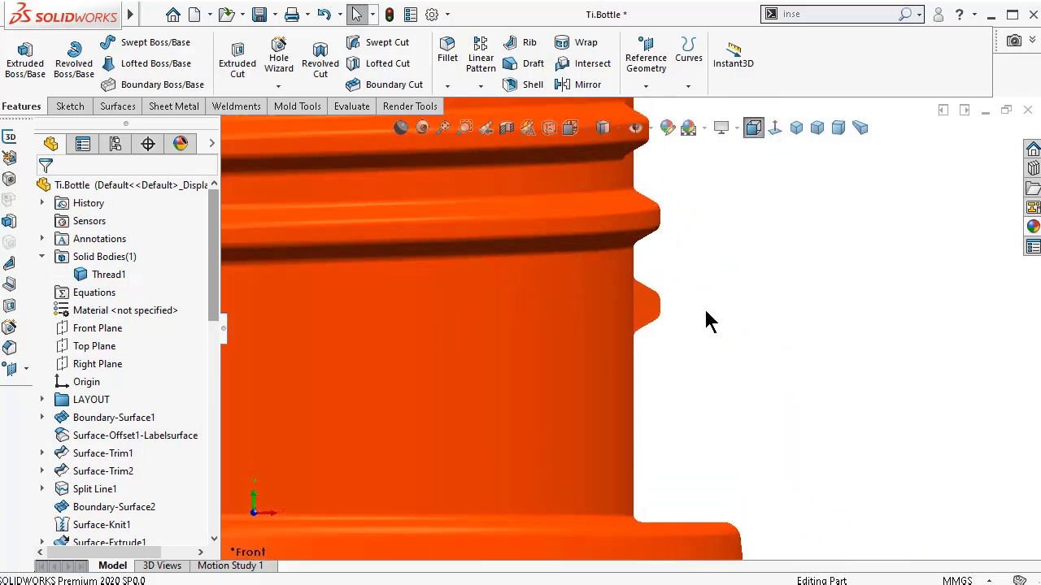
{"action": "scroll", "coordinate": [701, 318], "scroll_direction": "up", "scroll_amount": 1}
{"action": "scroll", "coordinate": [697, 316], "scroll_direction": "down", "scroll_amount": 3}
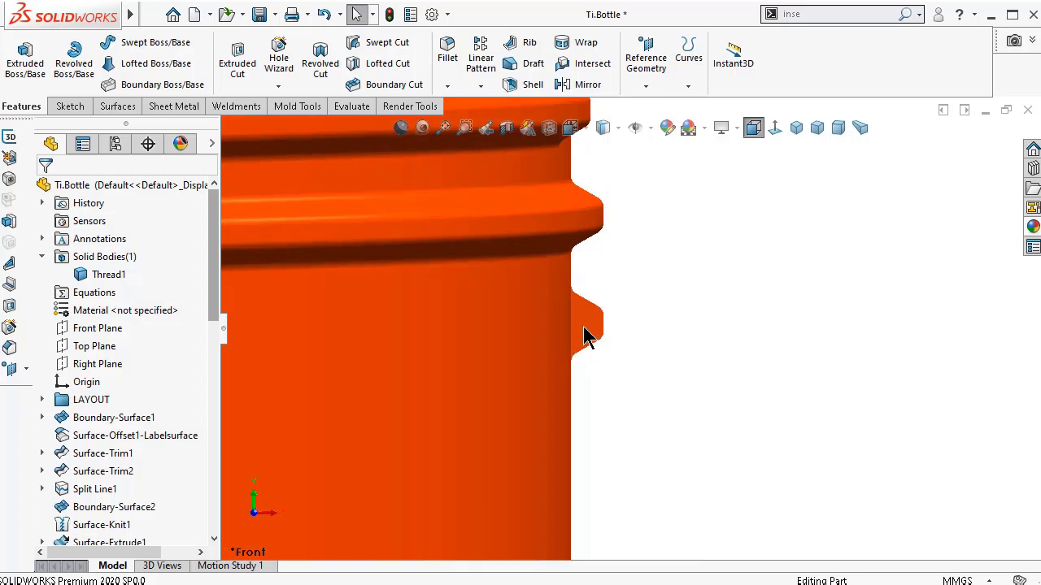
{"action": "left_click", "coordinate": [589, 337]}
{"action": "left_click", "coordinate": [657, 277]}
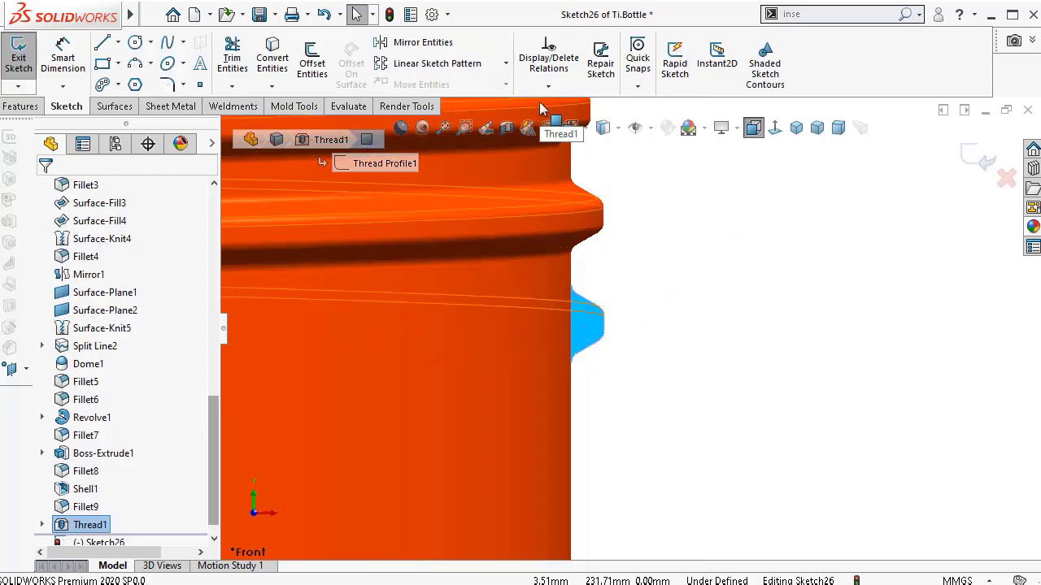
- Convert the thread end face outline into the sketch and view it Normal To
{"action": "left_click", "coordinate": [270, 53]}
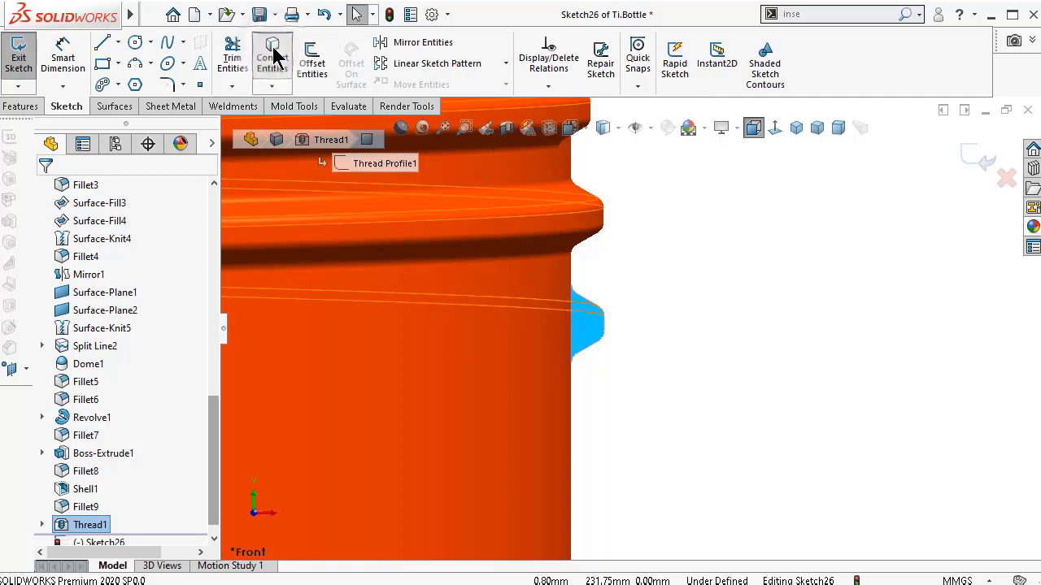
{"action": "mouse_move", "coordinate": [813, 337]}
{"action": "middle_mouse_down"}
{"action": "mouse_move", "coordinate": [620, 313]}
{"action": "mouse_move", "coordinate": [585, 326]}
{"action": "mouse_move", "coordinate": [599, 339]}
{"action": "mouse_move", "coordinate": [628, 300]}
{"action": "mouse_move", "coordinate": [662, 307]}
{"action": "middle_mouse_up"}
{"action": "scroll", "coordinate": [630, 300], "scroll_direction": "up", "scroll_amount": 3}
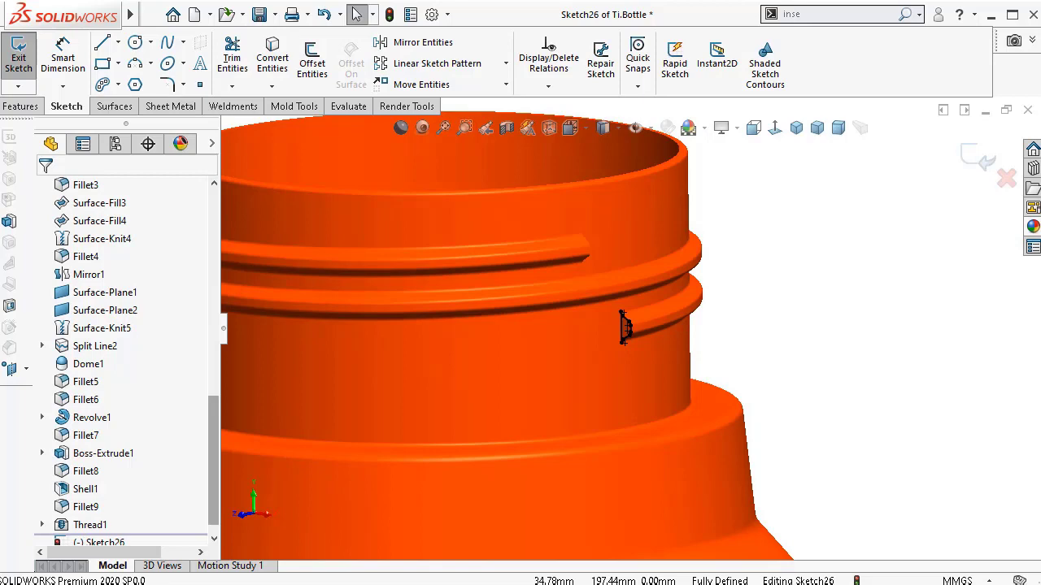
{"action": "left_click", "coordinate": [775, 130]}
{"action": "scroll", "coordinate": [609, 155], "scroll_direction": "down", "scroll_amount": 3}
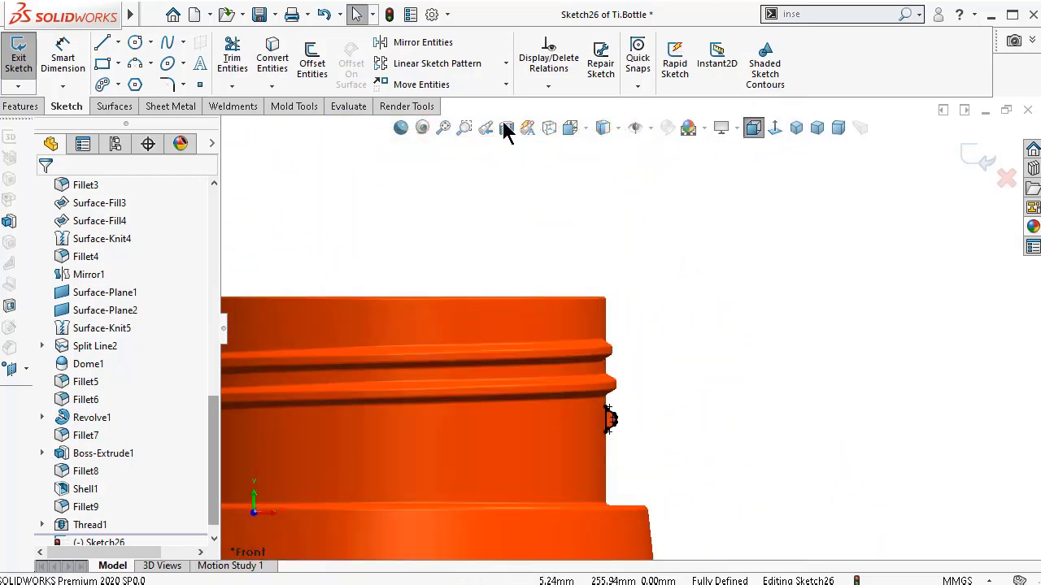
- Draw a vertical centerline beside the neck
{"action": "left_click", "coordinate": [118, 42]}
{"action": "left_click", "coordinate": [130, 85]}
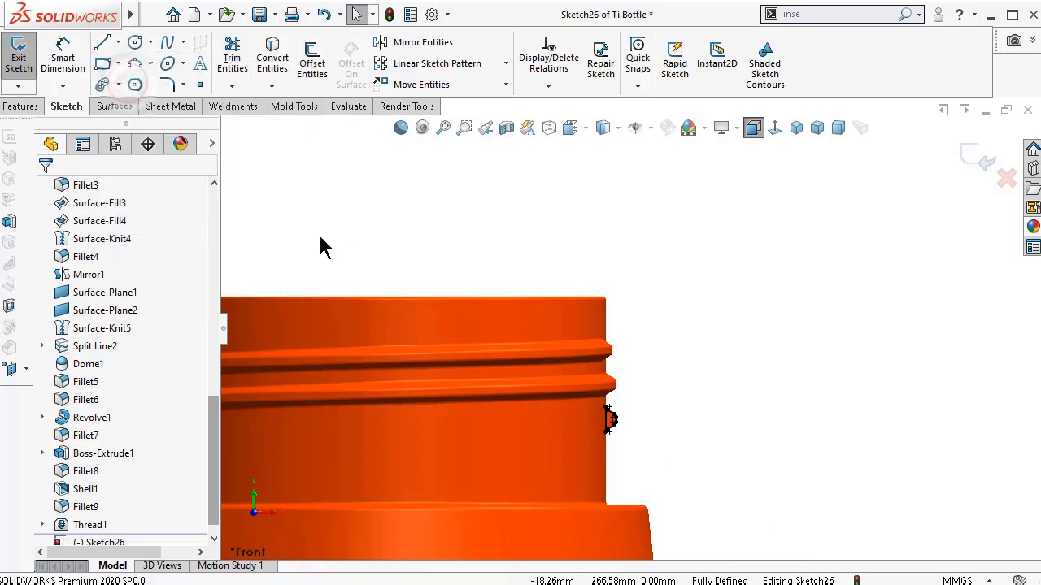
{"action": "left_click", "coordinate": [502, 238]}
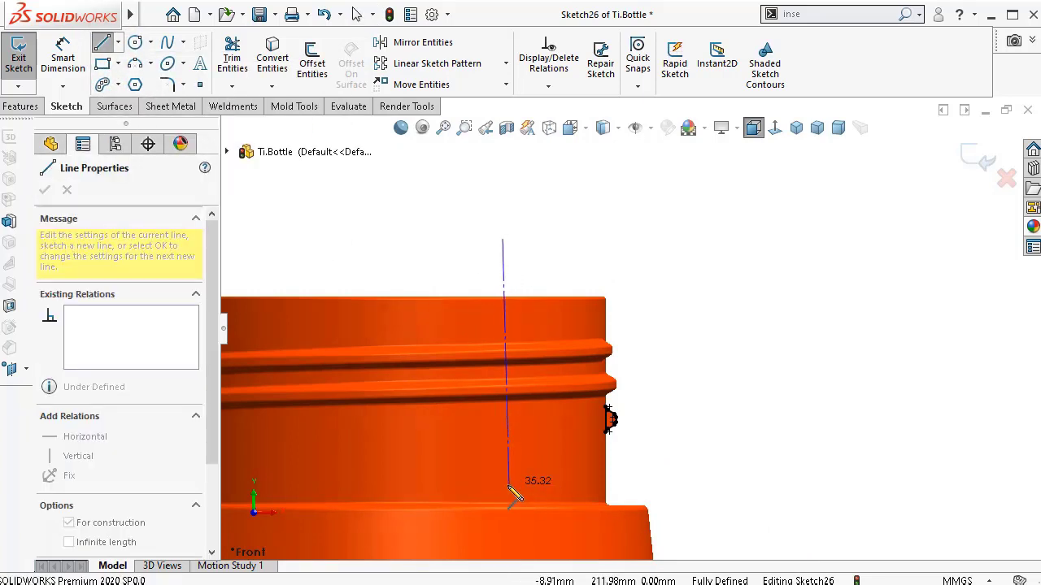
{"action": "left_click", "coordinate": [503, 486]}
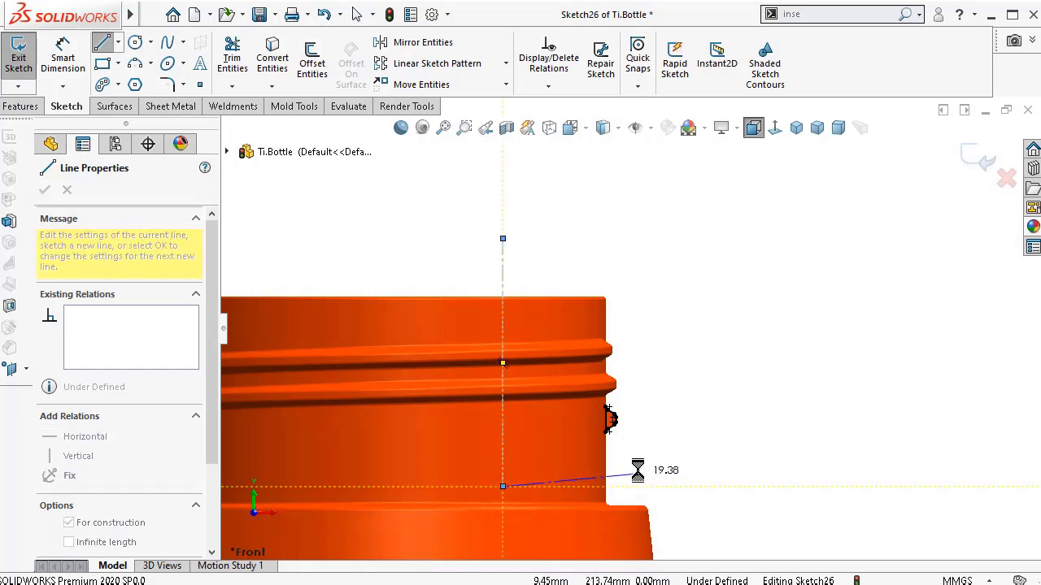
{"action": "key", "text": "Escape"}
- Dimension the centerline 10 mm from the converted thread profile
{"action": "right_click_drag", "start_coordinate": [734, 460], "coordinate": [720, 317]}
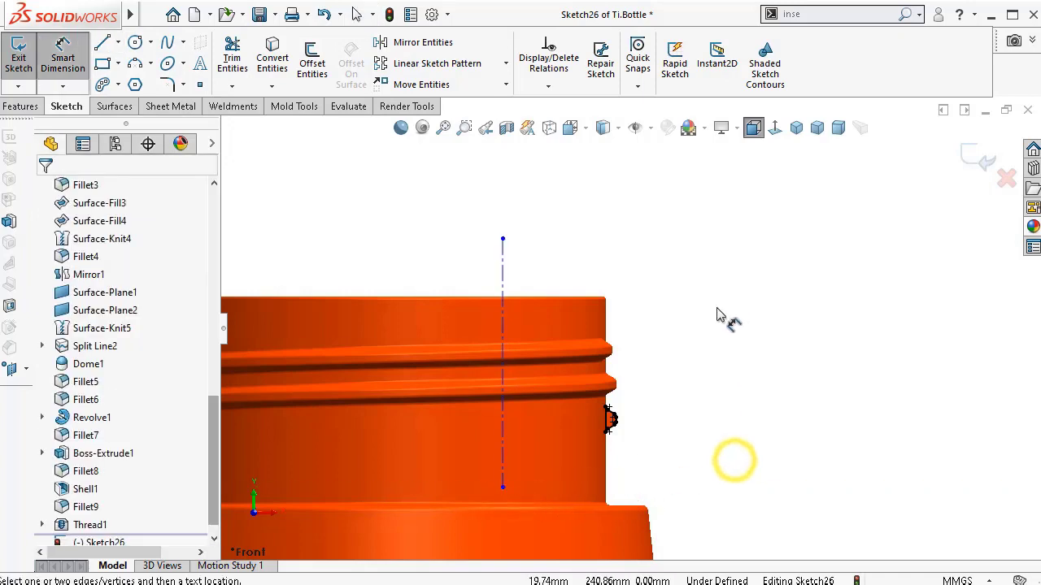
{"action": "left_click", "coordinate": [610, 419]}
{"action": "left_click", "coordinate": [501, 419]}
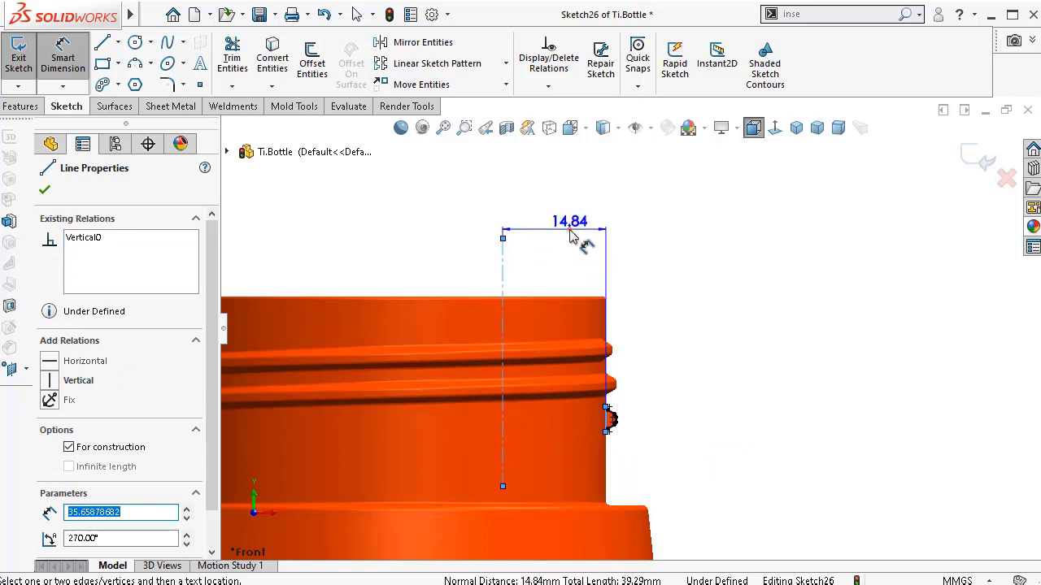
{"action": "left_click", "coordinate": [573, 235]}
{"action": "type", "text": "10"}
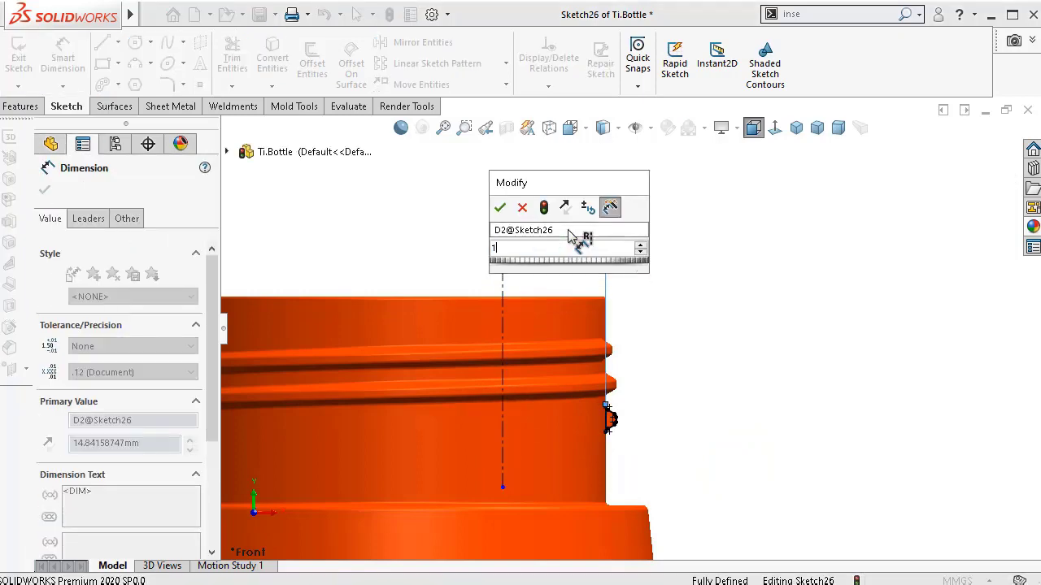
{"action": "key", "text": "Return"}
{"action": "middle_click_drag", "start_coordinate": [687, 244], "coordinate": [590, 260]}
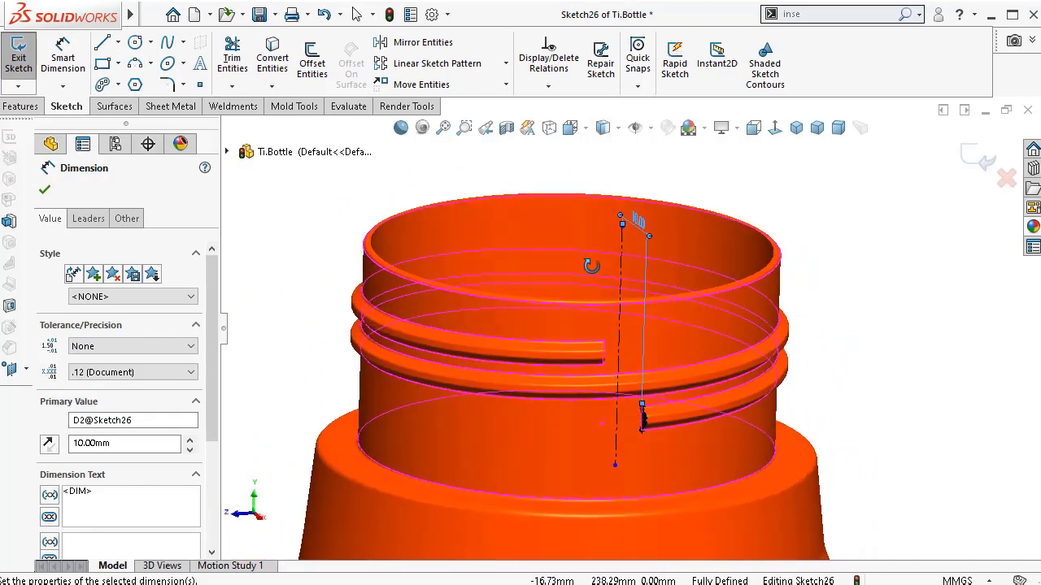
- Start a Revolve on the thread-end profile and orbit to view the preview
{"action": "left_click", "coordinate": [18, 107]}
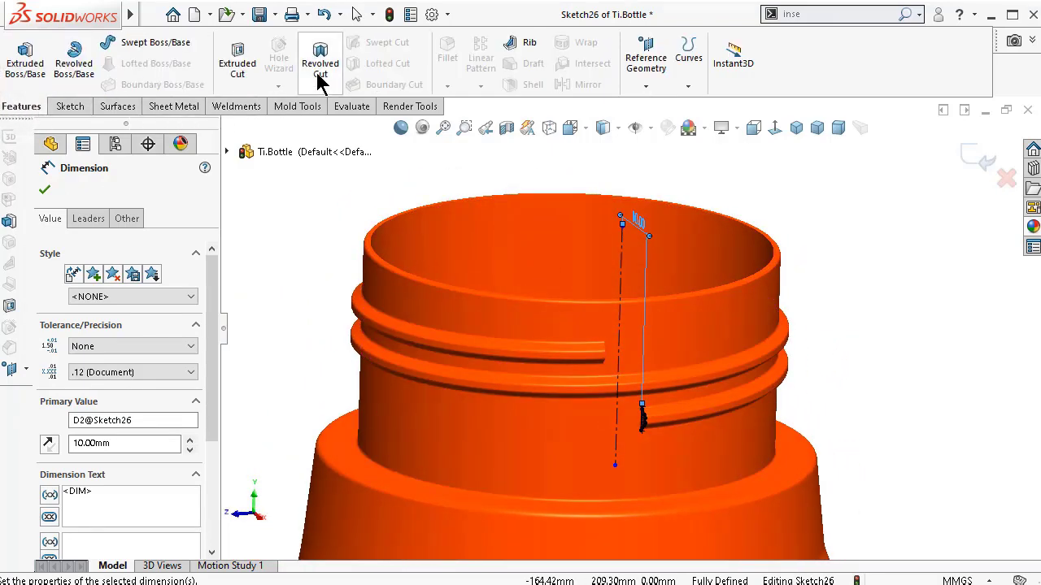
{"action": "left_click", "coordinate": [79, 70]}
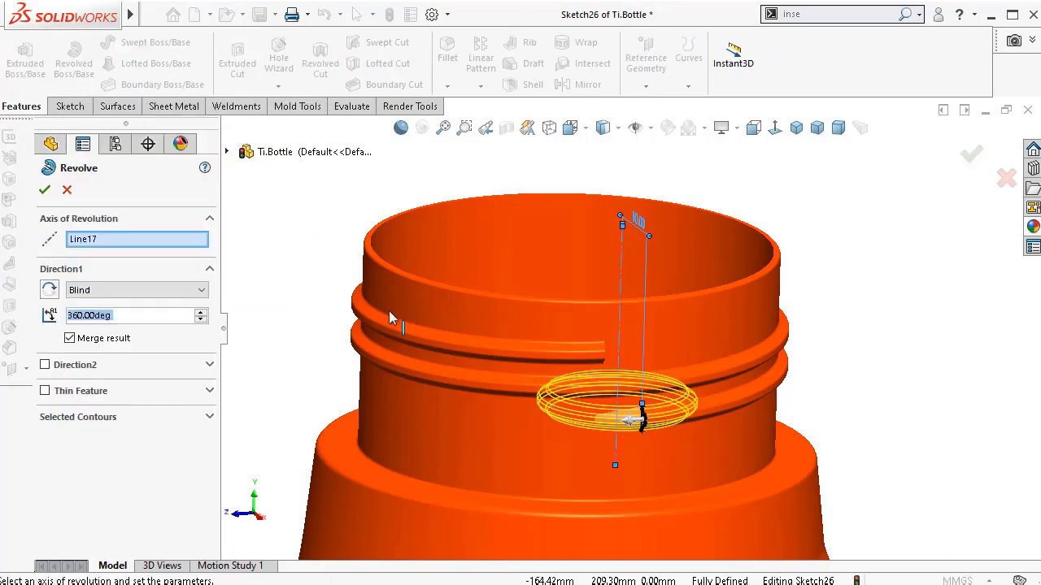
{"action": "scroll", "coordinate": [691, 427], "scroll_direction": "up", "scroll_amount": 6}
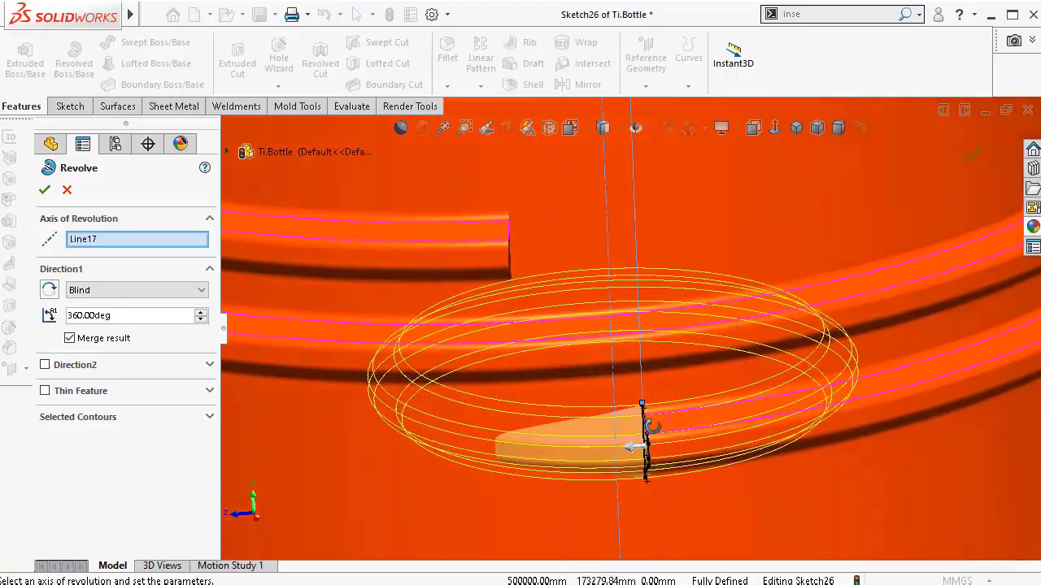
{"action": "middle_click_drag", "start_coordinate": [652, 424], "coordinate": [680, 387]}
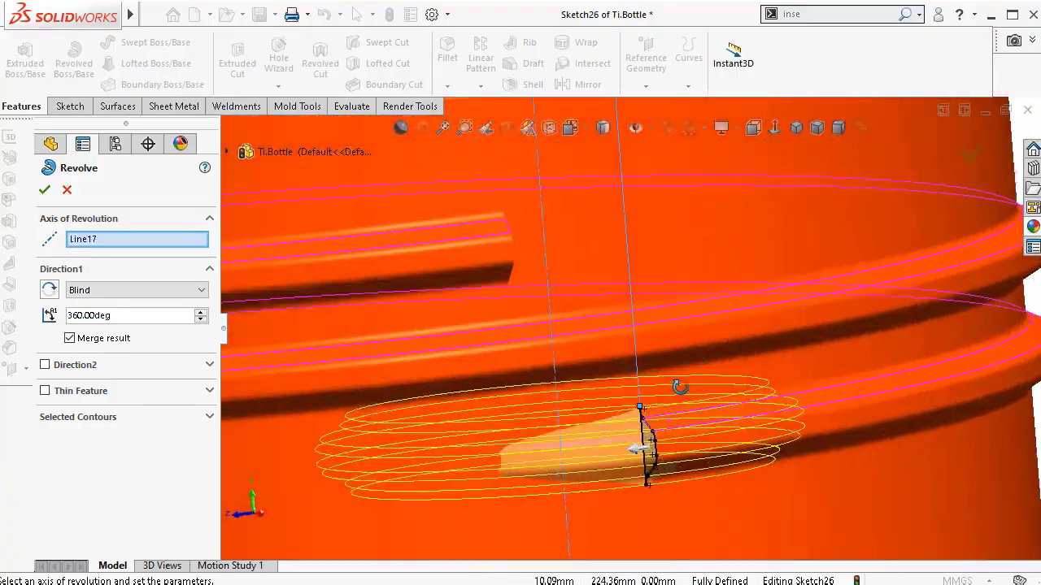
{"action": "scroll", "coordinate": [680, 391], "scroll_direction": "down", "scroll_amount": 6}
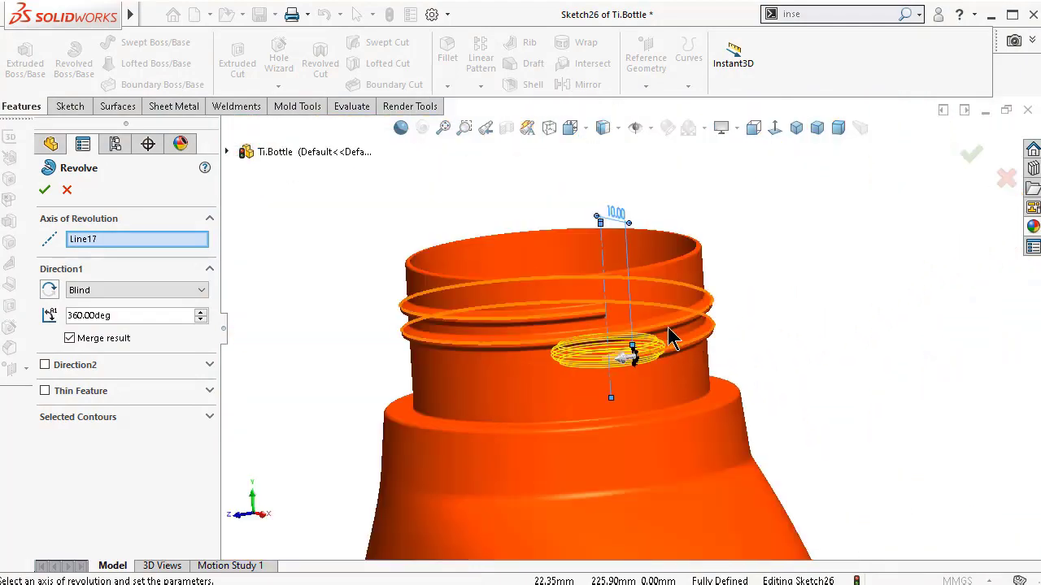
{"action": "middle_click_drag", "start_coordinate": [672, 337], "coordinate": [688, 291]}
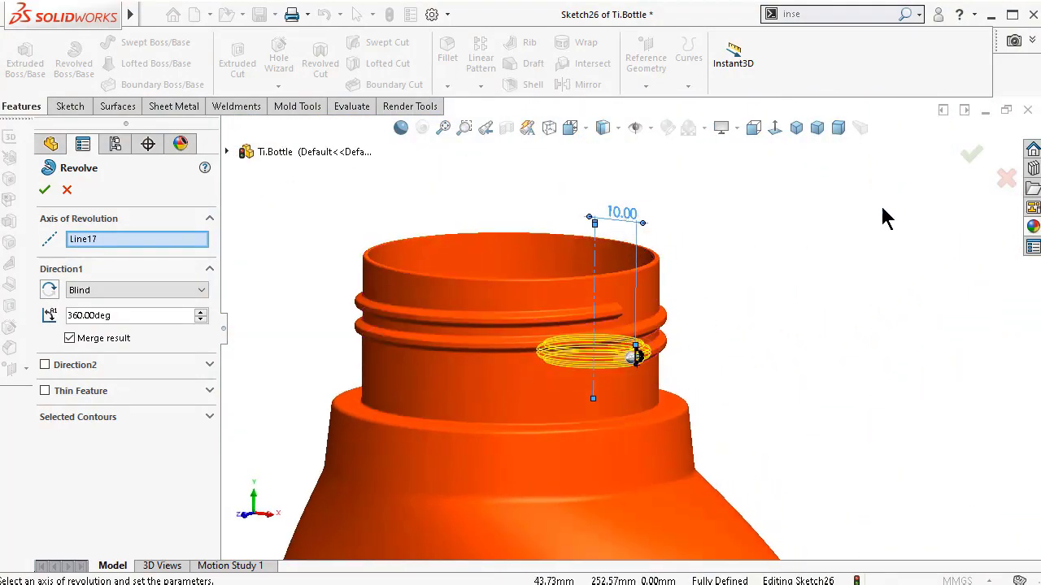
- Enter 10 degrees as the Direction 1 revolve angle
{"action": "left_click", "coordinate": [186, 317]}
{"action": "left_click", "coordinate": [186, 315]}
{"action": "double_click", "coordinate": [178, 315]}
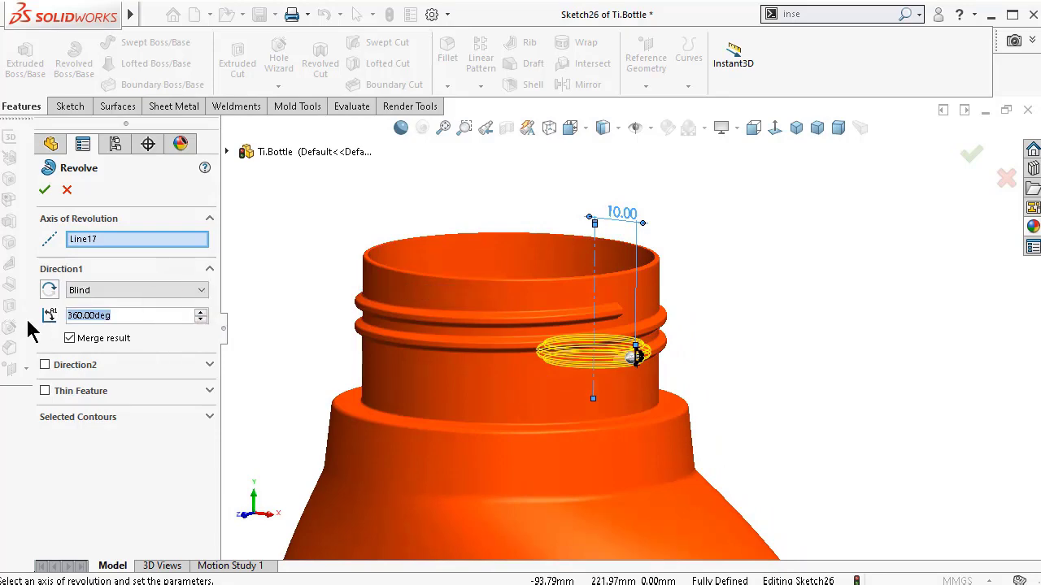
{"action": "type", "text": "10"}
{"action": "key", "text": "Return"}
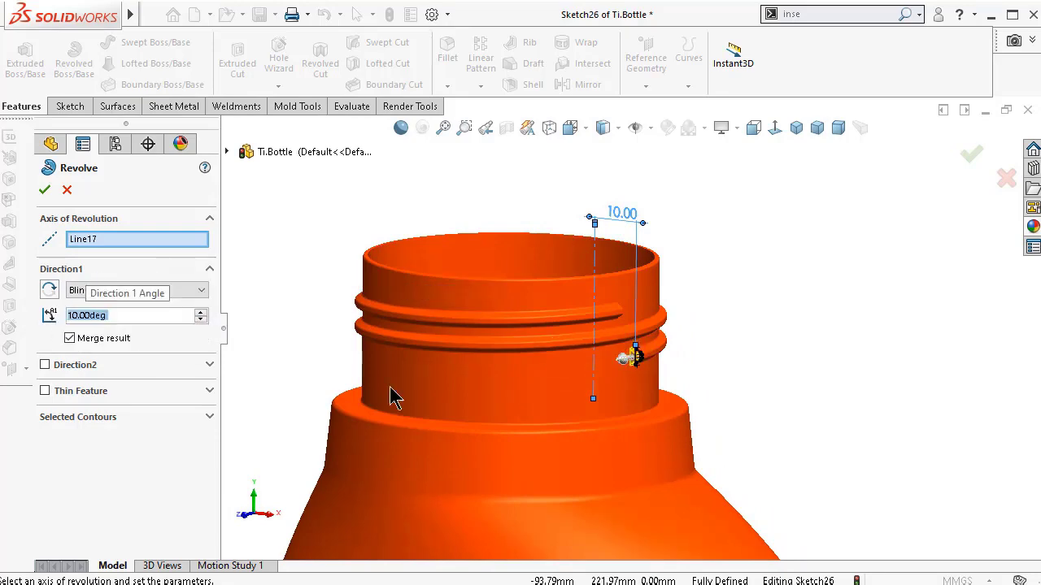
{"action": "scroll", "coordinate": [674, 214], "scroll_direction": "down", "scroll_amount": 6}
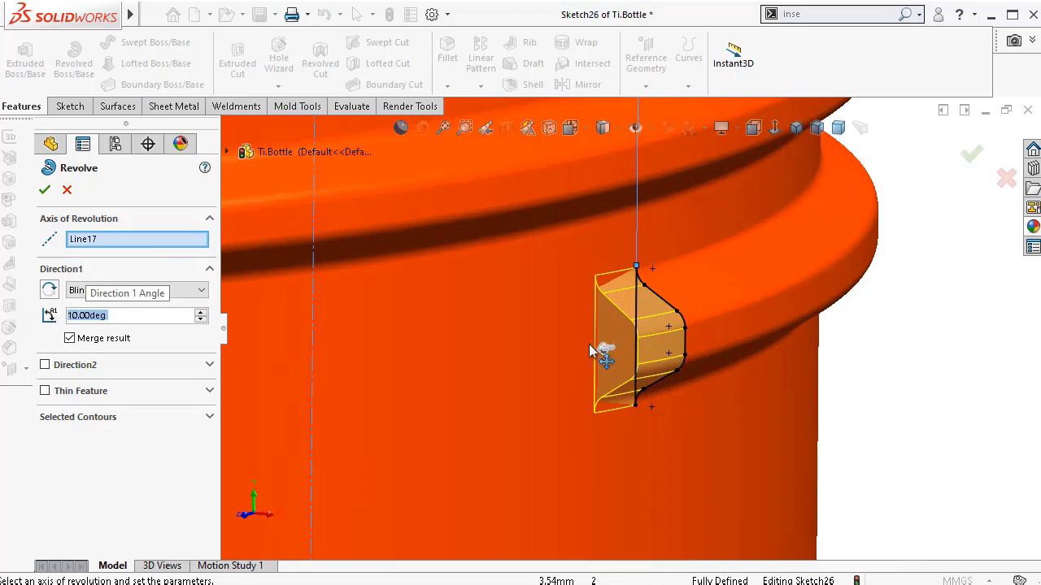
- Drag the angle handle to sweep the revolve out to 92 degrees
{"action": "middle_click_drag", "start_coordinate": [578, 472], "coordinate": [605, 410]}
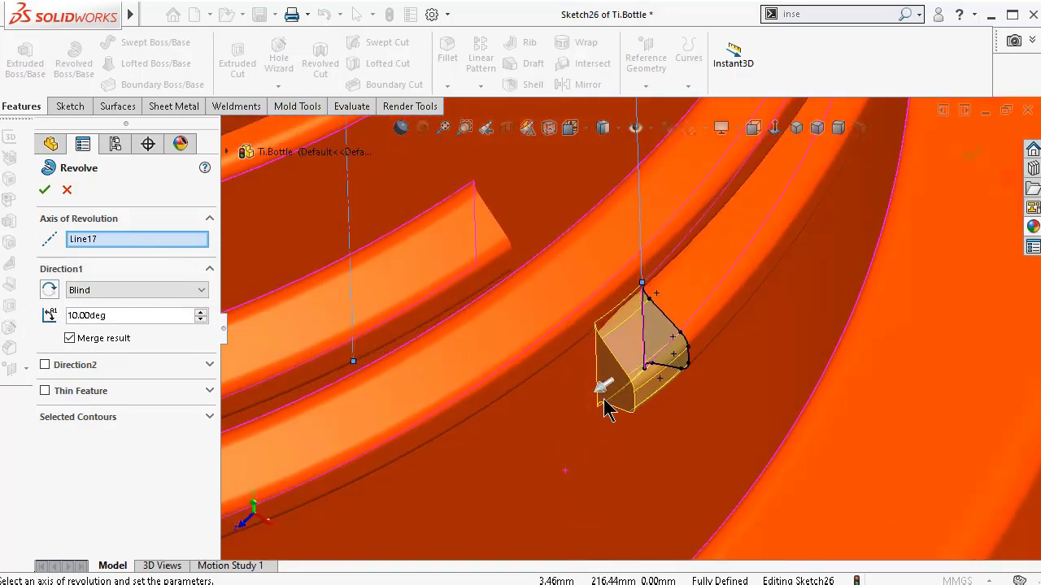
{"action": "left_click", "coordinate": [605, 395]}
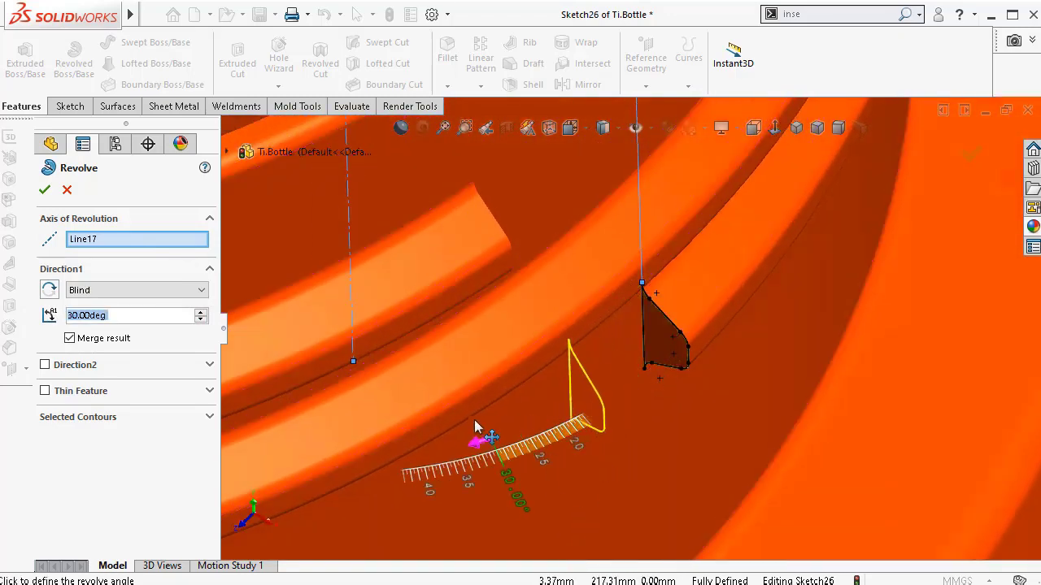
{"action": "left_click_drag", "start_coordinate": [475, 427], "coordinate": [248, 389]}
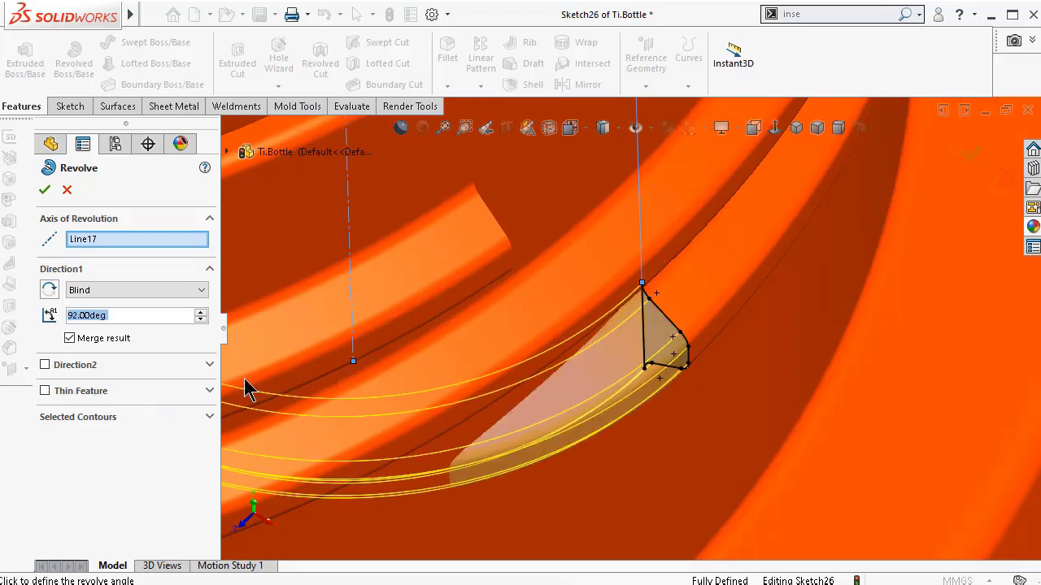
{"action": "middle_click_drag", "start_coordinate": [362, 376], "coordinate": [707, 533]}
{"action": "mouse_move", "coordinate": [622, 476]}
{"action": "middle_mouse_down"}
{"action": "mouse_move", "coordinate": [593, 448]}
{"action": "mouse_move", "coordinate": [597, 414]}
{"action": "mouse_move", "coordinate": [574, 341]}
{"action": "mouse_move", "coordinate": [585, 330]}
{"action": "middle_mouse_up"}
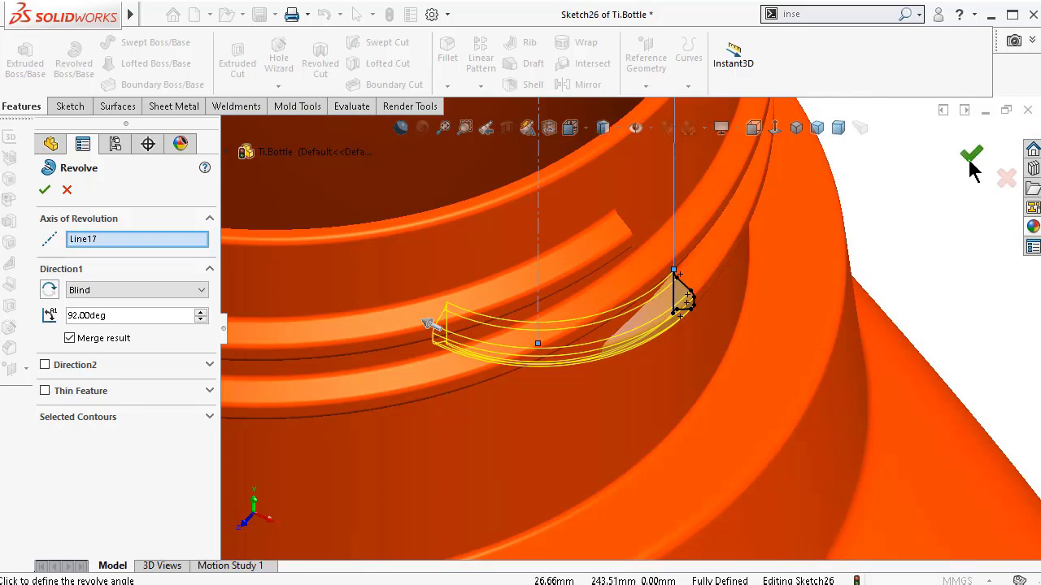
{"action": "scroll", "coordinate": [648, 323], "scroll_direction": "up", "scroll_amount": 2}
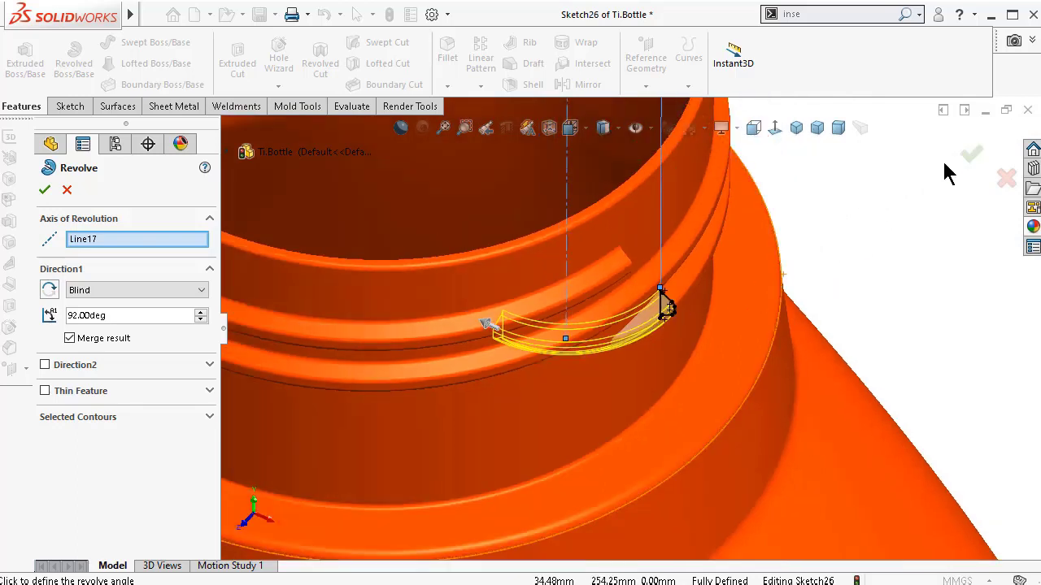
- Confirm Revolve2 and orbit and zoom to inspect the tapered thread end
{"action": "left_click", "coordinate": [969, 157]}
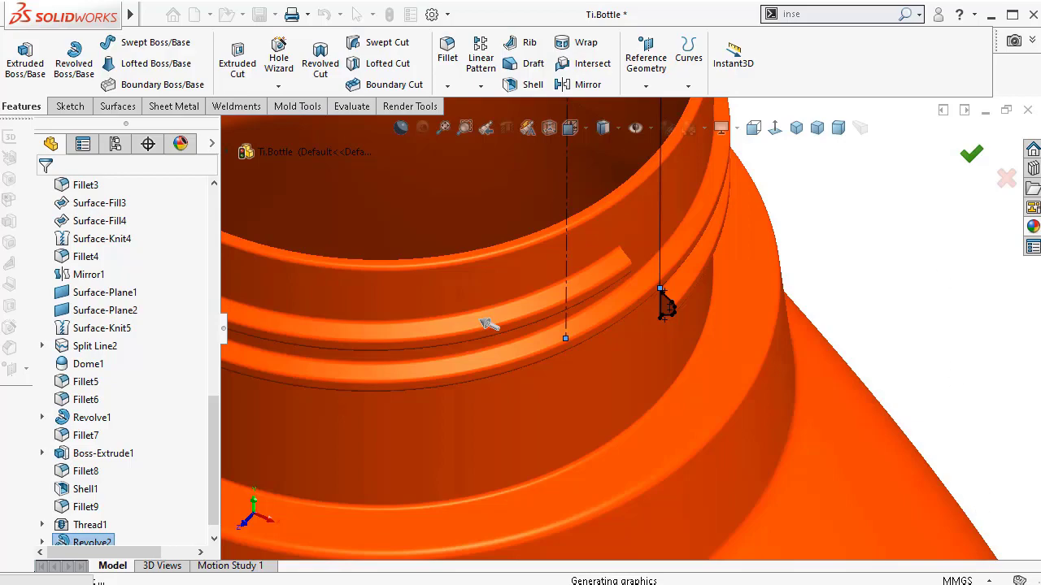
{"action": "mouse_move", "coordinate": [750, 344]}
{"action": "middle_mouse_down"}
{"action": "mouse_move", "coordinate": [685, 255]}
{"action": "mouse_move", "coordinate": [660, 245]}
{"action": "mouse_move", "coordinate": [623, 252]}
{"action": "mouse_move", "coordinate": [660, 349]}
{"action": "mouse_move", "coordinate": [680, 317]}
{"action": "mouse_move", "coordinate": [680, 281]}
{"action": "mouse_move", "coordinate": [650, 198]}
{"action": "mouse_move", "coordinate": [675, 170]}
{"action": "mouse_move", "coordinate": [652, 181]}
{"action": "middle_mouse_up"}
{"action": "scroll", "coordinate": [688, 269], "scroll_direction": "up", "scroll_amount": 3}
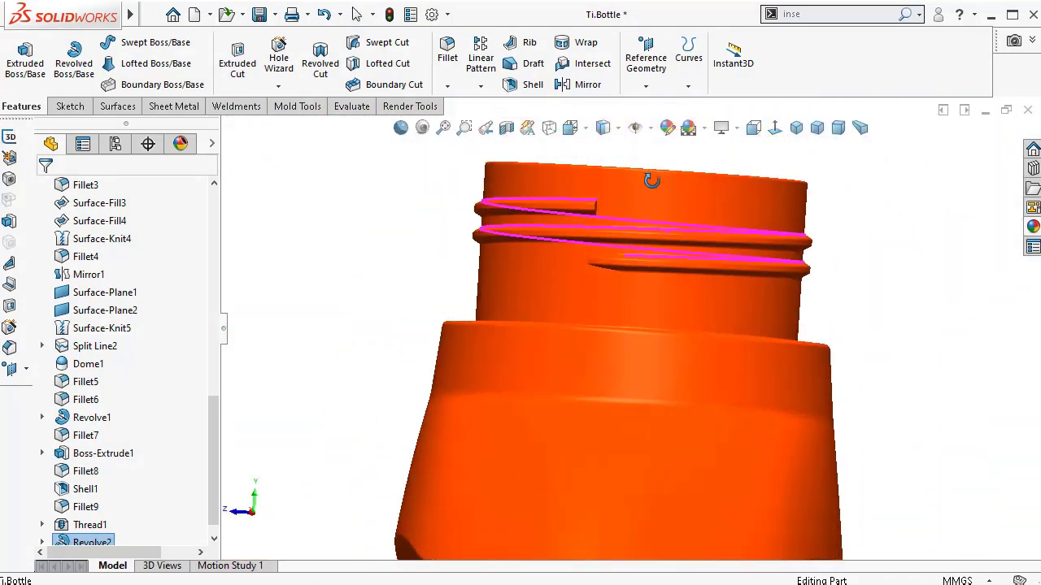
{"action": "scroll", "coordinate": [662, 260], "scroll_direction": "down", "scroll_amount": 5}
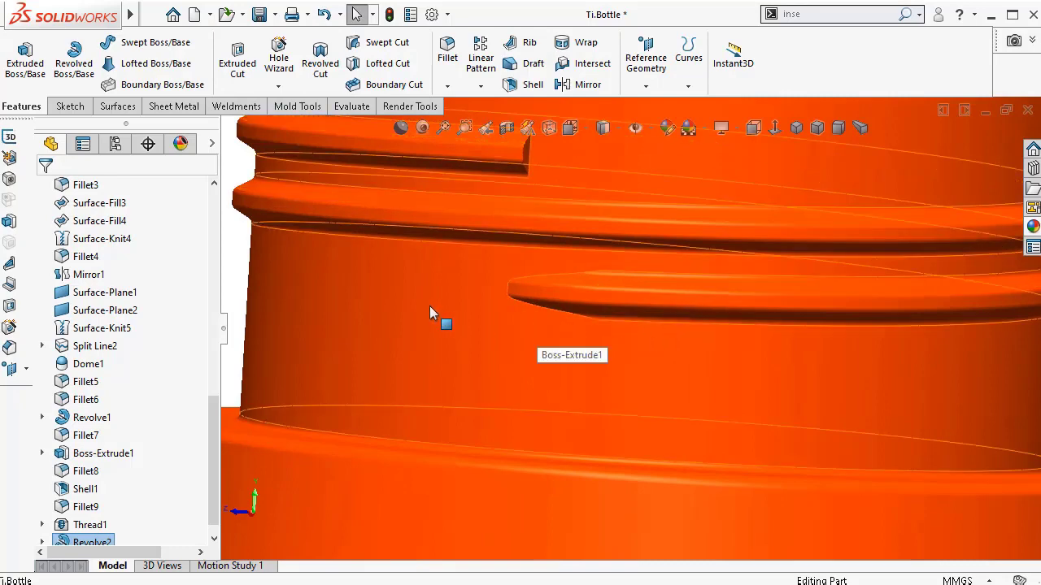
{"action": "scroll", "coordinate": [439, 306], "scroll_direction": "down", "scroll_amount": 1}
{"action": "scroll", "coordinate": [723, 304], "scroll_direction": "up", "scroll_amount": 4}
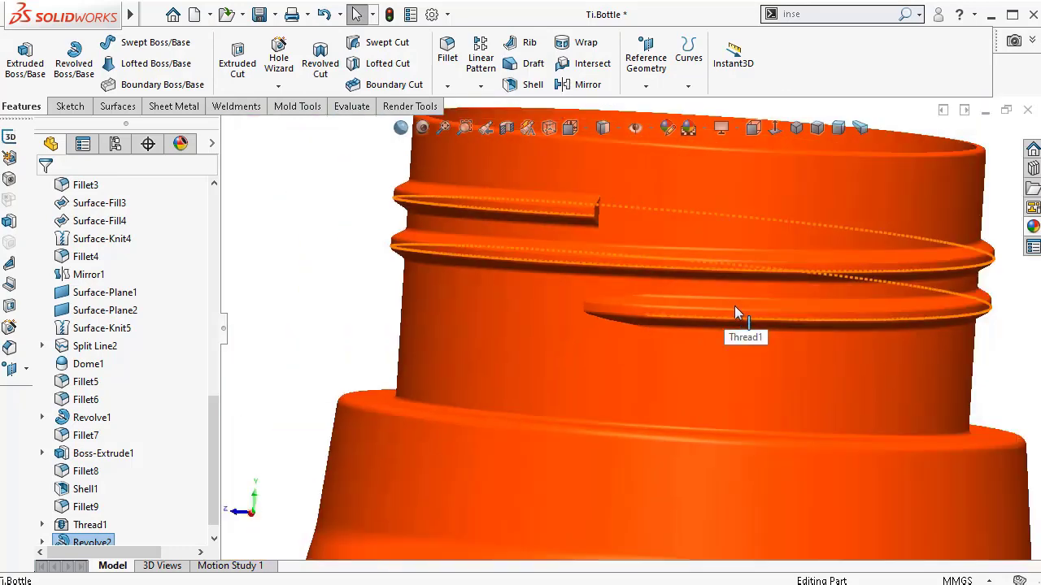
{"action": "scroll", "coordinate": [734, 306], "scroll_direction": "up", "scroll_amount": 3}
{"action": "mouse_move", "coordinate": [668, 291]}
{"action": "middle_mouse_down"}
{"action": "mouse_move", "coordinate": [622, 274]}
{"action": "mouse_move", "coordinate": [558, 285]}
{"action": "mouse_move", "coordinate": [671, 291]}
{"action": "middle_mouse_up"}
{"action": "scroll", "coordinate": [671, 291], "scroll_direction": "down", "scroll_amount": 2}
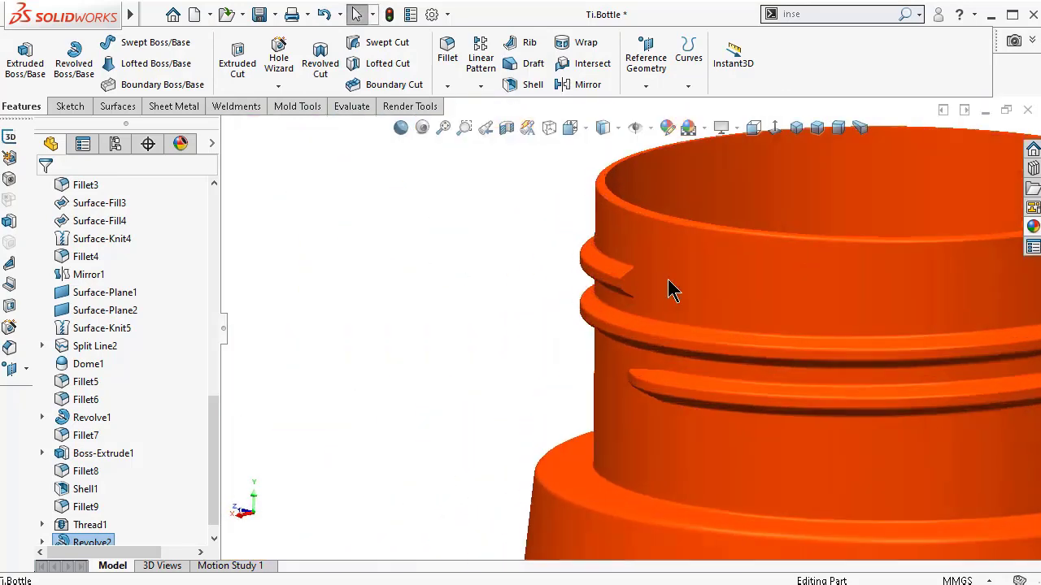
{"action": "scroll", "coordinate": [669, 291], "scroll_direction": "down", "scroll_amount": 2}
- Start a sketch on the other thread end face and convert its outline
{"action": "left_click", "coordinate": [551, 303]}
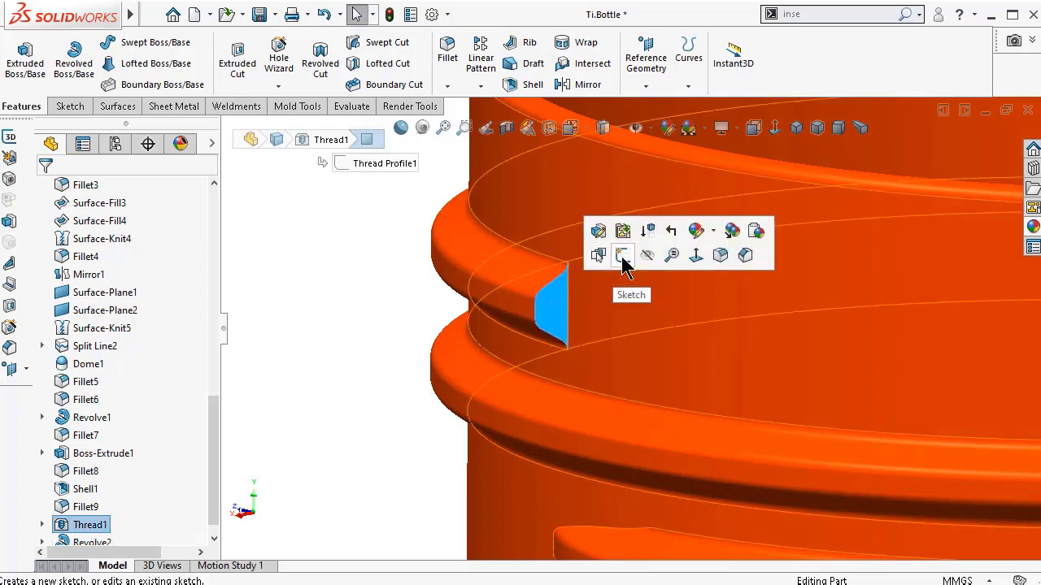
{"action": "left_click", "coordinate": [622, 257]}
{"action": "left_click", "coordinate": [272, 50]}
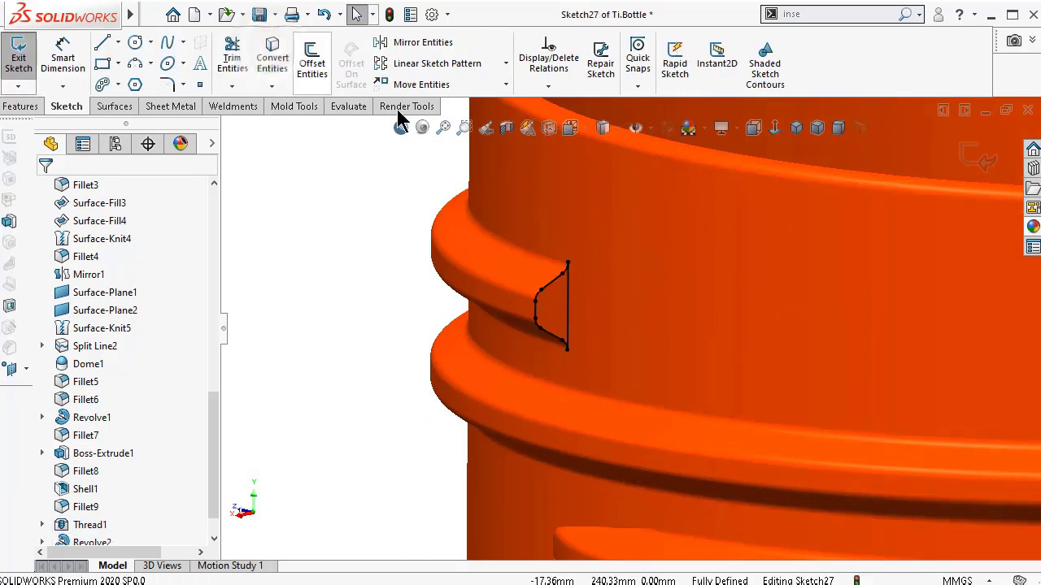
{"action": "left_click", "coordinate": [777, 130]}
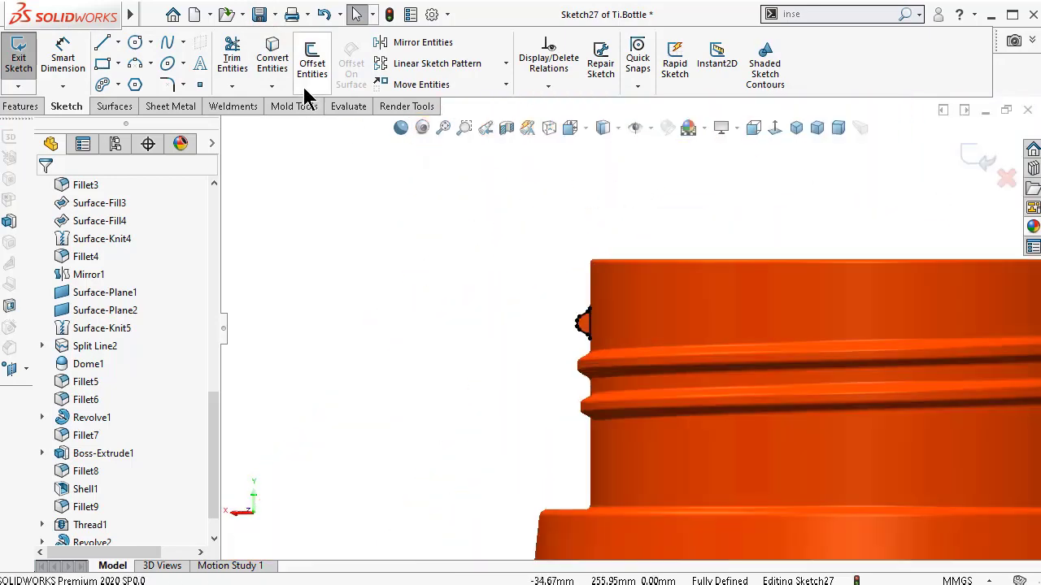
- Draw a vertical centerline and dimension its length to 30 mm
{"action": "left_click", "coordinate": [119, 44]}
{"action": "left_click", "coordinate": [137, 82]}
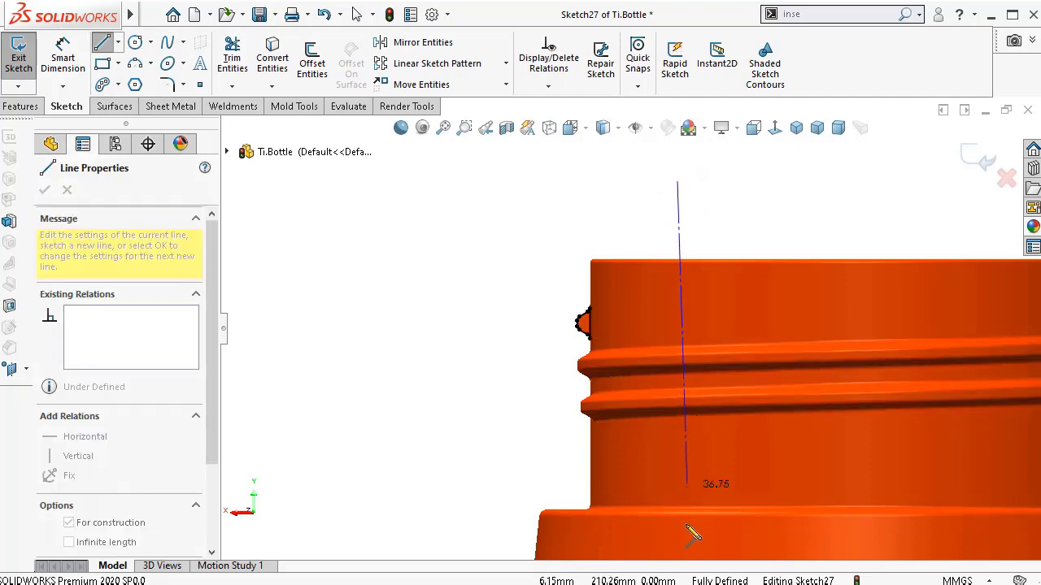
{"action": "left_click", "coordinate": [677, 505]}
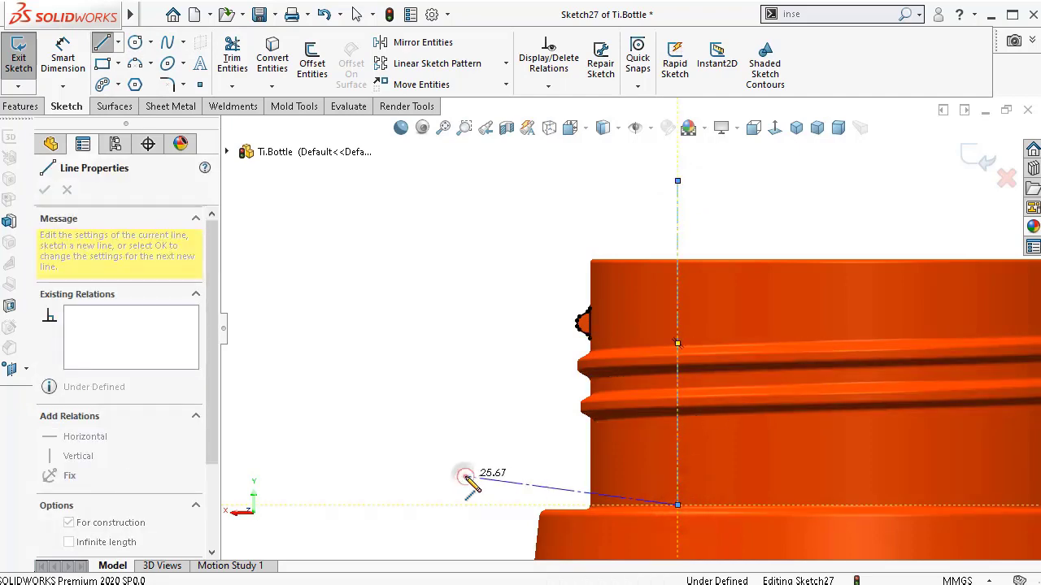
{"action": "key", "text": "Escape"}
{"action": "key", "text": "Escape"}
{"action": "key", "text": "d"}
{"action": "left_click", "coordinate": [678, 204]}
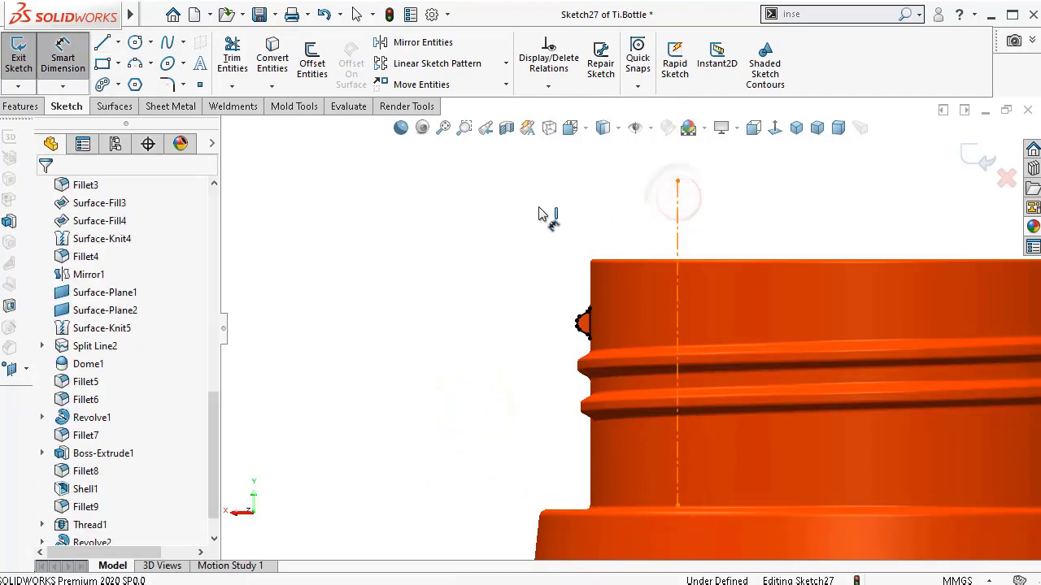
{"action": "left_click", "coordinate": [538, 265]}
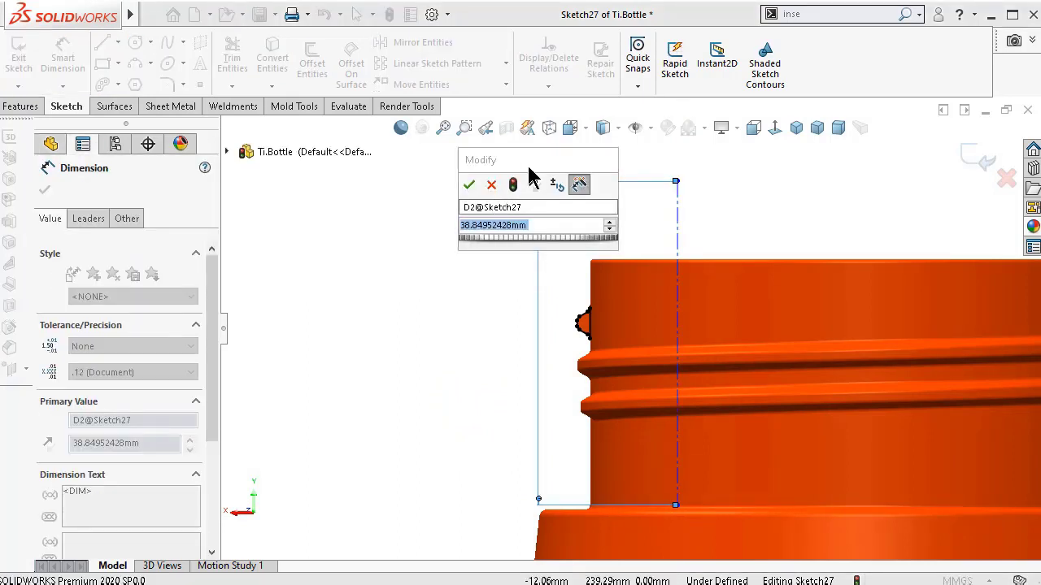
{"action": "type", "text": "30"}
{"action": "key", "text": "Return"}
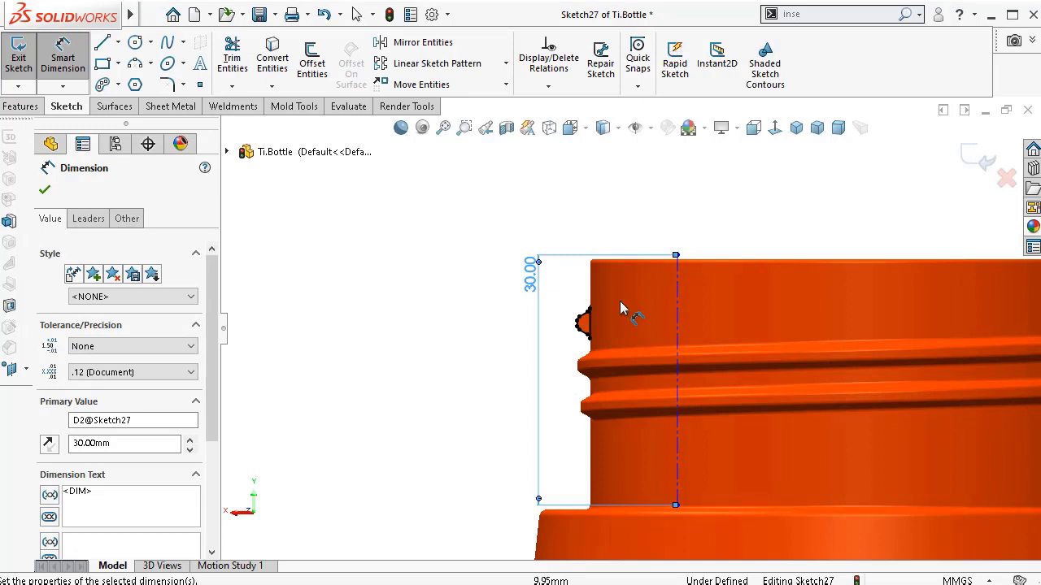
{"action": "left_click", "coordinate": [480, 402]}
- Dimension the centerline 10 mm from the profile's short edge
{"action": "left_click", "coordinate": [656, 320]}
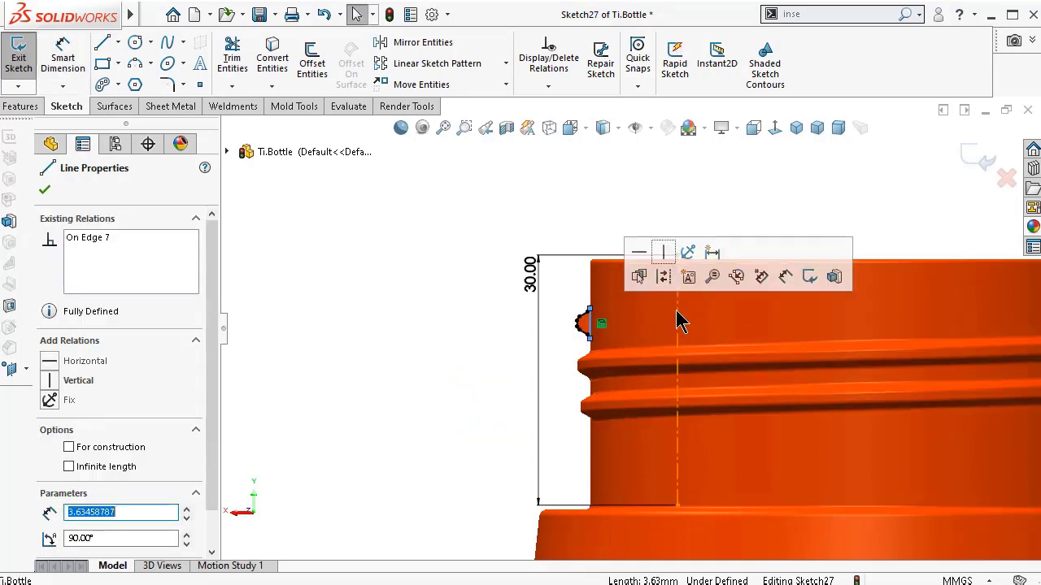
{"action": "left_click", "coordinate": [359, 415]}
{"action": "key", "text": "Return"}
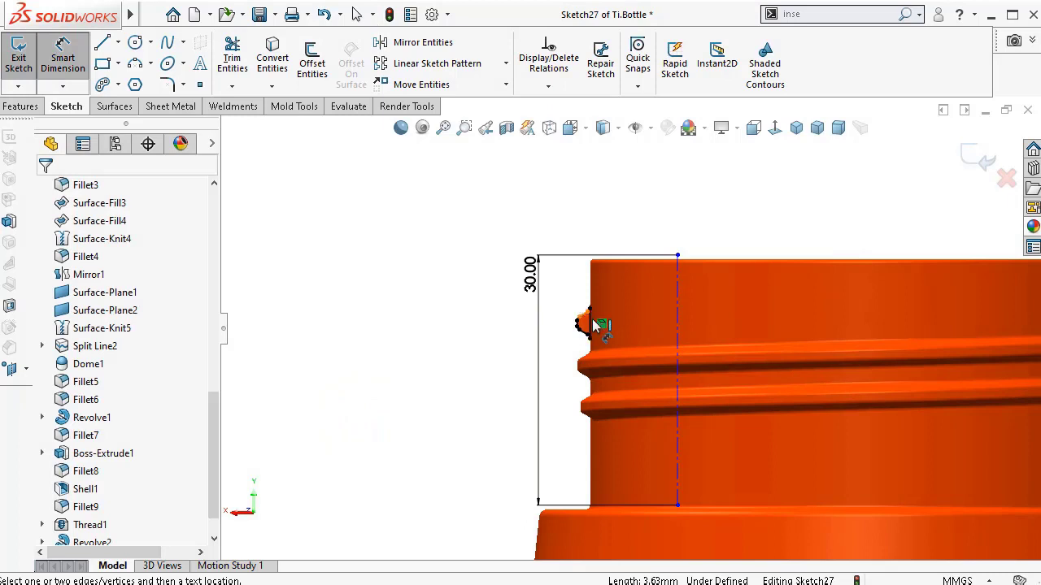
{"action": "left_click", "coordinate": [598, 329]}
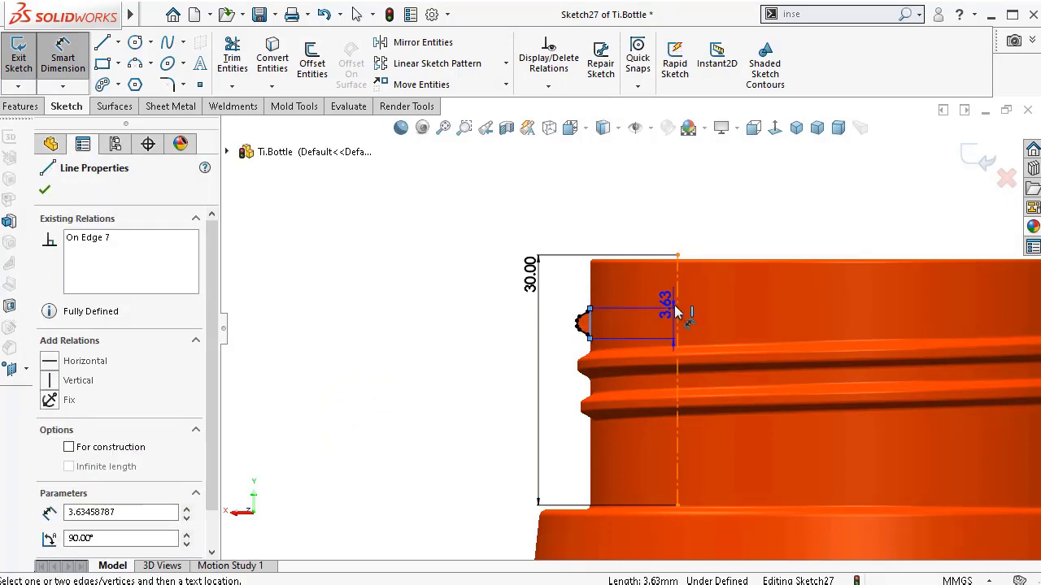
{"action": "left_click", "coordinate": [677, 317]}
{"action": "left_click", "coordinate": [649, 204]}
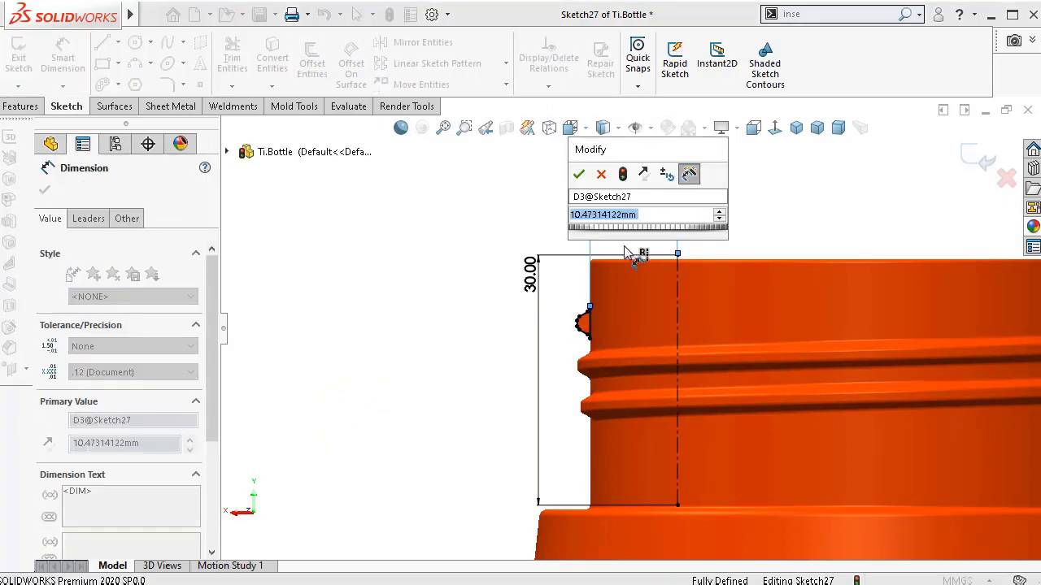
{"action": "type", "text": "10"}
{"action": "key", "text": "Return"}
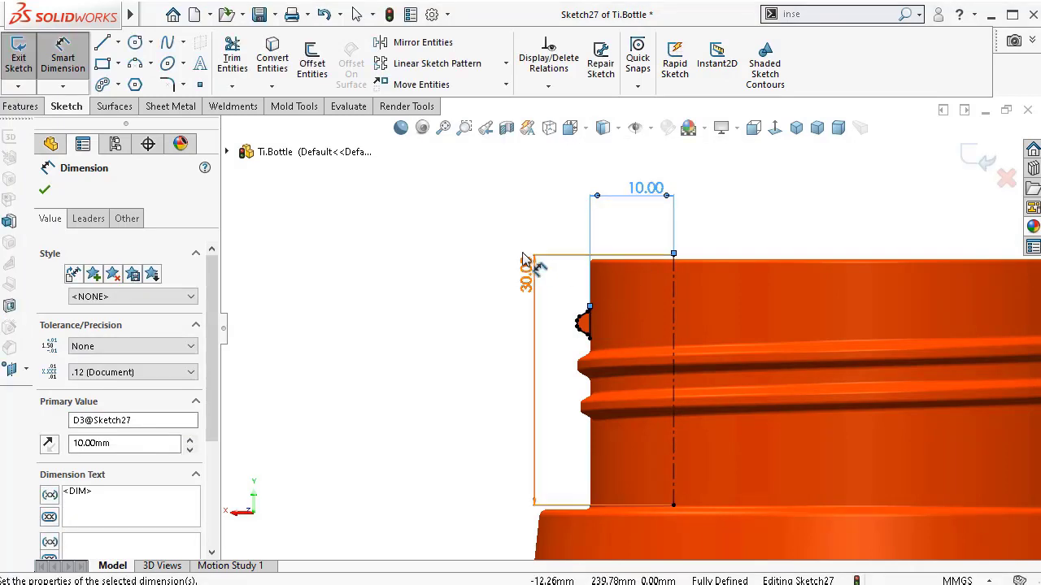
{"action": "mouse_move", "coordinate": [482, 274]}
{"action": "middle_mouse_down"}
{"action": "mouse_move", "coordinate": [586, 261]}
{"action": "mouse_move", "coordinate": [620, 272]}
{"action": "mouse_move", "coordinate": [639, 302]}
{"action": "mouse_move", "coordinate": [370, 175]}
{"action": "middle_mouse_up"}
{"action": "left_click", "coordinate": [36, 105]}
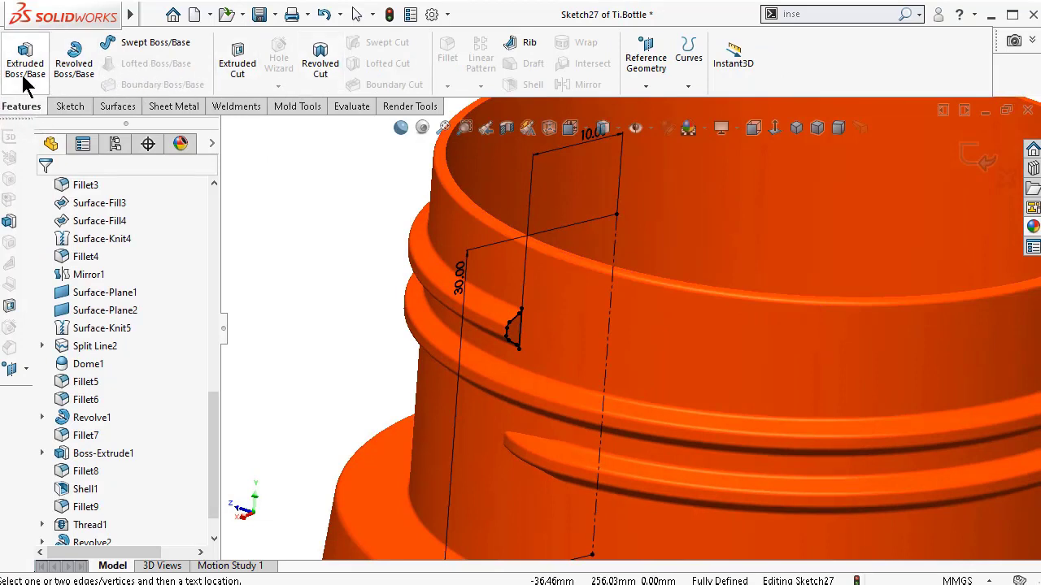
- Revolve the other thread-end profile 48 degrees in the flipped direction and confirm
{"action": "left_click", "coordinate": [73, 61]}
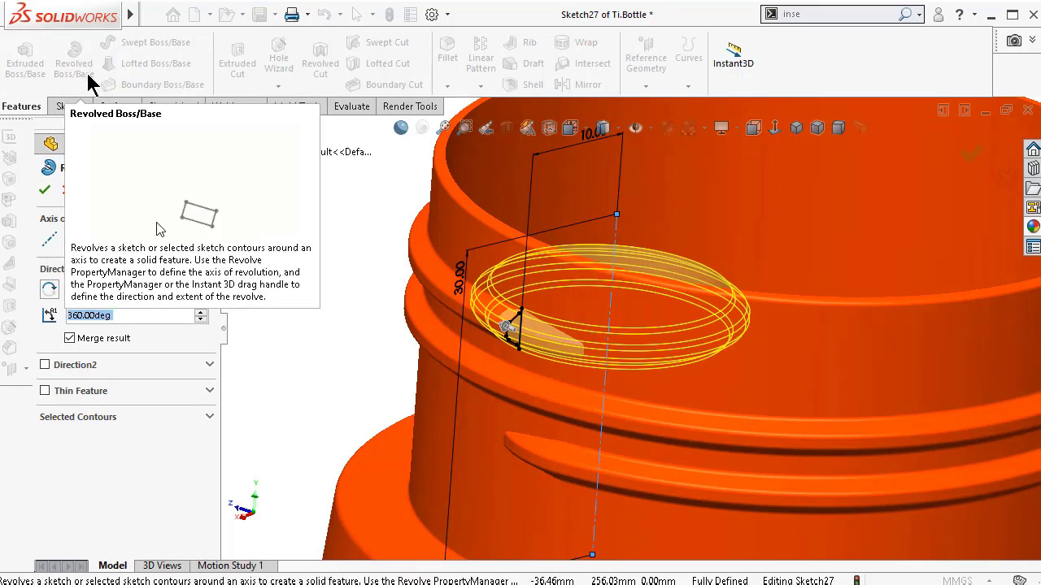
{"action": "left_click", "coordinate": [200, 320]}
{"action": "middle_click_drag", "start_coordinate": [527, 265], "coordinate": [516, 348]}
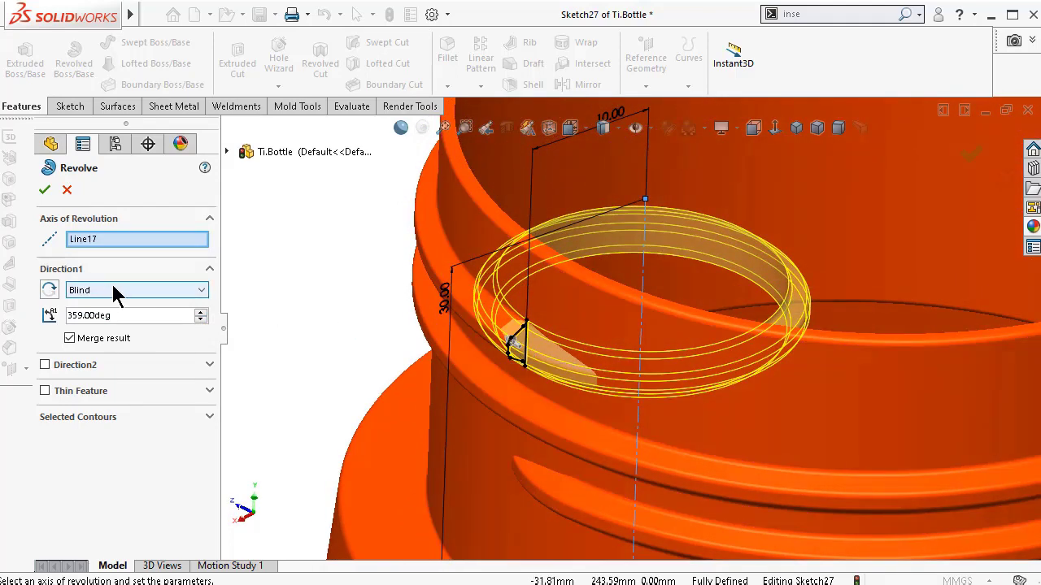
{"action": "left_click", "coordinate": [54, 293]}
{"action": "left_click", "coordinate": [529, 358]}
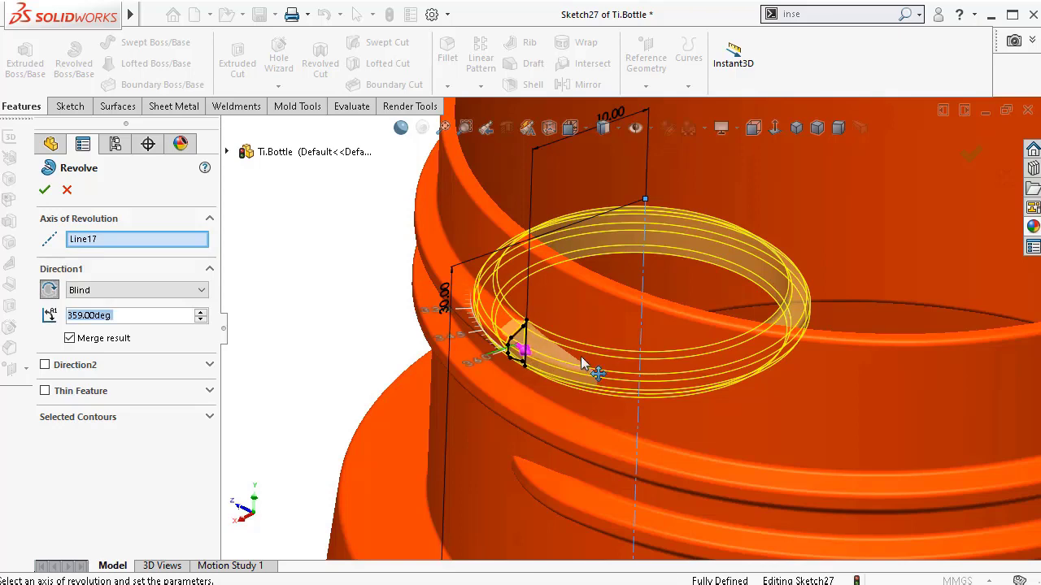
{"action": "left_click_drag", "start_coordinate": [532, 361], "coordinate": [645, 390]}
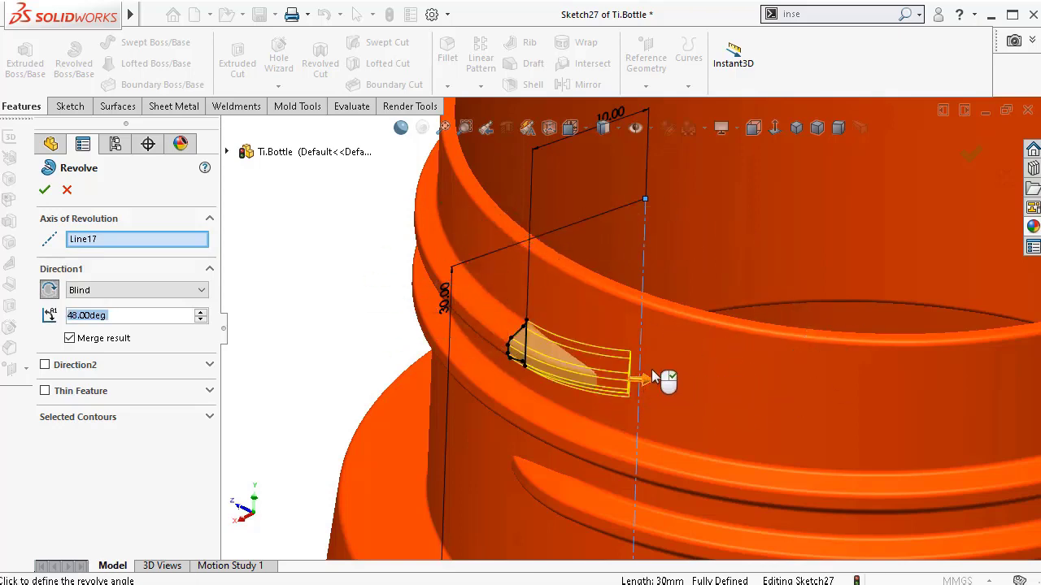
{"action": "middle_click_drag", "start_coordinate": [639, 390], "coordinate": [634, 504]}
{"action": "left_click", "coordinate": [45, 191]}
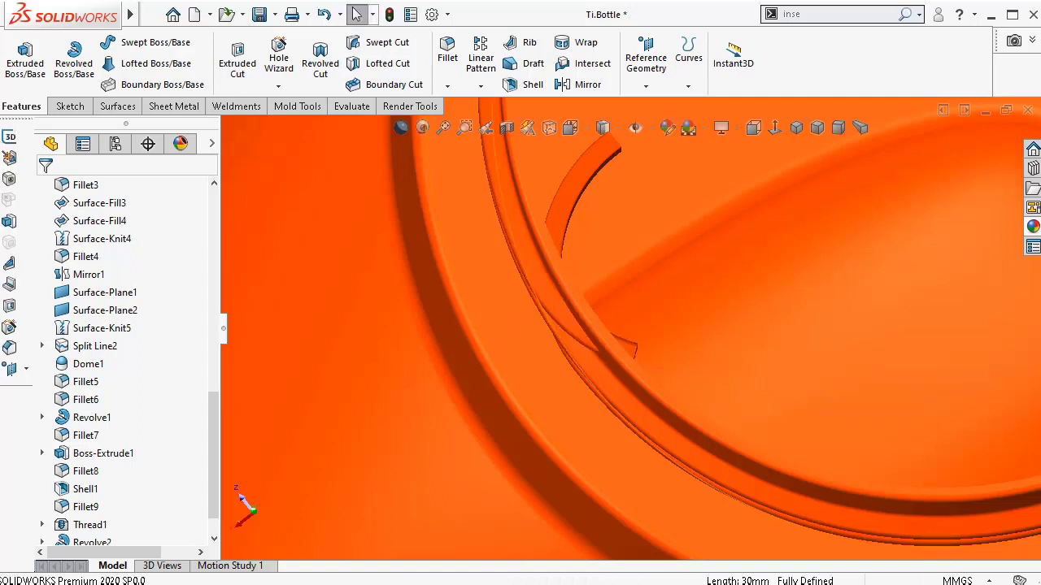
{"action": "scroll", "coordinate": [838, 398], "scroll_direction": "up", "scroll_amount": 1}
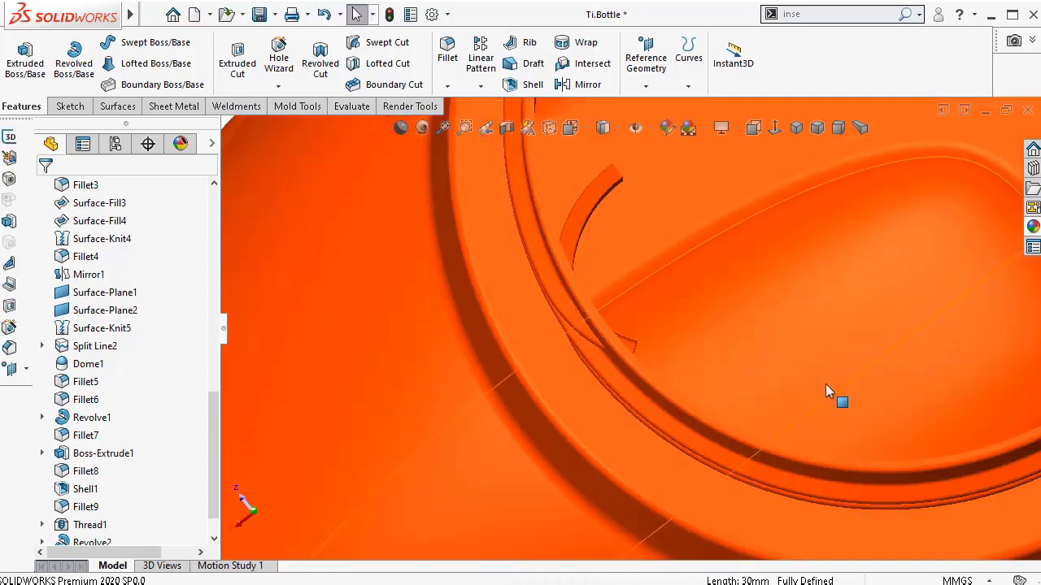
{"action": "scroll", "coordinate": [726, 356], "scroll_direction": "down", "scroll_amount": 3}
{"action": "key", "text": "ctrl+4"}
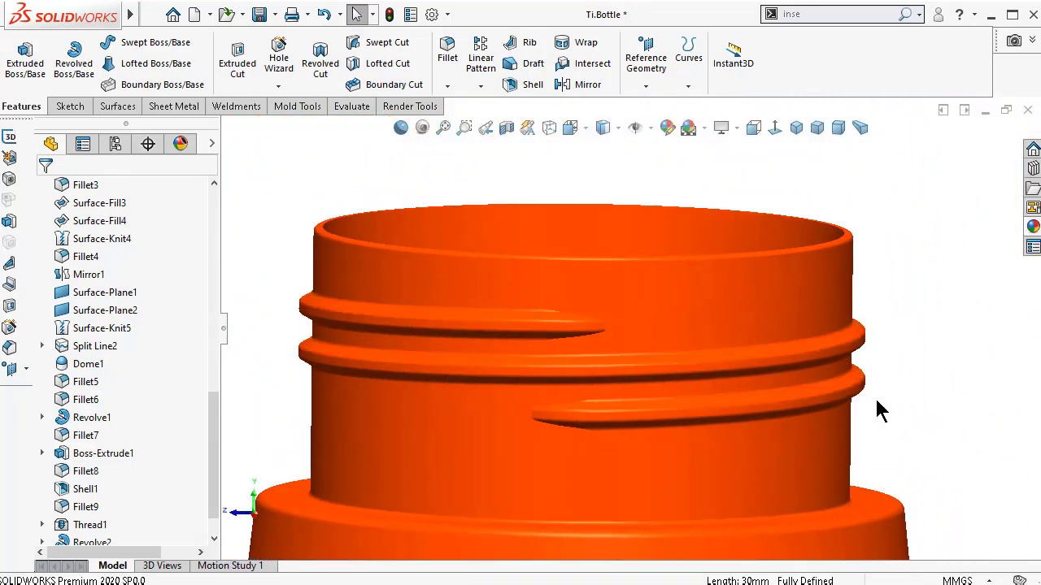
{"action": "key", "text": "ctrl+7"}
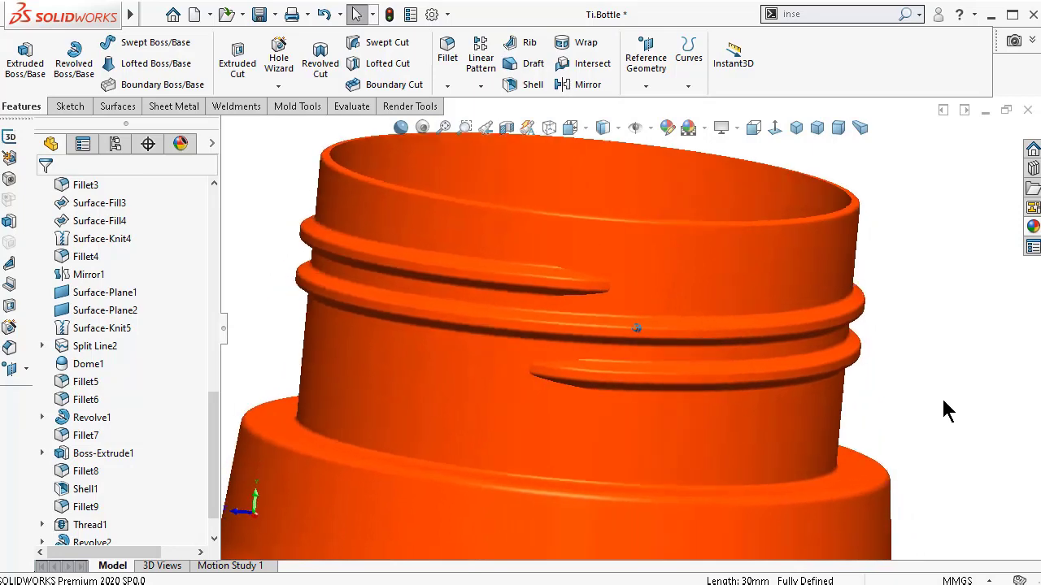
{"action": "scroll", "coordinate": [878, 367], "scroll_direction": "up", "scroll_amount": 4}
{"action": "scroll", "coordinate": [755, 228], "scroll_direction": "down", "scroll_amount": 4}
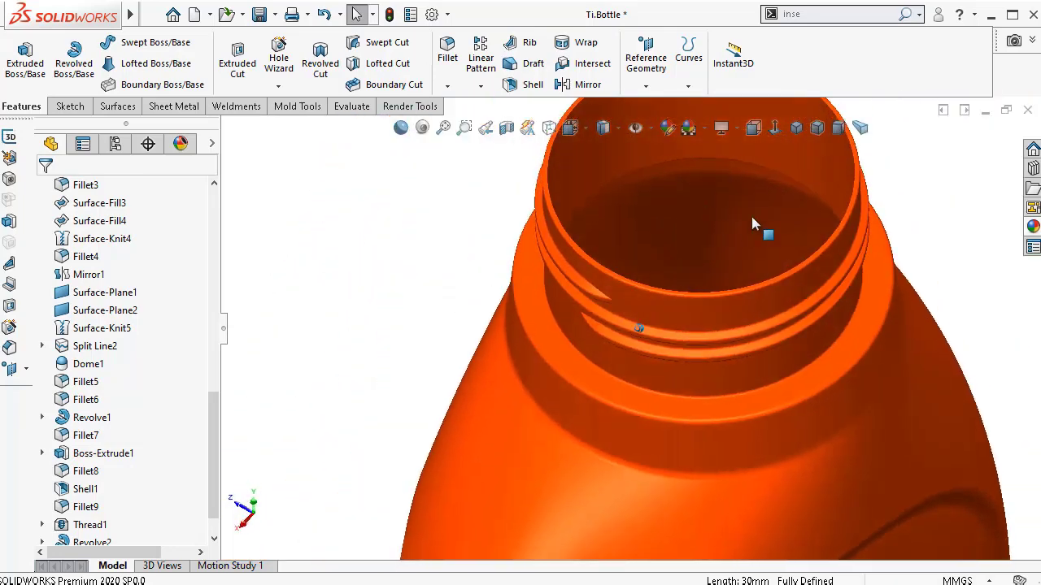
{"action": "scroll", "coordinate": [639, 277], "scroll_direction": "down", "scroll_amount": 5}
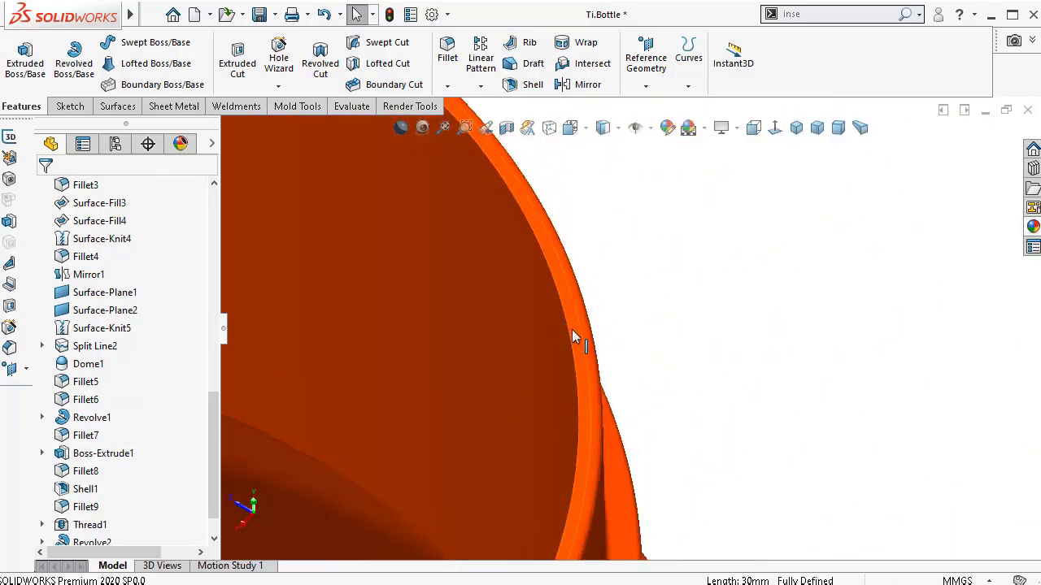
- Sketch on the rim face and convert the rim's circular edge into a circle
{"action": "left_click", "coordinate": [573, 336]}
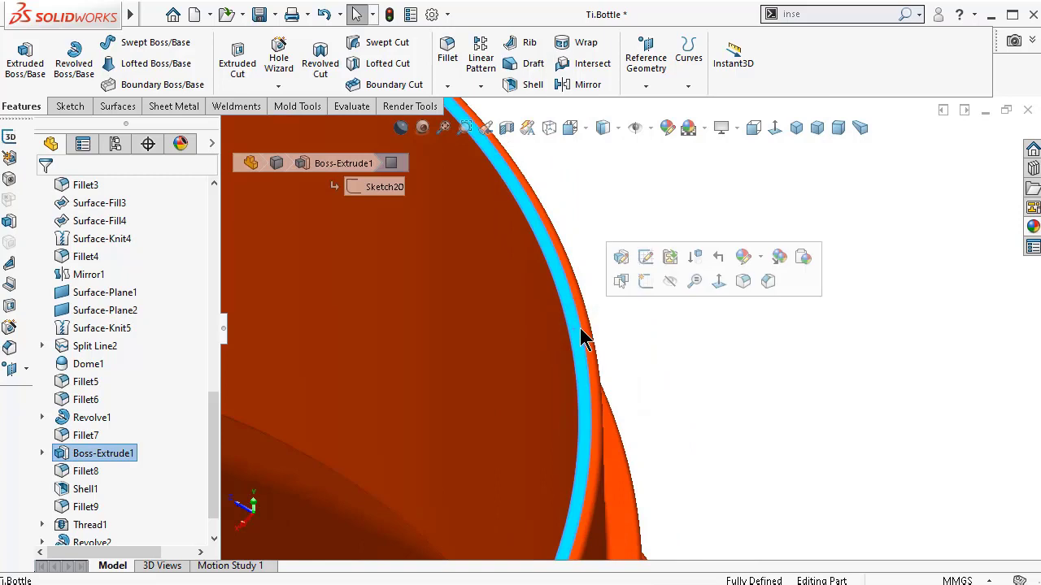
{"action": "left_click", "coordinate": [638, 280]}
{"action": "left_click", "coordinate": [685, 370]}
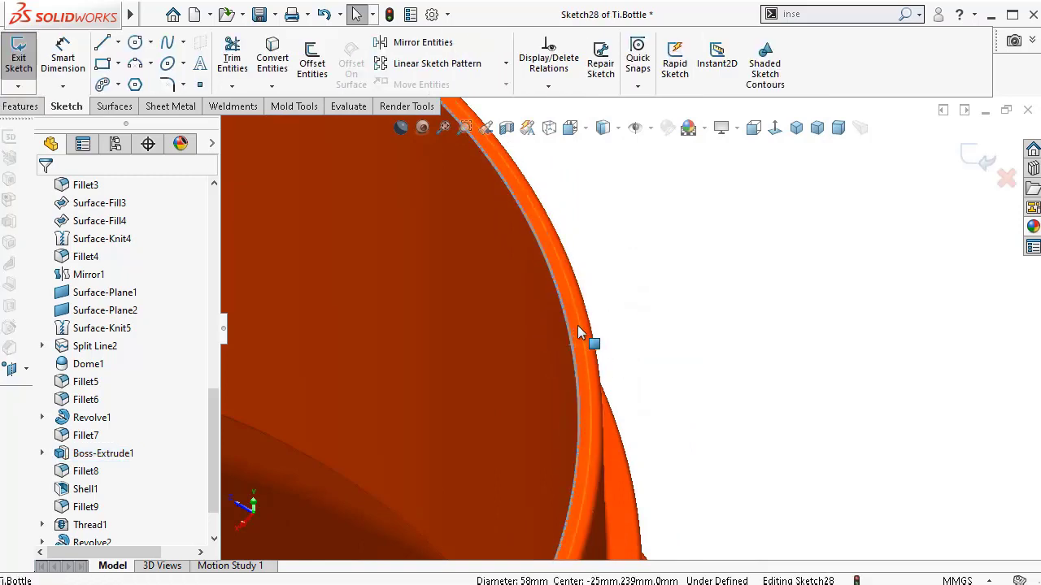
{"action": "left_click", "coordinate": [289, 69]}
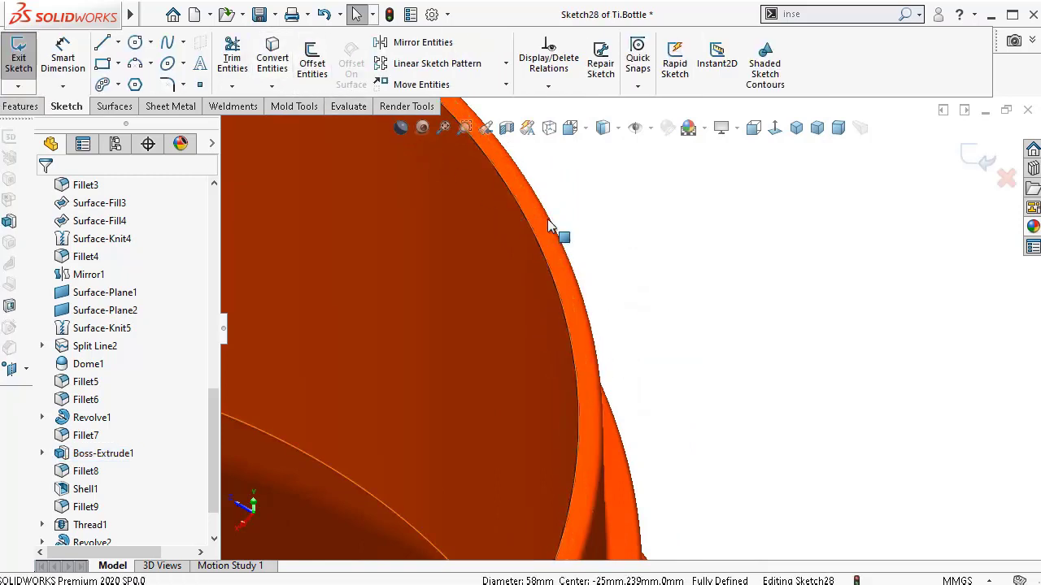
{"action": "scroll", "coordinate": [558, 233], "scroll_direction": "up", "scroll_amount": 5}
{"action": "key", "text": "ctrl+8"}
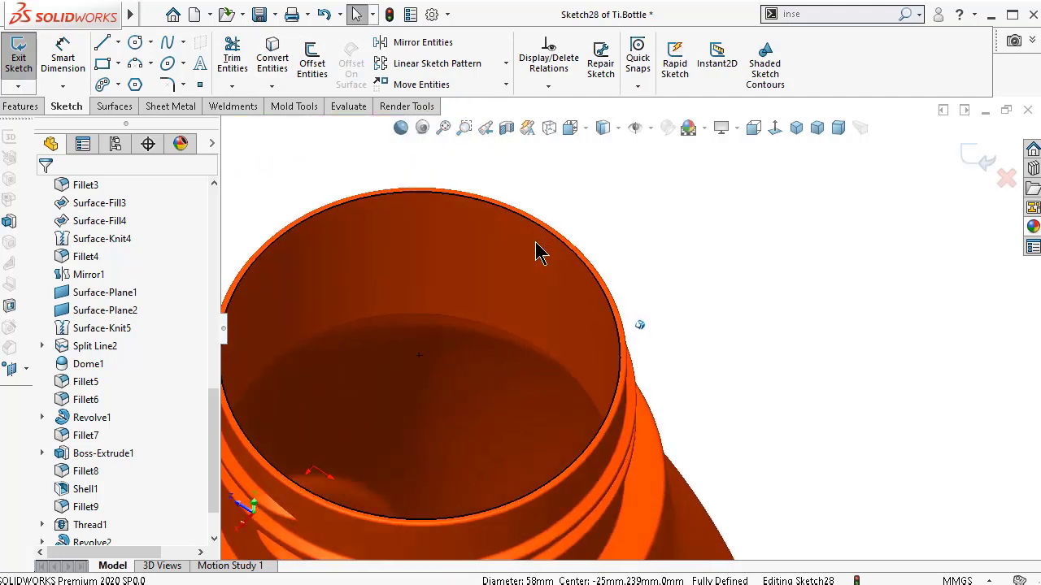
- Extrude-cut the rim circle 30 mm Blind into the neck
{"action": "left_click", "coordinate": [17, 106]}
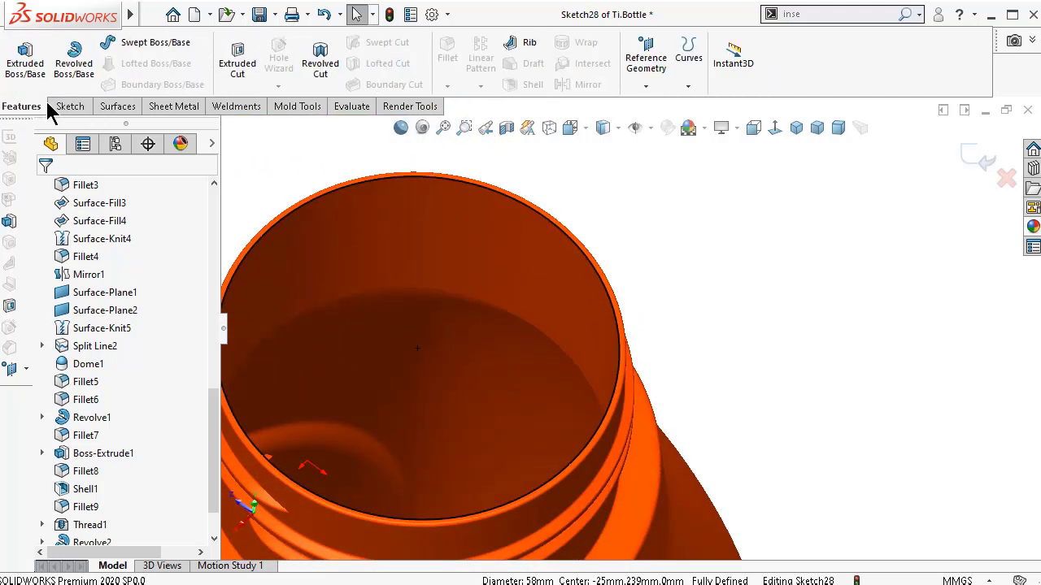
{"action": "left_click", "coordinate": [236, 73]}
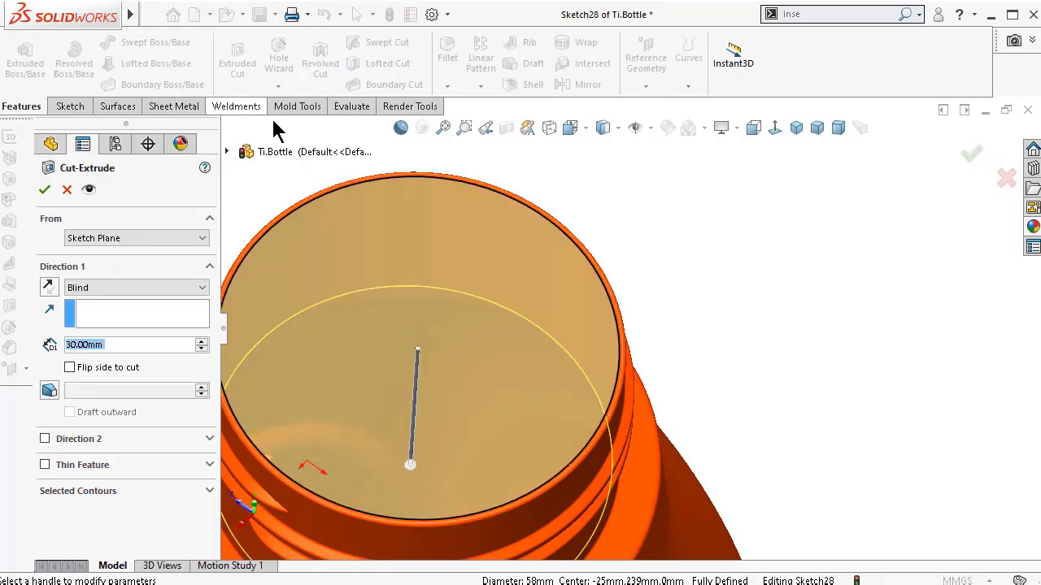
{"action": "key", "text": "ctrl+4"}
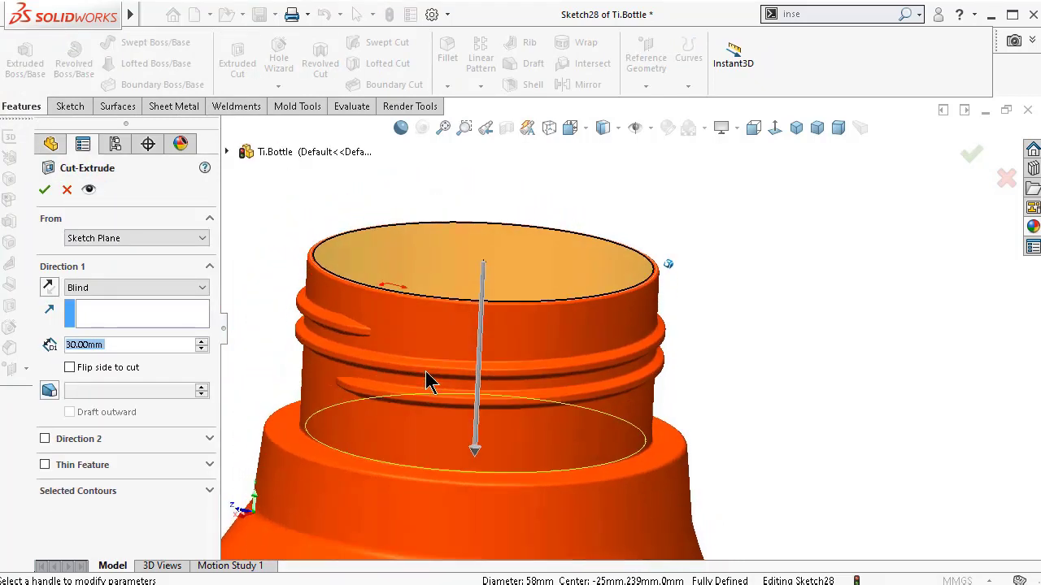
{"action": "left_click", "coordinate": [45, 190]}
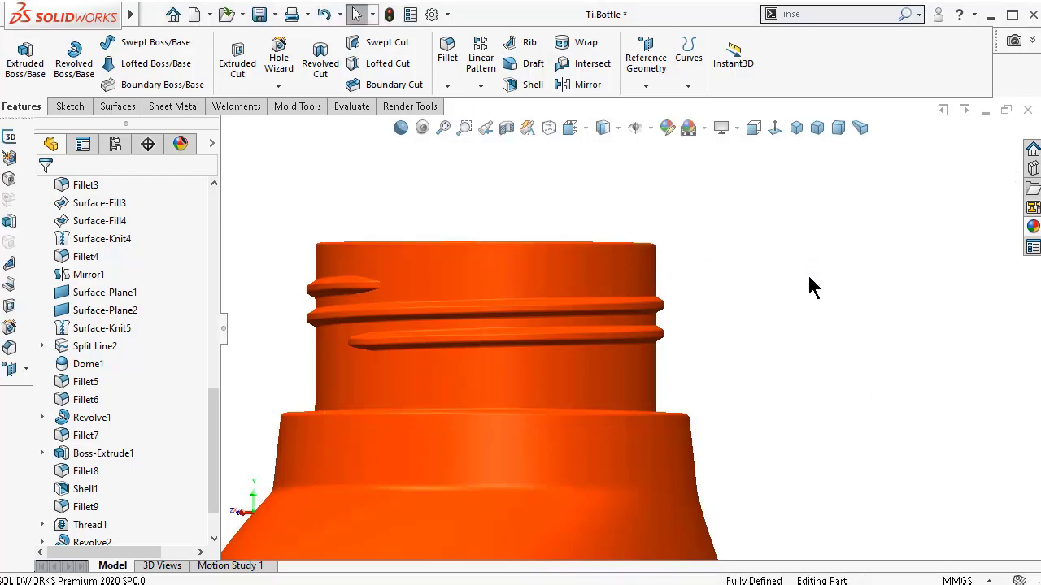
{"action": "key", "text": "Down"}
{"action": "key", "text": "Down"}
{"action": "key", "text": "Down"}
{"action": "key", "text": "Down"}
{"action": "key", "text": "Down"}
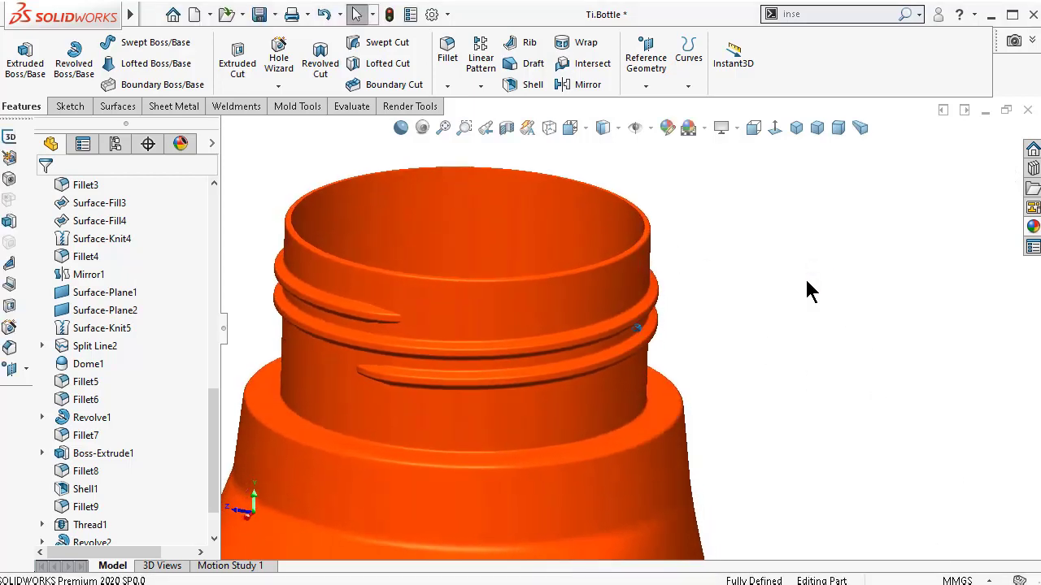
{"action": "key", "text": "Down"}
{"action": "key", "text": "Down"}
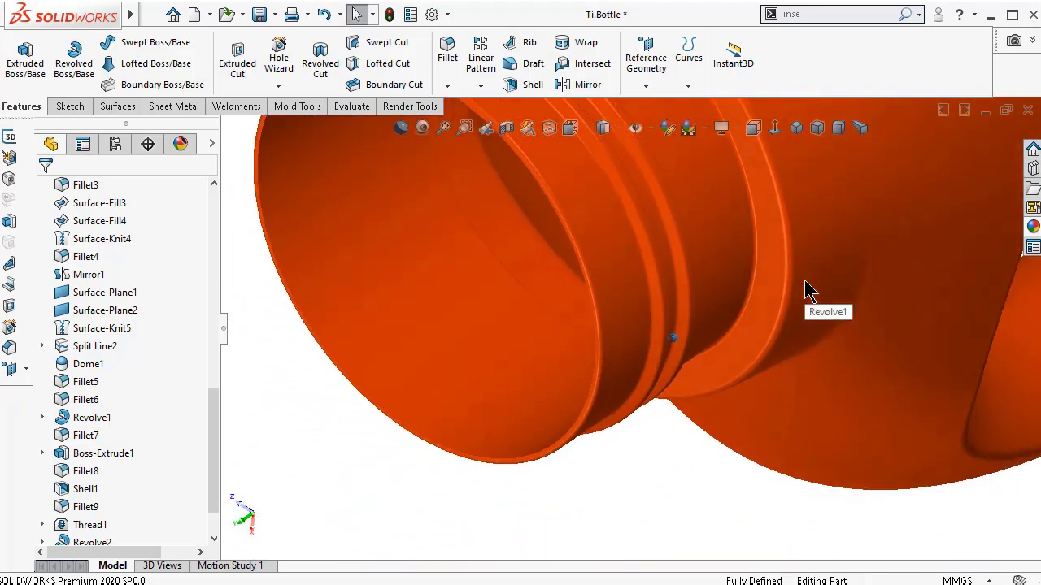
{"action": "key", "text": "Up"}
{"action": "key", "text": "Up"}
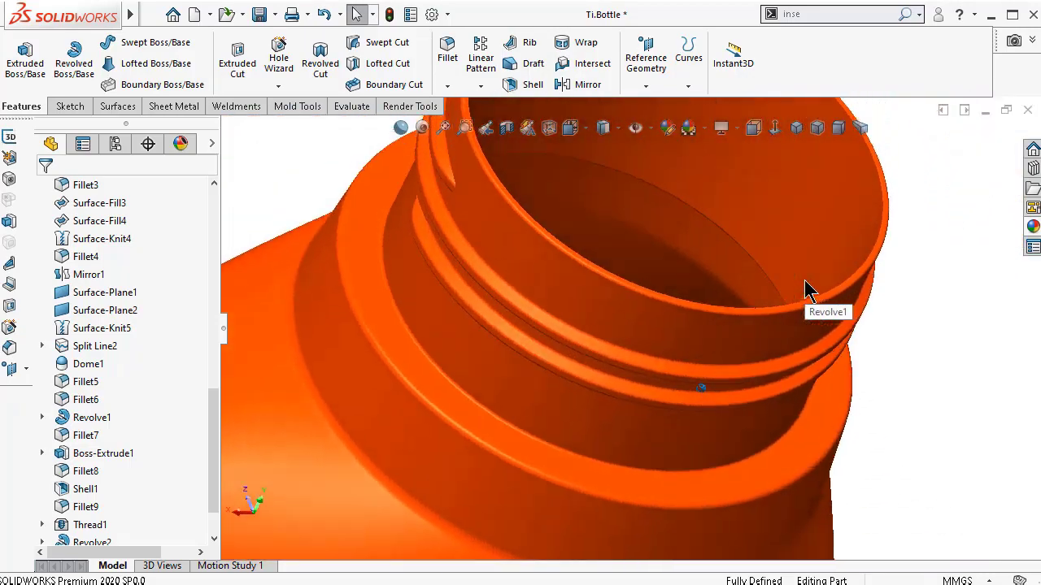
{"action": "key", "text": "Up"}
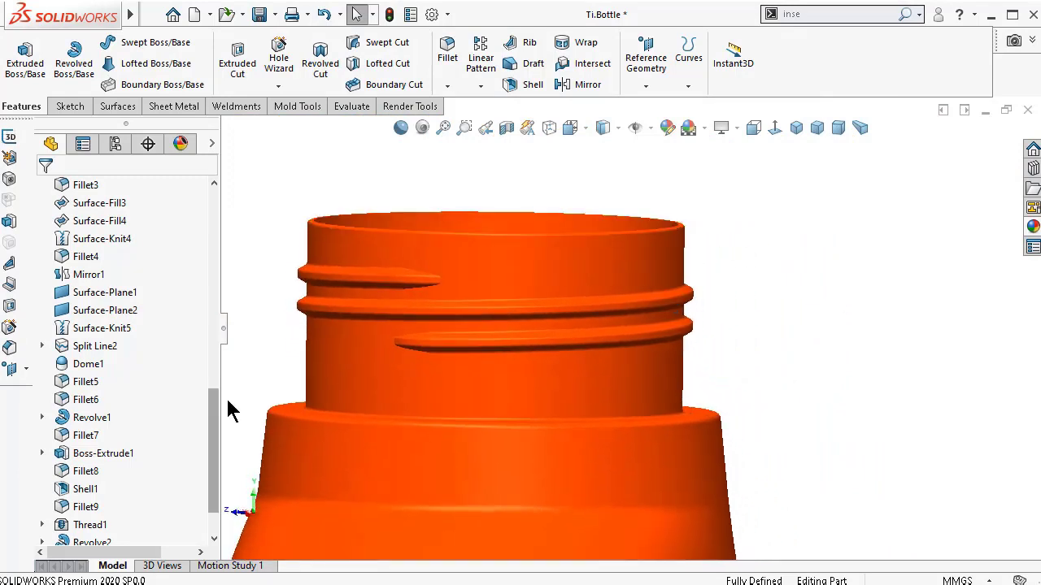
{"action": "left_click_drag", "start_coordinate": [216, 418], "coordinate": [203, 230]}
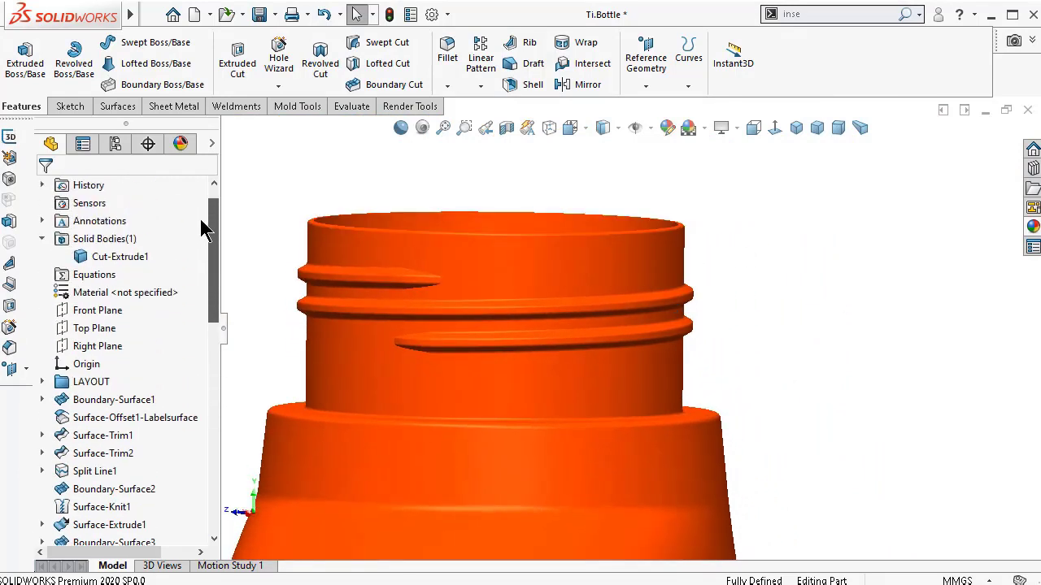
- Start a sketch on the Front Plane, view it Normal To and zoom in
{"action": "left_click", "coordinate": [104, 312]}
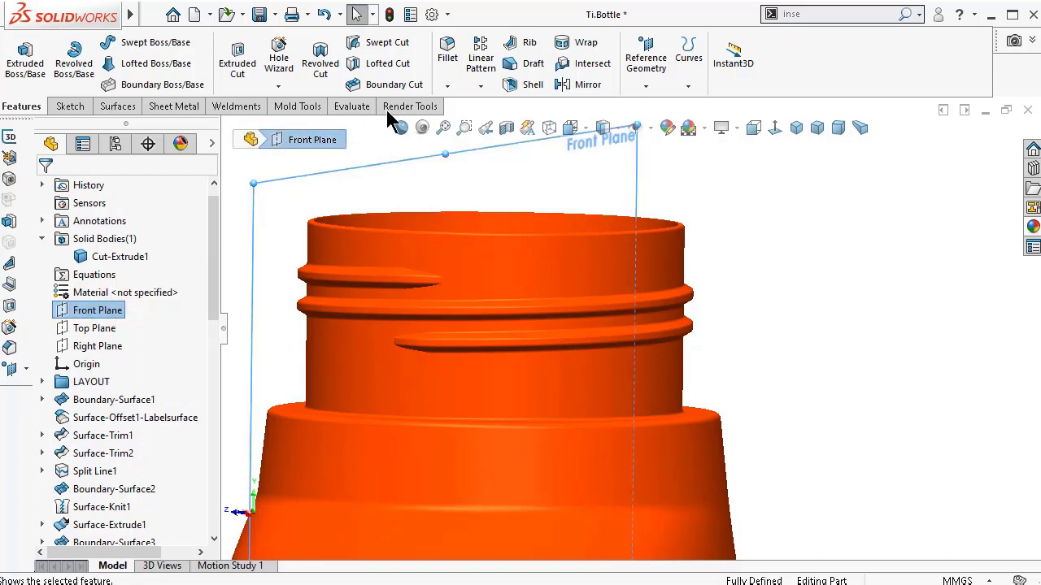
{"action": "left_click", "coordinate": [103, 311]}
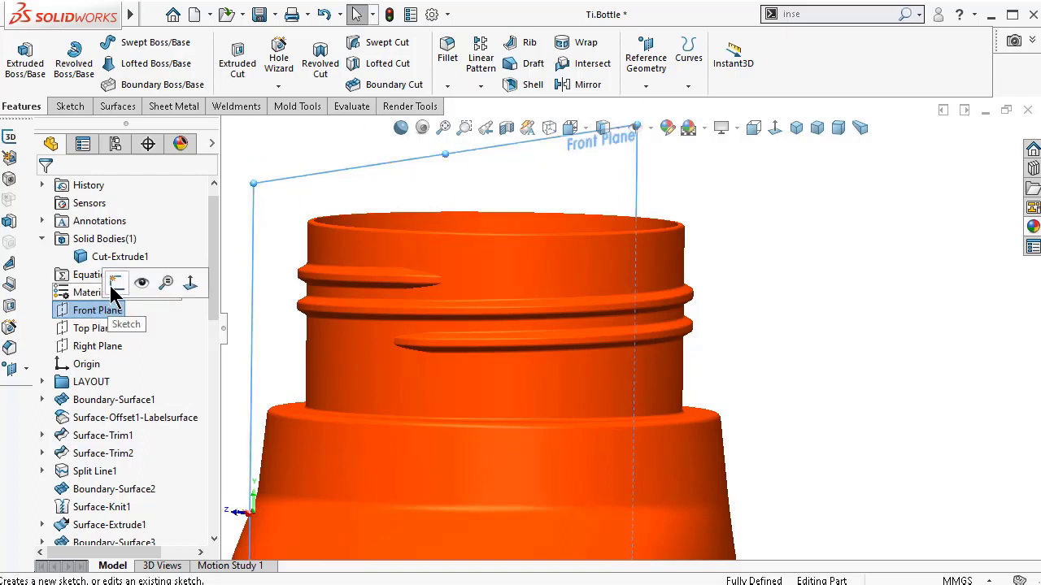
{"action": "left_click", "coordinate": [113, 296]}
{"action": "left_click", "coordinate": [774, 136]}
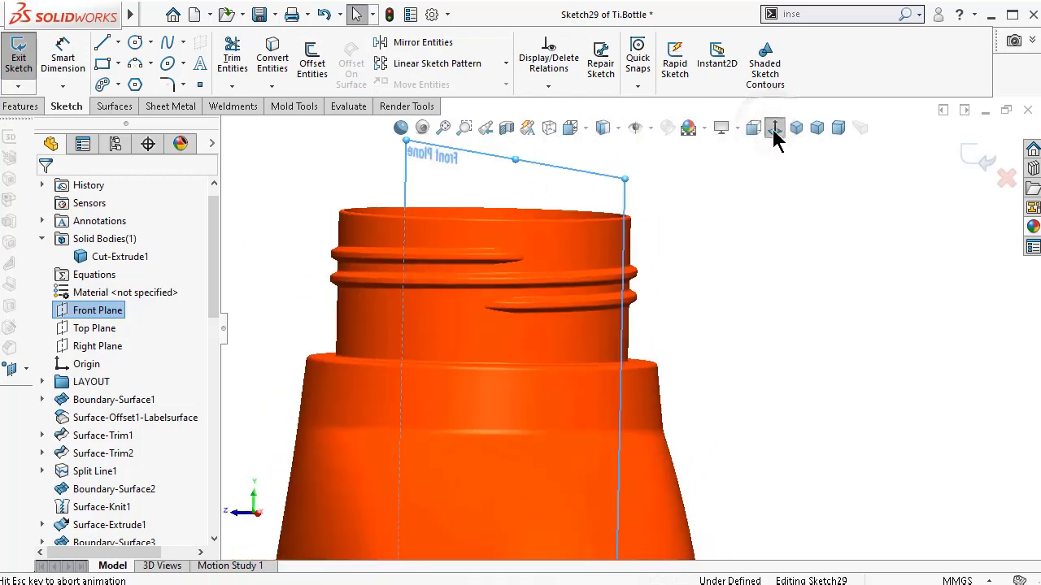
{"action": "scroll", "coordinate": [624, 244], "scroll_direction": "down", "scroll_amount": 5}
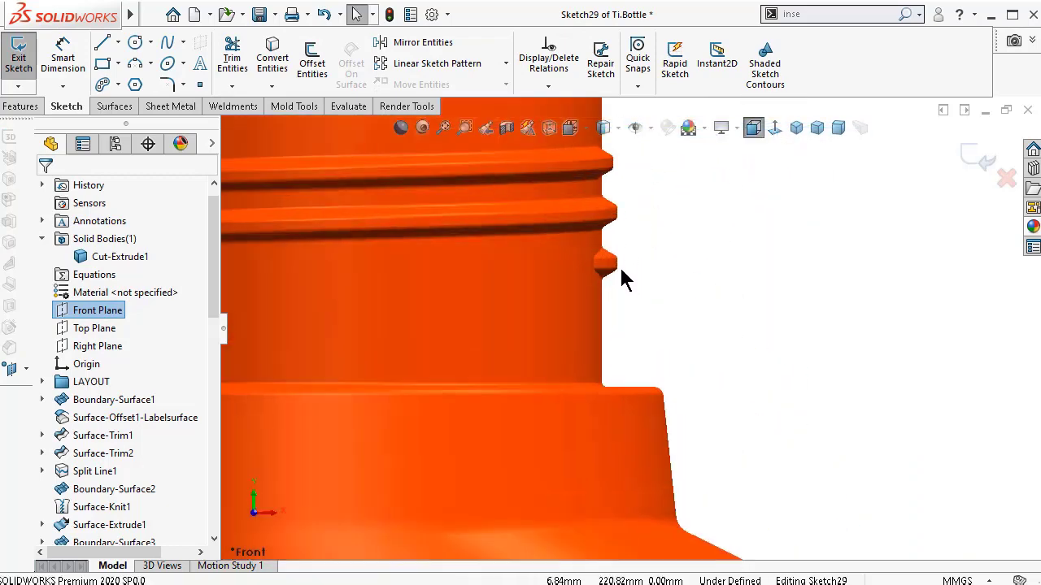
{"action": "scroll", "coordinate": [620, 270], "scroll_direction": "down", "scroll_amount": 1}
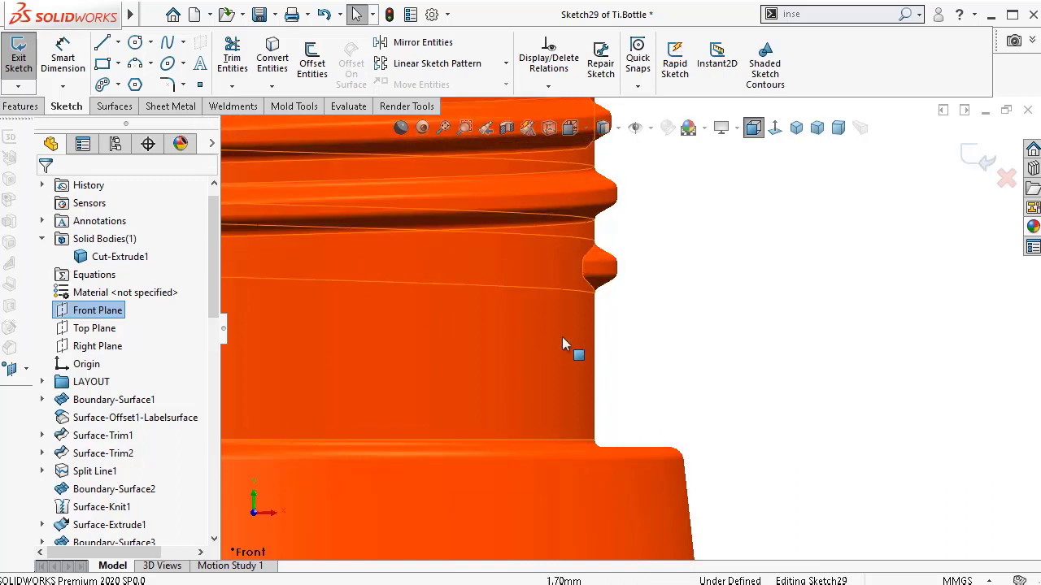
{"action": "scroll", "coordinate": [564, 348], "scroll_direction": "down", "scroll_amount": 2}
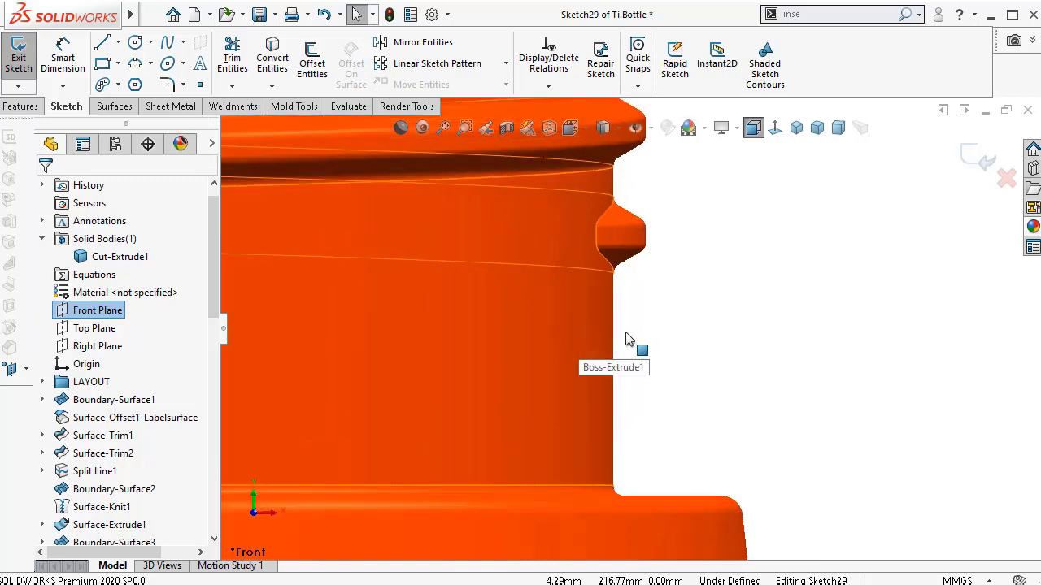
- Draw a small corner rectangle against the neck's outer edge
{"action": "left_click", "coordinate": [103, 65]}
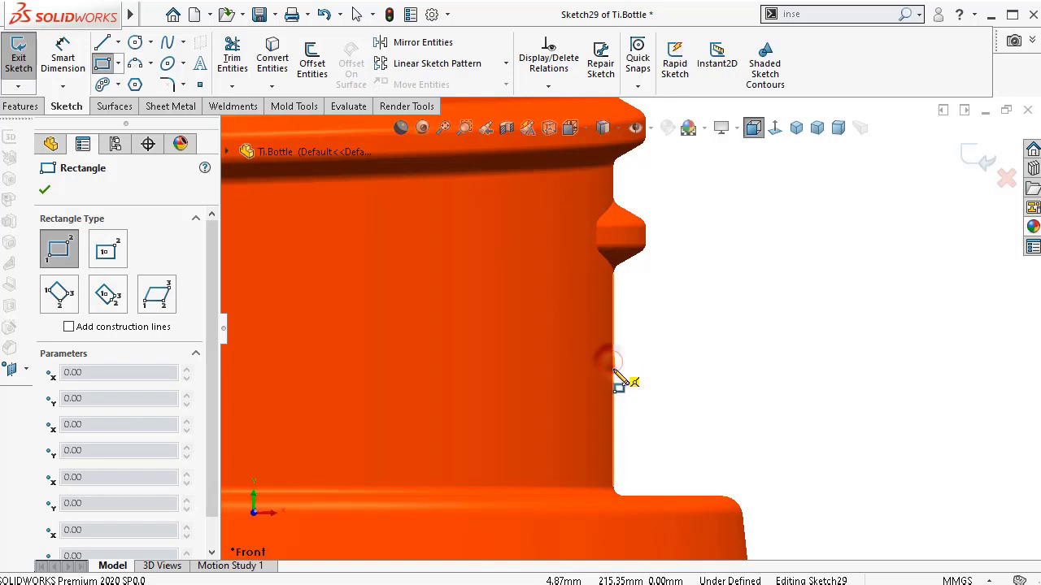
{"action": "left_click", "coordinate": [614, 362]}
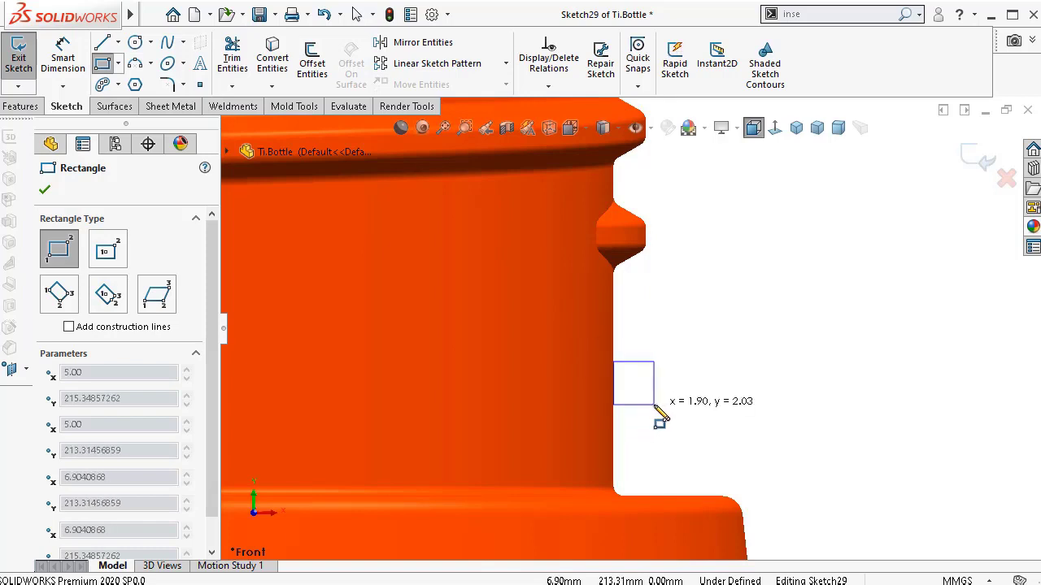
{"action": "left_click", "coordinate": [655, 405]}
{"action": "right_click_drag", "start_coordinate": [738, 432], "coordinate": [715, 319]}
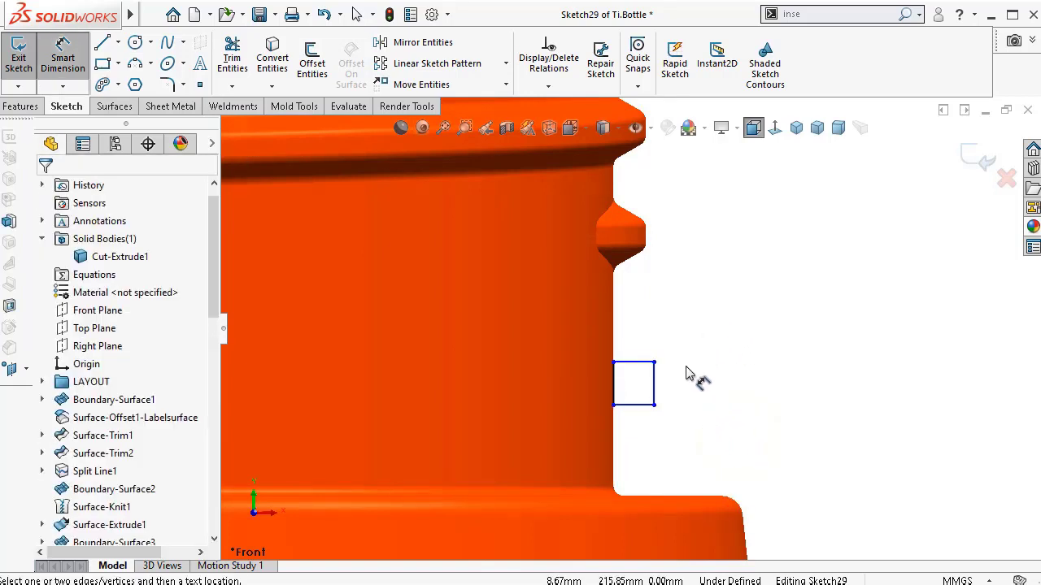
- Dimension the groove rectangle's right edge to a height of 2 mm
{"action": "left_click", "coordinate": [659, 376]}
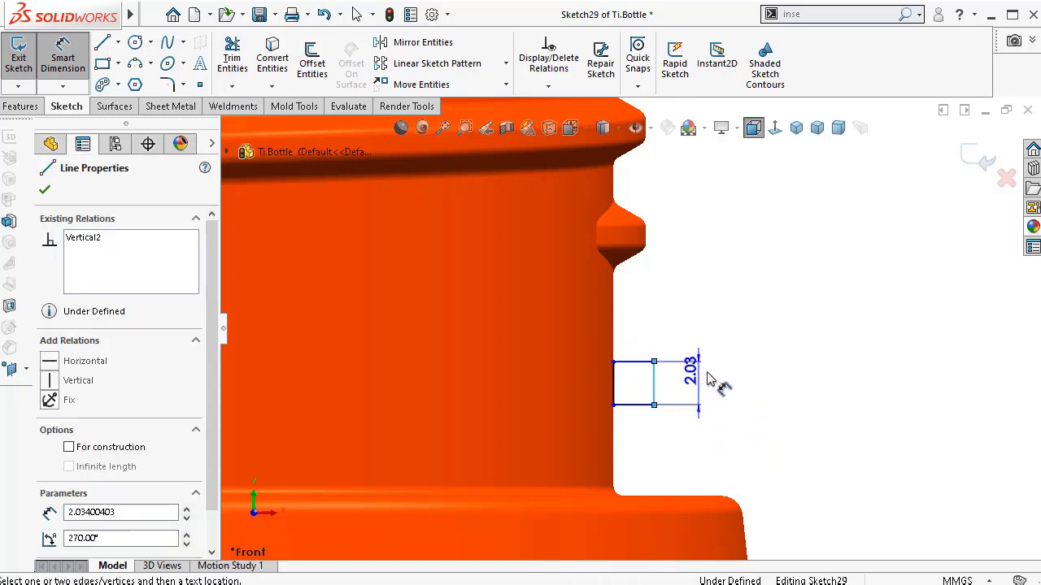
{"action": "left_click", "coordinate": [731, 385]}
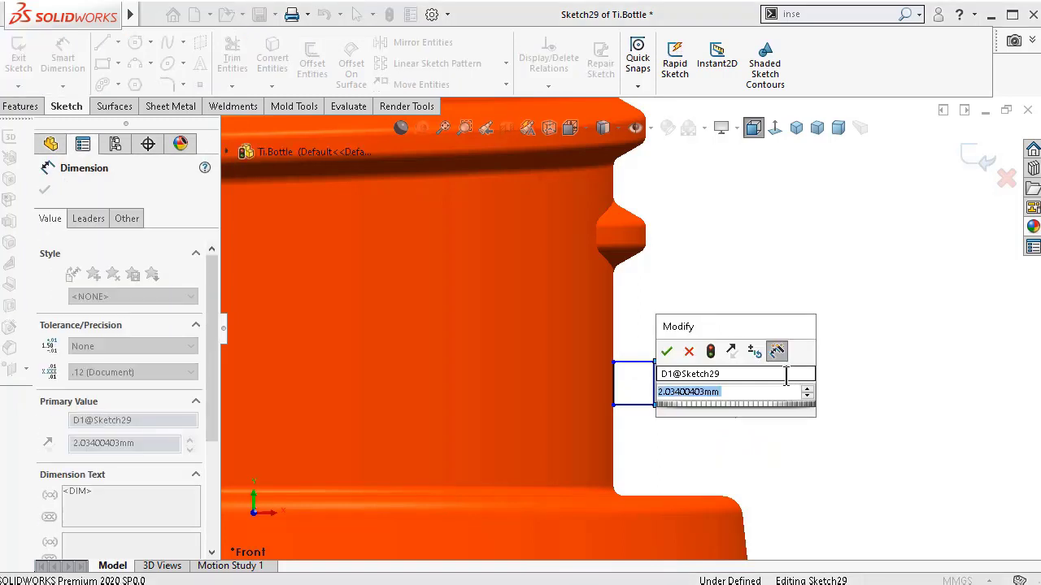
{"action": "type", "text": "20"}
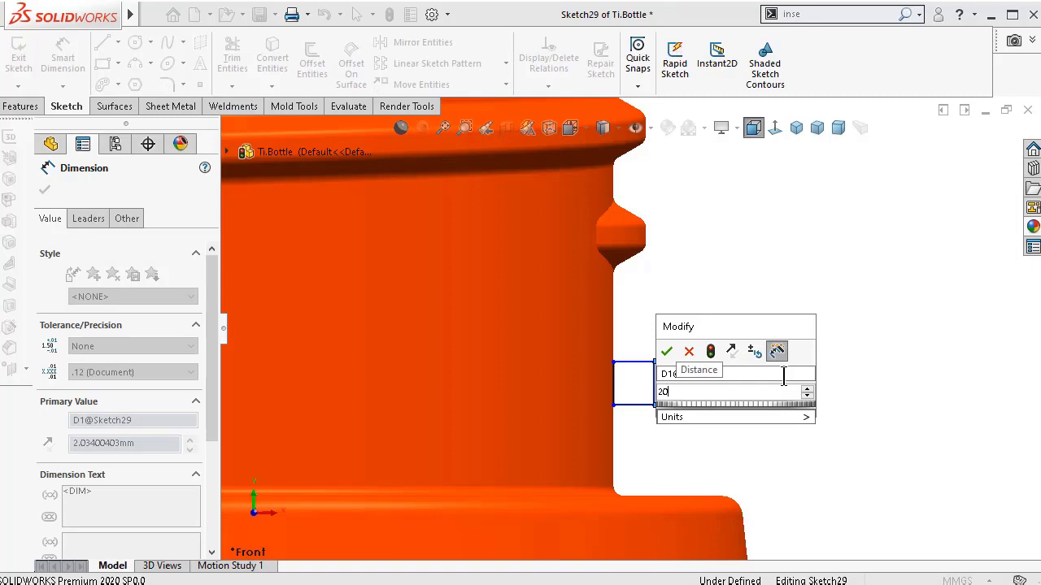
{"action": "key", "text": "Return"}
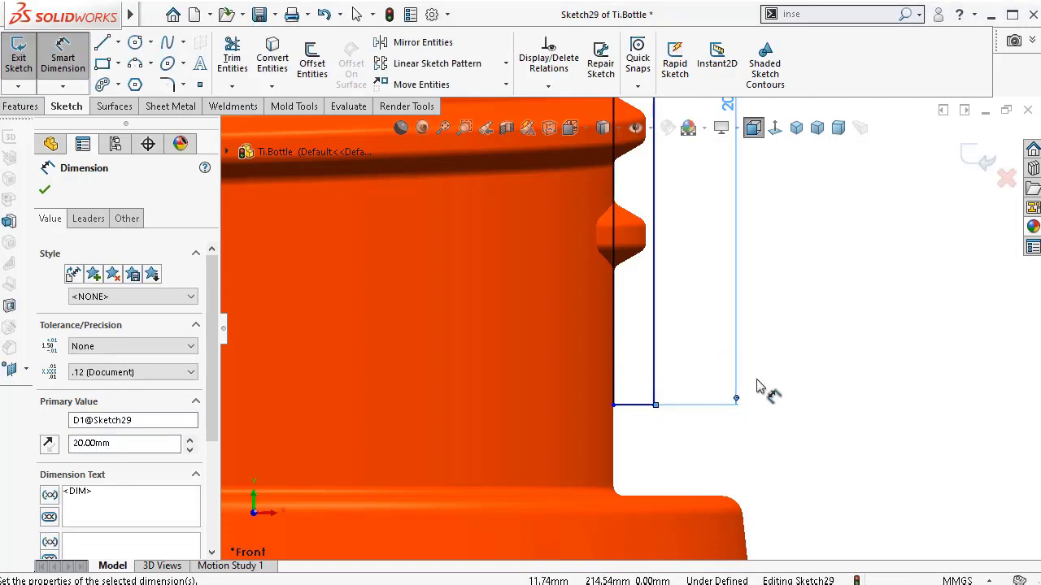
{"action": "scroll", "coordinate": [770, 352], "scroll_direction": "up", "scroll_amount": 2}
{"action": "double_click", "coordinate": [693, 215]}
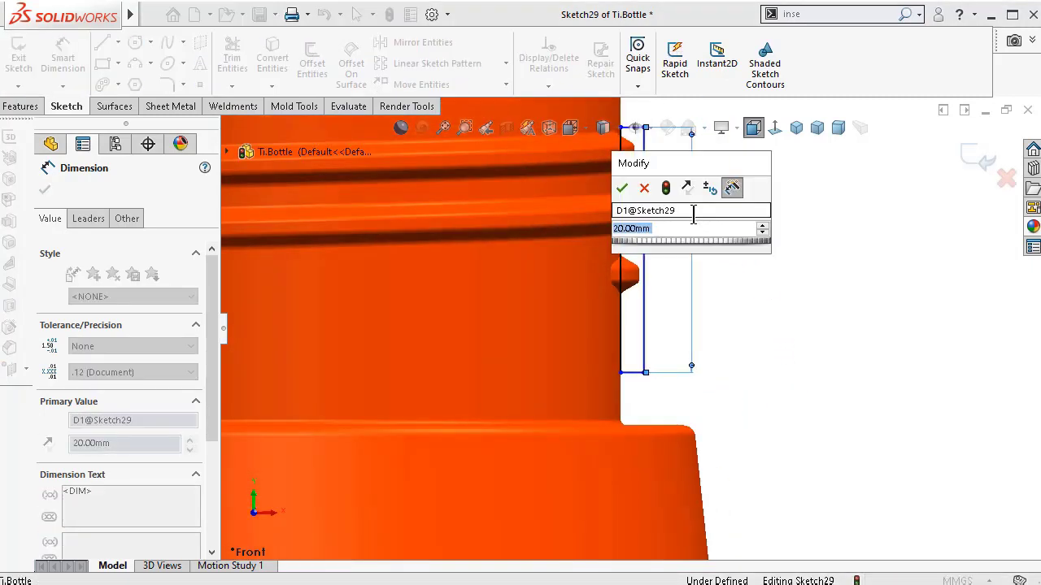
{"action": "type", "text": "2"}
{"action": "key", "text": "Return"}
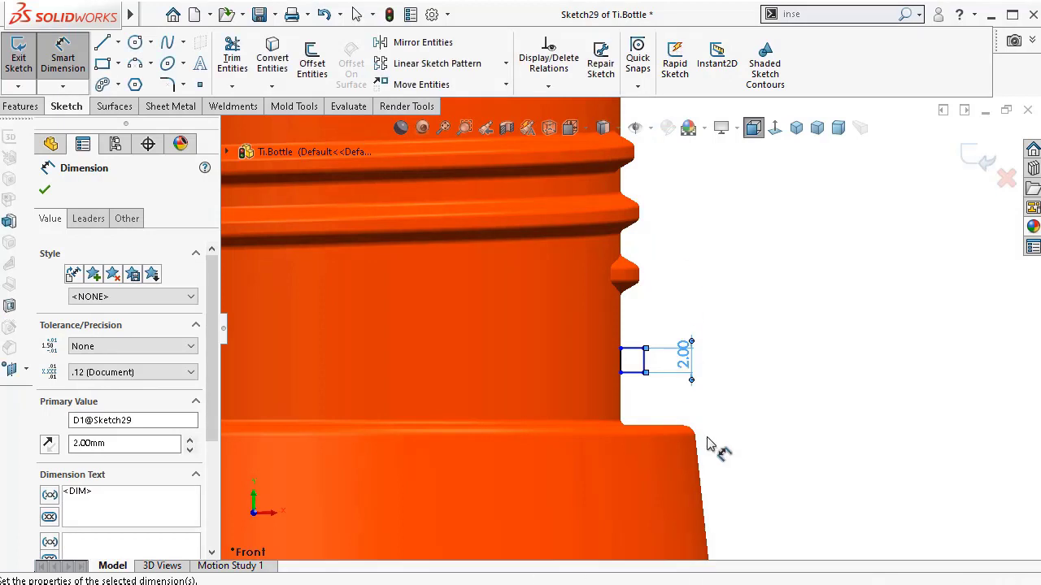
{"action": "scroll", "coordinate": [711, 423], "scroll_direction": "down", "scroll_amount": 2}
- Set the rectangle's bottom line 4 mm above the neck's shoulder edge
{"action": "left_click", "coordinate": [605, 368]}
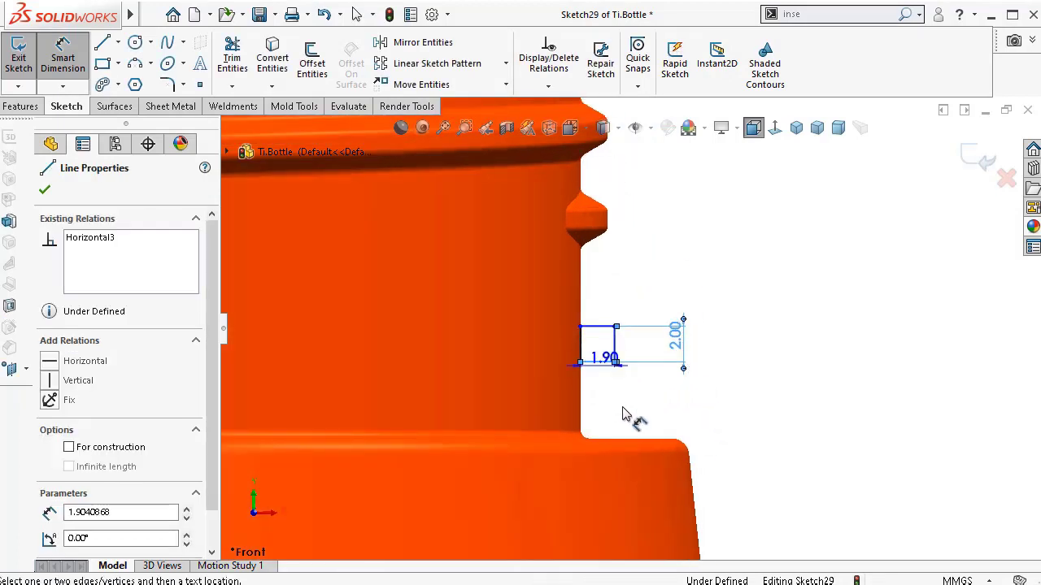
{"action": "left_click", "coordinate": [643, 443]}
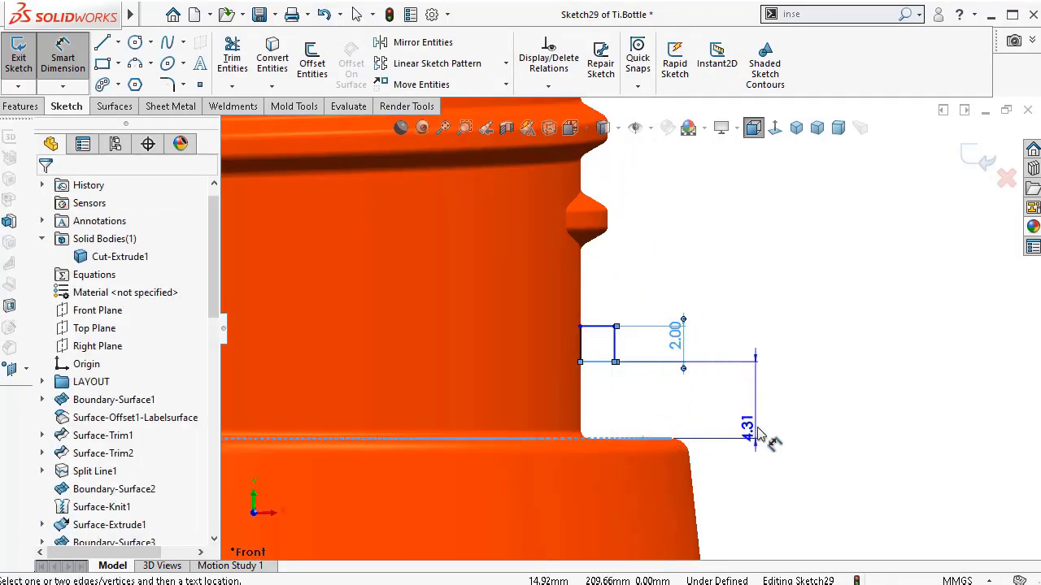
{"action": "left_click", "coordinate": [768, 430]}
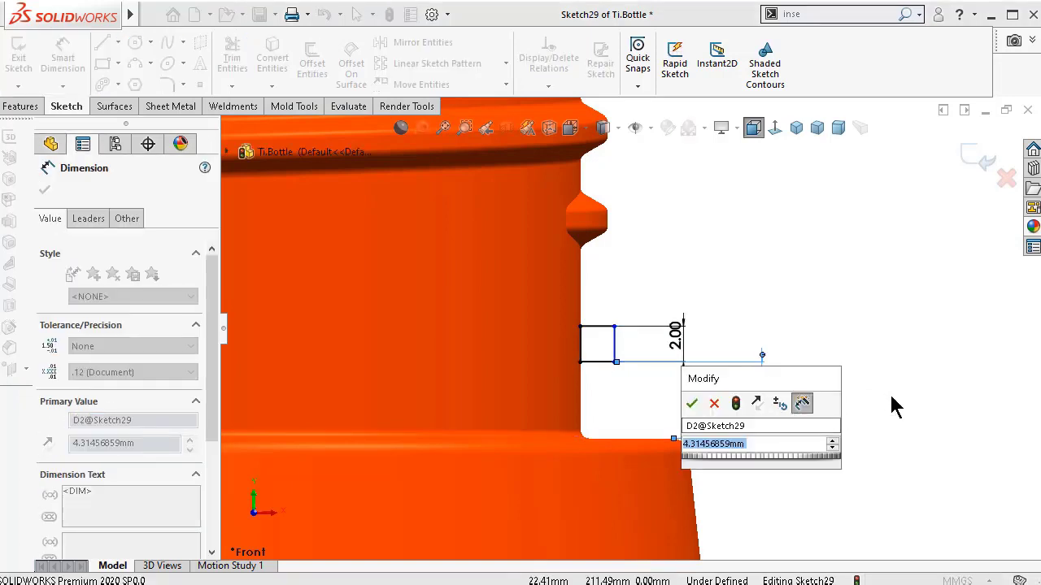
{"action": "type", "text": "4.00mm"}
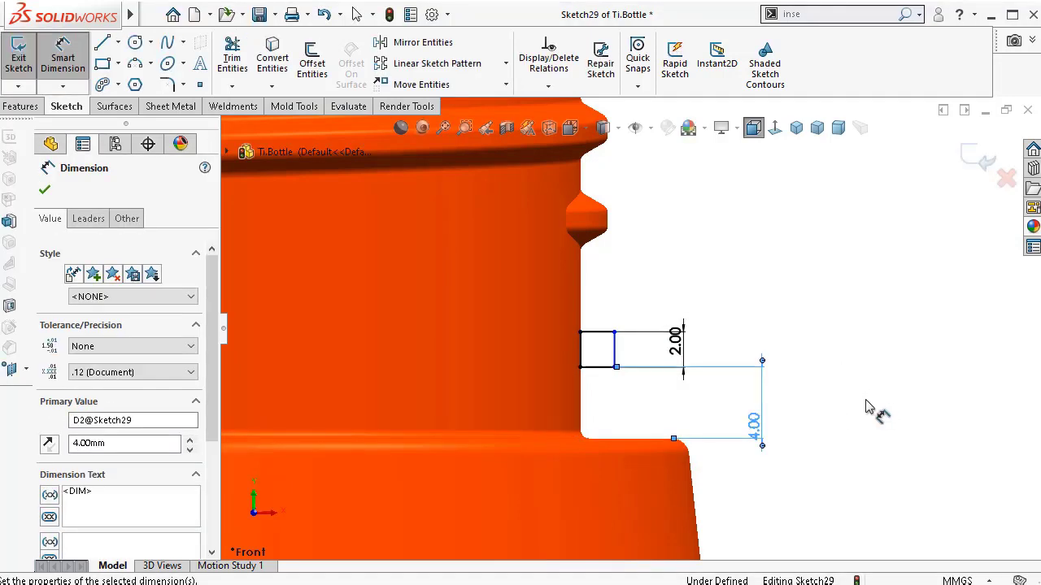
{"action": "scroll", "coordinate": [658, 314], "scroll_direction": "down", "scroll_amount": 2}
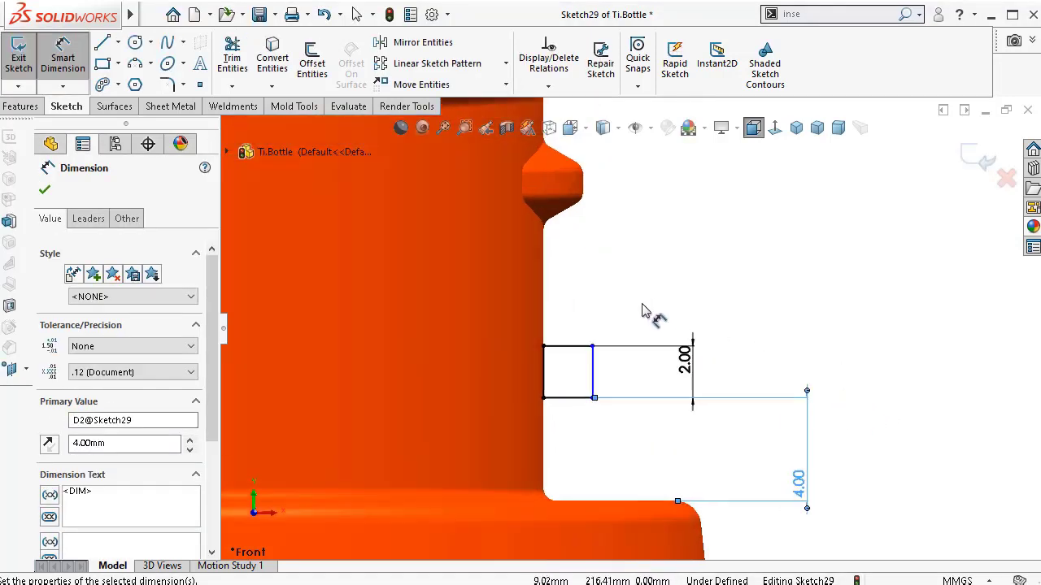
{"action": "key", "text": "Escape"}
{"action": "key", "text": "Escape"}
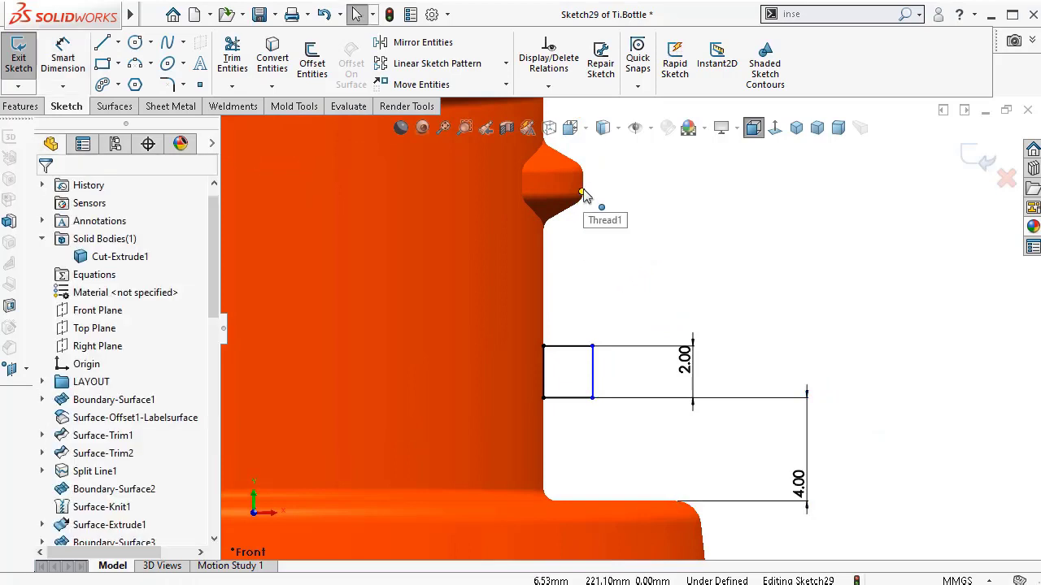
- Make the rectangle's vertical edge coincident with the thread-tip vertex
{"action": "left_click", "coordinate": [582, 193]}
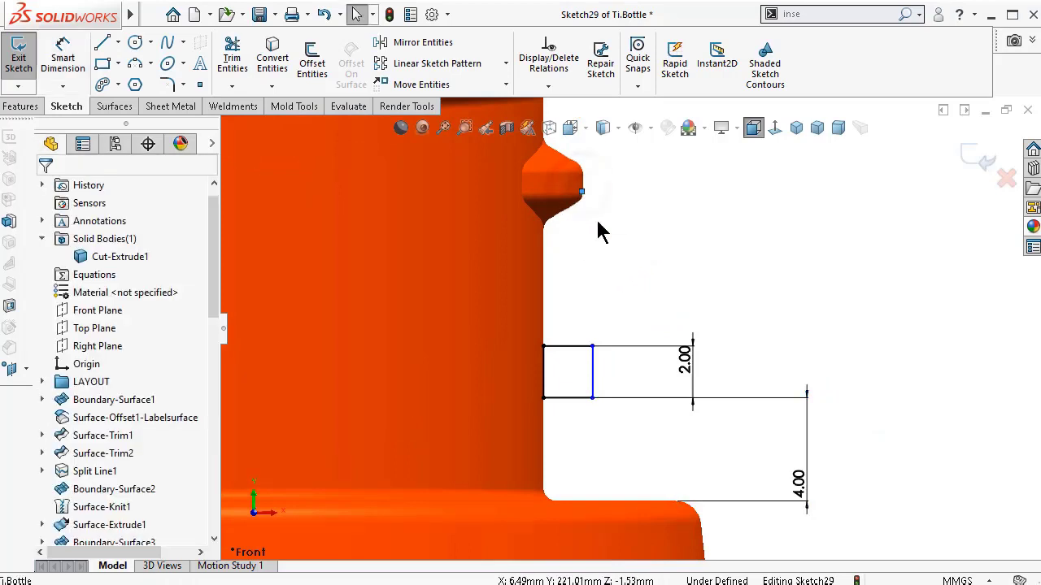
{"action": "left_click", "coordinate": [592, 366], "text": "ctrl"}
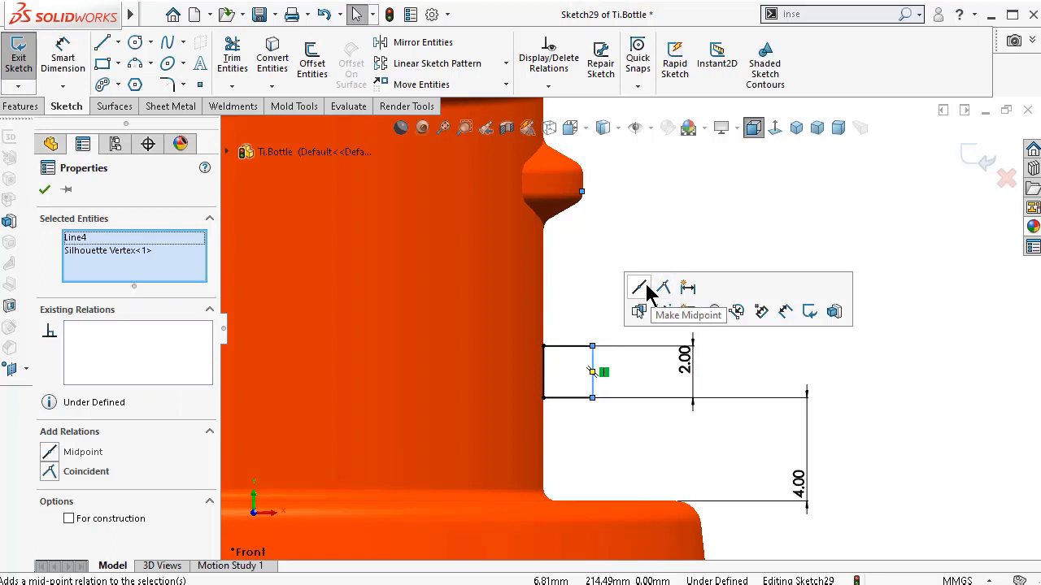
{"action": "left_click", "coordinate": [663, 290]}
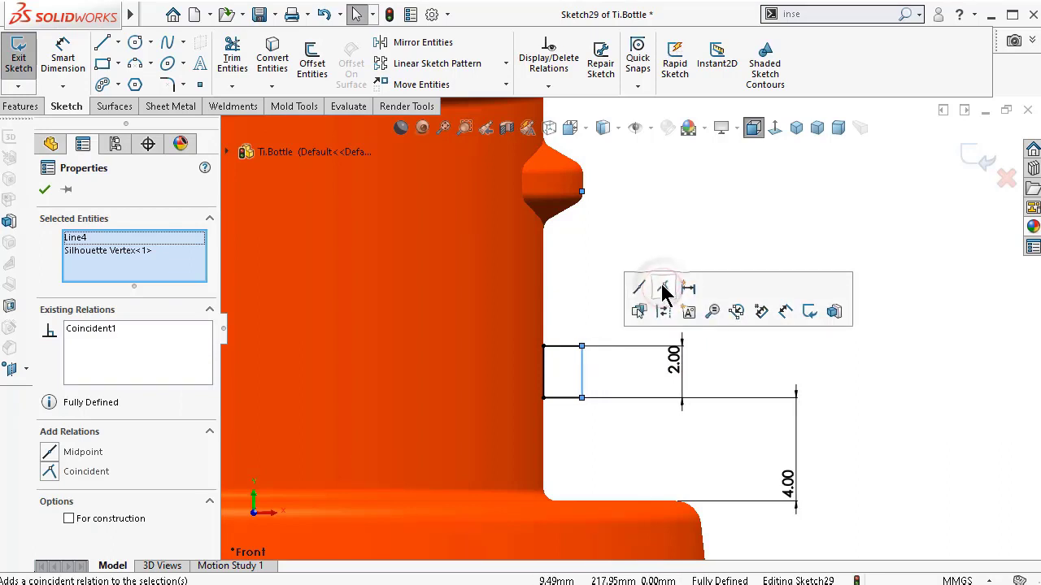
{"action": "left_click", "coordinate": [636, 230]}
- Open the show/hide items list and scroll through its entries
{"action": "scroll", "coordinate": [616, 241], "scroll_direction": "up", "scroll_amount": 3}
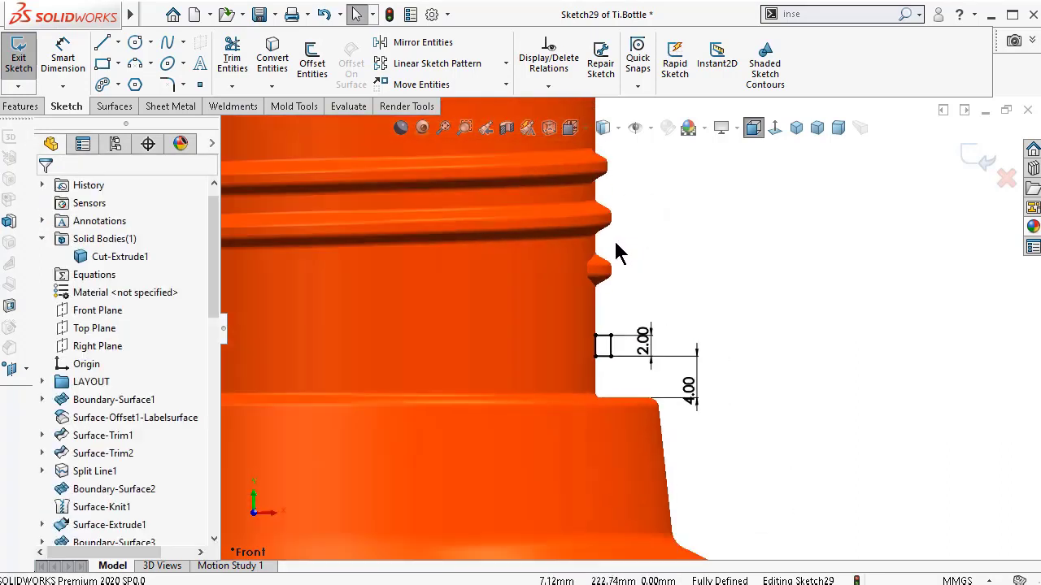
{"action": "scroll", "coordinate": [614, 252], "scroll_direction": "up", "scroll_amount": 5}
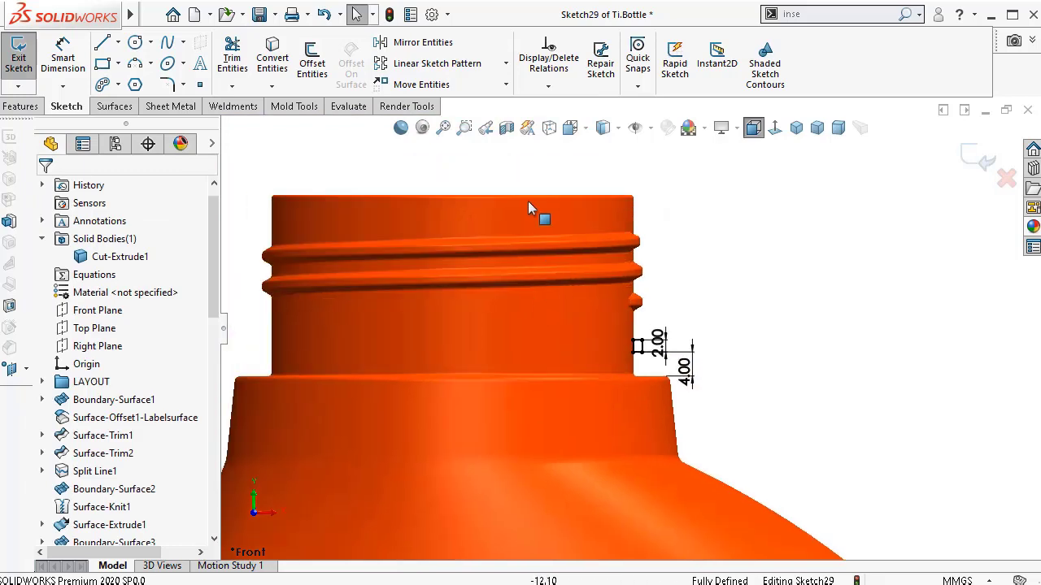
{"action": "left_click", "coordinate": [650, 129]}
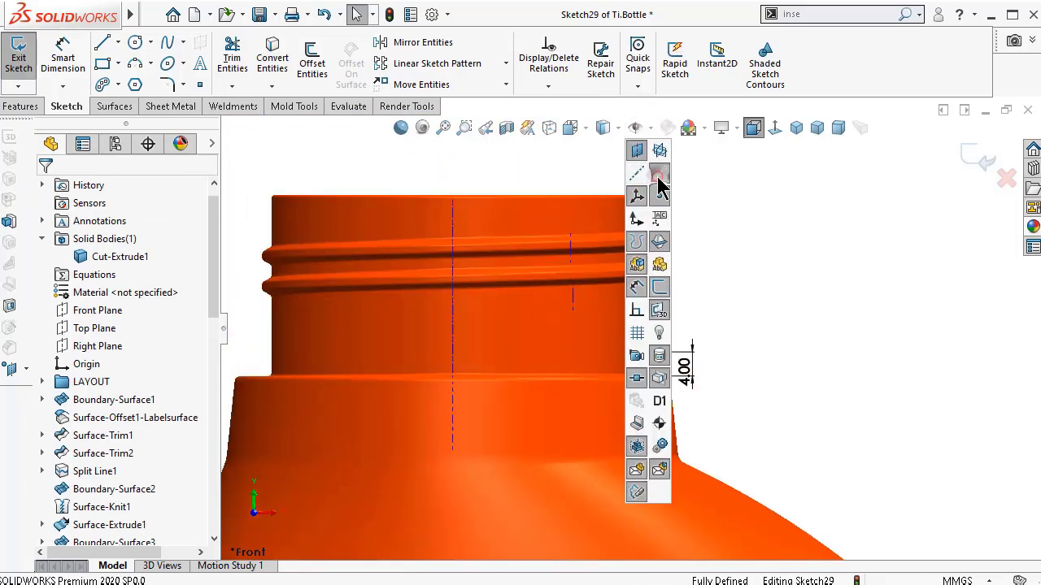
{"action": "scroll", "coordinate": [600, 321], "scroll_direction": "down", "scroll_amount": 3}
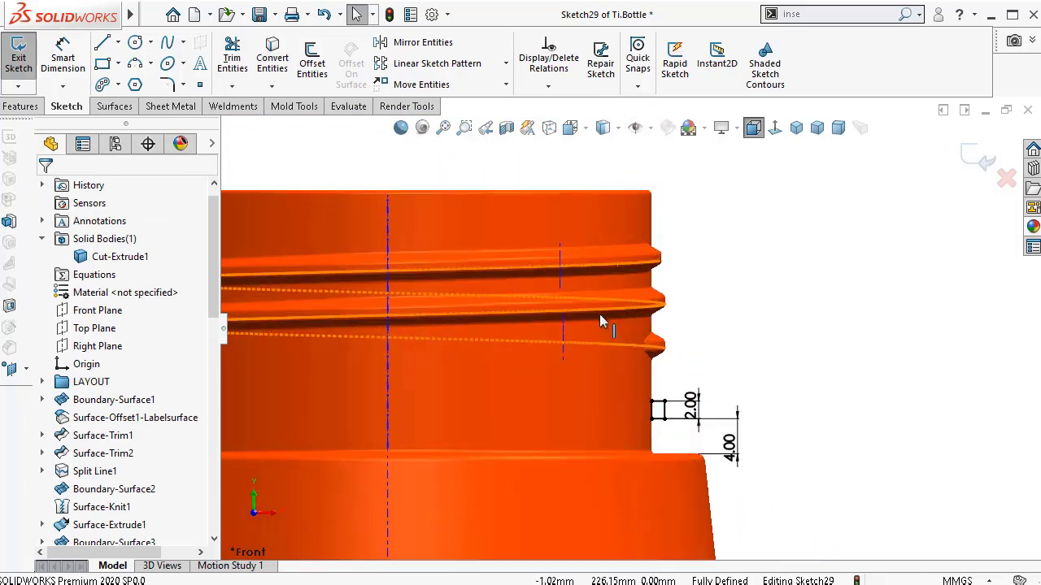
{"action": "scroll", "coordinate": [602, 383], "scroll_direction": "down", "scroll_amount": 1}
{"action": "scroll", "coordinate": [716, 481], "scroll_direction": "down", "scroll_amount": 3}
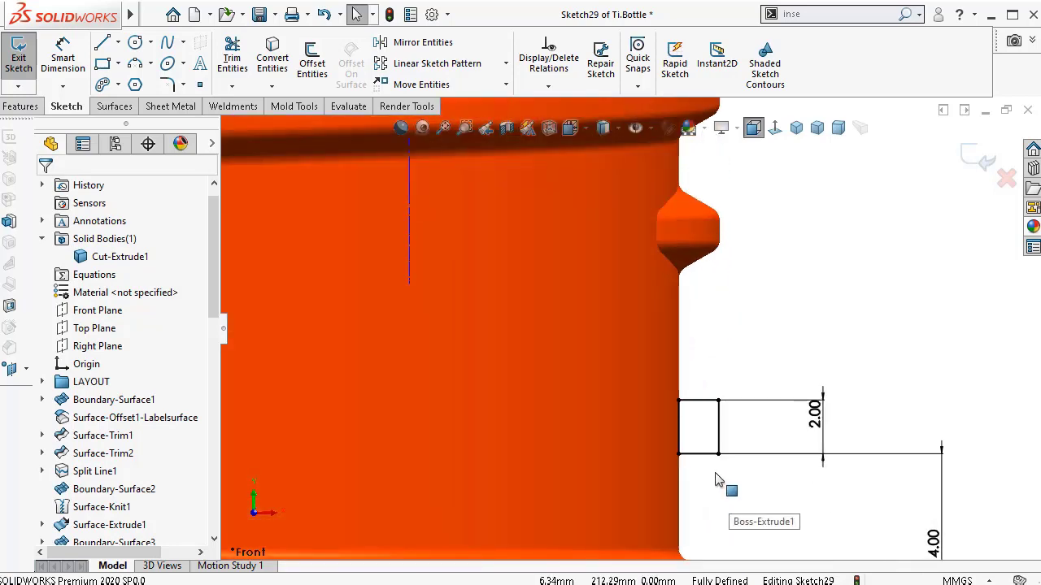
{"action": "scroll", "coordinate": [712, 439], "scroll_direction": "down", "scroll_amount": 3}
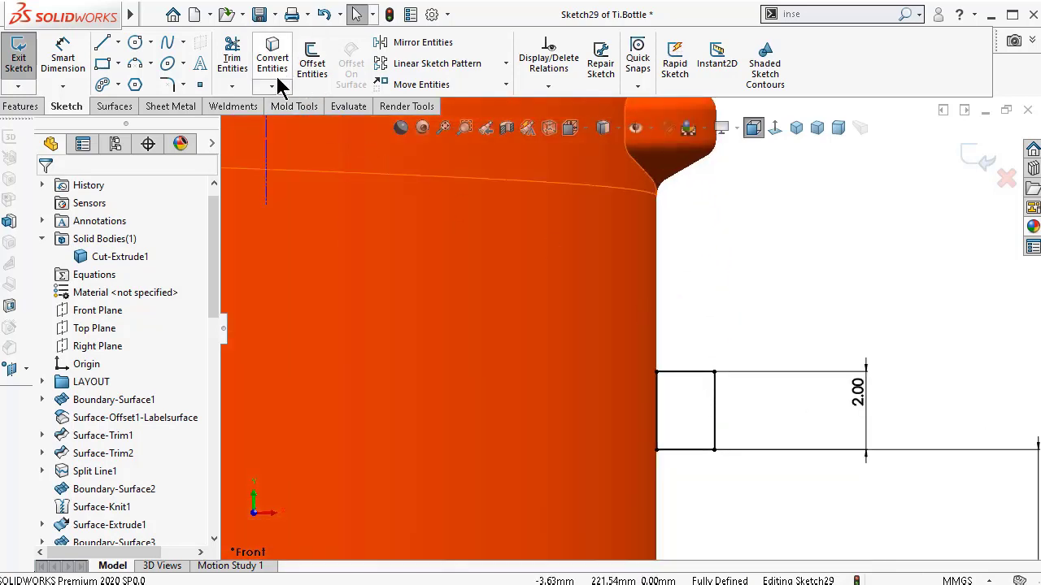
- Add 0.25 mm sketch fillets to both outer corners of the groove rectangle
{"action": "left_click", "coordinate": [168, 88]}
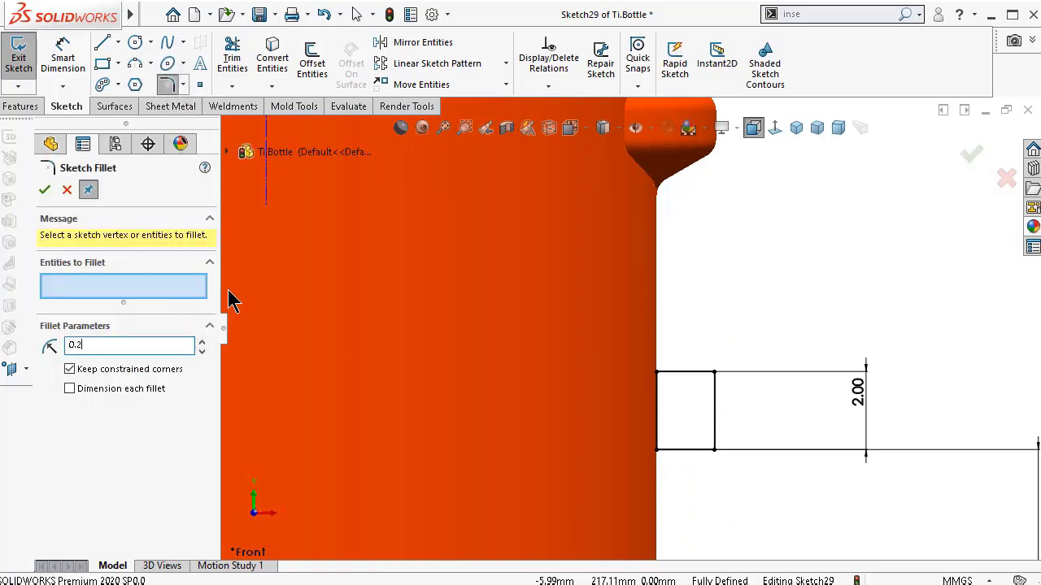
{"action": "left_click", "coordinate": [719, 396]}
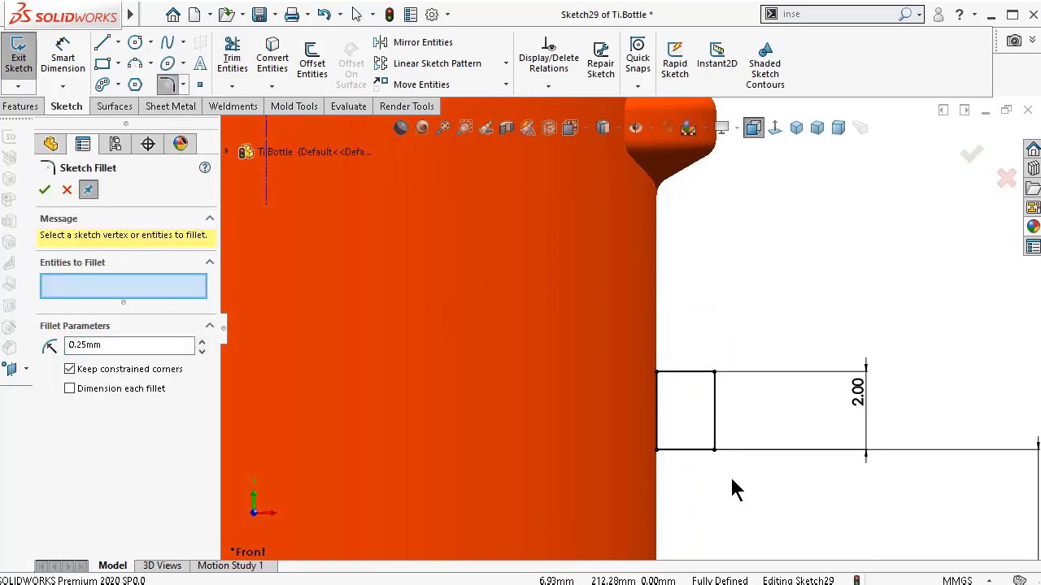
{"action": "left_click", "coordinate": [971, 160]}
{"action": "scroll", "coordinate": [650, 280], "scroll_direction": "up", "scroll_amount": 2}
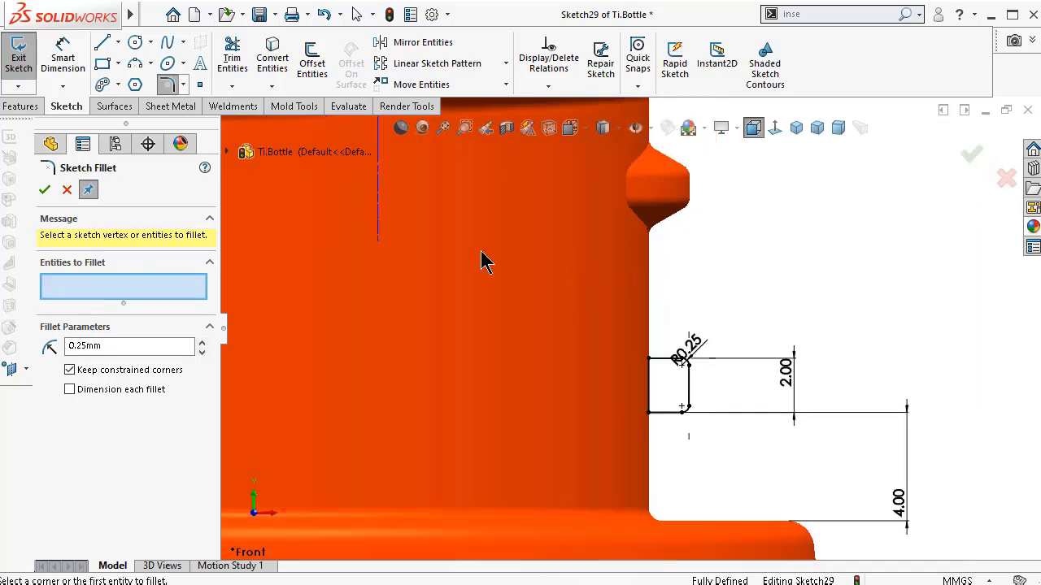
{"action": "left_click", "coordinate": [44, 191]}
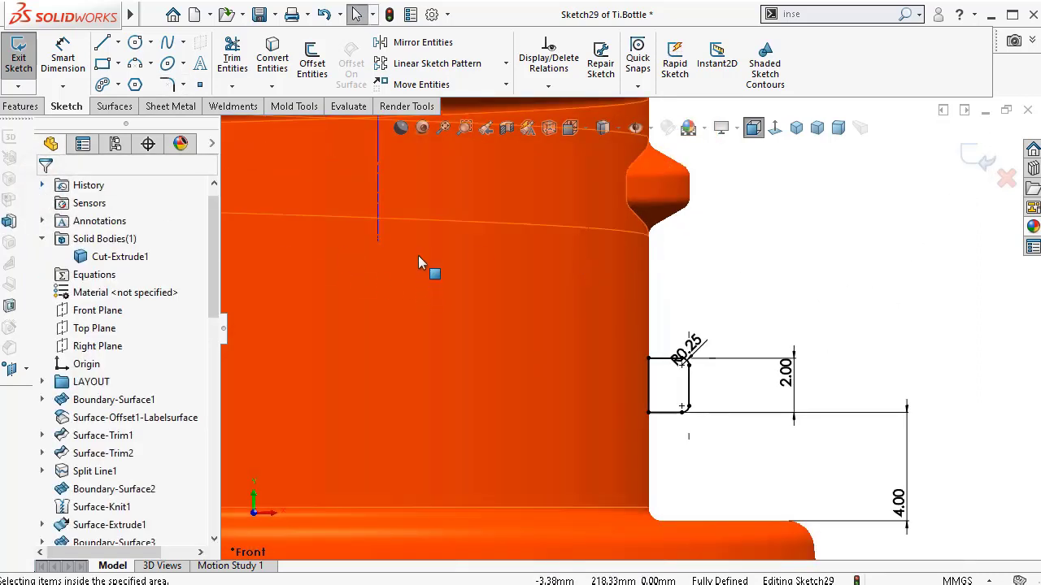
{"action": "scroll", "coordinate": [311, 144], "scroll_direction": "up", "scroll_amount": 3}
{"action": "left_click", "coordinate": [20, 105]}
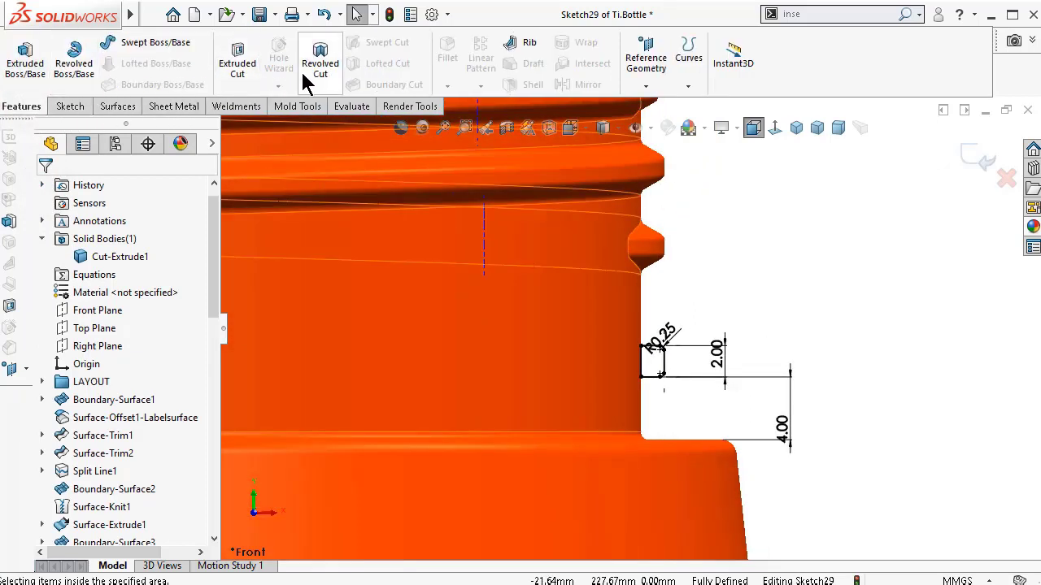
- Revolve the filleted groove profile 360° about the vertical centreline
{"action": "left_click", "coordinate": [82, 74]}
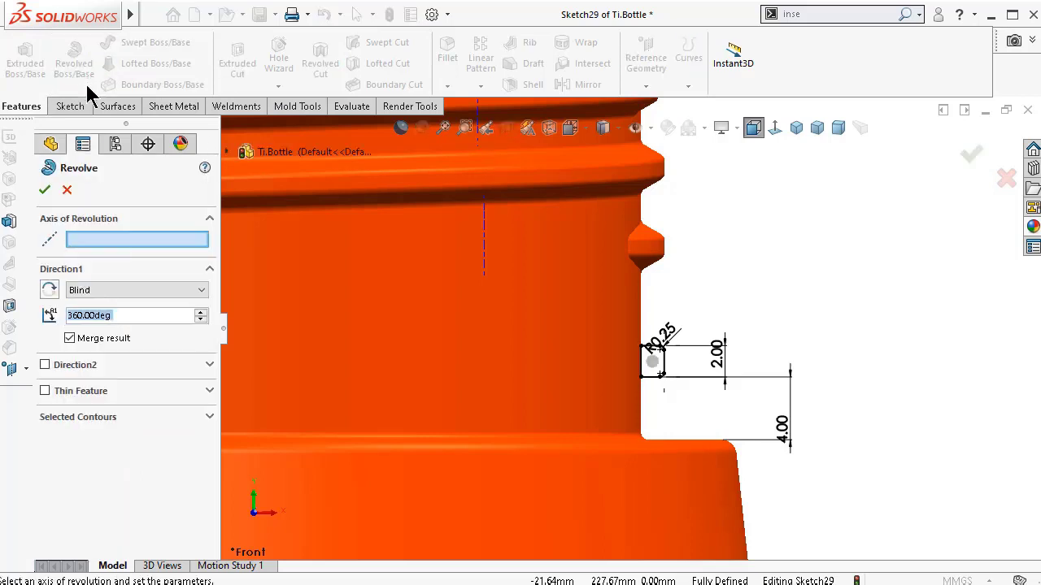
{"action": "scroll", "coordinate": [561, 344], "scroll_direction": "up", "scroll_amount": 3}
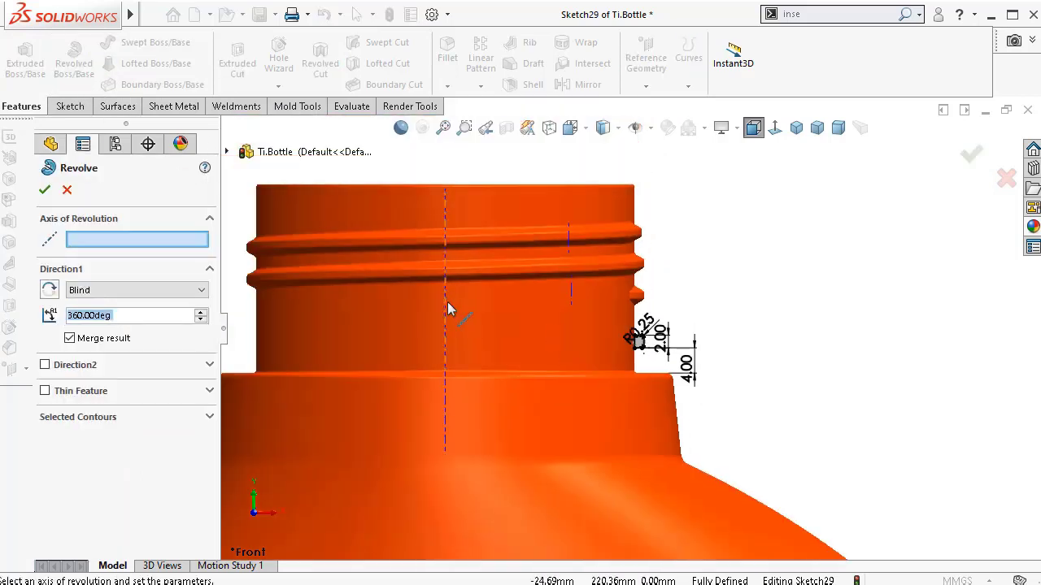
{"action": "left_click", "coordinate": [446, 227]}
{"action": "right_click", "coordinate": [445, 227]}
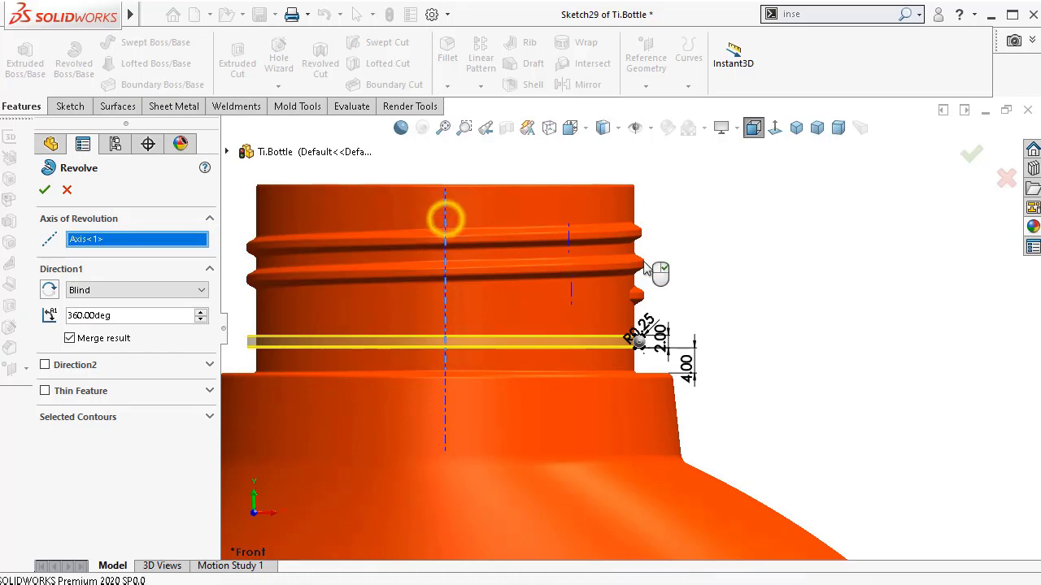
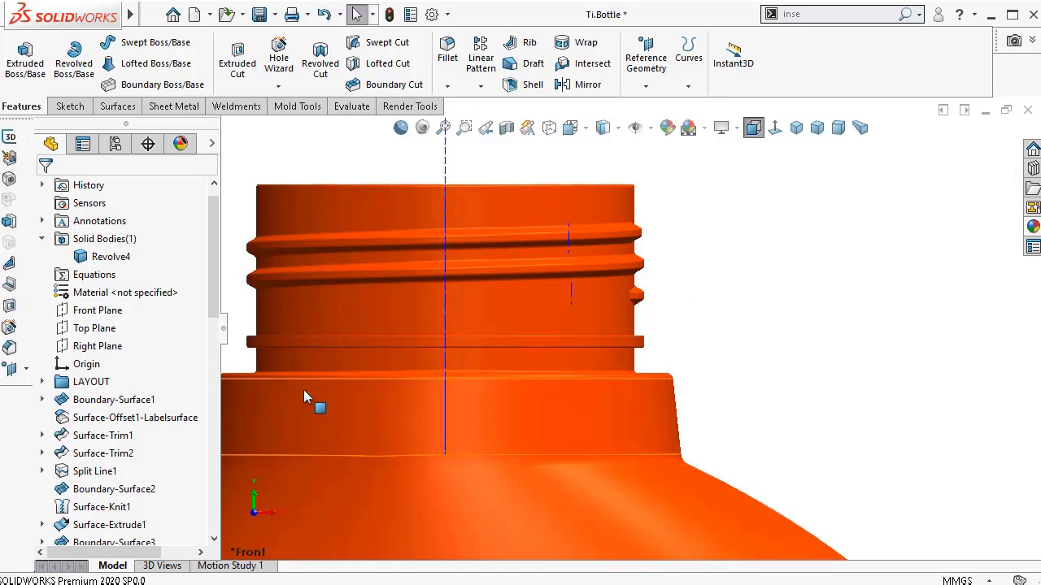
- Roll back so Sketch29, the Revolve4 neck-ring profile, is open for editing
{"action": "key", "text": "ctrl+z"}
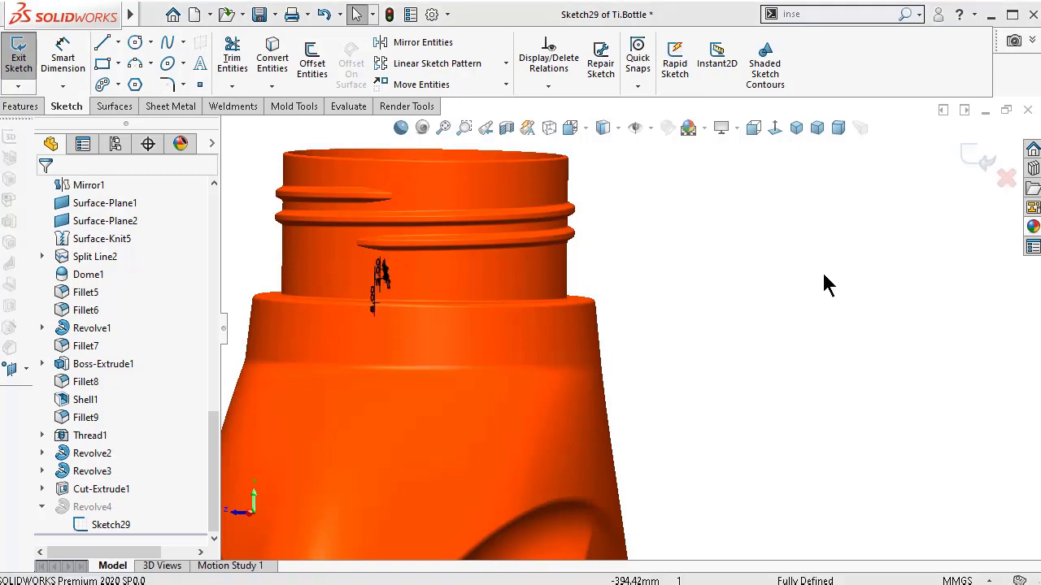
- View Sketch29 face-on and set its height dimension to 2.50 mm
{"action": "left_click", "coordinate": [774, 128]}
{"action": "scroll", "coordinate": [676, 174], "scroll_direction": "down", "scroll_amount": 5}
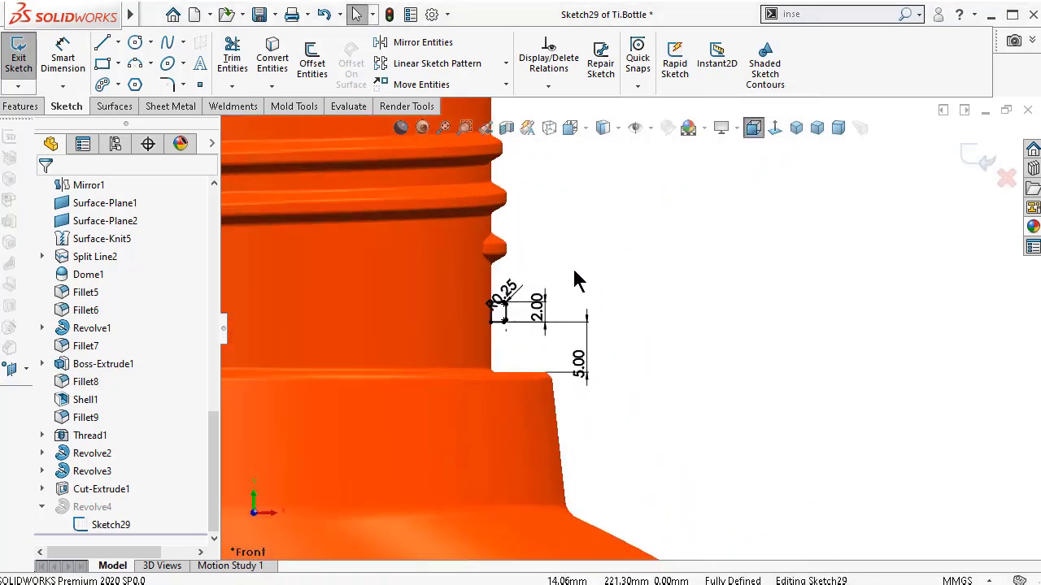
{"action": "left_click", "coordinate": [523, 366]}
{"action": "double_click", "coordinate": [522, 363]}
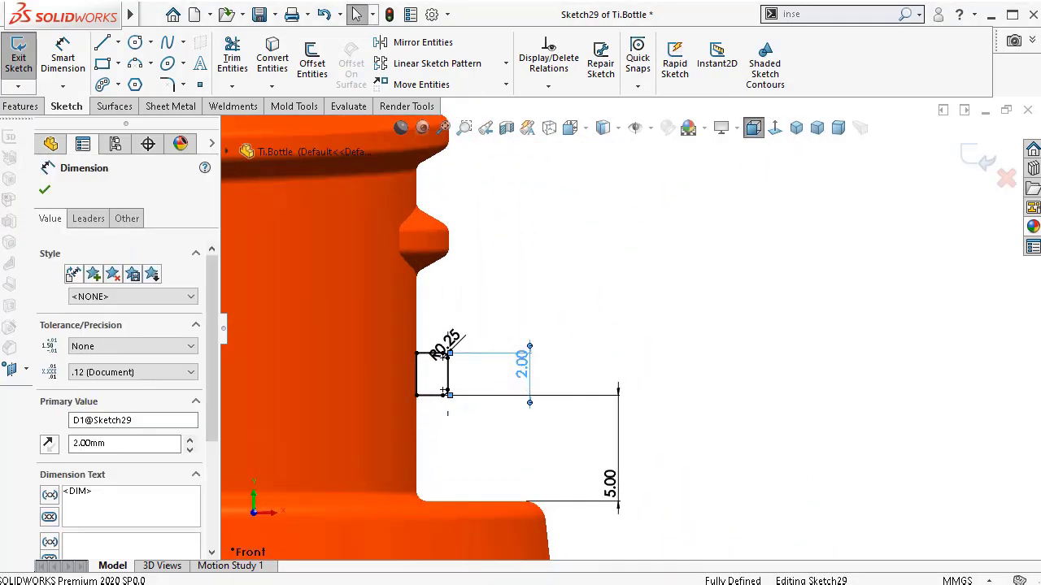
{"action": "type", "text": "3"}
{"action": "key", "text": "Return"}
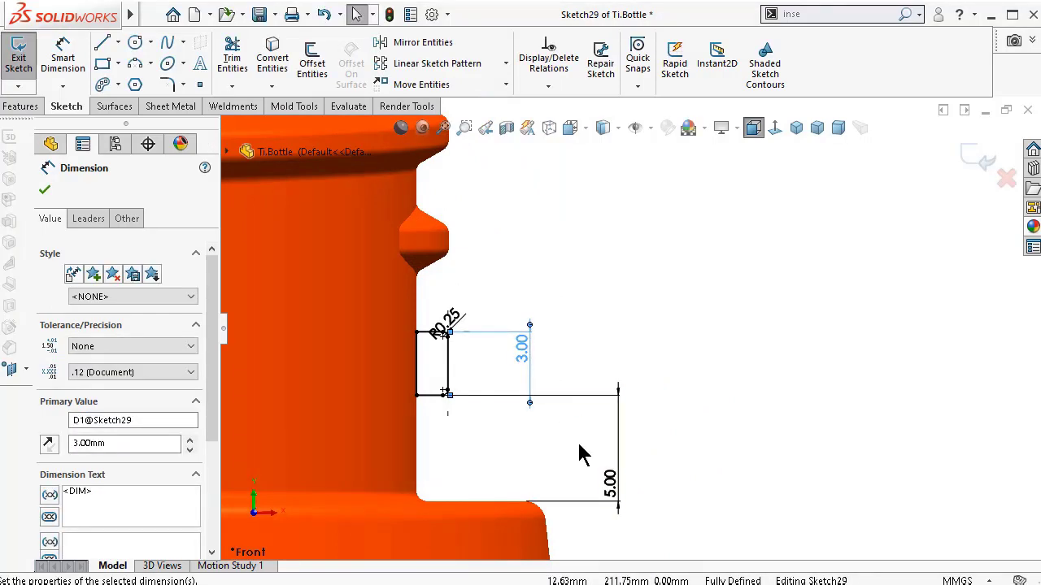
{"action": "double_click", "coordinate": [530, 349]}
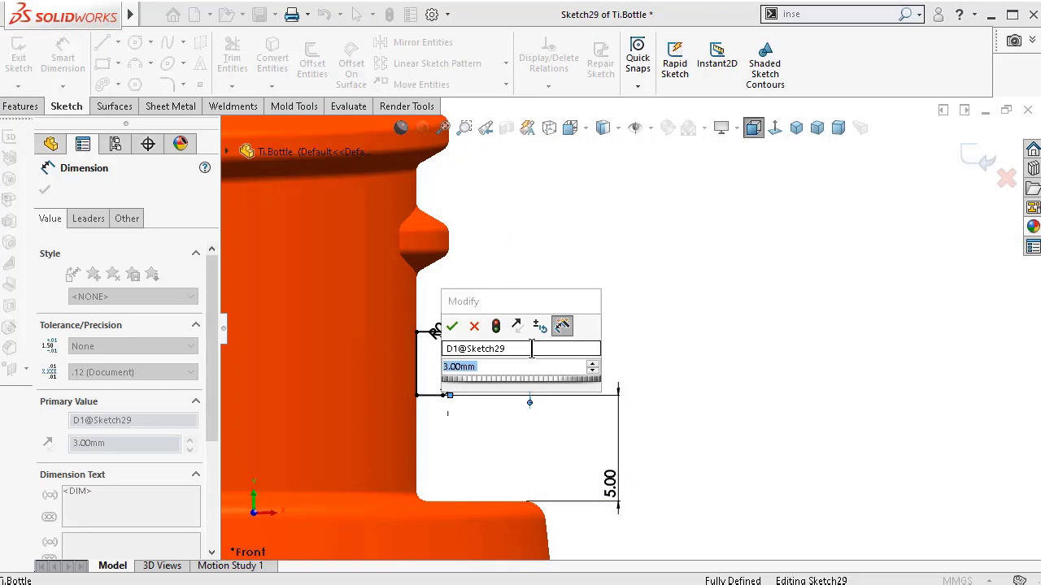
{"action": "type", "text": "2.5"}
{"action": "key", "text": "Return"}
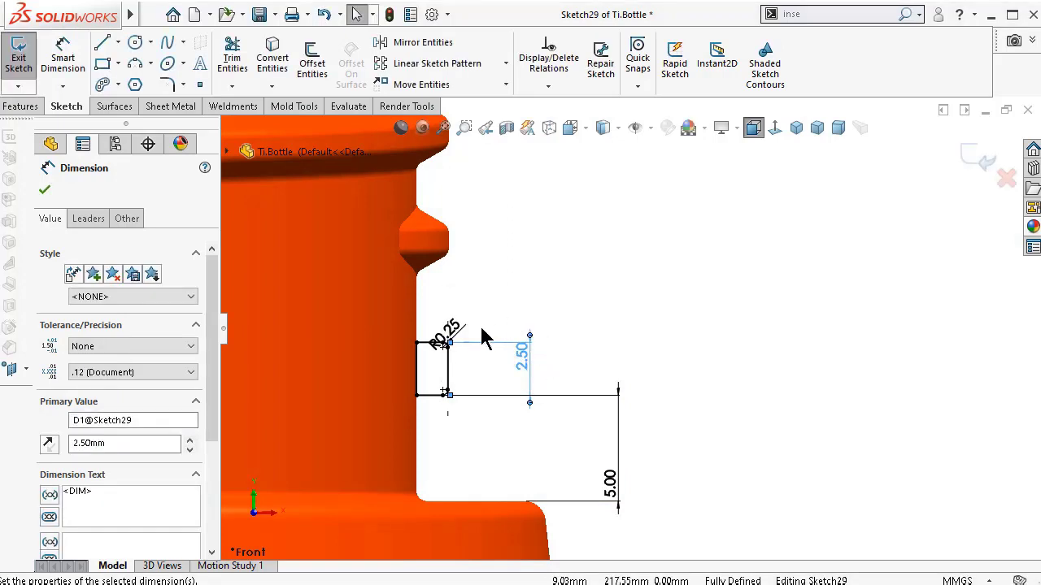
- Change the fillet to R0.50 and the offset to 4.75 mm, then exit the sketch
{"action": "scroll", "coordinate": [479, 330], "scroll_direction": "down", "scroll_amount": 2}
{"action": "scroll", "coordinate": [478, 329], "scroll_direction": "up", "scroll_amount": 1}
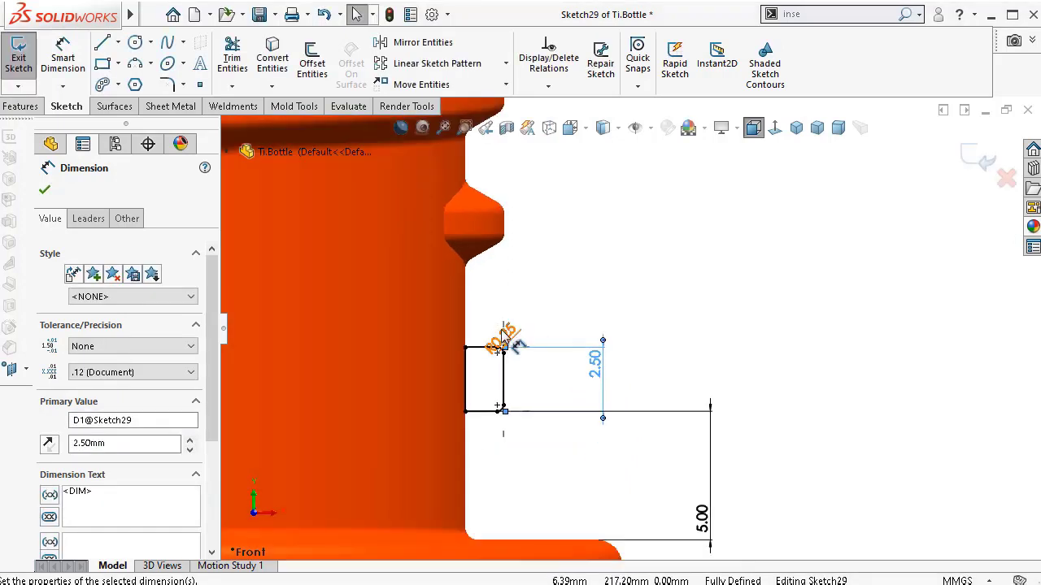
{"action": "double_click", "coordinate": [504, 333]}
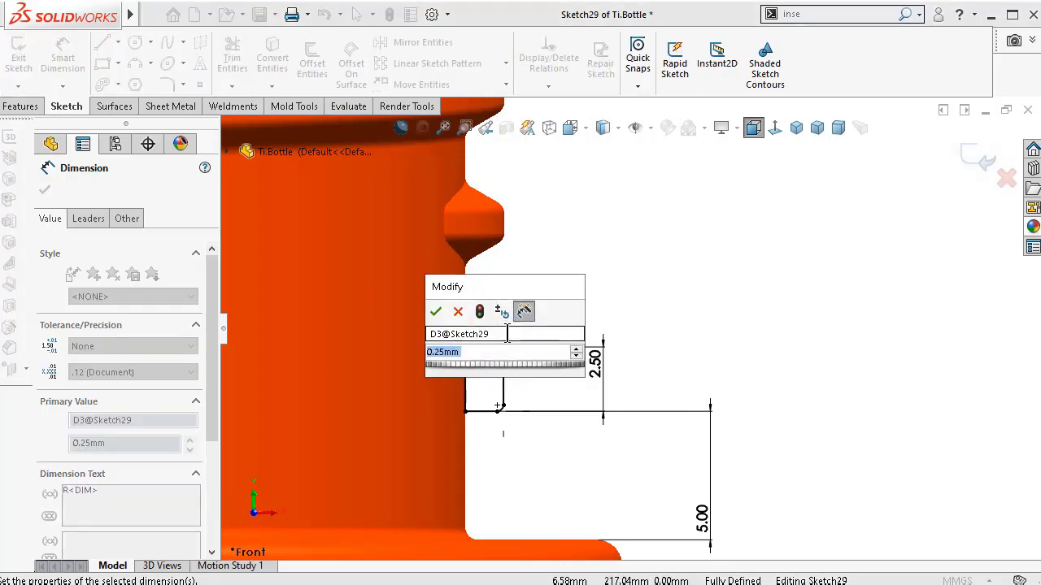
{"action": "type", "text": "0.5"}
{"action": "key", "text": "Return"}
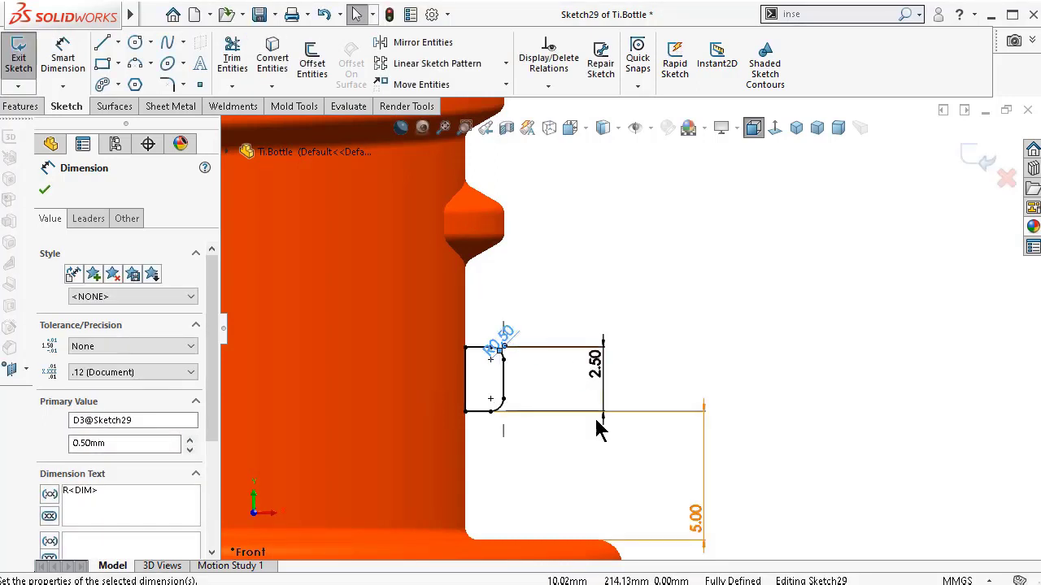
{"action": "double_click", "coordinate": [694, 517]}
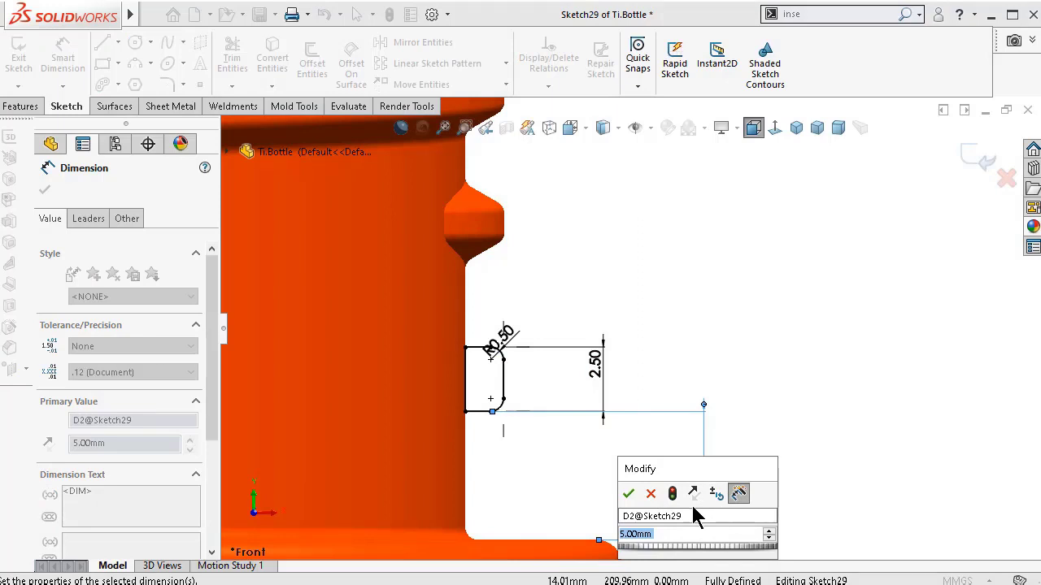
{"action": "type", "text": "4"}
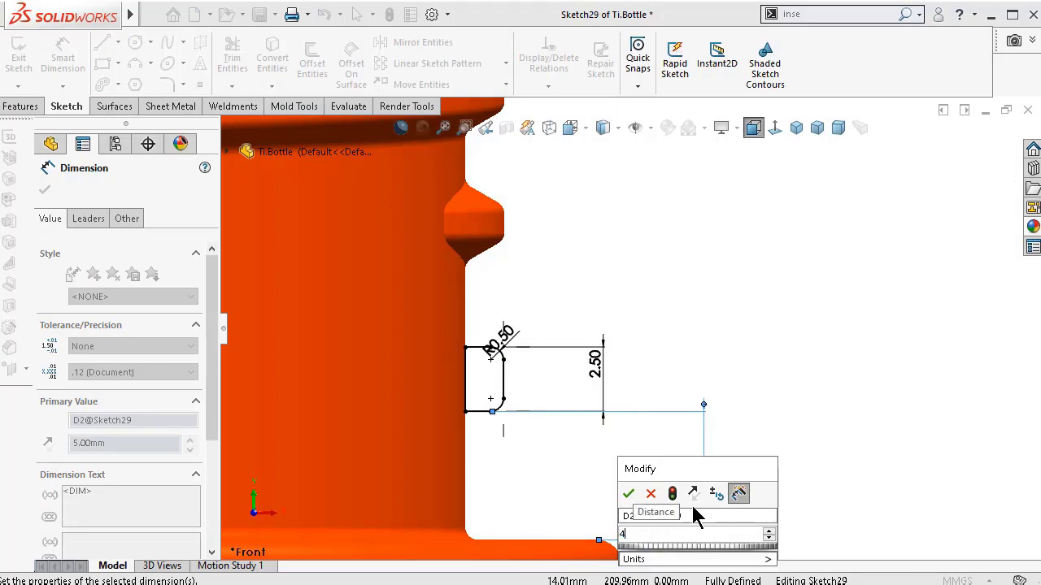
{"action": "type", "text": ".75"}
{"action": "key", "text": "Return"}
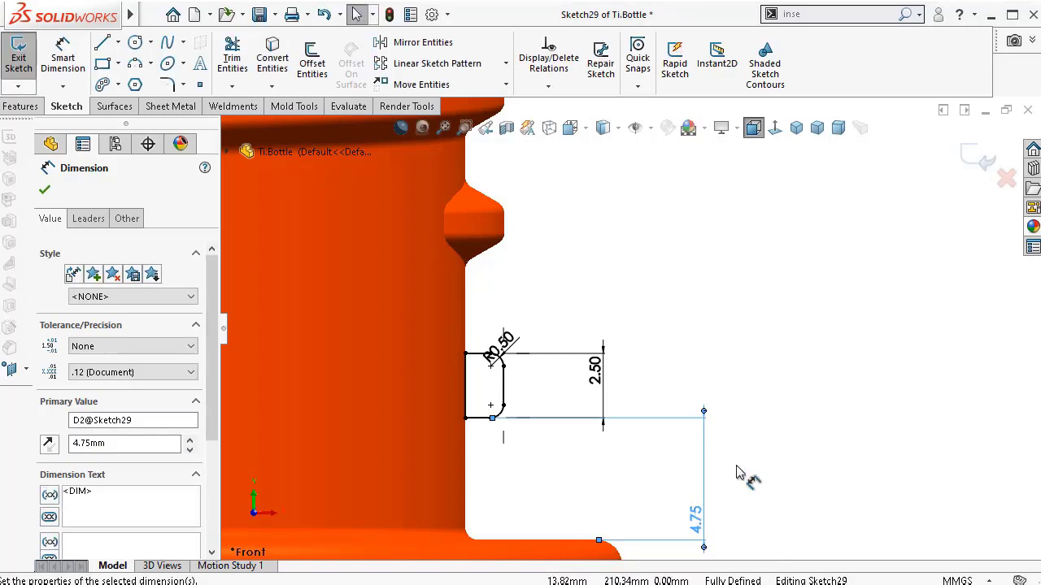
{"action": "scroll", "coordinate": [829, 277], "scroll_direction": "up", "scroll_amount": 4}
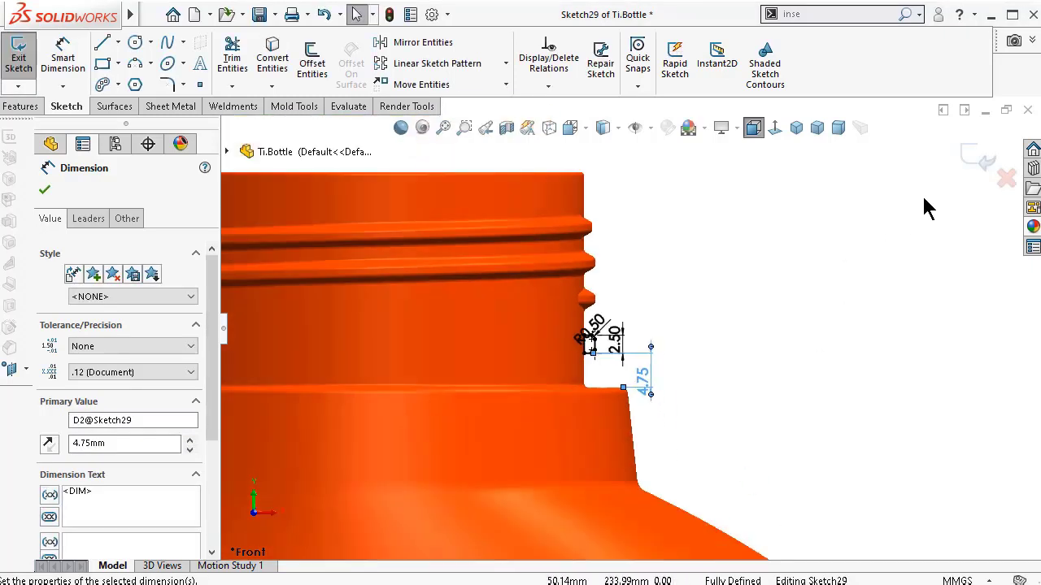
{"action": "left_click", "coordinate": [979, 160]}
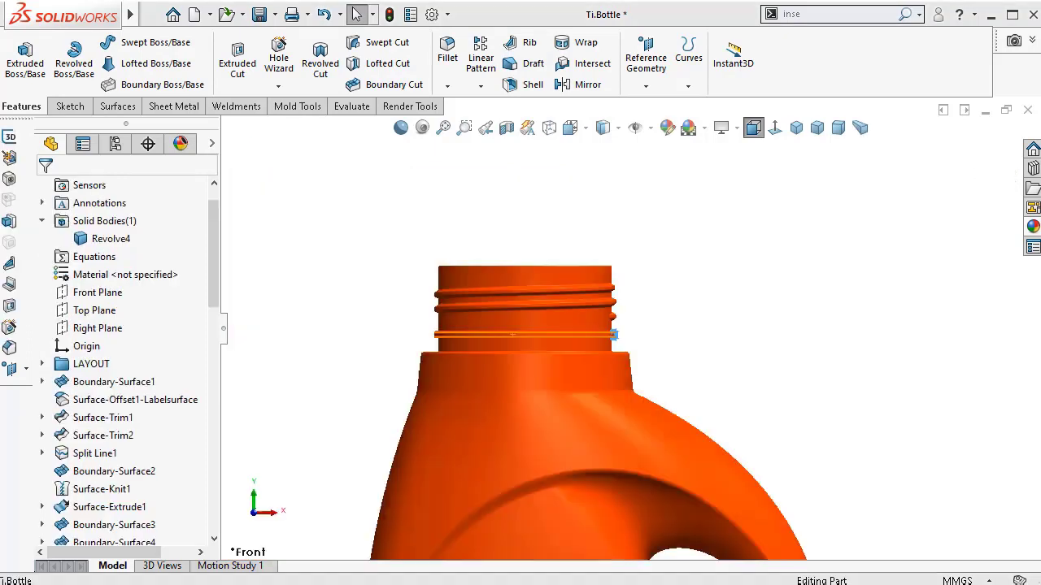
- Save the Ti.Bottle part
{"action": "key", "text": "ctrl+s"}
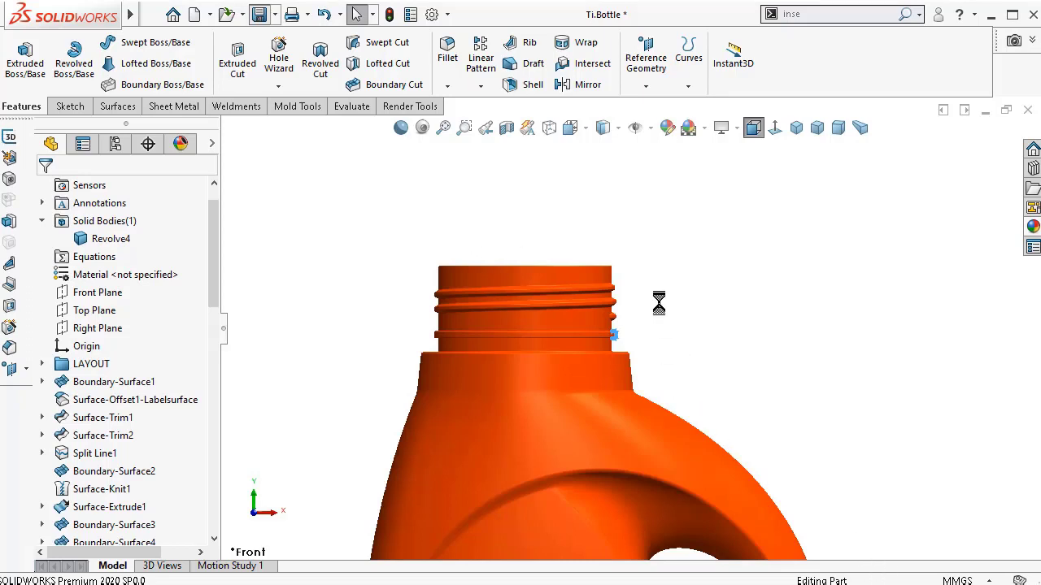
{"action": "scroll", "coordinate": [829, 369], "scroll_direction": "down", "scroll_amount": 3}
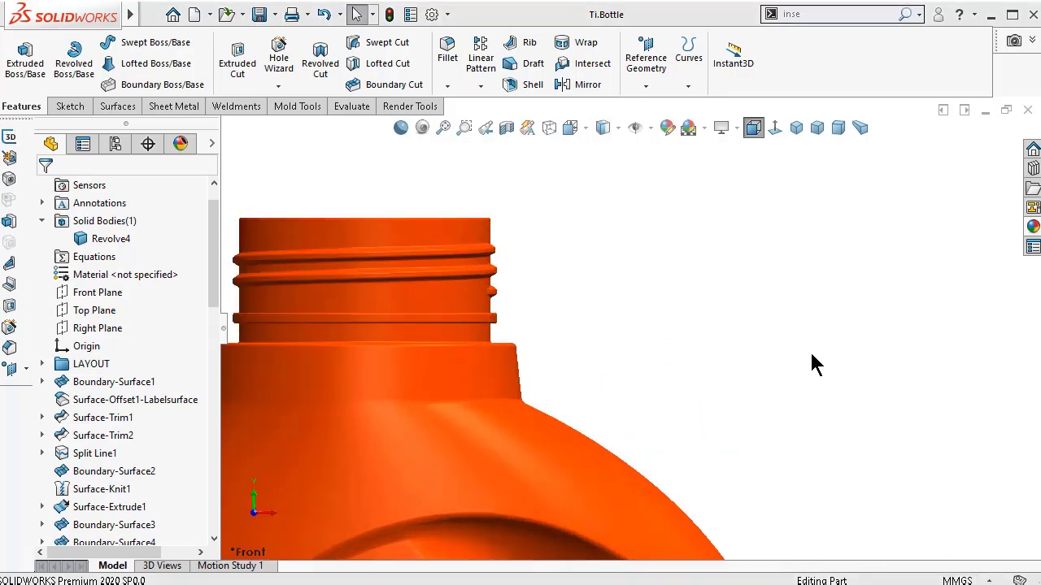
{"action": "scroll", "coordinate": [583, 331], "scroll_direction": "up", "scroll_amount": 5}
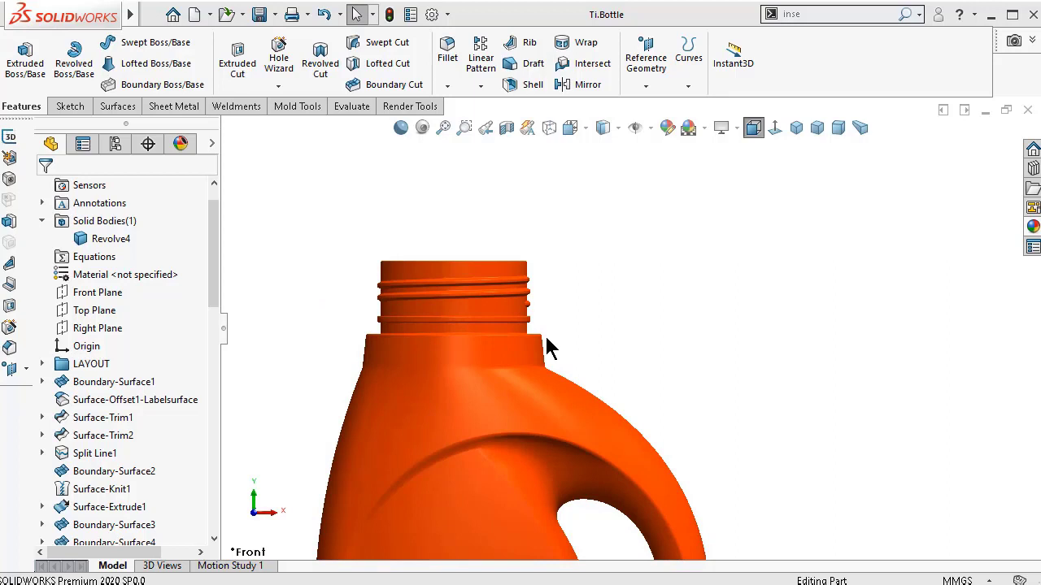
- Rotate the bottle so the handle is at right, tilted to show the top opening
{"action": "key", "text": "Left"}
{"action": "key", "text": "Left"}
{"action": "key", "text": "Down"}
{"action": "key", "text": "Down"}
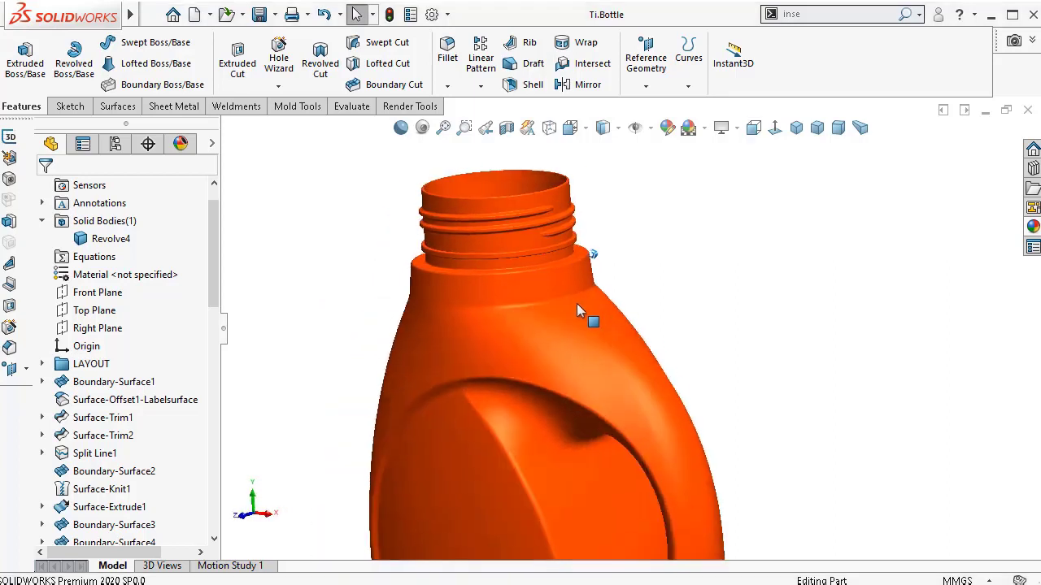
{"action": "key", "text": "Left"}
{"action": "key", "text": "Left"}
{"action": "key", "text": "Up"}
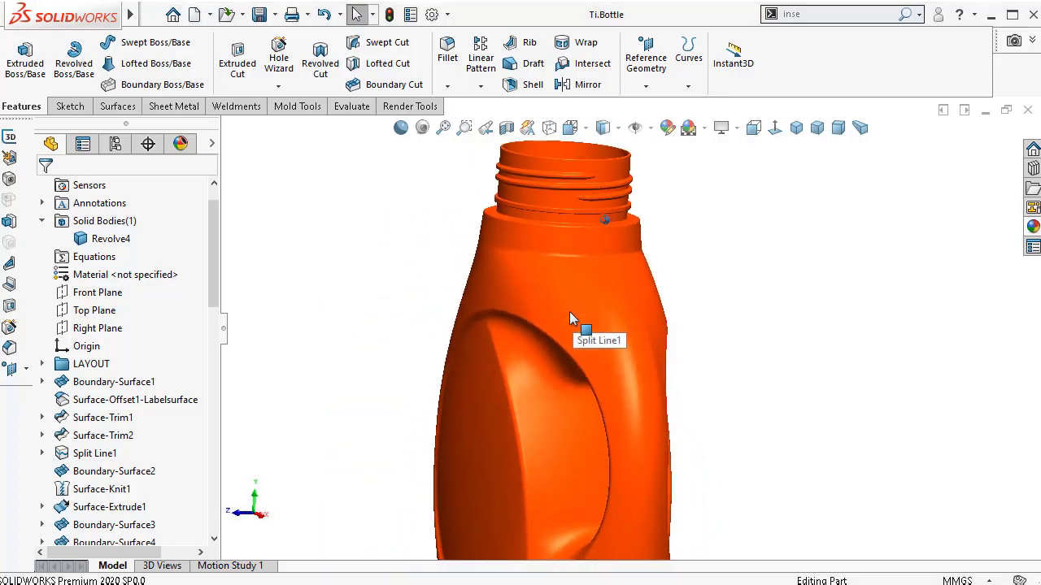
{"action": "key", "text": "Left"}
{"action": "key", "text": "Left"}
{"action": "key", "text": "Left"}
{"action": "key", "text": "Left"}
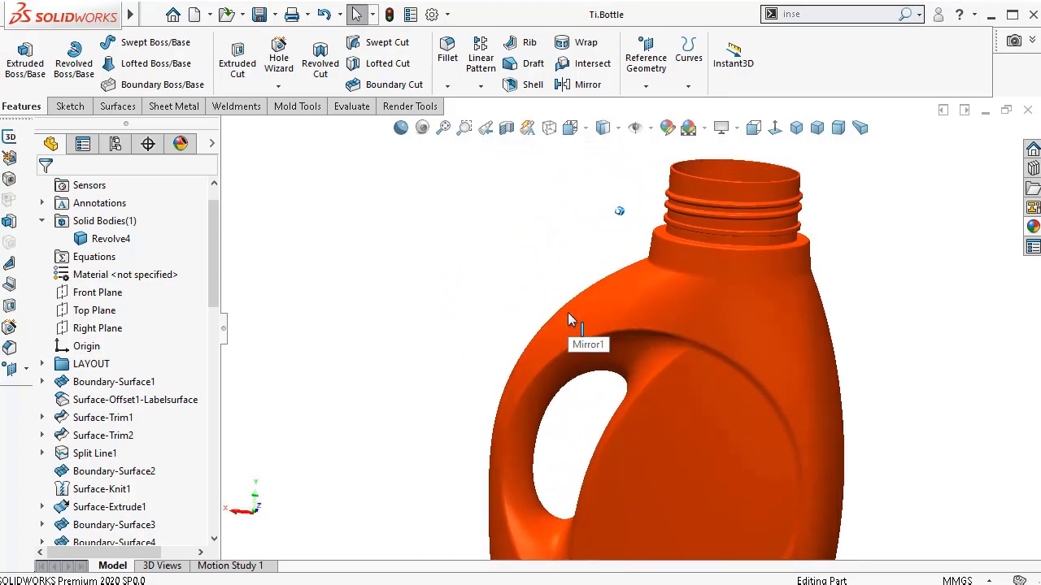
{"action": "key", "text": "Left"}
{"action": "key", "text": "Left"}
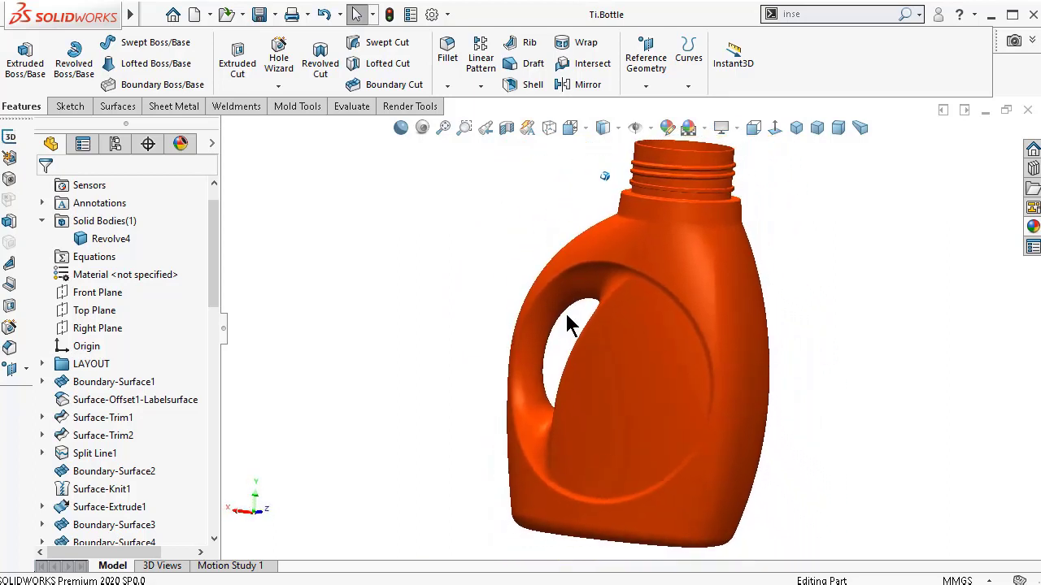
{"action": "key", "text": "Left"}
{"action": "key", "text": "Left"}
{"action": "key", "text": "Left"}
{"action": "key", "text": "Left"}
{"action": "key", "text": "Left"}
{"action": "key", "text": "Left"}
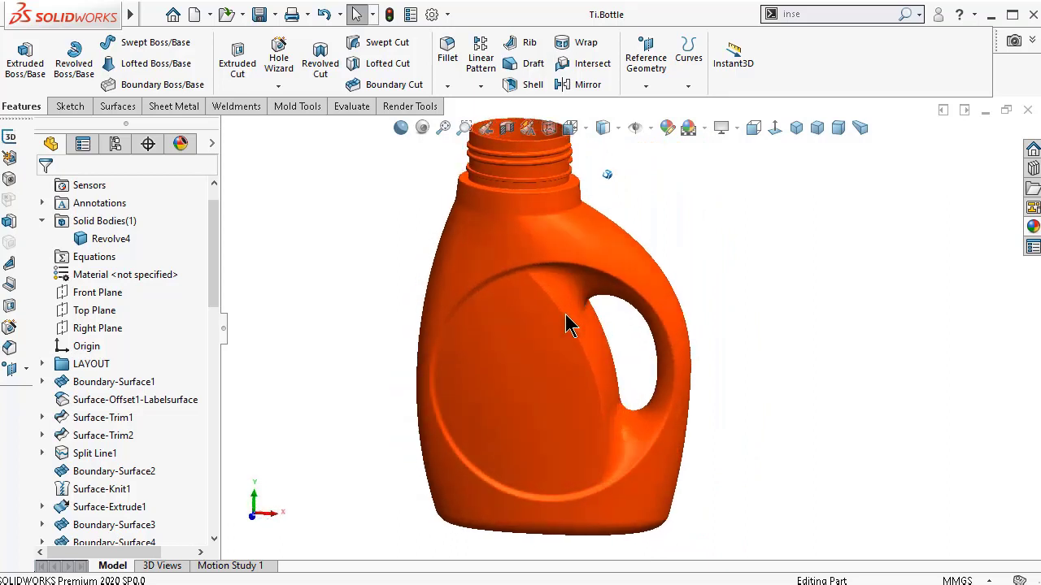
{"action": "key", "text": "Down"}
{"action": "key", "text": "Down"}
{"action": "key", "text": "Down"}
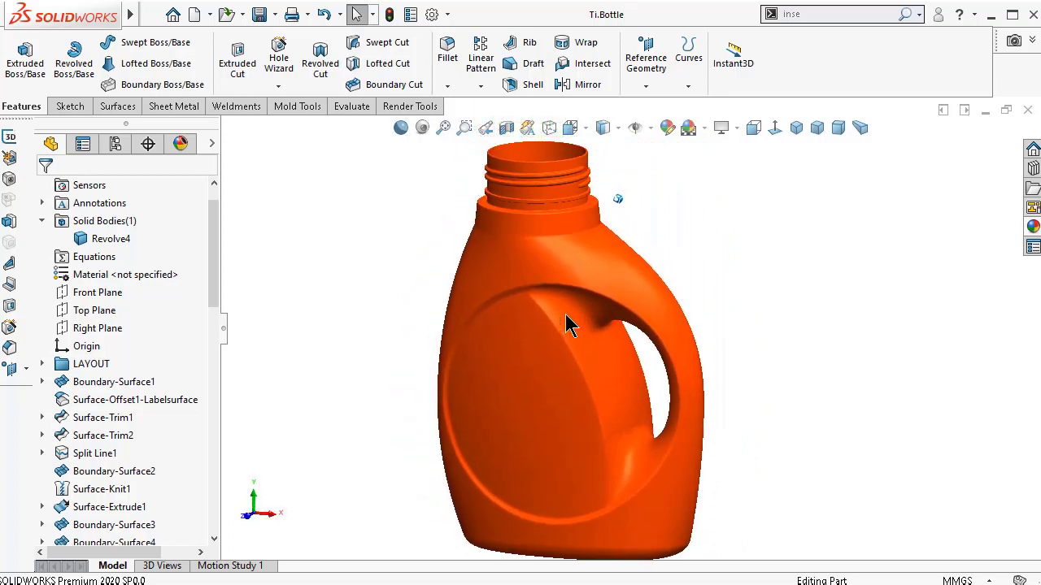
{"action": "key", "text": "Down"}
{"action": "key", "text": "Down"}
{"action": "key", "text": "Down"}
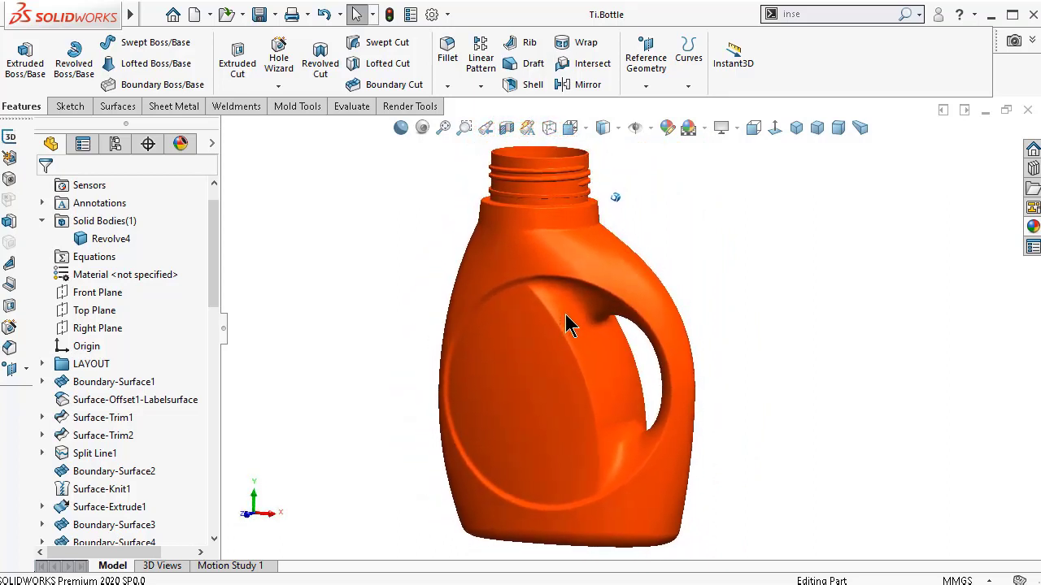
- Switch to perspective and try isometric, trimetric and dimetric views of the bottle
{"action": "left_click", "coordinate": [861, 129]}
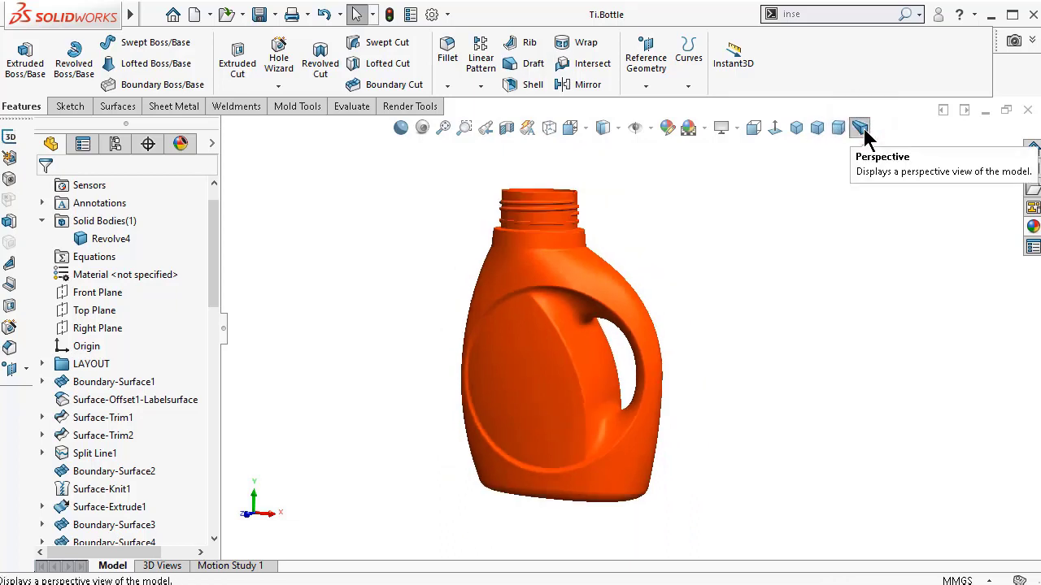
{"action": "left_click", "coordinate": [798, 132]}
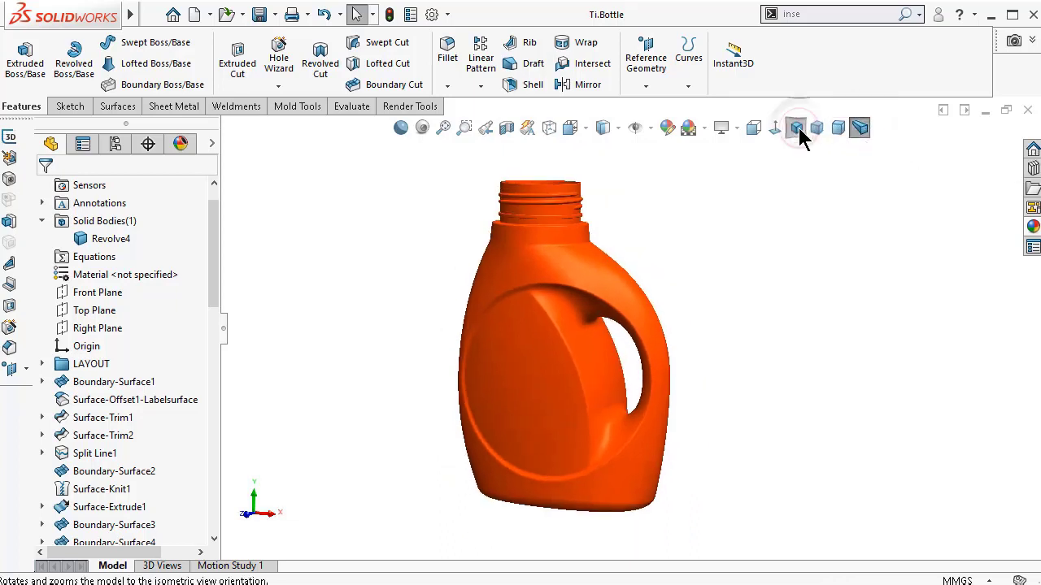
{"action": "left_click", "coordinate": [817, 131]}
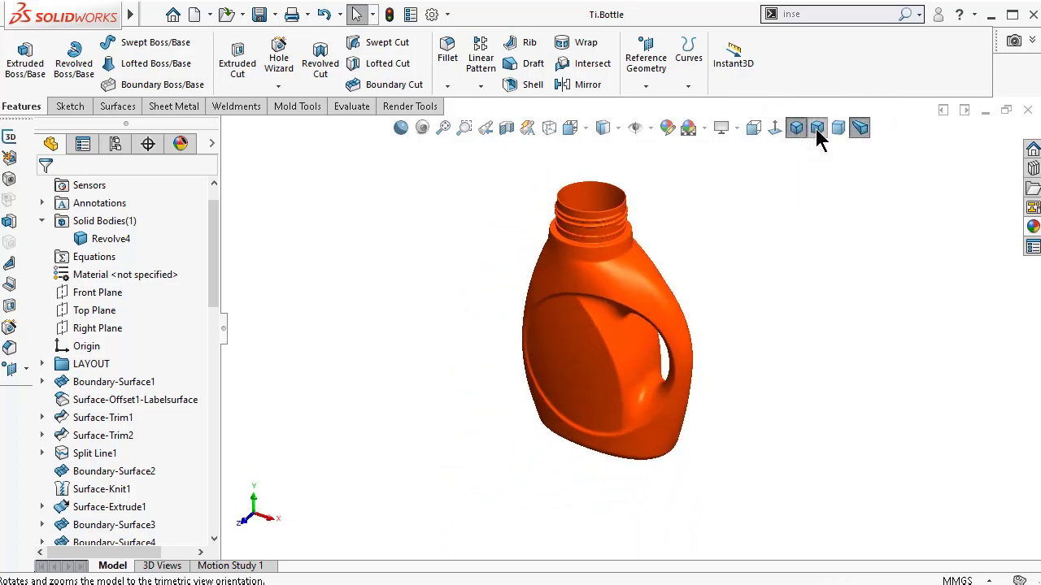
{"action": "left_click", "coordinate": [840, 136]}
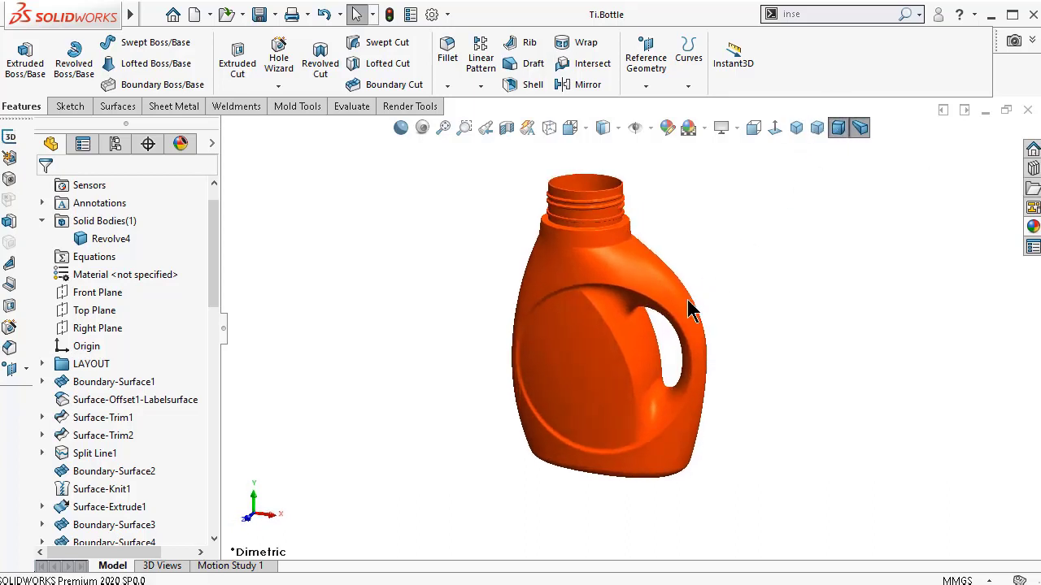
{"action": "scroll", "coordinate": [689, 304], "scroll_direction": "down", "scroll_amount": 3}
{"action": "scroll", "coordinate": [683, 319], "scroll_direction": "up", "scroll_amount": 1}
{"action": "scroll", "coordinate": [697, 320], "scroll_direction": "up", "scroll_amount": 2}
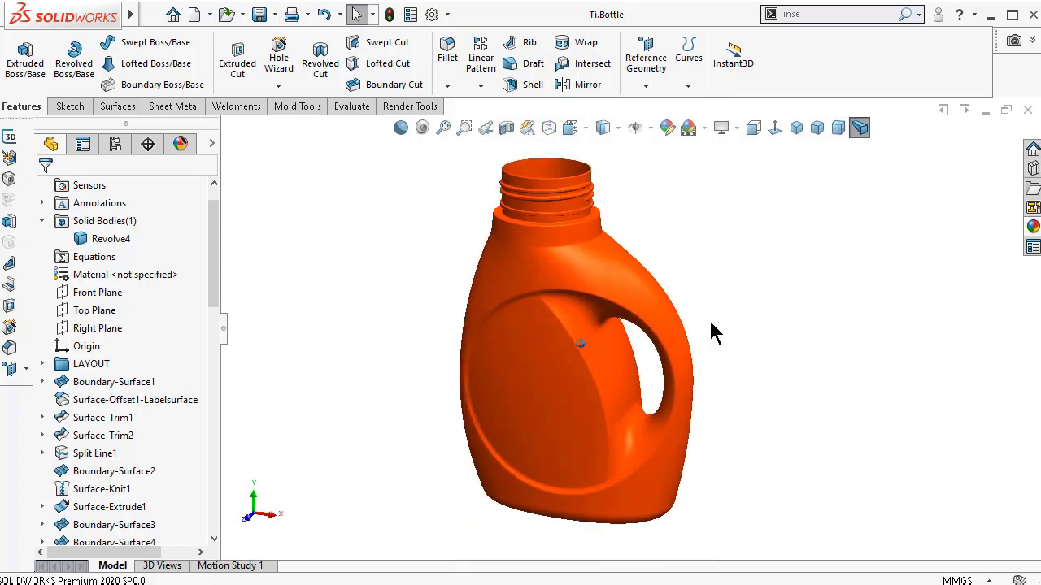
{"action": "scroll", "coordinate": [710, 332], "scroll_direction": "down", "scroll_amount": 3}
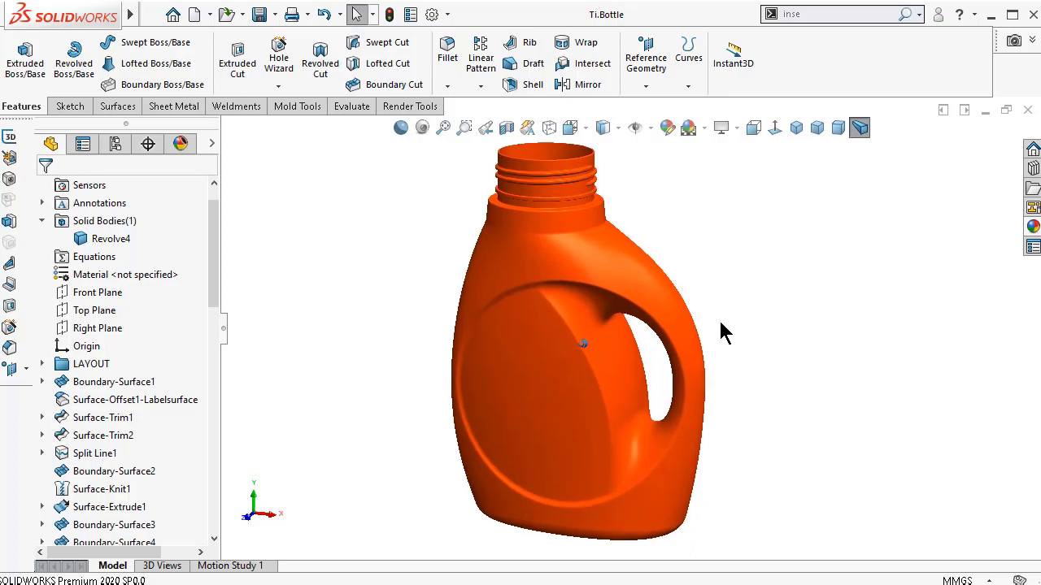
{"action": "scroll", "coordinate": [721, 323], "scroll_direction": "up", "scroll_amount": 1}
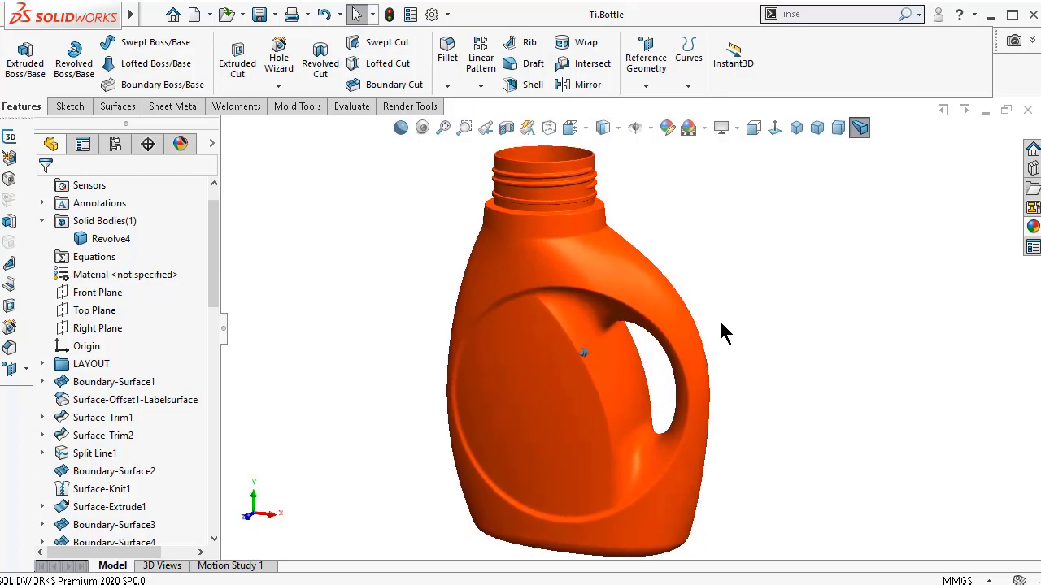
{"action": "scroll", "coordinate": [723, 332], "scroll_direction": "up", "scroll_amount": 1}
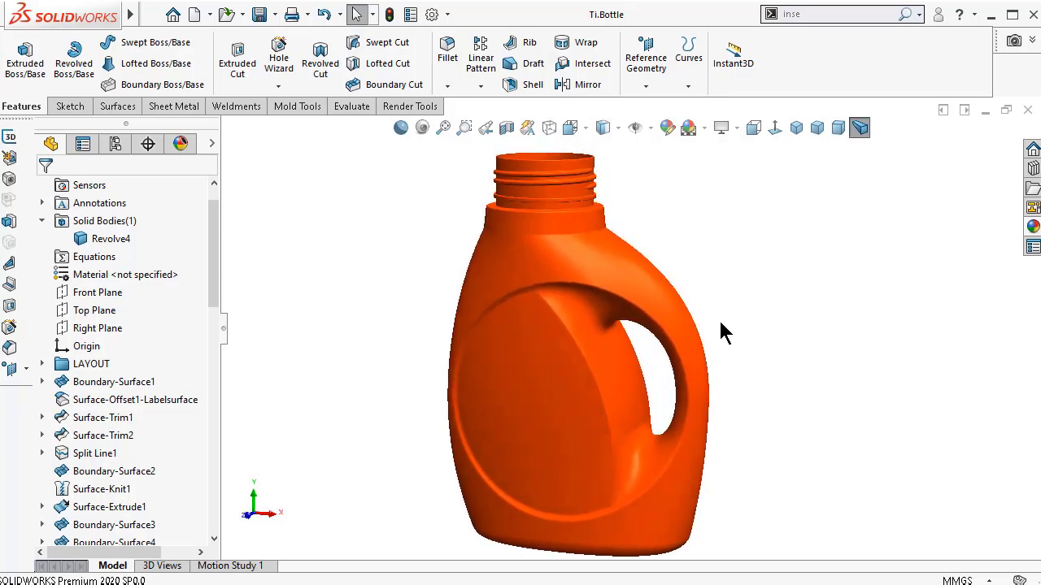
{"action": "scroll", "coordinate": [720, 323], "scroll_direction": "down", "scroll_amount": 2}
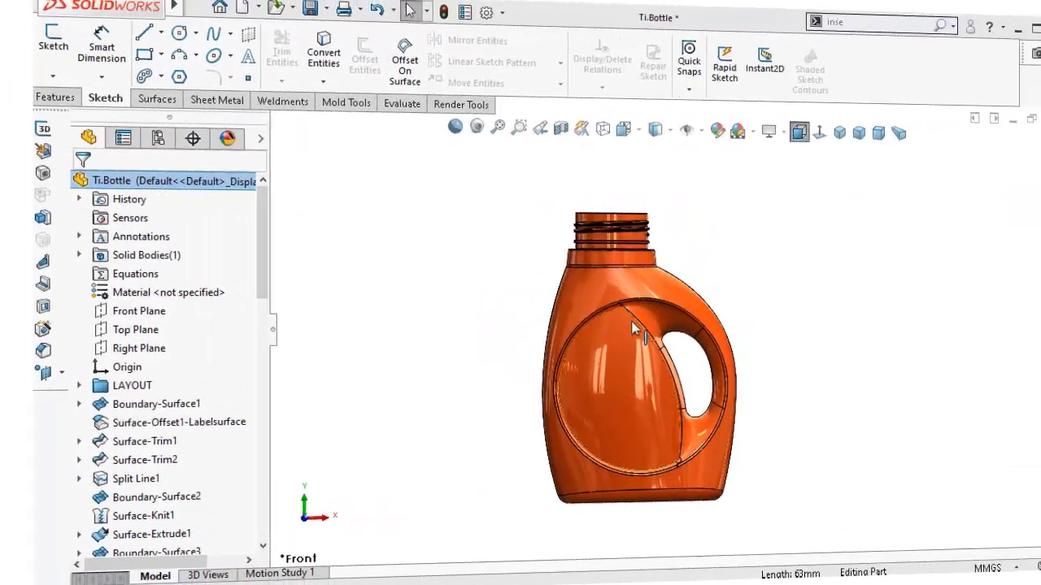
- Turn to an isometric view and shade the bottle without edge lines
{"action": "scroll", "coordinate": [674, 284], "scroll_direction": "down", "scroll_amount": 4}
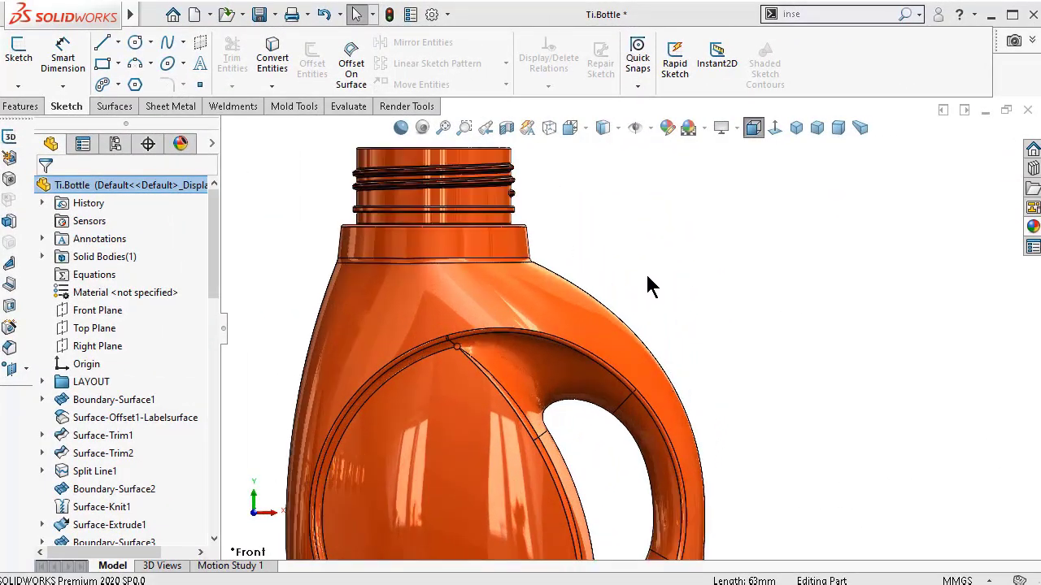
{"action": "key", "text": "ctrl+7"}
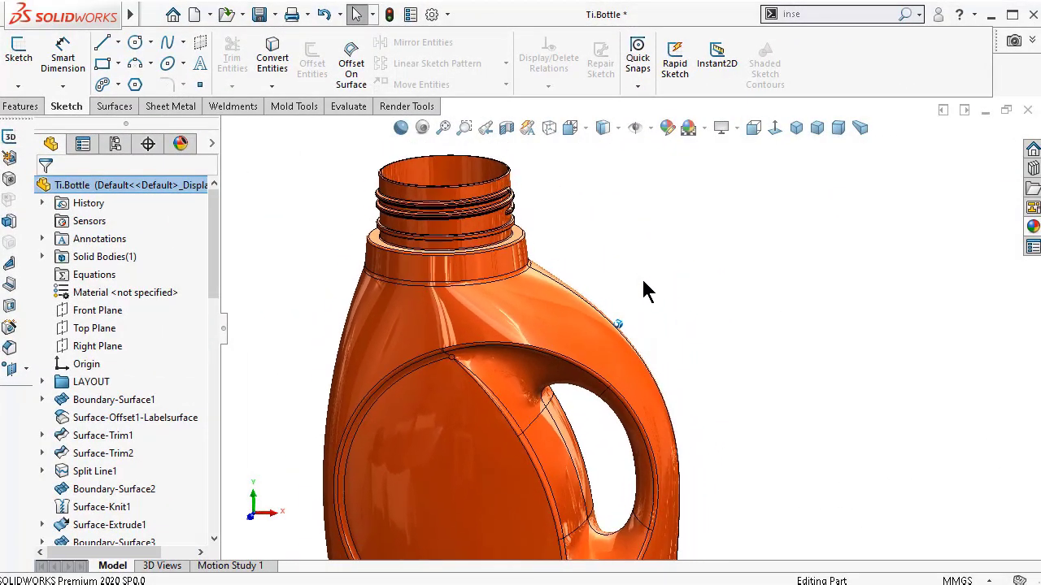
{"action": "left_click", "coordinate": [616, 128]}
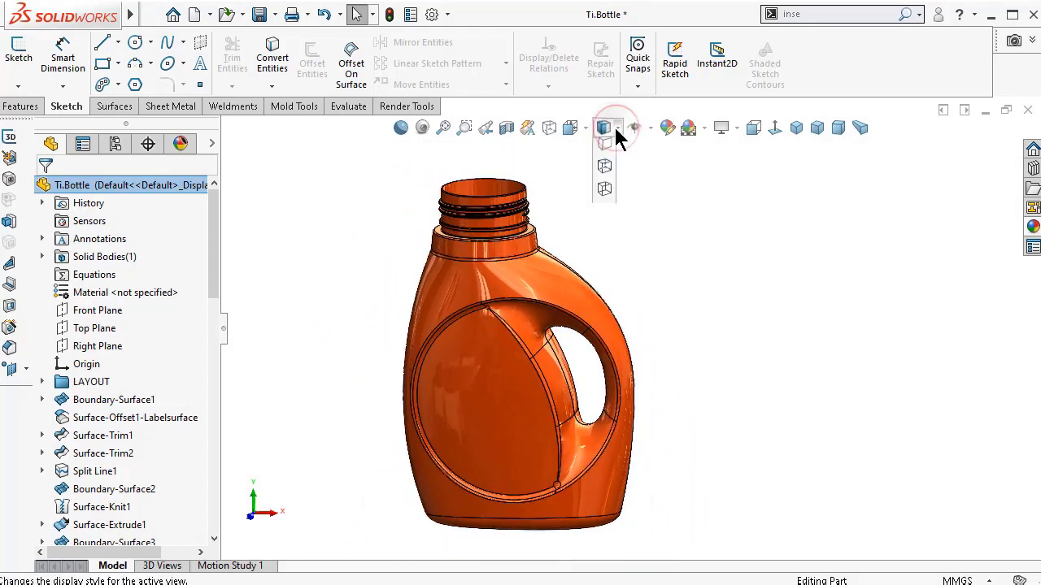
{"action": "left_click", "coordinate": [605, 173]}
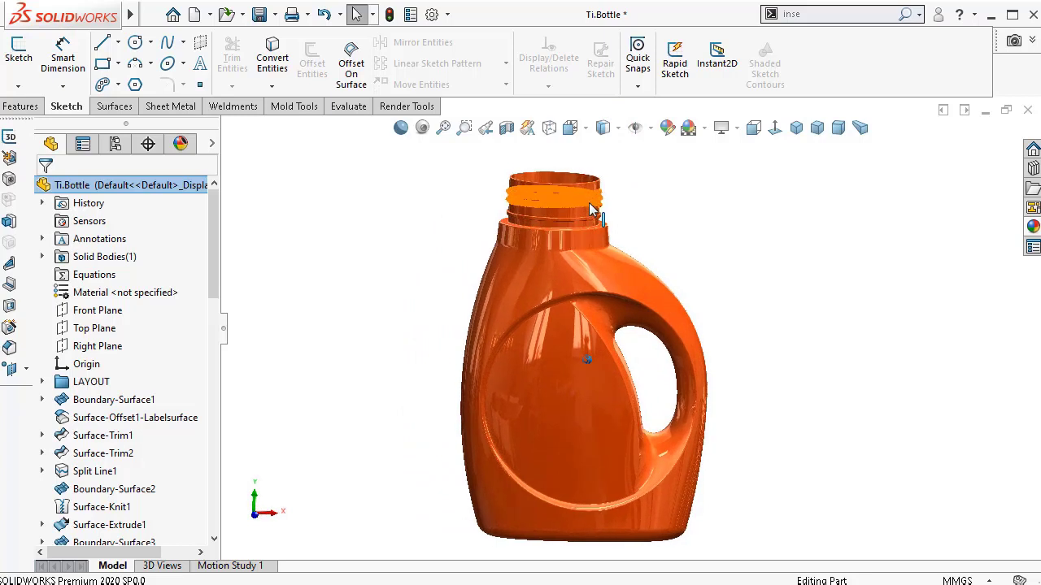
- Orbit the bottle so the handle sits on the right, then expand the LAYOUT folder
{"action": "middle_click_drag", "start_coordinate": [591, 329], "coordinate": [487, 309]}
{"action": "middle_click_drag", "start_coordinate": [799, 317], "coordinate": [755, 361]}
{"action": "key", "text": "Right"}
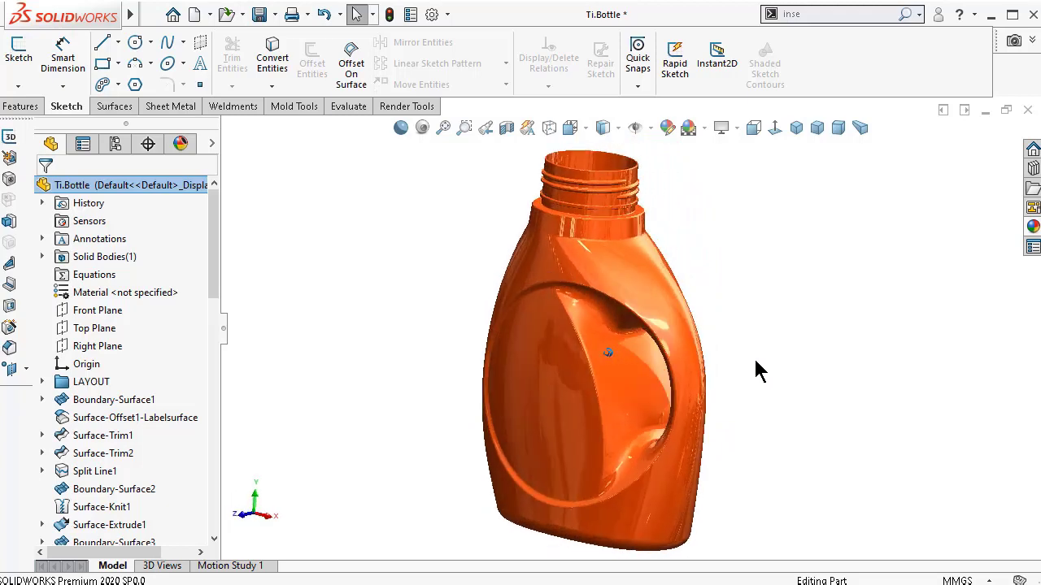
{"action": "key", "text": "Right"}
{"action": "key", "text": "Right"}
{"action": "key", "text": "Right"}
{"action": "key", "text": "Right"}
{"action": "key", "text": "Right"}
{"action": "key", "text": "Right"}
{"action": "key", "text": "Right"}
{"action": "key", "text": "Right"}
{"action": "key", "text": "Right"}
{"action": "key", "text": "Right"}
{"action": "key", "text": "Right"}
{"action": "key", "text": "Right"}
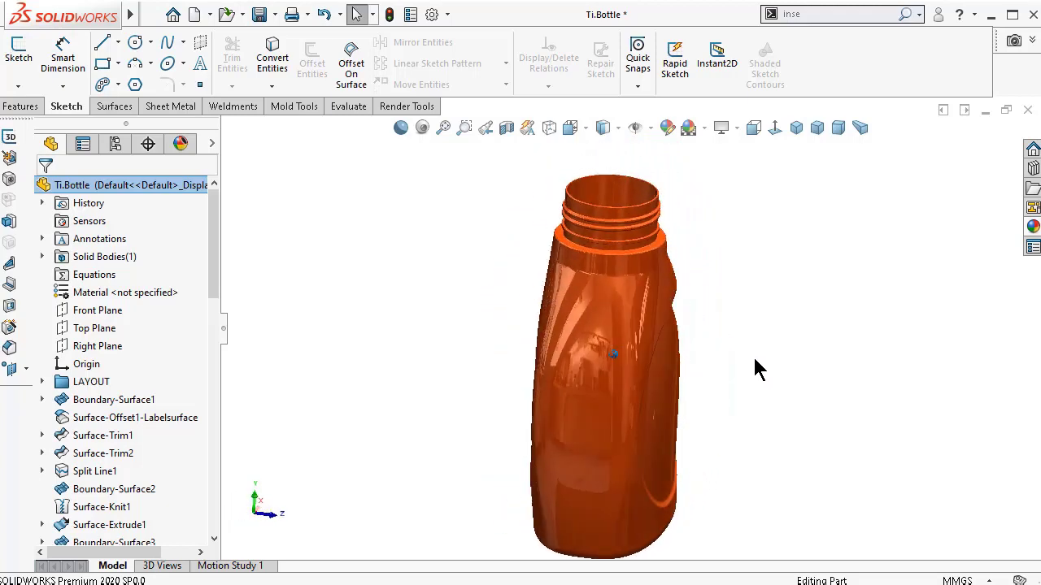
{"action": "key", "text": "Right"}
{"action": "key", "text": "Right"}
{"action": "key", "text": "Right"}
{"action": "key", "text": "Right"}
{"action": "key", "text": "Right"}
{"action": "key", "text": "Right"}
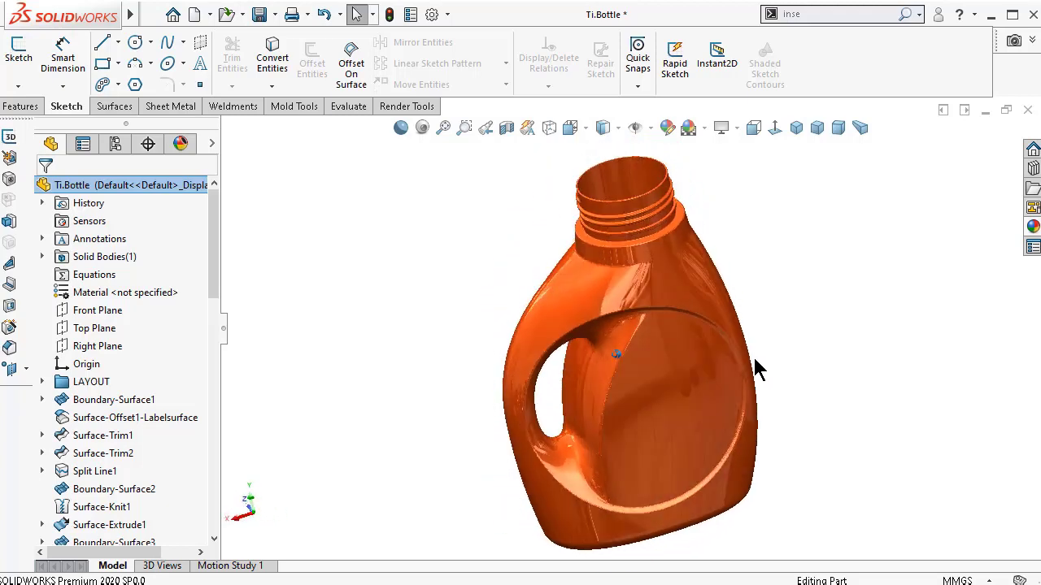
{"action": "key", "text": "Right"}
{"action": "key", "text": "Right"}
{"action": "key", "text": "Right"}
{"action": "key", "text": "Right"}
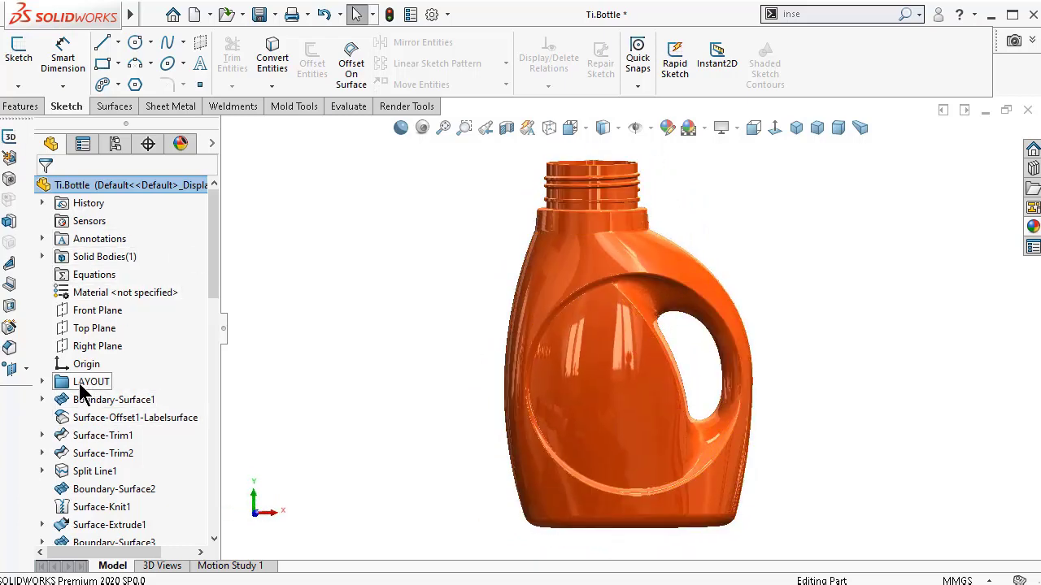
{"action": "left_click", "coordinate": [43, 382]}
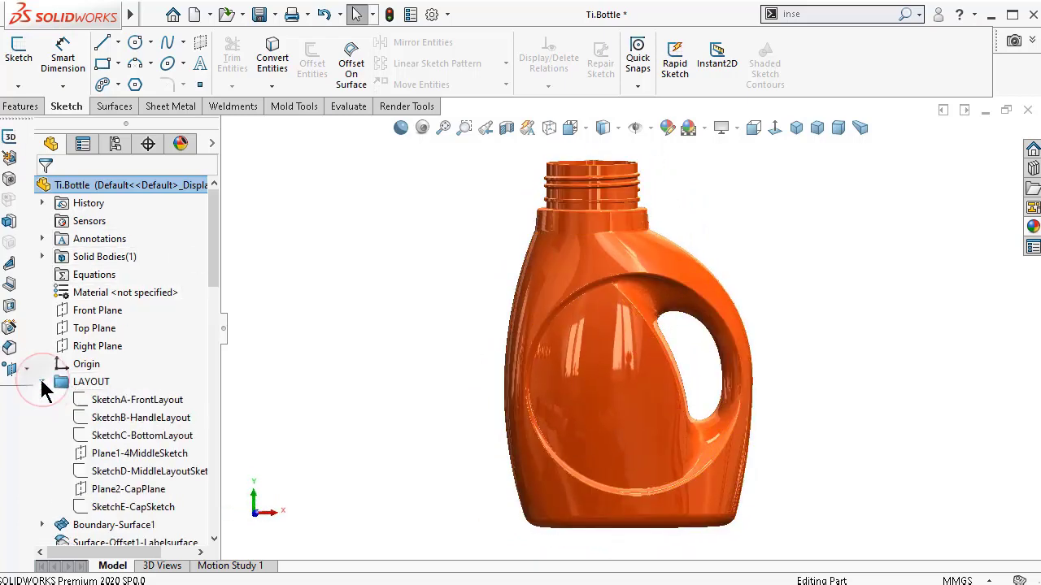
- View the bottle straight from the front and fit it to the screen
{"action": "left_click", "coordinate": [752, 129]}
{"action": "left_click", "coordinate": [103, 404]}
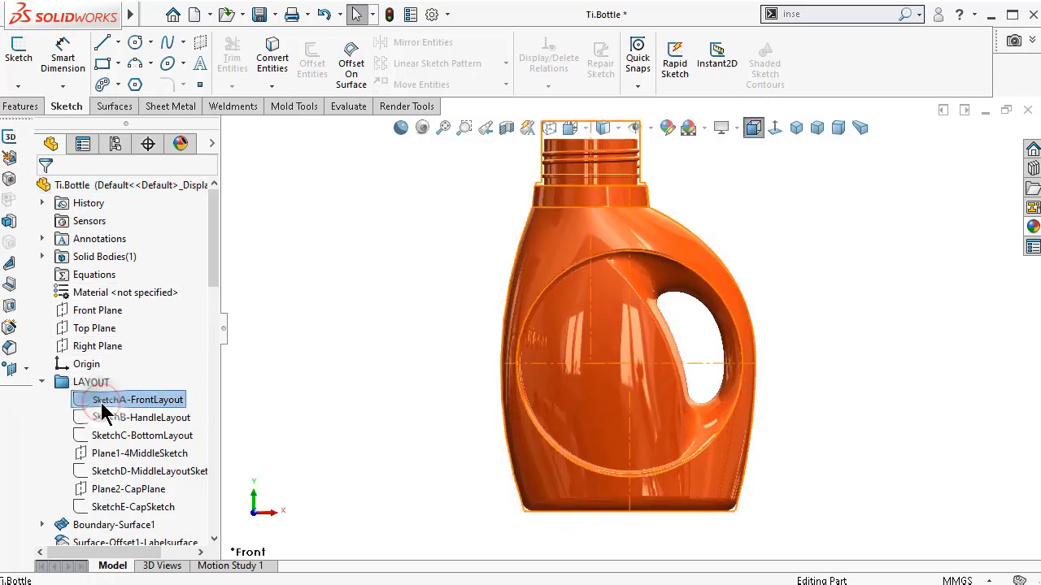
{"action": "key", "text": "Escape"}
{"action": "key", "text": "f"}
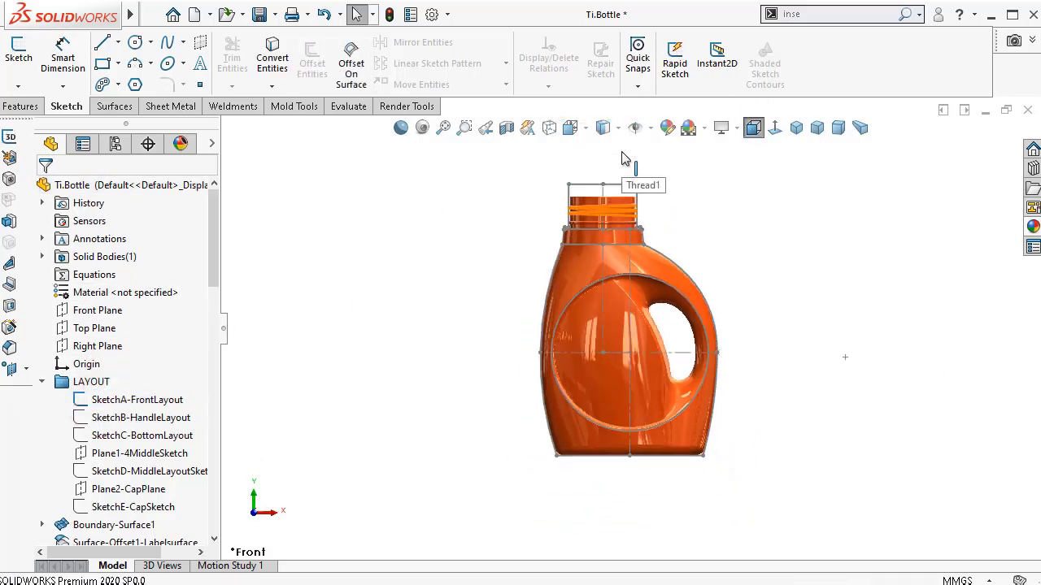
{"action": "scroll", "coordinate": [624, 159], "scroll_direction": "down", "scroll_amount": 3}
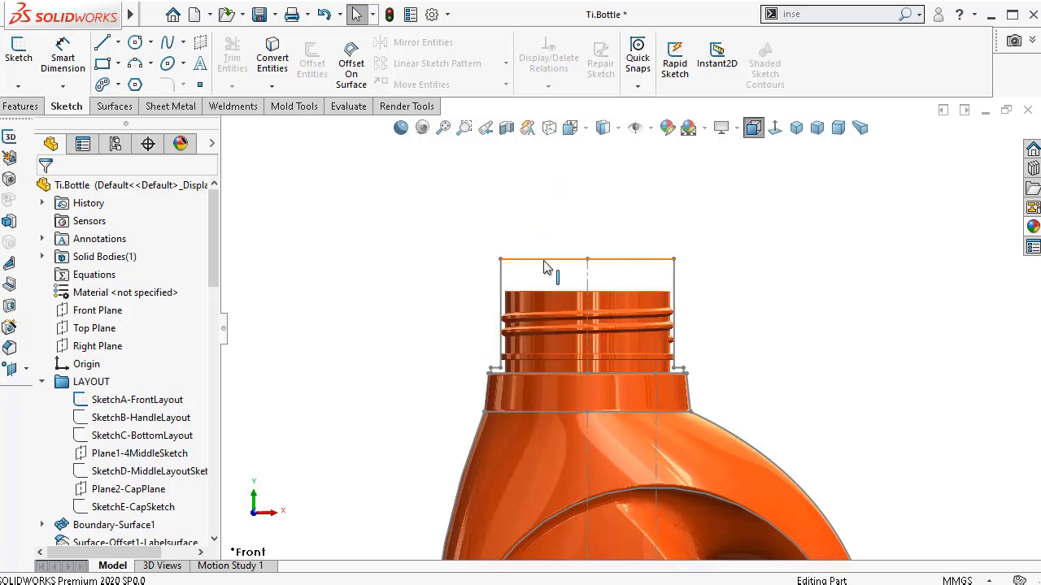
- Edit SketchA-FrontLayout, change the 63.00 neck width to 67 mm, and exit the sketch
{"action": "left_click", "coordinate": [637, 260]}
{"action": "left_click", "coordinate": [683, 186]}
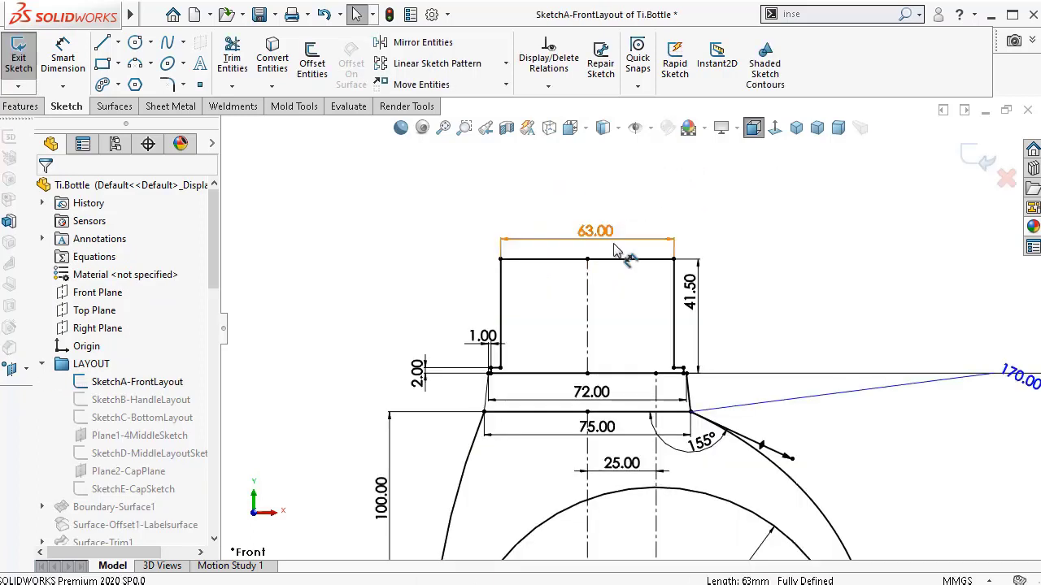
{"action": "double_click", "coordinate": [597, 234]}
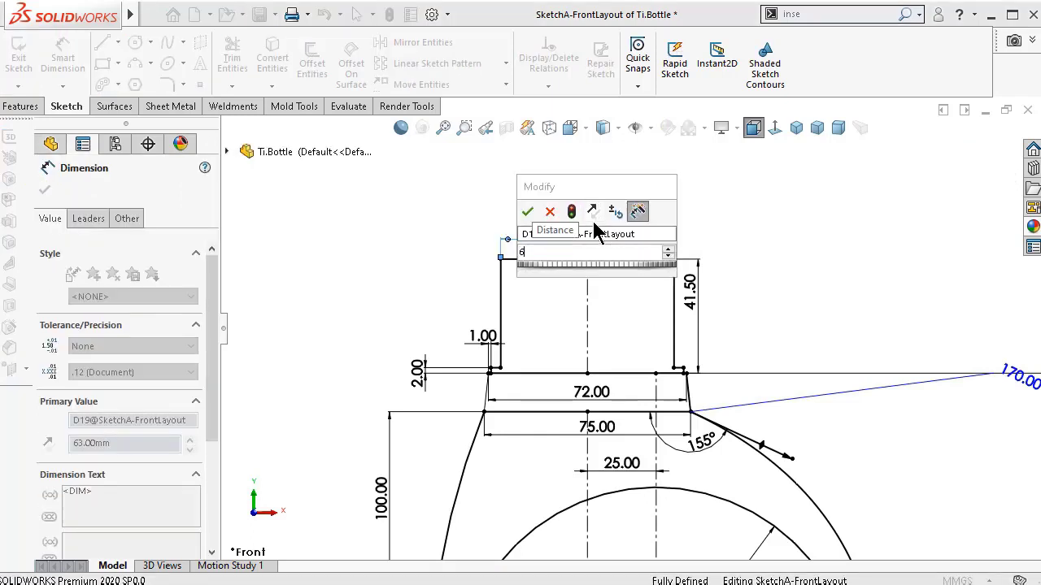
{"action": "type", "text": "67"}
{"action": "left_click", "coordinate": [527, 213]}
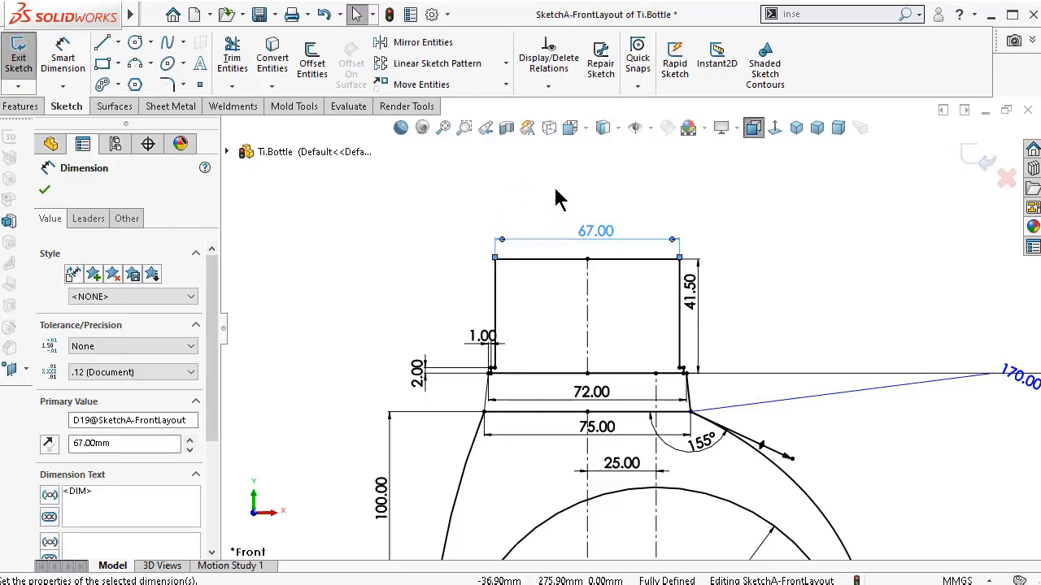
{"action": "left_click", "coordinate": [978, 166]}
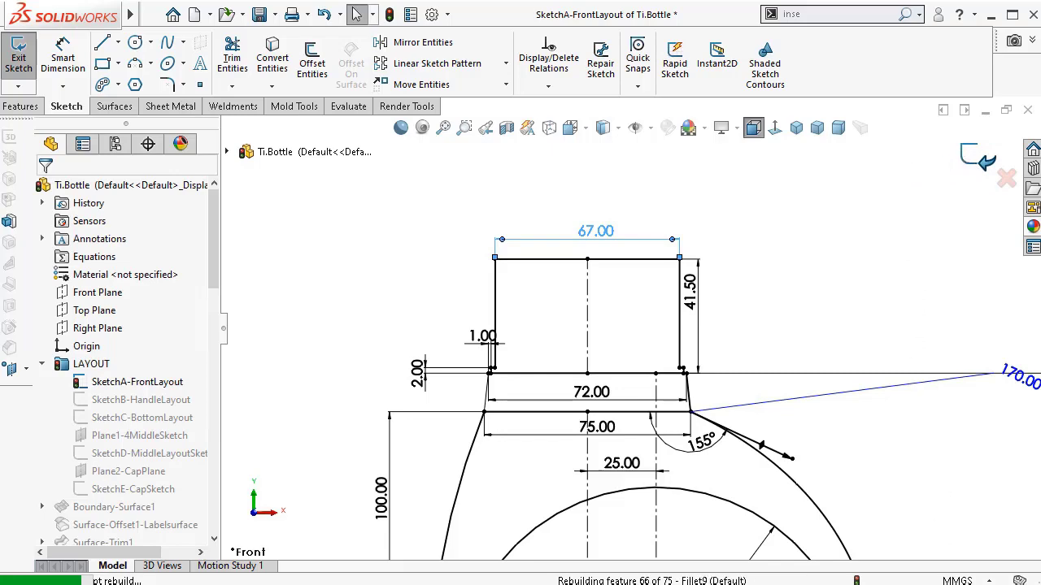
{"action": "scroll", "coordinate": [733, 322], "scroll_direction": "up", "scroll_amount": 4}
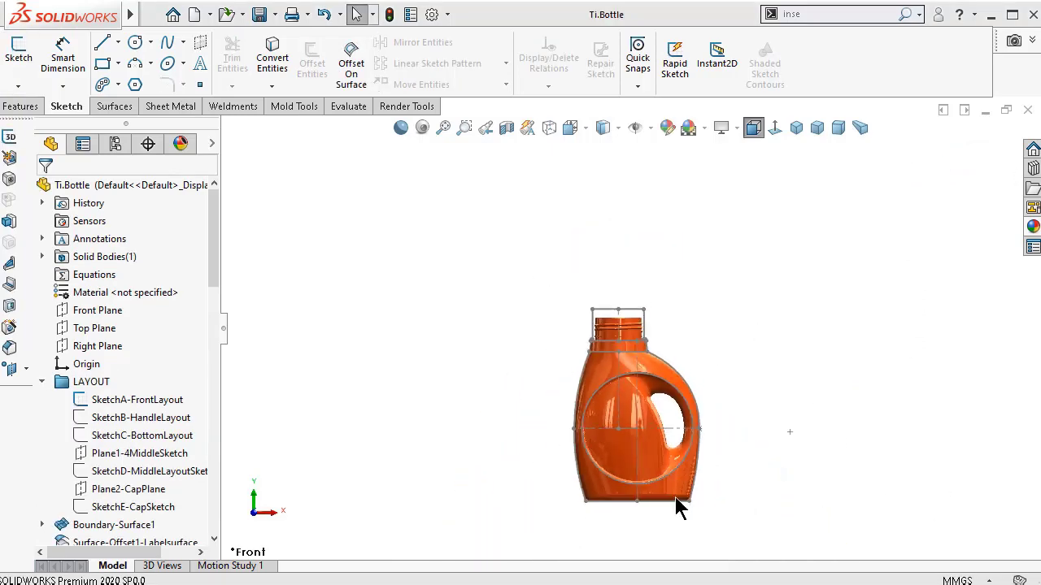
- Orbit to a three-quarter view of the wider neck and collapse the LAYOUT folder
{"action": "scroll", "coordinate": [623, 279], "scroll_direction": "down", "scroll_amount": 2}
{"action": "scroll", "coordinate": [614, 265], "scroll_direction": "up", "scroll_amount": 1}
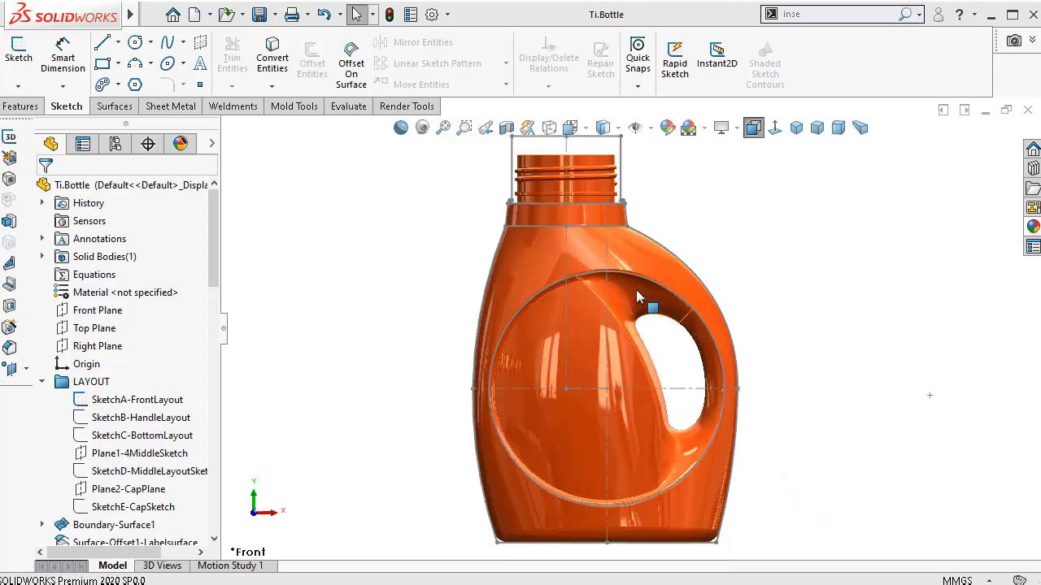
{"action": "scroll", "coordinate": [578, 200], "scroll_direction": "down", "scroll_amount": 2}
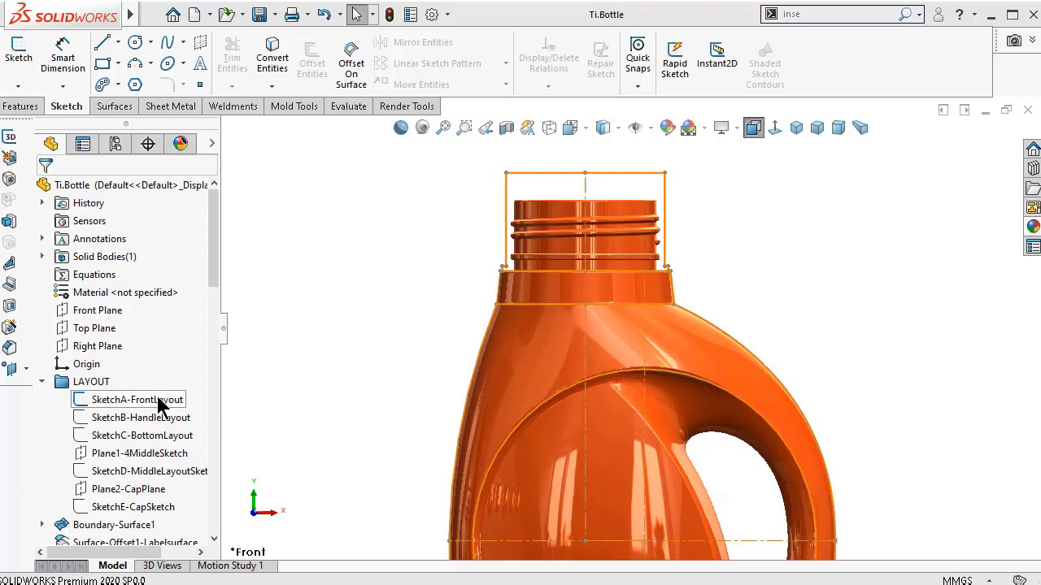
{"action": "scroll", "coordinate": [871, 429], "scroll_direction": "up", "scroll_amount": 3}
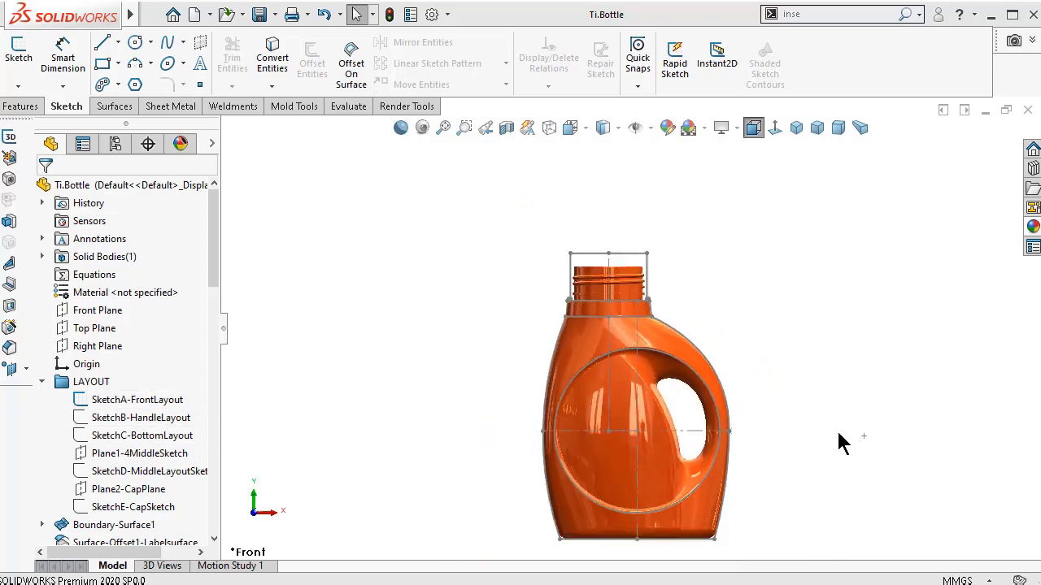
{"action": "scroll", "coordinate": [697, 425], "scroll_direction": "down", "scroll_amount": 3}
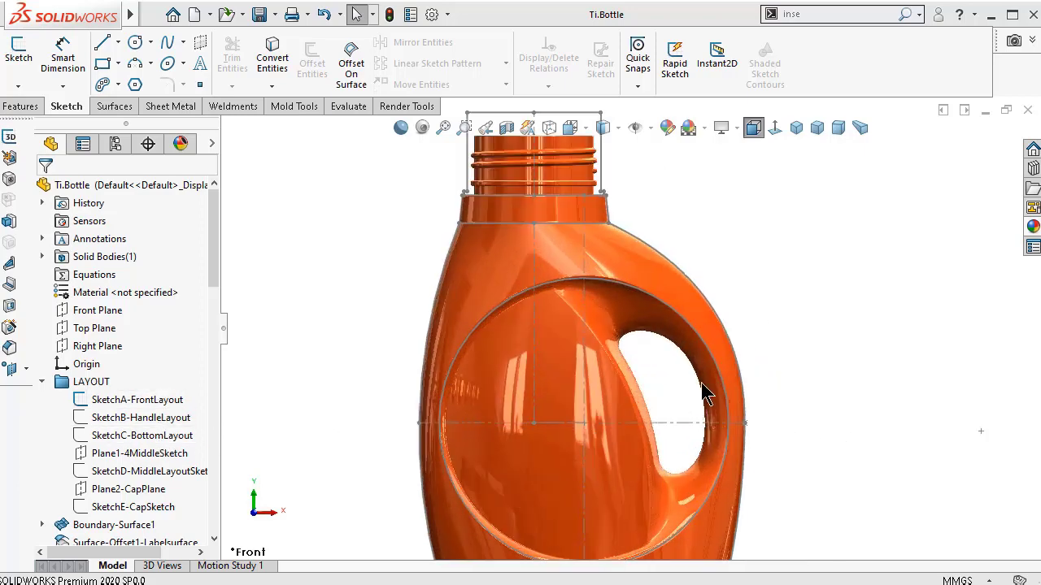
{"action": "mouse_move", "coordinate": [772, 301]}
{"action": "middle_mouse_down"}
{"action": "mouse_move", "coordinate": [734, 306]}
{"action": "mouse_move", "coordinate": [738, 340]}
{"action": "middle_mouse_up"}
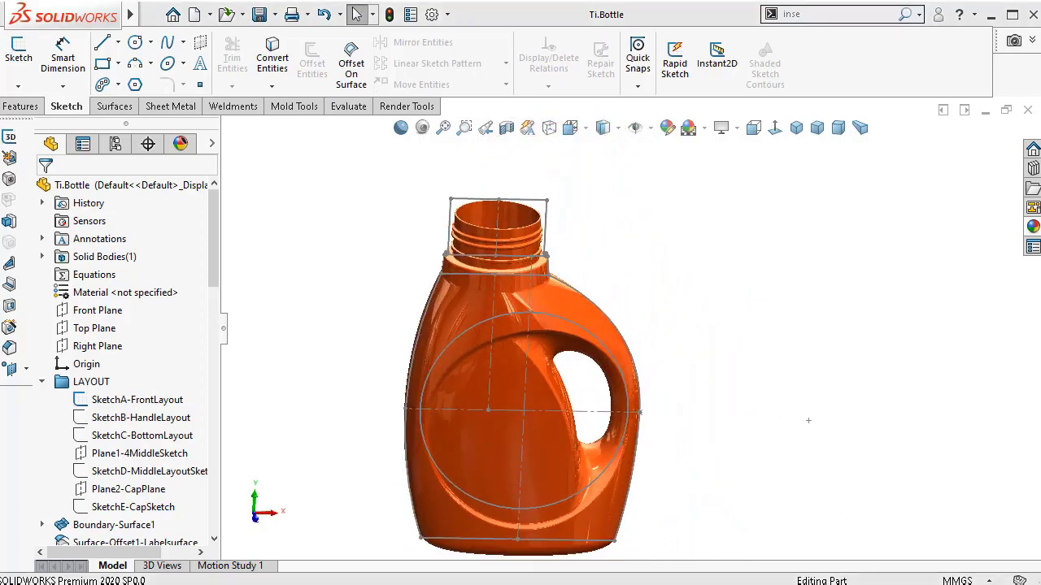
{"action": "left_click", "coordinate": [383, 232]}
- Browse the Insert and Tools menus and close them without choosing anything
{"action": "mouse_move", "coordinate": [130, 21]}
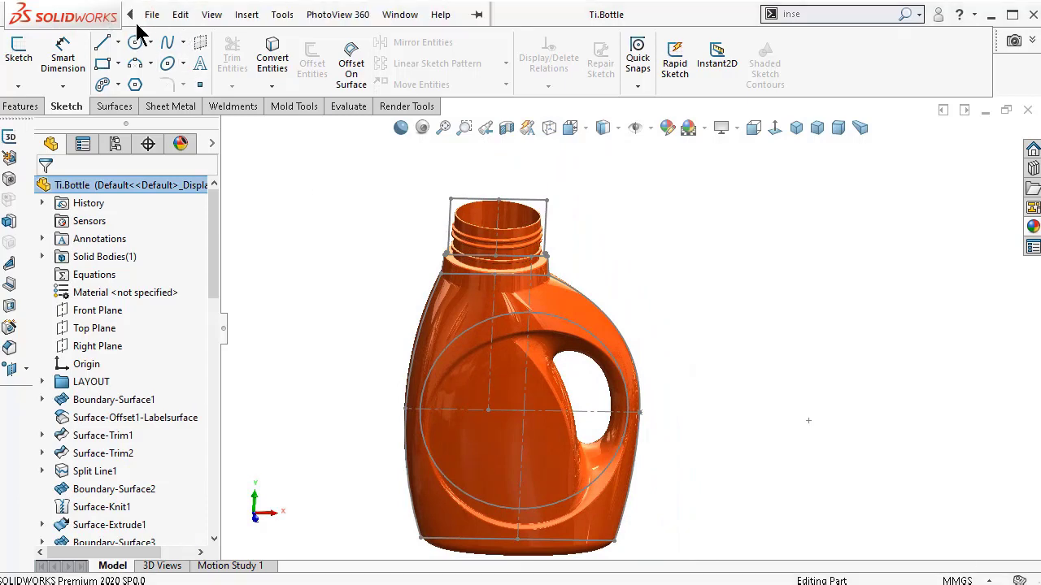
{"action": "left_click", "coordinate": [245, 15]}
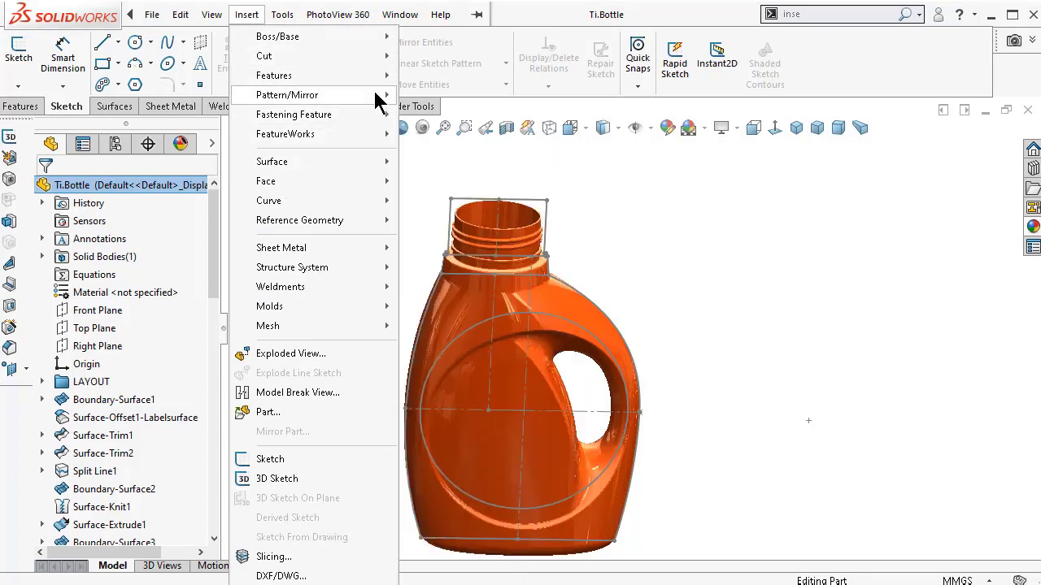
{"action": "mouse_move", "coordinate": [356, 99]}
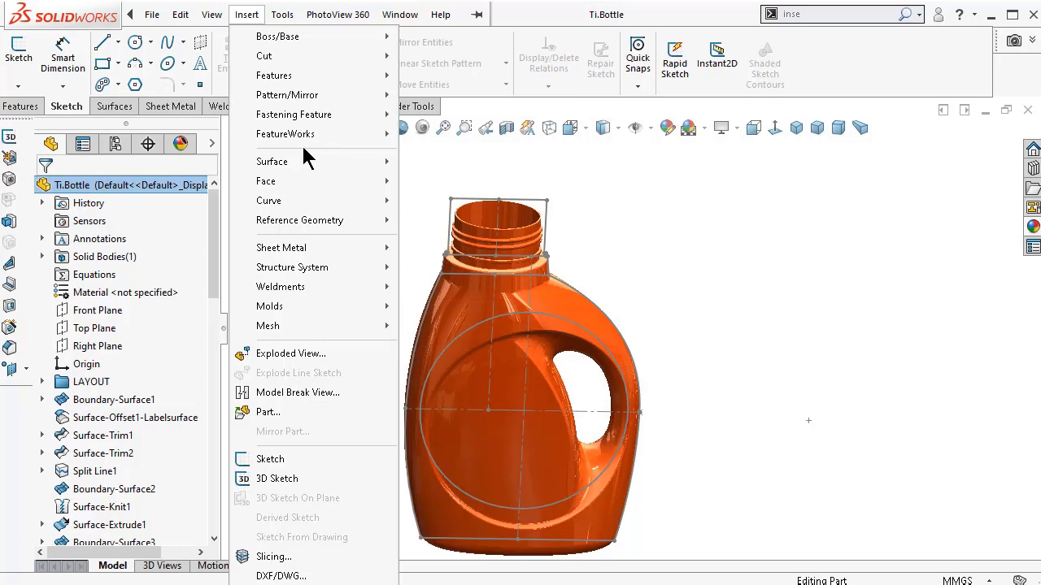
{"action": "mouse_move", "coordinate": [273, 22]}
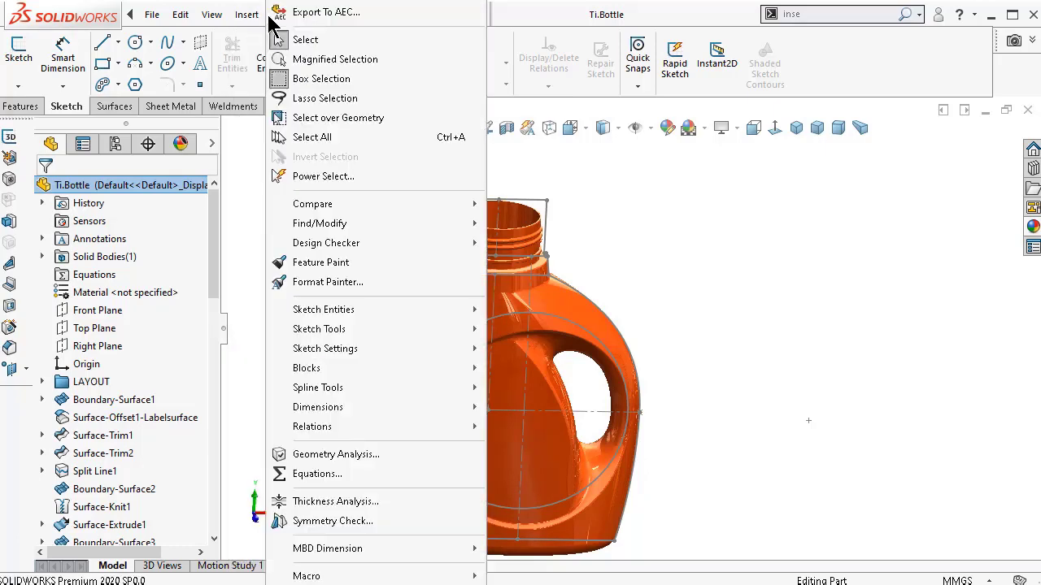
{"action": "left_click", "coordinate": [662, 214]}
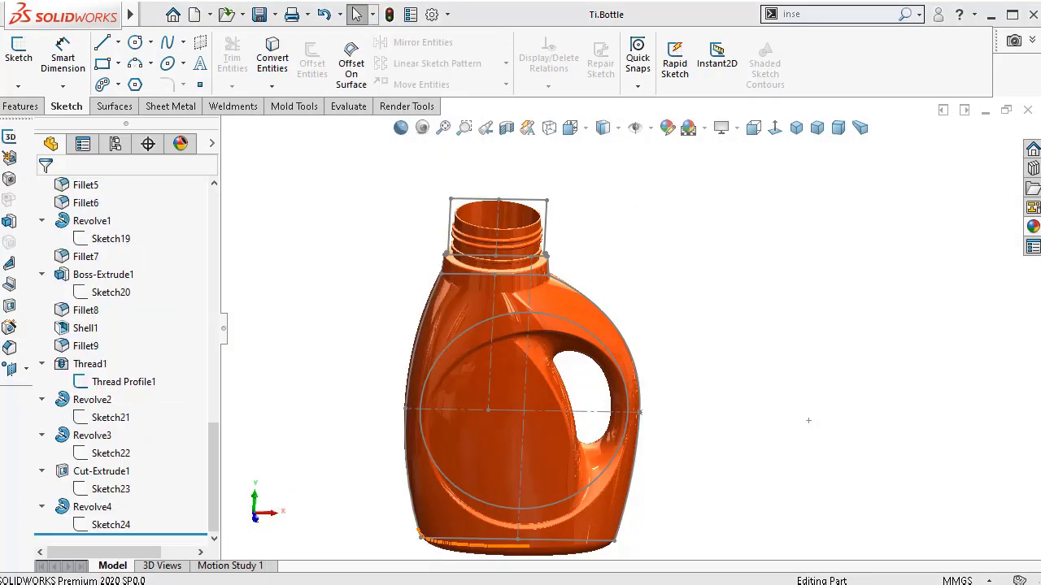
- Start a new assembly from the bottle, show origins, and place Ti.Bottle at the origin
{"action": "left_click", "coordinate": [210, 17]}
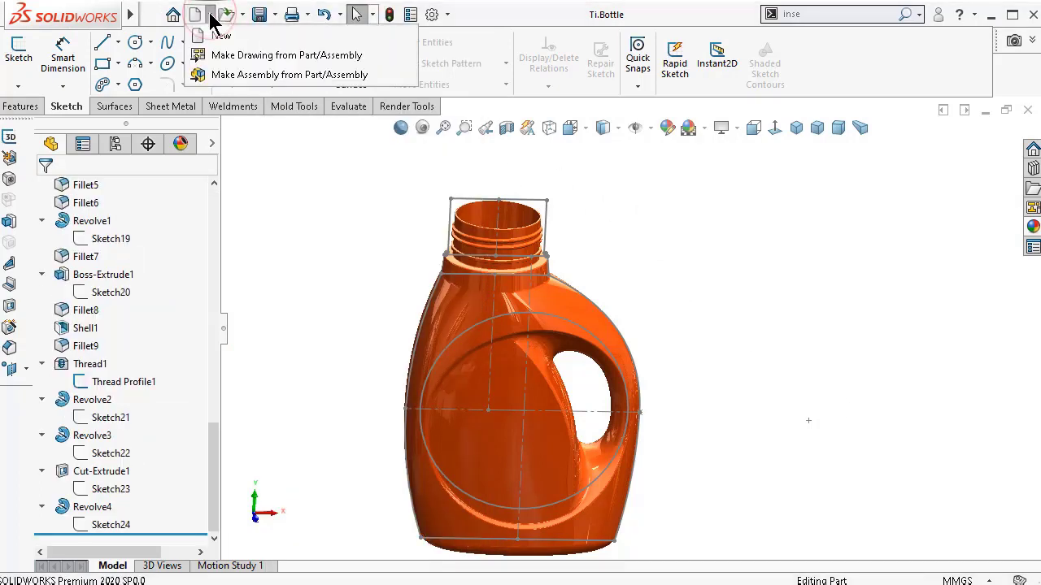
{"action": "left_click", "coordinate": [215, 74]}
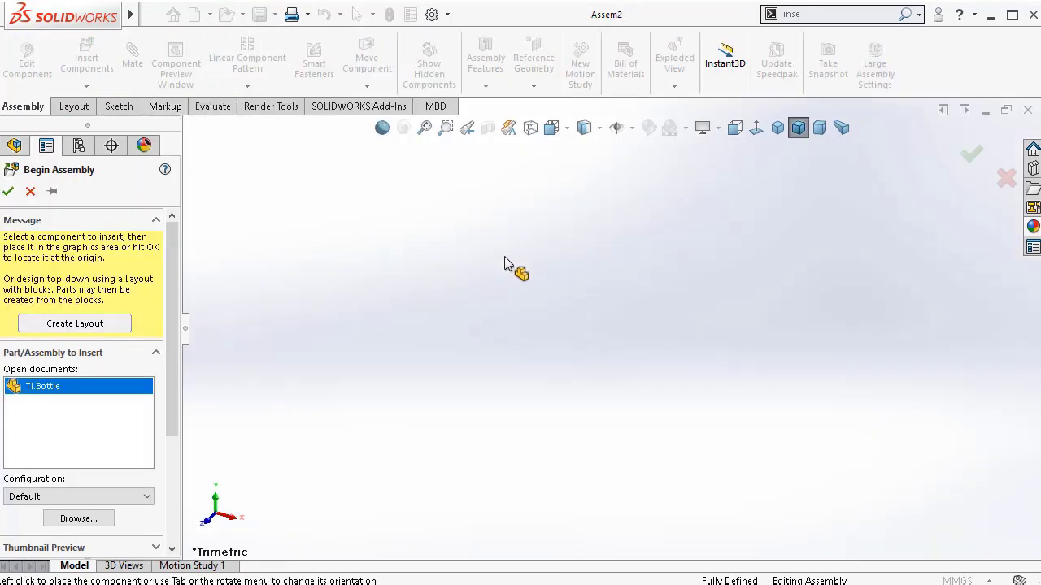
{"action": "left_click", "coordinate": [630, 127]}
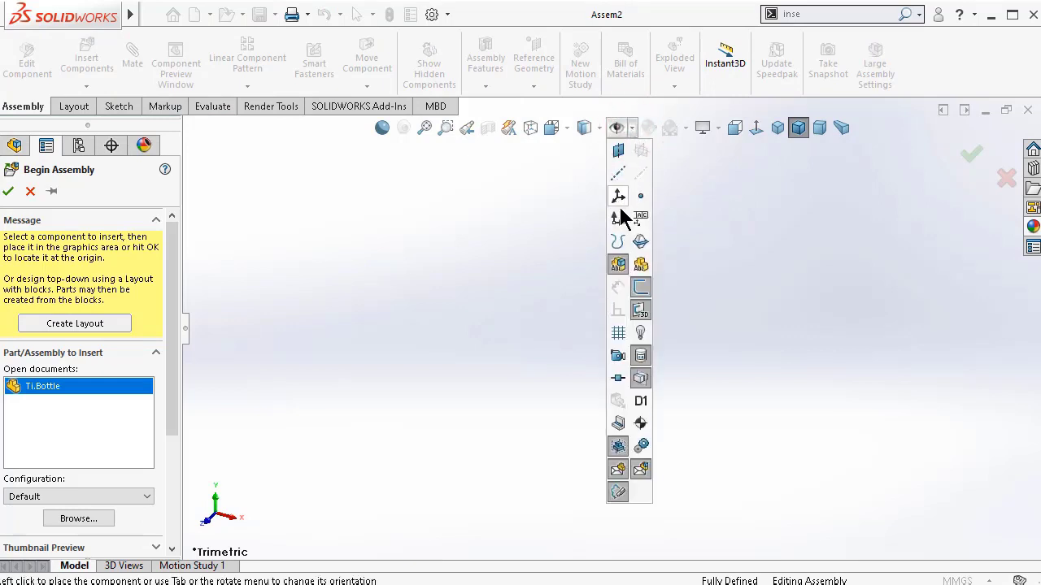
{"action": "left_click", "coordinate": [618, 217]}
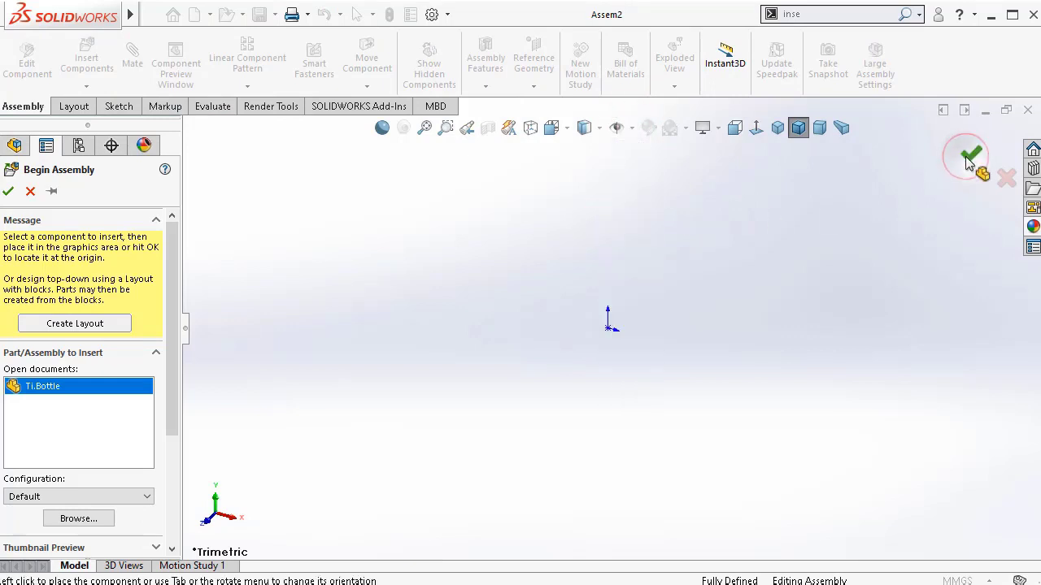
{"action": "left_click", "coordinate": [968, 159]}
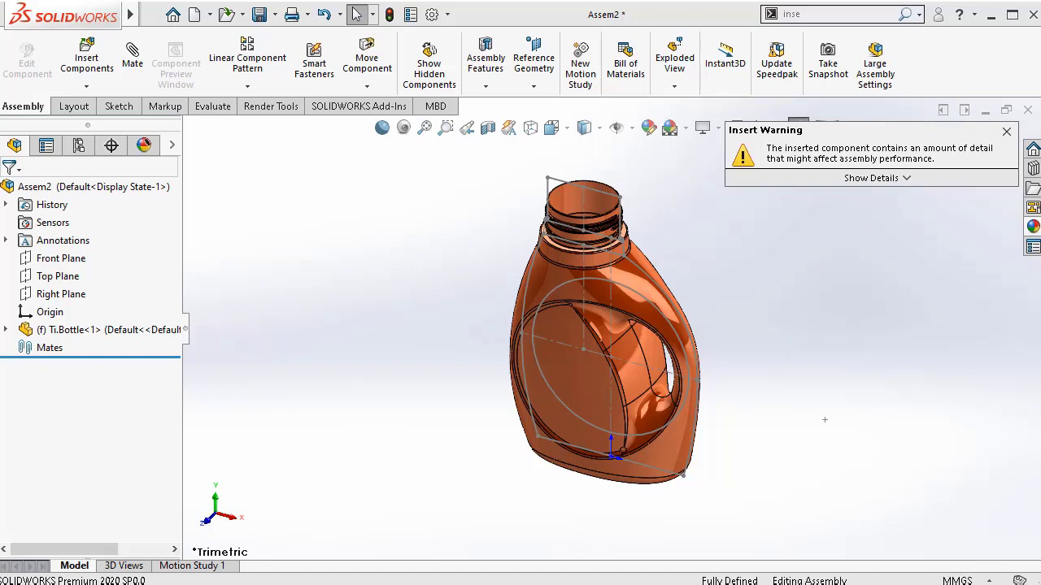
- Dismiss the performance warning, turn off RealView, and apply the Plain White scene
{"action": "left_click", "coordinate": [909, 179]}
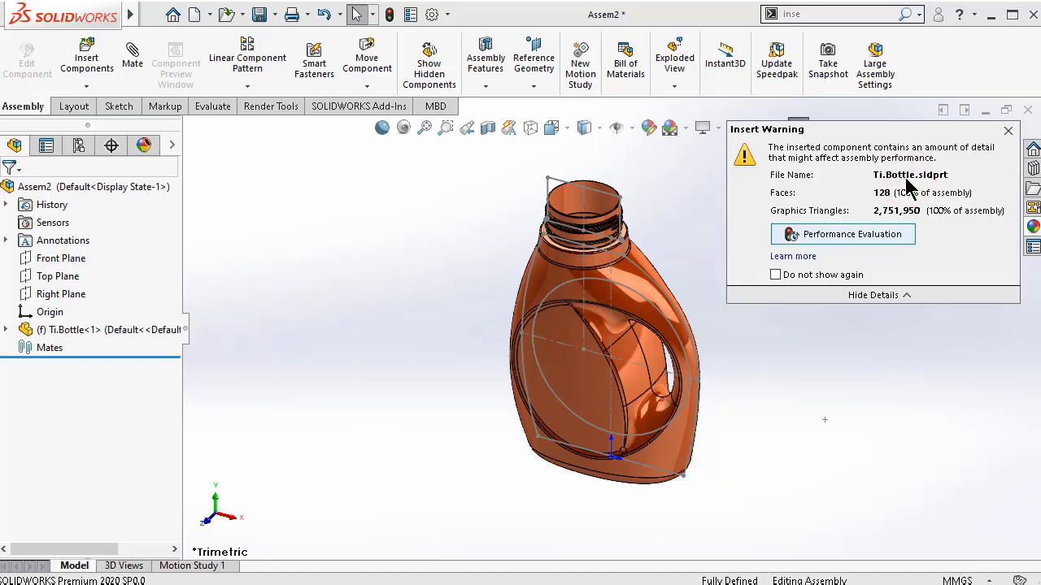
{"action": "left_click", "coordinate": [1007, 132]}
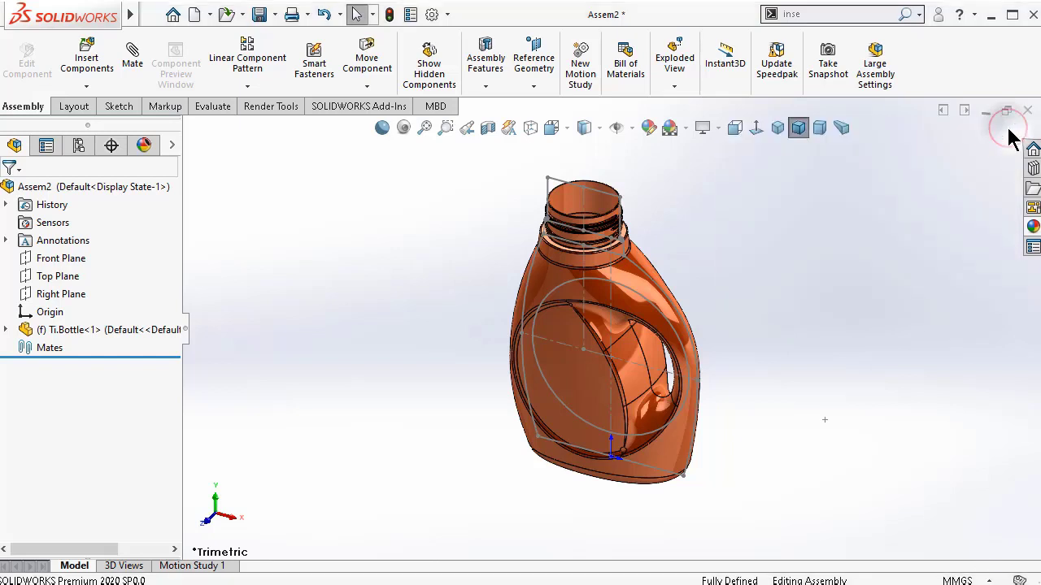
{"action": "left_click", "coordinate": [719, 134]}
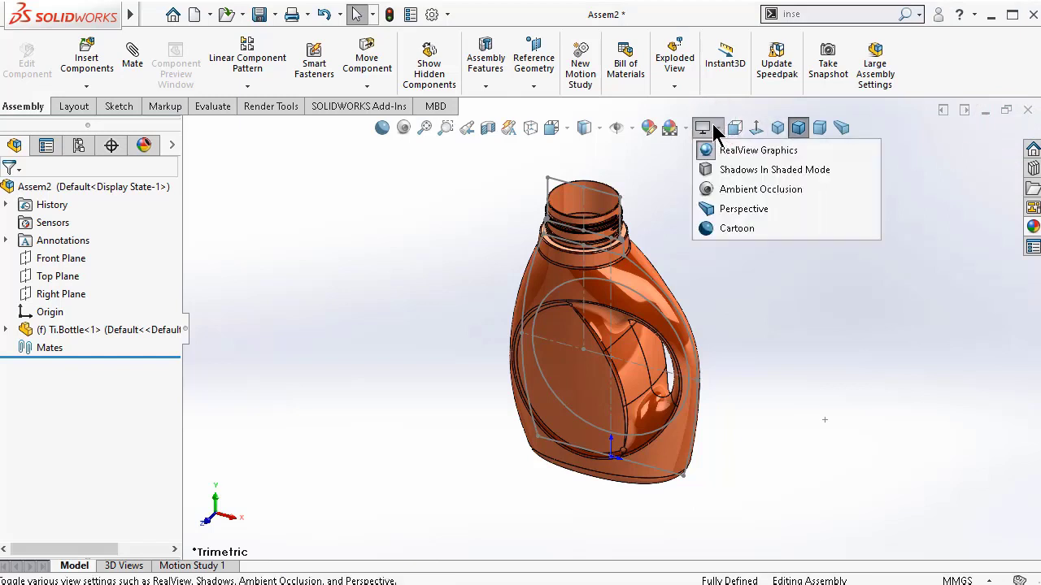
{"action": "left_click", "coordinate": [716, 149]}
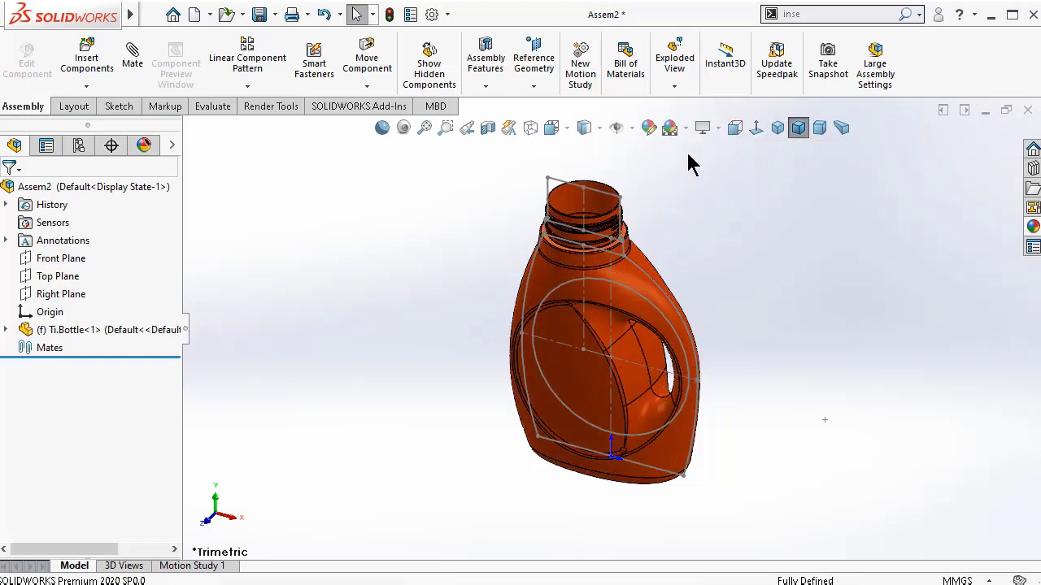
{"action": "left_click", "coordinate": [718, 130]}
{"action": "left_click", "coordinate": [686, 128]}
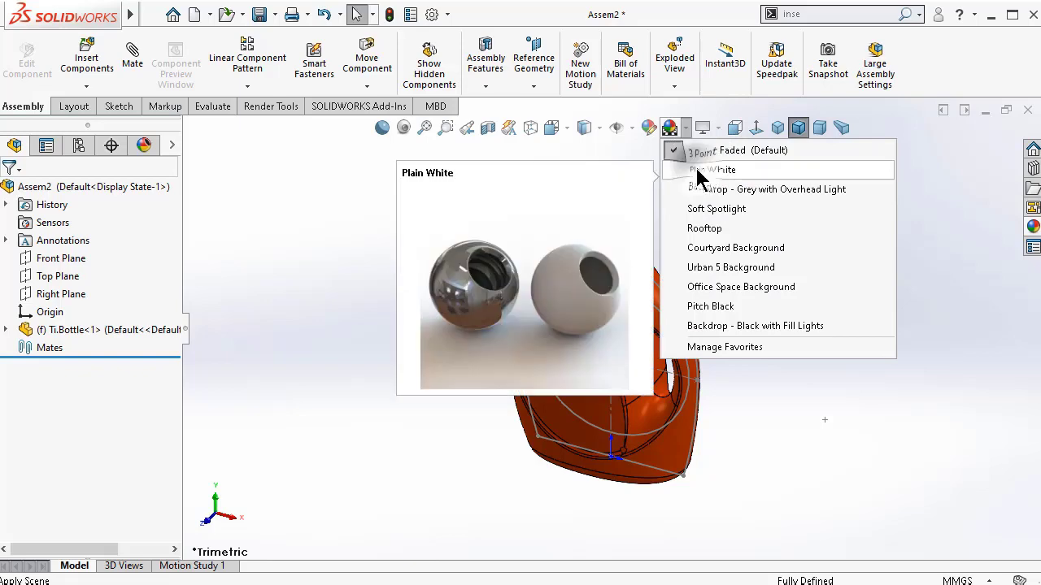
{"action": "left_click", "coordinate": [697, 170]}
- Check the assembly and bottle Front Planes and set the view facing the bottle's front
{"action": "key", "text": "ctrl+1"}
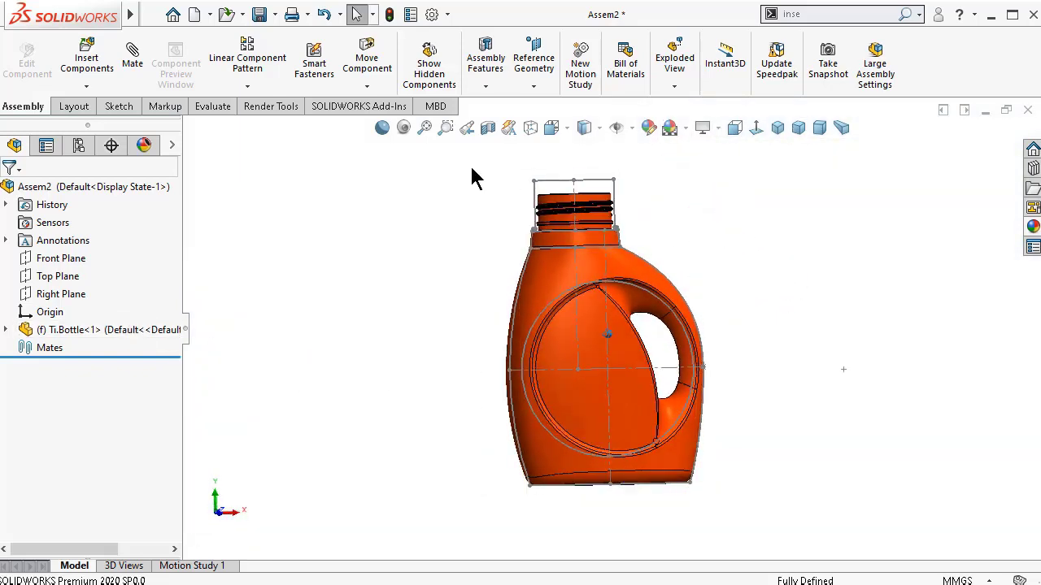
{"action": "left_click", "coordinate": [55, 316]}
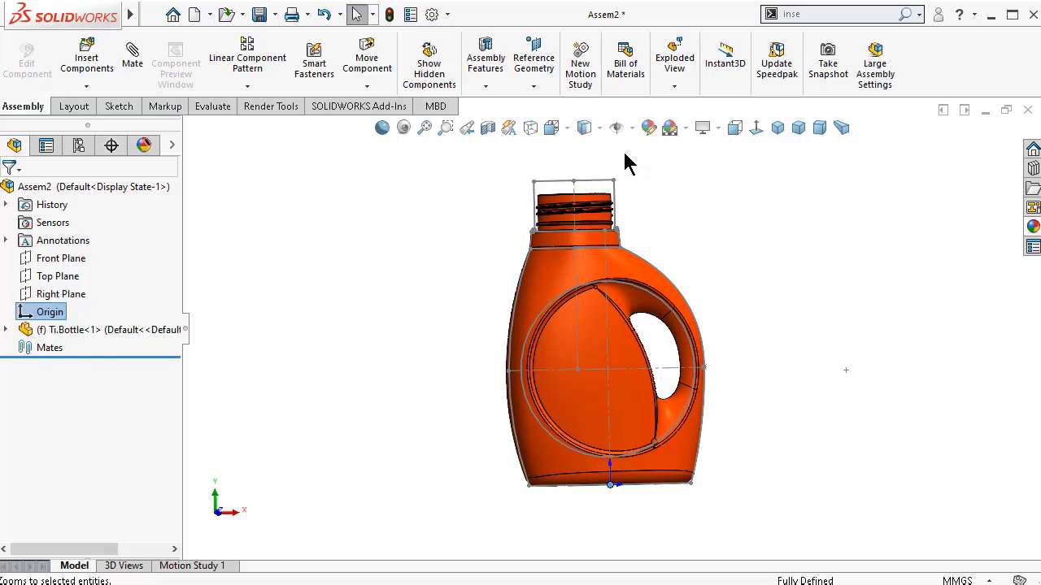
{"action": "left_click", "coordinate": [633, 127]}
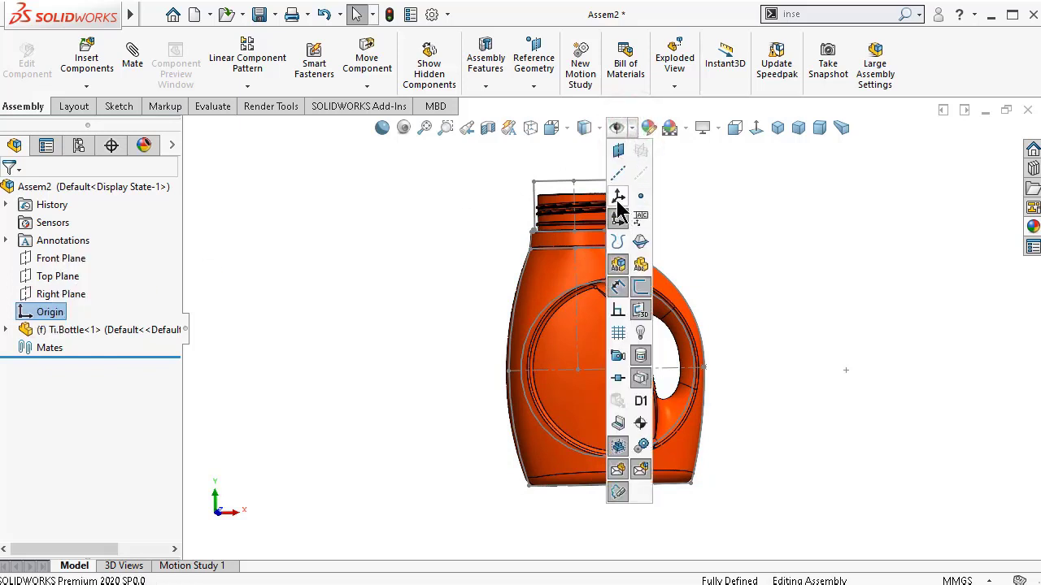
{"action": "left_click", "coordinate": [799, 237]}
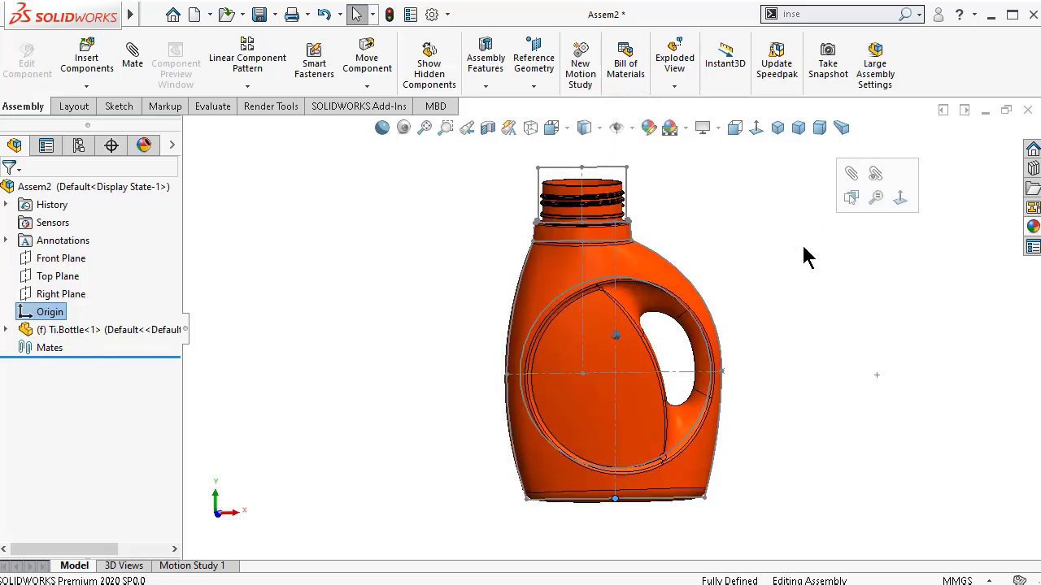
{"action": "left_click", "coordinate": [5, 330]}
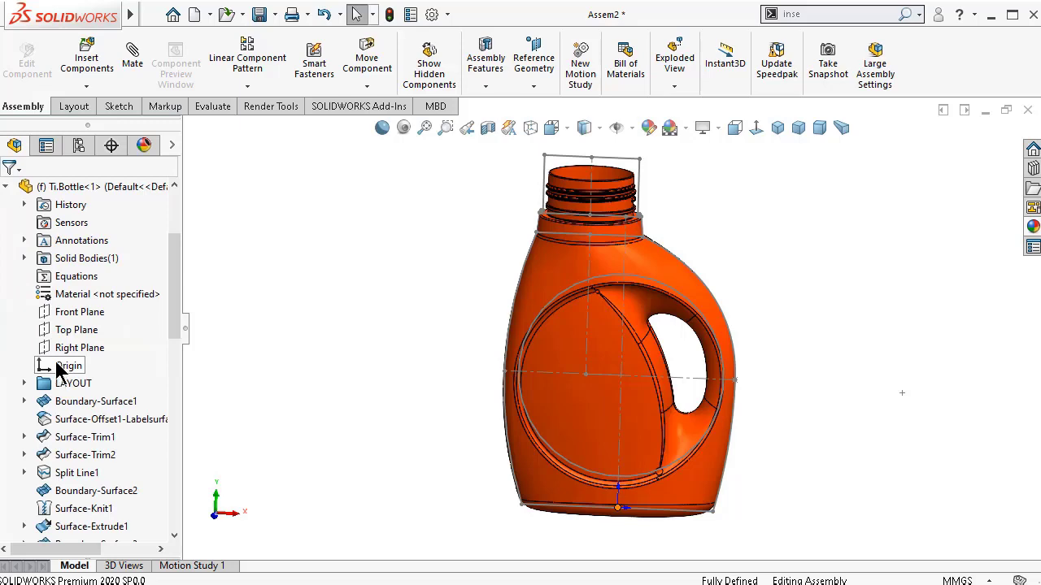
{"action": "scroll", "coordinate": [73, 277], "scroll_direction": "up", "scroll_amount": 3}
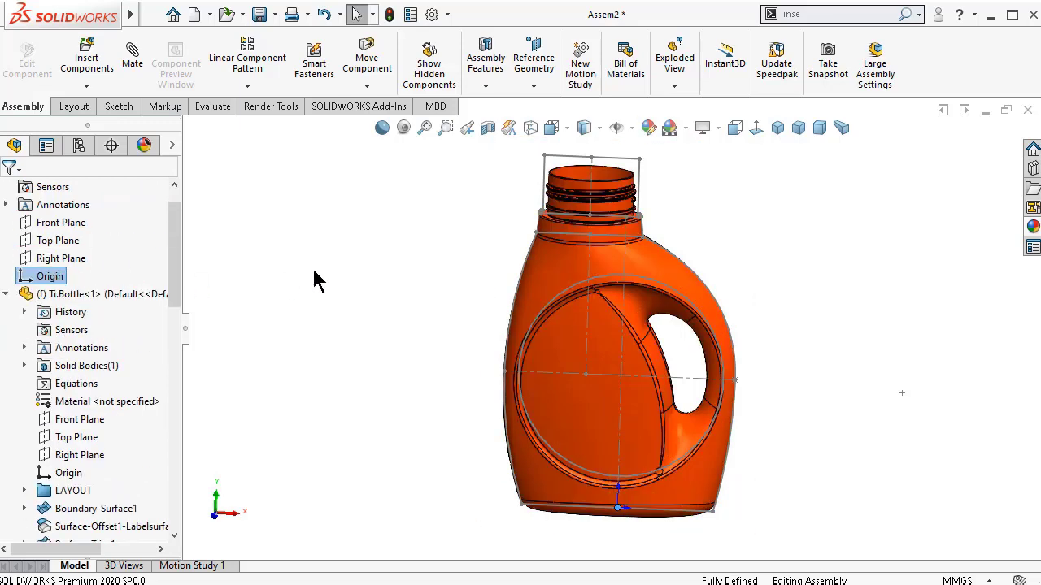
{"action": "left_click", "coordinate": [62, 224]}
{"action": "middle_click_drag", "start_coordinate": [425, 279], "coordinate": [382, 362]}
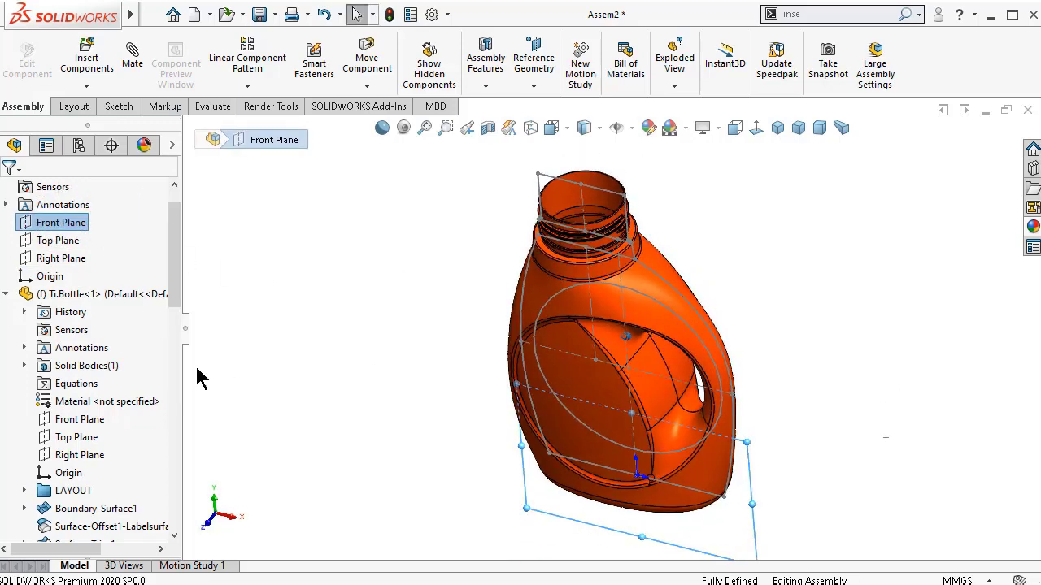
{"action": "left_click", "coordinate": [85, 419]}
{"action": "key", "text": "ctrl+8"}
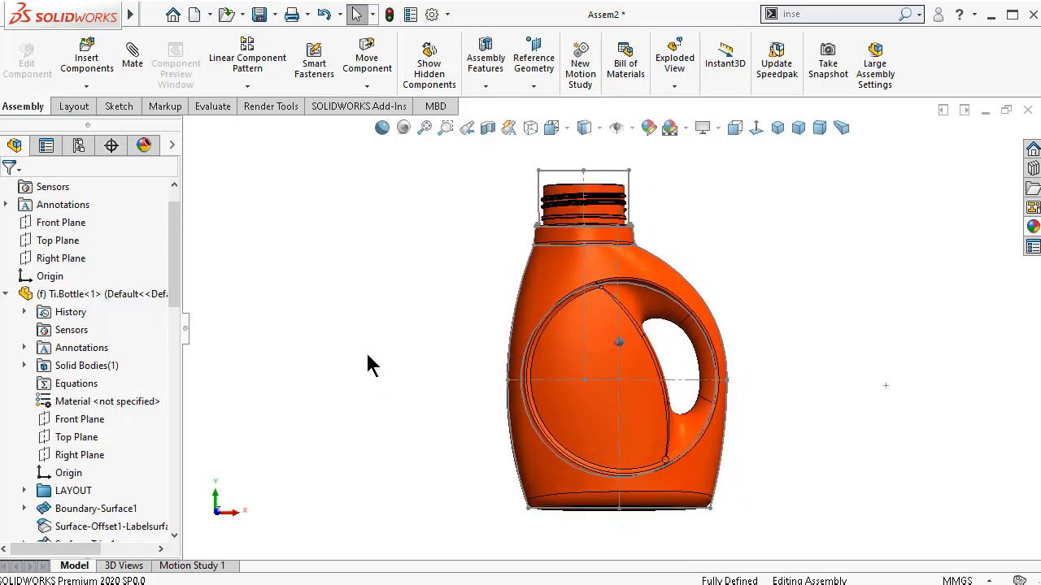
{"action": "scroll", "coordinate": [658, 283], "scroll_direction": "up", "scroll_amount": 2}
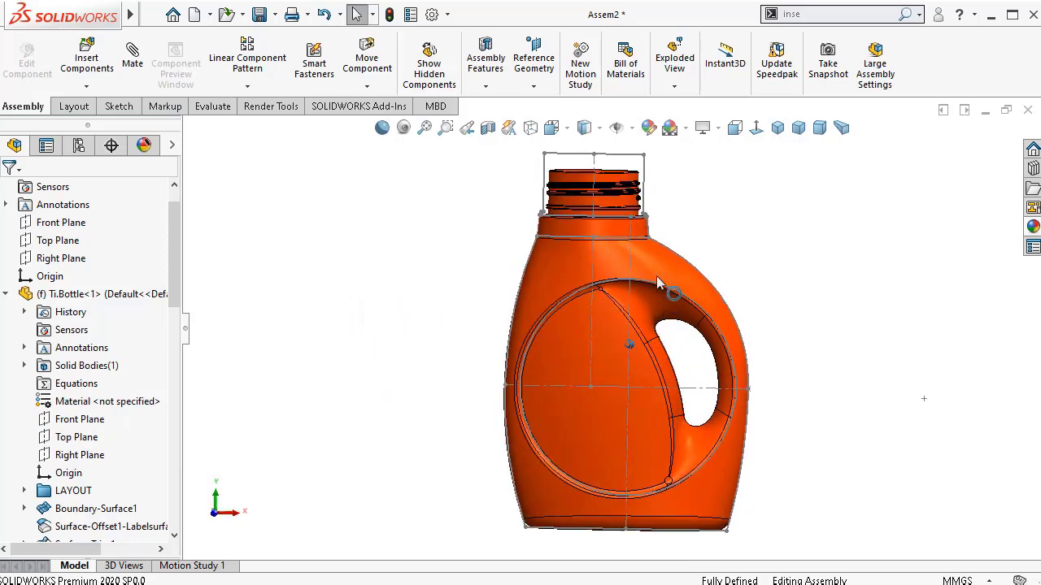
{"action": "left_click", "coordinate": [584, 127]}
{"action": "left_click", "coordinate": [583, 161]}
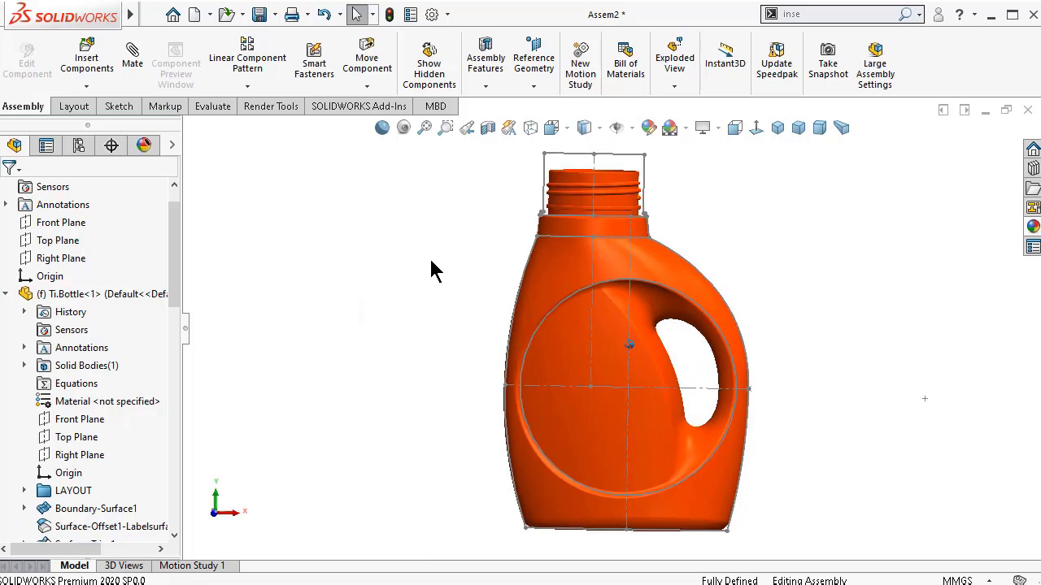
{"action": "left_click", "coordinate": [6, 294]}
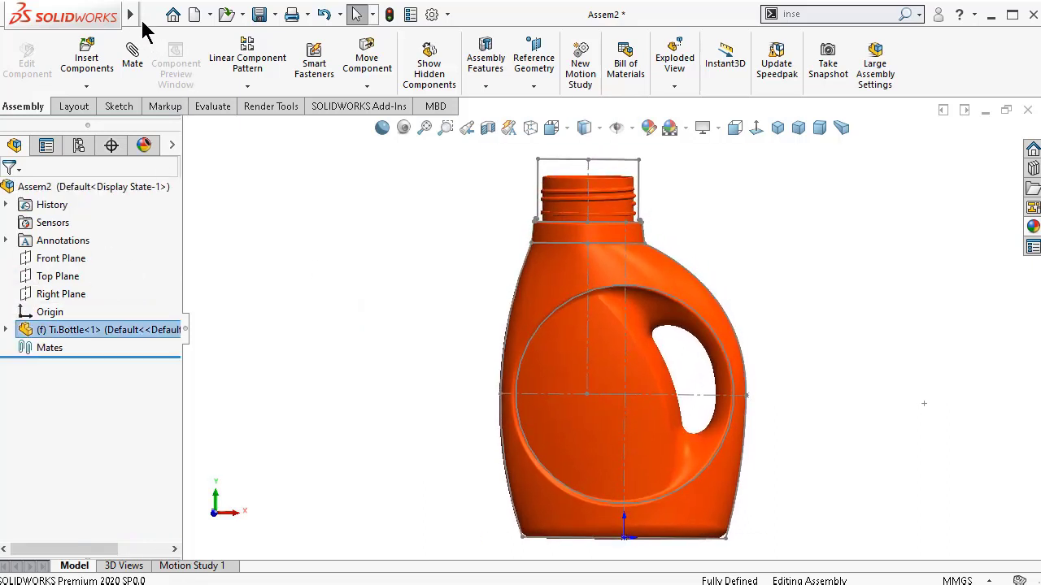
- Insert a new empty part into the assembly
{"action": "left_click", "coordinate": [152, 14]}
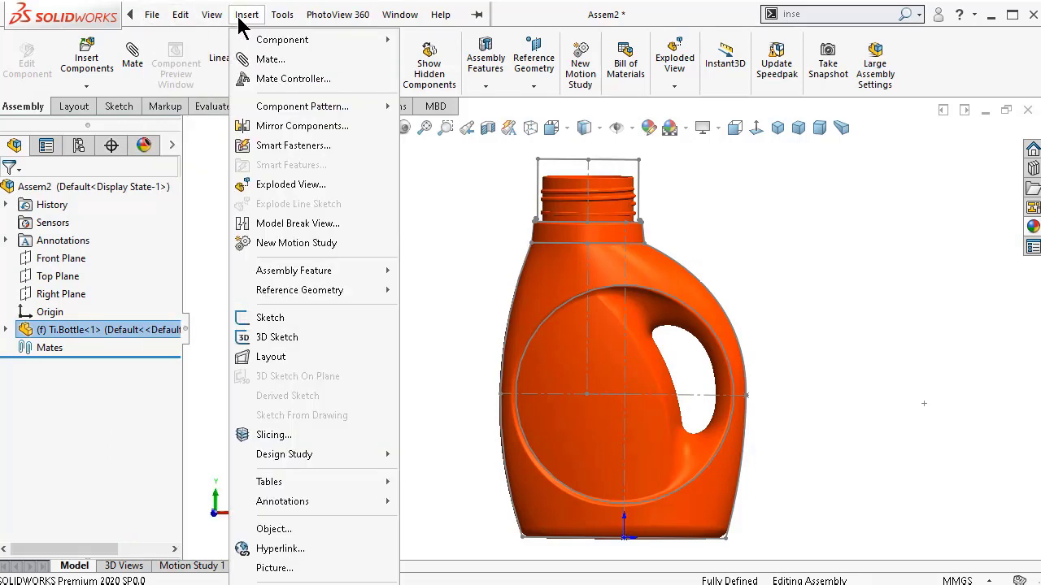
{"action": "mouse_move", "coordinate": [280, 41]}
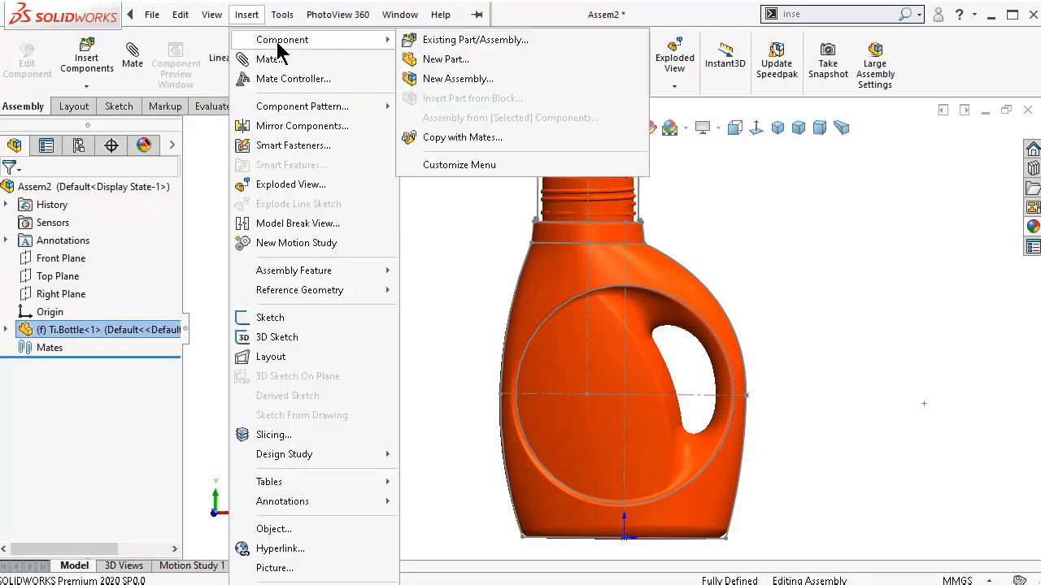
{"action": "left_click", "coordinate": [455, 60]}
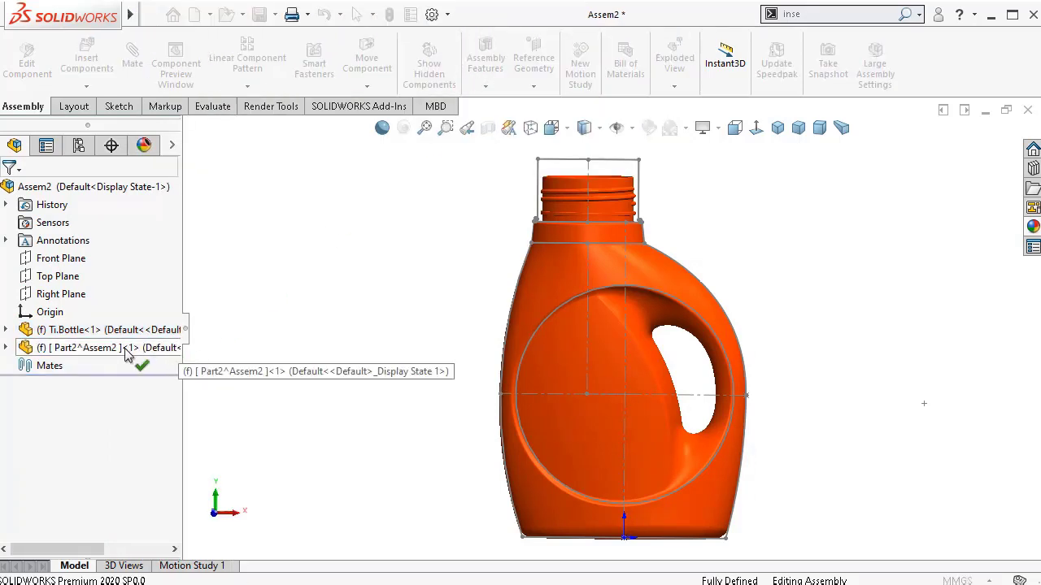
- Place the new part, widen the feature tree, and rename the part Cap
{"action": "left_click", "coordinate": [226, 304]}
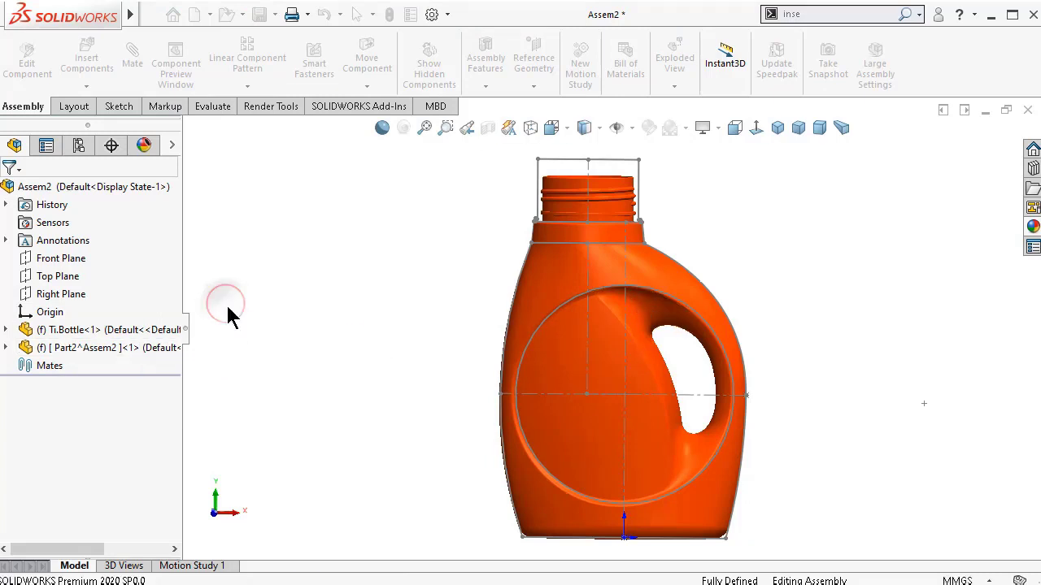
{"action": "left_click", "coordinate": [119, 349]}
{"action": "left_click", "coordinate": [111, 352]}
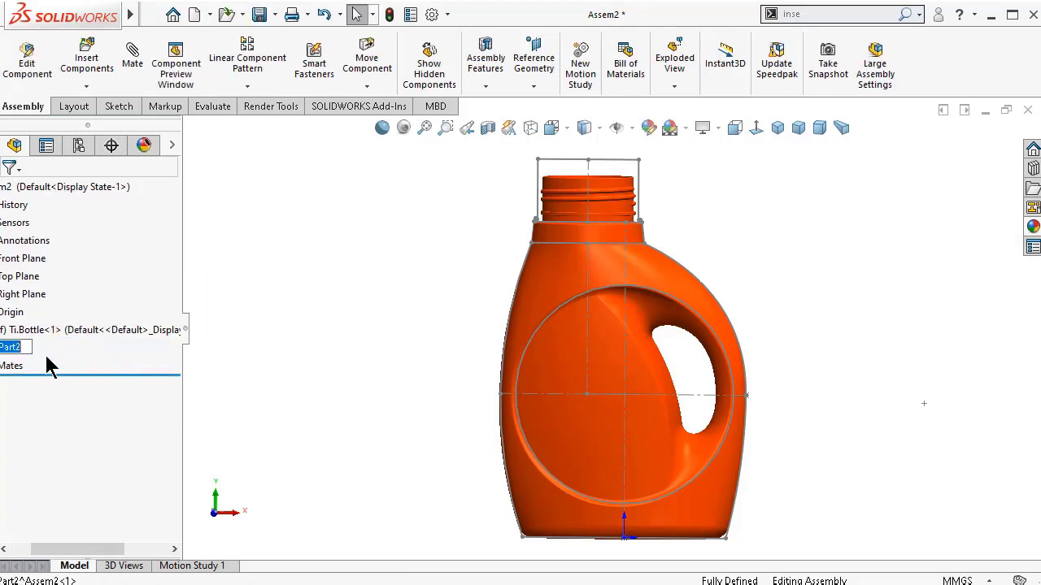
{"action": "left_click_drag", "start_coordinate": [94, 549], "coordinate": [72, 550]}
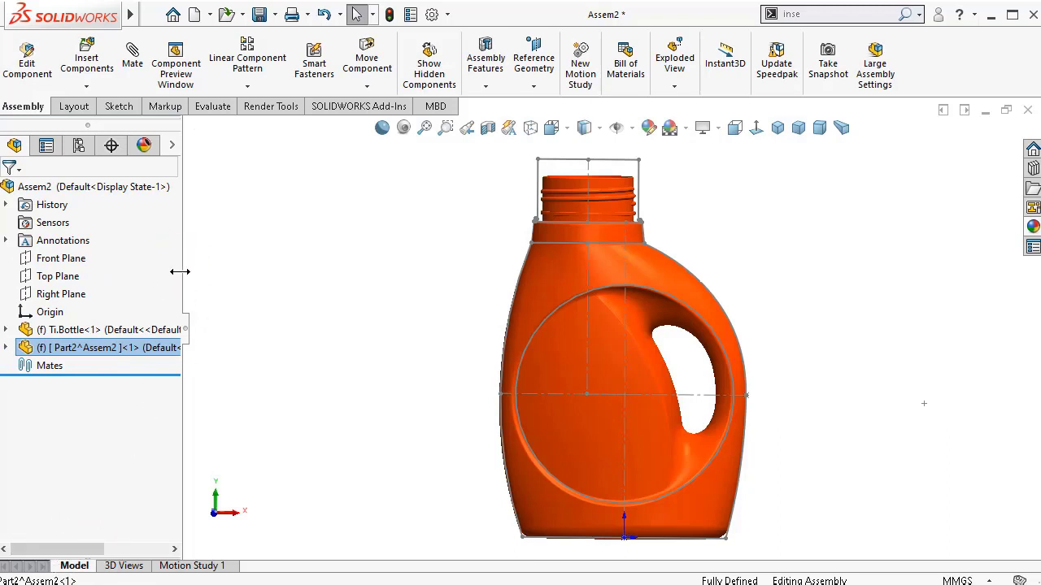
{"action": "left_click_drag", "start_coordinate": [181, 272], "coordinate": [345, 277]}
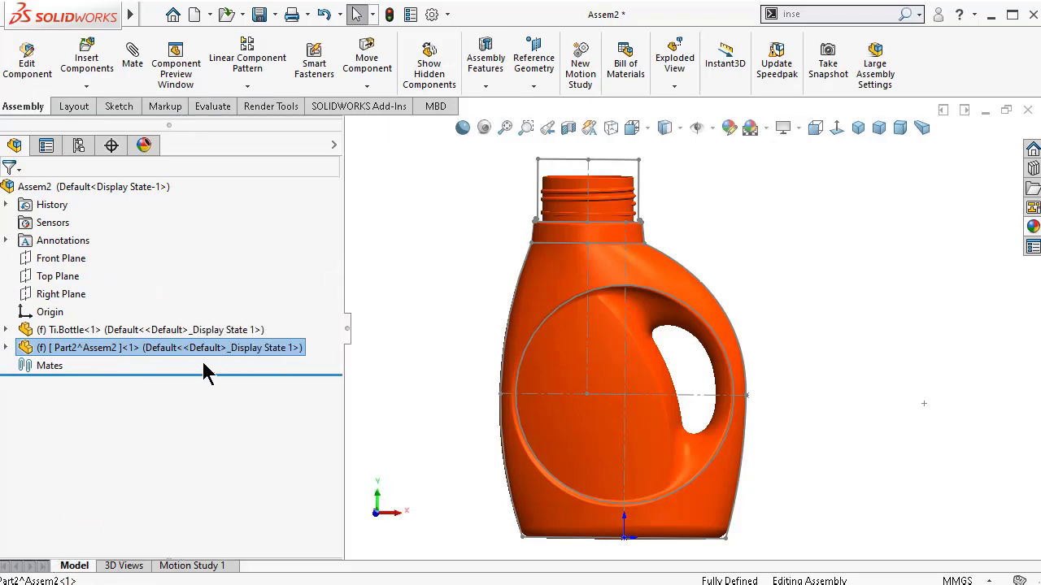
{"action": "left_click", "coordinate": [132, 353]}
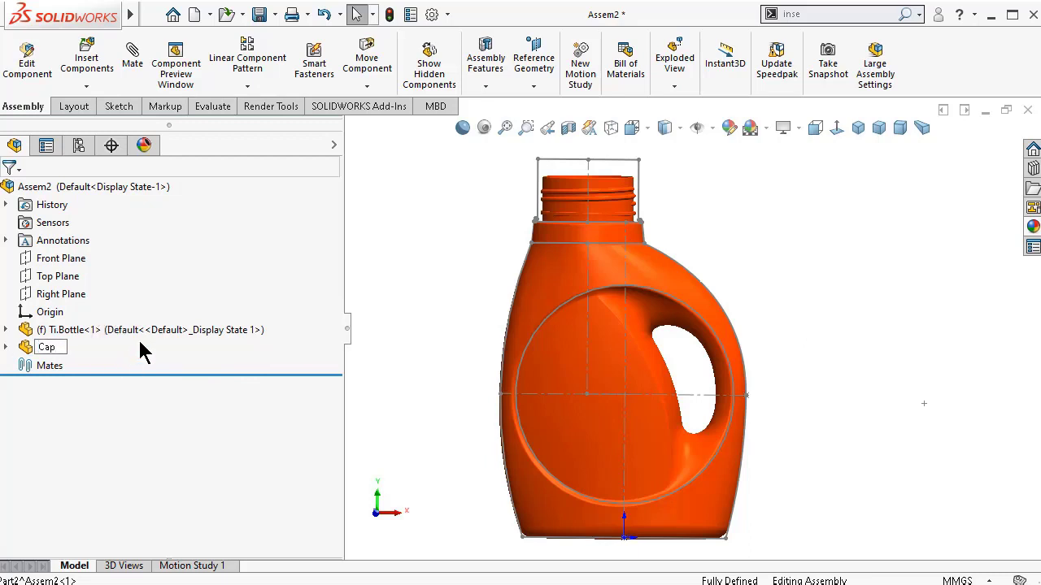
{"action": "key", "text": "Return"}
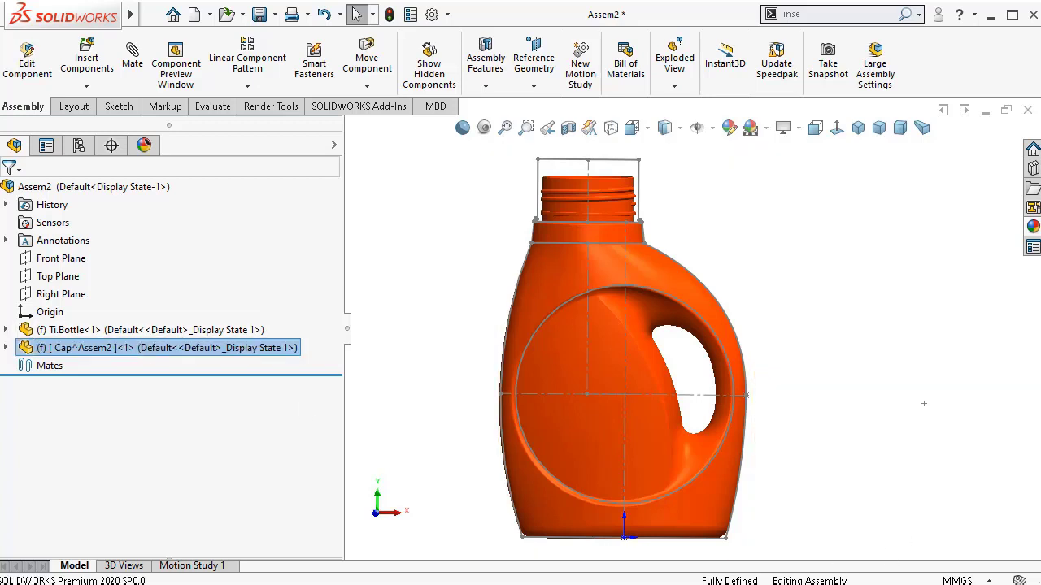
- Save the assembly as BottleAssem, saving Cap externally and overwriting the existing Cap file
{"action": "key", "text": "ctrl+s"}
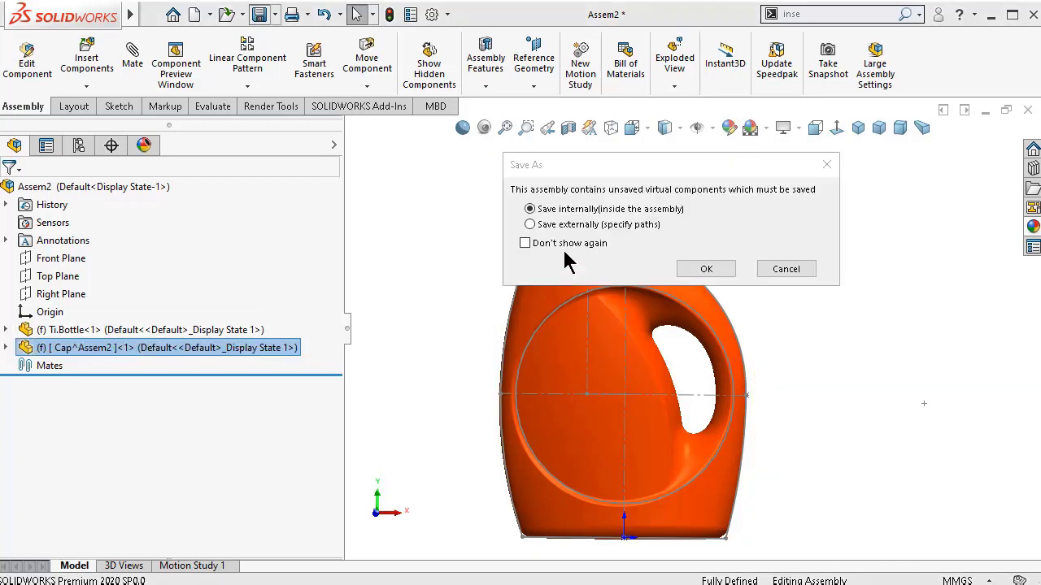
{"action": "left_click", "coordinate": [529, 225]}
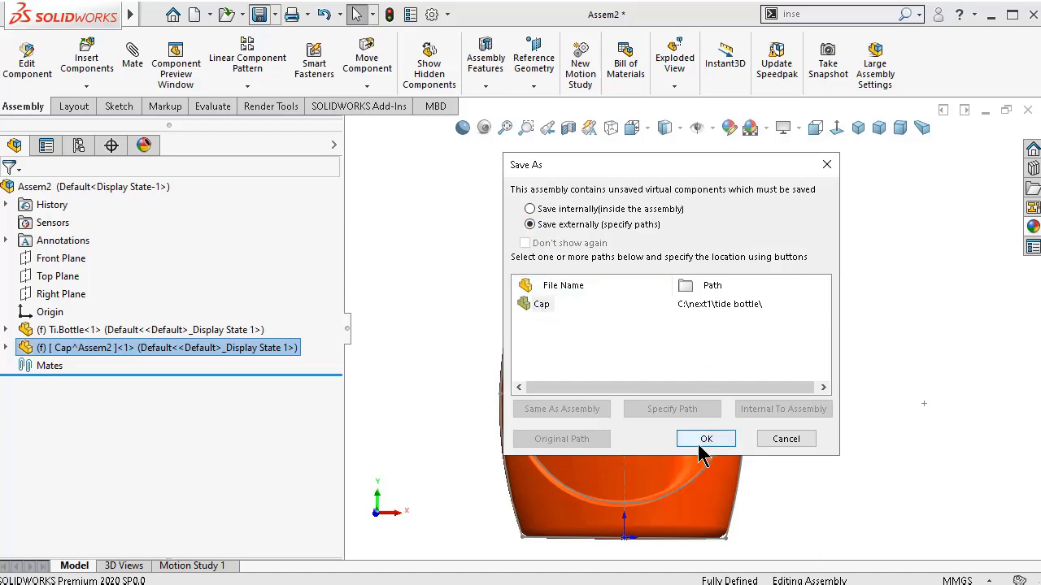
{"action": "left_click", "coordinate": [701, 443]}
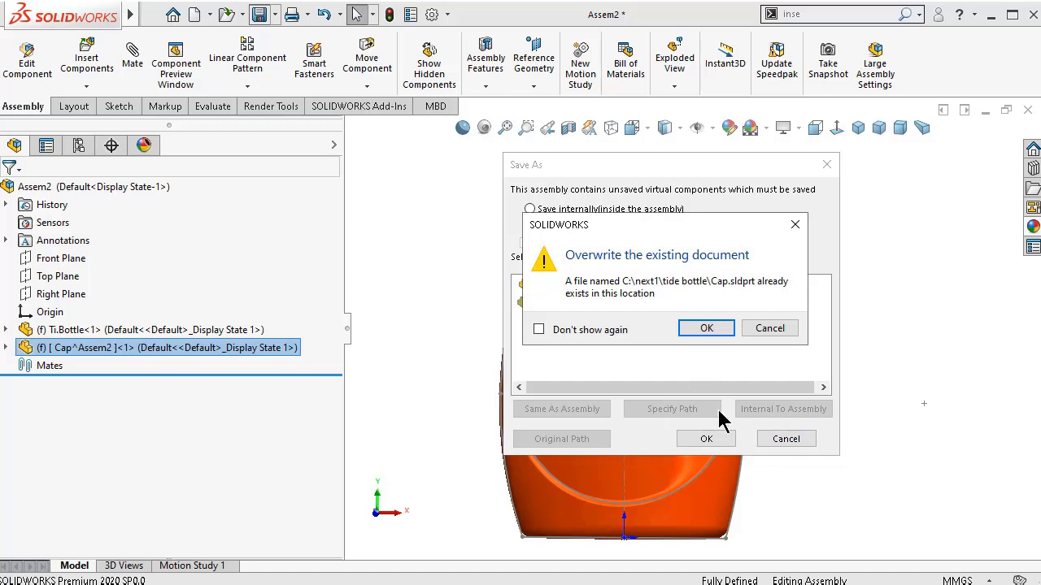
{"action": "left_click", "coordinate": [701, 328]}
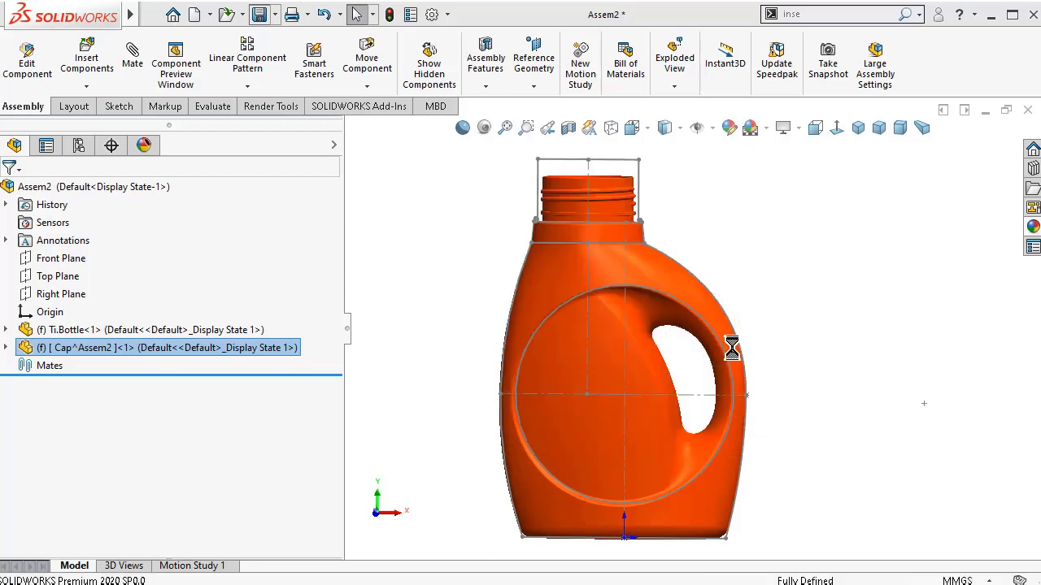
{"action": "left_click", "coordinate": [814, 128]}
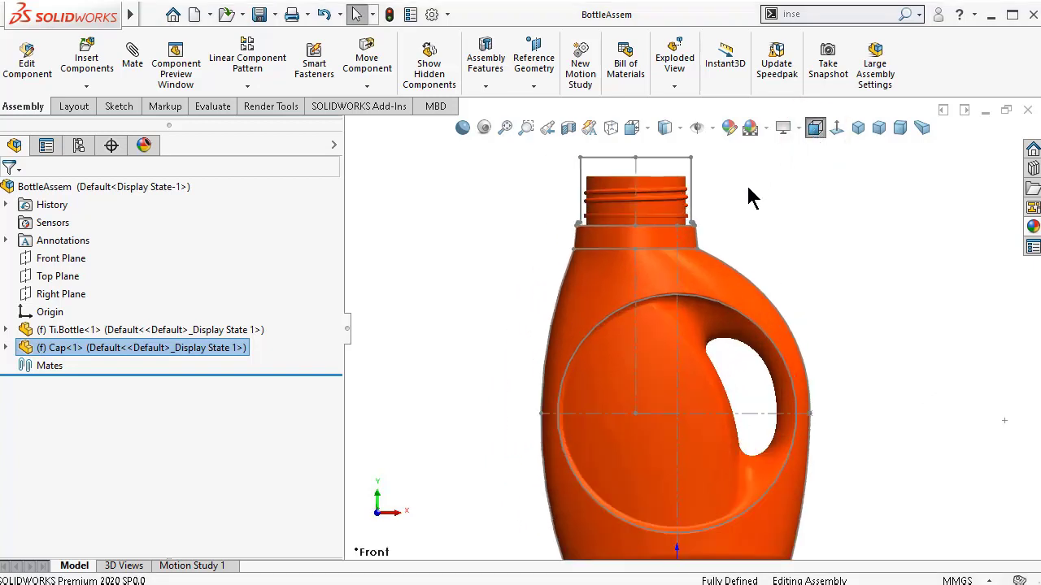
- Expand Cap<1> and stretch its Front Plane up to the bottle top
{"action": "scroll", "coordinate": [669, 170], "scroll_direction": "down", "scroll_amount": 4}
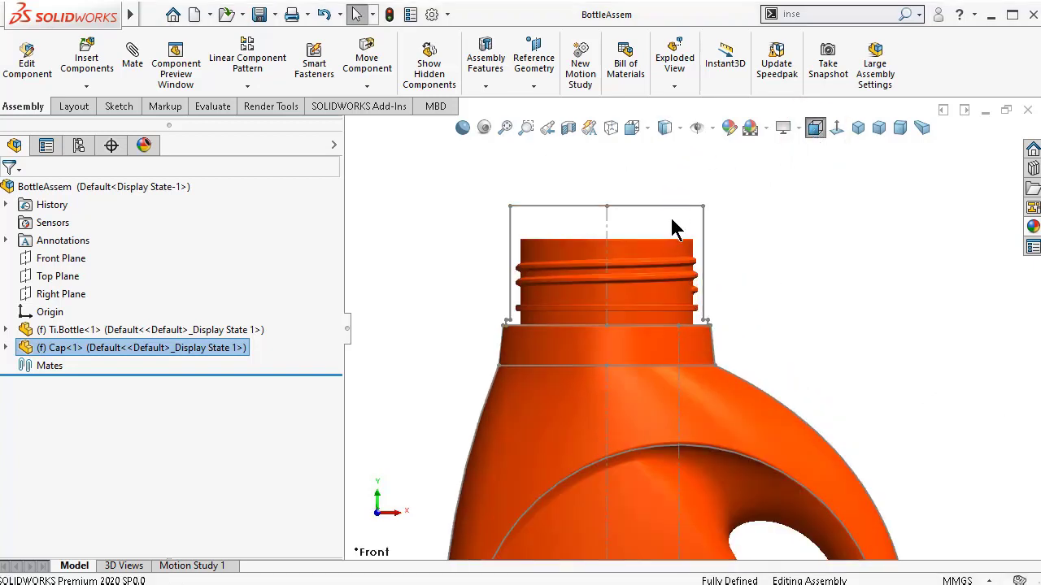
{"action": "scroll", "coordinate": [674, 226], "scroll_direction": "down", "scroll_amount": 2}
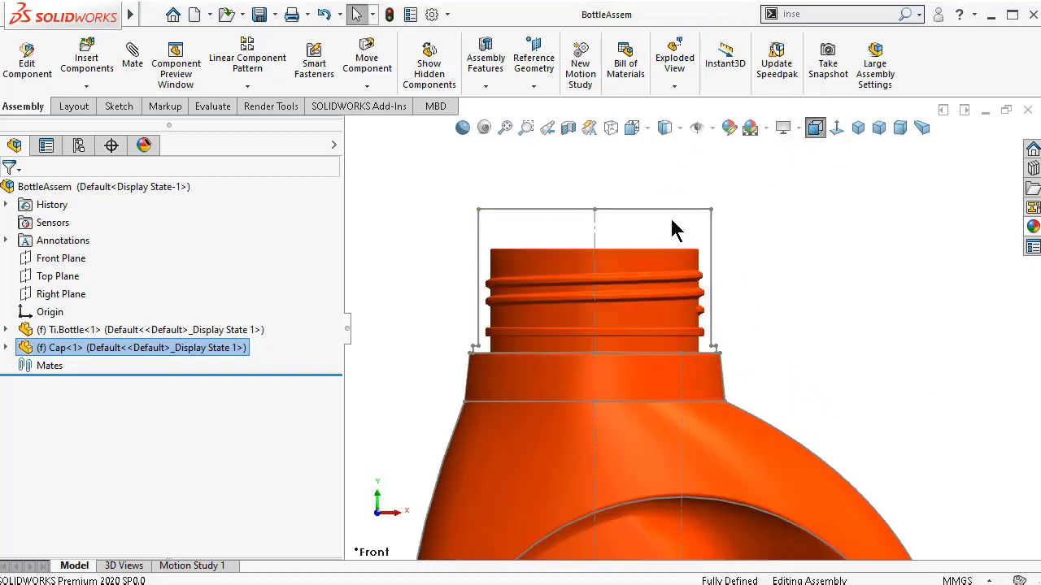
{"action": "left_click", "coordinate": [6, 348]}
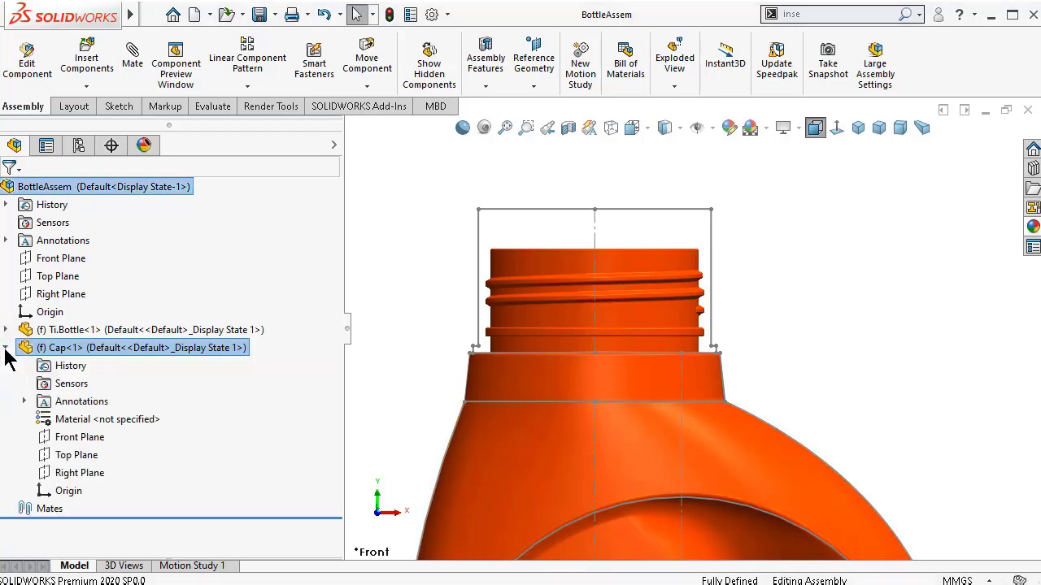
{"action": "left_click", "coordinate": [73, 439]}
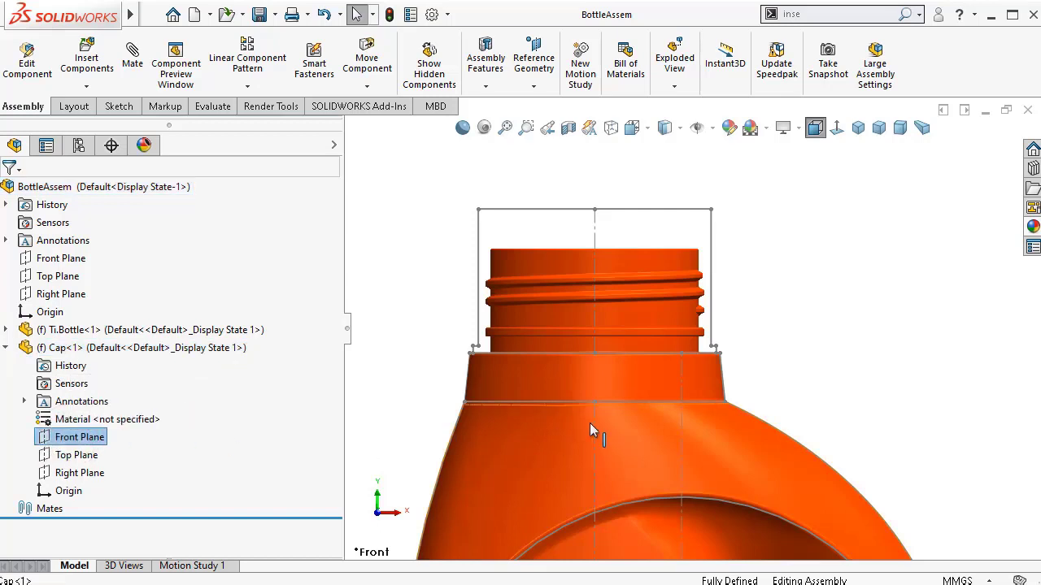
{"action": "key", "text": "ctrl+8"}
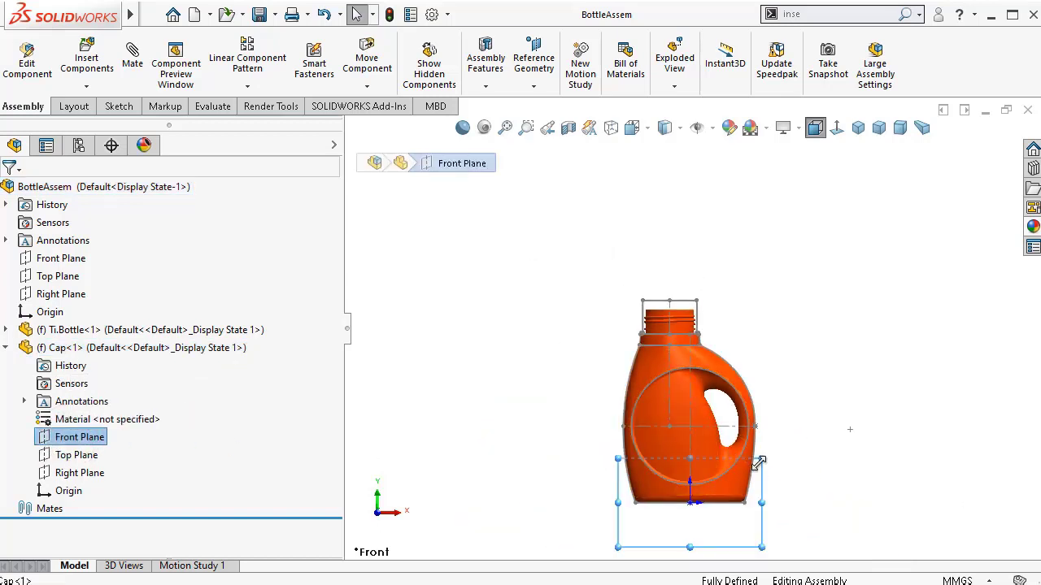
{"action": "left_click_drag", "start_coordinate": [759, 461], "coordinate": [744, 237]}
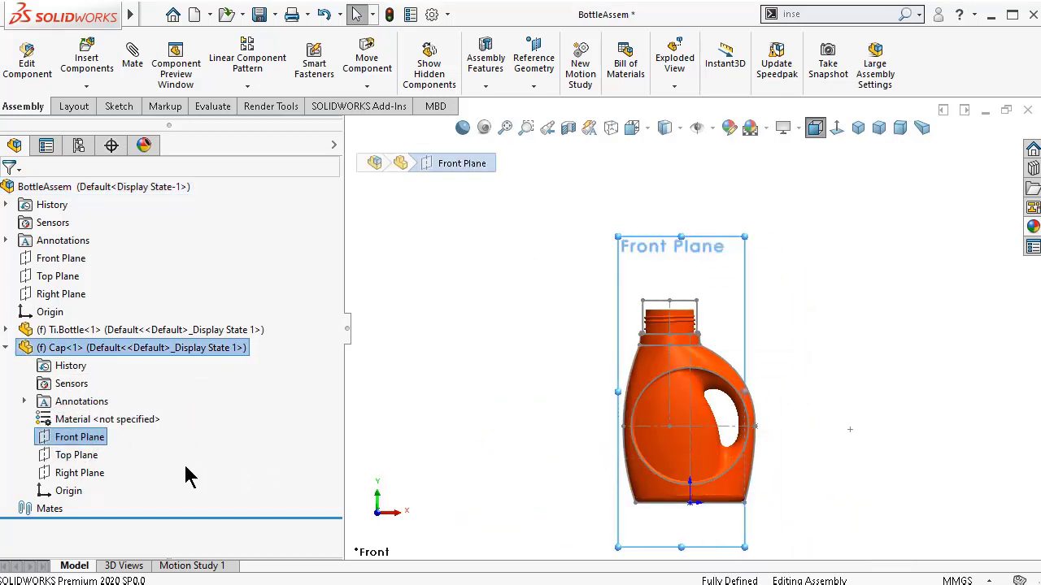
- Edit Cap<1> in context and sketch on its Front Plane
{"action": "left_click", "coordinate": [69, 348]}
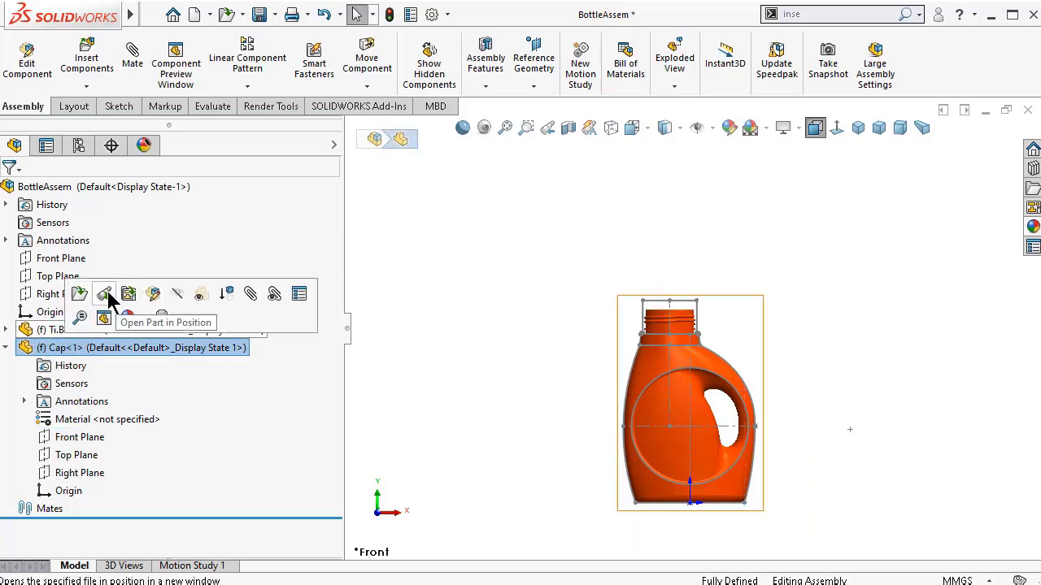
{"action": "left_click", "coordinate": [160, 294]}
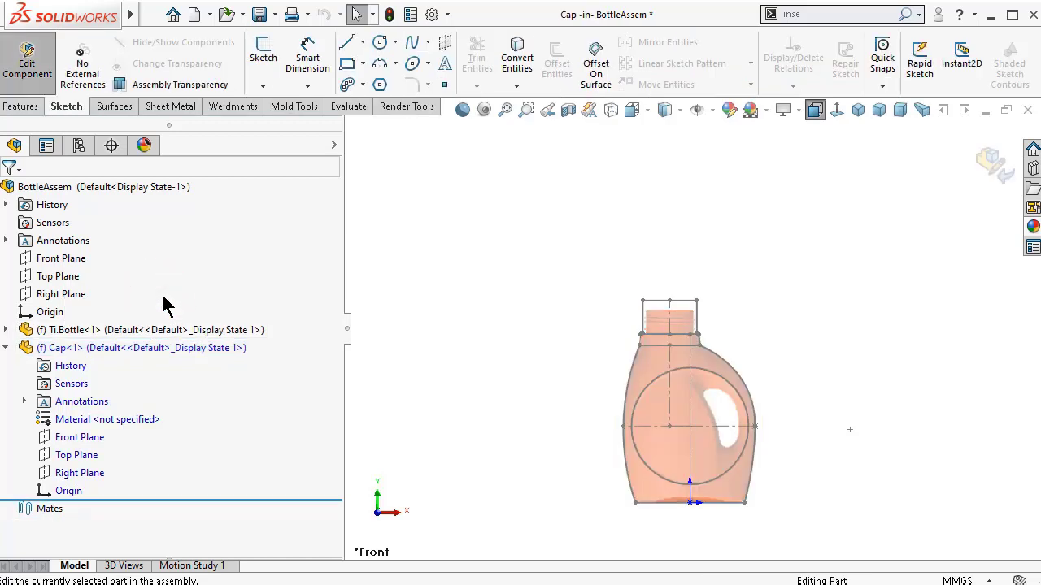
{"action": "left_click", "coordinate": [73, 442]}
- Start a sketch on the Cap's Front Plane and draw the cap's vertical edge and top edge
{"action": "left_click", "coordinate": [87, 399]}
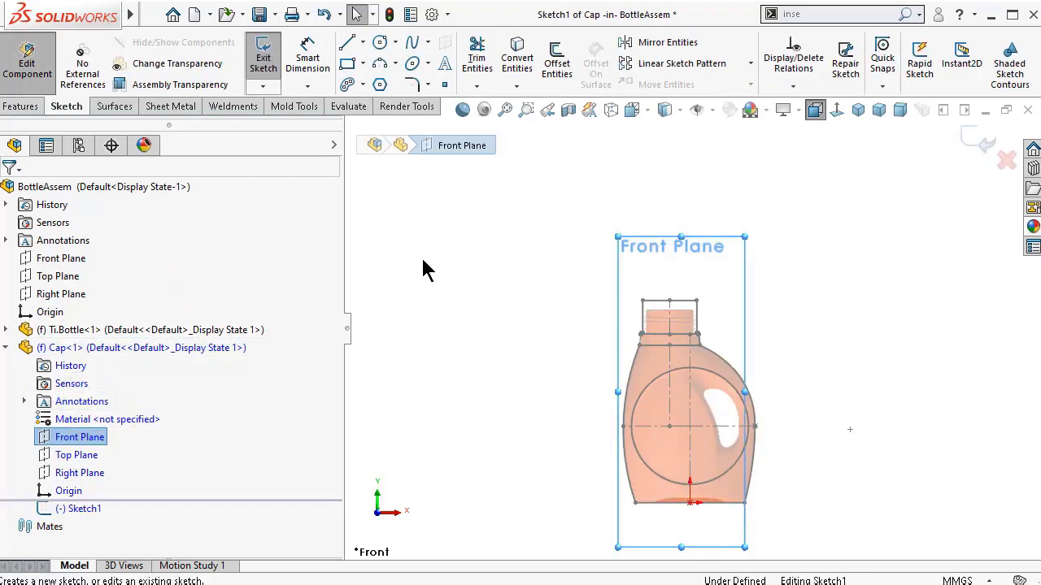
{"action": "scroll", "coordinate": [748, 407], "scroll_direction": "down", "scroll_amount": 6}
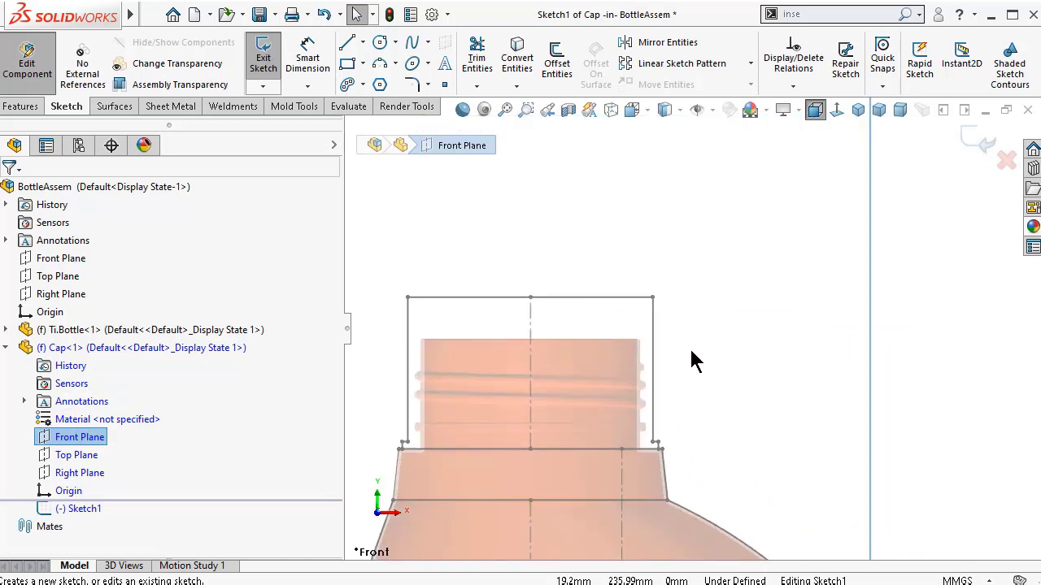
{"action": "scroll", "coordinate": [693, 361], "scroll_direction": "down", "scroll_amount": 1}
{"action": "left_click", "coordinate": [347, 47]}
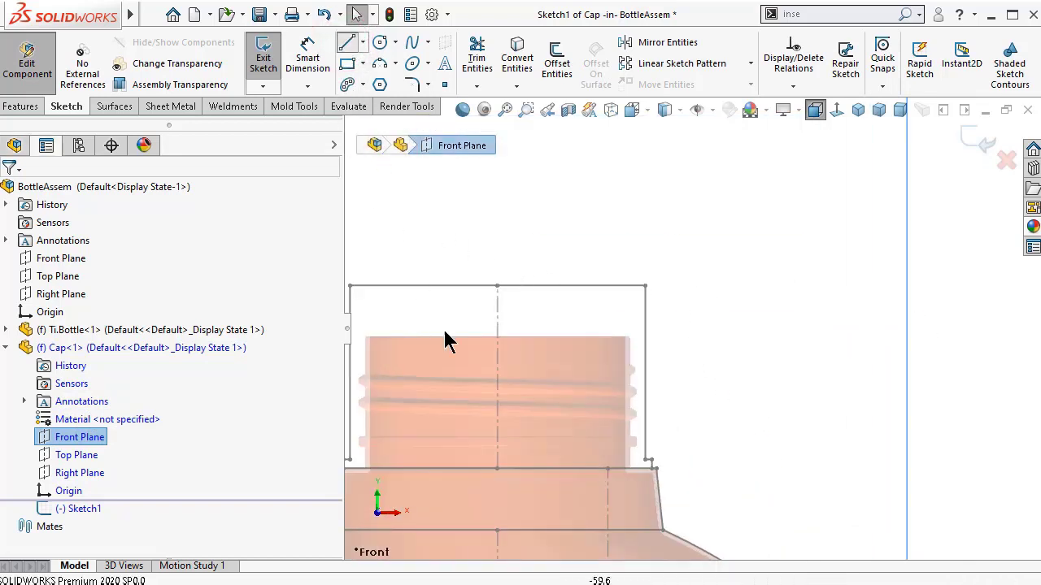
{"action": "scroll", "coordinate": [497, 470], "scroll_direction": "down", "scroll_amount": 3}
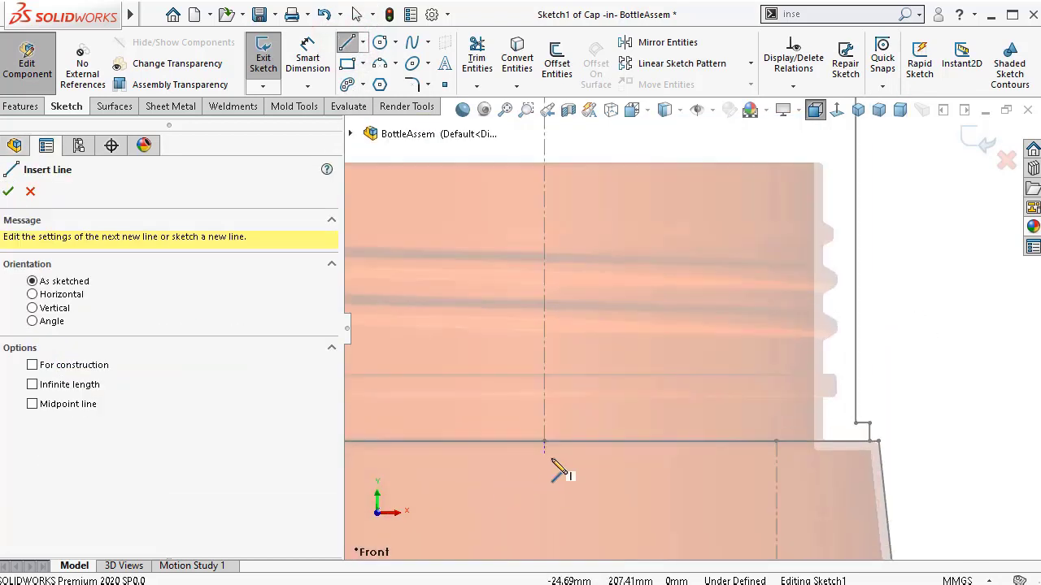
{"action": "left_click", "coordinate": [544, 441]}
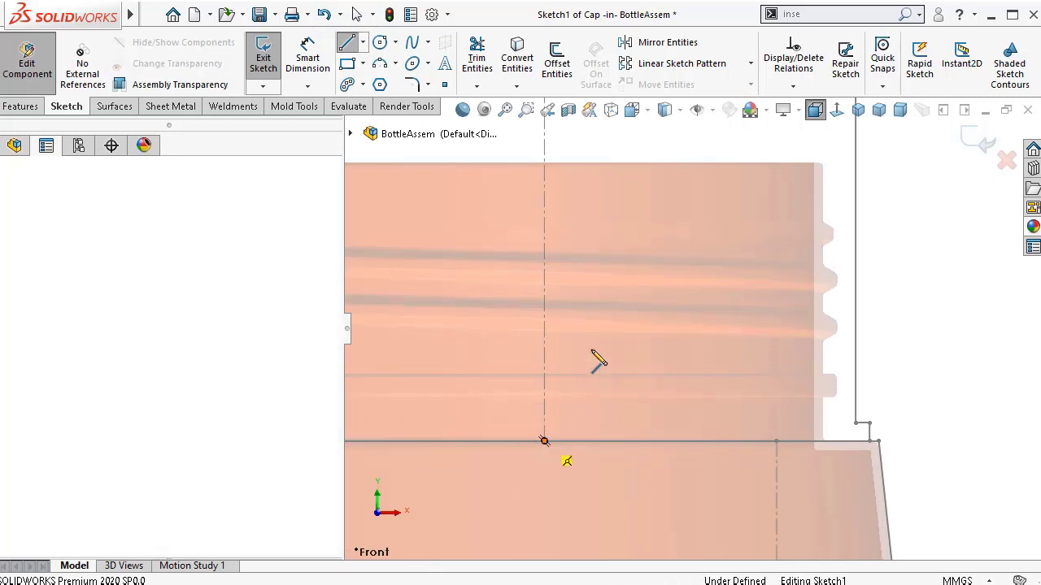
{"action": "scroll", "coordinate": [632, 311], "scroll_direction": "up", "scroll_amount": 3}
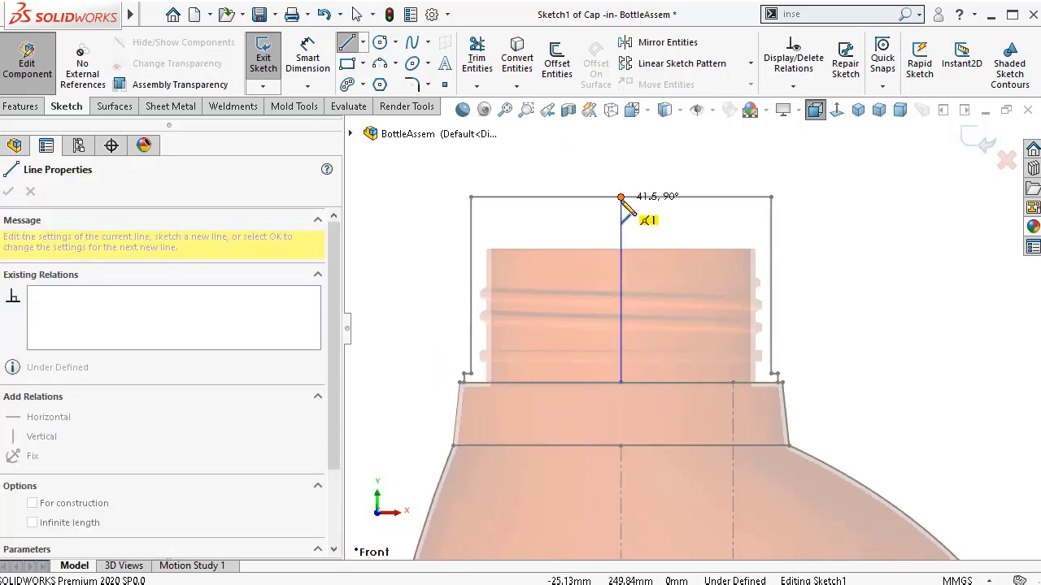
{"action": "left_click", "coordinate": [621, 196]}
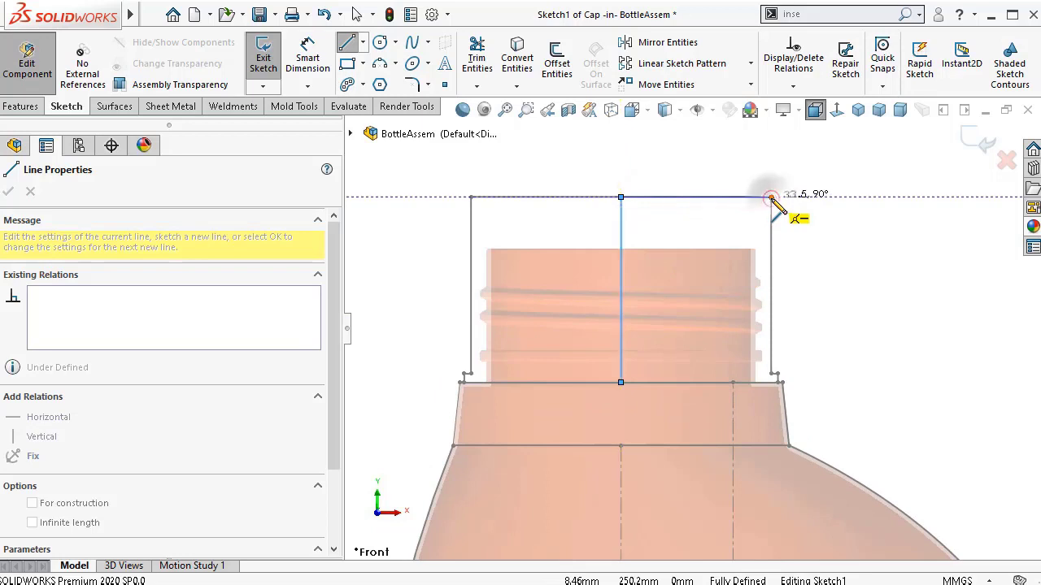
{"action": "left_click", "coordinate": [771, 198]}
- Draw the cap's outer side and a short outward step, then close the profile along the neck shoulder
{"action": "scroll", "coordinate": [767, 342], "scroll_direction": "down", "scroll_amount": 2}
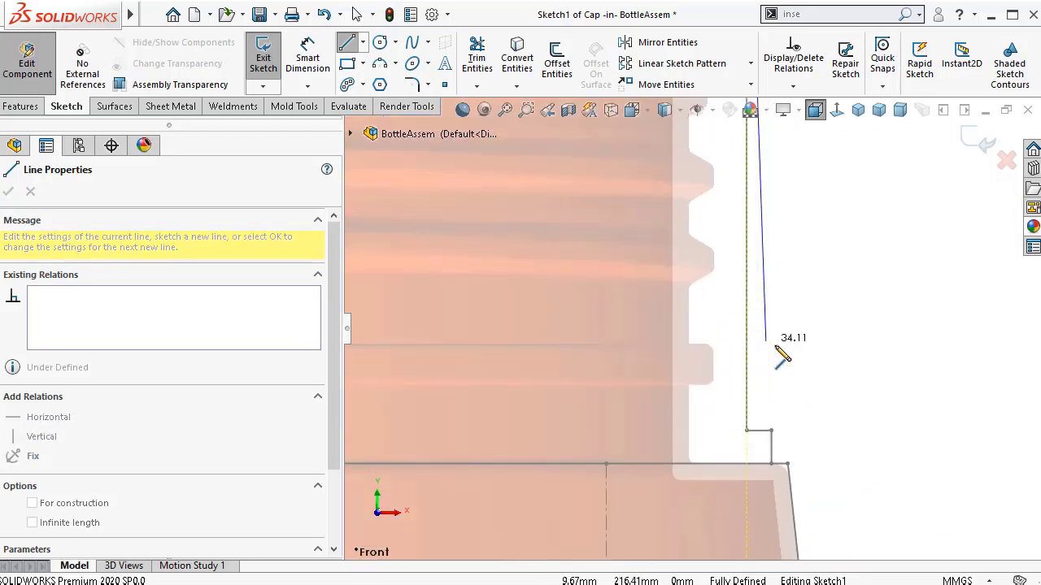
{"action": "left_click", "coordinate": [747, 430]}
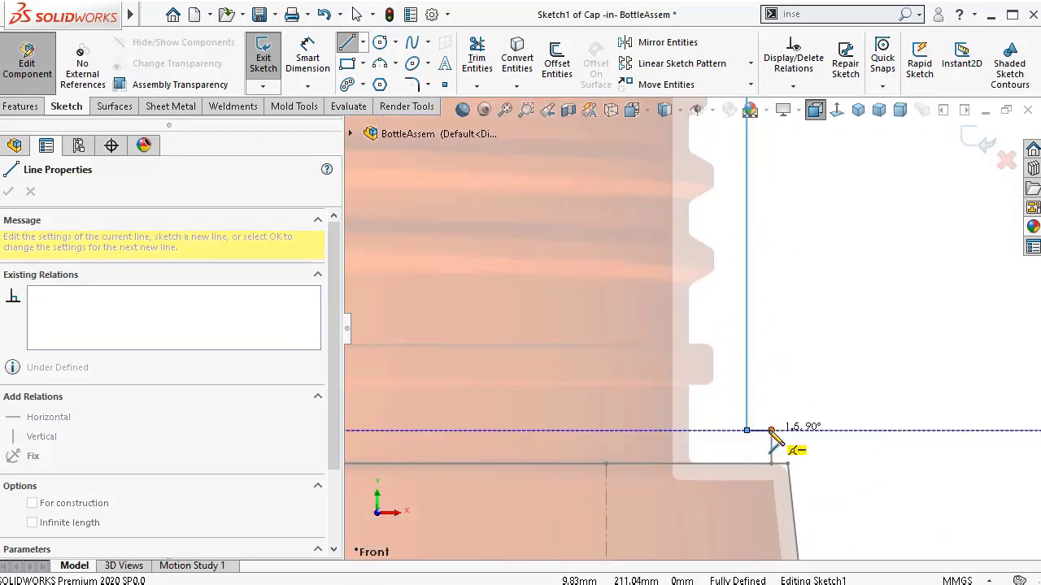
{"action": "left_click", "coordinate": [771, 430]}
{"action": "left_click", "coordinate": [770, 465]}
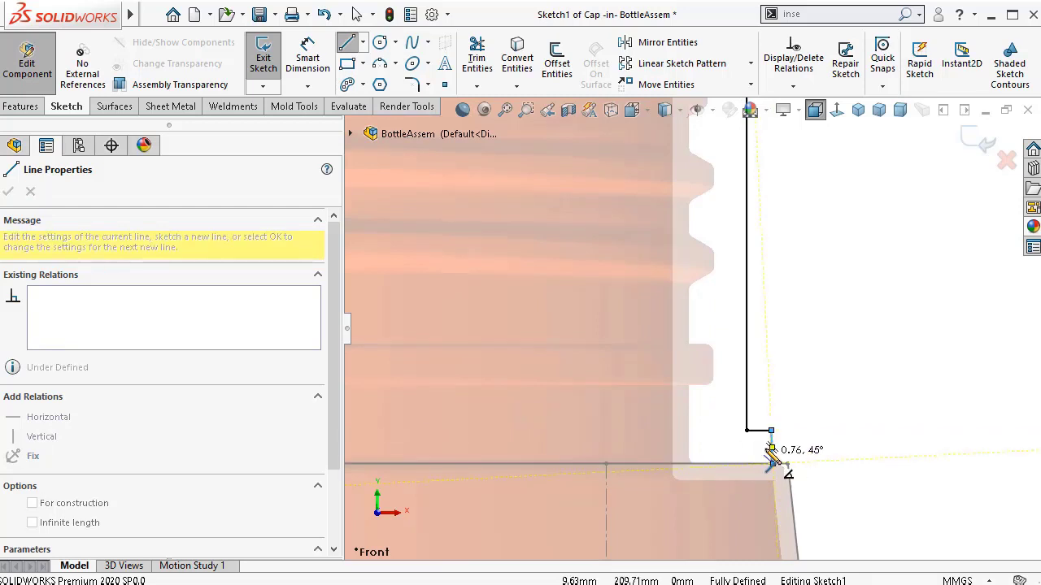
{"action": "scroll", "coordinate": [732, 456], "scroll_direction": "up", "scroll_amount": 2}
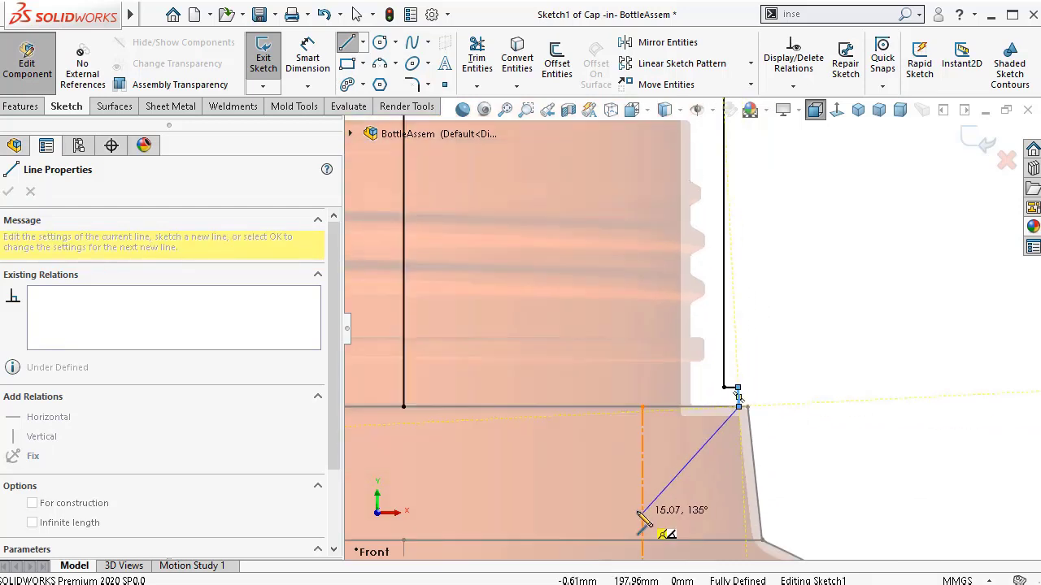
{"action": "left_click", "coordinate": [403, 407]}
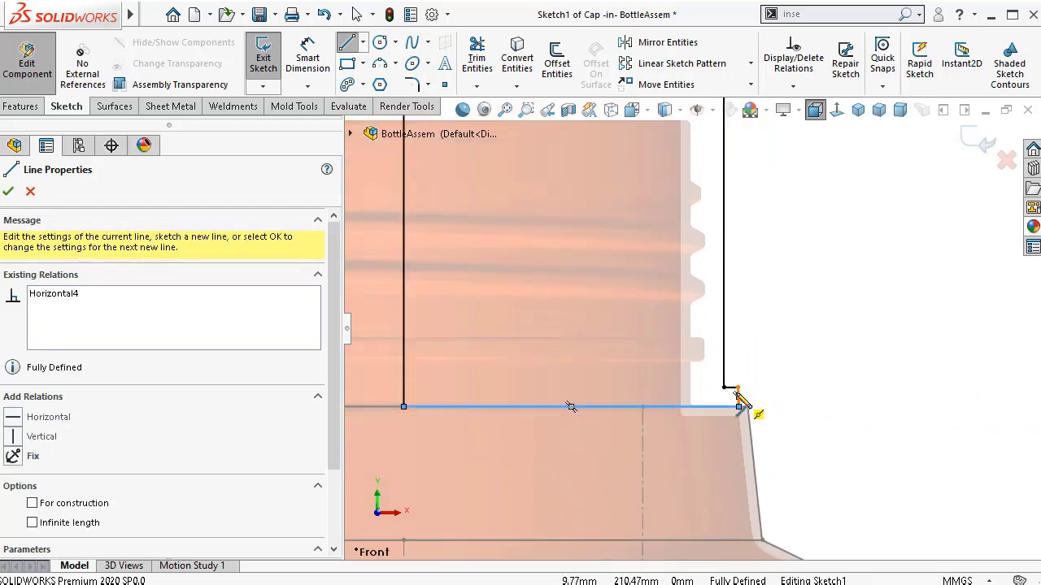
{"action": "scroll", "coordinate": [740, 396], "scroll_direction": "down", "scroll_amount": 4}
{"action": "key", "text": "Escape"}
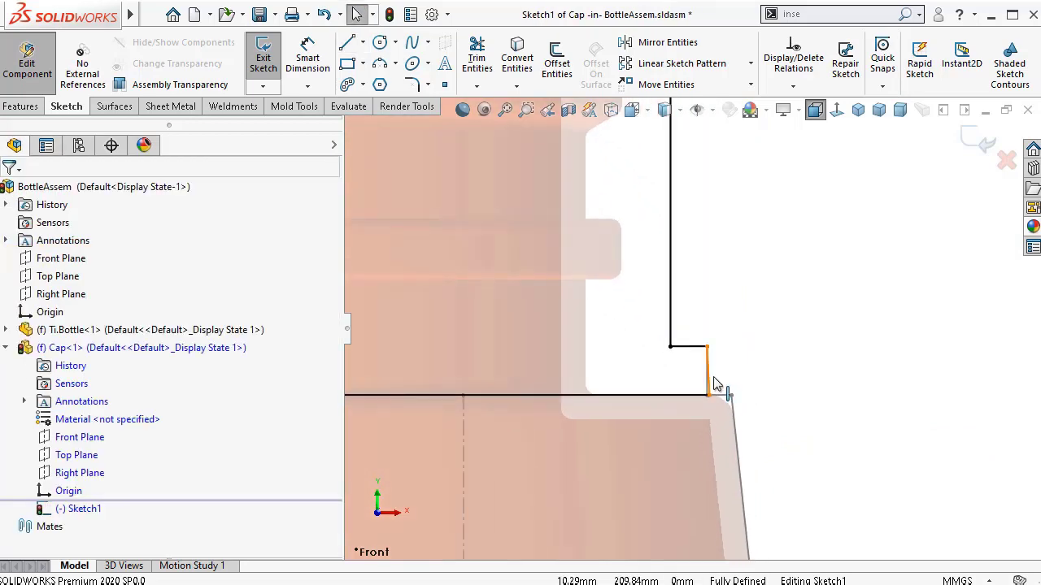
- Make the slanted side line vertical, undoing a vertical constraint that over-defined the sketch
{"action": "left_click", "coordinate": [709, 384]}
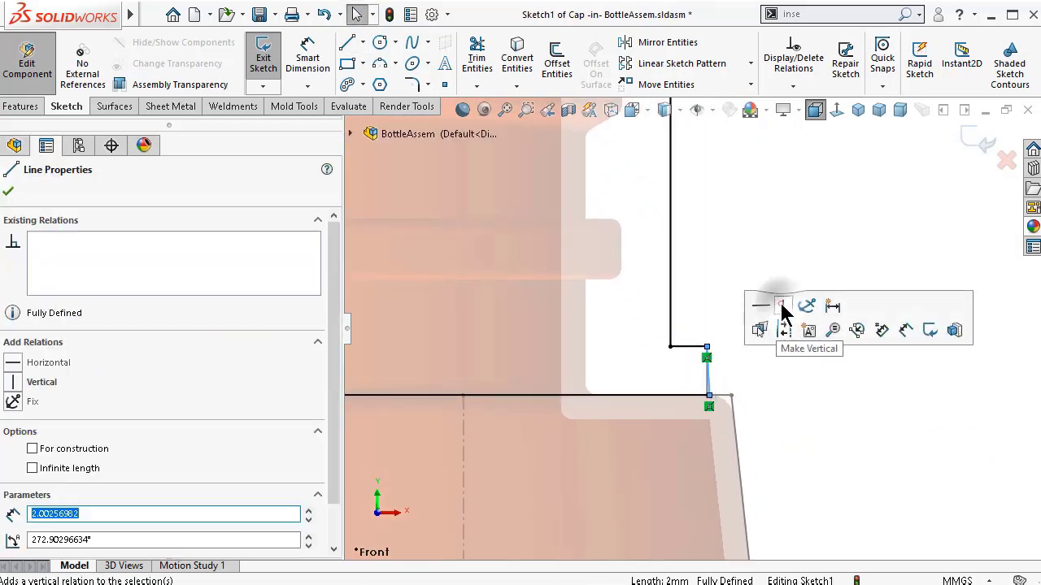
{"action": "left_click", "coordinate": [783, 305]}
{"action": "left_click", "coordinate": [733, 223]}
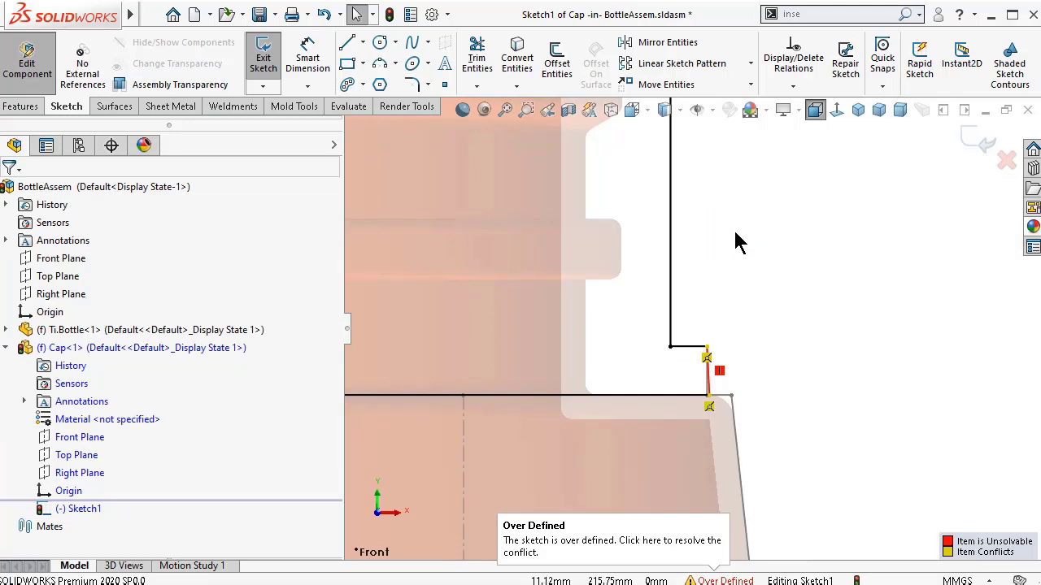
{"action": "key", "text": "ctrl+z"}
{"action": "left_click", "coordinate": [777, 296]}
{"action": "scroll", "coordinate": [728, 386], "scroll_direction": "down", "scroll_amount": 3}
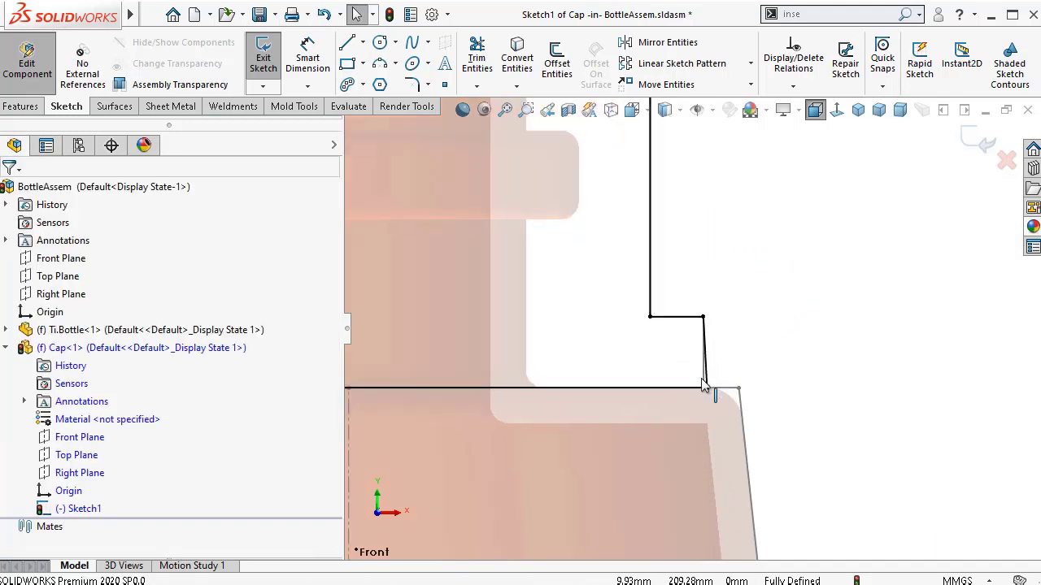
{"action": "scroll", "coordinate": [729, 388], "scroll_direction": "down", "scroll_amount": 2}
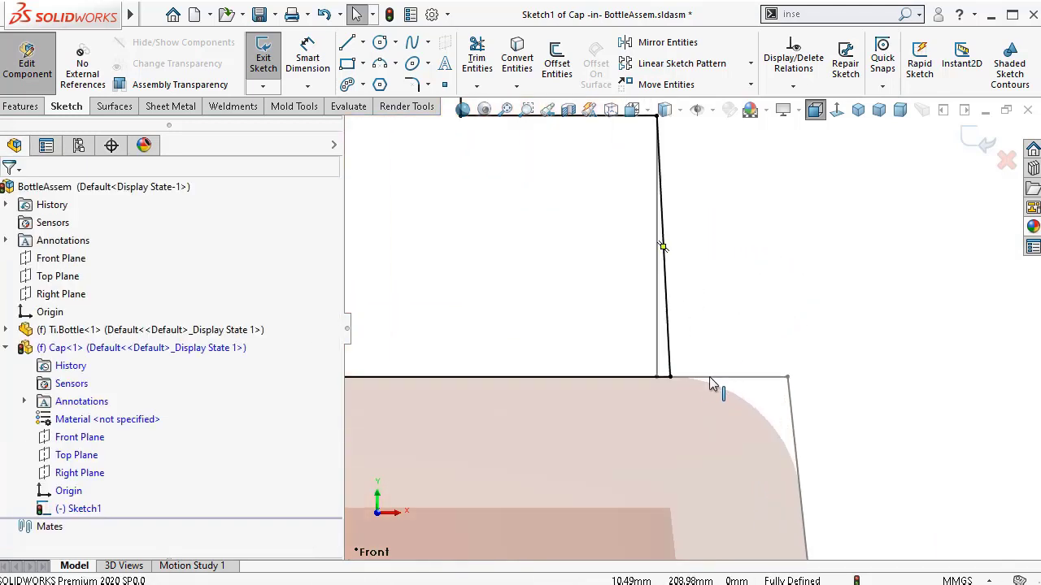
{"action": "left_click", "coordinate": [668, 362]}
{"action": "left_click", "coordinate": [738, 286]}
{"action": "left_click", "coordinate": [706, 284]}
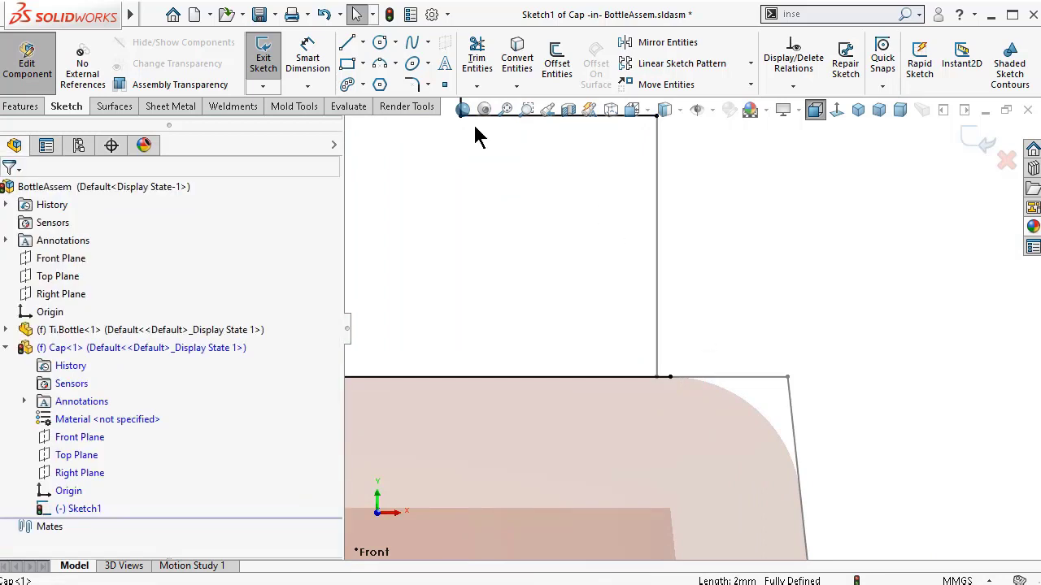
- Add a new vertical side line ending on the shoulder line, then start Trim Entities
{"action": "left_click", "coordinate": [347, 45]}
{"action": "scroll", "coordinate": [691, 178], "scroll_direction": "up", "scroll_amount": 1}
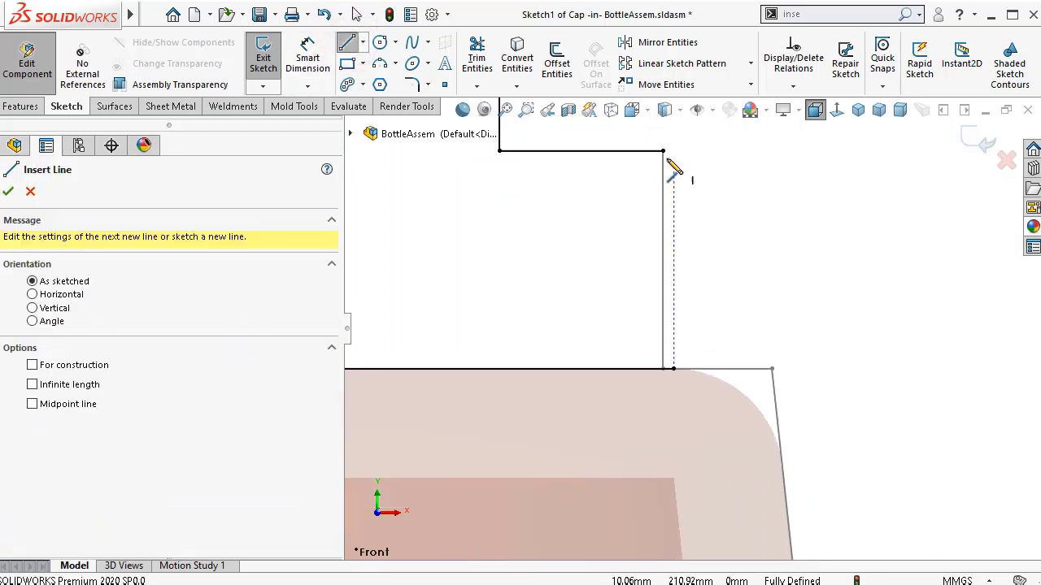
{"action": "left_click", "coordinate": [662, 152]}
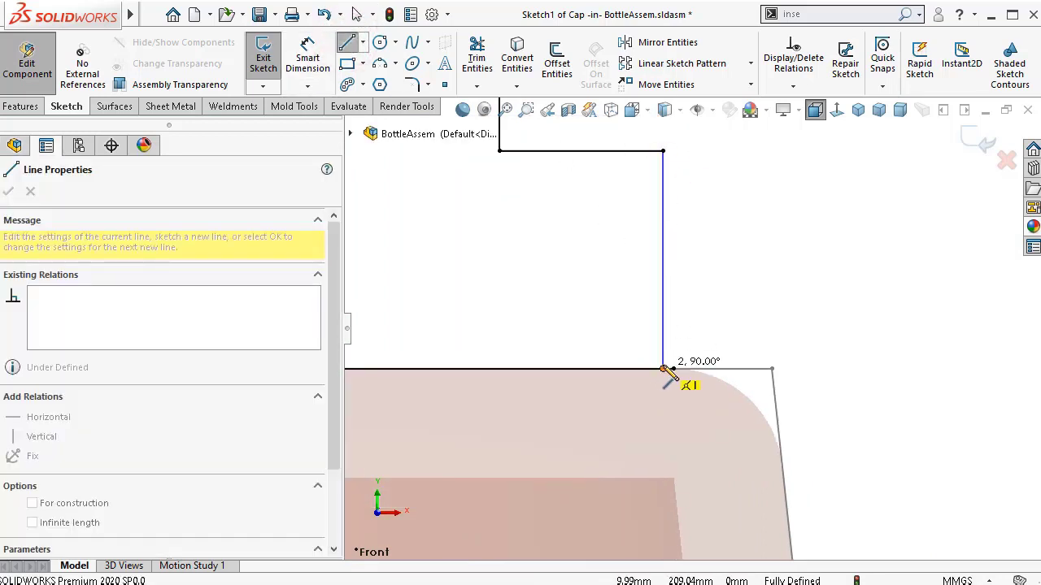
{"action": "left_click", "coordinate": [664, 368]}
{"action": "key", "text": "Escape"}
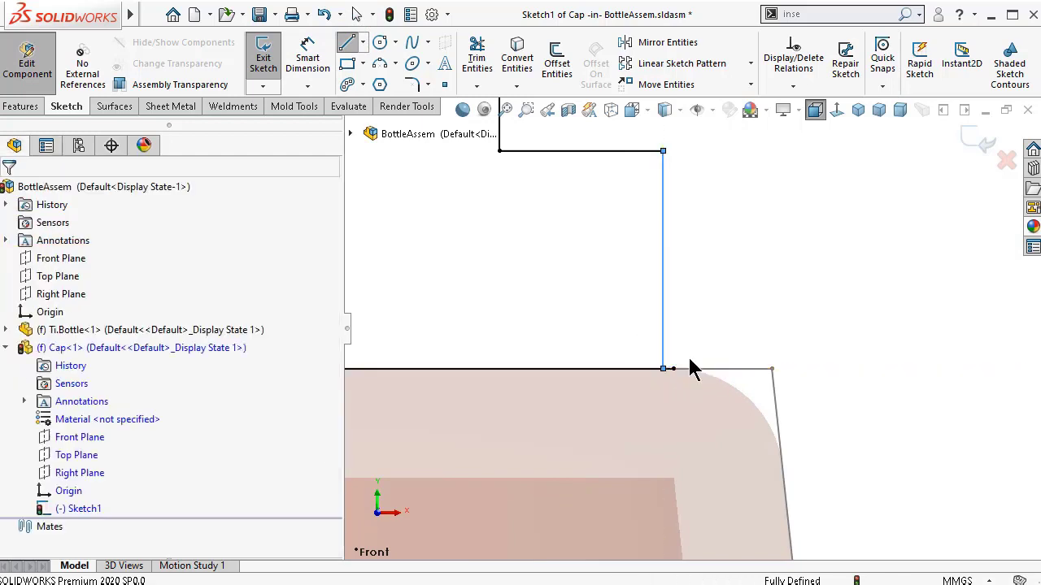
{"action": "scroll", "coordinate": [688, 378], "scroll_direction": "down", "scroll_amount": 2}
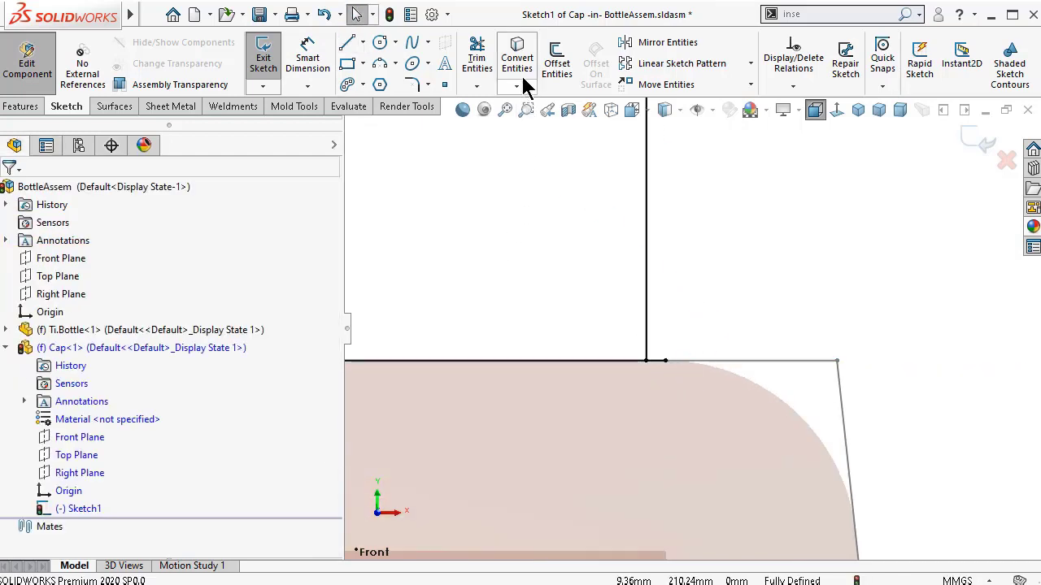
{"action": "left_click", "coordinate": [479, 57]}
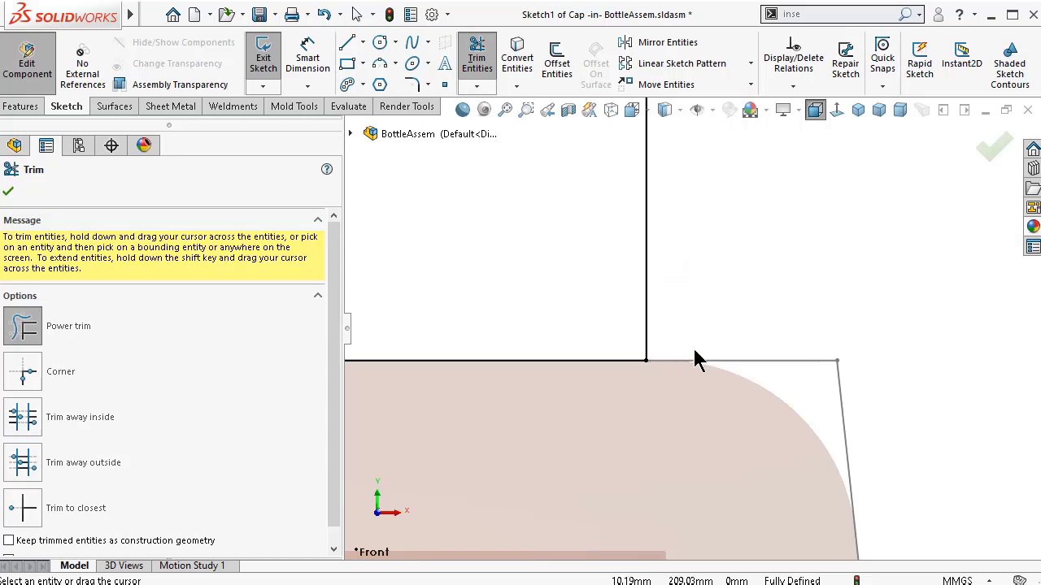
- Revolve Sketch1 a full 360° about the centre line to create the solid cap Revolve1
{"action": "scroll", "coordinate": [694, 351], "scroll_direction": "up", "scroll_amount": 5}
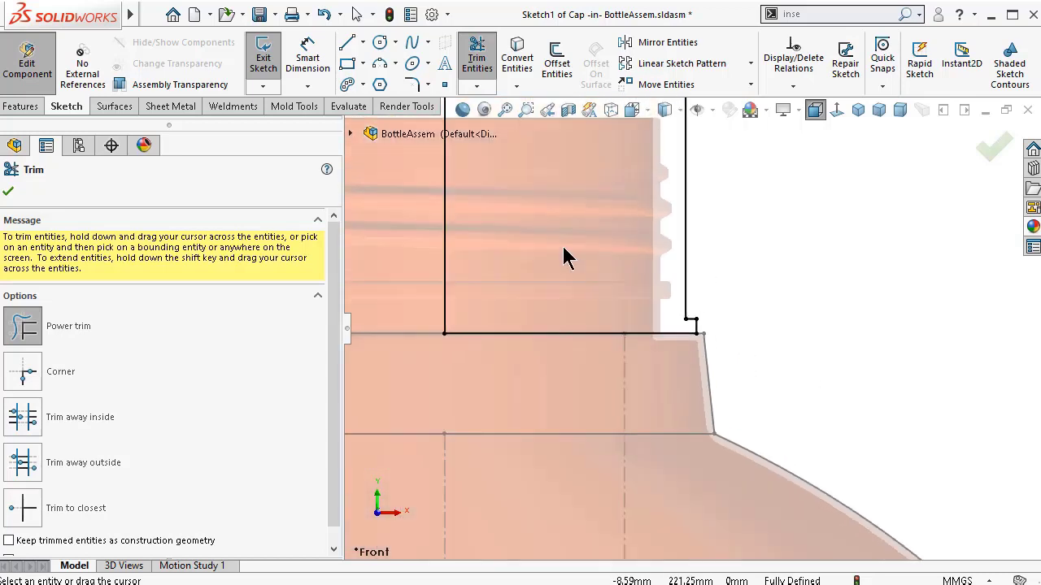
{"action": "scroll", "coordinate": [561, 252], "scroll_direction": "up", "scroll_amount": 3}
{"action": "left_click", "coordinate": [33, 106]}
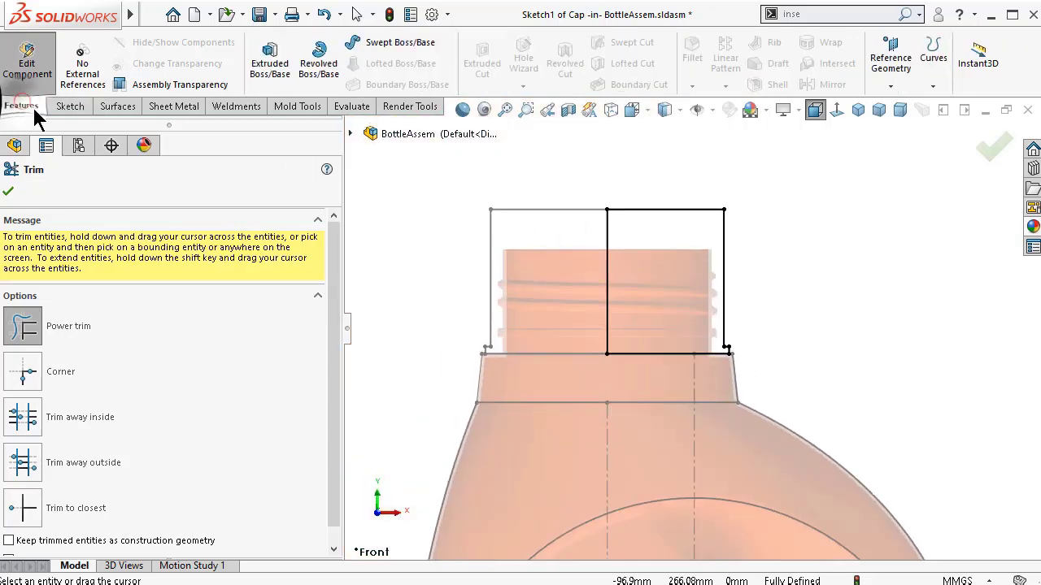
{"action": "left_click", "coordinate": [318, 72]}
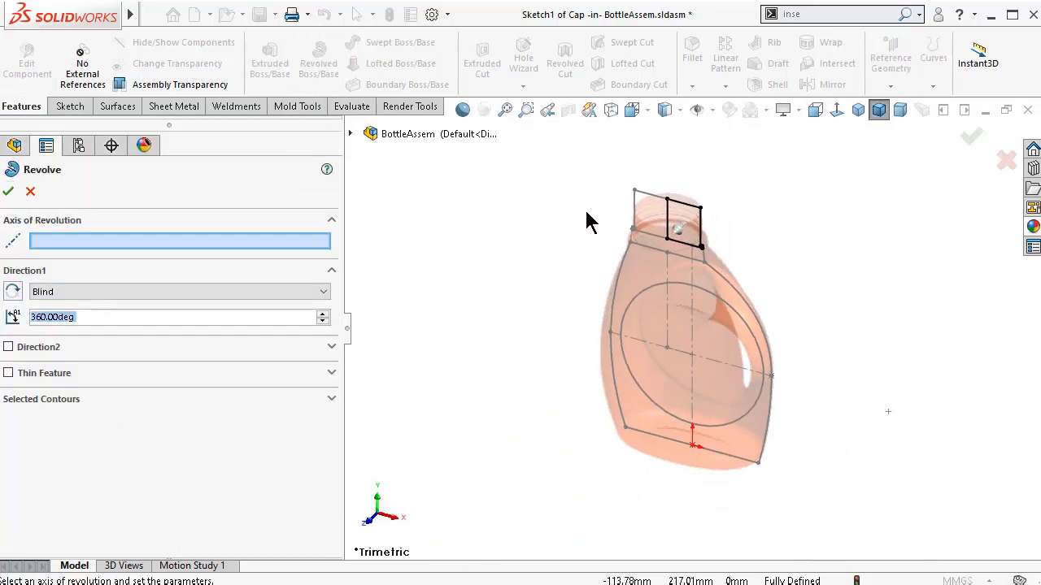
{"action": "scroll", "coordinate": [655, 216], "scroll_direction": "down", "scroll_amount": 2}
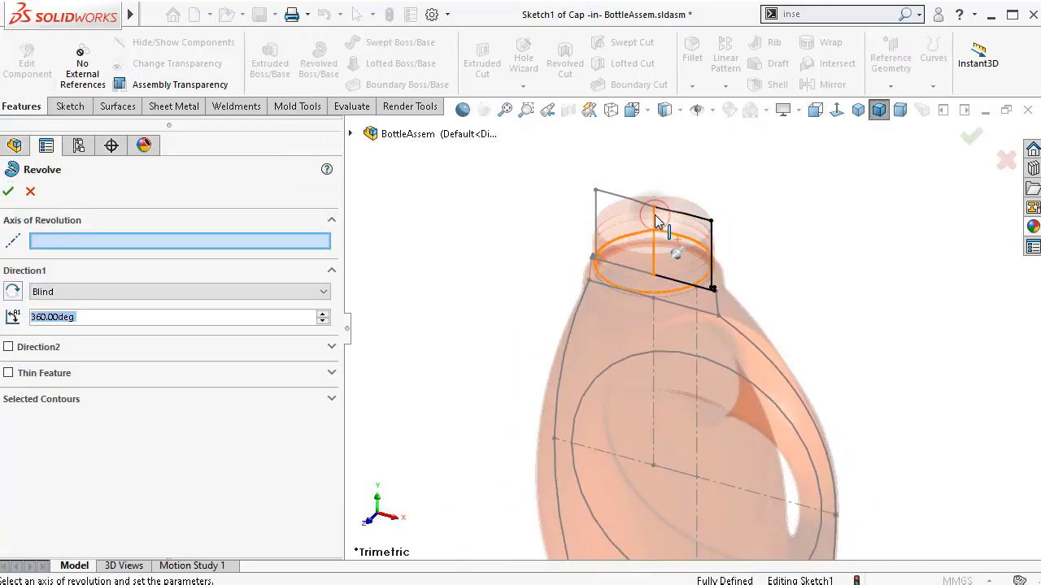
{"action": "left_click", "coordinate": [656, 221]}
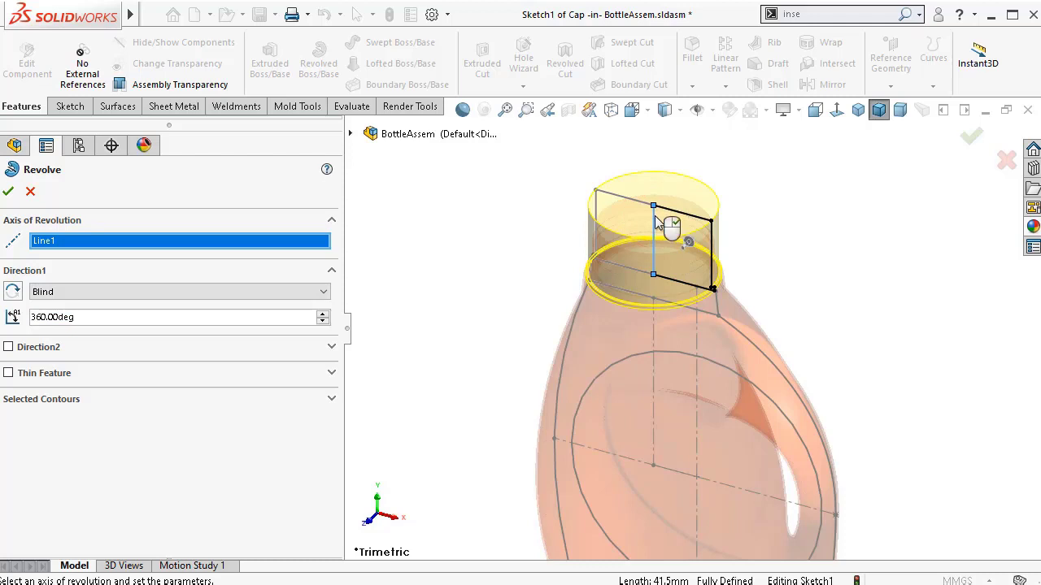
{"action": "left_click", "coordinate": [976, 139]}
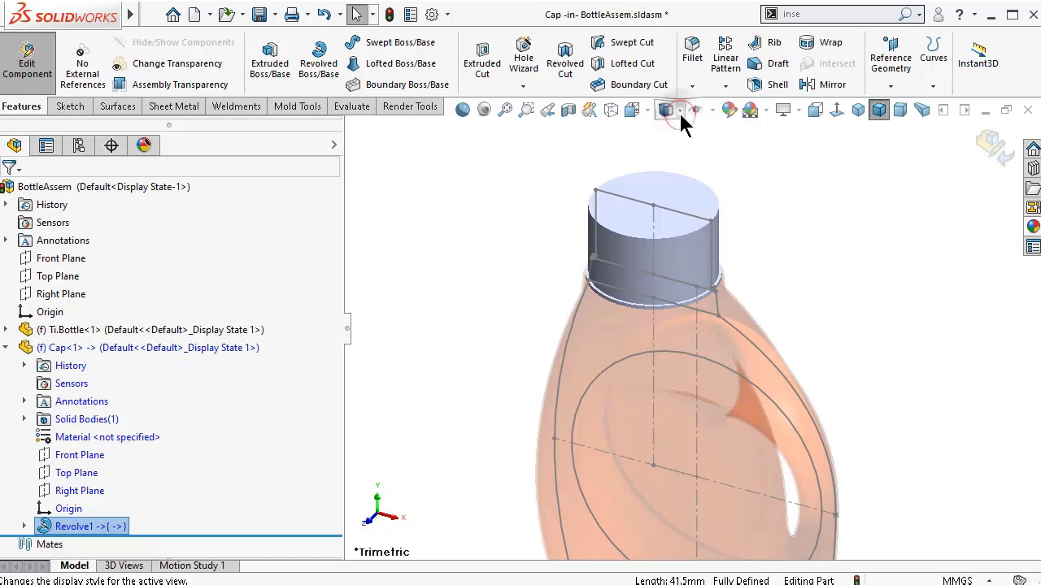
- Switch to wireframe in Front view and exit Cap editing back to the assembly
{"action": "left_click", "coordinate": [678, 111]}
{"action": "left_click", "coordinate": [668, 203]}
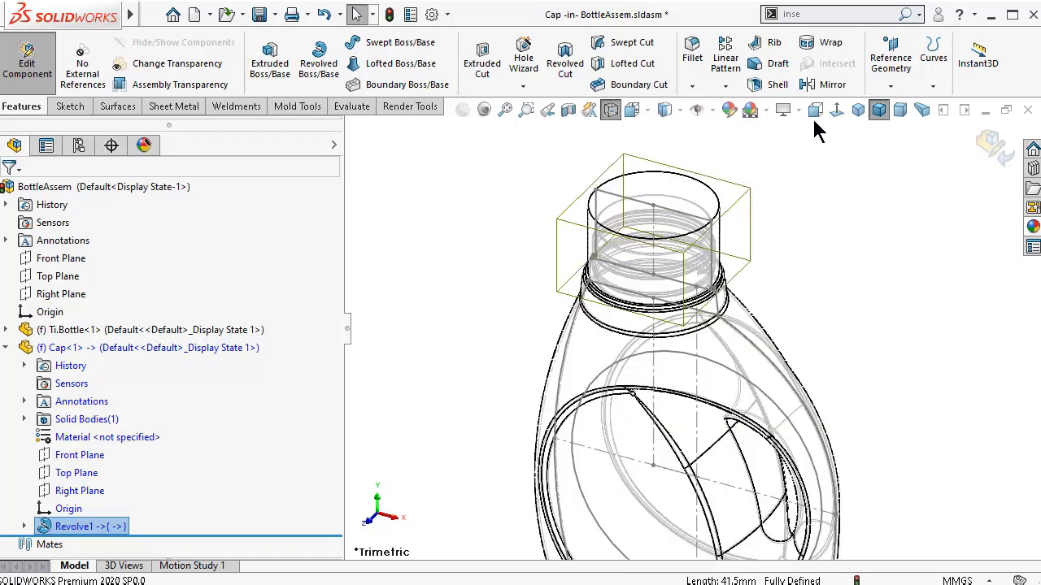
{"action": "left_click", "coordinate": [815, 112]}
{"action": "scroll", "coordinate": [681, 192], "scroll_direction": "down", "scroll_amount": 5}
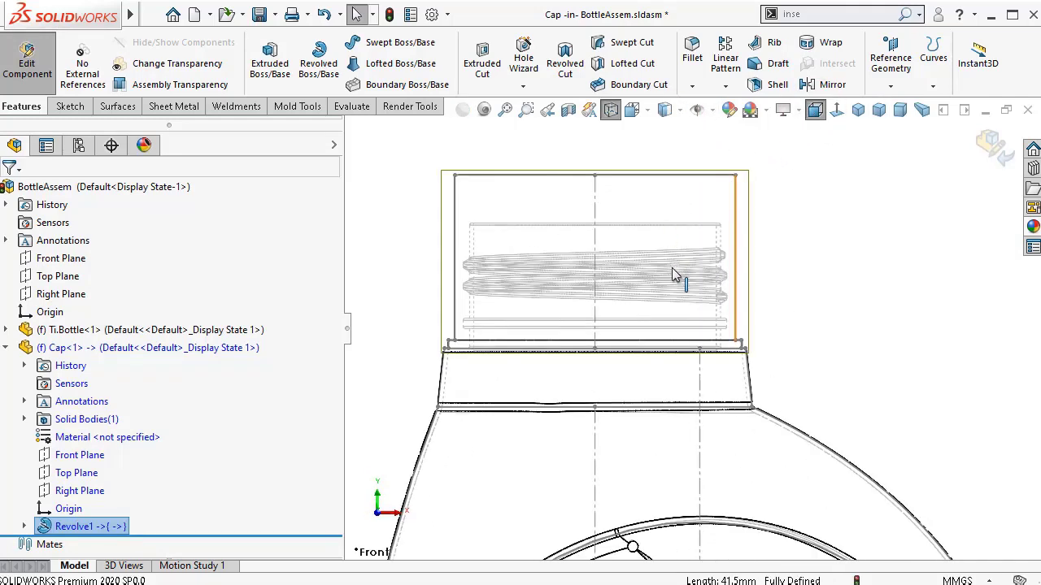
{"action": "left_click", "coordinate": [986, 146]}
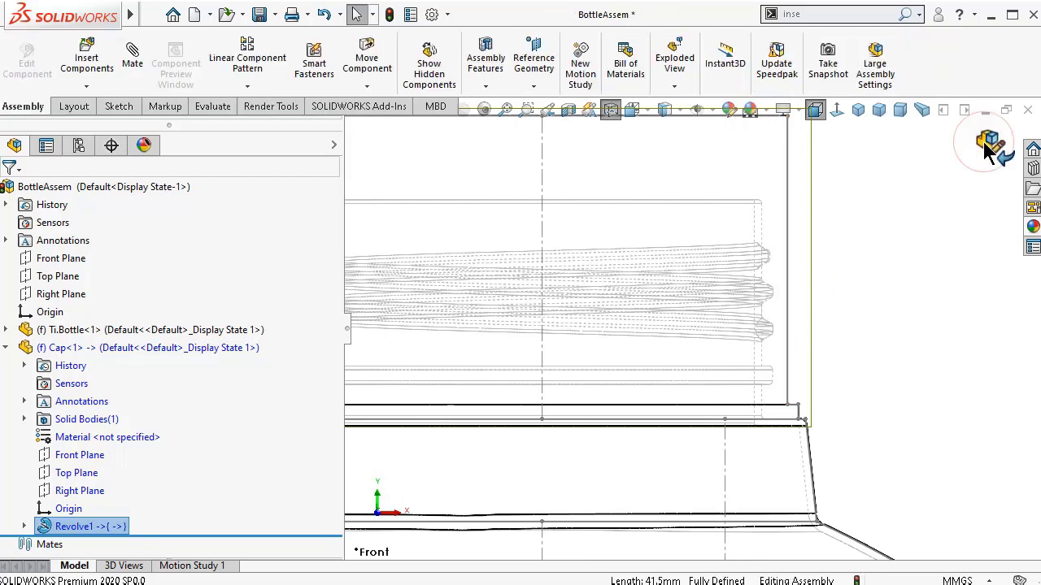
- Display the assembly shaded with edges, orbit to an elevated view, and select the cap
{"action": "scroll", "coordinate": [724, 161], "scroll_direction": "up", "scroll_amount": 5}
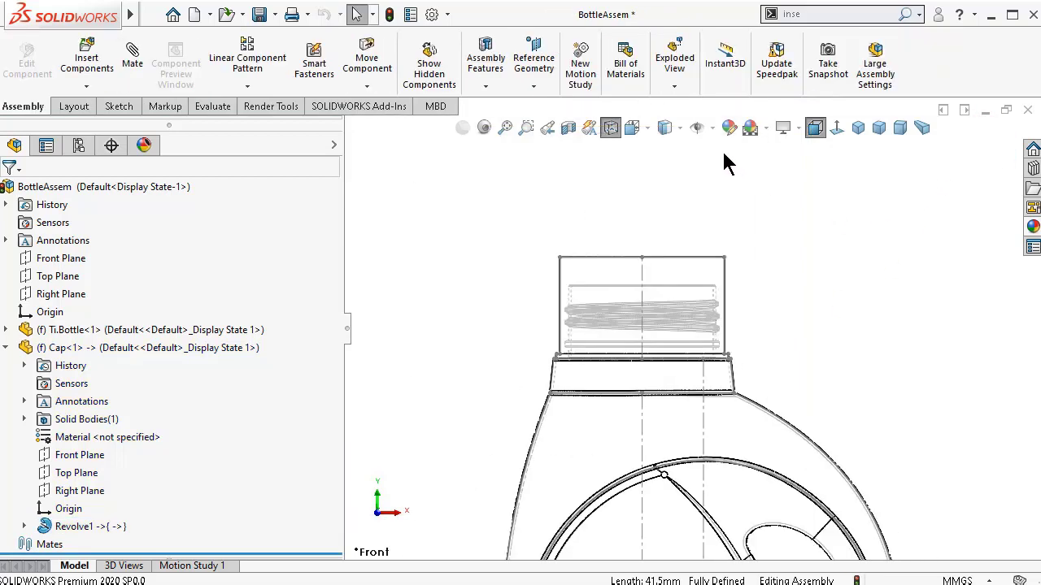
{"action": "left_click", "coordinate": [647, 131]}
{"action": "left_click", "coordinate": [671, 145]}
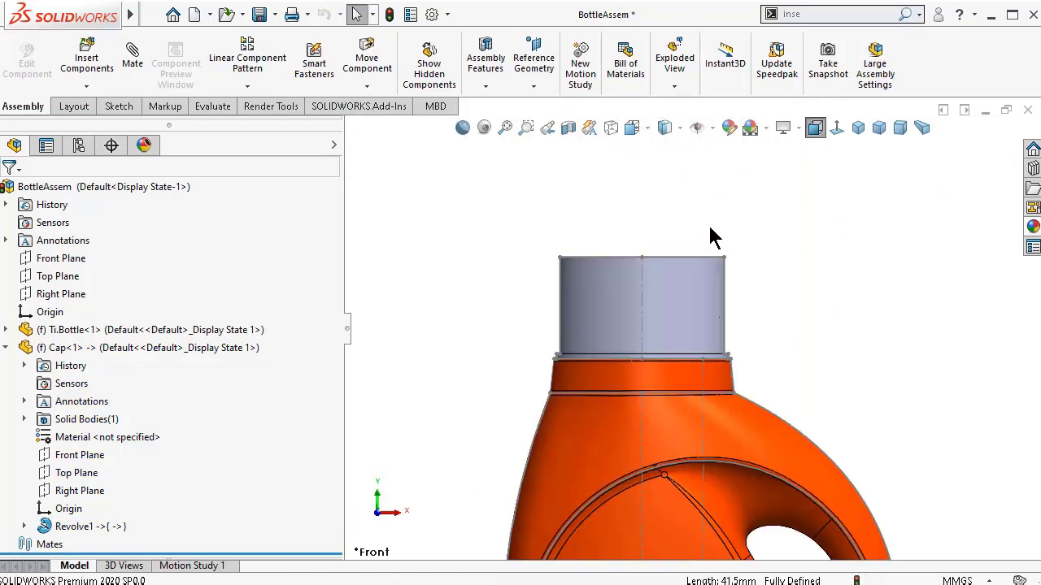
{"action": "middle_click_drag", "start_coordinate": [708, 233], "coordinate": [677, 294]}
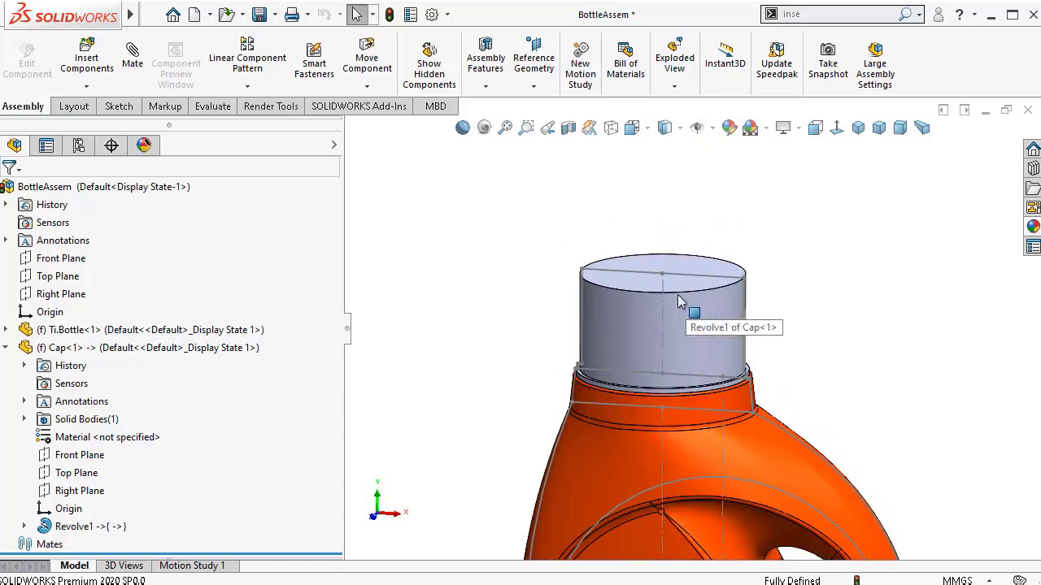
{"action": "left_click", "coordinate": [690, 306]}
- Isolate the Cap, rotate it toward a top-down view, and reopen Cap<1> with Edit Part
{"action": "right_click", "coordinate": [690, 306]}
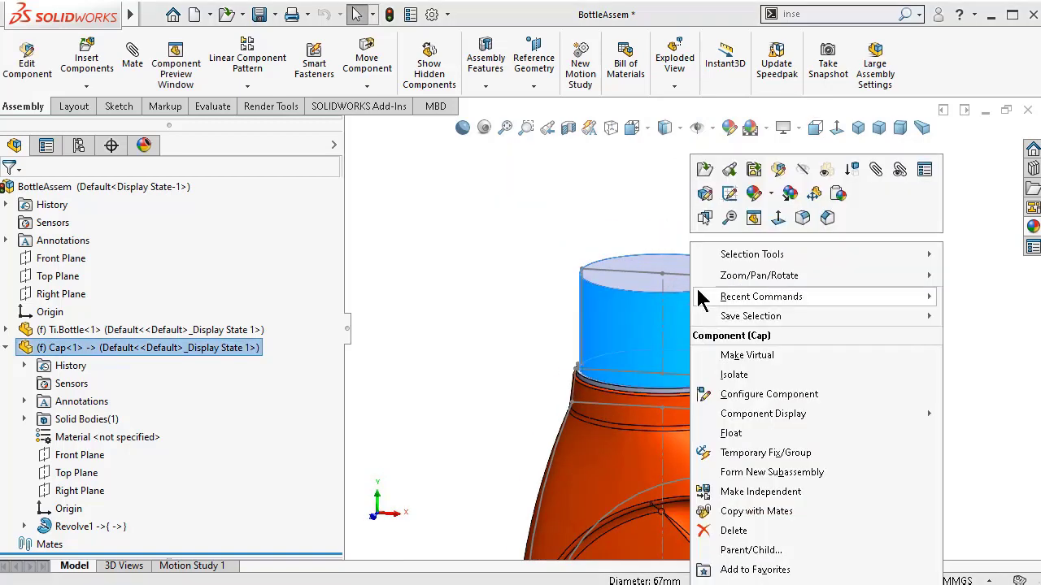
{"action": "left_click", "coordinate": [716, 376]}
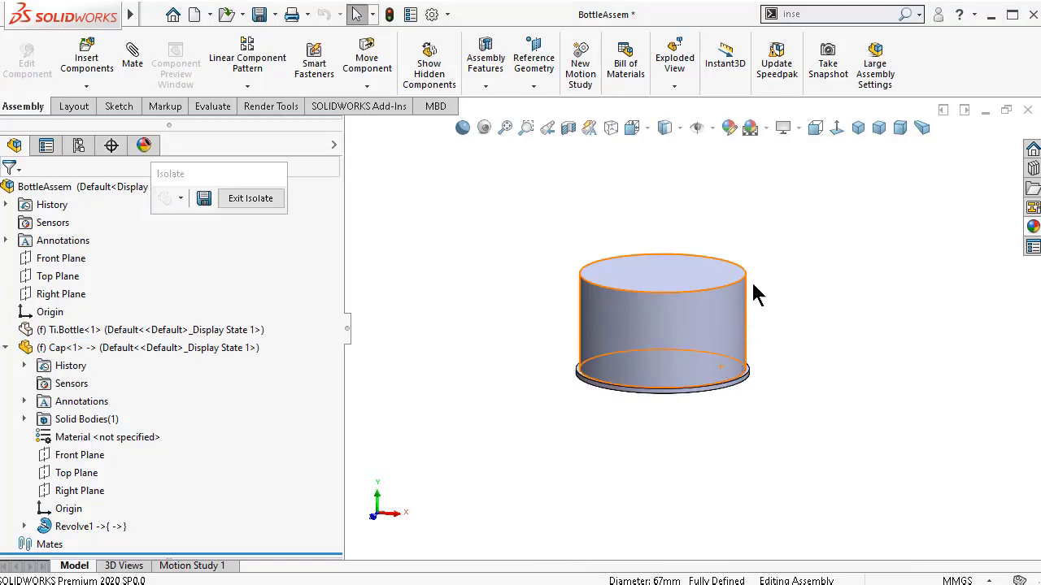
{"action": "key", "text": "Up"}
{"action": "key", "text": "Up"}
{"action": "key", "text": "Up"}
{"action": "key", "text": "Up"}
{"action": "key", "text": "Up"}
{"action": "key", "text": "Up"}
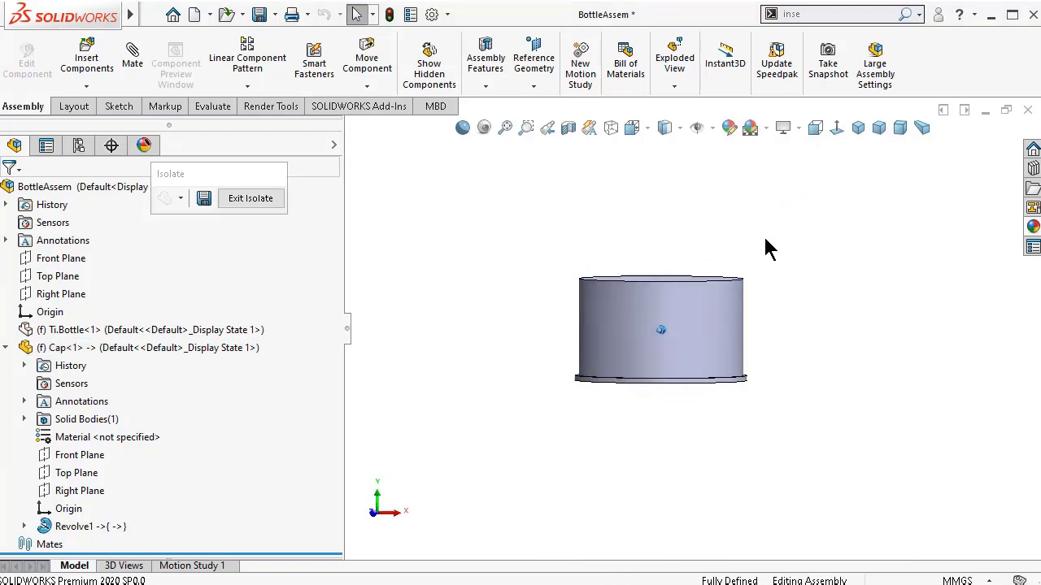
{"action": "key", "text": "Up"}
{"action": "key", "text": "Up"}
{"action": "key", "text": "Up"}
{"action": "key", "text": "Up"}
{"action": "key", "text": "Up"}
{"action": "key", "text": "Up"}
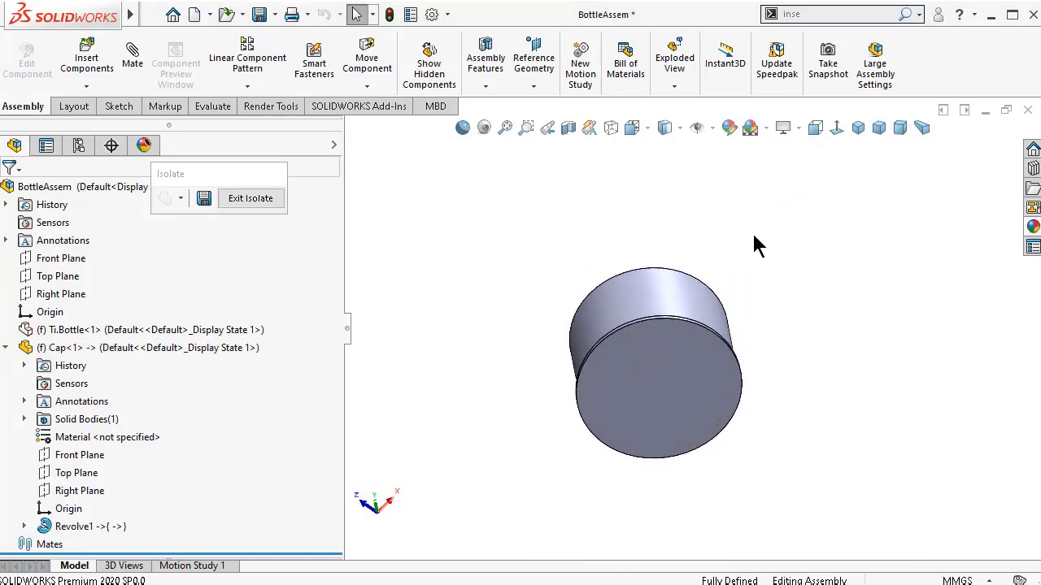
{"action": "key", "text": "Up"}
{"action": "key", "text": "Up"}
{"action": "key", "text": "Up"}
{"action": "key", "text": "Up"}
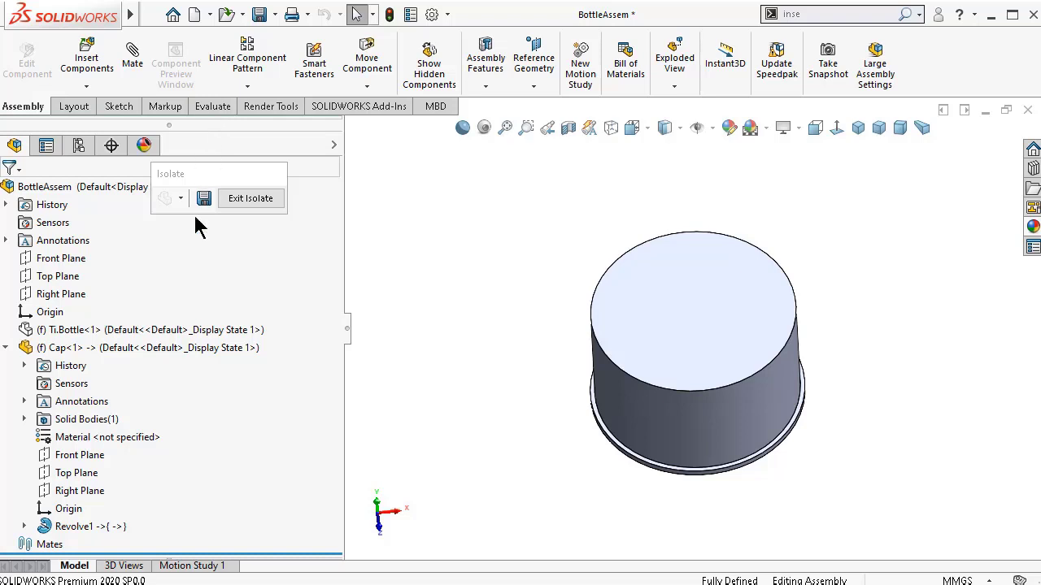
{"action": "left_click", "coordinate": [101, 348]}
{"action": "left_click", "coordinate": [189, 298]}
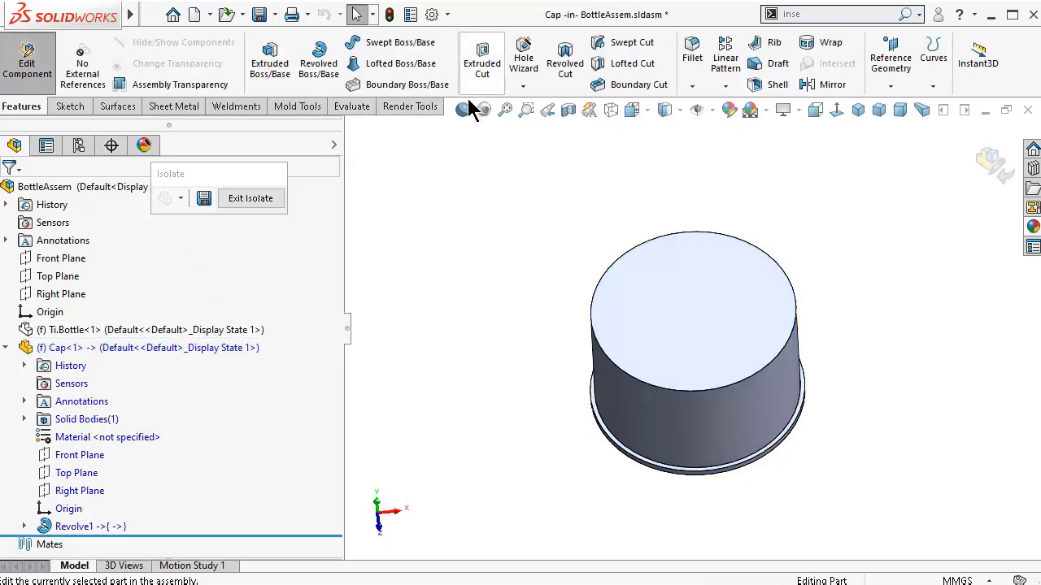
- Fillet the cap's top face with a 10.00 mm radius, then return to a standard upright view
{"action": "left_click", "coordinate": [690, 57]}
{"action": "left_click", "coordinate": [75, 521]}
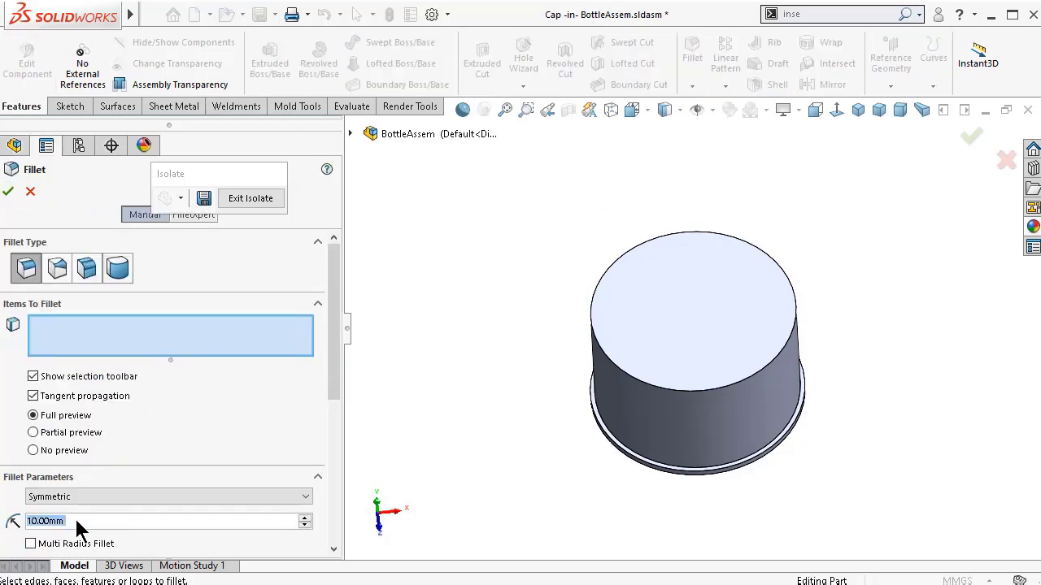
{"action": "left_click", "coordinate": [648, 260]}
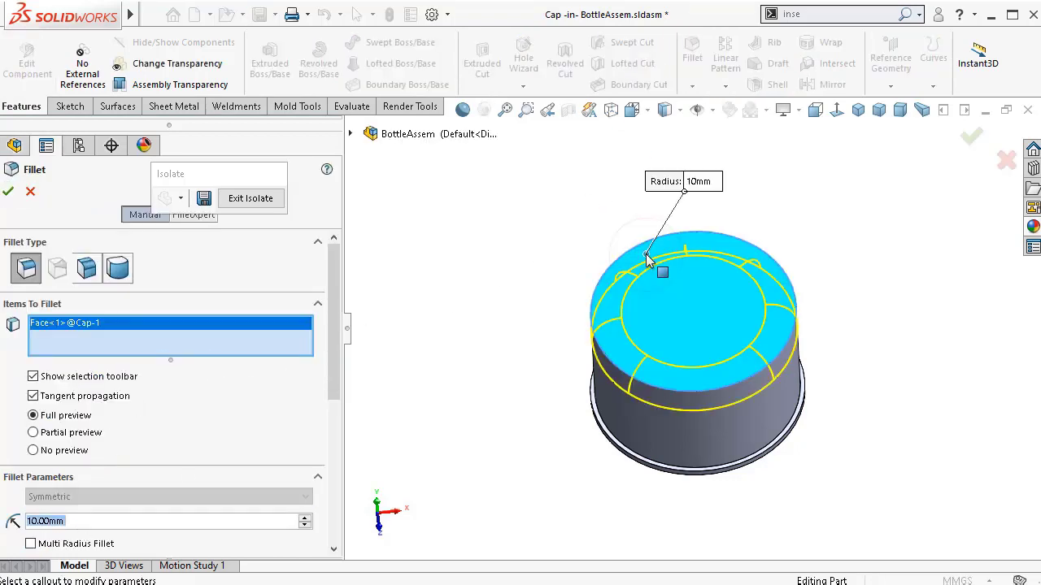
{"action": "left_click", "coordinate": [971, 136]}
{"action": "key", "text": "Up"}
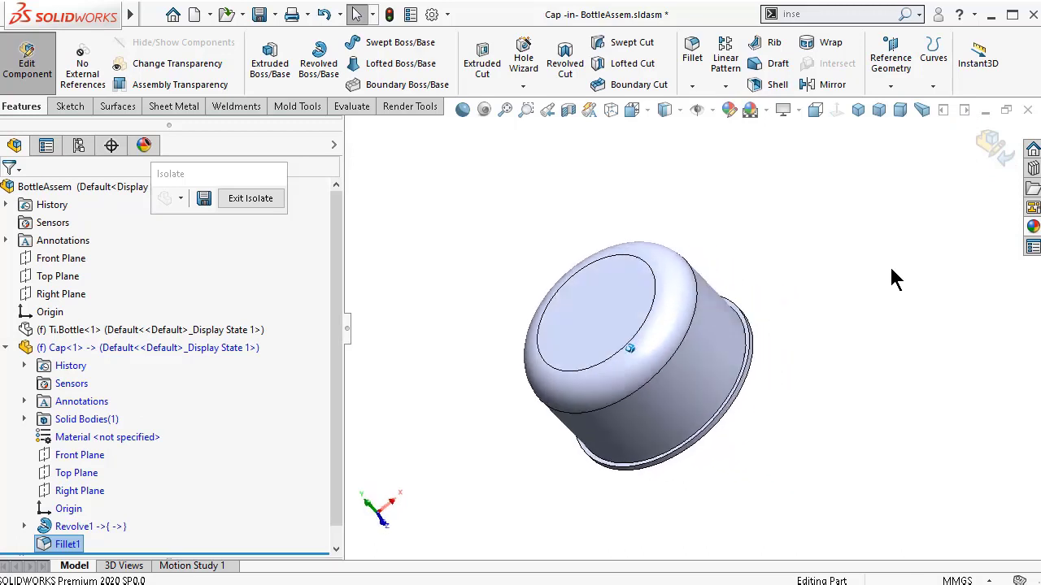
{"action": "key", "text": "ctrl+7"}
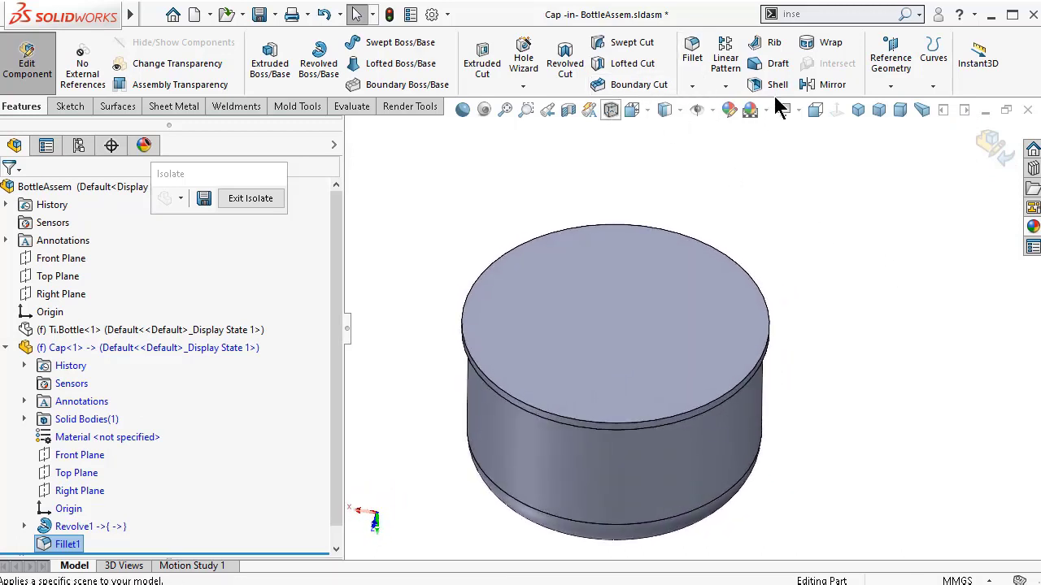
- Shell the cap to 2 mm walls with its top face removed, then view the opening isometrically
{"action": "left_click", "coordinate": [778, 85]}
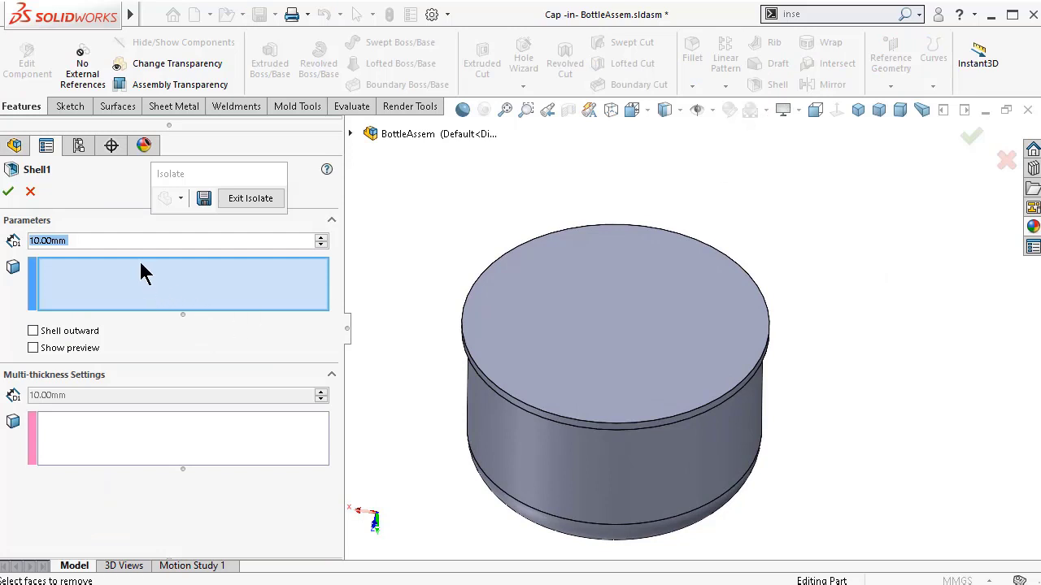
{"action": "type", "text": "2"}
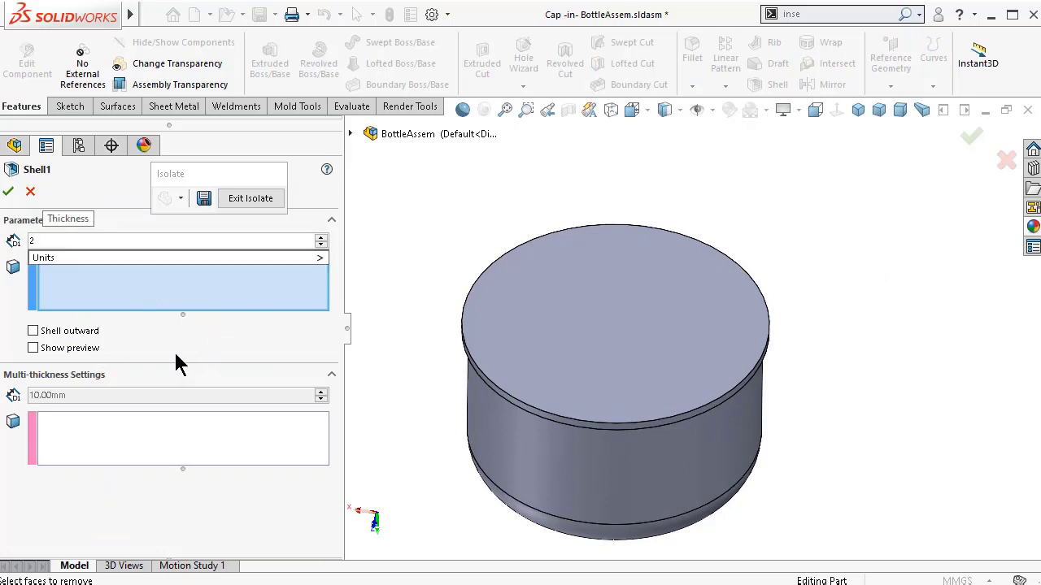
{"action": "left_click", "coordinate": [175, 347]}
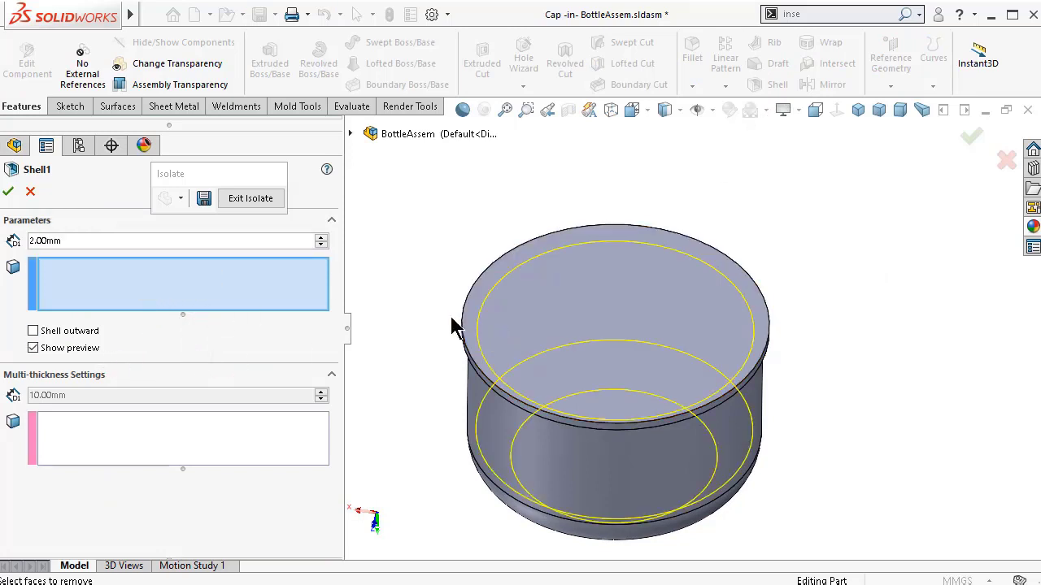
{"action": "left_click", "coordinate": [573, 290]}
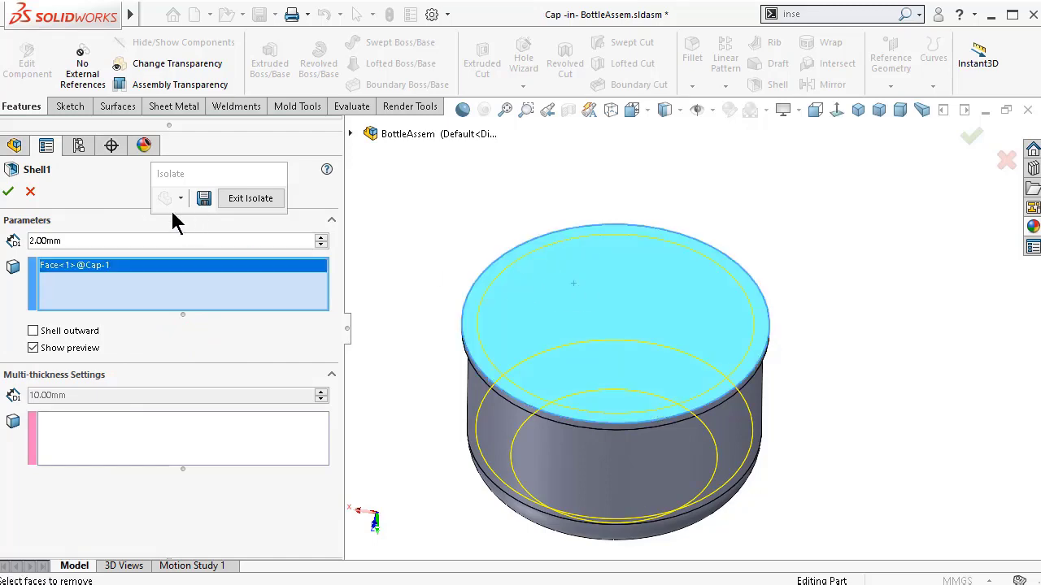
{"action": "left_click", "coordinate": [8, 192]}
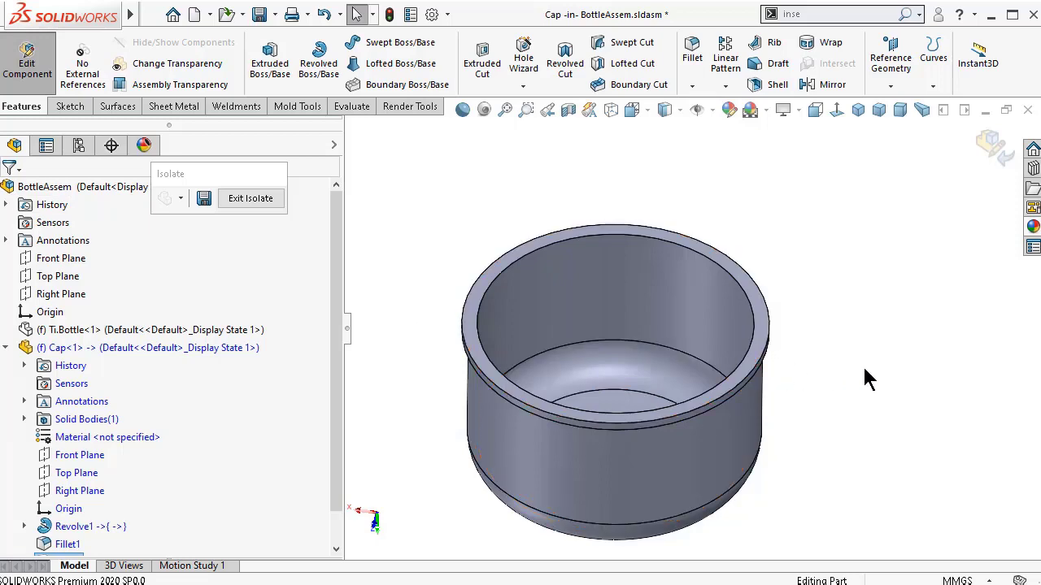
{"action": "key", "text": "shift+Left"}
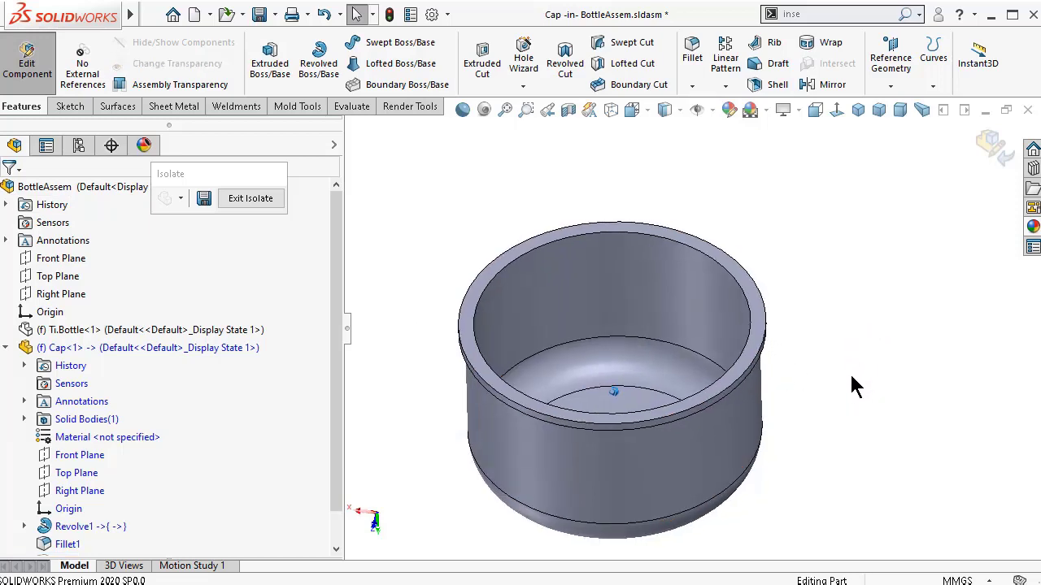
{"action": "key", "text": "shift+Left"}
{"action": "key", "text": "shift+Left"}
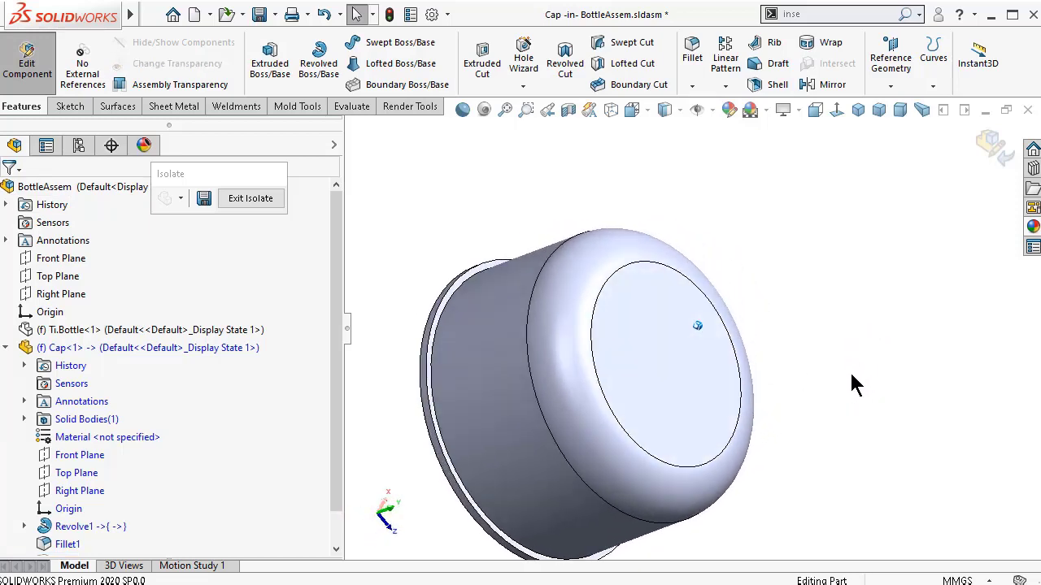
{"action": "key", "text": "ctrl+7"}
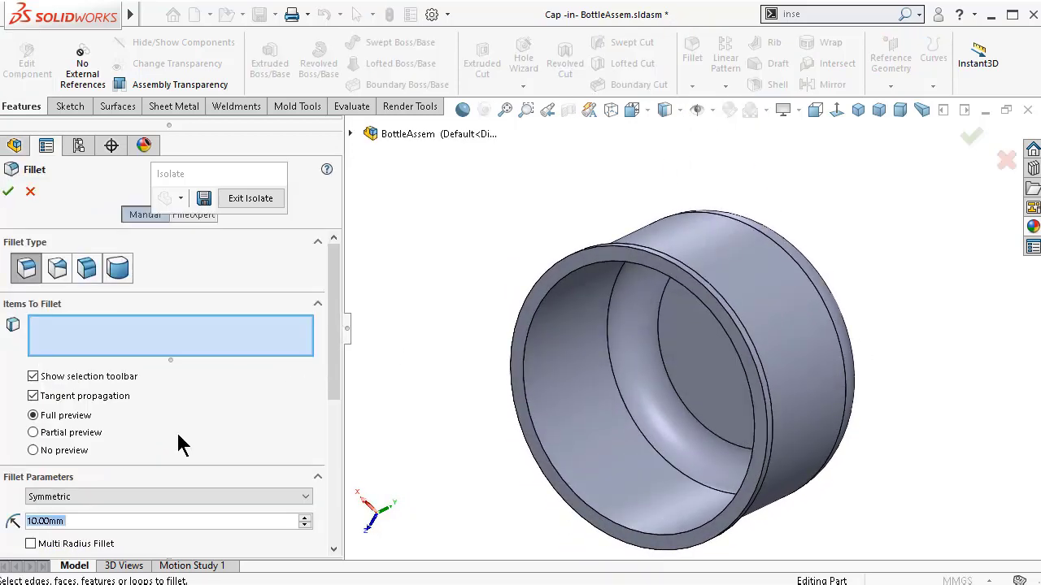
- Fillet three faces around the cap's open rim with a 0.25 mm radius
{"action": "type", "text": "0.25"}
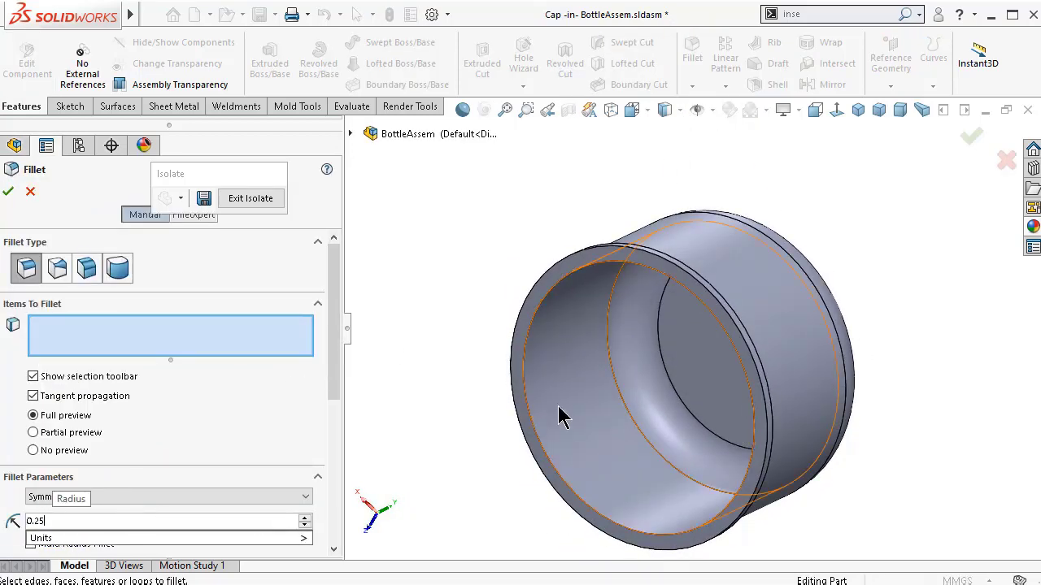
{"action": "scroll", "coordinate": [687, 311], "scroll_direction": "down", "scroll_amount": 3}
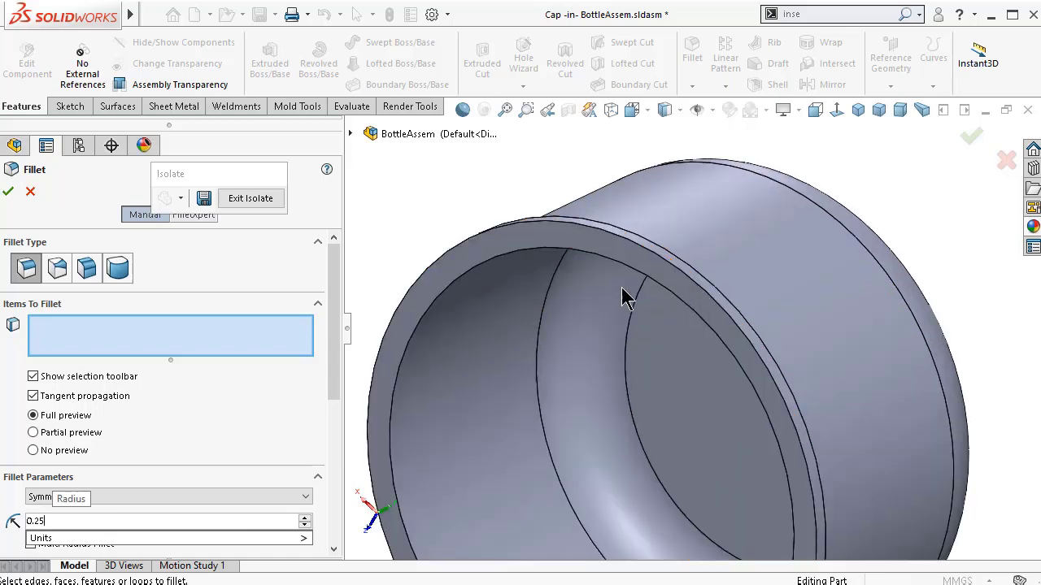
{"action": "left_click", "coordinate": [546, 235]}
{"action": "middle_click_drag", "start_coordinate": [478, 193], "coordinate": [441, 321]}
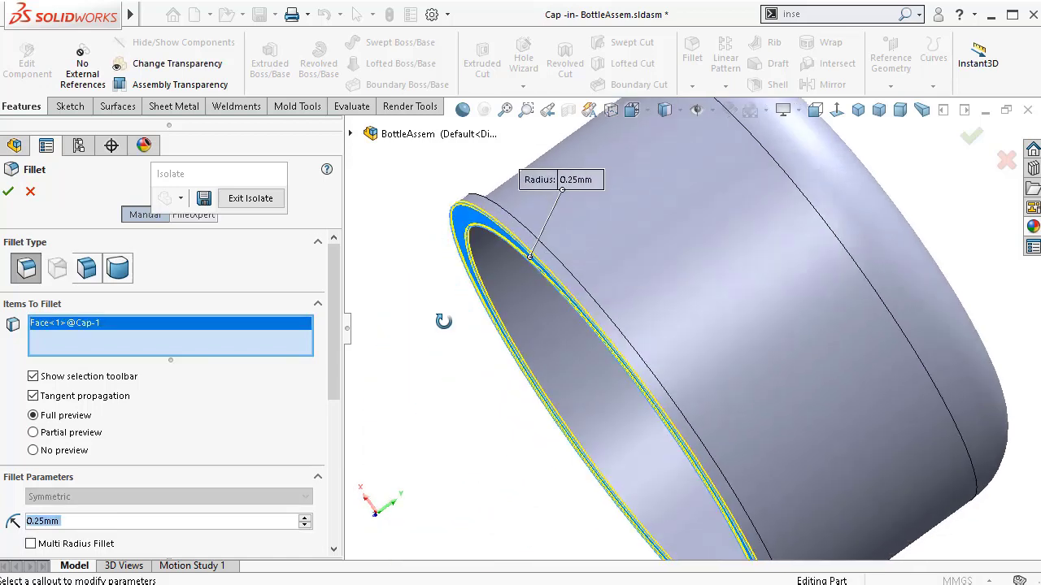
{"action": "scroll", "coordinate": [651, 363], "scroll_direction": "down", "scroll_amount": 6}
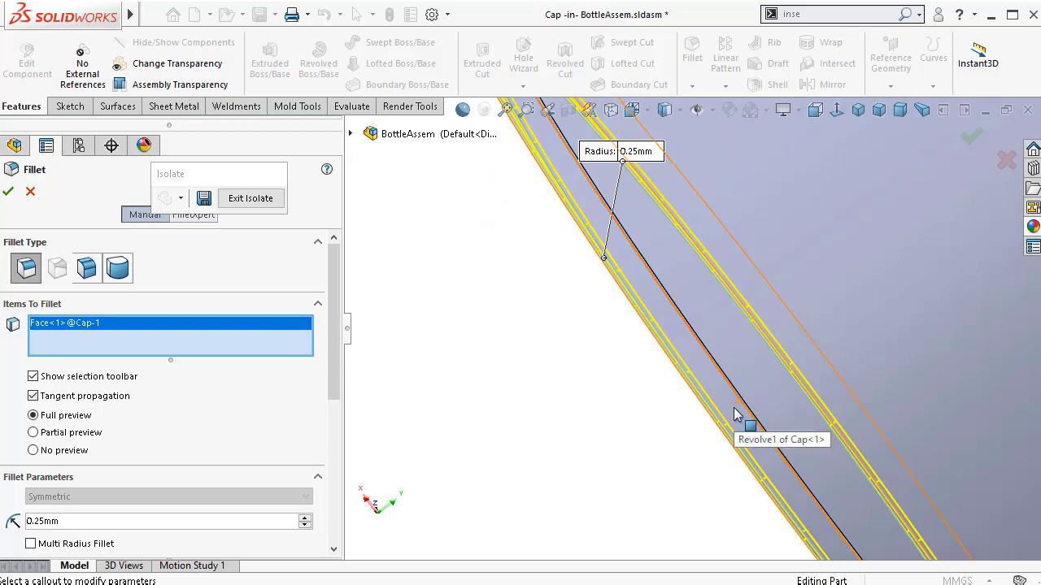
{"action": "left_click", "coordinate": [817, 329]}
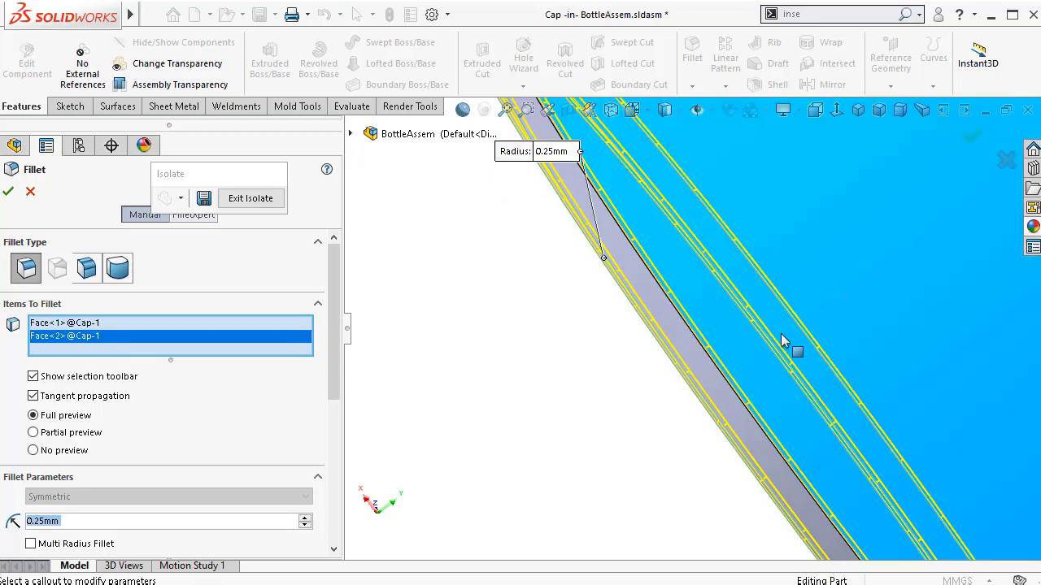
{"action": "left_click", "coordinate": [715, 398]}
{"action": "scroll", "coordinate": [631, 411], "scroll_direction": "up", "scroll_amount": 5}
{"action": "middle_click_drag", "start_coordinate": [633, 398], "coordinate": [916, 184]}
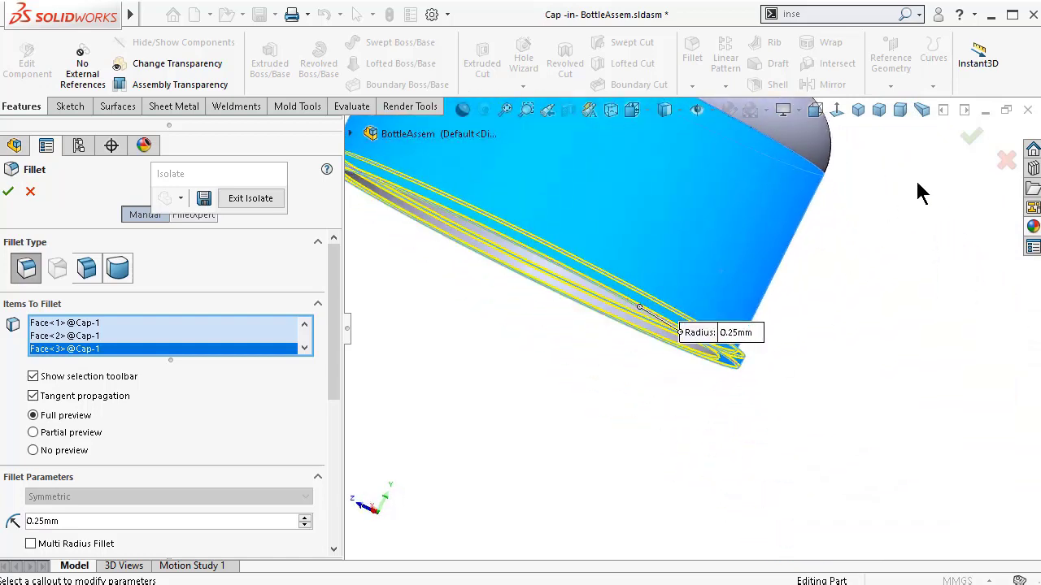
{"action": "left_click", "coordinate": [973, 140]}
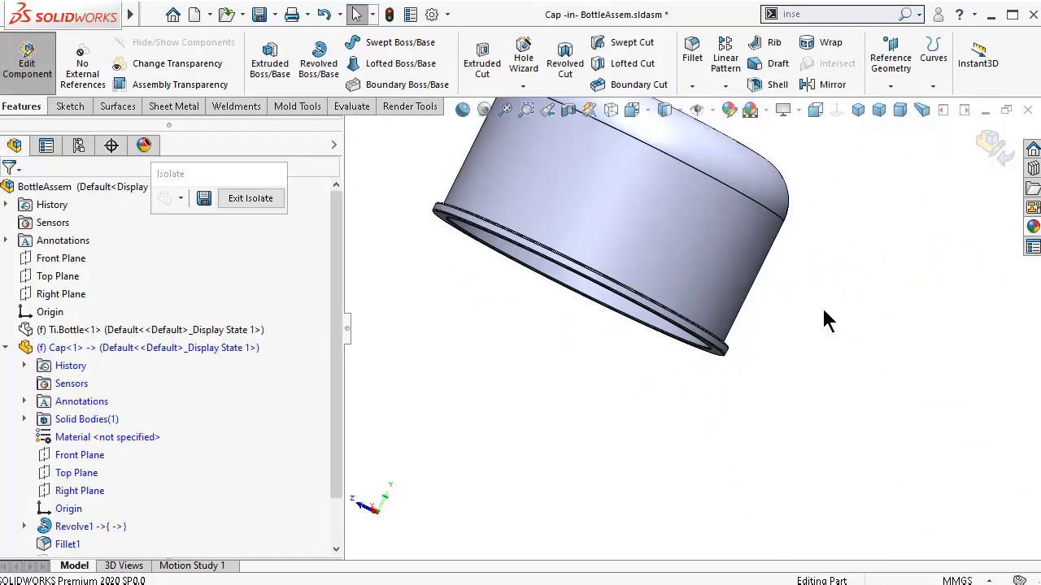
- Rotate the filleted cap to inspect its open underside and sides
{"action": "key", "text": "ctrl+7"}
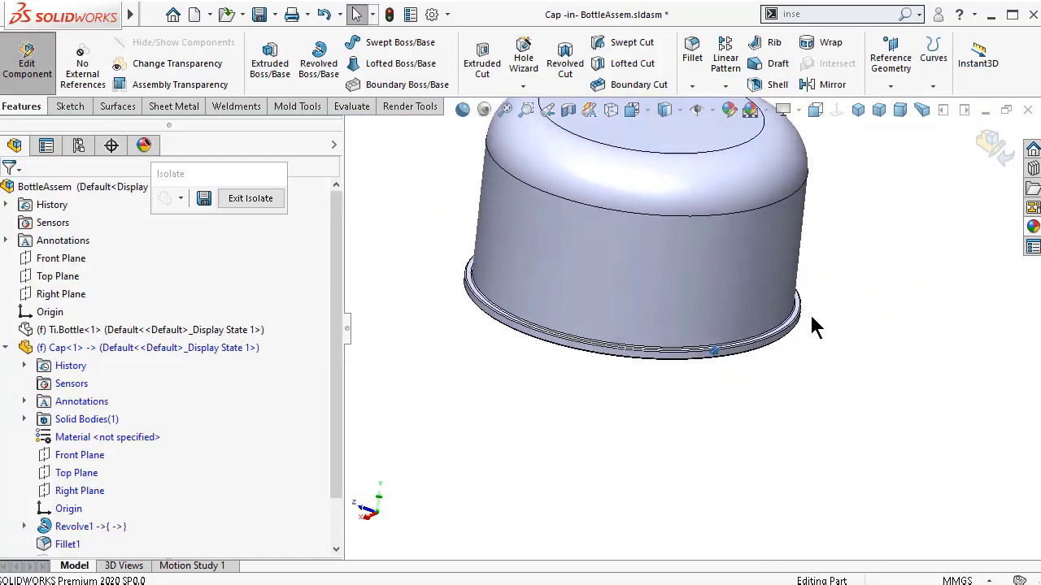
{"action": "key", "text": "Down"}
{"action": "key", "text": "Down"}
{"action": "key", "text": "Down"}
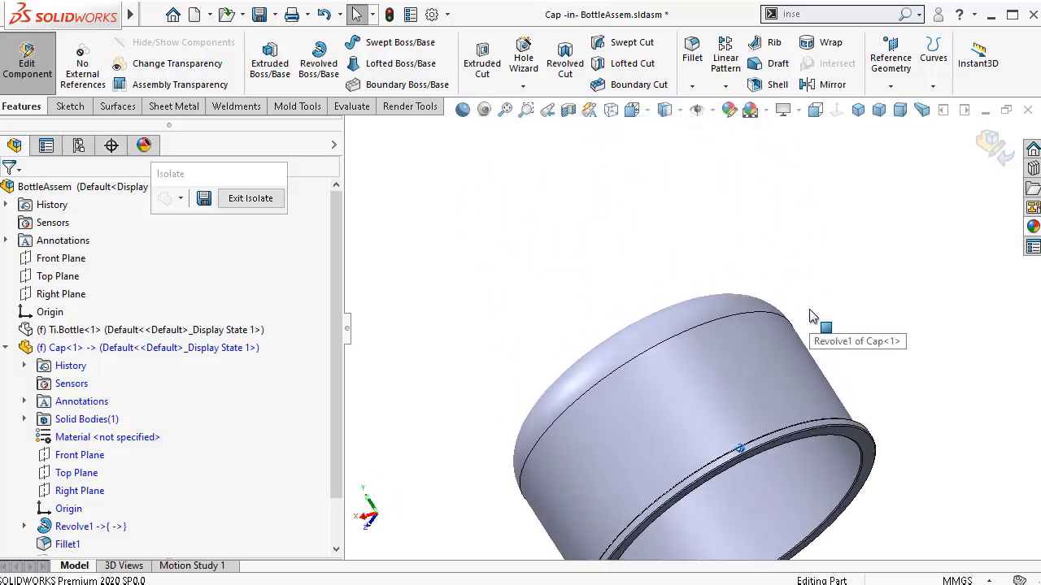
{"action": "key", "text": "Down"}
{"action": "key", "text": "Up"}
{"action": "key", "text": "Up"}
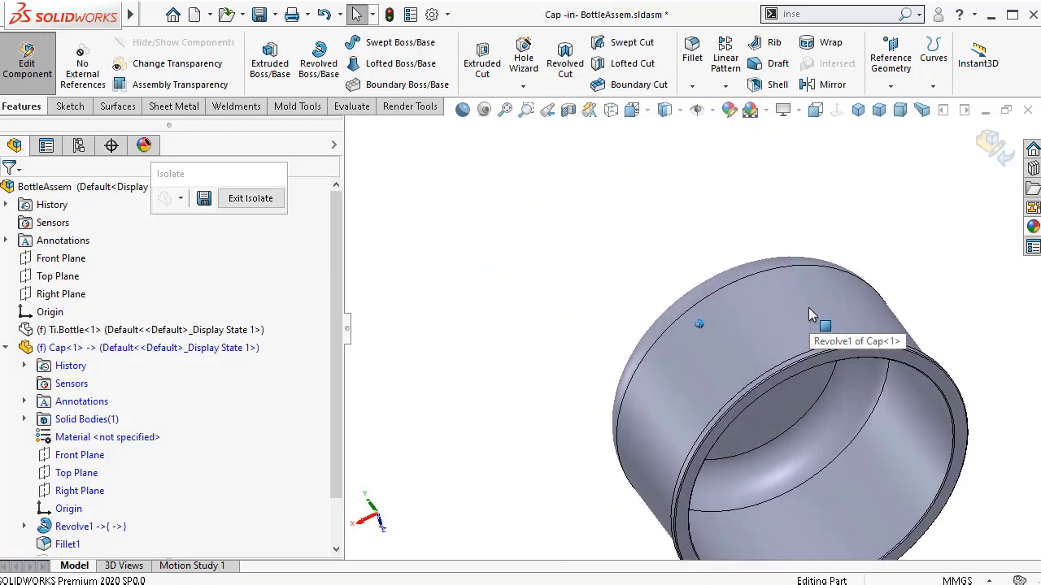
{"action": "key", "text": "Up"}
{"action": "key", "text": "Up"}
{"action": "key", "text": "Down"}
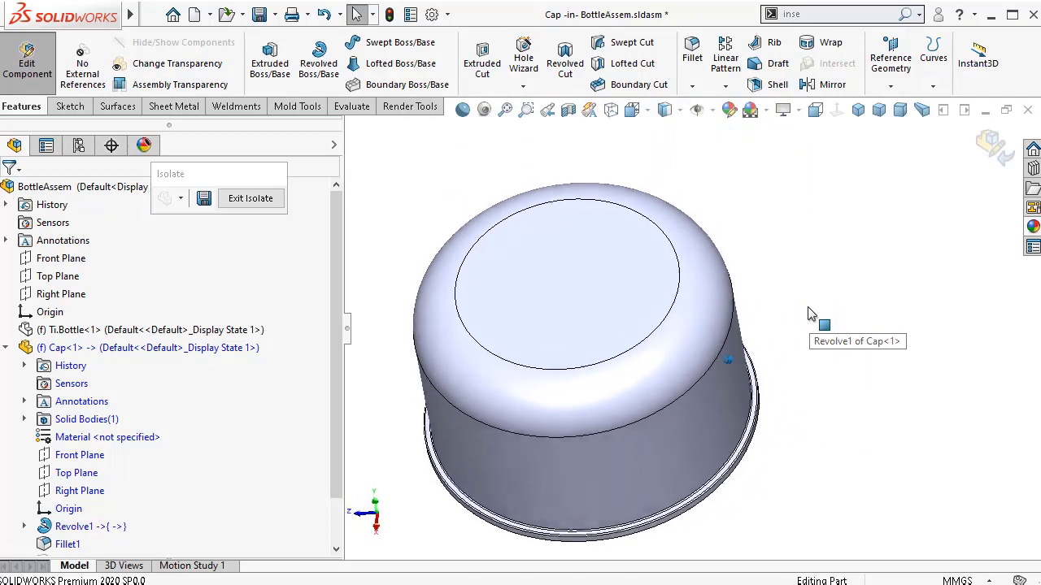
{"action": "key", "text": "Left"}
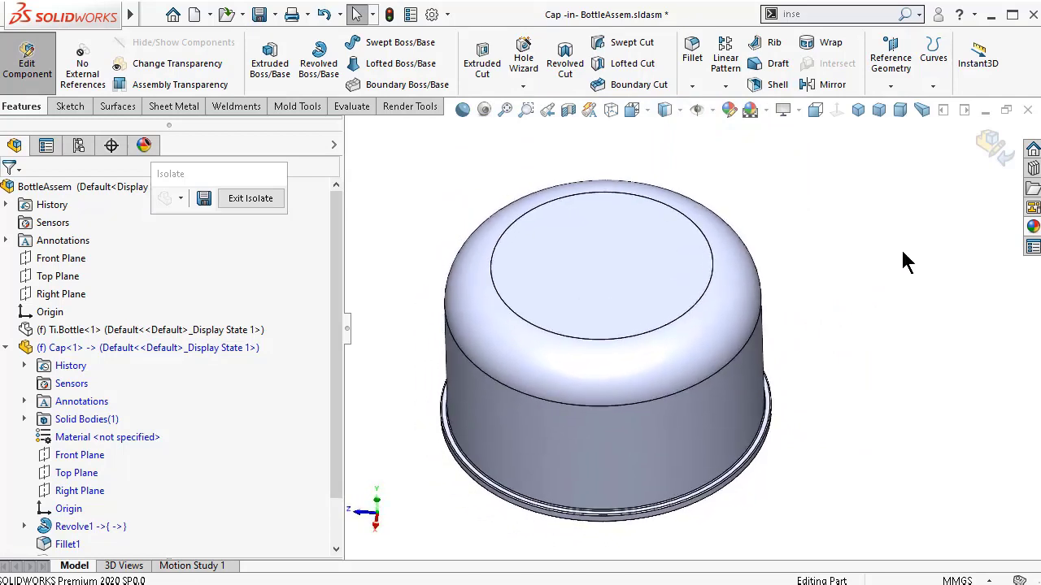
- Turn the cap's open end toward the viewer and start the Thread feature from the Hole Wizard list
{"action": "key", "text": "Up"}
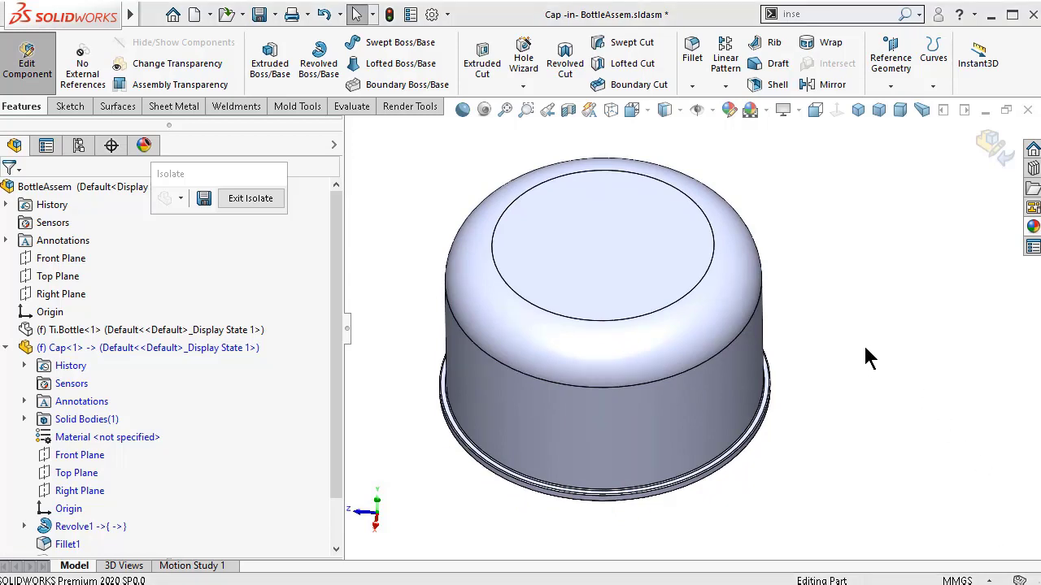
{"action": "key", "text": "Up"}
{"action": "key", "text": "Up"}
{"action": "key", "text": "Up"}
{"action": "key", "text": "Up"}
{"action": "key", "text": "Up"}
{"action": "key", "text": "Up"}
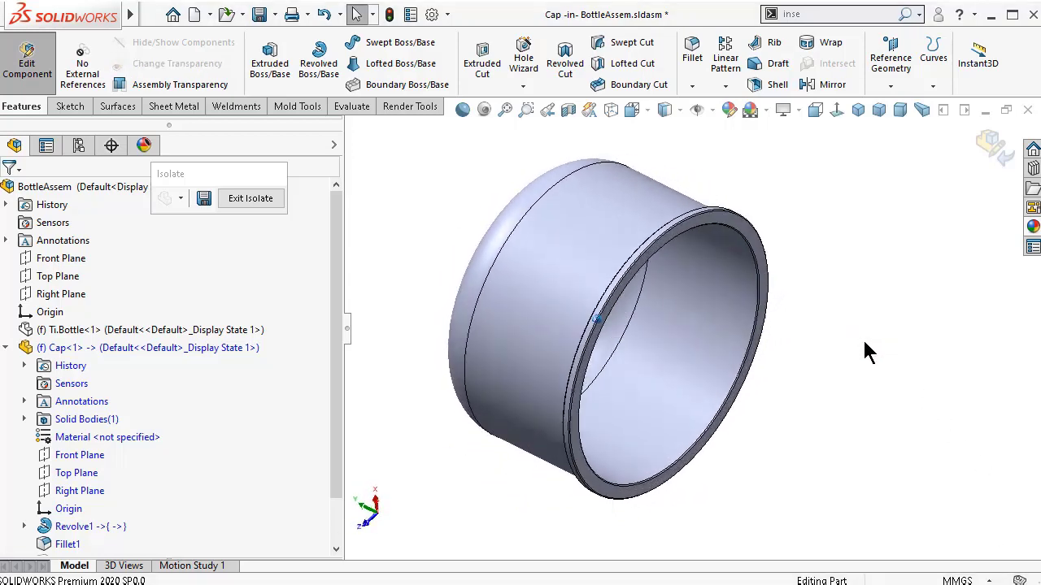
{"action": "key", "text": "Up"}
{"action": "key", "text": "Up"}
{"action": "key", "text": "Up"}
{"action": "key", "text": "Up"}
{"action": "key", "text": "Up"}
{"action": "key", "text": "Up"}
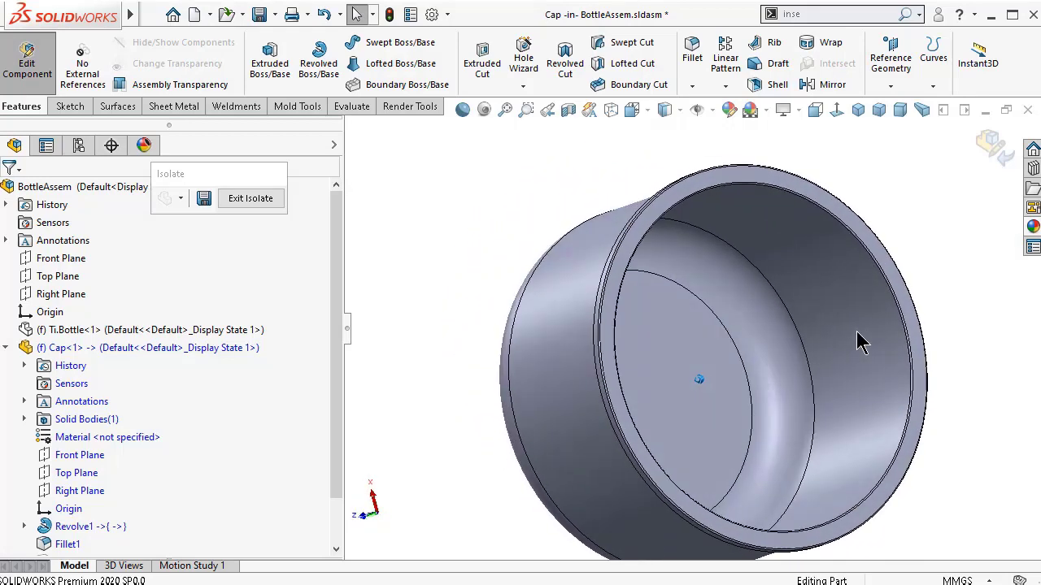
{"action": "scroll", "coordinate": [856, 324], "scroll_direction": "down", "scroll_amount": 3}
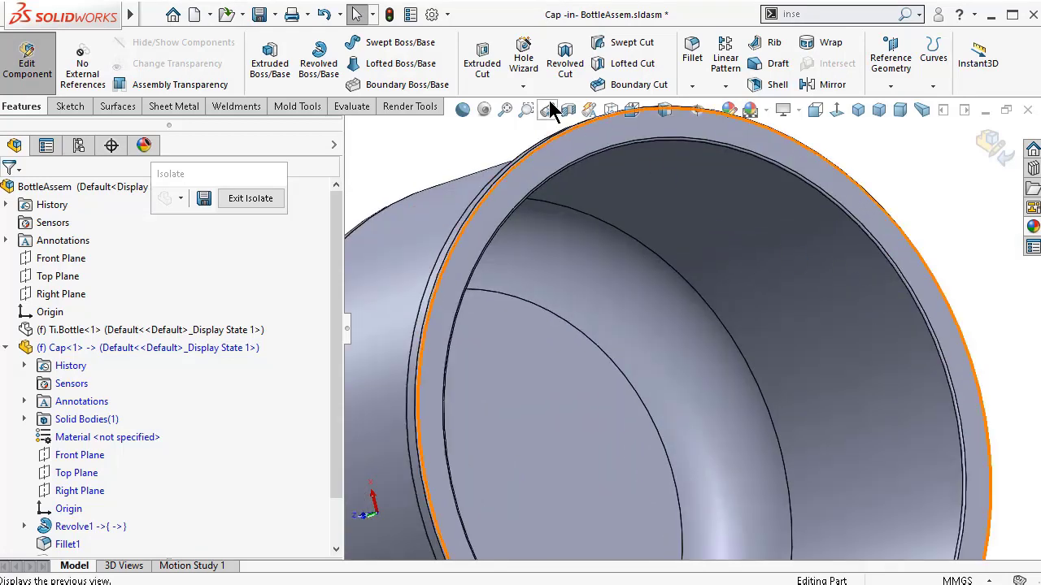
{"action": "left_click", "coordinate": [523, 86]}
{"action": "left_click", "coordinate": [538, 146]}
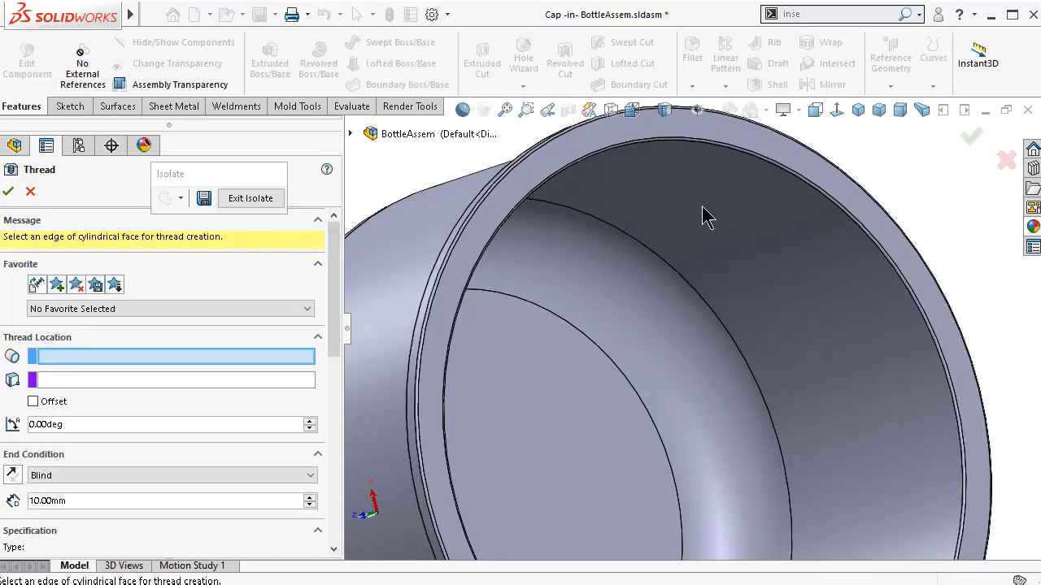
- Place an extruded SP4xx Bottle SP400-L-5 thread on the cap's inner rim edge
{"action": "left_click", "coordinate": [761, 162]}
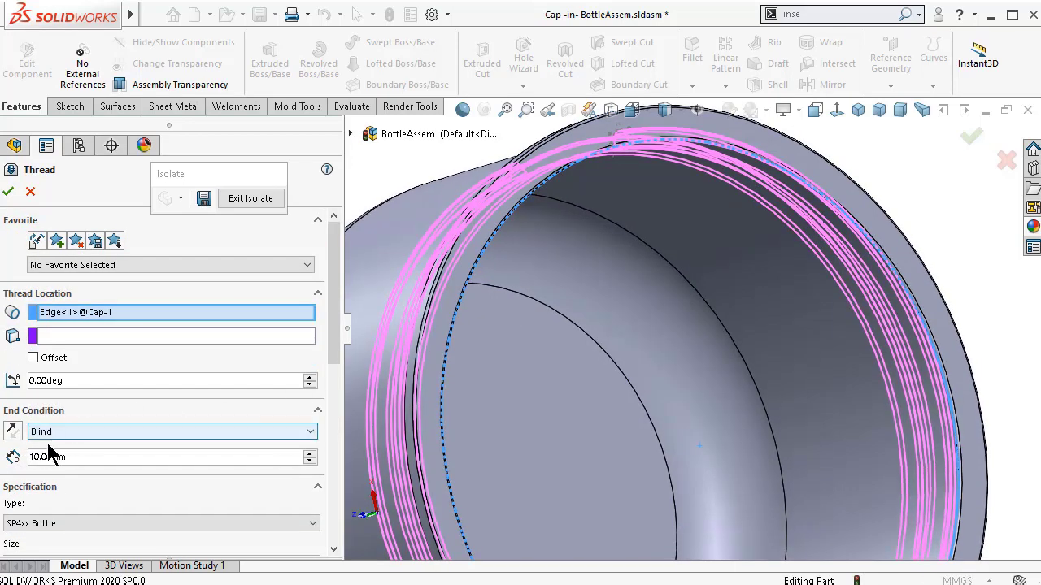
{"action": "scroll", "coordinate": [336, 353], "scroll_direction": "down", "scroll_amount": 5}
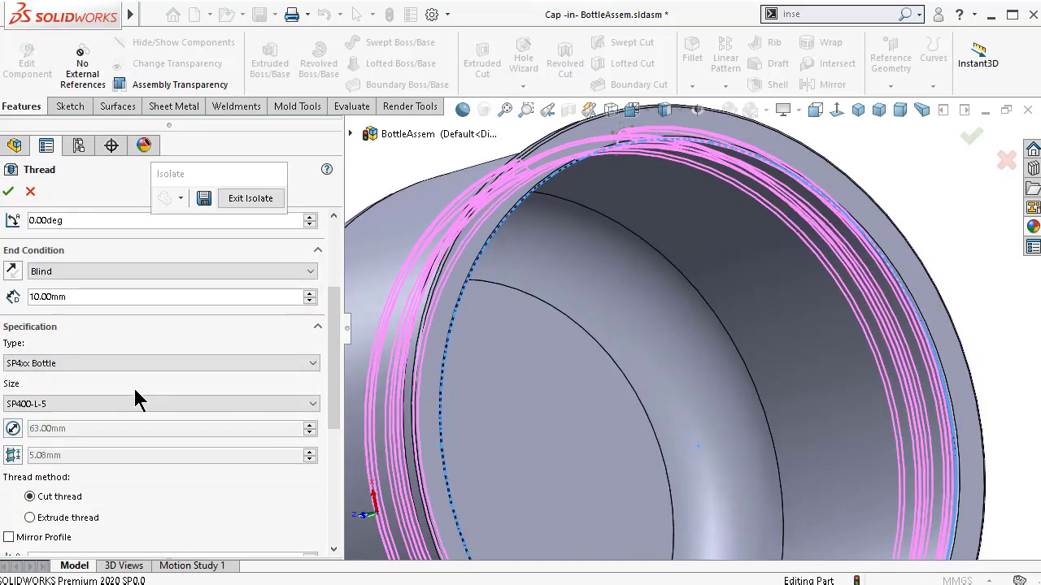
{"action": "left_click", "coordinate": [96, 363]}
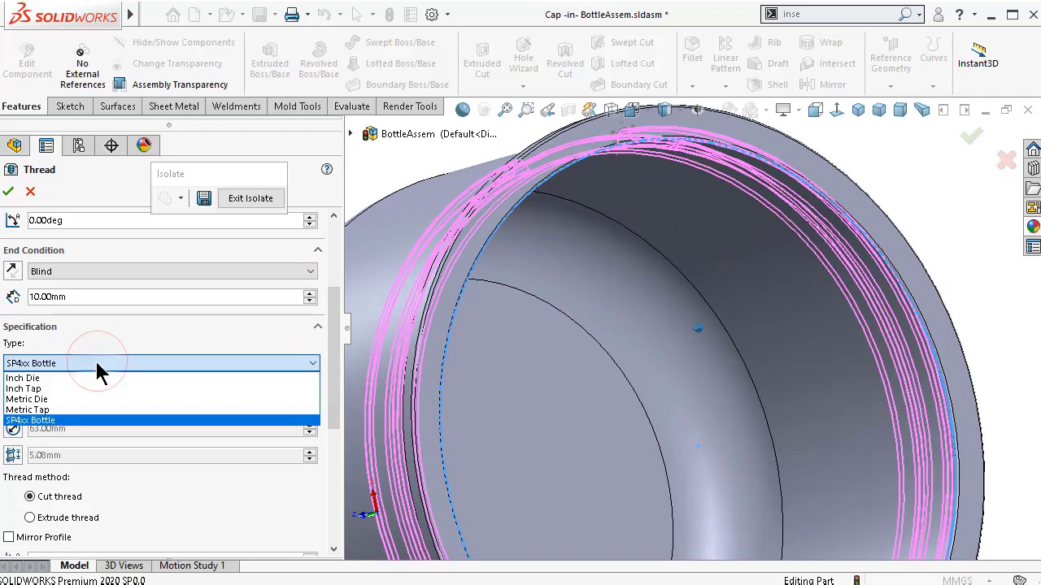
{"action": "left_click", "coordinate": [65, 418]}
{"action": "left_click", "coordinate": [54, 402]}
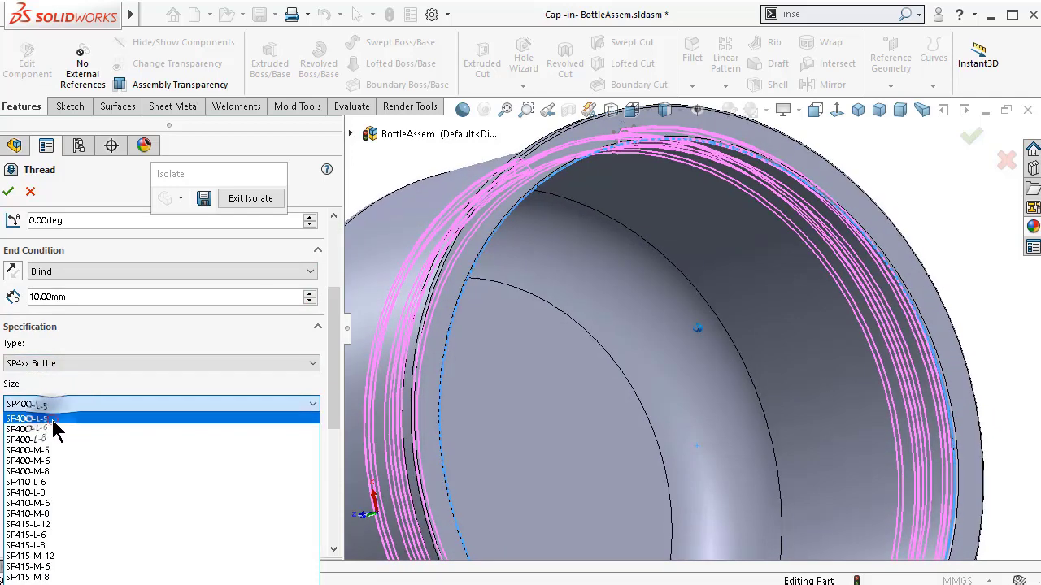
{"action": "left_click", "coordinate": [56, 417]}
{"action": "left_click_drag", "start_coordinate": [333, 378], "coordinate": [318, 469]}
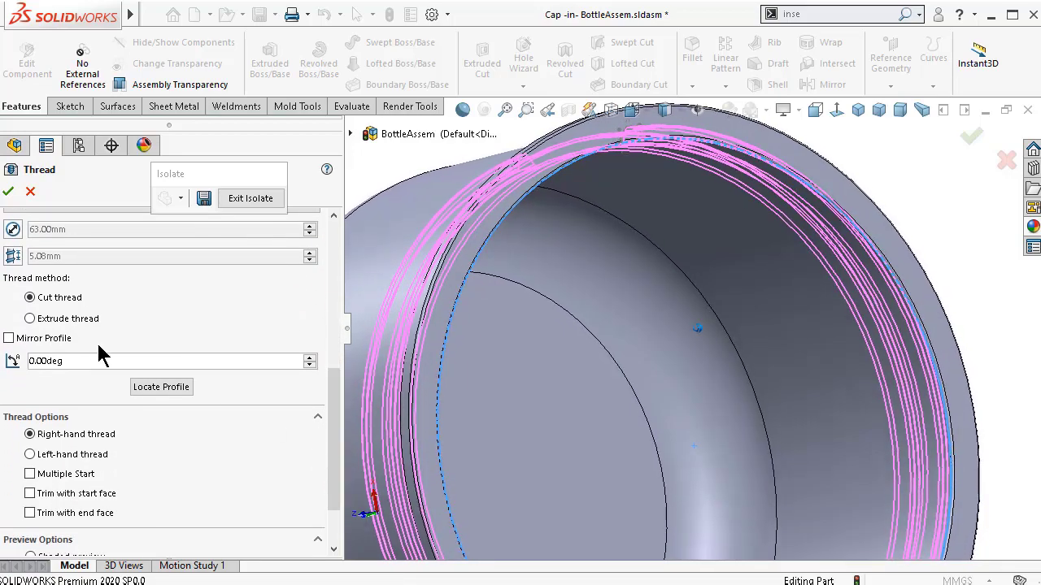
{"action": "left_click", "coordinate": [30, 318]}
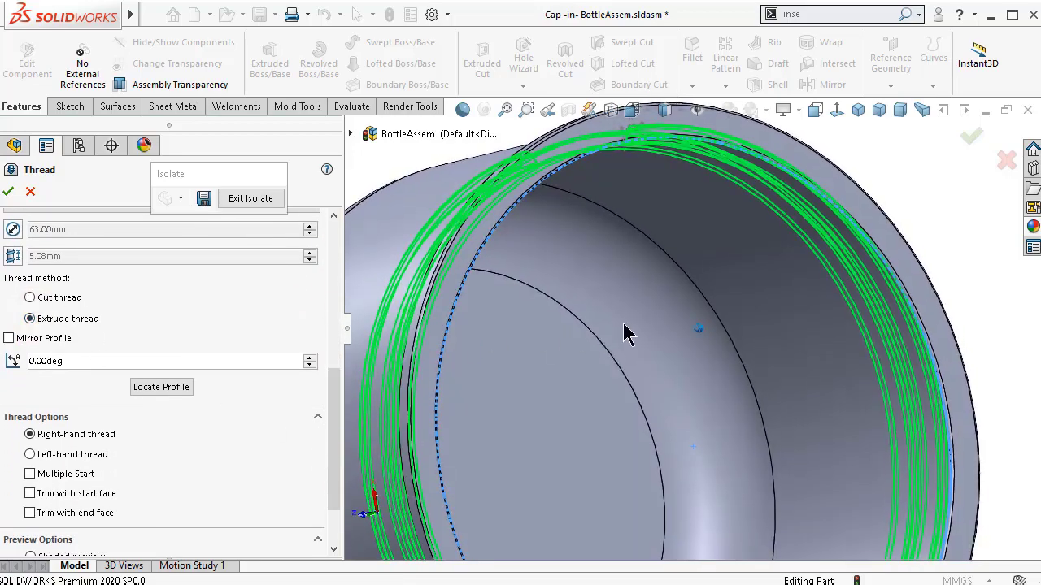
- Mirror the thread profile, offset it 10.00 mm from the rim, and create the thread
{"action": "key", "text": "Left"}
{"action": "key", "text": "Left"}
{"action": "key", "text": "Left"}
{"action": "key", "text": "Left"}
{"action": "key", "text": "Left"}
{"action": "key", "text": "Left"}
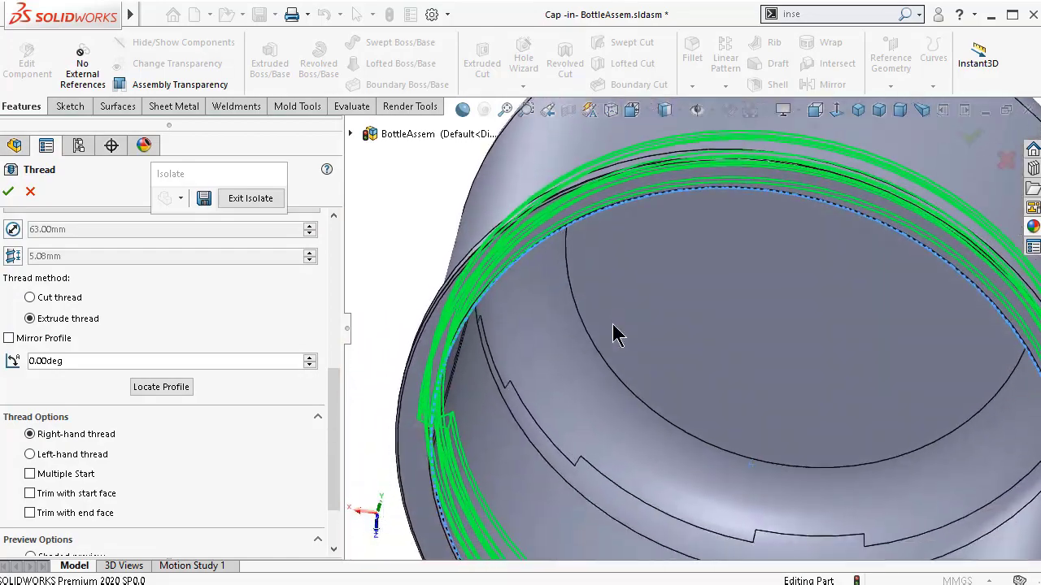
{"action": "key", "text": "Left"}
{"action": "key", "text": "Left"}
{"action": "key", "text": "Left"}
{"action": "key", "text": "Left"}
{"action": "key", "text": "Left"}
{"action": "key", "text": "Left"}
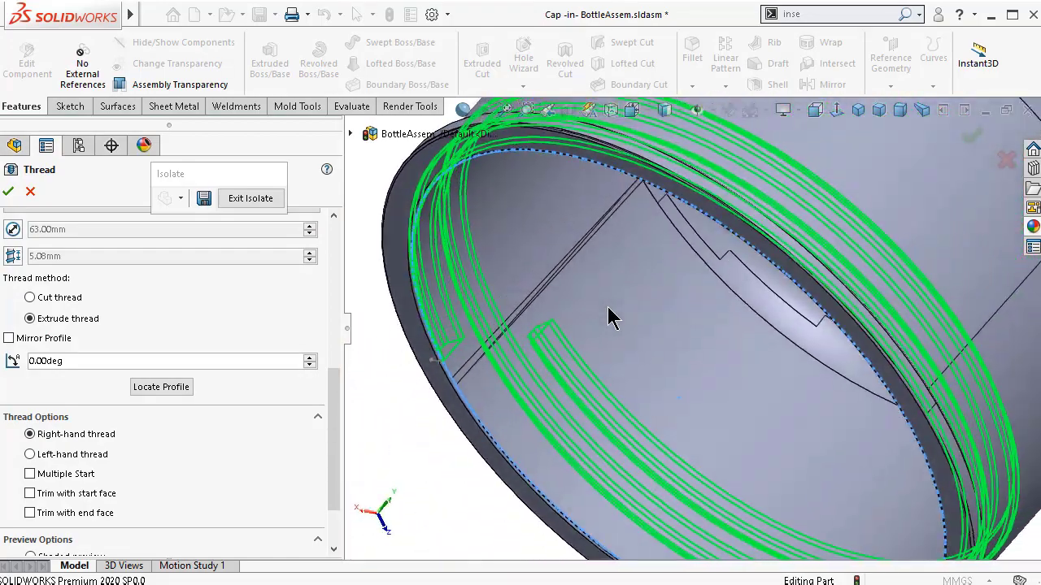
{"action": "key", "text": "Left"}
{"action": "key", "text": "Left"}
{"action": "key", "text": "Left"}
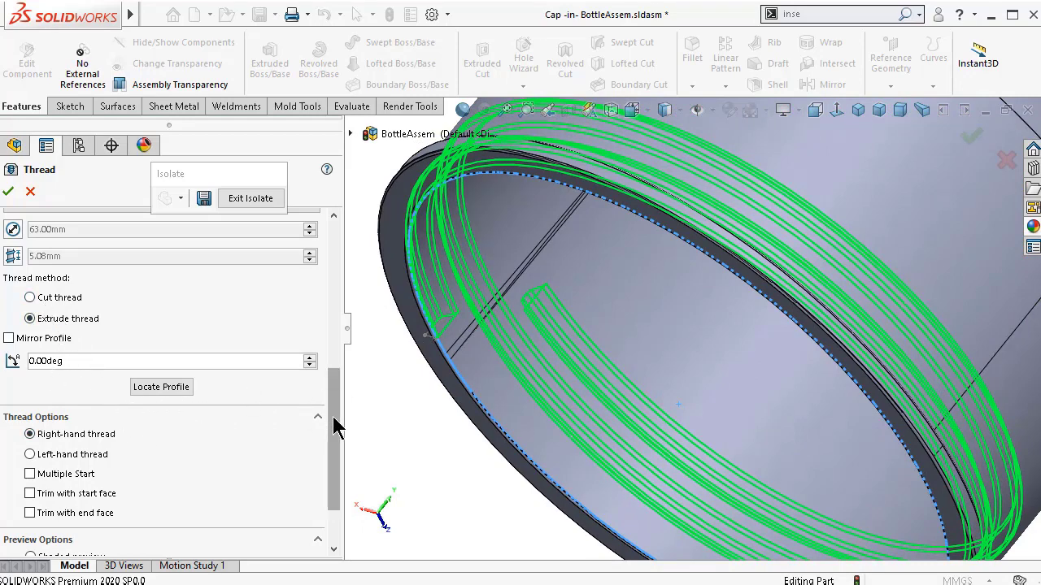
{"action": "left_click_drag", "start_coordinate": [337, 423], "coordinate": [333, 332]}
{"action": "left_click_drag", "start_coordinate": [332, 332], "coordinate": [334, 398]}
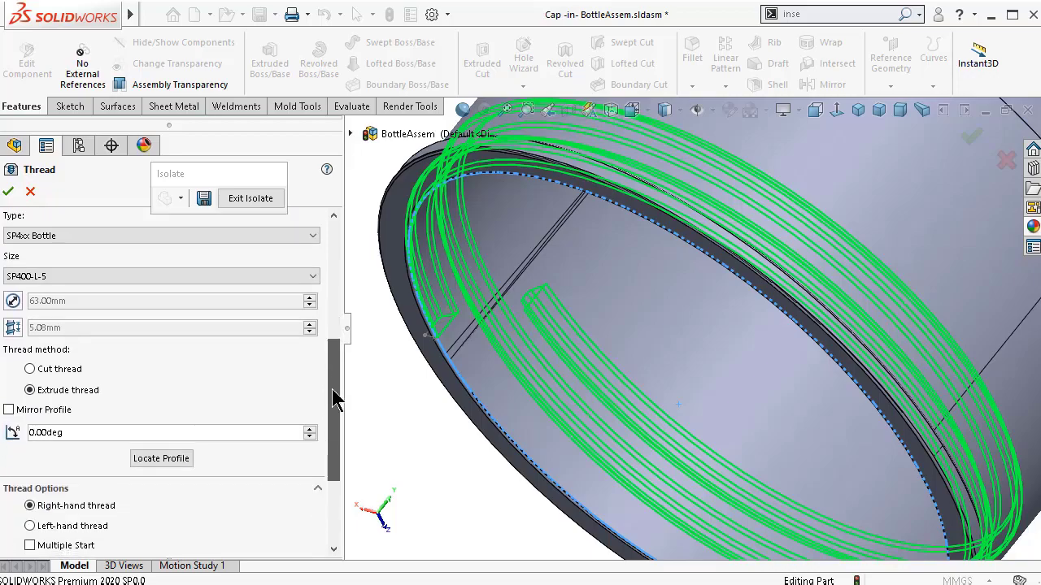
{"action": "left_click", "coordinate": [9, 412]}
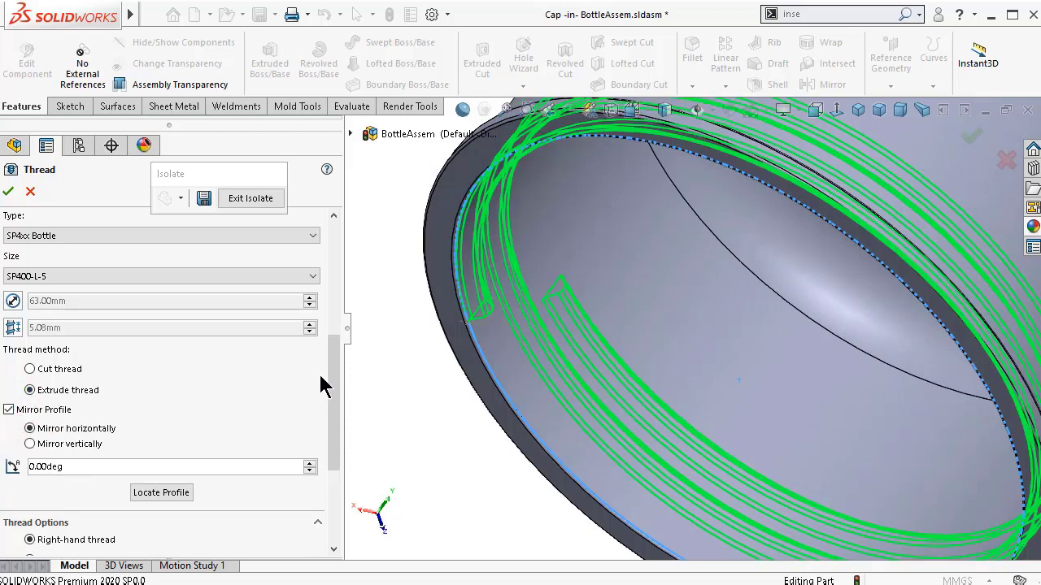
{"action": "left_click_drag", "start_coordinate": [335, 373], "coordinate": [337, 250]}
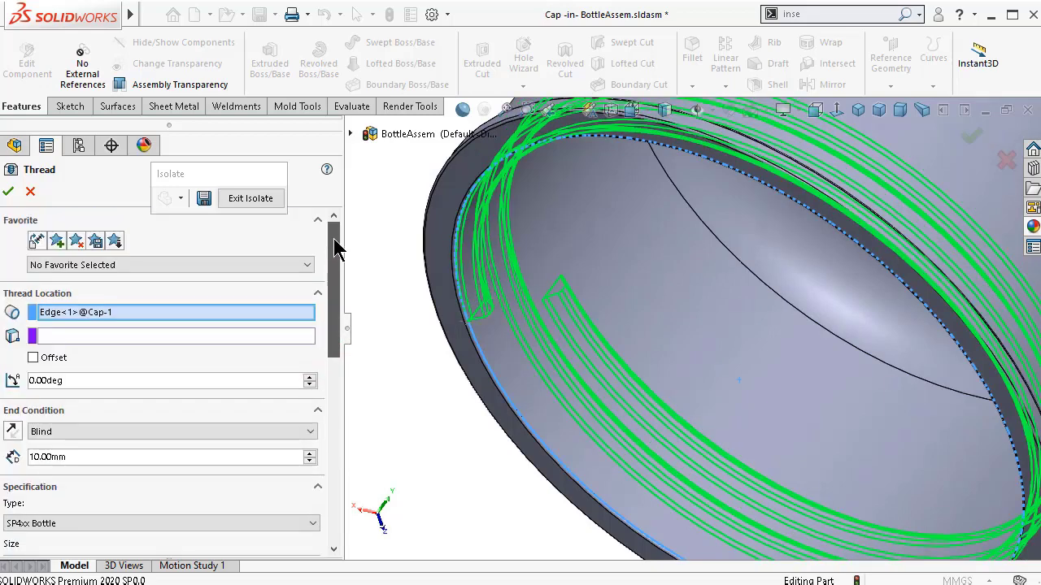
{"action": "left_click", "coordinate": [33, 359]}
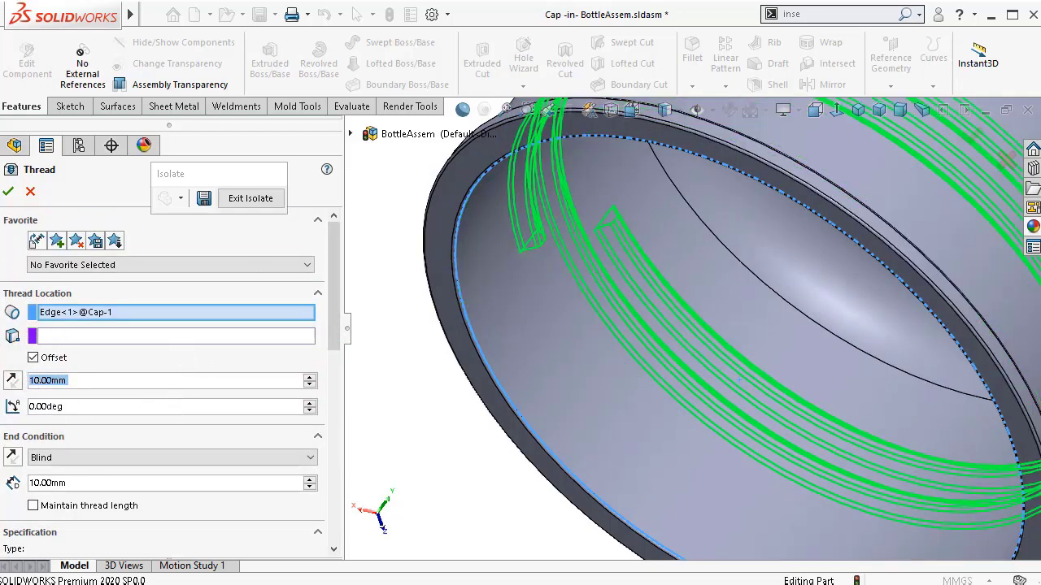
{"action": "left_click", "coordinate": [10, 194]}
{"action": "scroll", "coordinate": [628, 312], "scroll_direction": "up", "scroll_amount": 5}
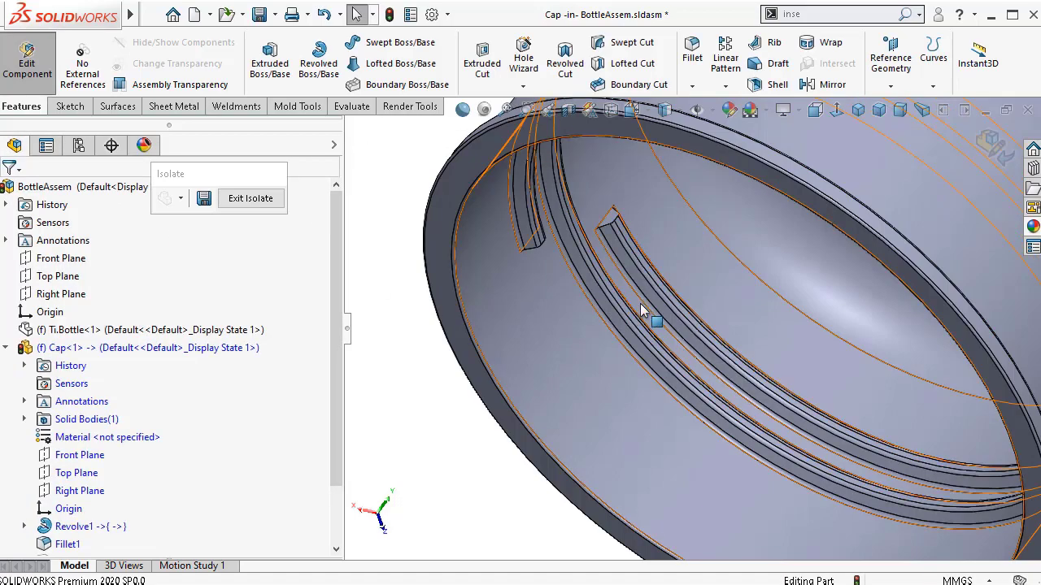
{"action": "key", "text": "ctrl+7"}
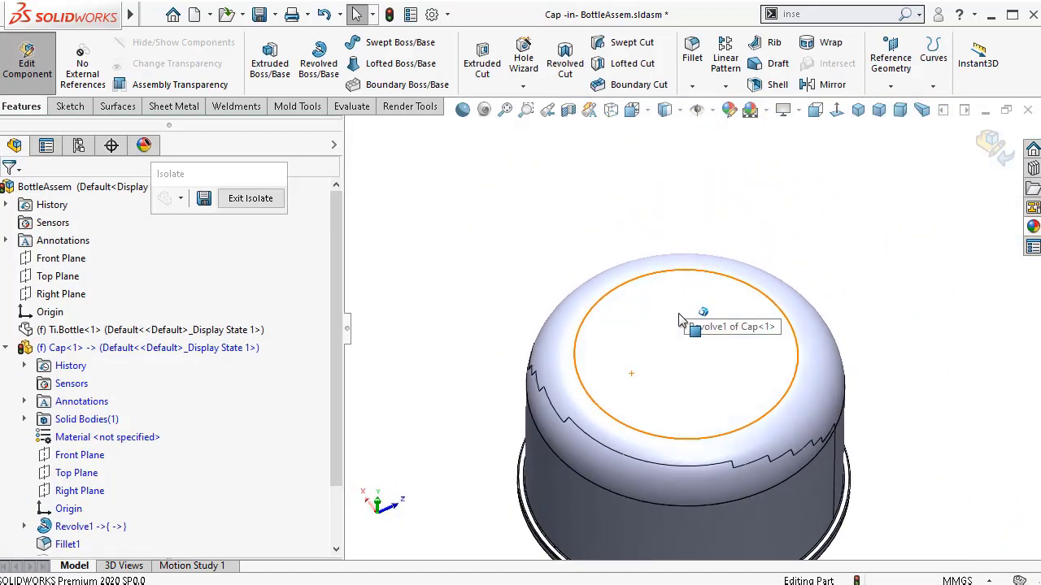
{"action": "key", "text": "shift+Left"}
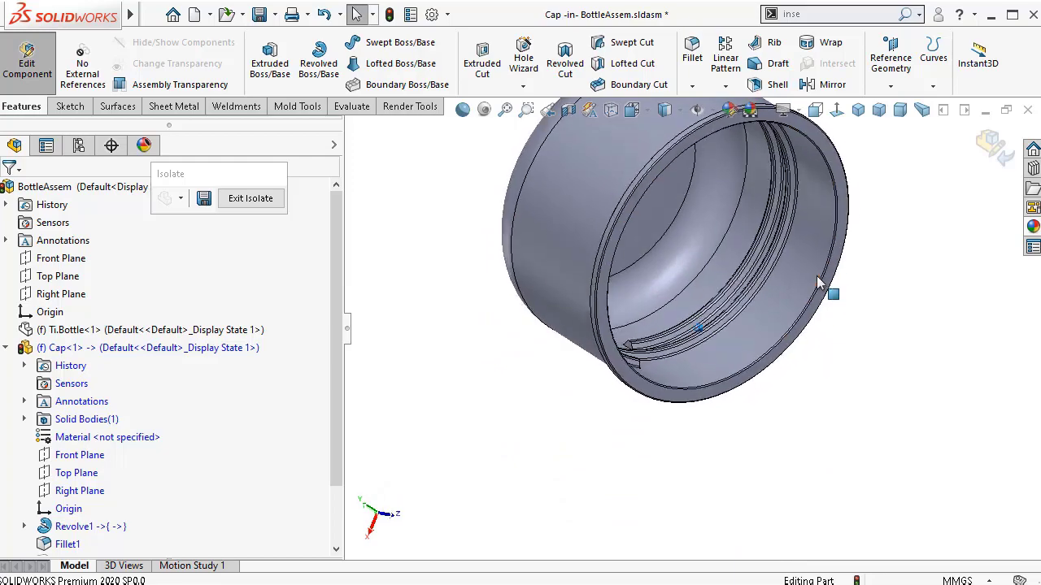
{"action": "key", "text": "shift+Down"}
{"action": "key", "text": "ctrl+7"}
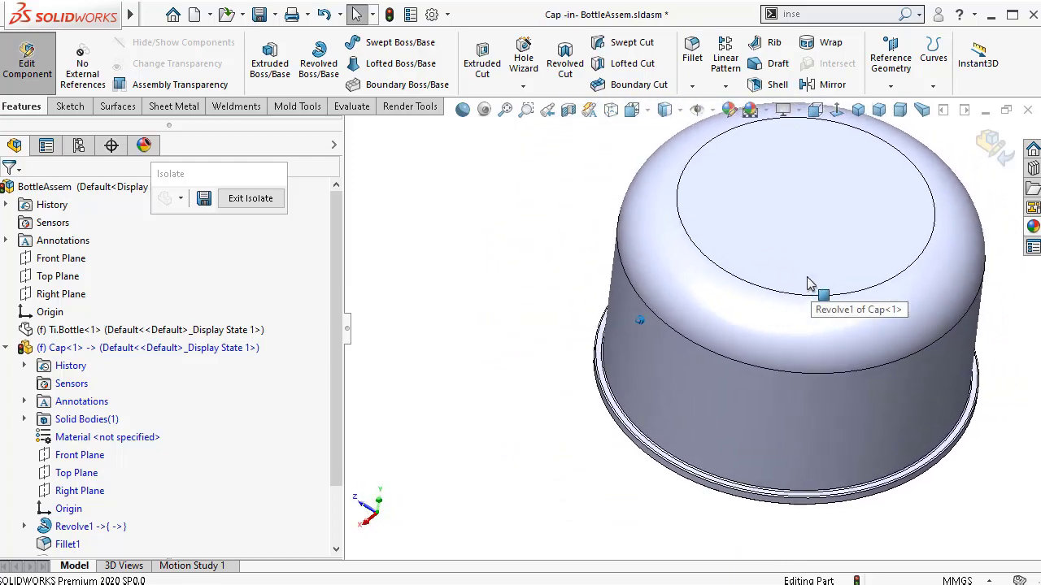
- Apply blue medium gloss plastic to the Cap, inspect it, and return to BottleAssem
{"action": "left_click", "coordinate": [1032, 227]}
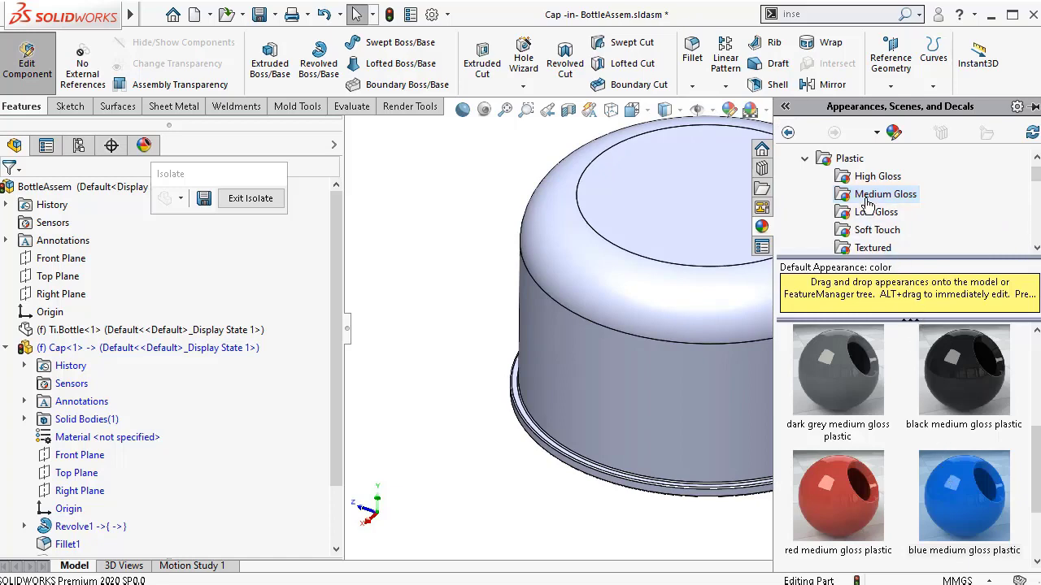
{"action": "left_click_drag", "start_coordinate": [959, 525], "coordinate": [705, 394]}
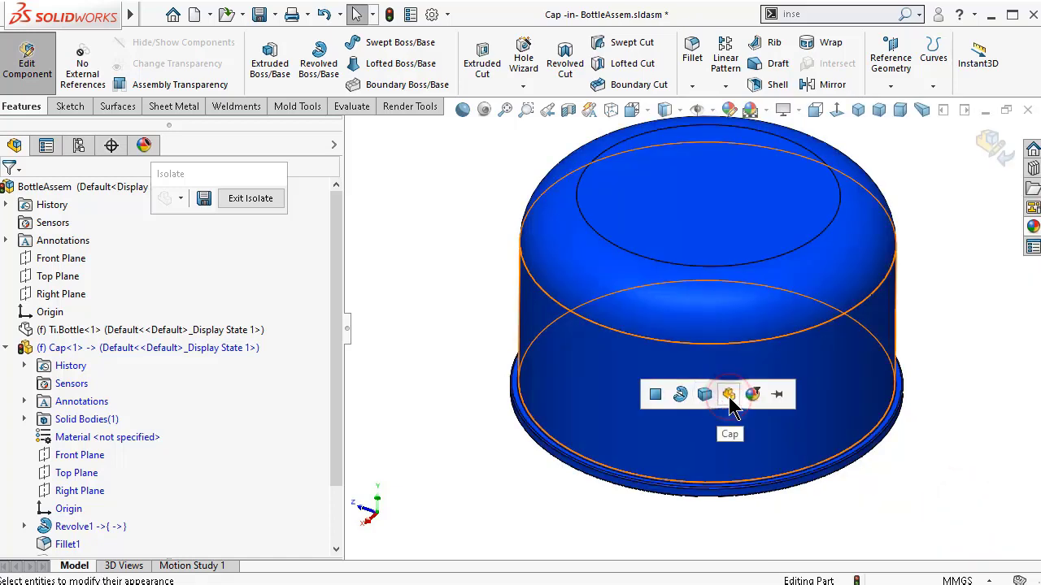
{"action": "left_click", "coordinate": [729, 398]}
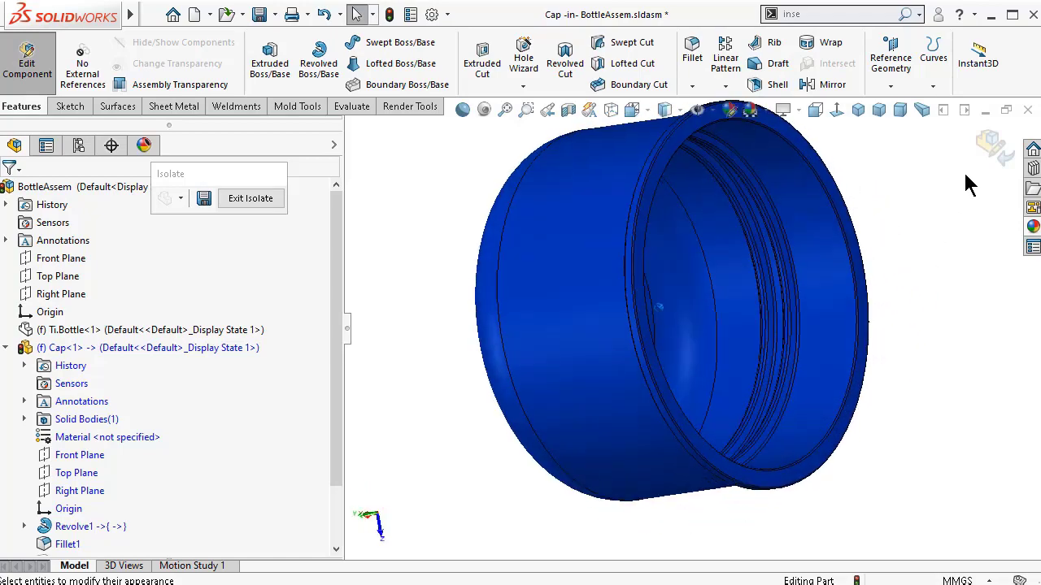
{"action": "key", "text": "Up"}
{"action": "key", "text": "Up"}
{"action": "key", "text": "Left"}
{"action": "key", "text": "Left"}
{"action": "key", "text": "Left"}
{"action": "key", "text": "Left"}
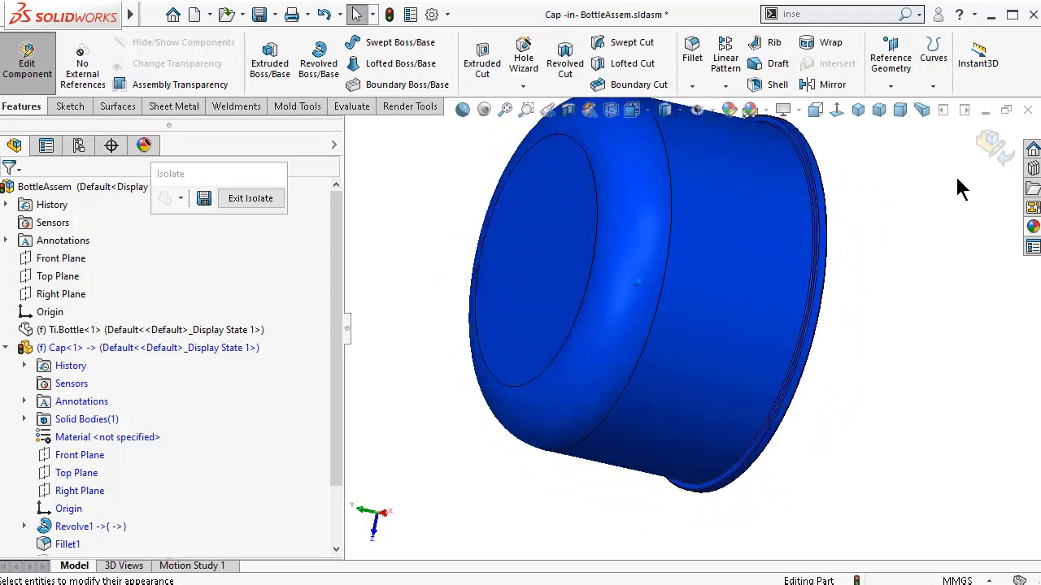
{"action": "key", "text": "Left"}
{"action": "key", "text": "Left"}
{"action": "key", "text": "Down"}
{"action": "key", "text": "Down"}
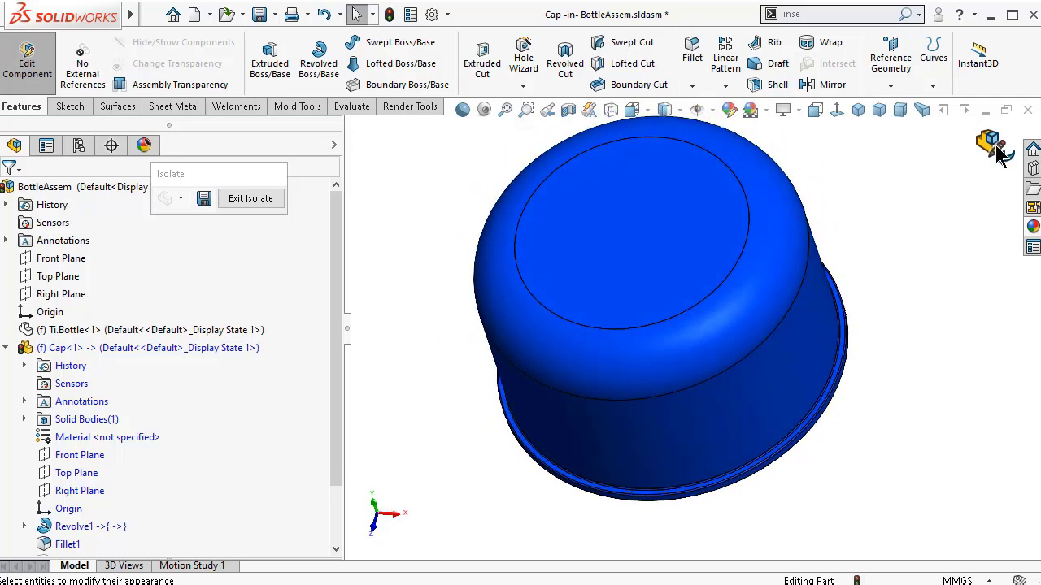
{"action": "left_click", "coordinate": [999, 155]}
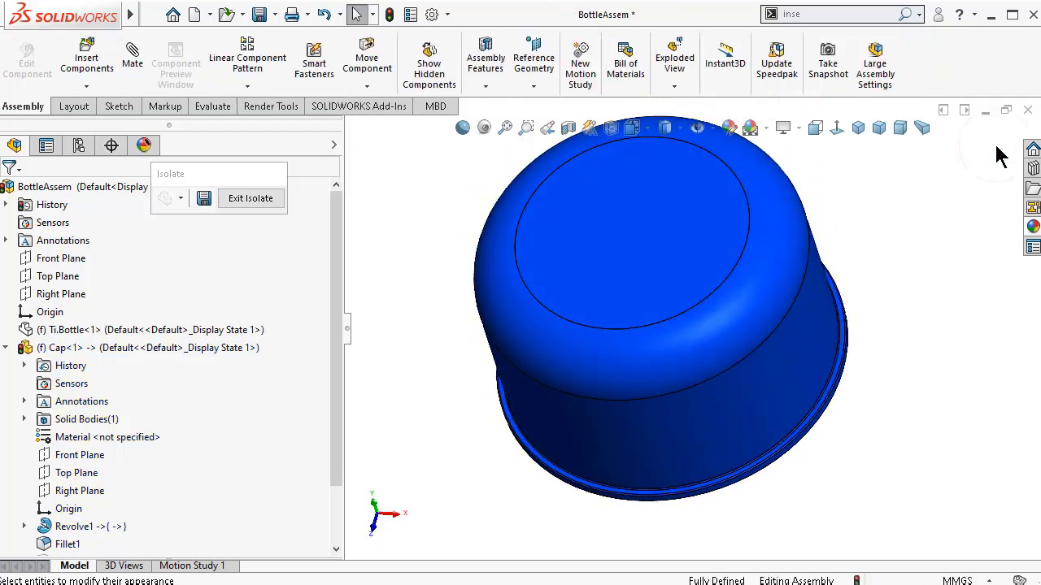
- Exit Isolate to restore the orange bottle around the blue cap and zoom onto the capped neck
{"action": "left_click", "coordinate": [272, 203]}
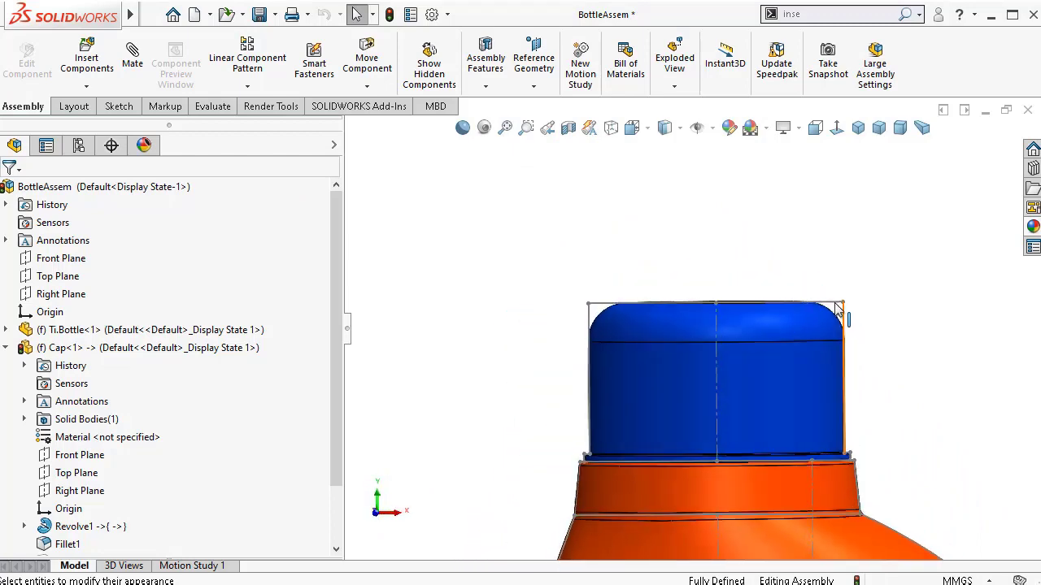
{"action": "left_click", "coordinate": [836, 305]}
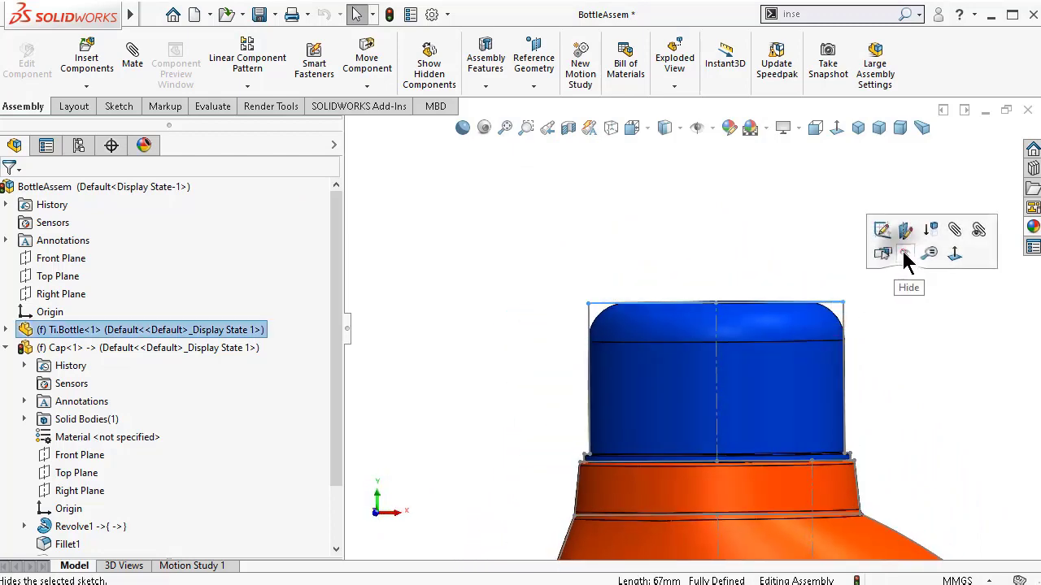
{"action": "left_click", "coordinate": [816, 128]}
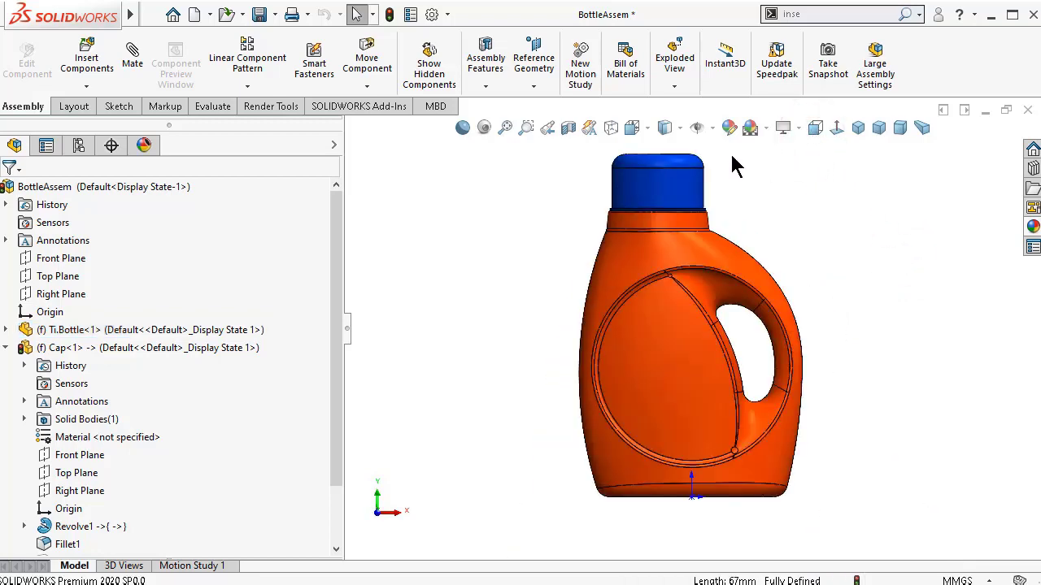
{"action": "scroll", "coordinate": [691, 142], "scroll_direction": "down", "scroll_amount": 2}
{"action": "scroll", "coordinate": [691, 156], "scroll_direction": "down", "scroll_amount": 1}
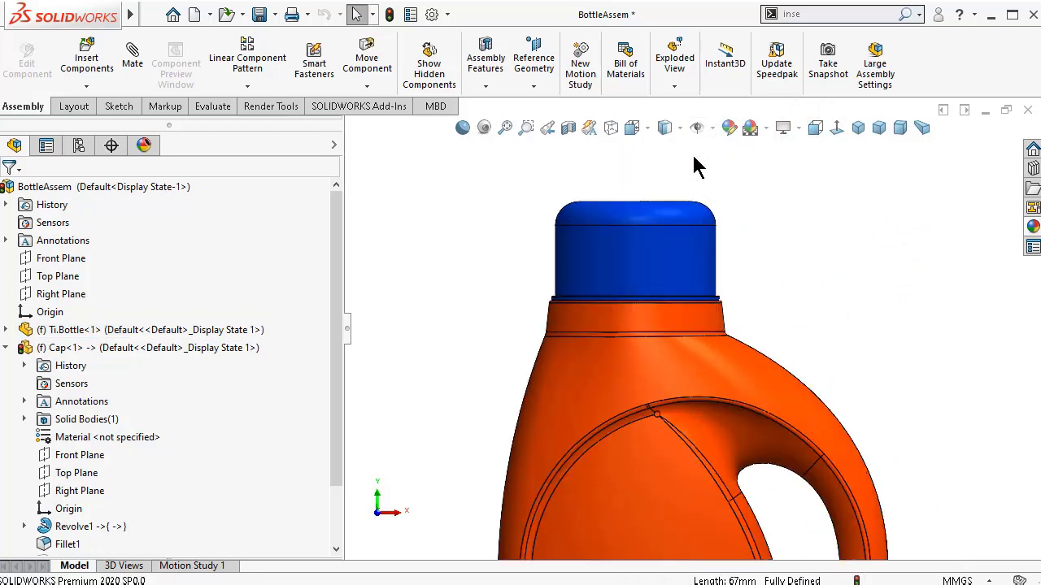
{"action": "left_click", "coordinate": [681, 129]}
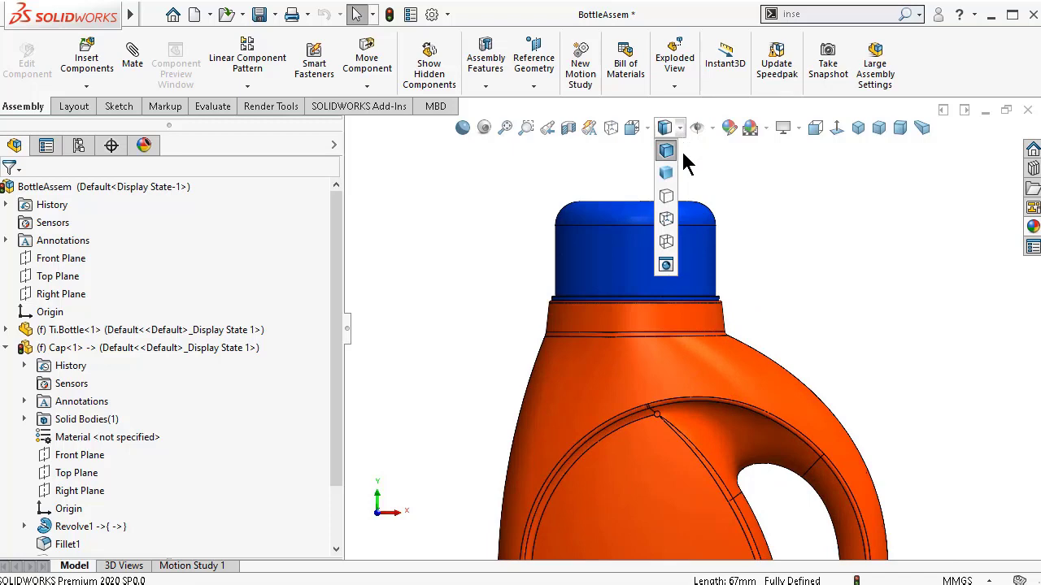
- Switch to Hidden Lines Visible to expose the cap's internal threads, then Save All documents
{"action": "left_click", "coordinate": [667, 220]}
{"action": "scroll", "coordinate": [720, 268], "scroll_direction": "down", "scroll_amount": 3}
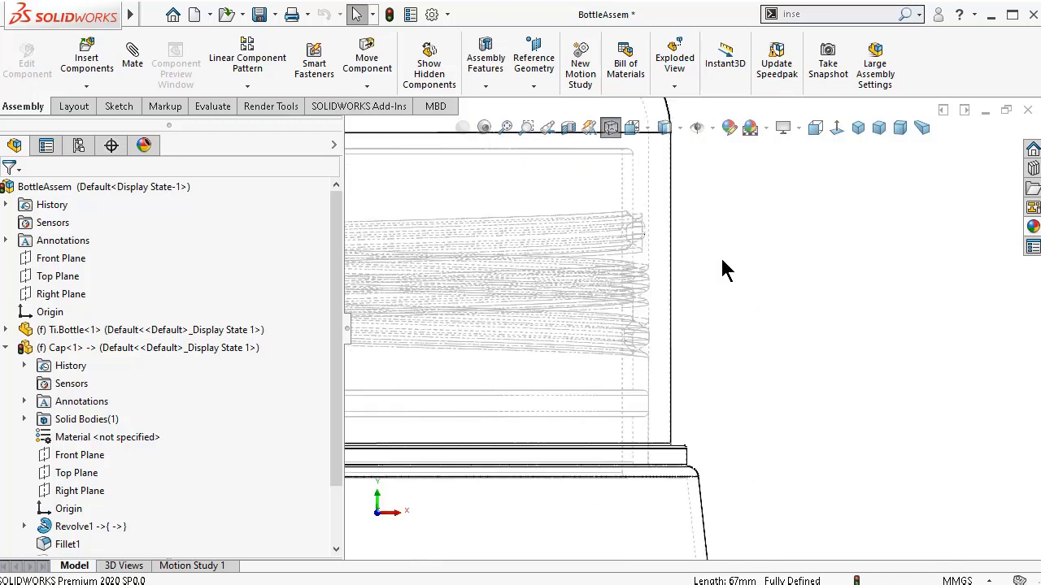
{"action": "scroll", "coordinate": [713, 268], "scroll_direction": "up", "scroll_amount": 2}
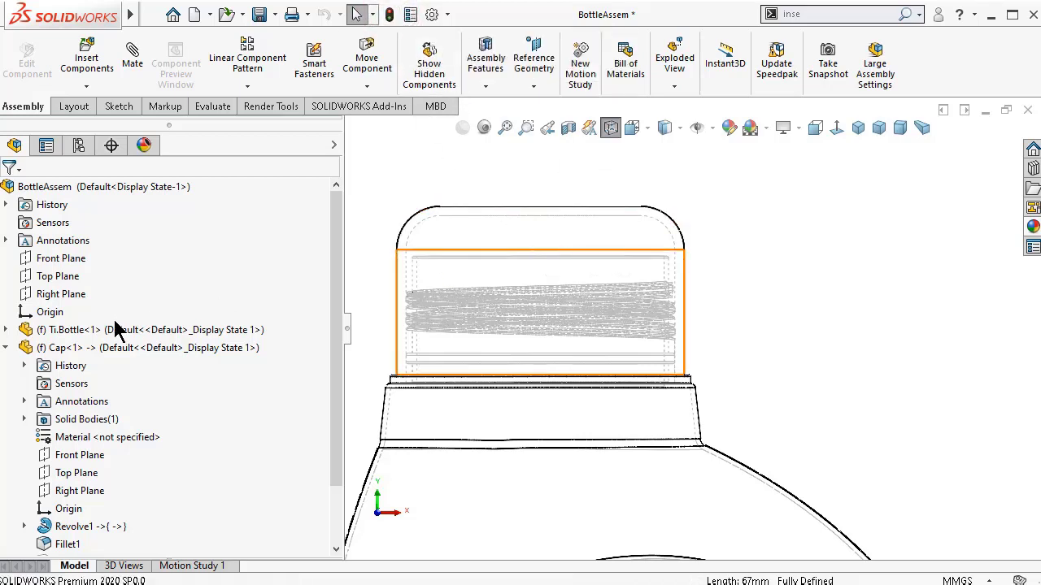
{"action": "key", "text": "ctrl+s"}
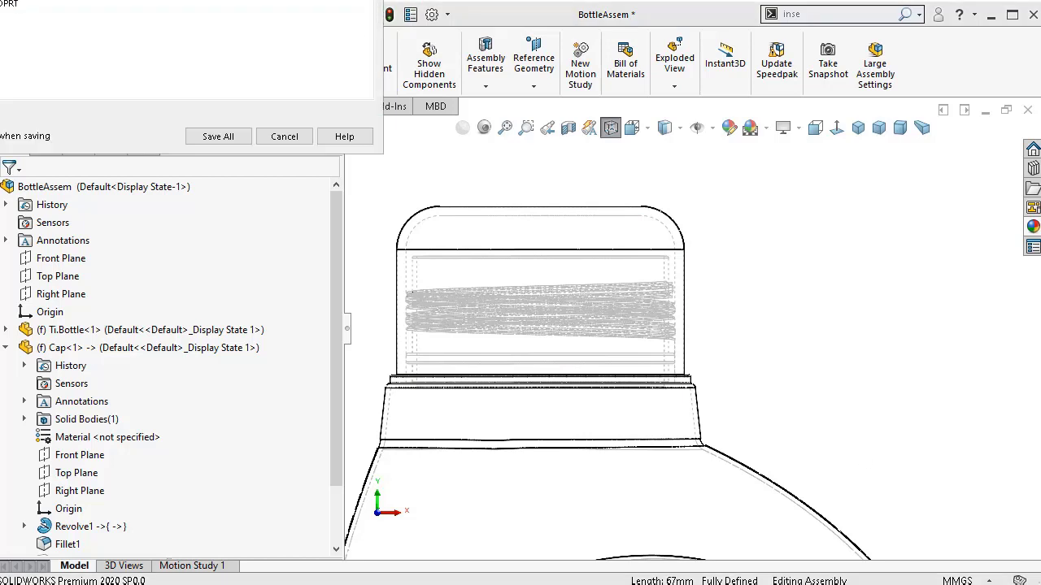
{"action": "left_click", "coordinate": [341, 201]}
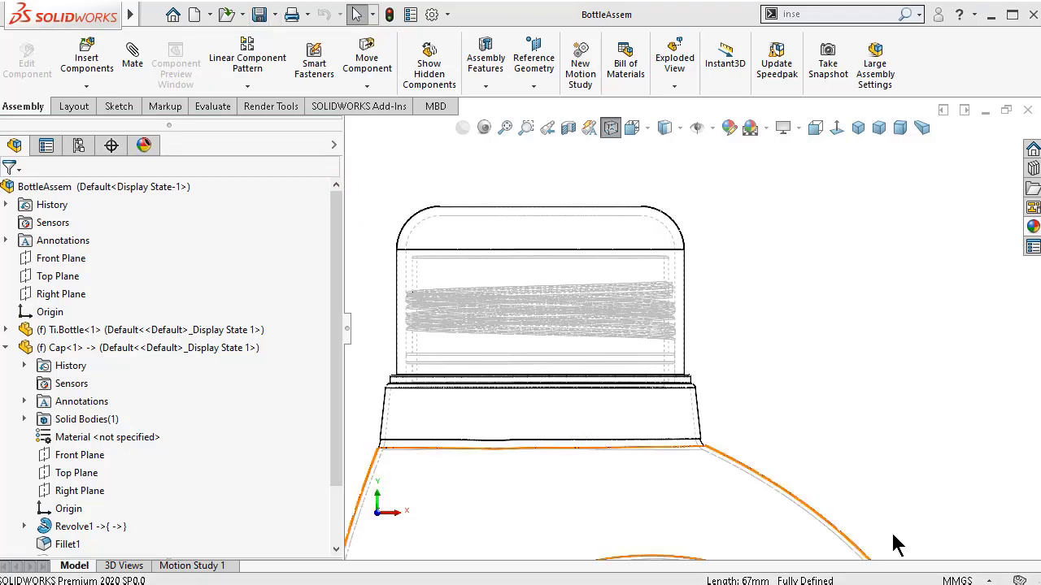
- Return to shaded display and set Cap<1> to Float instead of fixed
{"action": "left_click", "coordinate": [681, 128]}
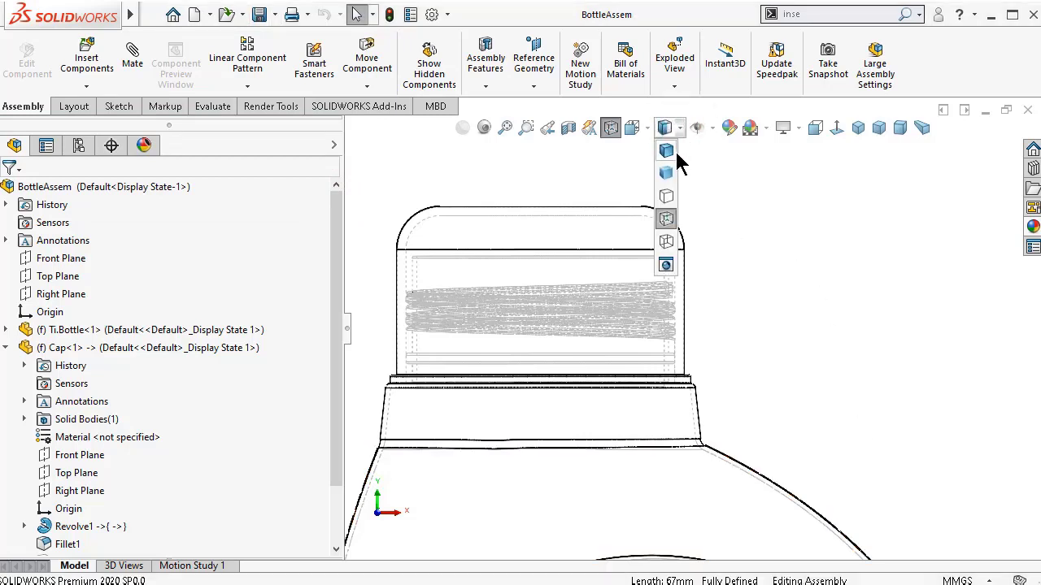
{"action": "left_click", "coordinate": [669, 151]}
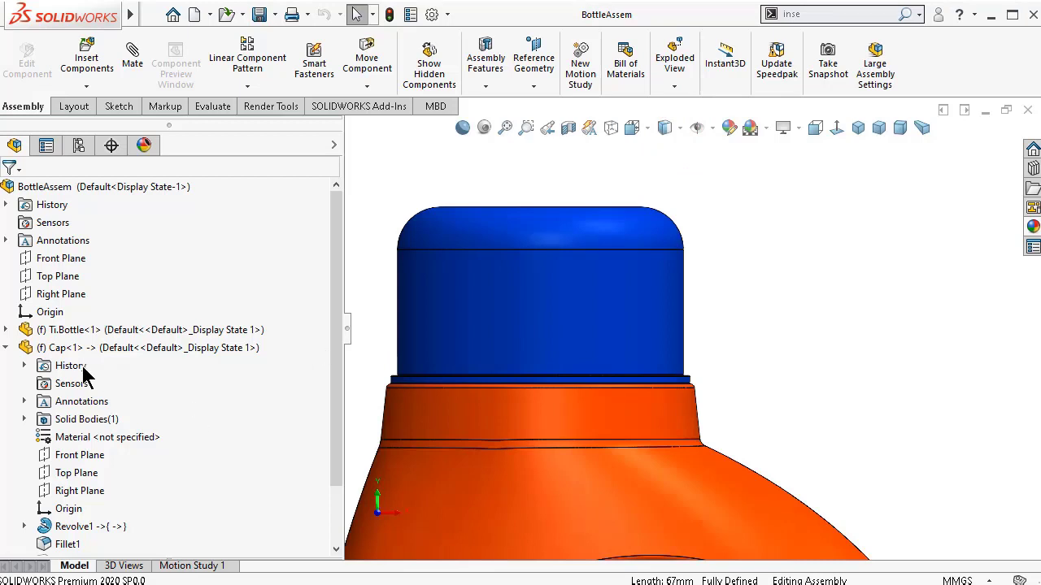
{"action": "left_click", "coordinate": [6, 347]}
{"action": "left_click", "coordinate": [81, 354]}
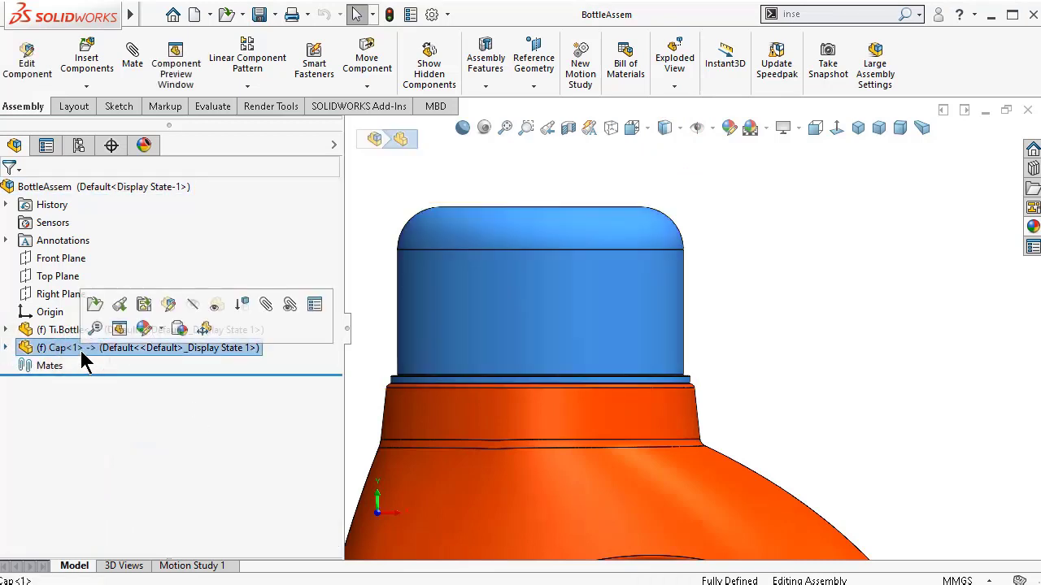
{"action": "right_click", "coordinate": [85, 355]}
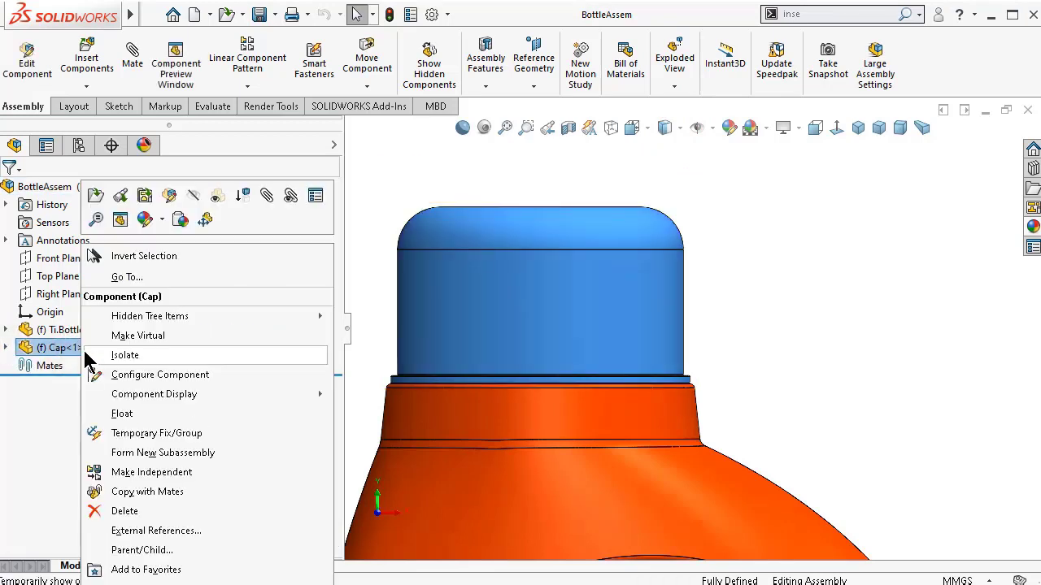
{"action": "left_click", "coordinate": [121, 413]}
- Drag the floating Cap up off the neck and rebuild to test that it moves freely
{"action": "scroll", "coordinate": [721, 345], "scroll_direction": "up", "scroll_amount": 2}
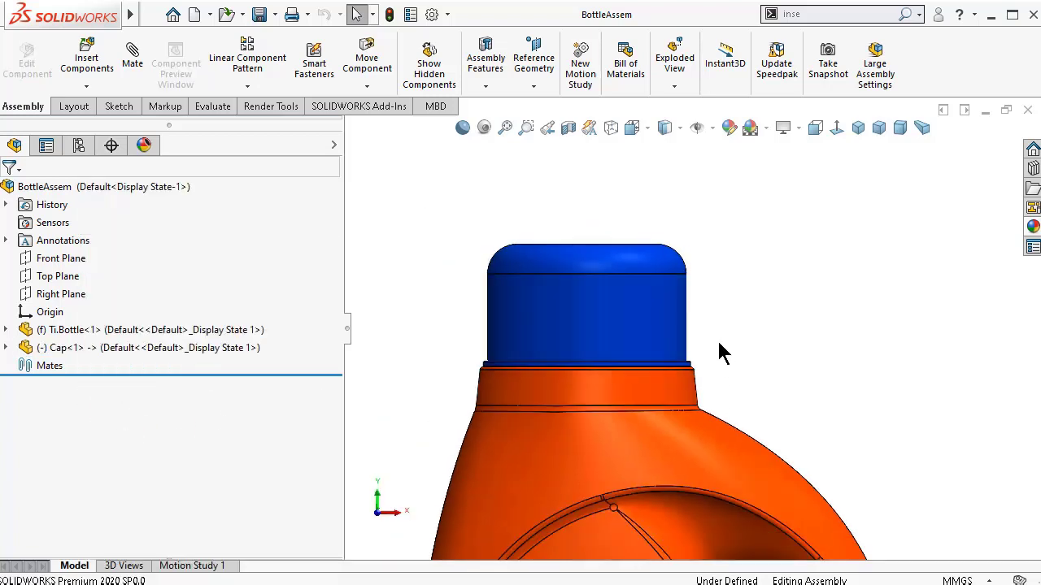
{"action": "left_click_drag", "start_coordinate": [648, 327], "coordinate": [560, 213]}
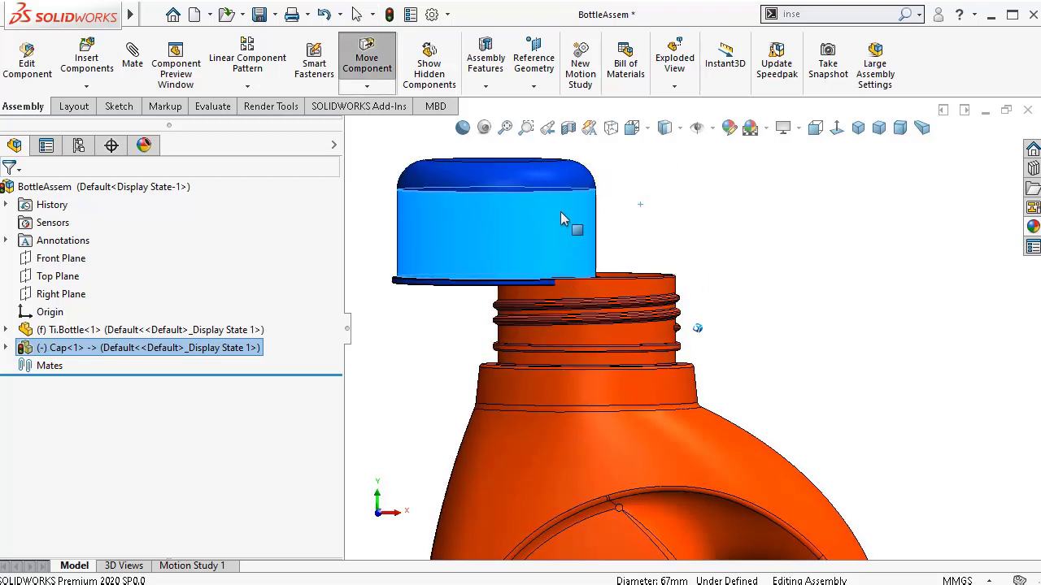
{"action": "left_click", "coordinate": [389, 14]}
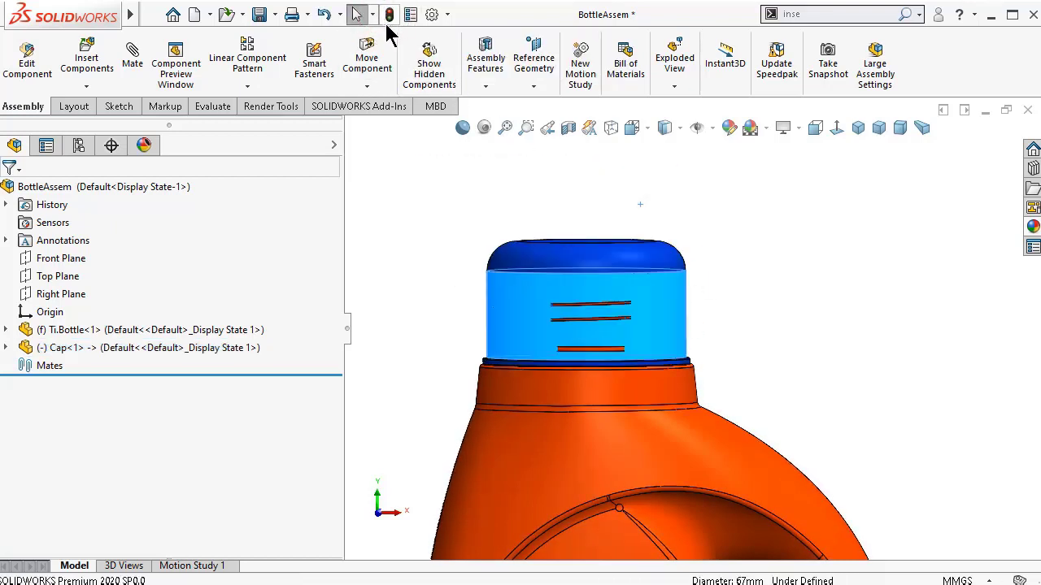
{"action": "left_click", "coordinate": [766, 295]}
- Pull the cap off-axis again, orbit to look down on it, and select its inner face
{"action": "key", "text": "Left"}
{"action": "key", "text": "Left"}
{"action": "key", "text": "Left"}
{"action": "key", "text": "Left"}
{"action": "key", "text": "Left"}
{"action": "key", "text": "Left"}
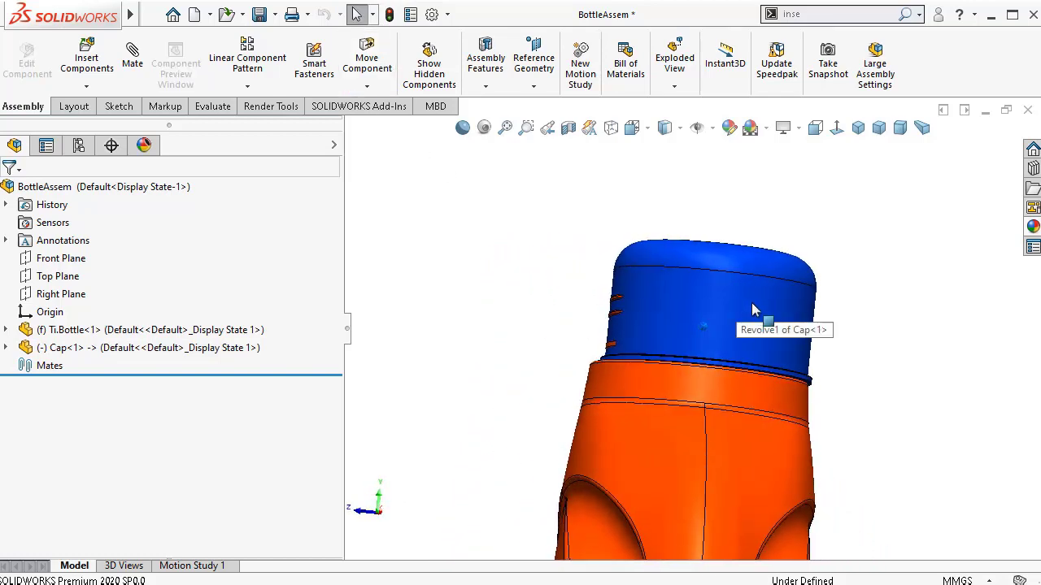
{"action": "left_click_drag", "start_coordinate": [753, 304], "coordinate": [685, 249]}
{"action": "mouse_move", "coordinate": [685, 249]}
{"action": "middle_mouse_down"}
{"action": "mouse_move", "coordinate": [658, 315]}
{"action": "mouse_move", "coordinate": [674, 239]}
{"action": "mouse_move", "coordinate": [687, 236]}
{"action": "middle_mouse_up"}
{"action": "scroll", "coordinate": [658, 309], "scroll_direction": "down", "scroll_amount": 5}
{"action": "scroll", "coordinate": [691, 244], "scroll_direction": "down", "scroll_amount": 4}
{"action": "middle_click_drag", "start_coordinate": [695, 285], "coordinate": [642, 283]}
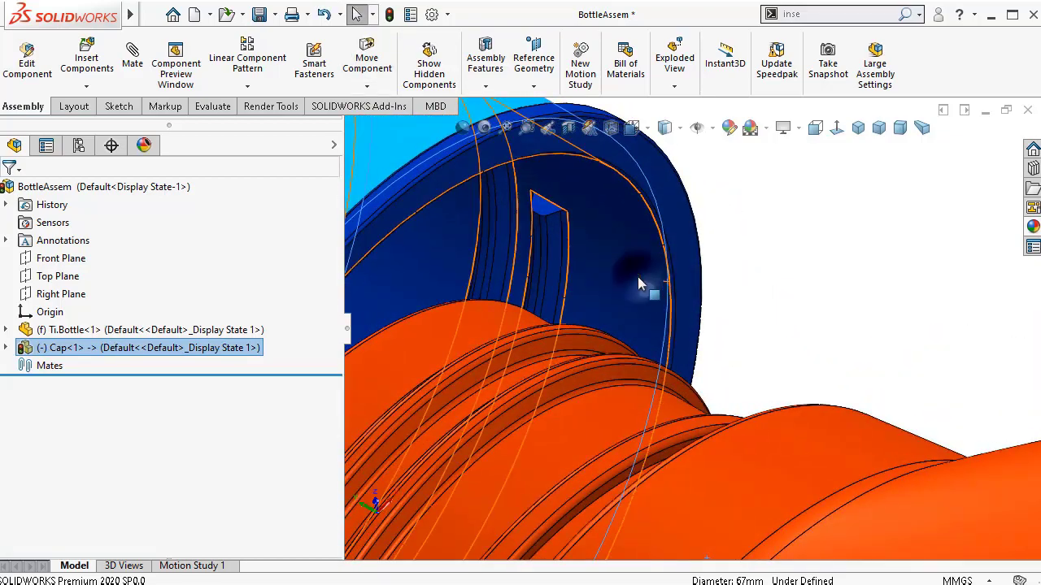
{"action": "left_click", "coordinate": [641, 282]}
- Start a mate from the cap's inner face and make it Concentric with the bottle neck face
{"action": "left_click", "coordinate": [857, 184]}
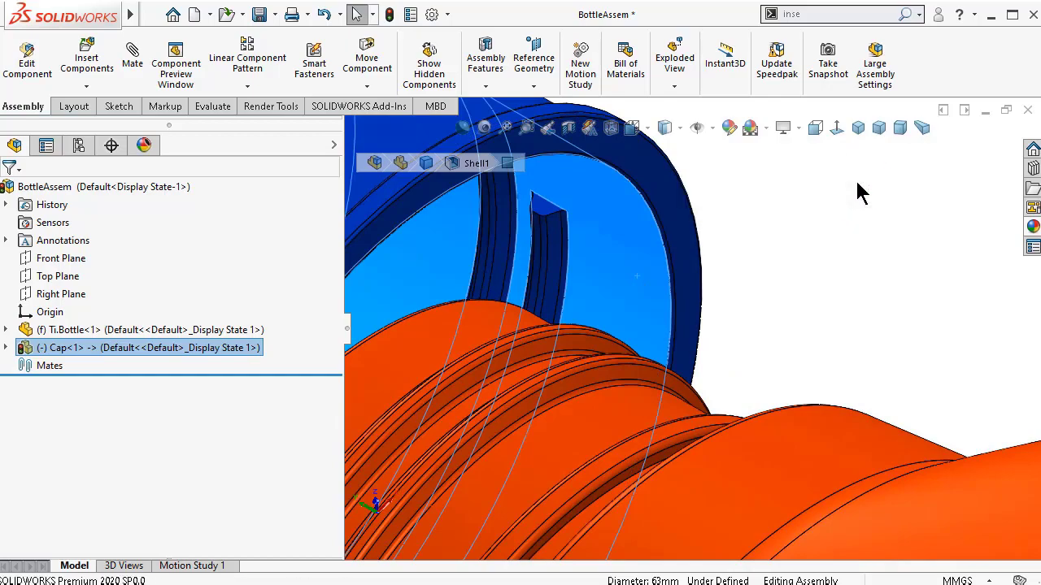
{"action": "scroll", "coordinate": [796, 305], "scroll_direction": "down", "scroll_amount": 5}
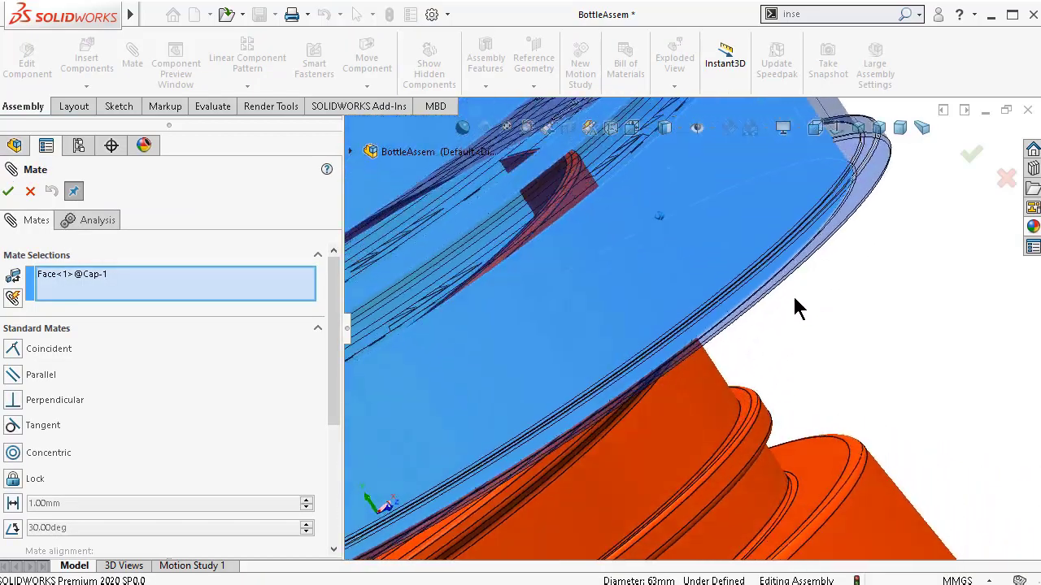
{"action": "scroll", "coordinate": [789, 301], "scroll_direction": "up", "scroll_amount": 5}
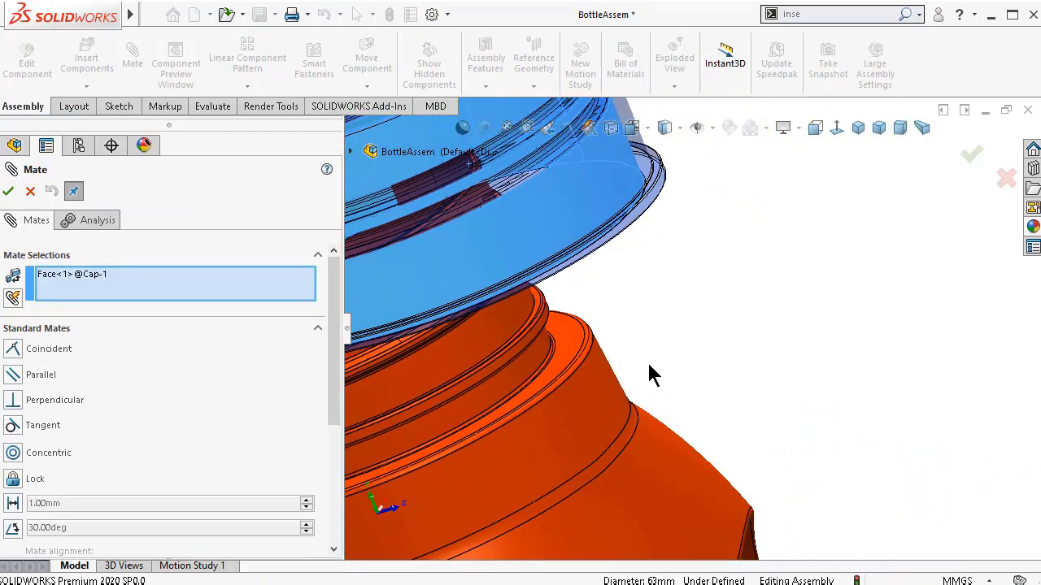
{"action": "middle_click_drag", "start_coordinate": [646, 374], "coordinate": [608, 424]}
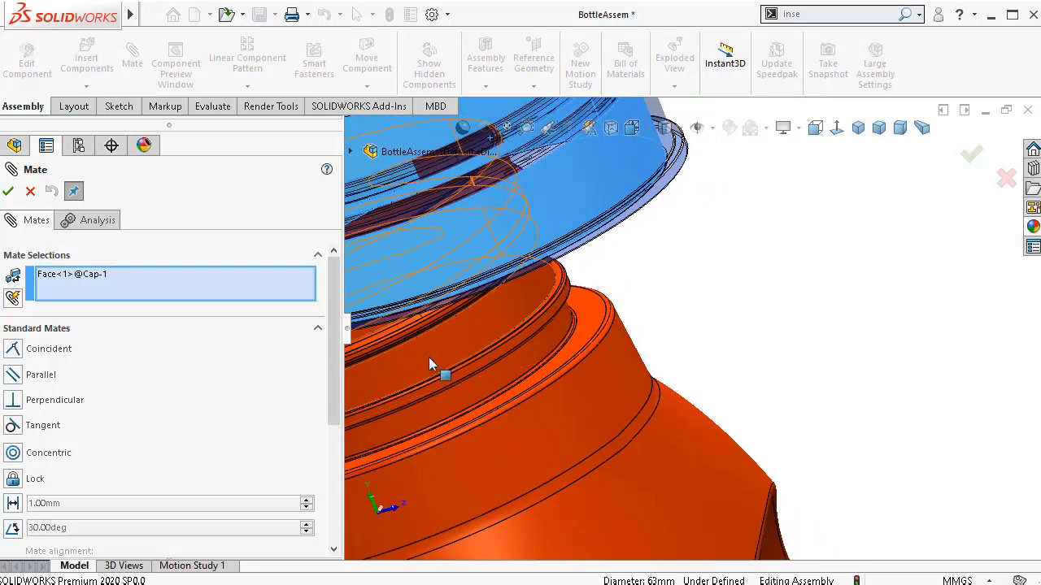
{"action": "middle_click_drag", "start_coordinate": [551, 360], "coordinate": [512, 302]}
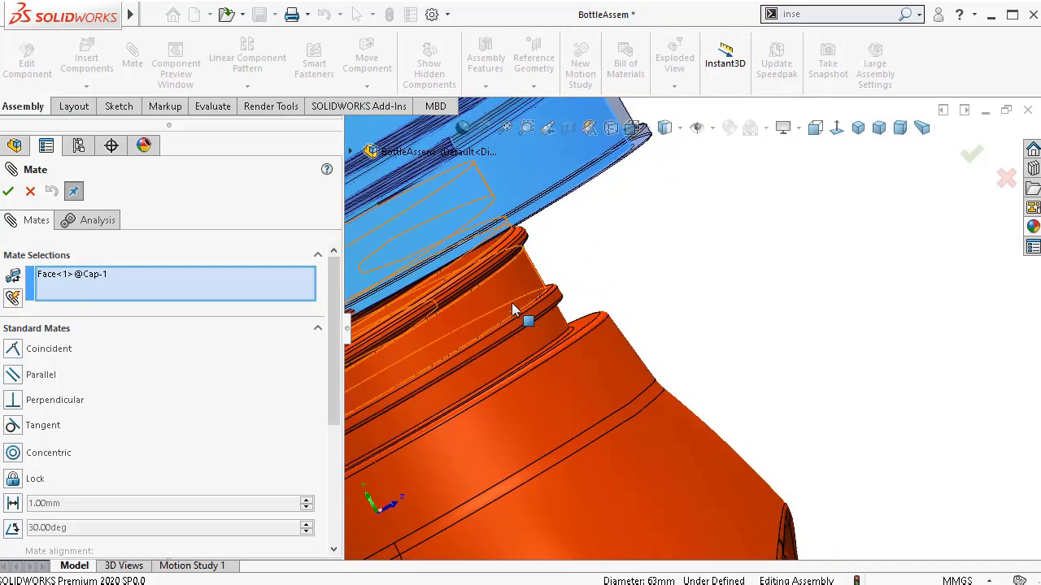
{"action": "left_click", "coordinate": [513, 293]}
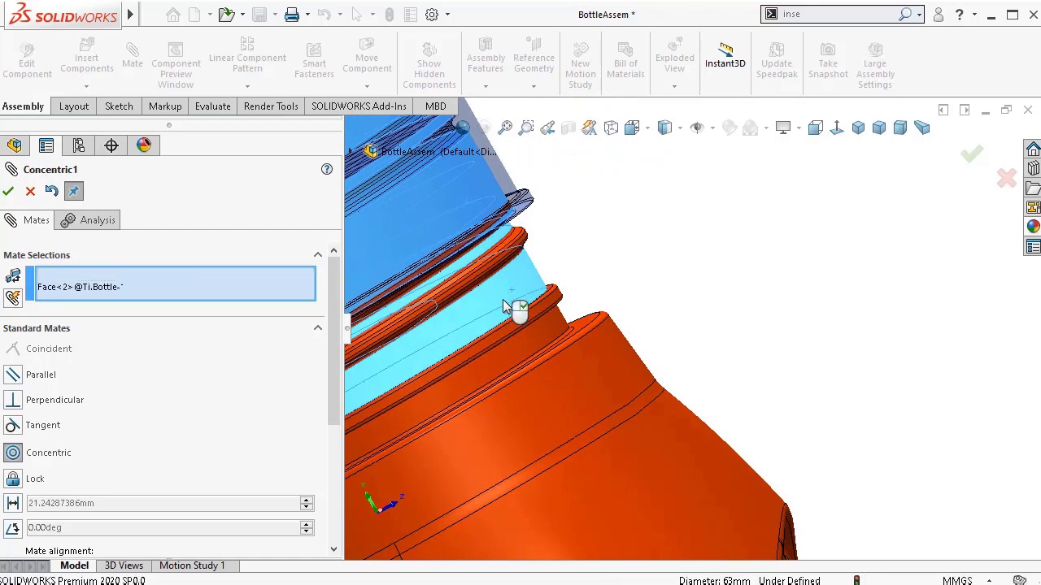
{"action": "scroll", "coordinate": [569, 342], "scroll_direction": "up", "scroll_amount": 3}
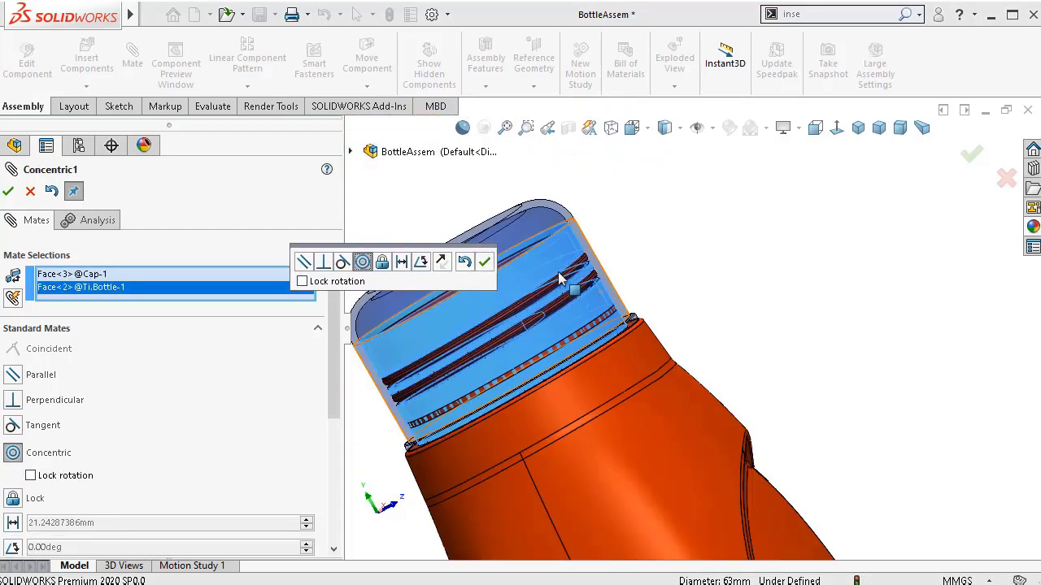
{"action": "middle_click_drag", "start_coordinate": [569, 342], "coordinate": [654, 314]}
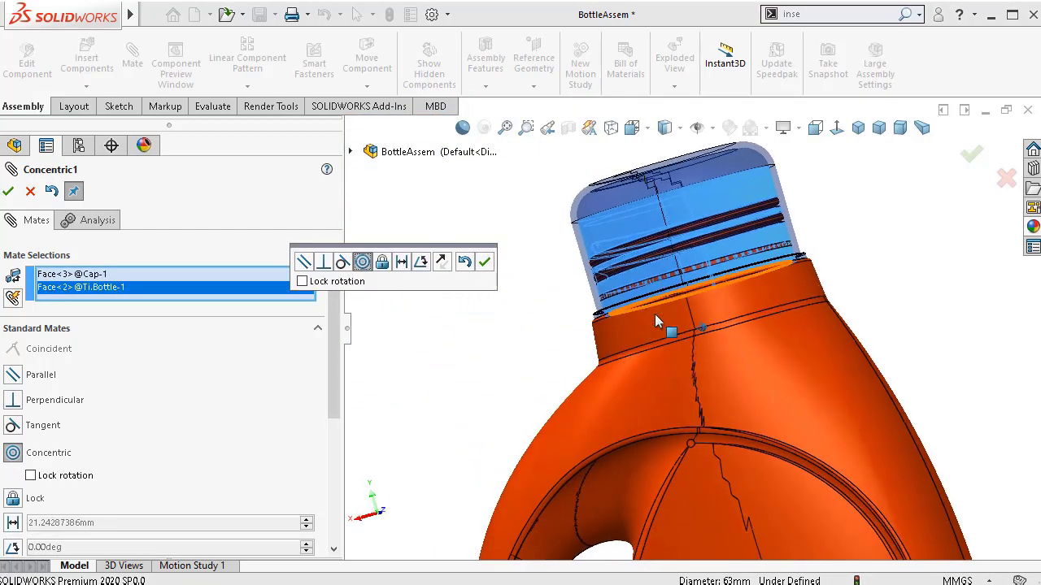
{"action": "left_click", "coordinate": [483, 258]}
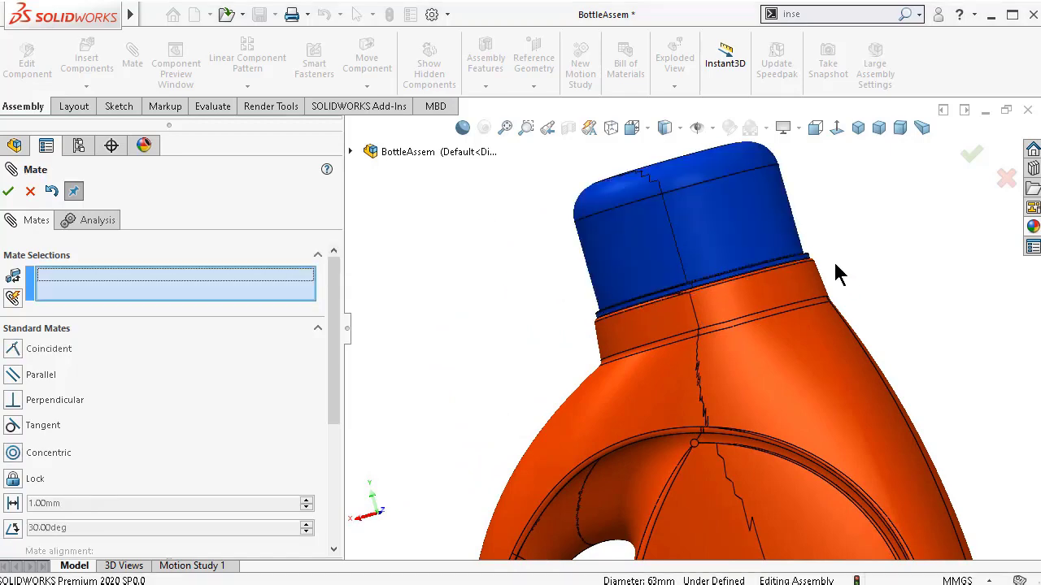
{"action": "scroll", "coordinate": [832, 260], "scroll_direction": "down", "scroll_amount": 5}
- In the Mate PropertyManager, expand Advanced Mates and choose the limit Distance mate
{"action": "scroll", "coordinate": [804, 226], "scroll_direction": "up", "scroll_amount": 2}
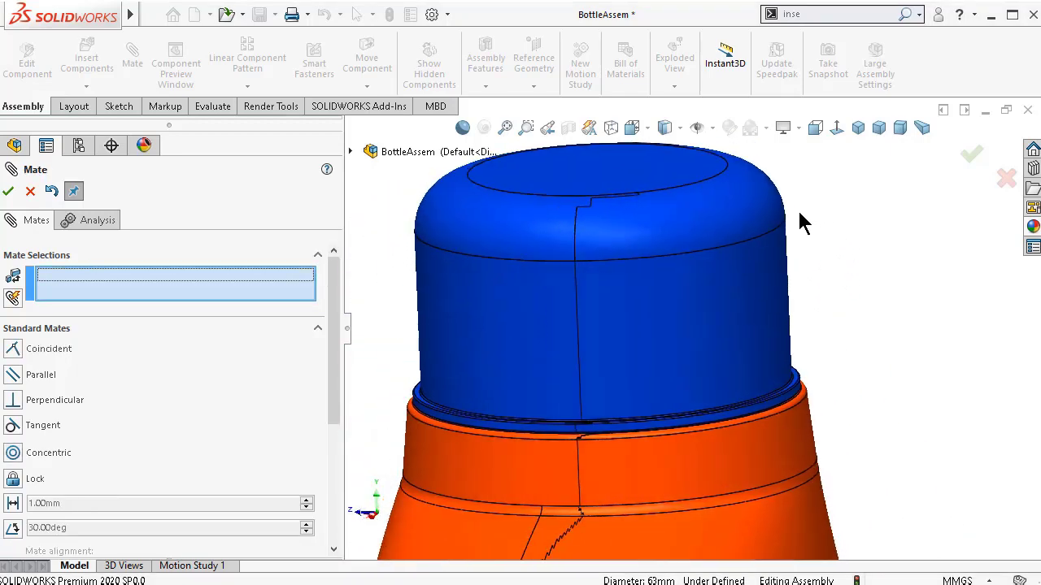
{"action": "middle_click_drag", "start_coordinate": [799, 221], "coordinate": [590, 213]}
{"action": "left_click_drag", "start_coordinate": [589, 213], "coordinate": [569, 204]}
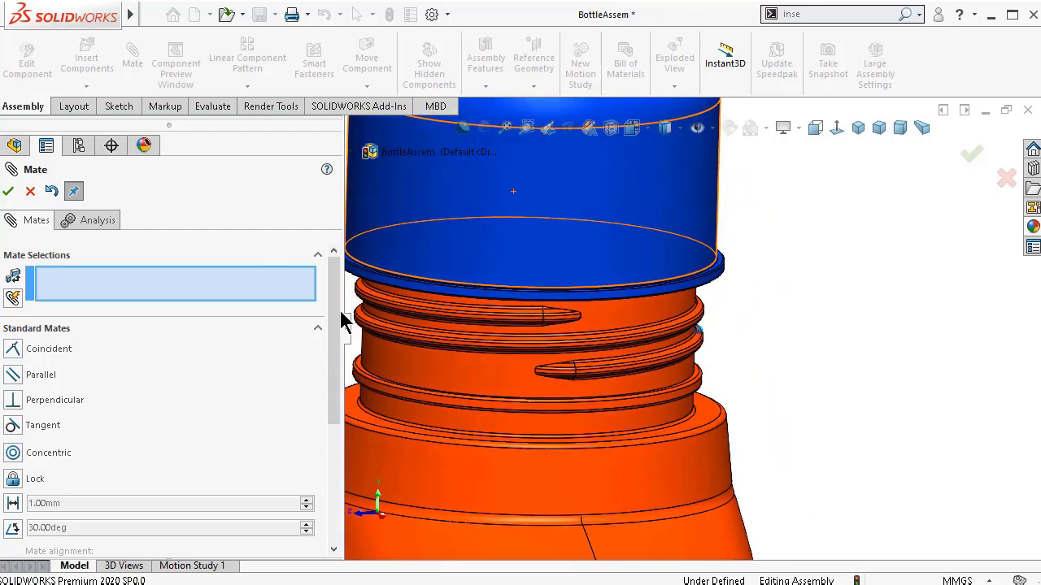
{"action": "left_click_drag", "start_coordinate": [331, 329], "coordinate": [317, 409]}
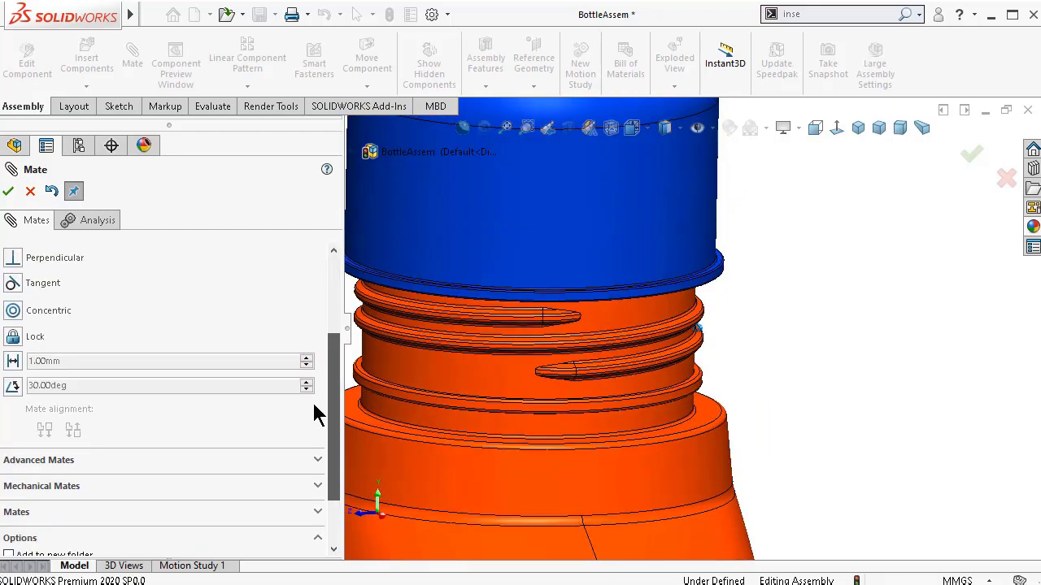
{"action": "scroll", "coordinate": [313, 419], "scroll_direction": "down", "scroll_amount": 1}
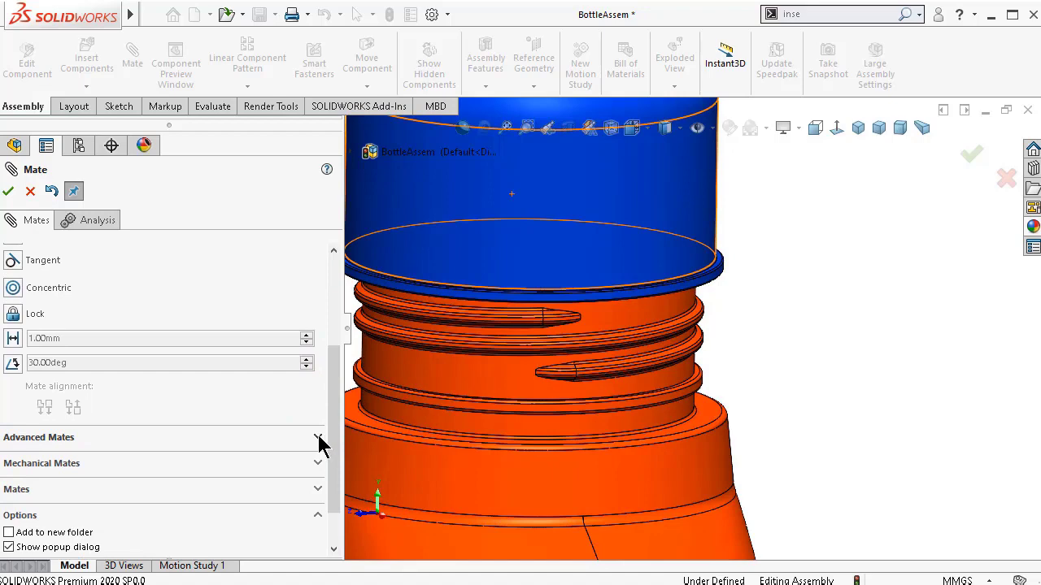
{"action": "left_click", "coordinate": [318, 439]}
{"action": "scroll", "coordinate": [337, 425], "scroll_direction": "up", "scroll_amount": 3}
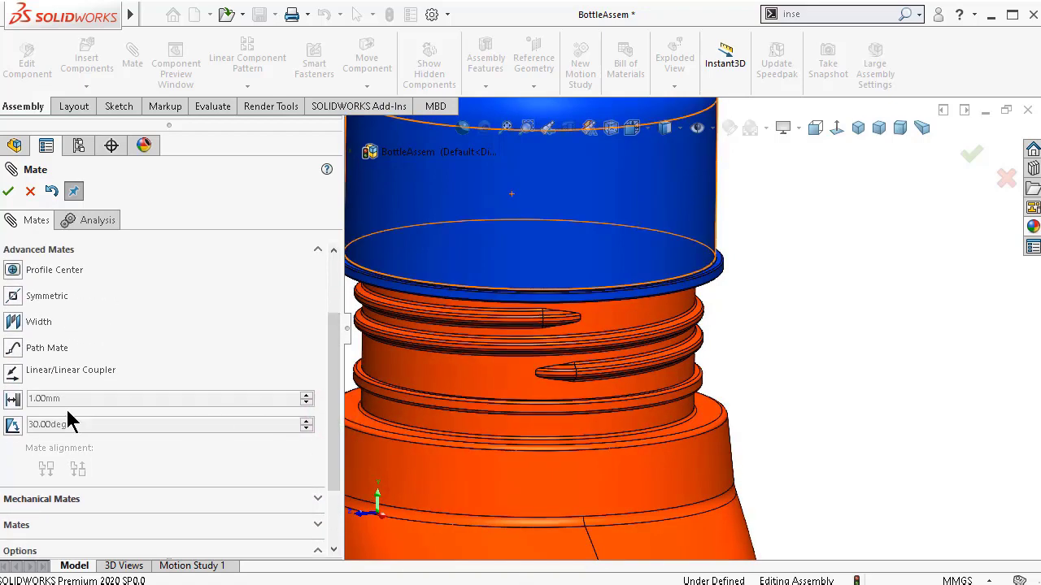
{"action": "left_click", "coordinate": [12, 399]}
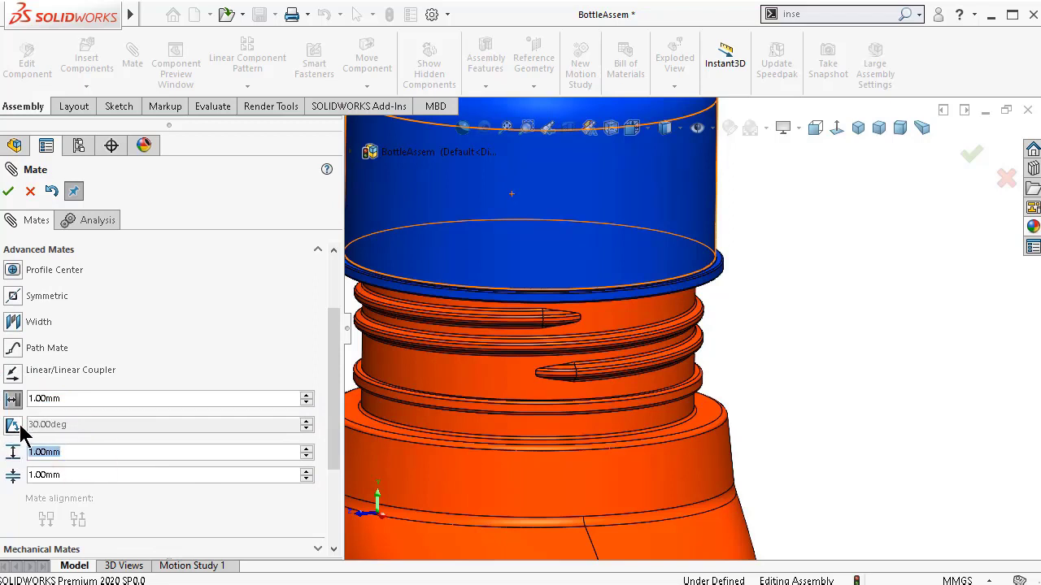
- Set limits 40 mm max and 0 mm min between the bottle ring face and cap underside
{"action": "type", "text": "40"}
{"action": "key", "text": "Tab"}
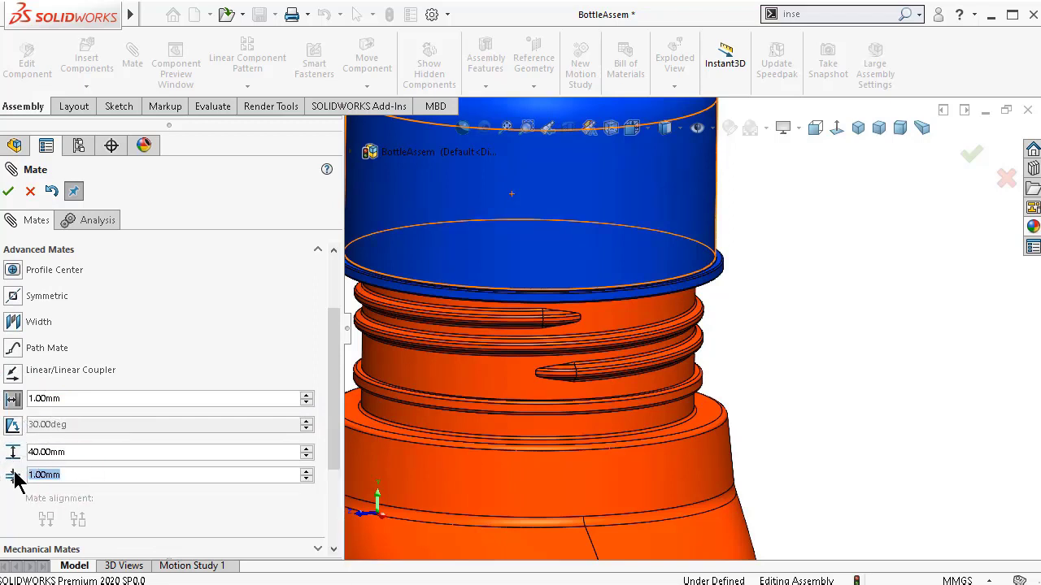
{"action": "type", "text": "0"}
{"action": "key", "text": "Tab"}
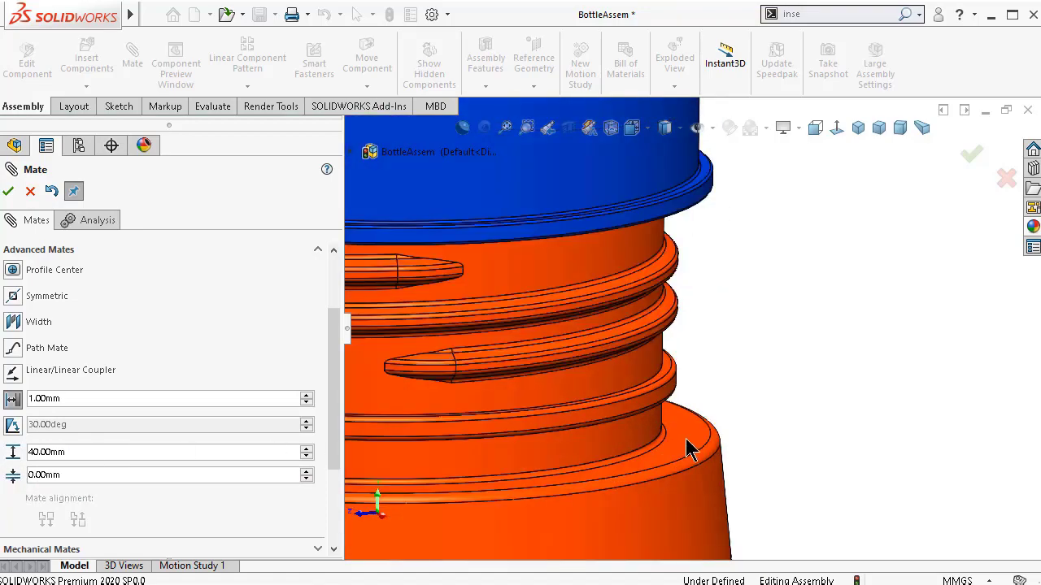
{"action": "left_click", "coordinate": [687, 450]}
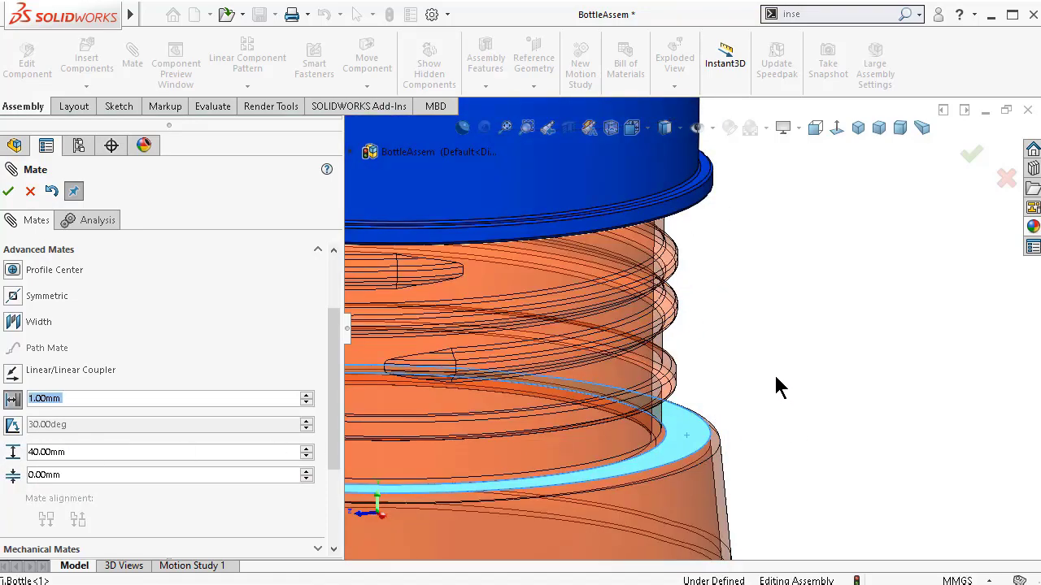
{"action": "middle_click_drag", "start_coordinate": [776, 383], "coordinate": [710, 373]}
{"action": "left_click", "coordinate": [659, 347]}
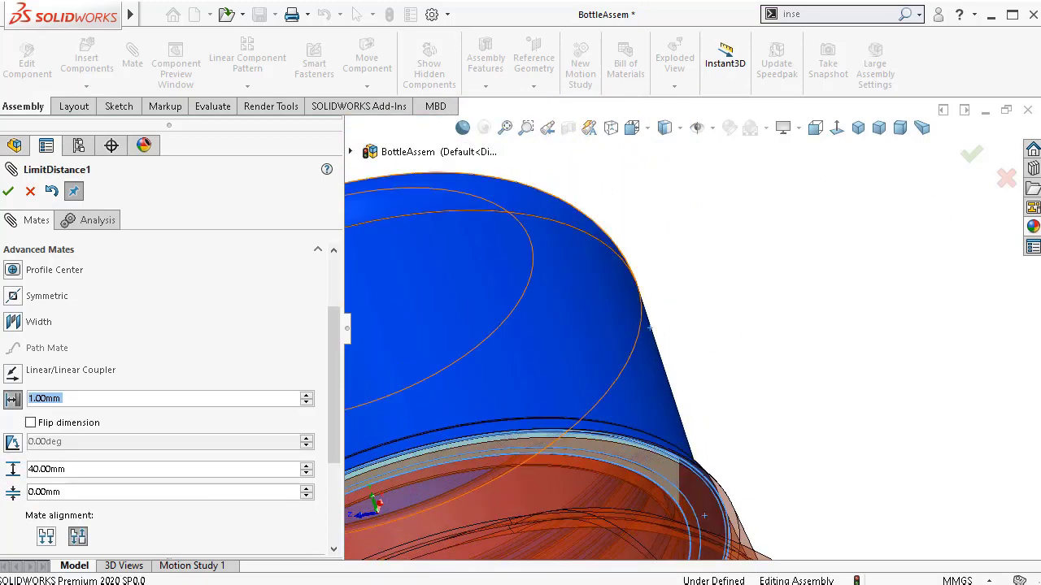
{"action": "left_click", "coordinate": [8, 191]}
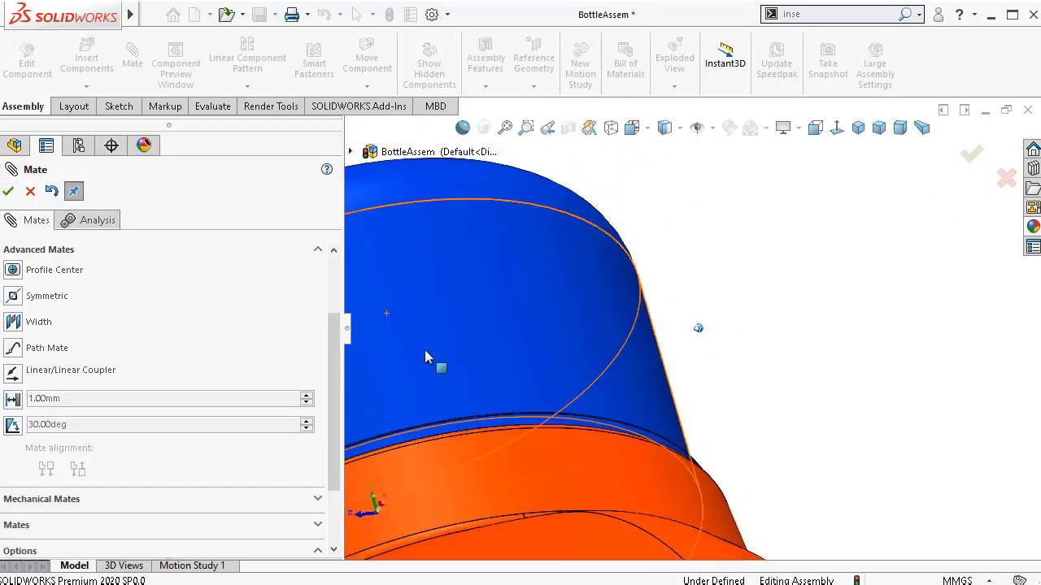
{"action": "scroll", "coordinate": [439, 346], "scroll_direction": "down", "scroll_amount": 5}
- Close the Mate command and drag the Cap up and down the neck to test its travel
{"action": "left_click", "coordinate": [970, 154]}
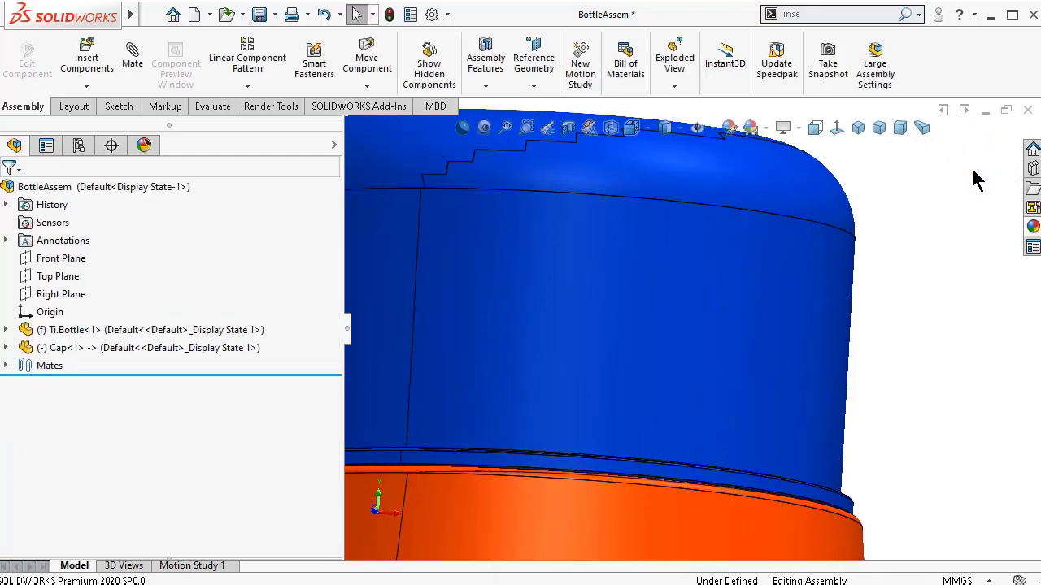
{"action": "scroll", "coordinate": [903, 230], "scroll_direction": "up", "scroll_amount": 3}
{"action": "scroll", "coordinate": [853, 251], "scroll_direction": "up", "scroll_amount": 3}
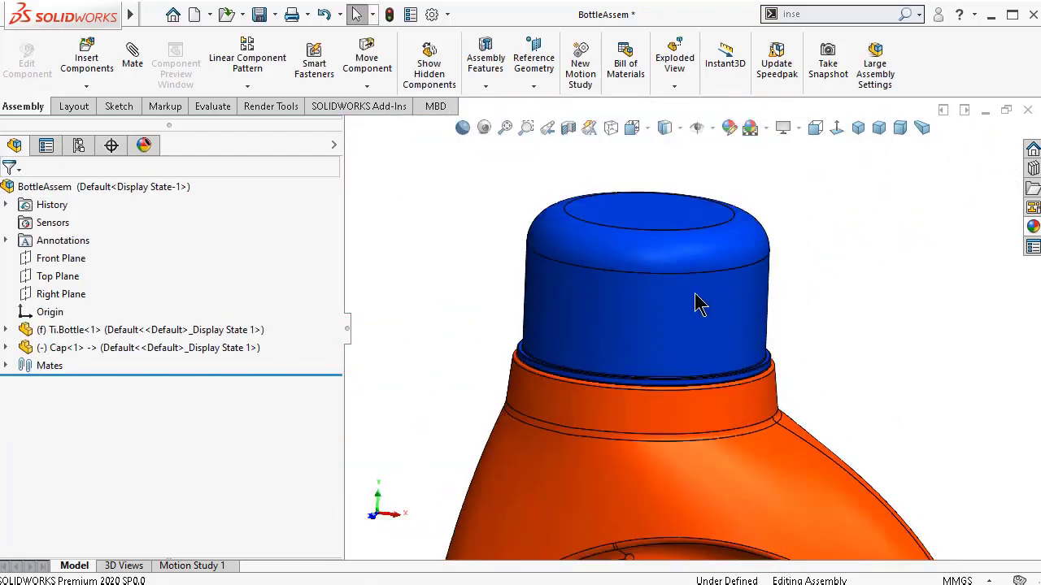
{"action": "left_click_drag", "start_coordinate": [674, 268], "coordinate": [661, 170]}
{"action": "scroll", "coordinate": [752, 276], "scroll_direction": "up", "scroll_amount": 3}
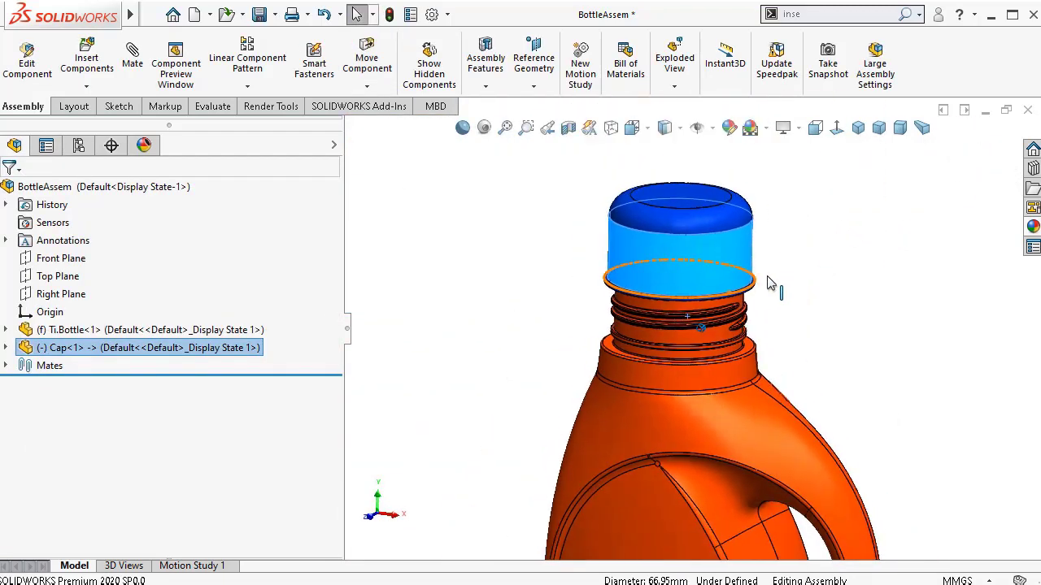
{"action": "left_click_drag", "start_coordinate": [756, 260], "coordinate": [498, 270]}
{"action": "left_click", "coordinate": [499, 271]}
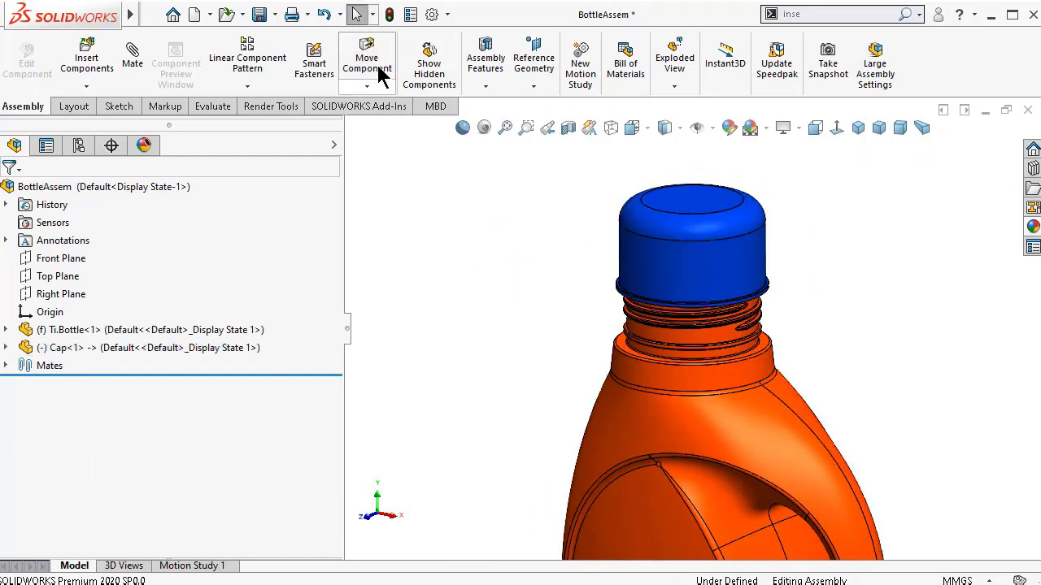
- Rebuild the assembly, undo, drag the cap again, then select Cap<1> in the tree
{"action": "left_click", "coordinate": [392, 14]}
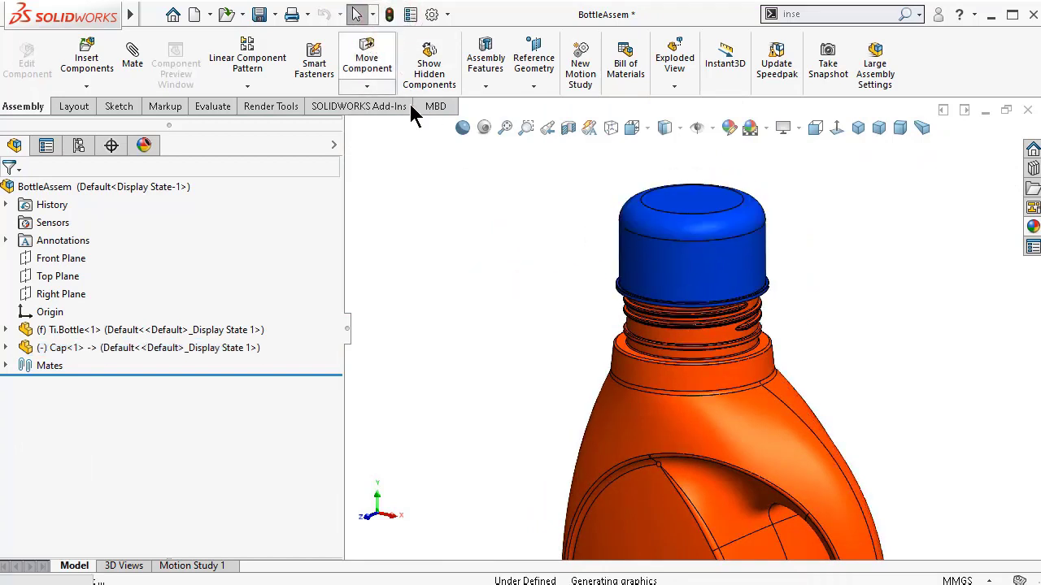
{"action": "key", "text": "ctrl+z"}
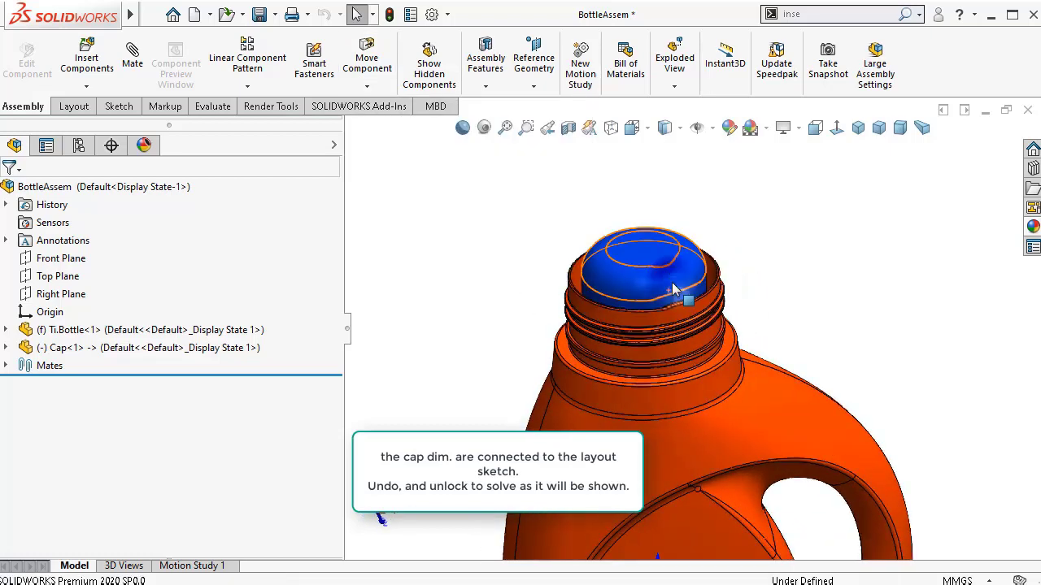
{"action": "left_click_drag", "start_coordinate": [661, 313], "coordinate": [636, 292]}
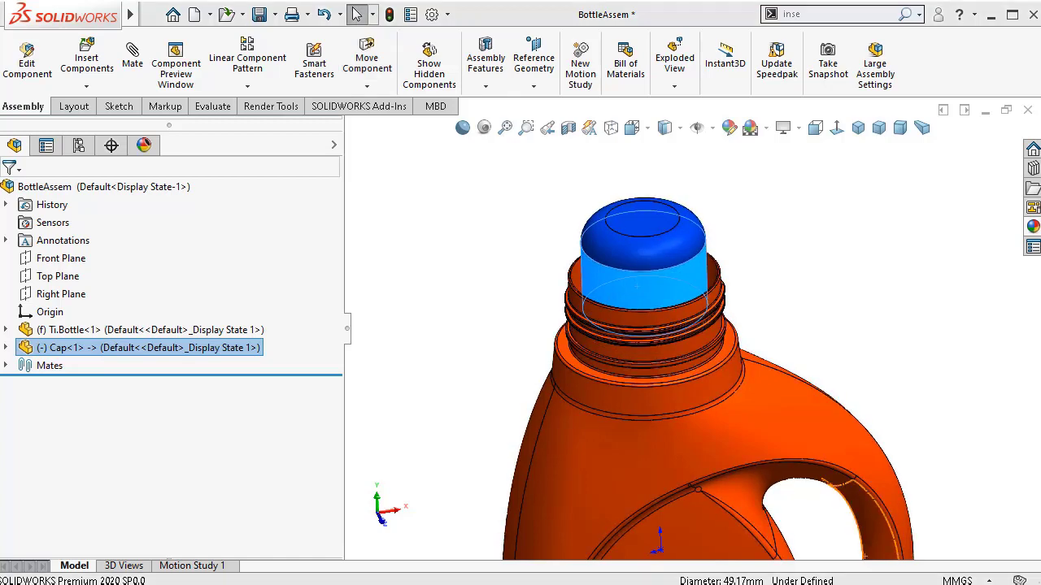
{"action": "left_click", "coordinate": [472, 285]}
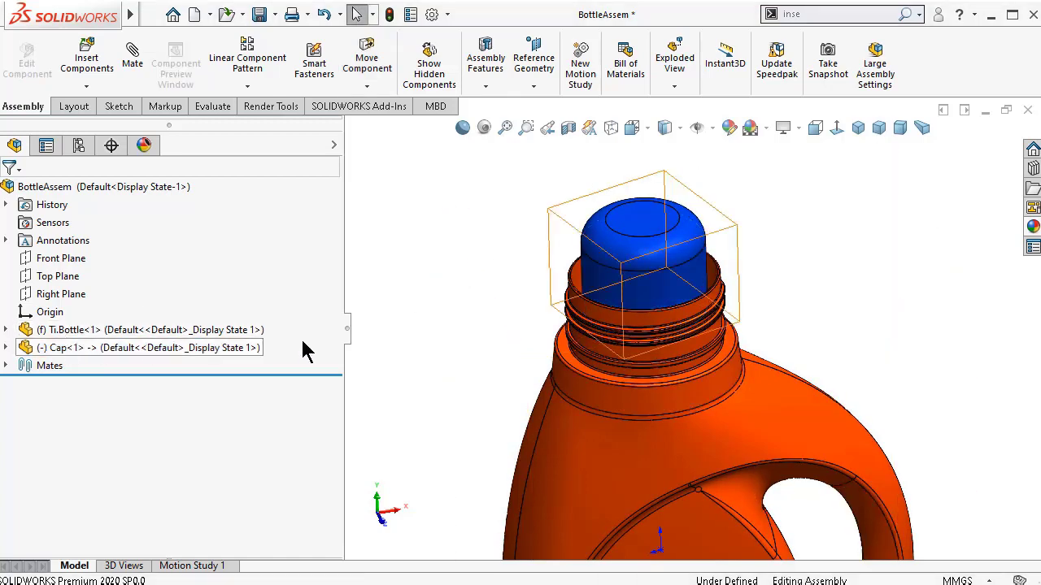
{"action": "left_click", "coordinate": [40, 348]}
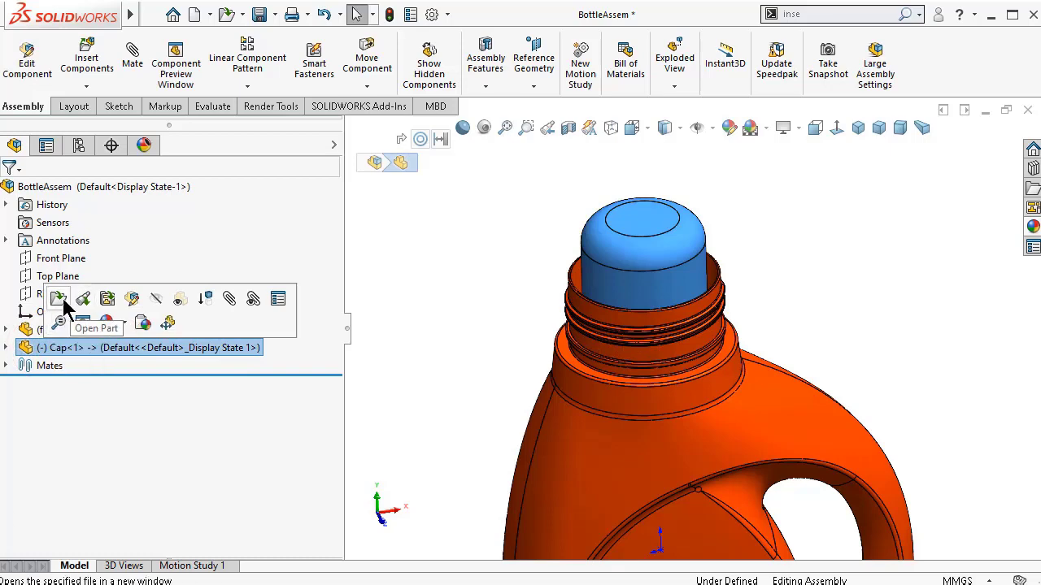
- Edit Cap<1> in context and open External References for Sketch1 under Revolve1
{"action": "left_click", "coordinate": [133, 299]}
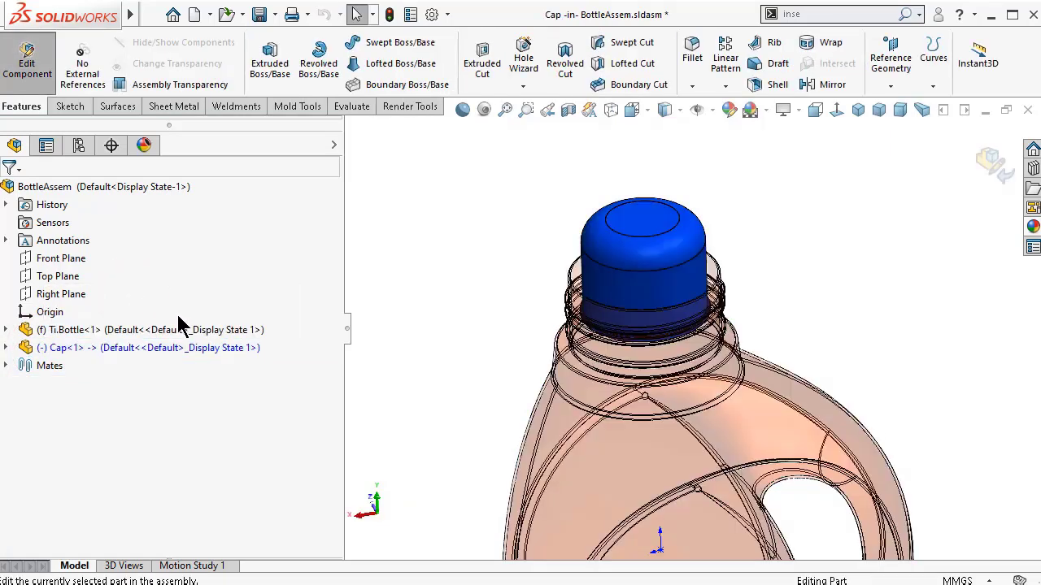
{"action": "left_click", "coordinate": [7, 348]}
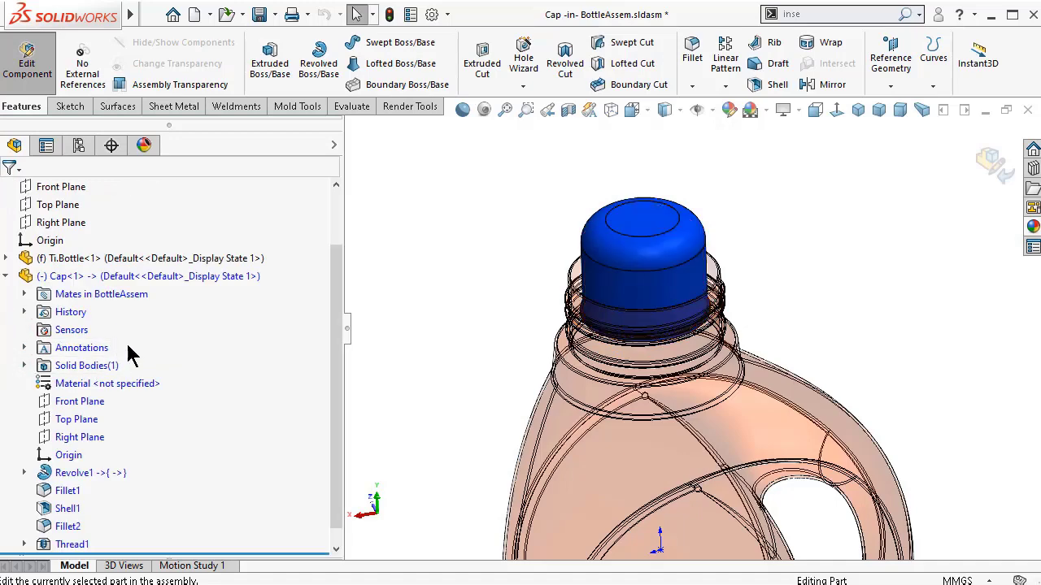
{"action": "left_click", "coordinate": [24, 473]}
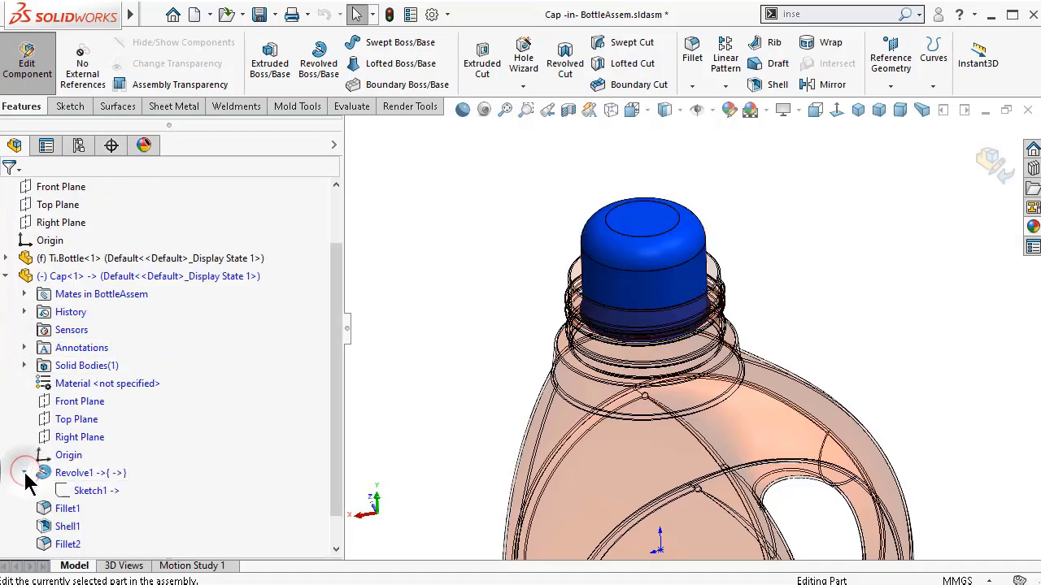
{"action": "left_click", "coordinate": [94, 492]}
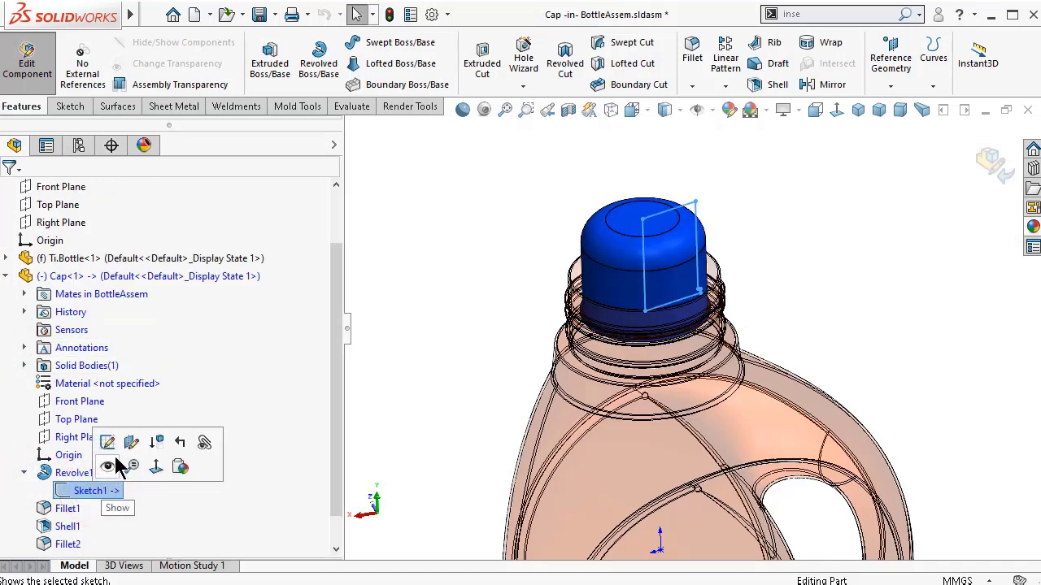
{"action": "right_click", "coordinate": [94, 495]}
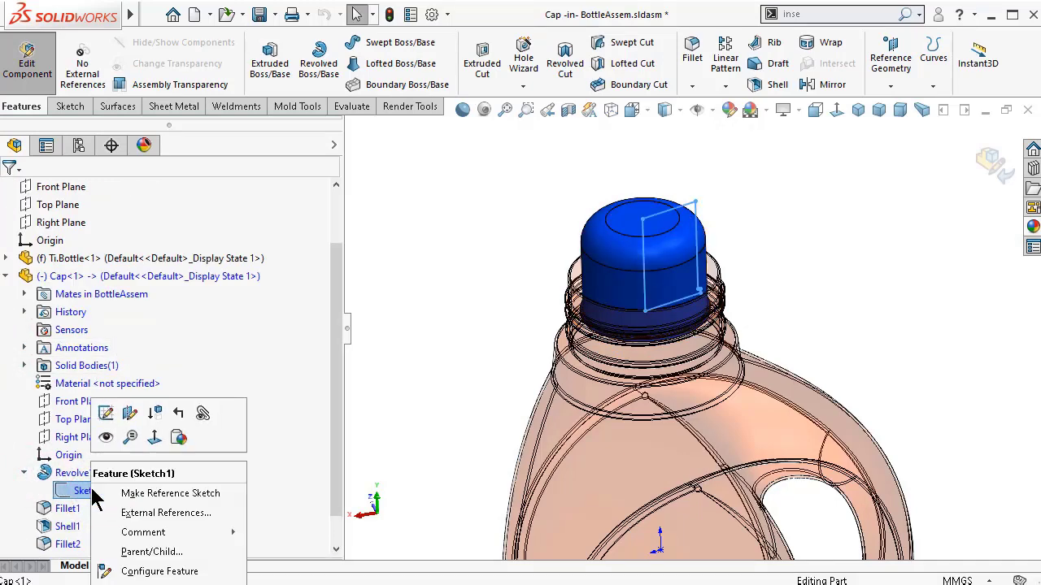
{"action": "left_click", "coordinate": [135, 515]}
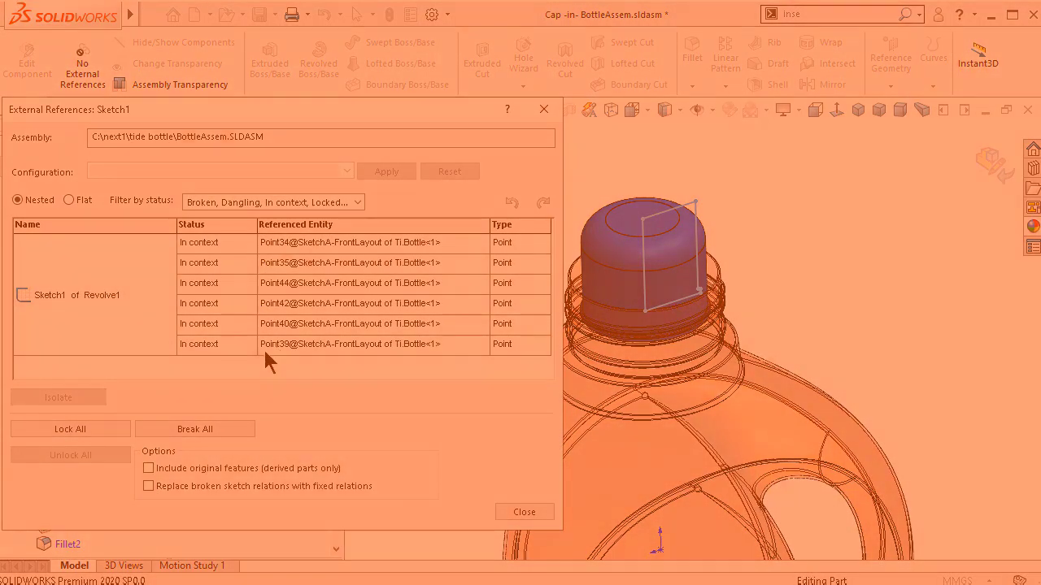
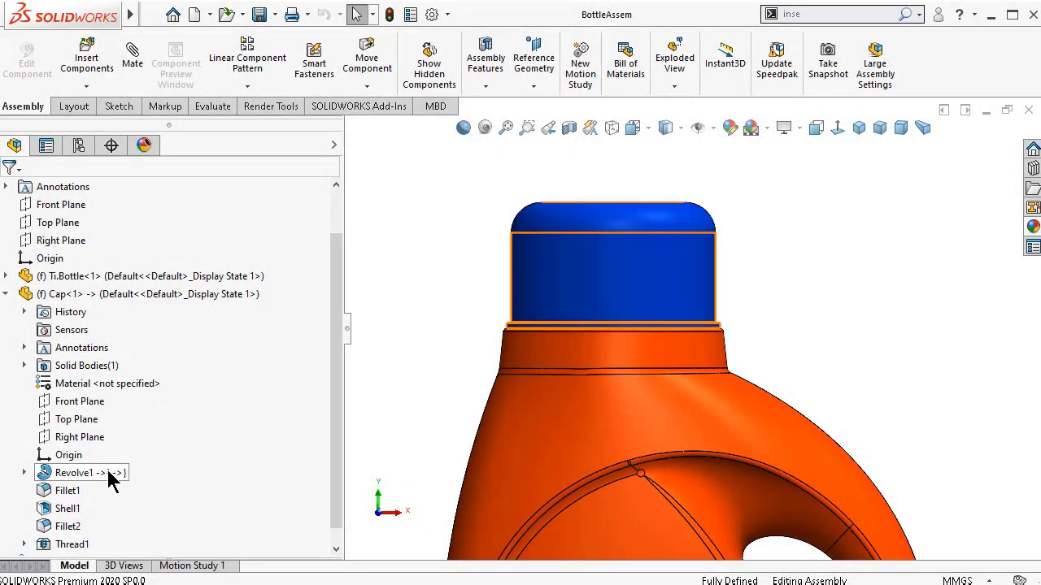
- Lock all six external references of Sketch1 under the cap's Revolve1
{"action": "left_click", "coordinate": [90, 473]}
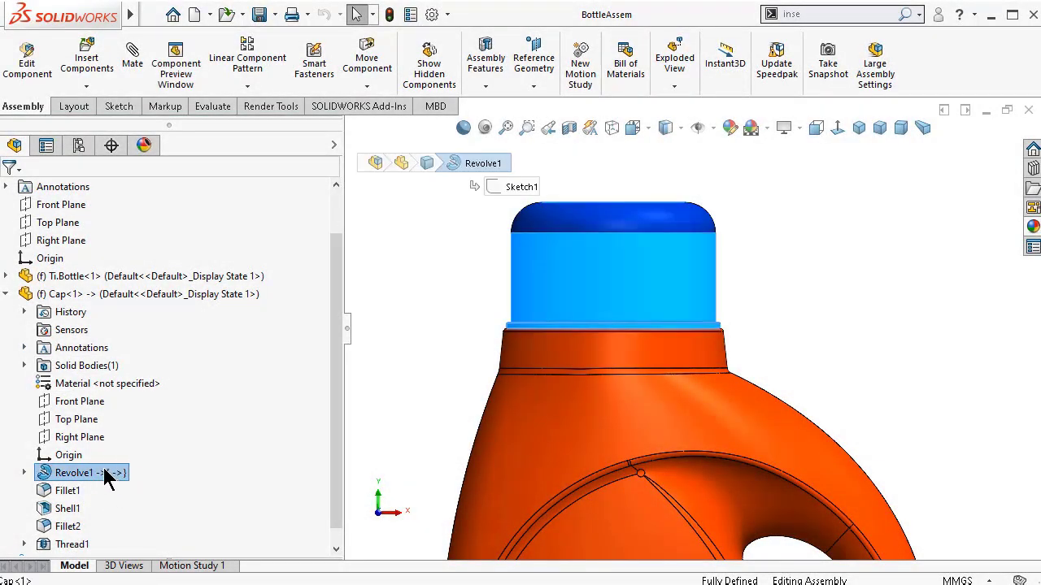
{"action": "right_click", "coordinate": [109, 476]}
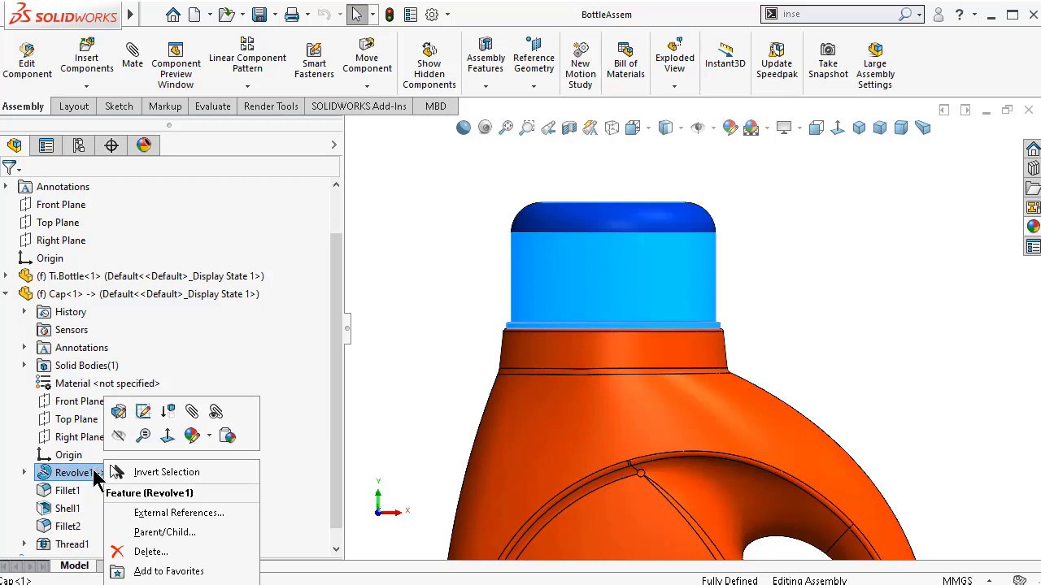
{"action": "left_click", "coordinate": [25, 473]}
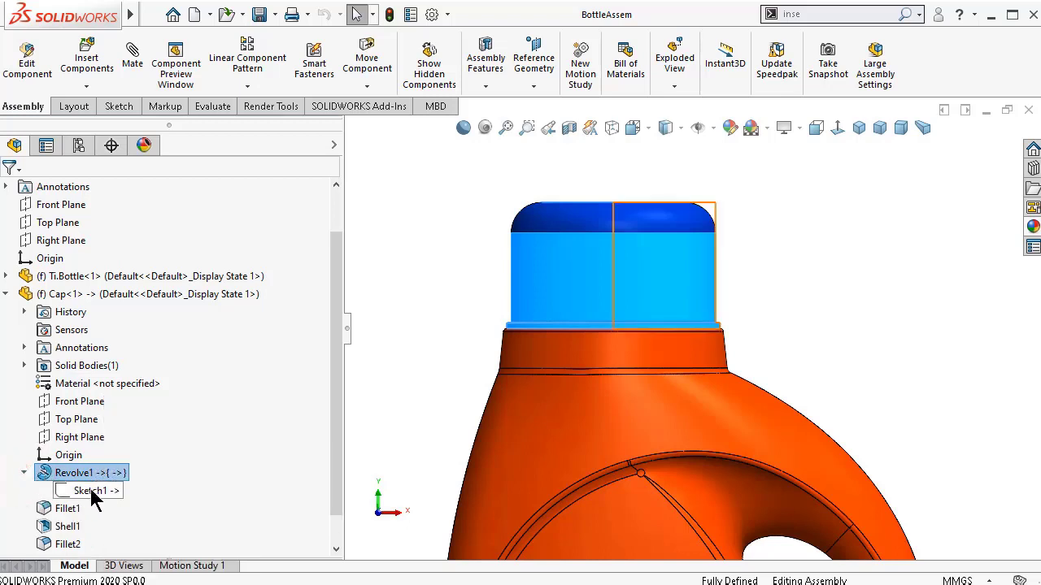
{"action": "right_click", "coordinate": [96, 492]}
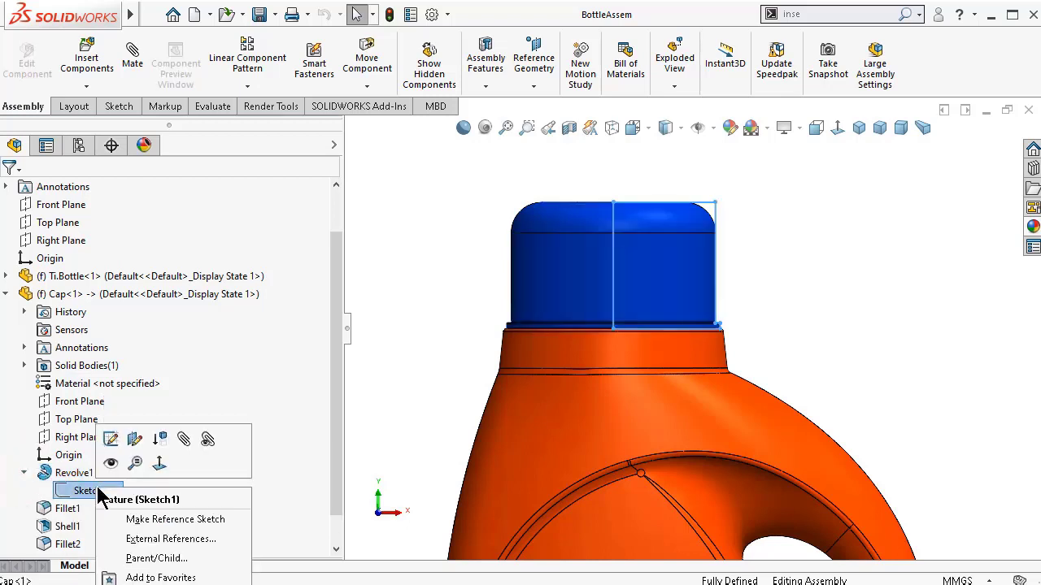
{"action": "left_click", "coordinate": [168, 543]}
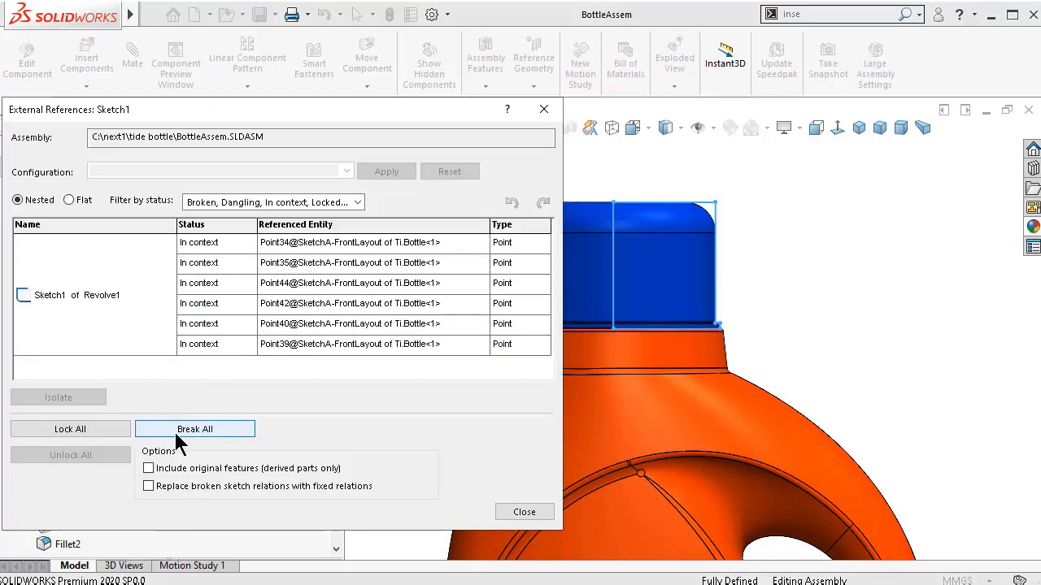
{"action": "left_click", "coordinate": [81, 431]}
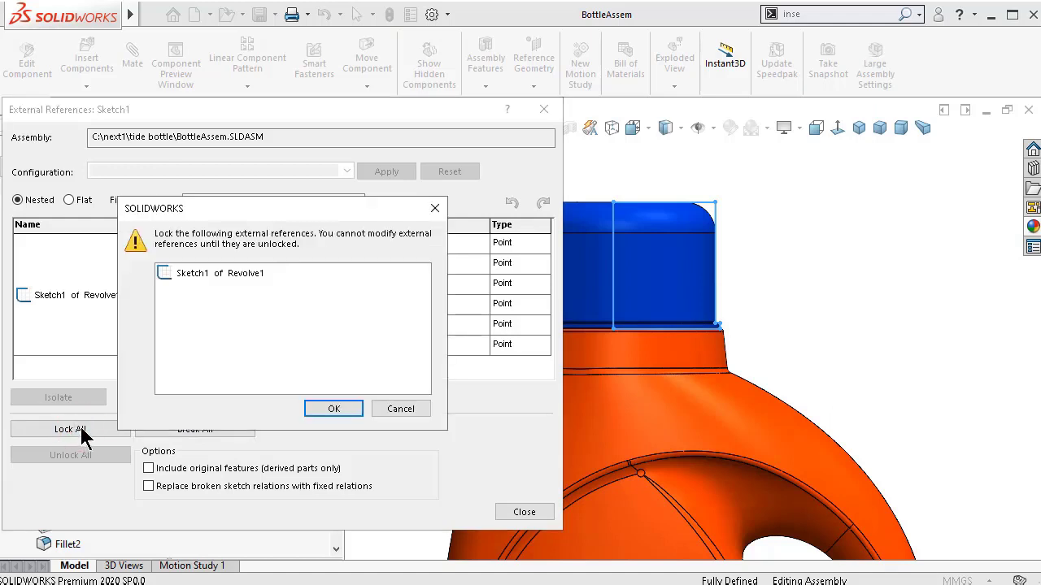
{"action": "left_click", "coordinate": [332, 411]}
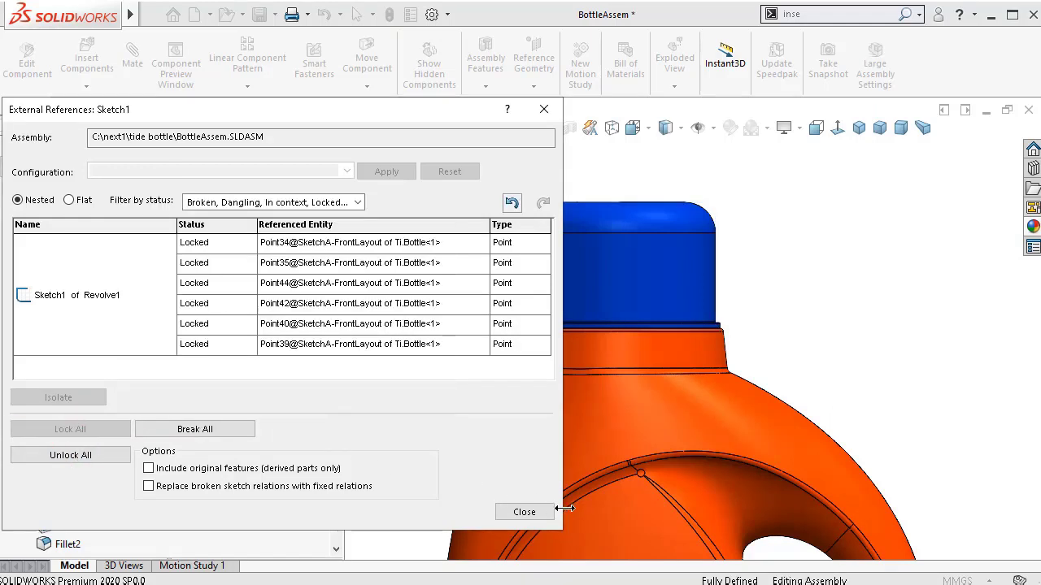
- Close the references list, inspect the cap isolated, then restore the bottle alongside it
{"action": "left_click", "coordinate": [524, 512]}
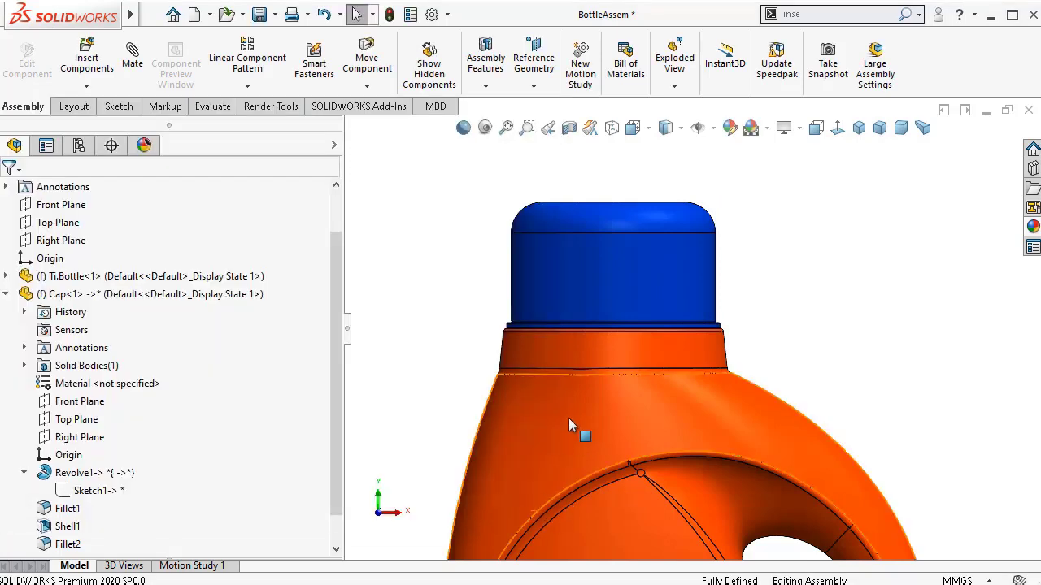
{"action": "right_click", "coordinate": [63, 298]}
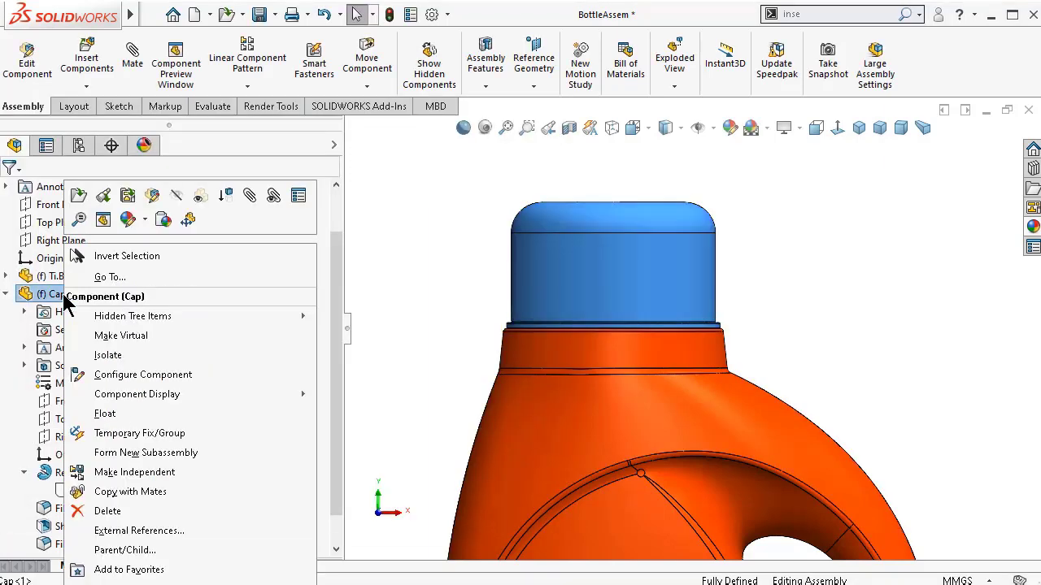
{"action": "left_click", "coordinate": [112, 359]}
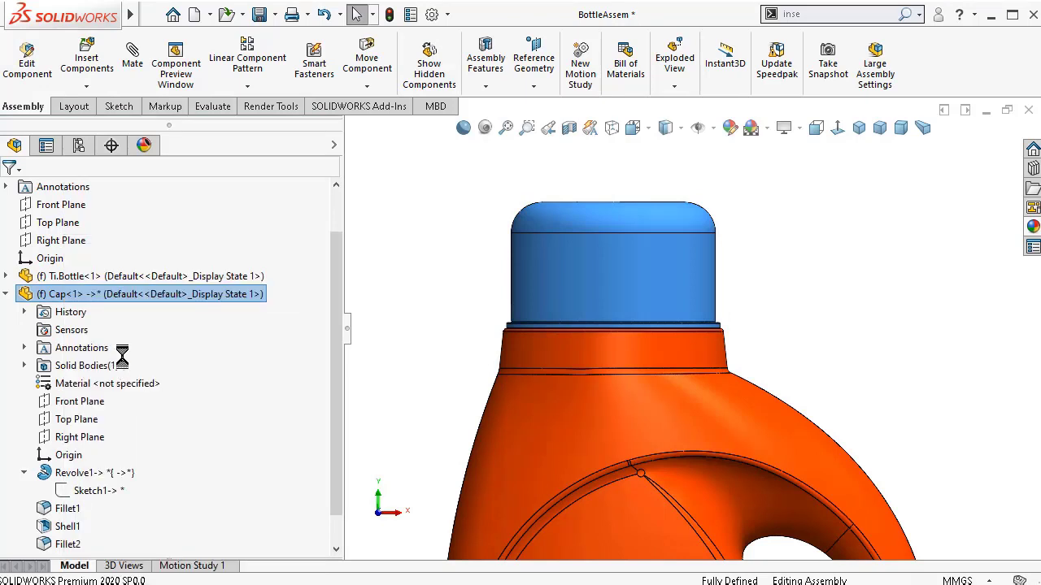
{"action": "middle_click_drag", "start_coordinate": [627, 417], "coordinate": [575, 425]}
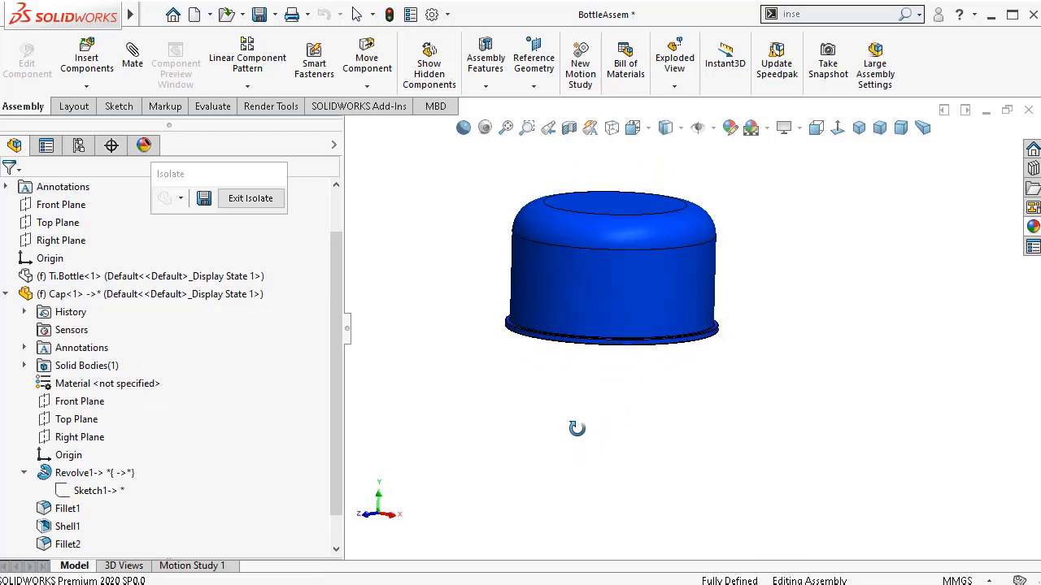
{"action": "left_click", "coordinate": [275, 199]}
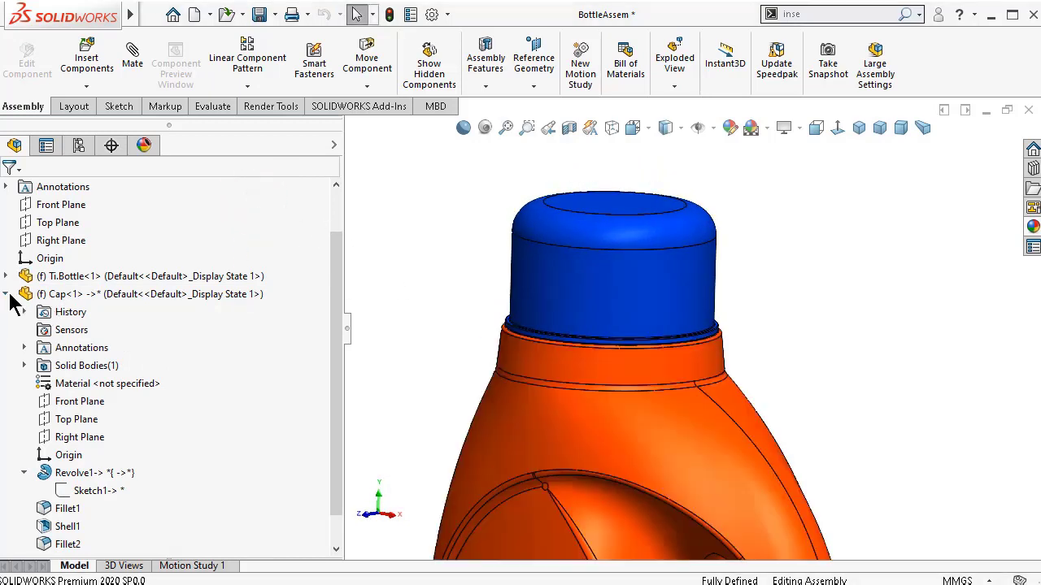
{"action": "left_click", "coordinate": [7, 295]}
- Float the Cap component and lift it off the neck to expose the threads
{"action": "right_click", "coordinate": [87, 348]}
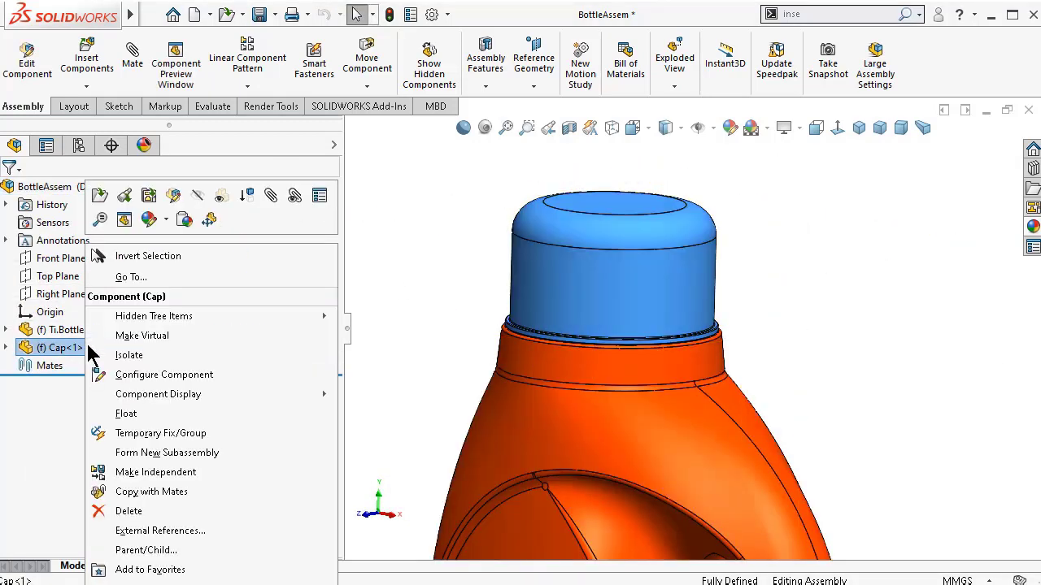
{"action": "left_click", "coordinate": [126, 415]}
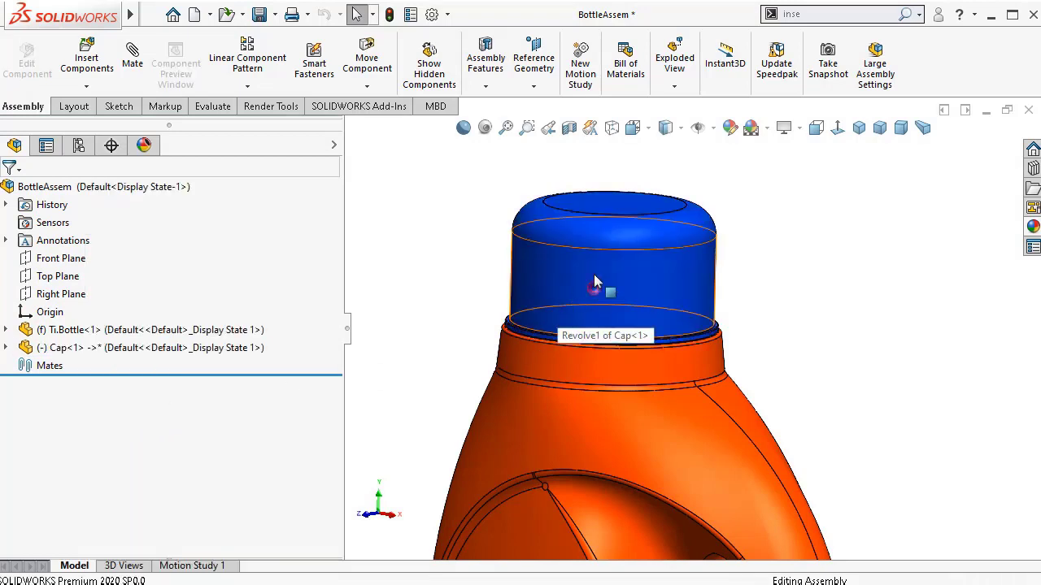
{"action": "left_click_drag", "start_coordinate": [597, 287], "coordinate": [589, 189]}
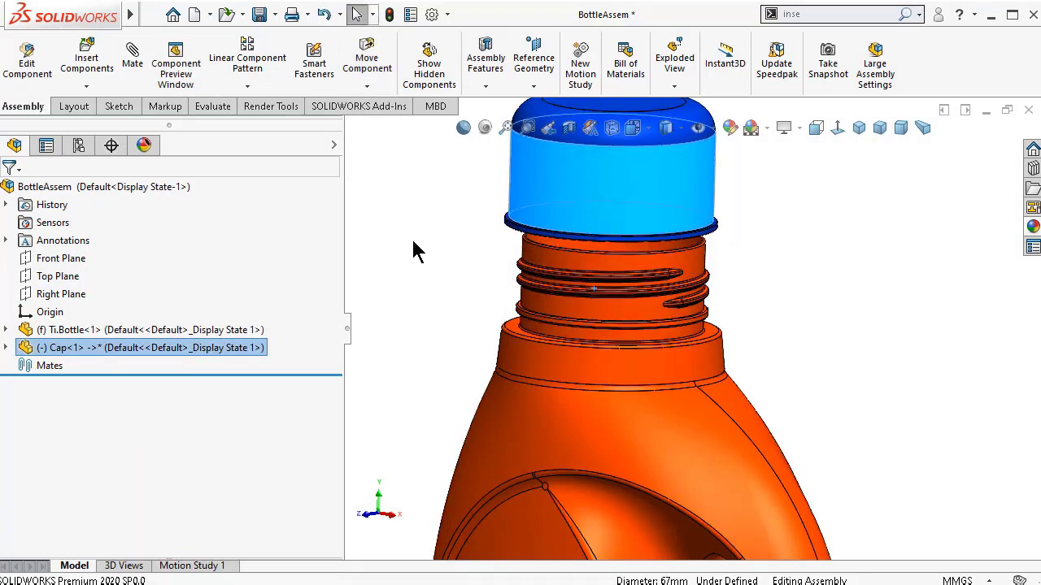
- Add a Concentric mate between the cap face and the bottle neck face
{"action": "left_click", "coordinate": [132, 50]}
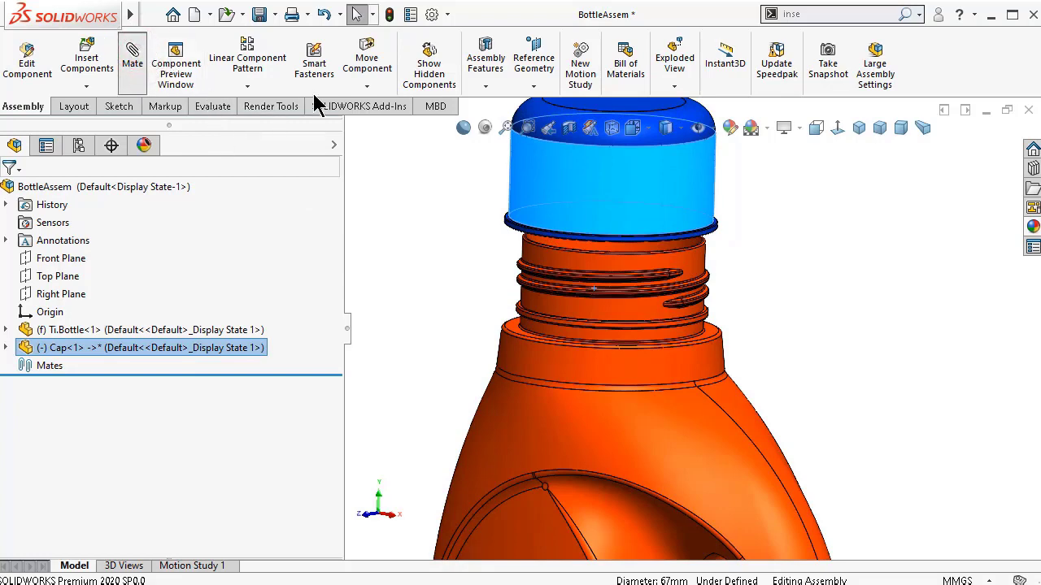
{"action": "scroll", "coordinate": [646, 313], "scroll_direction": "down", "scroll_amount": 2}
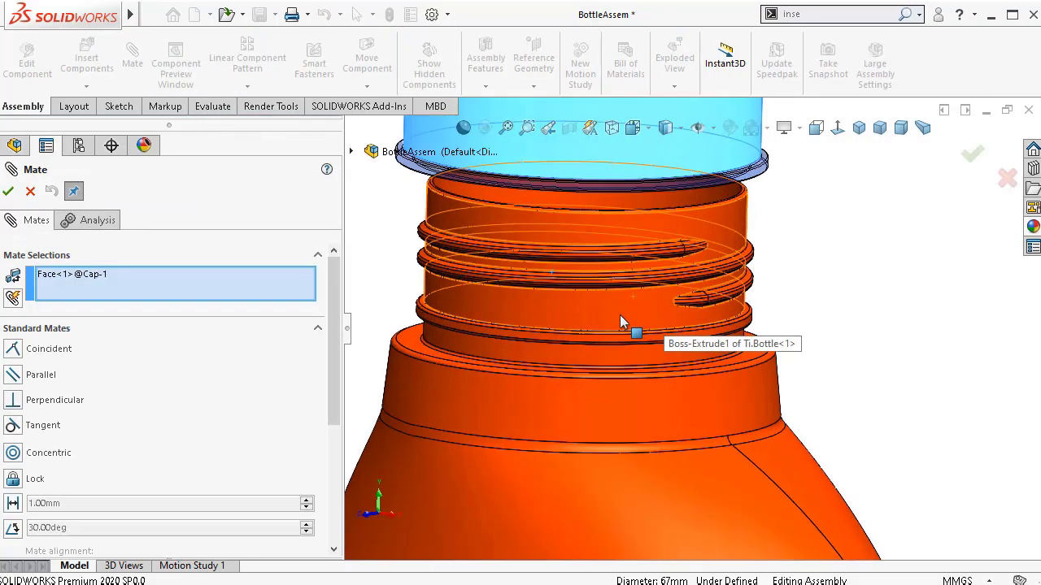
{"action": "left_click", "coordinate": [621, 320]}
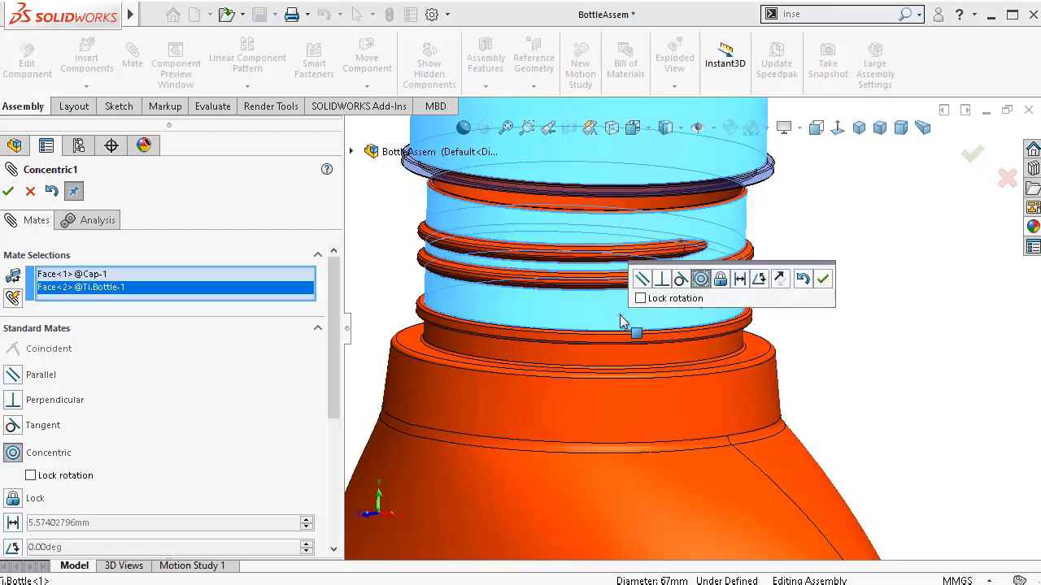
{"action": "left_click", "coordinate": [821, 278]}
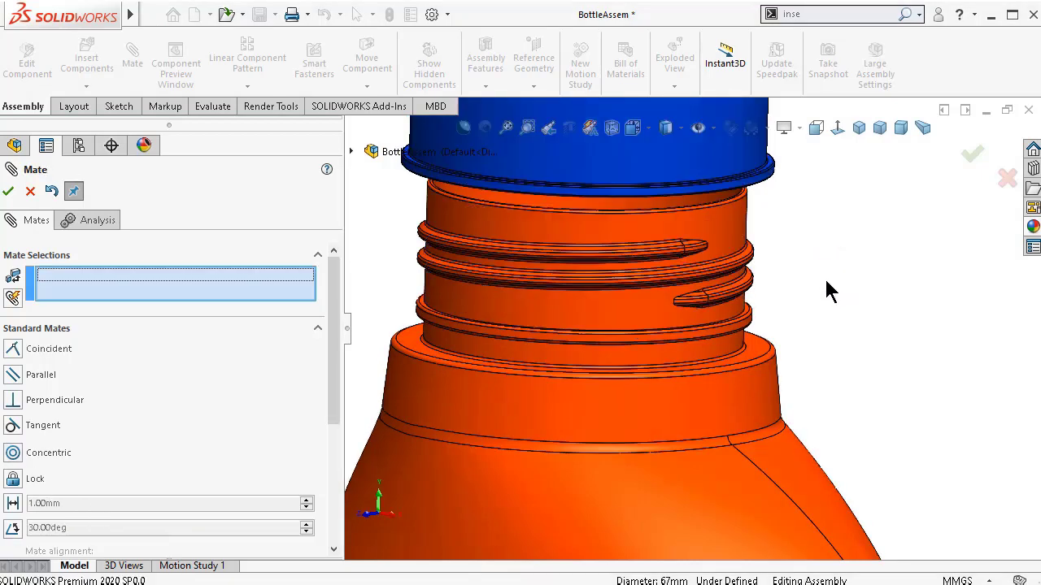
{"action": "scroll", "coordinate": [678, 252], "scroll_direction": "up", "scroll_amount": 3}
{"action": "middle_click_drag", "start_coordinate": [641, 288], "coordinate": [704, 287]}
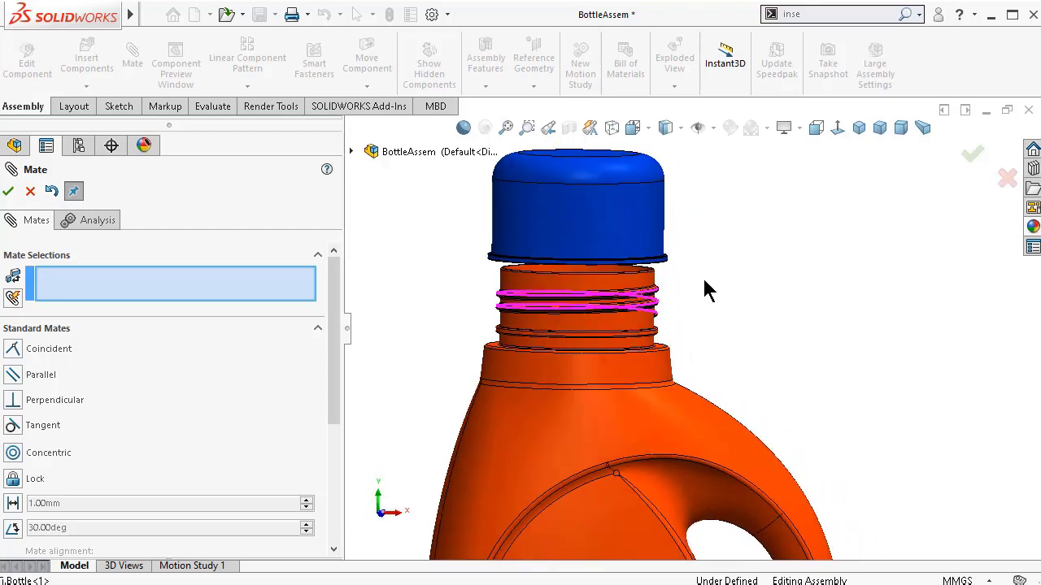
{"action": "left_click", "coordinate": [972, 153]}
- Slide the cap down onto the neck in Hidden Lines Visible view and rotate it
{"action": "left_click", "coordinate": [631, 210]}
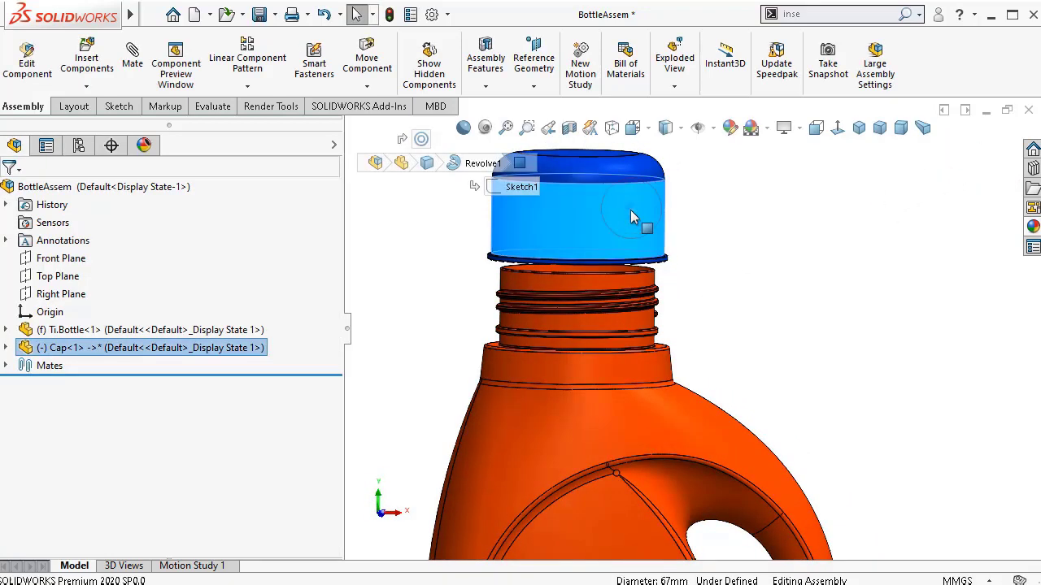
{"action": "left_click_drag", "start_coordinate": [631, 210], "coordinate": [651, 217]}
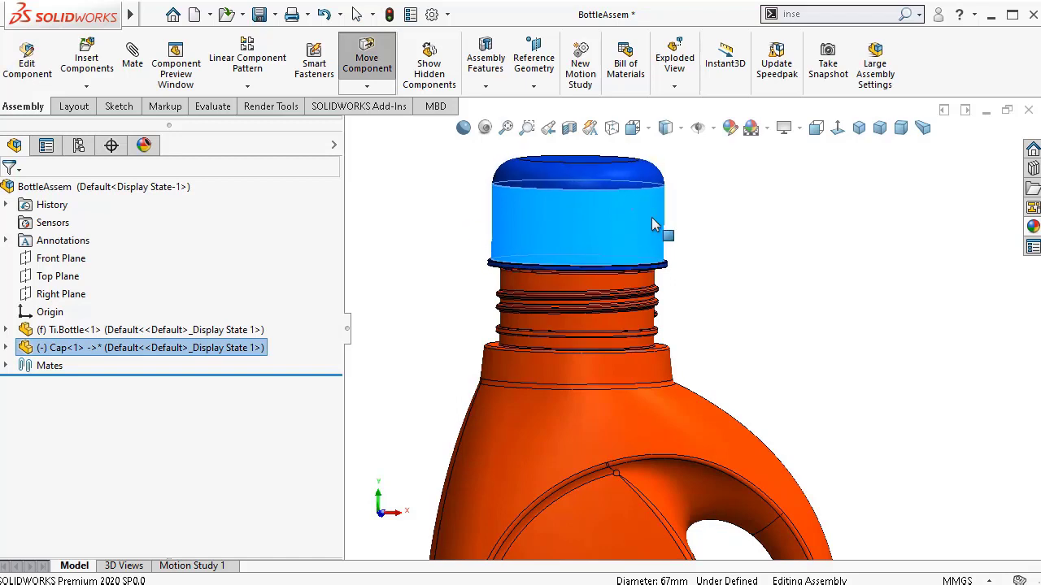
{"action": "left_click", "coordinate": [680, 129]}
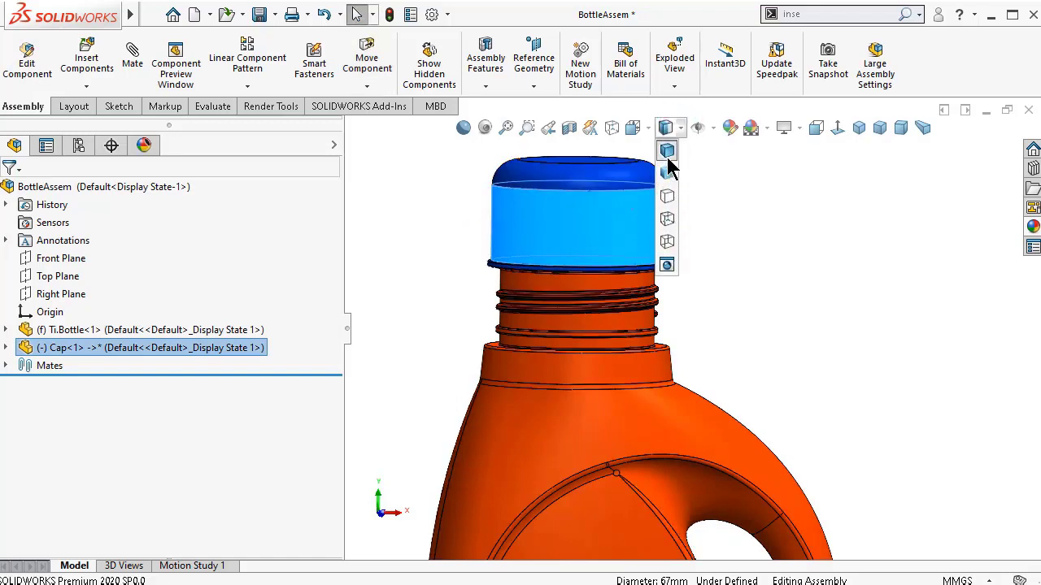
{"action": "left_click", "coordinate": [667, 218]}
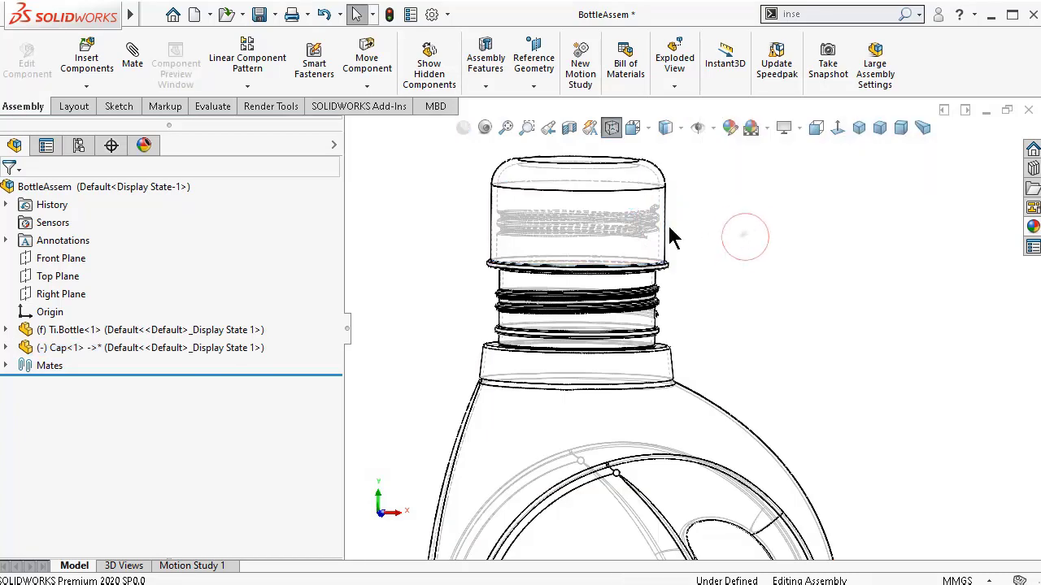
{"action": "left_click_drag", "start_coordinate": [513, 193], "coordinate": [400, 187]}
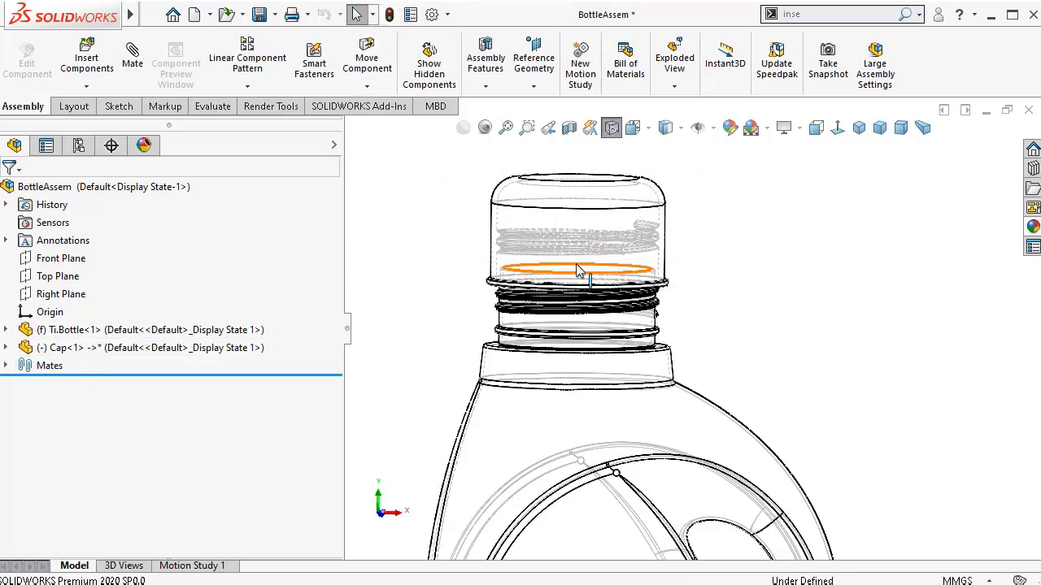
{"action": "left_click", "coordinate": [530, 207]}
{"action": "left_click_drag", "start_coordinate": [458, 234], "coordinate": [458, 230]}
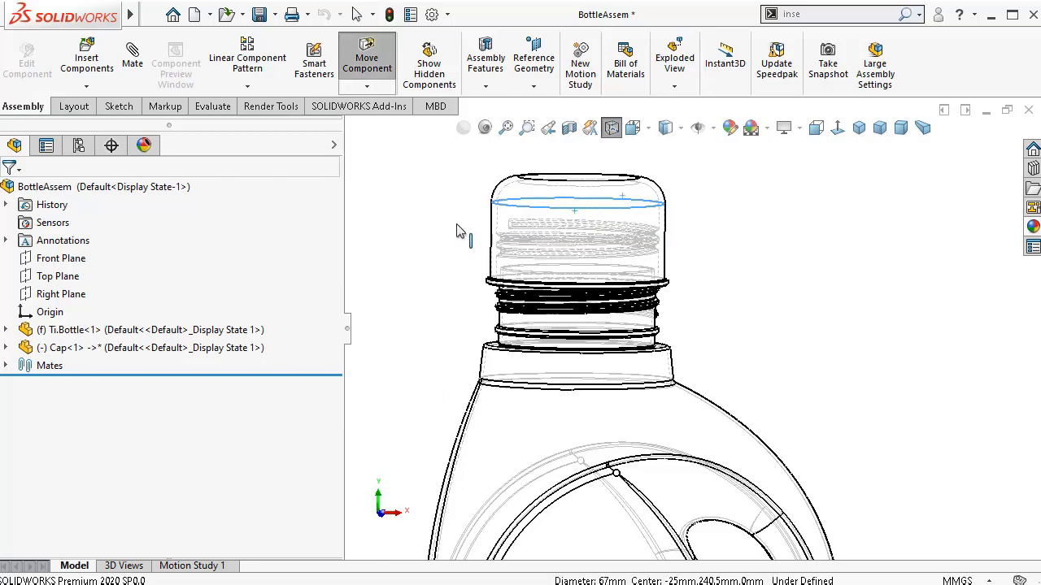
- Rebuild and save the assembly, then return to Shaded With Edges display
{"action": "left_click", "coordinate": [390, 16]}
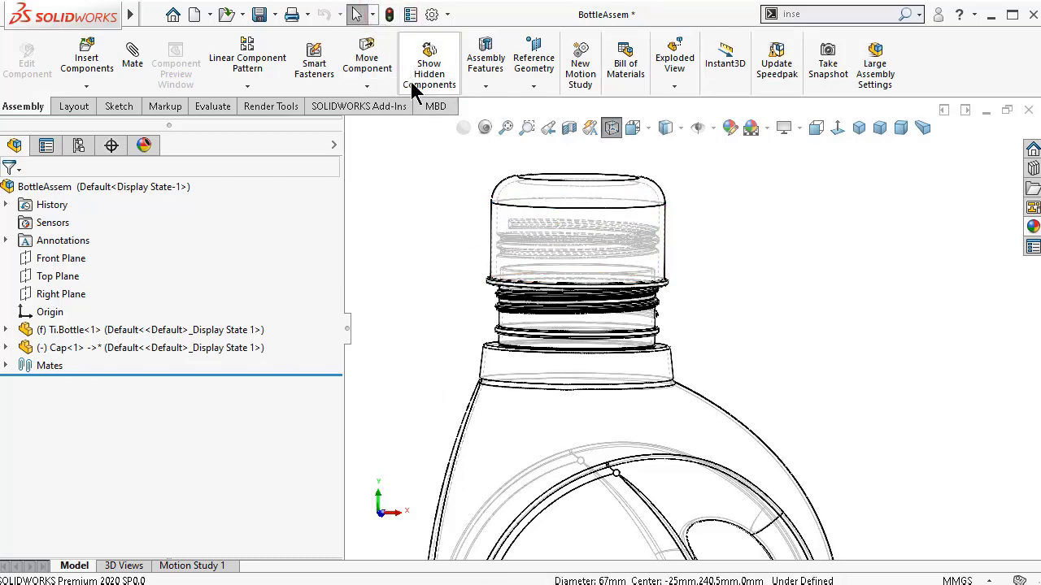
{"action": "key", "text": "ctrl+s"}
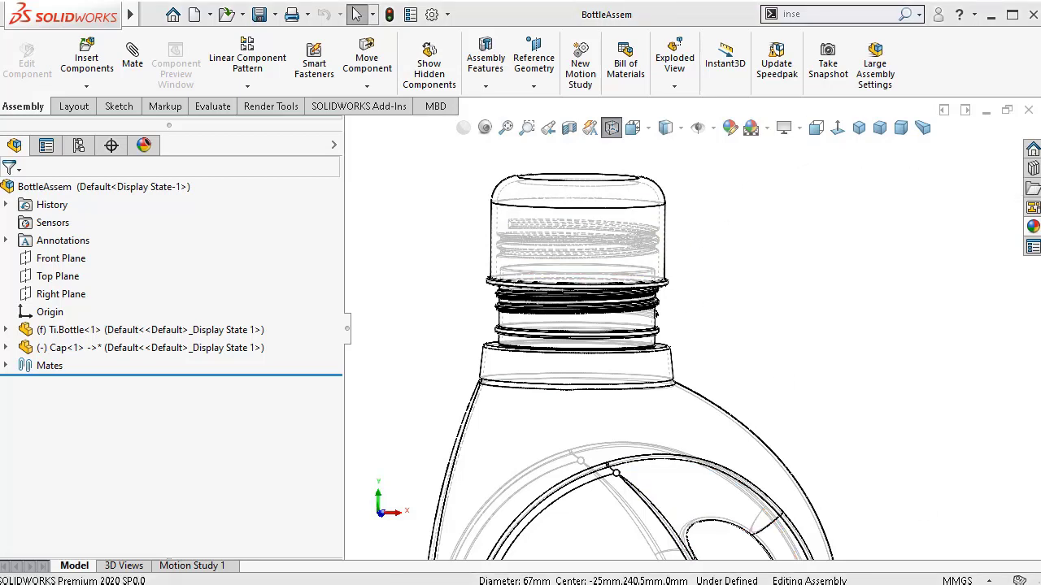
{"action": "left_click", "coordinate": [642, 244]}
{"action": "left_click", "coordinate": [768, 129]}
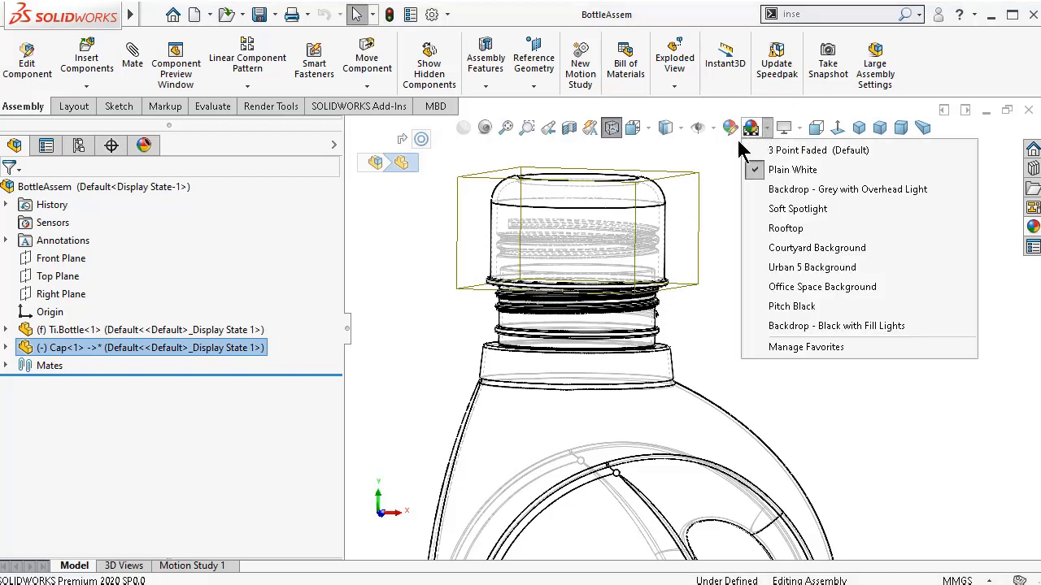
{"action": "left_click", "coordinate": [832, 461]}
{"action": "mouse_move", "coordinate": [684, 127]}
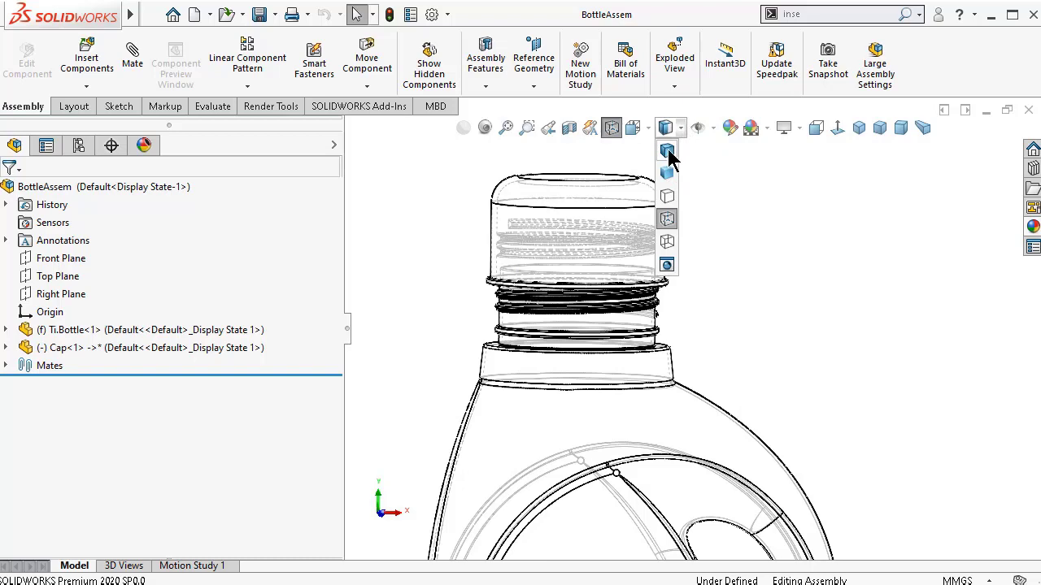
{"action": "left_click", "coordinate": [666, 152]}
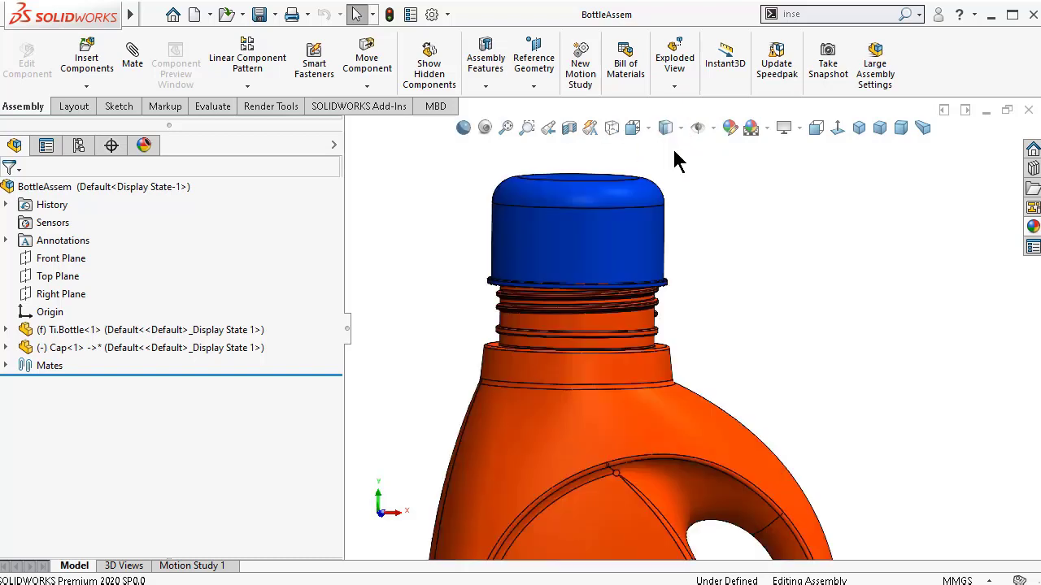
- Show the assembly in Front view with Shaded display without edges
{"action": "left_click", "coordinate": [816, 127]}
{"action": "scroll", "coordinate": [671, 216], "scroll_direction": "down", "scroll_amount": 5}
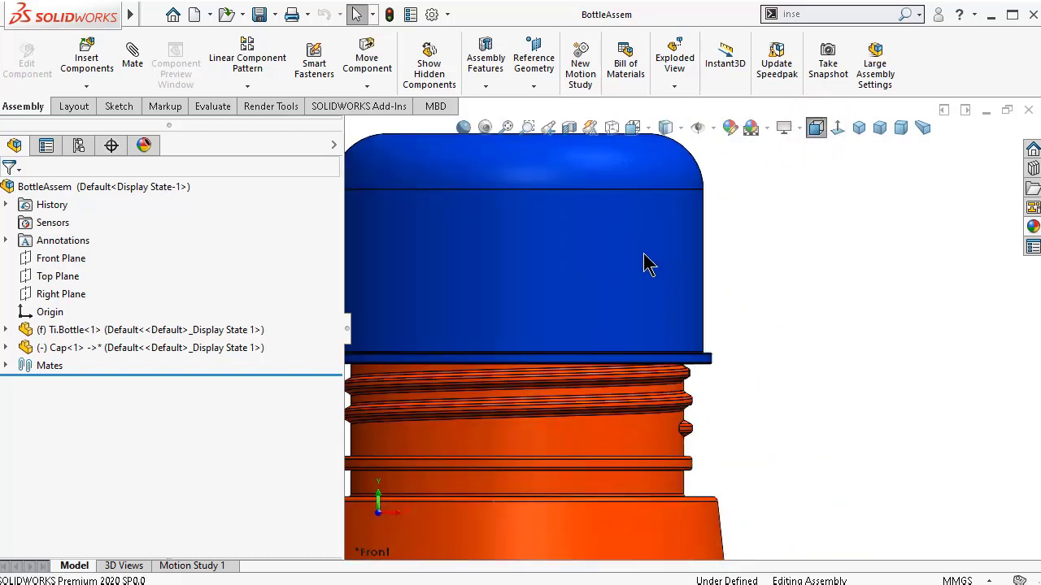
{"action": "scroll", "coordinate": [682, 436], "scroll_direction": "up", "scroll_amount": 3}
{"action": "scroll", "coordinate": [686, 447], "scroll_direction": "up", "scroll_amount": 2}
{"action": "scroll", "coordinate": [688, 469], "scroll_direction": "down", "scroll_amount": 3}
{"action": "scroll", "coordinate": [686, 474], "scroll_direction": "up", "scroll_amount": 2}
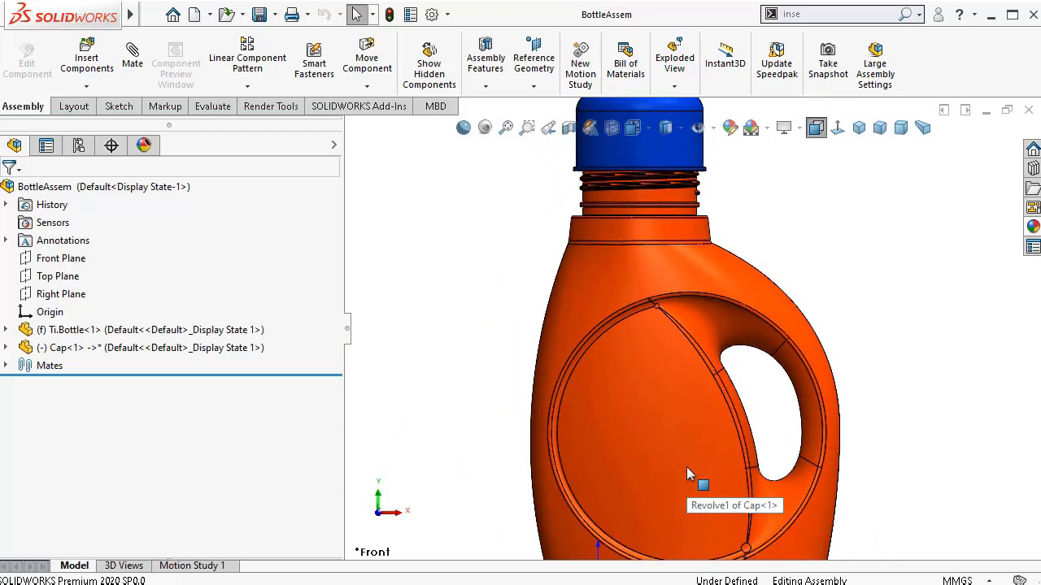
{"action": "scroll", "coordinate": [686, 467], "scroll_direction": "down", "scroll_amount": 4}
{"action": "scroll", "coordinate": [688, 474], "scroll_direction": "up", "scroll_amount": 4}
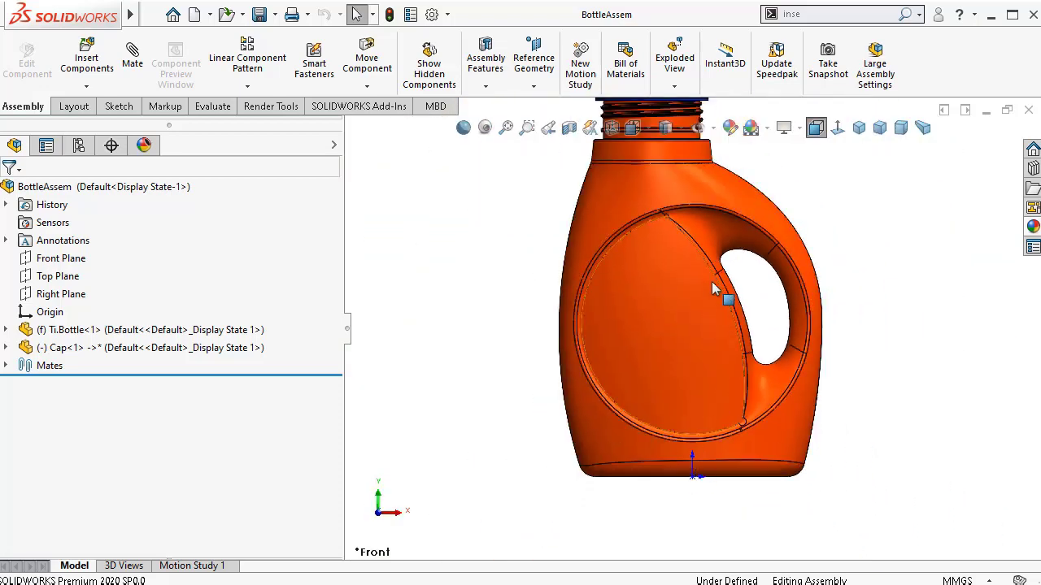
{"action": "scroll", "coordinate": [674, 163], "scroll_direction": "up", "scroll_amount": 1}
{"action": "scroll", "coordinate": [674, 163], "scroll_direction": "down", "scroll_amount": 2}
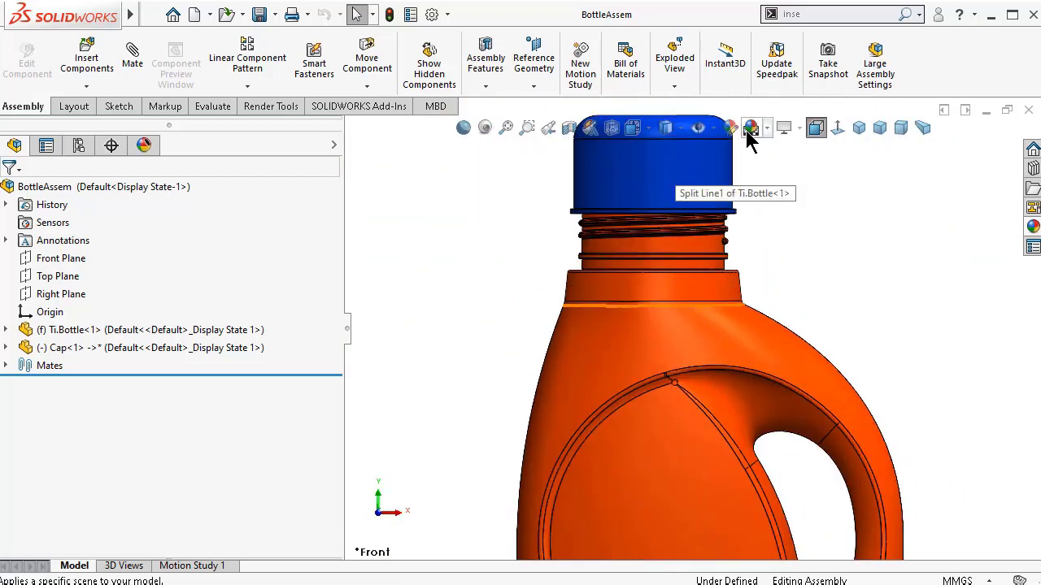
{"action": "left_click", "coordinate": [766, 129]}
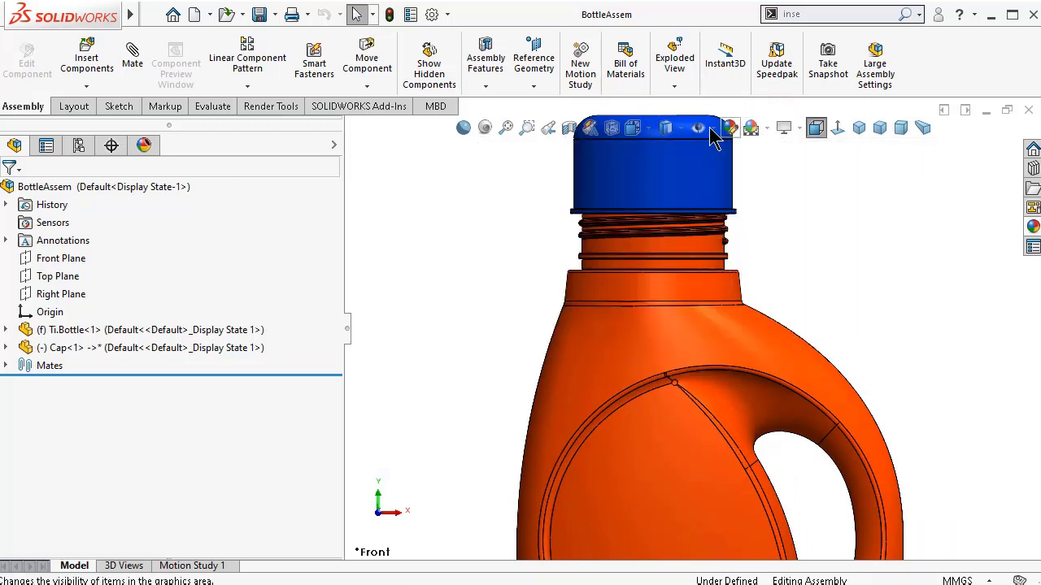
{"action": "left_click", "coordinate": [668, 130]}
{"action": "left_click", "coordinate": [667, 173]}
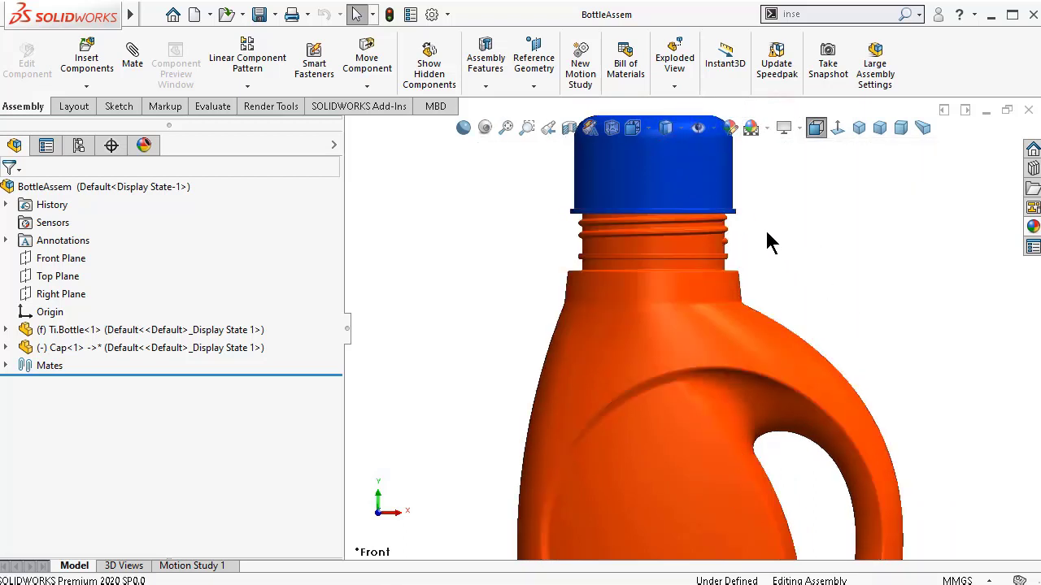
- Lift the cap clear above the bottle neck and look down at the neck
{"action": "scroll", "coordinate": [760, 240], "scroll_direction": "up", "scroll_amount": 3}
{"action": "scroll", "coordinate": [749, 285], "scroll_direction": "down", "scroll_amount": 1}
{"action": "scroll", "coordinate": [747, 296], "scroll_direction": "up", "scroll_amount": 1}
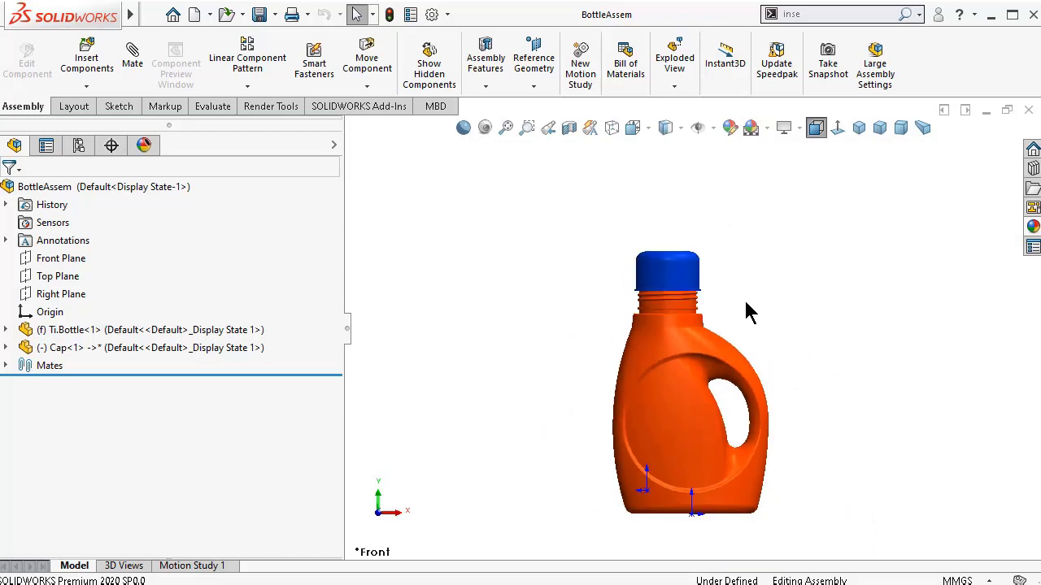
{"action": "left_click_drag", "start_coordinate": [681, 276], "coordinate": [618, 242]}
{"action": "scroll", "coordinate": [683, 292], "scroll_direction": "down", "scroll_amount": 3}
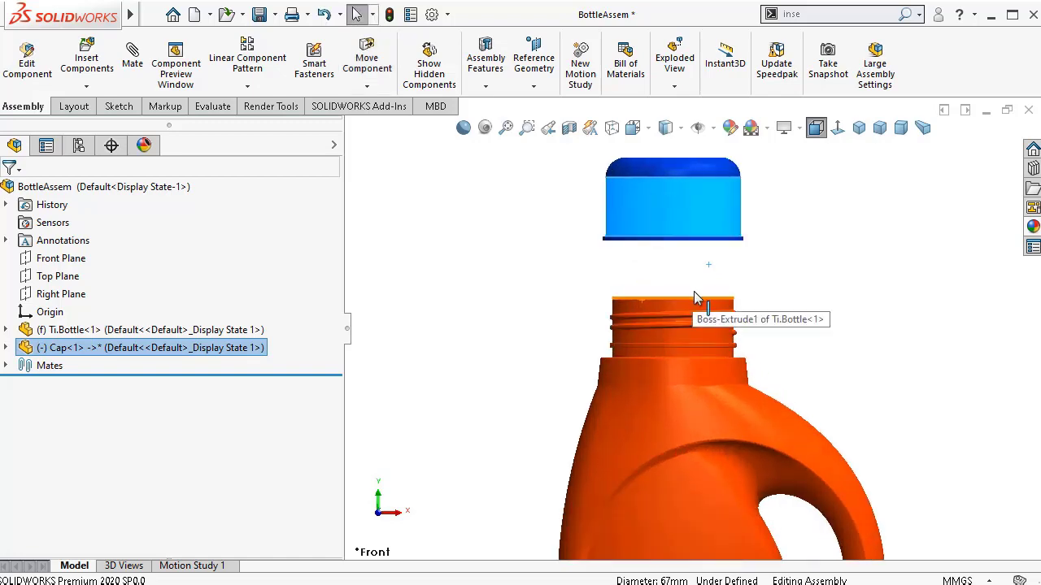
{"action": "middle_click_drag", "start_coordinate": [692, 302], "coordinate": [707, 283]}
{"action": "scroll", "coordinate": [693, 246], "scroll_direction": "down", "scroll_amount": 3}
{"action": "scroll", "coordinate": [700, 244], "scroll_direction": "down", "scroll_amount": 2}
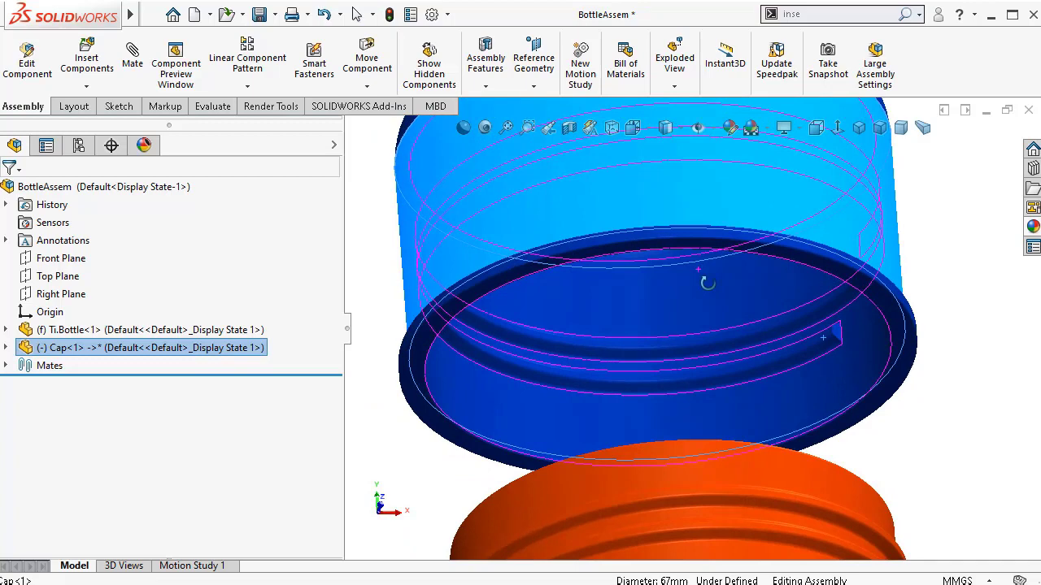
- Open Cap<1> for in-context Edit Part within BottleAssem
{"action": "left_click", "coordinate": [165, 358]}
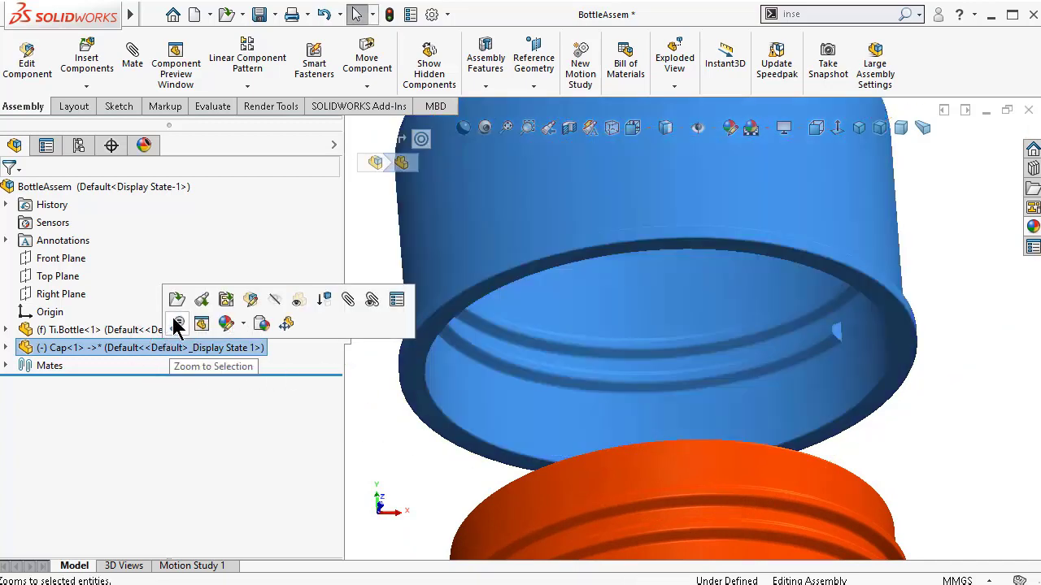
{"action": "left_click", "coordinate": [252, 300]}
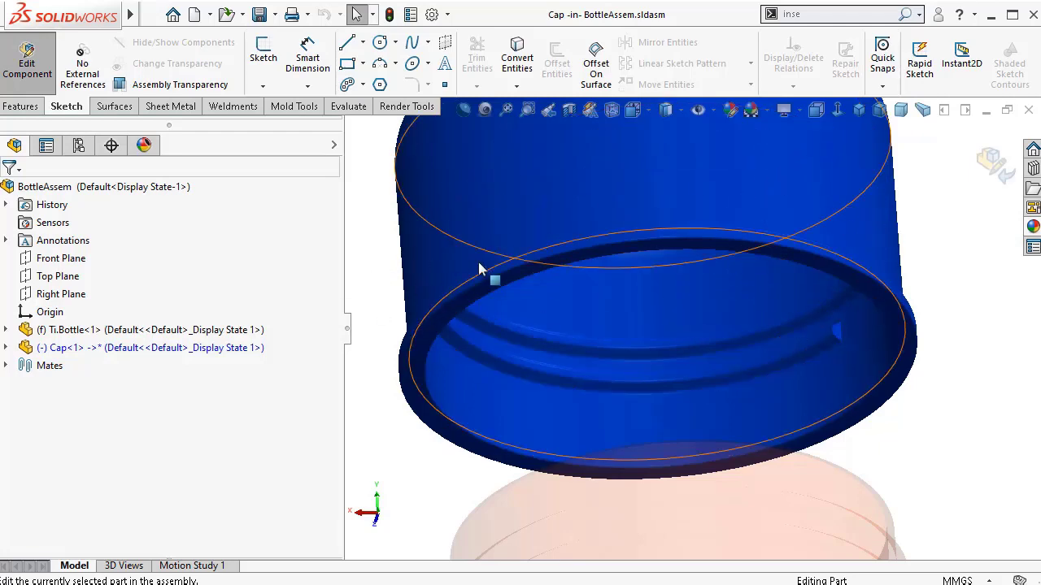
{"action": "right_click", "coordinate": [168, 349]}
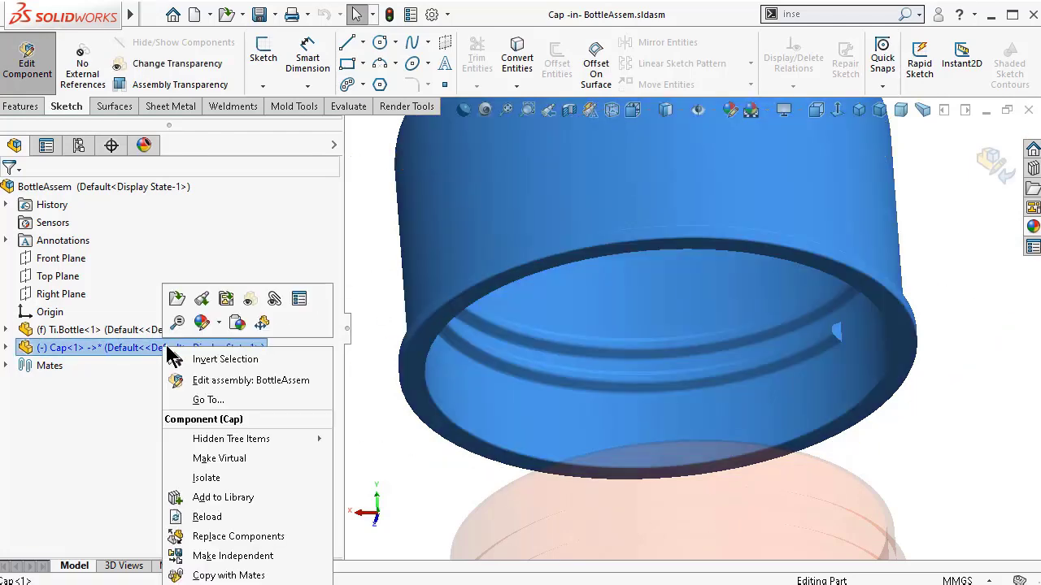
- Isolate the cap and display it with Hidden Lines Removed
{"action": "left_click", "coordinate": [205, 478]}
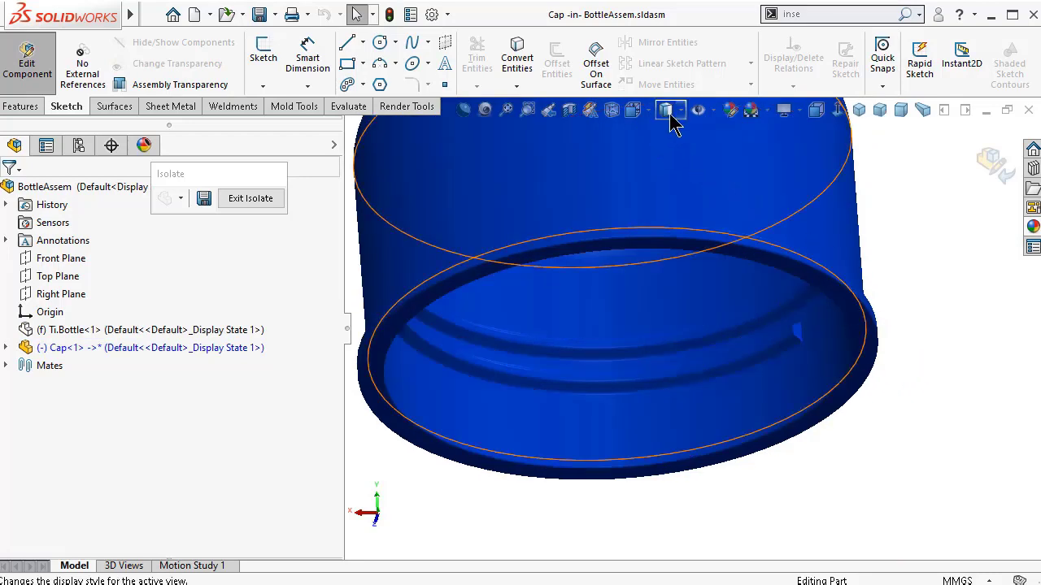
{"action": "left_click", "coordinate": [667, 110]}
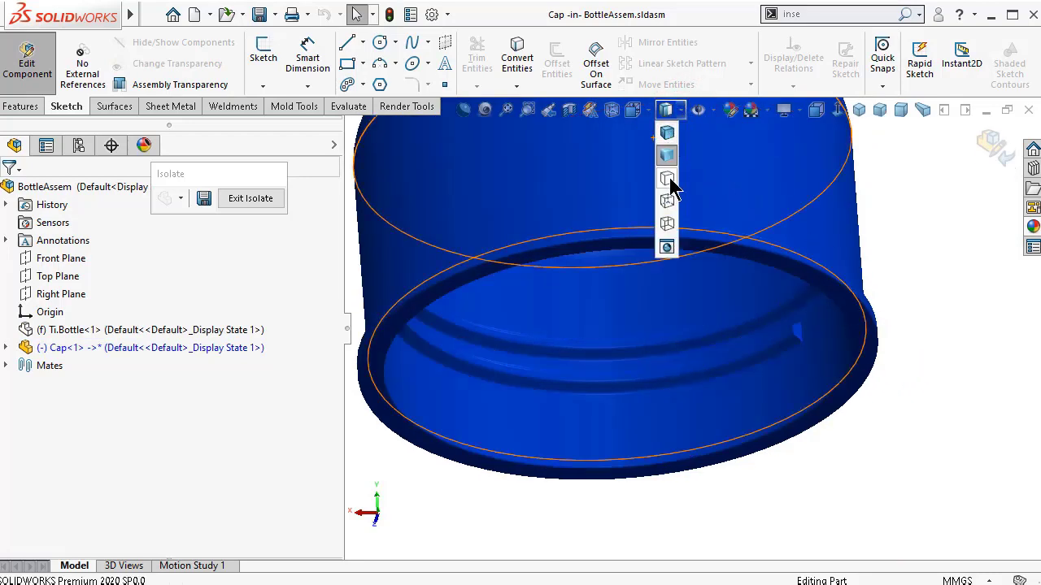
{"action": "left_click", "coordinate": [667, 179]}
- Start a new sketch on the end face of the cap's thread
{"action": "scroll", "coordinate": [795, 333], "scroll_direction": "down", "scroll_amount": 5}
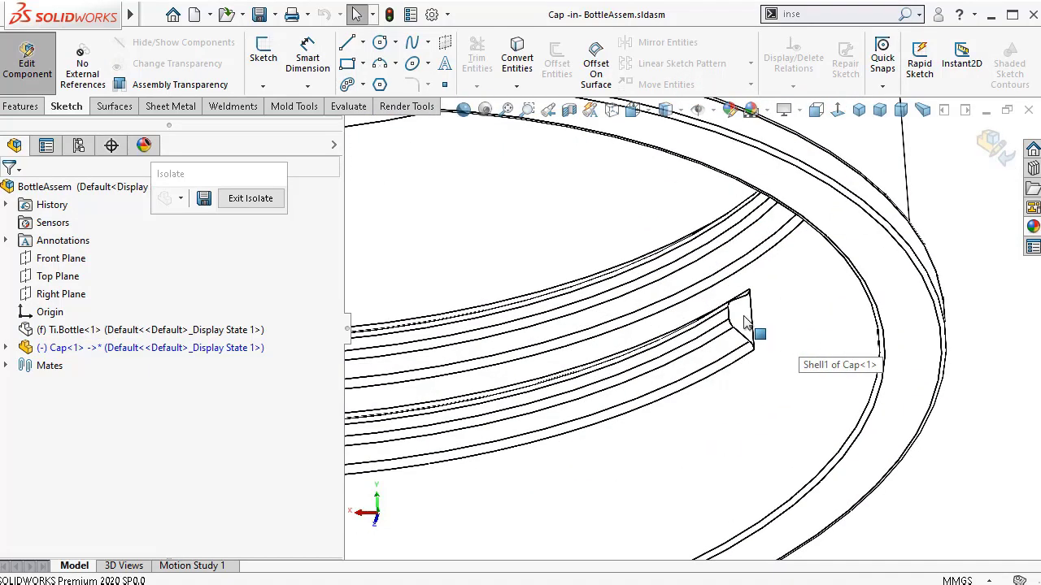
{"action": "left_click", "coordinate": [746, 322]}
{"action": "left_click", "coordinate": [807, 259]}
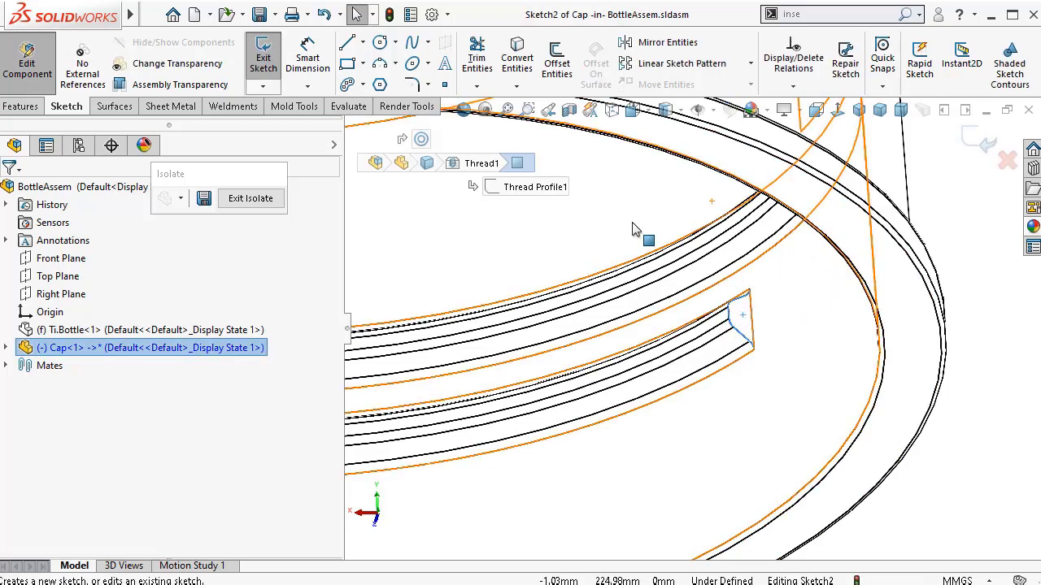
- Convert the thread-end outline into sketch entities and draw a vertical centerline beside it
{"action": "left_click", "coordinate": [525, 61]}
{"action": "left_click", "coordinate": [835, 113]}
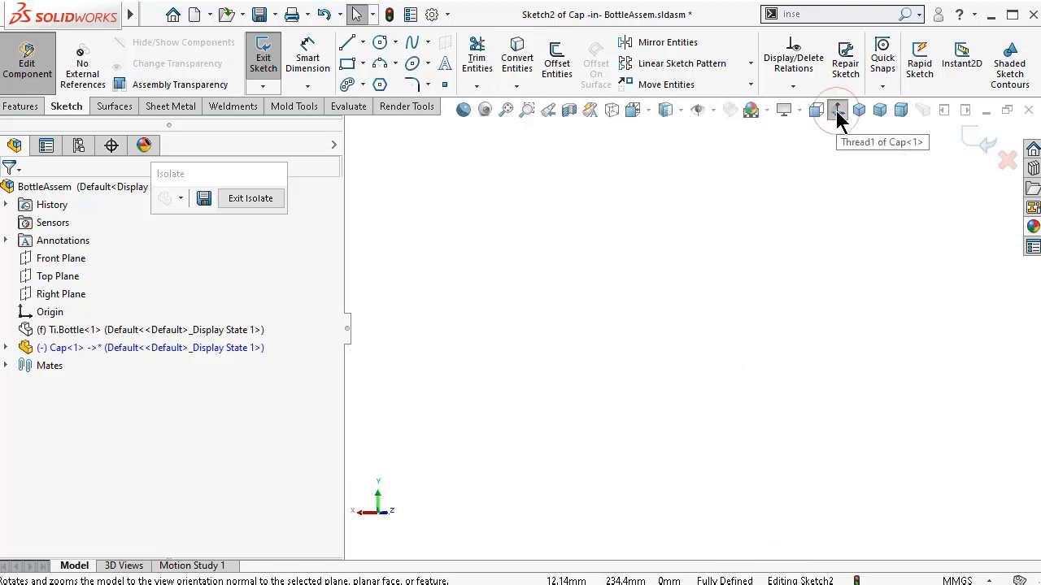
{"action": "scroll", "coordinate": [669, 319], "scroll_direction": "up", "scroll_amount": 3}
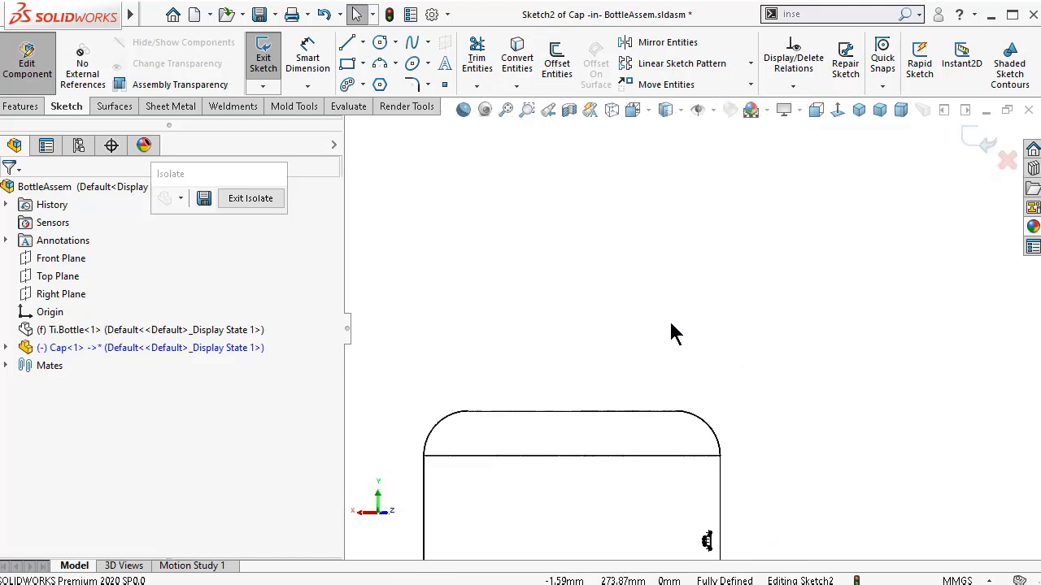
{"action": "scroll", "coordinate": [707, 436], "scroll_direction": "down", "scroll_amount": 4}
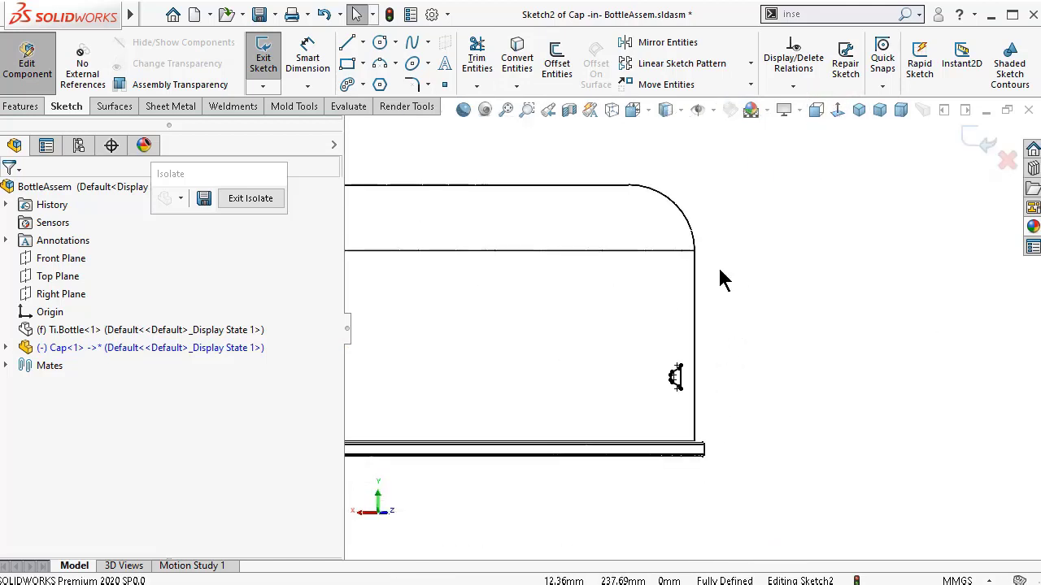
{"action": "left_click", "coordinate": [363, 43]}
{"action": "left_click", "coordinate": [384, 84]}
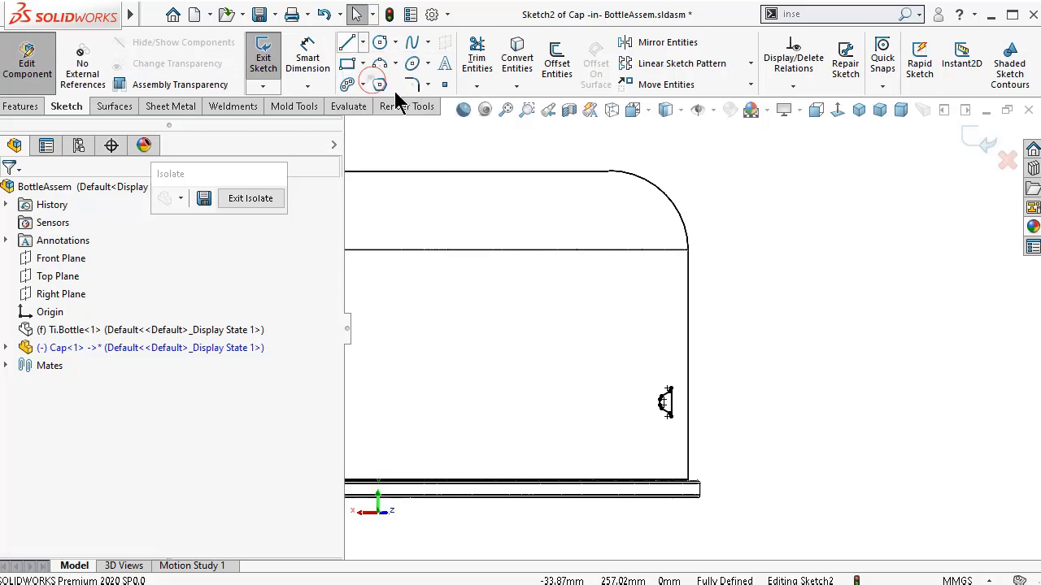
{"action": "left_click", "coordinate": [729, 334]}
{"action": "left_click", "coordinate": [729, 444]}
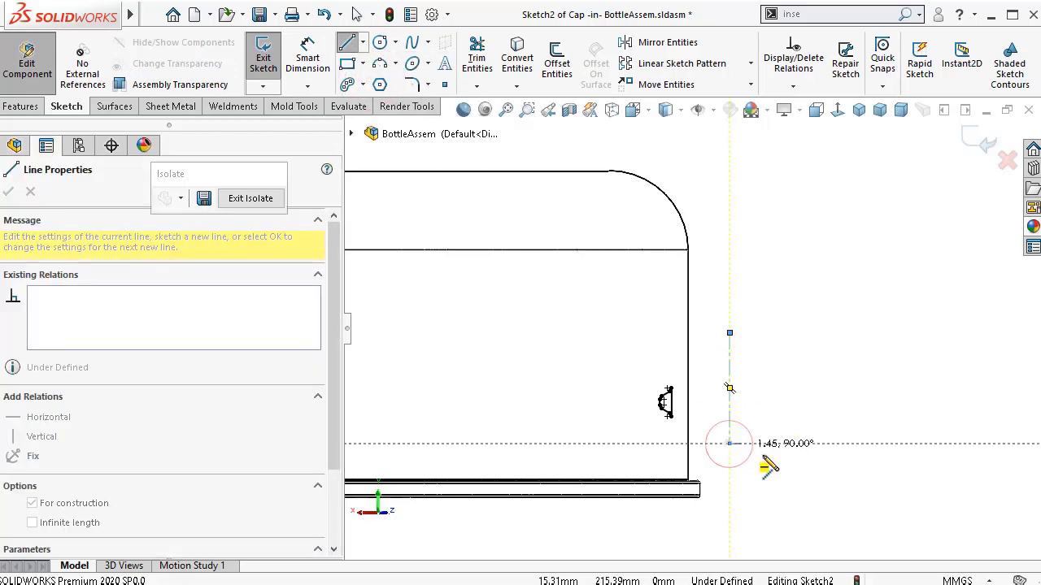
- Dimension the centerline 10 mm from the profile and 10 mm long
{"action": "right_click_drag", "start_coordinate": [766, 458], "coordinate": [749, 355]}
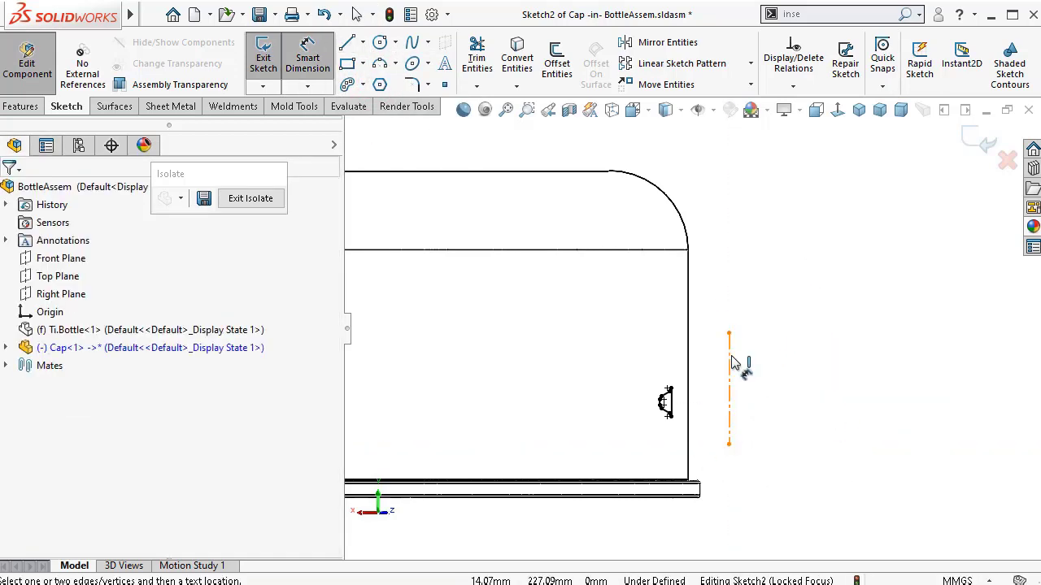
{"action": "left_click", "coordinate": [729, 367]}
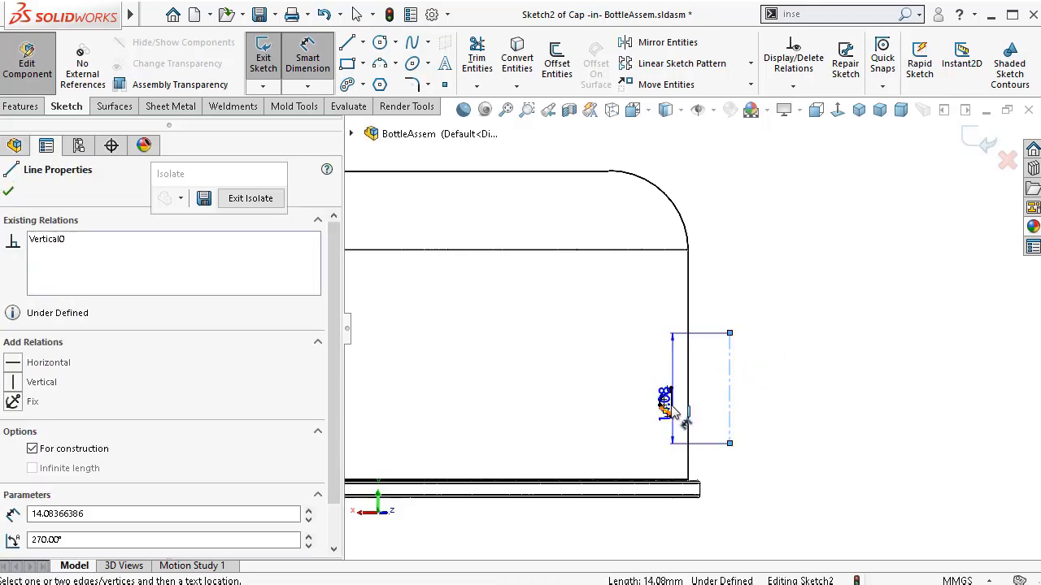
{"action": "scroll", "coordinate": [686, 395], "scroll_direction": "down", "scroll_amount": 4}
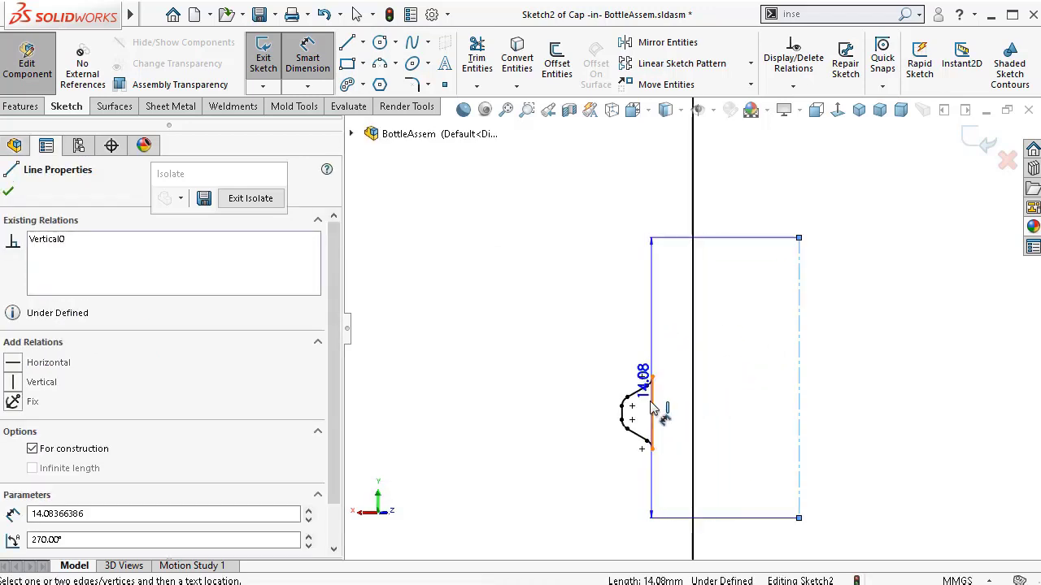
{"action": "left_click", "coordinate": [692, 355]}
{"action": "left_click", "coordinate": [748, 329]}
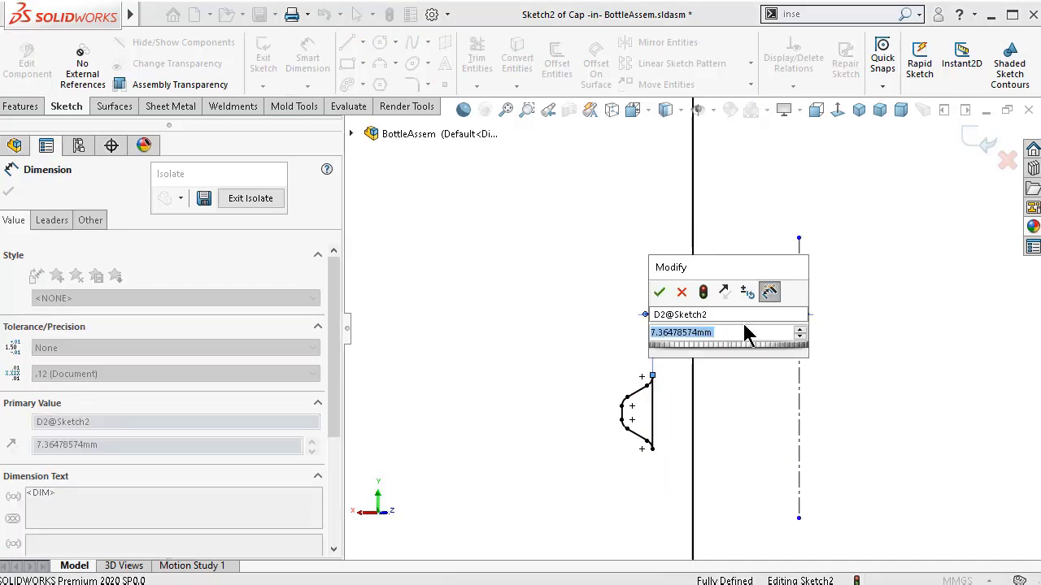
{"action": "type", "text": "10"}
{"action": "key", "text": "Return"}
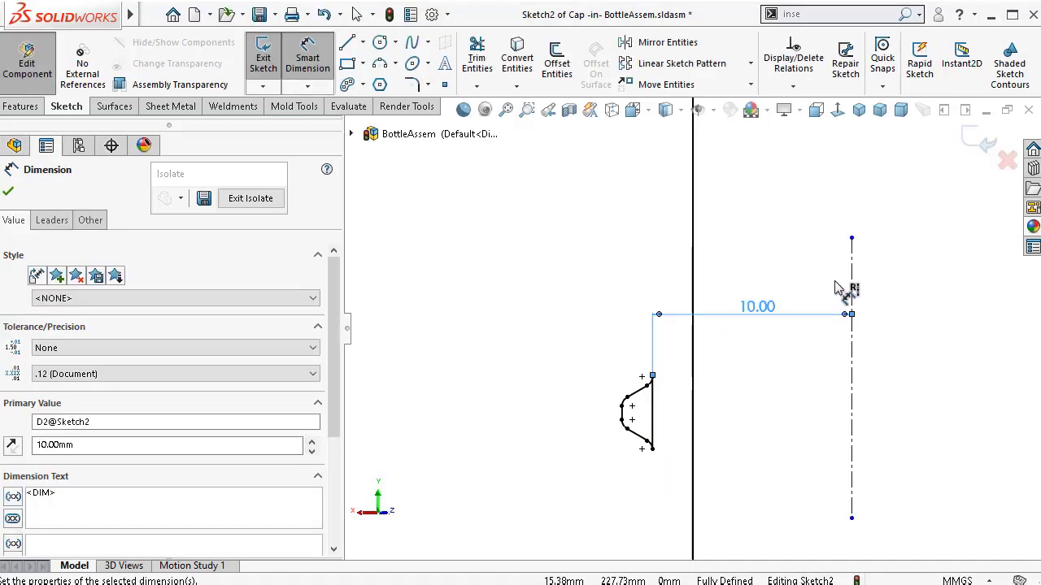
{"action": "left_click", "coordinate": [852, 288]}
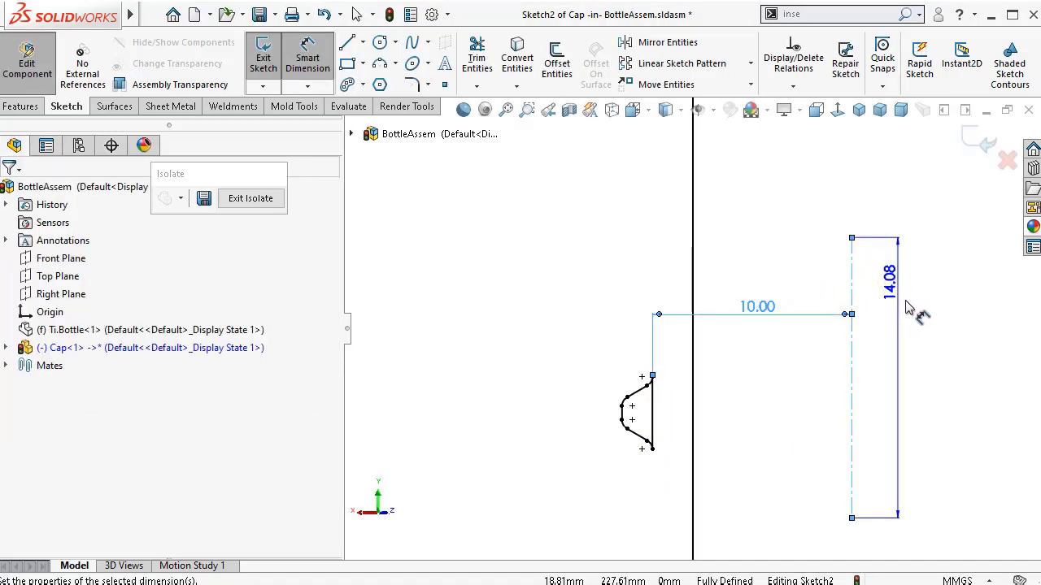
{"action": "left_click", "coordinate": [902, 299]}
{"action": "type", "text": "10"}
{"action": "key", "text": "Return"}
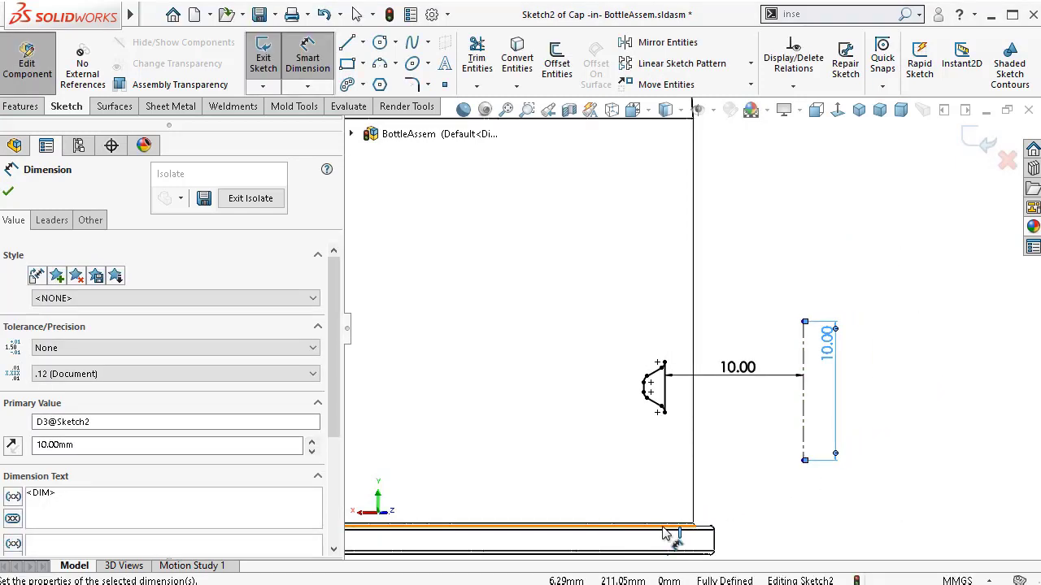
- Dimension the centerline's lower end 5 mm from the cap rim
{"action": "left_click", "coordinate": [672, 524]}
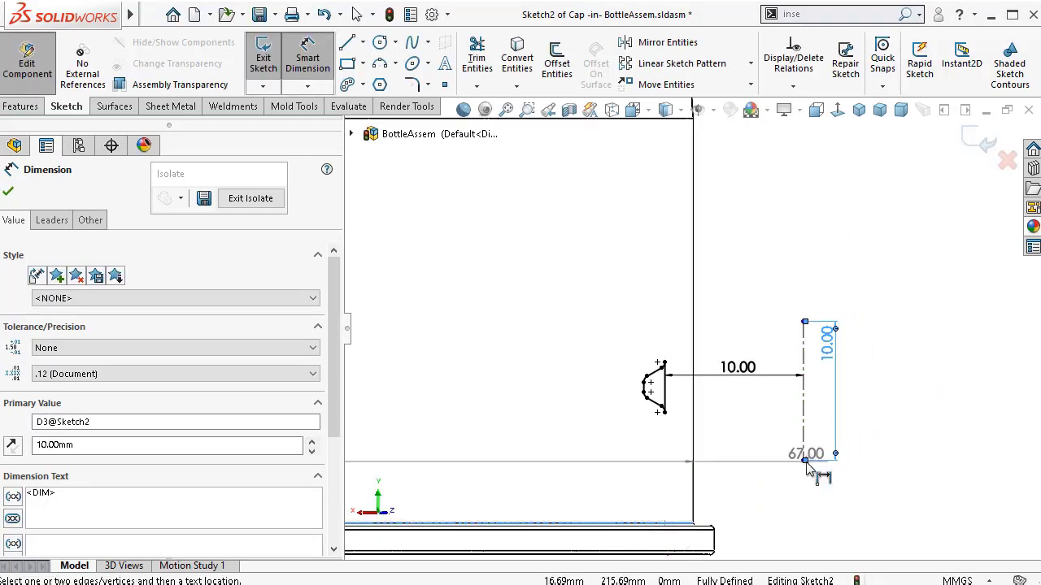
{"action": "left_click", "coordinate": [803, 460]}
{"action": "left_click", "coordinate": [894, 486]}
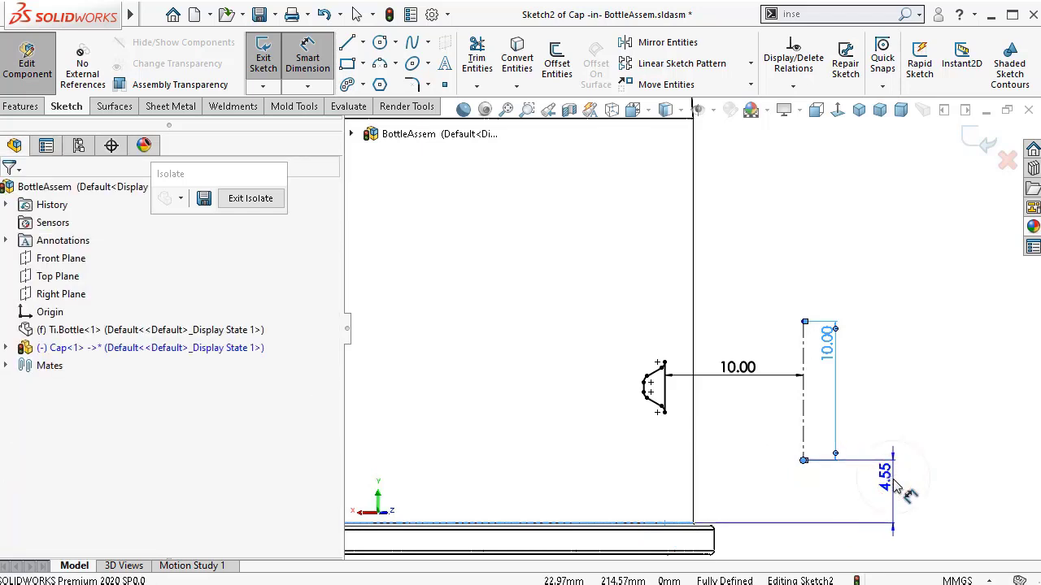
{"action": "type", "text": "5"}
{"action": "key", "text": "Return"}
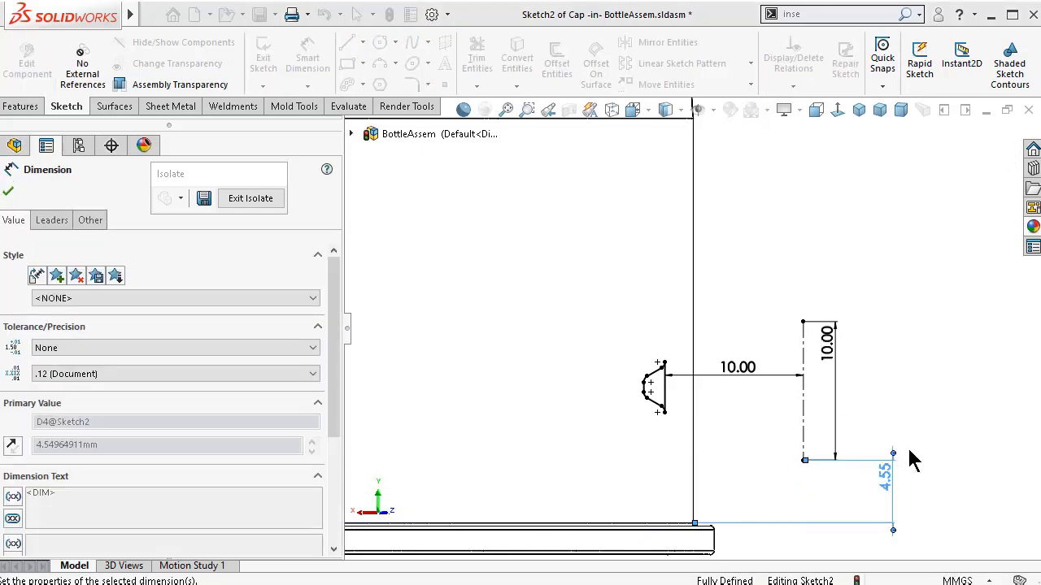
{"action": "mouse_move", "coordinate": [817, 236]}
{"action": "middle_mouse_down"}
{"action": "mouse_move", "coordinate": [796, 232]}
{"action": "mouse_move", "coordinate": [762, 274]}
{"action": "mouse_move", "coordinate": [719, 175]}
{"action": "mouse_move", "coordinate": [675, 203]}
{"action": "middle_mouse_up"}
{"action": "left_click", "coordinate": [8, 194]}
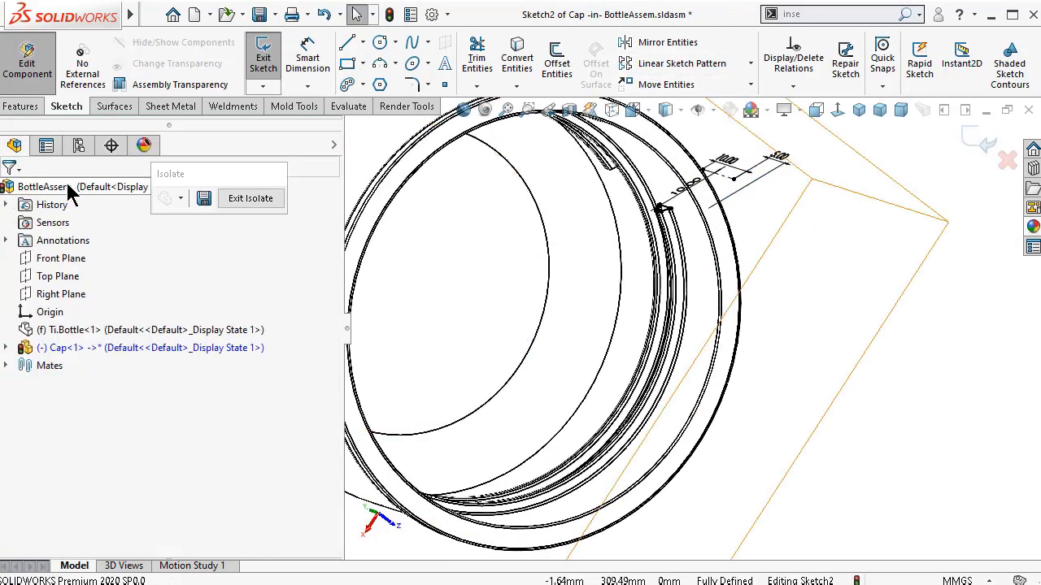
- Start and then cancel the Sweep and Revolve commands
{"action": "left_click", "coordinate": [12, 108]}
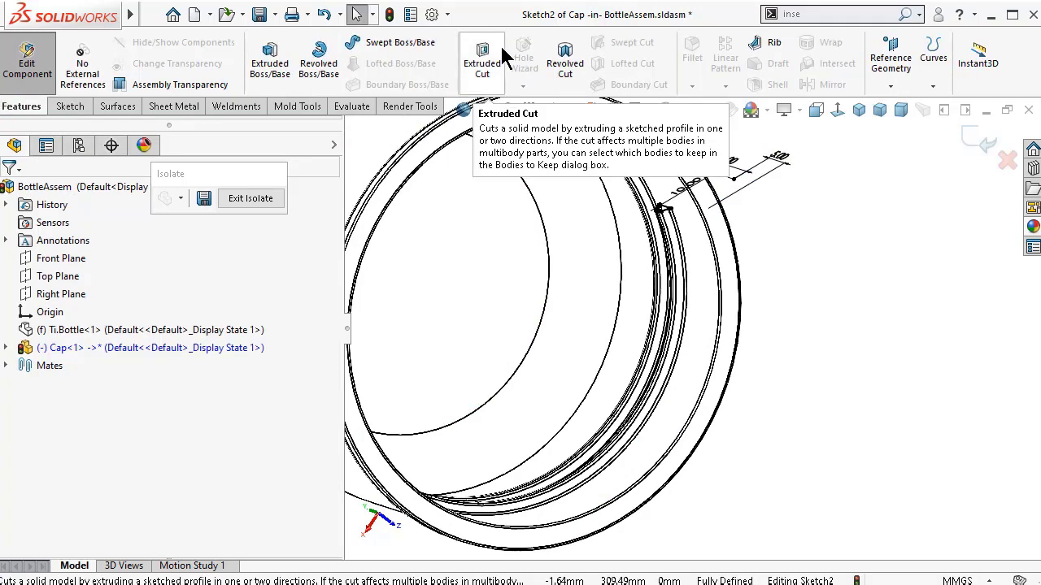
{"action": "left_click", "coordinate": [397, 44]}
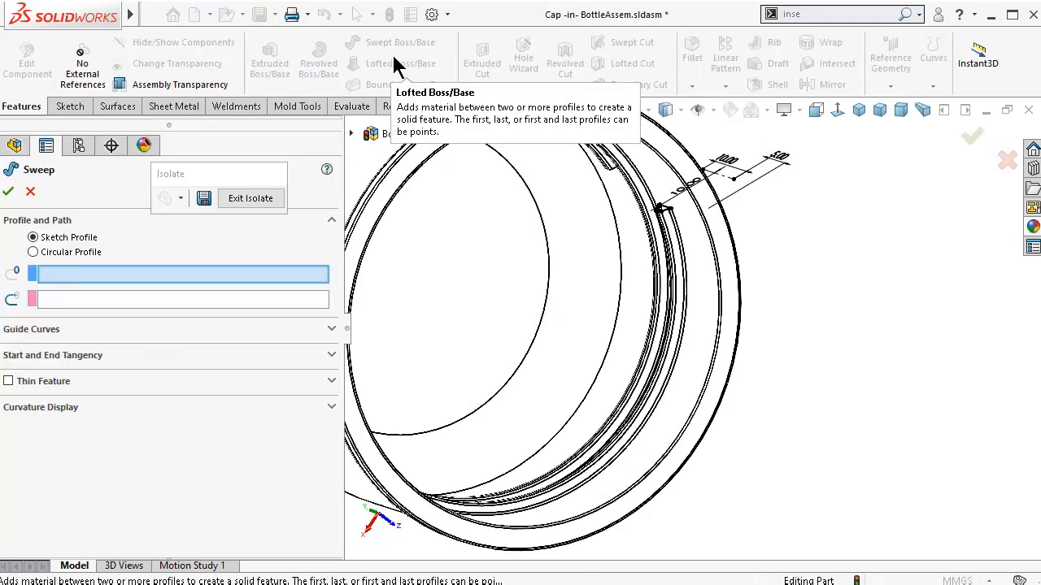
{"action": "scroll", "coordinate": [748, 189], "scroll_direction": "down", "scroll_amount": 2}
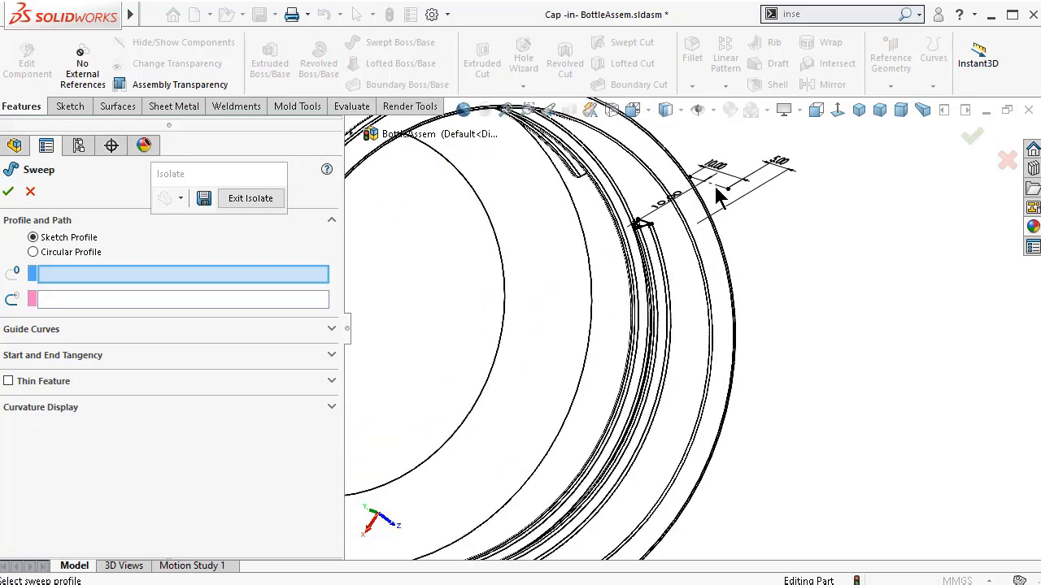
{"action": "left_click", "coordinate": [1007, 161]}
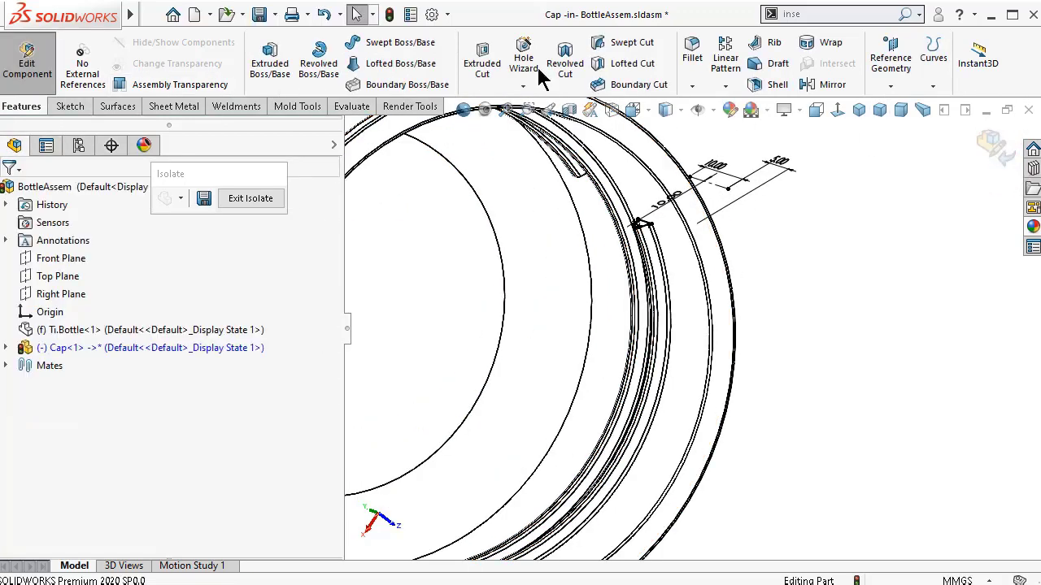
{"action": "left_click", "coordinate": [319, 74]}
{"action": "scroll", "coordinate": [716, 191], "scroll_direction": "down", "scroll_amount": 3}
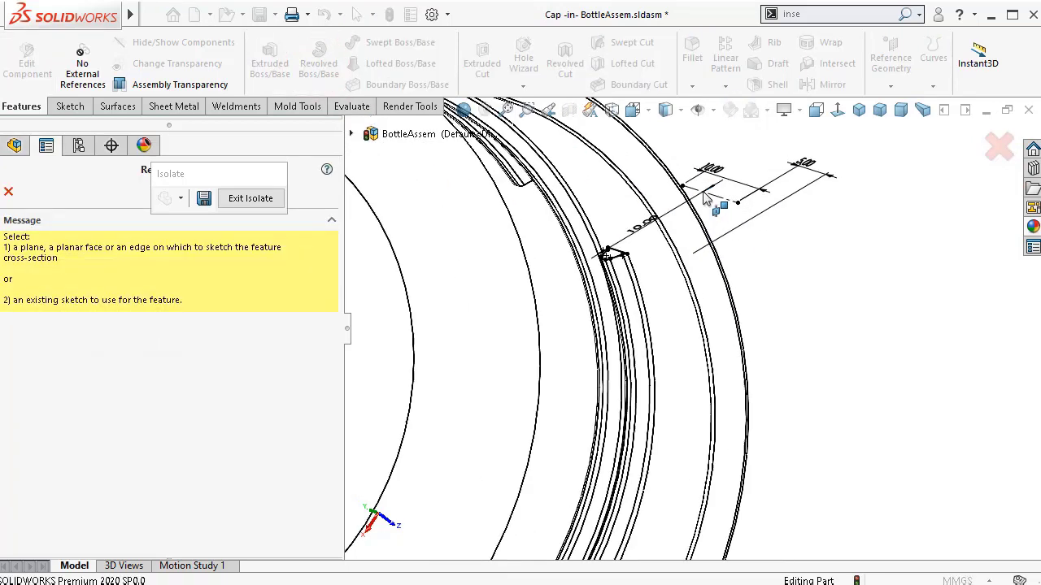
{"action": "left_click", "coordinate": [10, 193]}
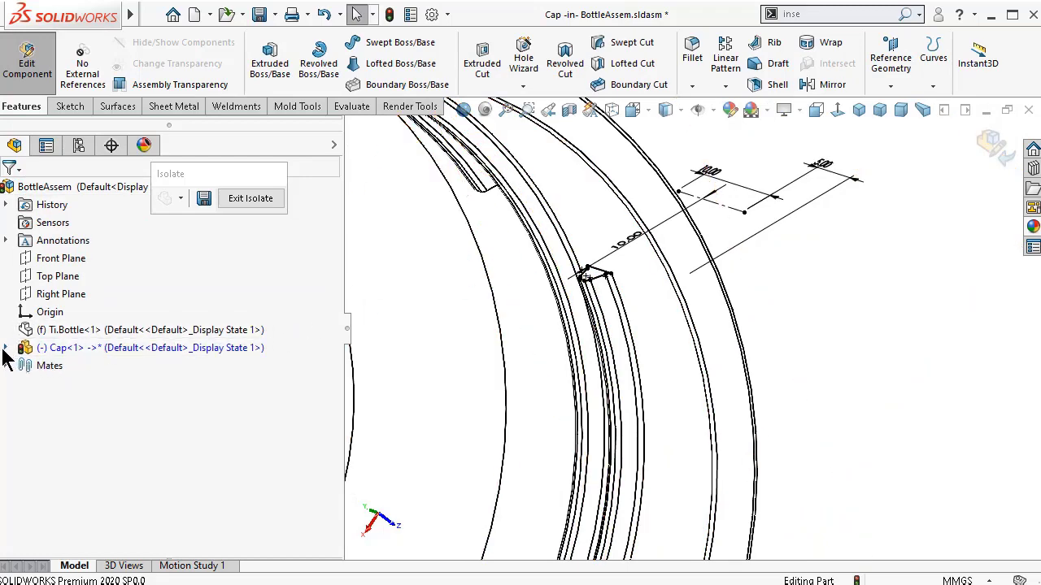
- Expand Cap<1> in the feature tree and choose Edit Sketch on Sketch2
{"action": "left_click", "coordinate": [5, 347]}
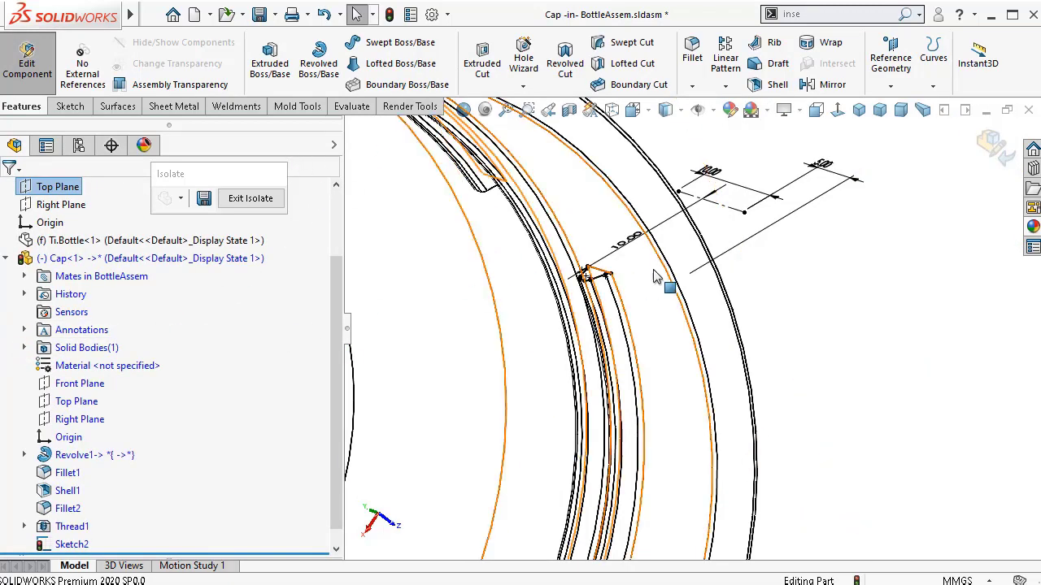
{"action": "scroll", "coordinate": [662, 278], "scroll_direction": "down", "scroll_amount": 2}
{"action": "scroll", "coordinate": [302, 350], "scroll_direction": "down", "scroll_amount": 1}
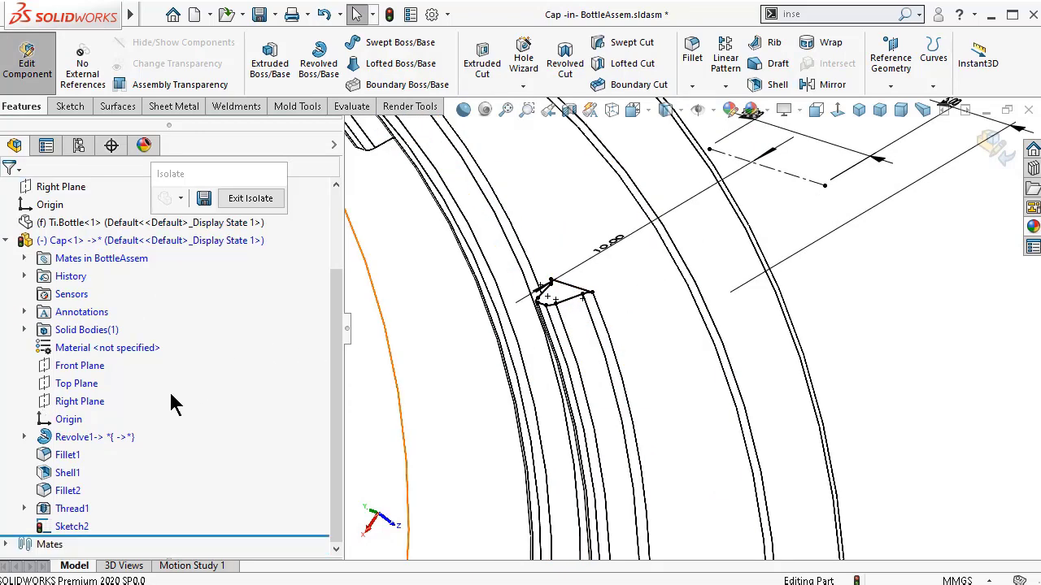
{"action": "left_click", "coordinate": [70, 526]}
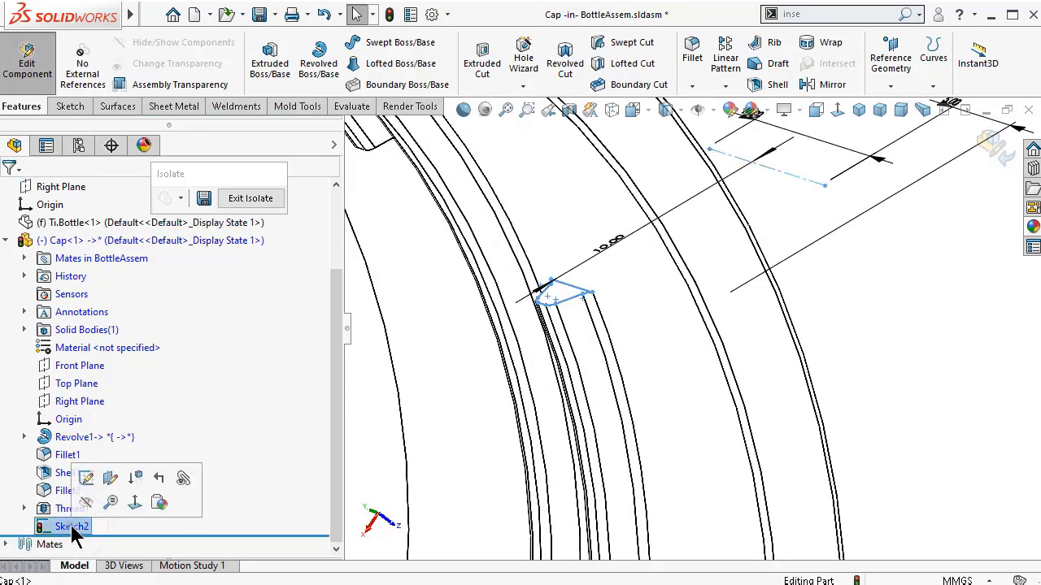
{"action": "left_click", "coordinate": [86, 479]}
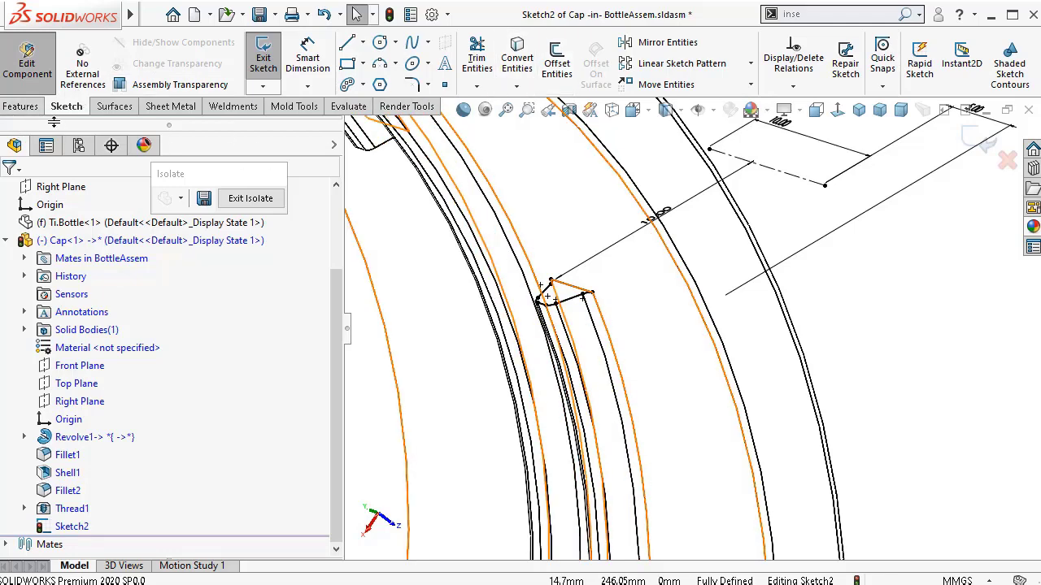
- Revolve Sketch2 45° about Line17 in the reversed direction, creating Revolve2
{"action": "left_click", "coordinate": [19, 107]}
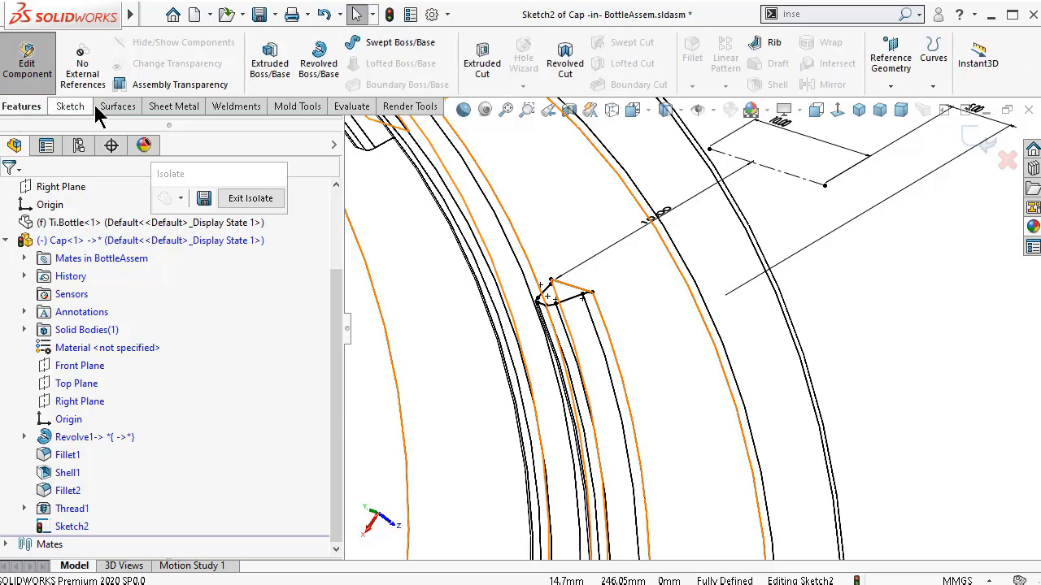
{"action": "left_click", "coordinate": [319, 71]}
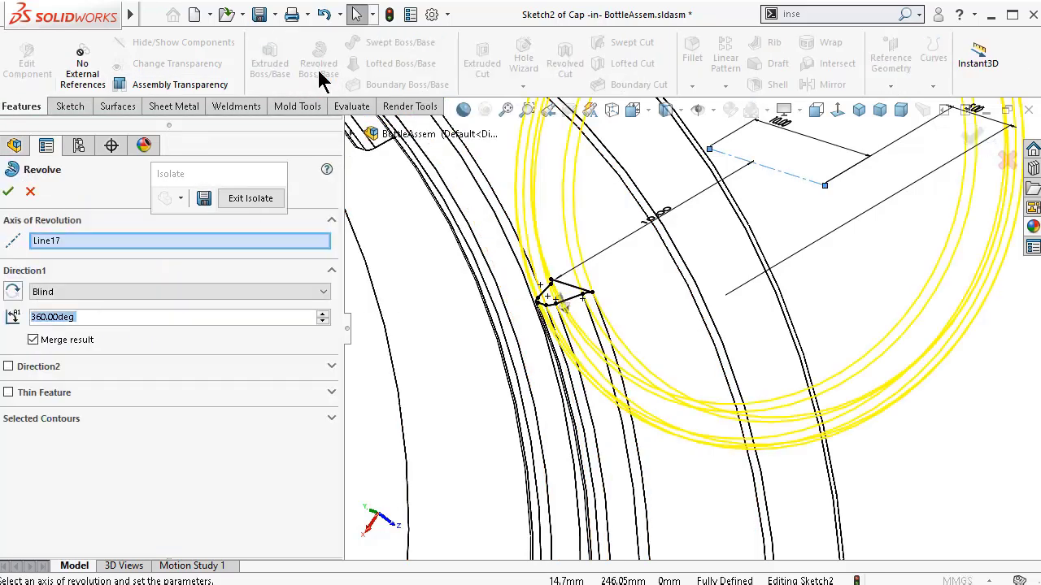
{"action": "middle_click_drag", "start_coordinate": [697, 252], "coordinate": [623, 332]}
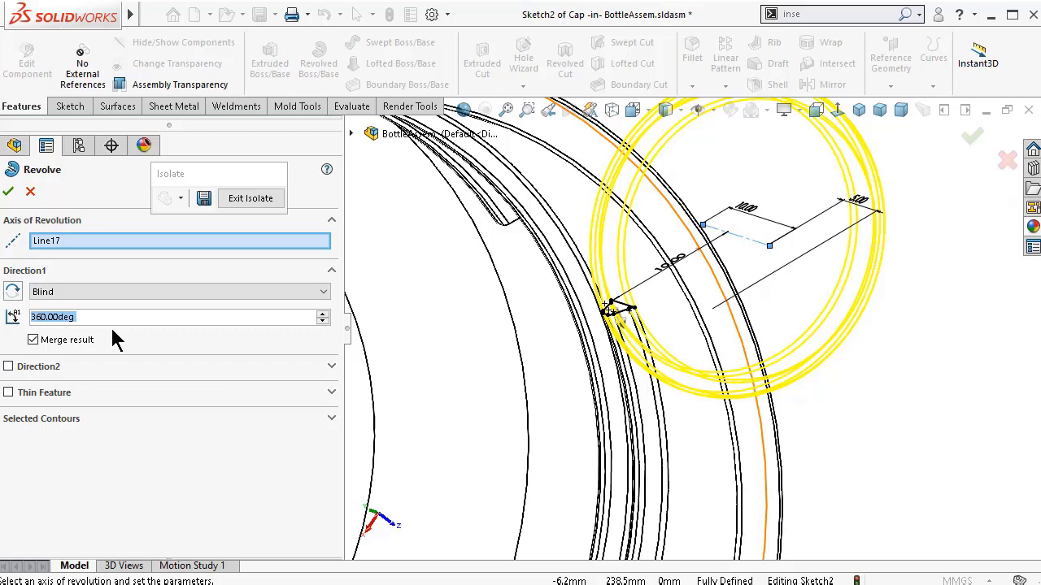
{"action": "type", "text": "45"}
{"action": "key", "text": "Return"}
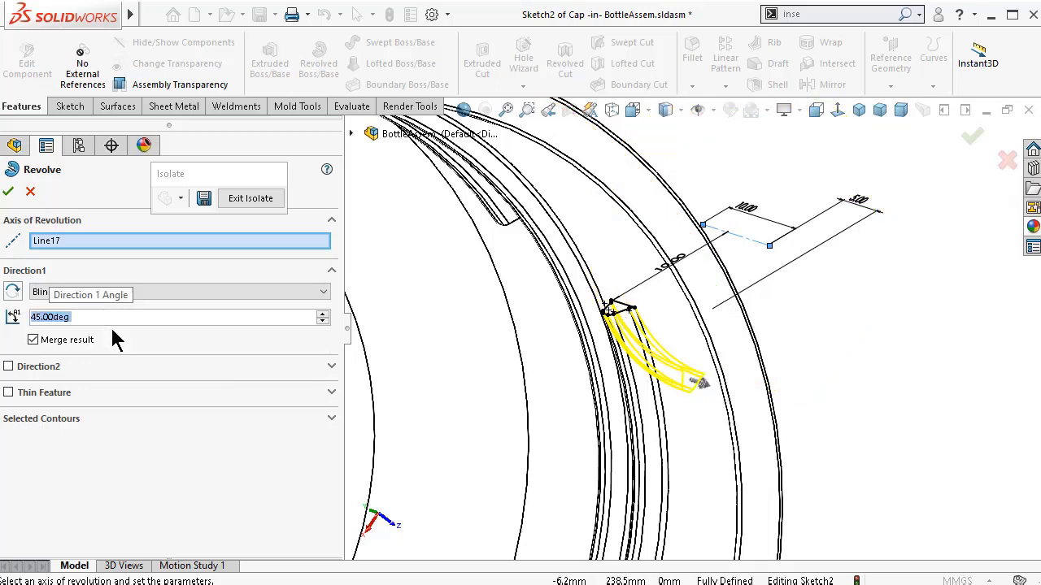
{"action": "left_click", "coordinate": [12, 293]}
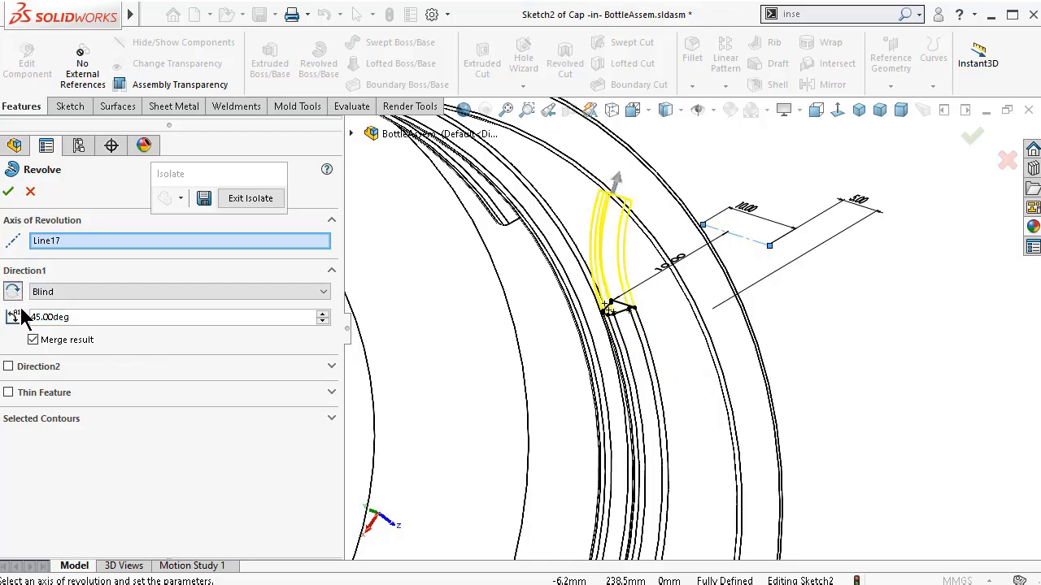
{"action": "middle_click_drag", "start_coordinate": [566, 281], "coordinate": [601, 228]}
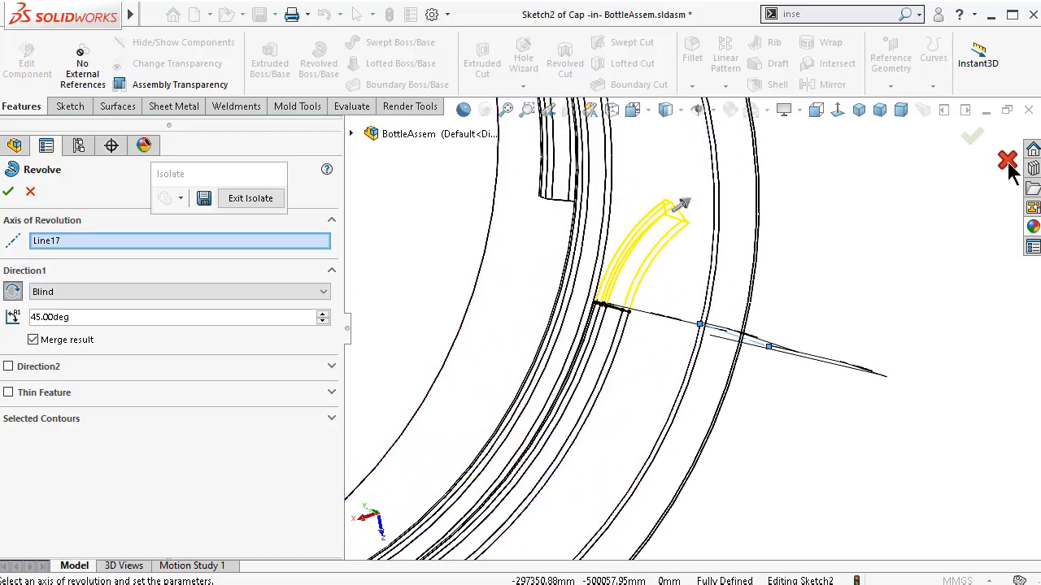
{"action": "left_click", "coordinate": [973, 140]}
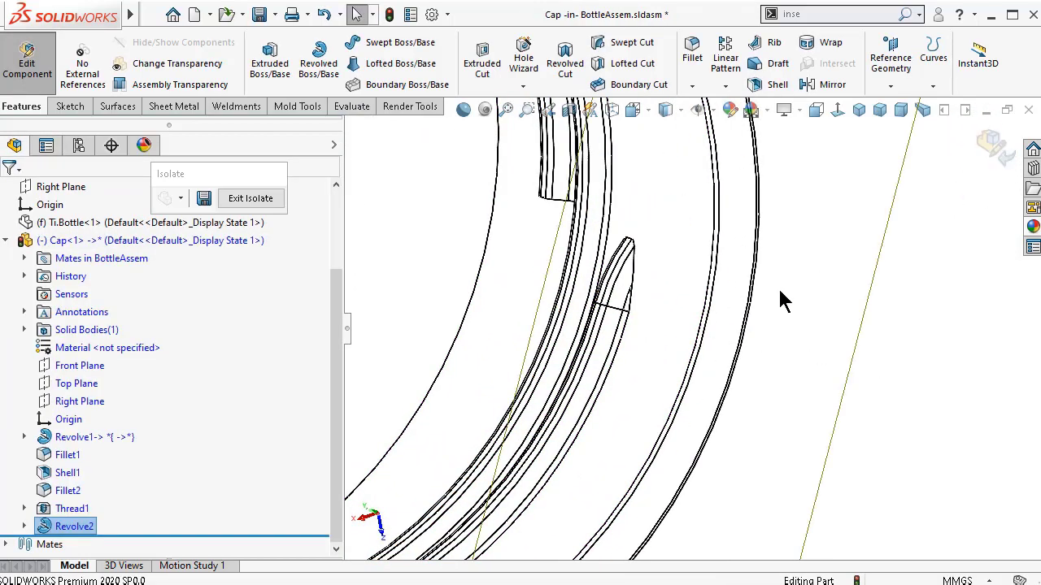
- Turn to a side view and open Sketch3 on the thread's flat end face
{"action": "scroll", "coordinate": [734, 337], "scroll_direction": "up", "scroll_amount": 5}
{"action": "middle_click_drag", "start_coordinate": [708, 336], "coordinate": [628, 392]}
{"action": "scroll", "coordinate": [628, 392], "scroll_direction": "down", "scroll_amount": 6}
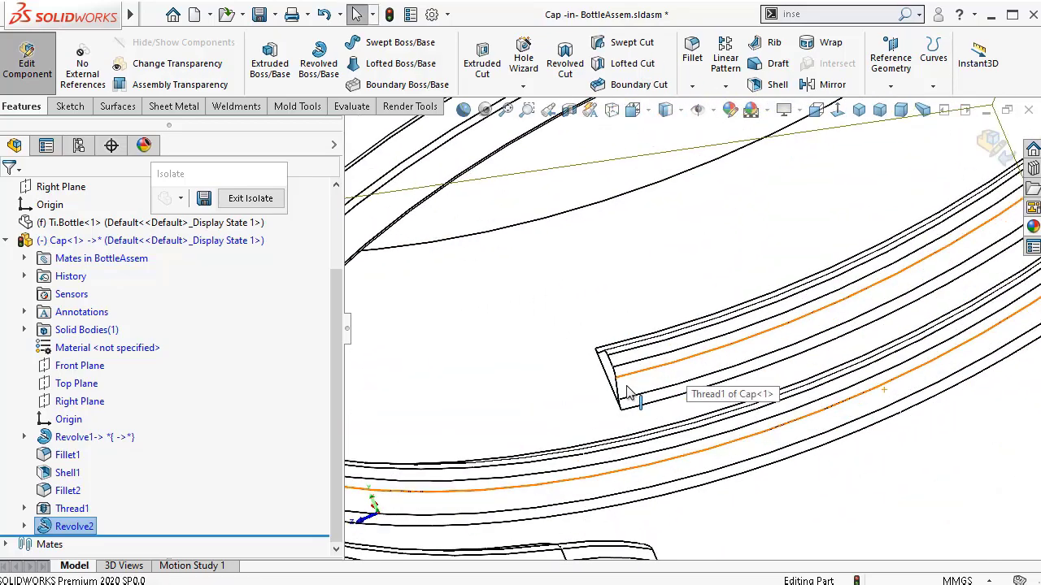
{"action": "scroll", "coordinate": [622, 388], "scroll_direction": "down", "scroll_amount": 2}
{"action": "scroll", "coordinate": [666, 384], "scroll_direction": "down", "scroll_amount": 6}
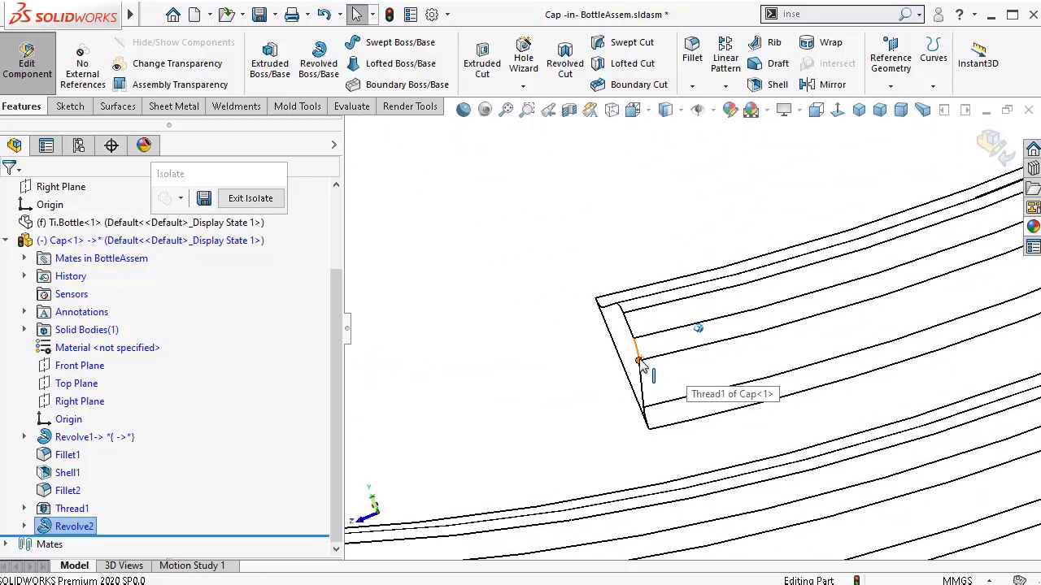
{"action": "scroll", "coordinate": [627, 382], "scroll_direction": "down", "scroll_amount": 2}
{"action": "scroll", "coordinate": [764, 416], "scroll_direction": "down", "scroll_amount": 4}
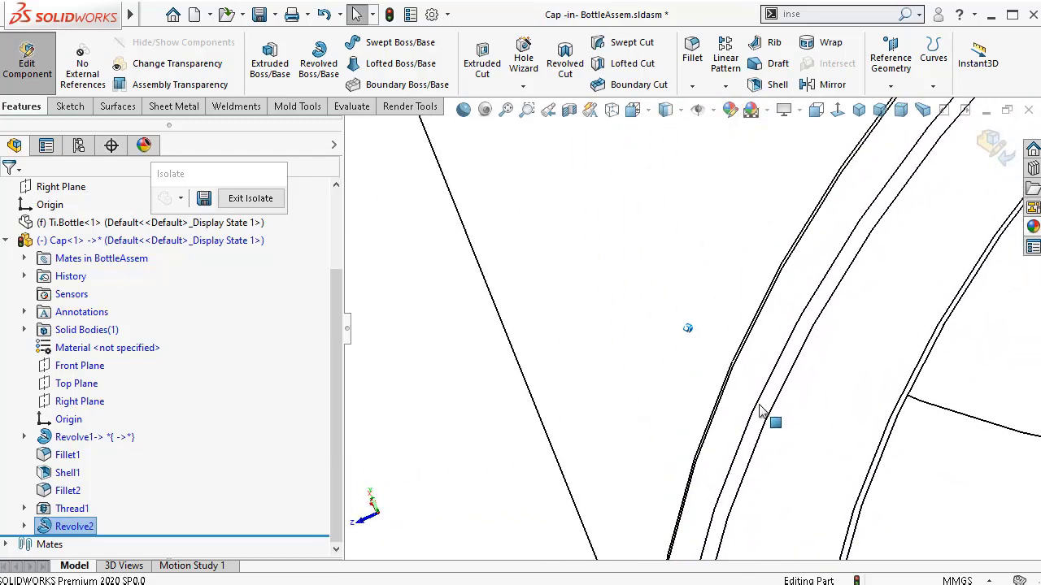
{"action": "scroll", "coordinate": [939, 421], "scroll_direction": "up", "scroll_amount": 8}
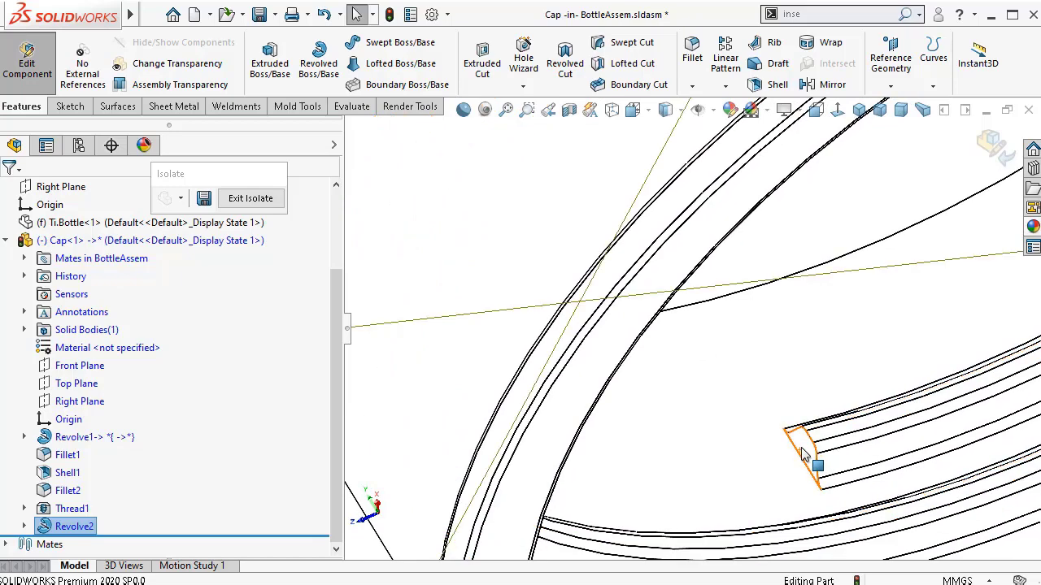
{"action": "left_click", "coordinate": [802, 453]}
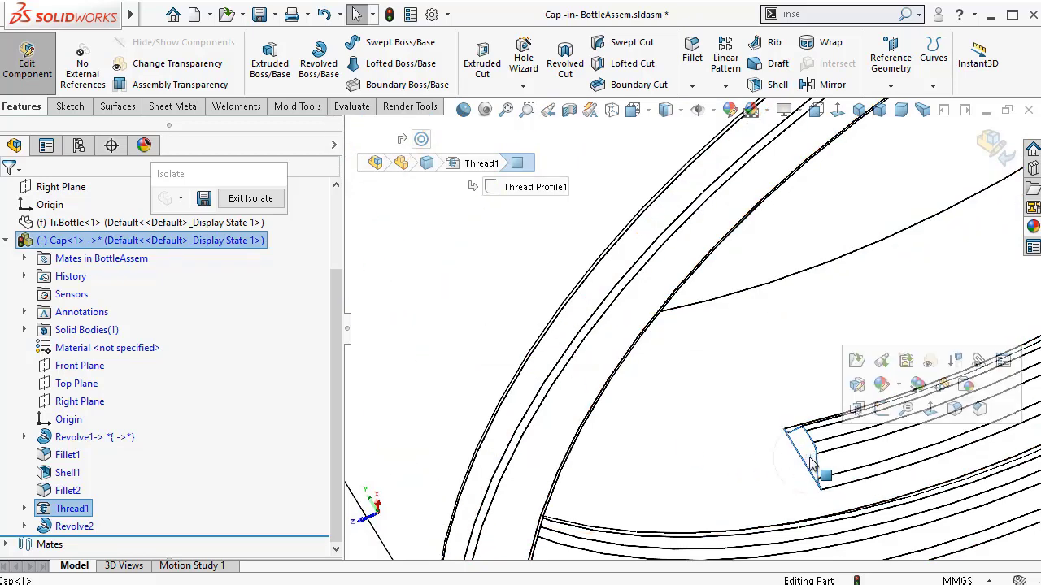
{"action": "left_click", "coordinate": [849, 411]}
{"action": "left_click", "coordinate": [878, 415]}
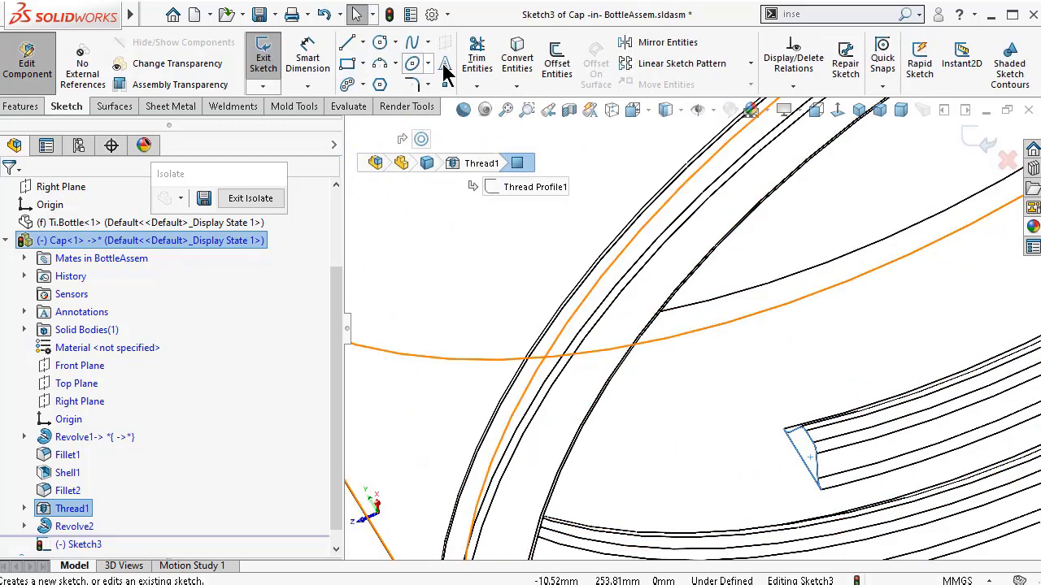
- Project the cap's edge into Sketch3 and draw a vertical centerline left of the profile
{"action": "left_click", "coordinate": [523, 61]}
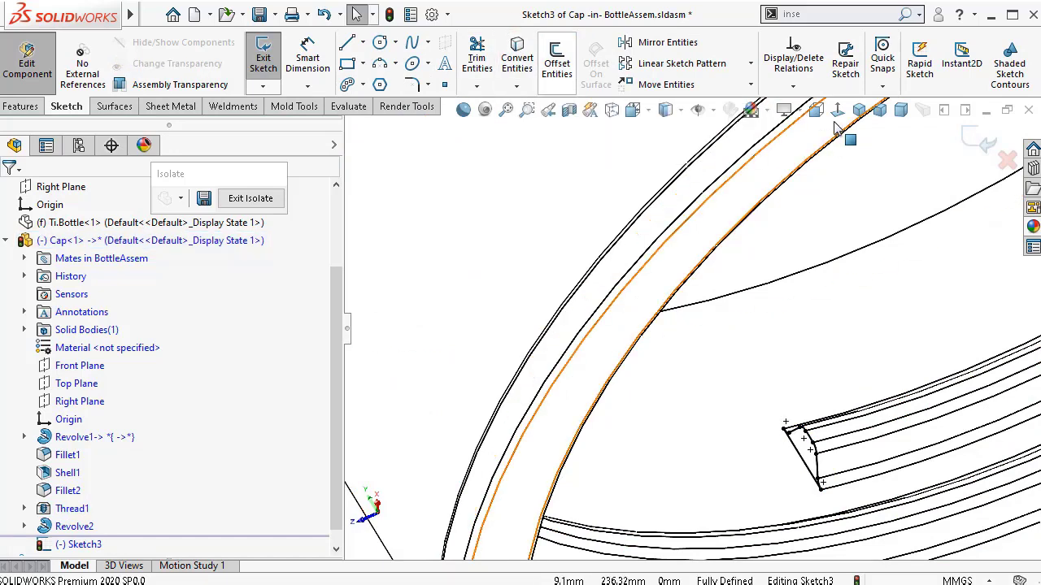
{"action": "left_click", "coordinate": [838, 111]}
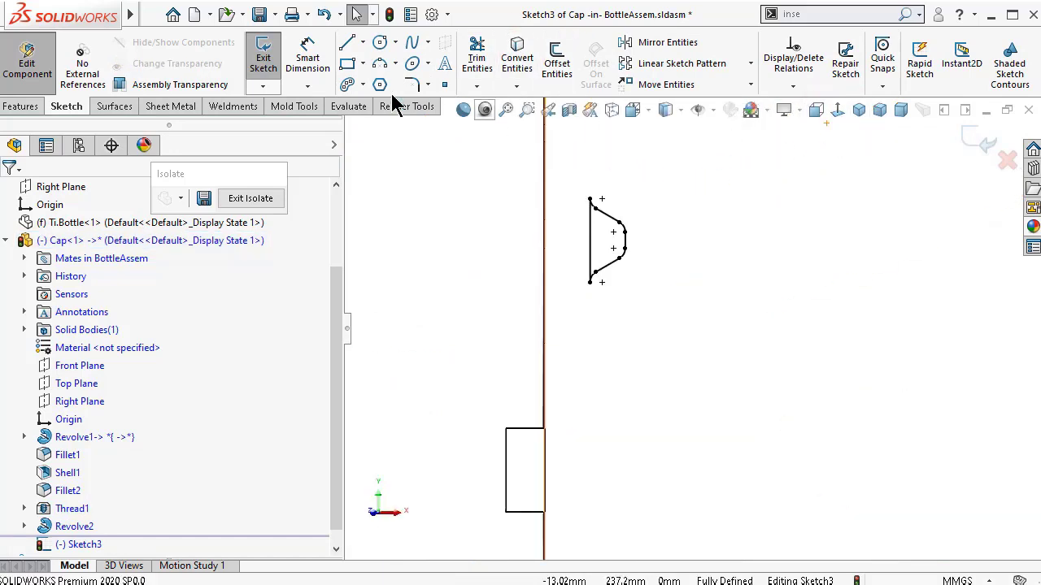
{"action": "left_click", "coordinate": [363, 43]}
{"action": "left_click", "coordinate": [371, 82]}
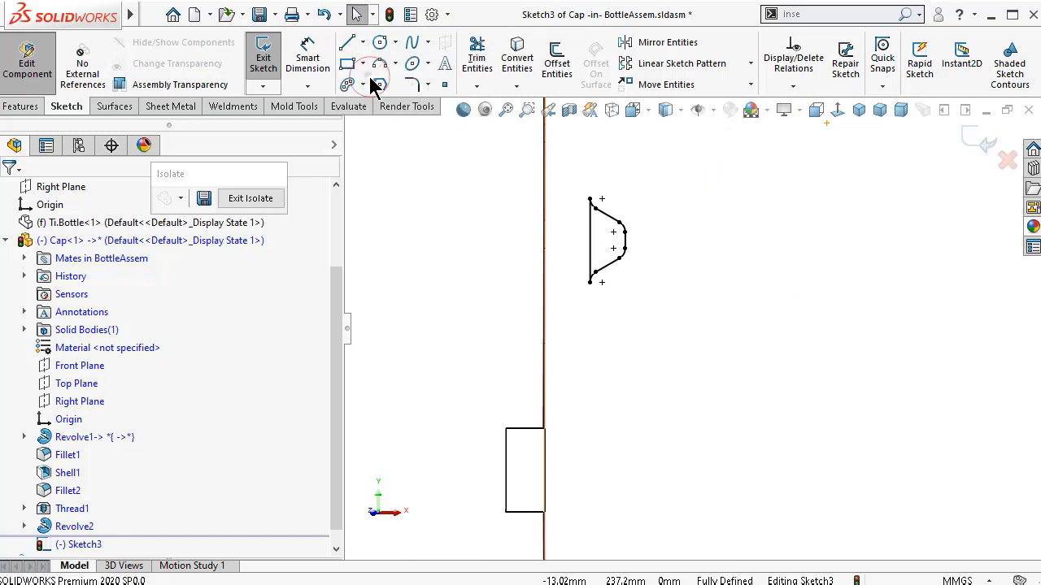
{"action": "scroll", "coordinate": [506, 236], "scroll_direction": "up", "scroll_amount": 4}
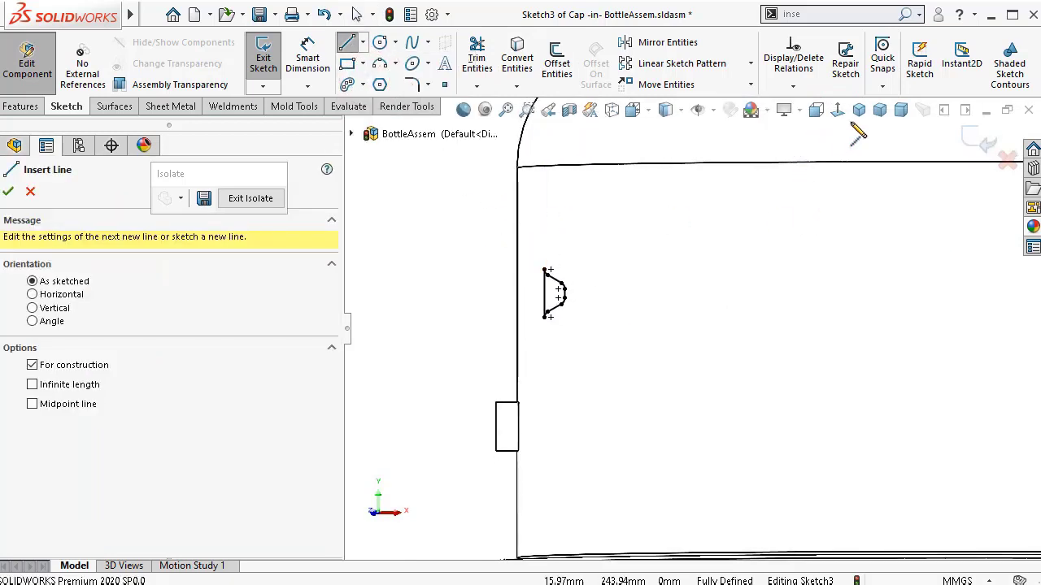
{"action": "left_click", "coordinate": [840, 114]}
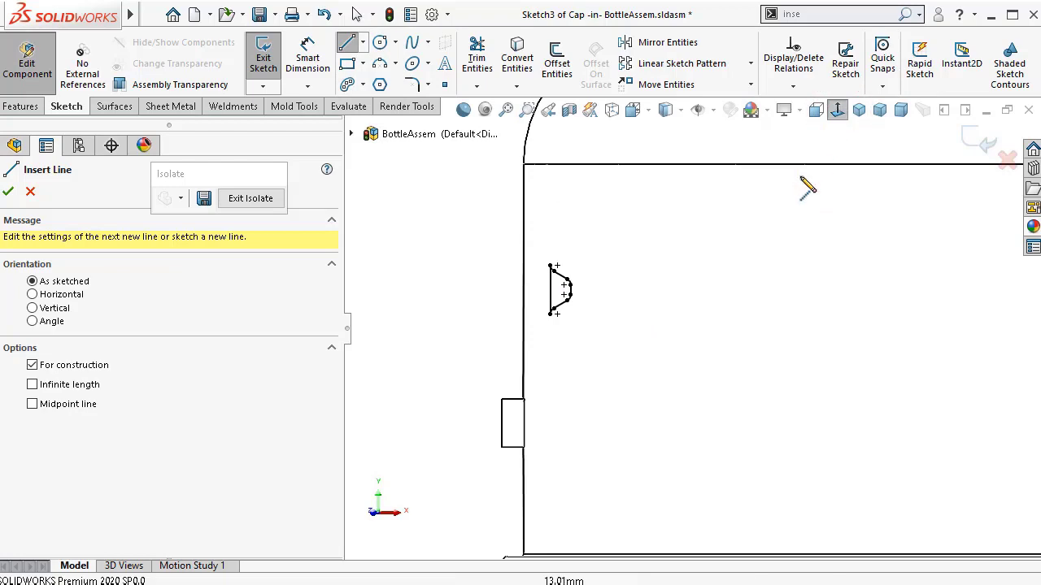
{"action": "left_click", "coordinate": [453, 210]}
{"action": "key", "text": "Escape"}
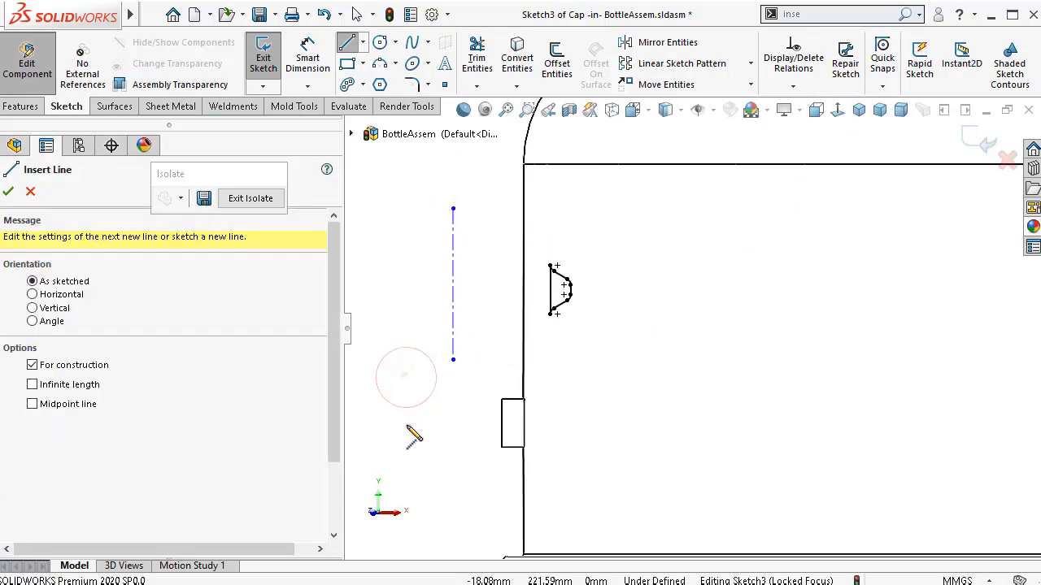
{"action": "key", "text": "Escape"}
- Dimension the centerline length to 10 mm and its vertical distance from the cap's bottom edge to 10 mm
{"action": "key", "text": "d"}
{"action": "left_click", "coordinate": [453, 260]}
{"action": "left_click", "coordinate": [423, 272]}
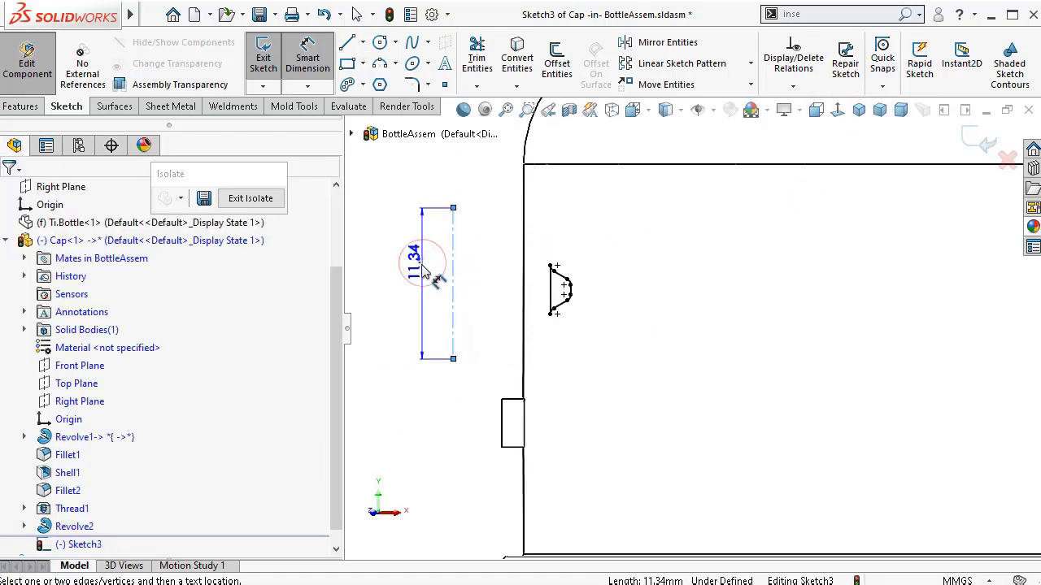
{"action": "type", "text": "10"}
{"action": "key", "text": "Return"}
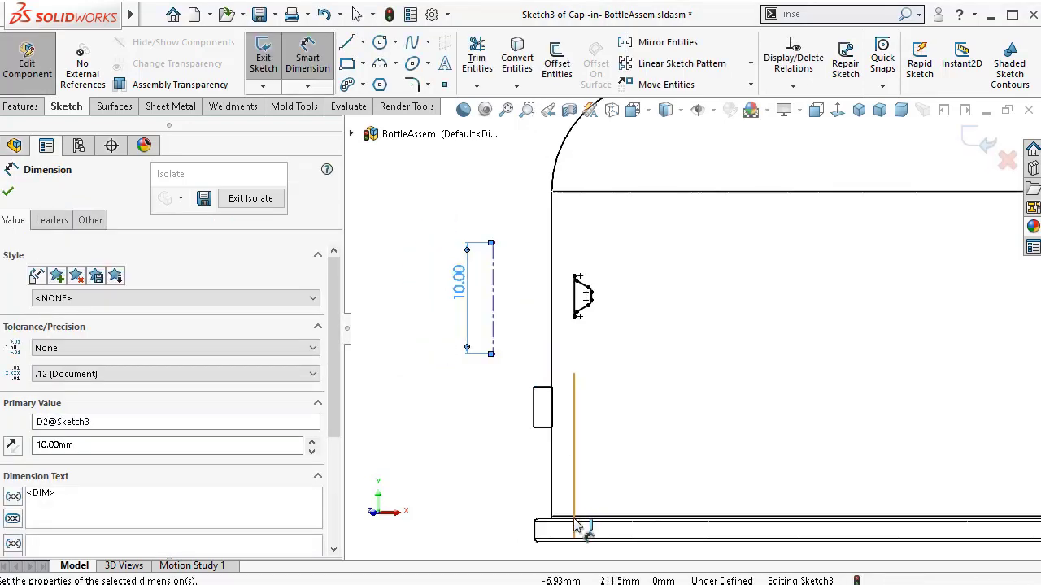
{"action": "left_click", "coordinate": [571, 533]}
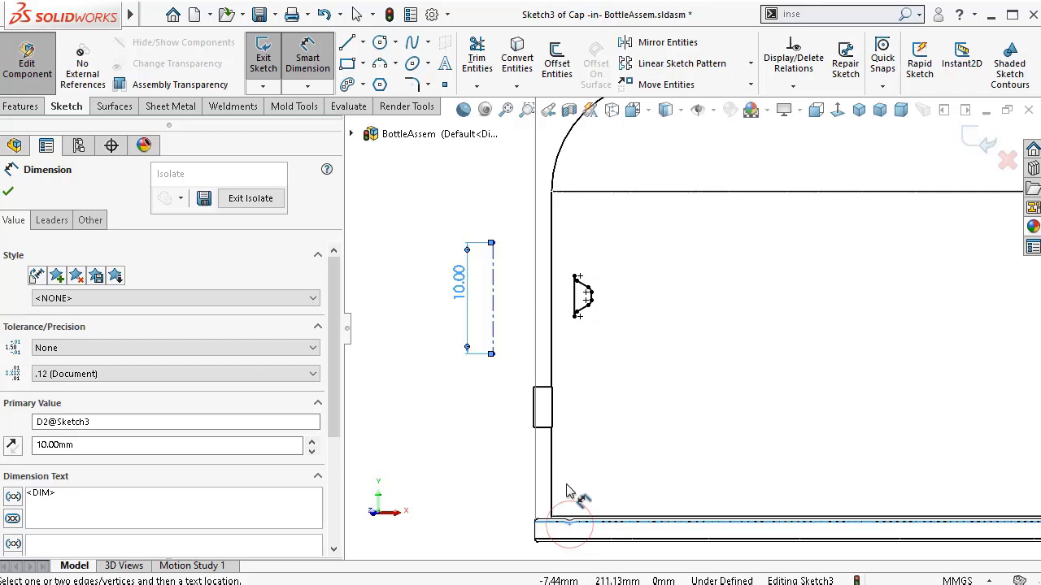
{"action": "left_click", "coordinate": [490, 356]}
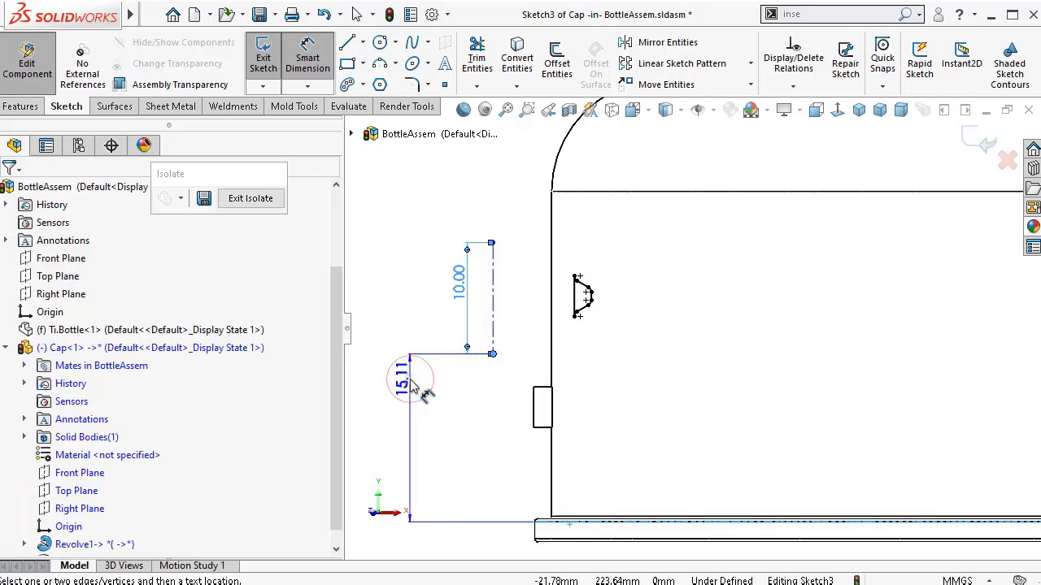
{"action": "left_click", "coordinate": [398, 373]}
{"action": "type", "text": "10"}
{"action": "key", "text": "Return"}
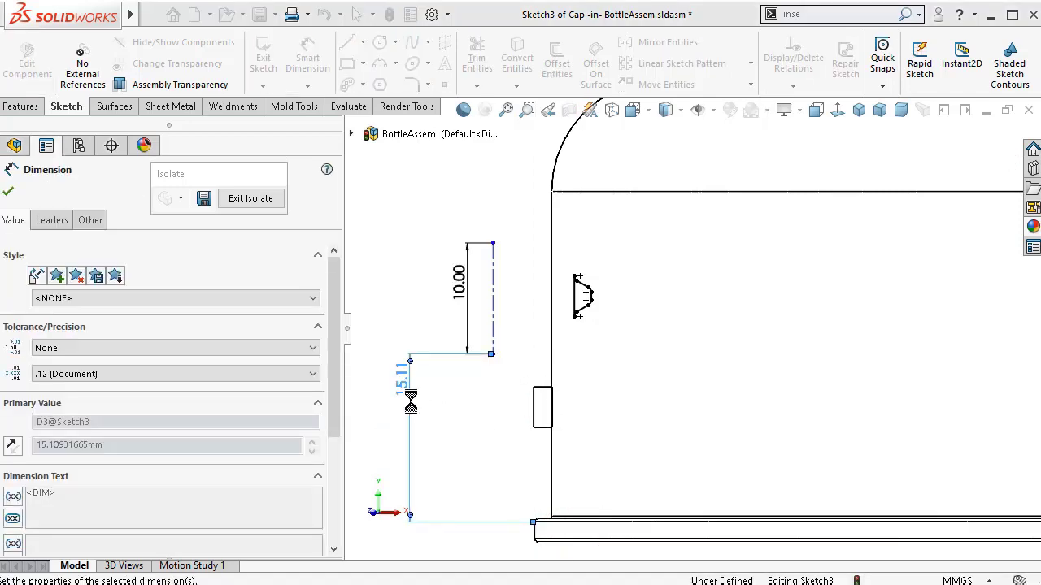
- Add a 15 mm vertical dimension on the lower line and a 10 mm horizontal offset, fully defining the sketch
{"action": "left_click", "coordinate": [404, 439]}
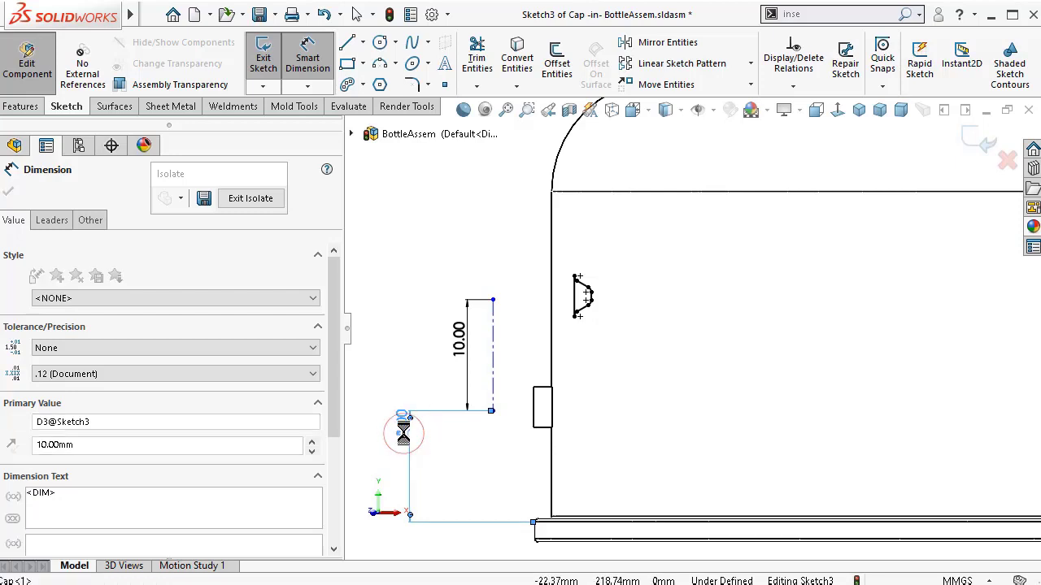
{"action": "type", "text": "15"}
{"action": "key", "text": "Return"}
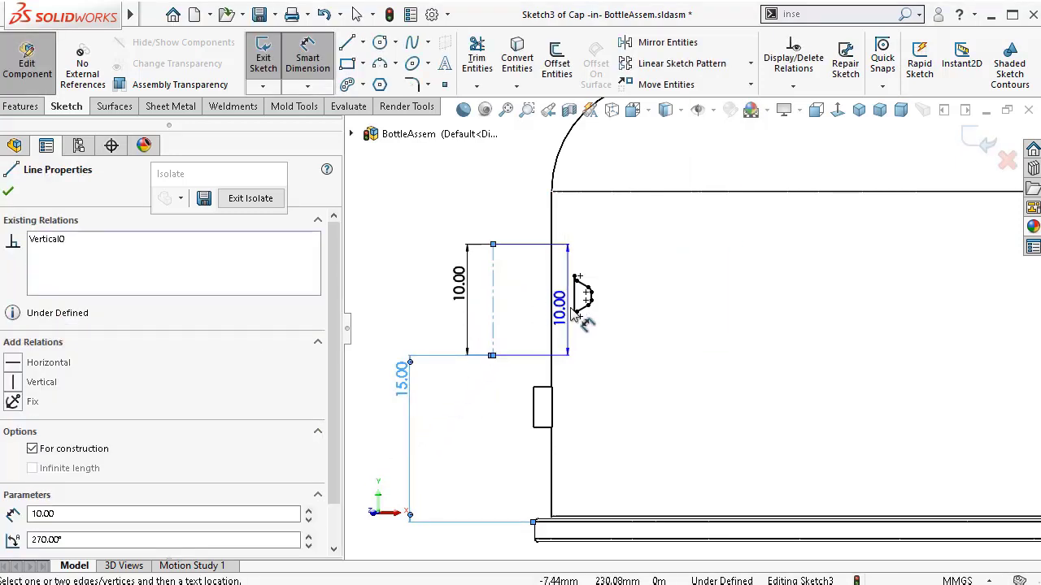
{"action": "left_click", "coordinate": [576, 278]}
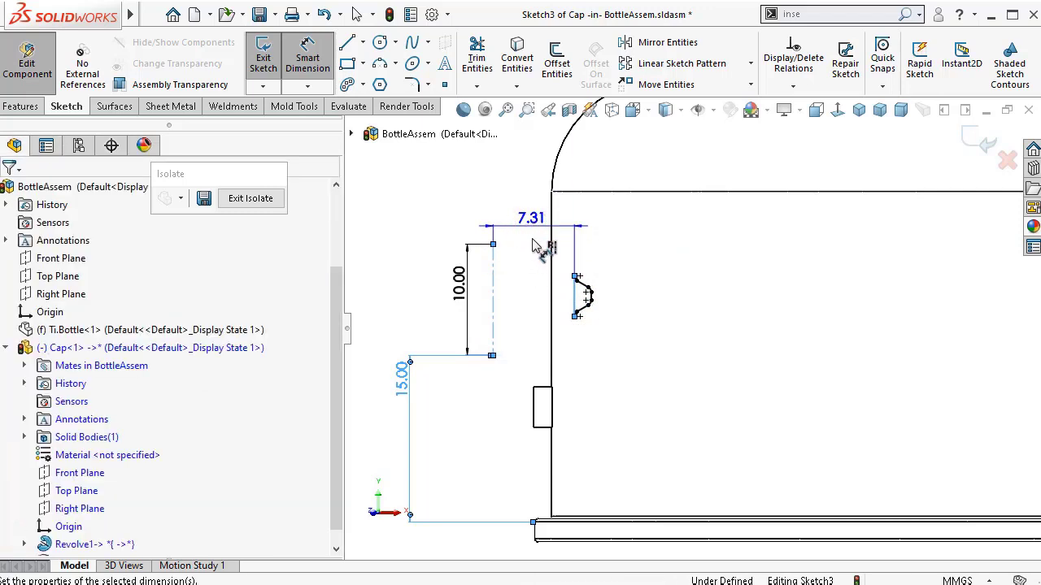
{"action": "left_click", "coordinate": [534, 247]}
{"action": "key", "text": "Return"}
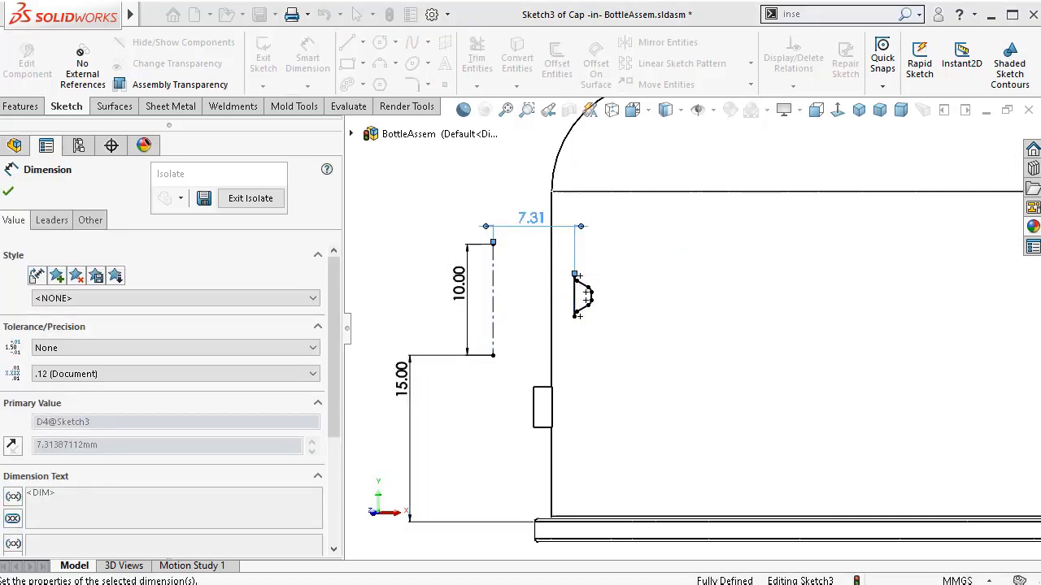
{"action": "scroll", "coordinate": [485, 281], "scroll_direction": "up", "scroll_amount": 2}
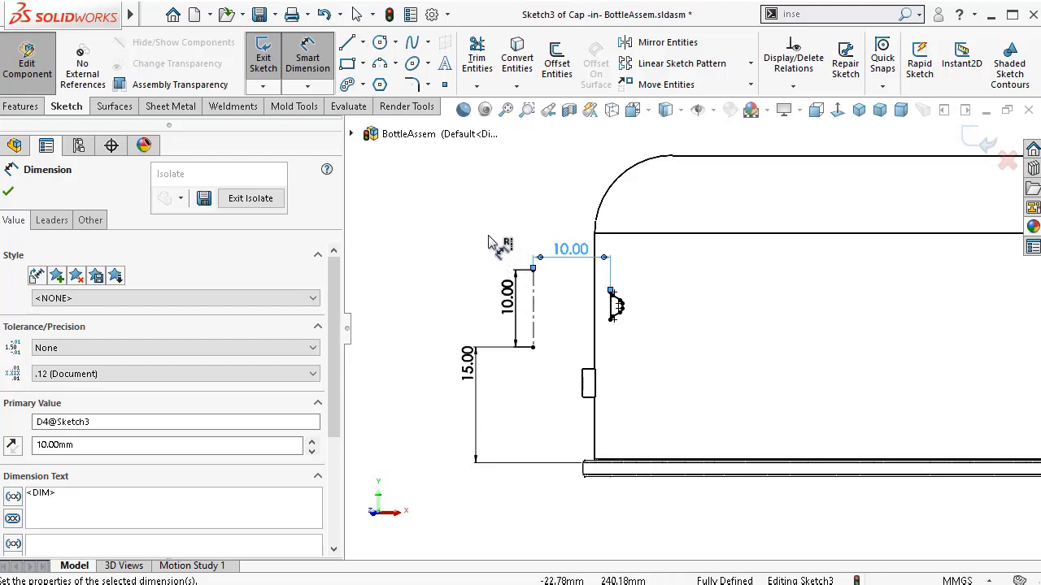
{"action": "key", "text": "Escape"}
{"action": "key", "text": "Up"}
{"action": "key", "text": "Up"}
{"action": "key", "text": "Up"}
{"action": "key", "text": "Up"}
{"action": "key", "text": "Up"}
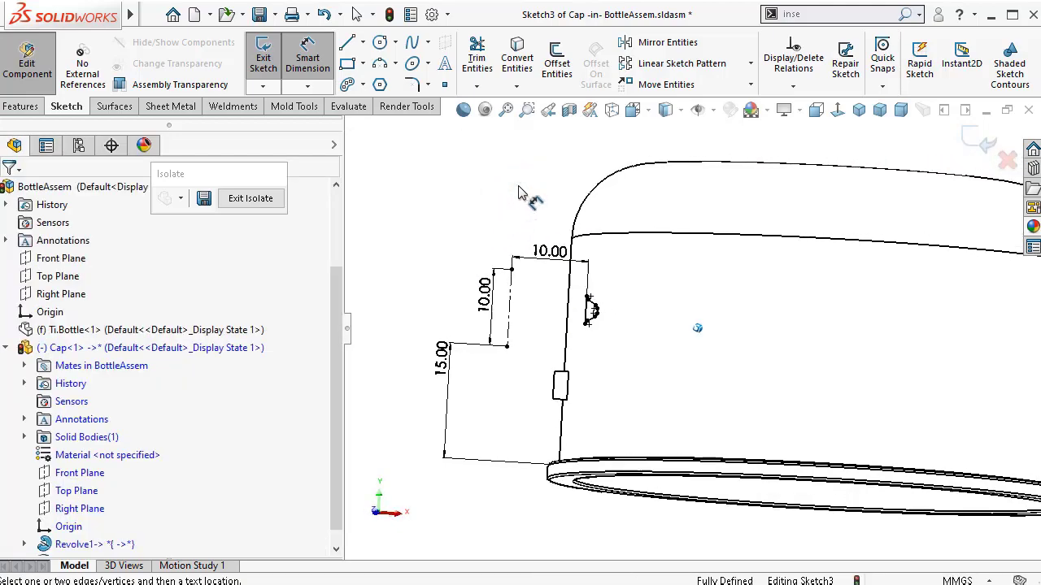
{"action": "key", "text": "Up"}
{"action": "key", "text": "Up"}
{"action": "key", "text": "Up"}
{"action": "key", "text": "Up"}
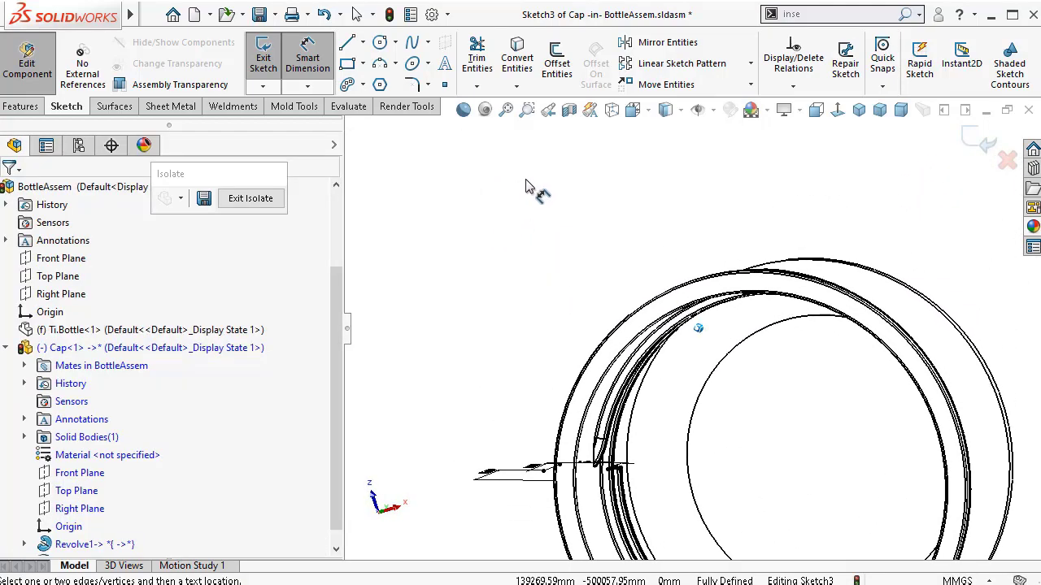
{"action": "key", "text": "Up"}
{"action": "key", "text": "Up"}
{"action": "key", "text": "Up"}
{"action": "key", "text": "Up"}
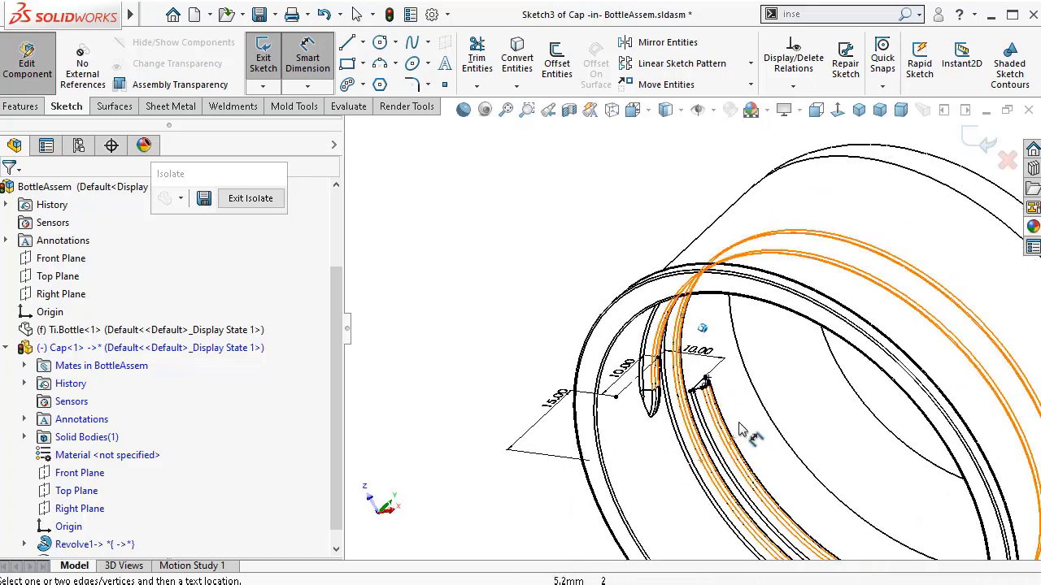
{"action": "key", "text": "Up"}
{"action": "key", "text": "Up"}
{"action": "key", "text": "Up"}
{"action": "key", "text": "Up"}
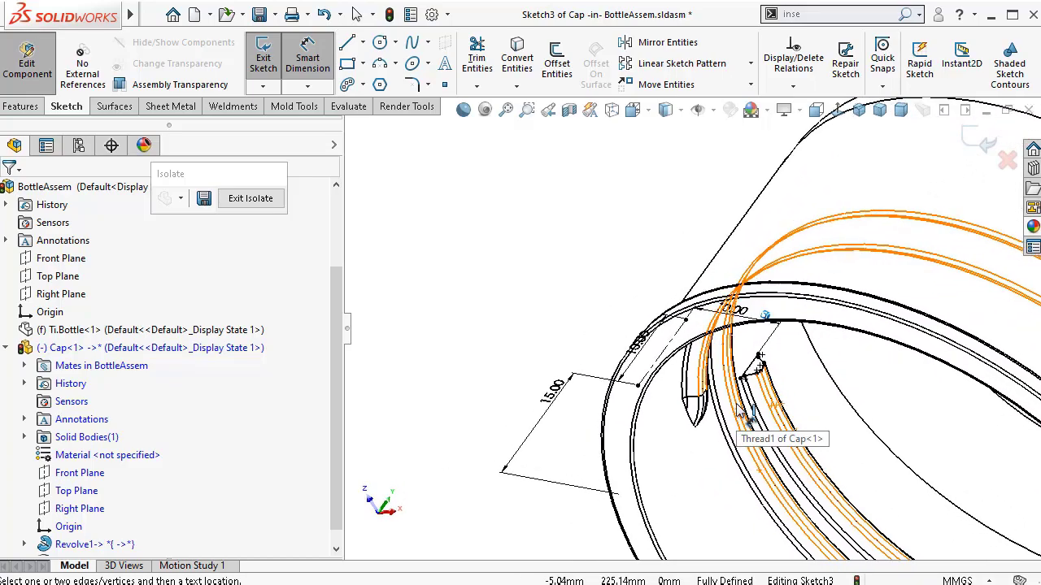
{"action": "scroll", "coordinate": [213, 196], "scroll_direction": "down", "scroll_amount": 2}
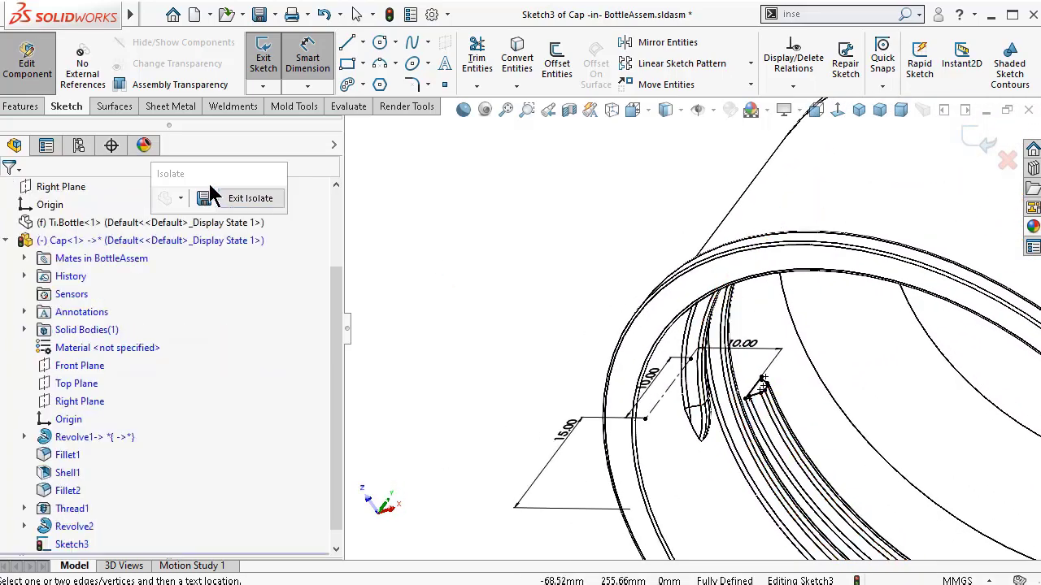
- Revolve Sketch3 45° about its centerline to create Revolve3 on the cap
{"action": "left_click", "coordinate": [22, 107]}
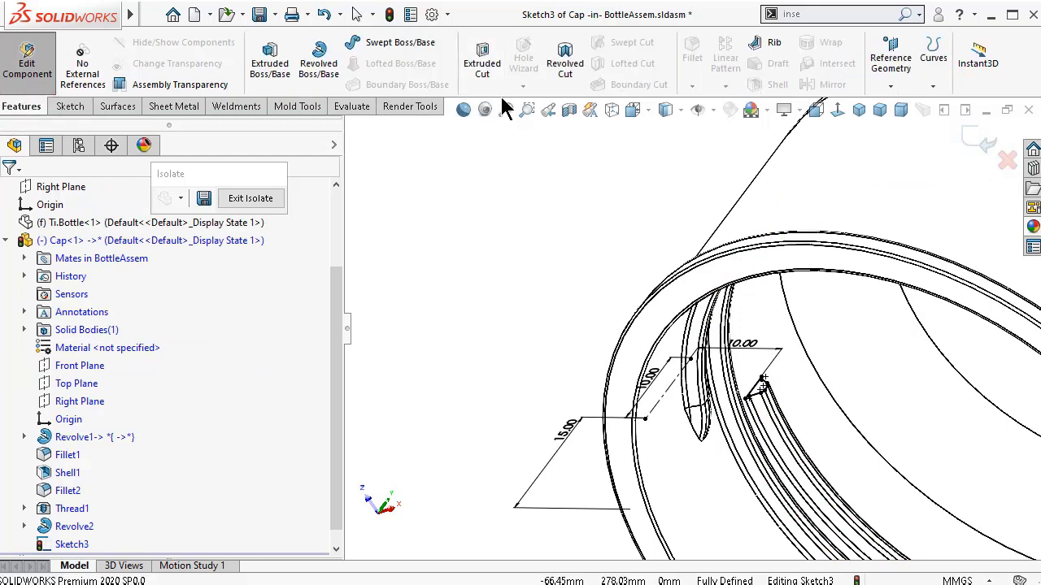
{"action": "left_click", "coordinate": [316, 72]}
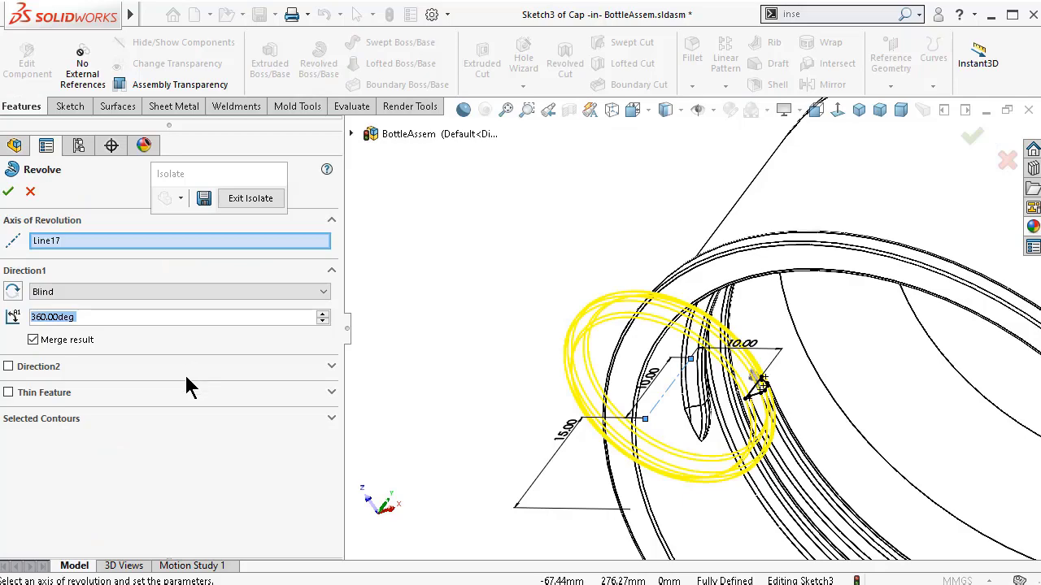
{"action": "type", "text": "45"}
{"action": "key", "text": "Return"}
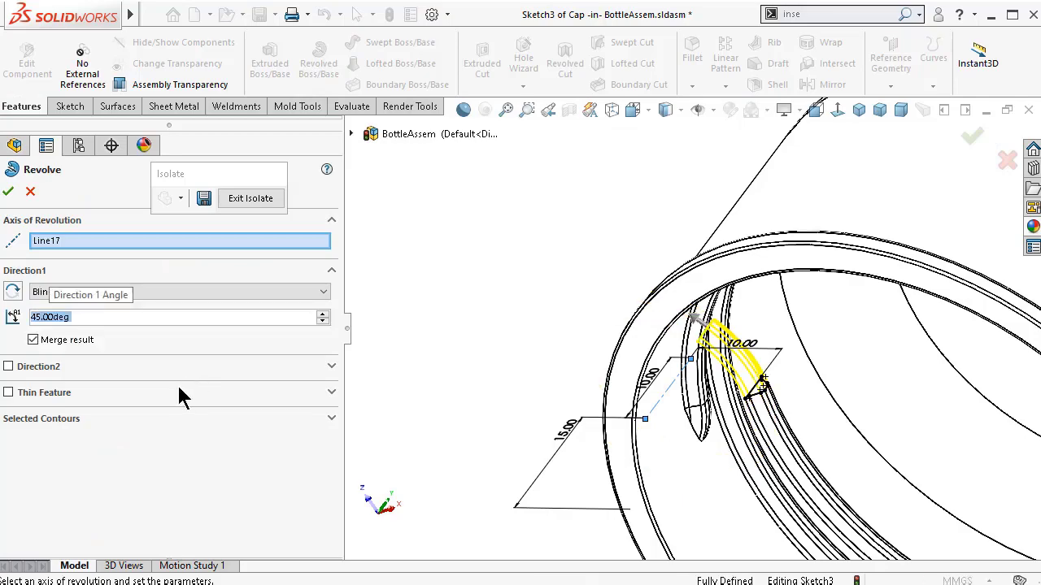
{"action": "left_click", "coordinate": [9, 189]}
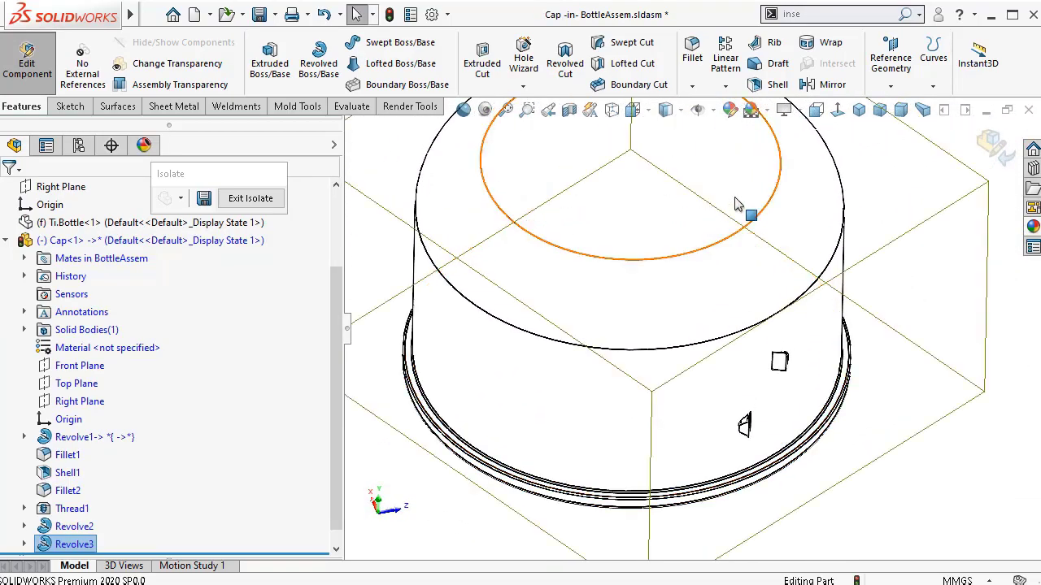
- Start a sketch on the cap's top face and convert its outer edge into a circle
{"action": "left_click", "coordinate": [740, 175]}
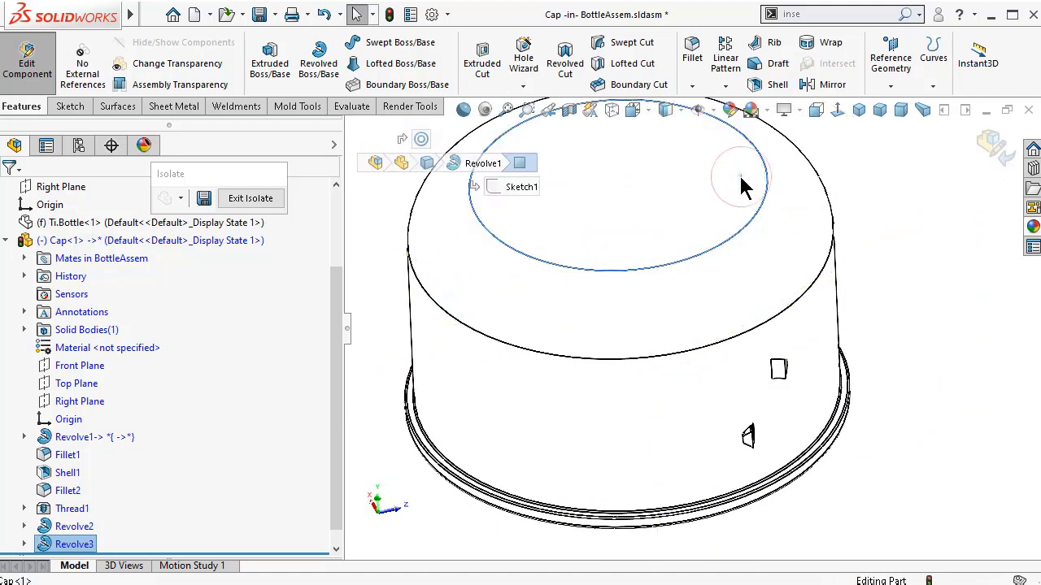
{"action": "left_click", "coordinate": [812, 128]}
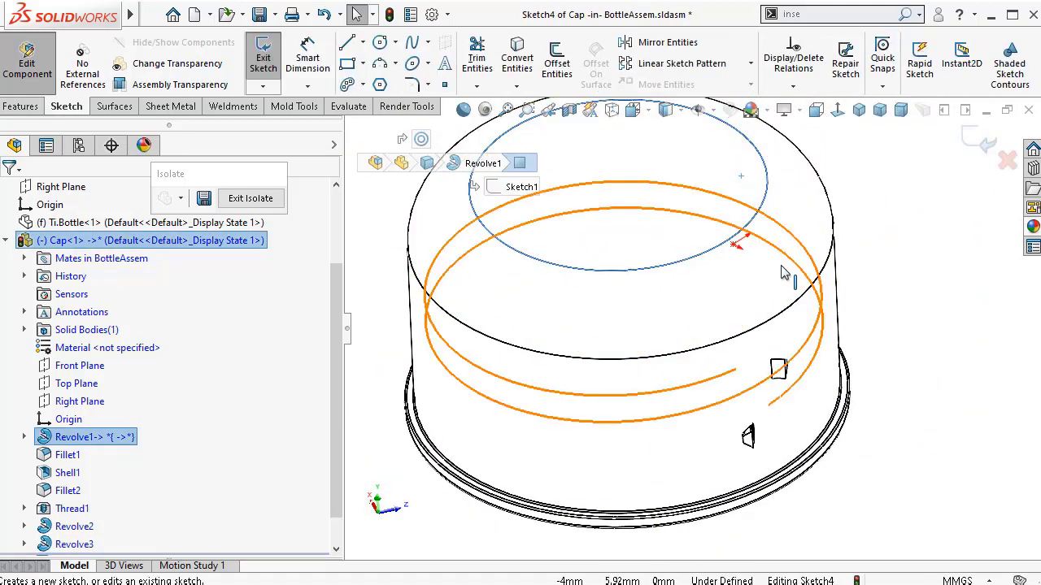
{"action": "left_click", "coordinate": [920, 268]}
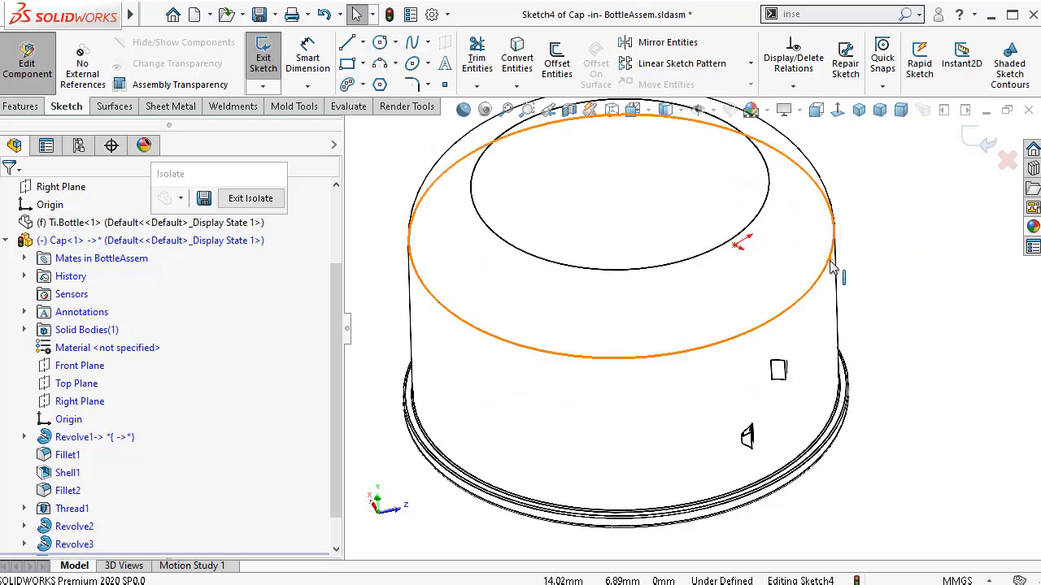
{"action": "left_click", "coordinate": [831, 262]}
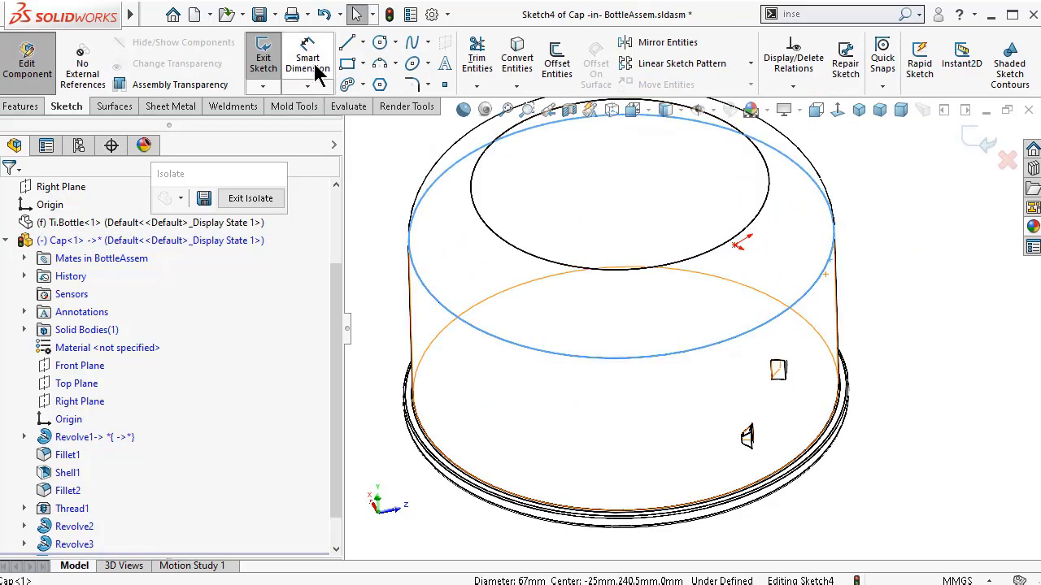
{"action": "left_click", "coordinate": [516, 66]}
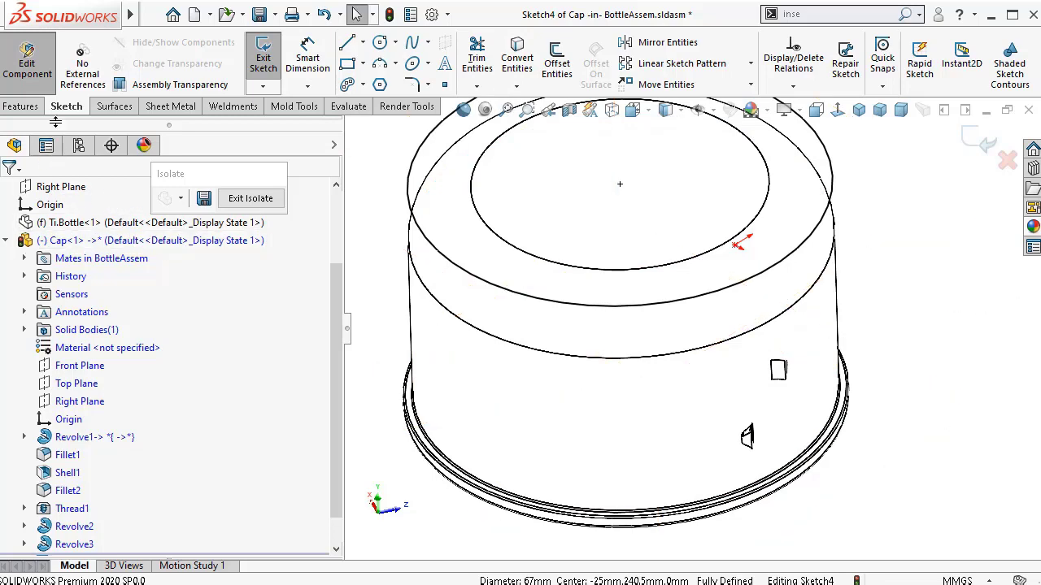
- Cut-extrude the circle 35 mm blind, flipped to remove the material outside it
{"action": "left_click", "coordinate": [21, 106]}
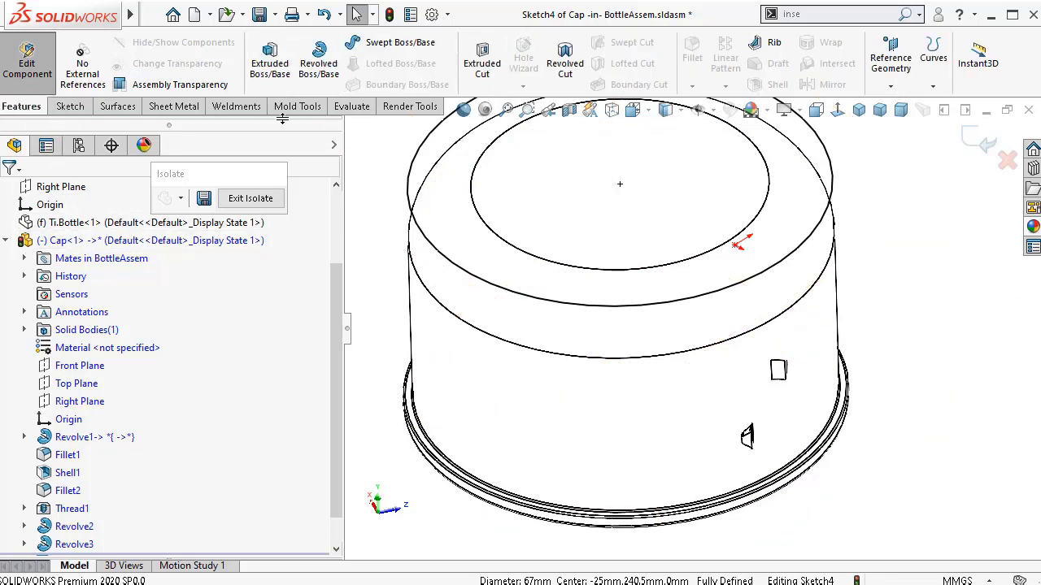
{"action": "left_click", "coordinate": [493, 70]}
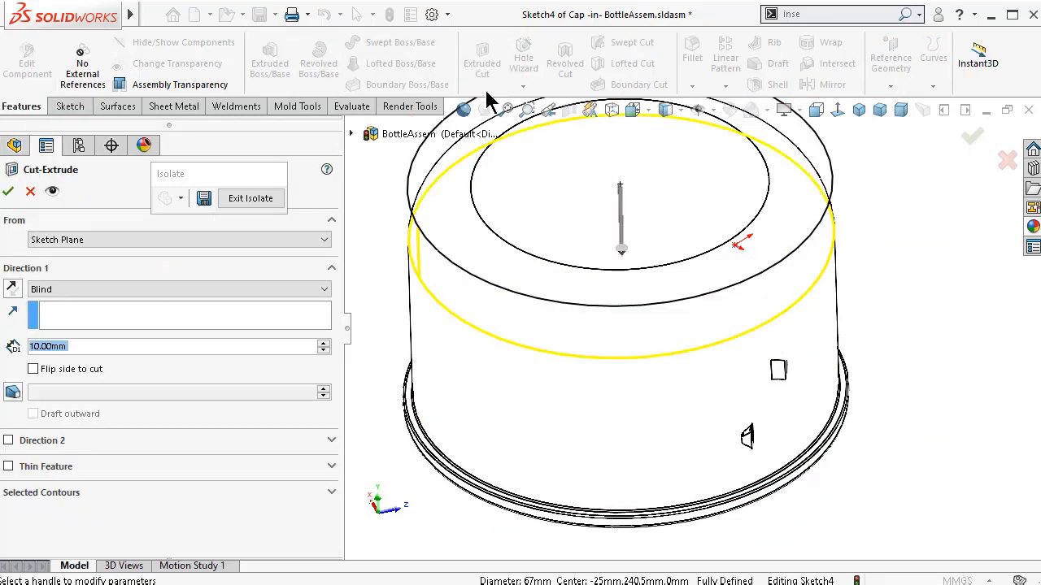
{"action": "left_click", "coordinate": [322, 343]}
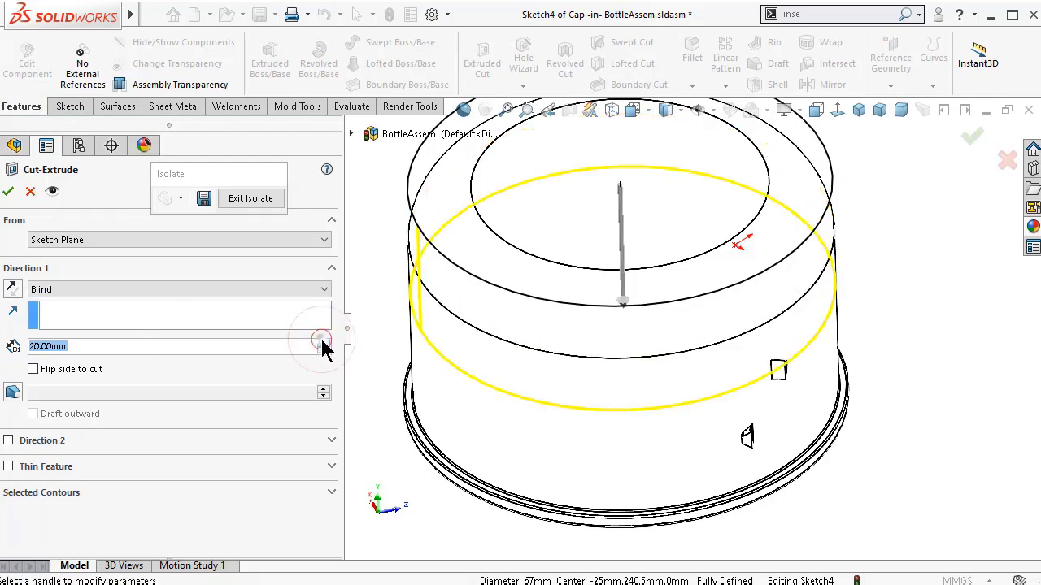
{"action": "left_click", "coordinate": [323, 343]}
{"action": "key", "text": "ctrl+1"}
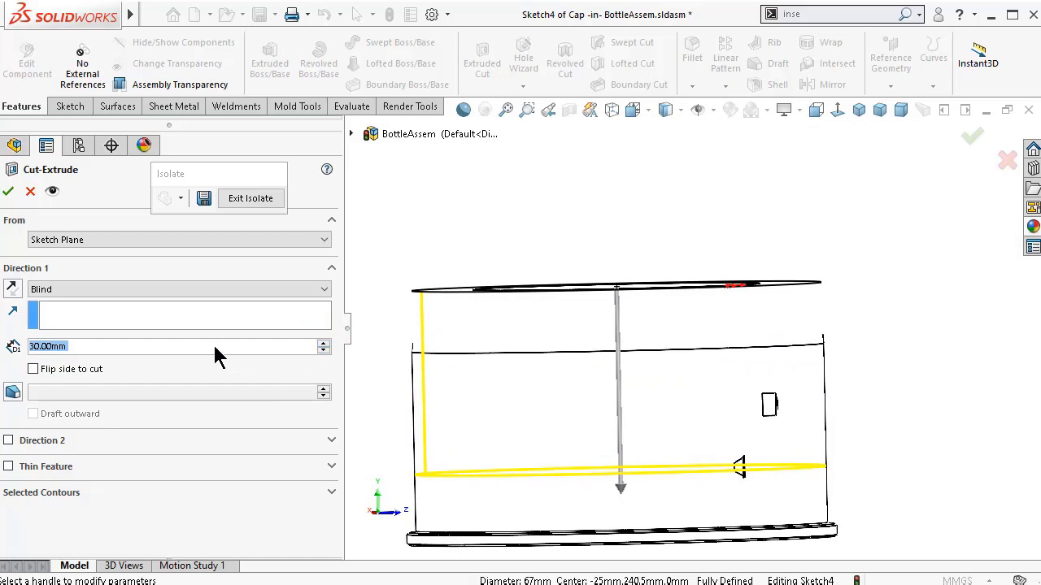
{"action": "type", "text": "35"}
{"action": "key", "text": "Return"}
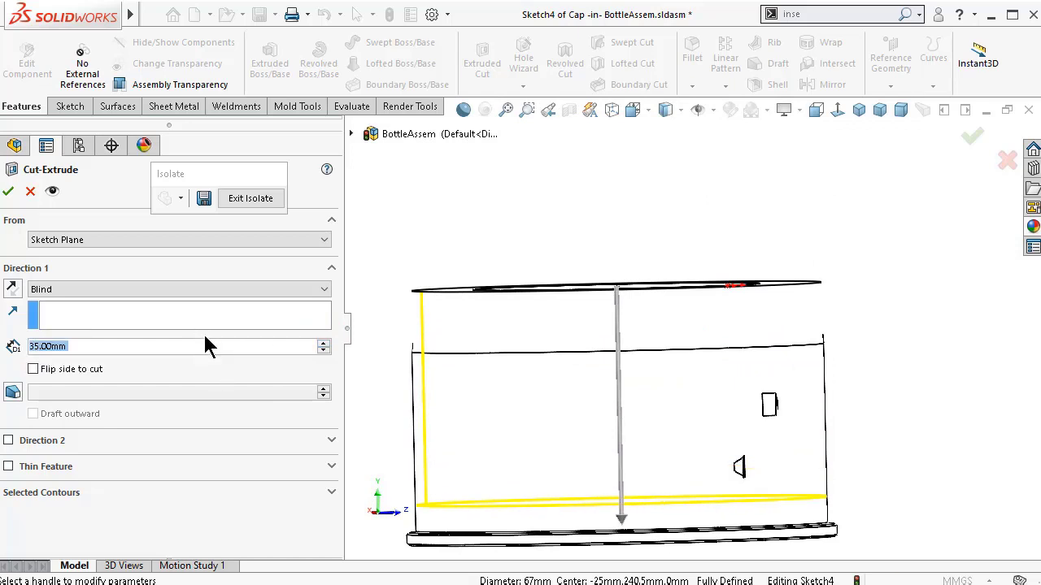
{"action": "left_click", "coordinate": [680, 111]}
{"action": "left_click", "coordinate": [678, 144]}
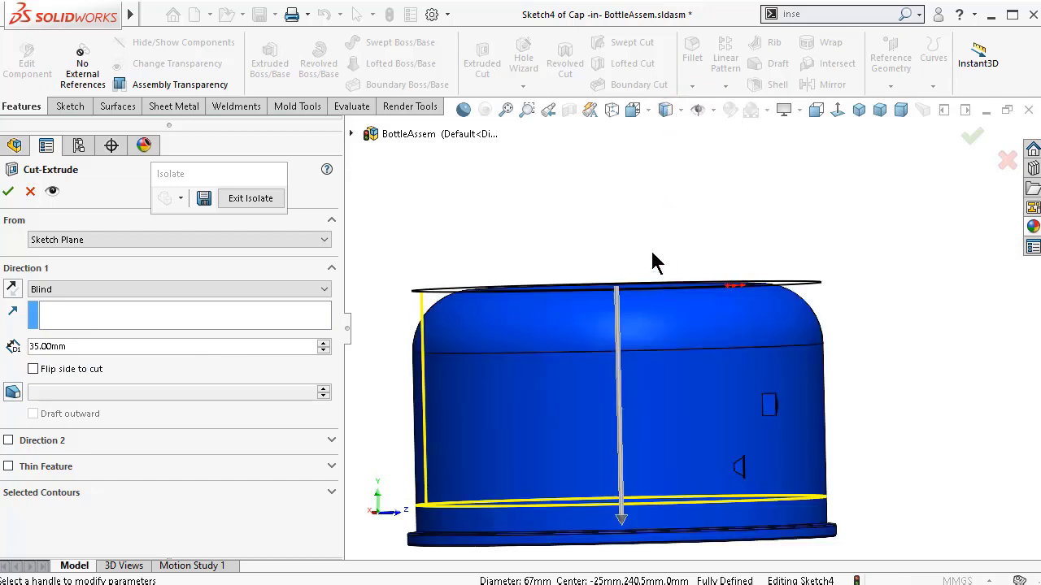
{"action": "key", "text": "ctrl+7"}
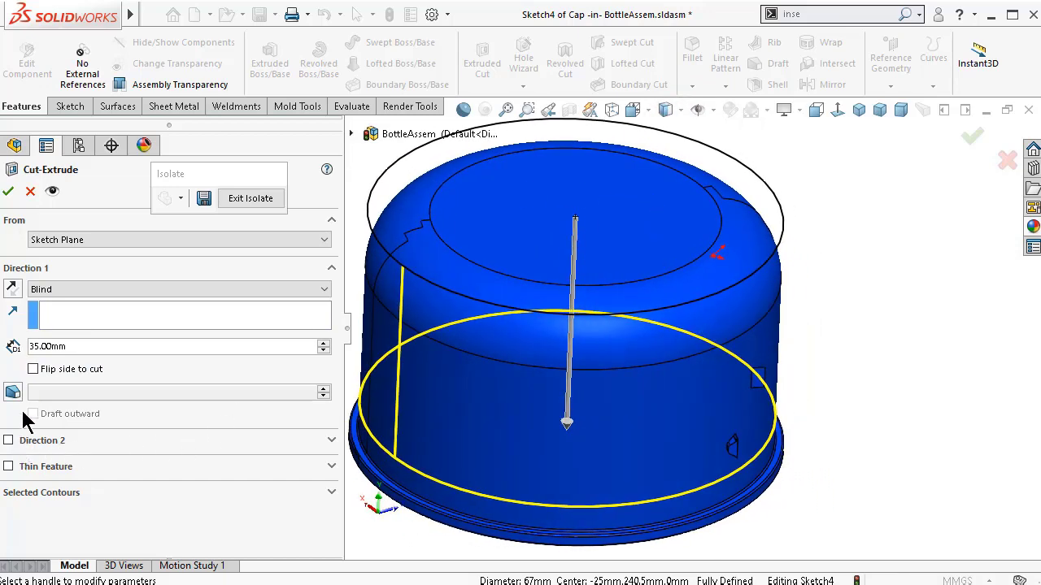
{"action": "left_click", "coordinate": [34, 370]}
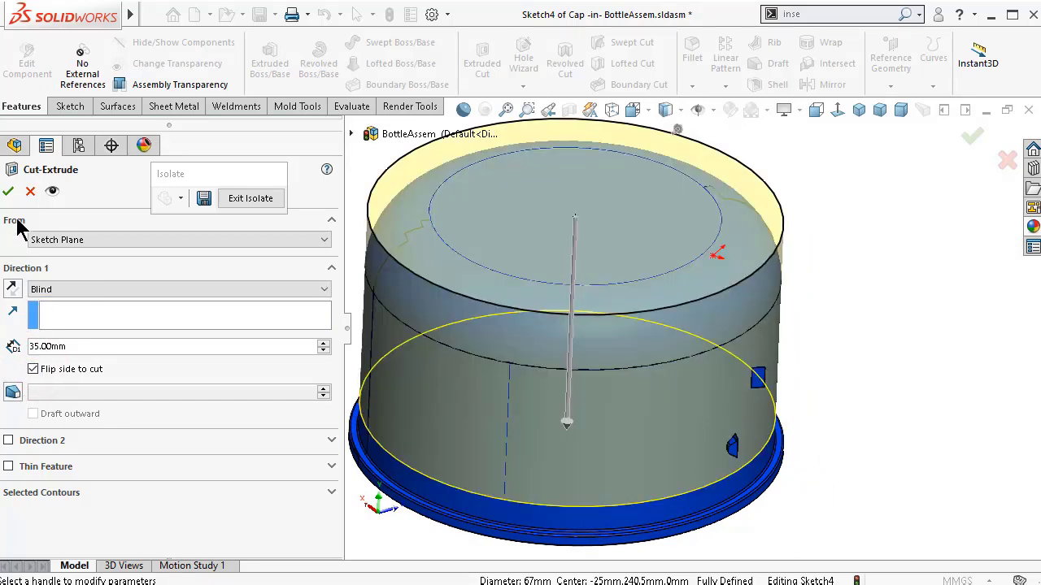
{"action": "left_click", "coordinate": [9, 193]}
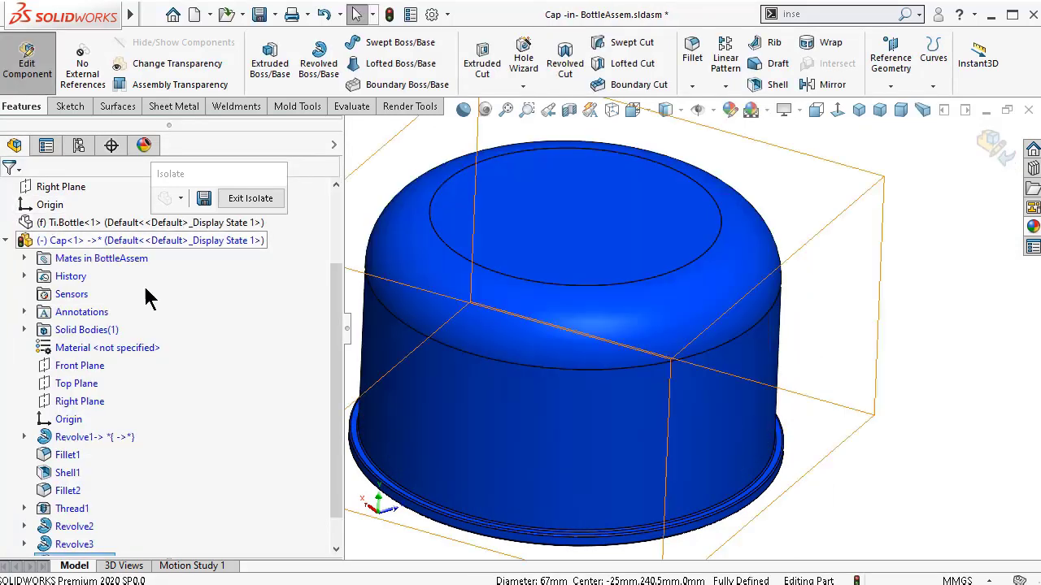
- Orbit the cap to inspect its threaded underside and open end
{"action": "left_click", "coordinate": [877, 357]}
{"action": "key", "text": "Up"}
{"action": "key", "text": "Up"}
{"action": "key", "text": "Up"}
{"action": "key", "text": "Up"}
{"action": "key", "text": "Up"}
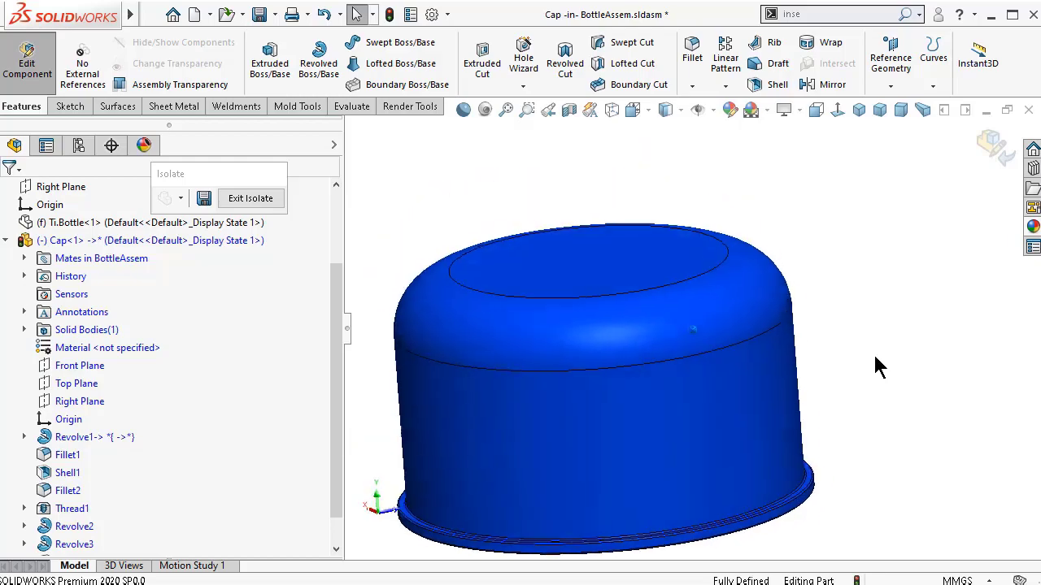
{"action": "key", "text": "Left"}
{"action": "key", "text": "Left"}
{"action": "key", "text": "Left"}
{"action": "key", "text": "Left"}
{"action": "key", "text": "Left"}
{"action": "key", "text": "Left"}
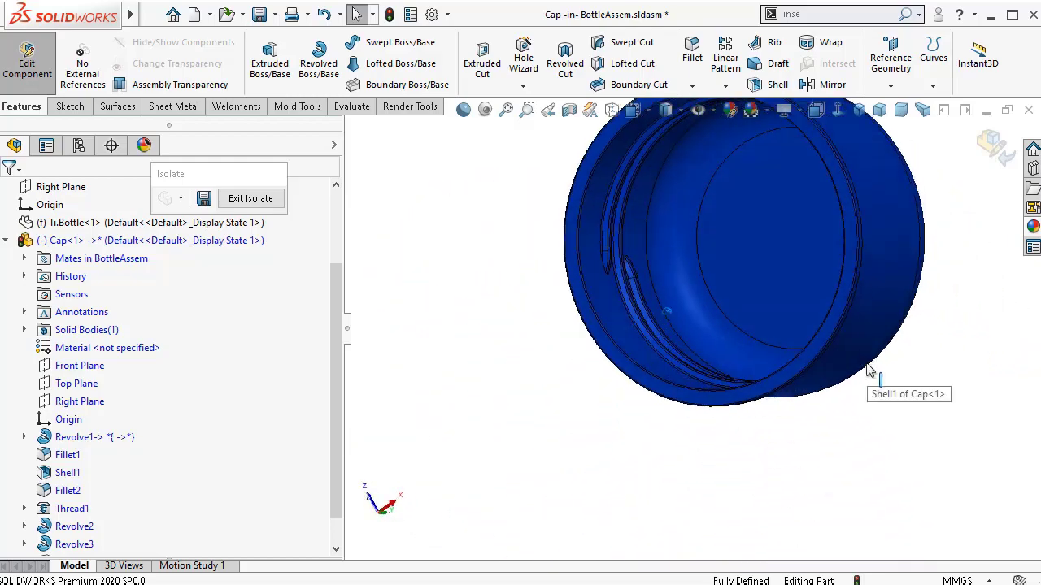
{"action": "key", "text": "Left"}
{"action": "key", "text": "Left"}
{"action": "key", "text": "Left"}
{"action": "key", "text": "Left"}
{"action": "key", "text": "Left"}
{"action": "key", "text": "Left"}
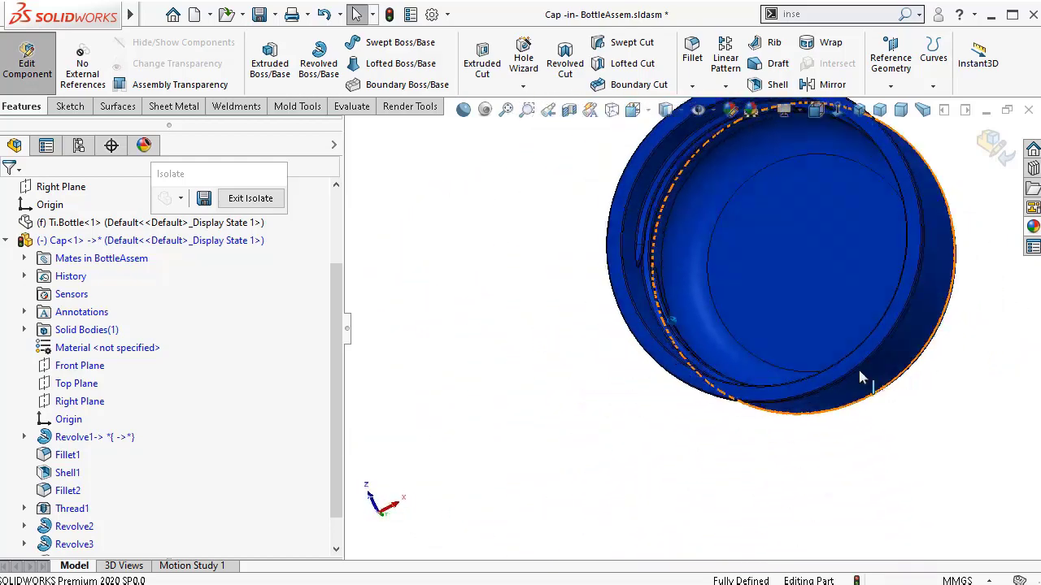
{"action": "key", "text": "ctrl+7"}
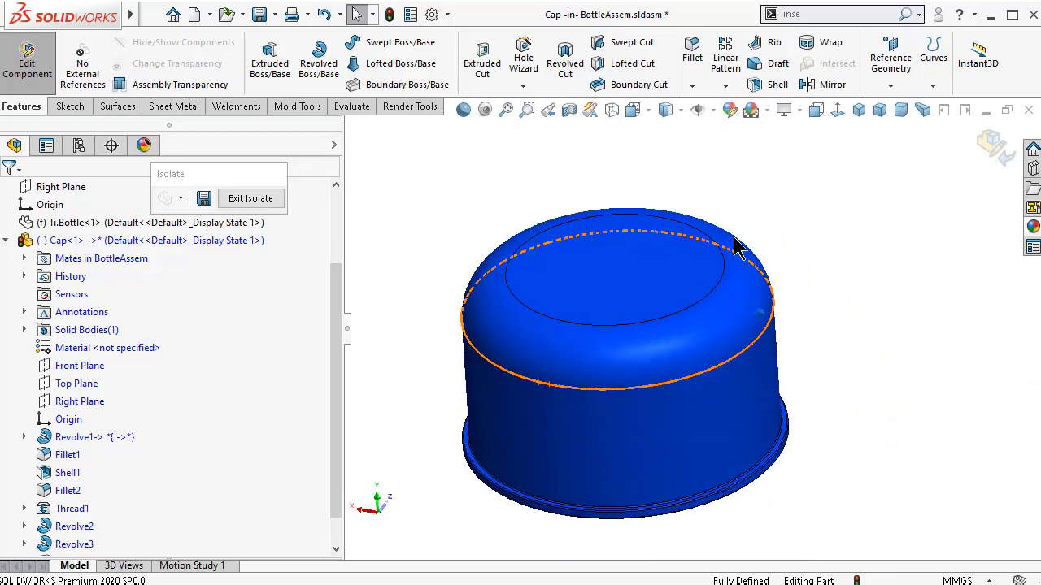
- Switch the cap to plain Shaded display and look over its domed top
{"action": "left_click", "coordinate": [666, 155]}
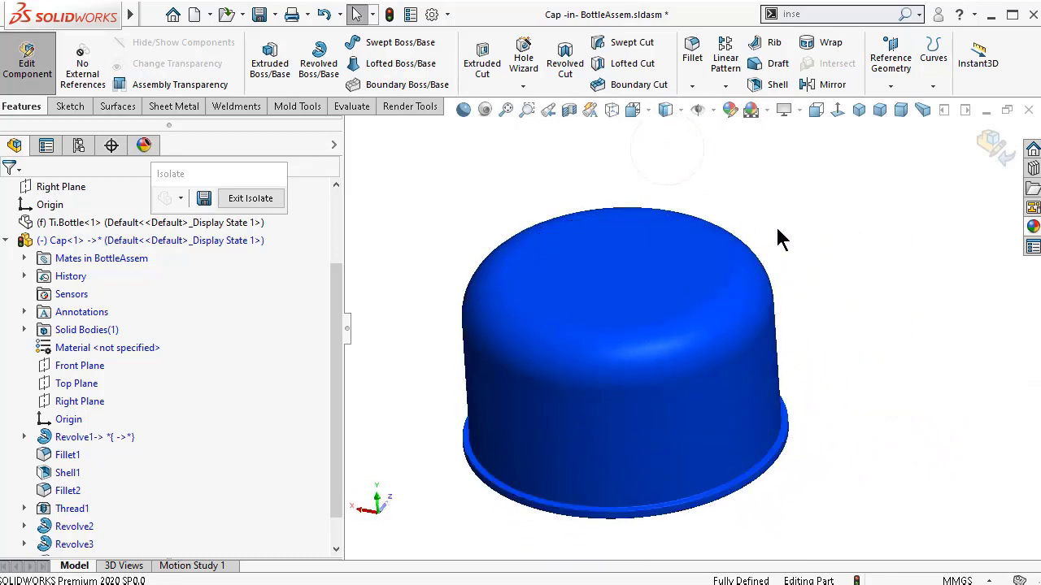
{"action": "key", "text": "Down"}
{"action": "key", "text": "Down"}
{"action": "key", "text": "Down"}
{"action": "key", "text": "Right"}
{"action": "key", "text": "Right"}
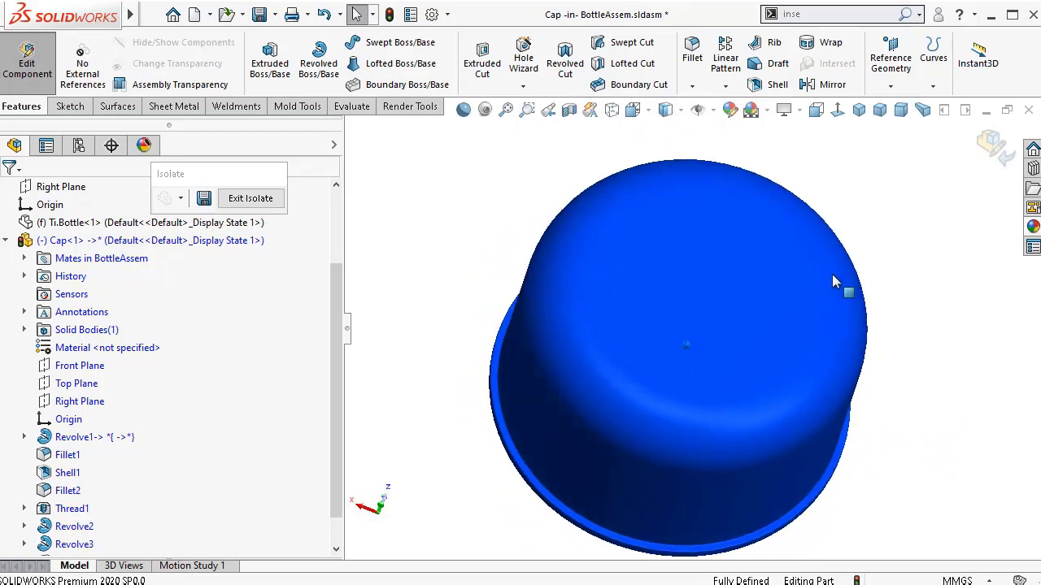
{"action": "key", "text": "Left"}
{"action": "key", "text": "Left"}
{"action": "key", "text": "Left"}
{"action": "key", "text": "Left"}
{"action": "key", "text": "Left"}
{"action": "key", "text": "Left"}
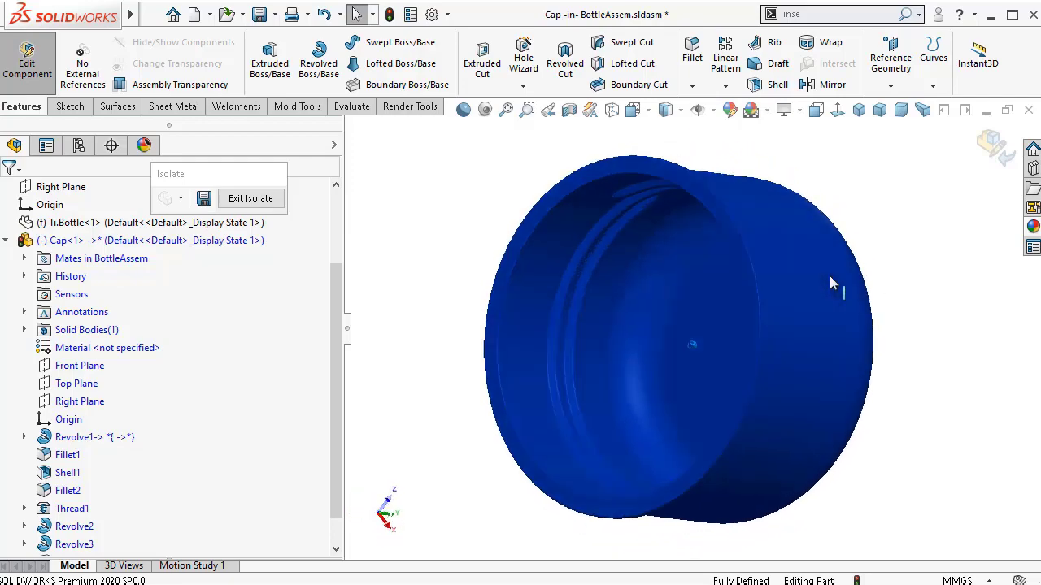
{"action": "key", "text": "Right"}
{"action": "key", "text": "Right"}
{"action": "key", "text": "Right"}
{"action": "key", "text": "Right"}
{"action": "key", "text": "Right"}
{"action": "key", "text": "Right"}
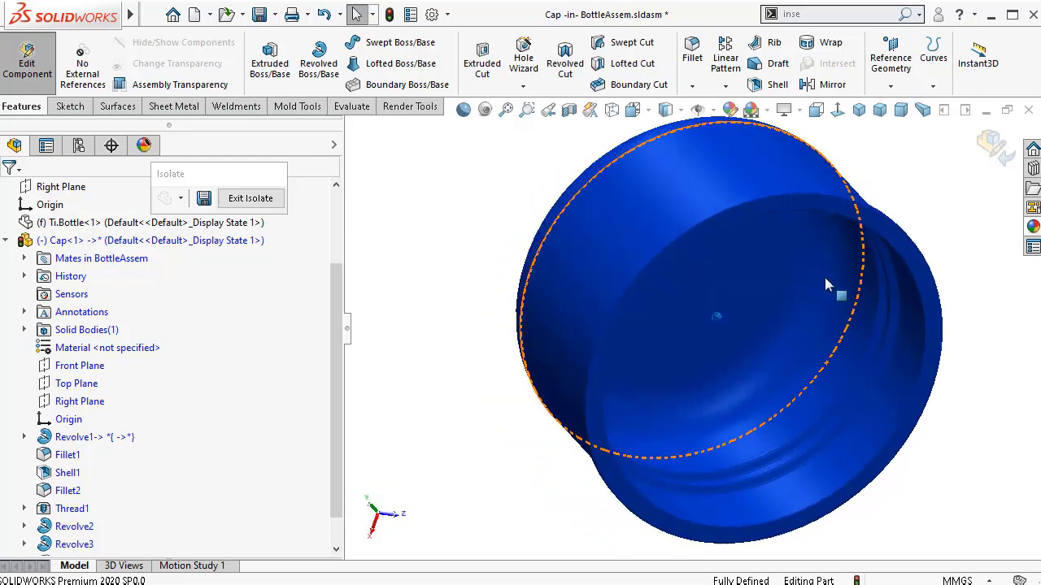
{"action": "key", "text": "Right"}
{"action": "key", "text": "Right"}
{"action": "key", "text": "Right"}
{"action": "key", "text": "Right"}
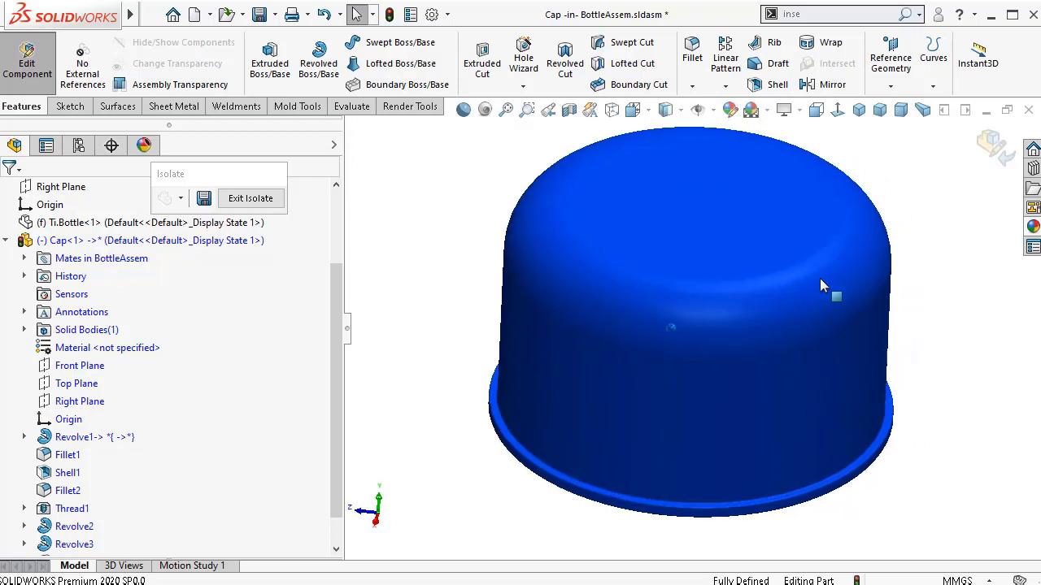
{"action": "key", "text": "Down"}
{"action": "key", "text": "Up"}
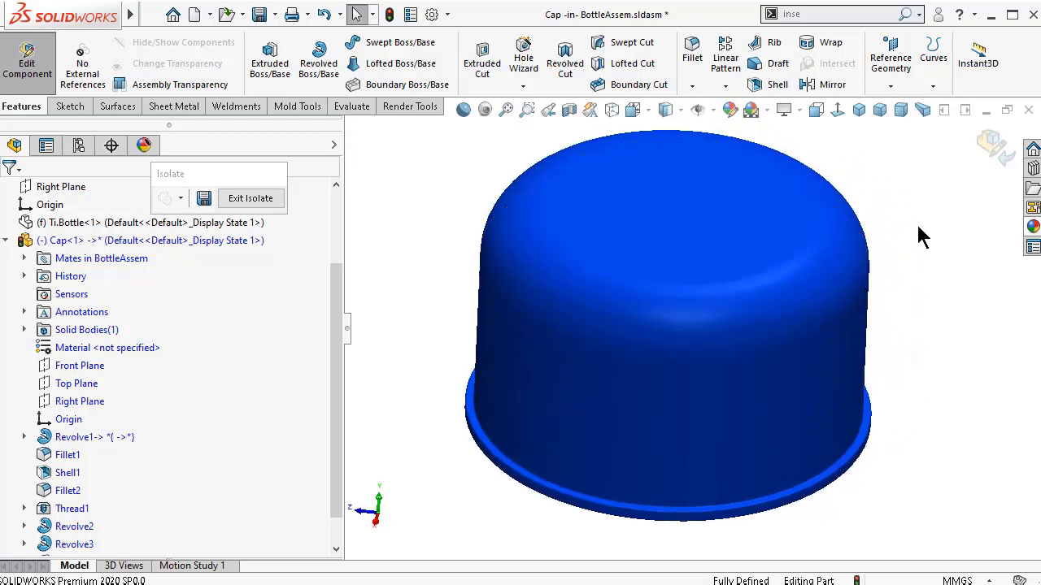
- Exit cap editing, save BottleAssem, and view the assembly isometrically
{"action": "left_click", "coordinate": [994, 155]}
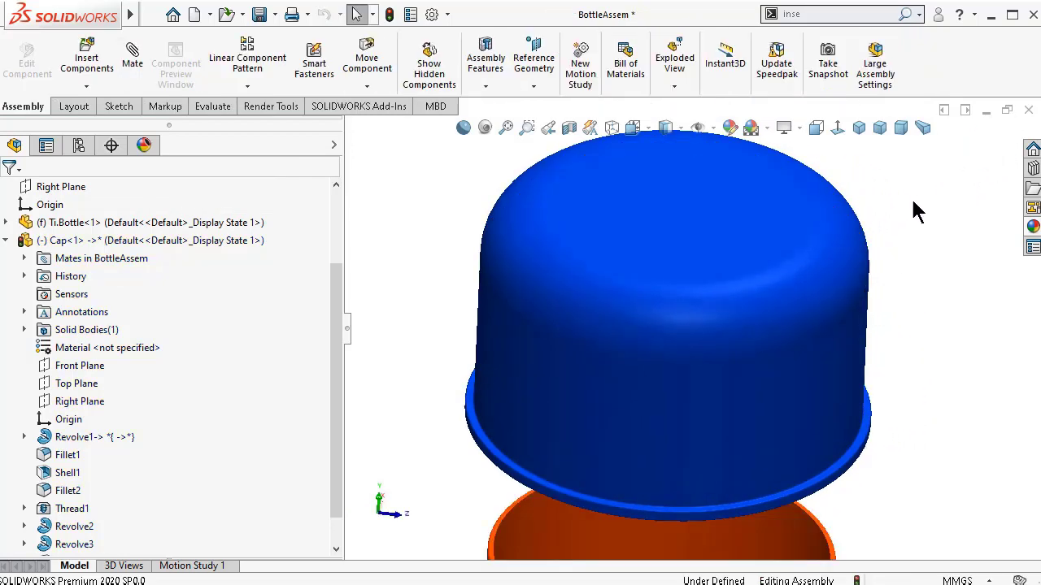
{"action": "key", "text": "ctrl+s"}
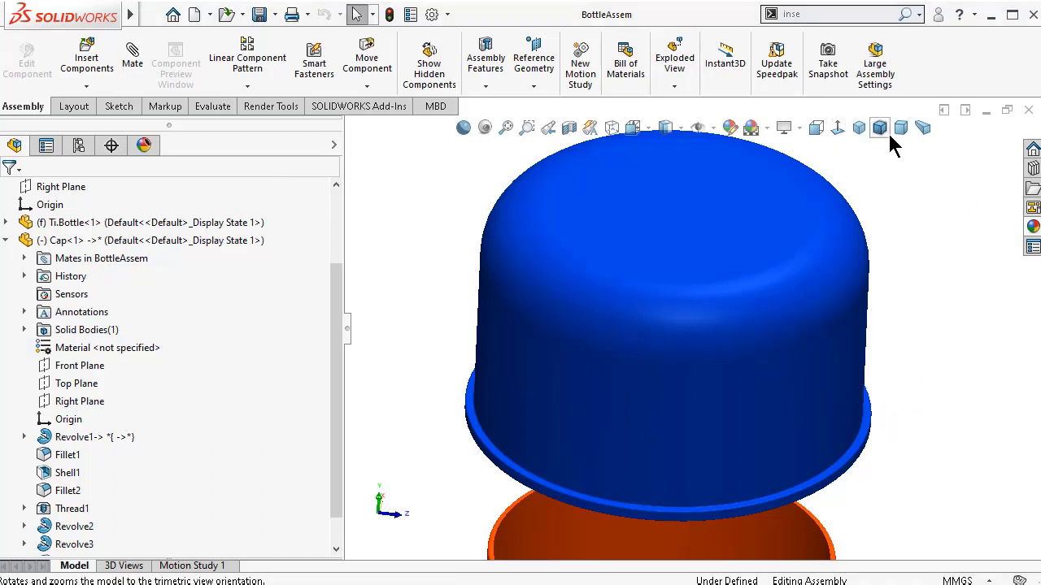
{"action": "left_click", "coordinate": [858, 129]}
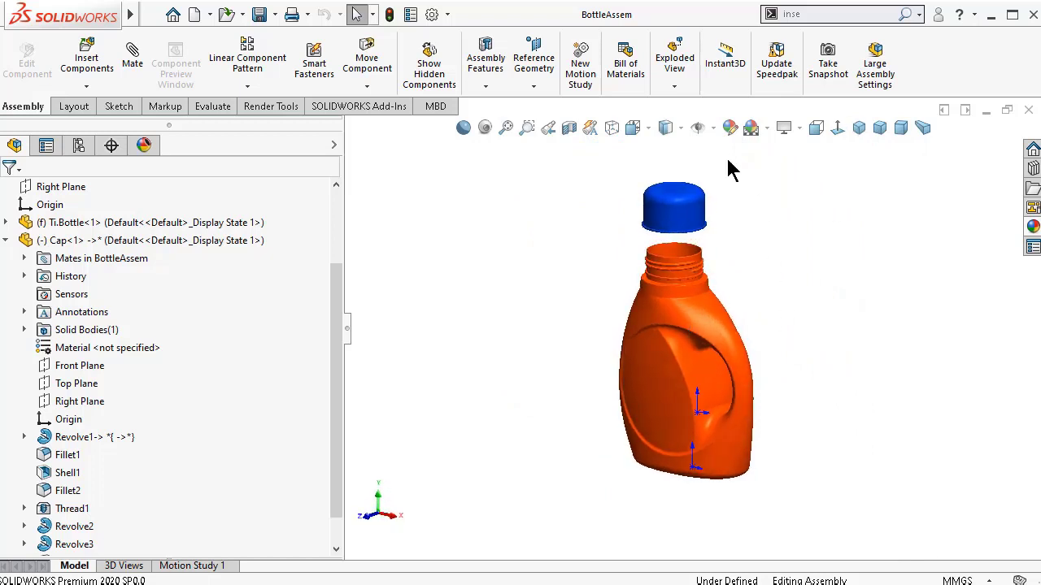
- Hide the origin markers and drag the blue cap down just above the neck
{"action": "left_click", "coordinate": [713, 128]}
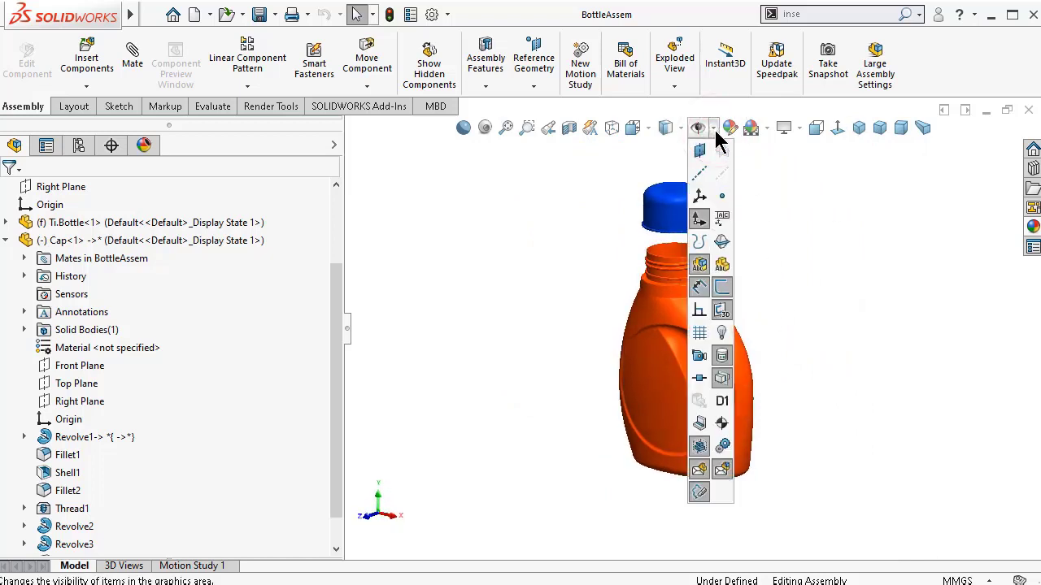
{"action": "left_click", "coordinate": [829, 273]}
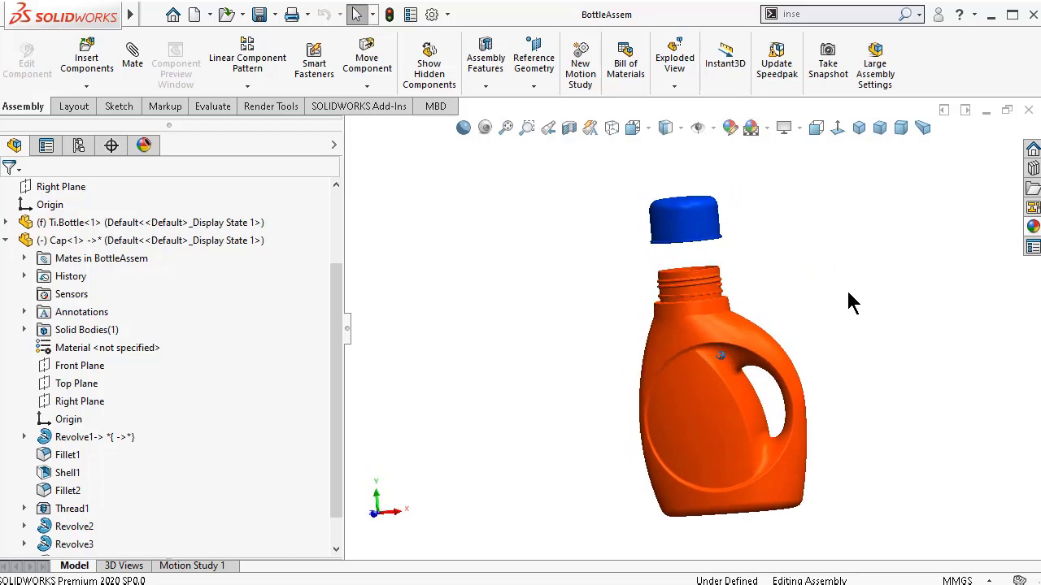
{"action": "left_click_drag", "start_coordinate": [712, 203], "coordinate": [723, 273]}
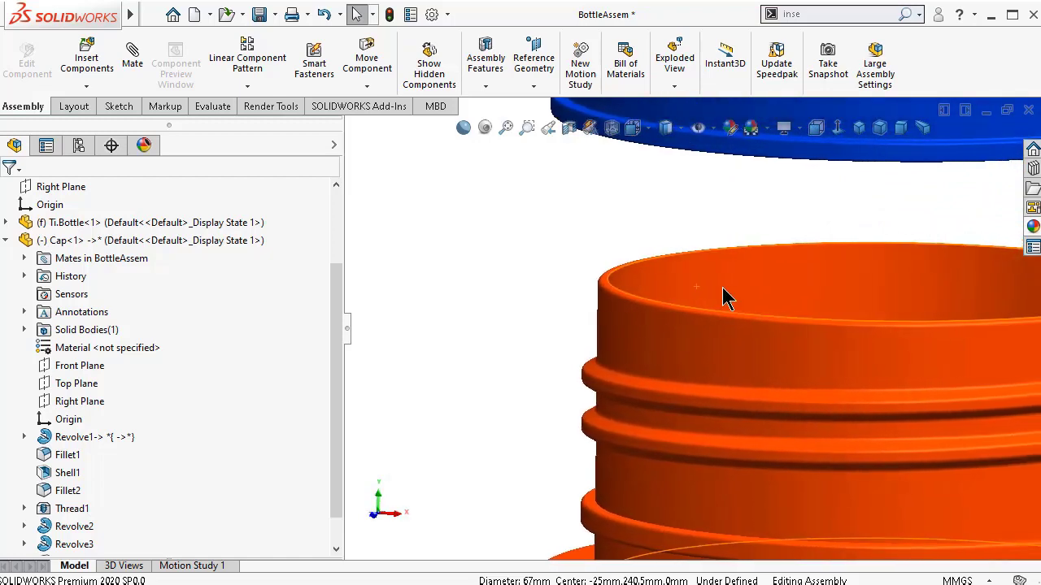
{"action": "scroll", "coordinate": [720, 365], "scroll_direction": "down", "scroll_amount": 3}
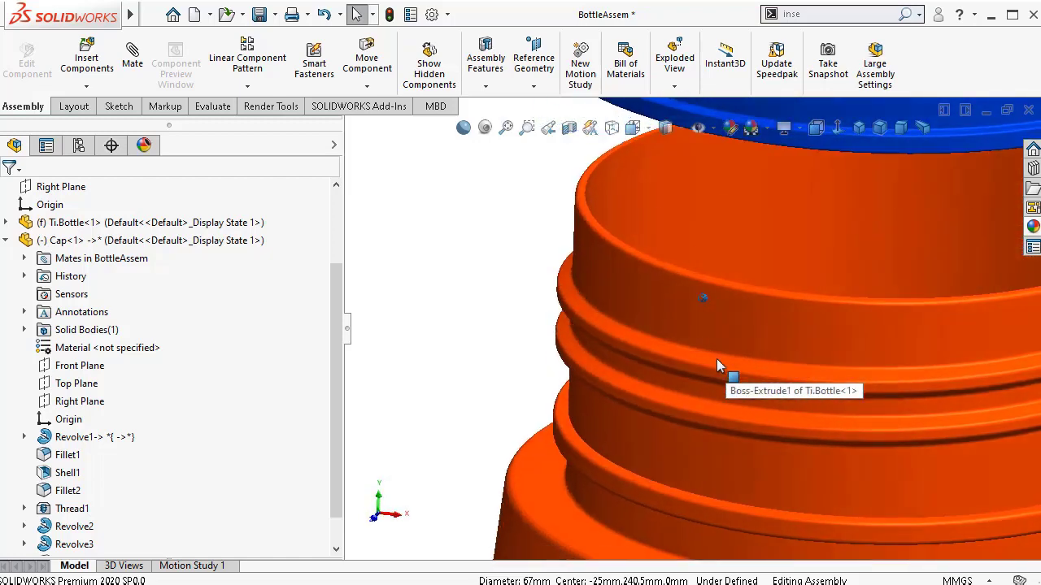
- Start an advanced Distance limit mate with a 40 mm maximum and 0 mm minimum
{"action": "left_click", "coordinate": [132, 82]}
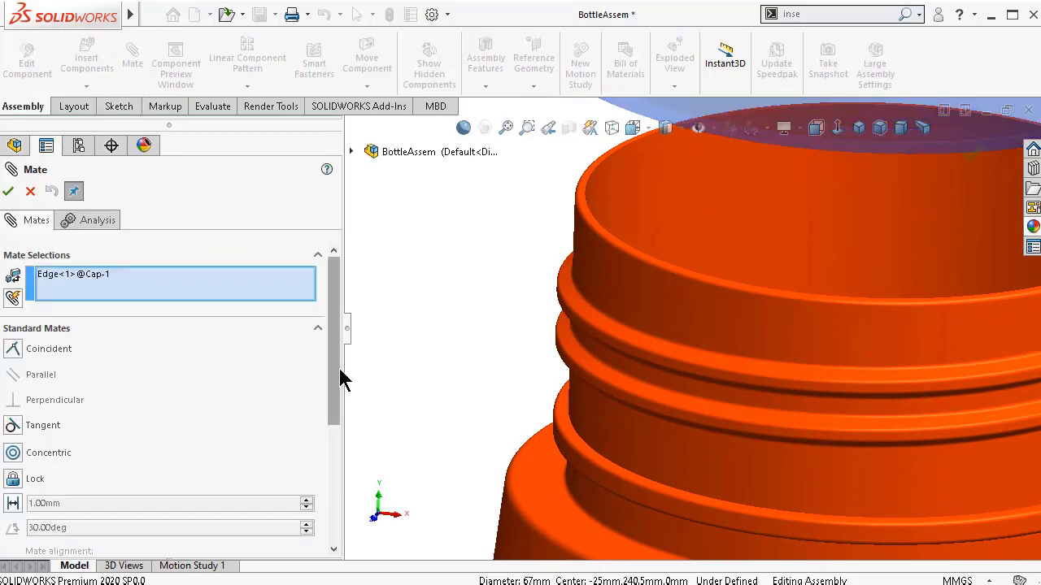
{"action": "left_click_drag", "start_coordinate": [339, 368], "coordinate": [333, 498]}
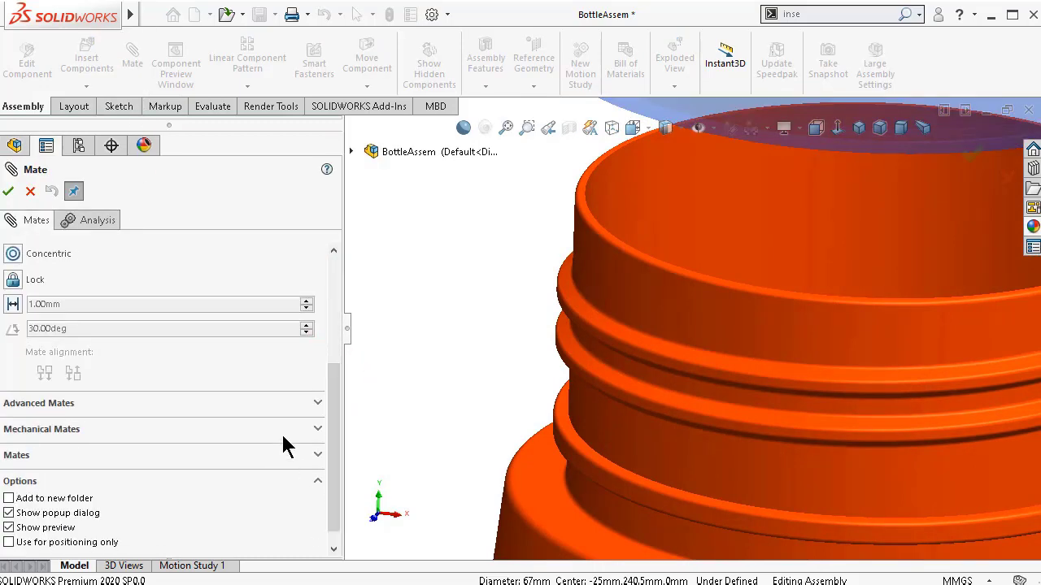
{"action": "left_click", "coordinate": [321, 411]}
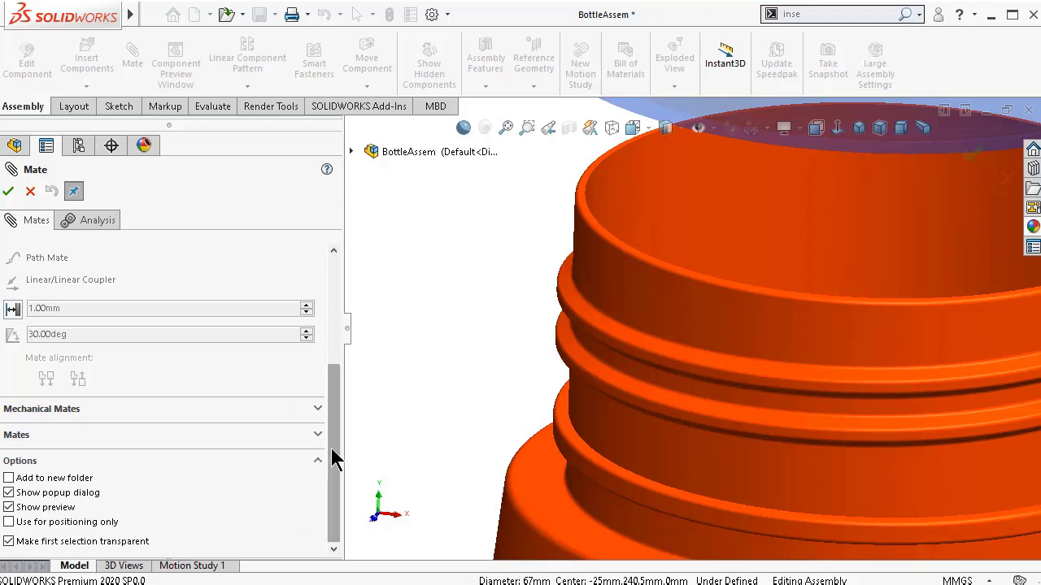
{"action": "left_click_drag", "start_coordinate": [331, 458], "coordinate": [334, 350]}
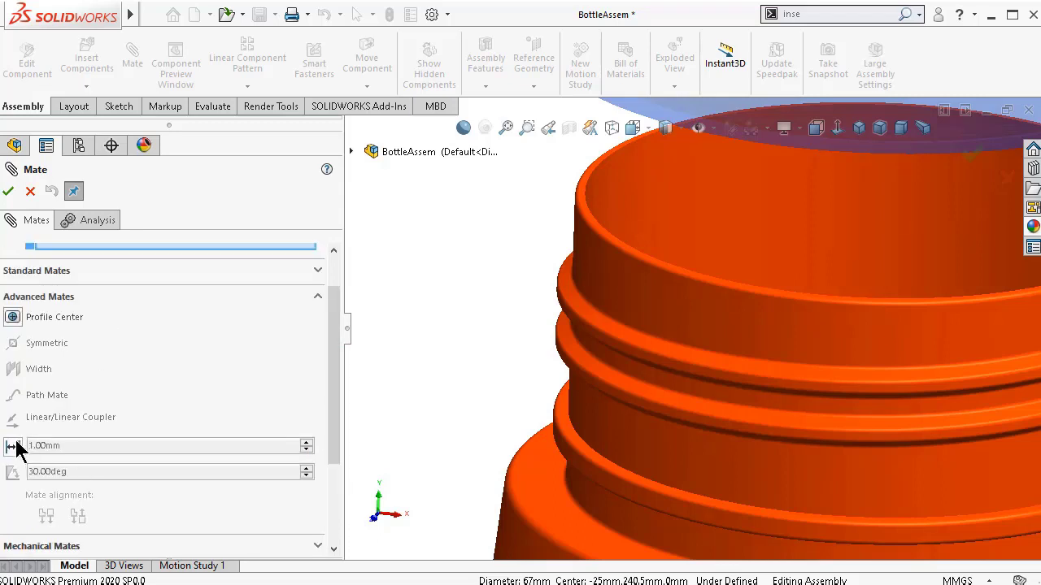
{"action": "left_click", "coordinate": [12, 445]}
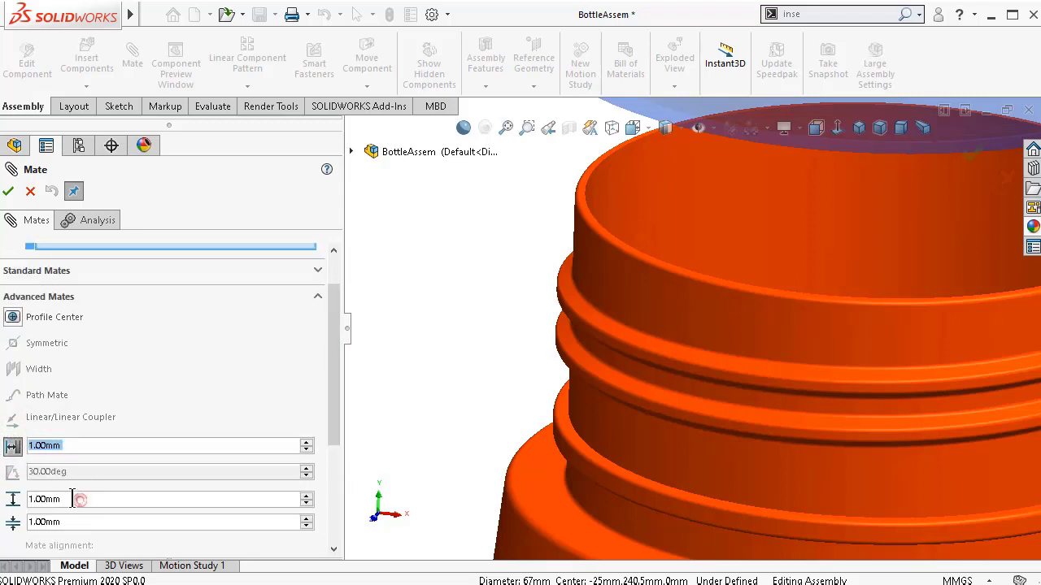
{"action": "type", "text": "40"}
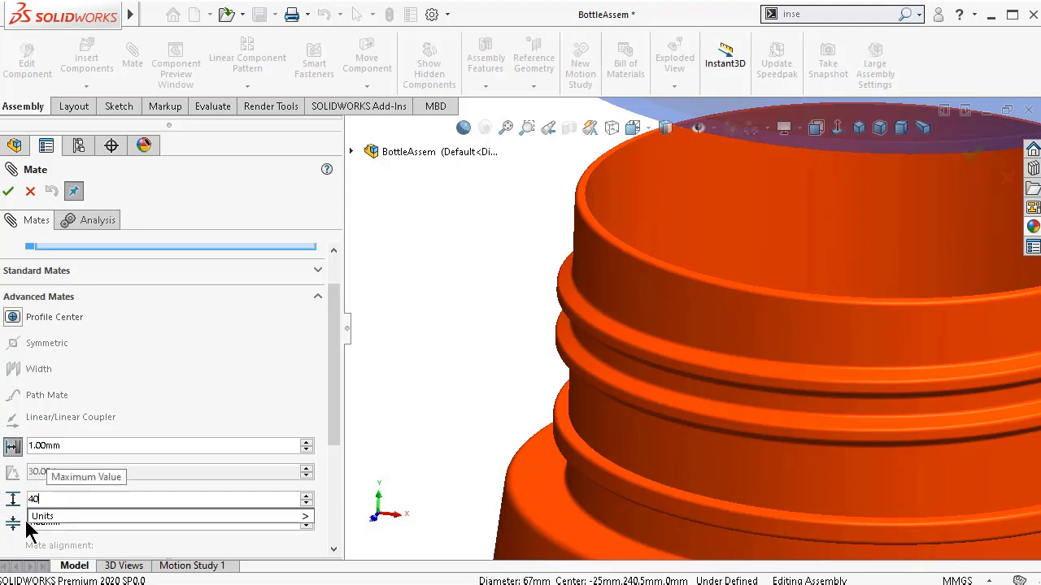
{"action": "left_click", "coordinate": [16, 528]}
{"action": "type", "text": "0"}
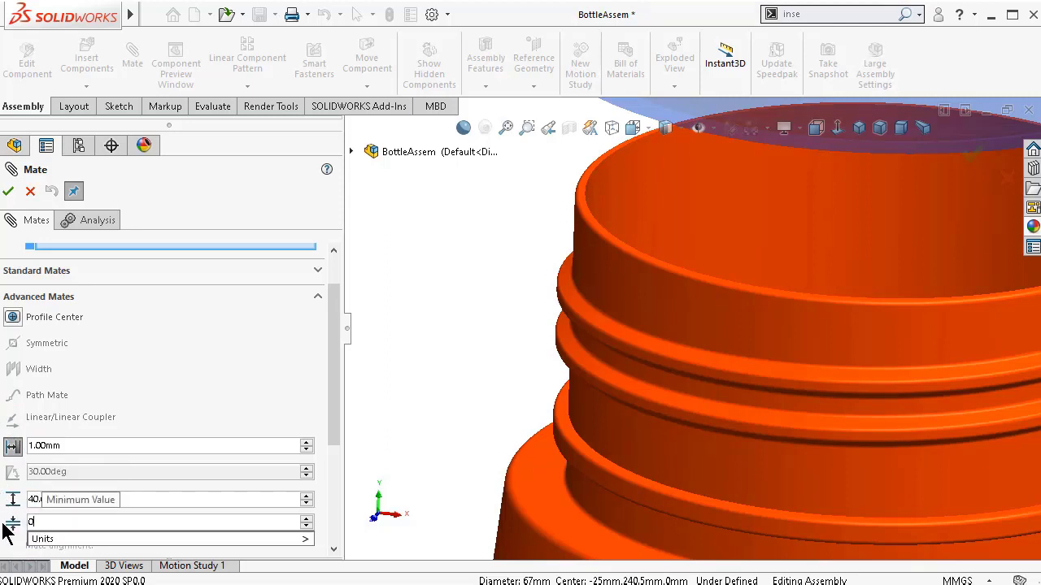
{"action": "key", "text": "Return"}
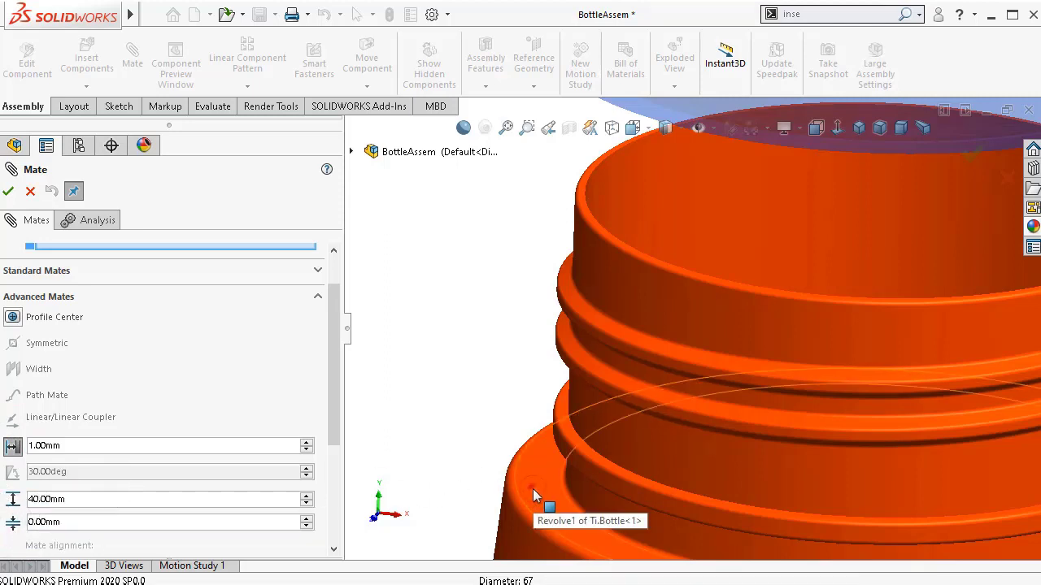
- Replace the mate references with the bottle neck face and cap face, then accept LimitDistance1
{"action": "left_click_drag", "start_coordinate": [333, 386], "coordinate": [335, 317]}
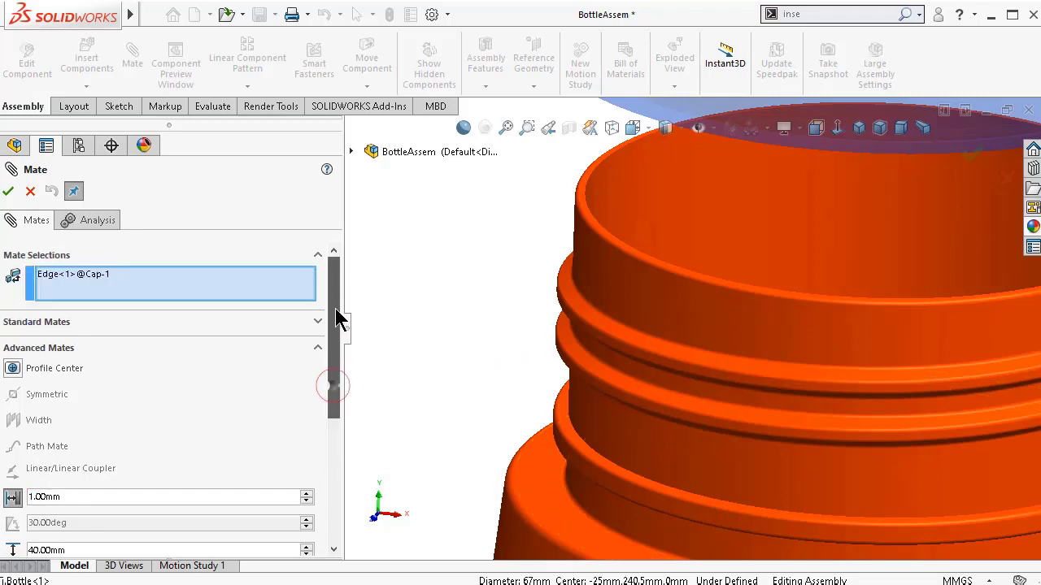
{"action": "right_click", "coordinate": [205, 307]}
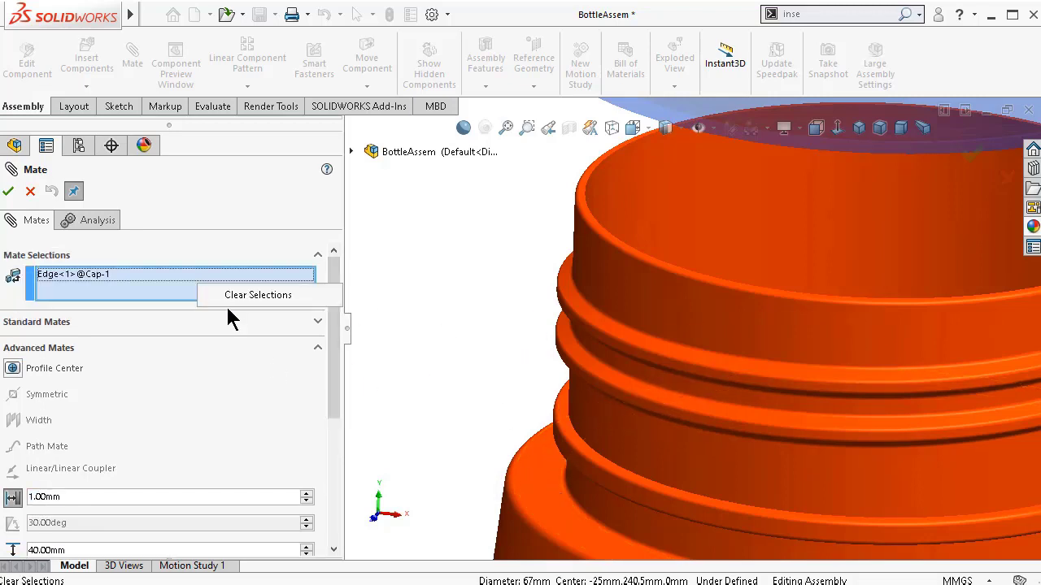
{"action": "left_click", "coordinate": [232, 298]}
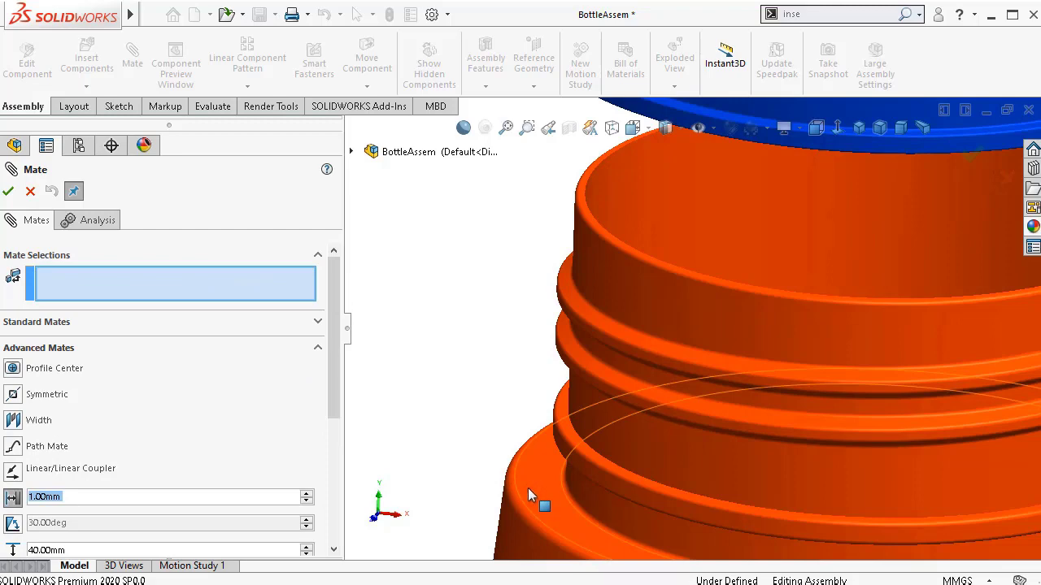
{"action": "middle_click_drag", "start_coordinate": [358, 399], "coordinate": [416, 547]}
{"action": "left_click", "coordinate": [538, 332]}
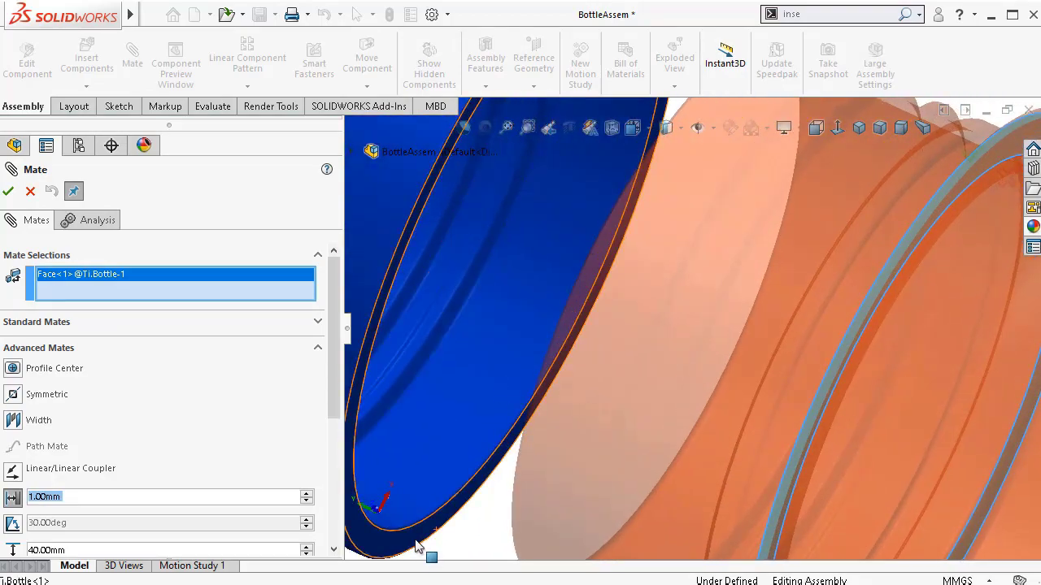
{"action": "left_click", "coordinate": [412, 549]}
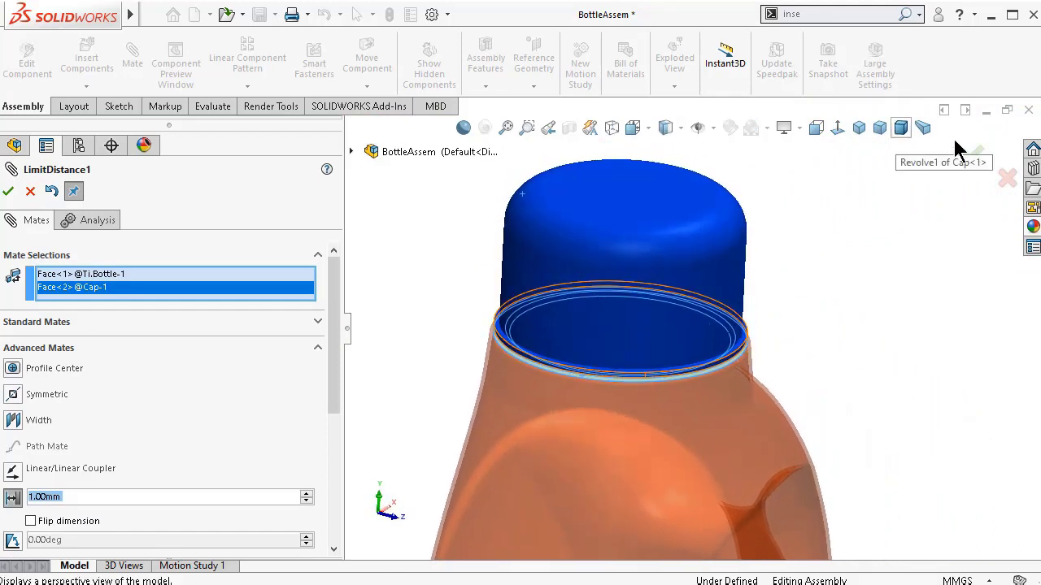
{"action": "left_click", "coordinate": [970, 158]}
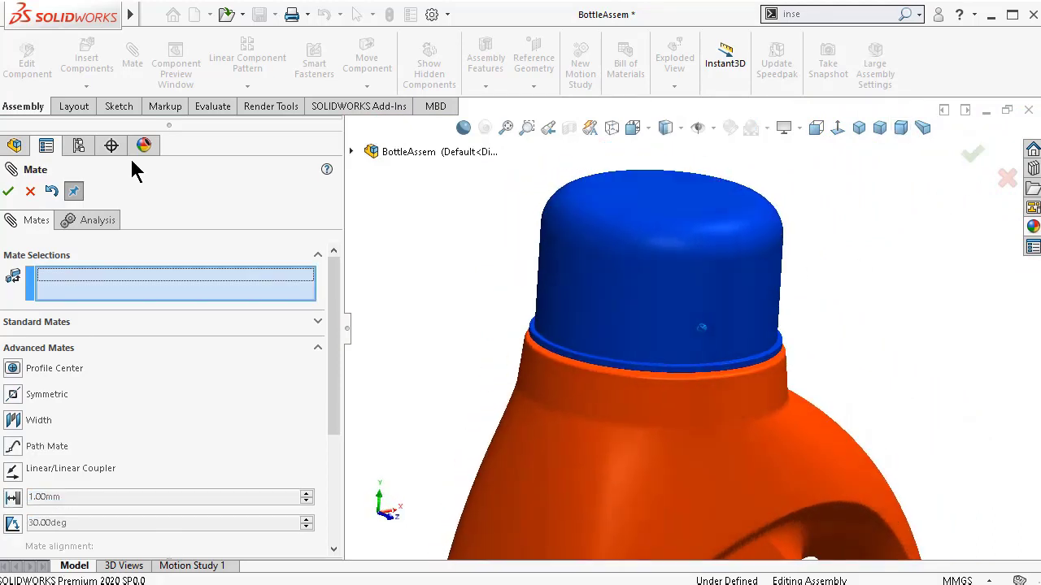
- Drag the cap up off the neck to test the 0–40 mm limit, then slide it back seated
{"action": "left_click", "coordinate": [11, 192]}
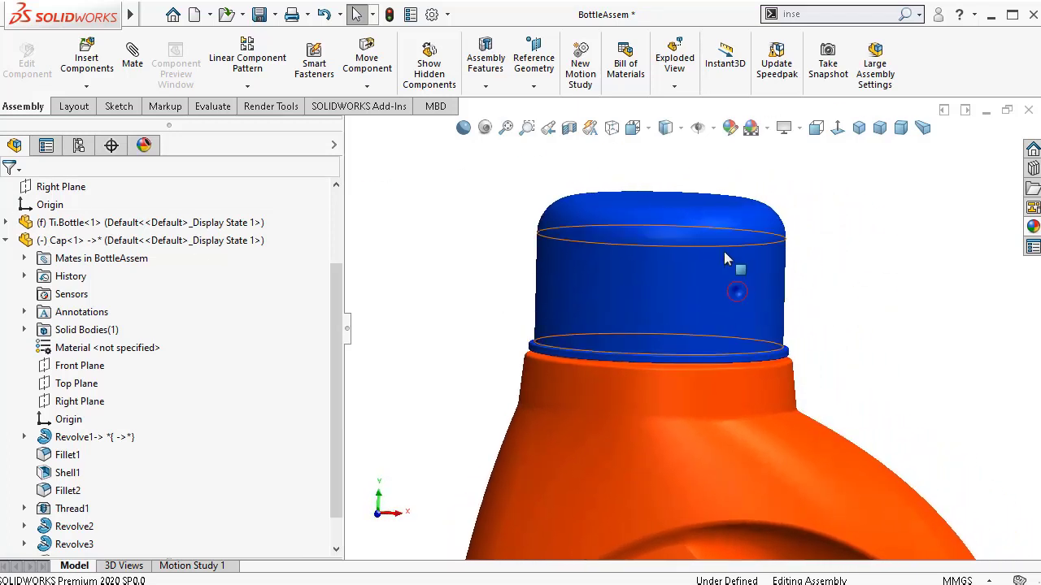
{"action": "left_click_drag", "start_coordinate": [736, 277], "coordinate": [683, 77]}
{"action": "left_click", "coordinate": [464, 290]}
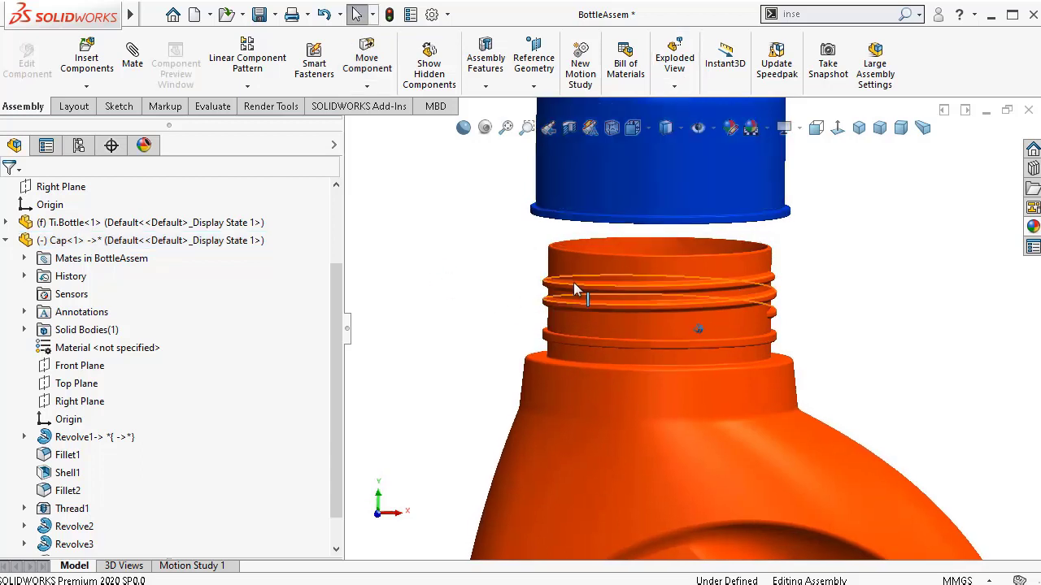
{"action": "left_click", "coordinate": [625, 294]}
{"action": "left_click_drag", "start_coordinate": [625, 252], "coordinate": [631, 177]}
{"action": "left_click", "coordinate": [456, 297]}
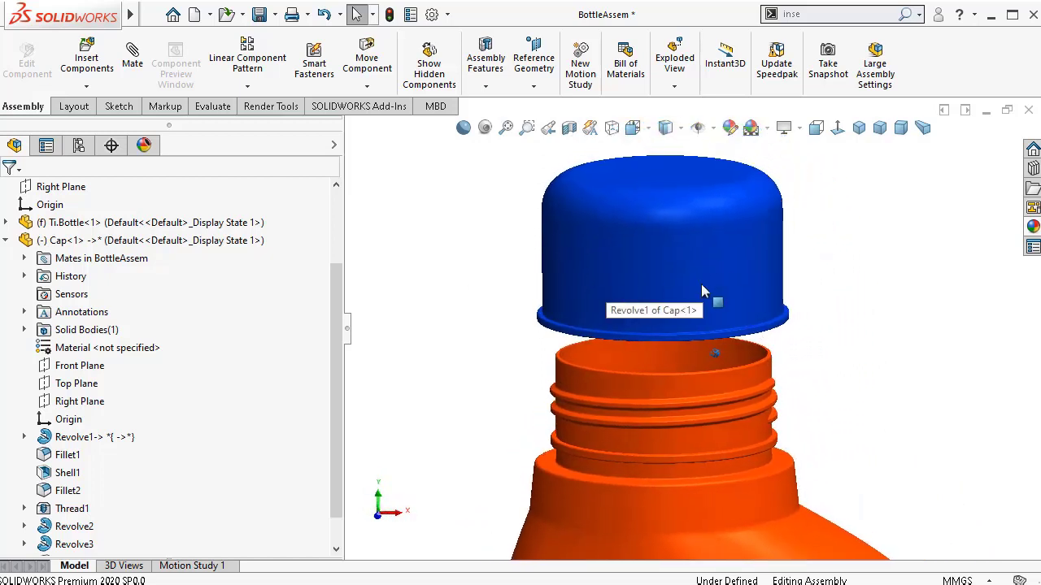
{"action": "left_click_drag", "start_coordinate": [743, 282], "coordinate": [722, 429]}
- Switch to Hidden Lines Visible display and view the assembly from the front
{"action": "left_click", "coordinate": [713, 128]}
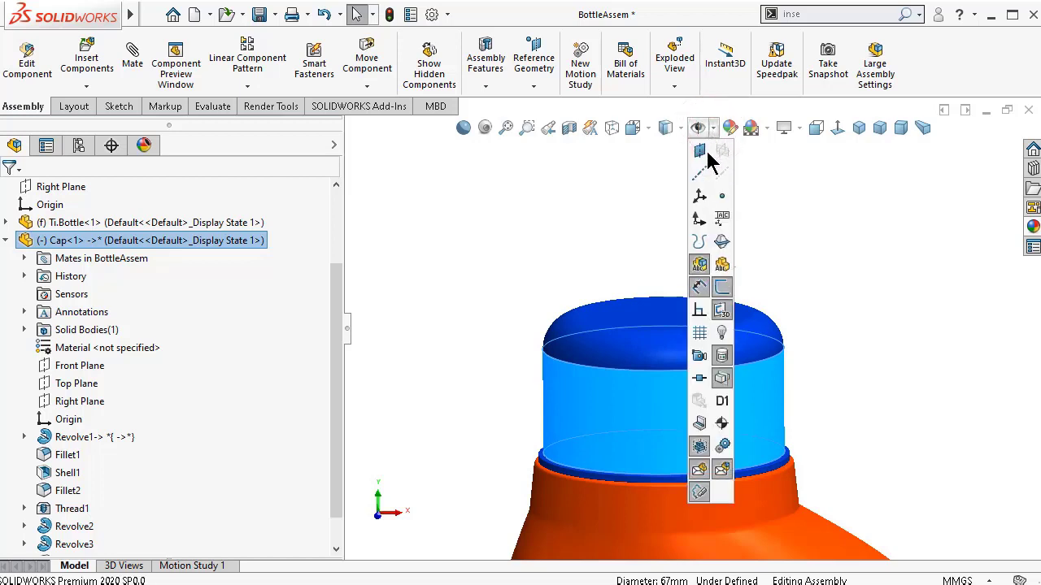
{"action": "left_click", "coordinate": [679, 130]}
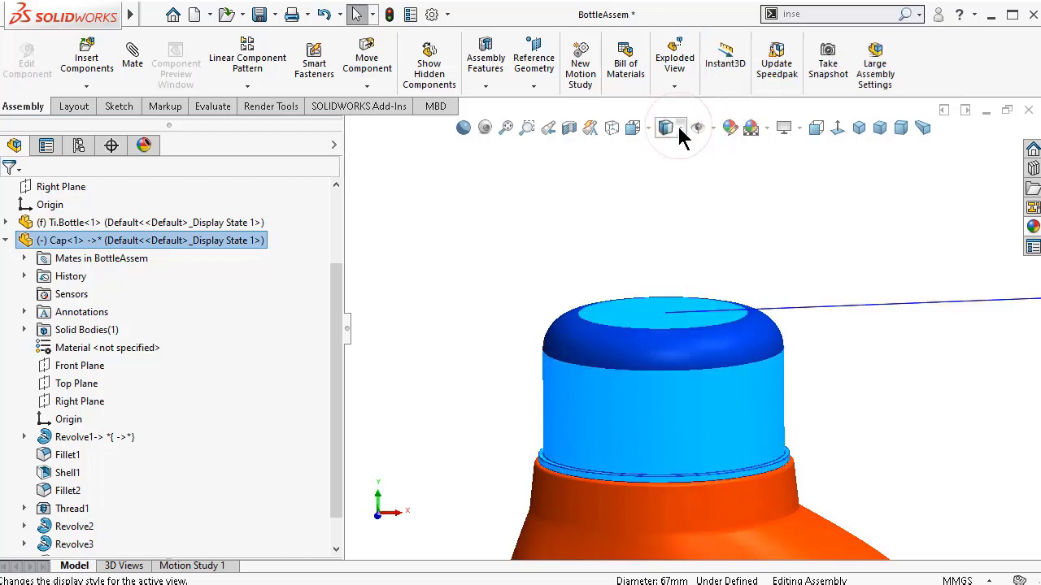
{"action": "left_click", "coordinate": [681, 128]}
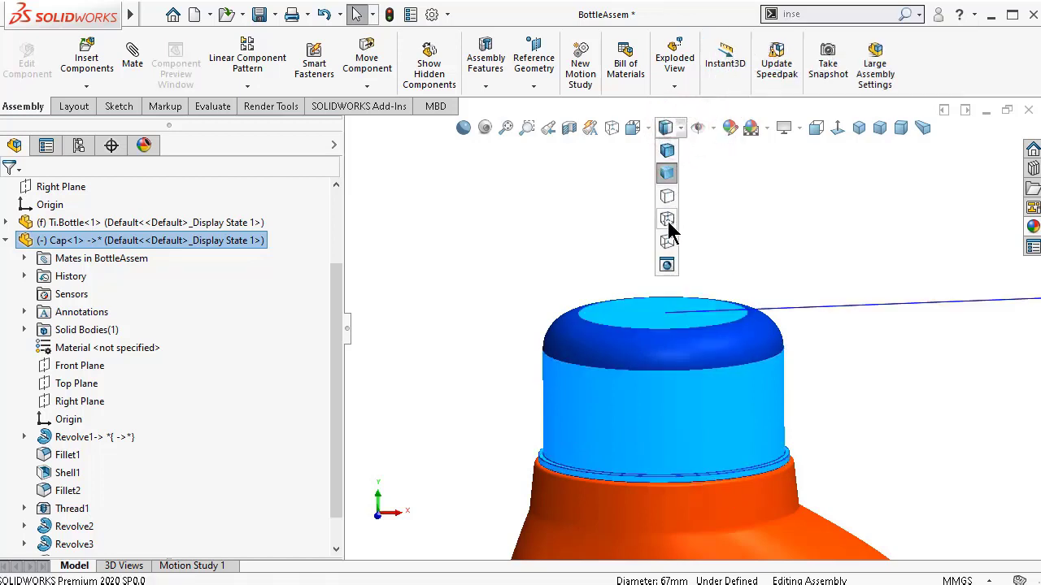
{"action": "left_click", "coordinate": [667, 219]}
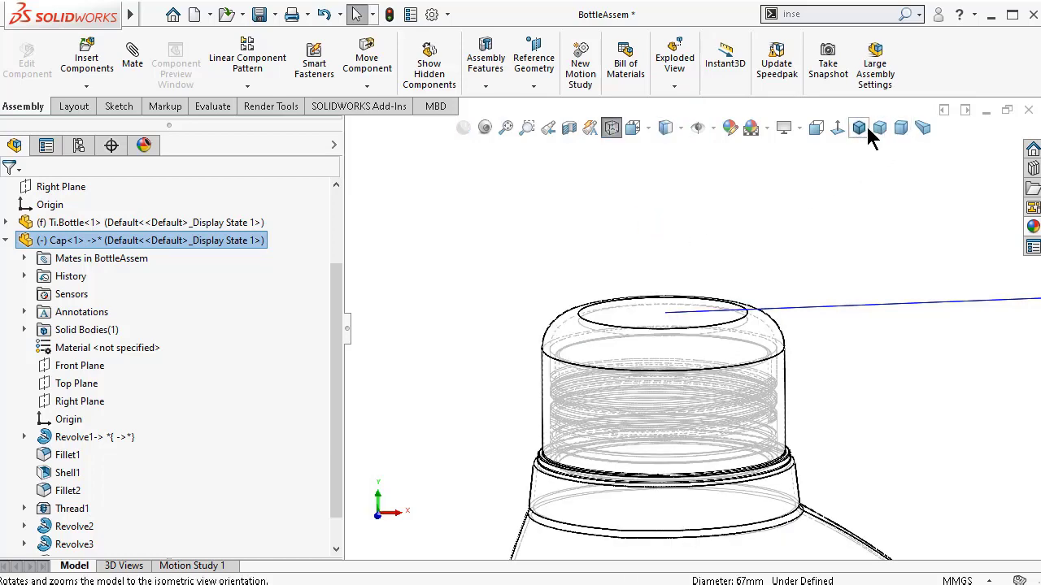
{"action": "left_click", "coordinate": [817, 130]}
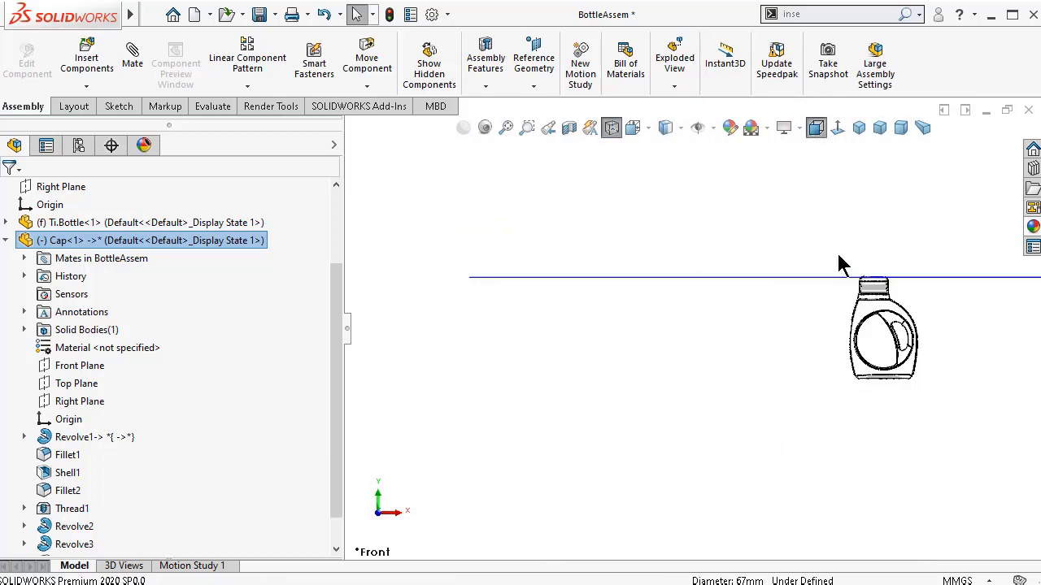
{"action": "scroll", "coordinate": [895, 301], "scroll_direction": "down", "scroll_amount": 5}
{"action": "scroll", "coordinate": [902, 313], "scroll_direction": "up", "scroll_amount": 8}
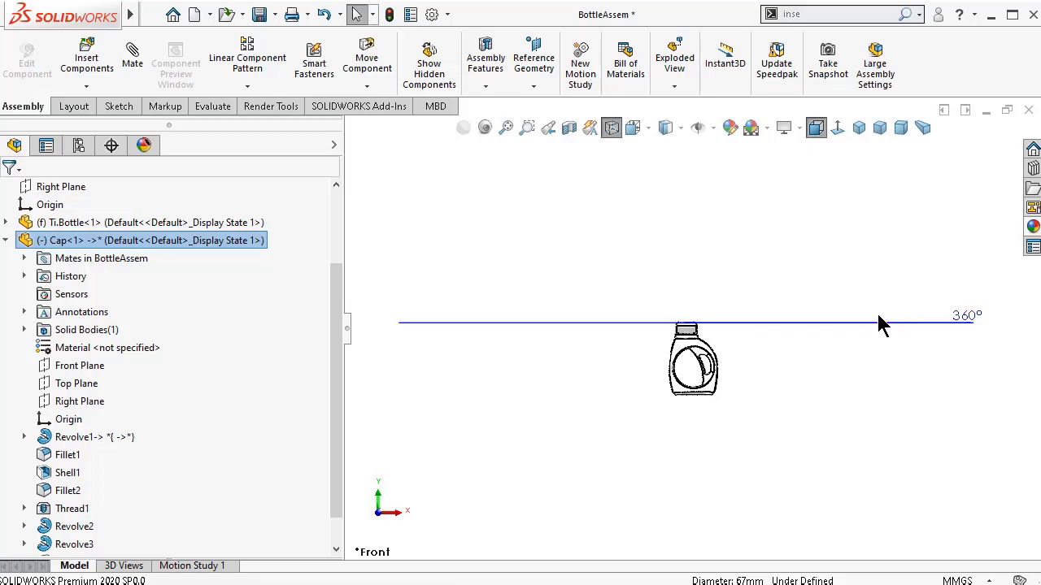
- Select the cap's top edge and start rotating the cap along the neck's thread
{"action": "left_click", "coordinate": [679, 256]}
{"action": "scroll", "coordinate": [679, 268], "scroll_direction": "down", "scroll_amount": 3}
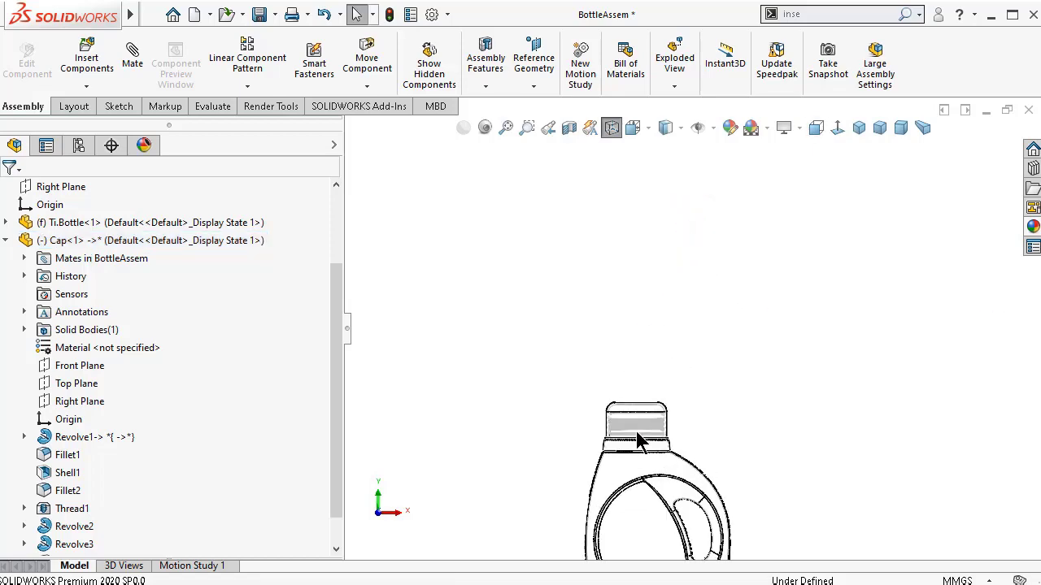
{"action": "scroll", "coordinate": [640, 440], "scroll_direction": "down", "scroll_amount": 8}
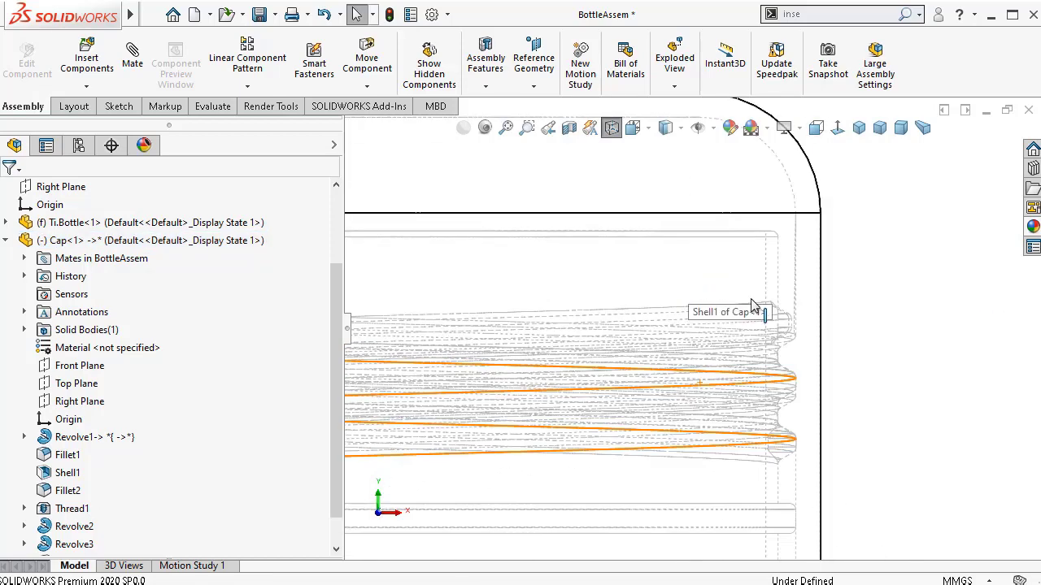
{"action": "left_click", "coordinate": [787, 186]}
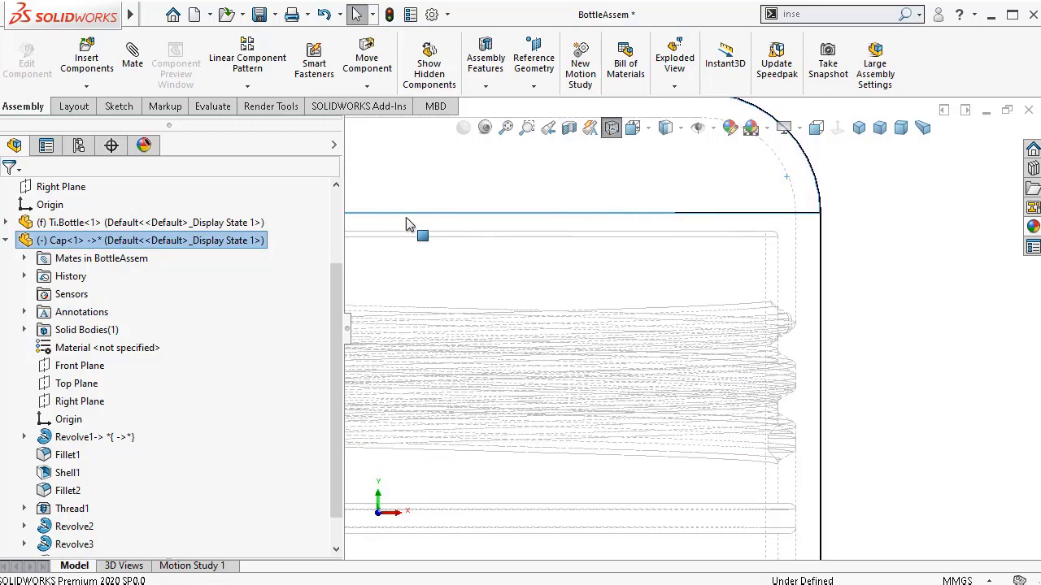
{"action": "scroll", "coordinate": [620, 297], "scroll_direction": "up", "scroll_amount": 2}
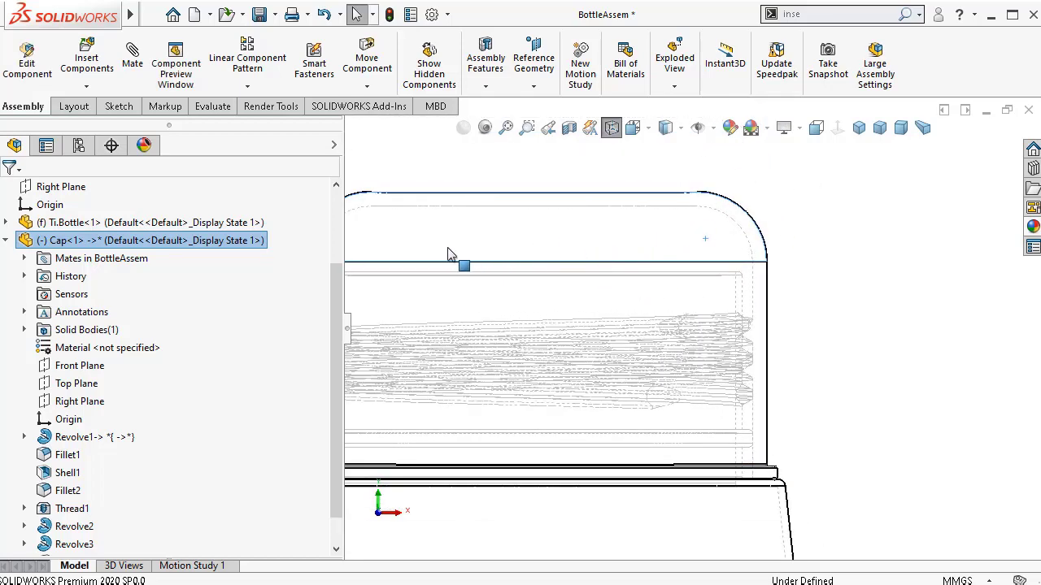
{"action": "left_click_drag", "start_coordinate": [418, 255], "coordinate": [544, 376]}
{"action": "scroll", "coordinate": [544, 376], "scroll_direction": "down", "scroll_amount": 3}
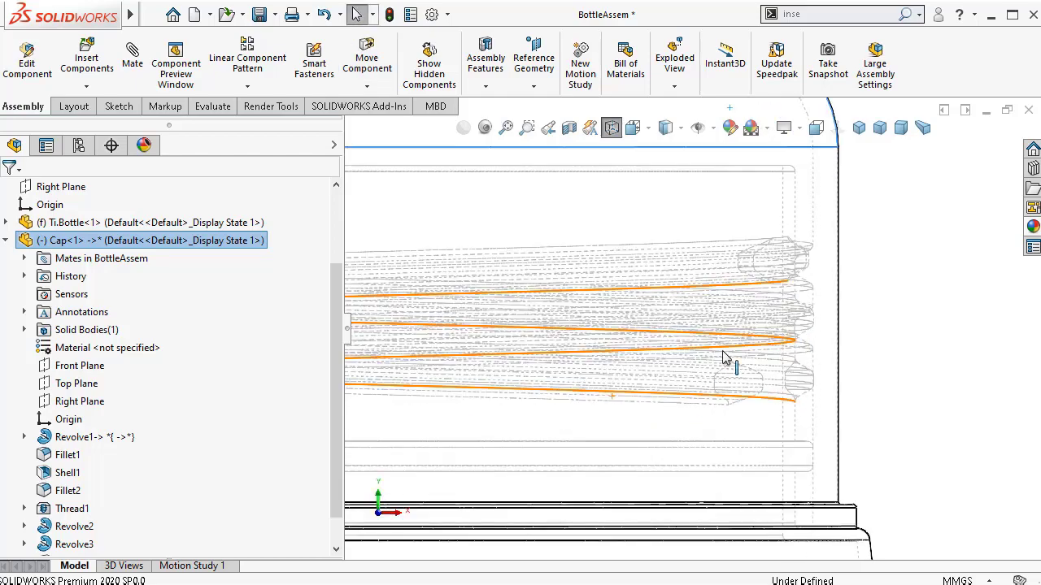
{"action": "left_click_drag", "start_coordinate": [842, 281], "coordinate": [741, 290]}
{"action": "key", "text": "Escape"}
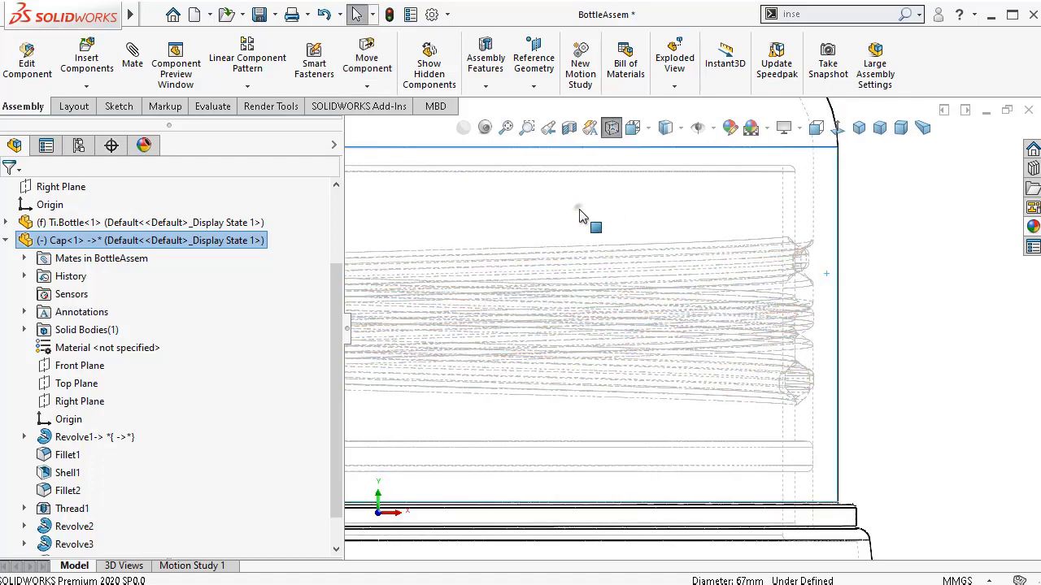
- Keep turning the cap further along the thread
{"action": "left_click_drag", "start_coordinate": [580, 216], "coordinate": [855, 229]}
{"action": "left_click_drag", "start_coordinate": [708, 223], "coordinate": [707, 223]}
{"action": "mouse_move", "coordinate": [639, 204]}
{"action": "left_mouse_down"}
{"action": "mouse_move", "coordinate": [861, 214]}
{"action": "mouse_move", "coordinate": [767, 341]}
{"action": "left_mouse_up"}
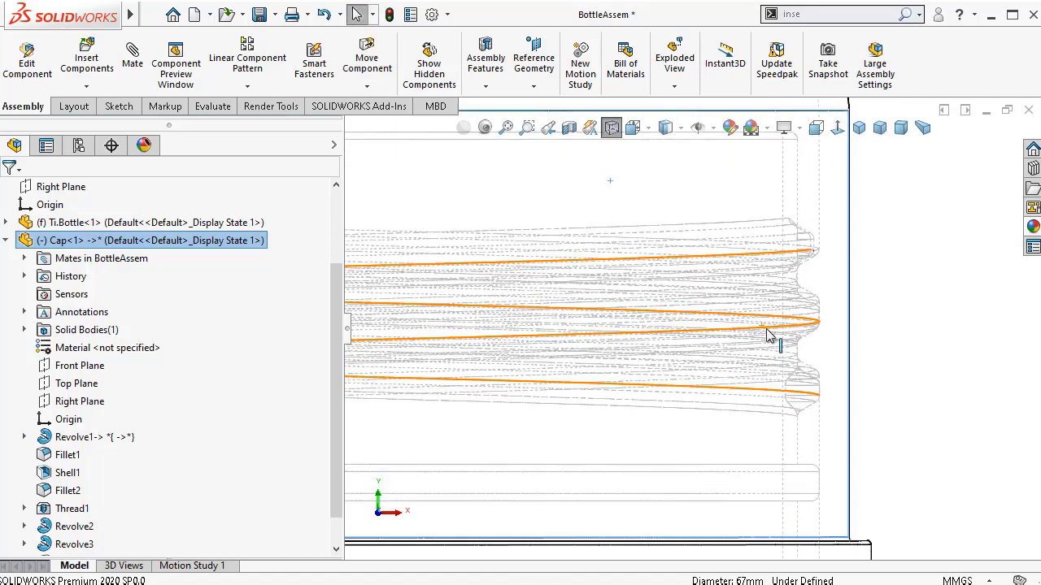
{"action": "left_click", "coordinate": [580, 195]}
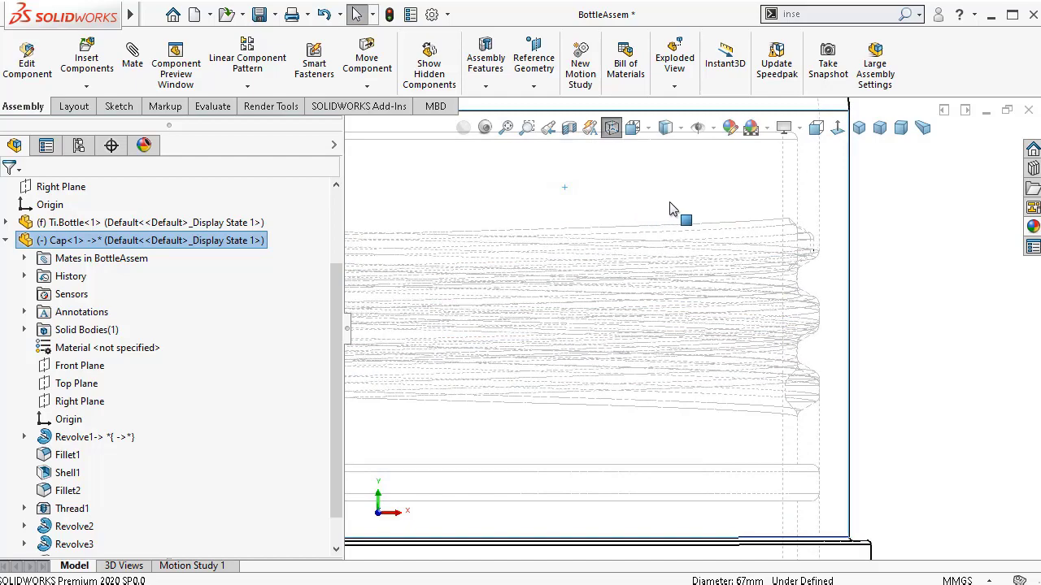
{"action": "left_click_drag", "start_coordinate": [746, 216], "coordinate": [639, 290]}
{"action": "key", "text": "Escape"}
- Zoom in and slide the cap along the thread once more, then deselect it
{"action": "scroll", "coordinate": [711, 264], "scroll_direction": "down", "scroll_amount": 3}
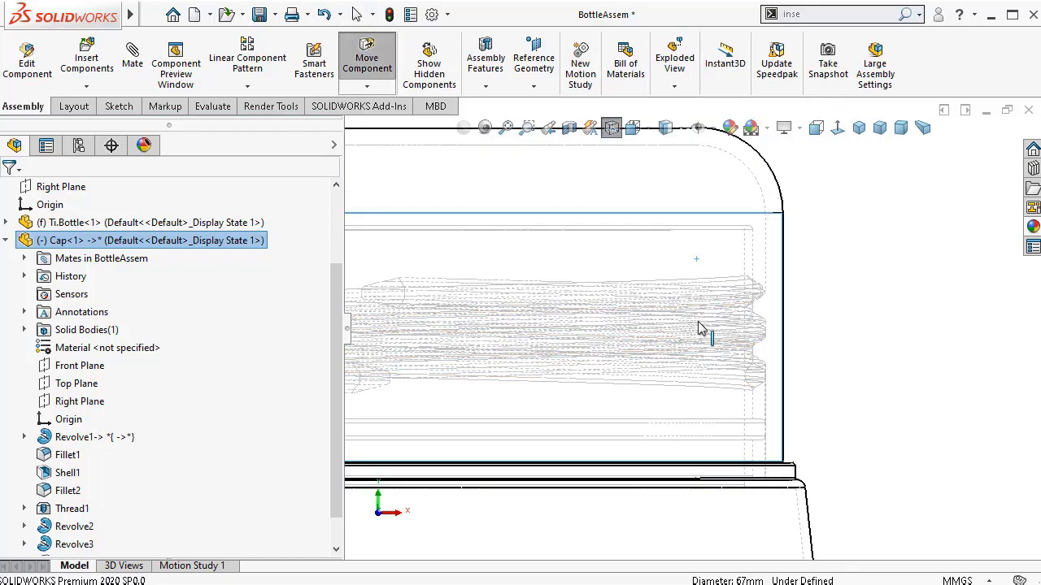
{"action": "scroll", "coordinate": [708, 315], "scroll_direction": "down", "scroll_amount": 2}
{"action": "scroll", "coordinate": [776, 404], "scroll_direction": "down", "scroll_amount": 2}
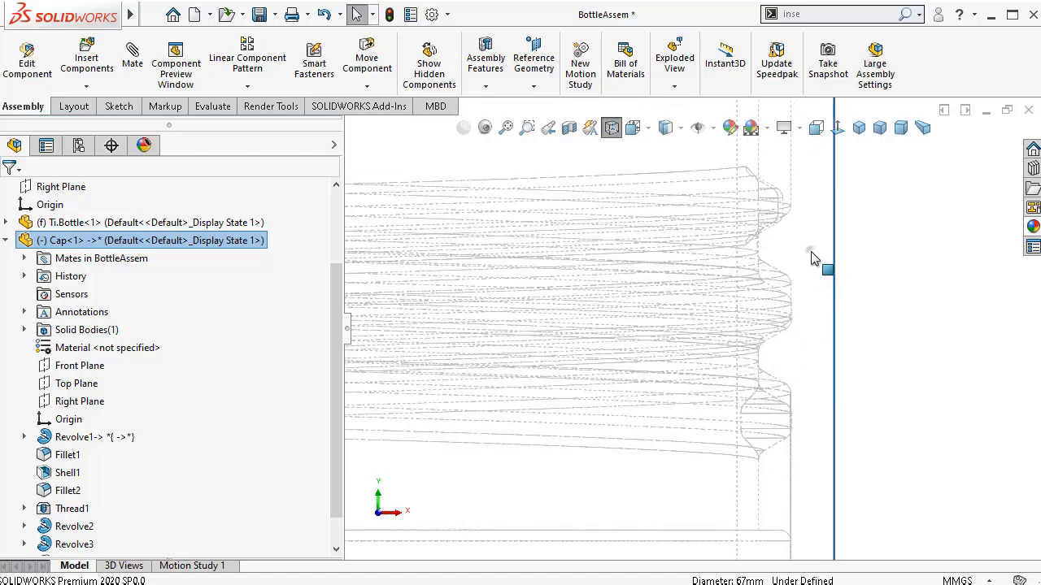
{"action": "left_click_drag", "start_coordinate": [812, 258], "coordinate": [841, 263]}
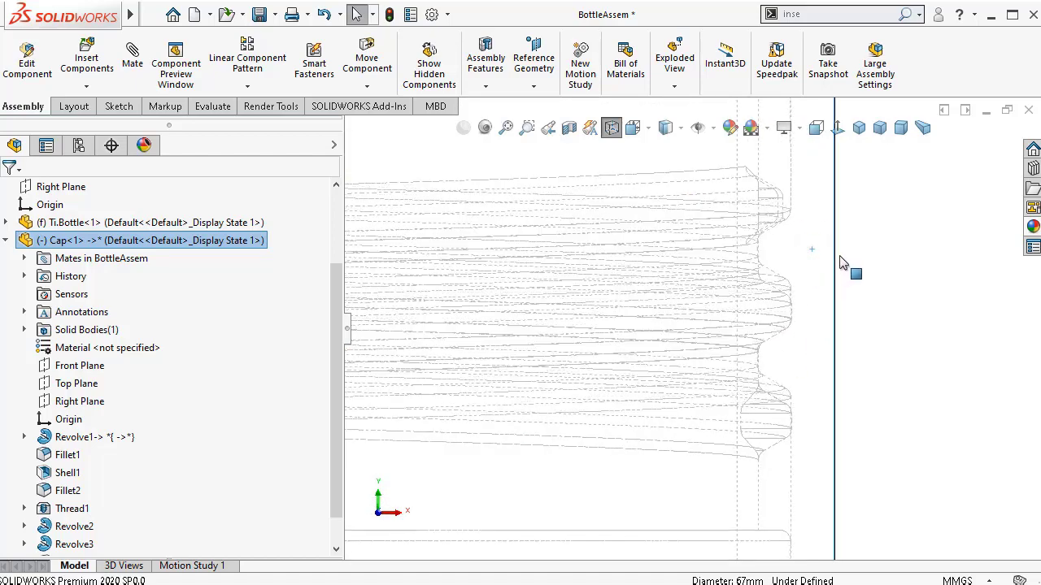
{"action": "left_click", "coordinate": [498, 177]}
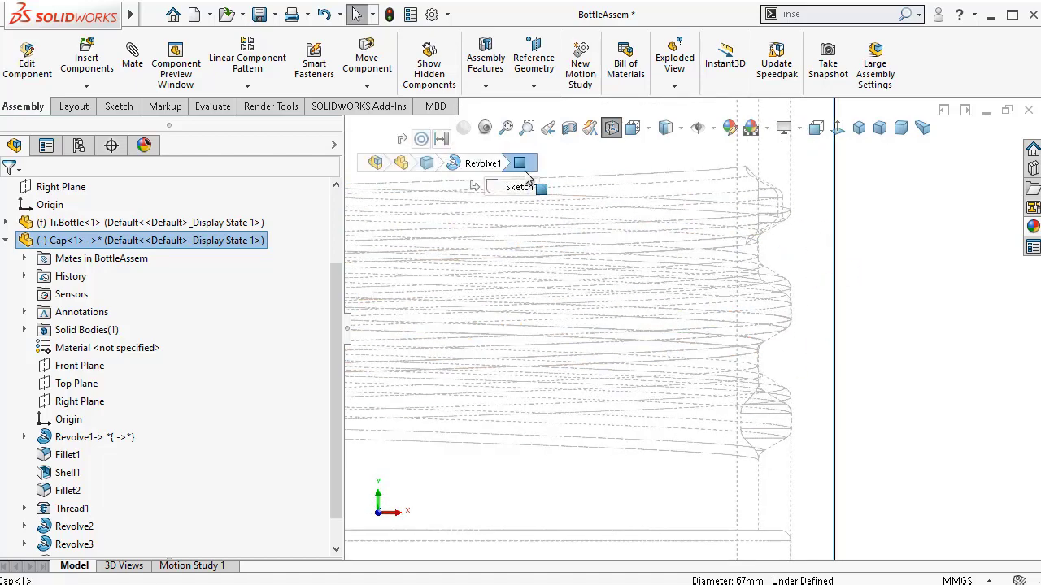
{"action": "left_click_drag", "start_coordinate": [547, 173], "coordinate": [718, 193]}
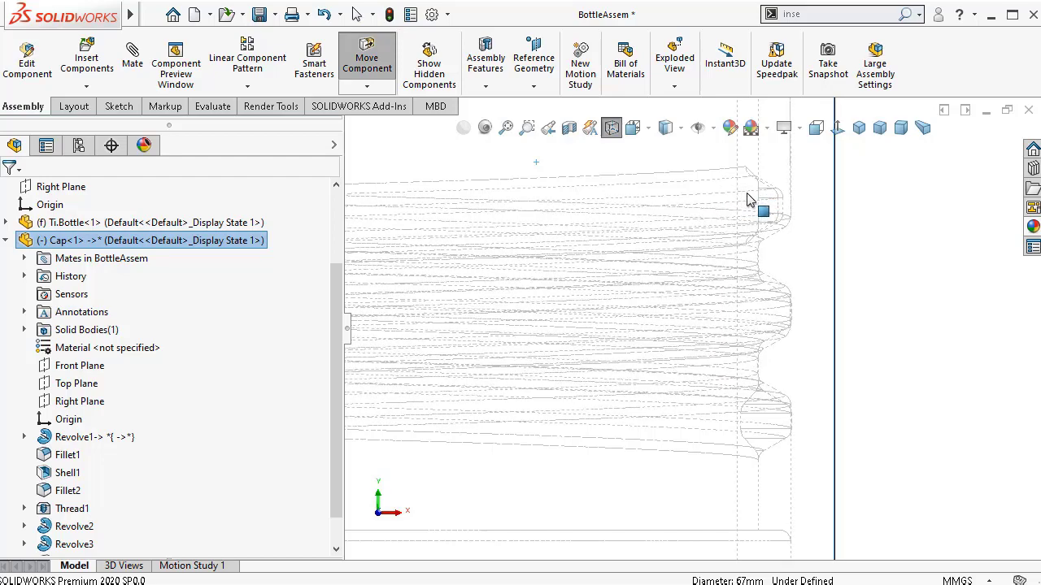
{"action": "key", "text": "Escape"}
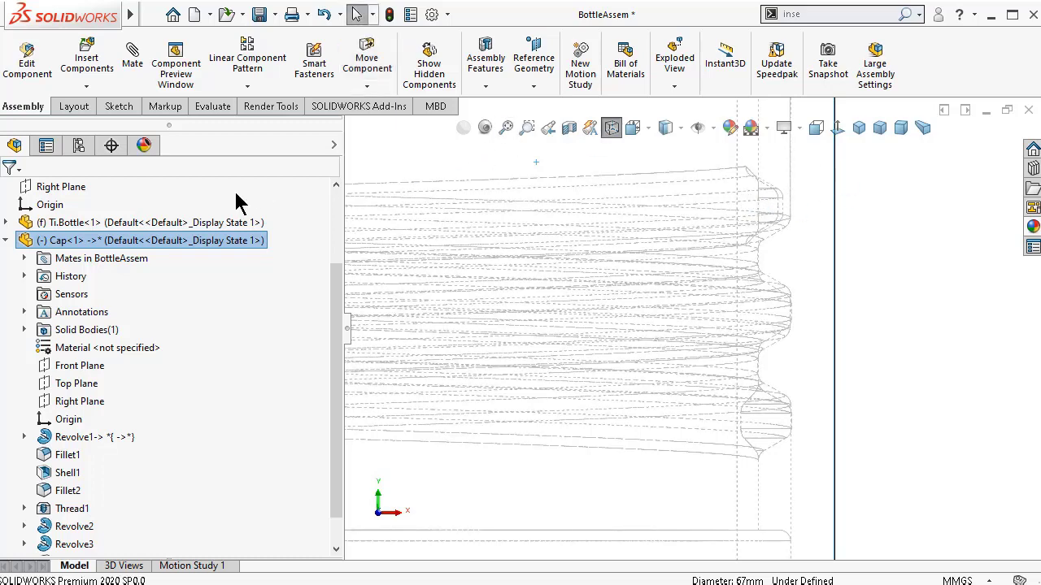
{"action": "scroll", "coordinate": [891, 238], "scroll_direction": "up", "scroll_amount": 5}
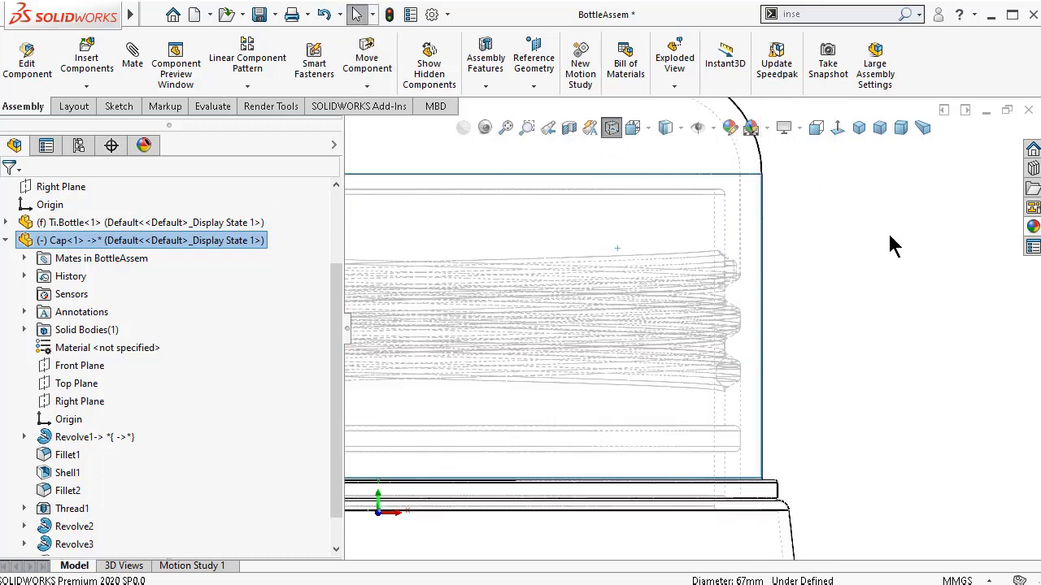
{"action": "left_click", "coordinate": [871, 244]}
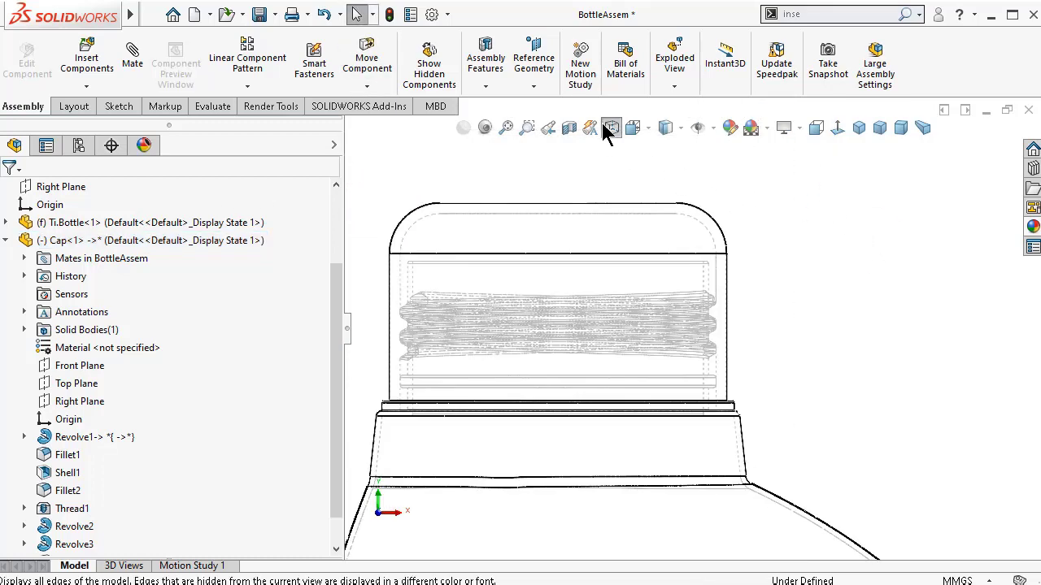
- Show the model fully shaded and apply a section cut through the assembly
{"action": "left_click", "coordinate": [673, 128]}
{"action": "left_click", "coordinate": [667, 173]}
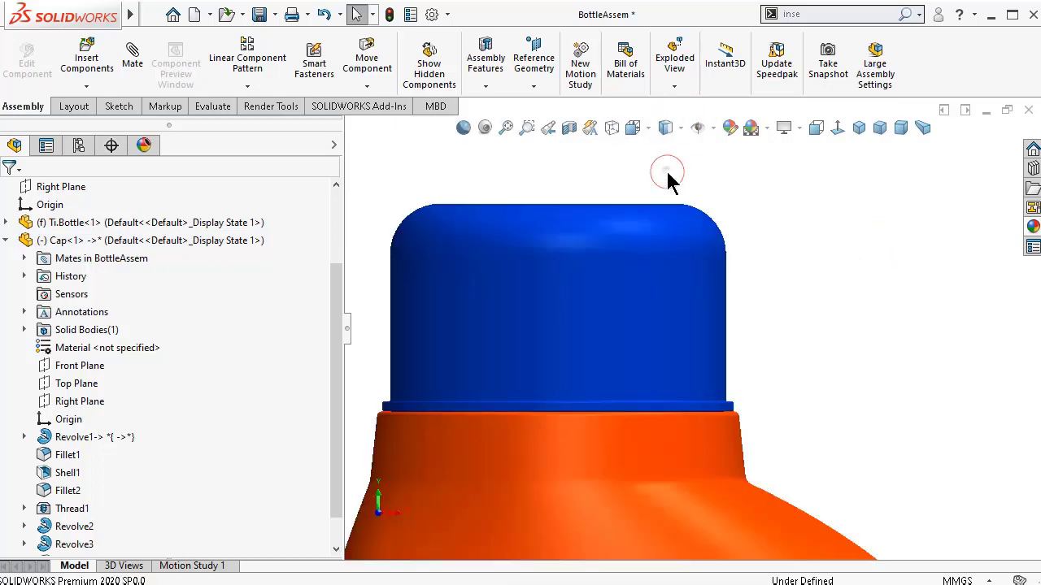
{"action": "left_click", "coordinate": [569, 129]}
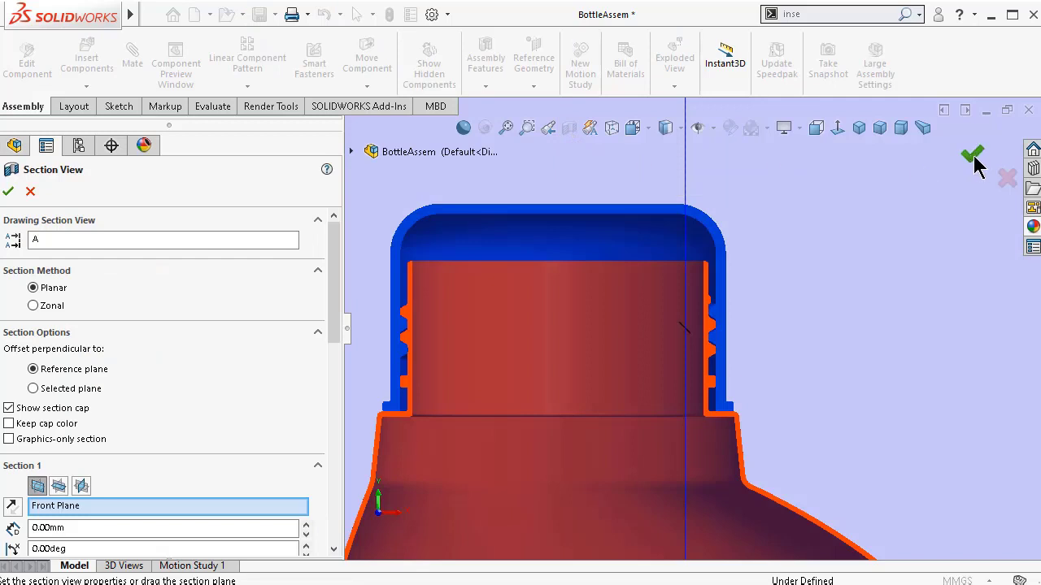
{"action": "left_click", "coordinate": [971, 158]}
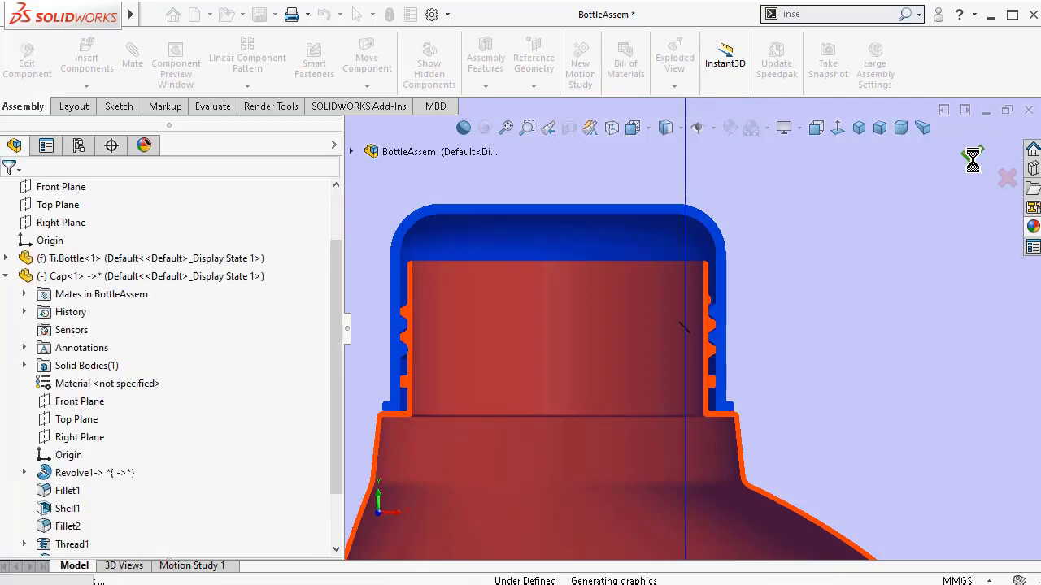
{"action": "scroll", "coordinate": [725, 333], "scroll_direction": "down", "scroll_amount": 6}
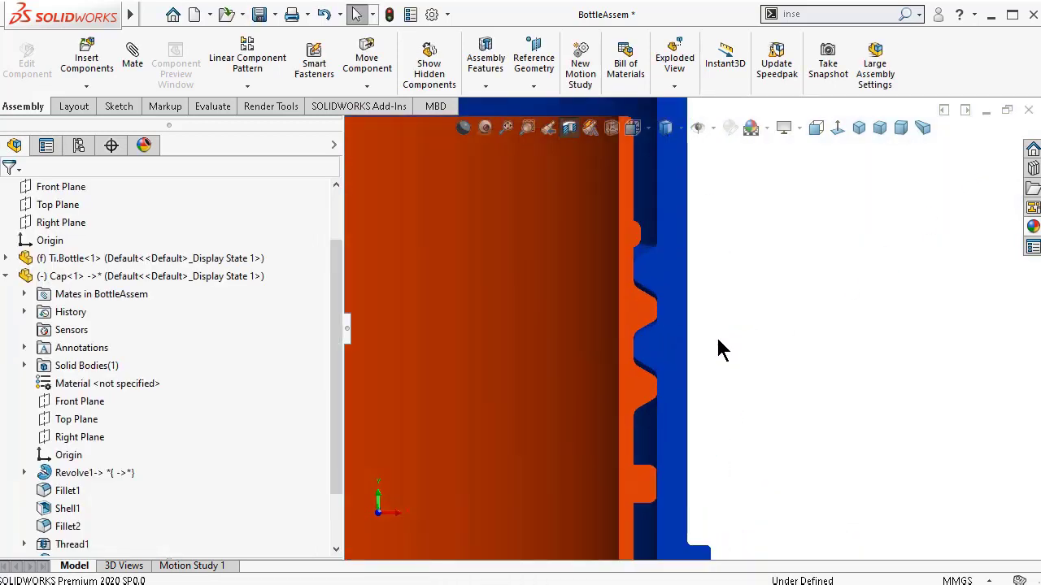
{"action": "scroll", "coordinate": [721, 348], "scroll_direction": "down", "scroll_amount": 2}
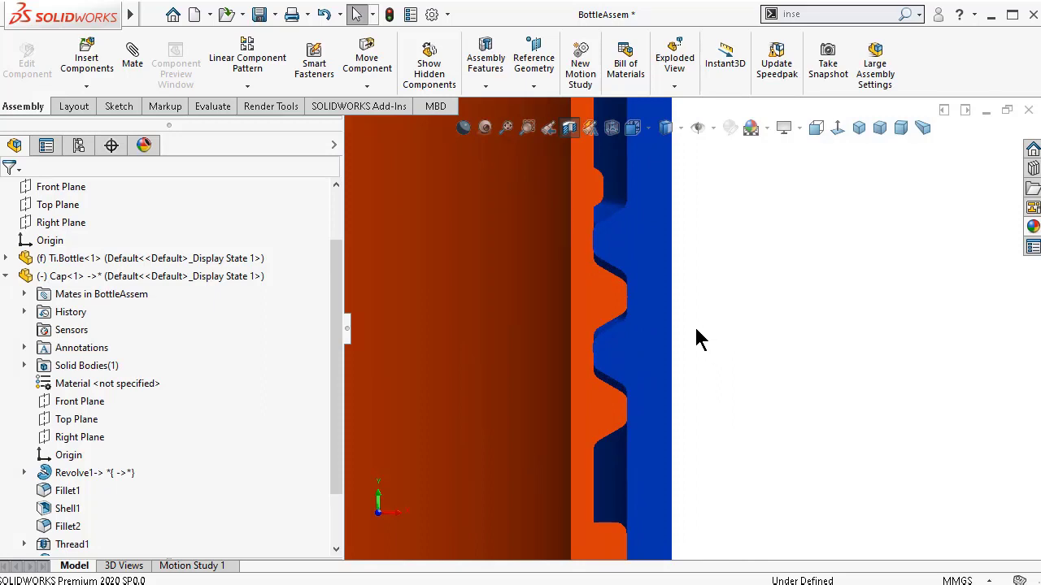
{"action": "scroll", "coordinate": [691, 337], "scroll_direction": "up", "scroll_amount": 3}
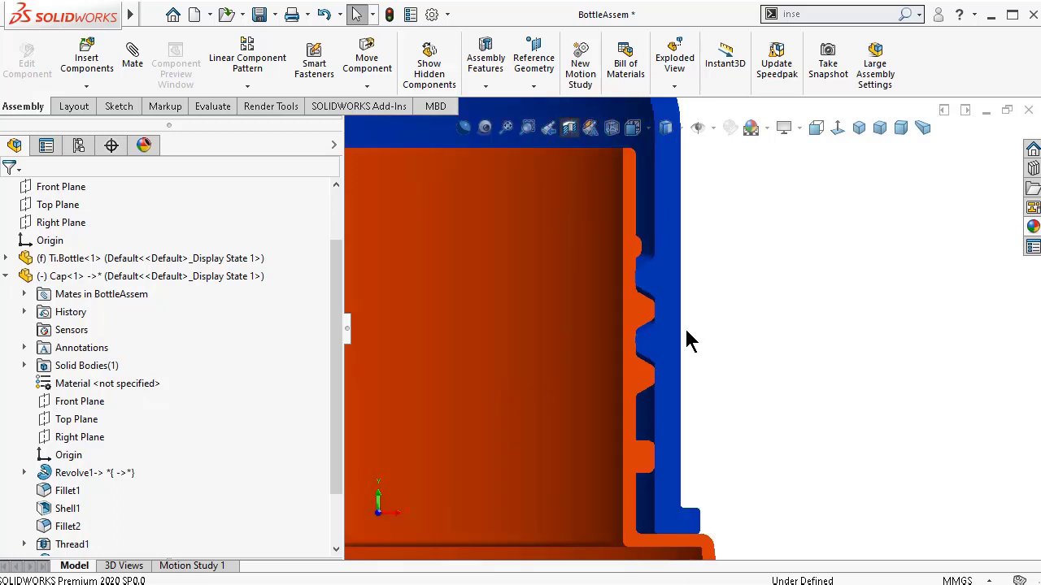
{"action": "scroll", "coordinate": [599, 376], "scroll_direction": "up", "scroll_amount": 2}
{"action": "scroll", "coordinate": [574, 353], "scroll_direction": "down", "scroll_amount": 5}
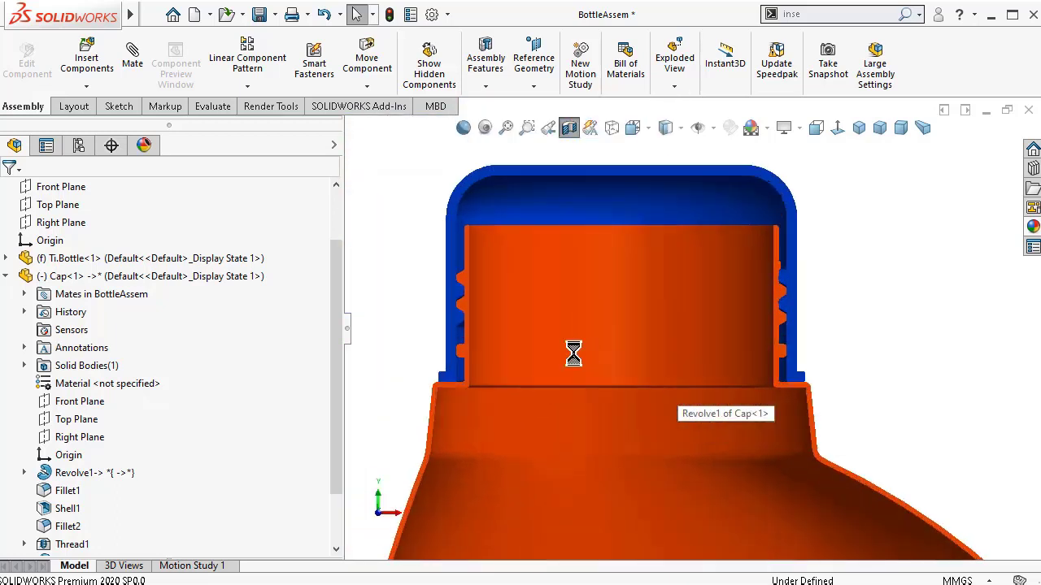
{"action": "scroll", "coordinate": [544, 320], "scroll_direction": "down", "scroll_amount": 1}
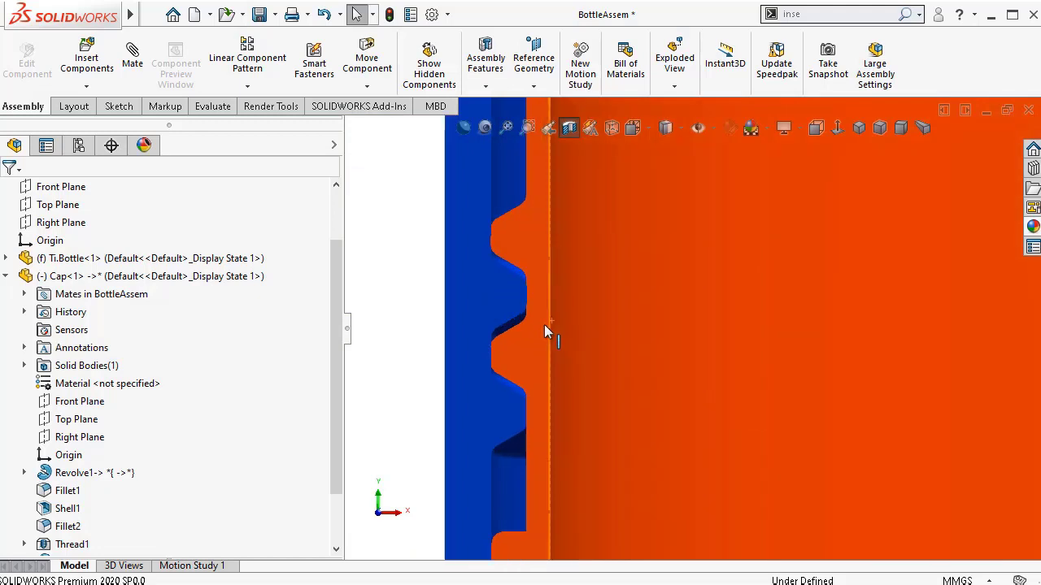
- Switch the display style to show hidden edges as a wireframe
{"action": "left_click", "coordinate": [681, 130]}
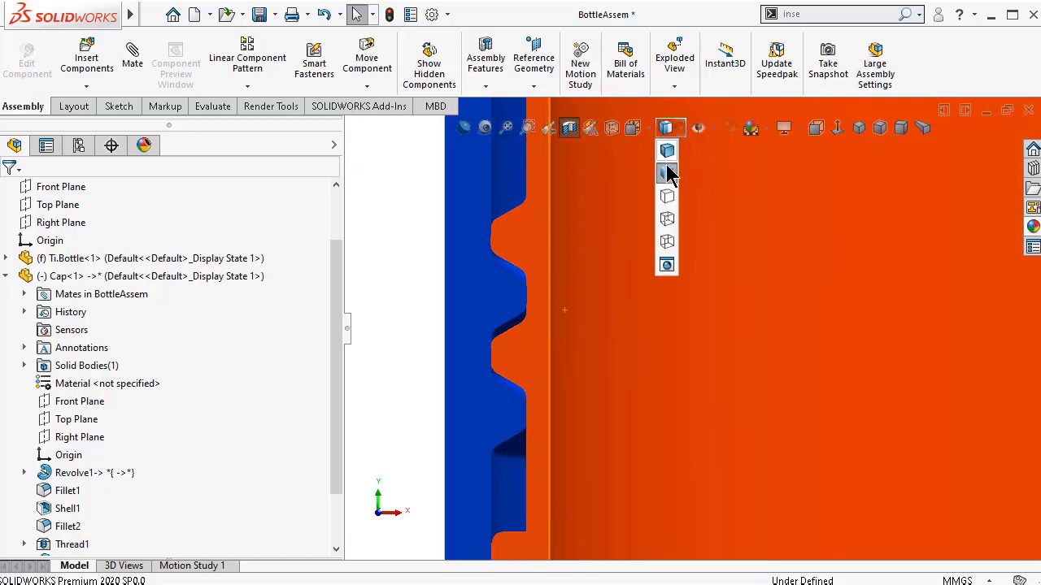
{"action": "left_click", "coordinate": [665, 221]}
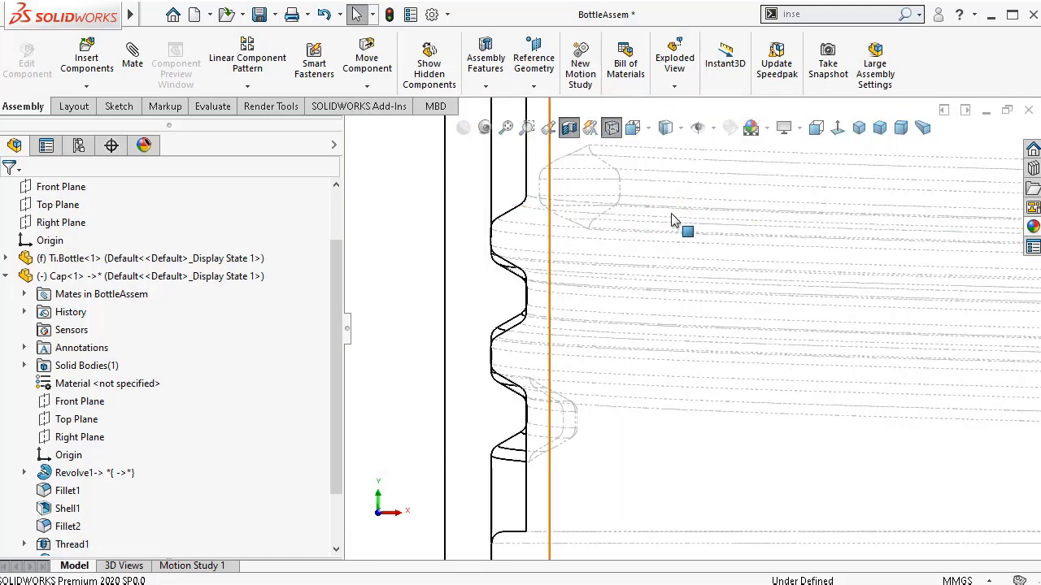
{"action": "left_click", "coordinate": [681, 135]}
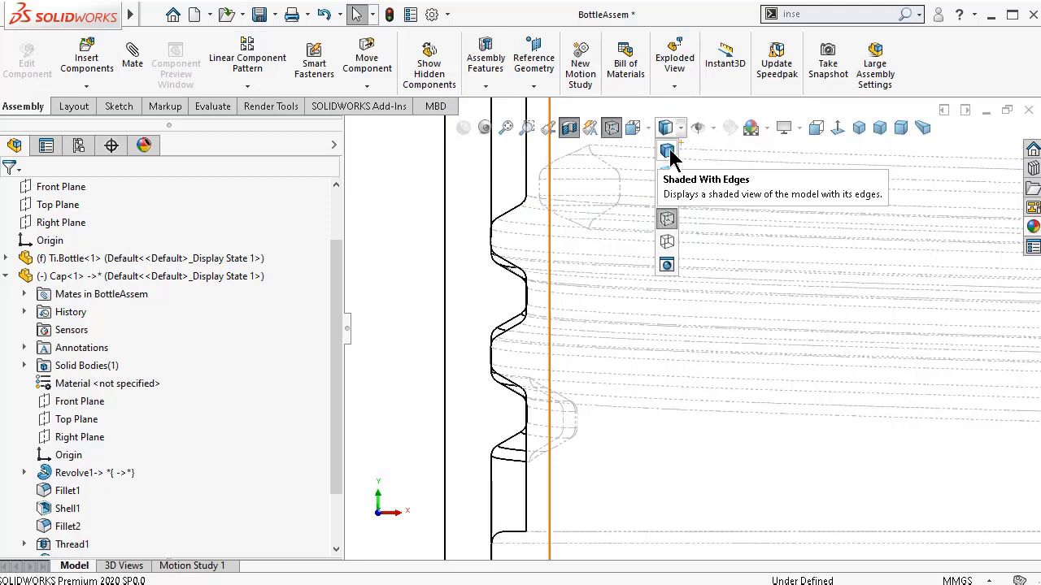
{"action": "scroll", "coordinate": [431, 294], "scroll_direction": "up", "scroll_amount": 5}
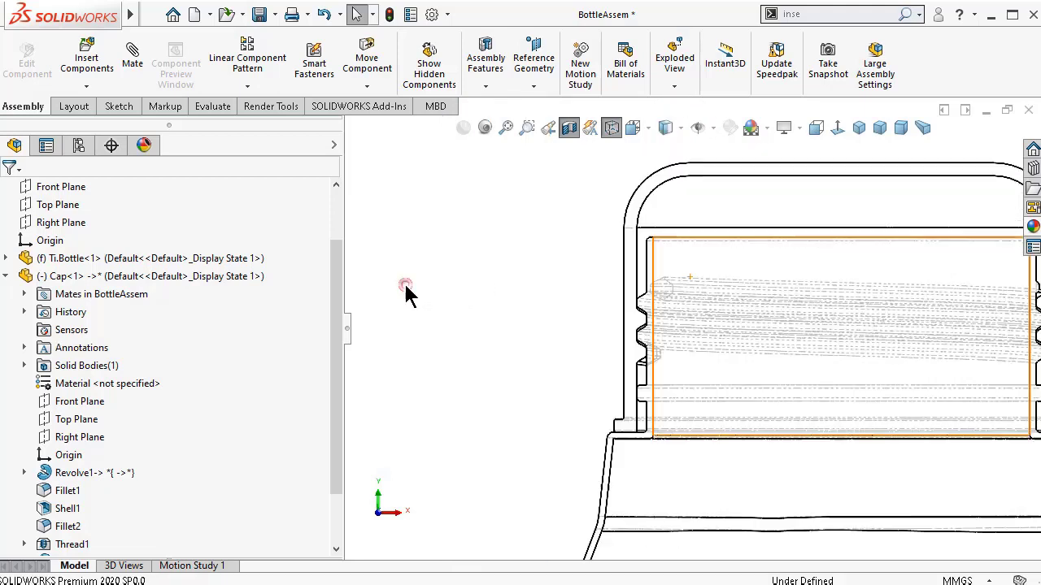
{"action": "scroll", "coordinate": [669, 298], "scroll_direction": "up", "scroll_amount": 2}
{"action": "scroll", "coordinate": [888, 317], "scroll_direction": "down", "scroll_amount": 1}
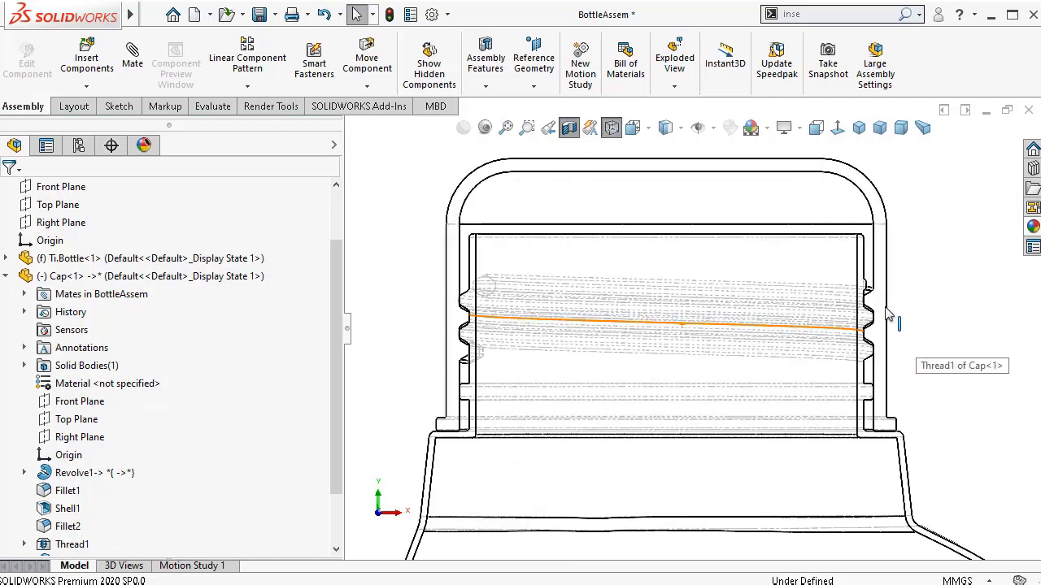
- Set Shaded With Edges and turn on Cartoon and Ambient Occlusion shading
{"action": "left_click", "coordinate": [648, 127]}
{"action": "left_click", "coordinate": [681, 128]}
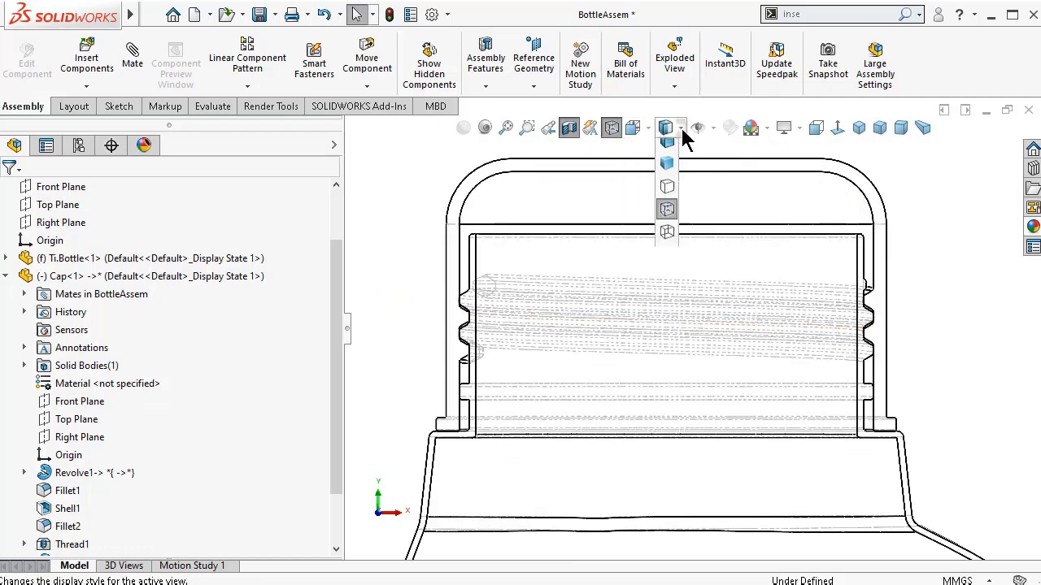
{"action": "left_click", "coordinate": [668, 150]}
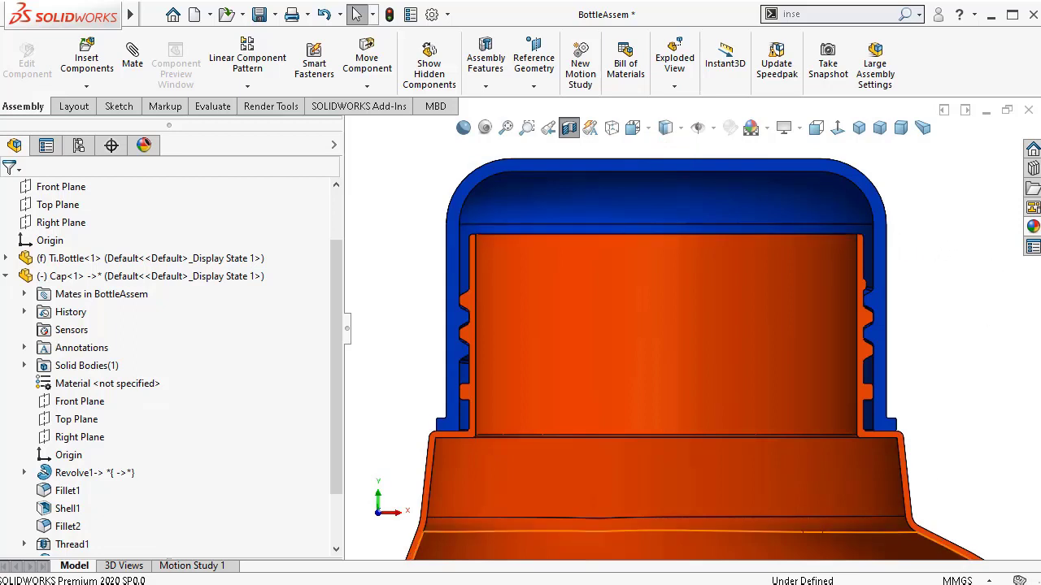
{"action": "left_click", "coordinate": [463, 128]}
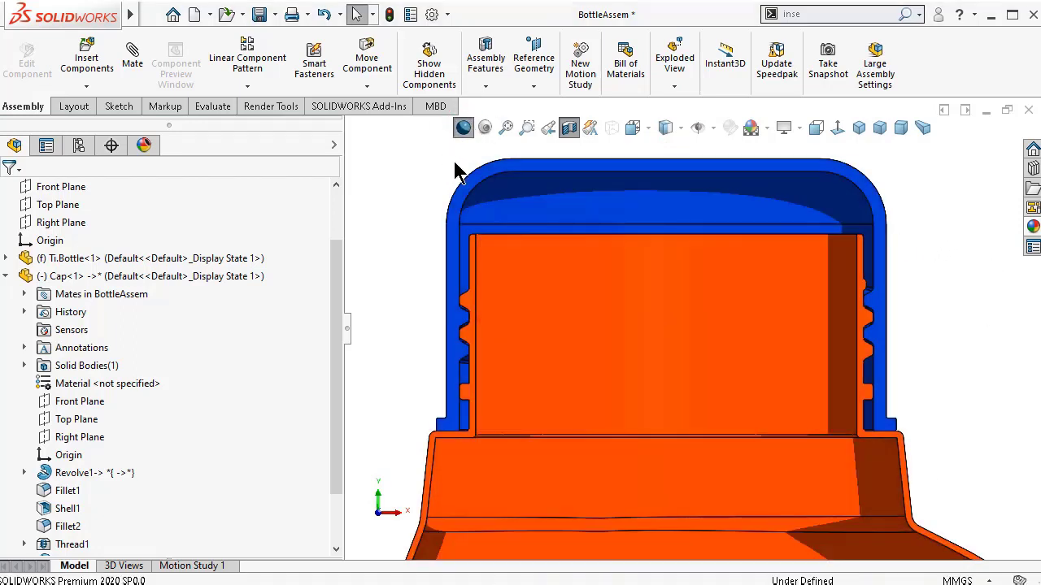
{"action": "left_click", "coordinate": [486, 129]}
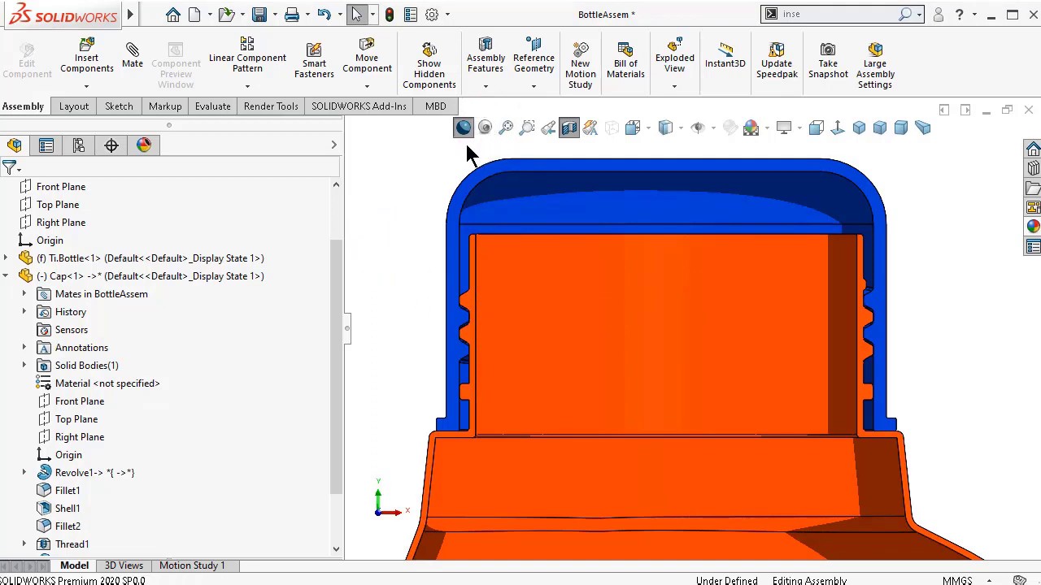
- Start a new mate and choose Screw from the Mechanical Mates
{"action": "left_click", "coordinate": [131, 64]}
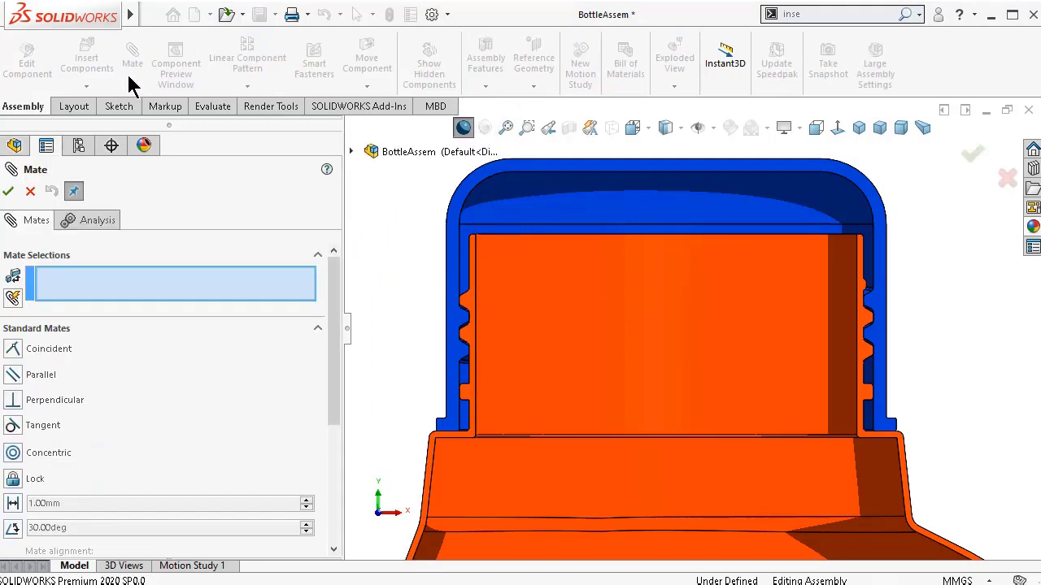
{"action": "scroll", "coordinate": [329, 464], "scroll_direction": "down", "scroll_amount": 1}
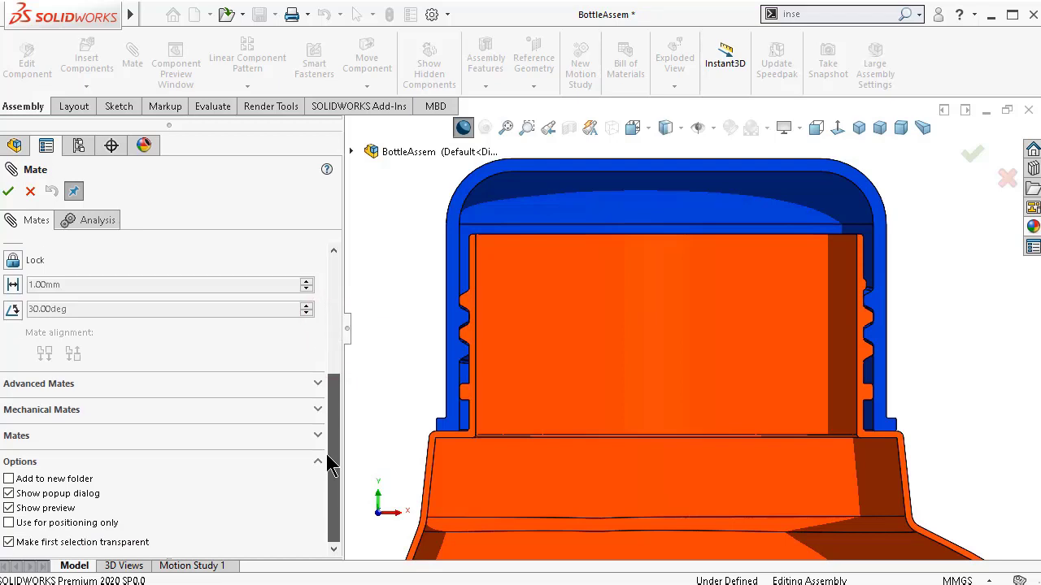
{"action": "left_click_drag", "start_coordinate": [329, 464], "coordinate": [329, 262]}
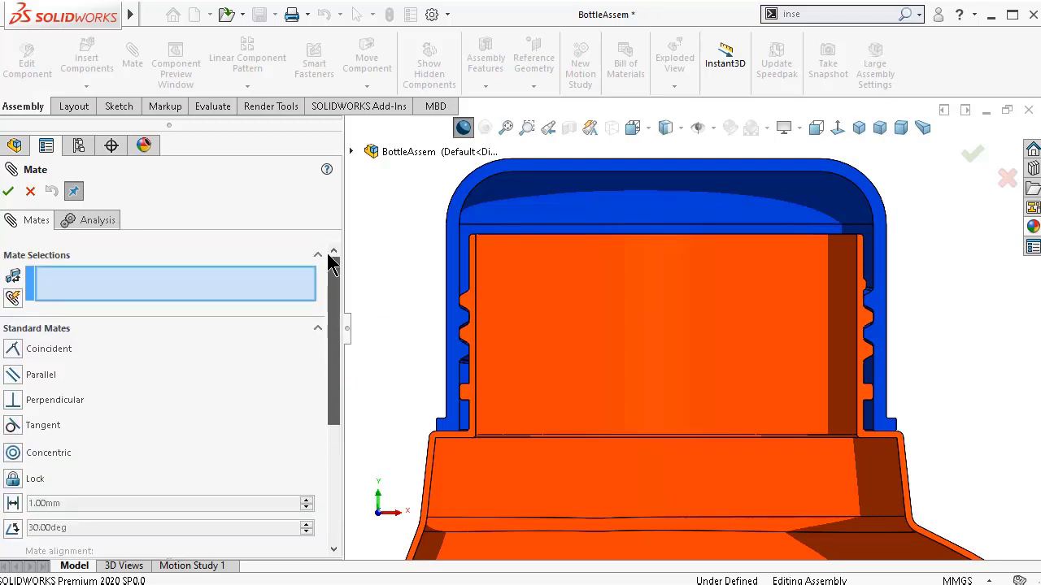
{"action": "scroll", "coordinate": [306, 409], "scroll_direction": "down", "scroll_amount": 5}
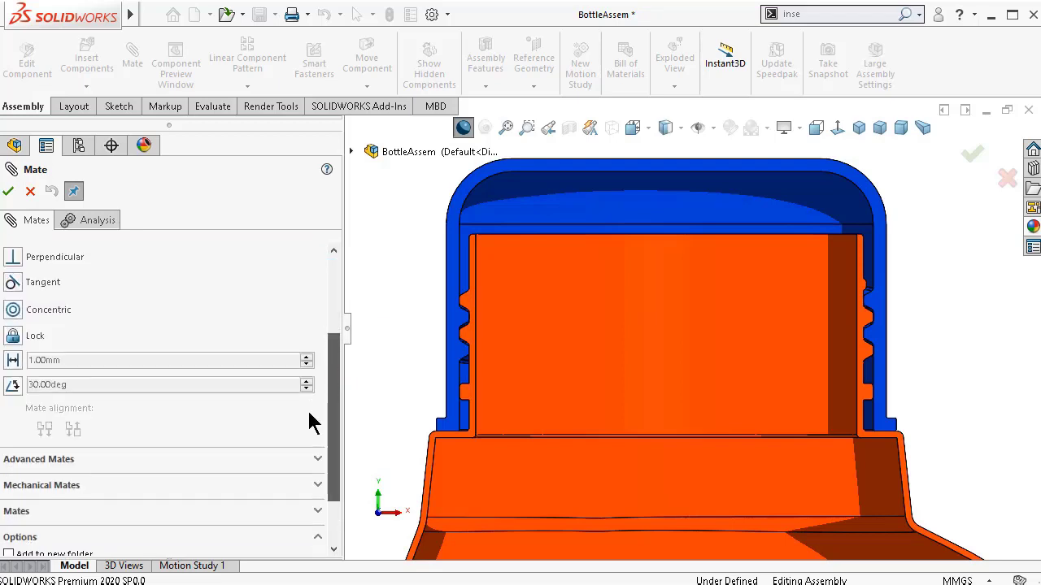
{"action": "left_click", "coordinate": [318, 486]}
{"action": "scroll", "coordinate": [337, 415], "scroll_direction": "up", "scroll_amount": 2}
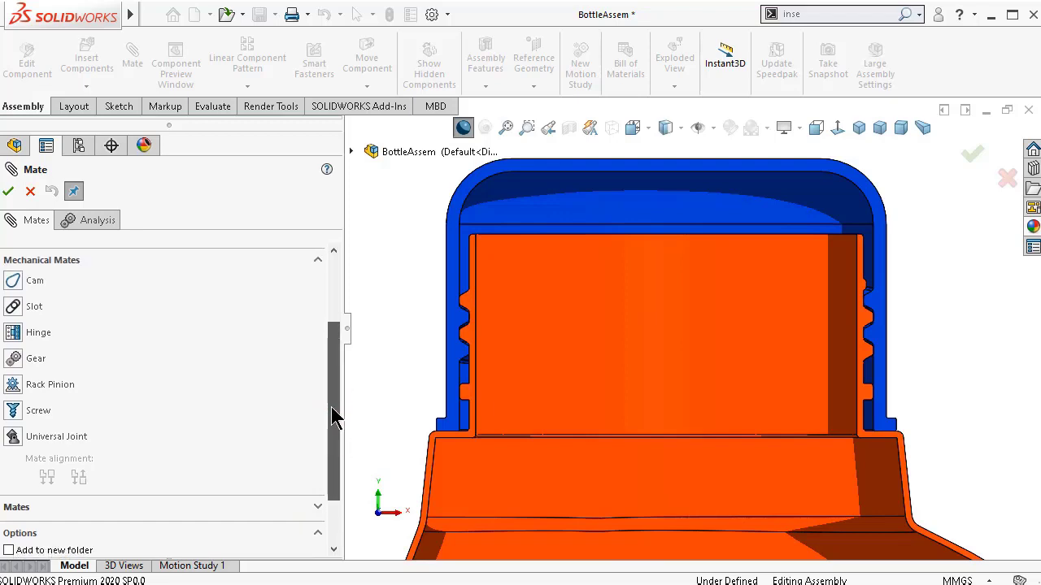
{"action": "scroll", "coordinate": [336, 416], "scroll_direction": "up", "scroll_amount": 1}
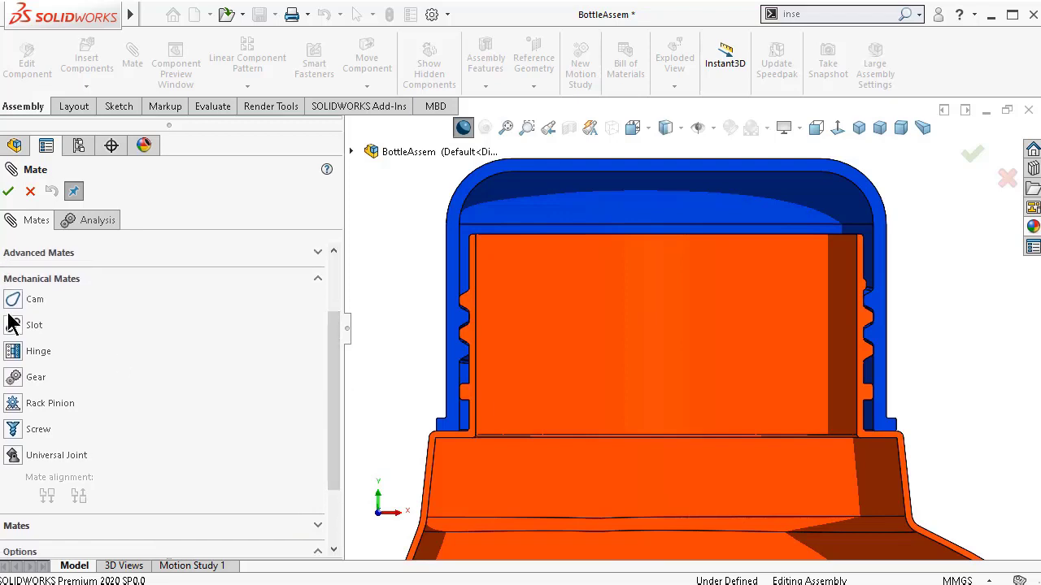
{"action": "left_click", "coordinate": [13, 431]}
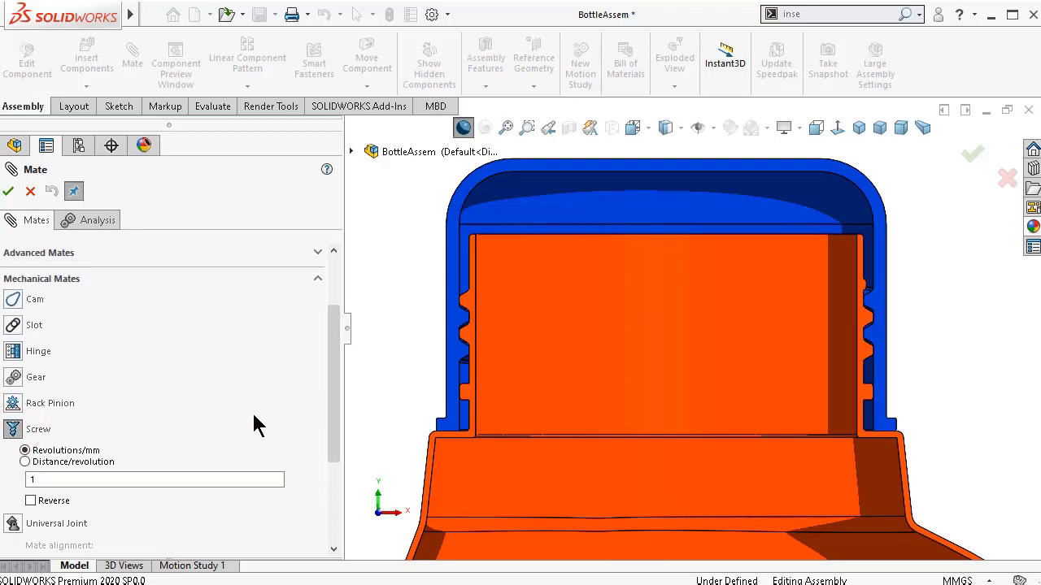
- Pick the cap's inner thread face and a bottle neck face for the screw mate
{"action": "scroll", "coordinate": [595, 336], "scroll_direction": "up", "scroll_amount": 5}
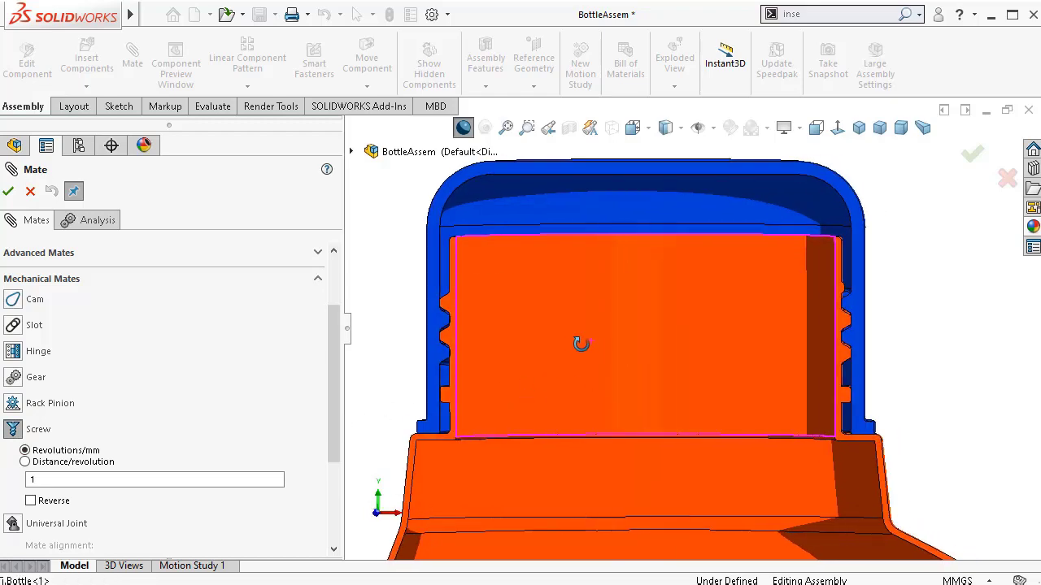
{"action": "middle_click_drag", "start_coordinate": [511, 335], "coordinate": [545, 384]}
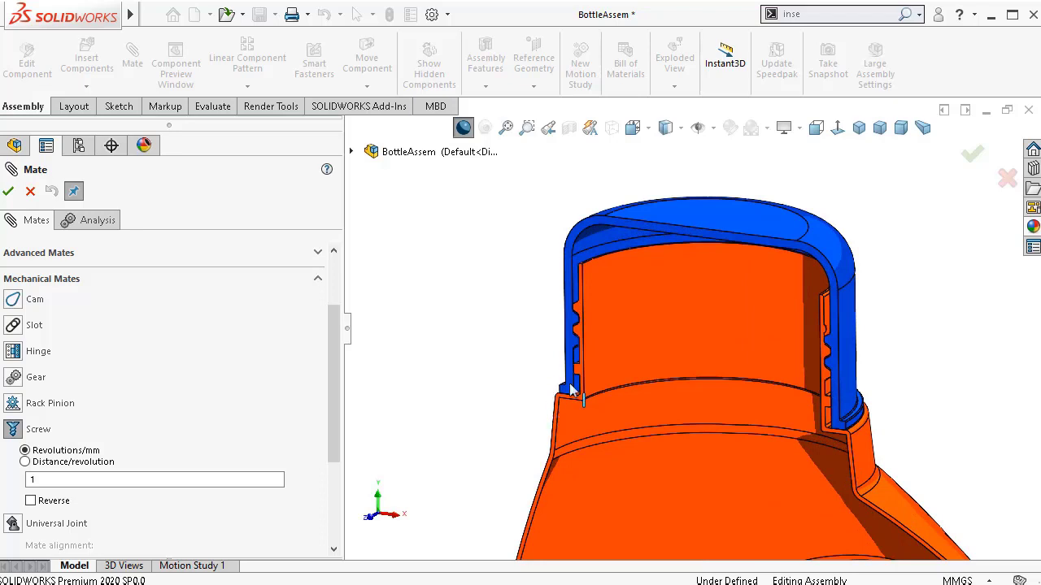
{"action": "scroll", "coordinate": [572, 391], "scroll_direction": "down", "scroll_amount": 6}
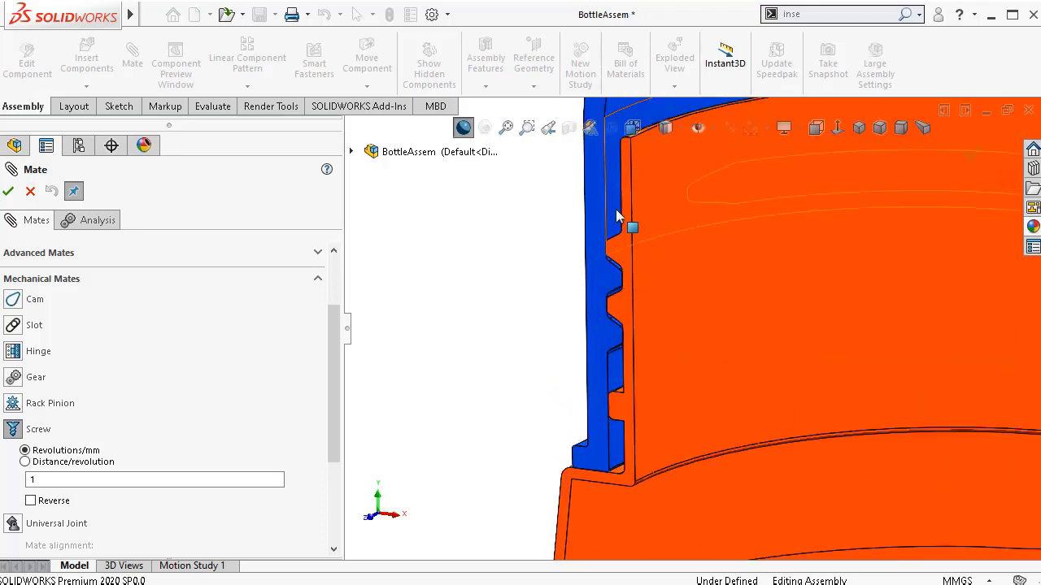
{"action": "left_click", "coordinate": [616, 214]}
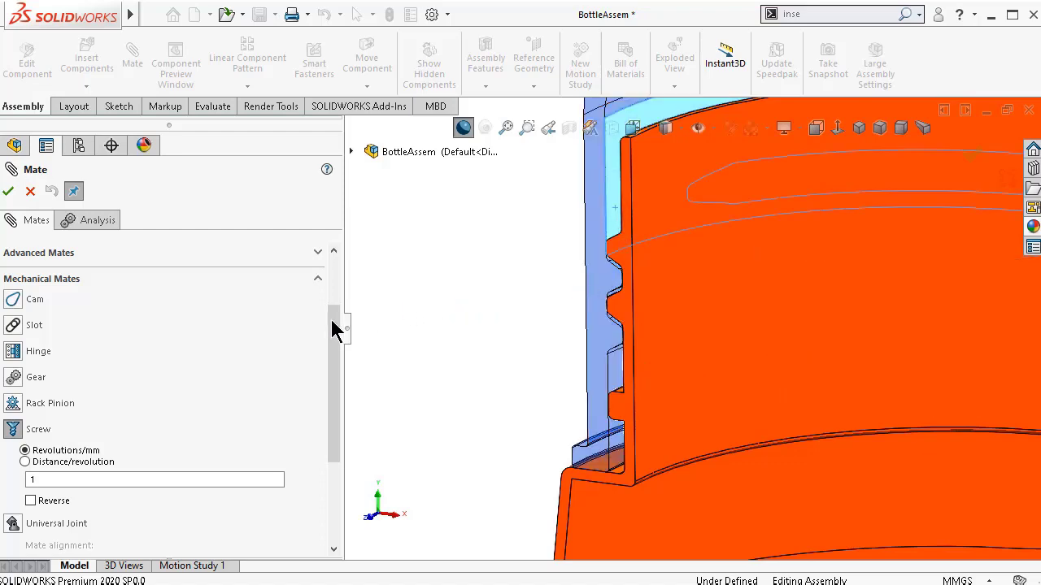
{"action": "scroll", "coordinate": [337, 266], "scroll_direction": "up", "scroll_amount": 3}
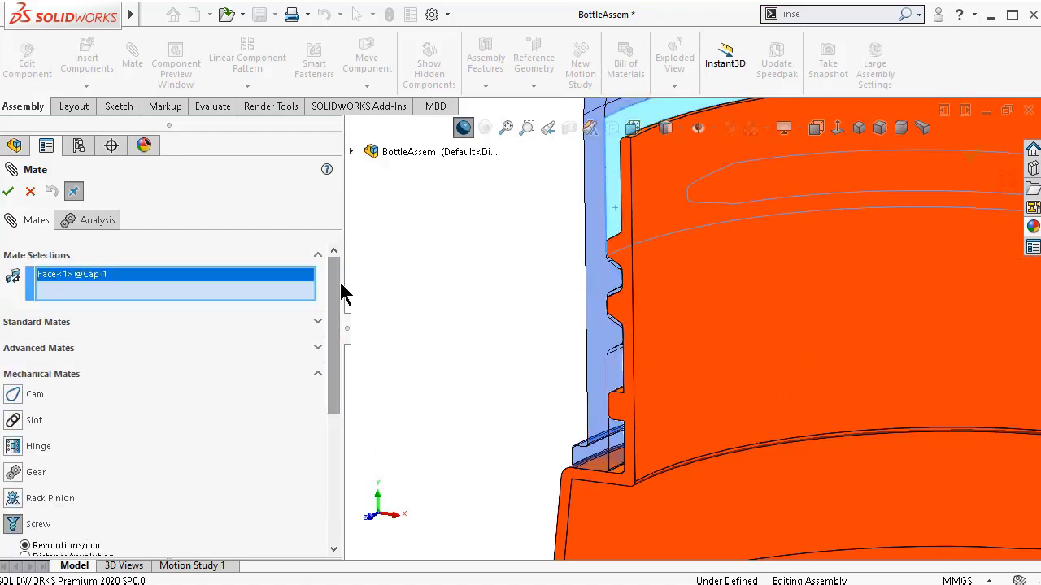
{"action": "middle_click_drag", "start_coordinate": [642, 244], "coordinate": [666, 204]}
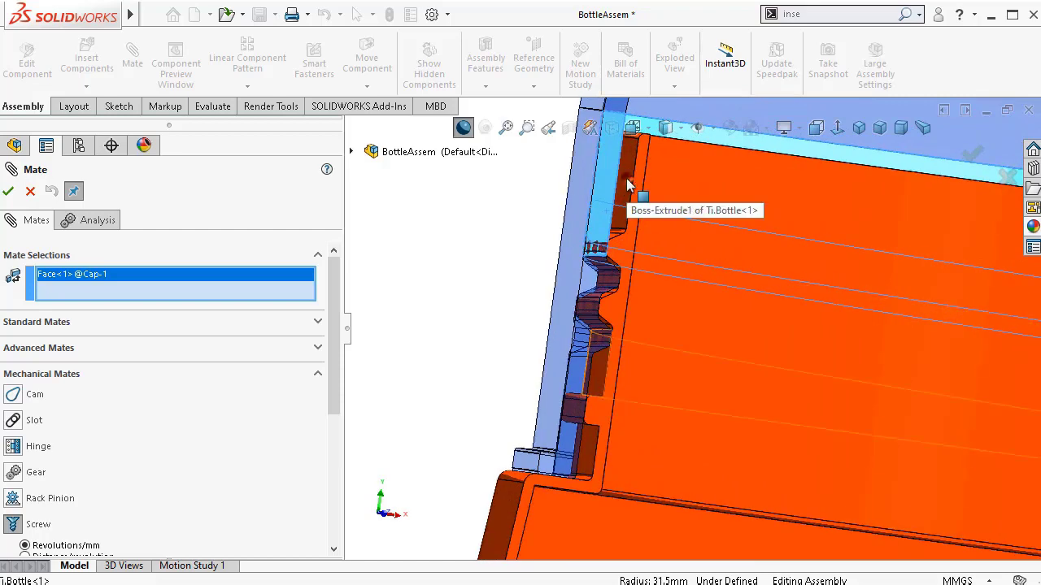
{"action": "left_click", "coordinate": [631, 188]}
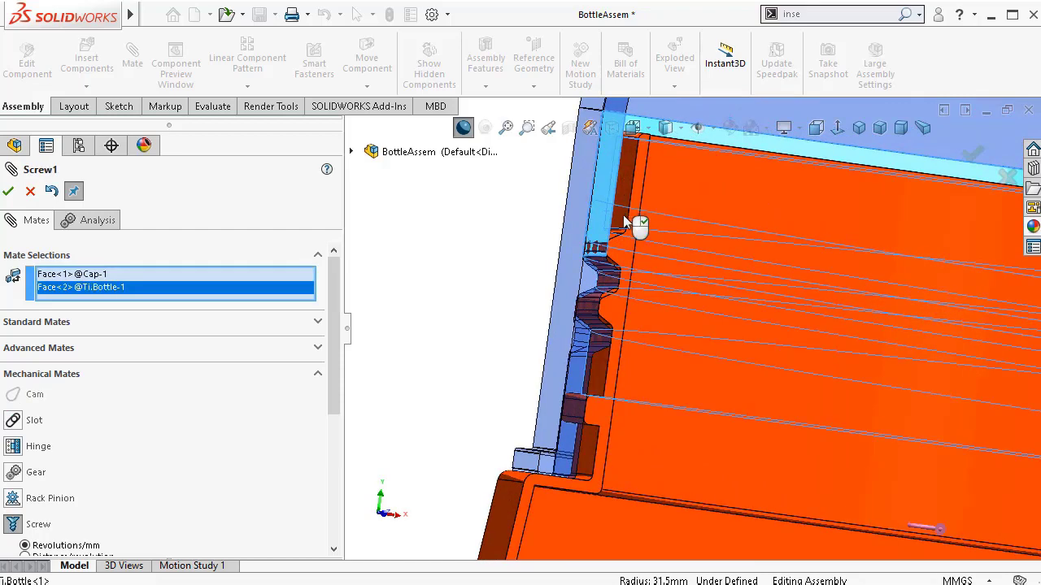
- Replace the wrong bottle face with the correct neck face and confirm the 1 rev/mm screw mate
{"action": "scroll", "coordinate": [682, 185], "scroll_direction": "up", "scroll_amount": 4}
{"action": "middle_click_drag", "start_coordinate": [709, 218], "coordinate": [650, 244]}
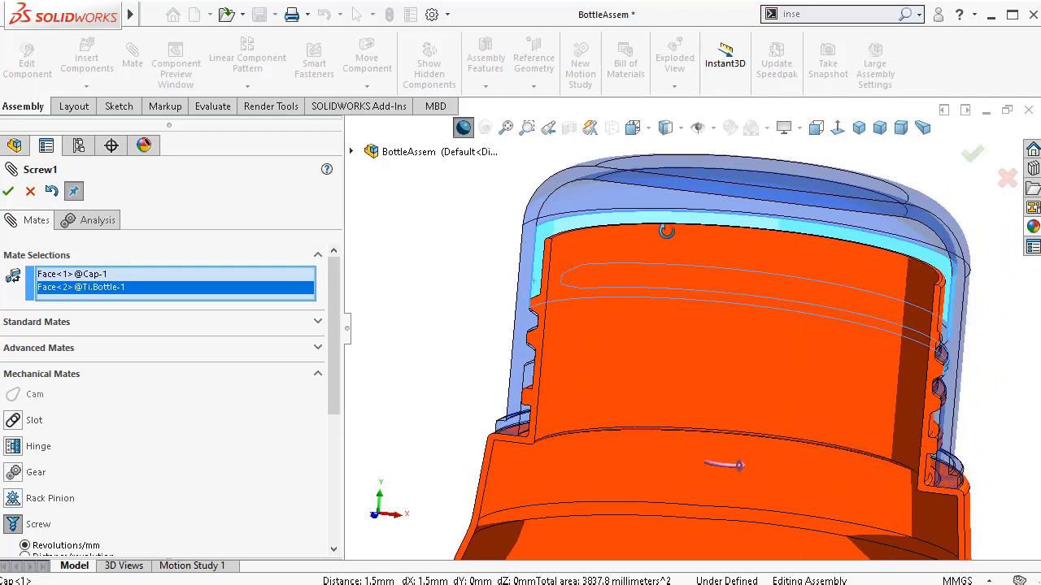
{"action": "right_click", "coordinate": [273, 297]}
{"action": "left_click", "coordinate": [316, 320]}
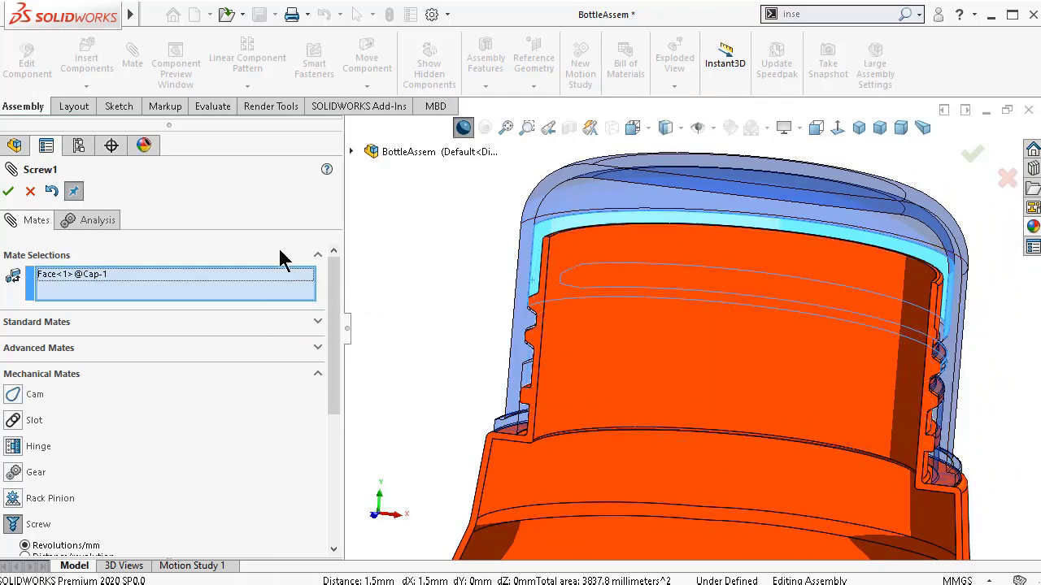
{"action": "left_click", "coordinate": [221, 276]}
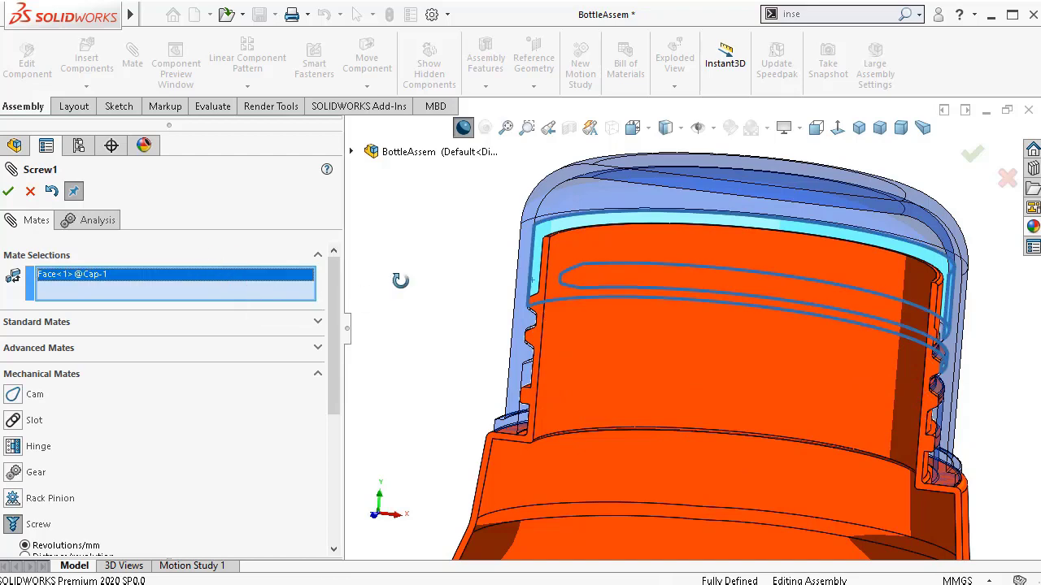
{"action": "middle_click_drag", "start_coordinate": [399, 279], "coordinate": [418, 265]}
{"action": "scroll", "coordinate": [418, 265], "scroll_direction": "down", "scroll_amount": 3}
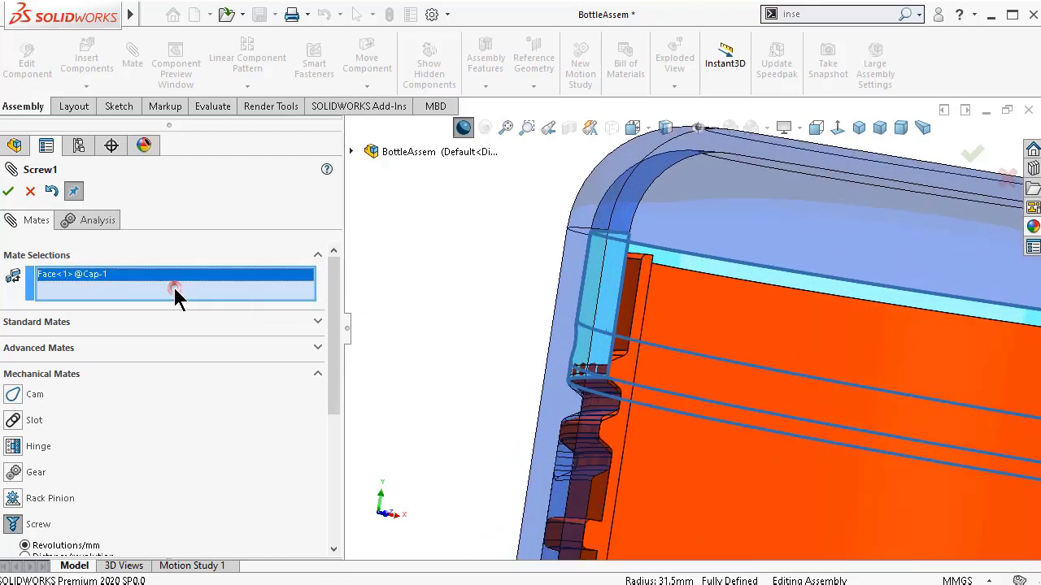
{"action": "scroll", "coordinate": [616, 297], "scroll_direction": "down", "scroll_amount": 3}
{"action": "left_click", "coordinate": [691, 276]}
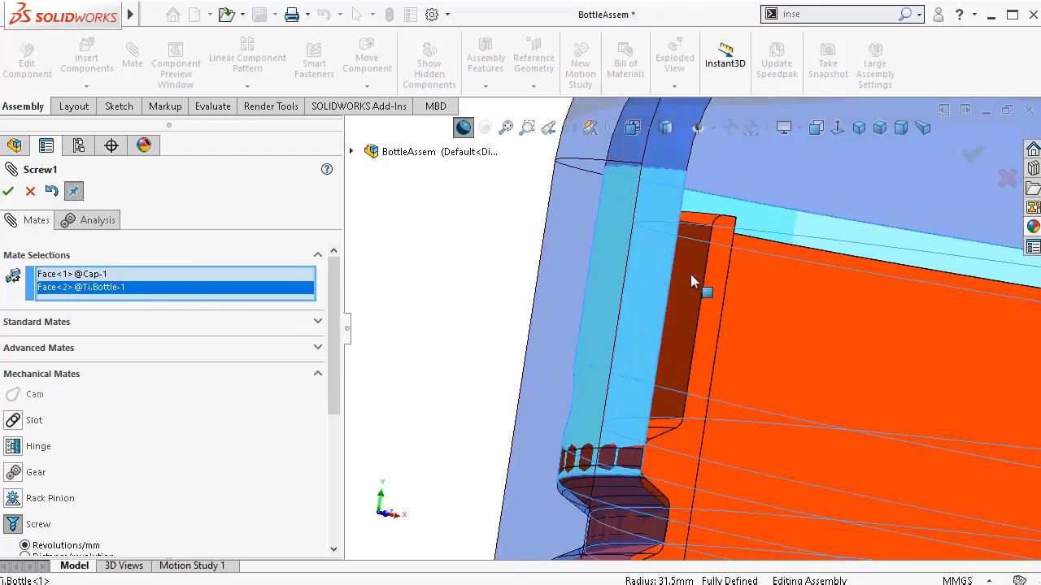
{"action": "scroll", "coordinate": [695, 292], "scroll_direction": "up", "scroll_amount": 5}
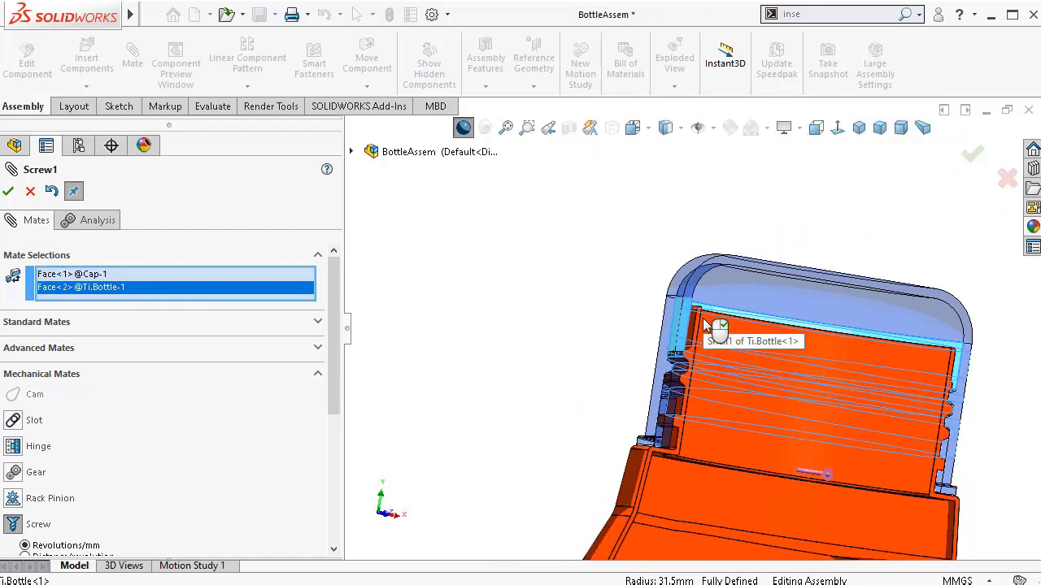
{"action": "scroll", "coordinate": [744, 362], "scroll_direction": "up", "scroll_amount": 4}
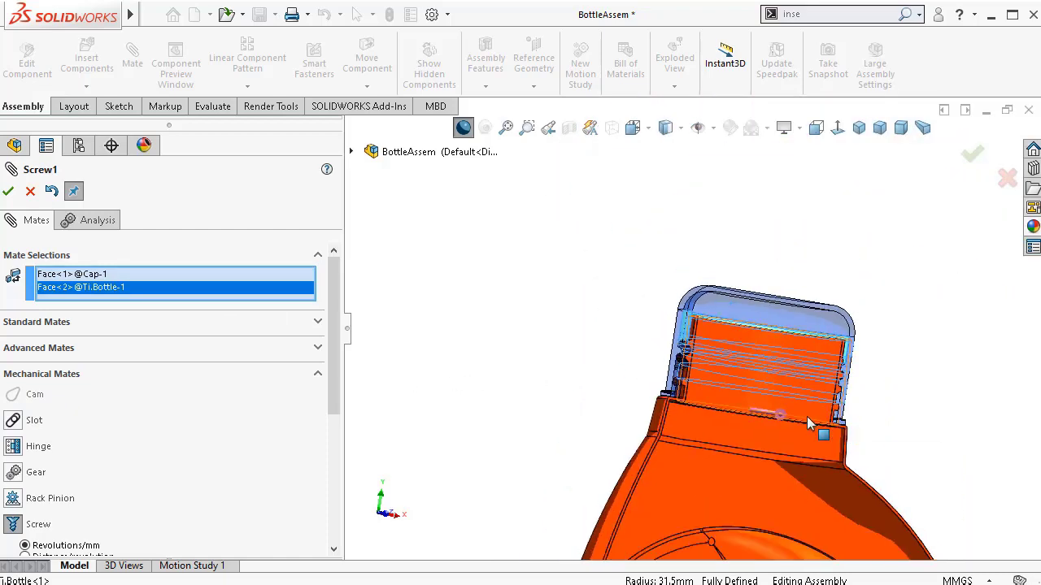
{"action": "left_click", "coordinate": [8, 191]}
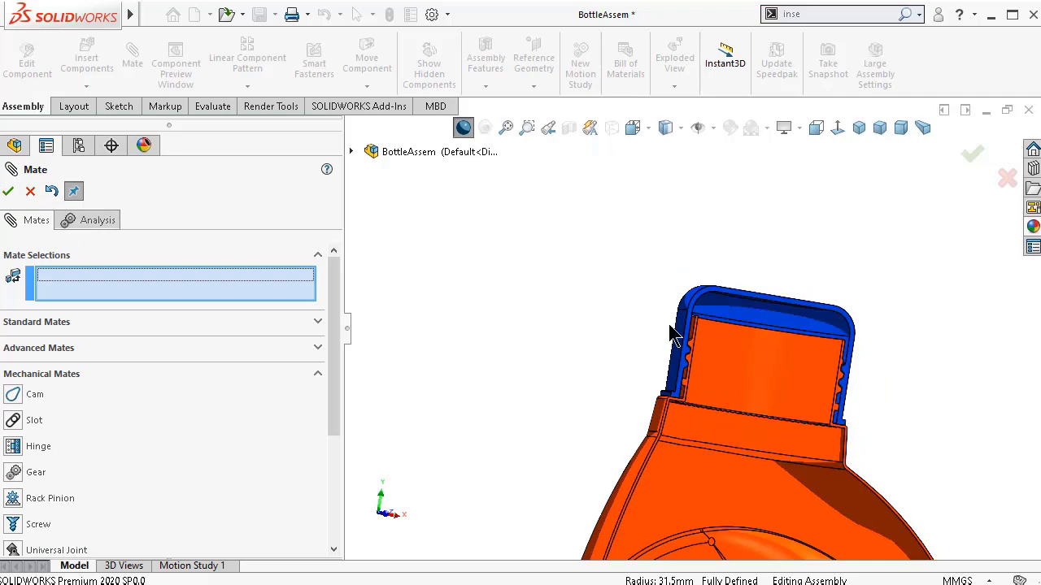
{"action": "left_click", "coordinate": [973, 157]}
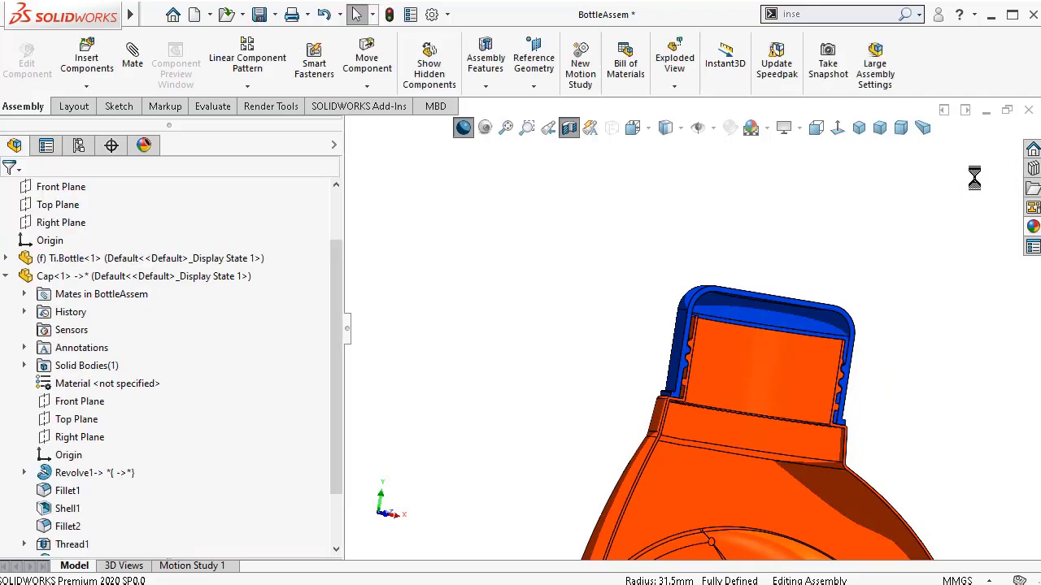
{"action": "left_click_drag", "start_coordinate": [644, 317], "coordinate": [492, 326]}
{"action": "left_click", "coordinate": [481, 317]}
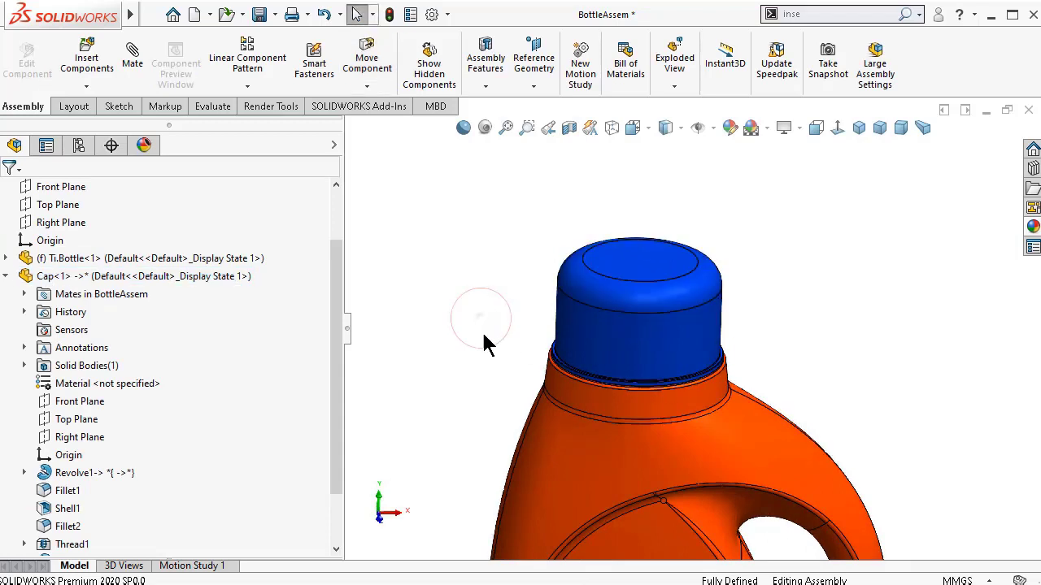
{"action": "scroll", "coordinate": [230, 455], "scroll_direction": "down", "scroll_amount": 2}
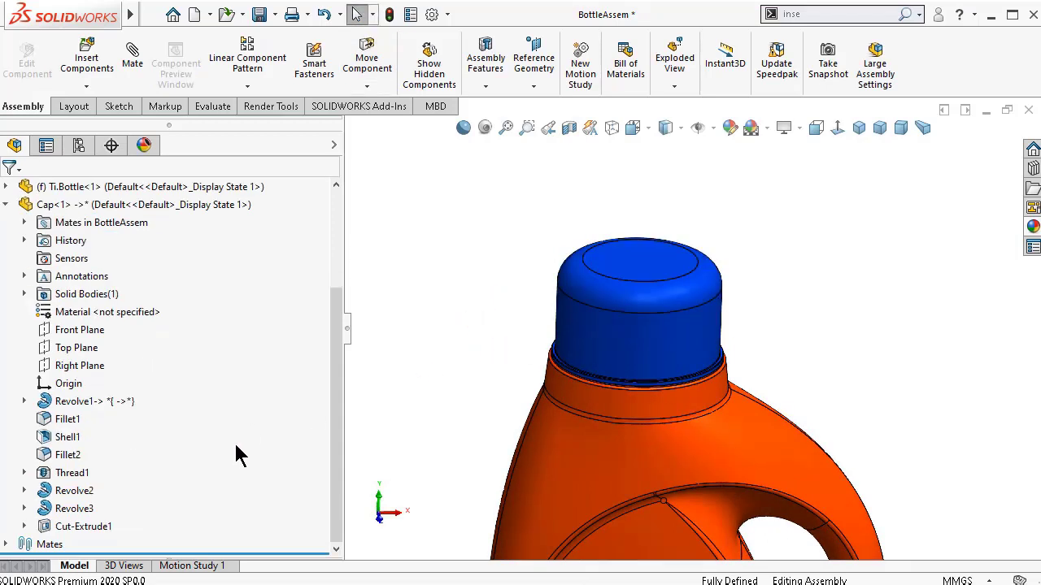
{"action": "left_click", "coordinate": [31, 480]}
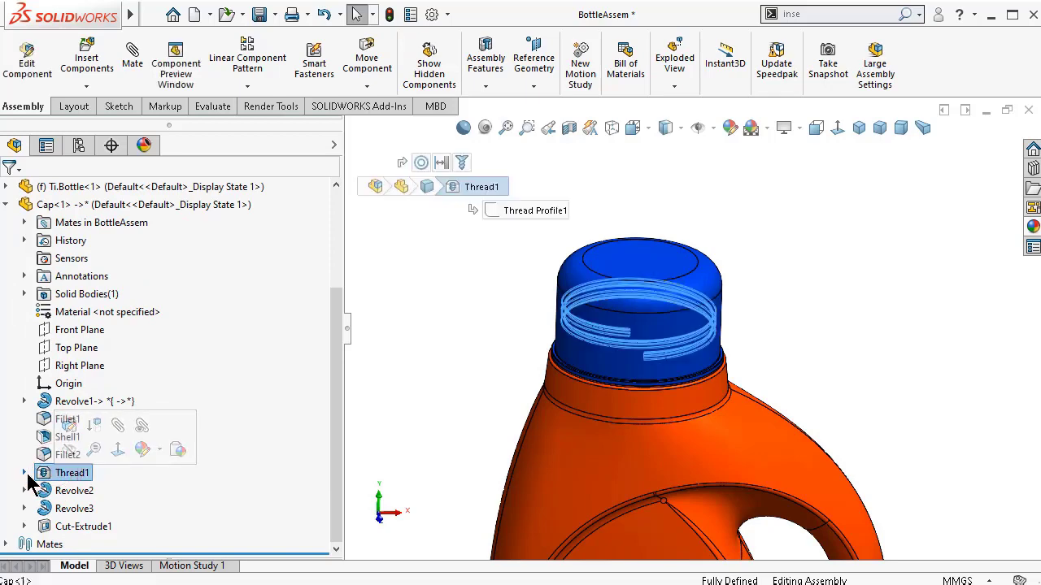
{"action": "left_click", "coordinate": [69, 427]}
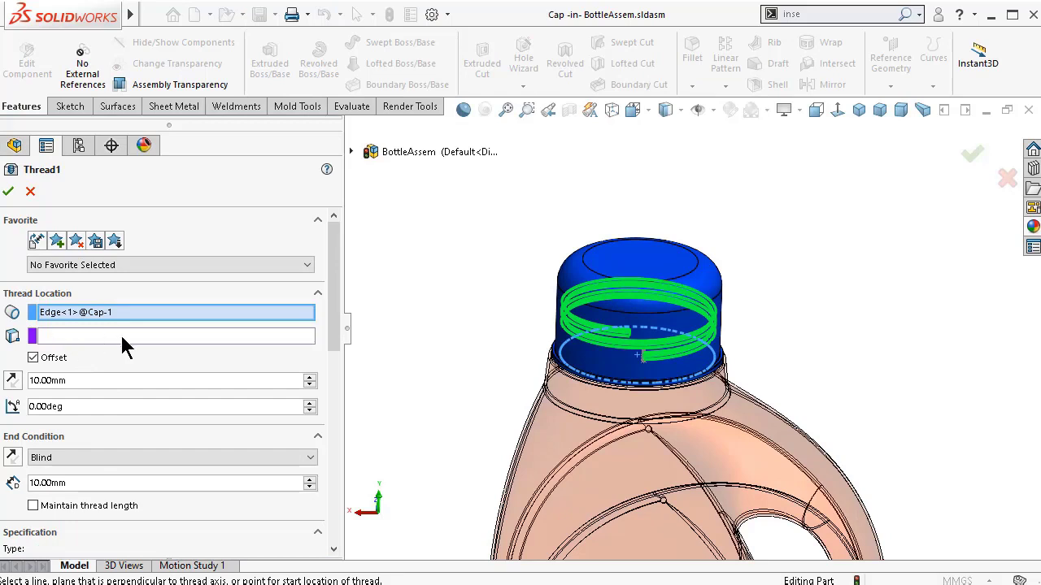
{"action": "left_click_drag", "start_coordinate": [337, 336], "coordinate": [342, 422]}
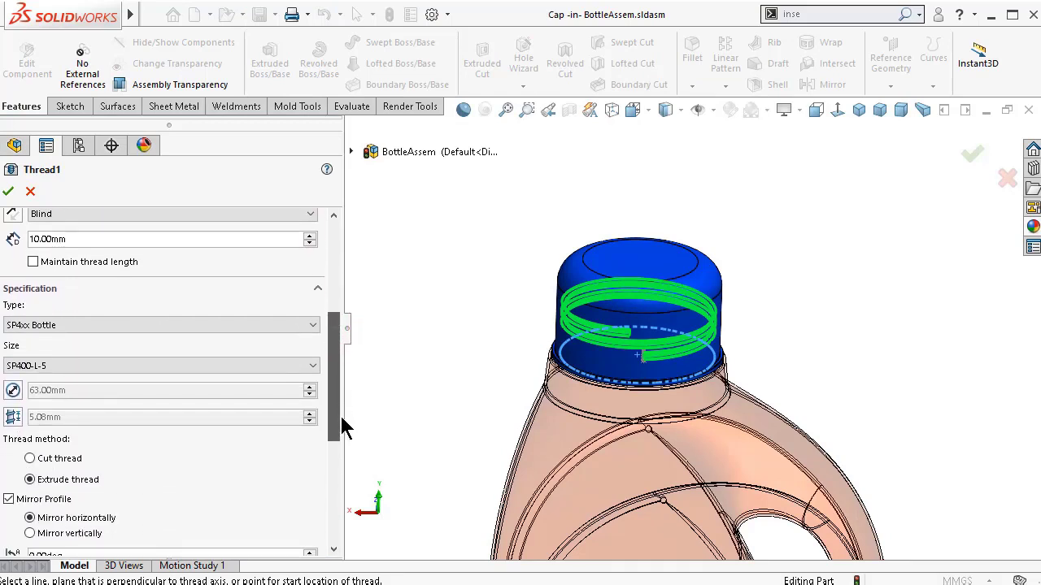
{"action": "scroll", "coordinate": [341, 416], "scroll_direction": "down", "scroll_amount": 2}
{"action": "scroll", "coordinate": [343, 423], "scroll_direction": "down", "scroll_amount": 2}
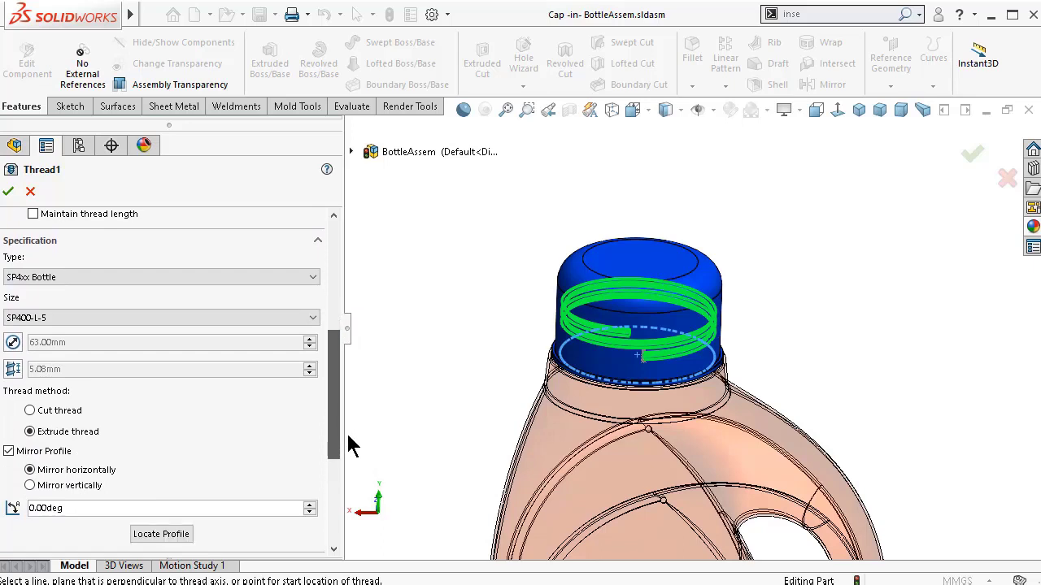
{"action": "scroll", "coordinate": [348, 438], "scroll_direction": "down", "scroll_amount": 1}
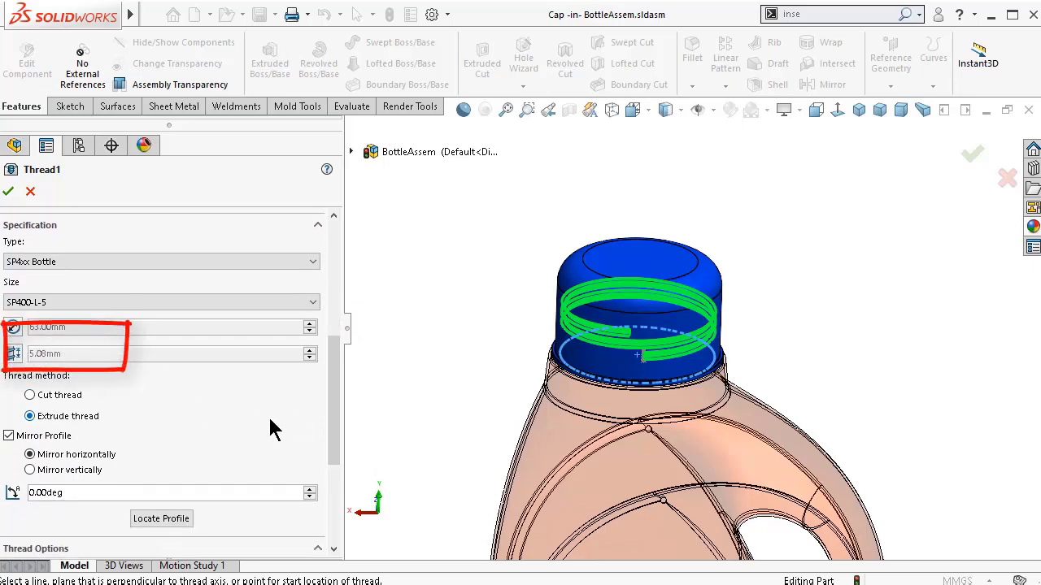
{"action": "left_click_drag", "start_coordinate": [340, 427], "coordinate": [325, 524]}
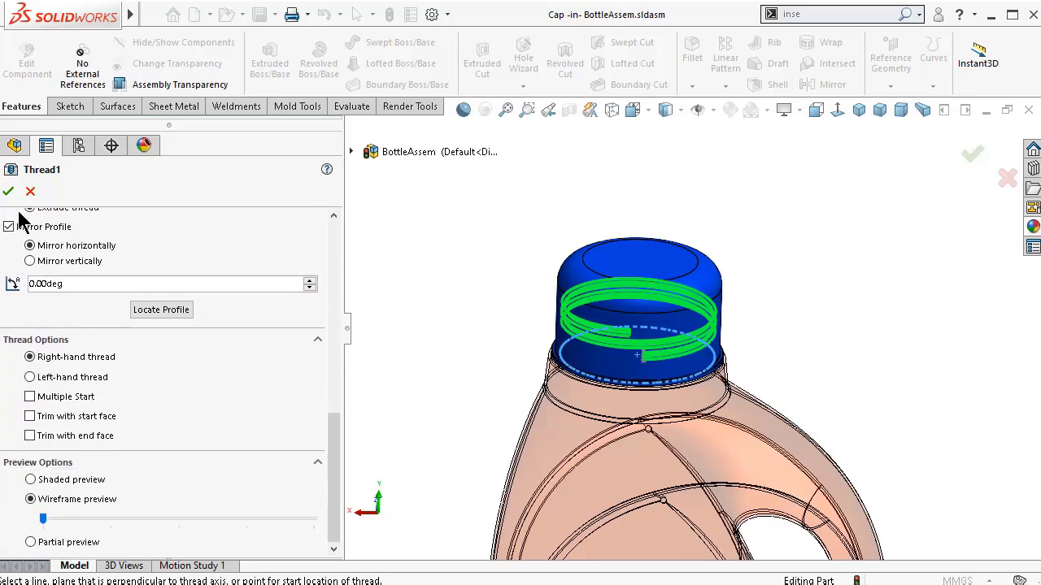
{"action": "left_click", "coordinate": [29, 192]}
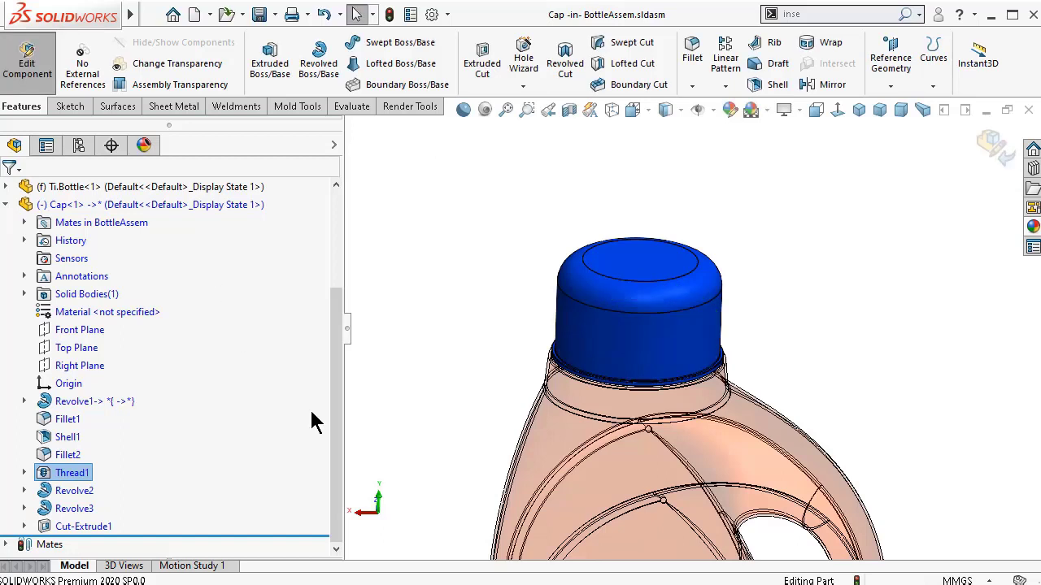
{"action": "left_click", "coordinate": [73, 473]}
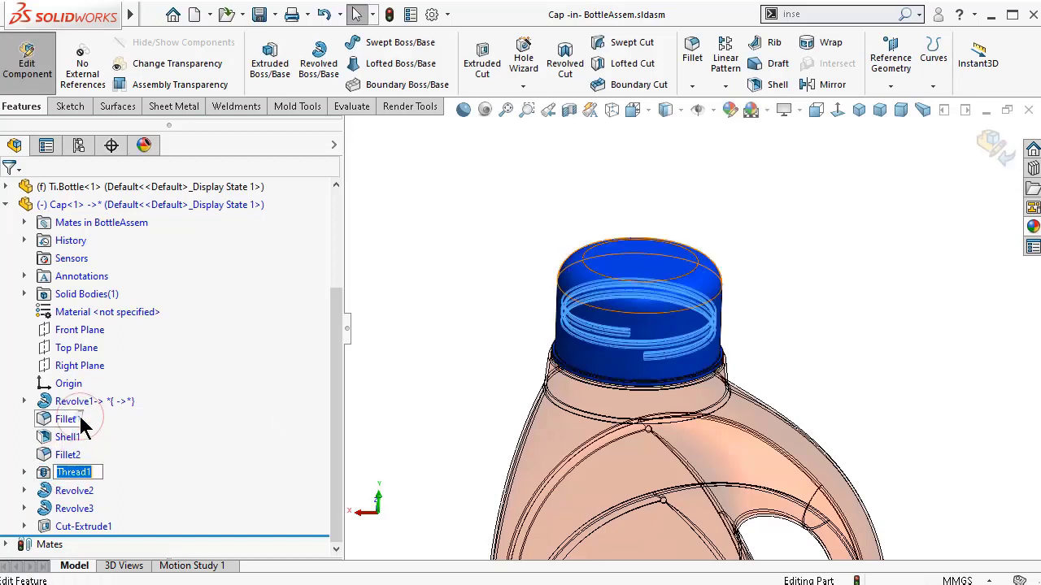
{"action": "key", "text": "Escape"}
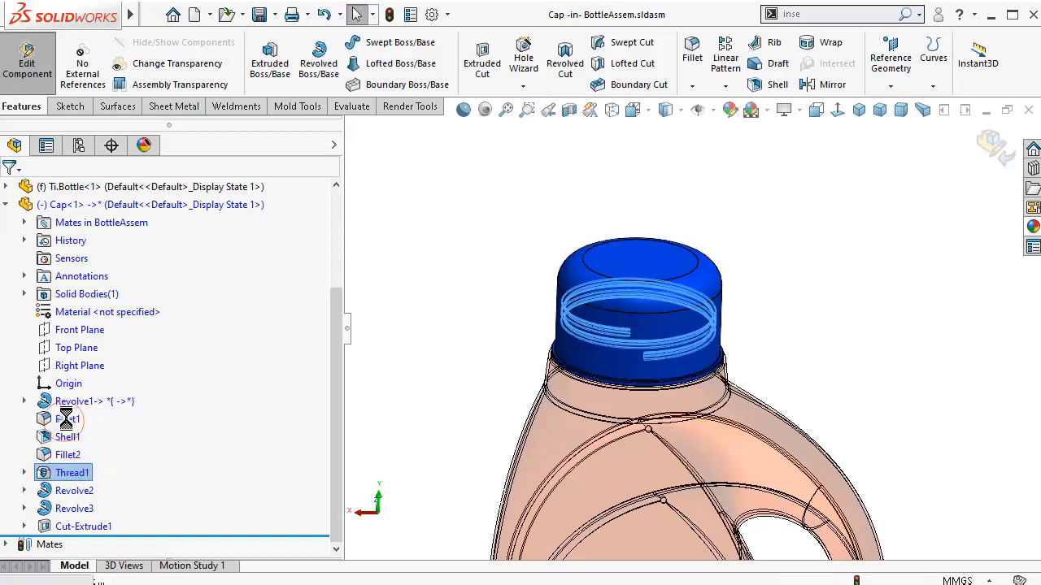
{"action": "key", "text": "Escape"}
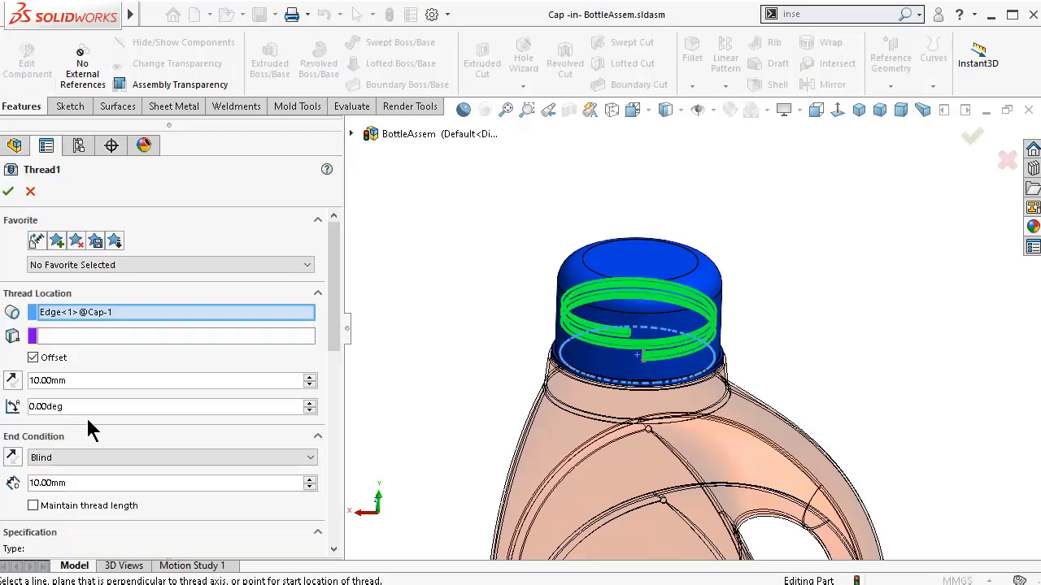
{"action": "left_click_drag", "start_coordinate": [337, 348], "coordinate": [329, 458]}
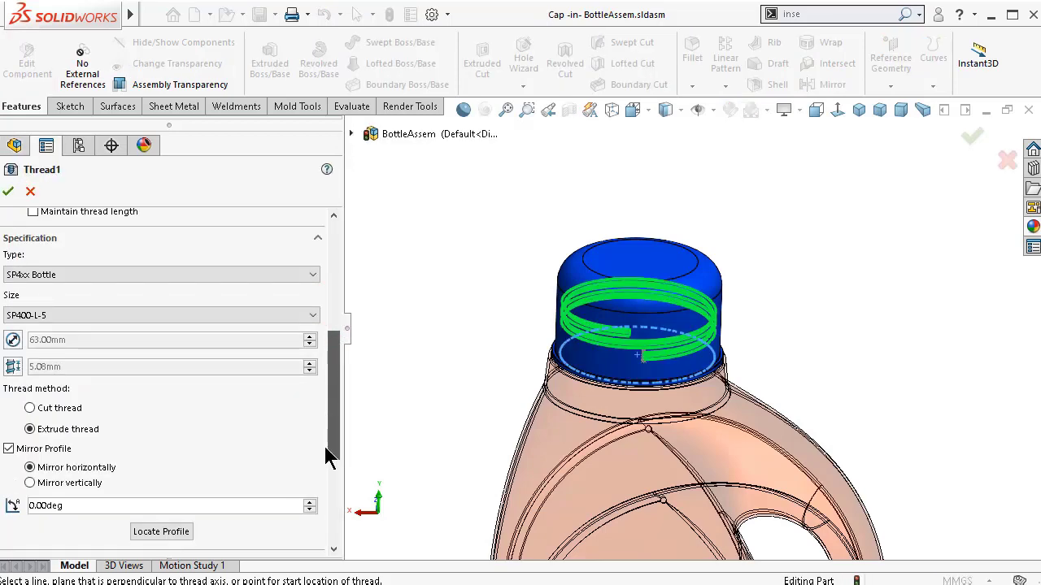
{"action": "left_click", "coordinate": [31, 192]}
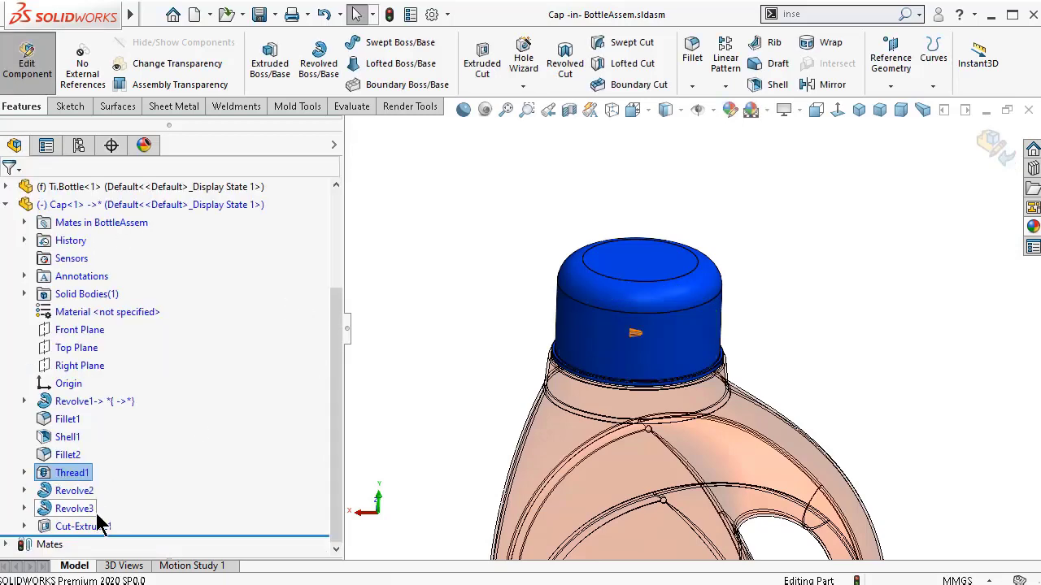
{"action": "left_click", "coordinate": [992, 157]}
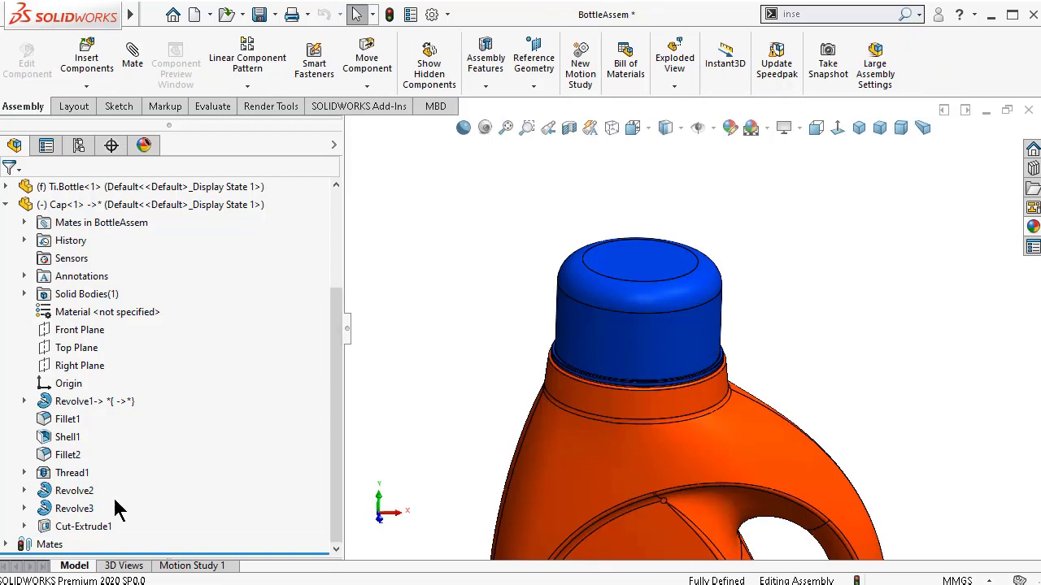
- Select Screw1 under Mates, cancel a trial section, and move the blue cap by its side face
{"action": "left_click", "coordinate": [6, 544]}
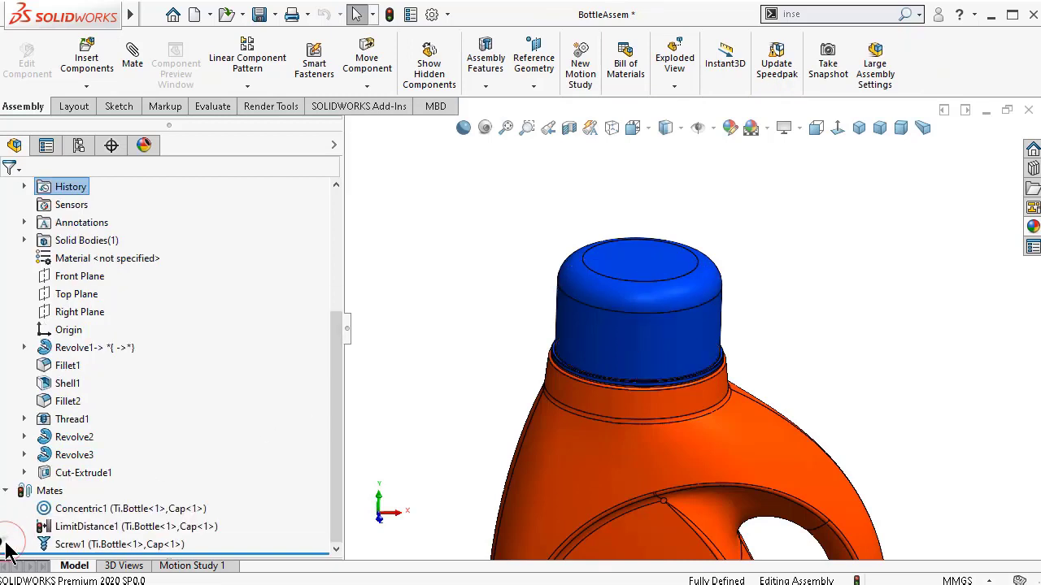
{"action": "left_click", "coordinate": [110, 547]}
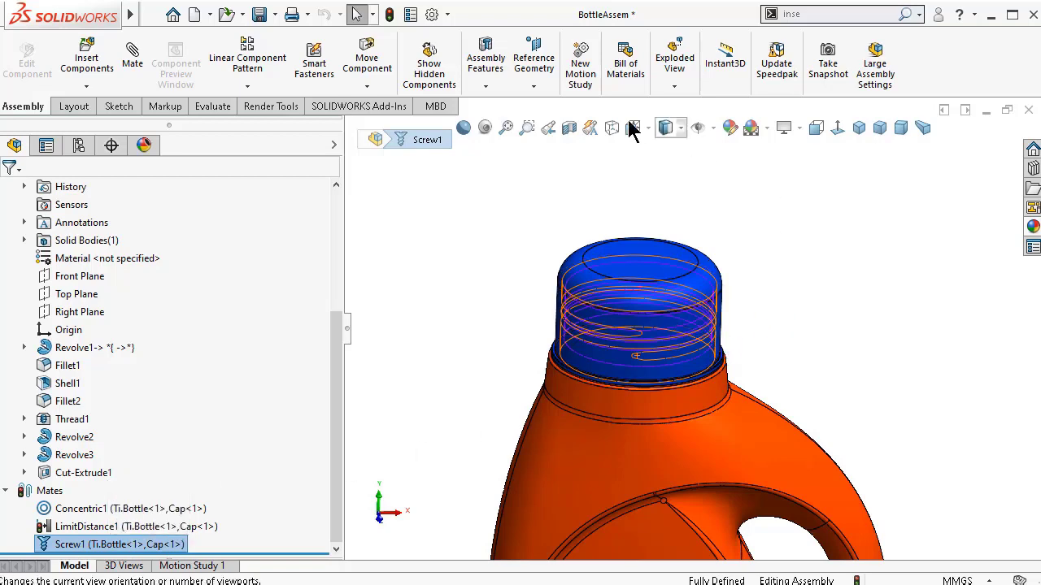
{"action": "left_click", "coordinate": [570, 127]}
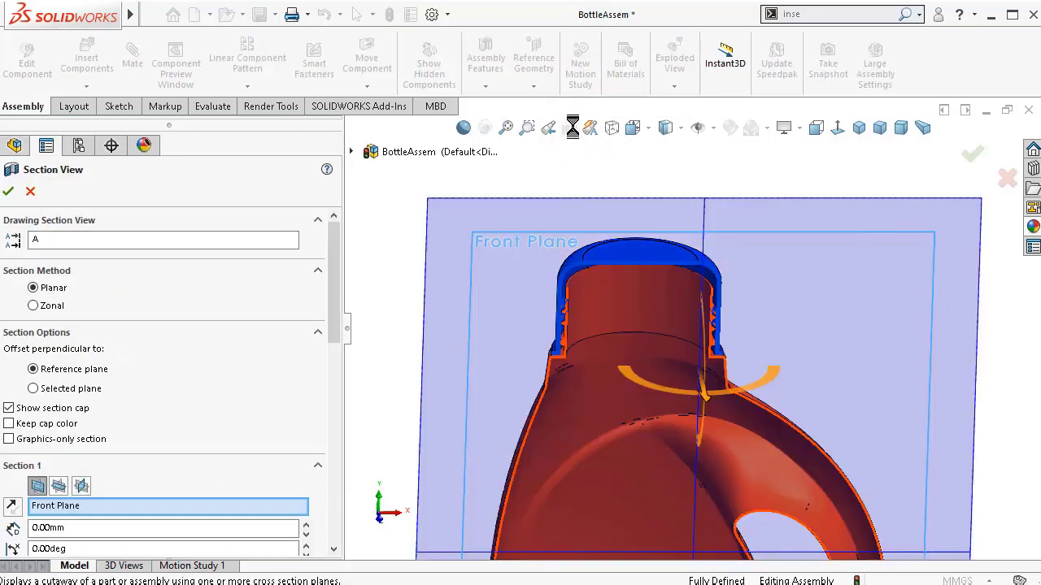
{"action": "left_click", "coordinate": [1006, 180]}
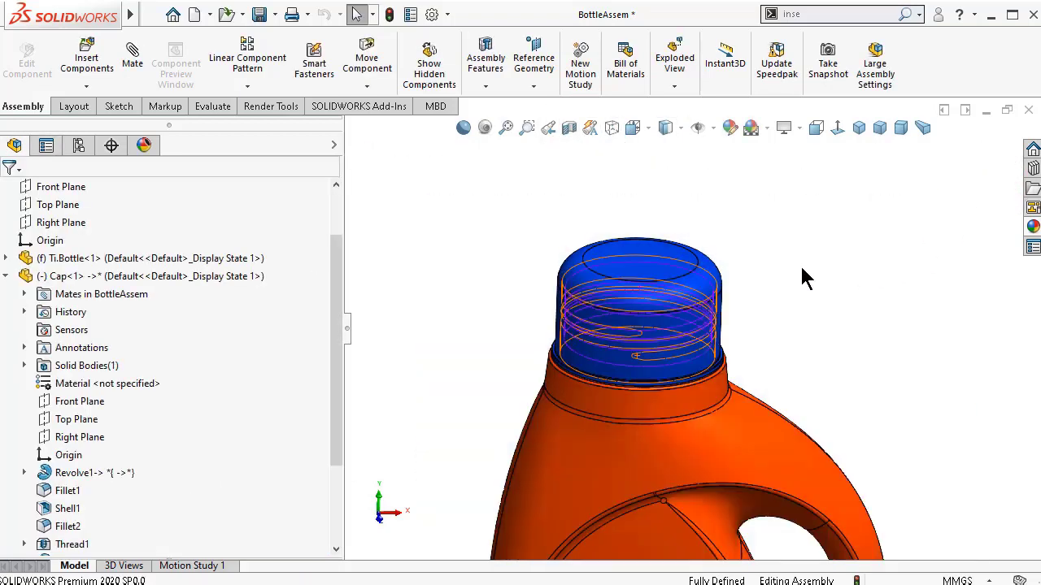
{"action": "left_click", "coordinate": [671, 298]}
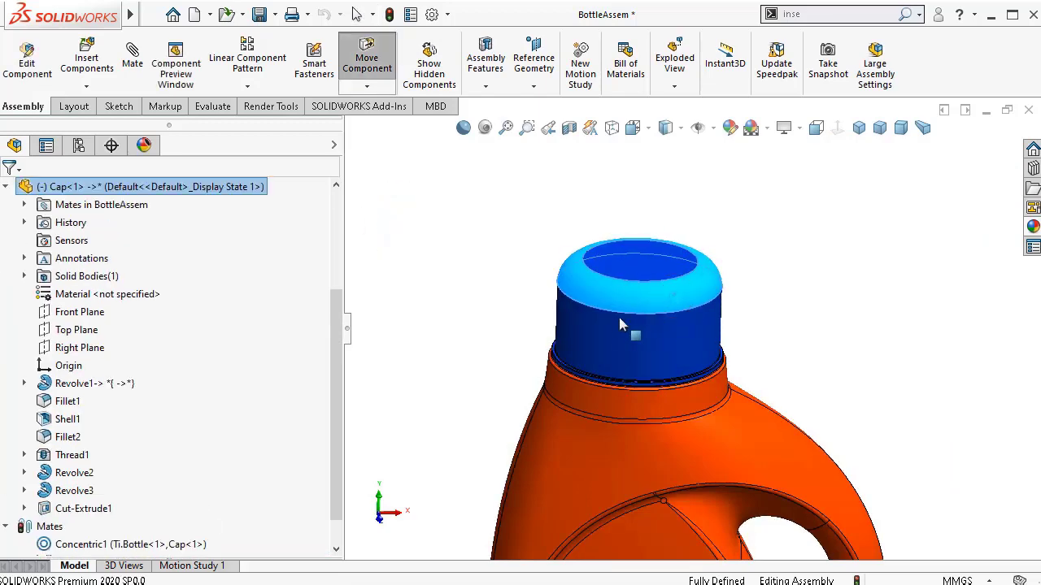
{"action": "middle_click_drag", "start_coordinate": [510, 317], "coordinate": [653, 332]}
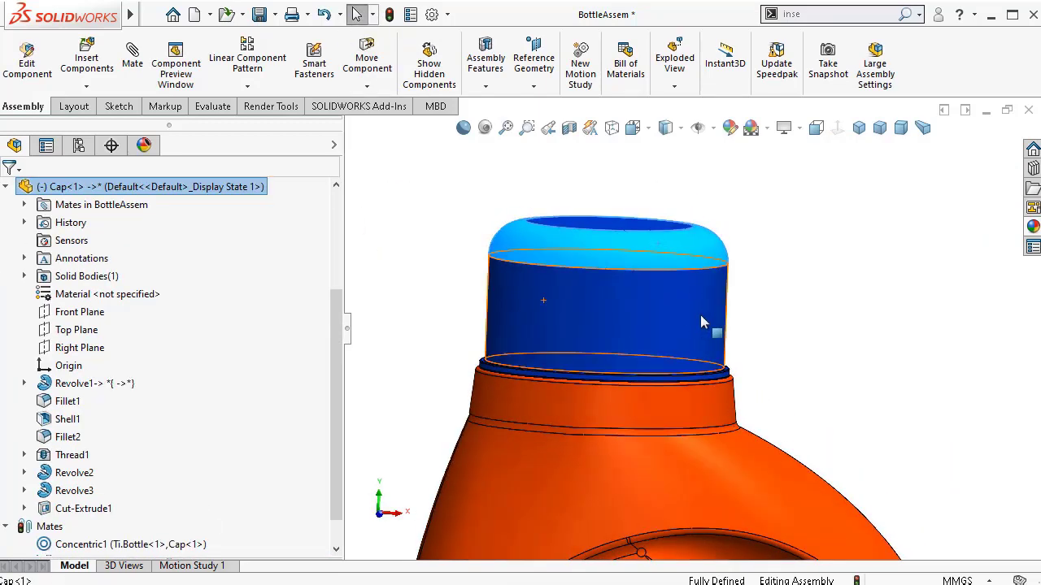
{"action": "left_click", "coordinate": [653, 332]}
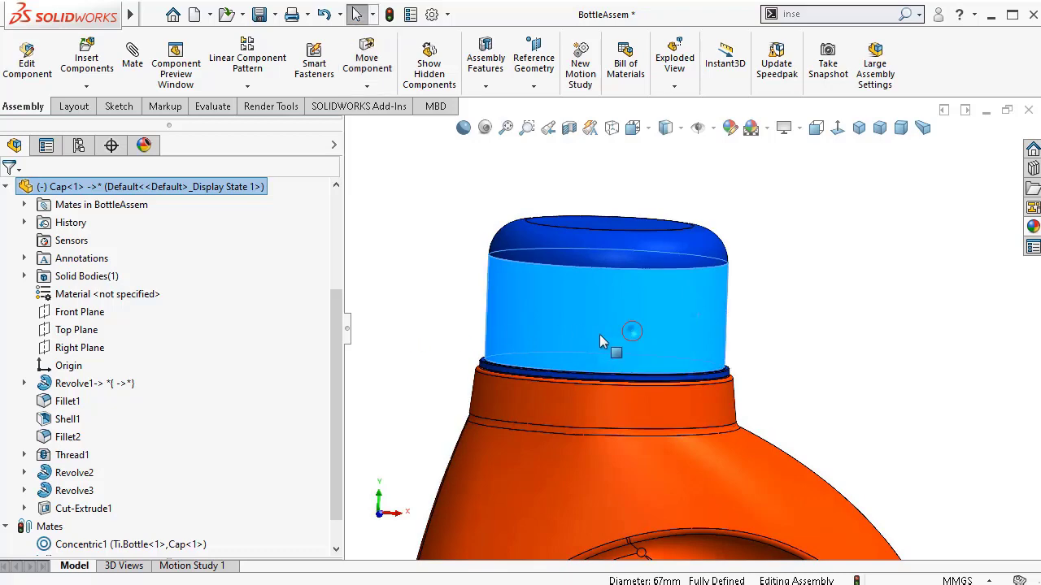
{"action": "left_click", "coordinate": [531, 328]}
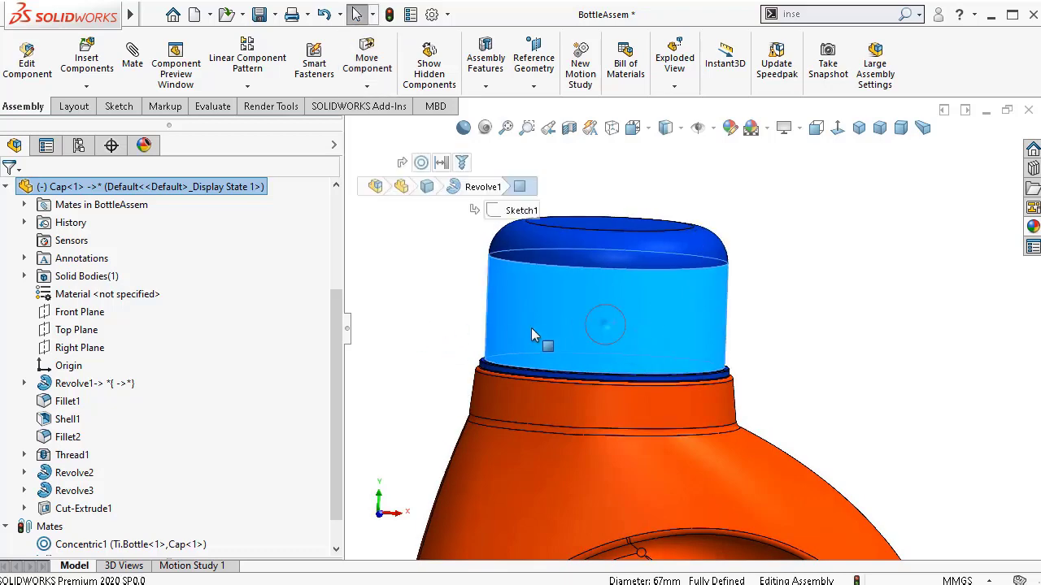
{"action": "left_click", "coordinate": [600, 172]}
- Apply a Front Plane section view and zoom in on the cap threads
{"action": "left_click", "coordinate": [568, 128]}
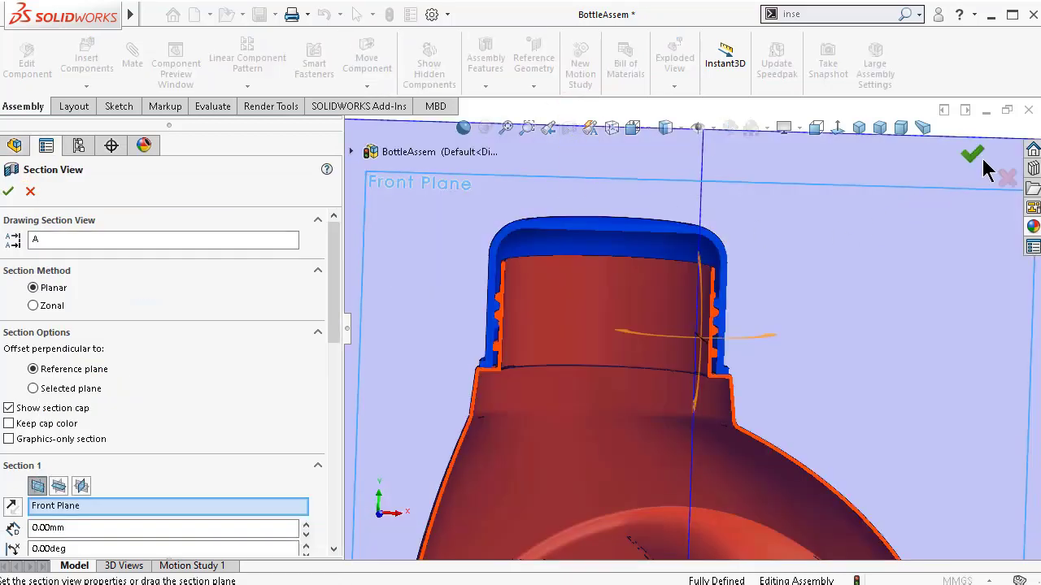
{"action": "left_click", "coordinate": [973, 154]}
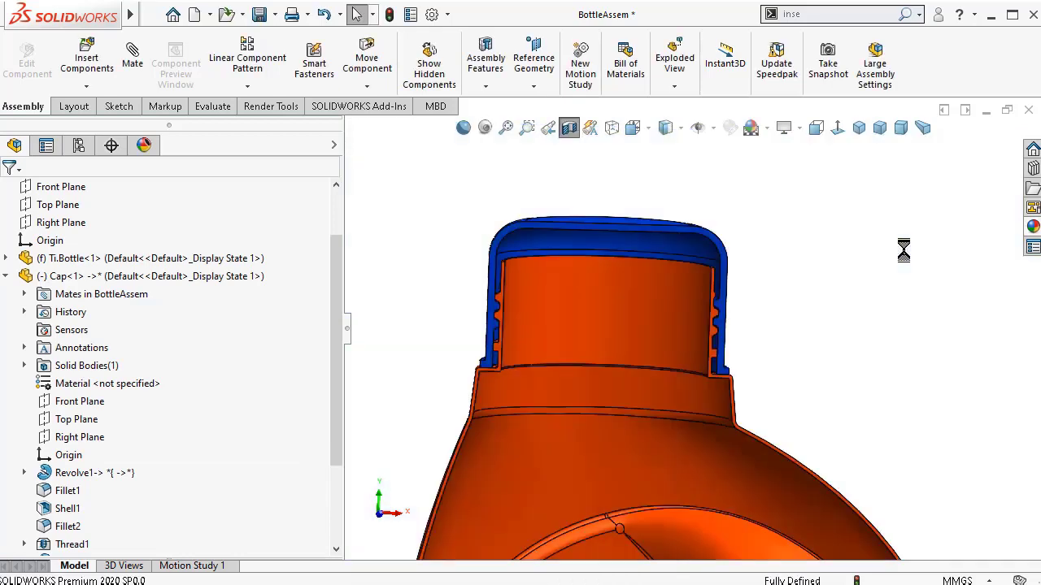
{"action": "scroll", "coordinate": [748, 295], "scroll_direction": "down", "scroll_amount": 2}
{"action": "scroll", "coordinate": [687, 357], "scroll_direction": "down", "scroll_amount": 5}
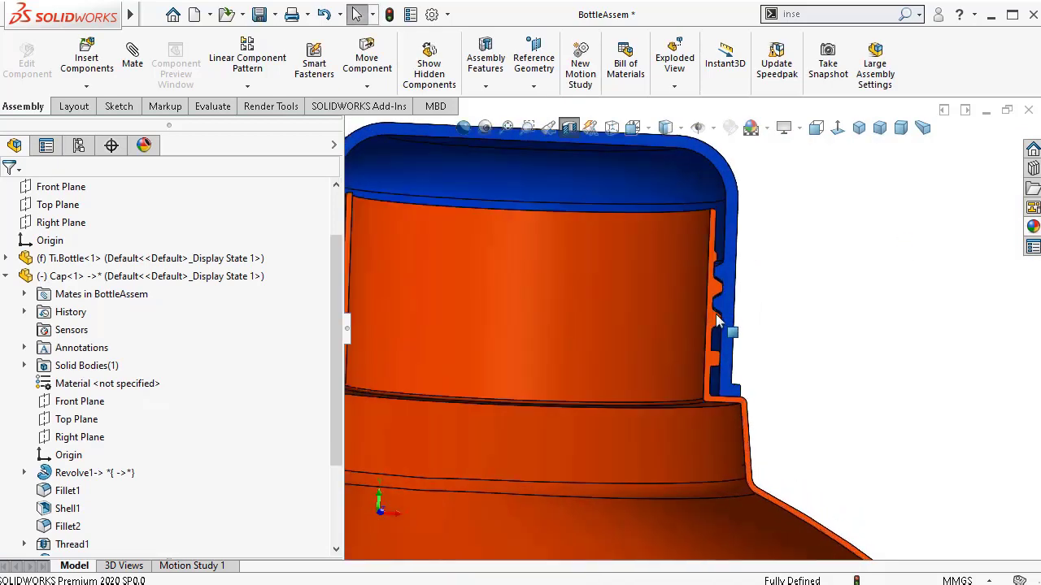
{"action": "scroll", "coordinate": [664, 372], "scroll_direction": "up", "scroll_amount": 3}
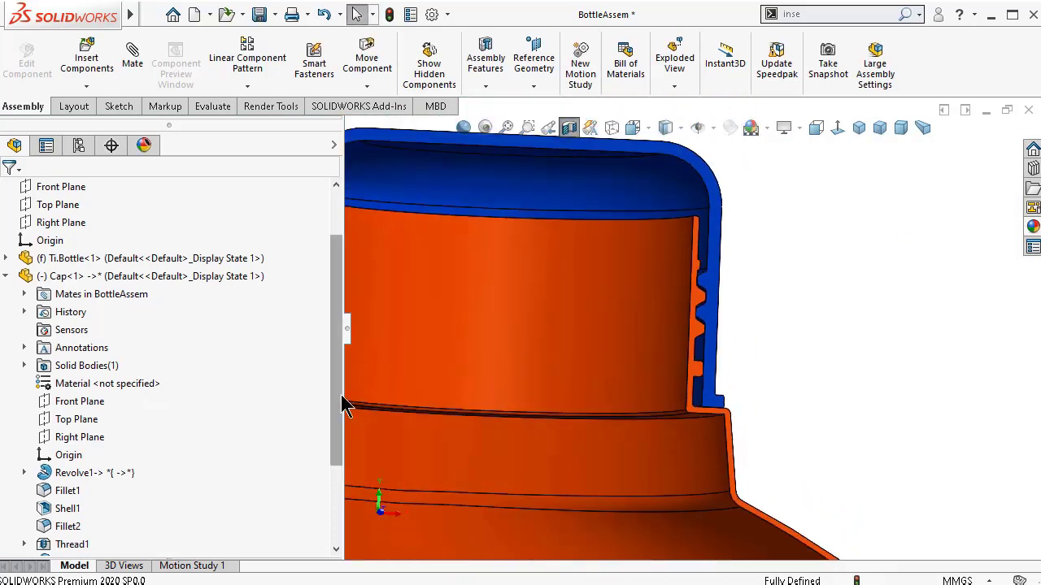
{"action": "left_click_drag", "start_coordinate": [344, 399], "coordinate": [341, 507]}
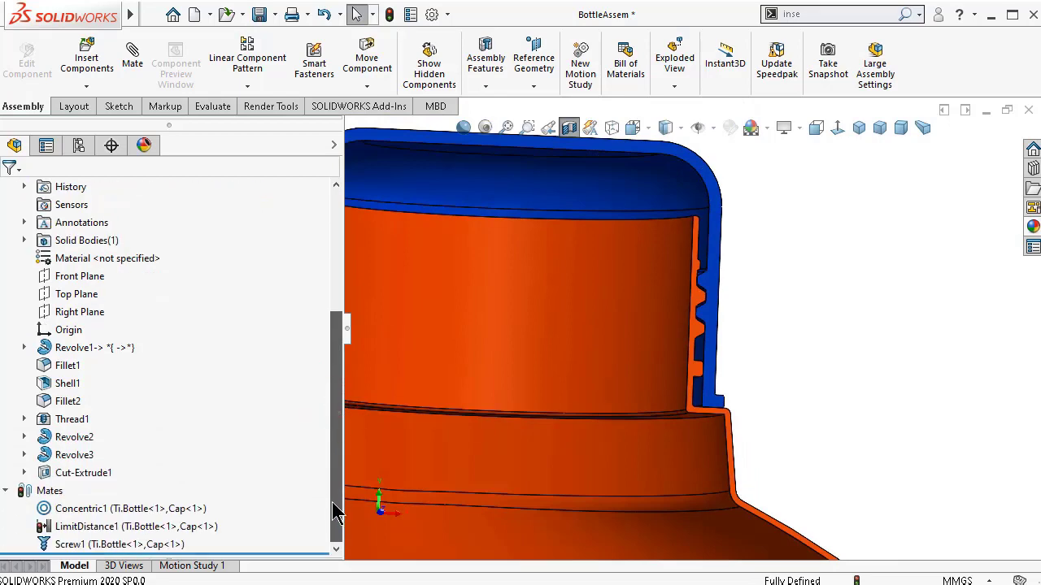
- Reopen the Screw1 mate with Edit Feature to review its settings
{"action": "left_click", "coordinate": [153, 544]}
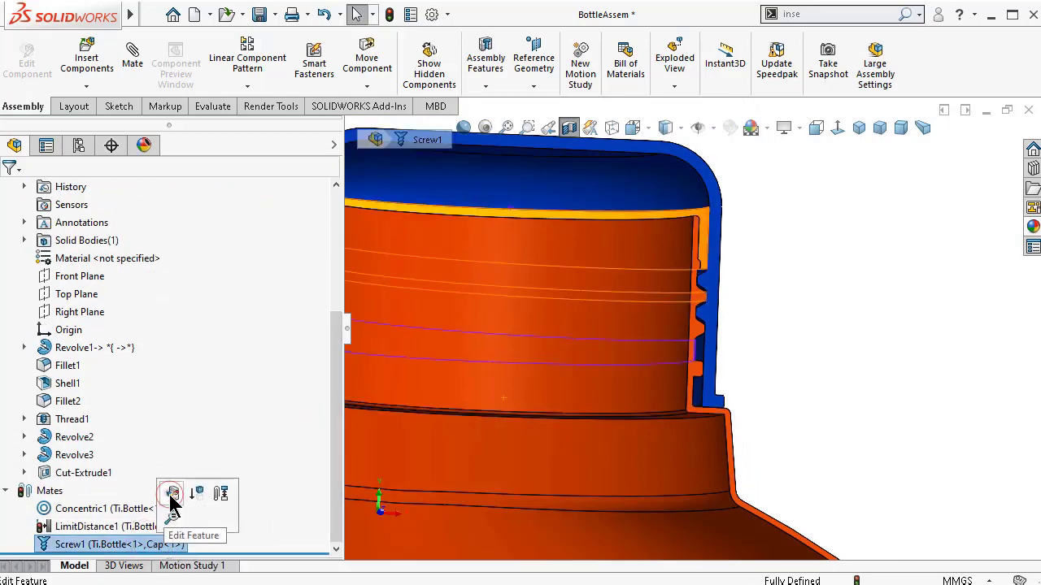
{"action": "left_click", "coordinate": [172, 496]}
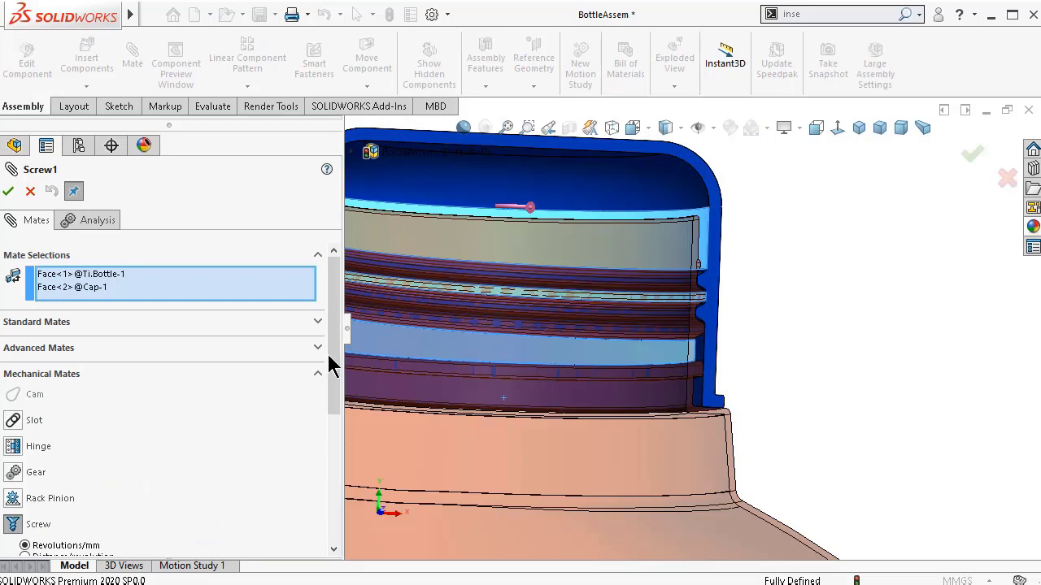
{"action": "left_click_drag", "start_coordinate": [338, 374], "coordinate": [339, 447]}
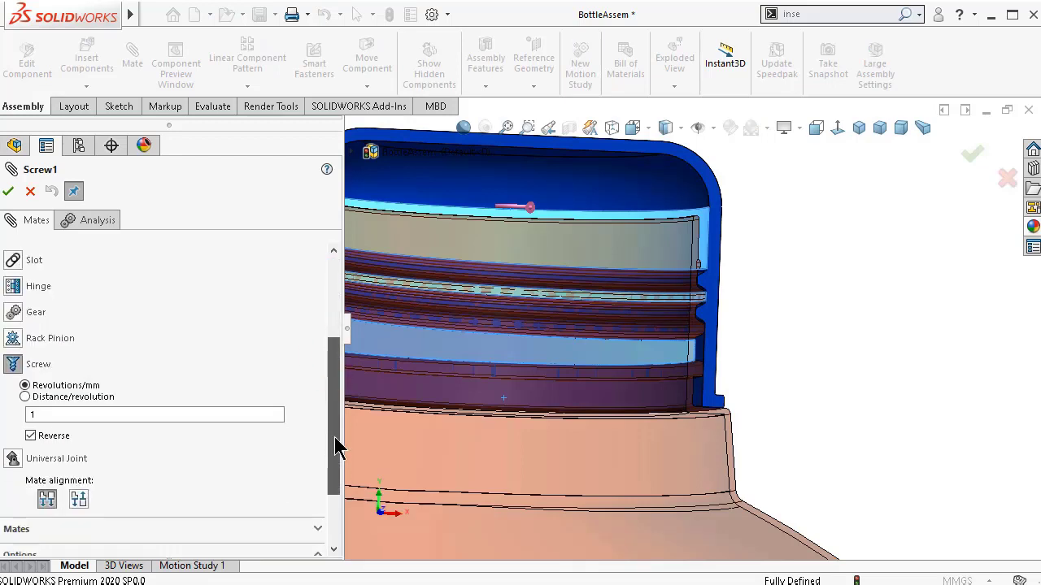
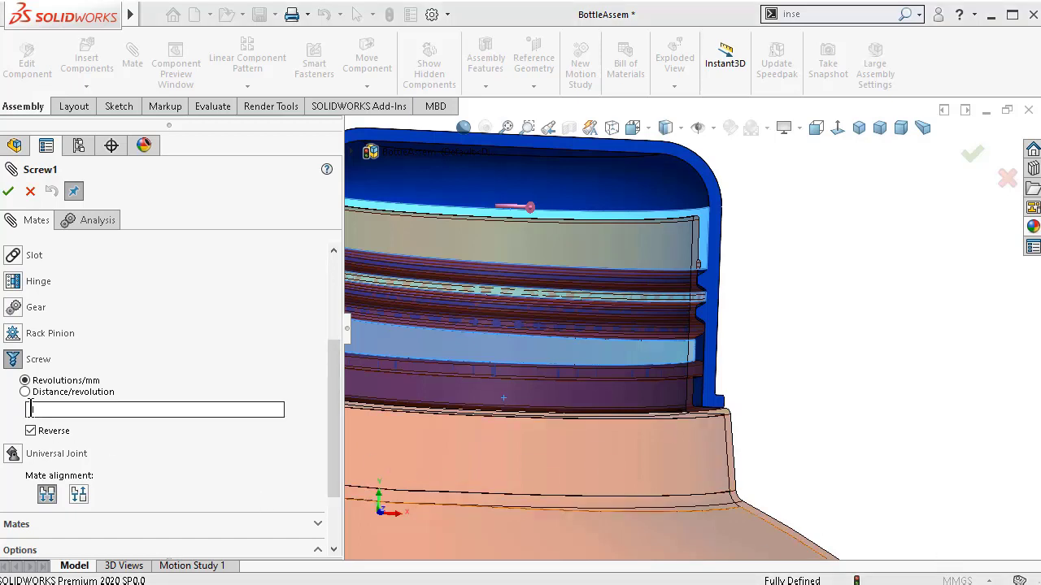
- Set the cap screw mate to 5.08 distance per revolution, reversed, and accept it
{"action": "left_click", "coordinate": [25, 392]}
{"action": "left_click_drag", "start_coordinate": [81, 410], "coordinate": [2, 415]}
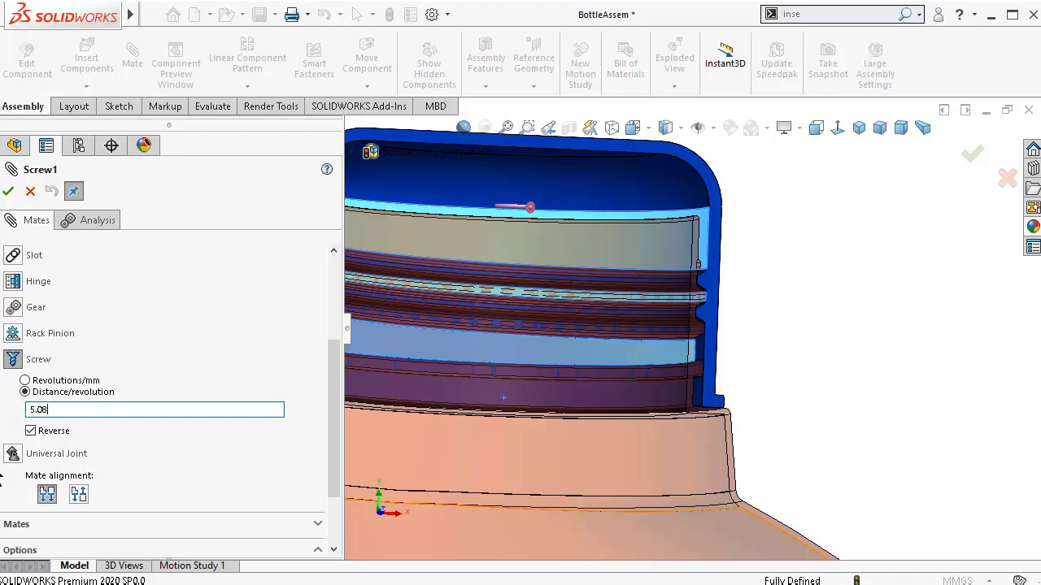
{"action": "left_click", "coordinate": [7, 193]}
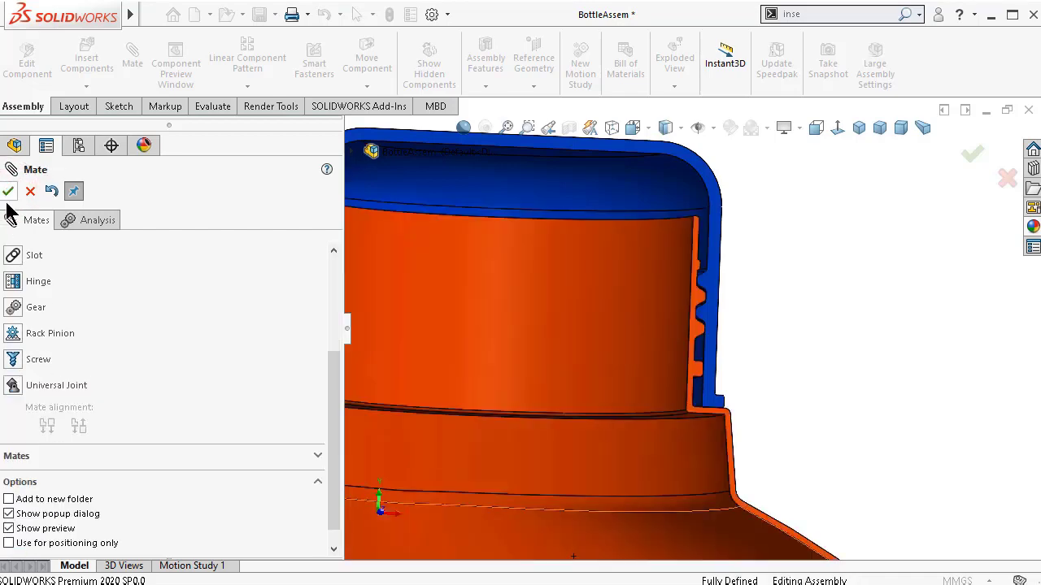
- Close the Mate settings and turn the cap along the screw mate several times
{"action": "left_click", "coordinate": [7, 193]}
{"action": "scroll", "coordinate": [655, 305], "scroll_direction": "up", "scroll_amount": 2}
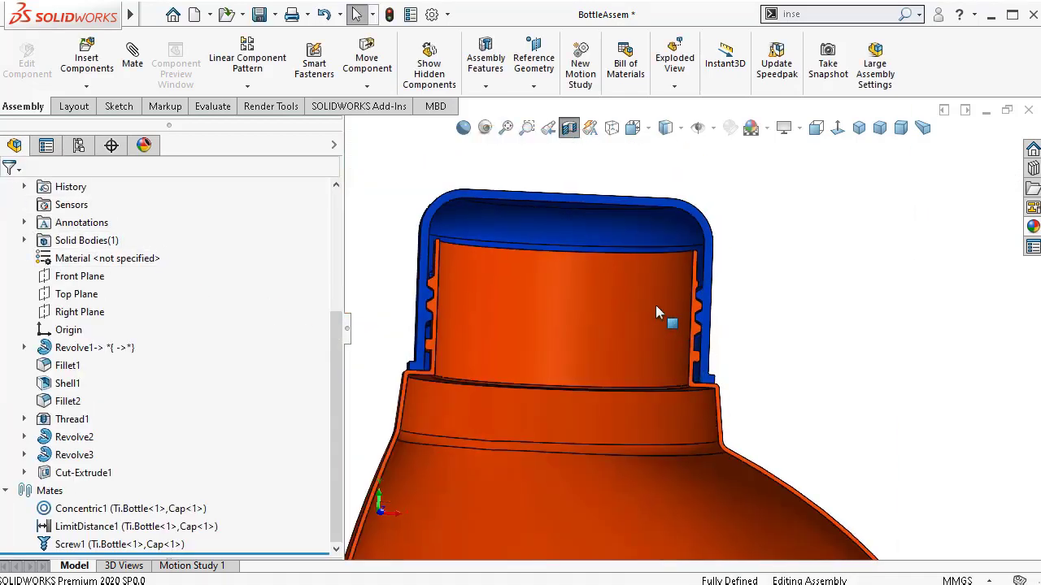
{"action": "middle_click_drag", "start_coordinate": [648, 325], "coordinate": [642, 289]}
{"action": "scroll", "coordinate": [642, 289], "scroll_direction": "up", "scroll_amount": 2}
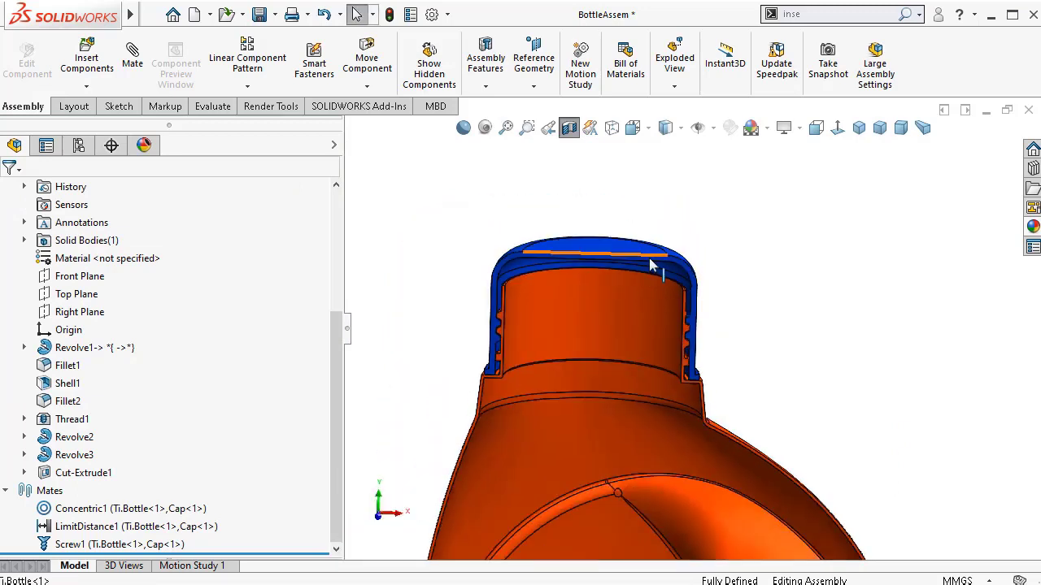
{"action": "mouse_move", "coordinate": [650, 265]}
{"action": "left_mouse_down"}
{"action": "mouse_move", "coordinate": [564, 246]}
{"action": "mouse_move", "coordinate": [627, 317]}
{"action": "mouse_move", "coordinate": [637, 260]}
{"action": "mouse_move", "coordinate": [573, 218]}
{"action": "mouse_move", "coordinate": [568, 290]}
{"action": "mouse_move", "coordinate": [627, 226]}
{"action": "mouse_move", "coordinate": [627, 244]}
{"action": "mouse_move", "coordinate": [609, 216]}
{"action": "mouse_move", "coordinate": [560, 339]}
{"action": "mouse_move", "coordinate": [667, 242]}
{"action": "mouse_move", "coordinate": [500, 265]}
{"action": "mouse_move", "coordinate": [632, 216]}
{"action": "mouse_move", "coordinate": [587, 228]}
{"action": "mouse_move", "coordinate": [633, 264]}
{"action": "left_mouse_up"}
{"action": "key", "text": "Escape"}
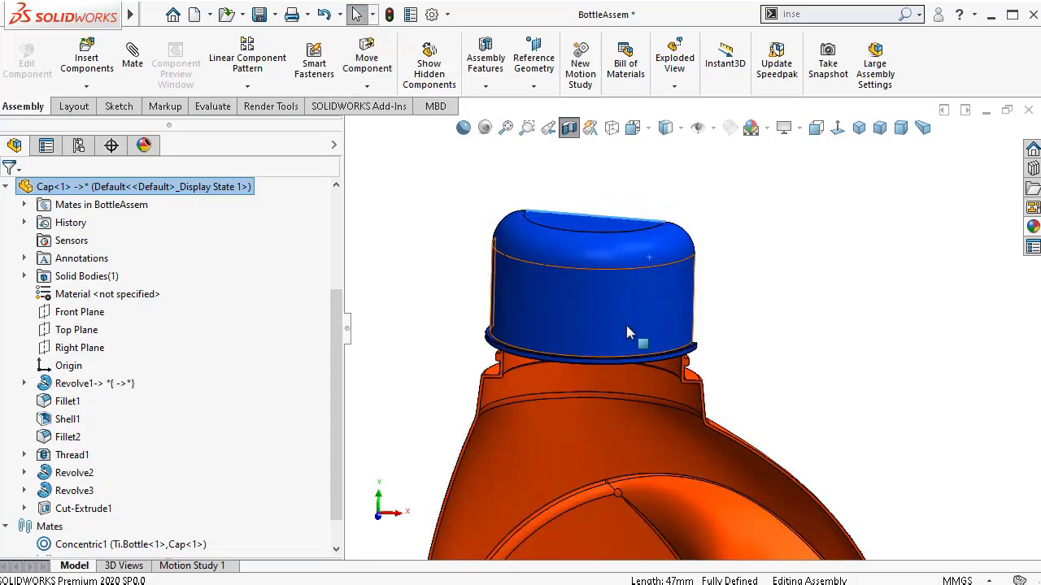
{"action": "middle_click_drag", "start_coordinate": [626, 334], "coordinate": [569, 162]}
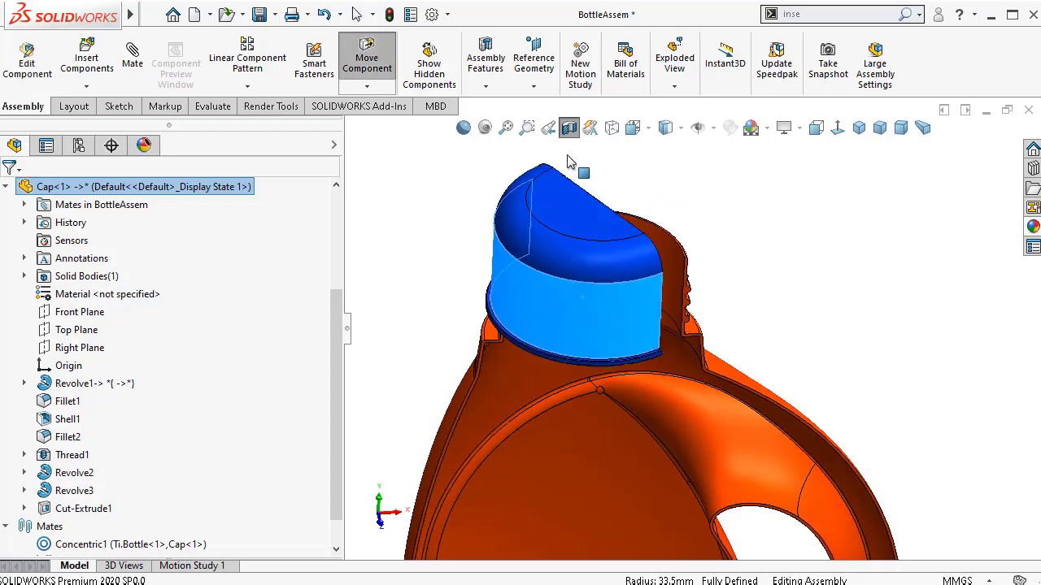
{"action": "left_click_drag", "start_coordinate": [569, 163], "coordinate": [641, 168]}
{"action": "key", "text": "Escape"}
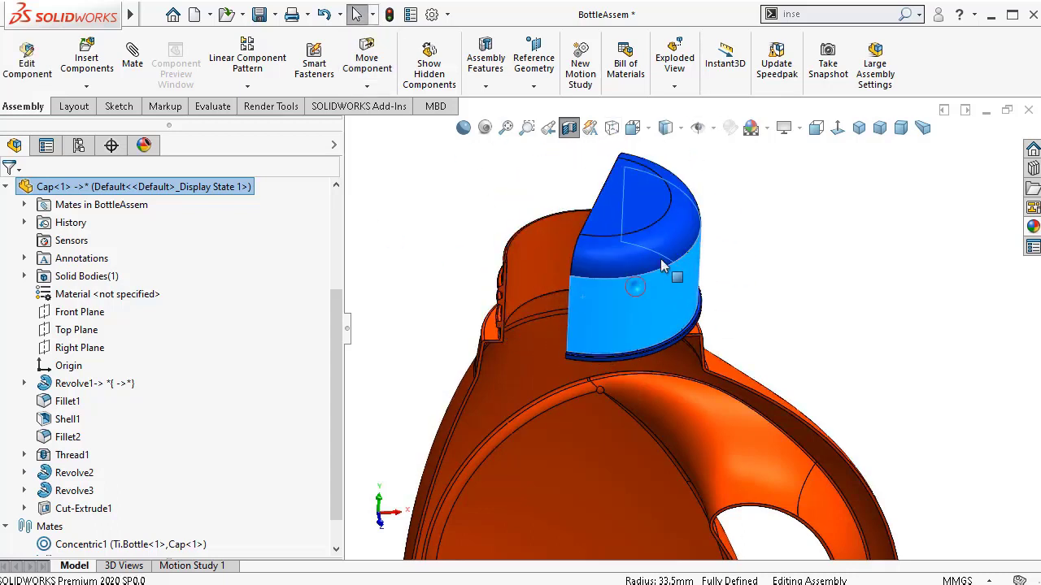
{"action": "left_click_drag", "start_coordinate": [662, 267], "coordinate": [843, 374]}
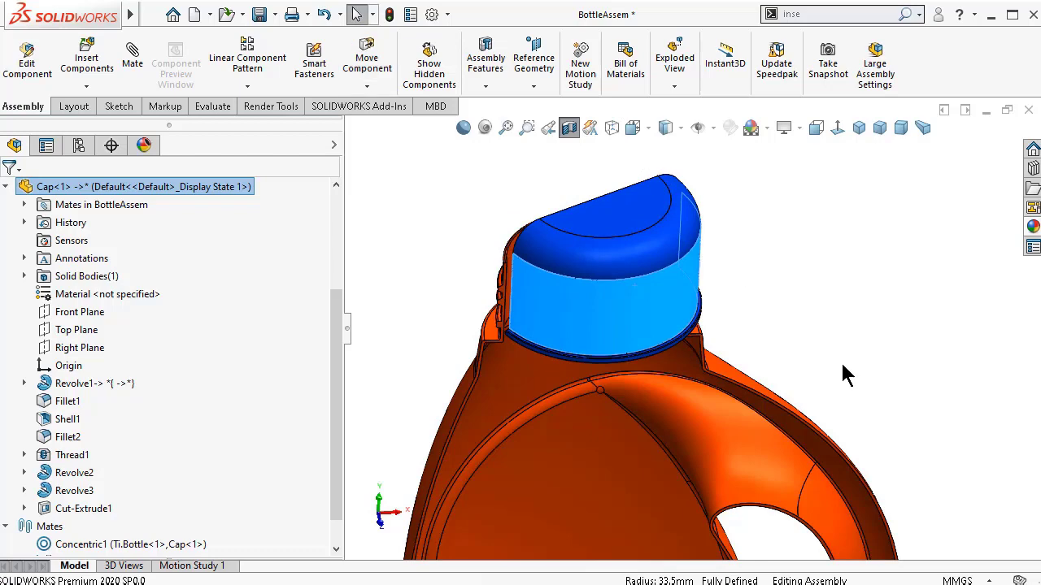
- Check trimetric, dimetric and isometric views, then rotate the cap to reveal its threads
{"action": "left_click", "coordinate": [880, 132]}
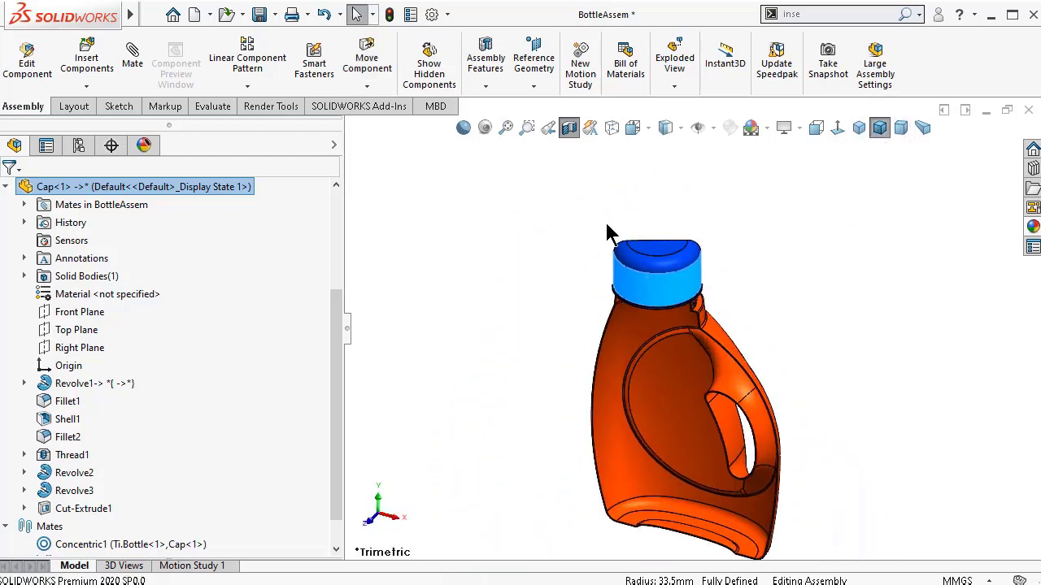
{"action": "scroll", "coordinate": [626, 248], "scroll_direction": "down", "scroll_amount": 4}
{"action": "left_click", "coordinate": [901, 130]}
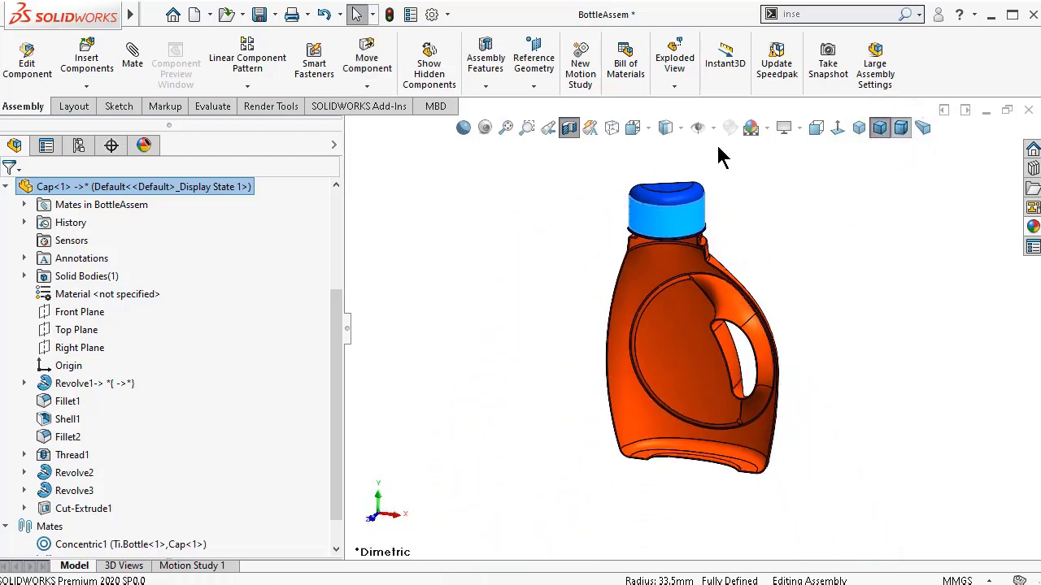
{"action": "scroll", "coordinate": [658, 264], "scroll_direction": "down", "scroll_amount": 4}
{"action": "left_click", "coordinate": [859, 127]}
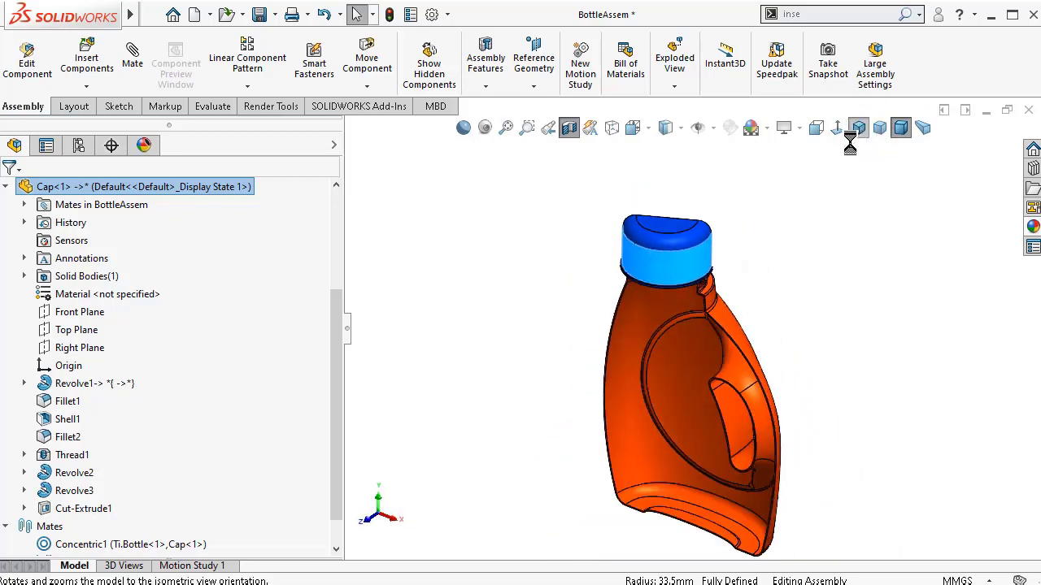
{"action": "scroll", "coordinate": [678, 214], "scroll_direction": "down", "scroll_amount": 4}
{"action": "left_click", "coordinate": [517, 234]}
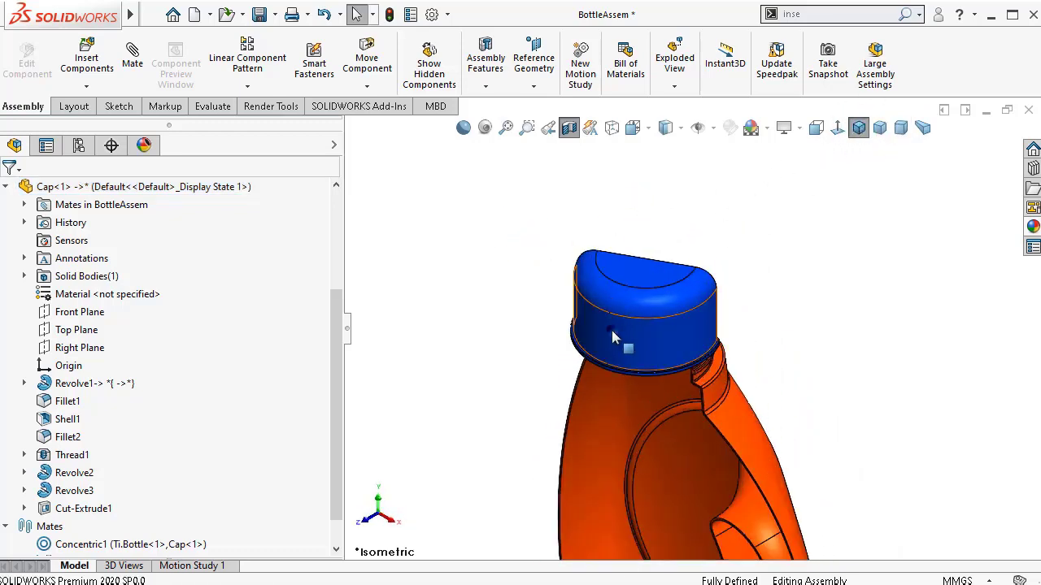
{"action": "left_click_drag", "start_coordinate": [610, 333], "coordinate": [753, 226]}
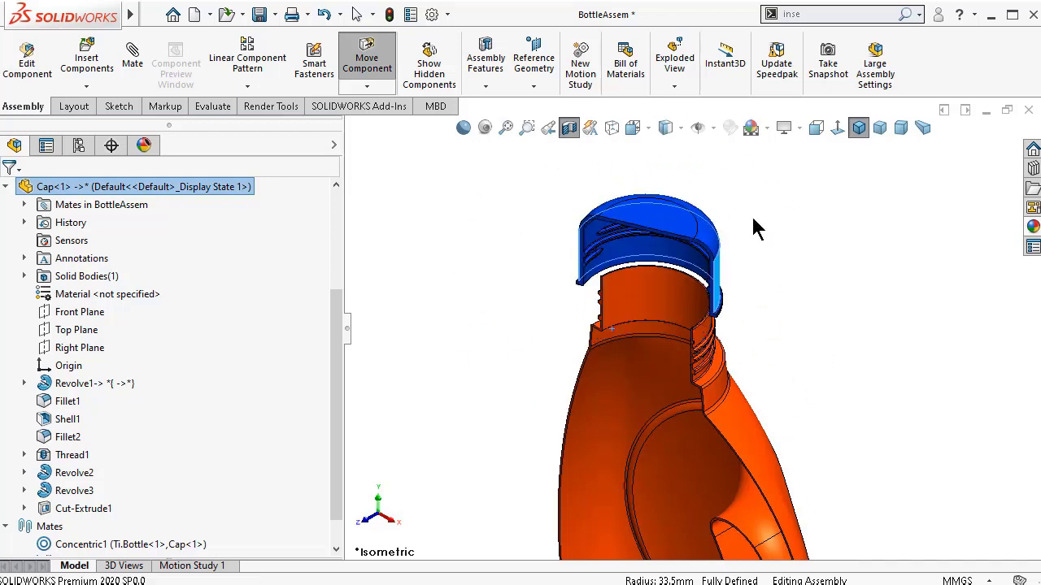
{"action": "key", "text": "Escape"}
- From the Front view, turn and spin the cap around the bottle neck
{"action": "left_click", "coordinate": [813, 128]}
{"action": "scroll", "coordinate": [682, 194], "scroll_direction": "down", "scroll_amount": 5}
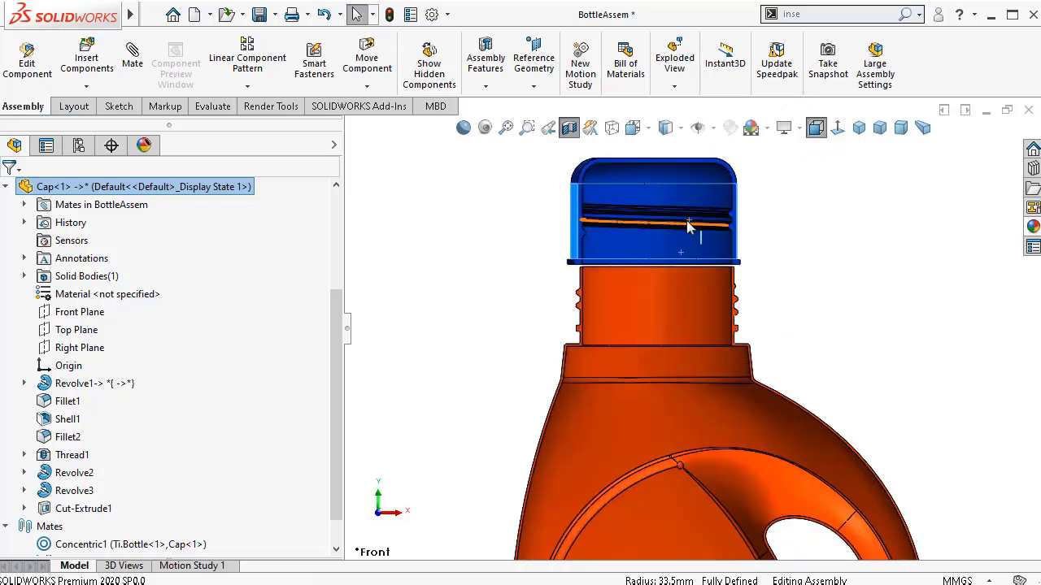
{"action": "left_click_drag", "start_coordinate": [735, 213], "coordinate": [341, 264]}
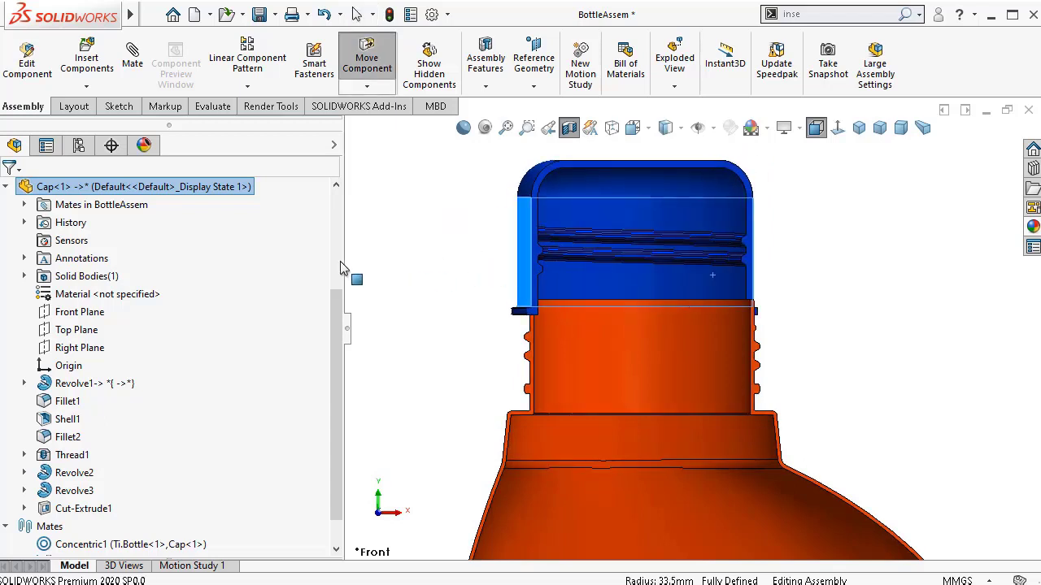
{"action": "key", "text": "Escape"}
{"action": "left_click_drag", "start_coordinate": [717, 261], "coordinate": [1001, 340]}
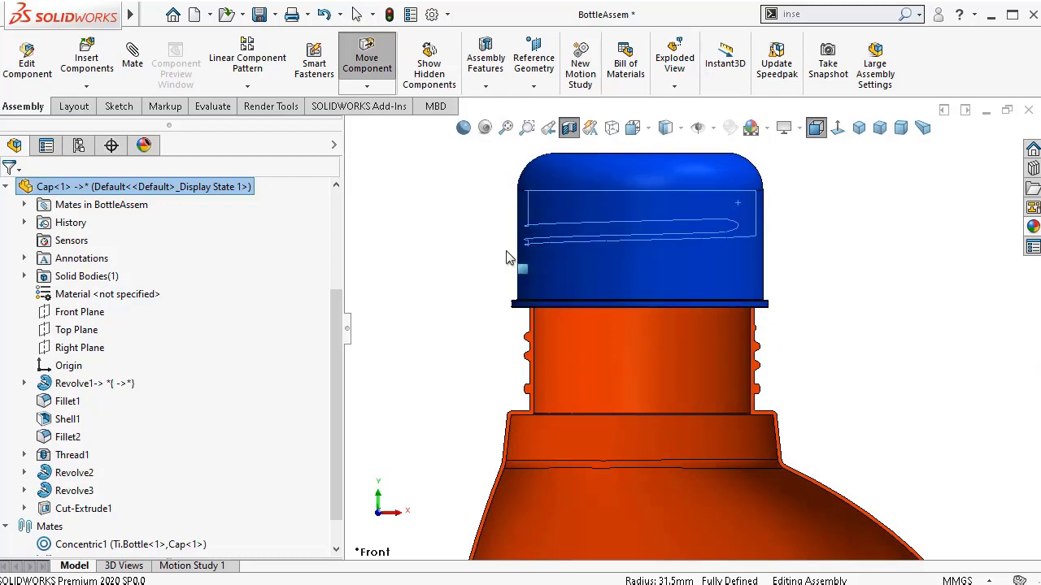
{"action": "middle_click_drag", "start_coordinate": [672, 260], "coordinate": [700, 356]}
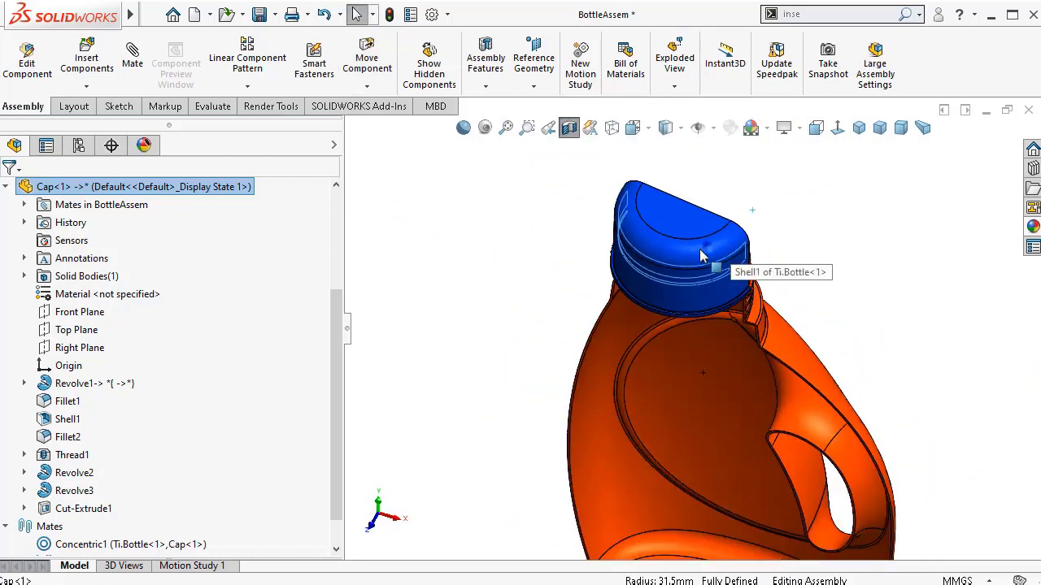
{"action": "left_click_drag", "start_coordinate": [696, 261], "coordinate": [767, 214]}
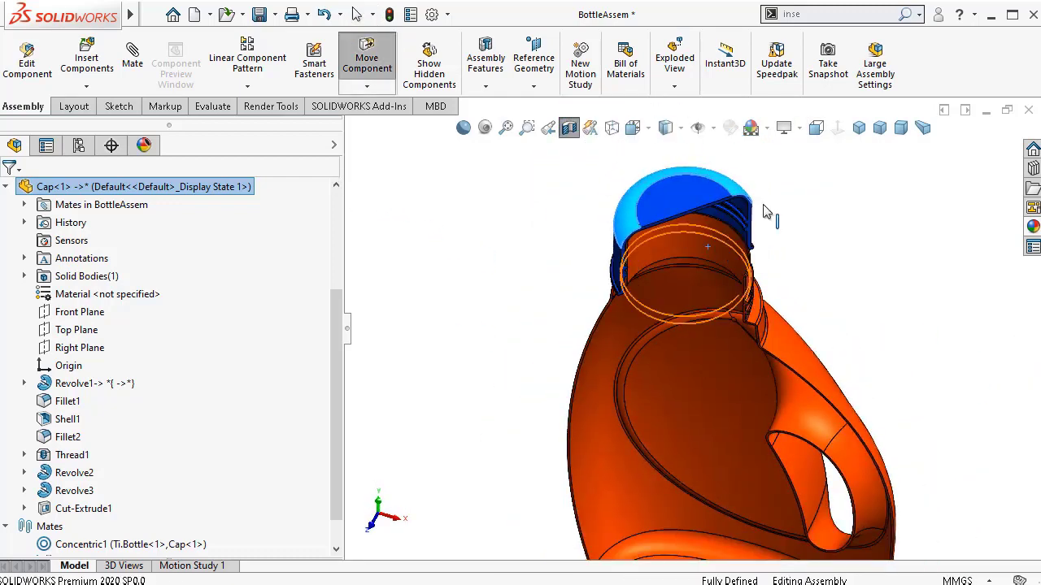
- Return to the Front view and move the cap up near the neck
{"action": "left_click", "coordinate": [816, 128]}
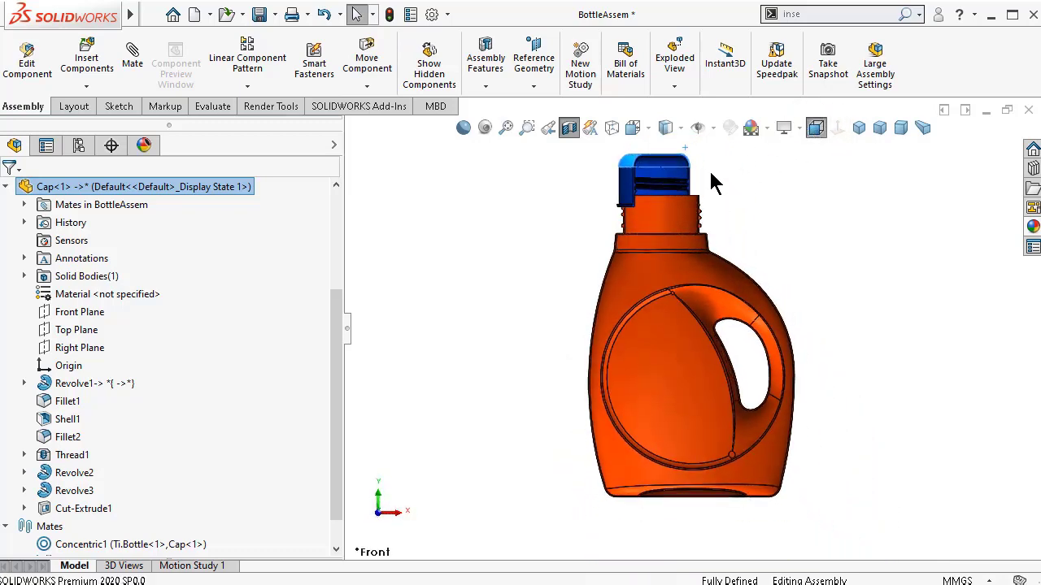
{"action": "scroll", "coordinate": [687, 175], "scroll_direction": "down", "scroll_amount": 5}
{"action": "left_click_drag", "start_coordinate": [623, 204], "coordinate": [618, 268]}
{"action": "middle_click_drag", "start_coordinate": [800, 271], "coordinate": [777, 330]}
{"action": "left_click_drag", "start_coordinate": [623, 242], "coordinate": [616, 218]}
{"action": "key", "text": "Escape"}
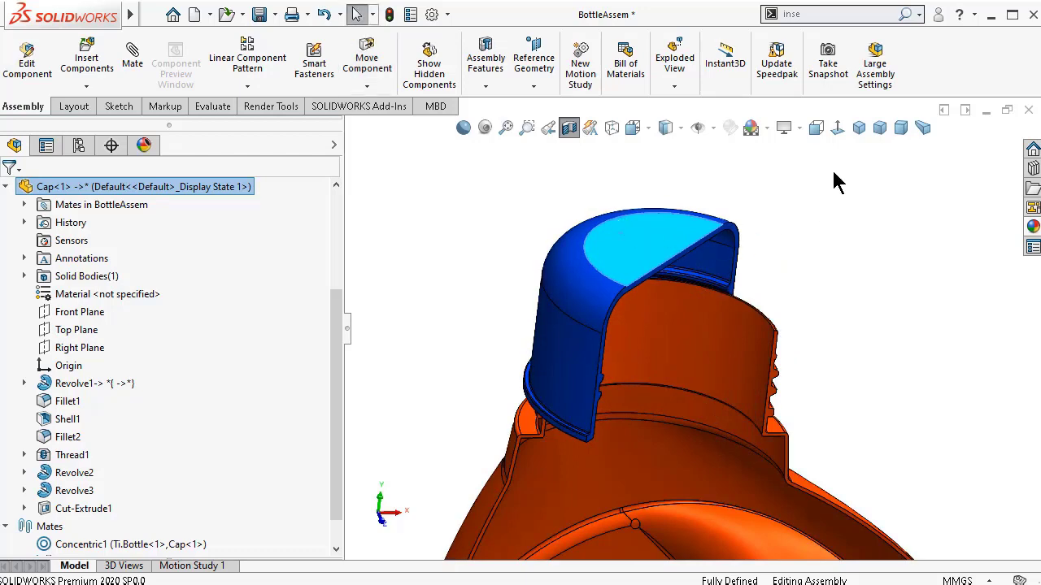
- Drag the cap sideways and down until it seats over the bottle neck
{"action": "left_click", "coordinate": [816, 128]}
{"action": "scroll", "coordinate": [696, 187], "scroll_direction": "down", "scroll_amount": 3}
{"action": "key", "text": "Return"}
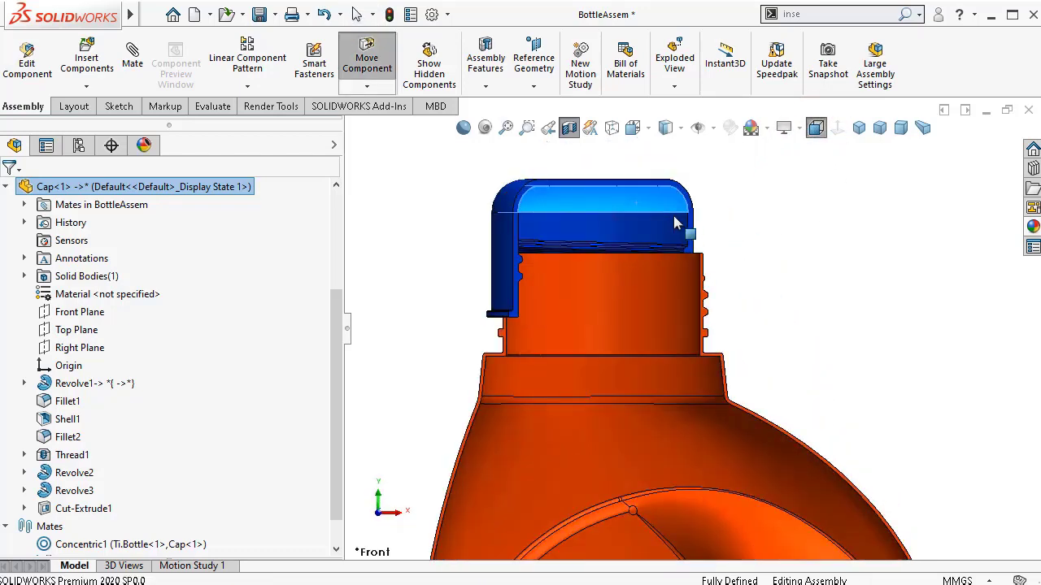
{"action": "left_click_drag", "start_coordinate": [702, 256], "coordinate": [853, 353]}
{"action": "key", "text": "Escape"}
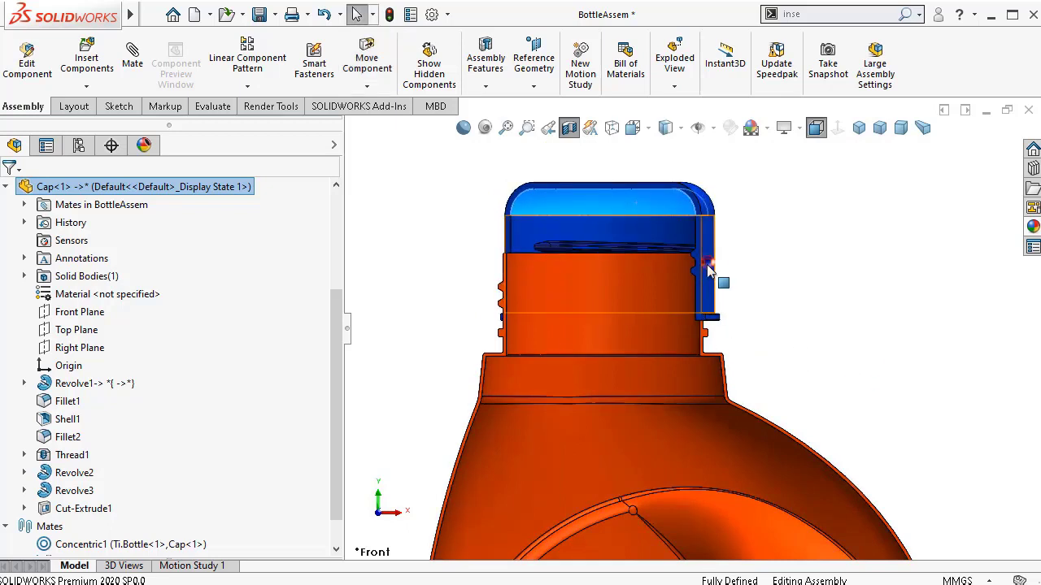
{"action": "key", "text": "Return"}
{"action": "left_click_drag", "start_coordinate": [709, 271], "coordinate": [432, 279]}
{"action": "key", "text": "Escape"}
{"action": "left_click", "coordinate": [681, 294]}
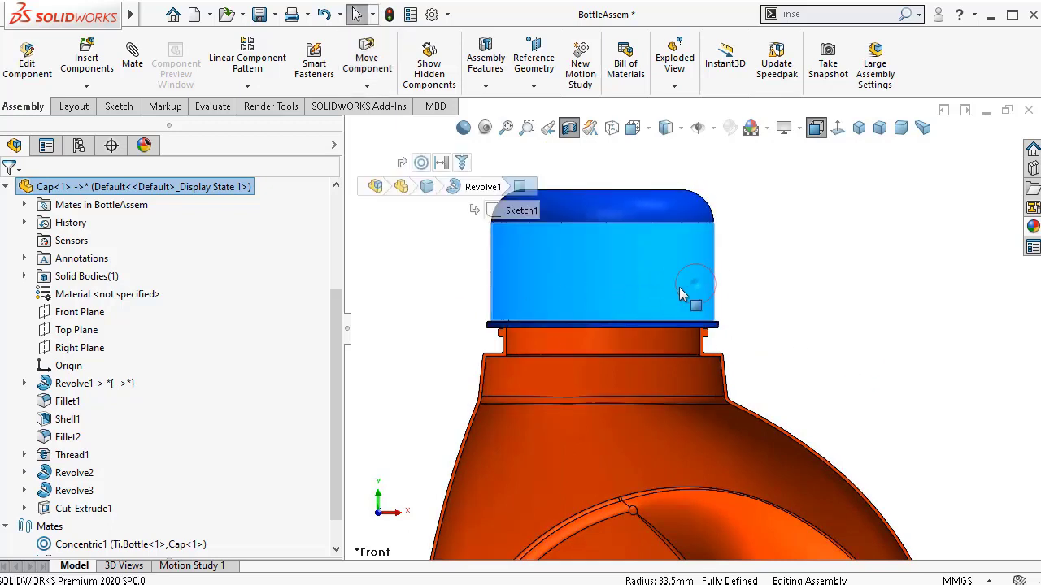
{"action": "key", "text": "Return"}
{"action": "left_click_drag", "start_coordinate": [681, 294], "coordinate": [413, 286]}
{"action": "key", "text": "Escape"}
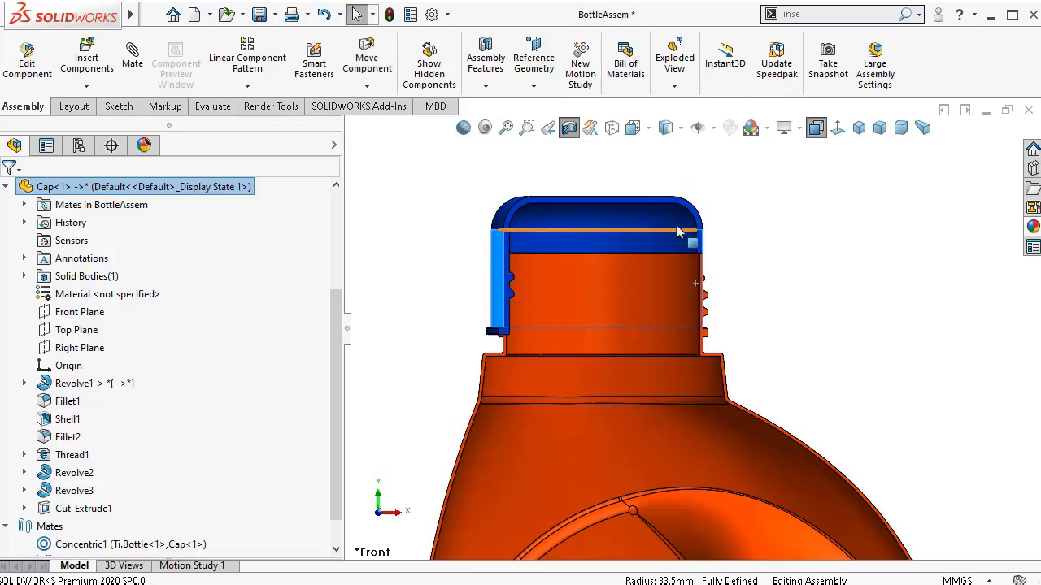
- Rotate the cap to show its skirt and cut face, then centre it upright
{"action": "key", "text": "Return"}
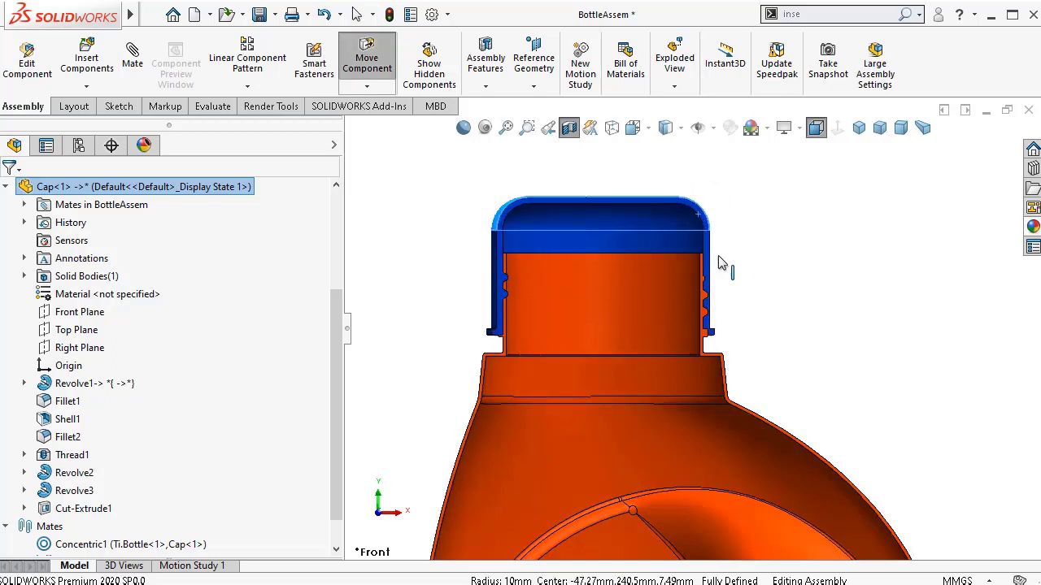
{"action": "left_click_drag", "start_coordinate": [701, 224], "coordinate": [535, 302]}
{"action": "key", "text": "Escape"}
{"action": "key", "text": "Return"}
{"action": "left_click_drag", "start_coordinate": [674, 309], "coordinate": [428, 274]}
{"action": "key", "text": "Escape"}
{"action": "scroll", "coordinate": [662, 260], "scroll_direction": "down", "scroll_amount": 3}
{"action": "key", "text": "Return"}
{"action": "left_click_drag", "start_coordinate": [669, 233], "coordinate": [805, 295]}
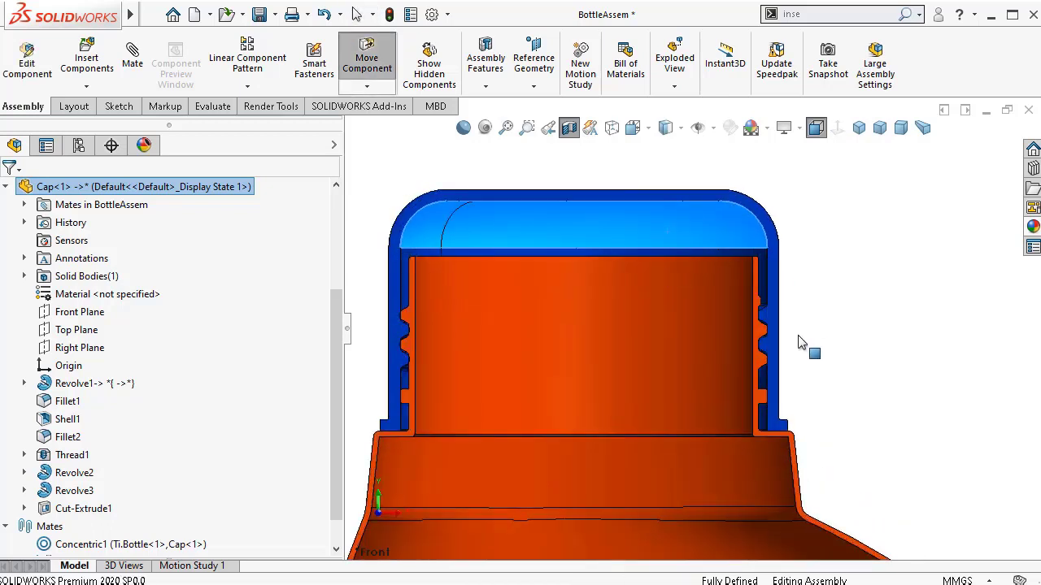
{"action": "left_click_drag", "start_coordinate": [801, 343], "coordinate": [703, 293]}
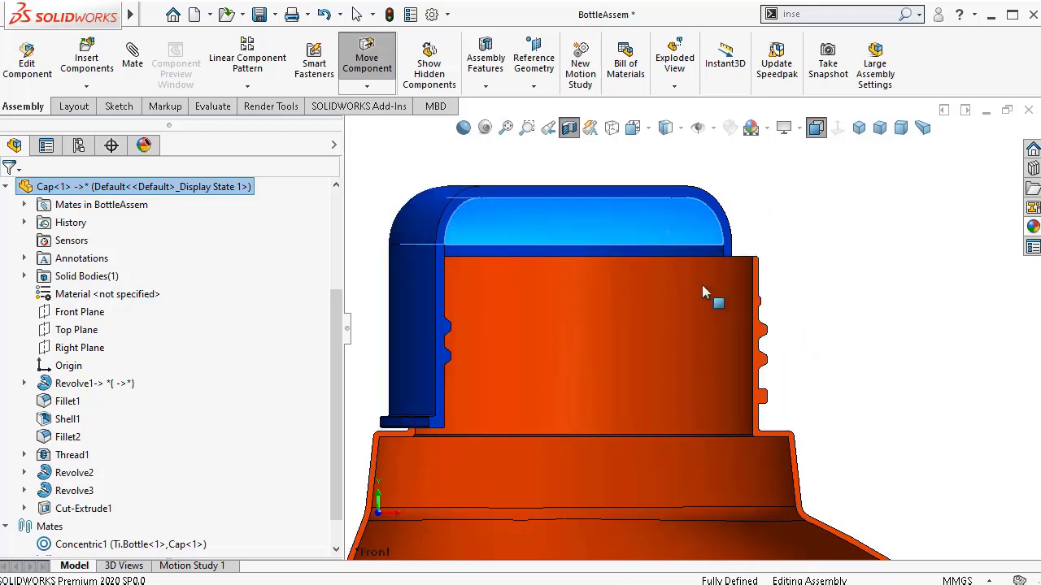
{"action": "key", "text": "Escape"}
{"action": "left_click", "coordinate": [680, 129]}
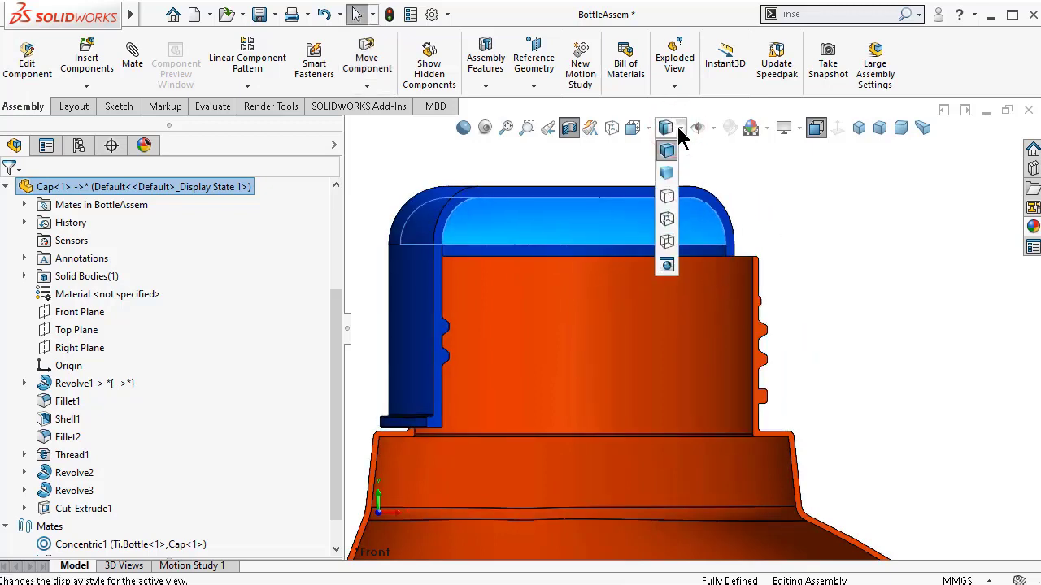
- Switch to Hidden Lines Visible and shift the cap along the neck to check it
{"action": "left_click", "coordinate": [667, 219]}
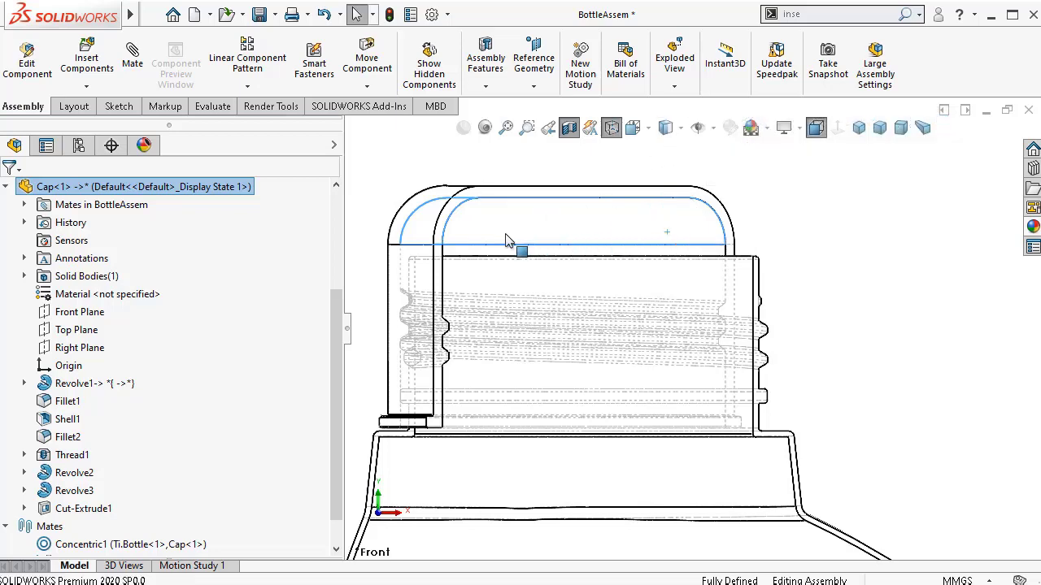
{"action": "left_click_drag", "start_coordinate": [433, 236], "coordinate": [769, 258]}
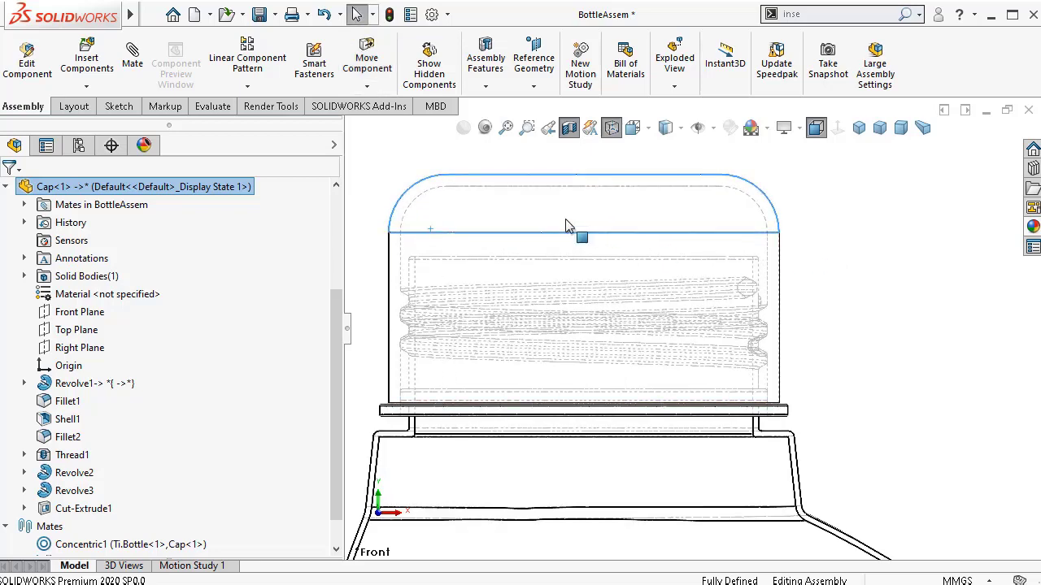
{"action": "left_click_drag", "start_coordinate": [494, 216], "coordinate": [543, 389]}
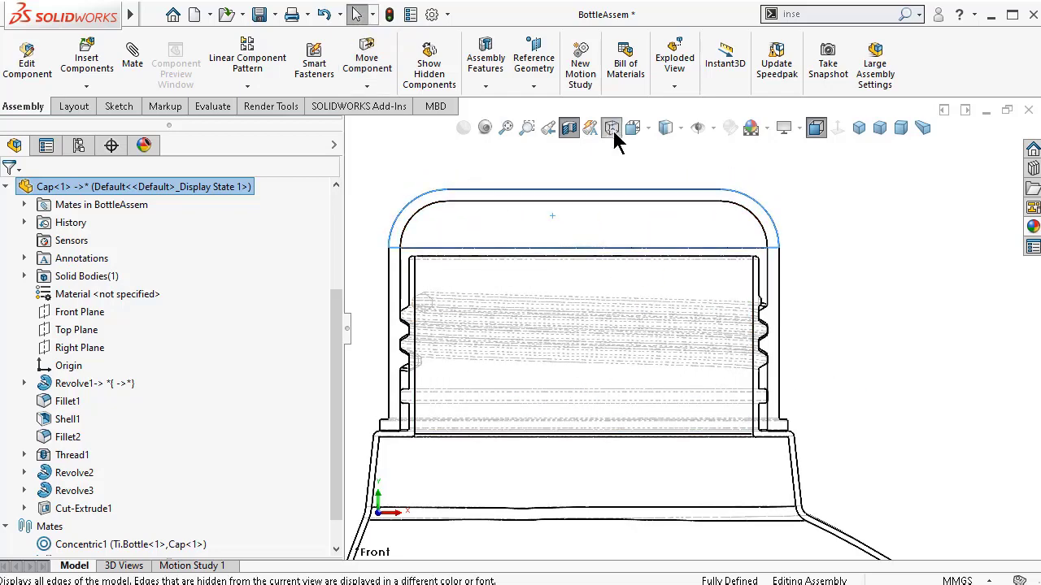
{"action": "left_click", "coordinate": [680, 128]}
- Switch to Shaded display with Ambient Occlusion and drag the cap around the view
{"action": "left_click", "coordinate": [667, 173]}
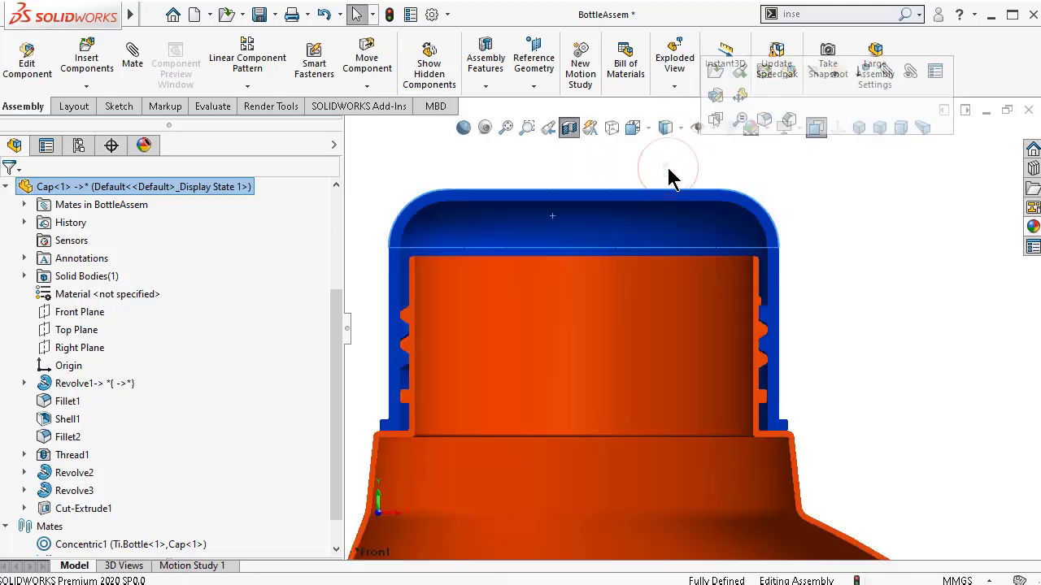
{"action": "left_click", "coordinate": [472, 129]}
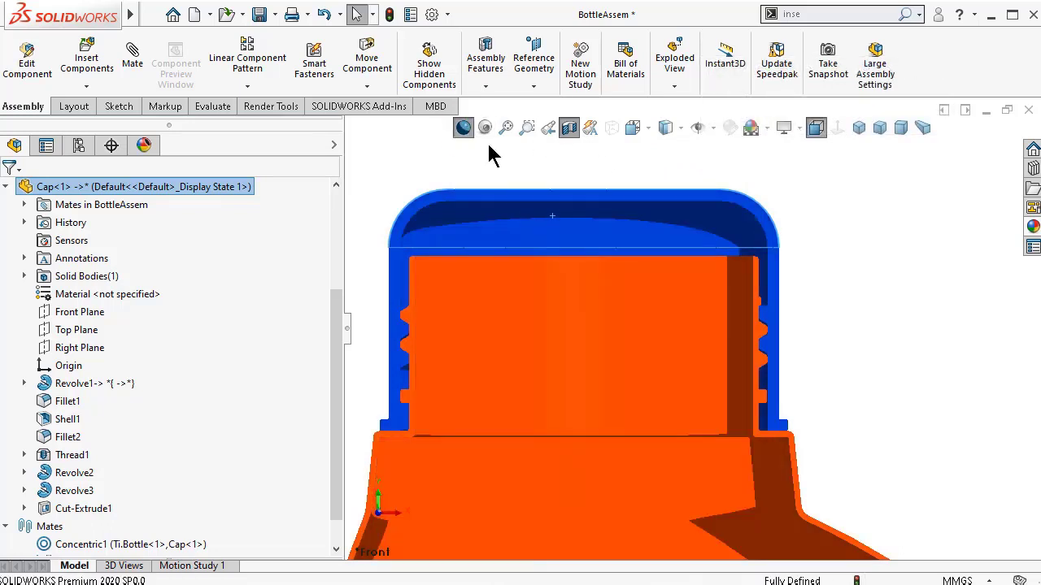
{"action": "left_click_drag", "start_coordinate": [506, 209], "coordinate": [647, 230]}
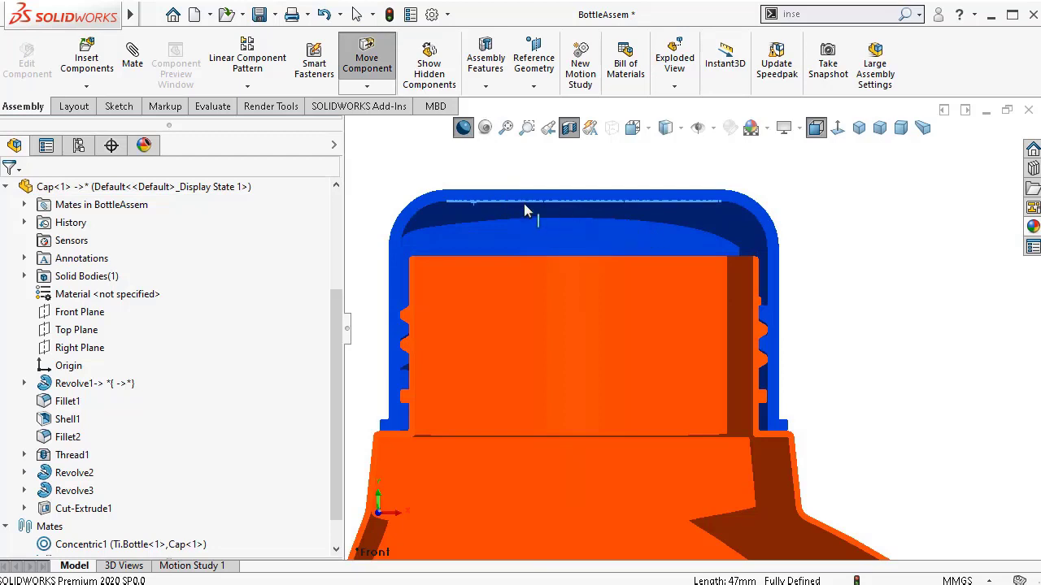
{"action": "left_click", "coordinate": [485, 128]}
{"action": "left_click", "coordinate": [638, 203]}
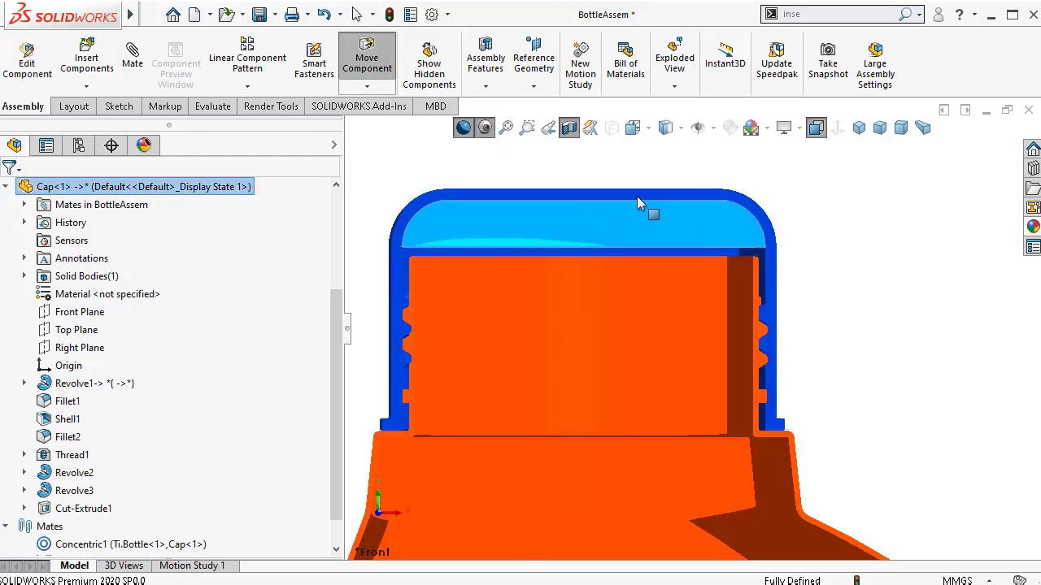
{"action": "left_click_drag", "start_coordinate": [638, 203], "coordinate": [646, 332]}
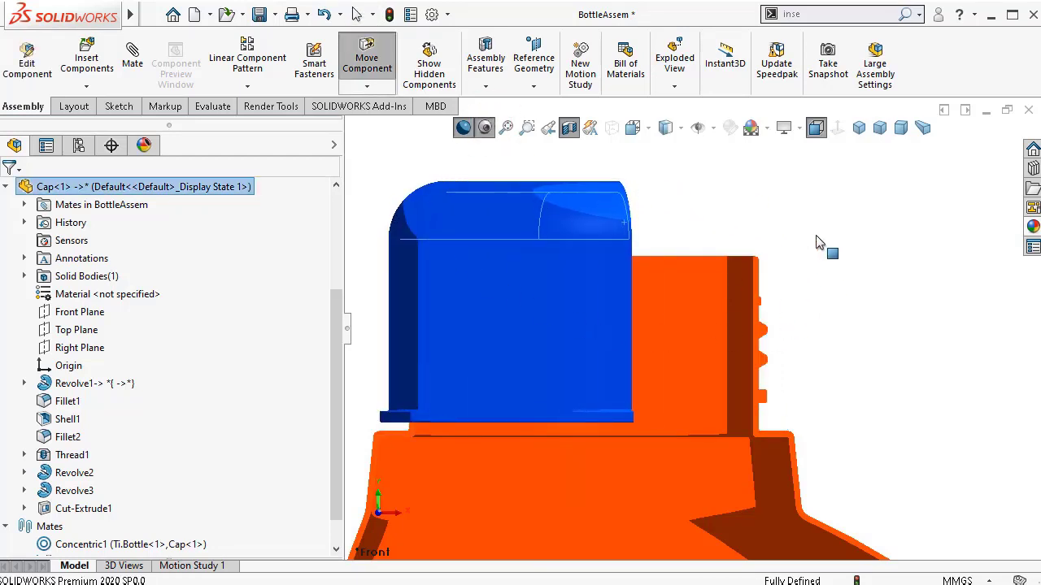
{"action": "key", "text": "Escape"}
- Orbit around the assembly and bring the cap back onto the bottle neck
{"action": "middle_click_drag", "start_coordinate": [708, 228], "coordinate": [579, 268]}
{"action": "left_click_drag", "start_coordinate": [579, 268], "coordinate": [431, 309]}
{"action": "key", "text": "Escape"}
{"action": "middle_click_drag", "start_coordinate": [432, 309], "coordinate": [795, 430]}
{"action": "scroll", "coordinate": [795, 429], "scroll_direction": "up", "scroll_amount": 2}
{"action": "left_click_drag", "start_coordinate": [608, 293], "coordinate": [515, 228]}
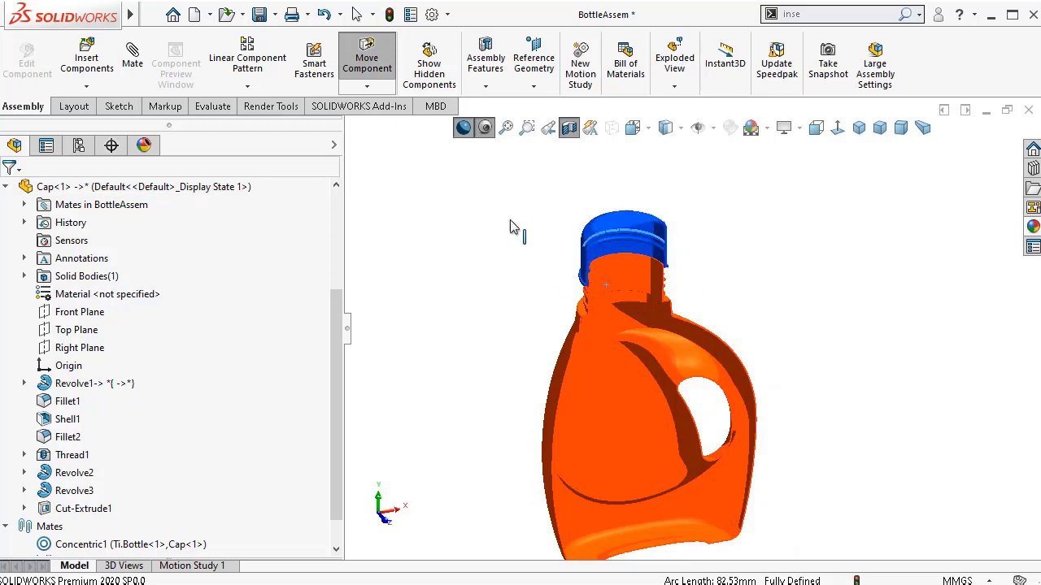
{"action": "key", "text": "Escape"}
- Turn off Section View, then pull the cap up and push it back onto the neck
{"action": "left_click", "coordinate": [569, 130]}
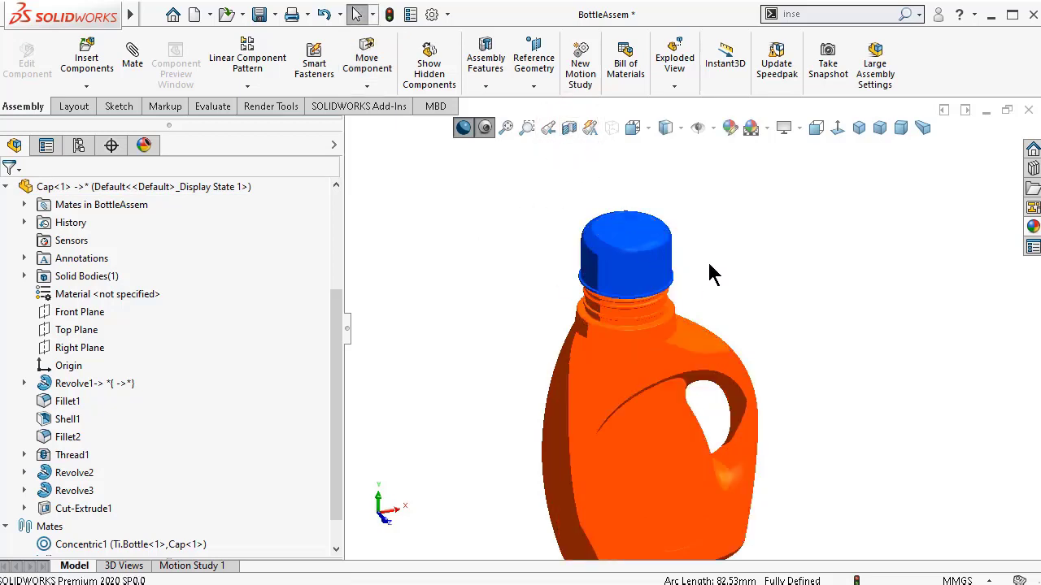
{"action": "scroll", "coordinate": [709, 275], "scroll_direction": "down", "scroll_amount": 2}
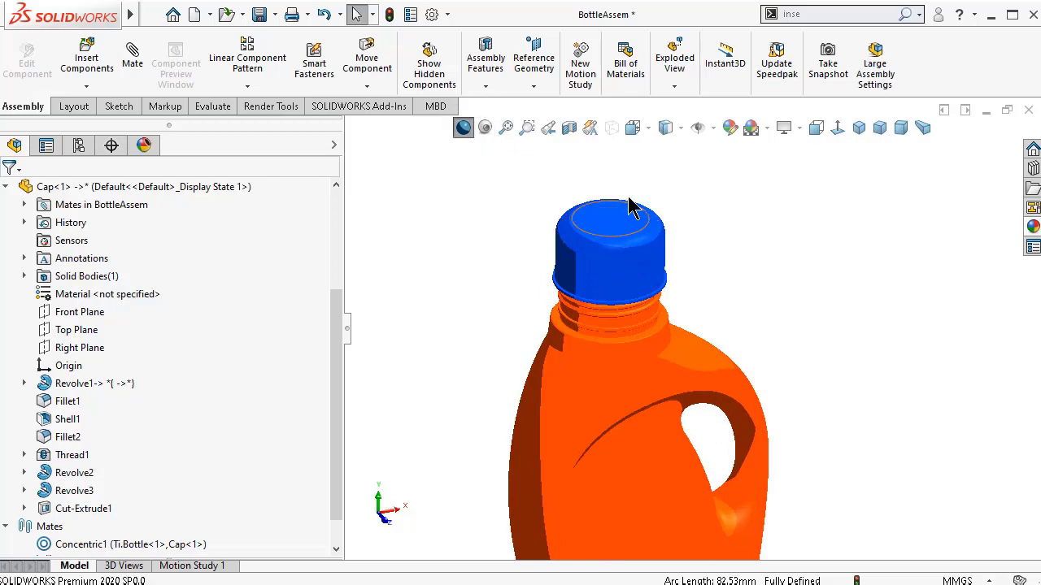
{"action": "left_click_drag", "start_coordinate": [590, 263], "coordinate": [530, 278]}
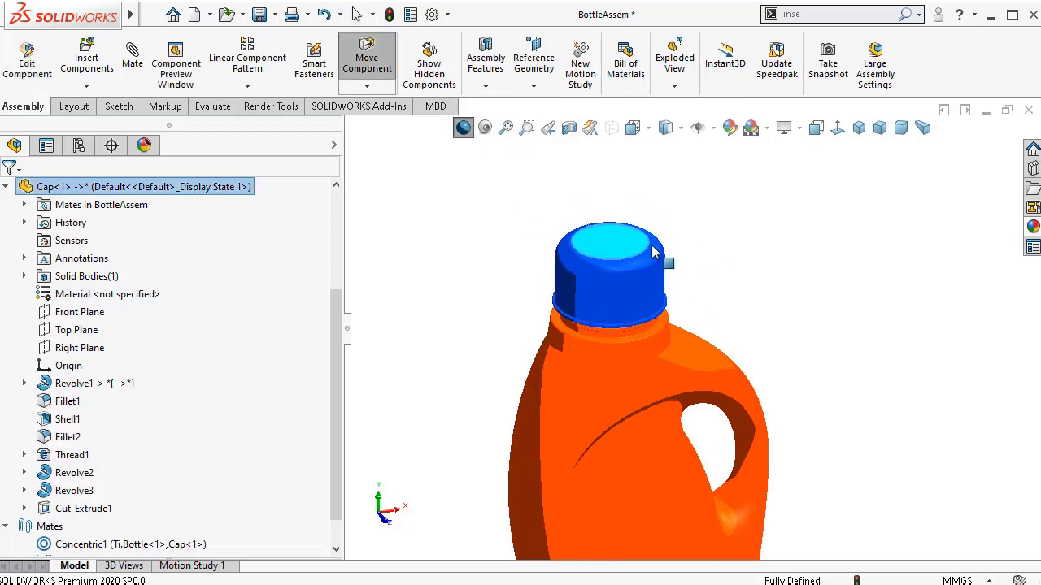
{"action": "left_click_drag", "start_coordinate": [655, 252], "coordinate": [565, 329]}
{"action": "left_click_drag", "start_coordinate": [587, 233], "coordinate": [582, 350]}
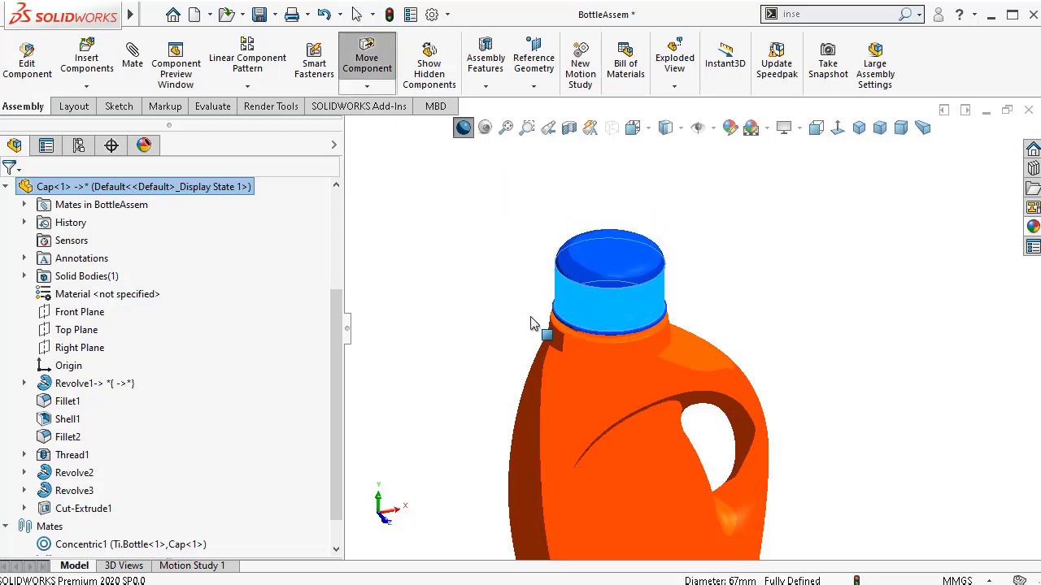
{"action": "key", "text": "Escape"}
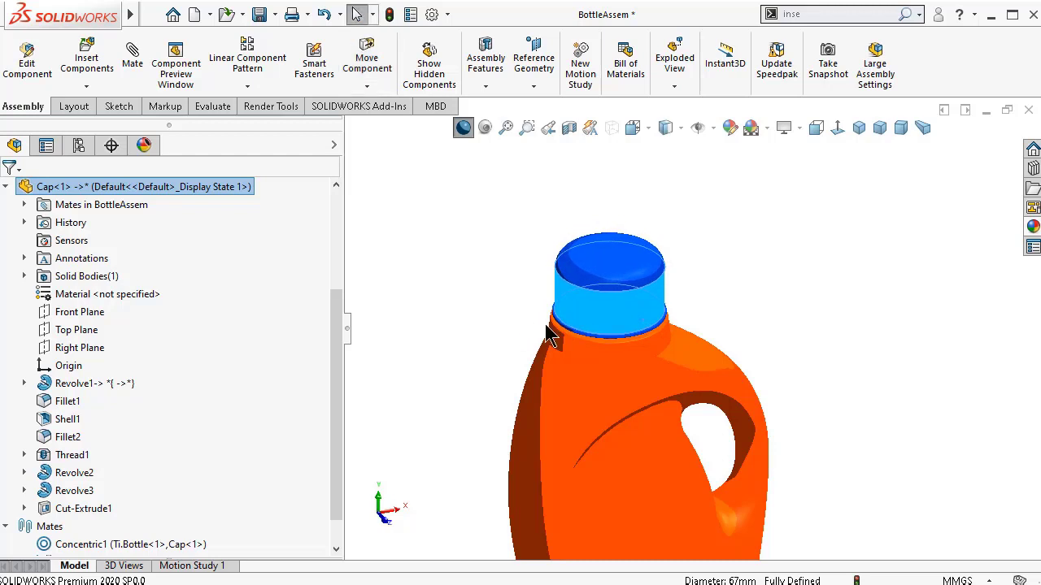
- Nudge the cap once more and select Cap<1>
{"action": "left_click_drag", "start_coordinate": [605, 322], "coordinate": [602, 318]}
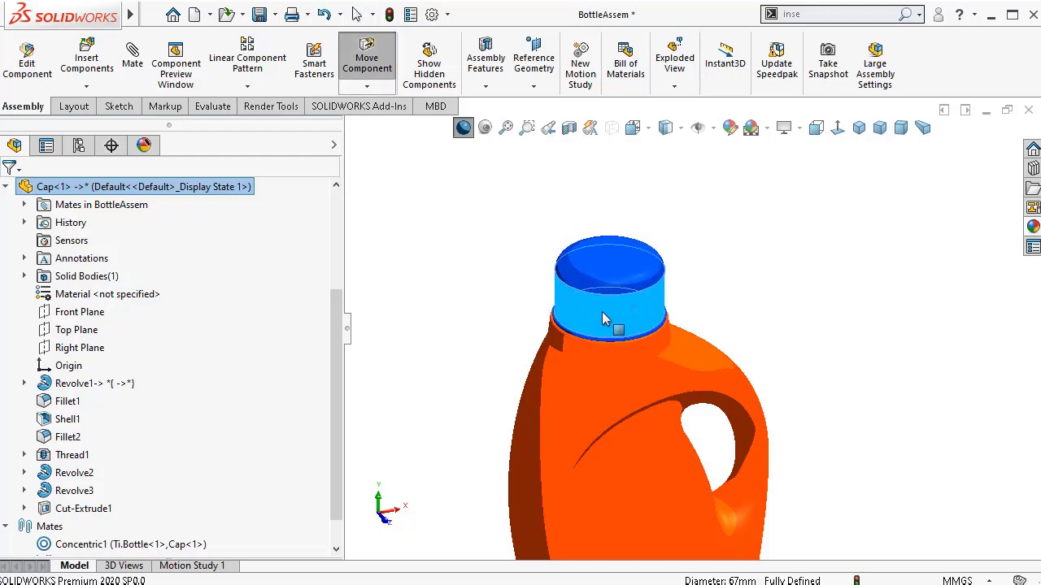
{"action": "key", "text": "Escape"}
{"action": "key", "text": "Escape"}
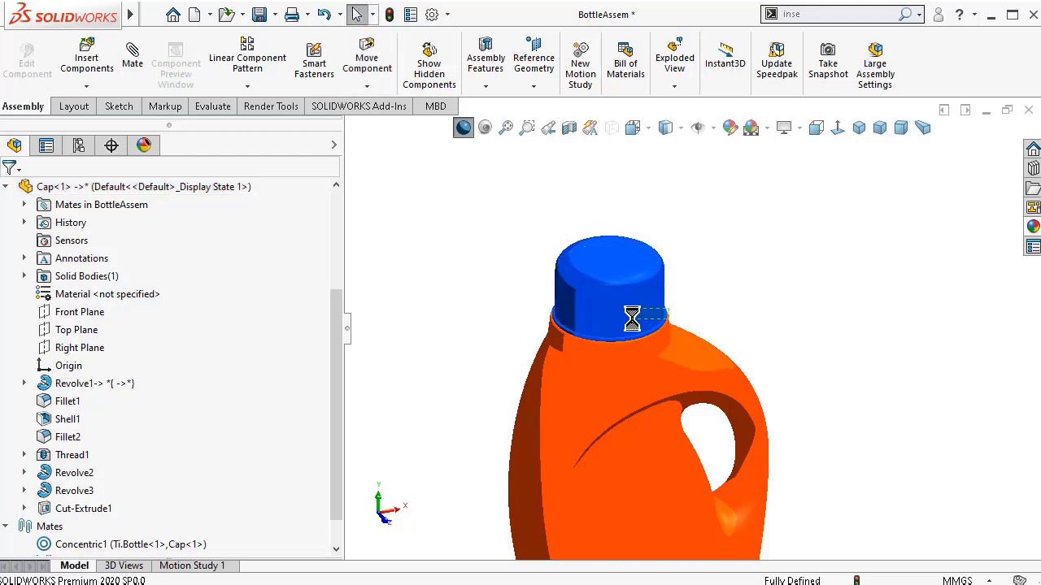
{"action": "left_click", "coordinate": [596, 330]}
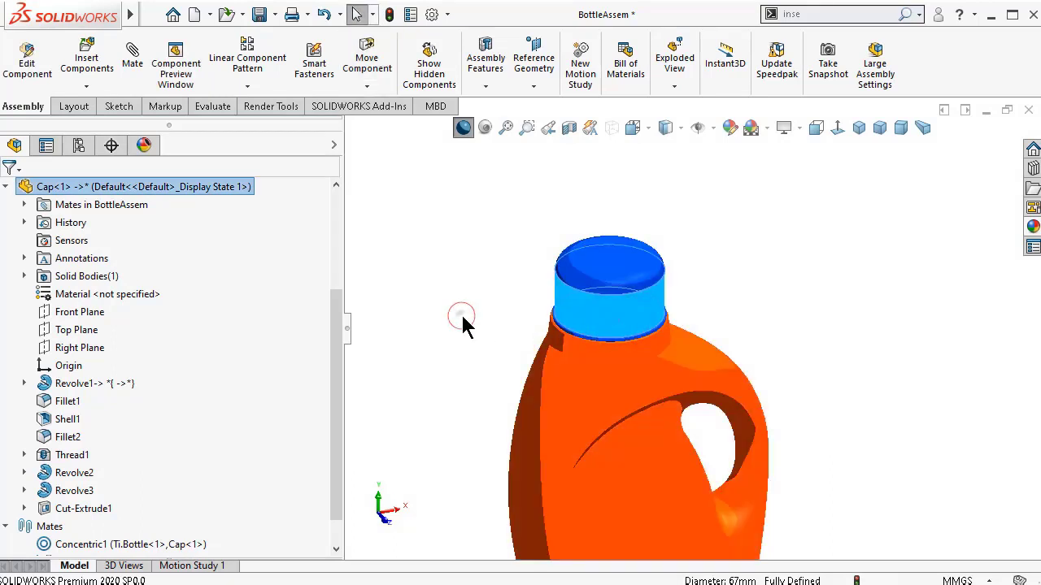
{"action": "key", "text": "Escape"}
{"action": "left_click", "coordinate": [571, 321]}
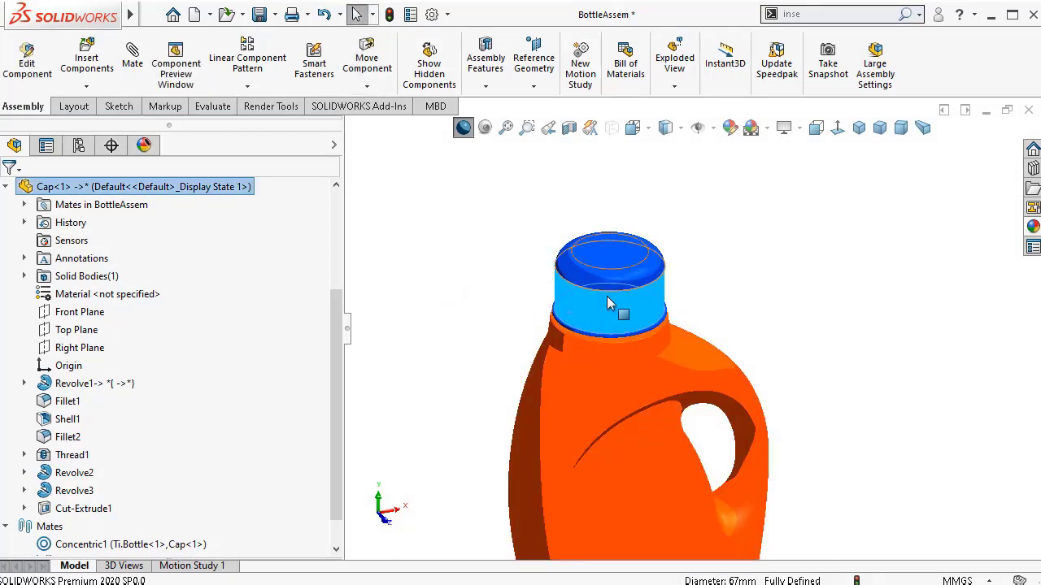
- Apply a Front-view section exposing the cap threads on the bottle neck, and accept it
{"action": "left_click", "coordinate": [573, 133]}
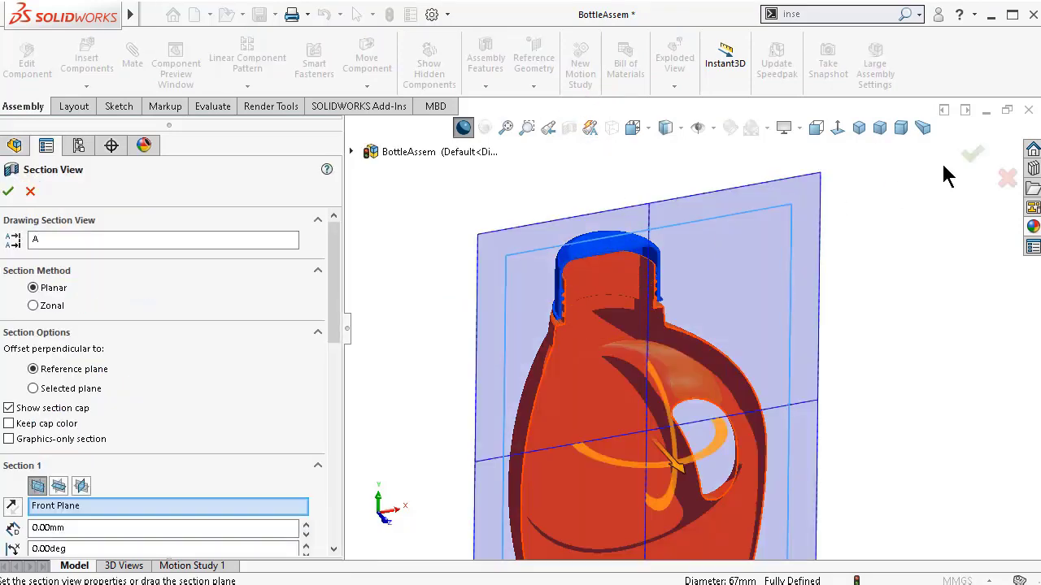
{"action": "left_click", "coordinate": [816, 127]}
{"action": "scroll", "coordinate": [707, 195], "scroll_direction": "down", "scroll_amount": 6}
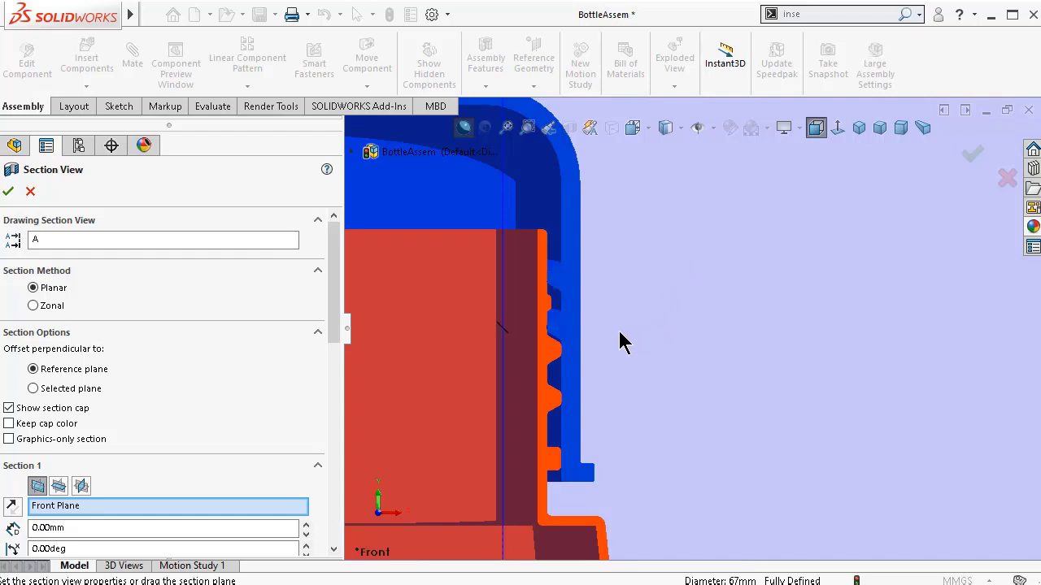
{"action": "left_click", "coordinate": [970, 161]}
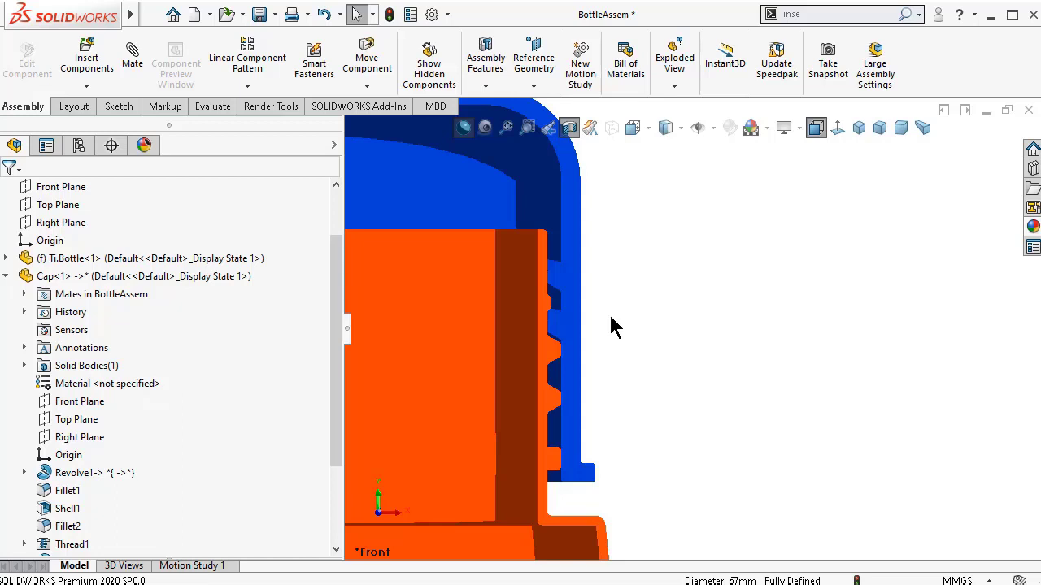
- Switch to isometric and remove the section view to show the full bottle
{"action": "scroll", "coordinate": [585, 325], "scroll_direction": "up", "scroll_amount": 2}
{"action": "scroll", "coordinate": [492, 325], "scroll_direction": "up", "scroll_amount": 3}
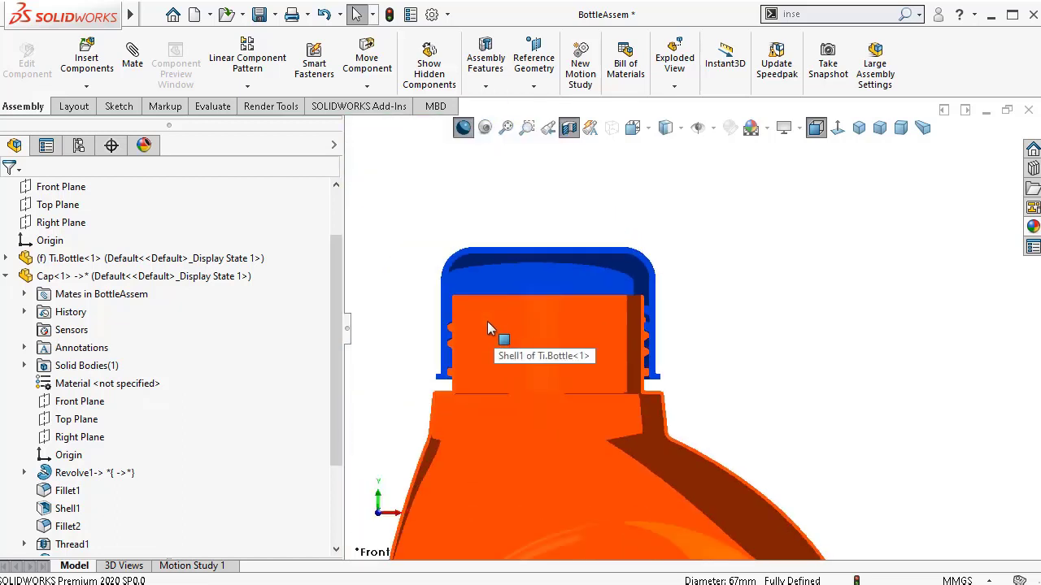
{"action": "left_click", "coordinate": [860, 134]}
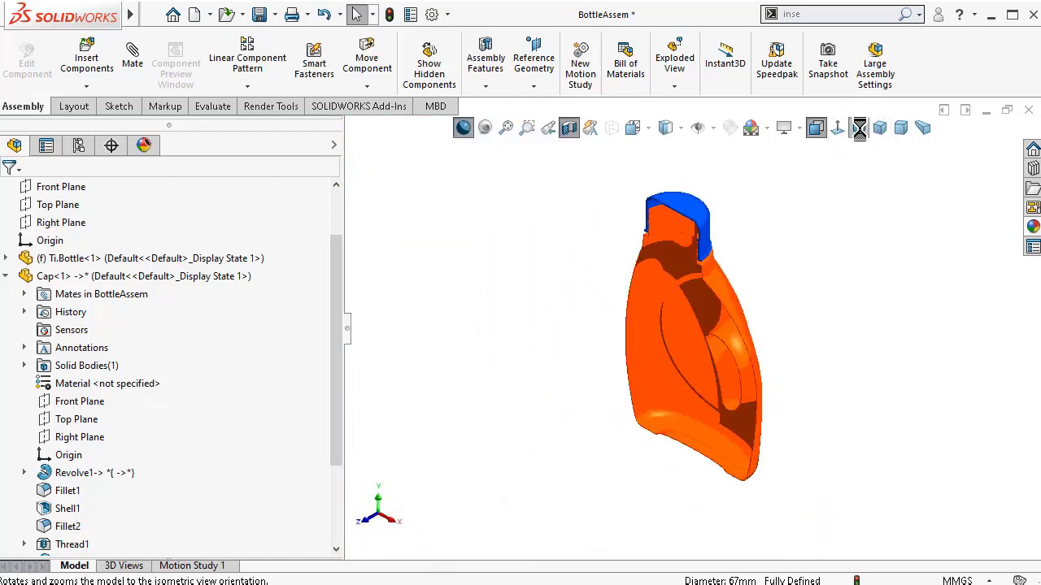
{"action": "left_click", "coordinate": [574, 129]}
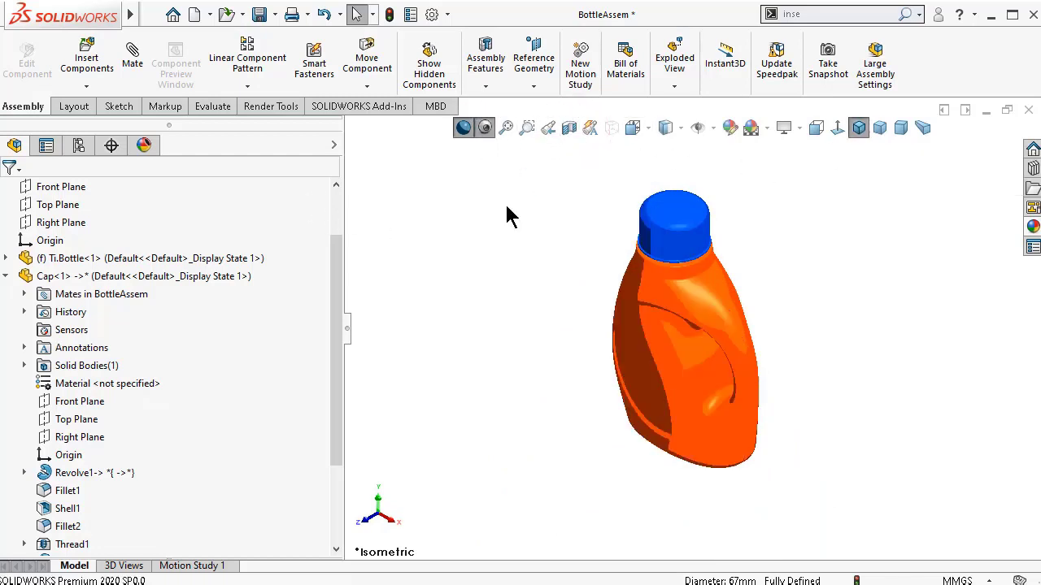
- Show the bottle in dimetric perspective without Cartoon, tree collapsed, zoomed to fit
{"action": "left_click", "coordinate": [901, 129]}
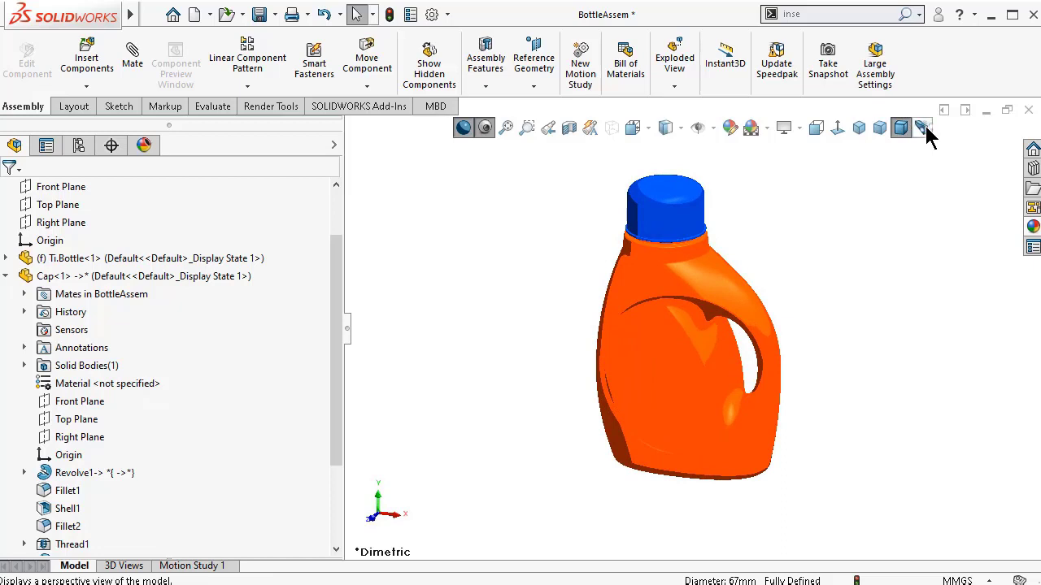
{"action": "left_click", "coordinate": [924, 128]}
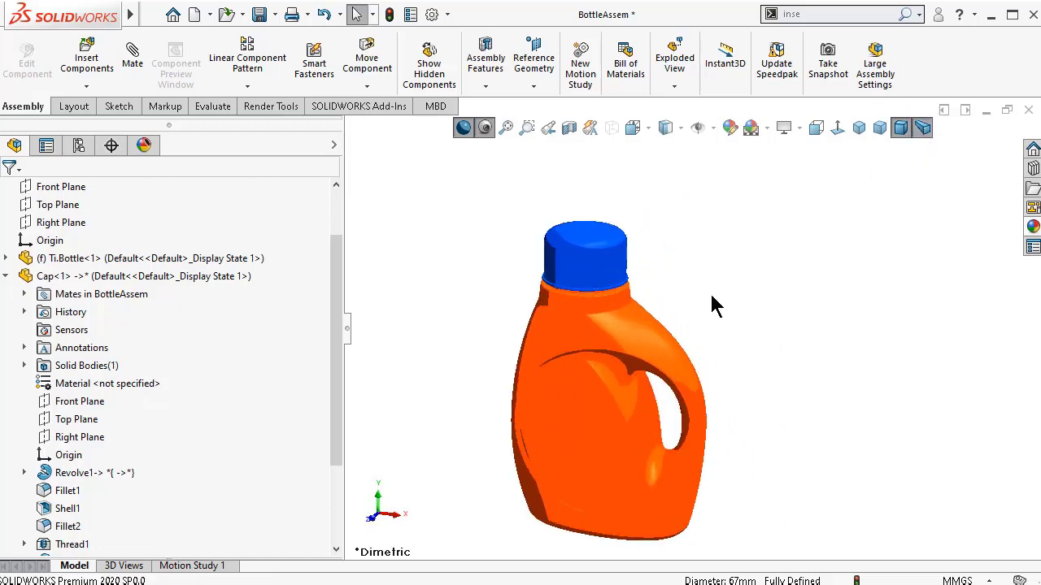
{"action": "left_click", "coordinate": [467, 130]}
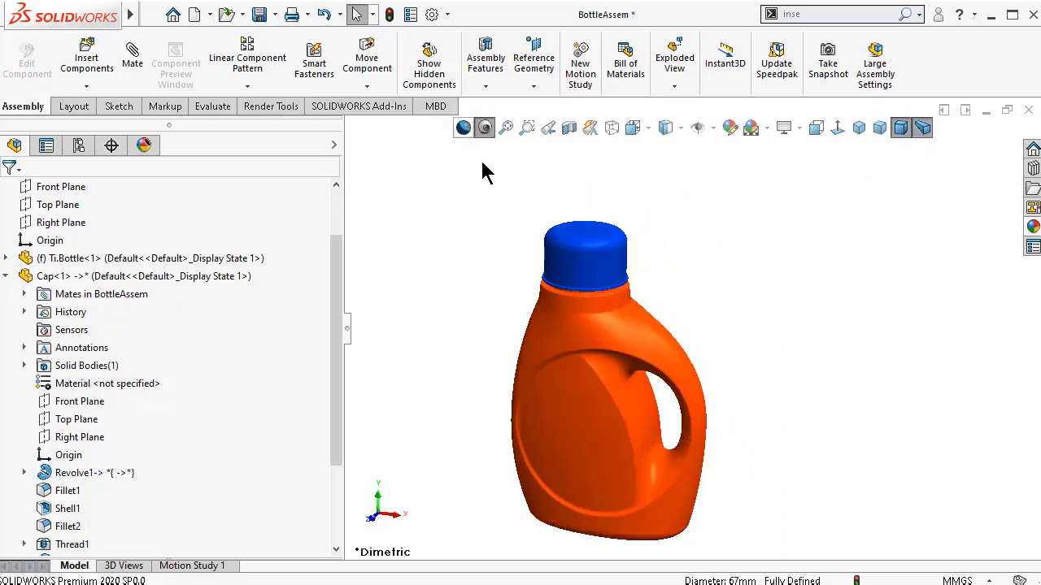
{"action": "left_click", "coordinate": [348, 335]}
{"action": "key", "text": "f"}
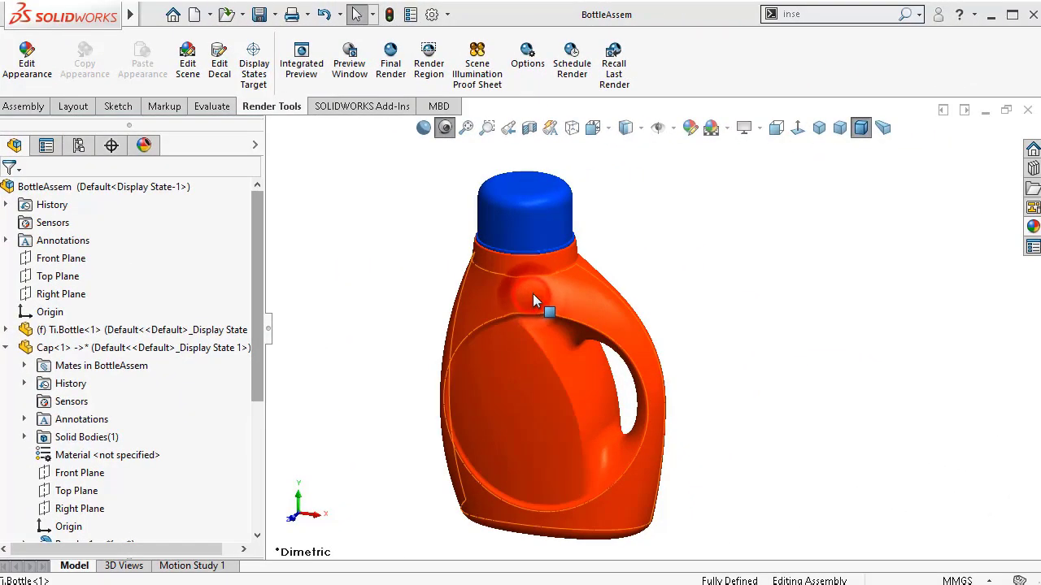
- Open Ti.Bottle as its own part and start Sketch25 on its Front Plane in Front view
{"action": "left_click", "coordinate": [533, 301]}
{"action": "left_click", "coordinate": [578, 199]}
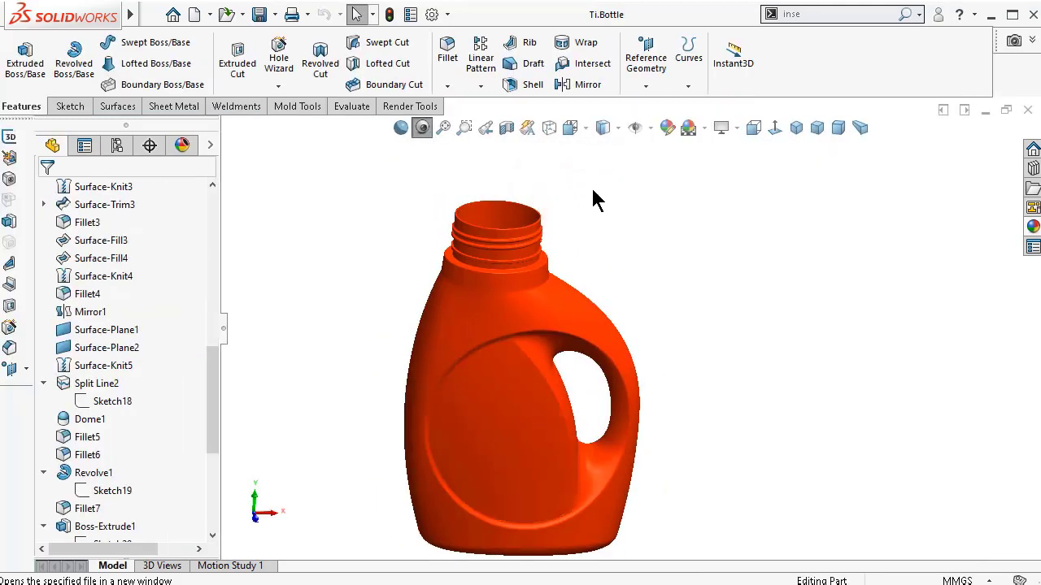
{"action": "left_click", "coordinate": [755, 130]}
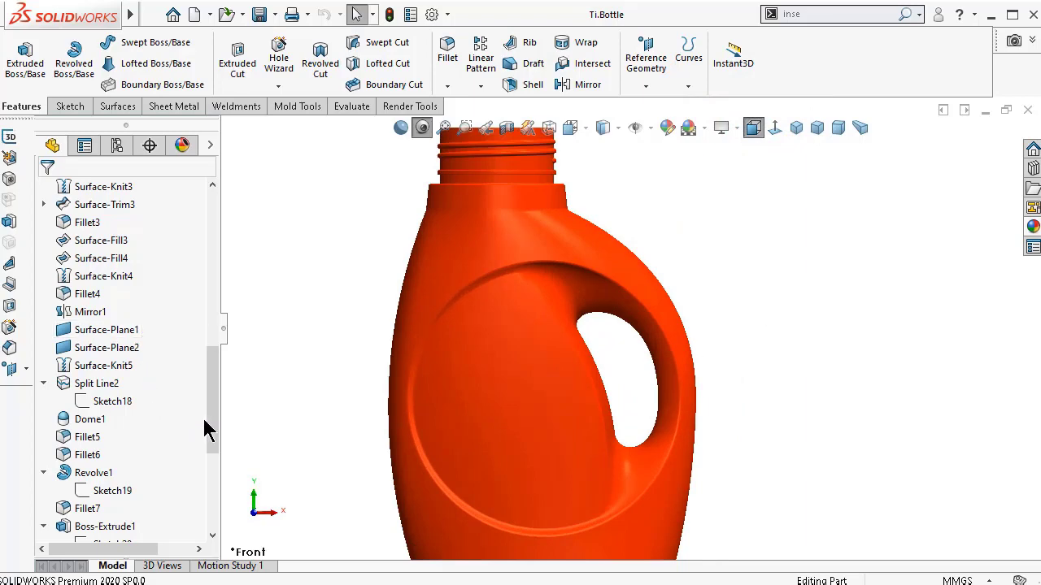
{"action": "left_click_drag", "start_coordinate": [218, 421], "coordinate": [215, 268]}
{"action": "left_click", "coordinate": [84, 312]}
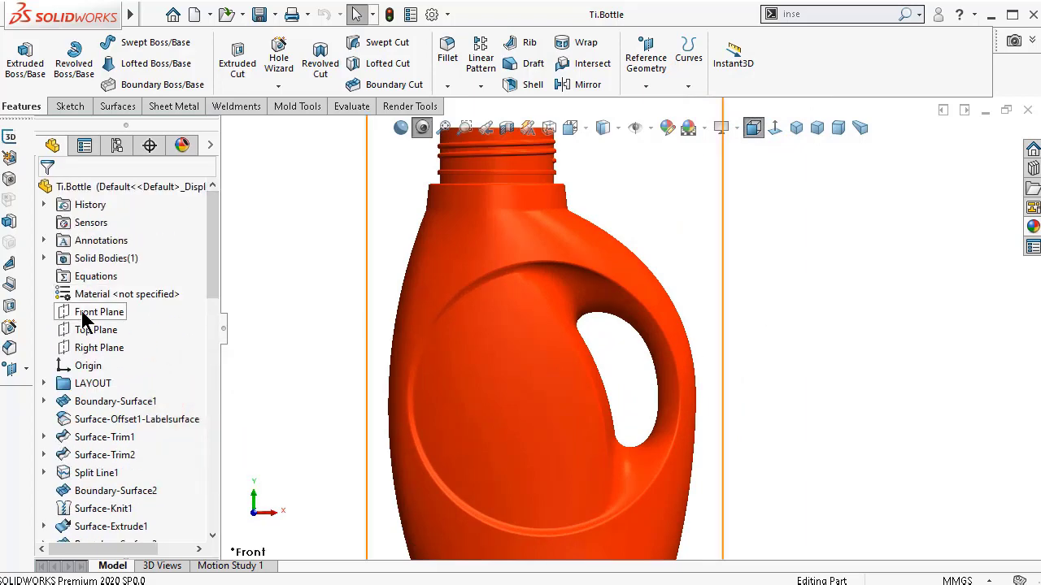
{"action": "left_click", "coordinate": [96, 286]}
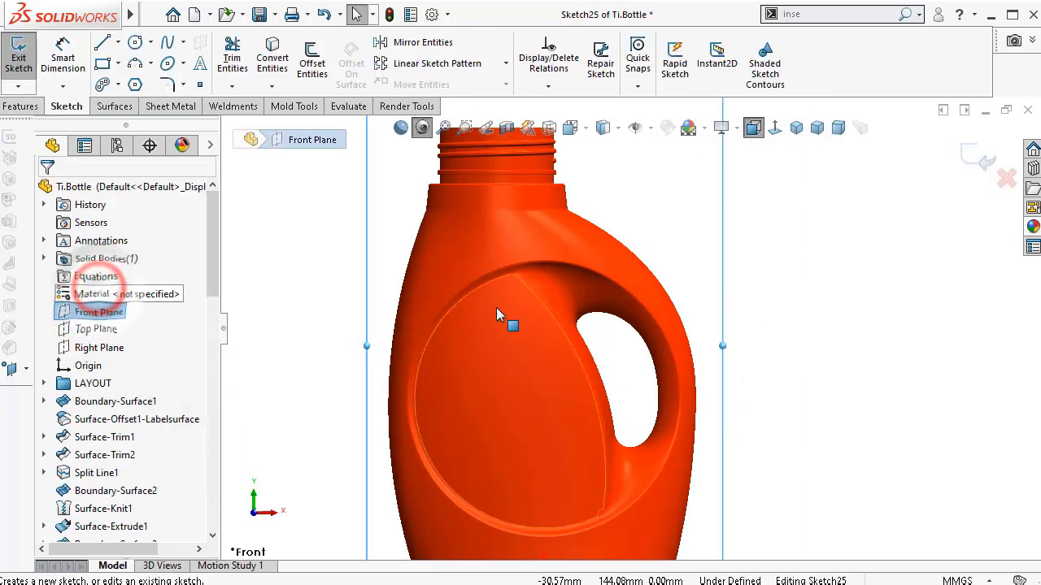
- Offset the label surface edge with Offset Entities at 5 mm
{"action": "left_click", "coordinate": [552, 376]}
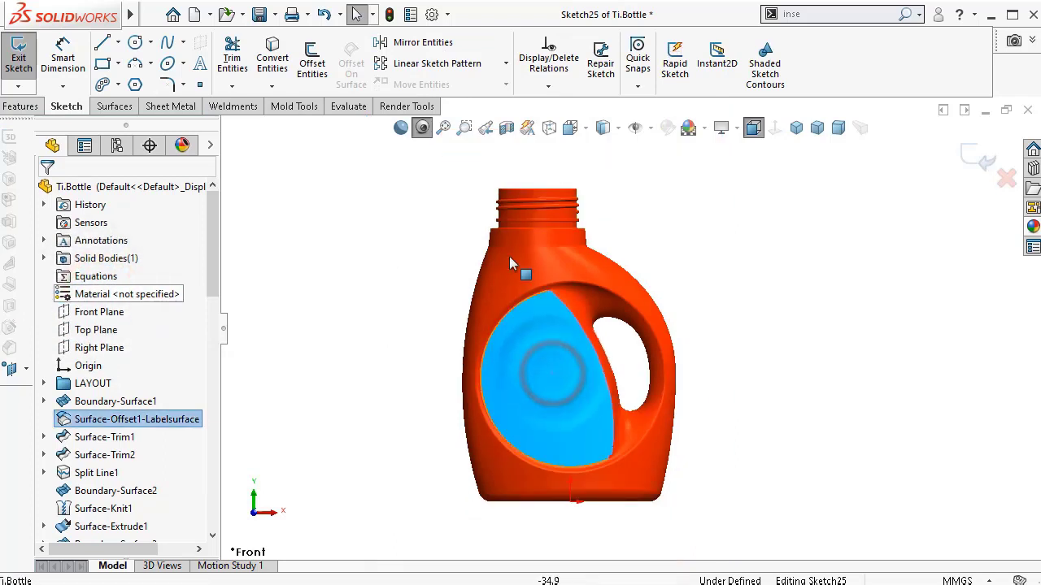
{"action": "left_click", "coordinate": [320, 72]}
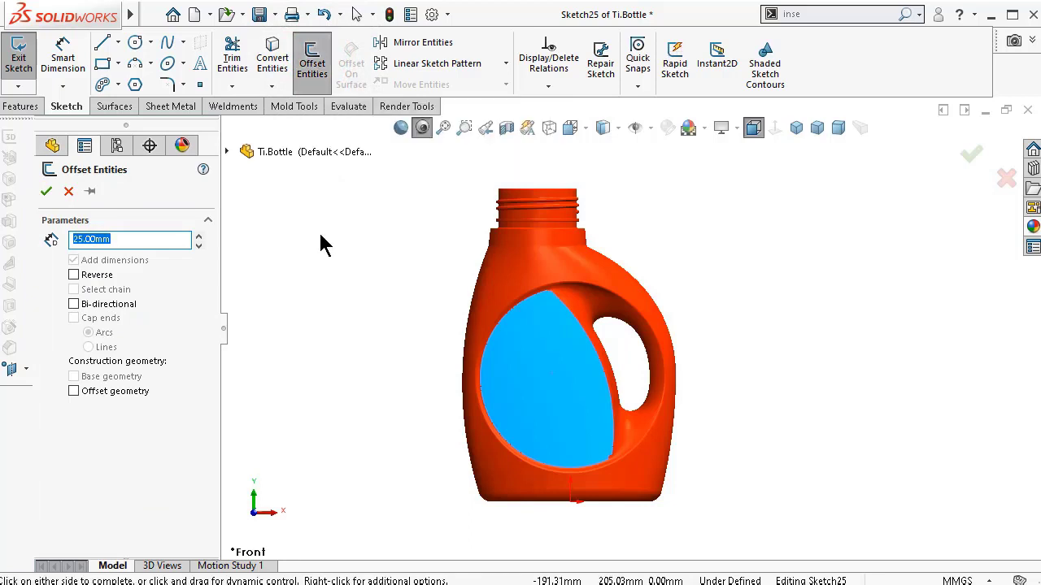
{"action": "type", "text": "5"}
{"action": "key", "text": "Return"}
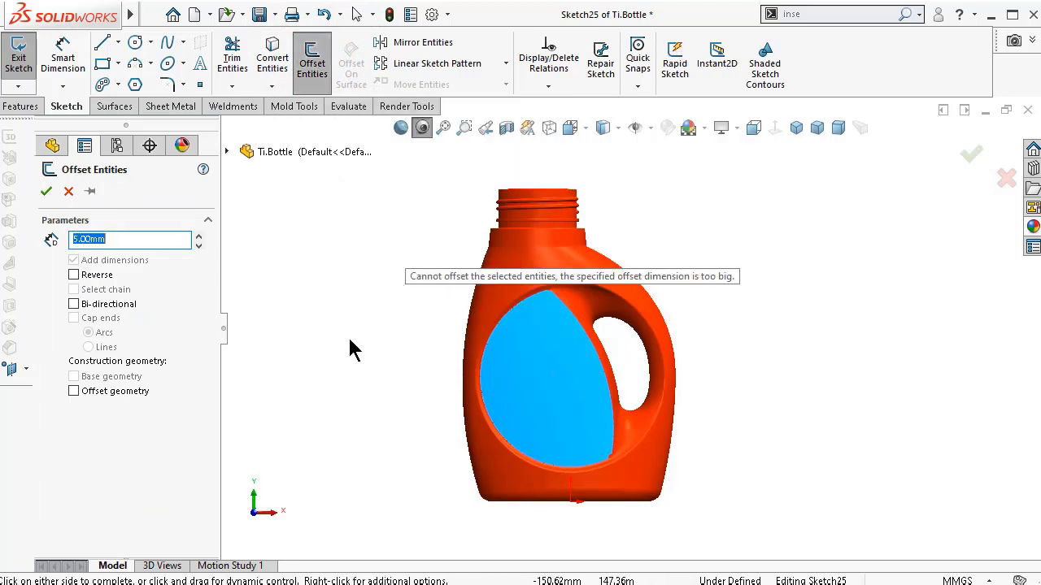
{"action": "scroll", "coordinate": [563, 360], "scroll_direction": "down", "scroll_amount": 5}
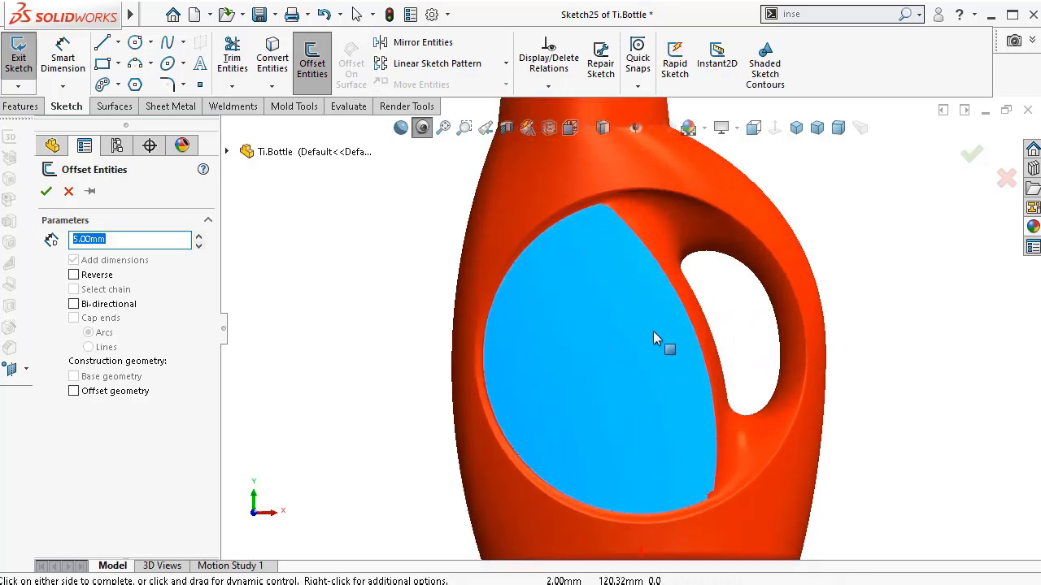
{"action": "scroll", "coordinate": [649, 397], "scroll_direction": "down", "scroll_amount": 2}
{"action": "scroll", "coordinate": [646, 391], "scroll_direction": "up", "scroll_amount": 2}
{"action": "scroll", "coordinate": [643, 397], "scroll_direction": "down", "scroll_amount": 2}
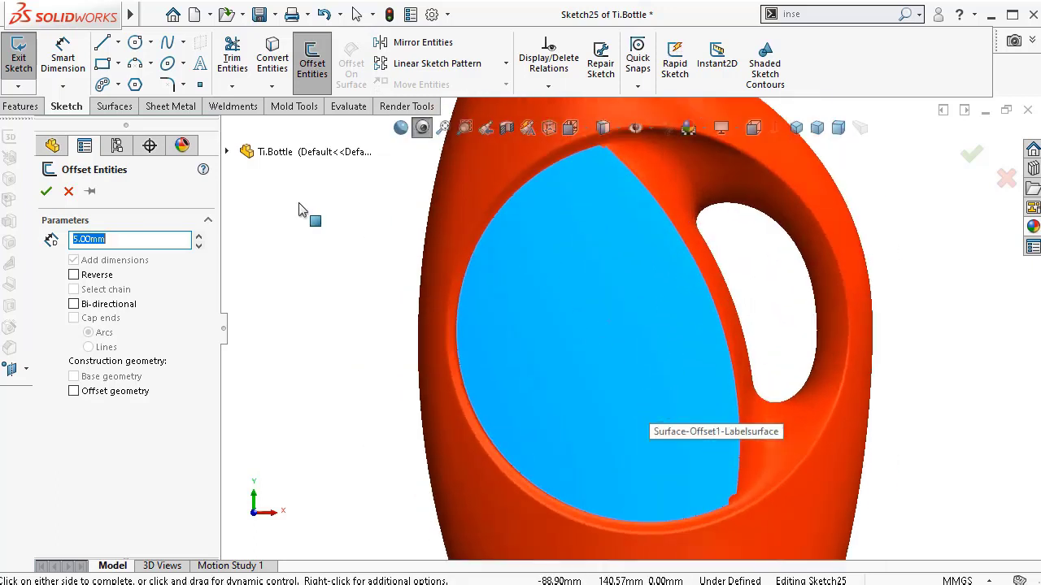
- Apply the offset, dismiss the 'too big' error and cancel the offset
{"action": "left_click", "coordinate": [374, 273]}
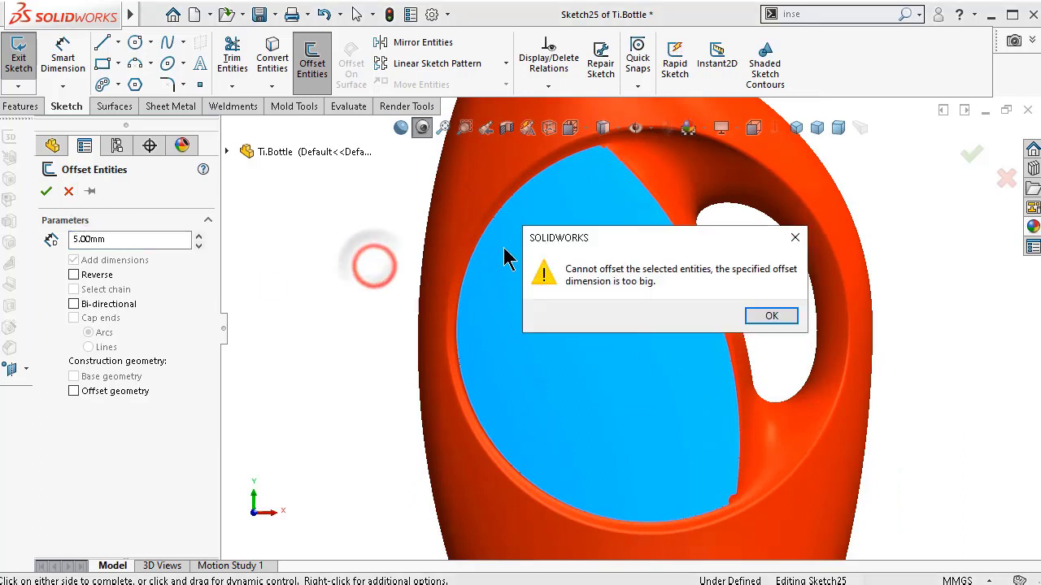
{"action": "left_click", "coordinate": [782, 311]}
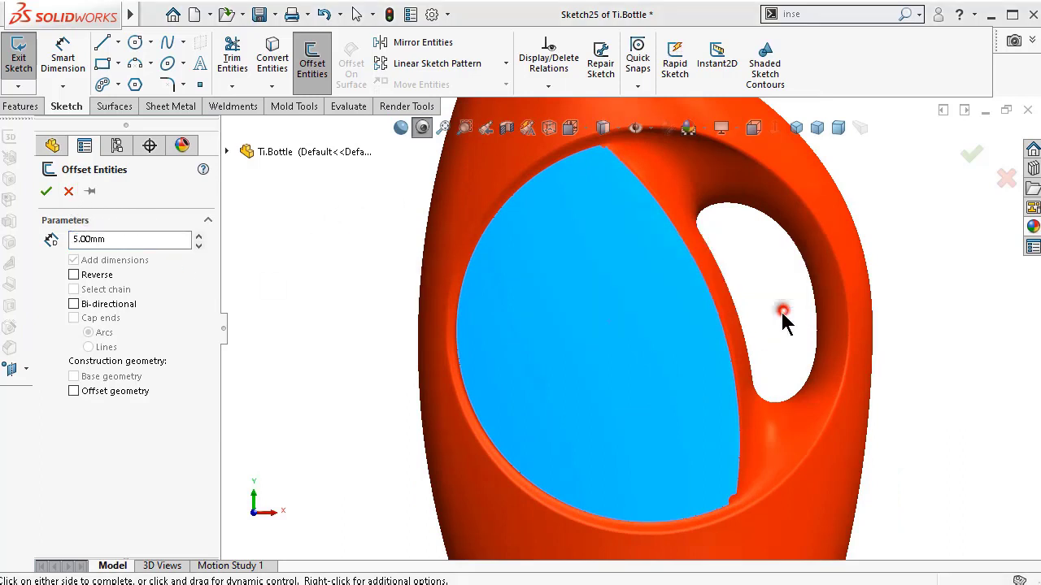
{"action": "left_click", "coordinate": [68, 191]}
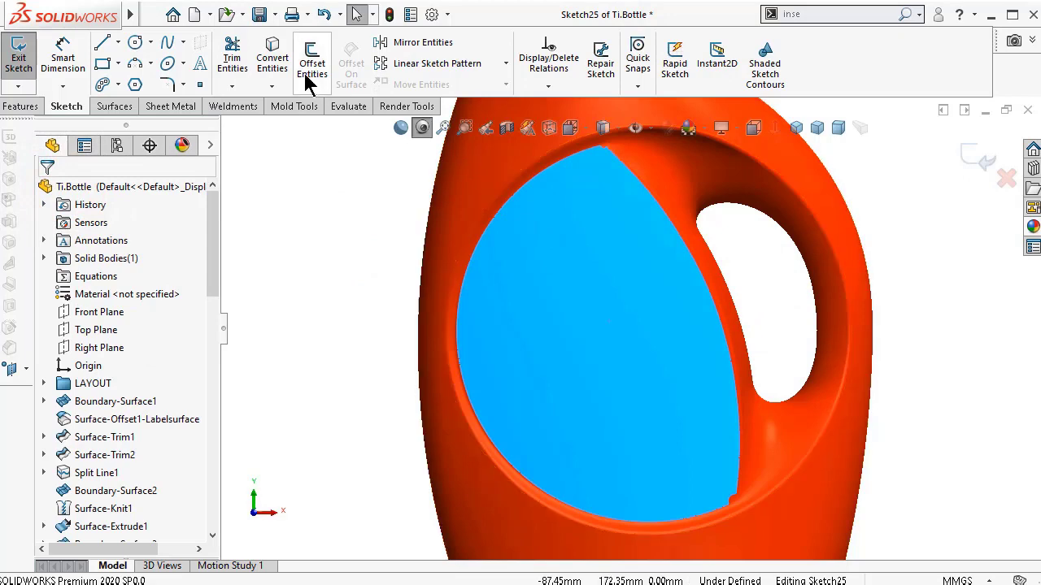
- Project the label face's outline into the sketch with Convert Entities
{"action": "left_click", "coordinate": [278, 68]}
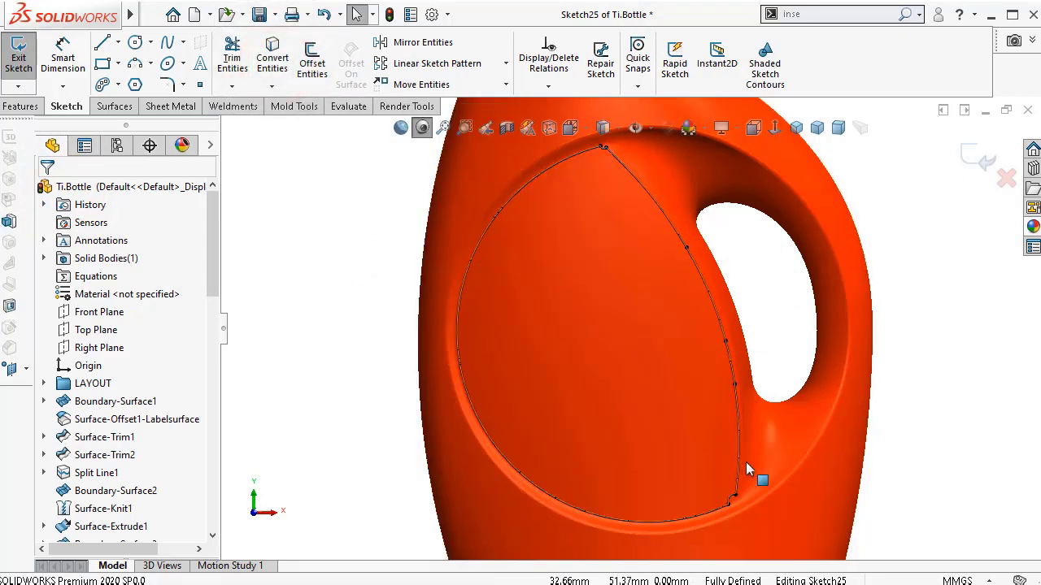
{"action": "scroll", "coordinate": [719, 498], "scroll_direction": "down", "scroll_amount": 3}
{"action": "scroll", "coordinate": [664, 483], "scroll_direction": "up", "scroll_amount": 5}
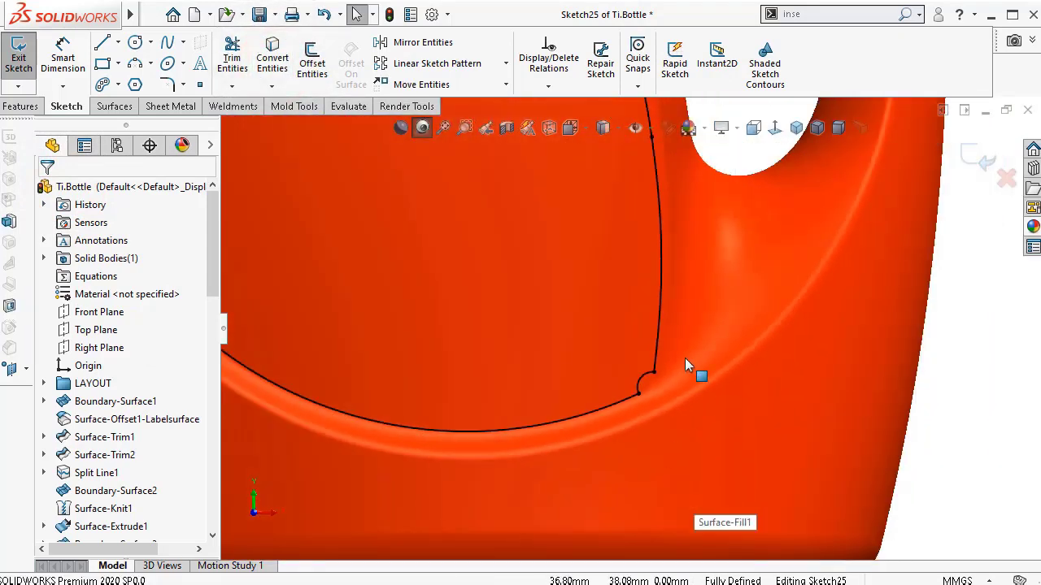
{"action": "scroll", "coordinate": [594, 214], "scroll_direction": "up", "scroll_amount": 3}
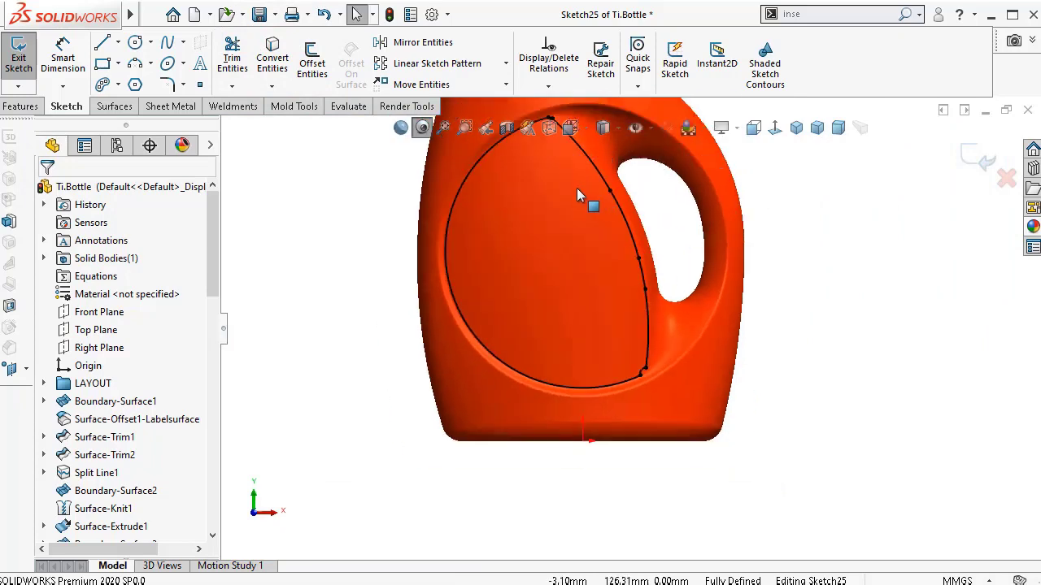
{"action": "scroll", "coordinate": [665, 253], "scroll_direction": "down", "scroll_amount": 3}
{"action": "scroll", "coordinate": [665, 252], "scroll_direction": "down", "scroll_amount": 5}
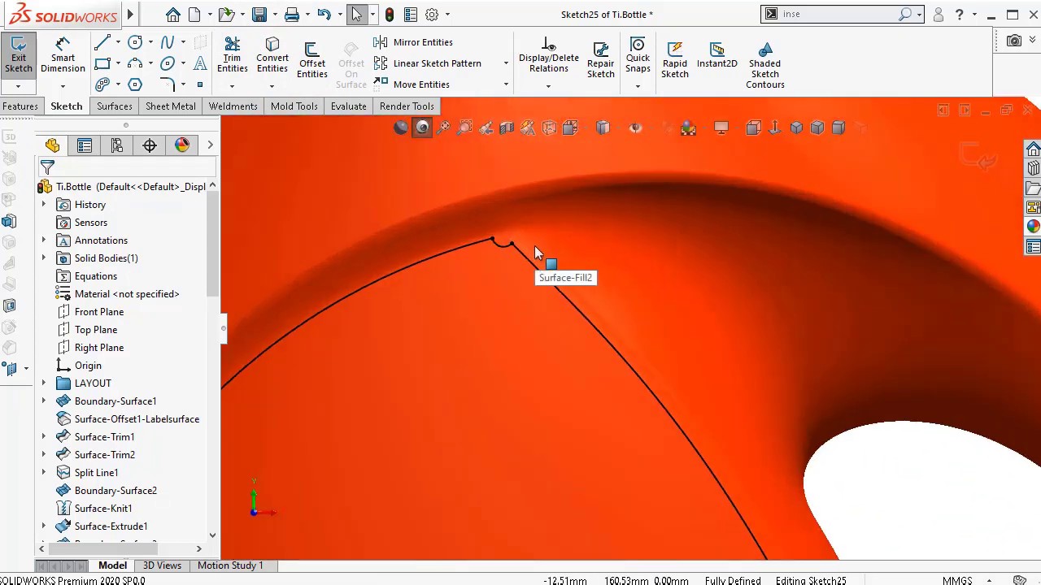
{"action": "scroll", "coordinate": [536, 248], "scroll_direction": "down", "scroll_amount": 1}
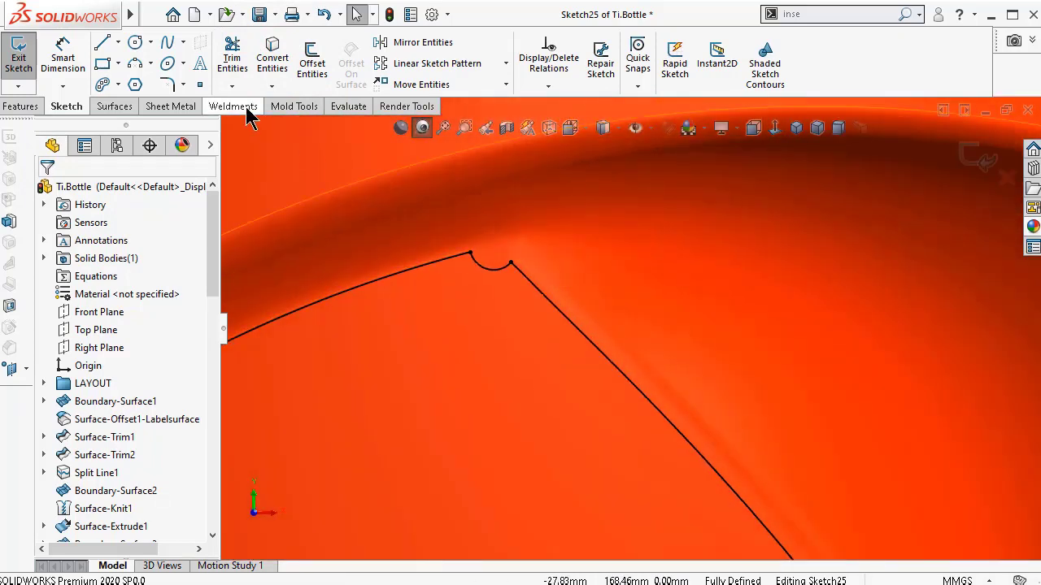
- Draw a three-point arc across the outline's top corner and make the notch spline construction
{"action": "left_click", "coordinate": [135, 64]}
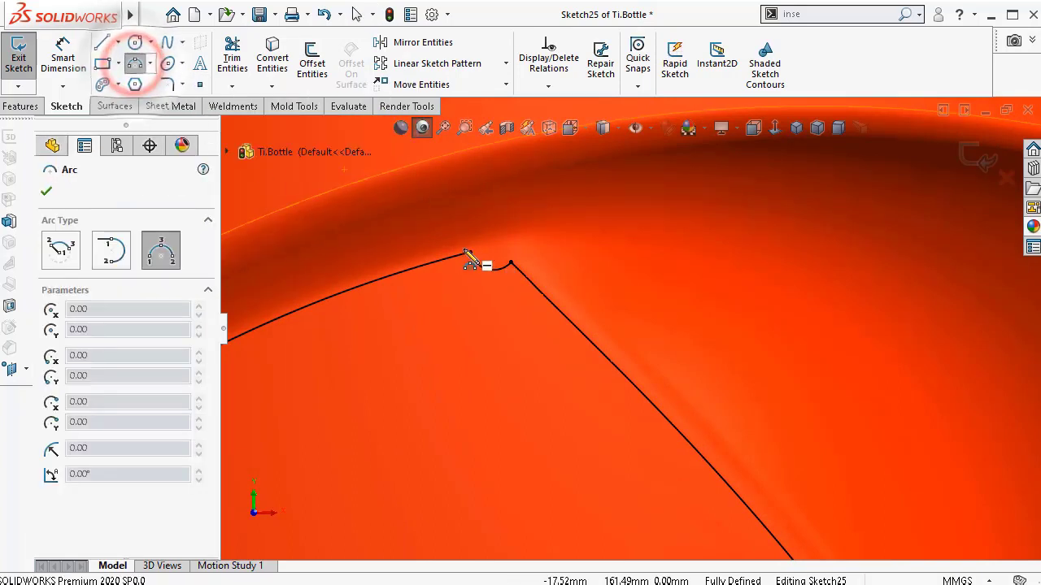
{"action": "left_click", "coordinate": [469, 254]}
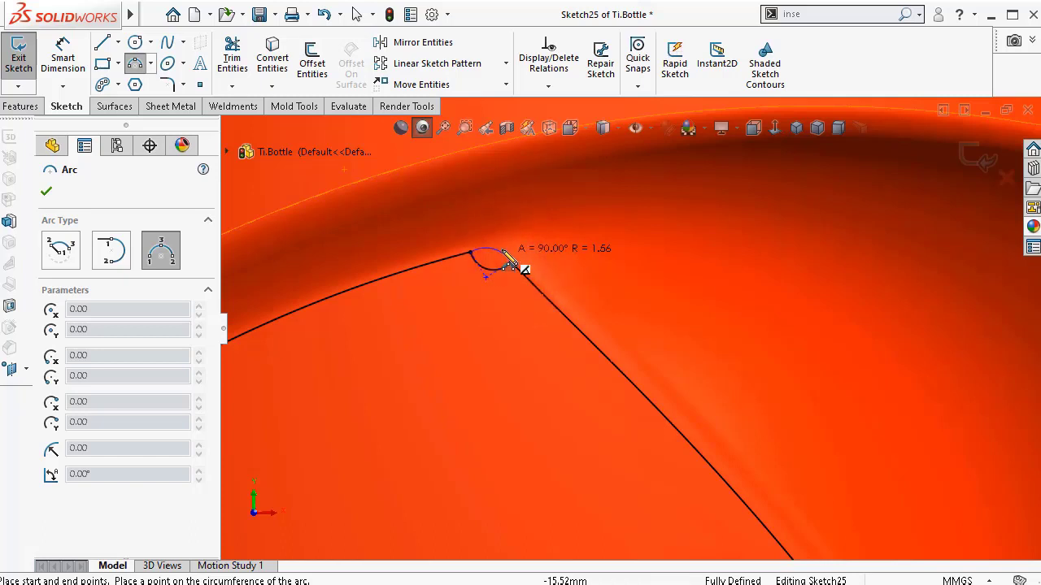
{"action": "left_click", "coordinate": [511, 257]}
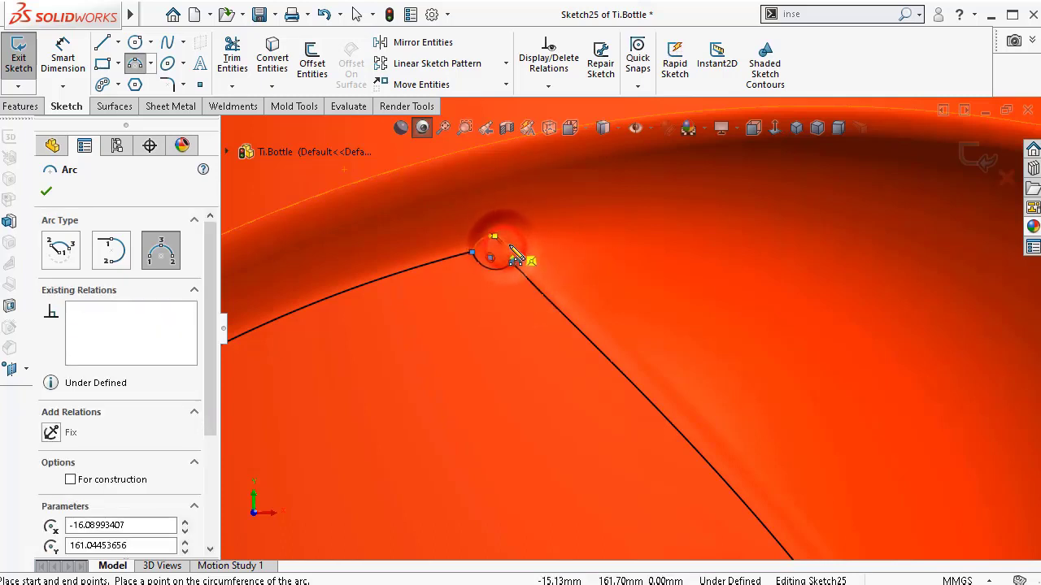
{"action": "key", "text": "Escape"}
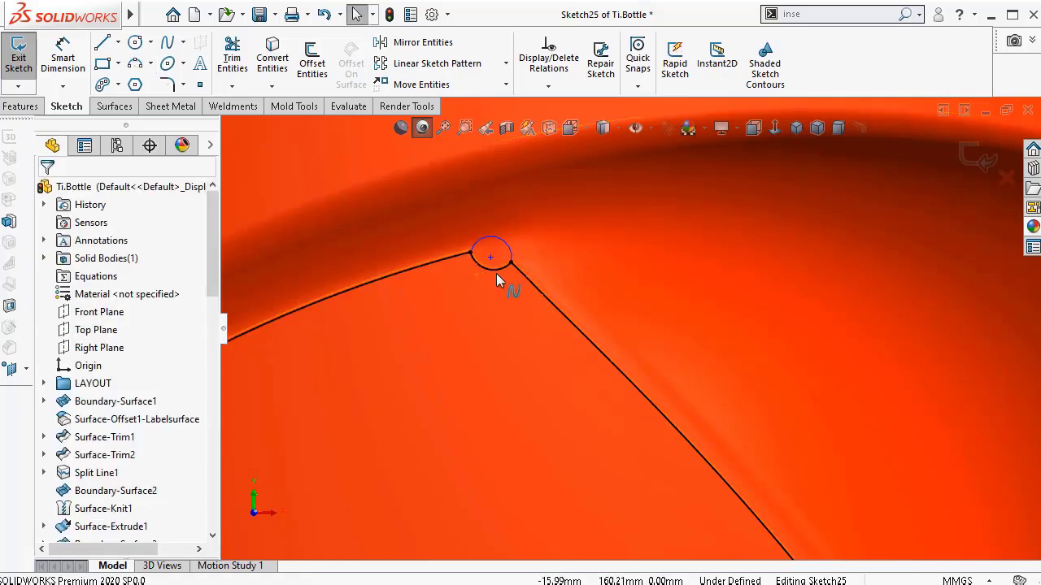
{"action": "left_click", "coordinate": [512, 277]}
{"action": "left_click", "coordinate": [574, 220]}
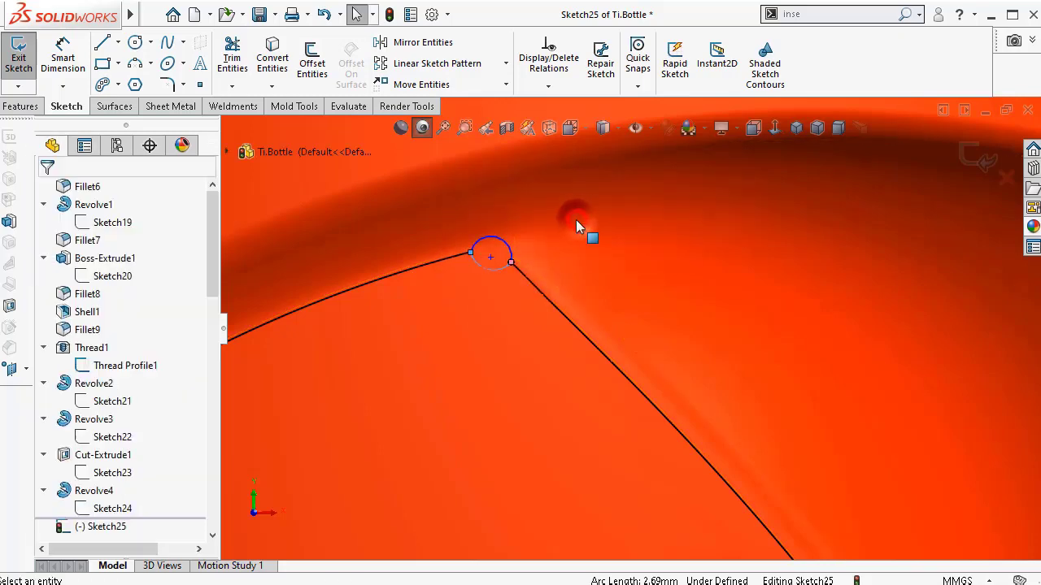
- Make the top corner arc tangent to the label outline spline
{"action": "left_click", "coordinate": [471, 253]}
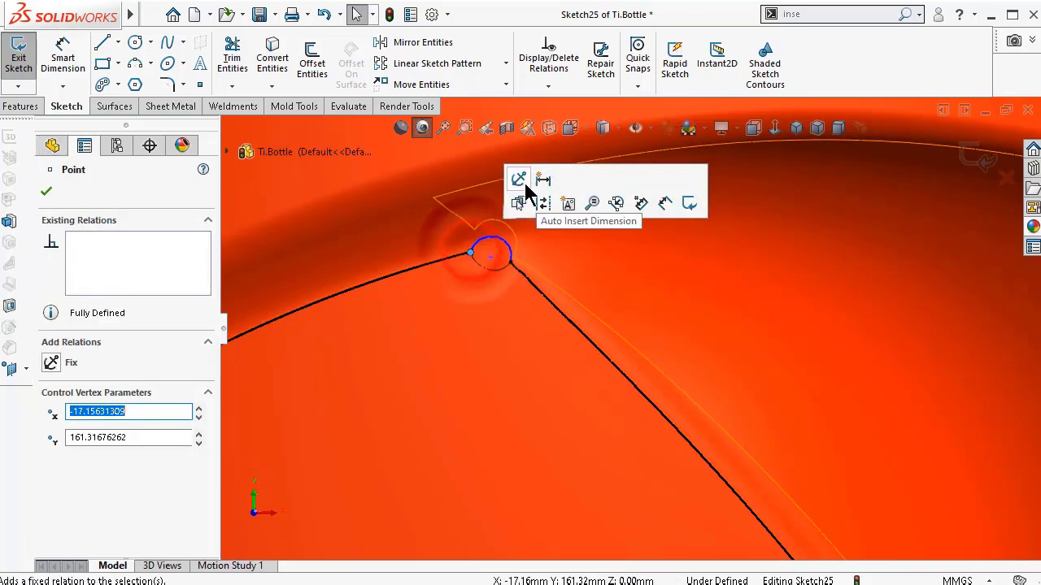
{"action": "key", "text": "Escape"}
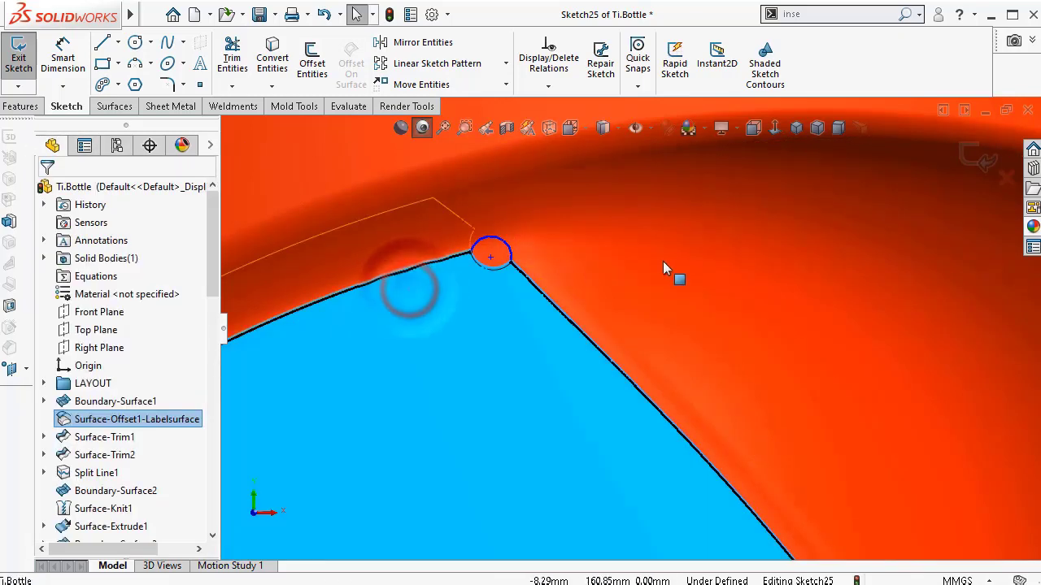
{"action": "left_click", "coordinate": [480, 251]}
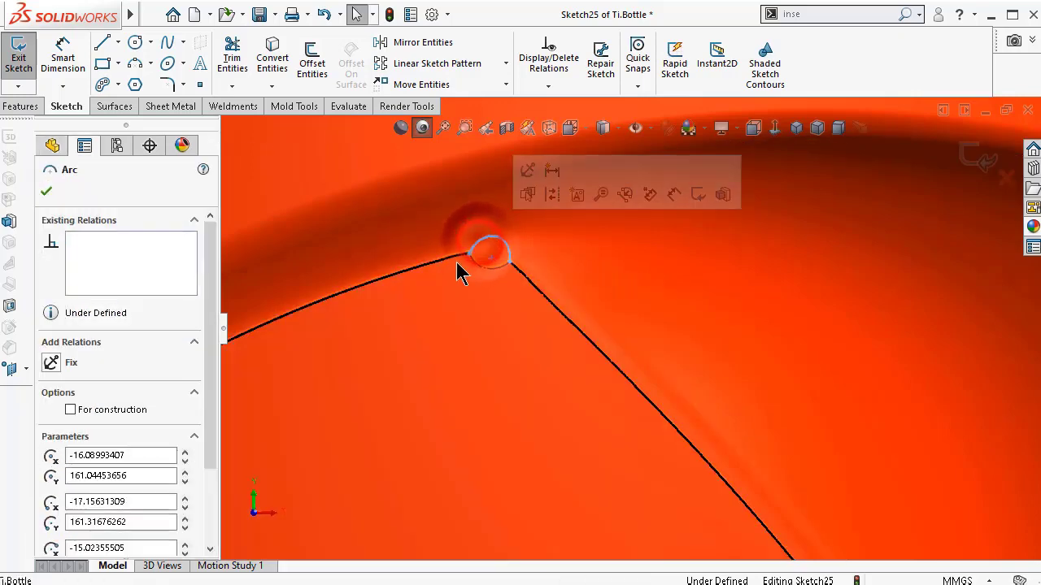
{"action": "left_click", "coordinate": [457, 257]}
{"action": "left_click", "coordinate": [496, 262], "text": "ctrl"}
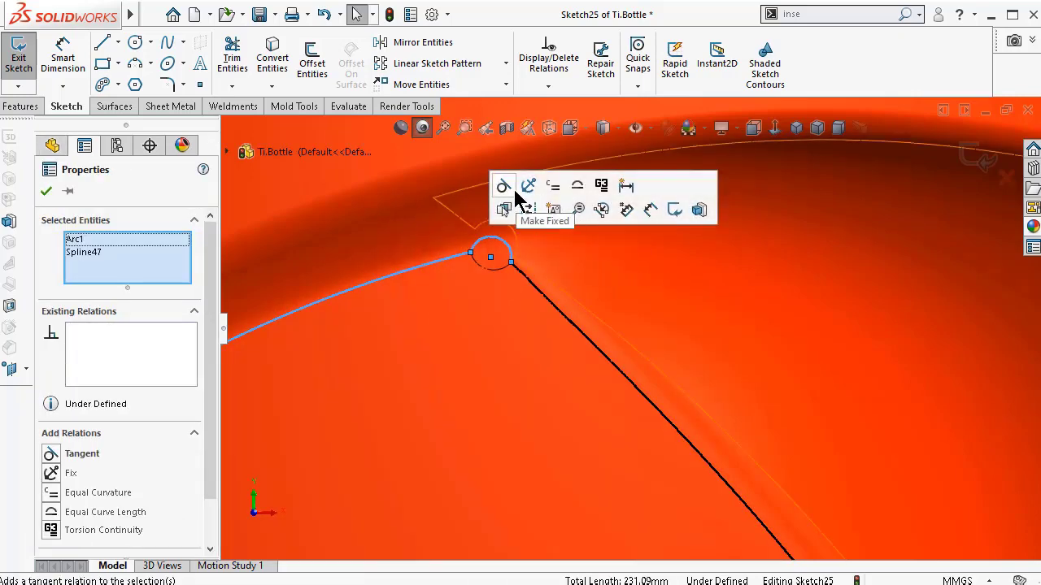
{"action": "left_click", "coordinate": [505, 188]}
{"action": "key", "text": "Escape"}
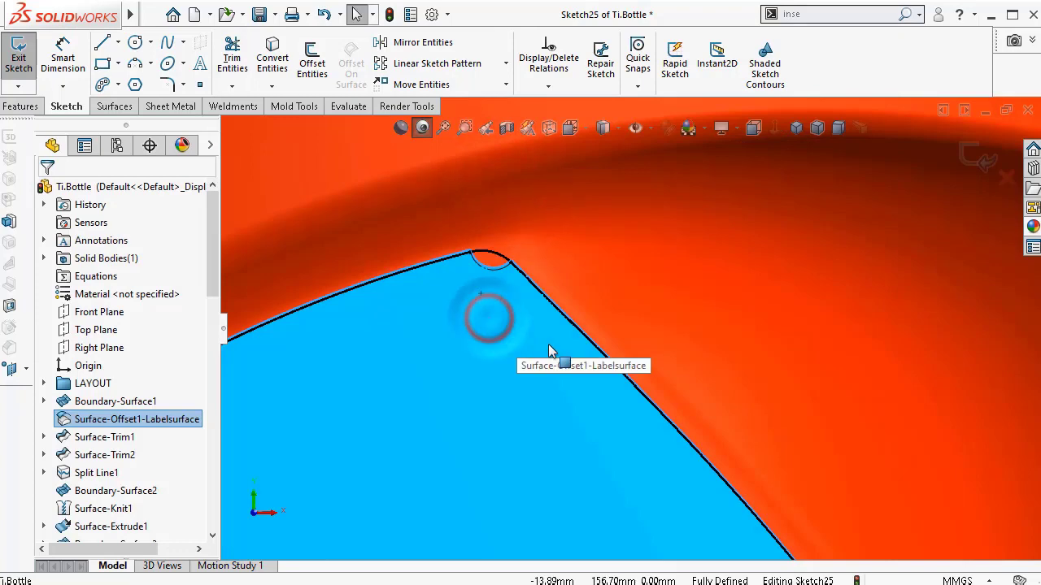
{"action": "scroll", "coordinate": [561, 365], "scroll_direction": "up", "scroll_amount": 2}
{"action": "scroll", "coordinate": [651, 496], "scroll_direction": "up", "scroll_amount": 5}
- Turn the small notch spline at the lower corner into construction geometry
{"action": "scroll", "coordinate": [670, 358], "scroll_direction": "down", "scroll_amount": 5}
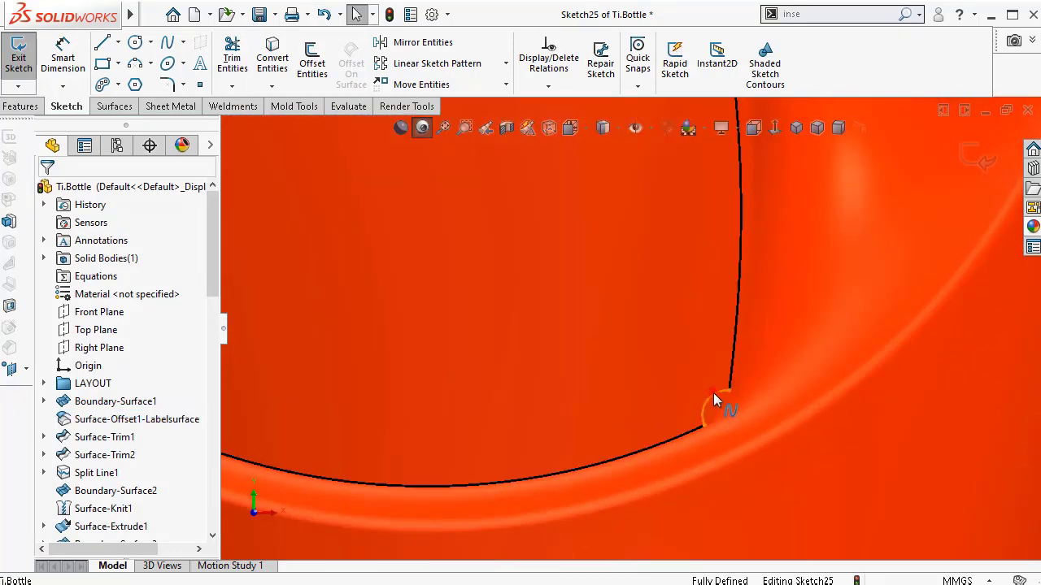
{"action": "left_click", "coordinate": [713, 393]}
{"action": "left_click", "coordinate": [674, 375]}
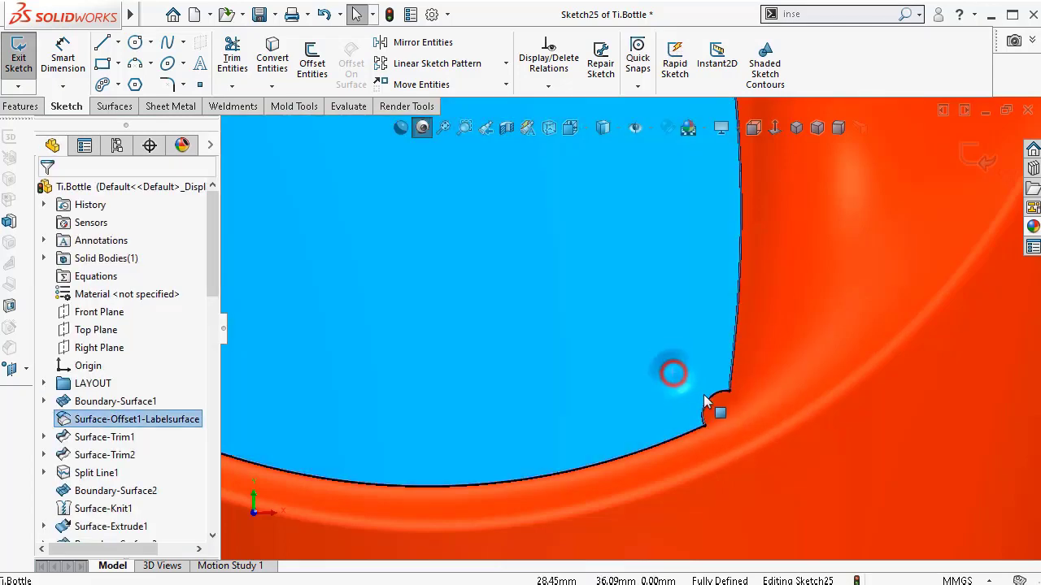
{"action": "left_click", "coordinate": [712, 394]}
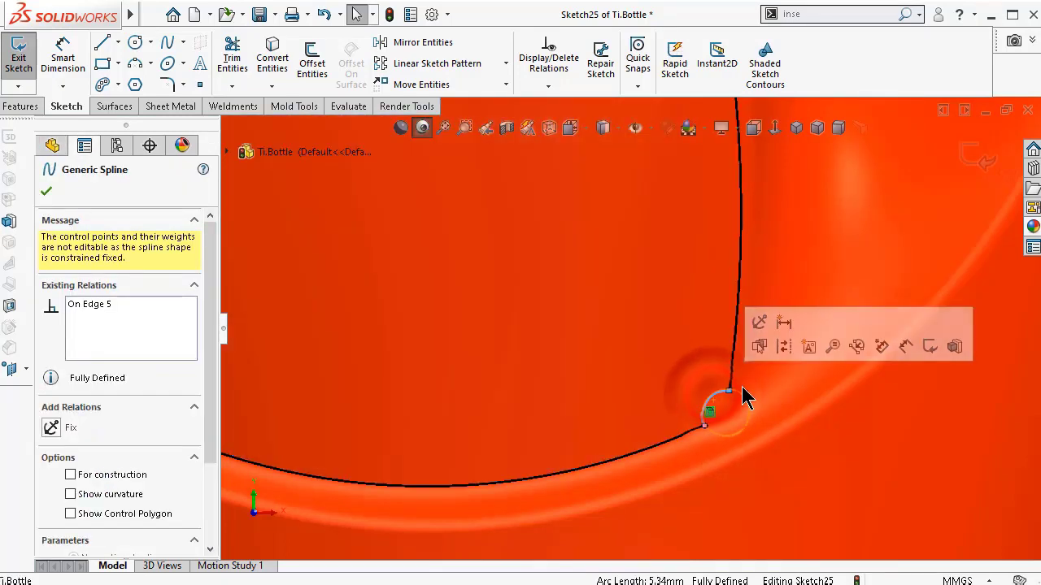
{"action": "left_click", "coordinate": [786, 353]}
- Draw a three-point arc across the lower corner, joining the curved and vertical edges
{"action": "left_click", "coordinate": [135, 63]}
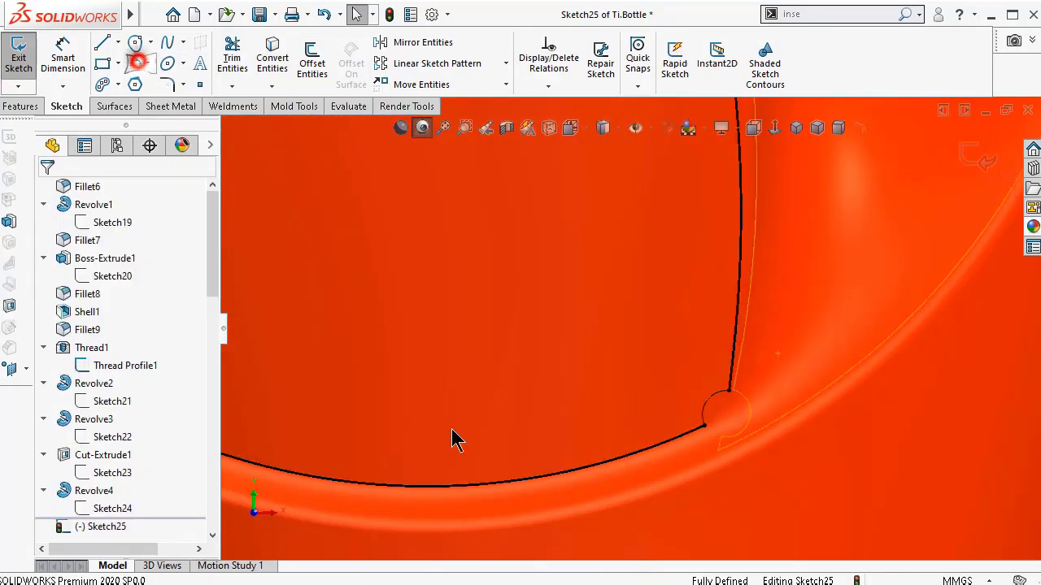
{"action": "left_click", "coordinate": [704, 426]}
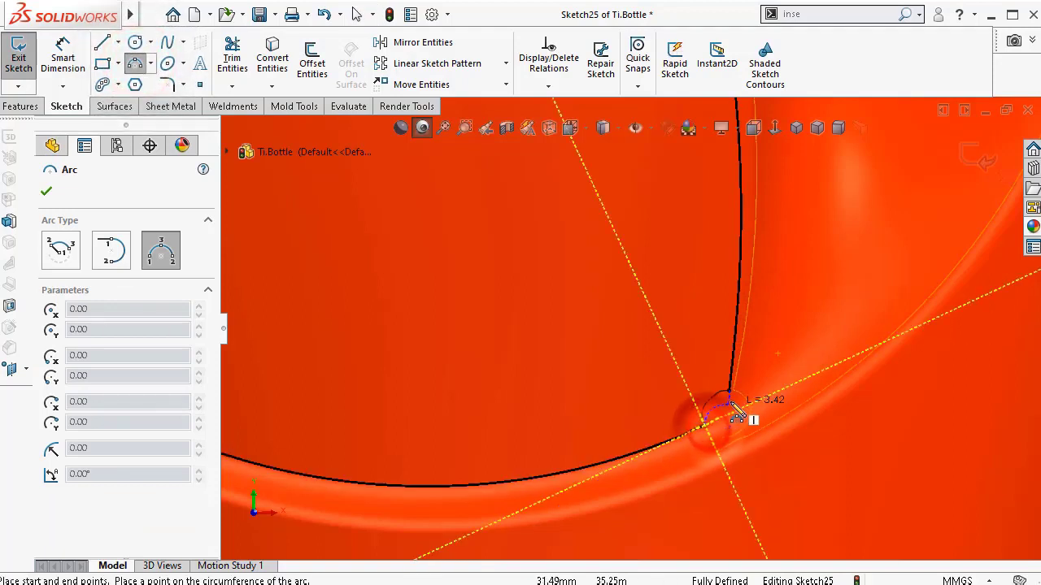
{"action": "left_click", "coordinate": [736, 404]}
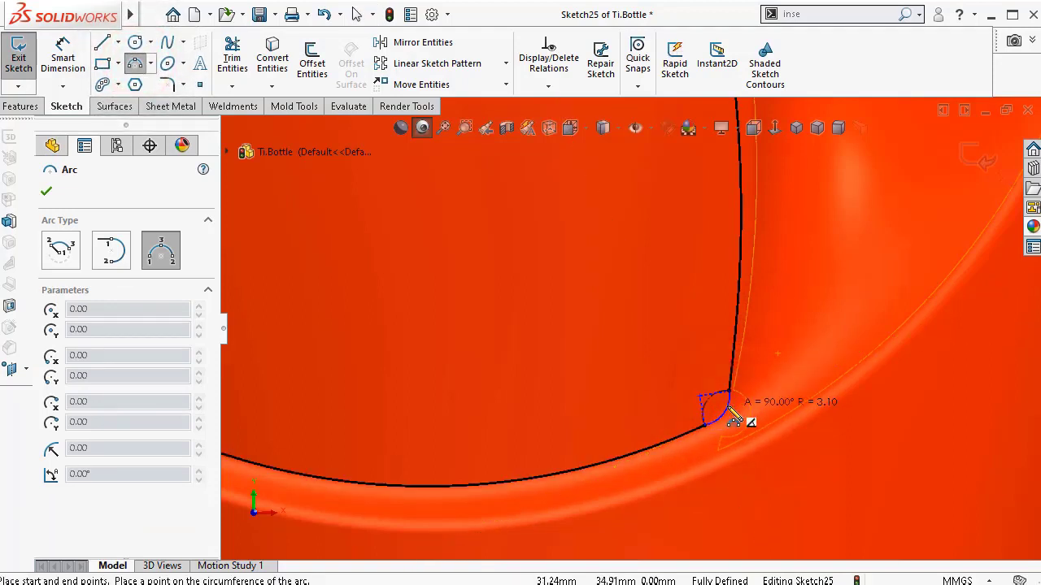
{"action": "left_click", "coordinate": [721, 407]}
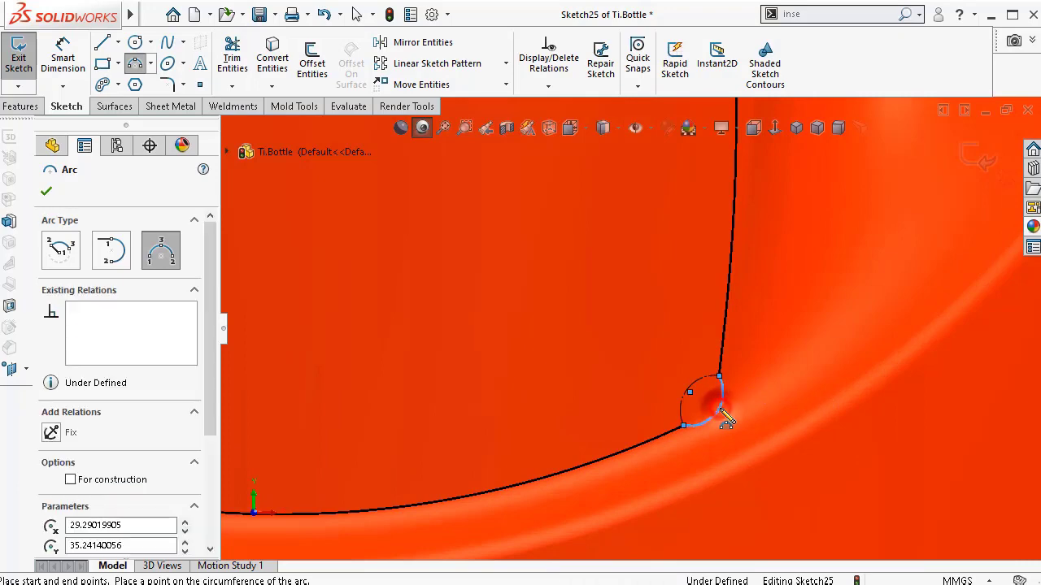
{"action": "key", "text": "Escape"}
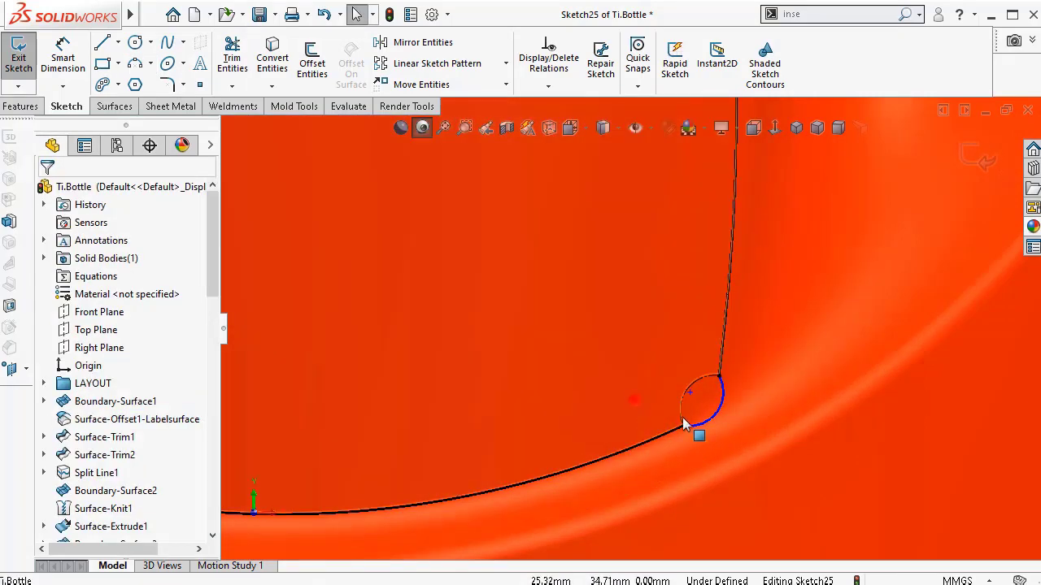
- Add a Tangent relation between Arc2 and the outline spline Spline47
{"action": "left_click", "coordinate": [700, 437]}
{"action": "left_click_drag", "start_coordinate": [723, 442], "coordinate": [654, 409]}
{"action": "left_click", "coordinate": [734, 427]}
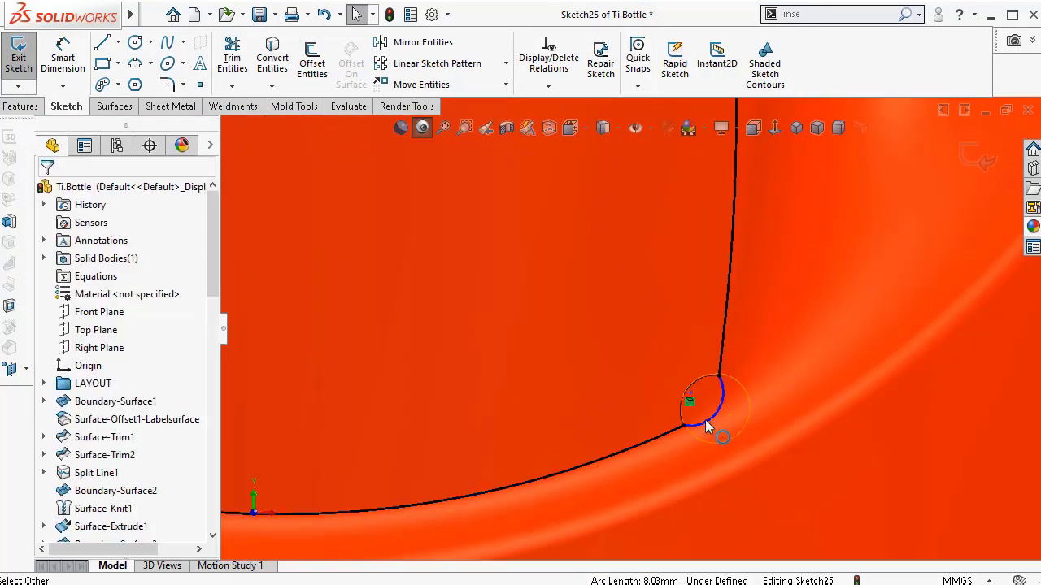
{"action": "left_click", "coordinate": [704, 420]}
{"action": "left_click", "coordinate": [676, 430], "text": "ctrl"}
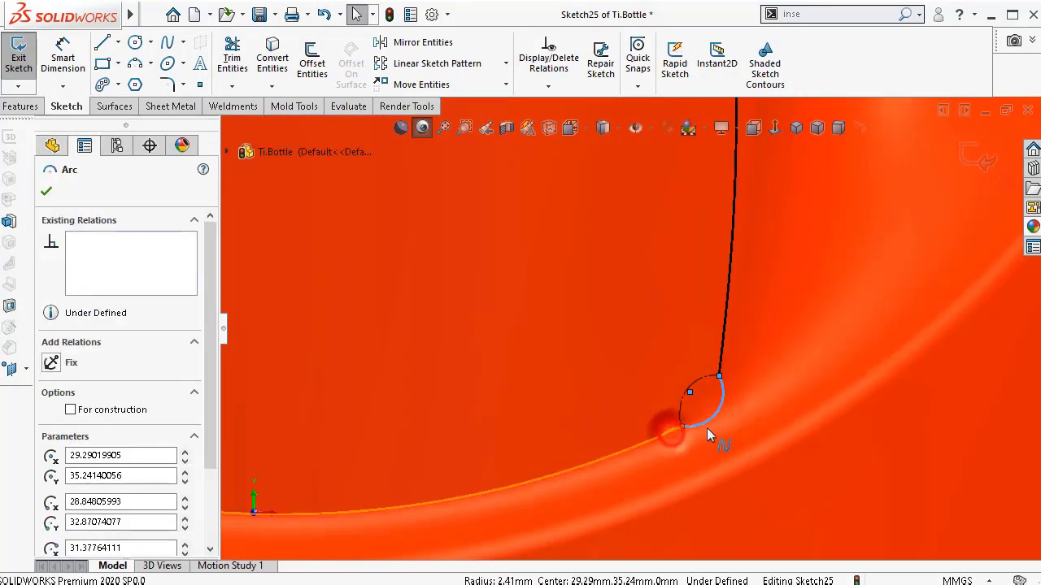
{"action": "left_click", "coordinate": [718, 363]}
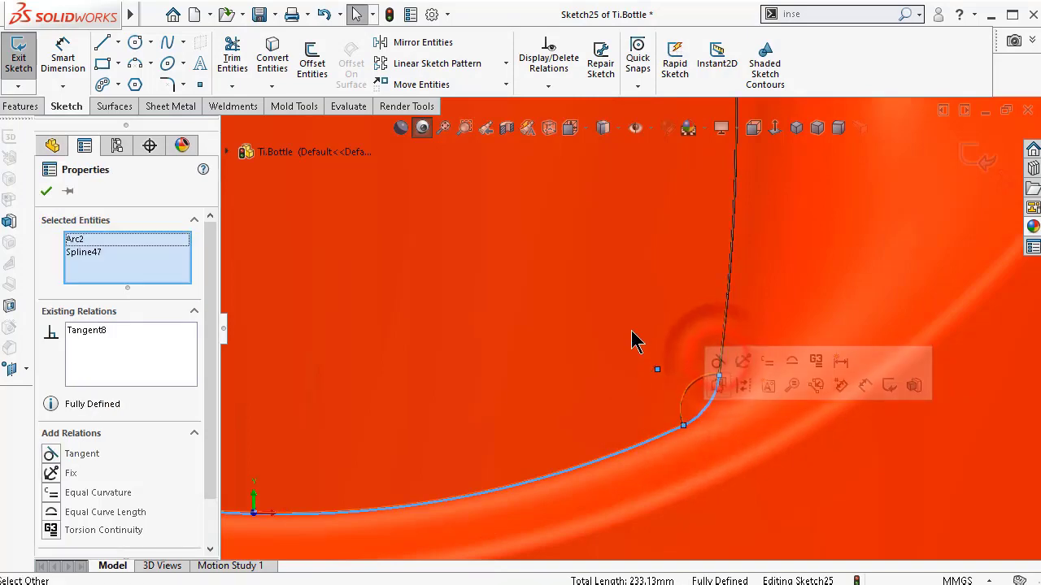
{"action": "left_click", "coordinate": [46, 192]}
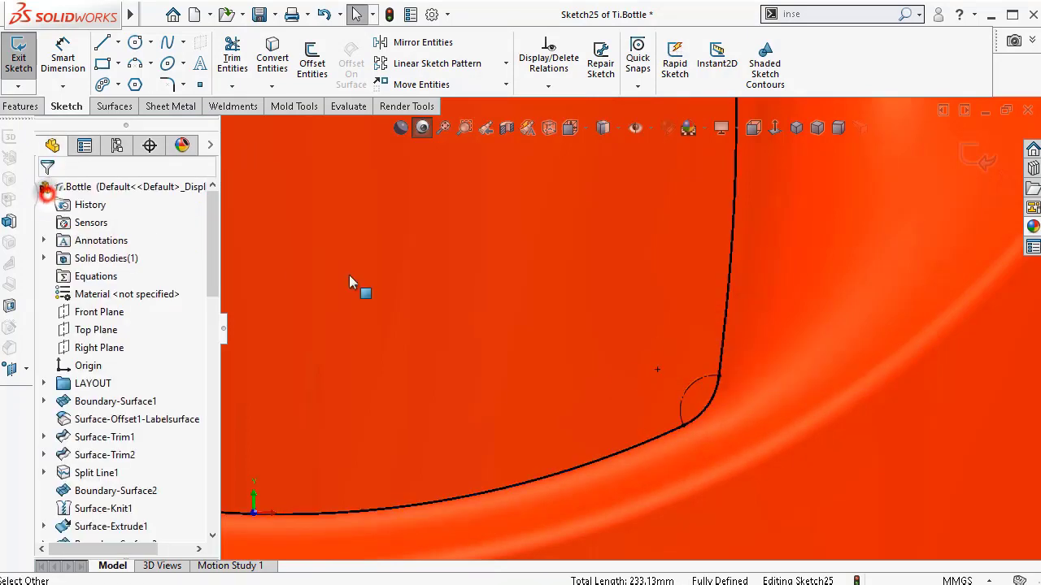
{"action": "scroll", "coordinate": [644, 365], "scroll_direction": "up", "scroll_amount": 6}
- Box-select all the label outline curves and make them construction geometry
{"action": "scroll", "coordinate": [638, 279], "scroll_direction": "up", "scroll_amount": 3}
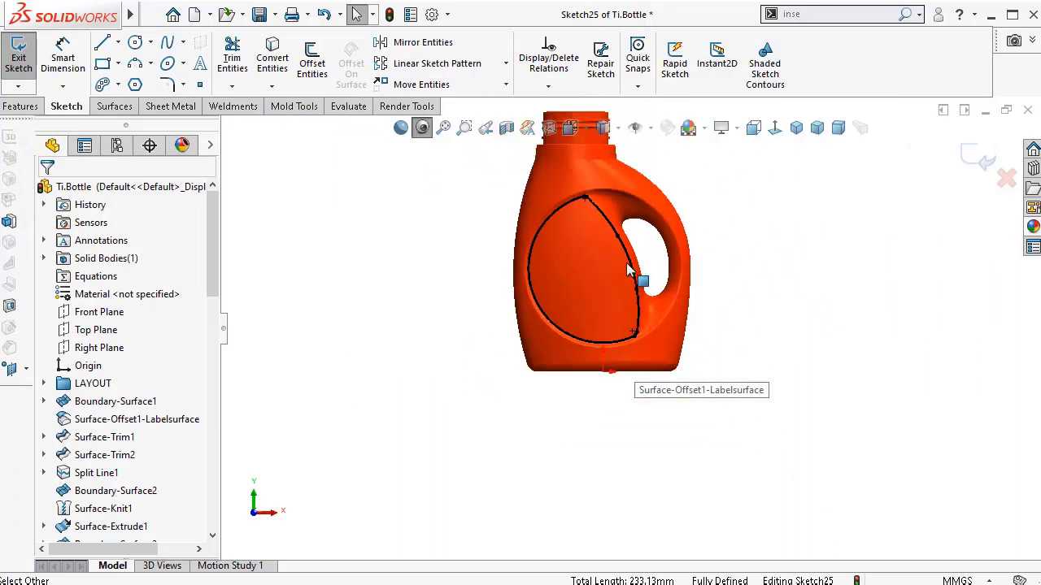
{"action": "scroll", "coordinate": [639, 236], "scroll_direction": "down", "scroll_amount": 1}
{"action": "scroll", "coordinate": [634, 248], "scroll_direction": "down", "scroll_amount": 4}
{"action": "scroll", "coordinate": [622, 259], "scroll_direction": "up", "scroll_amount": 1}
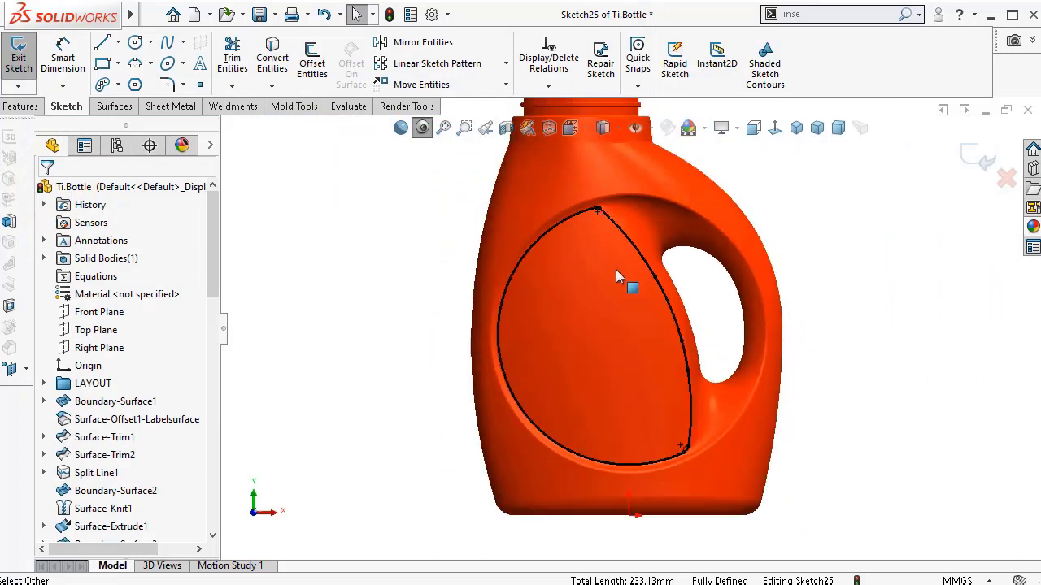
{"action": "scroll", "coordinate": [610, 272], "scroll_direction": "down", "scroll_amount": 1}
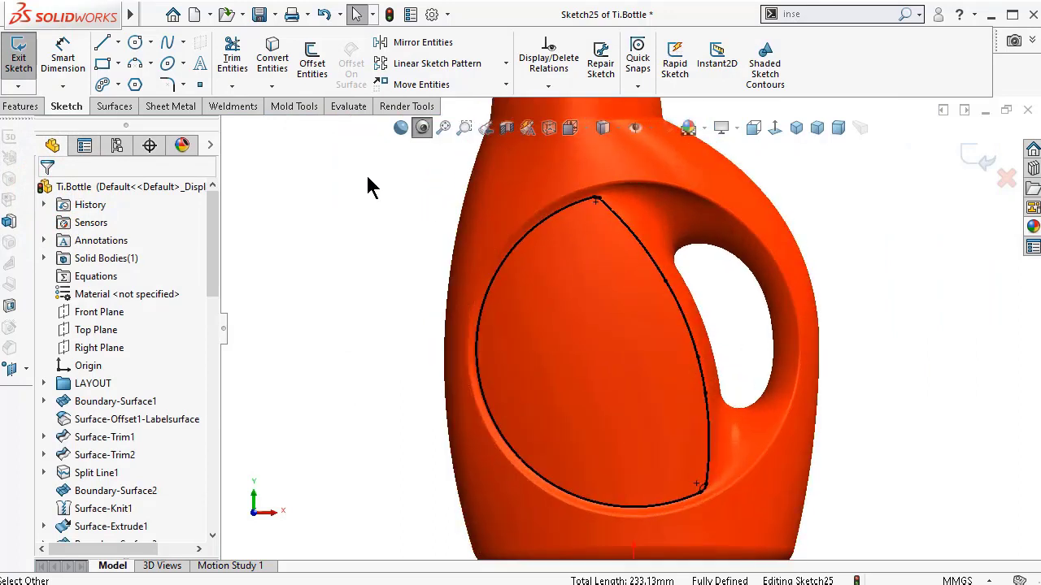
{"action": "mouse_move", "coordinate": [358, 167]}
{"action": "left_mouse_down"}
{"action": "mouse_move", "coordinate": [476, 297]}
{"action": "mouse_move", "coordinate": [740, 545]}
{"action": "left_mouse_up"}
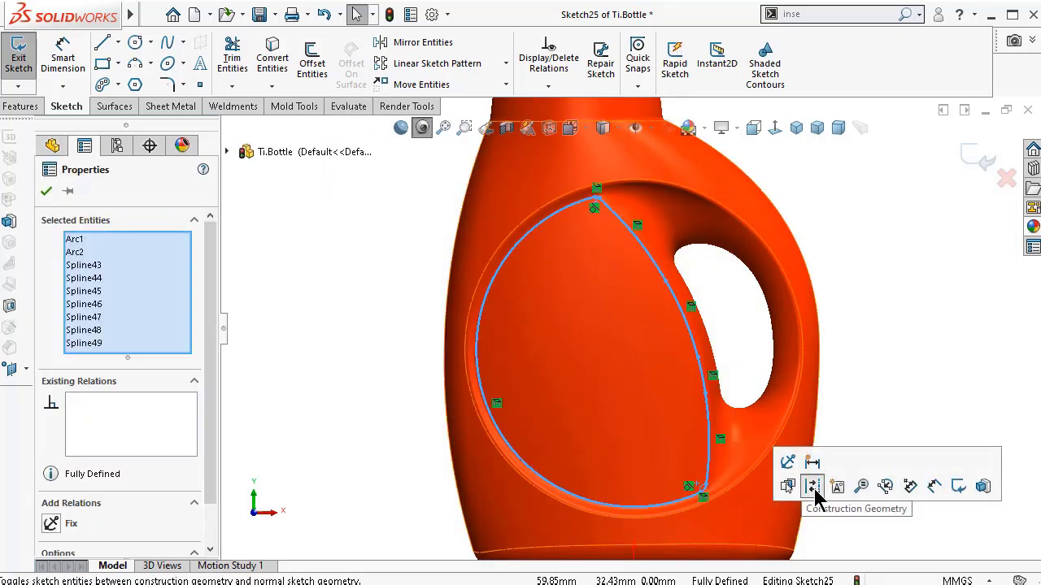
{"action": "left_click", "coordinate": [814, 488]}
- Make the small arc at the lower corner construction geometry too
{"action": "scroll", "coordinate": [687, 518], "scroll_direction": "down", "scroll_amount": 2}
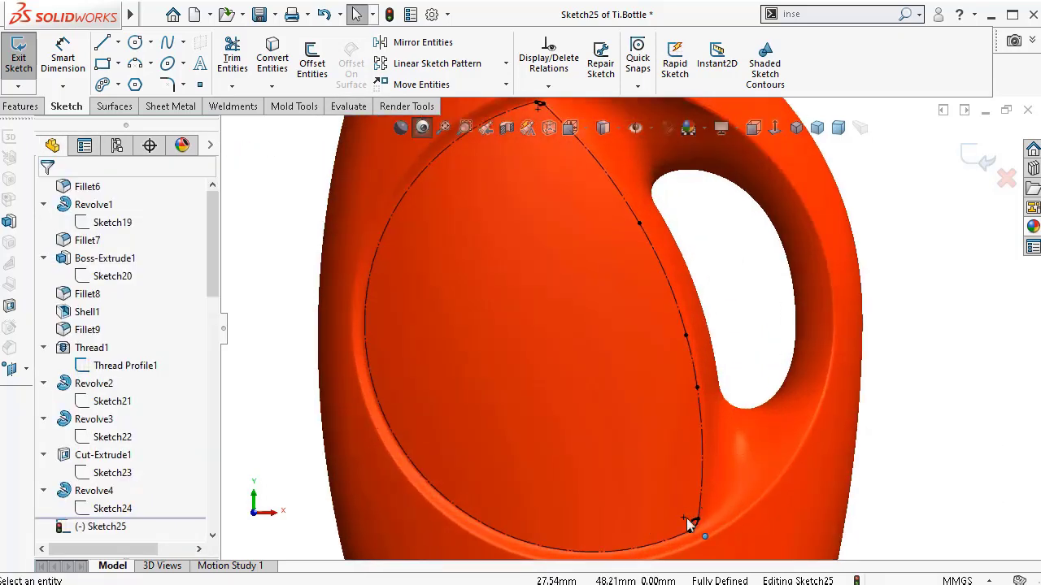
{"action": "scroll", "coordinate": [686, 518], "scroll_direction": "down", "scroll_amount": 2}
{"action": "scroll", "coordinate": [699, 499], "scroll_direction": "down", "scroll_amount": 2}
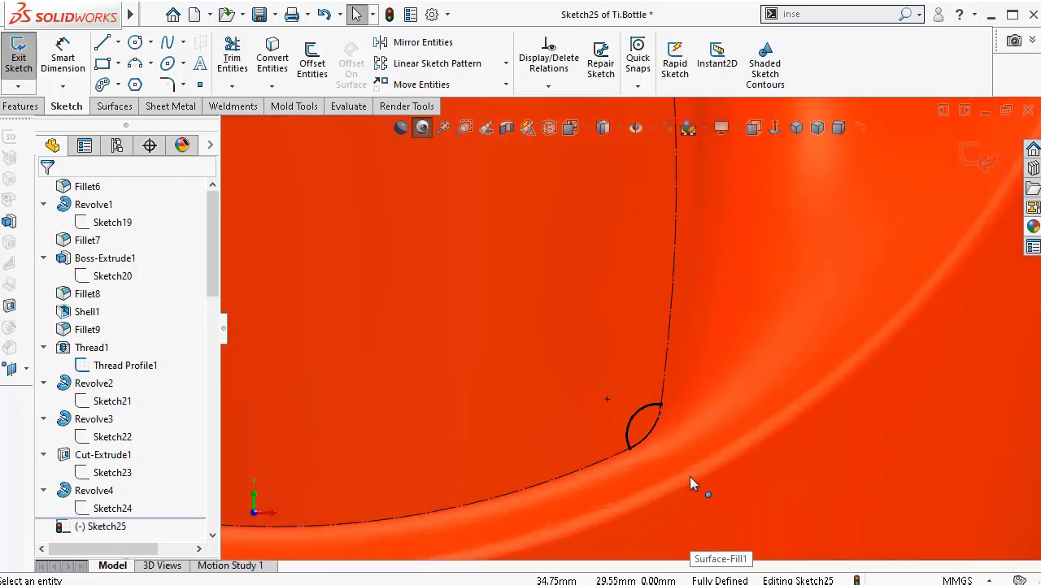
{"action": "left_click", "coordinate": [648, 415]}
{"action": "left_click", "coordinate": [718, 363]}
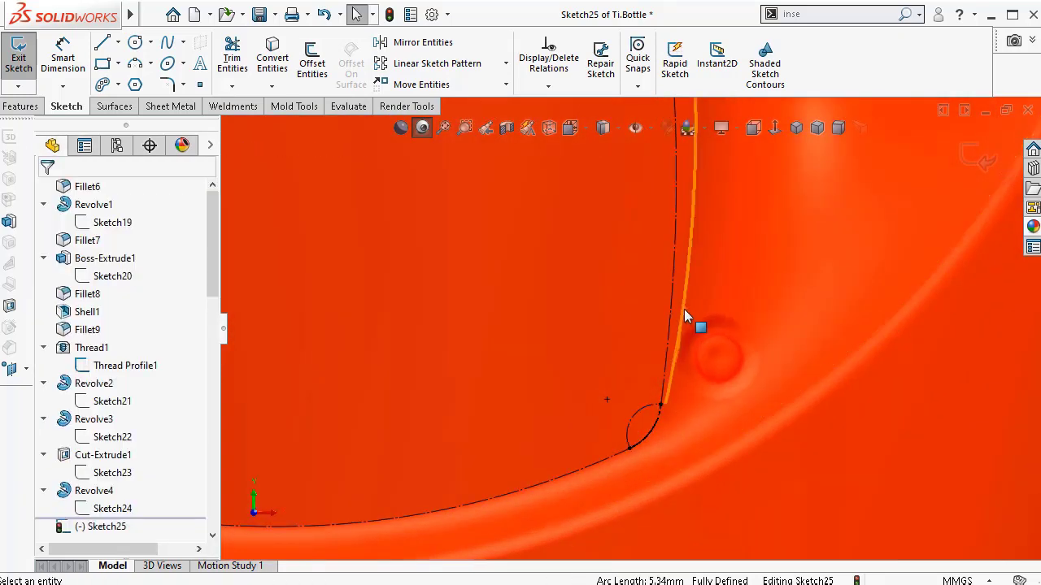
- Check that the top and lower corner arcs are both construction
{"action": "scroll", "coordinate": [680, 312], "scroll_direction": "up", "scroll_amount": 8}
{"action": "scroll", "coordinate": [611, 216], "scroll_direction": "down", "scroll_amount": 8}
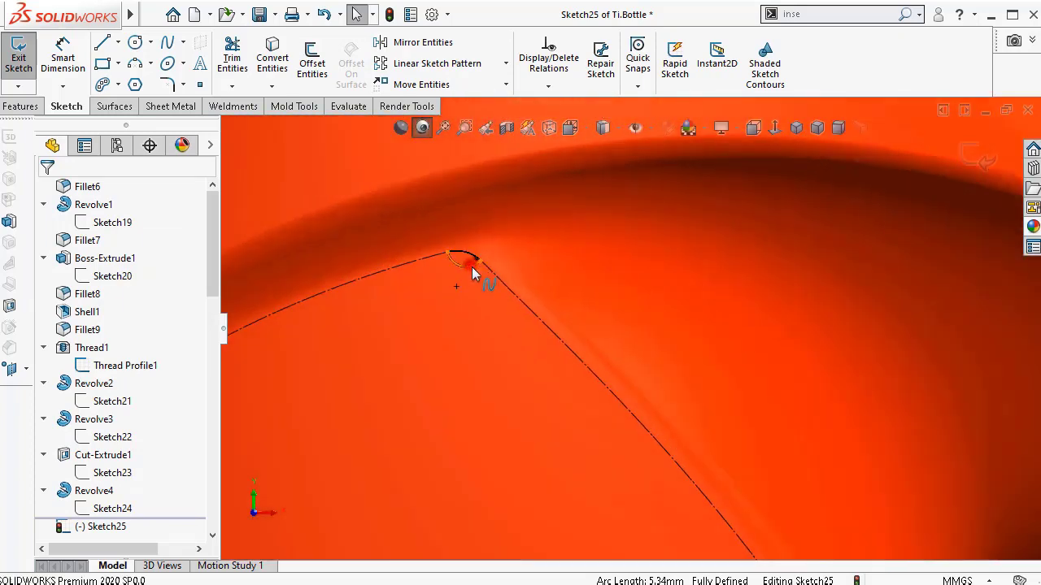
{"action": "left_click", "coordinate": [474, 274]}
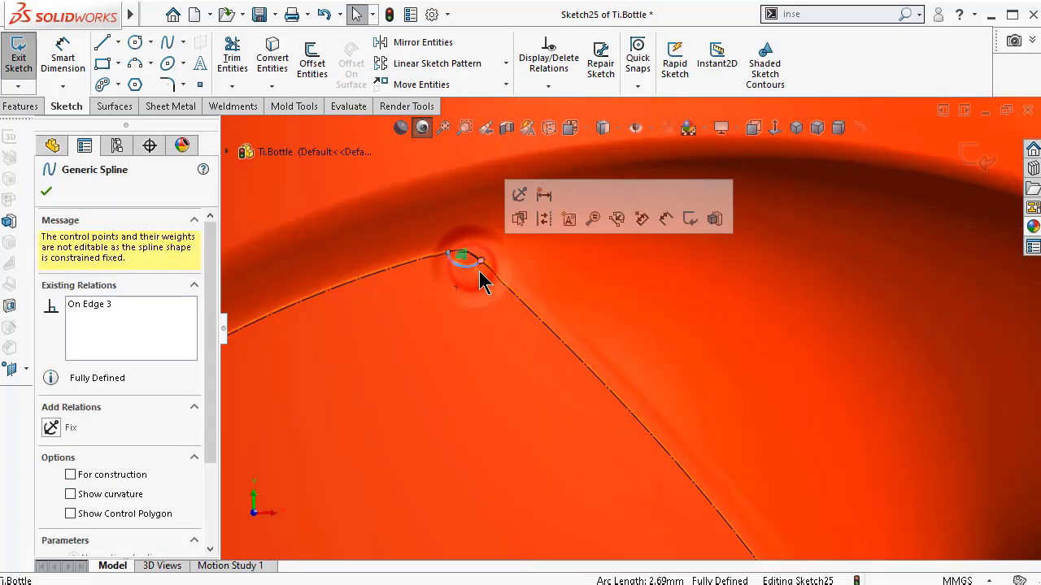
{"action": "key", "text": "Escape"}
{"action": "scroll", "coordinate": [641, 380], "scroll_direction": "up", "scroll_amount": 8}
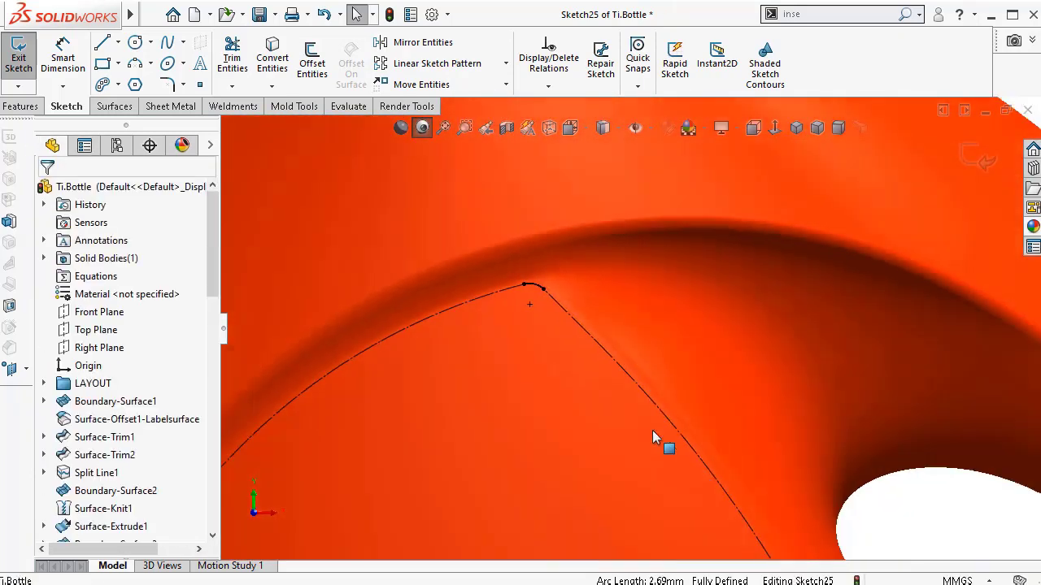
{"action": "scroll", "coordinate": [686, 514], "scroll_direction": "down", "scroll_amount": 5}
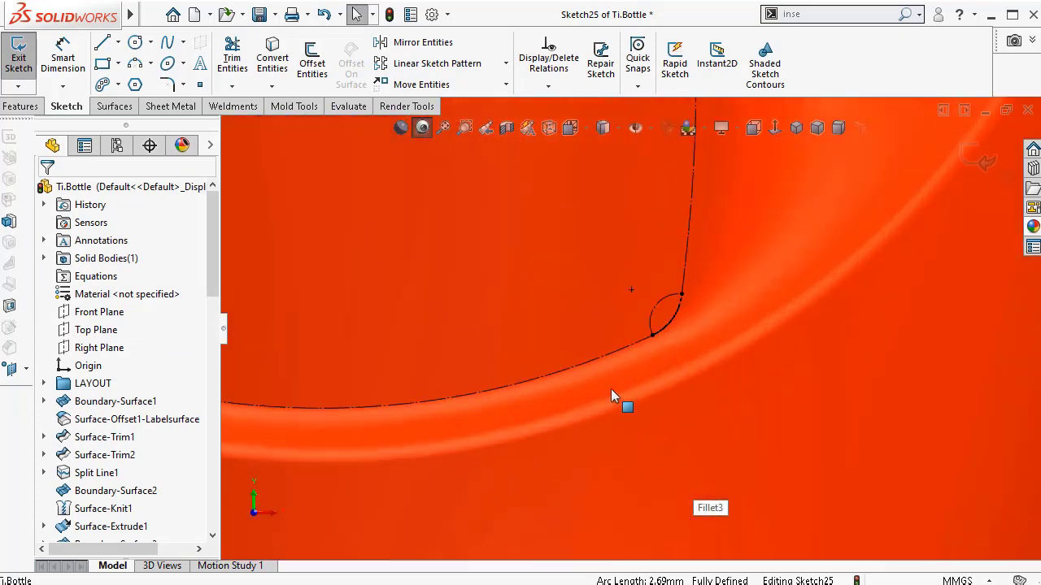
{"action": "left_click", "coordinate": [655, 321]}
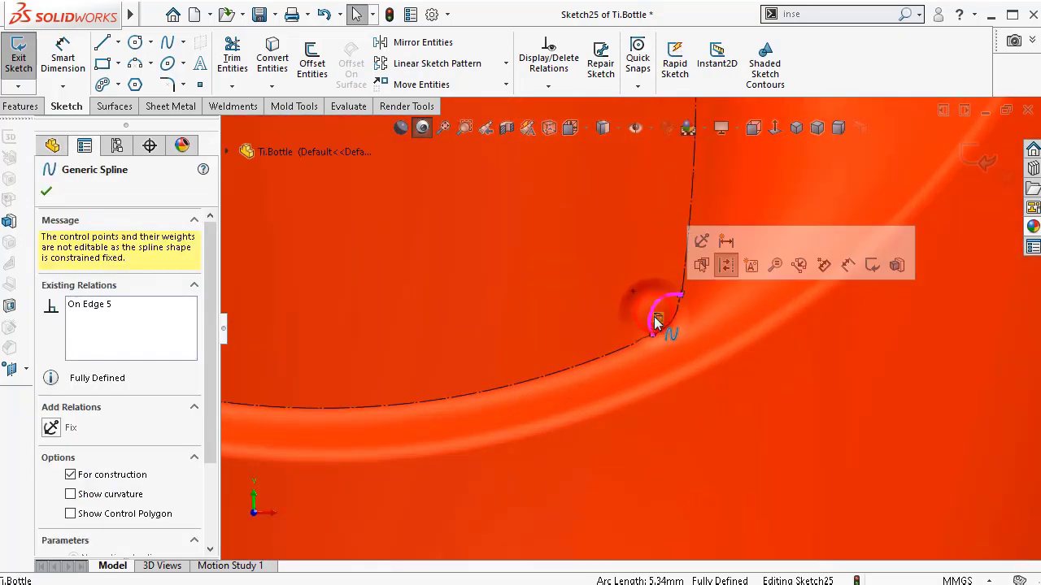
{"action": "key", "text": "Escape"}
- Box-select the seven curves of the label outline
{"action": "scroll", "coordinate": [674, 226], "scroll_direction": "up", "scroll_amount": 3}
{"action": "scroll", "coordinate": [650, 199], "scroll_direction": "up", "scroll_amount": 5}
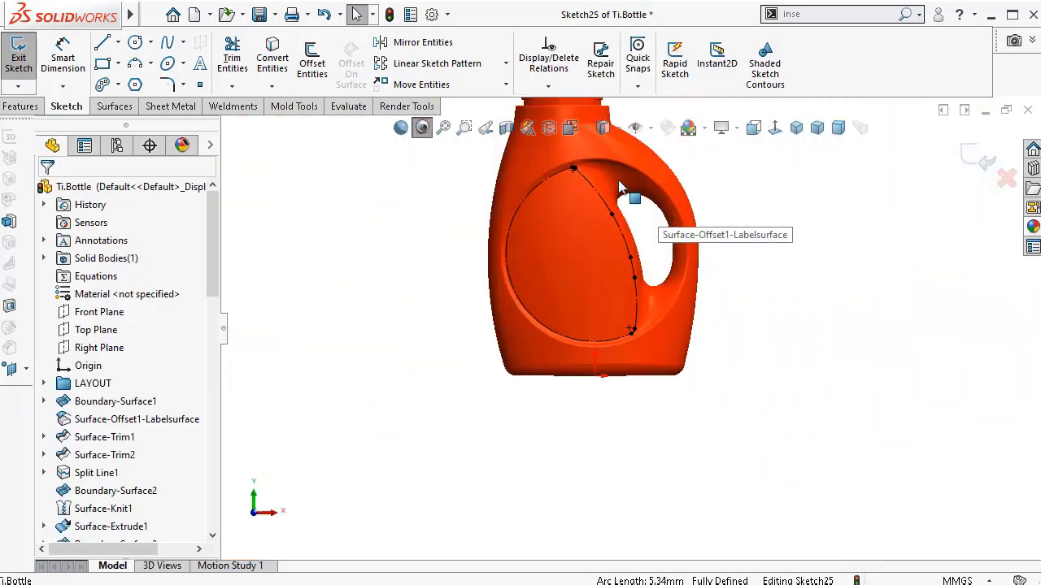
{"action": "scroll", "coordinate": [600, 244], "scroll_direction": "down", "scroll_amount": 10}
{"action": "scroll", "coordinate": [596, 442], "scroll_direction": "up", "scroll_amount": 2}
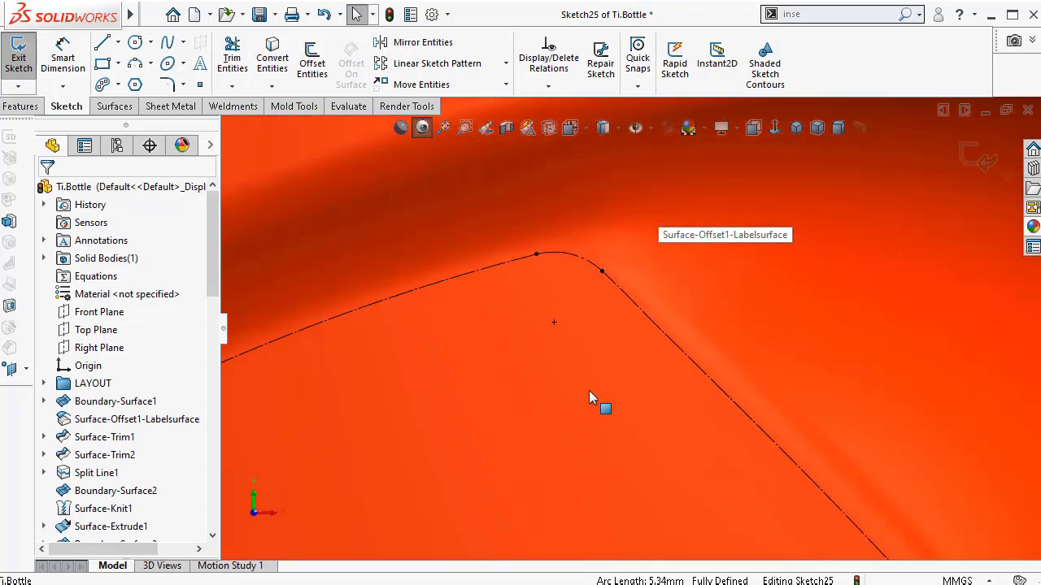
{"action": "scroll", "coordinate": [589, 350], "scroll_direction": "up", "scroll_amount": 3}
{"action": "scroll", "coordinate": [647, 447], "scroll_direction": "up", "scroll_amount": 4}
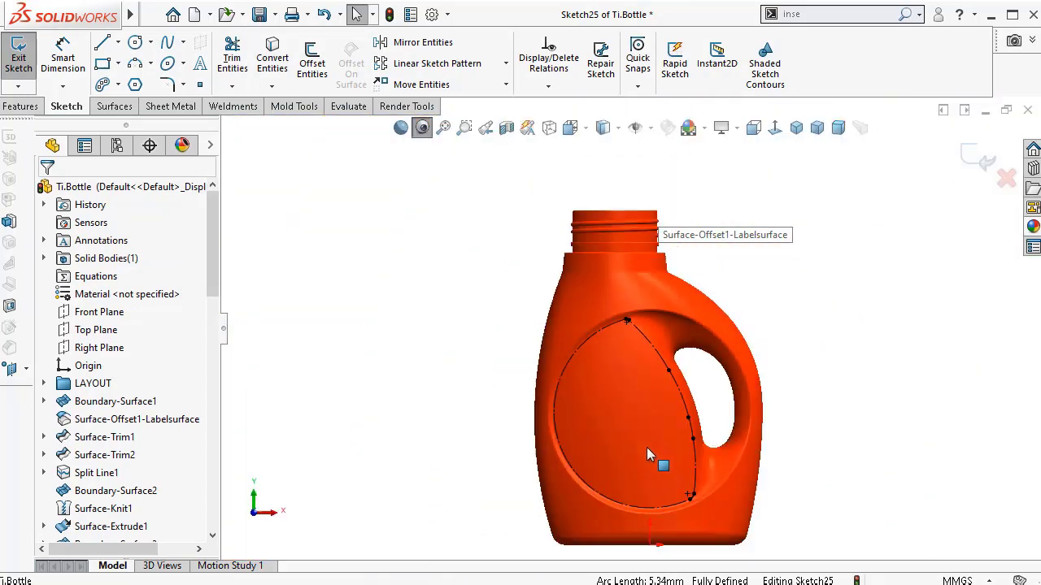
{"action": "scroll", "coordinate": [586, 375], "scroll_direction": "down", "scroll_amount": 1}
{"action": "scroll", "coordinate": [572, 346], "scroll_direction": "up", "scroll_amount": 1}
{"action": "left_click_drag", "start_coordinate": [451, 208], "coordinate": [731, 518]}
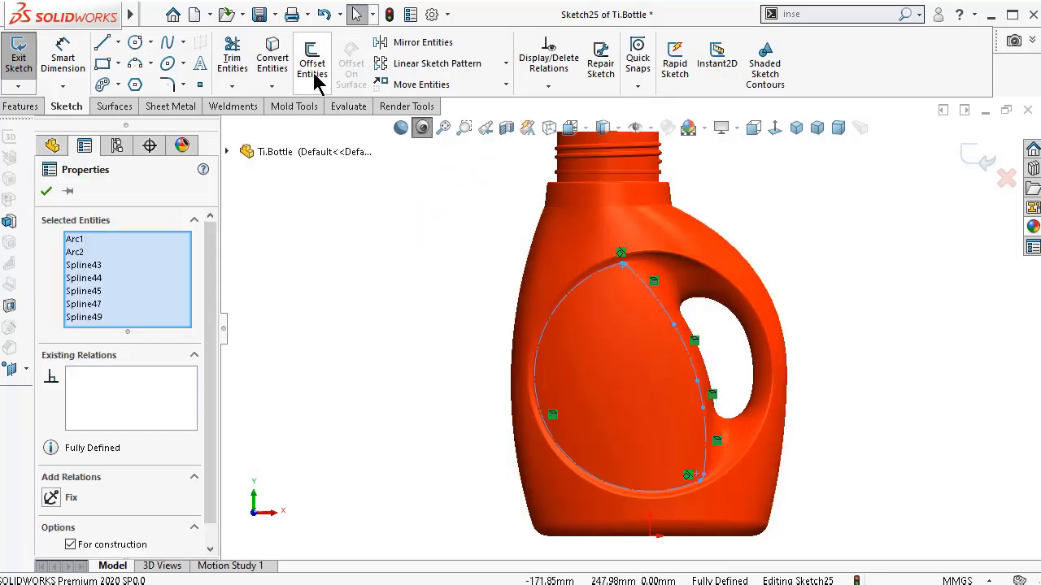
{"action": "left_click", "coordinate": [312, 65]}
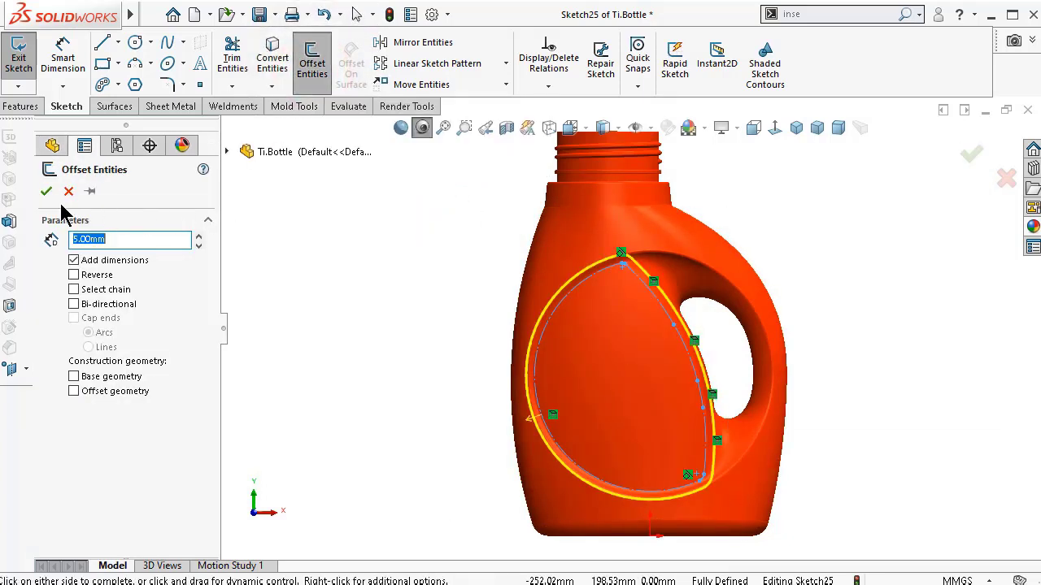
{"action": "left_click", "coordinate": [74, 276]}
{"action": "left_click", "coordinate": [72, 259]}
{"action": "left_click", "coordinate": [73, 259]}
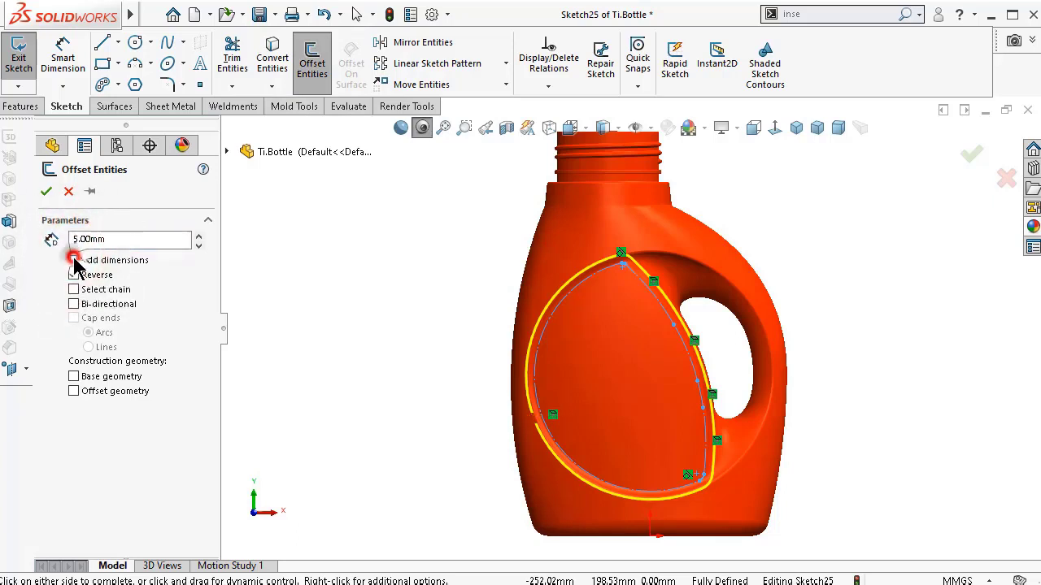
{"action": "left_click", "coordinate": [171, 470]}
{"action": "left_click", "coordinate": [484, 361]}
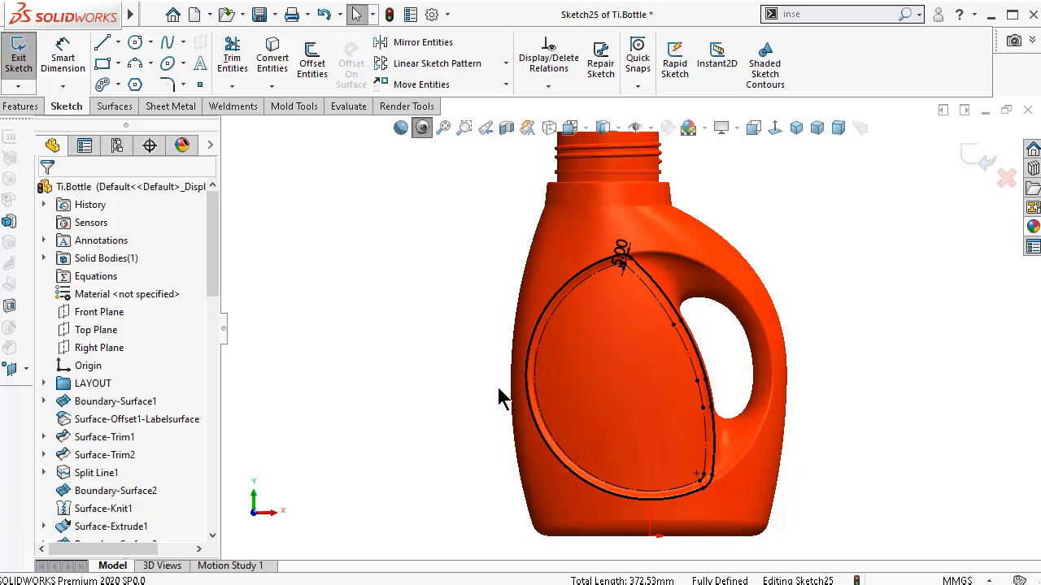
{"action": "key", "text": "ctrl+a"}
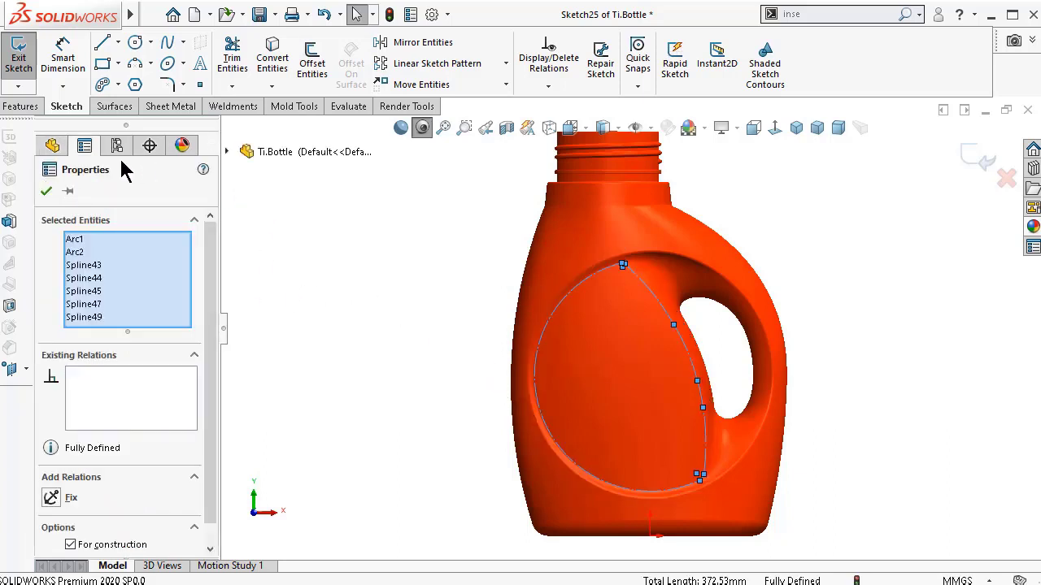
{"action": "left_click", "coordinate": [47, 192]}
{"action": "left_click", "coordinate": [335, 238]}
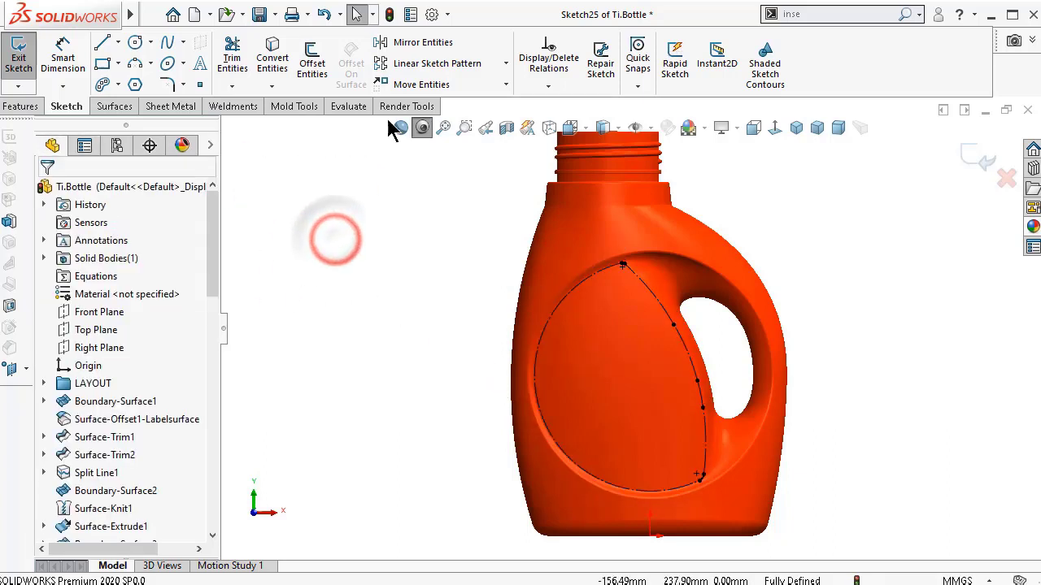
{"action": "left_click", "coordinate": [310, 63]}
{"action": "left_click", "coordinate": [470, 229]}
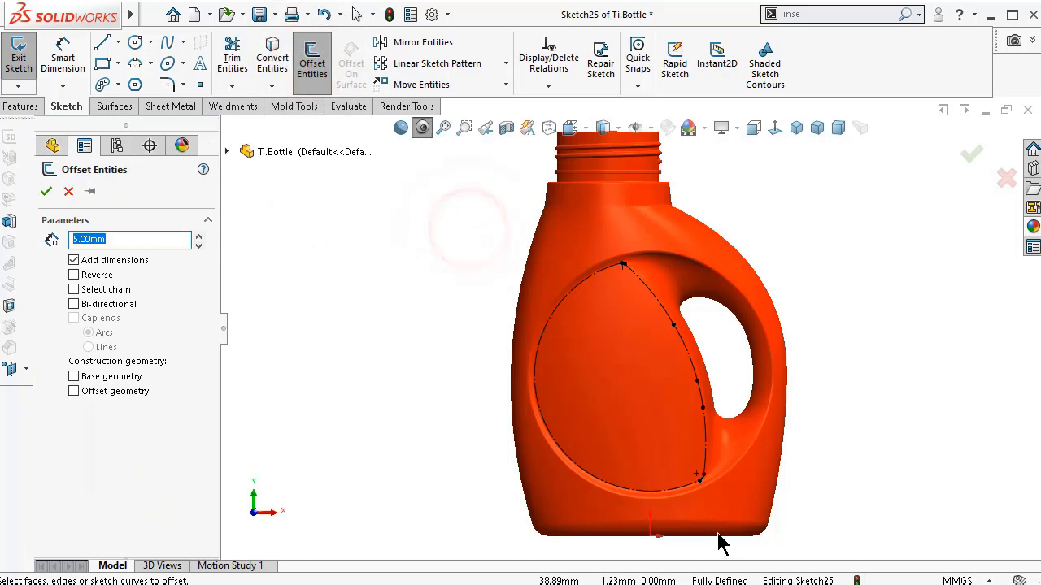
{"action": "left_click", "coordinate": [704, 463]}
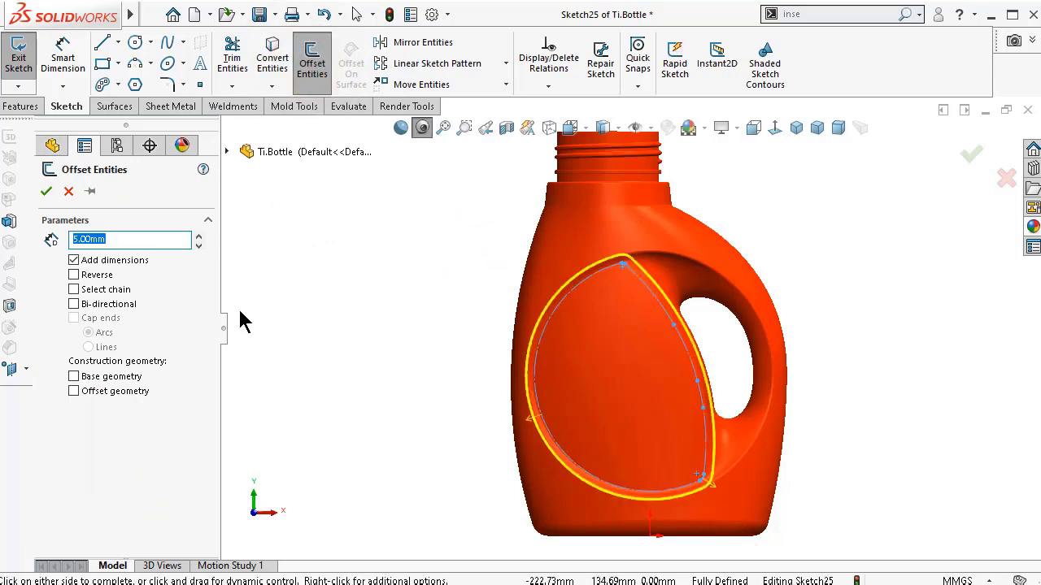
{"action": "left_click", "coordinate": [74, 276]}
{"action": "scroll", "coordinate": [501, 395], "scroll_direction": "down", "scroll_amount": 2}
{"action": "scroll", "coordinate": [971, 515], "scroll_direction": "down", "scroll_amount": 2}
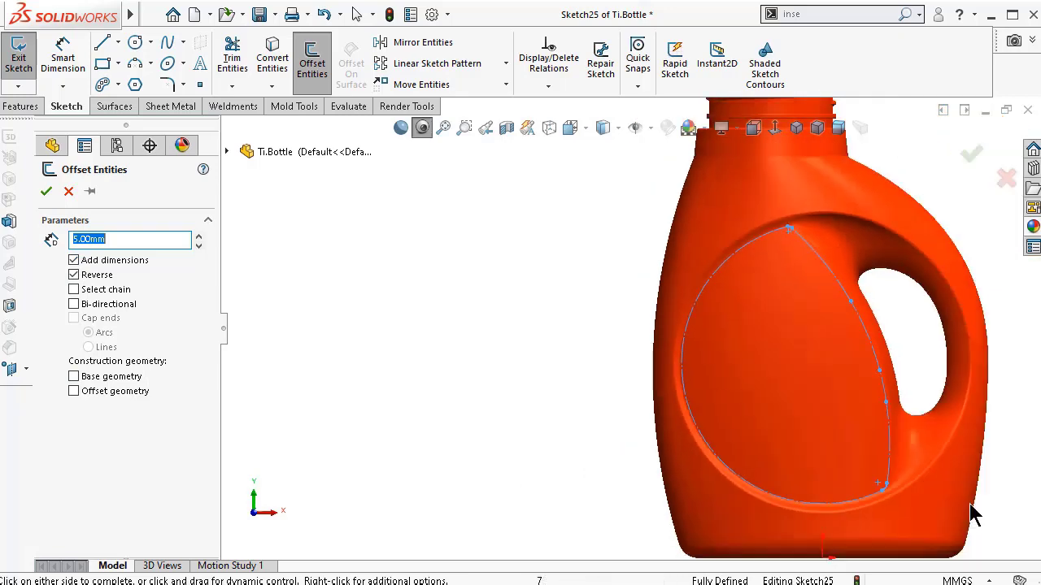
{"action": "scroll", "coordinate": [743, 423], "scroll_direction": "down", "scroll_amount": 3}
{"action": "scroll", "coordinate": [679, 445], "scroll_direction": "down", "scroll_amount": 2}
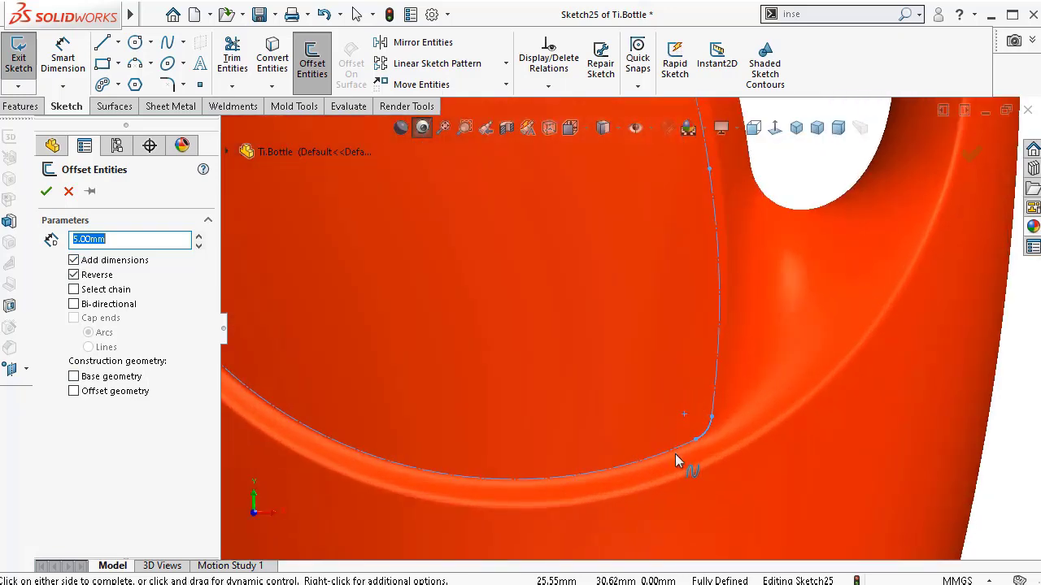
{"action": "scroll", "coordinate": [660, 431], "scroll_direction": "up", "scroll_amount": 3}
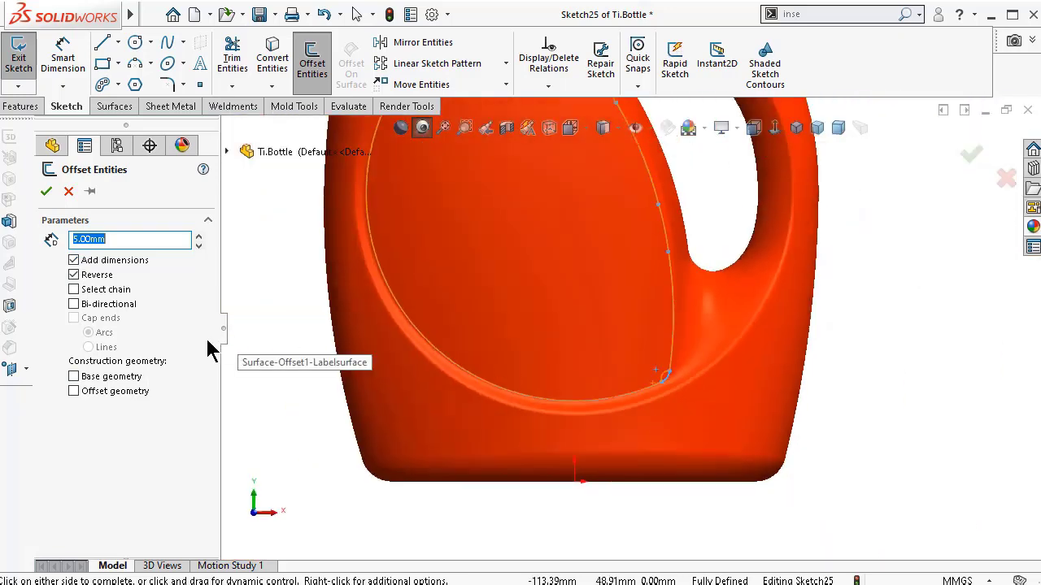
{"action": "left_click", "coordinate": [500, 331]}
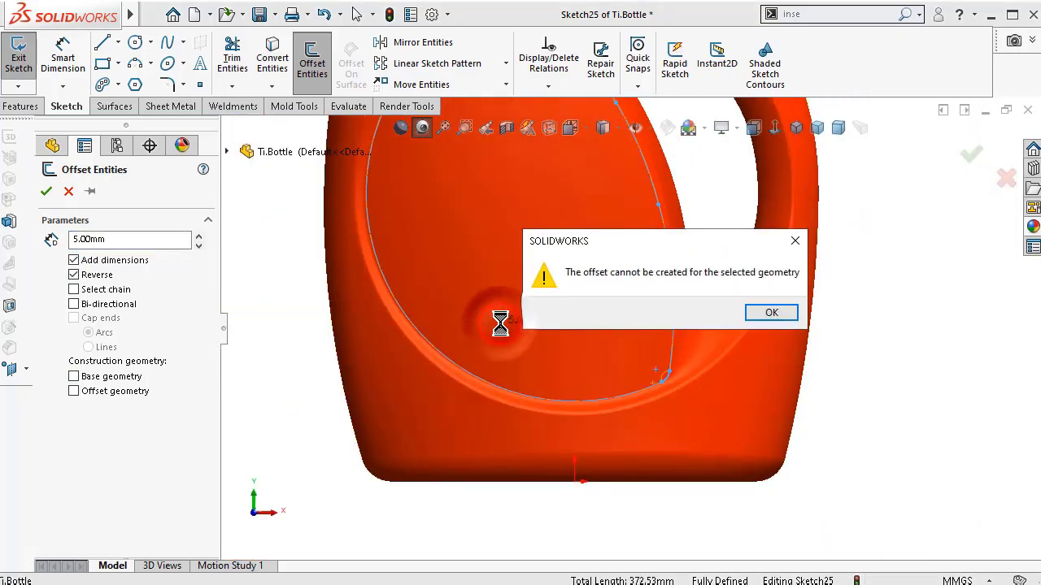
{"action": "left_click", "coordinate": [770, 313]}
{"action": "scroll", "coordinate": [700, 287], "scroll_direction": "up", "scroll_amount": 4}
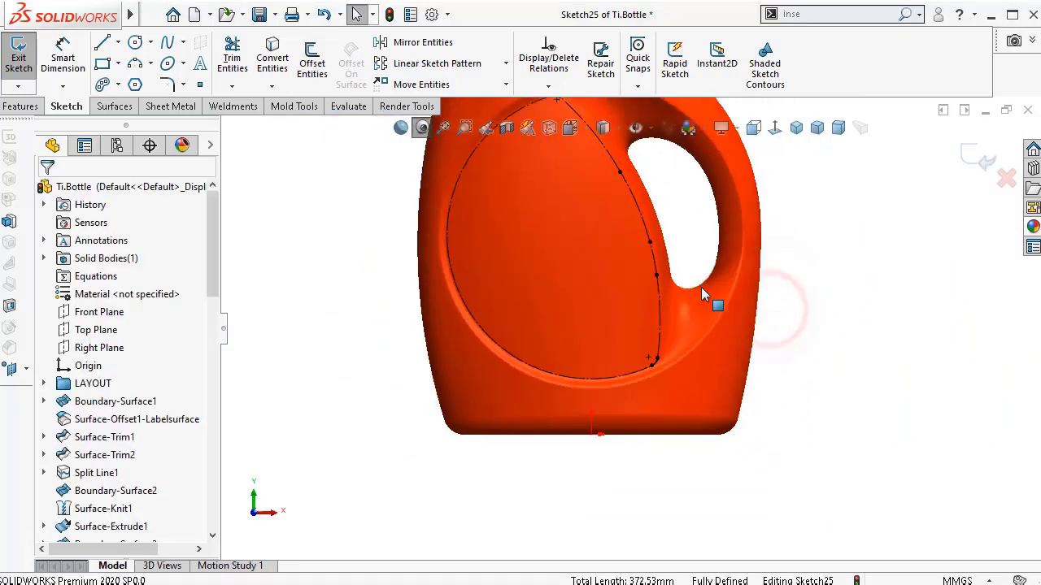
- Offset the label outline loop, starting at a 1 mm distance
{"action": "scroll", "coordinate": [606, 203], "scroll_direction": "down", "scroll_amount": 5}
{"action": "scroll", "coordinate": [608, 201], "scroll_direction": "down", "scroll_amount": 4}
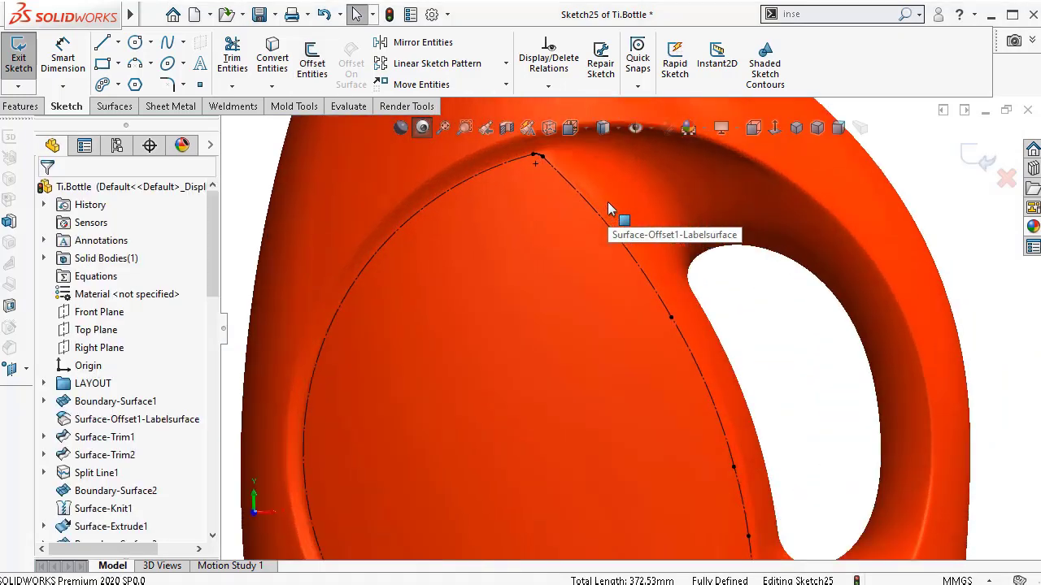
{"action": "scroll", "coordinate": [616, 244], "scroll_direction": "up", "scroll_amount": 5}
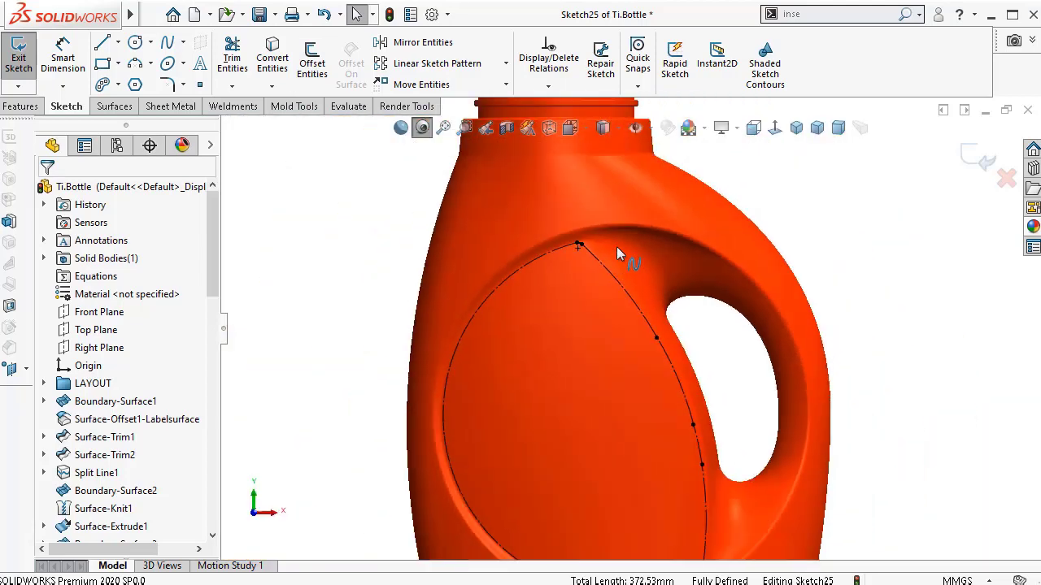
{"action": "left_click", "coordinate": [311, 63]}
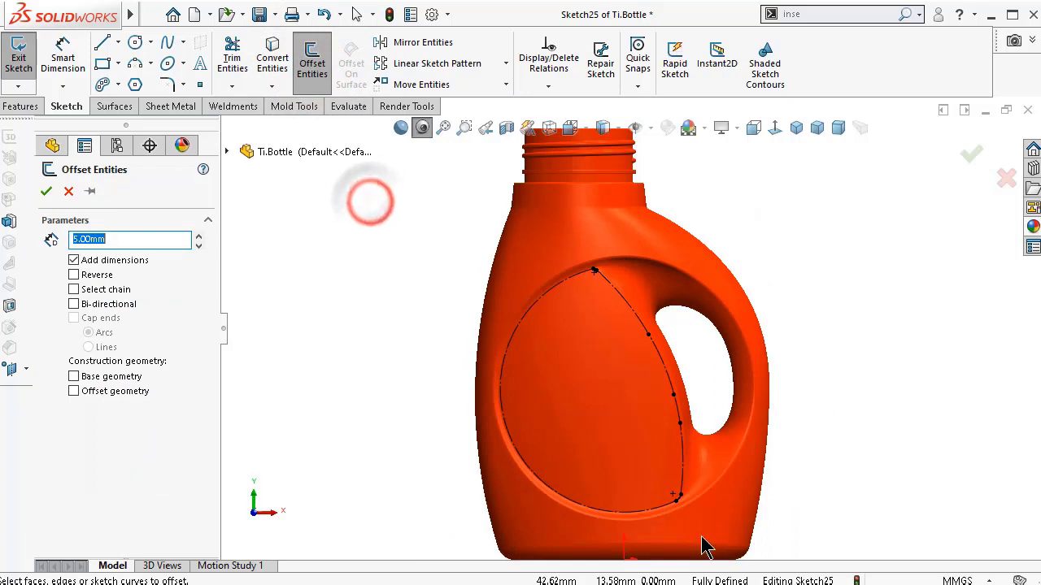
{"action": "left_click", "coordinate": [551, 404]}
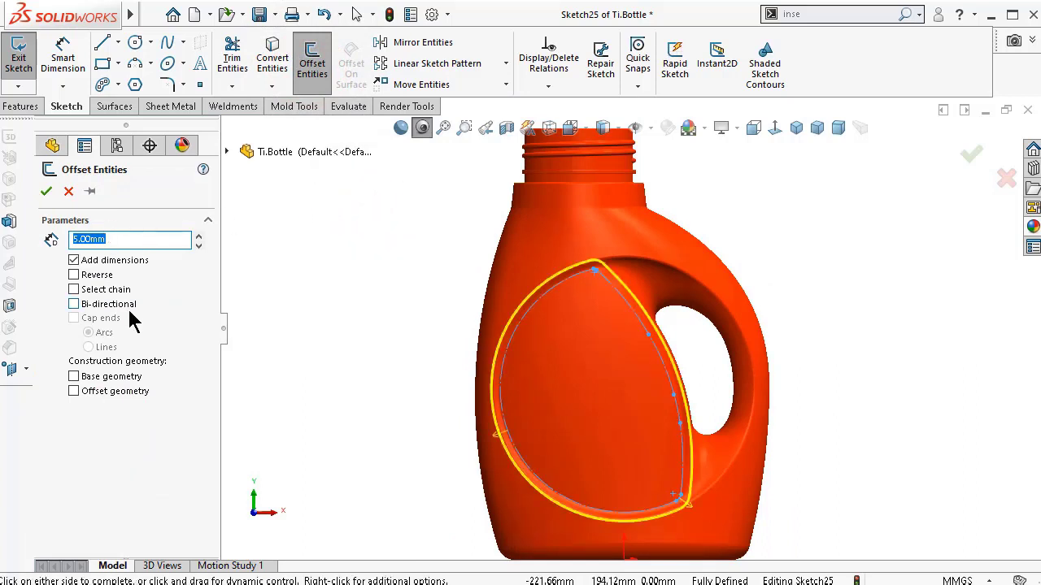
{"action": "key", "text": "Return"}
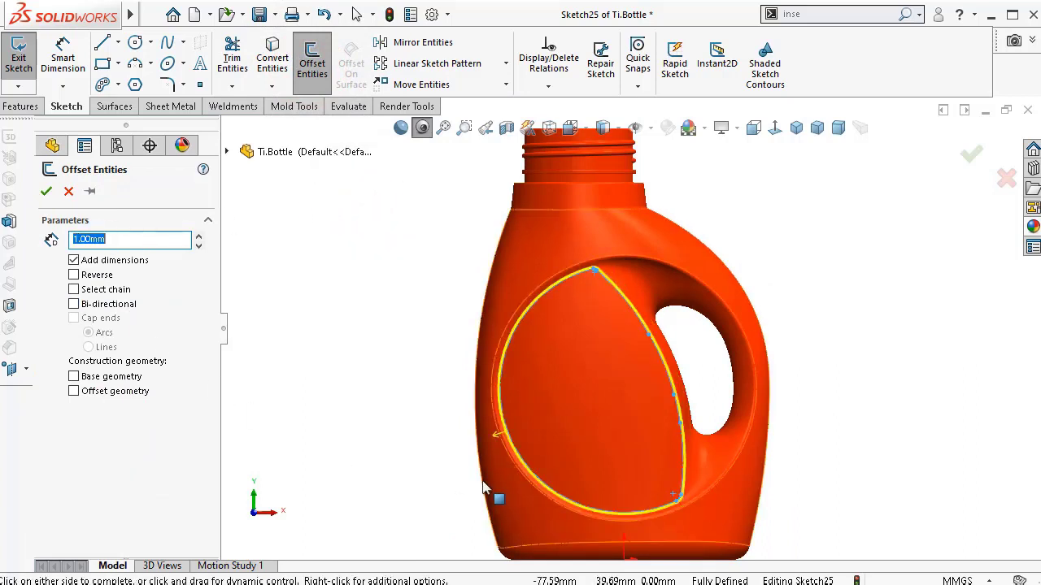
- Reverse the offset inward and set its distance to 1.50 mm
{"action": "left_click", "coordinate": [74, 275]}
{"action": "scroll", "coordinate": [630, 292], "scroll_direction": "down", "scroll_amount": 5}
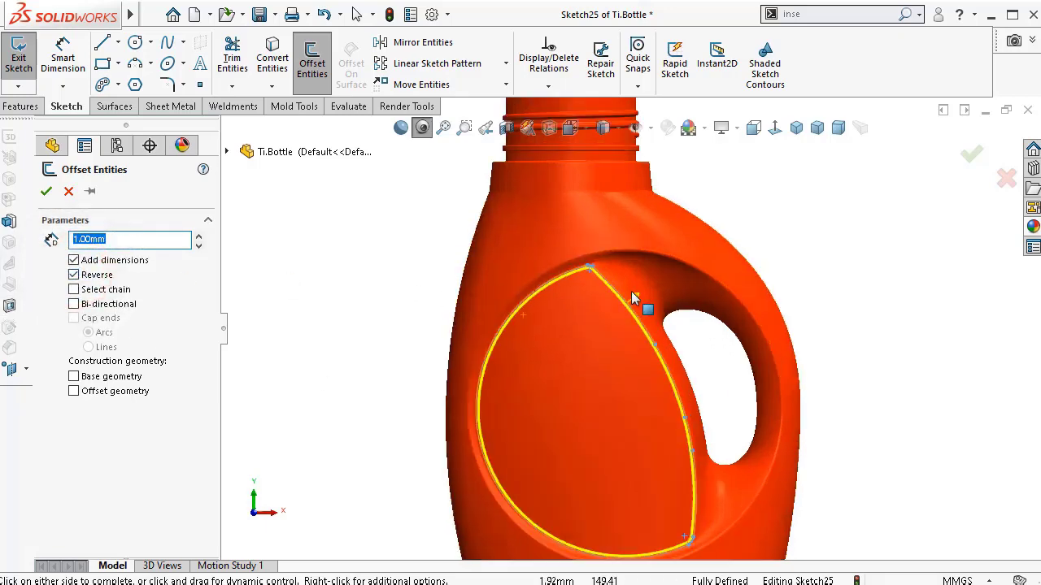
{"action": "scroll", "coordinate": [670, 303], "scroll_direction": "down", "scroll_amount": 3}
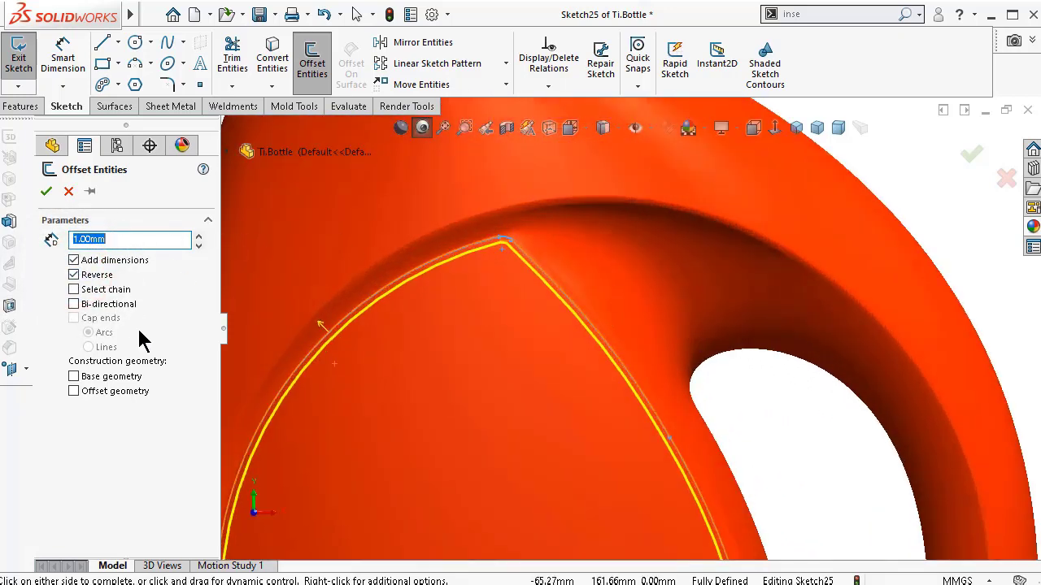
{"action": "type", "text": "2"}
{"action": "key", "text": "Return"}
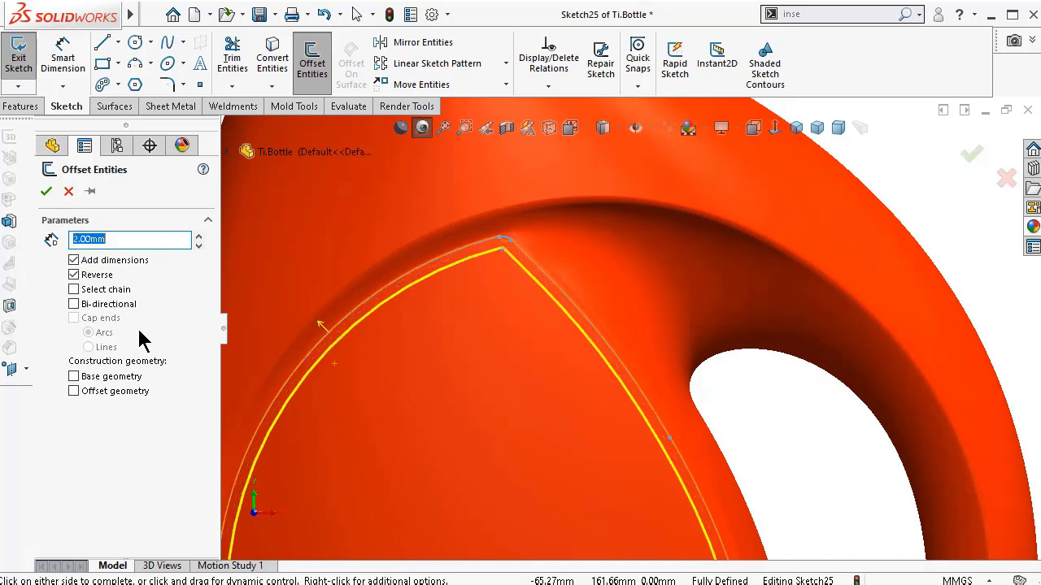
{"action": "scroll", "coordinate": [557, 413], "scroll_direction": "up", "scroll_amount": 4}
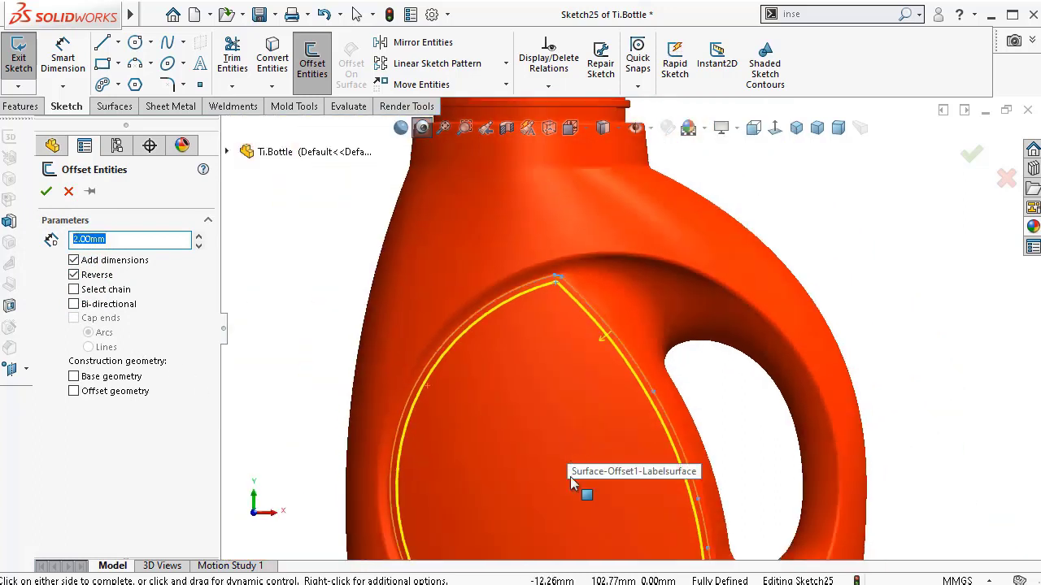
{"action": "scroll", "coordinate": [569, 480], "scroll_direction": "down", "scroll_amount": 2}
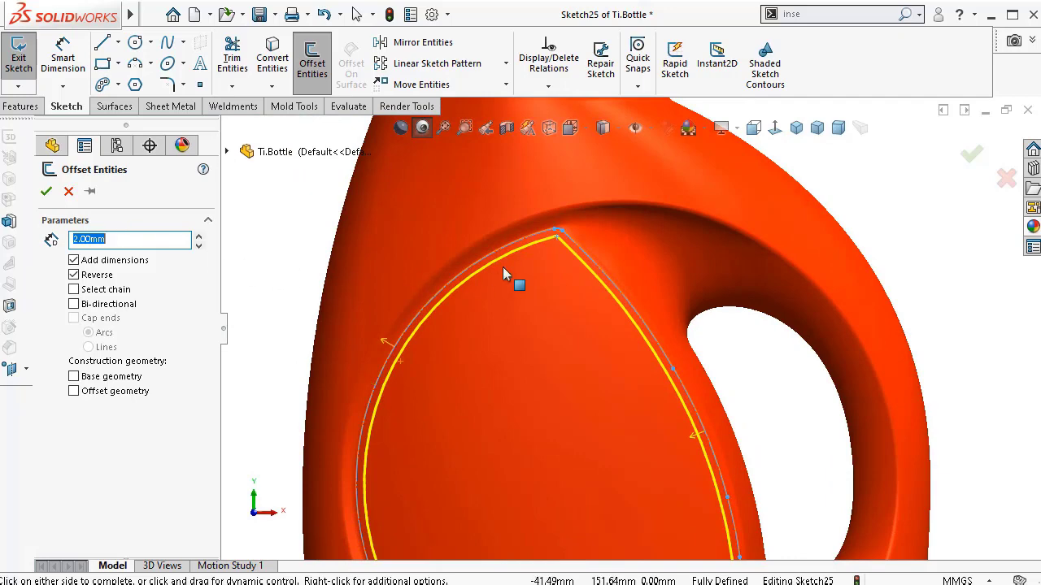
{"action": "scroll", "coordinate": [503, 275], "scroll_direction": "down", "scroll_amount": 3}
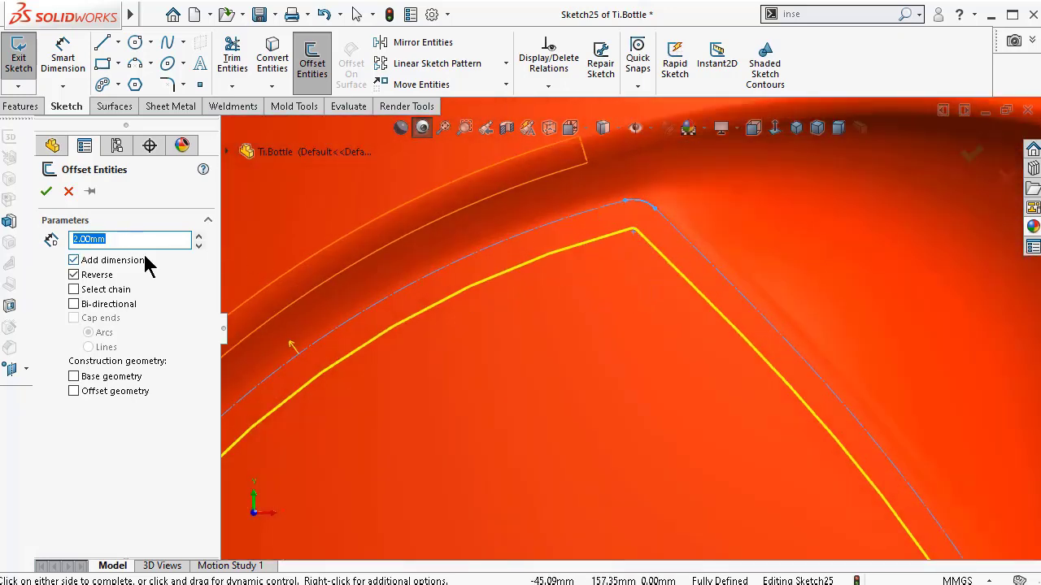
{"action": "key", "text": "Return"}
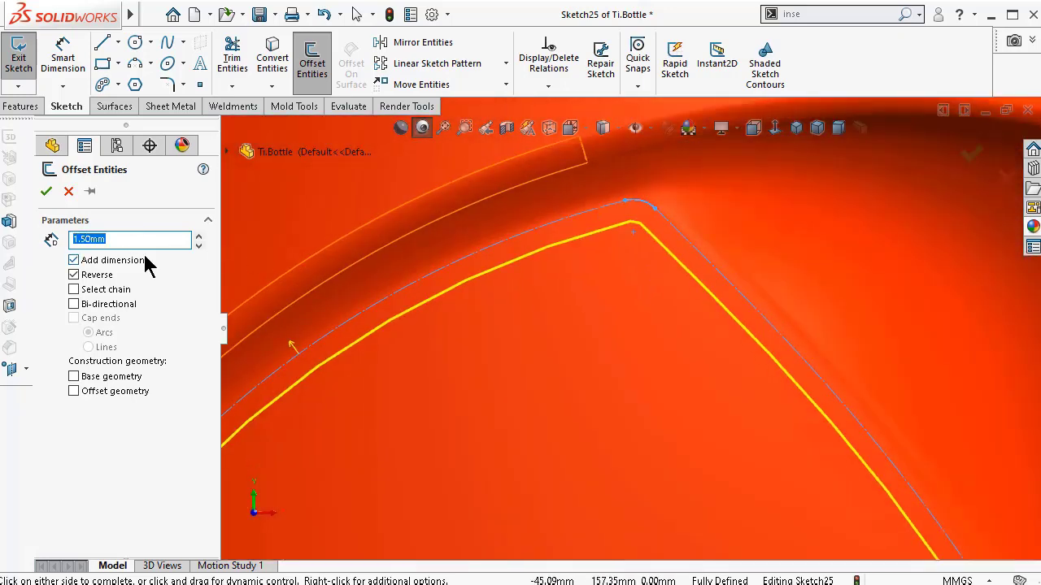
{"action": "left_click", "coordinate": [46, 191]}
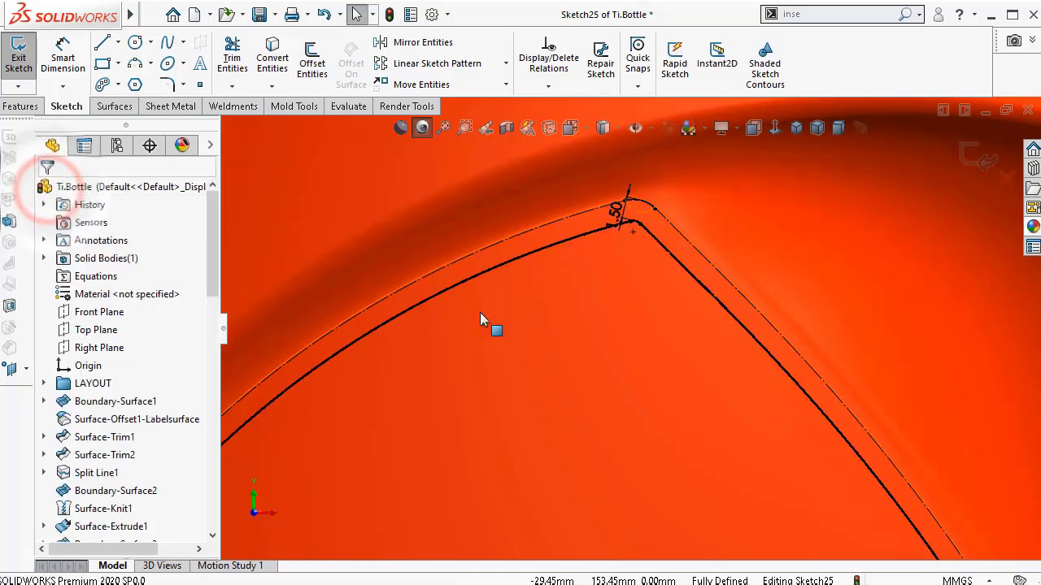
{"action": "scroll", "coordinate": [613, 432], "scroll_direction": "up", "scroll_amount": 5}
{"action": "scroll", "coordinate": [630, 454], "scroll_direction": "down", "scroll_amount": 5}
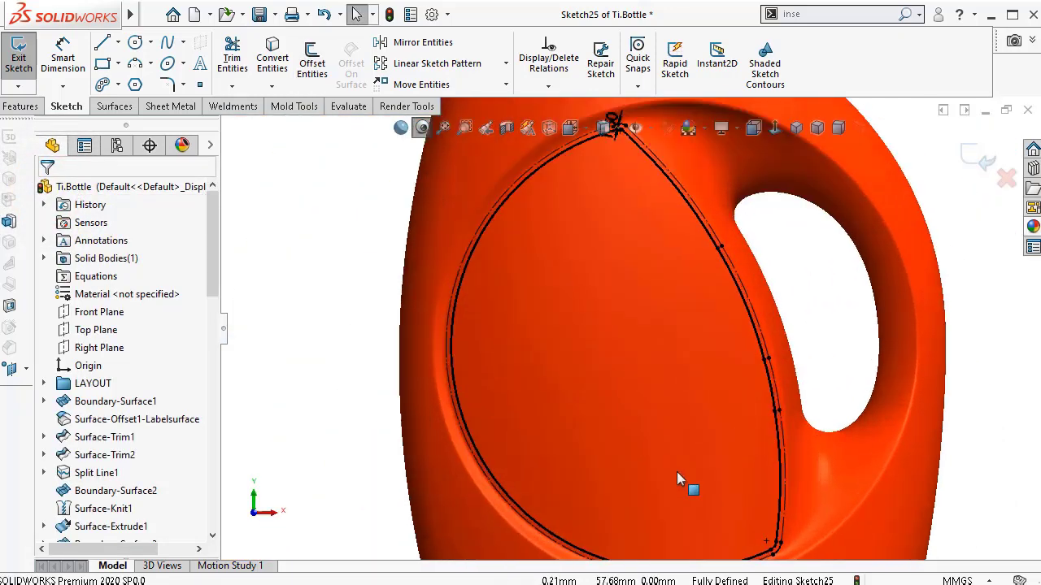
{"action": "scroll", "coordinate": [676, 472], "scroll_direction": "down", "scroll_amount": 2}
{"action": "scroll", "coordinate": [674, 461], "scroll_direction": "up", "scroll_amount": 3}
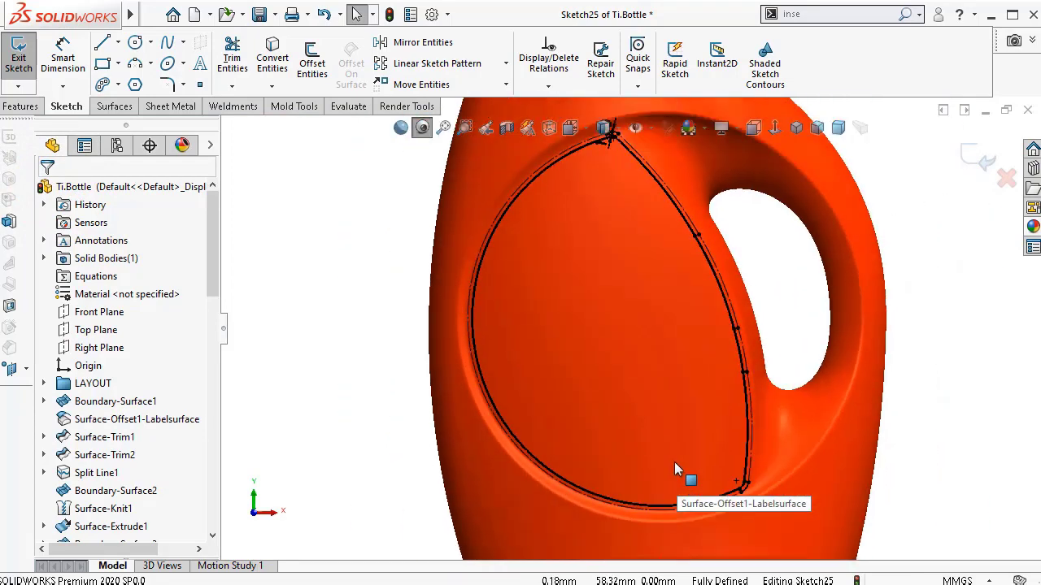
{"action": "scroll", "coordinate": [689, 309], "scroll_direction": "up", "scroll_amount": 3}
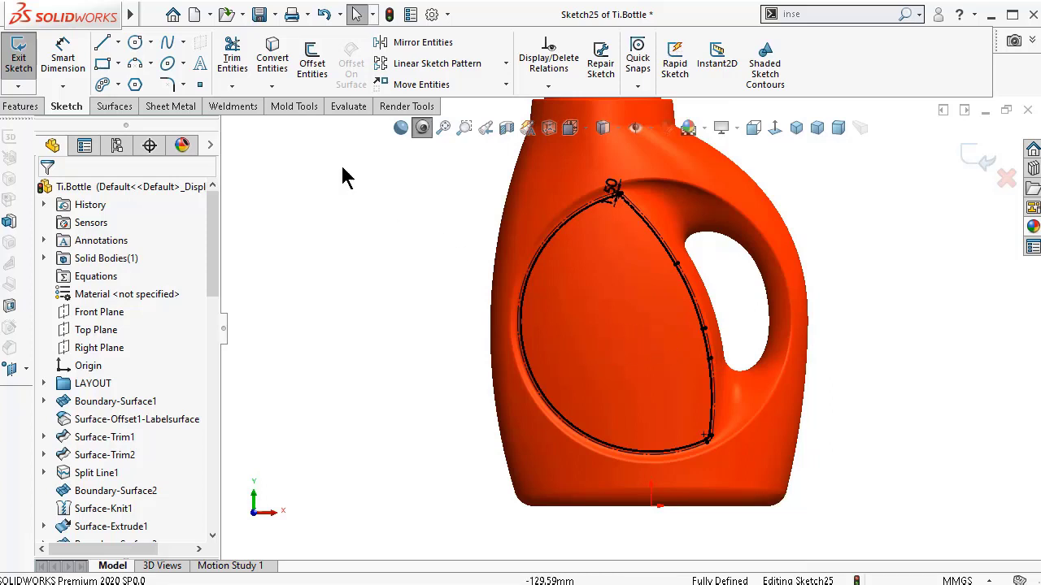
{"action": "left_click", "coordinate": [119, 42]}
- With Centerline active, show Plane1-4Middle from the LAYOUT folder in the flyout tree
{"action": "left_click", "coordinate": [131, 82]}
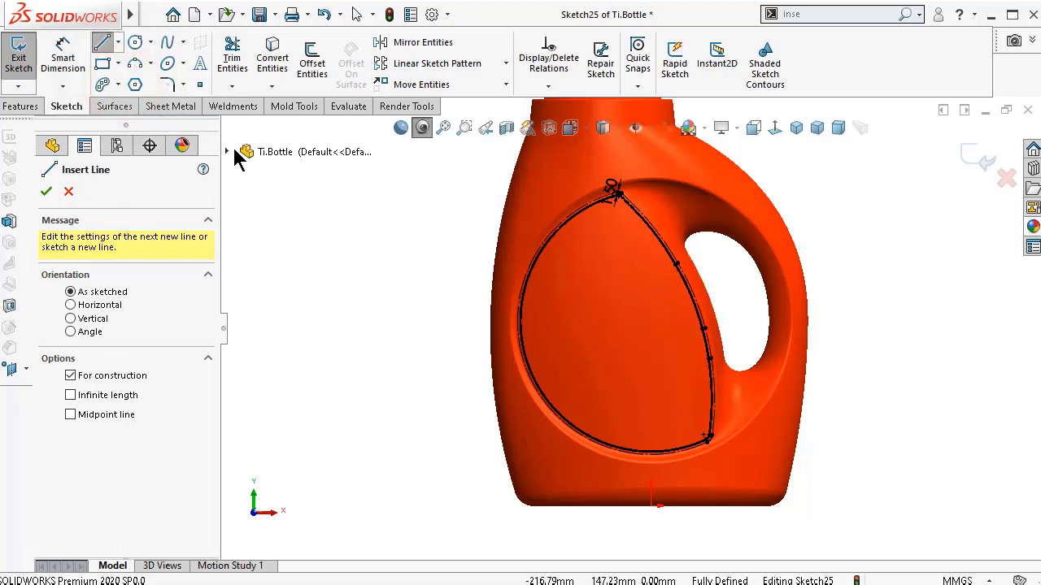
{"action": "left_click", "coordinate": [227, 152]}
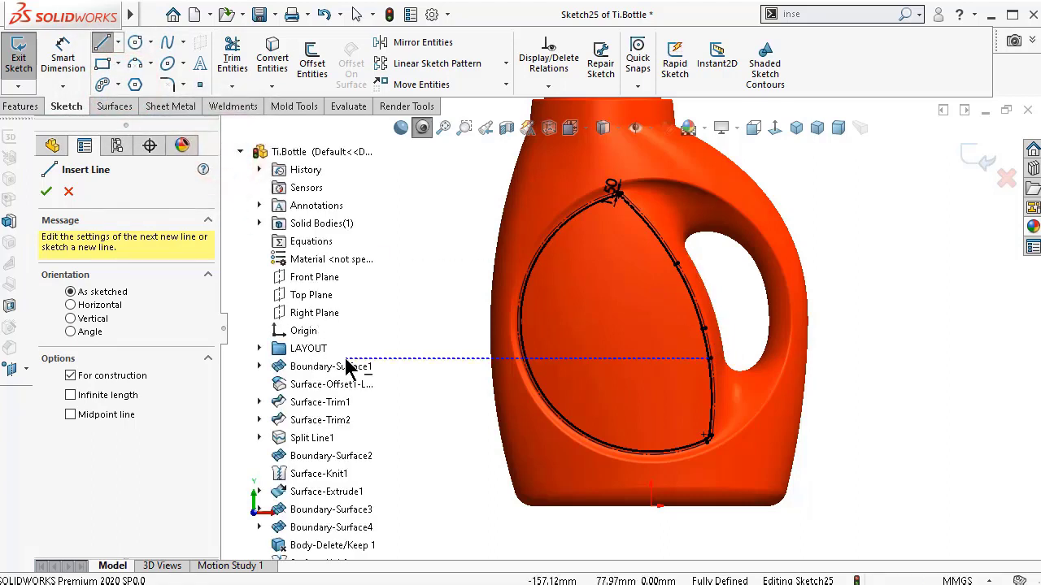
{"action": "left_click", "coordinate": [260, 348]}
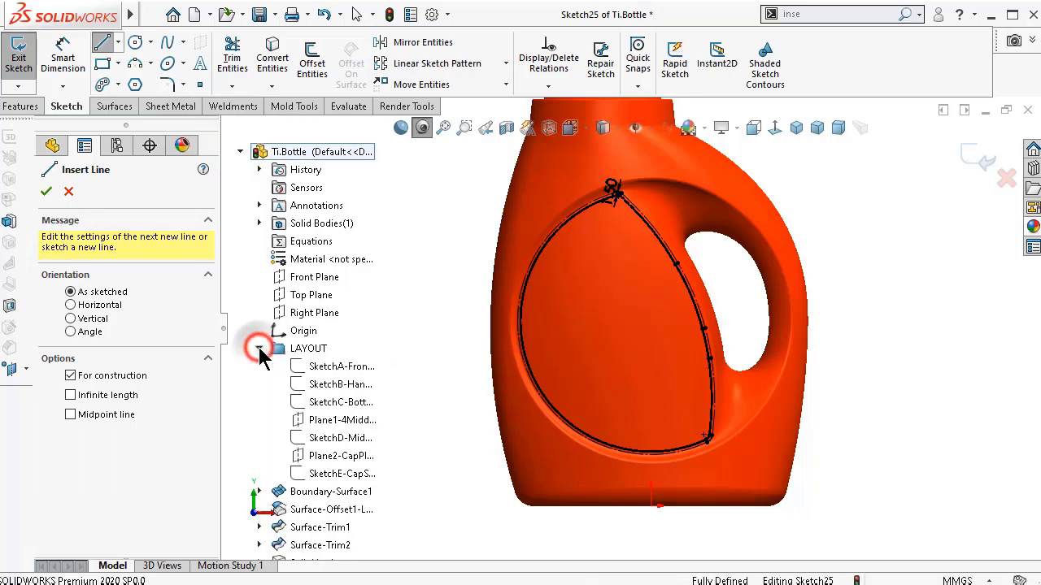
{"action": "left_click", "coordinate": [339, 422]}
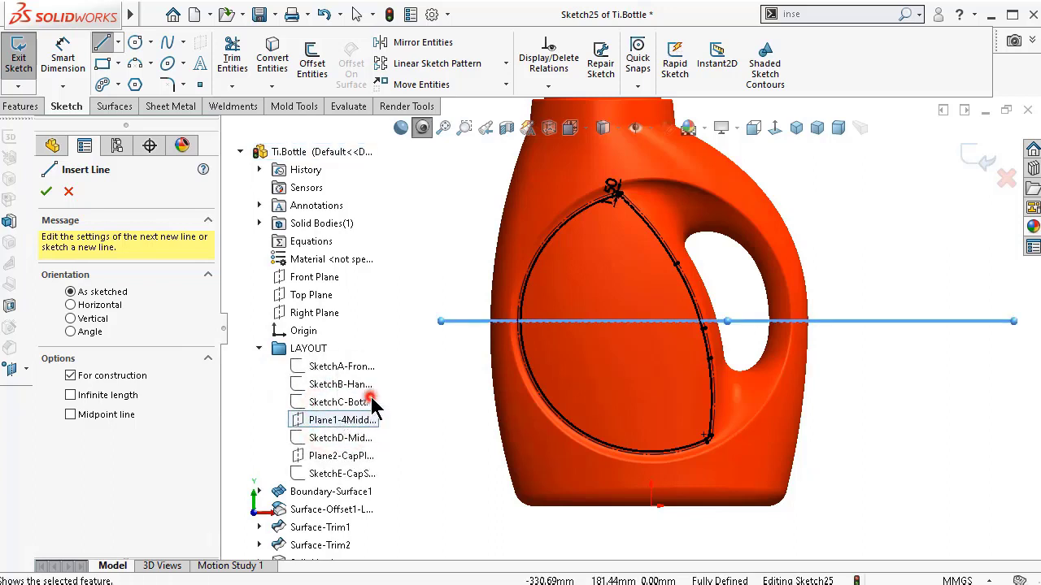
- Draw a horizontal centerline from the label's left edge to the right curve
{"action": "scroll", "coordinate": [734, 293], "scroll_direction": "down", "scroll_amount": 2}
{"action": "scroll", "coordinate": [734, 292], "scroll_direction": "down", "scroll_amount": 2}
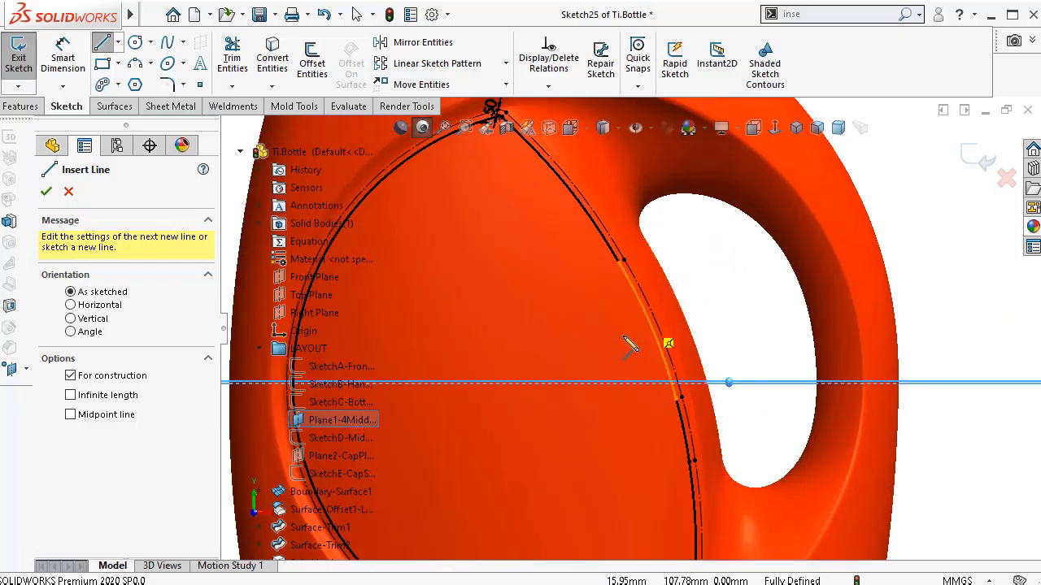
{"action": "scroll", "coordinate": [626, 344], "scroll_direction": "up", "scroll_amount": 2}
{"action": "scroll", "coordinate": [622, 346], "scroll_direction": "down", "scroll_amount": 1}
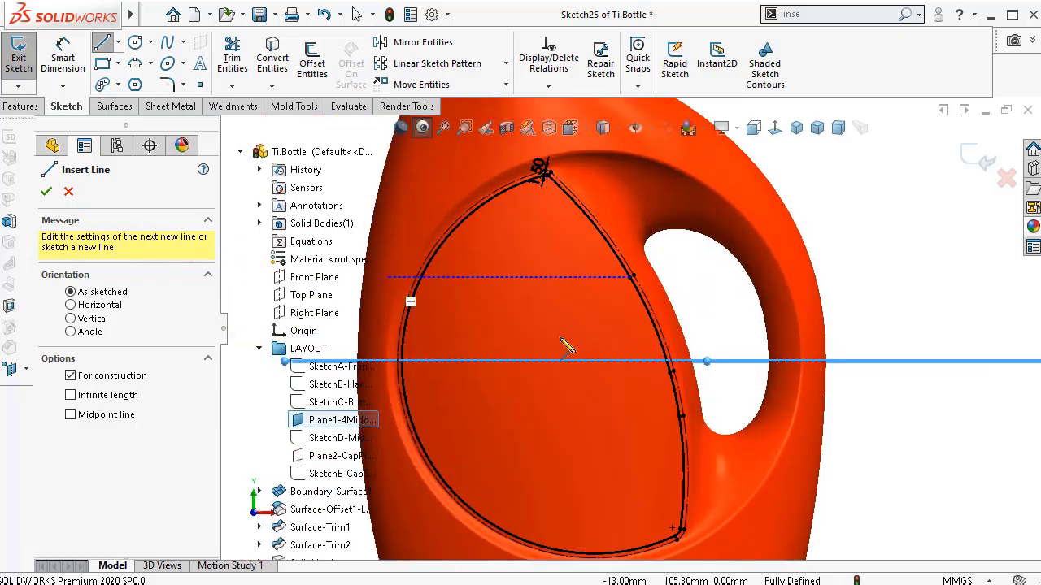
{"action": "scroll", "coordinate": [437, 361], "scroll_direction": "down", "scroll_amount": 2}
{"action": "scroll", "coordinate": [490, 379], "scroll_direction": "up", "scroll_amount": 2}
{"action": "scroll", "coordinate": [504, 367], "scroll_direction": "down", "scroll_amount": 3}
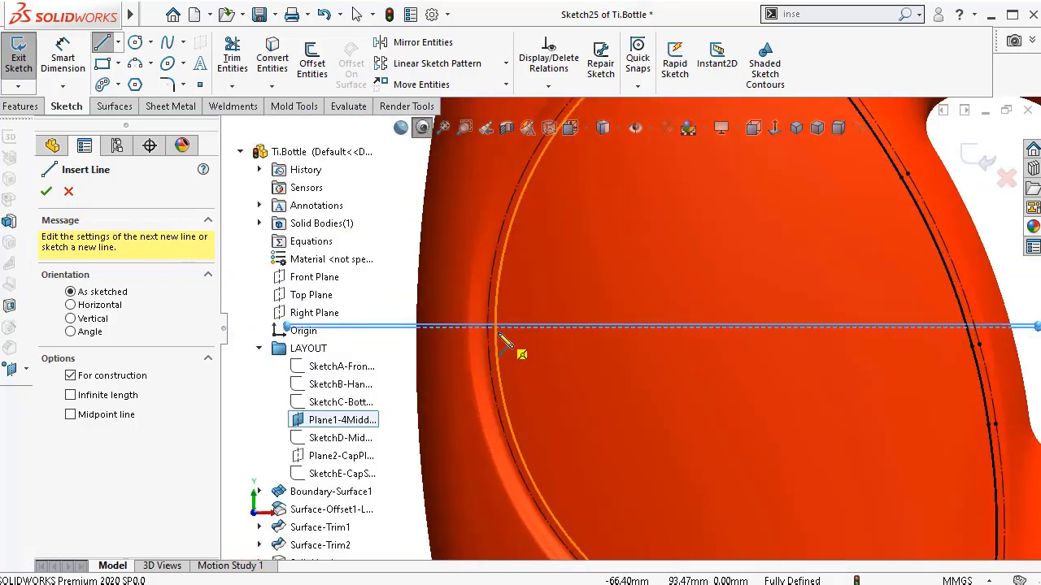
{"action": "scroll", "coordinate": [513, 338], "scroll_direction": "down", "scroll_amount": 3}
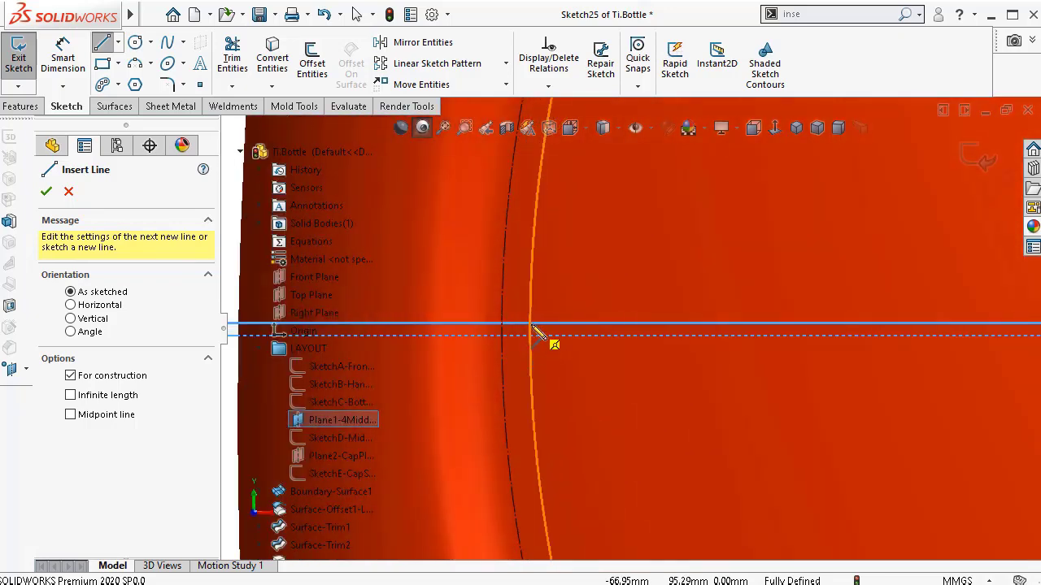
{"action": "left_click", "coordinate": [533, 328]}
{"action": "scroll", "coordinate": [894, 348], "scroll_direction": "up", "scroll_amount": 5}
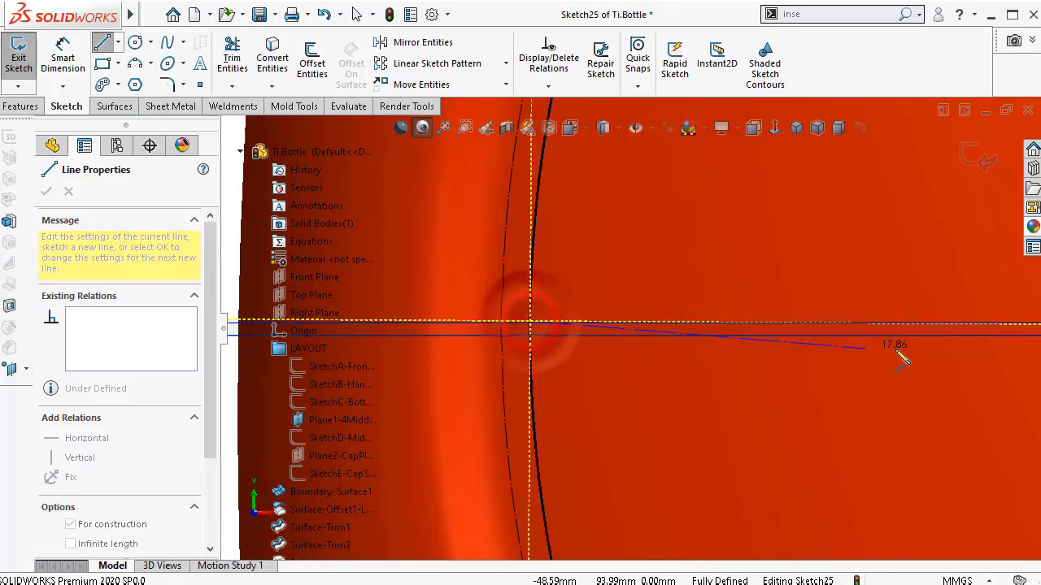
{"action": "scroll", "coordinate": [942, 348], "scroll_direction": "up", "scroll_amount": 5}
{"action": "scroll", "coordinate": [838, 349], "scroll_direction": "down", "scroll_amount": 7}
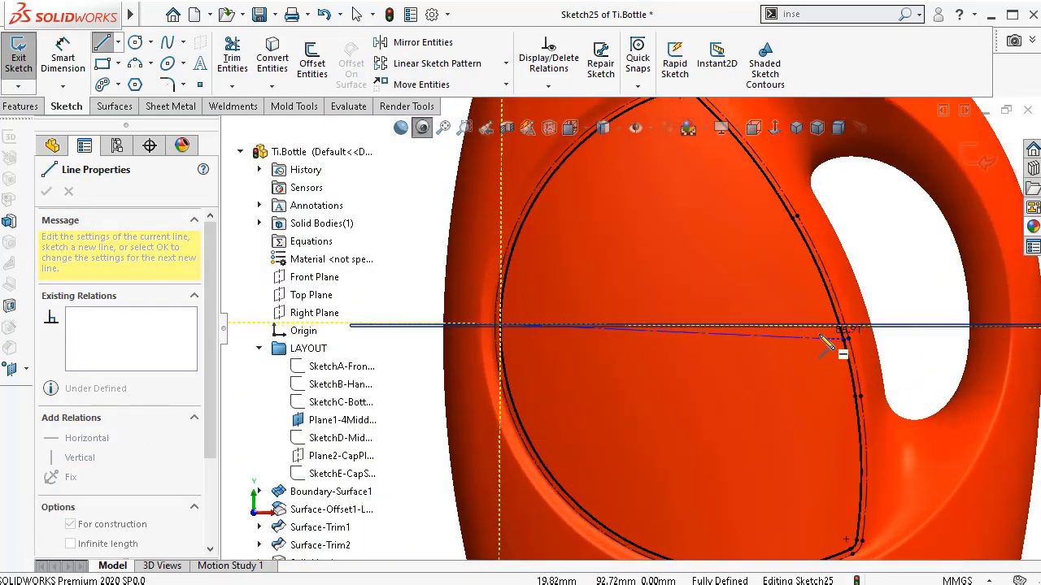
{"action": "scroll", "coordinate": [771, 337], "scroll_direction": "down", "scroll_amount": 2}
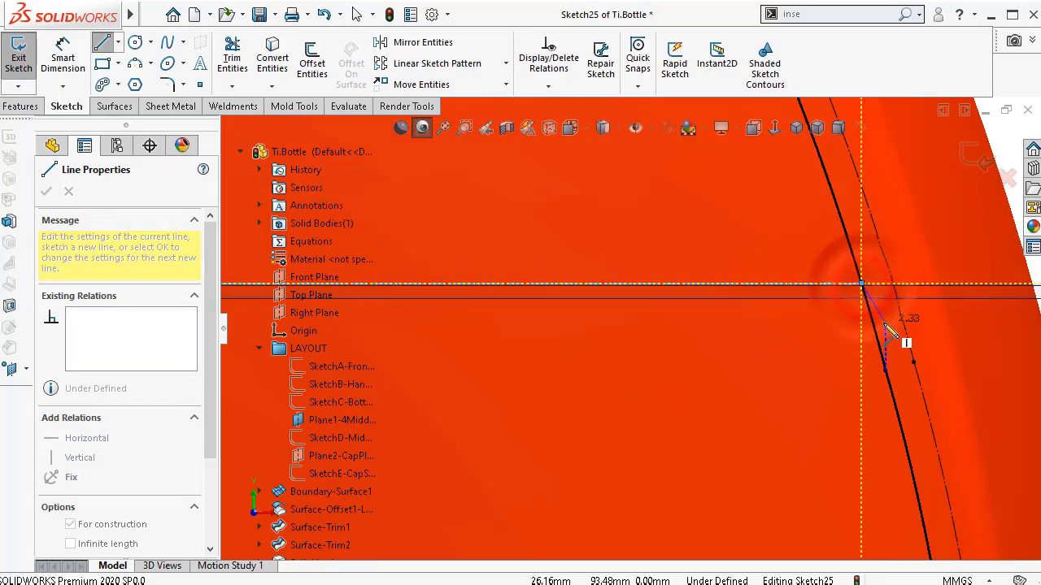
{"action": "left_click", "coordinate": [863, 288]}
{"action": "key", "text": "Escape"}
{"action": "scroll", "coordinate": [813, 322], "scroll_direction": "up", "scroll_amount": 3}
- Constrain the construction line to lie on the middle plane
{"action": "scroll", "coordinate": [716, 345], "scroll_direction": "up", "scroll_amount": 3}
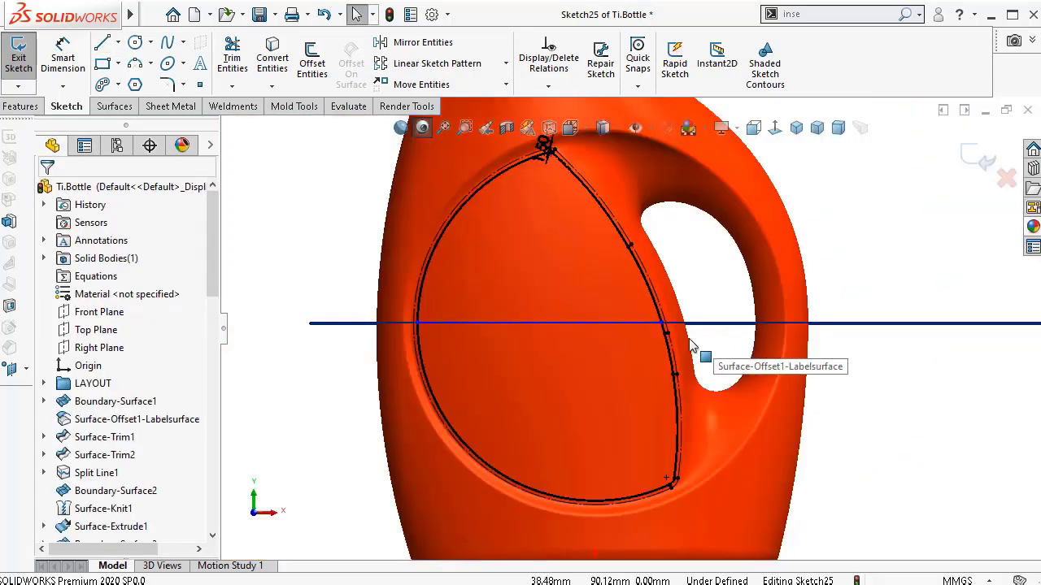
{"action": "scroll", "coordinate": [569, 321], "scroll_direction": "down", "scroll_amount": 2}
{"action": "scroll", "coordinate": [455, 309], "scroll_direction": "up", "scroll_amount": 2}
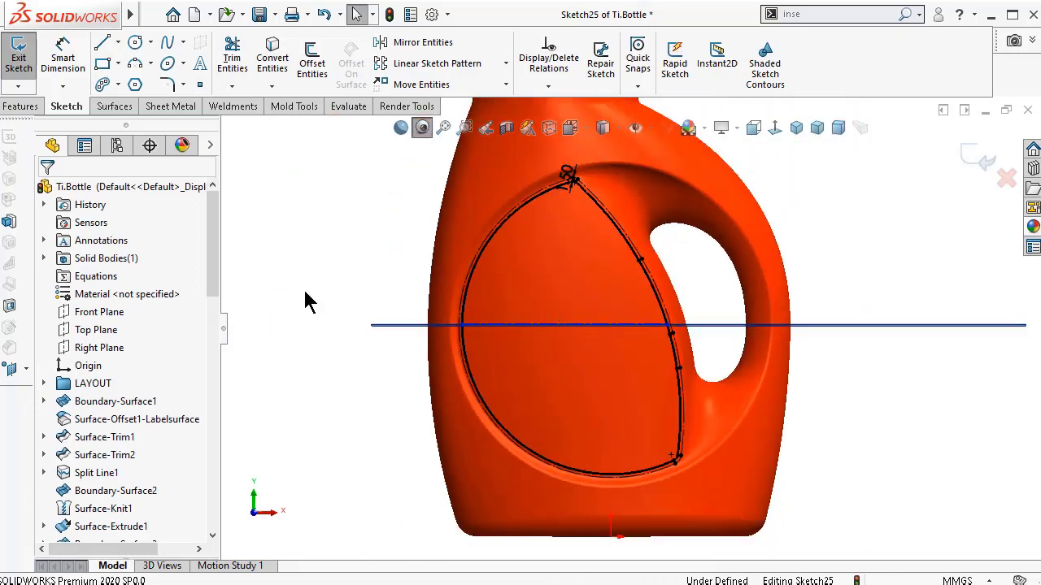
{"action": "middle_click_drag", "start_coordinate": [305, 301], "coordinate": [314, 233]}
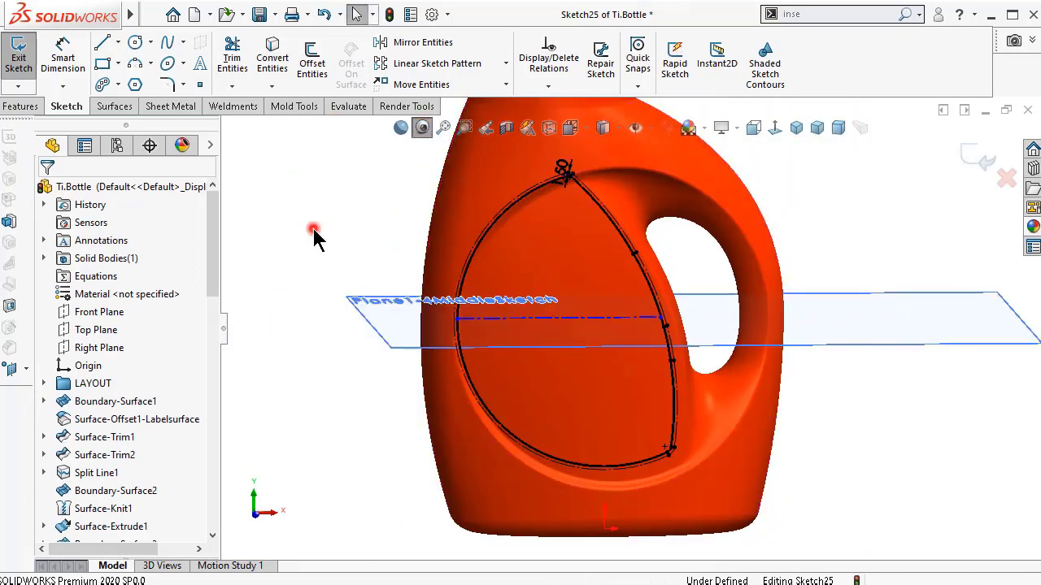
{"action": "left_click", "coordinate": [551, 319]}
{"action": "left_click", "coordinate": [864, 321]}
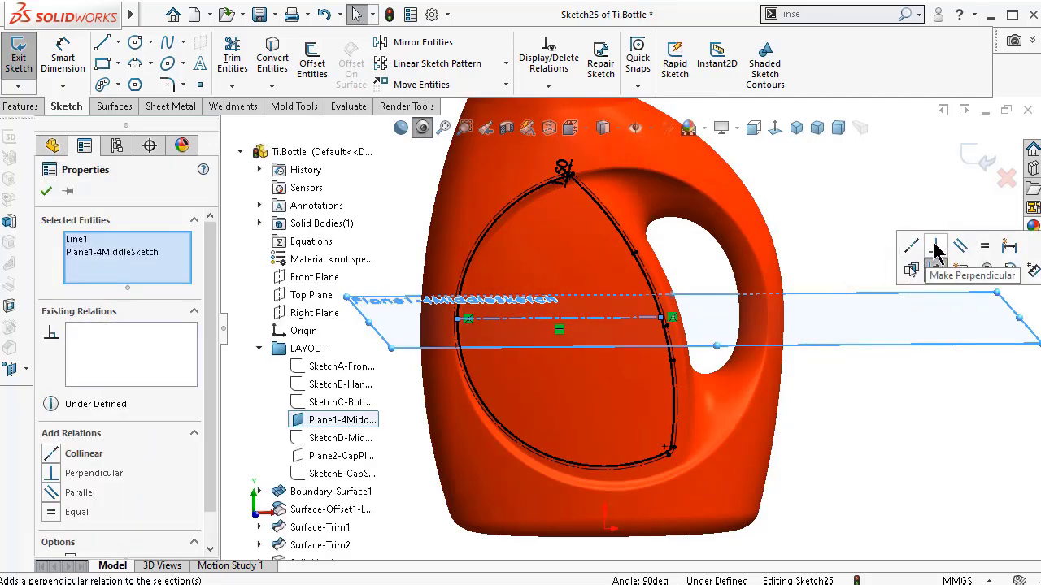
{"action": "left_click", "coordinate": [912, 245]}
{"action": "left_click", "coordinate": [817, 201]}
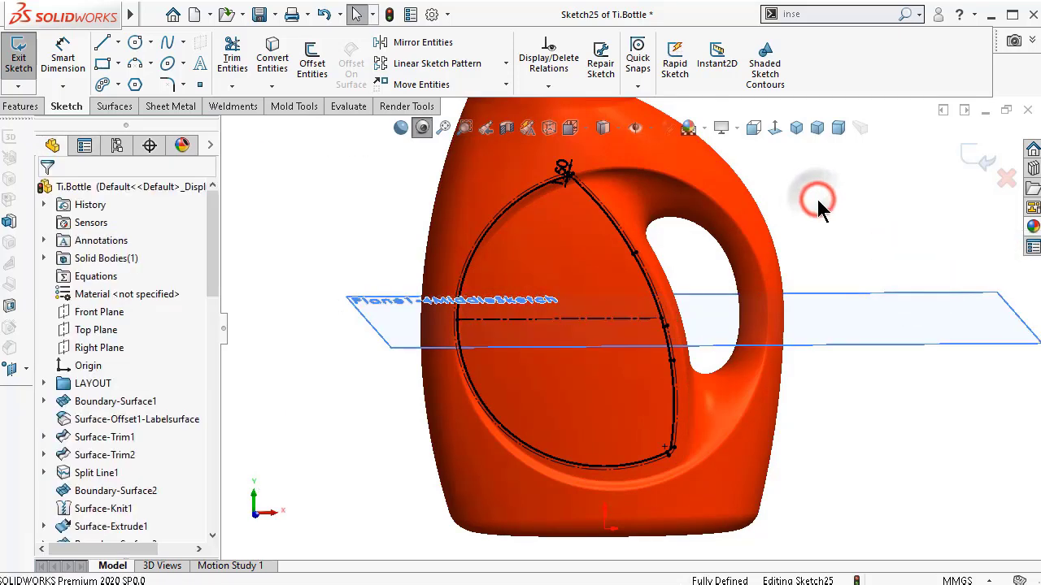
- Hide Plane1-4MiddleSketch and turn the view Normal To the sketch
{"action": "left_click", "coordinate": [775, 128]}
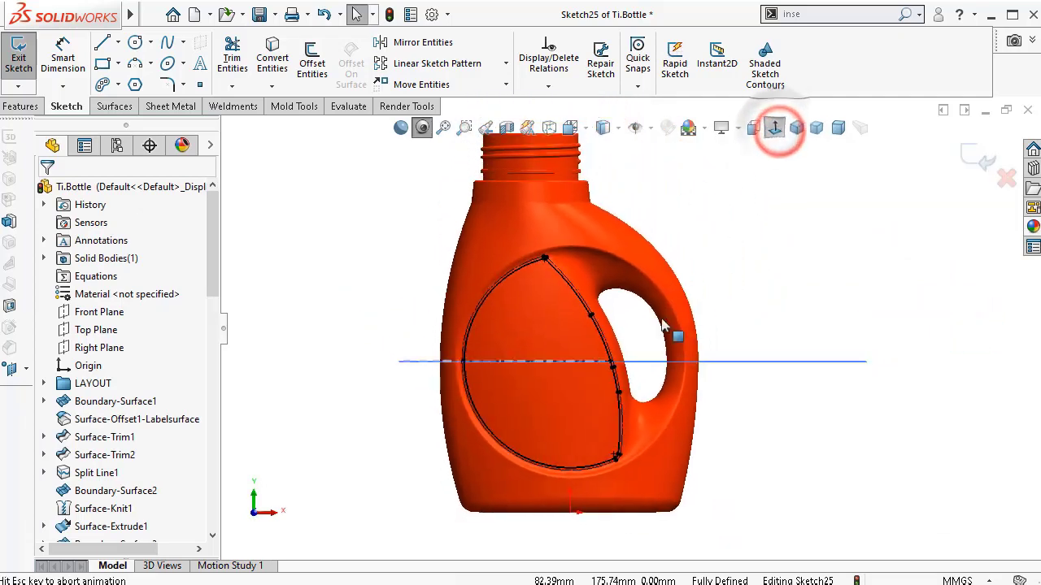
{"action": "scroll", "coordinate": [631, 339], "scroll_direction": "down", "scroll_amount": 3}
{"action": "mouse_move", "coordinate": [832, 412]}
{"action": "middle_mouse_down"}
{"action": "mouse_move", "coordinate": [844, 425]}
{"action": "mouse_move", "coordinate": [853, 406]}
{"action": "middle_mouse_up"}
{"action": "left_click", "coordinate": [892, 377]}
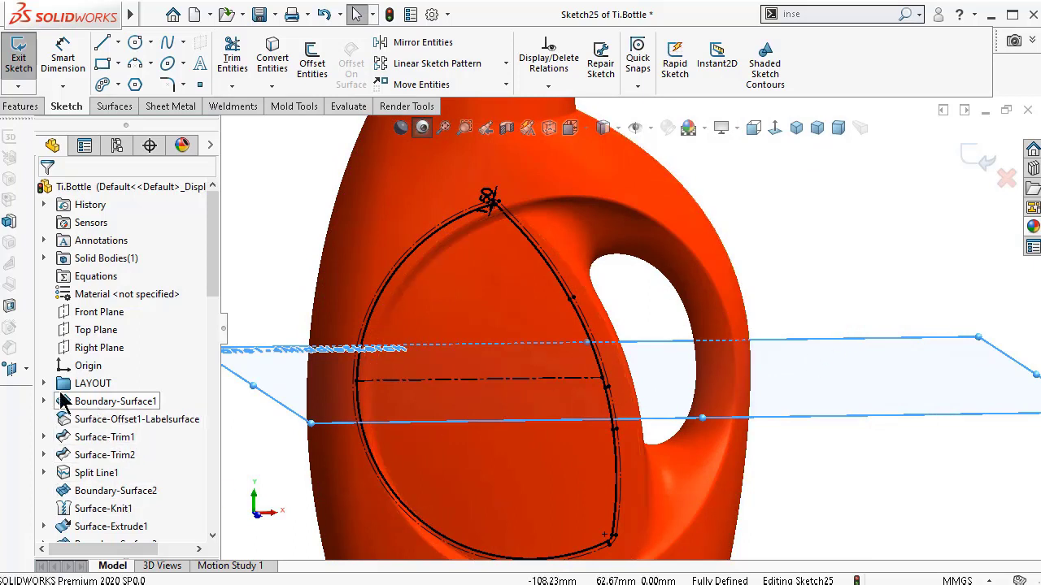
{"action": "left_click", "coordinate": [44, 383]}
{"action": "left_click", "coordinate": [110, 455]}
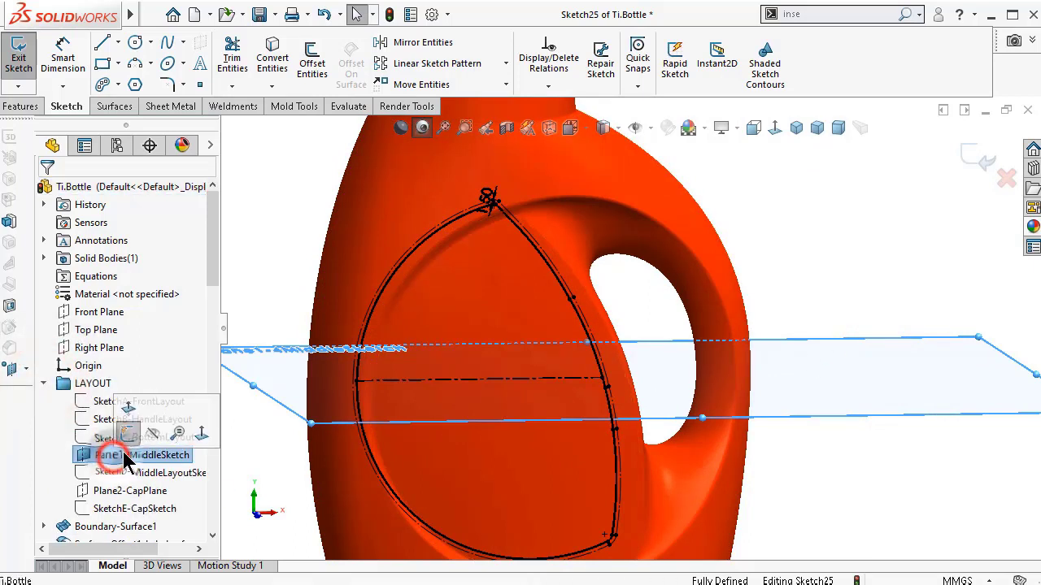
{"action": "left_click", "coordinate": [61, 454]}
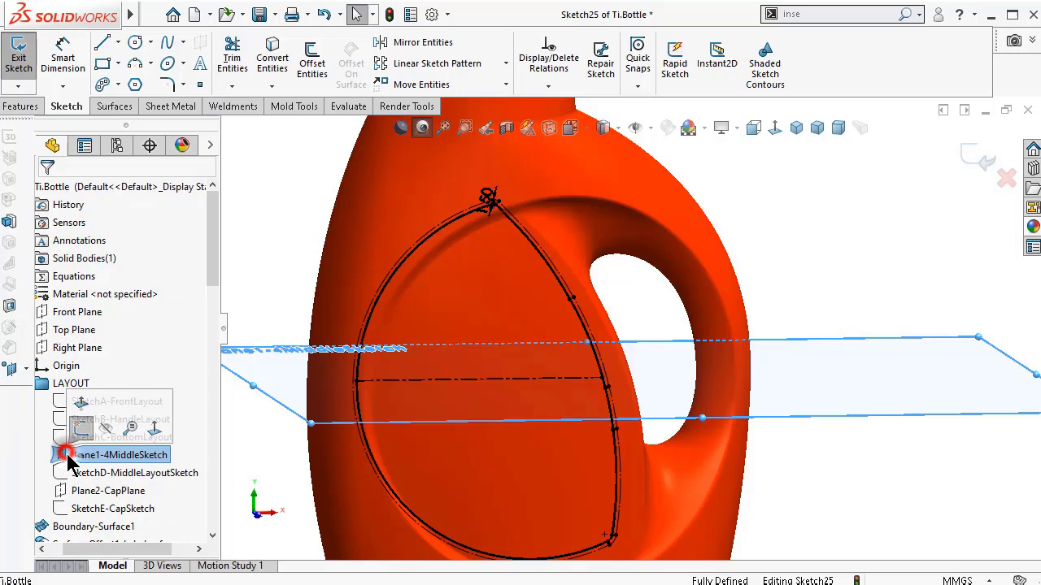
{"action": "left_click", "coordinate": [104, 433]}
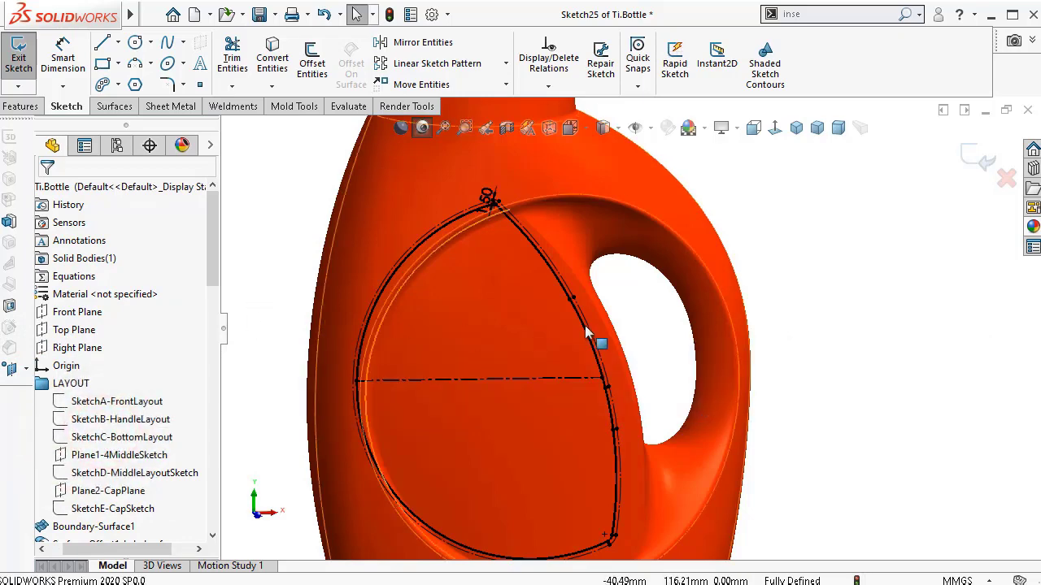
{"action": "key", "text": "ctrl+8"}
{"action": "left_click", "coordinate": [779, 135]}
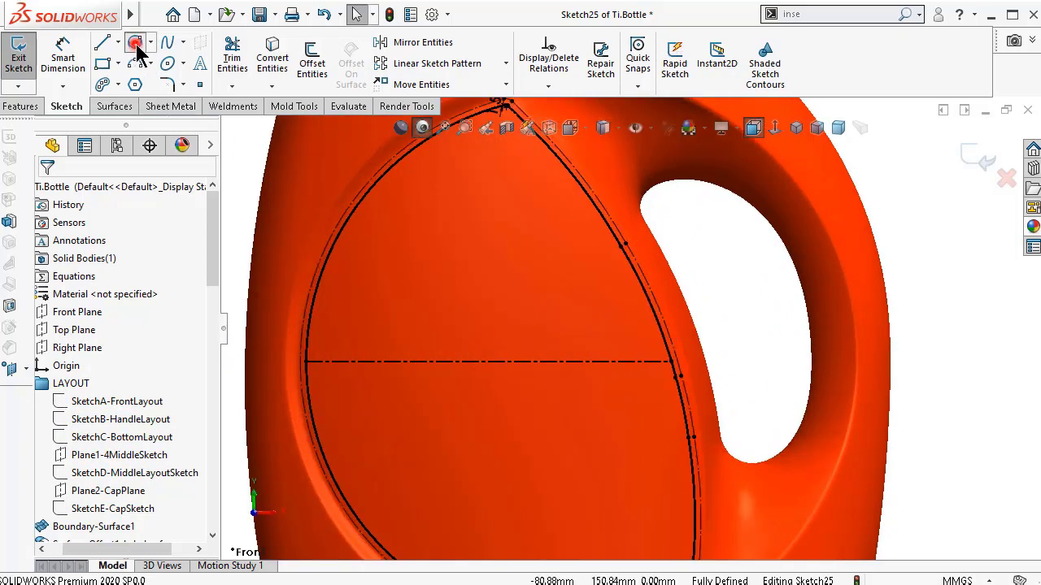
- Draw a circle centred on the centerline and dimension its diameter to 20 mm
{"action": "left_click", "coordinate": [134, 43]}
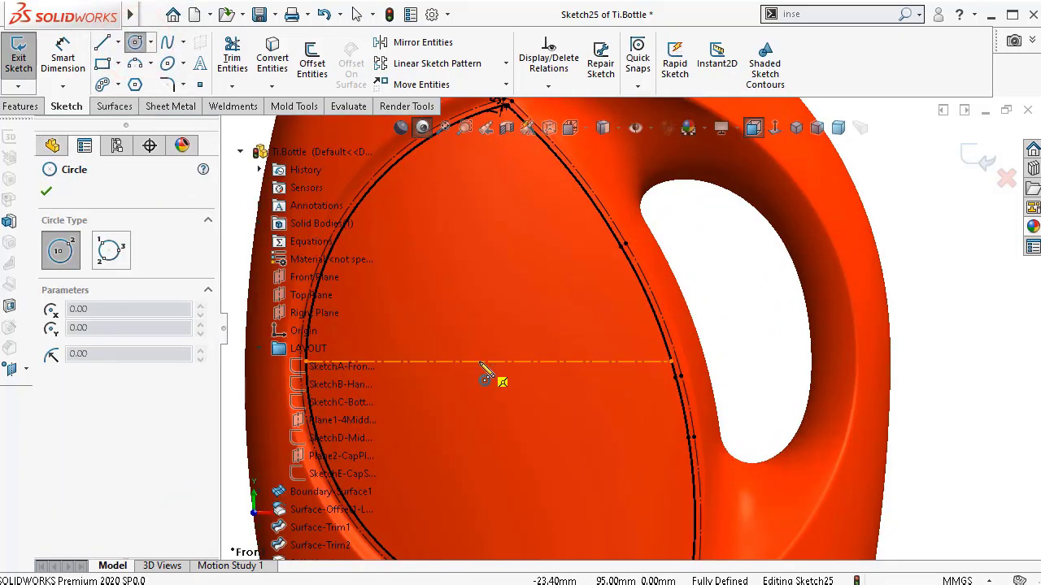
{"action": "left_click", "coordinate": [488, 361]}
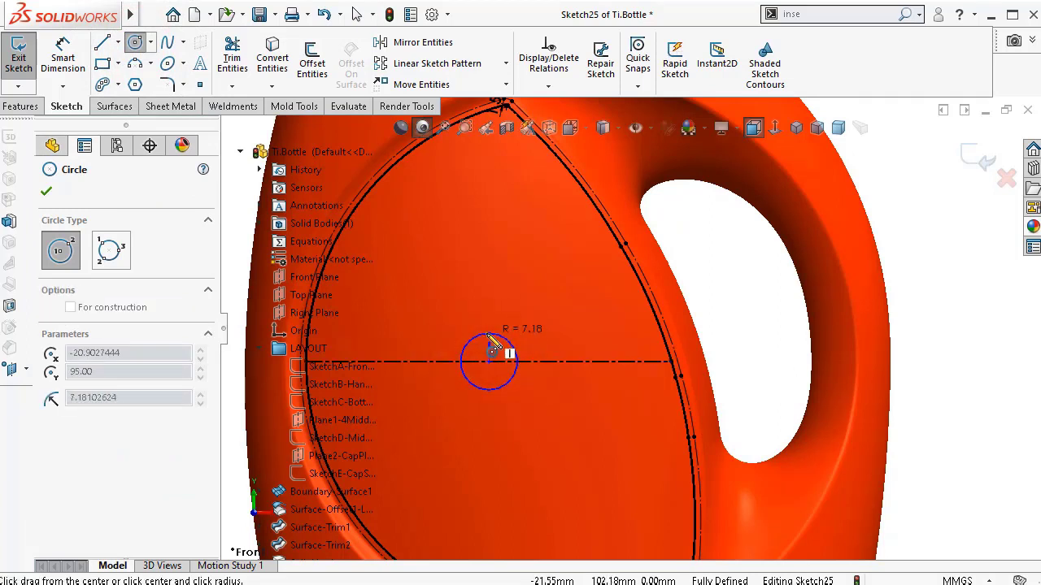
{"action": "left_click", "coordinate": [493, 337]}
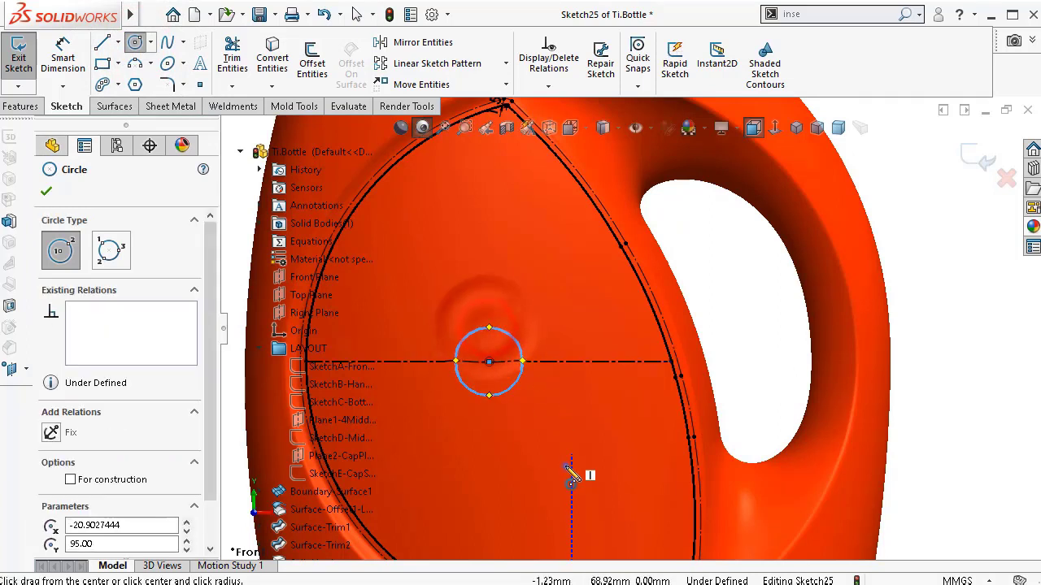
{"action": "right_click_drag", "start_coordinate": [564, 469], "coordinate": [534, 348]}
{"action": "left_click", "coordinate": [521, 348]}
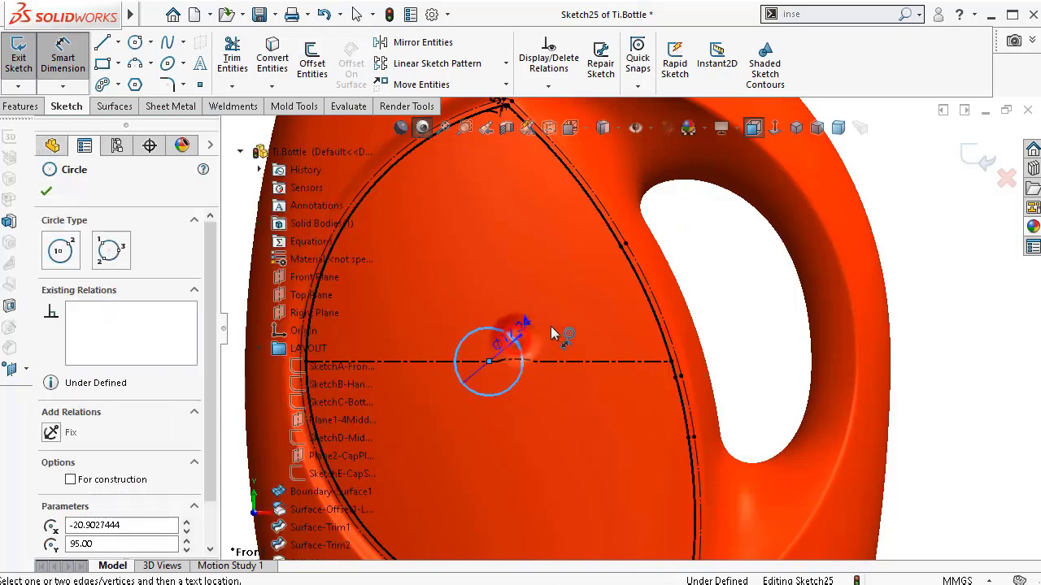
{"action": "left_click", "coordinate": [564, 329]}
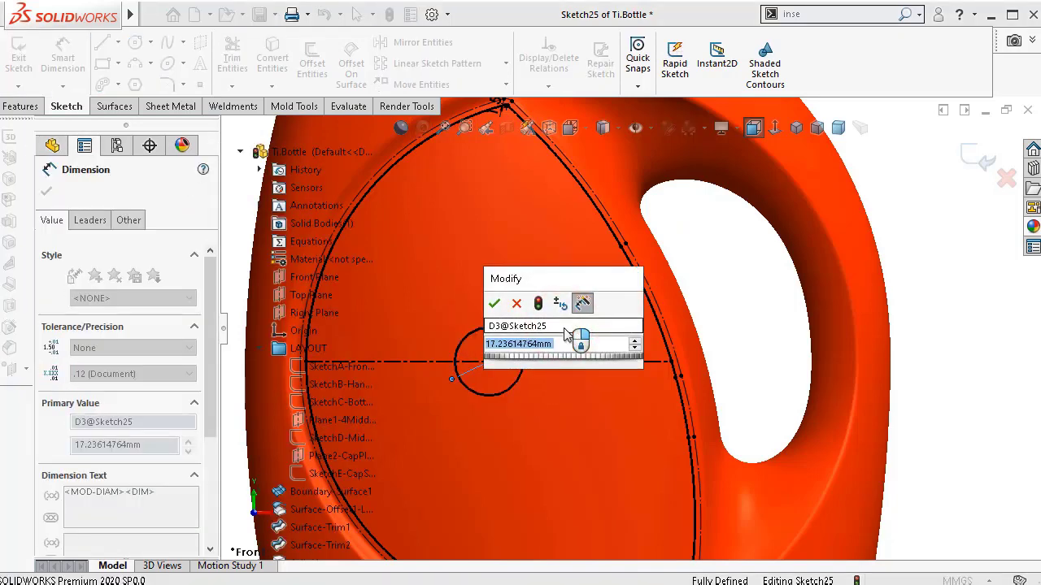
{"action": "type", "text": "20"}
{"action": "key", "text": "Return"}
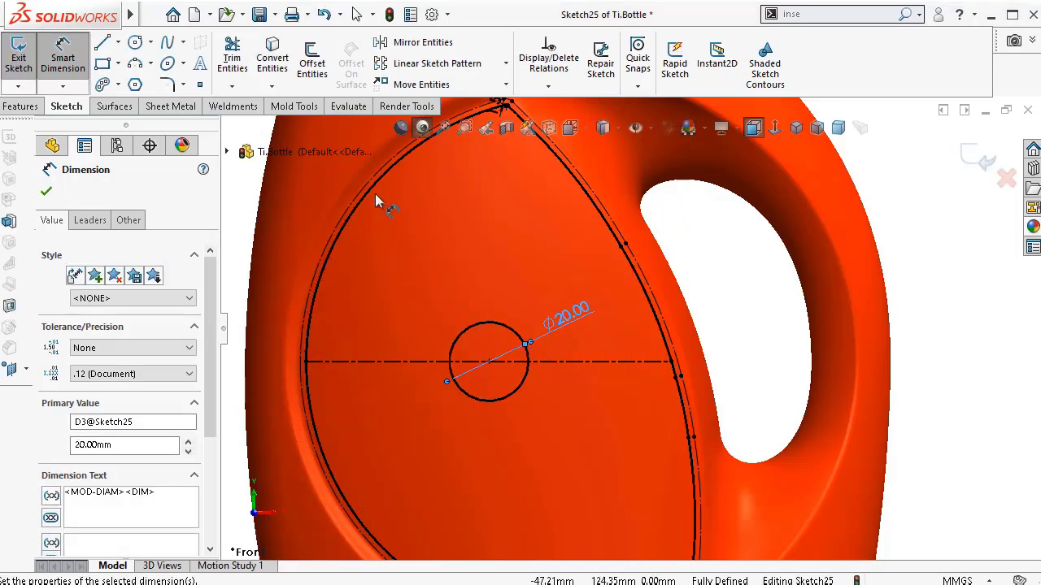
- Offset the Ø20 circle 10 mm outward into a second concentric circle
{"action": "left_click", "coordinate": [319, 68]}
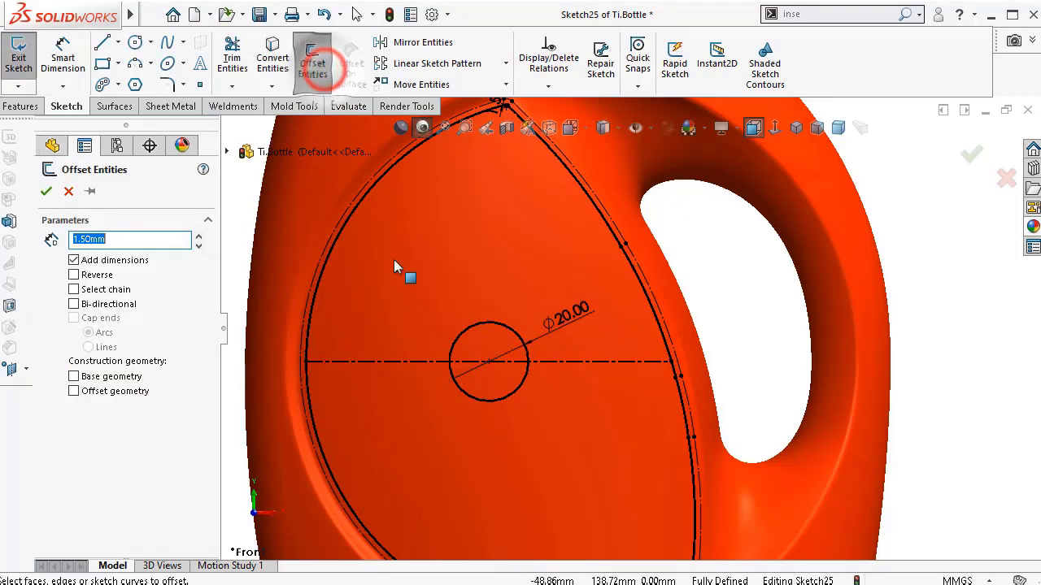
{"action": "left_click", "coordinate": [467, 331]}
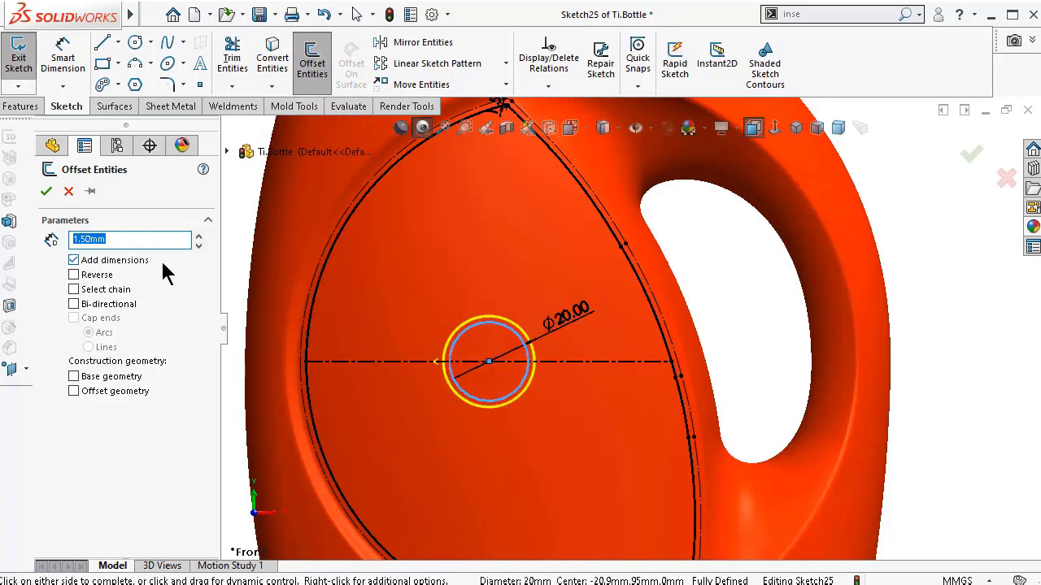
{"action": "type", "text": "10"}
{"action": "key", "text": "Return"}
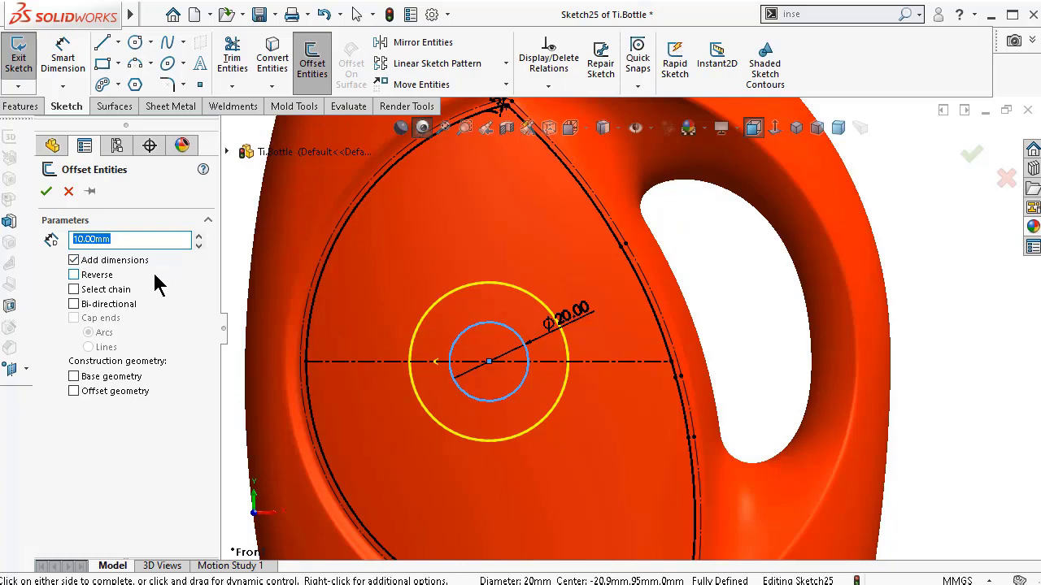
{"action": "left_click", "coordinate": [44, 191]}
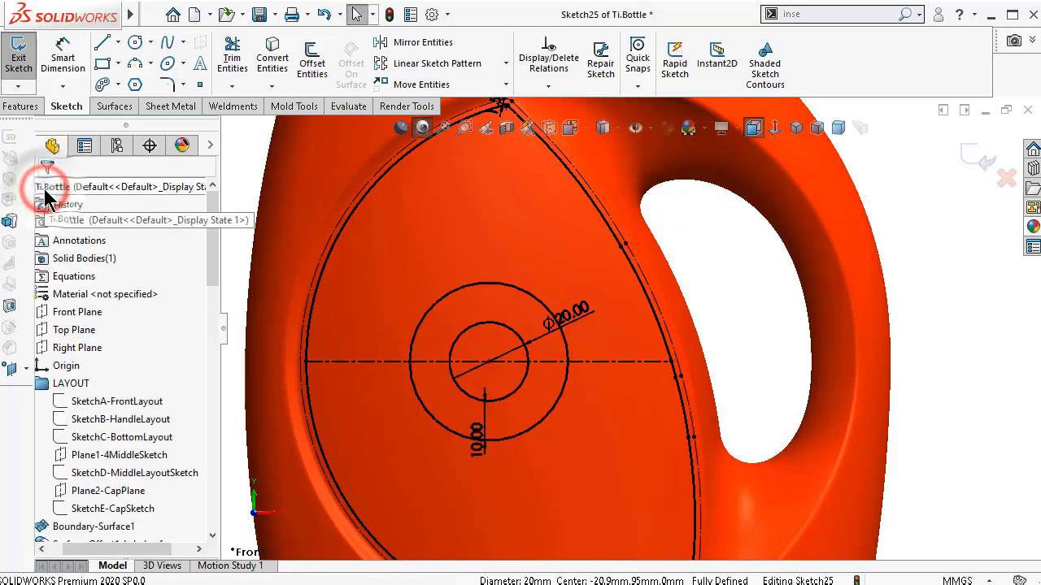
- Add two more 10 mm outward offsets, each taken from the newest outer circle
{"action": "left_click", "coordinate": [323, 72]}
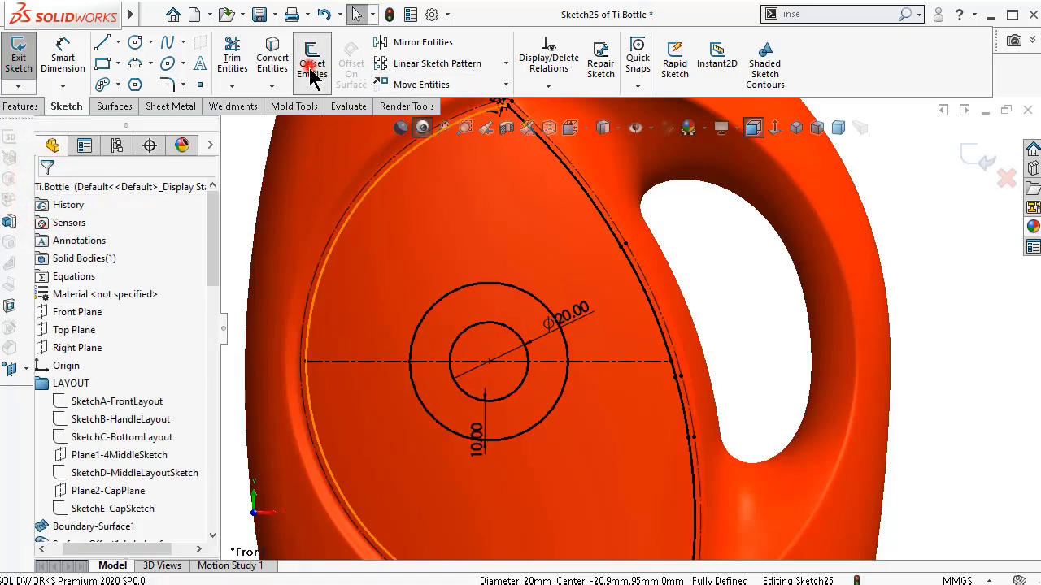
{"action": "left_click", "coordinate": [459, 289]}
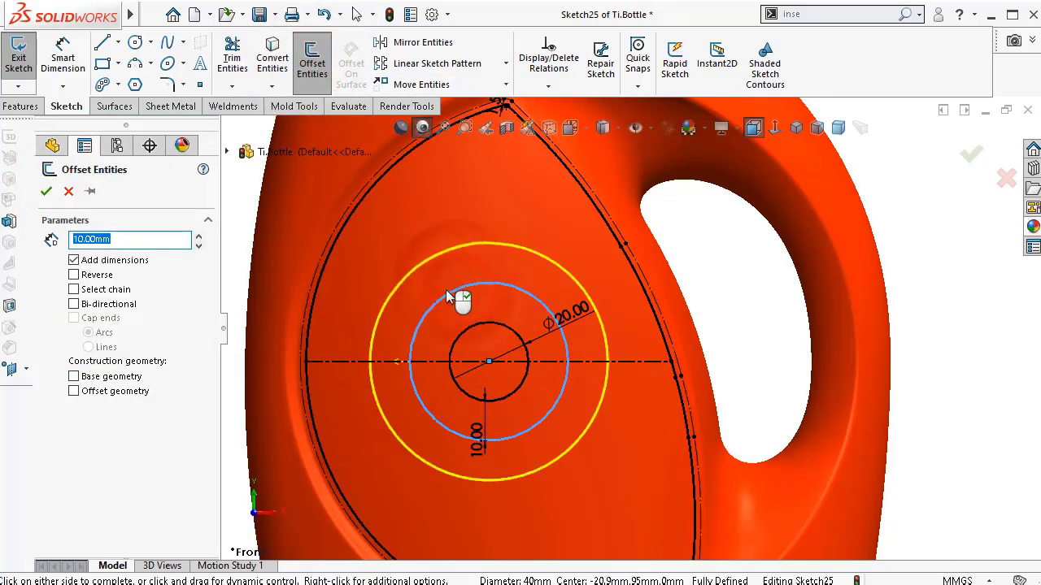
{"action": "left_click", "coordinate": [46, 192]}
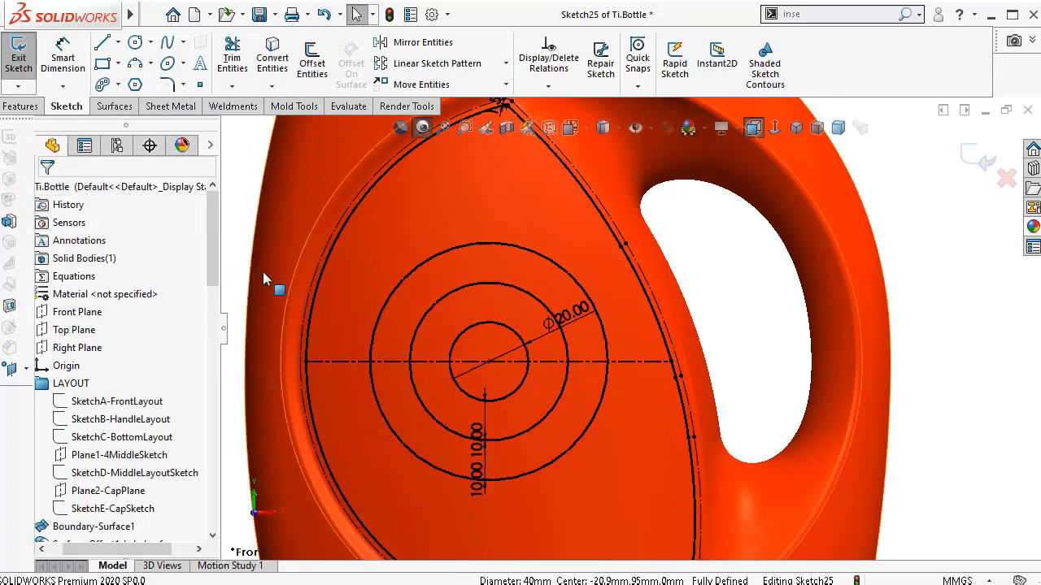
{"action": "left_click", "coordinate": [310, 65]}
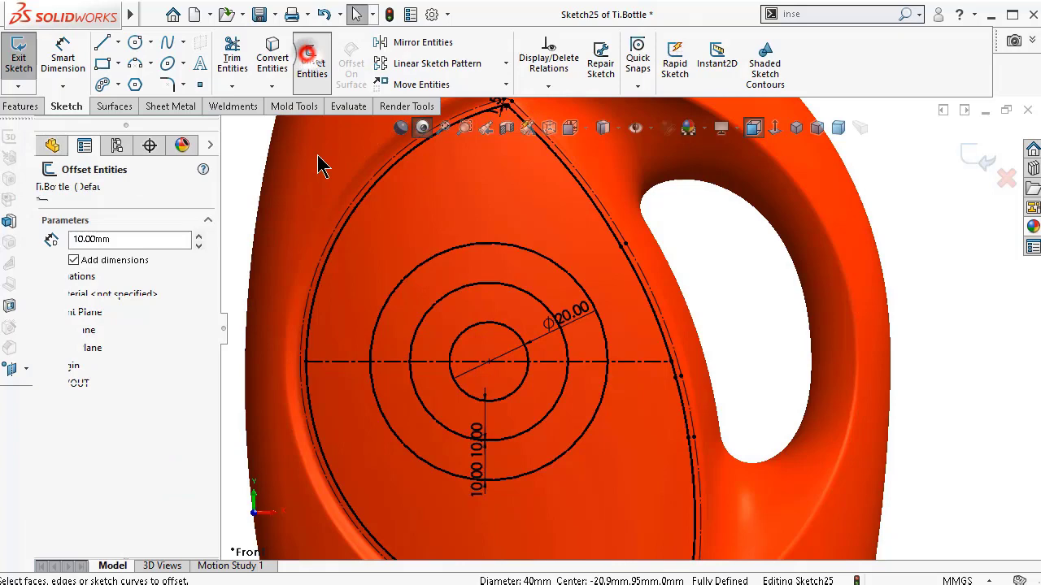
{"action": "left_click", "coordinate": [399, 298]}
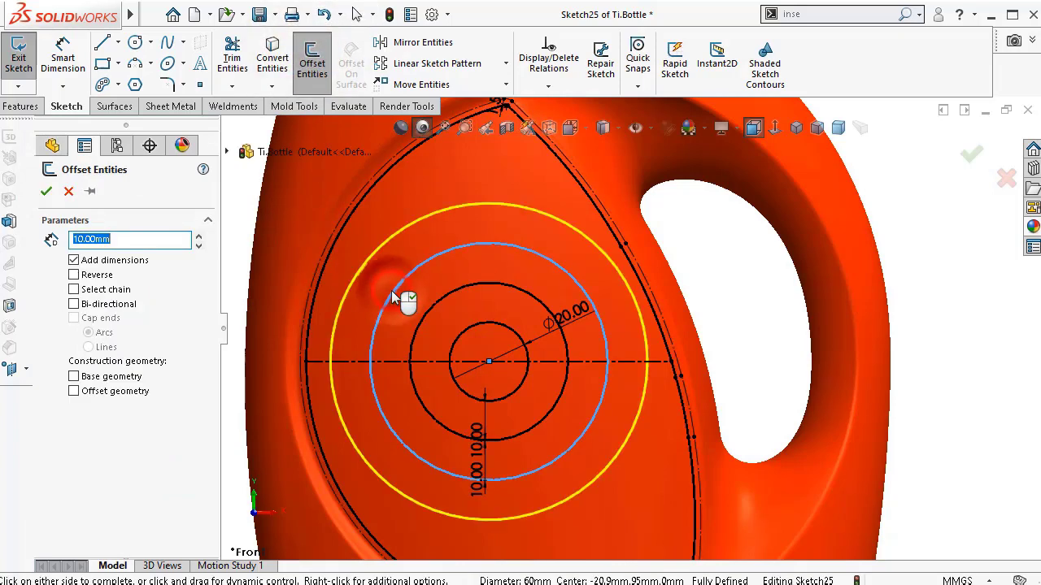
{"action": "left_click", "coordinate": [47, 191]}
{"action": "scroll", "coordinate": [581, 451], "scroll_direction": "down", "scroll_amount": 2}
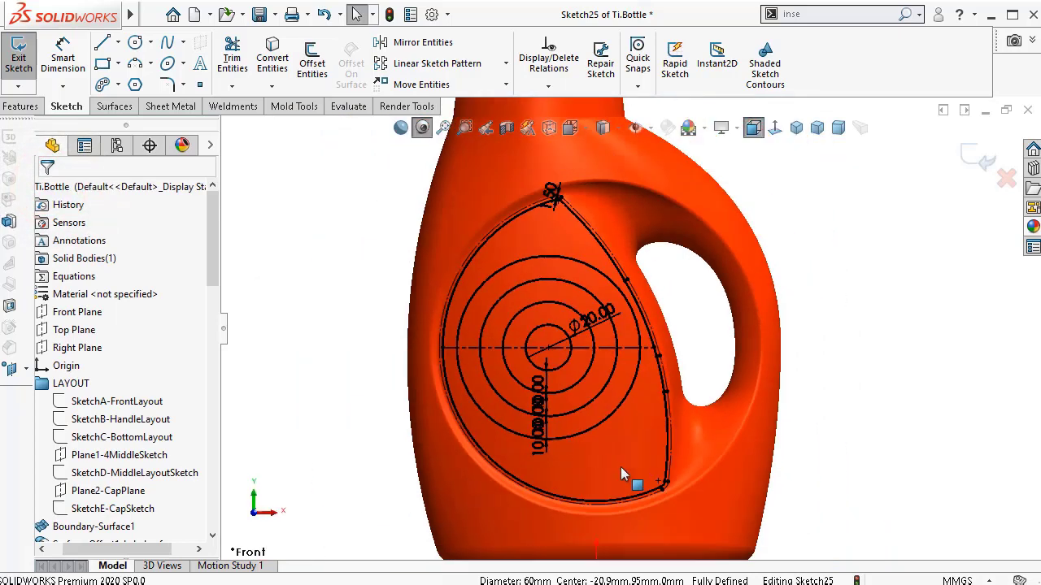
{"action": "scroll", "coordinate": [610, 443], "scroll_direction": "down", "scroll_amount": 2}
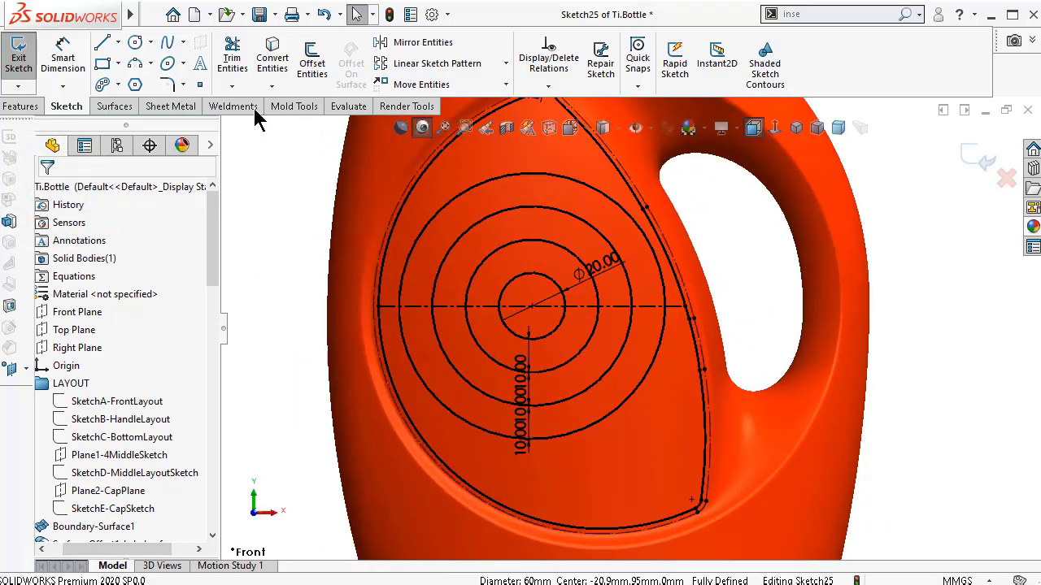
- Draw two 3 Point Arcs spanning the lower label area, one above the other
{"action": "left_click", "coordinate": [136, 67]}
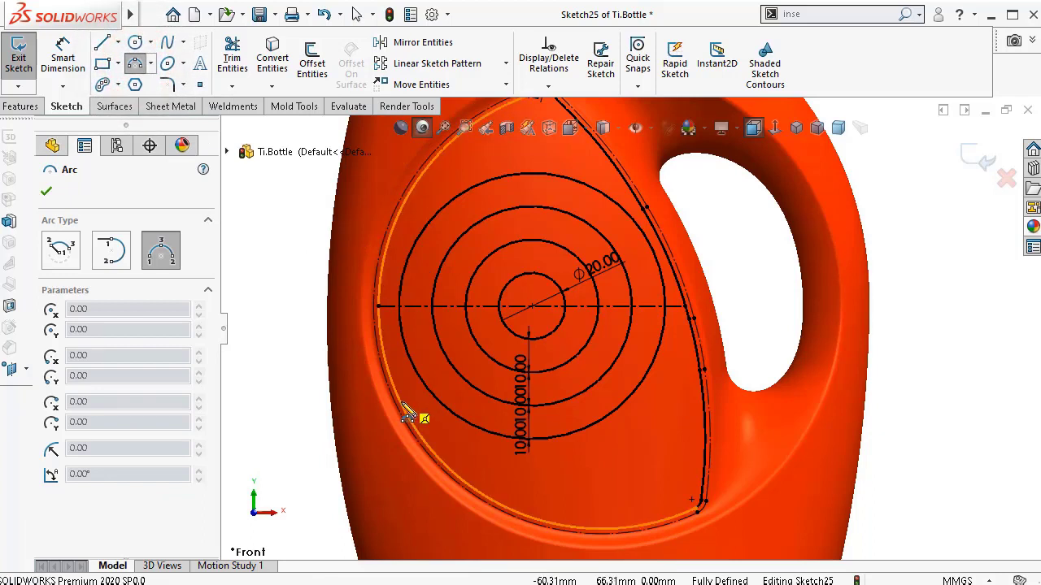
{"action": "left_click", "coordinate": [402, 407]}
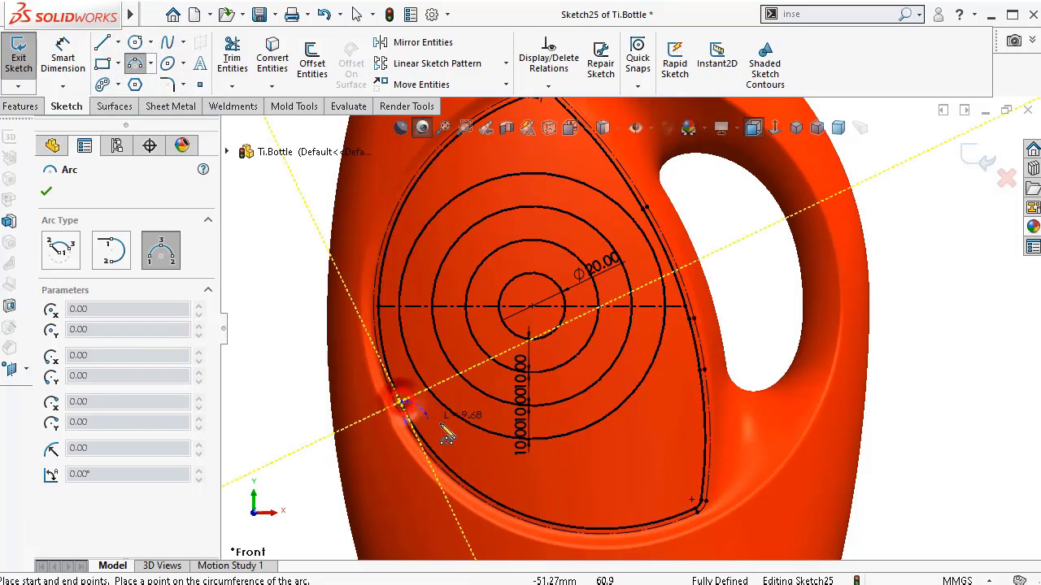
{"action": "left_click", "coordinate": [705, 426]}
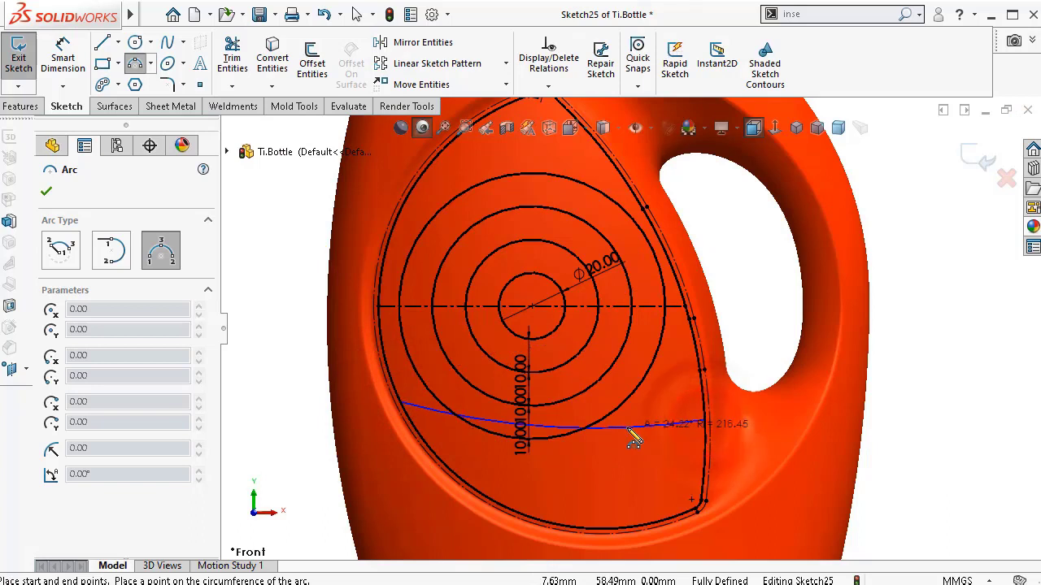
{"action": "left_click", "coordinate": [633, 439]}
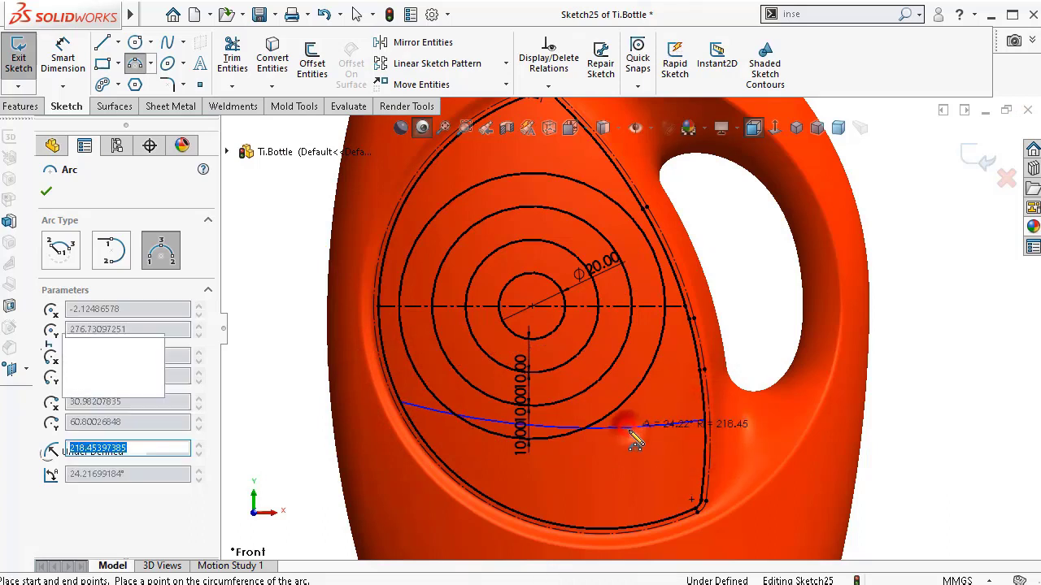
{"action": "left_click", "coordinate": [484, 490]}
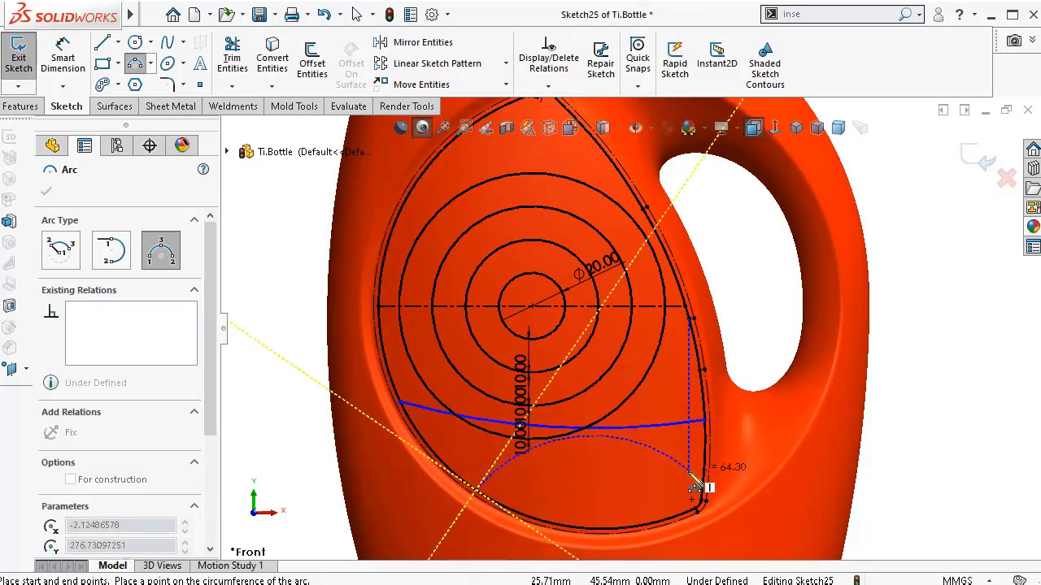
{"action": "left_click", "coordinate": [705, 498]}
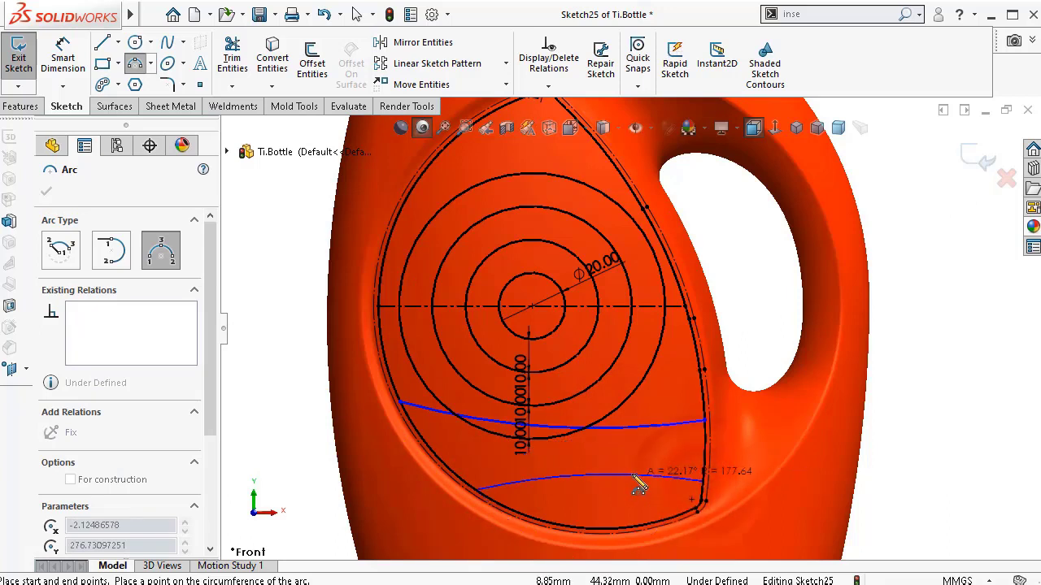
{"action": "left_click", "coordinate": [640, 478]}
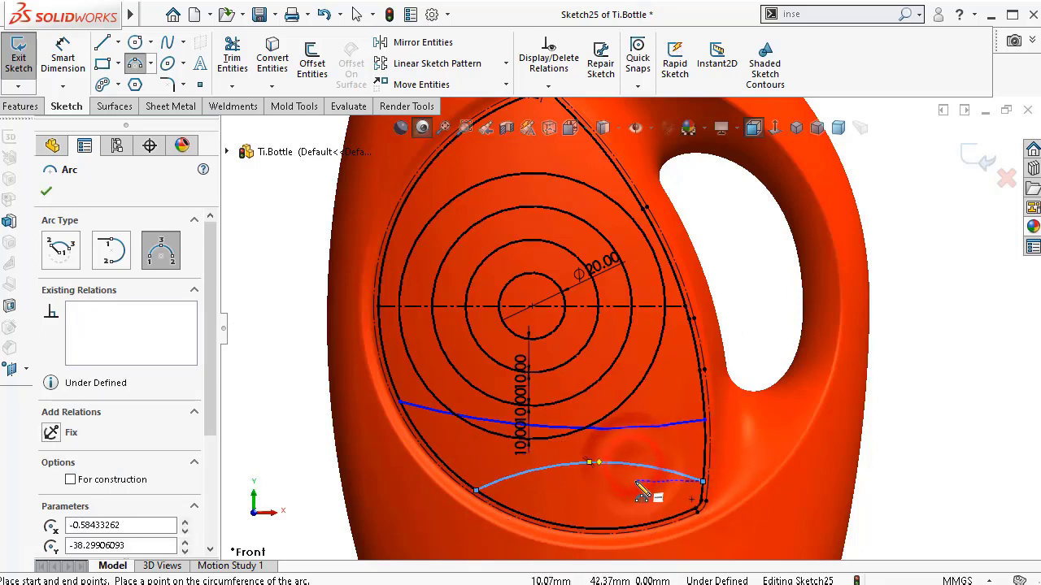
{"action": "key", "text": "Escape"}
- Make the lower arc's two endpoints horizontal to each other
{"action": "left_click", "coordinate": [717, 497]}
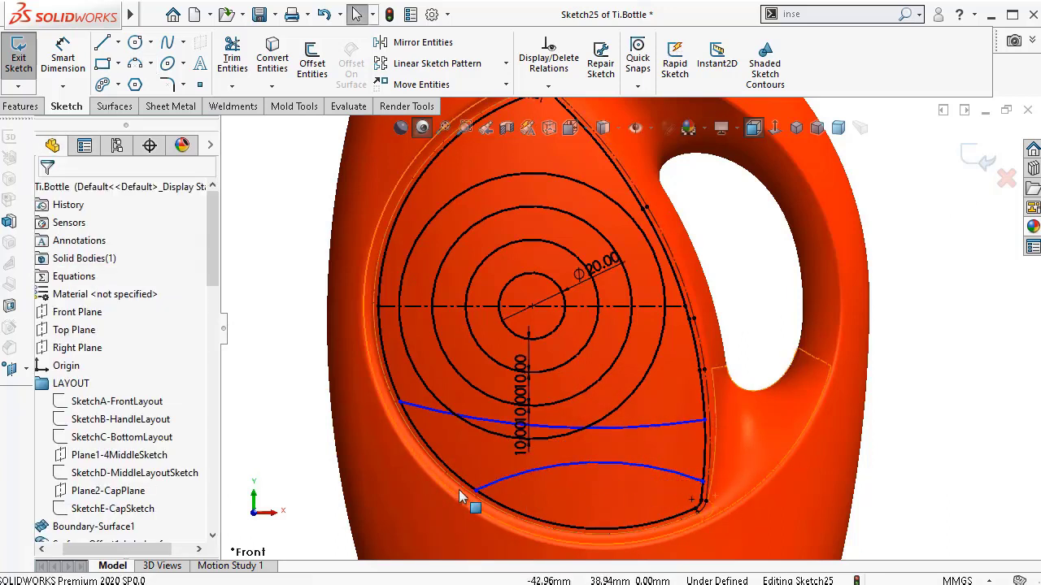
{"action": "left_click", "coordinate": [475, 491]}
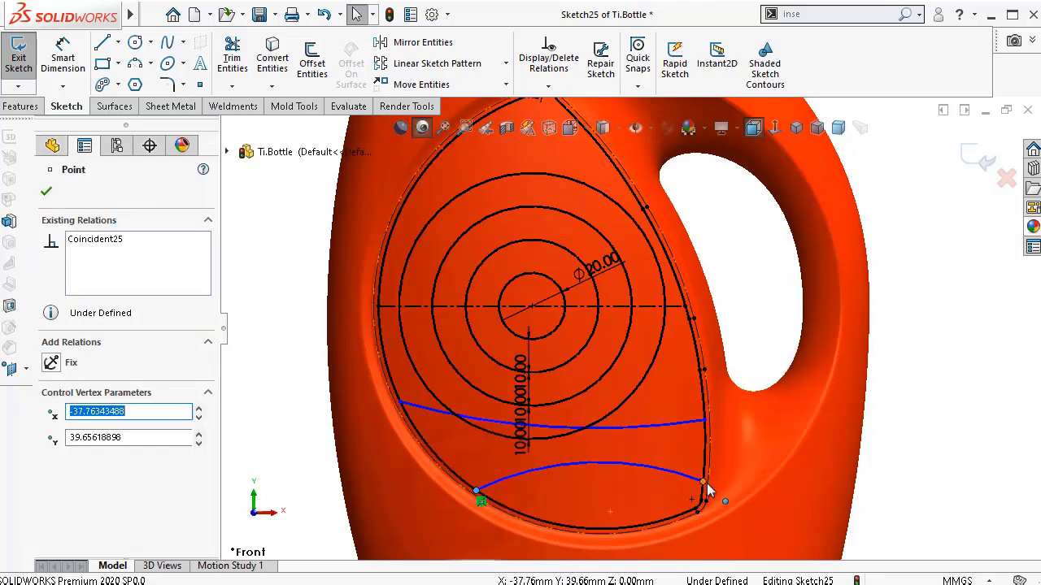
{"action": "left_click", "coordinate": [704, 490], "text": "ctrl"}
{"action": "left_click", "coordinate": [754, 412]}
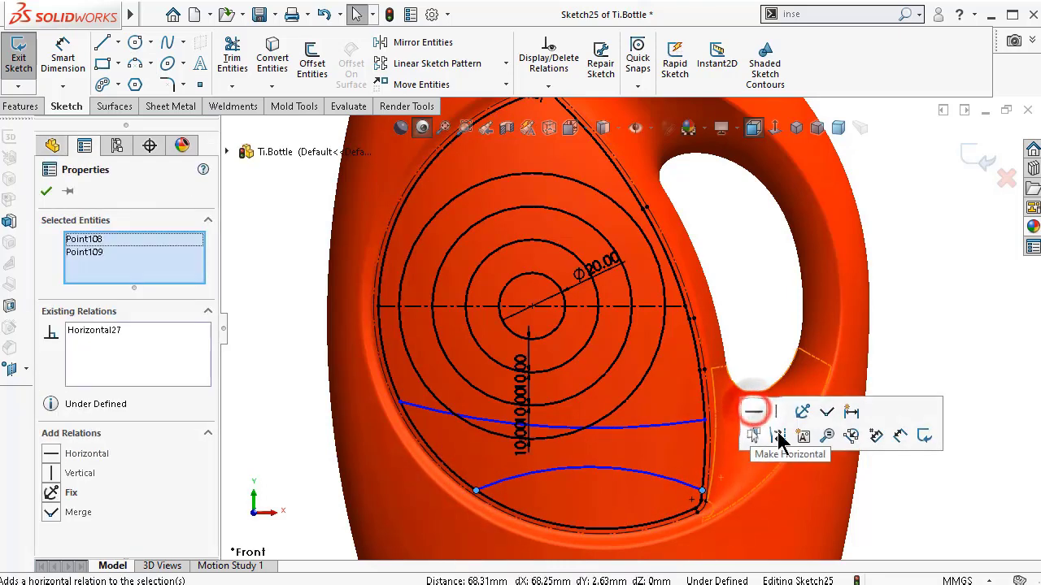
{"action": "key", "text": "Escape"}
- Dimension the lower arc's radius to 100 mm
{"action": "right_click_drag", "start_coordinate": [971, 492], "coordinate": [994, 414]}
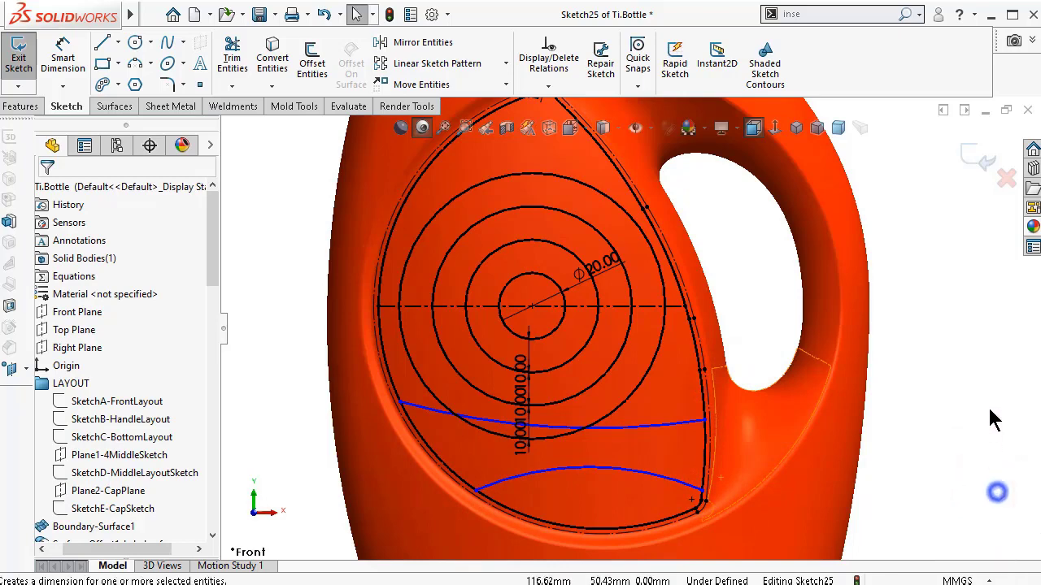
{"action": "left_click", "coordinate": [662, 478]}
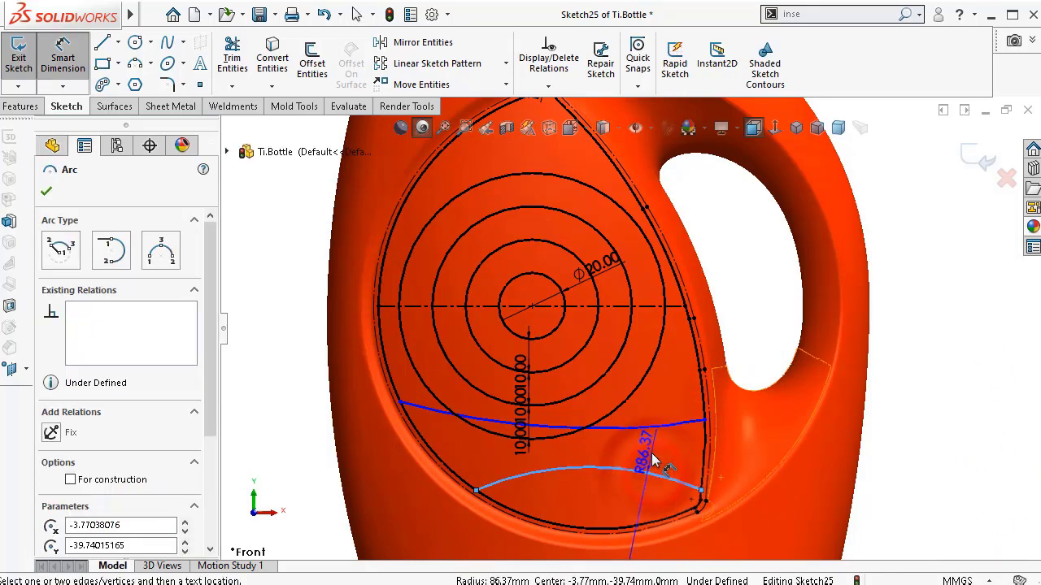
{"action": "left_click", "coordinate": [651, 456]}
{"action": "type", "text": "100"}
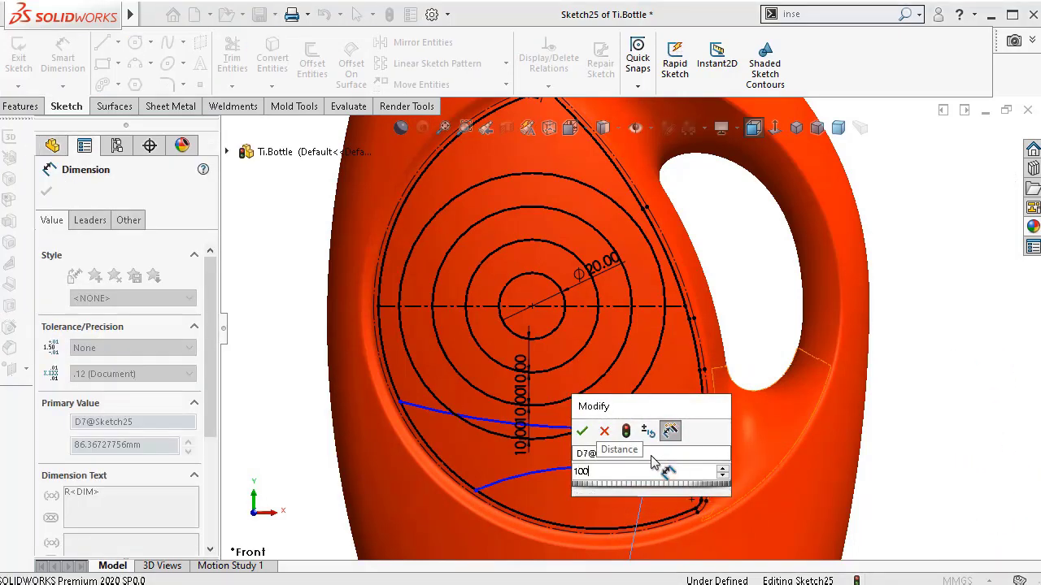
{"action": "key", "text": "Return"}
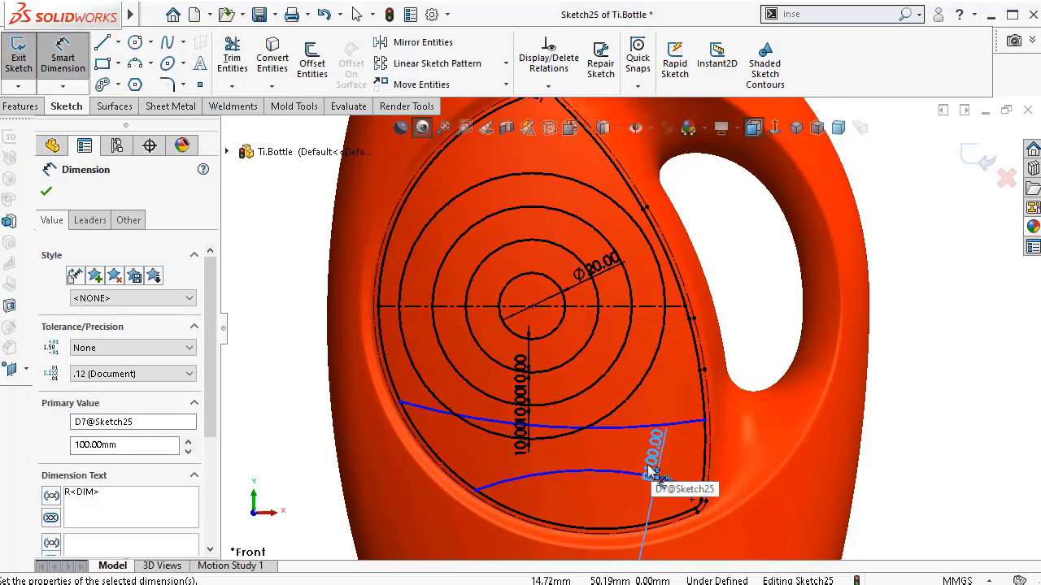
- Place the lower arc's right endpoint 6.5 mm vertically above the label outline's bottom corner
{"action": "scroll", "coordinate": [667, 515], "scroll_direction": "down", "scroll_amount": 2}
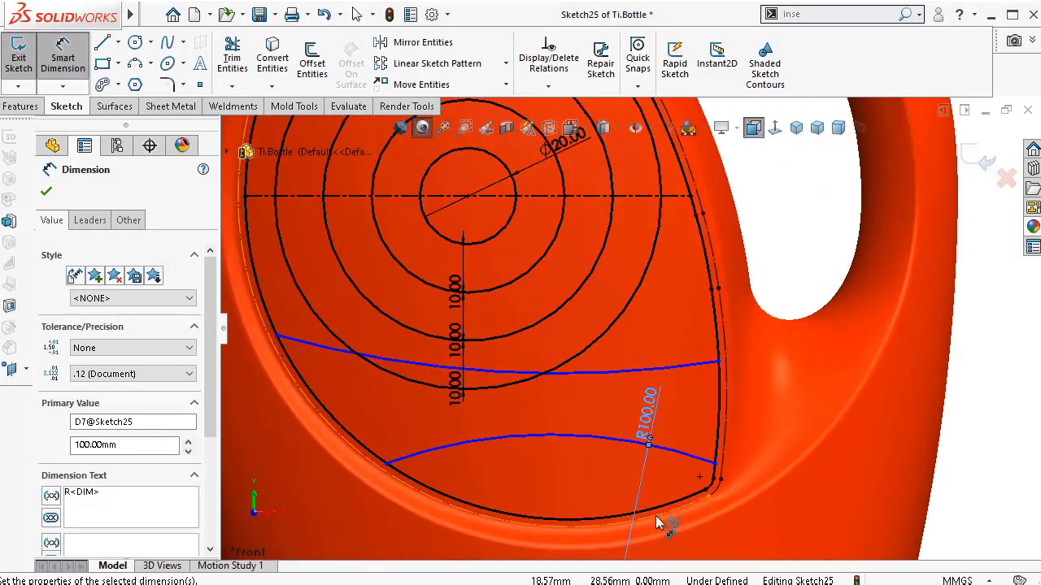
{"action": "scroll", "coordinate": [654, 519], "scroll_direction": "up", "scroll_amount": 1}
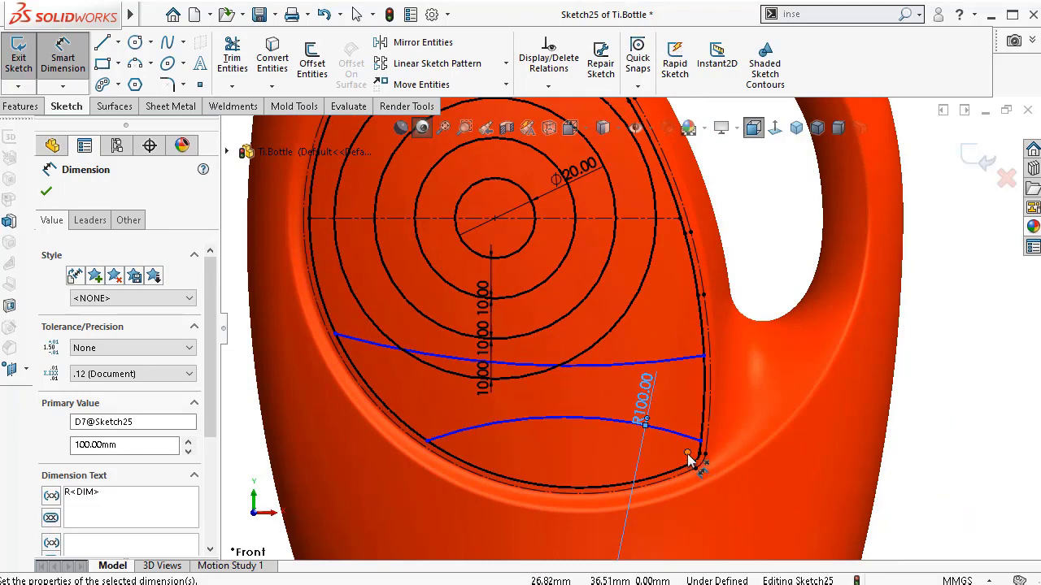
{"action": "scroll", "coordinate": [691, 475], "scroll_direction": "down", "scroll_amount": 1}
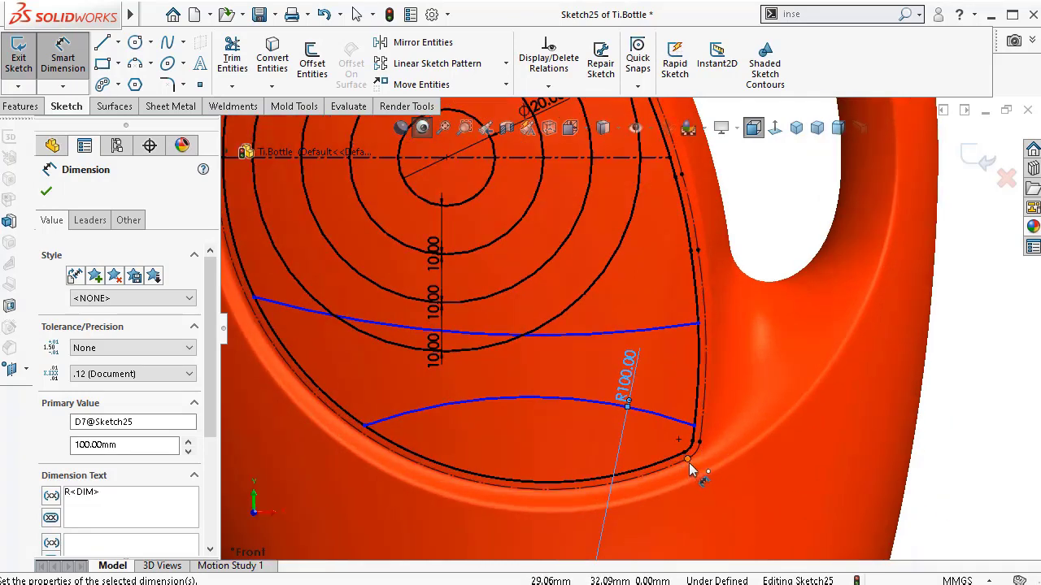
{"action": "left_click", "coordinate": [688, 460]}
{"action": "left_click", "coordinate": [694, 426]}
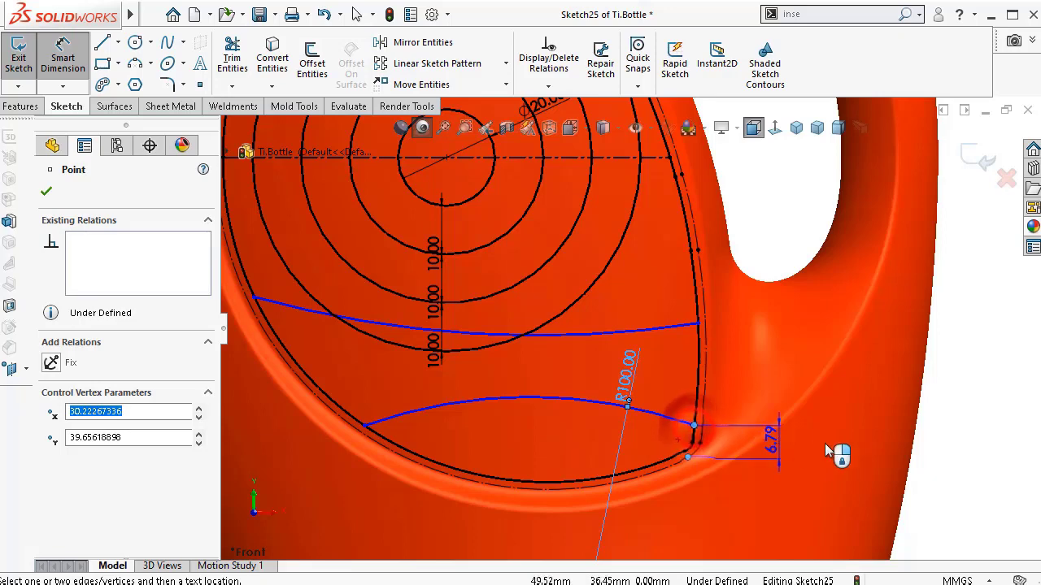
{"action": "left_click", "coordinate": [980, 457]}
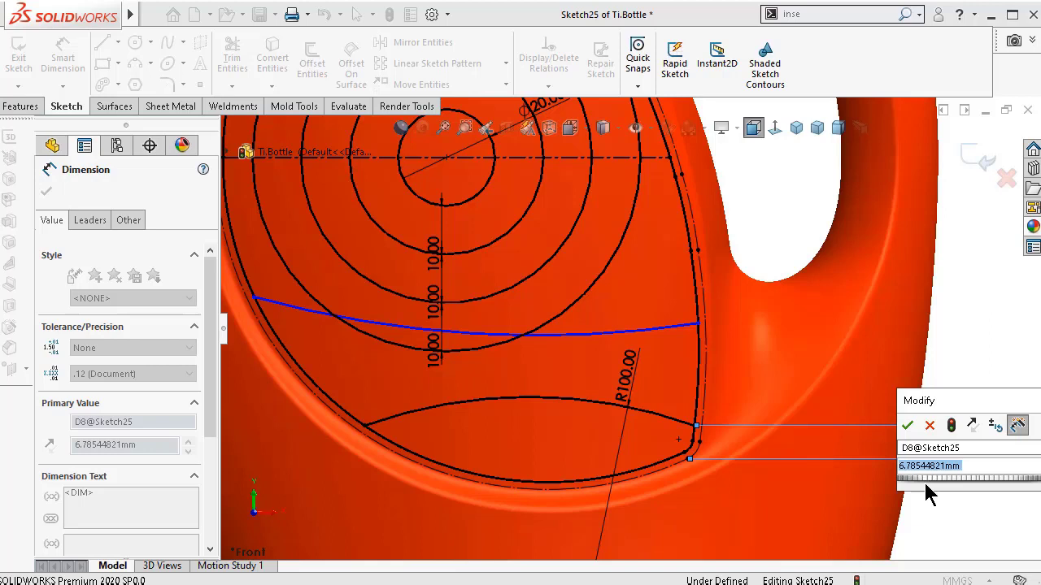
{"action": "type", "text": "6.5"}
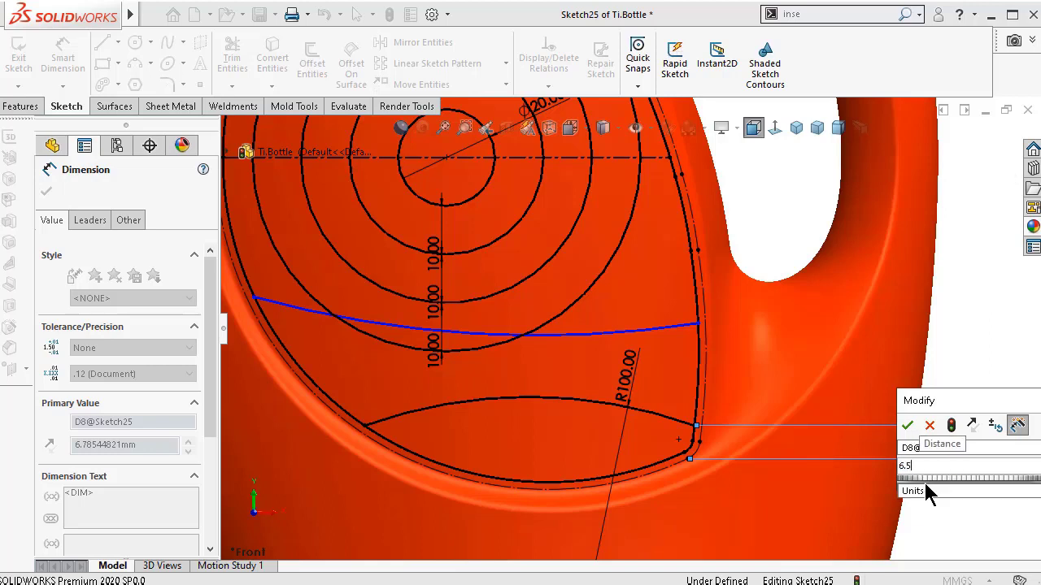
{"action": "key", "text": "Return"}
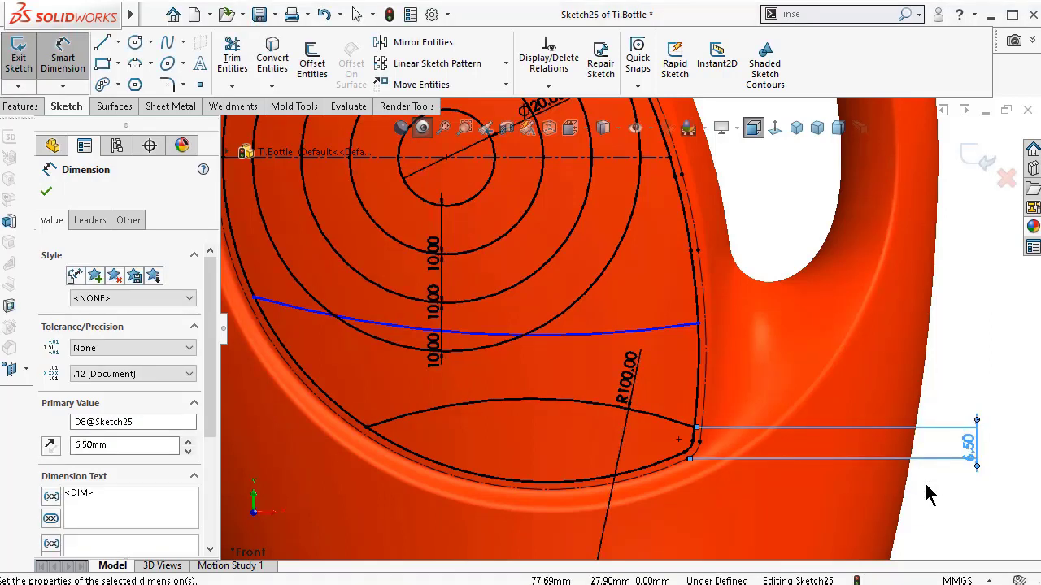
{"action": "key", "text": "Escape"}
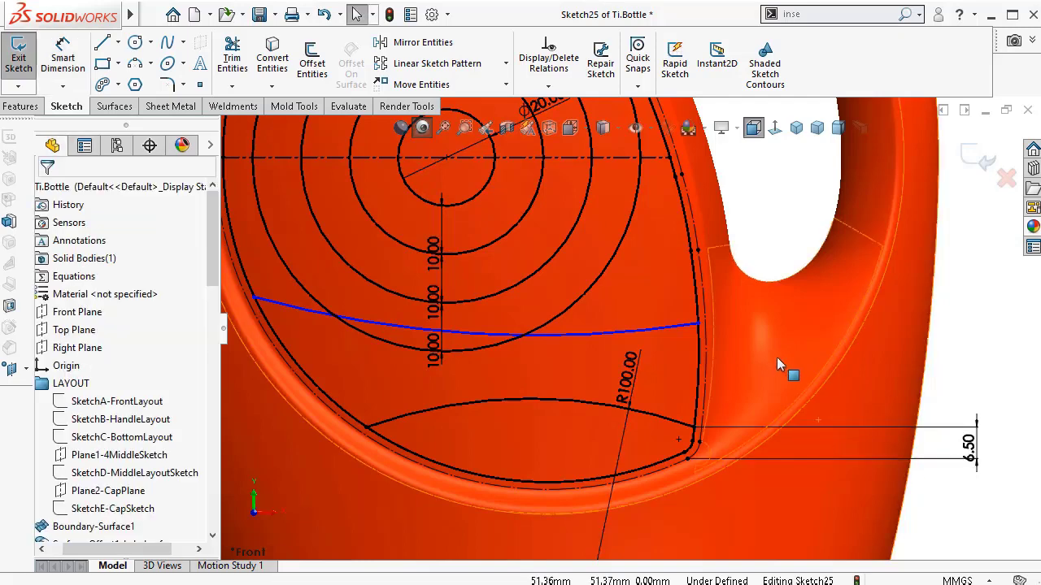
- Make the upper curve's two endpoints horizontal to each other
{"action": "left_click", "coordinate": [256, 301]}
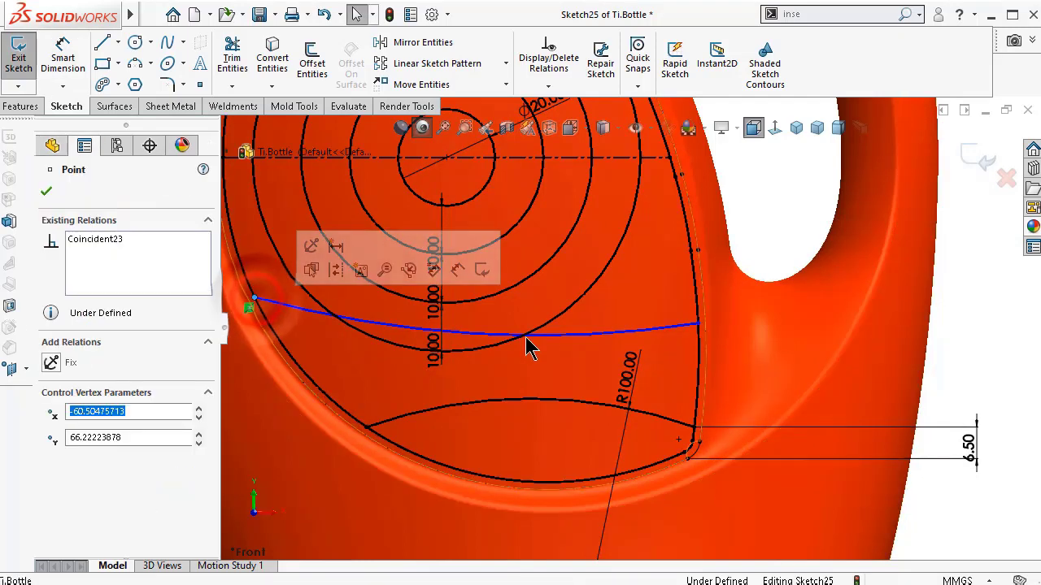
{"action": "left_click", "coordinate": [698, 325], "text": "ctrl"}
{"action": "left_click", "coordinate": [745, 255]}
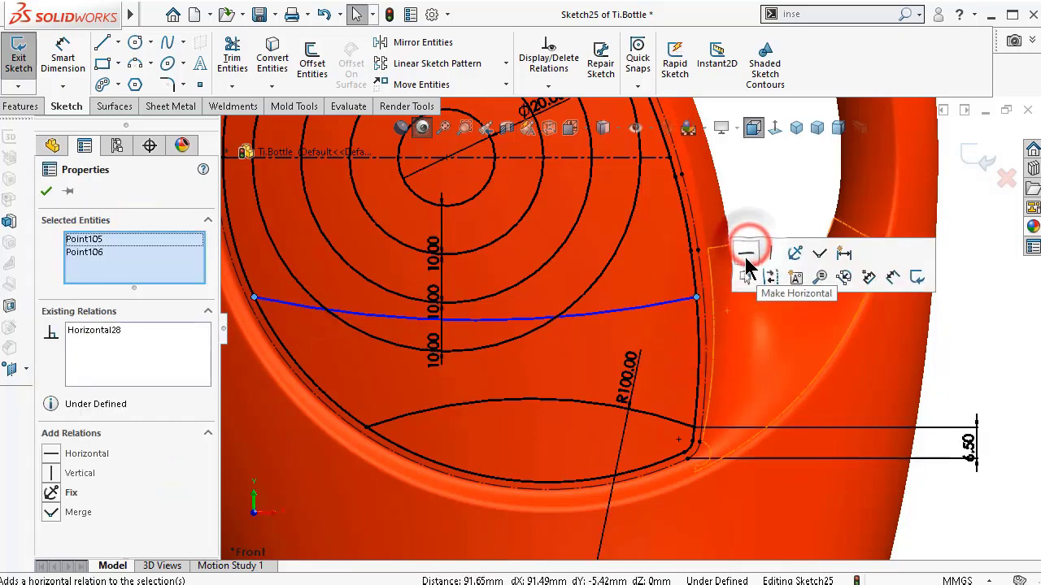
{"action": "scroll", "coordinate": [955, 404], "scroll_direction": "up", "scroll_amount": 1}
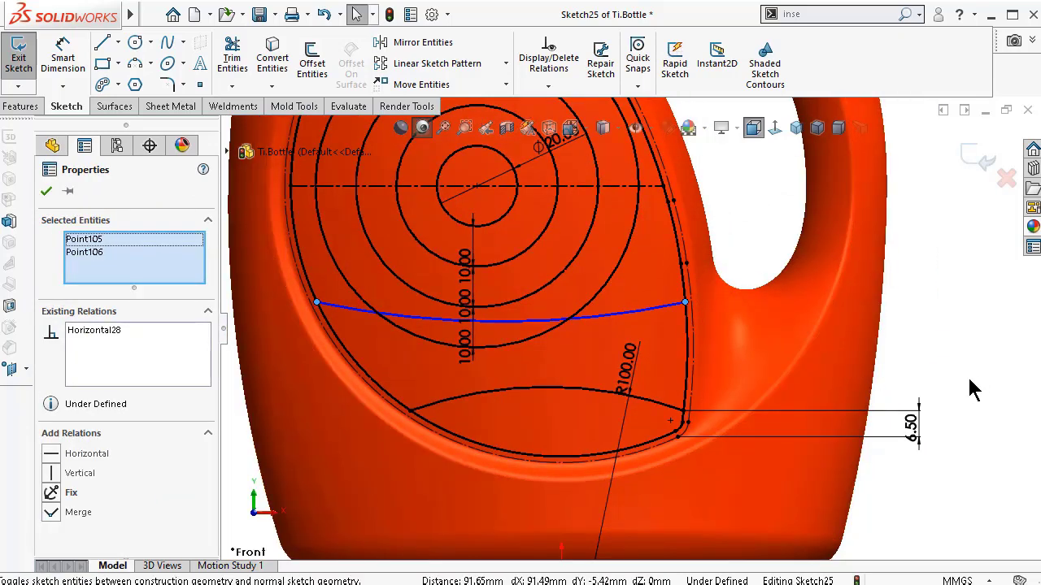
- Dimension the upper curve's radius to 100 mm
{"action": "right_click_drag", "start_coordinate": [984, 379], "coordinate": [984, 325]}
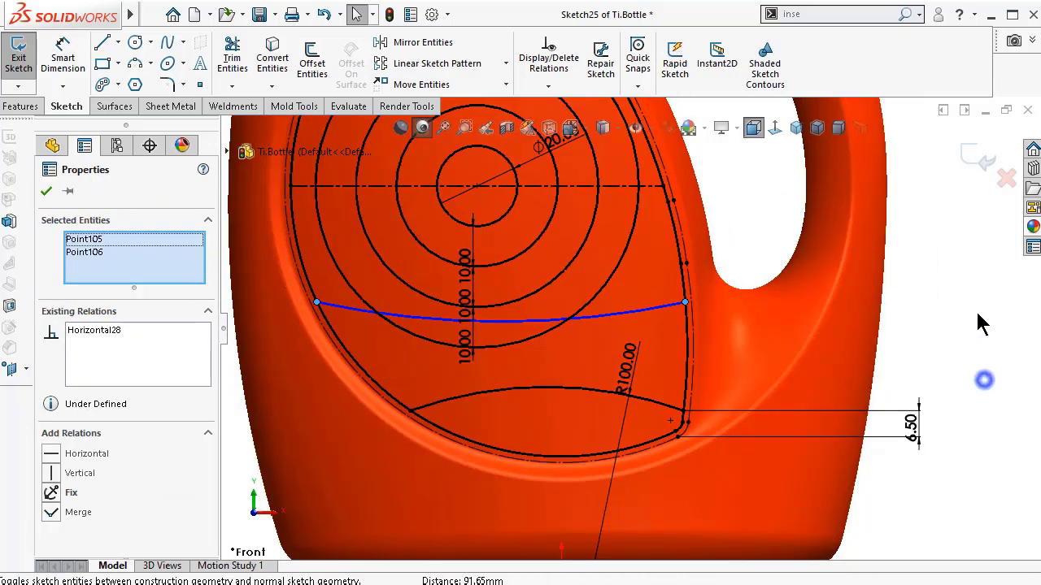
{"action": "left_click", "coordinate": [630, 313]}
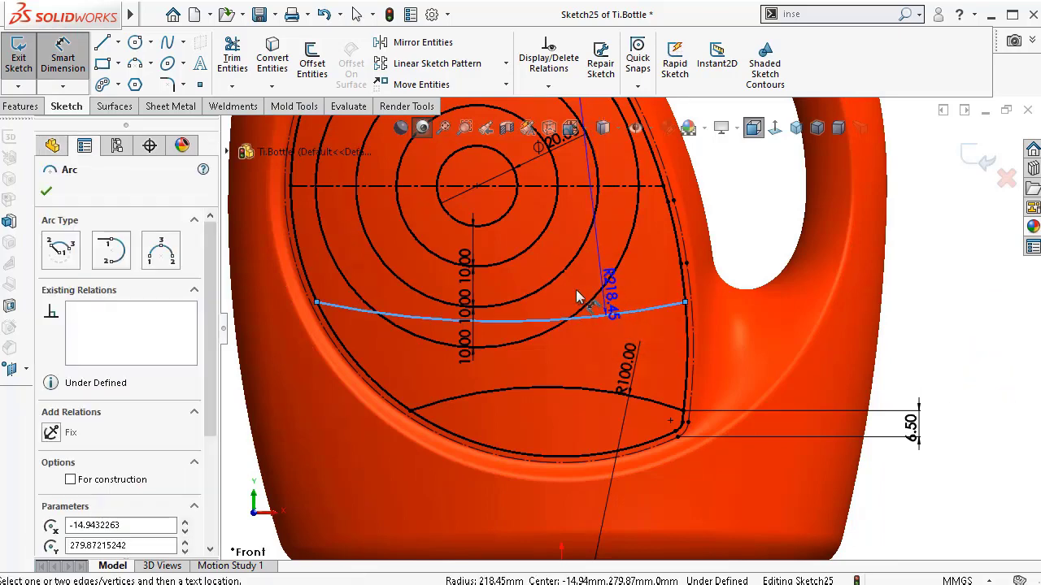
{"action": "left_click", "coordinate": [591, 299]}
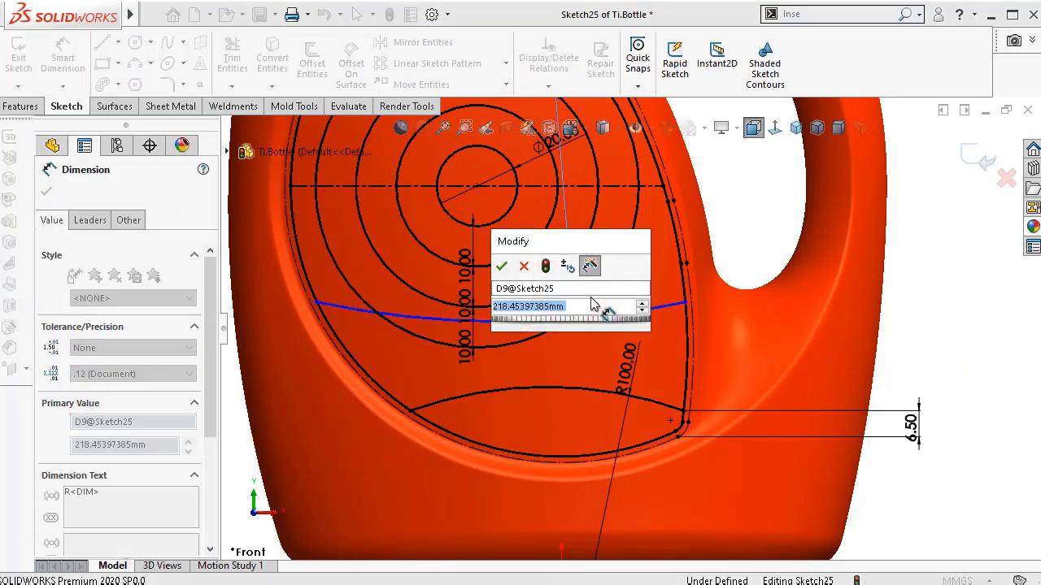
{"action": "type", "text": "100"}
{"action": "key", "text": "Return"}
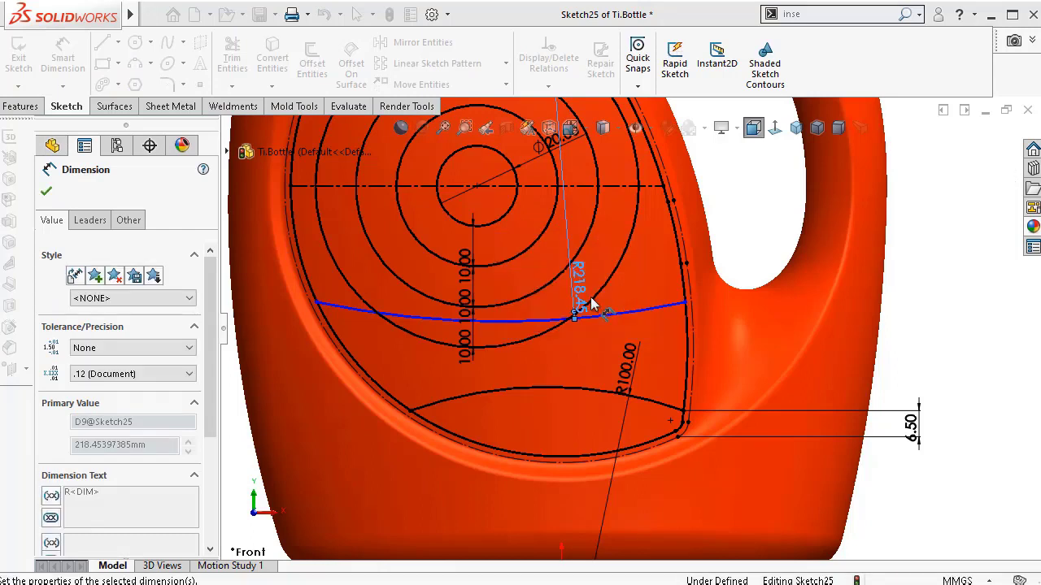
- Set the upper curve's right end 40 mm vertically above the label's bottom corner
{"action": "left_click", "coordinate": [686, 306]}
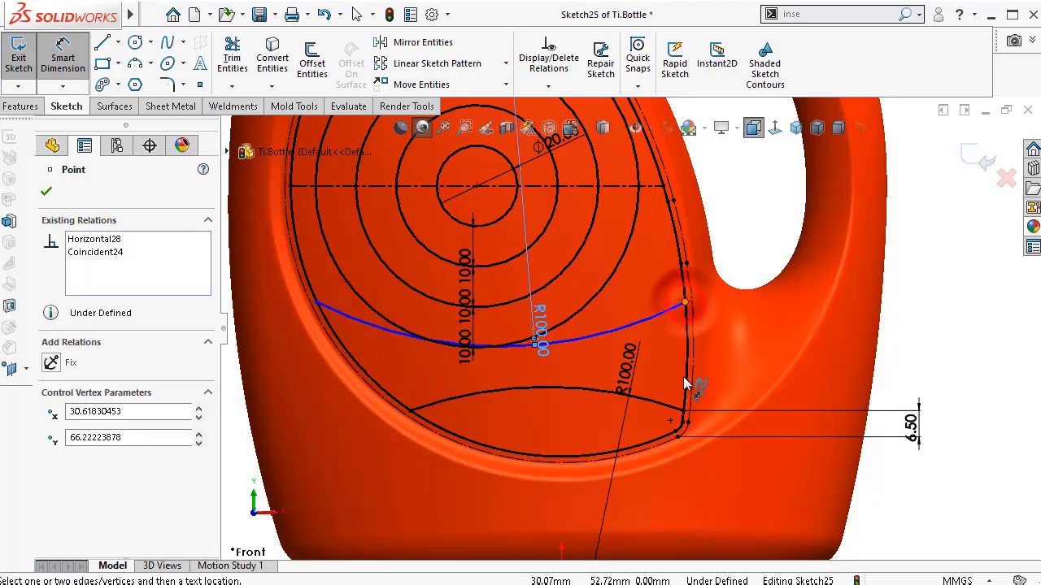
{"action": "left_click", "coordinate": [678, 438]}
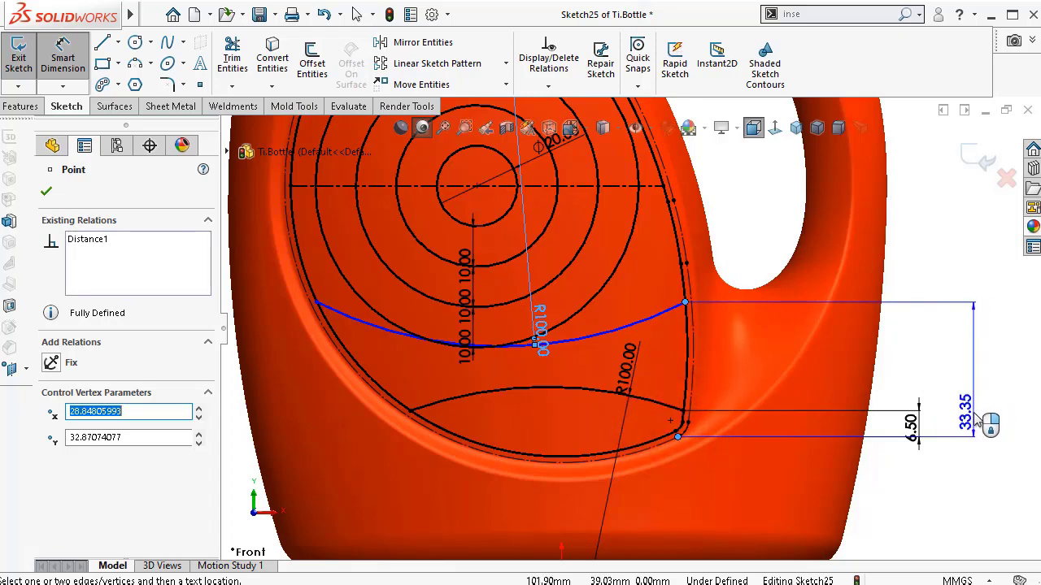
{"action": "left_click", "coordinate": [976, 417]}
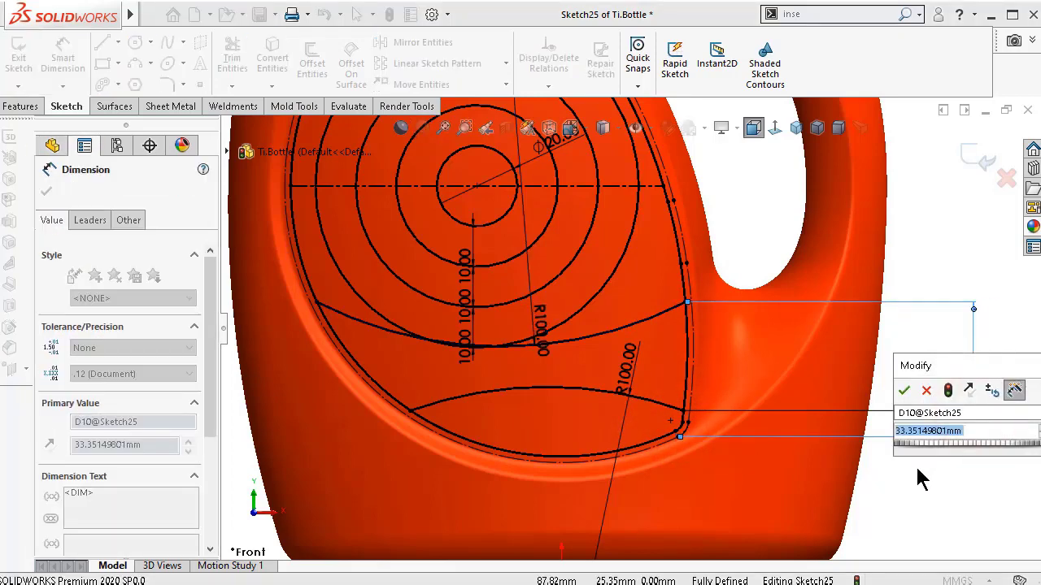
{"action": "type", "text": "40"}
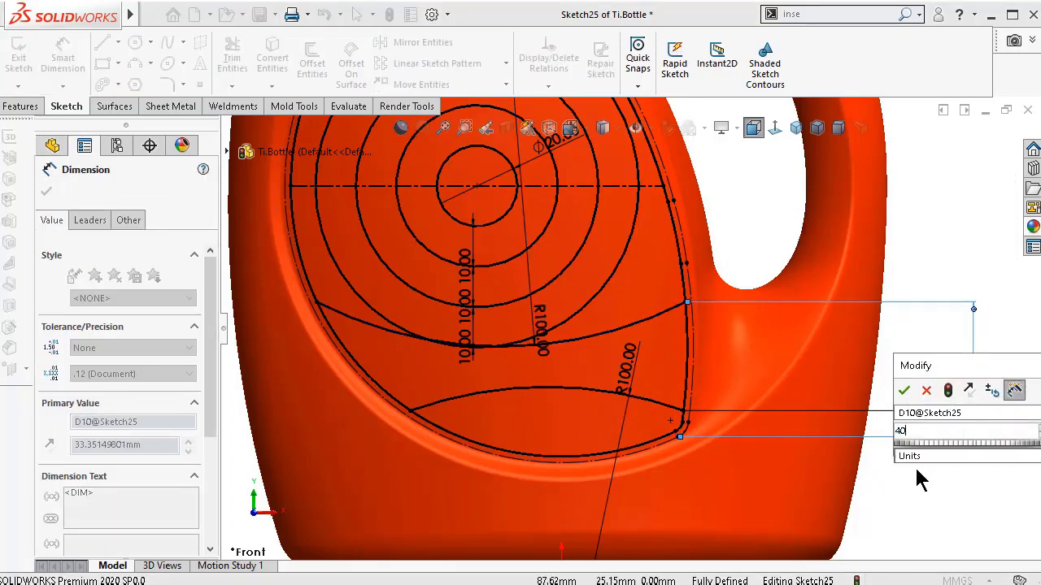
{"action": "key", "text": "Return"}
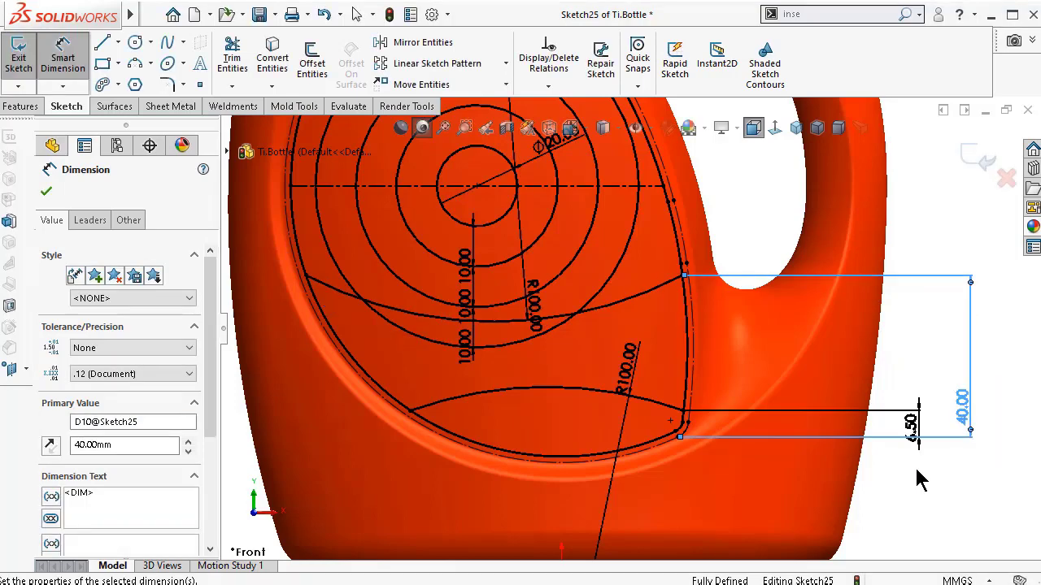
{"action": "left_click", "coordinate": [935, 230]}
{"action": "scroll", "coordinate": [598, 302], "scroll_direction": "down", "scroll_amount": 2}
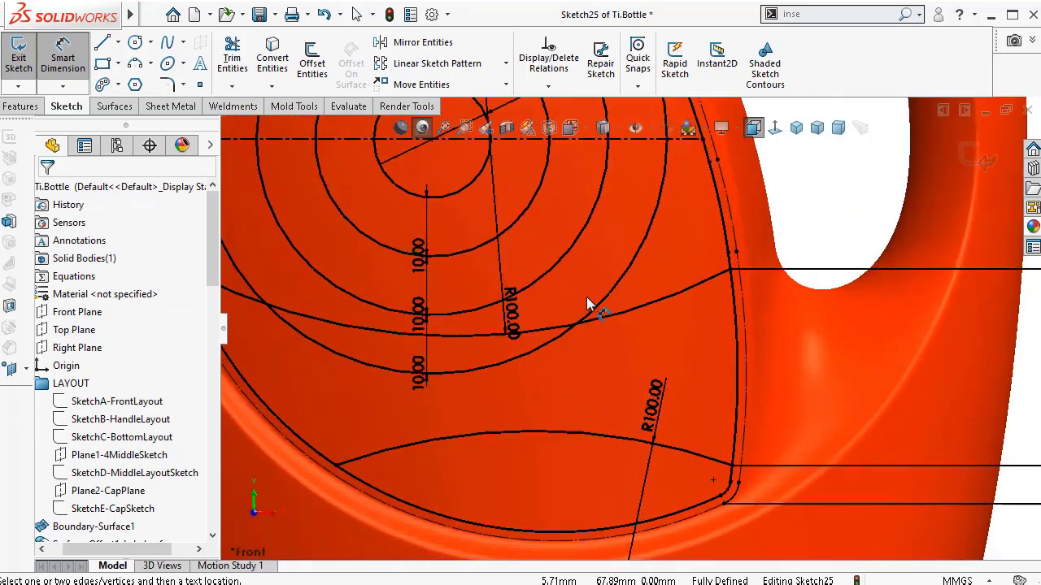
{"action": "scroll", "coordinate": [590, 325], "scroll_direction": "down", "scroll_amount": 1}
{"action": "left_click", "coordinate": [596, 330]}
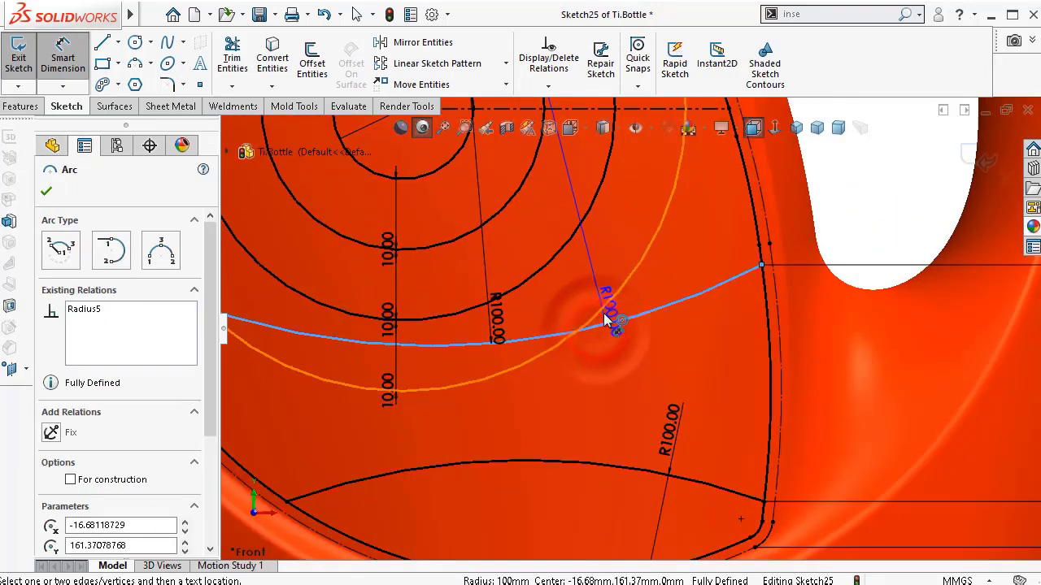
- Review the fully defined Sketch25 from a Normal To view and exit the sketch
{"action": "left_click", "coordinate": [605, 298]}
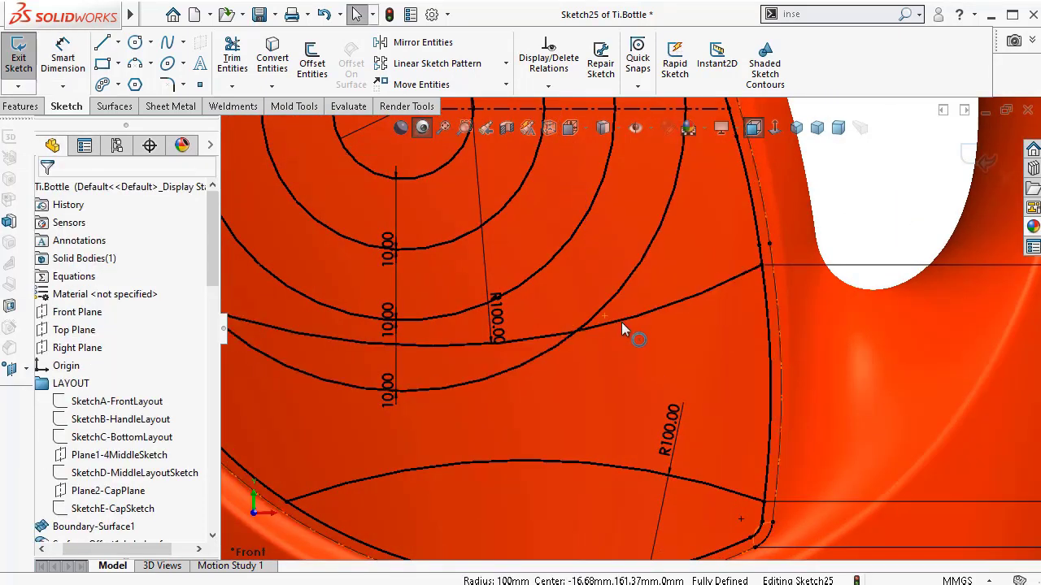
{"action": "left_click", "coordinate": [621, 323]}
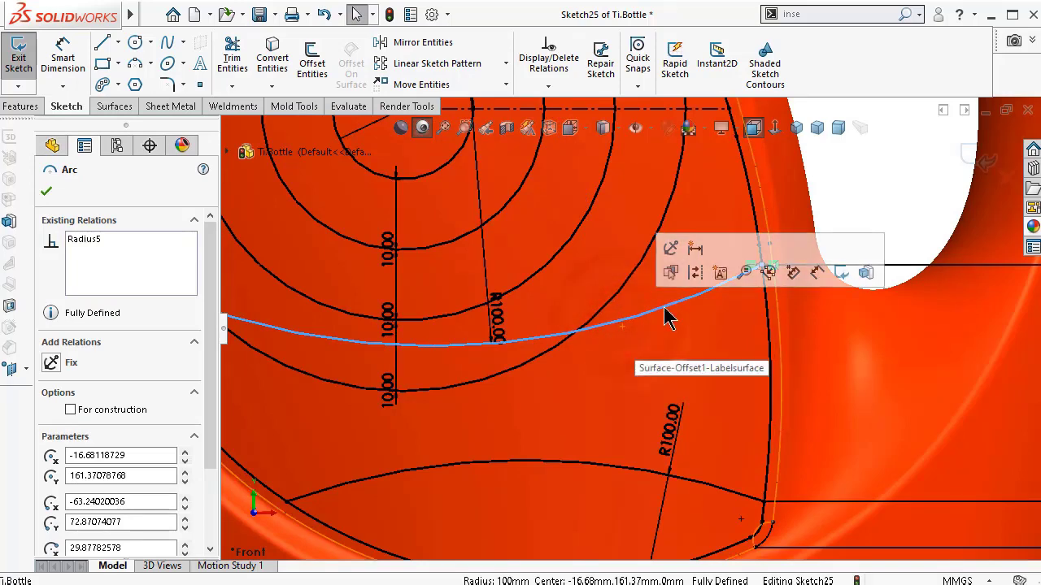
{"action": "scroll", "coordinate": [772, 350], "scroll_direction": "up", "scroll_amount": 5}
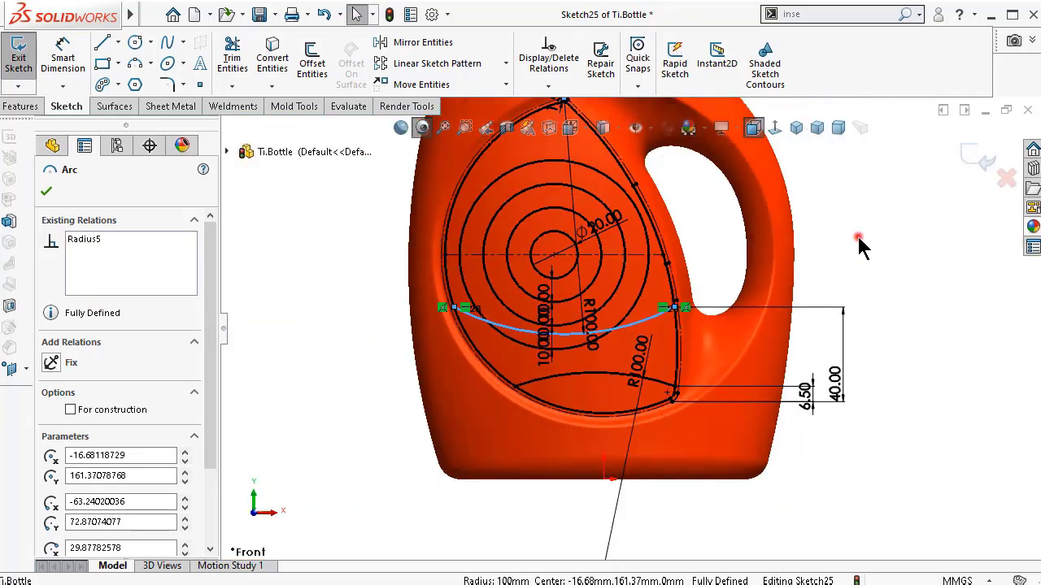
{"action": "left_click", "coordinate": [860, 244]}
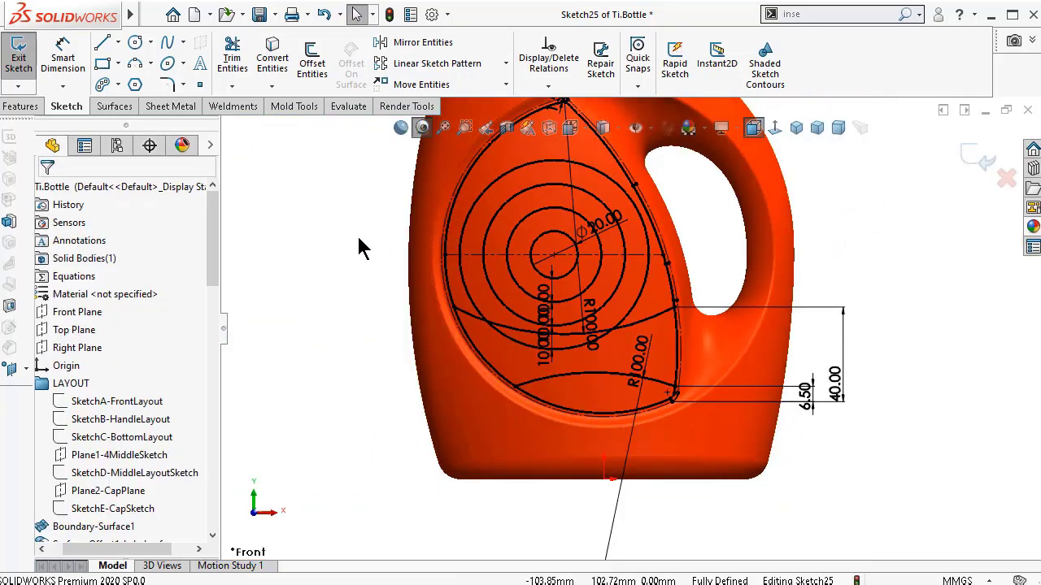
{"action": "middle_click_drag", "start_coordinate": [360, 249], "coordinate": [536, 234]}
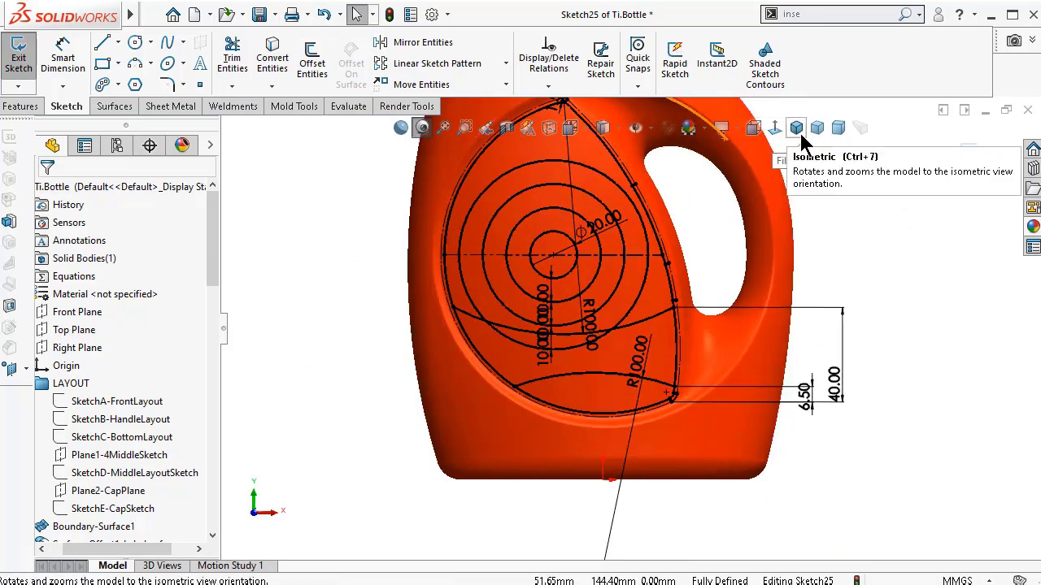
{"action": "left_click", "coordinate": [774, 128]}
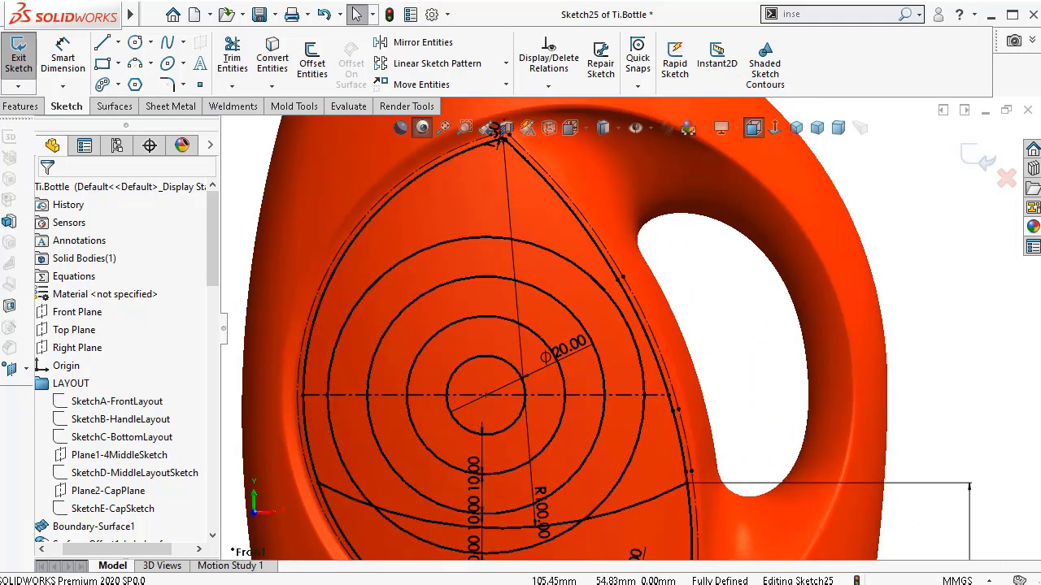
{"action": "scroll", "coordinate": [413, 266], "scroll_direction": "up", "scroll_amount": 3}
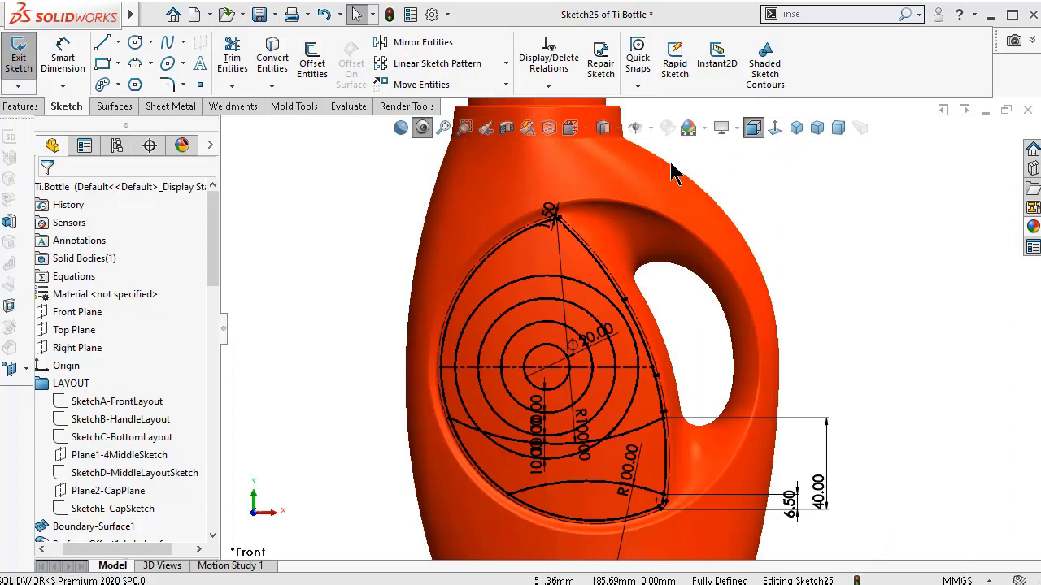
{"action": "left_click", "coordinate": [14, 107]}
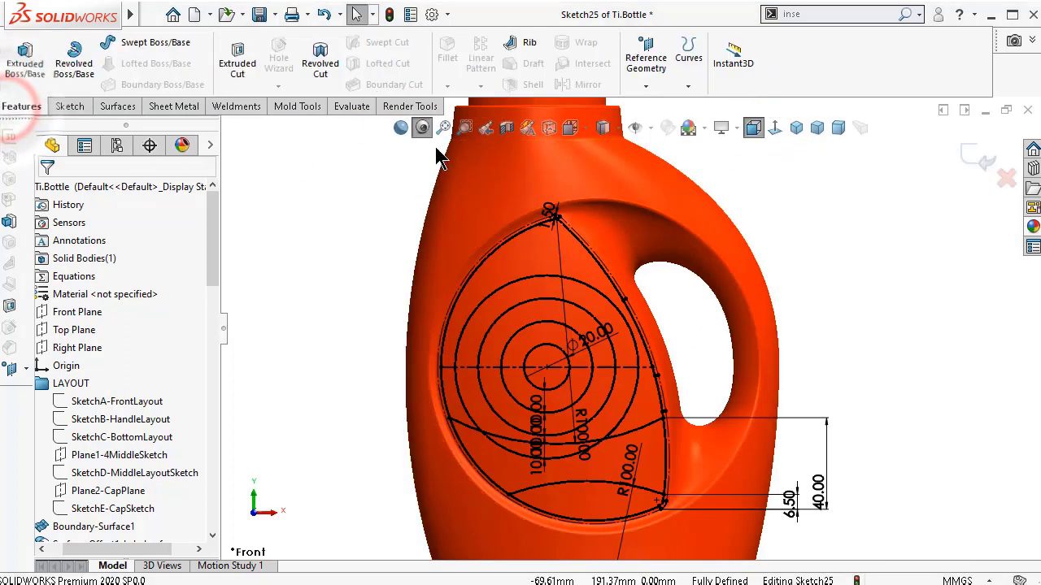
{"action": "left_click", "coordinate": [972, 156]}
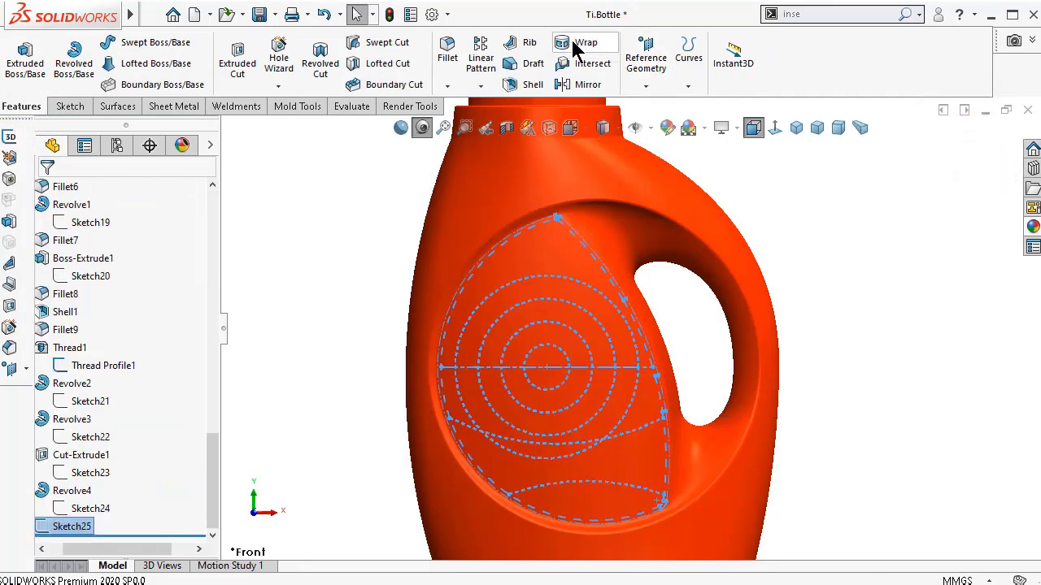
- Set up a Scribe Wrap of Sketch25 onto the label face with medium accuracy and full preview
{"action": "left_click", "coordinate": [575, 45]}
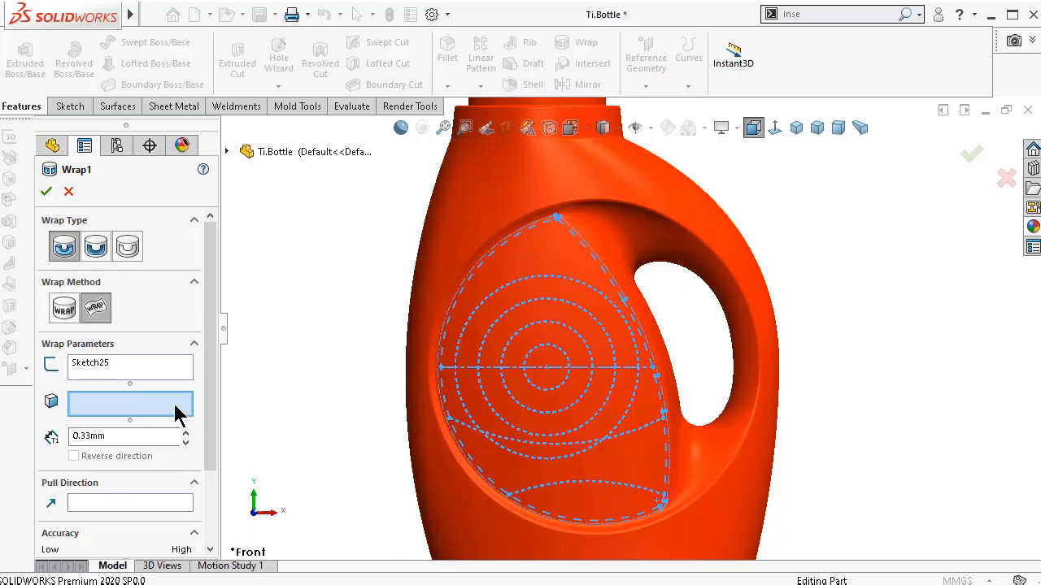
{"action": "left_click", "coordinate": [172, 400]}
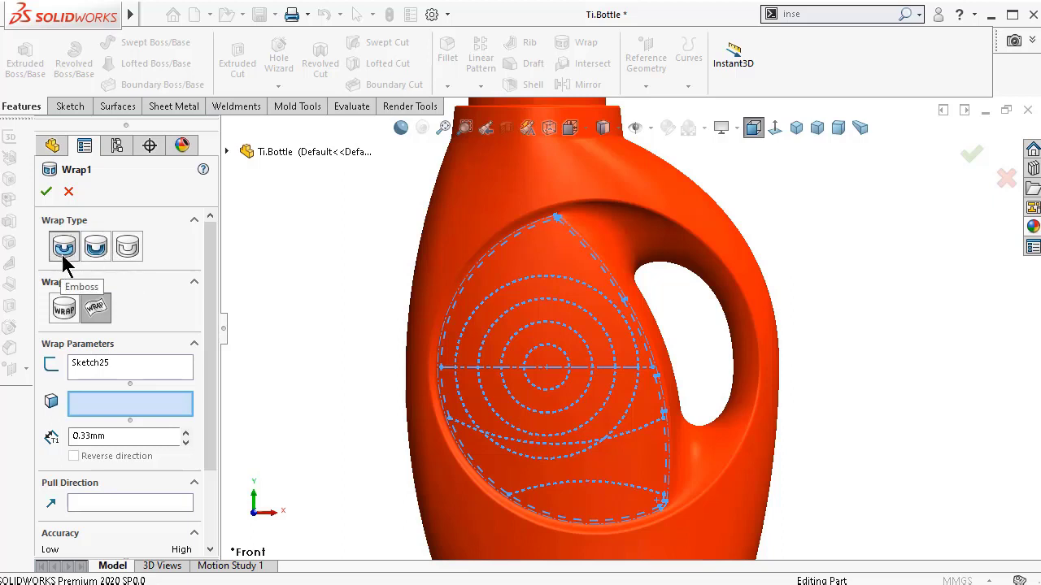
{"action": "left_click", "coordinate": [128, 248]}
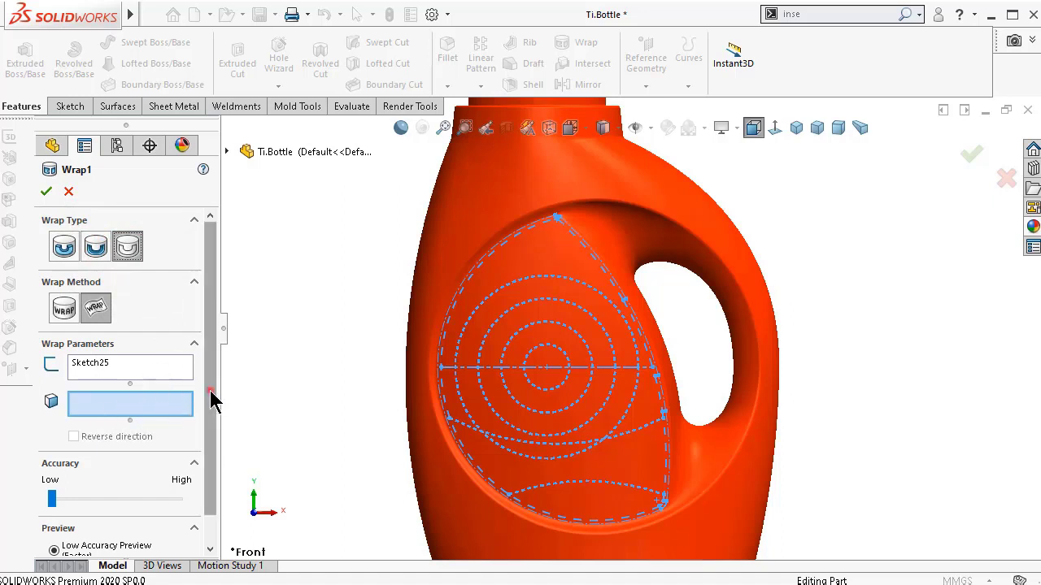
{"action": "left_click_drag", "start_coordinate": [209, 397], "coordinate": [202, 442]}
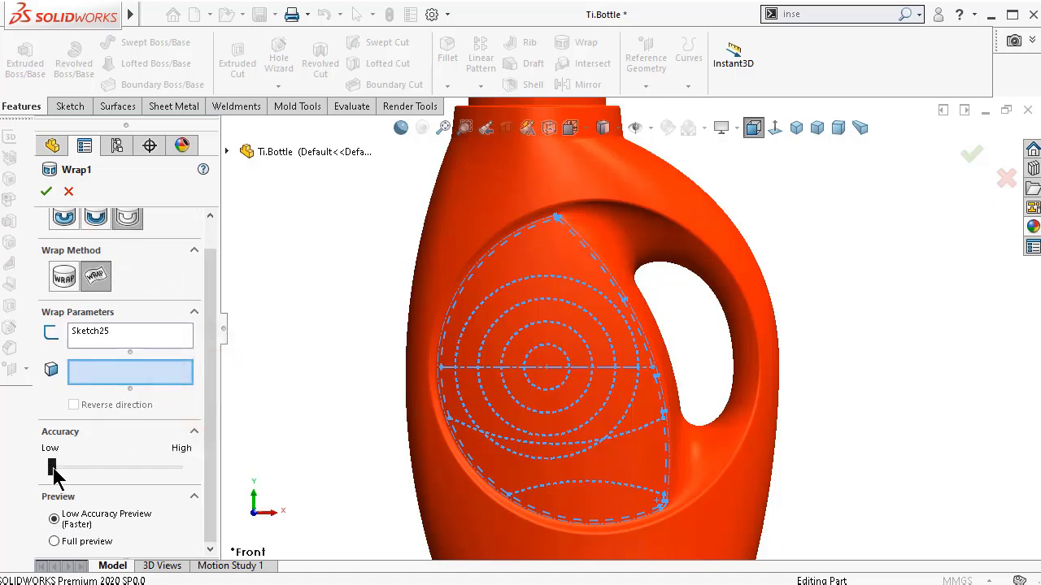
{"action": "left_click_drag", "start_coordinate": [53, 470], "coordinate": [122, 476]}
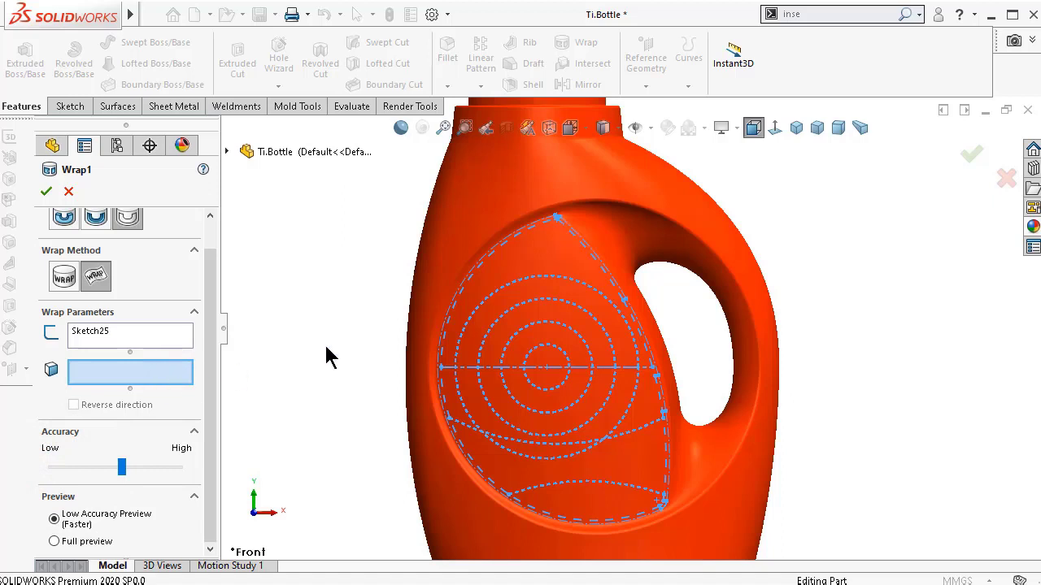
{"action": "left_click", "coordinate": [560, 252]}
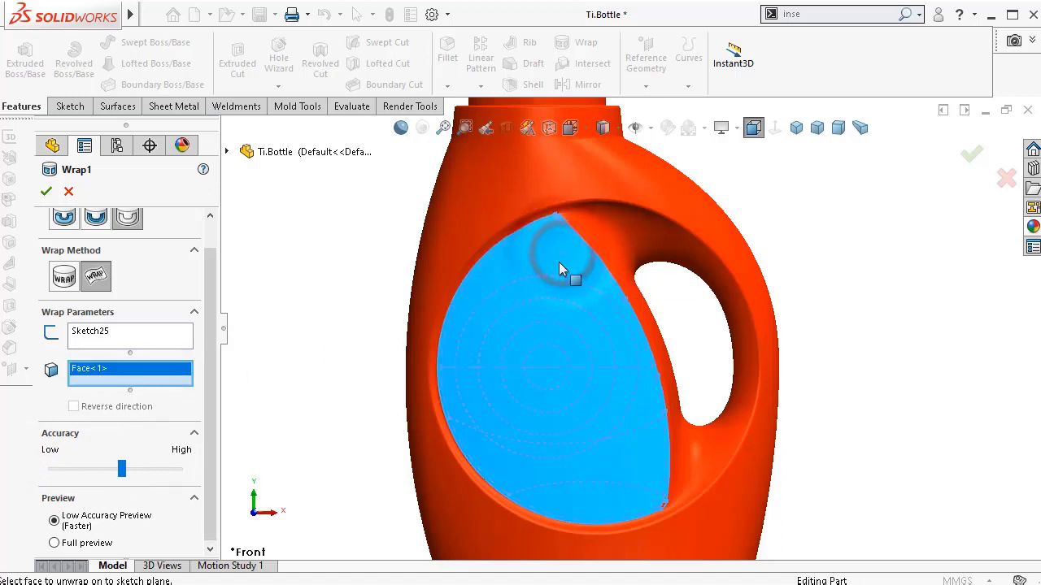
{"action": "left_click_drag", "start_coordinate": [208, 453], "coordinate": [209, 507]}
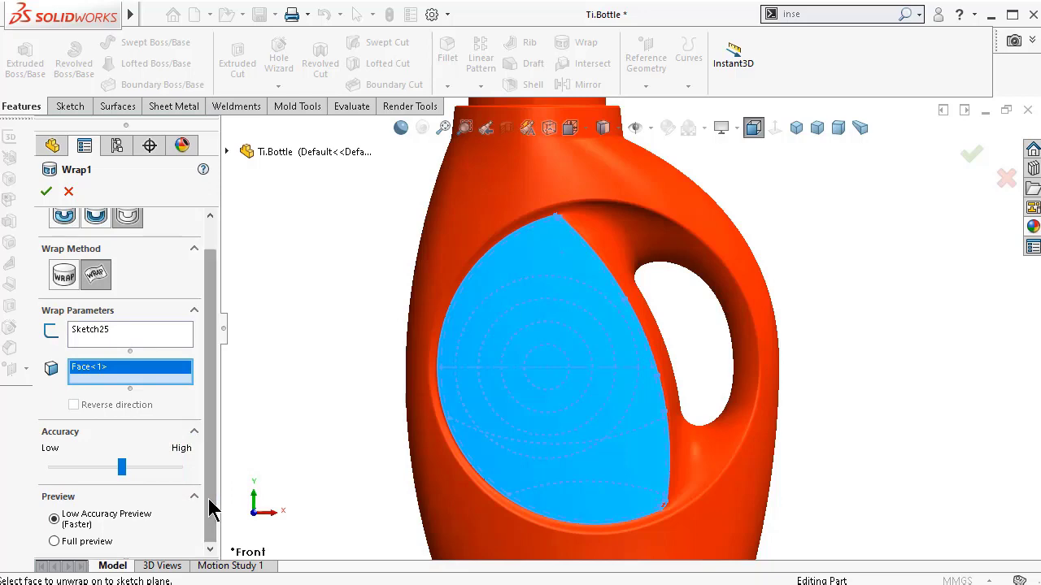
{"action": "left_click", "coordinate": [55, 541]}
{"action": "middle_click_drag", "start_coordinate": [349, 406], "coordinate": [396, 437]}
- Try creating the wrap, including with the Analytical method, and dismiss the rebuild error
{"action": "left_click", "coordinate": [46, 193]}
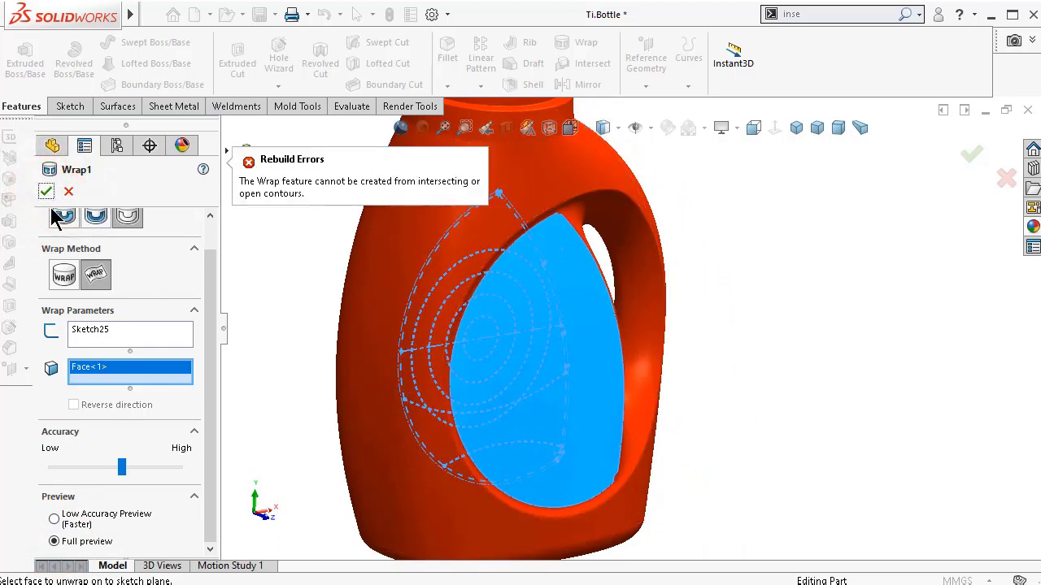
{"action": "left_click_drag", "start_coordinate": [209, 388], "coordinate": [209, 371]}
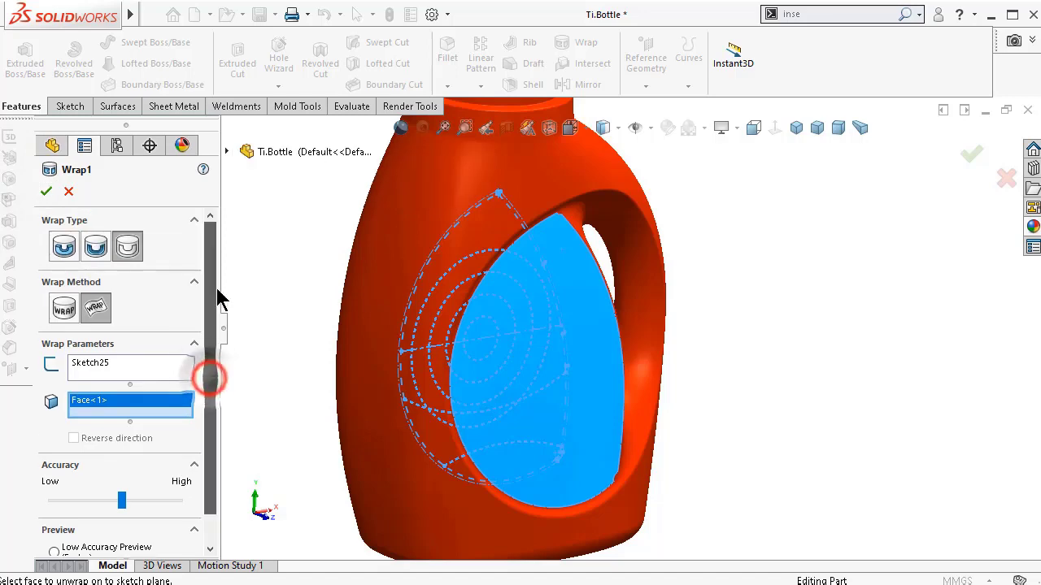
{"action": "middle_click_drag", "start_coordinate": [280, 291], "coordinate": [126, 317]}
{"action": "left_click", "coordinate": [72, 309]}
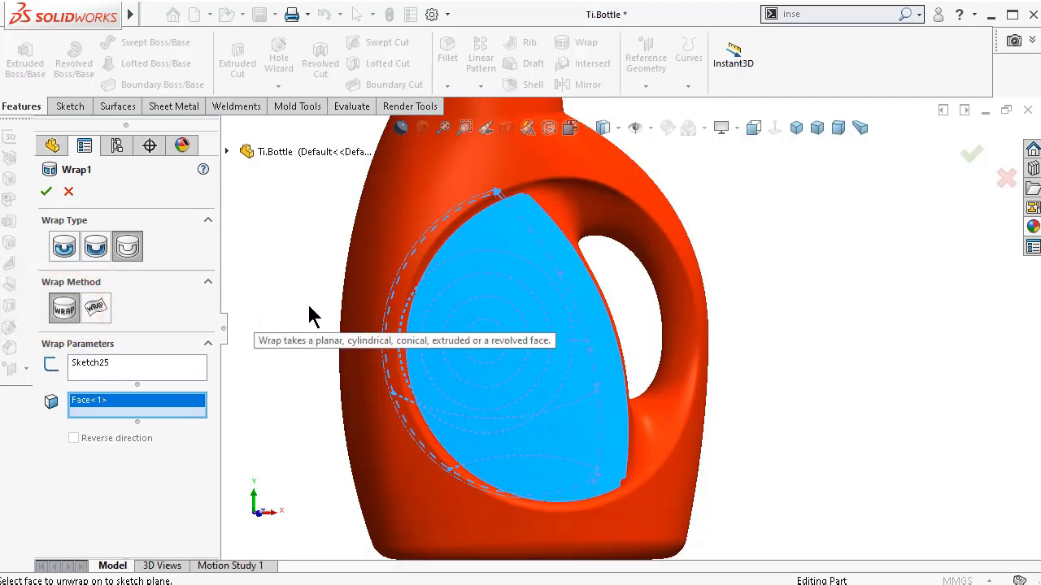
{"action": "left_click", "coordinate": [126, 248]}
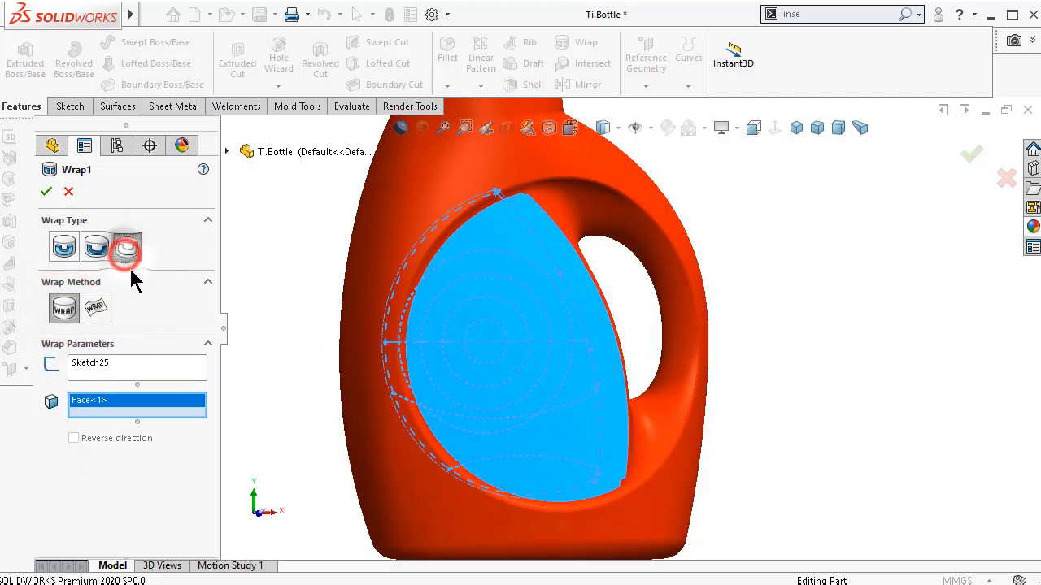
{"action": "left_click", "coordinate": [46, 192]}
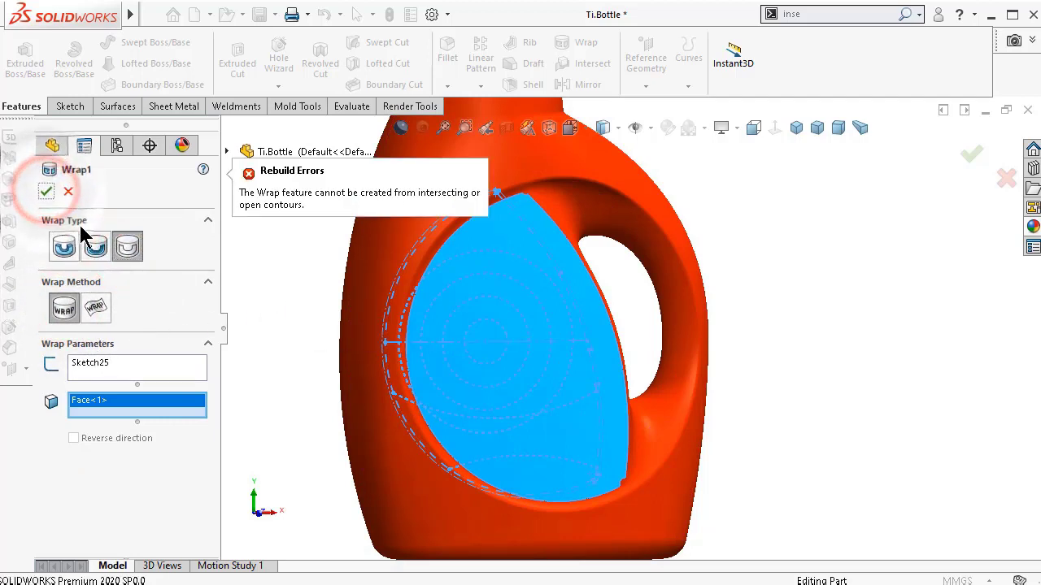
{"action": "left_click", "coordinate": [274, 276]}
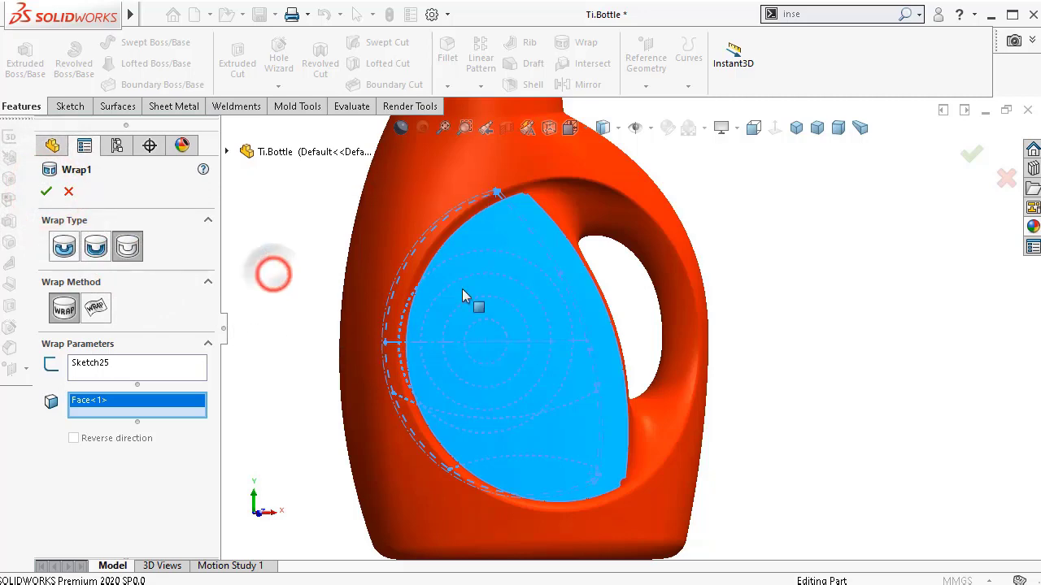
- Cancel the Wrap, return to the front Normal To view, and select Sketch25
{"action": "left_click", "coordinate": [838, 216]}
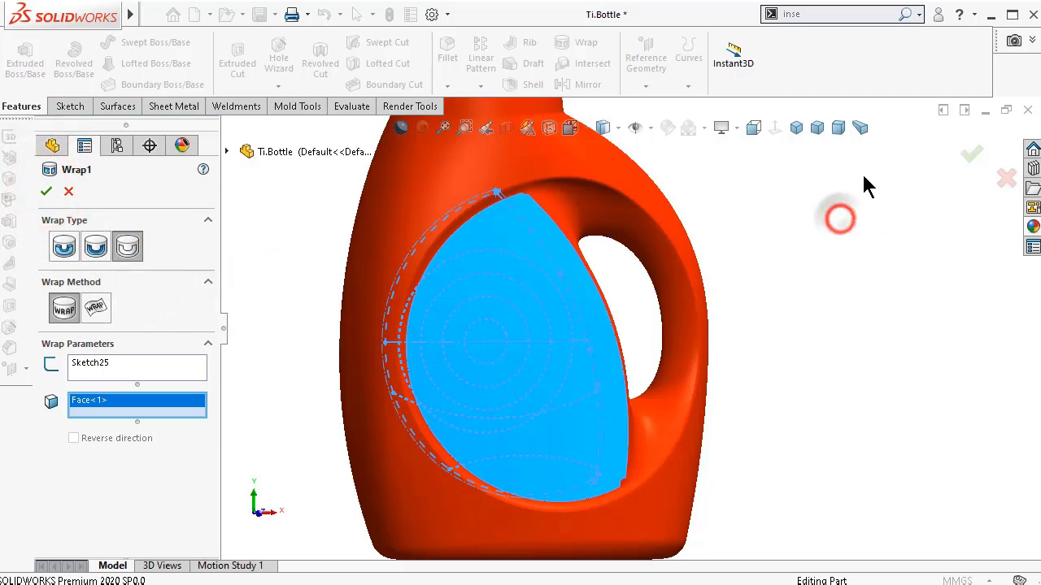
{"action": "left_click", "coordinate": [1006, 179]}
{"action": "scroll", "coordinate": [611, 274], "scroll_direction": "down", "scroll_amount": 2}
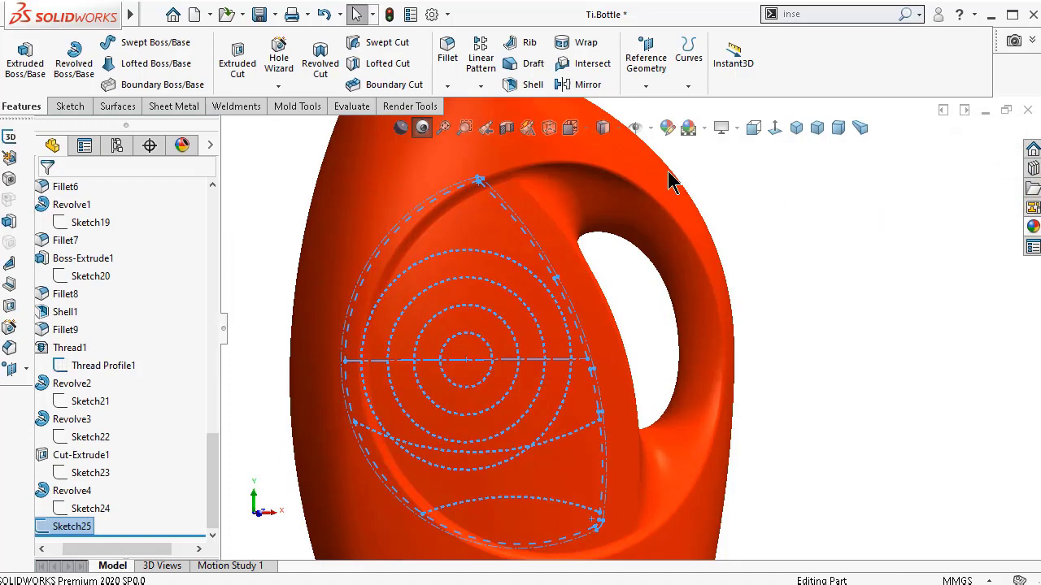
{"action": "left_click", "coordinate": [773, 128]}
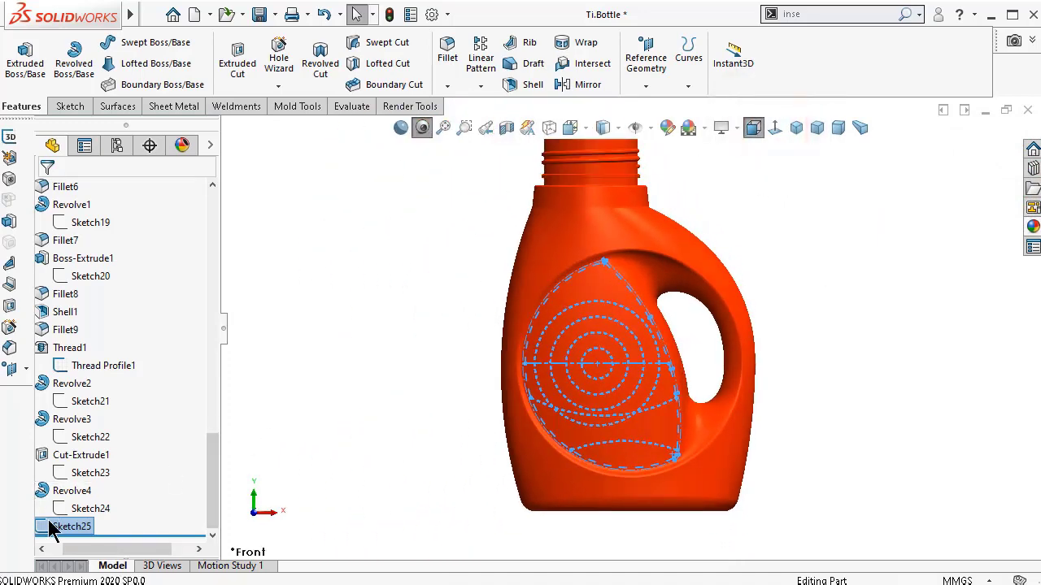
{"action": "left_click", "coordinate": [64, 529]}
- Open Sketch25 for editing and zoom in on its circles and arcs
{"action": "left_click", "coordinate": [81, 477]}
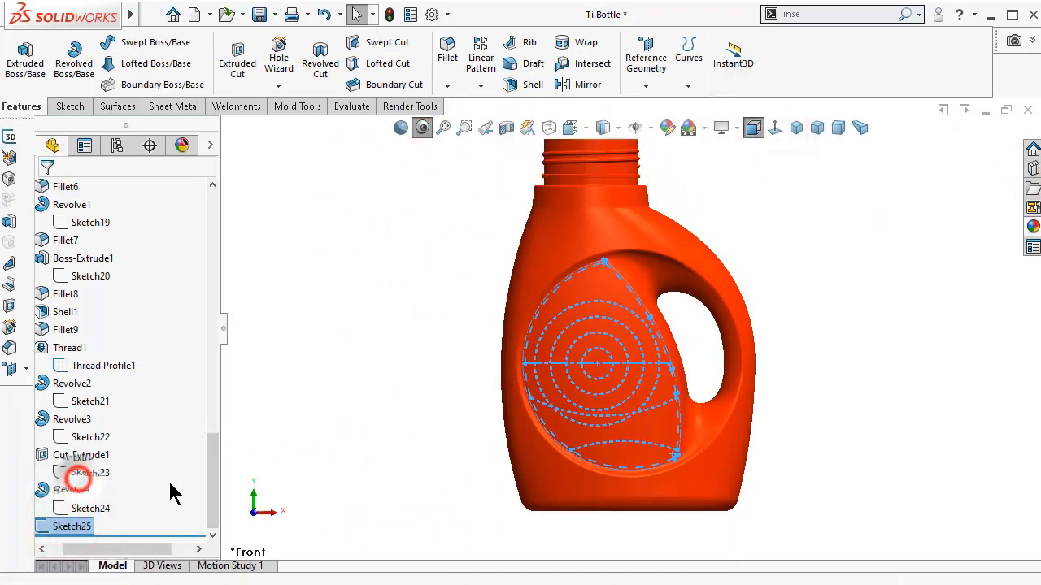
{"action": "scroll", "coordinate": [769, 323], "scroll_direction": "down", "scroll_amount": 1}
{"action": "scroll", "coordinate": [566, 407], "scroll_direction": "down", "scroll_amount": 5}
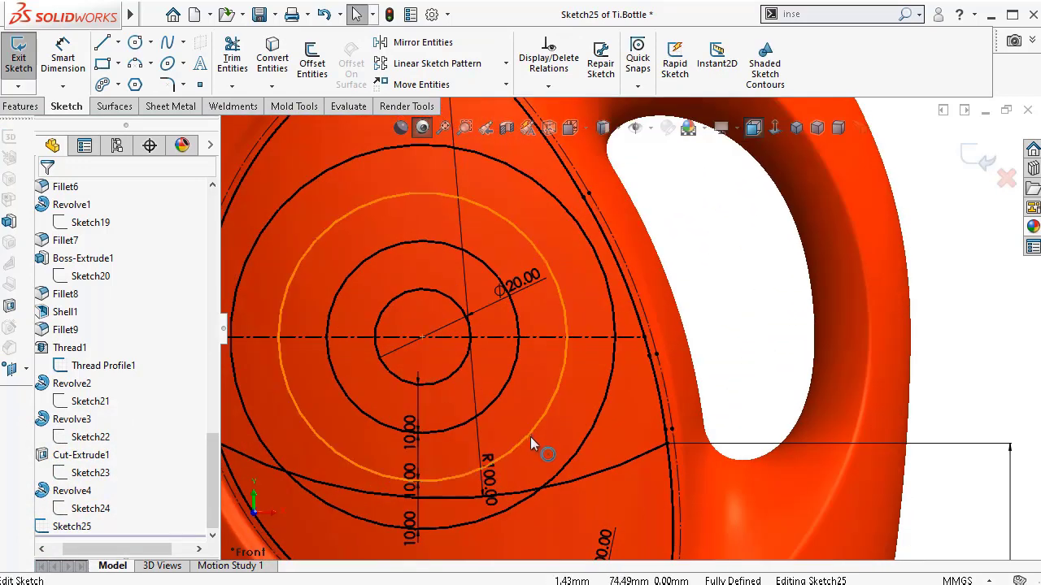
{"action": "scroll", "coordinate": [529, 436], "scroll_direction": "up", "scroll_amount": 2}
{"action": "scroll", "coordinate": [522, 251], "scroll_direction": "down", "scroll_amount": 1}
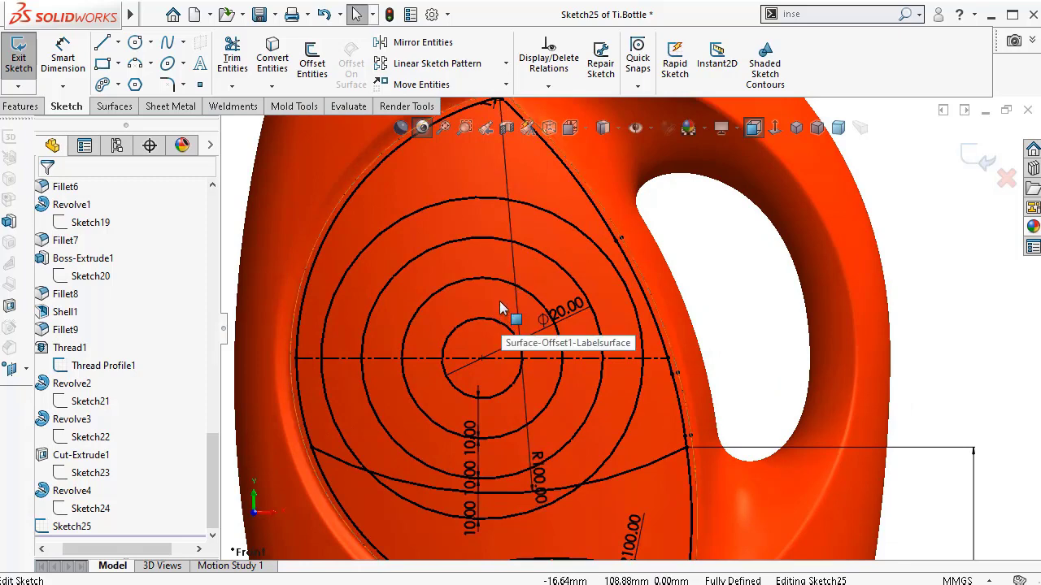
{"action": "scroll", "coordinate": [501, 313], "scroll_direction": "up", "scroll_amount": 2}
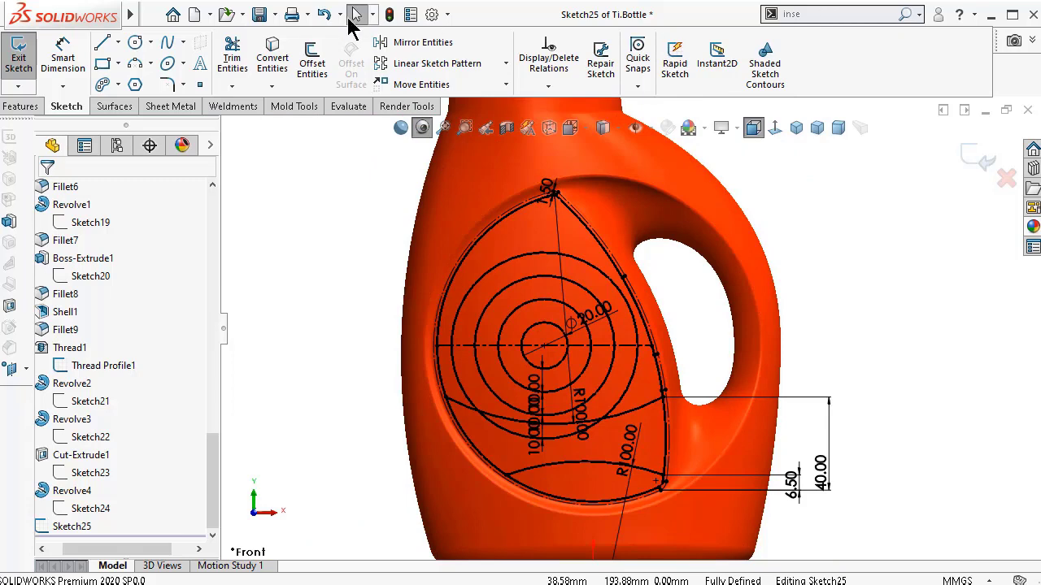
- Browse the View and Insert menus without choosing any command
{"action": "mouse_move", "coordinate": [132, 12]}
{"action": "left_click", "coordinate": [213, 14]}
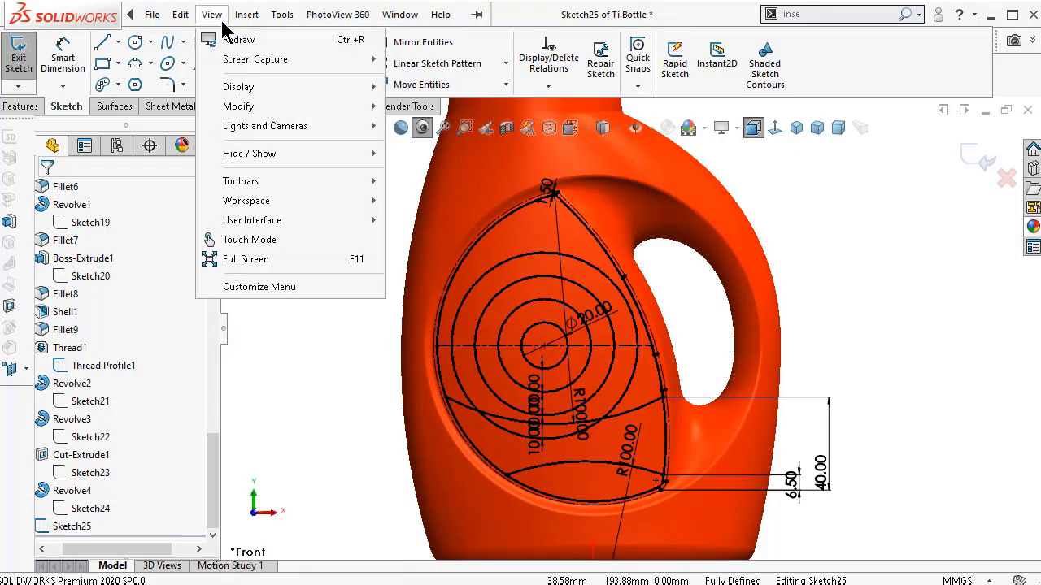
{"action": "mouse_move", "coordinate": [246, 14]}
{"action": "key", "text": "Escape"}
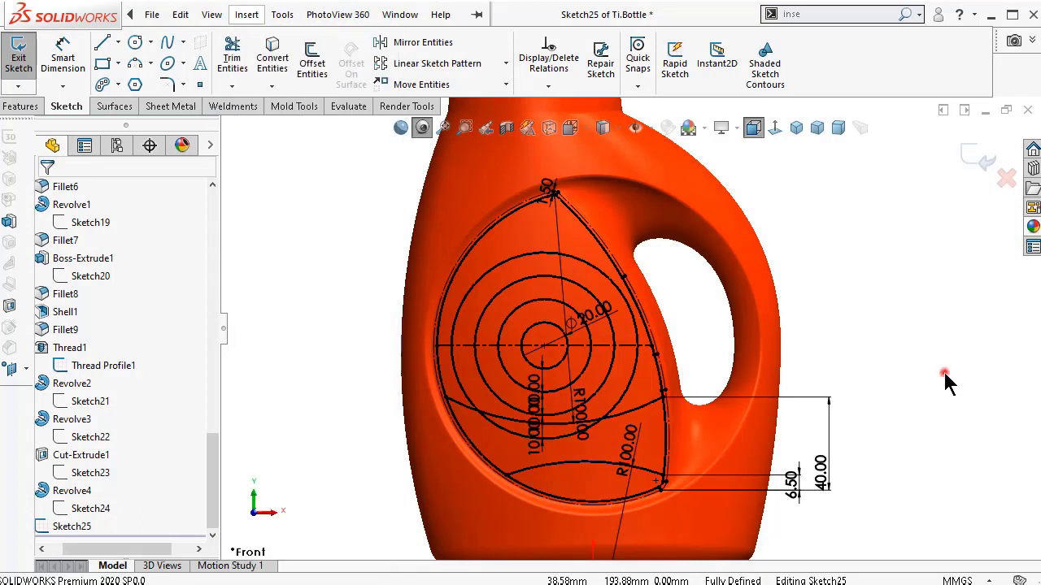
{"action": "left_click", "coordinate": [944, 379]}
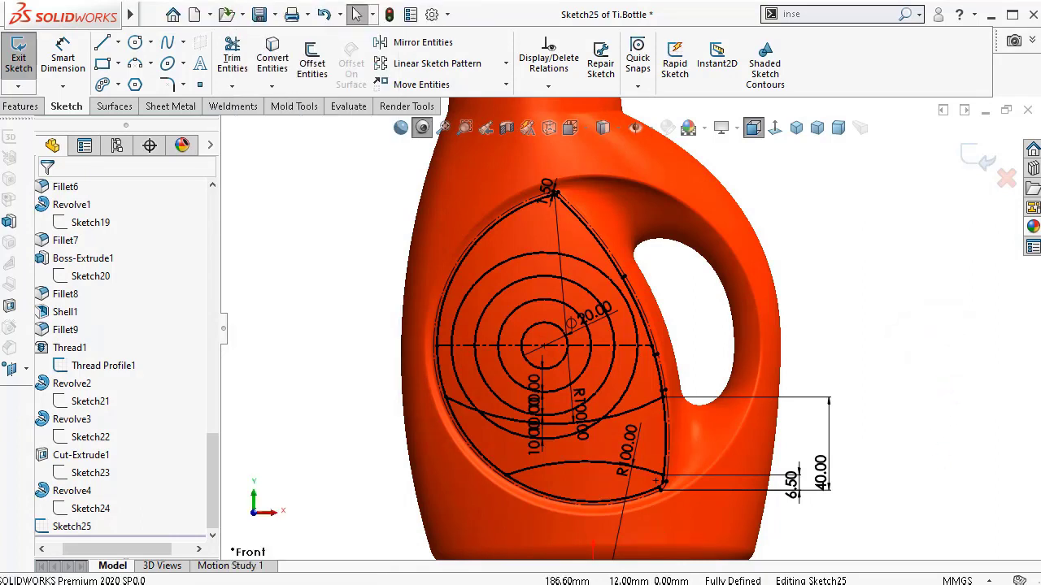
{"action": "mouse_move", "coordinate": [131, 24]}
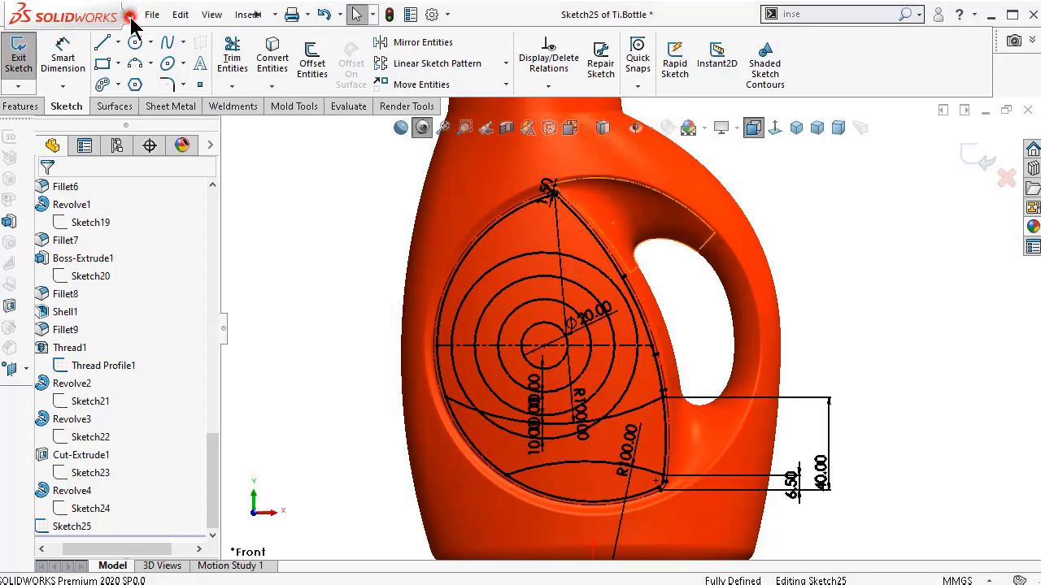
{"action": "left_click", "coordinate": [211, 15]}
{"action": "mouse_move", "coordinate": [247, 16]}
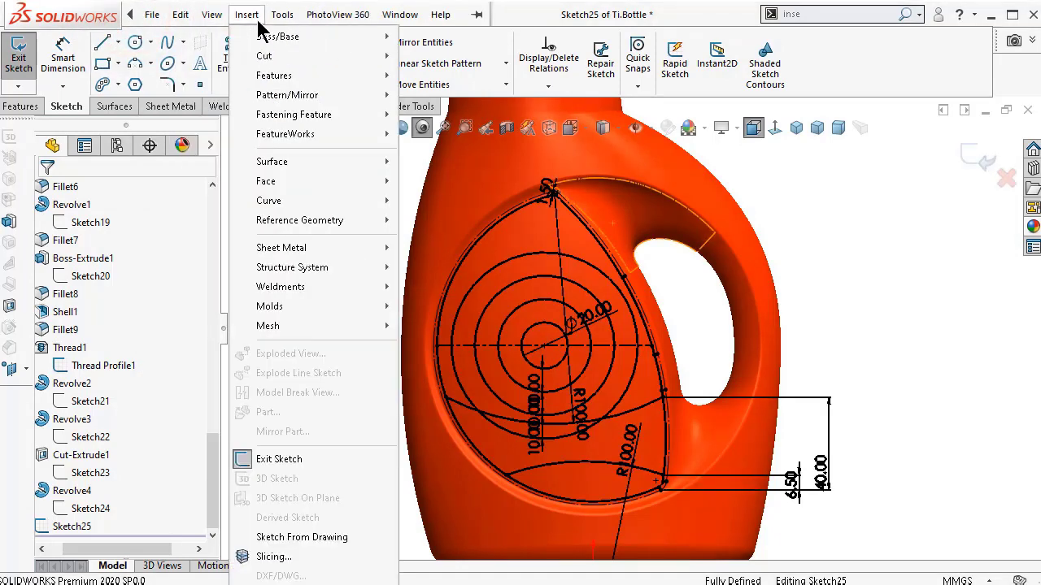
{"action": "key", "text": "Escape"}
- Zoom around the sketch to inspect the circles, arcs and 1.50 offset outline
{"action": "scroll", "coordinate": [569, 220], "scroll_direction": "down", "scroll_amount": 5}
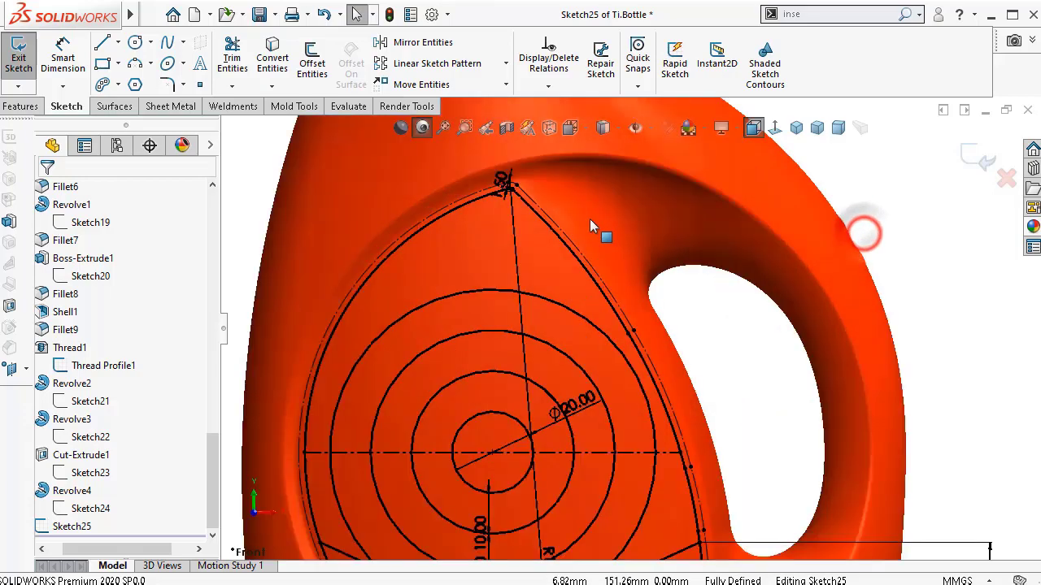
{"action": "scroll", "coordinate": [500, 210], "scroll_direction": "down", "scroll_amount": 3}
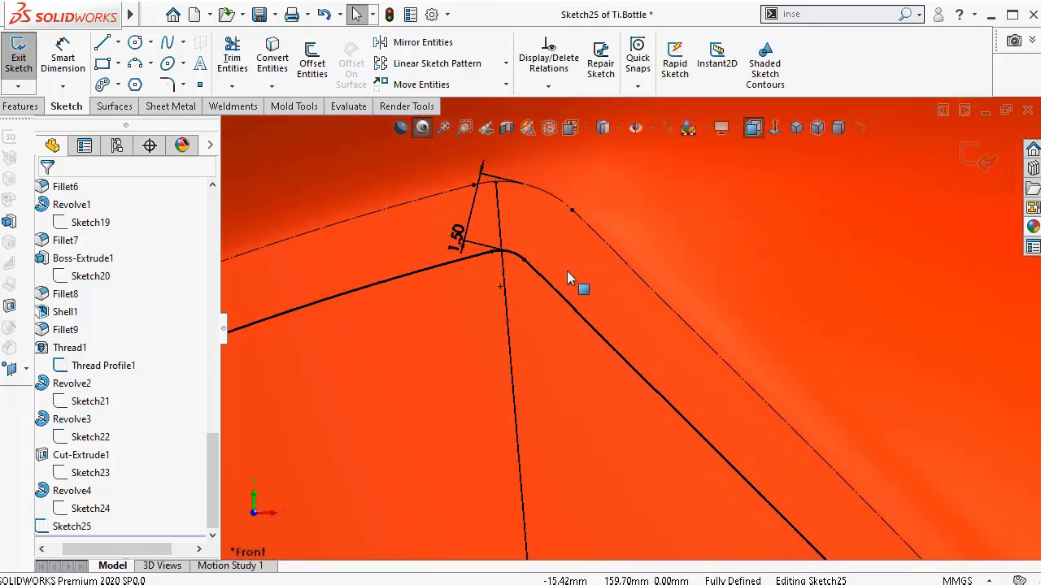
{"action": "scroll", "coordinate": [699, 430], "scroll_direction": "up", "scroll_amount": 8}
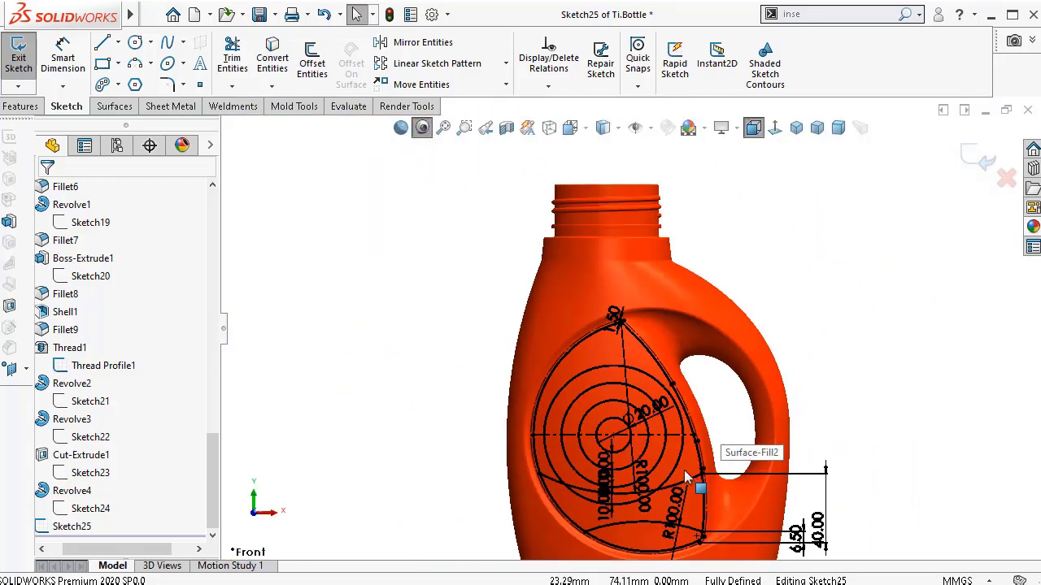
{"action": "scroll", "coordinate": [659, 432], "scroll_direction": "down", "scroll_amount": 2}
{"action": "scroll", "coordinate": [658, 432], "scroll_direction": "up", "scroll_amount": 2}
{"action": "scroll", "coordinate": [656, 434], "scroll_direction": "down", "scroll_amount": 3}
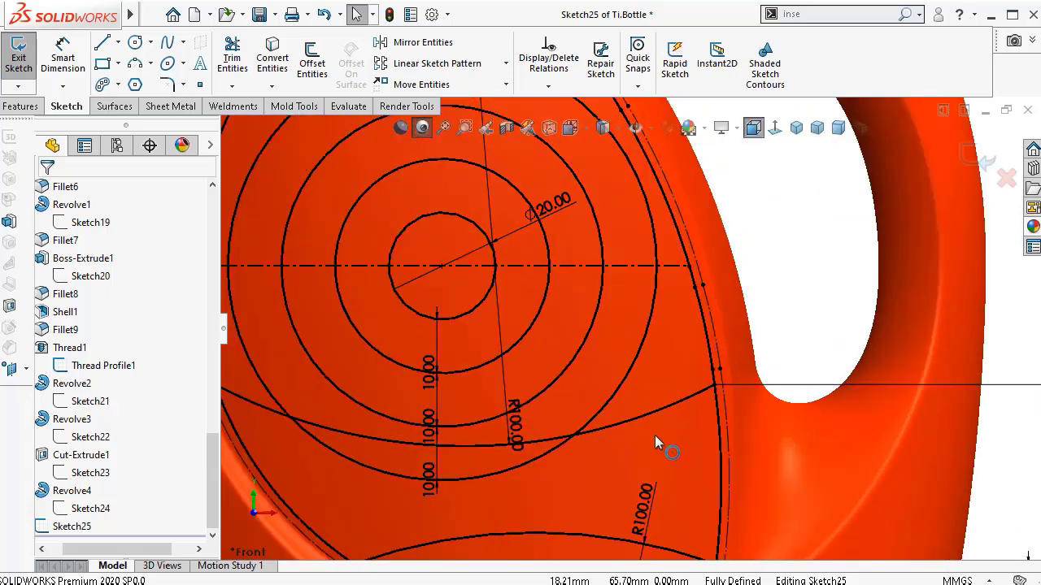
- Convert the lower arc to construction and add a short coradial 3-point arc at one end
{"action": "left_click", "coordinate": [604, 430]}
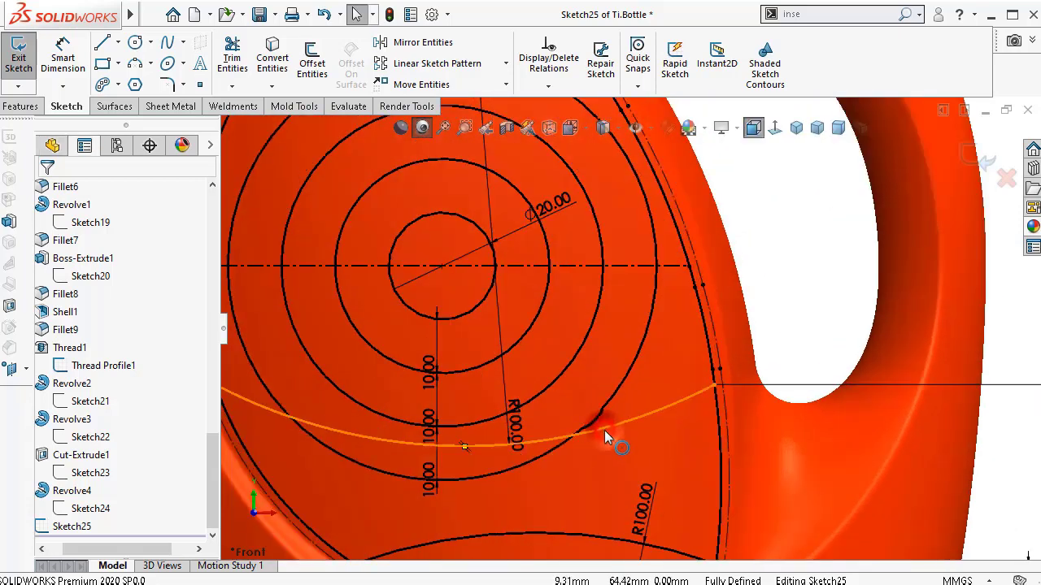
{"action": "left_click", "coordinate": [677, 382]}
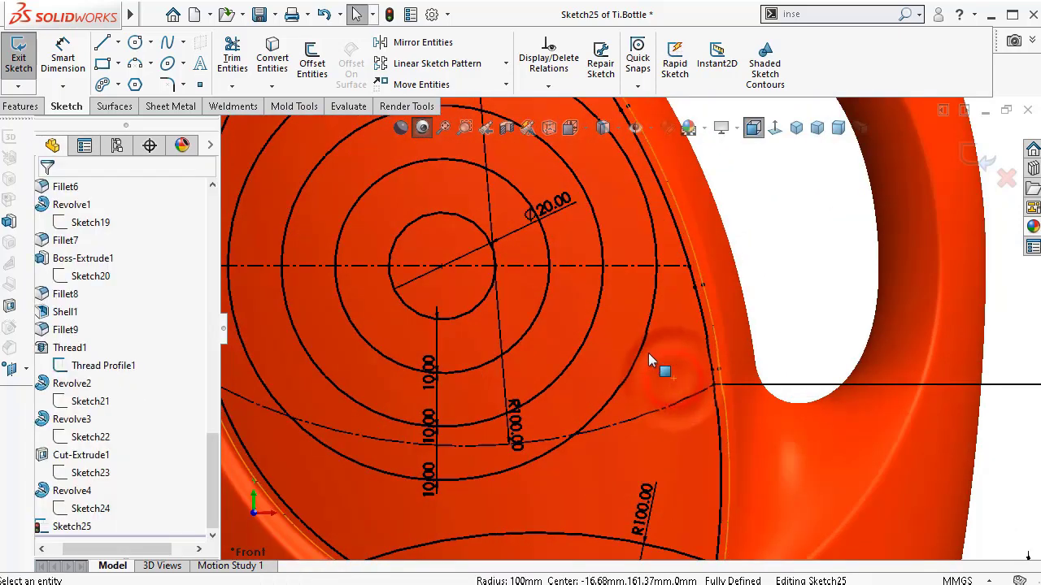
{"action": "left_click", "coordinate": [136, 68]}
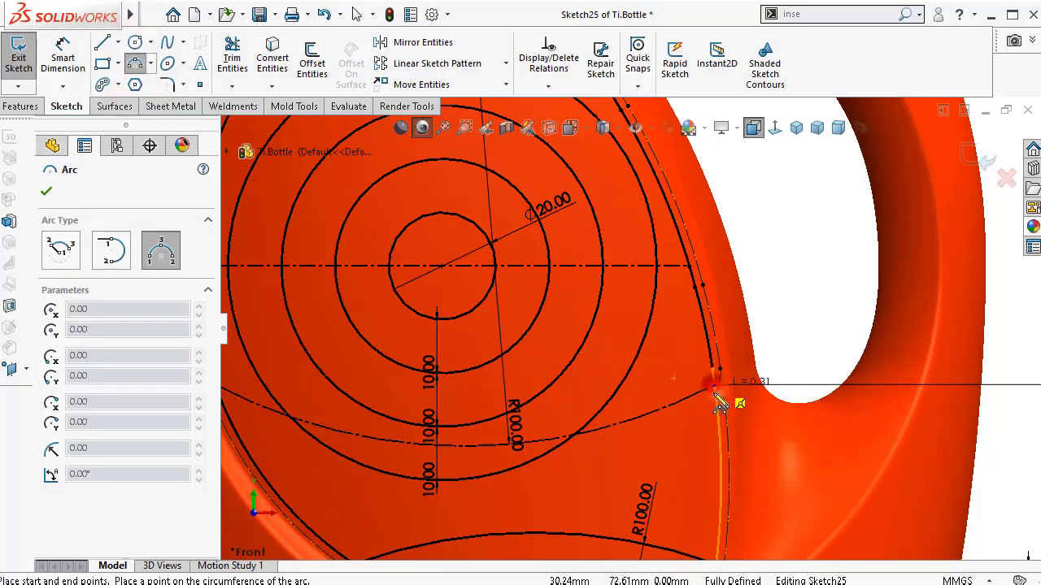
{"action": "scroll", "coordinate": [638, 433], "scroll_direction": "down", "scroll_amount": 3}
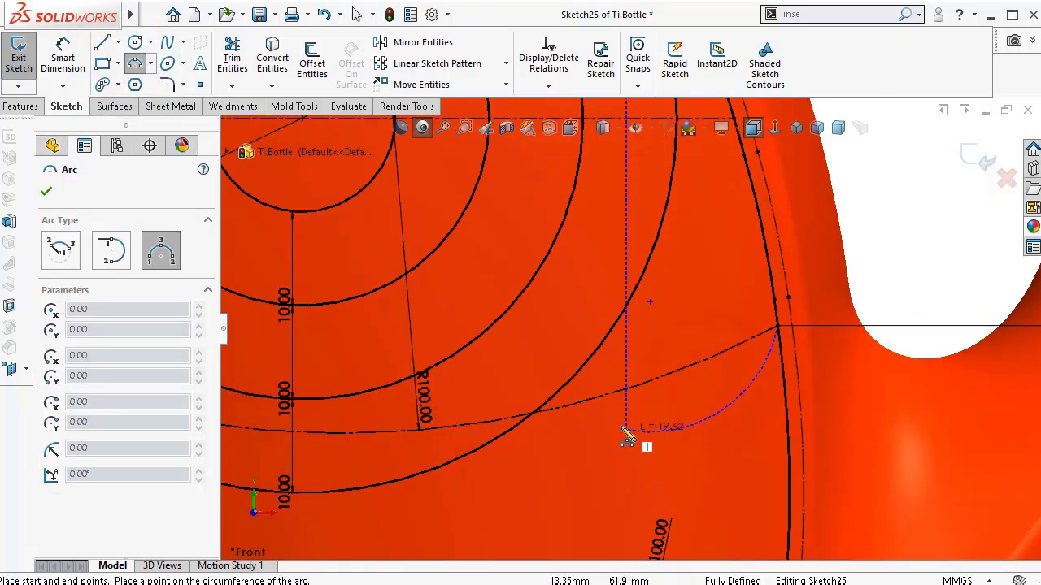
{"action": "left_click", "coordinate": [546, 403]}
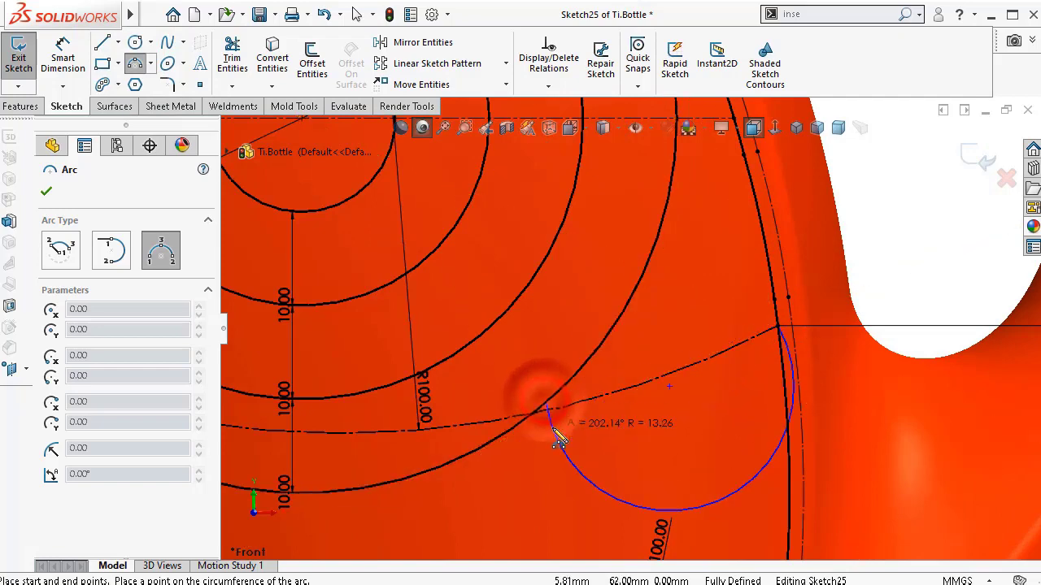
{"action": "left_click", "coordinate": [613, 412]}
{"action": "key", "text": "Escape"}
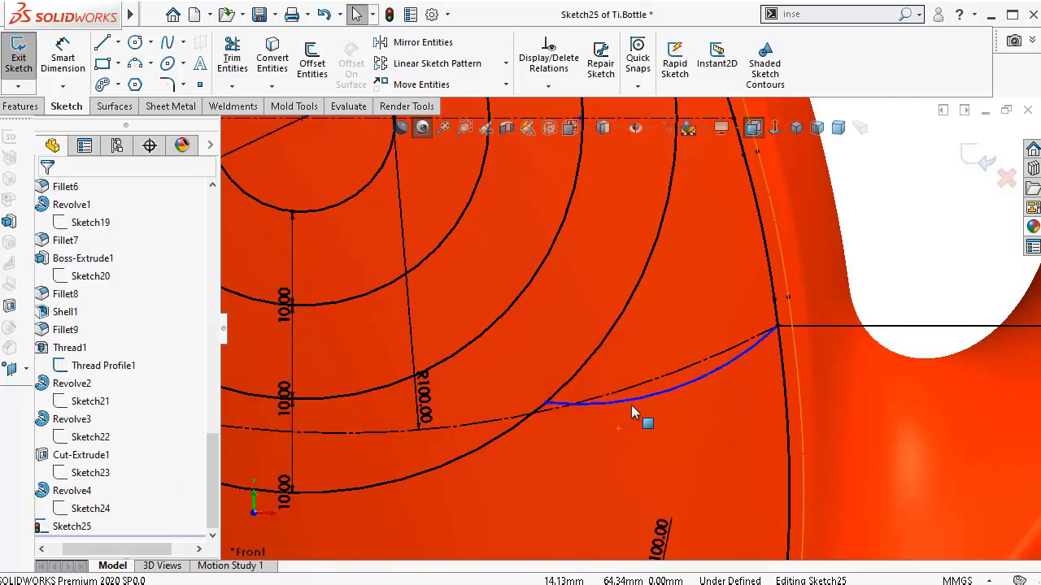
{"action": "left_click", "coordinate": [632, 404]}
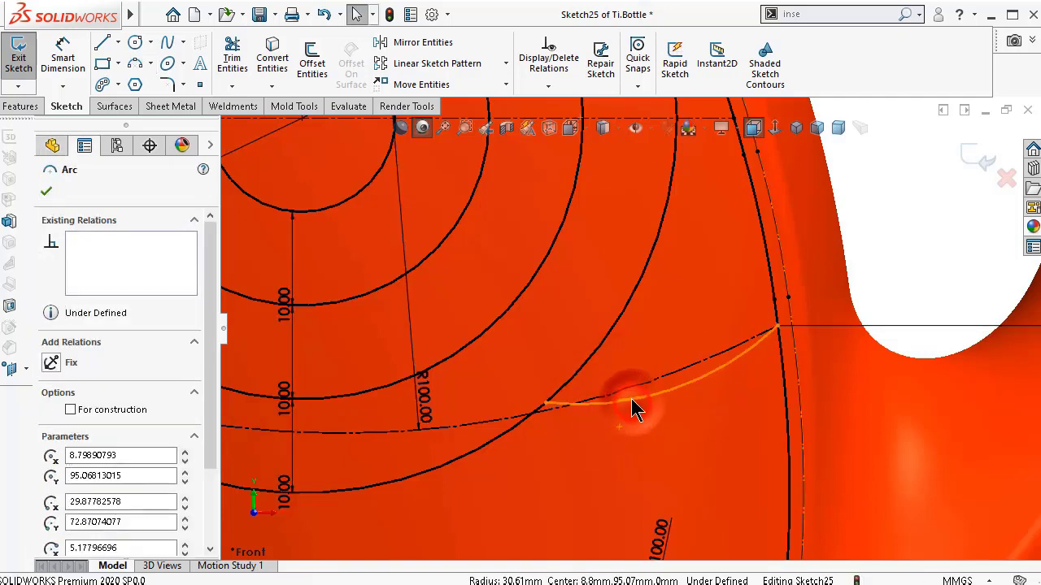
{"action": "left_click", "coordinate": [671, 379], "text": "ctrl"}
{"action": "left_click", "coordinate": [680, 316]}
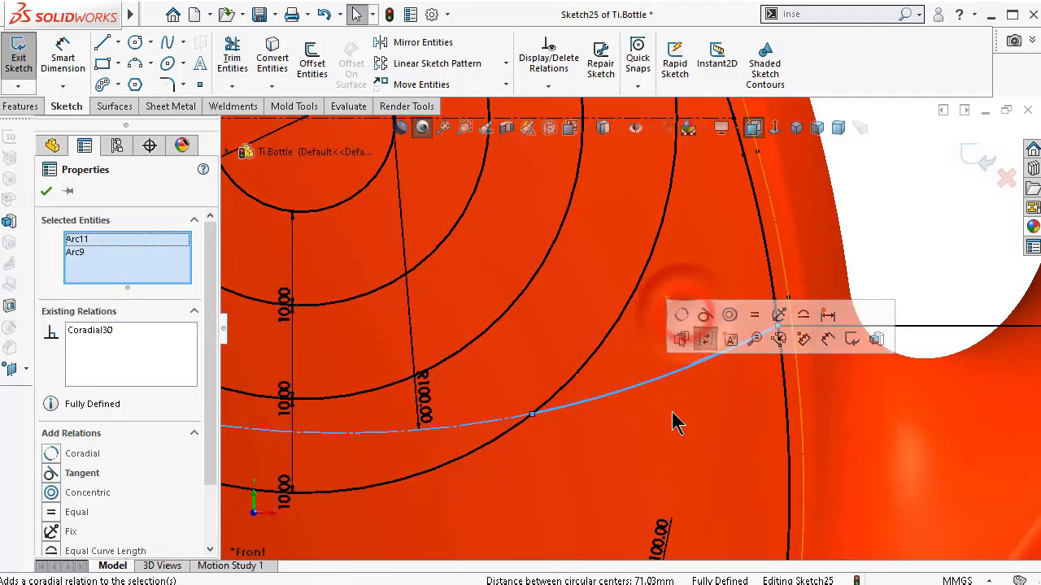
{"action": "left_click", "coordinate": [910, 253]}
- Add a second short arc at the construction arc's left end, coradial with it
{"action": "scroll", "coordinate": [599, 412], "scroll_direction": "up", "scroll_amount": 5}
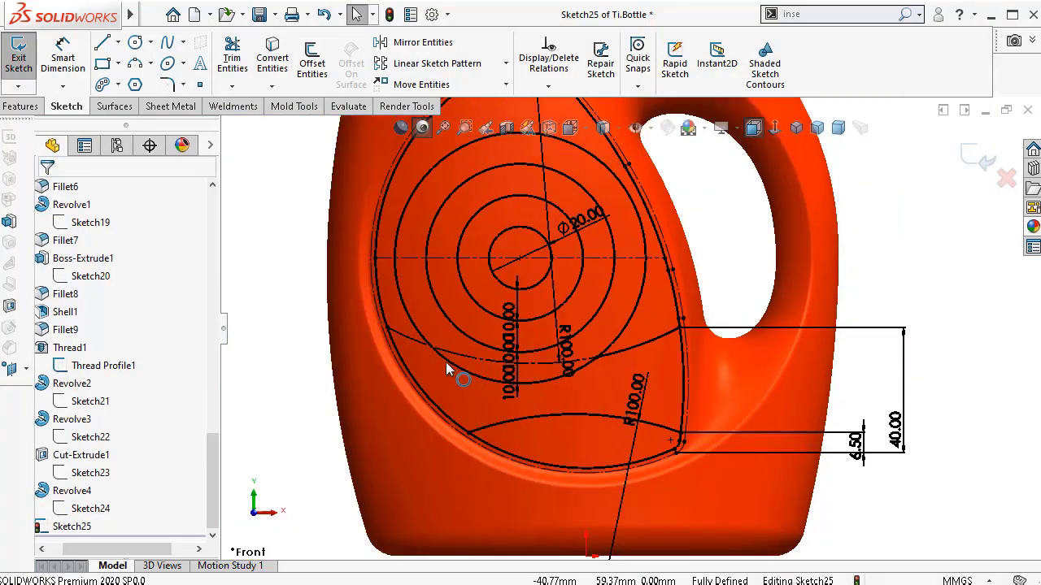
{"action": "scroll", "coordinate": [446, 370], "scroll_direction": "down", "scroll_amount": 3}
{"action": "left_click", "coordinate": [135, 63]}
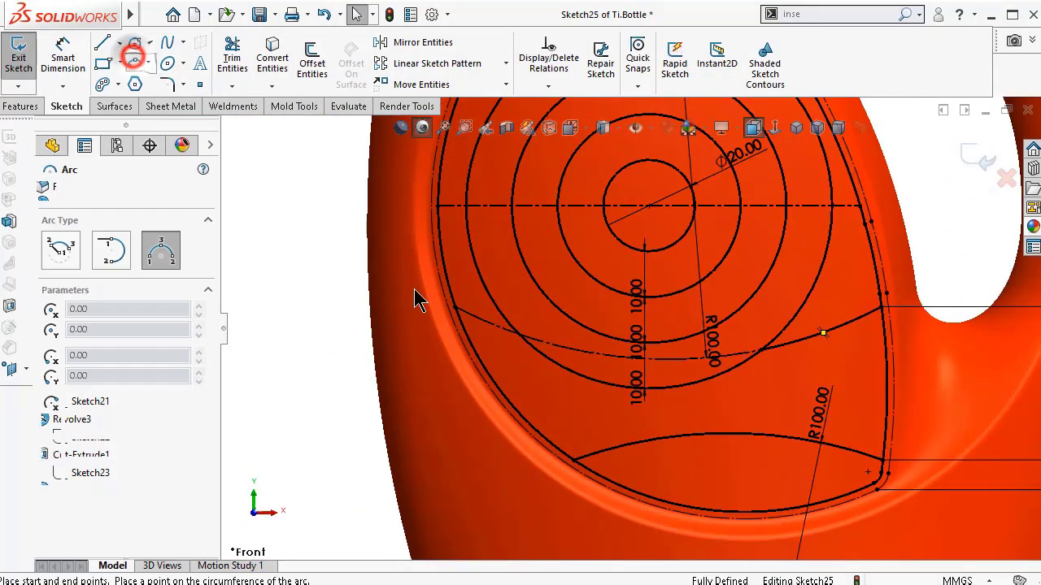
{"action": "left_click", "coordinate": [458, 309]}
{"action": "scroll", "coordinate": [488, 342], "scroll_direction": "down", "scroll_amount": 5}
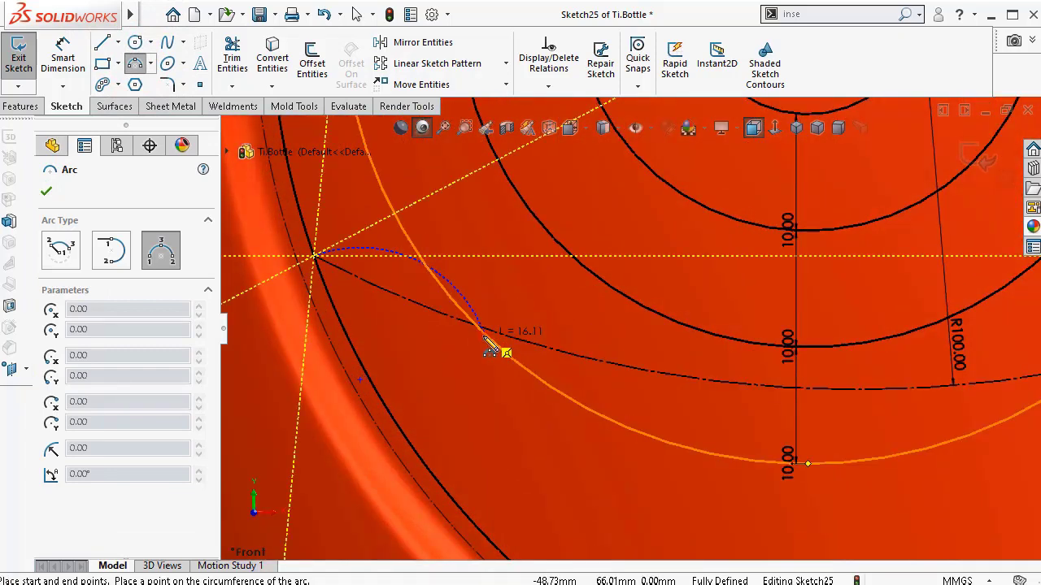
{"action": "left_click", "coordinate": [484, 336]}
{"action": "left_click", "coordinate": [452, 339]}
{"action": "key", "text": "Escape"}
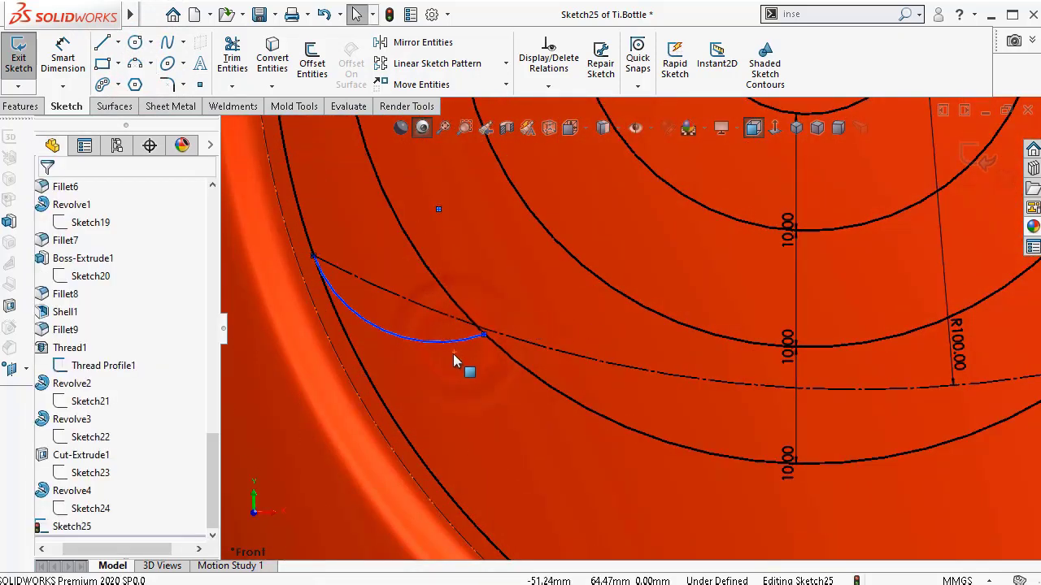
{"action": "left_click", "coordinate": [434, 343]}
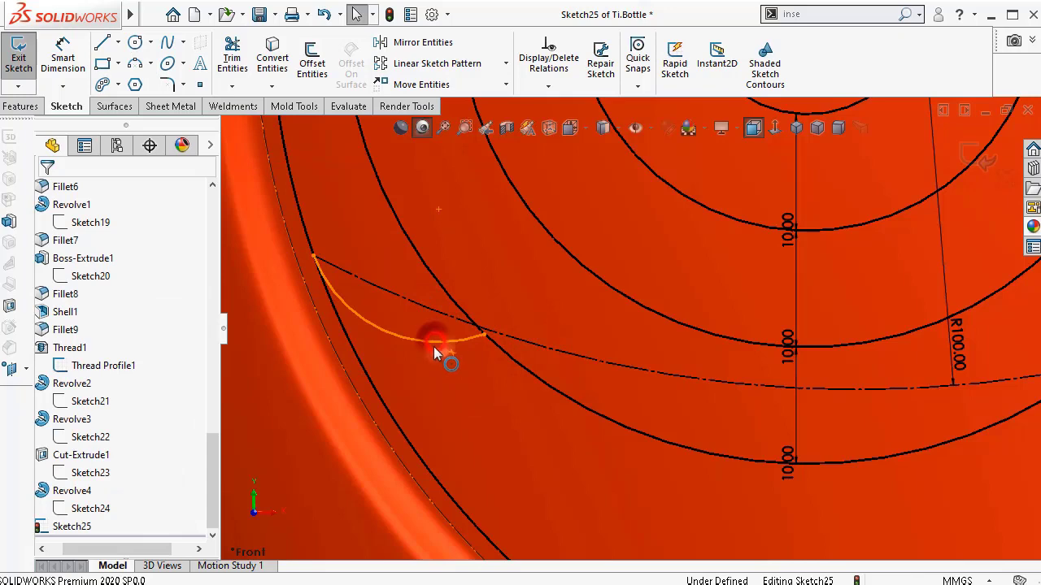
{"action": "left_click", "coordinate": [417, 301], "text": "ctrl"}
{"action": "left_click", "coordinate": [461, 236]}
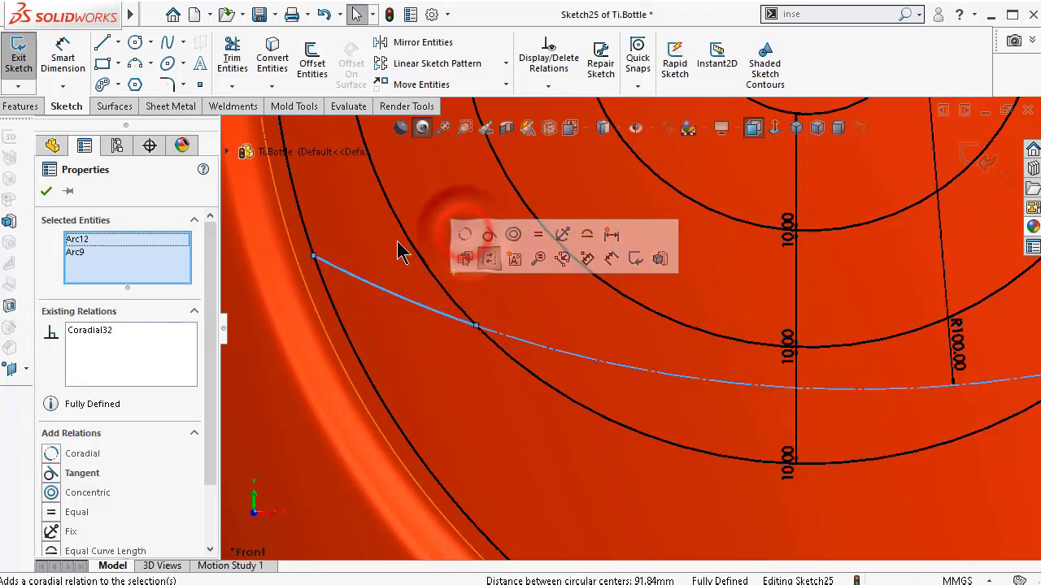
{"action": "left_click", "coordinate": [376, 236]}
{"action": "scroll", "coordinate": [376, 236], "scroll_direction": "up", "scroll_amount": 5}
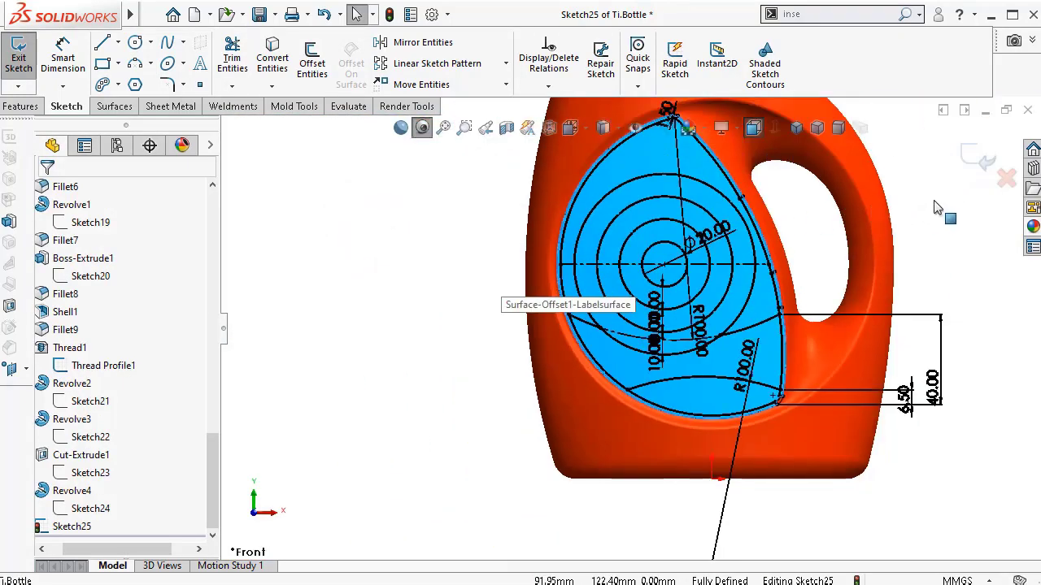
- Exit Sketch25, try a Scribe Wrap onto the label face, and cancel after the rebuild error
{"action": "left_click", "coordinate": [975, 156]}
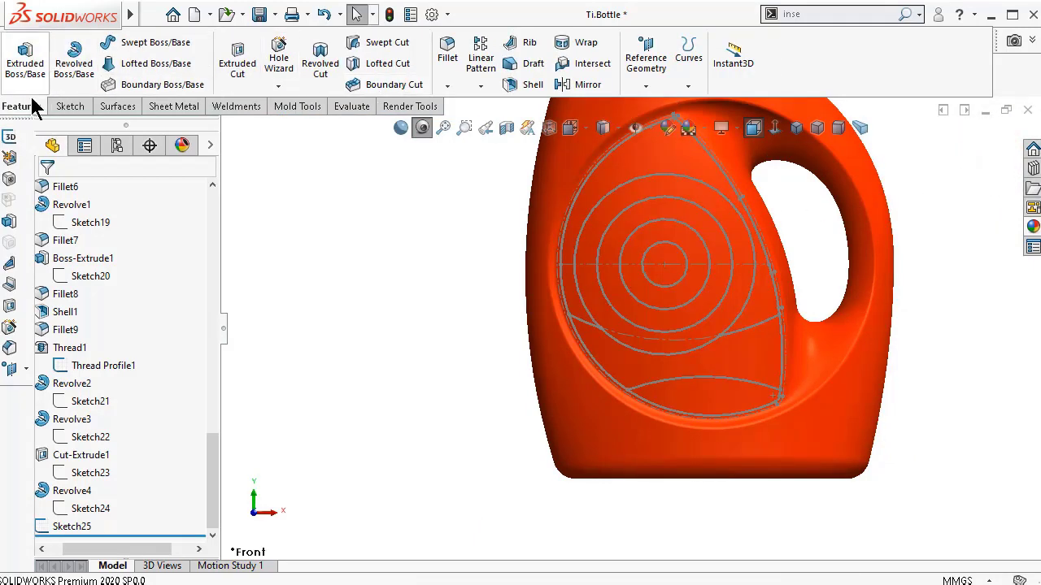
{"action": "left_click", "coordinate": [585, 42]}
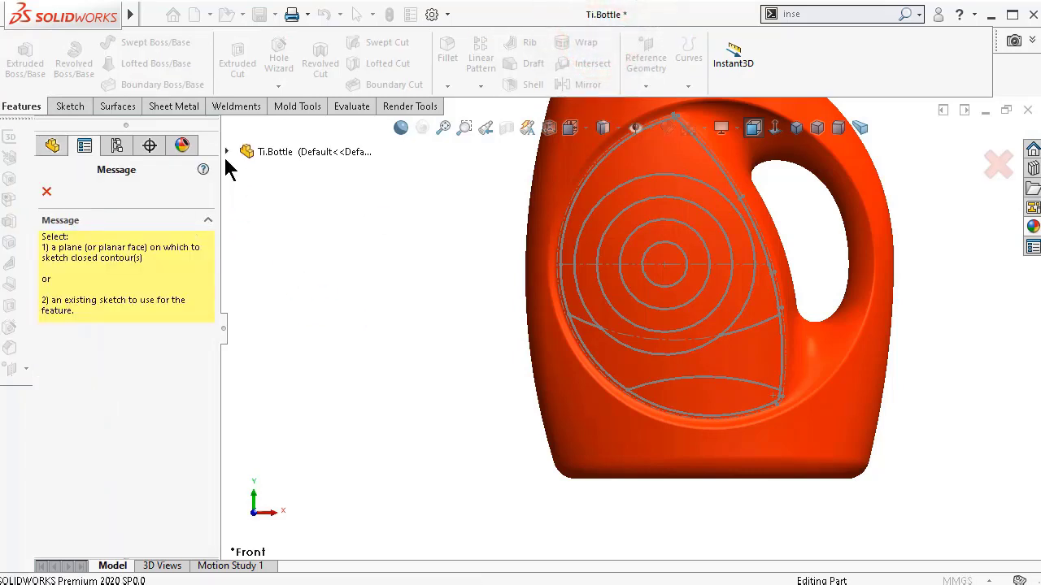
{"action": "left_click", "coordinate": [614, 189]}
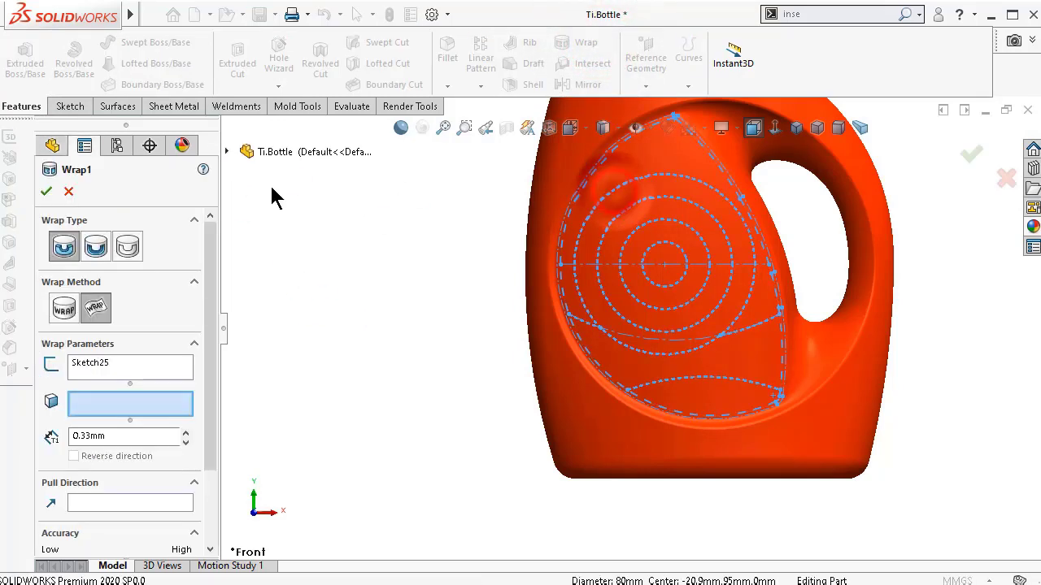
{"action": "left_click", "coordinate": [128, 245]}
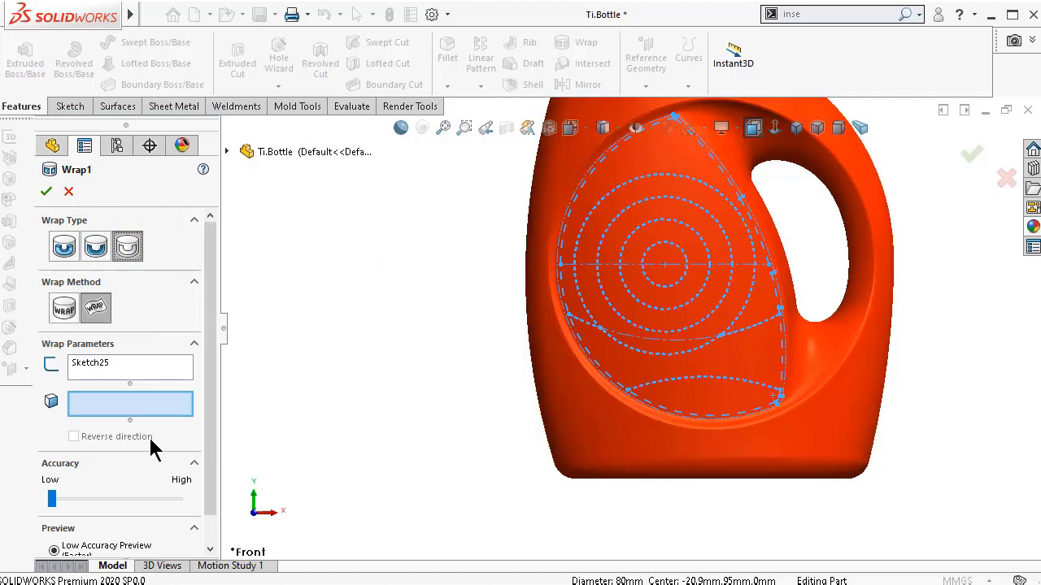
{"action": "left_click", "coordinate": [143, 411]}
{"action": "left_click", "coordinate": [651, 156]}
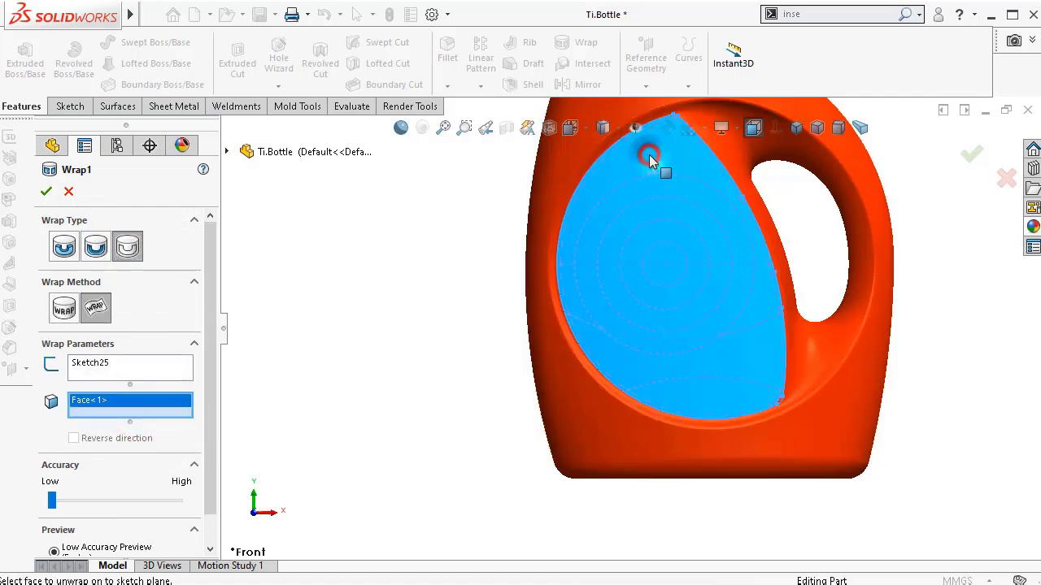
{"action": "left_click", "coordinate": [46, 192]}
{"action": "left_click", "coordinate": [64, 307]}
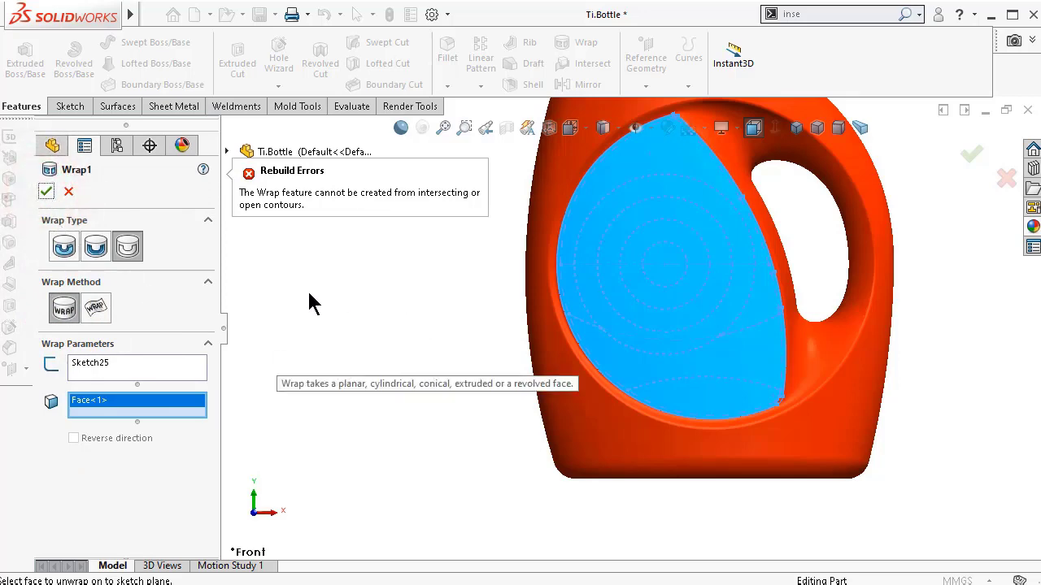
{"action": "left_click", "coordinate": [69, 192]}
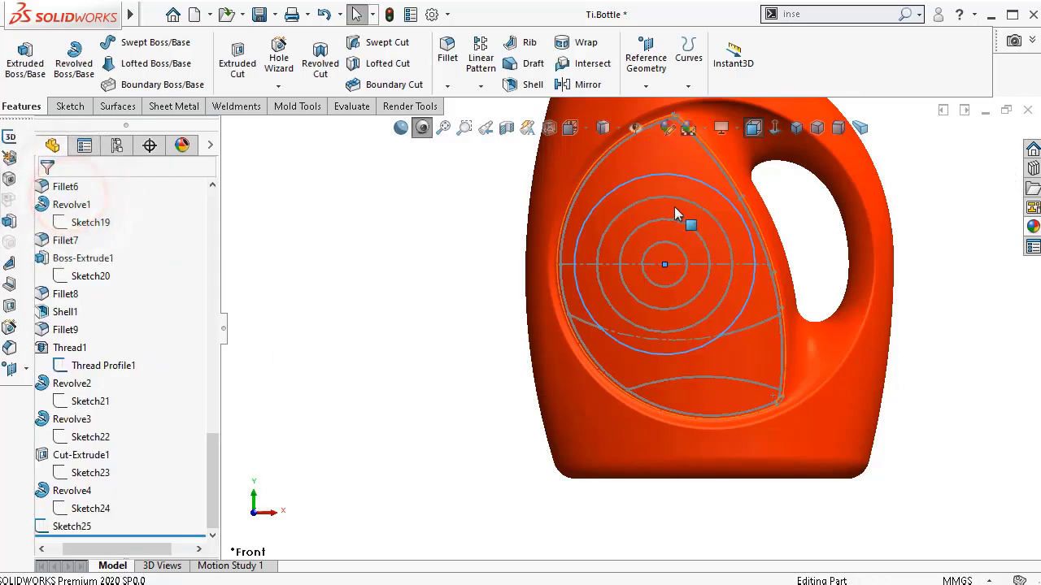
- Create Split Line3 by projecting Sketch25 onto the bottle's label face
{"action": "scroll", "coordinate": [685, 214], "scroll_direction": "down", "scroll_amount": 3}
{"action": "left_click", "coordinate": [301, 262]}
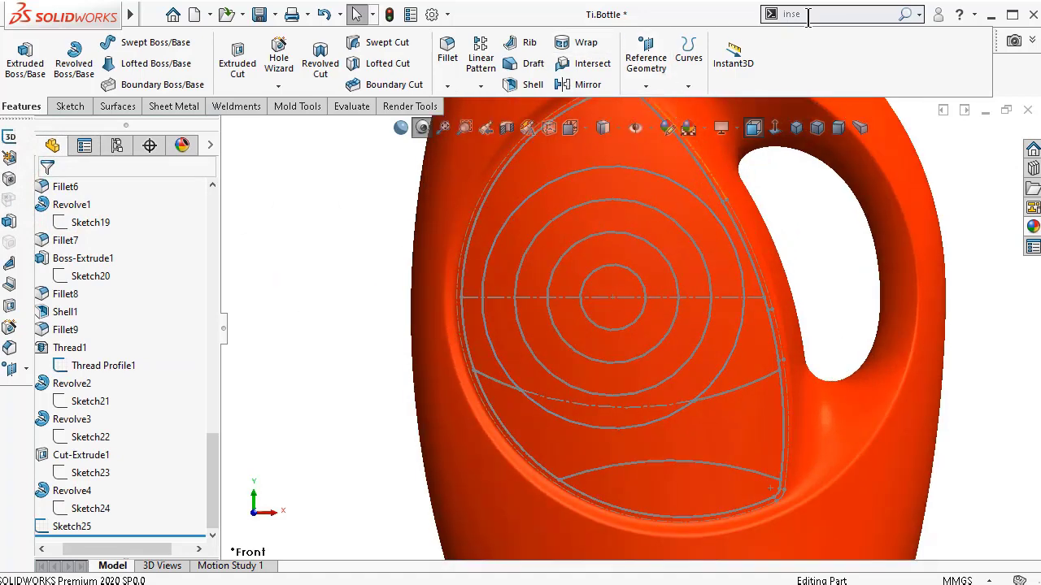
{"action": "mouse_move", "coordinate": [133, 18]}
{"action": "left_click", "coordinate": [236, 16]}
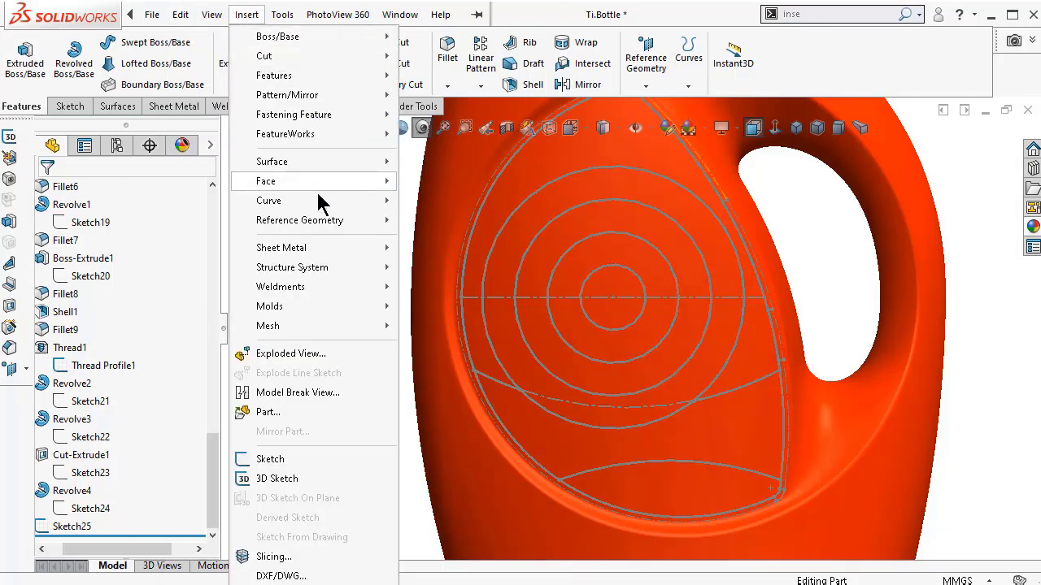
{"action": "mouse_move", "coordinate": [333, 203]}
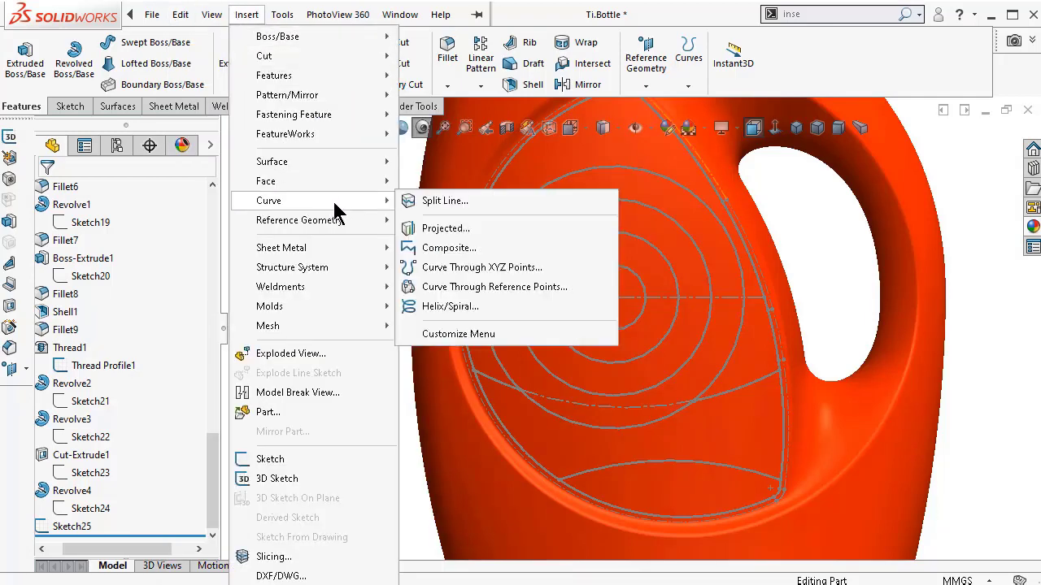
{"action": "left_click", "coordinate": [474, 200]}
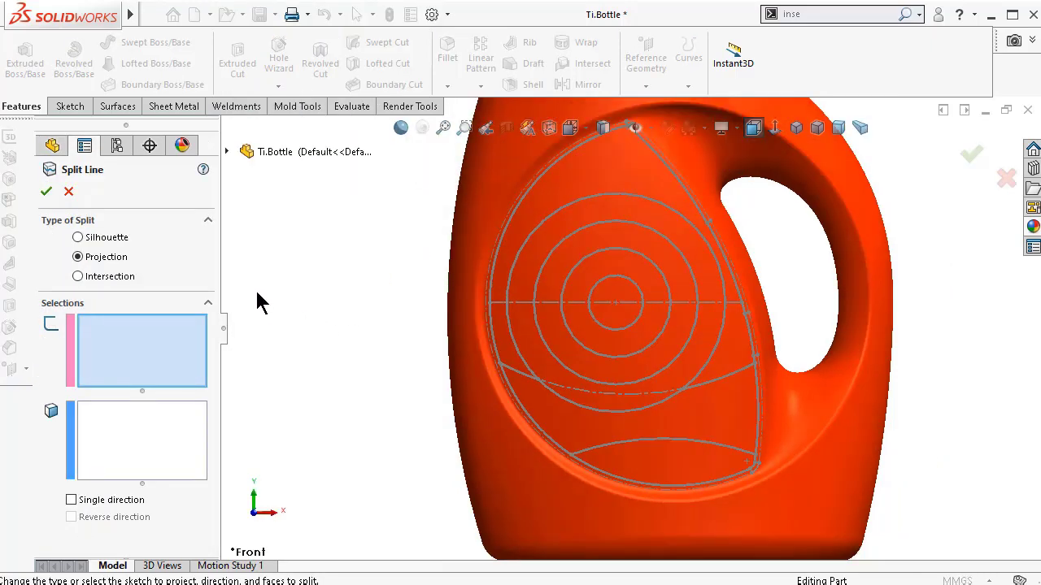
{"action": "left_click", "coordinate": [175, 333]}
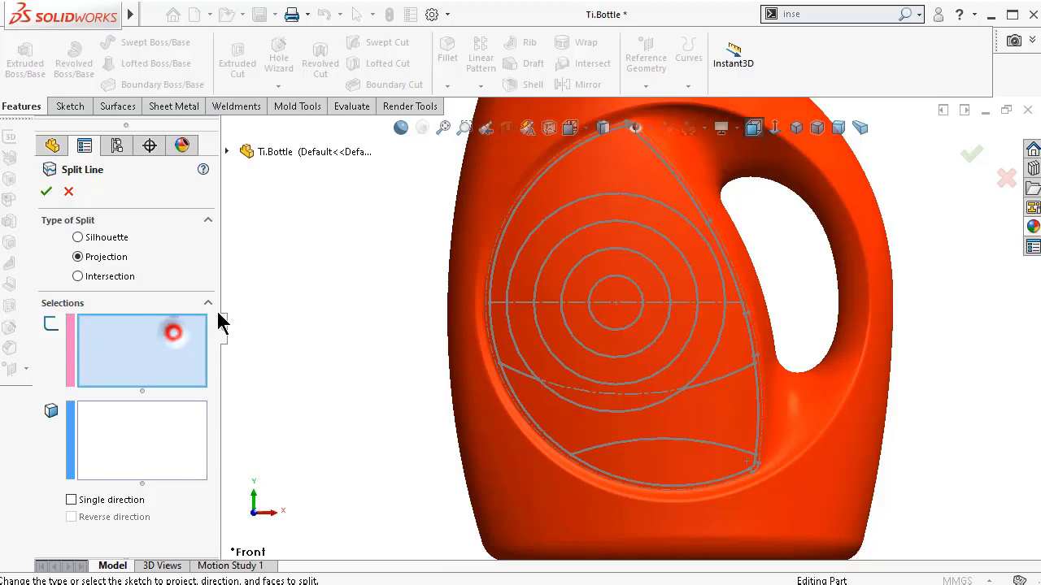
{"action": "left_click", "coordinate": [548, 183]}
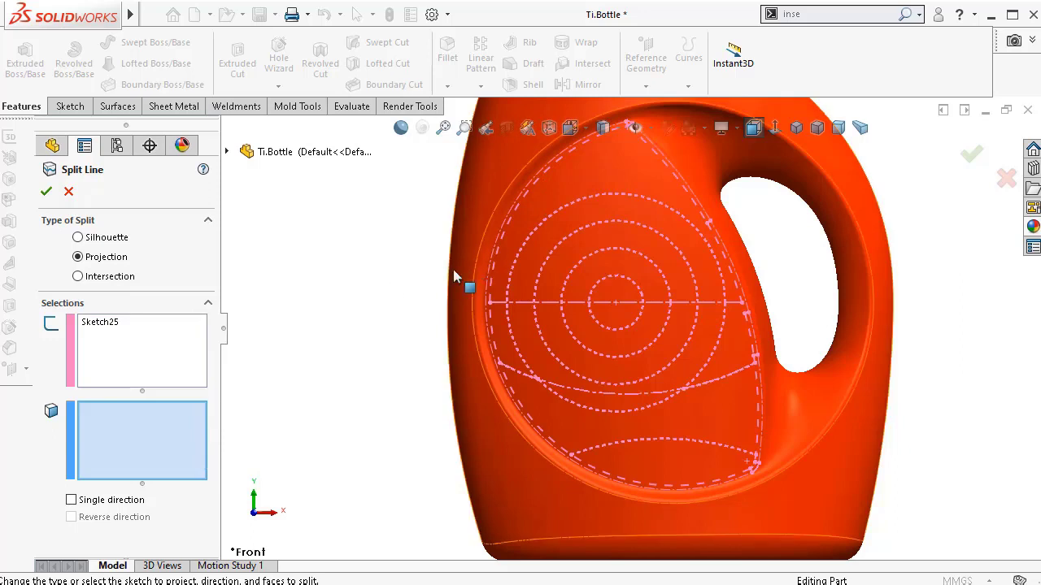
{"action": "left_click", "coordinate": [154, 459]}
{"action": "left_click", "coordinate": [603, 182]}
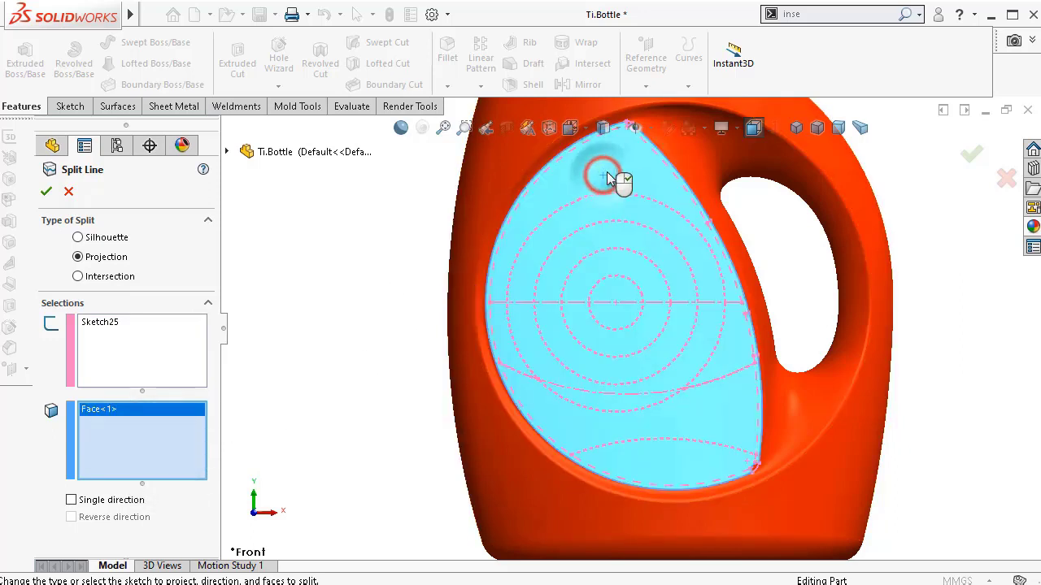
{"action": "left_click", "coordinate": [45, 191]}
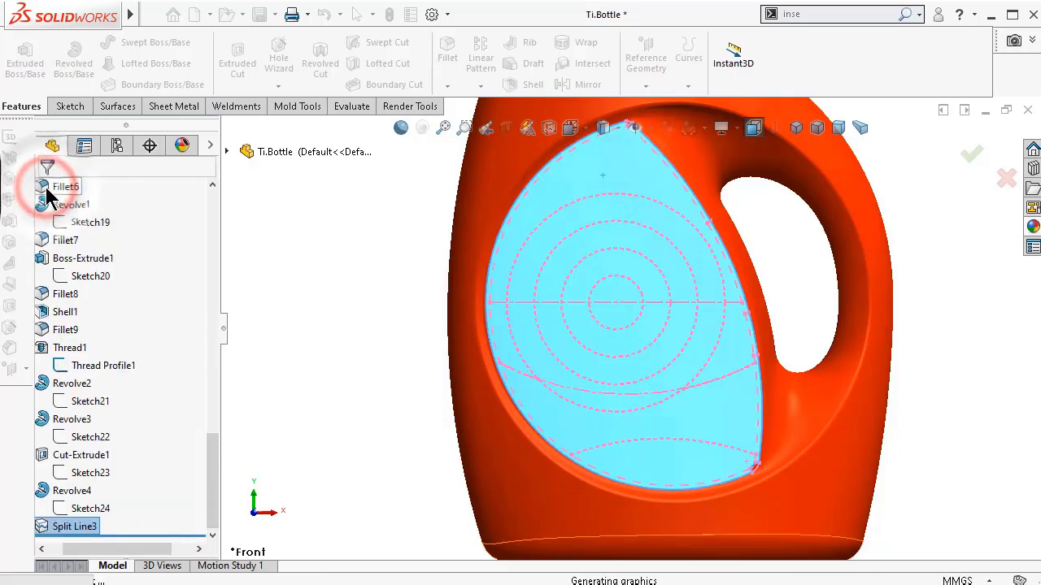
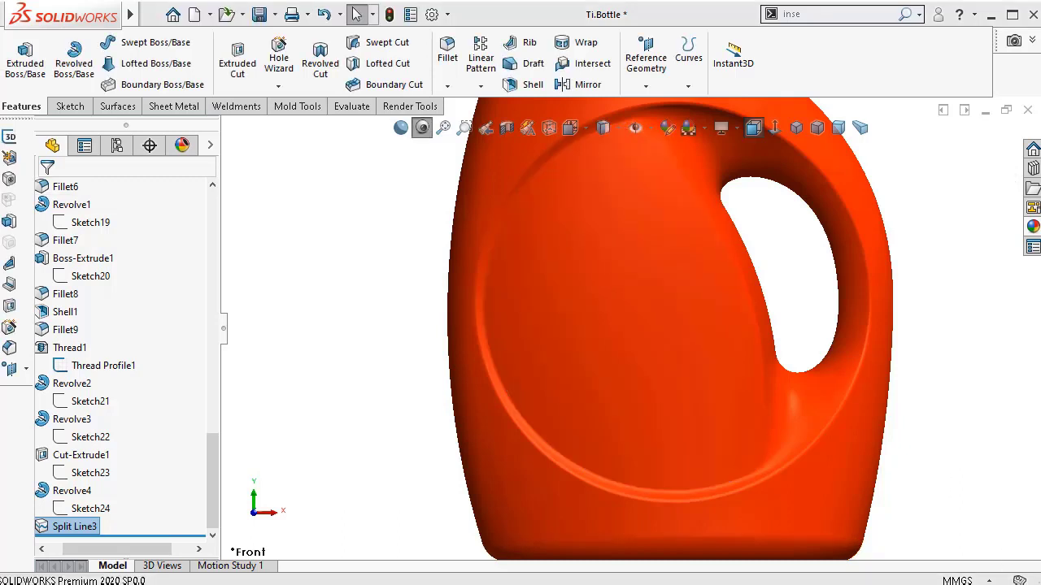
- Show the bottle in Dimetric view with the Shaded With Edges display style
{"action": "key", "text": "z"}
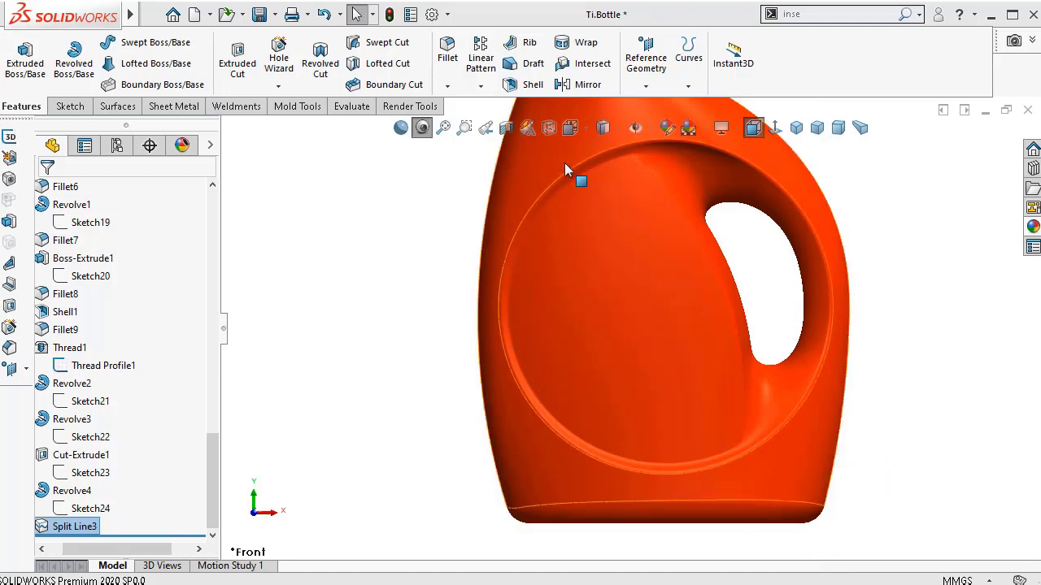
{"action": "left_click", "coordinate": [836, 134]}
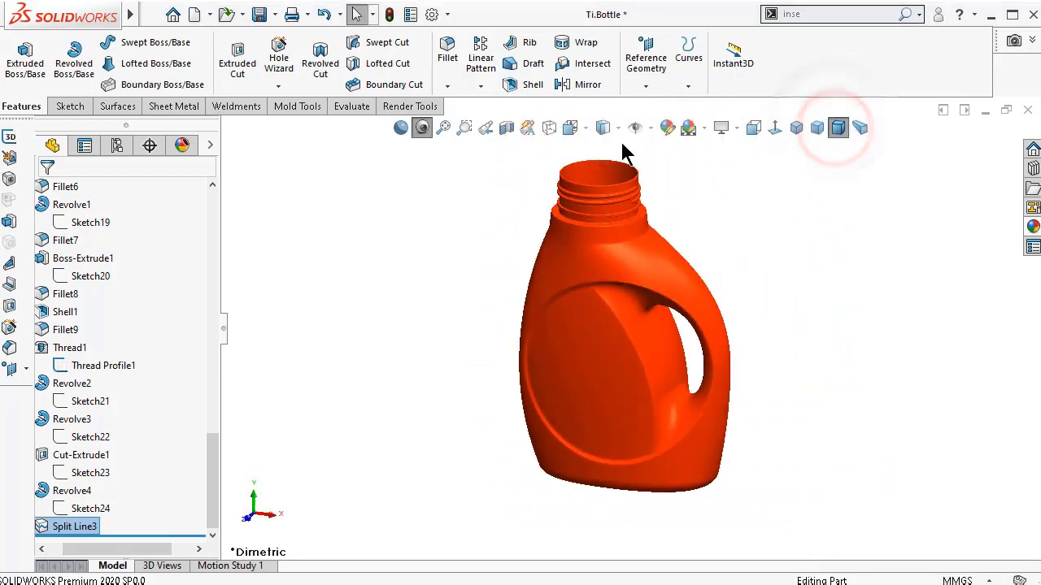
{"action": "left_click", "coordinate": [617, 128]}
{"action": "left_click", "coordinate": [603, 147]}
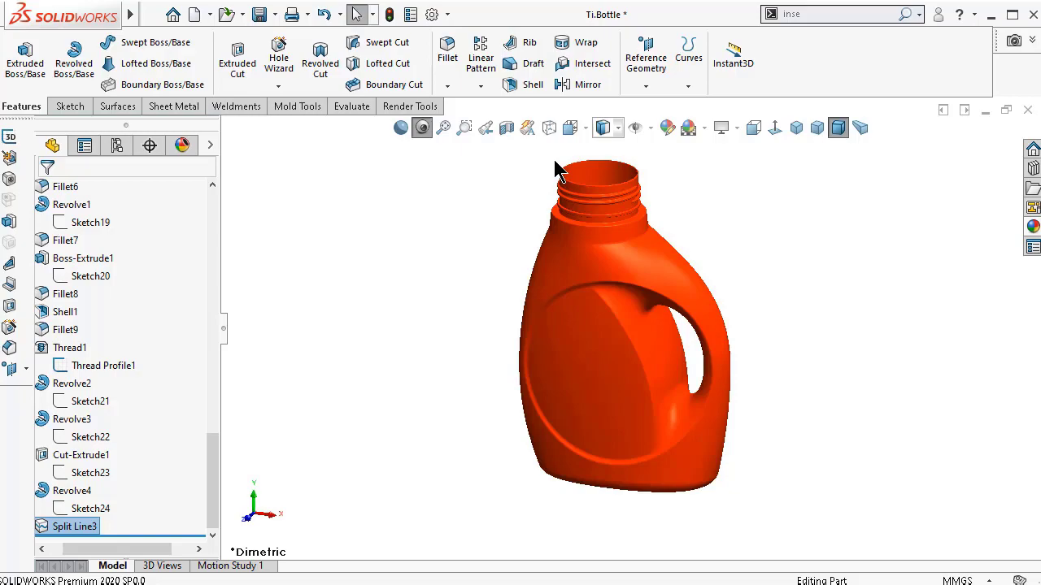
{"action": "key", "text": "ctrl+8"}
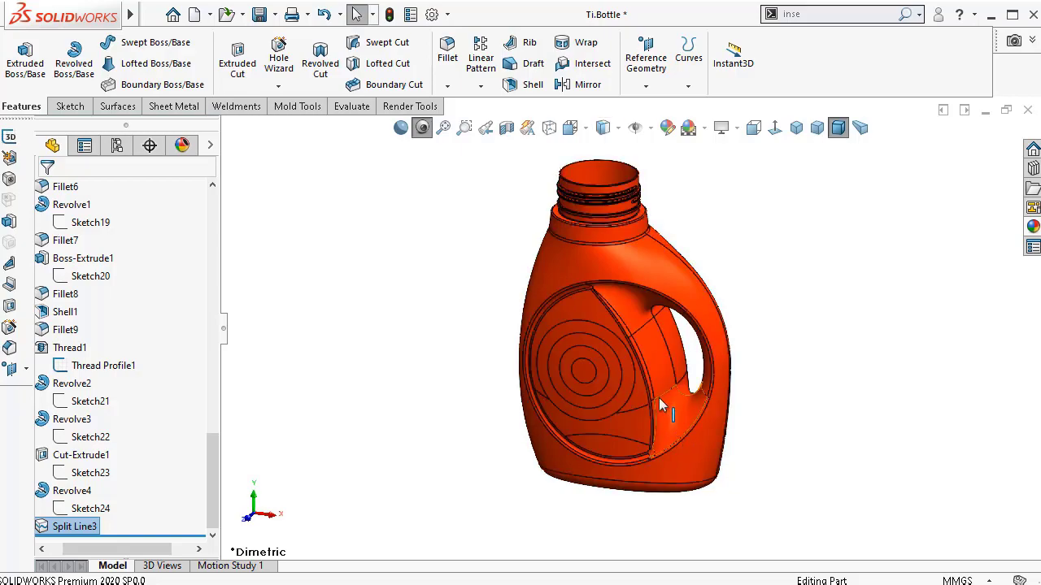
{"action": "scroll", "coordinate": [658, 397], "scroll_direction": "down", "scroll_amount": 10}
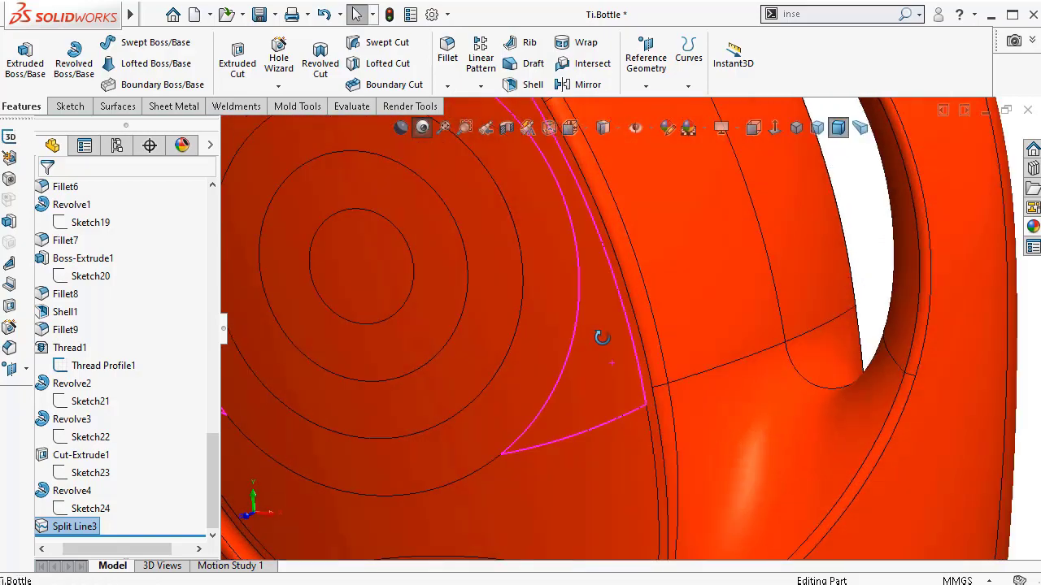
{"action": "mouse_move", "coordinate": [602, 337]}
{"action": "middle_mouse_down"}
{"action": "mouse_move", "coordinate": [569, 336]}
{"action": "mouse_move", "coordinate": [553, 351]}
{"action": "mouse_move", "coordinate": [620, 332]}
{"action": "mouse_move", "coordinate": [610, 322]}
{"action": "middle_mouse_up"}
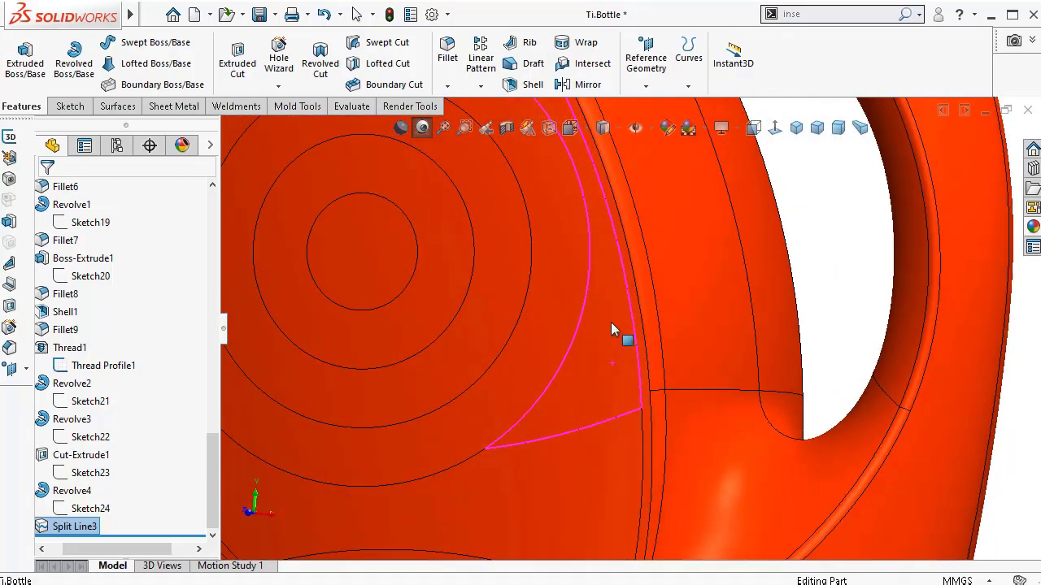
{"action": "scroll", "coordinate": [642, 349], "scroll_direction": "up", "scroll_amount": 10}
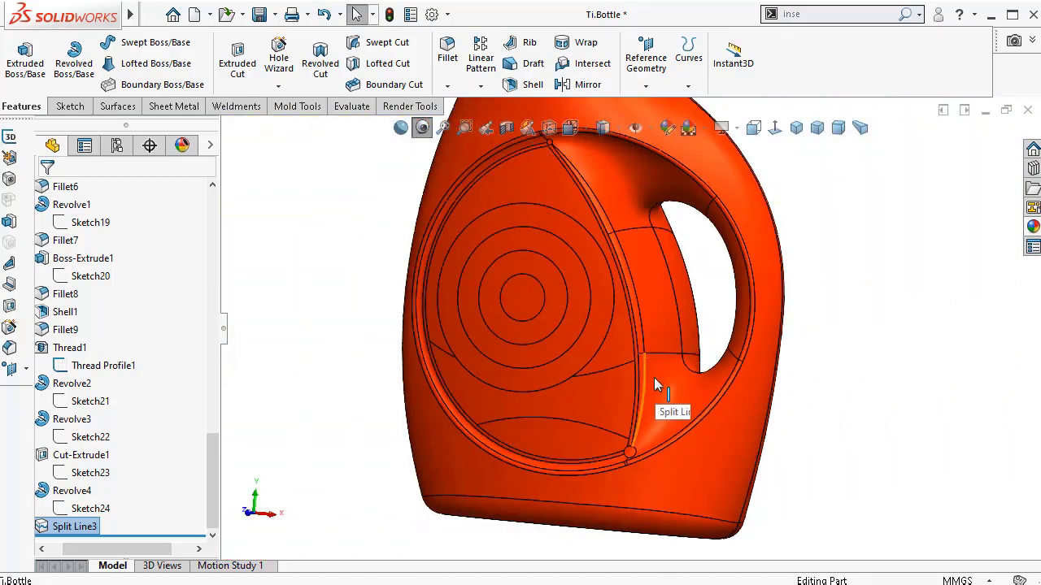
{"action": "mouse_move", "coordinate": [654, 377]}
{"action": "middle_mouse_down"}
{"action": "mouse_move", "coordinate": [462, 417]}
{"action": "mouse_move", "coordinate": [668, 353]}
{"action": "mouse_move", "coordinate": [657, 376]}
{"action": "middle_mouse_up"}
{"action": "scroll", "coordinate": [606, 306], "scroll_direction": "down", "scroll_amount": 3}
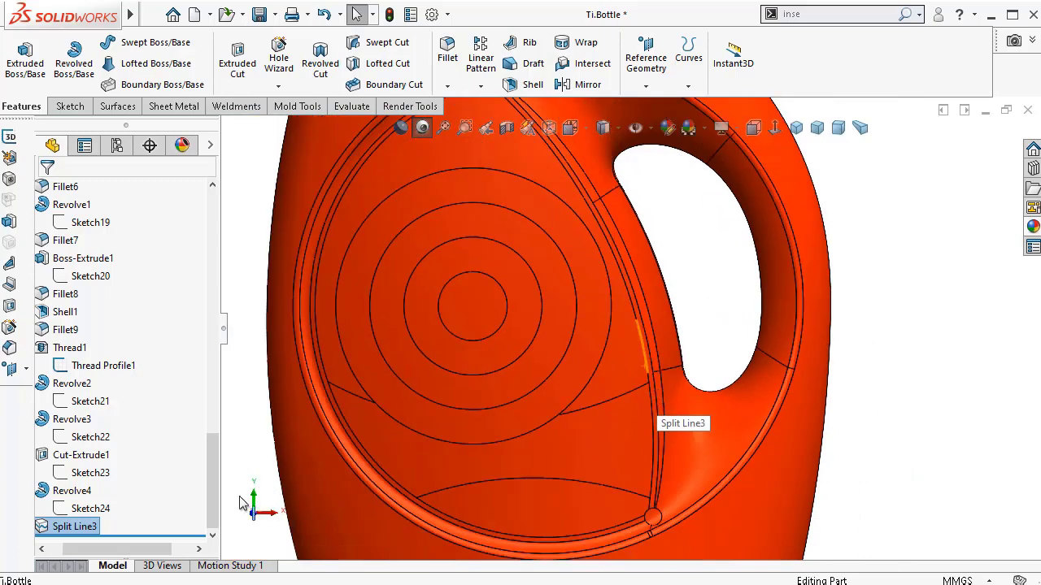
- Review Sketch25 under Split Line3, then close in on the front panel
{"action": "left_click", "coordinate": [43, 526]}
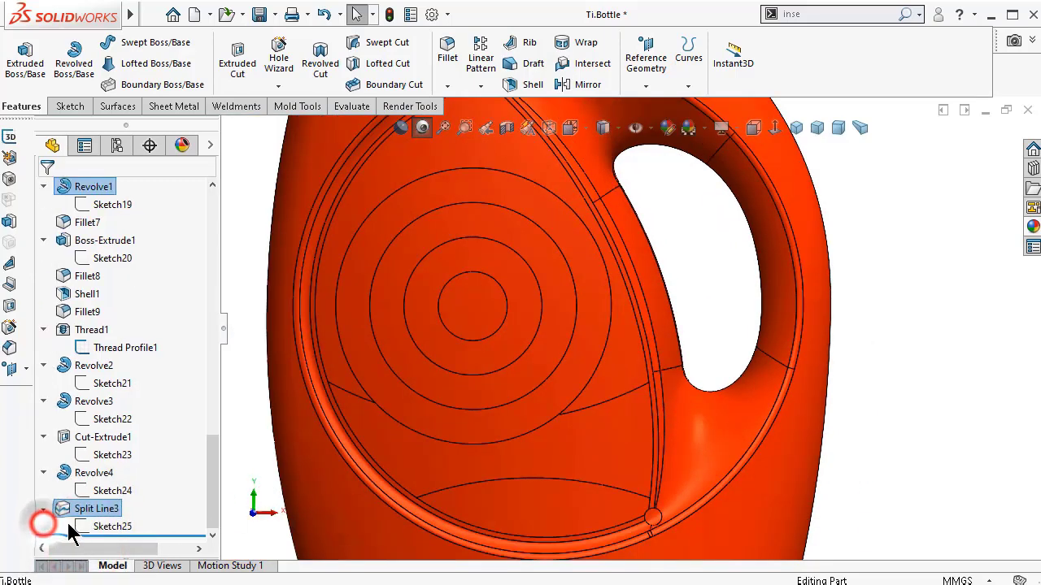
{"action": "left_click", "coordinate": [106, 527]}
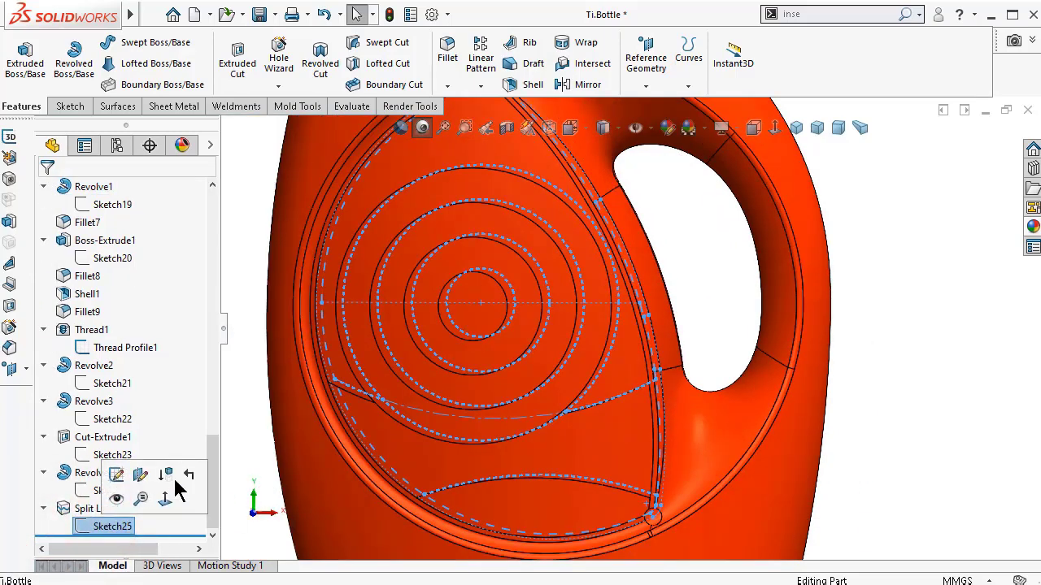
{"action": "mouse_move", "coordinate": [511, 301]}
{"action": "middle_mouse_down"}
{"action": "mouse_move", "coordinate": [464, 301]}
{"action": "mouse_move", "coordinate": [471, 349]}
{"action": "mouse_move", "coordinate": [476, 296]}
{"action": "mouse_move", "coordinate": [500, 267]}
{"action": "mouse_move", "coordinate": [516, 279]}
{"action": "mouse_move", "coordinate": [492, 302]}
{"action": "mouse_move", "coordinate": [379, 271]}
{"action": "middle_mouse_up"}
{"action": "key", "text": "f"}
{"action": "left_click", "coordinate": [368, 260]}
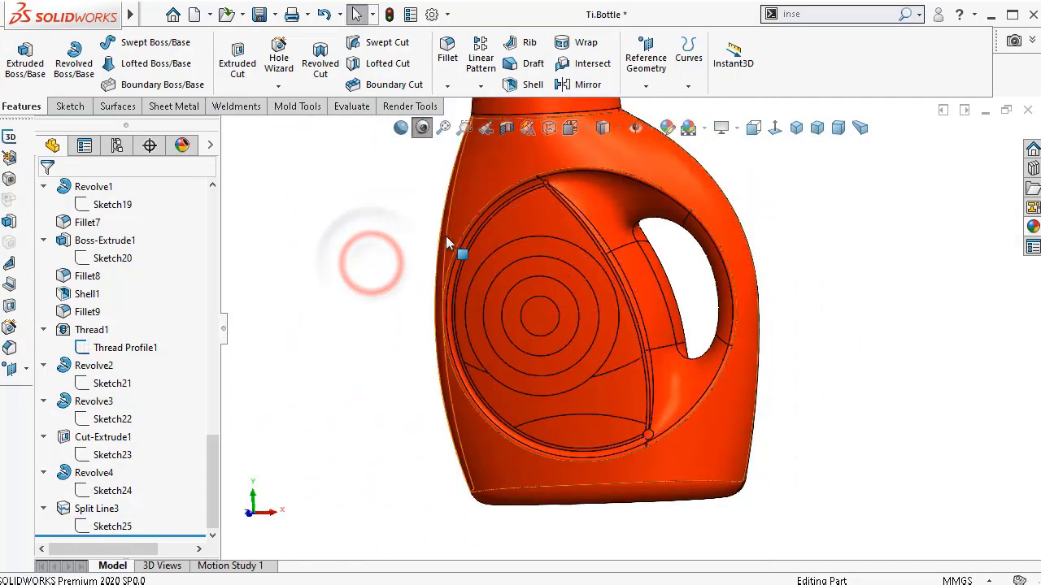
{"action": "middle_click_drag", "start_coordinate": [445, 242], "coordinate": [523, 244]}
{"action": "scroll", "coordinate": [685, 367], "scroll_direction": "down", "scroll_amount": 3}
{"action": "middle_click_drag", "start_coordinate": [577, 325], "coordinate": [511, 325]}
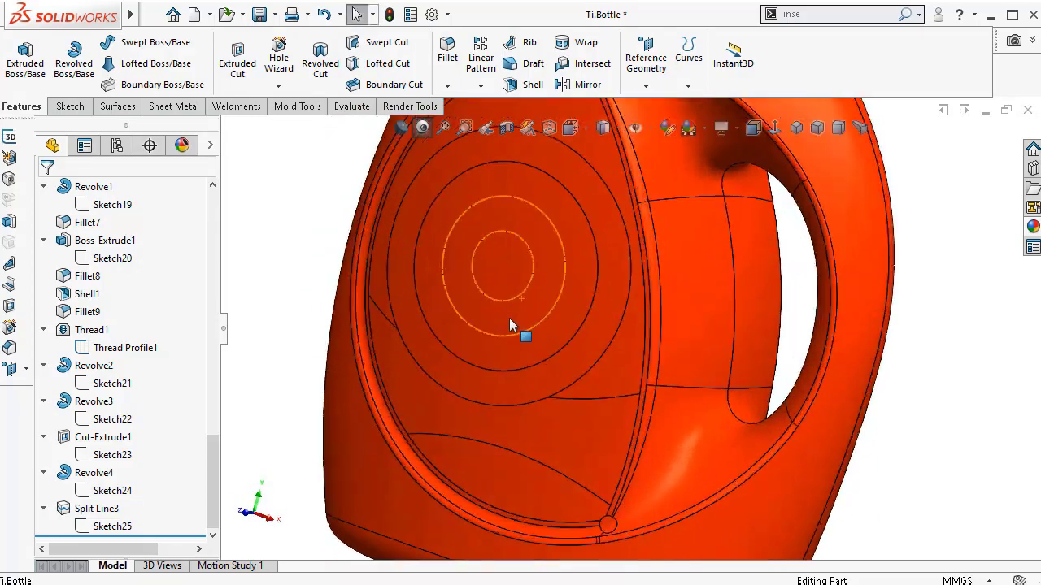
- Apply blue low gloss plastic to the lower wave face and the centre disc
{"action": "left_click", "coordinate": [1029, 229]}
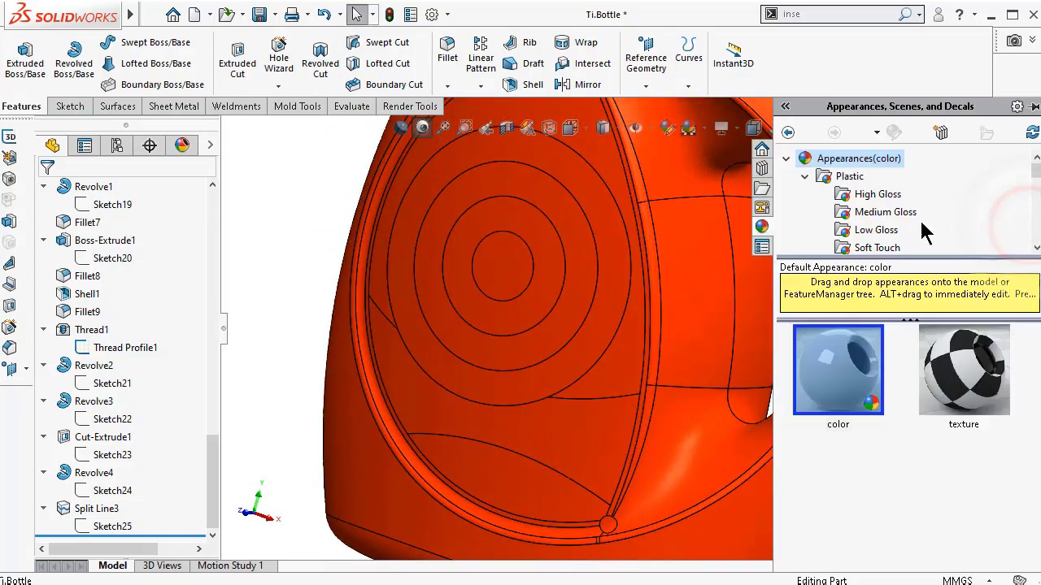
{"action": "left_click", "coordinate": [851, 232]}
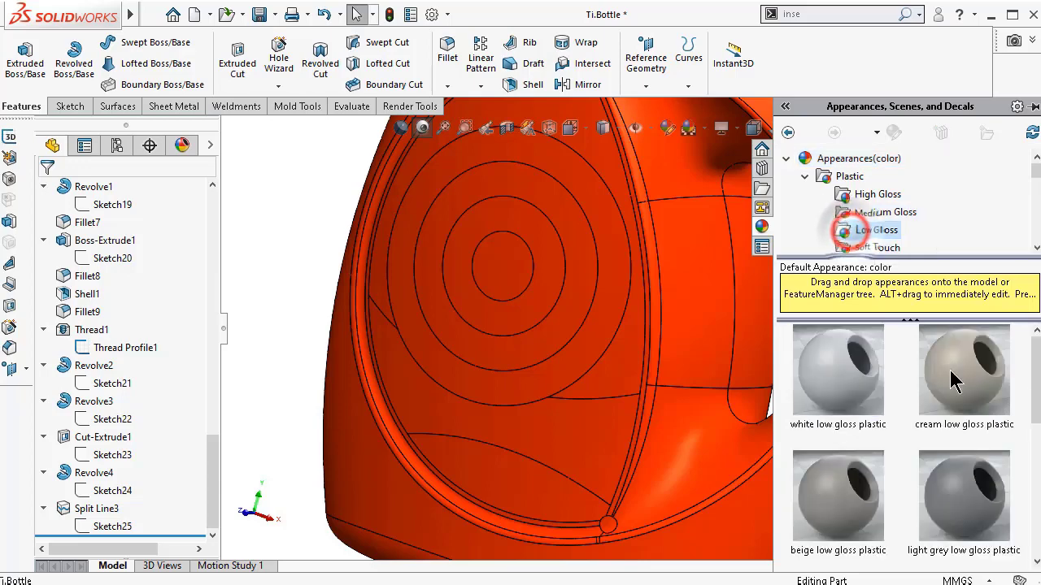
{"action": "left_click", "coordinate": [1029, 395]}
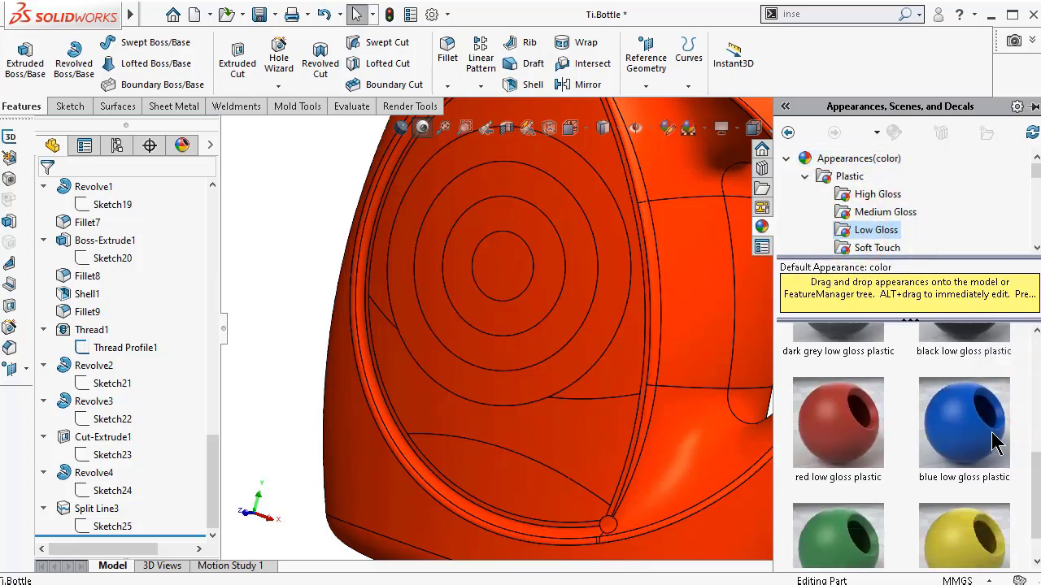
{"action": "left_click_drag", "start_coordinate": [955, 423], "coordinate": [595, 436]}
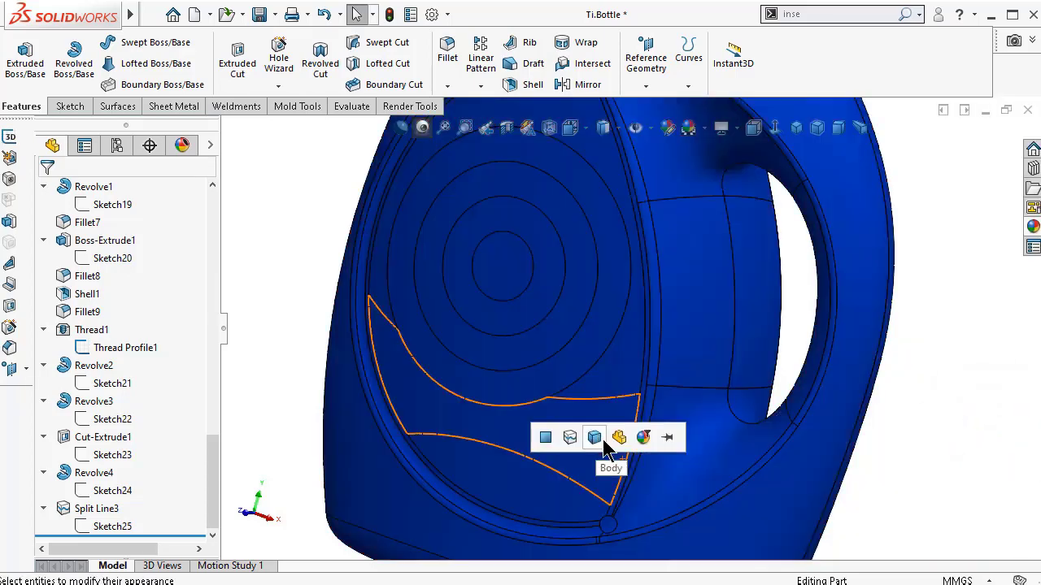
{"action": "left_click", "coordinate": [545, 438]}
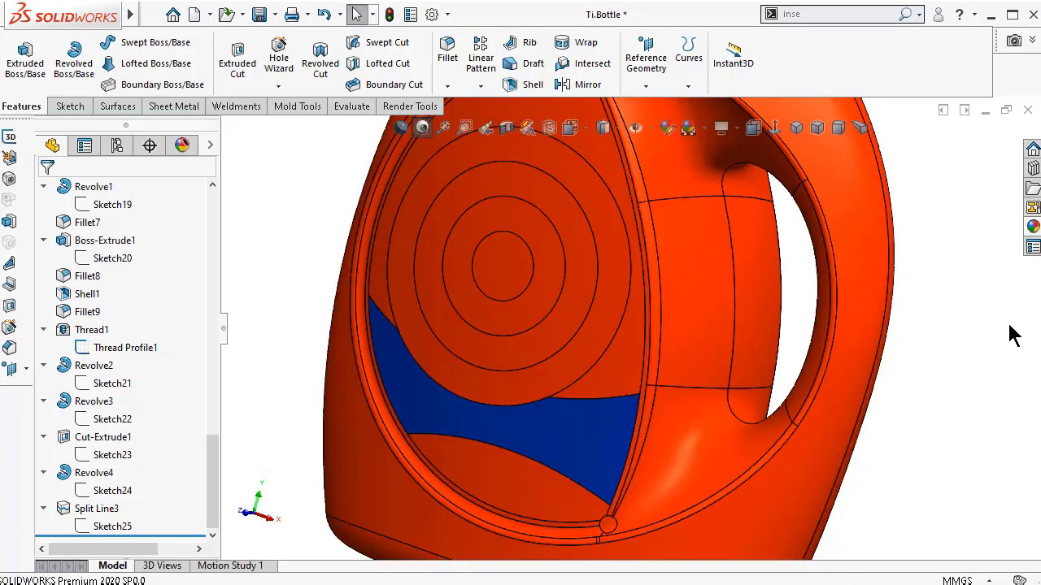
{"action": "left_click", "coordinate": [1032, 227]}
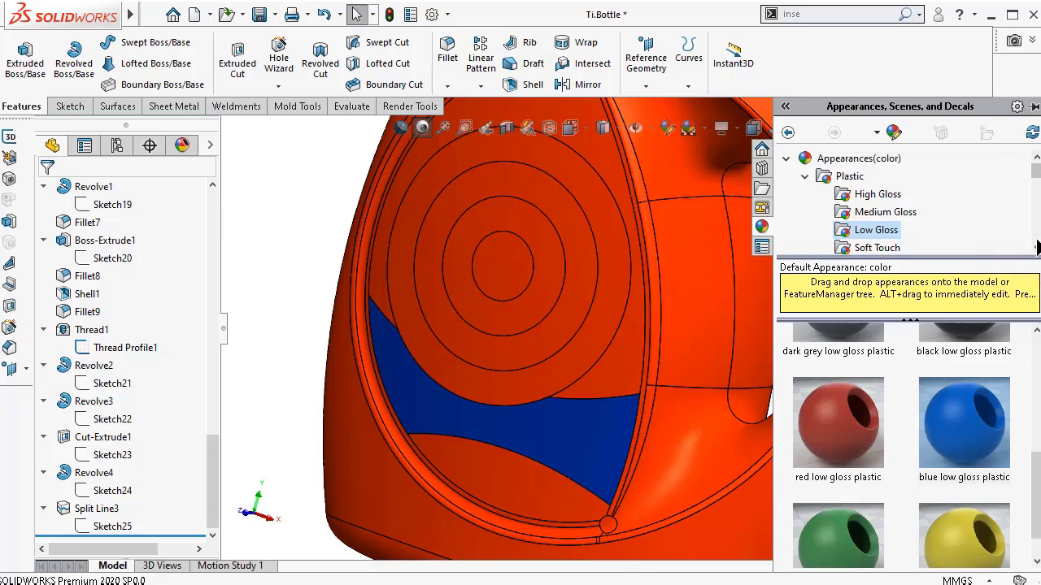
{"action": "left_click_drag", "start_coordinate": [980, 431], "coordinate": [502, 267]}
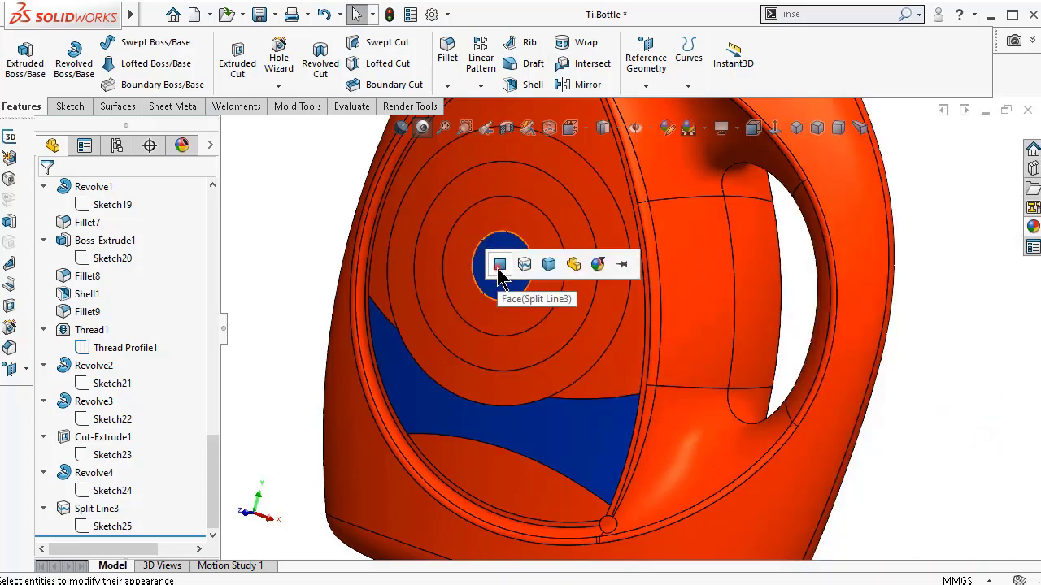
{"action": "left_click", "coordinate": [499, 266]}
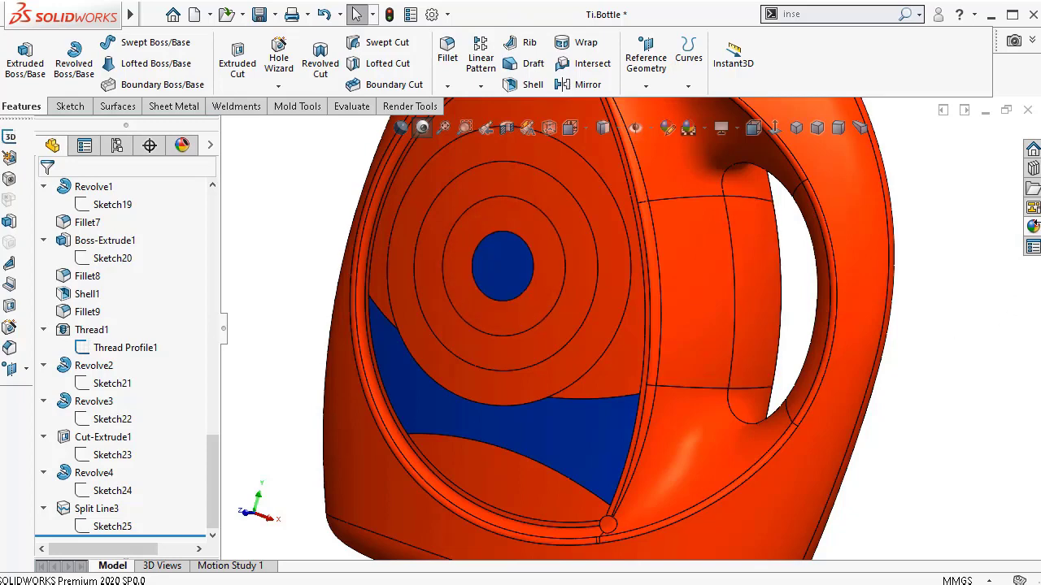
- Apply white low gloss plastic to the ring around the centre disc
{"action": "left_click", "coordinate": [1032, 227]}
{"action": "left_click_drag", "start_coordinate": [1031, 511], "coordinate": [1037, 532]}
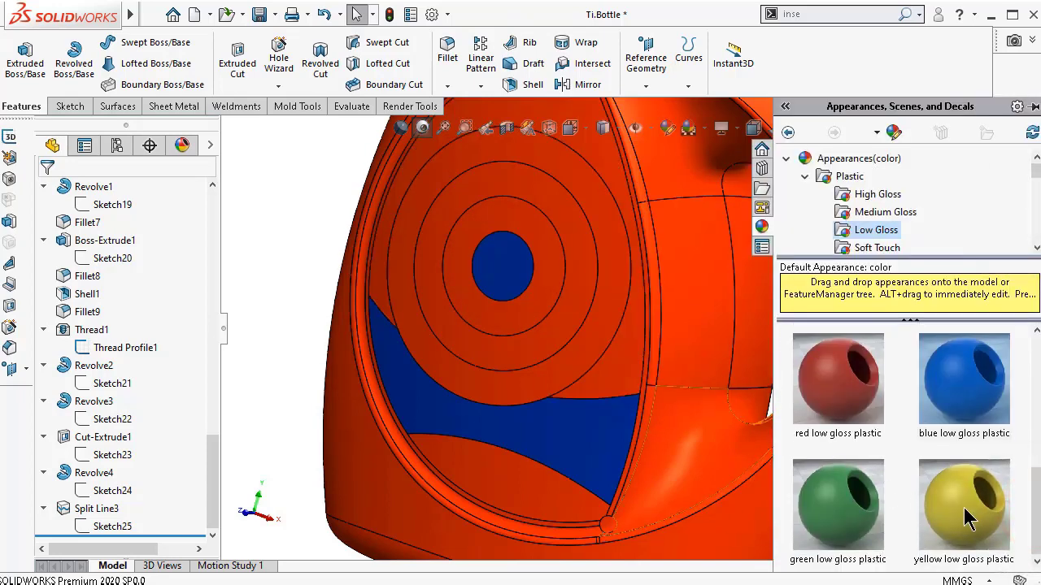
{"action": "left_click_drag", "start_coordinate": [1034, 486], "coordinate": [1037, 527]}
{"action": "left_click_drag", "start_coordinate": [1034, 502], "coordinate": [1037, 382]}
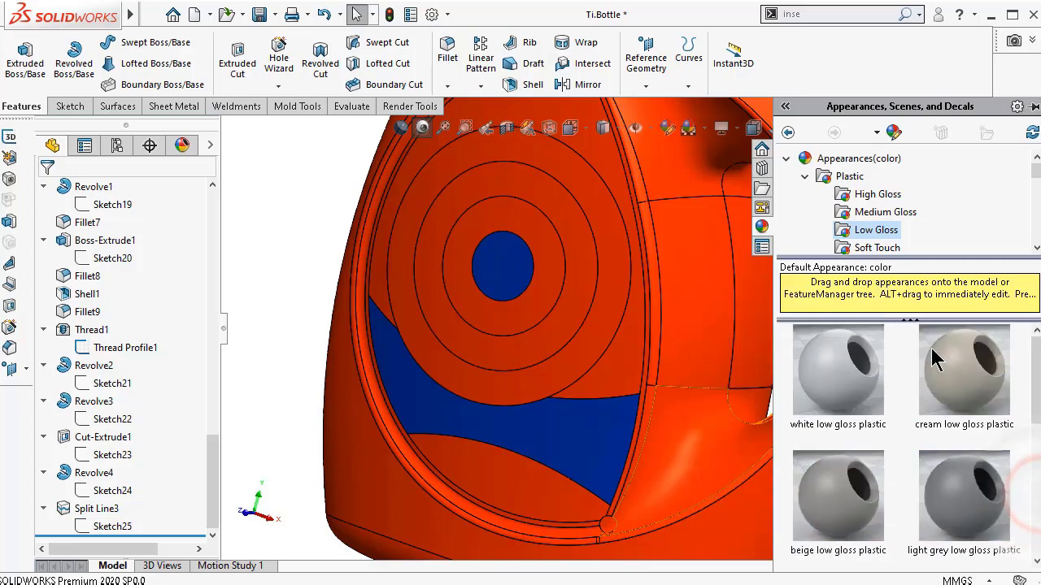
{"action": "left_click_drag", "start_coordinate": [837, 375], "coordinate": [530, 306]}
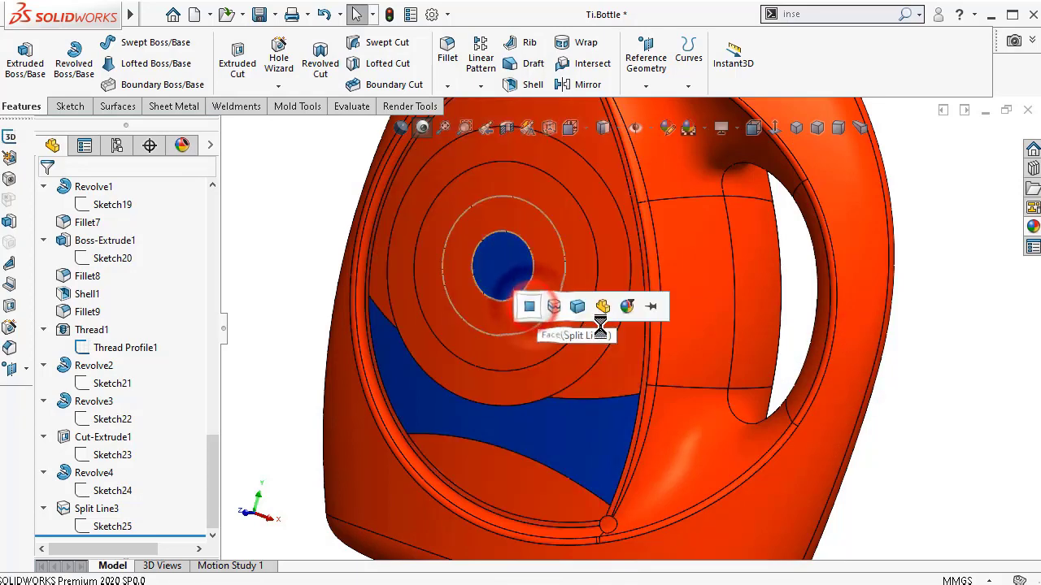
- Apply yellow low gloss plastic to the outer ring face only
{"action": "left_click", "coordinate": [1032, 227]}
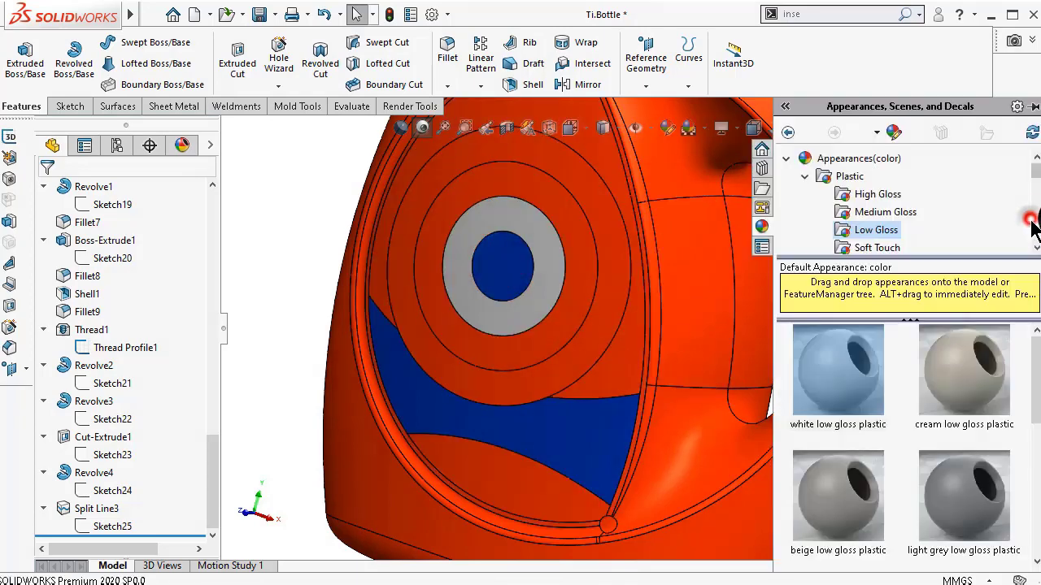
{"action": "left_click_drag", "start_coordinate": [1035, 382], "coordinate": [1034, 514]}
{"action": "left_click_drag", "start_coordinate": [956, 515], "coordinate": [570, 359]}
{"action": "left_click", "coordinate": [572, 358]}
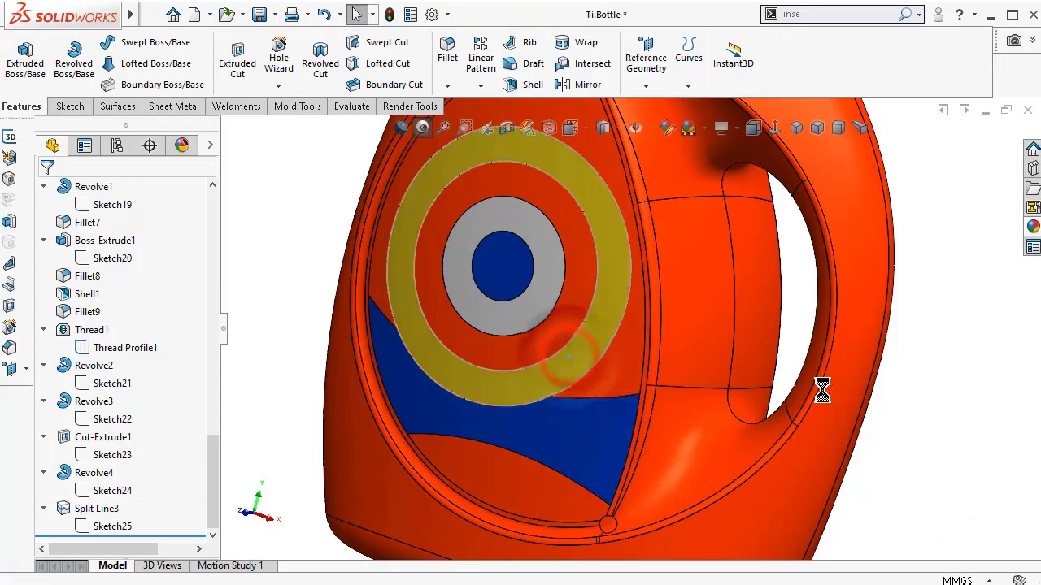
- Show the coloured bottle in Dimetric view and close the part window
{"action": "middle_click_drag", "start_coordinate": [582, 384], "coordinate": [622, 368]}
{"action": "scroll", "coordinate": [600, 379], "scroll_direction": "up", "scroll_amount": 2}
{"action": "scroll", "coordinate": [673, 304], "scroll_direction": "up", "scroll_amount": 3}
{"action": "scroll", "coordinate": [713, 278], "scroll_direction": "up", "scroll_amount": 2}
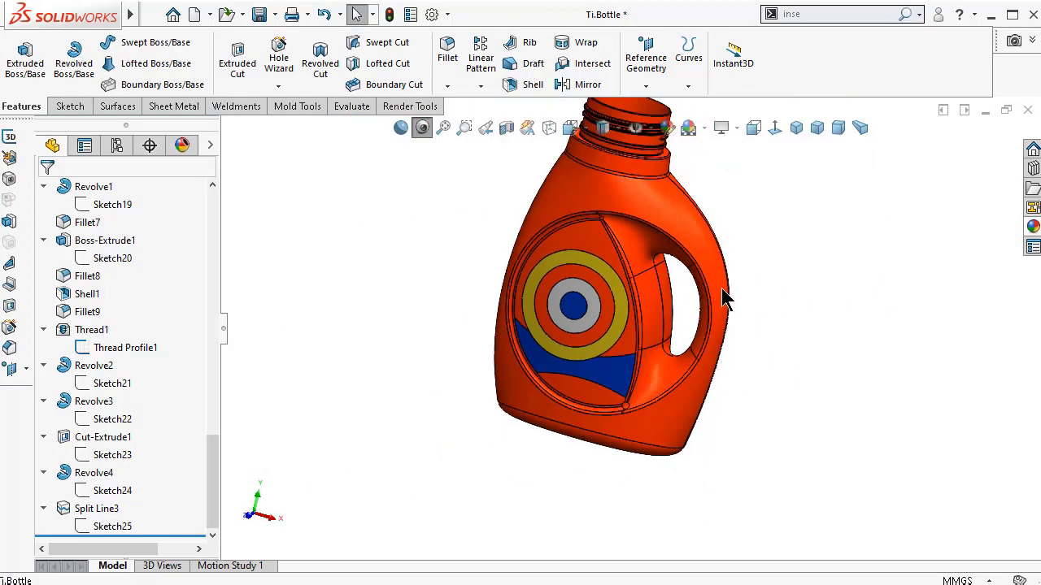
{"action": "left_click", "coordinate": [838, 130]}
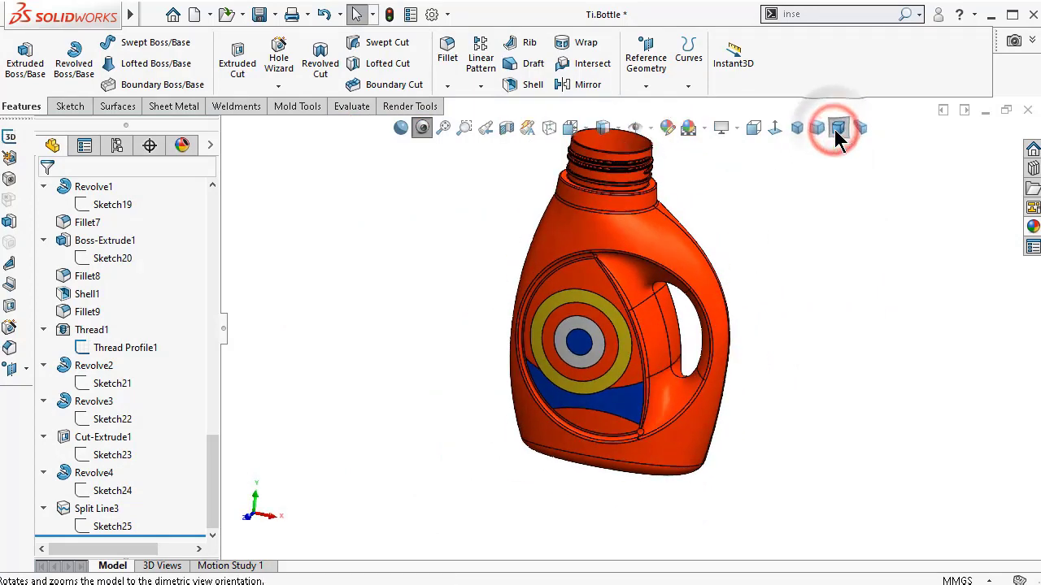
{"action": "scroll", "coordinate": [654, 364], "scroll_direction": "down", "scroll_amount": 1}
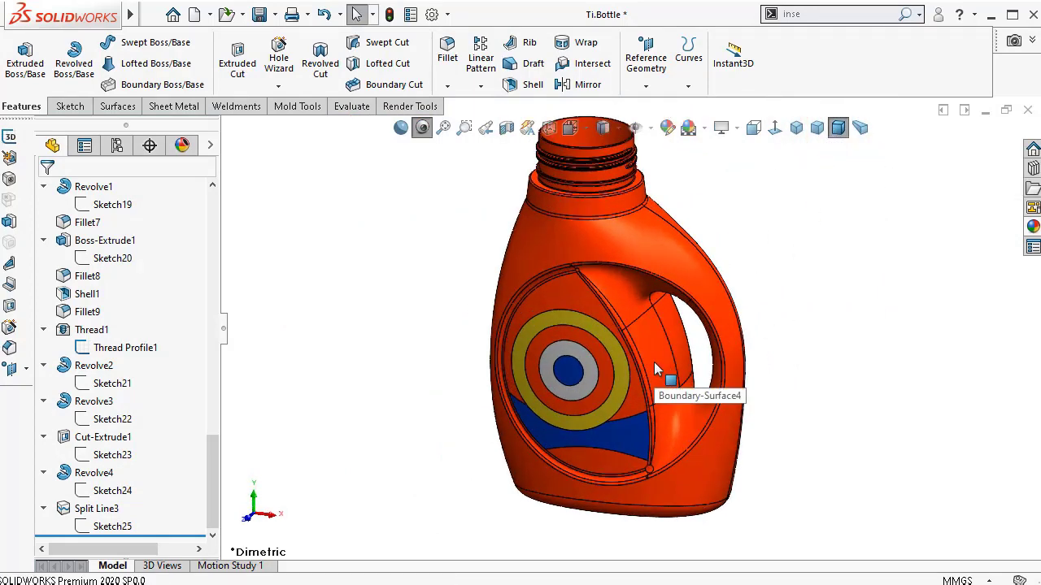
{"action": "scroll", "coordinate": [654, 364], "scroll_direction": "down", "scroll_amount": 2}
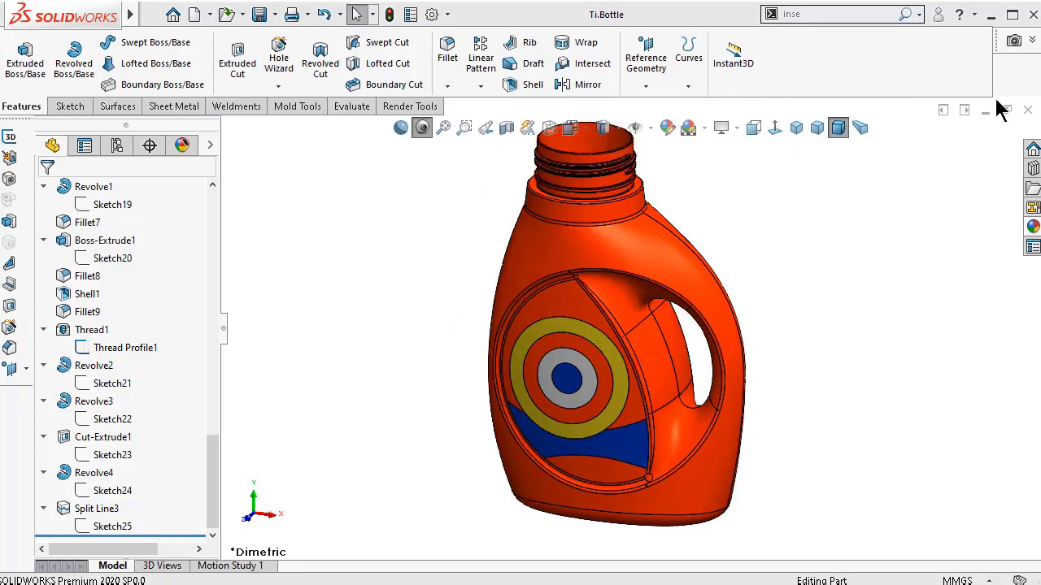
{"action": "left_click", "coordinate": [985, 112]}
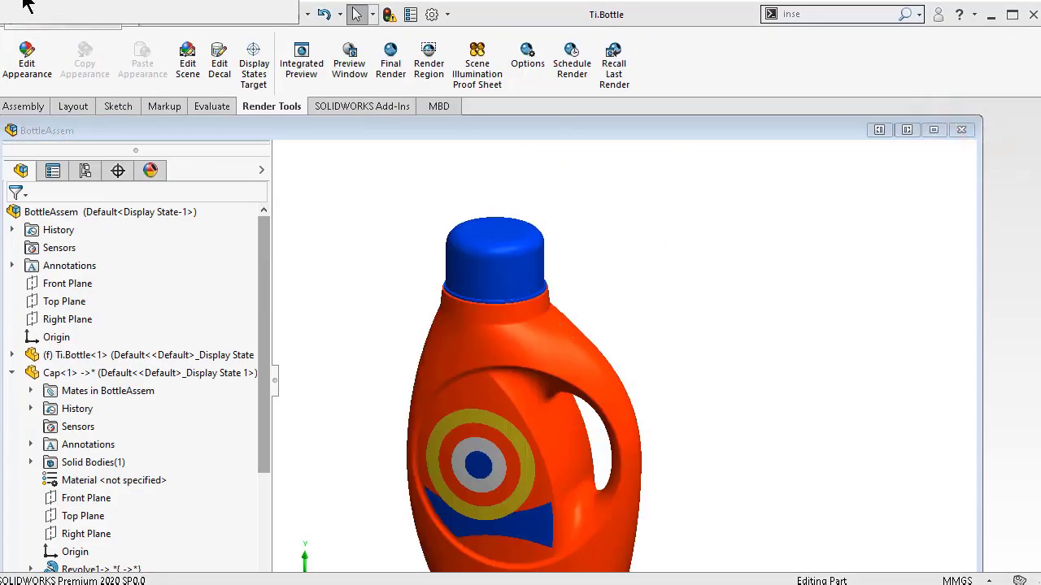
- Maximize the assembly in Dimetric view with the feature tree hidden, and save it
{"action": "left_click", "coordinate": [933, 130]}
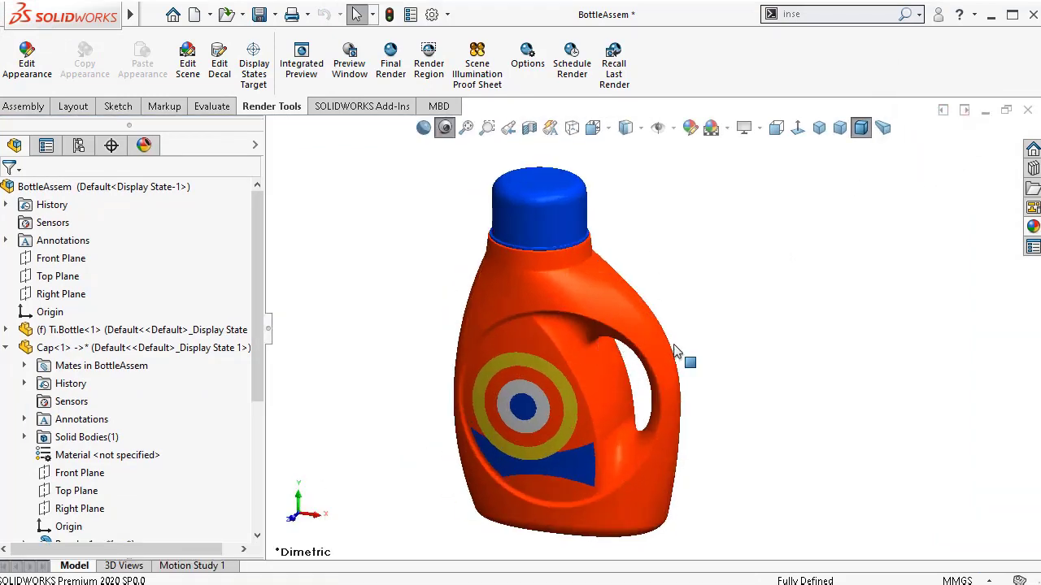
{"action": "scroll", "coordinate": [704, 358], "scroll_direction": "down", "scroll_amount": 1}
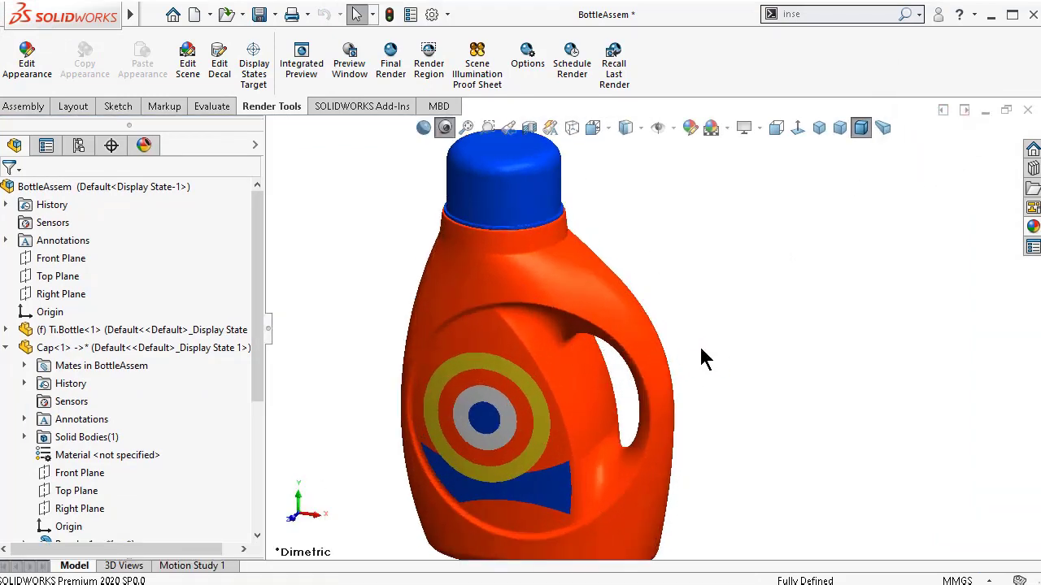
{"action": "left_click", "coordinate": [819, 127]}
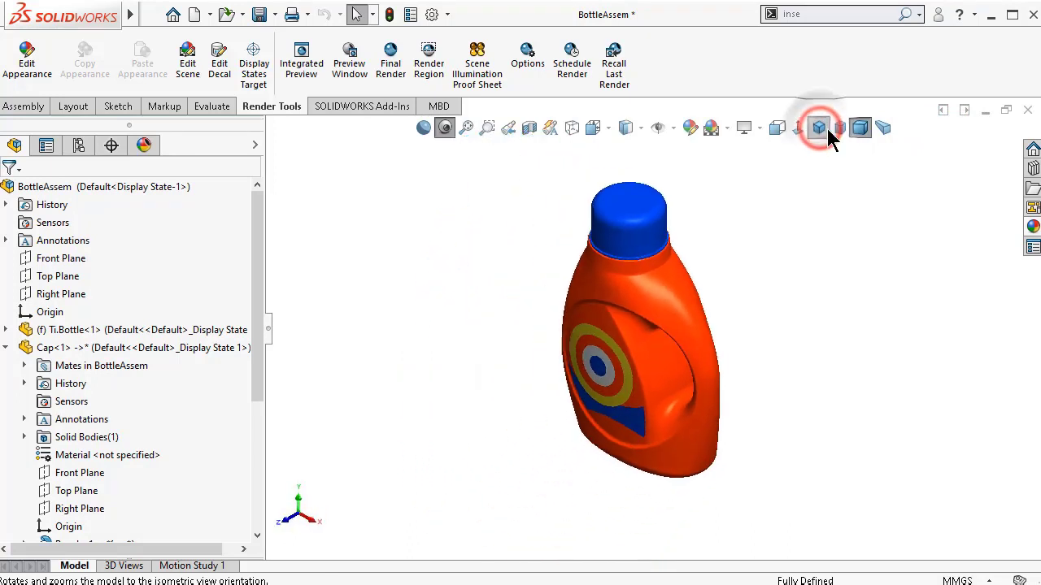
{"action": "left_click", "coordinate": [882, 128]}
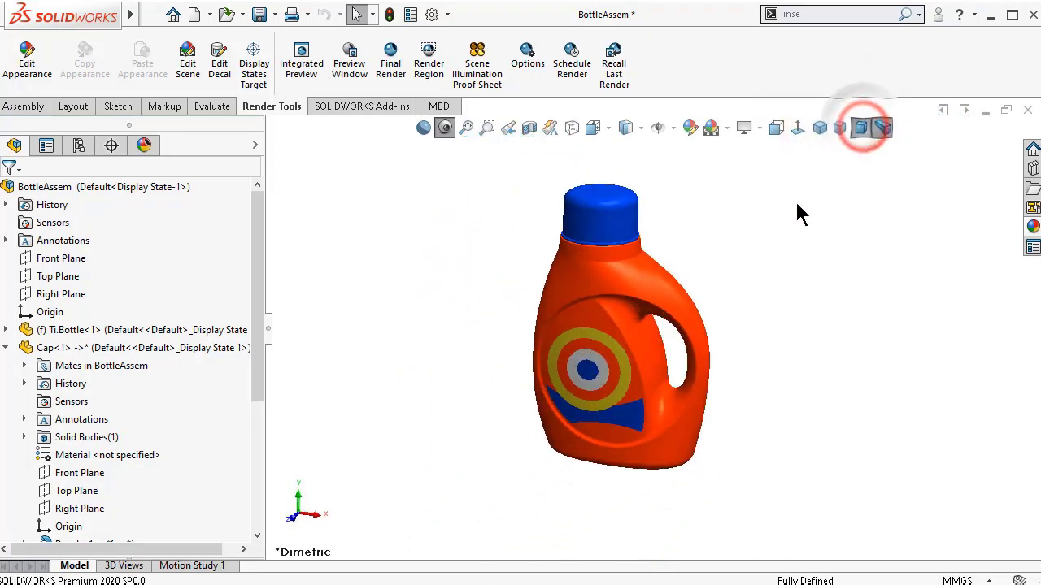
{"action": "left_click", "coordinate": [268, 330]}
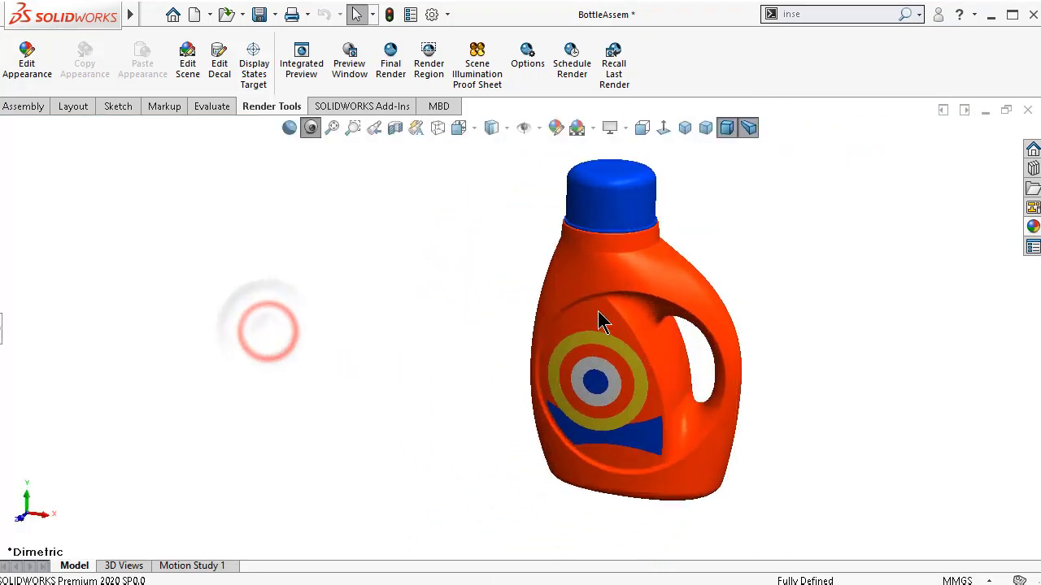
{"action": "scroll", "coordinate": [764, 319], "scroll_direction": "down", "scroll_amount": 3}
{"action": "scroll", "coordinate": [748, 315], "scroll_direction": "up", "scroll_amount": 2}
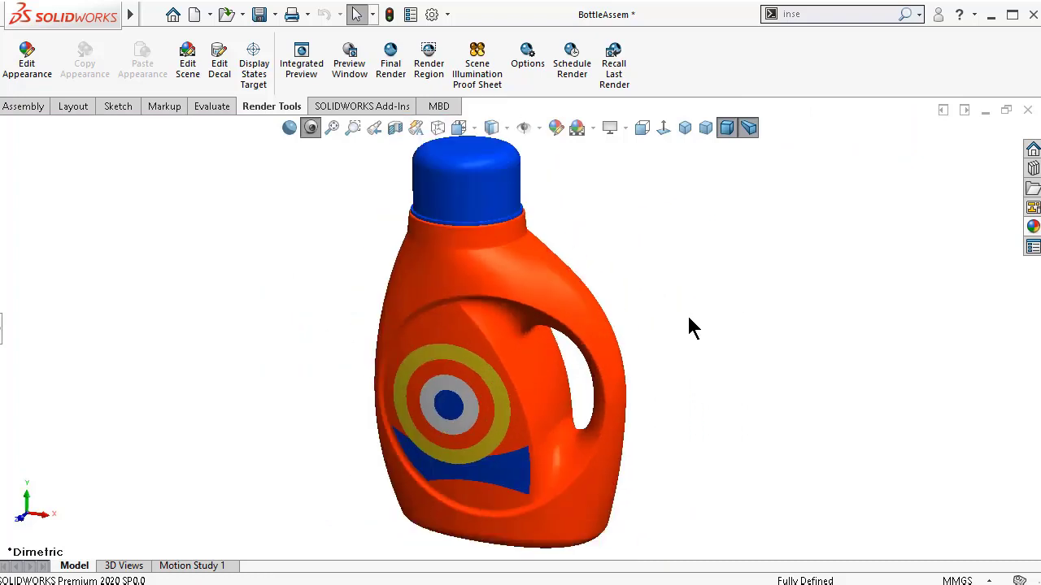
{"action": "key", "text": "ctrl+s"}
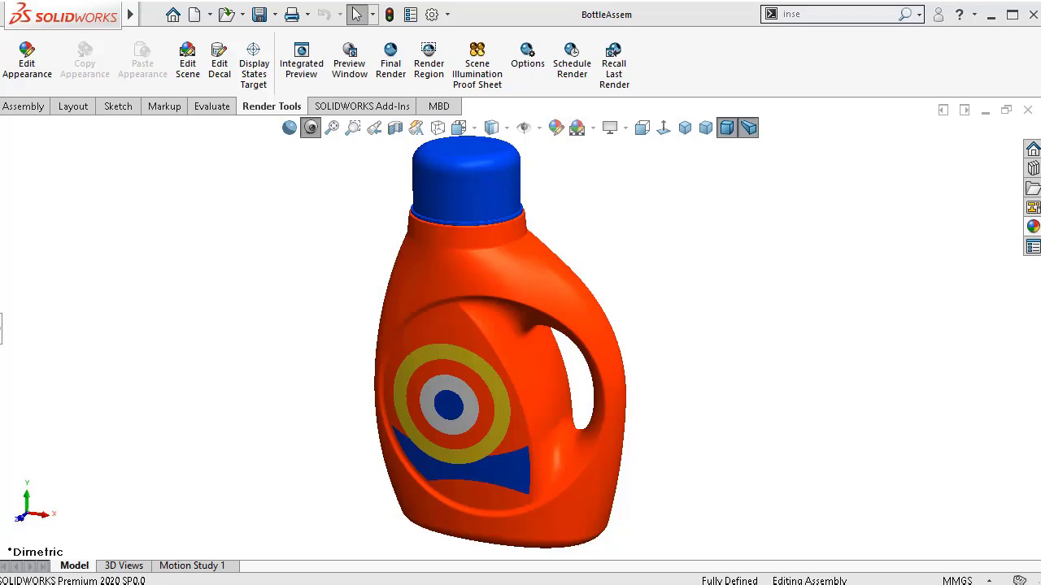
- Try Cartoon rendering, turn it back off, and enable Shadows In Shaded Mode
{"action": "left_click", "coordinate": [289, 128]}
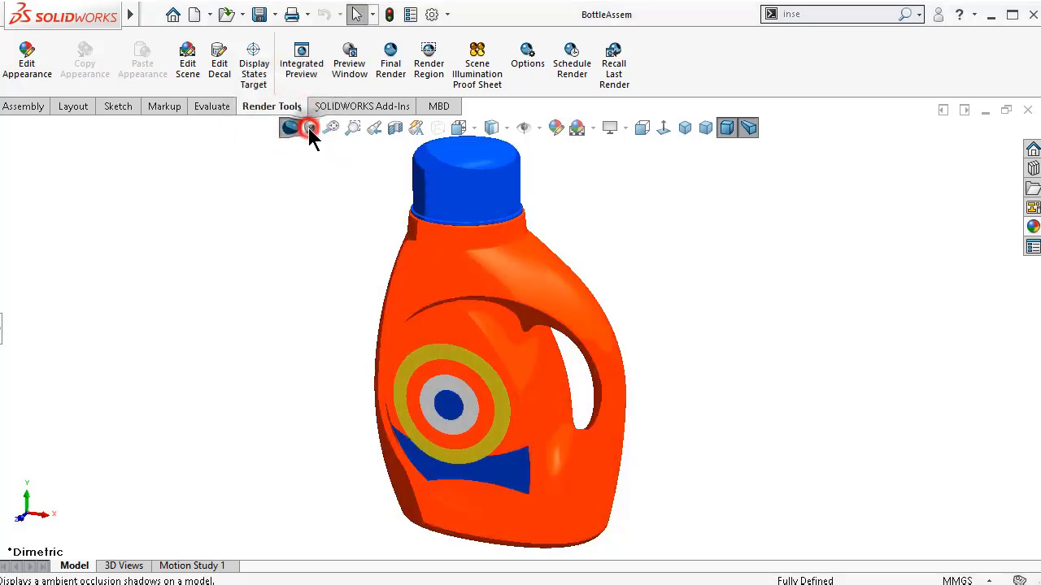
{"action": "left_click", "coordinate": [288, 127]}
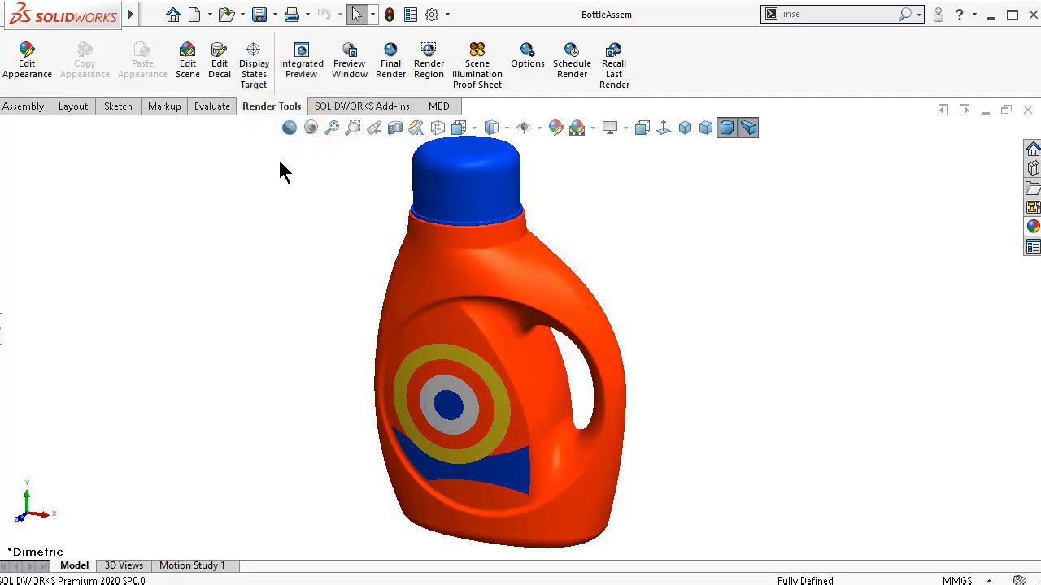
{"action": "left_click", "coordinate": [625, 129]}
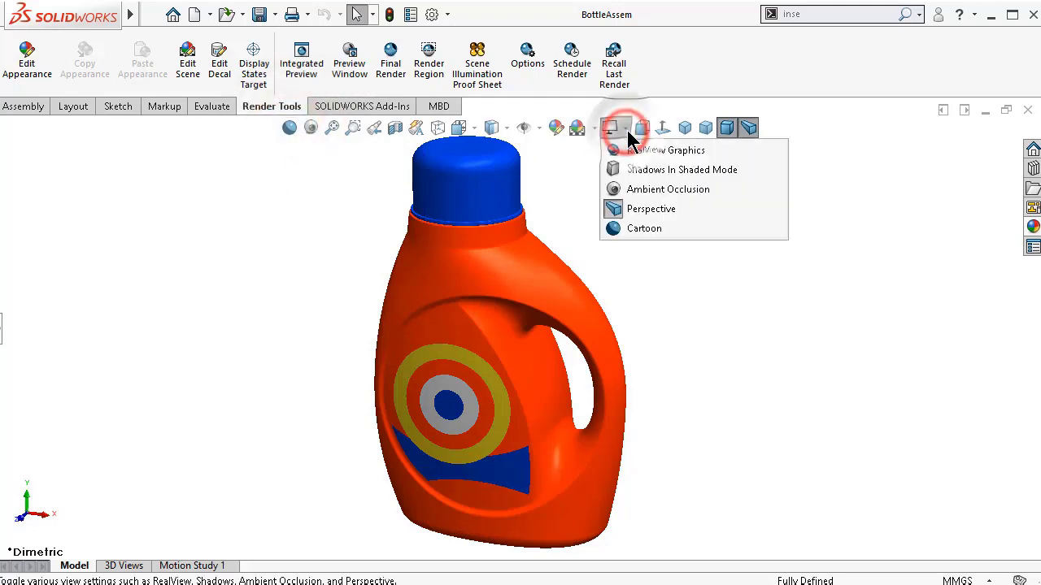
{"action": "left_click", "coordinate": [637, 169]}
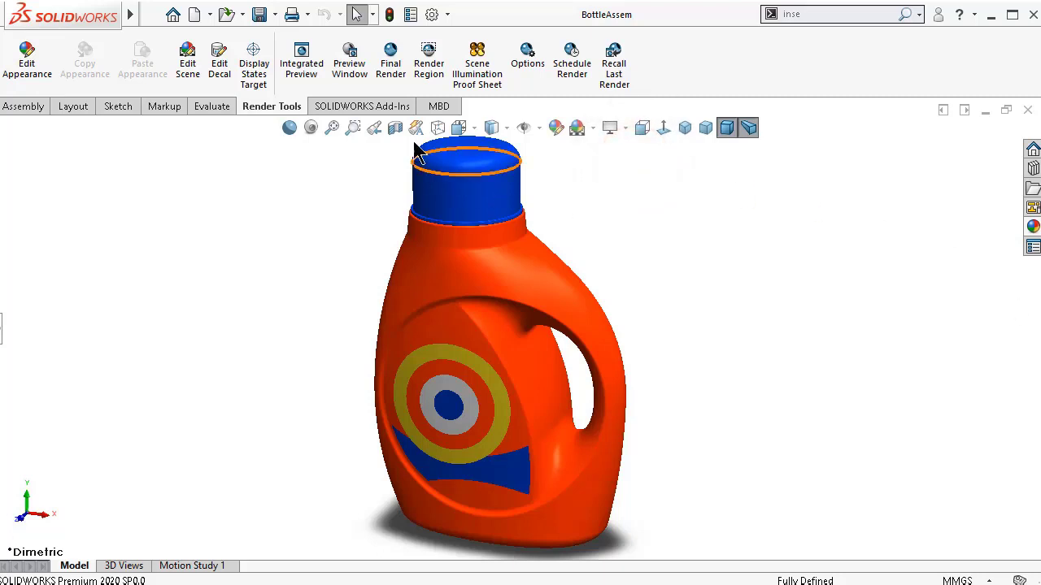
- Run Integrated Preview on the bottle in Front view fitted to the window, then open Motion Study 1
{"action": "left_click", "coordinate": [300, 59]}
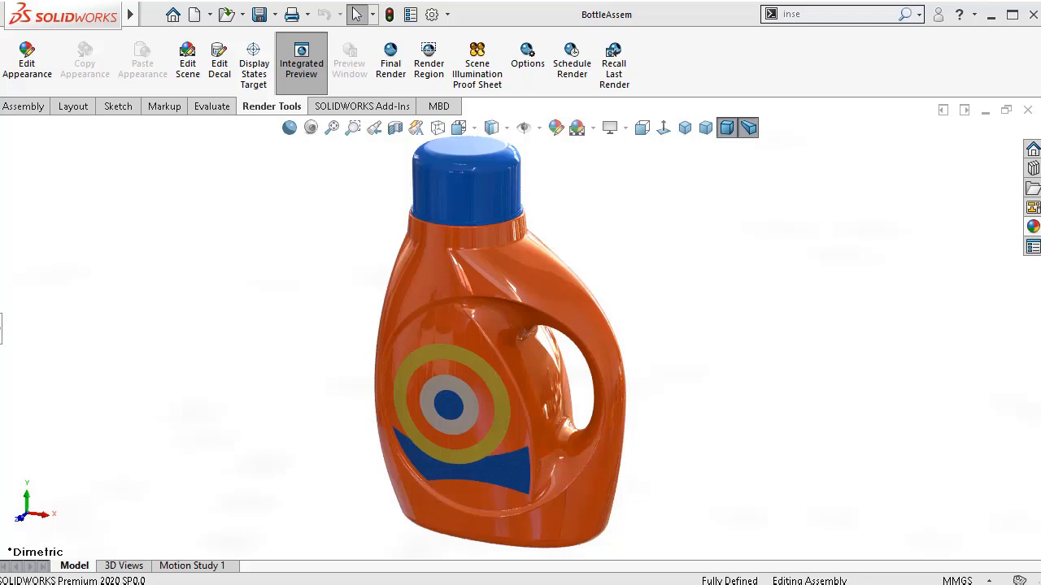
{"action": "left_click", "coordinate": [642, 130]}
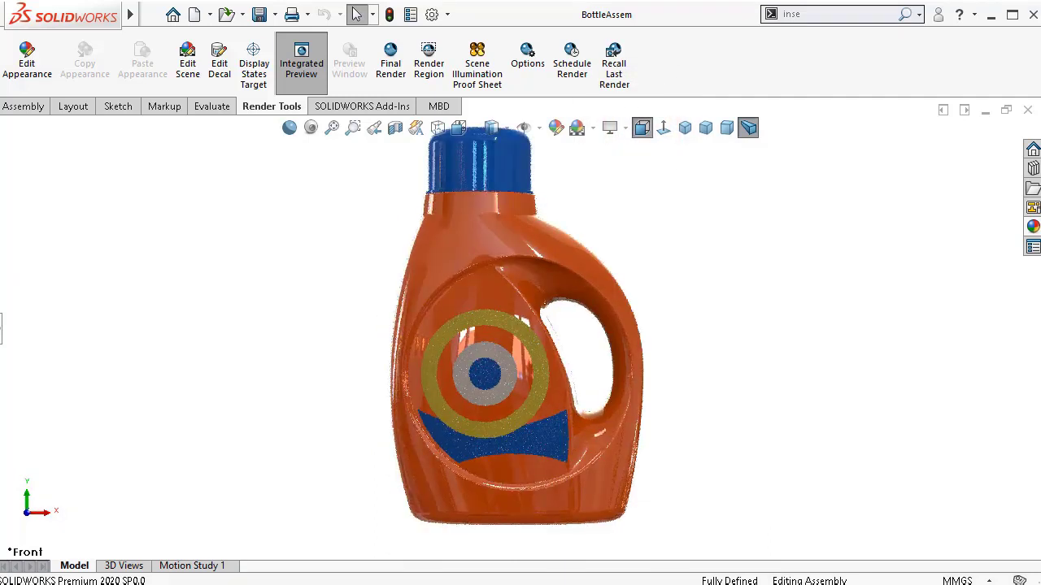
{"action": "left_click", "coordinate": [353, 127]}
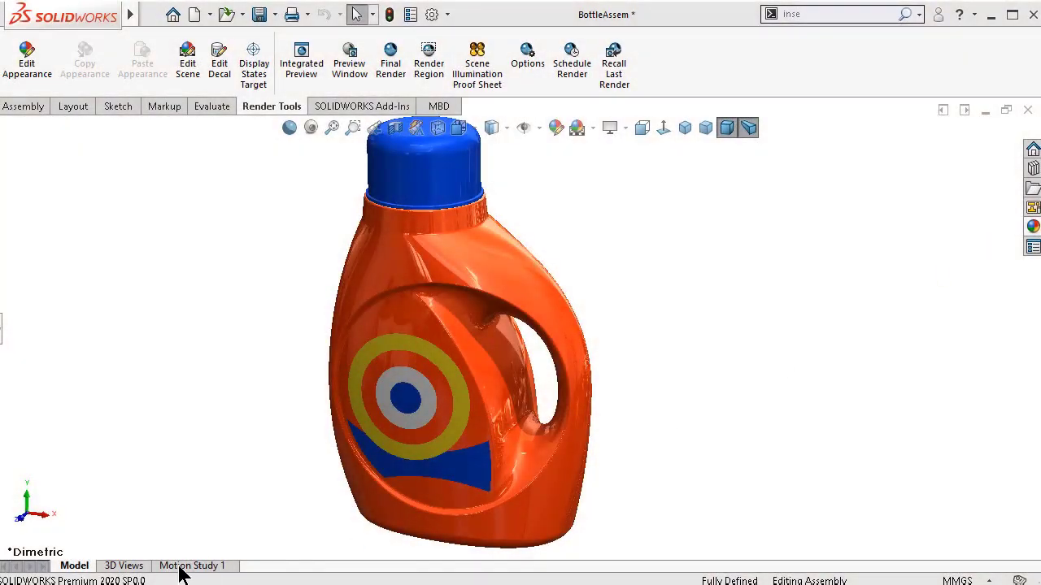
{"action": "left_click", "coordinate": [182, 567]}
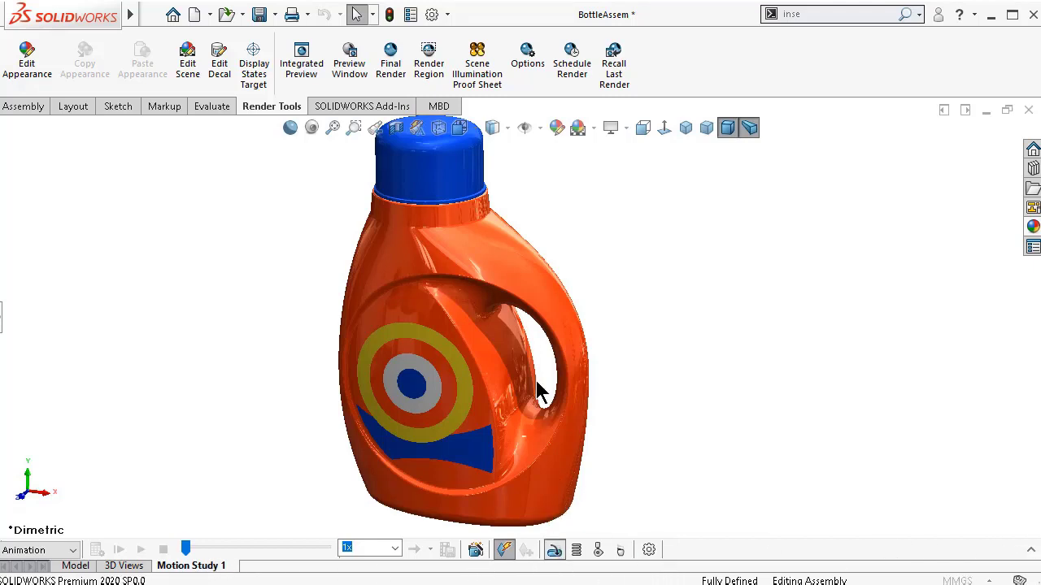
- Add a rotary motor driving the cap at a constant 100 RPM
{"action": "left_click", "coordinate": [416, 180]}
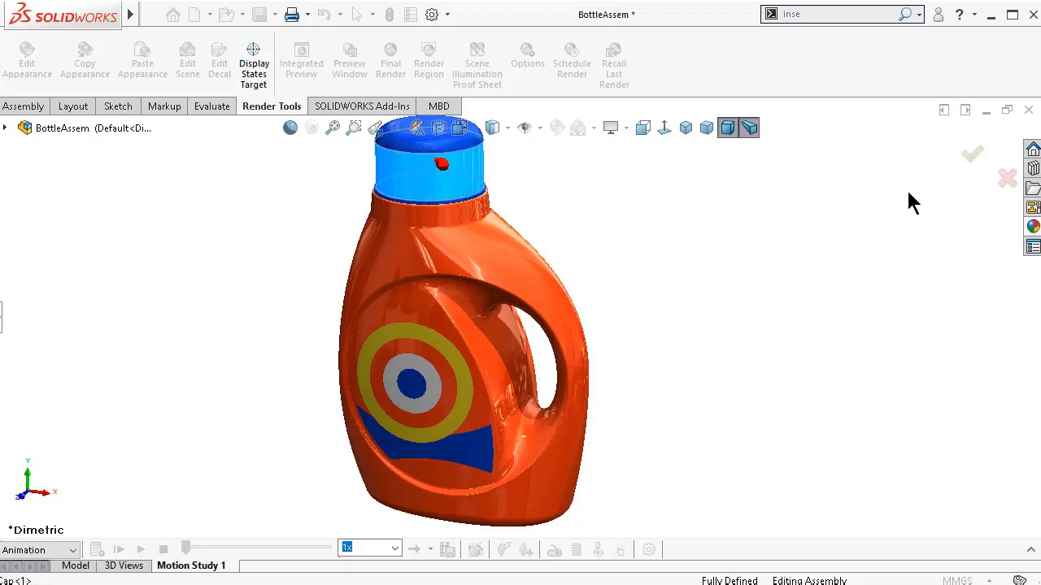
{"action": "left_click", "coordinate": [2, 324]}
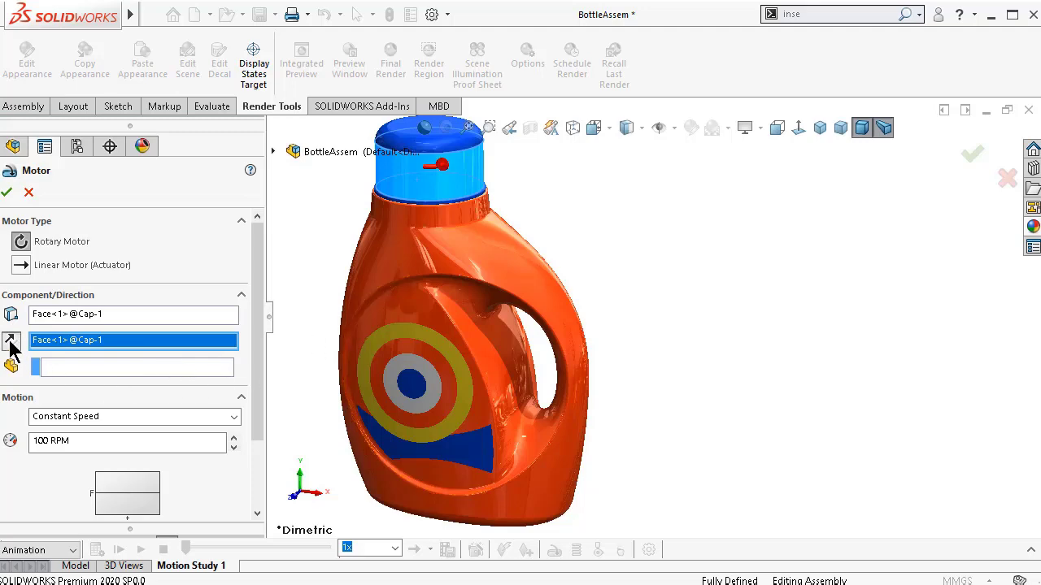
{"action": "middle_click_drag", "start_coordinate": [581, 186], "coordinate": [574, 226]}
{"action": "left_click", "coordinate": [819, 130]}
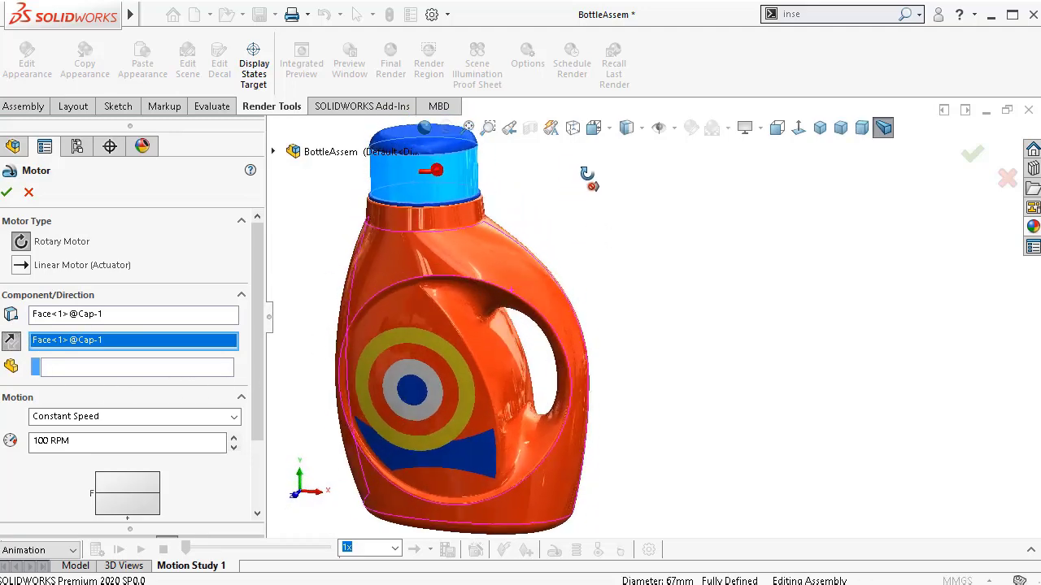
{"action": "left_click", "coordinate": [863, 131]}
{"action": "left_click", "coordinate": [886, 131]}
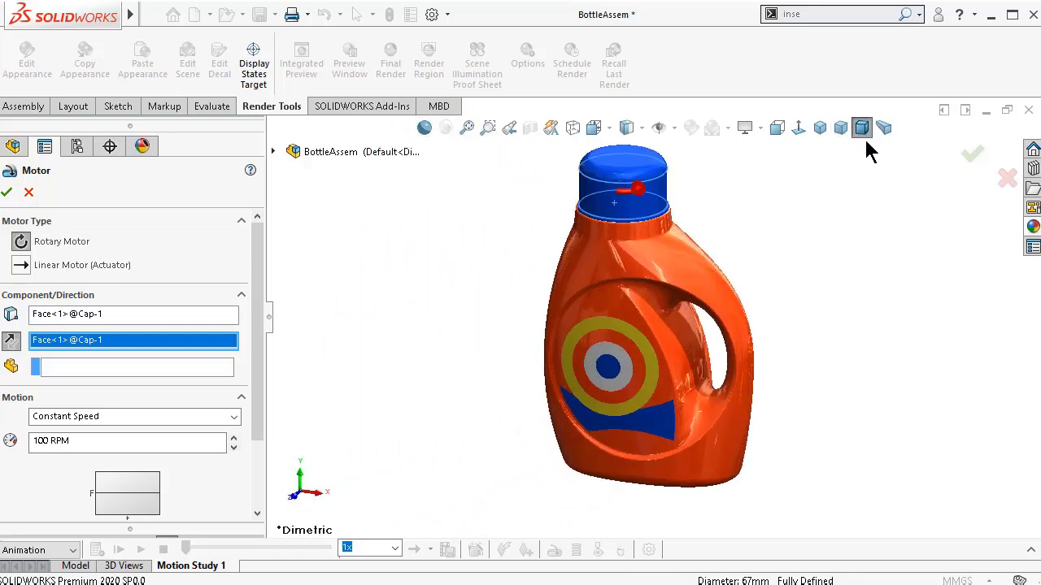
{"action": "left_click", "coordinate": [8, 194]}
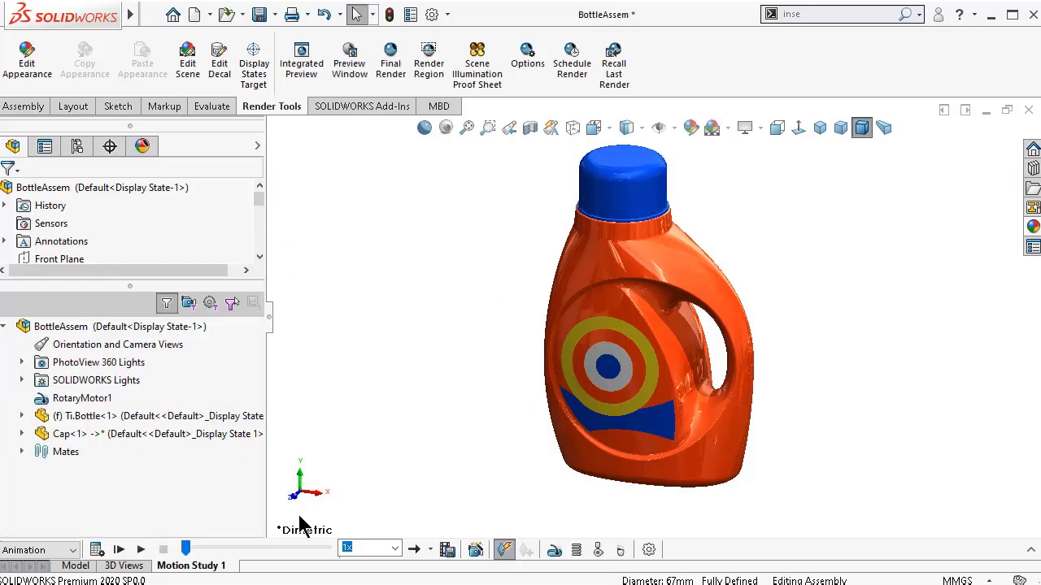
- Play the cap-turning motion study animation, adjusting the playback mode and replaying it
{"action": "left_click", "coordinate": [139, 550]}
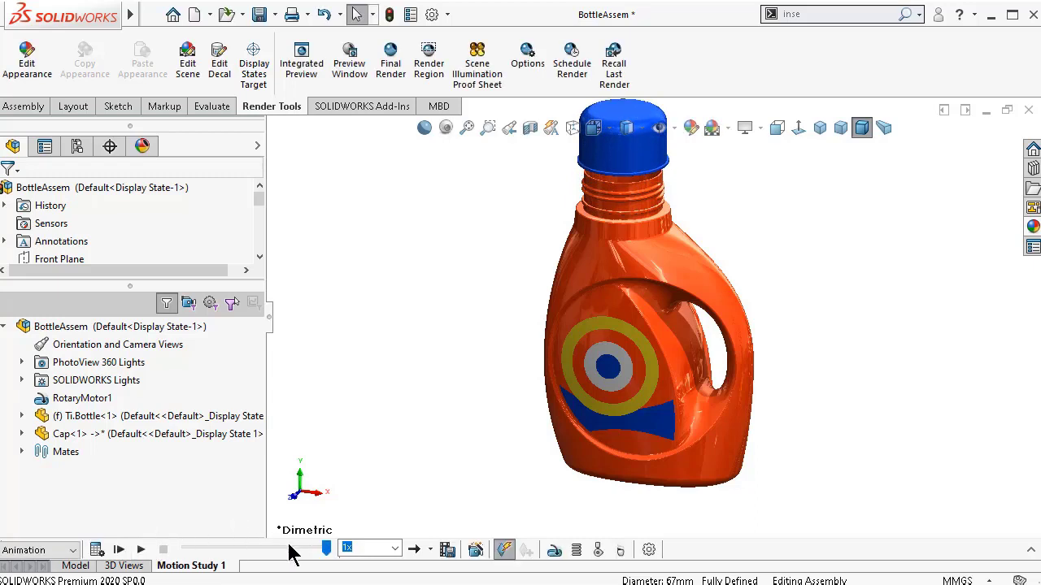
{"action": "left_click", "coordinate": [432, 551]}
{"action": "left_click", "coordinate": [141, 550]}
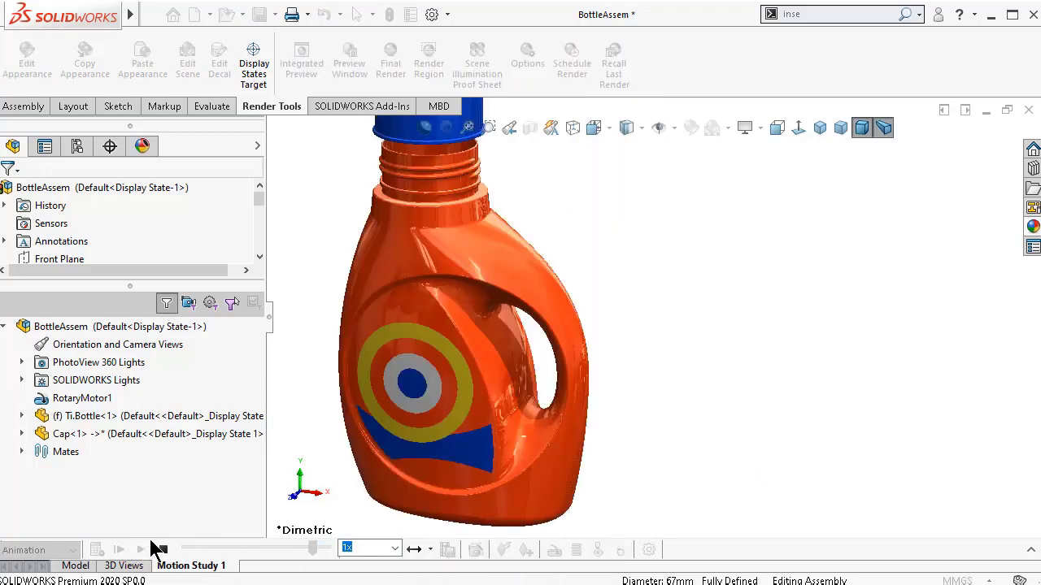
{"action": "left_click", "coordinate": [274, 325]}
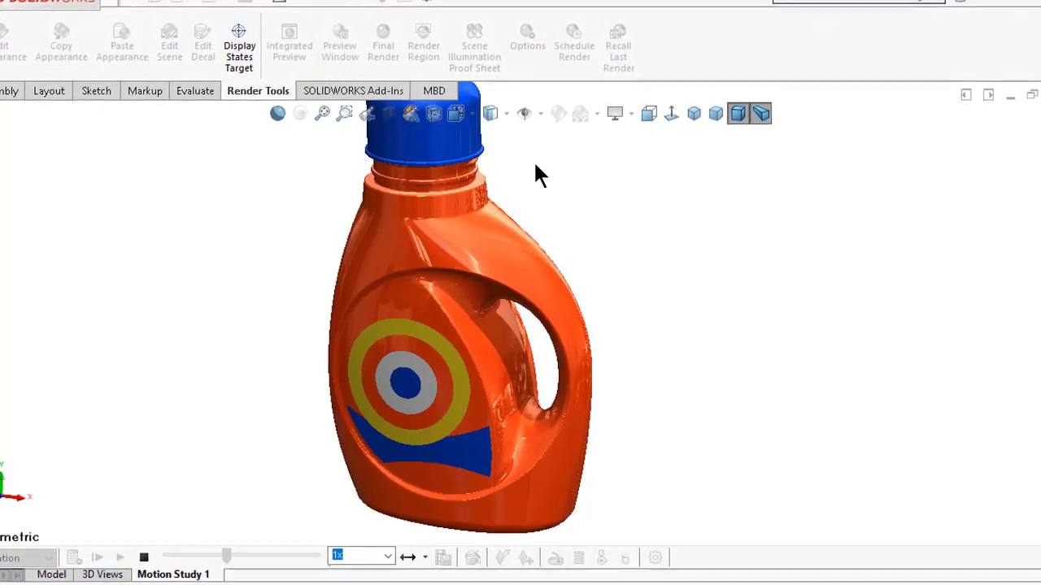
- Show the assembly with Hidden Lines Visible in Front view
{"action": "left_click", "coordinate": [505, 115]}
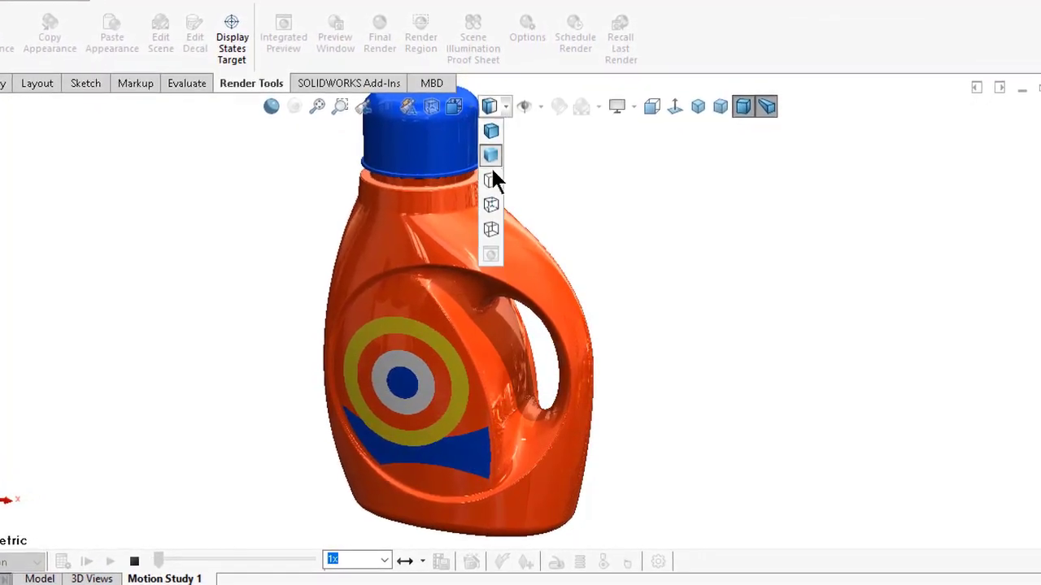
{"action": "left_click", "coordinate": [490, 204]}
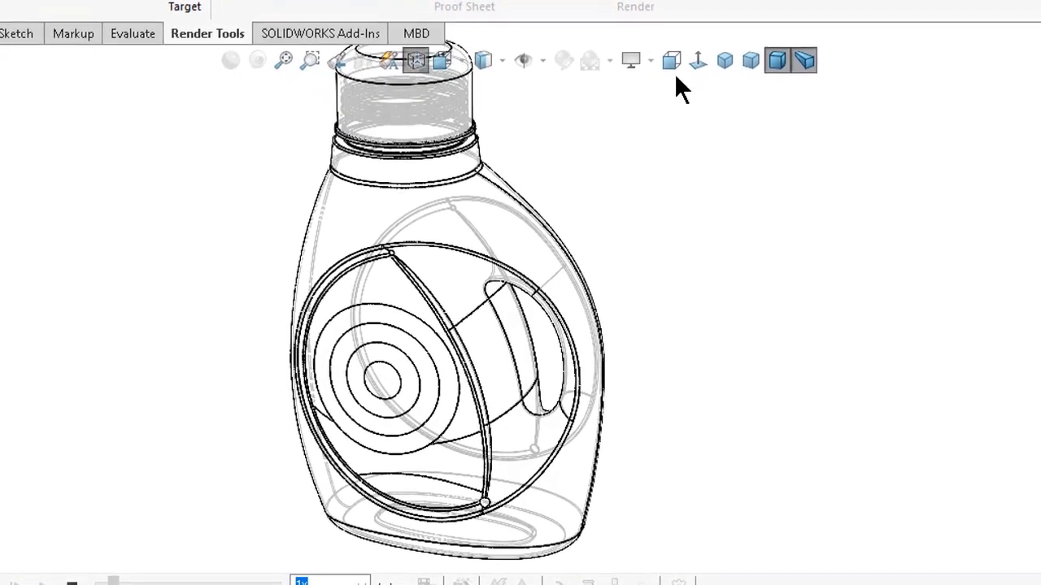
{"action": "left_click", "coordinate": [670, 62]}
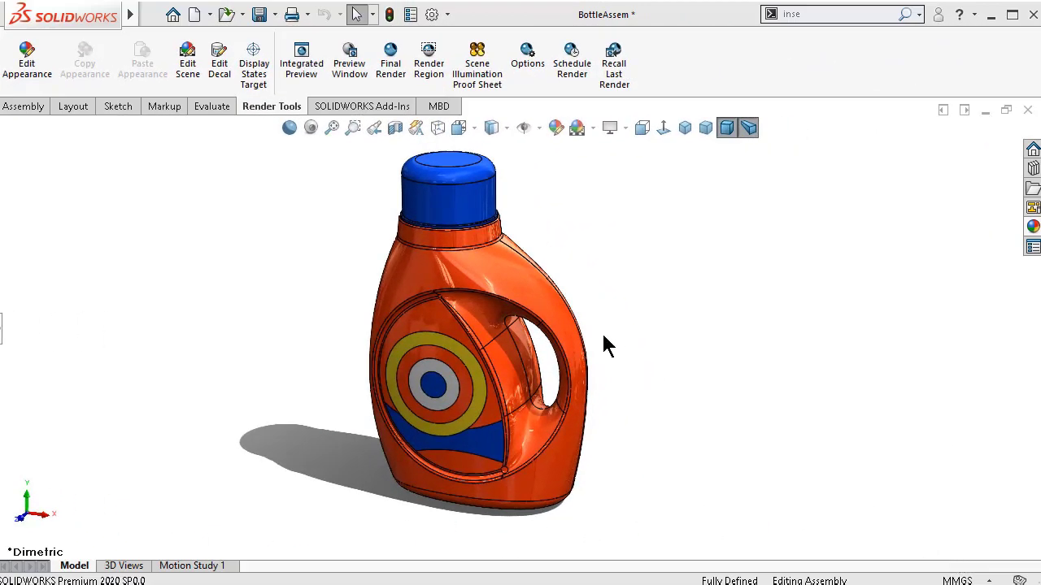
- Open the blue cap in its own window with the Plain White scene, fitted to view
{"action": "left_click", "coordinate": [460, 205]}
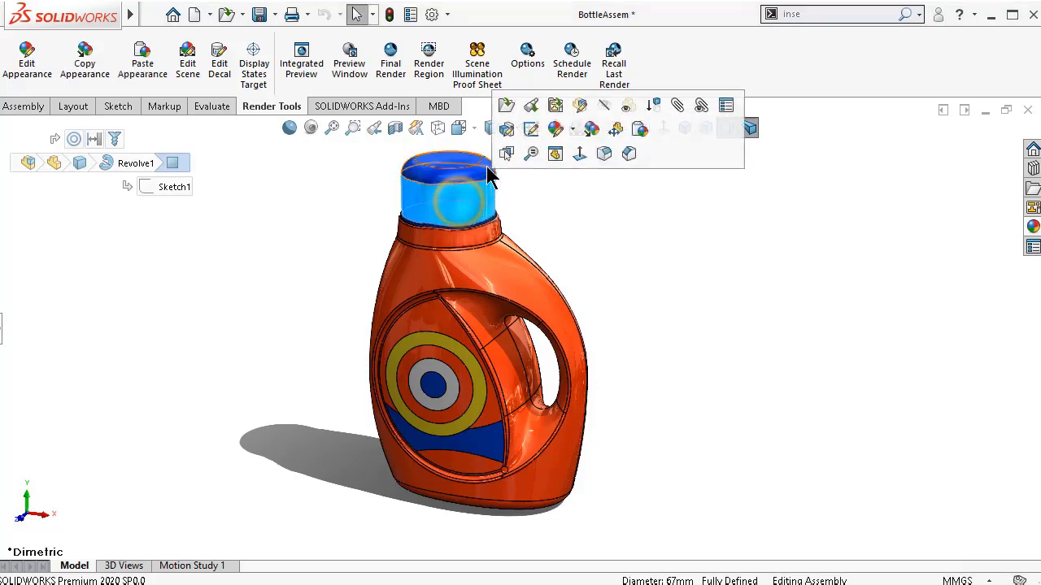
{"action": "left_click", "coordinate": [505, 107]}
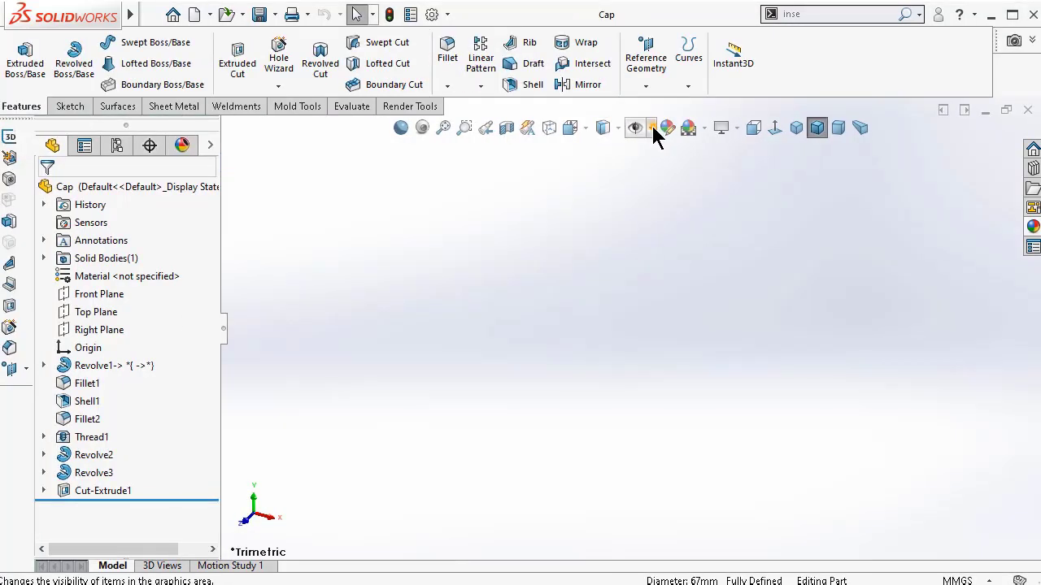
{"action": "left_click", "coordinate": [688, 130]}
{"action": "left_click", "coordinate": [719, 165]}
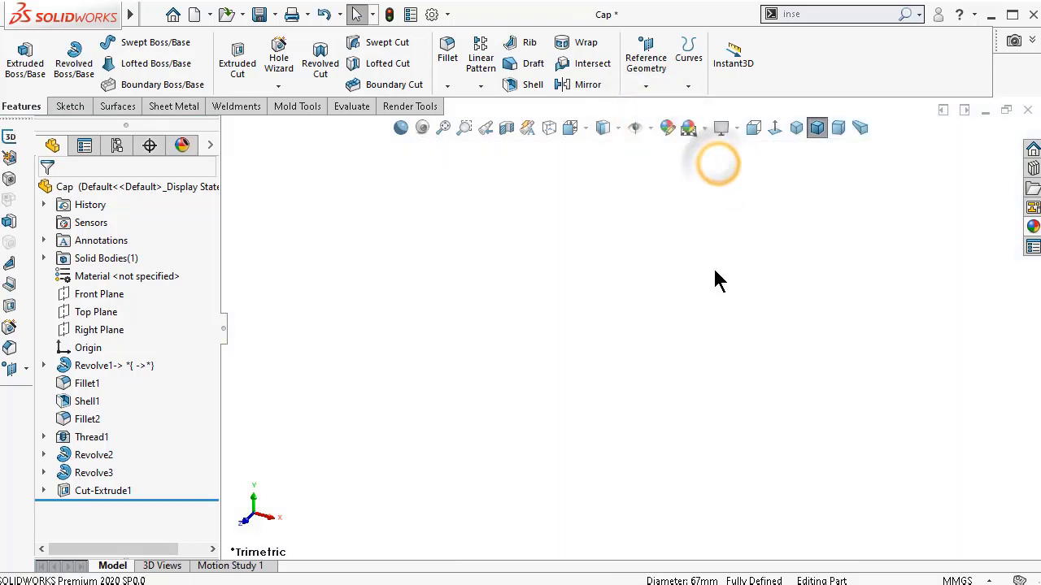
{"action": "left_click", "coordinate": [446, 129]}
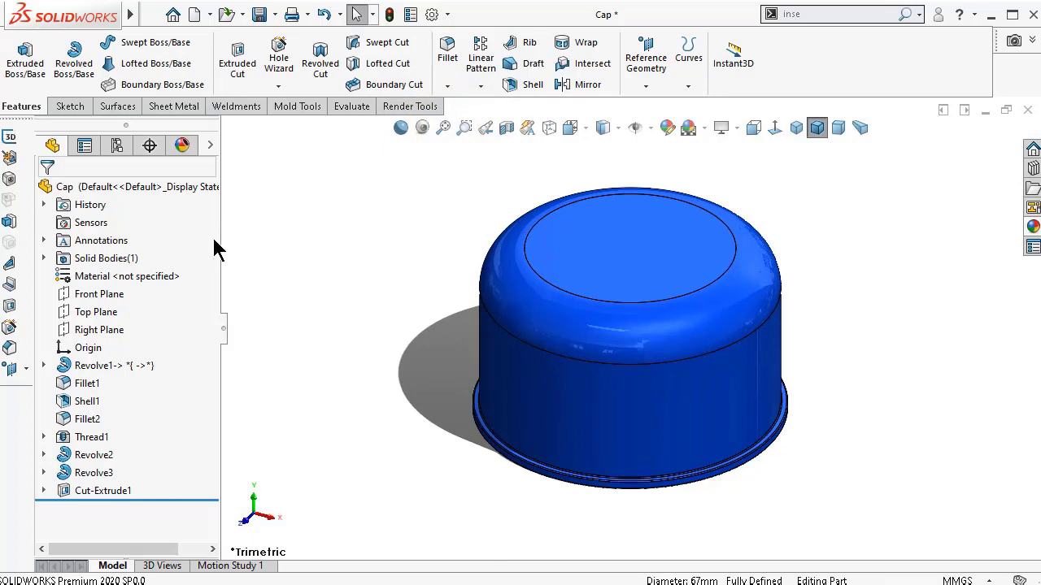
- Select the cap's Front Plane as reference and adjust the view around the cap
{"action": "left_click", "coordinate": [94, 299]}
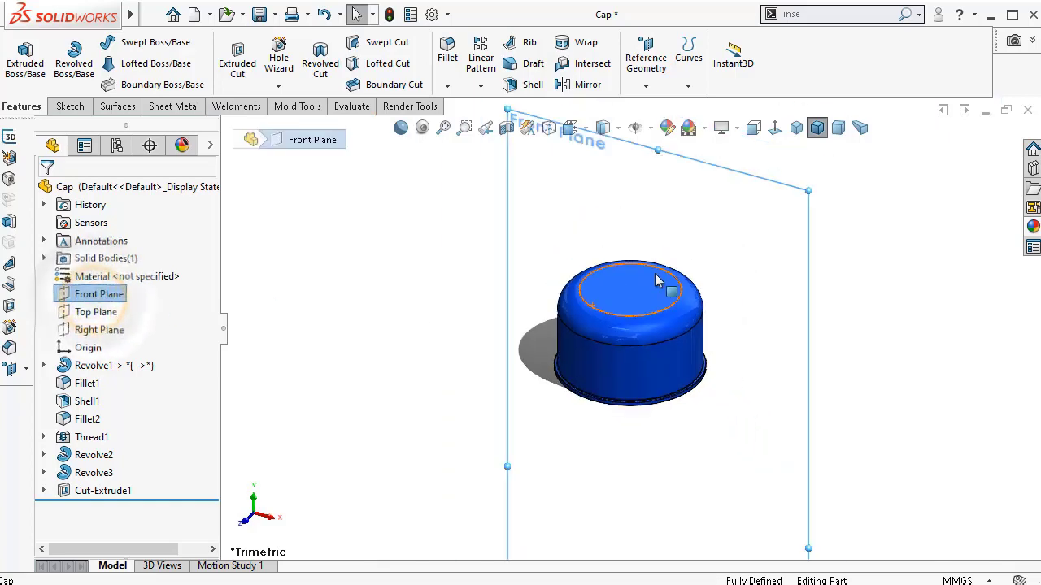
{"action": "middle_click_drag", "start_coordinate": [614, 303], "coordinate": [634, 313]}
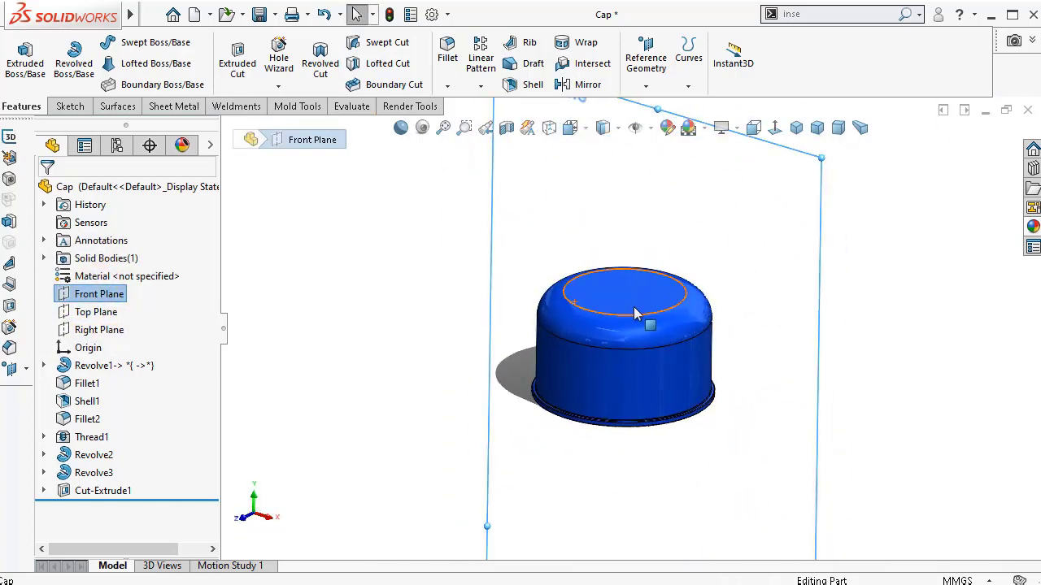
{"action": "scroll", "coordinate": [635, 313], "scroll_direction": "up", "scroll_amount": 3}
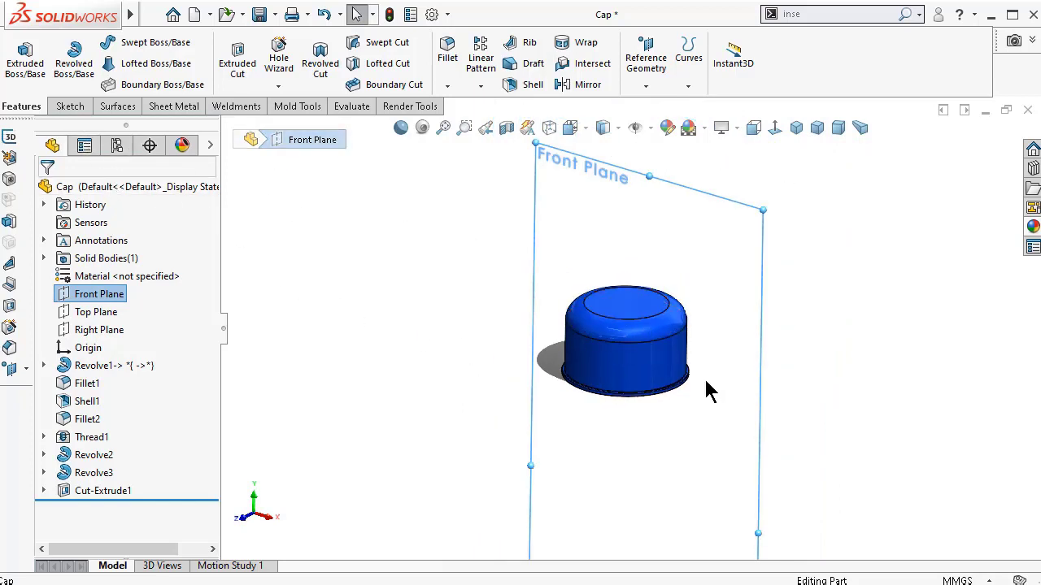
{"action": "scroll", "coordinate": [699, 384], "scroll_direction": "down", "scroll_amount": 2}
{"action": "scroll", "coordinate": [695, 378], "scroll_direction": "down", "scroll_amount": 2}
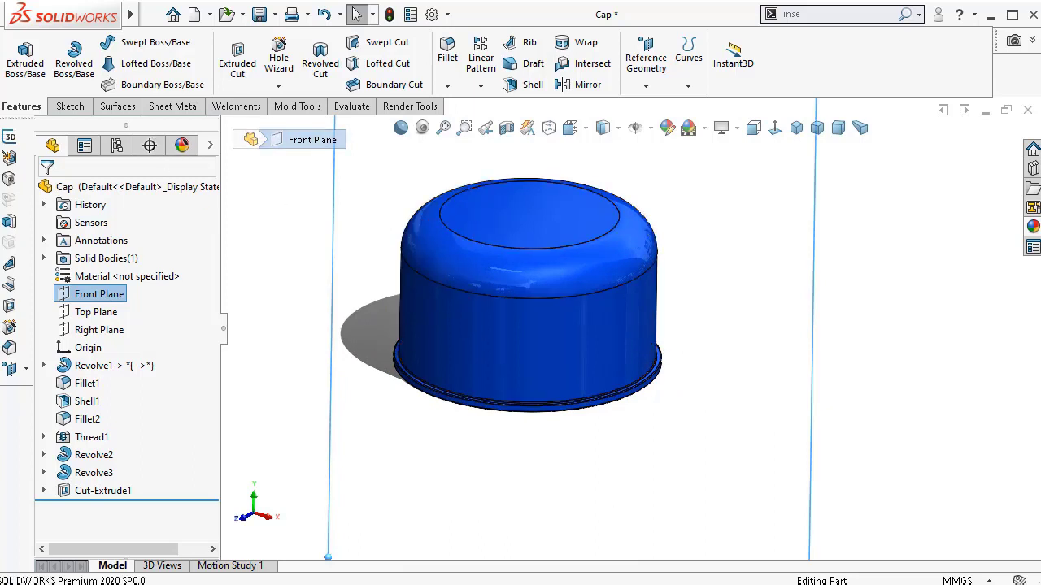
- Start a 3D sketch using the Spline on Surface tool
{"action": "left_click", "coordinate": [72, 110]}
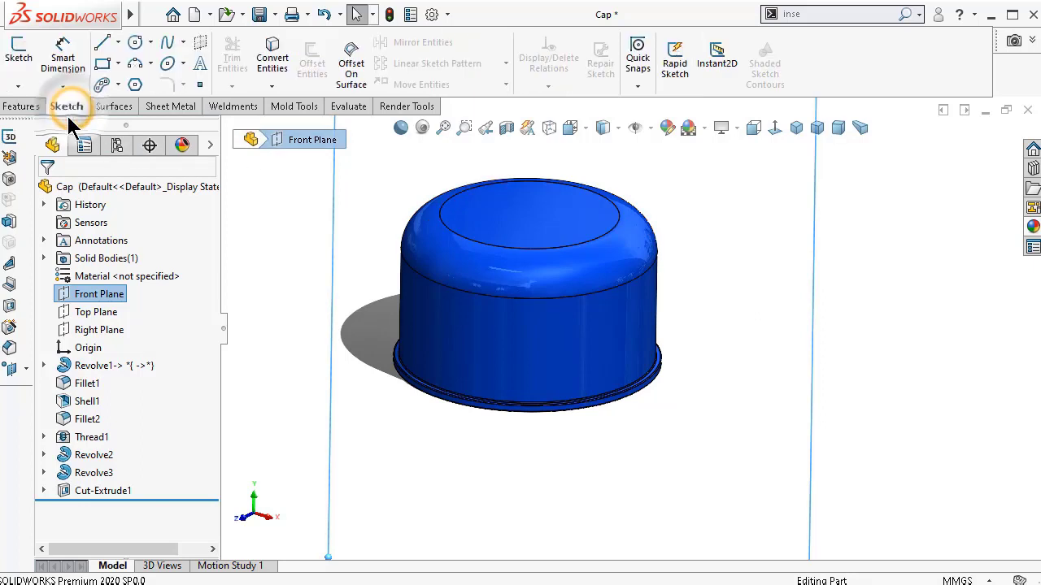
{"action": "left_click", "coordinate": [185, 45]}
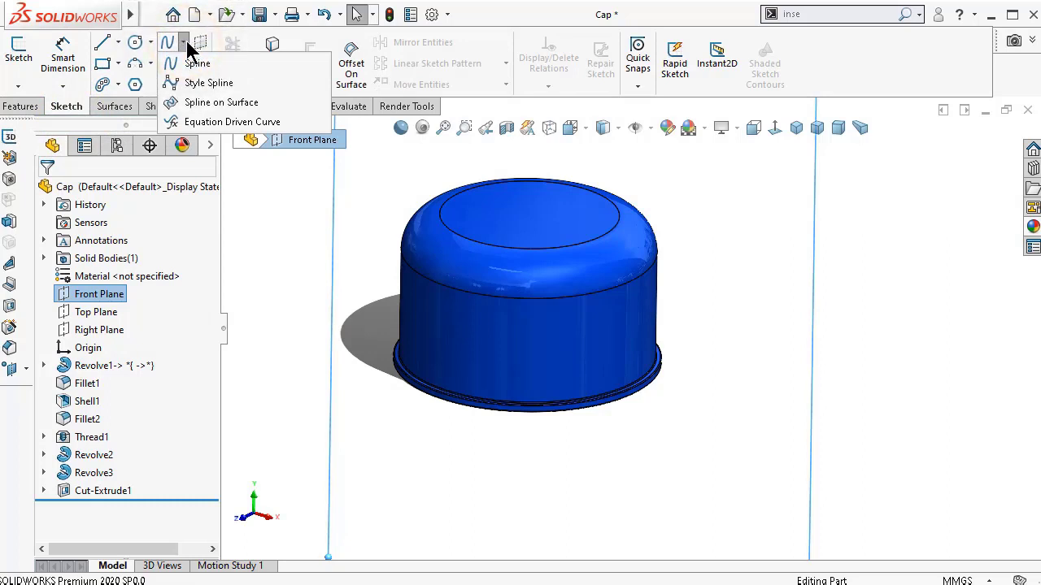
{"action": "left_click", "coordinate": [211, 102]}
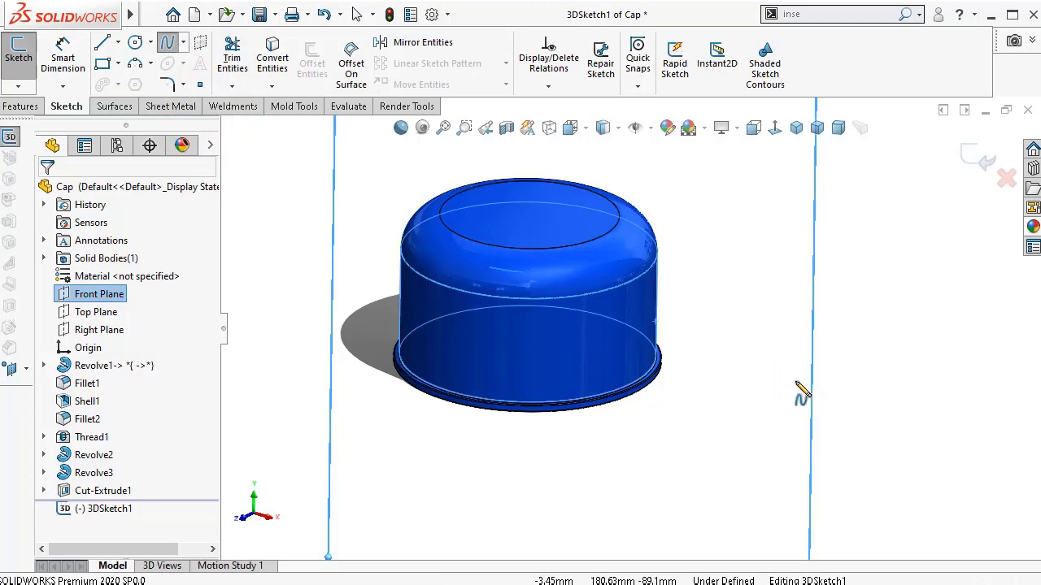
{"action": "mouse_move", "coordinate": [768, 386]}
{"action": "middle_mouse_down"}
{"action": "mouse_move", "coordinate": [741, 386]}
{"action": "mouse_move", "coordinate": [744, 423]}
{"action": "mouse_move", "coordinate": [739, 395]}
{"action": "middle_mouse_up"}
{"action": "key", "text": "s"}
{"action": "scroll", "coordinate": [707, 374], "scroll_direction": "up", "scroll_amount": 3}
{"action": "scroll", "coordinate": [646, 363], "scroll_direction": "down", "scroll_amount": 5}
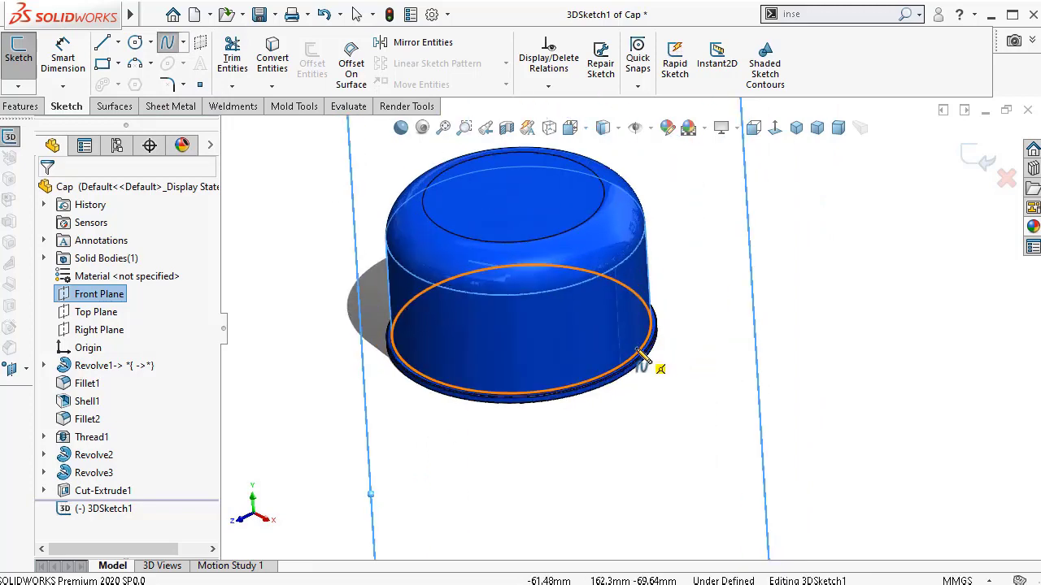
{"action": "scroll", "coordinate": [631, 357], "scroll_direction": "down", "scroll_amount": 8}
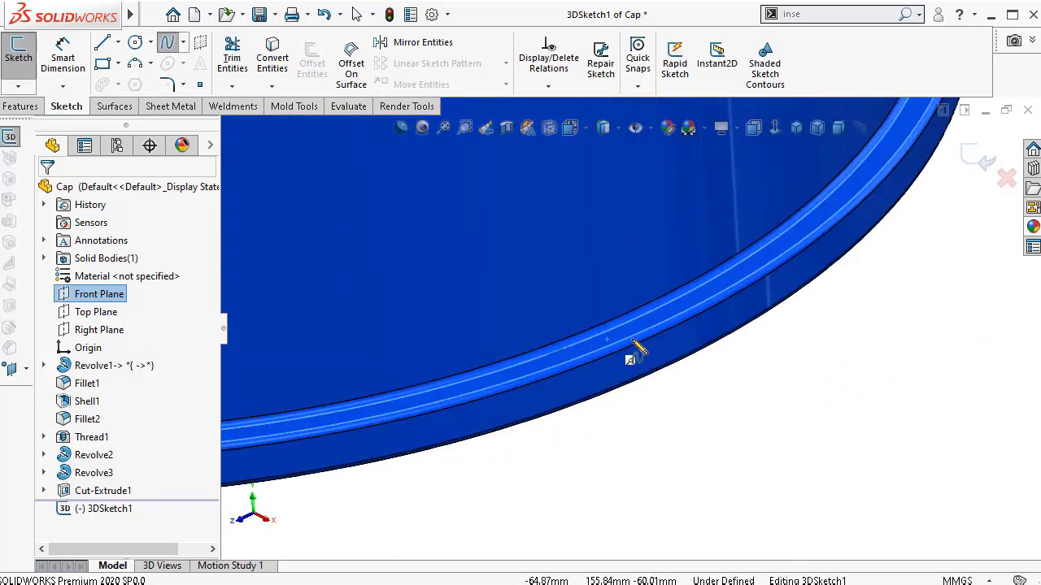
{"action": "scroll", "coordinate": [797, 344], "scroll_direction": "down", "scroll_amount": 1}
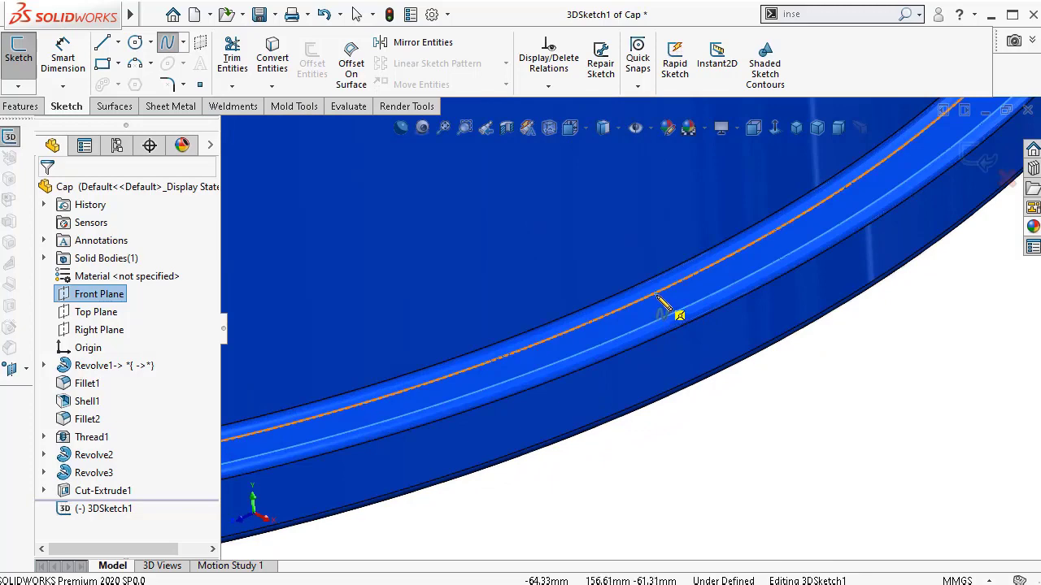
- Draw the spline from the lower rim up to the shoulder edge and end it
{"action": "left_click", "coordinate": [657, 296]}
{"action": "scroll", "coordinate": [651, 302], "scroll_direction": "down", "scroll_amount": 3}
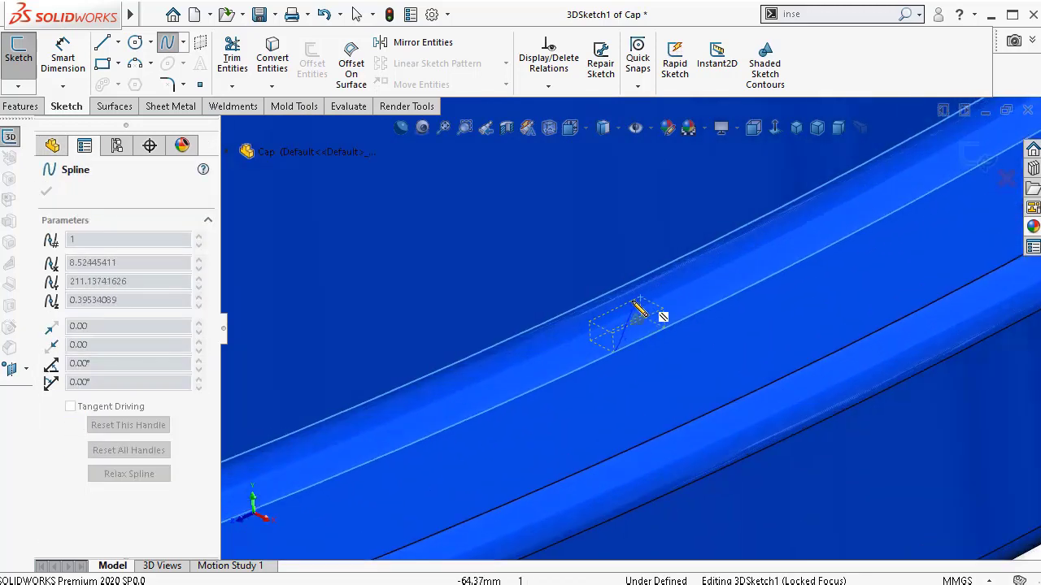
{"action": "scroll", "coordinate": [598, 304], "scroll_direction": "down", "scroll_amount": 2}
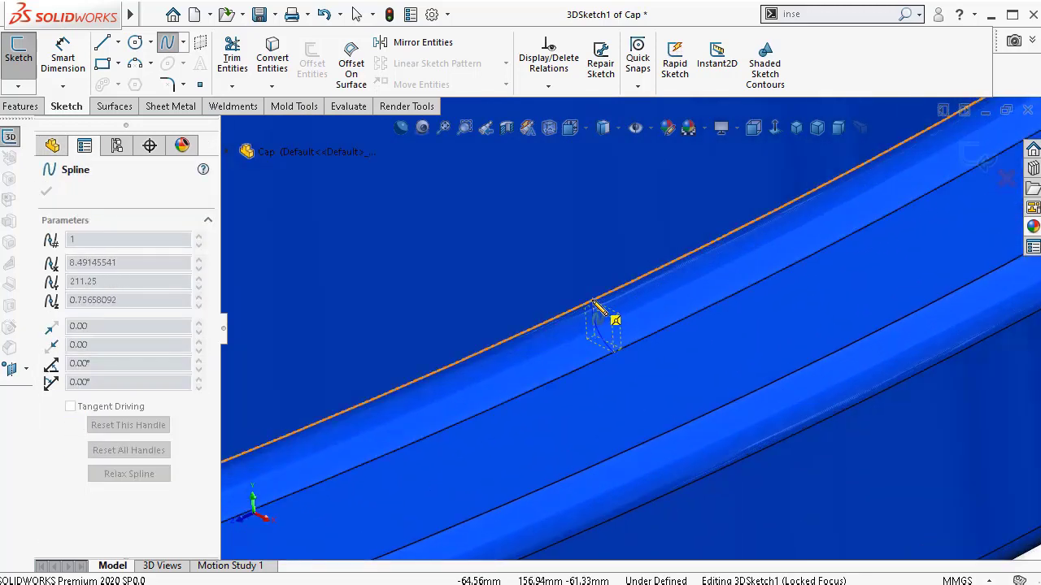
{"action": "left_click", "coordinate": [591, 302]}
{"action": "scroll", "coordinate": [626, 295], "scroll_direction": "up", "scroll_amount": 5}
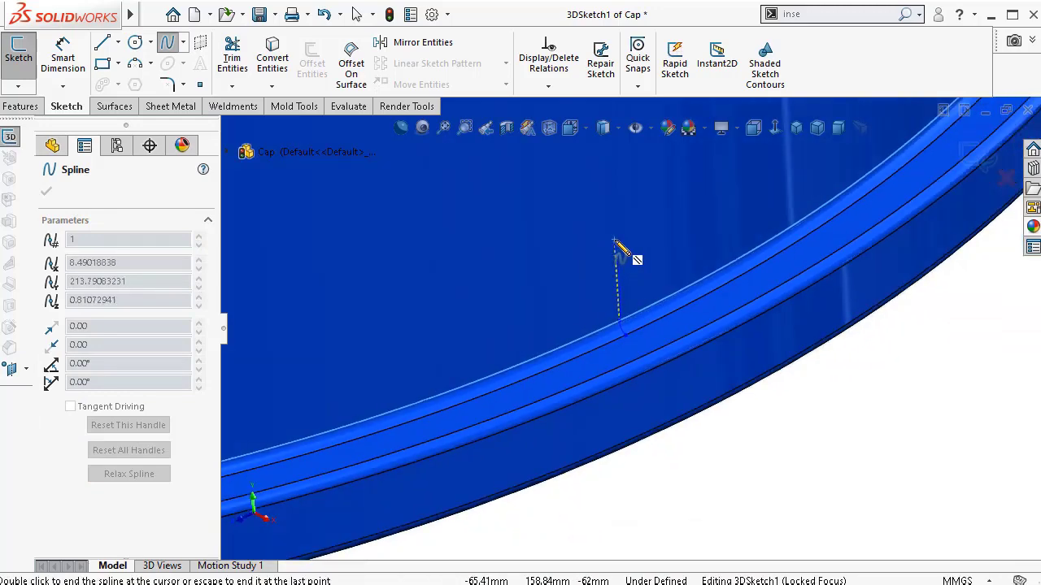
{"action": "scroll", "coordinate": [623, 225], "scroll_direction": "up", "scroll_amount": 5}
{"action": "scroll", "coordinate": [638, 279], "scroll_direction": "down", "scroll_amount": 2}
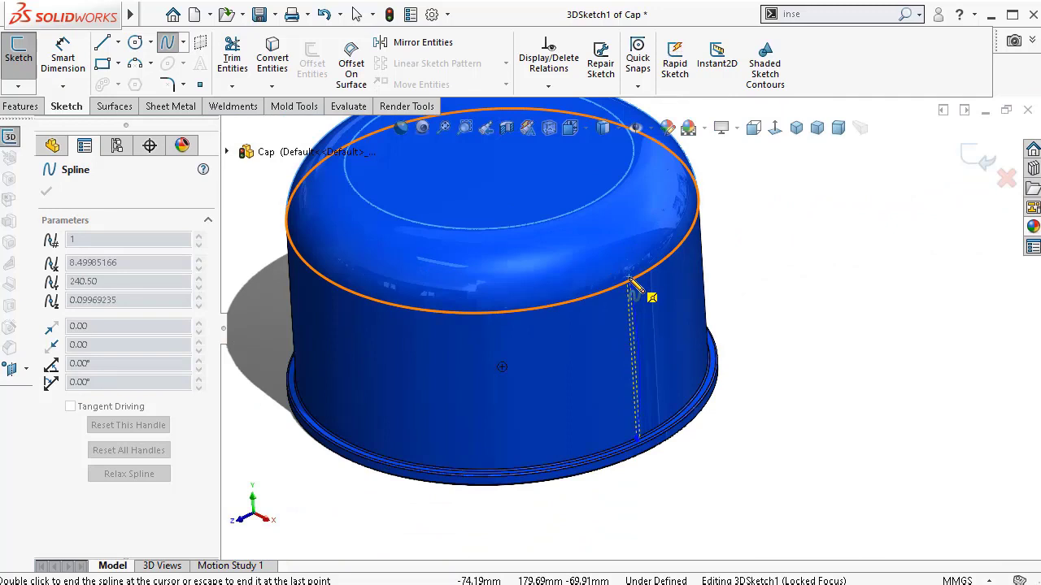
{"action": "left_click", "coordinate": [631, 279]}
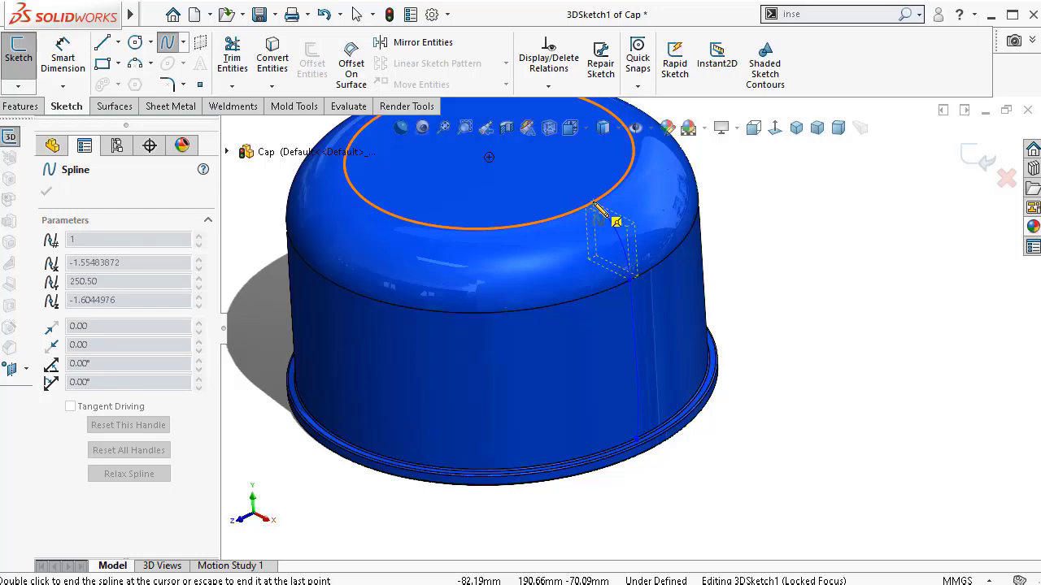
{"action": "right_click", "coordinate": [616, 200]}
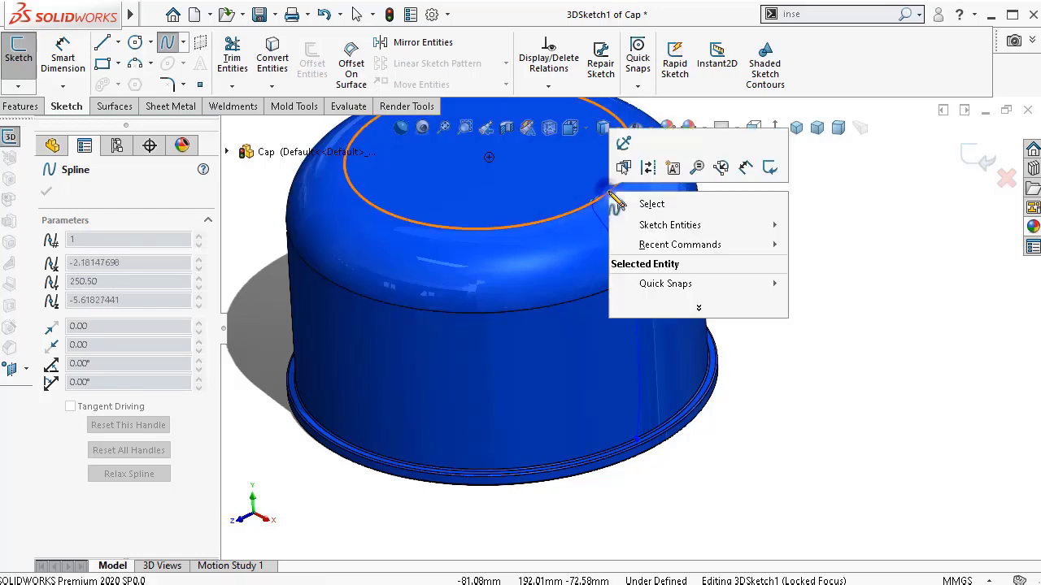
{"action": "left_click", "coordinate": [626, 209]}
{"action": "middle_click_drag", "start_coordinate": [623, 204], "coordinate": [723, 230]}
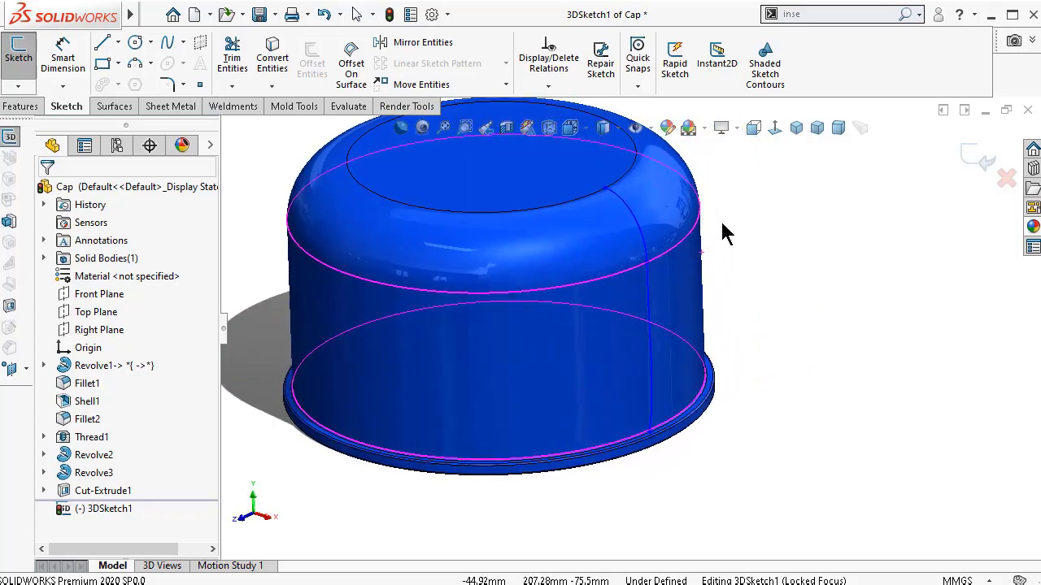
- Set the cap's display style to Hidden Lines Removed
{"action": "left_click", "coordinate": [618, 128]}
{"action": "left_click", "coordinate": [620, 199]}
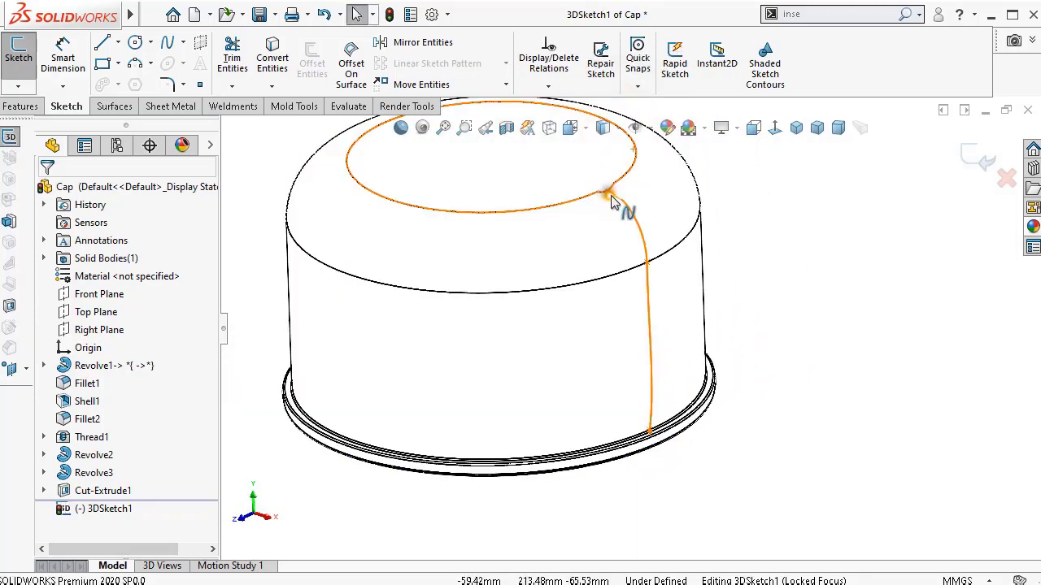
{"action": "scroll", "coordinate": [744, 296], "scroll_direction": "up", "scroll_amount": 5}
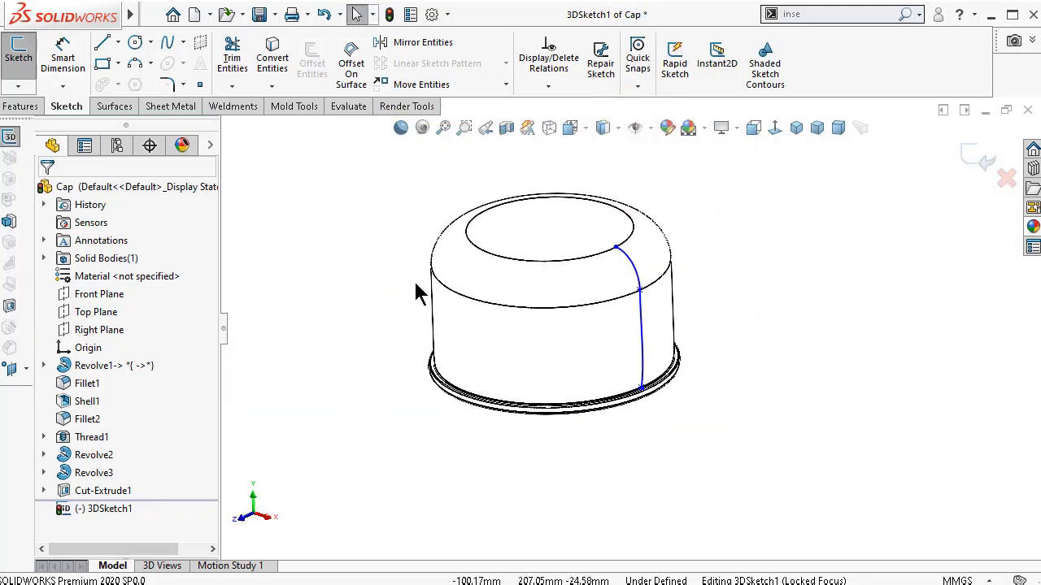
{"action": "scroll", "coordinate": [665, 332], "scroll_direction": "down", "scroll_amount": 2}
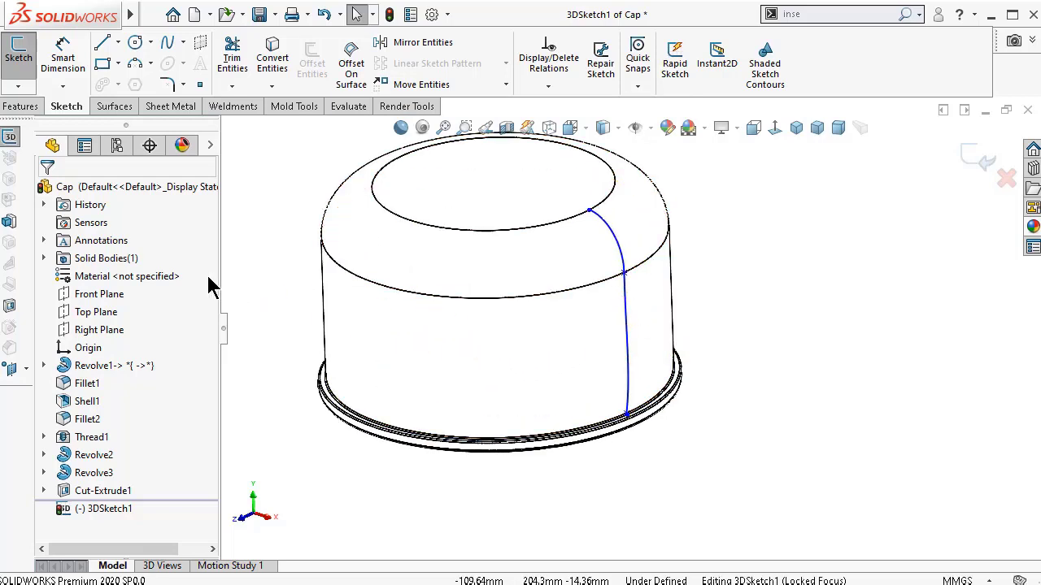
- Add an On Plane relation between Spline1 and the Front Plane
{"action": "left_click", "coordinate": [102, 295]}
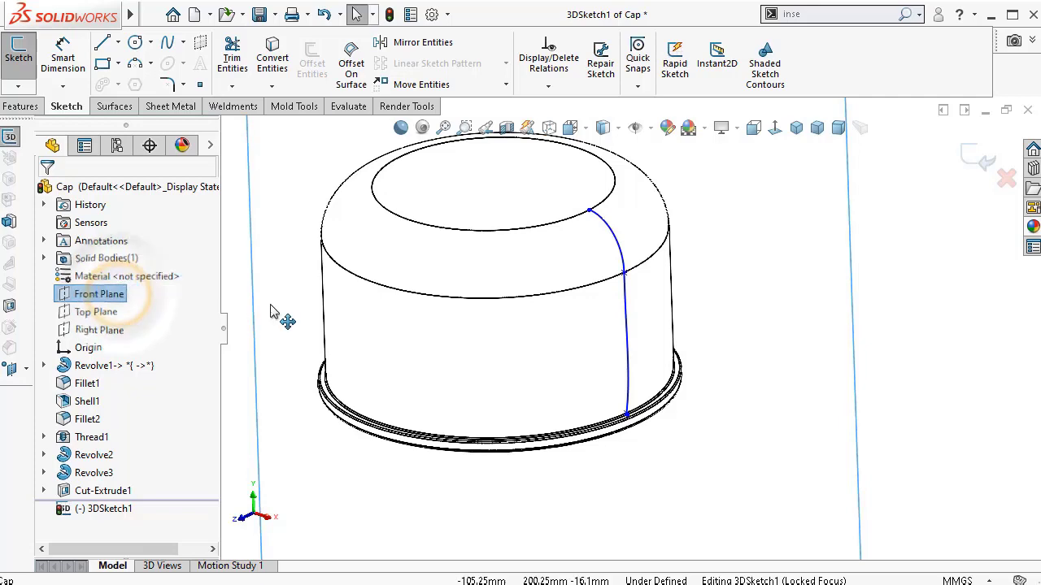
{"action": "scroll", "coordinate": [665, 317], "scroll_direction": "up", "scroll_amount": 2}
{"action": "mouse_move", "coordinate": [672, 335]}
{"action": "middle_mouse_down"}
{"action": "mouse_move", "coordinate": [656, 365]}
{"action": "mouse_move", "coordinate": [657, 435]}
{"action": "mouse_move", "coordinate": [671, 342]}
{"action": "mouse_move", "coordinate": [632, 358]}
{"action": "middle_mouse_up"}
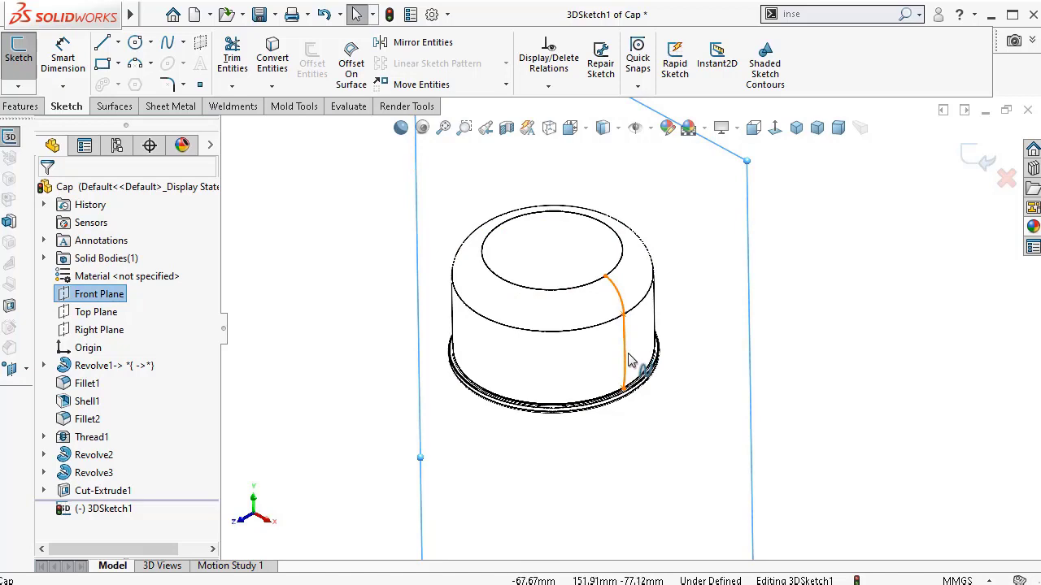
{"action": "left_click", "coordinate": [626, 353]}
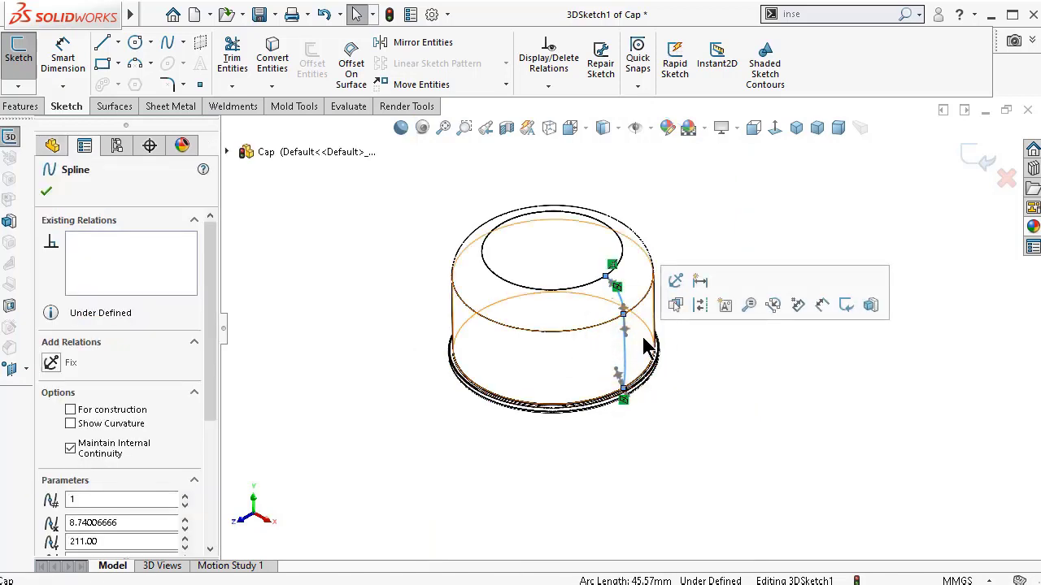
{"action": "left_click", "coordinate": [228, 152]}
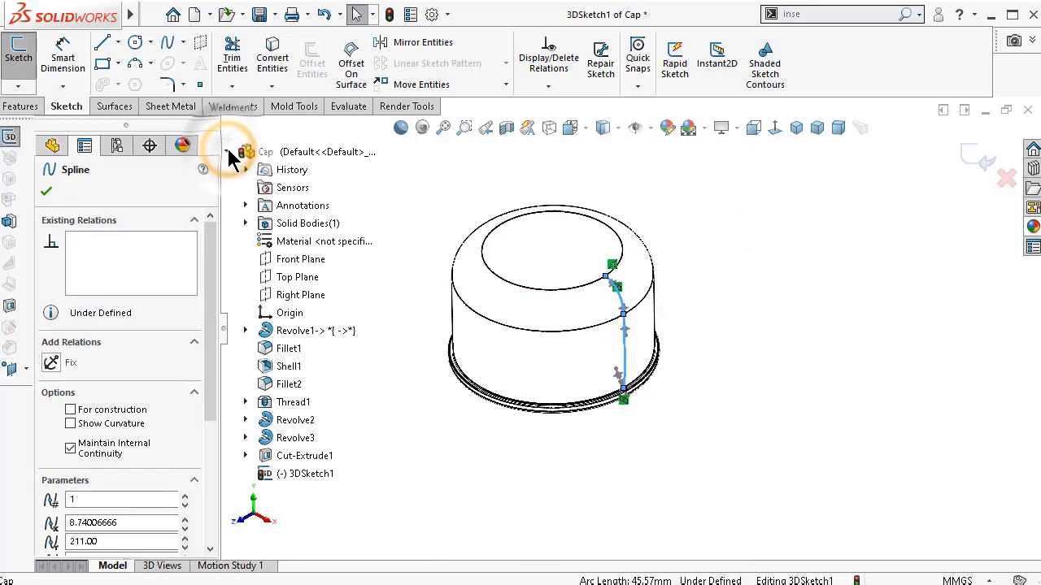
{"action": "left_click", "coordinate": [310, 260], "text": "ctrl"}
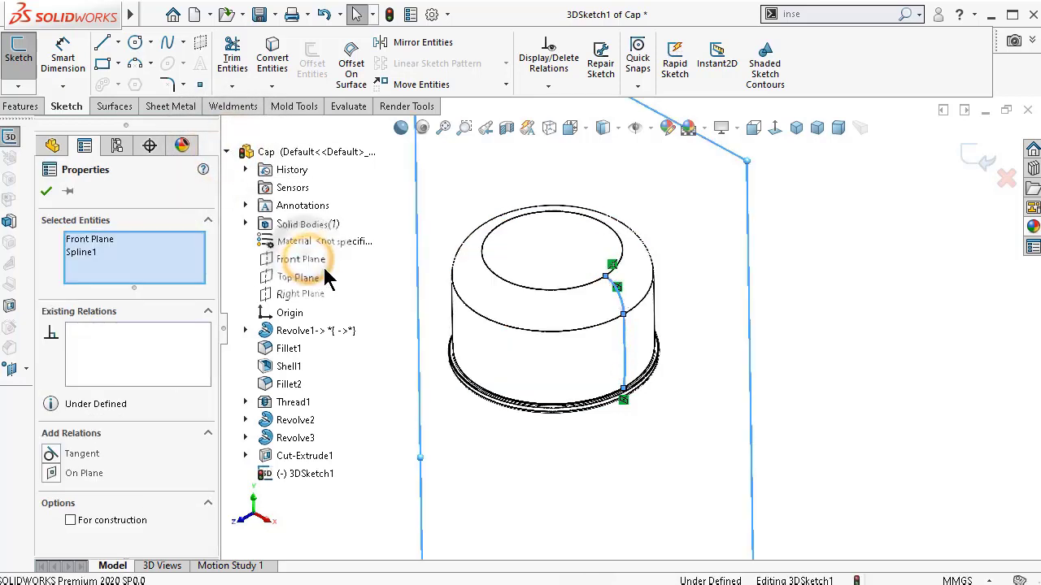
{"action": "left_click", "coordinate": [82, 473]}
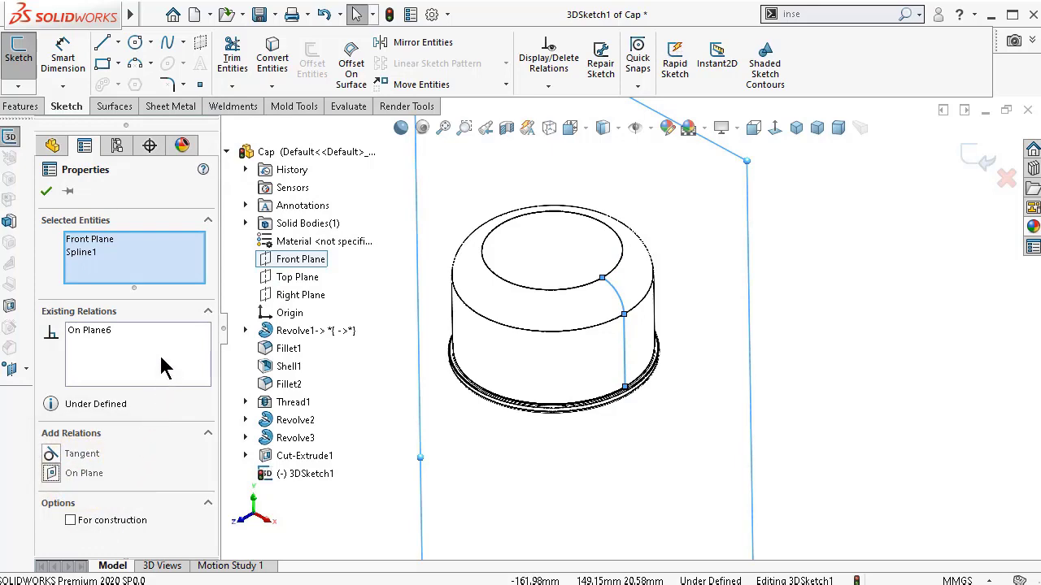
{"action": "left_click", "coordinate": [46, 192]}
{"action": "scroll", "coordinate": [659, 330], "scroll_direction": "down", "scroll_amount": 4}
{"action": "scroll", "coordinate": [659, 330], "scroll_direction": "down", "scroll_amount": 8}
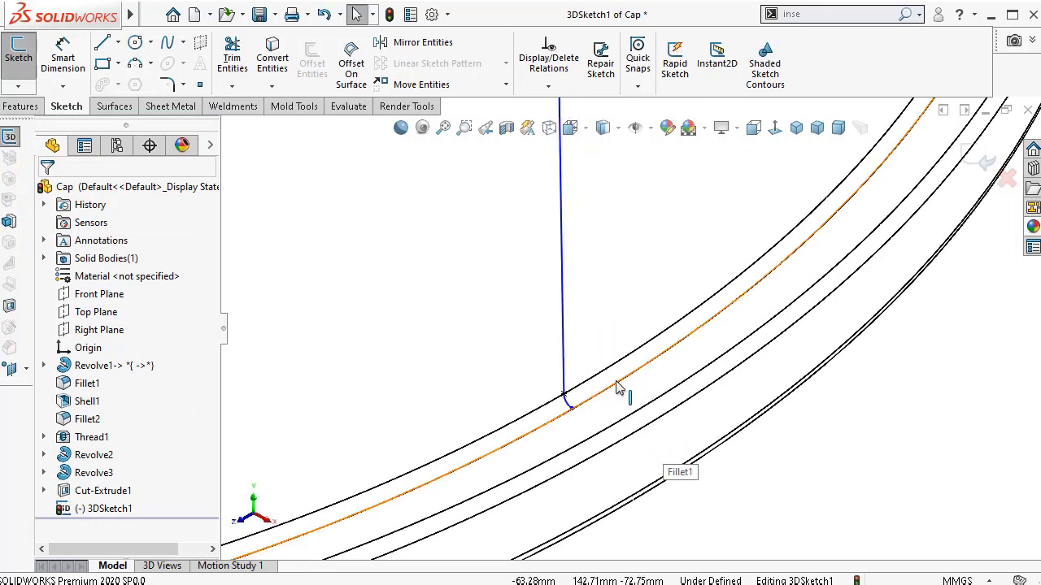
{"action": "scroll", "coordinate": [627, 239], "scroll_direction": "up", "scroll_amount": 5}
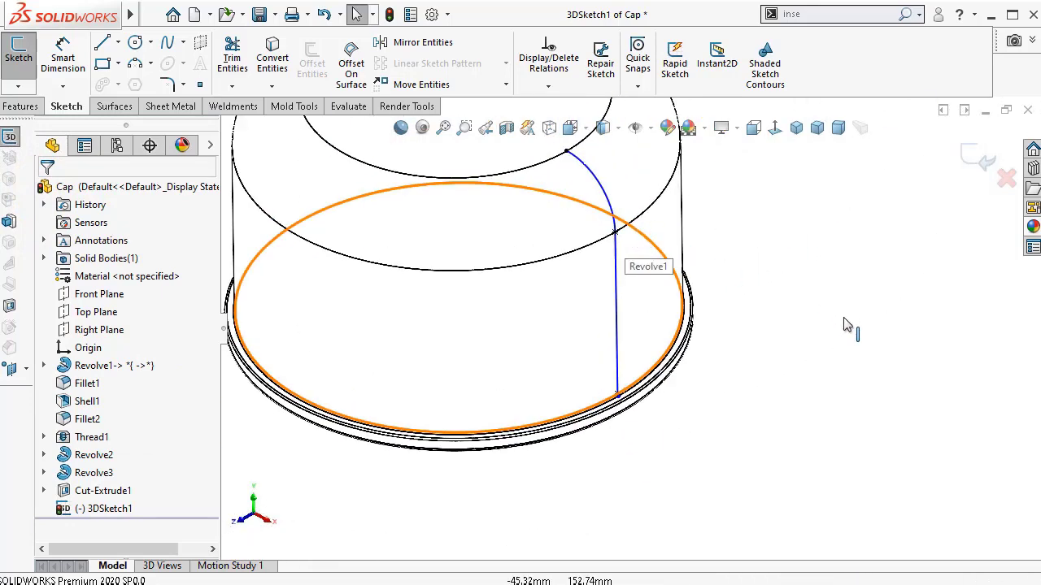
{"action": "right_click_drag", "start_coordinate": [846, 325], "coordinate": [841, 290]}
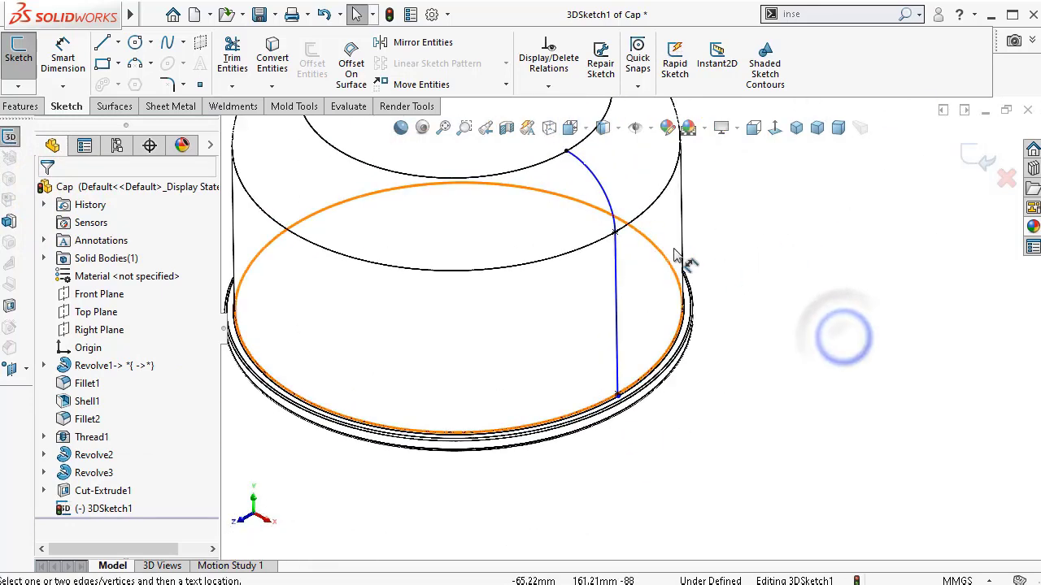
- Dimension the side spline's arc length and confirm it at 45.34 mm
{"action": "left_click", "coordinate": [615, 277]}
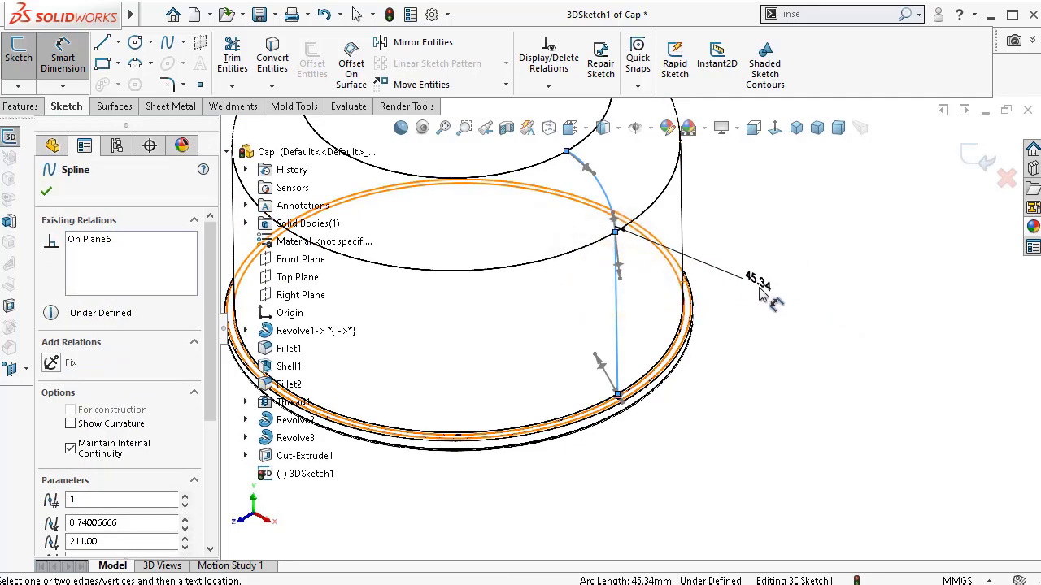
{"action": "left_click", "coordinate": [761, 291]}
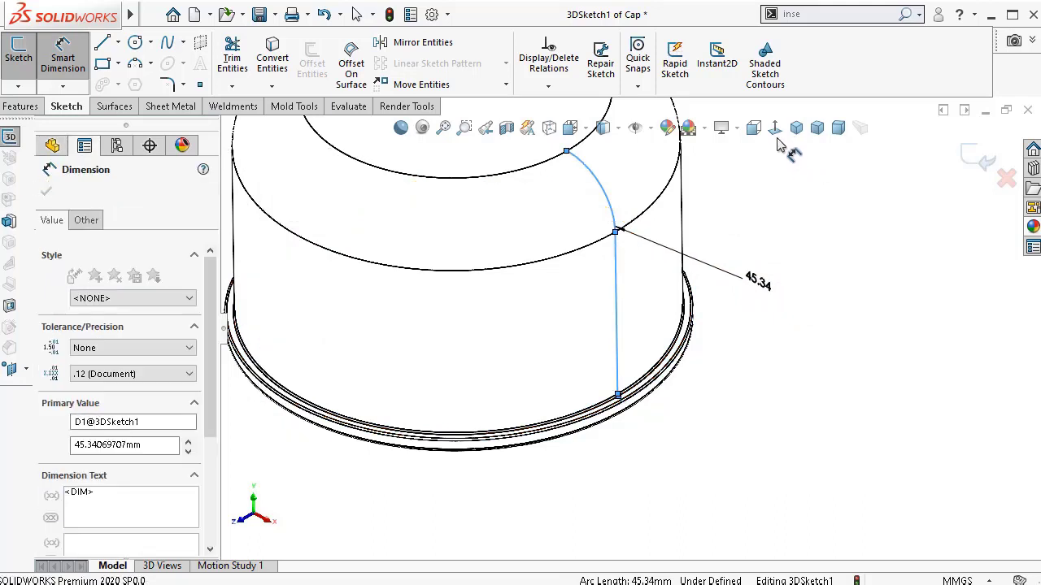
{"action": "left_click", "coordinate": [774, 186]}
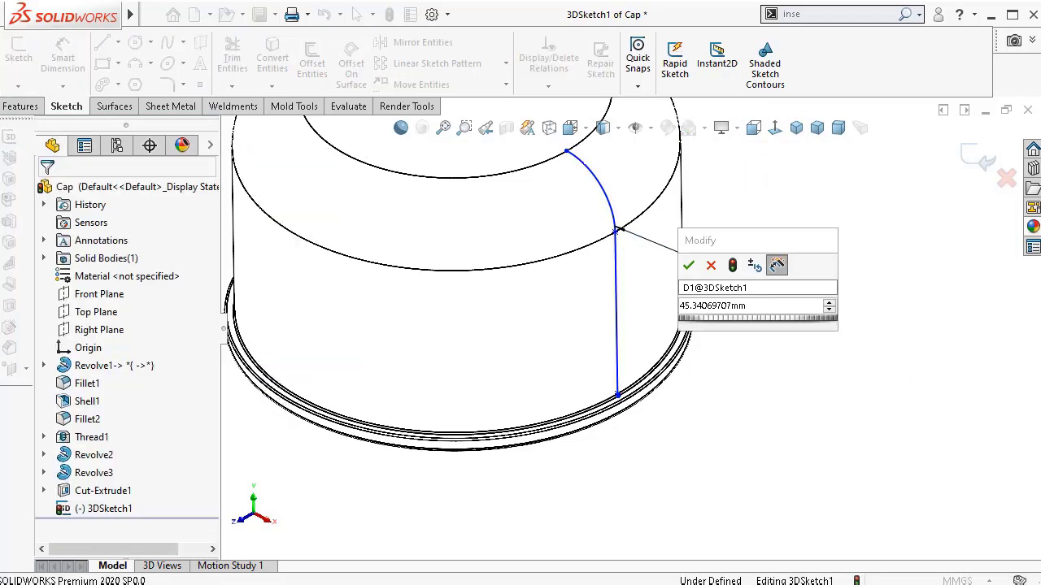
{"action": "left_click", "coordinate": [688, 265]}
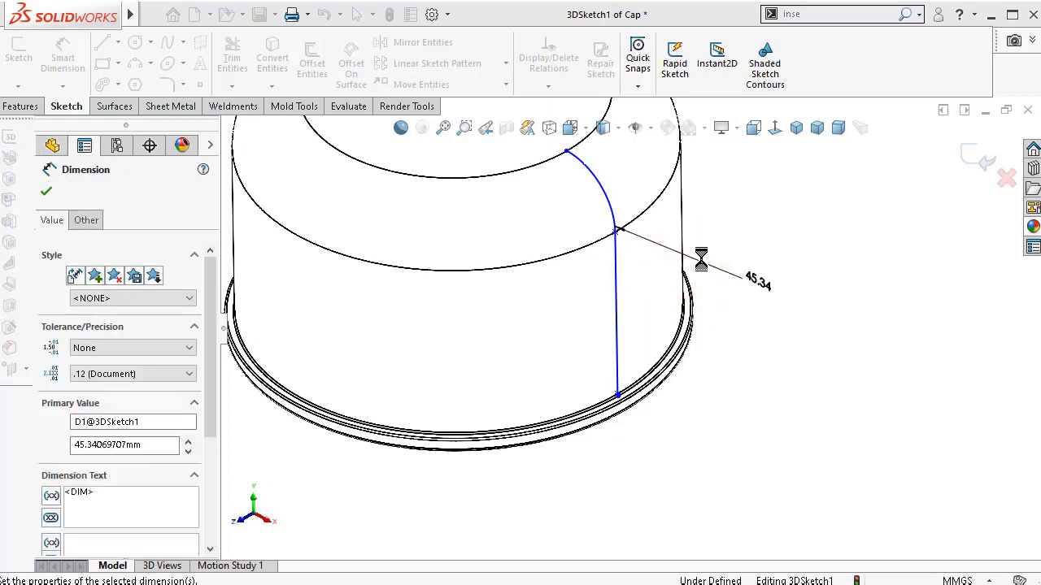
{"action": "left_click", "coordinate": [743, 237]}
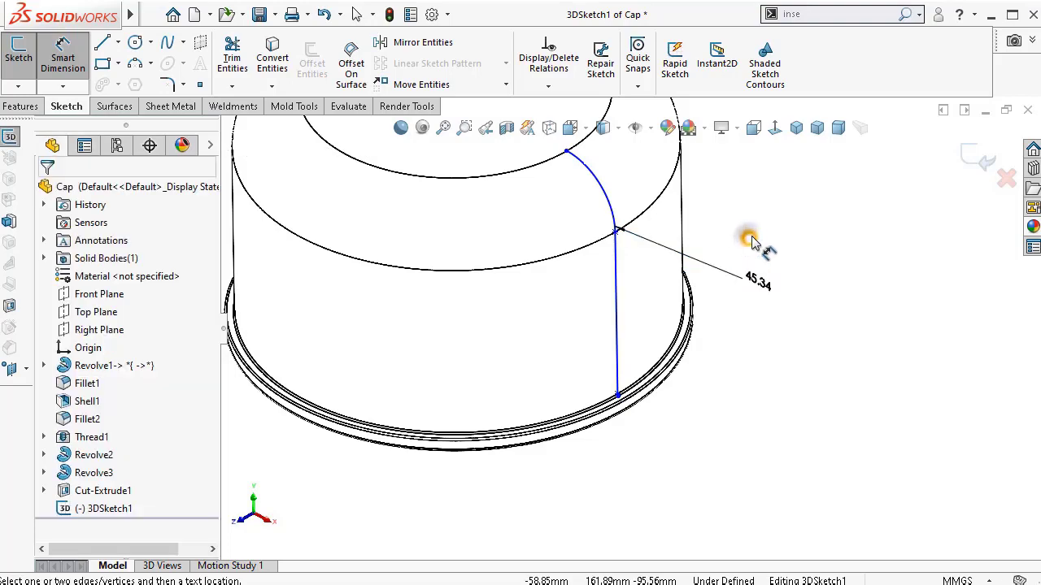
{"action": "middle_click_drag", "start_coordinate": [631, 265], "coordinate": [561, 104]}
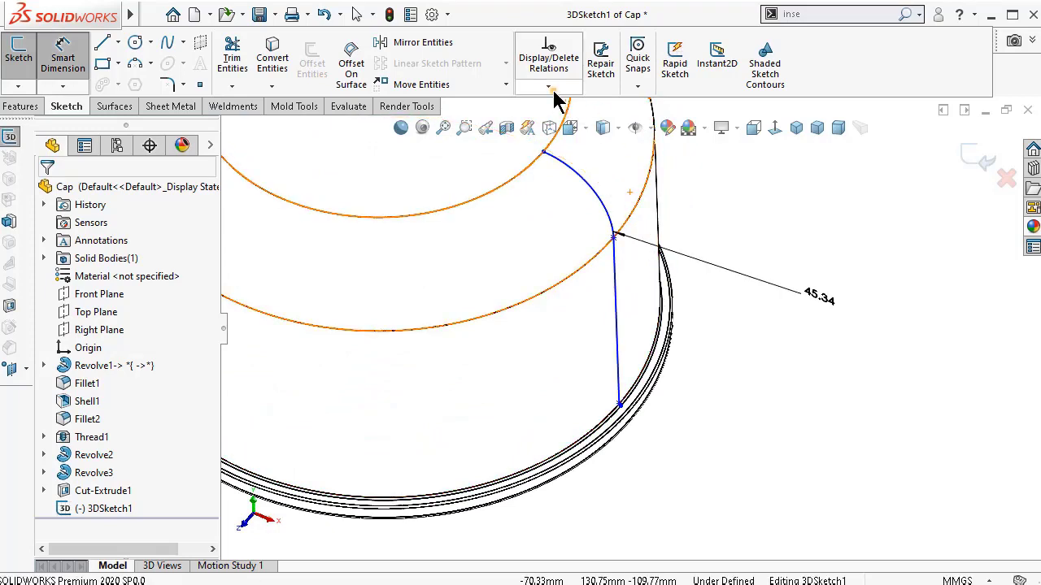
- Make the groove spline Fixed so it stays in place
{"action": "left_click", "coordinate": [549, 87]}
{"action": "left_click", "coordinate": [736, 218]}
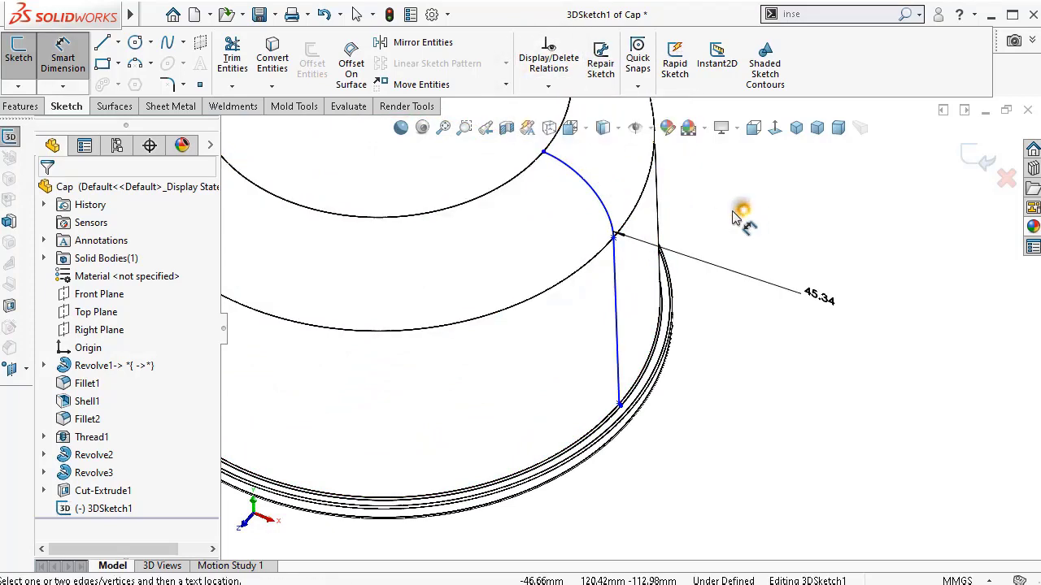
{"action": "left_click", "coordinate": [620, 277]}
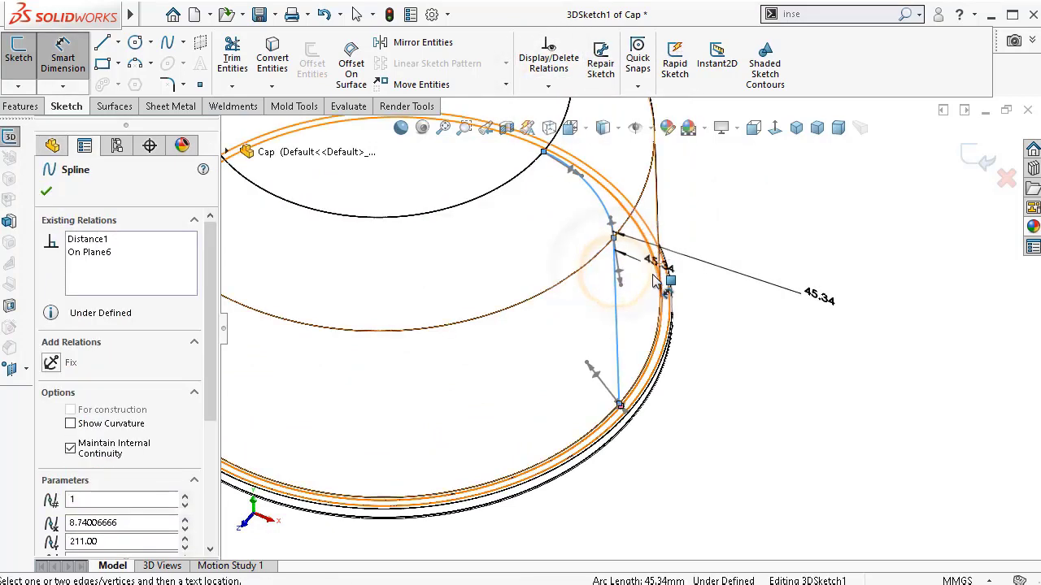
{"action": "scroll", "coordinate": [655, 280], "scroll_direction": "down", "scroll_amount": 2}
{"action": "key", "text": "Escape"}
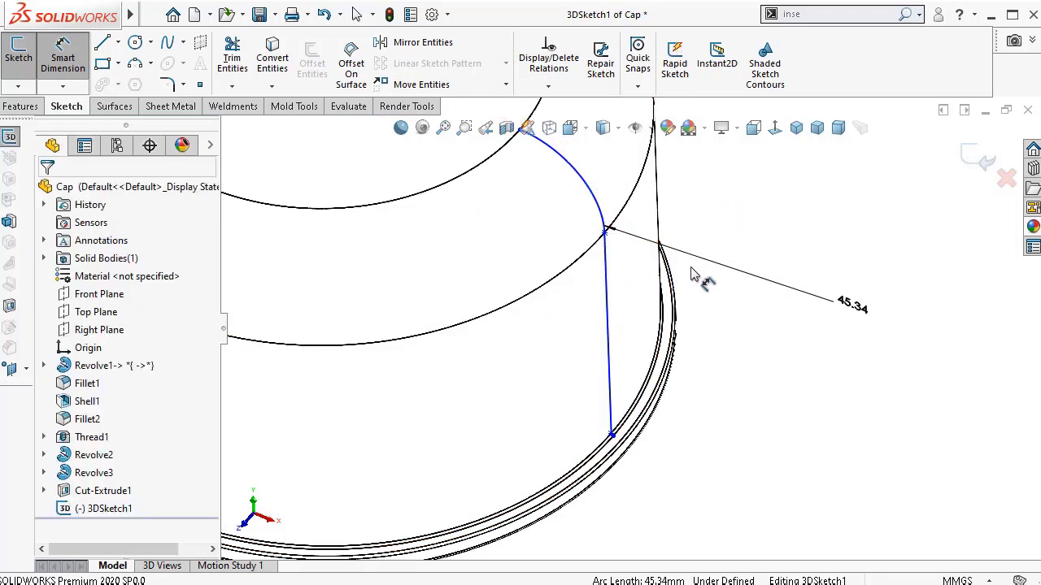
{"action": "left_click", "coordinate": [611, 297]}
{"action": "scroll", "coordinate": [606, 293], "scroll_direction": "down", "scroll_amount": 2}
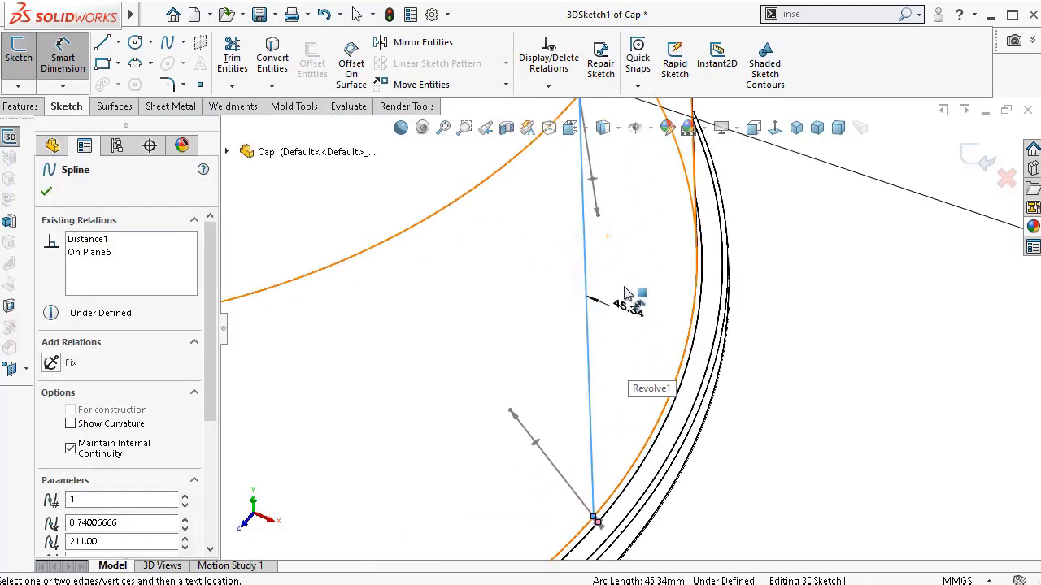
{"action": "key", "text": "Escape"}
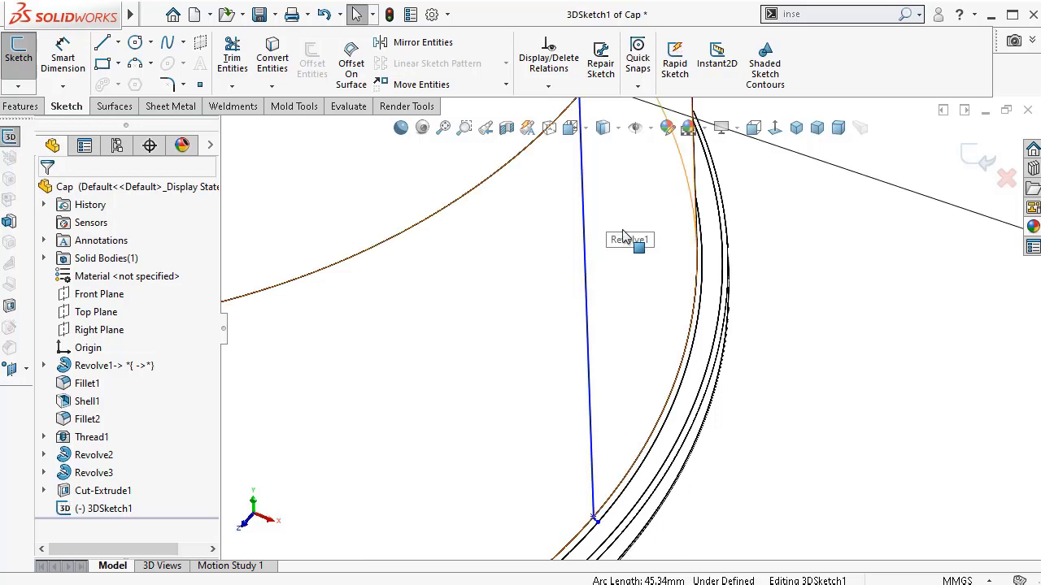
{"action": "left_click", "coordinate": [614, 223]}
{"action": "scroll", "coordinate": [606, 232], "scroll_direction": "up", "scroll_amount": 2}
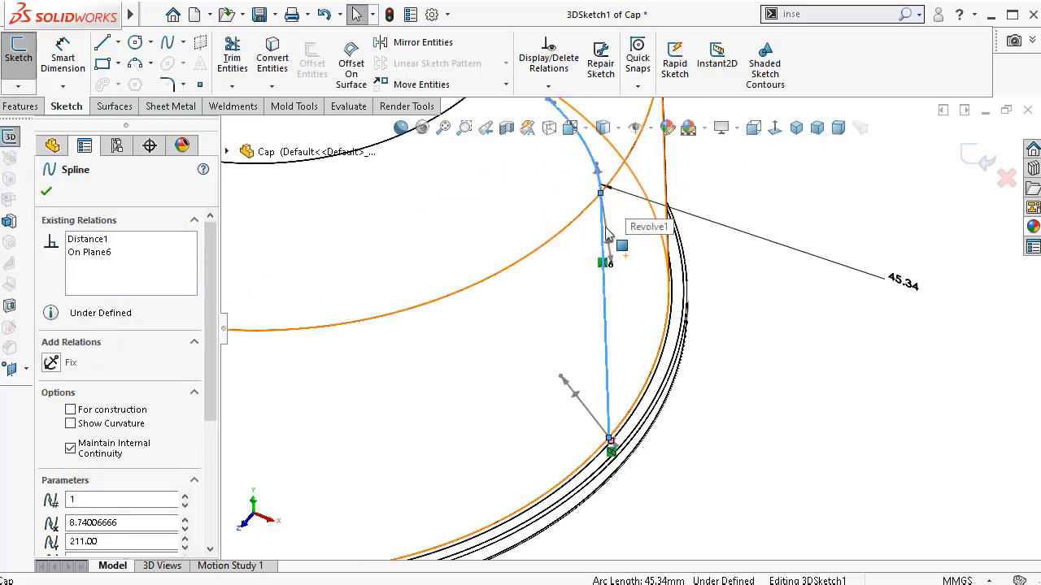
{"action": "left_click", "coordinate": [610, 244]}
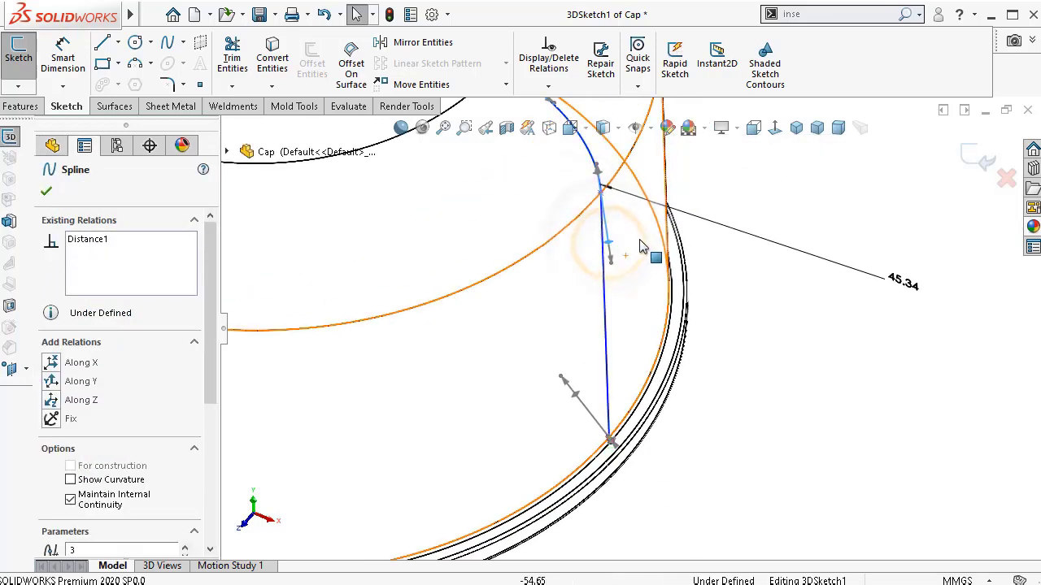
{"action": "scroll", "coordinate": [605, 301], "scroll_direction": "up", "scroll_amount": 2}
{"action": "left_click", "coordinate": [602, 327]}
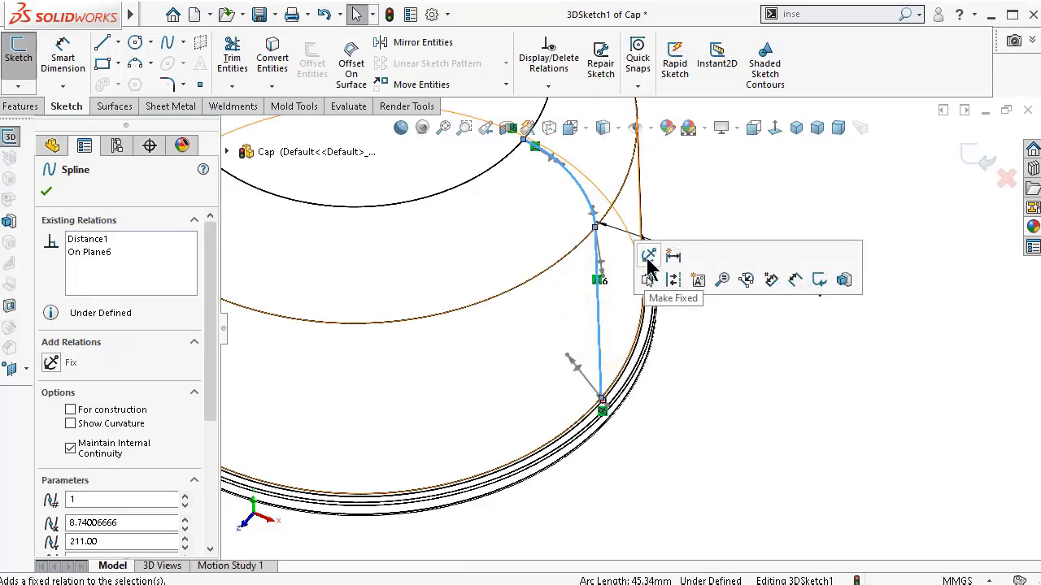
{"action": "left_click", "coordinate": [648, 259]}
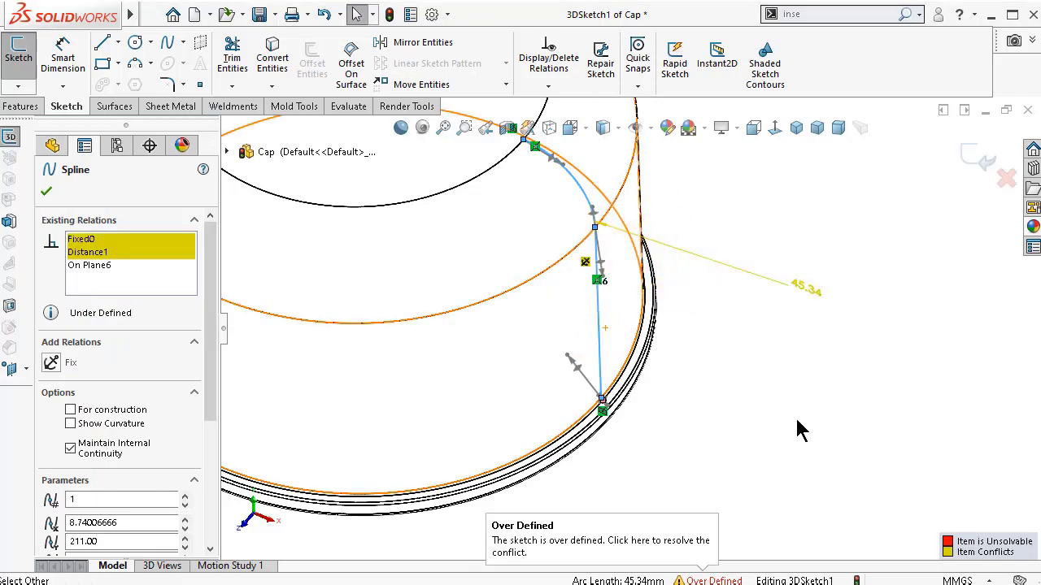
- Delete the Distance1 relation from the spline's existing relations
{"action": "left_click", "coordinate": [92, 257]}
{"action": "right_click", "coordinate": [93, 259]}
{"action": "left_click", "coordinate": [111, 281]}
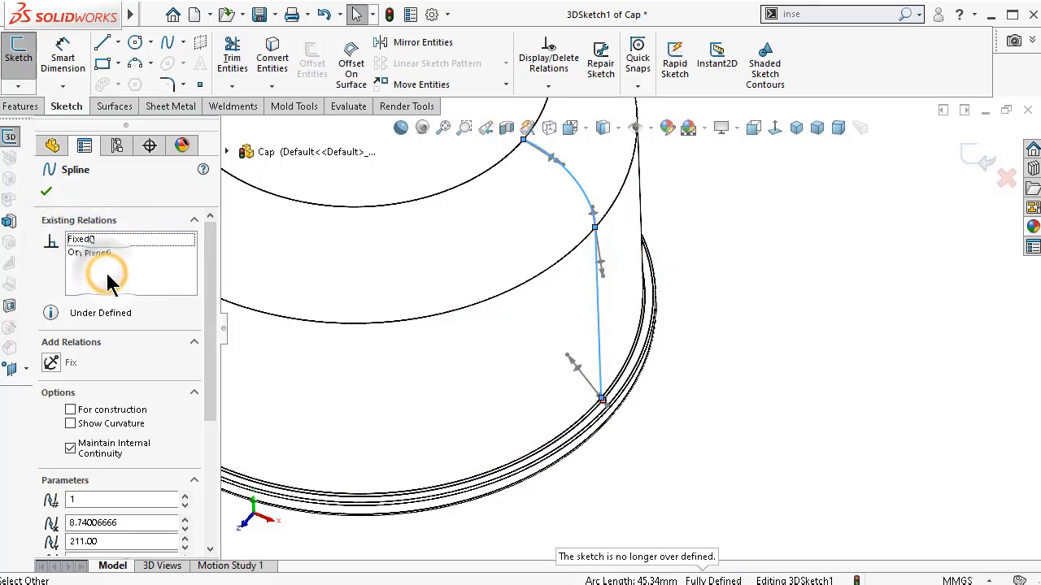
{"action": "left_click", "coordinate": [788, 313]}
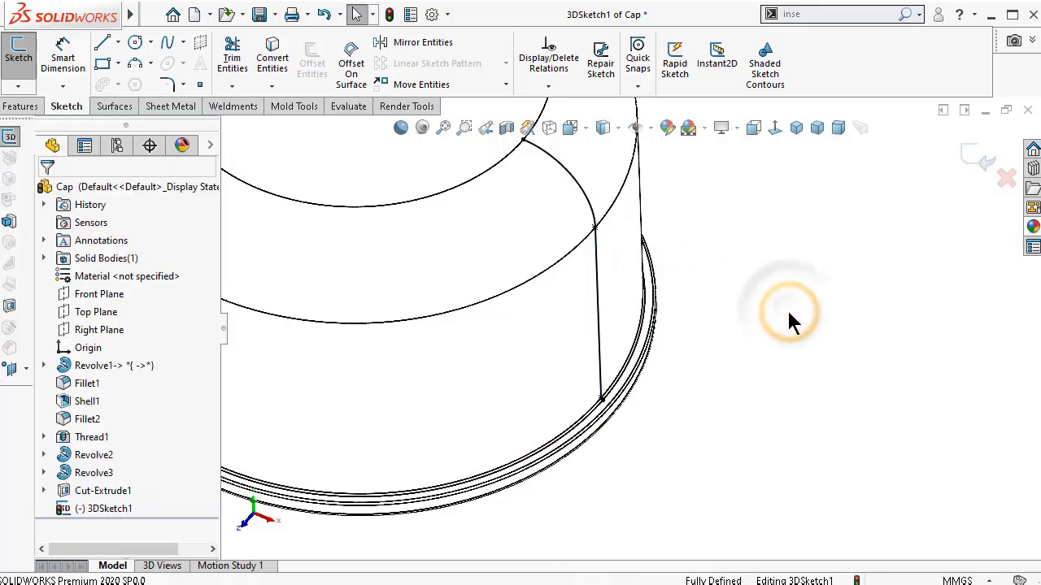
{"action": "scroll", "coordinate": [628, 265], "scroll_direction": "up", "scroll_amount": 2}
- Exit the 3D sketch and return to the isometric view of the cap
{"action": "mouse_move", "coordinate": [691, 360]}
{"action": "middle_mouse_down"}
{"action": "mouse_move", "coordinate": [695, 310]}
{"action": "mouse_move", "coordinate": [682, 414]}
{"action": "mouse_move", "coordinate": [688, 270]}
{"action": "mouse_move", "coordinate": [584, 370]}
{"action": "mouse_move", "coordinate": [625, 374]}
{"action": "mouse_move", "coordinate": [637, 398]}
{"action": "mouse_move", "coordinate": [632, 346]}
{"action": "mouse_move", "coordinate": [651, 434]}
{"action": "middle_mouse_up"}
{"action": "scroll", "coordinate": [610, 358], "scroll_direction": "down", "scroll_amount": 6}
{"action": "left_click", "coordinate": [602, 392]}
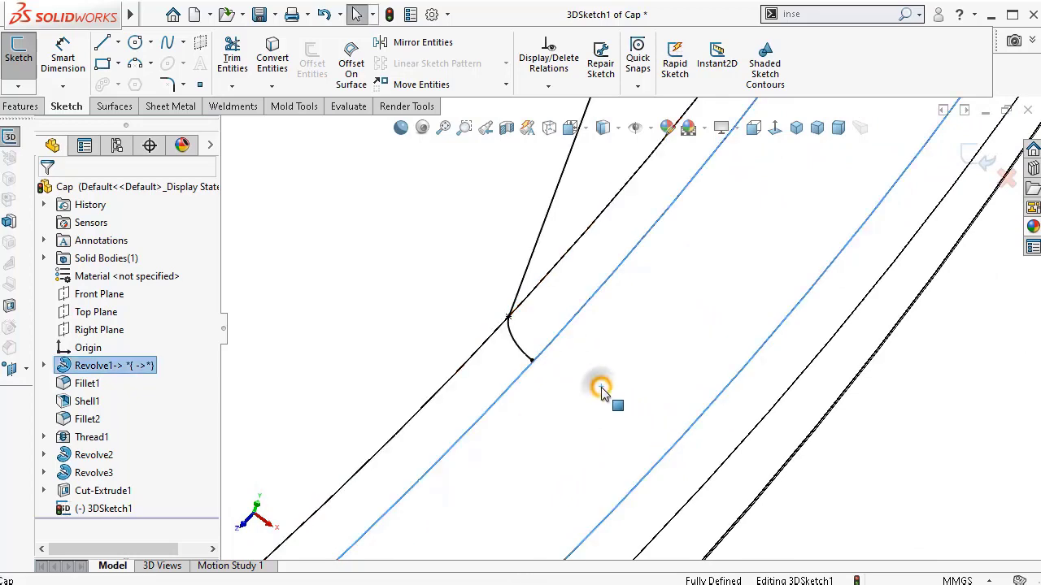
{"action": "middle_click_drag", "start_coordinate": [723, 391], "coordinate": [916, 352]}
{"action": "left_click", "coordinate": [910, 302]}
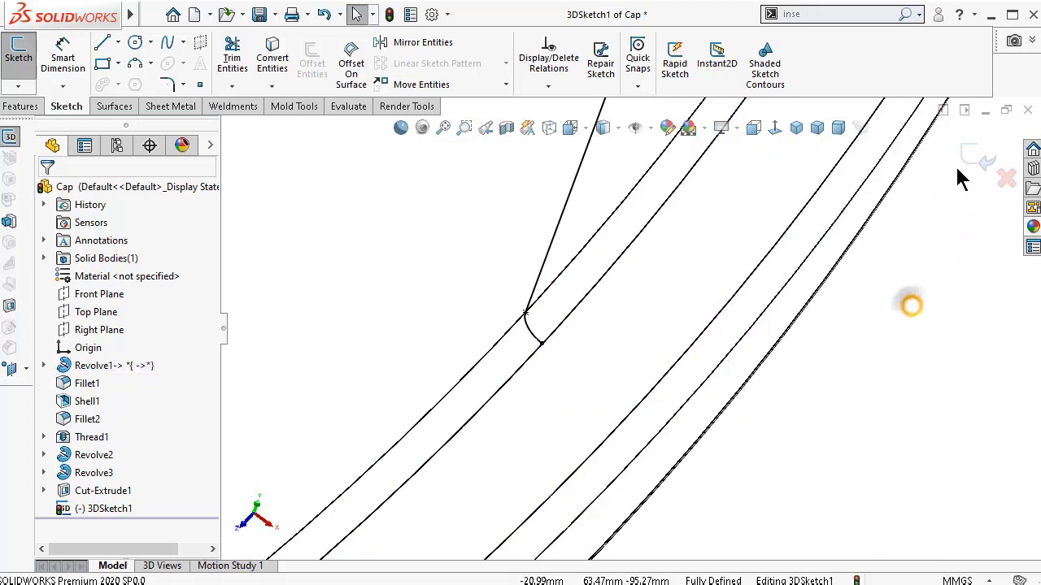
{"action": "left_click", "coordinate": [969, 155]}
{"action": "key", "text": "ctrl+7"}
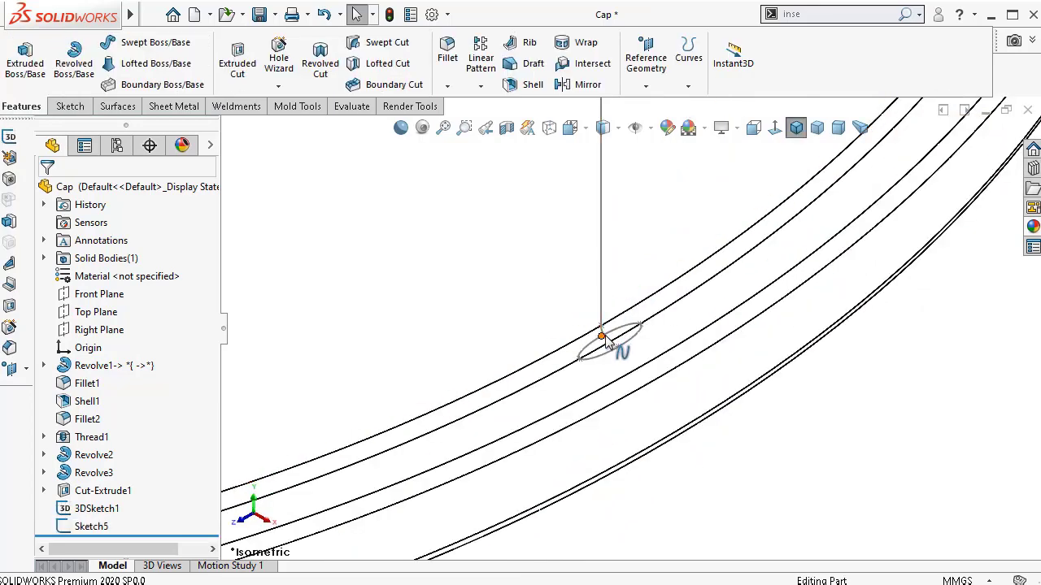
- Reopen 3DSketch1 for editing and search for the split command
{"action": "left_click", "coordinate": [601, 281]}
{"action": "left_click", "coordinate": [647, 213]}
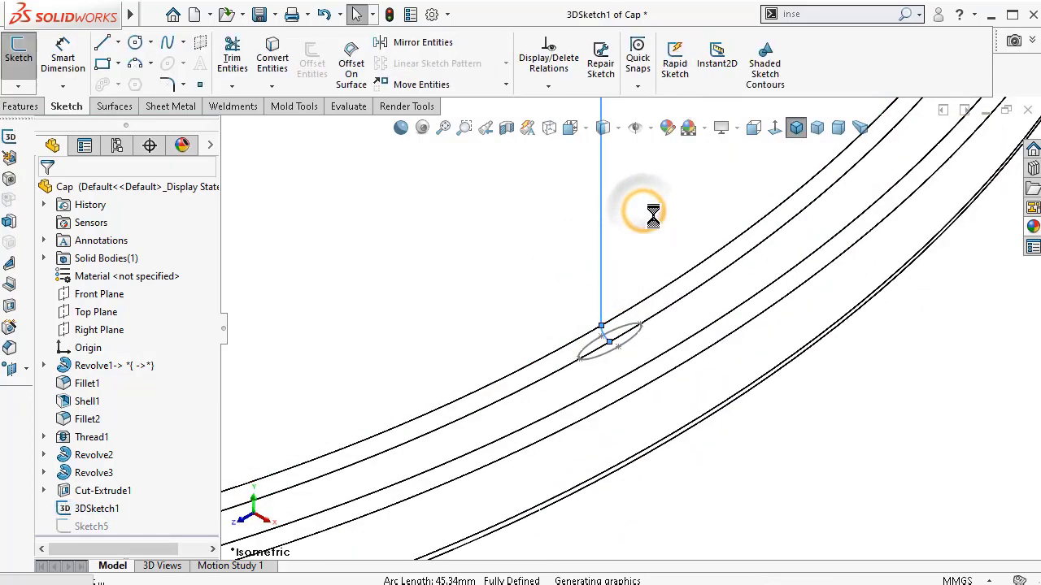
{"action": "scroll", "coordinate": [645, 318], "scroll_direction": "down", "scroll_amount": 5}
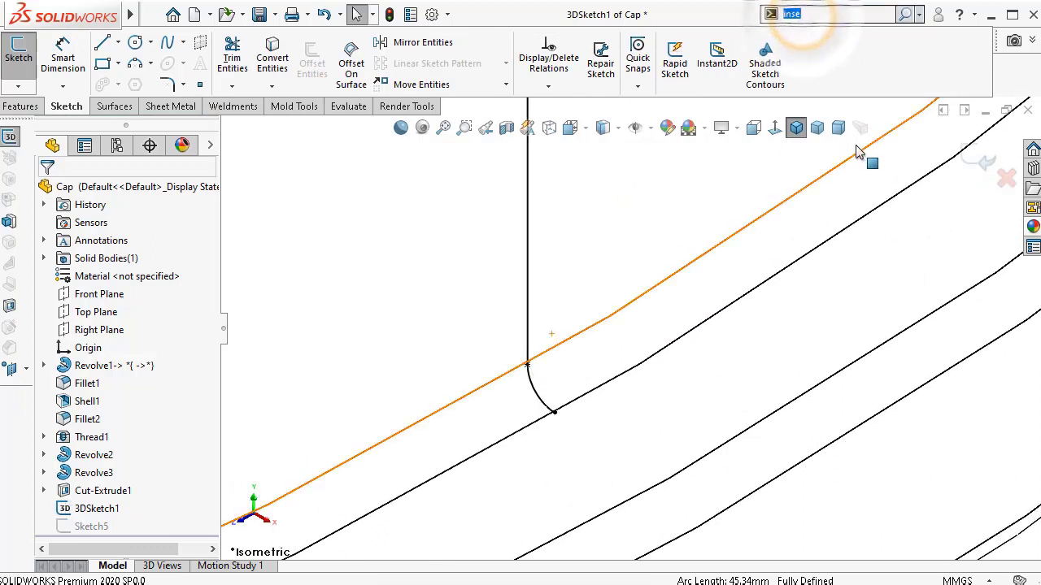
{"action": "type", "text": "l"}
{"action": "scroll", "coordinate": [859, 154], "scroll_direction": "down", "scroll_amount": 1}
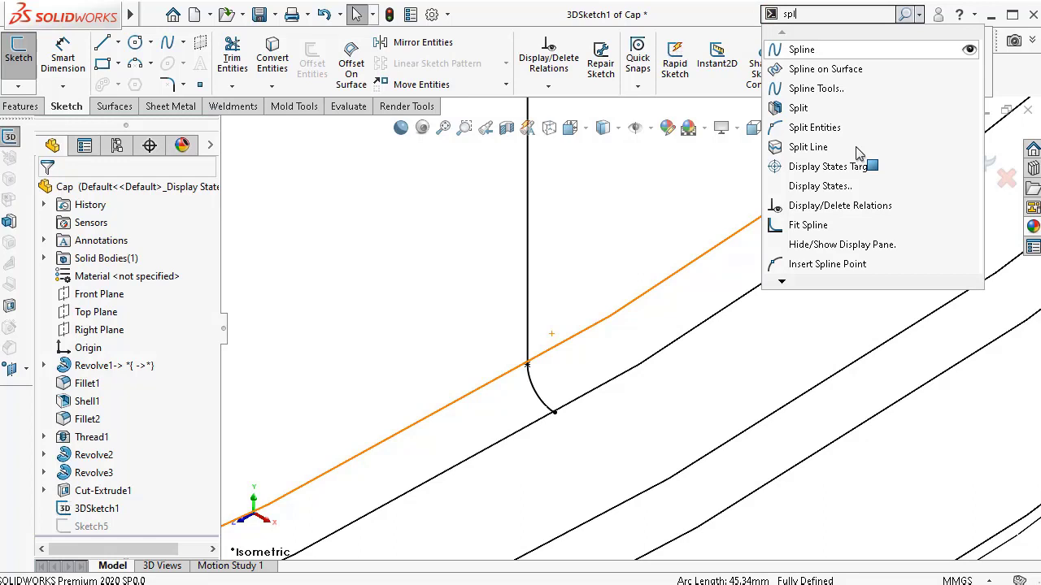
- Split the groove spline where it meets the cap's bottom edge, accepting removal of its relations
{"action": "left_click", "coordinate": [805, 129]}
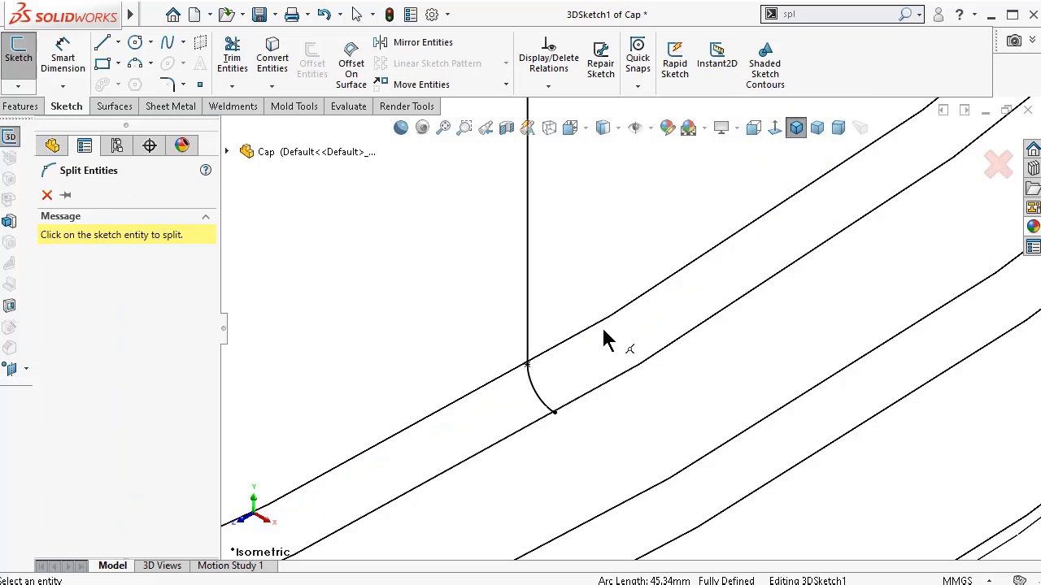
{"action": "left_click", "coordinate": [529, 369]}
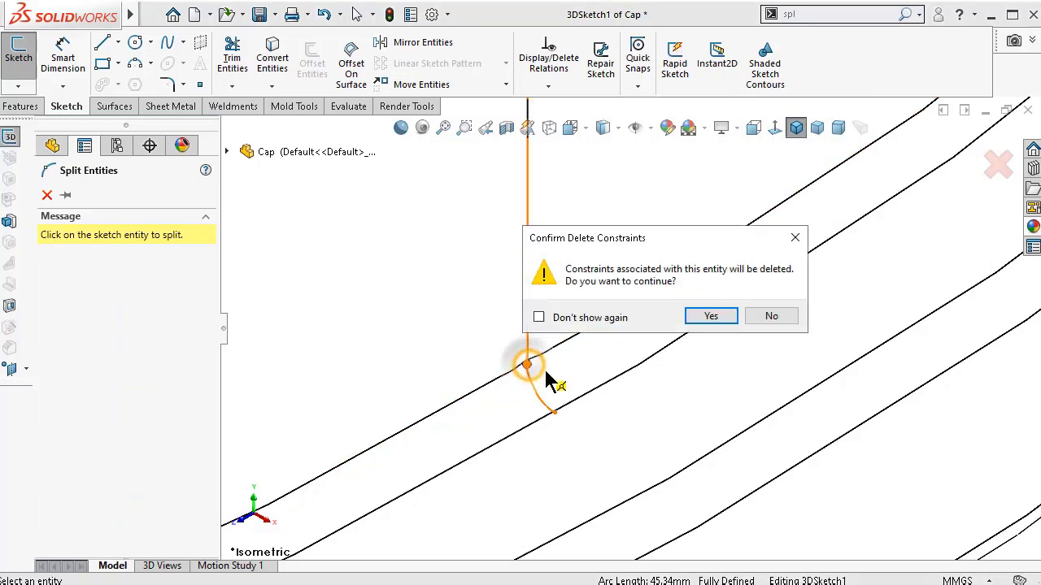
{"action": "left_click", "coordinate": [712, 317]}
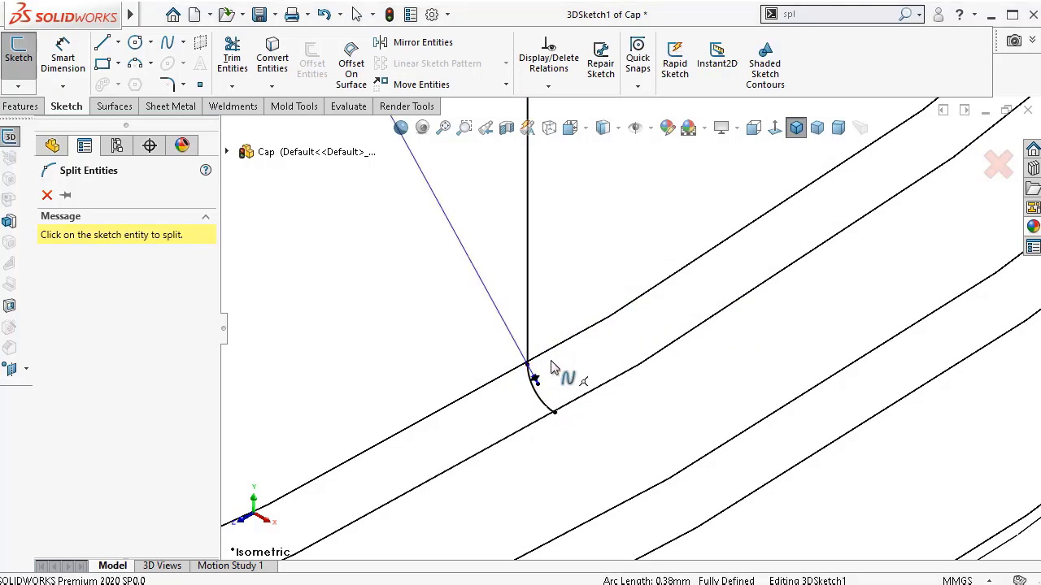
{"action": "key", "text": "Escape"}
- Delete the 0.38 mm tail below the split and reopen 3DSketch1 for editing
{"action": "left_click", "coordinate": [538, 405]}
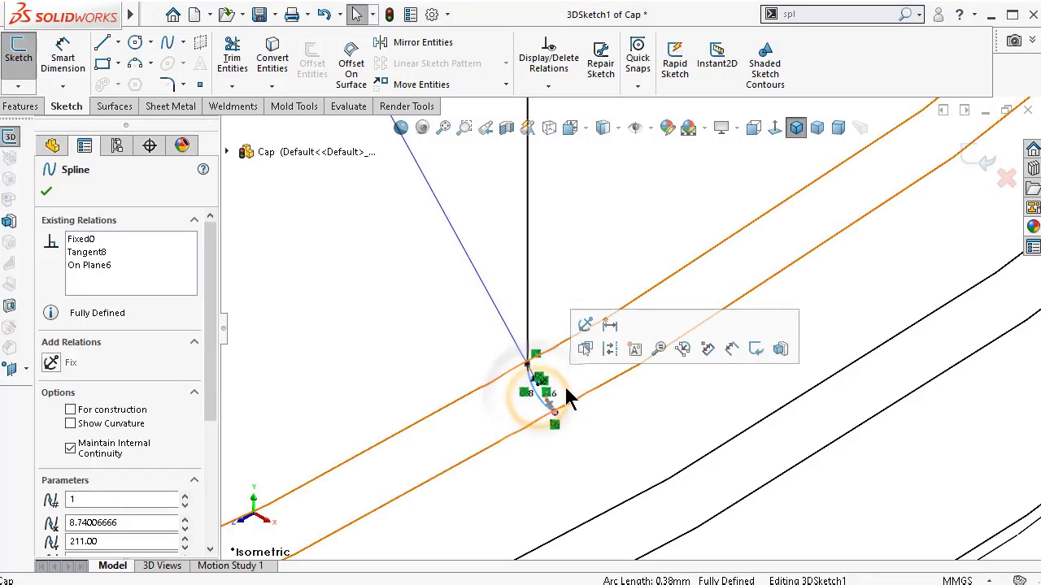
{"action": "key", "text": "Delete"}
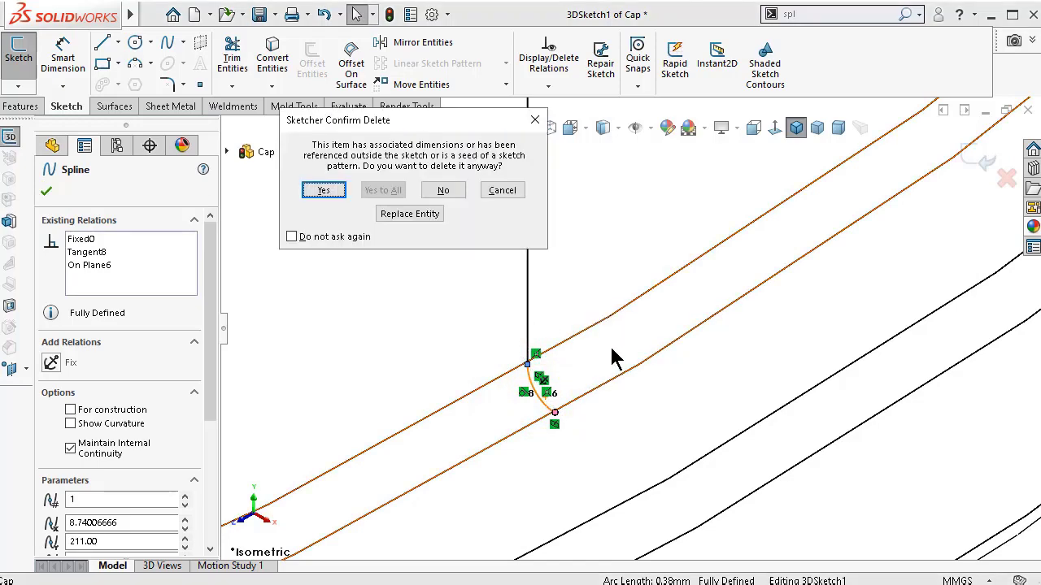
{"action": "left_click", "coordinate": [335, 189]}
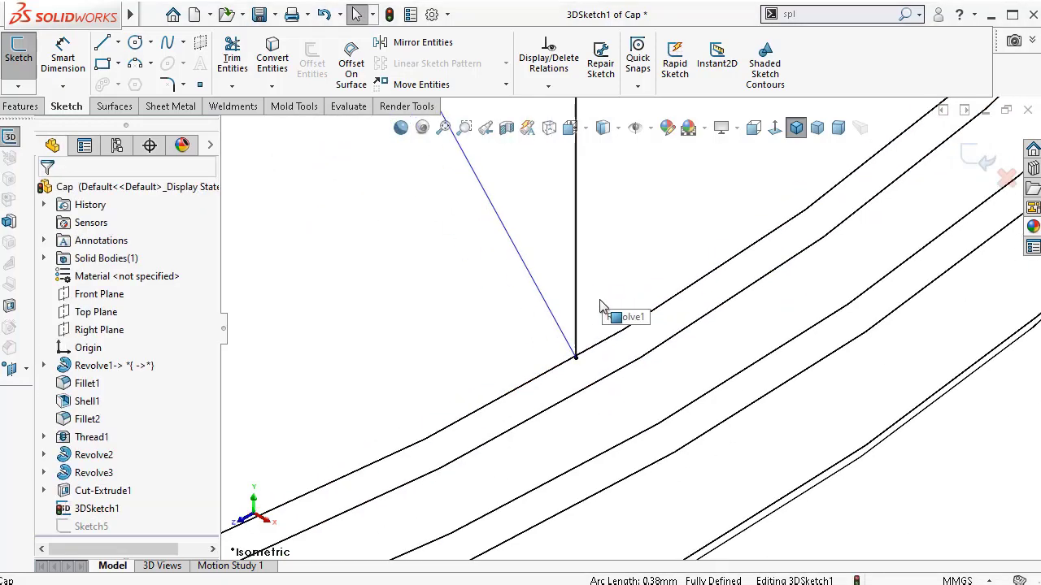
{"action": "key", "text": "ctrl+b"}
{"action": "left_click", "coordinate": [886, 360]}
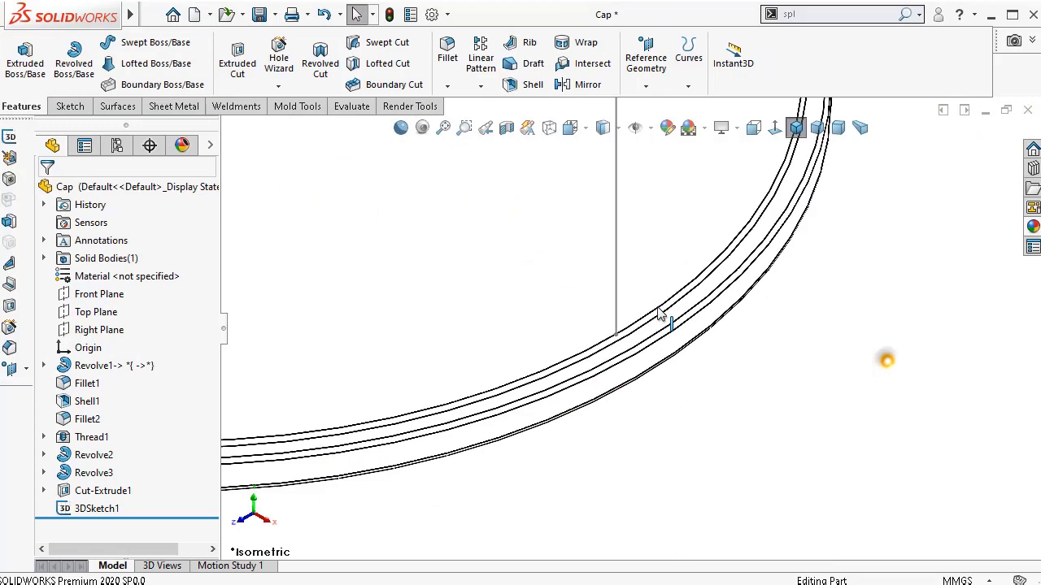
{"action": "left_click", "coordinate": [618, 278]}
{"action": "left_click", "coordinate": [665, 204]}
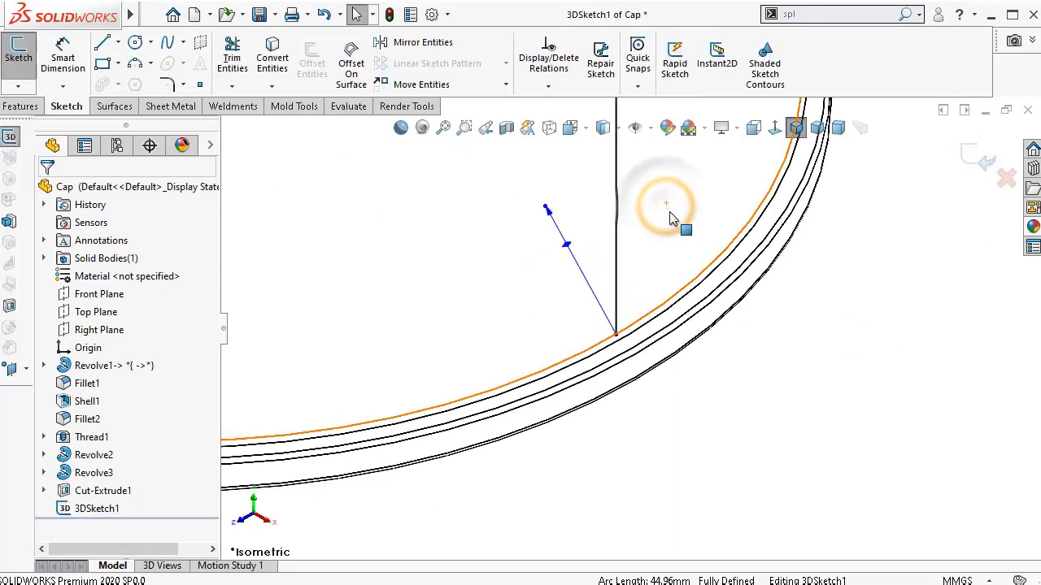
- Draw a short line extending down from the path's lower endpoint
{"action": "key", "text": "s"}
{"action": "left_click", "coordinate": [103, 43]}
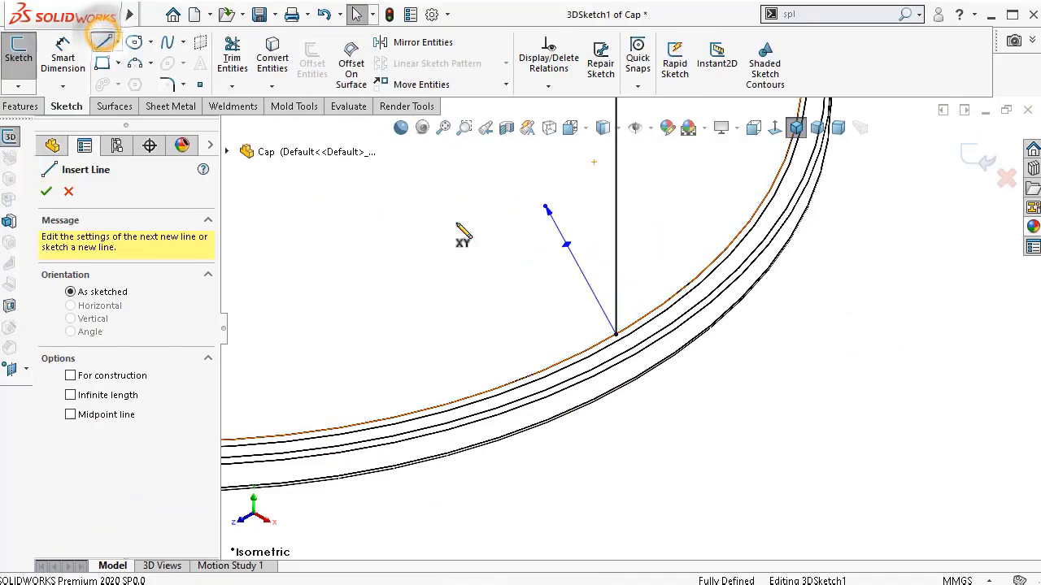
{"action": "scroll", "coordinate": [622, 337], "scroll_direction": "down", "scroll_amount": 5}
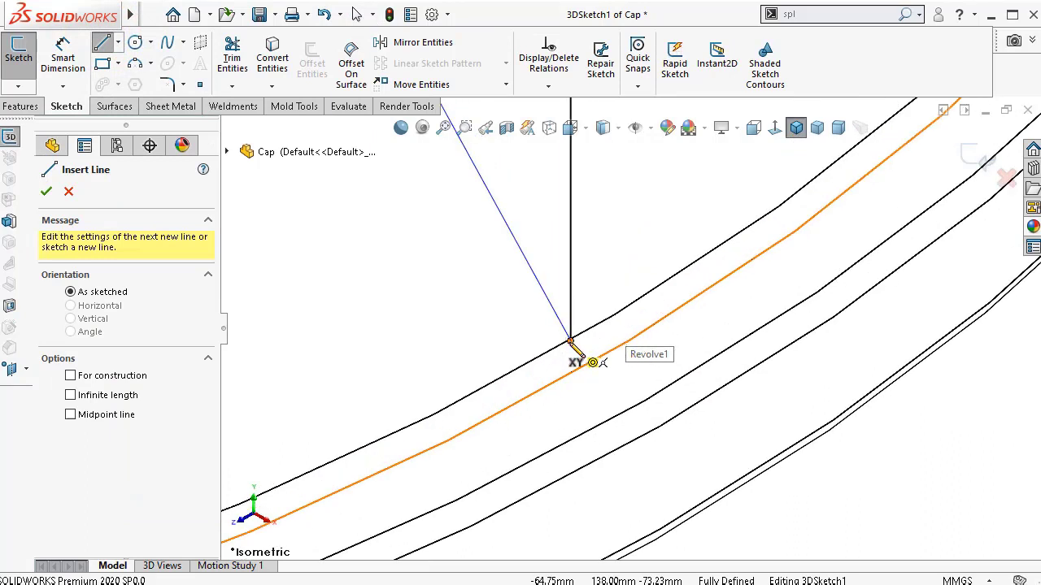
{"action": "left_click", "coordinate": [570, 342]}
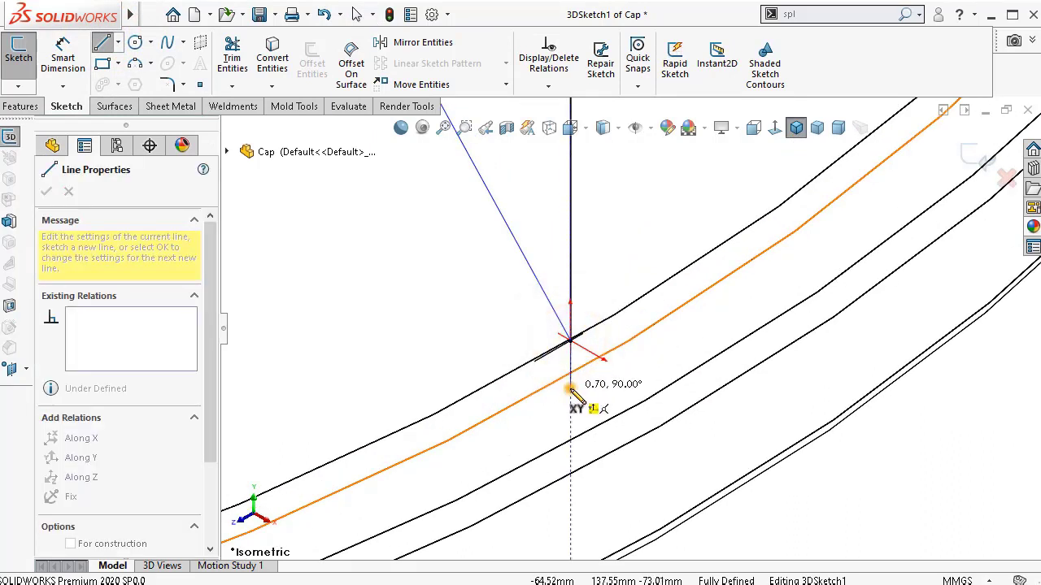
{"action": "left_click", "coordinate": [569, 390]}
{"action": "key", "text": "Escape"}
{"action": "mouse_move", "coordinate": [657, 390]}
{"action": "middle_mouse_down"}
{"action": "mouse_move", "coordinate": [594, 330]}
{"action": "mouse_move", "coordinate": [611, 267]}
{"action": "mouse_move", "coordinate": [644, 324]}
{"action": "middle_mouse_up"}
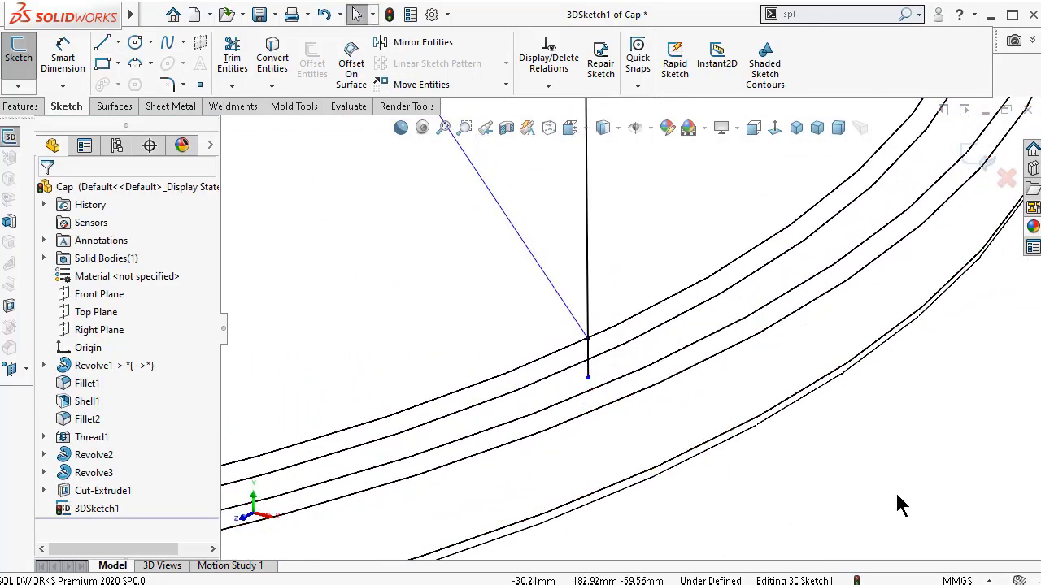
- Constrain the line's endpoint On Plane with the cap face and close the 3D sketch
{"action": "left_click", "coordinate": [587, 377]}
{"action": "left_click", "coordinate": [623, 362], "text": "ctrl"}
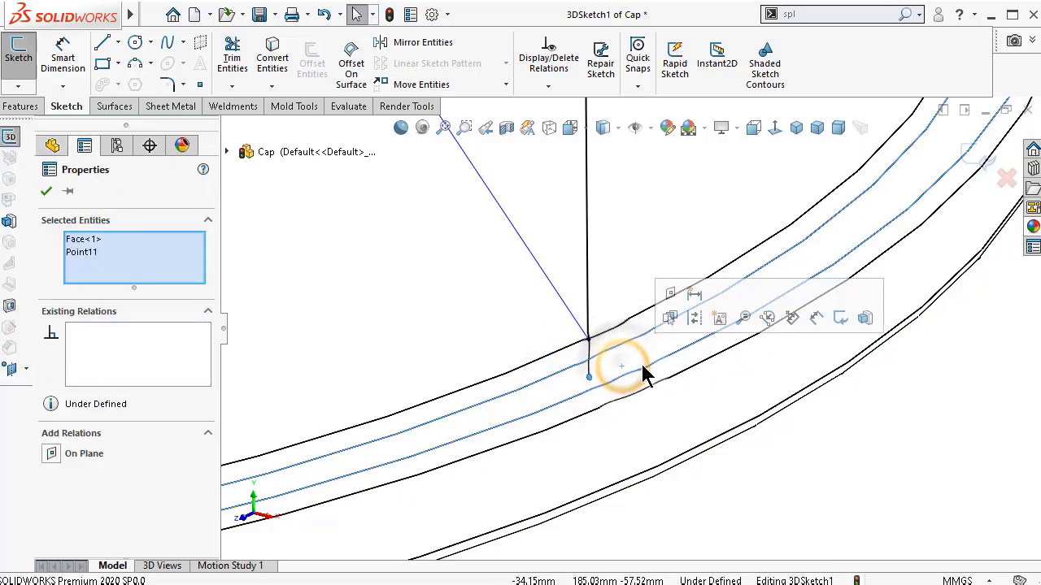
{"action": "left_click", "coordinate": [670, 295]}
{"action": "left_click", "coordinate": [785, 476]}
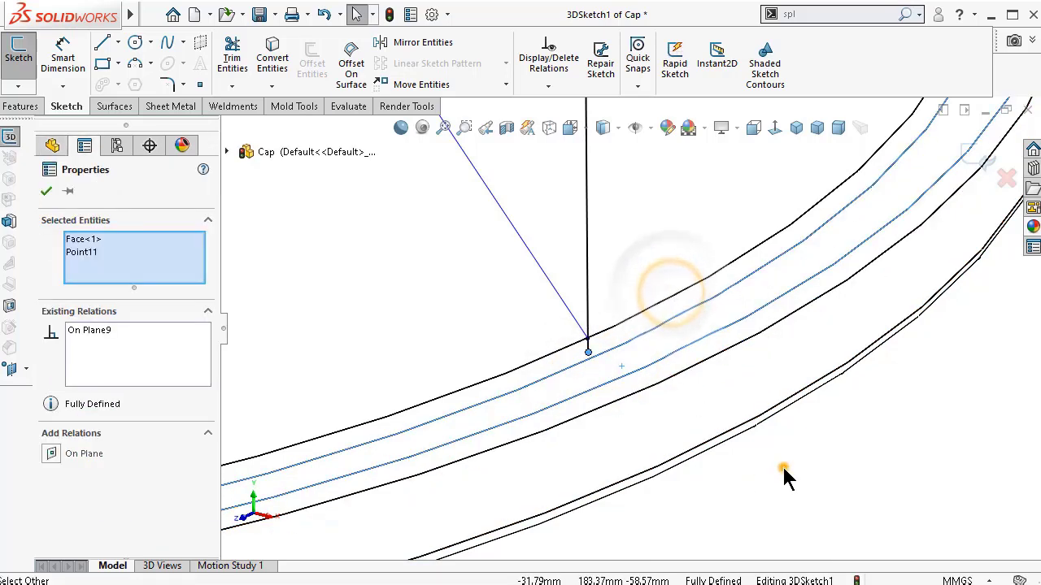
{"action": "mouse_move", "coordinate": [786, 477]}
{"action": "middle_mouse_down"}
{"action": "mouse_move", "coordinate": [658, 250]}
{"action": "mouse_move", "coordinate": [838, 199]}
{"action": "middle_mouse_up"}
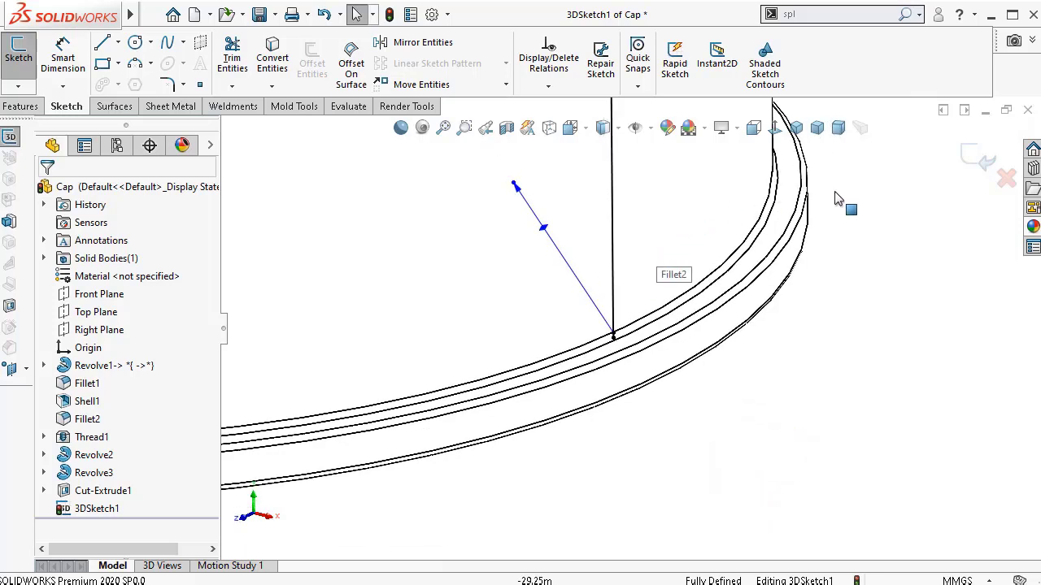
{"action": "left_click", "coordinate": [978, 162]}
{"action": "middle_click_drag", "start_coordinate": [739, 309], "coordinate": [569, 360]}
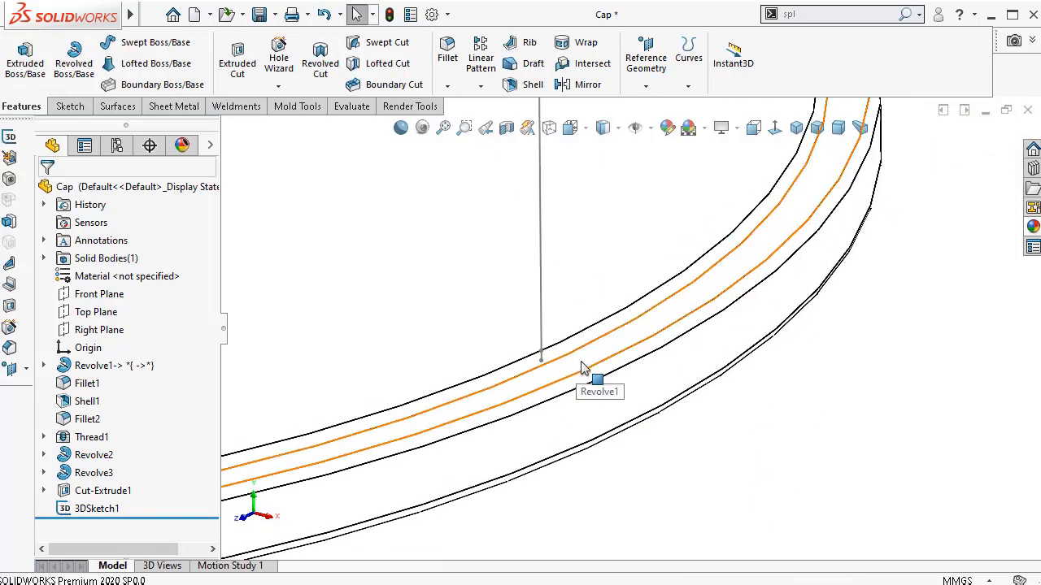
- Start a new sketch on the cap's Revolve1 face, viewed Normal To
{"action": "left_click", "coordinate": [582, 368]}
{"action": "left_click", "coordinate": [656, 309]}
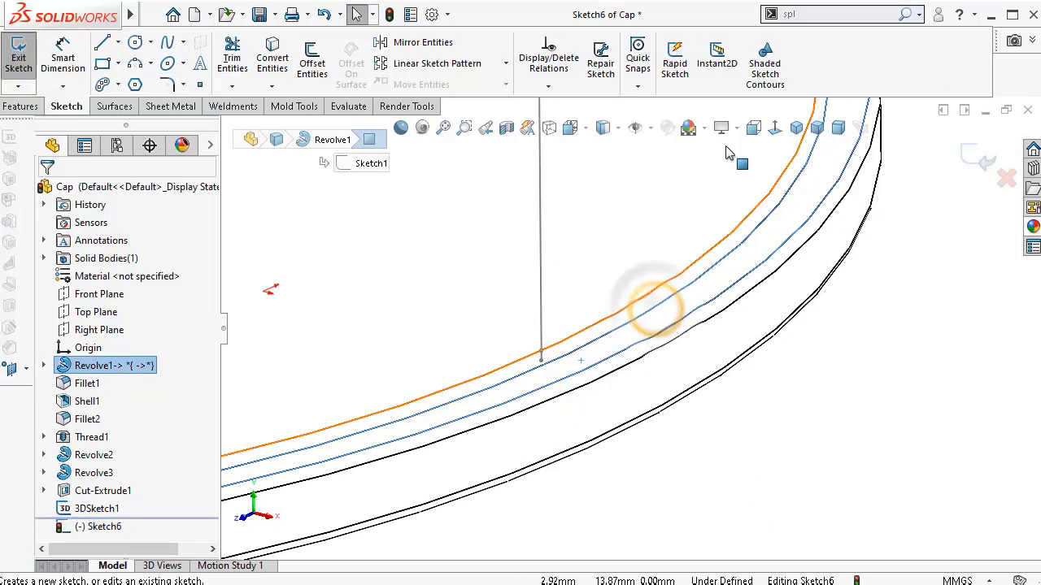
{"action": "left_click", "coordinate": [776, 127]}
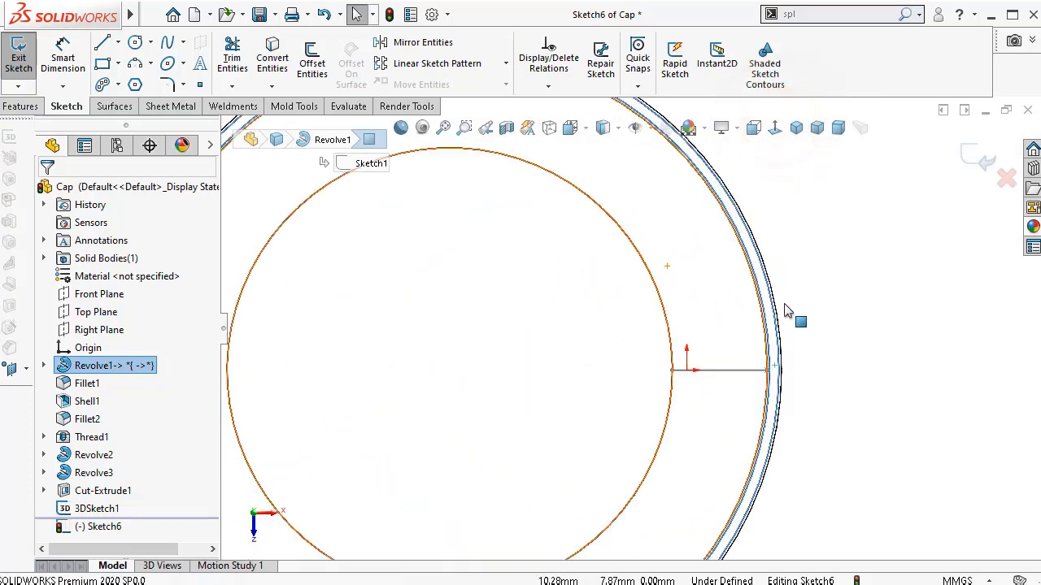
{"action": "scroll", "coordinate": [736, 382], "scroll_direction": "down", "scroll_amount": 6}
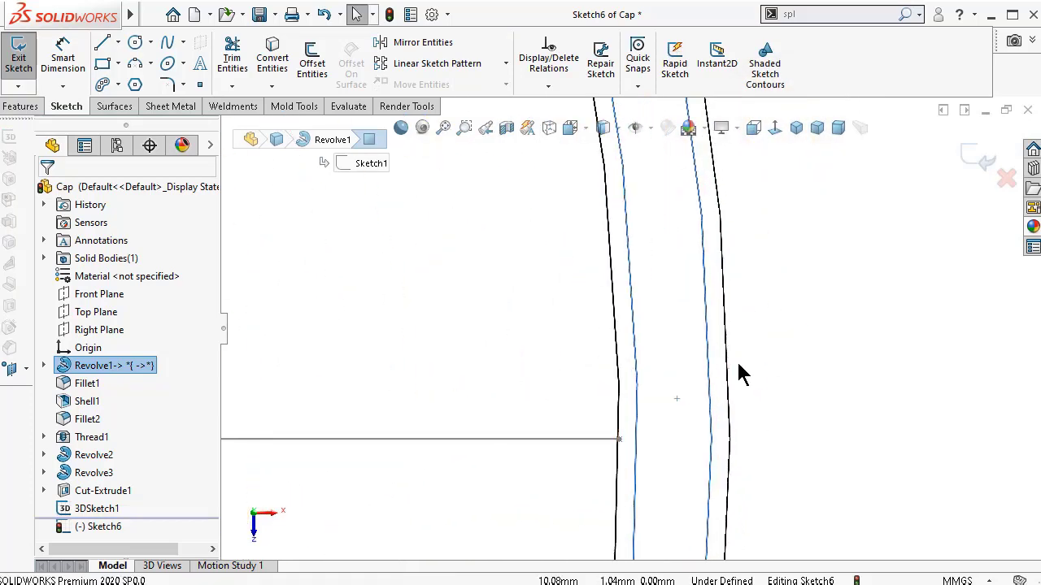
- Draw a centerpoint straight slot centred on the path line's end
{"action": "left_click", "coordinate": [186, 66]}
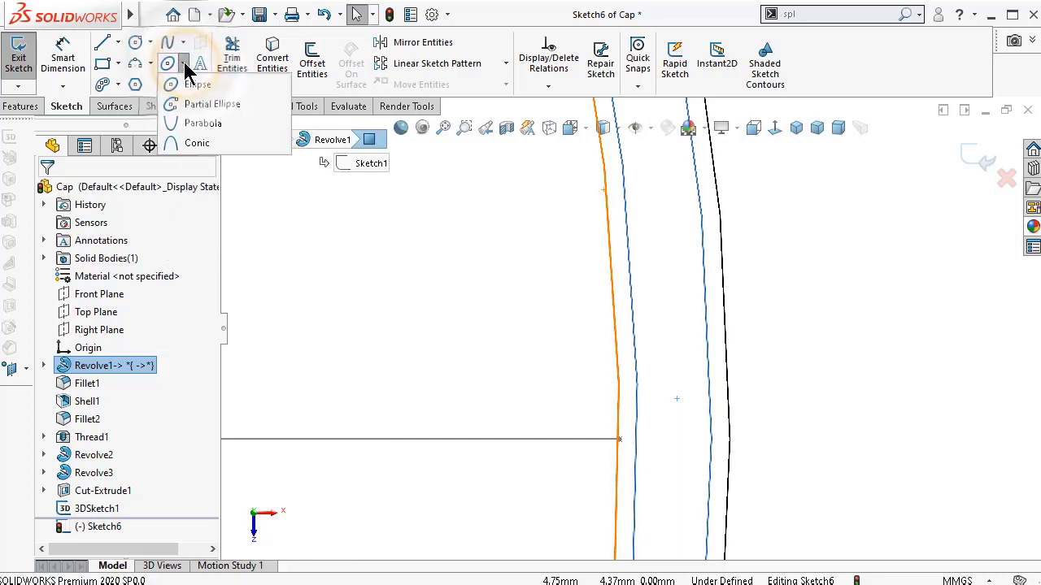
{"action": "left_click", "coordinate": [117, 84]}
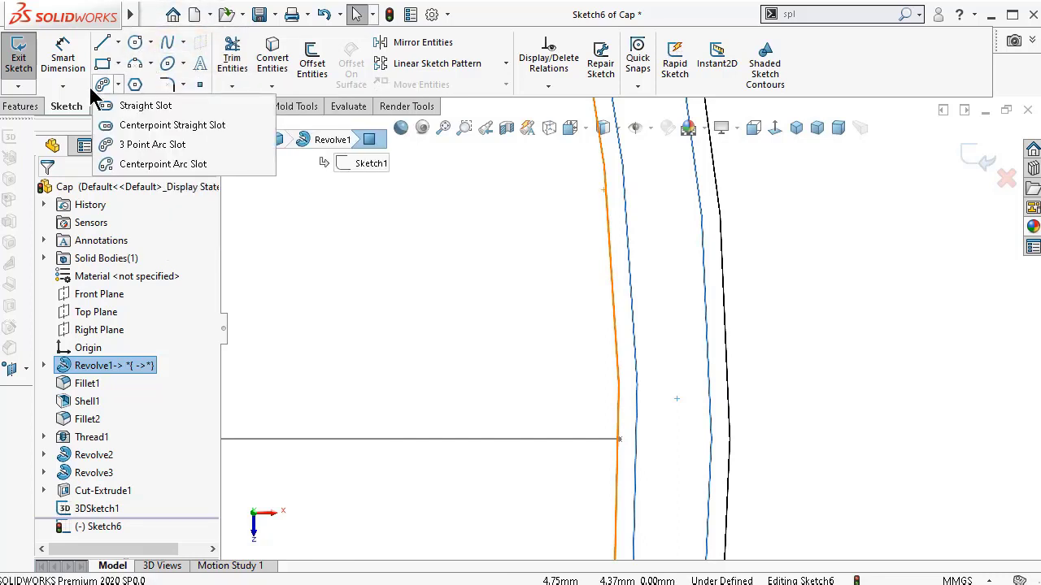
{"action": "left_click", "coordinate": [118, 125]}
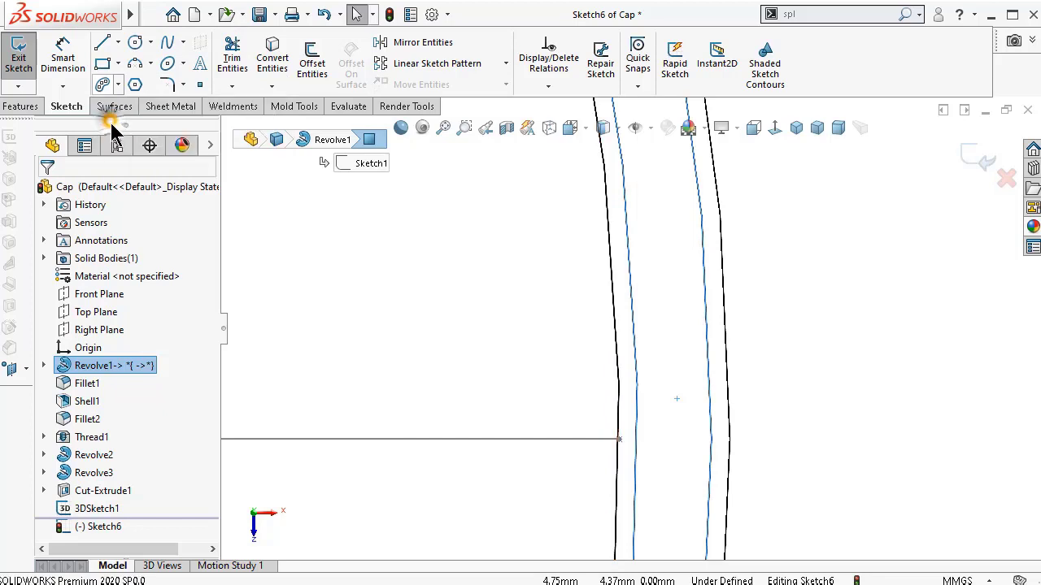
{"action": "left_click", "coordinate": [620, 440]}
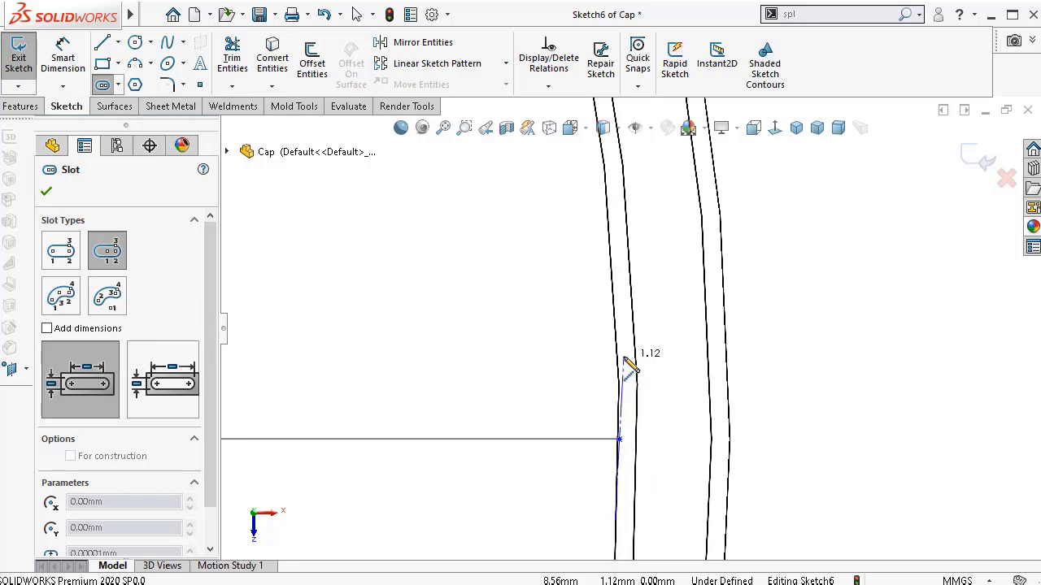
{"action": "left_click", "coordinate": [619, 356]}
{"action": "left_click", "coordinate": [592, 346]}
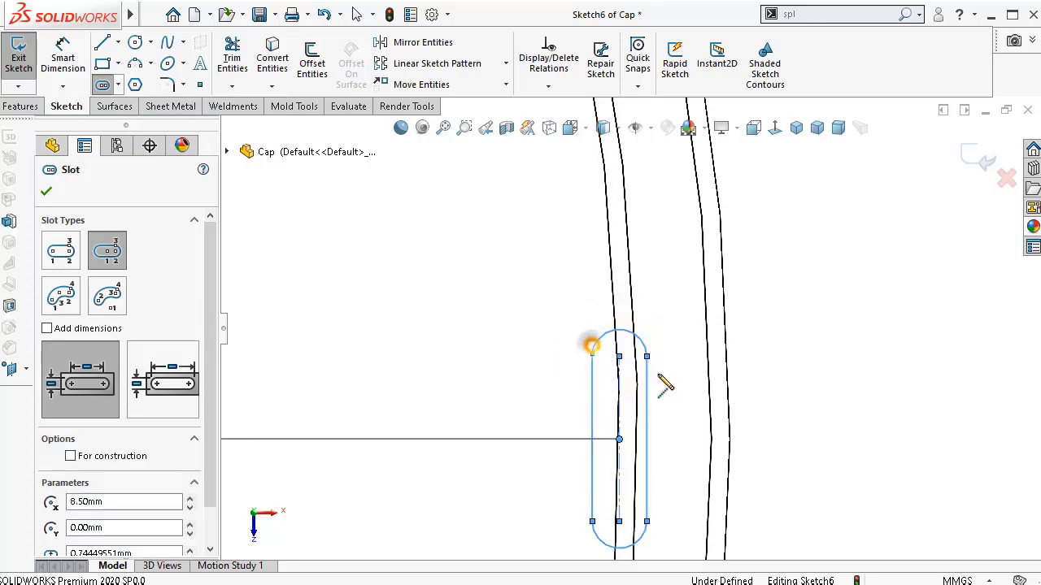
- Dimension the slot width to 1 mm and make its centerline Vertical
{"action": "right_click_drag", "start_coordinate": [932, 465], "coordinate": [932, 467]}
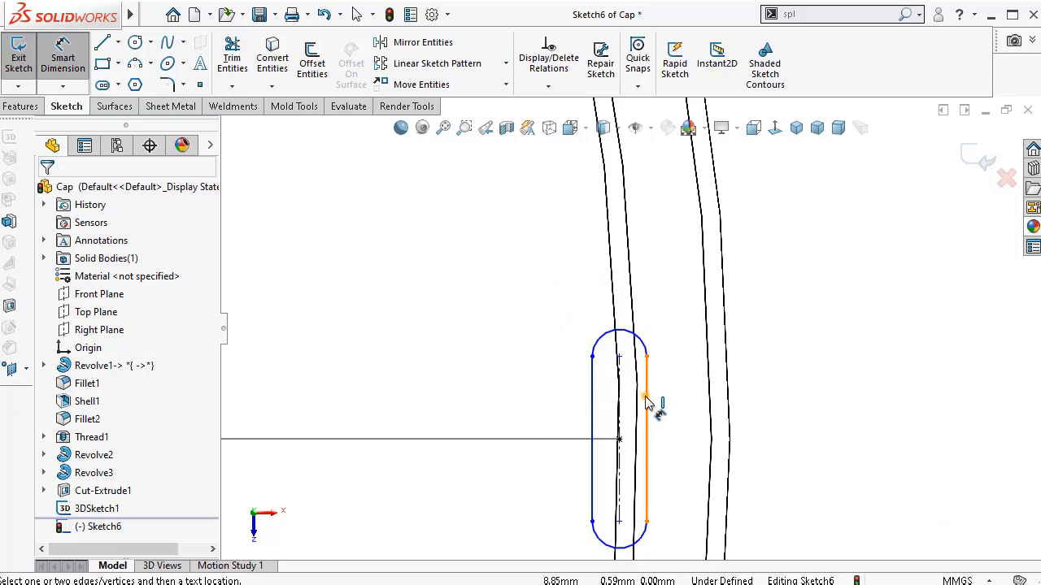
{"action": "left_click", "coordinate": [647, 400]}
{"action": "left_click", "coordinate": [592, 386]}
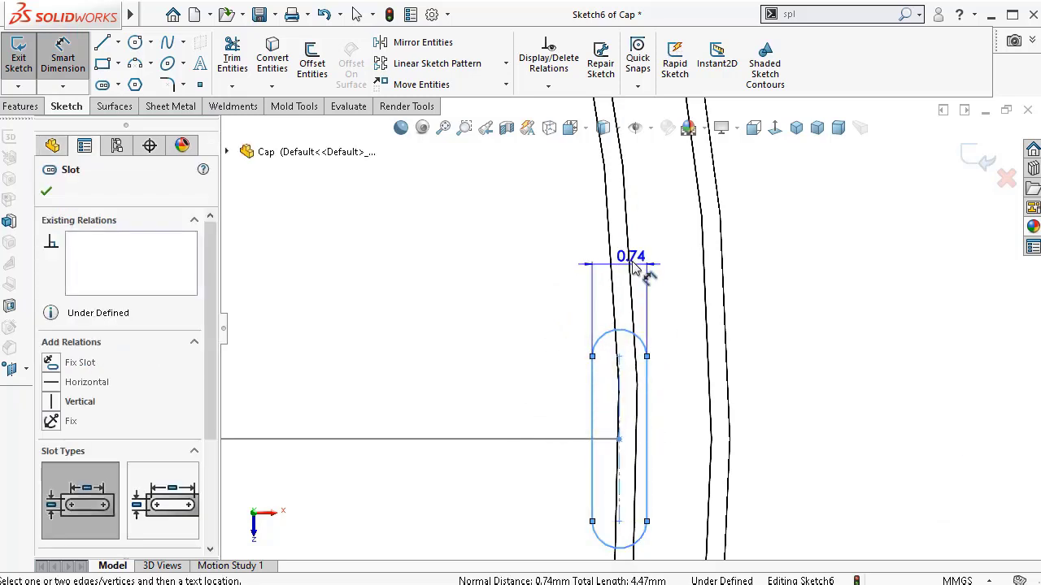
{"action": "left_click", "coordinate": [599, 258]}
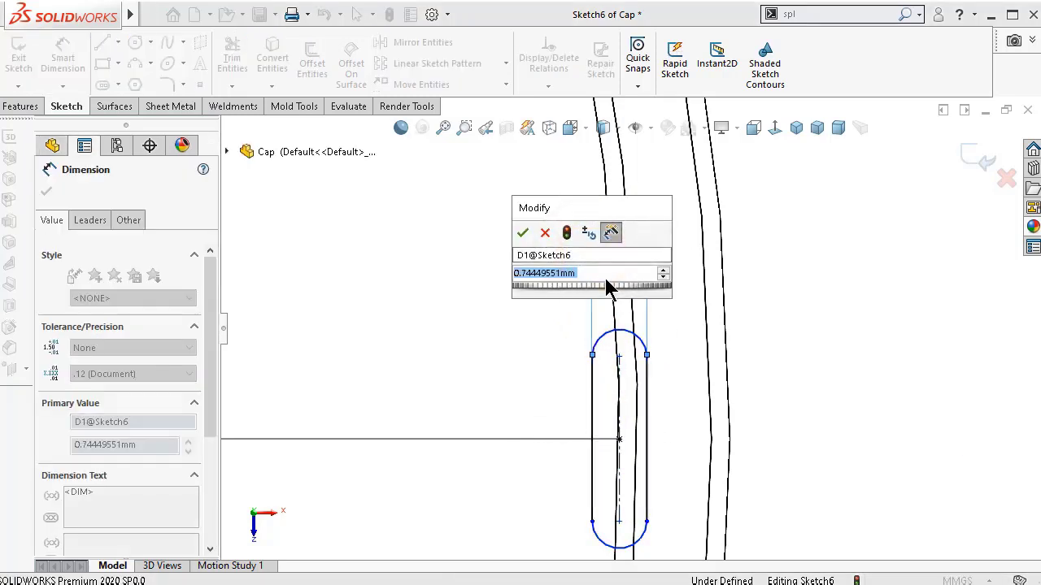
{"action": "type", "text": "1"}
{"action": "key", "text": "Return"}
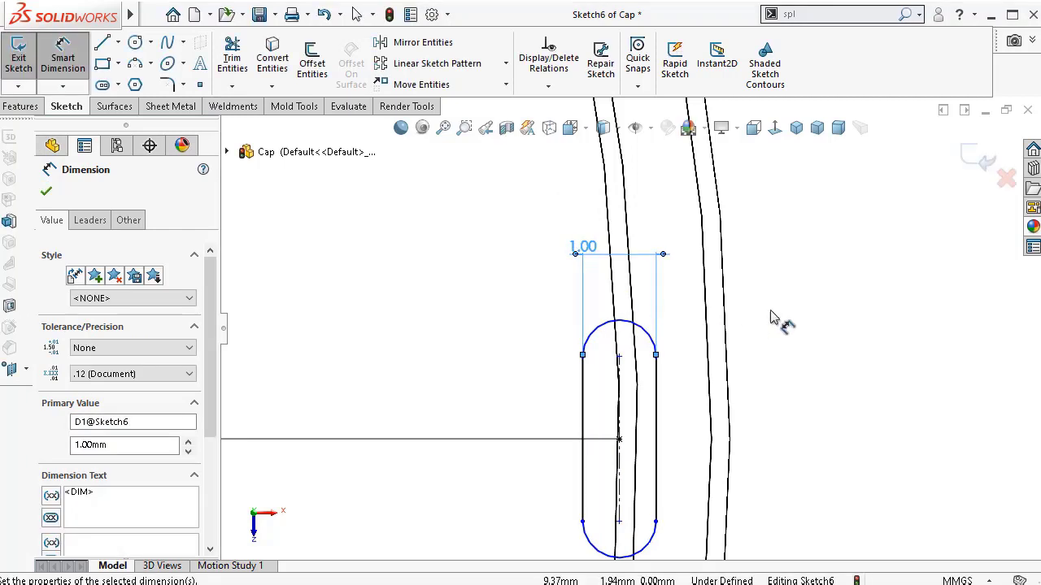
{"action": "key", "text": "Escape"}
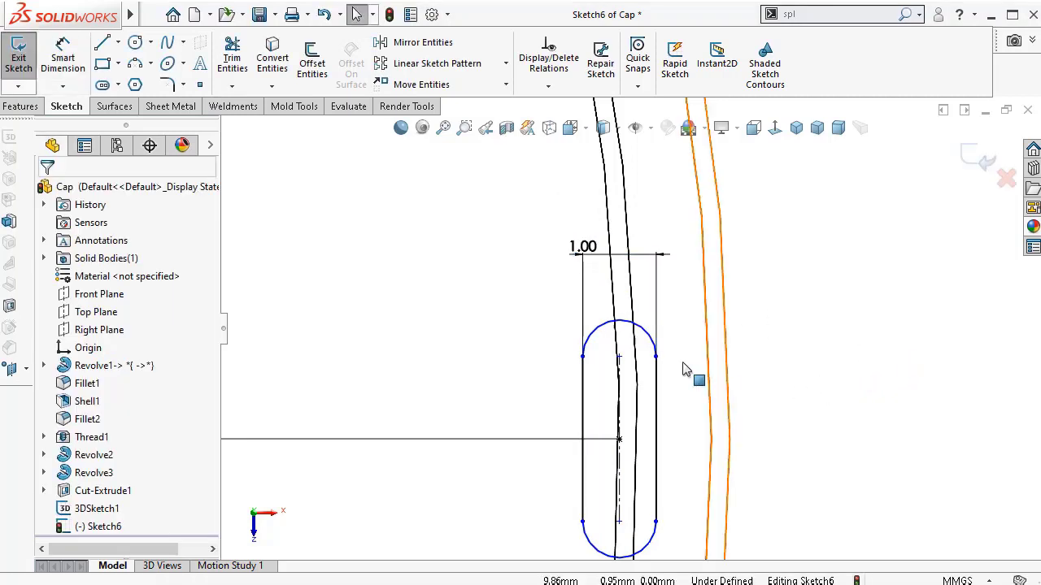
{"action": "left_click", "coordinate": [624, 367]}
{"action": "left_click", "coordinate": [723, 288]}
{"action": "left_click", "coordinate": [935, 408]}
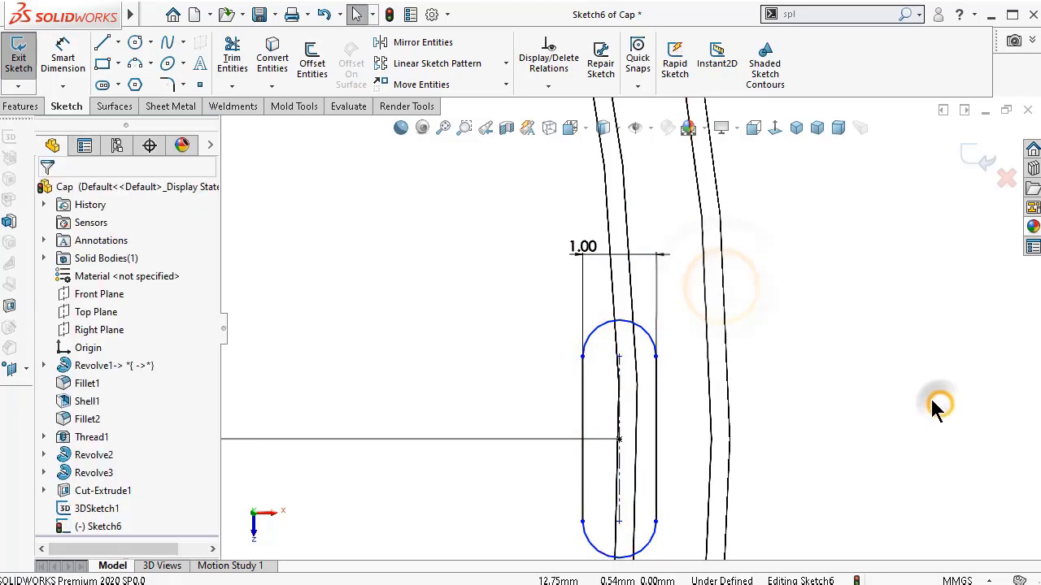
- Dimension the slot length to 3 mm
{"action": "scroll", "coordinate": [749, 429], "scroll_direction": "down", "scroll_amount": 2}
{"action": "scroll", "coordinate": [724, 437], "scroll_direction": "up", "scroll_amount": 2}
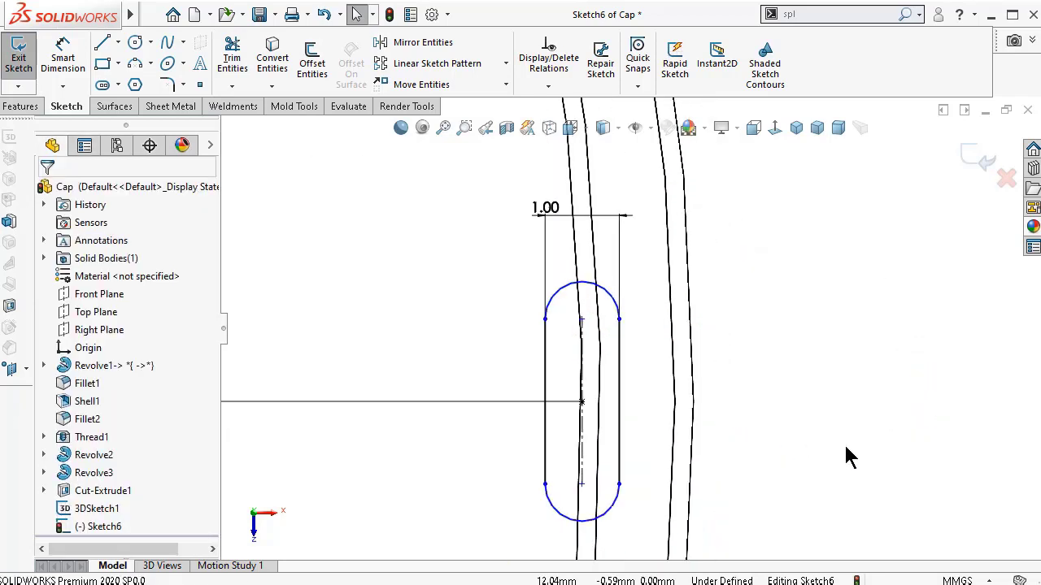
{"action": "right_click_drag", "start_coordinate": [845, 457], "coordinate": [801, 411]}
{"action": "left_click", "coordinate": [618, 351]}
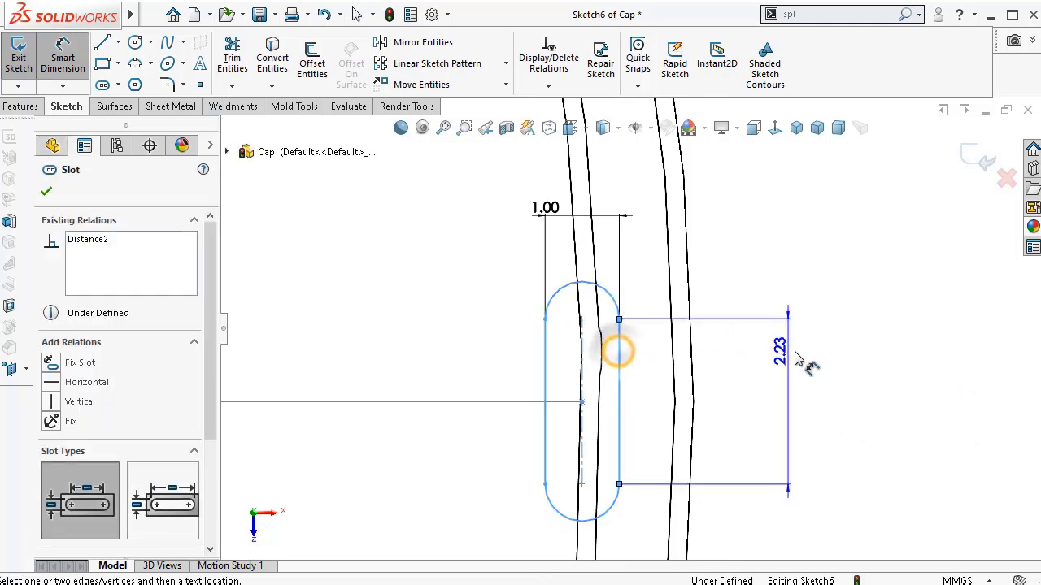
{"action": "left_click", "coordinate": [841, 356]}
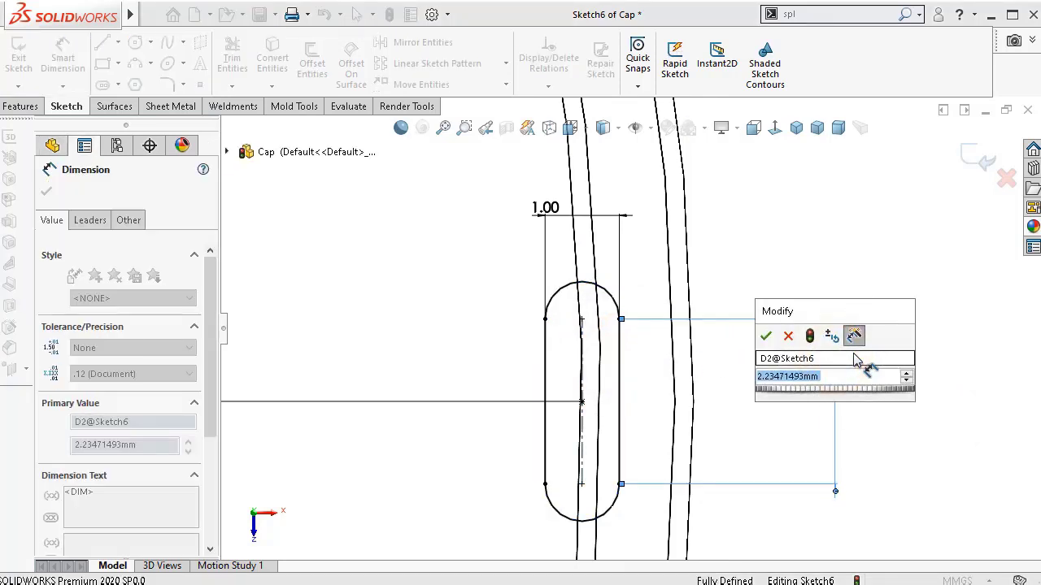
{"action": "type", "text": "3"}
{"action": "key", "text": "Return"}
{"action": "scroll", "coordinate": [838, 370], "scroll_direction": "up", "scroll_amount": 3}
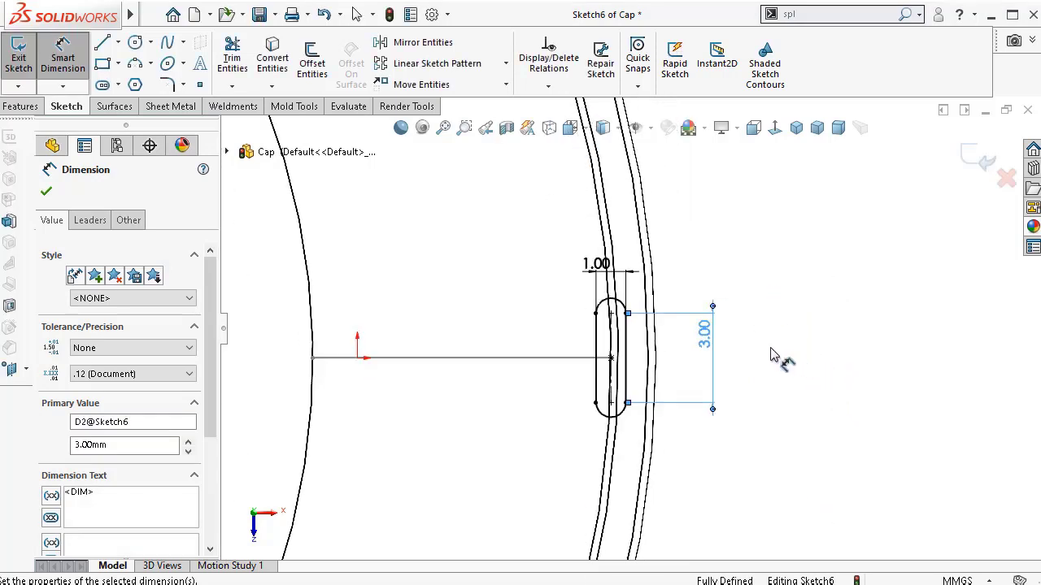
{"action": "scroll", "coordinate": [772, 355], "scroll_direction": "up", "scroll_amount": 2}
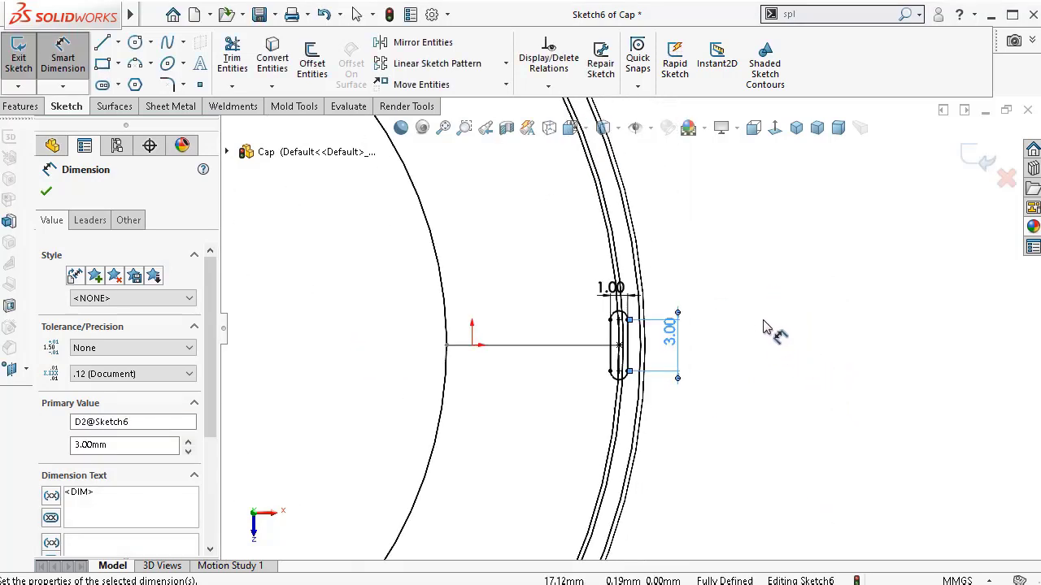
- Sweep-cut the Sketch6 slot along 3DSketch1 to create Cut-Sweep2, then inspect the groove
{"action": "left_click", "coordinate": [18, 107]}
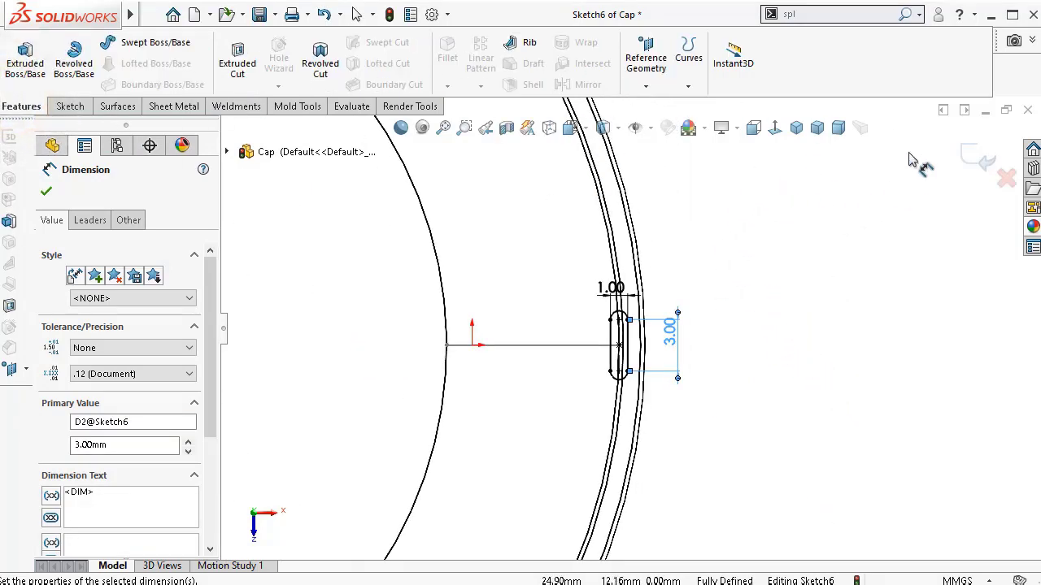
{"action": "left_click", "coordinate": [980, 155]}
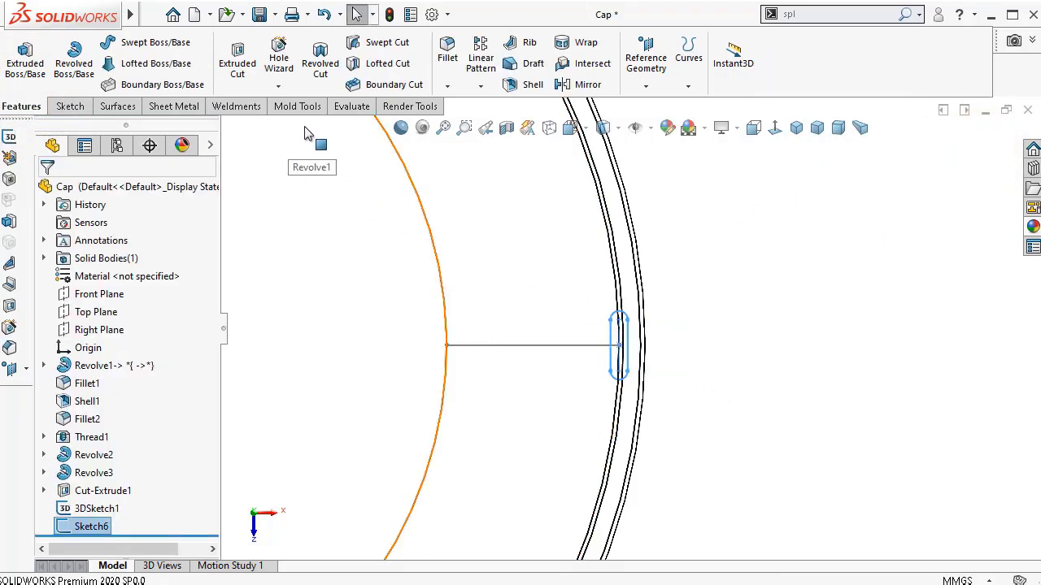
{"action": "left_click", "coordinate": [388, 49]}
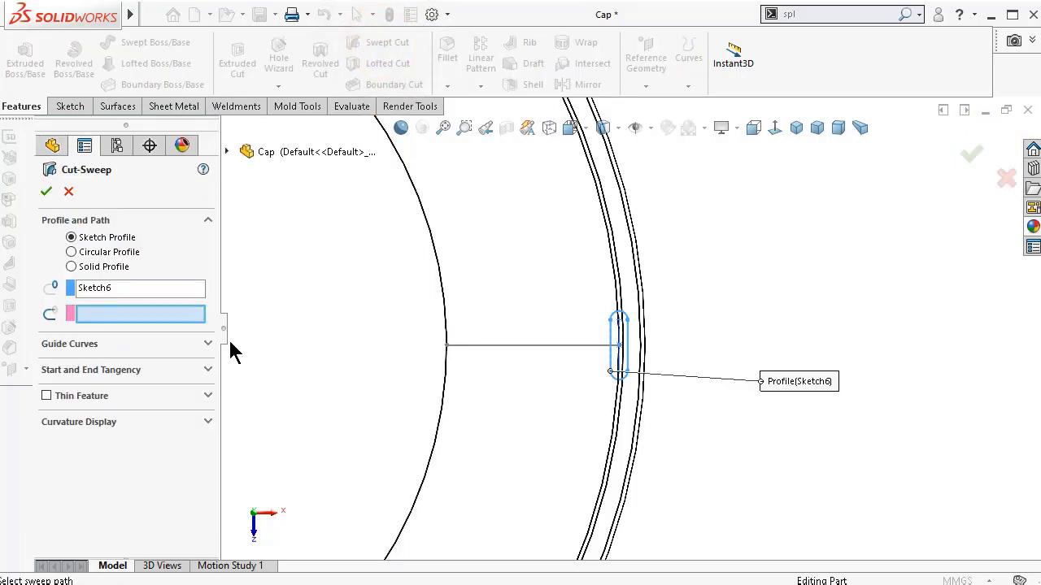
{"action": "left_click", "coordinate": [536, 354]}
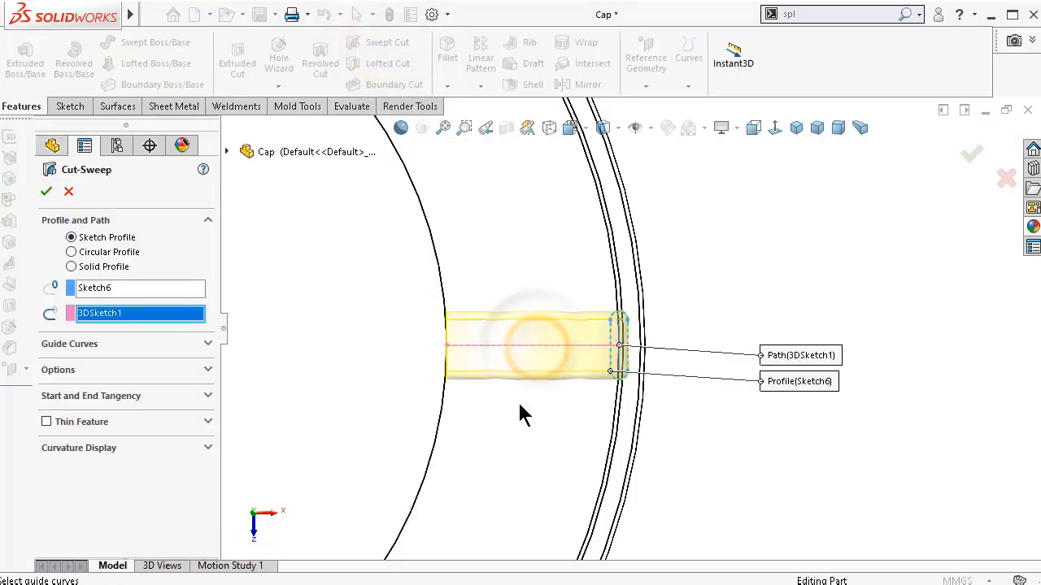
{"action": "mouse_move", "coordinate": [520, 413]}
{"action": "middle_mouse_down"}
{"action": "mouse_move", "coordinate": [502, 162]}
{"action": "mouse_move", "coordinate": [509, 183]}
{"action": "middle_mouse_up"}
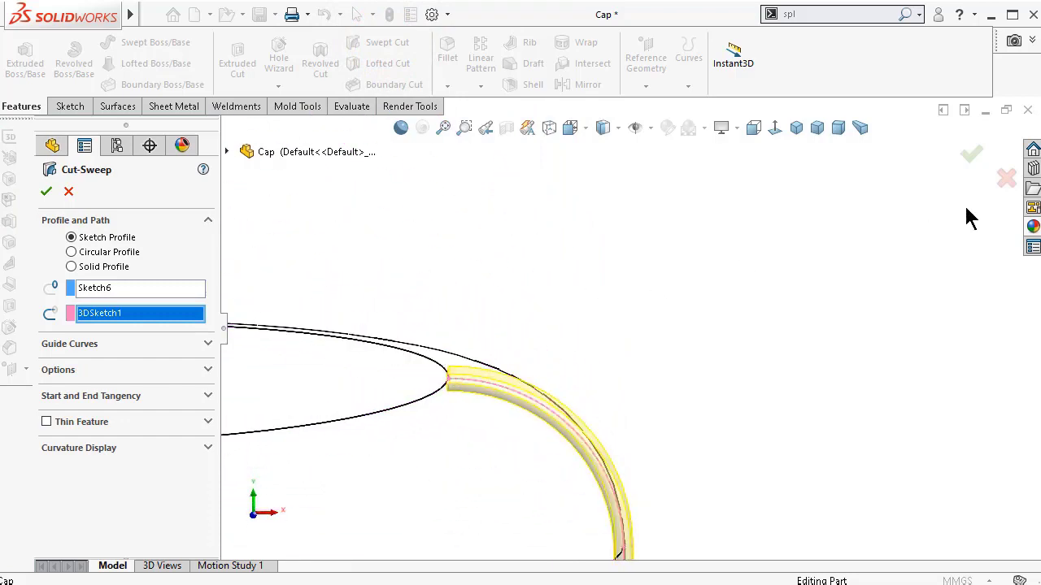
{"action": "left_click", "coordinate": [971, 156]}
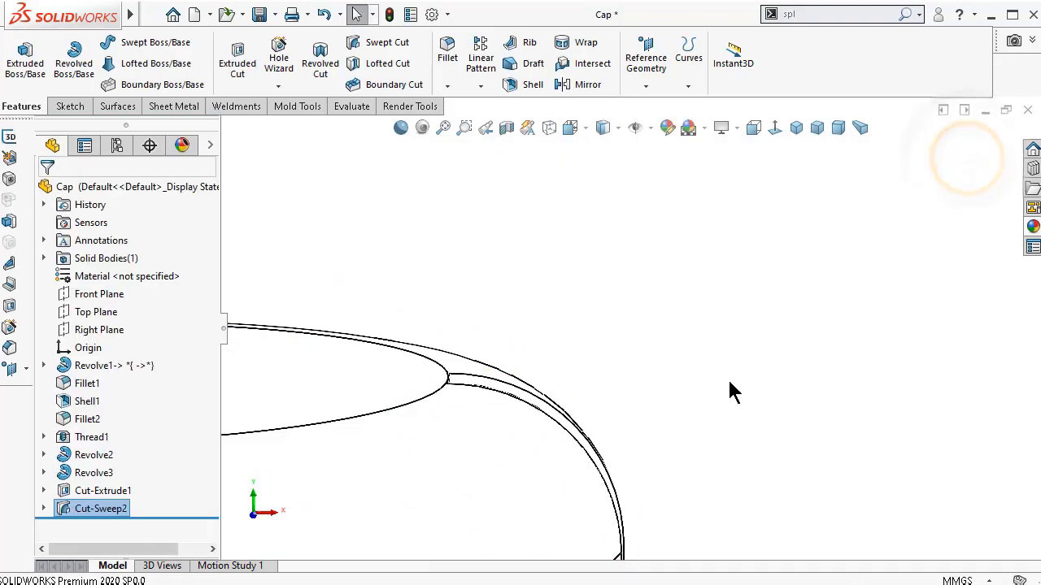
{"action": "middle_click_drag", "start_coordinate": [727, 390], "coordinate": [639, 536]}
{"action": "middle_click_drag", "start_coordinate": [627, 478], "coordinate": [674, 476]}
{"action": "scroll", "coordinate": [674, 477], "scroll_direction": "down", "scroll_amount": 3}
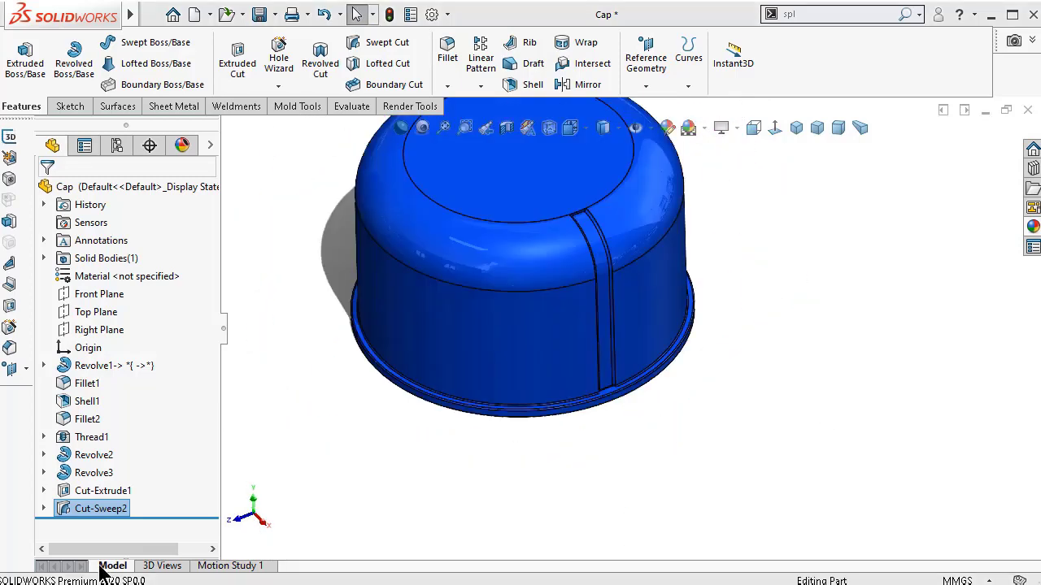
- Edit Cut-Sweep2's Sketch6 profile, viewed Normal To
{"action": "left_click", "coordinate": [43, 508]}
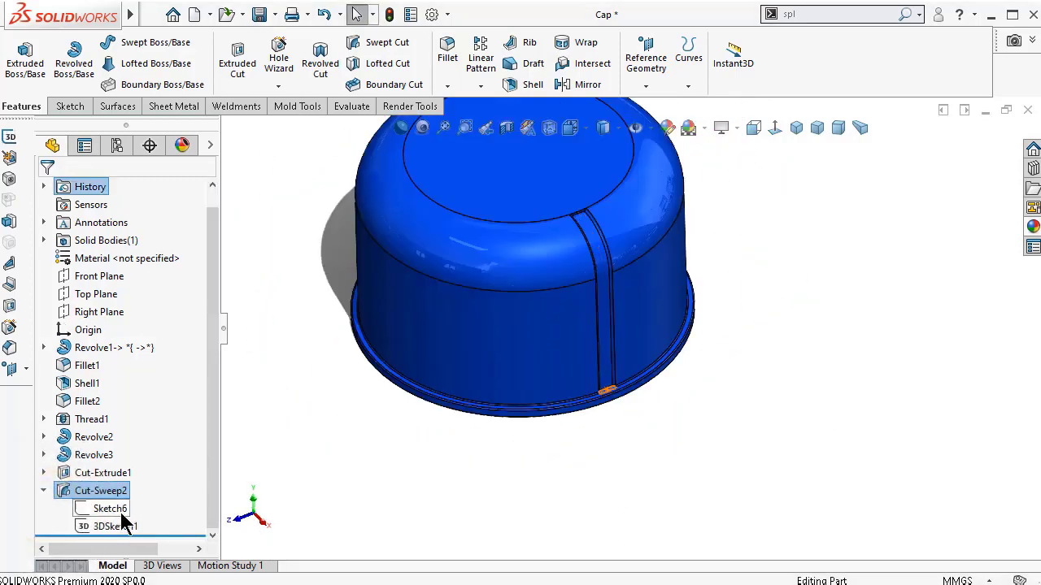
{"action": "left_click", "coordinate": [121, 506]}
{"action": "left_click", "coordinate": [140, 456]}
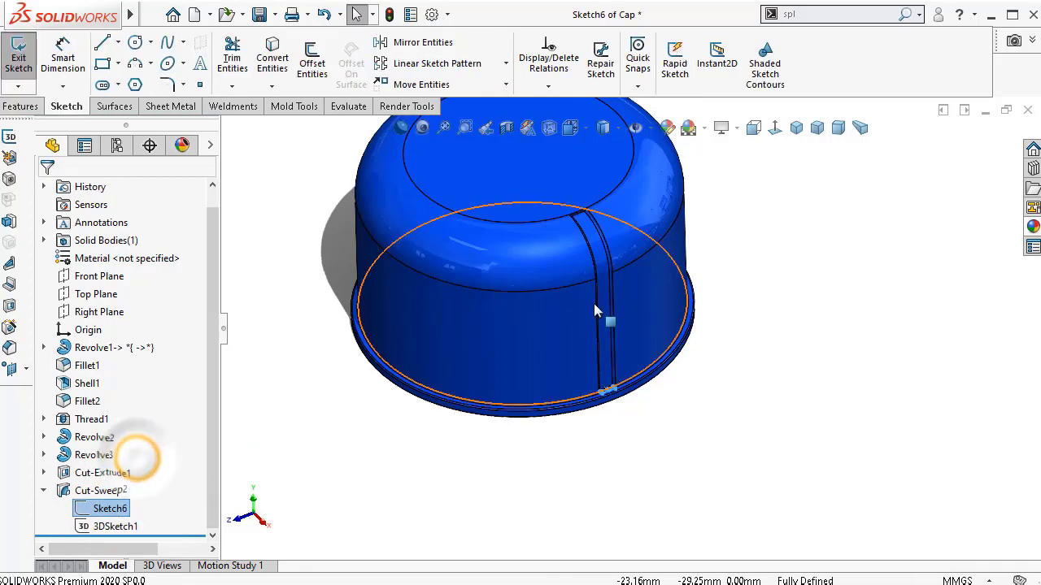
{"action": "left_click", "coordinate": [773, 130]}
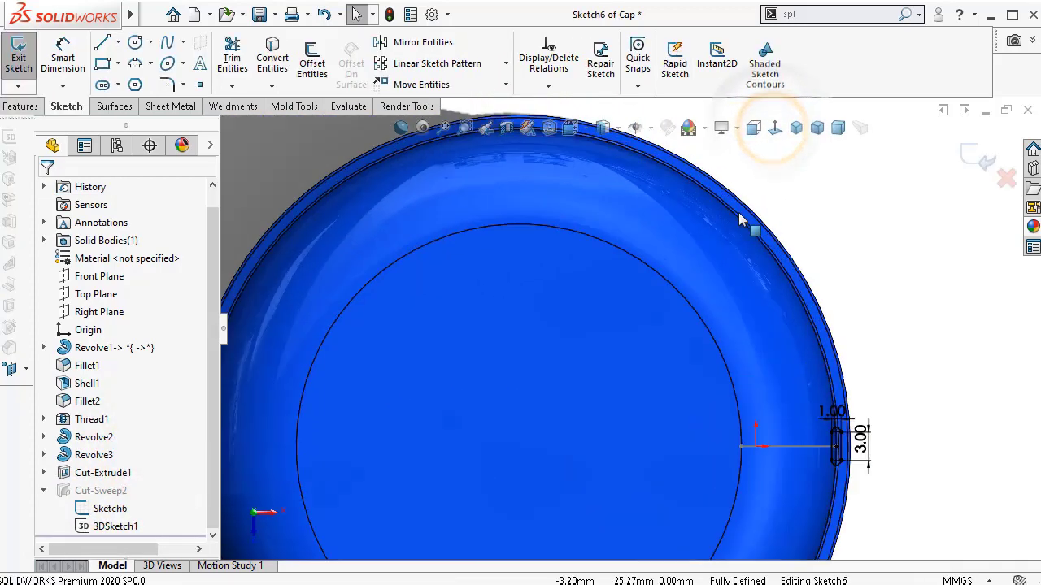
{"action": "scroll", "coordinate": [721, 262], "scroll_direction": "down", "scroll_amount": 3}
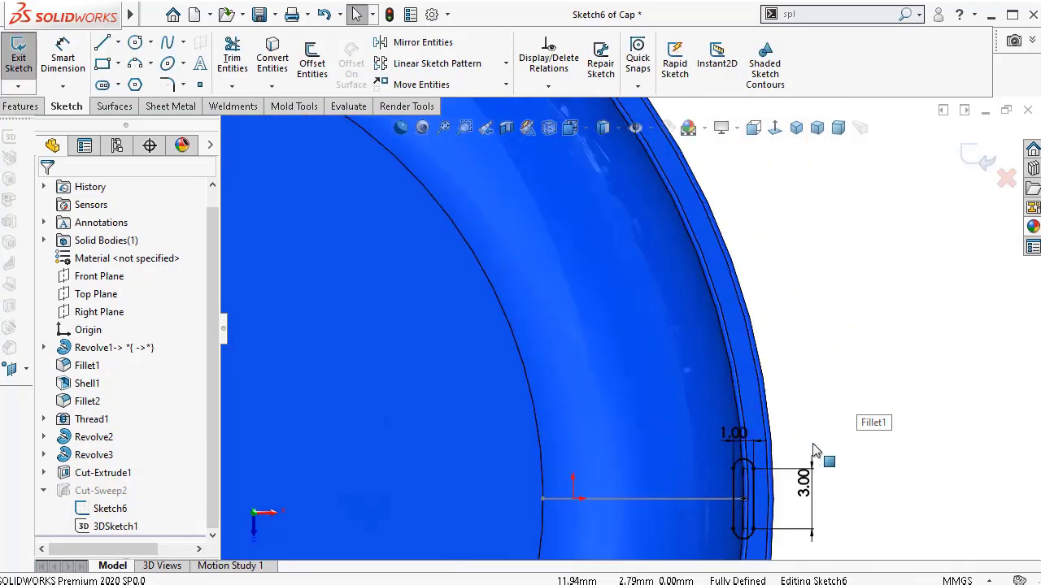
- Replace the slot profile with an ellipse centred on the path line's end
{"action": "left_click_drag", "start_coordinate": [599, 332], "coordinate": [727, 506]}
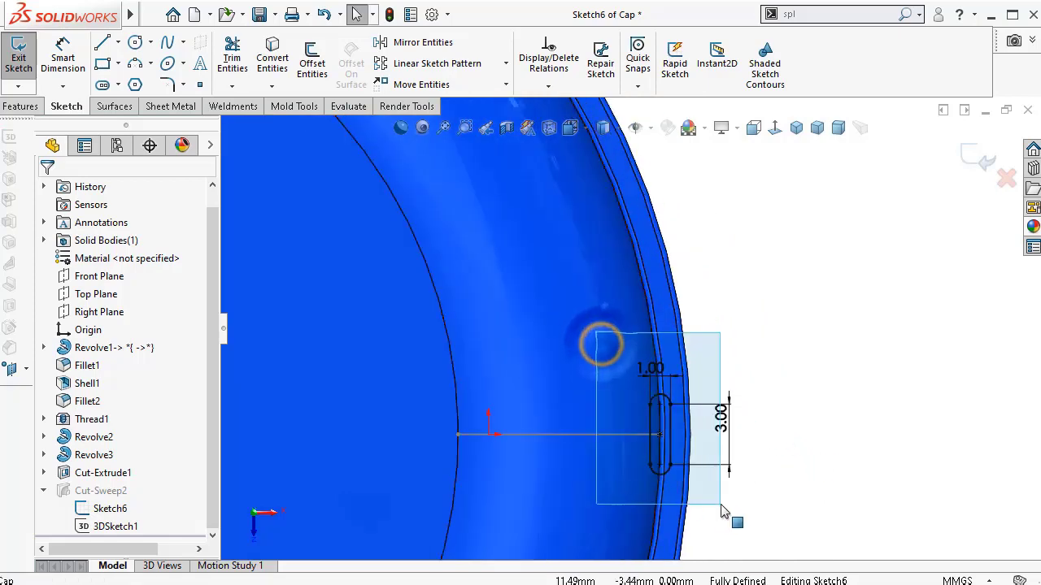
{"action": "key", "text": "Delete"}
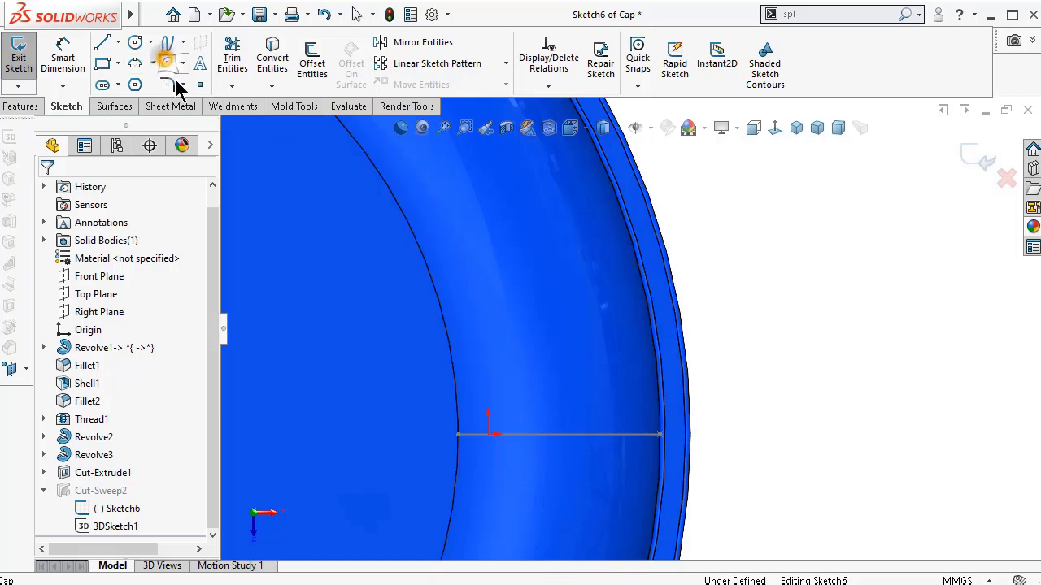
{"action": "scroll", "coordinate": [698, 472], "scroll_direction": "down", "scroll_amount": 3}
{"action": "scroll", "coordinate": [615, 361], "scroll_direction": "down", "scroll_amount": 3}
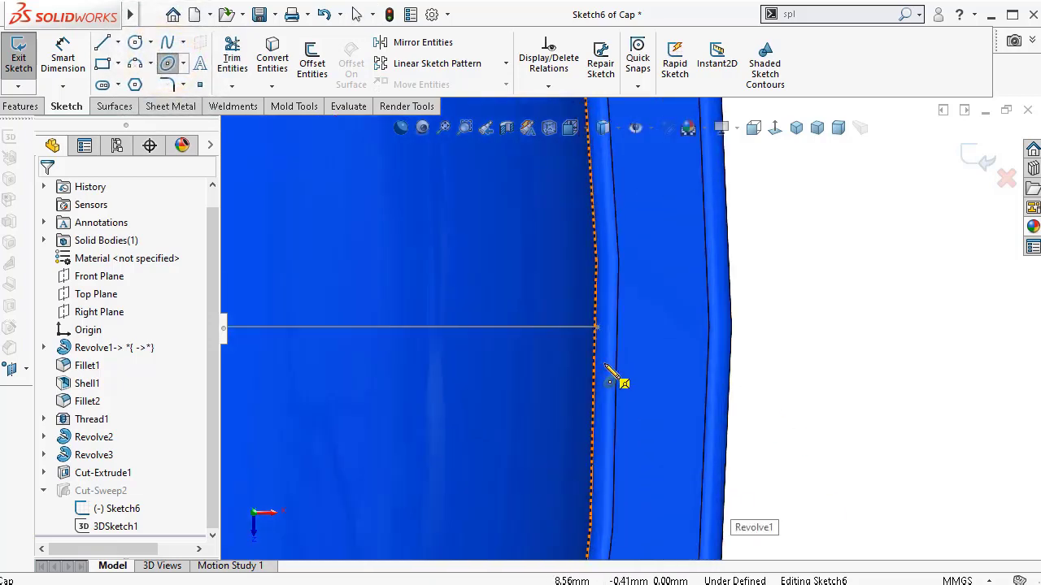
{"action": "left_click", "coordinate": [600, 254]}
{"action": "scroll", "coordinate": [600, 213], "scroll_direction": "up", "scroll_amount": 3}
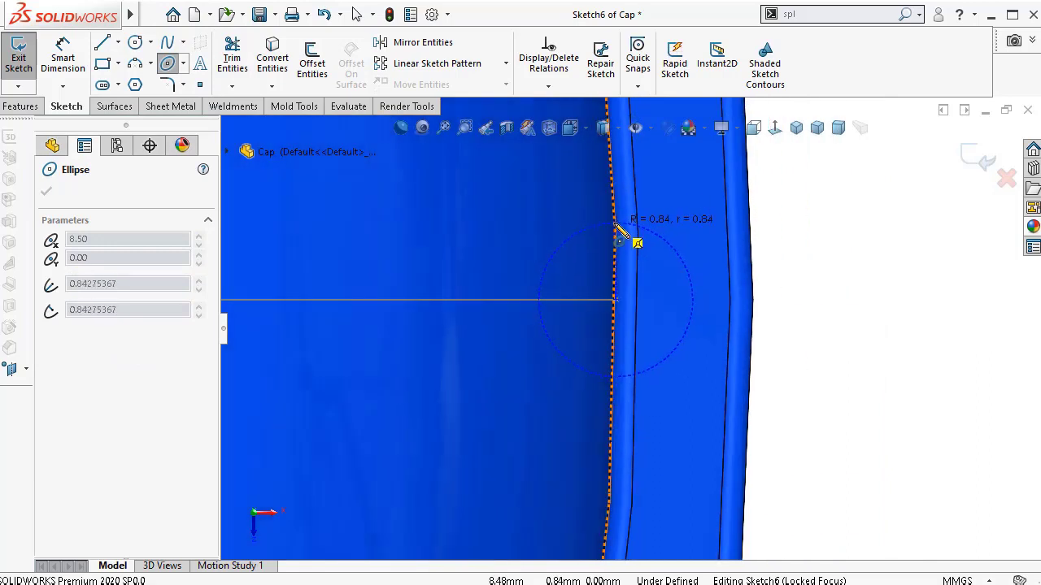
{"action": "scroll", "coordinate": [626, 242], "scroll_direction": "down", "scroll_amount": 2}
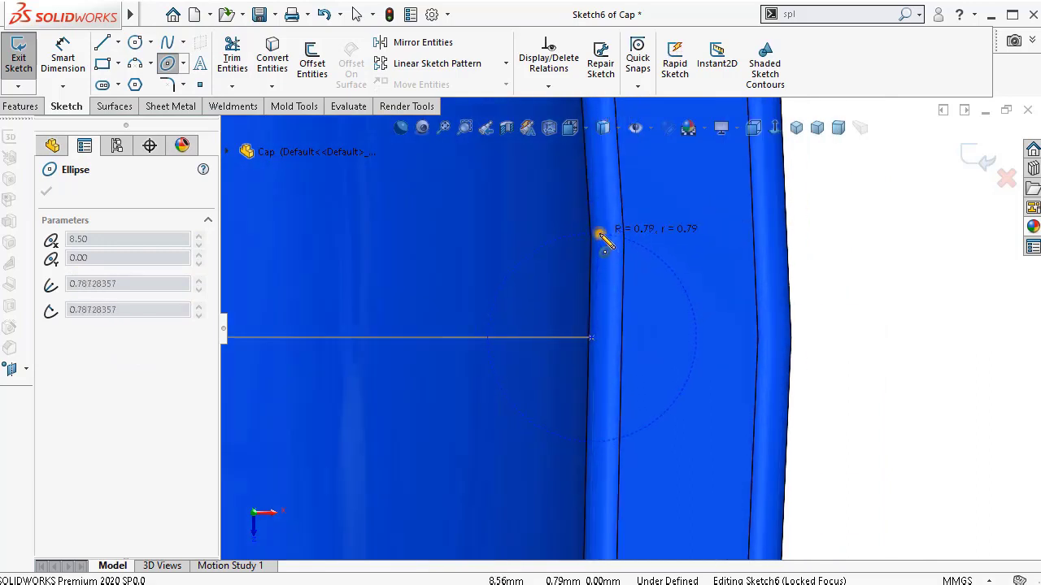
{"action": "left_click", "coordinate": [561, 229]}
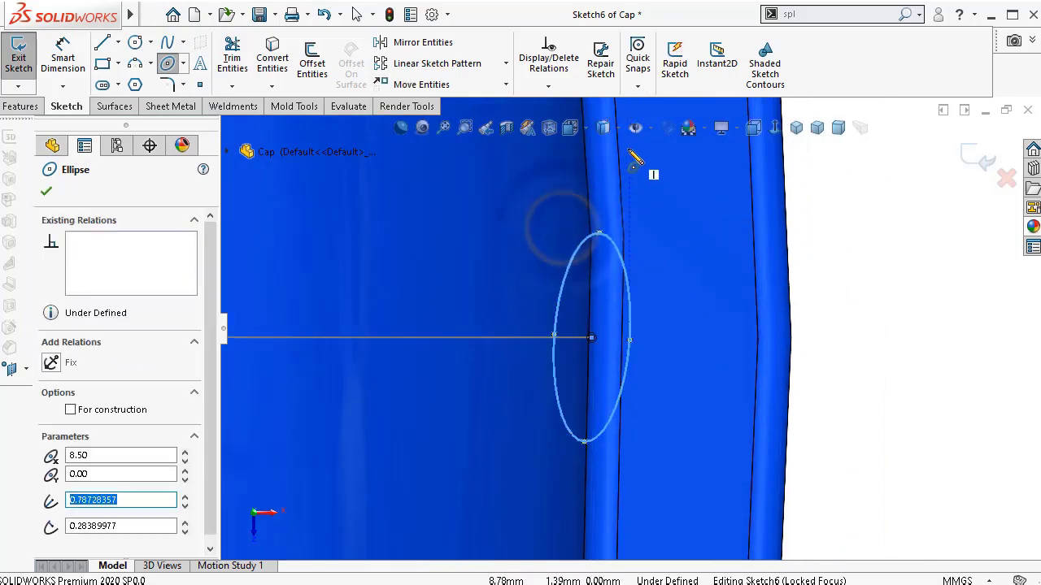
- Switch the display style to Hidden Lines Removed
{"action": "left_click", "coordinate": [629, 131]}
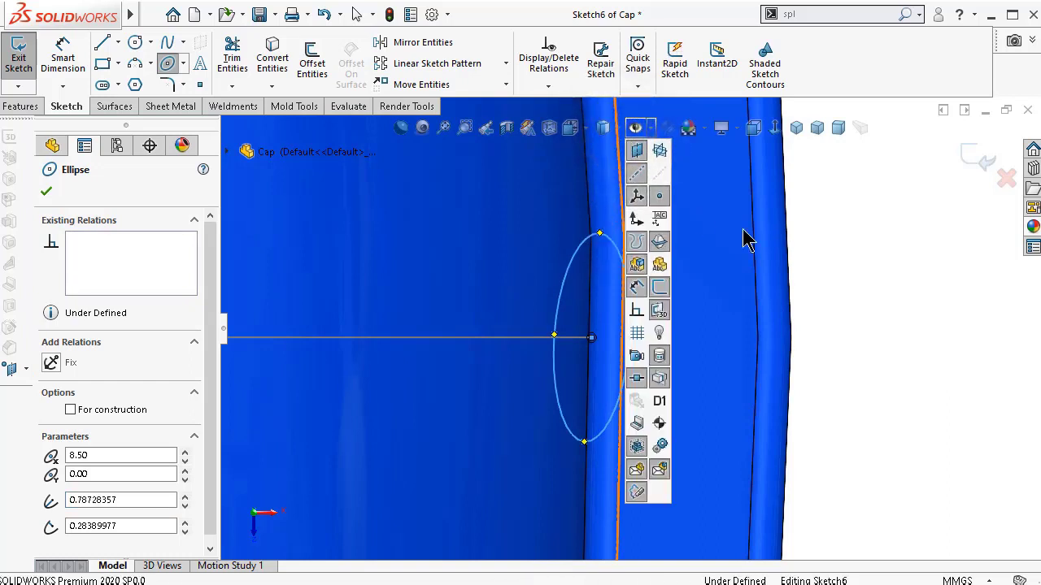
{"action": "scroll", "coordinate": [902, 240], "scroll_direction": "up", "scroll_amount": 2}
{"action": "left_click", "coordinate": [919, 249]}
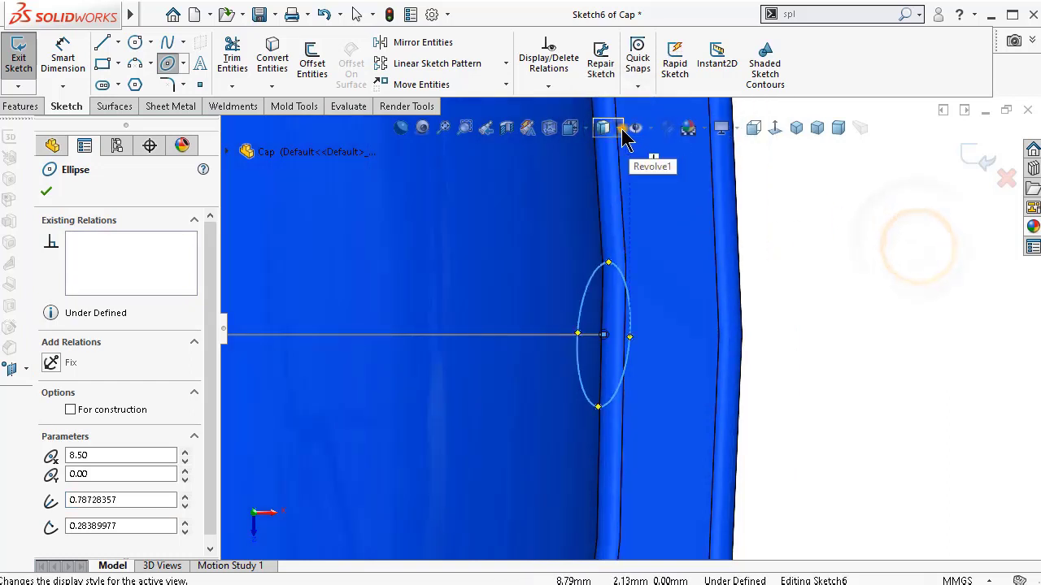
{"action": "left_click", "coordinate": [637, 128]}
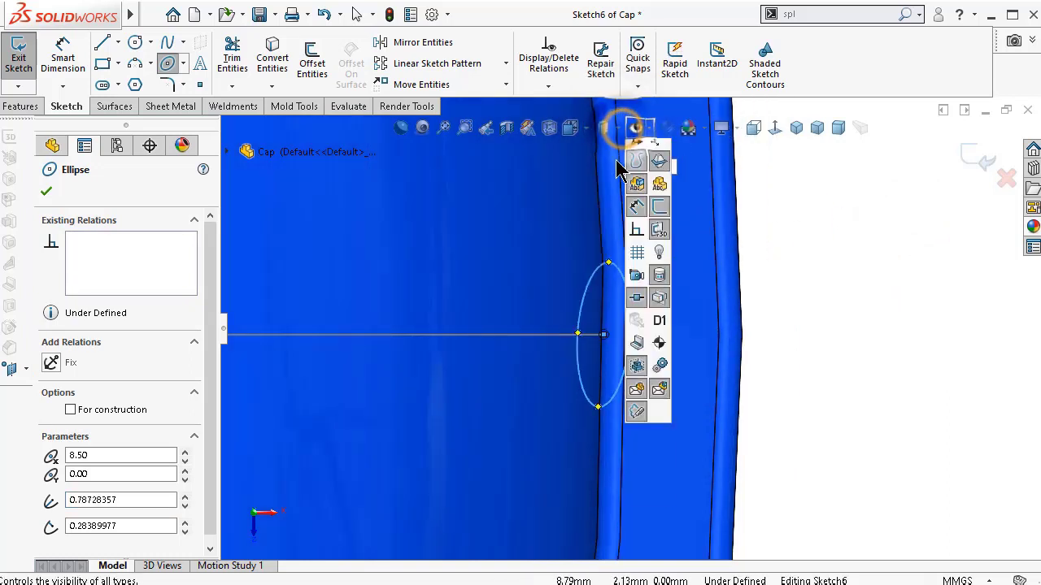
{"action": "scroll", "coordinate": [866, 284], "scroll_direction": "up", "scroll_amount": 3}
{"action": "left_click", "coordinate": [861, 280]}
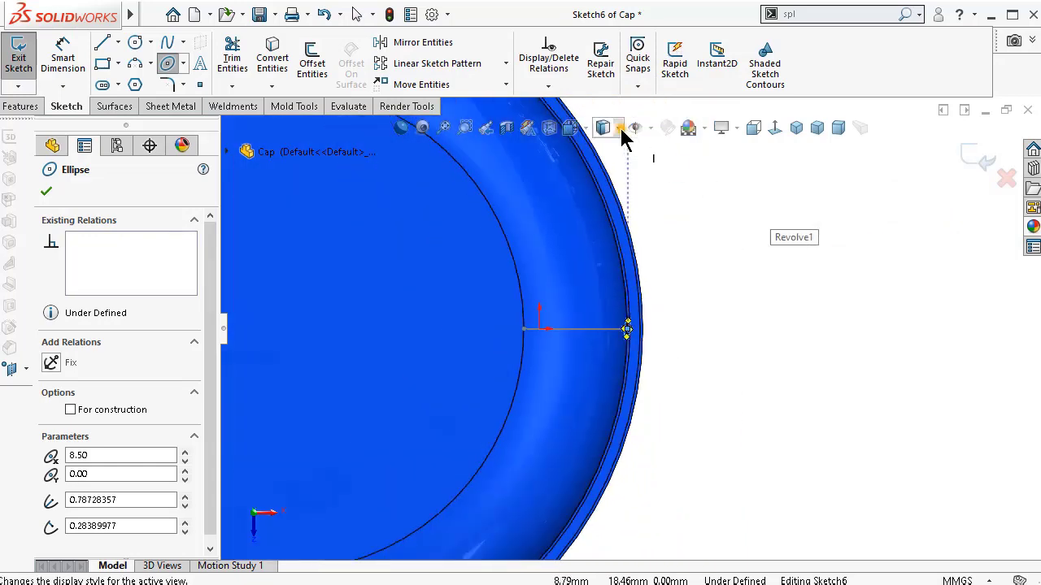
{"action": "left_click", "coordinate": [619, 129]}
{"action": "left_click", "coordinate": [604, 197]}
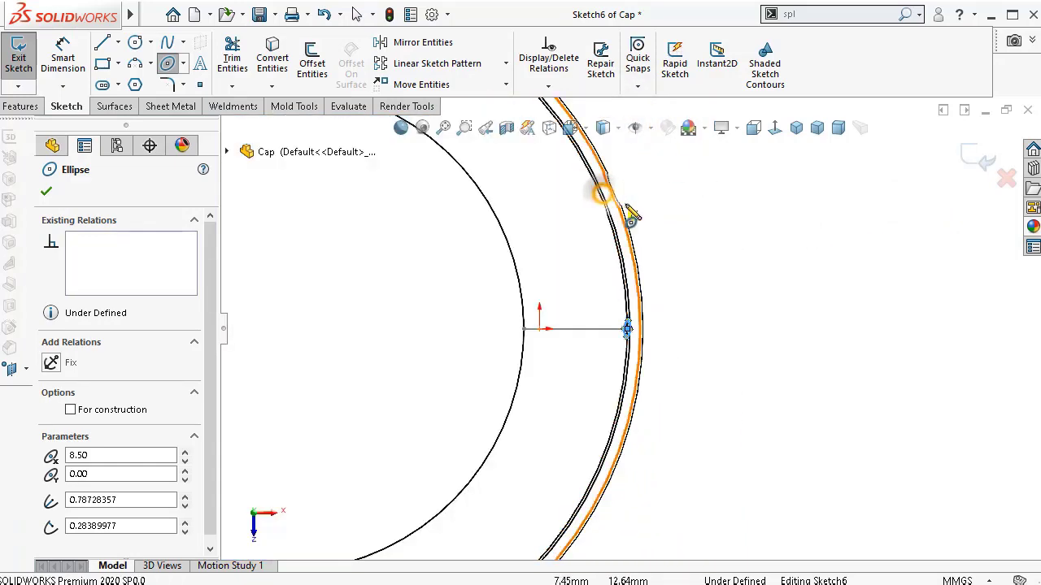
{"action": "scroll", "coordinate": [620, 337], "scroll_direction": "down", "scroll_amount": 5}
- Align the ellipse's top and bottom points with a Vertical relation
{"action": "right_click_drag", "start_coordinate": [833, 479], "coordinate": [818, 314]}
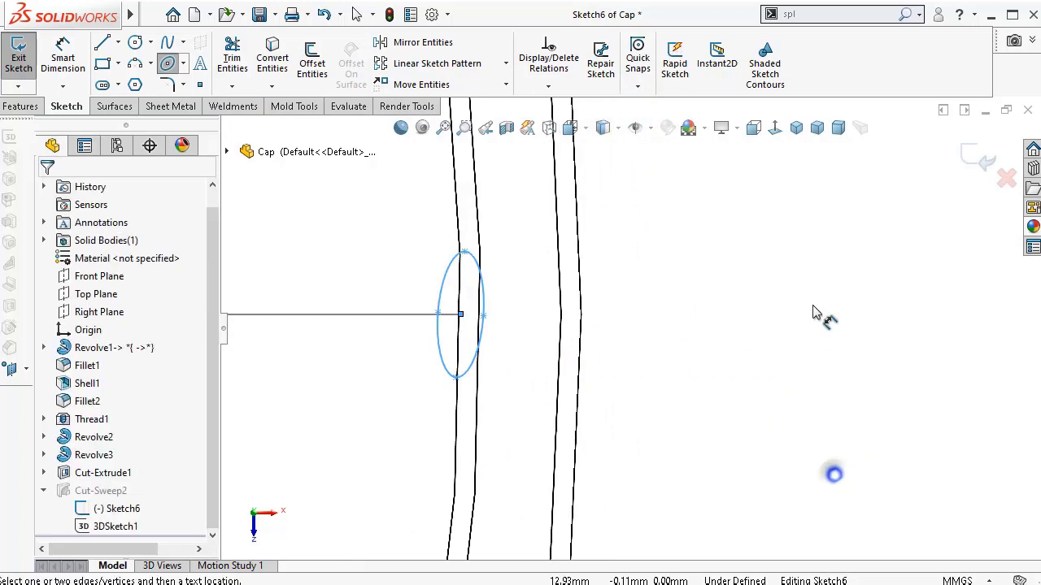
{"action": "scroll", "coordinate": [597, 321], "scroll_direction": "down", "scroll_amount": 3}
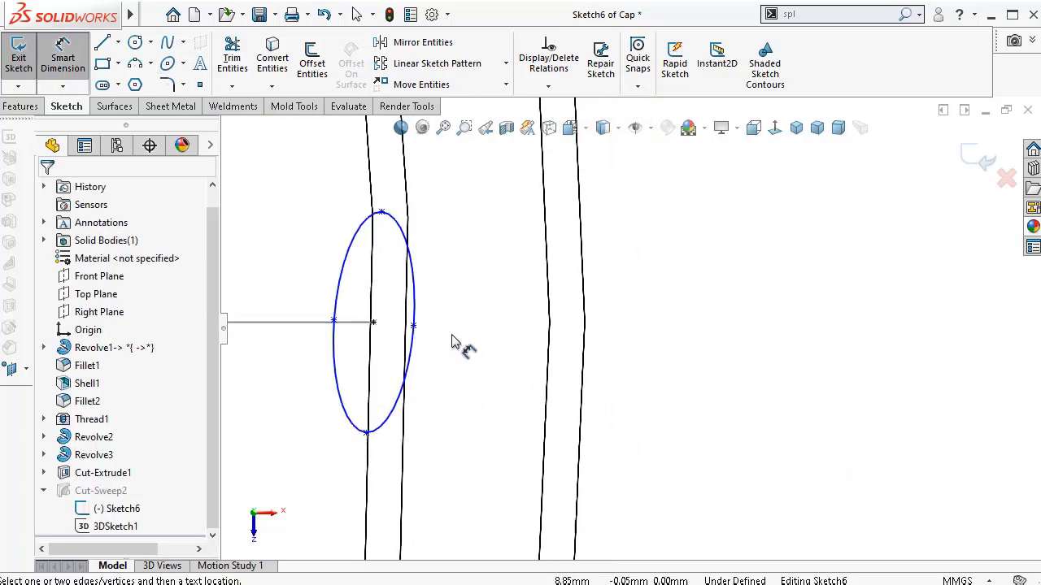
{"action": "key", "text": "Escape"}
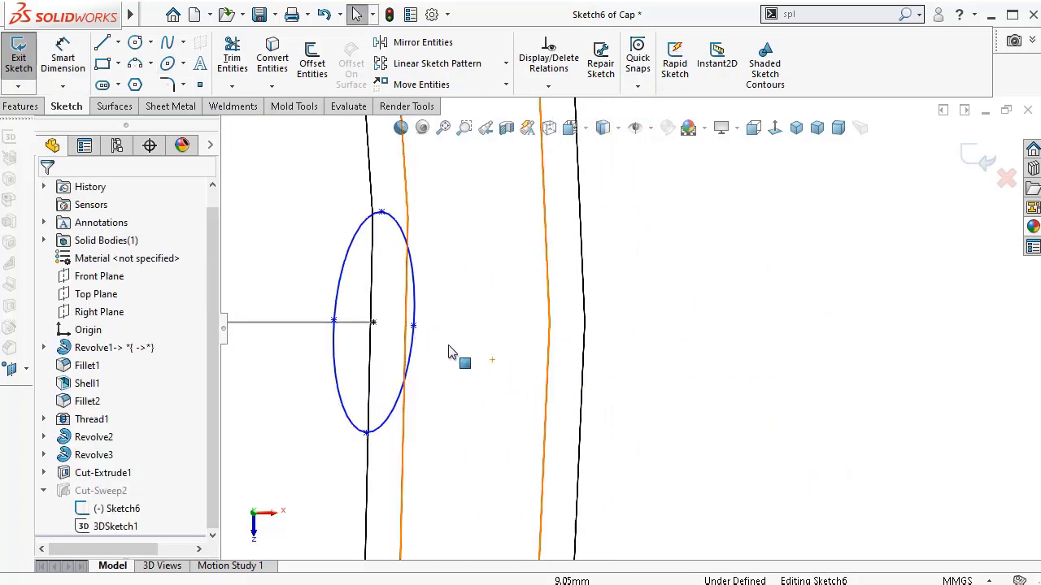
{"action": "left_click", "coordinate": [382, 212]}
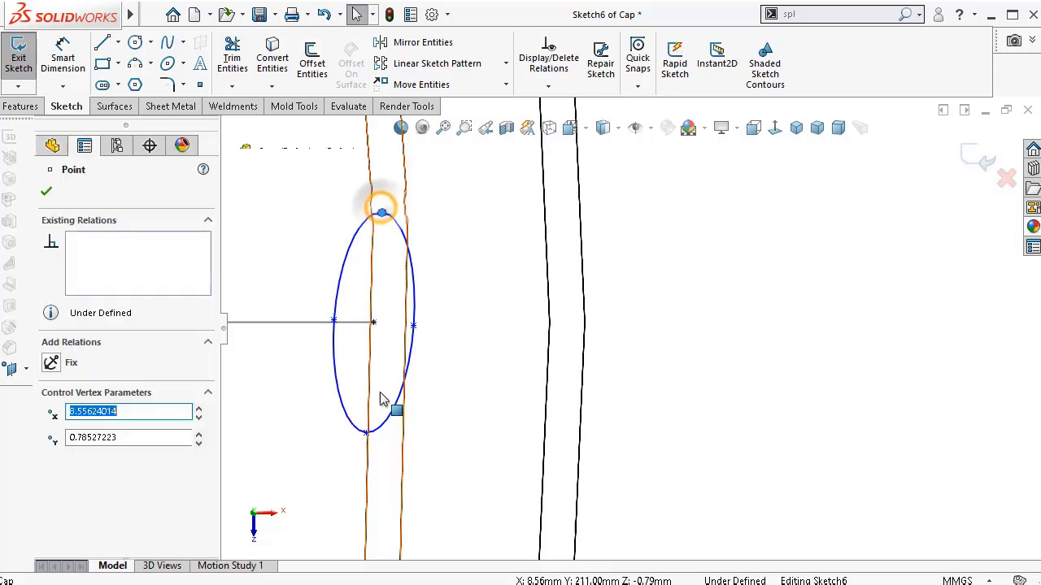
{"action": "left_click", "coordinate": [368, 433], "text": "ctrl"}
{"action": "left_click", "coordinate": [436, 355]}
{"action": "left_click", "coordinate": [862, 370]}
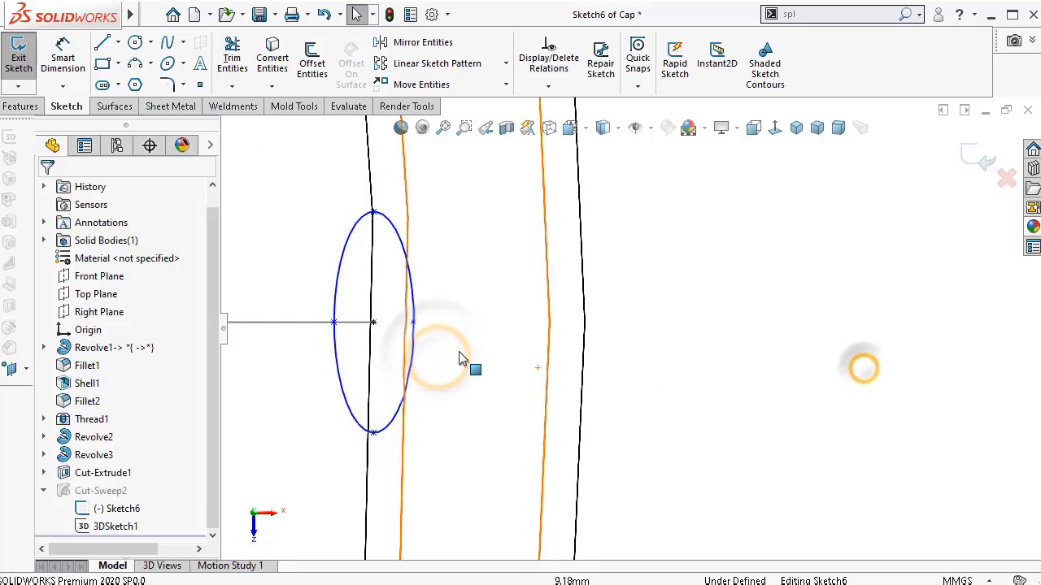
{"action": "left_click", "coordinate": [413, 322]}
{"action": "left_click", "coordinate": [333, 322], "text": "ctrl"}
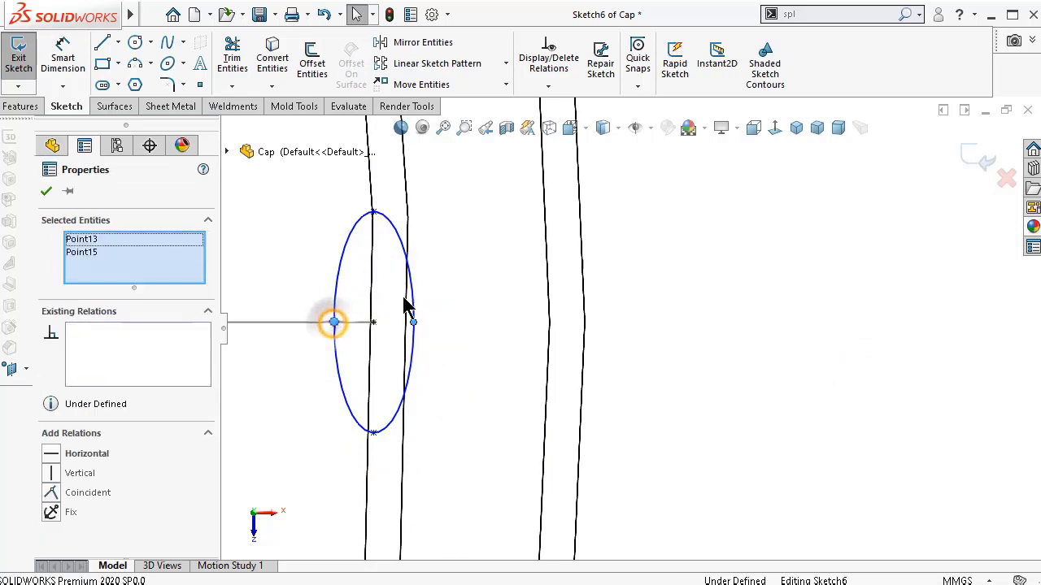
{"action": "left_click", "coordinate": [789, 414]}
- Dimension the ellipse width to 1 mm
{"action": "key", "text": "d"}
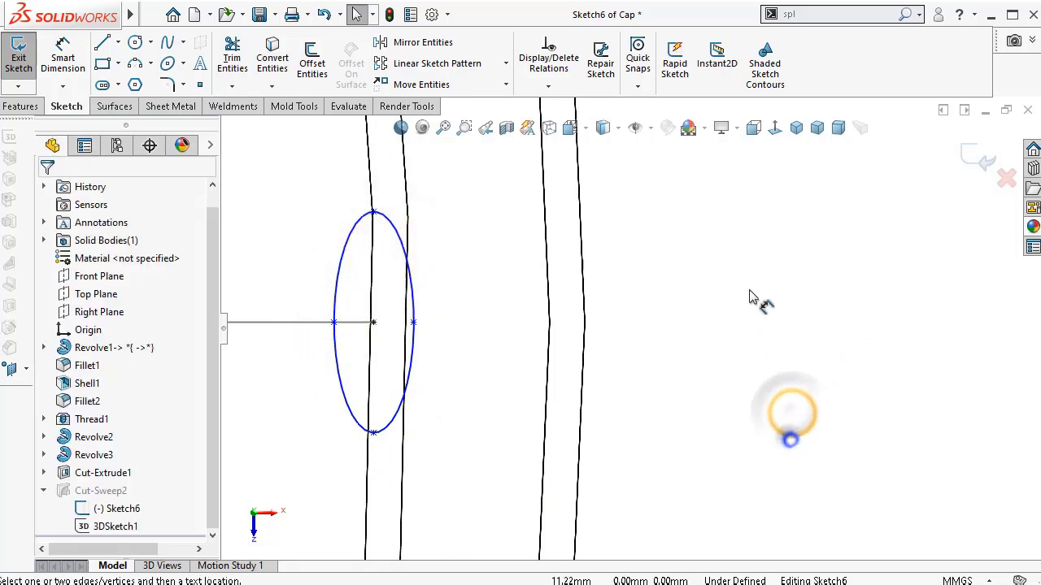
{"action": "left_click", "coordinate": [414, 323]}
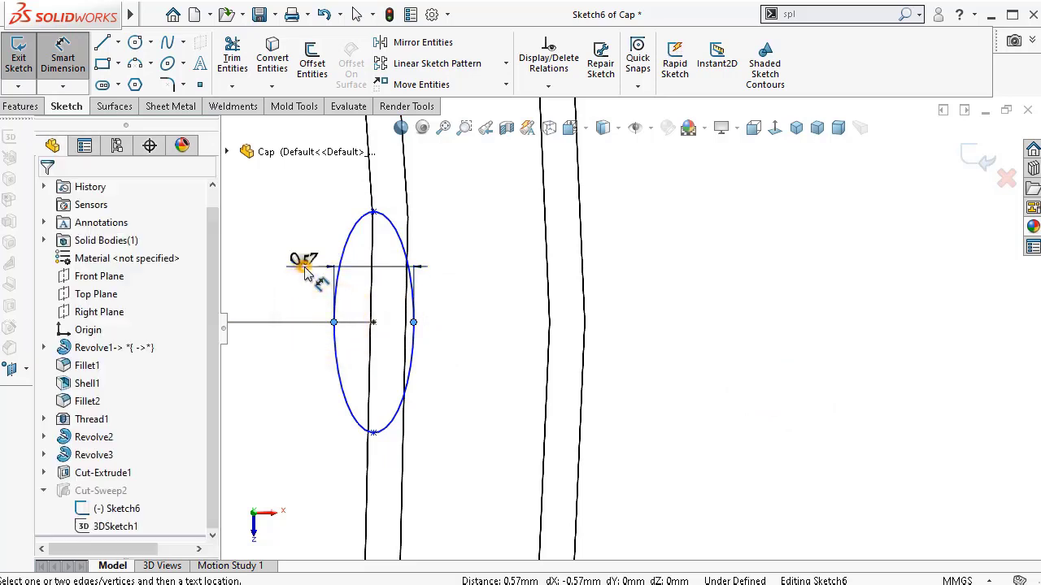
{"action": "left_click", "coordinate": [296, 267]}
{"action": "type", "text": "1"}
{"action": "key", "text": "Return"}
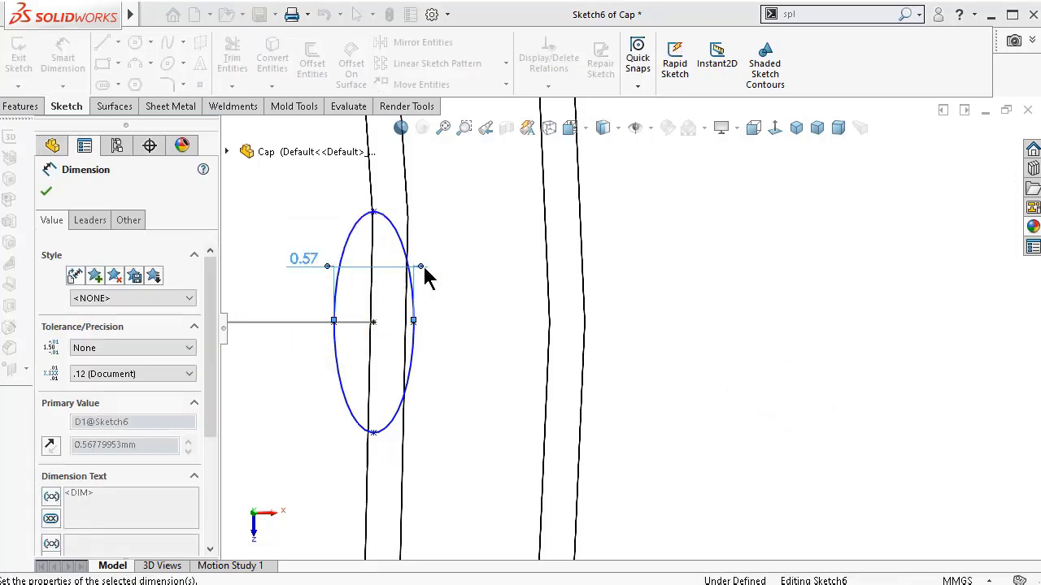
- Dimension the ellipse height to 2 mm and exit the sketch to rebuild Cut-Sweep2
{"action": "left_click", "coordinate": [374, 214]}
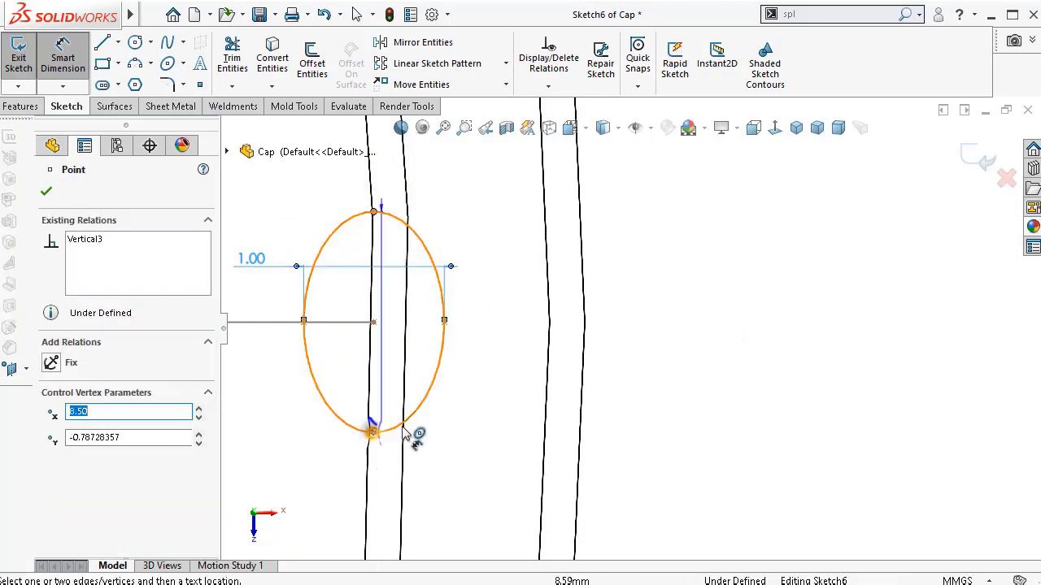
{"action": "left_click", "coordinate": [373, 431]}
{"action": "left_click", "coordinate": [727, 378]}
{"action": "type", "text": "2"}
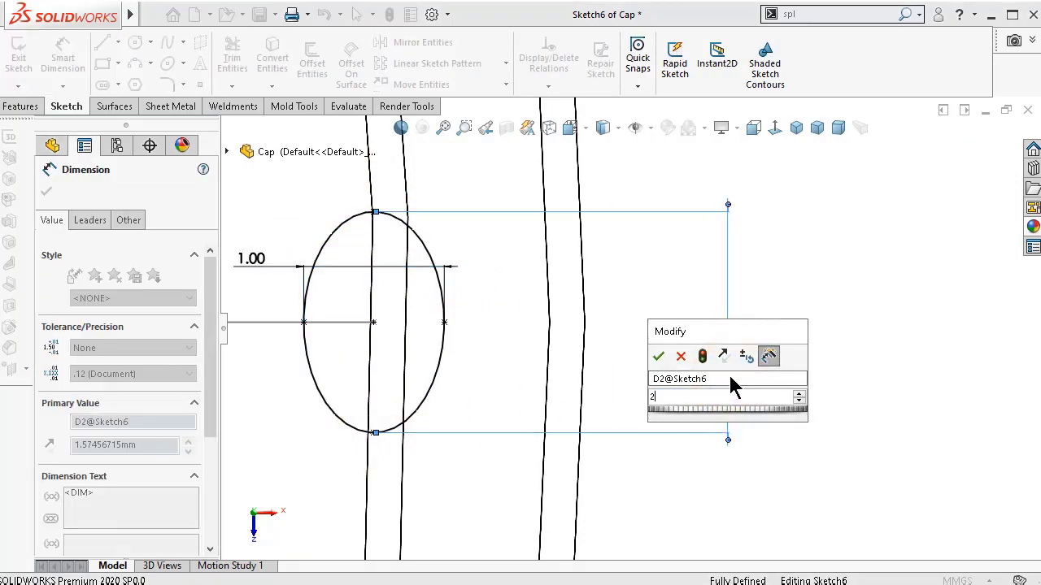
{"action": "key", "text": "Return"}
{"action": "scroll", "coordinate": [833, 366], "scroll_direction": "up", "scroll_amount": 2}
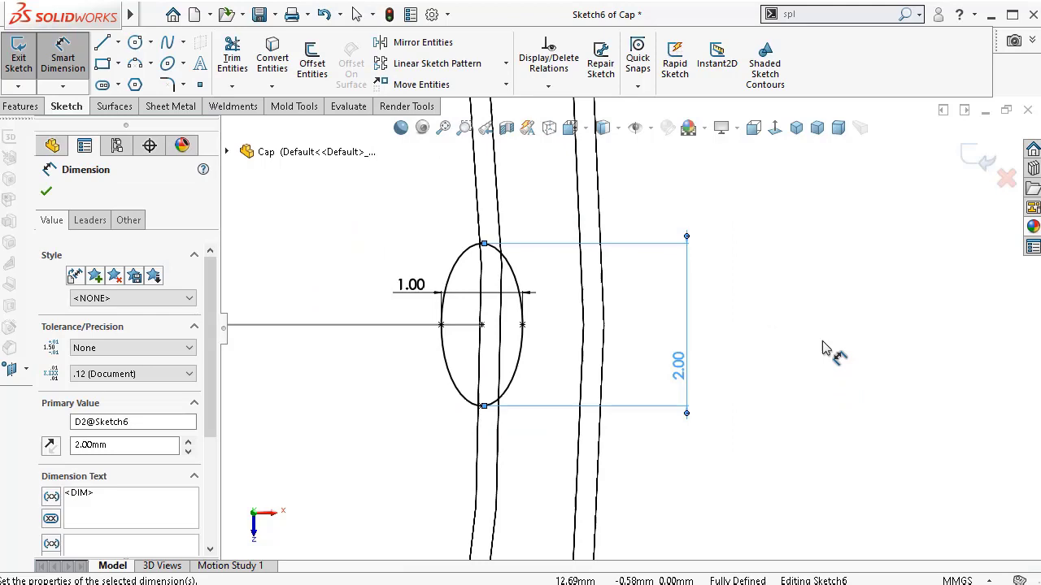
{"action": "key", "text": "Escape"}
{"action": "left_click", "coordinate": [974, 179]}
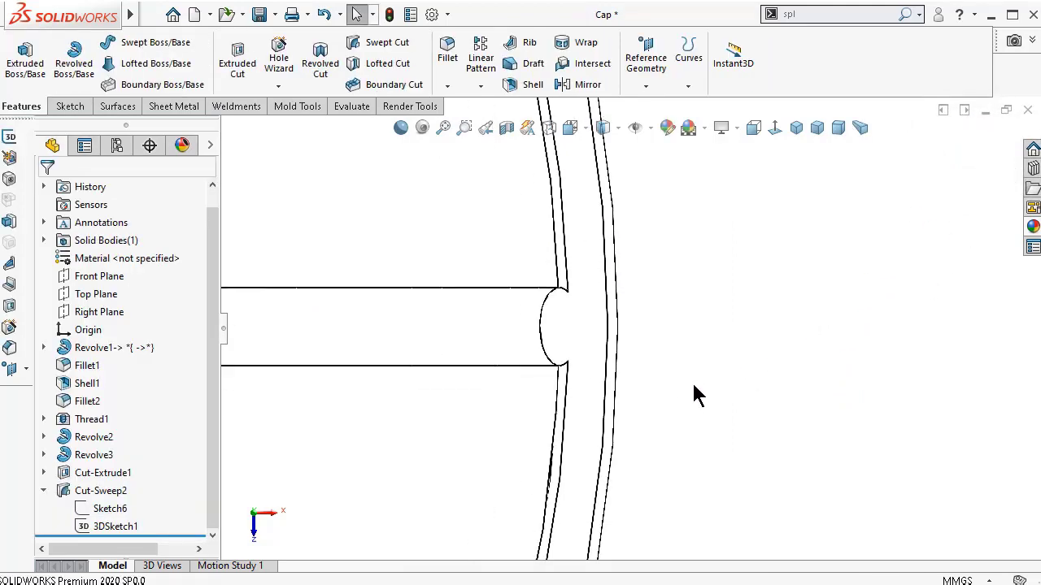
{"action": "middle_click_drag", "start_coordinate": [572, 390], "coordinate": [805, 422]}
{"action": "scroll", "coordinate": [805, 421], "scroll_direction": "up", "scroll_amount": 3}
{"action": "scroll", "coordinate": [765, 447], "scroll_direction": "down", "scroll_amount": 1}
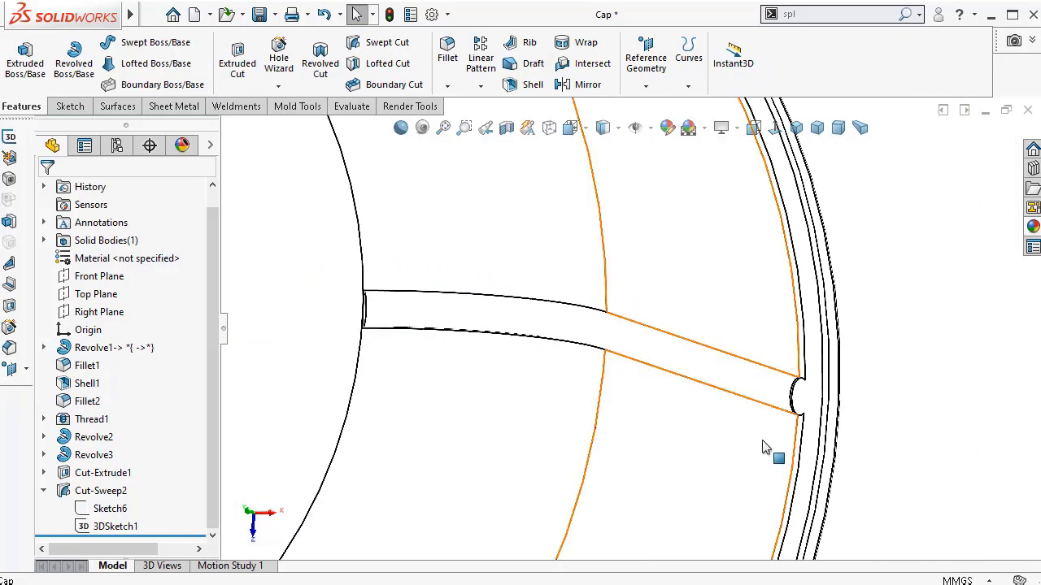
{"action": "middle_click_drag", "start_coordinate": [759, 461], "coordinate": [734, 420]}
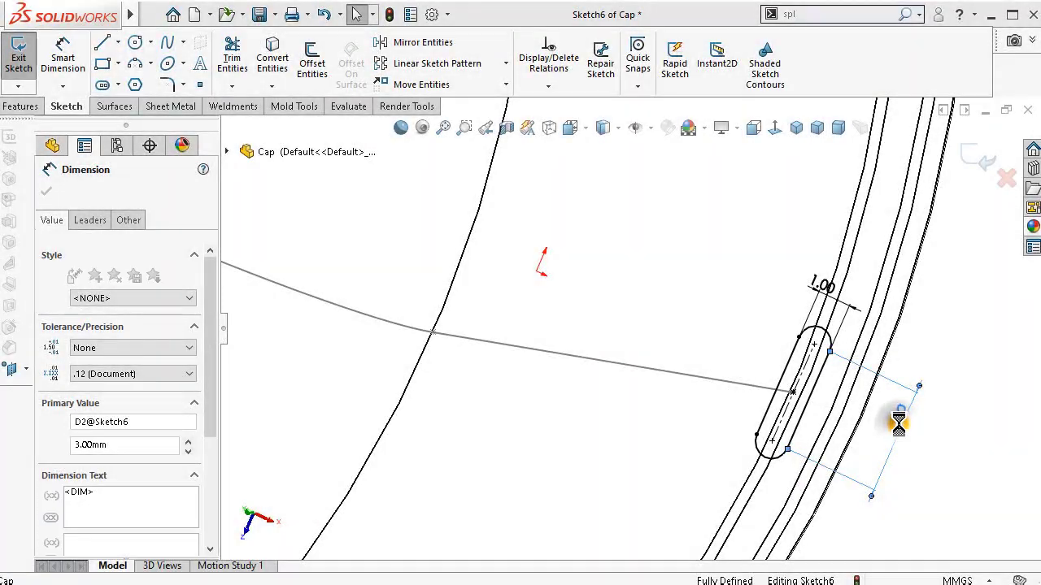
- Dimension the groove's slot profile to a length of 2 mm
{"action": "left_click", "coordinate": [897, 427]}
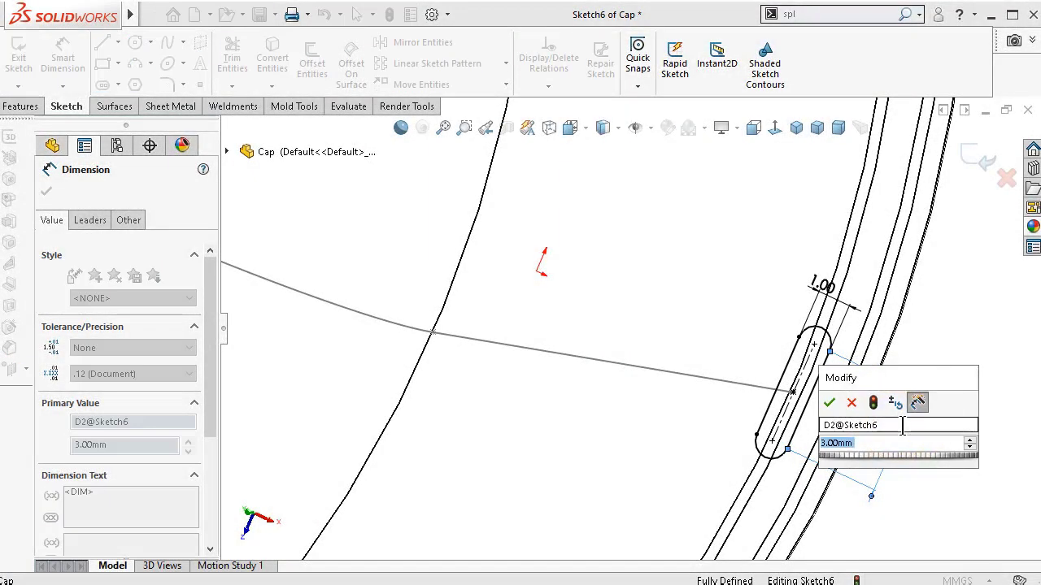
{"action": "type", "text": "2"}
{"action": "key", "text": "Return"}
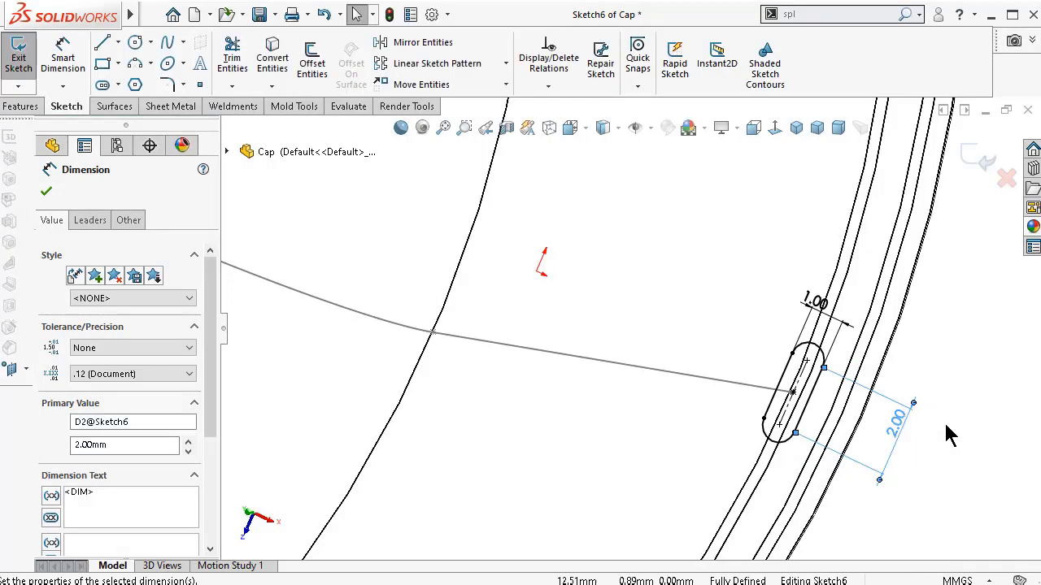
{"action": "scroll", "coordinate": [813, 367], "scroll_direction": "down", "scroll_amount": 3}
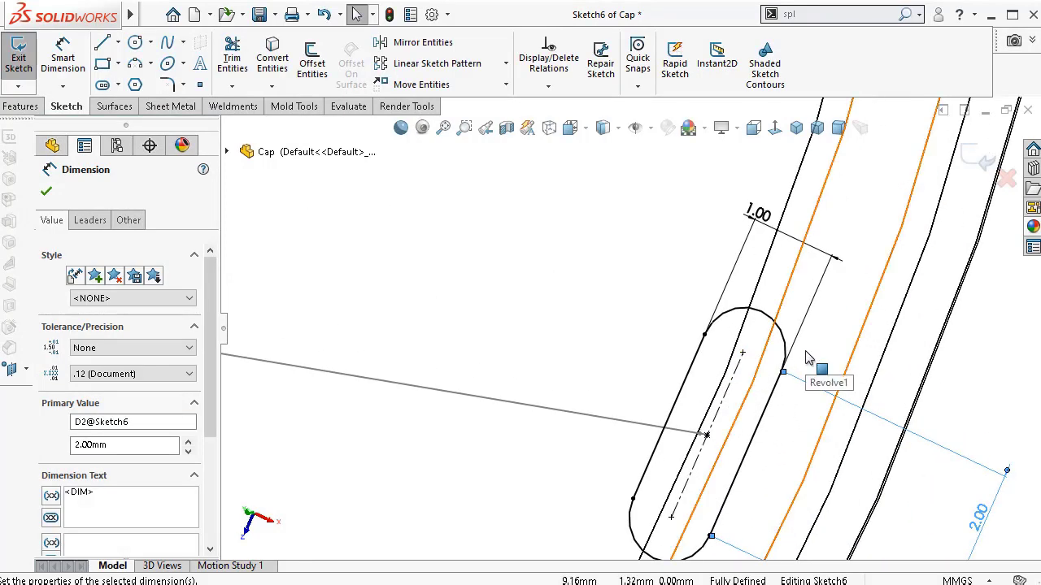
{"action": "mouse_move", "coordinate": [742, 357]}
{"action": "middle_mouse_down"}
{"action": "mouse_move", "coordinate": [698, 346]}
{"action": "mouse_move", "coordinate": [678, 400]}
{"action": "mouse_move", "coordinate": [690, 353]}
{"action": "mouse_move", "coordinate": [698, 360]}
{"action": "mouse_move", "coordinate": [645, 333]}
{"action": "mouse_move", "coordinate": [604, 191]}
{"action": "mouse_move", "coordinate": [510, 219]}
{"action": "middle_mouse_up"}
- Exit Sketch6 to rebuild Cut-Sweep2 and inspect the groove's rounded end
{"action": "left_click", "coordinate": [970, 169]}
{"action": "scroll", "coordinate": [698, 360], "scroll_direction": "up", "scroll_amount": 3}
{"action": "scroll", "coordinate": [510, 220], "scroll_direction": "up", "scroll_amount": 10}
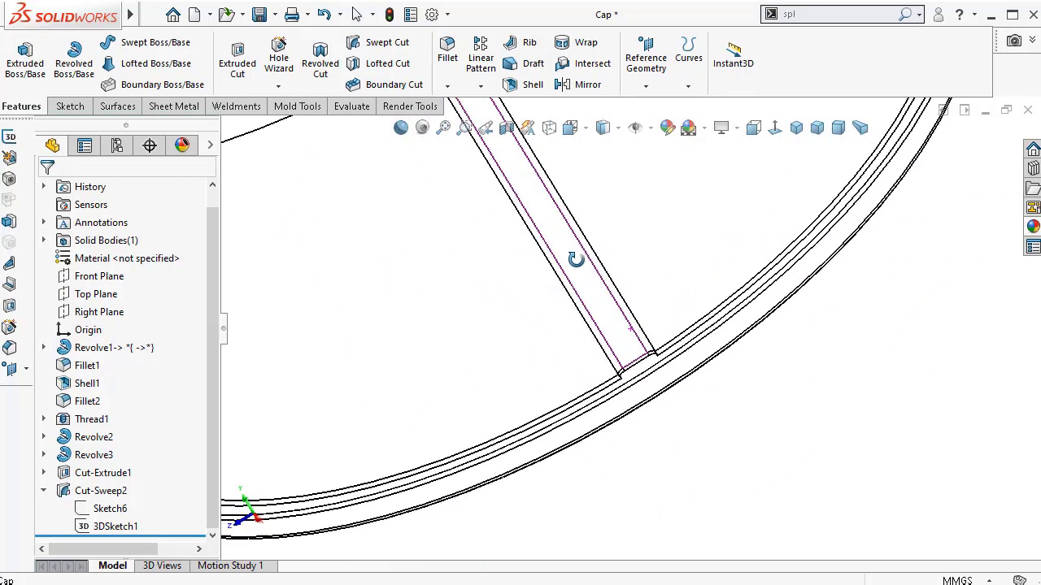
{"action": "scroll", "coordinate": [639, 411], "scroll_direction": "down", "scroll_amount": 5}
{"action": "scroll", "coordinate": [639, 410], "scroll_direction": "down", "scroll_amount": 2}
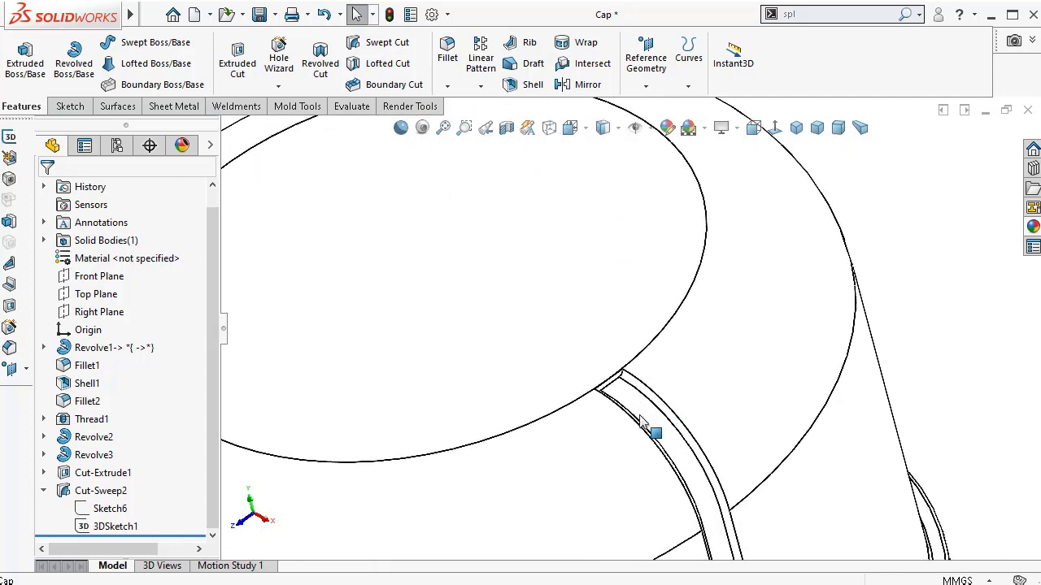
{"action": "scroll", "coordinate": [623, 362], "scroll_direction": "down", "scroll_amount": 3}
{"action": "middle_click_drag", "start_coordinate": [627, 367], "coordinate": [604, 353]}
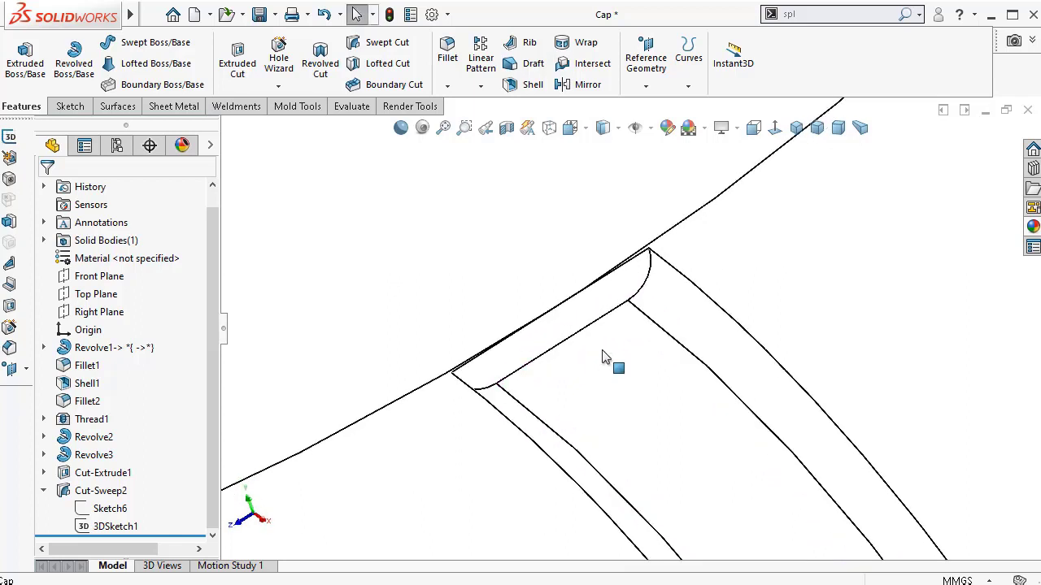
- Start a sketch on the groove's end face and convert its edges into it
{"action": "left_click", "coordinate": [605, 303]}
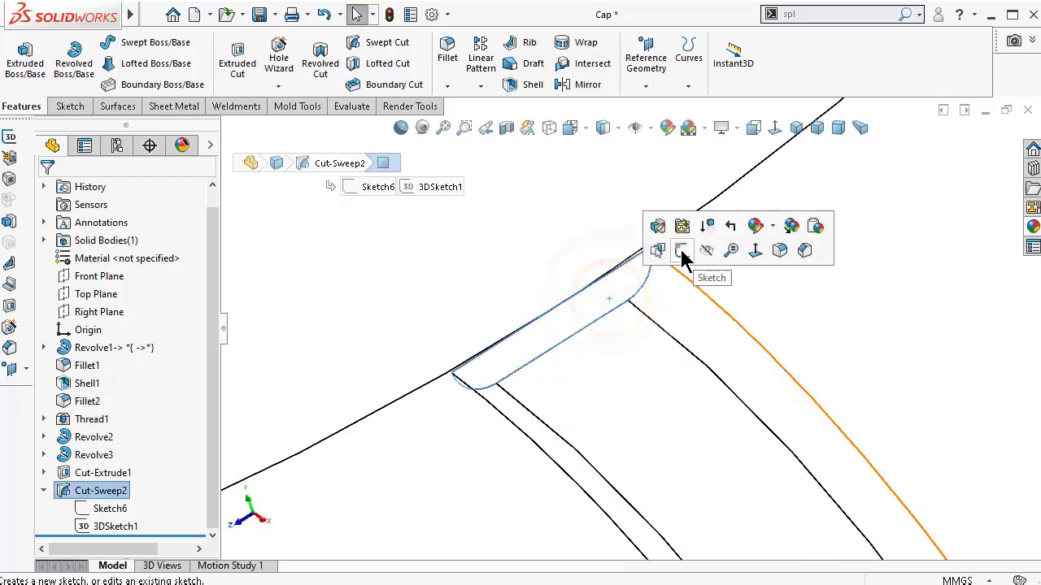
{"action": "left_click", "coordinate": [680, 254]}
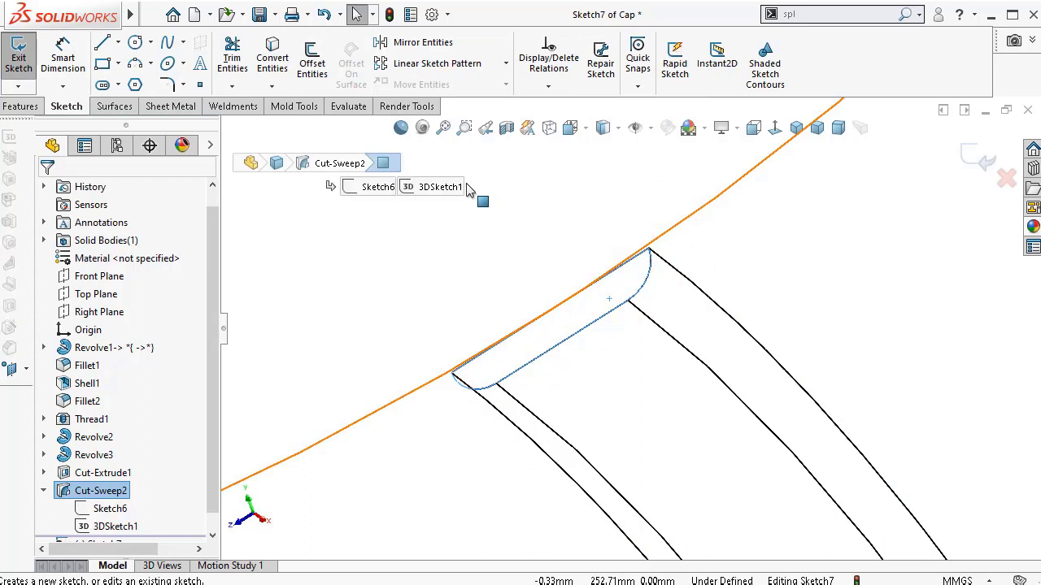
{"action": "left_click", "coordinate": [273, 57]}
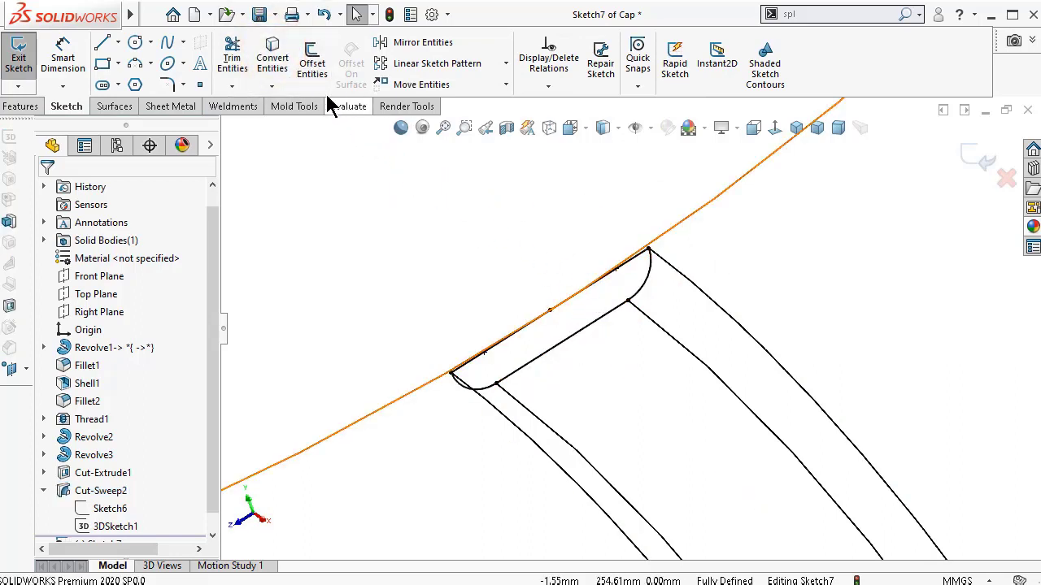
- Try a Revolved Cut, cancel it for lacking an axis, and reorient the view
{"action": "left_click", "coordinate": [21, 106]}
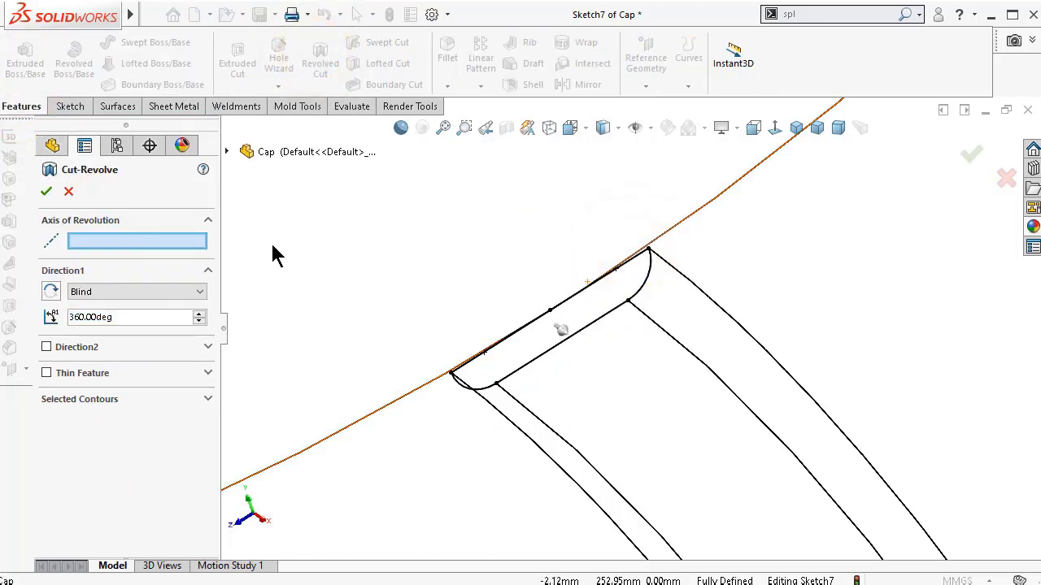
{"action": "scroll", "coordinate": [651, 258], "scroll_direction": "down", "scroll_amount": 6}
{"action": "scroll", "coordinate": [655, 285], "scroll_direction": "up", "scroll_amount": 2}
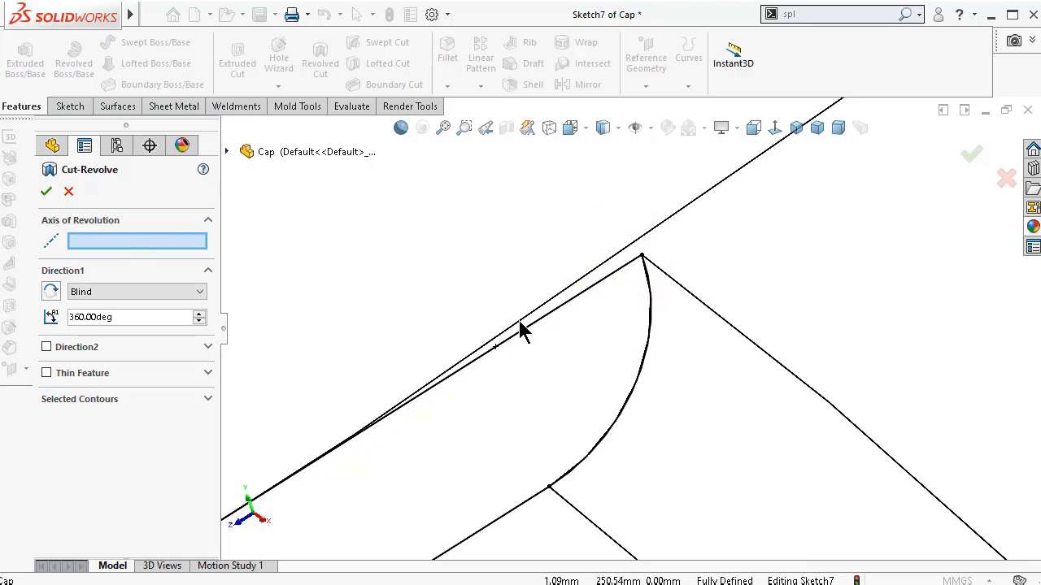
{"action": "scroll", "coordinate": [513, 357], "scroll_direction": "up", "scroll_amount": 2}
{"action": "mouse_move", "coordinate": [475, 396]}
{"action": "middle_mouse_down"}
{"action": "mouse_move", "coordinate": [545, 366]}
{"action": "mouse_move", "coordinate": [495, 235]}
{"action": "mouse_move", "coordinate": [497, 273]}
{"action": "mouse_move", "coordinate": [513, 290]}
{"action": "mouse_move", "coordinate": [622, 333]}
{"action": "middle_mouse_up"}
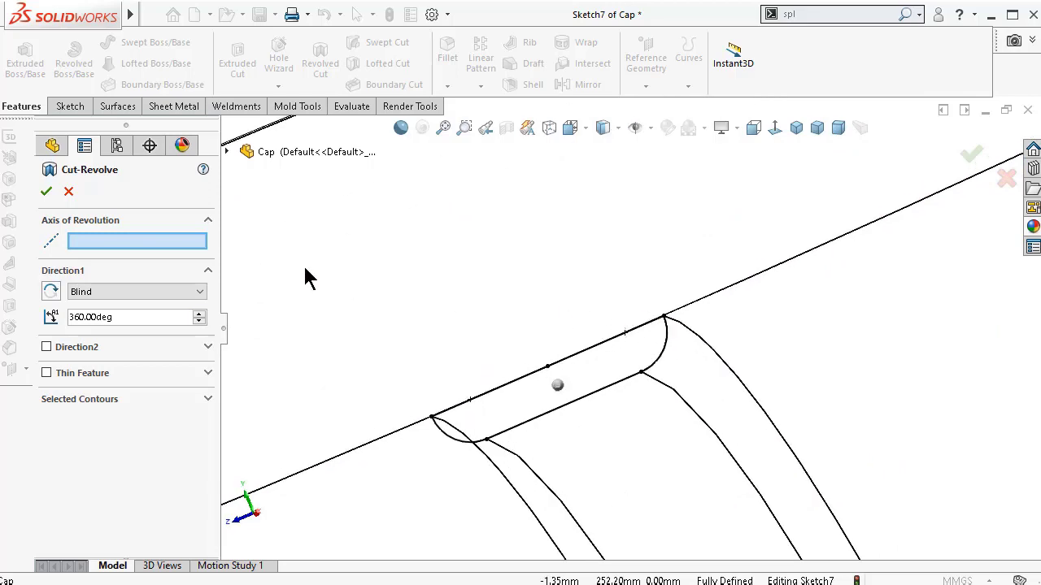
{"action": "left_click", "coordinate": [67, 193]}
{"action": "middle_click_drag", "start_coordinate": [480, 300], "coordinate": [654, 326]}
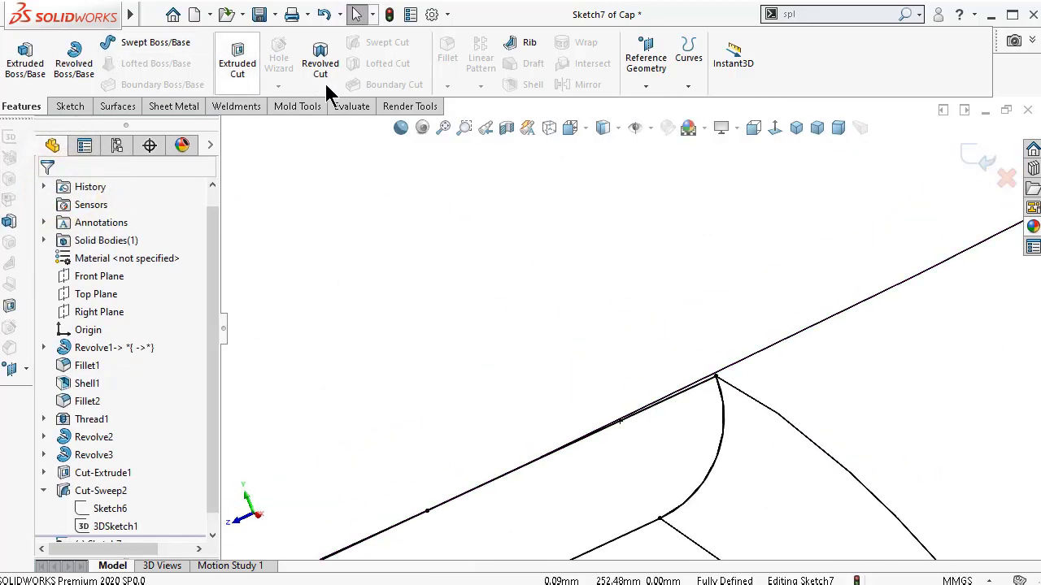
{"action": "scroll", "coordinate": [593, 236], "scroll_direction": "up", "scroll_amount": 3}
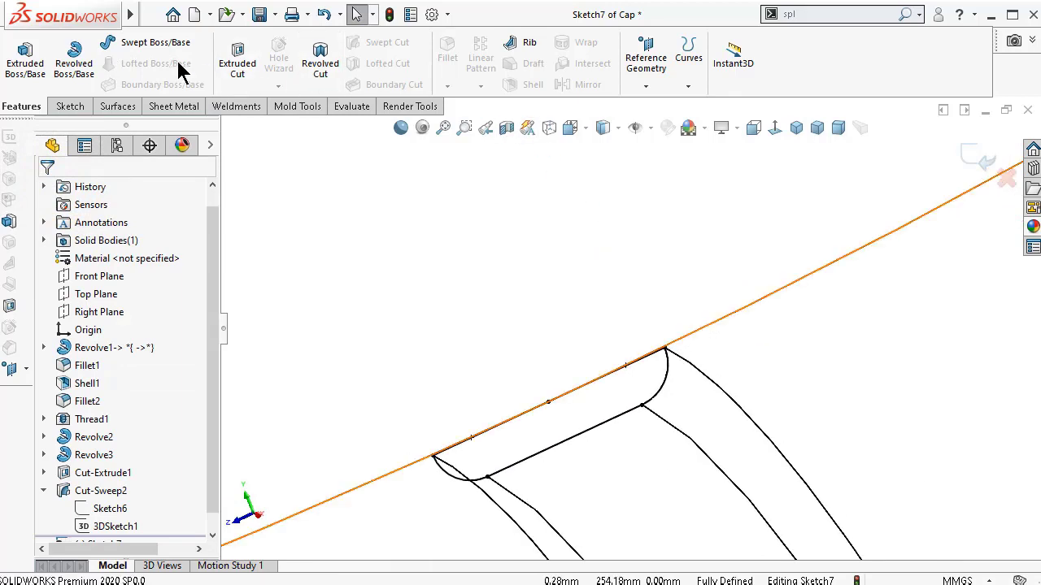
- Draw a centerline along the end face's top edge in Sketch7
{"action": "left_click", "coordinate": [70, 107]}
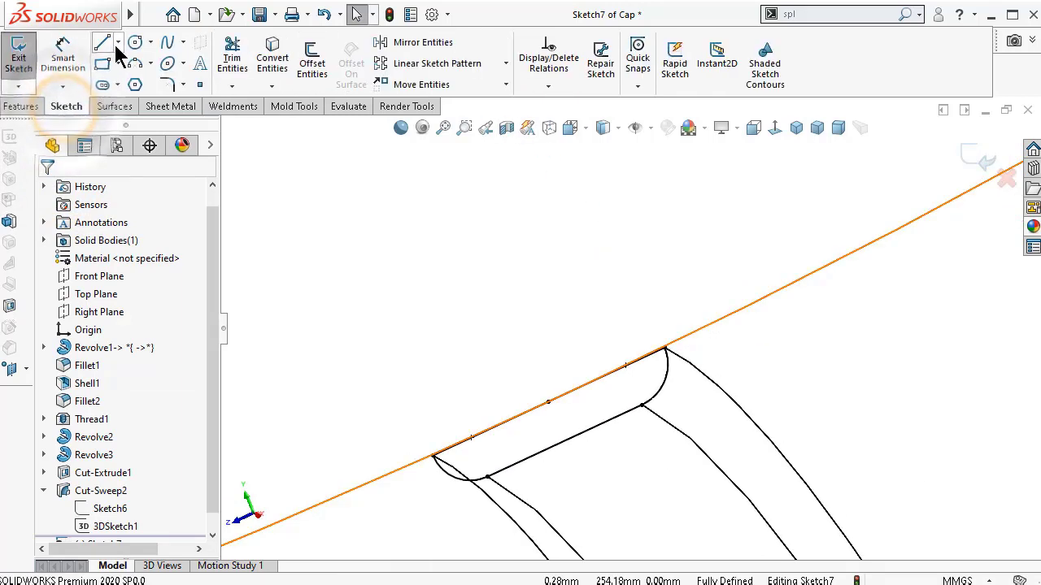
{"action": "left_click", "coordinate": [117, 37]}
{"action": "left_click", "coordinate": [126, 75]}
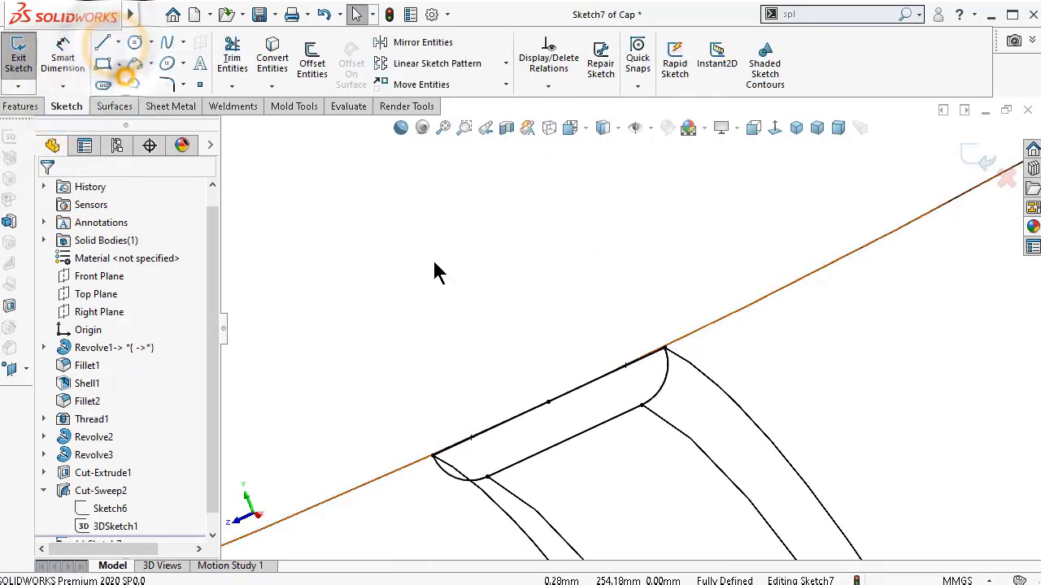
{"action": "left_click", "coordinate": [667, 348]}
{"action": "scroll", "coordinate": [558, 413], "scroll_direction": "down", "scroll_amount": 3}
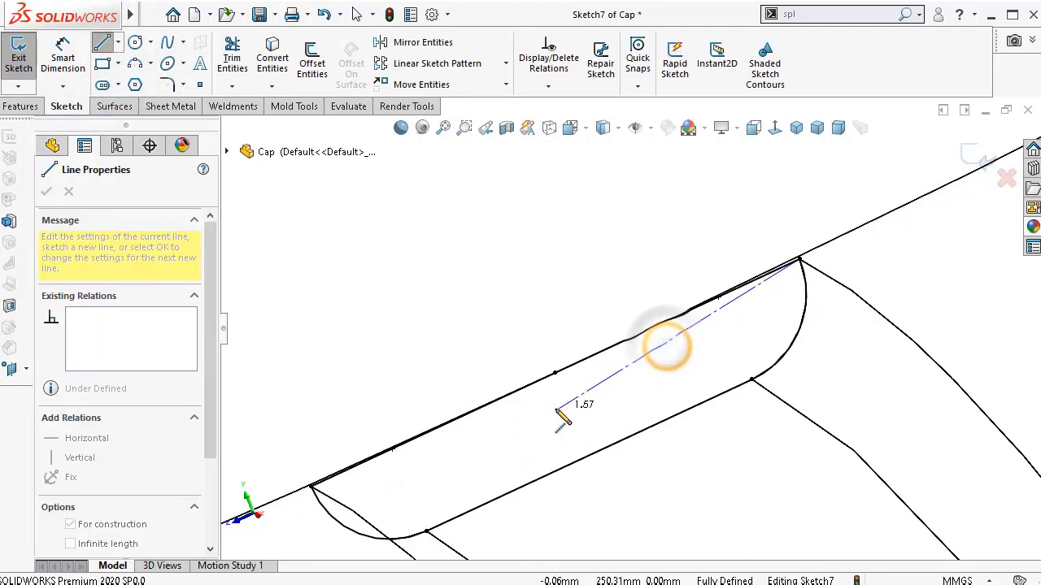
{"action": "left_click", "coordinate": [312, 486]}
{"action": "key", "text": "Escape"}
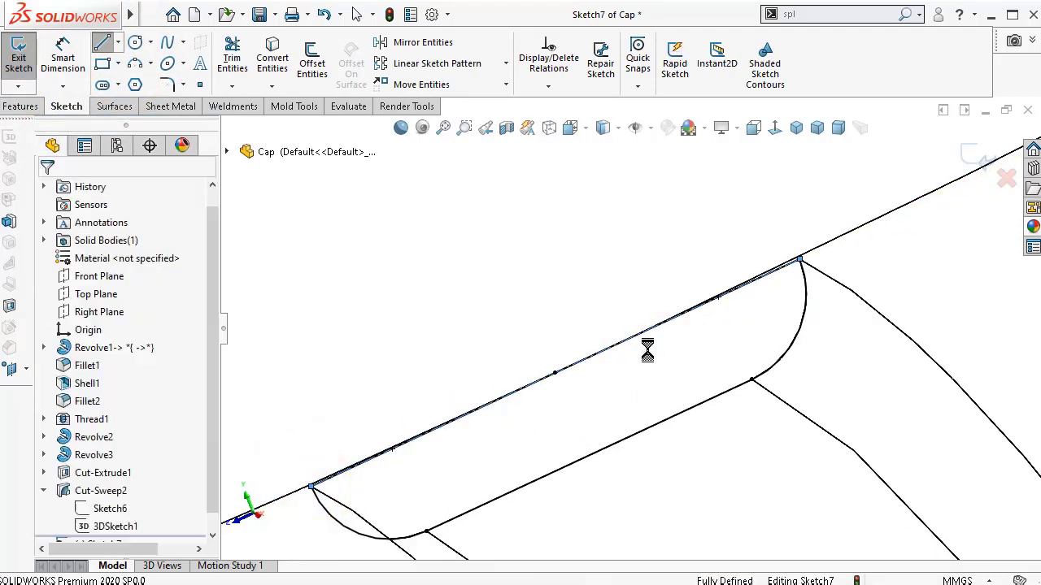
{"action": "scroll", "coordinate": [801, 272], "scroll_direction": "down", "scroll_amount": 2}
{"action": "middle_click_drag", "start_coordinate": [804, 273], "coordinate": [735, 267]}
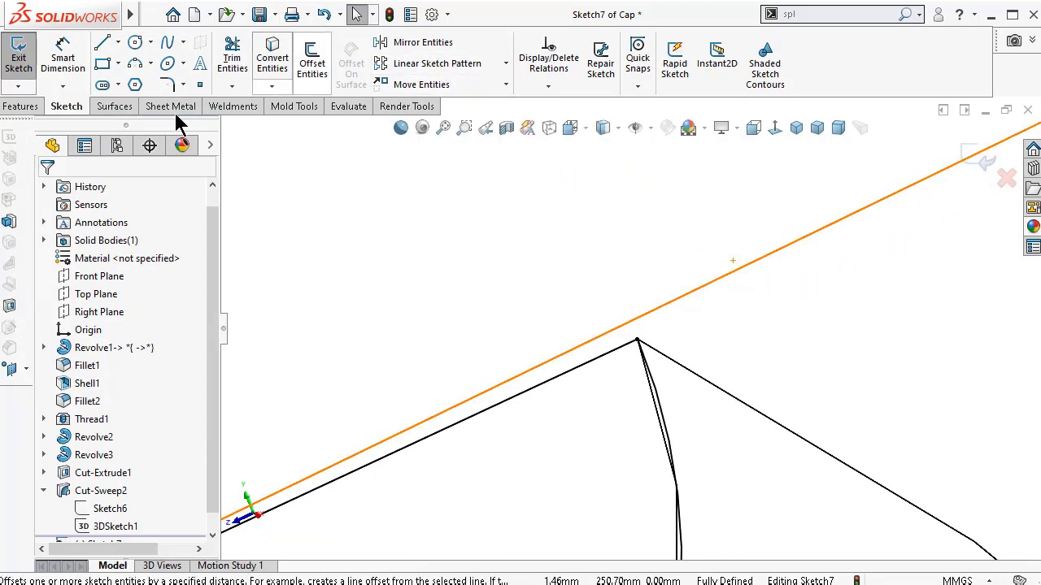
- Revolve-cut the groove-end region 360° around Line5 to round it off
{"action": "left_click", "coordinate": [21, 108]}
{"action": "left_click", "coordinate": [317, 71]}
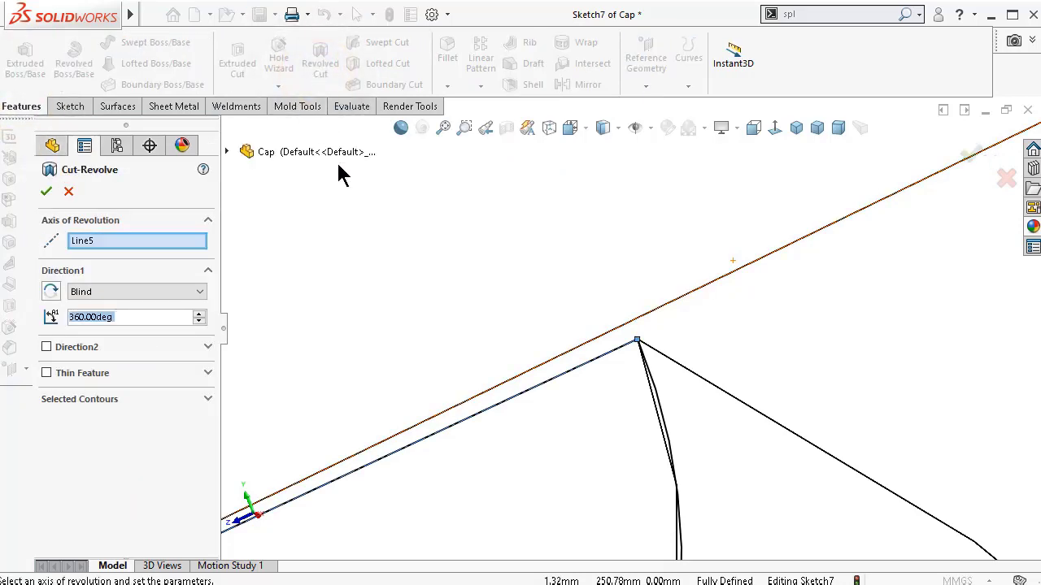
{"action": "scroll", "coordinate": [552, 372], "scroll_direction": "down", "scroll_amount": 3}
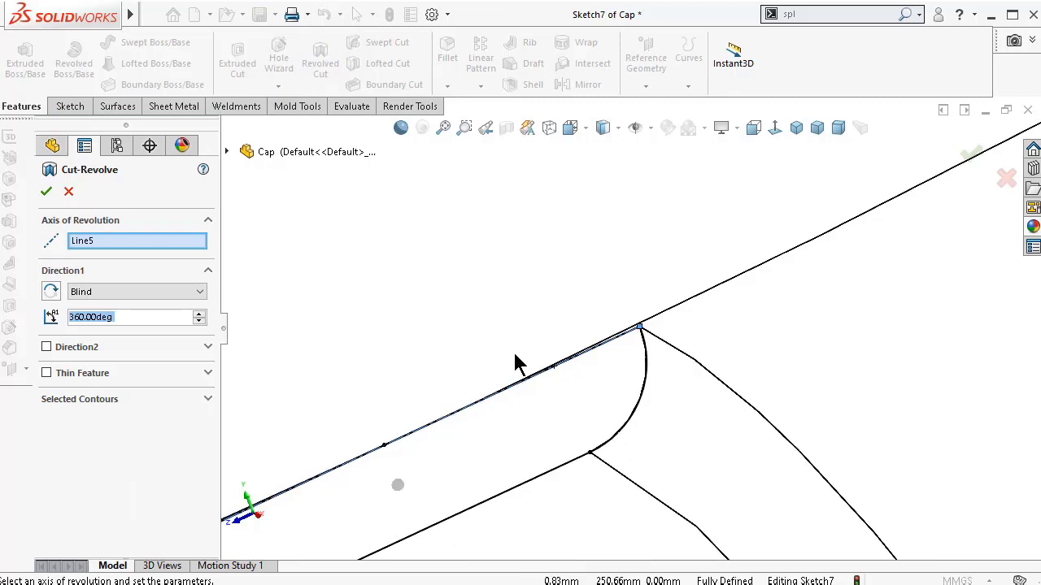
{"action": "left_click", "coordinate": [208, 399]}
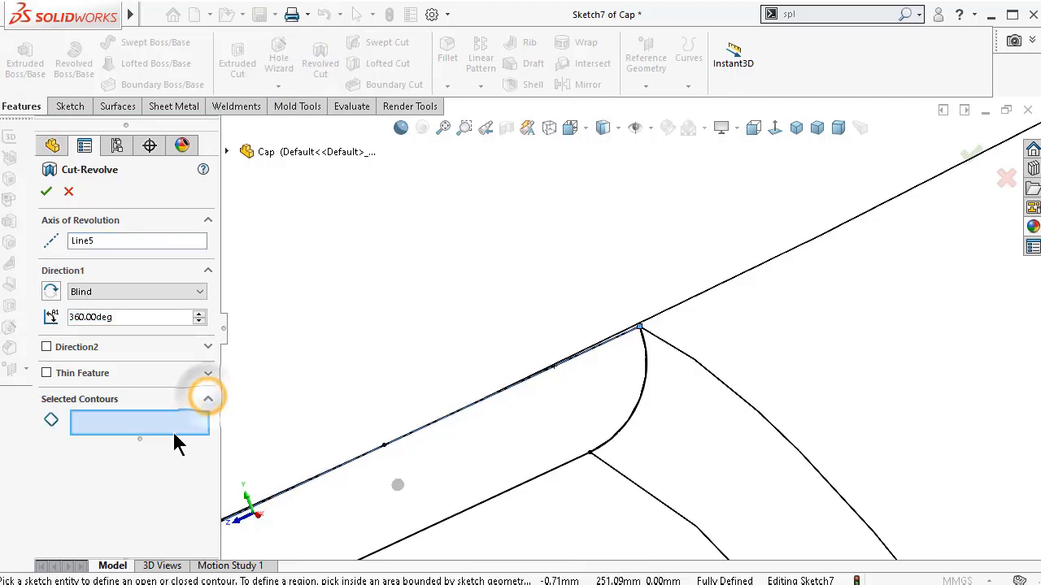
{"action": "left_click", "coordinate": [463, 456]}
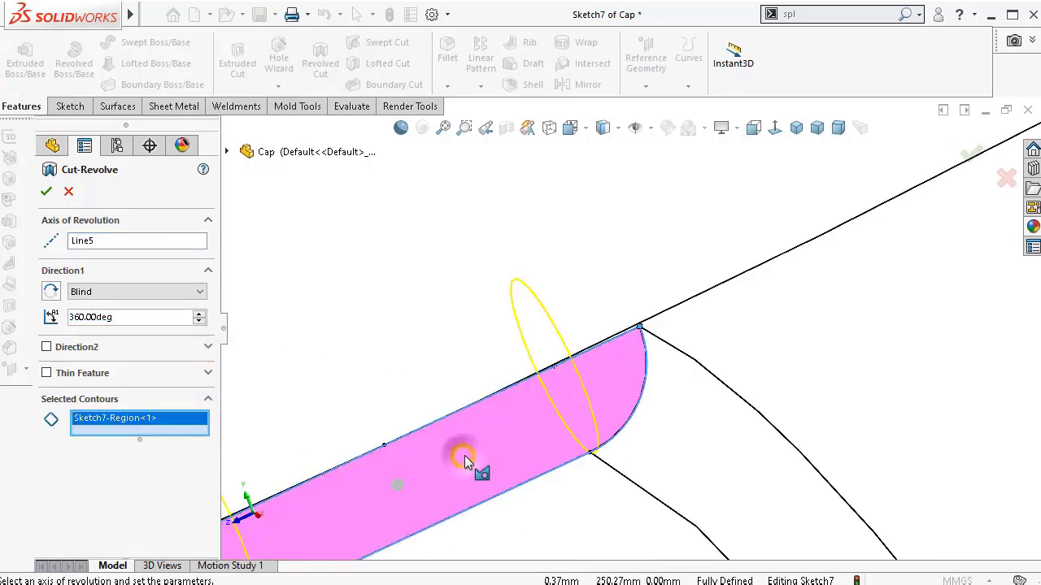
{"action": "left_click", "coordinate": [44, 192]}
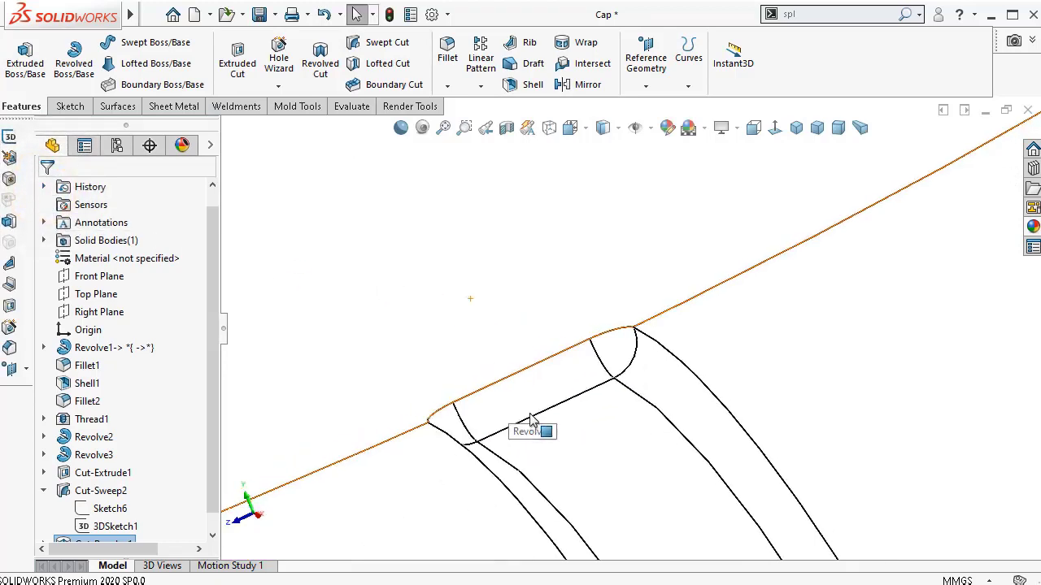
- Orbit and zoom the cap to inspect the rounded groove's lower end
{"action": "middle_click_drag", "start_coordinate": [659, 365], "coordinate": [701, 344]}
{"action": "scroll", "coordinate": [723, 374], "scroll_direction": "up", "scroll_amount": 3}
{"action": "scroll", "coordinate": [748, 409], "scroll_direction": "down", "scroll_amount": 8}
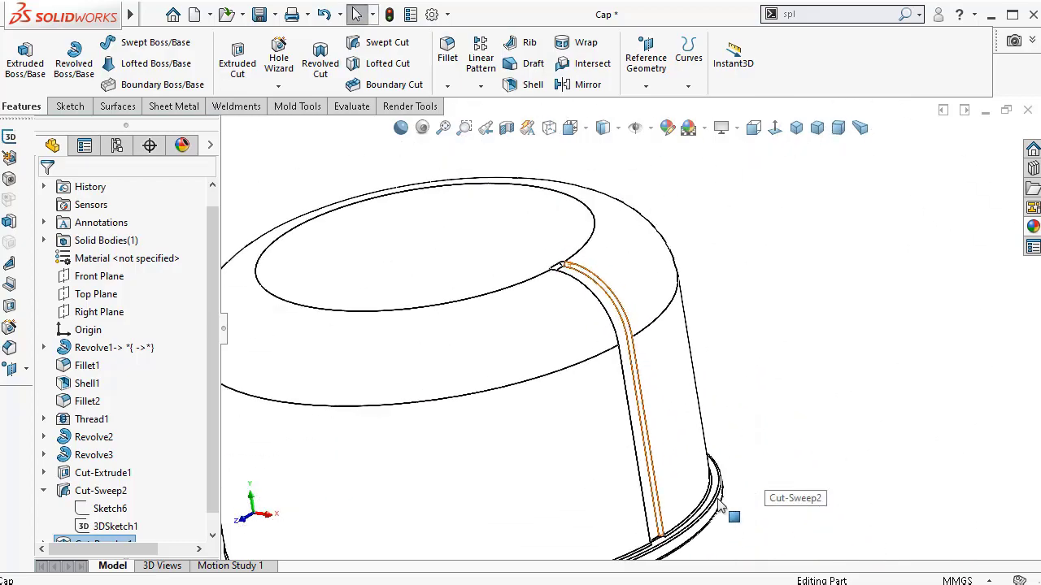
{"action": "scroll", "coordinate": [593, 428], "scroll_direction": "down", "scroll_amount": 6}
{"action": "middle_click_drag", "start_coordinate": [594, 429], "coordinate": [621, 425]}
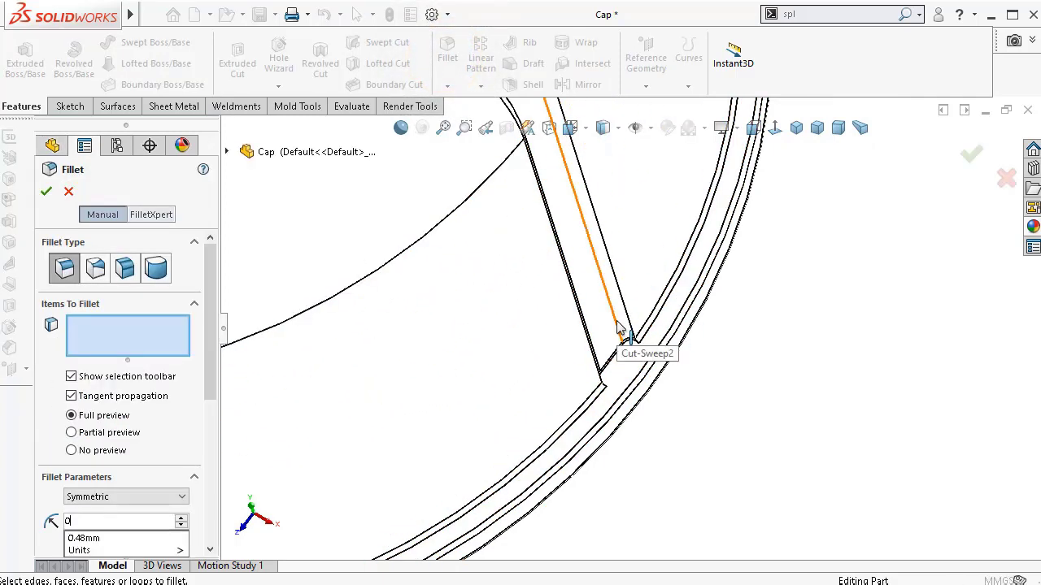
- Select one groove edge and one groove face for the 0.50 mm fillet
{"action": "left_click", "coordinate": [617, 276]}
{"action": "middle_click_drag", "start_coordinate": [621, 286], "coordinate": [642, 402]}
{"action": "left_click", "coordinate": [643, 410]}
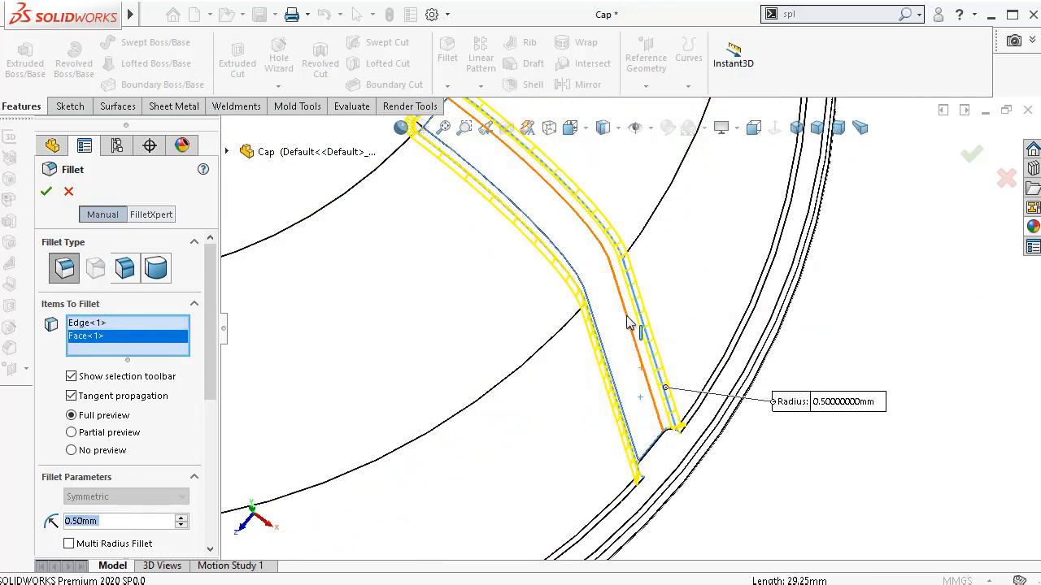
{"action": "scroll", "coordinate": [342, 285], "scroll_direction": "up", "scroll_amount": 3}
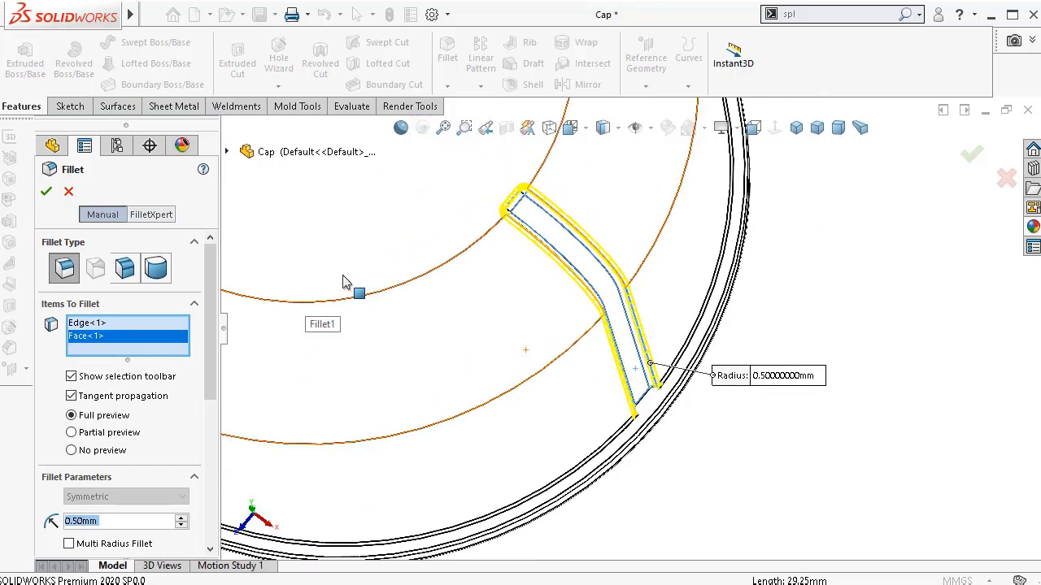
- Apply the 0.50 mm fillet and orbit to inspect the rounded groove rims
{"action": "left_click", "coordinate": [47, 192]}
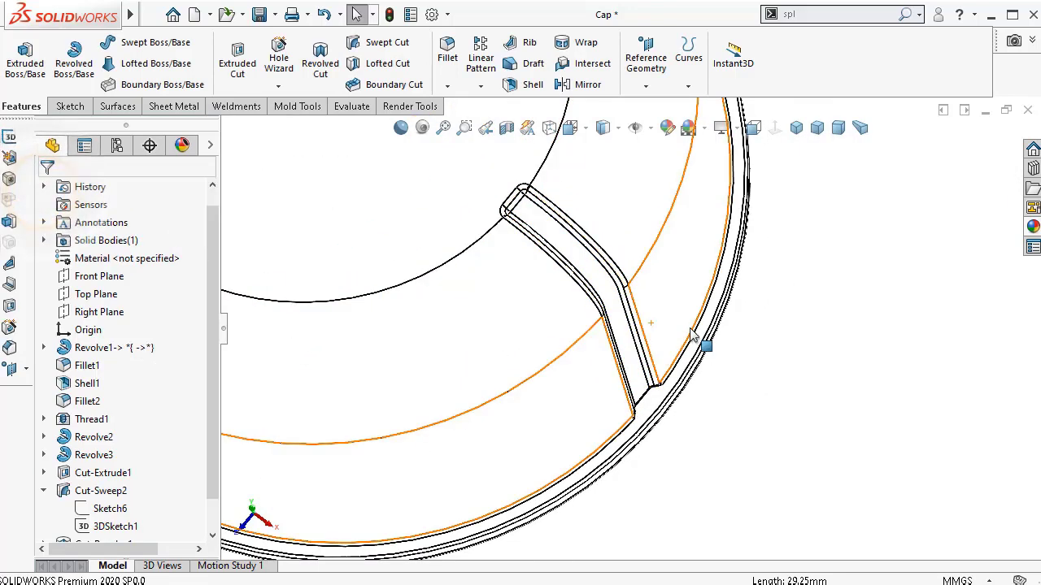
{"action": "scroll", "coordinate": [632, 407], "scroll_direction": "down", "scroll_amount": 5}
{"action": "middle_click_drag", "start_coordinate": [632, 407], "coordinate": [617, 360]}
{"action": "scroll", "coordinate": [616, 360], "scroll_direction": "up", "scroll_amount": 8}
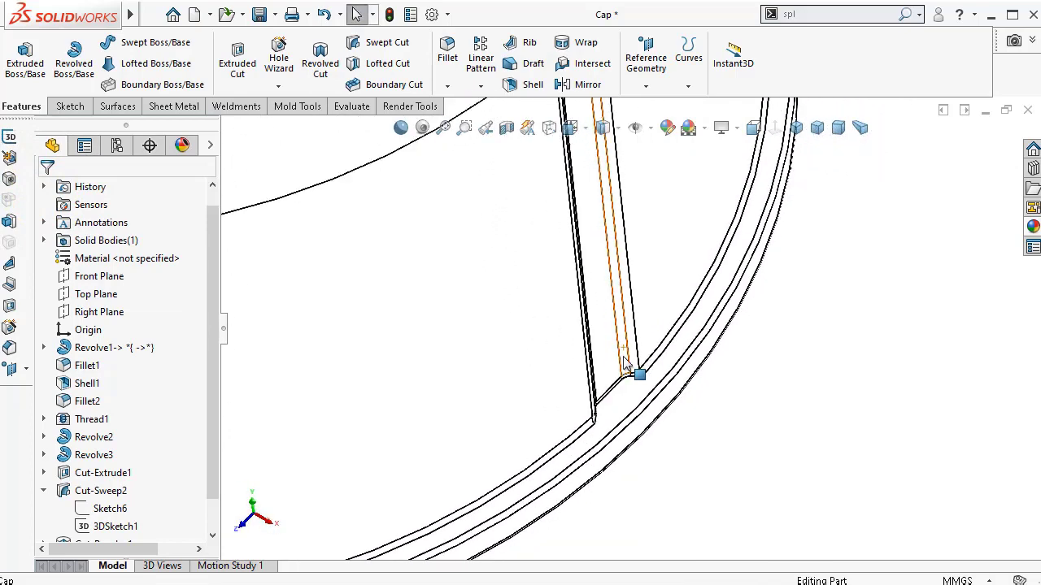
{"action": "scroll", "coordinate": [621, 248], "scroll_direction": "down", "scroll_amount": 5}
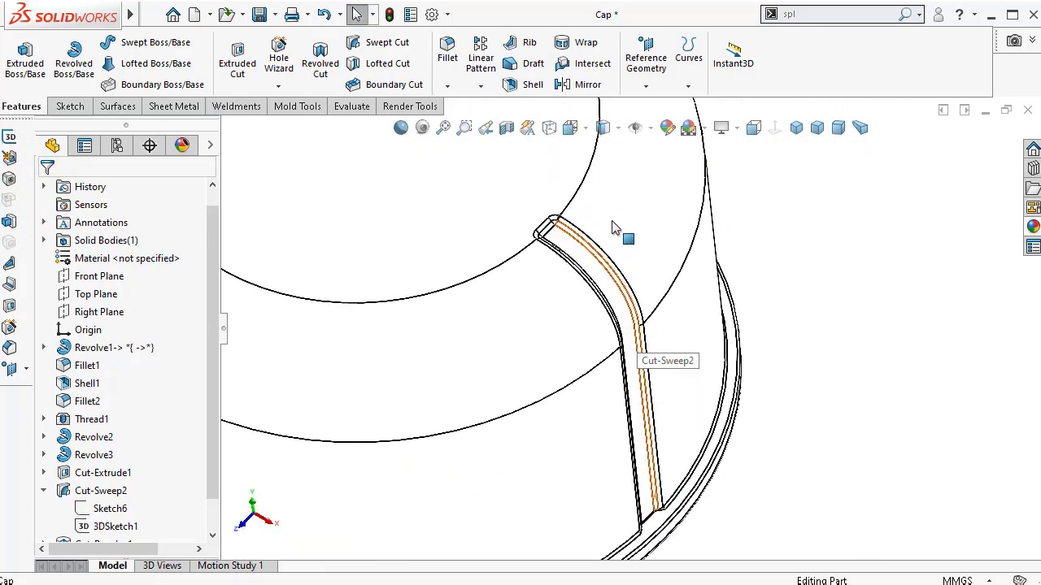
- Show the cap Shaded With Edges and fit it in the view
{"action": "left_click", "coordinate": [606, 127]}
{"action": "left_click", "coordinate": [611, 146]}
{"action": "key", "text": "f"}
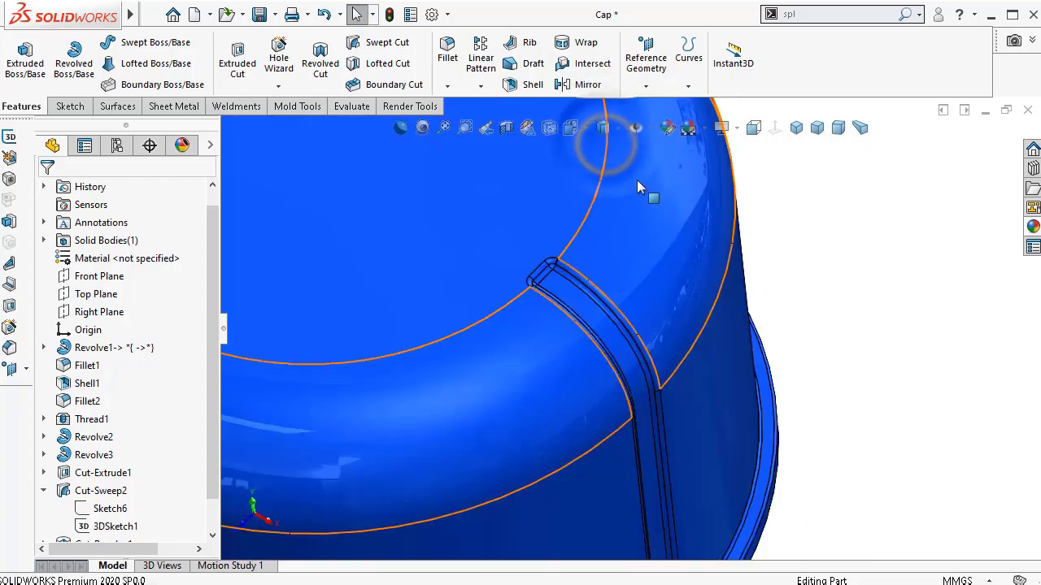
{"action": "middle_click_drag", "start_coordinate": [727, 457], "coordinate": [618, 244]}
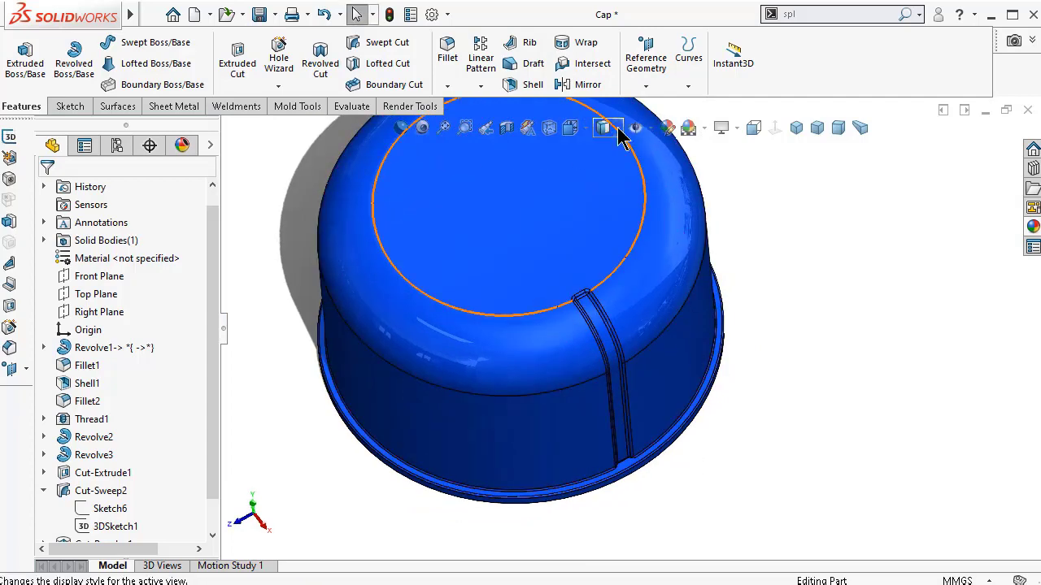
- Switch to plain Shaded and inspect the cap's rim and top
{"action": "left_click", "coordinate": [602, 128]}
{"action": "left_click", "coordinate": [604, 174]}
{"action": "scroll", "coordinate": [715, 422], "scroll_direction": "down", "scroll_amount": 5}
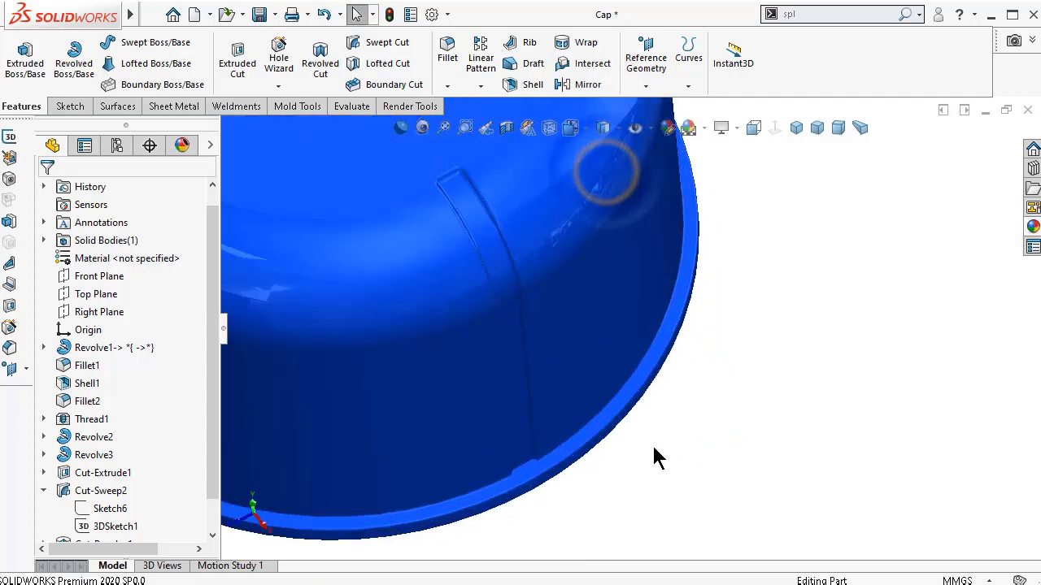
{"action": "mouse_move", "coordinate": [632, 458]}
{"action": "middle_mouse_down"}
{"action": "mouse_move", "coordinate": [599, 542]}
{"action": "mouse_move", "coordinate": [609, 549]}
{"action": "mouse_move", "coordinate": [621, 509]}
{"action": "middle_mouse_up"}
{"action": "scroll", "coordinate": [557, 273], "scroll_direction": "up", "scroll_amount": 5}
{"action": "scroll", "coordinate": [558, 272], "scroll_direction": "up", "scroll_amount": 3}
{"action": "middle_click_drag", "start_coordinate": [593, 214], "coordinate": [669, 281]}
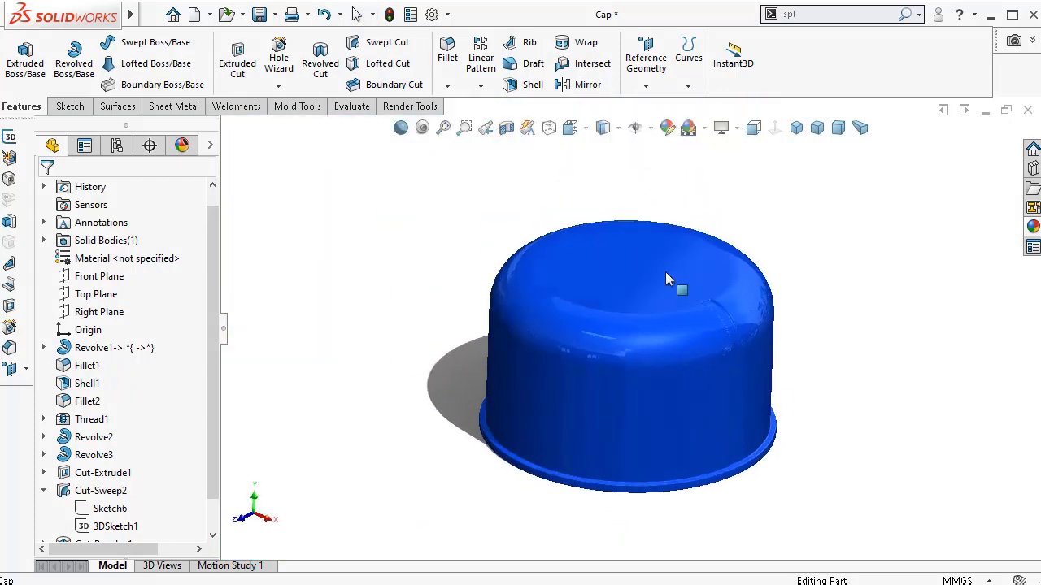
{"action": "scroll", "coordinate": [780, 317], "scroll_direction": "down", "scroll_amount": 4}
{"action": "scroll", "coordinate": [765, 333], "scroll_direction": "up", "scroll_amount": 2}
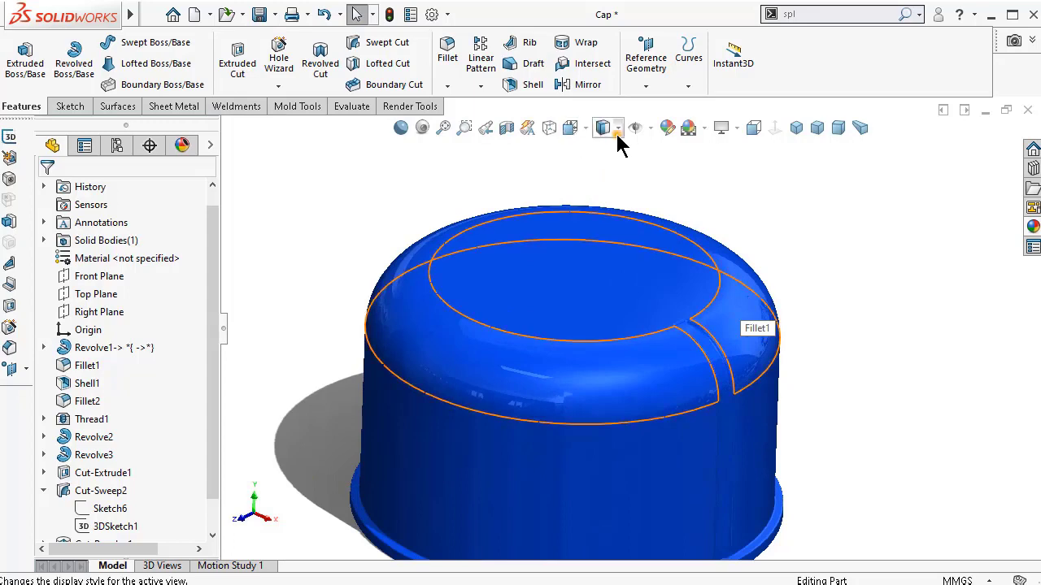
- Return to Shaded With Edges and view the cap from the top
{"action": "left_click", "coordinate": [602, 128]}
{"action": "left_click", "coordinate": [606, 149]}
{"action": "scroll", "coordinate": [790, 411], "scroll_direction": "up", "scroll_amount": 2}
{"action": "middle_click_drag", "start_coordinate": [789, 411], "coordinate": [743, 428]}
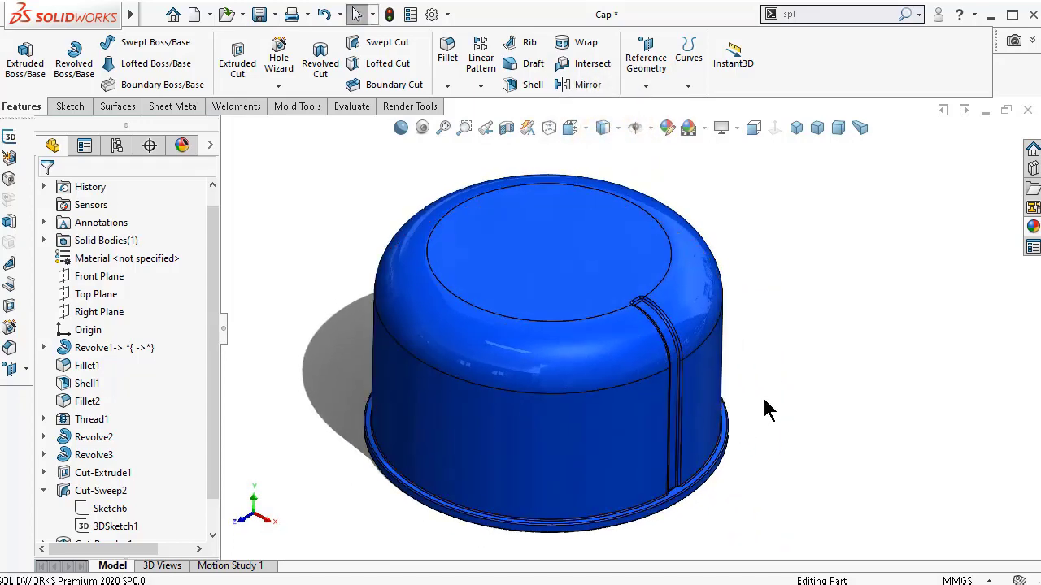
- Start a Circular Pattern using the cap's cylindrical face as the axis
{"action": "left_click", "coordinate": [481, 87]}
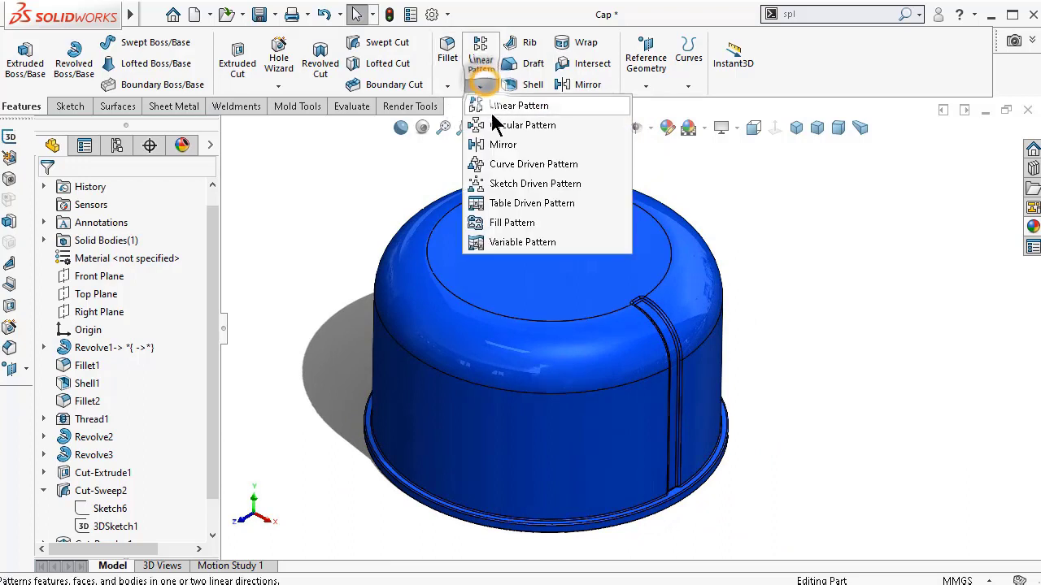
{"action": "left_click", "coordinate": [507, 122]}
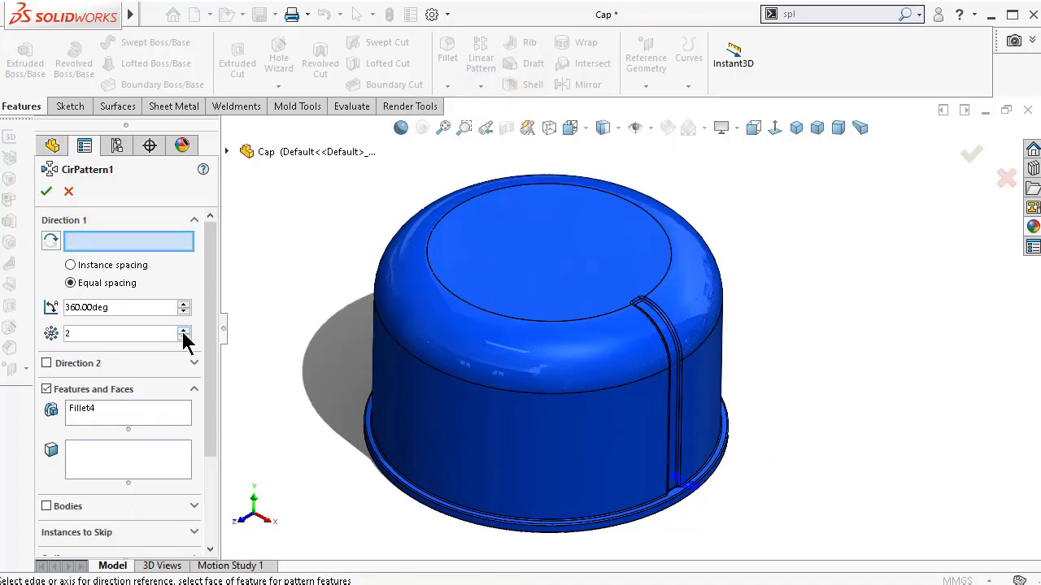
{"action": "left_click_drag", "start_coordinate": [184, 333], "coordinate": [184, 334]}
{"action": "left_click", "coordinate": [151, 239]}
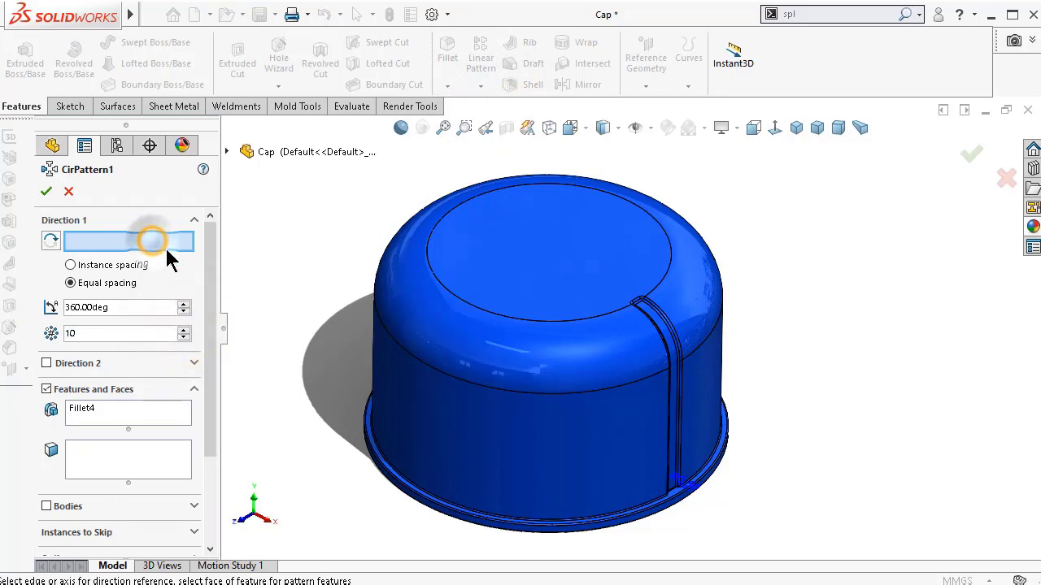
{"action": "left_click", "coordinate": [445, 427]}
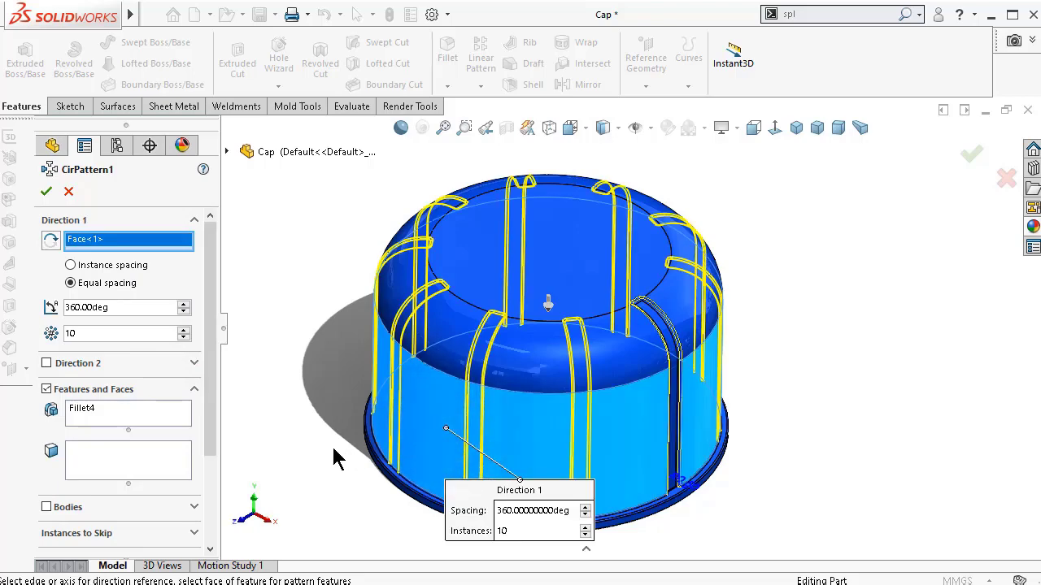
- Add Cut-Sweep2 and Cut-Revolve1 to the features to pattern
{"action": "scroll", "coordinate": [570, 411], "scroll_direction": "down", "scroll_amount": 5}
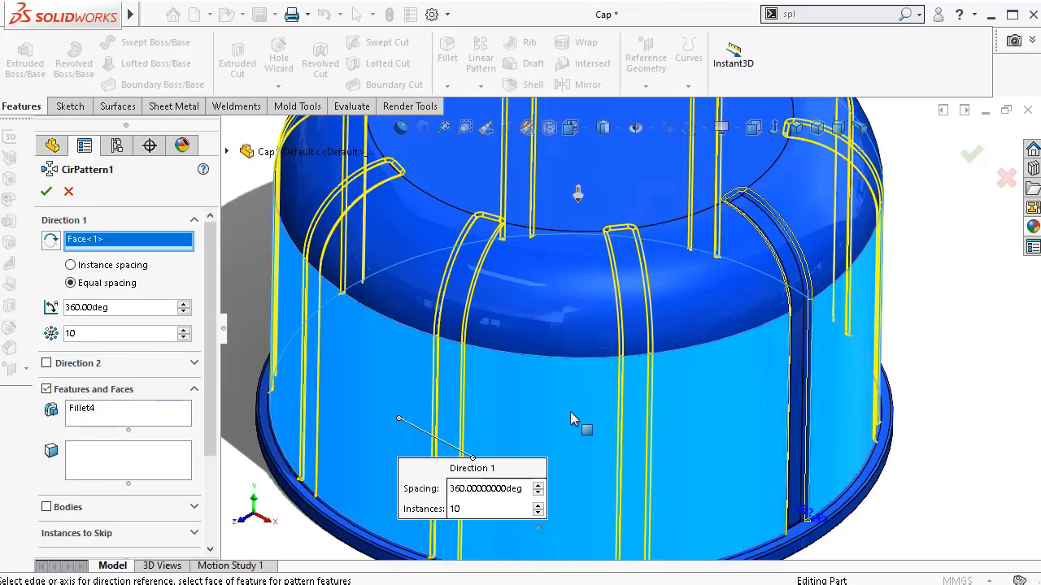
{"action": "left_click", "coordinate": [837, 439]}
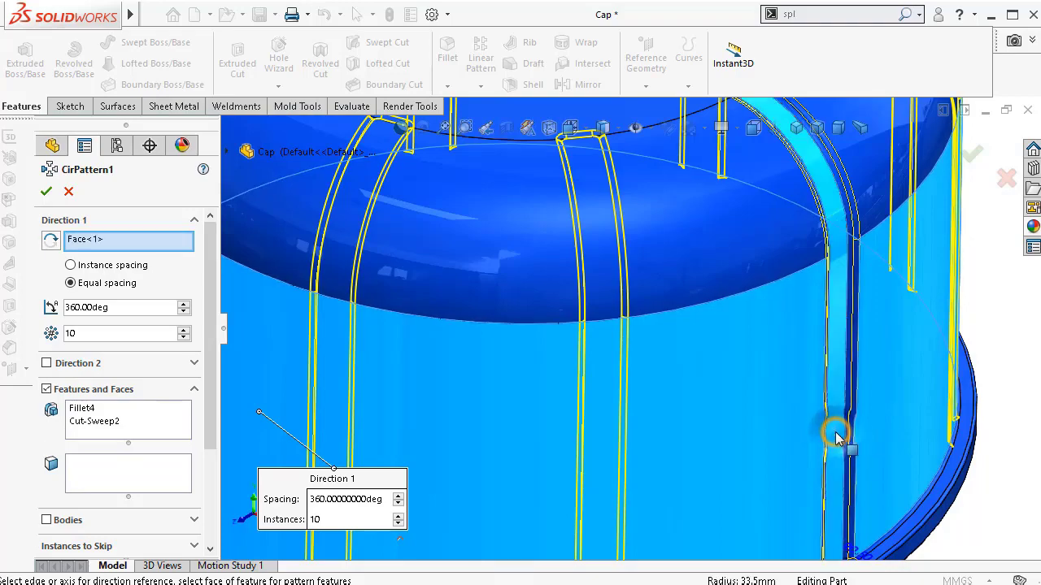
{"action": "scroll", "coordinate": [854, 431], "scroll_direction": "up", "scroll_amount": 5}
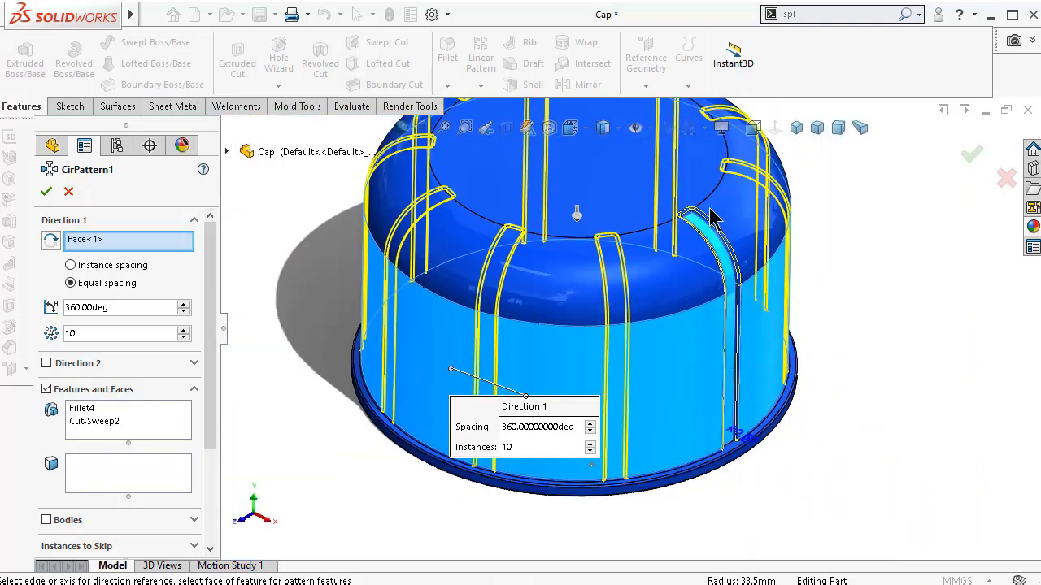
{"action": "scroll", "coordinate": [711, 218], "scroll_direction": "down", "scroll_amount": 6}
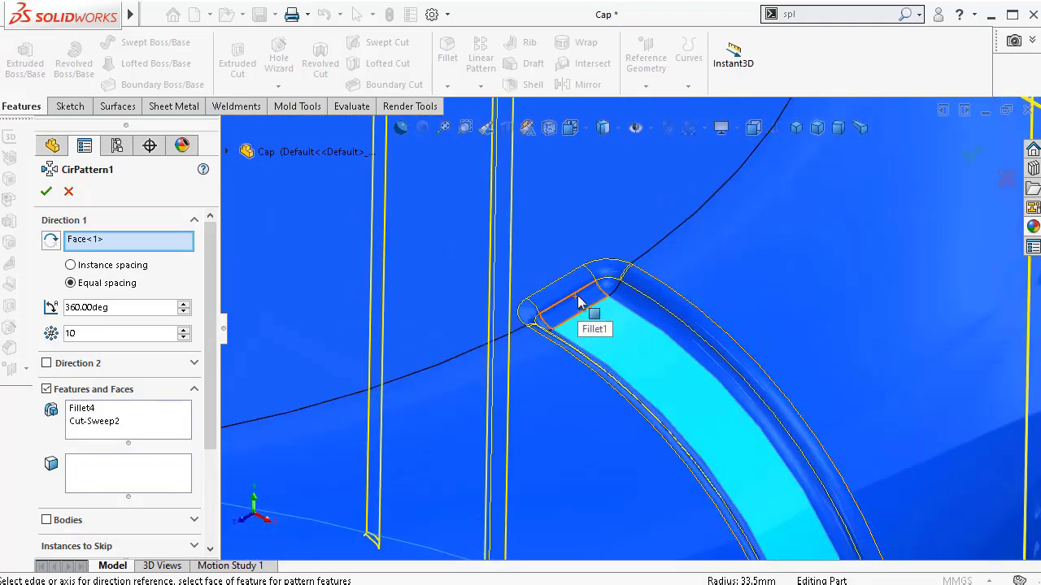
{"action": "left_click", "coordinate": [239, 158]}
{"action": "middle_click_drag", "start_coordinate": [365, 399], "coordinate": [439, 472]}
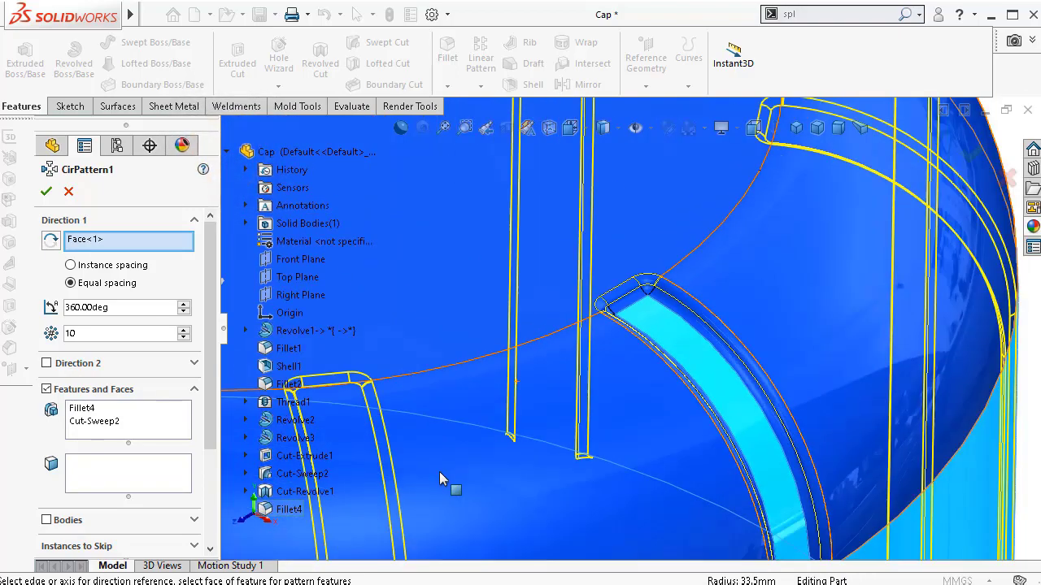
{"action": "scroll", "coordinate": [439, 480], "scroll_direction": "up", "scroll_amount": 10}
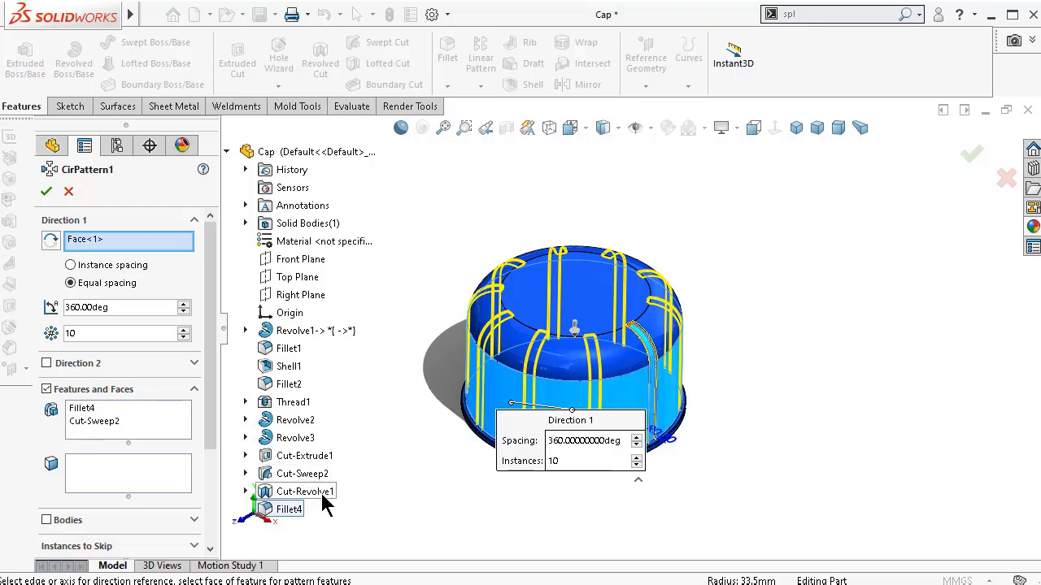
{"action": "left_click", "coordinate": [323, 495]}
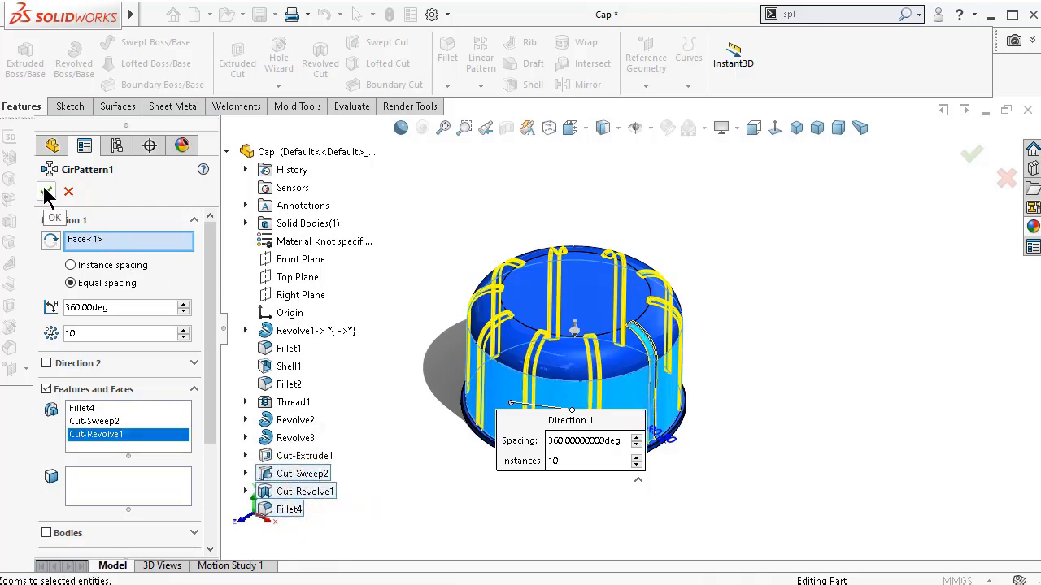
- Set the pattern to 7 equally spaced instances over 360°
{"action": "left_click", "coordinate": [186, 338]}
{"action": "left_click", "coordinate": [185, 337]}
{"action": "left_click", "coordinate": [186, 337]}
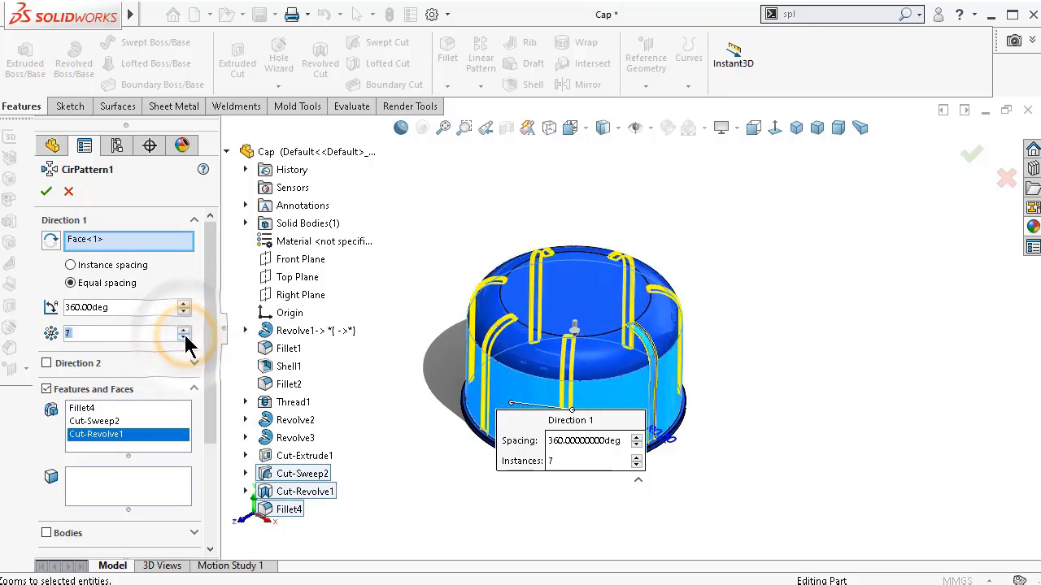
{"action": "left_click", "coordinate": [185, 337]}
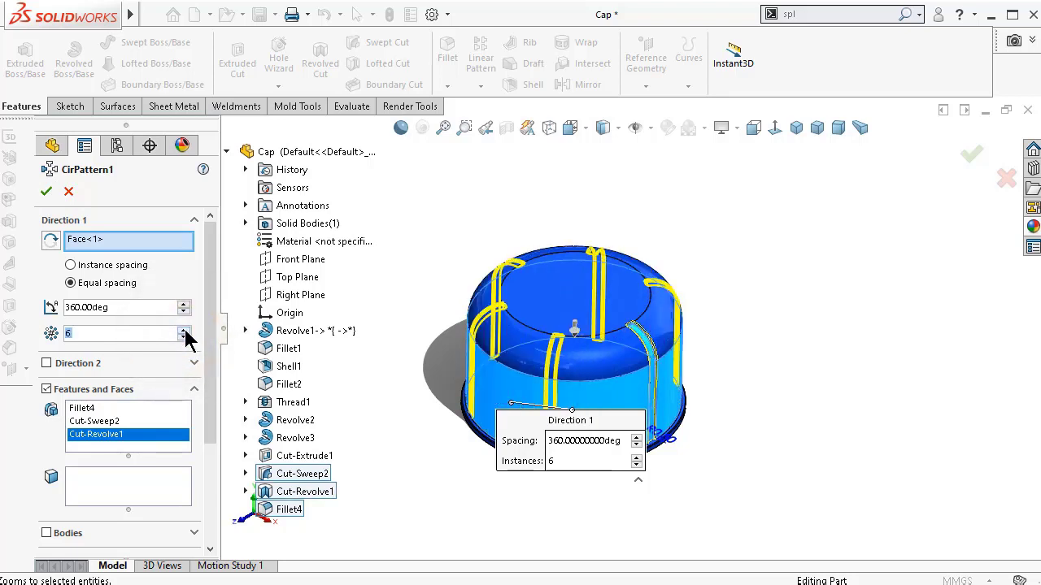
{"action": "left_click", "coordinate": [185, 330]}
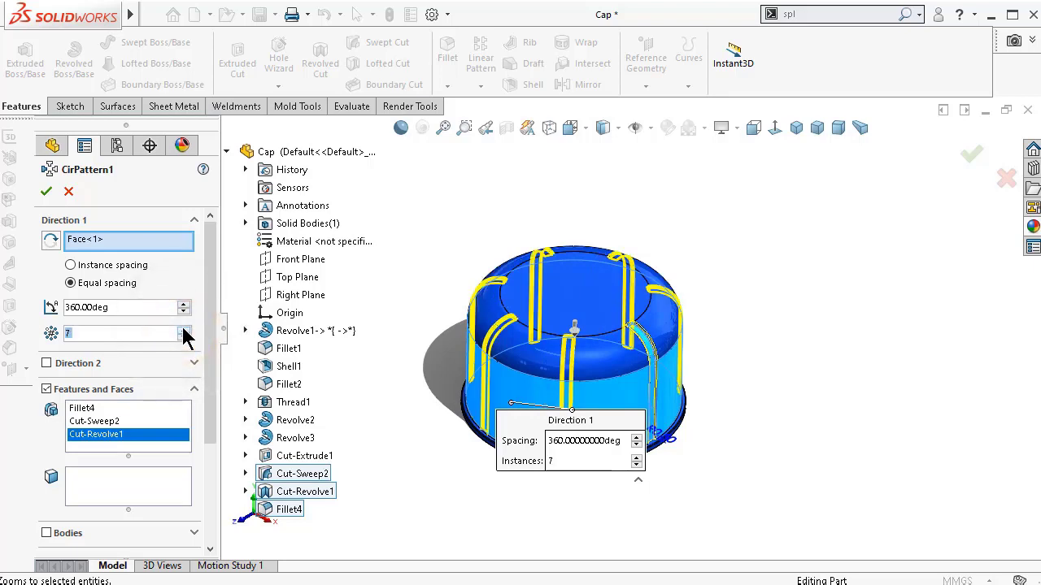
- Apply CirPattern1 and view the cap in isometric, trimetric and dimetric orientations
{"action": "left_click", "coordinate": [46, 192]}
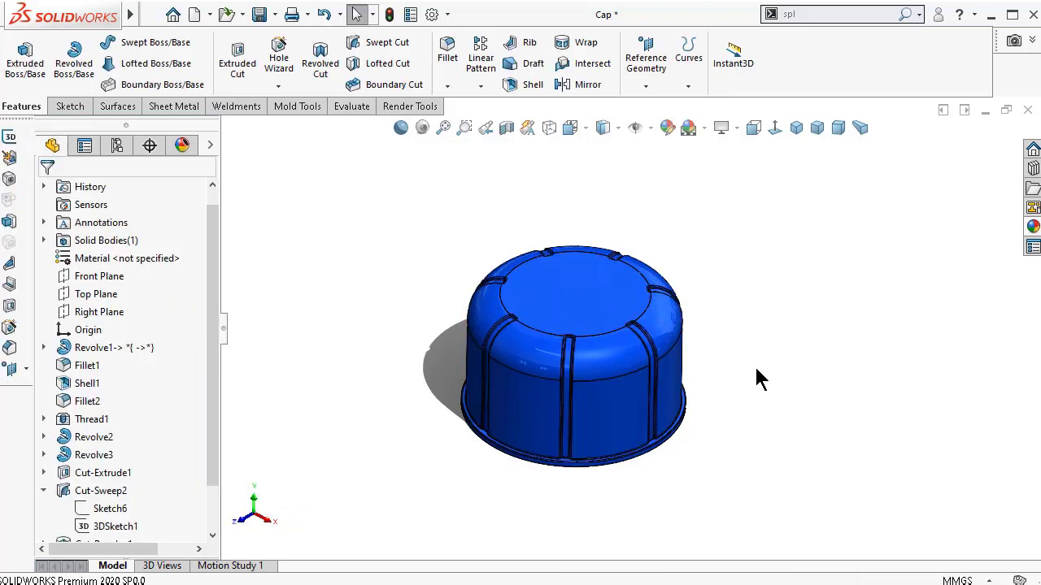
{"action": "mouse_move", "coordinate": [756, 378]}
{"action": "middle_mouse_down"}
{"action": "mouse_move", "coordinate": [734, 352]}
{"action": "mouse_move", "coordinate": [739, 246]}
{"action": "mouse_move", "coordinate": [742, 335]}
{"action": "mouse_move", "coordinate": [727, 441]}
{"action": "mouse_move", "coordinate": [748, 410]}
{"action": "mouse_move", "coordinate": [736, 382]}
{"action": "middle_mouse_up"}
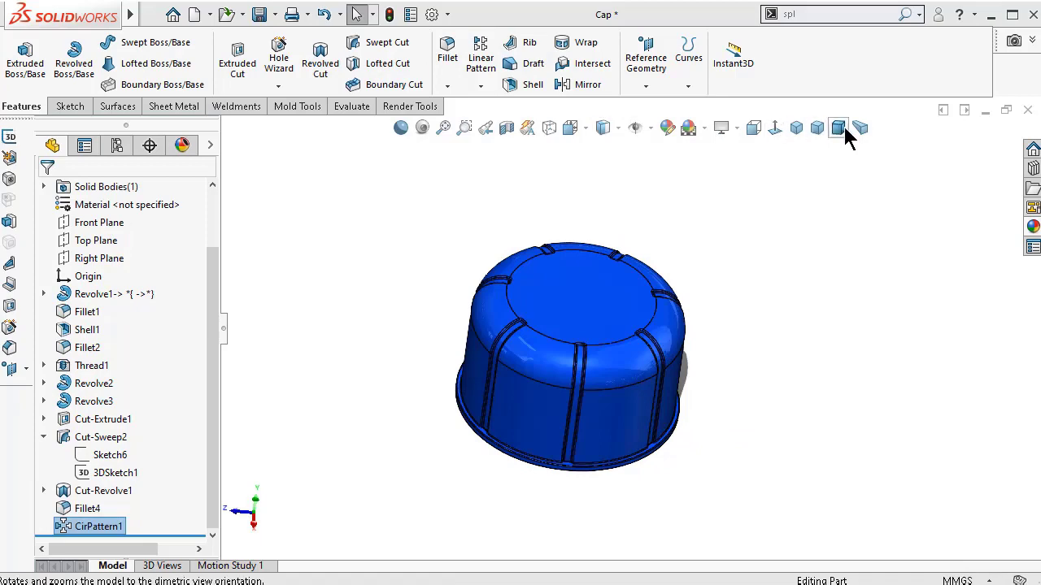
{"action": "left_click", "coordinate": [796, 130]}
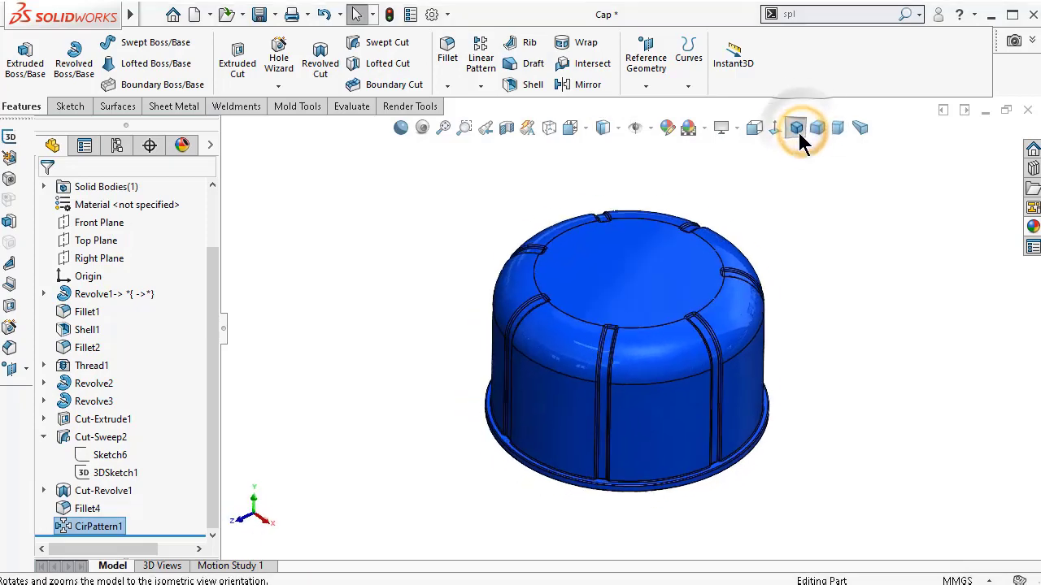
{"action": "left_click", "coordinate": [817, 128]}
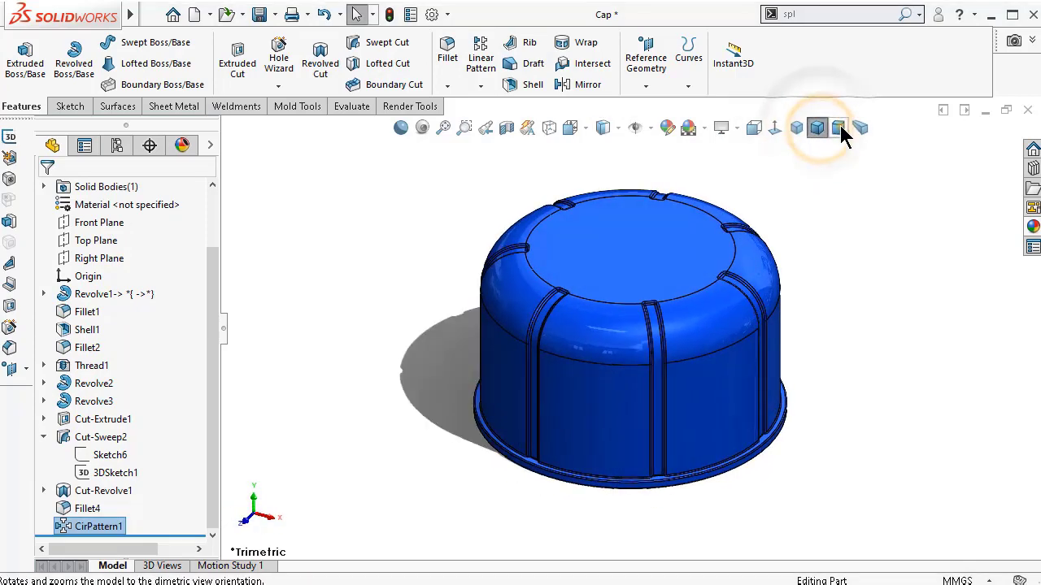
{"action": "left_click", "coordinate": [838, 128]}
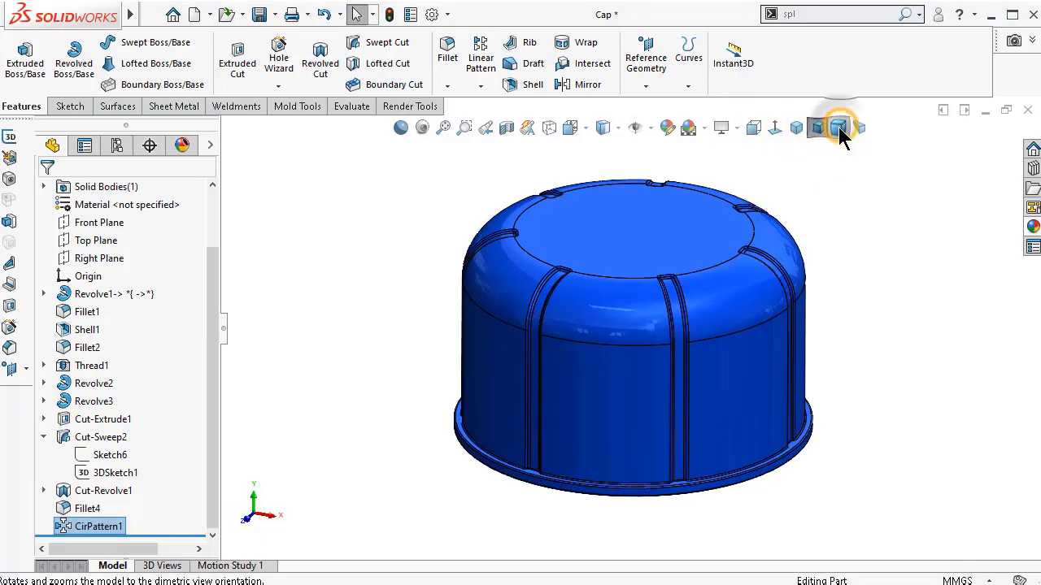
- Show the cap Shaded with Ambient Occlusion, trying and removing the cartoon effect
{"action": "left_click", "coordinate": [603, 129]}
{"action": "left_click", "coordinate": [603, 174]}
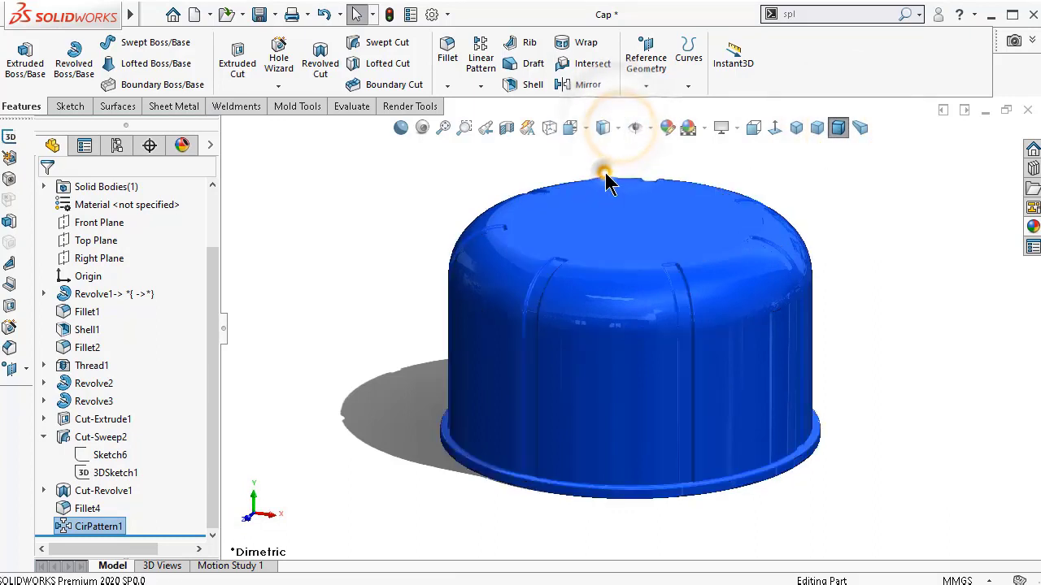
{"action": "left_click", "coordinate": [422, 129]}
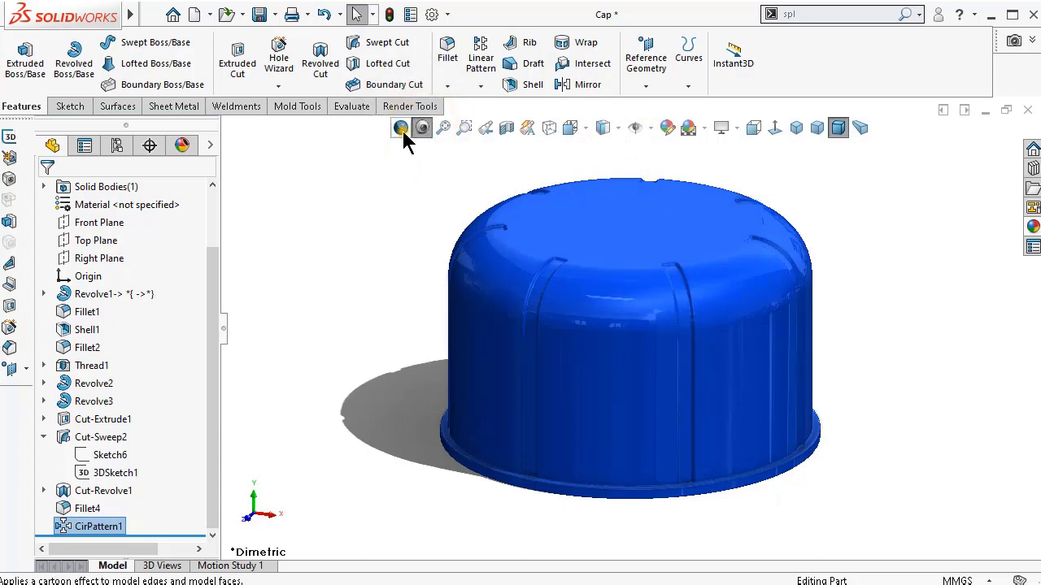
{"action": "left_click", "coordinate": [401, 128]}
{"action": "left_click", "coordinate": [401, 128]}
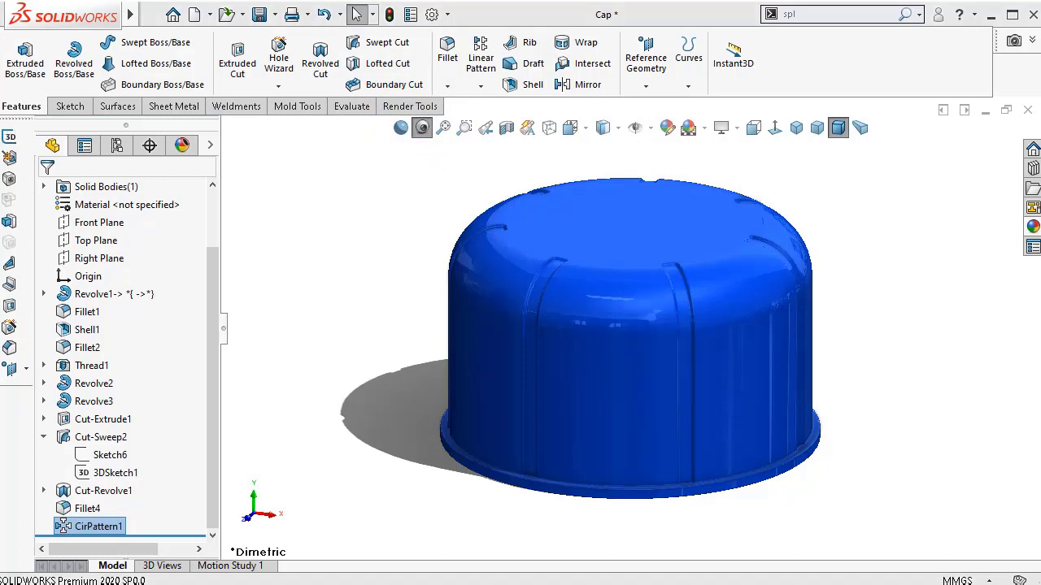
- Save the Cap part and orbit to check its underside and side
{"action": "left_click", "coordinate": [260, 14]}
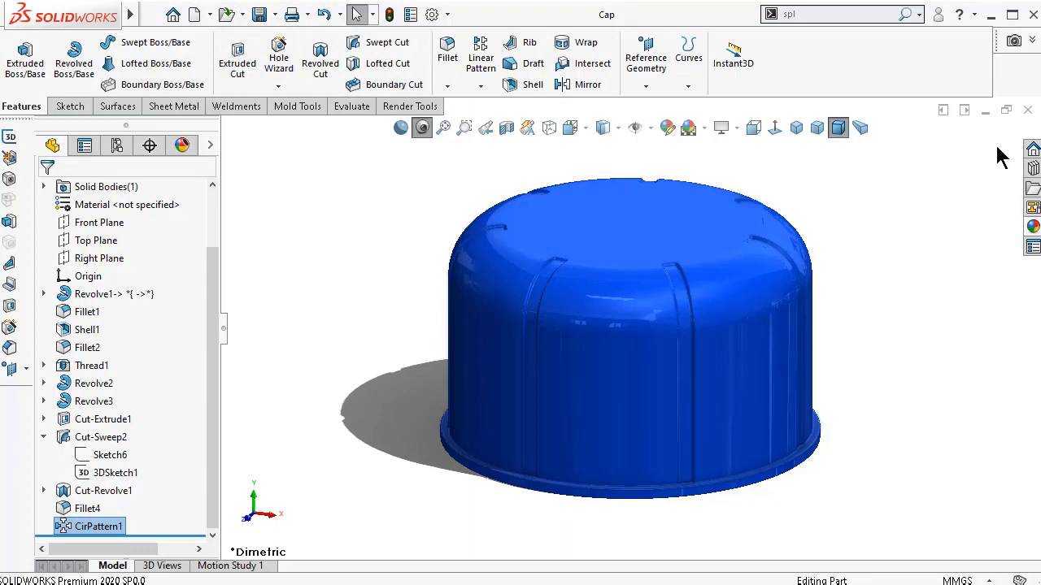
{"action": "middle_click_drag", "start_coordinate": [797, 449], "coordinate": [746, 175]}
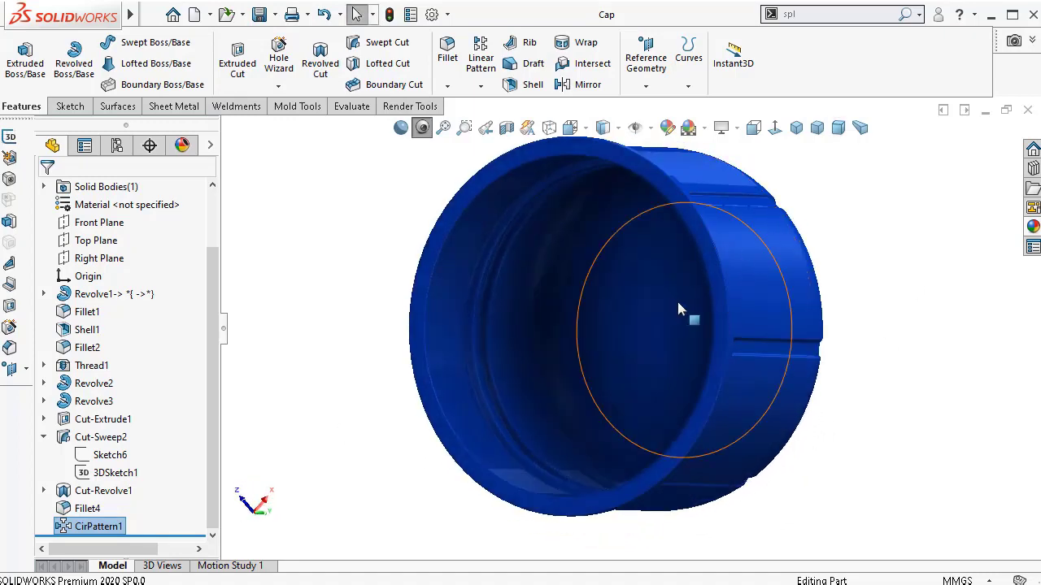
{"action": "middle_click_drag", "start_coordinate": [687, 309], "coordinate": [884, 356]}
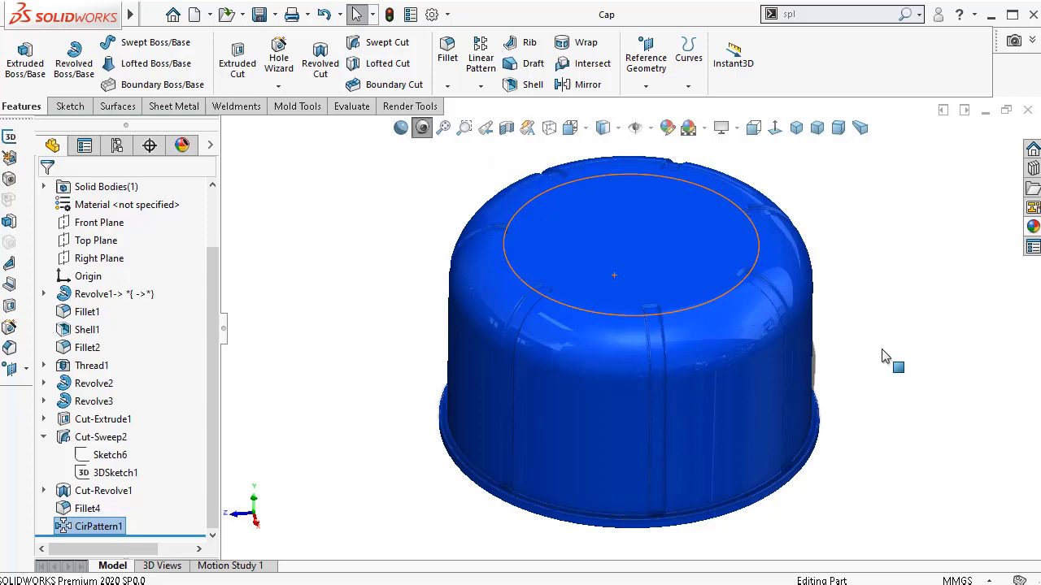
- Minimize the Cap window and restore BottleAssem, shown shaded with edges
{"action": "left_click", "coordinate": [984, 111]}
{"action": "left_click", "coordinate": [984, 112]}
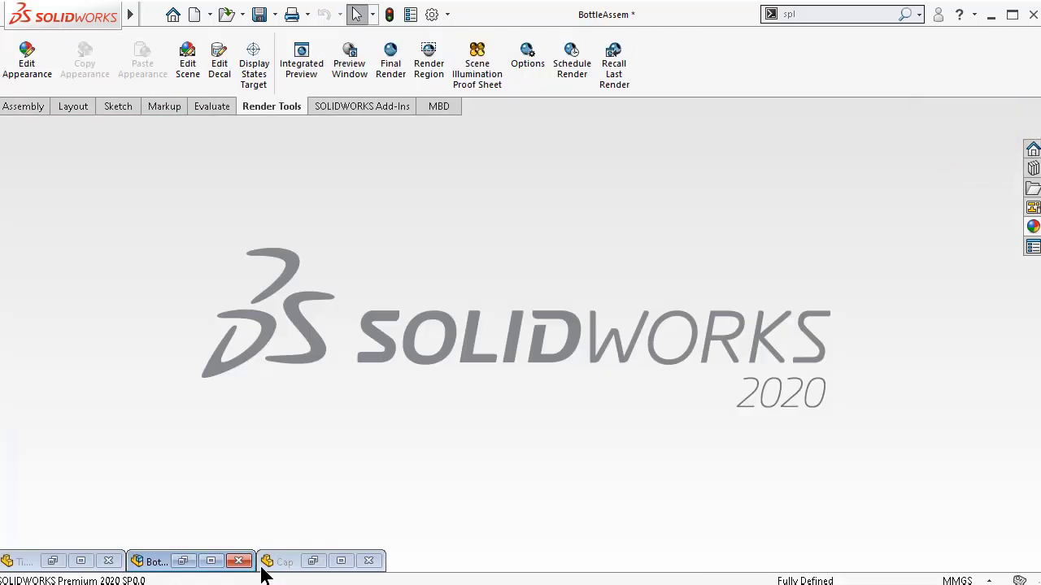
{"action": "double_click", "coordinate": [158, 561]}
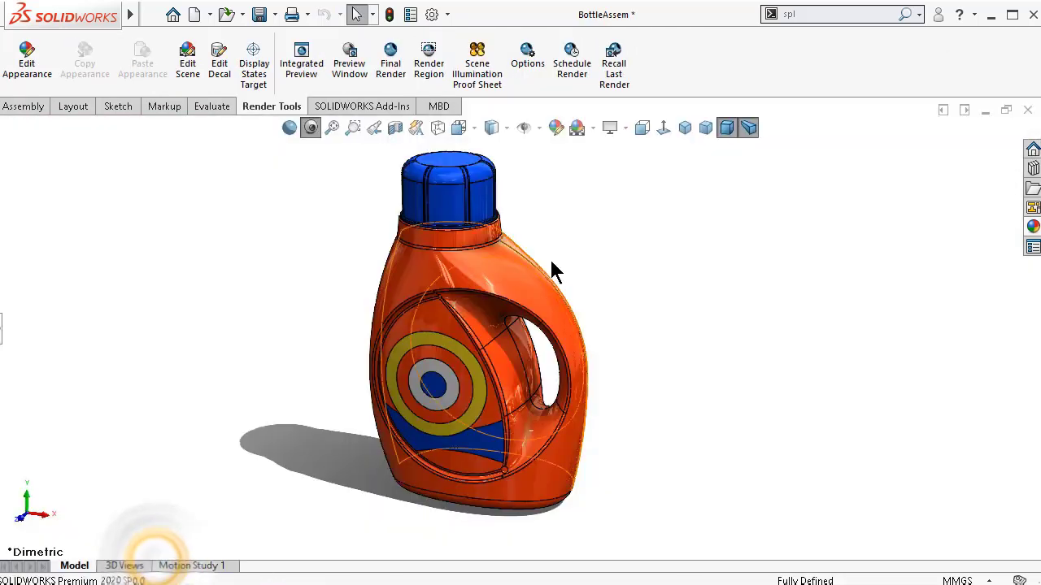
{"action": "left_click", "coordinate": [499, 134]}
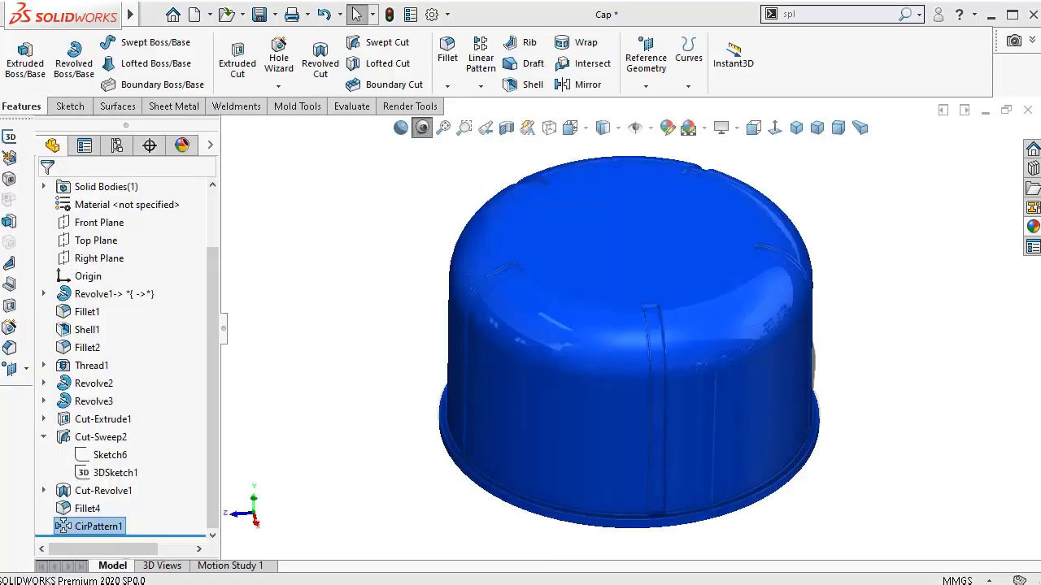
- Select and edit CirPattern1, view the cap dimetric and trimetric, then minimize it
{"action": "left_click", "coordinate": [94, 527]}
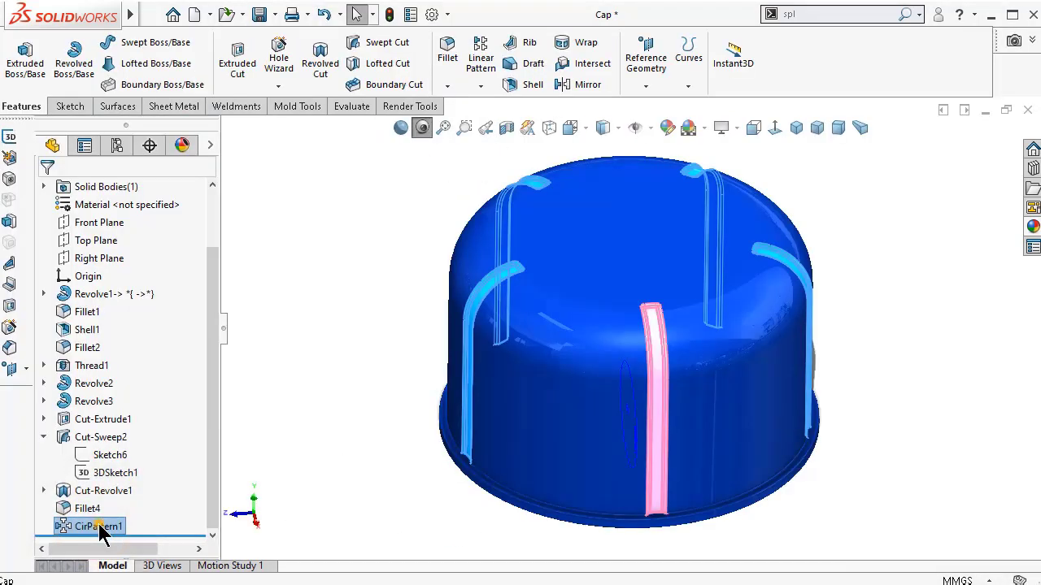
{"action": "left_click", "coordinate": [91, 526]}
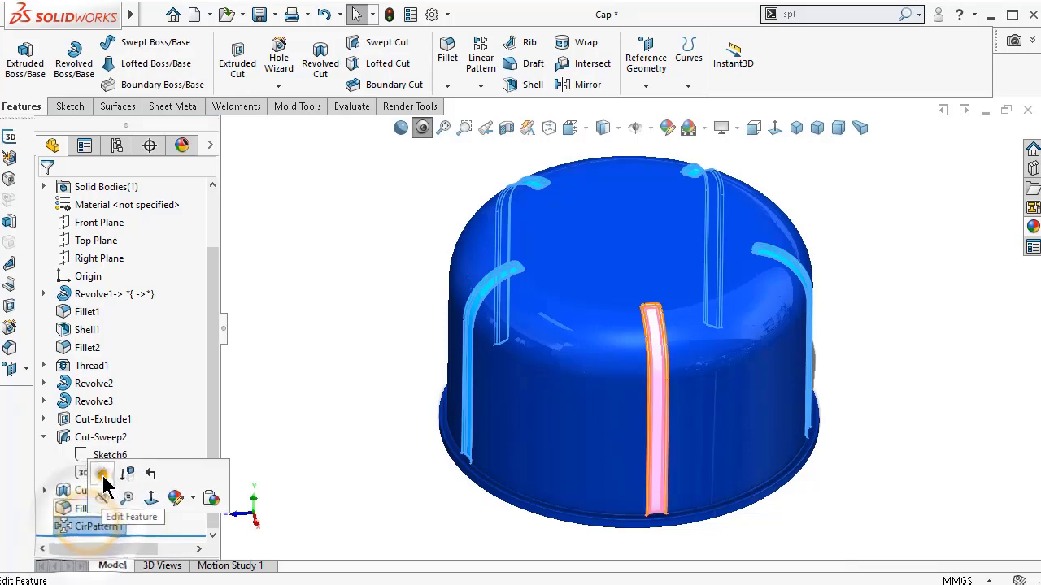
{"action": "left_click", "coordinate": [101, 474]}
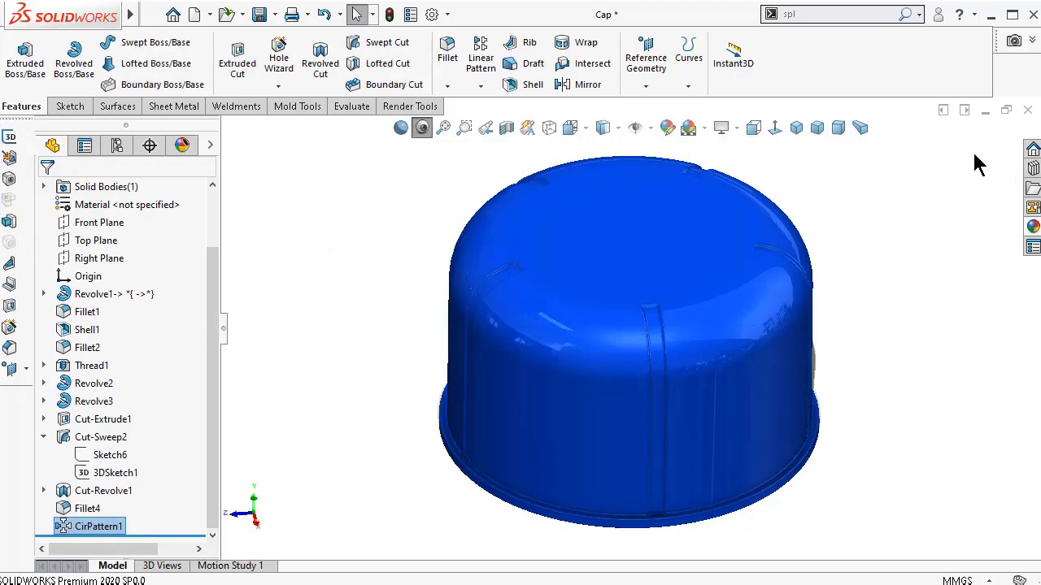
{"action": "left_click", "coordinate": [837, 129]}
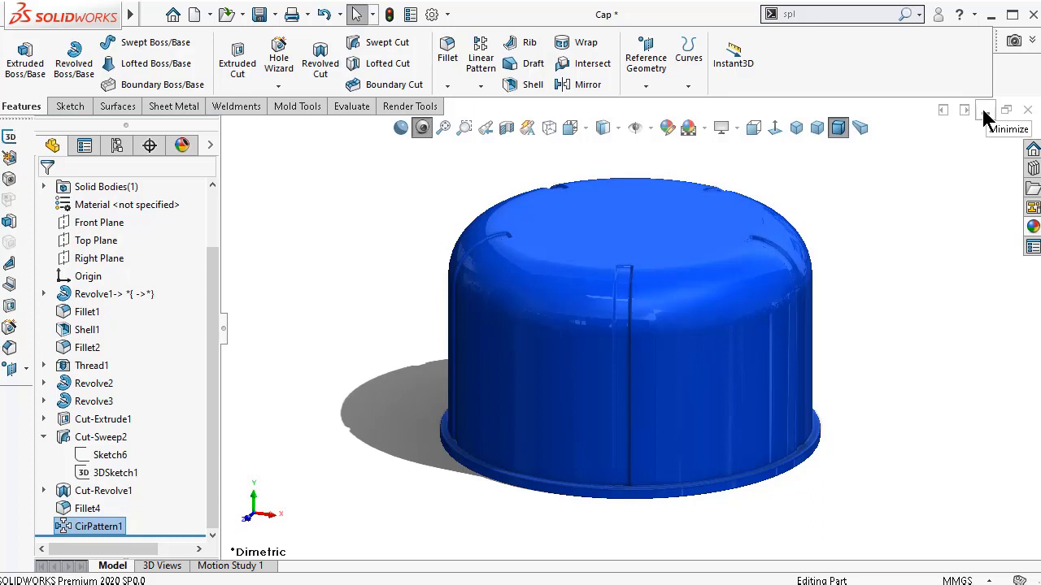
{"action": "left_click", "coordinate": [861, 128]}
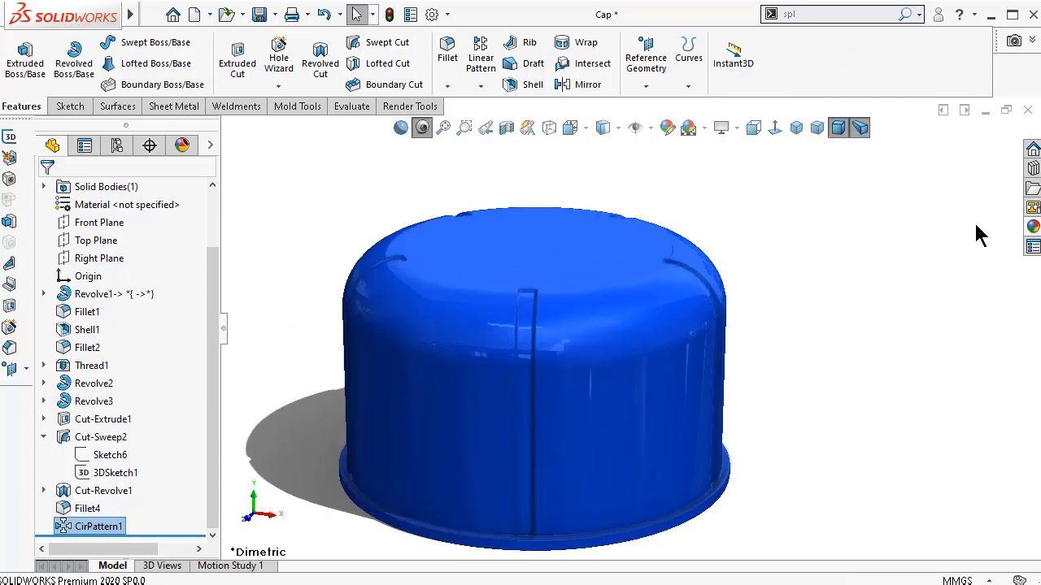
{"action": "left_click", "coordinate": [985, 112]}
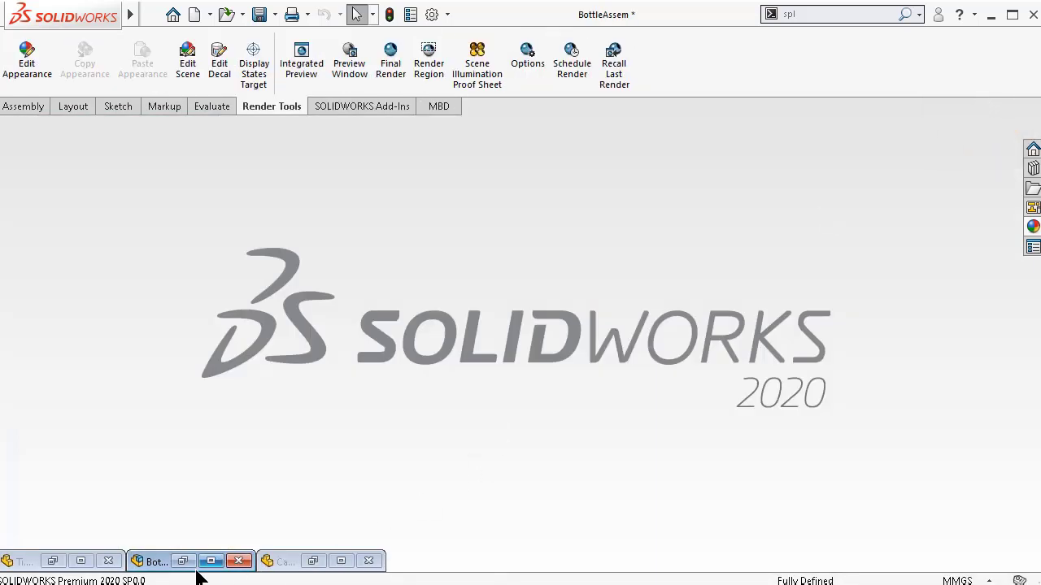
- Restore BottleAssem, zoom to fit, and turn it to the dimetric orientation
{"action": "left_click", "coordinate": [153, 566]}
{"action": "left_click", "coordinate": [151, 565]}
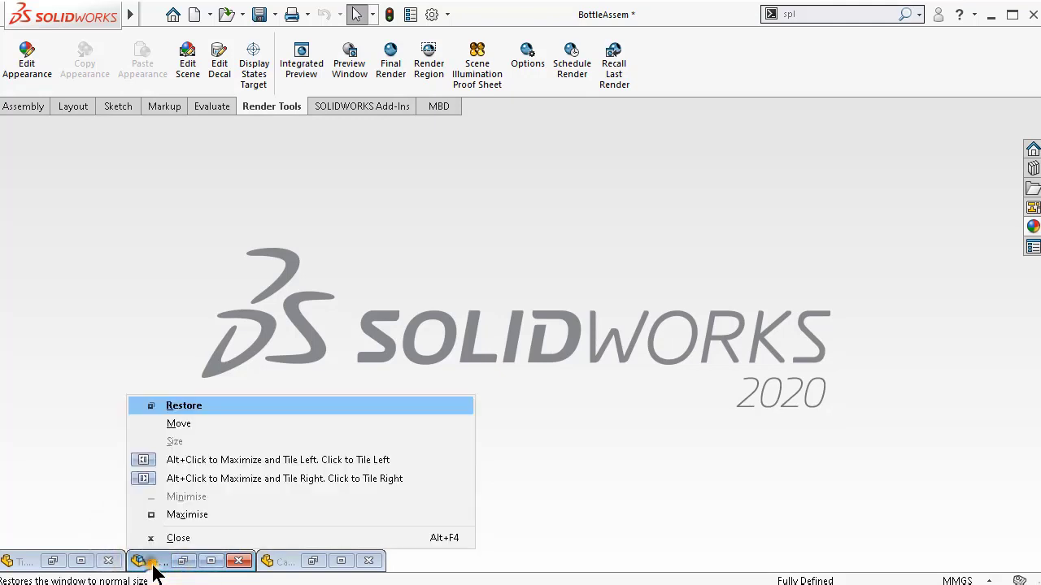
{"action": "left_click", "coordinate": [151, 565]}
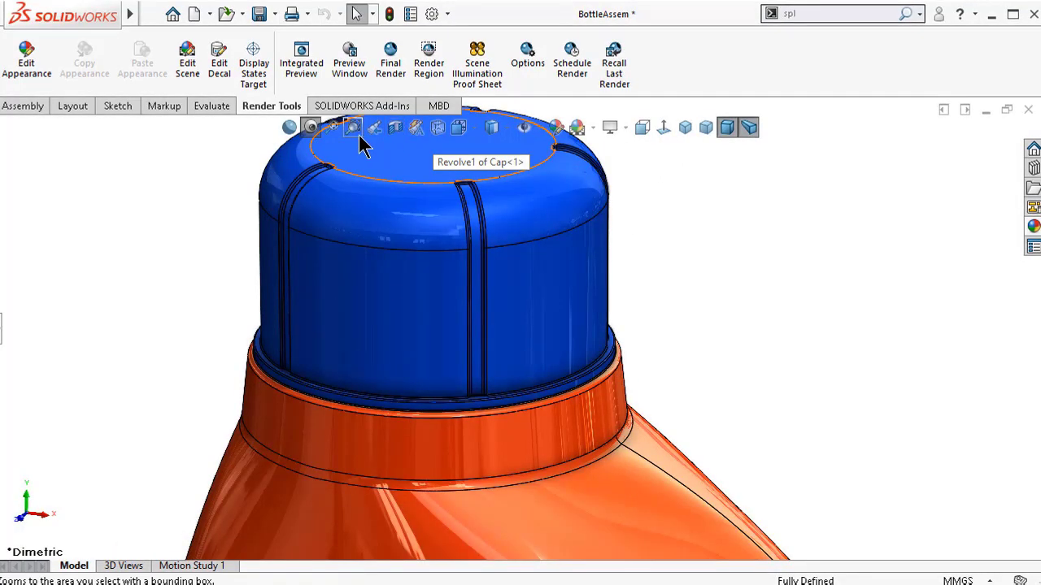
{"action": "left_click", "coordinate": [332, 128]}
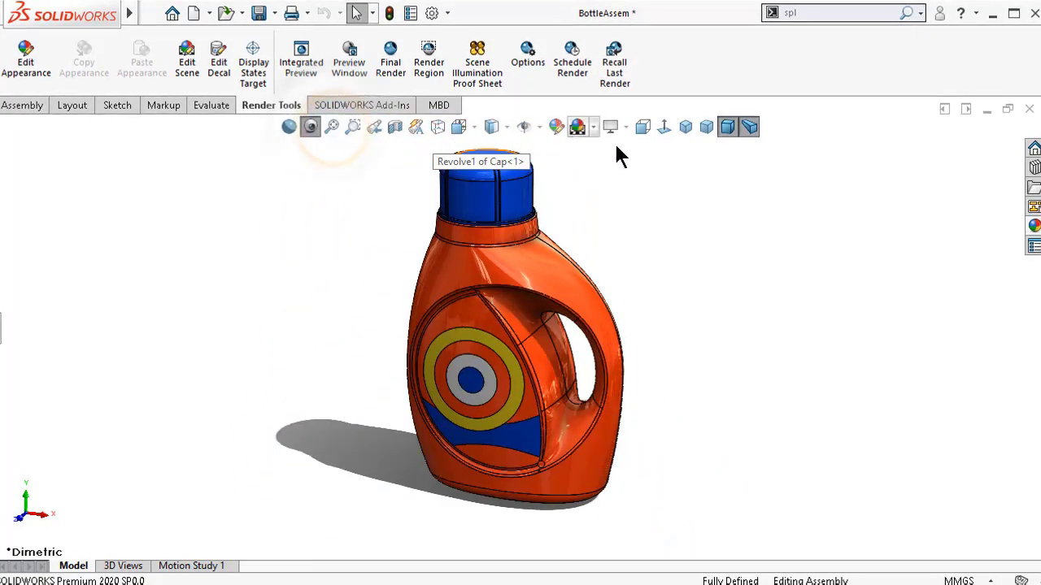
{"action": "left_click", "coordinate": [709, 125]}
{"action": "left_click", "coordinate": [732, 129]}
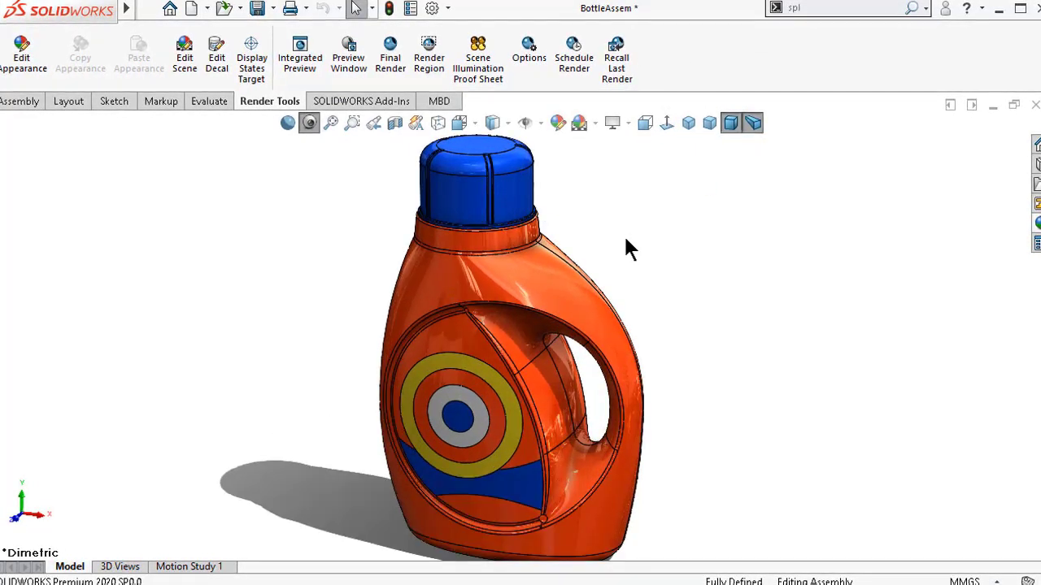
- Save the assembly with Ctrl+S and display it Shaded without edges
{"action": "key", "text": "ctrl+s"}
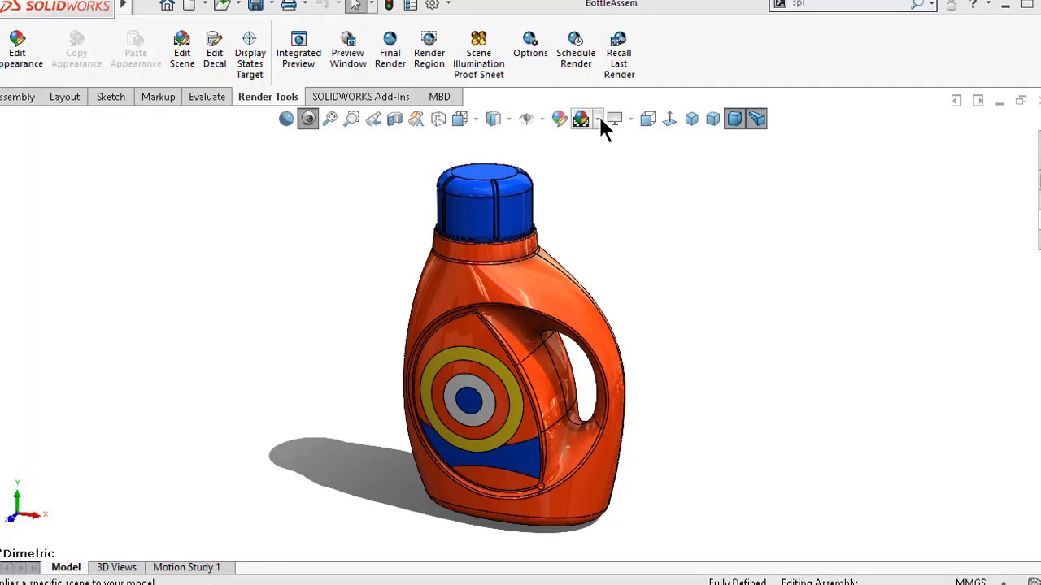
{"action": "left_click", "coordinate": [510, 120]}
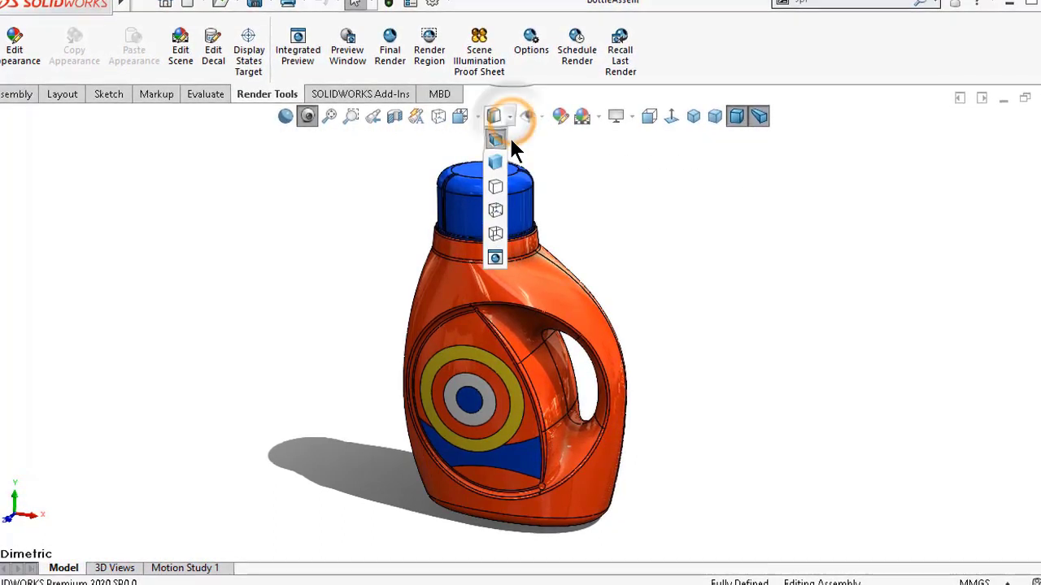
{"action": "left_click", "coordinate": [500, 155]}
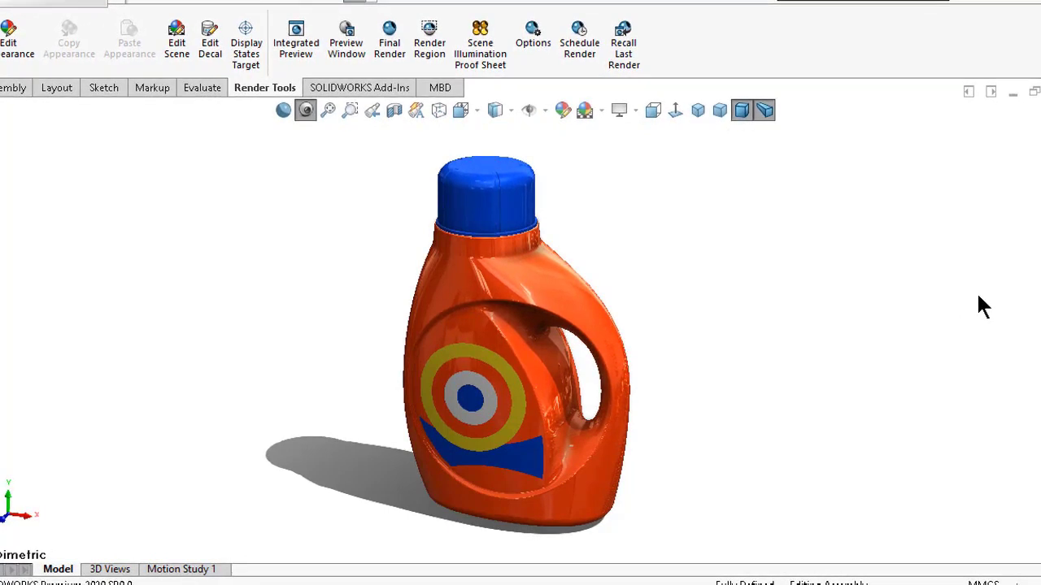
{"action": "scroll", "coordinate": [980, 306], "scroll_direction": "down", "scroll_amount": 2}
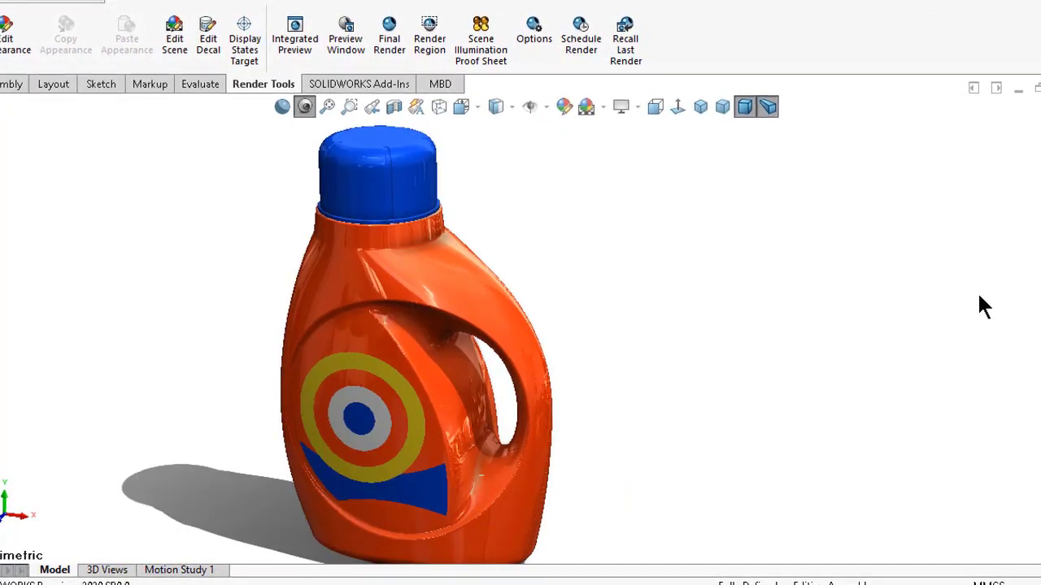
{"action": "scroll", "coordinate": [979, 297], "scroll_direction": "up", "scroll_amount": 2}
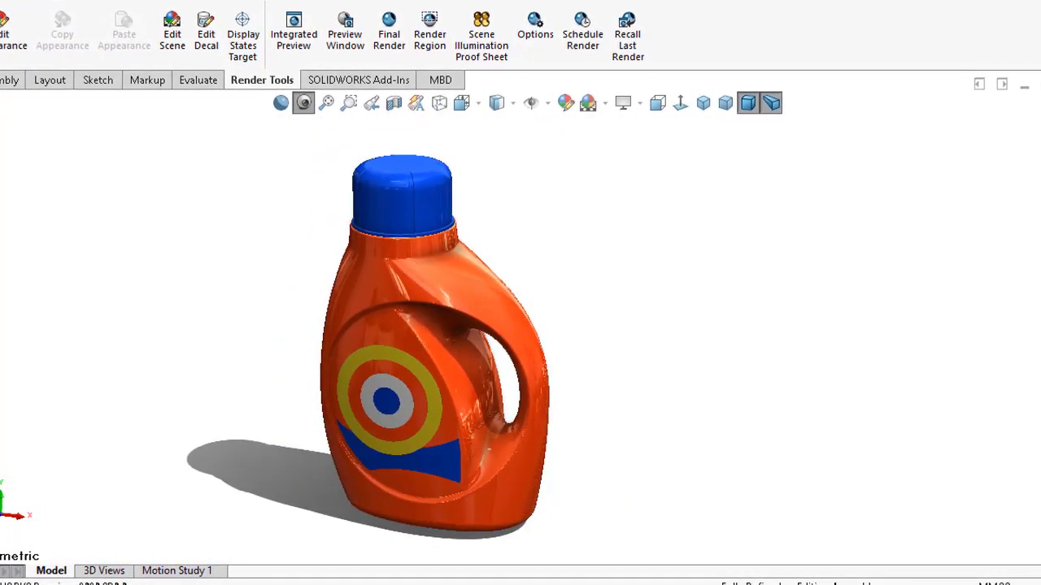
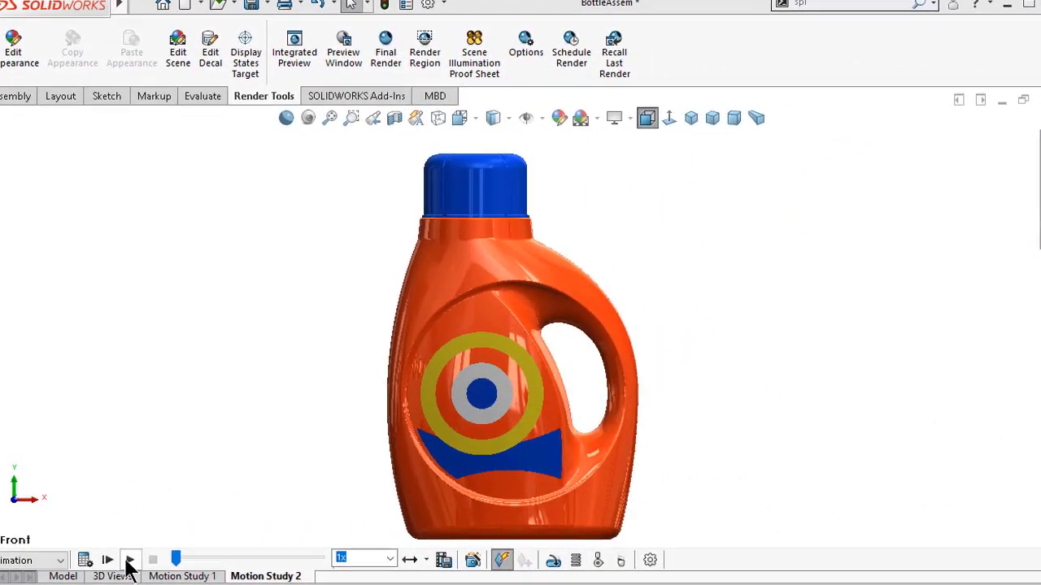
- Play Motion Study 2 to spin the orange bottle with its blue cap and target-logo decal
{"action": "left_click", "coordinate": [128, 561]}
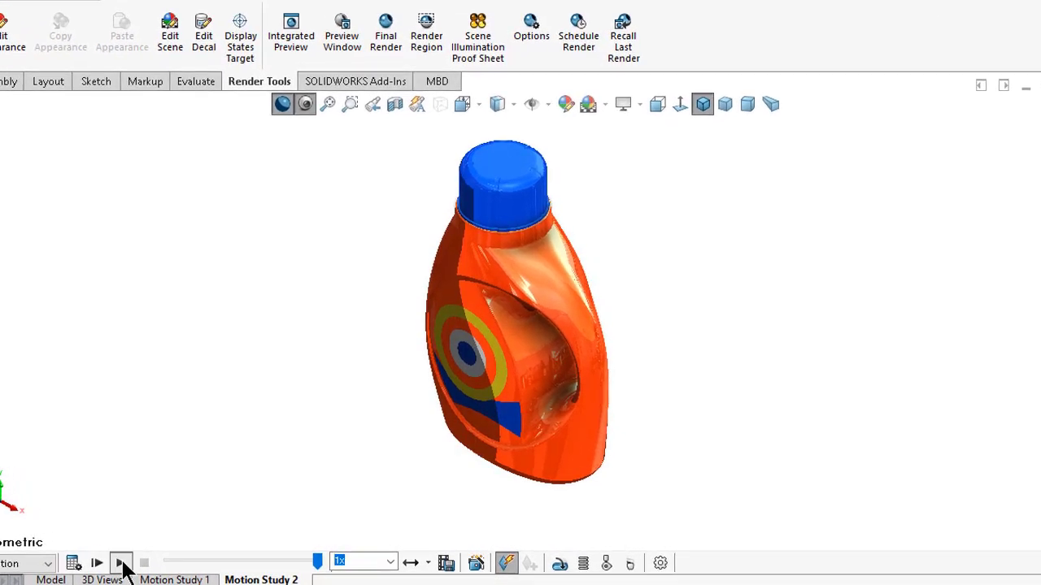
- Replay the spinning bottle animation in Motion Study 2
{"action": "left_click", "coordinate": [121, 563]}
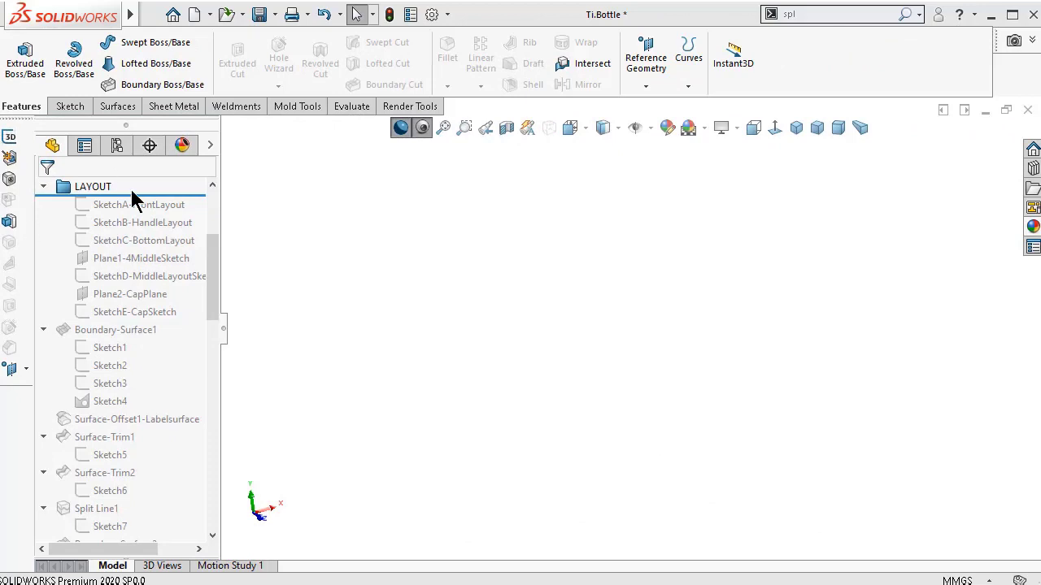
- Widen the feature tree and roll the history forward to include SketchA-FrontLayout
{"action": "left_click_drag", "start_coordinate": [222, 198], "coordinate": [276, 203]}
{"action": "left_click_drag", "start_coordinate": [267, 255], "coordinate": [267, 234]}
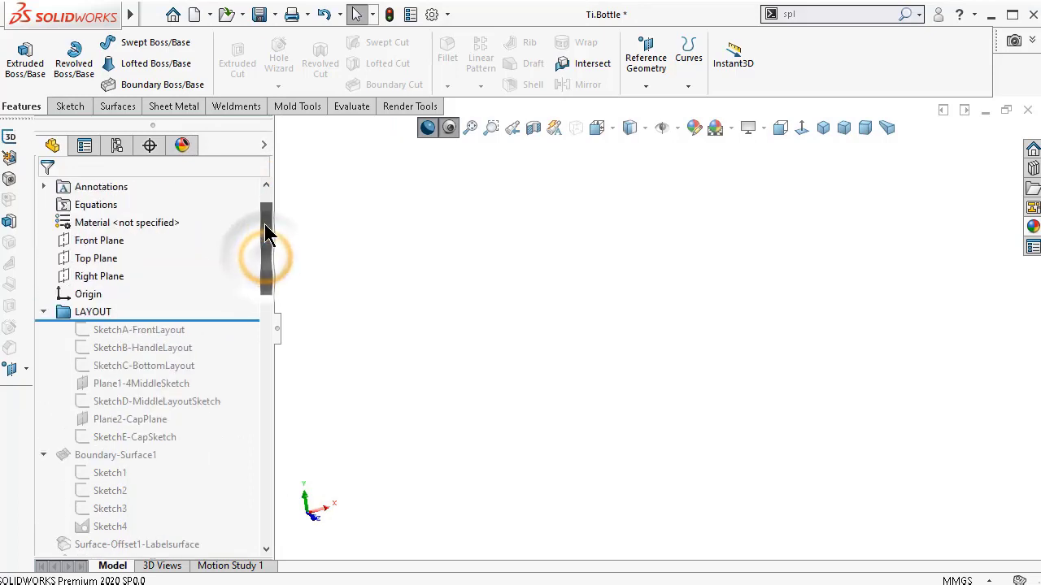
{"action": "left_click", "coordinate": [43, 313]}
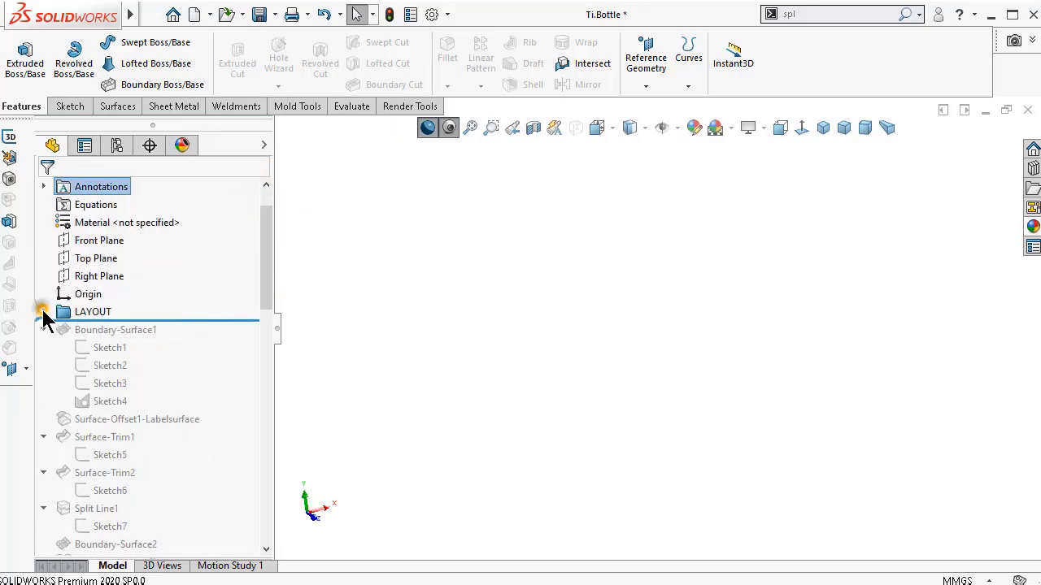
{"action": "left_click", "coordinate": [43, 312]}
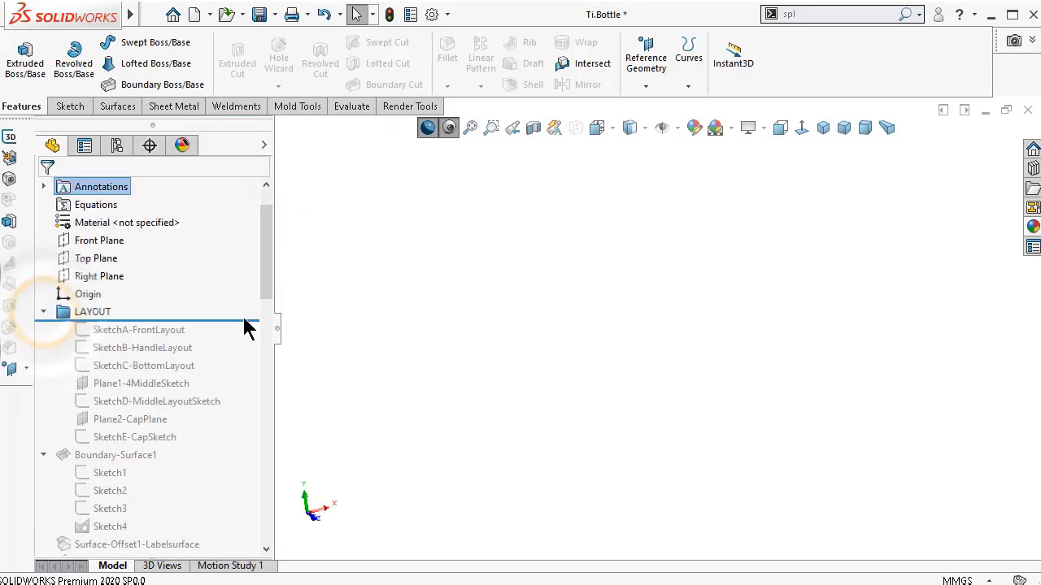
{"action": "left_click", "coordinate": [248, 325]}
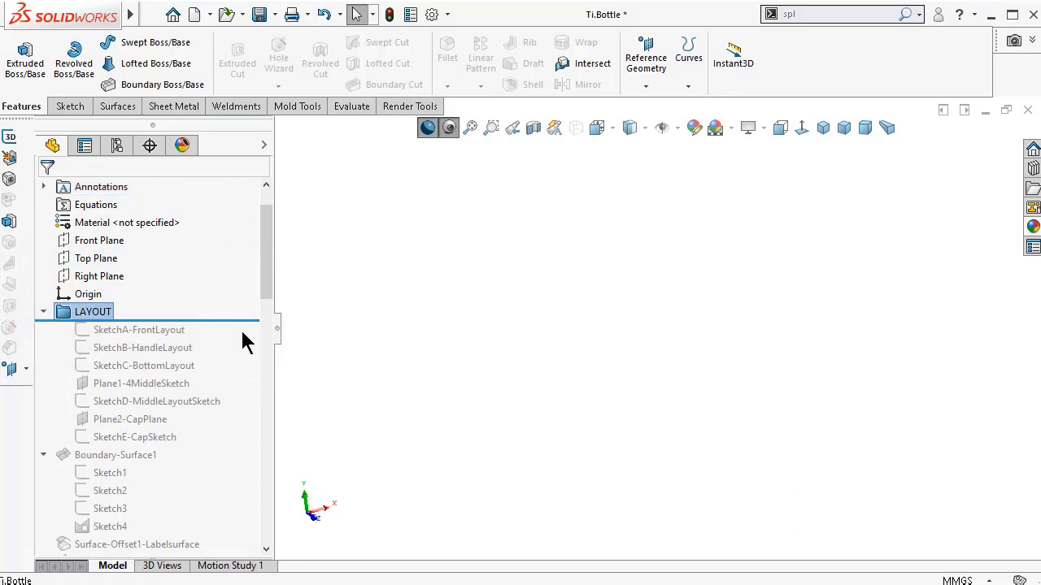
{"action": "left_click_drag", "start_coordinate": [248, 322], "coordinate": [243, 336]}
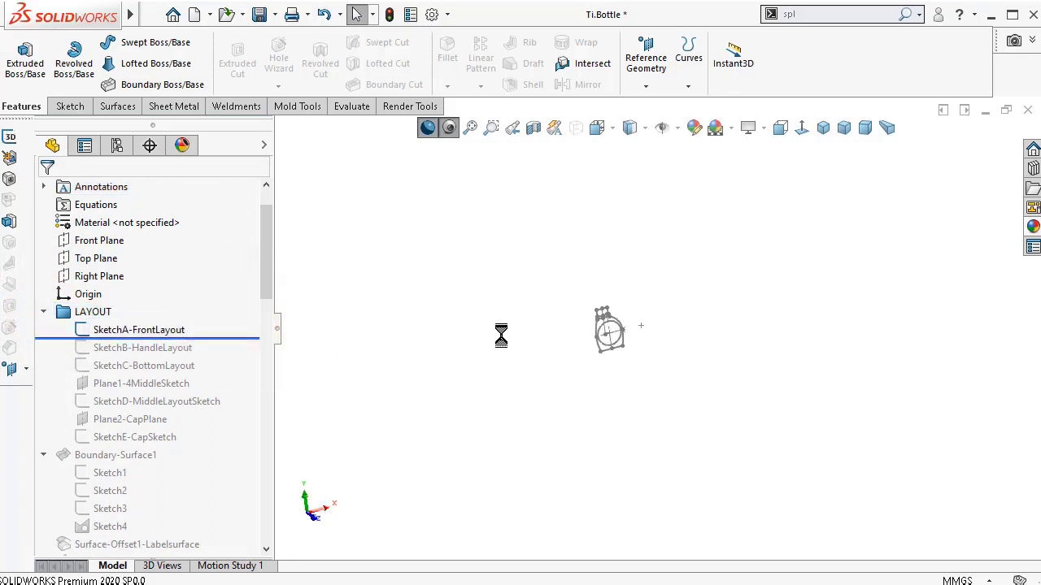
- Fit the front layout sketch, view it from the front, and turn off shaded display
{"action": "scroll", "coordinate": [624, 327], "scroll_direction": "down", "scroll_amount": 2}
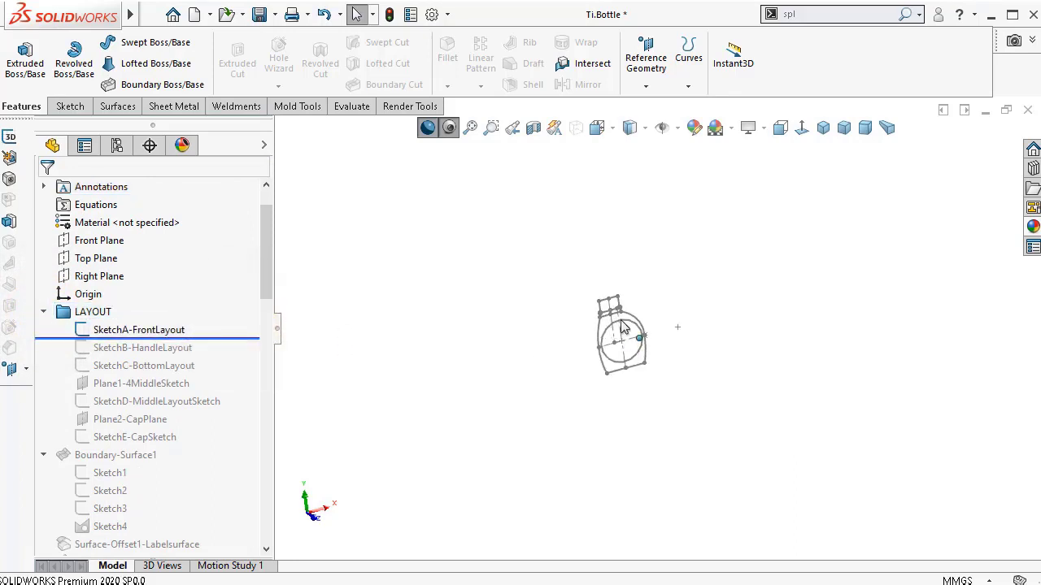
{"action": "left_click", "coordinate": [470, 128]}
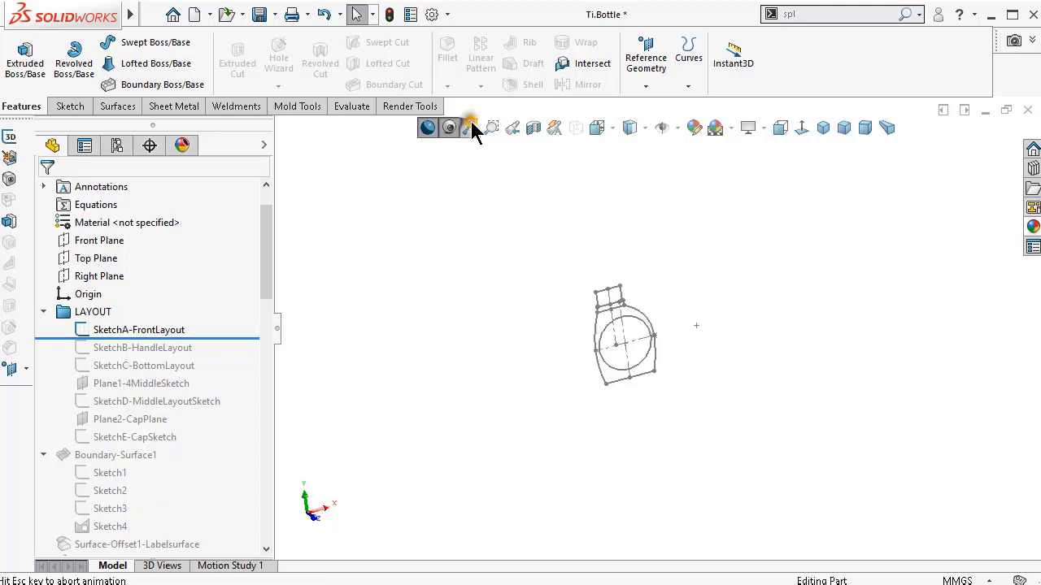
{"action": "left_click", "coordinate": [865, 130]}
{"action": "left_click", "coordinate": [779, 130]}
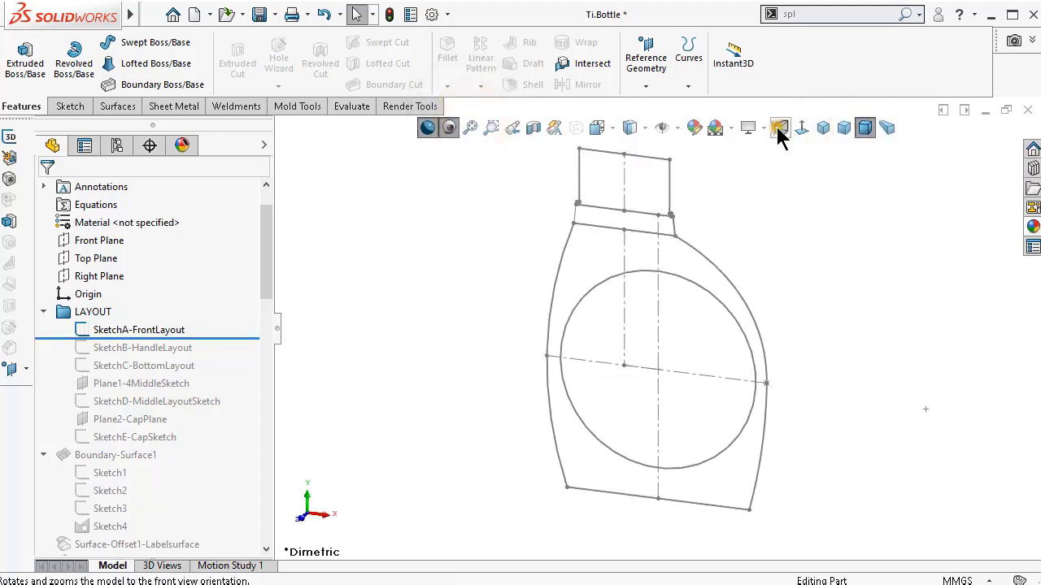
{"action": "left_click", "coordinate": [428, 127]}
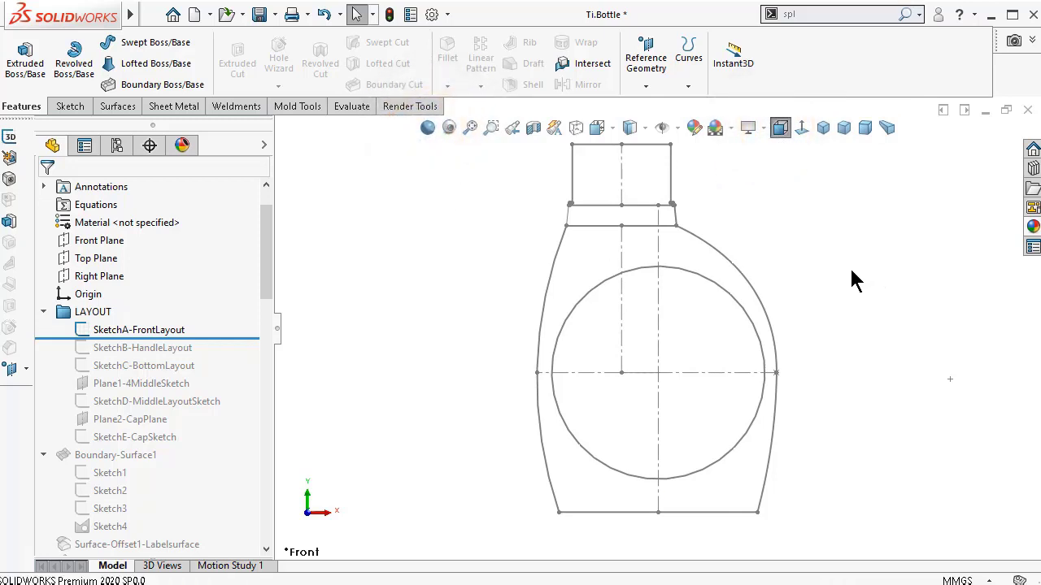
- Roll forward through SketchB-HandleLayout and SketchC-BottomLayout, toggling SketchA, and view in isometric
{"action": "left_click_drag", "start_coordinate": [215, 339], "coordinate": [212, 349]}
{"action": "left_click", "coordinate": [169, 349]}
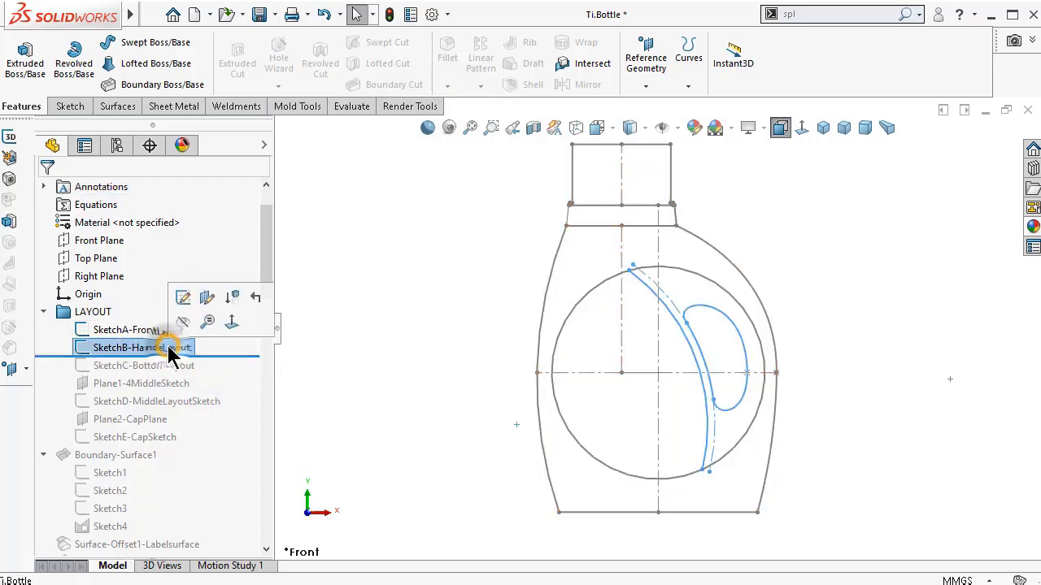
{"action": "left_click", "coordinate": [158, 329]}
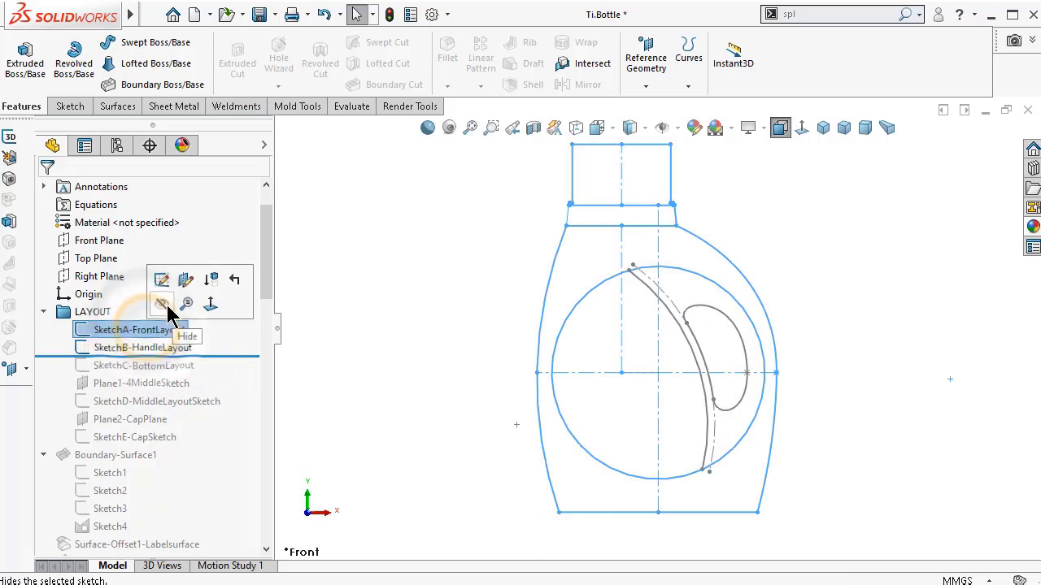
{"action": "left_click", "coordinate": [161, 303]}
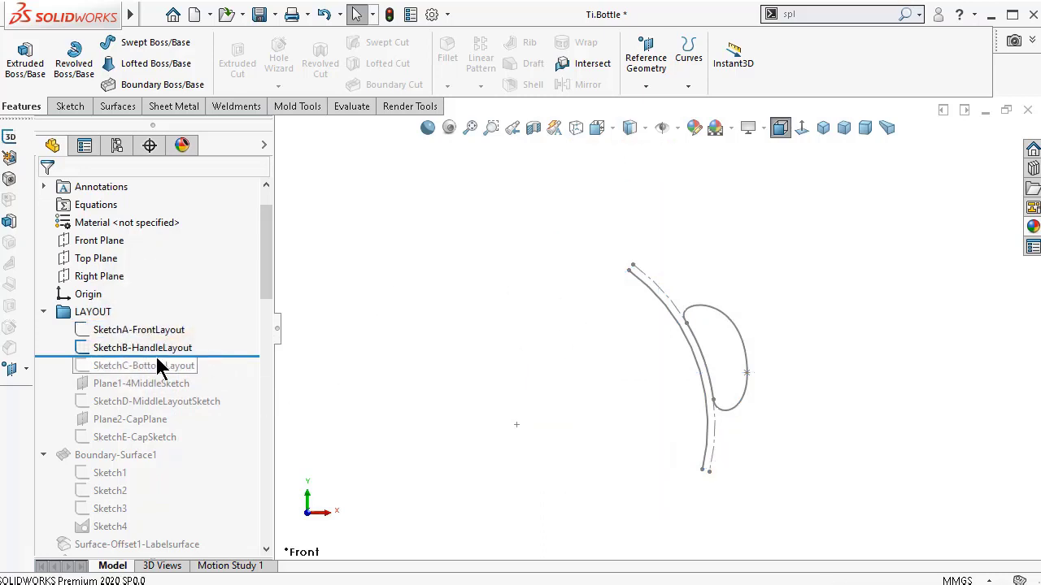
{"action": "left_click", "coordinate": [162, 335]}
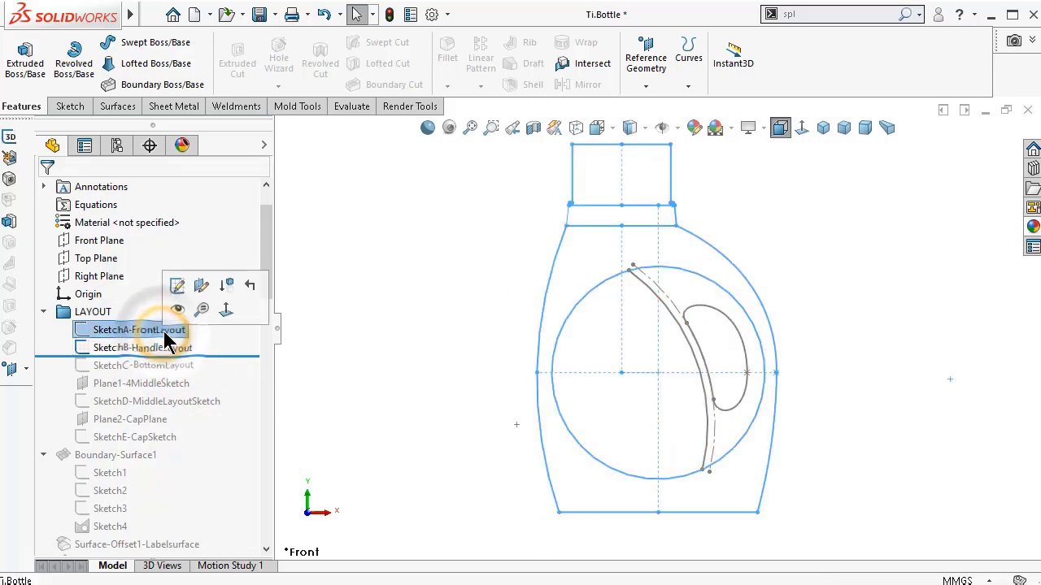
{"action": "left_click", "coordinate": [179, 308]}
{"action": "mouse_move", "coordinate": [228, 351]}
{"action": "left_mouse_down"}
{"action": "mouse_move", "coordinate": [239, 353]}
{"action": "mouse_move", "coordinate": [211, 369]}
{"action": "left_mouse_up"}
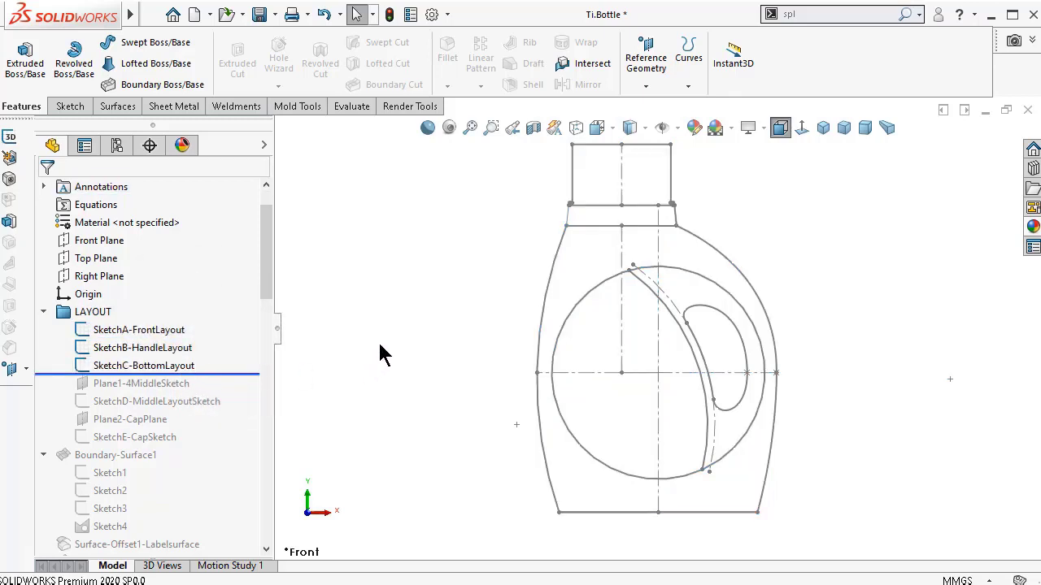
{"action": "left_click", "coordinate": [823, 128]}
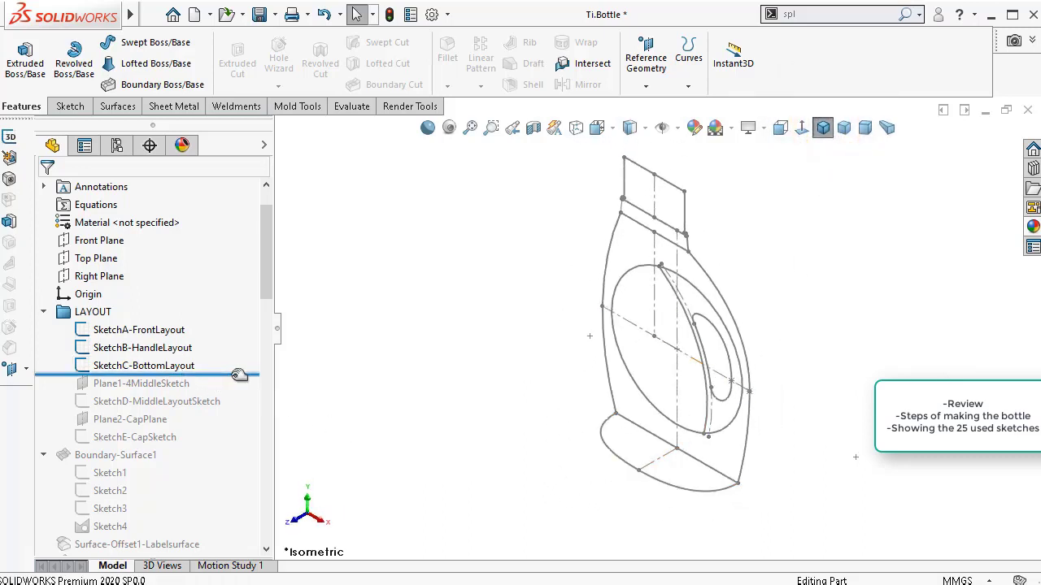
- Roll forward through Plane1-4MiddleSketch, SketchD-MiddleLayoutSketch, Plane2-CapPlane and SketchE-CapSketch
{"action": "left_click_drag", "start_coordinate": [232, 373], "coordinate": [244, 390]}
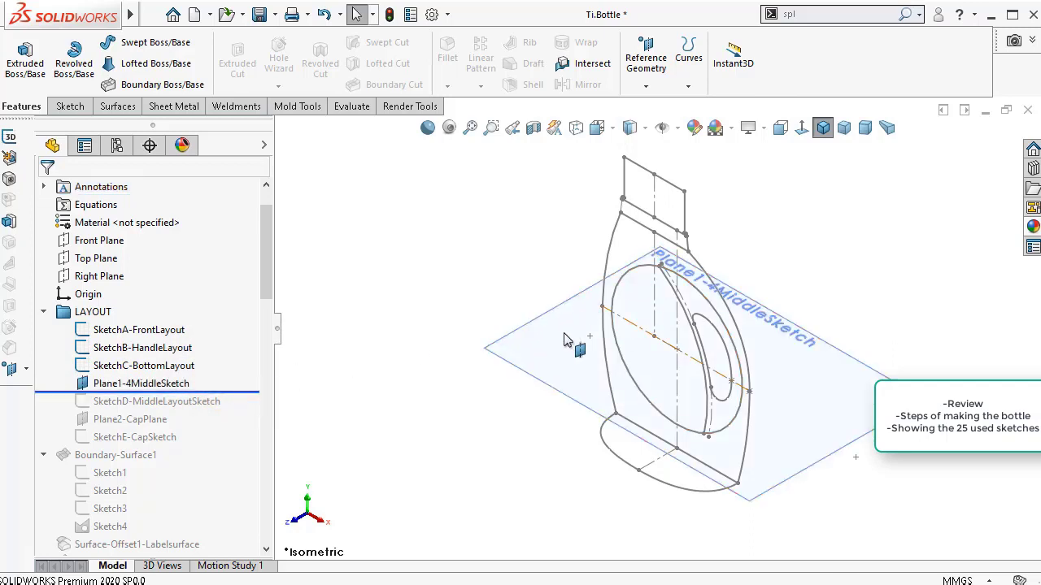
{"action": "left_click_drag", "start_coordinate": [256, 391], "coordinate": [251, 411]}
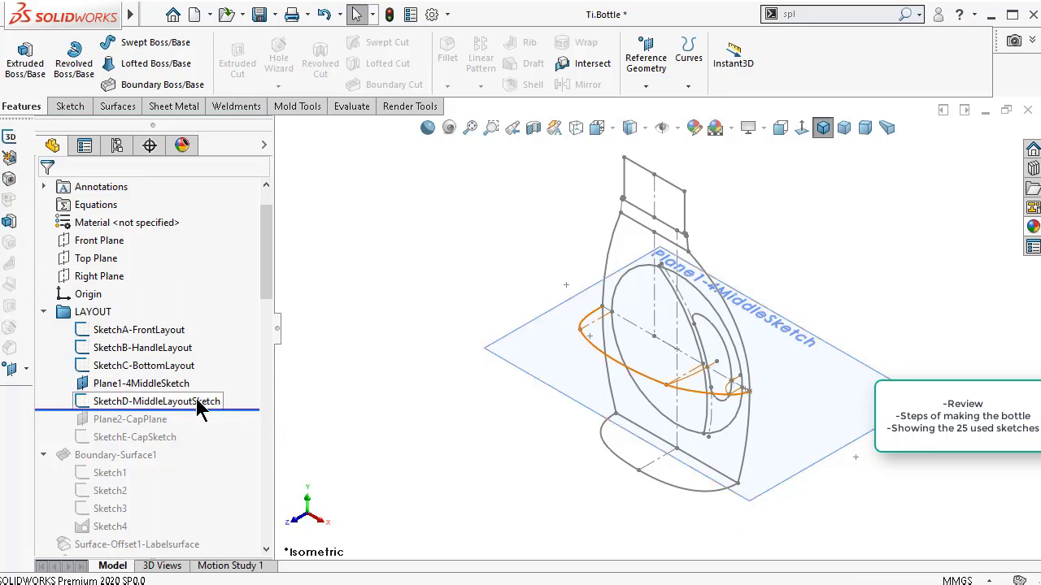
{"action": "mouse_move", "coordinate": [245, 410]}
{"action": "left_mouse_down"}
{"action": "mouse_move", "coordinate": [244, 400]}
{"action": "mouse_move", "coordinate": [246, 421]}
{"action": "left_mouse_up"}
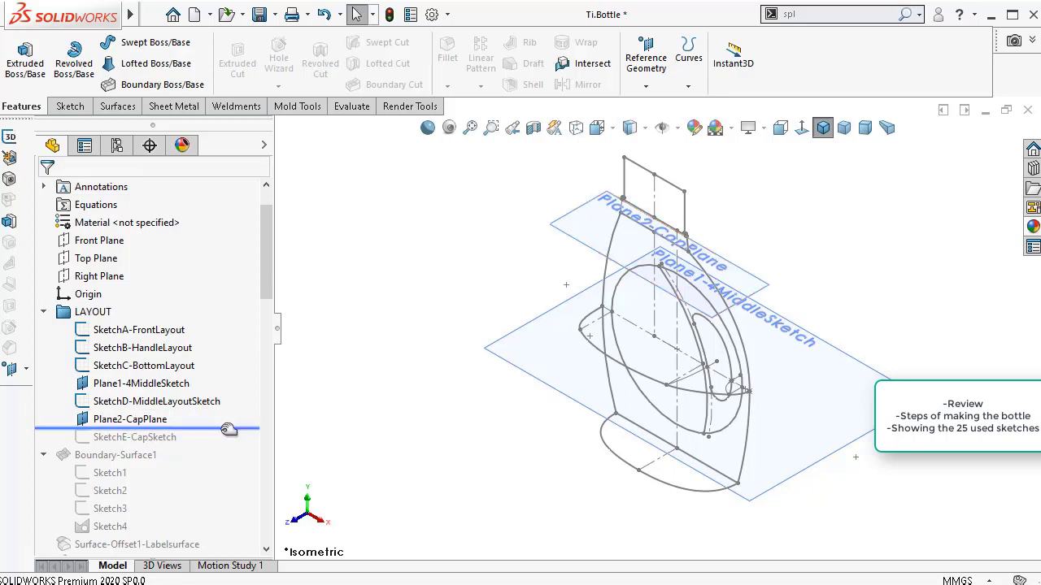
{"action": "left_click_drag", "start_coordinate": [228, 429], "coordinate": [220, 441]}
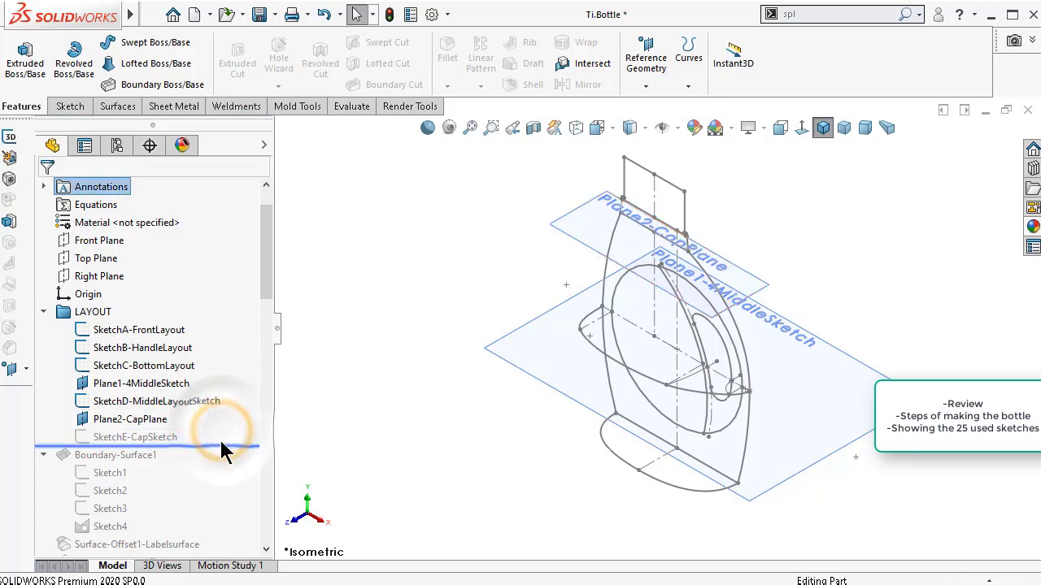
{"action": "left_click", "coordinate": [160, 439]}
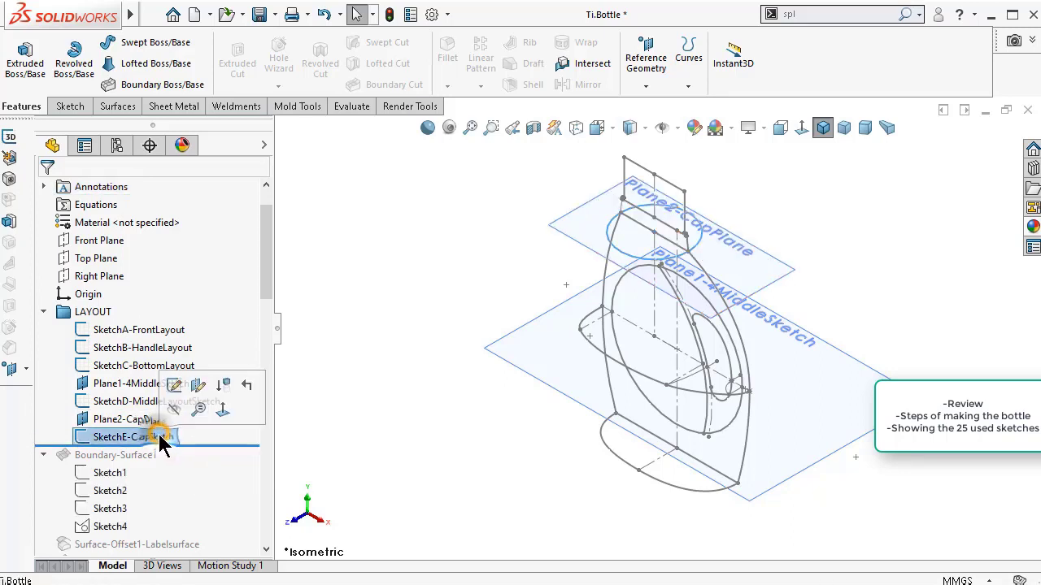
{"action": "left_click", "coordinate": [366, 340]}
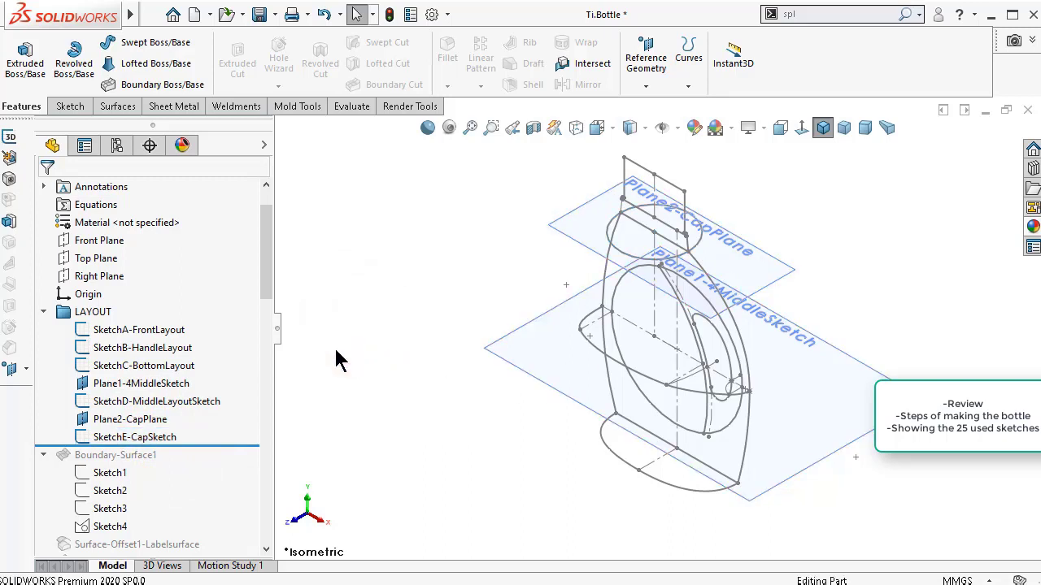
- Select all seven LAYOUT sketches and planes, from SketchA-FrontLayout to SketchE-CapSketch
{"action": "left_click", "coordinate": [149, 333]}
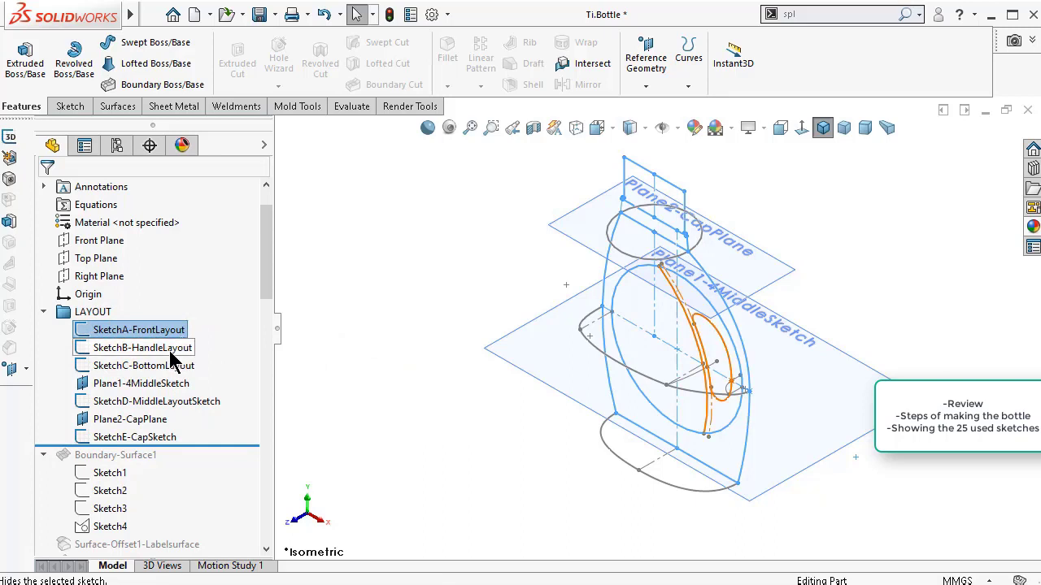
{"action": "left_click", "coordinate": [171, 350], "text": "ctrl"}
{"action": "left_click", "coordinate": [169, 367], "text": "ctrl"}
{"action": "left_click", "coordinate": [171, 384], "text": "ctrl"}
{"action": "left_click", "coordinate": [166, 401], "text": "ctrl"}
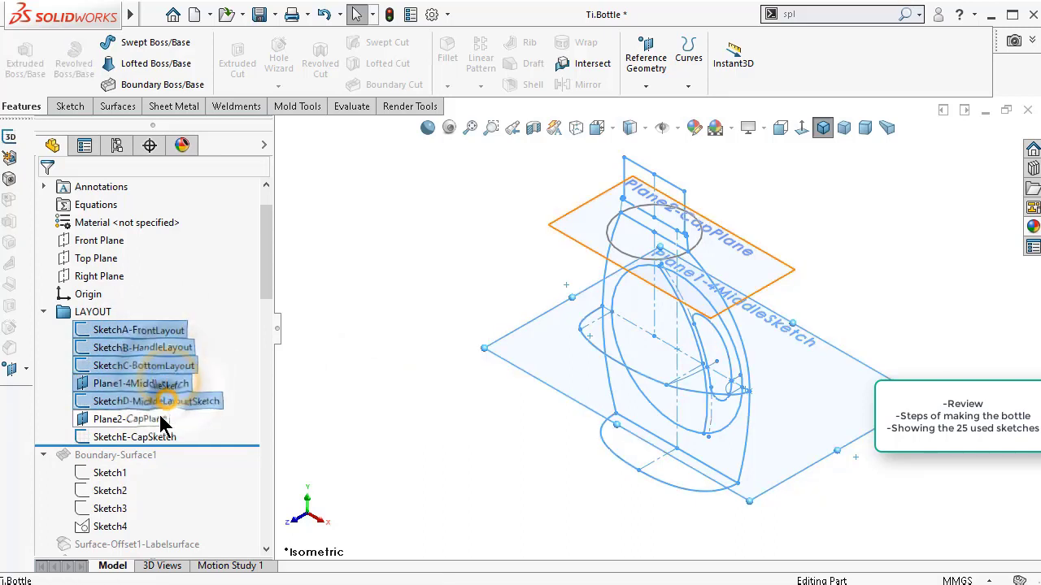
{"action": "left_click", "coordinate": [161, 420], "text": "ctrl"}
{"action": "left_click", "coordinate": [142, 436], "text": "ctrl"}
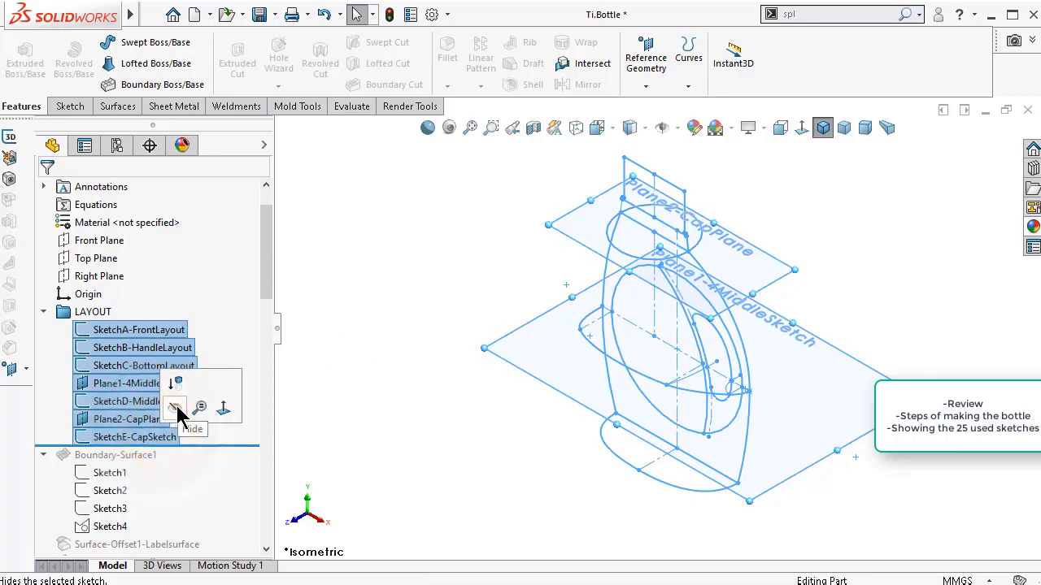
{"action": "left_click", "coordinate": [177, 409]}
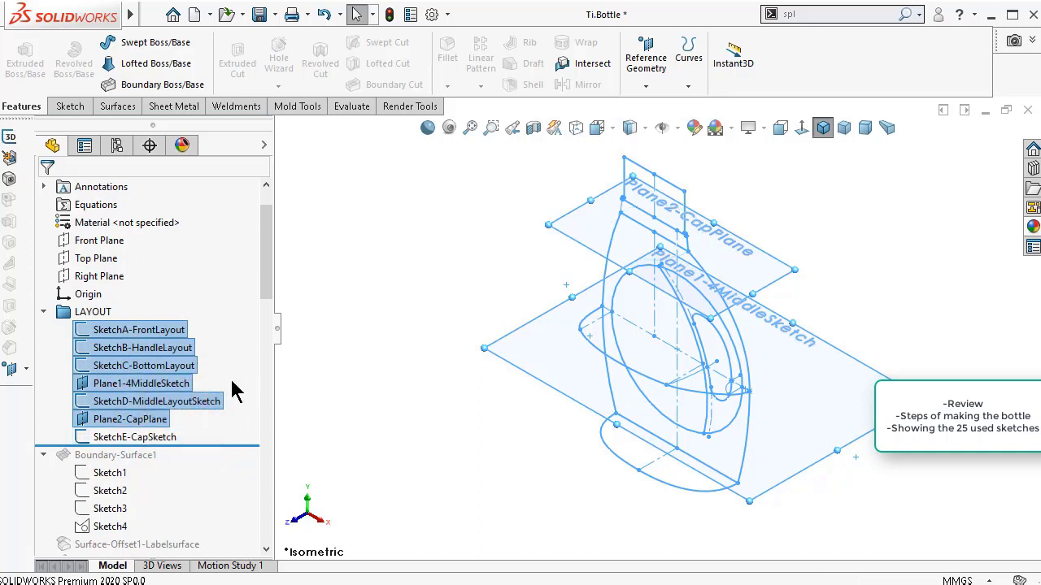
{"action": "left_click", "coordinate": [374, 323]}
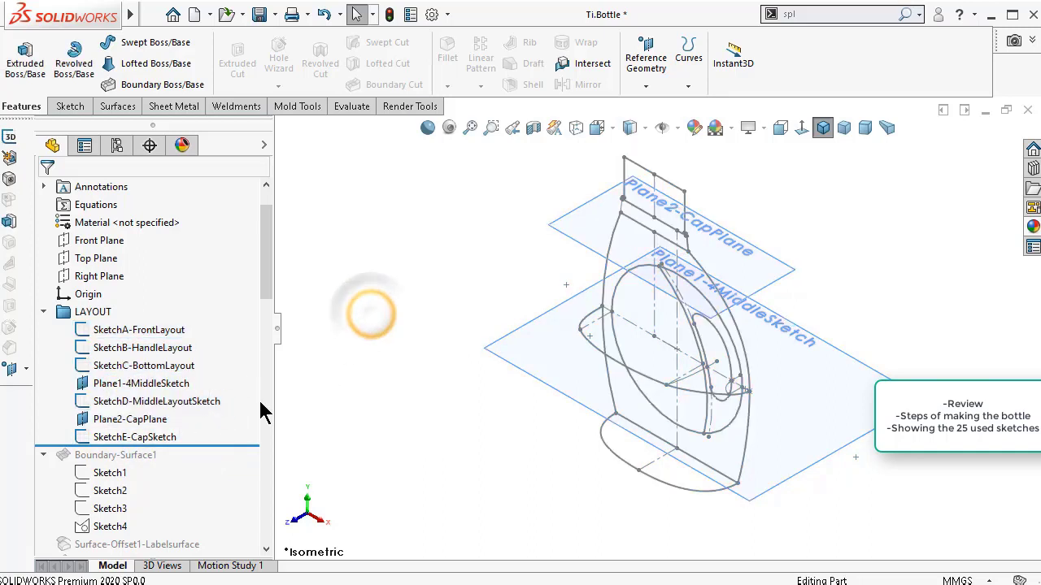
- Show all the LAYOUT sketches and planes together
{"action": "left_click", "coordinate": [174, 329]}
{"action": "left_click", "coordinate": [173, 366], "text": "ctrl"}
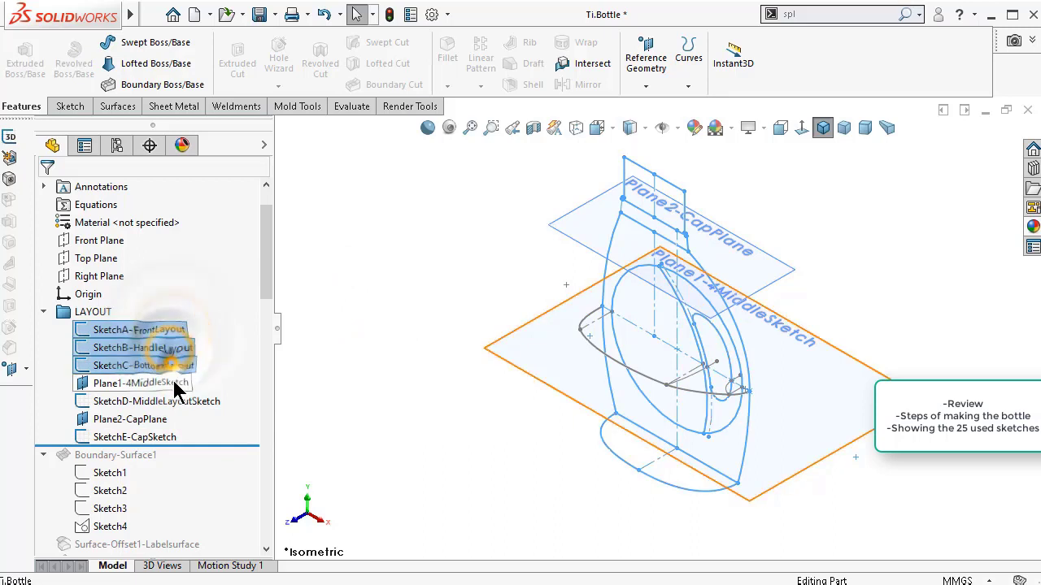
{"action": "left_click", "coordinate": [166, 383], "text": "ctrl"}
{"action": "left_click", "coordinate": [171, 401], "text": "ctrl"}
{"action": "left_click", "coordinate": [160, 418], "text": "ctrl"}
{"action": "left_click", "coordinate": [165, 442], "text": "ctrl"}
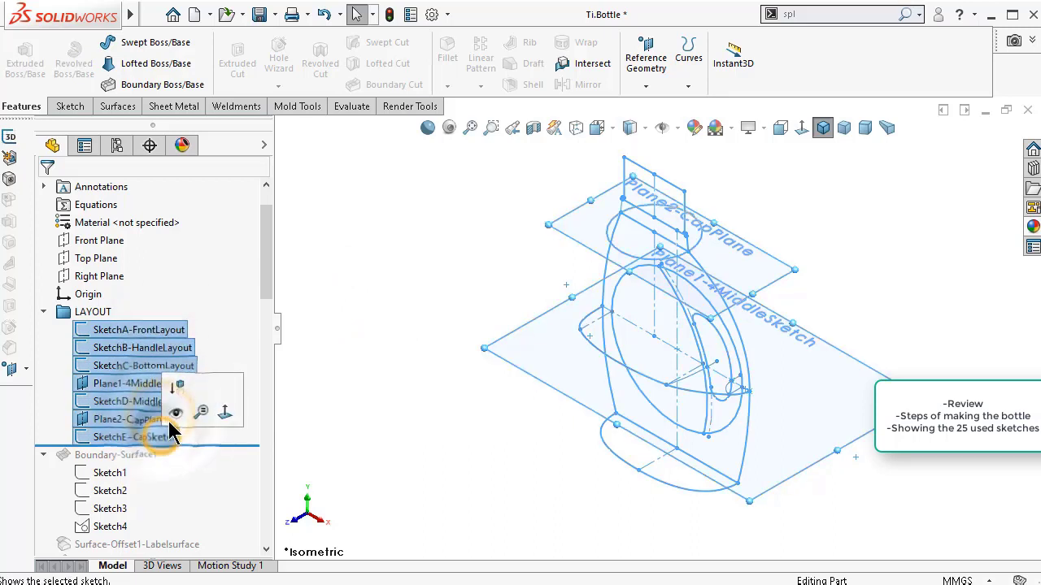
{"action": "left_click", "coordinate": [177, 412]}
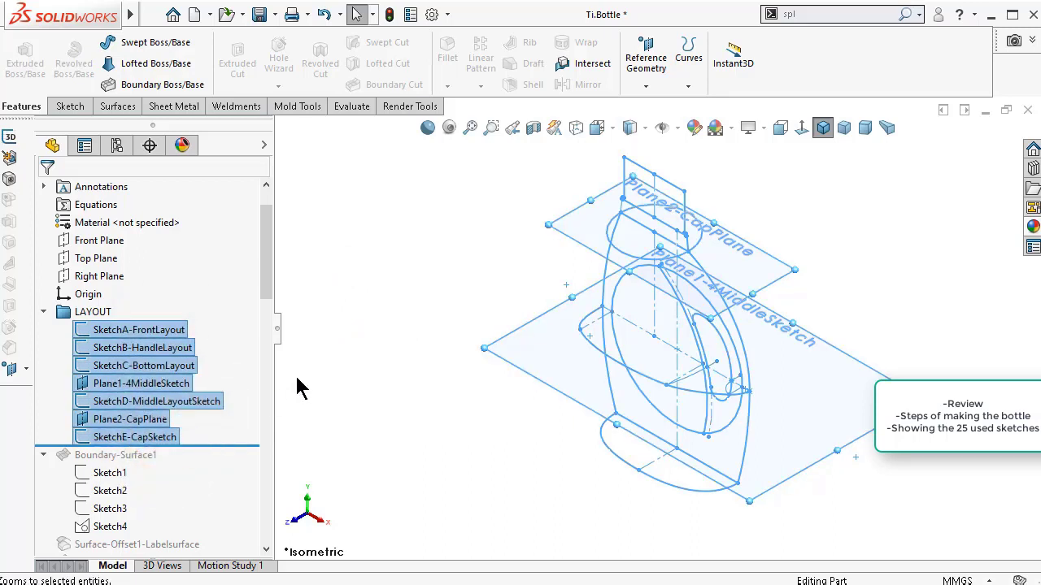
{"action": "left_click", "coordinate": [333, 351]}
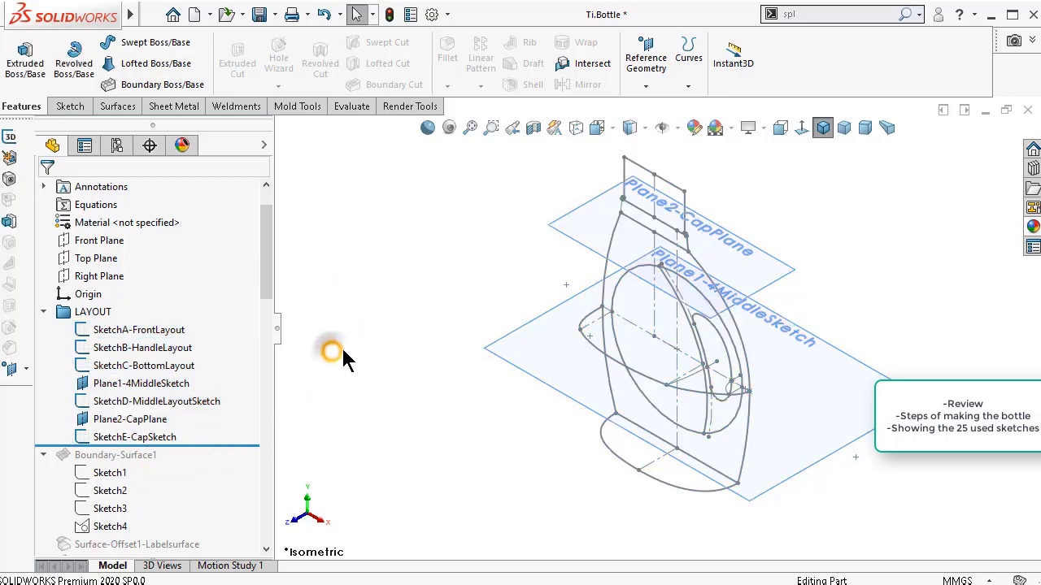
- Hide SketchA-FrontLayout, SketchB-HandleLayout and Plane1-4MiddleSketch
{"action": "left_click", "coordinate": [171, 332]}
{"action": "left_click", "coordinate": [186, 300]}
{"action": "left_click", "coordinate": [174, 349]}
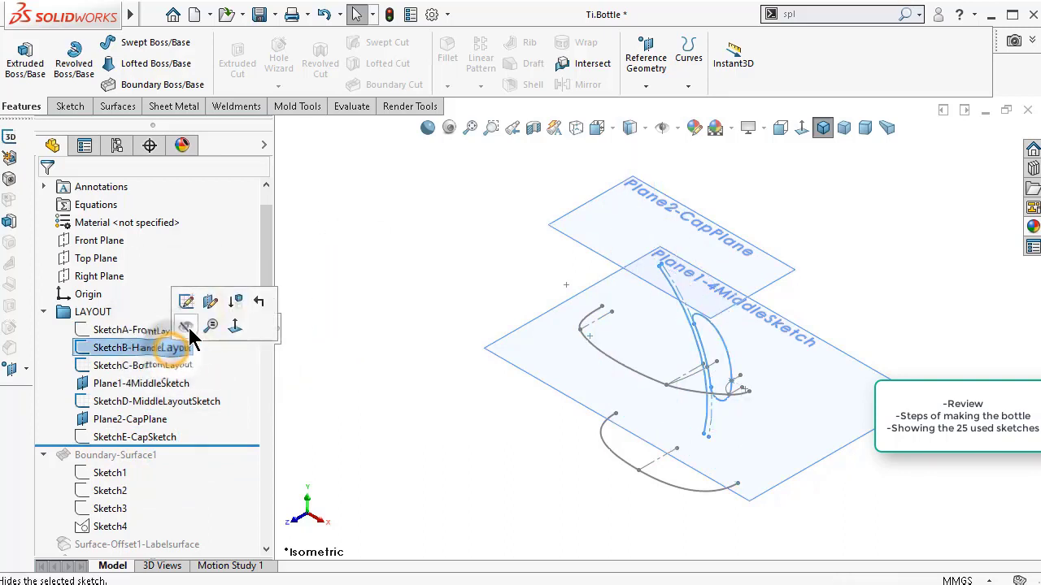
{"action": "left_click", "coordinate": [192, 328]}
{"action": "left_click", "coordinate": [186, 365]}
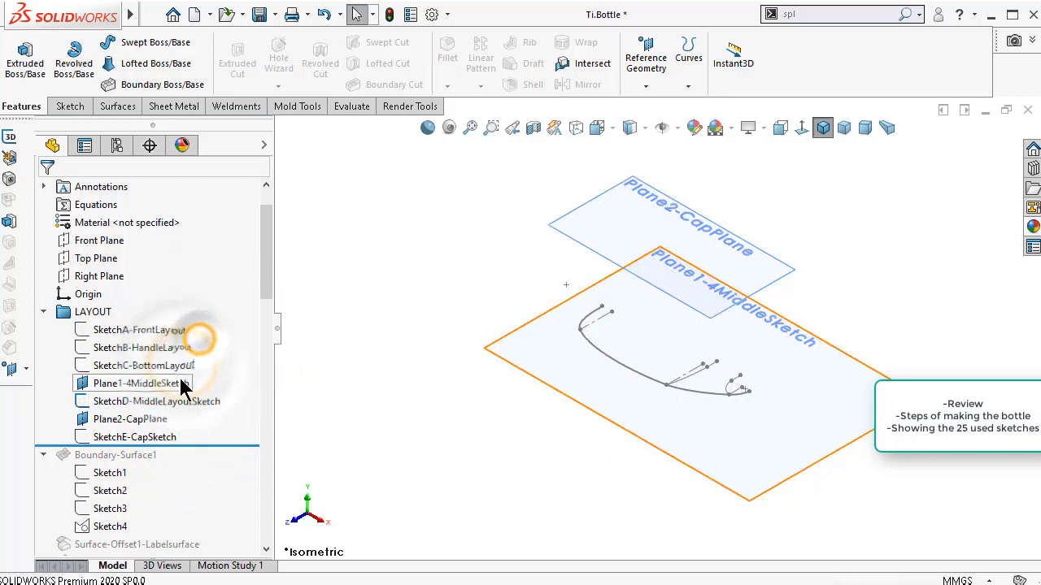
{"action": "left_click", "coordinate": [134, 383]}
{"action": "left_click", "coordinate": [198, 357]}
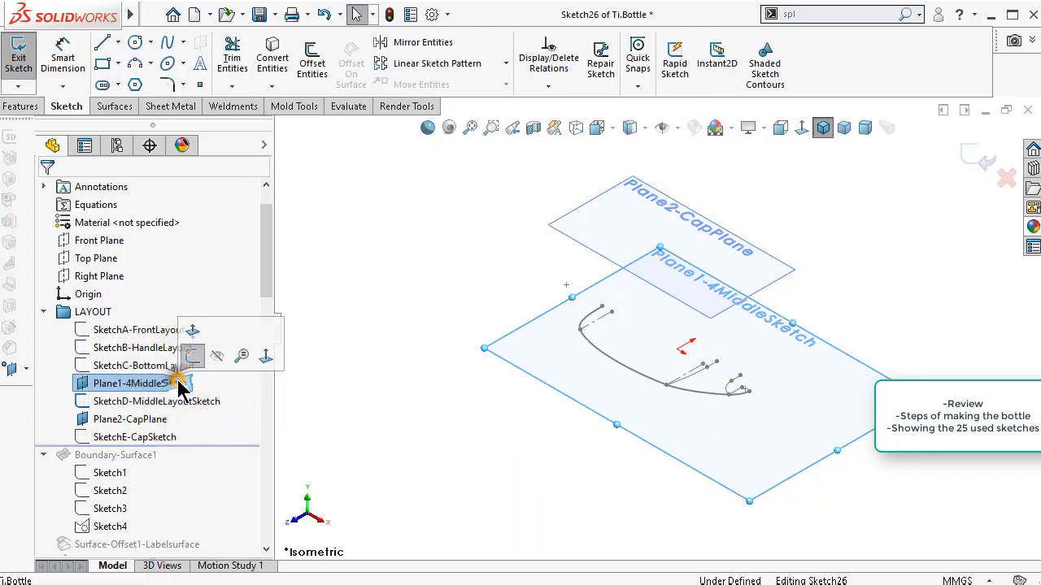
{"action": "left_click", "coordinate": [201, 351]}
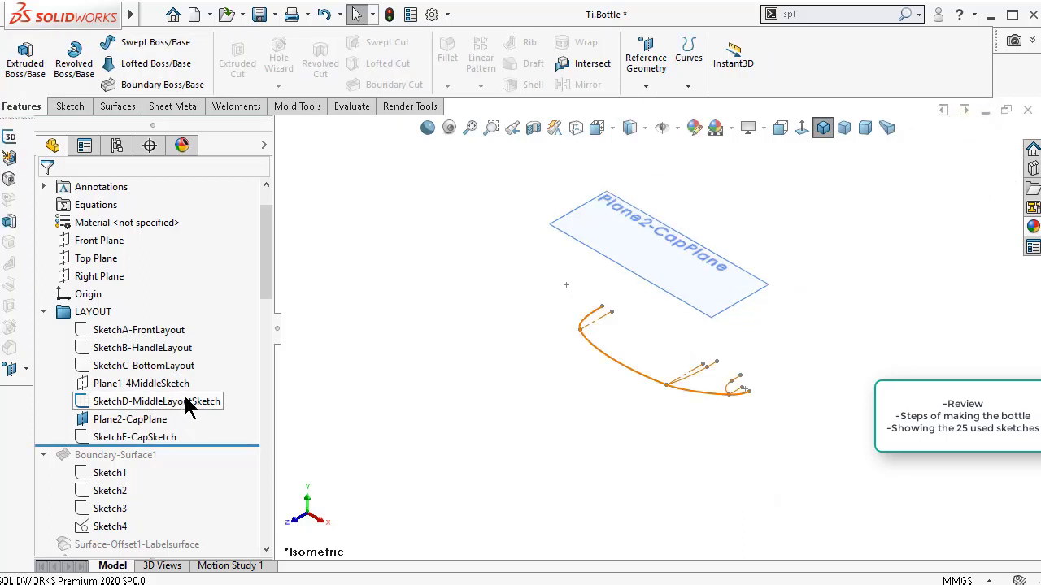
- Hide SketchD-MiddleLayoutSketch, SketchE-CapSketch and Plane2-CapPlane, exiting the empty Sketch27
{"action": "left_click", "coordinate": [207, 401]}
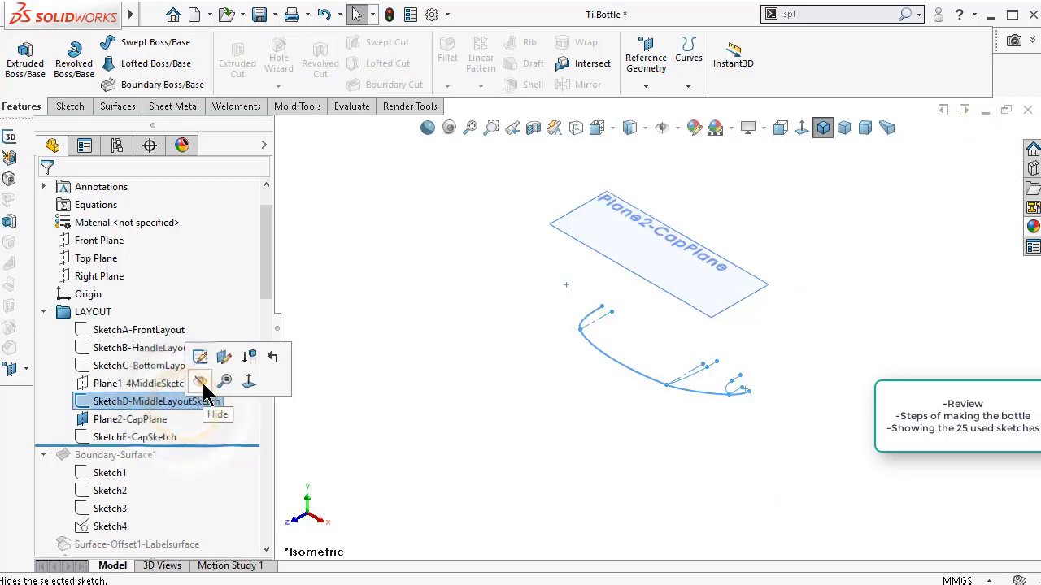
{"action": "left_click", "coordinate": [202, 383]}
{"action": "left_click", "coordinate": [150, 420]}
{"action": "left_click", "coordinate": [131, 377]}
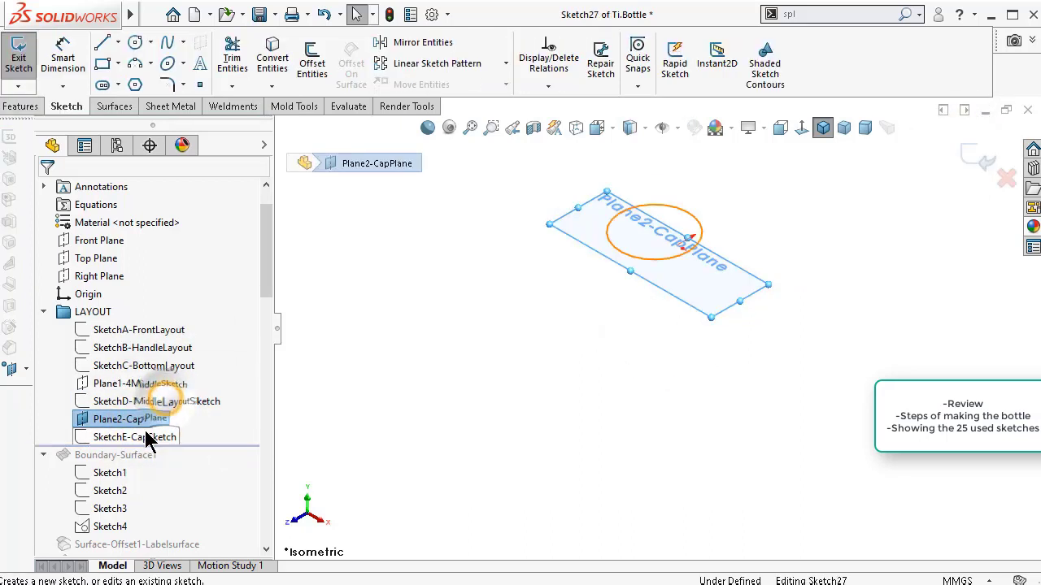
{"action": "left_click", "coordinate": [184, 414]}
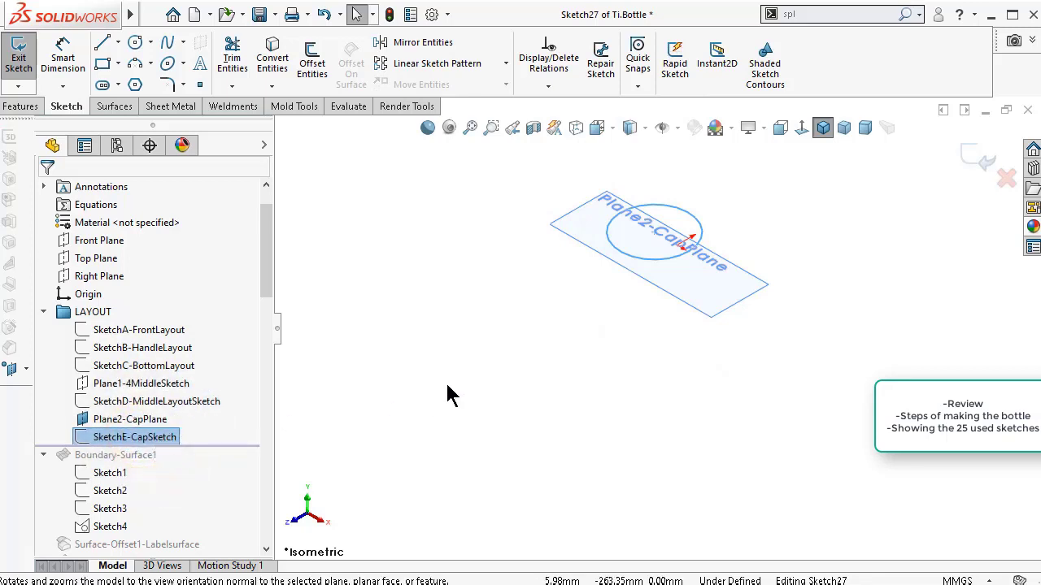
{"action": "left_click", "coordinate": [444, 384]}
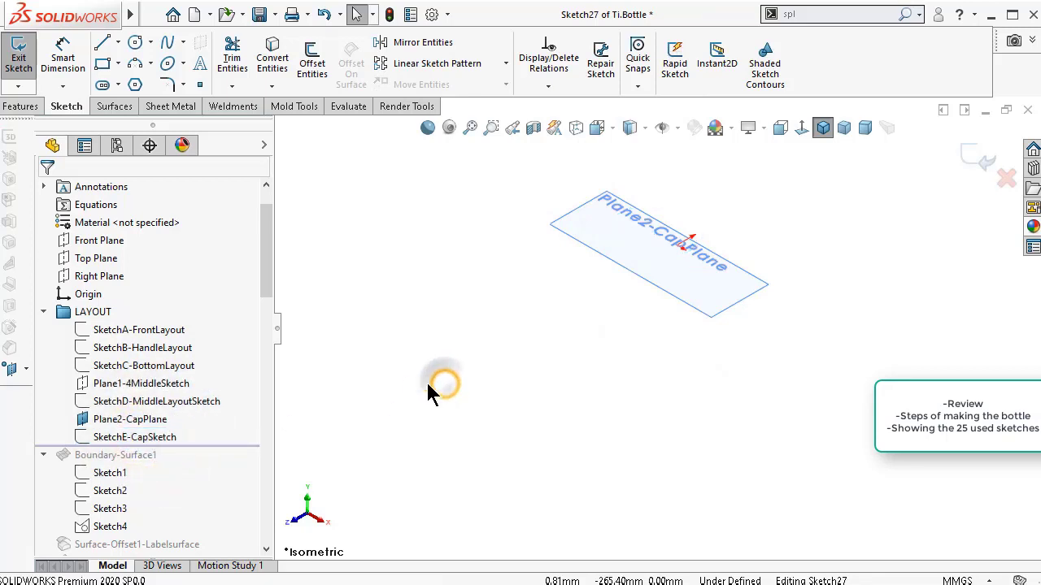
{"action": "left_click", "coordinate": [163, 420]}
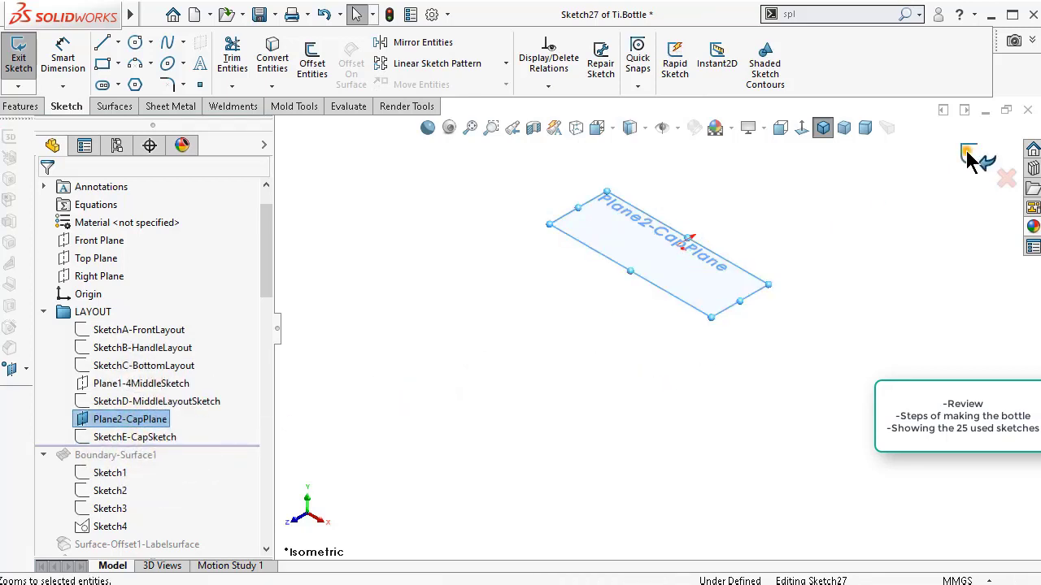
{"action": "left_click", "coordinate": [967, 156]}
{"action": "left_click", "coordinate": [148, 419]}
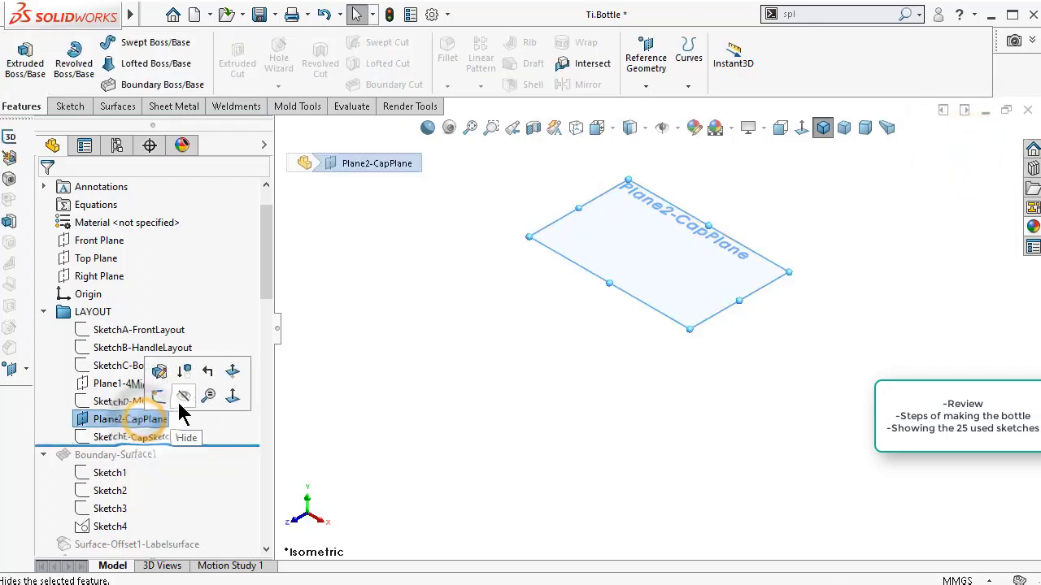
{"action": "left_click", "coordinate": [181, 403]}
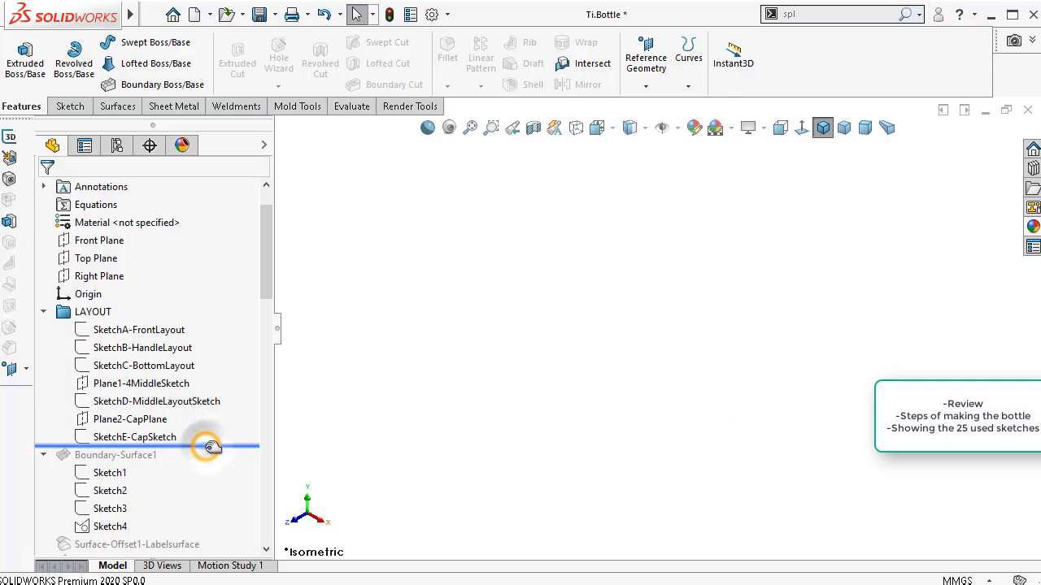
- Roll forward to include Boundary-Surface1 and highlight Sketch1's profile on it
{"action": "mouse_move", "coordinate": [209, 448]}
{"action": "left_mouse_down"}
{"action": "mouse_move", "coordinate": [200, 529]}
{"action": "mouse_move", "coordinate": [199, 442]}
{"action": "left_mouse_up"}
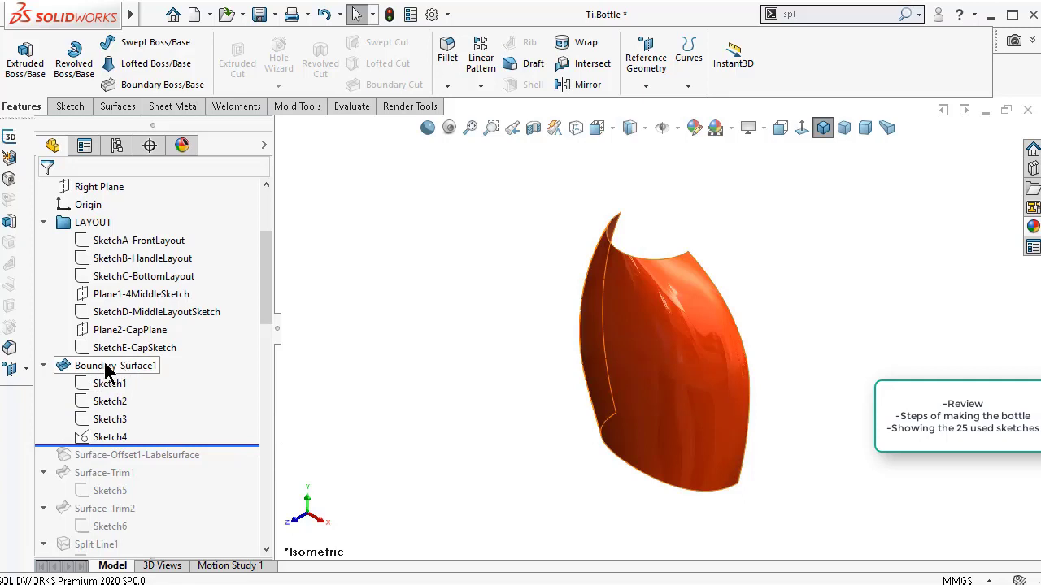
{"action": "left_click_drag", "start_coordinate": [184, 442], "coordinate": [170, 396]}
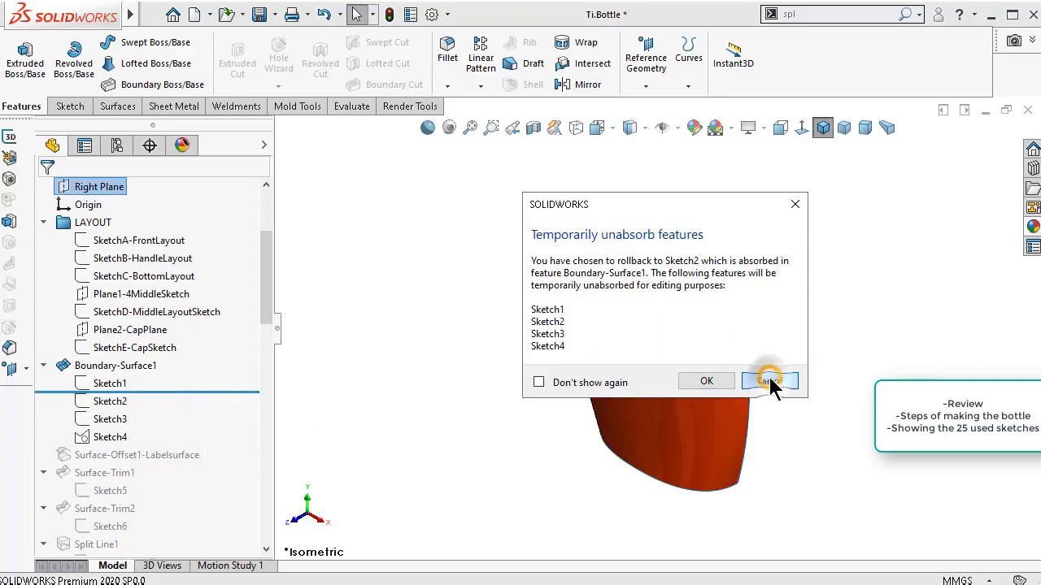
{"action": "left_click", "coordinate": [769, 382]}
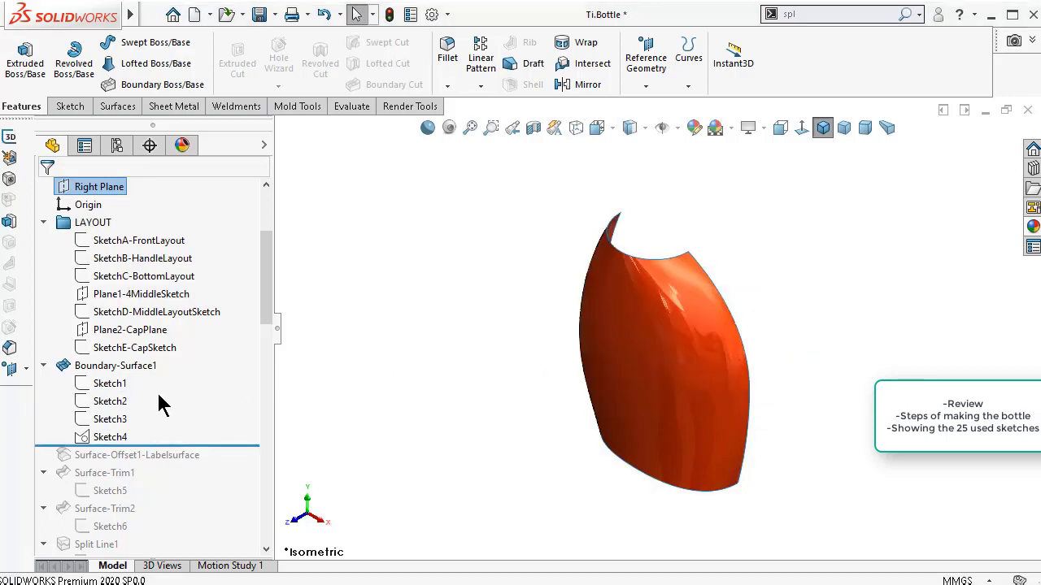
{"action": "left_click", "coordinate": [120, 387]}
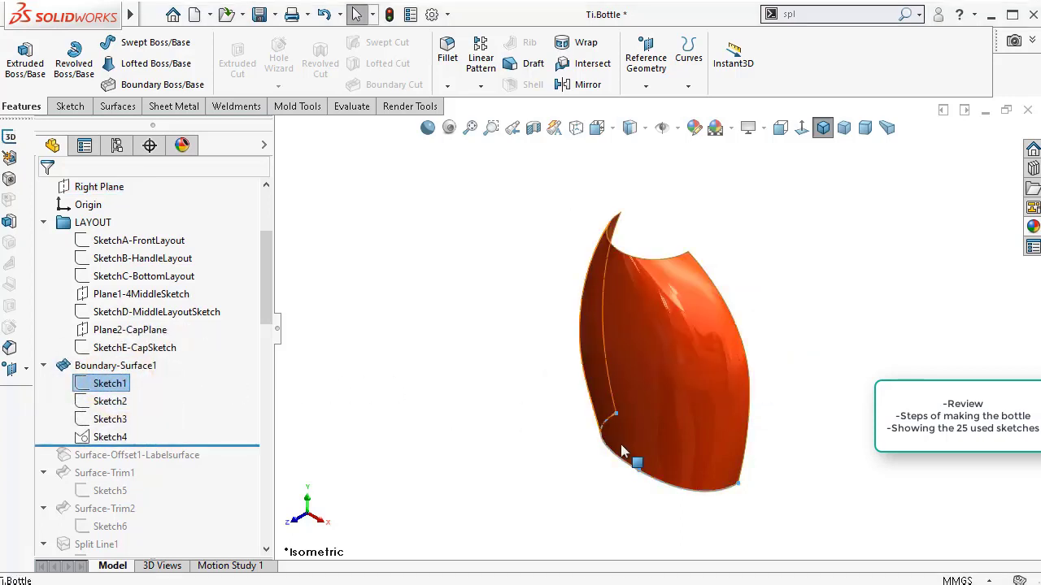
- Inspect the Sketch2 and Sketch3 curves, then roll forward through Surface-Offset1-Labelsurface
{"action": "scroll", "coordinate": [724, 427], "scroll_direction": "down", "scroll_amount": 3}
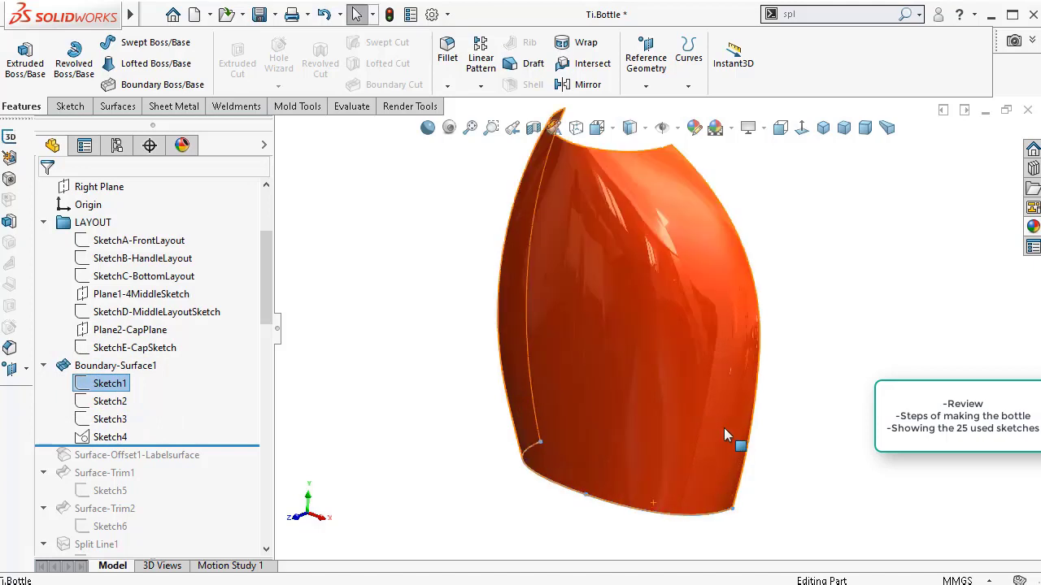
{"action": "left_click", "coordinate": [114, 402]}
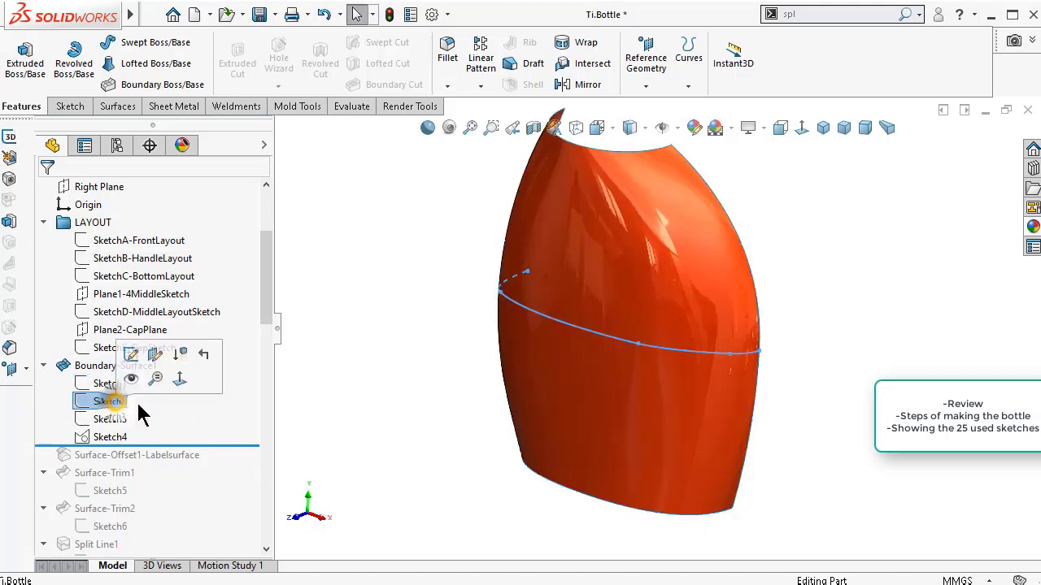
{"action": "mouse_move", "coordinate": [512, 350]}
{"action": "middle_mouse_down"}
{"action": "mouse_move", "coordinate": [531, 335]}
{"action": "mouse_move", "coordinate": [519, 389]}
{"action": "middle_mouse_up"}
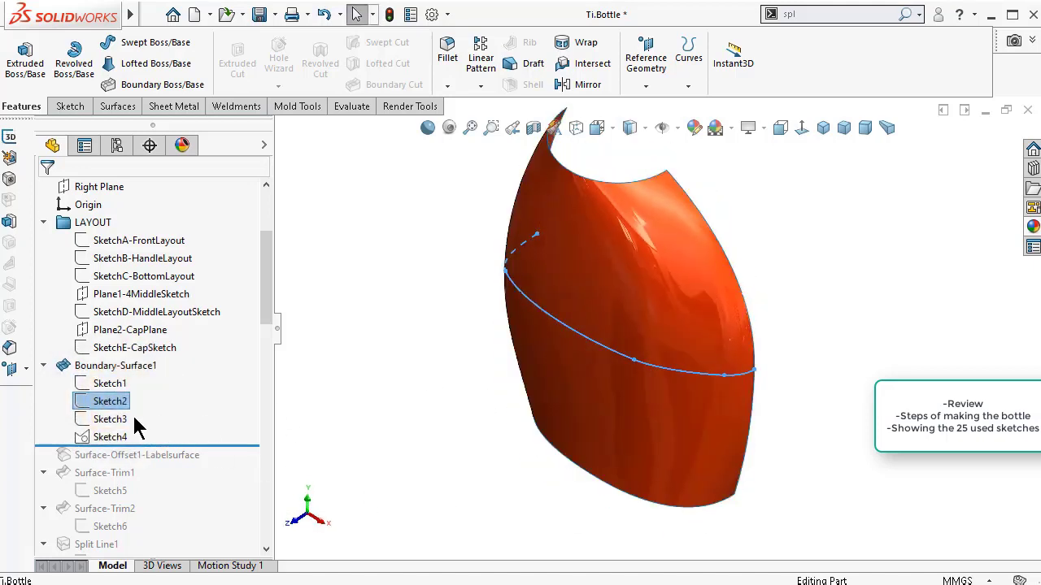
{"action": "left_click", "coordinate": [109, 419]}
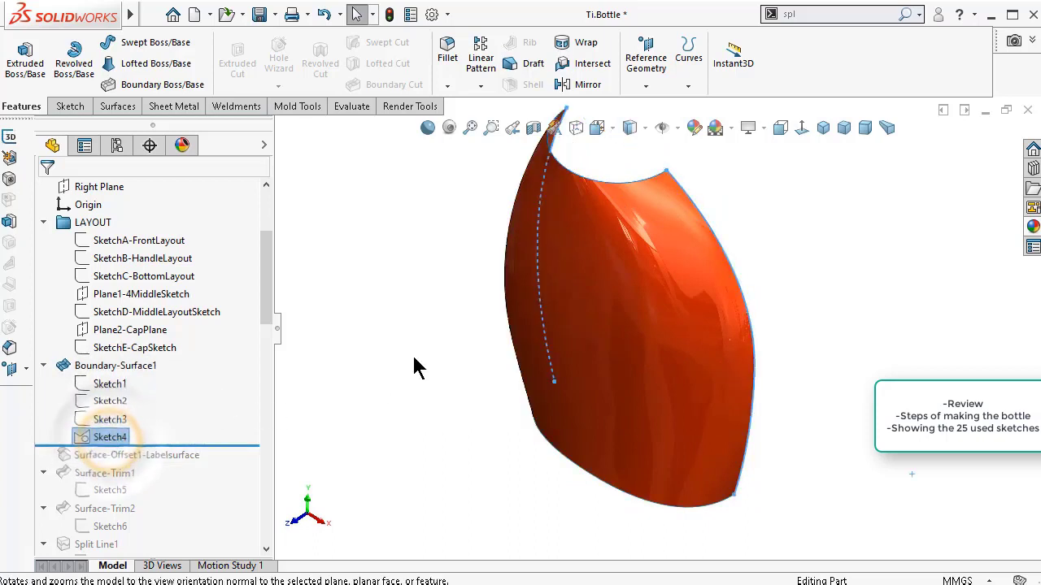
{"action": "middle_click_drag", "start_coordinate": [413, 365], "coordinate": [600, 240]}
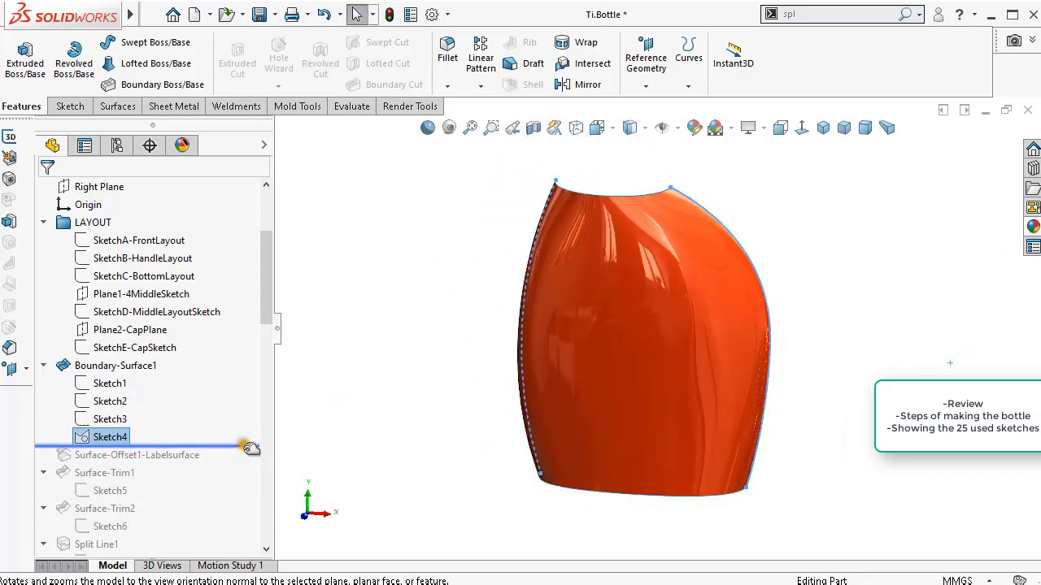
{"action": "left_click_drag", "start_coordinate": [251, 448], "coordinate": [245, 469]}
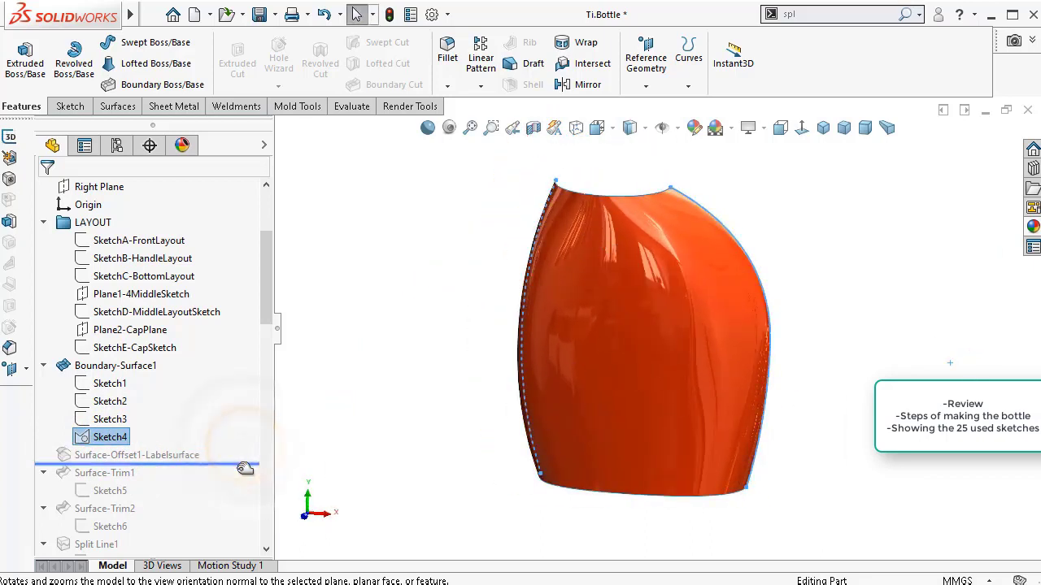
- Roll forward through Surface-Trim1 and review Sketch5's ellipse and Sketch6 from the front
{"action": "left_click", "coordinate": [160, 467]}
{"action": "middle_click_drag", "start_coordinate": [569, 256], "coordinate": [544, 374]}
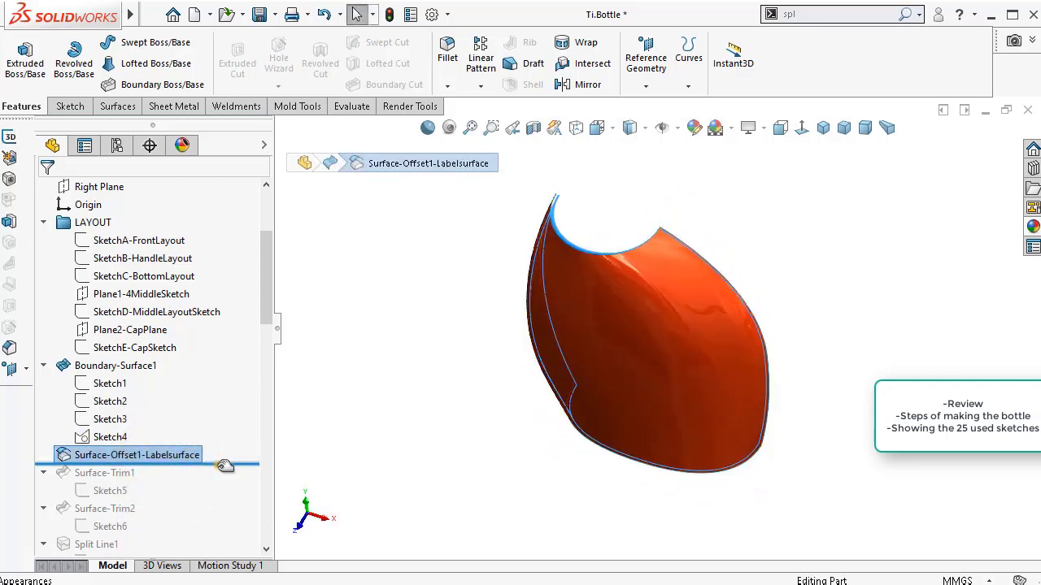
{"action": "mouse_move", "coordinate": [221, 494]}
{"action": "left_mouse_down"}
{"action": "mouse_move", "coordinate": [216, 502]}
{"action": "mouse_move", "coordinate": [114, 500]}
{"action": "left_mouse_up"}
{"action": "left_click", "coordinate": [112, 492]}
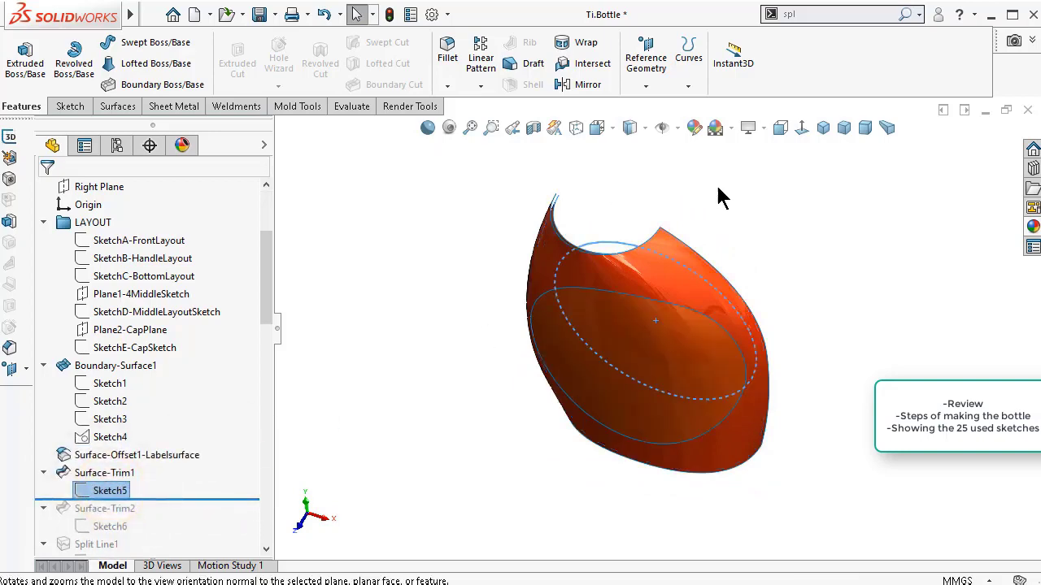
{"action": "left_click", "coordinate": [780, 130]}
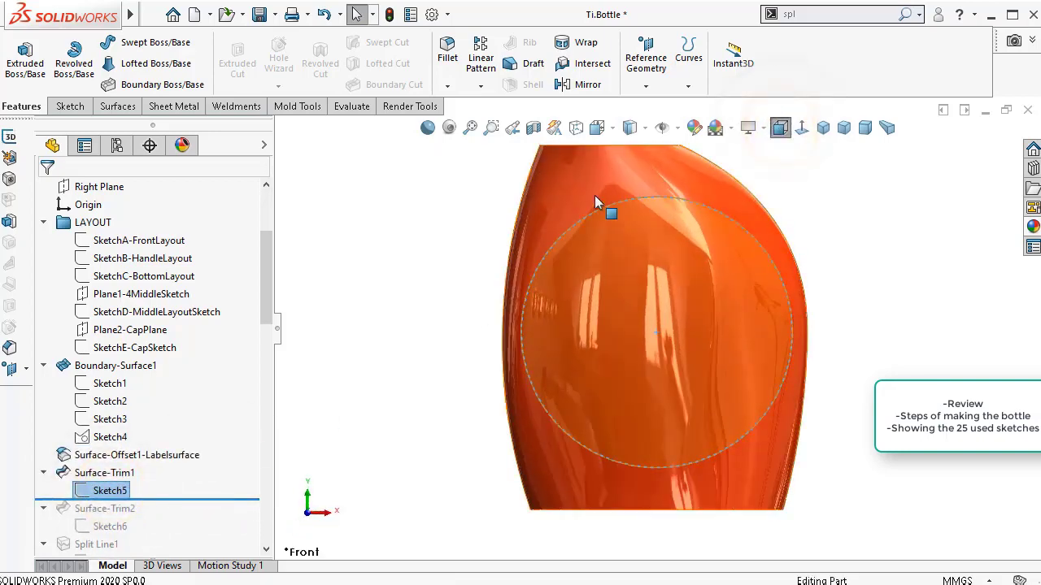
{"action": "left_click_drag", "start_coordinate": [272, 309], "coordinate": [276, 357]}
{"action": "mouse_move", "coordinate": [190, 284]}
{"action": "left_mouse_down"}
{"action": "mouse_move", "coordinate": [200, 317]}
{"action": "mouse_move", "coordinate": [151, 333]}
{"action": "left_mouse_up"}
{"action": "left_click", "coordinate": [110, 313]}
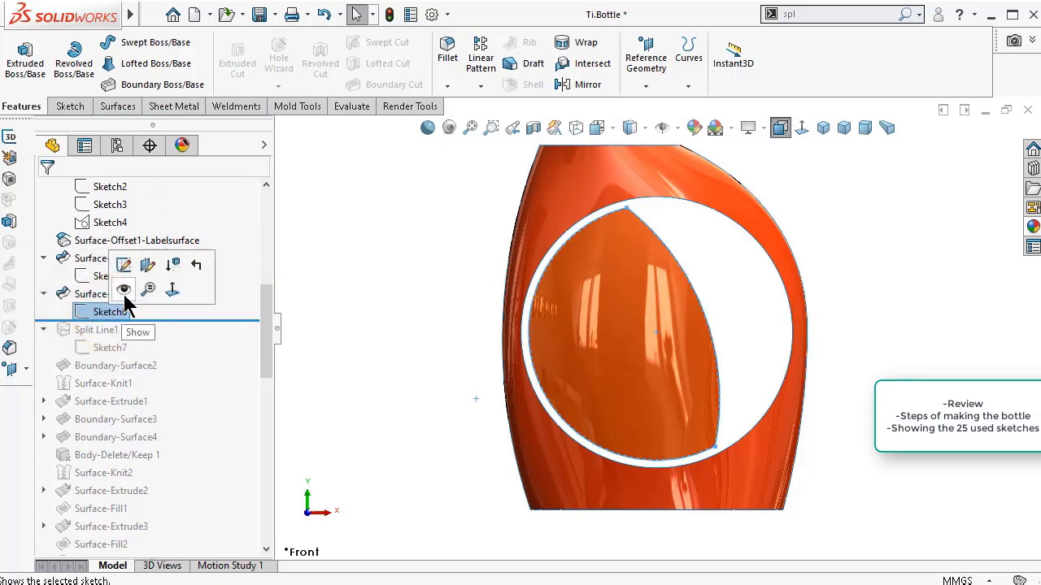
{"action": "left_click", "coordinate": [410, 312]}
{"action": "mouse_move", "coordinate": [476, 298]}
{"action": "middle_mouse_down"}
{"action": "mouse_move", "coordinate": [414, 301]}
{"action": "mouse_move", "coordinate": [395, 318]}
{"action": "mouse_move", "coordinate": [293, 348]}
{"action": "mouse_move", "coordinate": [393, 332]}
{"action": "middle_mouse_up"}
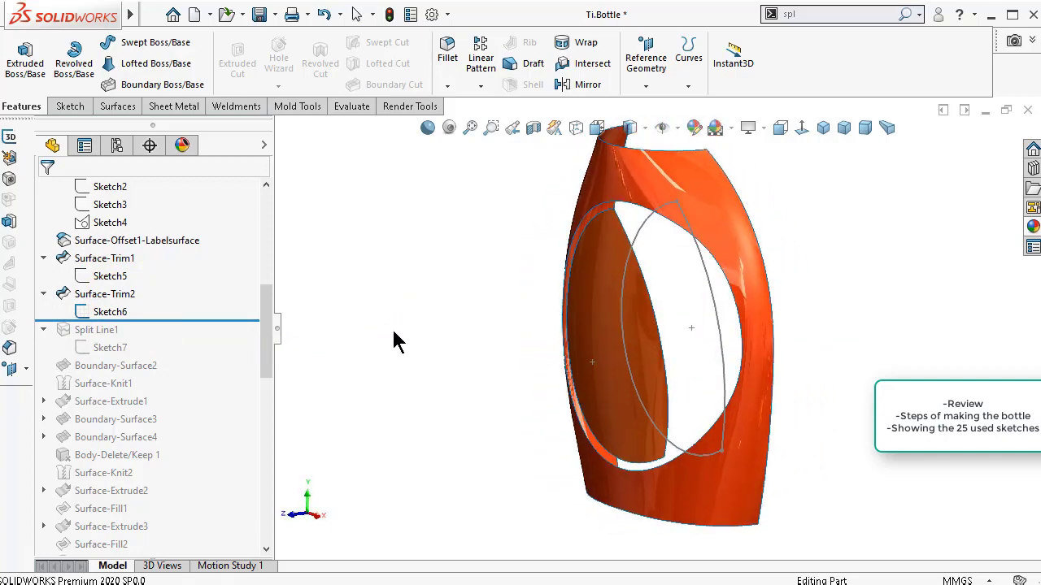
- Roll forward to Split Line1, hiding Sketch6 and showing Sketch7's split line
{"action": "mouse_move", "coordinate": [200, 322]}
{"action": "left_mouse_down"}
{"action": "mouse_move", "coordinate": [204, 352]}
{"action": "mouse_move", "coordinate": [177, 357]}
{"action": "left_mouse_up"}
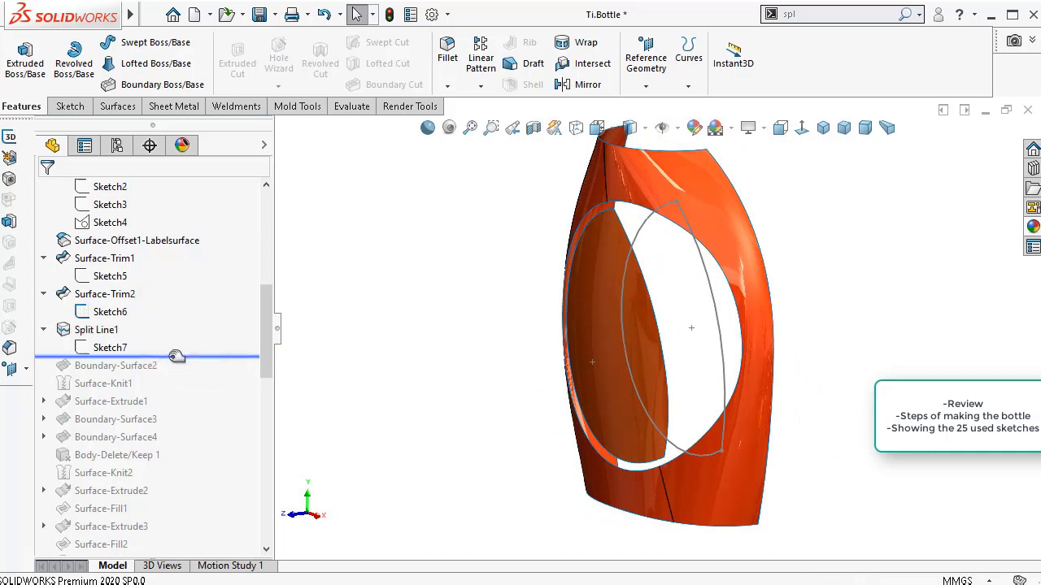
{"action": "left_click", "coordinate": [115, 348]}
{"action": "left_click", "coordinate": [102, 312]}
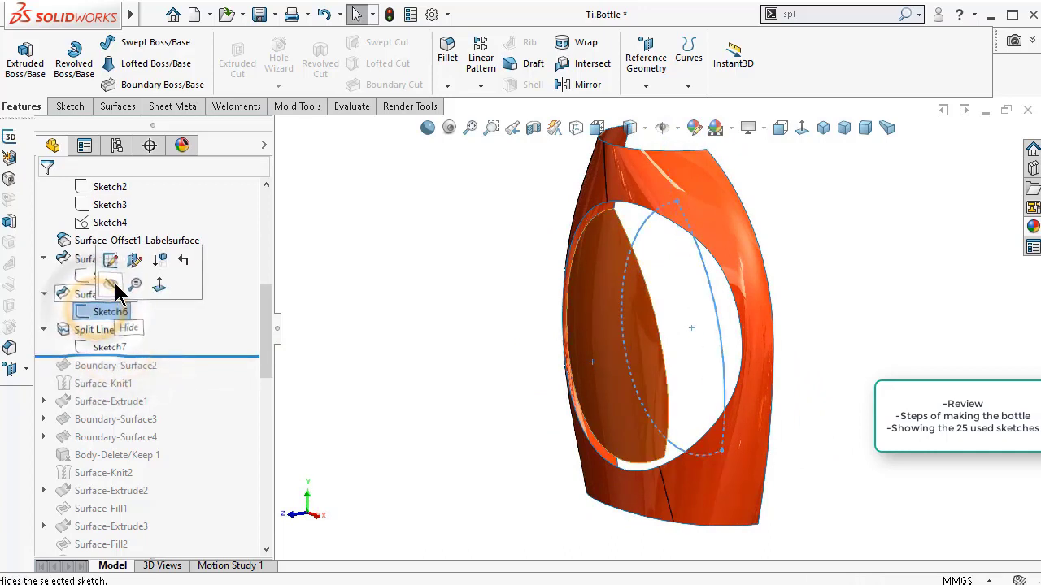
{"action": "left_click", "coordinate": [115, 291]}
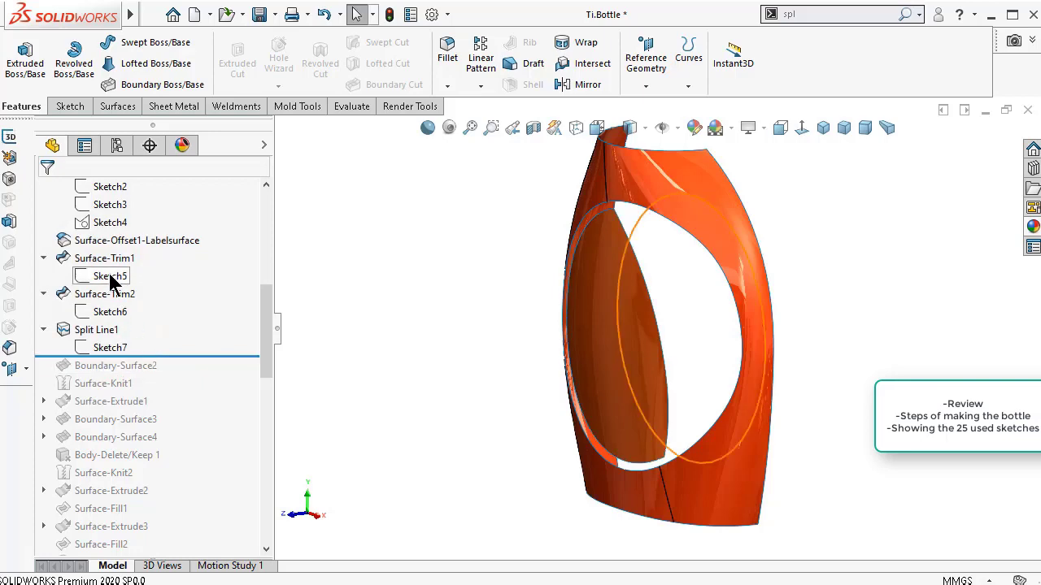
{"action": "left_click", "coordinate": [118, 350]}
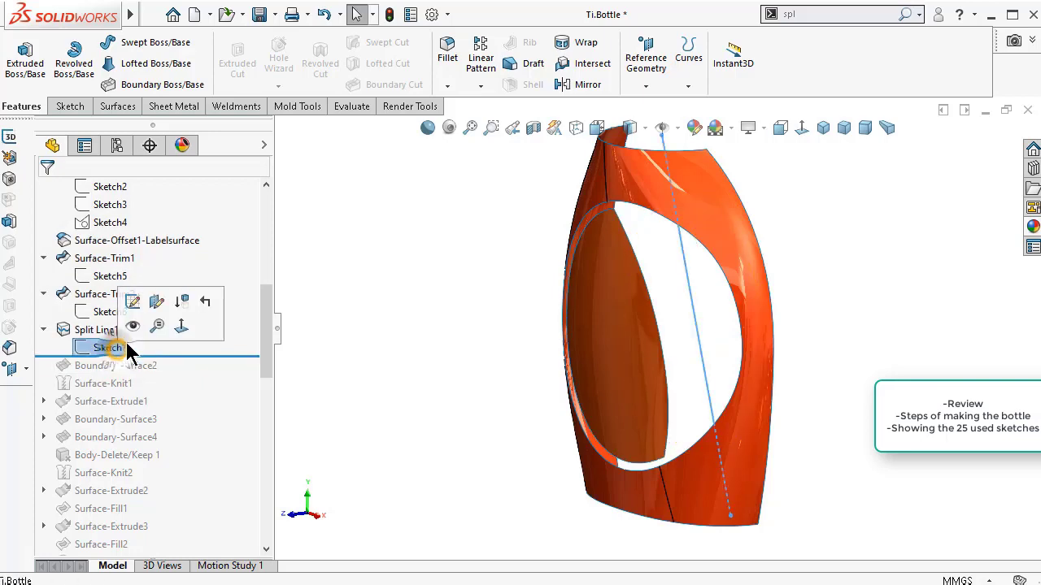
{"action": "left_click", "coordinate": [132, 325]}
{"action": "middle_click_drag", "start_coordinate": [721, 316], "coordinate": [777, 318]}
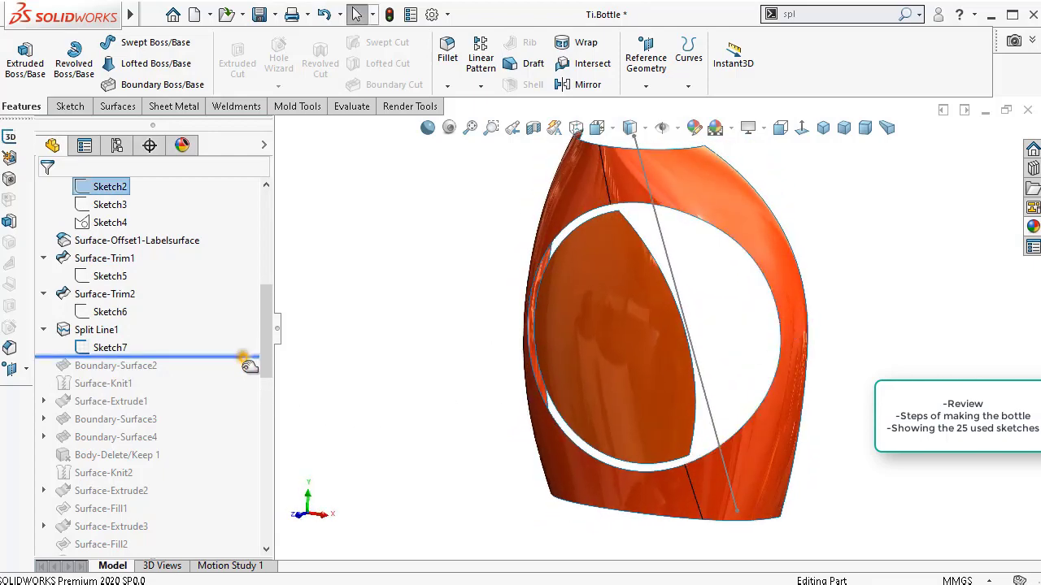
- Roll forward through Boundary-Surface2, Surface-Knit1 and Surface-Extrude1, selecting its Sketch8
{"action": "left_click_drag", "start_coordinate": [249, 366], "coordinate": [250, 374]}
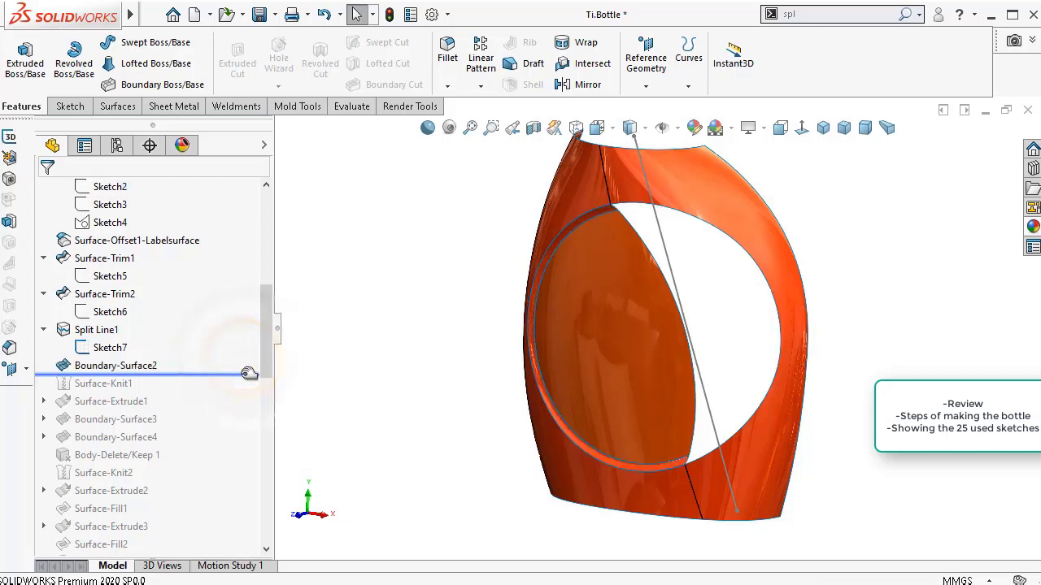
{"action": "left_click", "coordinate": [75, 368]}
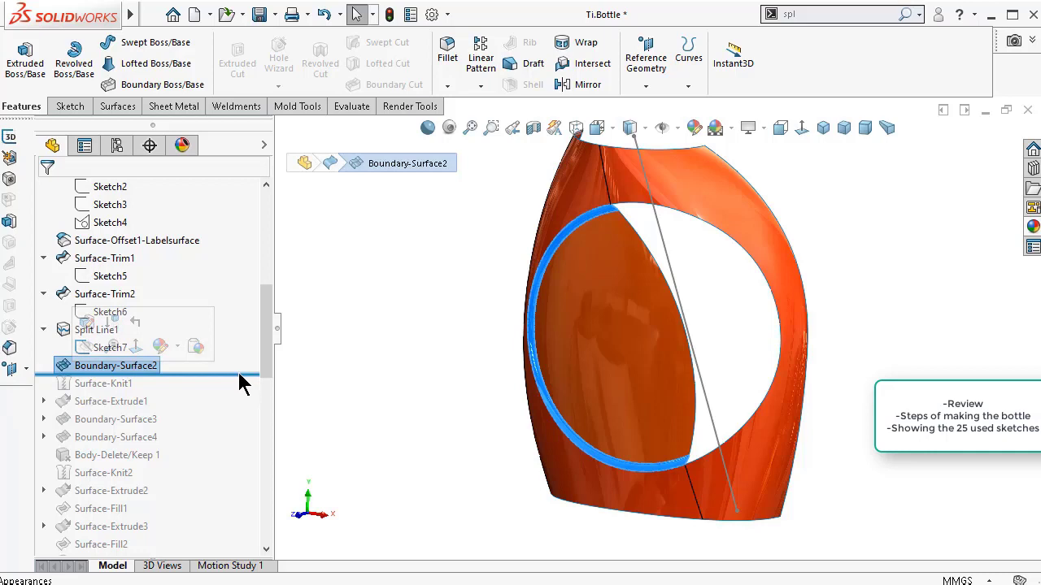
{"action": "left_click", "coordinate": [356, 334]}
{"action": "left_click_drag", "start_coordinate": [252, 373], "coordinate": [247, 405]}
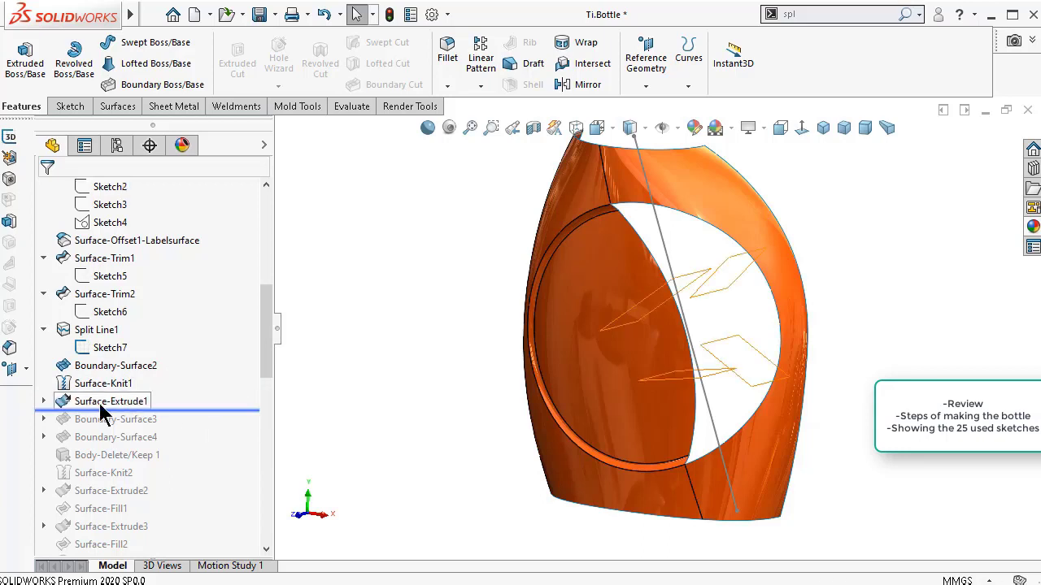
{"action": "left_click", "coordinate": [43, 401]}
{"action": "left_click", "coordinate": [110, 420]}
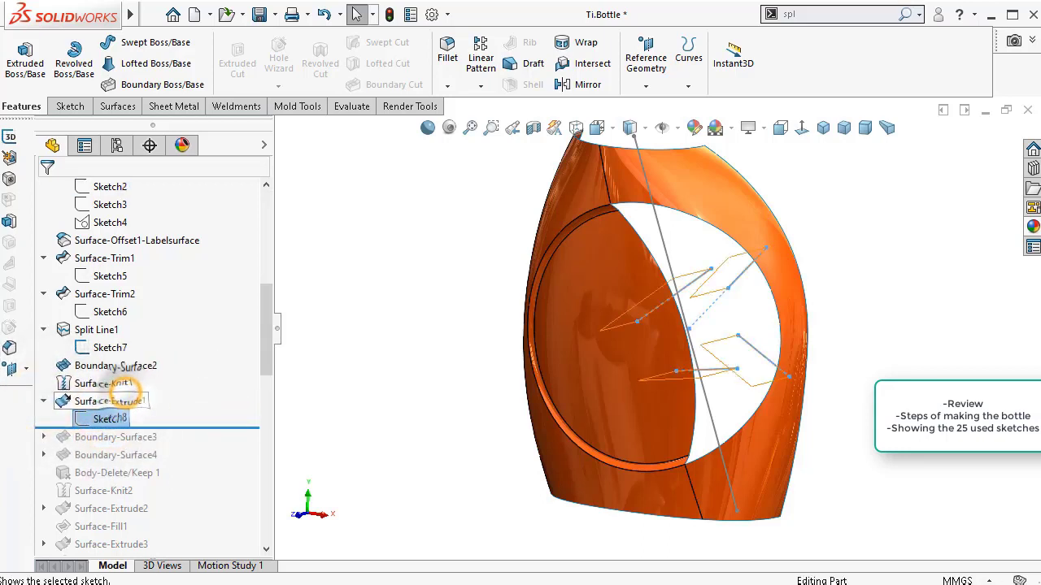
- Check the Sketch7 split line, hide Sketch8, and roll forward to Boundary-Surface3
{"action": "middle_click_drag", "start_coordinate": [651, 390], "coordinate": [676, 415]}
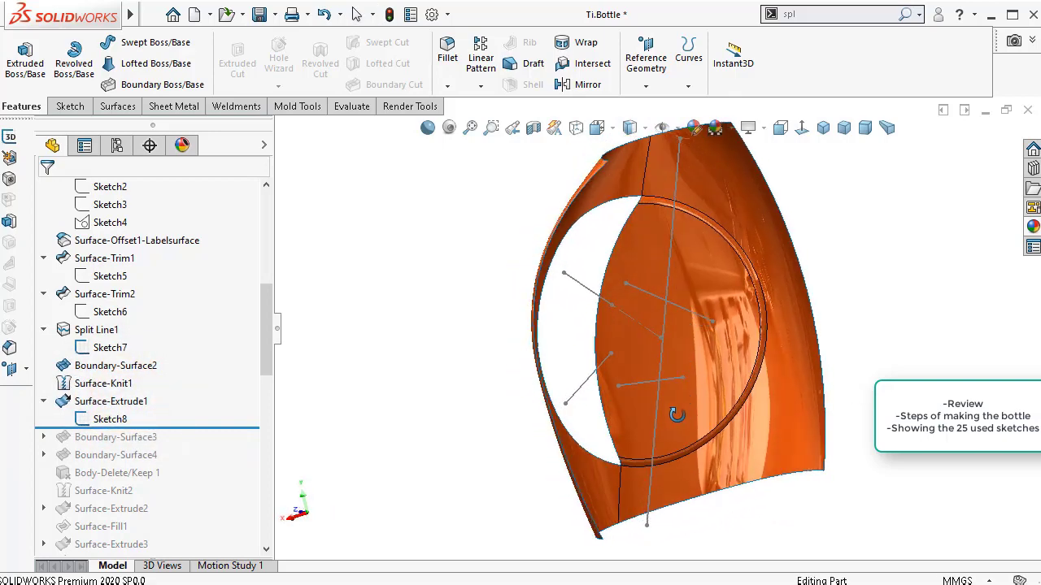
{"action": "left_click", "coordinate": [674, 195]}
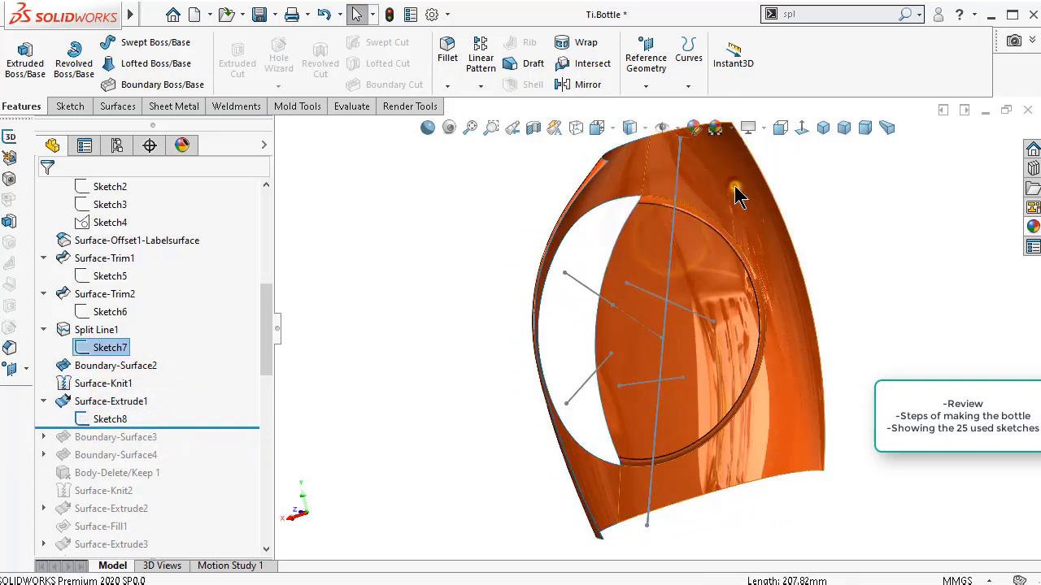
{"action": "mouse_move", "coordinate": [736, 195]}
{"action": "middle_mouse_down"}
{"action": "mouse_move", "coordinate": [576, 337]}
{"action": "mouse_move", "coordinate": [641, 328]}
{"action": "mouse_move", "coordinate": [704, 293]}
{"action": "mouse_move", "coordinate": [720, 340]}
{"action": "mouse_move", "coordinate": [711, 346]}
{"action": "middle_mouse_up"}
{"action": "left_click", "coordinate": [128, 424]}
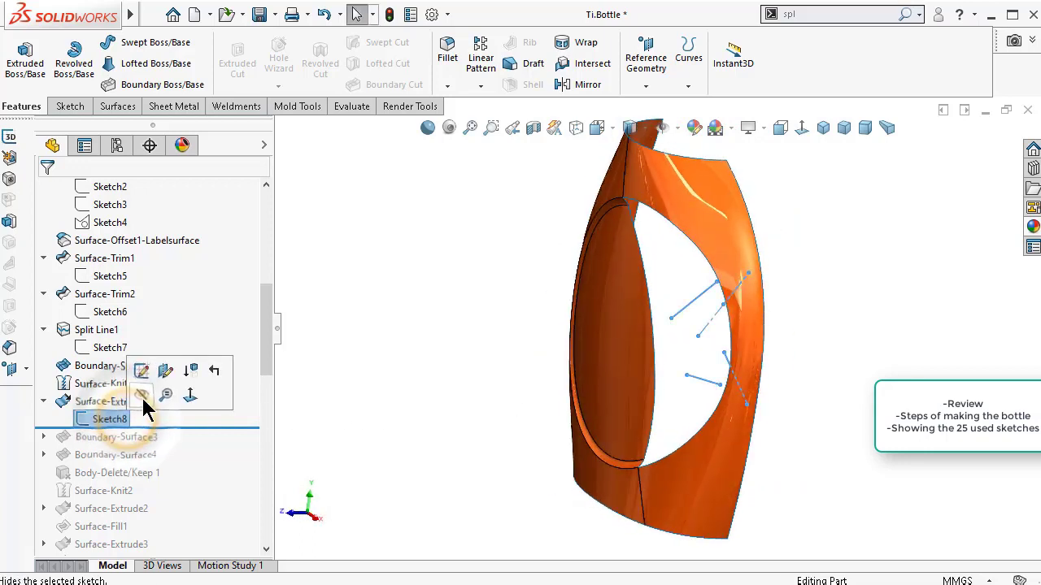
{"action": "left_click", "coordinate": [143, 404]}
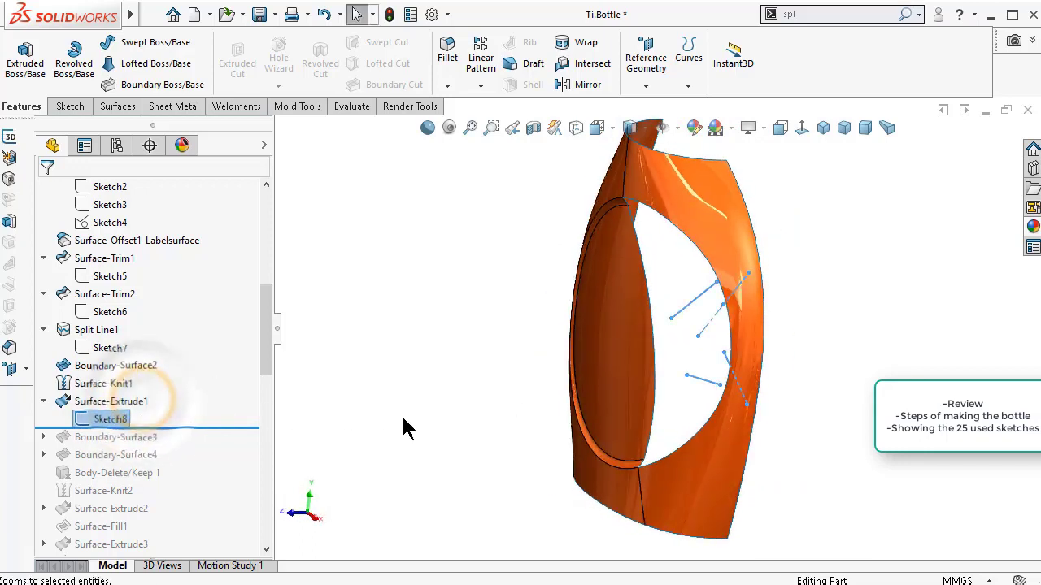
{"action": "mouse_move", "coordinate": [242, 428]}
{"action": "left_mouse_down"}
{"action": "mouse_move", "coordinate": [237, 445]}
{"action": "mouse_move", "coordinate": [248, 447]}
{"action": "left_mouse_up"}
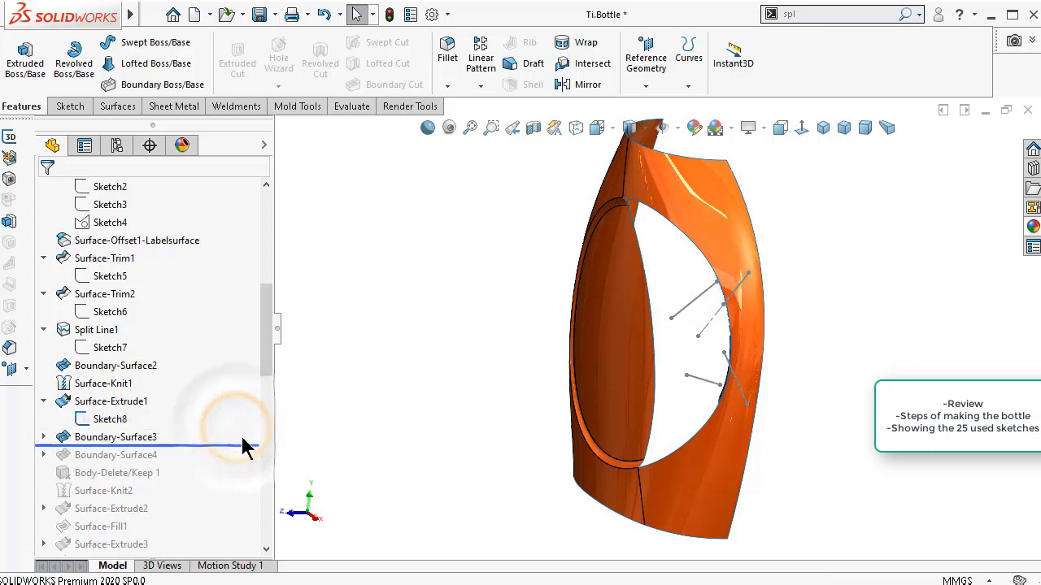
- Review Boundary-Surface3's Sketch9, Sketch10 and Sketch11 curves, hiding Sketch8's guide lines
{"action": "left_click", "coordinate": [43, 438]}
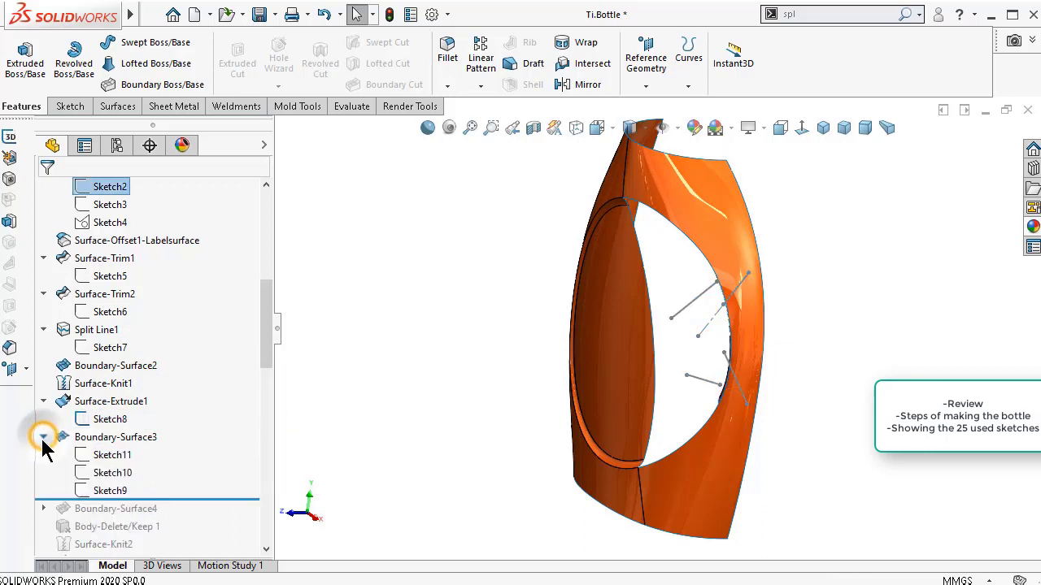
{"action": "left_click", "coordinate": [120, 493]}
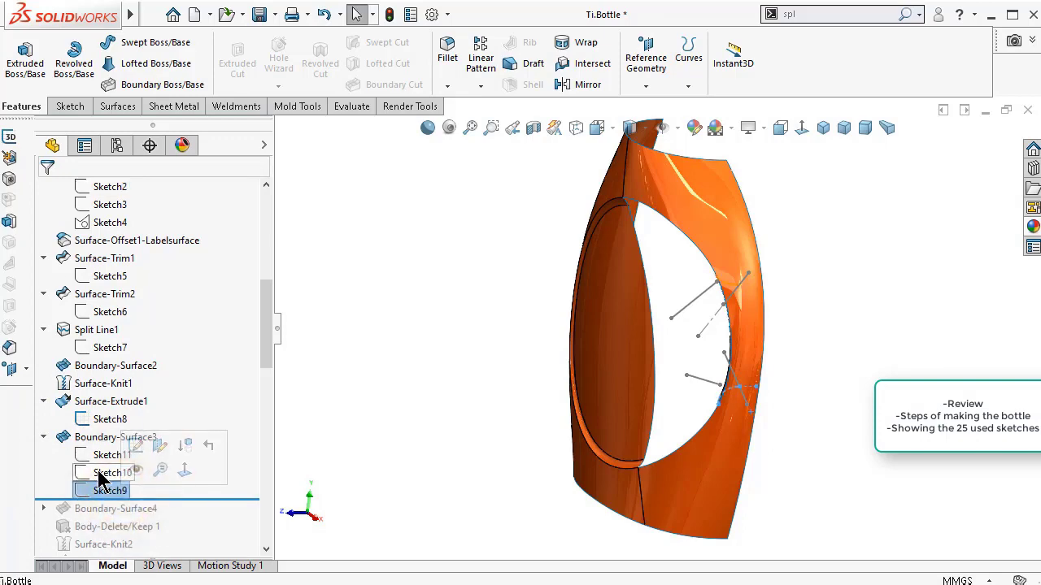
{"action": "middle_click_drag", "start_coordinate": [662, 410], "coordinate": [549, 444]}
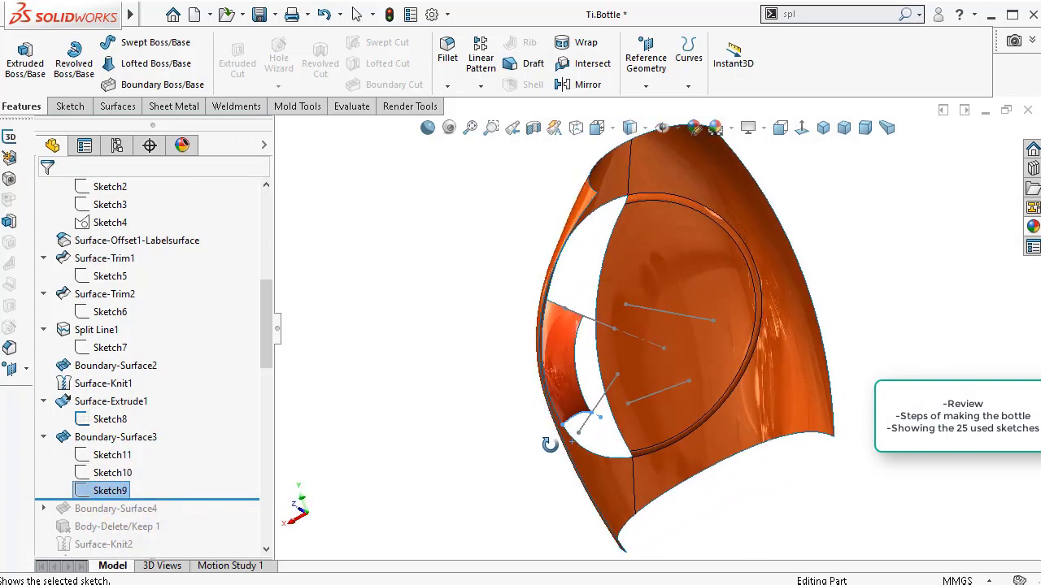
{"action": "left_click", "coordinate": [114, 419]}
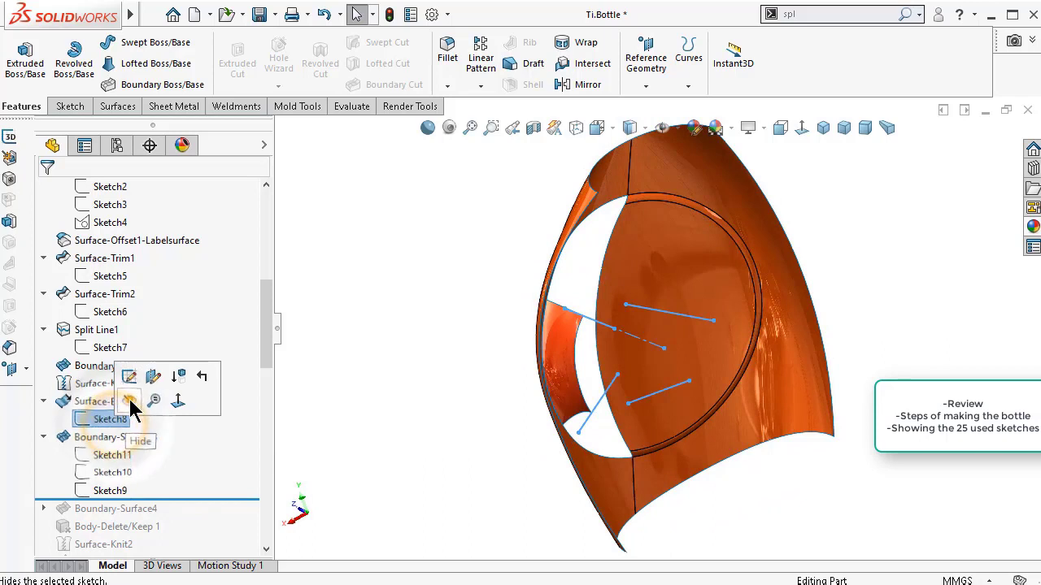
{"action": "left_click", "coordinate": [132, 400]}
{"action": "scroll", "coordinate": [537, 411], "scroll_direction": "down", "scroll_amount": 3}
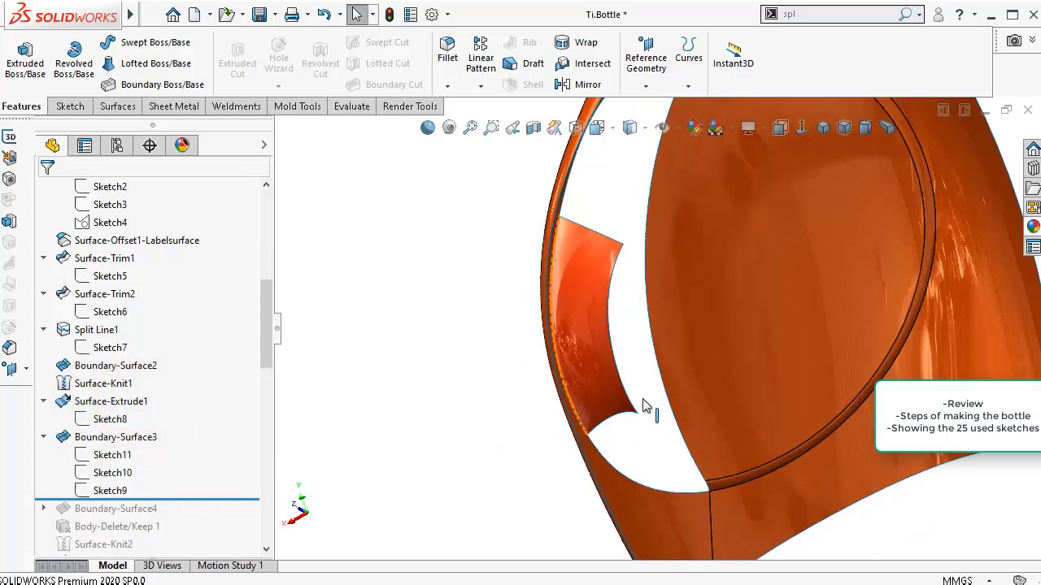
{"action": "left_click", "coordinate": [118, 474]}
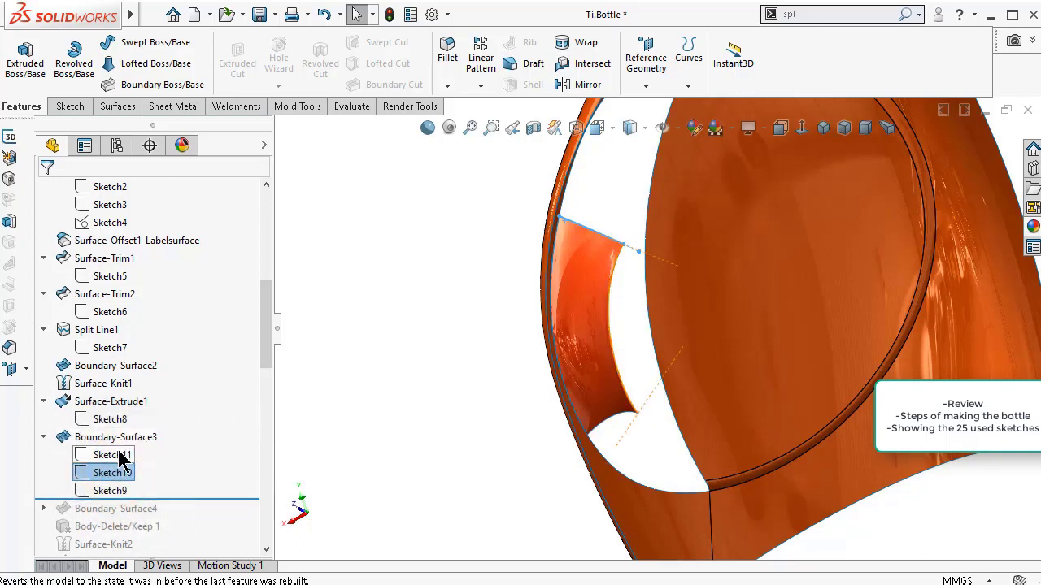
{"action": "left_click", "coordinate": [118, 456]}
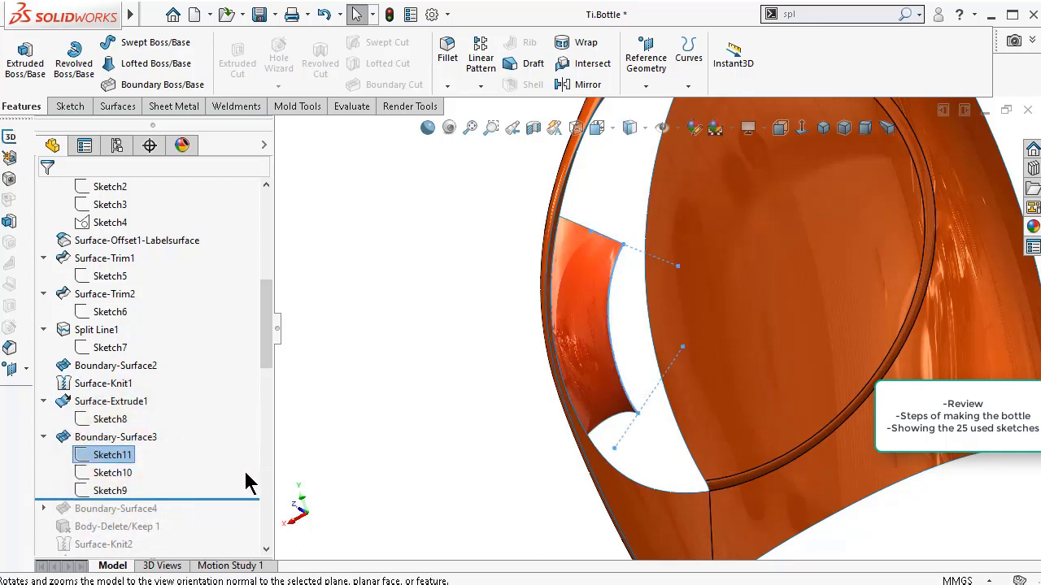
{"action": "left_click_drag", "start_coordinate": [270, 351], "coordinate": [279, 397]}
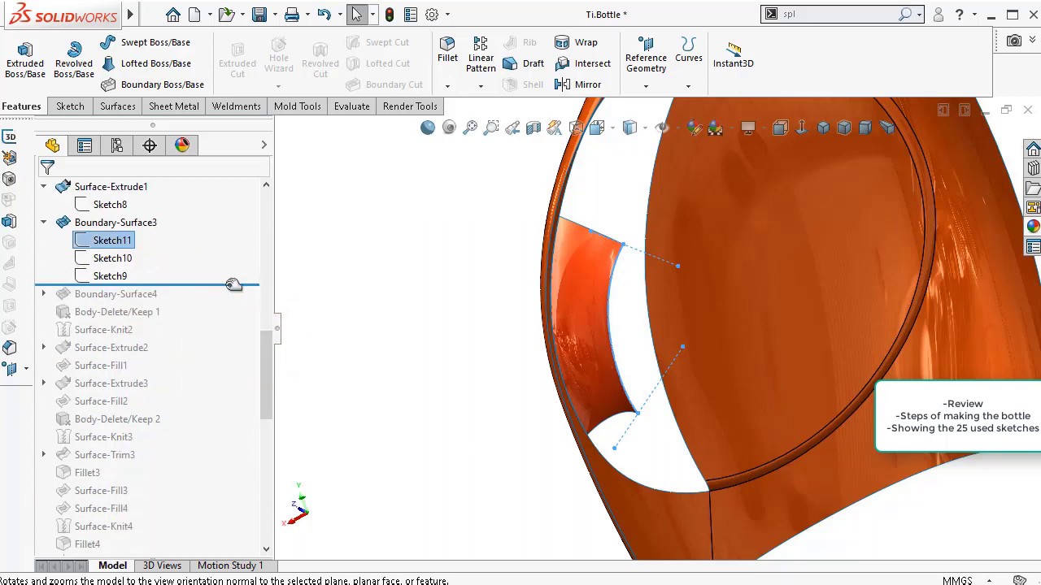
- Roll forward to Boundary-Surface4, review Sketch12 and Sketch13, then include Body-Delete/Keep 1
{"action": "left_click_drag", "start_coordinate": [231, 286], "coordinate": [227, 301]}
{"action": "left_click", "coordinate": [43, 294]}
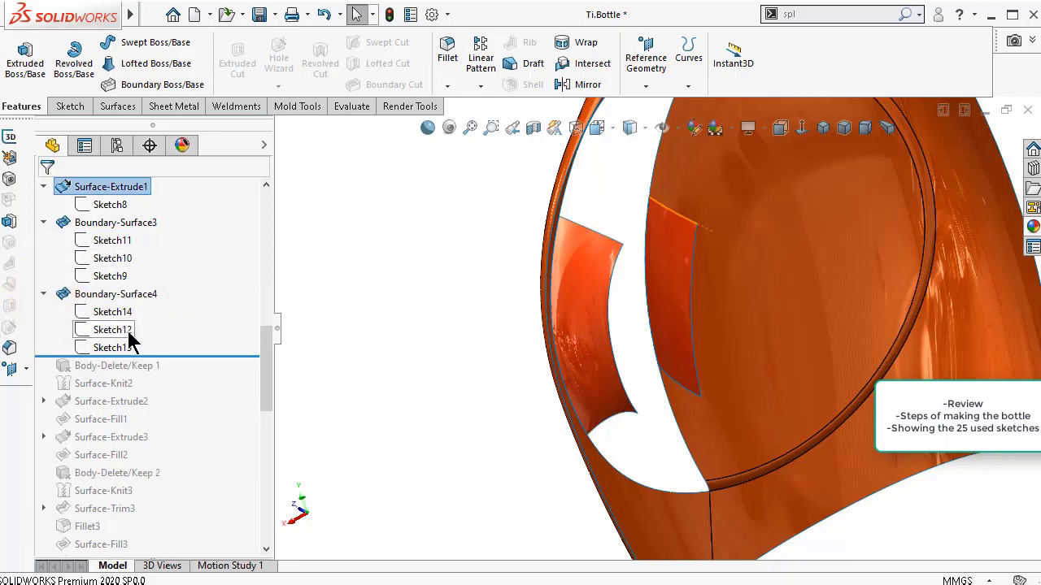
{"action": "left_click", "coordinate": [128, 335]}
{"action": "mouse_move", "coordinate": [716, 231]}
{"action": "middle_mouse_down"}
{"action": "mouse_move", "coordinate": [791, 199]}
{"action": "mouse_move", "coordinate": [808, 228]}
{"action": "mouse_move", "coordinate": [646, 233]}
{"action": "mouse_move", "coordinate": [661, 228]}
{"action": "mouse_move", "coordinate": [627, 204]}
{"action": "mouse_move", "coordinate": [632, 235]}
{"action": "mouse_move", "coordinate": [618, 240]}
{"action": "middle_mouse_up"}
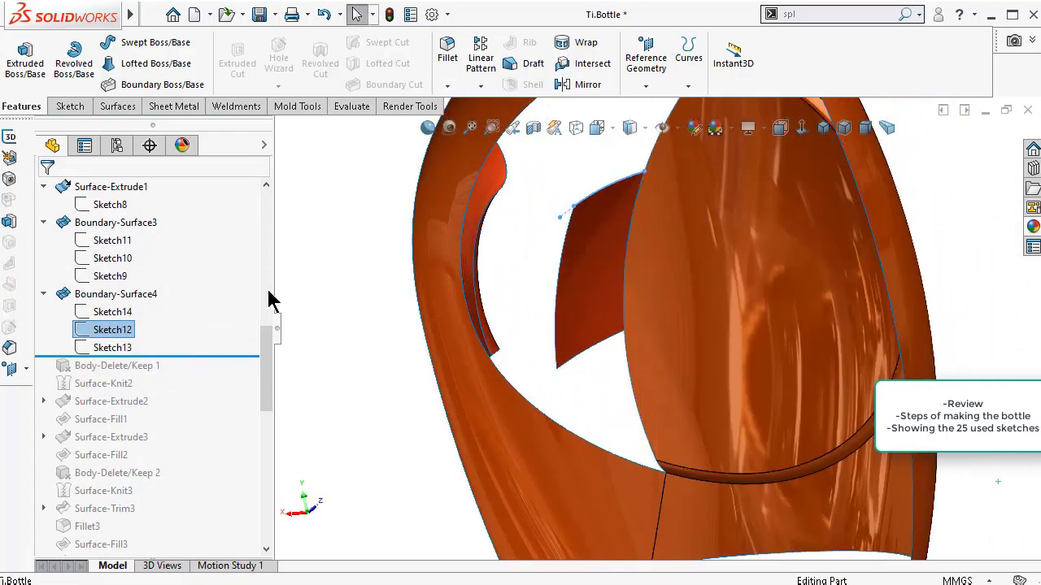
{"action": "left_click", "coordinate": [126, 350]}
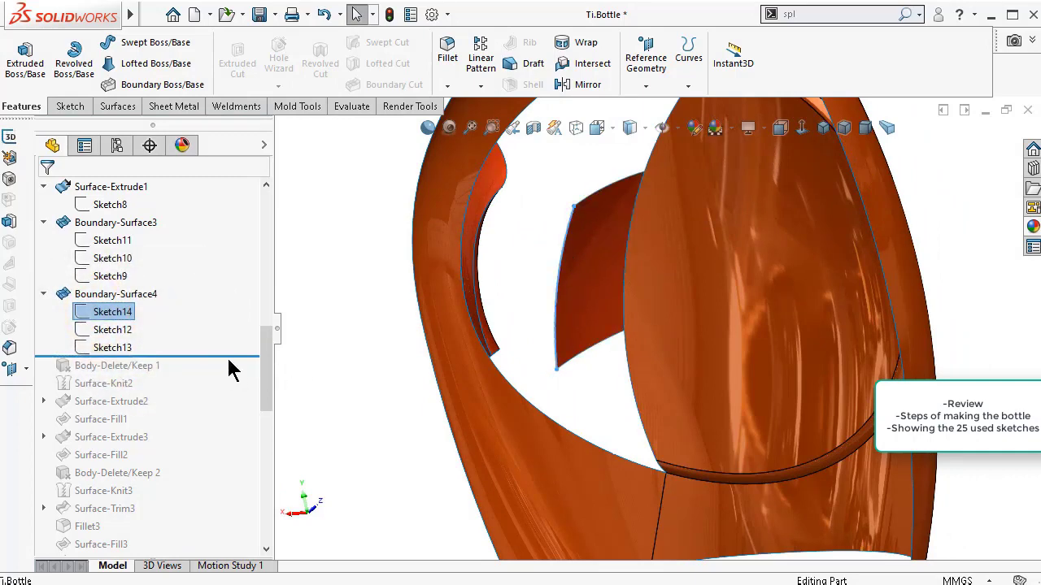
{"action": "left_click_drag", "start_coordinate": [230, 368], "coordinate": [226, 370]}
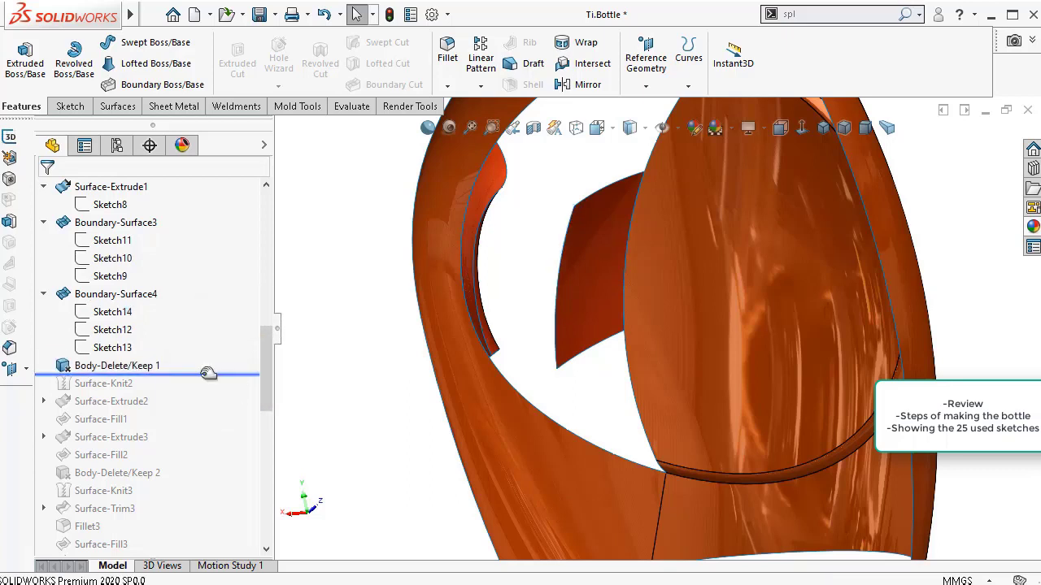
- Roll forward to Surface-Extrude2 and inspect its Sketch15 and new extruded surface
{"action": "left_click_drag", "start_coordinate": [204, 369], "coordinate": [201, 412]}
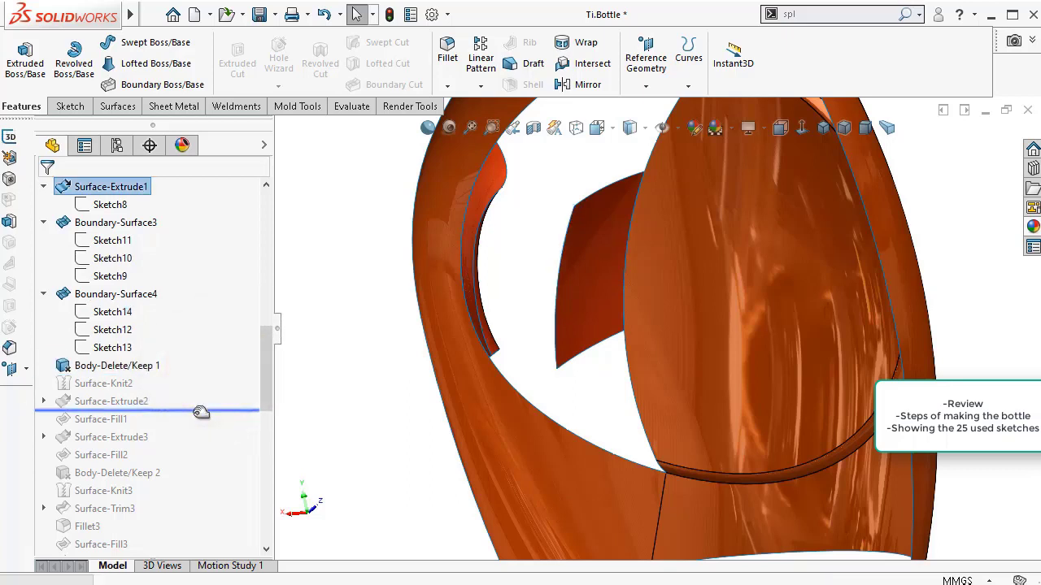
{"action": "left_click", "coordinate": [43, 402]}
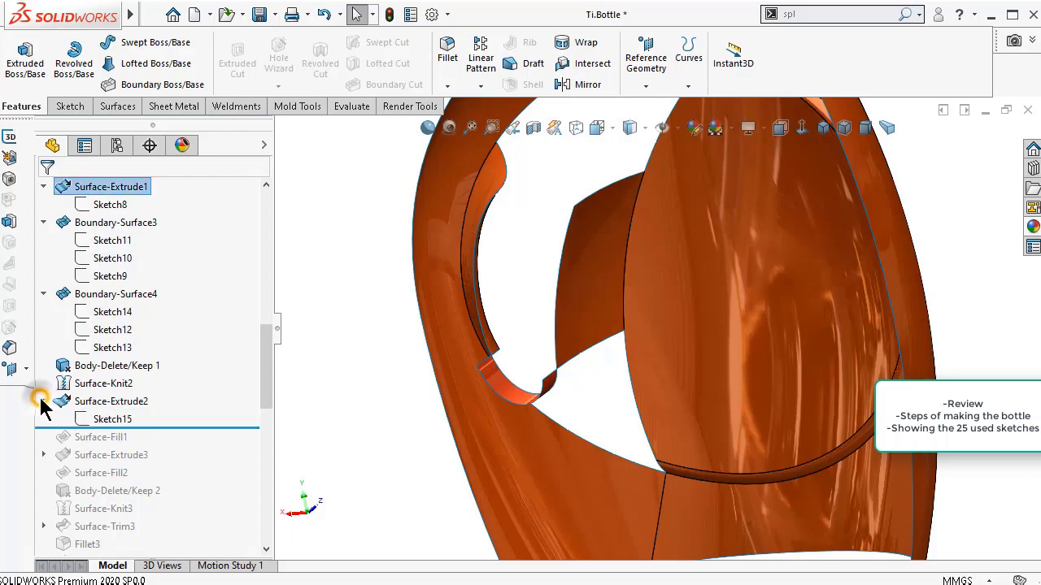
{"action": "left_click", "coordinate": [113, 419]}
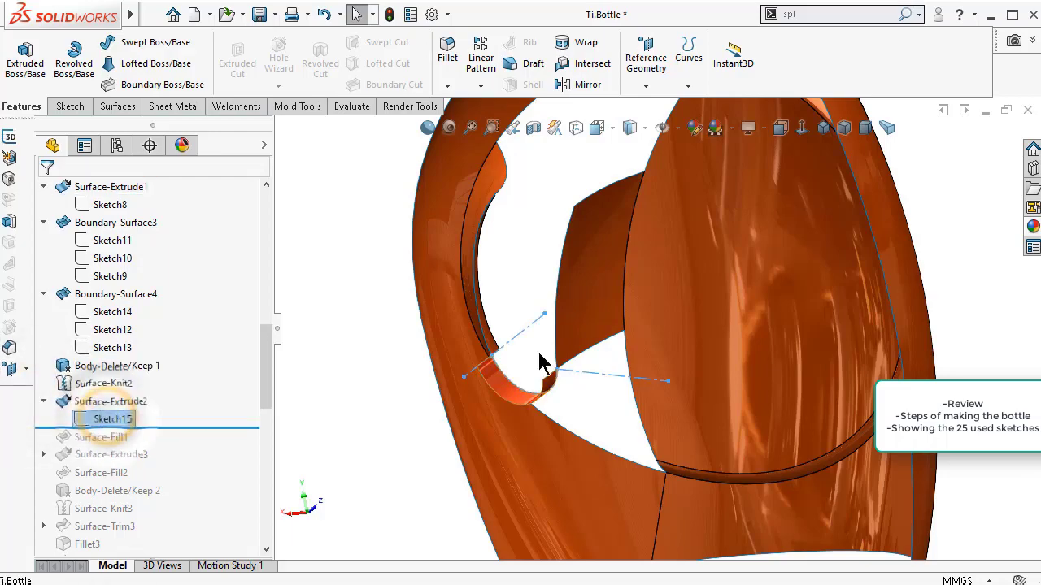
{"action": "scroll", "coordinate": [561, 363], "scroll_direction": "down", "scroll_amount": 3}
{"action": "middle_click_drag", "start_coordinate": [500, 423], "coordinate": [349, 520]}
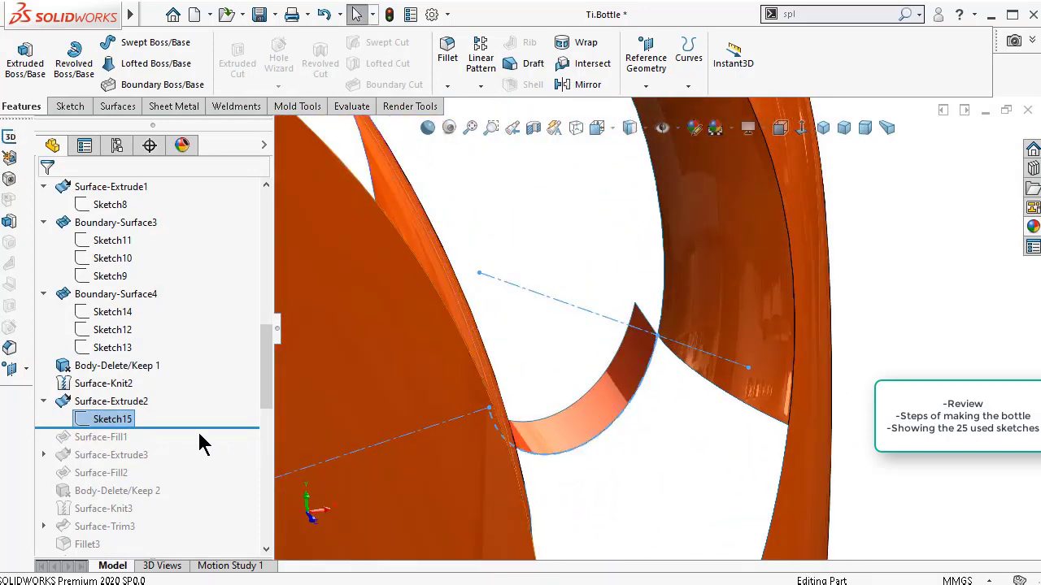
- Roll forward through Surface-Fill1 and Surface-Extrude3, show Sketch16, then continue past Surface-Knit3
{"action": "mouse_move", "coordinate": [208, 429]}
{"action": "left_mouse_down"}
{"action": "mouse_move", "coordinate": [202, 467]}
{"action": "mouse_move", "coordinate": [42, 470]}
{"action": "left_mouse_up"}
{"action": "left_click", "coordinate": [44, 457]}
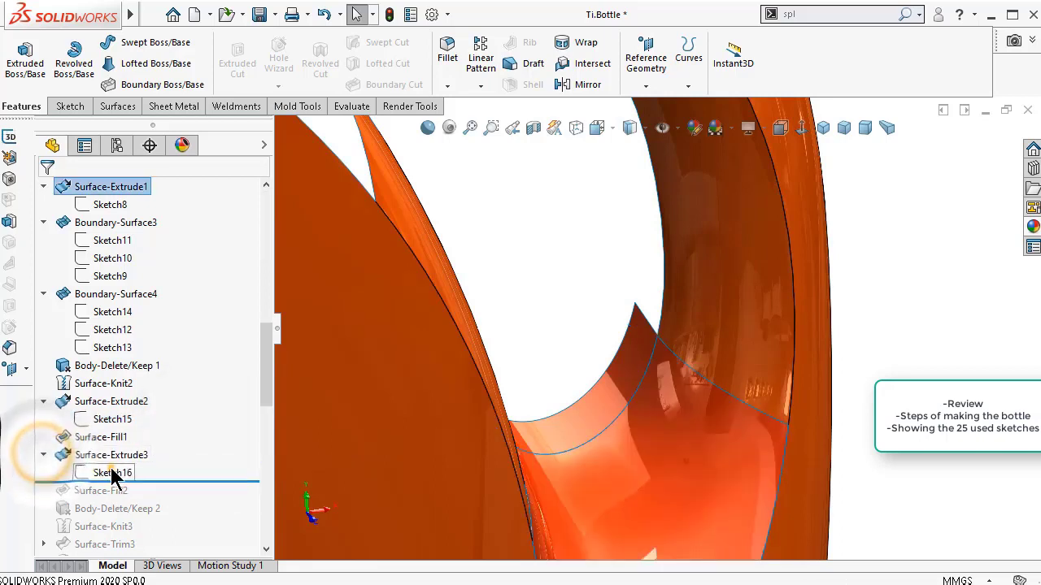
{"action": "left_click", "coordinate": [105, 472]}
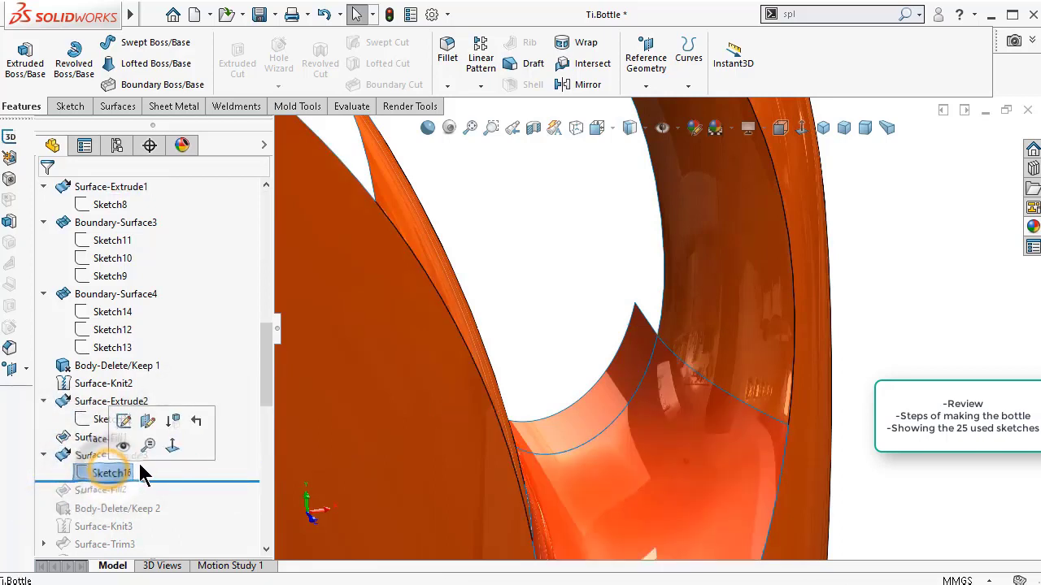
{"action": "left_click", "coordinate": [122, 437]}
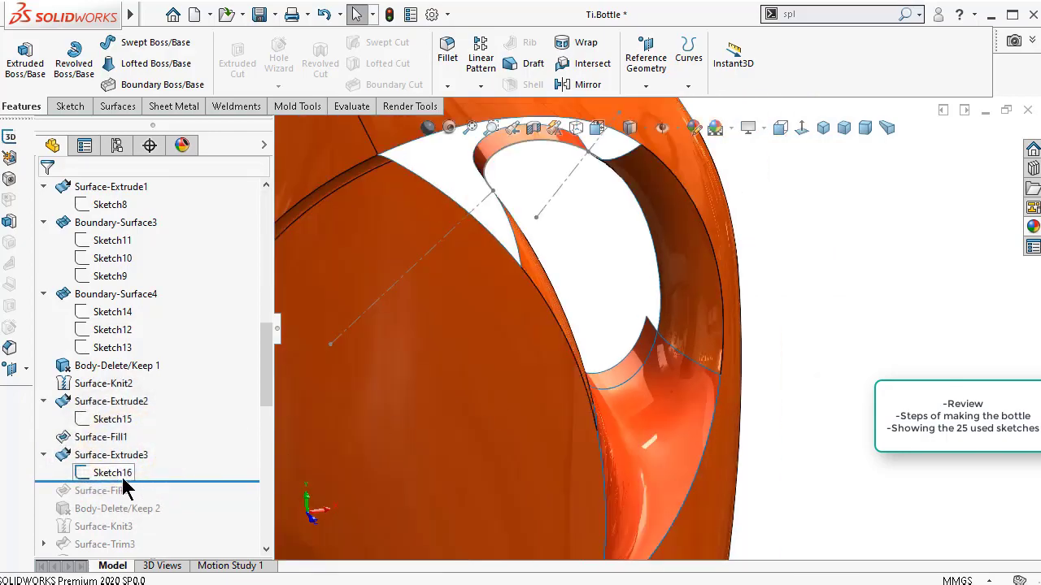
{"action": "mouse_move", "coordinate": [539, 411]}
{"action": "middle_mouse_down"}
{"action": "mouse_move", "coordinate": [600, 309]}
{"action": "mouse_move", "coordinate": [590, 242]}
{"action": "mouse_move", "coordinate": [464, 275]}
{"action": "mouse_move", "coordinate": [413, 326]}
{"action": "mouse_move", "coordinate": [539, 235]}
{"action": "middle_mouse_up"}
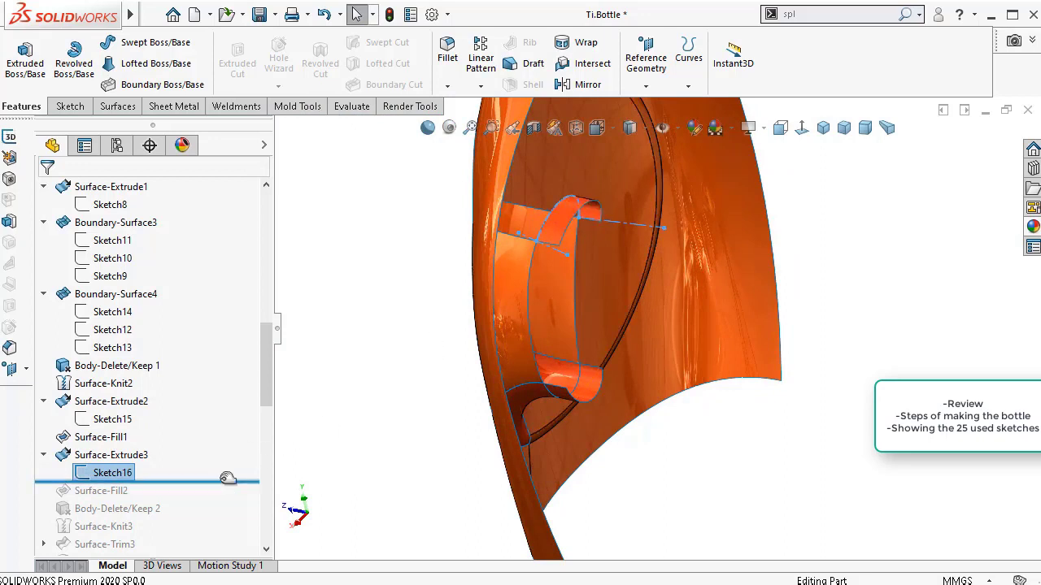
{"action": "left_click_drag", "start_coordinate": [227, 485], "coordinate": [218, 518]}
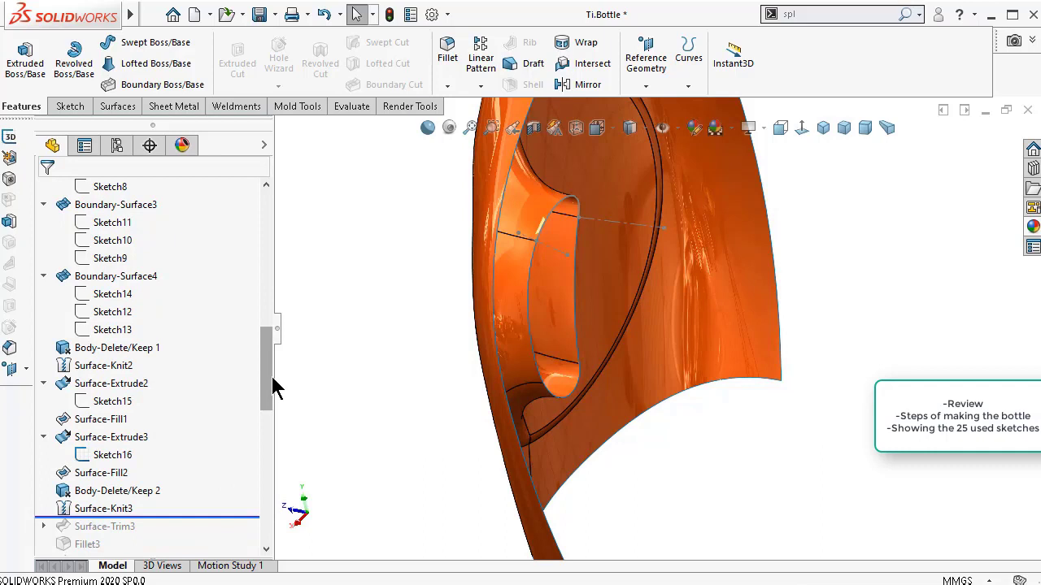
- Roll the history forward past Surface-Trim3 and inspect its Sketch17 at the circular opening
{"action": "left_click_drag", "start_coordinate": [274, 379], "coordinate": [272, 409]}
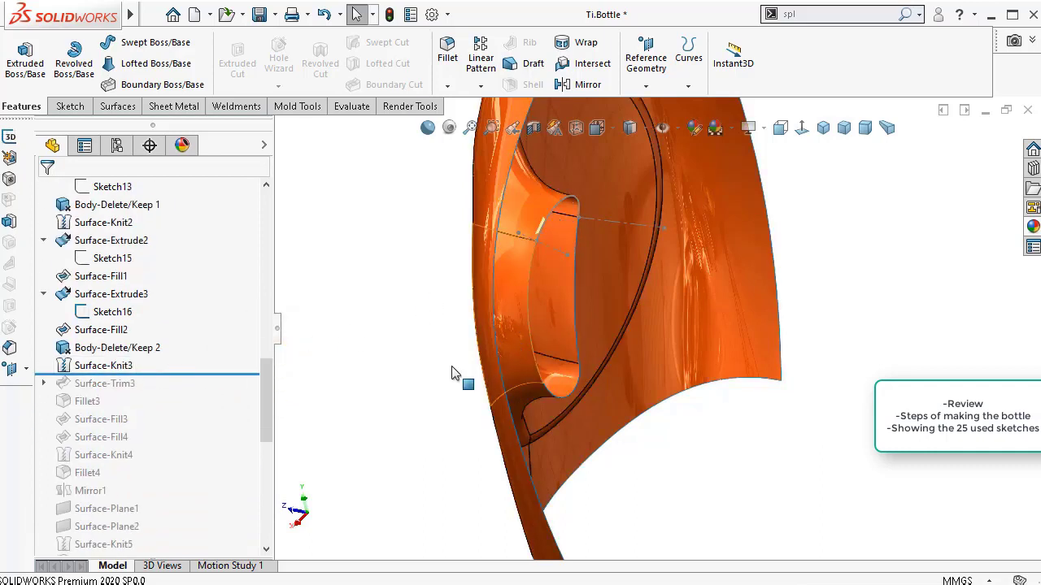
{"action": "left_click_drag", "start_coordinate": [198, 375], "coordinate": [53, 393]}
{"action": "left_click", "coordinate": [43, 383]}
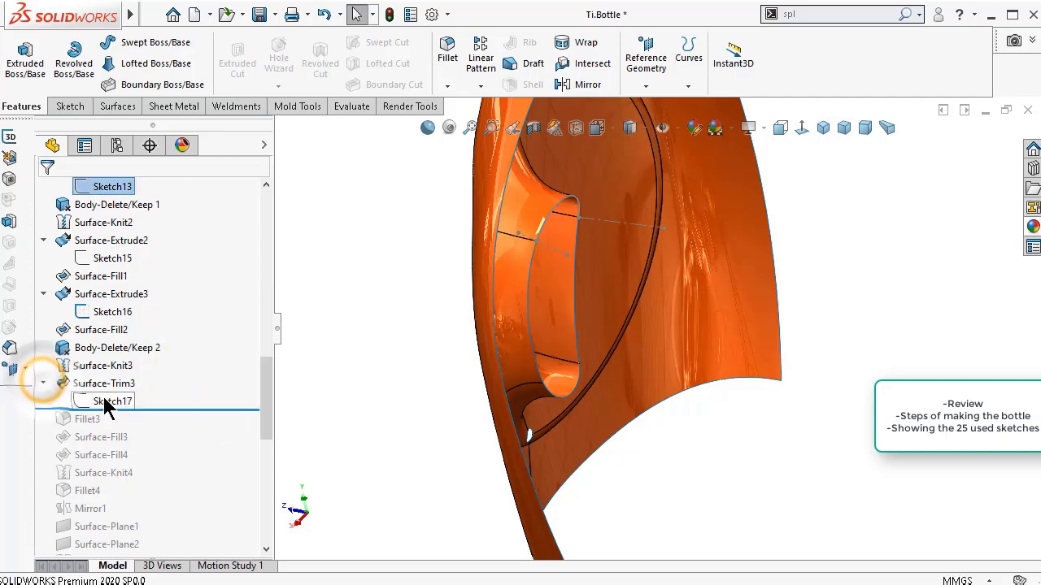
{"action": "left_click", "coordinate": [110, 400]}
{"action": "mouse_move", "coordinate": [395, 428]}
{"action": "middle_mouse_down"}
{"action": "mouse_move", "coordinate": [442, 365]}
{"action": "mouse_move", "coordinate": [501, 339]}
{"action": "mouse_move", "coordinate": [509, 356]}
{"action": "mouse_move", "coordinate": [646, 204]}
{"action": "middle_mouse_up"}
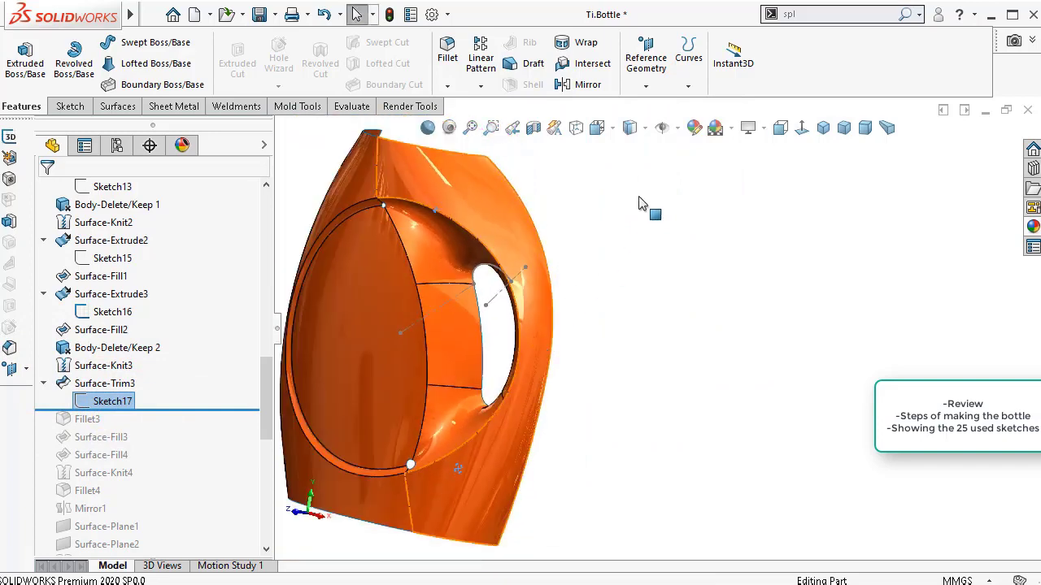
- Turn the model to the Front view and hide the leftover Sketch16
{"action": "left_click", "coordinate": [780, 130]}
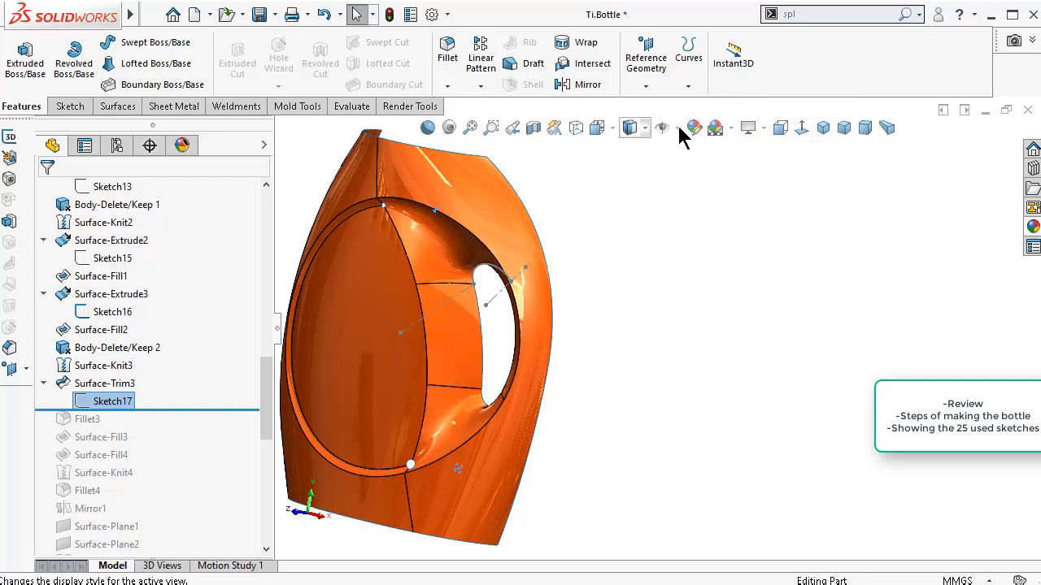
{"action": "left_click", "coordinate": [779, 131]}
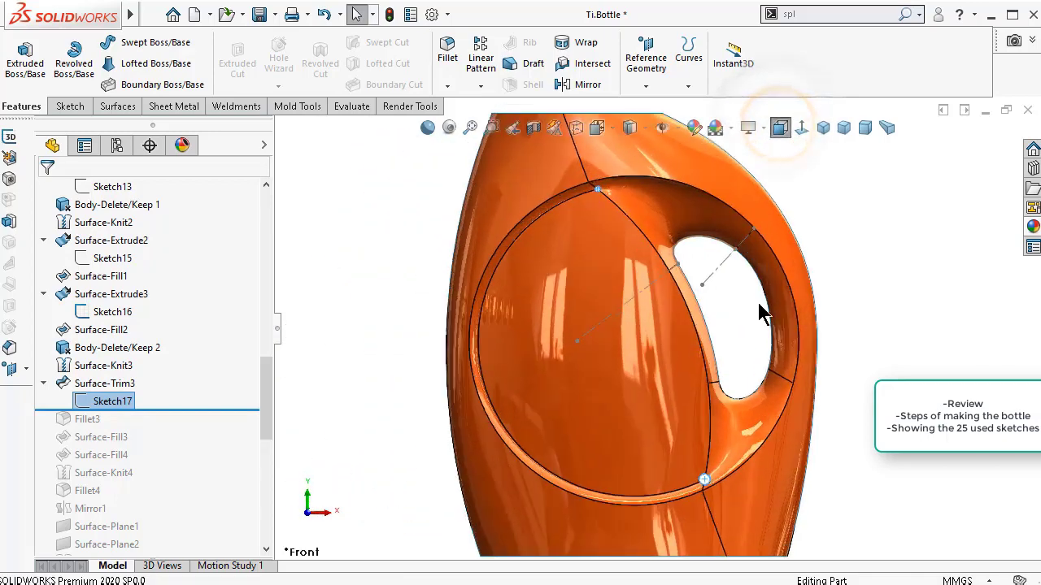
{"action": "scroll", "coordinate": [763, 312], "scroll_direction": "down", "scroll_amount": 2}
{"action": "left_click", "coordinate": [691, 246]}
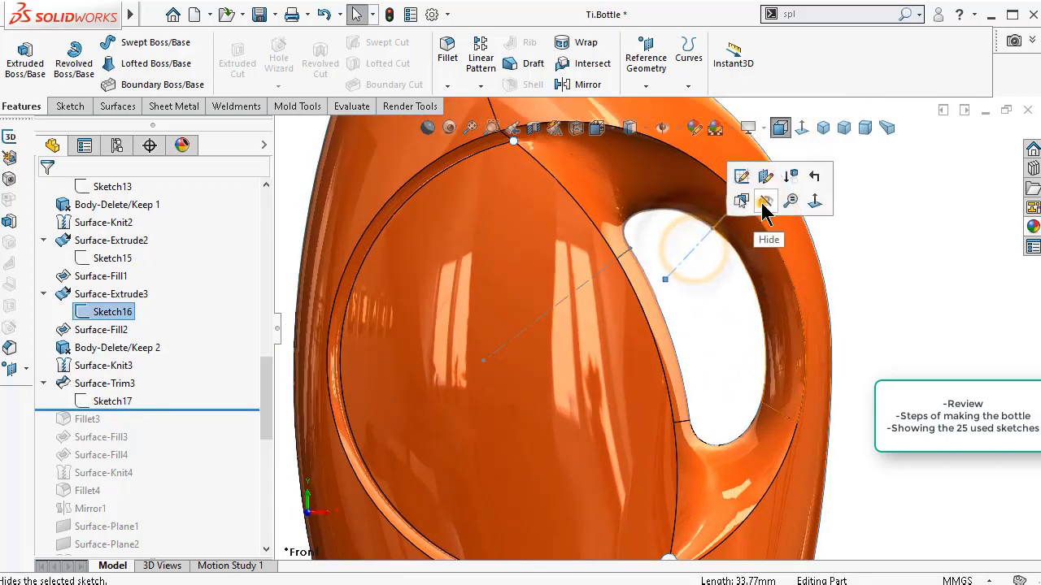
{"action": "left_click", "coordinate": [767, 203]}
{"action": "scroll", "coordinate": [571, 210], "scroll_direction": "up", "scroll_amount": 3}
{"action": "scroll", "coordinate": [684, 527], "scroll_direction": "down", "scroll_amount": 4}
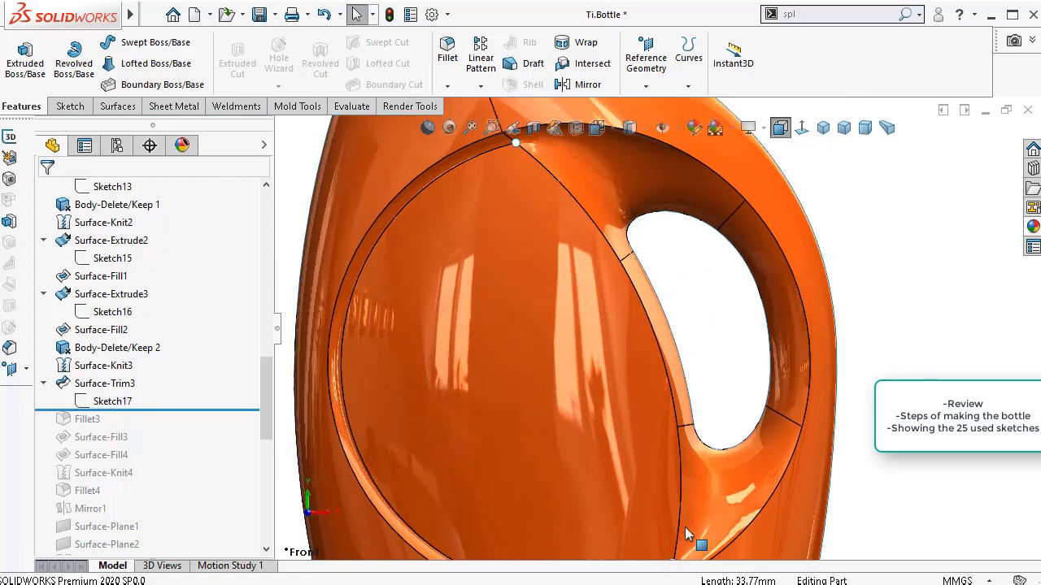
- Roll forward through Fillet3, Surface-Fill3–4, Surface-Knit4 and Fillet4 down to Mirror1
{"action": "left_click", "coordinate": [113, 401]}
{"action": "scroll", "coordinate": [575, 252], "scroll_direction": "up", "scroll_amount": 3}
{"action": "scroll", "coordinate": [574, 153], "scroll_direction": "up", "scroll_amount": 2}
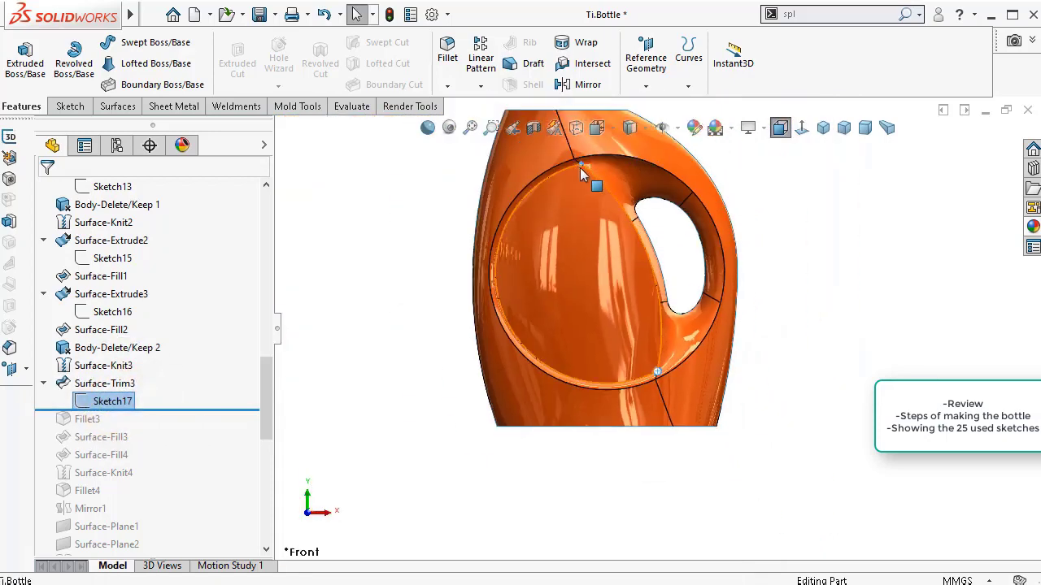
{"action": "left_click_drag", "start_coordinate": [184, 407], "coordinate": [169, 508]}
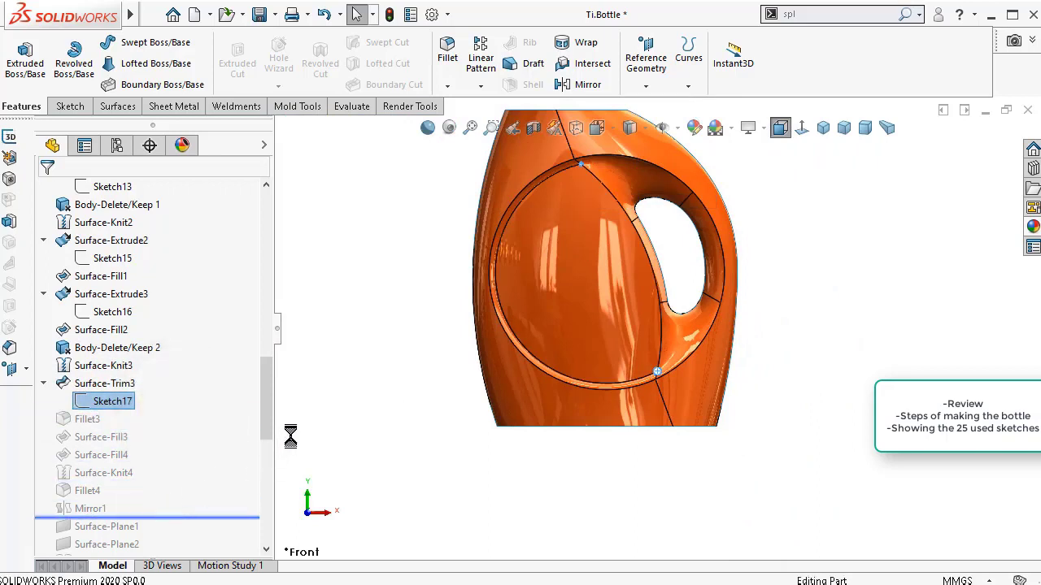
{"action": "left_click_drag", "start_coordinate": [272, 420], "coordinate": [268, 453]}
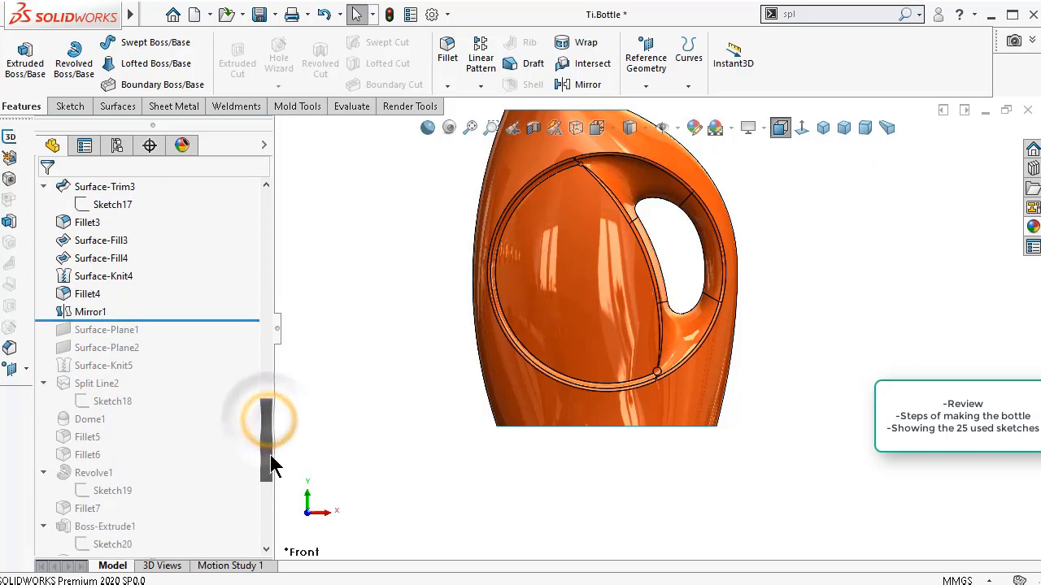
- Check Sketch18 on the bottle's flat bottom, then roll forward past Dome1, Fillet5–6 and Revolve1
{"action": "left_click_drag", "start_coordinate": [234, 323], "coordinate": [225, 410]}
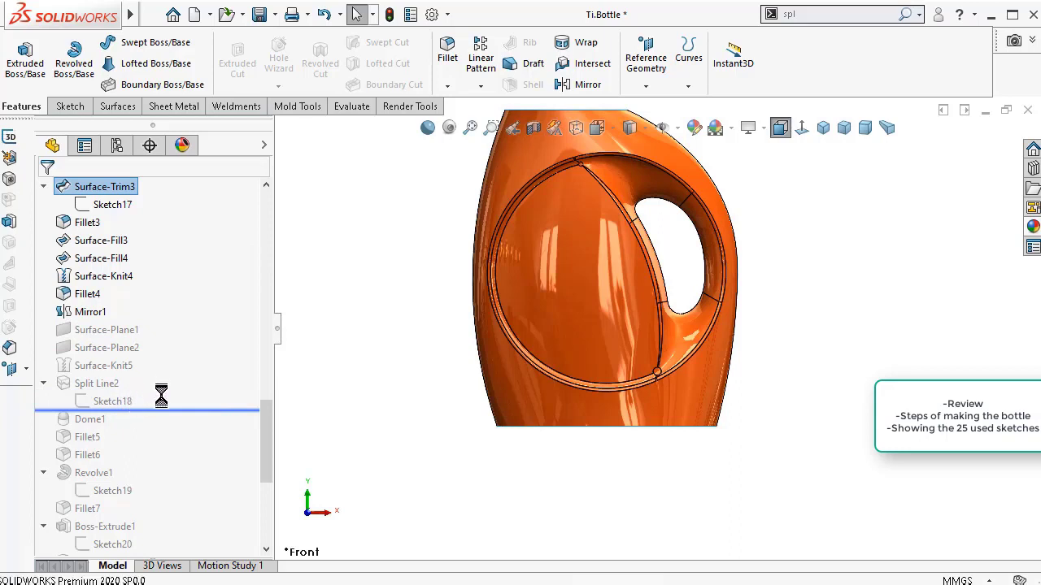
{"action": "left_click", "coordinate": [112, 404]}
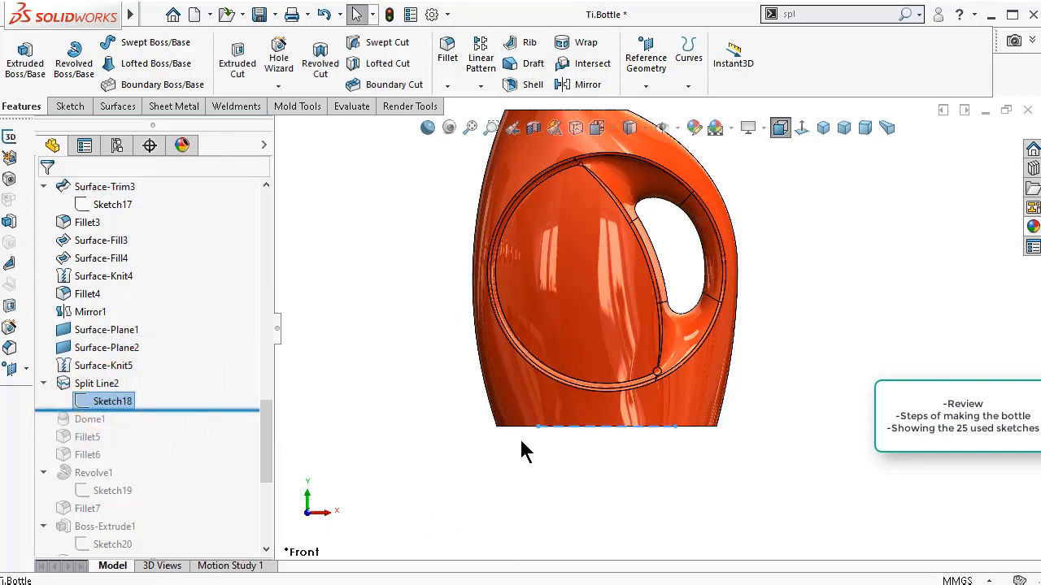
{"action": "mouse_move", "coordinate": [577, 429]}
{"action": "middle_mouse_down"}
{"action": "mouse_move", "coordinate": [567, 287]}
{"action": "mouse_move", "coordinate": [584, 333]}
{"action": "middle_mouse_up"}
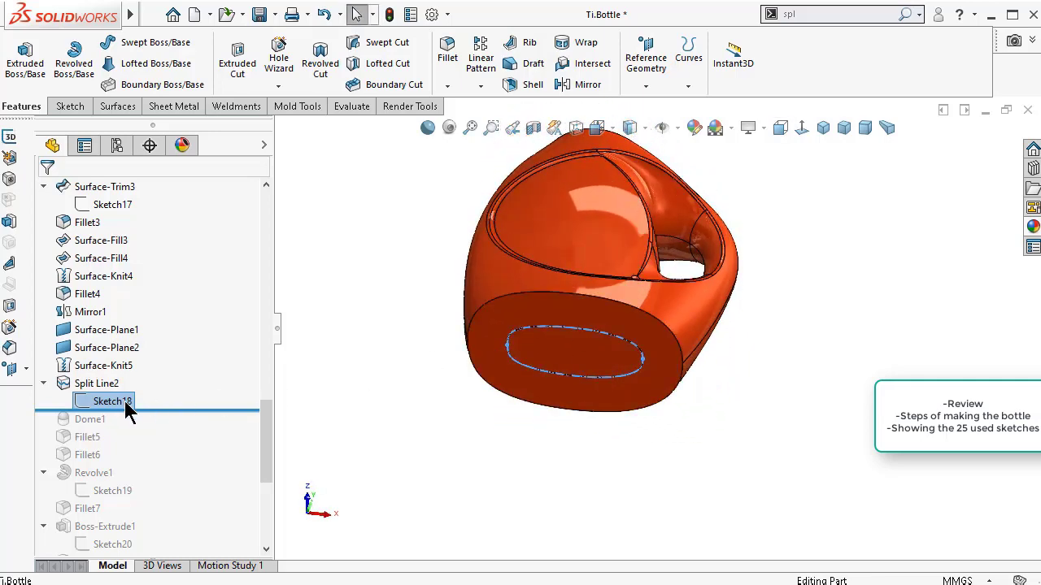
{"action": "left_click", "coordinate": [362, 341]}
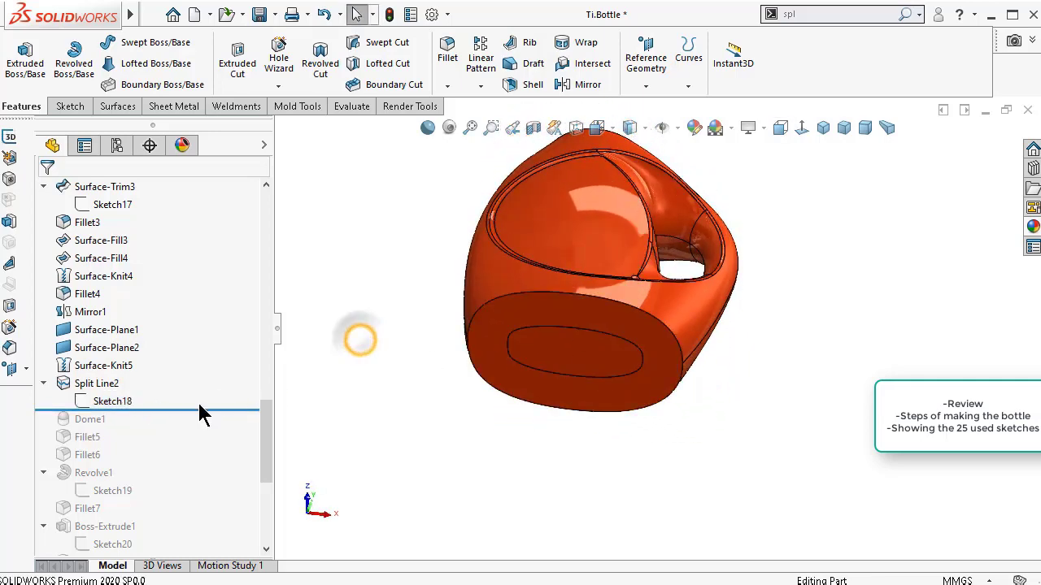
{"action": "left_click", "coordinate": [111, 403]}
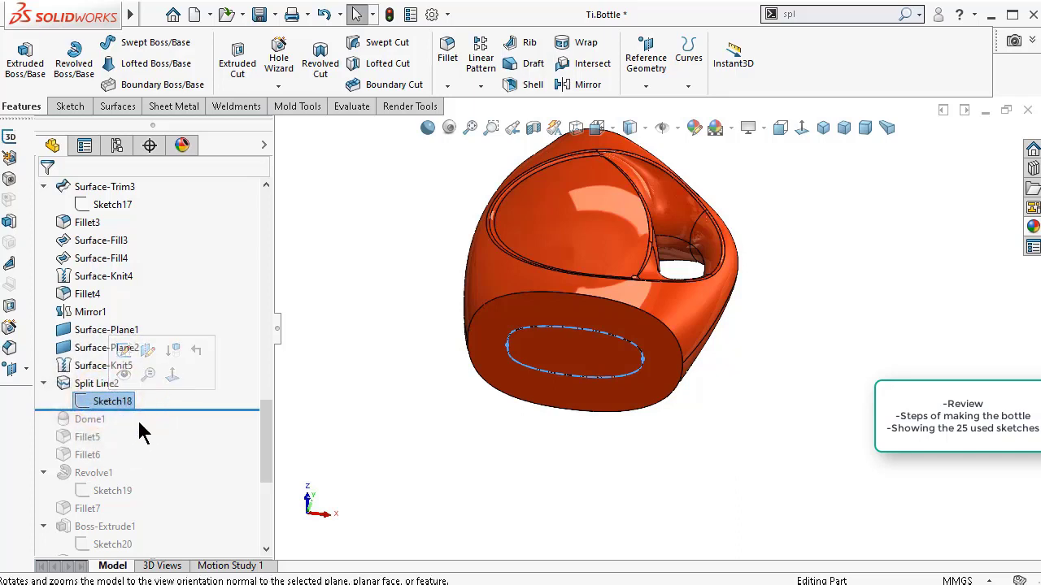
{"action": "left_click", "coordinate": [355, 400]}
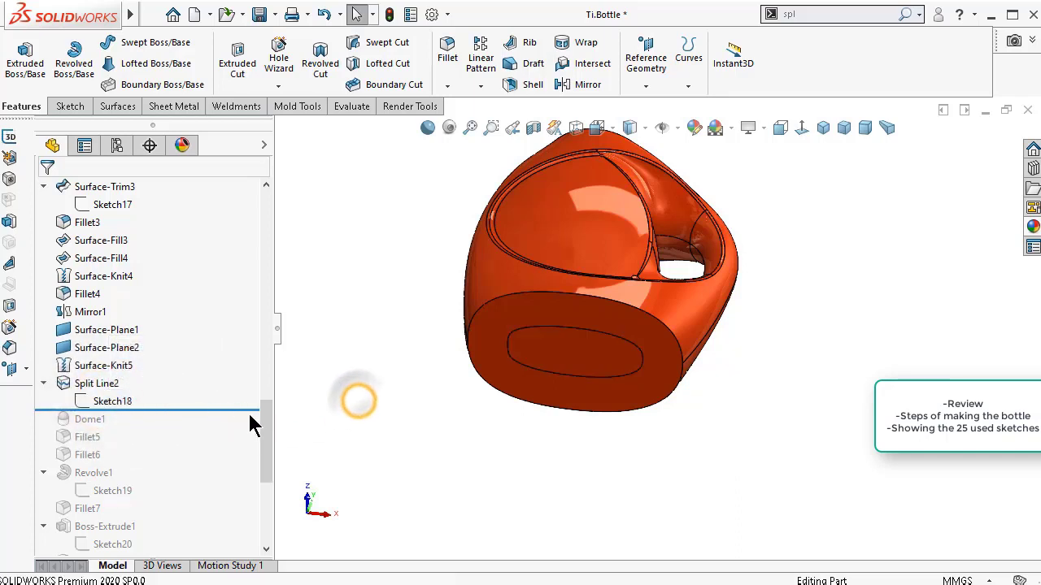
{"action": "left_click_drag", "start_coordinate": [248, 411], "coordinate": [216, 495]}
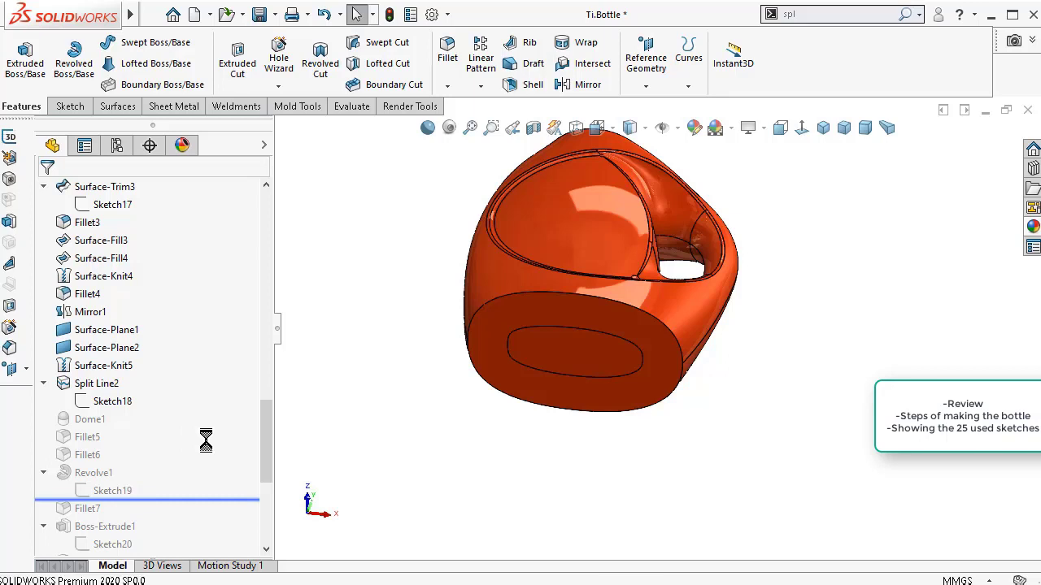
- Highlight Sketch19 in an upright side view and roll forward toward Fillet7 and Boss-Extrude1
{"action": "left_click", "coordinate": [130, 491]}
{"action": "mouse_move", "coordinate": [360, 291]}
{"action": "middle_mouse_down"}
{"action": "mouse_move", "coordinate": [436, 317]}
{"action": "mouse_move", "coordinate": [599, 294]}
{"action": "mouse_move", "coordinate": [660, 180]}
{"action": "middle_mouse_up"}
{"action": "scroll", "coordinate": [660, 180], "scroll_direction": "down", "scroll_amount": 3}
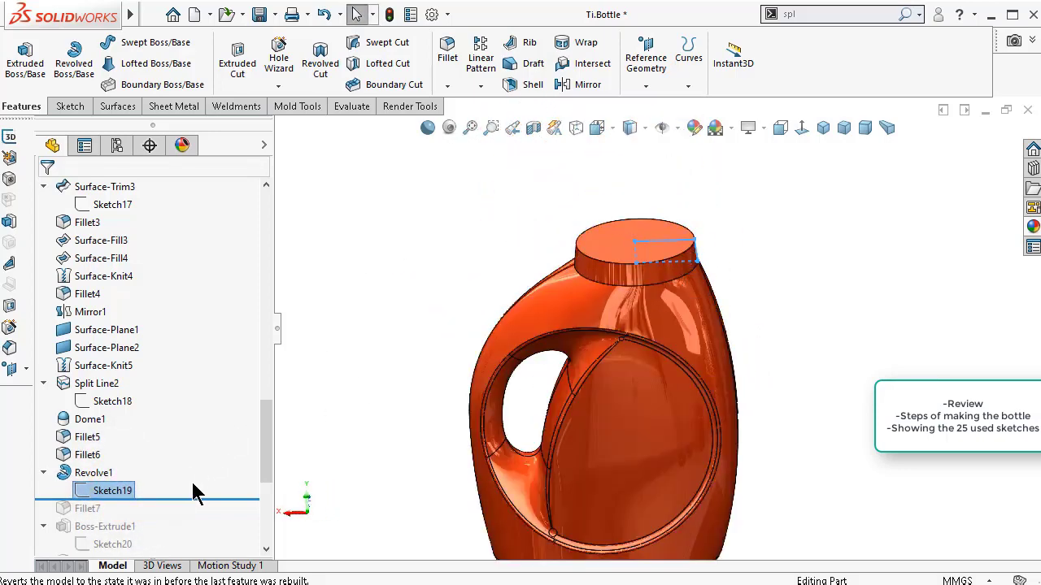
{"action": "left_click_drag", "start_coordinate": [269, 471], "coordinate": [274, 524]}
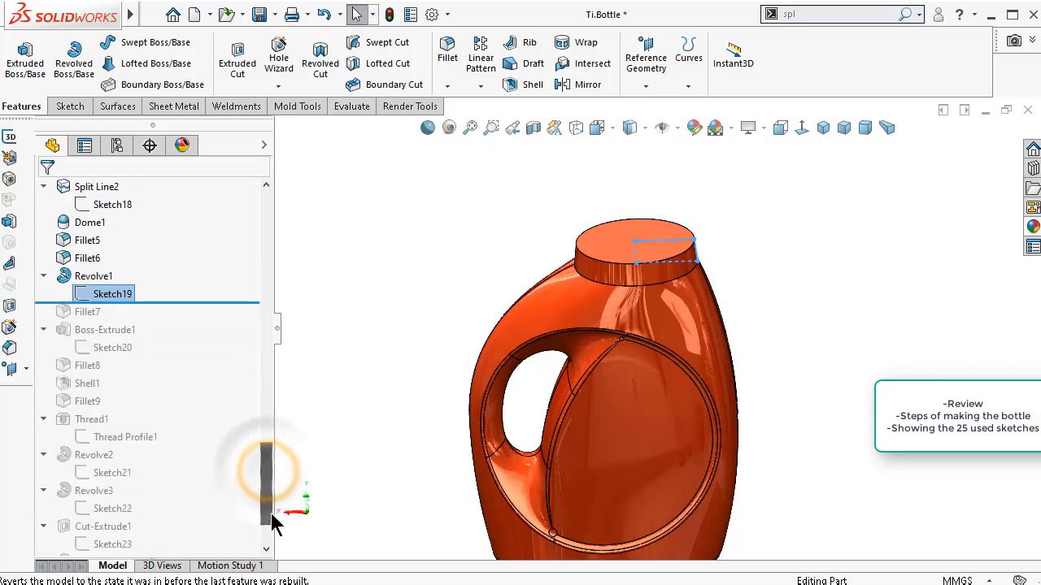
{"action": "left_click_drag", "start_coordinate": [232, 305], "coordinate": [232, 364]}
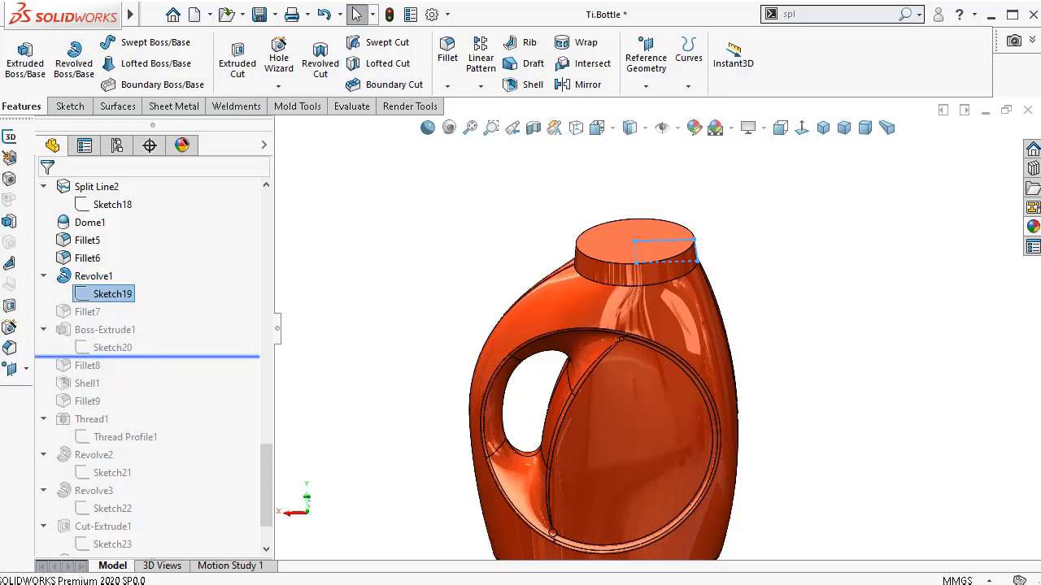
- Check Sketch20 at the neck, then roll forward through Shell1 and Thread1 to Revolve2
{"action": "left_click", "coordinate": [124, 348]}
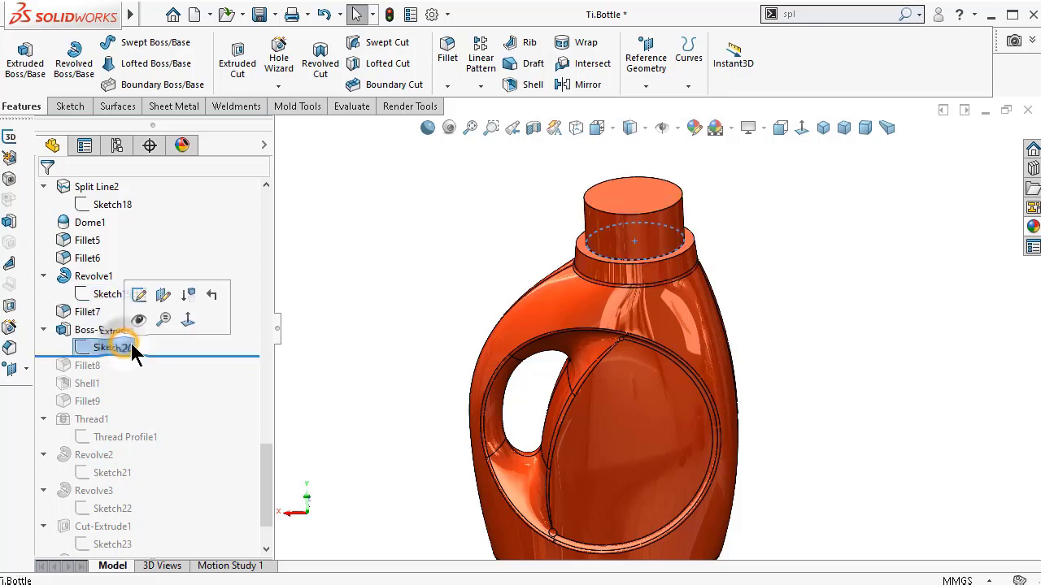
{"action": "scroll", "coordinate": [667, 258], "scroll_direction": "down", "scroll_amount": 5}
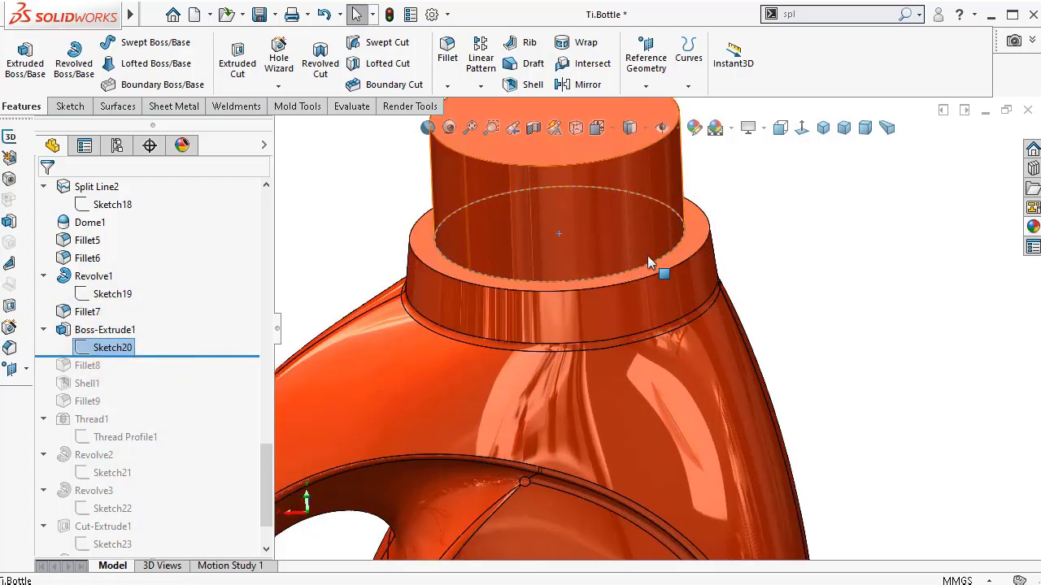
{"action": "left_click", "coordinate": [120, 348]}
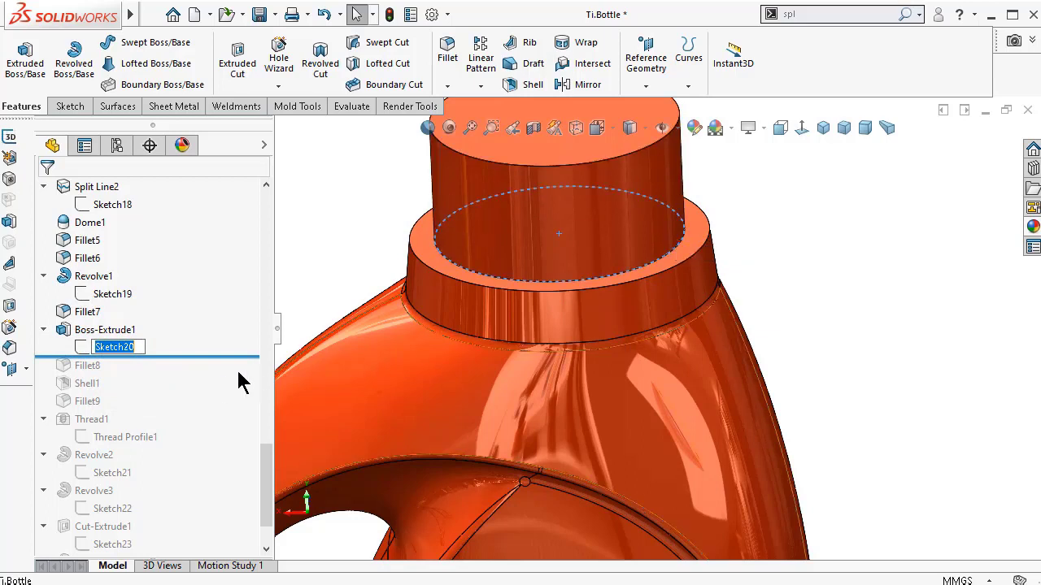
{"action": "left_click_drag", "start_coordinate": [228, 359], "coordinate": [214, 439]}
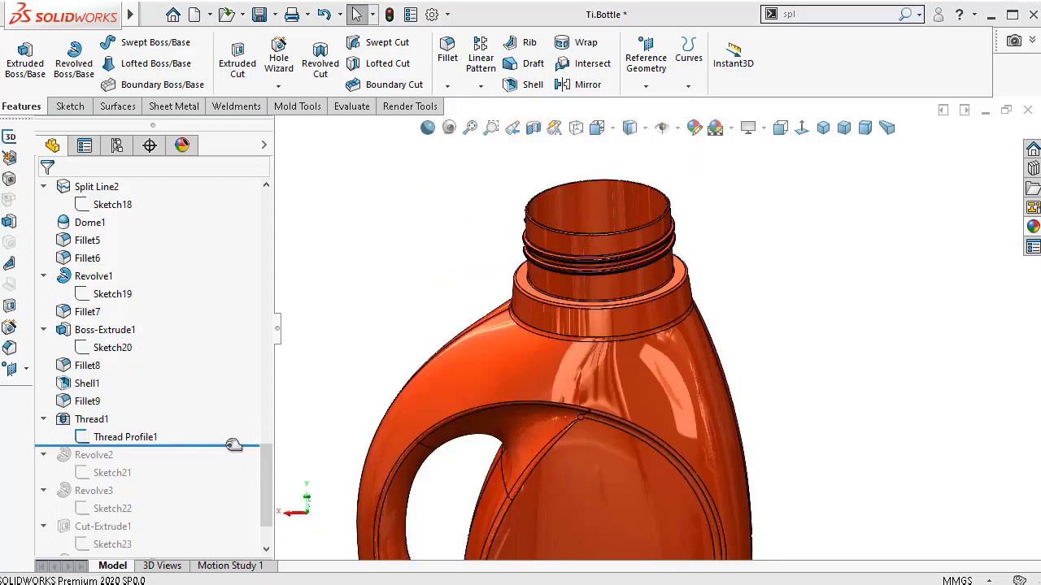
{"action": "left_click_drag", "start_coordinate": [233, 446], "coordinate": [220, 484]}
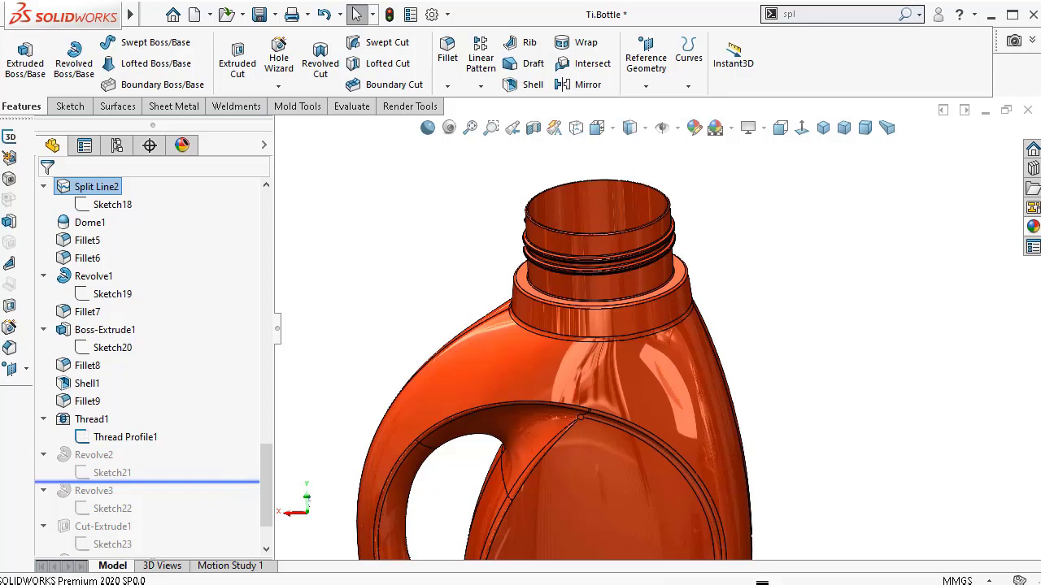
- Highlight Sketch21 and zoom in on the threaded neck from the side
{"action": "left_click", "coordinate": [104, 473]}
{"action": "middle_click_drag", "start_coordinate": [431, 328], "coordinate": [569, 281]}
{"action": "scroll", "coordinate": [573, 276], "scroll_direction": "down", "scroll_amount": 5}
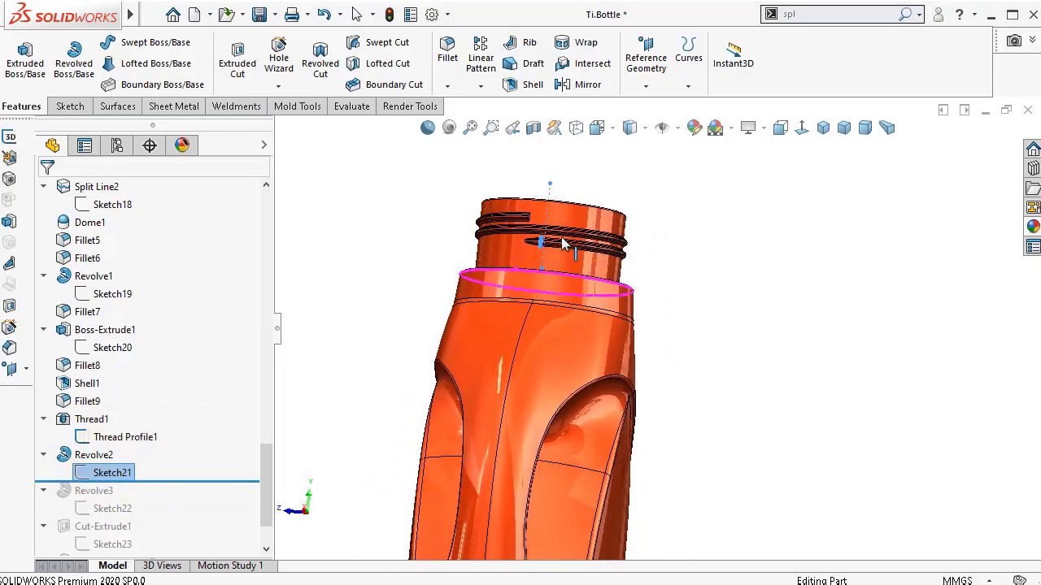
{"action": "scroll", "coordinate": [561, 284], "scroll_direction": "down", "scroll_amount": 5}
{"action": "middle_click_drag", "start_coordinate": [553, 301], "coordinate": [550, 279]}
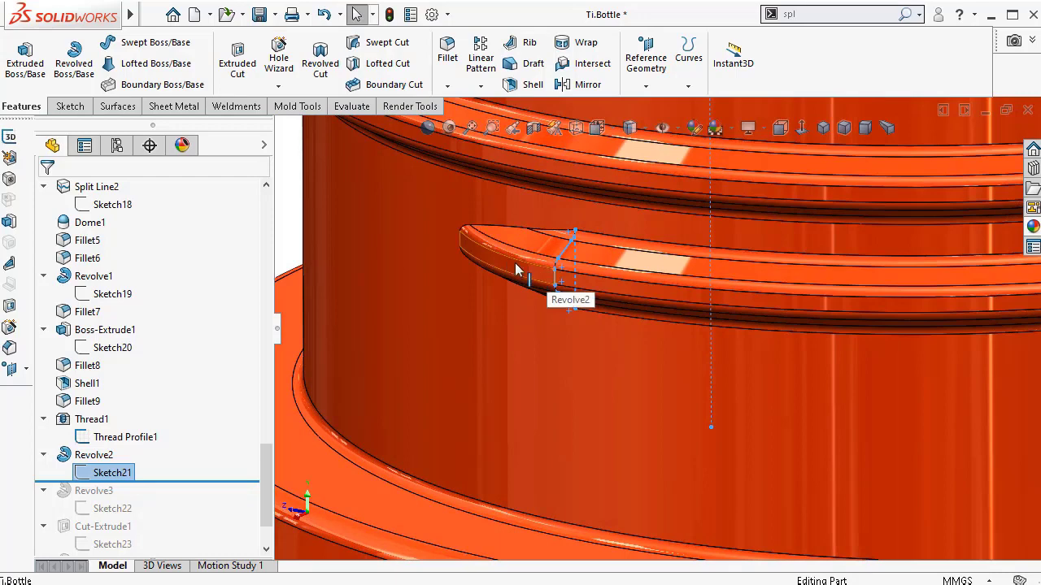
- Restore Revolve3, view Sketch22 Normal To, and roll forward to include Cut-Extrude1
{"action": "left_click_drag", "start_coordinate": [214, 482], "coordinate": [211, 516]}
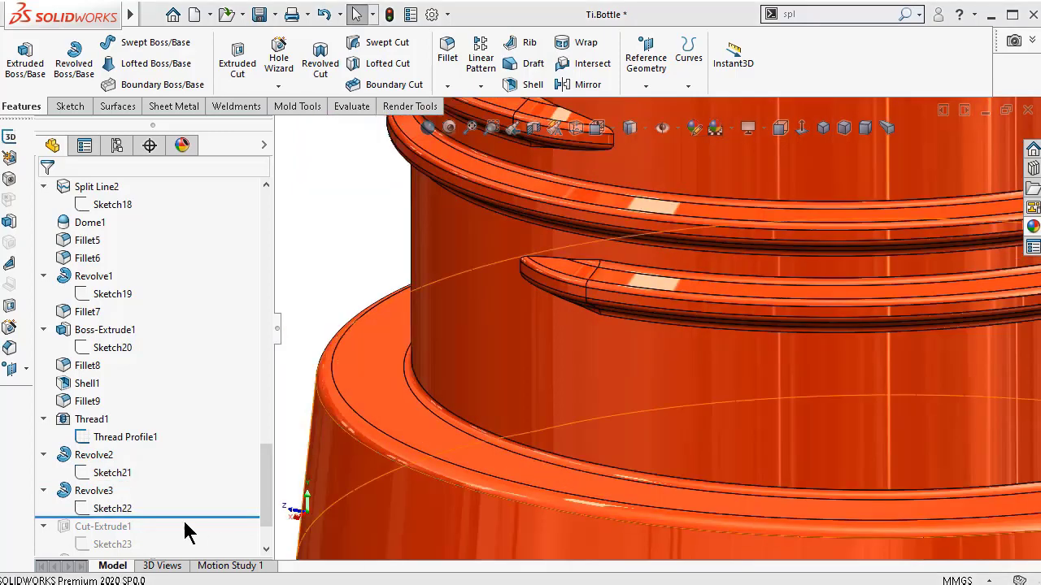
{"action": "left_click", "coordinate": [118, 506]}
{"action": "key", "text": "ctrl+8"}
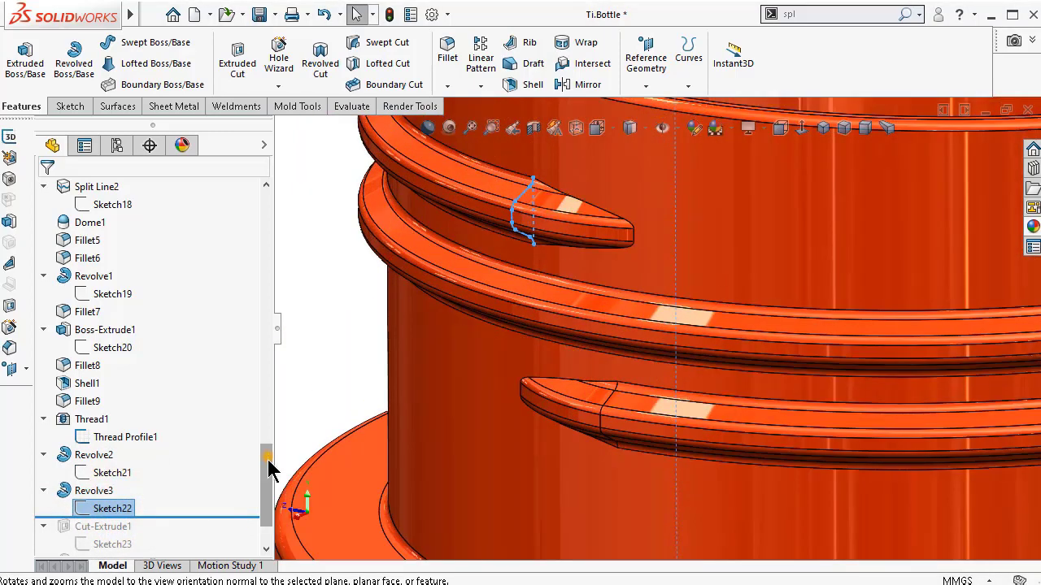
{"action": "left_click_drag", "start_coordinate": [269, 467], "coordinate": [267, 493]}
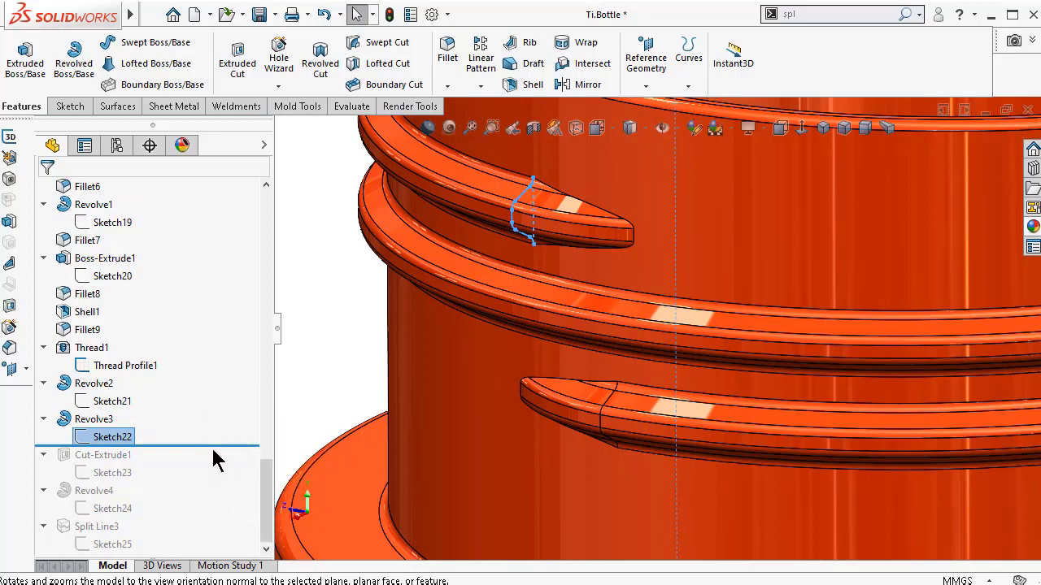
{"action": "left_click_drag", "start_coordinate": [222, 446], "coordinate": [215, 476]}
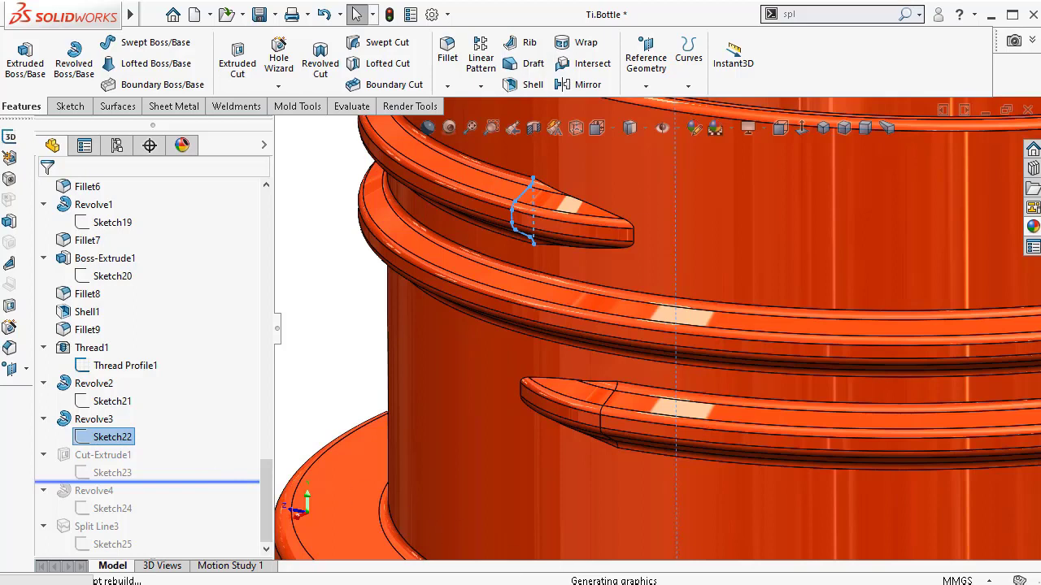
- Show Sketch23, look down into the neck, and roll forward to include Revolve4
{"action": "left_click", "coordinate": [118, 475]}
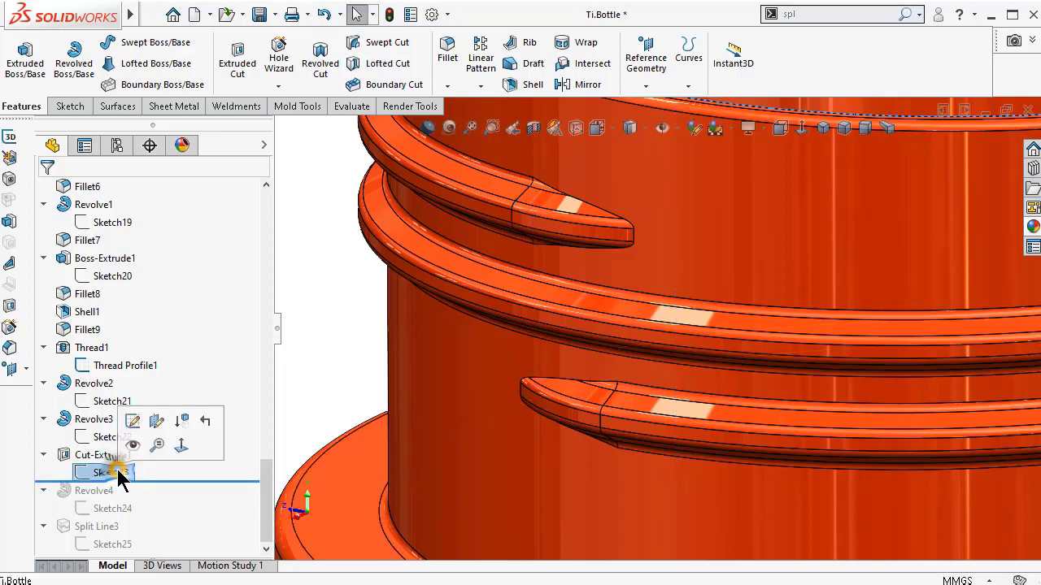
{"action": "left_click", "coordinate": [130, 443]}
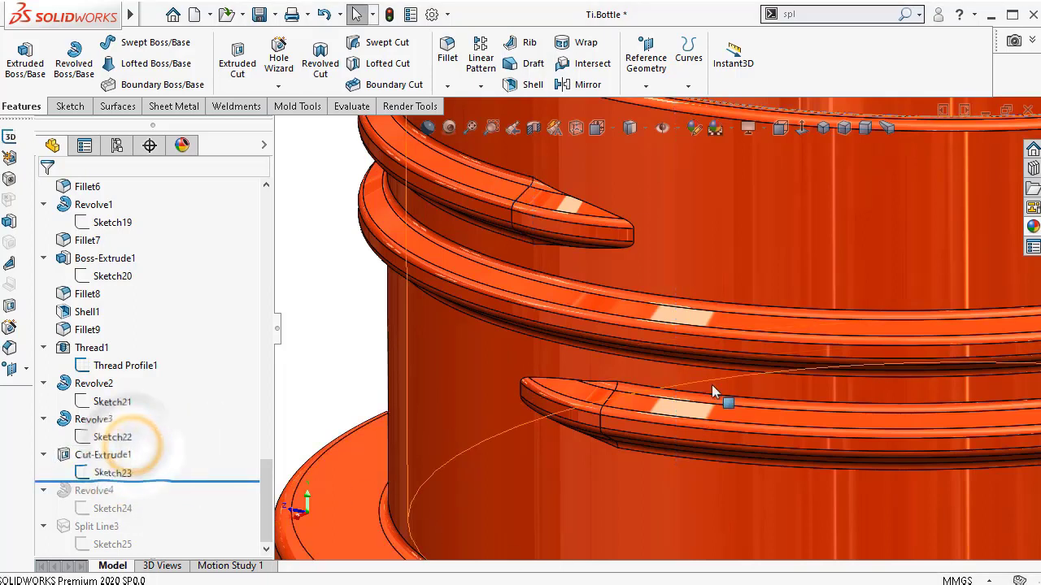
{"action": "scroll", "coordinate": [712, 382], "scroll_direction": "up", "scroll_amount": 6}
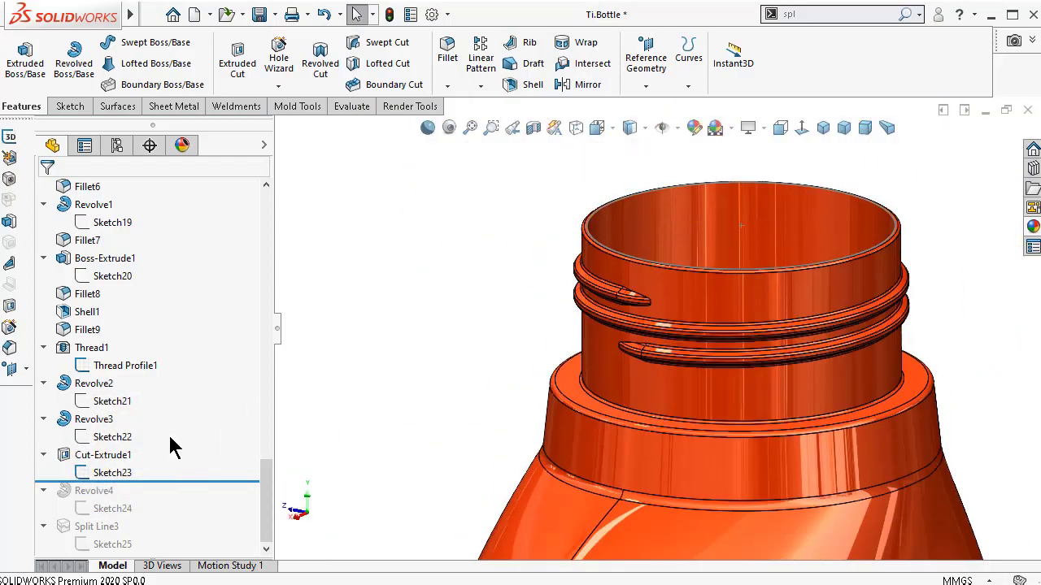
{"action": "left_click", "coordinate": [112, 473]}
{"action": "mouse_move", "coordinate": [752, 200]}
{"action": "middle_mouse_down"}
{"action": "mouse_move", "coordinate": [748, 214]}
{"action": "mouse_move", "coordinate": [697, 244]}
{"action": "mouse_move", "coordinate": [655, 353]}
{"action": "mouse_move", "coordinate": [556, 246]}
{"action": "middle_mouse_up"}
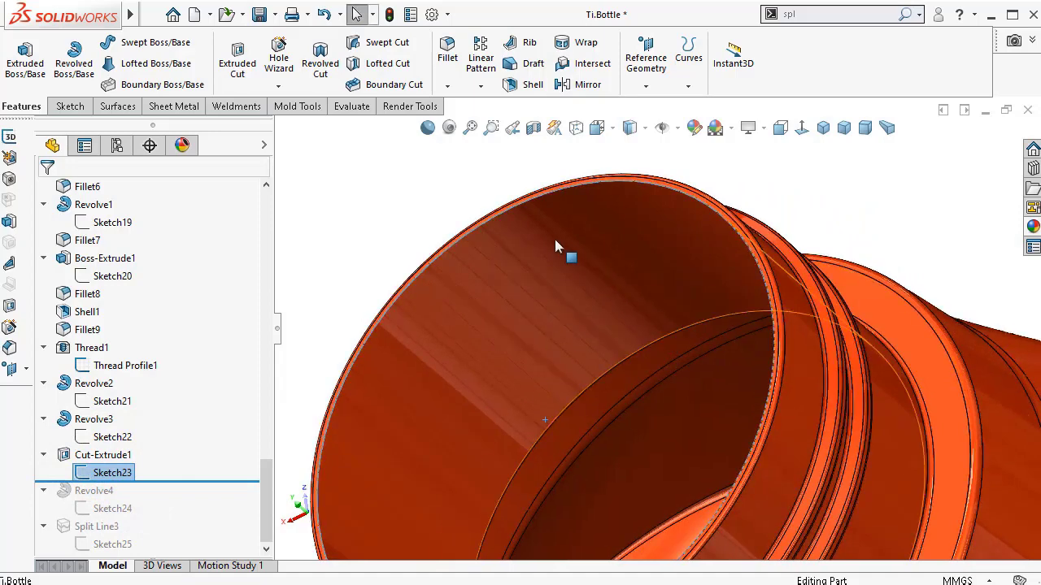
{"action": "left_click", "coordinate": [548, 205]}
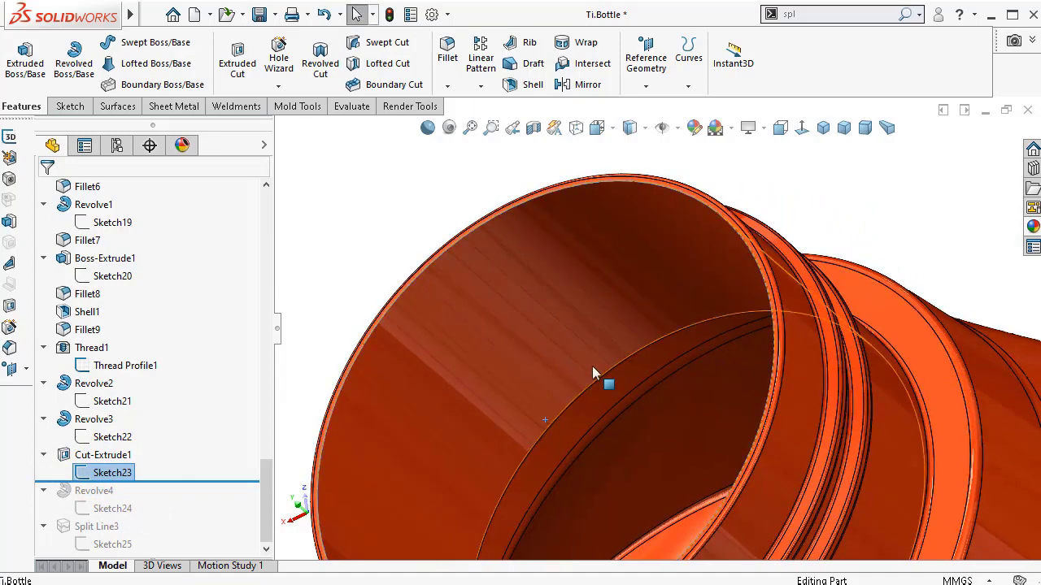
{"action": "left_click", "coordinate": [251, 482]}
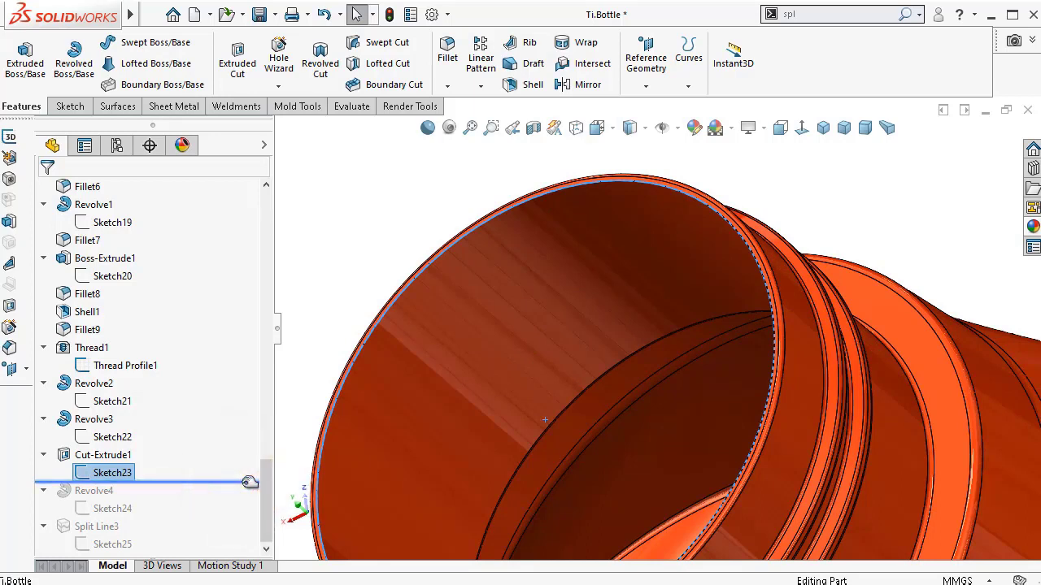
{"action": "left_click_drag", "start_coordinate": [246, 487], "coordinate": [246, 512]}
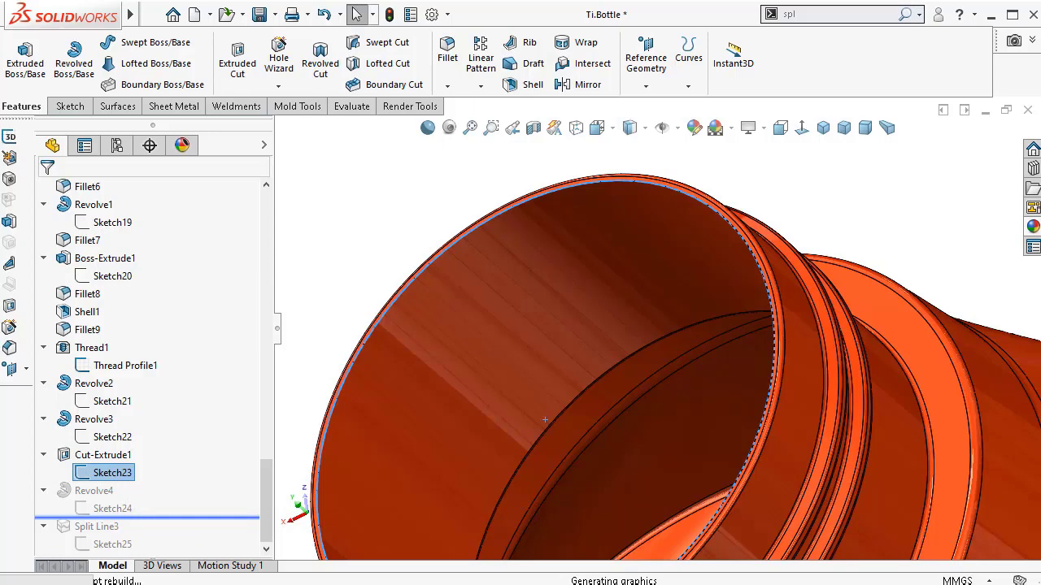
- Show Sketch24 and roll the history to the end, rebuilding Split Line3
{"action": "scroll", "coordinate": [436, 460], "scroll_direction": "up", "scroll_amount": 5}
{"action": "scroll", "coordinate": [622, 402], "scroll_direction": "down", "scroll_amount": 3}
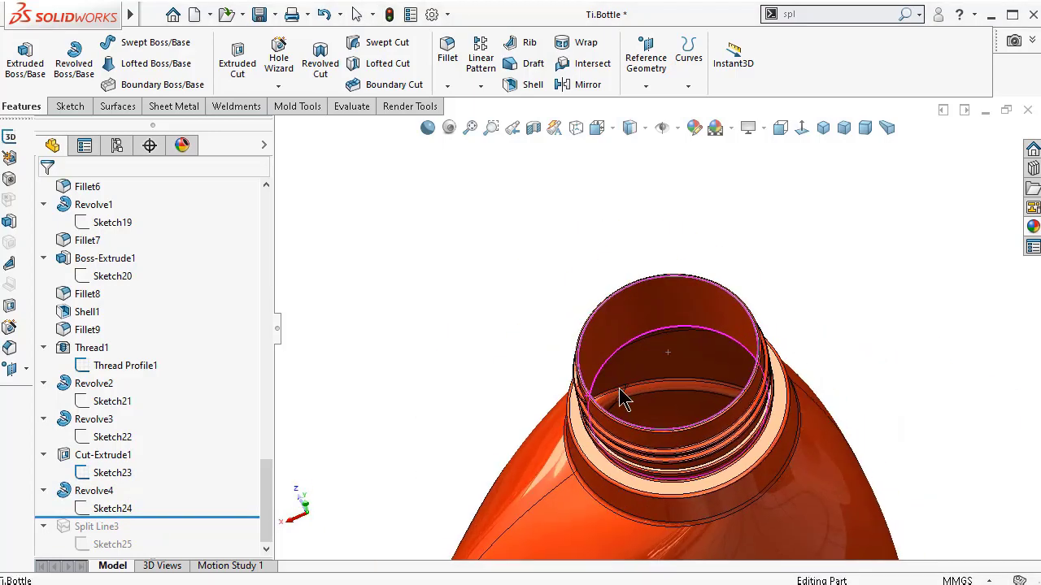
{"action": "left_click", "coordinate": [122, 511]}
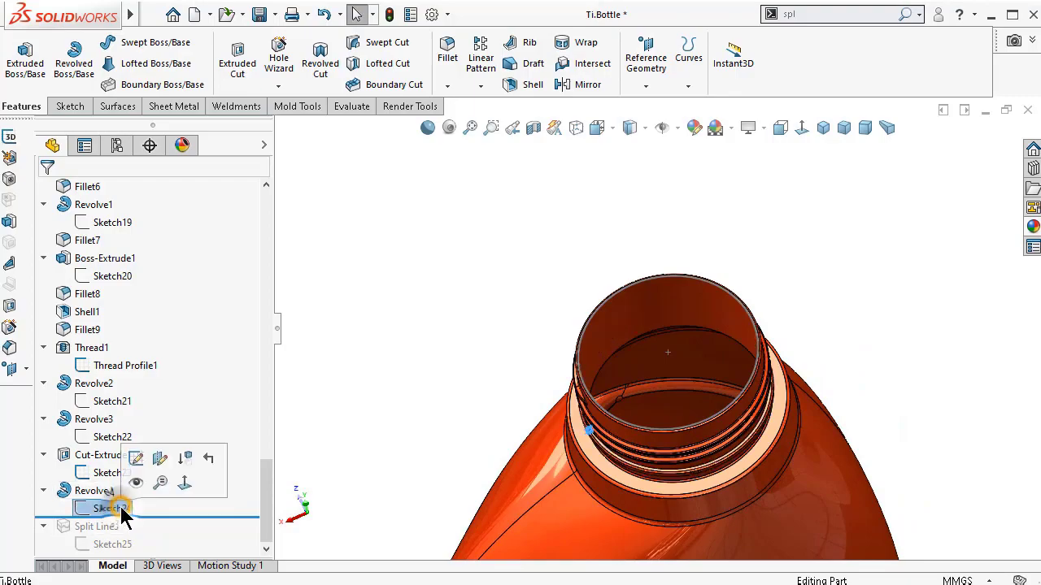
{"action": "left_click", "coordinate": [137, 484]}
{"action": "scroll", "coordinate": [700, 372], "scroll_direction": "down", "scroll_amount": 6}
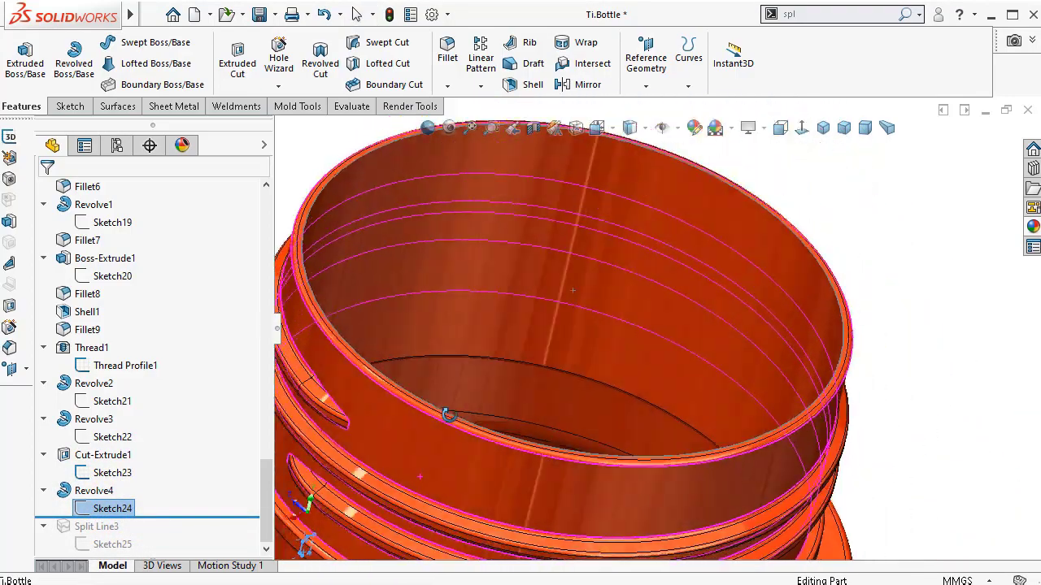
{"action": "middle_click_drag", "start_coordinate": [448, 415], "coordinate": [426, 380]}
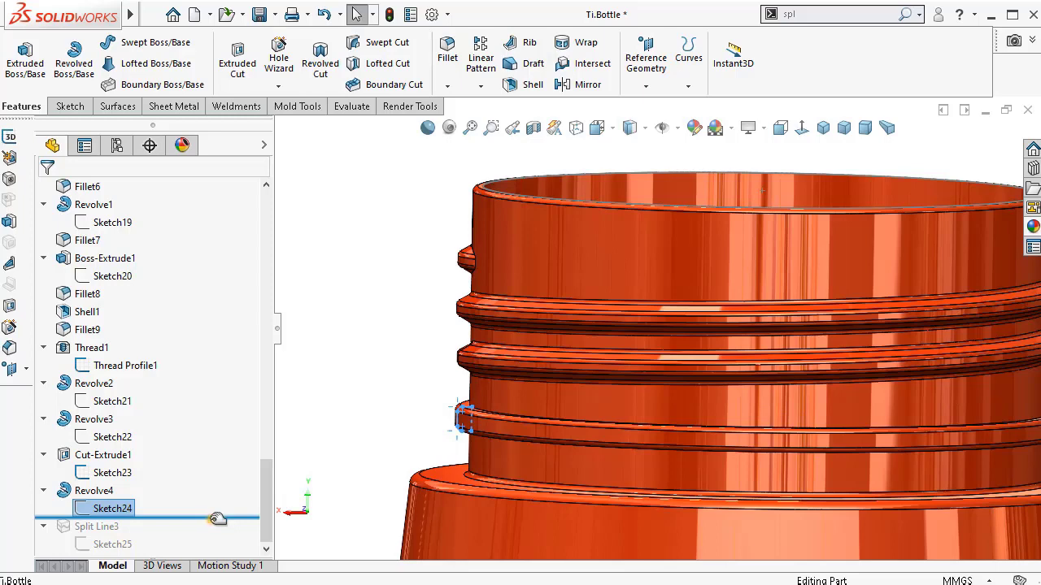
{"action": "left_click_drag", "start_coordinate": [217, 519], "coordinate": [211, 556]}
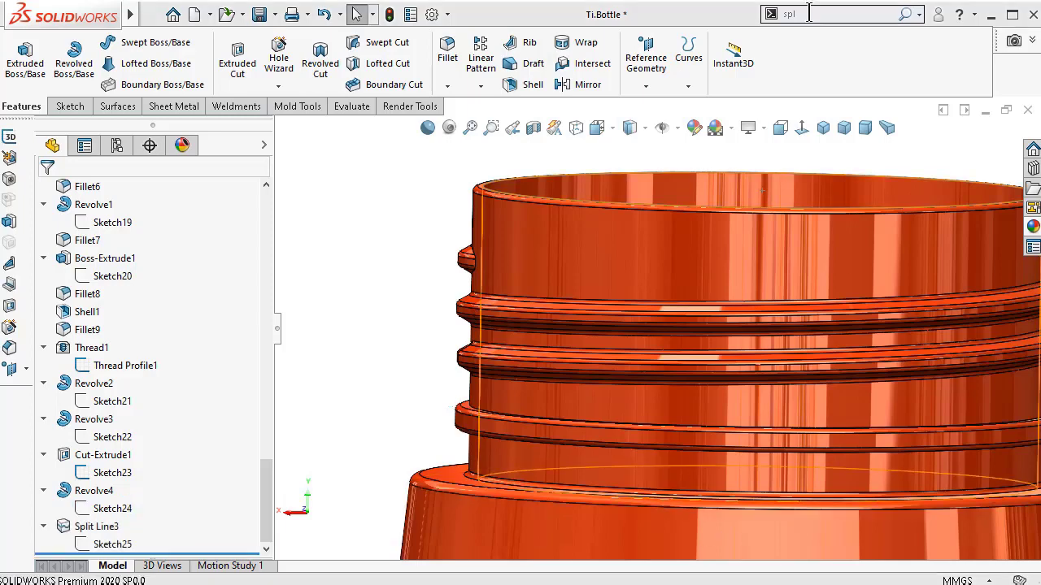
- Switch to the Front view and make Sketch25's label outlines visible
{"action": "left_click", "coordinate": [780, 127]}
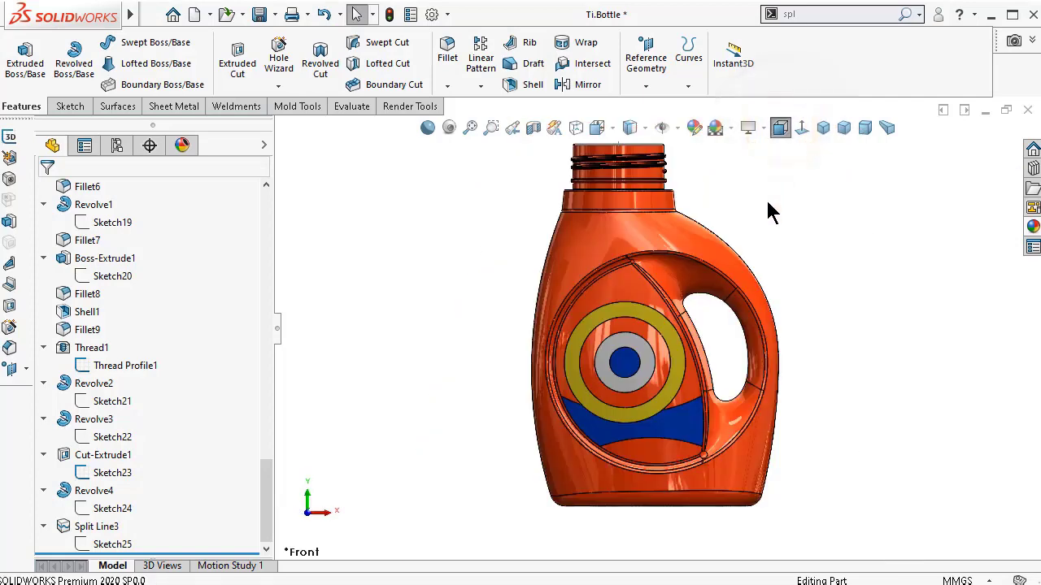
{"action": "left_click", "coordinate": [112, 544]}
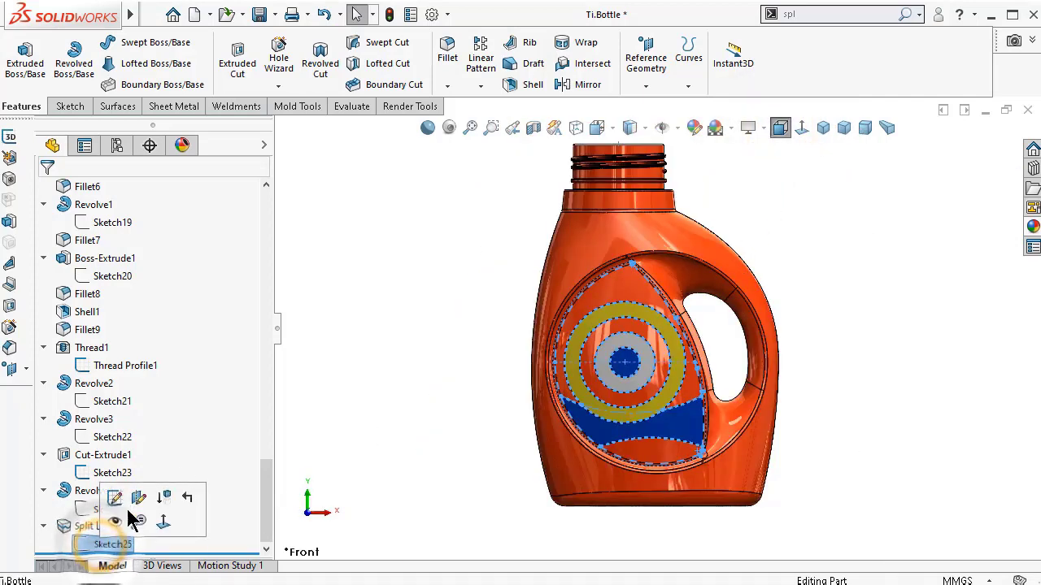
{"action": "left_click", "coordinate": [428, 128]}
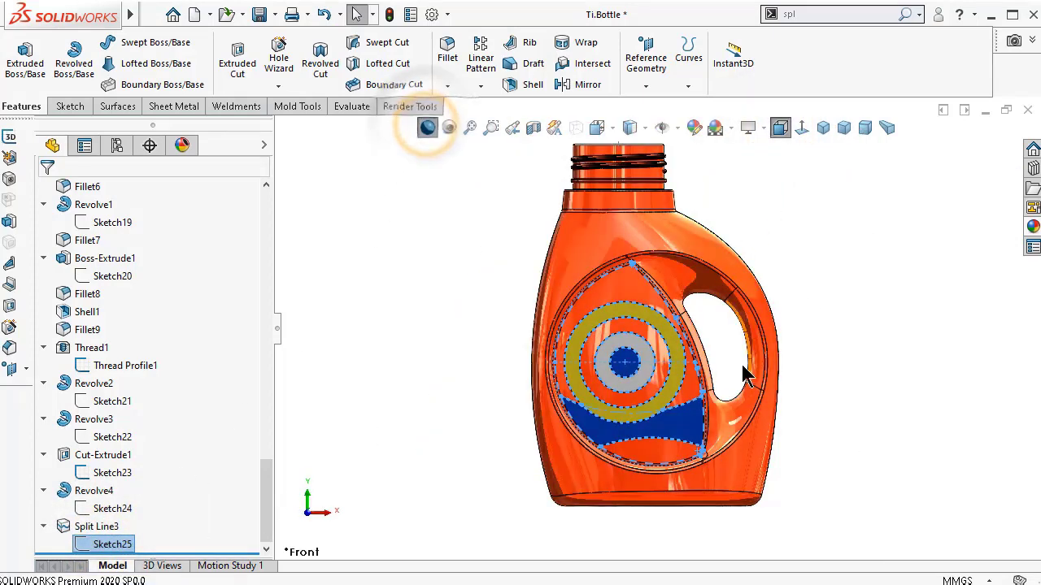
{"action": "scroll", "coordinate": [740, 369], "scroll_direction": "down", "scroll_amount": 3}
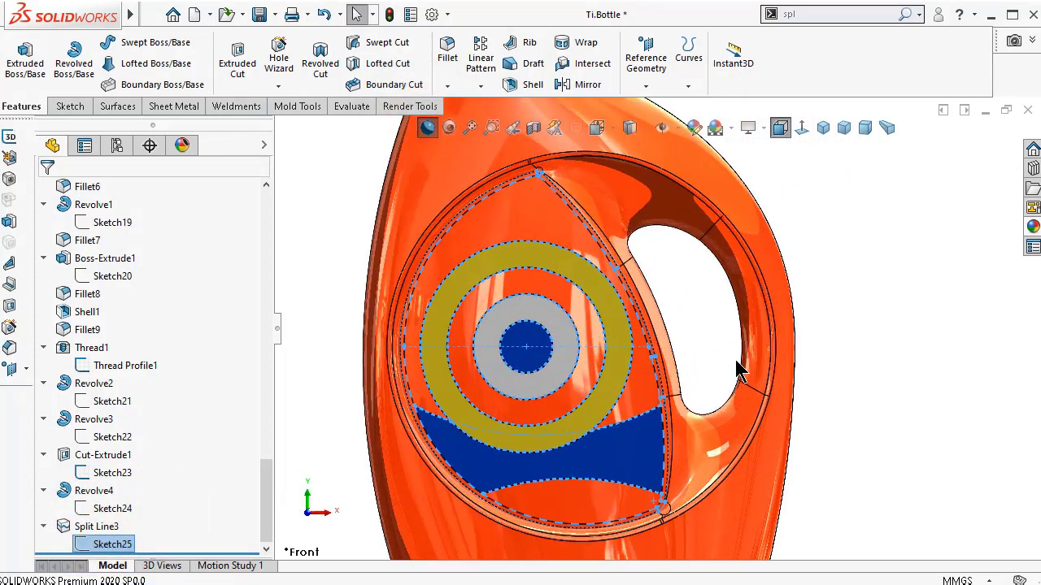
{"action": "left_click", "coordinate": [320, 244]}
{"action": "left_click", "coordinate": [112, 544]}
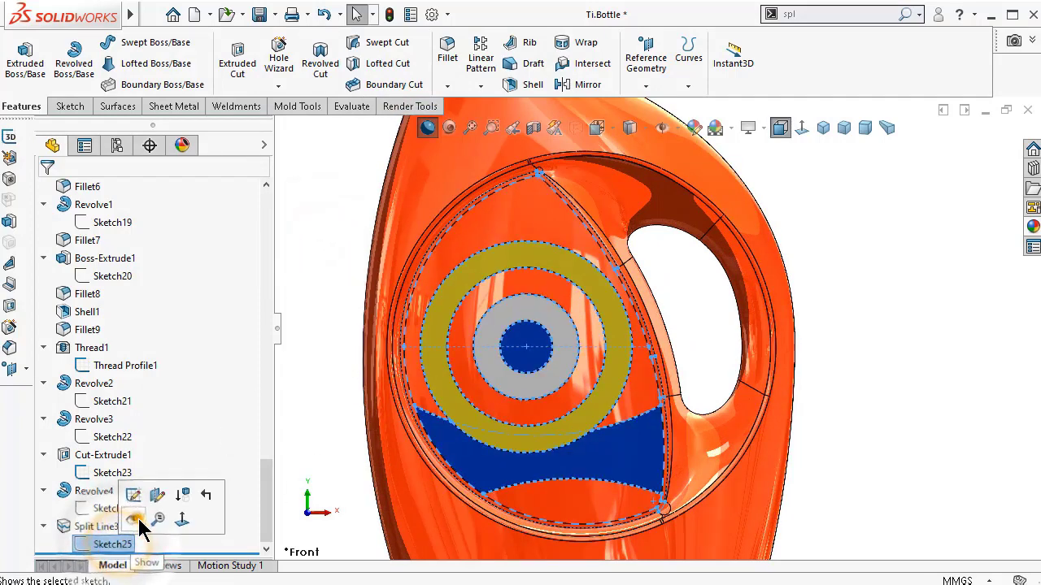
{"action": "left_click", "coordinate": [134, 522]}
- Hide the bottle body and zoom to fit the remaining sketches
{"action": "left_click", "coordinate": [410, 202]}
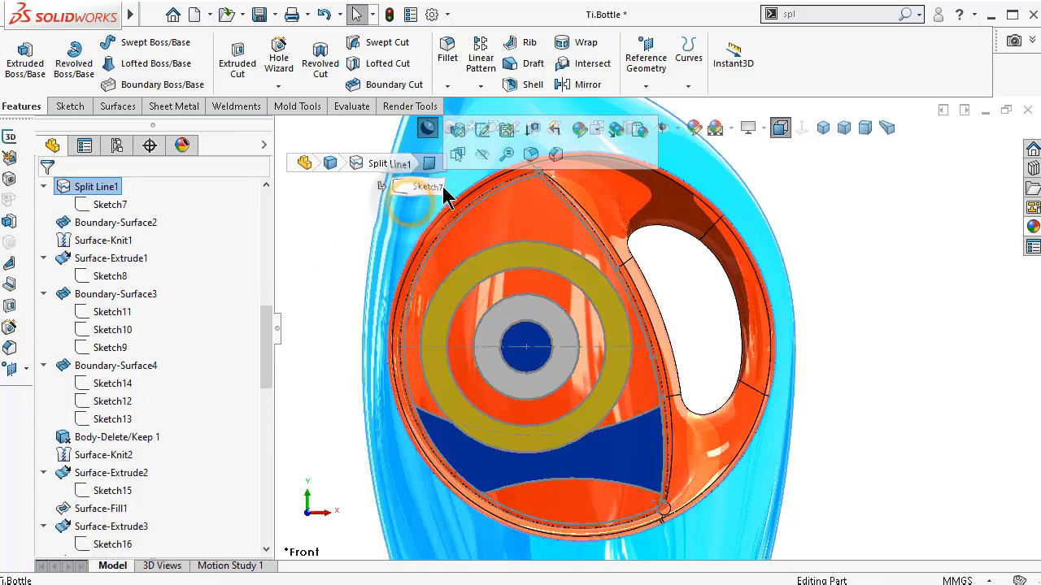
{"action": "left_click", "coordinate": [481, 154]}
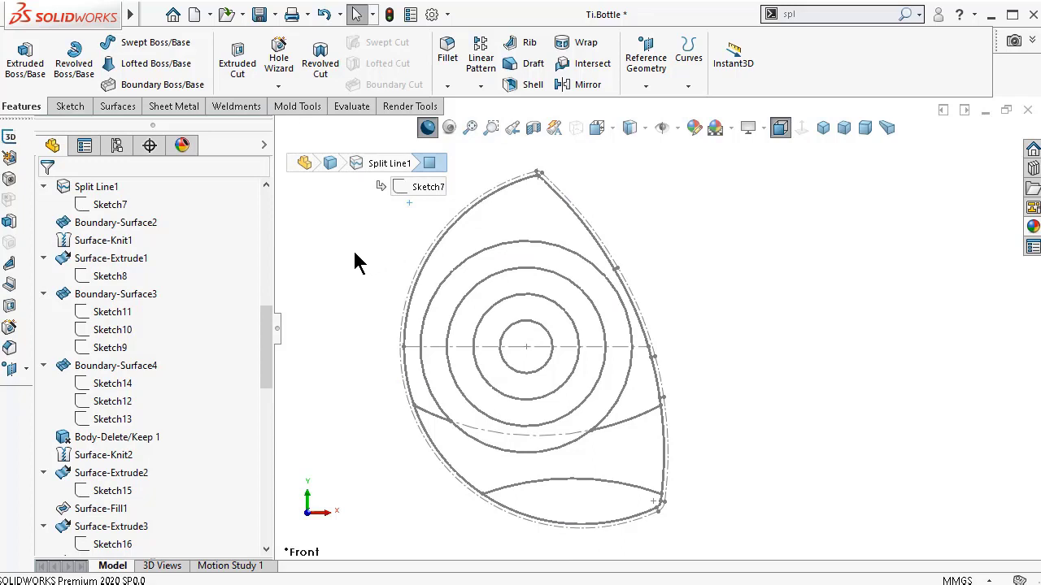
{"action": "key", "text": "f"}
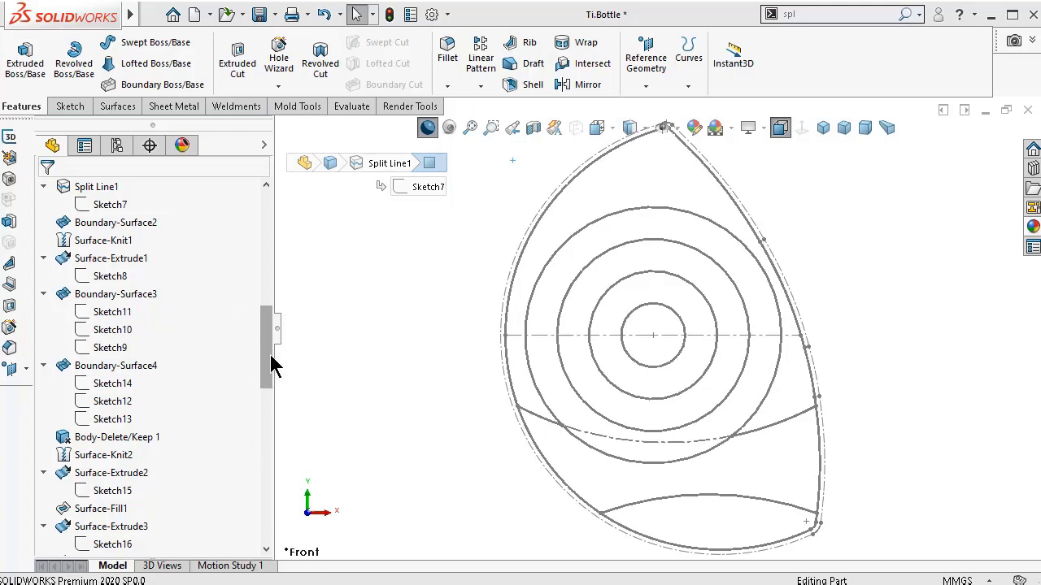
- Rename the Split Line3 solid body to 'Bottle'
{"action": "left_click_drag", "start_coordinate": [270, 354], "coordinate": [266, 239]}
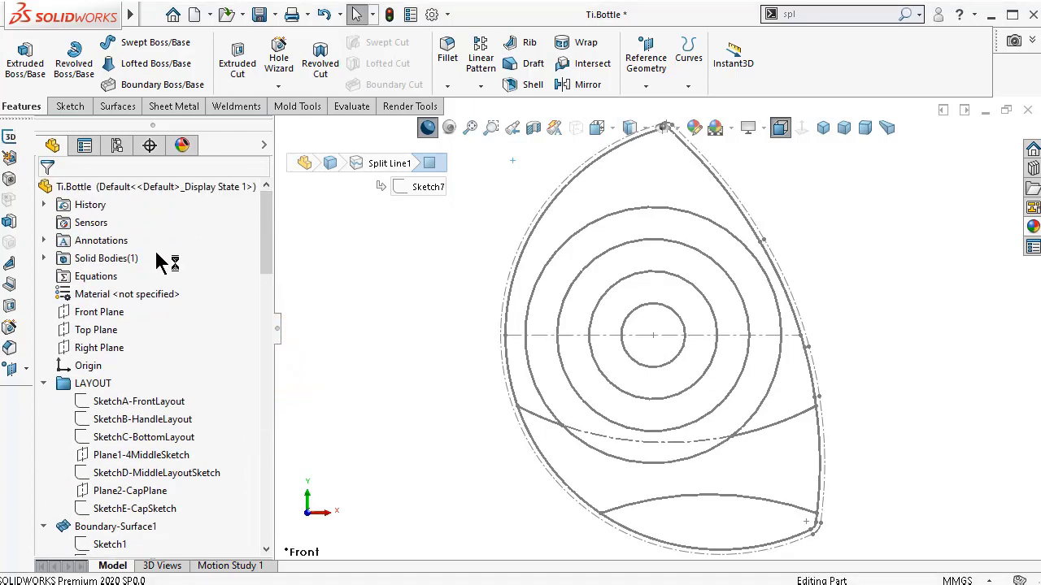
{"action": "left_click", "coordinate": [43, 259]}
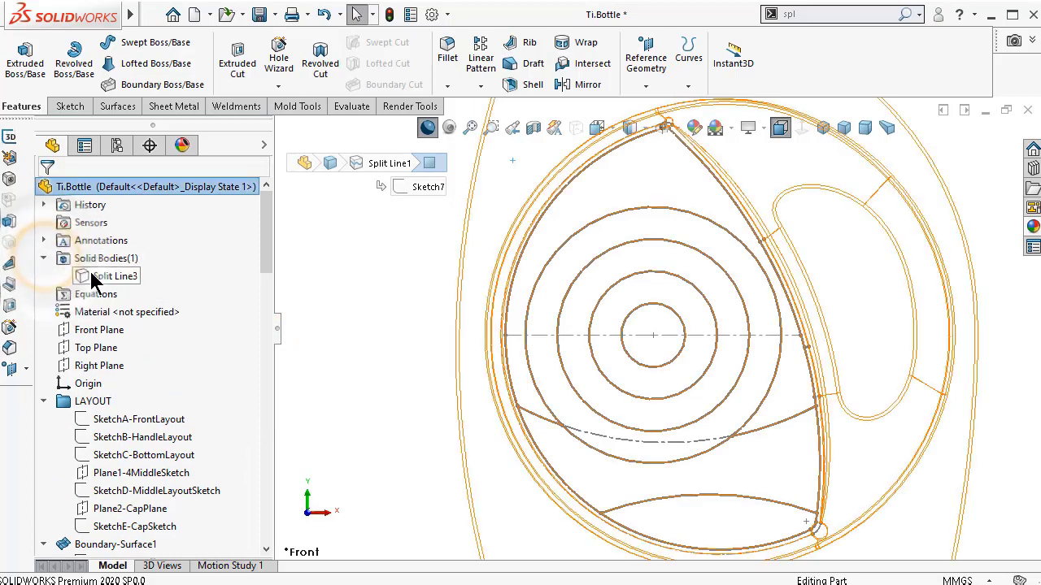
{"action": "left_click", "coordinate": [96, 277]}
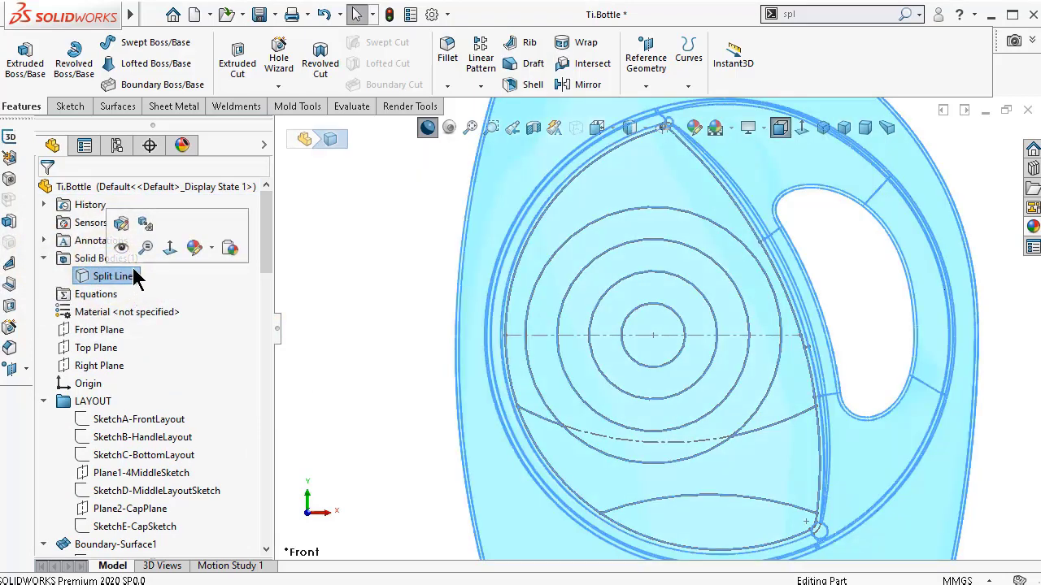
{"action": "left_click", "coordinate": [135, 277]}
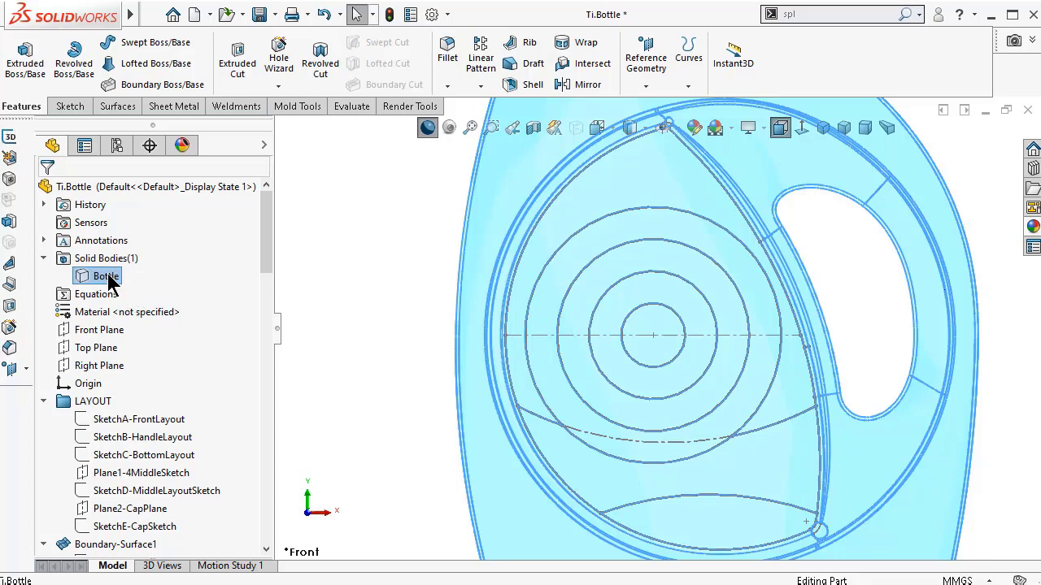
- Show the Bottle body again, zoom to fit, and set a Dimetric view
{"action": "left_click", "coordinate": [109, 278]}
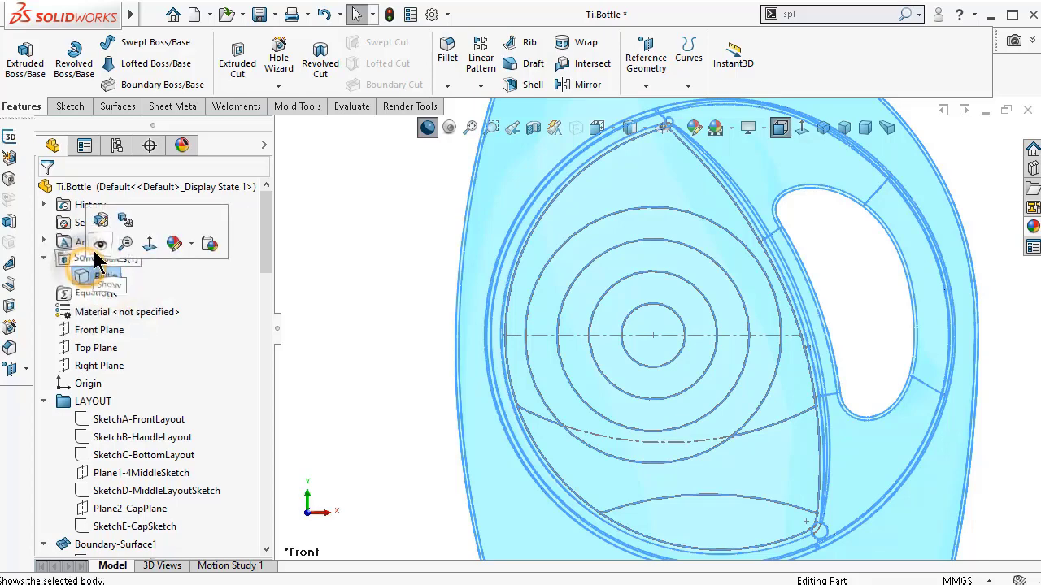
{"action": "left_click", "coordinate": [100, 244]}
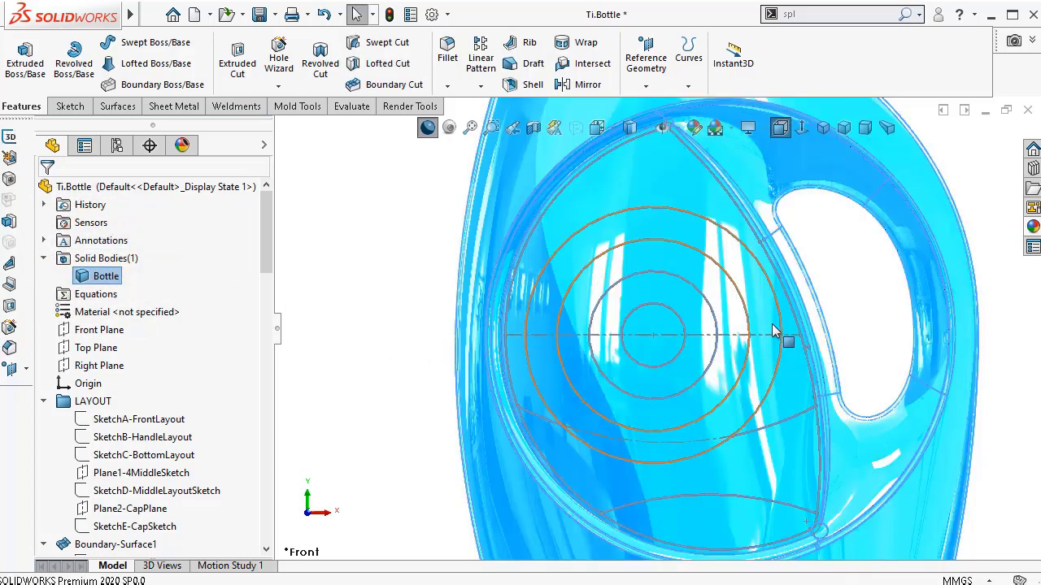
{"action": "key", "text": "f"}
{"action": "left_click", "coordinate": [819, 276]}
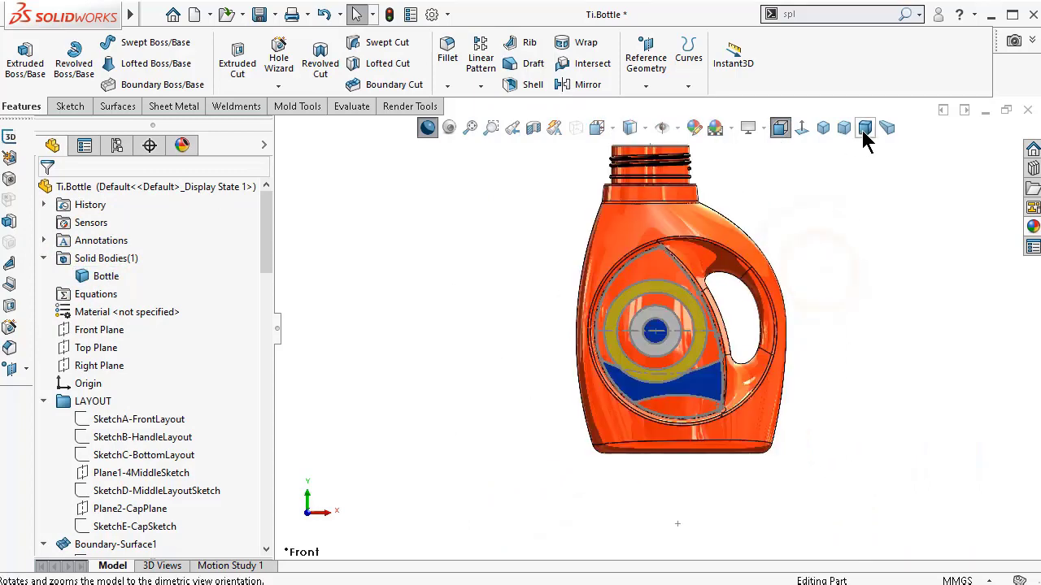
{"action": "left_click", "coordinate": [866, 130]}
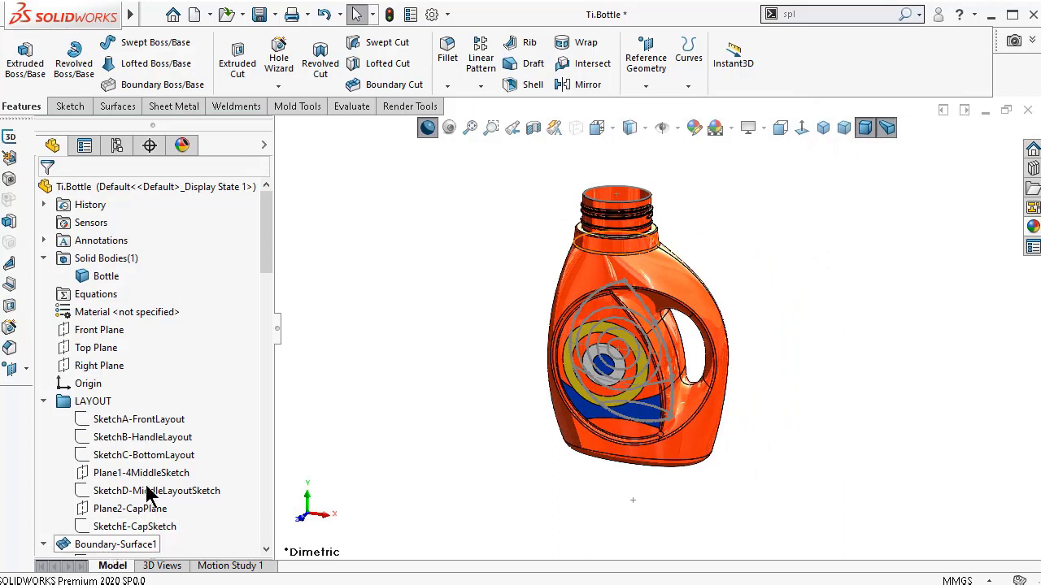
{"action": "left_click", "coordinate": [638, 299]}
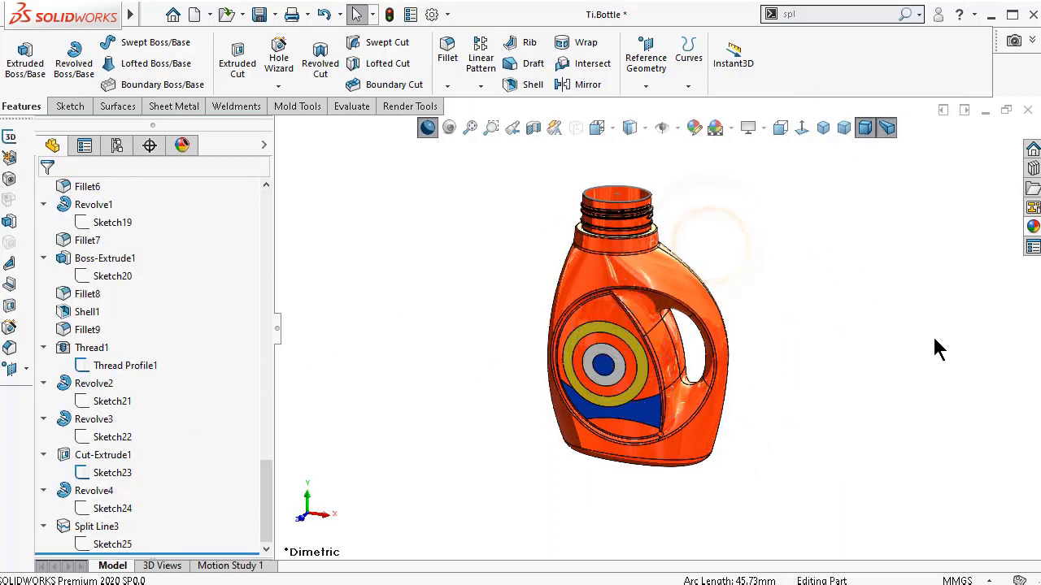
{"action": "left_click", "coordinate": [277, 327]}
- Temporarily hide the body and hide the leftover sketch ellipse at the neck rim
{"action": "scroll", "coordinate": [753, 296], "scroll_direction": "down", "scroll_amount": 3}
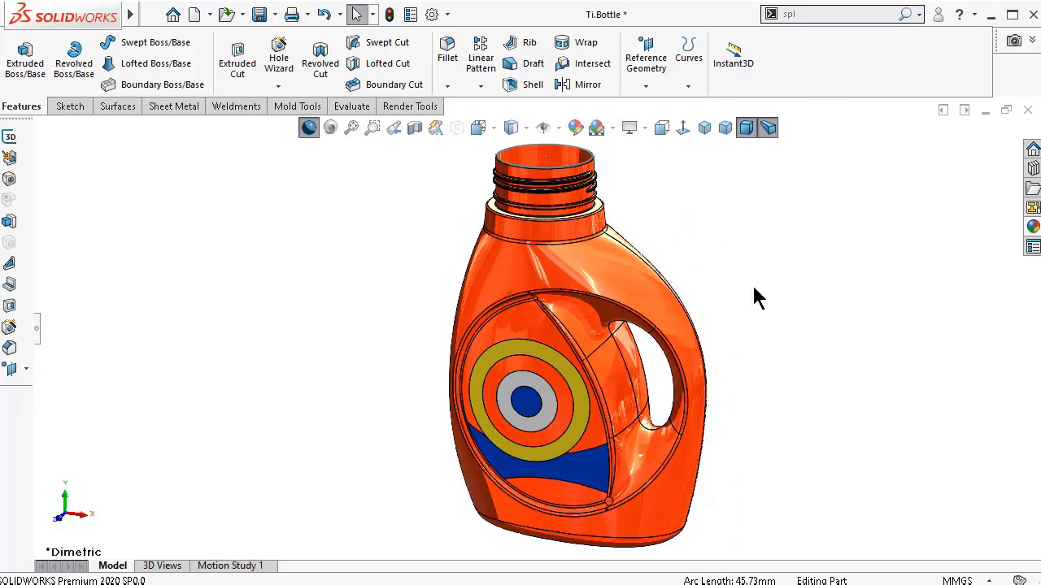
{"action": "left_click", "coordinate": [589, 165]}
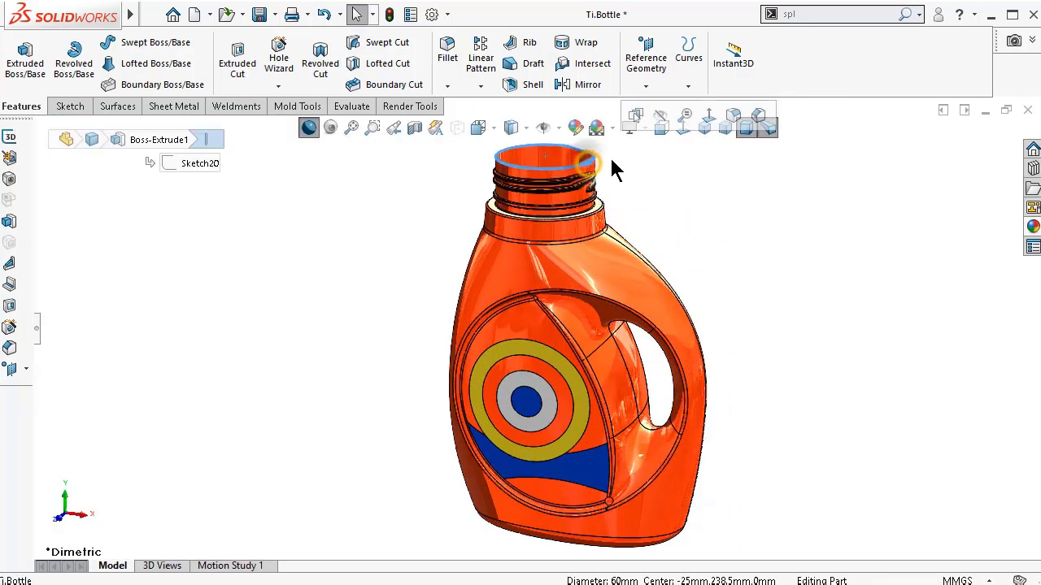
{"action": "left_click", "coordinate": [661, 113]}
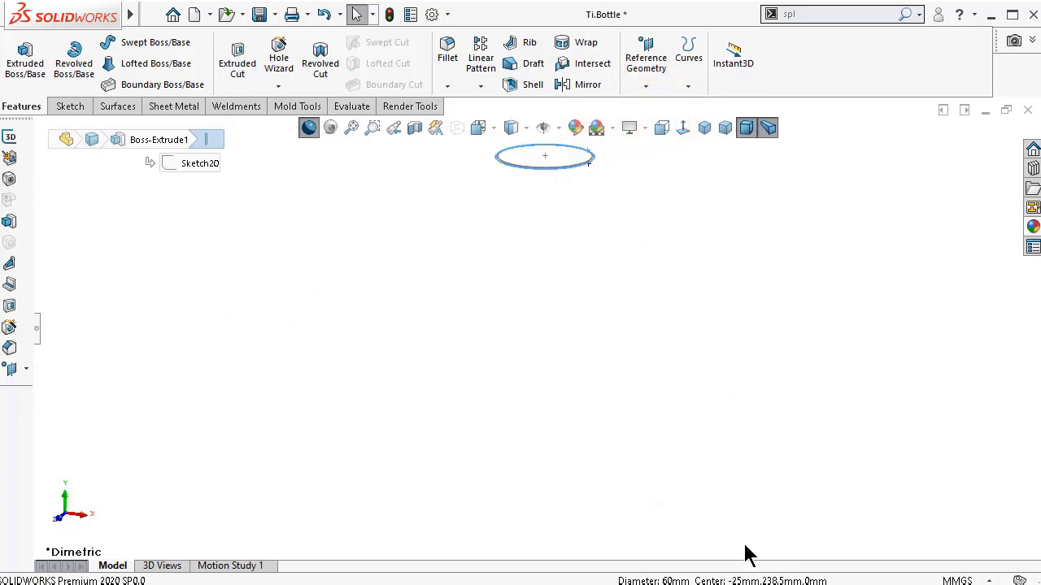
{"action": "key", "text": "ctrl+z"}
{"action": "scroll", "coordinate": [589, 195], "scroll_direction": "down", "scroll_amount": 4}
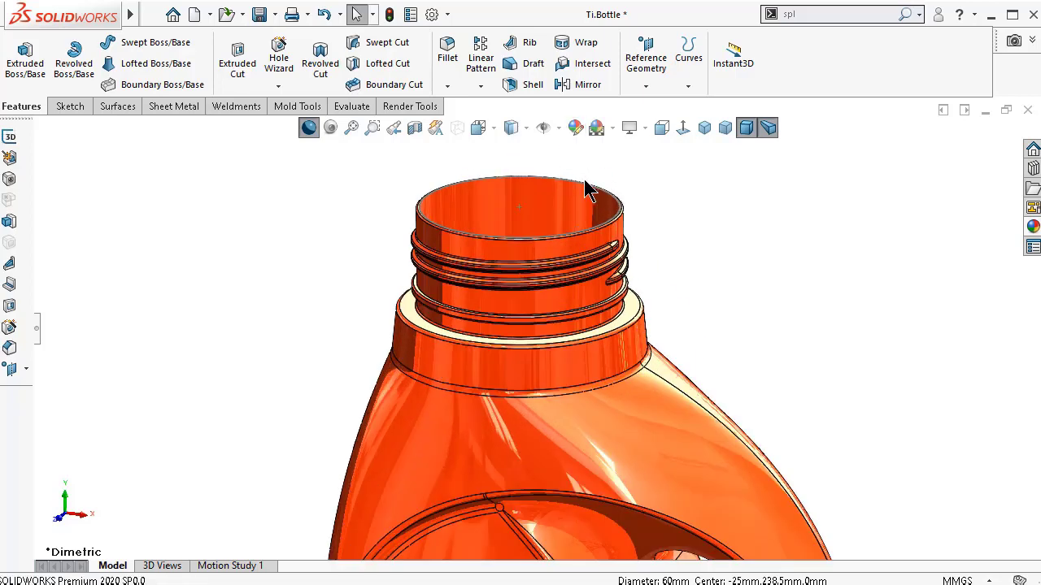
{"action": "left_click", "coordinate": [590, 195]}
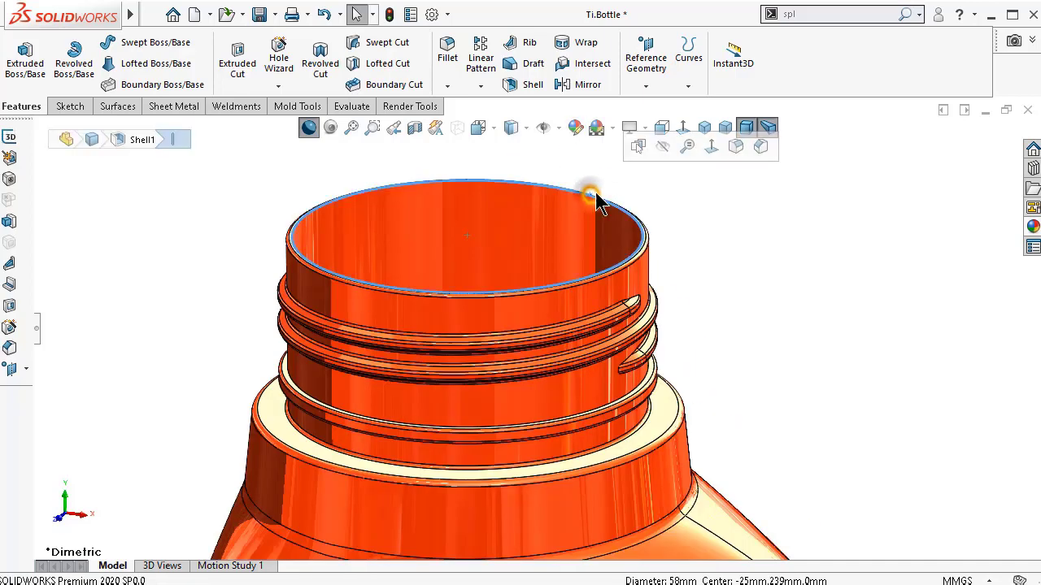
{"action": "left_click", "coordinate": [660, 148]}
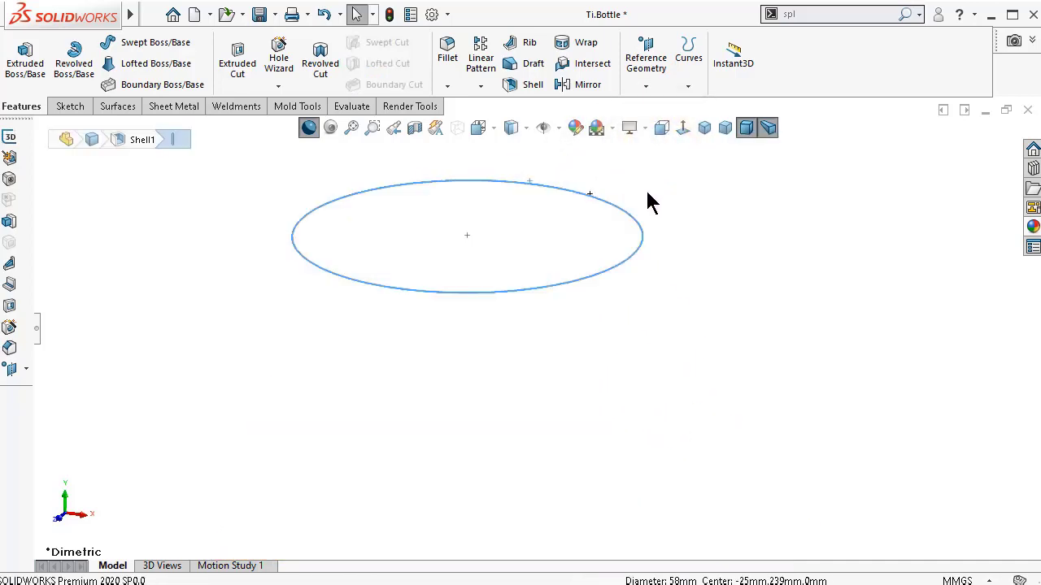
{"action": "left_click", "coordinate": [640, 247]}
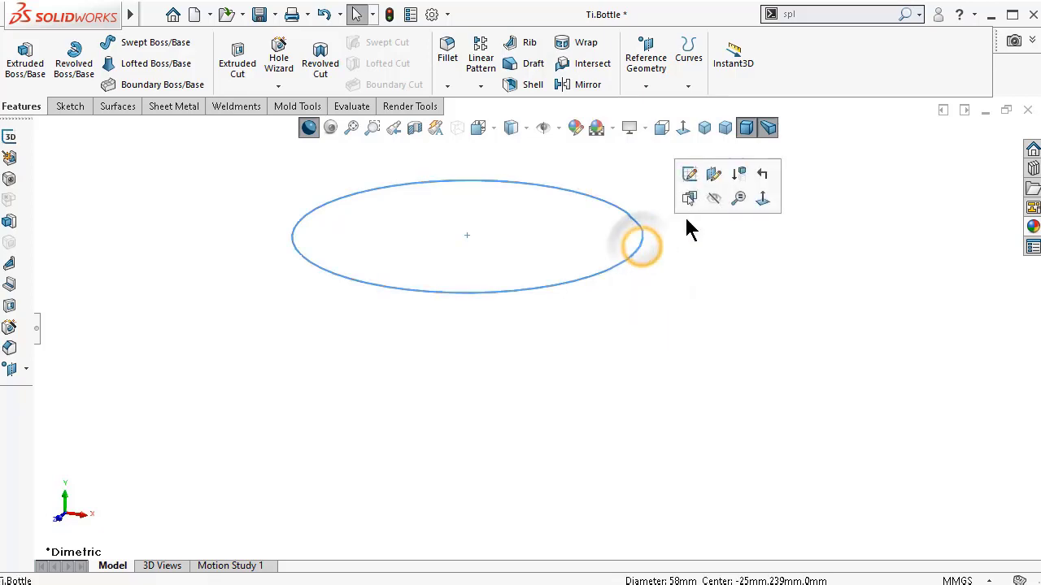
{"action": "left_click", "coordinate": [712, 204]}
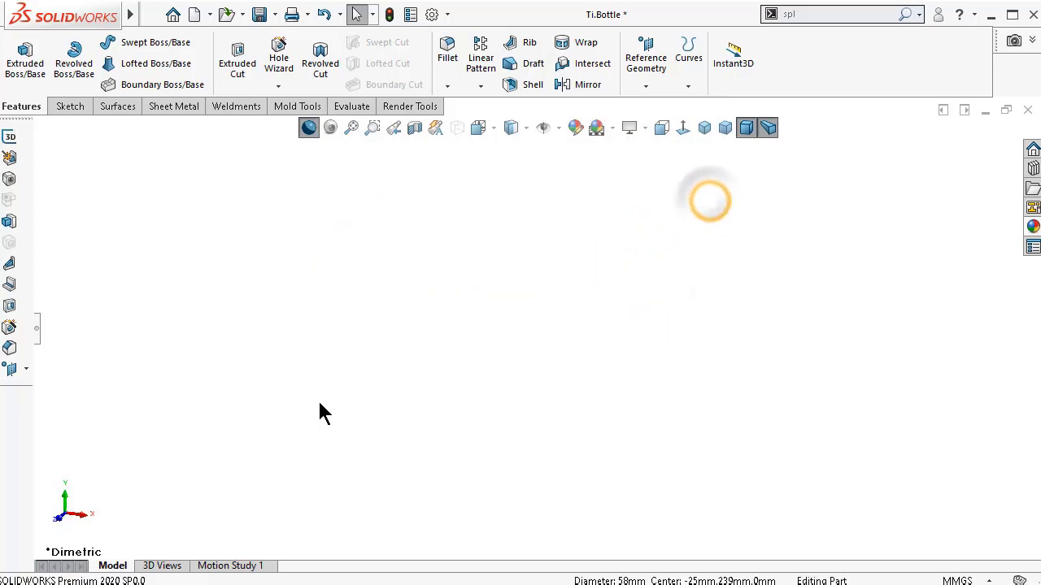
- Show the Bottle body from the feature tree and zoom to fit the whole bottle
{"action": "left_click", "coordinate": [39, 333]}
{"action": "left_click_drag", "start_coordinate": [268, 478], "coordinate": [274, 203]}
{"action": "left_click", "coordinate": [105, 276]}
{"action": "left_click", "coordinate": [108, 242]}
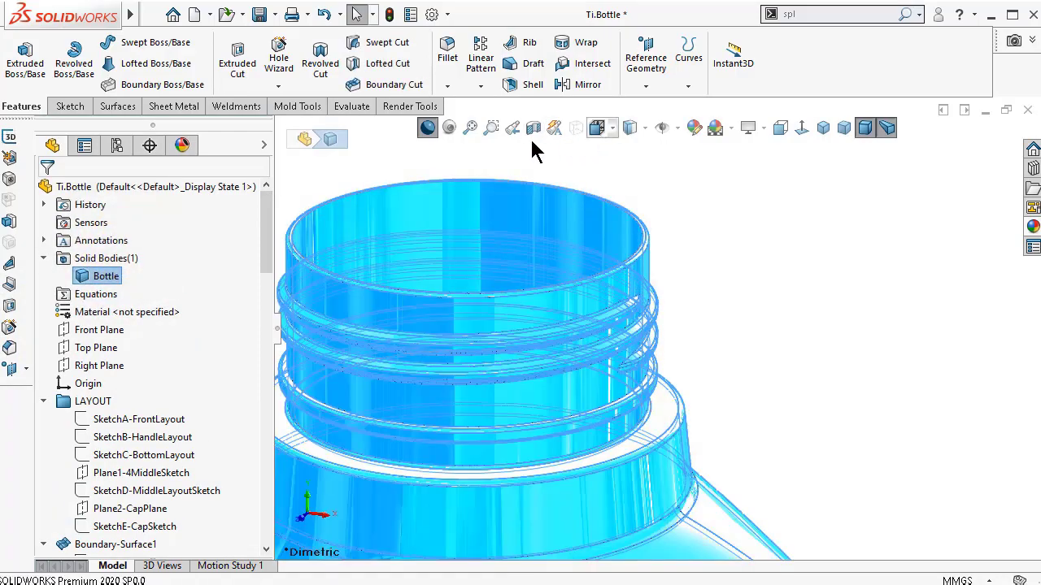
{"action": "left_click", "coordinate": [470, 130]}
{"action": "left_click", "coordinate": [418, 202]}
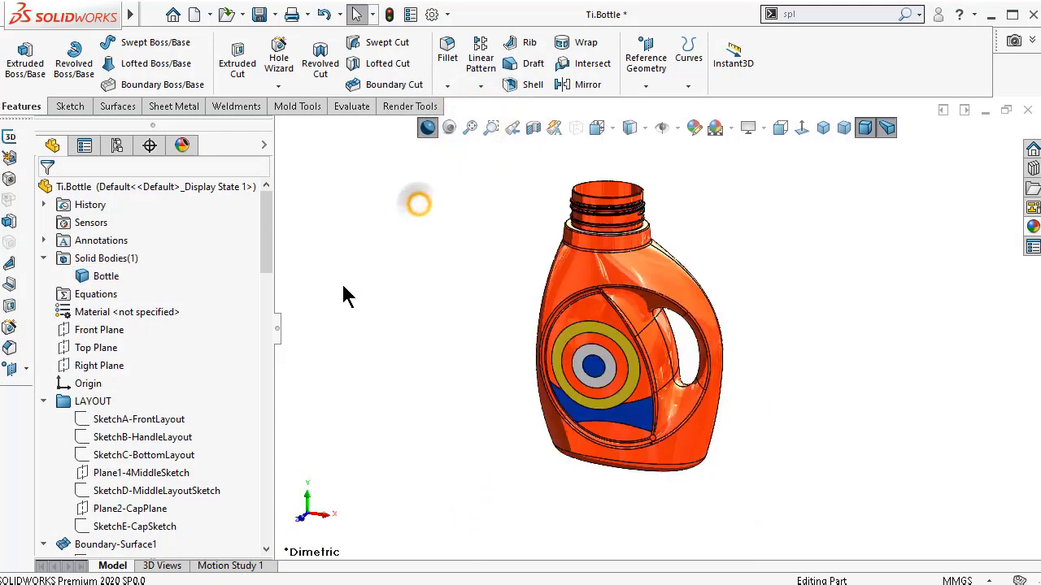
{"action": "left_click", "coordinate": [277, 335]}
{"action": "scroll", "coordinate": [690, 286], "scroll_direction": "down", "scroll_amount": 2}
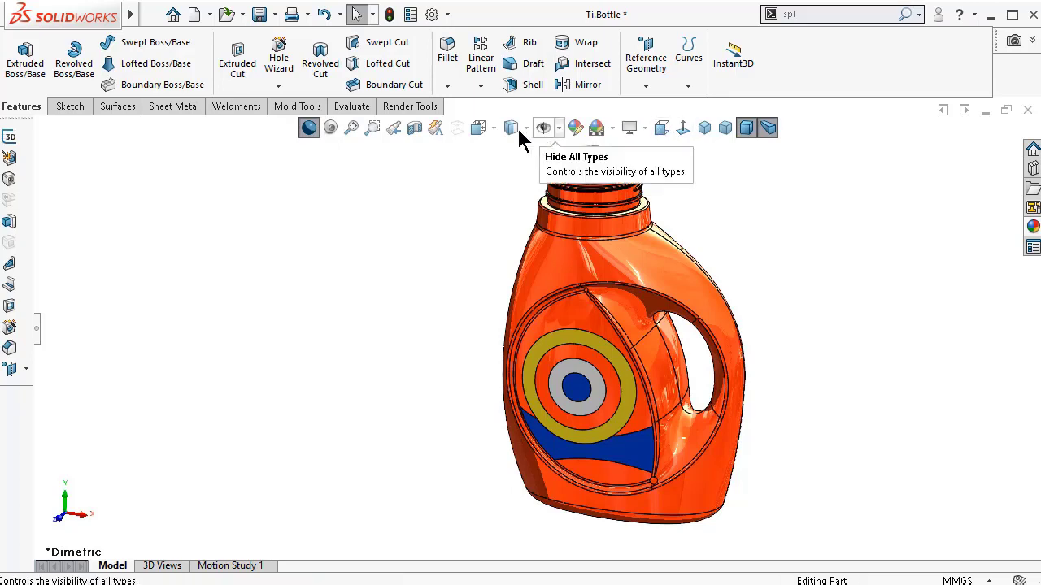
- Switch to Shaded display, enable Ambient Occlusion, and turn on Shadows In Shaded Mode
{"action": "left_click", "coordinate": [494, 130]}
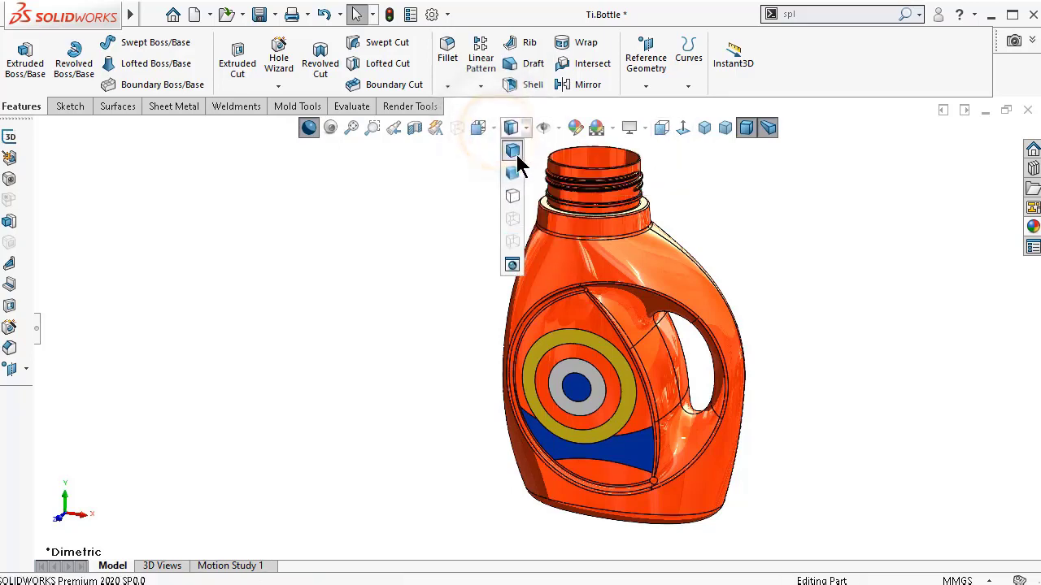
{"action": "left_click", "coordinate": [516, 173]}
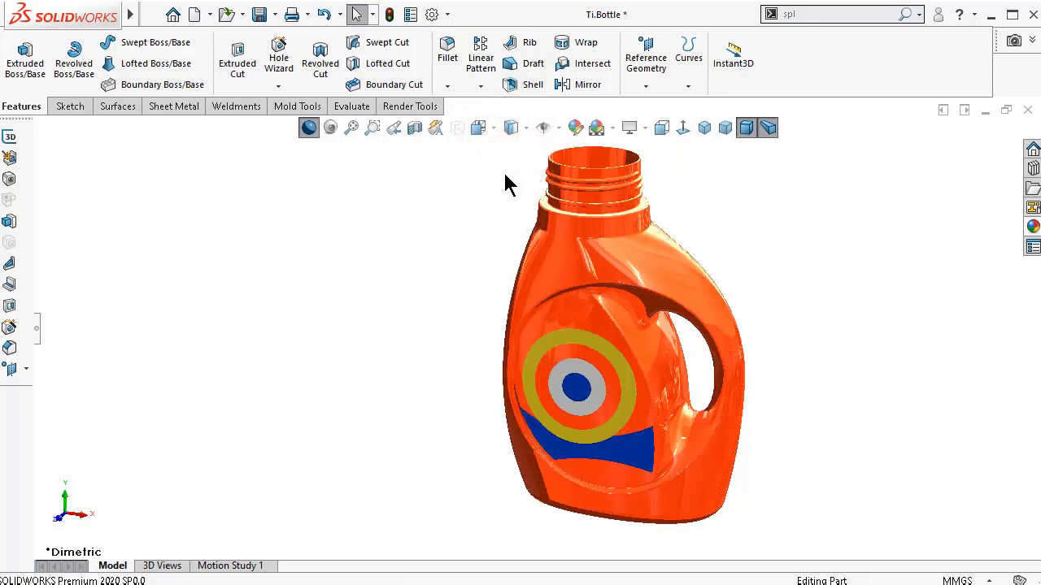
{"action": "left_click", "coordinate": [330, 128]}
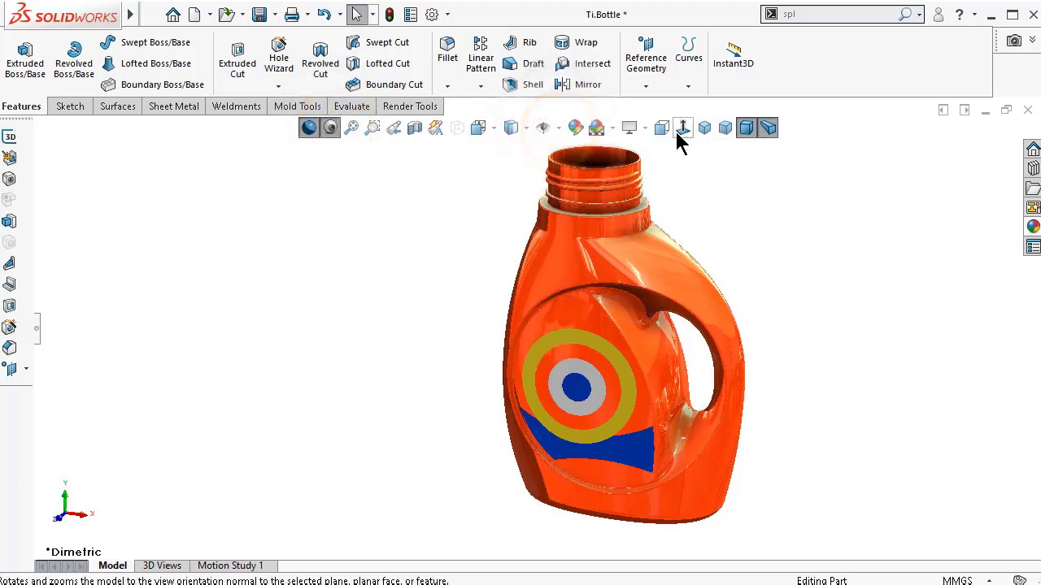
{"action": "mouse_move", "coordinate": [623, 139]}
{"action": "left_click", "coordinate": [657, 167]}
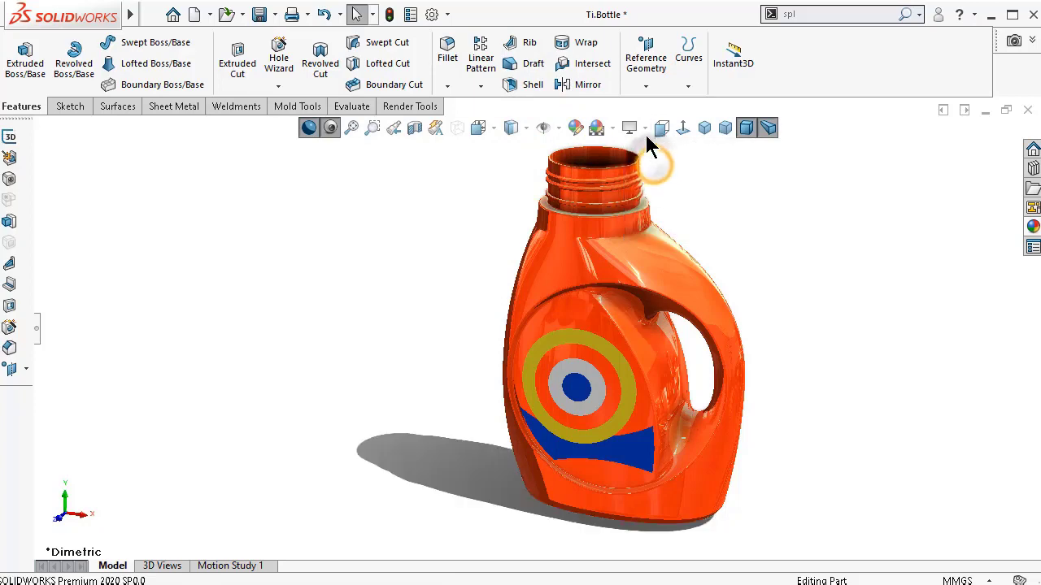
{"action": "left_click", "coordinate": [646, 126]}
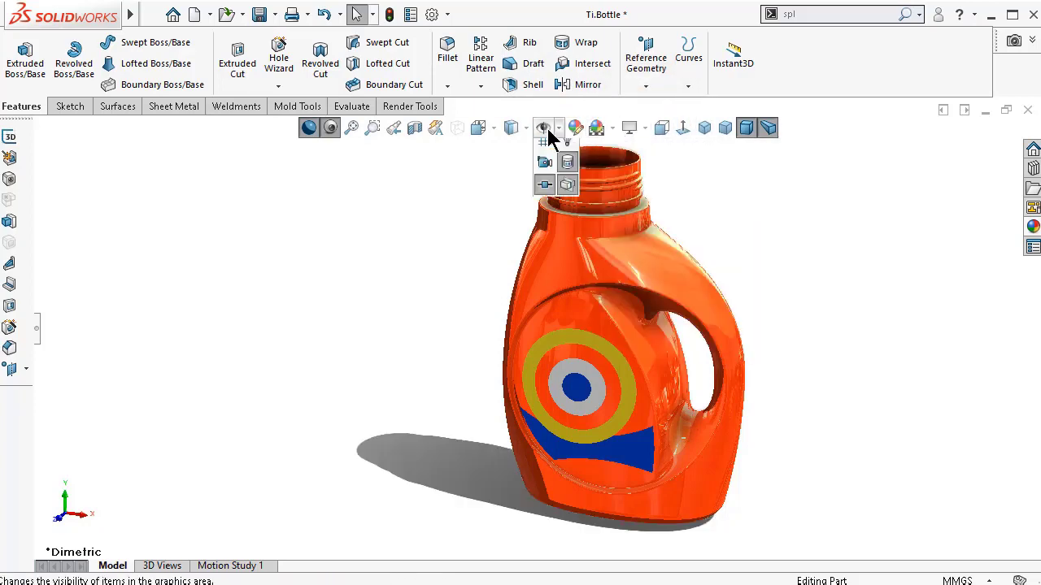
- Preview the bottle in the Rooftop, soft grey backdrop and Courtyard Background scenes
{"action": "mouse_move", "coordinate": [595, 132]}
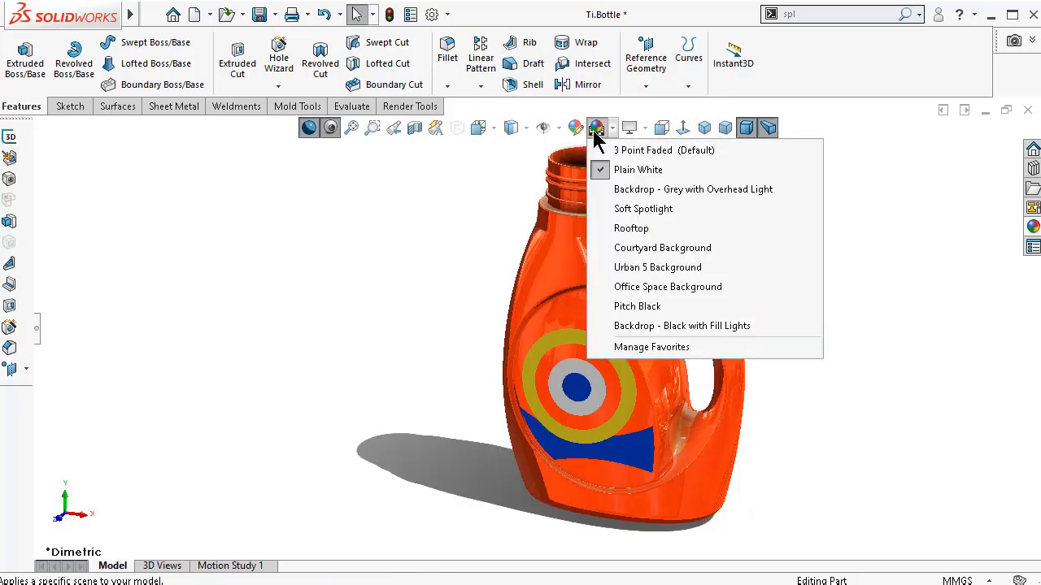
{"action": "left_click", "coordinate": [628, 228]}
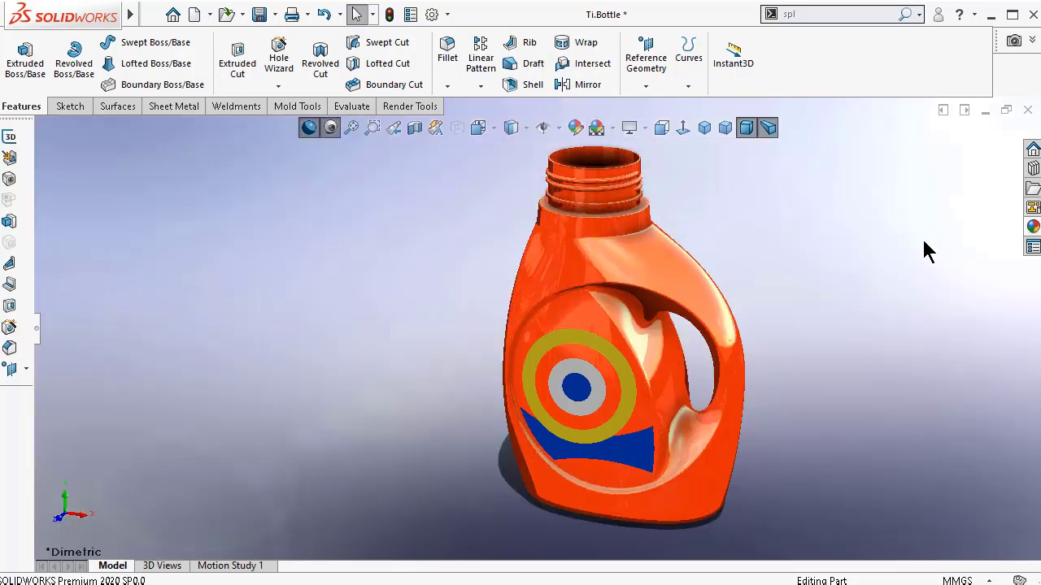
{"action": "mouse_move", "coordinate": [615, 134]}
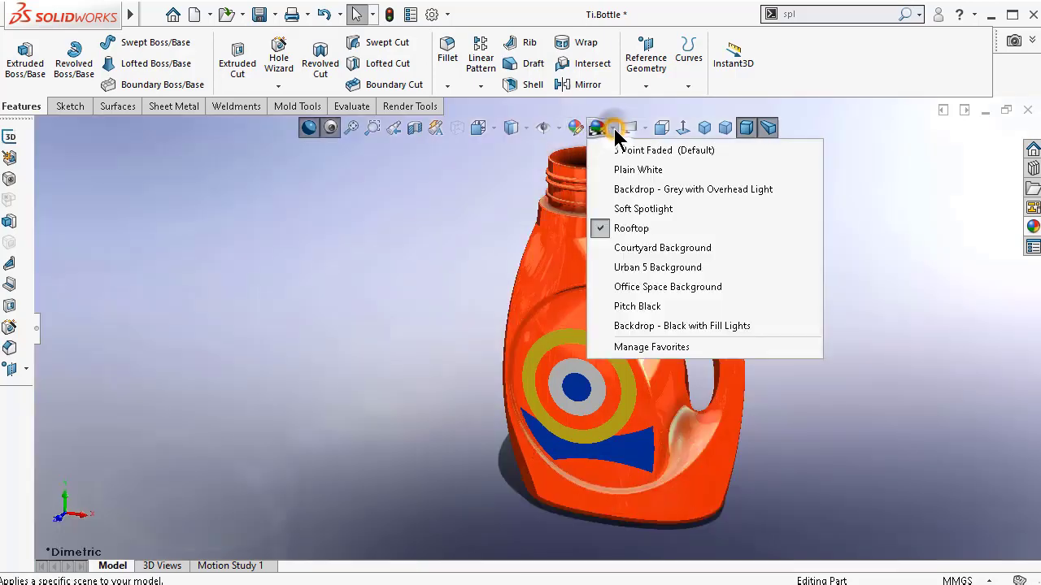
{"action": "left_click", "coordinate": [640, 194]}
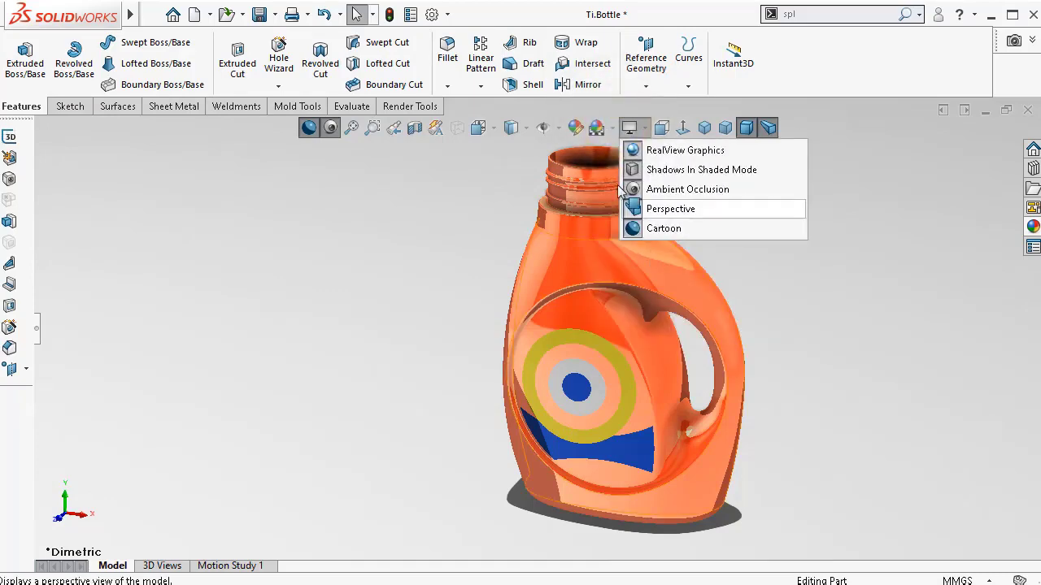
{"action": "mouse_move", "coordinate": [597, 134]}
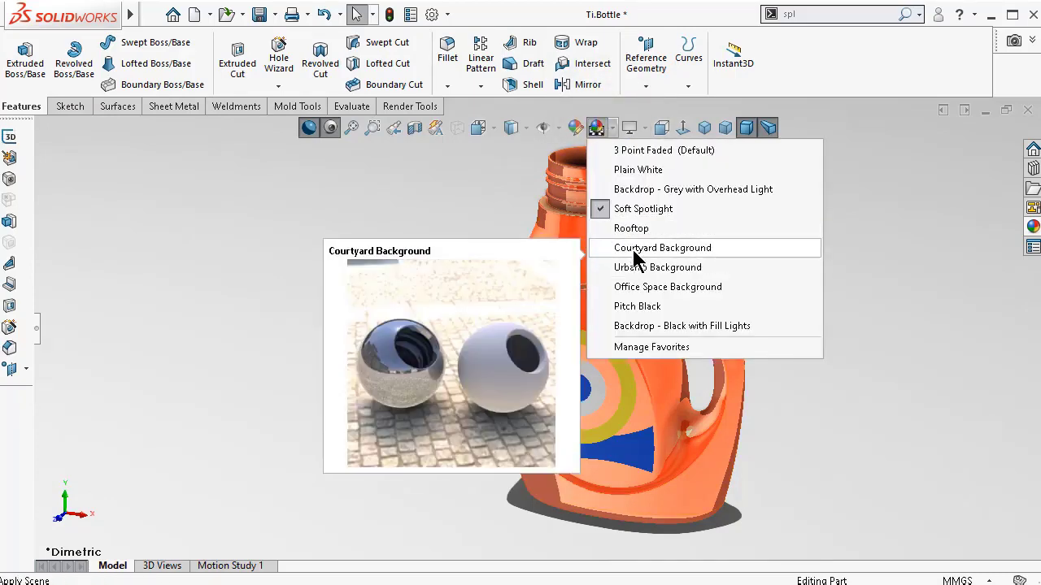
{"action": "left_click", "coordinate": [635, 250]}
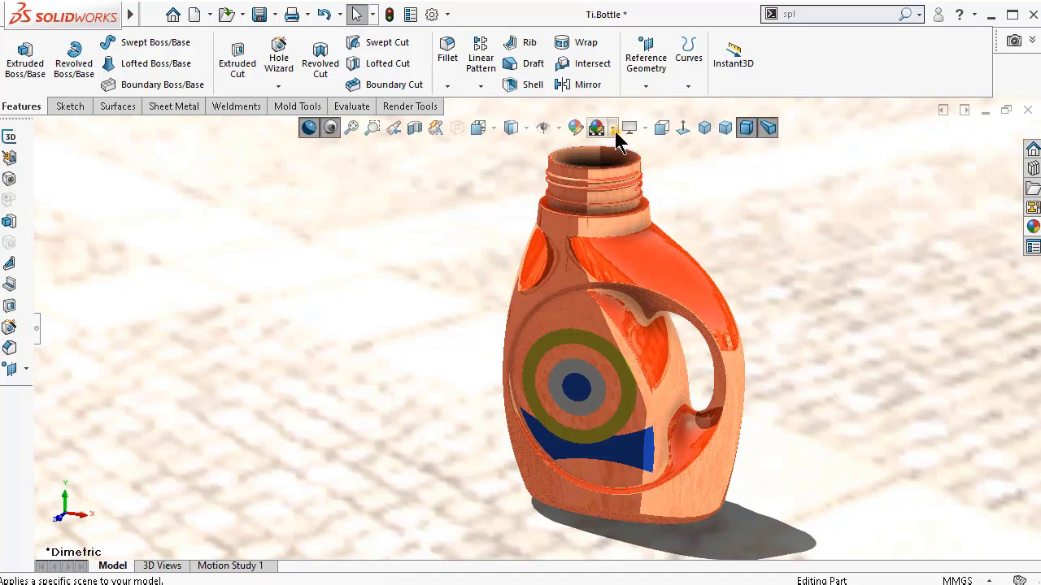
- Return to a grey backdrop, then settle on the Backdrop - Black with Fill Lights scene
{"action": "mouse_move", "coordinate": [614, 132]}
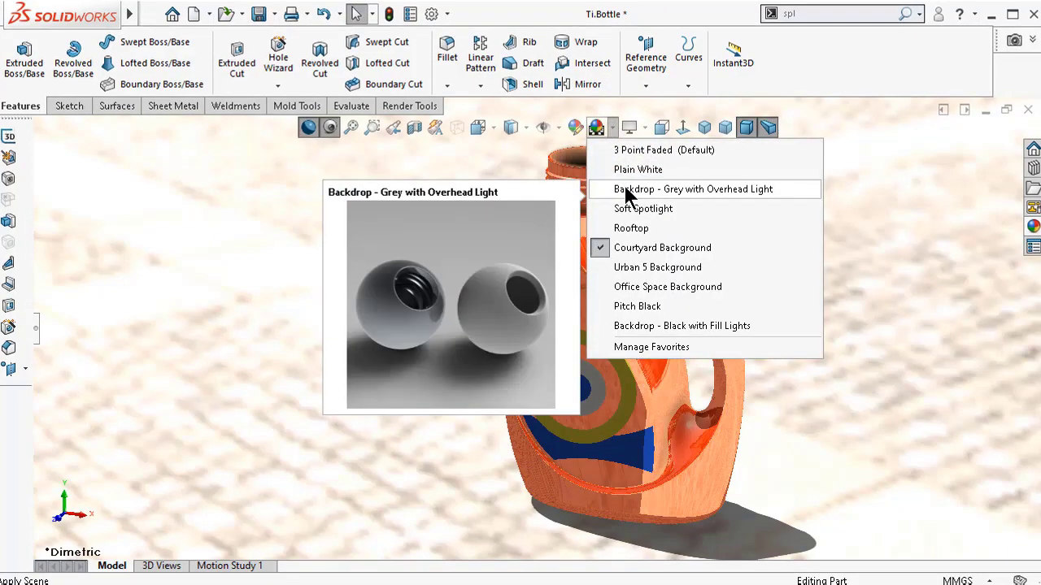
{"action": "left_click", "coordinate": [623, 186]}
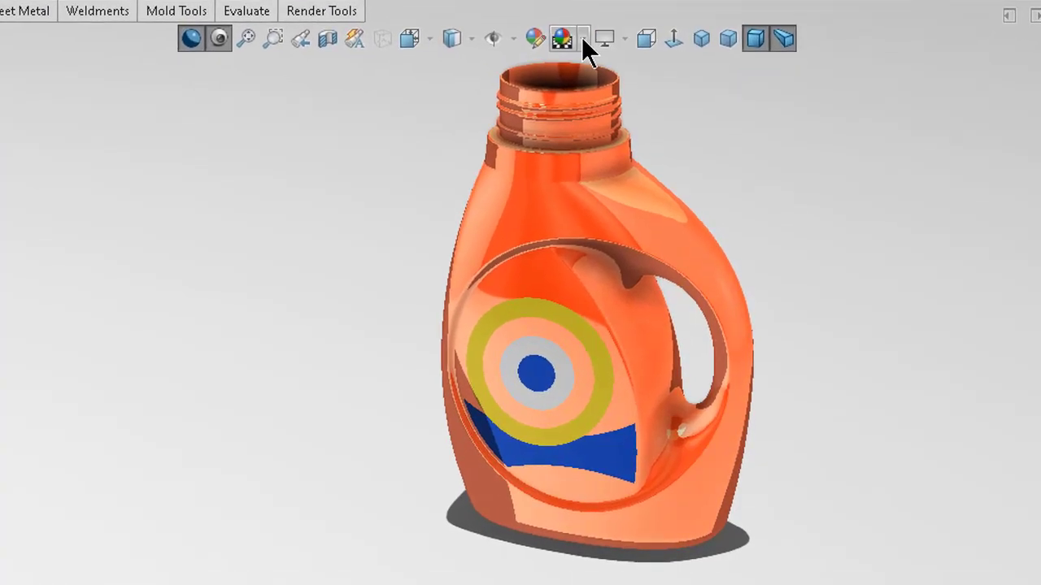
{"action": "left_click", "coordinate": [583, 38]}
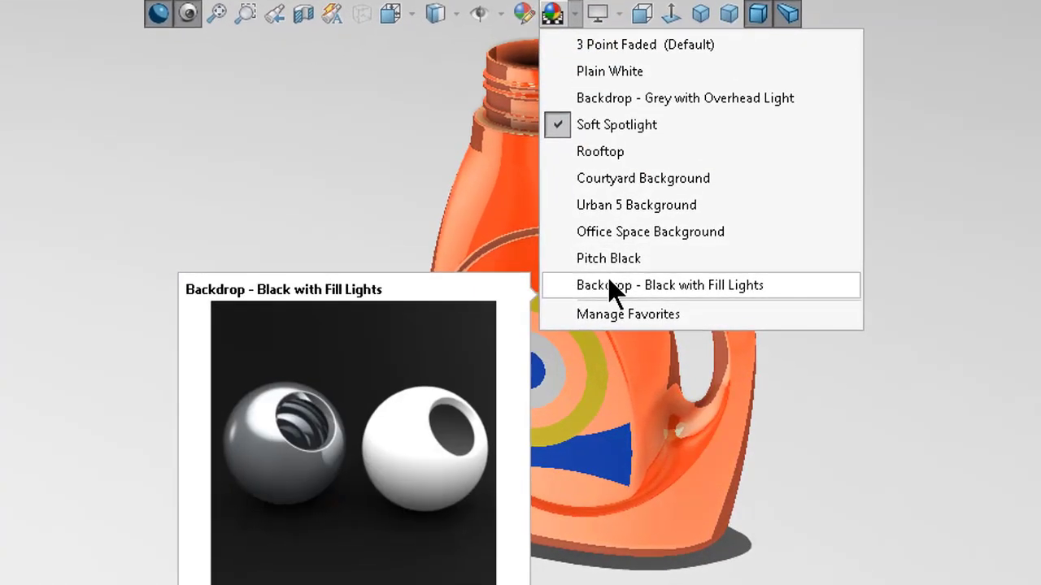
{"action": "left_click", "coordinate": [607, 278]}
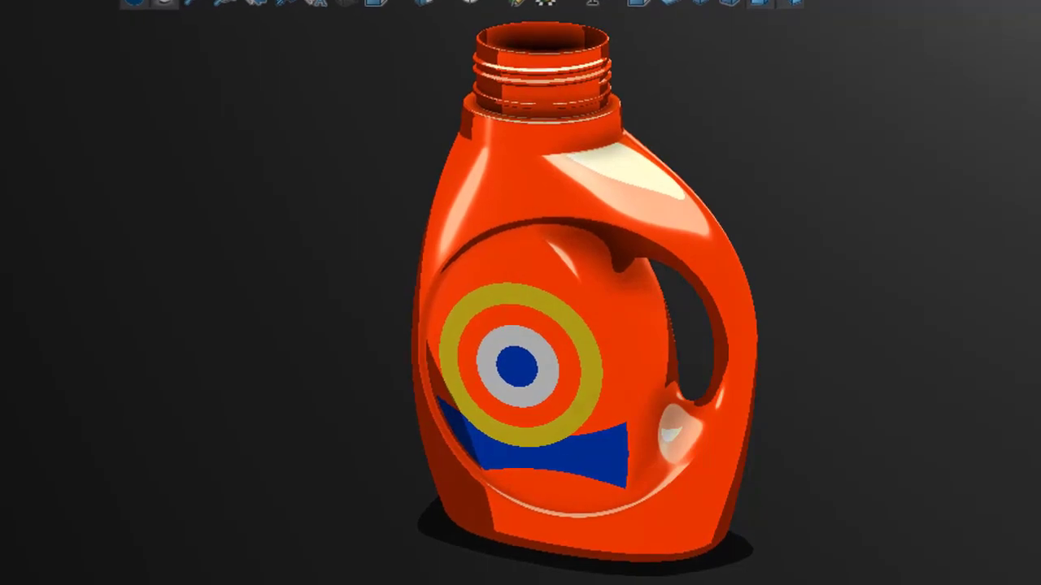